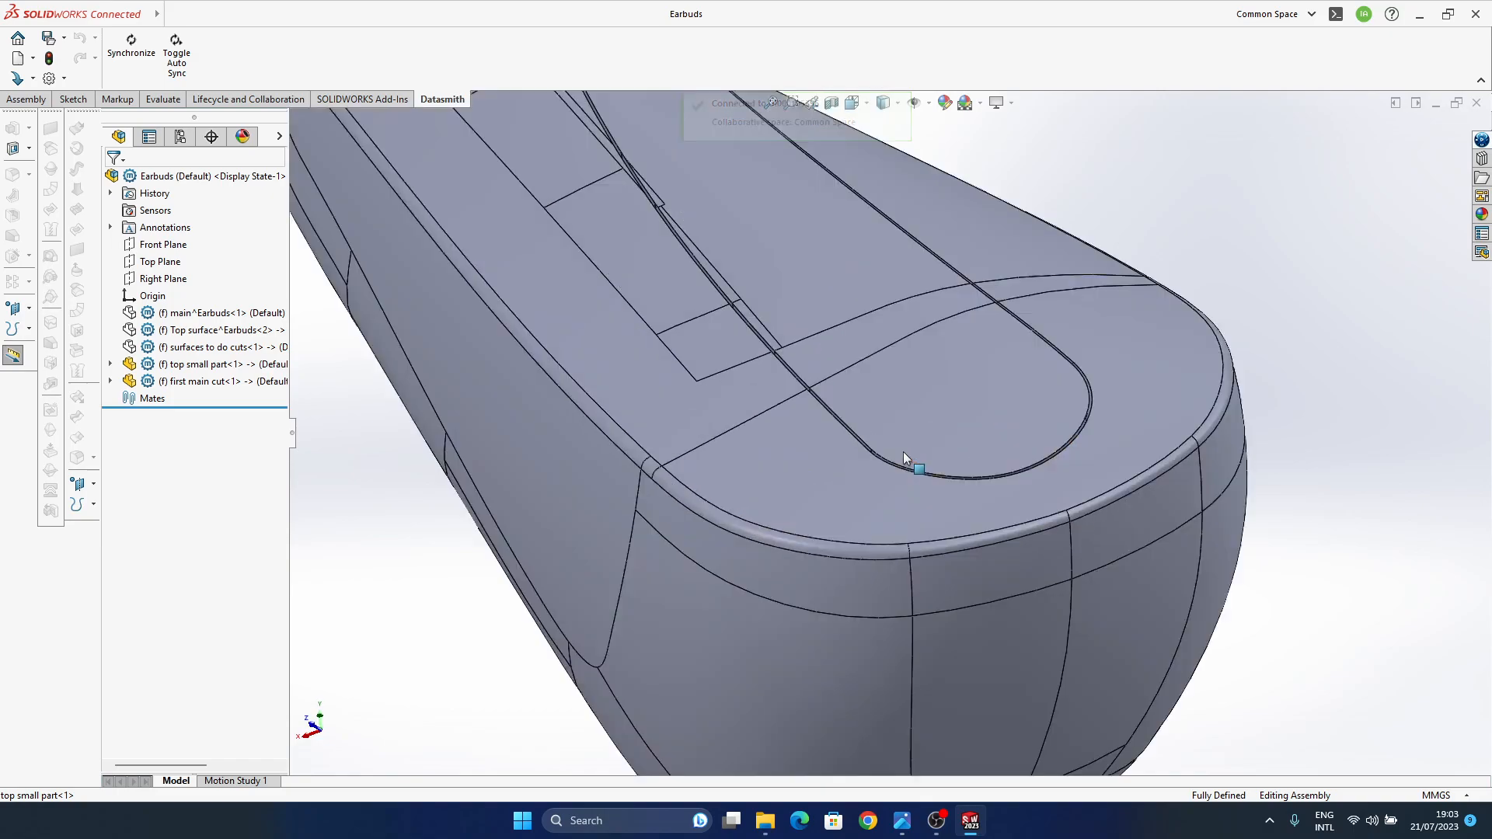
# - Hide the top small part and try to open the first main cut part with all its referenced documents
pyautogui.moveTo(867, 474); pyautogui.dragTo(900, 500, button='middle')
pyautogui.scroll(-8, 891, 477)
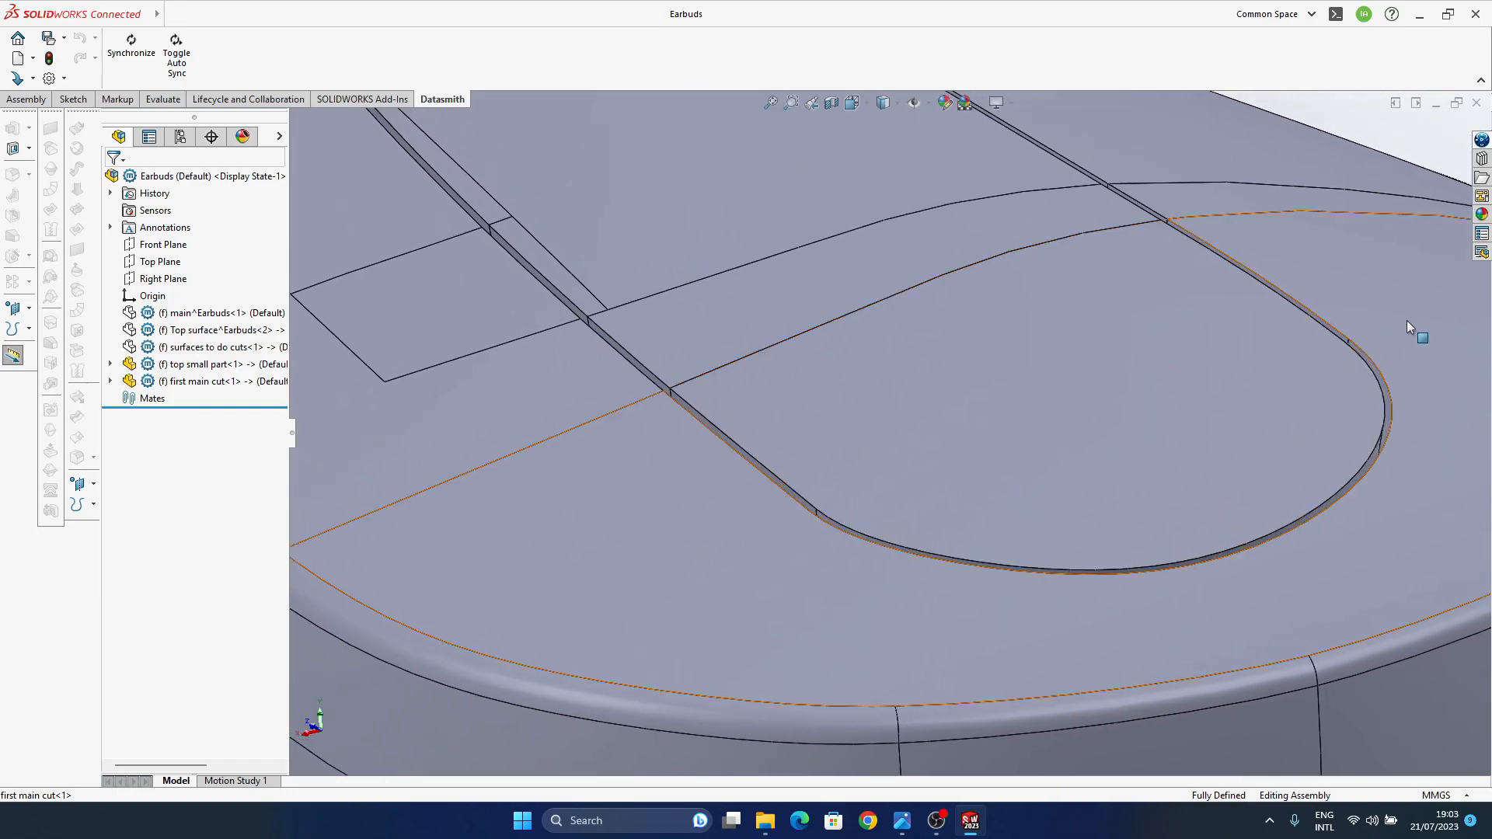
pyautogui.click(1153, 413)
pyautogui.click(1349, 306)
pyautogui.moveTo(1012, 370); pyautogui.dragTo(979, 385, button='middle')
pyautogui.click(978, 386)
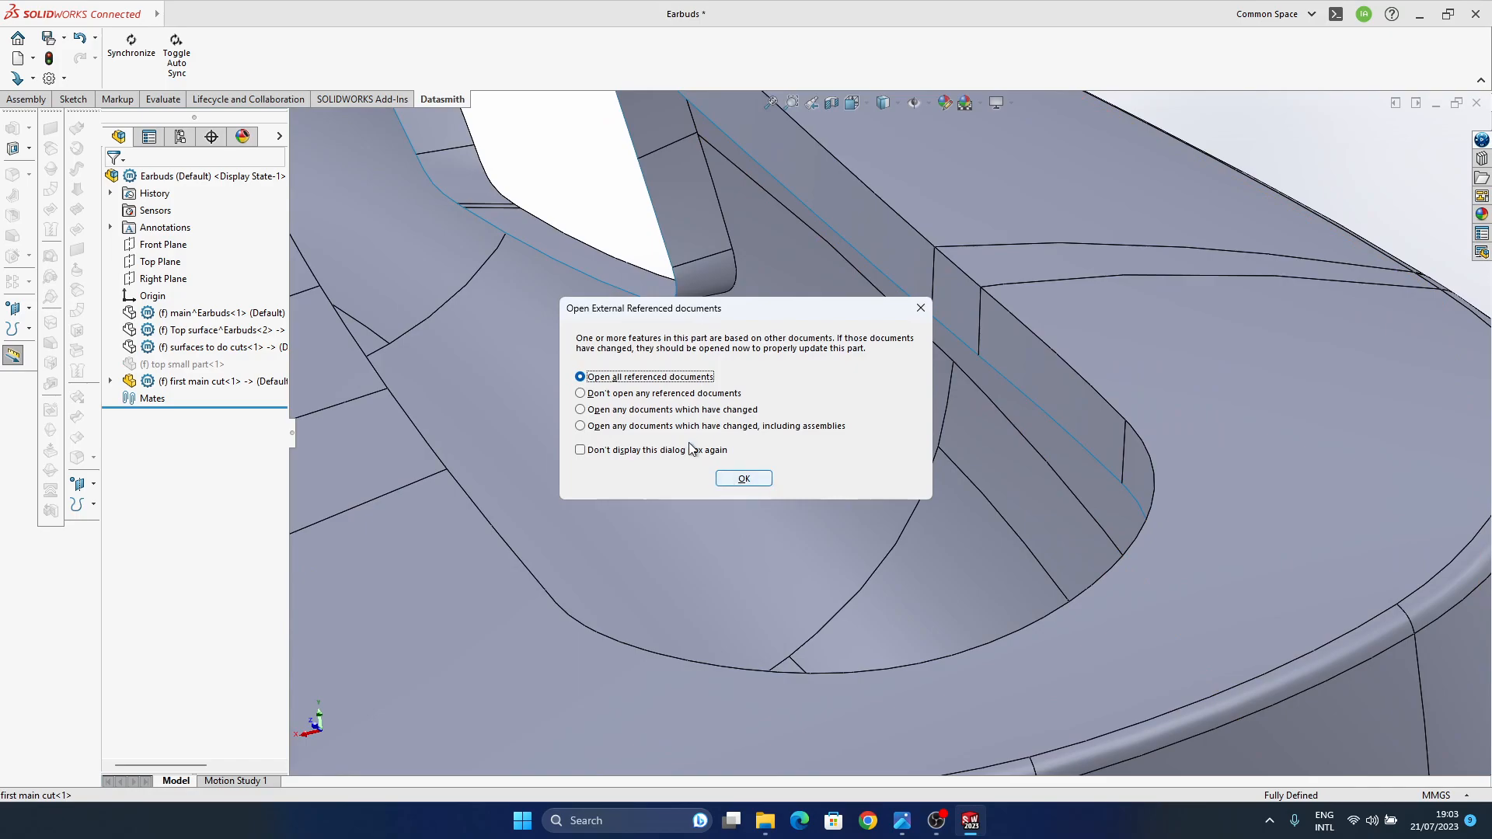
pyautogui.click(744, 478)
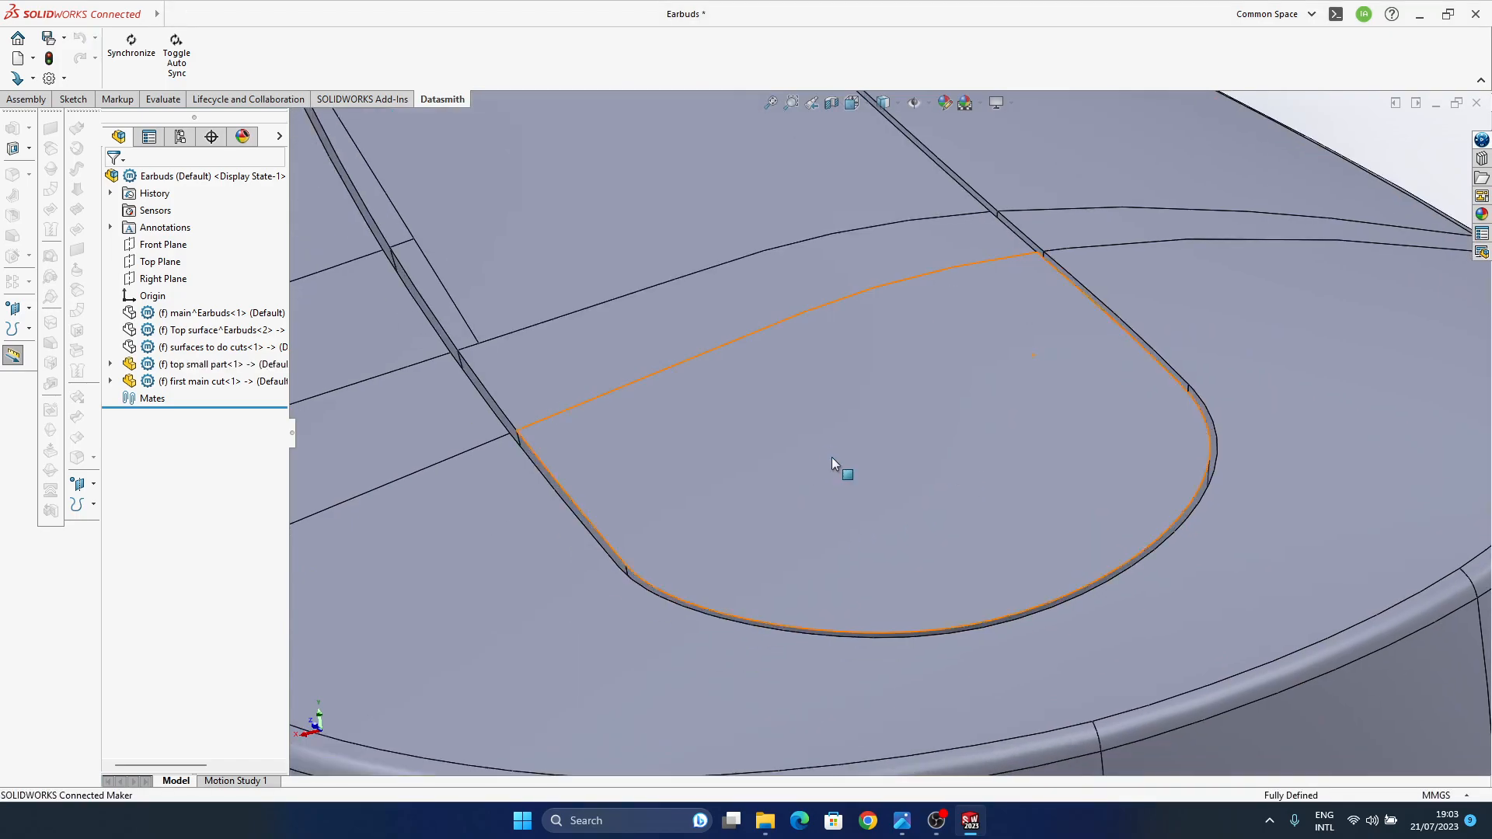
# - Switch to the image viewer and examine the inset plate and its seam in the earbuds reference picture
pyautogui.scroll(5, 831, 464)
pyautogui.moveTo(949, 463); pyautogui.dragTo(850, 555, button='middle')
pyautogui.scroll(2, 828, 530)
pyautogui.click(904, 828)
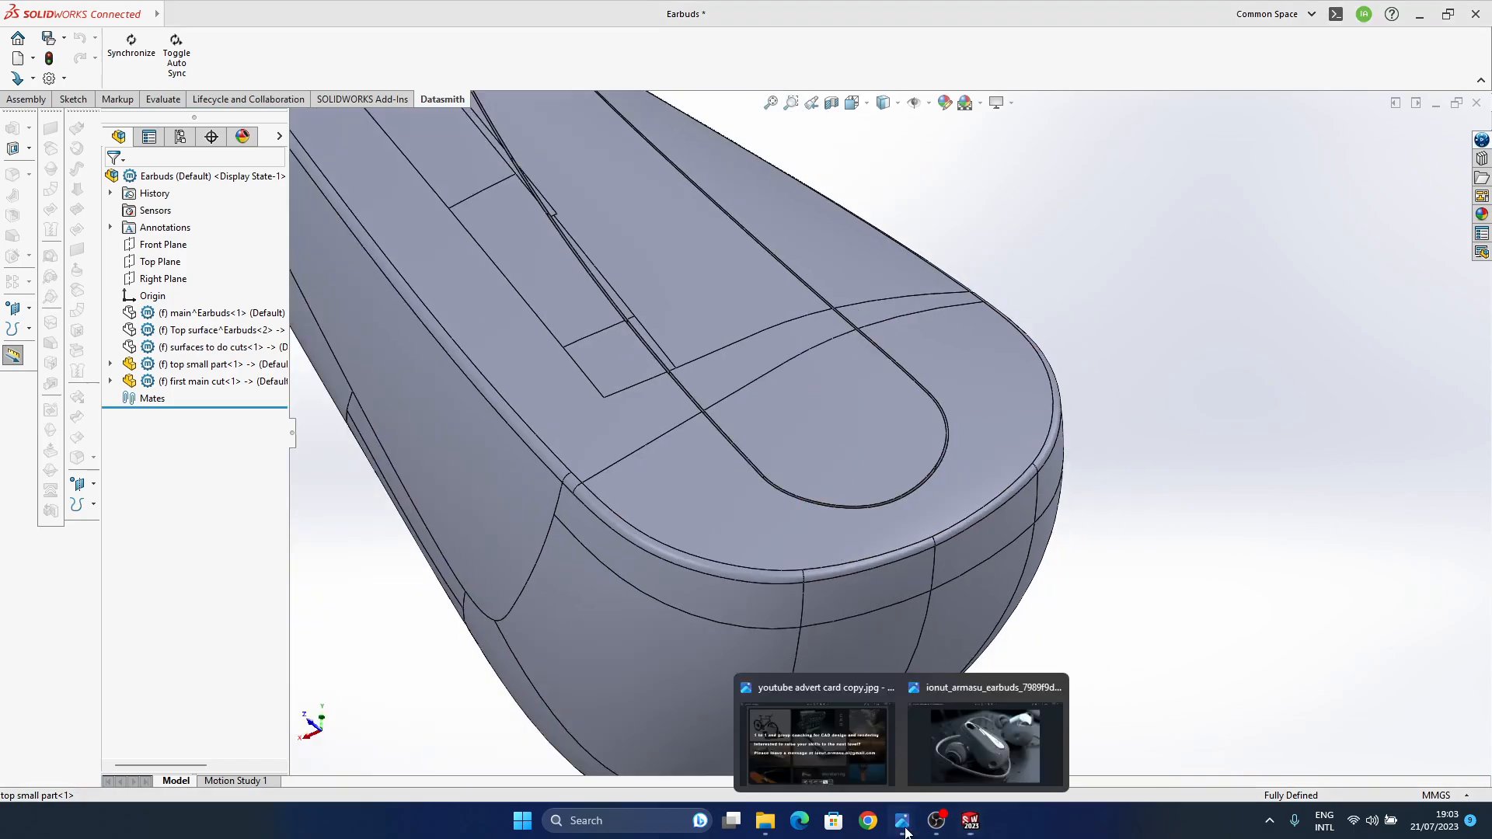
pyautogui.click(1023, 728)
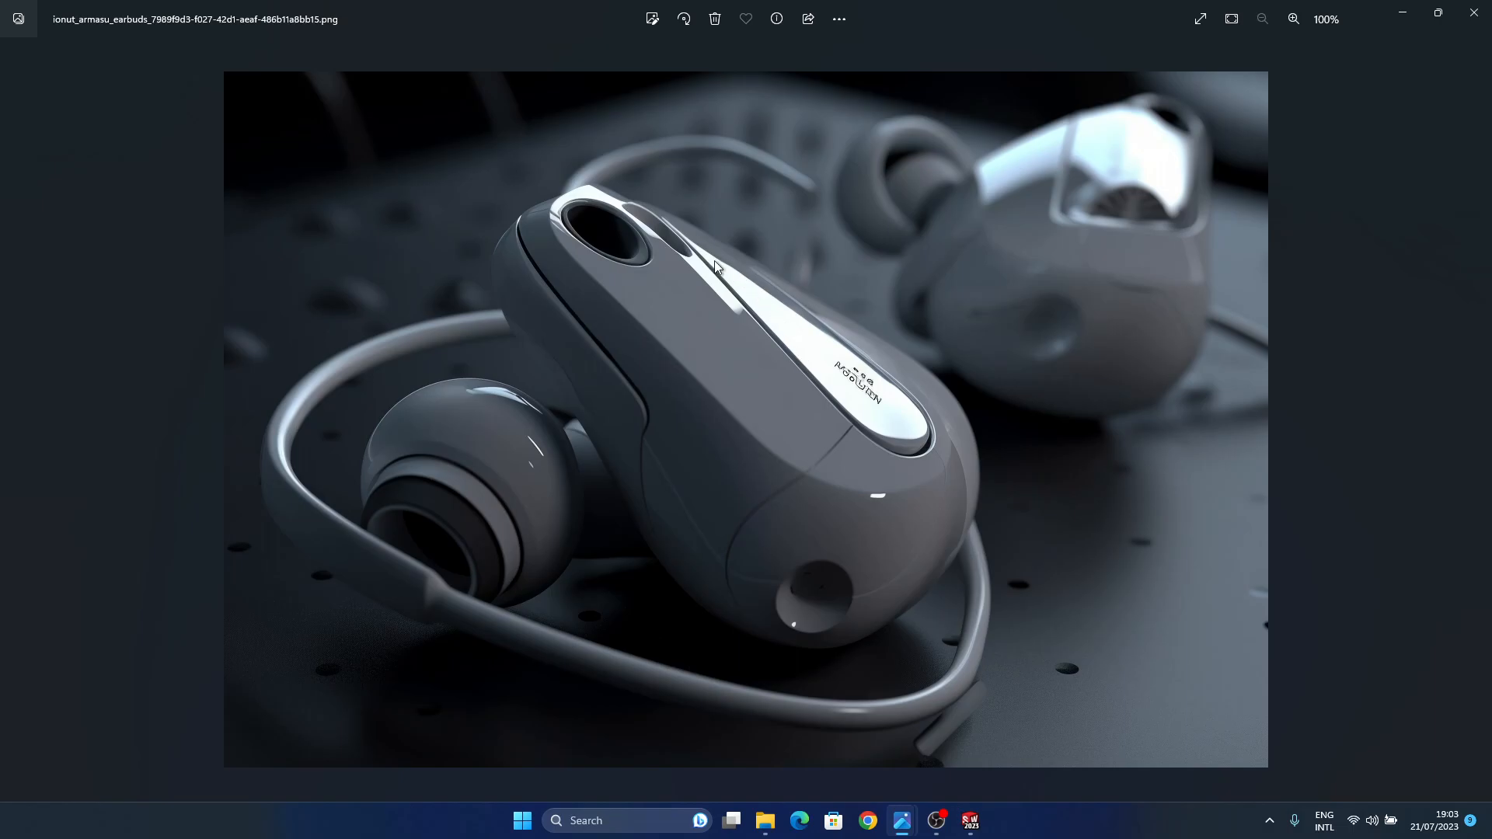
pyautogui.click(1403, 12)
# - Return to the Earbuds assembly and open the top small part in its own window
pyautogui.moveTo(788, 606); pyautogui.dragTo(924, 484, button='middle')
pyautogui.scroll(-10, 924, 484)
pyautogui.scroll(10, 899, 643)
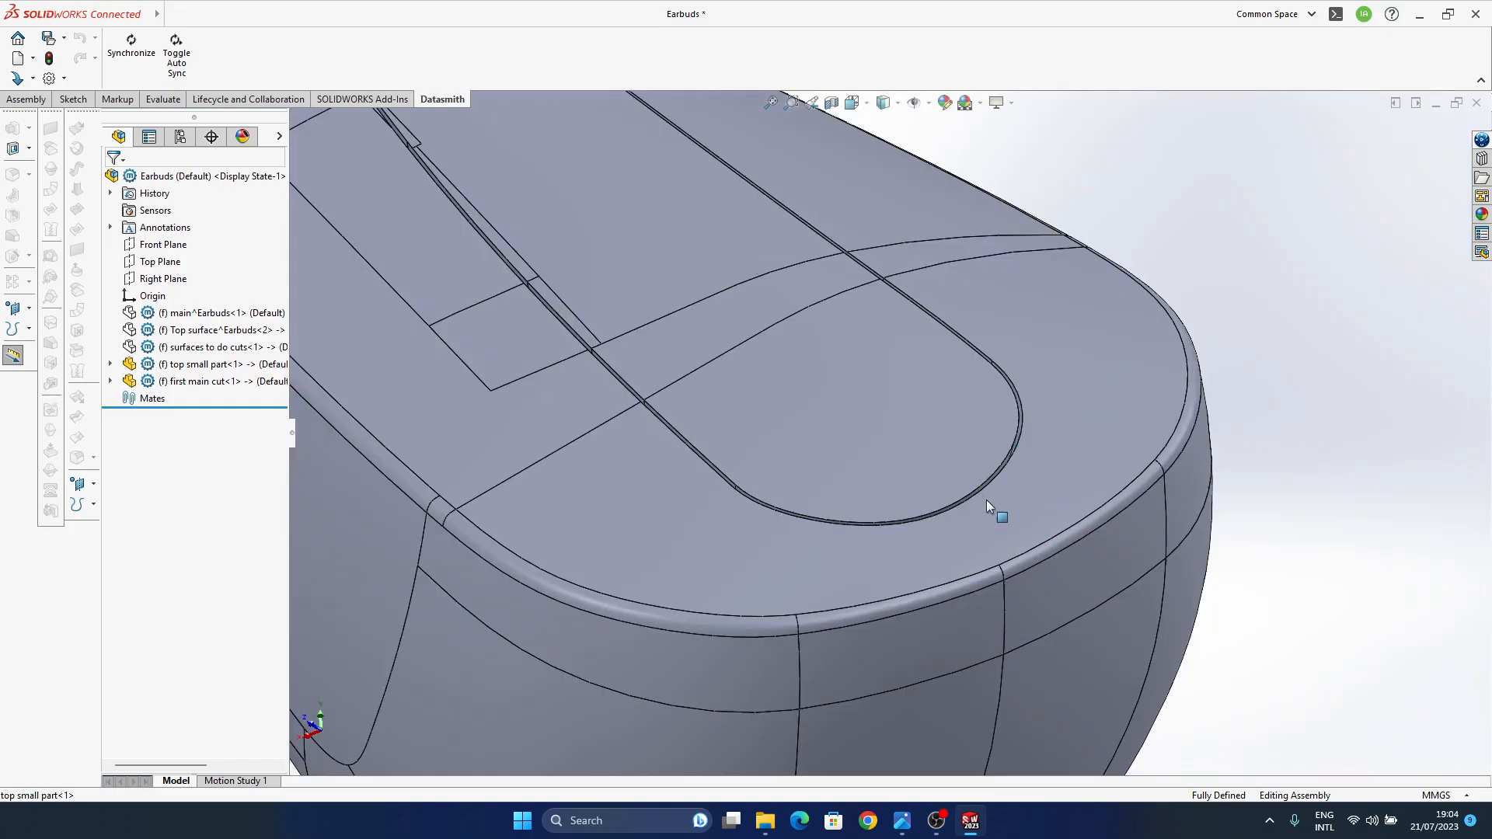
pyautogui.moveTo(989, 506); pyautogui.dragTo(964, 569, button='middle')
pyautogui.scroll(6, 845, 560)
pyautogui.moveTo(727, 412); pyautogui.dragTo(995, 583, button='middle')
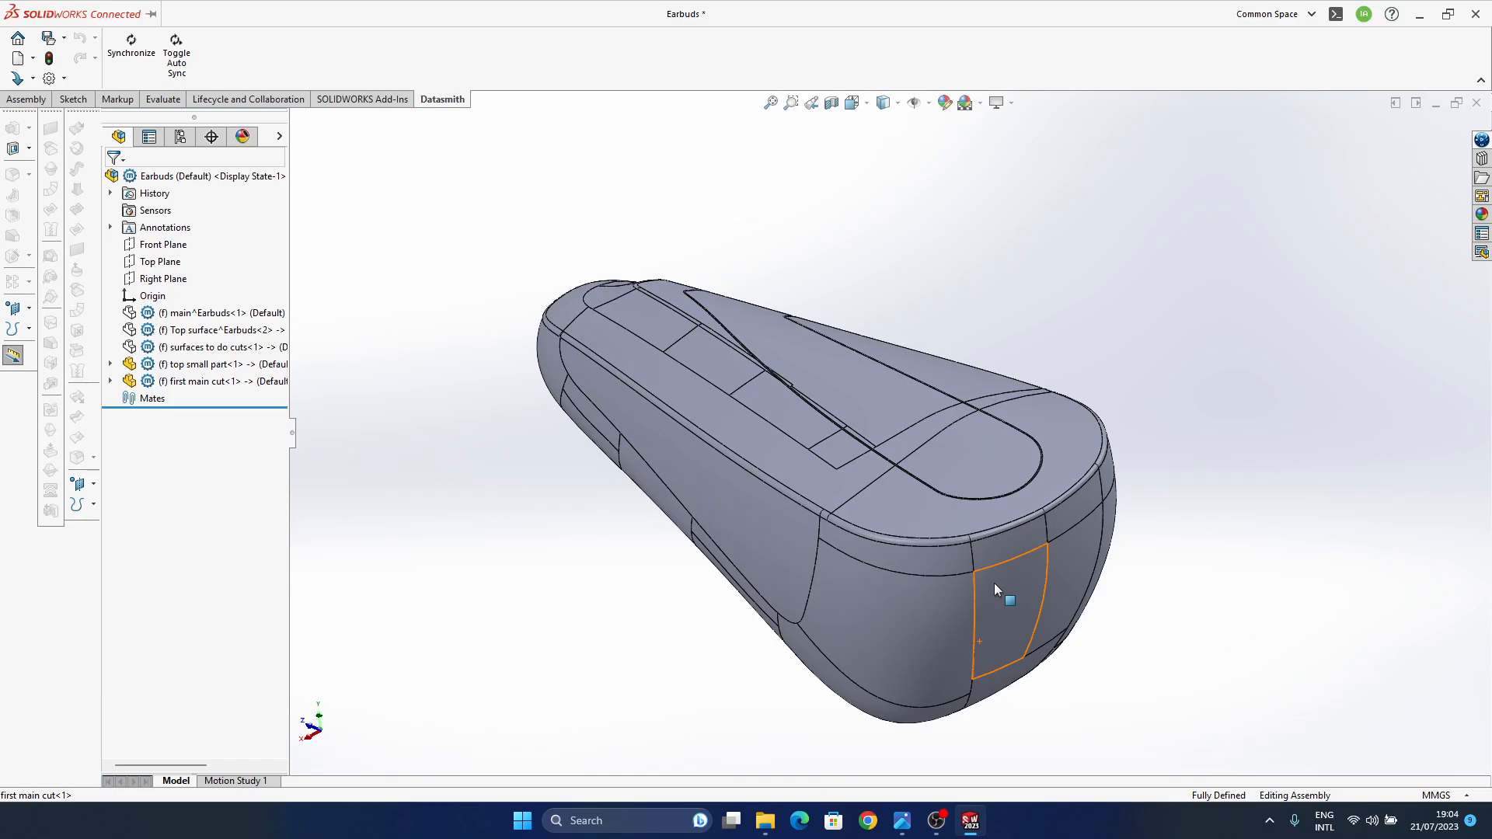
pyautogui.scroll(-2, 945, 477)
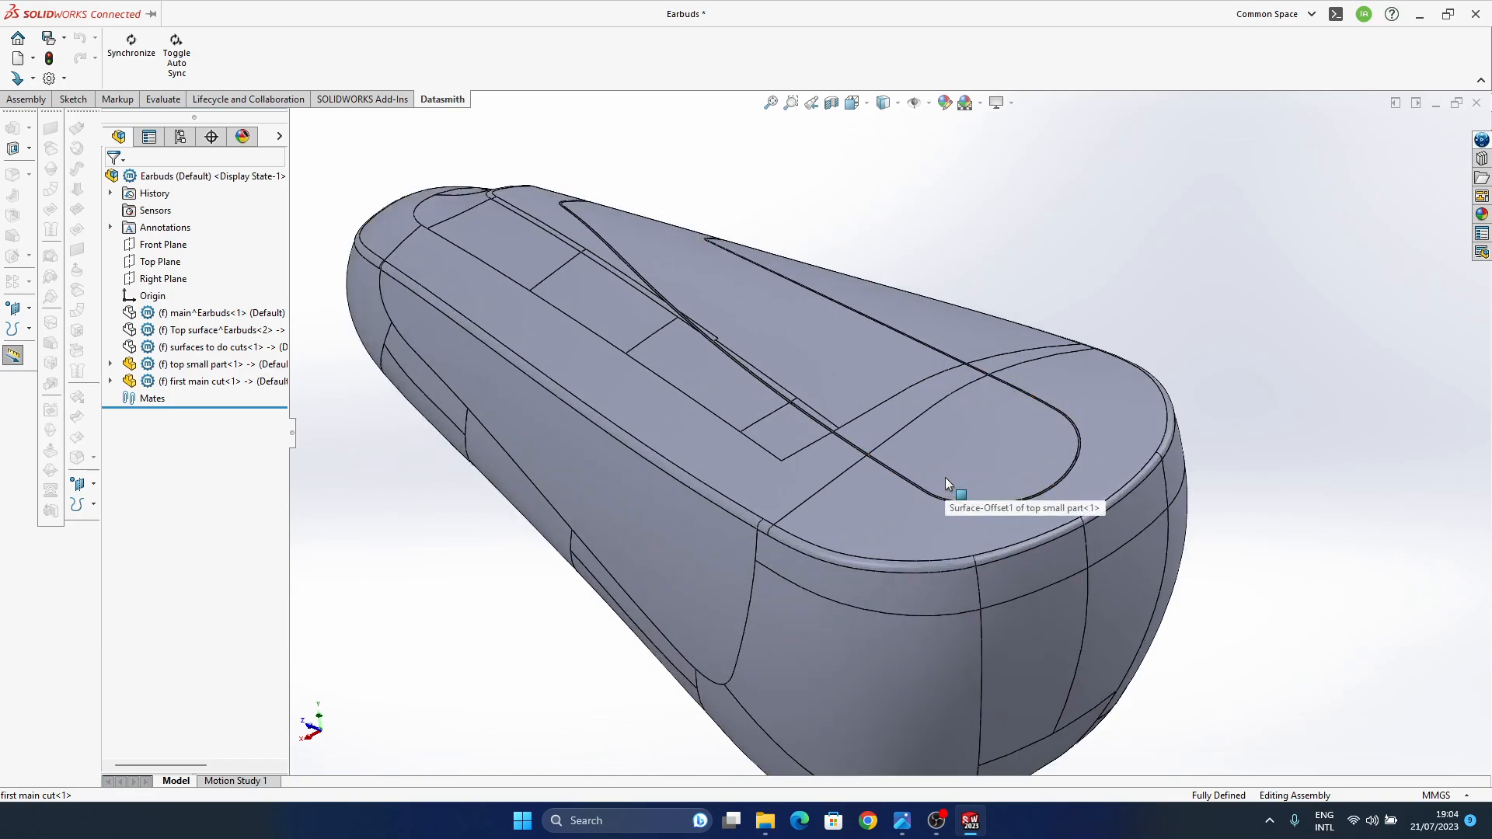
pyautogui.keyDown('ctrl'); pyautogui.moveTo(911, 488); pyautogui.dragTo(884, 421, button='middle'); pyautogui.keyUp('ctrl')
pyautogui.click(940, 393)
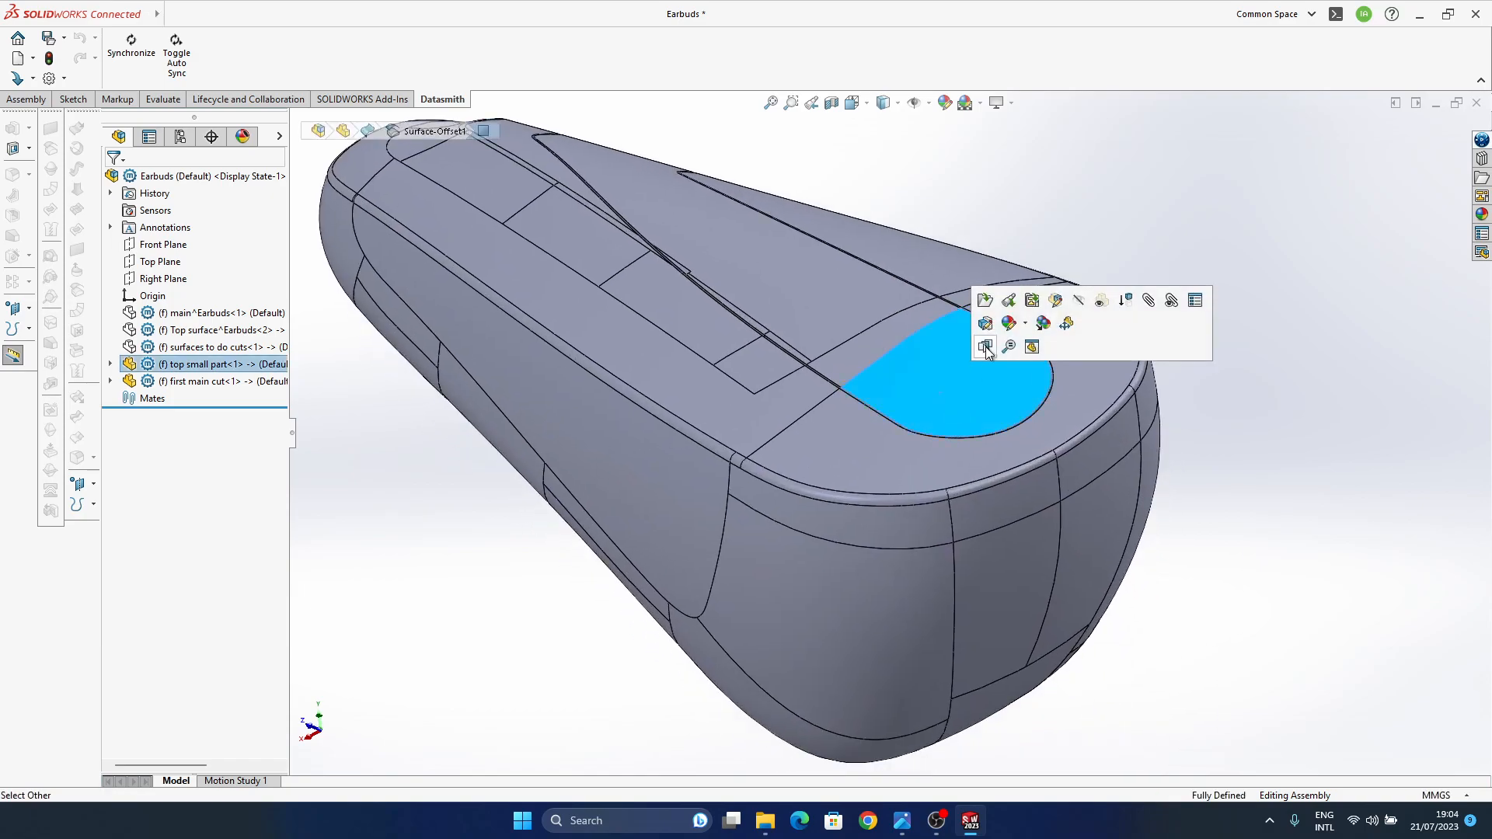
pyautogui.click(984, 301)
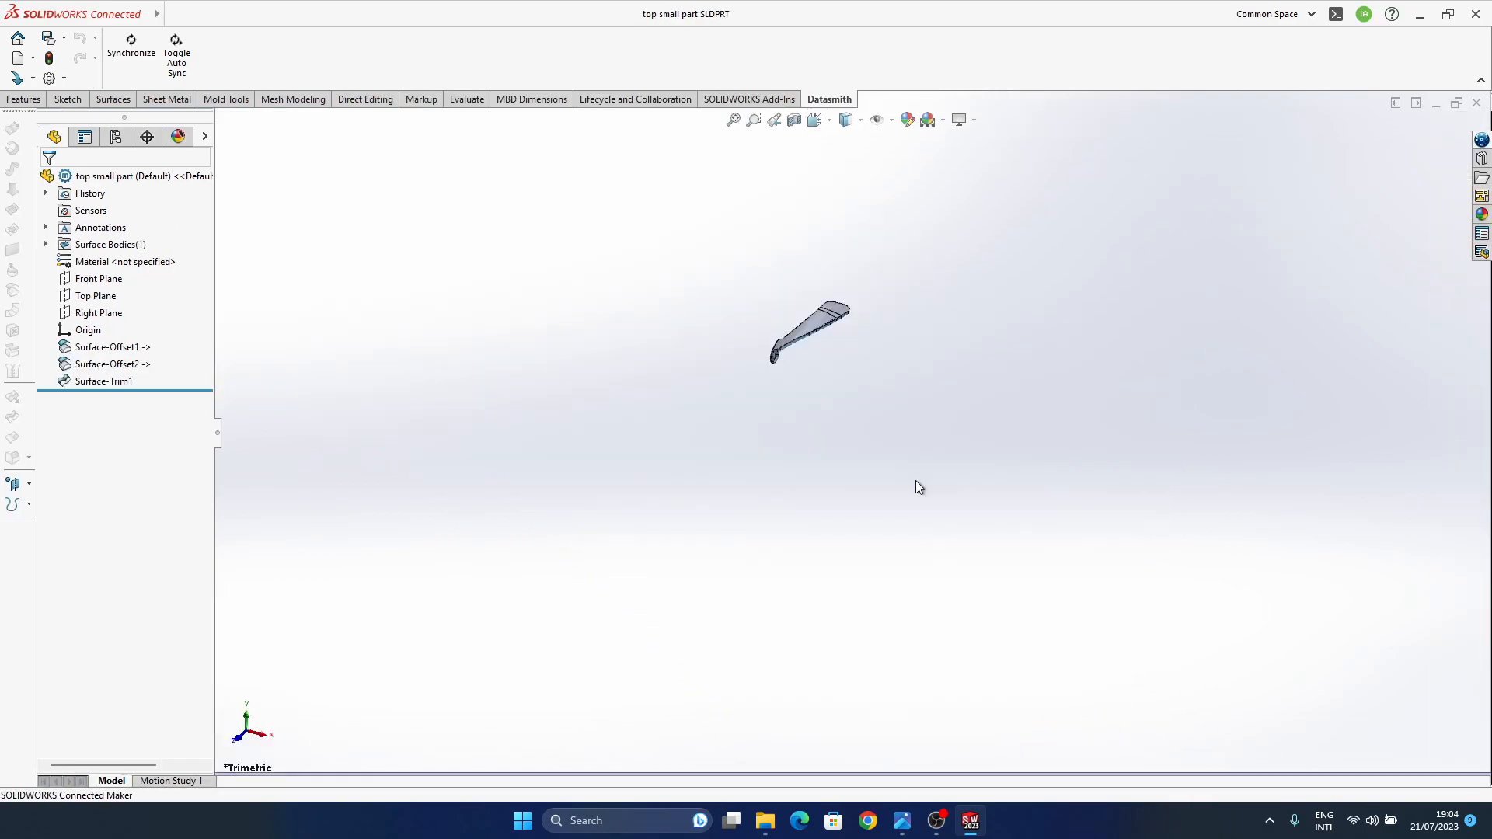
# - Roll the top small part's feature history back to just before Surface-Trim1
pyautogui.moveTo(796, 380); pyautogui.dragTo(831, 566, button='middle')
pyautogui.scroll(-12, 785, 466)
pyautogui.keyDown('ctrl'); pyautogui.moveTo(757, 478); pyautogui.dragTo(655, 477, button='middle'); pyautogui.keyUp('ctrl')
pyautogui.scroll(2, 808, 492)
pyautogui.keyDown('ctrl'); pyautogui.moveTo(914, 544); pyautogui.dragTo(859, 433, button='middle'); pyautogui.keyUp('ctrl')
pyautogui.scroll(3, 851, 544)
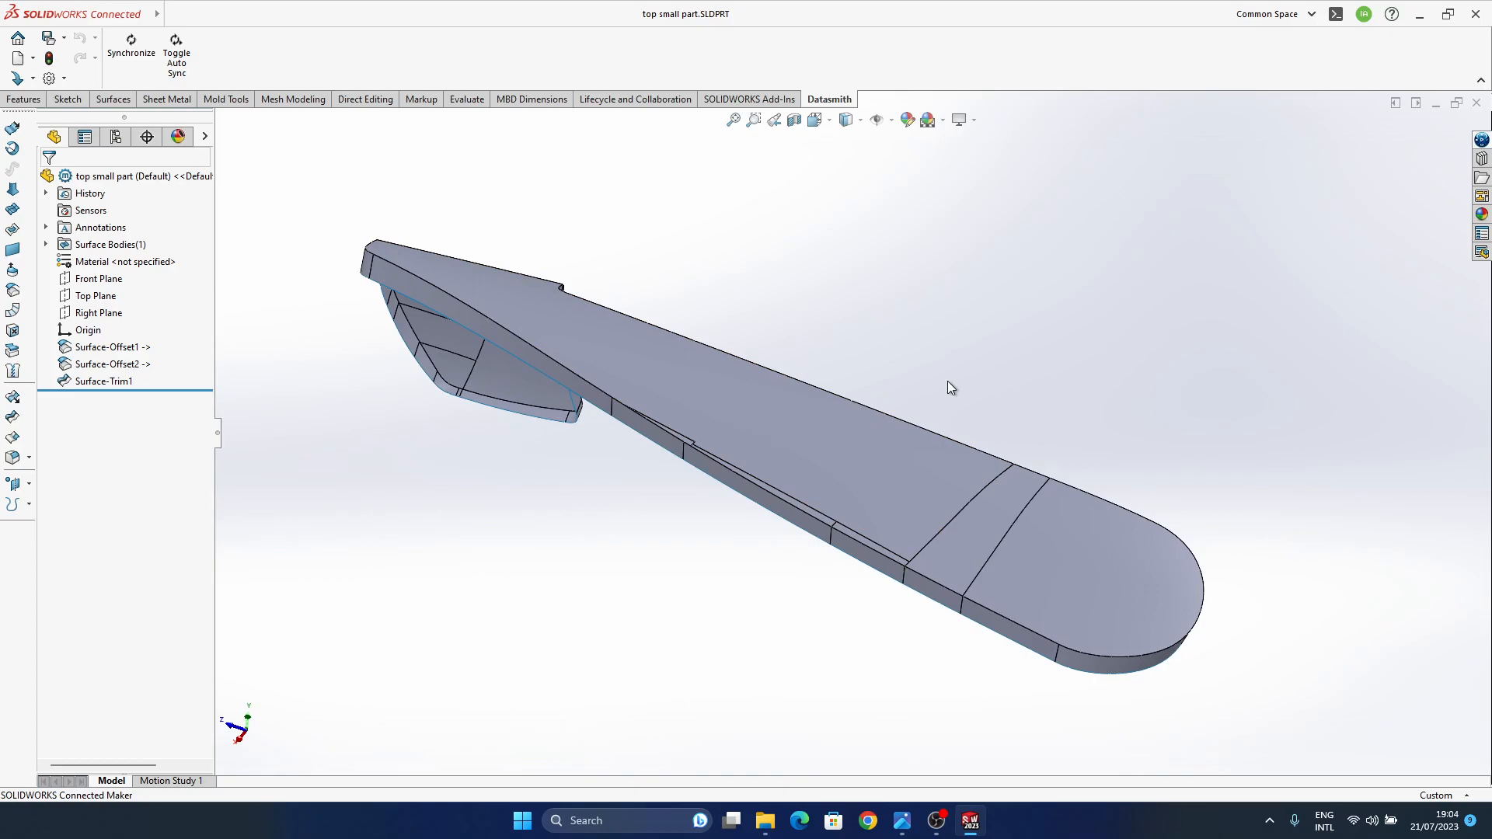
pyautogui.moveTo(930, 436); pyautogui.dragTo(927, 481, button='middle')
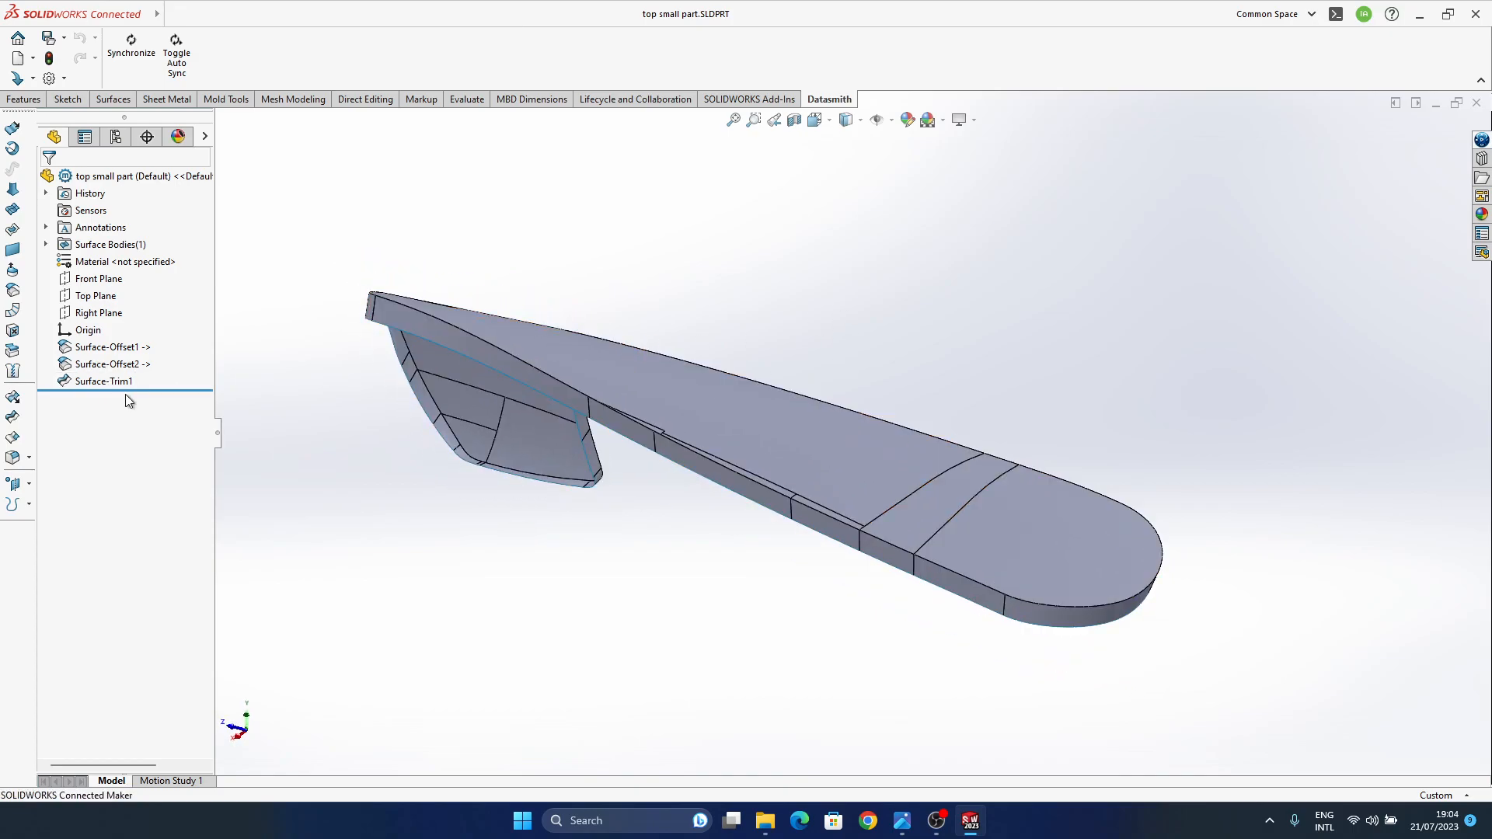
pyautogui.moveTo(129, 391); pyautogui.dragTo(140, 374)
# - Set up a symmetric 0.1 mm face fillet between a straight offset wall face and the rounded end face of the top surface
pyautogui.moveTo(793, 442); pyautogui.dragTo(873, 516, button='middle')
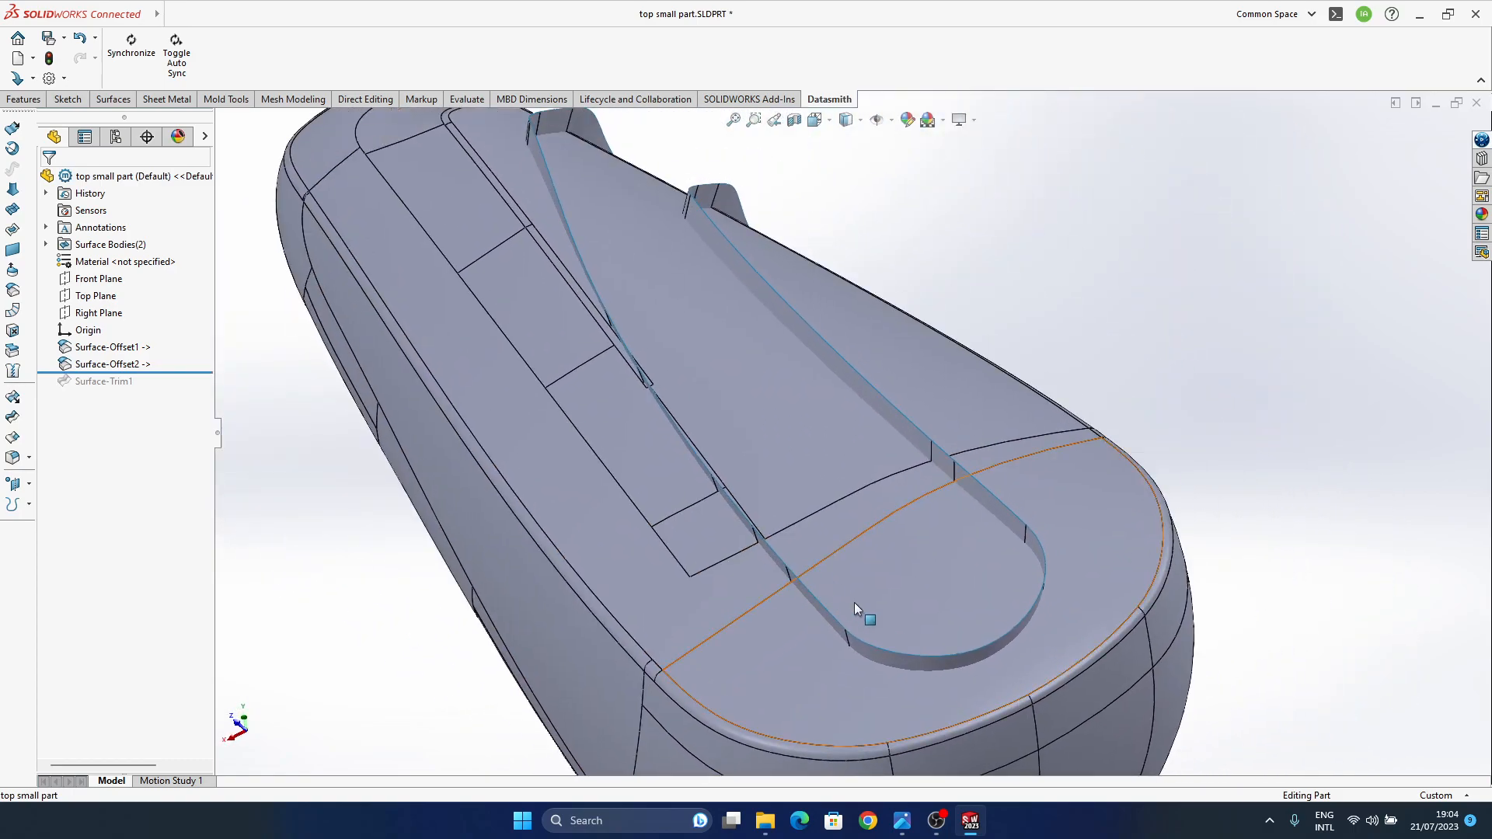
pyautogui.moveTo(866, 590); pyautogui.dragTo(893, 428, button='middle')
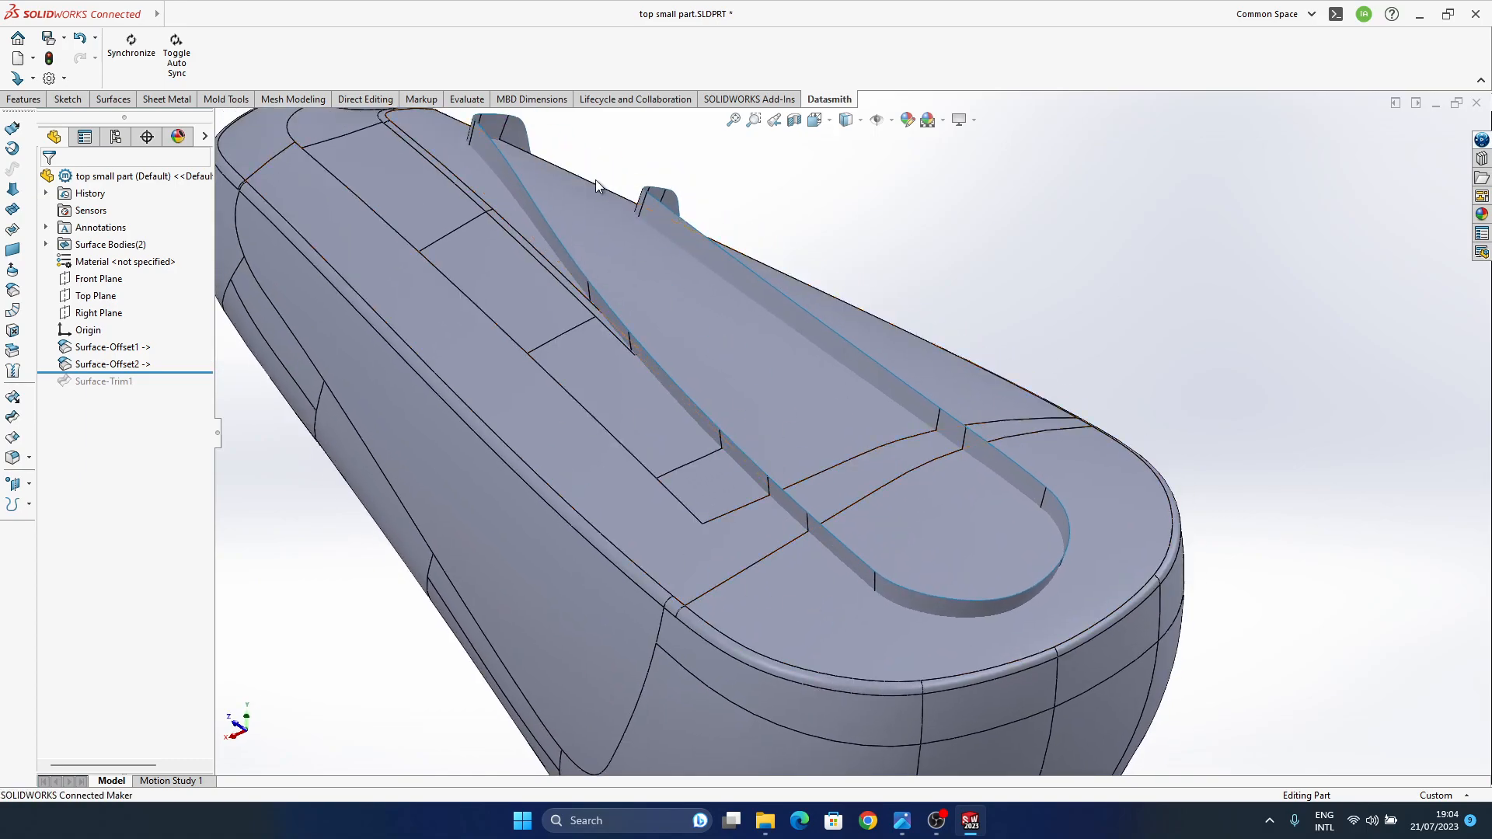
pyautogui.moveTo(1013, 409); pyautogui.dragTo(731, 513, button='middle')
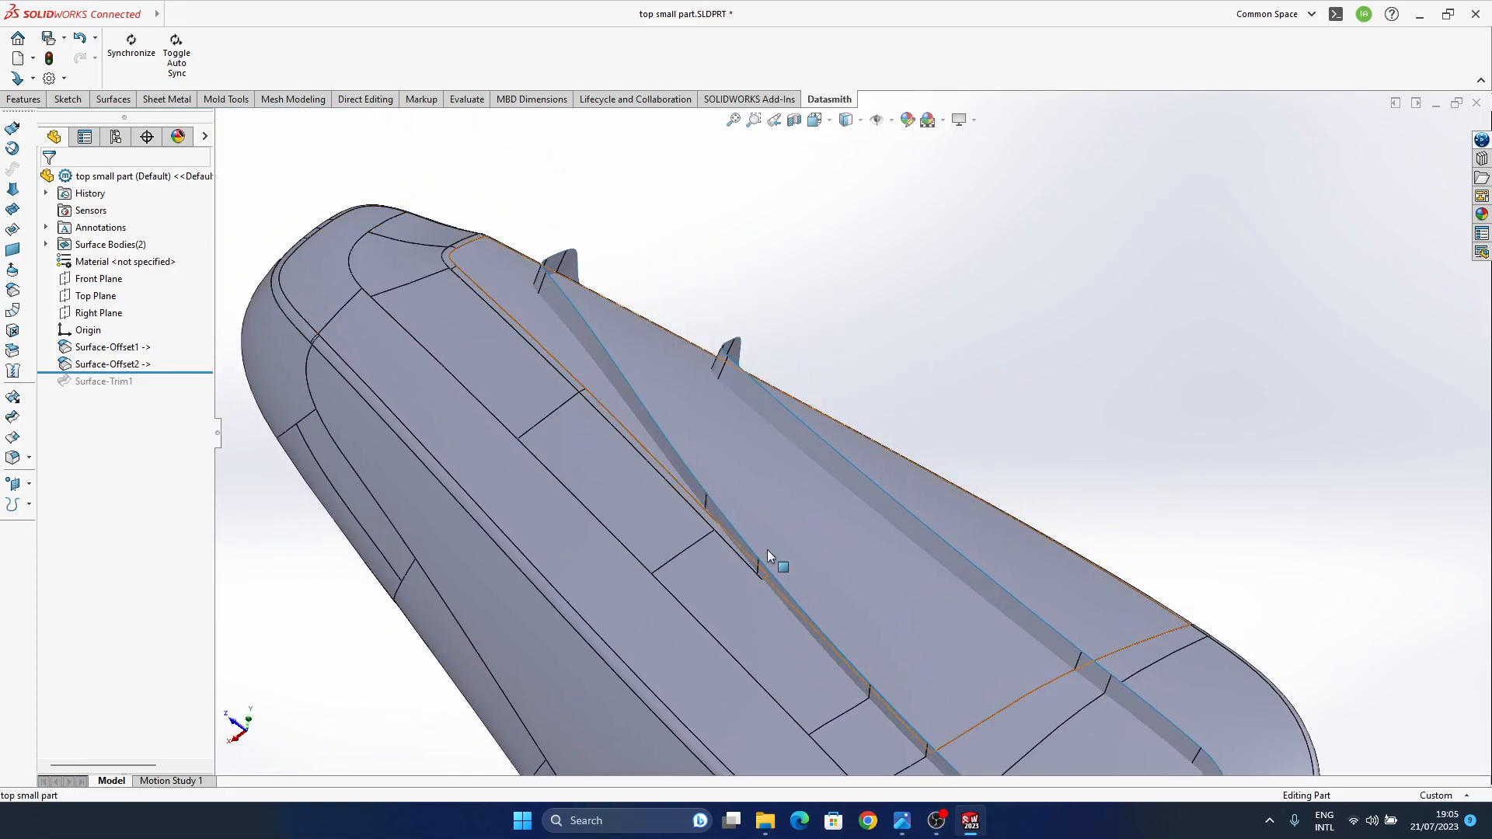
pyautogui.moveTo(967, 711); pyautogui.dragTo(894, 482, button='middle')
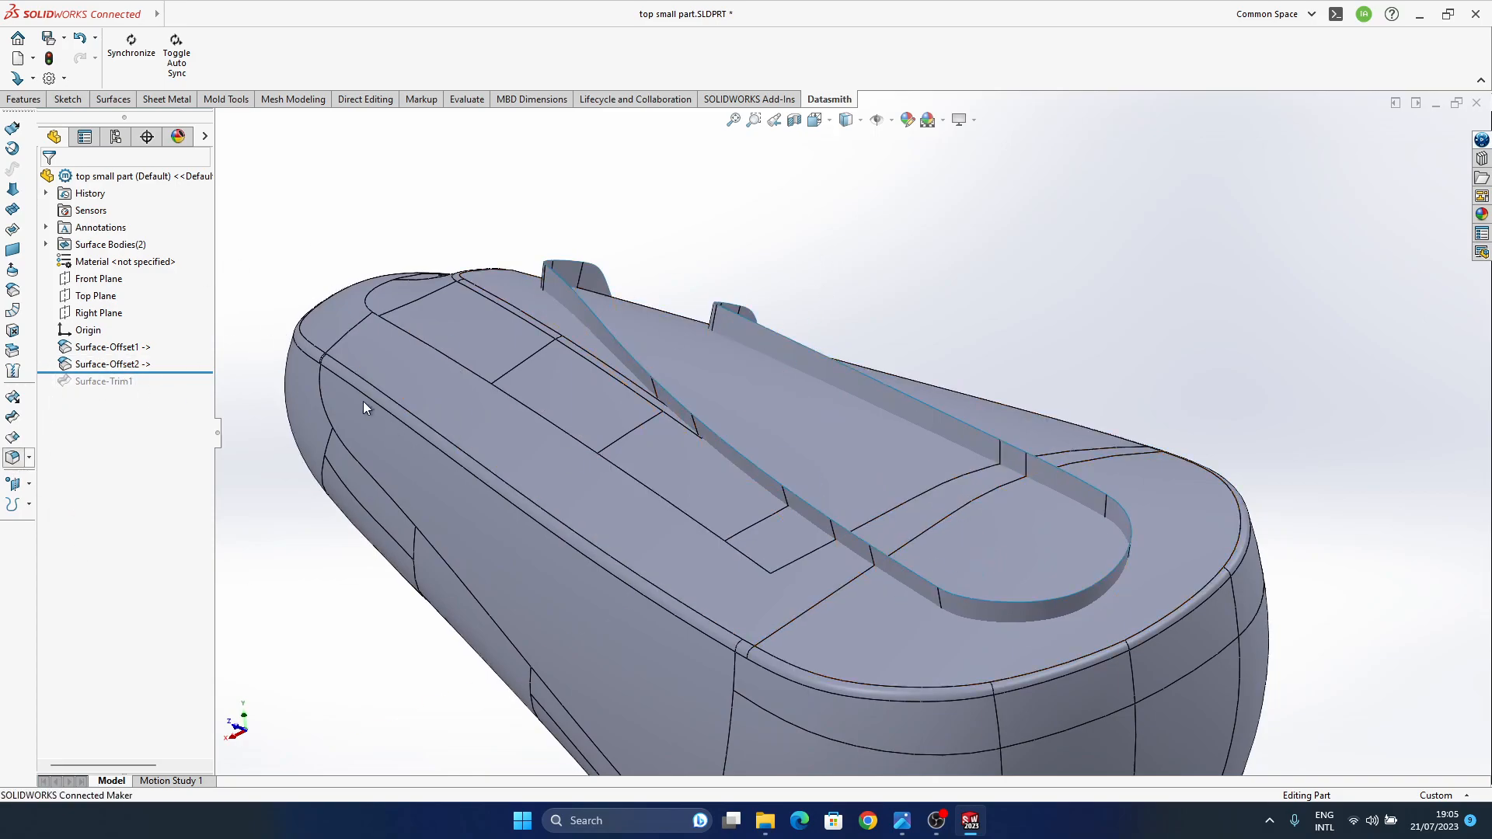
pyautogui.click(126, 256)
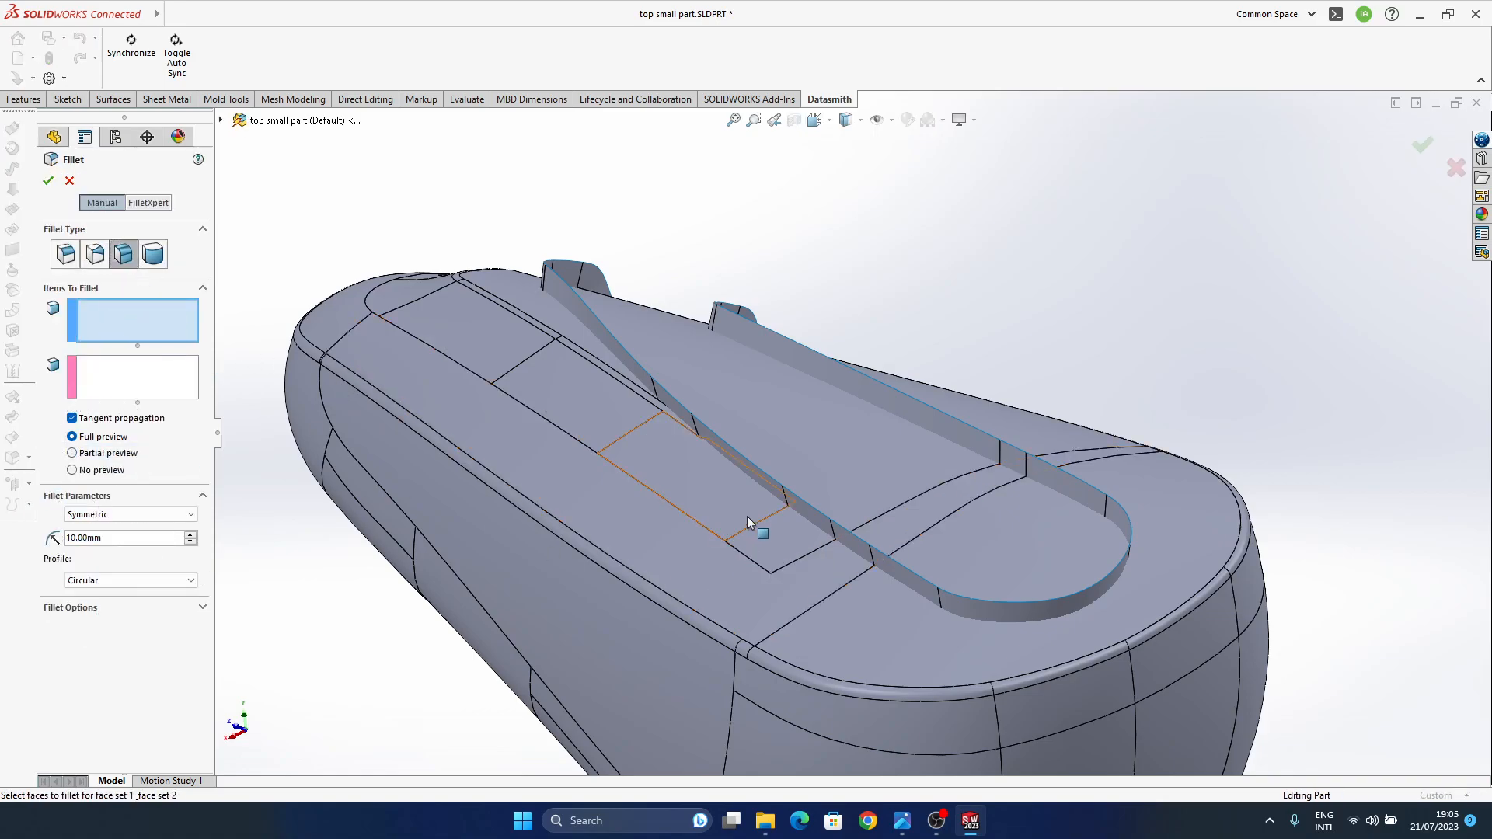
pyautogui.keyDown('ctrl'); pyautogui.moveTo(746, 520); pyautogui.dragTo(687, 484, button='middle'); pyautogui.keyUp('ctrl')
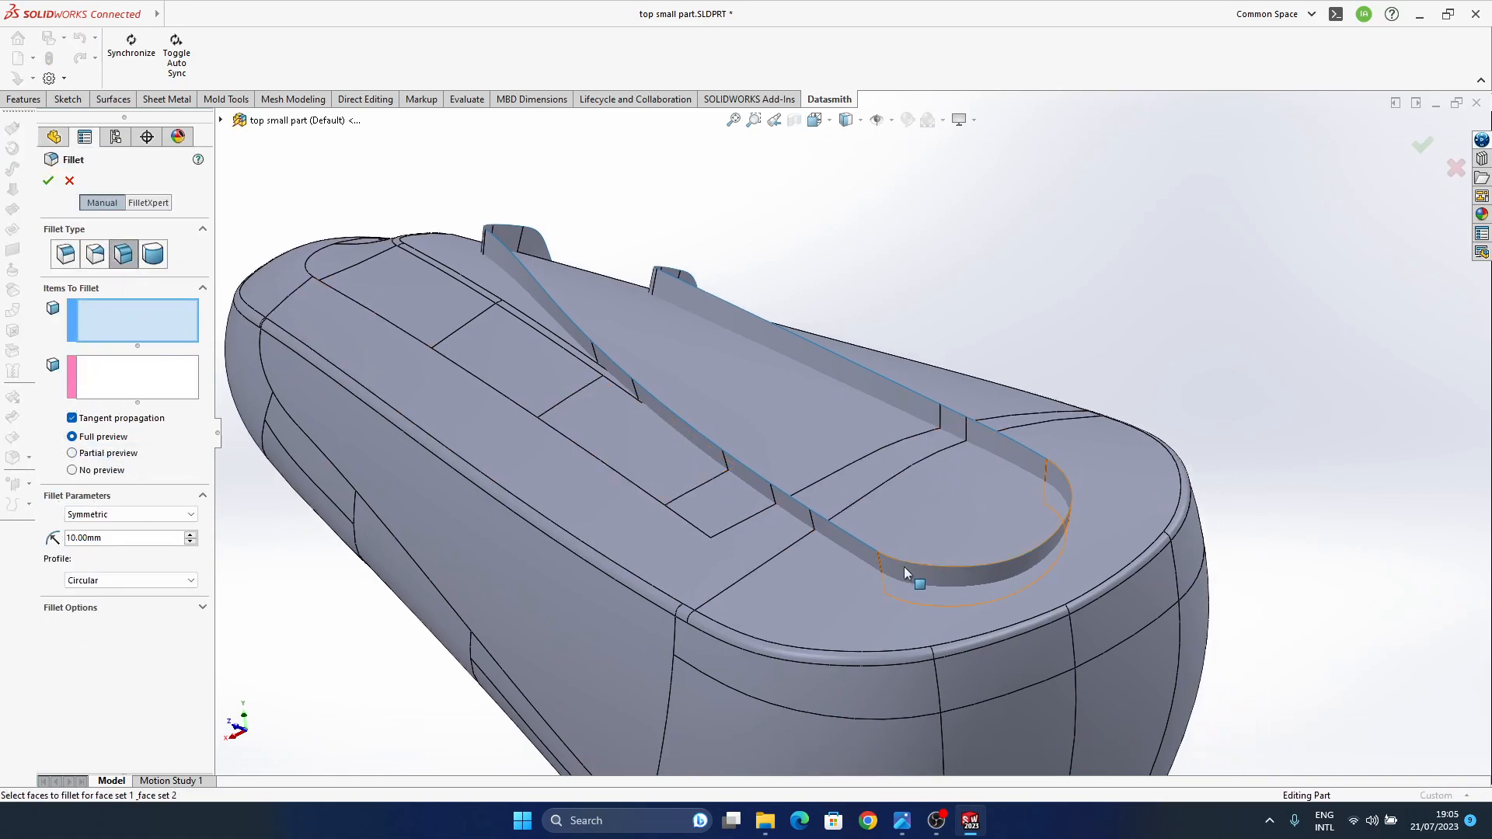
pyautogui.click(845, 544)
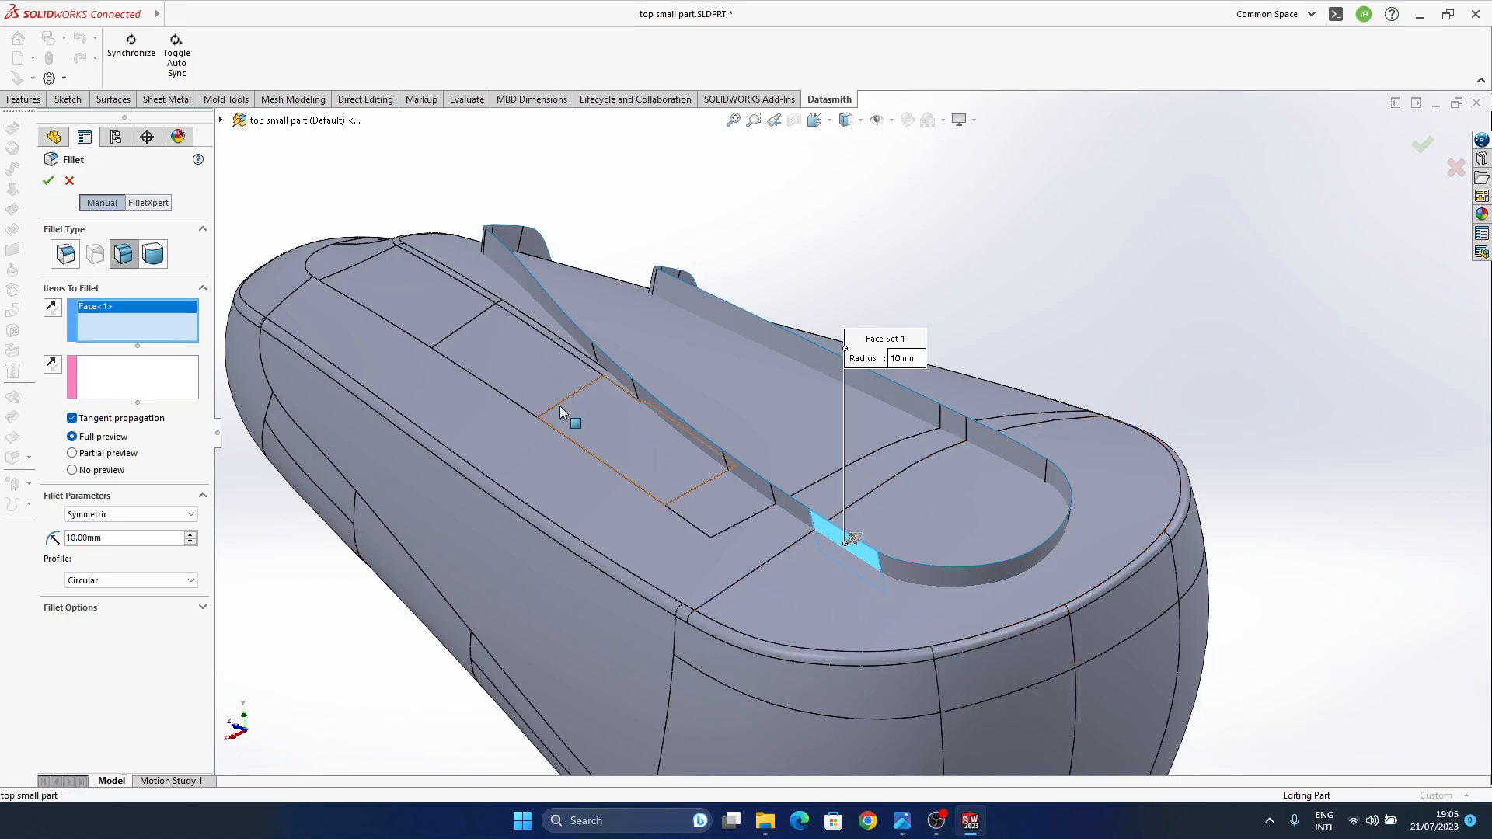
pyautogui.click(810, 590)
pyautogui.keyDown('ctrl'); pyautogui.moveTo(913, 568); pyautogui.dragTo(897, 498, button='middle'); pyautogui.keyUp('ctrl')
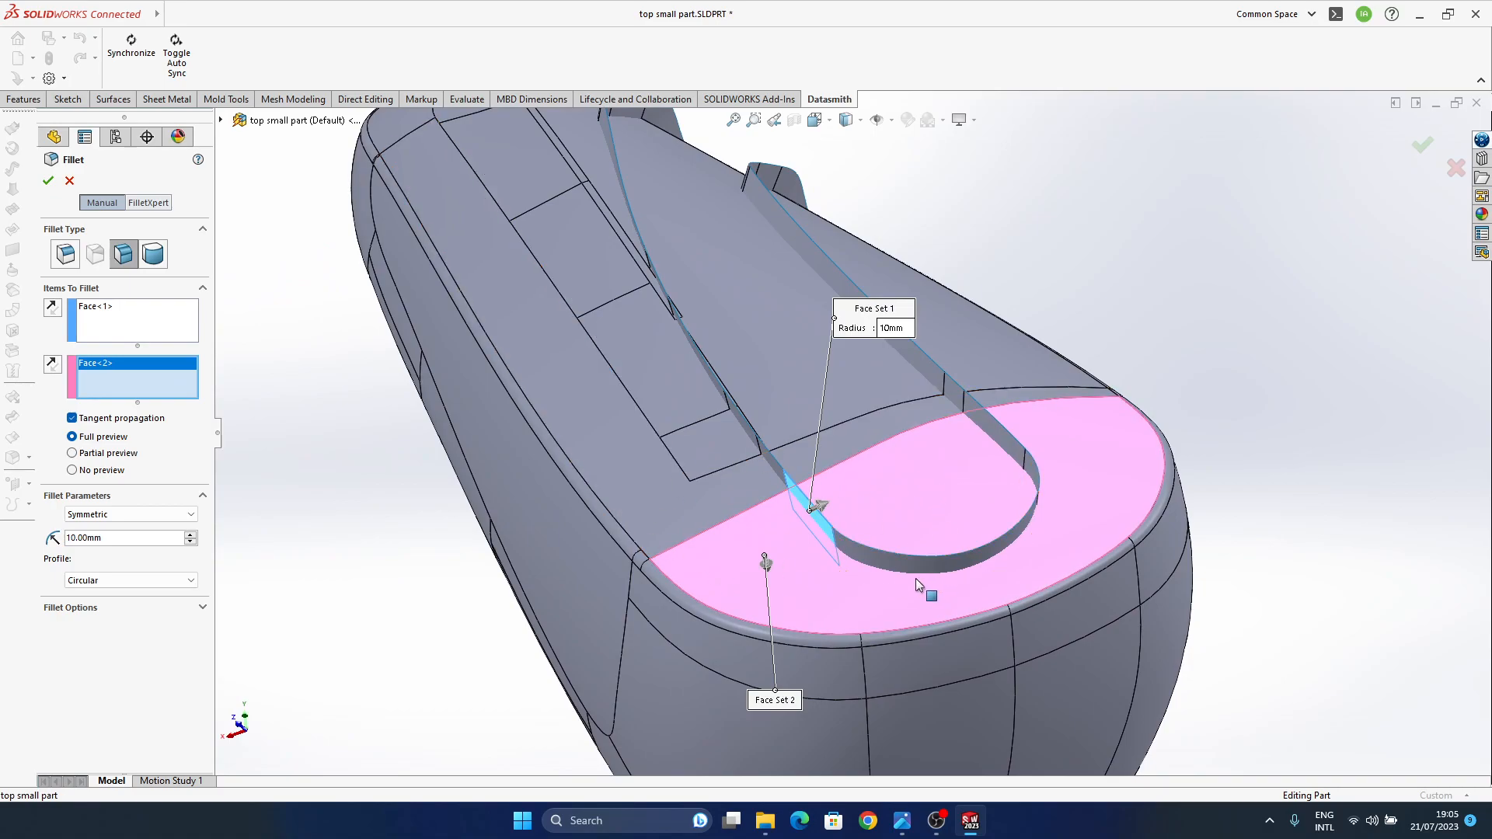
pyautogui.keyDown('ctrl'); pyautogui.moveTo(809, 552); pyautogui.dragTo(901, 617, button='middle'); pyautogui.keyUp('ctrl')
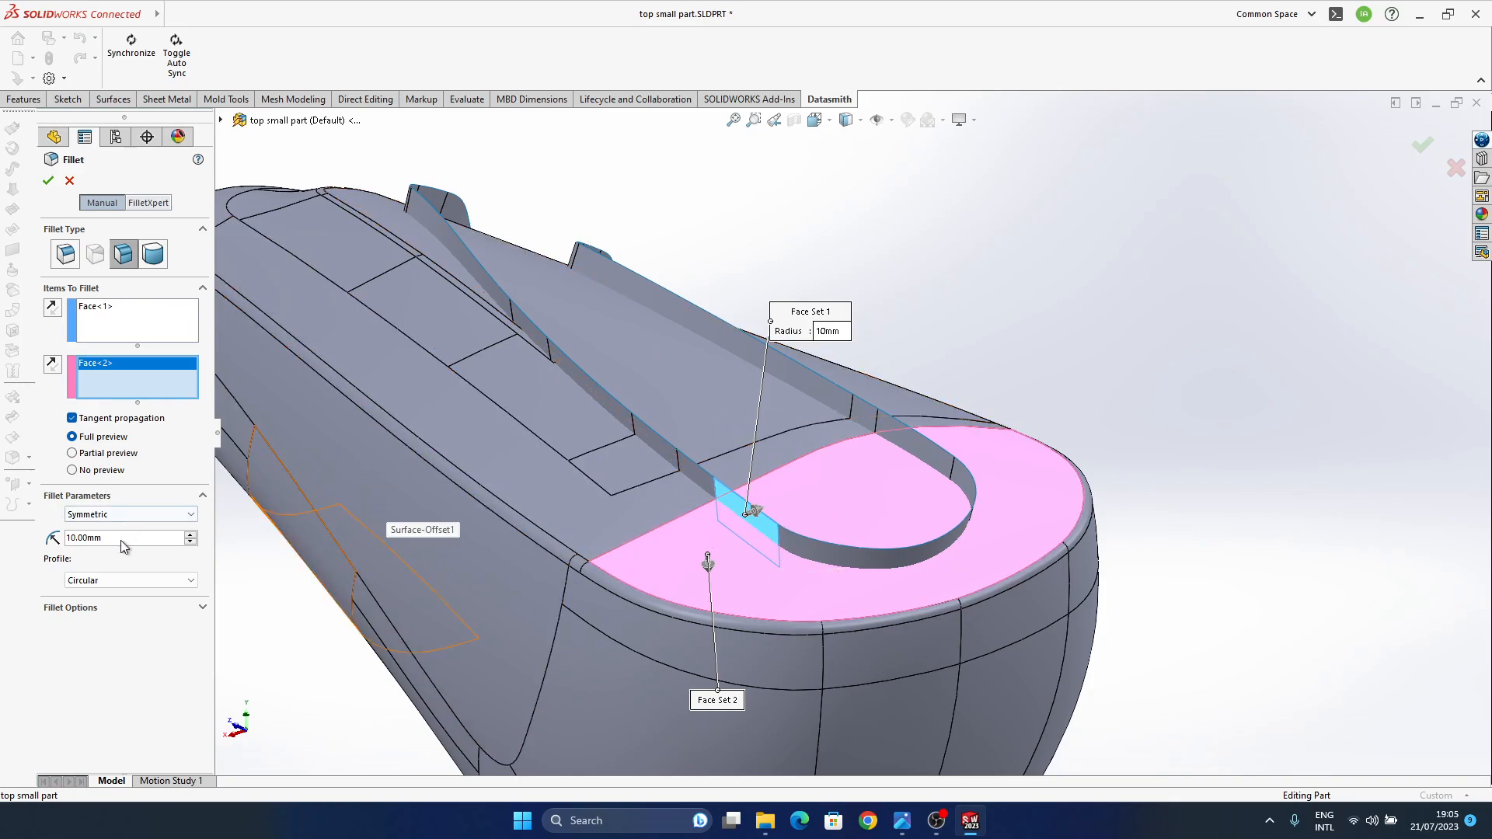
pyautogui.write('0.1')
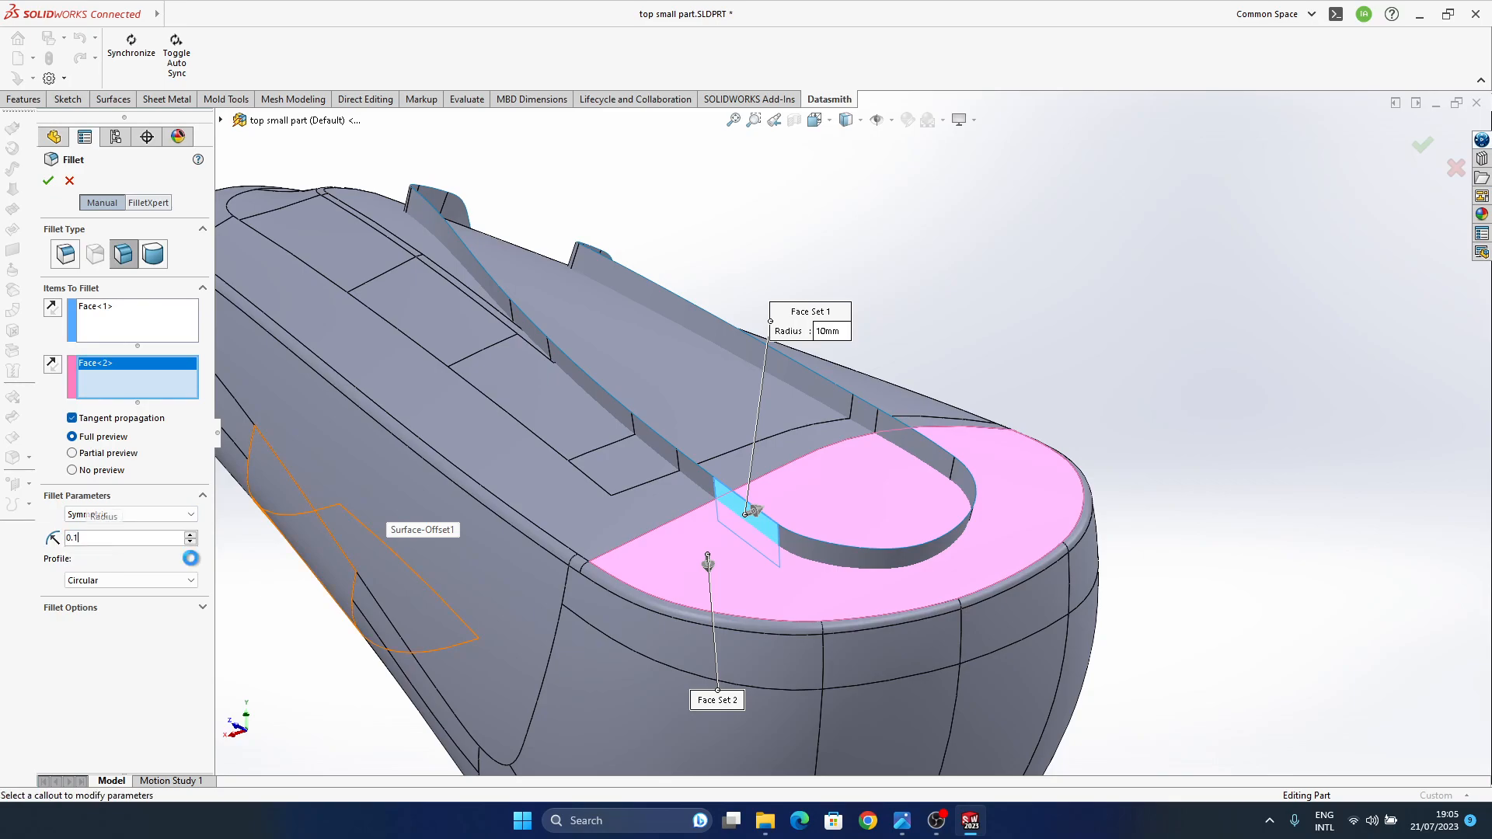
pyautogui.moveTo(886, 483); pyautogui.dragTo(805, 531, button='middle')
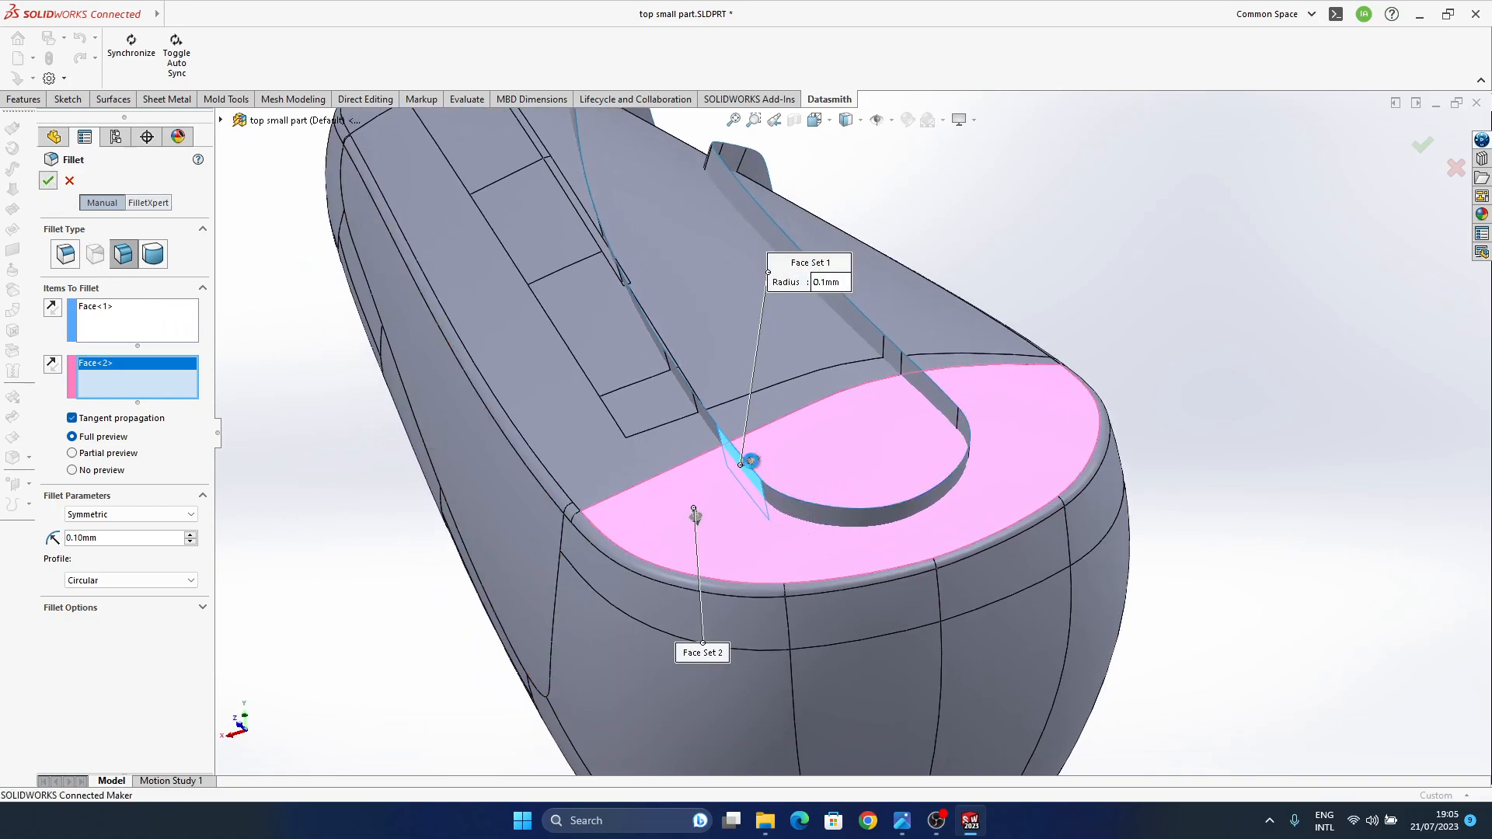
pyautogui.moveTo(757, 525); pyautogui.dragTo(824, 544, button='middle')
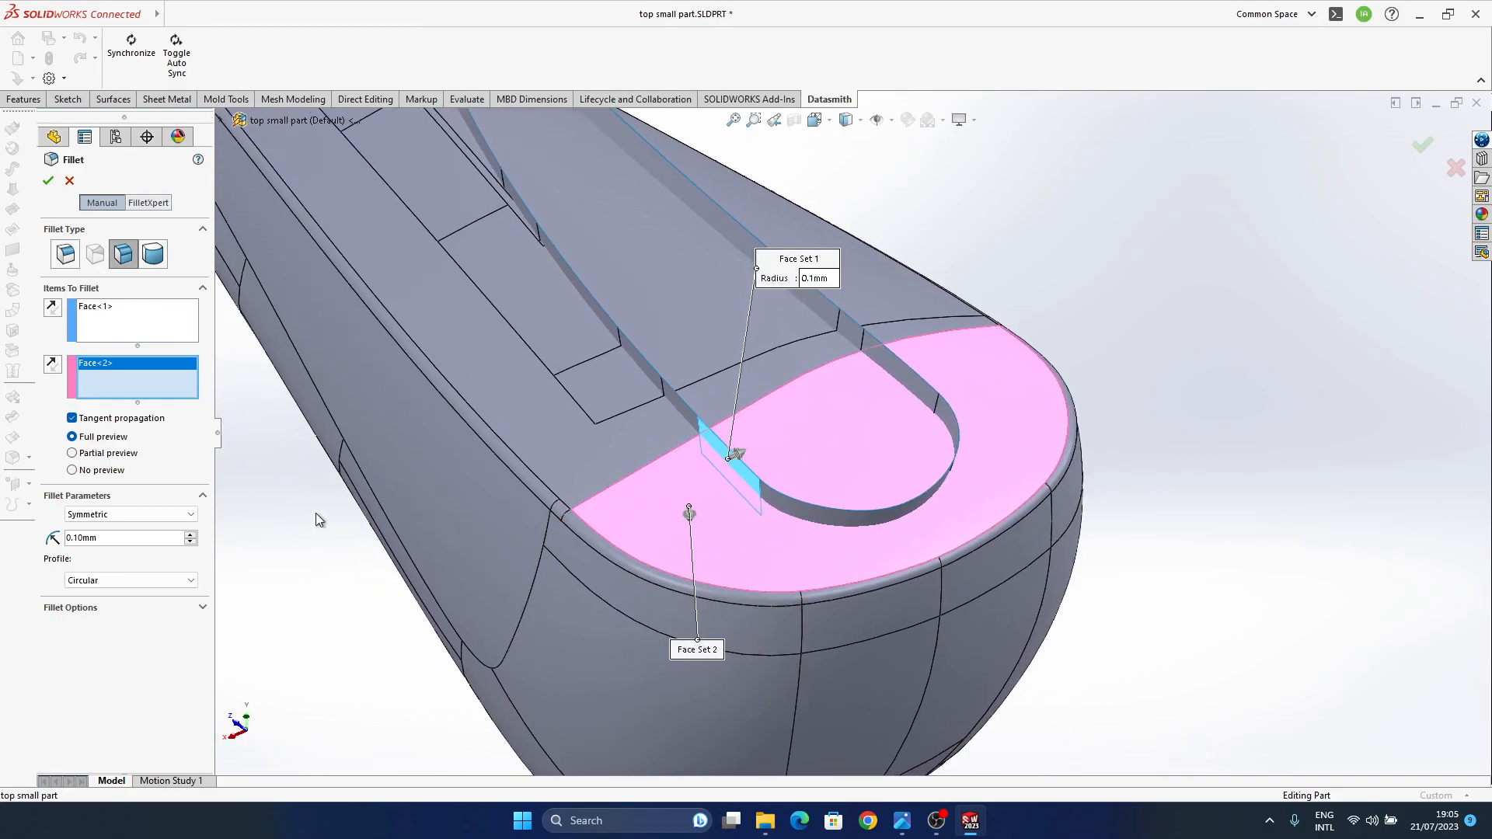
# - Check the fillet options and remove the selected faces from both face sets
pyautogui.click(97, 314)
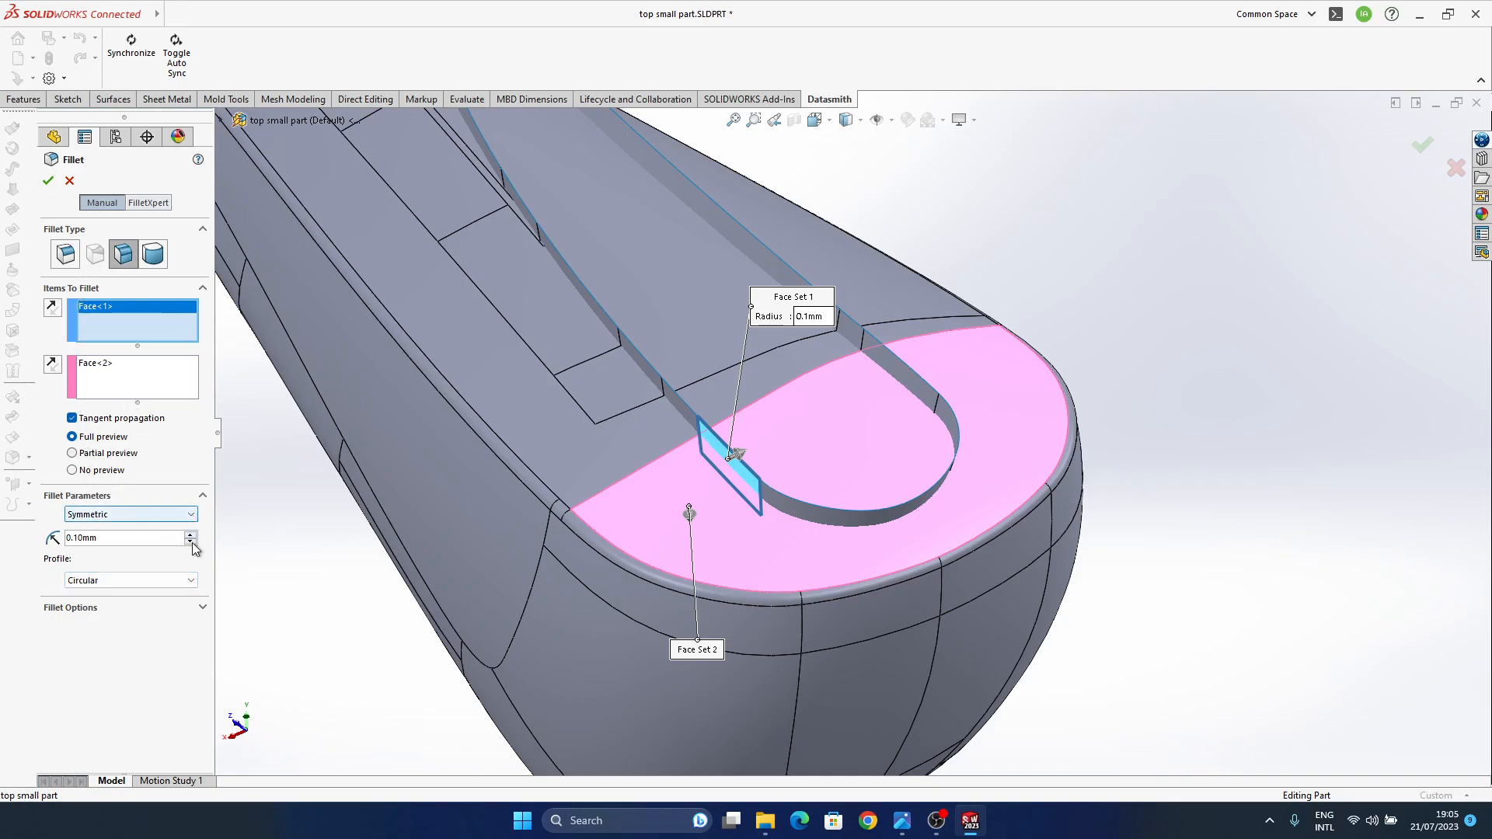
pyautogui.click(203, 609)
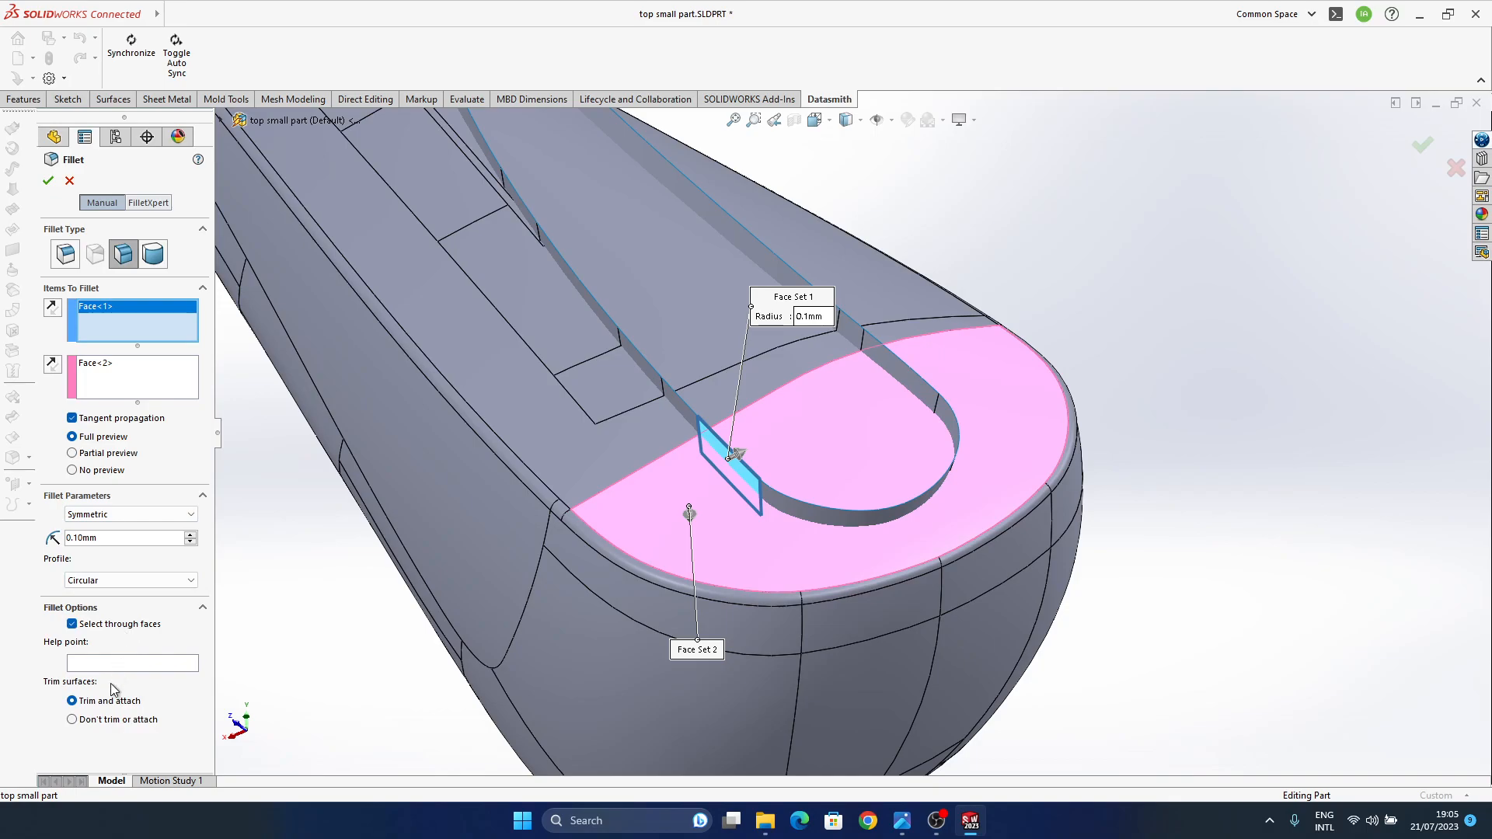
pyautogui.rightClick(102, 307)
pyautogui.click(149, 338)
pyautogui.rightClick(119, 366)
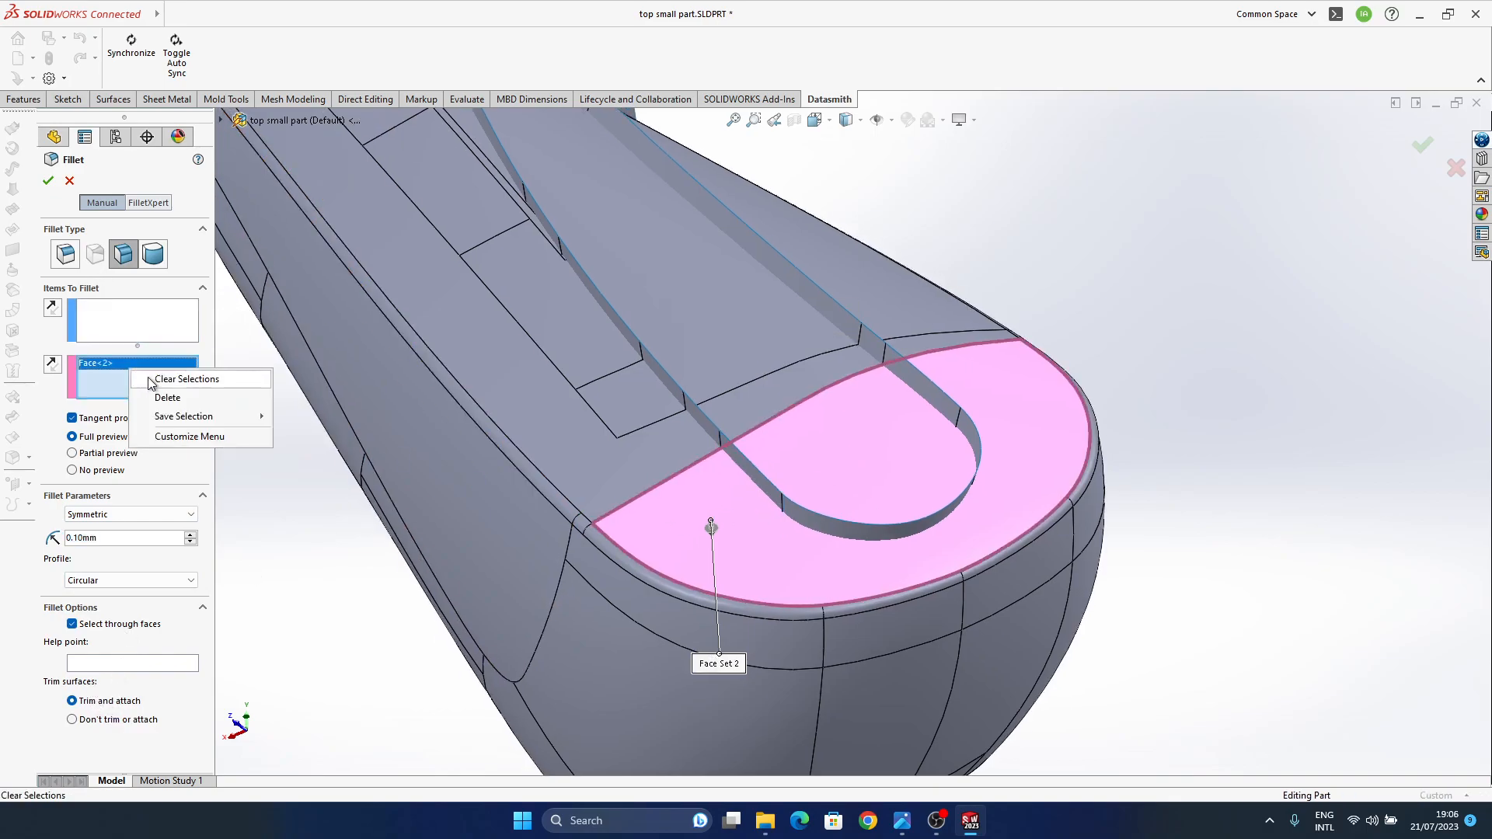
pyautogui.click(148, 395)
# - Create the 0.1 mm face fillet using a mid-length offset wall face and the adjacent rectangular face of the top surface
pyautogui.click(618, 318)
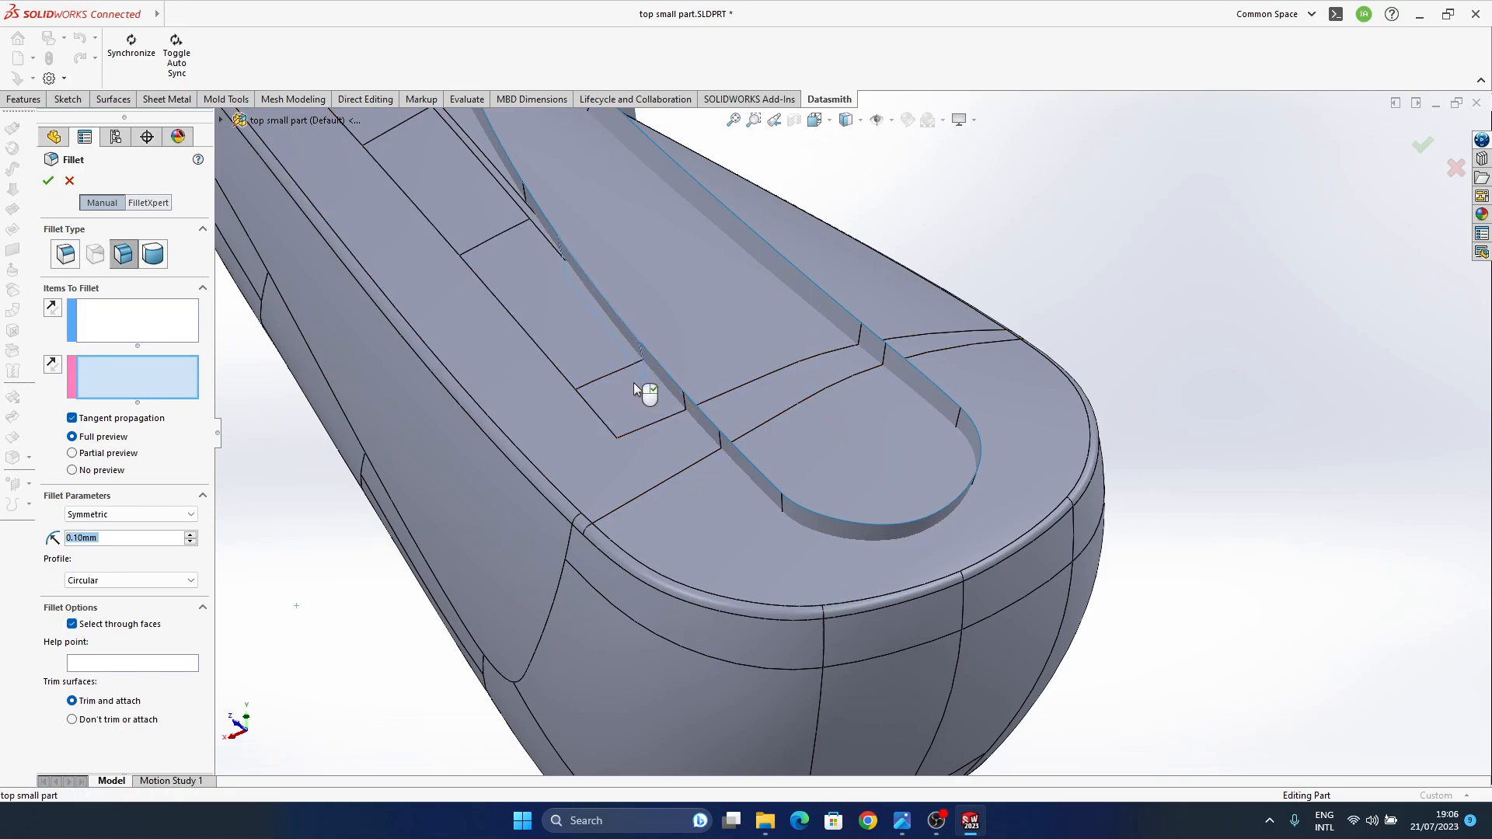
pyautogui.click(132, 320)
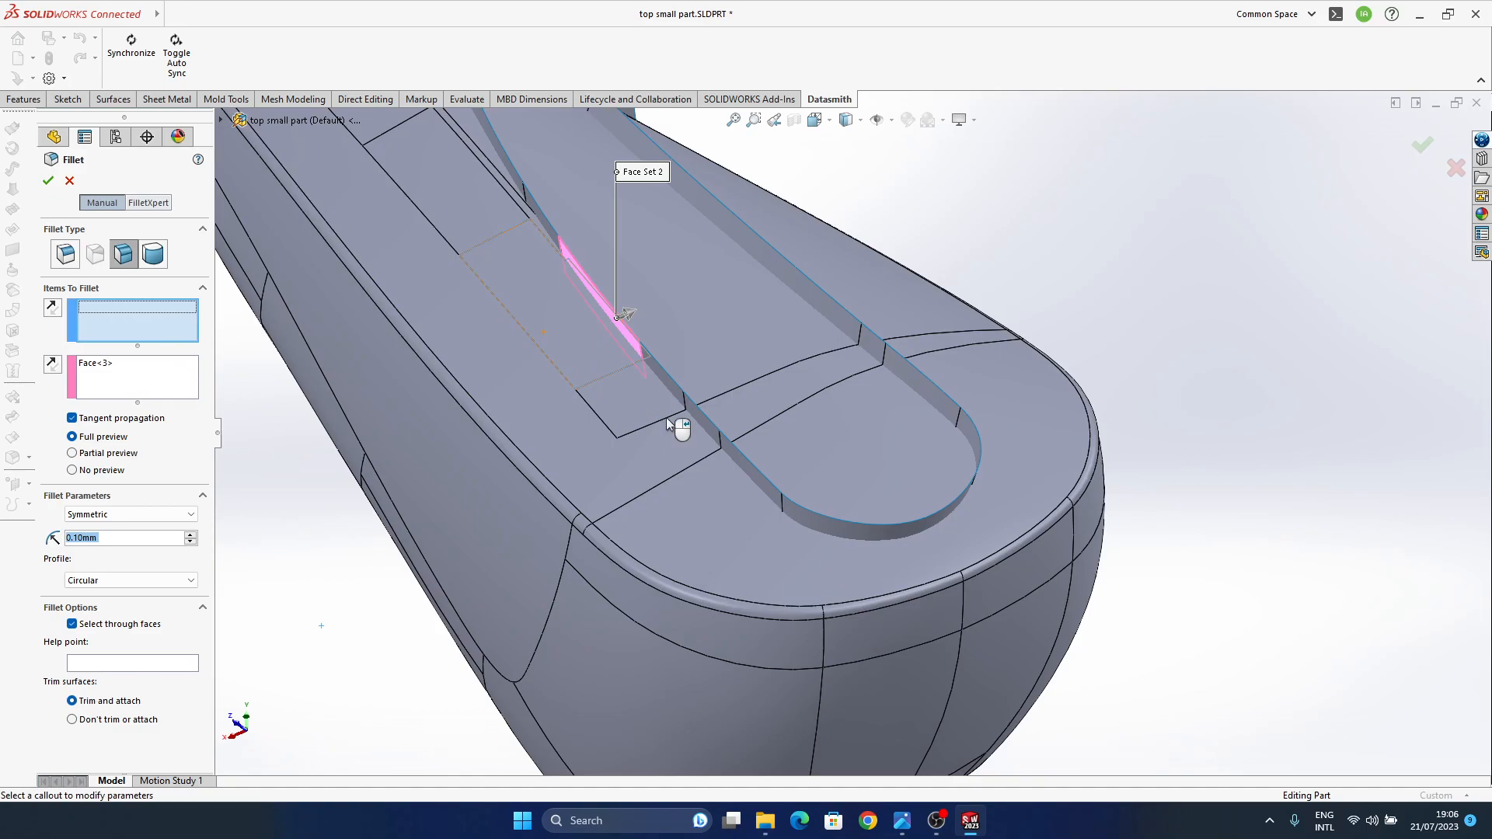
pyautogui.click(634, 375)
pyautogui.moveTo(635, 374); pyautogui.dragTo(700, 374, button='middle')
pyautogui.moveTo(871, 533); pyautogui.dragTo(889, 477, button='middle')
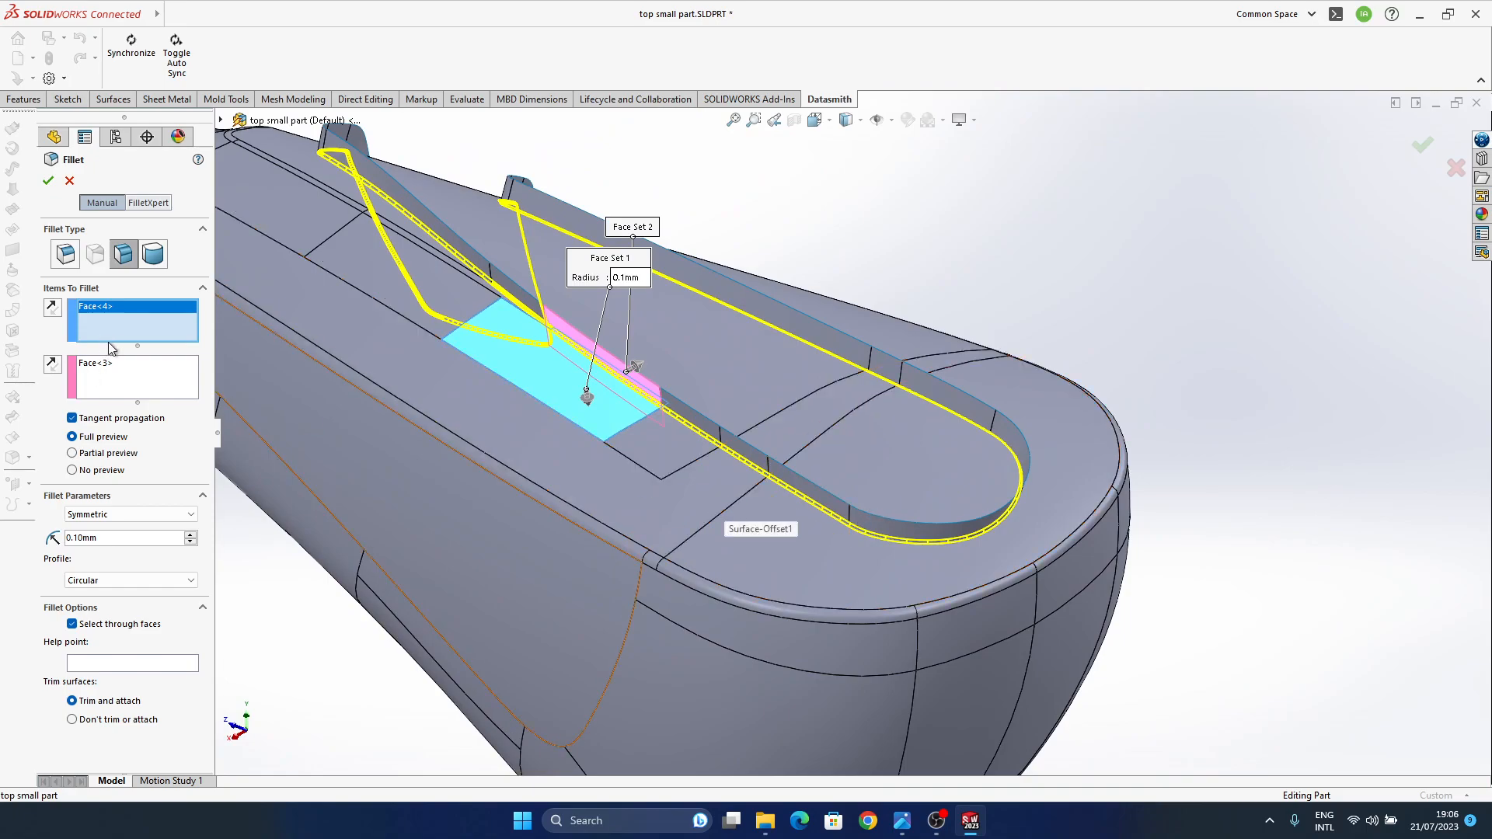
pyautogui.click(119, 589)
pyautogui.click(119, 596)
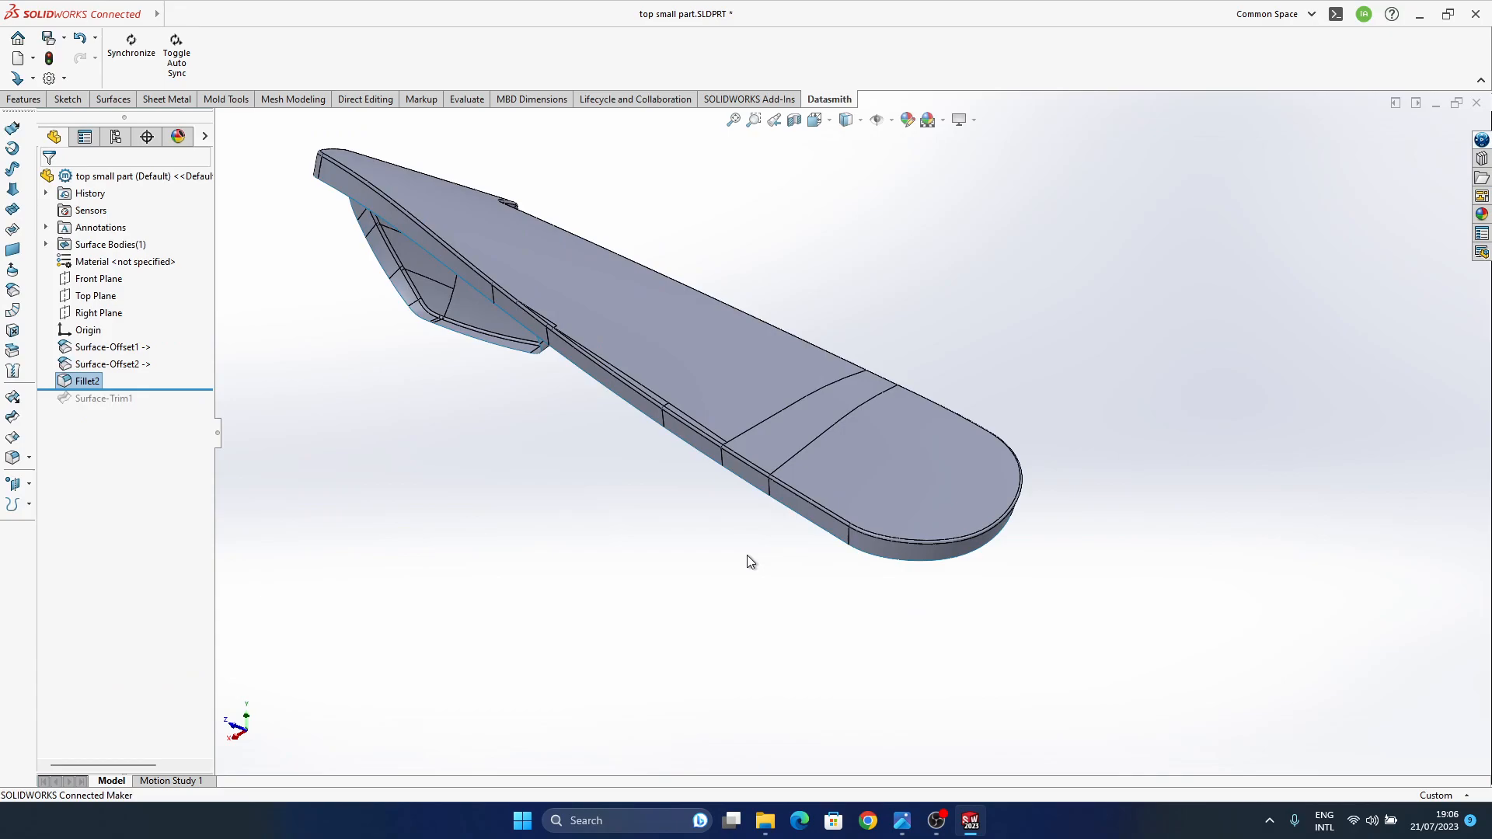
# - Turn on RealView Graphics and display the part shaded without edges to inspect the filleted rim at its narrow end
pyautogui.moveTo(747, 555); pyautogui.dragTo(792, 399, button='middle')
pyautogui.scroll(-5, 853, 371)
pyautogui.click(961, 122)
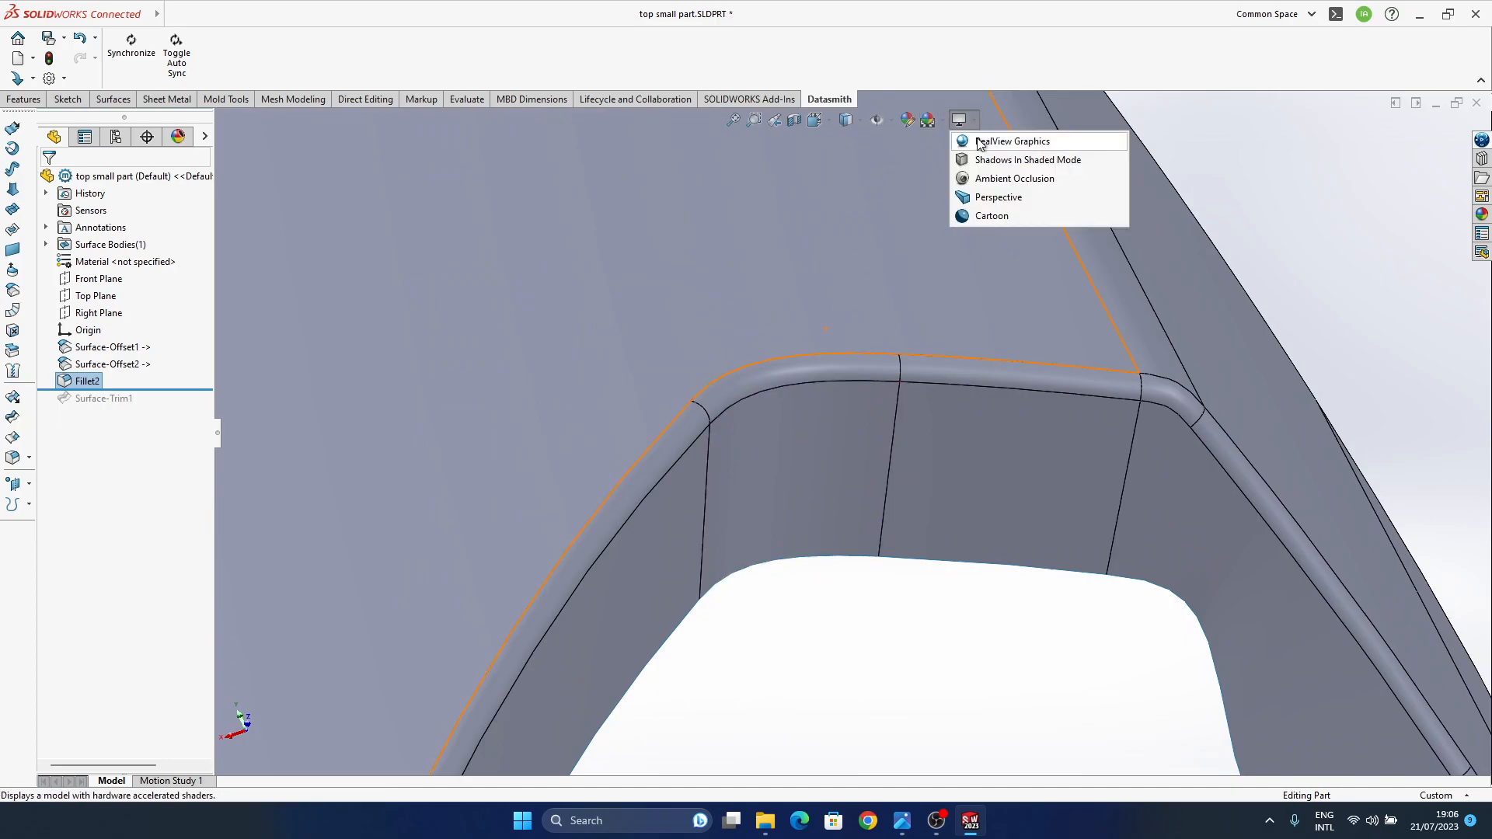
pyautogui.click(981, 142)
pyautogui.moveTo(856, 456); pyautogui.dragTo(876, 722, button='middle')
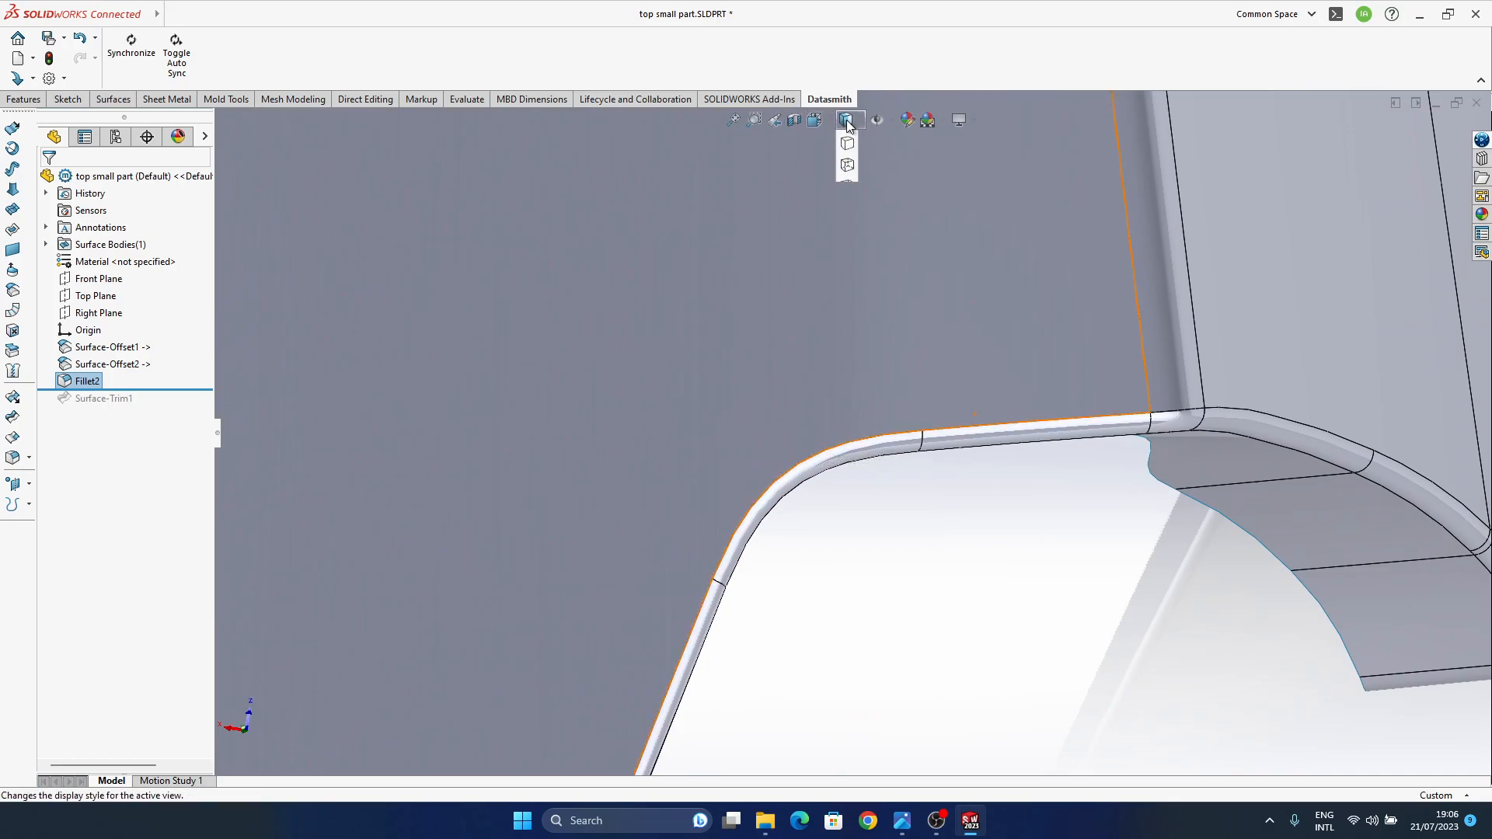
pyautogui.click(847, 167)
pyautogui.moveTo(1083, 476)
pyautogui.mouseDown(button='middle')
pyautogui.moveTo(1000, 450)
pyautogui.moveTo(982, 375)
pyautogui.moveTo(976, 433)
pyautogui.moveTo(894, 444)
pyautogui.moveTo(806, 250)
pyautogui.moveTo(830, 303)
pyautogui.mouseUp(button='middle')
pyautogui.moveTo(811, 282); pyautogui.dragTo(692, 458, button='middle')
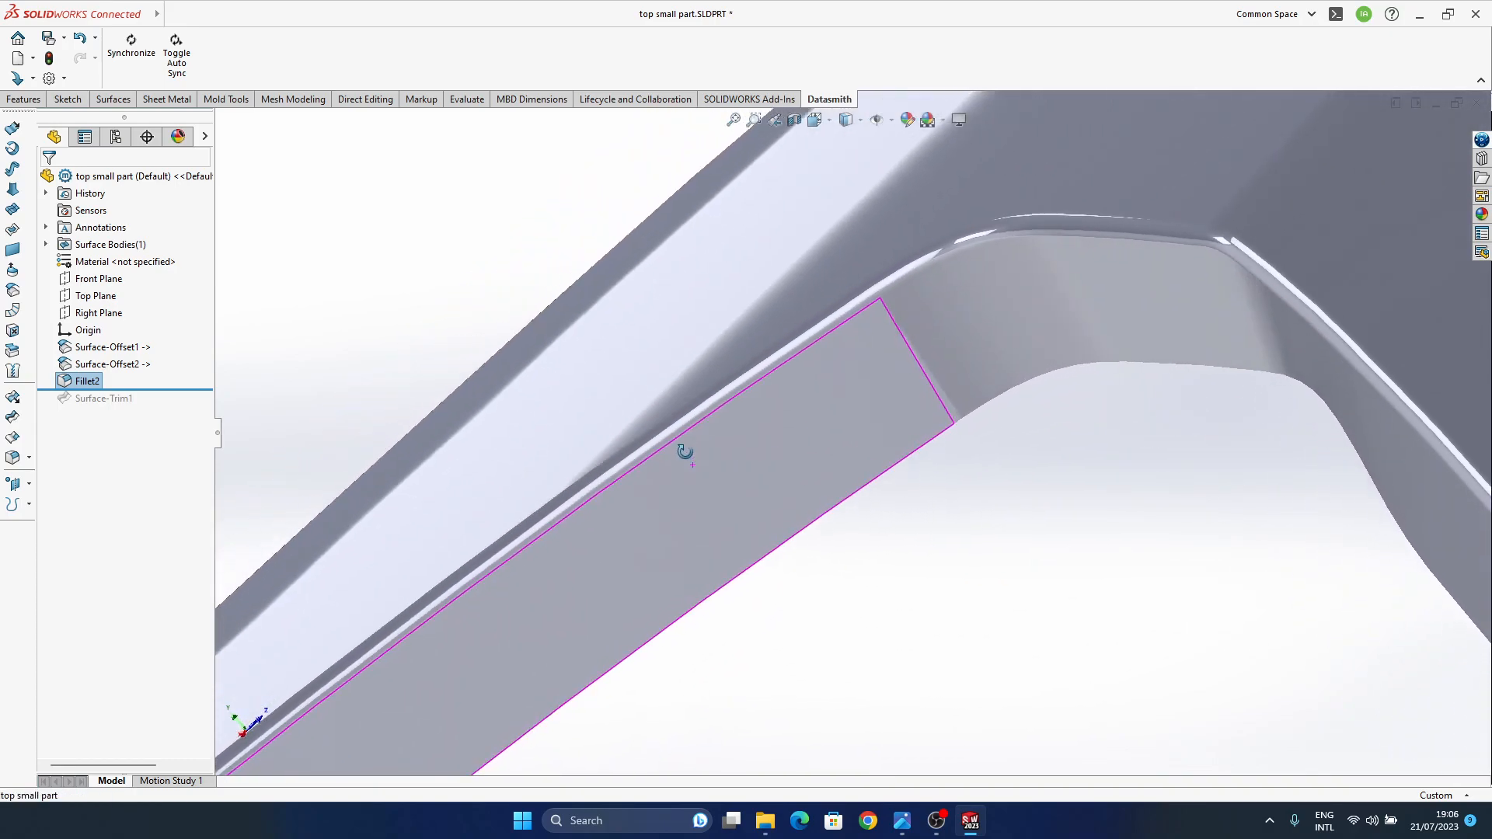
pyautogui.moveTo(715, 403); pyautogui.dragTo(906, 380, button='middle')
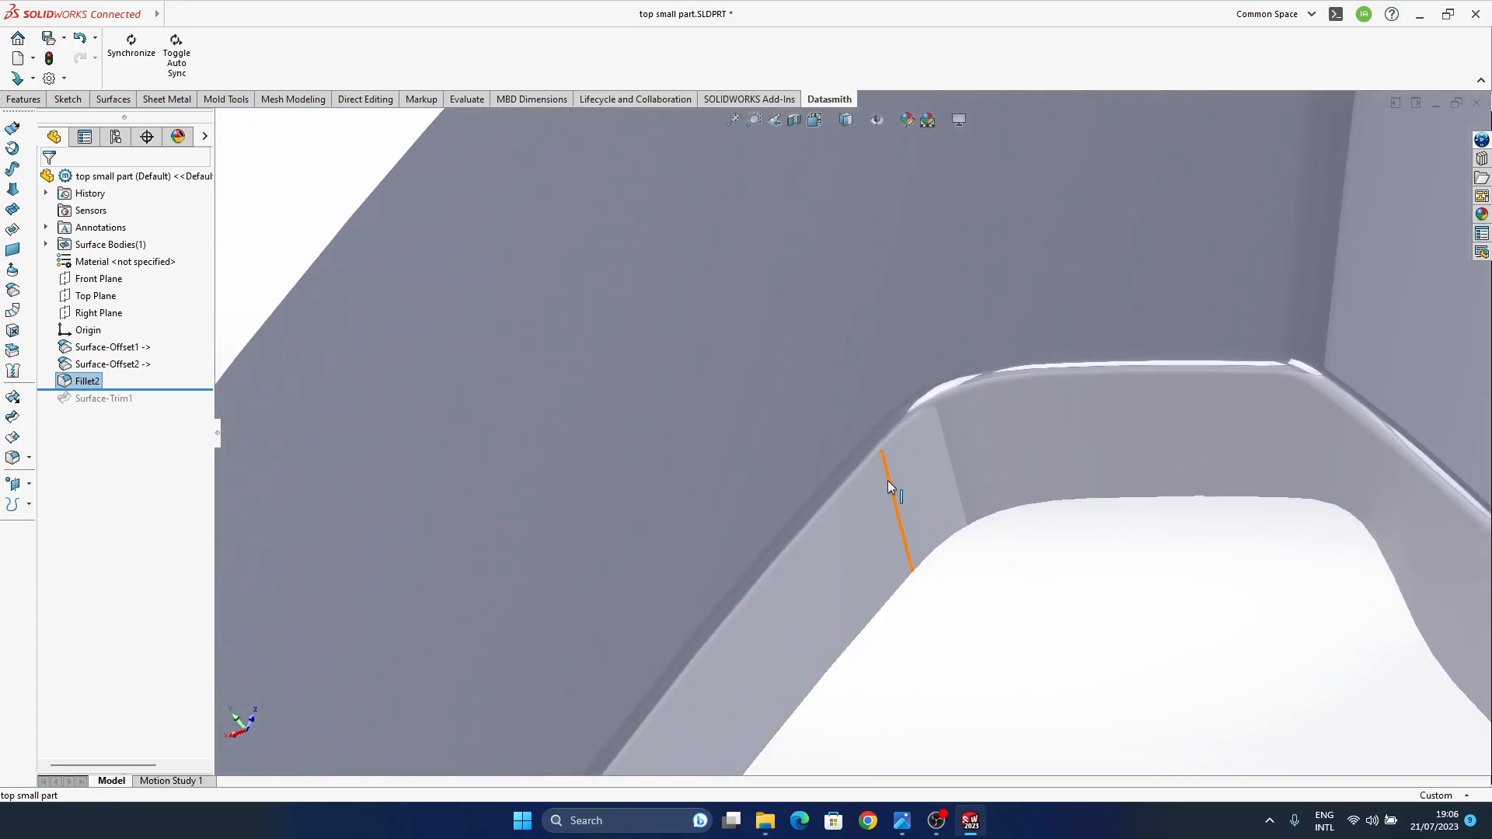
# - Delete the Fillet2 feature and roll the part forward to include Surface-Trim1
pyautogui.scroll(2, 882, 487)
pyautogui.moveTo(780, 412); pyautogui.dragTo(849, 328, button='middle')
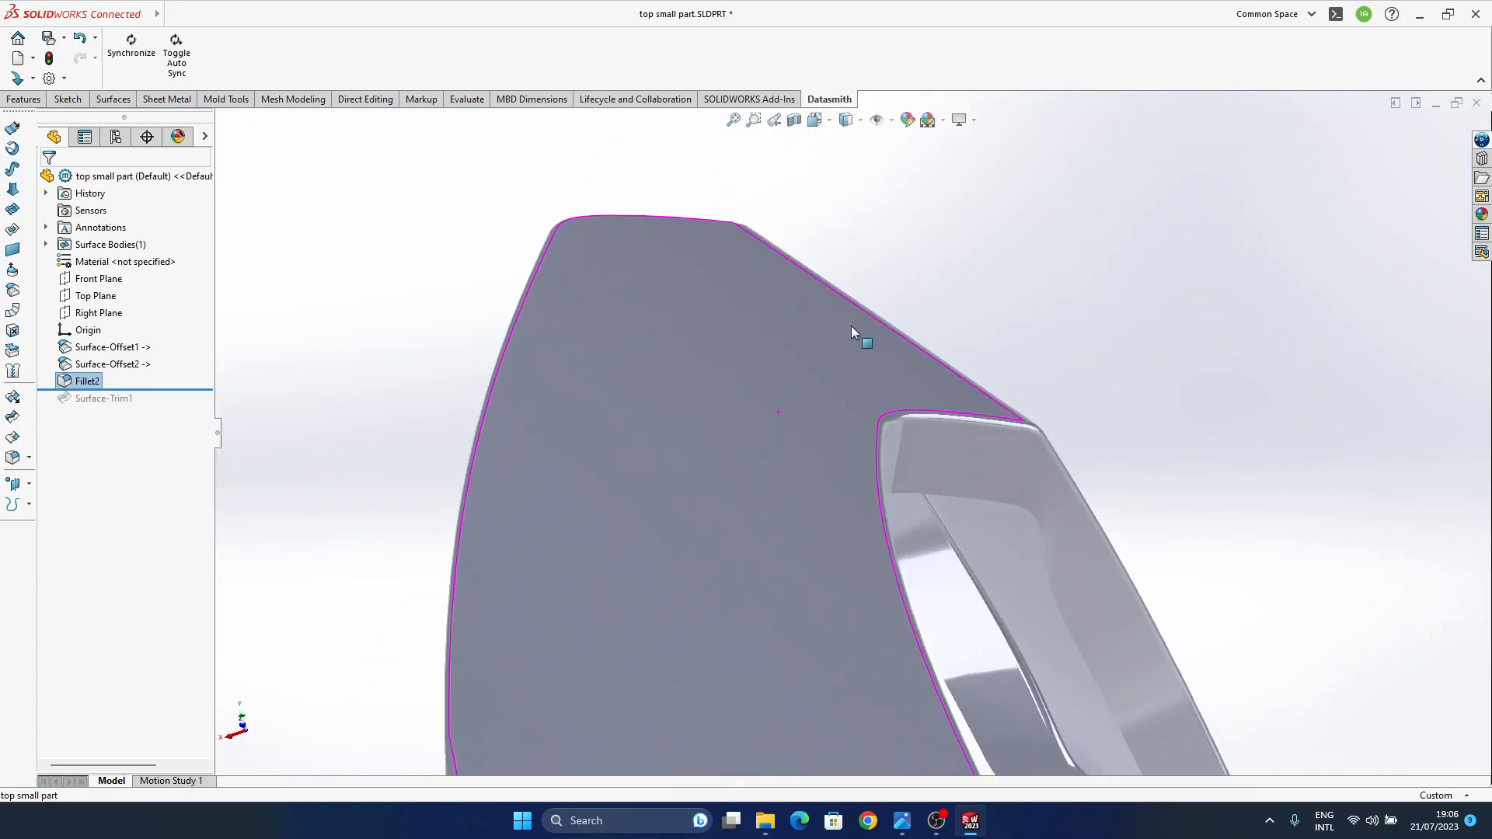
pyautogui.keyDown('ctrl'); pyautogui.moveTo(901, 482); pyautogui.dragTo(720, 455, button='middle'); pyautogui.keyUp('ctrl')
pyautogui.keyDown('ctrl'); pyautogui.moveTo(861, 363); pyautogui.dragTo(784, 441, button='middle'); pyautogui.keyUp('ctrl')
pyautogui.scroll(2, 796, 436)
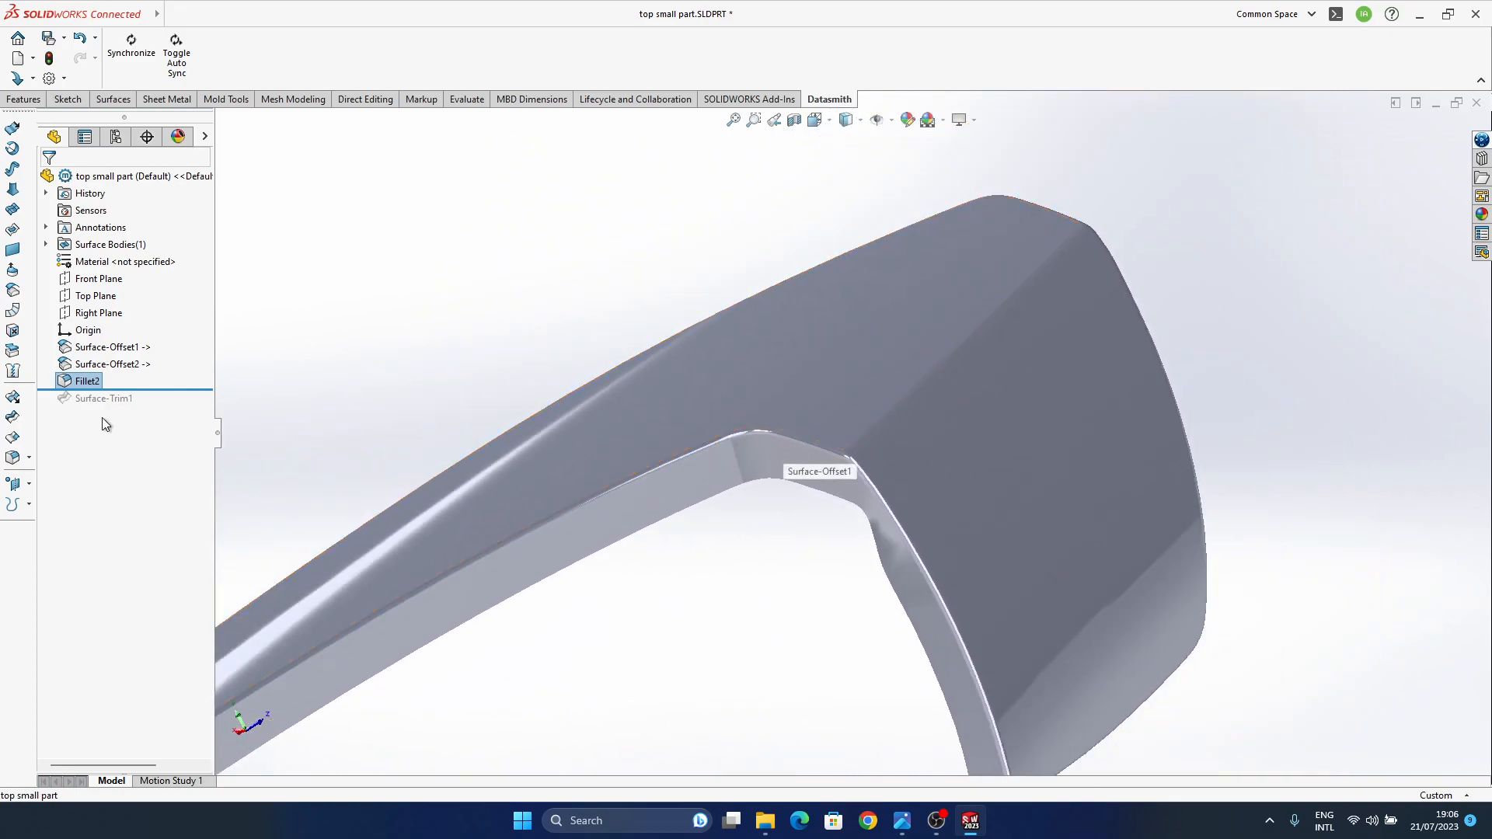
pyautogui.click(87, 384)
pyautogui.click(94, 361)
pyautogui.click(90, 382)
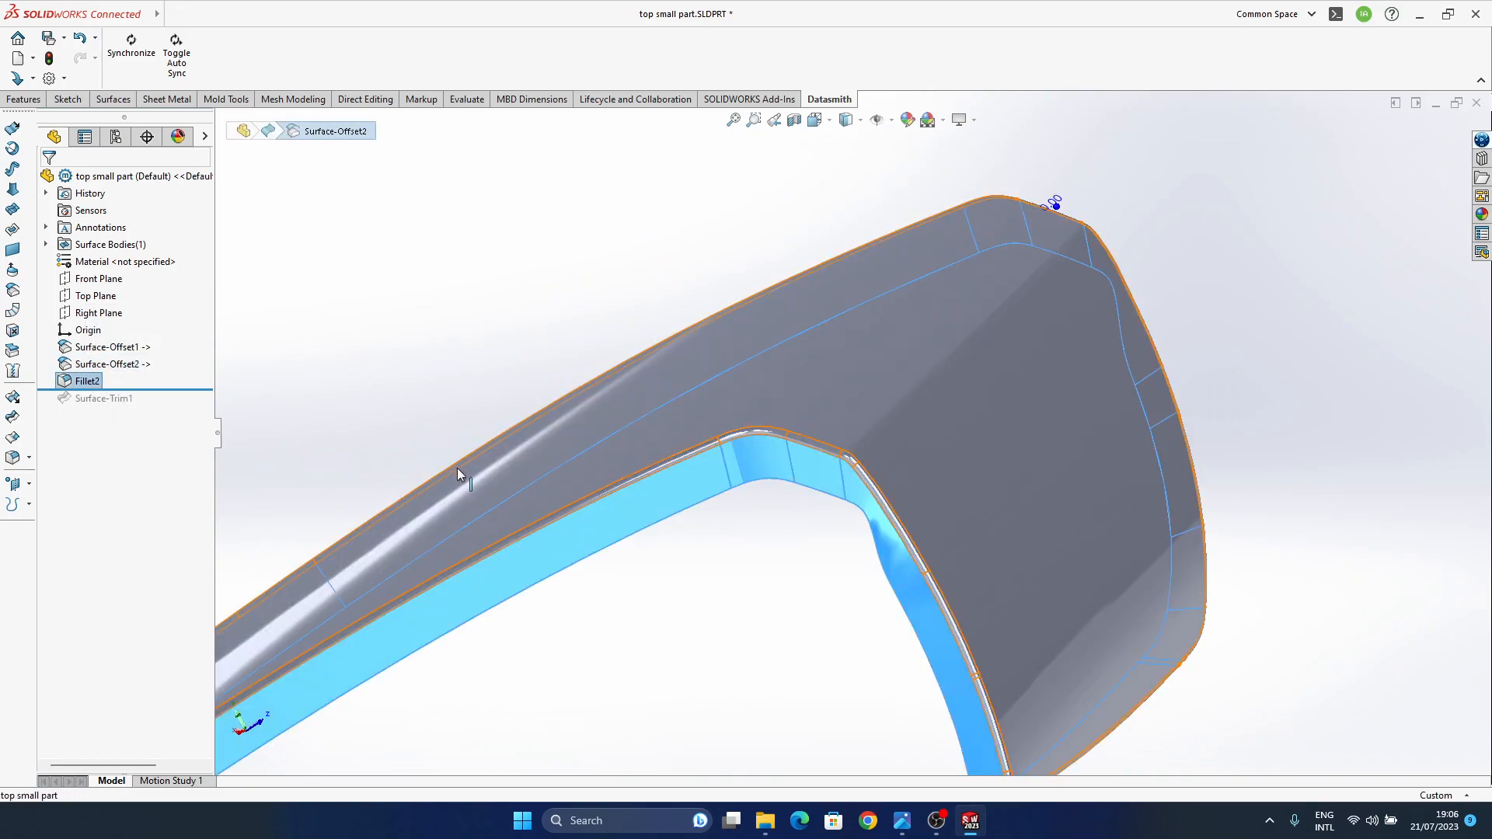
pyautogui.press('Delete')
pyautogui.press('Return')
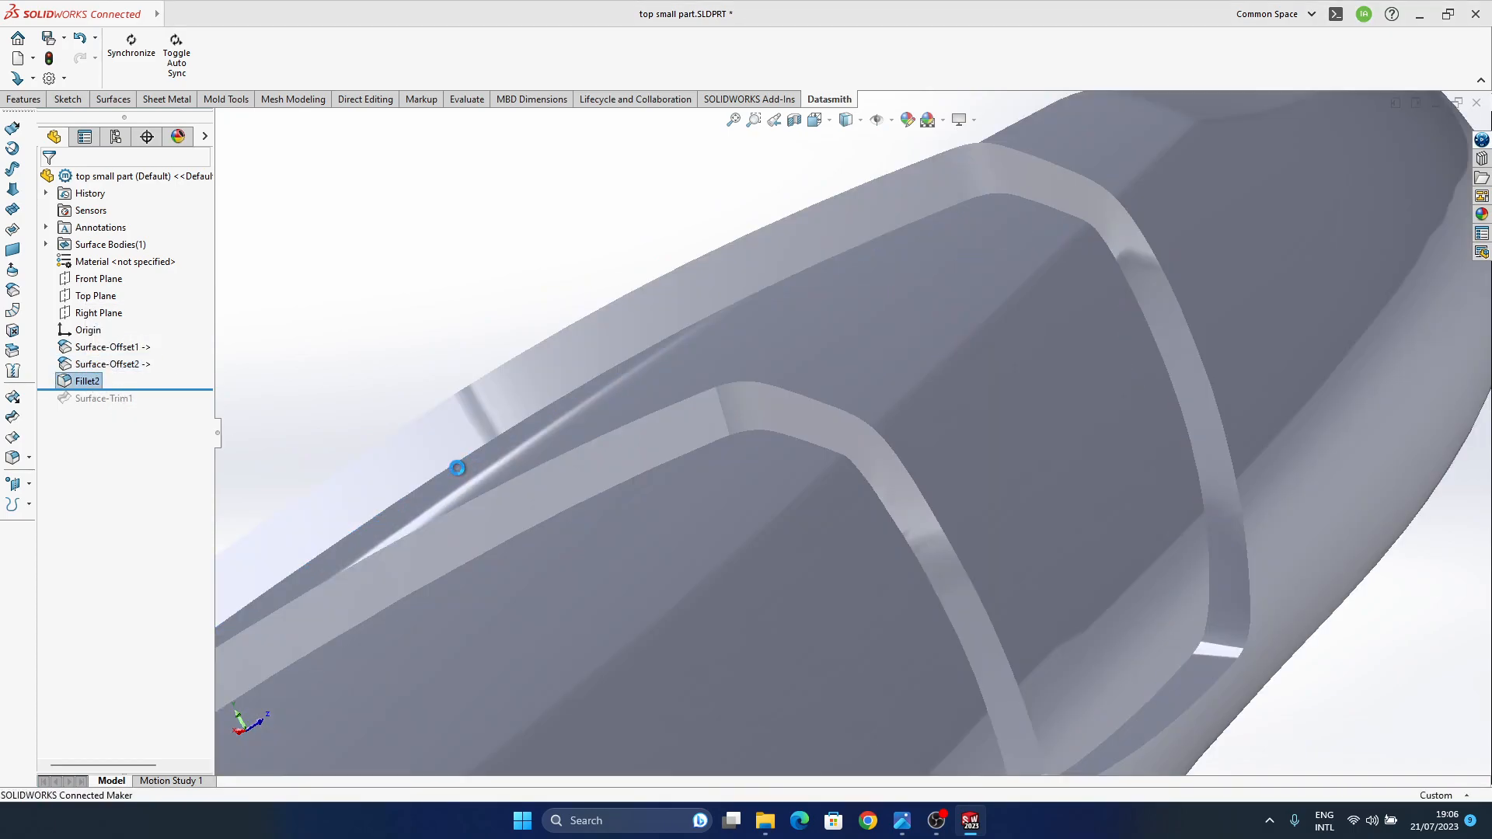
pyautogui.moveTo(143, 372); pyautogui.dragTo(137, 386)
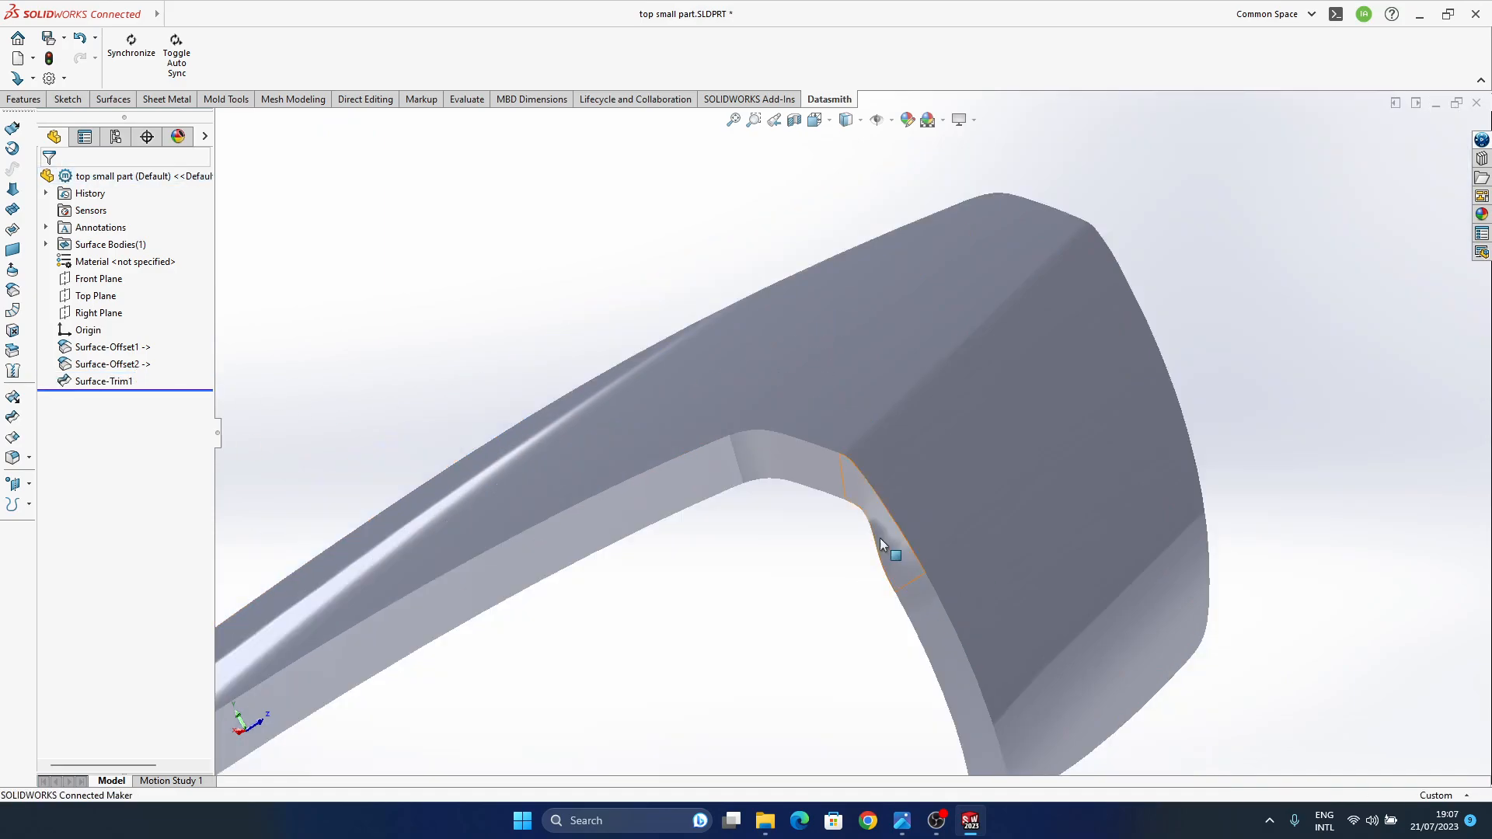
# - Delete the Surface-Trim1 feature to restore the untrimmed top surface
pyautogui.moveTo(885, 543); pyautogui.dragTo(867, 311, button='middle')
pyautogui.click(848, 142)
pyautogui.moveTo(1077, 389); pyautogui.dragTo(863, 432, button='middle')
pyautogui.click(115, 387)
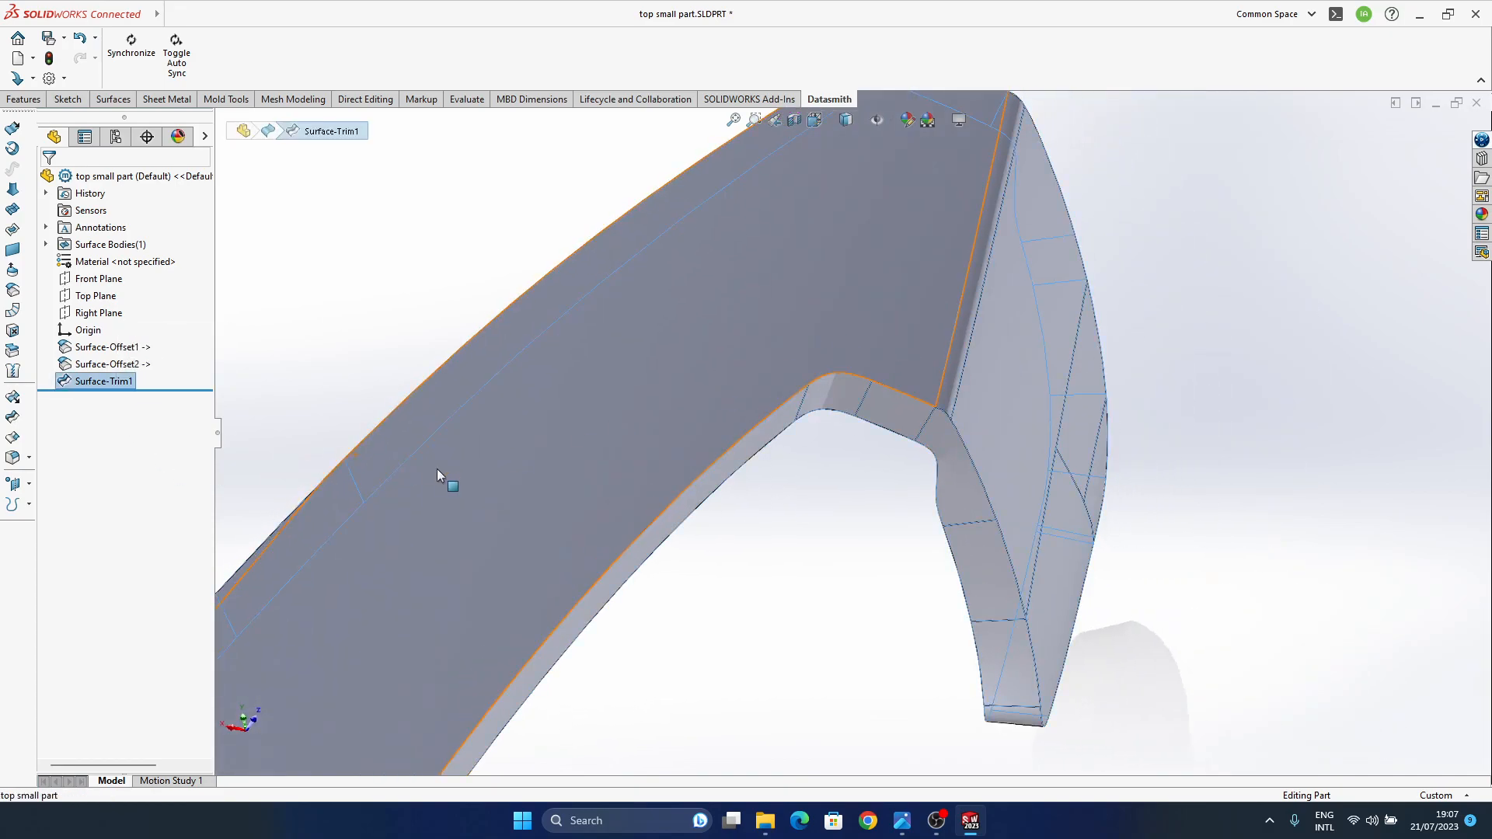
pyautogui.press('Delete')
pyautogui.press('Return')
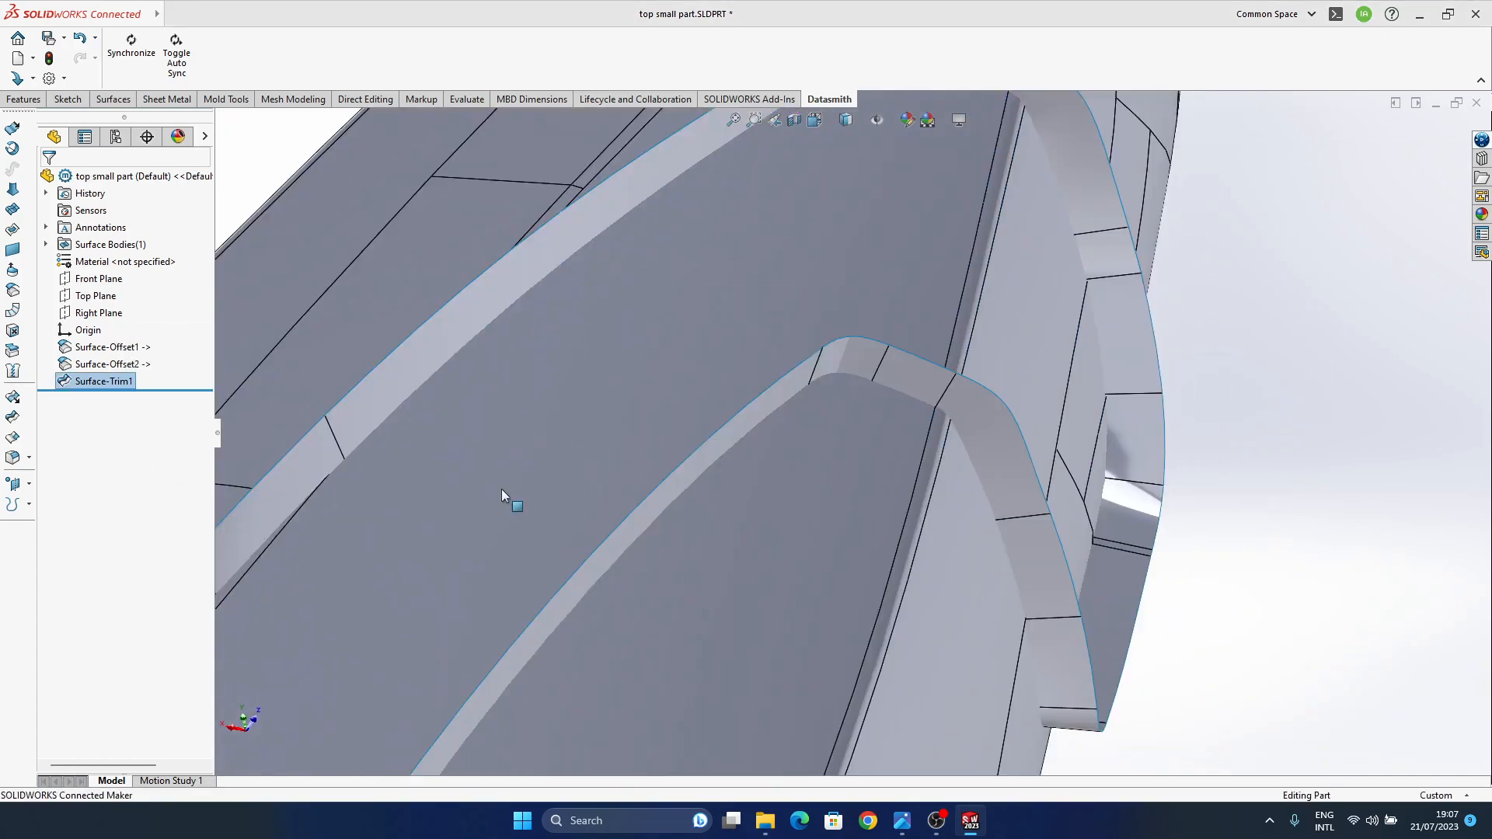
# - Create a standard surface trim with Surface-Offset2 as the trim tool, removing the top surface outside the offset walls
pyautogui.scroll(5, 880, 381)
pyautogui.keyDown('ctrl'); pyautogui.moveTo(841, 449); pyautogui.dragTo(834, 372, button='middle'); pyautogui.keyUp('ctrl')
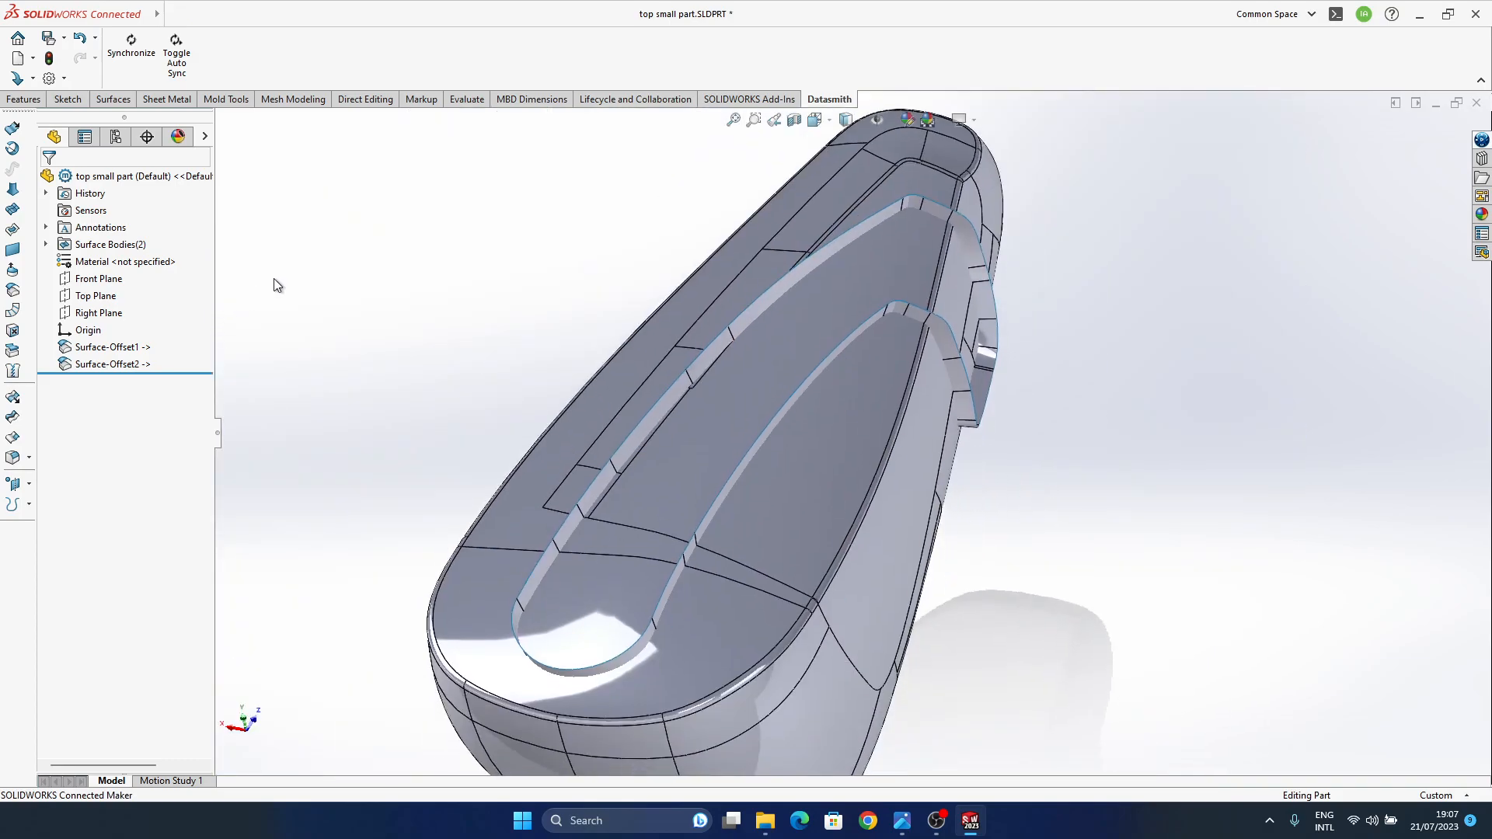
pyautogui.click(13, 416)
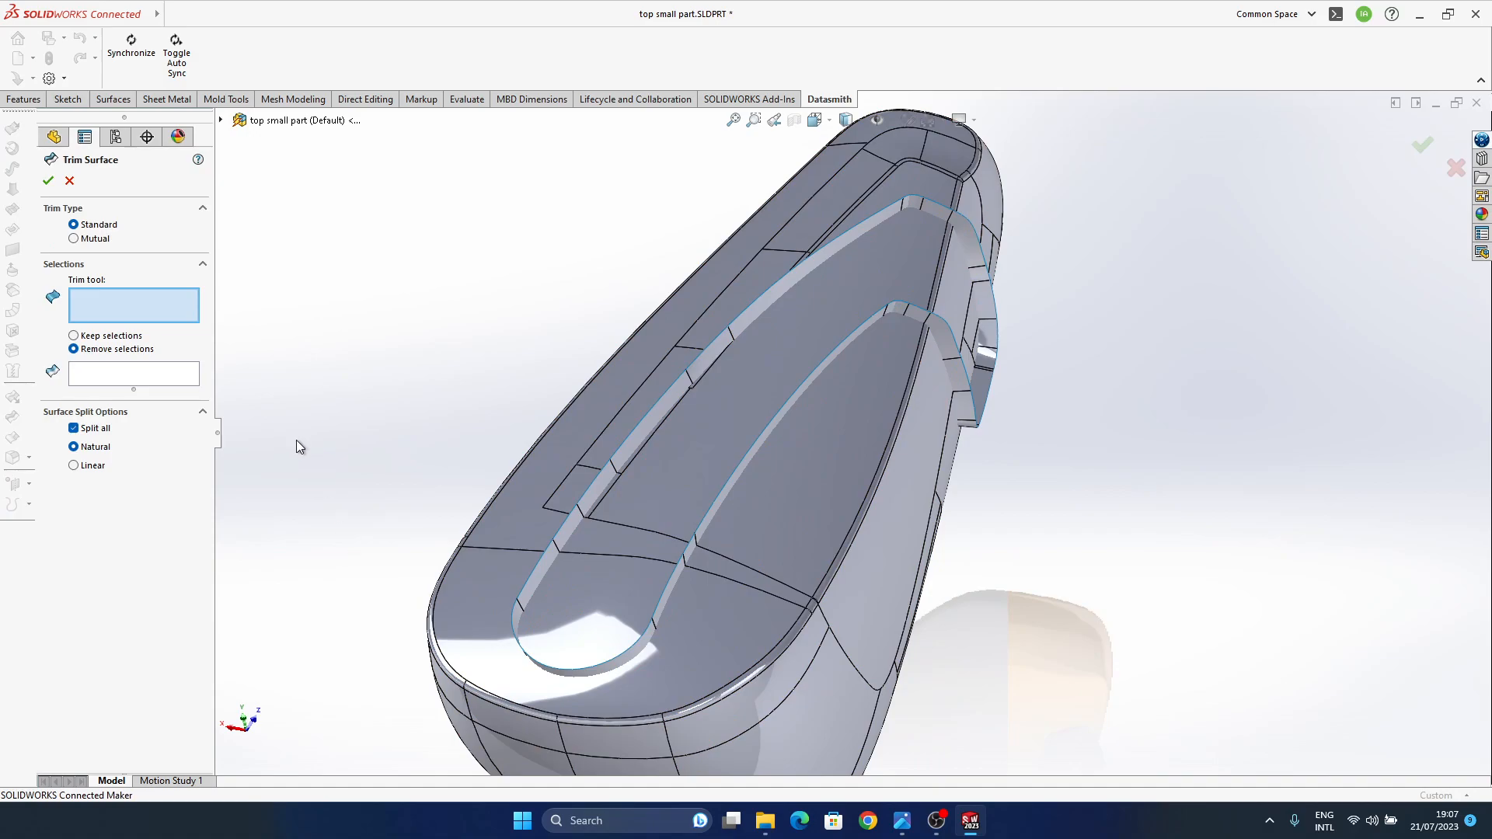
pyautogui.click(963, 412)
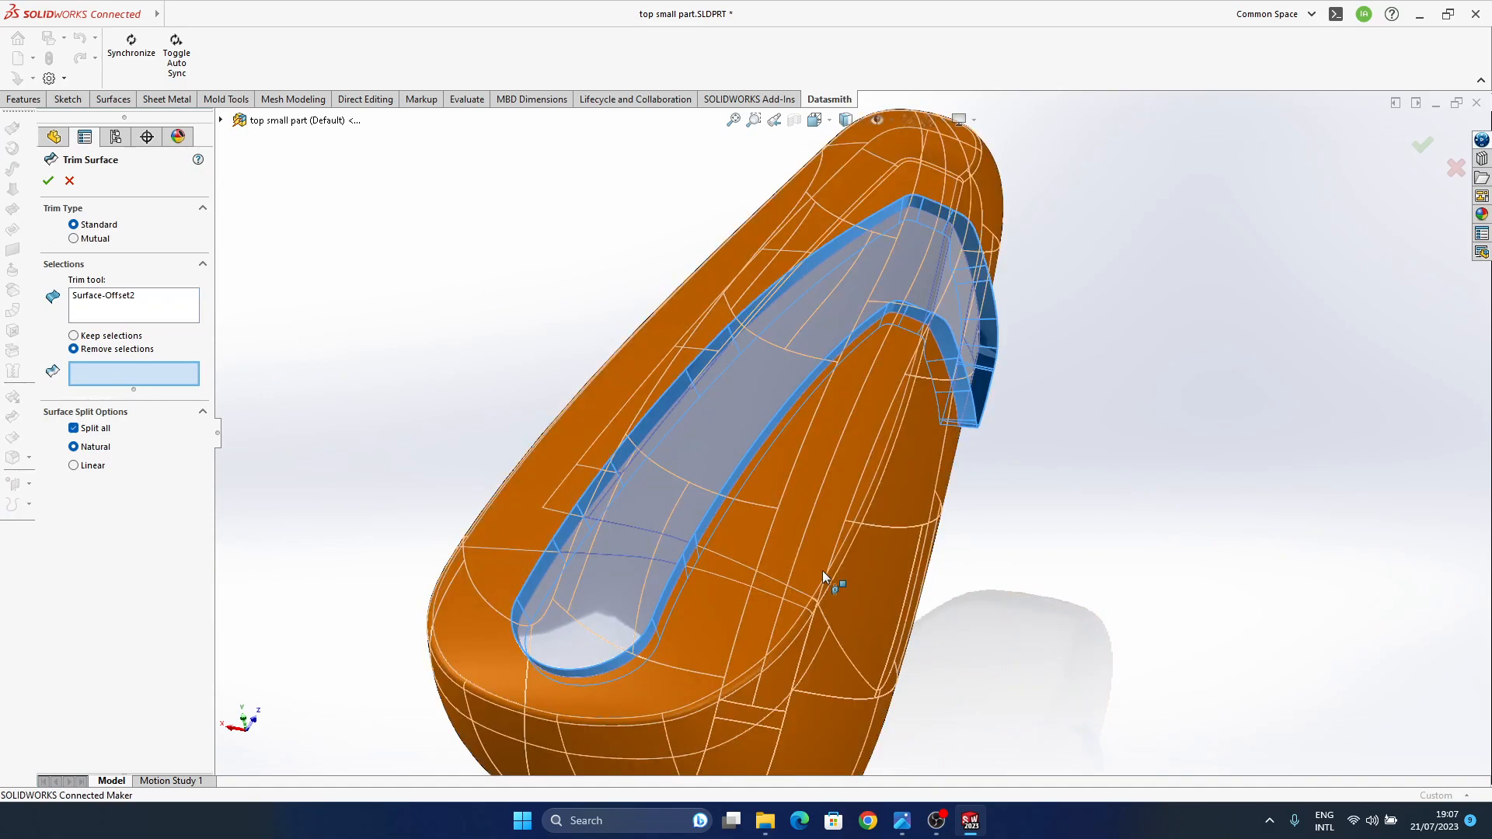
pyautogui.click(823, 571)
pyautogui.press('Return')
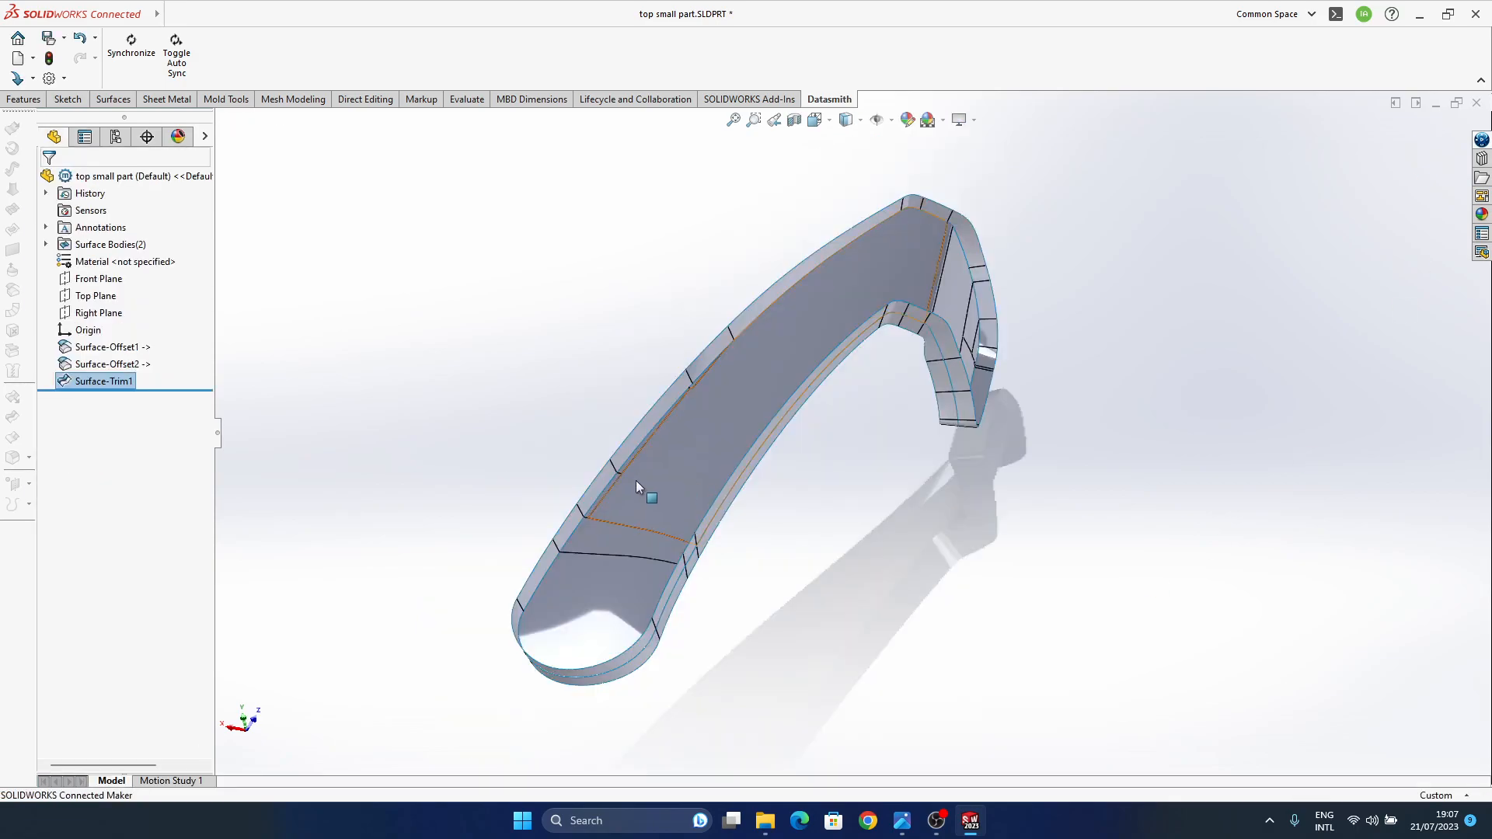
# - Hide the offset wall surface body so only the trimmed top surface is displayed
pyautogui.click(594, 504)
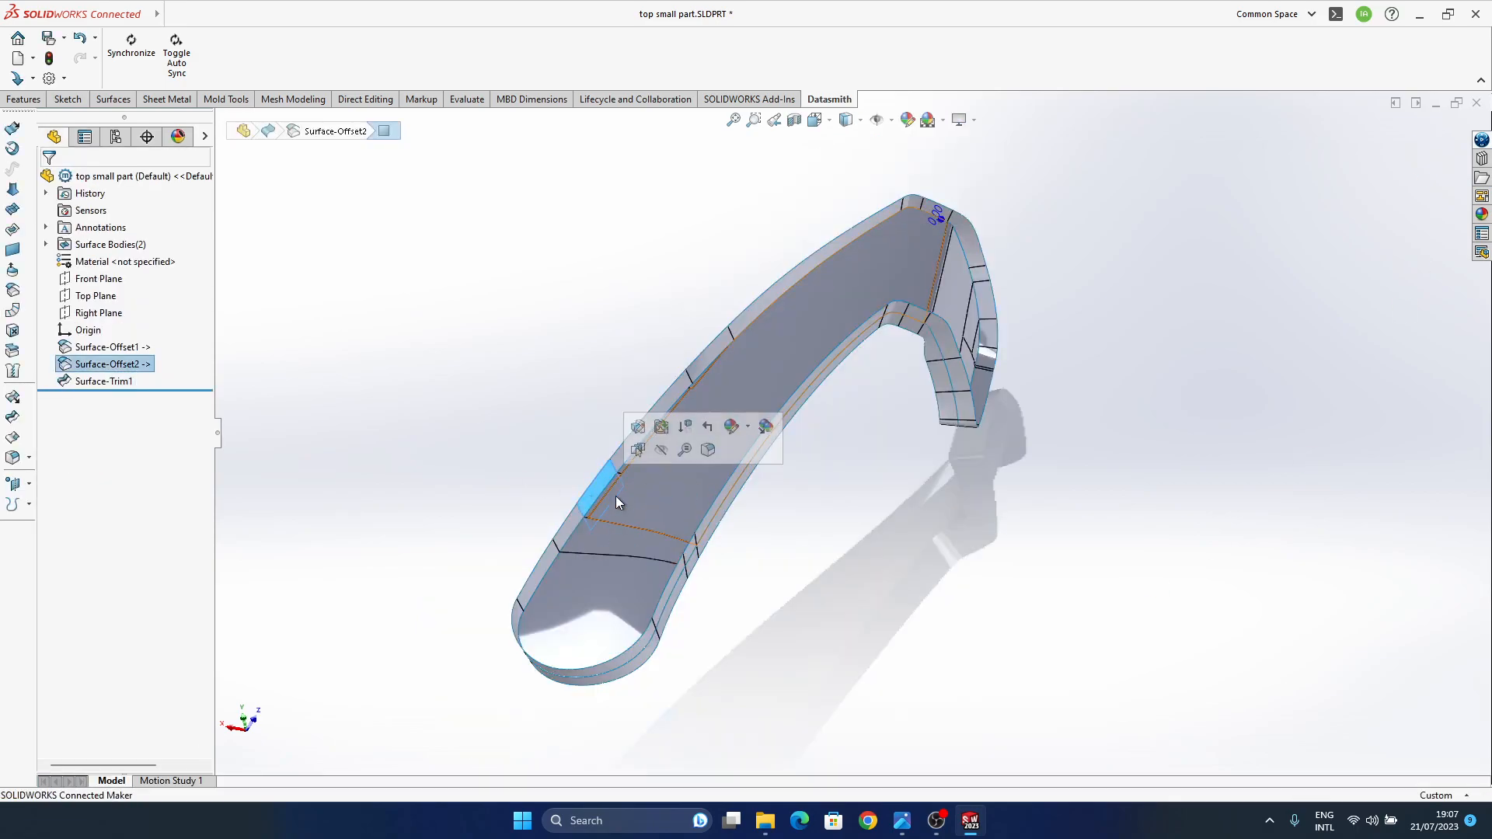
pyautogui.click(664, 451)
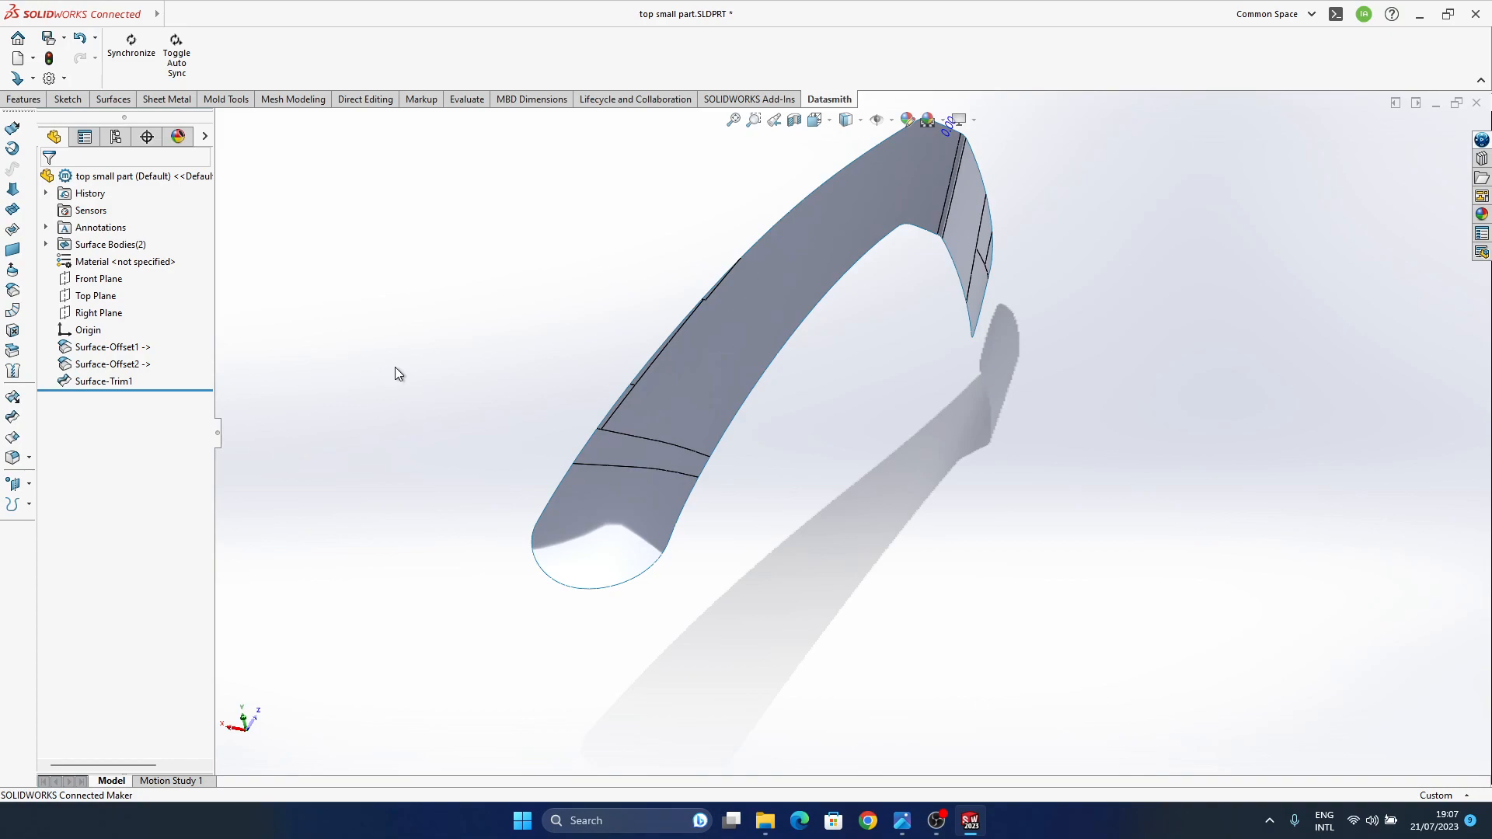
pyautogui.moveTo(769, 552); pyautogui.dragTo(751, 601, button='middle')
pyautogui.scroll(-2, 611, 510)
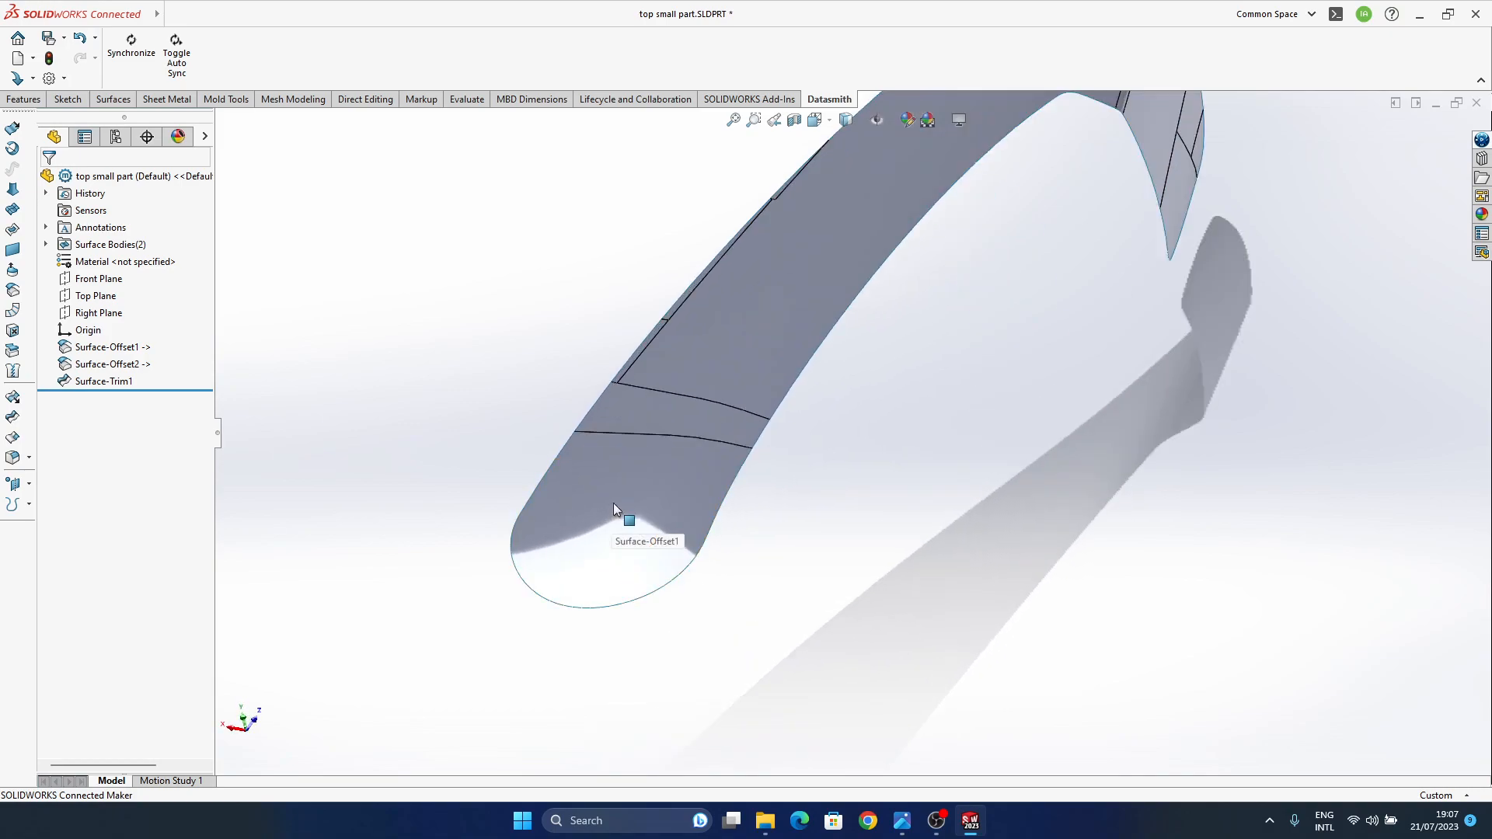
pyautogui.scroll(3, 640, 491)
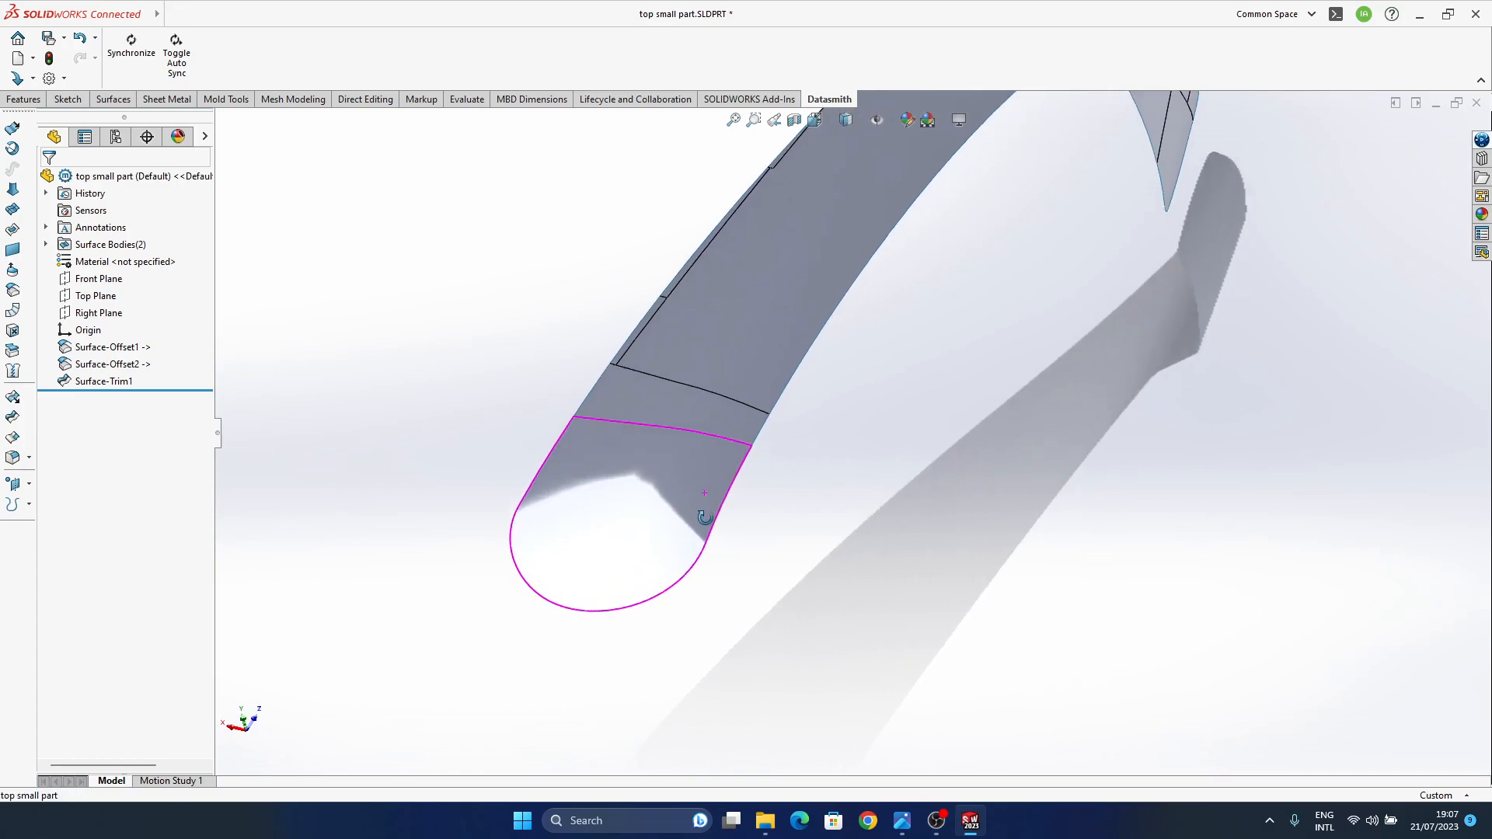
pyautogui.moveTo(688, 495); pyautogui.dragTo(725, 448, button='middle')
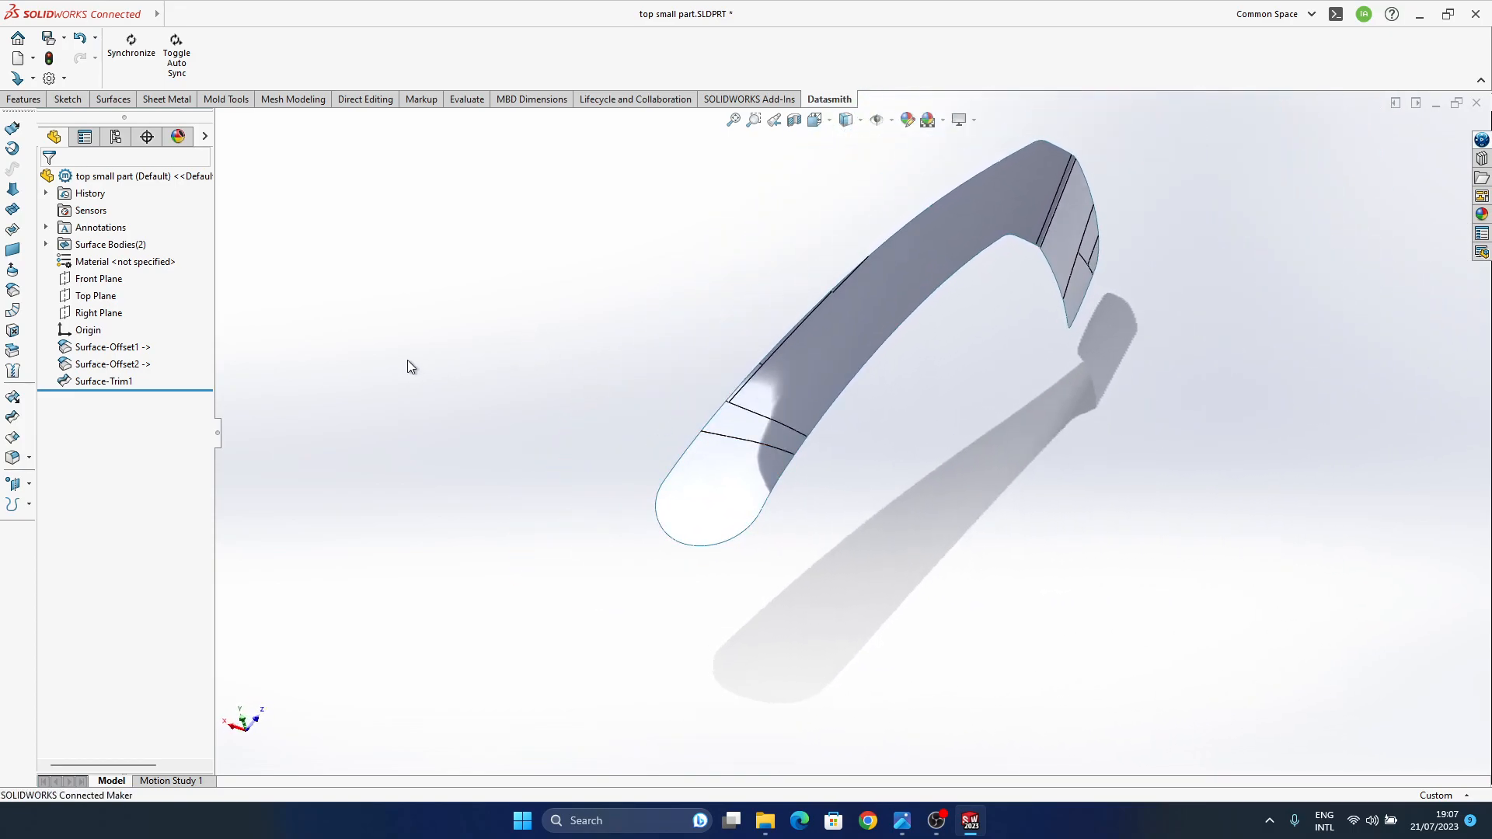
# - Raise both the shaded and wireframe image quality resolutions to their highest setting in the document properties
pyautogui.click(296, 15)
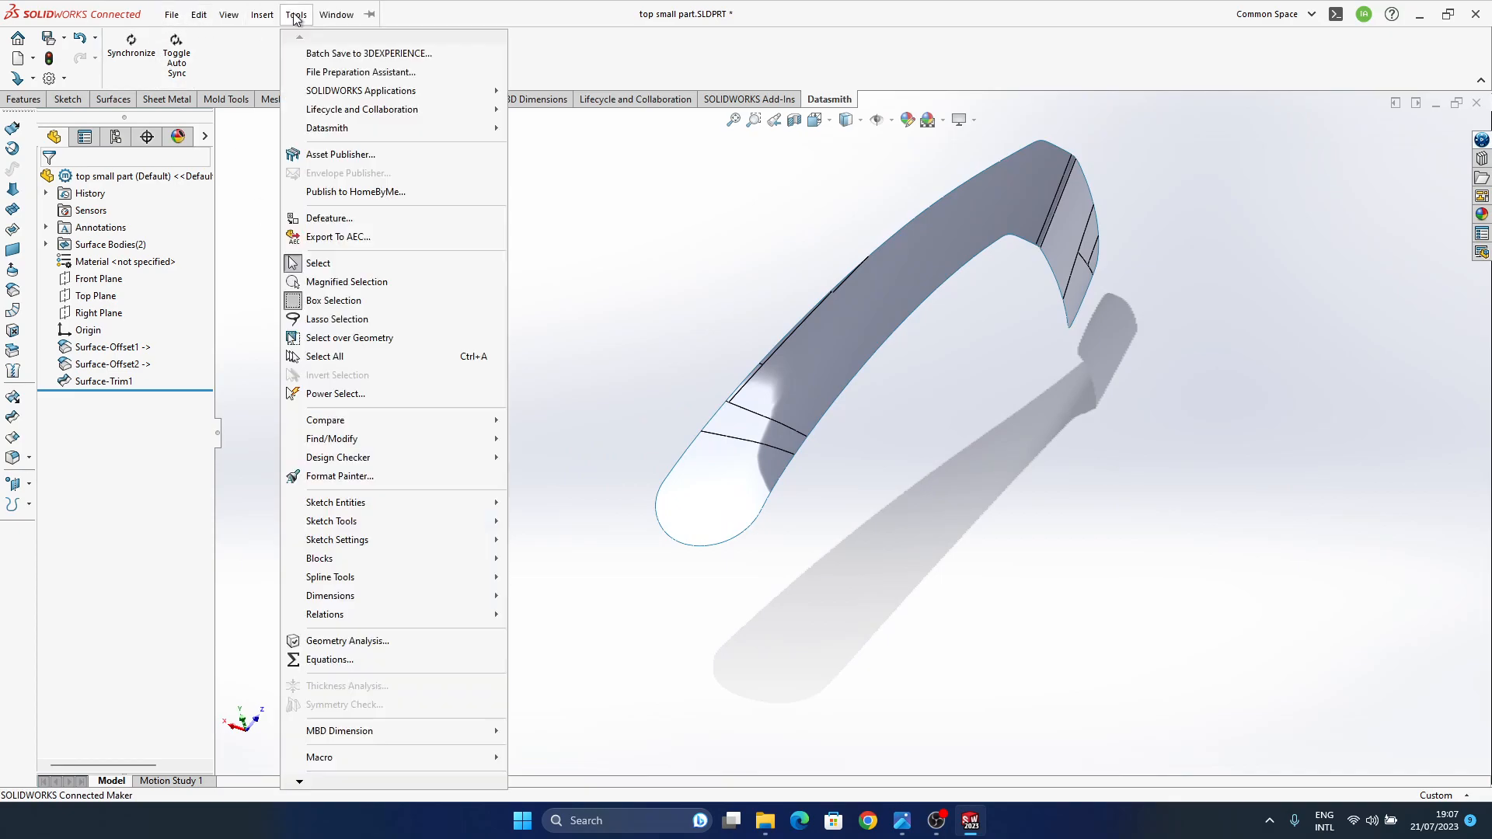
pyautogui.moveTo(344, 785)
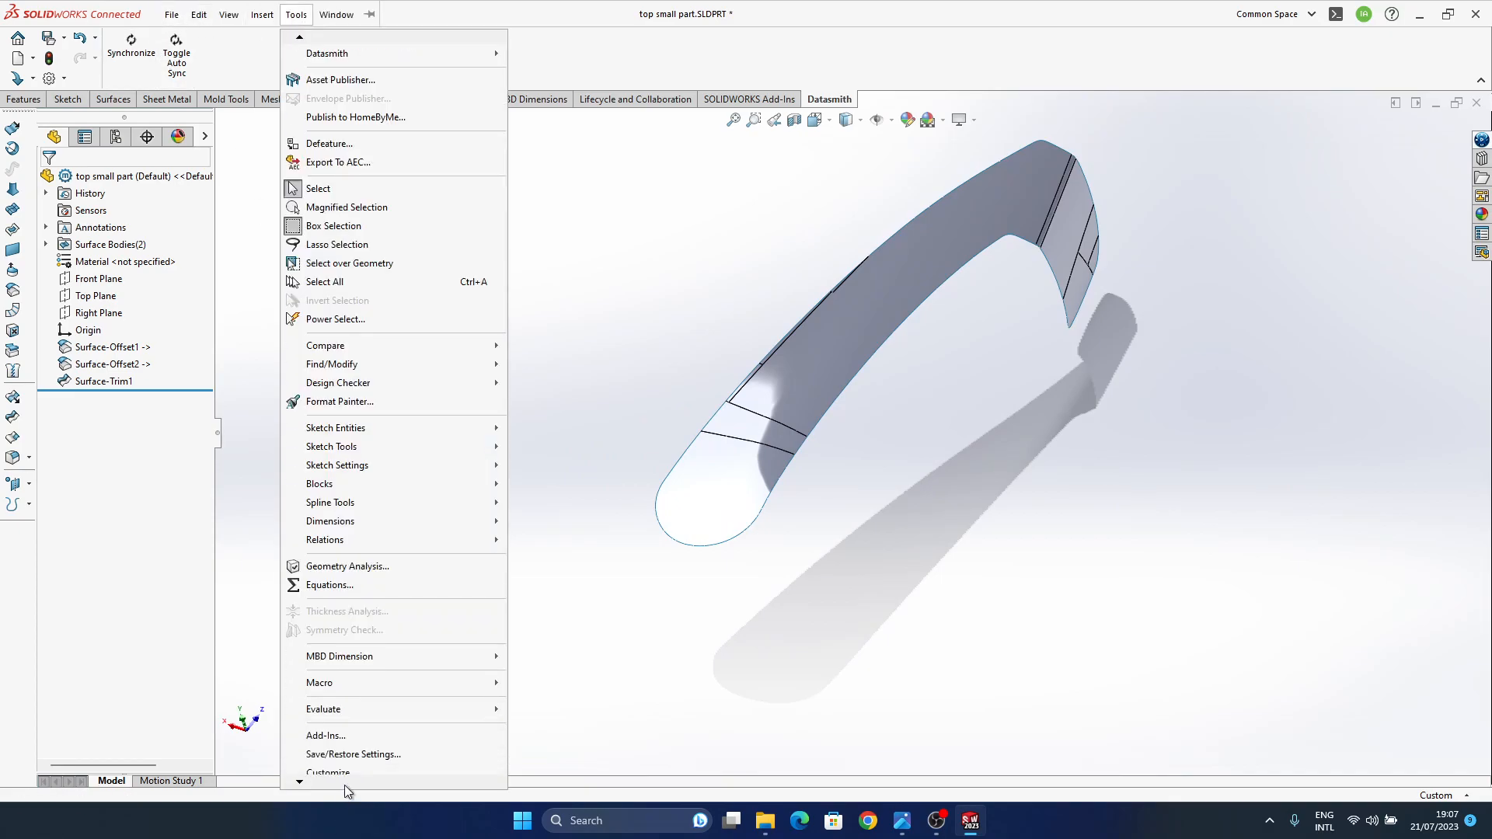
pyautogui.click(331, 729)
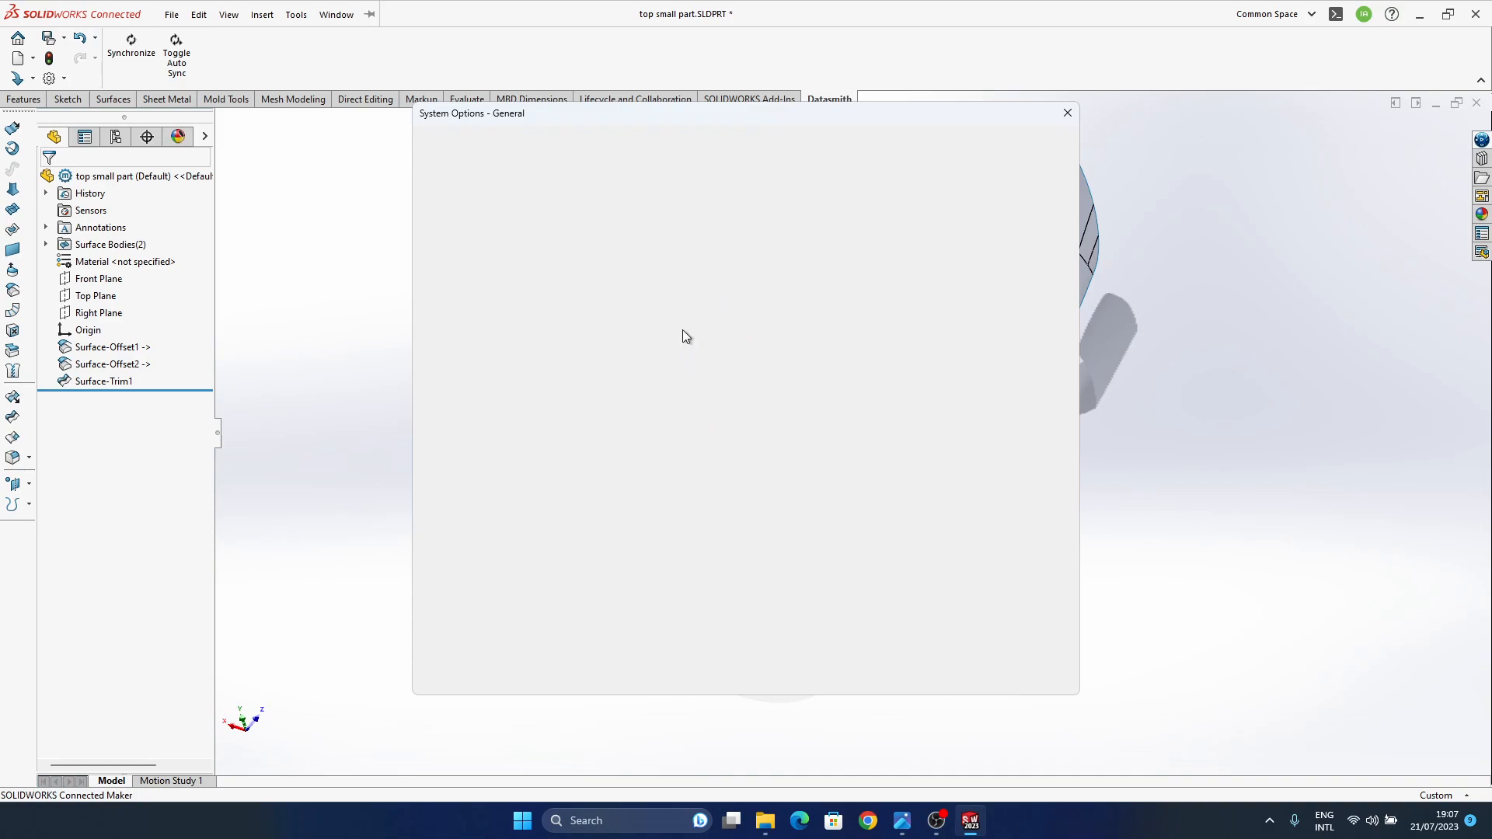
pyautogui.click(577, 152)
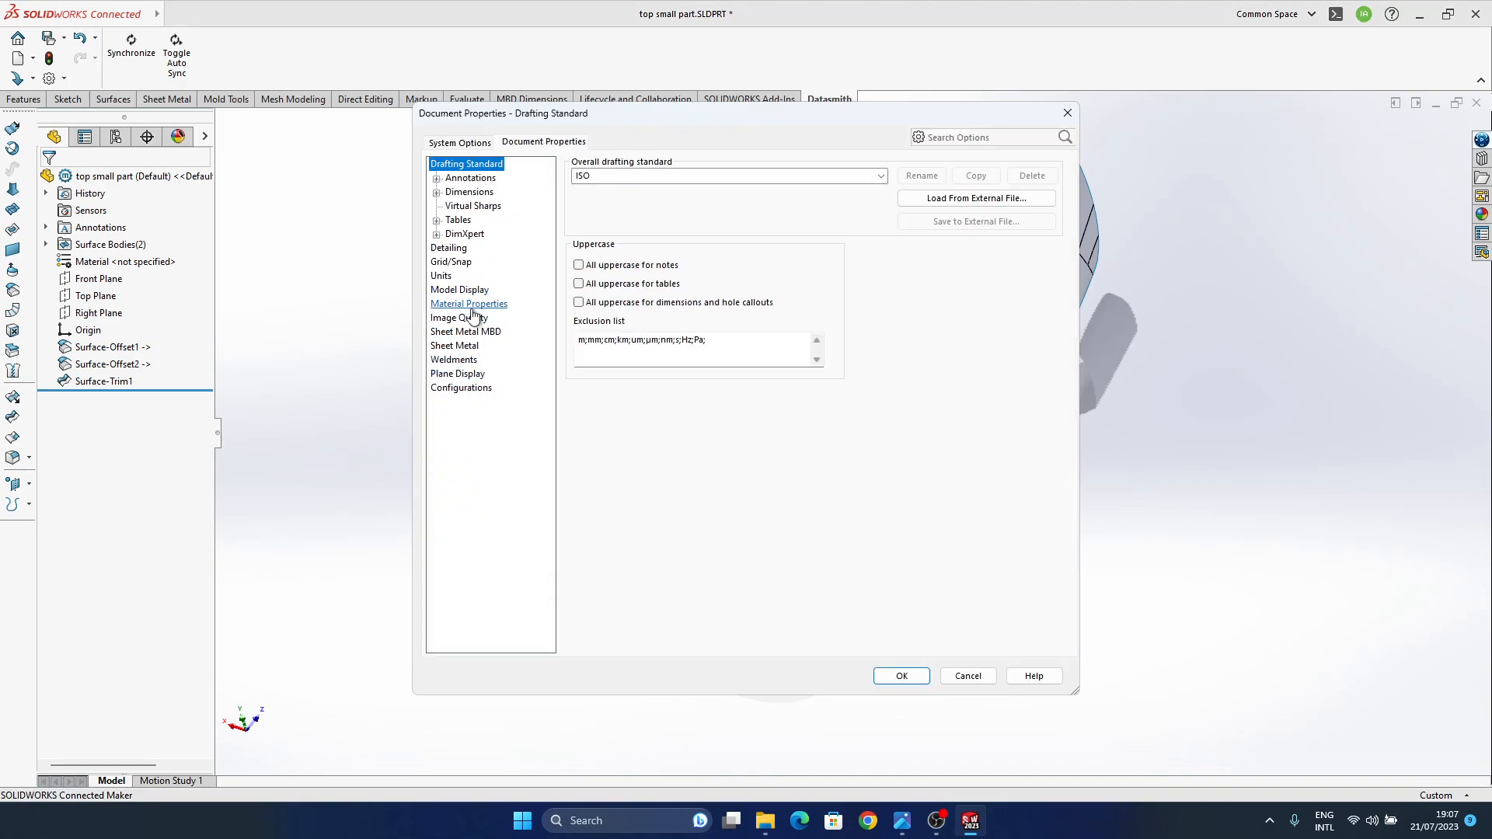
pyautogui.click(460, 318)
pyautogui.moveTo(707, 190); pyautogui.dragTo(863, 189)
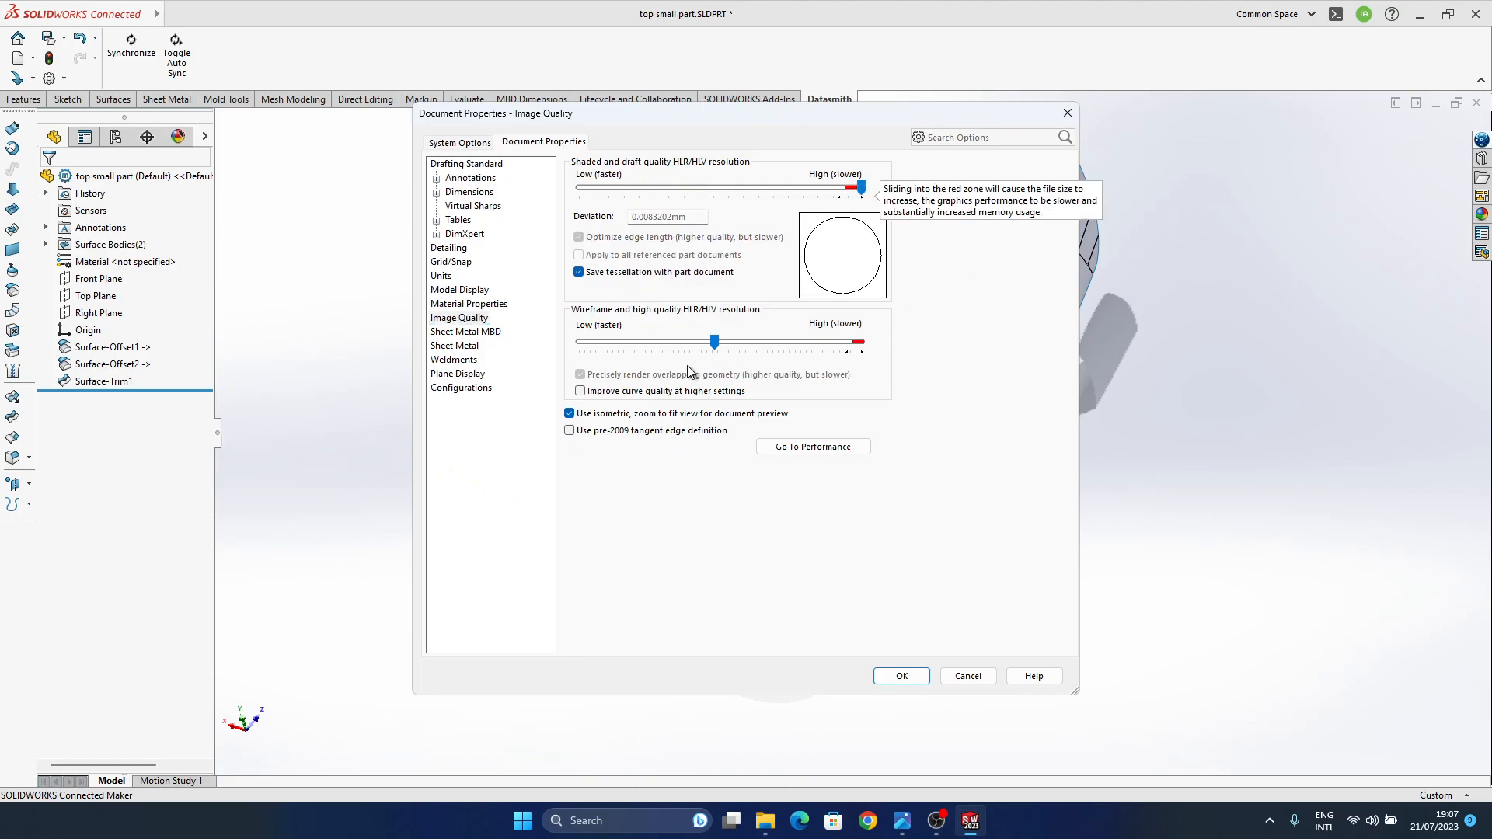
pyautogui.moveTo(715, 342); pyautogui.dragTo(1086, 357)
pyautogui.click(921, 681)
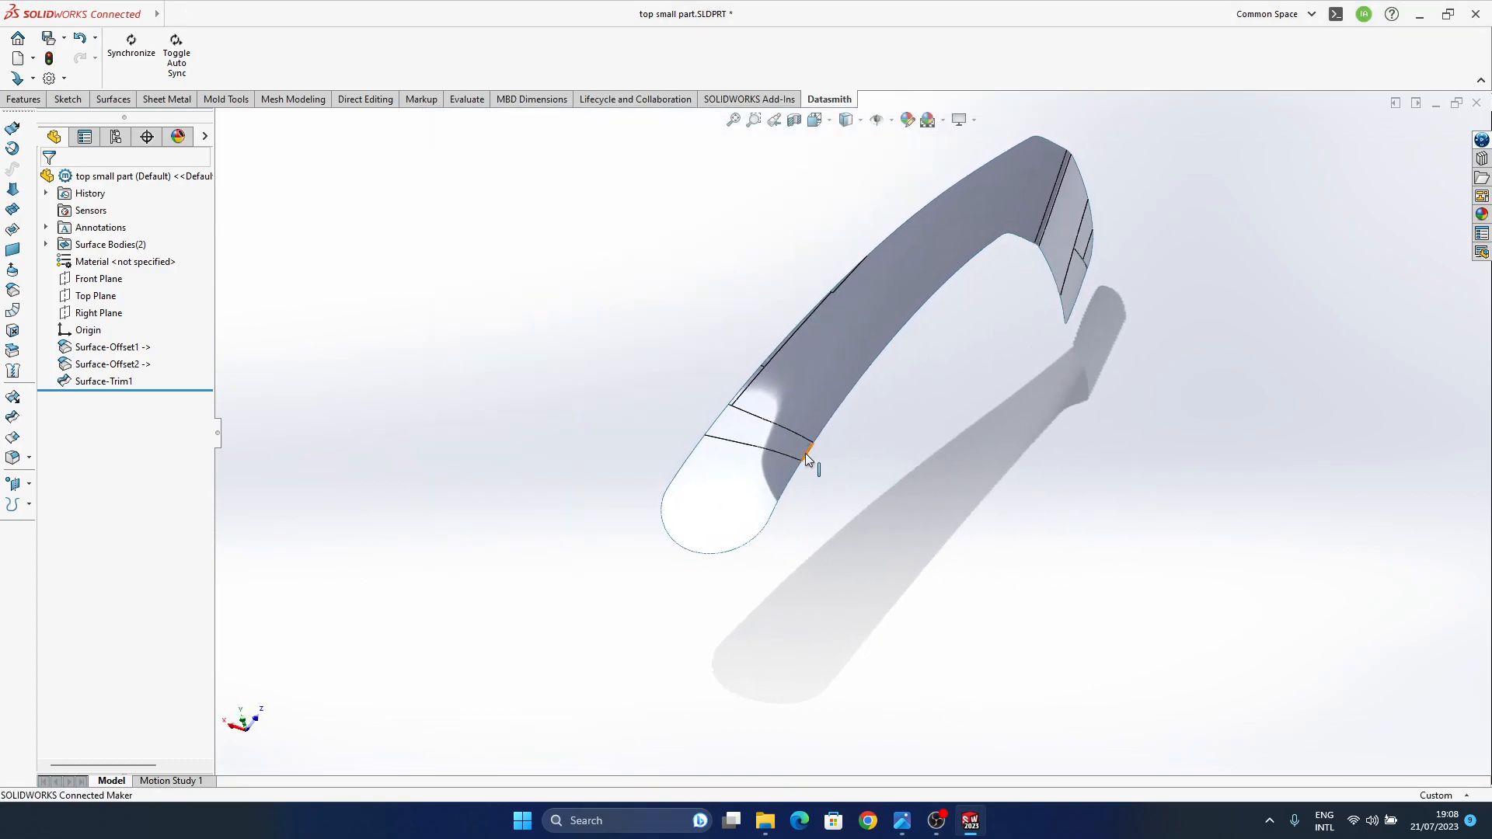
# - Thicken the trimmed surface toward its inner side by 0.7 mm
pyautogui.scroll(-5, 810, 452)
pyautogui.moveTo(868, 459)
pyautogui.mouseDown(button='middle')
pyautogui.moveTo(882, 528)
pyautogui.moveTo(873, 423)
pyautogui.moveTo(888, 481)
pyautogui.moveTo(851, 459)
pyautogui.mouseUp(button='middle')
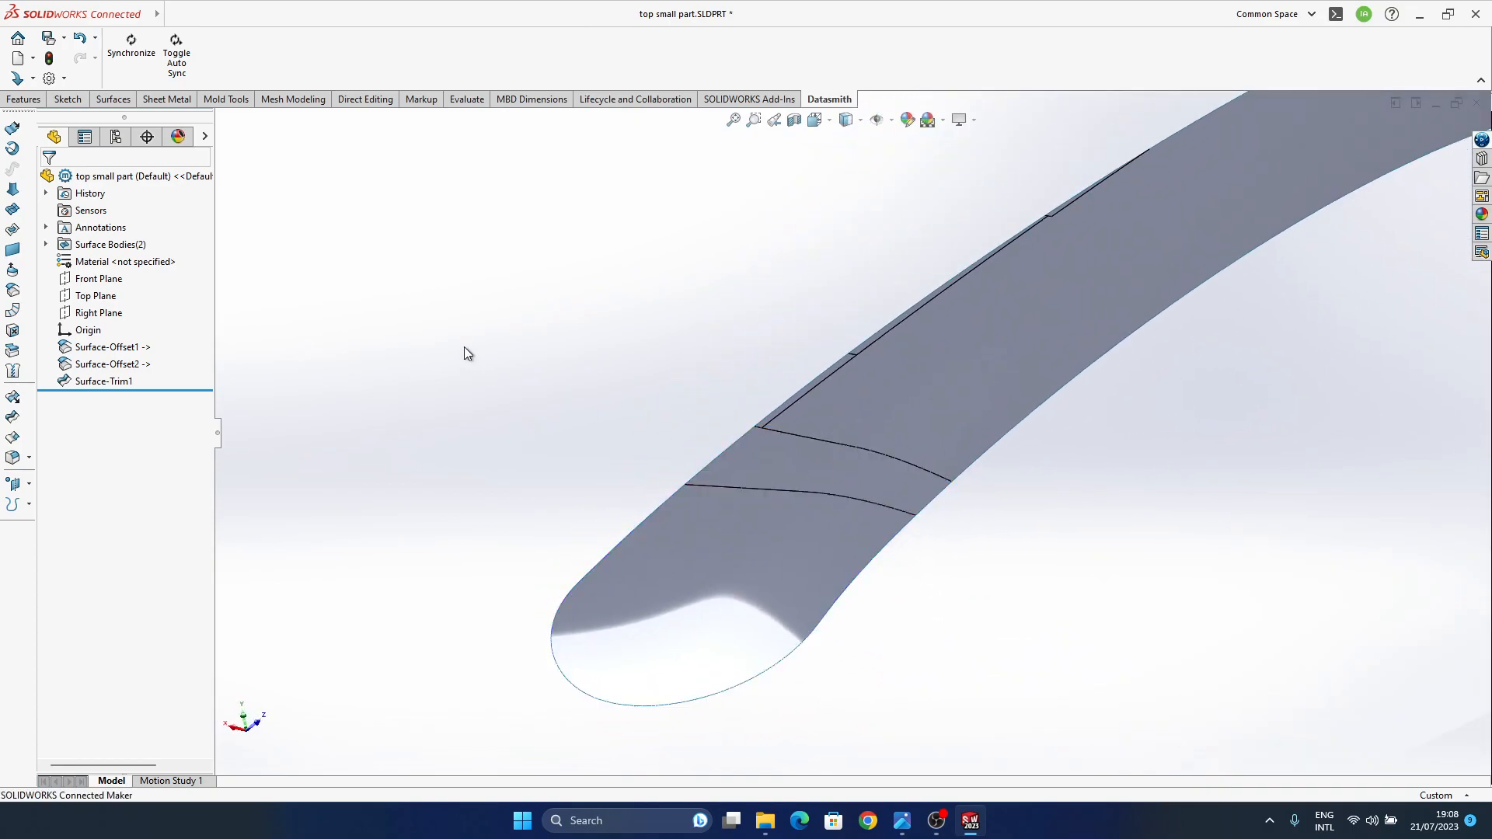
pyautogui.click(111, 101)
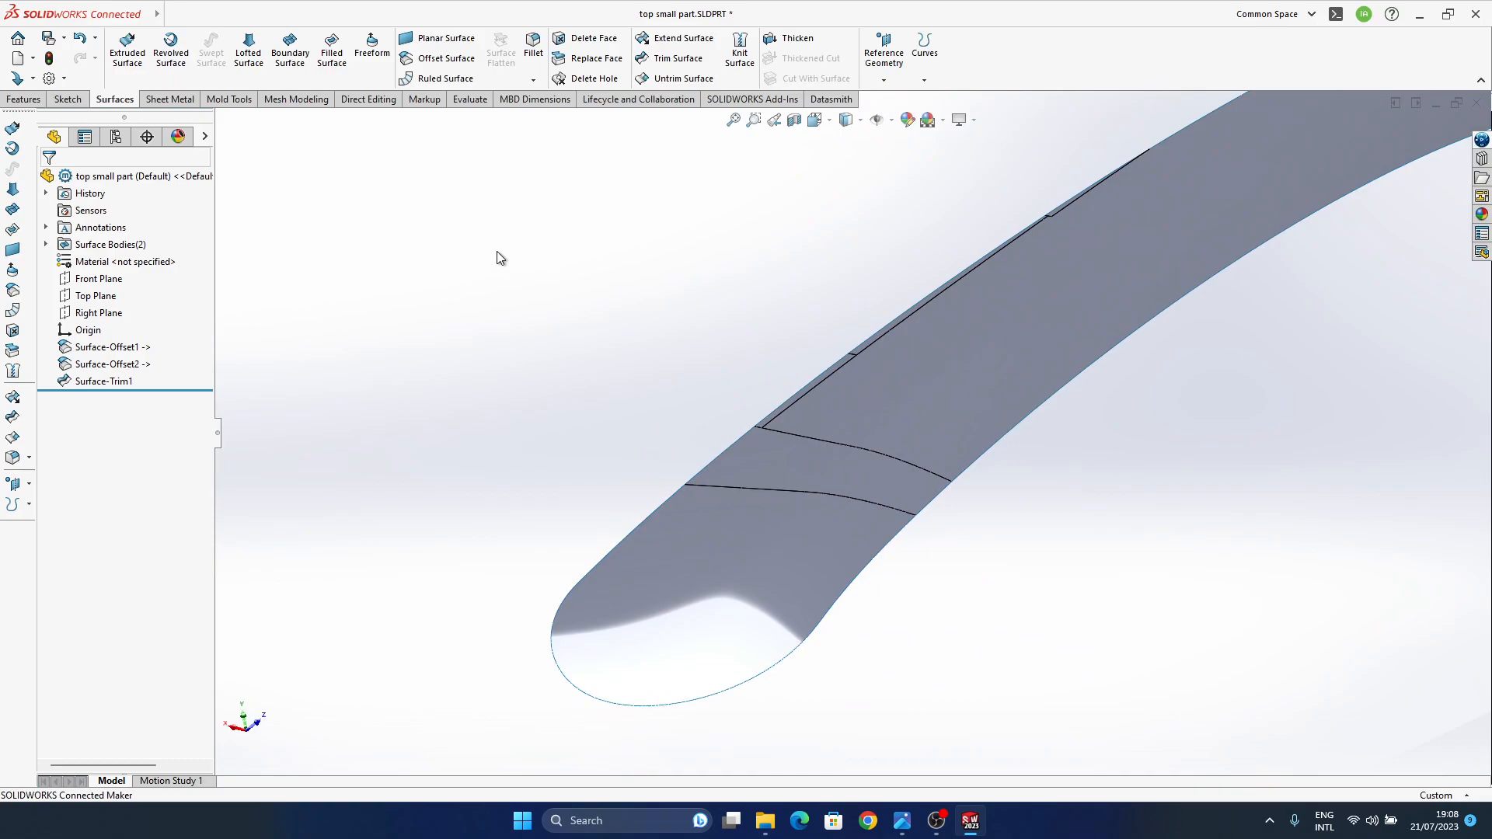
pyautogui.click(788, 43)
pyautogui.click(978, 379)
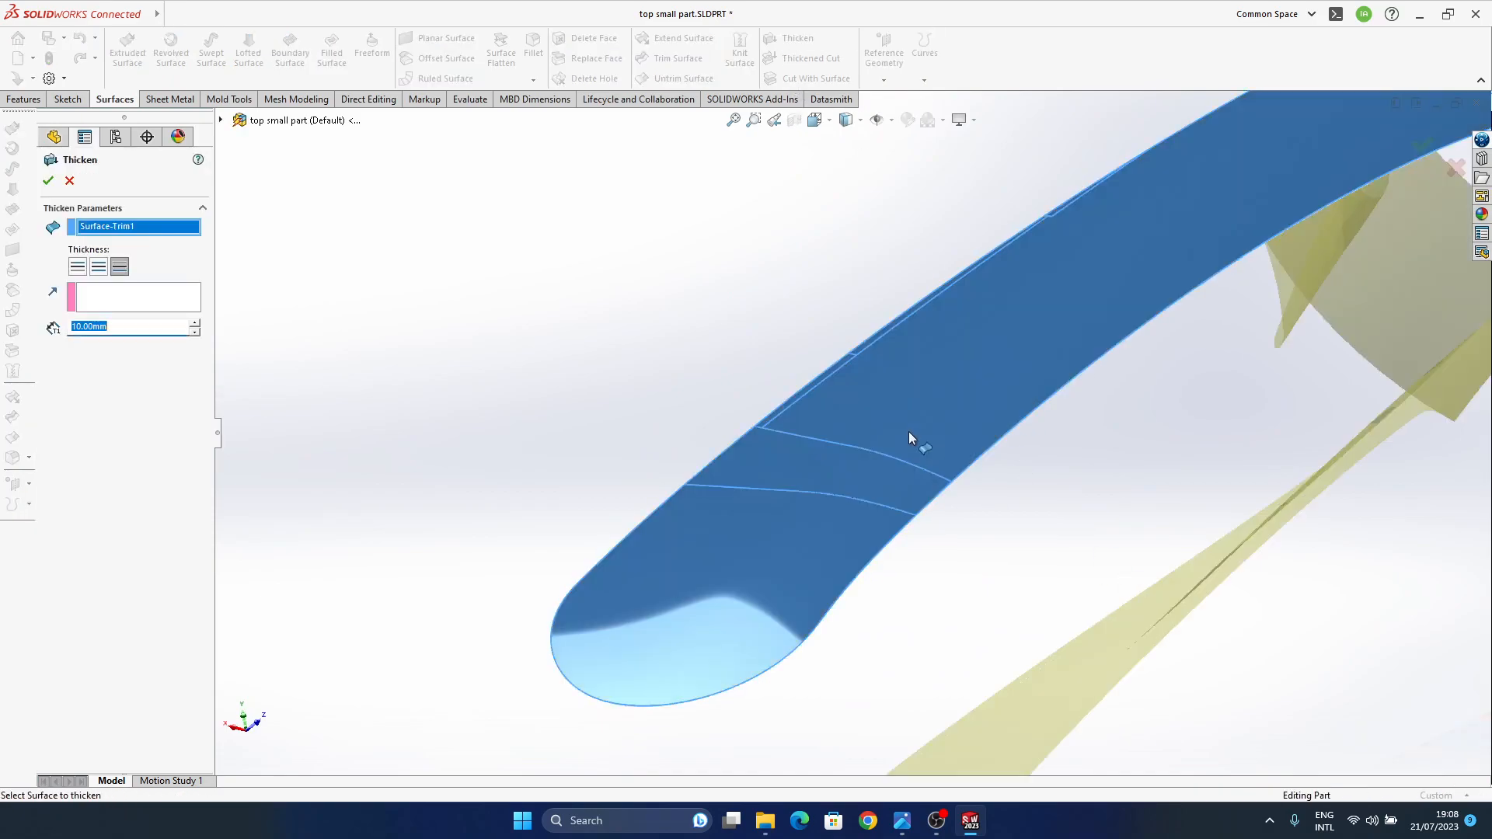
pyautogui.scroll(3, 855, 439)
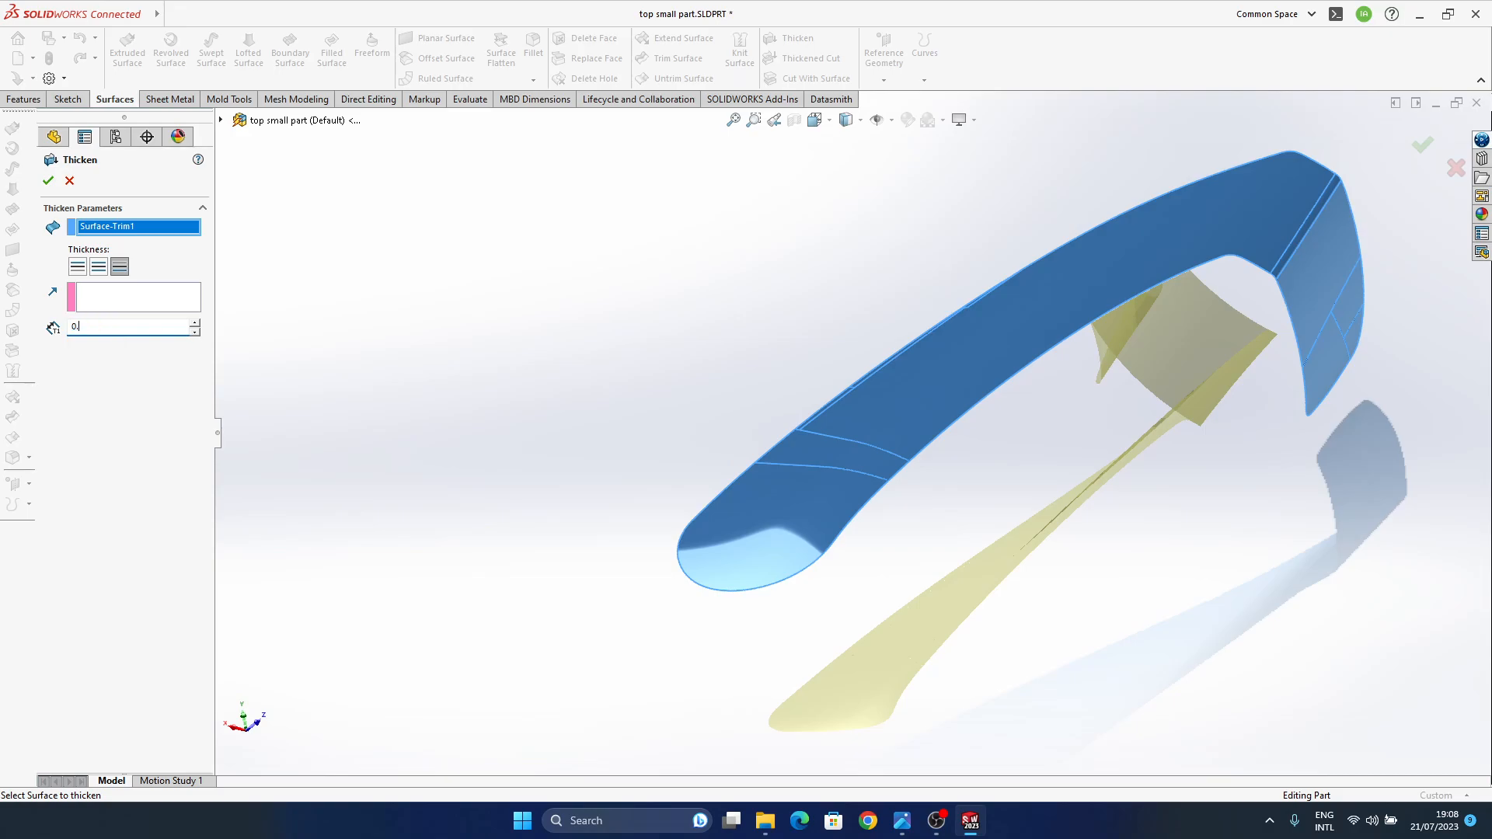
pyautogui.write('0.5')
pyautogui.press('Return')
pyautogui.moveTo(894, 459)
pyautogui.mouseDown(button='middle')
pyautogui.moveTo(926, 457)
pyautogui.moveTo(876, 466)
pyautogui.moveTo(894, 463)
pyautogui.mouseUp(button='middle')
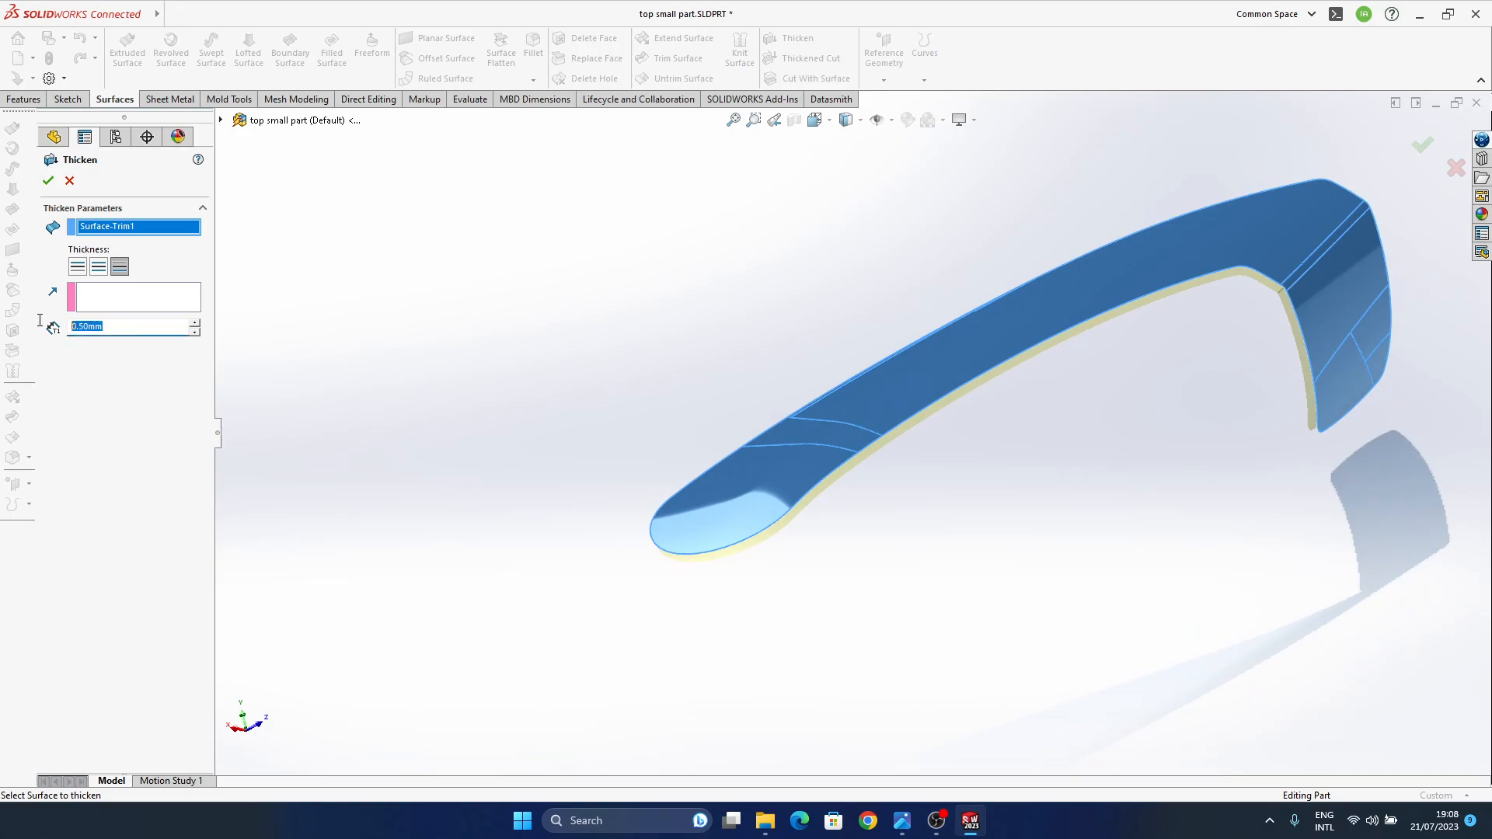
pyautogui.write('0.7')
pyautogui.press('Return')
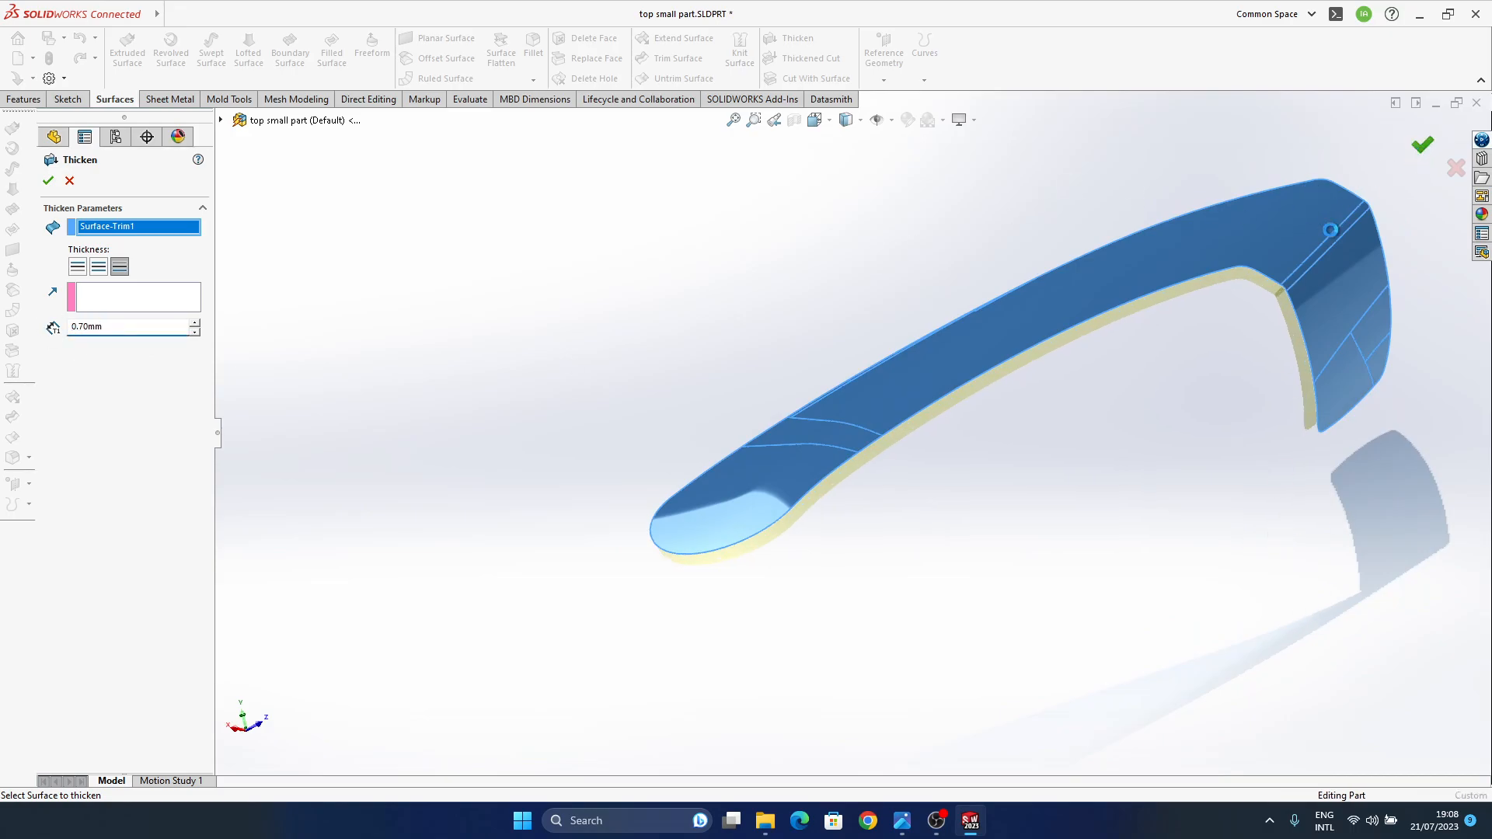
# - Examine the small triangular side face where the crease meets the inner corner of the thickened part
pyautogui.scroll(-5, 1312, 302)
pyautogui.scroll(-3, 1054, 404)
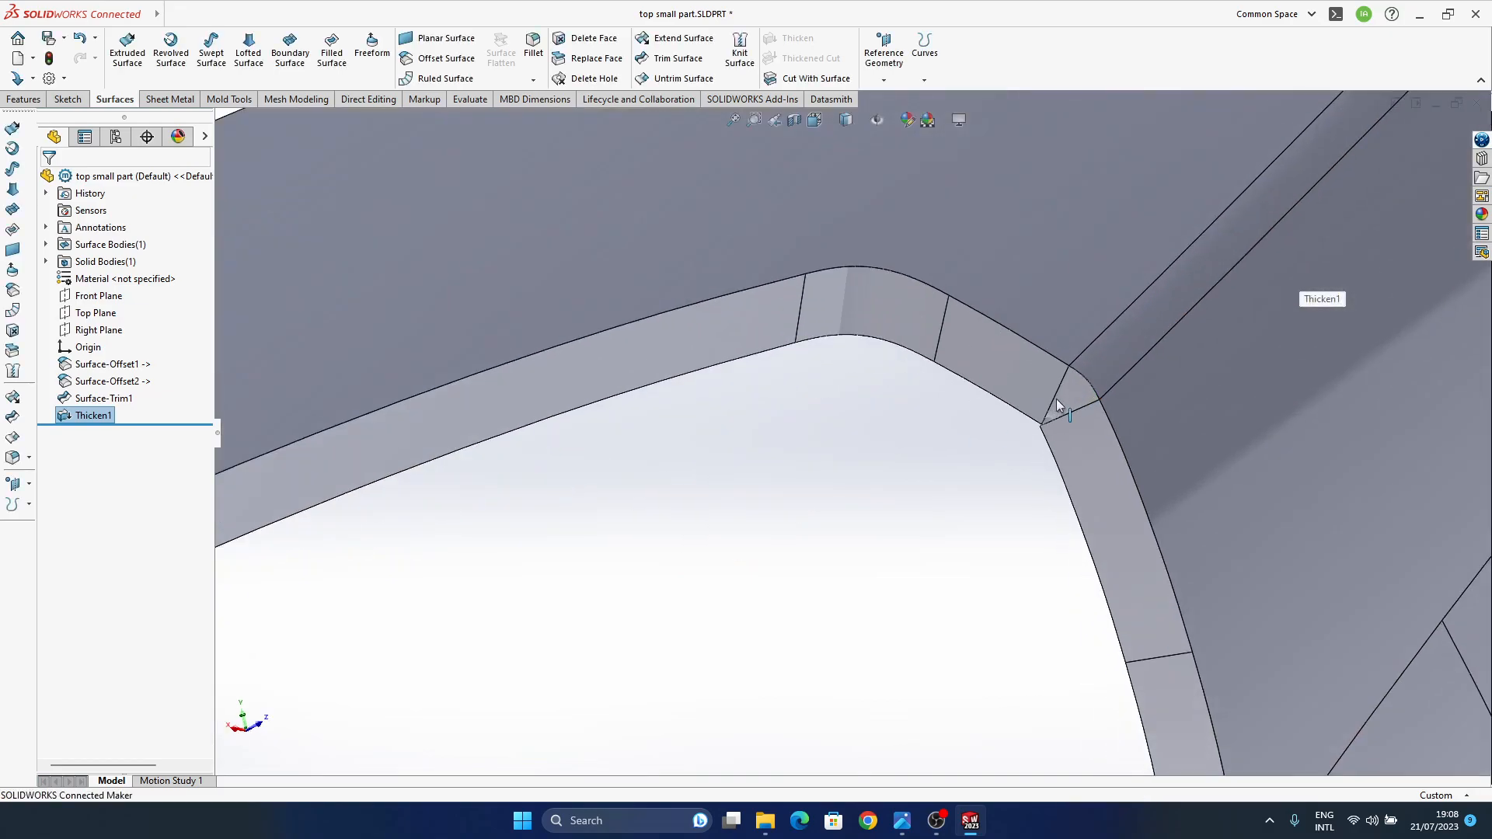
pyautogui.scroll(-4, 1054, 404)
pyautogui.moveTo(833, 450); pyautogui.dragTo(886, 417, button='middle')
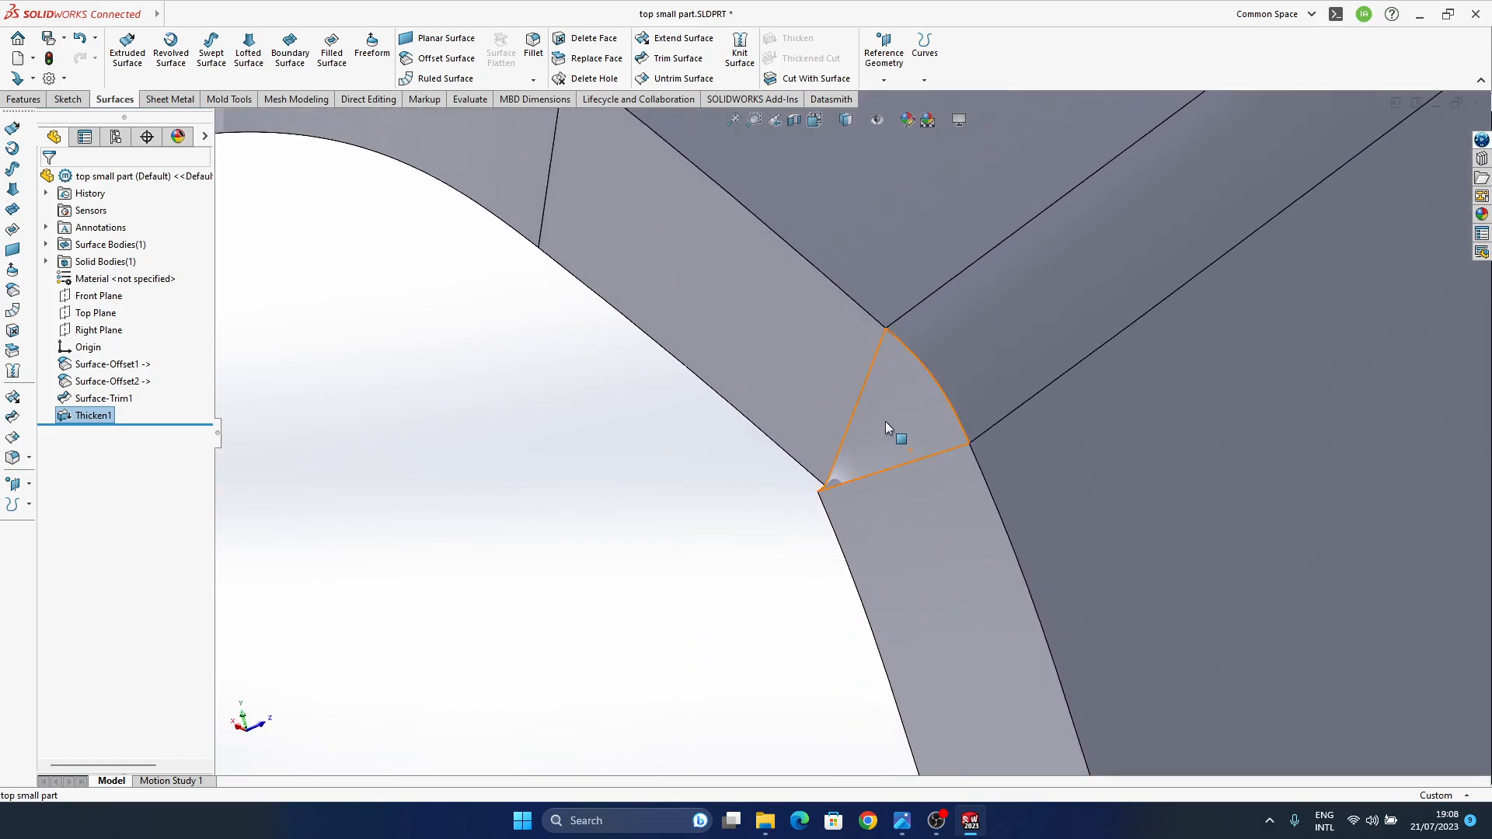
pyautogui.click(886, 426)
pyautogui.moveTo(897, 489); pyautogui.dragTo(857, 423, button='middle')
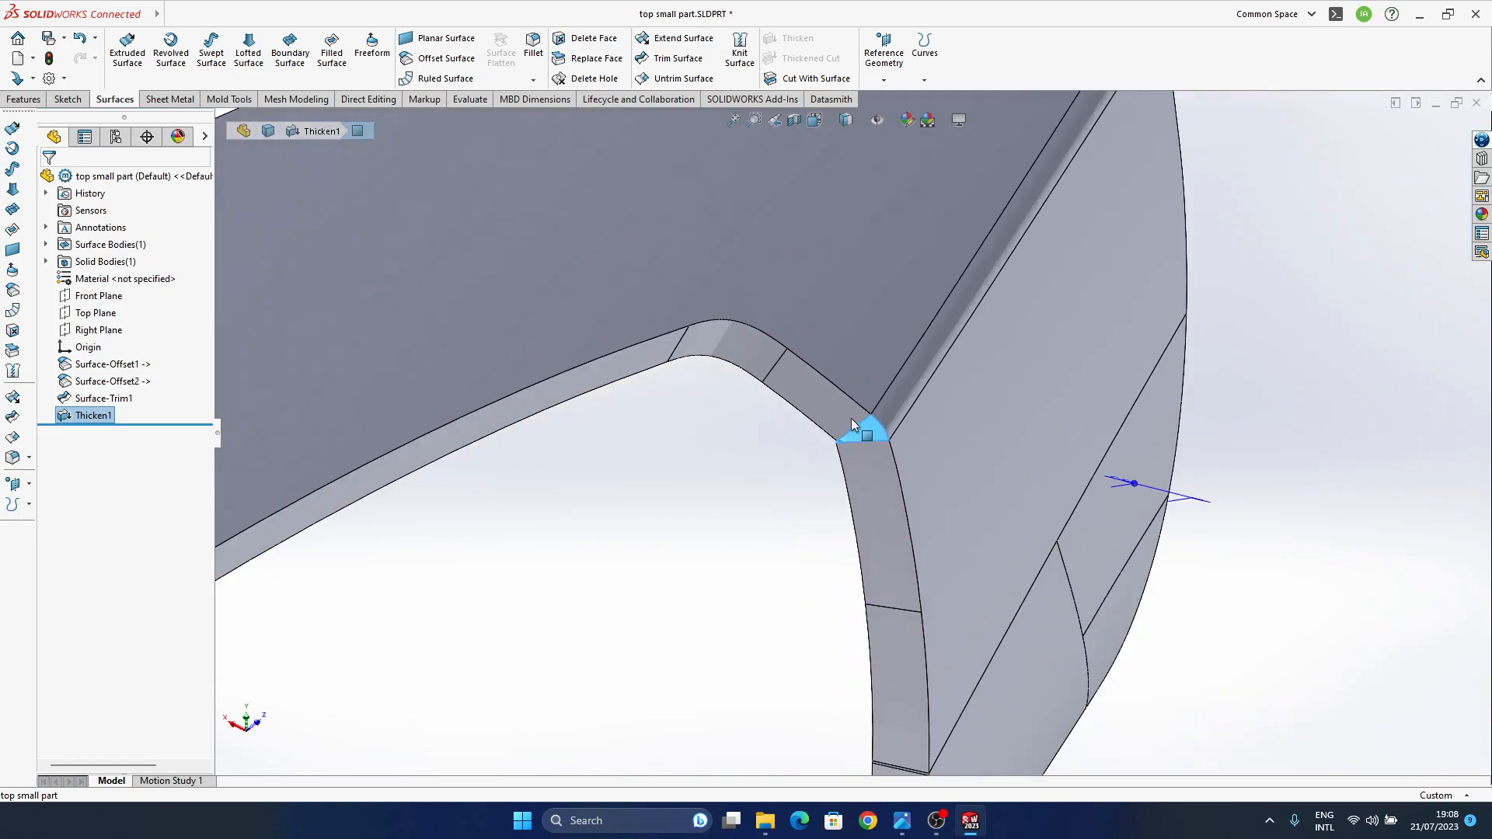
pyautogui.scroll(6, 863, 435)
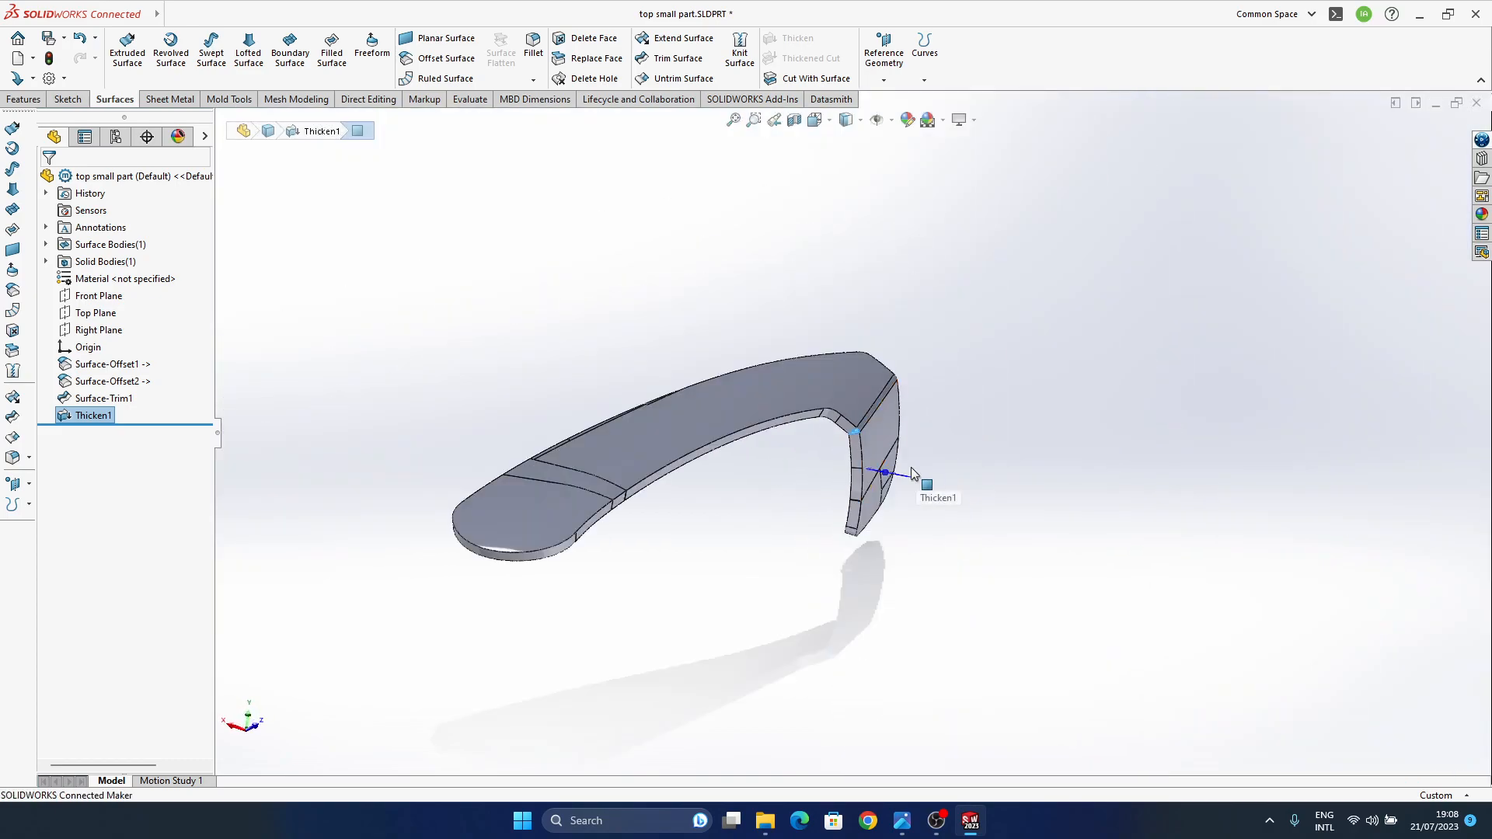
pyautogui.moveTo(914, 474); pyautogui.dragTo(875, 518, button='middle')
pyautogui.scroll(-5, 964, 388)
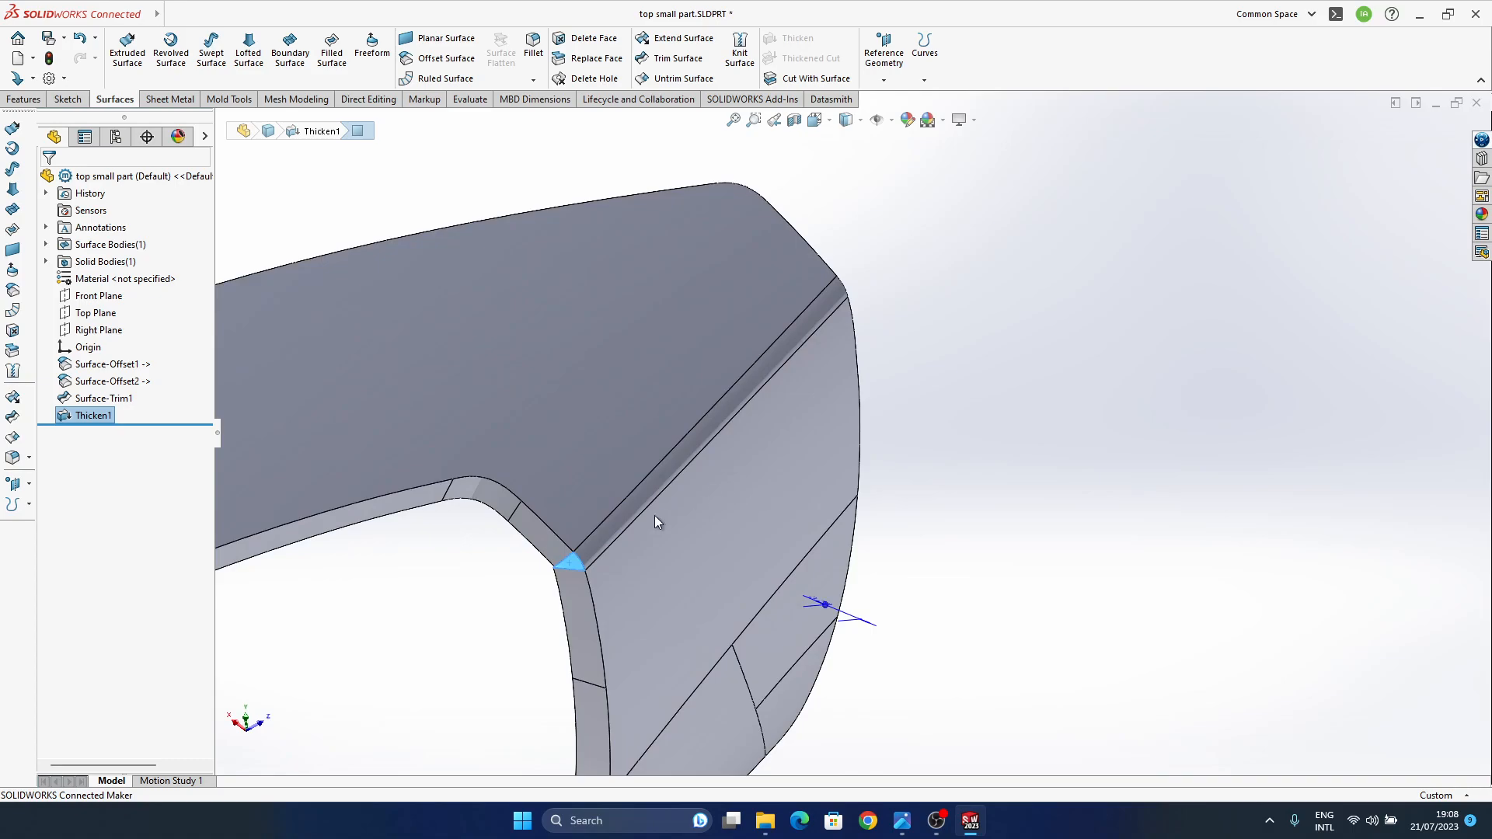
pyautogui.keyDown('ctrl'); pyautogui.moveTo(785, 536); pyautogui.dragTo(985, 445, button='middle'); pyautogui.keyUp('ctrl')
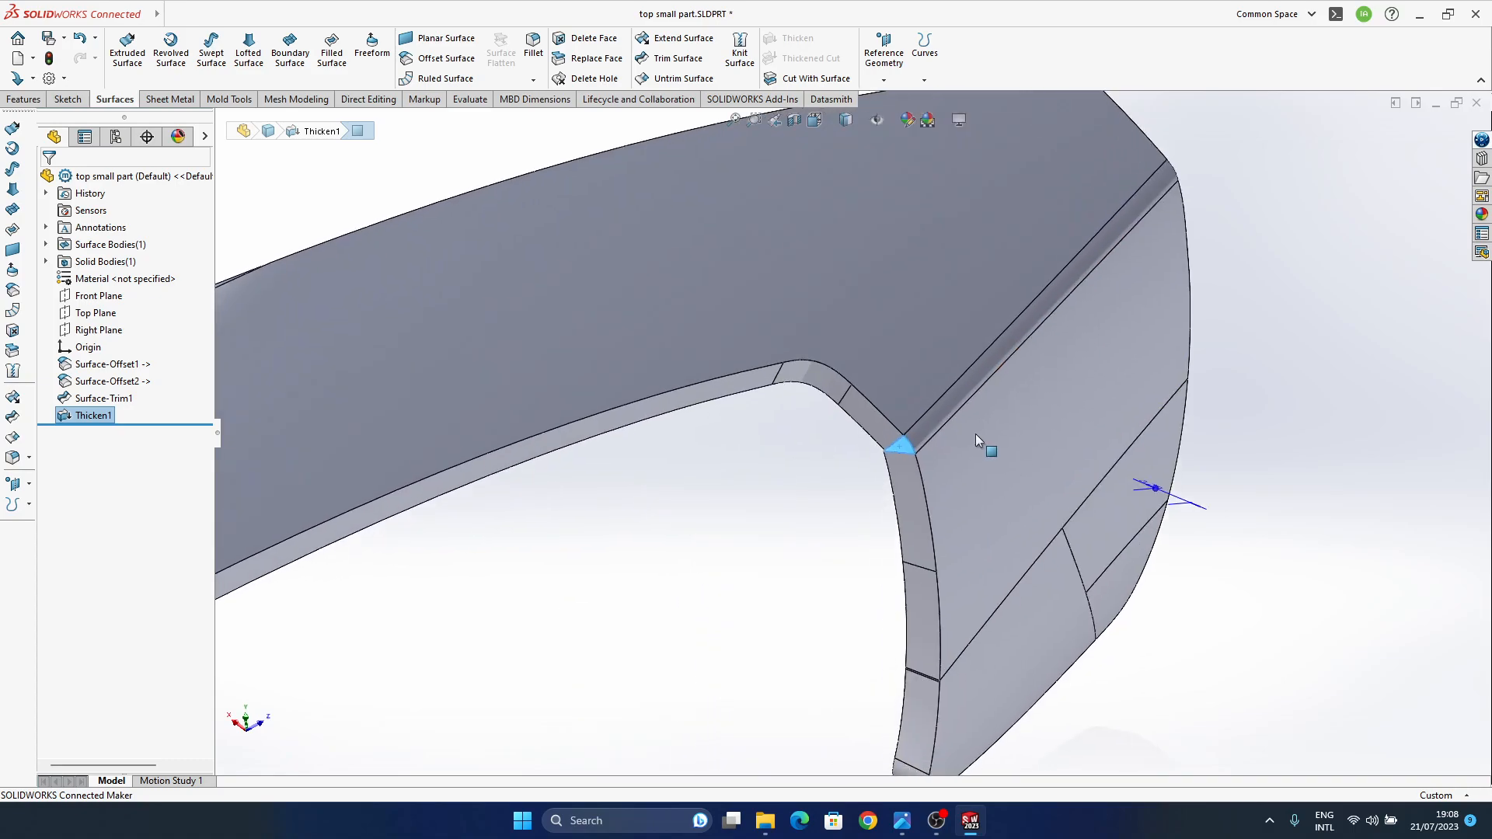
pyautogui.click(1282, 400)
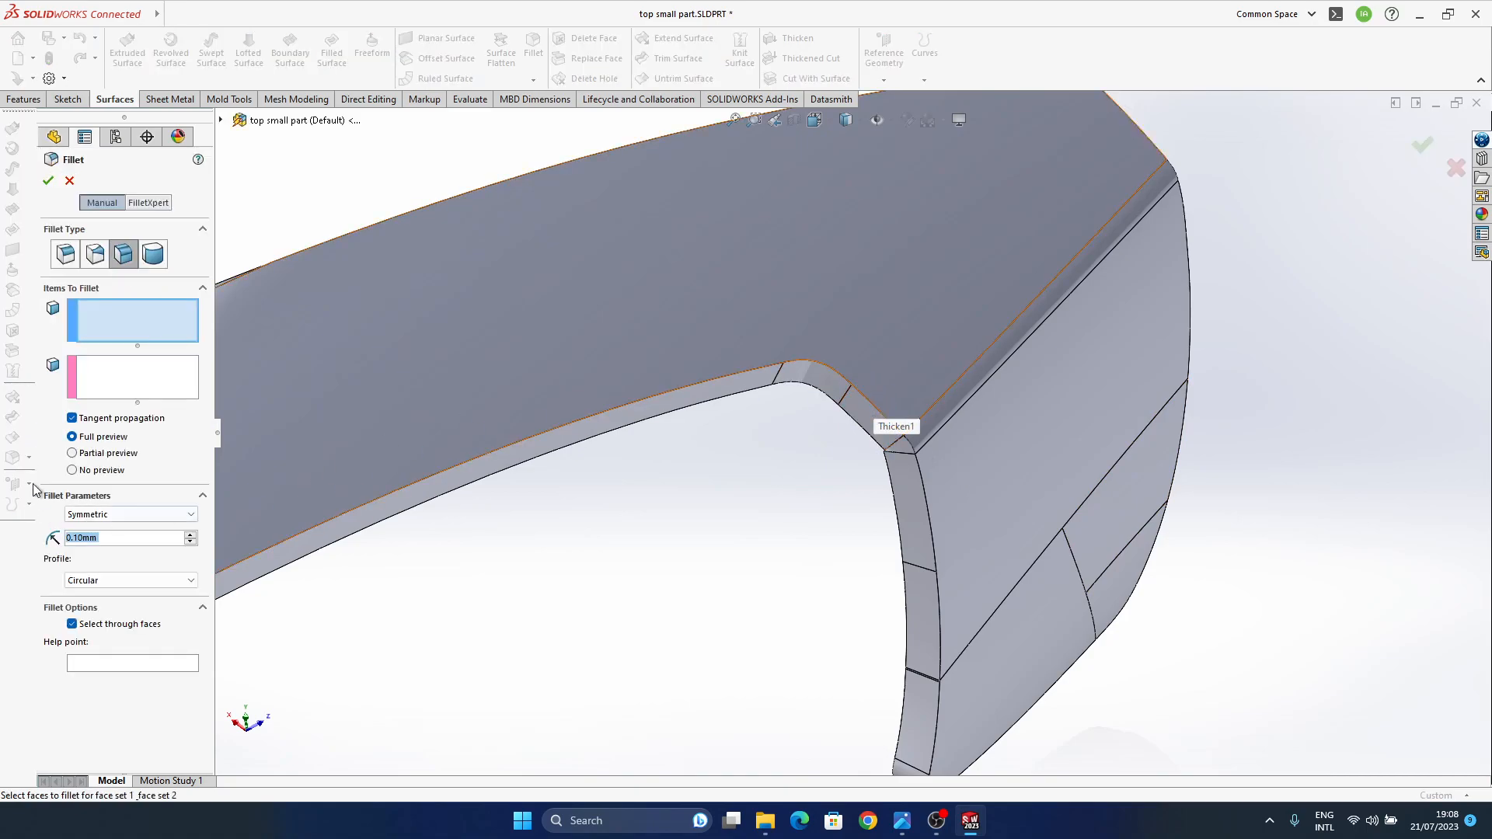
# - Apply a constant-size, curvature-continuous 0.10 mm fillet to the edges around the perimeter of the thickened part's outer face
pyautogui.click(77, 260)
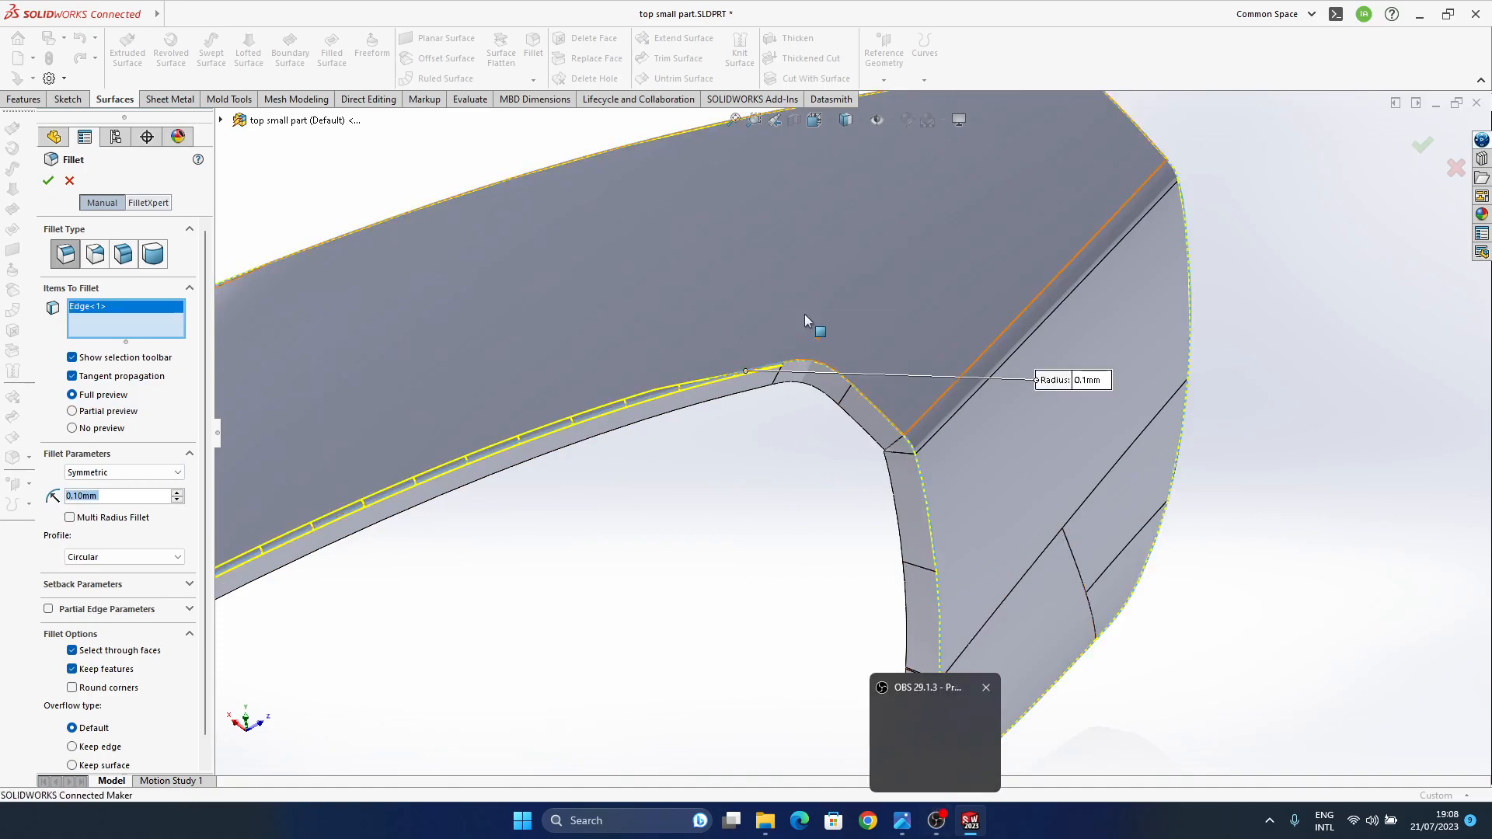
pyautogui.keyDown('ctrl'); pyautogui.moveTo(804, 314); pyautogui.dragTo(1031, 244, button='middle'); pyautogui.keyUp('ctrl')
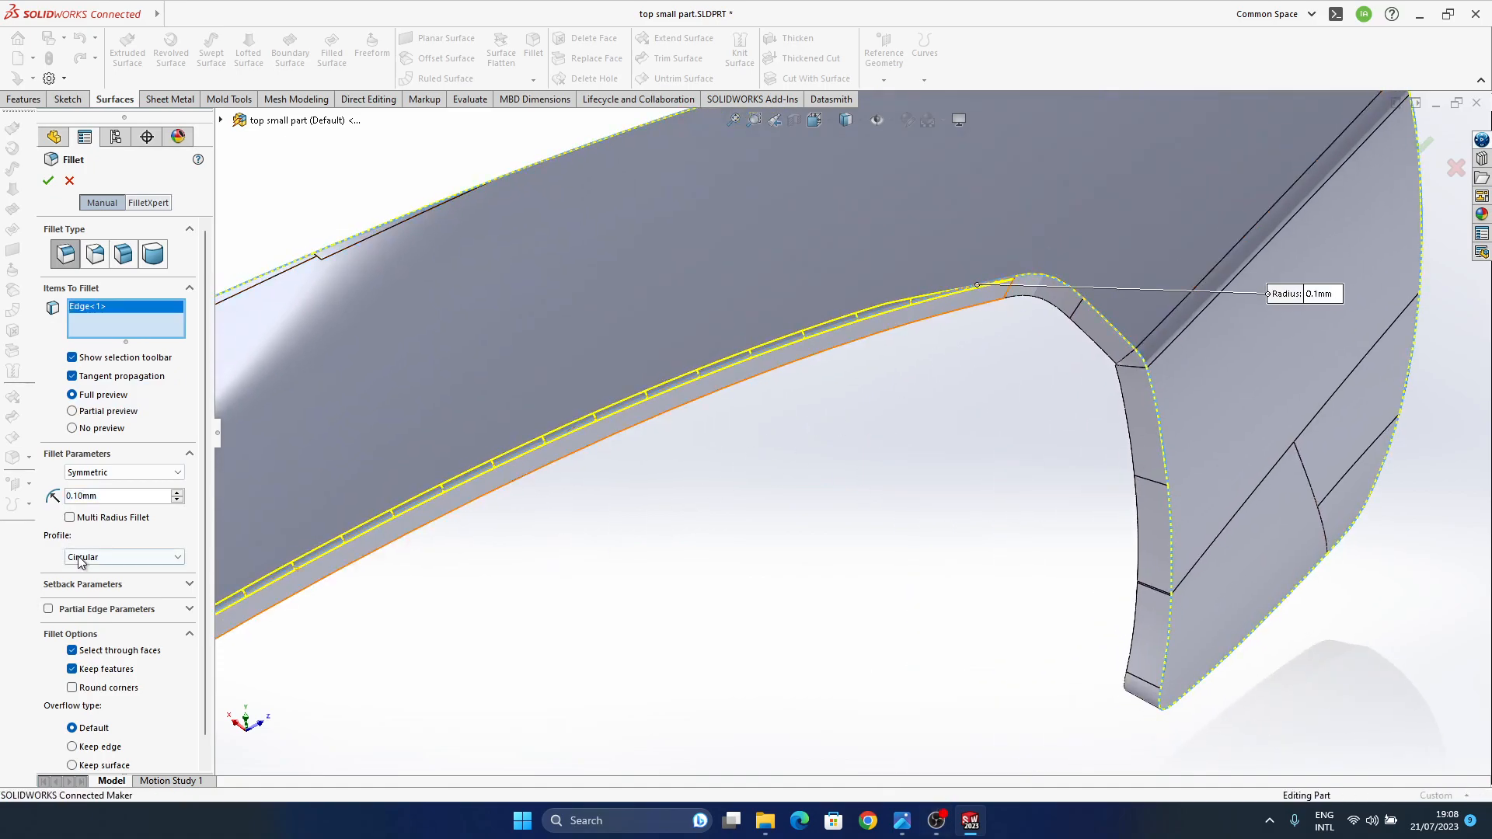
pyautogui.click(123, 558)
pyautogui.click(108, 606)
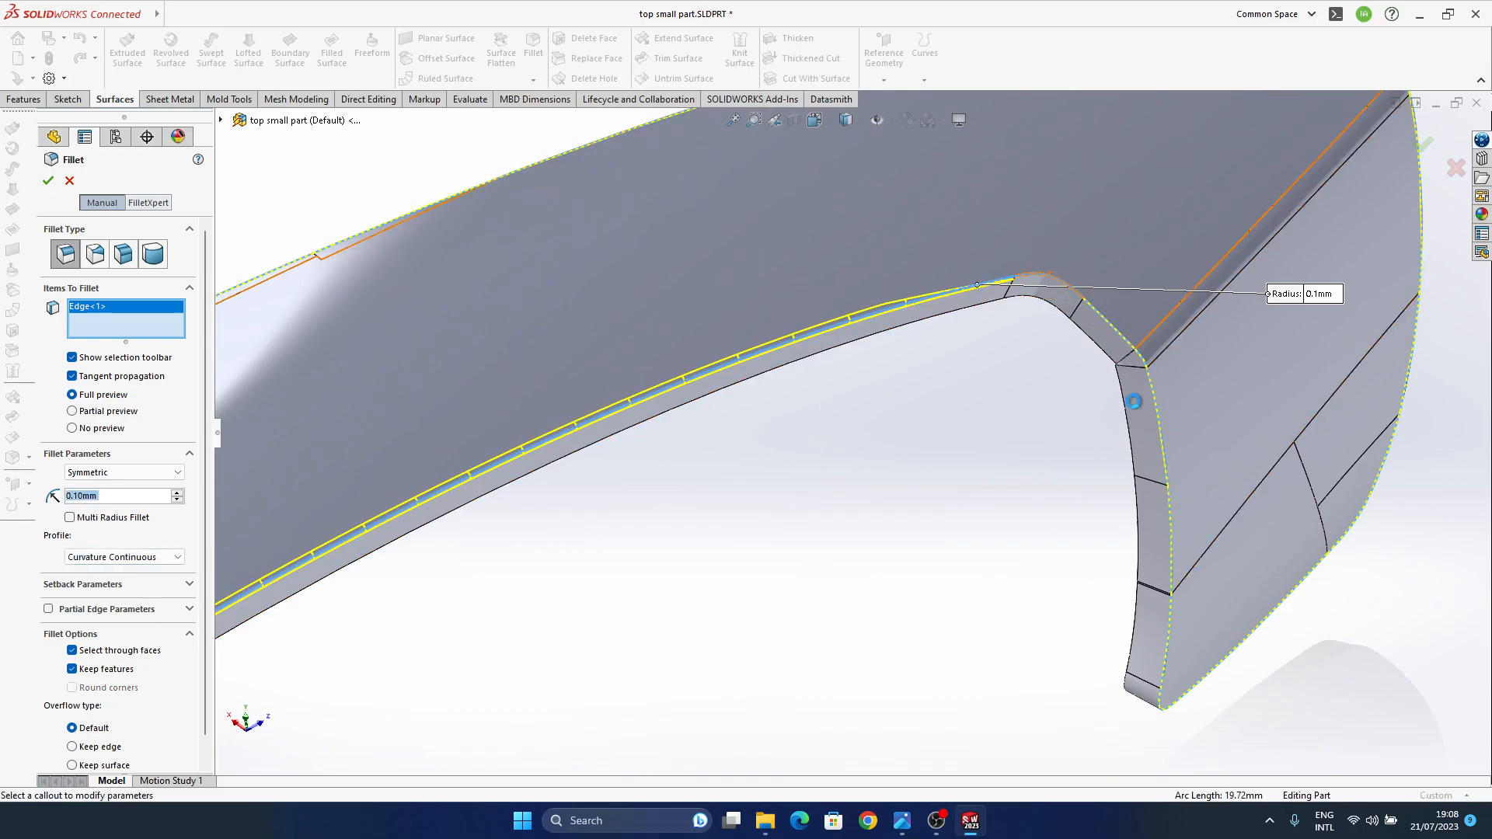
pyautogui.click(1175, 426)
pyautogui.moveTo(1175, 426); pyautogui.dragTo(966, 547, button='middle')
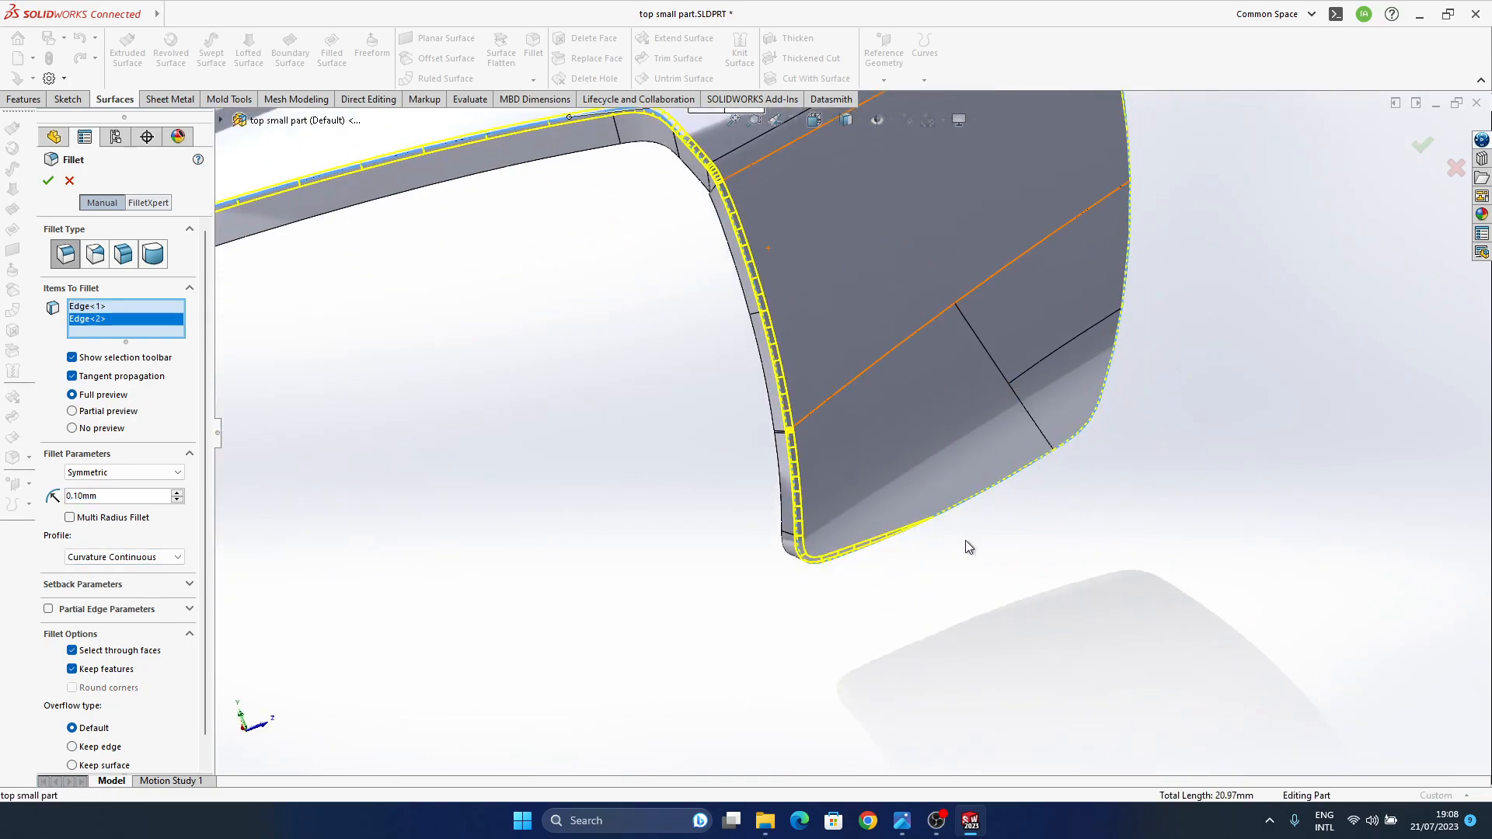
pyautogui.click(981, 501)
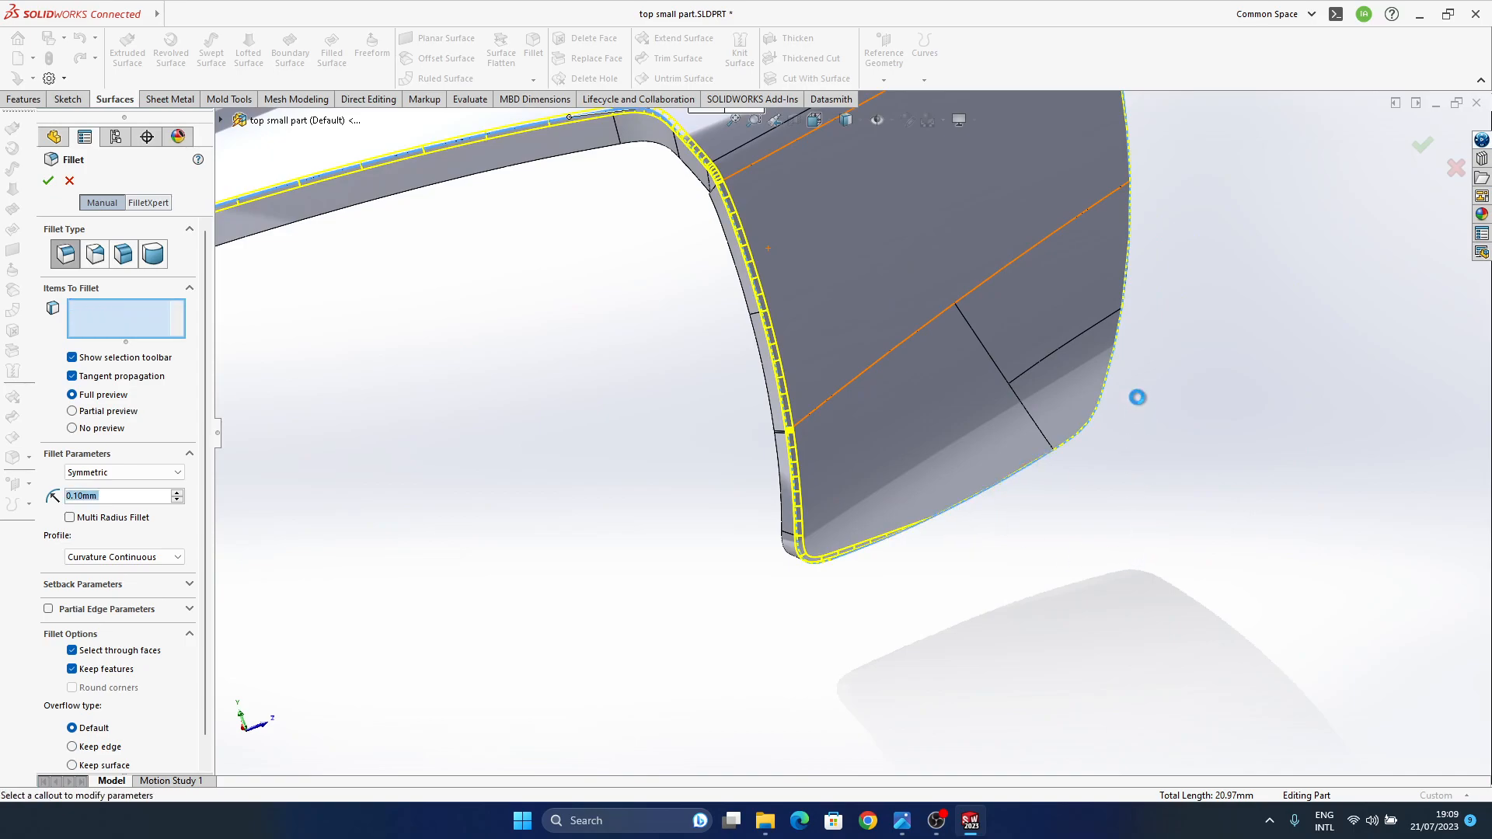
pyautogui.keyDown('ctrl'); pyautogui.moveTo(964, 186); pyautogui.dragTo(1057, 529, button='middle'); pyautogui.keyUp('ctrl')
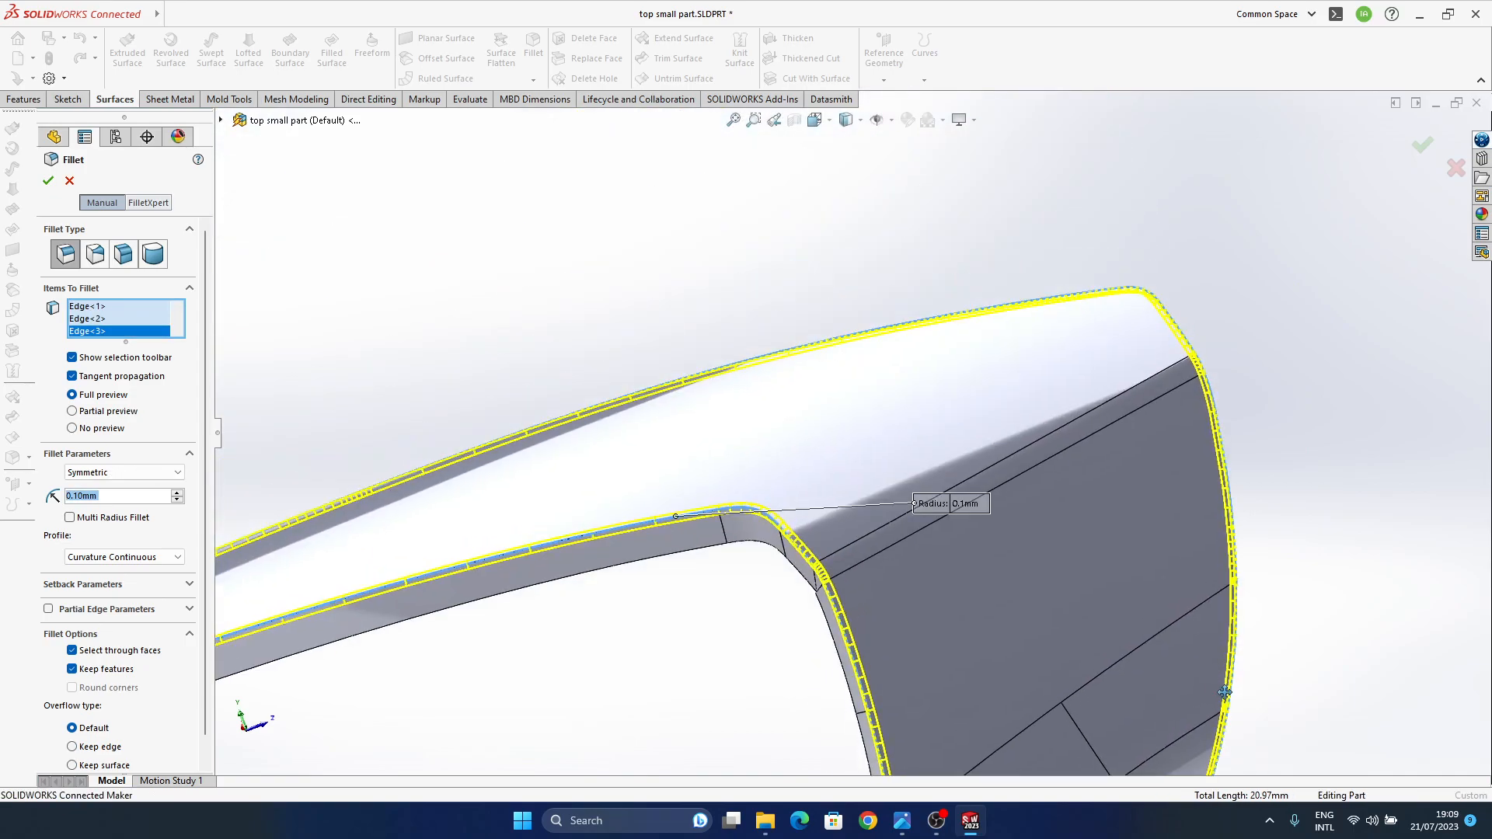
pyautogui.keyDown('ctrl'); pyautogui.moveTo(1061, 310); pyautogui.dragTo(1345, 320, button='middle'); pyautogui.keyUp('ctrl')
pyautogui.keyDown('ctrl'); pyautogui.moveTo(528, 544); pyautogui.dragTo(1269, 293, button='middle'); pyautogui.keyUp('ctrl')
pyautogui.keyDown('ctrl'); pyautogui.moveTo(467, 535); pyautogui.dragTo(1064, 204, button='middle'); pyautogui.keyUp('ctrl')
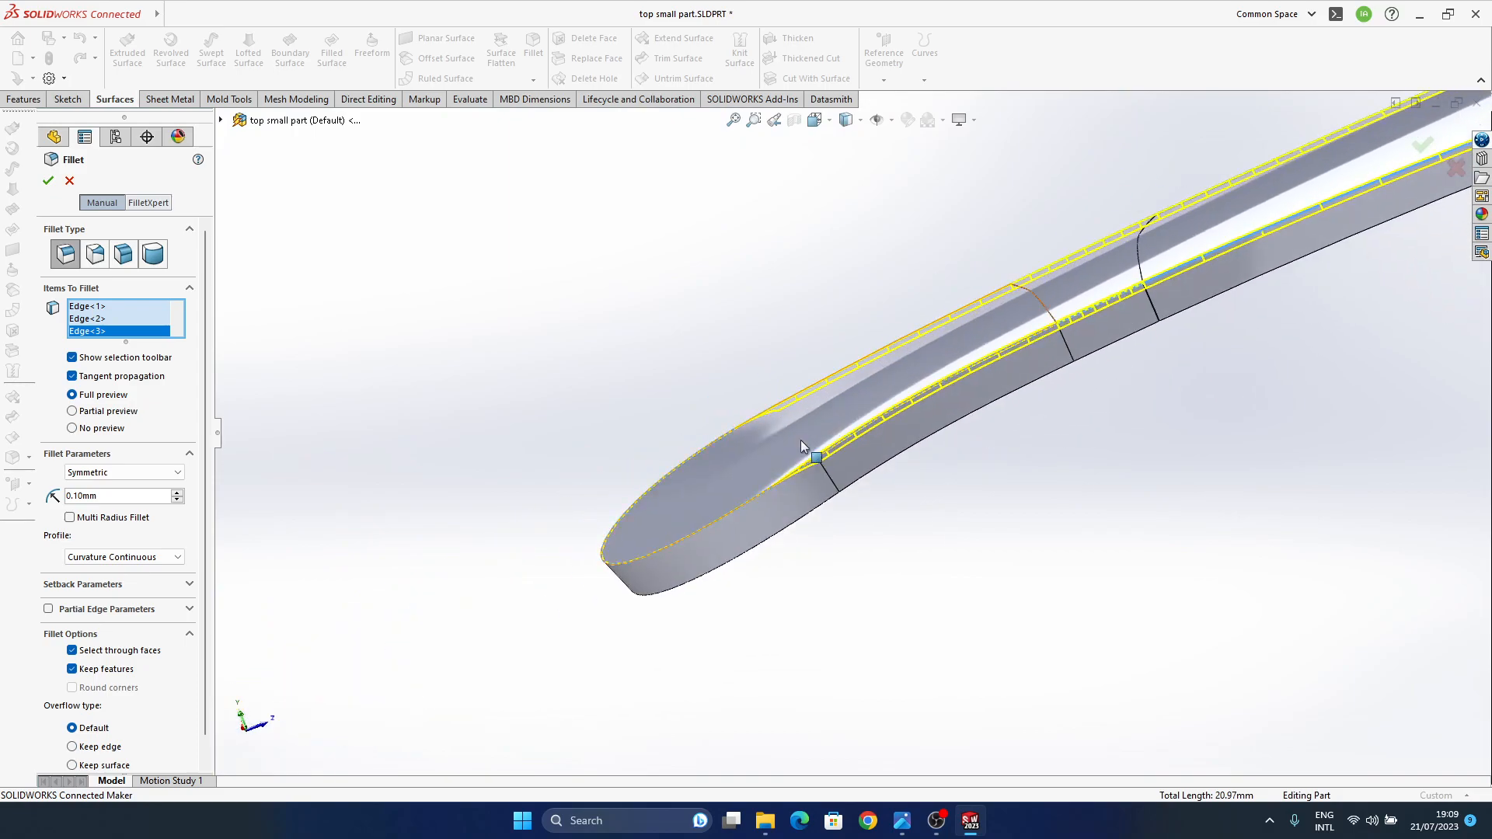
pyautogui.click(745, 505)
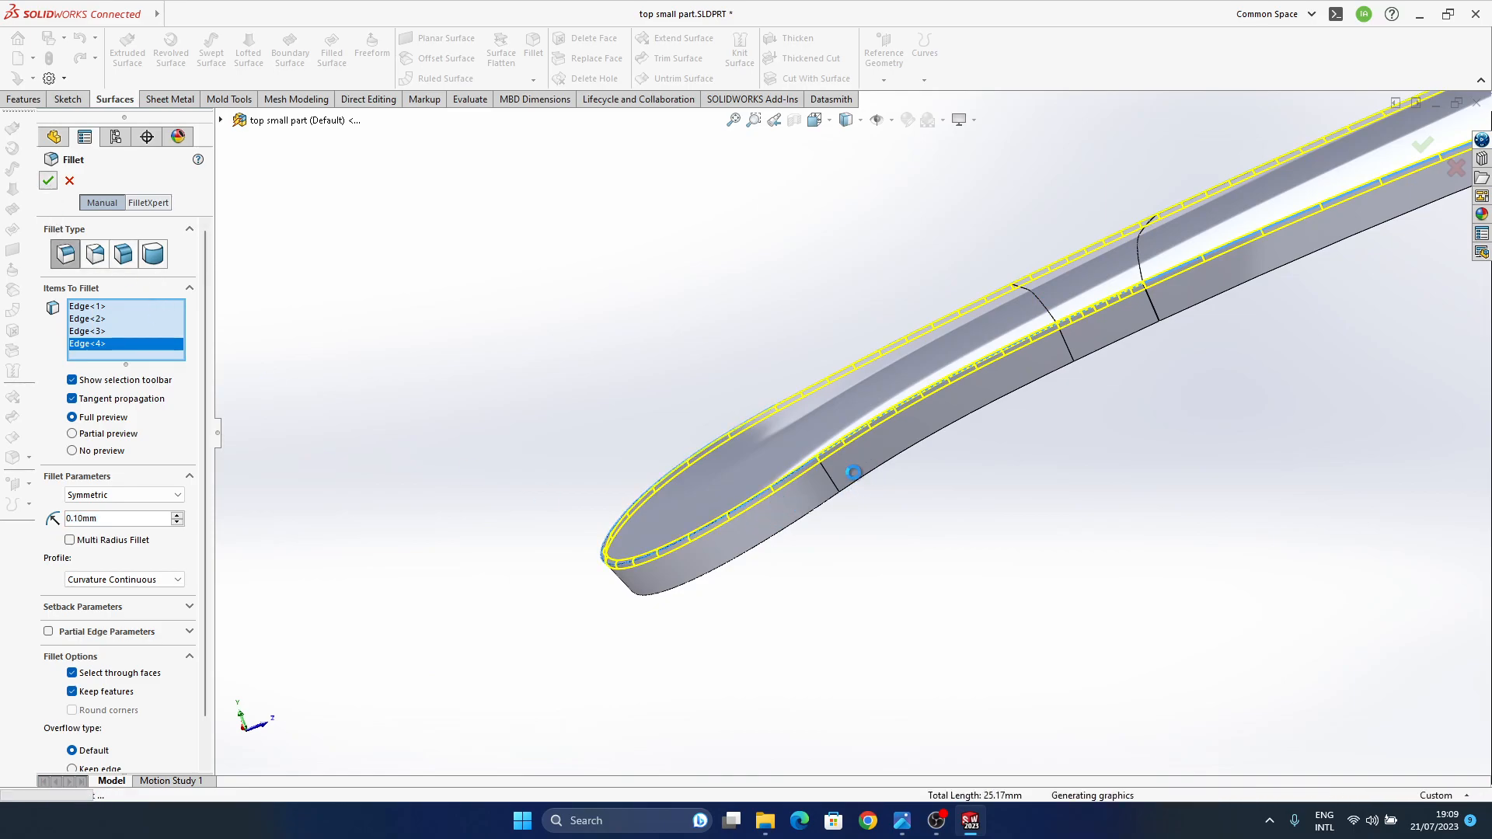
# - Examine the filleted rim, the rounded end and the corners of the part, with model edges hidden and displayed
pyautogui.moveTo(831, 437); pyautogui.dragTo(793, 267, button='middle')
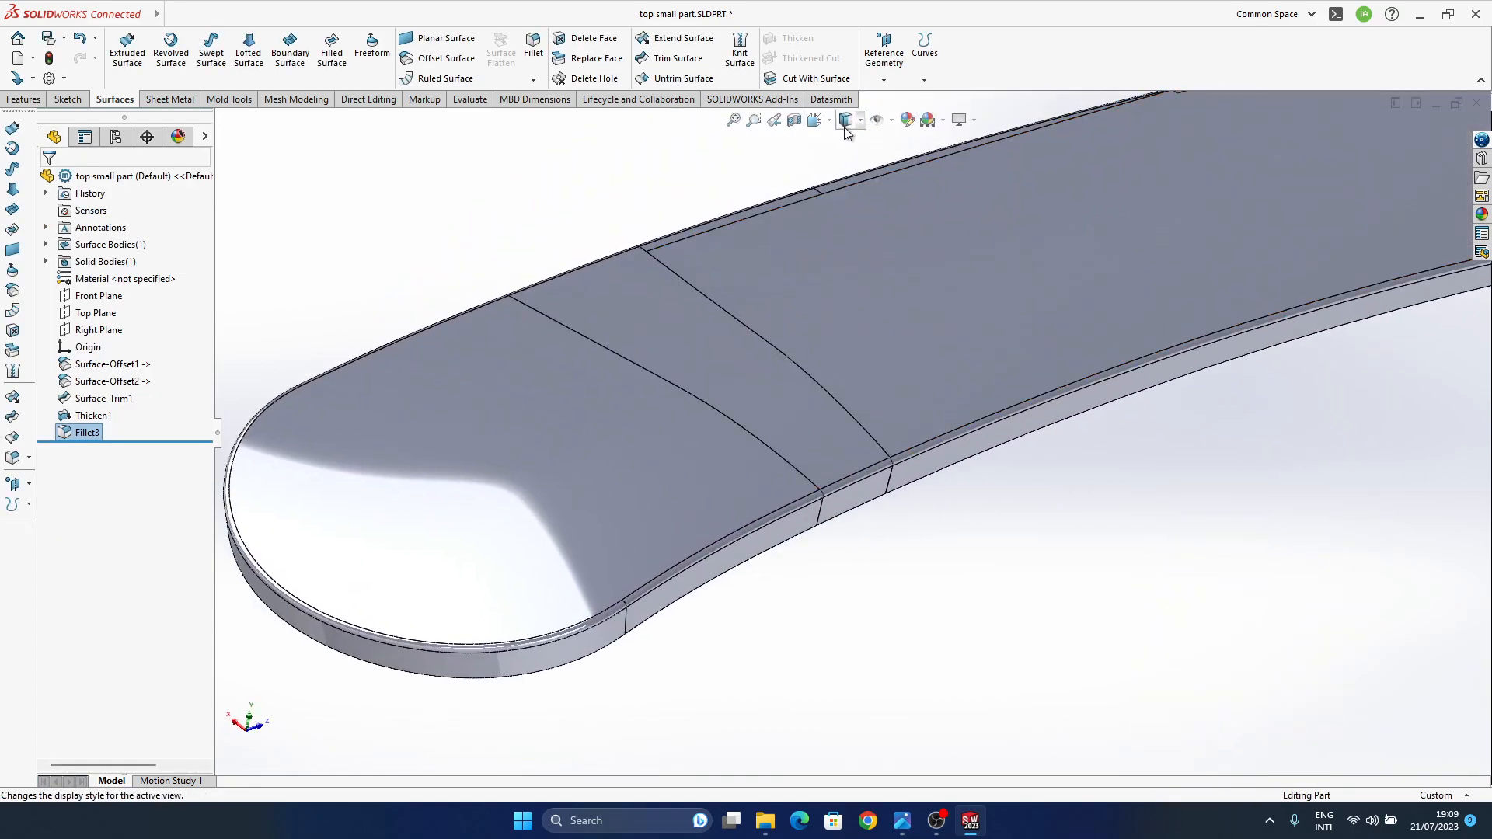
pyautogui.moveTo(1166, 455); pyautogui.dragTo(732, 478, button='middle')
pyautogui.moveTo(881, 446); pyautogui.dragTo(797, 458, button='middle')
pyautogui.scroll(-5, 799, 336)
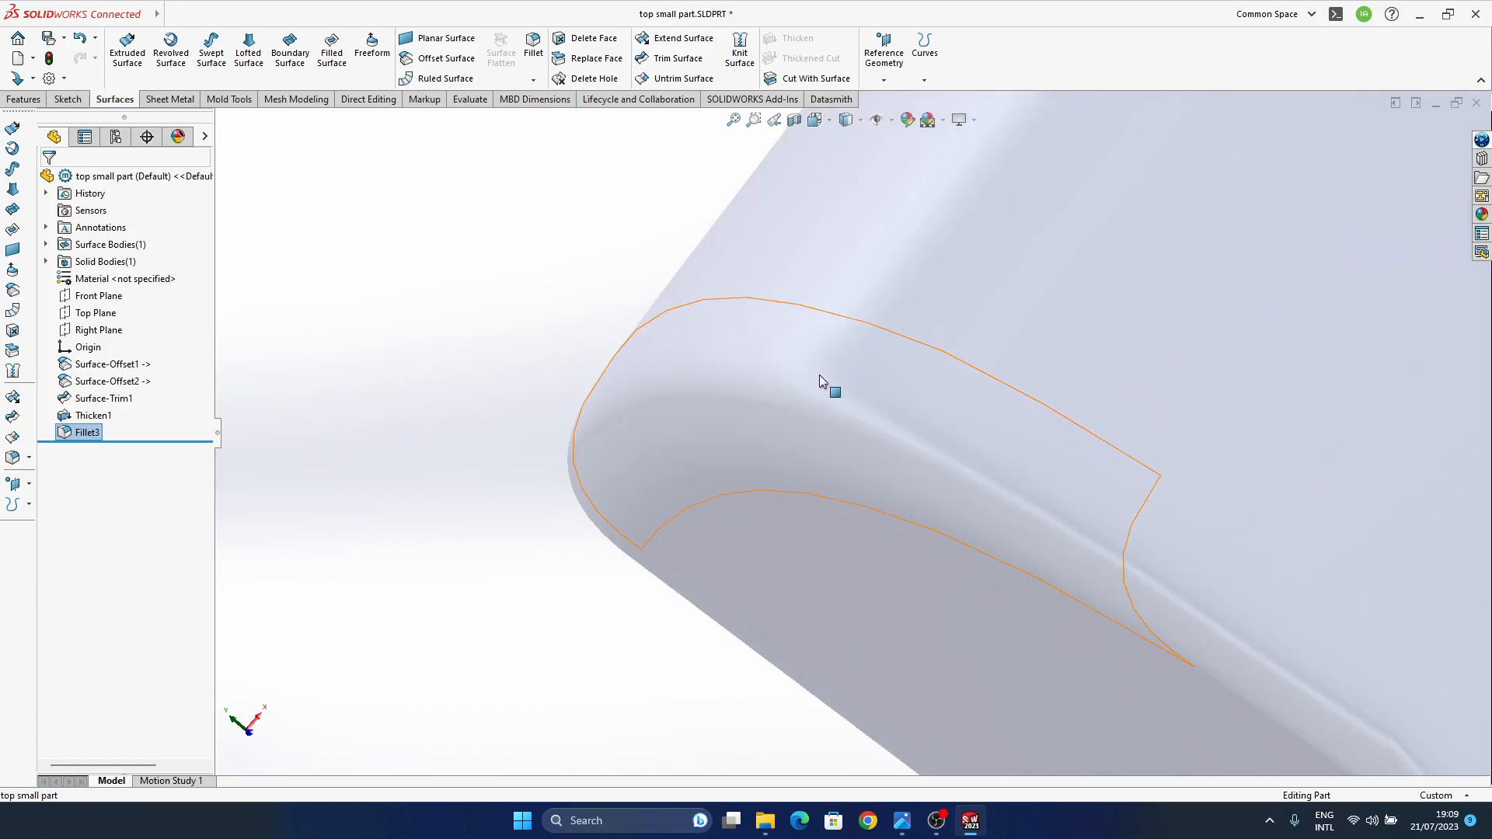
pyautogui.moveTo(1040, 518); pyautogui.dragTo(1326, 286, button='middle')
pyautogui.scroll(4, 873, 455)
pyautogui.keyDown('ctrl'); pyautogui.moveTo(873, 456); pyautogui.dragTo(942, 486, button='middle'); pyautogui.keyUp('ctrl')
pyautogui.moveTo(702, 466); pyautogui.dragTo(669, 580, button='middle')
pyautogui.keyDown('ctrl'); pyautogui.moveTo(886, 499); pyautogui.dragTo(876, 427, button='middle'); pyautogui.keyUp('ctrl')
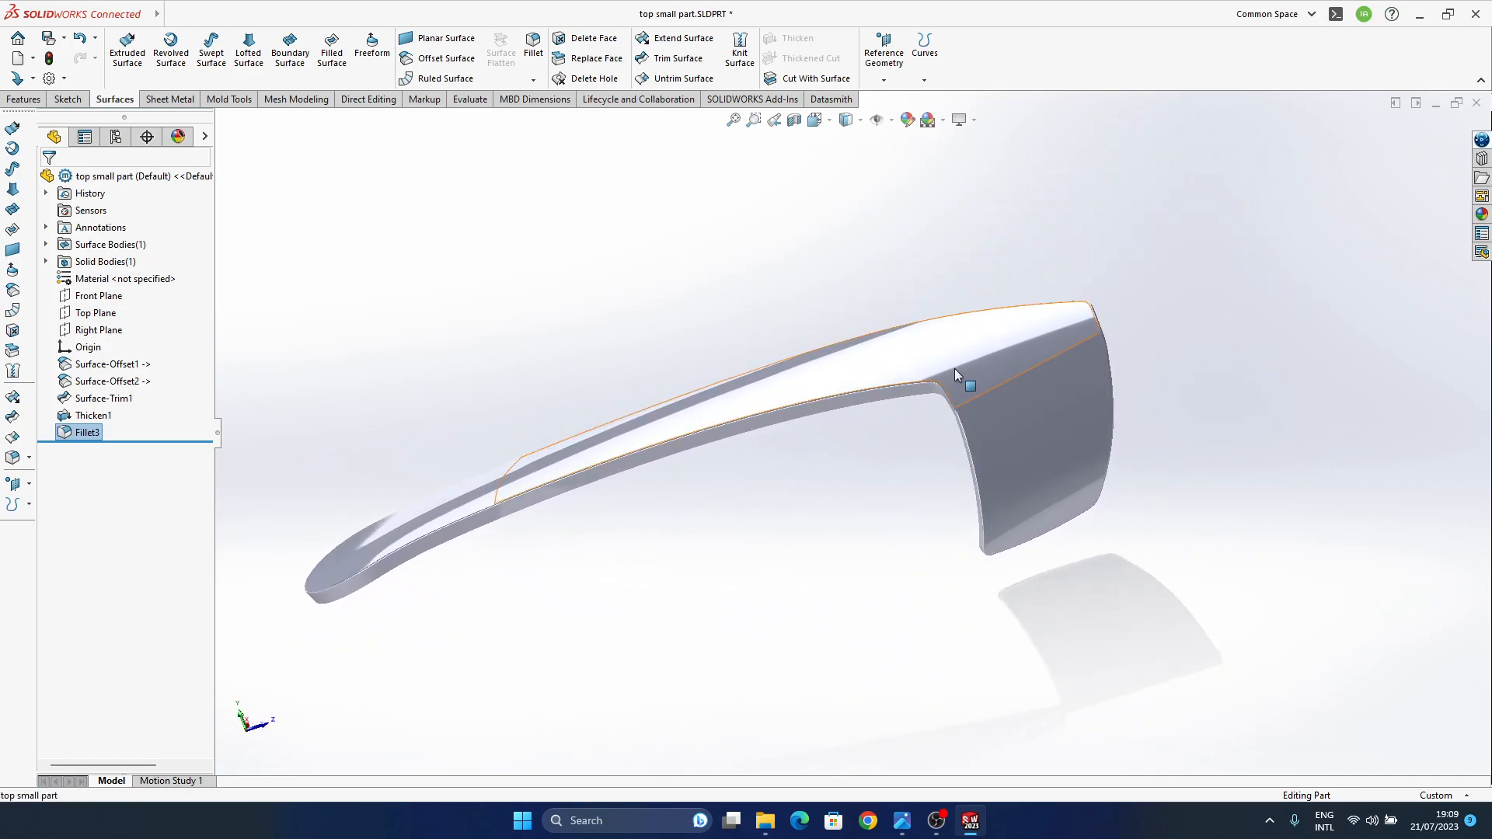
pyautogui.moveTo(949, 366); pyautogui.dragTo(972, 395, button='middle')
pyautogui.click(848, 142)
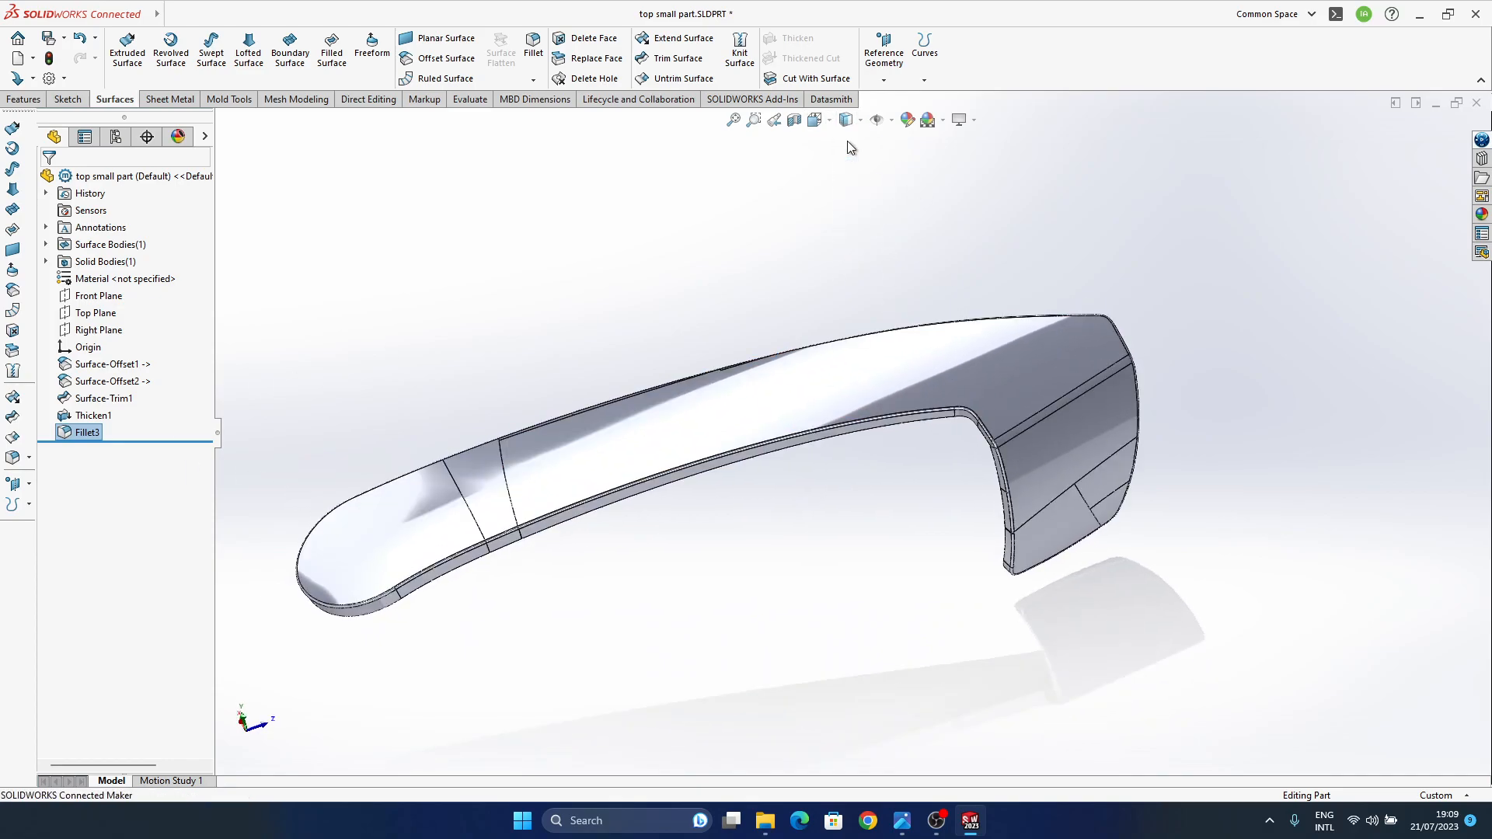
pyautogui.moveTo(846, 456); pyautogui.dragTo(692, 253, button='middle')
pyautogui.scroll(-6, 1007, 435)
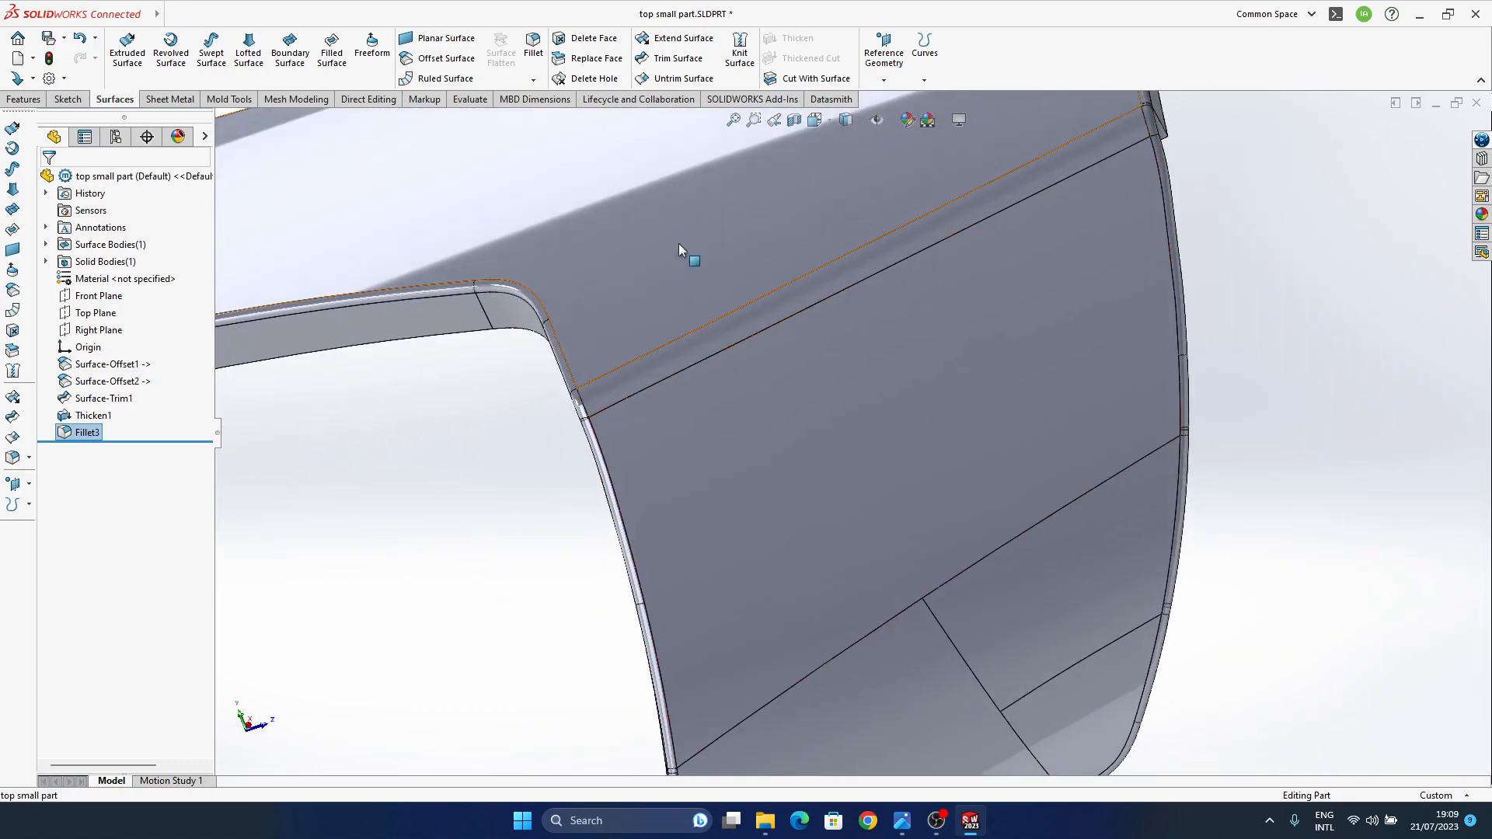
# - Switch to the Earbuds assembly and accept rebuilding it with the changed part
pyautogui.hotkey('ctrl', 'Tab')
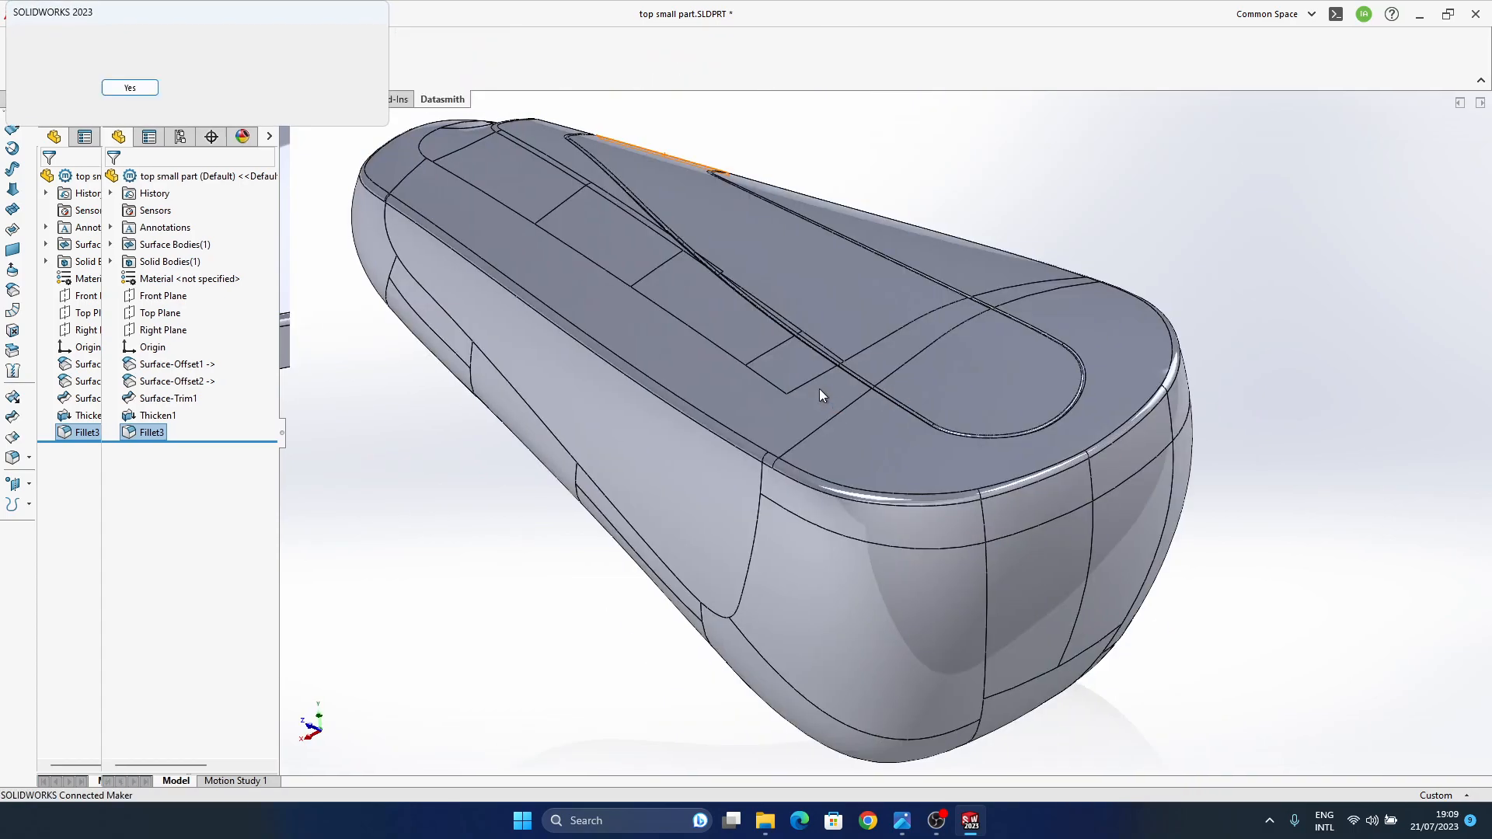
pyautogui.click(133, 90)
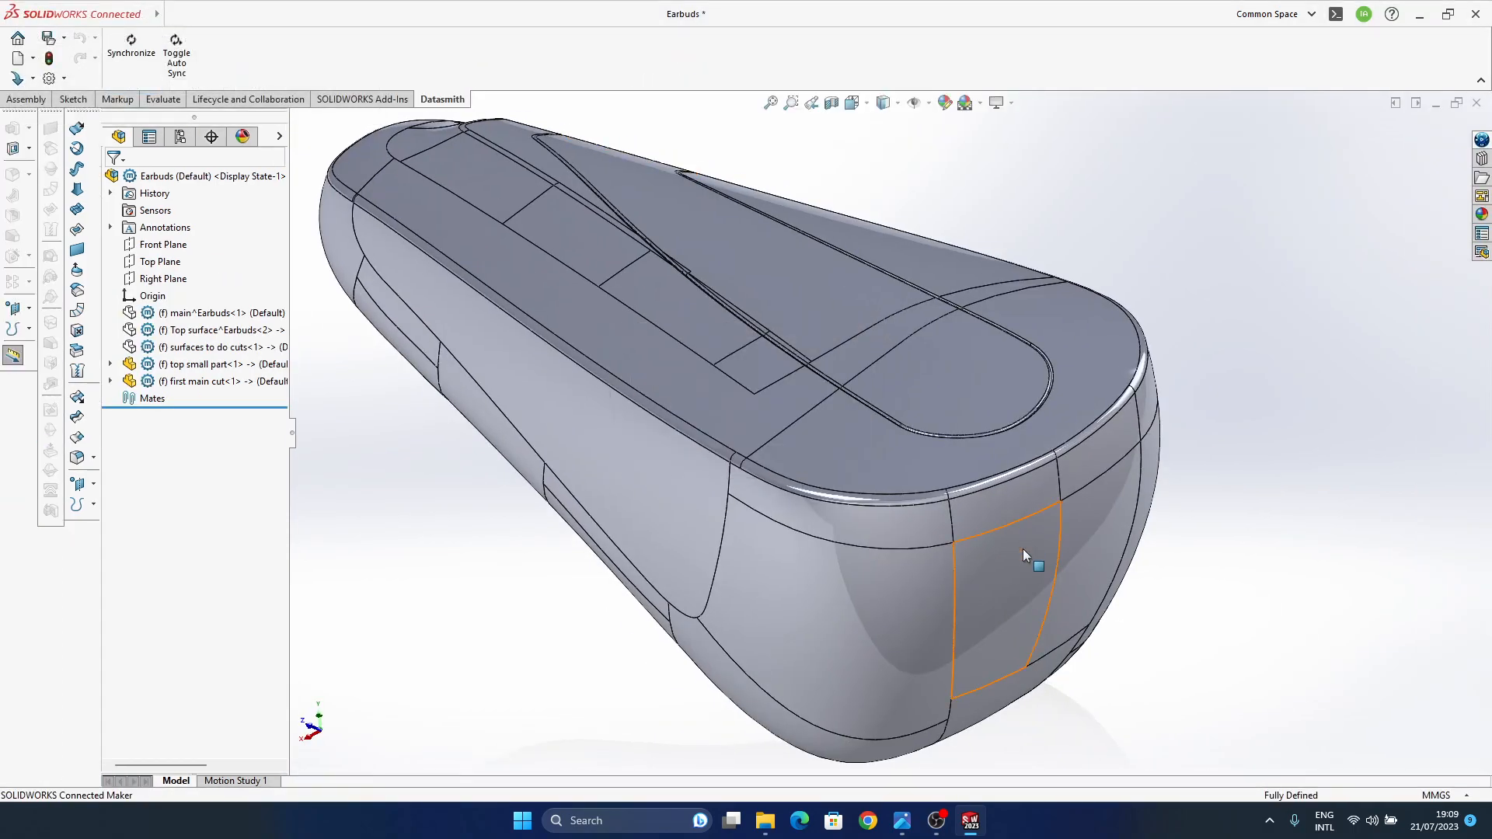
pyautogui.moveTo(883, 498)
pyautogui.mouseDown(button='middle')
pyautogui.moveTo(932, 577)
pyautogui.moveTo(880, 571)
pyautogui.moveTo(849, 534)
pyautogui.moveTo(872, 500)
pyautogui.mouseUp(button='middle')
pyautogui.scroll(5, 858, 567)
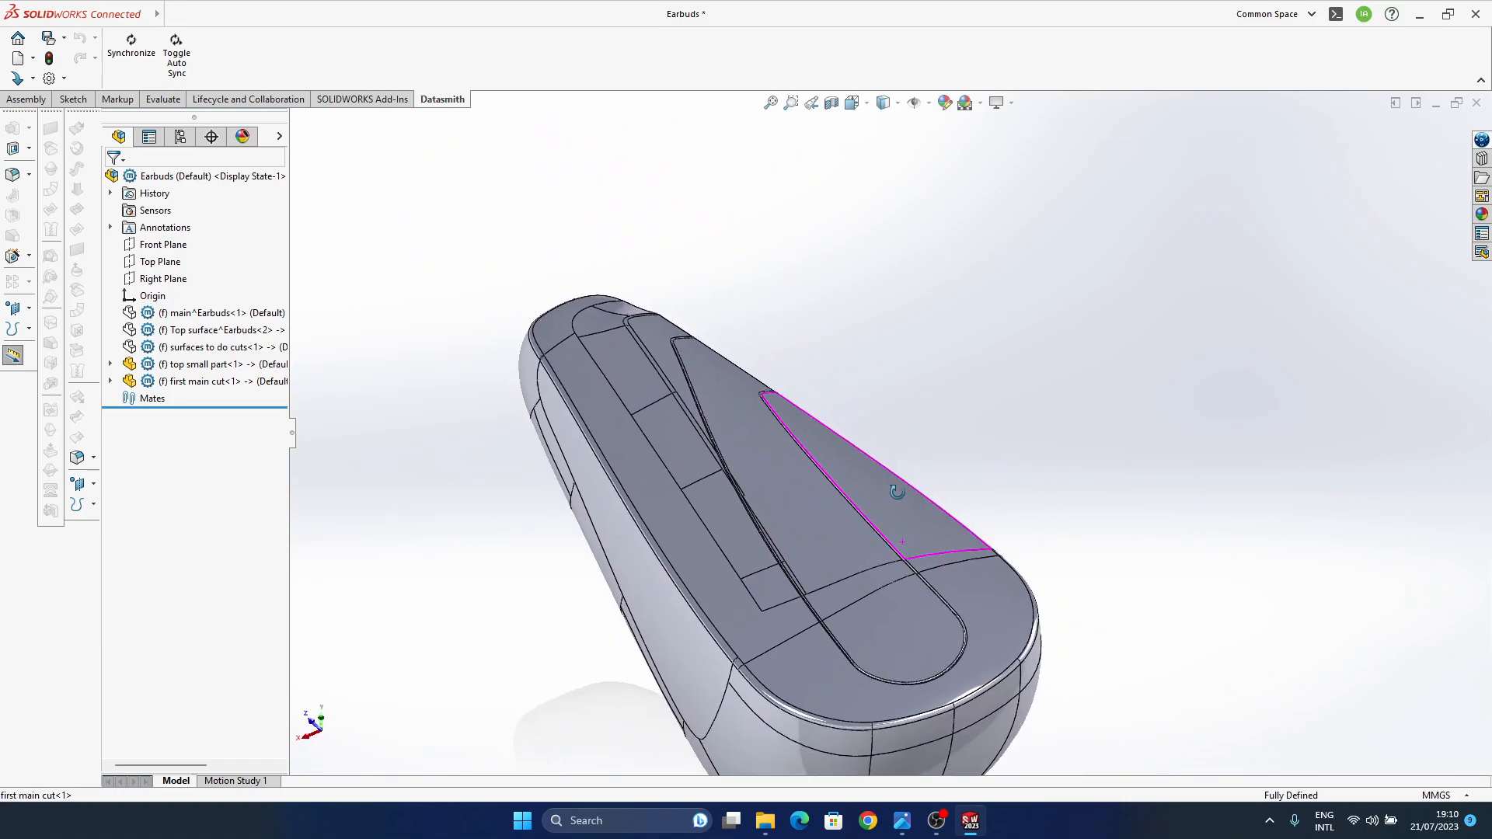
# - Check the earbud reference image and compare it with the gap beside the top small part in the assembly
pyautogui.moveTo(903, 816)
pyautogui.click(993, 747)
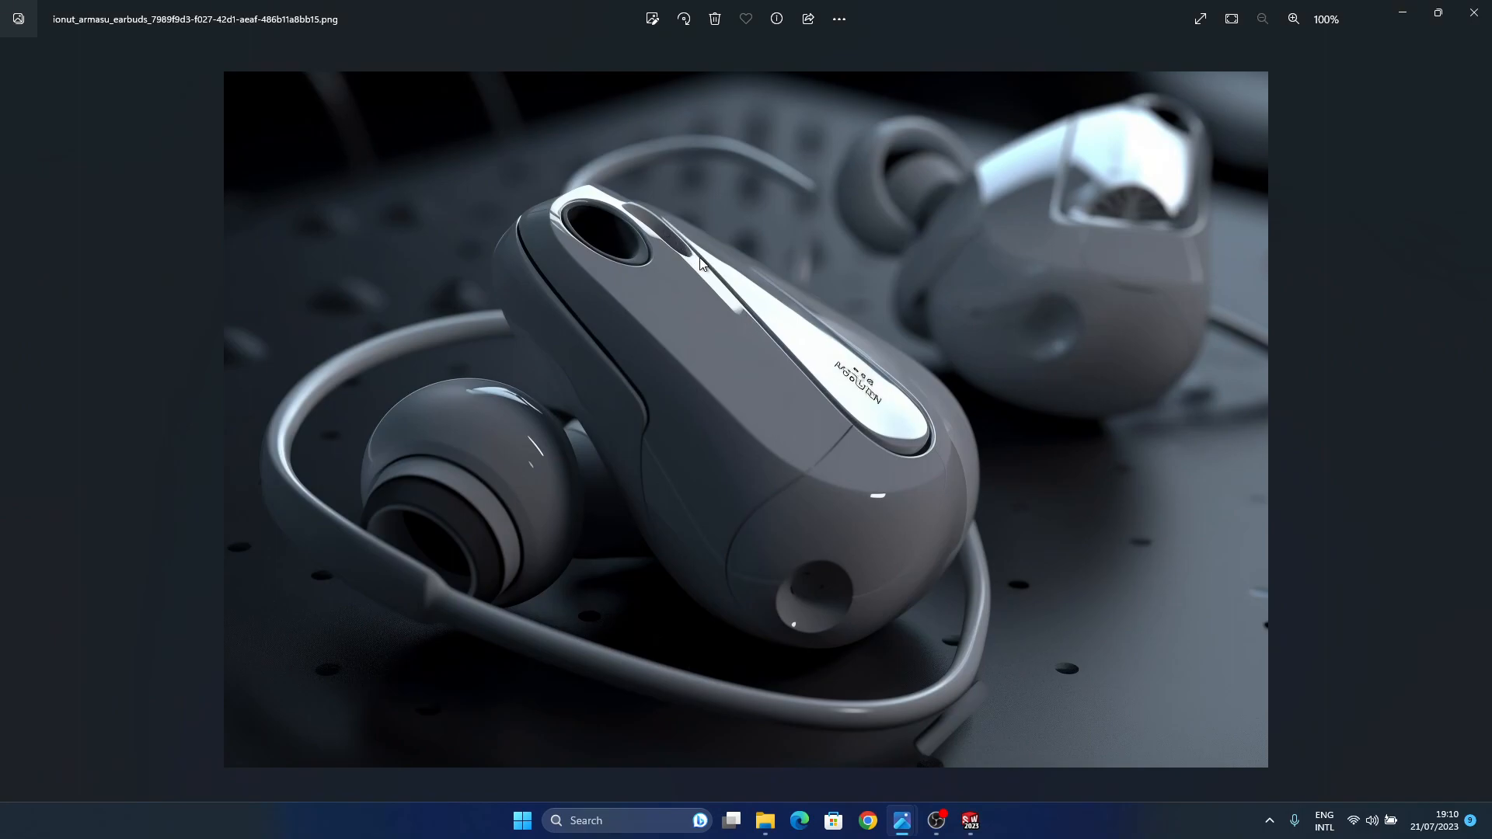
pyautogui.click(1403, 17)
pyautogui.moveTo(1030, 552); pyautogui.dragTo(960, 502, button='middle')
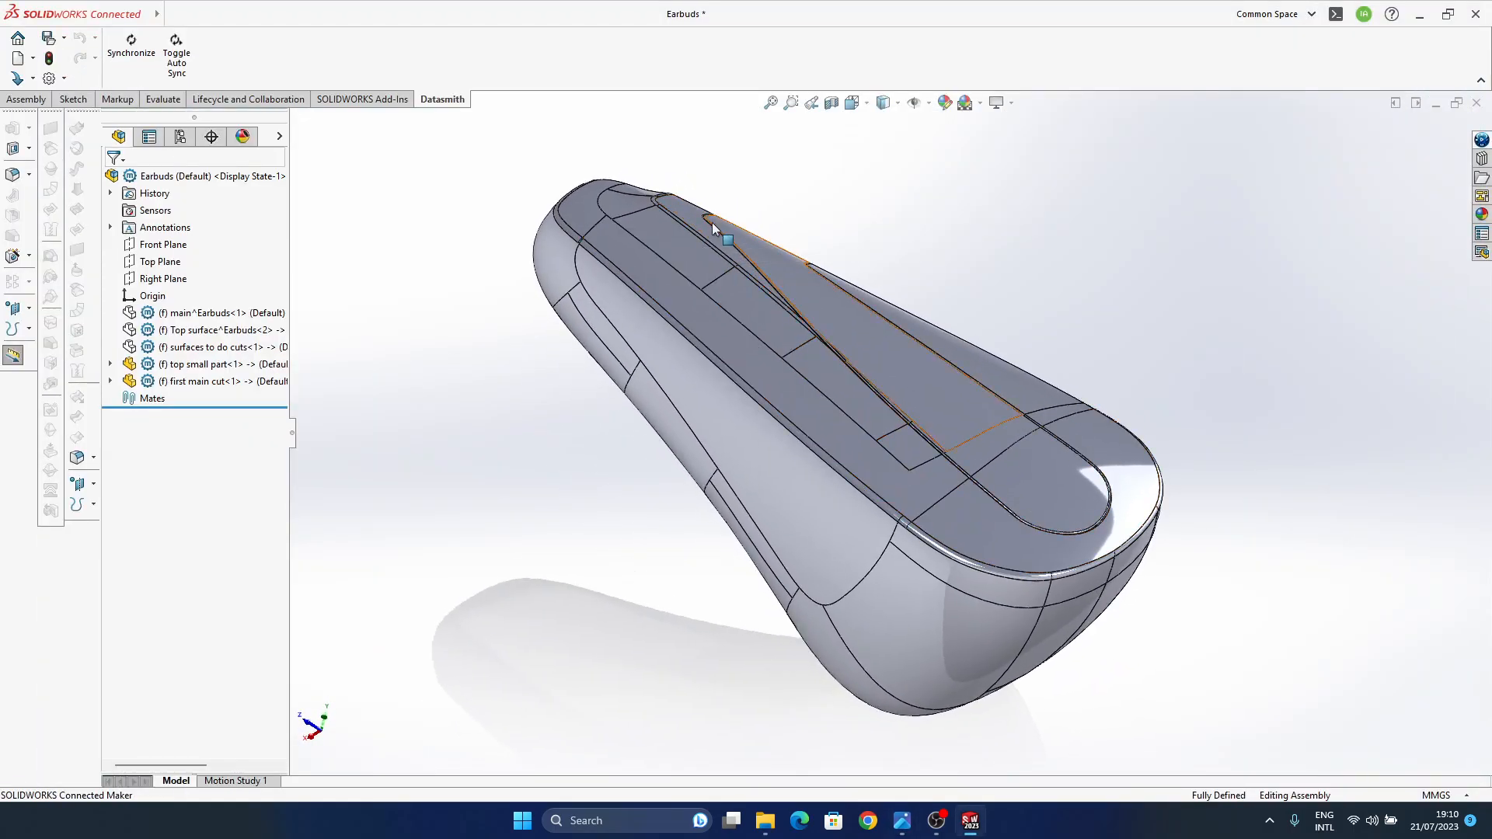
pyautogui.moveTo(751, 321); pyautogui.dragTo(745, 402, button='middle')
pyautogui.scroll(-10, 745, 401)
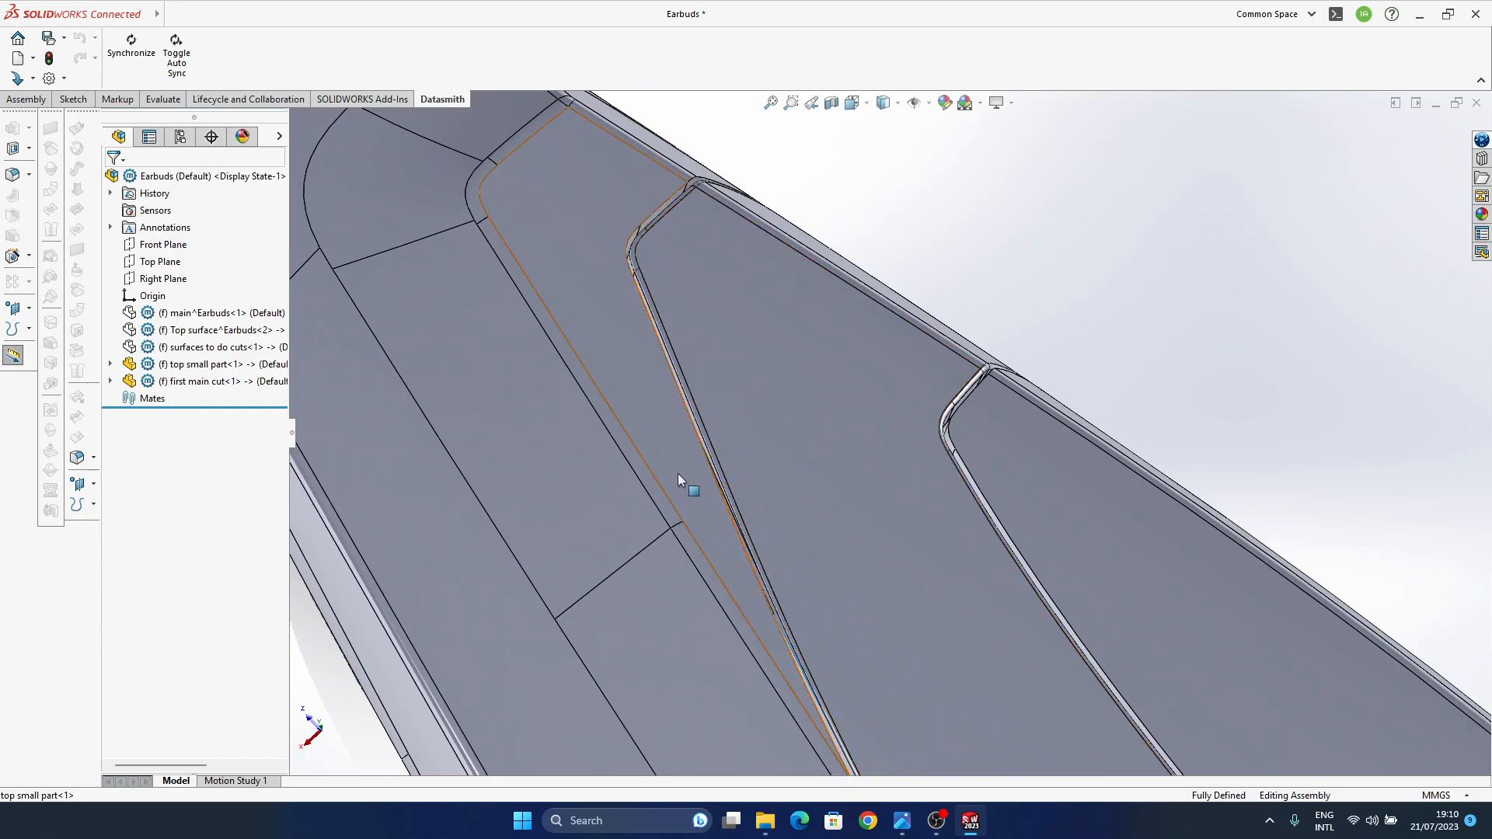
pyautogui.keyDown('ctrl'); pyautogui.moveTo(668, 318); pyautogui.dragTo(630, 263, button='middle'); pyautogui.keyUp('ctrl')
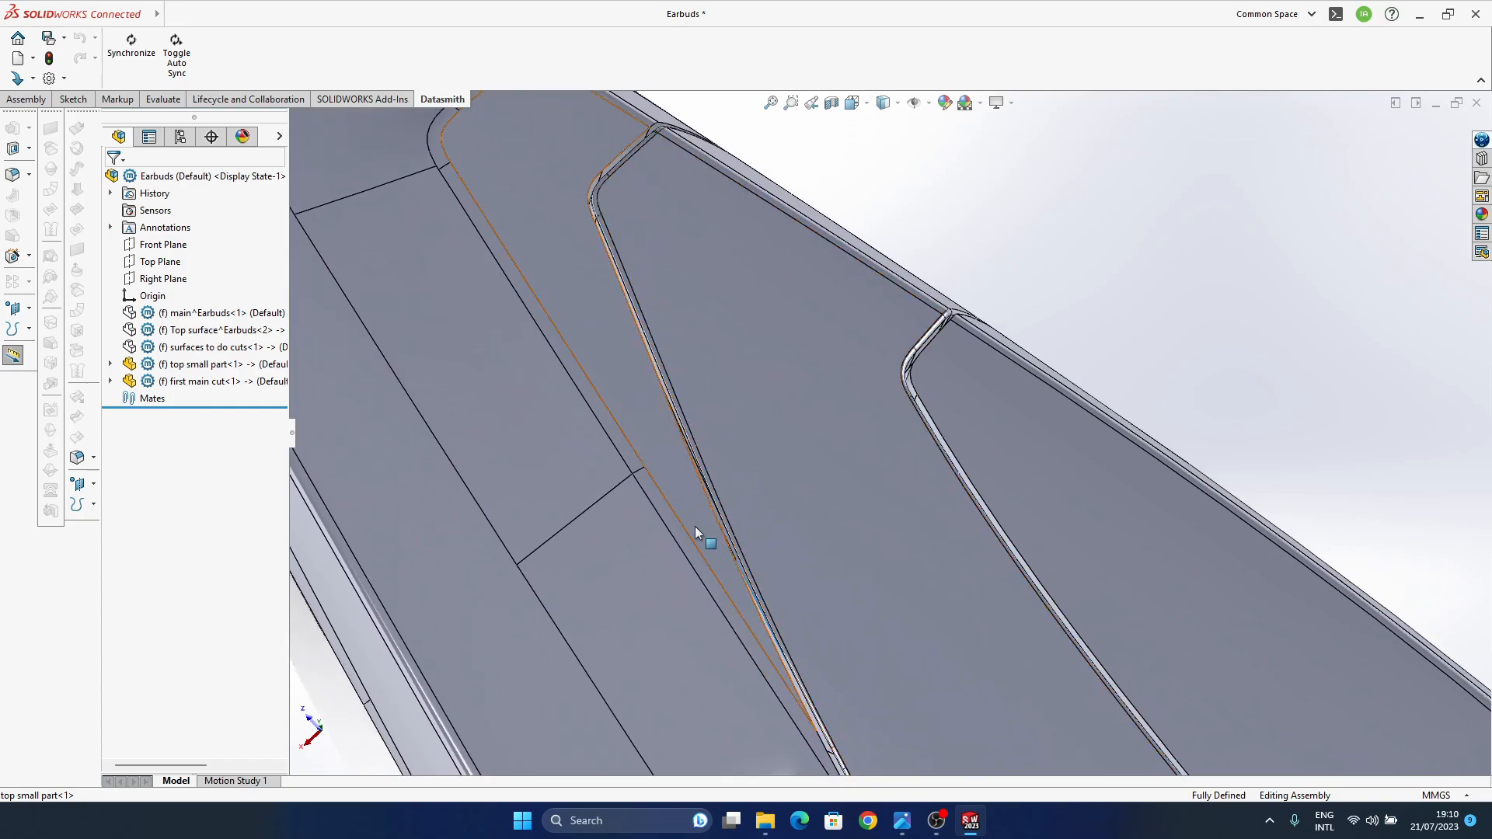
pyautogui.scroll(5, 770, 451)
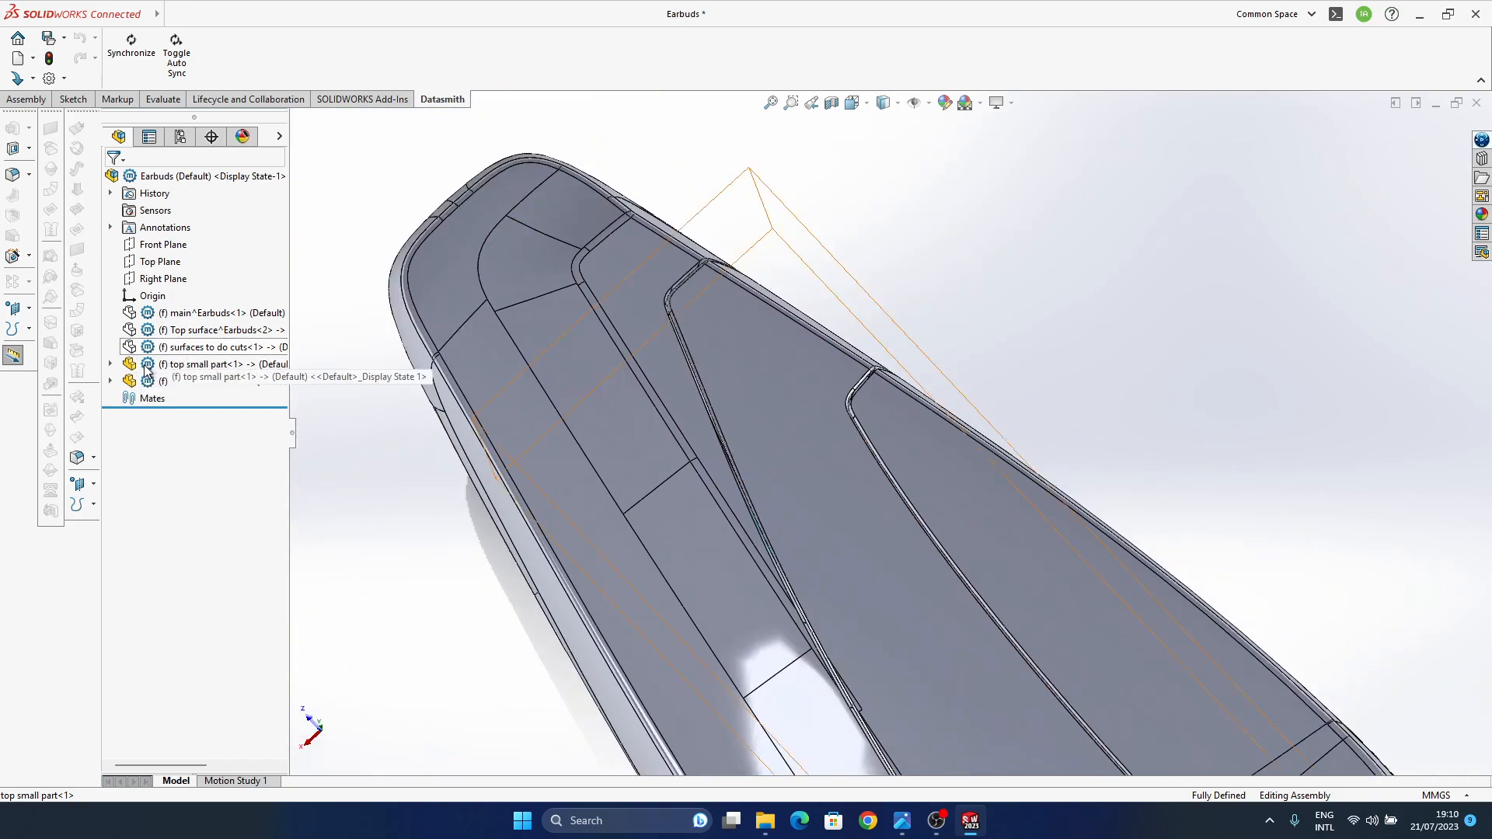
# - Hide the top small part and first main cut components and show the surfaces to do cuts component
pyautogui.click(172, 369)
pyautogui.click(274, 315)
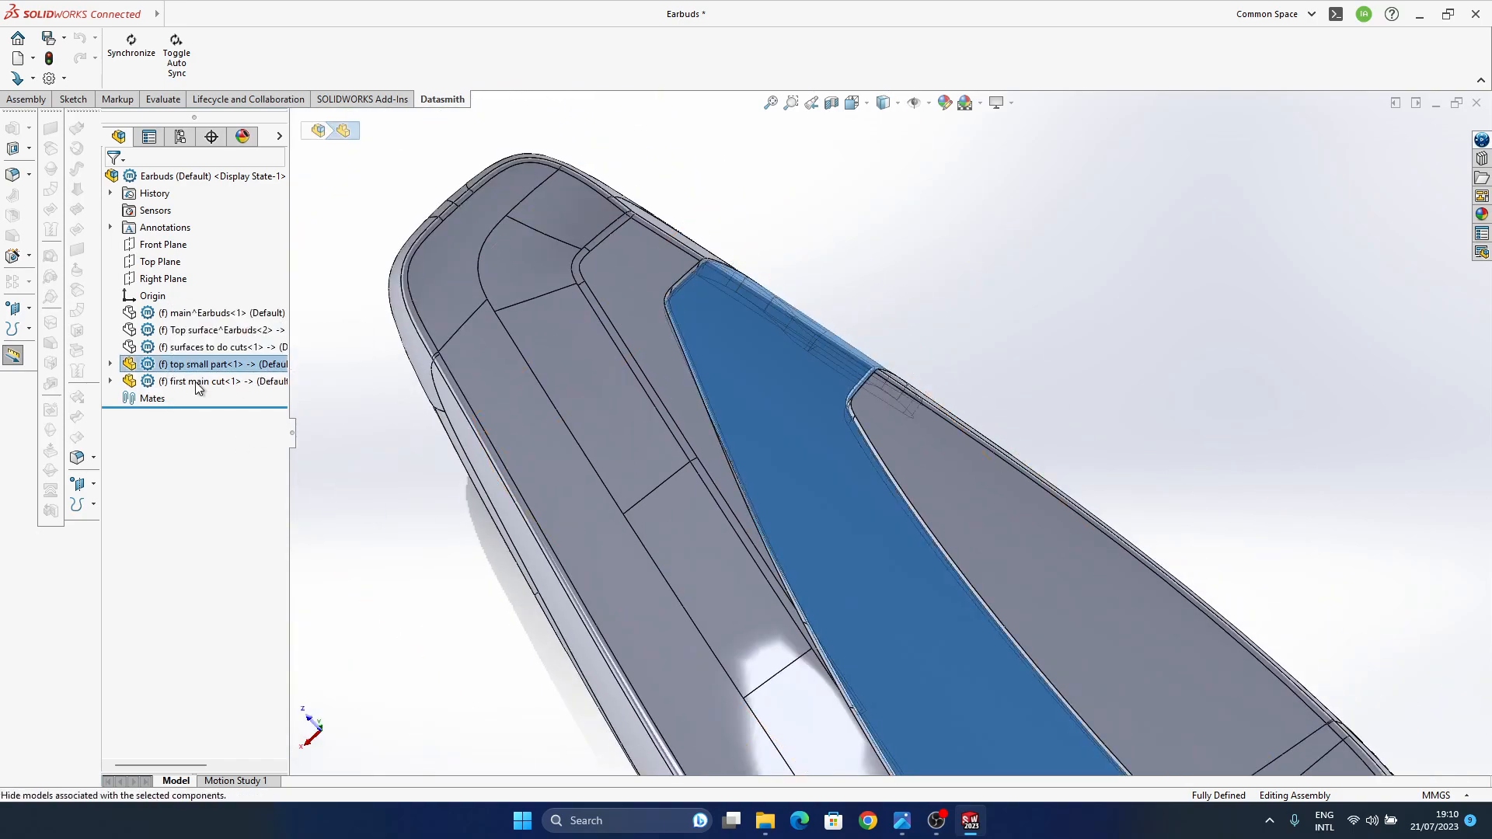
pyautogui.click(194, 380)
pyautogui.click(274, 327)
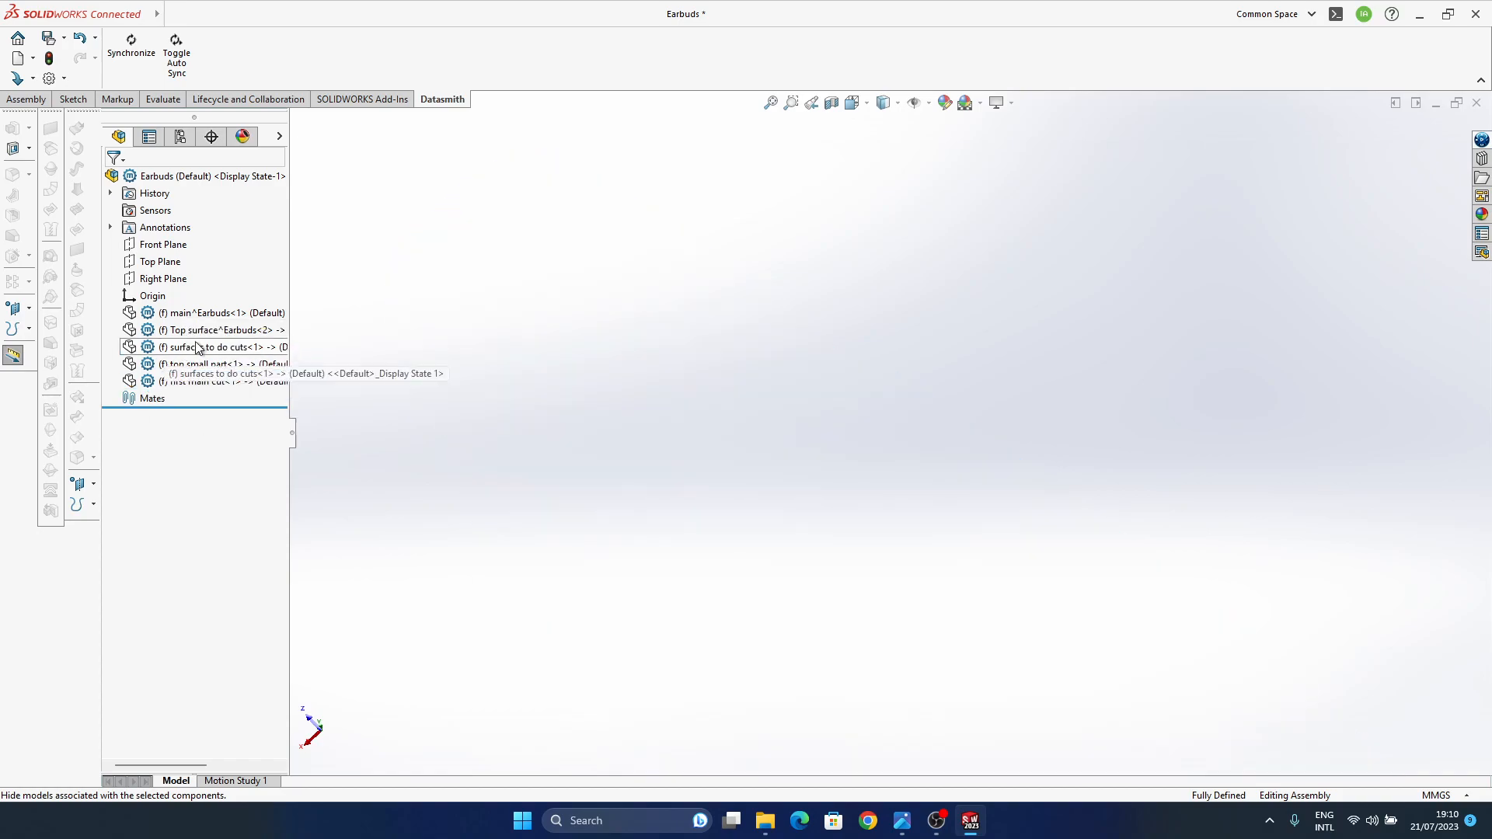
pyautogui.click(247, 347)
pyautogui.click(274, 293)
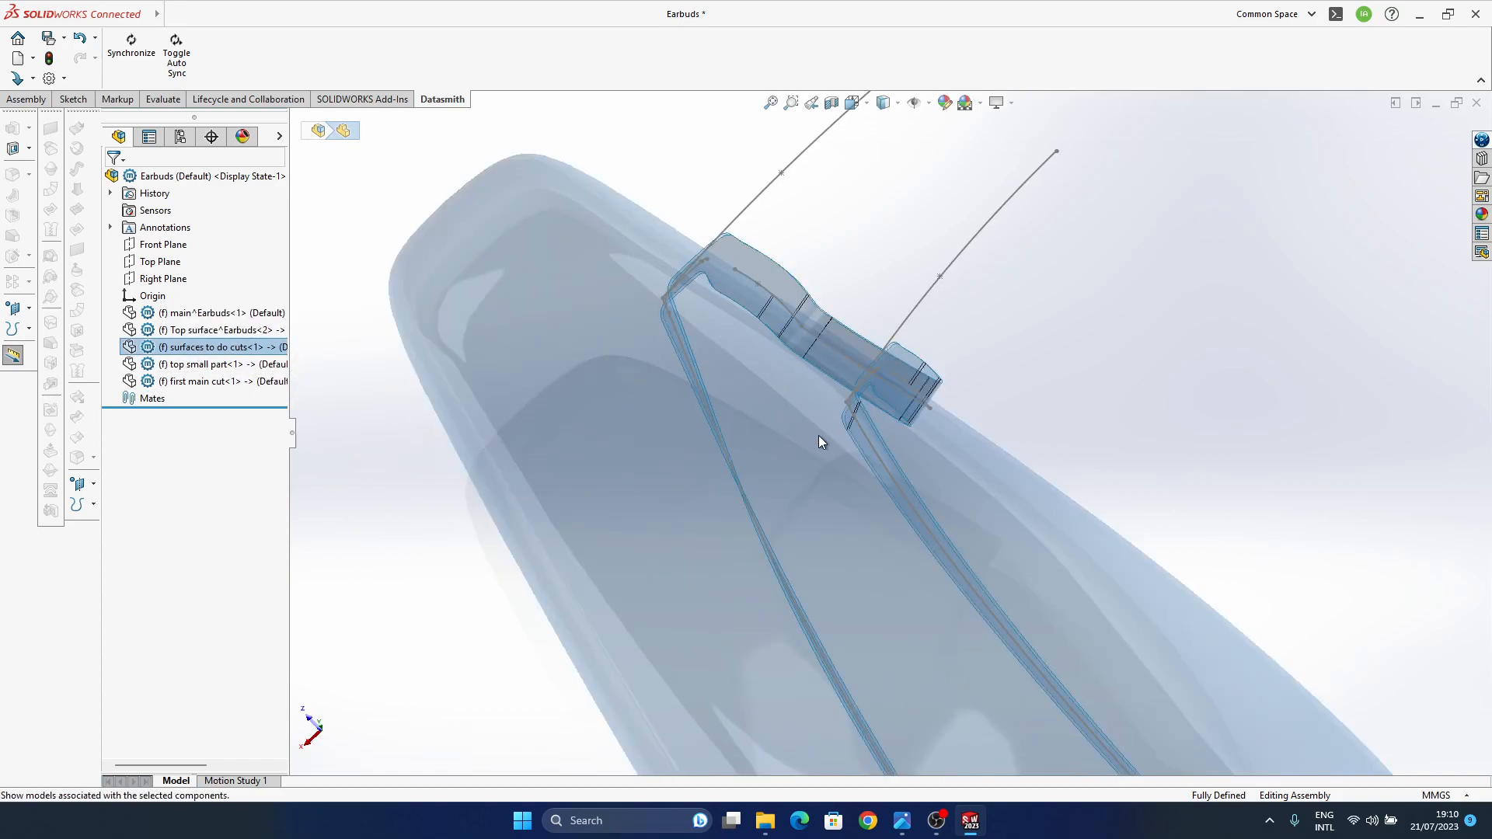
# - Open the 3D sketch of the cut outline in the surfaces to do cuts component for editing
pyautogui.moveTo(711, 398); pyautogui.dragTo(871, 498, button='middle')
pyautogui.scroll(5, 837, 467)
pyautogui.moveTo(1038, 362); pyautogui.dragTo(855, 466, button='middle')
pyautogui.scroll(-6, 762, 415)
pyautogui.moveTo(698, 429); pyautogui.dragTo(786, 315, button='middle')
pyautogui.click(786, 296)
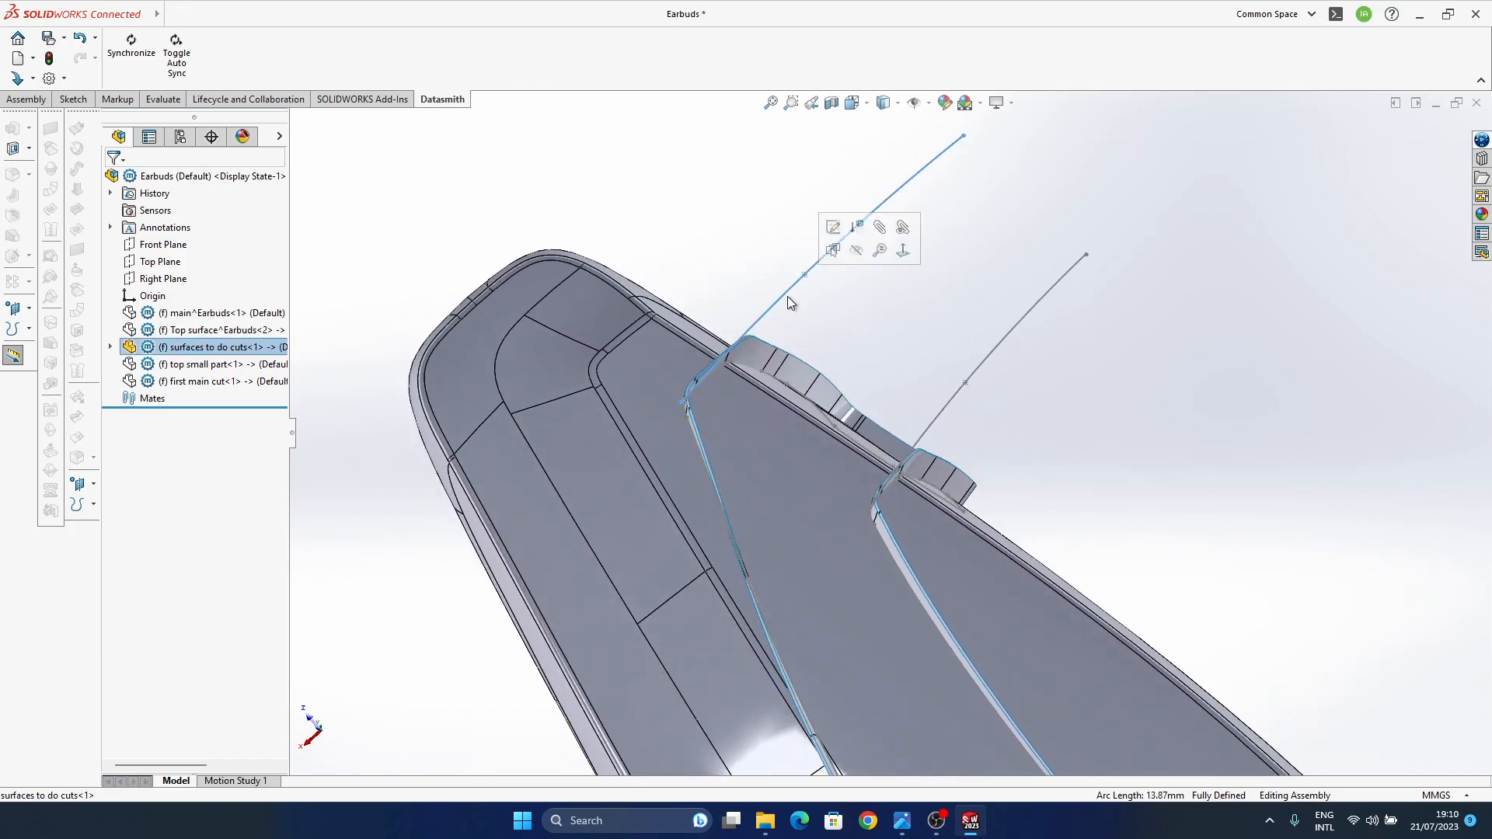
pyautogui.click(833, 227)
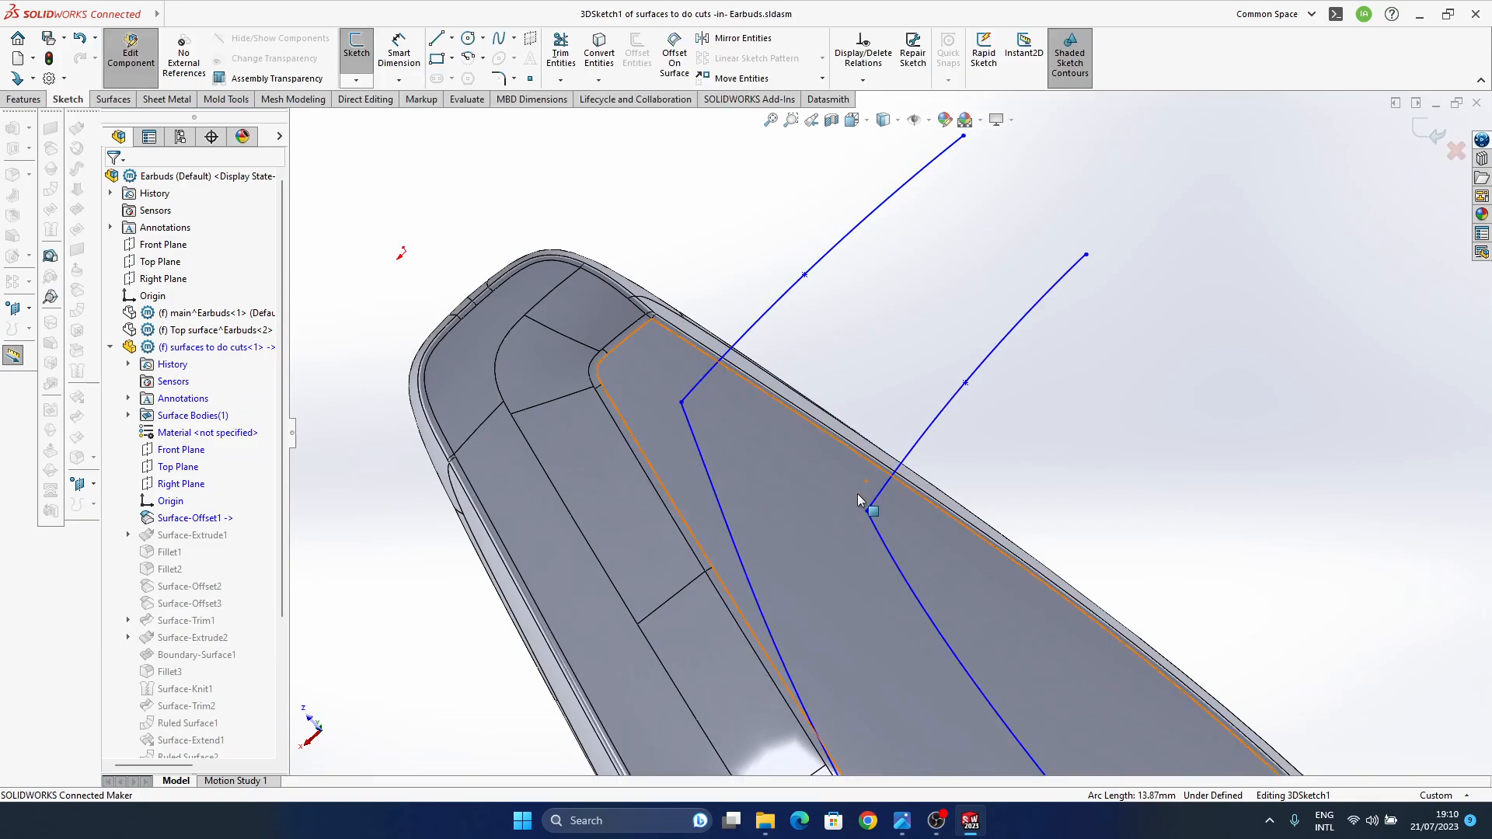
# - Examine from the top view where the long sketch spline crosses the adjacent narrow panel edge of the top surface
pyautogui.scroll(6, 862, 499)
pyautogui.press('space')
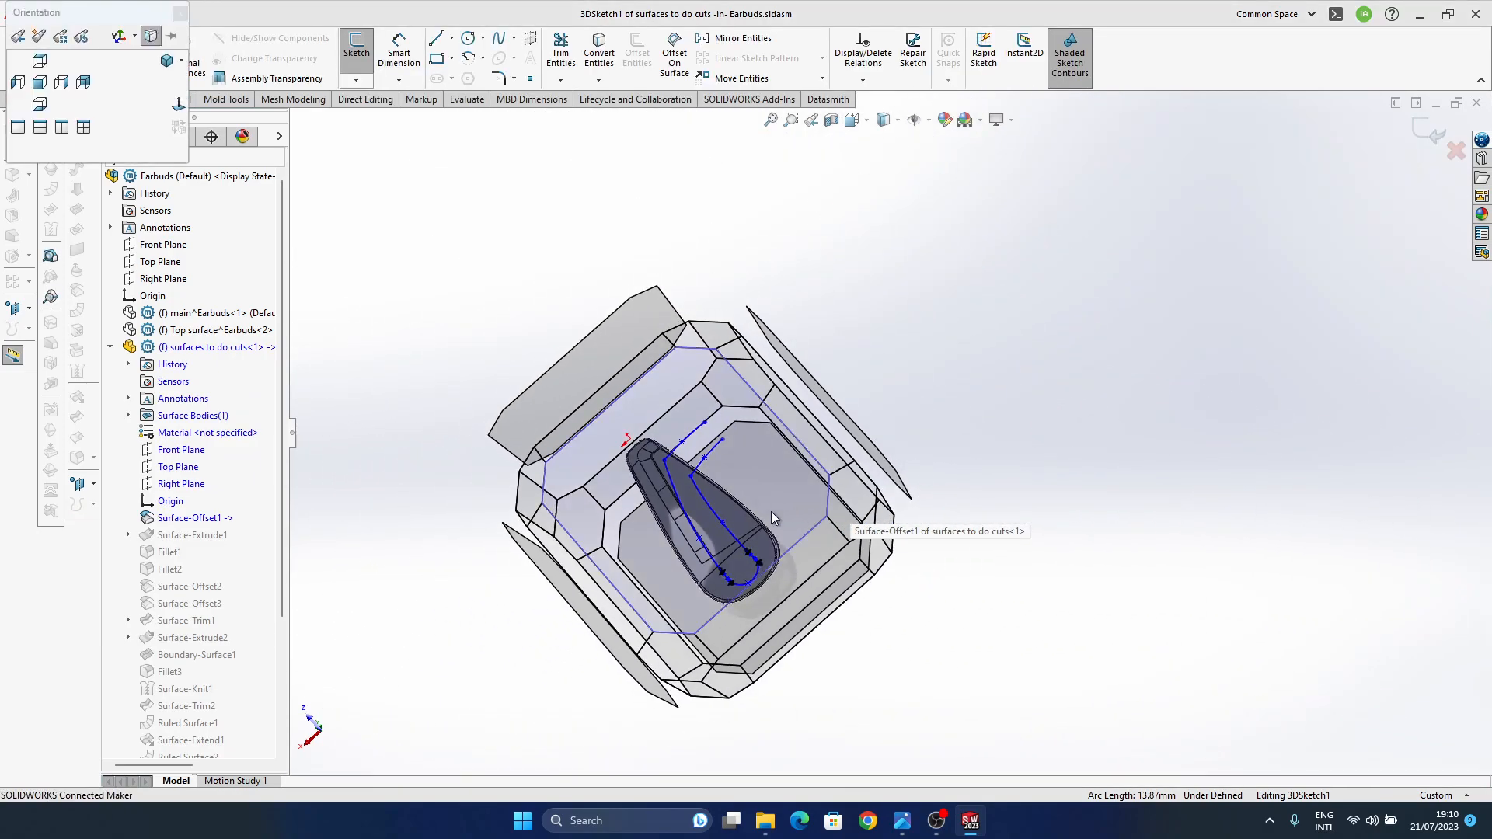
pyautogui.click(758, 493)
pyautogui.keyDown('ctrl'); pyautogui.moveTo(921, 314); pyautogui.dragTo(763, 229, button='middle'); pyautogui.keyUp('ctrl')
pyautogui.scroll(-4, 772, 342)
pyautogui.scroll(-1, 793, 384)
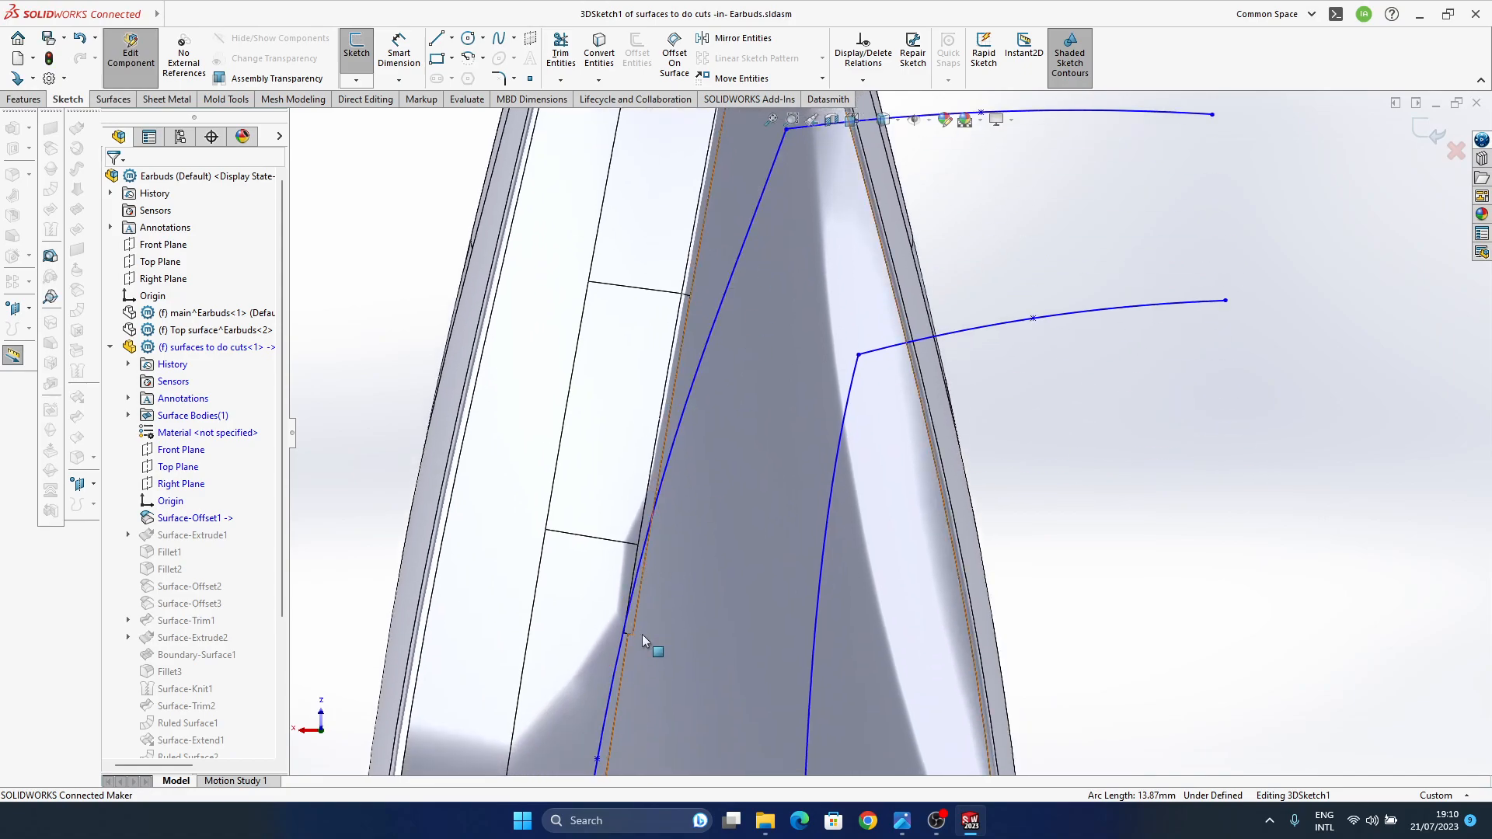
pyautogui.click(670, 459)
pyautogui.scroll(1, 895, 432)
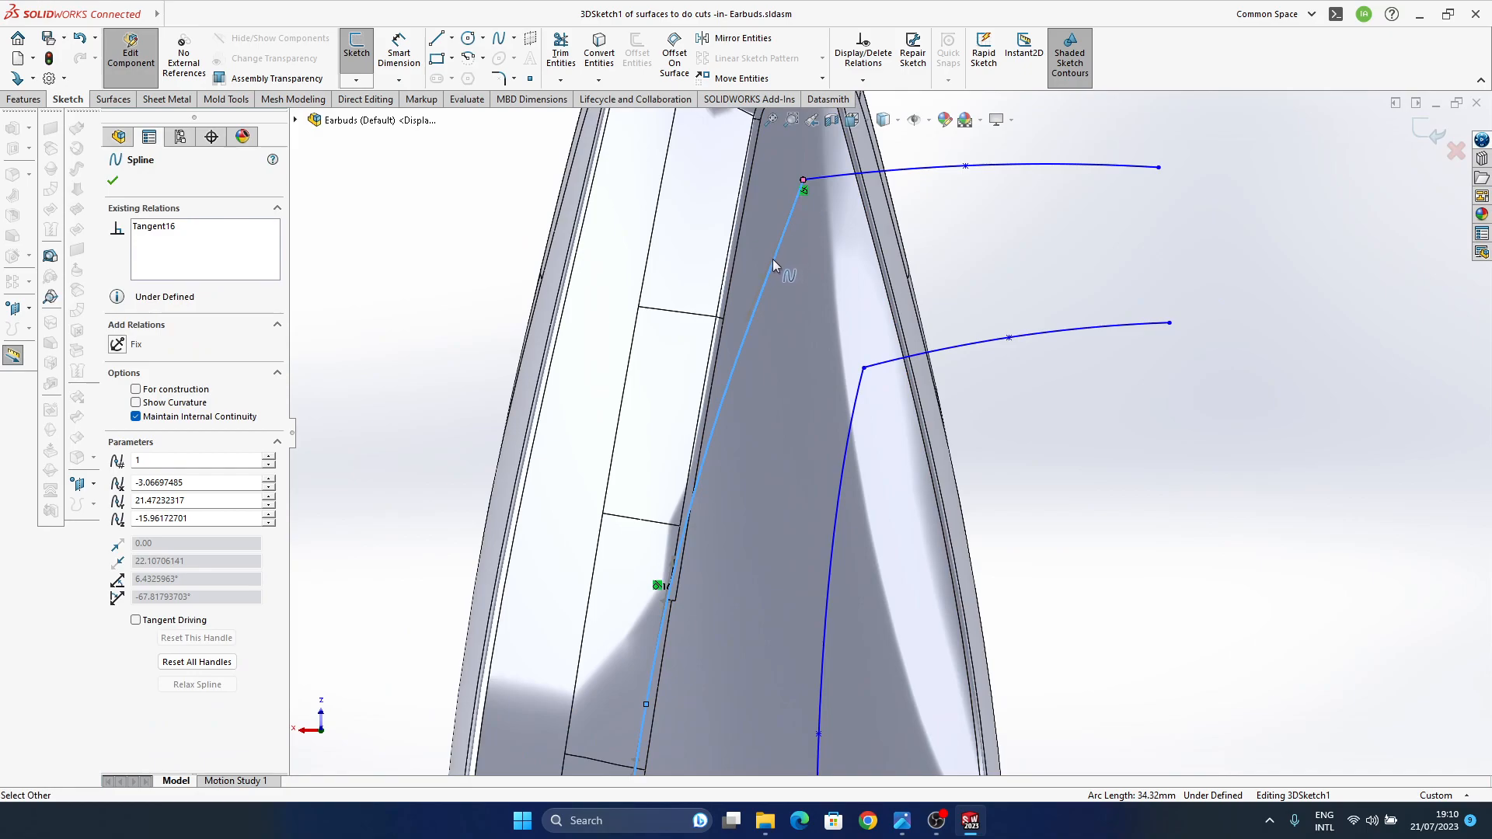
pyautogui.keyDown('ctrl'); pyautogui.moveTo(726, 461); pyautogui.dragTo(709, 404, button='middle'); pyautogui.keyUp('ctrl')
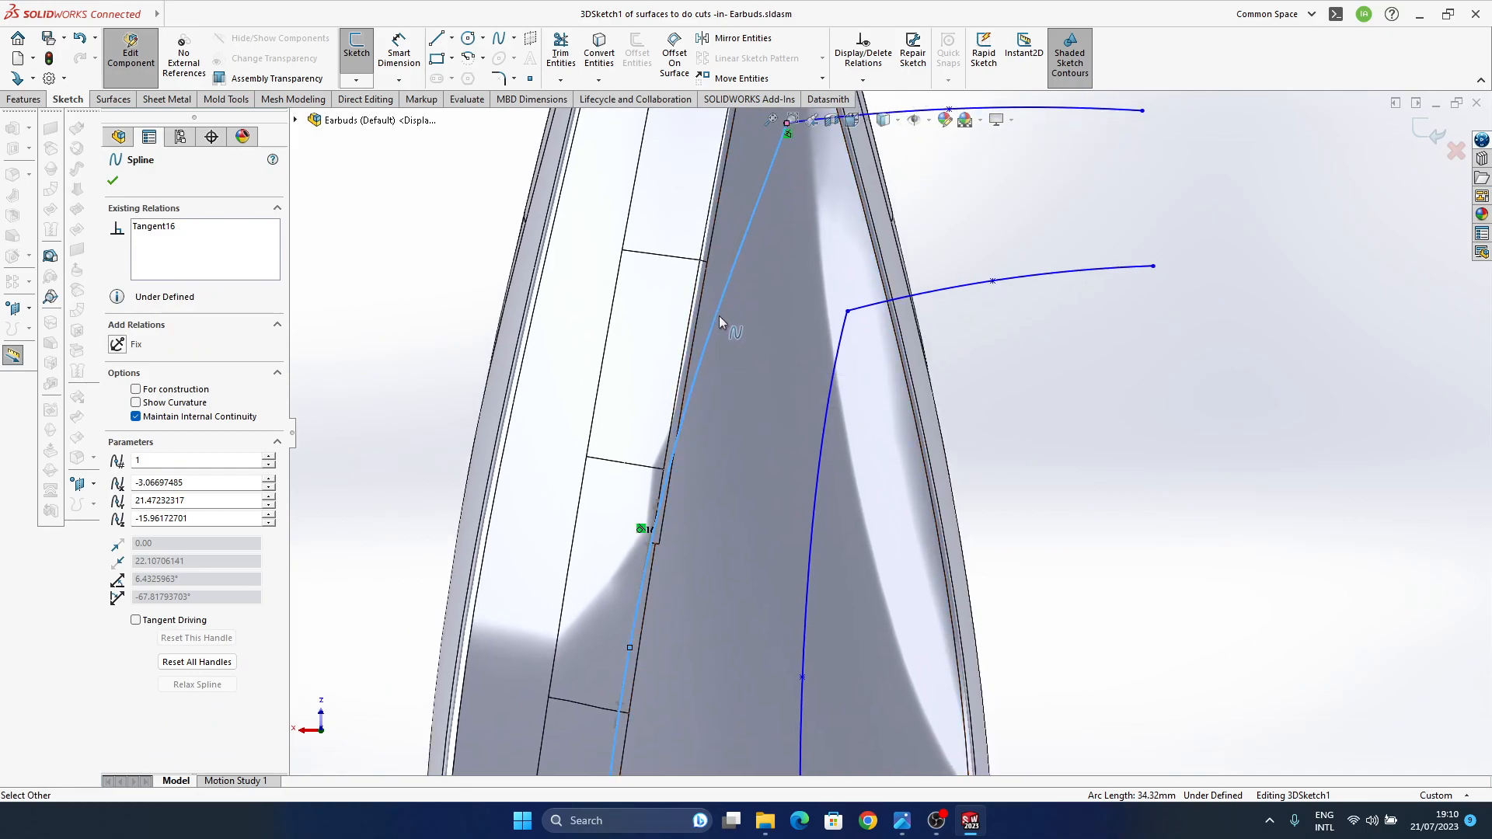
pyautogui.scroll(-9, 661, 542)
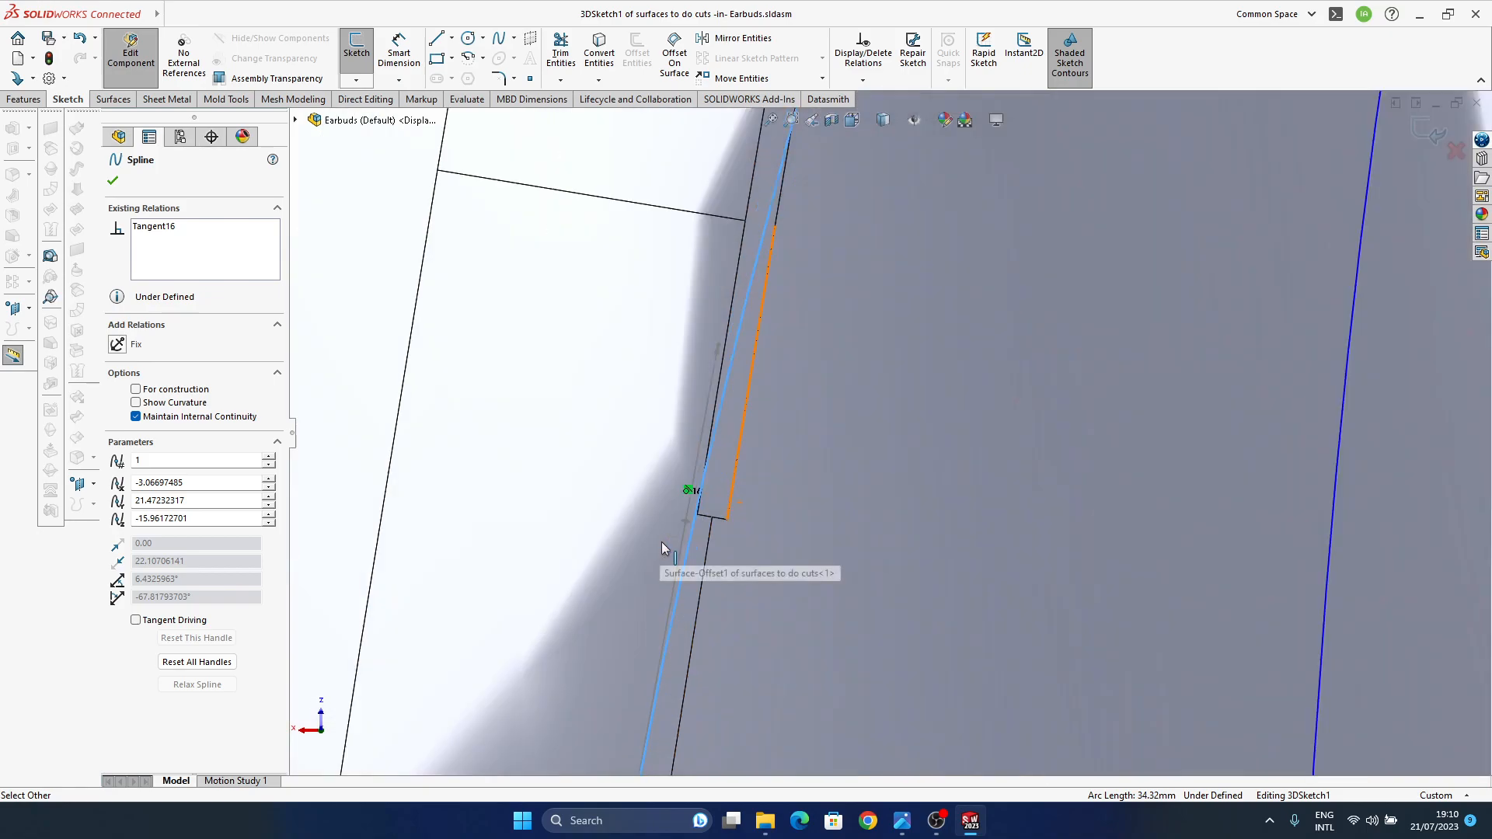
pyautogui.scroll(8, 727, 501)
pyautogui.keyDown('ctrl'); pyautogui.moveTo(915, 379); pyautogui.dragTo(696, 510, button='middle'); pyautogui.keyUp('ctrl')
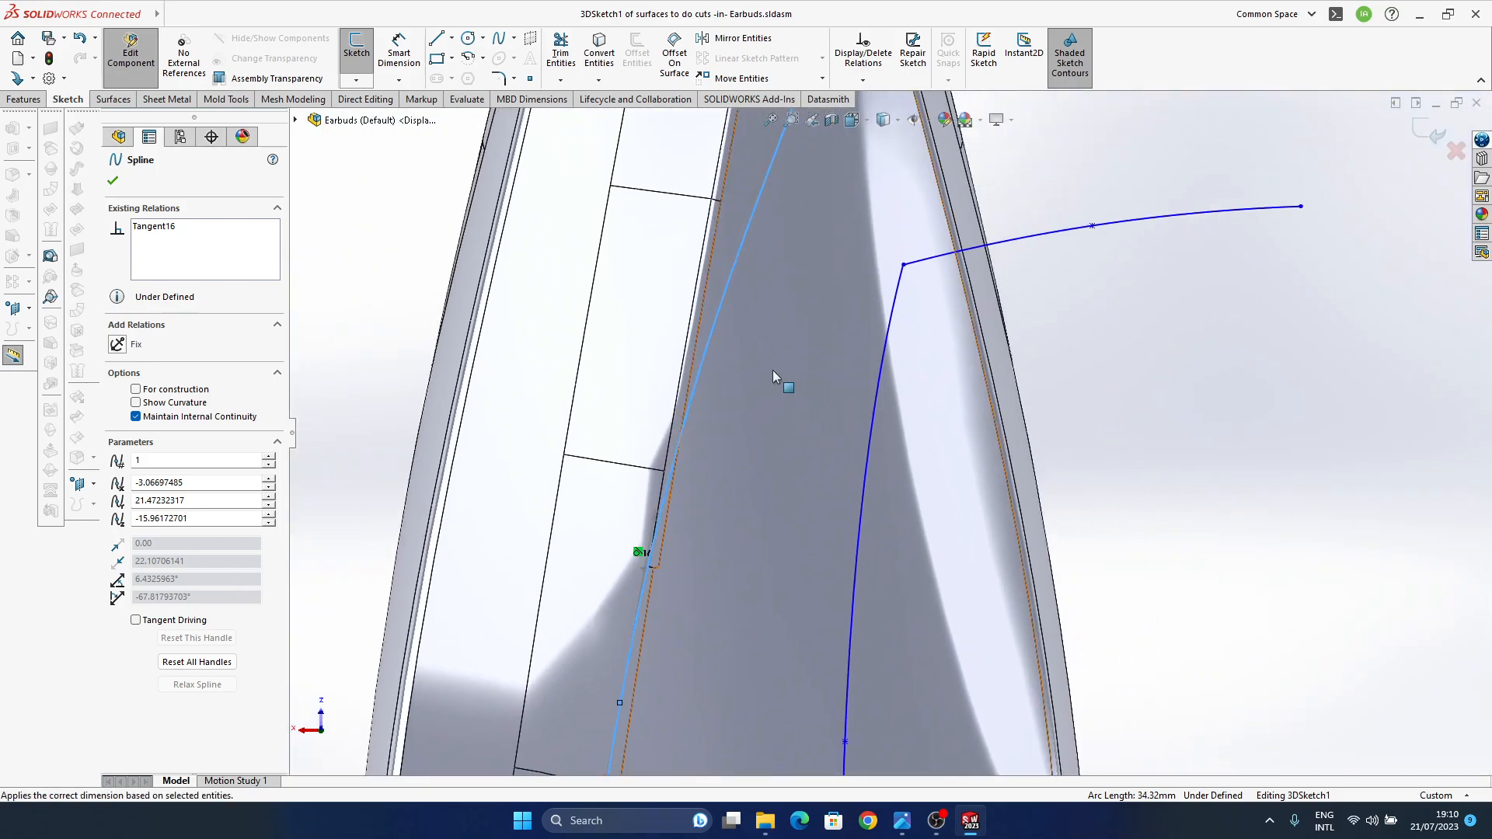
pyautogui.keyDown('ctrl'); pyautogui.moveTo(772, 370); pyautogui.dragTo(664, 488, button='middle'); pyautogui.keyUp('ctrl')
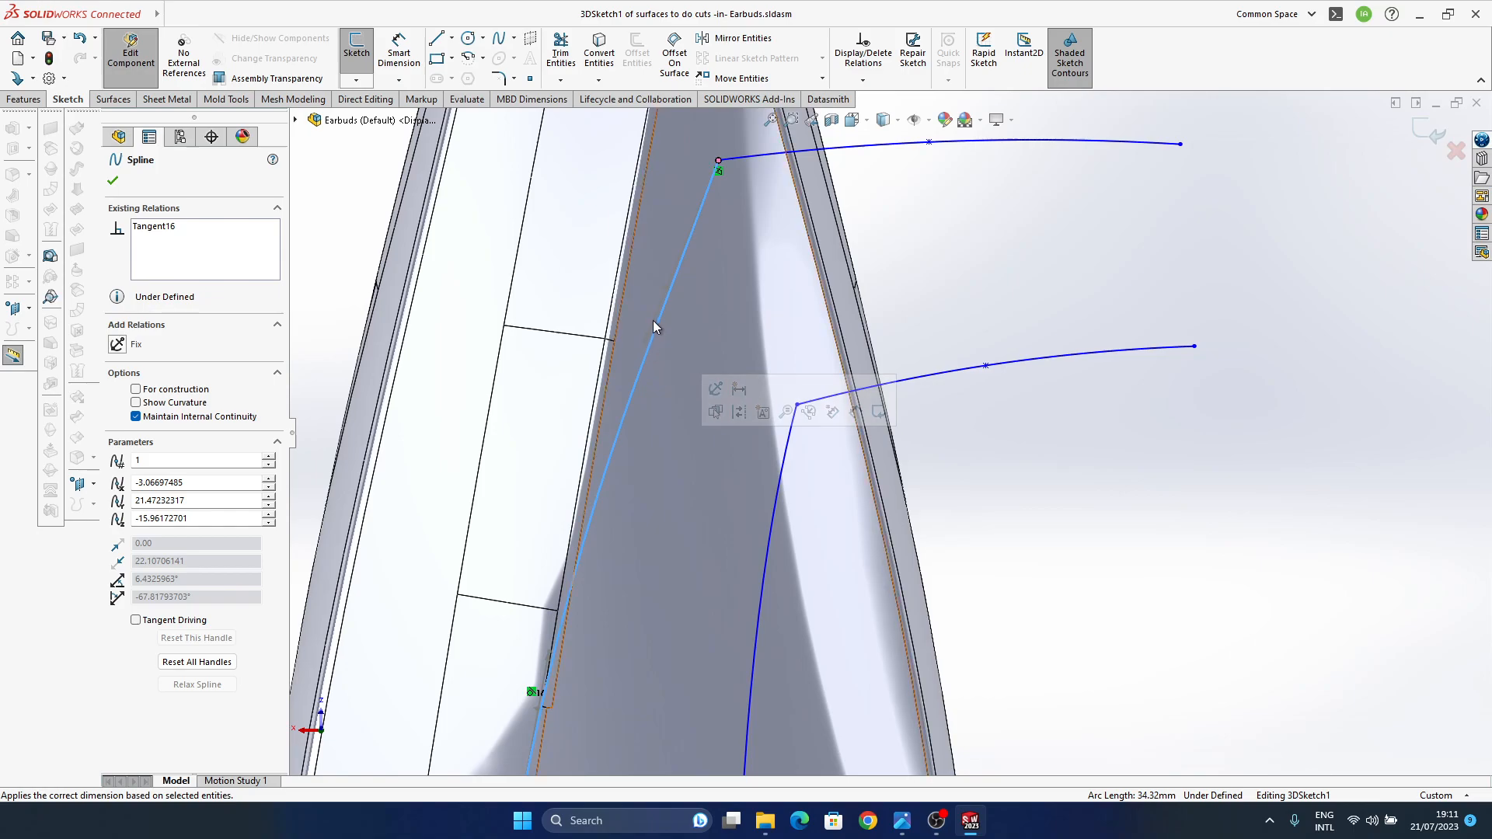
# - Reshape the long spline by adjusting the tangency handle at its upper corner point to about 8.54° and -65.55°
pyautogui.scroll(-6, 661, 317)
pyautogui.keyDown('ctrl'); pyautogui.moveTo(782, 341); pyautogui.dragTo(697, 380, button='middle'); pyautogui.keyUp('ctrl')
pyautogui.scroll(2, 636, 411)
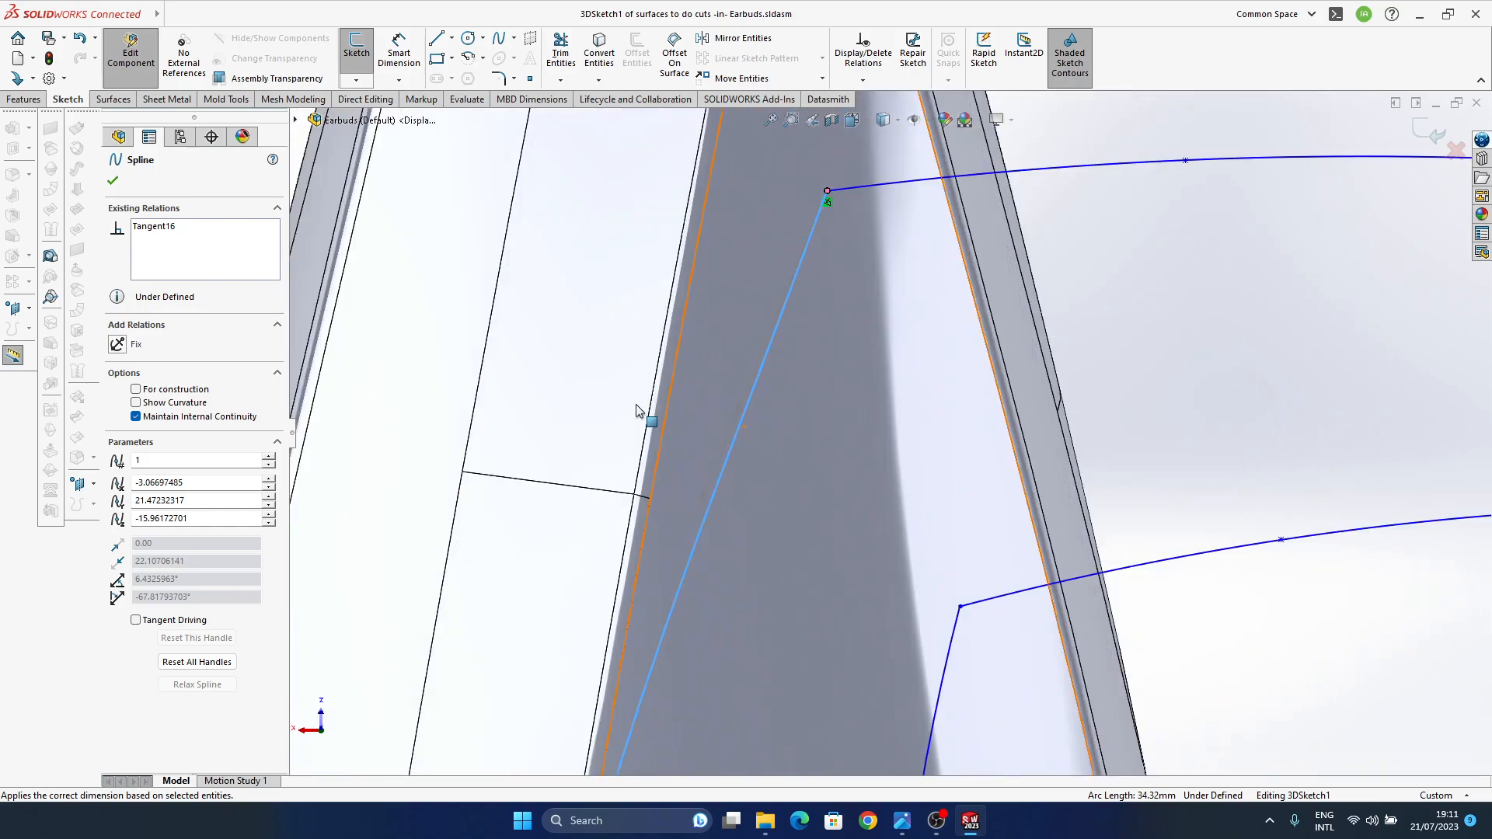
pyautogui.moveTo(740, 408)
pyautogui.mouseDown()
pyautogui.moveTo(717, 399)
pyautogui.moveTo(734, 400)
pyautogui.mouseUp()
pyautogui.scroll(4, 738, 416)
pyautogui.keyDown('ctrl'); pyautogui.moveTo(816, 506); pyautogui.dragTo(769, 323, button='middle'); pyautogui.keyUp('ctrl')
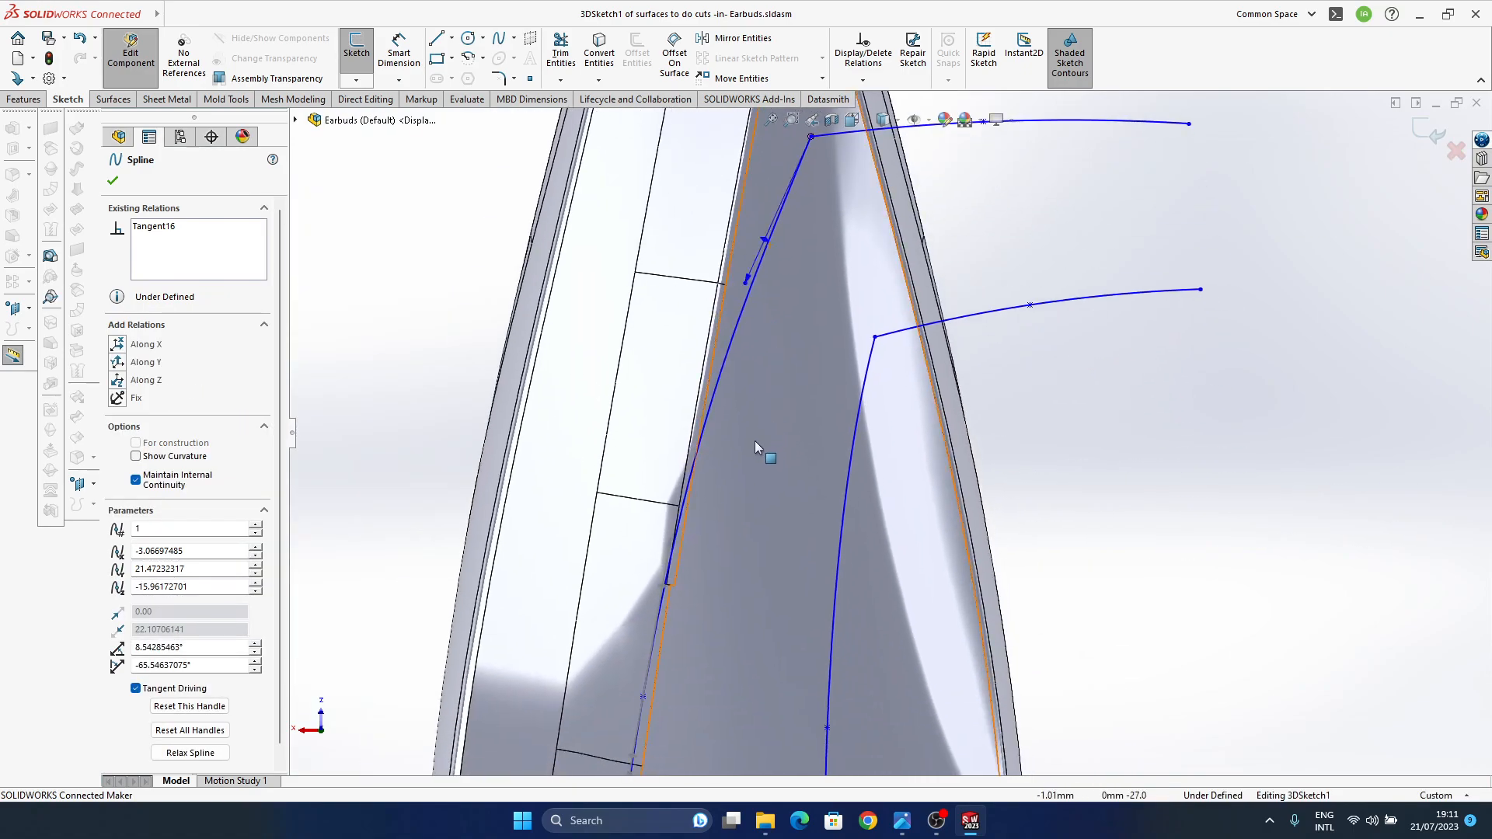
# - Move the upper corner point of the shorter cut-outline branch to about X -5.83, Y 20.59, Z -23.17 mm
pyautogui.scroll(2, 762, 482)
pyautogui.press('Escape')
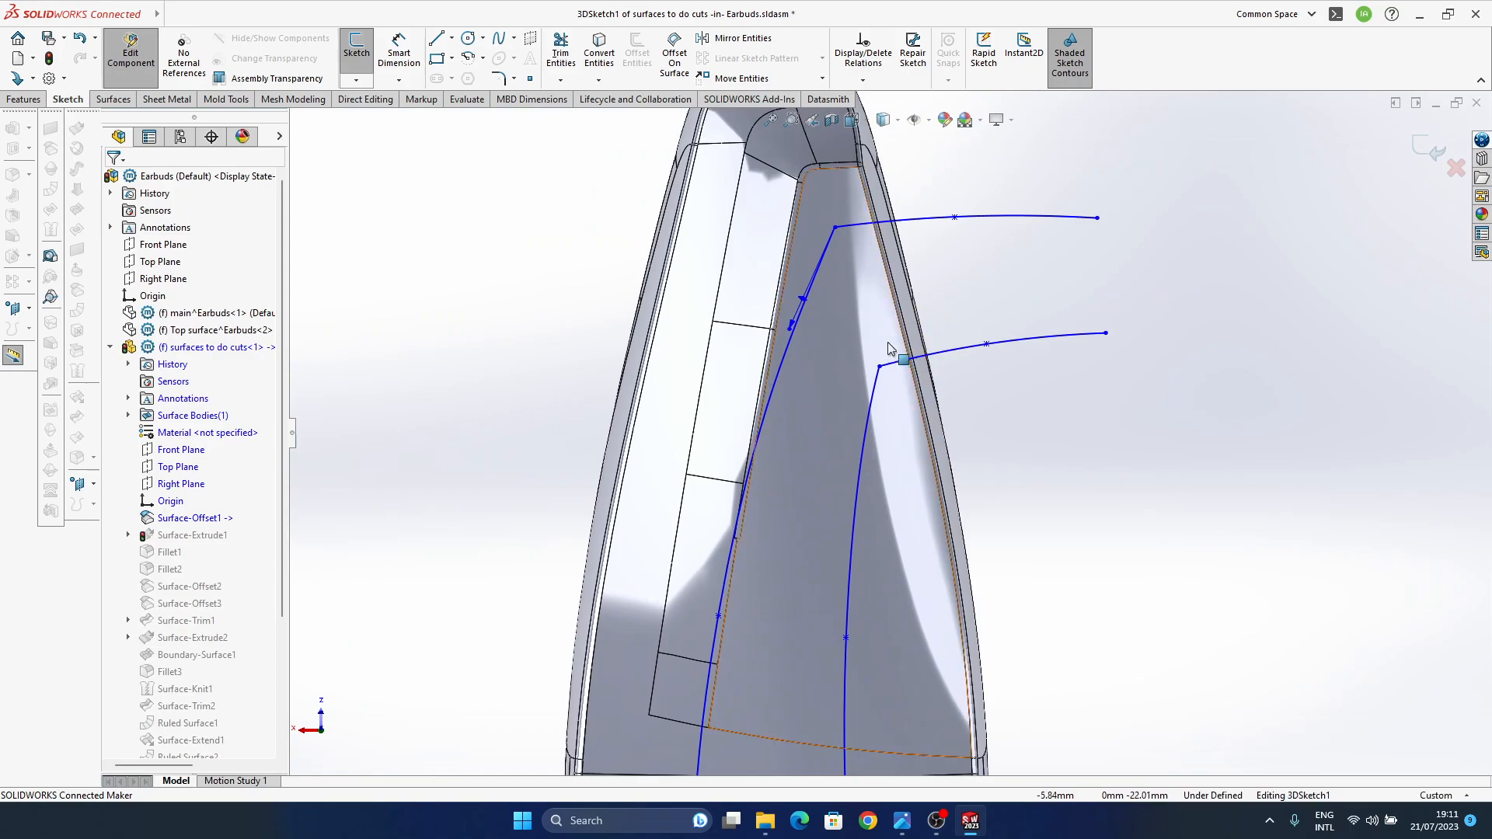
pyautogui.keyDown('ctrl'); pyautogui.moveTo(843, 429); pyautogui.dragTo(766, 374, button='middle'); pyautogui.keyUp('ctrl')
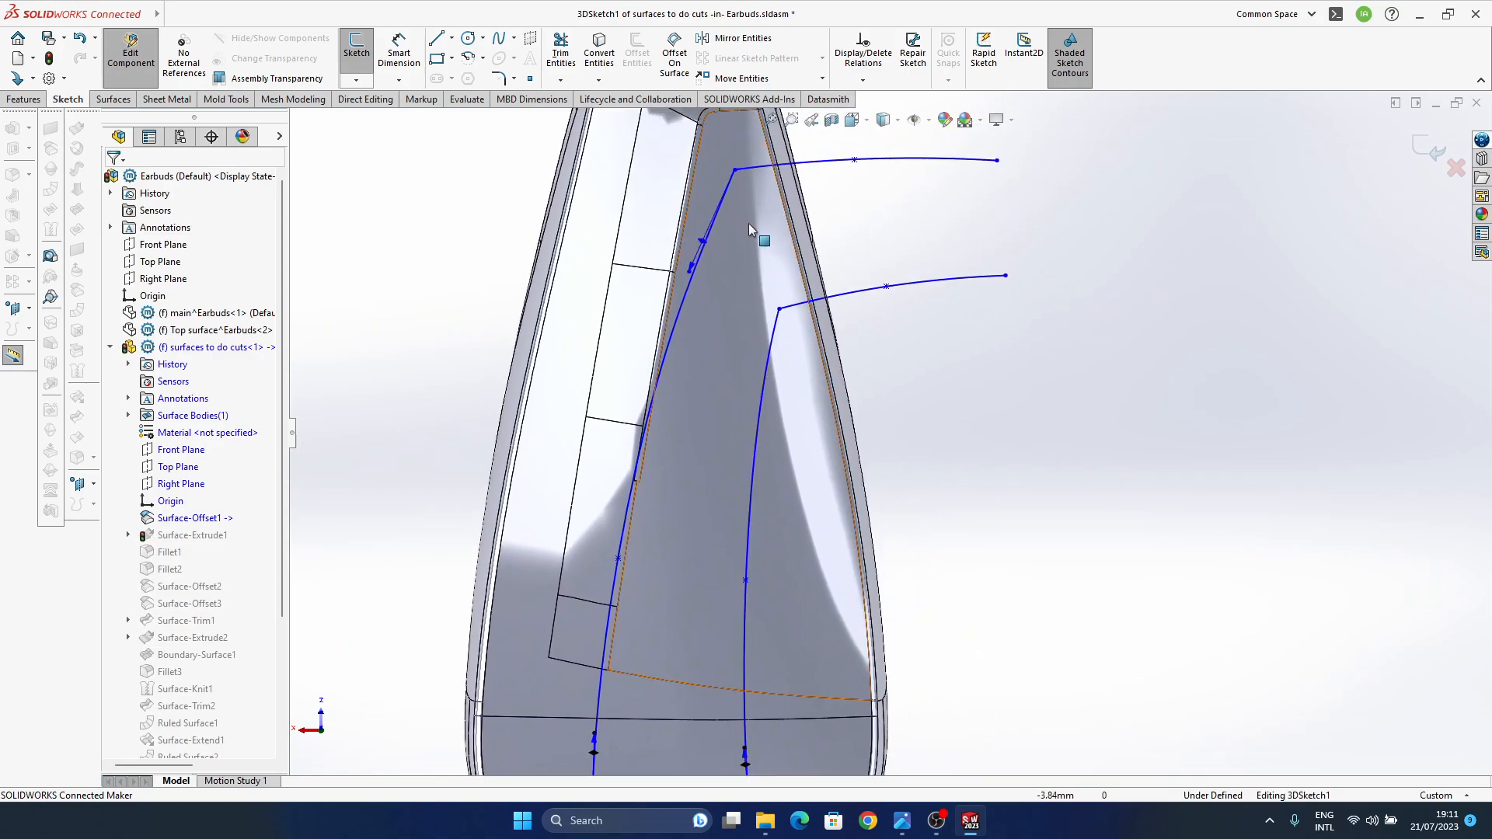
pyautogui.keyDown('ctrl'); pyautogui.moveTo(755, 199); pyautogui.dragTo(749, 318, button='middle'); pyautogui.keyUp('ctrl')
pyautogui.scroll(-3, 750, 319)
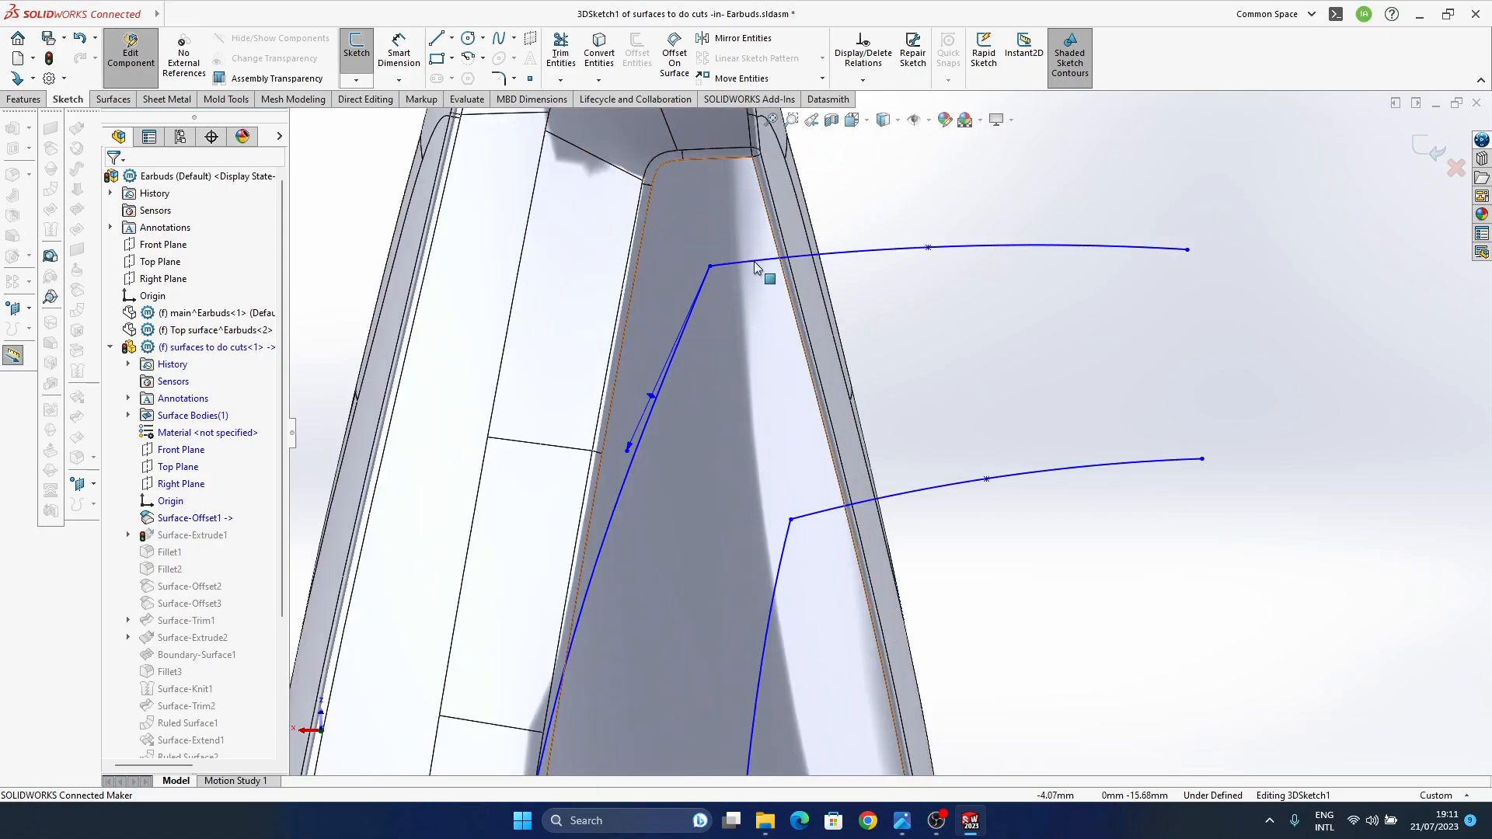
pyautogui.keyDown('ctrl'); pyautogui.moveTo(803, 513); pyautogui.dragTo(780, 435, button='middle'); pyautogui.keyUp('ctrl')
pyautogui.keyDown('ctrl'); pyautogui.moveTo(824, 375); pyautogui.dragTo(795, 469, button='middle'); pyautogui.keyUp('ctrl')
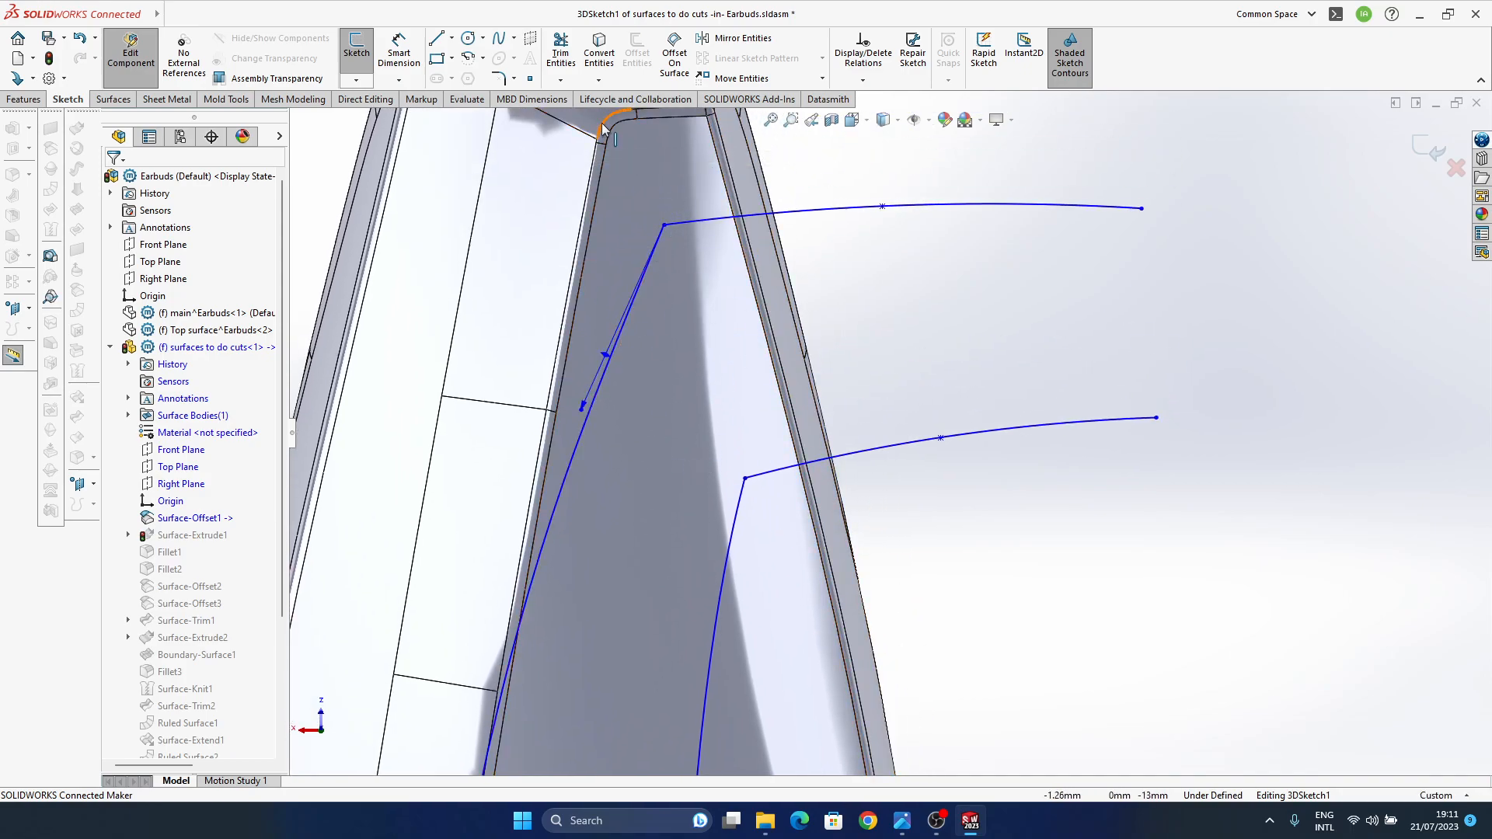
pyautogui.keyDown('ctrl'); pyautogui.moveTo(705, 282); pyautogui.dragTo(693, 405, button='middle'); pyautogui.keyUp('ctrl')
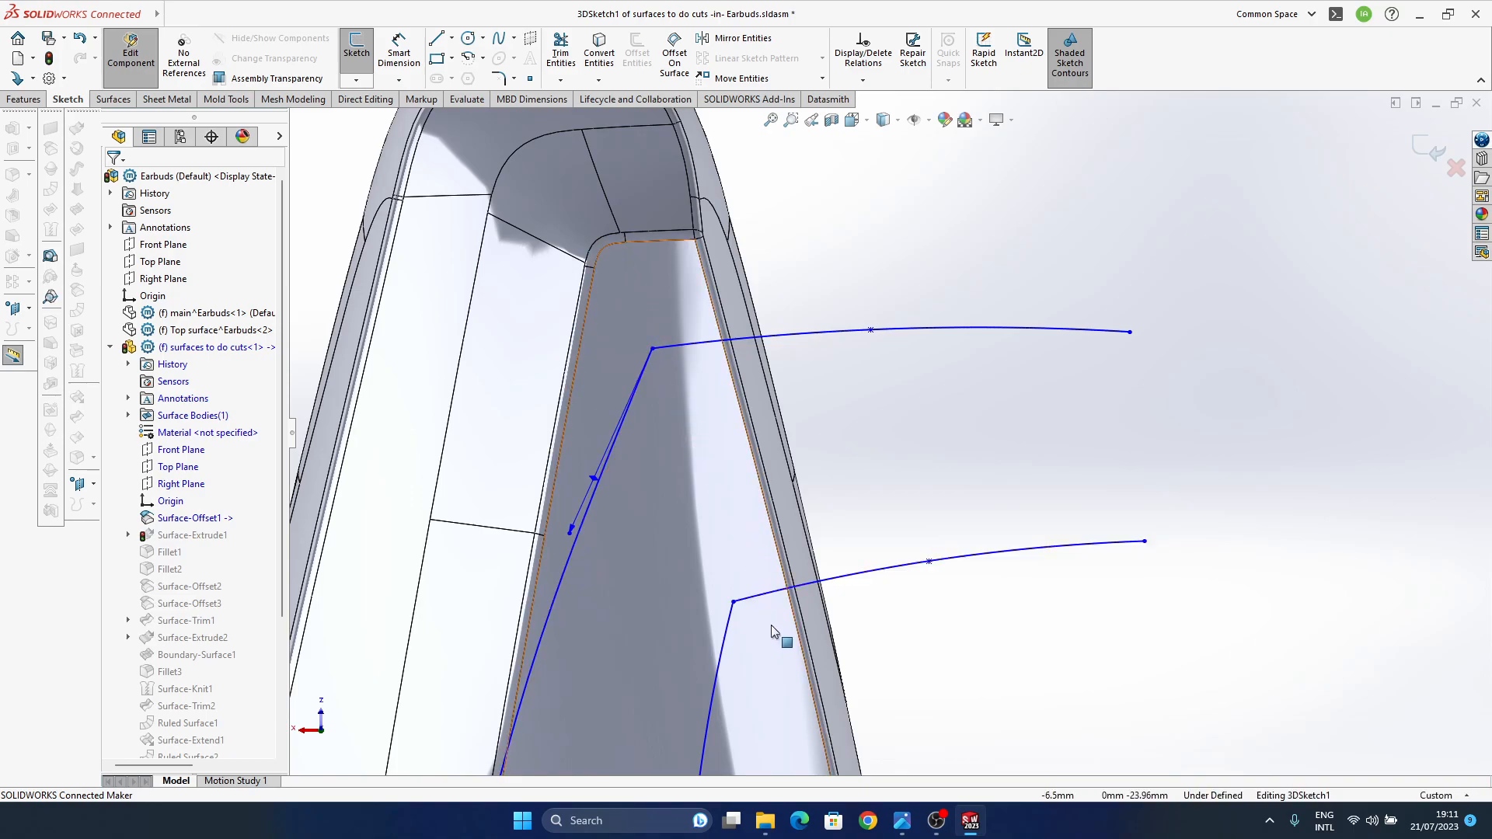
pyautogui.keyDown('ctrl'); pyautogui.moveTo(753, 614); pyautogui.dragTo(759, 481, button='middle'); pyautogui.keyUp('ctrl')
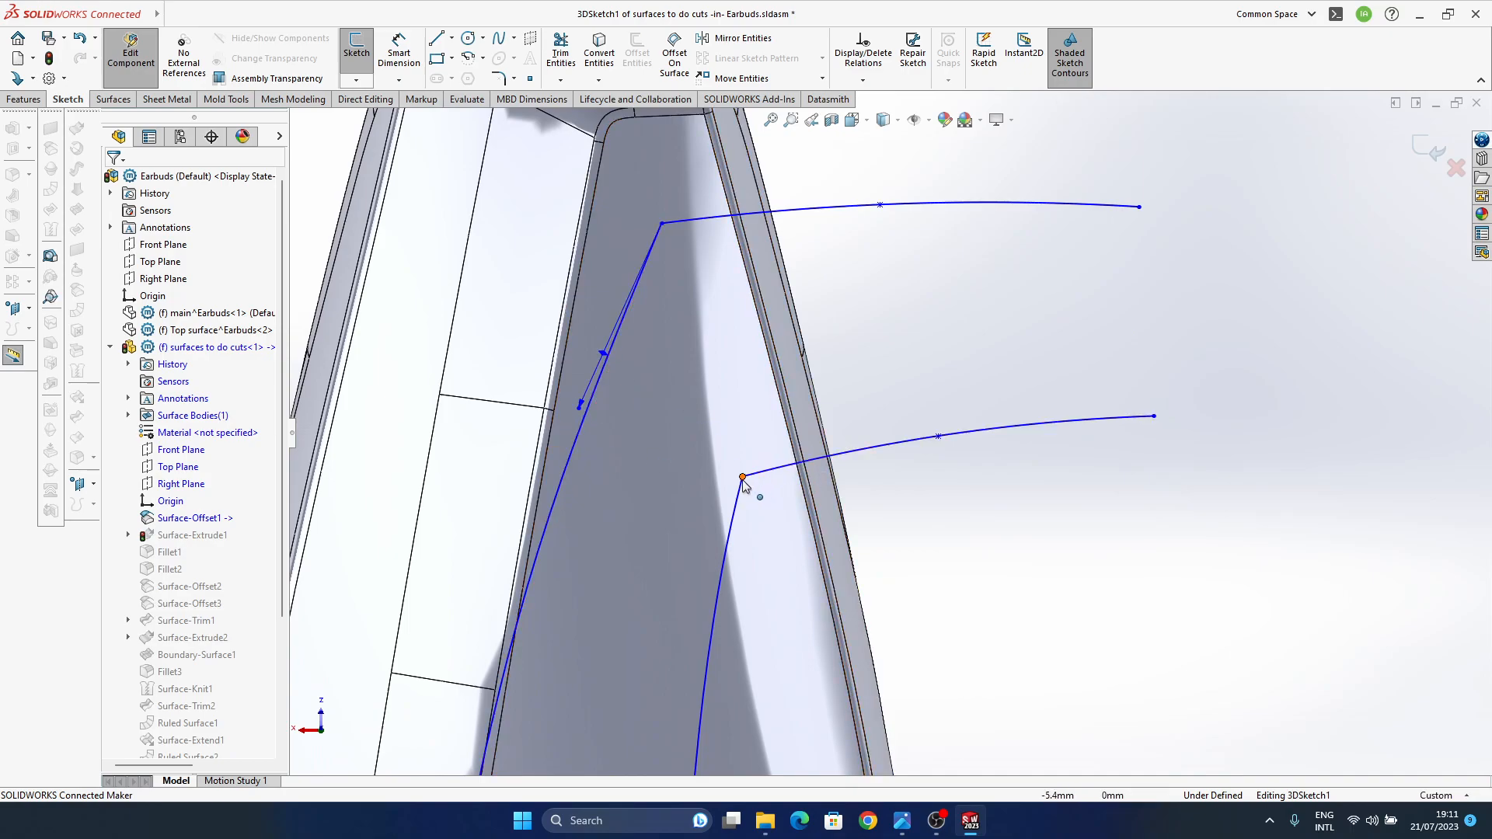
pyautogui.moveTo(744, 477); pyautogui.dragTo(761, 476)
pyautogui.scroll(3, 888, 432)
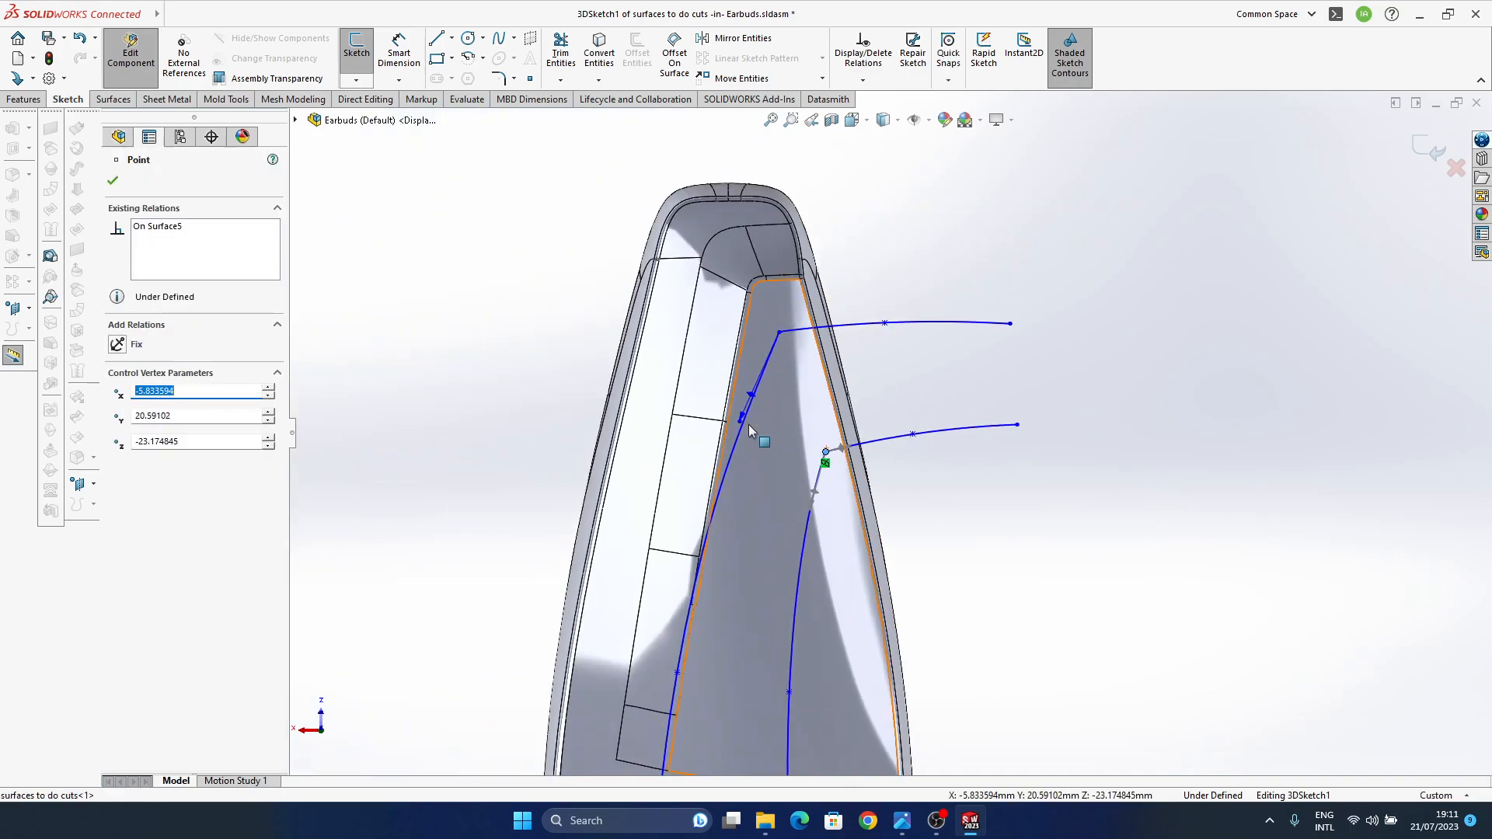
# - Reshape the long spline by adjusting the tangency handle at its upper corner point to about 13.16° and -64.89°
pyautogui.scroll(-4, 724, 309)
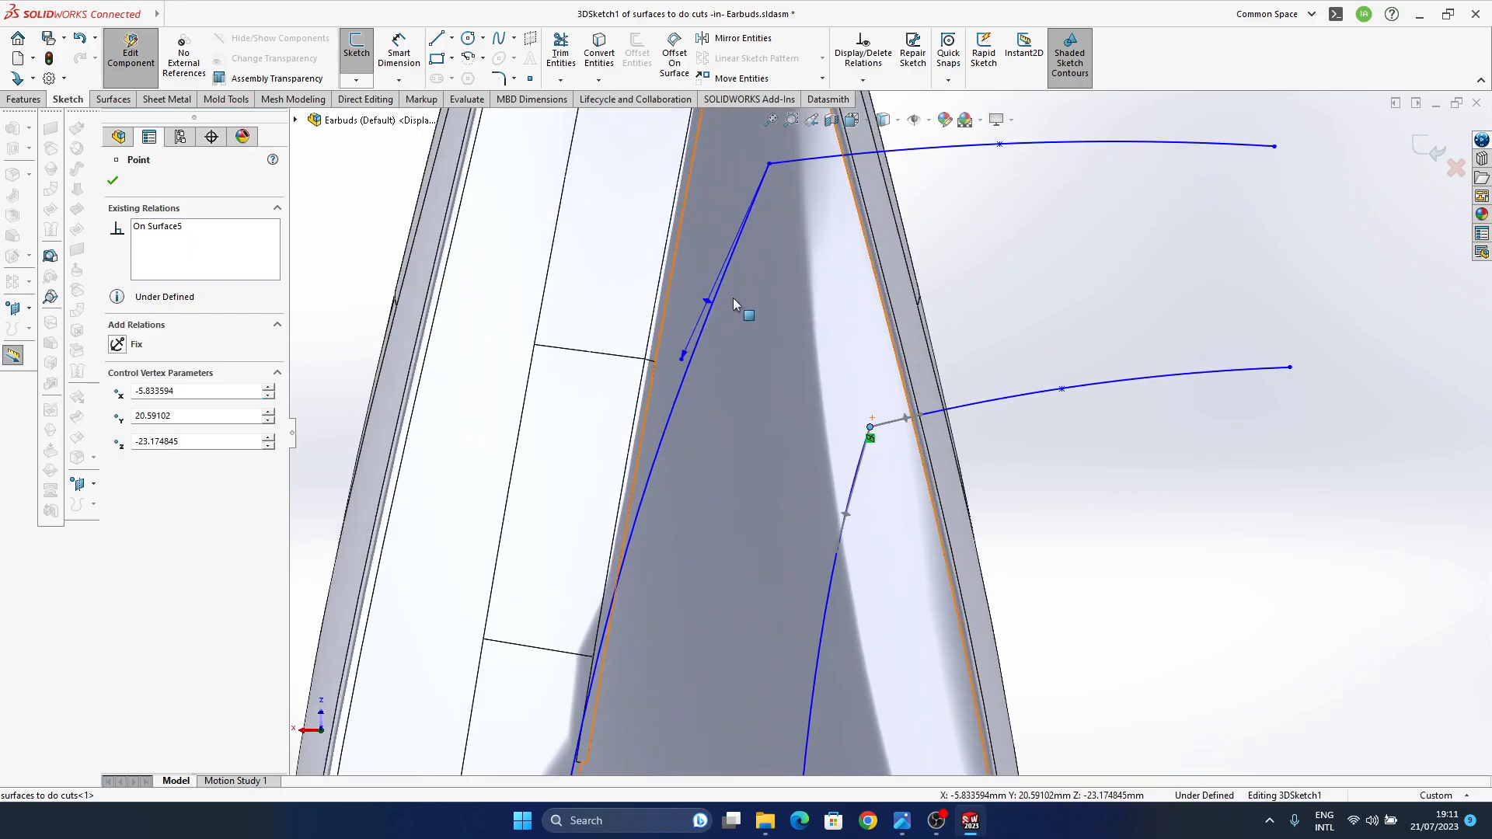
pyautogui.moveTo(660, 420); pyautogui.dragTo(676, 375)
pyautogui.scroll(3, 687, 441)
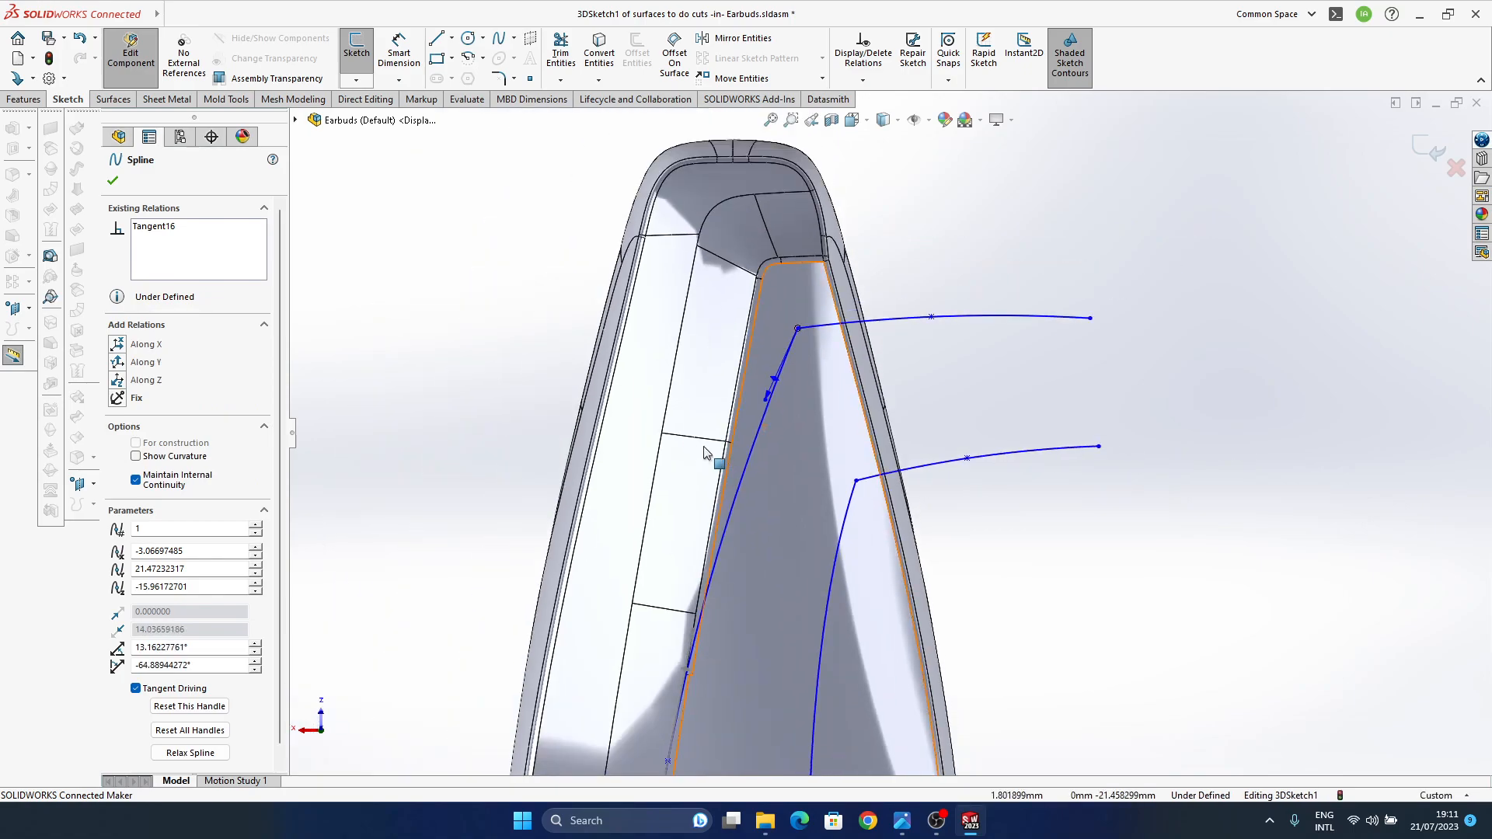
pyautogui.press('Escape')
# - Exit the cut-outline 3D sketch and rebuild the surfaces to do cuts component
pyautogui.keyDown('ctrl'); pyautogui.moveTo(816, 488); pyautogui.dragTo(749, 277, button='middle'); pyautogui.keyUp('ctrl')
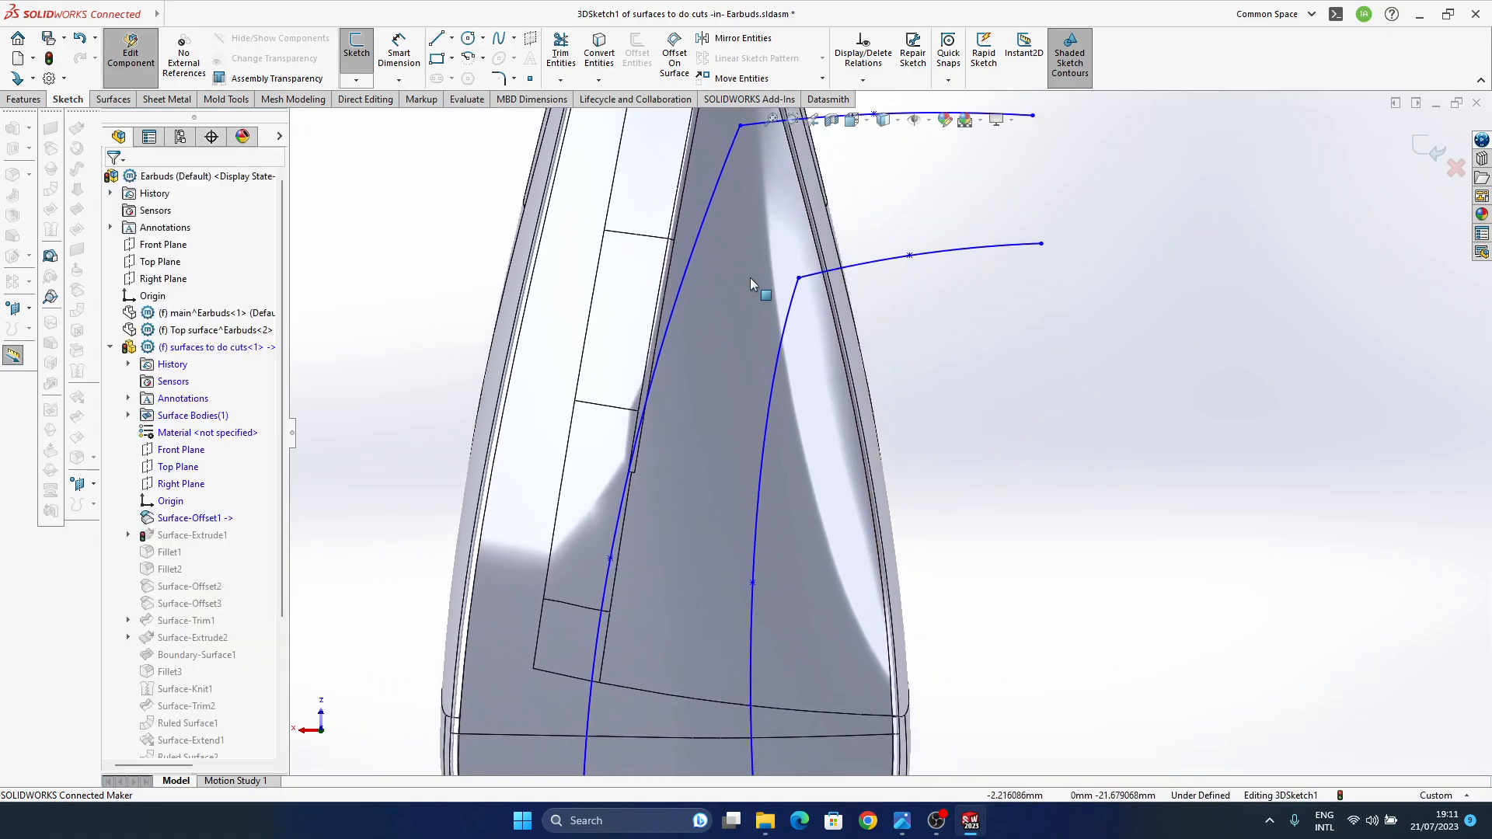
pyautogui.scroll(1, 750, 277)
pyautogui.click(1429, 149)
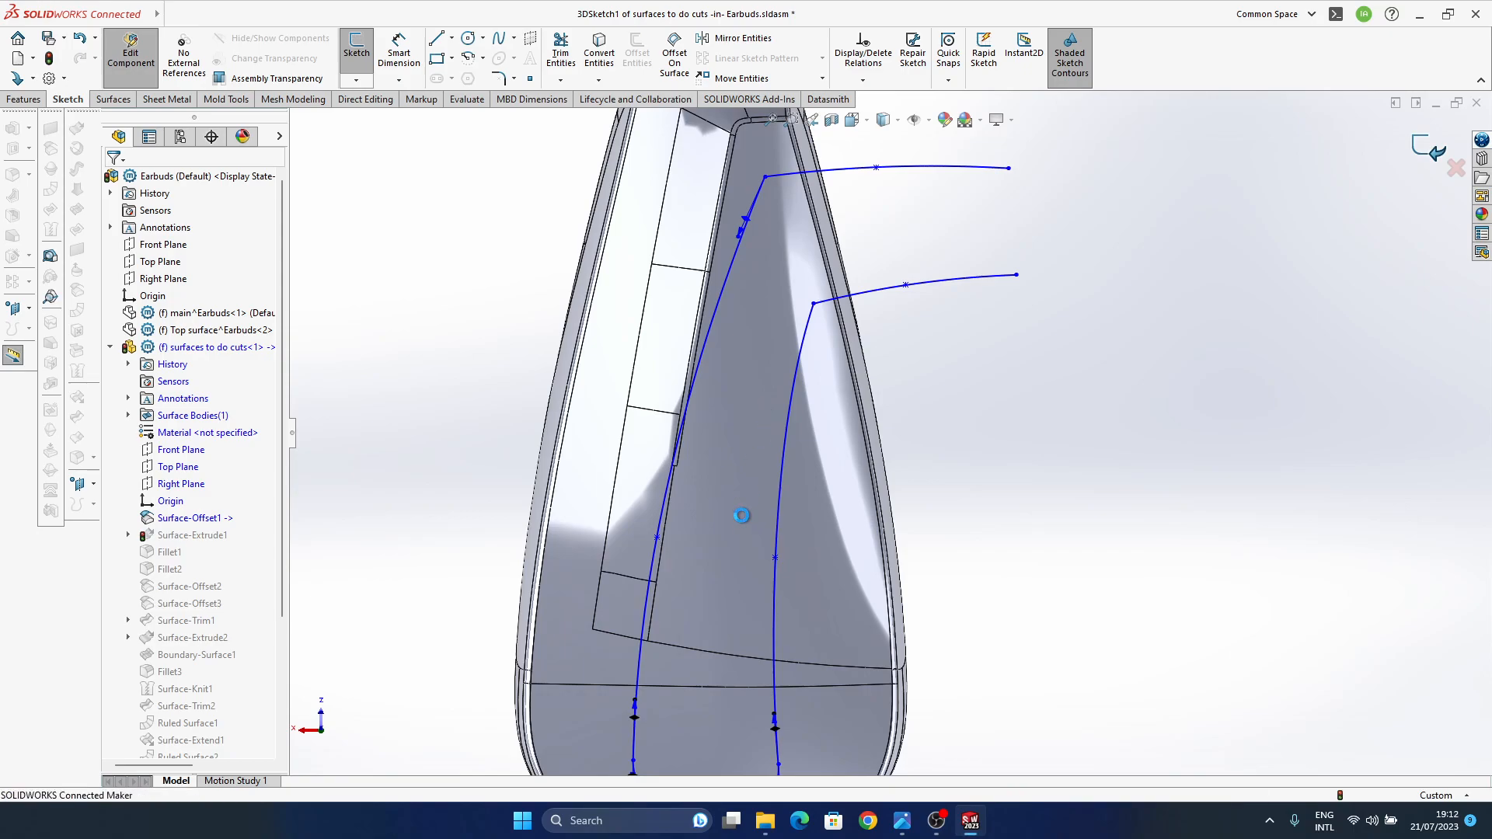
pyautogui.moveTo(742, 521)
pyautogui.mouseDown(button='middle')
pyautogui.moveTo(748, 368)
pyautogui.moveTo(759, 443)
pyautogui.moveTo(803, 432)
pyautogui.moveTo(795, 354)
pyautogui.moveTo(810, 403)
pyautogui.moveTo(850, 417)
pyautogui.moveTo(863, 443)
pyautogui.moveTo(943, 446)
pyautogui.moveTo(982, 387)
pyautogui.mouseUp(button='middle')
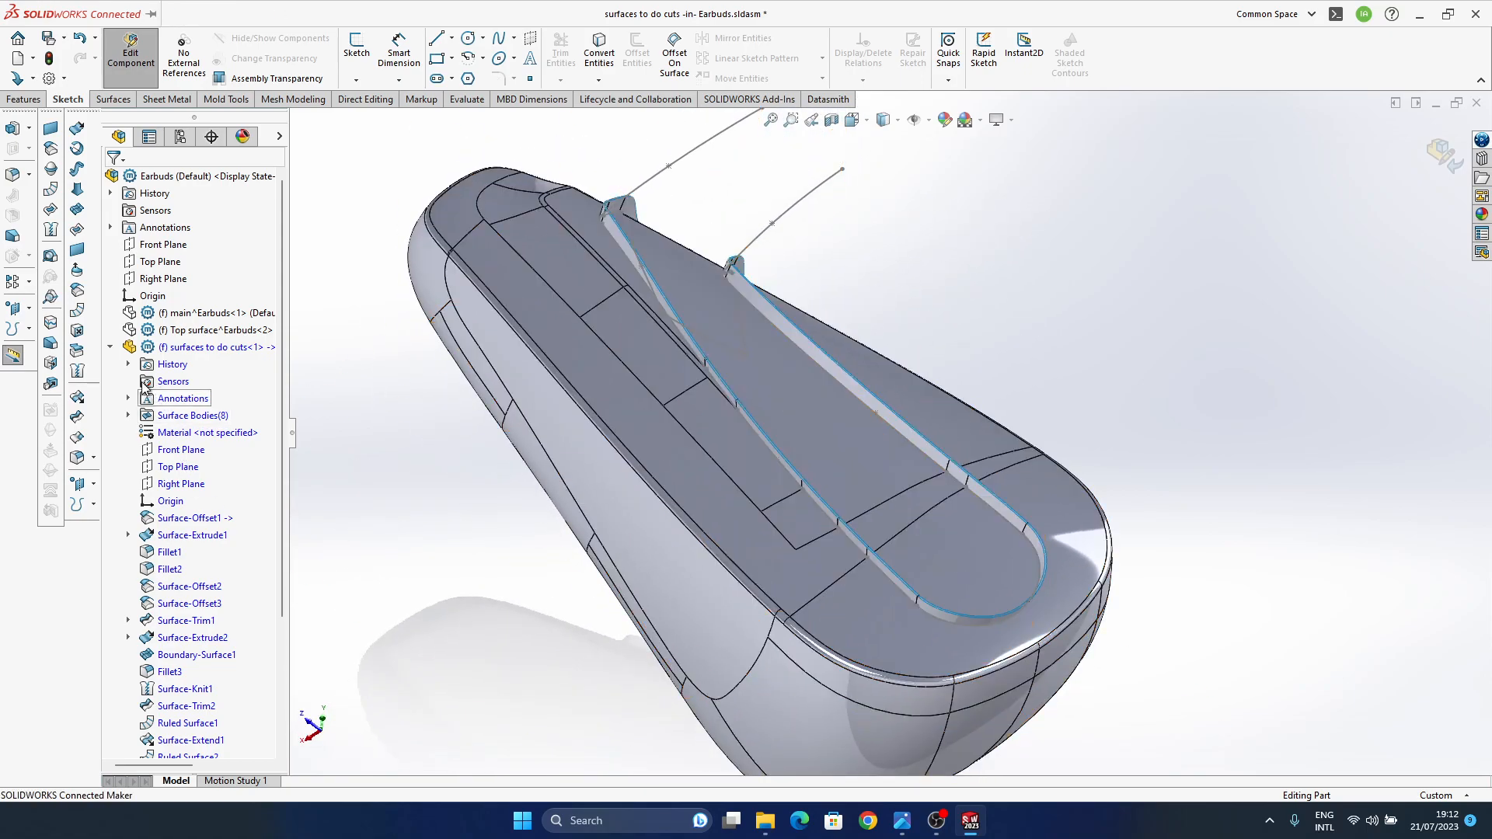
# - Show the top small part and first main cut components again
pyautogui.click(110, 348)
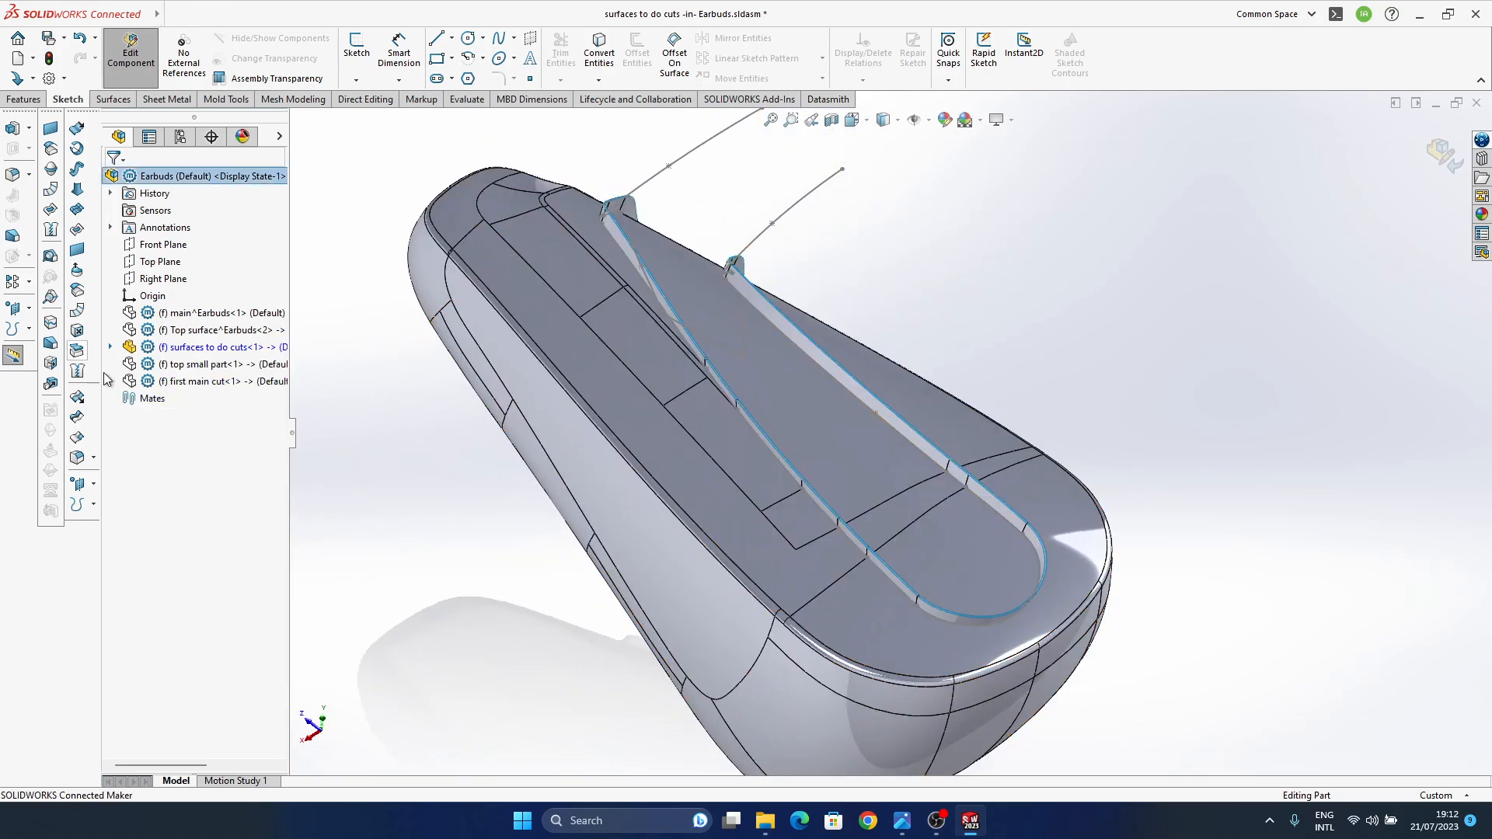
pyautogui.click(347, 406)
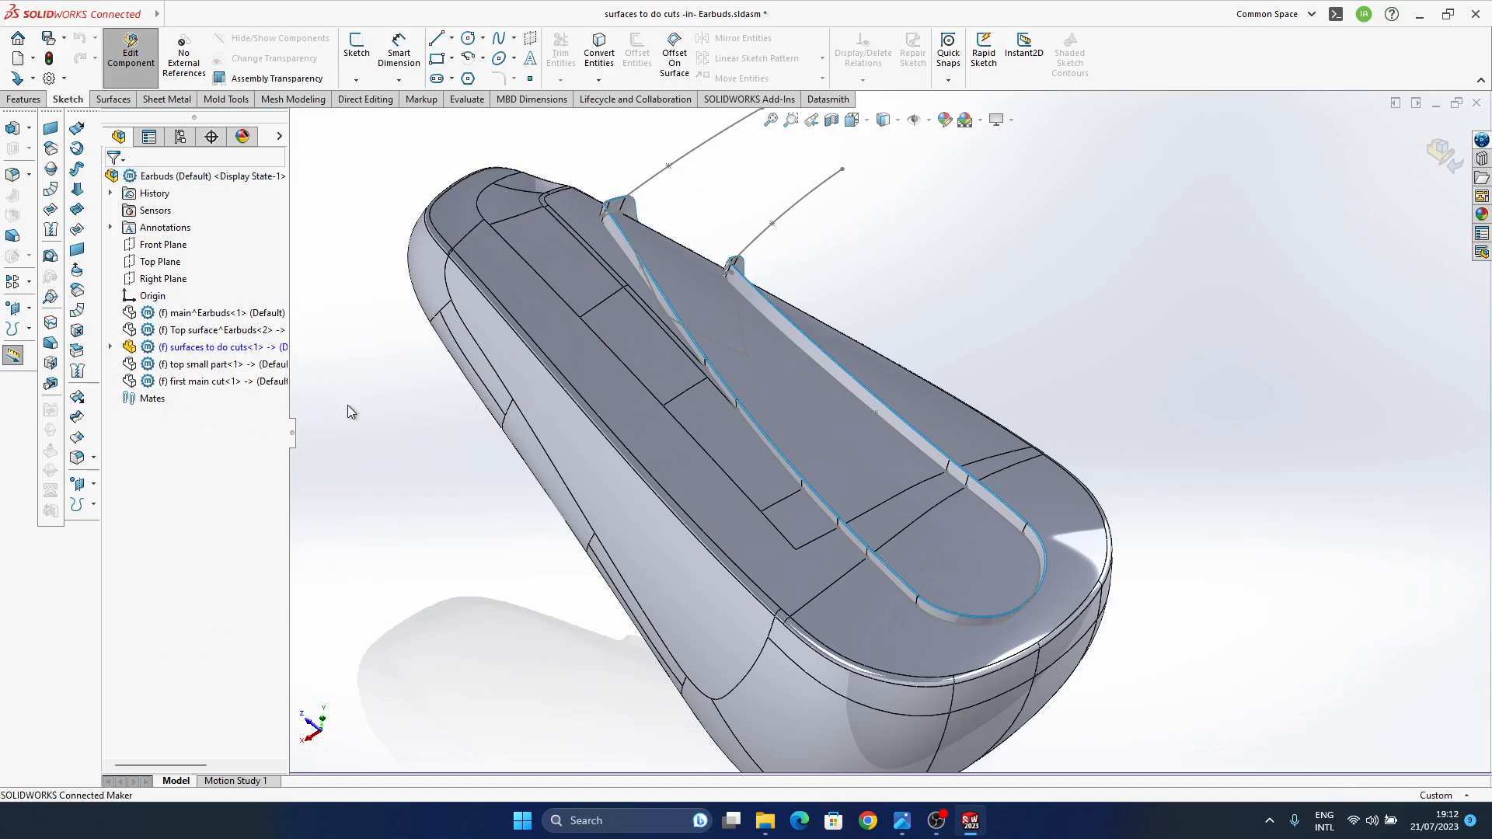
pyautogui.click(195, 366)
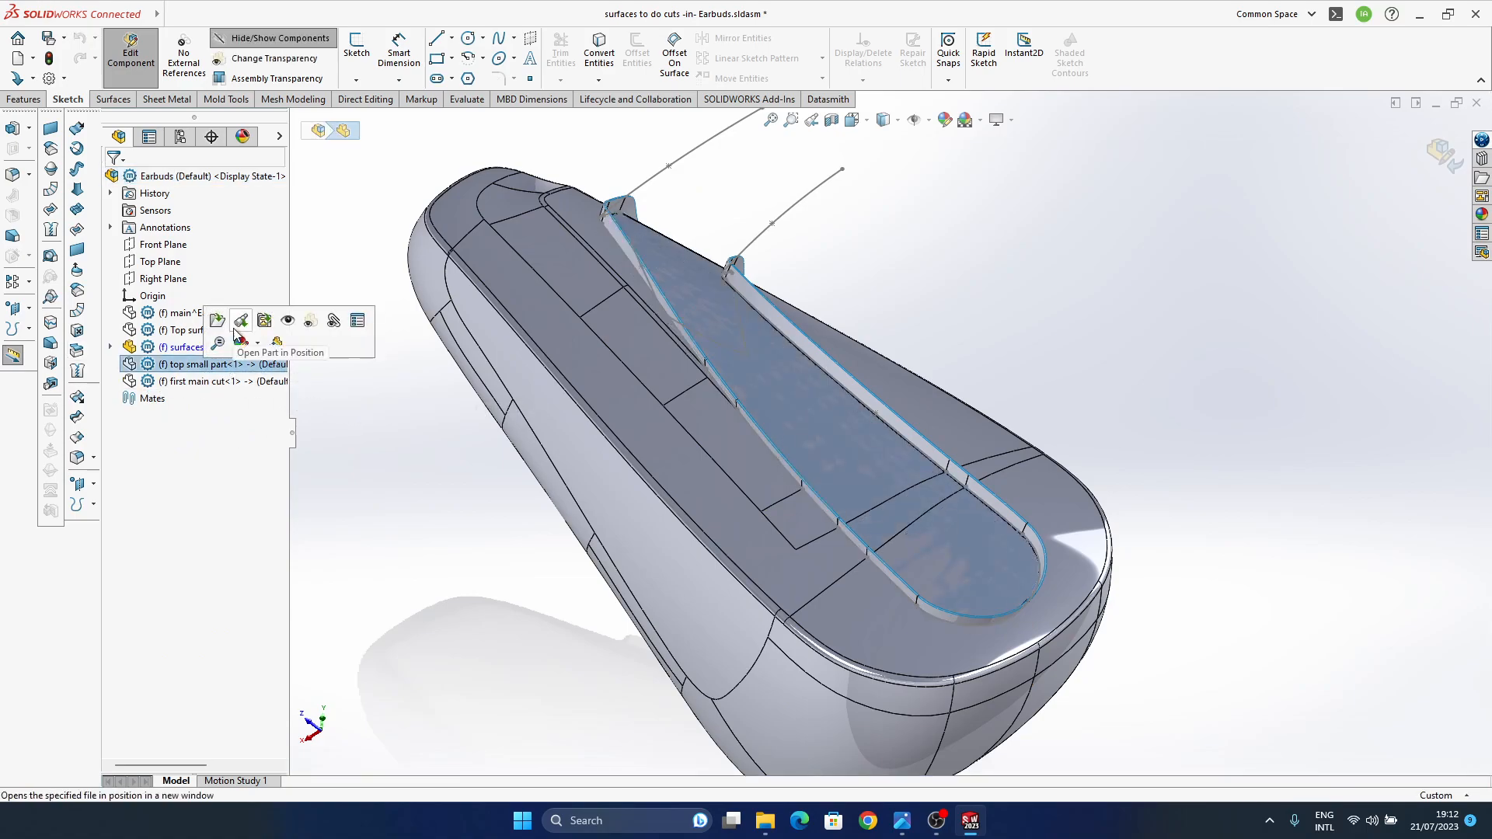
pyautogui.click(189, 382)
pyautogui.click(357, 519)
pyautogui.click(189, 381)
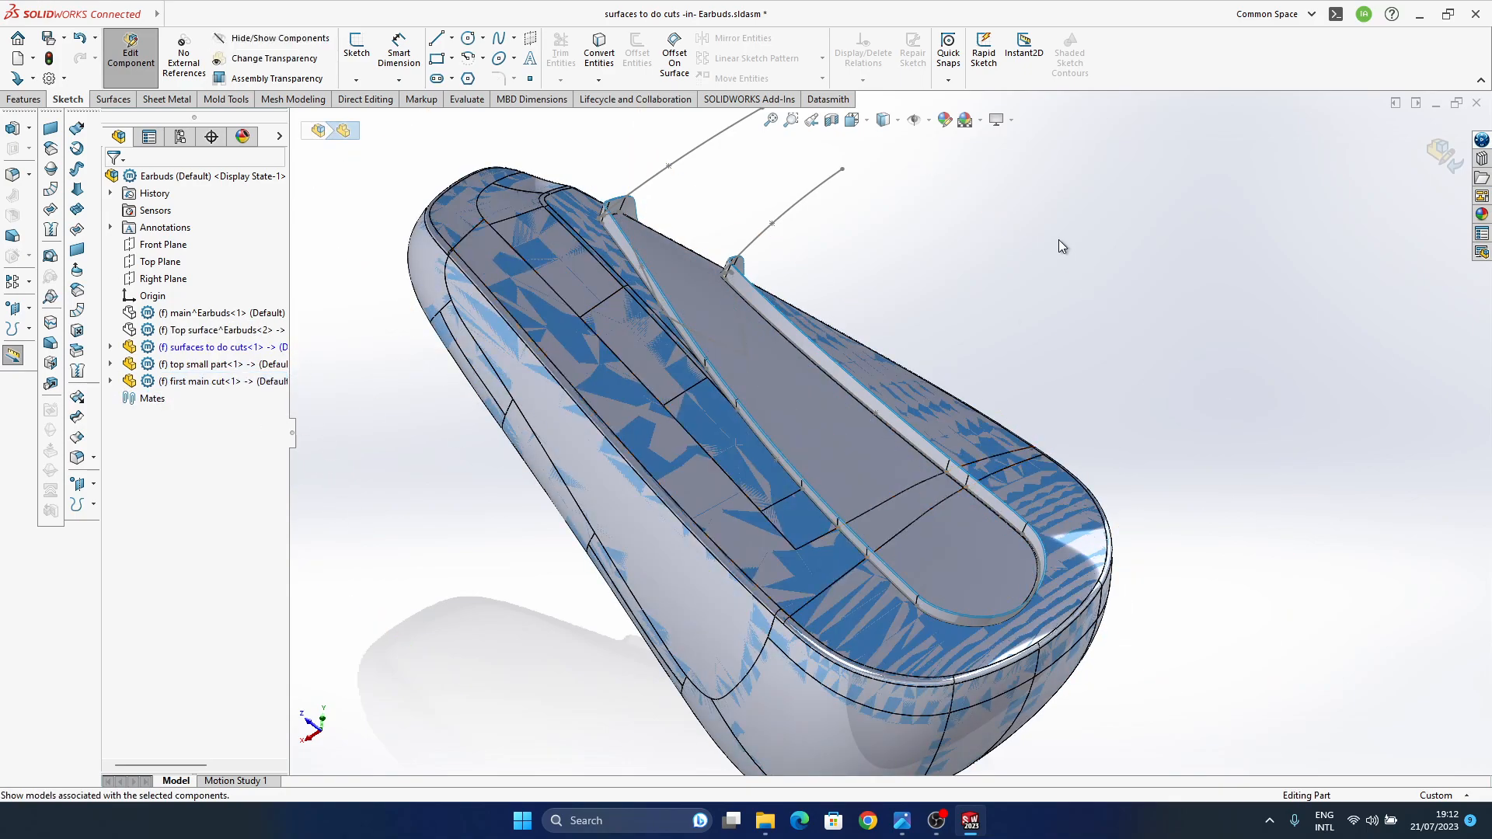
# - Return to editing the assembly and hide the surfaces to do cuts component
pyautogui.click(191, 348)
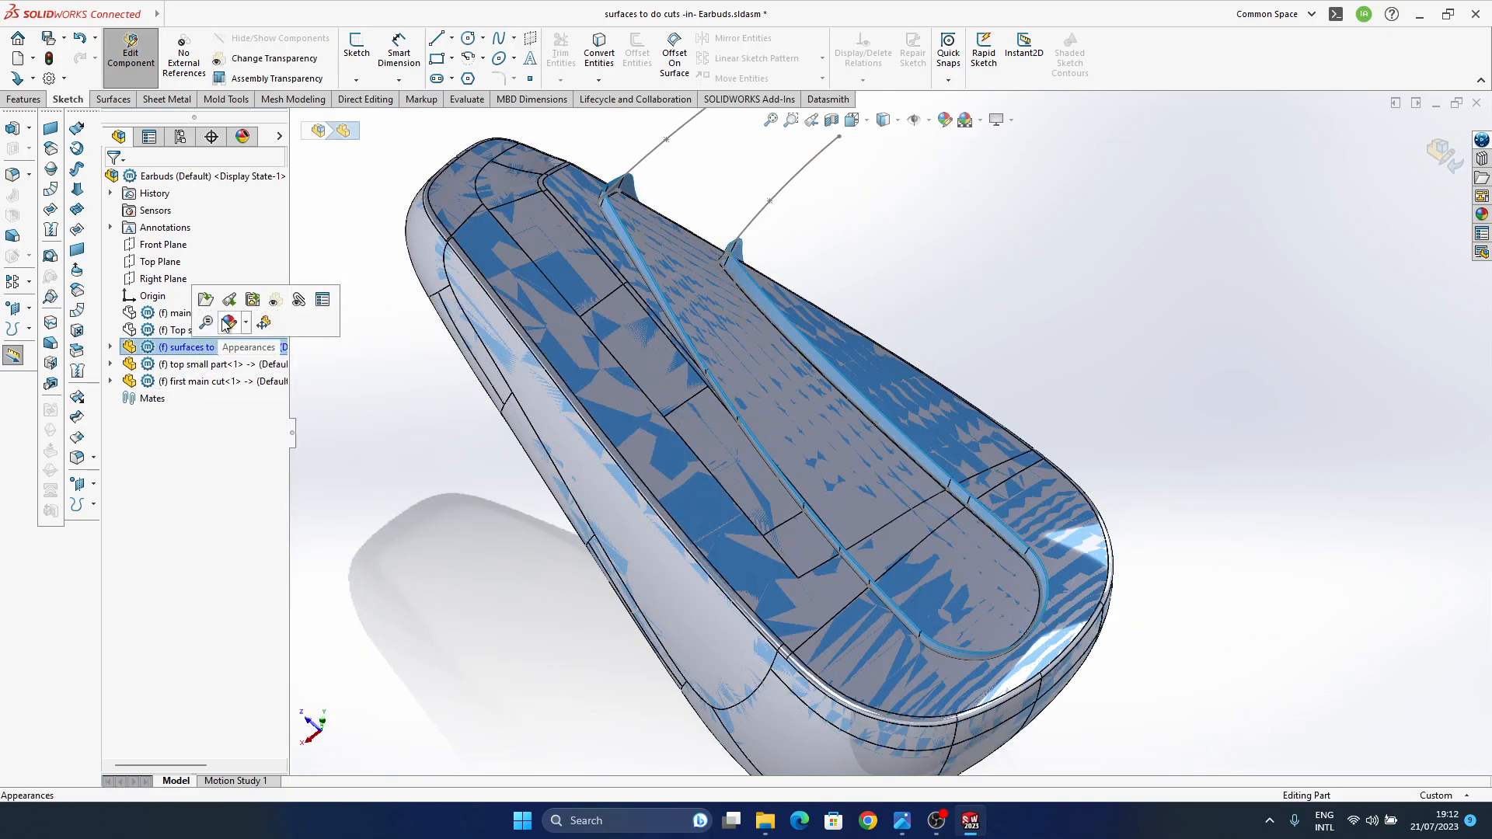
pyautogui.click(1444, 153)
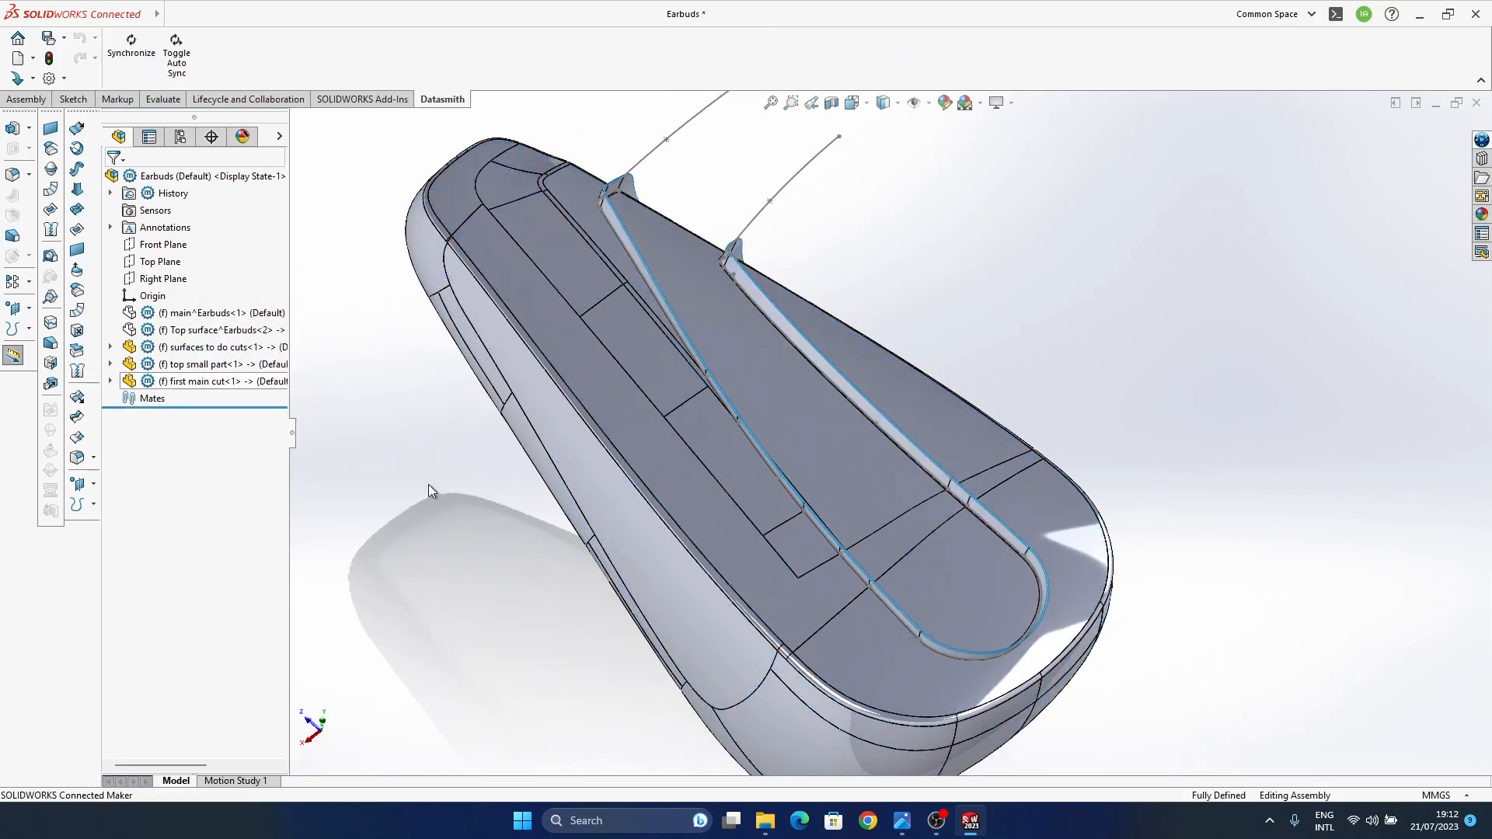
pyautogui.click(187, 348)
pyautogui.click(312, 301)
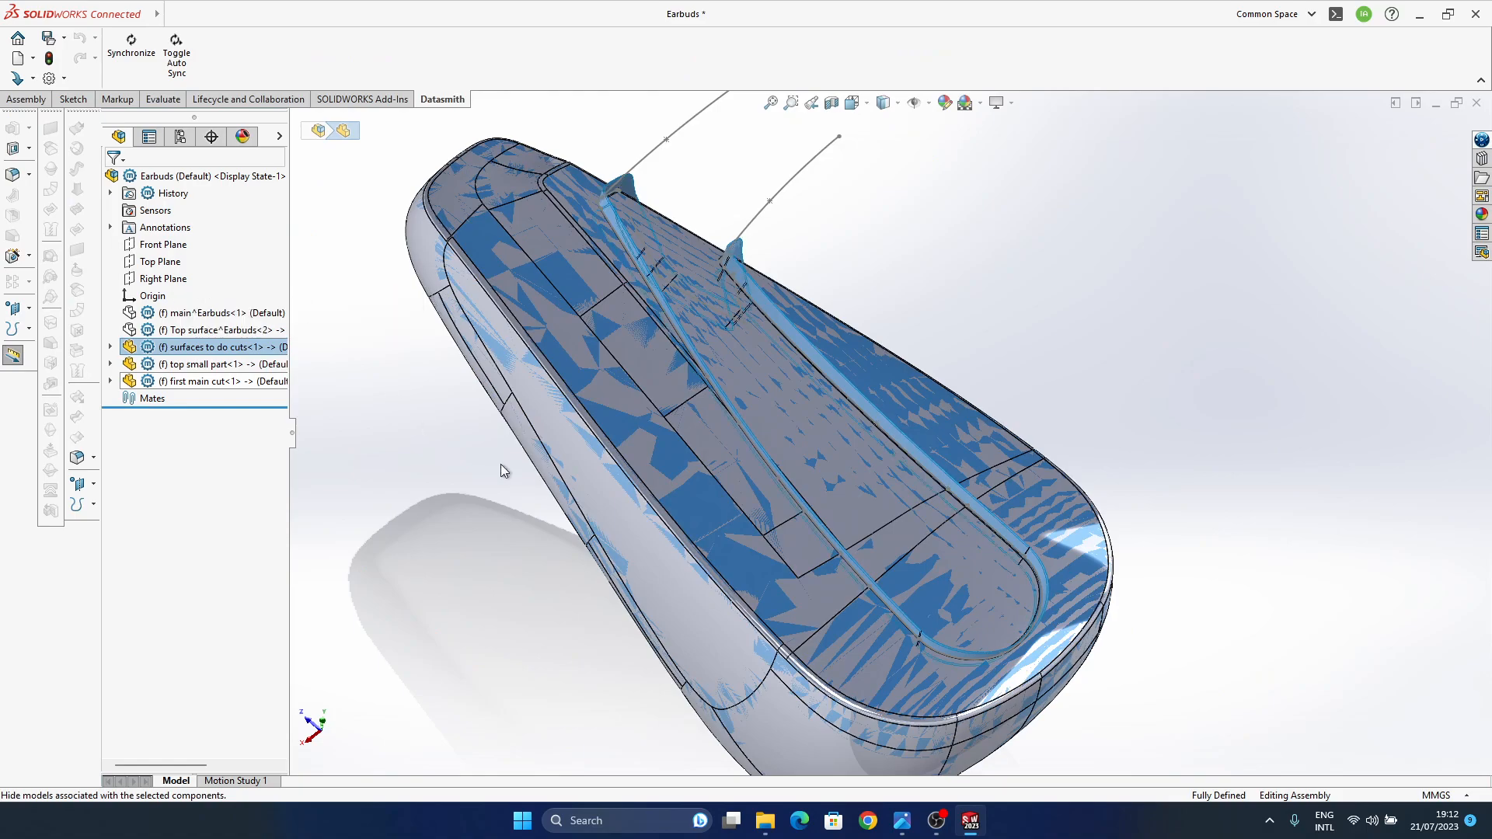
# - Examine the recut top small part and its gap against the neighbouring panel from several angles
pyautogui.moveTo(721, 425); pyautogui.dragTo(733, 363, button='middle')
pyautogui.keyDown('ctrl'); pyautogui.moveTo(709, 471); pyautogui.dragTo(688, 370, button='middle'); pyautogui.keyUp('ctrl')
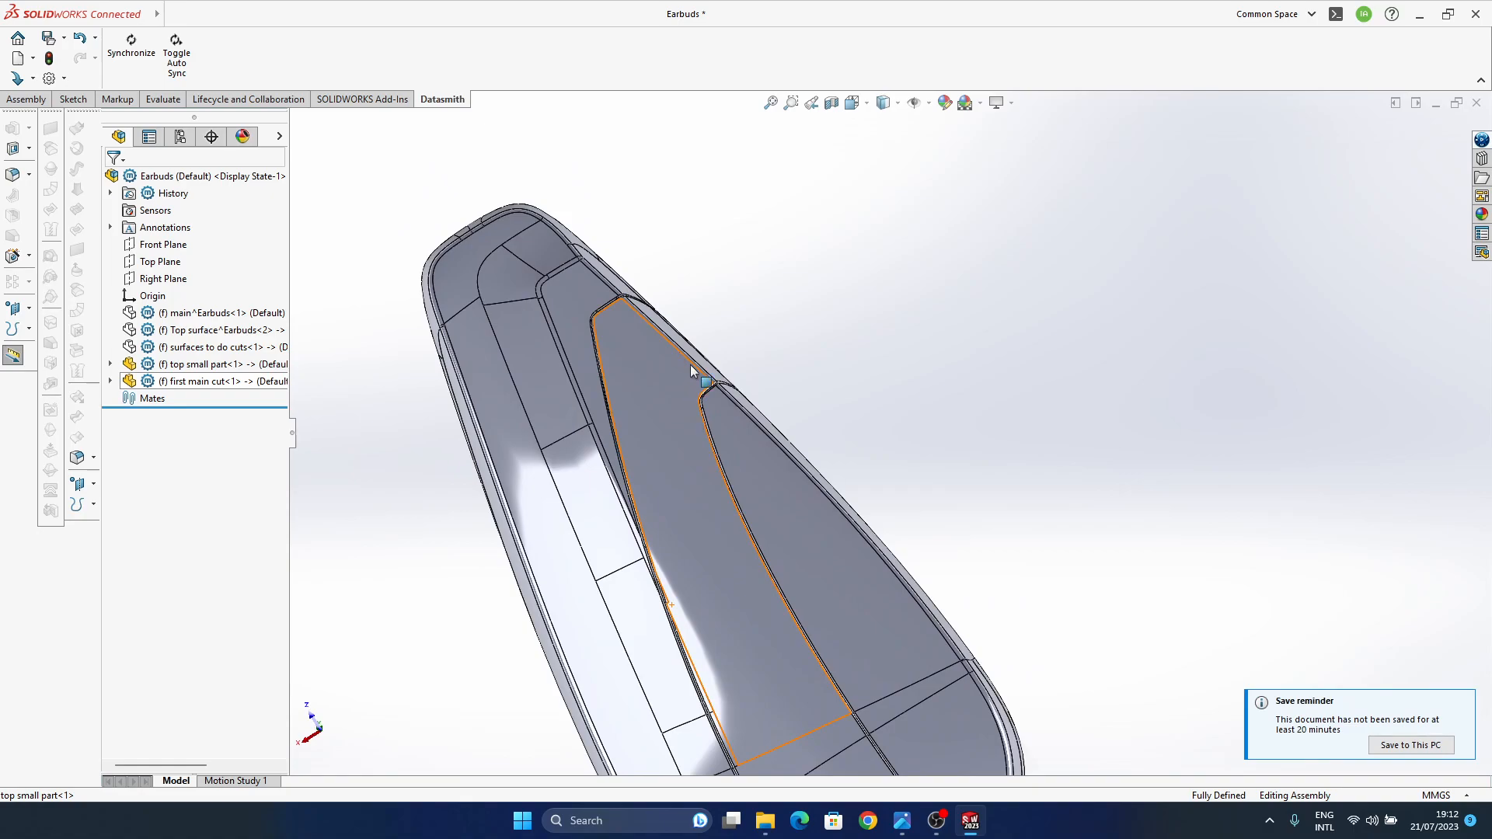
pyautogui.scroll(-5, 860, 509)
pyautogui.middleClick(699, 516)
pyautogui.keyDown('ctrl'); pyautogui.moveTo(859, 507); pyautogui.dragTo(795, 438, button='middle'); pyautogui.keyUp('ctrl')
pyautogui.scroll(4, 796, 437)
pyautogui.middleClick(825, 556)
pyautogui.moveTo(824, 556); pyautogui.dragTo(712, 305, button='middle')
pyautogui.moveTo(740, 474); pyautogui.dragTo(738, 764, button='middle')
pyautogui.middleClick(883, 484)
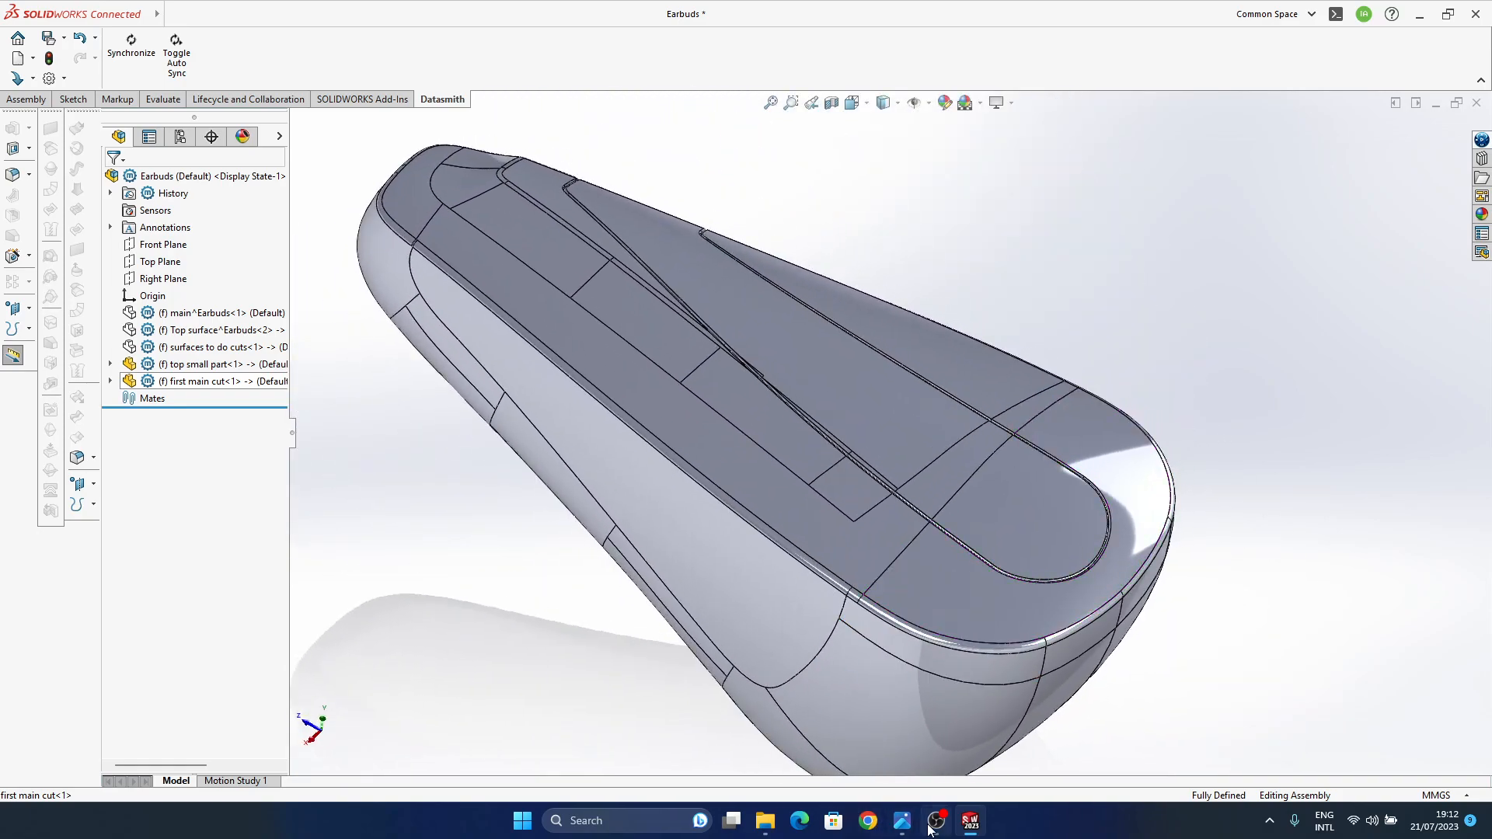
# - Switch to the earbud reference image in Photos and compare its top panel outline with the assembly in SOLIDWORKS
pyautogui.moveTo(904, 825)
pyautogui.click(993, 754)
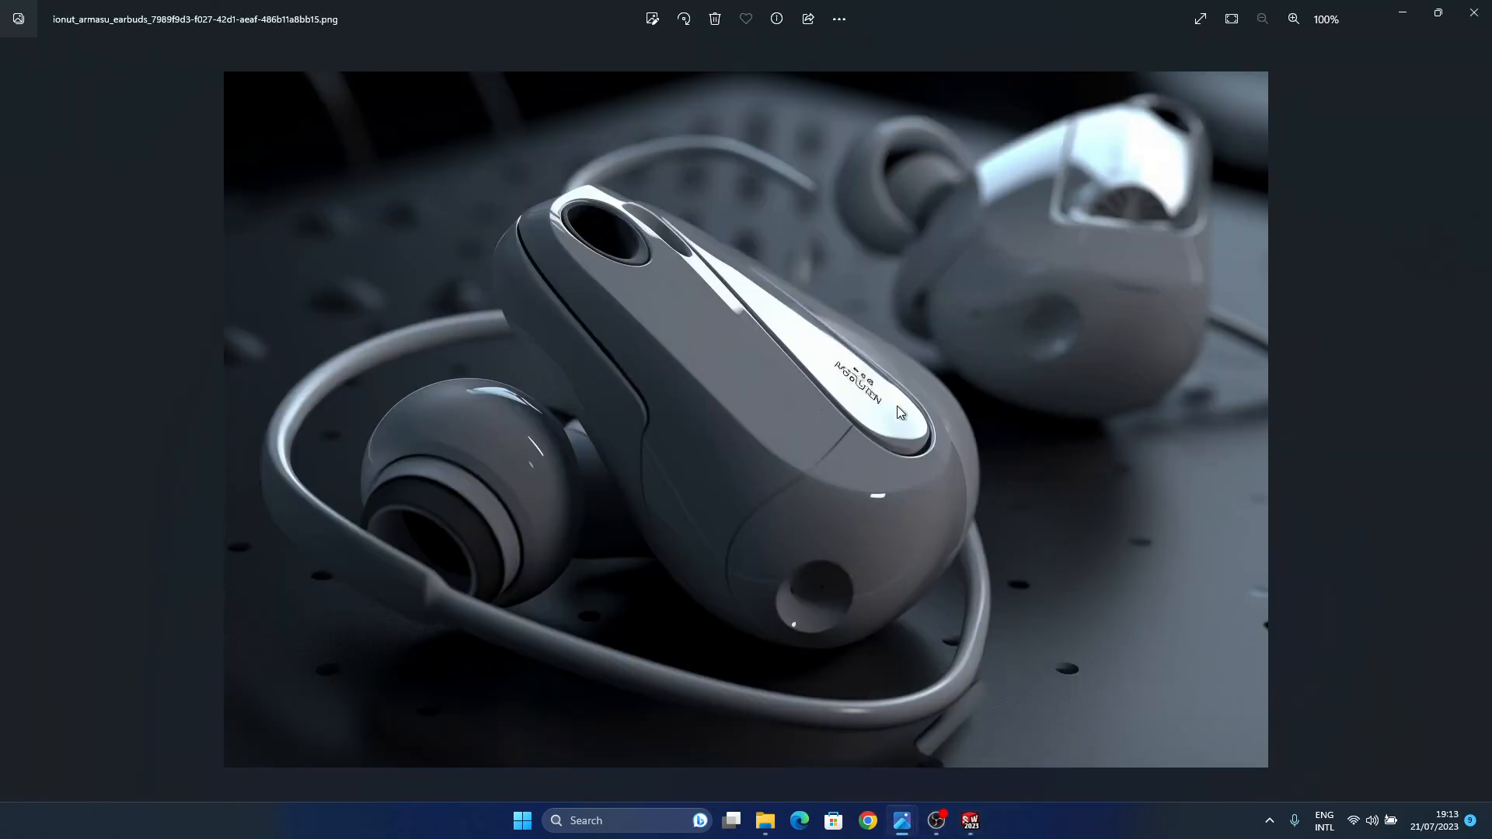
pyautogui.moveTo(969, 833)
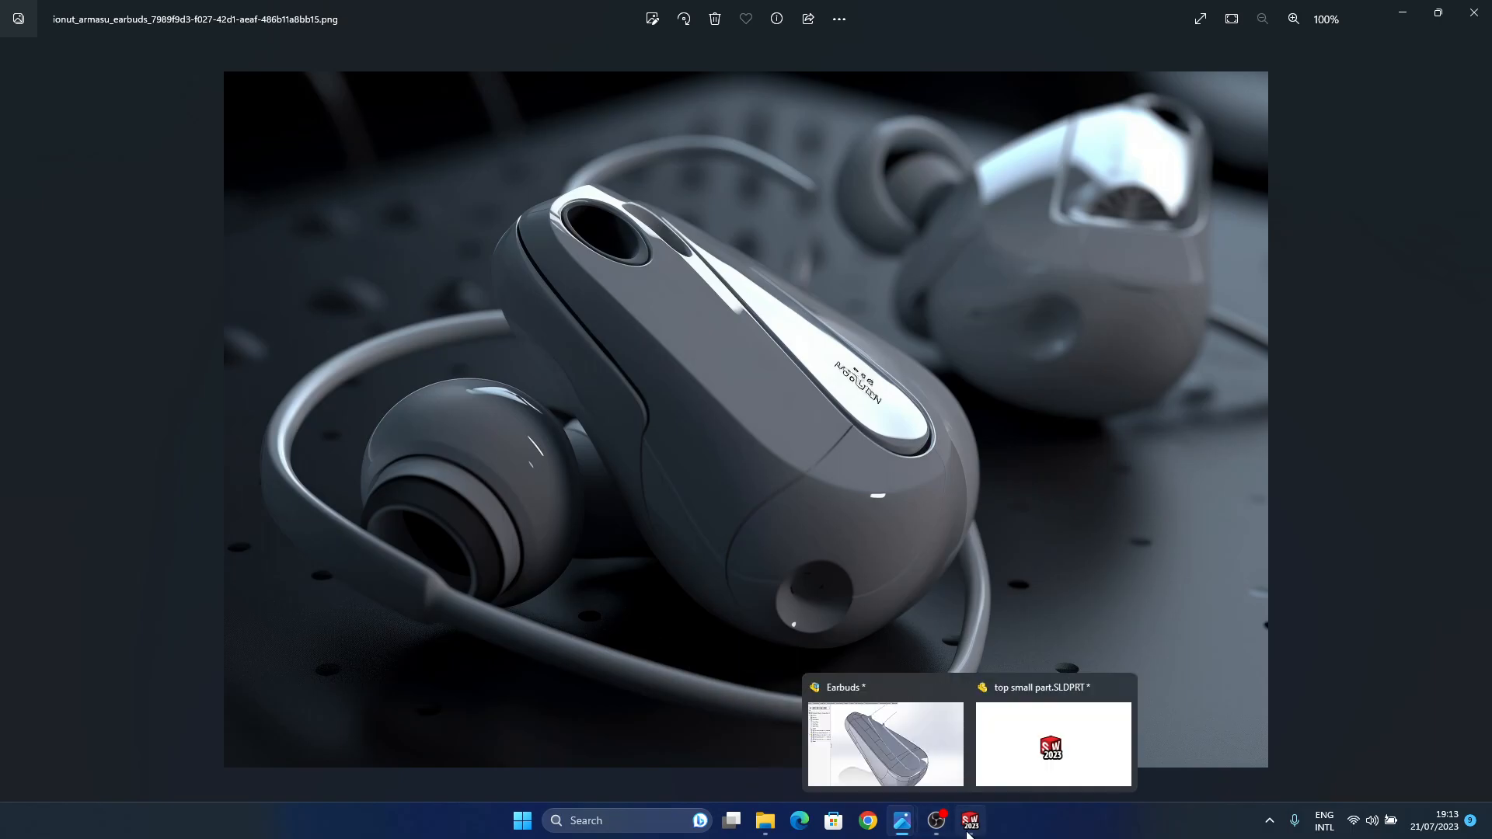
pyautogui.click(913, 746)
pyautogui.moveTo(754, 478); pyautogui.dragTo(920, 706, button='middle')
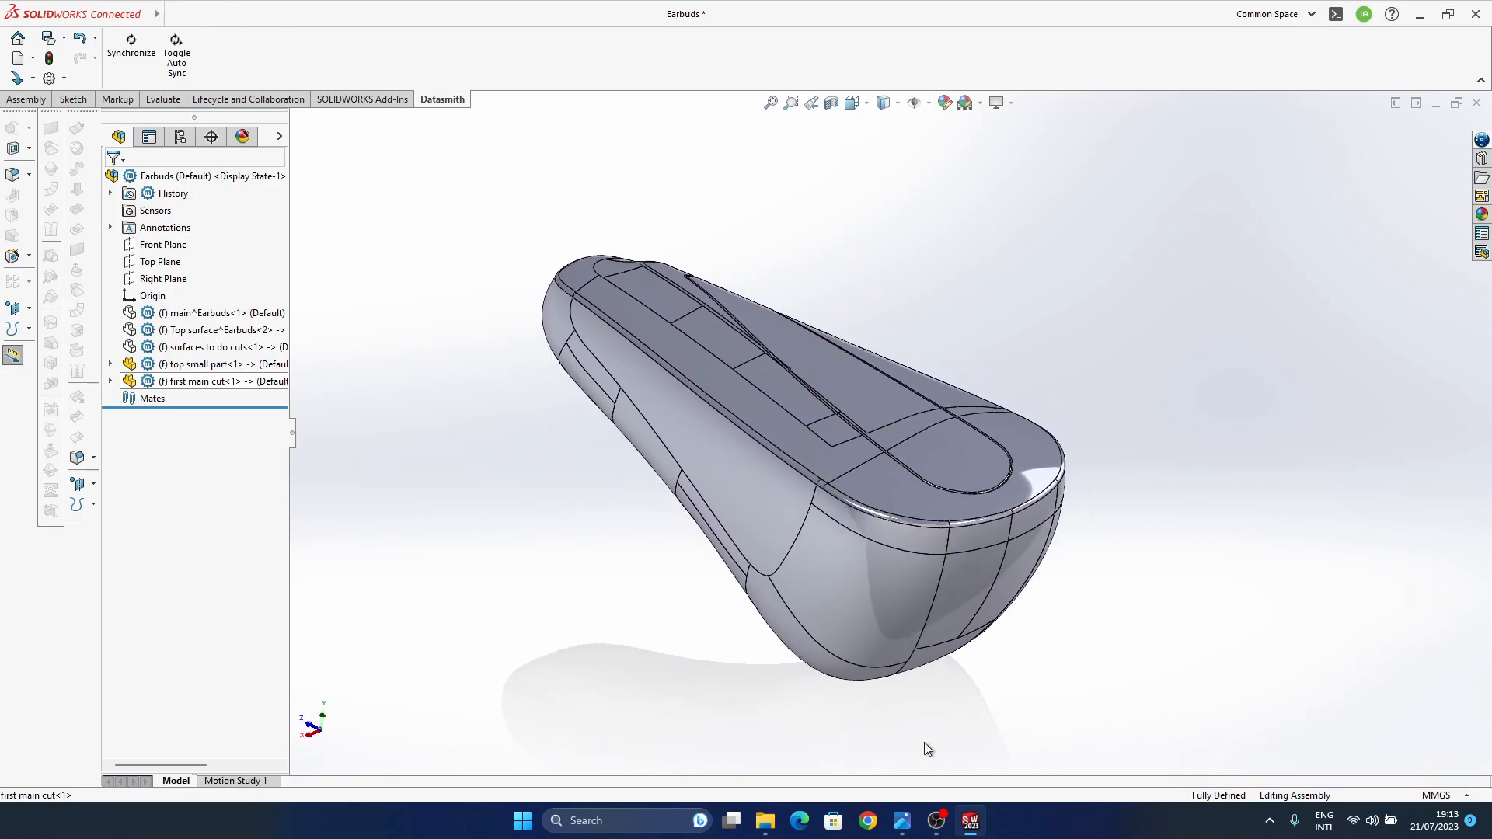
pyautogui.moveTo(948, 832)
pyautogui.moveTo(901, 821)
pyautogui.moveTo(959, 758)
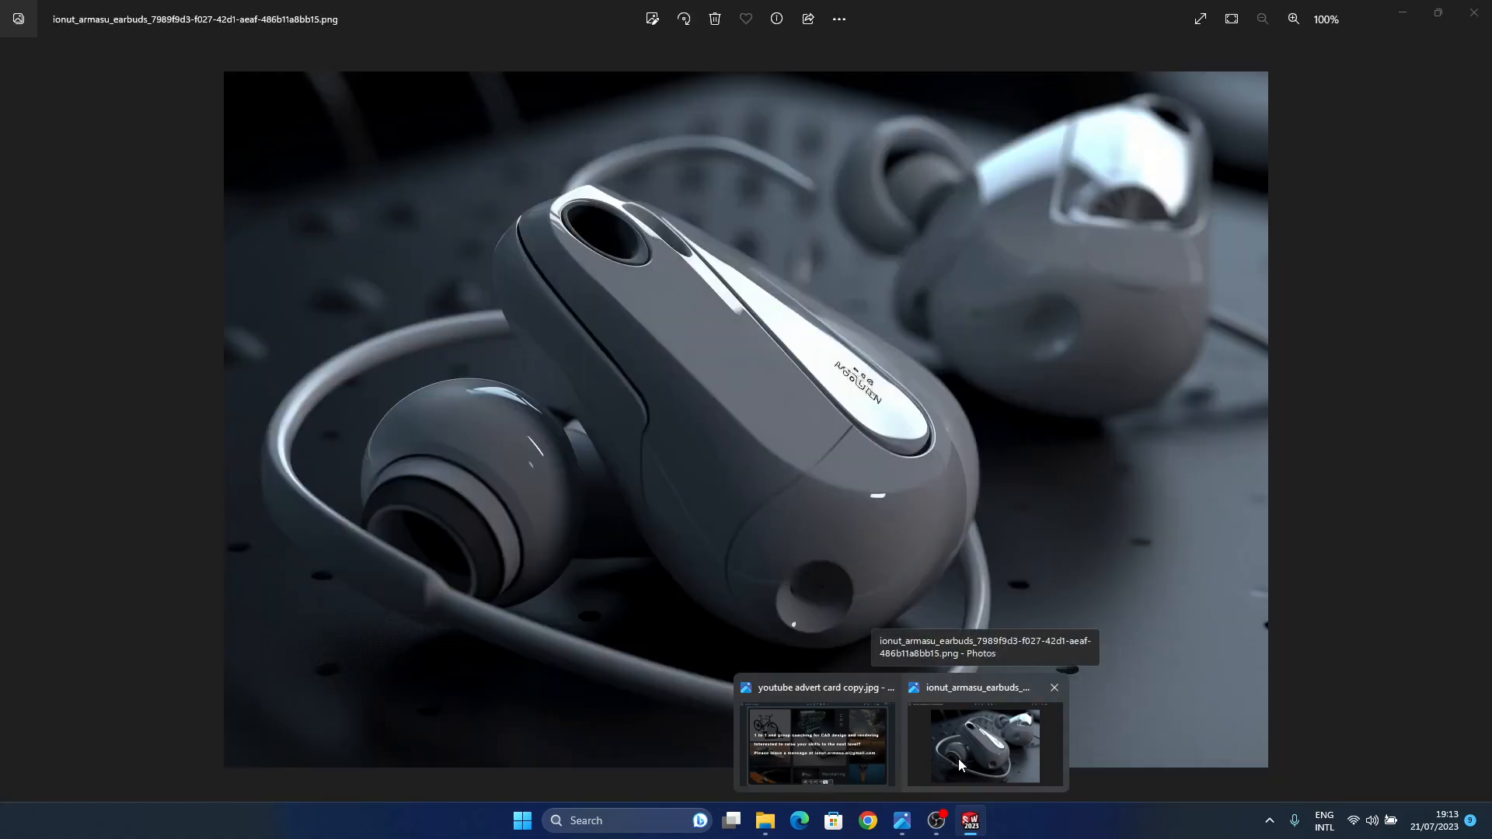
pyautogui.click(959, 759)
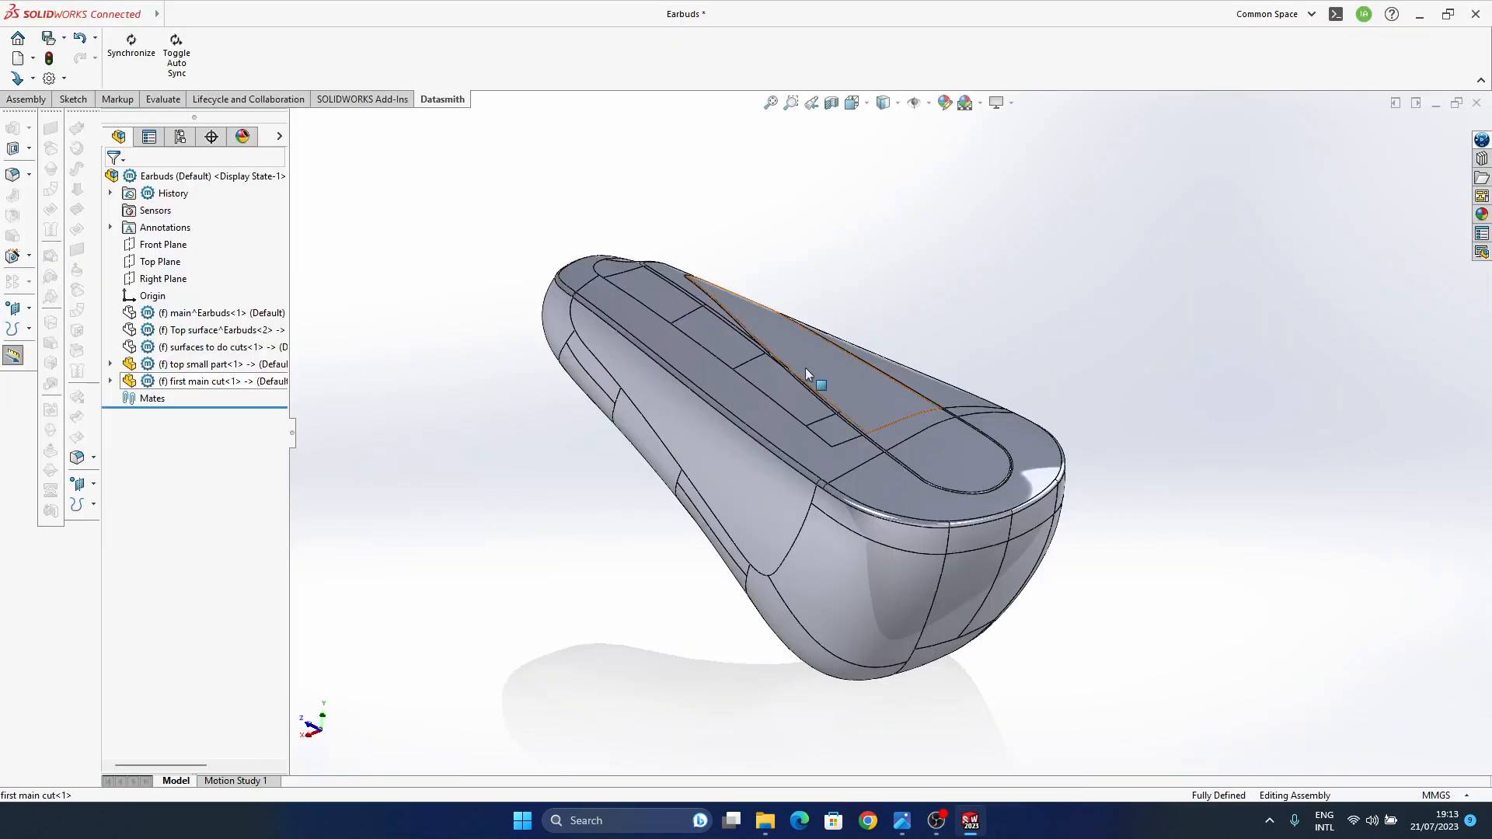
# - Show the surfaces to do cuts component and open its cut-outline 3D sketch for editing
pyautogui.moveTo(836, 380); pyautogui.dragTo(775, 457, button='middle')
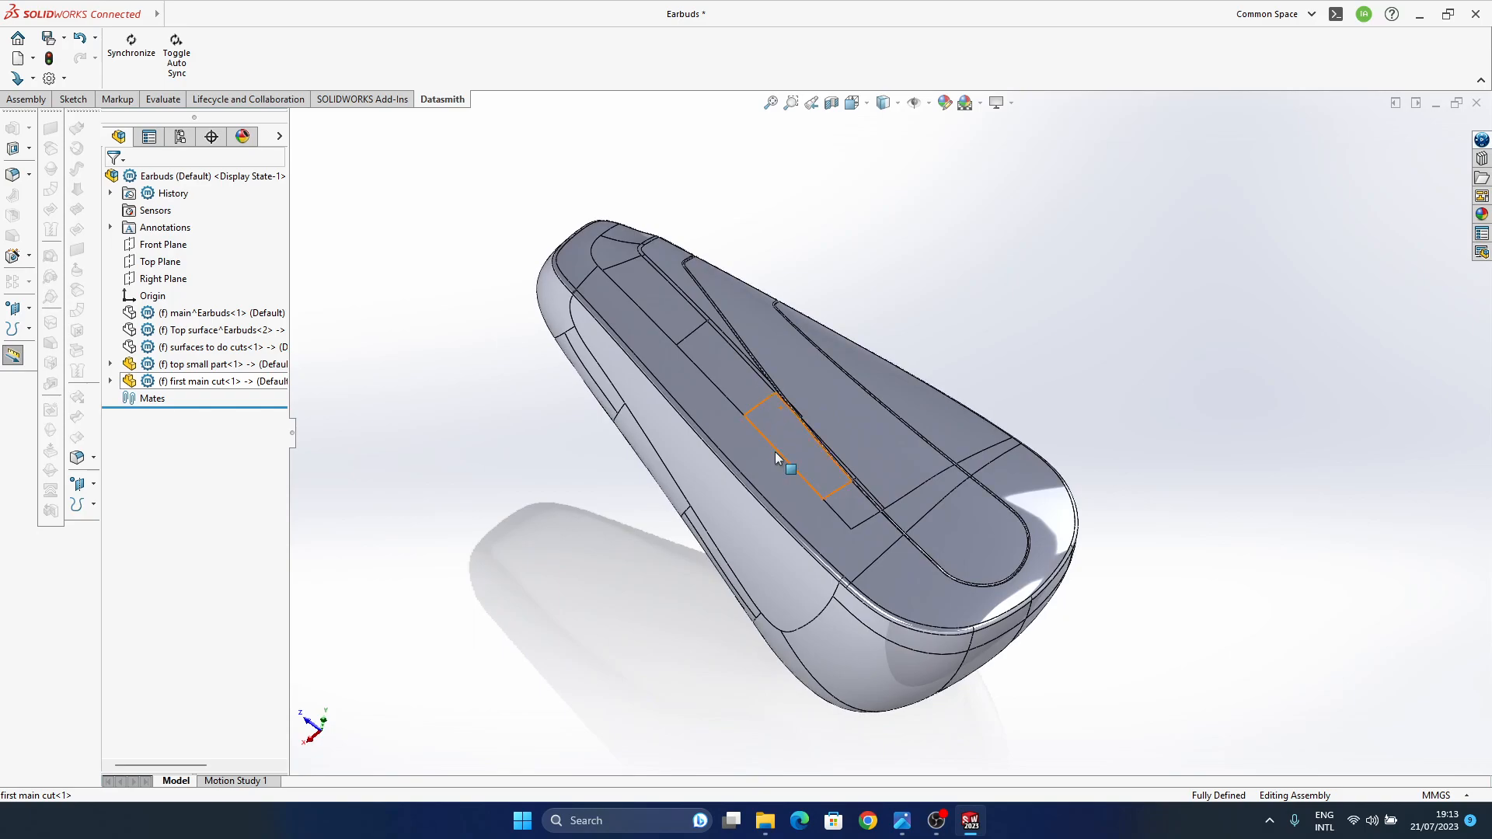
pyautogui.scroll(-5, 896, 520)
pyautogui.moveTo(901, 426); pyautogui.dragTo(829, 522, button='middle')
pyautogui.scroll(4, 839, 437)
pyautogui.moveTo(840, 434); pyautogui.dragTo(735, 508, button='middle')
pyautogui.scroll(-5, 757, 520)
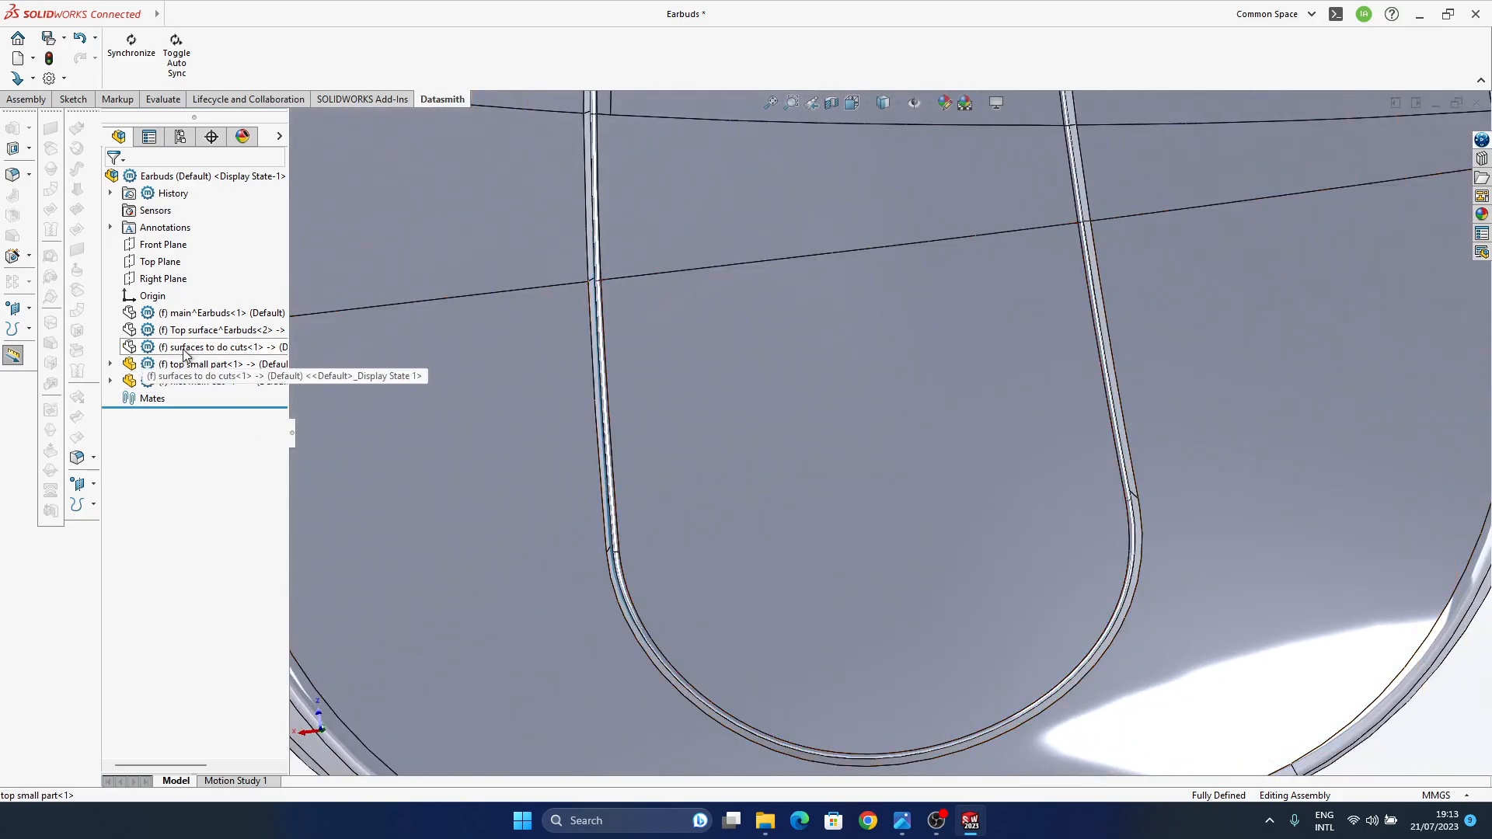
pyautogui.click(204, 347)
pyautogui.click(269, 308)
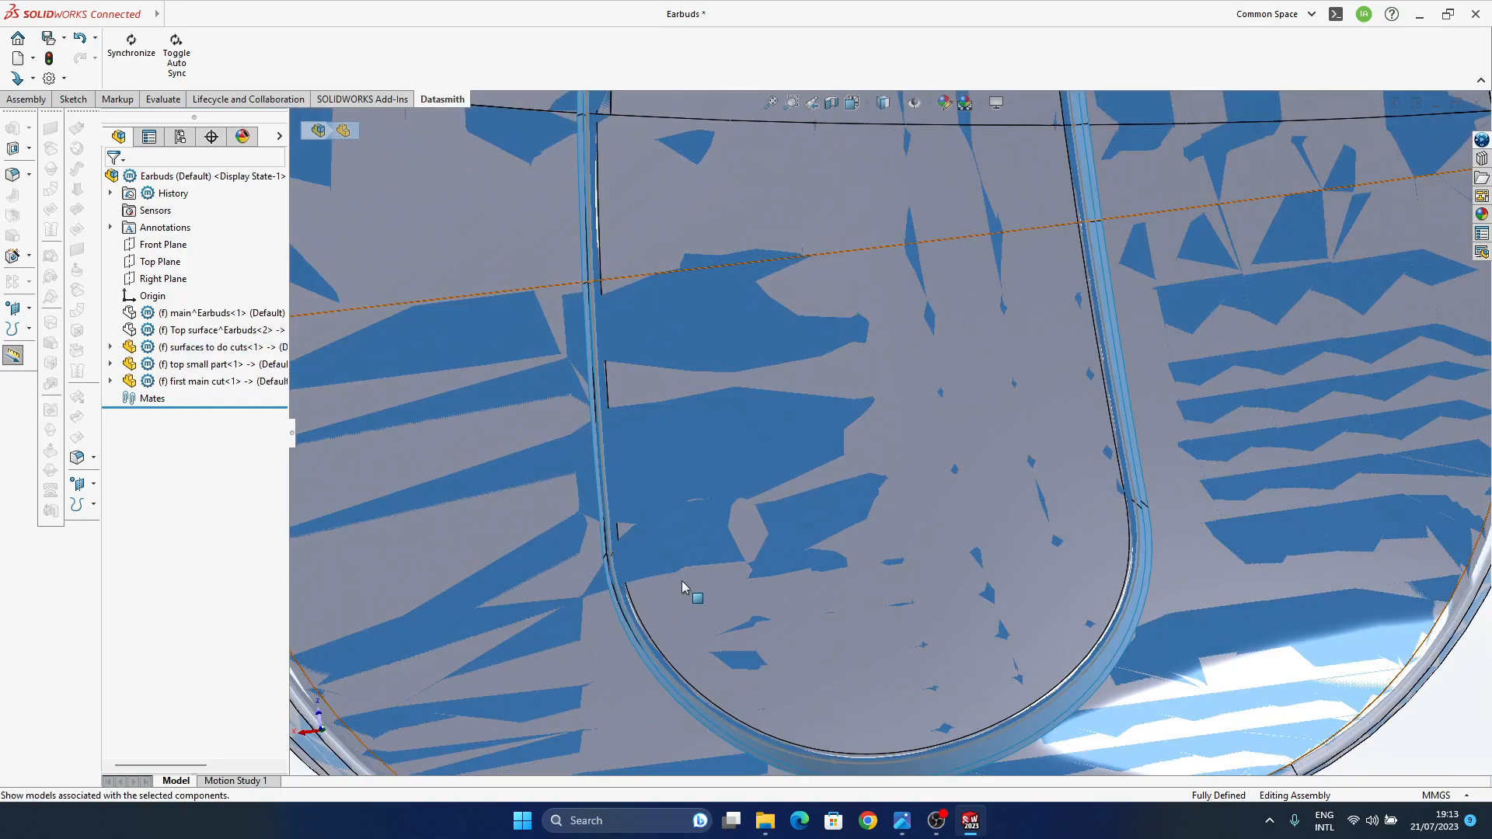
pyautogui.click(598, 427)
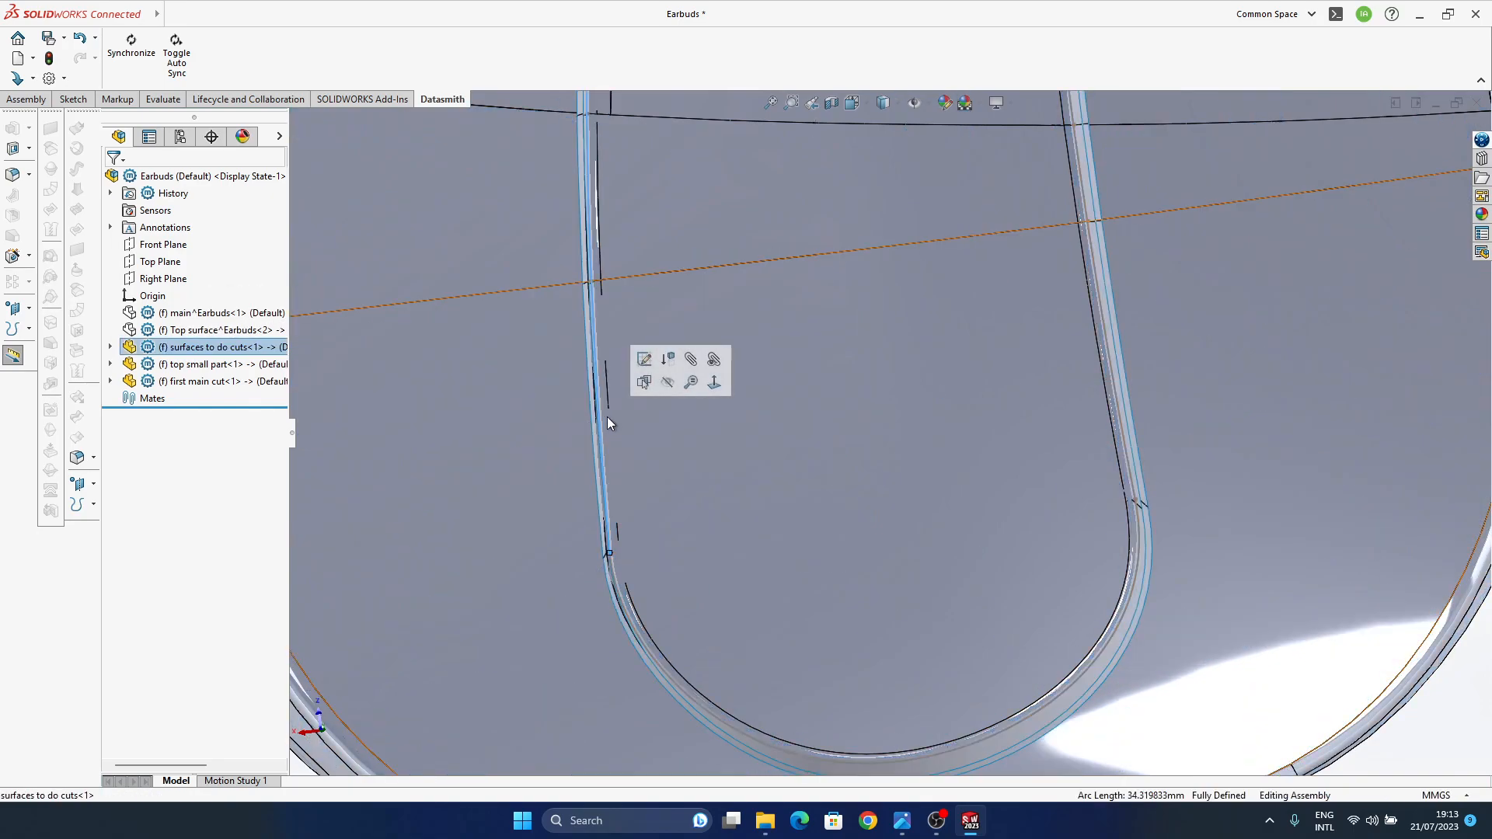
pyautogui.click(643, 359)
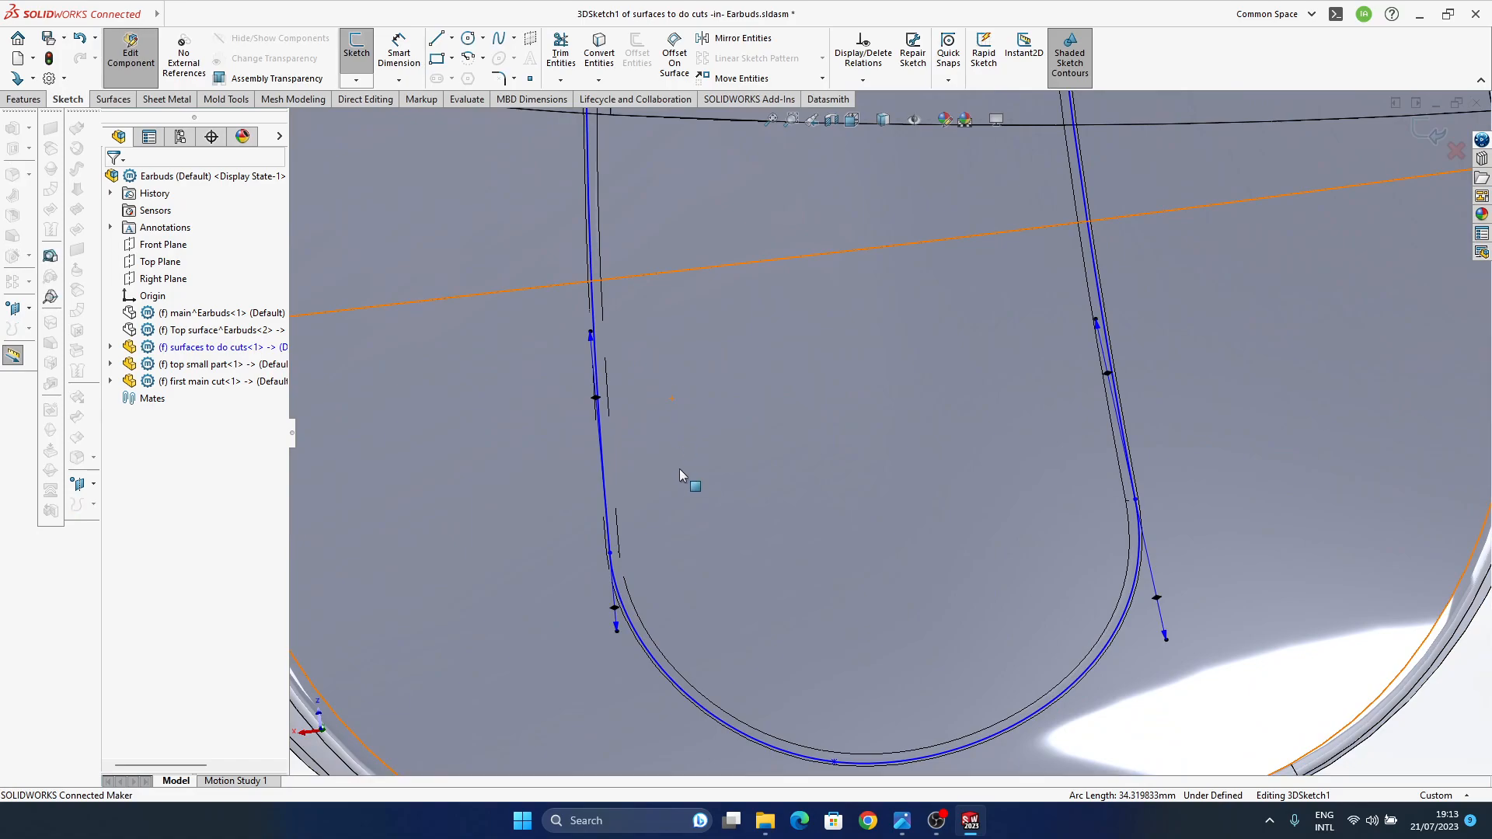
# - Try to reshape the rounded end of the cut outline with its spline tangency handle, then discard the sketch changes
pyautogui.press('space')
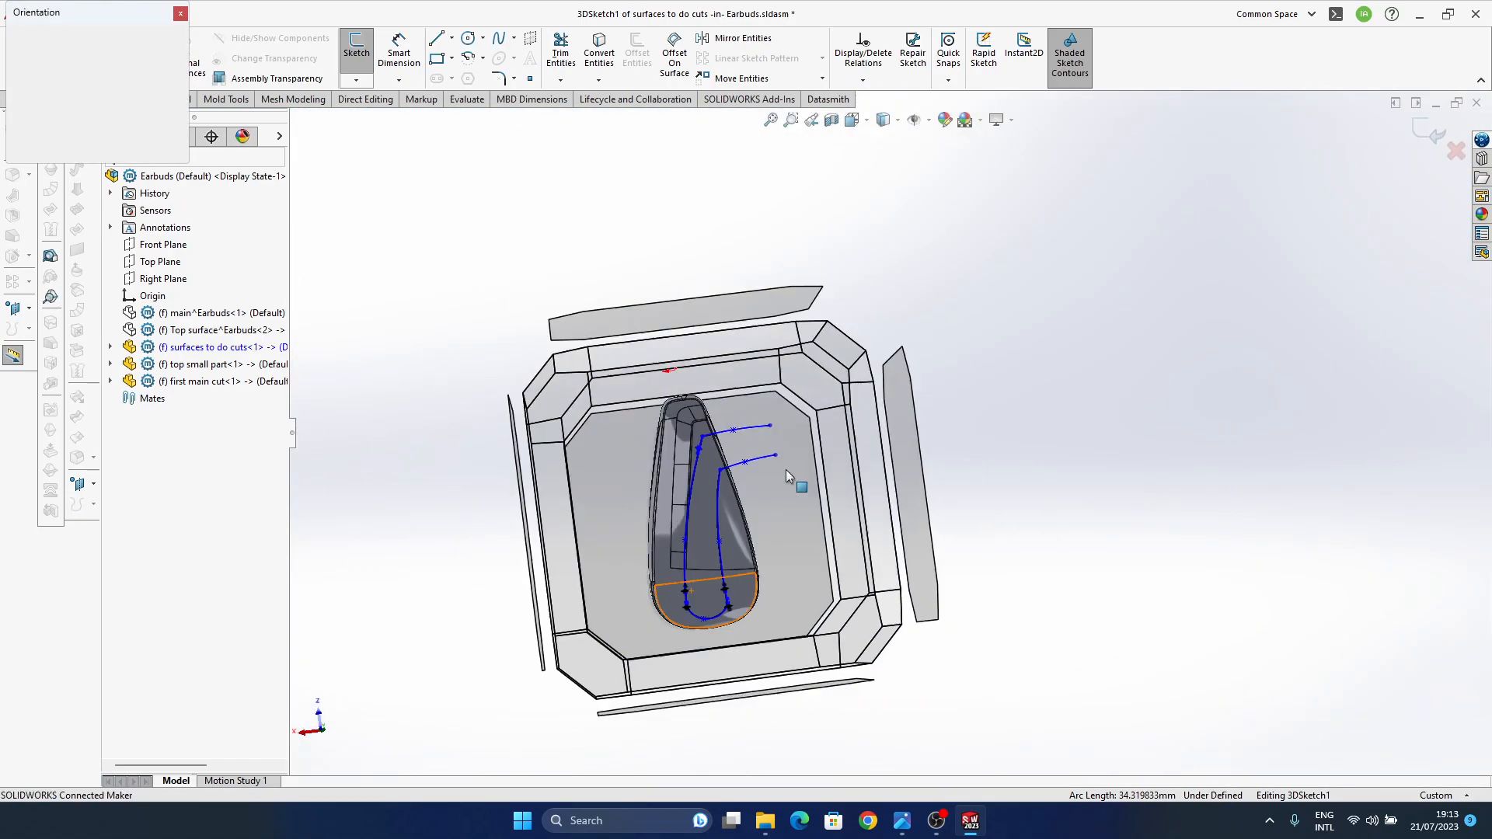
pyautogui.click(764, 540)
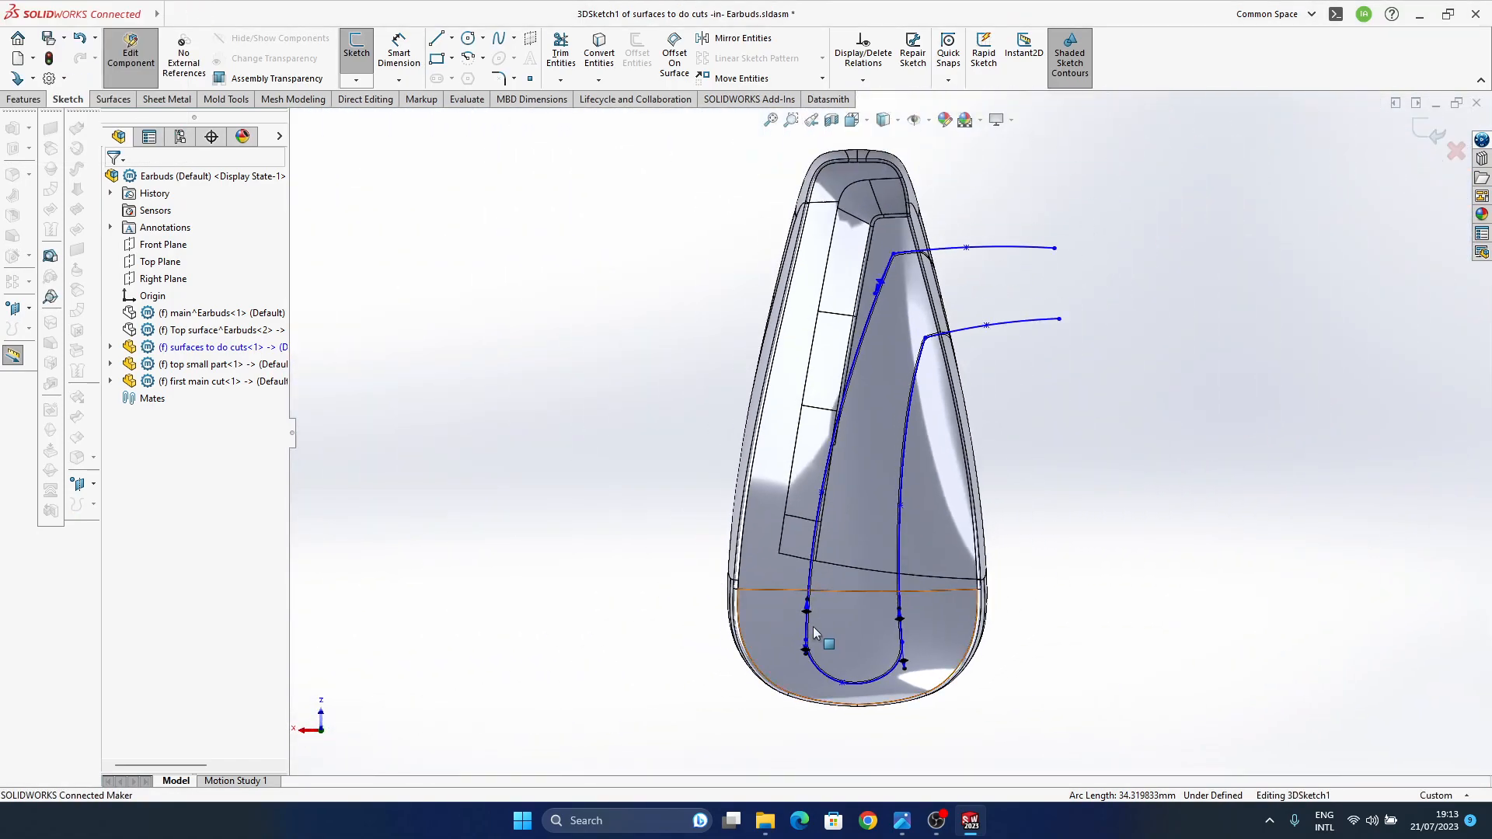
pyautogui.scroll(-10, 830, 614)
pyautogui.keyDown('ctrl'); pyautogui.moveTo(833, 469); pyautogui.dragTo(674, 486, button='middle'); pyautogui.keyUp('ctrl')
pyautogui.scroll(4, 679, 499)
pyautogui.keyDown('ctrl'); pyautogui.moveTo(891, 509); pyautogui.dragTo(757, 471, button='middle'); pyautogui.keyUp('ctrl')
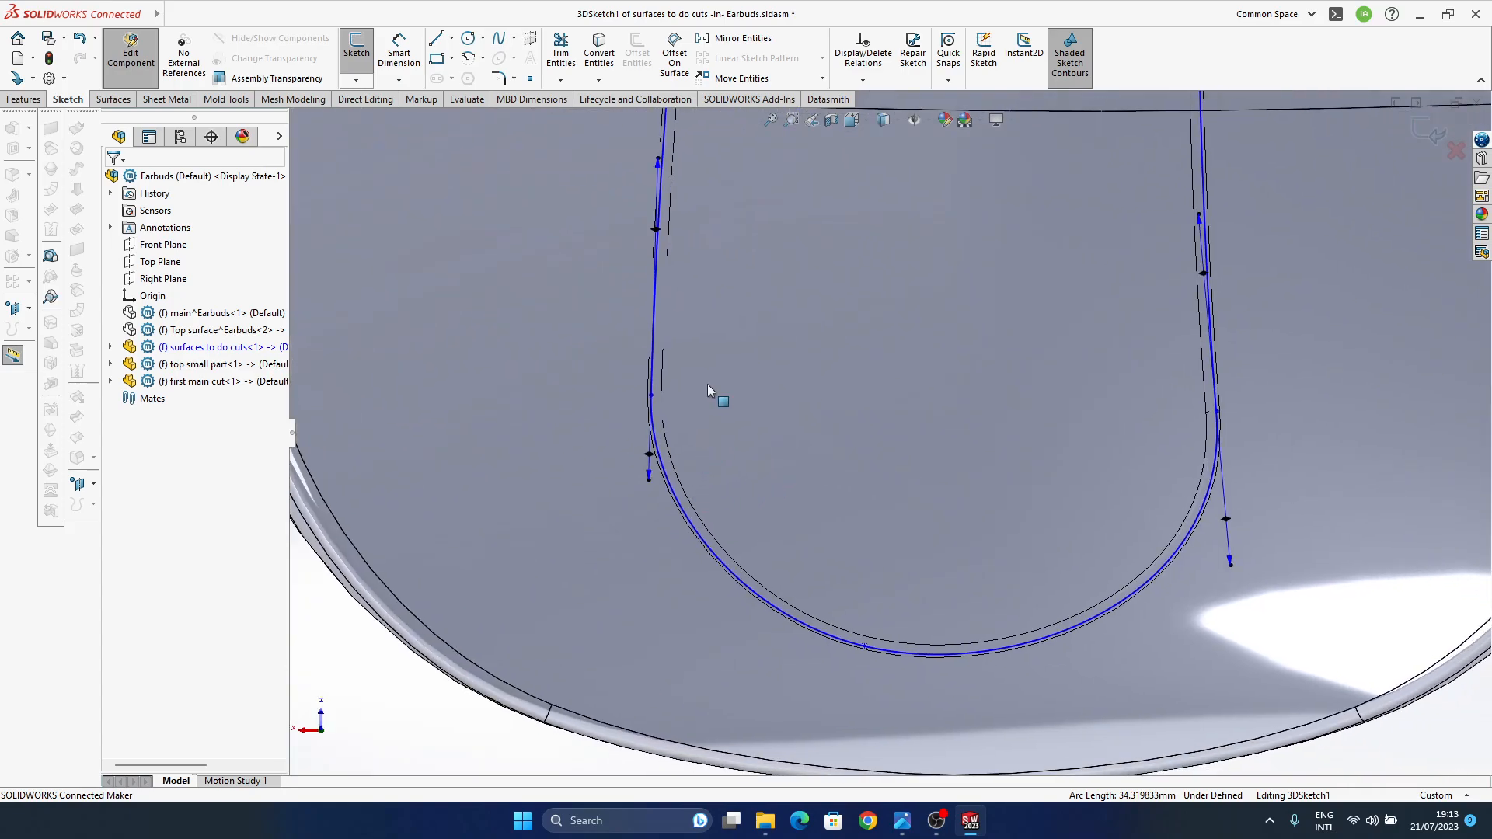
pyautogui.scroll(2, 697, 447)
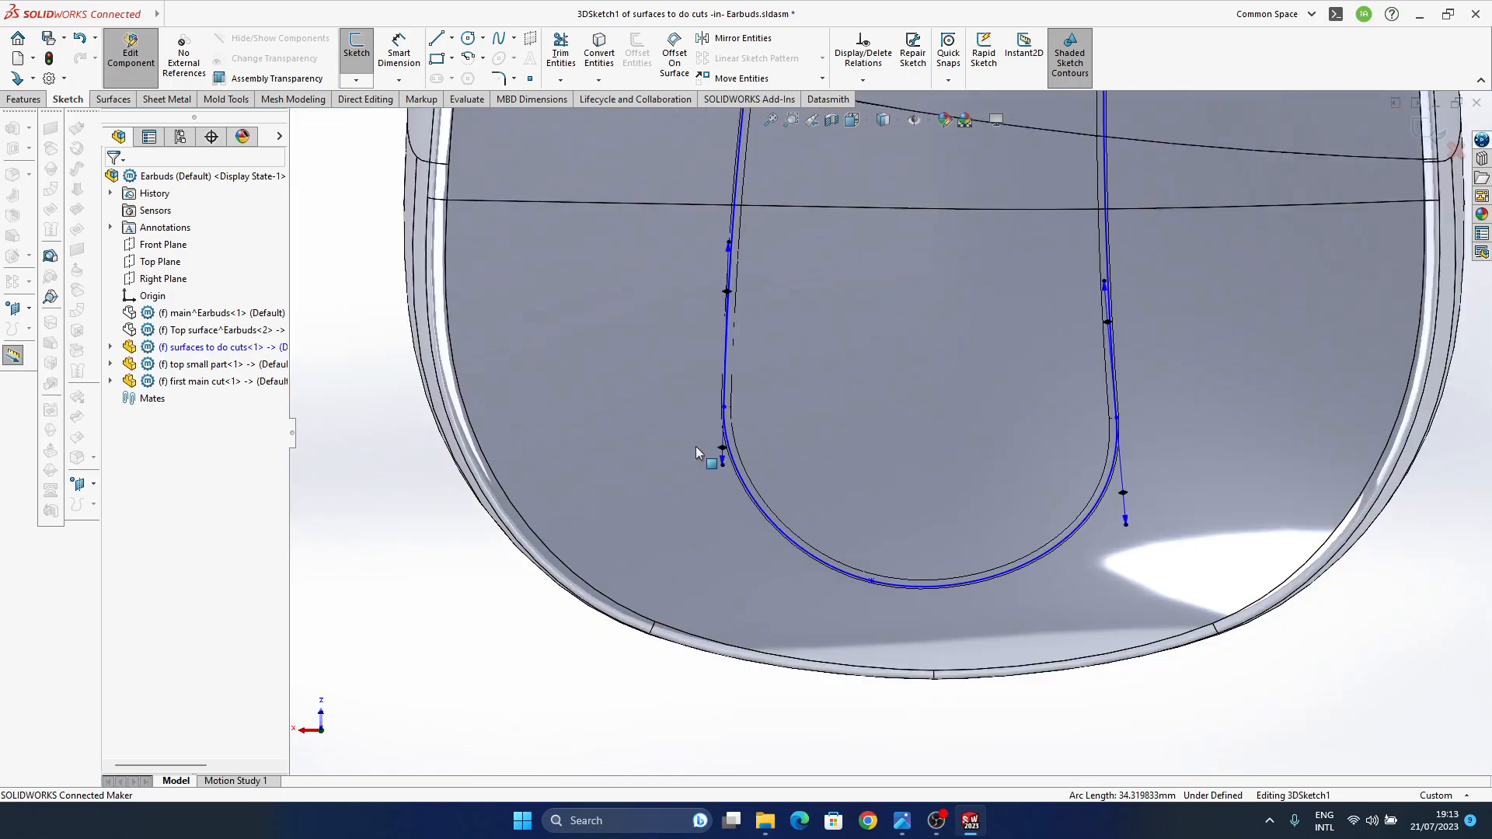
pyautogui.keyDown('ctrl'); pyautogui.moveTo(874, 397); pyautogui.dragTo(796, 446, button='middle'); pyautogui.keyUp('ctrl')
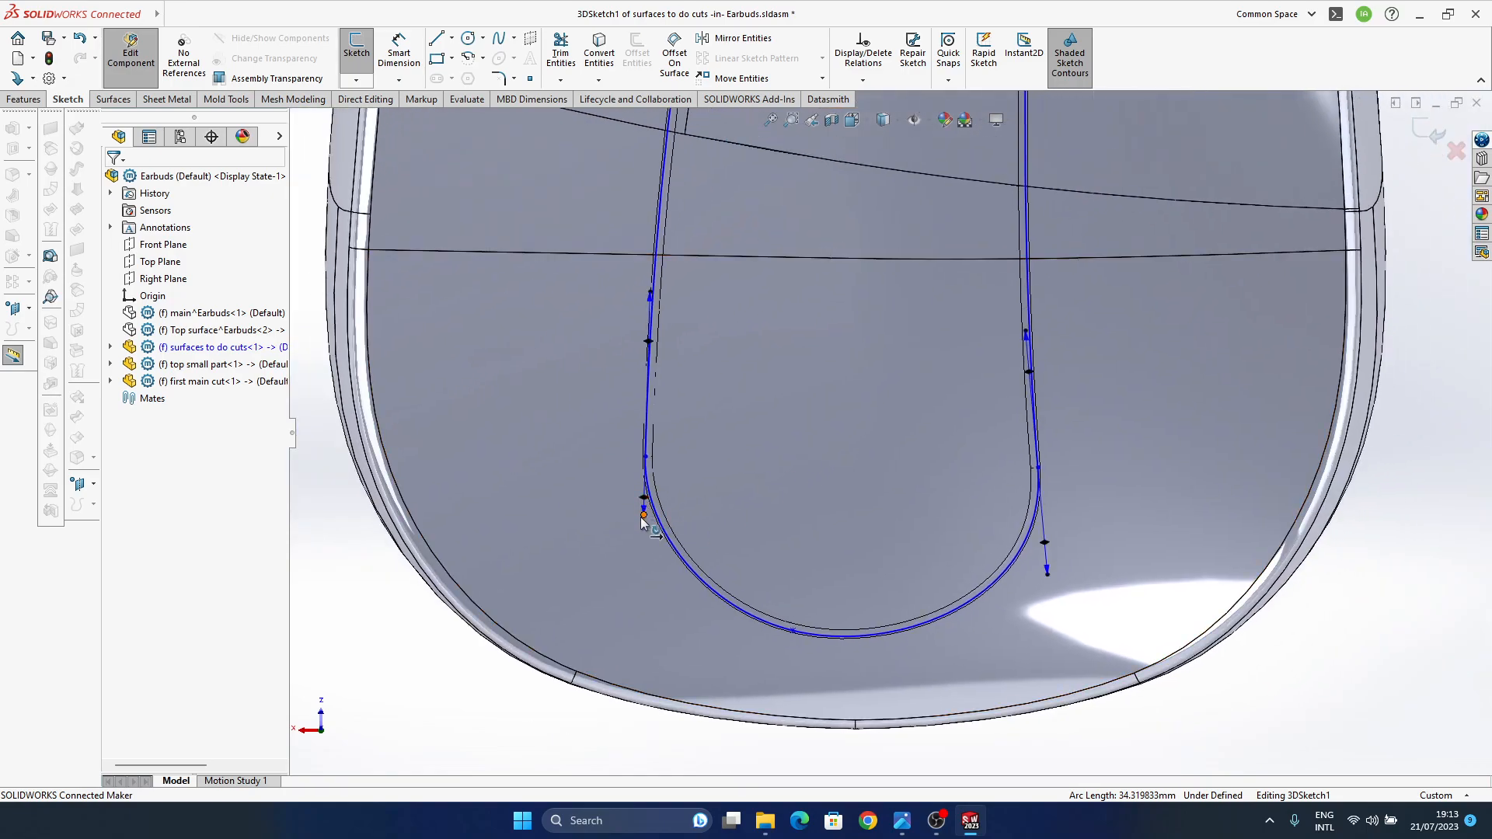
pyautogui.moveTo(643, 516)
pyautogui.mouseDown()
pyautogui.moveTo(643, 558)
pyautogui.moveTo(647, 506)
pyautogui.mouseUp()
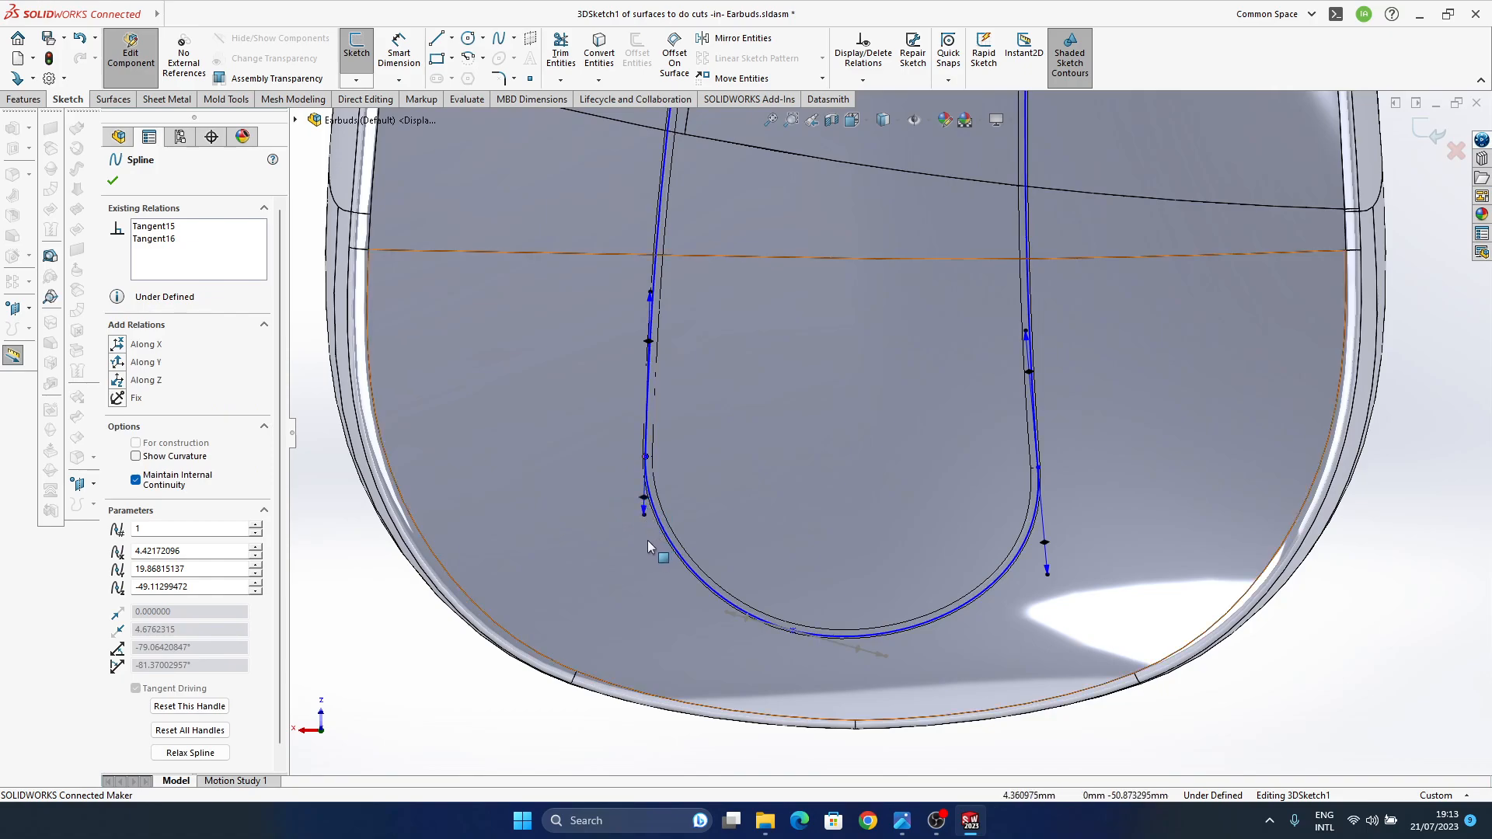
pyautogui.press('Escape')
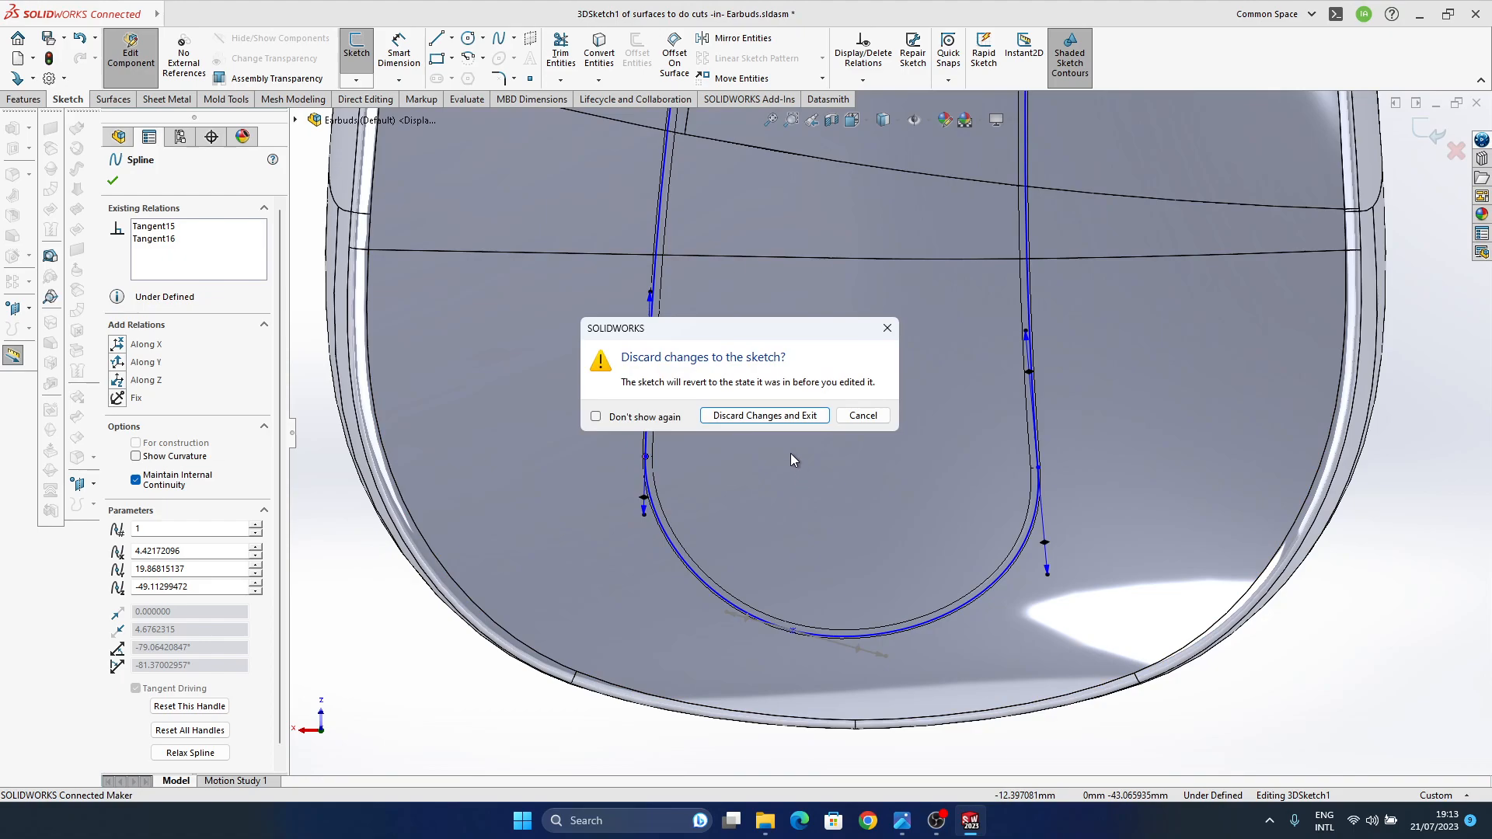
pyautogui.click(758, 421)
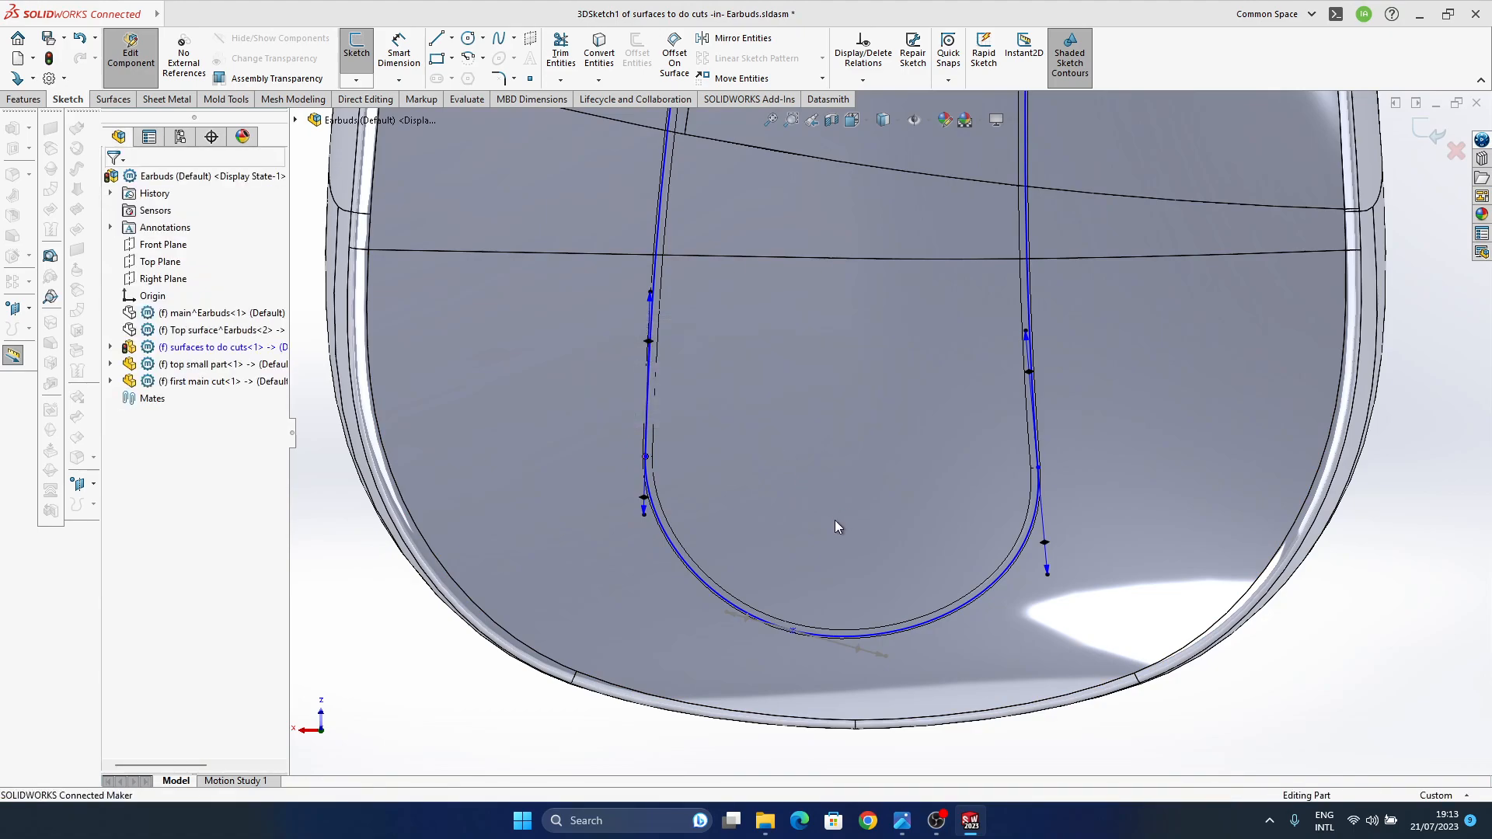
# - Hide the top small part and first main cut components
pyautogui.click(200, 364)
pyautogui.click(300, 331)
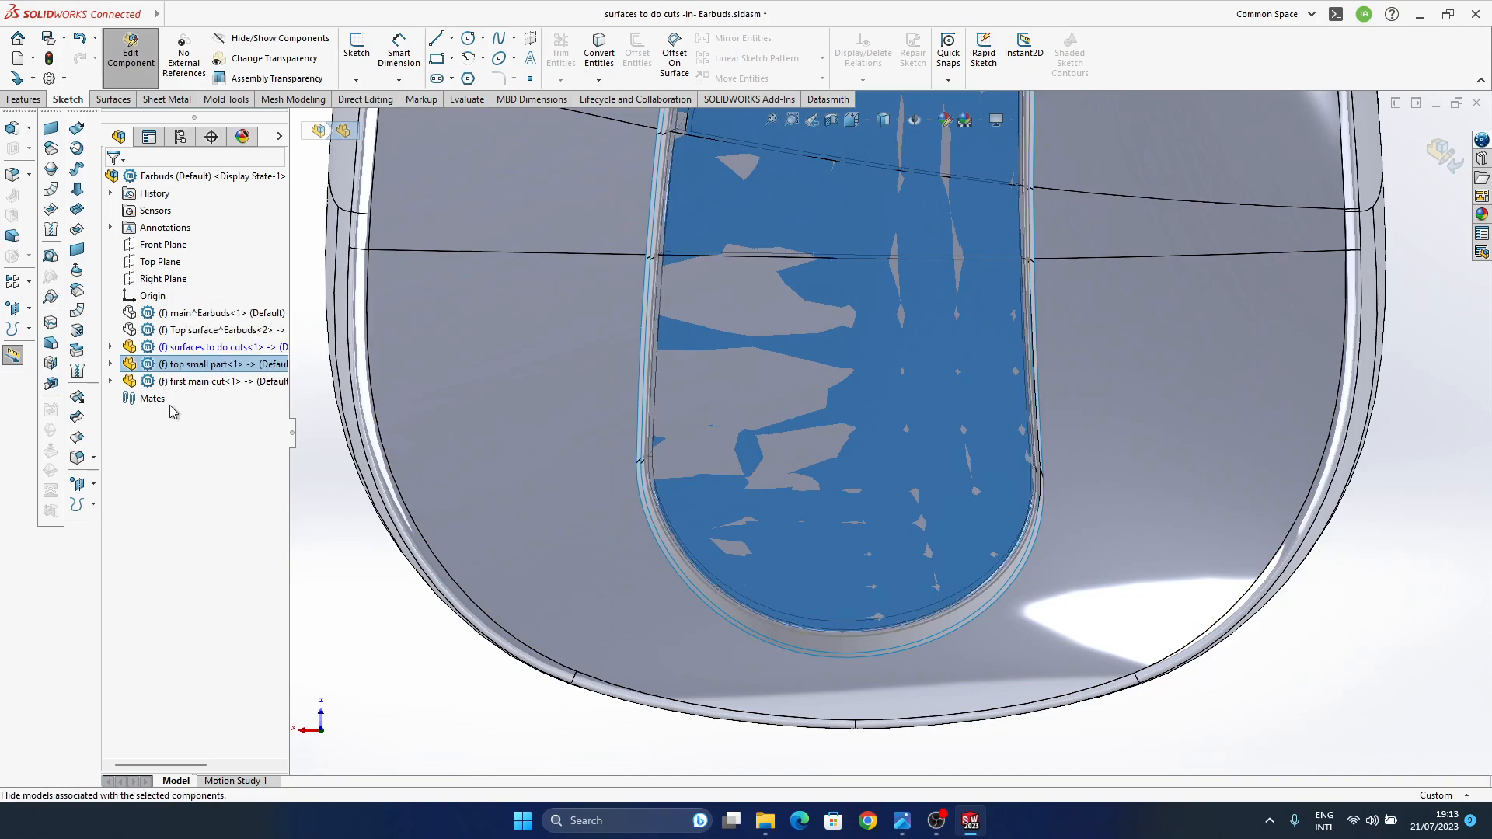
pyautogui.click(218, 382)
pyautogui.click(306, 337)
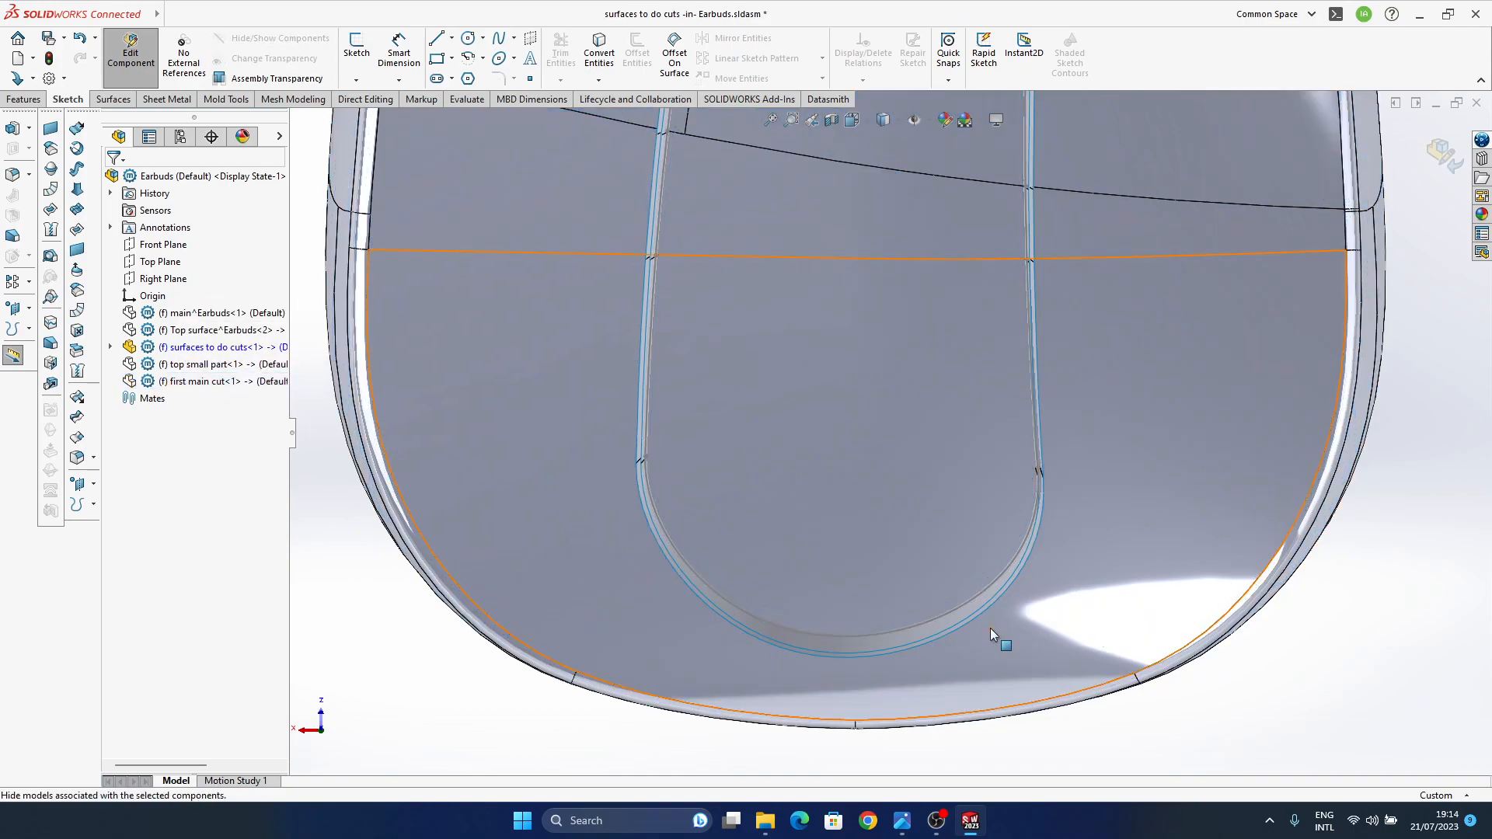
pyautogui.press('space')
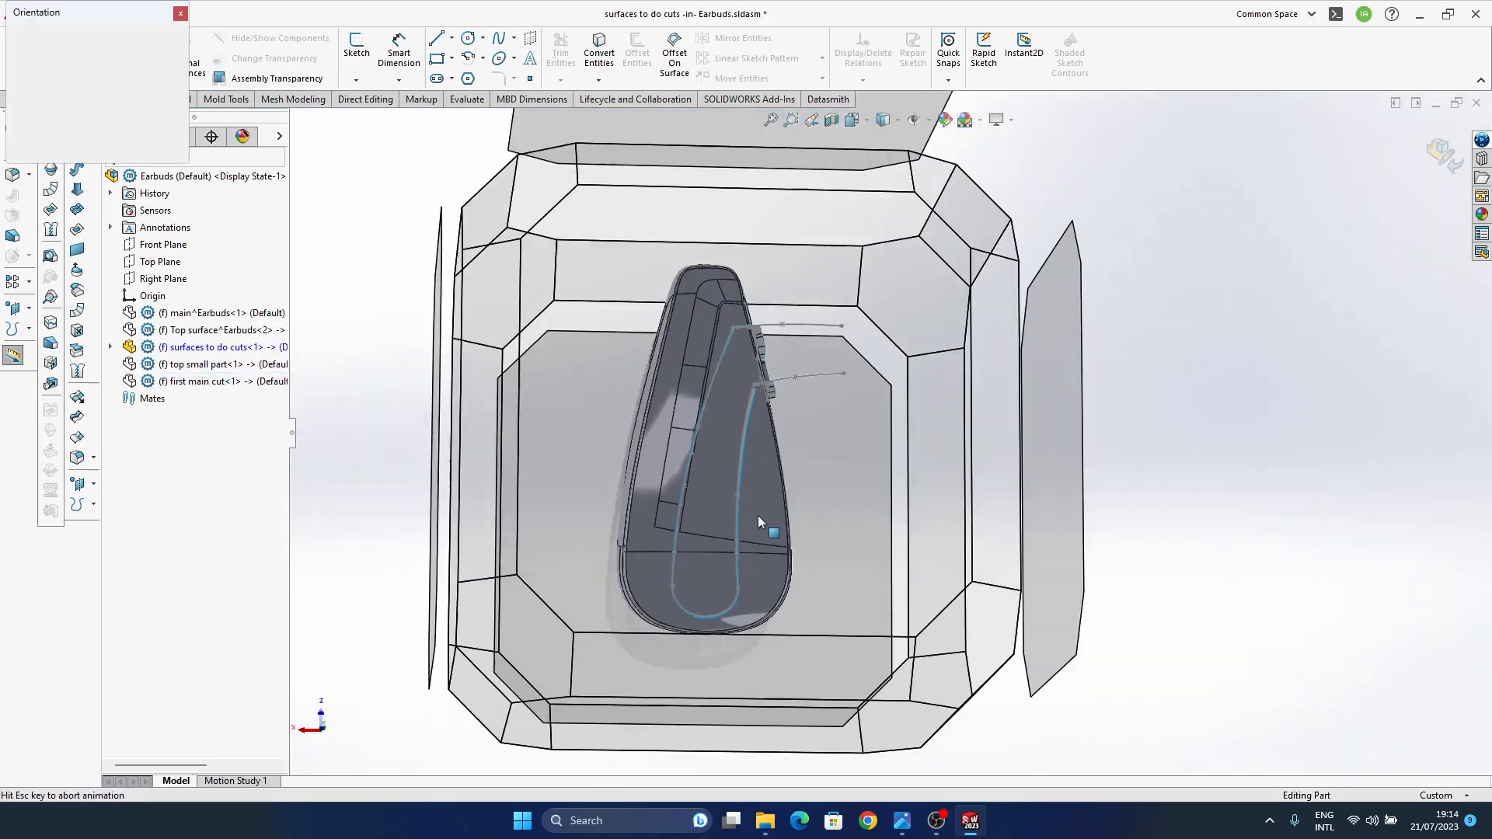
pyautogui.click(780, 524)
pyautogui.scroll(-5, 814, 670)
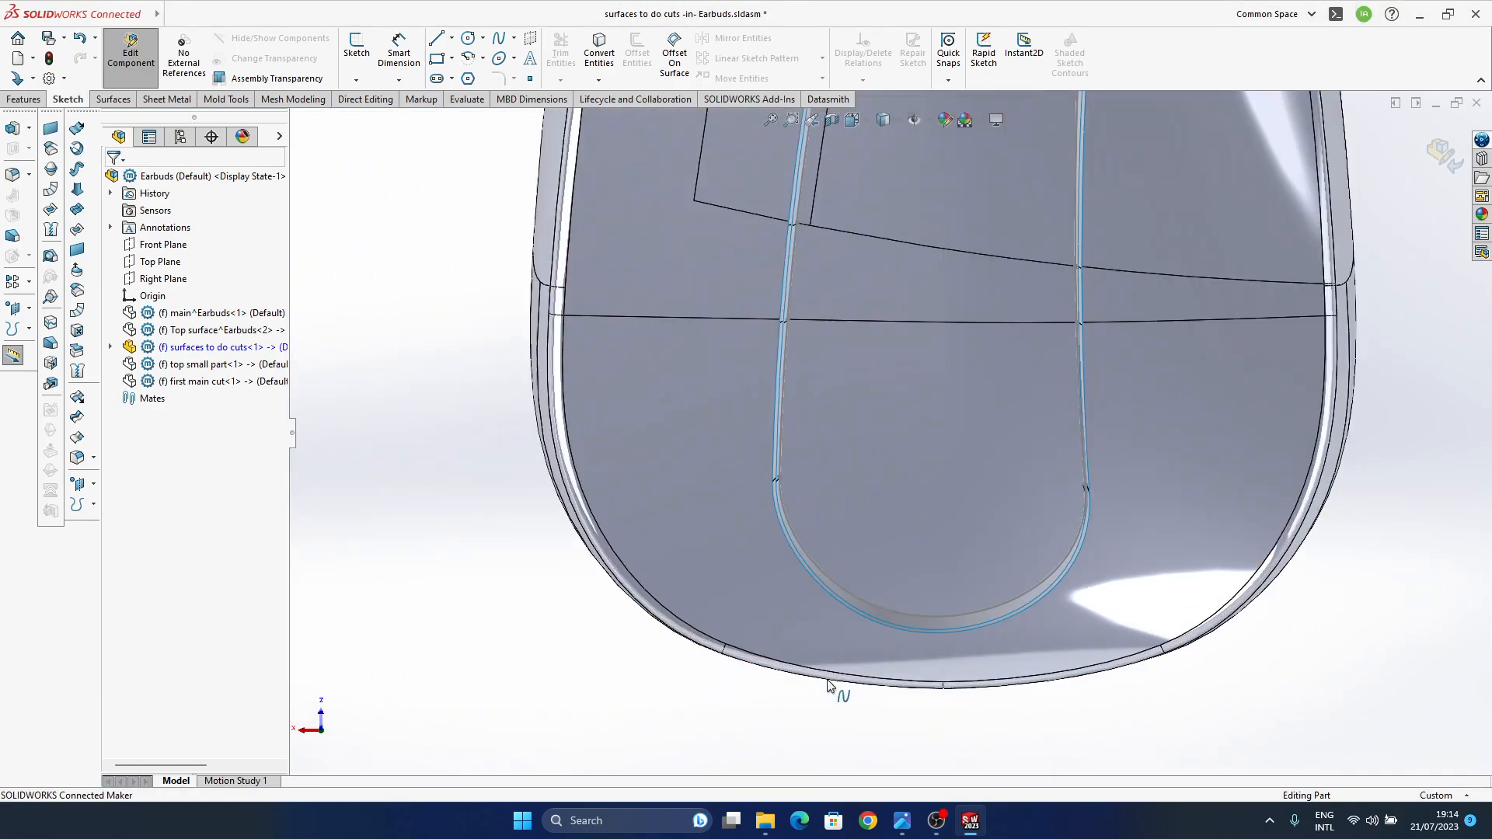
pyautogui.click(706, 460)
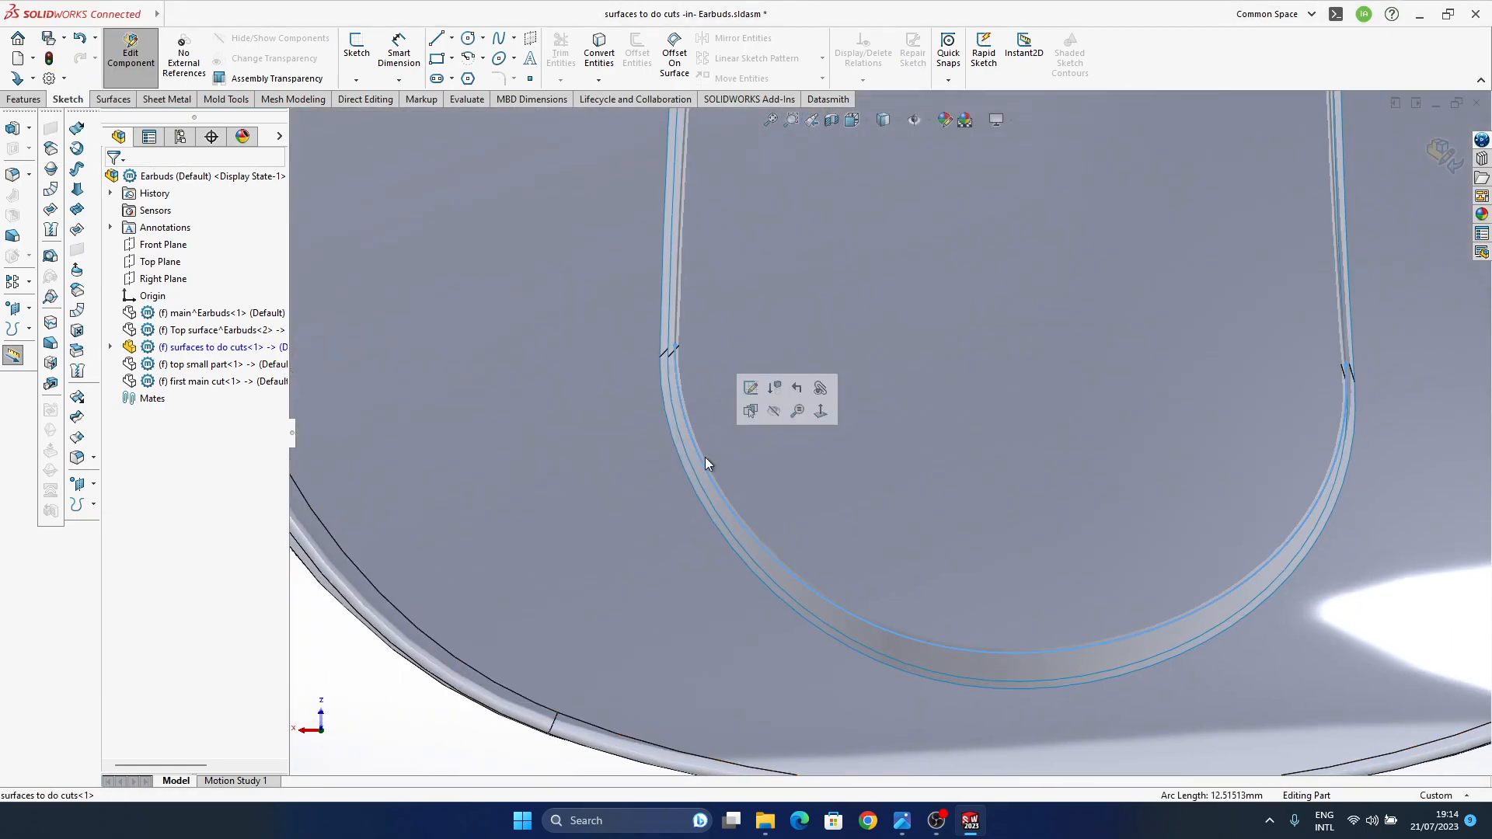
pyautogui.click(758, 395)
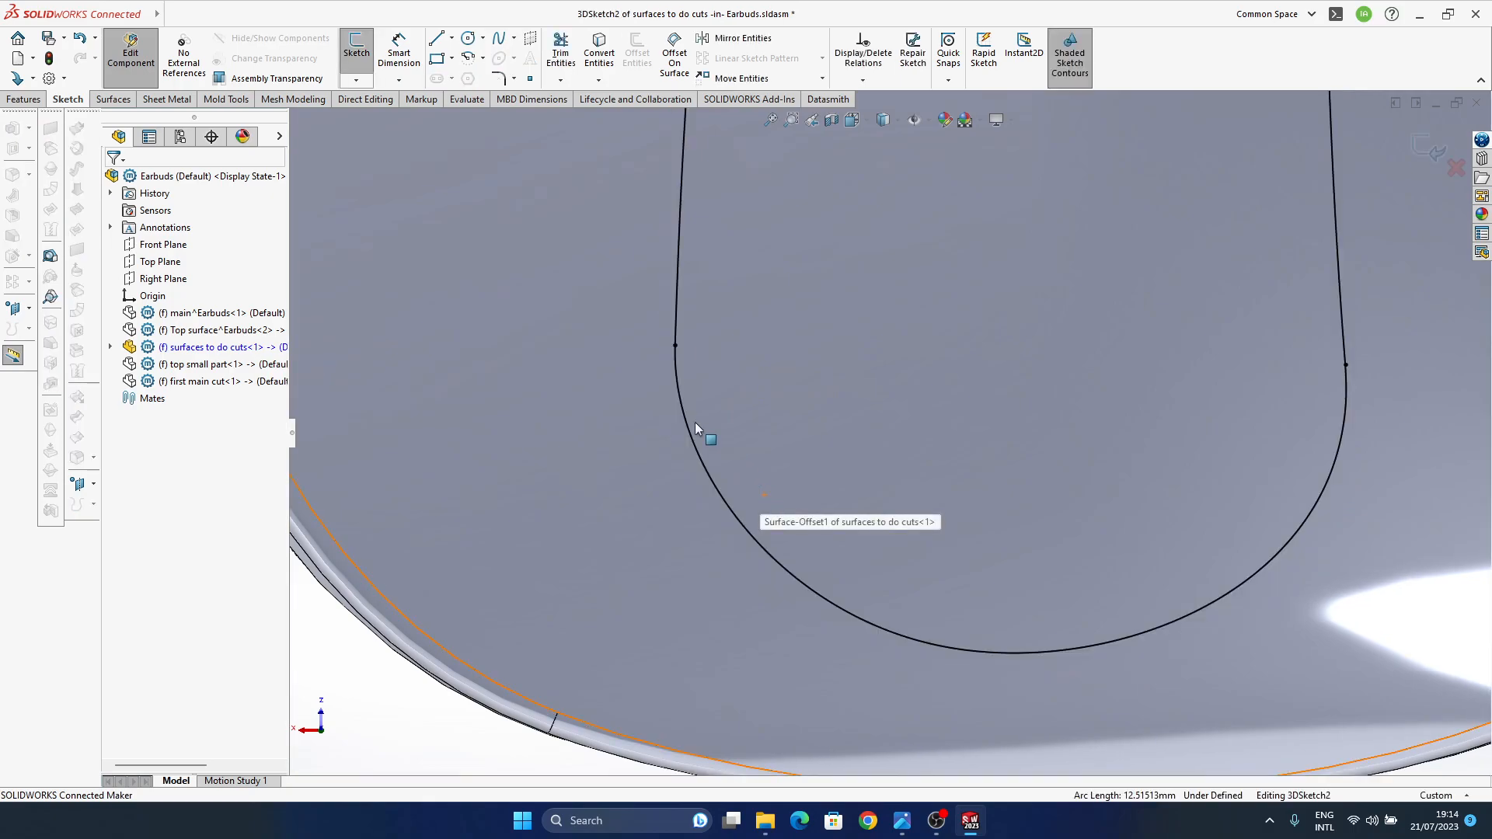
pyautogui.scroll(5, 716, 409)
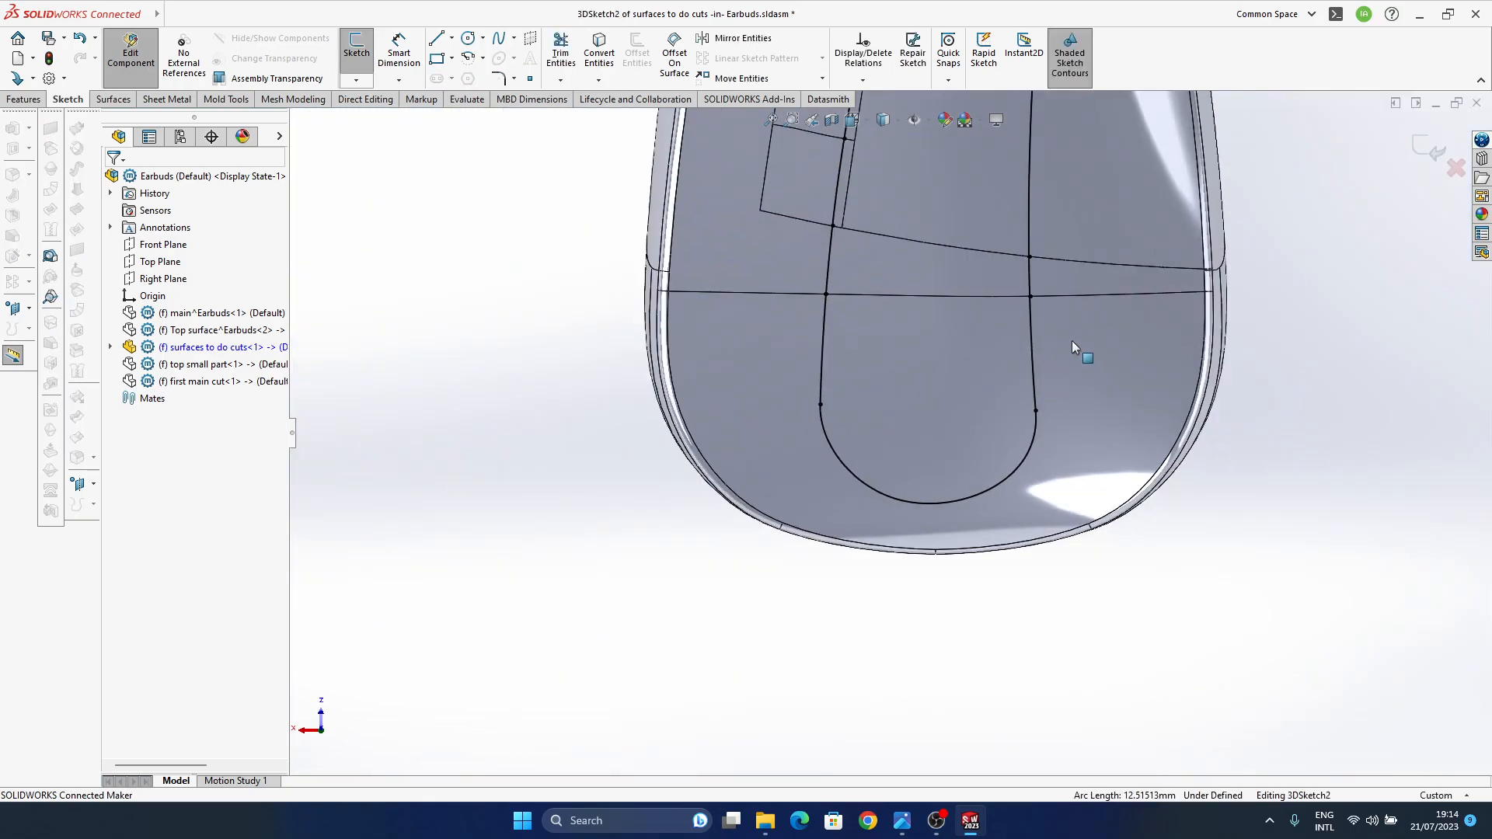
pyautogui.keyDown('ctrl'); pyautogui.moveTo(1066, 350); pyautogui.dragTo(903, 639, button='middle'); pyautogui.keyUp('ctrl')
pyautogui.moveTo(925, 244)
pyautogui.keyDown('ctrl'); pyautogui.mouseDown(button='middle')
pyautogui.moveTo(866, 587)
pyautogui.moveTo(889, 373)
pyautogui.moveTo(849, 527)
pyautogui.mouseUp(button='middle'); pyautogui.keyUp('ctrl')
pyautogui.click(1456, 167)
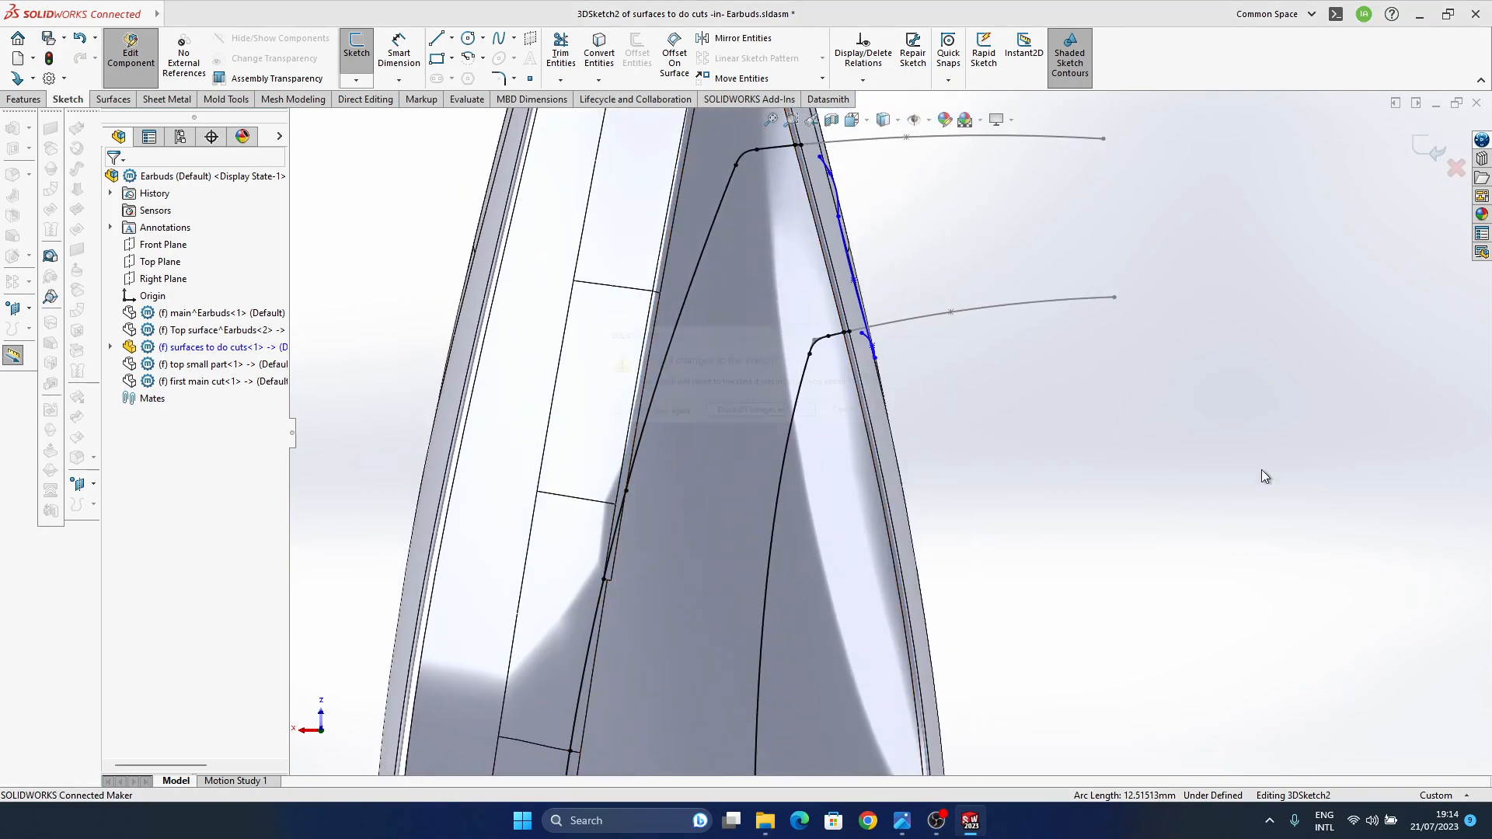
pyautogui.click(808, 418)
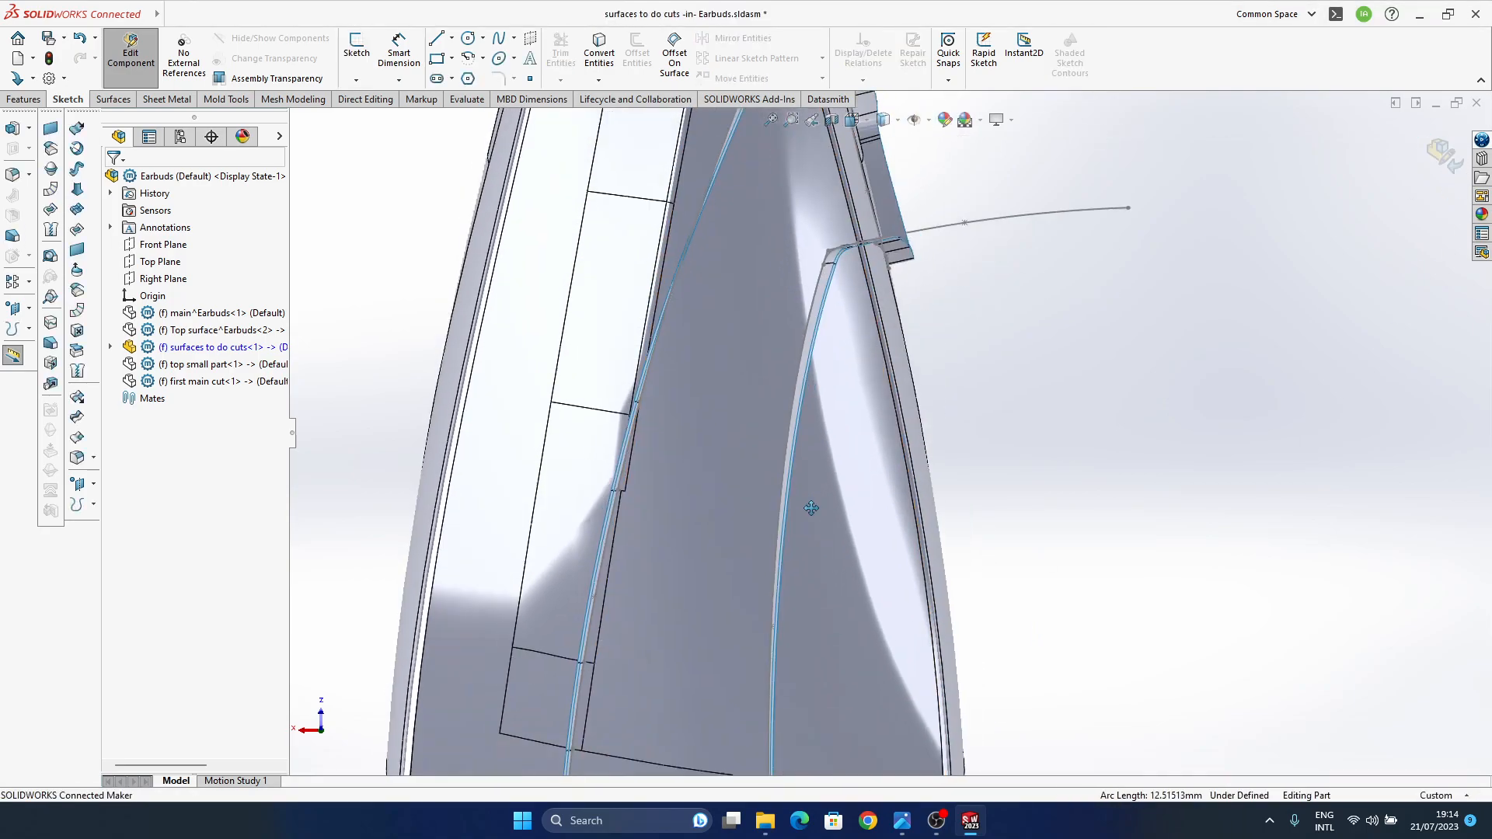
pyautogui.click(110, 347)
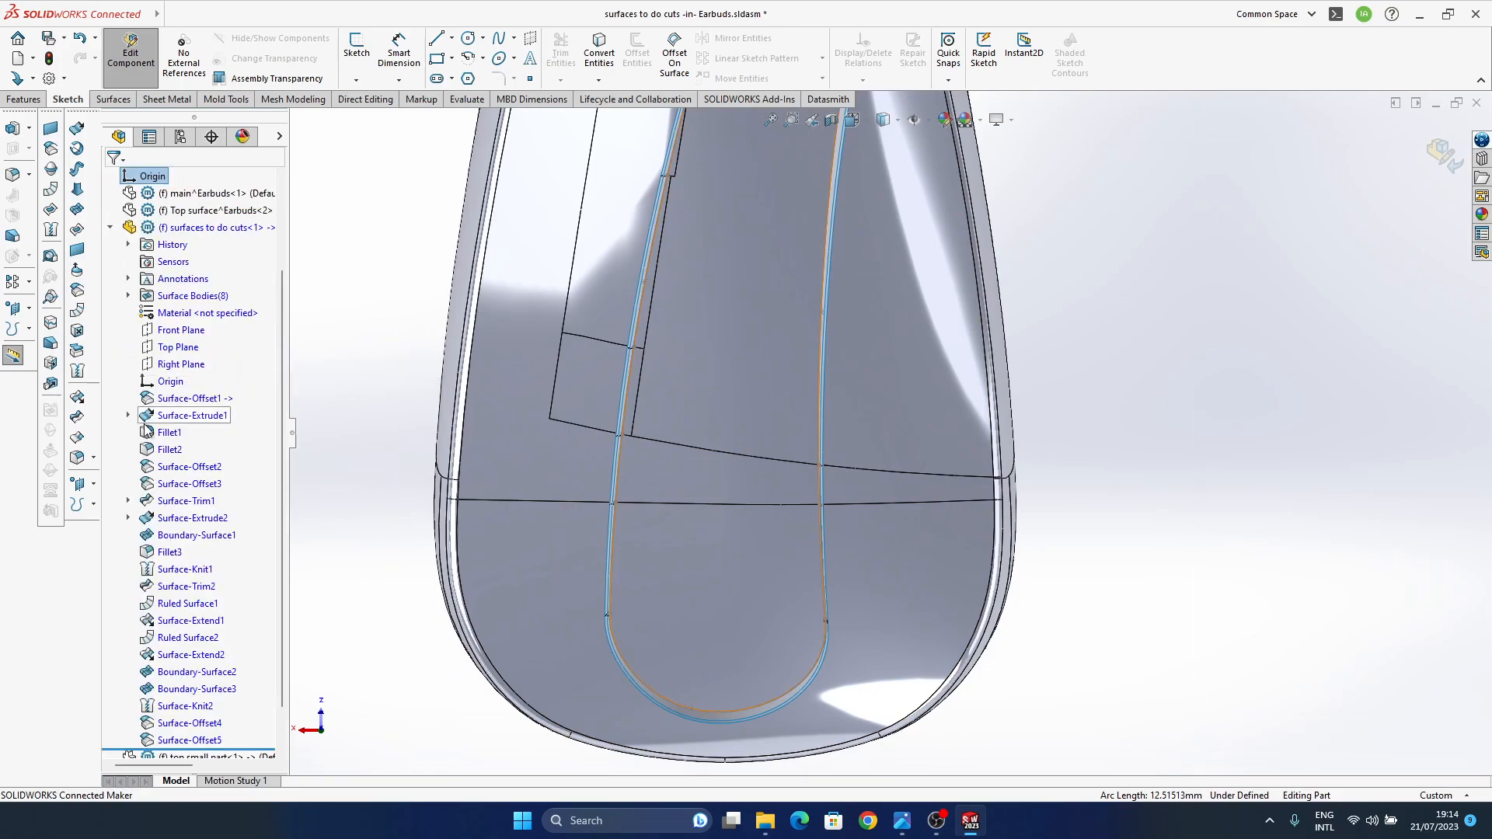
pyautogui.scroll(-1, 187, 423)
pyautogui.click(628, 668)
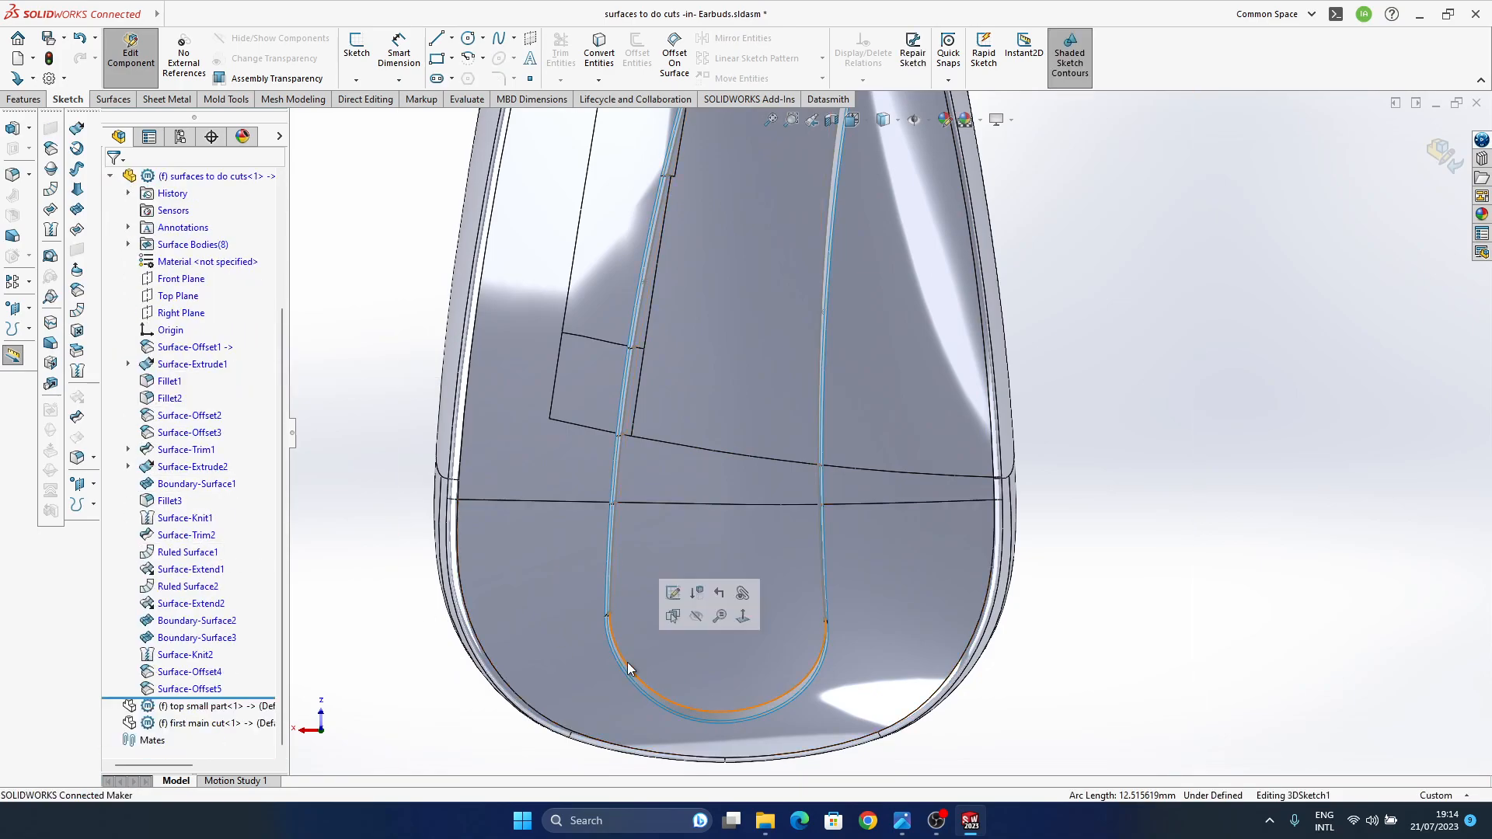
pyautogui.click(196, 467)
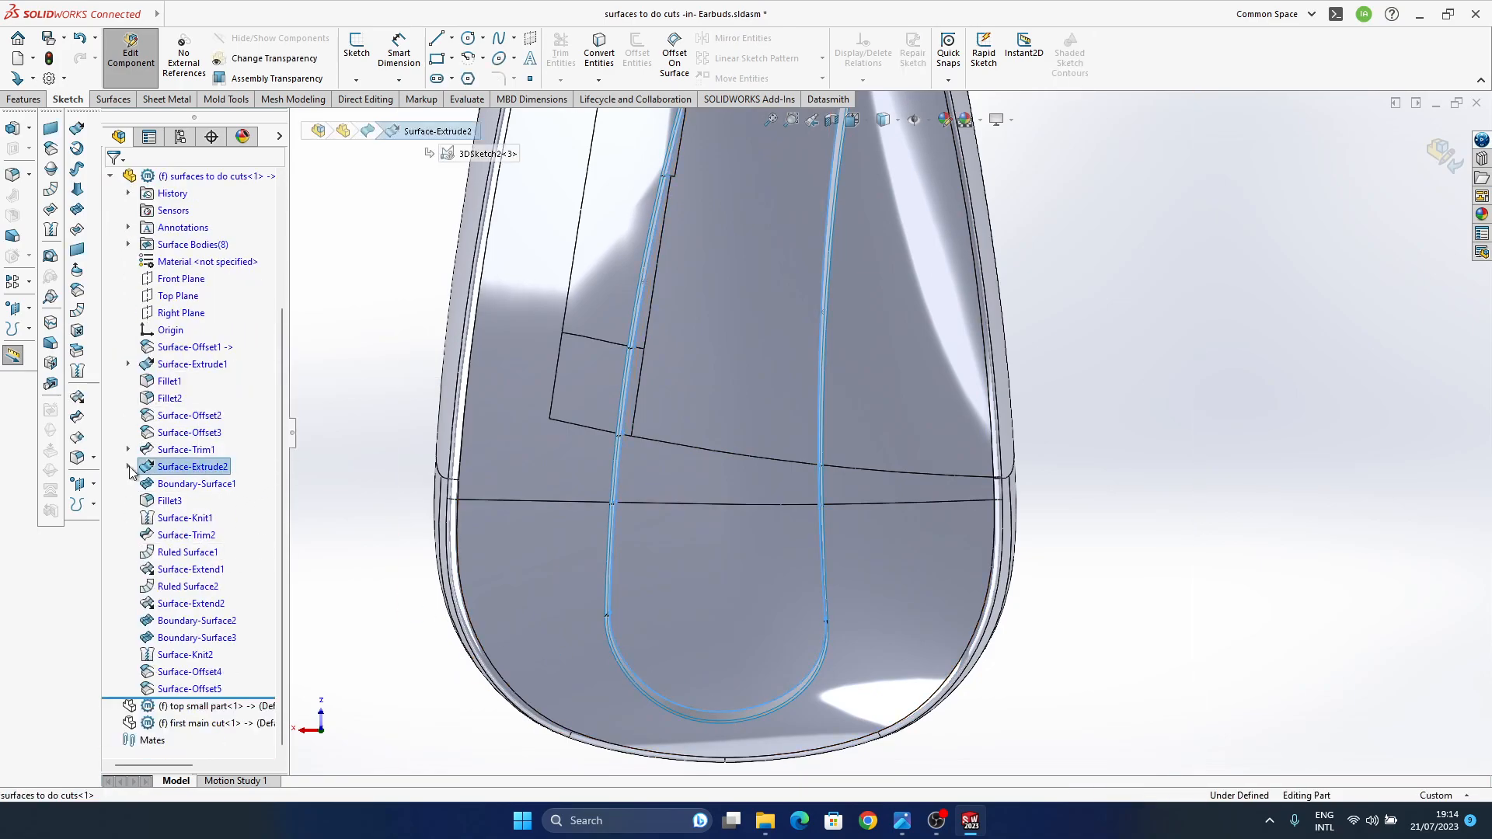
pyautogui.click(129, 467)
pyautogui.click(185, 489)
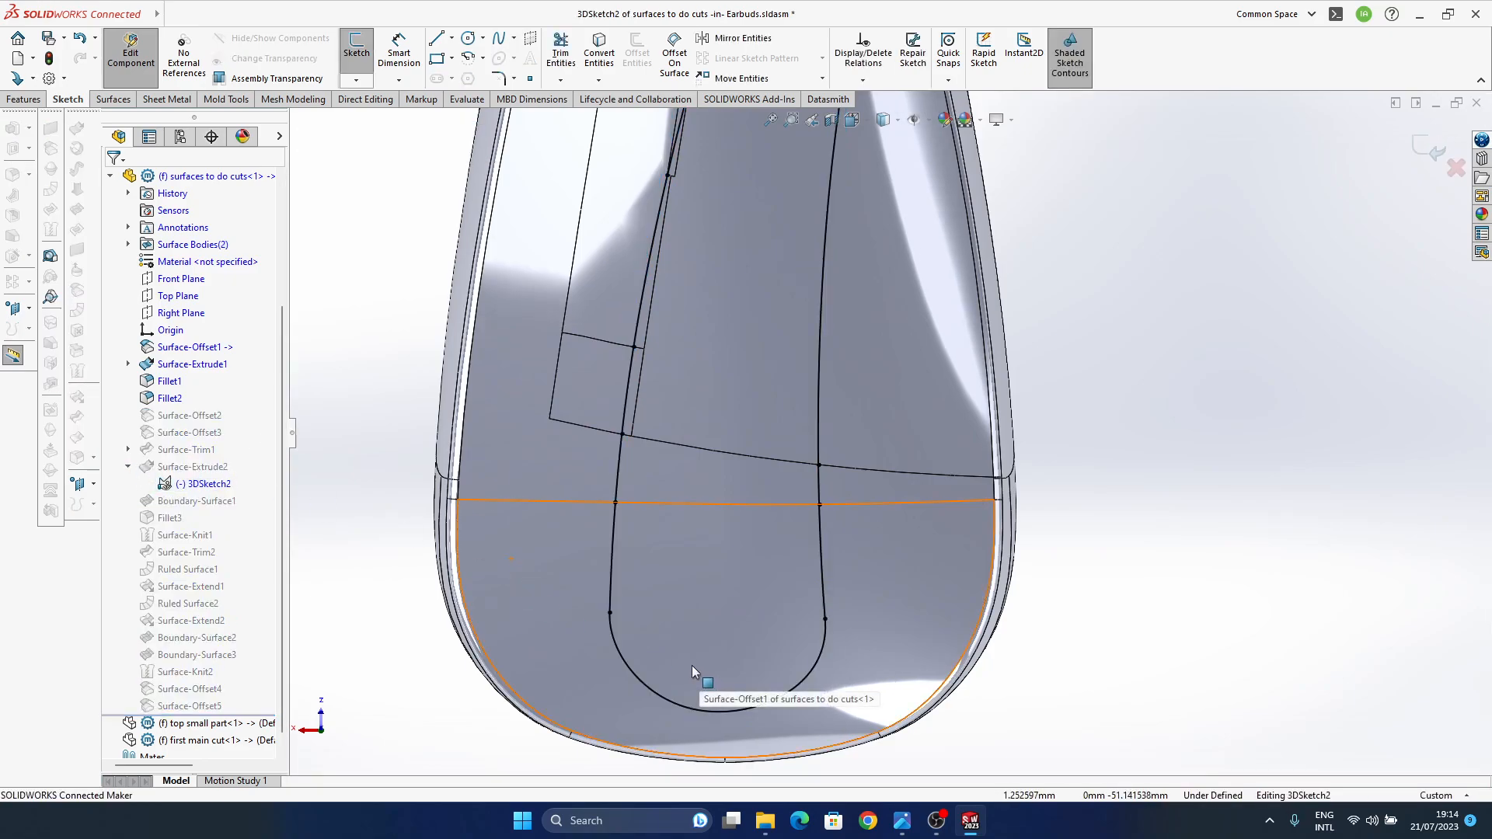
pyautogui.click(1456, 169)
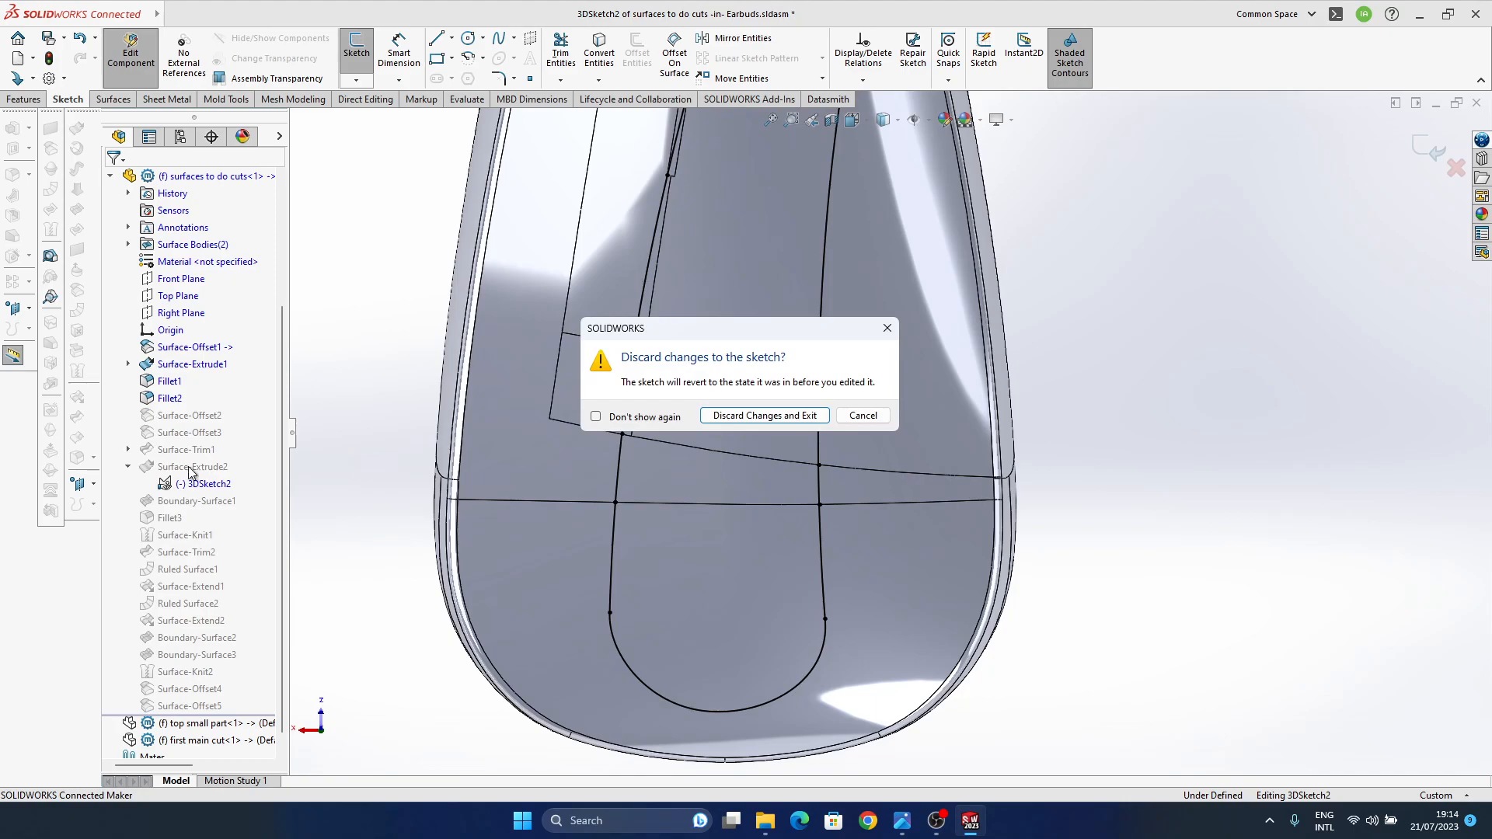
pyautogui.click(759, 416)
# - Open 3DSketch1 of Surface-Extrude1, select the rounded-end spline at its tangency handle, and rebuild to leave the sketch
pyautogui.click(129, 366)
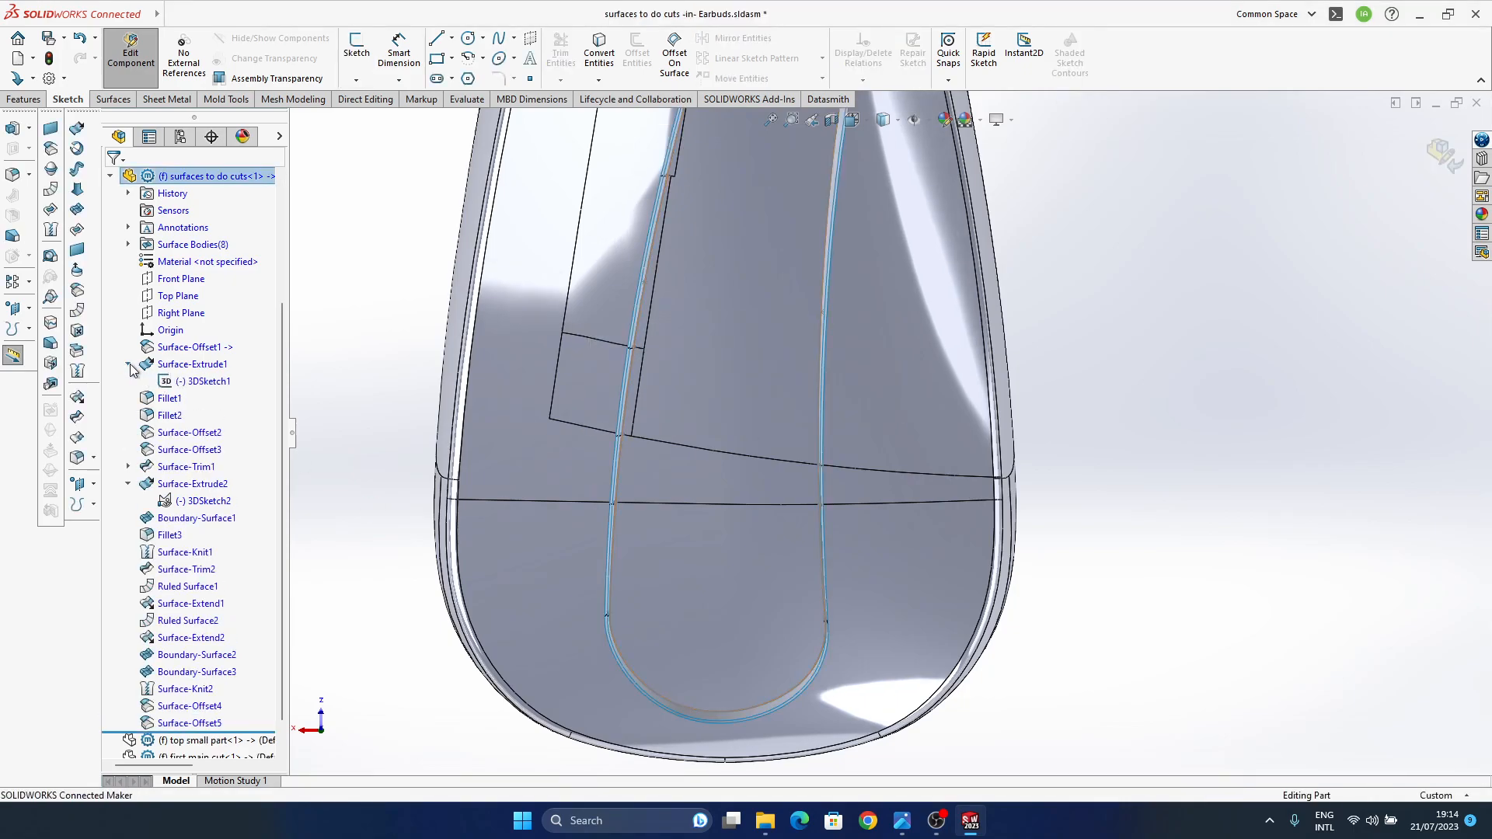
pyautogui.click(208, 383)
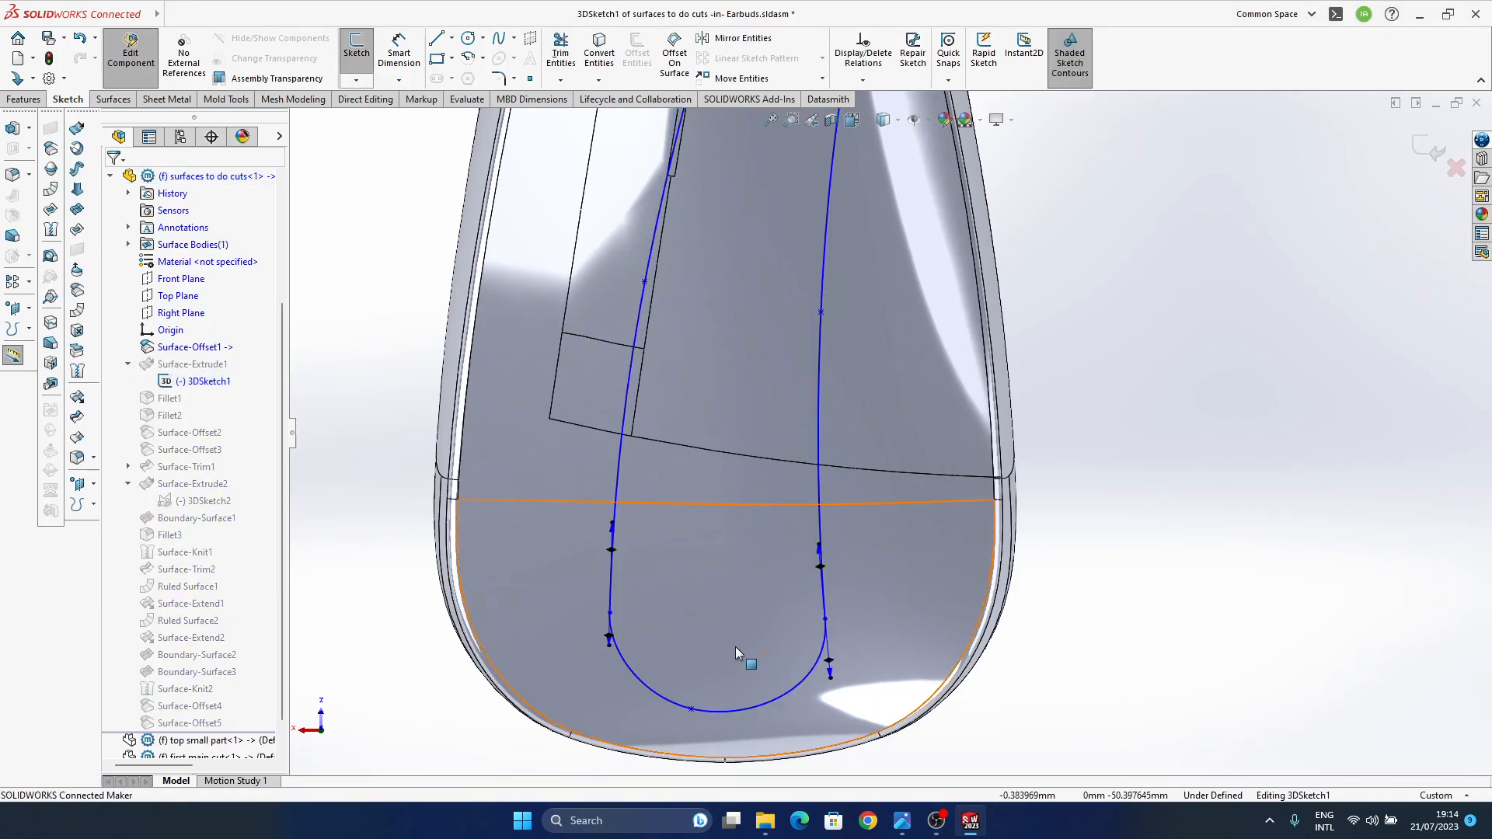
pyautogui.scroll(-5, 762, 591)
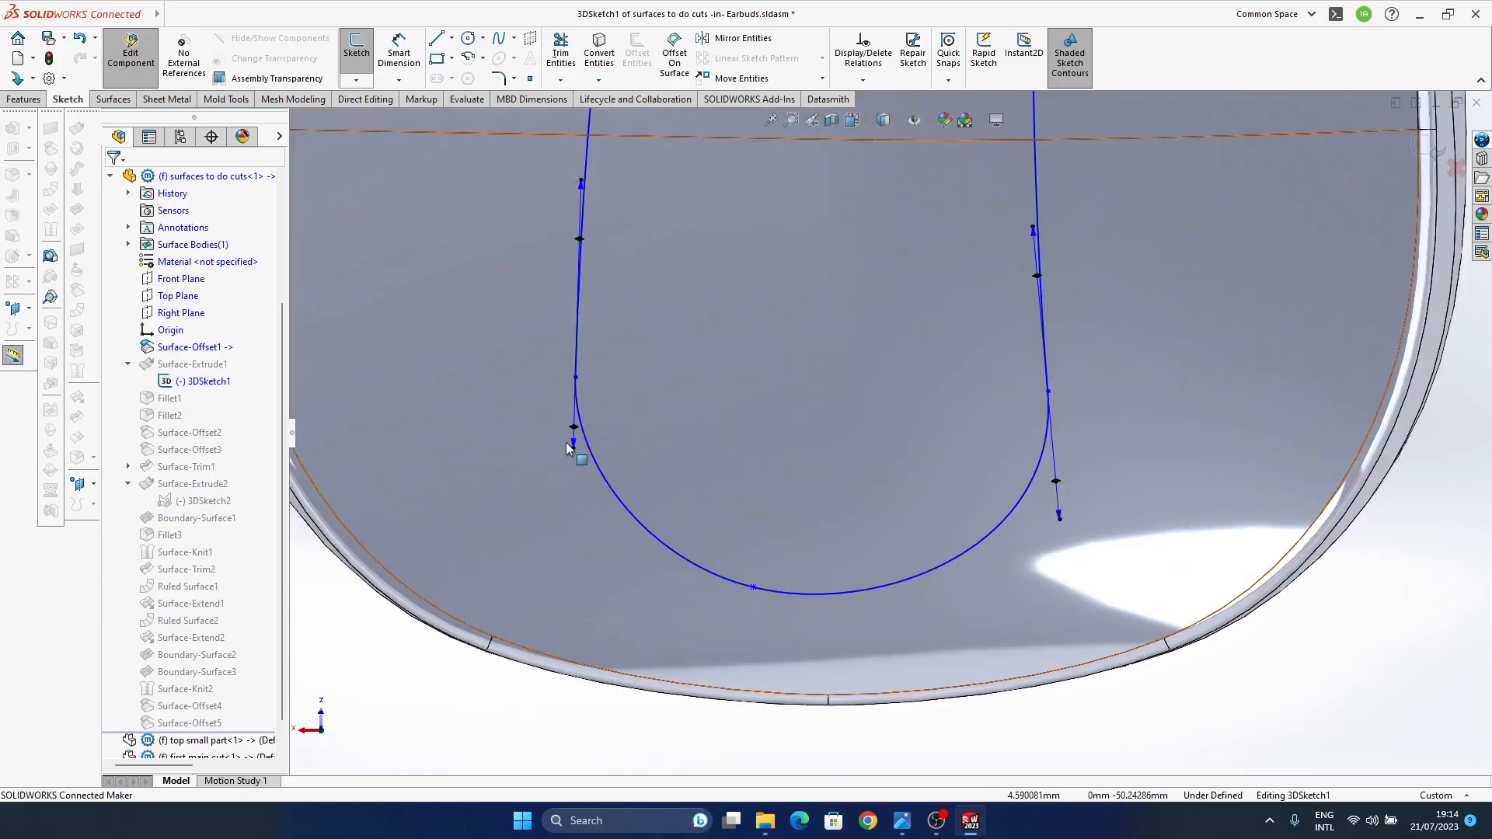
pyautogui.click(577, 427)
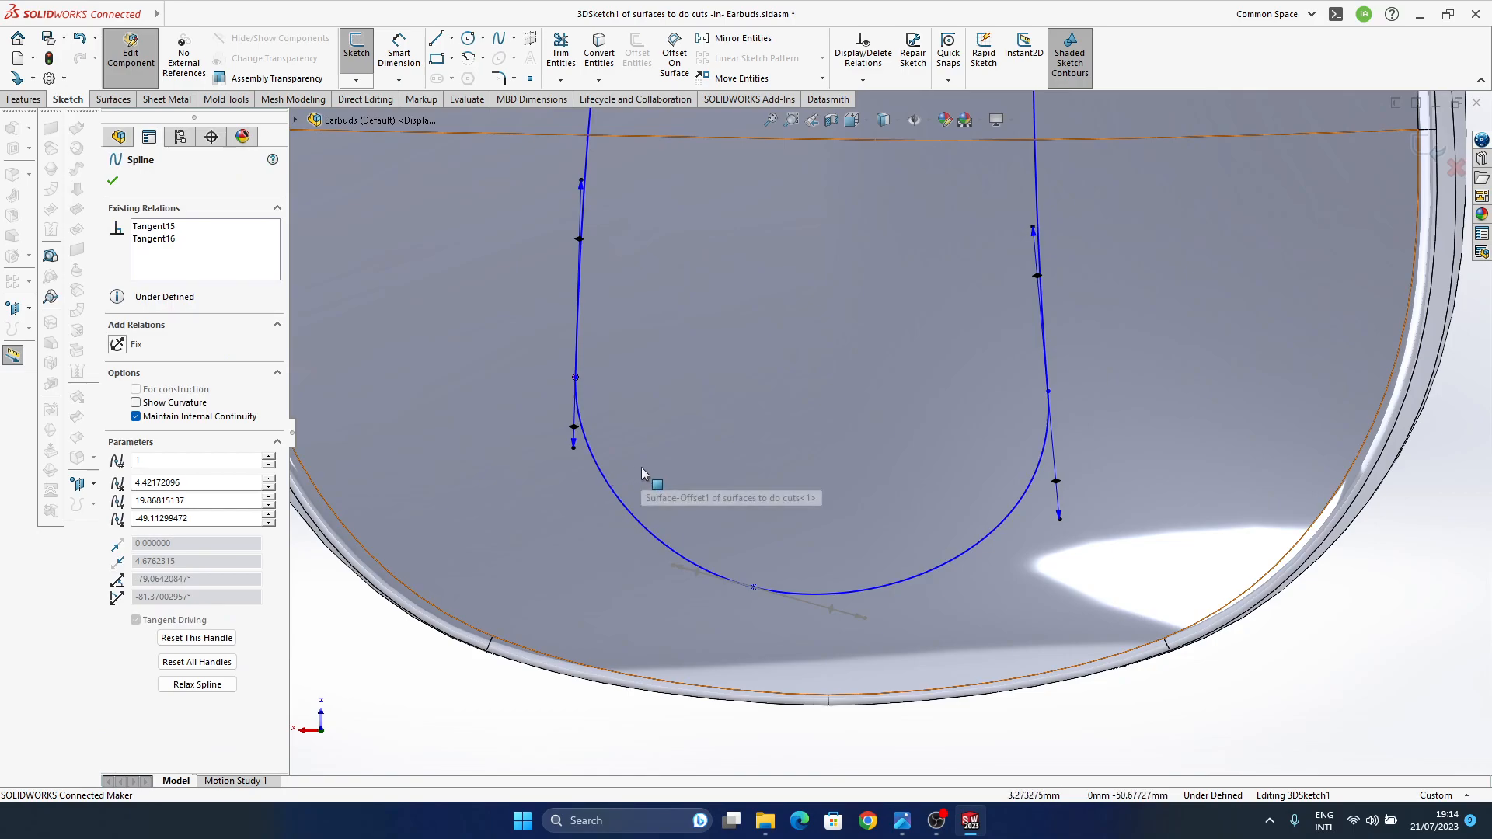
pyautogui.hotkey('ctrl', 'b')
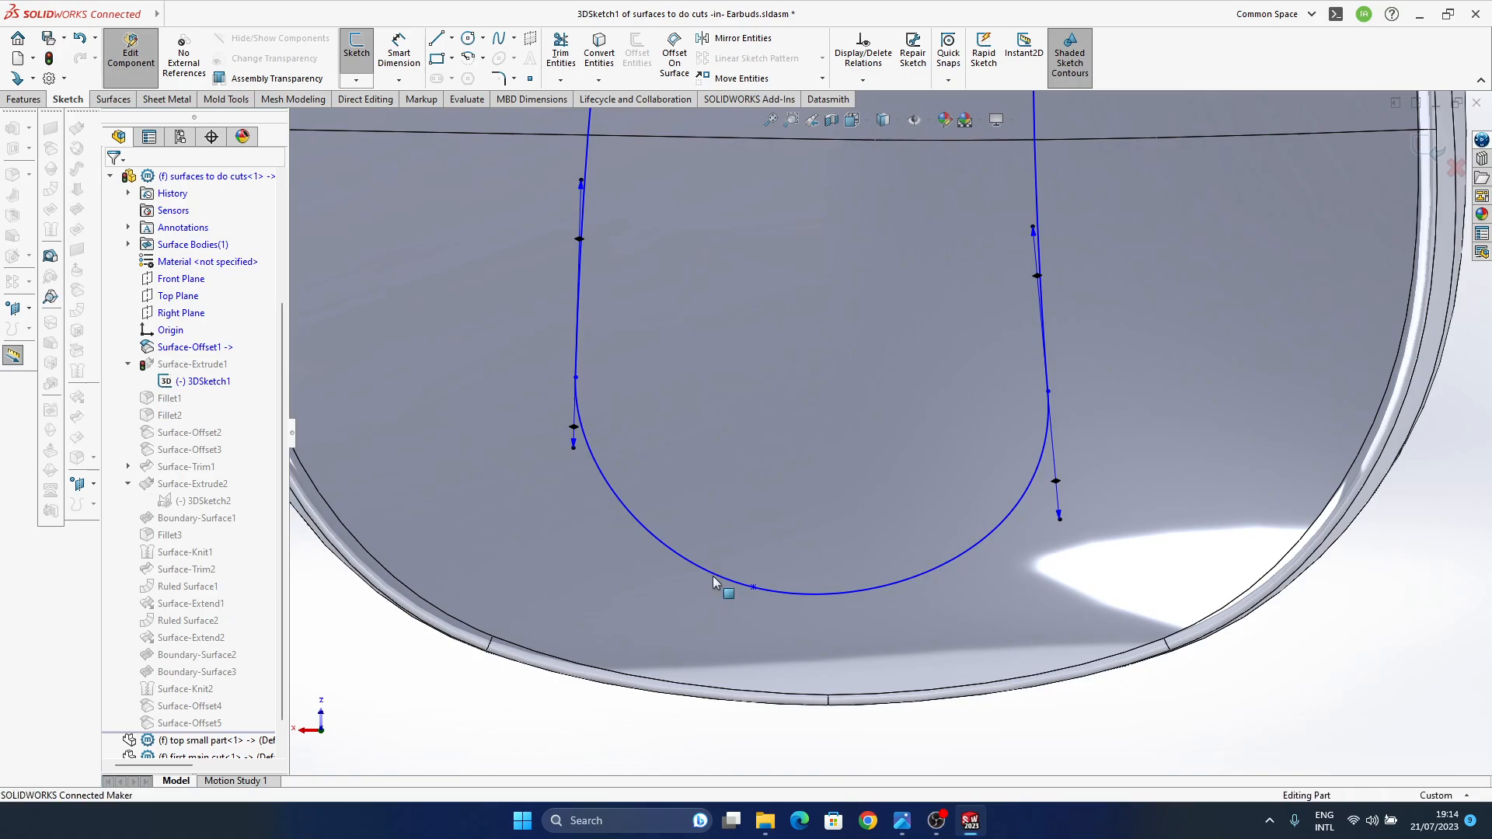
pyautogui.hotkey('ctrl', 'b')
# - Check the rebuilt cut surfaces from an angle and return from the surfaces to do cuts component to editing the assembly
pyautogui.scroll(10, 715, 576)
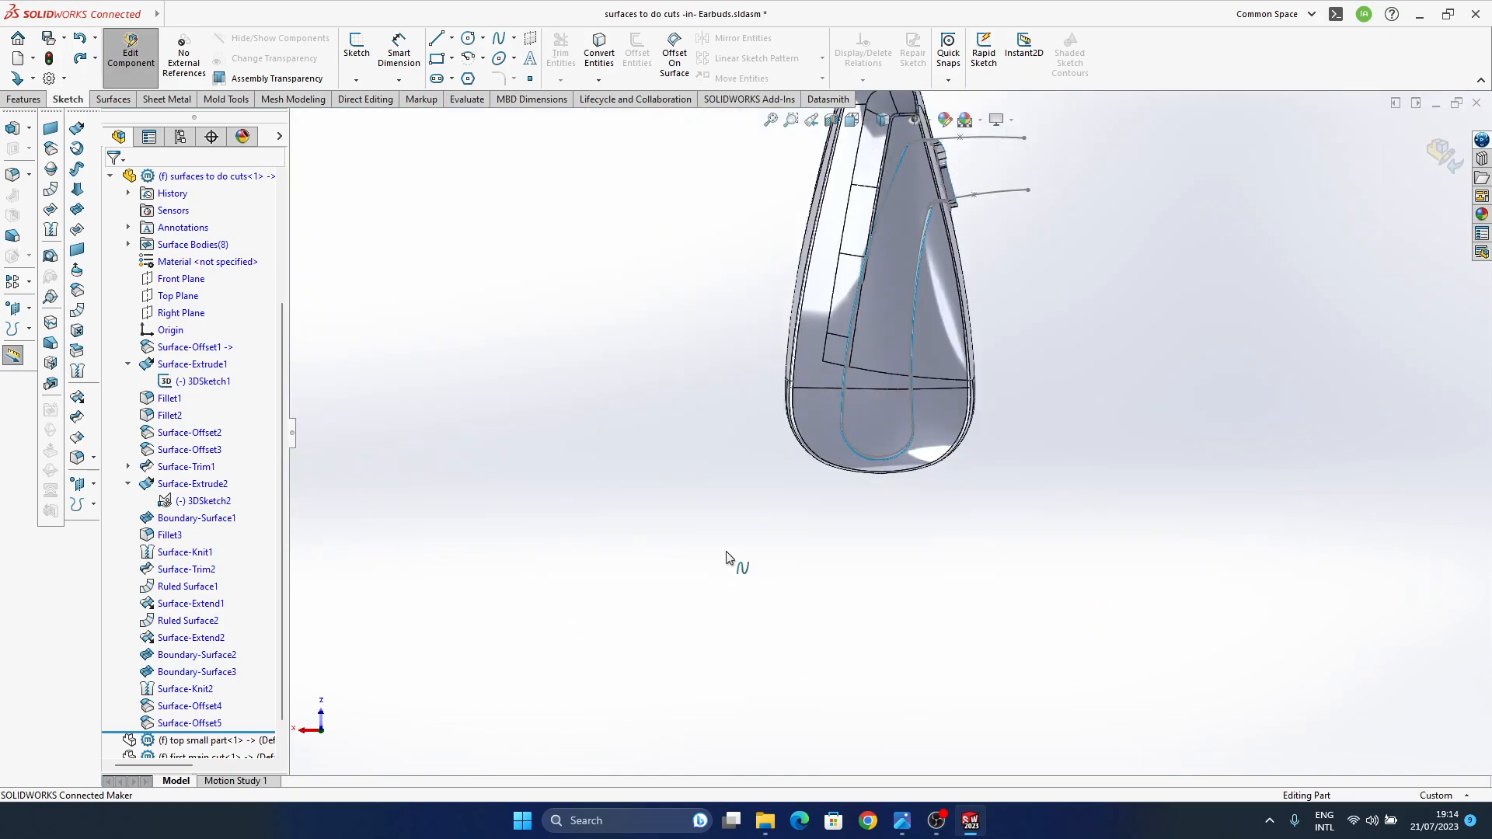
pyautogui.moveTo(919, 546); pyautogui.dragTo(883, 323, button='middle')
pyautogui.scroll(-5, 1001, 475)
pyautogui.scroll(4, 266, 395)
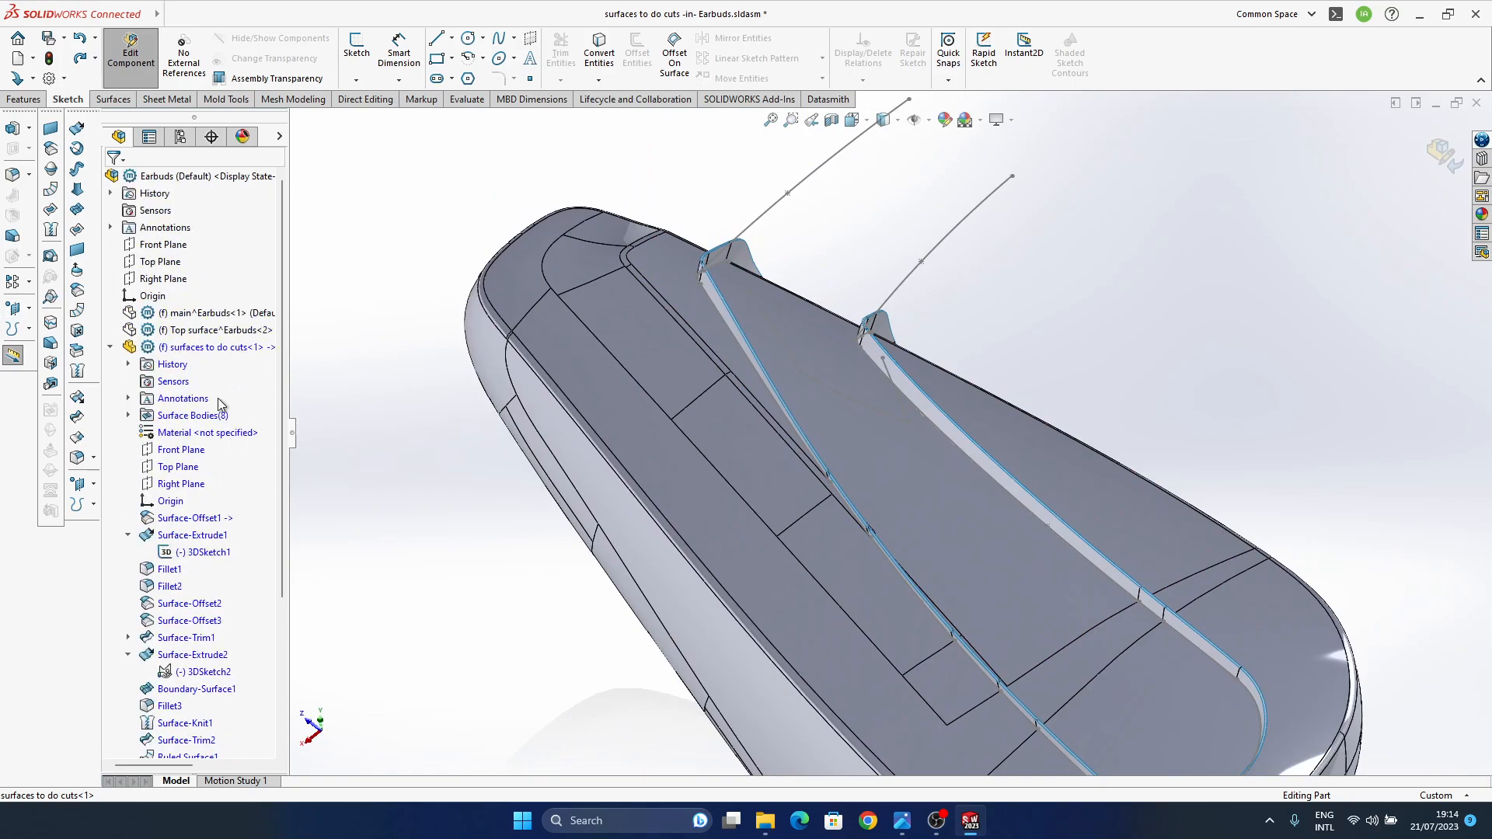
pyautogui.click(110, 348)
pyautogui.click(192, 351)
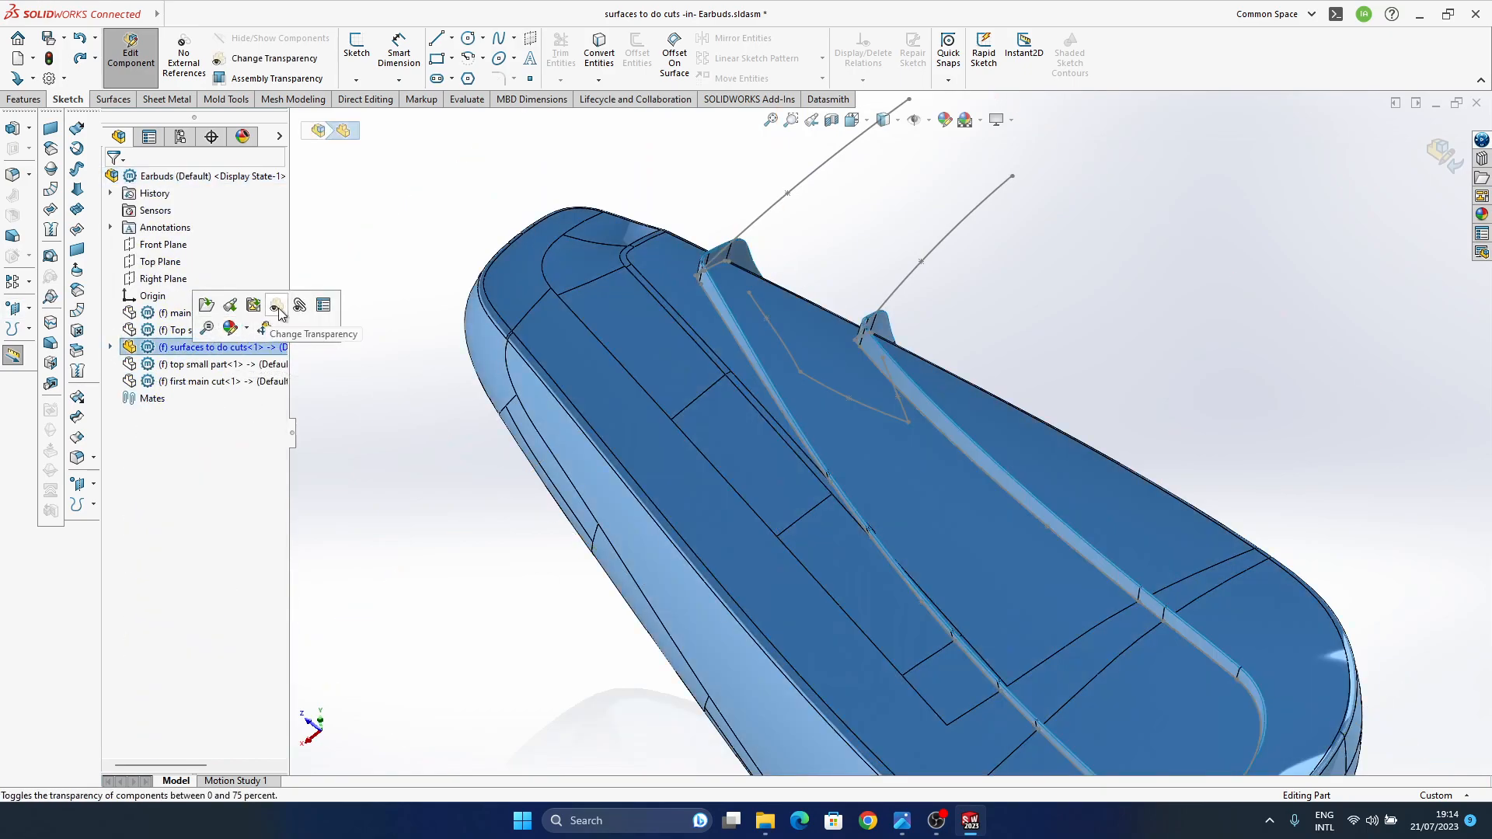
pyautogui.click(433, 399)
pyautogui.click(194, 347)
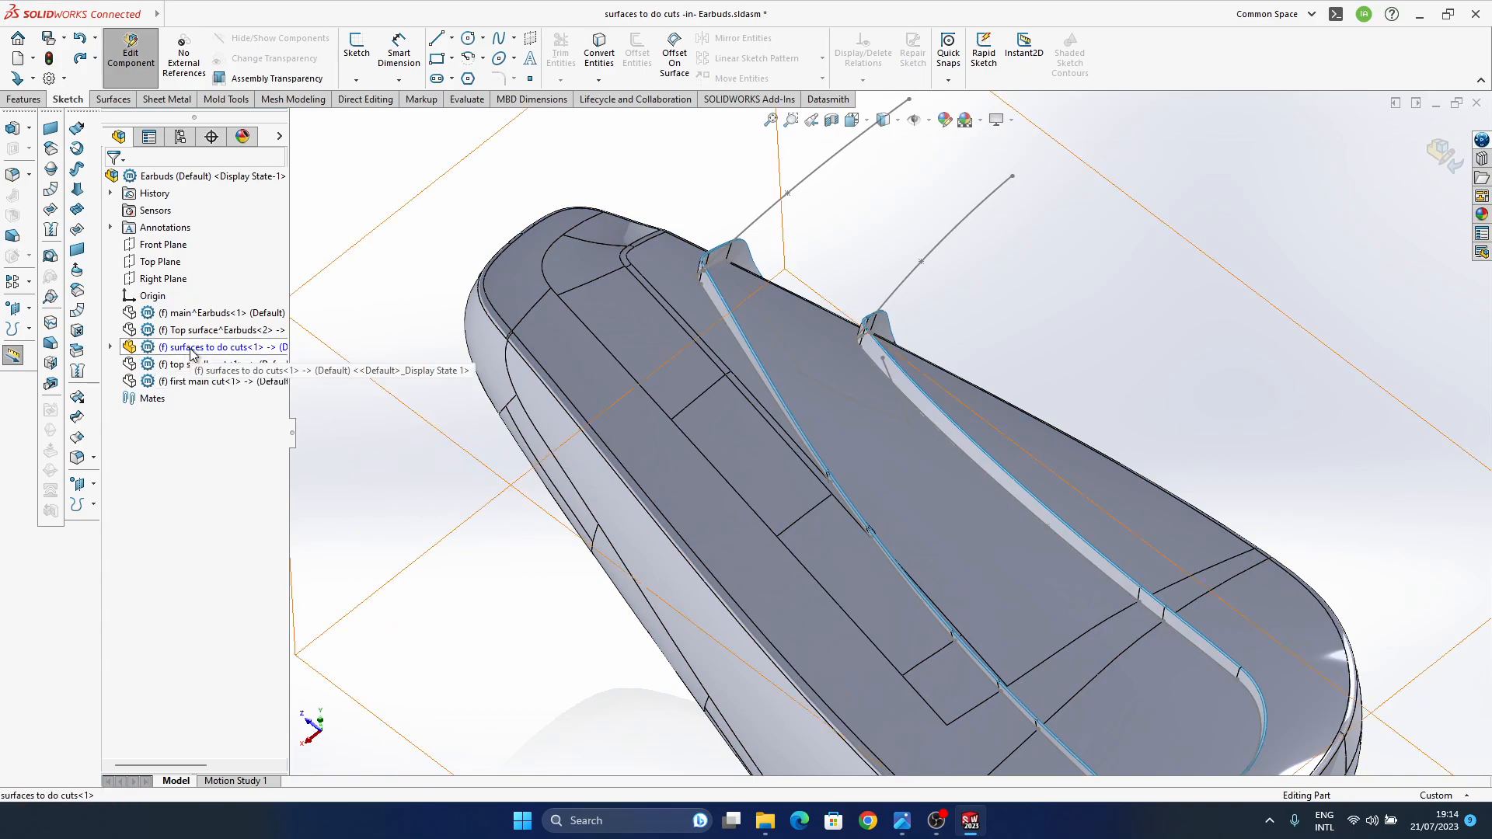
# - Show the top small part and first main cut components and hide the surfaces to do cuts component
pyautogui.click(205, 366)
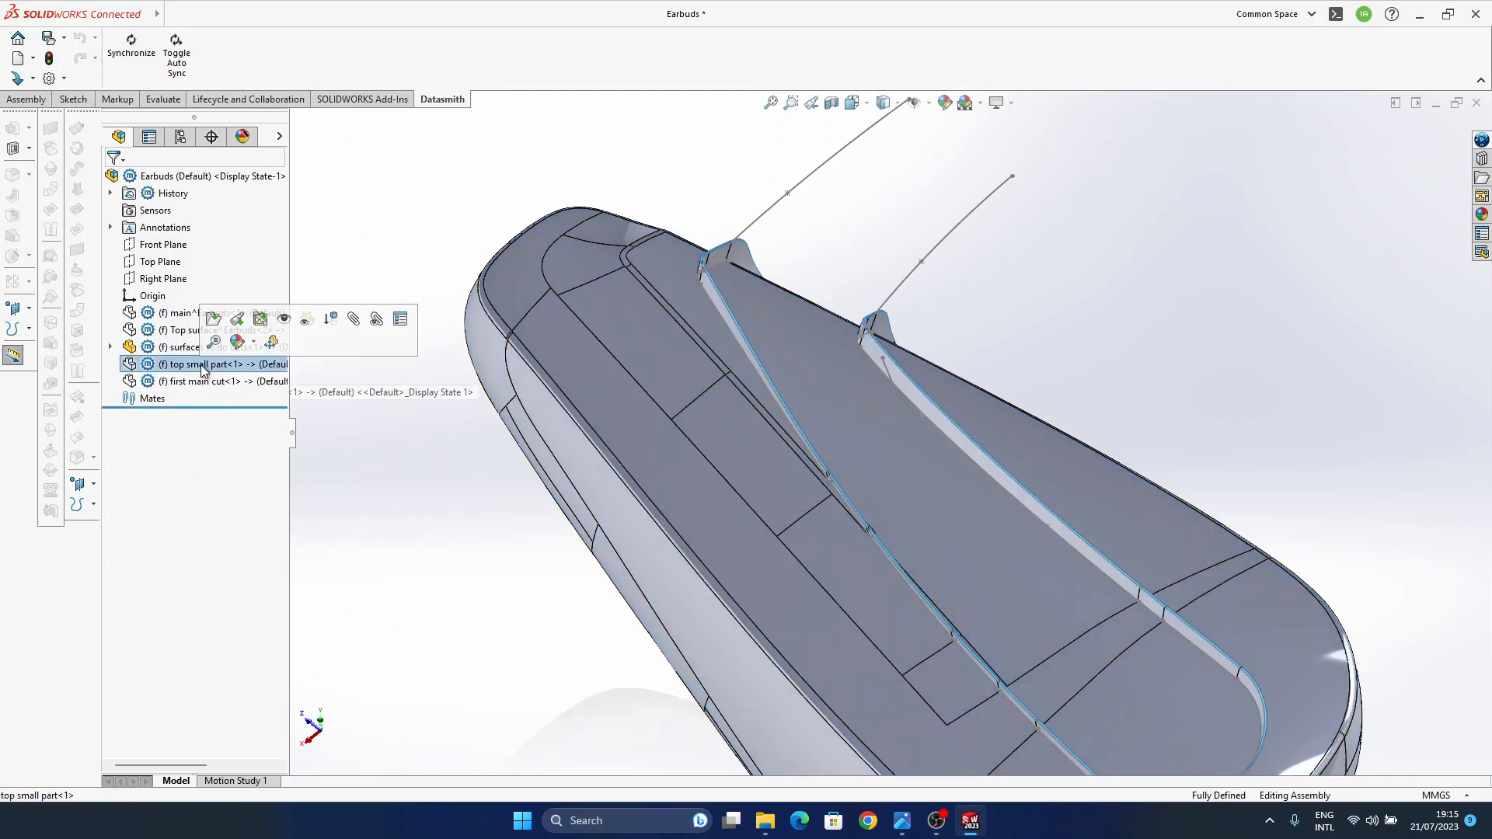
pyautogui.click(286, 321)
pyautogui.click(194, 381)
pyautogui.click(285, 339)
pyautogui.click(183, 350)
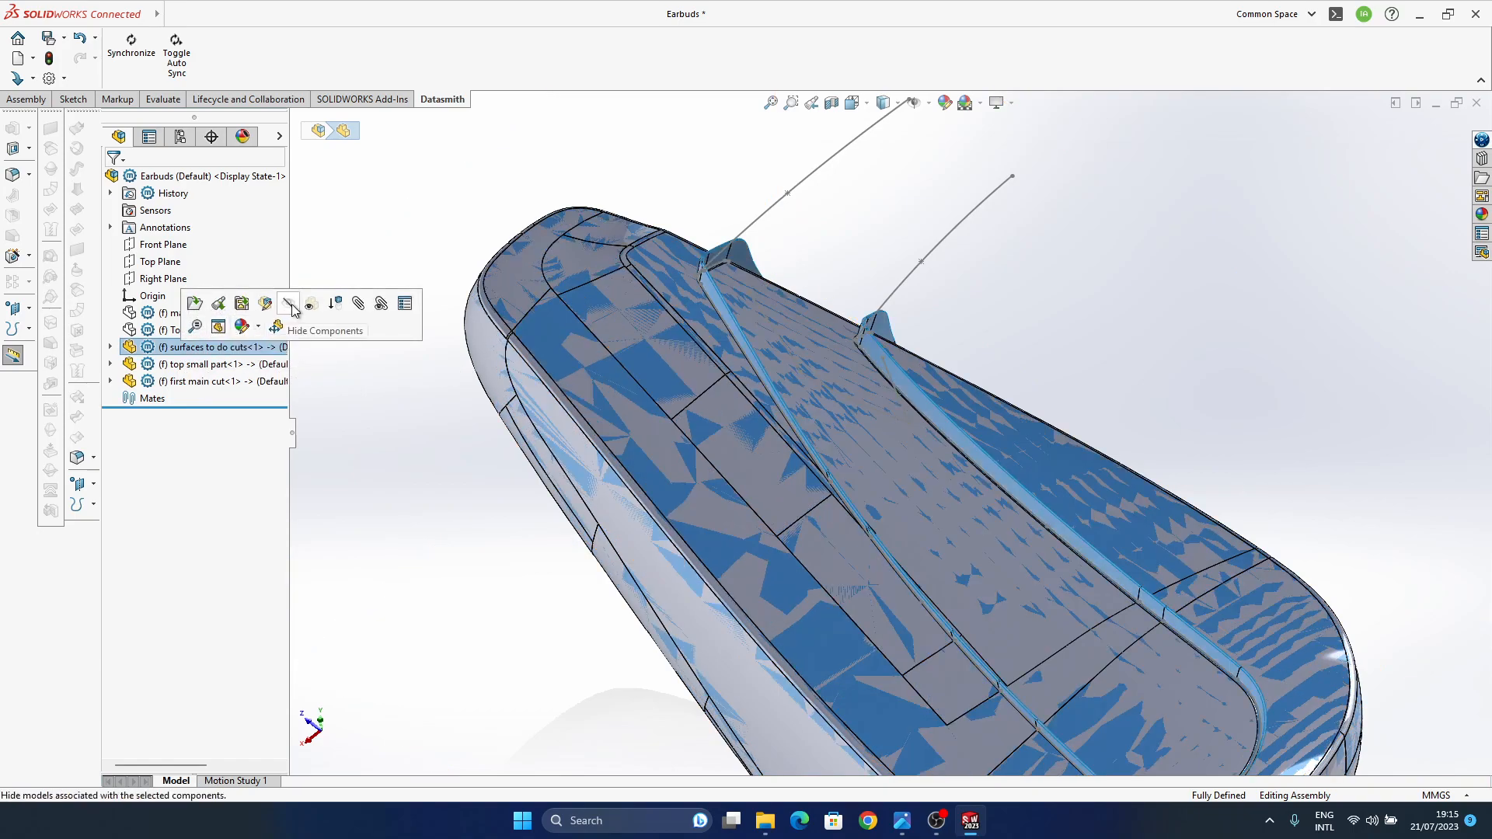
pyautogui.click(290, 305)
# - Examine the rebuilt top small part and its gap from an angle and in a straight-on view
pyautogui.moveTo(927, 312); pyautogui.dragTo(846, 590, button='middle')
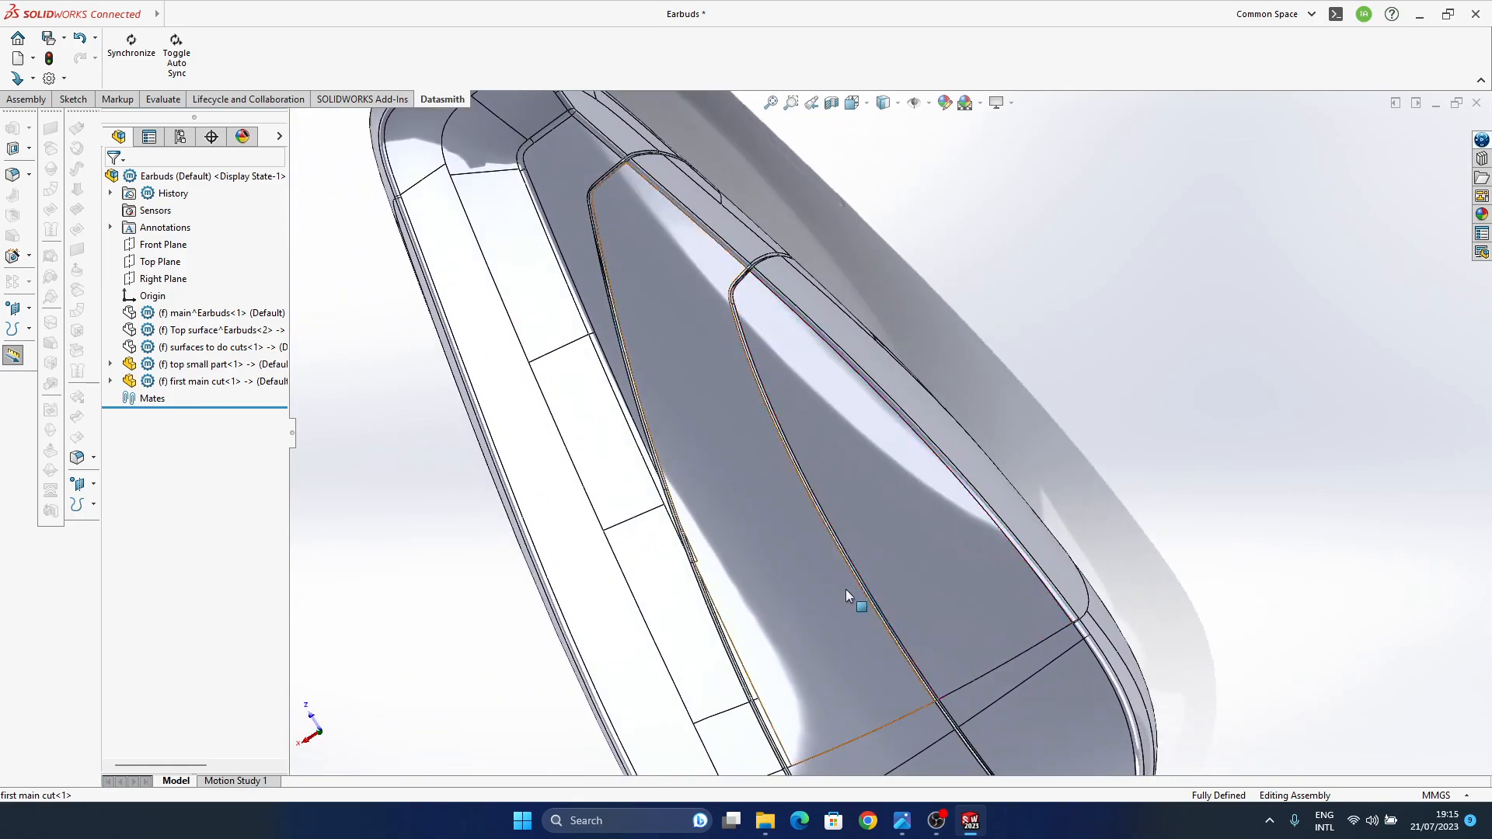
pyautogui.press('space')
pyautogui.click(788, 507)
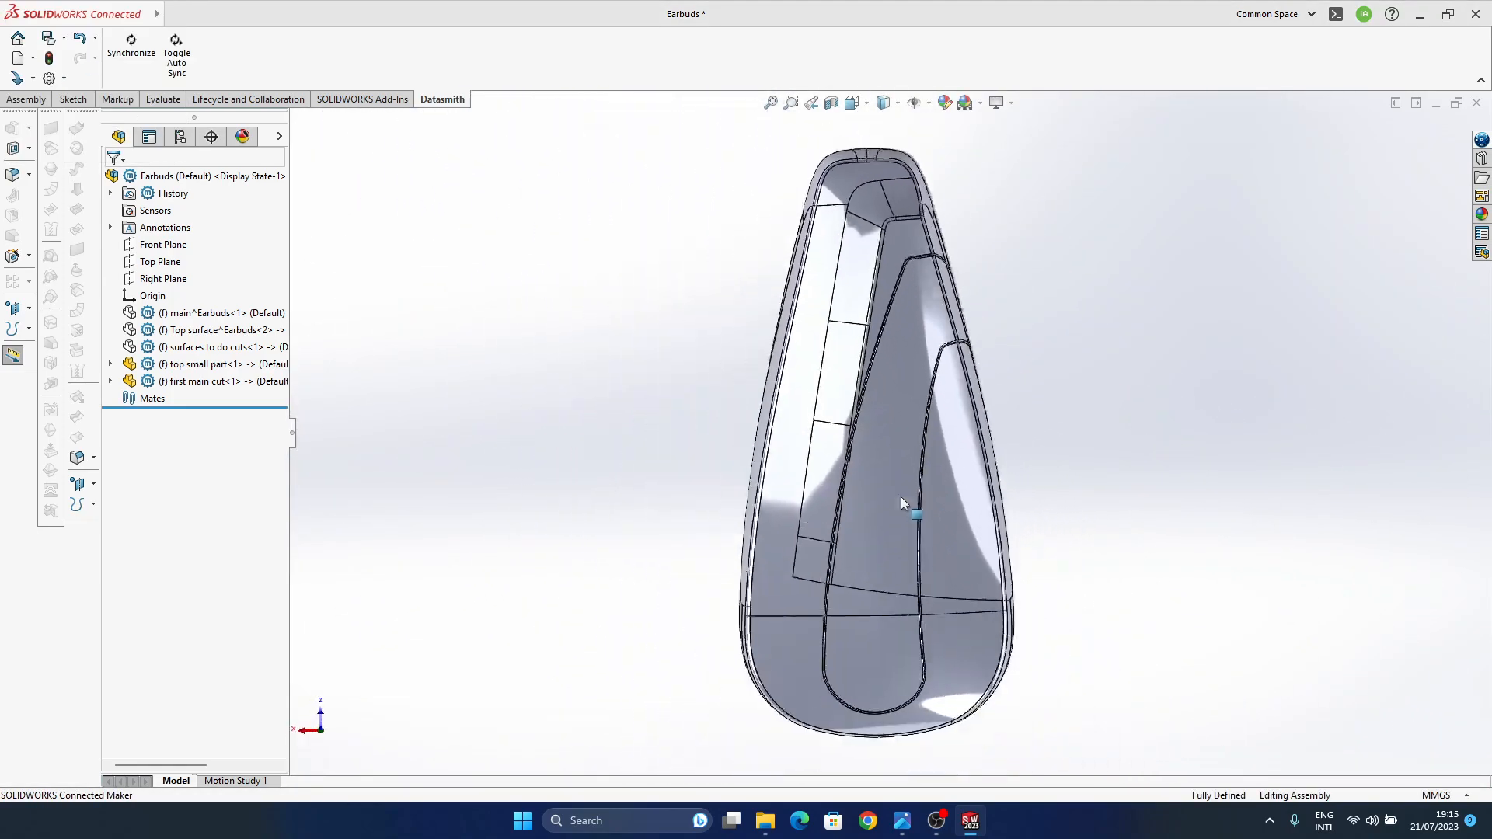
# - Inspect the fillets at the narrow ends of the cut outlines up close, and the rounded end from an angle
pyautogui.scroll(-5, 970, 410)
pyautogui.keyDown('ctrl'); pyautogui.moveTo(969, 404); pyautogui.dragTo(878, 475, button='middle'); pyautogui.keyUp('ctrl')
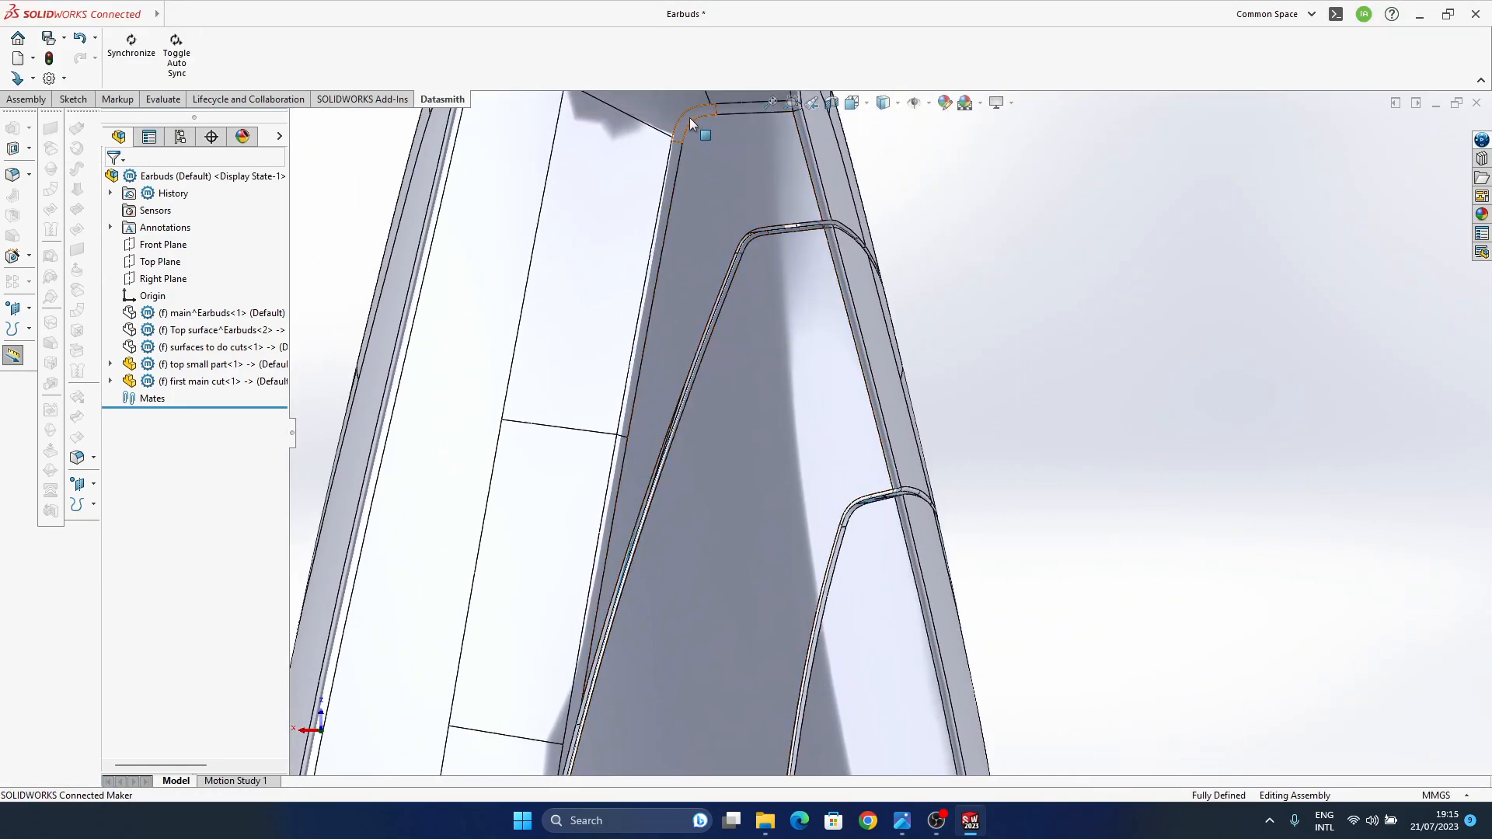
pyautogui.scroll(5, 889, 568)
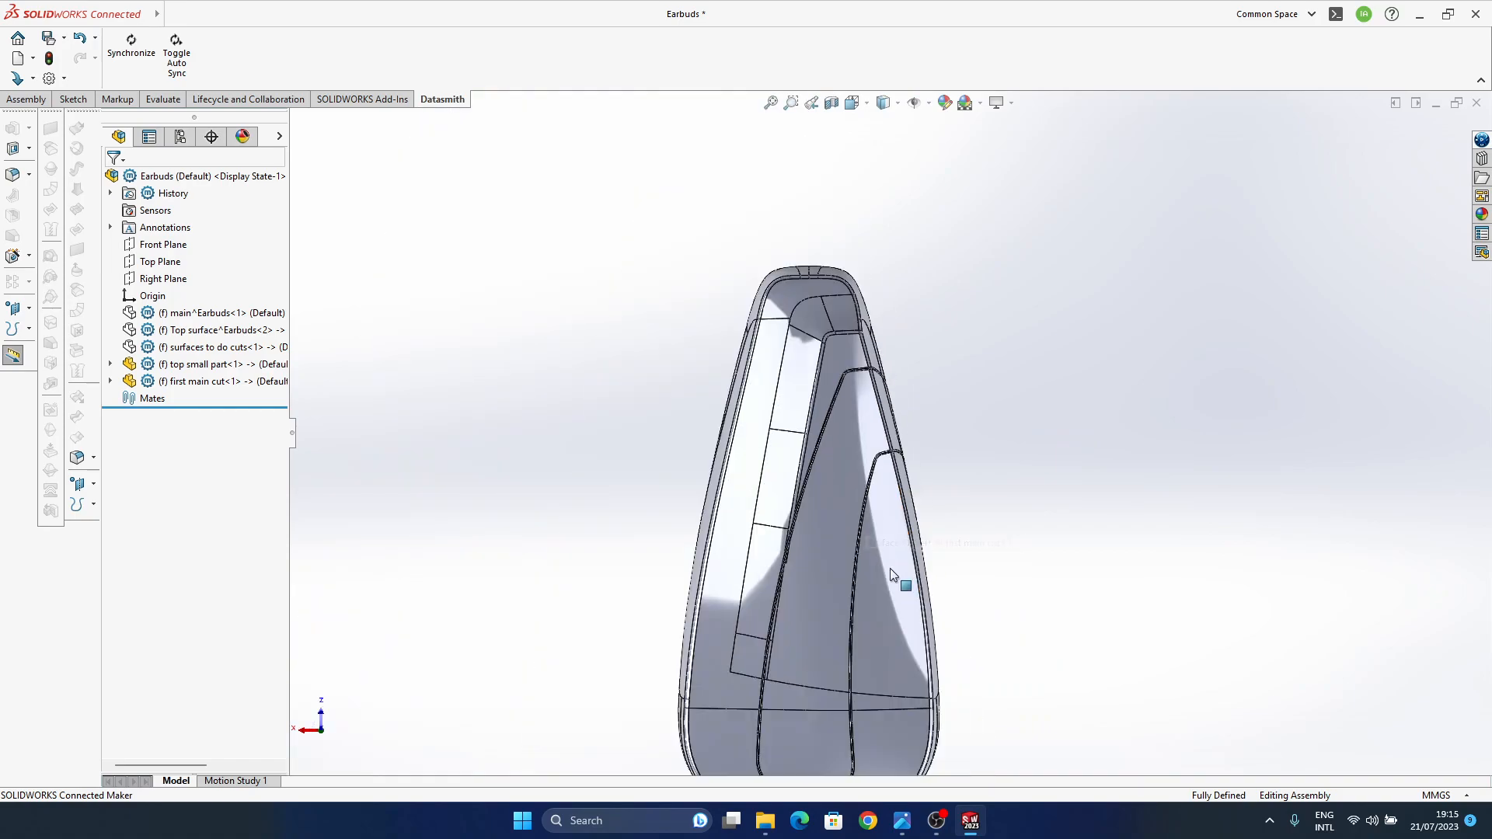
pyautogui.moveTo(1042, 610); pyautogui.dragTo(1083, 523, button='middle')
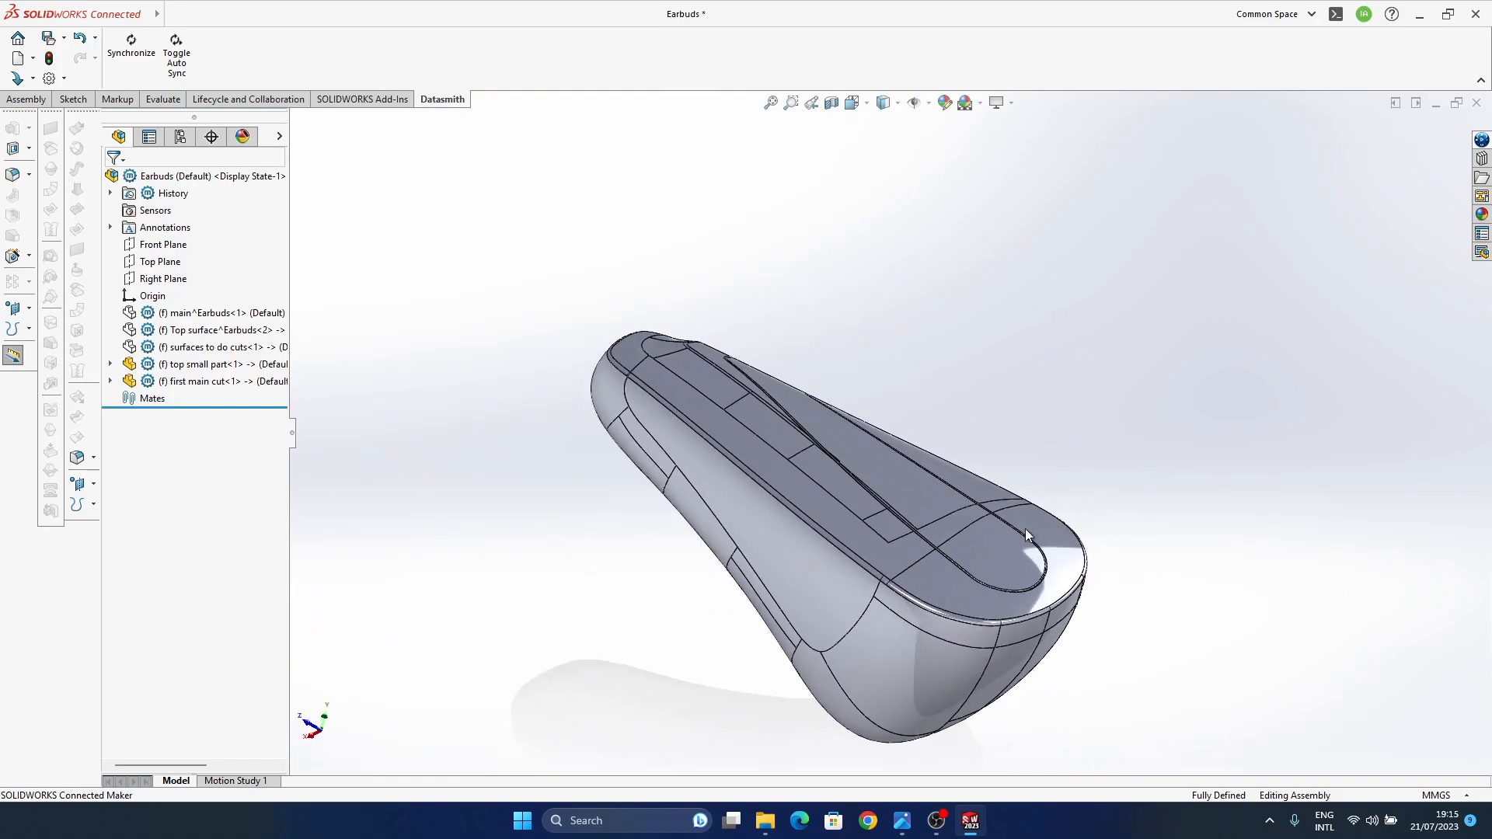
pyautogui.scroll(-3, 1011, 536)
pyautogui.moveTo(966, 539)
pyautogui.keyDown('ctrl'); pyautogui.mouseDown(button='middle')
pyautogui.moveTo(975, 497)
pyautogui.moveTo(995, 561)
pyautogui.moveTo(992, 517)
pyautogui.moveTo(964, 553)
pyautogui.mouseUp(button='middle'); pyautogui.keyUp('ctrl')
# - Show the surfaces to do cuts component and hide the top small part and first main cut components
pyautogui.click(196, 347)
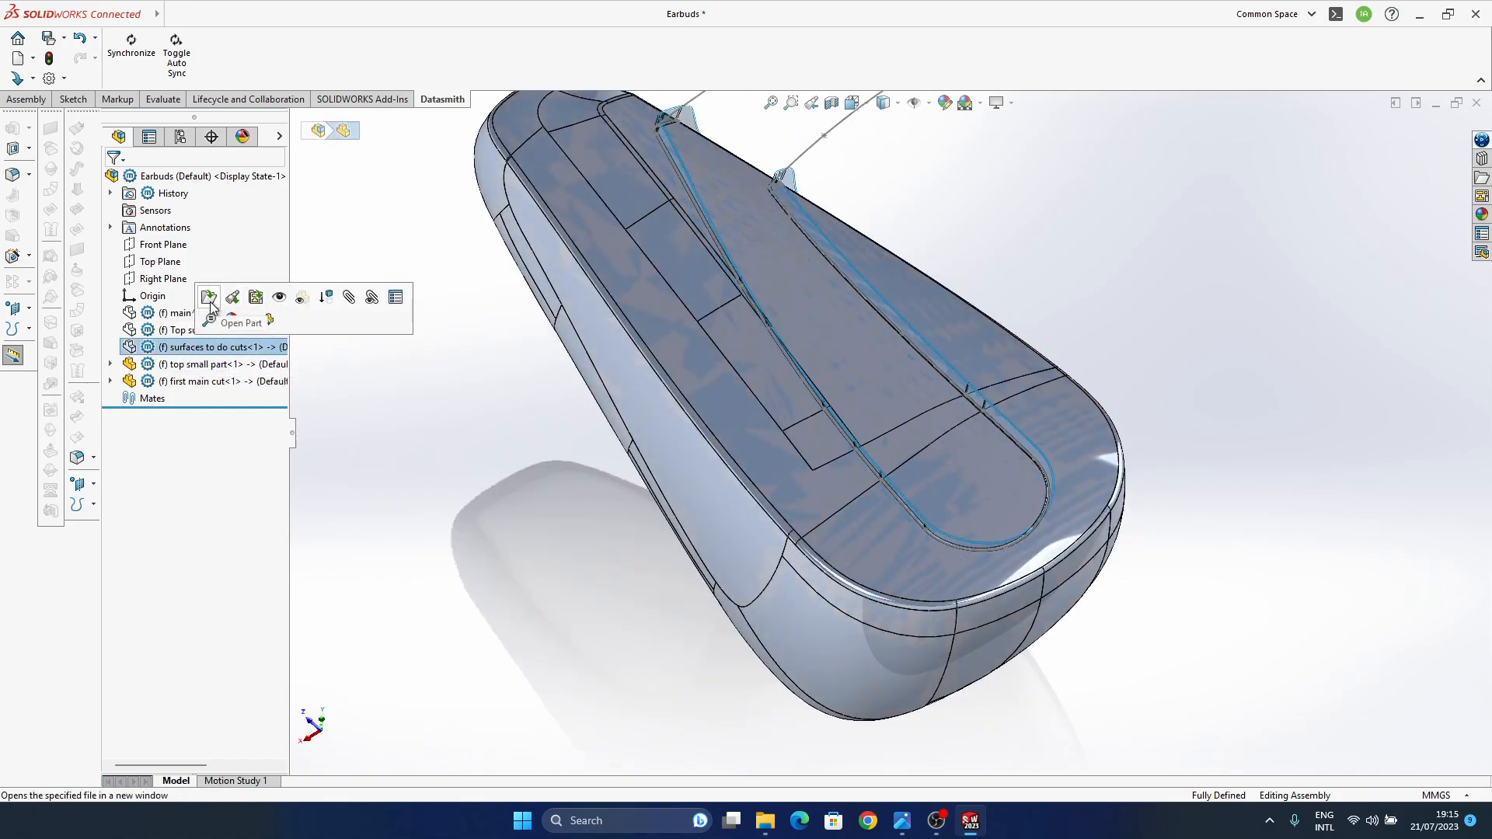
pyautogui.click(204, 365)
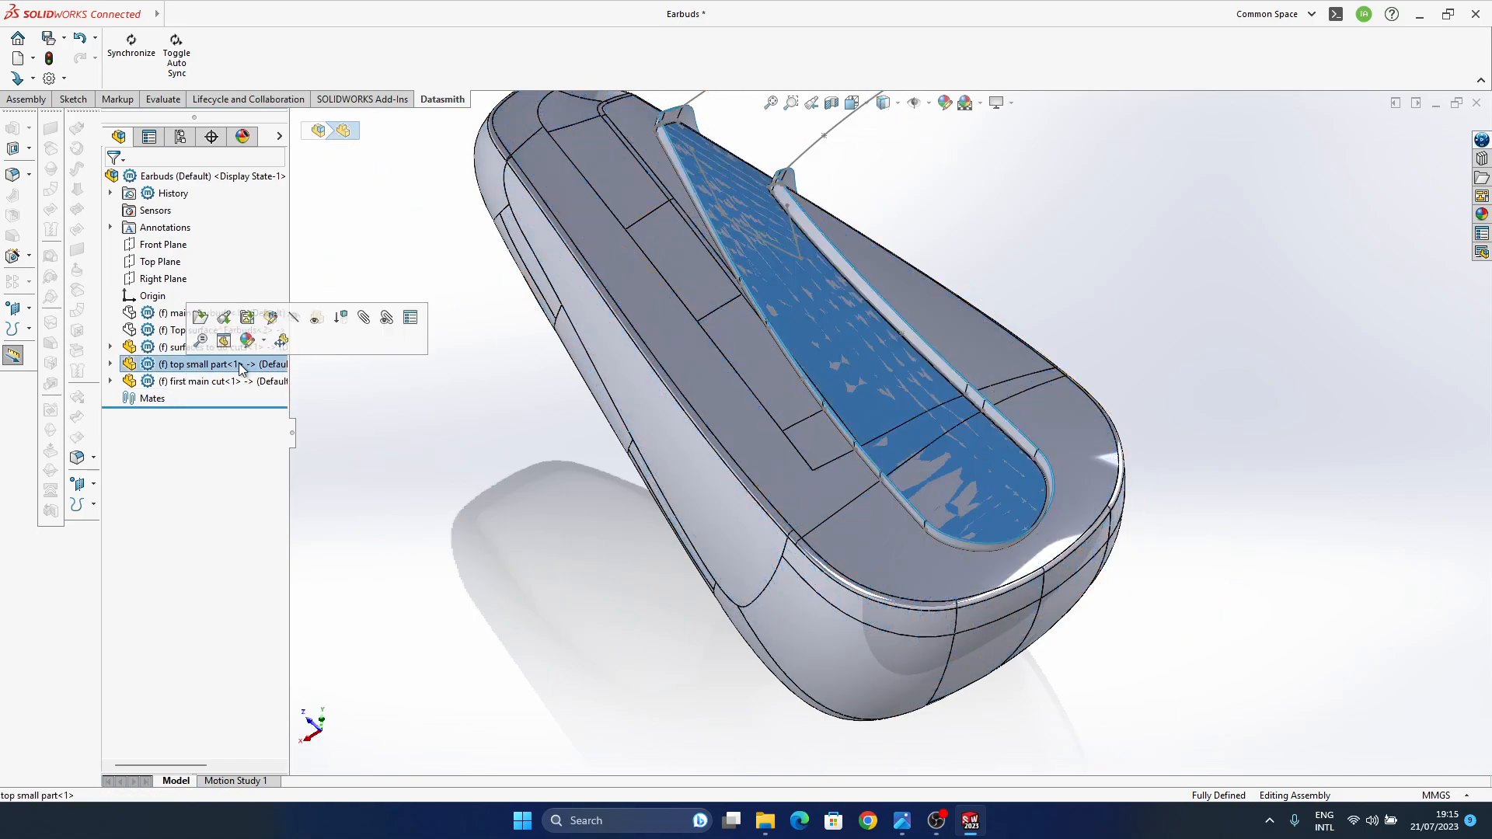
pyautogui.click(299, 322)
pyautogui.click(206, 381)
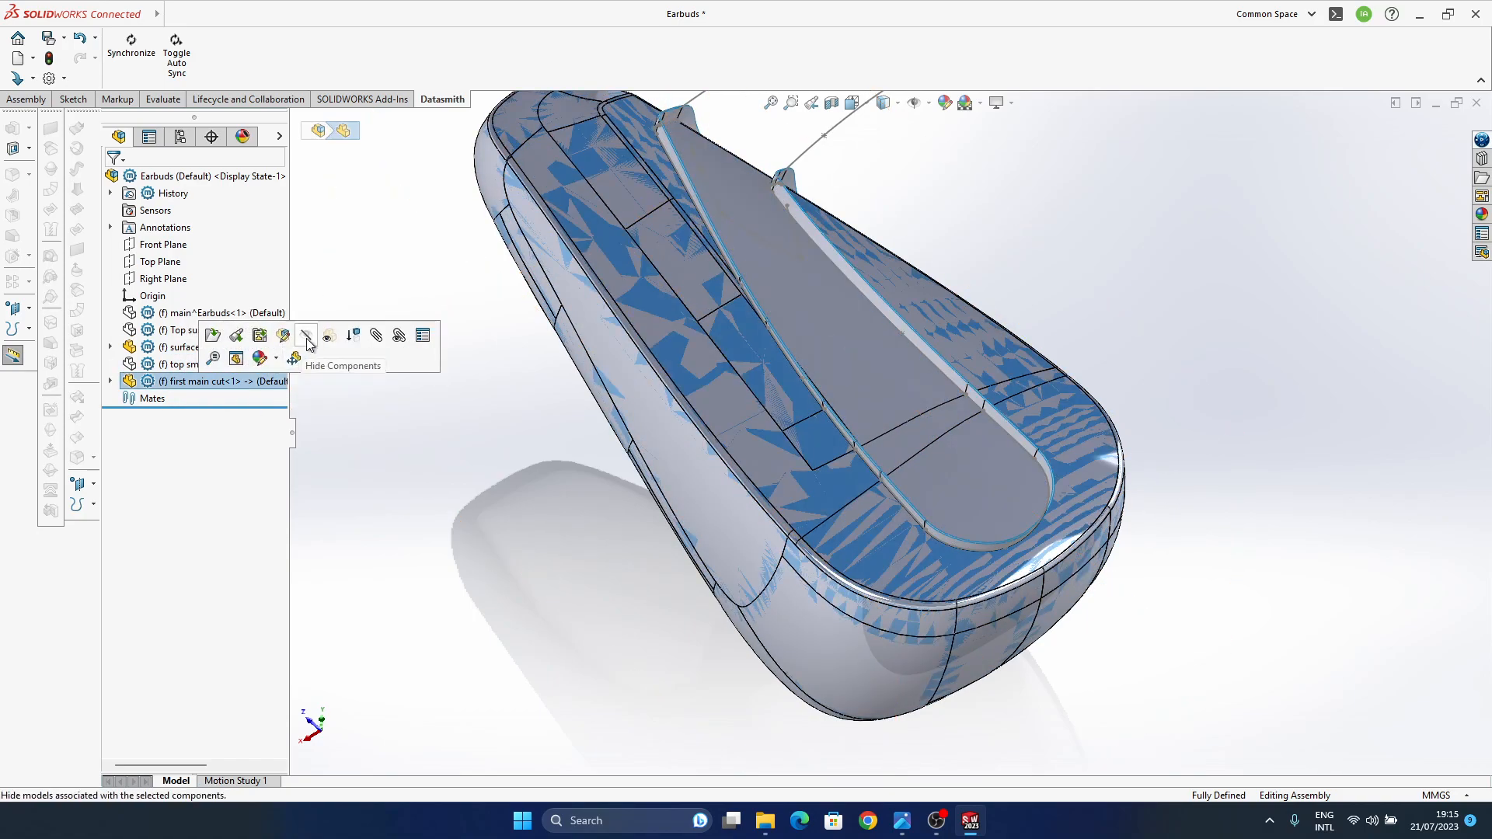
pyautogui.click(307, 339)
# - Start editing the surfaces to do cuts component within the assembly
pyautogui.moveTo(934, 474); pyautogui.dragTo(880, 451, button='middle')
pyautogui.keyDown('ctrl'); pyautogui.moveTo(881, 451); pyautogui.dragTo(828, 384, button='middle'); pyautogui.keyUp('ctrl')
pyautogui.scroll(-3, 828, 384)
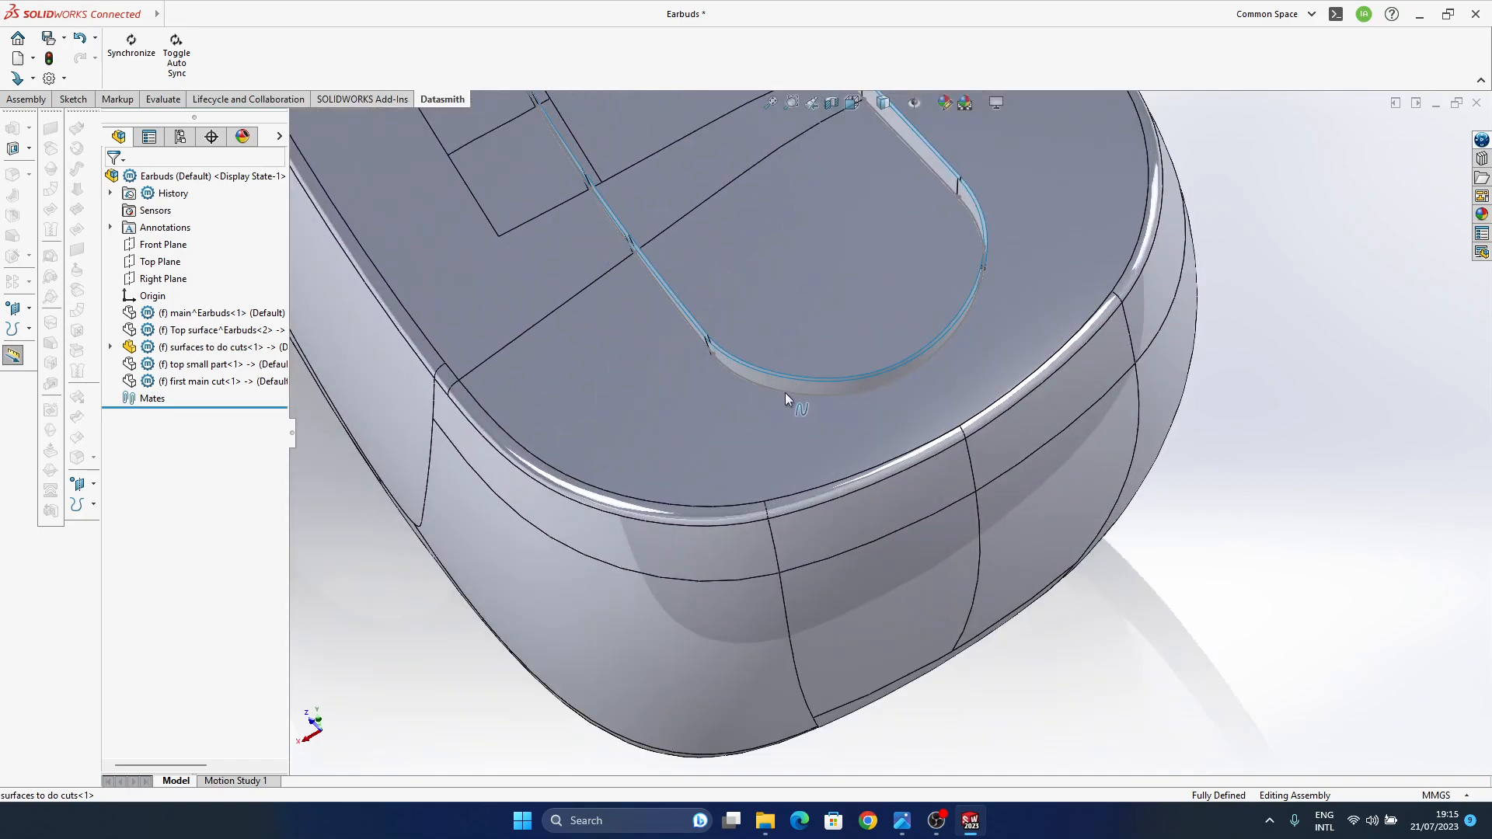
pyautogui.click(198, 346)
pyautogui.click(268, 310)
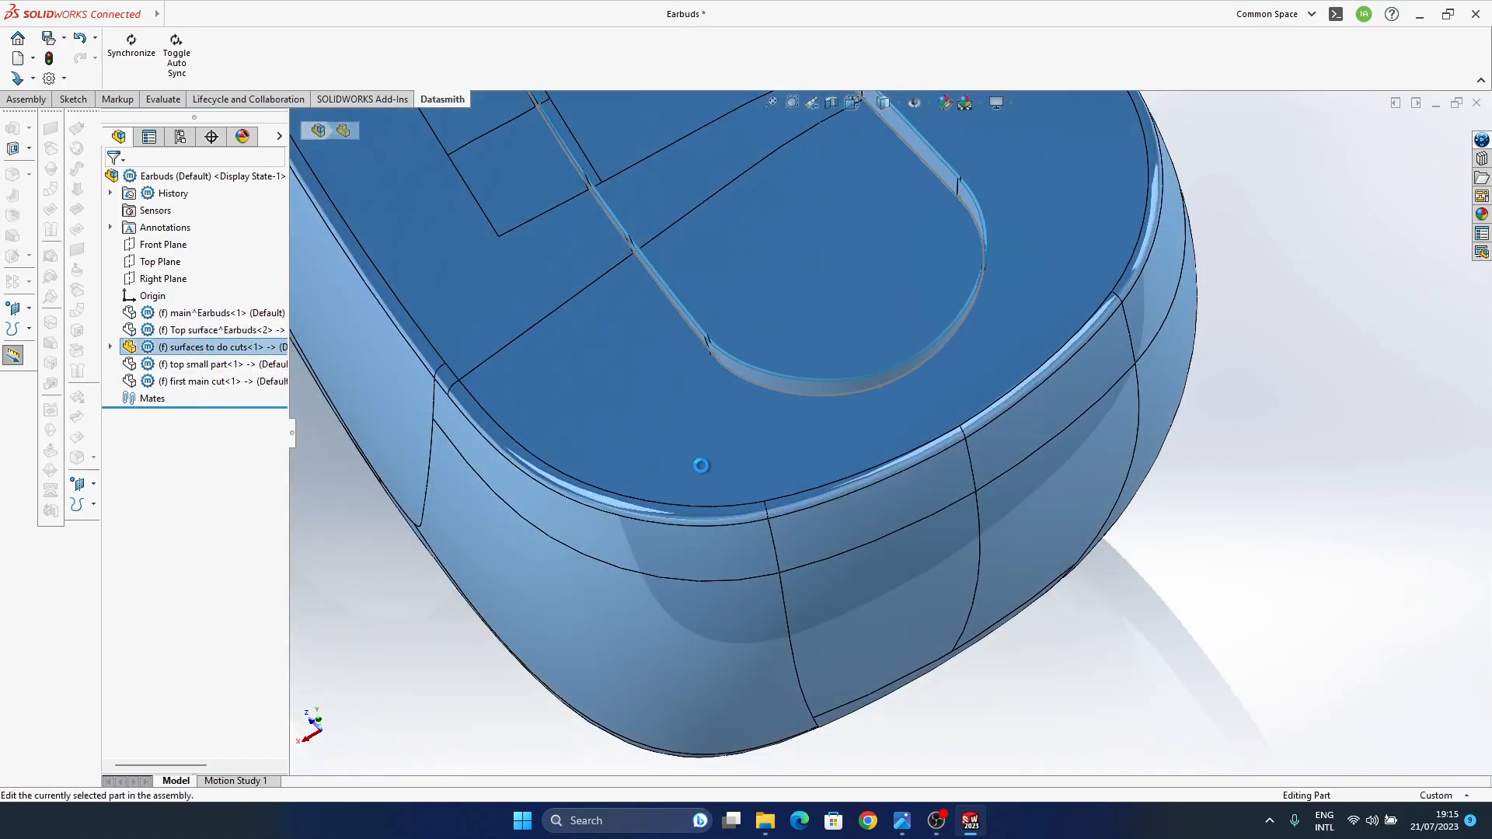
pyautogui.click(850, 389)
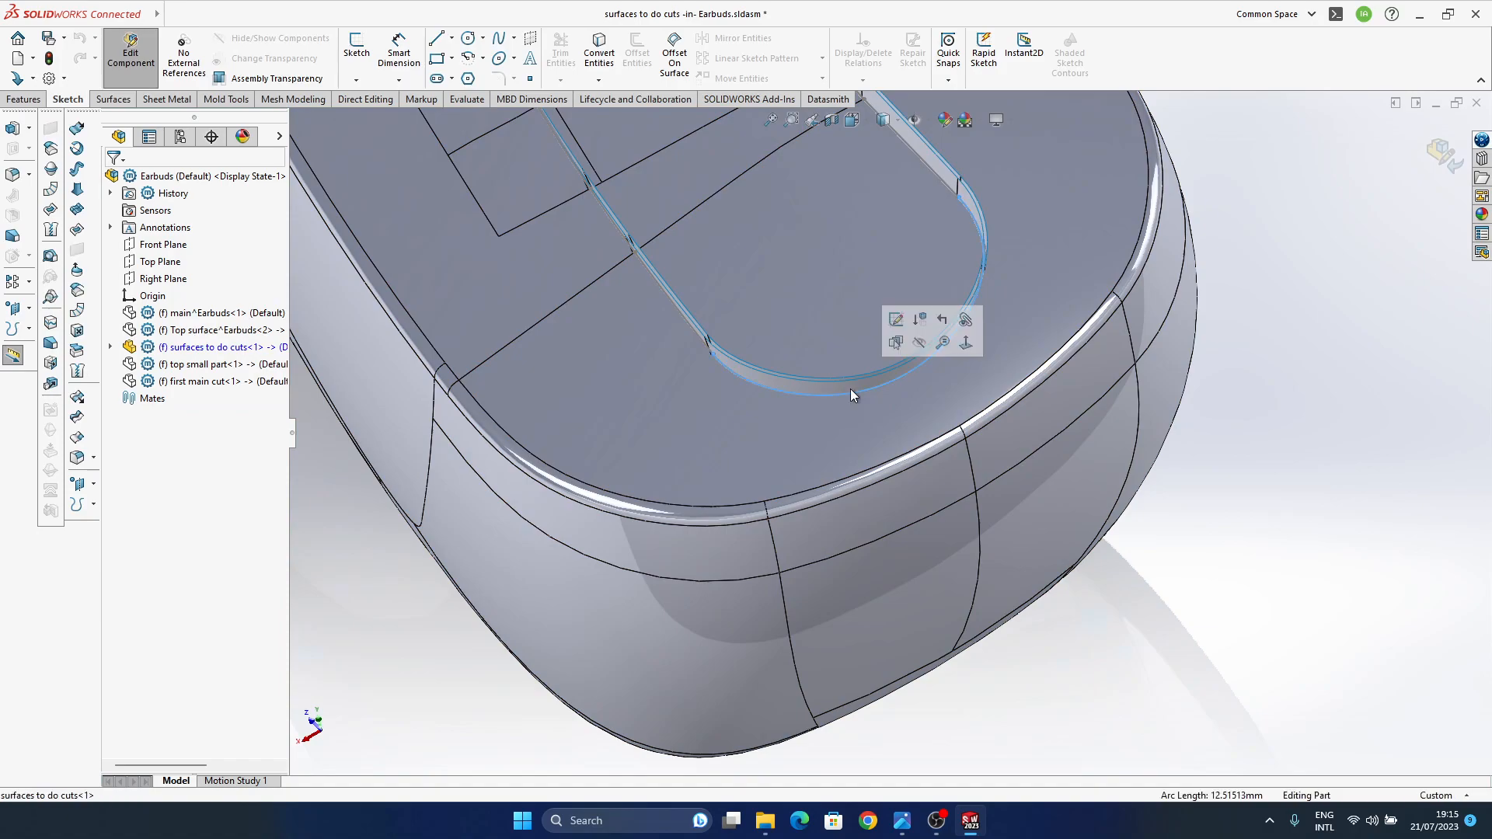
pyautogui.click(895, 321)
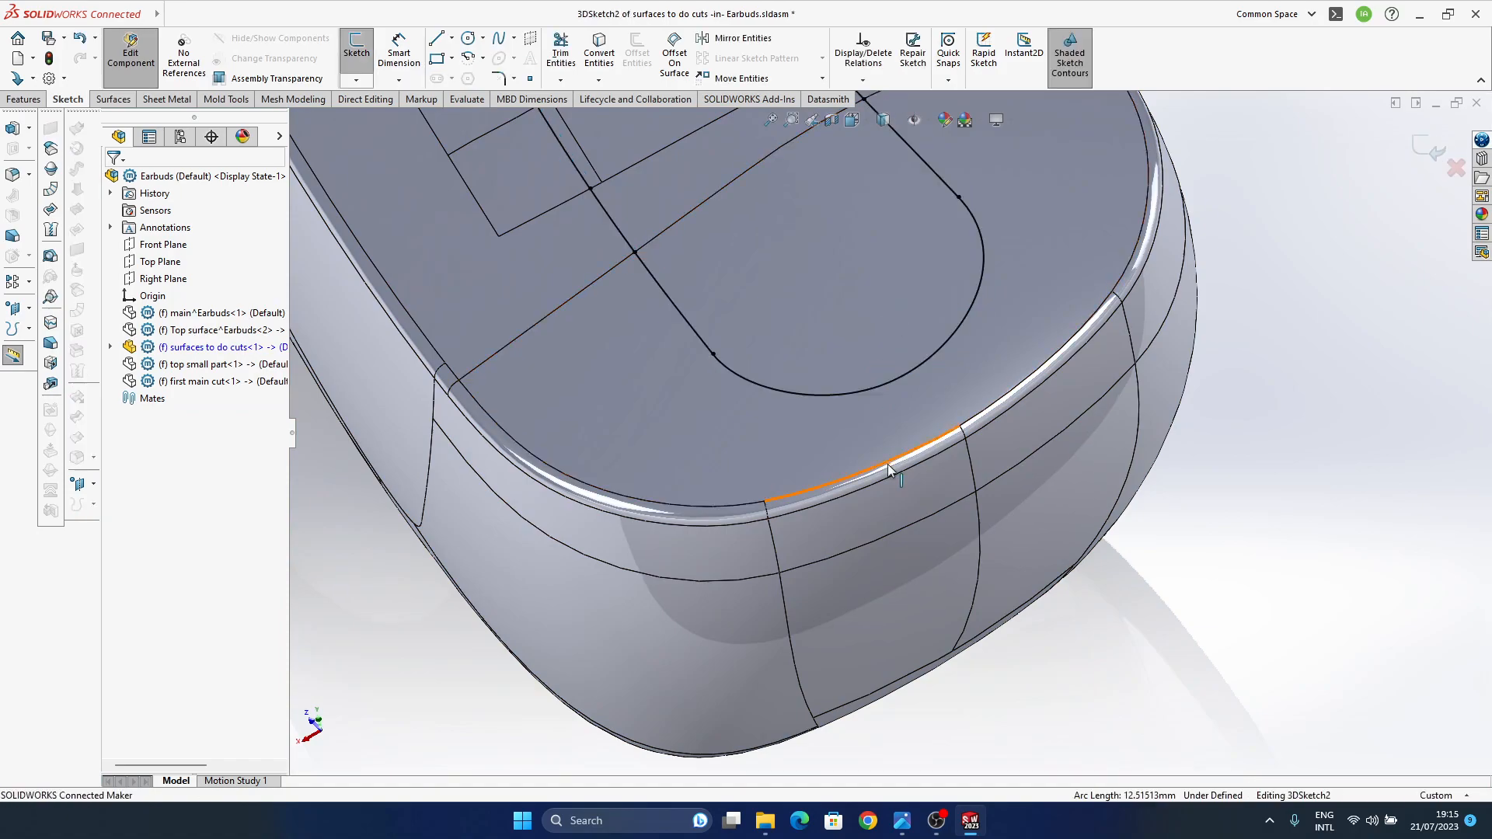
pyautogui.click(1458, 168)
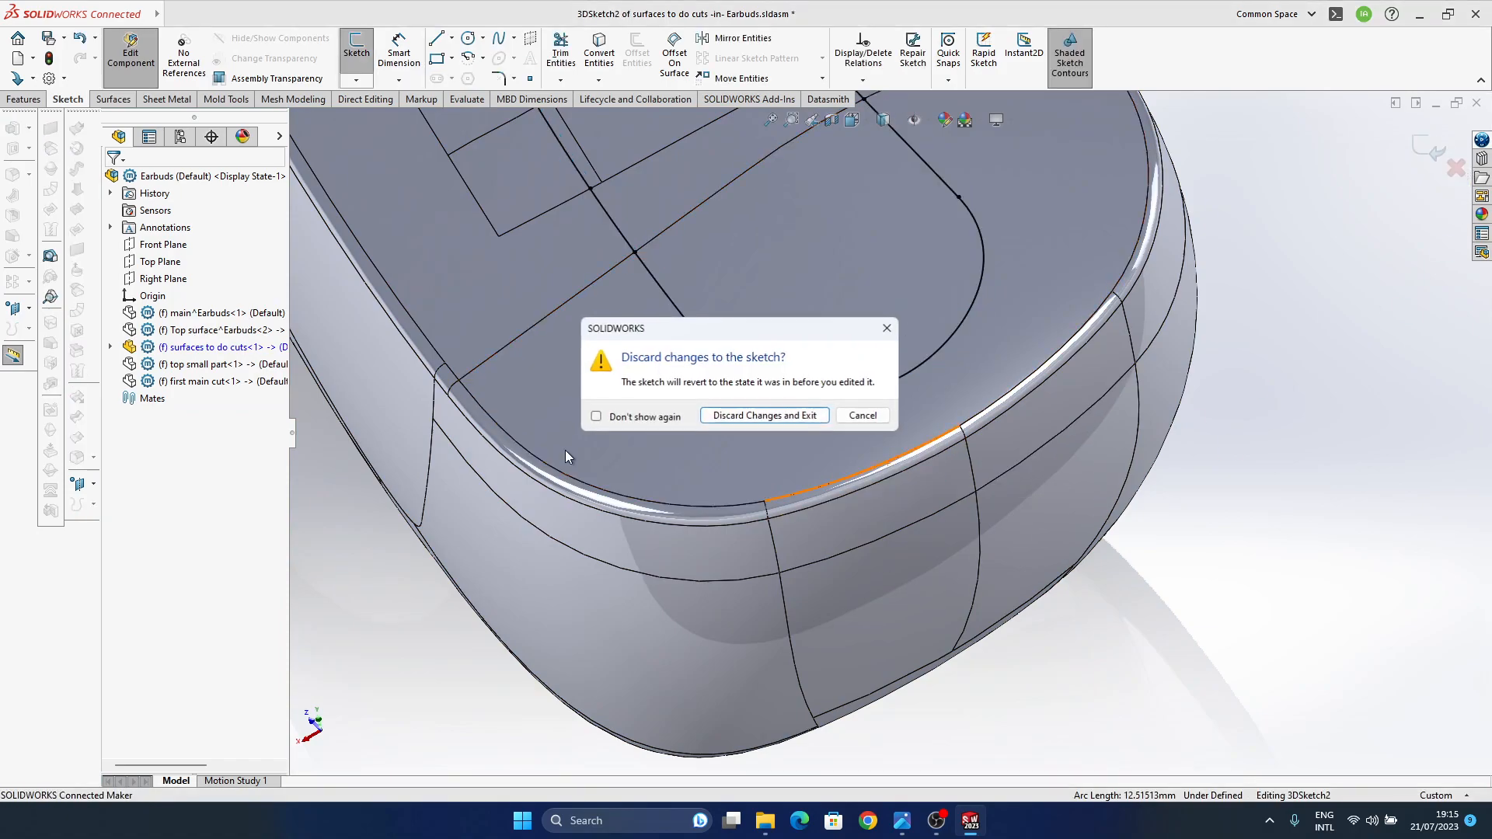
pyautogui.click(738, 418)
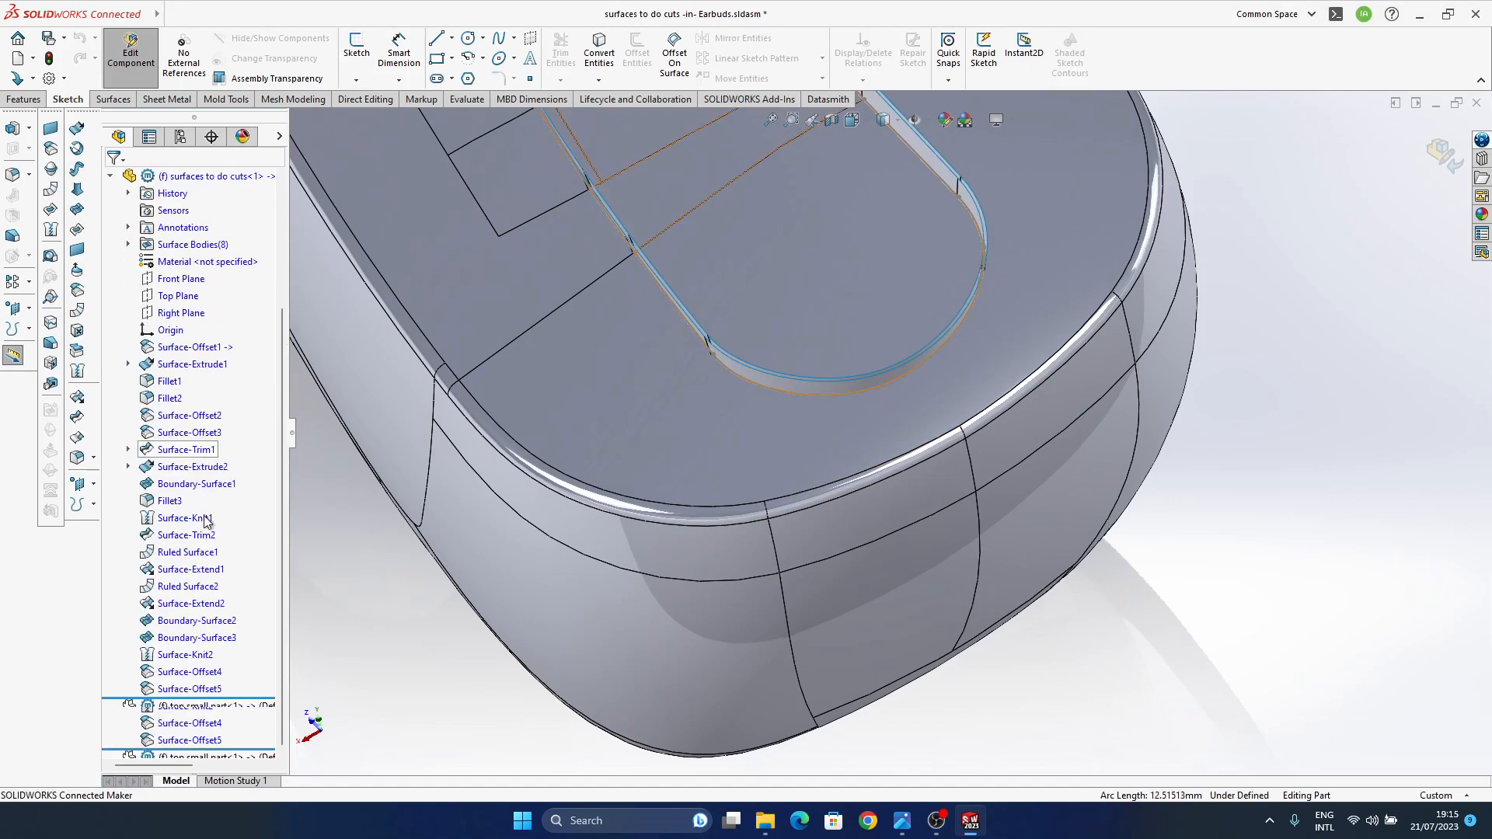
# - Open 3DSketch1 of Surface-Extrude1 for editing, with its rounded end seen straight on
pyautogui.click(129, 364)
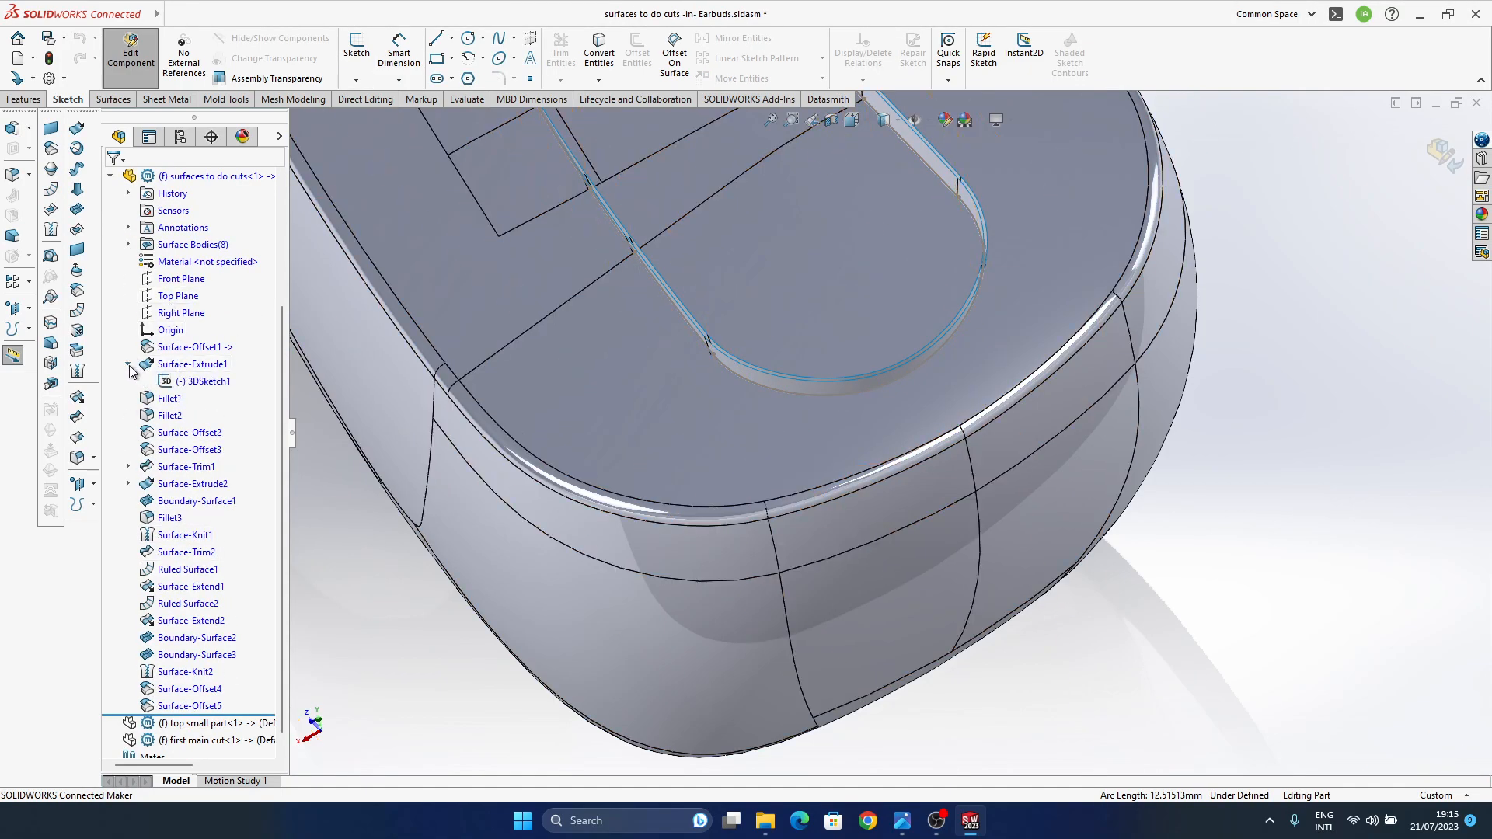
pyautogui.click(188, 386)
pyautogui.click(200, 335)
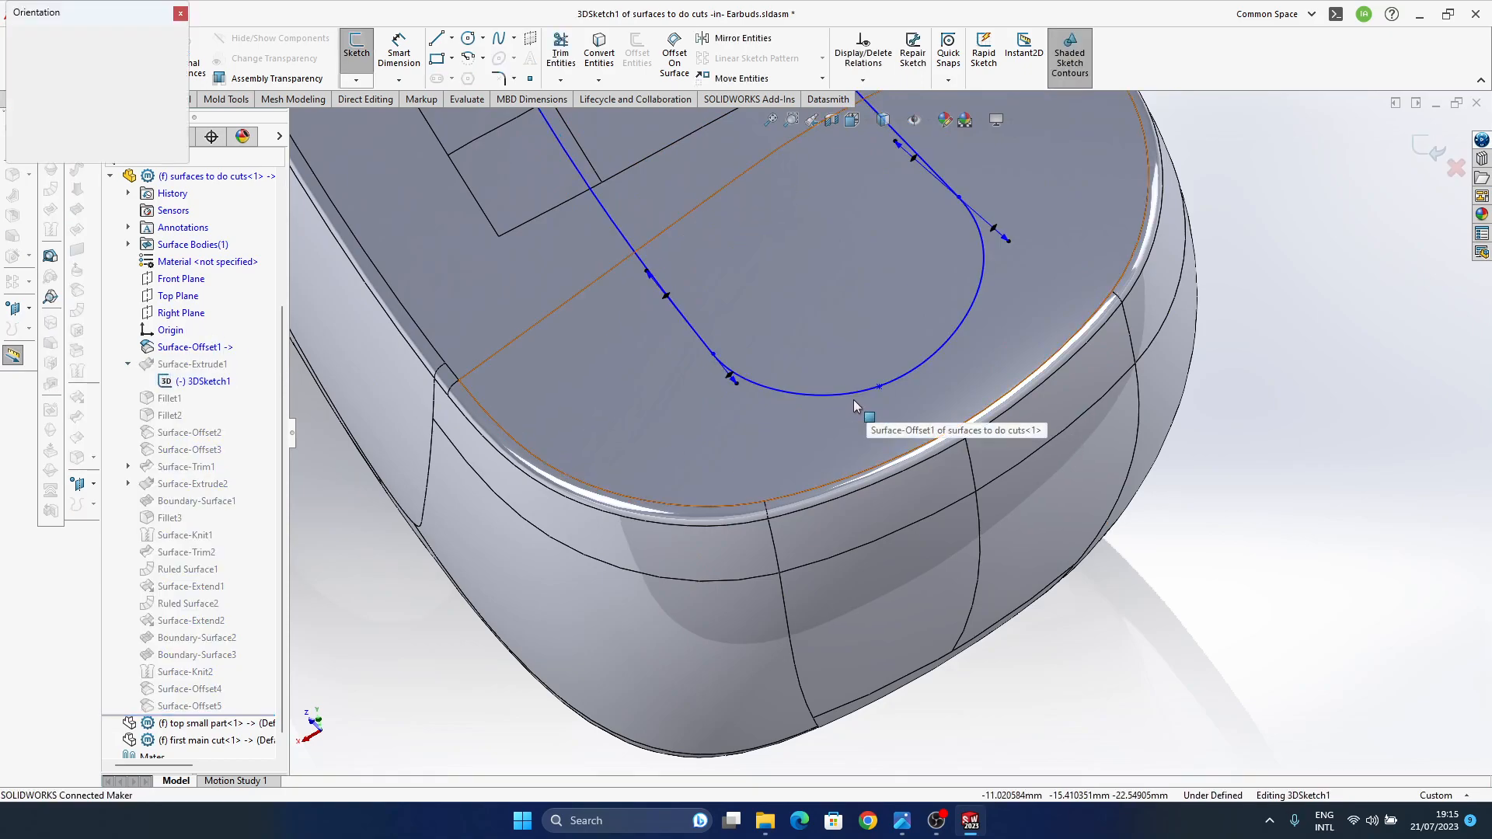
pyautogui.press('space')
pyautogui.click(765, 410)
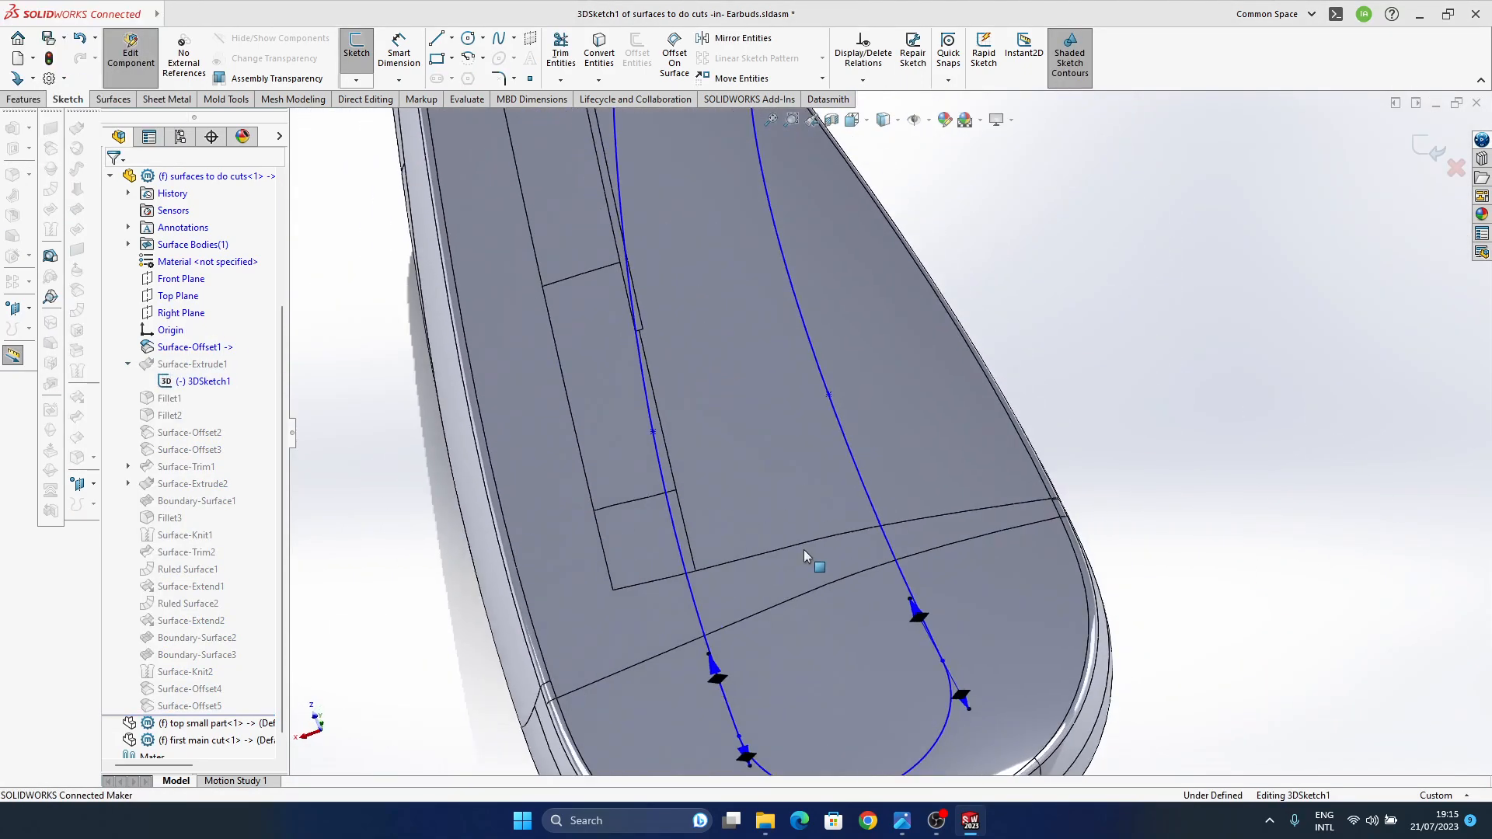
pyautogui.keyDown('ctrl'); pyautogui.moveTo(922, 609); pyautogui.dragTo(855, 421, button='middle'); pyautogui.keyUp('ctrl')
pyautogui.scroll(-8, 767, 478)
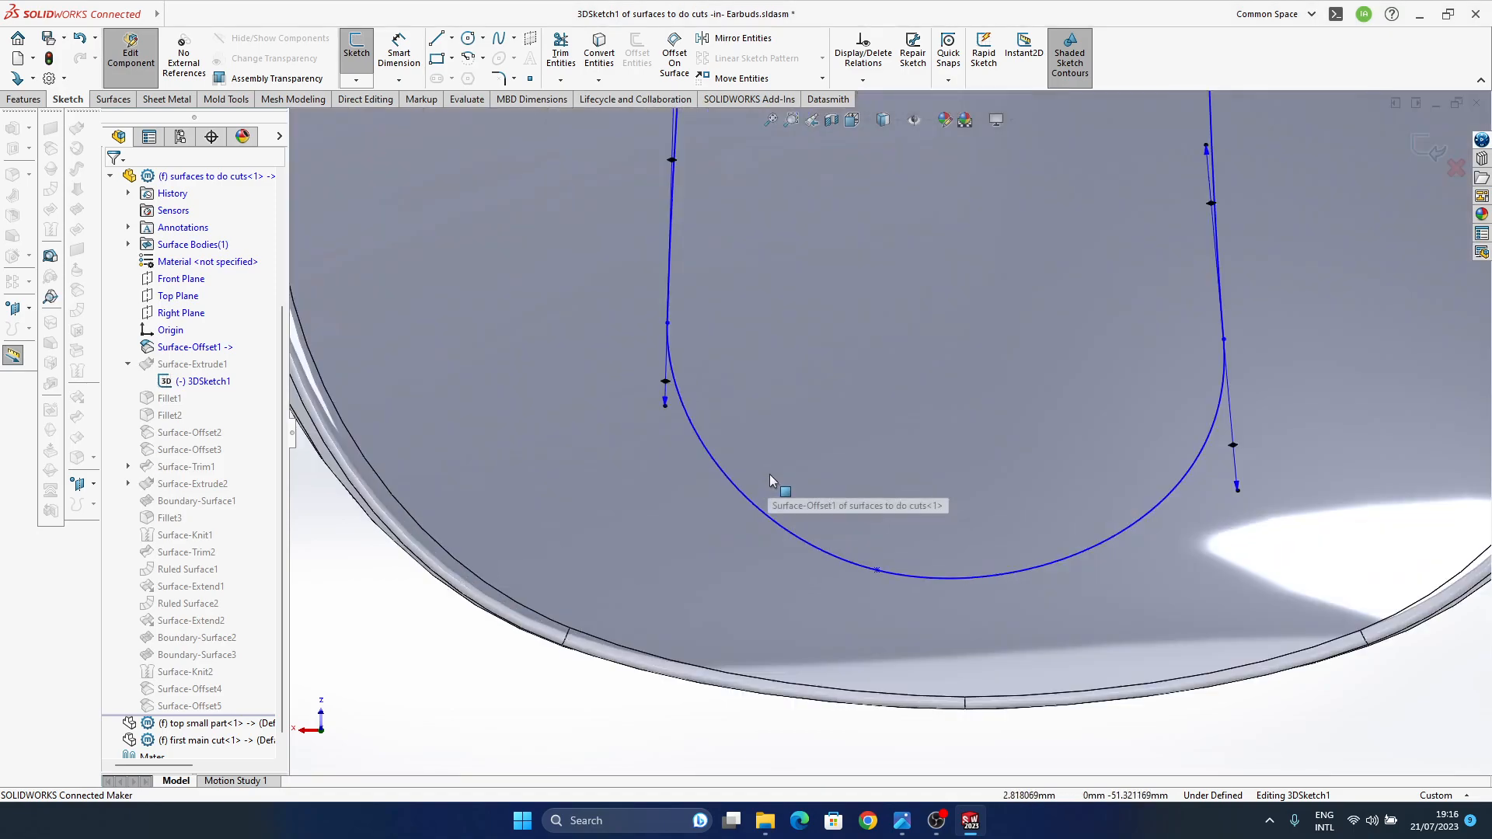
# - Move the spline point at the rounded end to about X 1.10, Y 19.32, Z -52.82 mm and leave the sketch
pyautogui.click(817, 544)
pyautogui.keyDown('ctrl'); pyautogui.moveTo(849, 500); pyautogui.dragTo(731, 460, button='middle'); pyautogui.keyUp('ctrl')
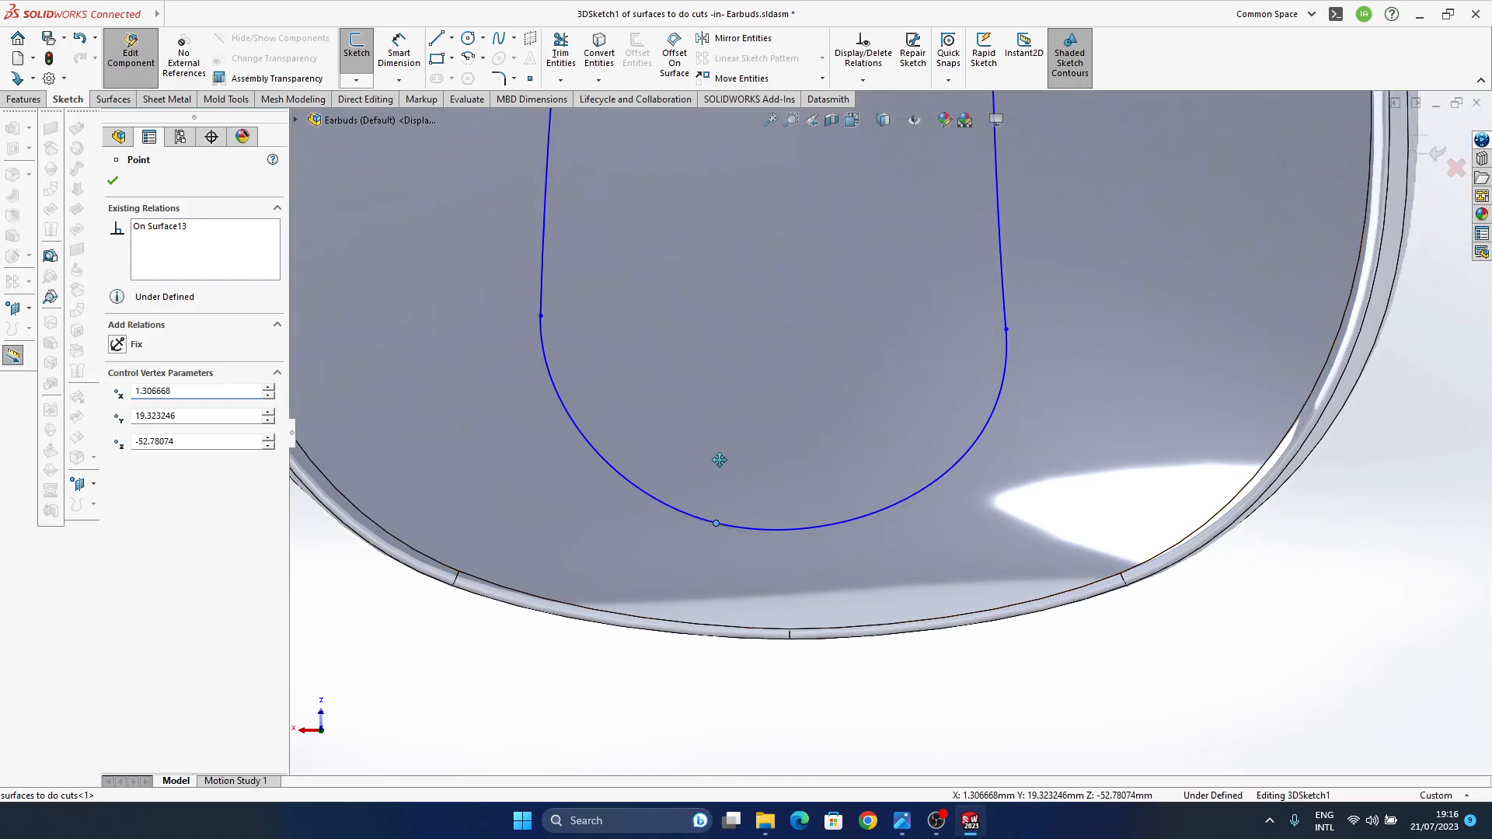
pyautogui.moveTo(793, 547); pyautogui.dragTo(728, 529)
pyautogui.click(717, 525)
pyautogui.click(1436, 153)
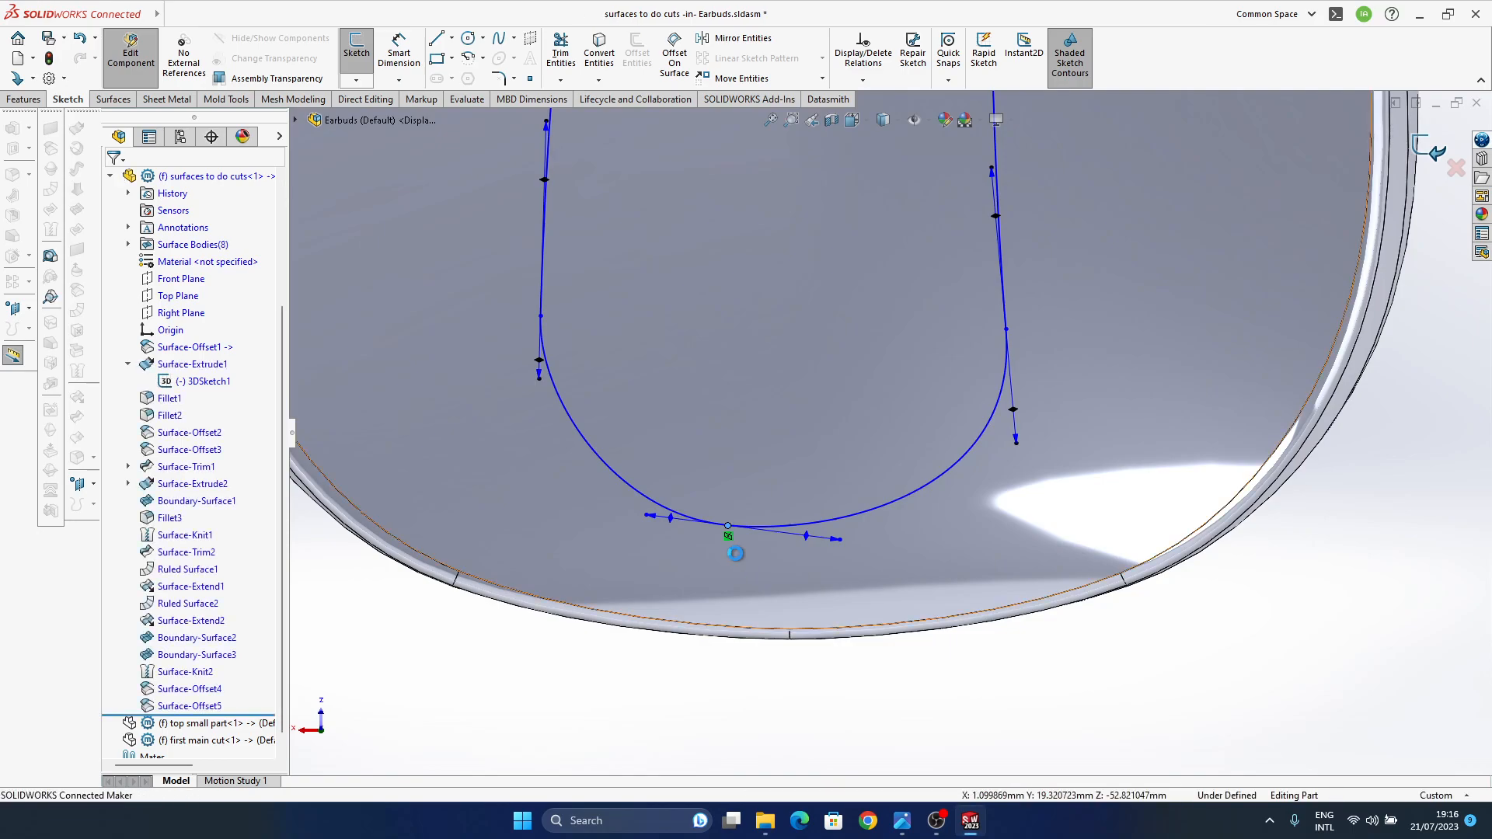
# - Check the rebuilt rounded end of the cut surfaces from an angle and return to editing the assembly
pyautogui.moveTo(759, 576); pyautogui.dragTo(684, 545, button='middle')
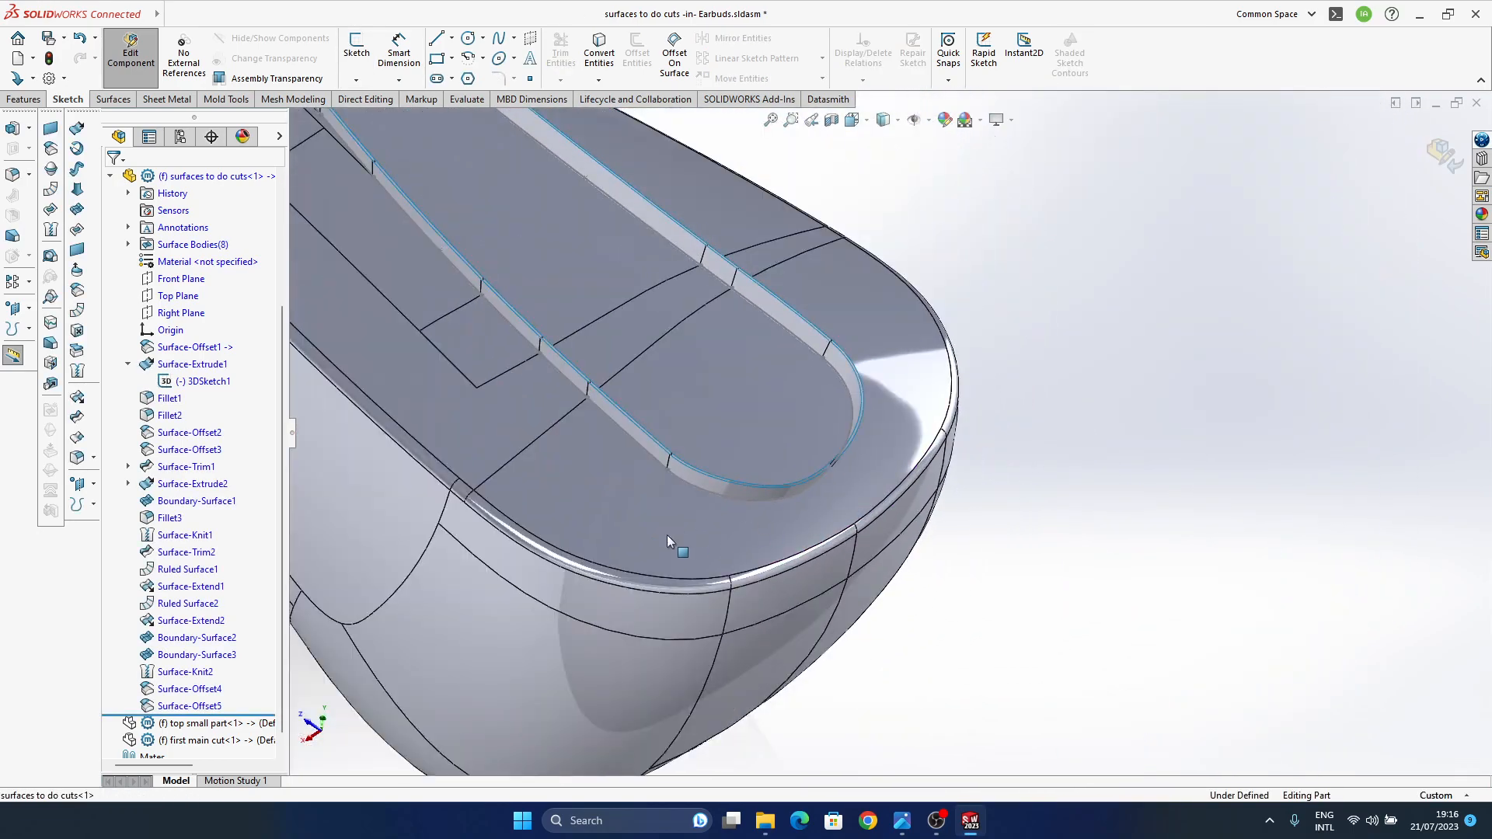
pyautogui.scroll(3, 118, 386)
pyautogui.click(110, 346)
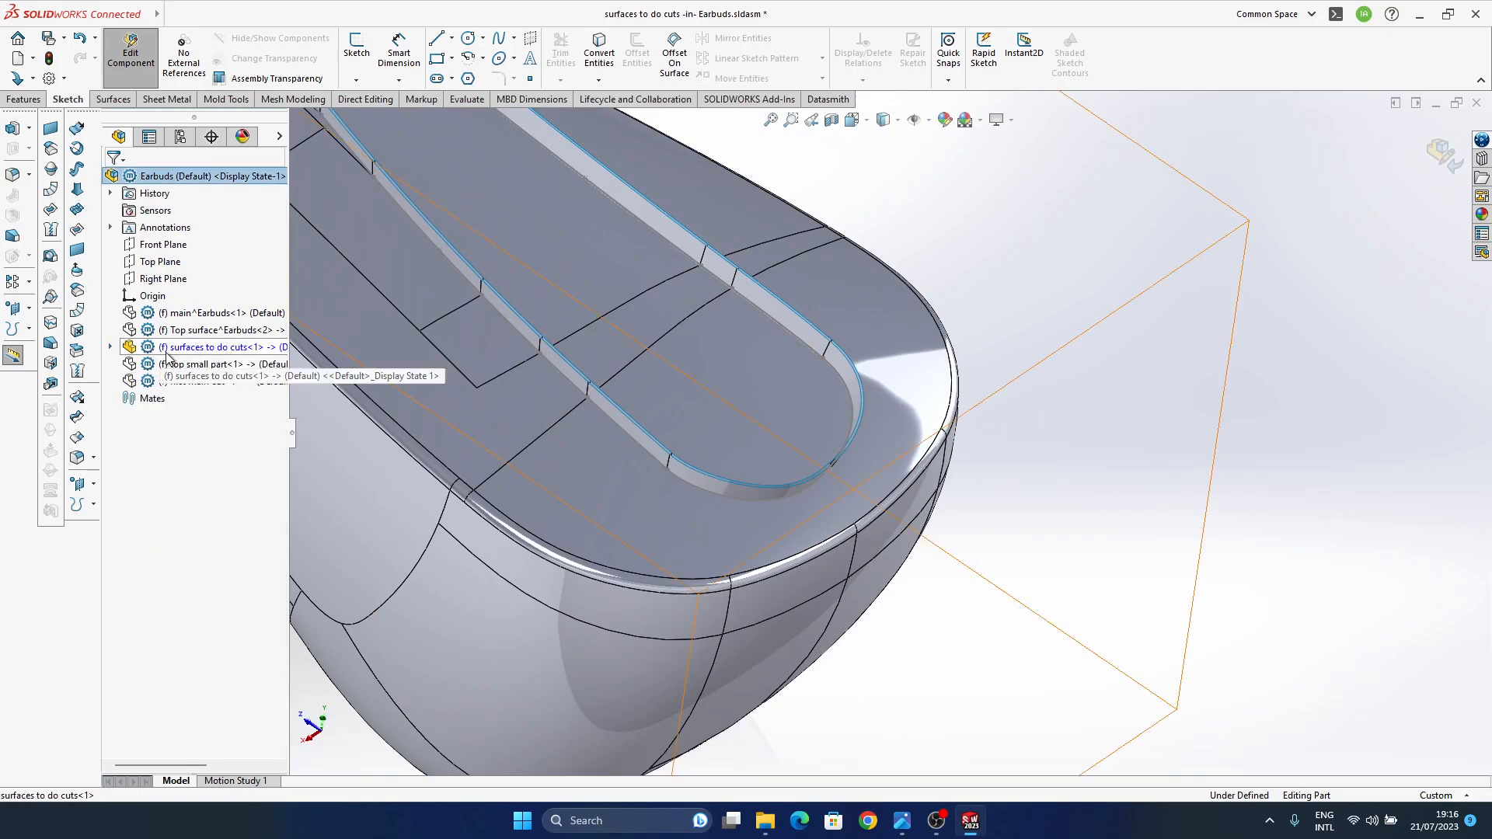
pyautogui.click(198, 346)
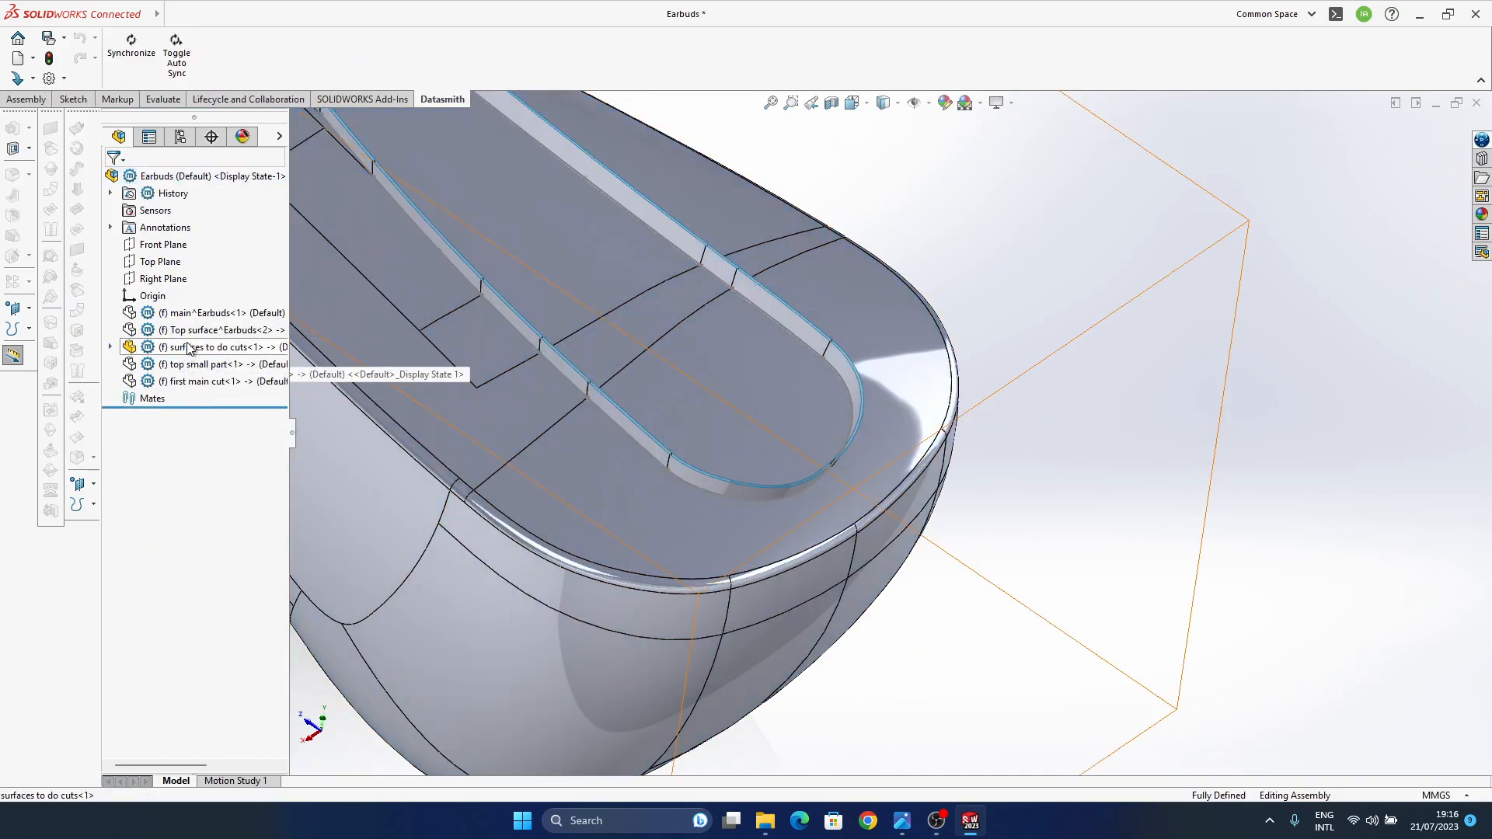
# - Hide the surfaces to do cuts component and show the top small part and first main cut components
pyautogui.click(189, 348)
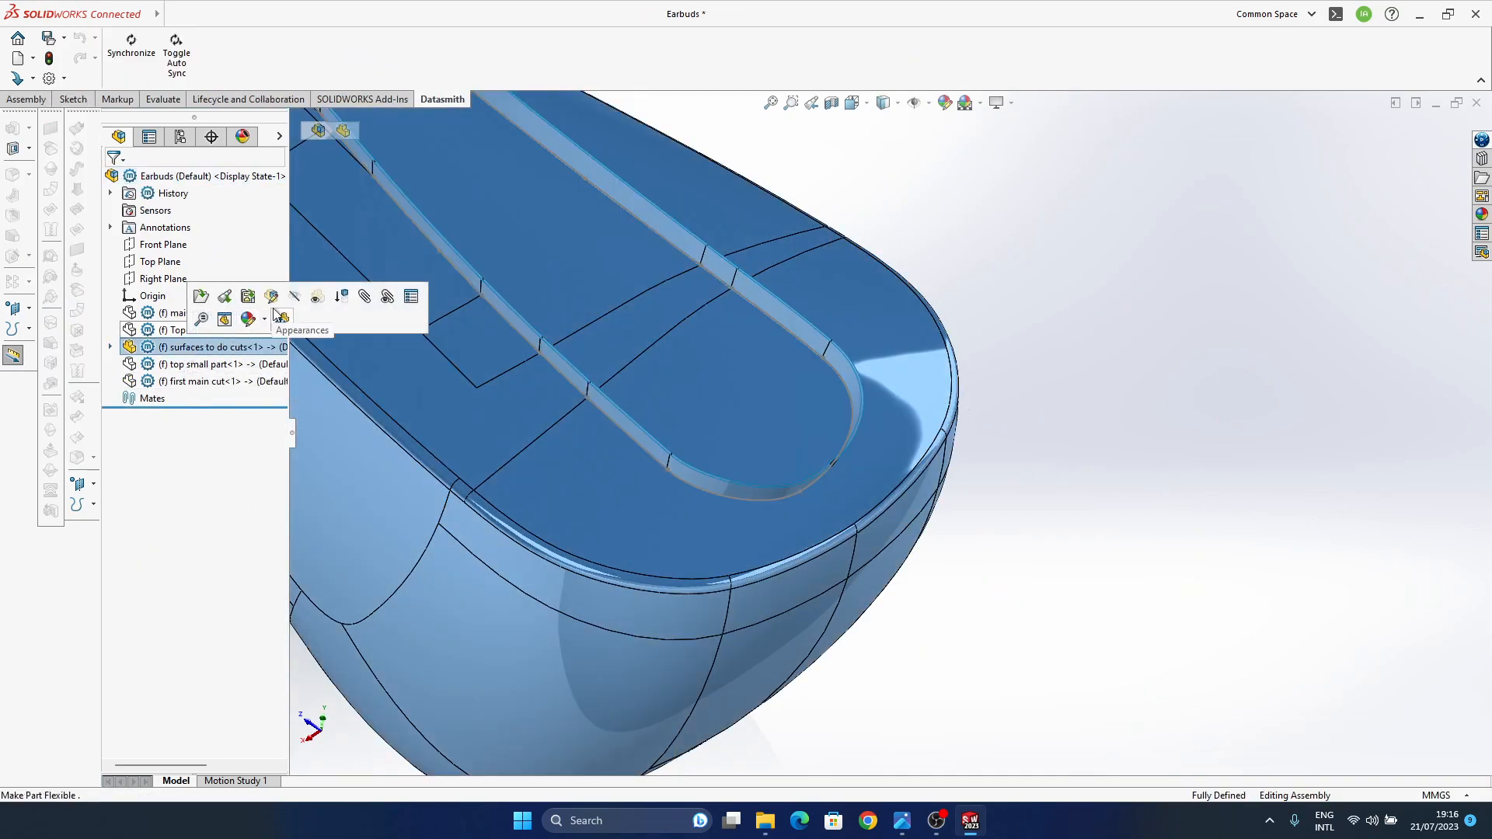
pyautogui.click(303, 303)
pyautogui.click(206, 364)
pyautogui.click(294, 313)
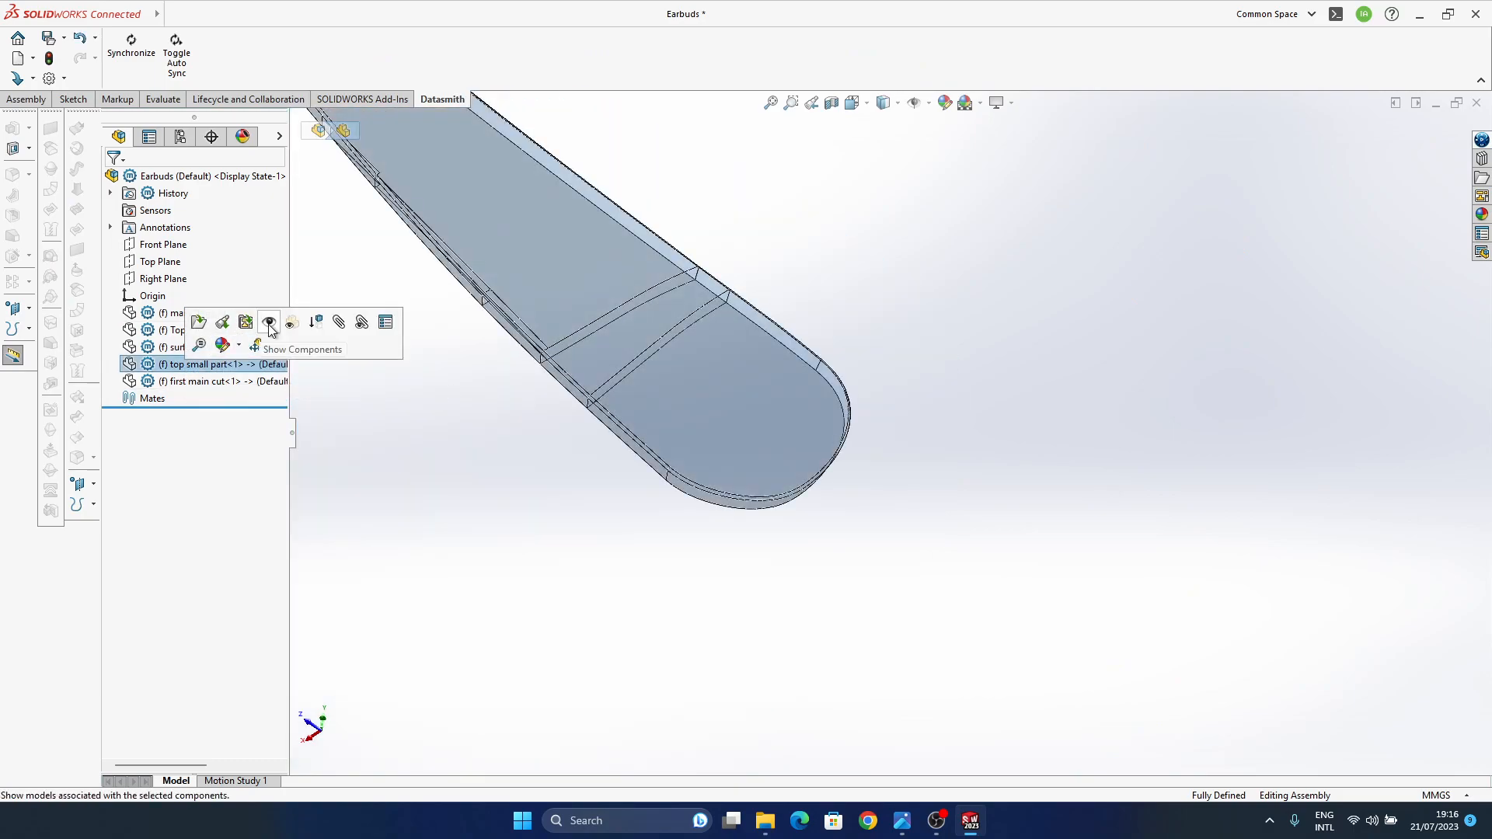
pyautogui.click(218, 382)
pyautogui.click(287, 334)
# - Examine the gap around the top small part's rounded end from above and at an angle
pyautogui.moveTo(764, 487); pyautogui.dragTo(744, 624, button='middle')
pyautogui.click(1013, 667)
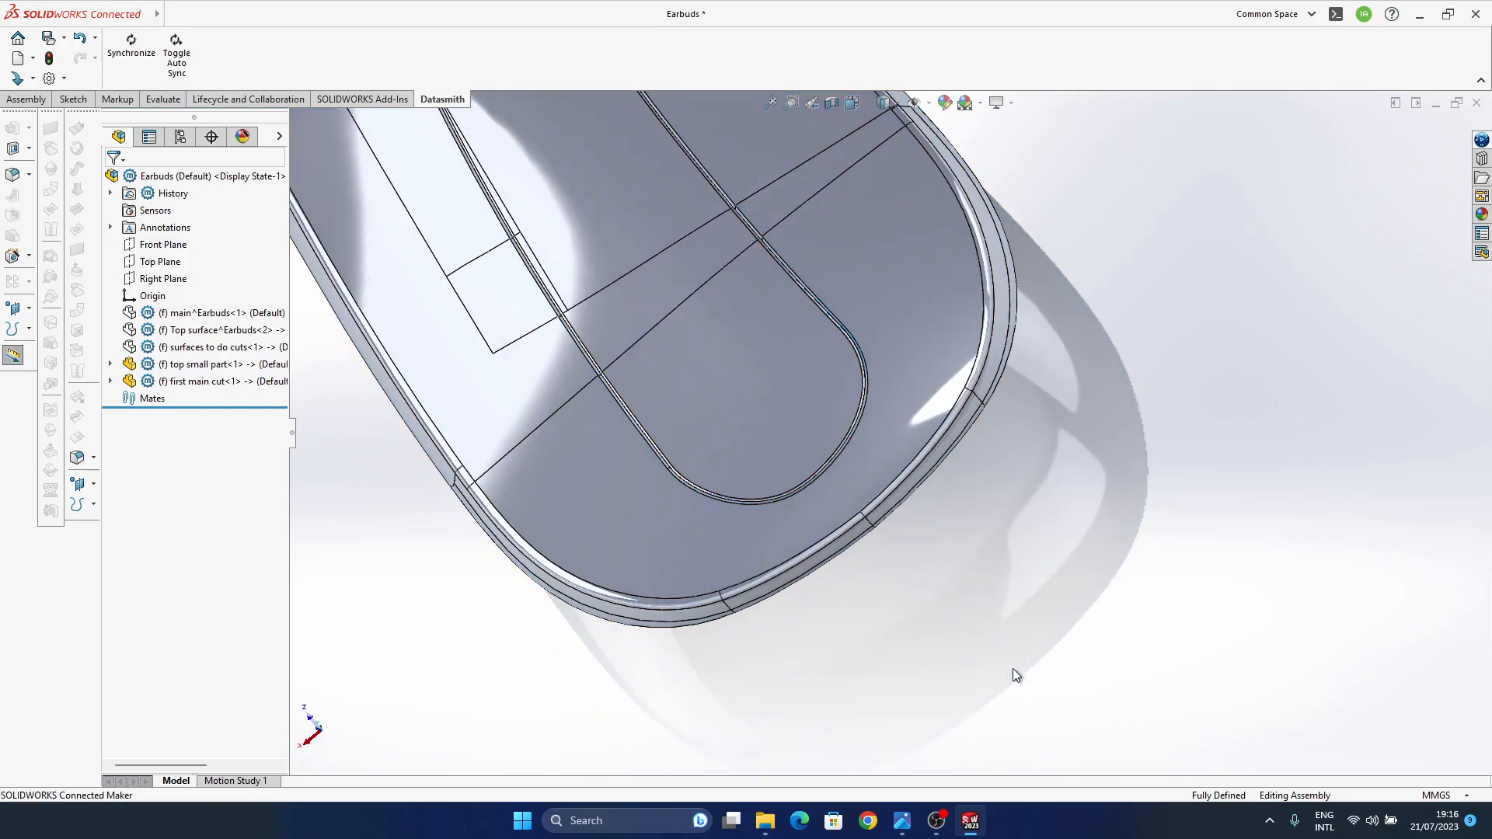
pyautogui.moveTo(801, 459); pyautogui.dragTo(726, 480, button='middle')
pyautogui.moveTo(805, 536); pyautogui.dragTo(837, 547, button='middle')
pyautogui.scroll(-3, 846, 508)
# - Hide the top small part and first main cut components again and bring back the surfaces to do cuts component
pyautogui.press('Tab')
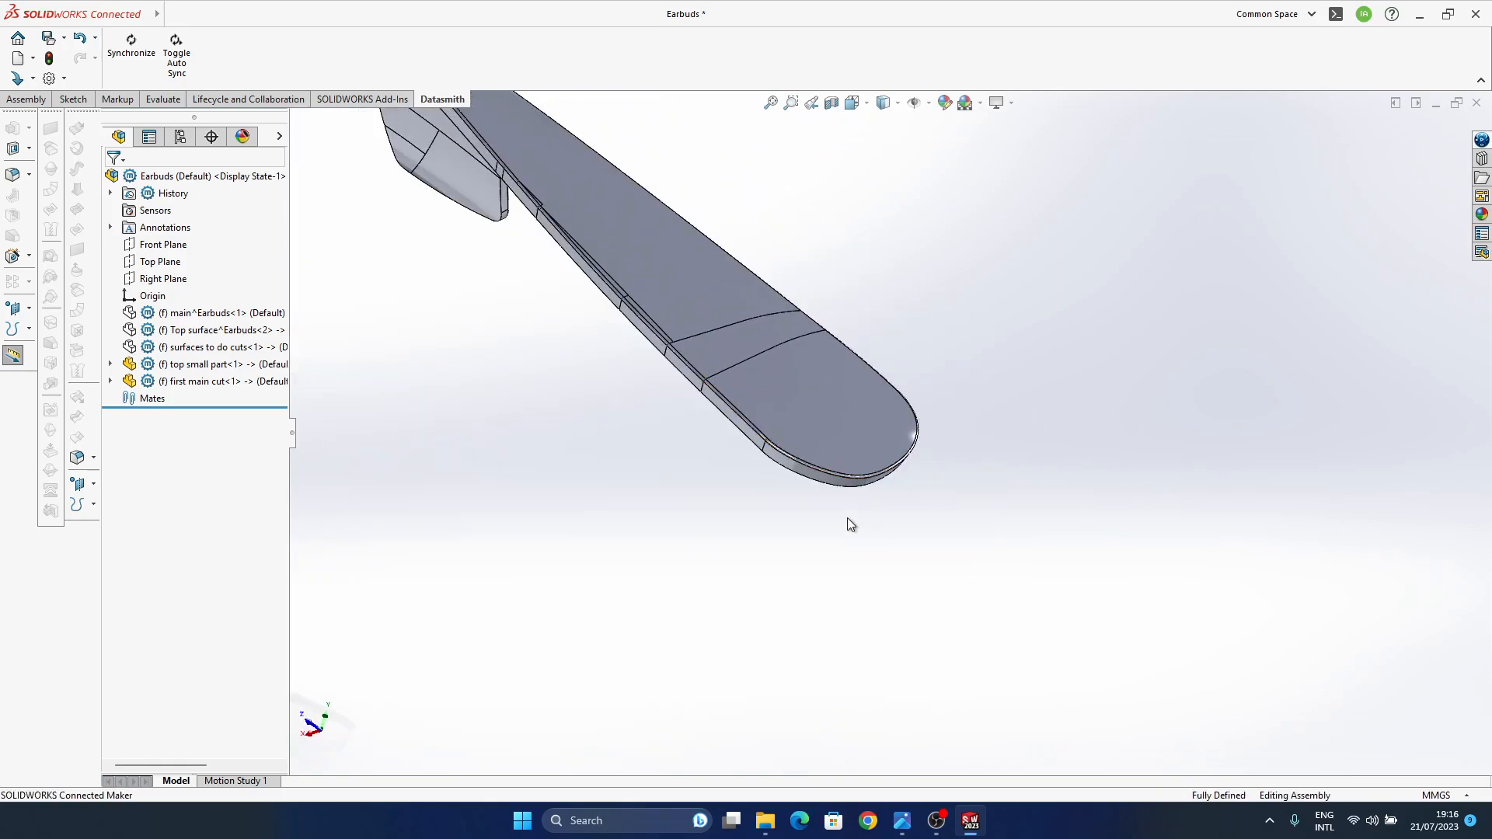
pyautogui.press('Tab')
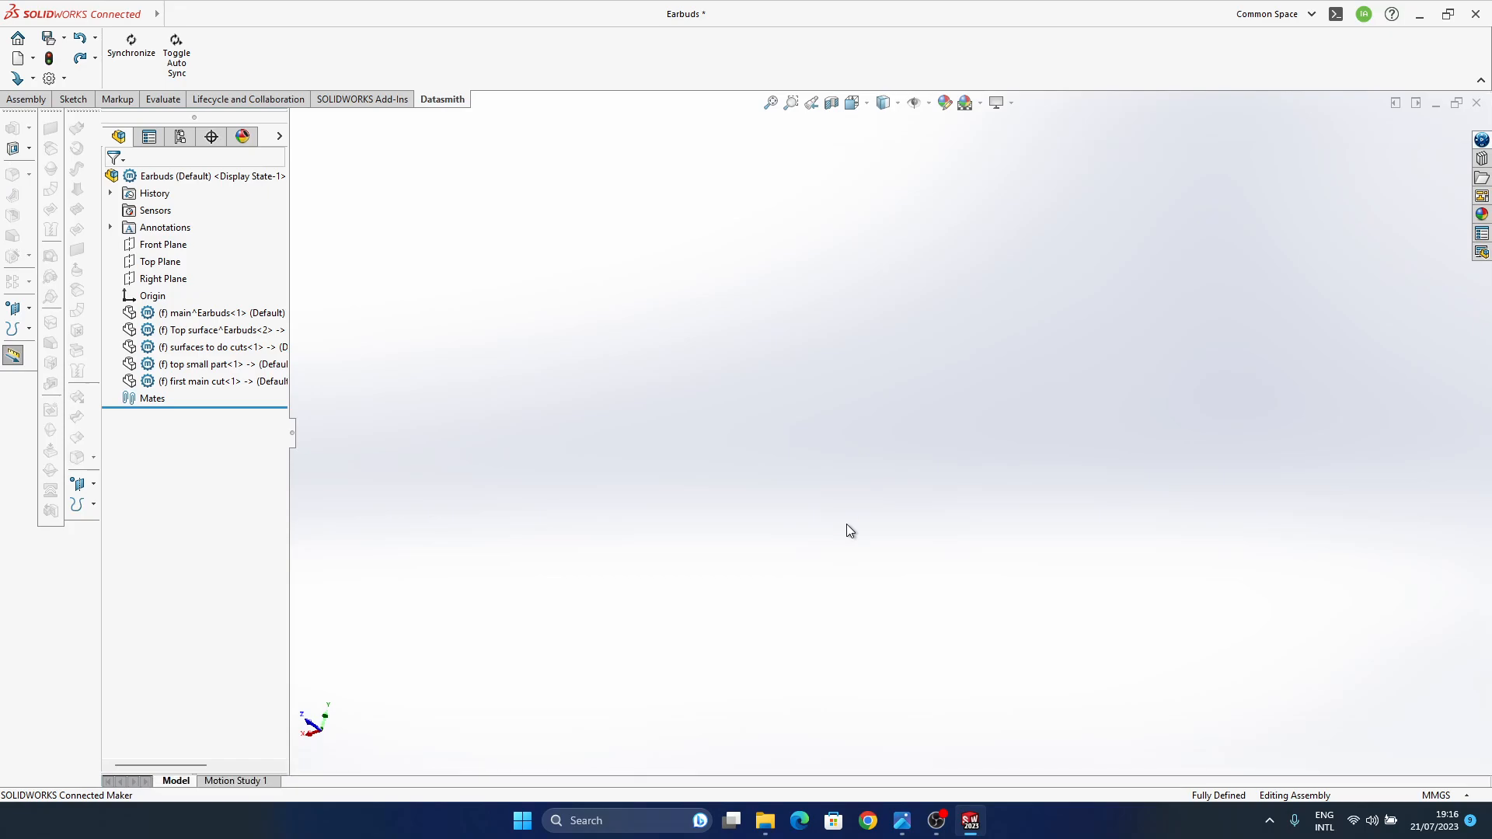
pyautogui.hotkey('shift', 'Tab')
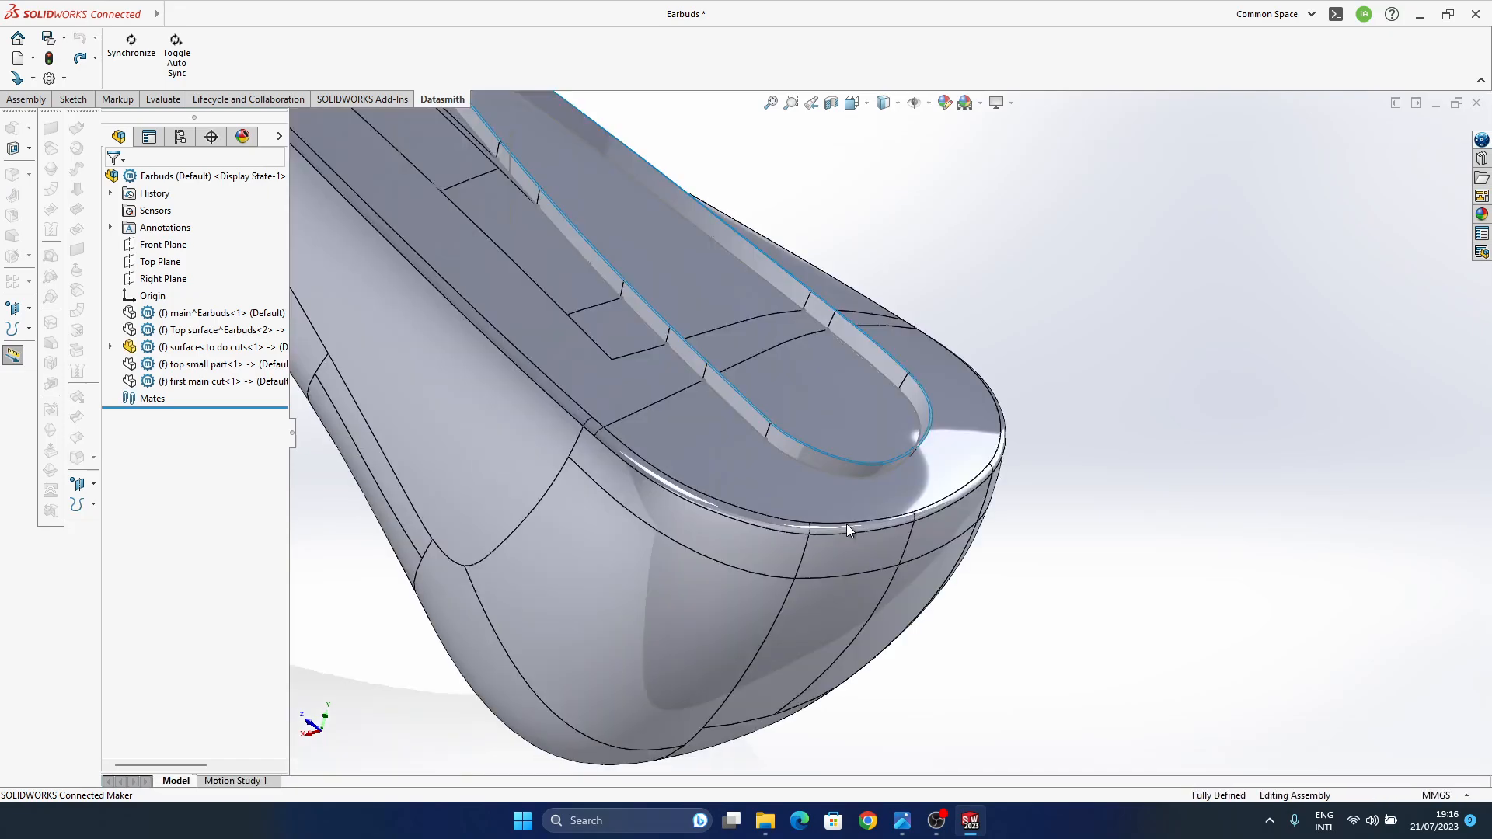
pyautogui.moveTo(855, 469); pyautogui.dragTo(828, 516, button='middle')
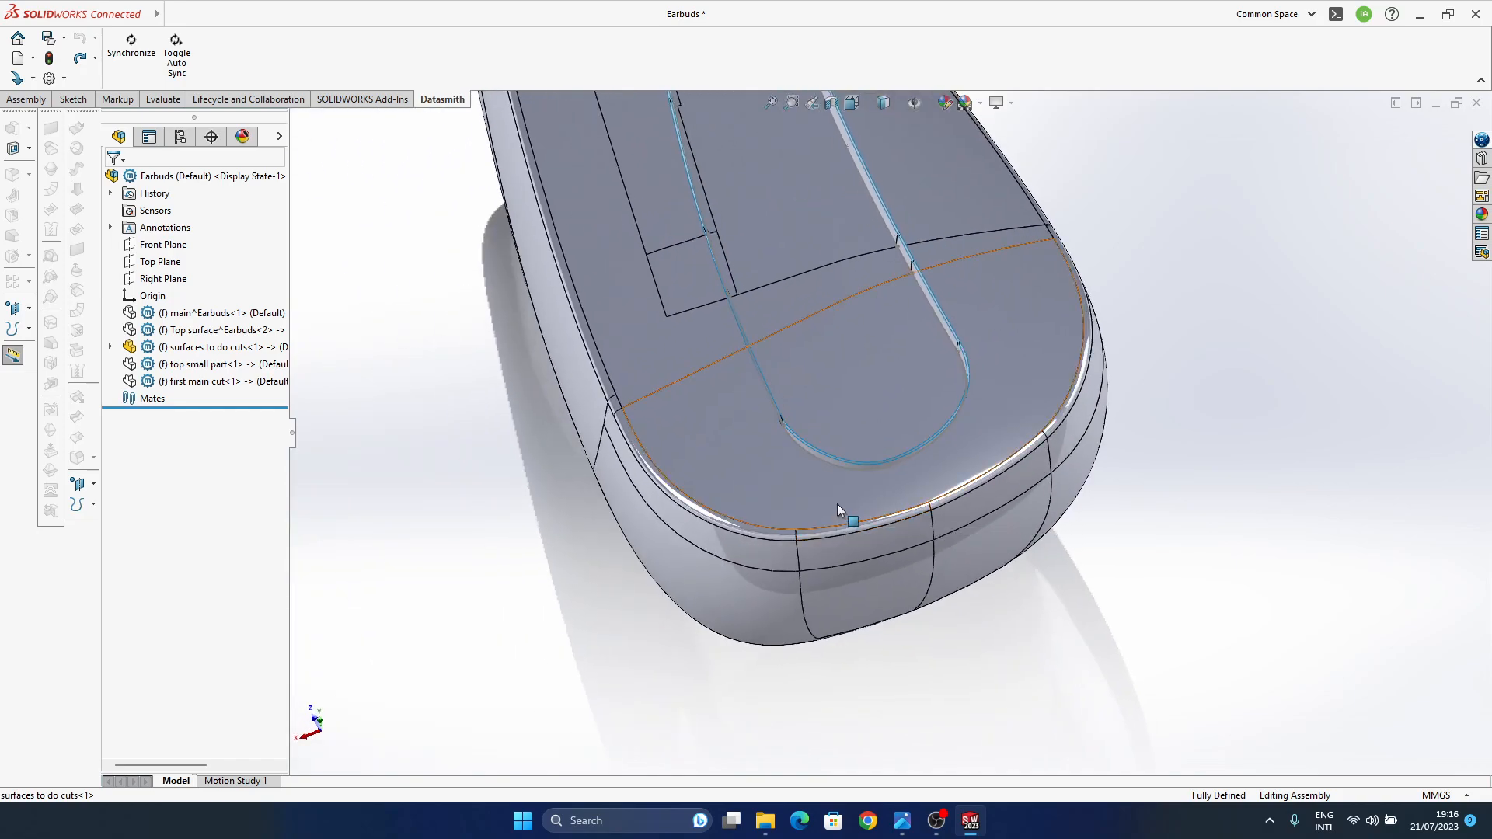
pyautogui.moveTo(840, 429)
pyautogui.mouseDown(button='middle')
pyautogui.moveTo(739, 455)
pyautogui.moveTo(794, 429)
pyautogui.moveTo(815, 441)
pyautogui.mouseUp(button='middle')
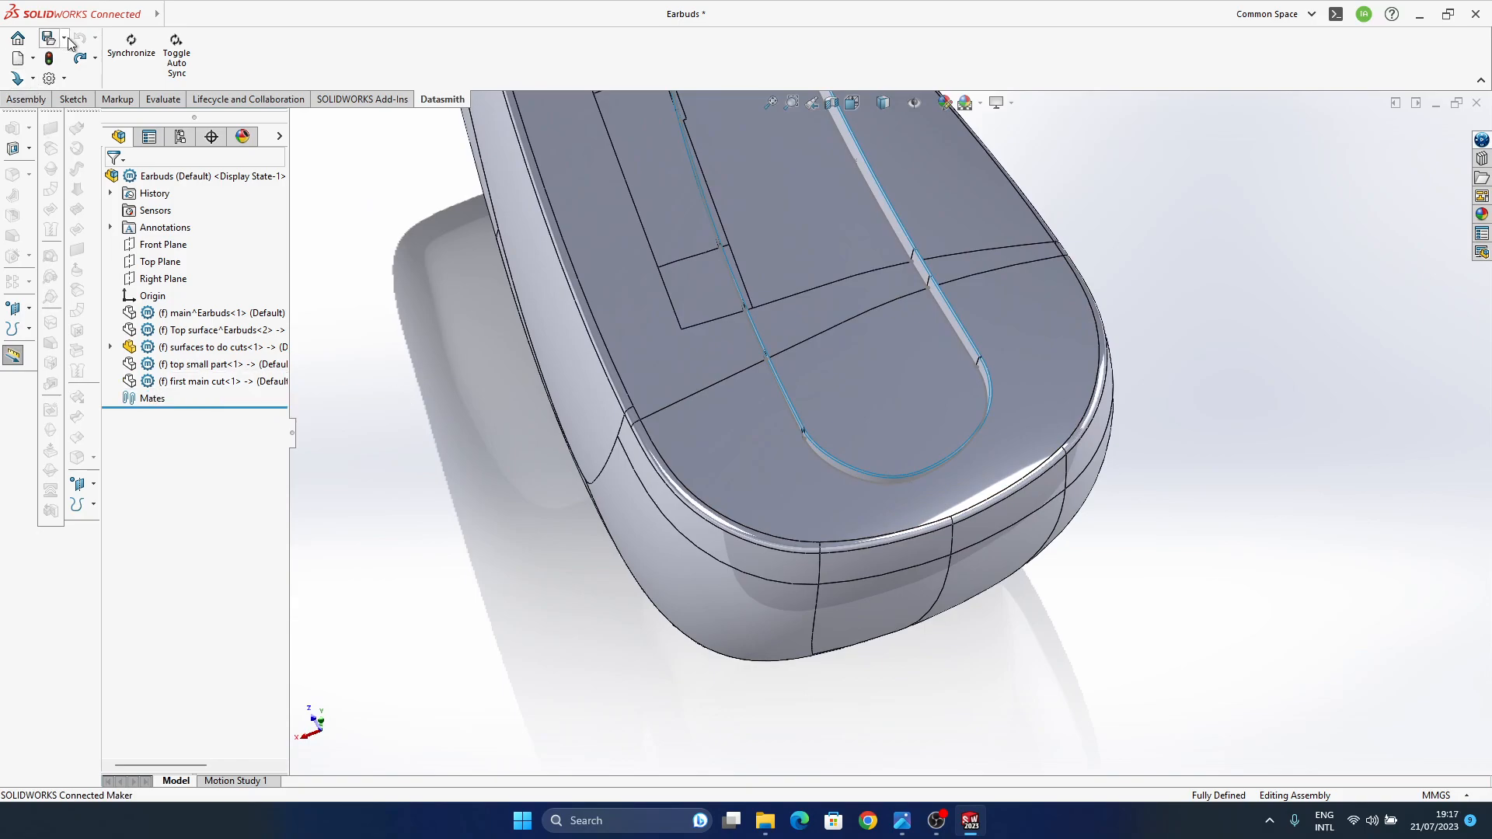
# - Reopen 3DSketch1 of Surface-Extrude1 in the surfaces to do cuts component for editing in a straight-on view
pyautogui.click(125, 347)
pyautogui.click(110, 347)
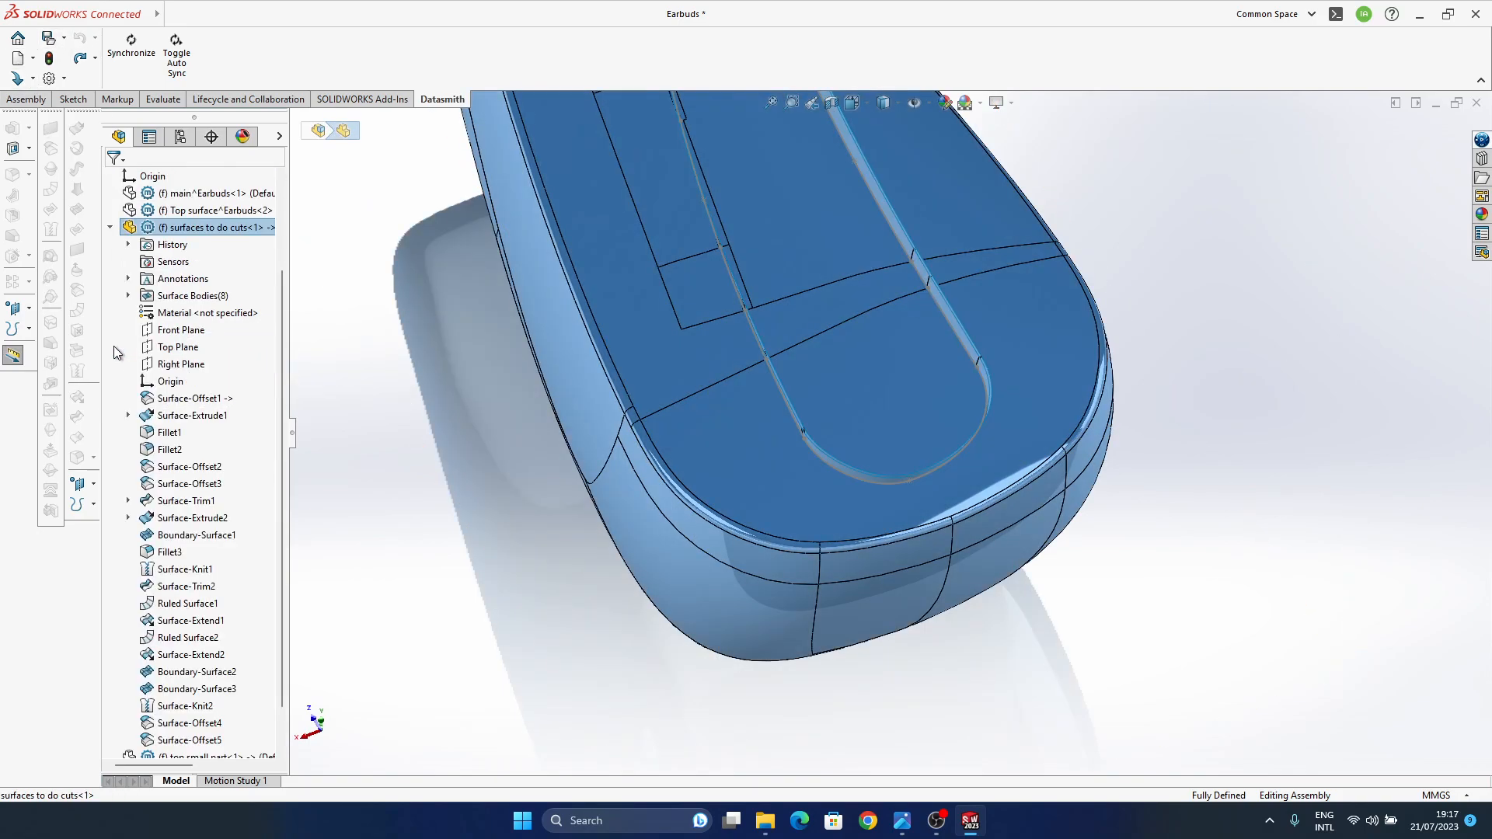
pyautogui.click(858, 477)
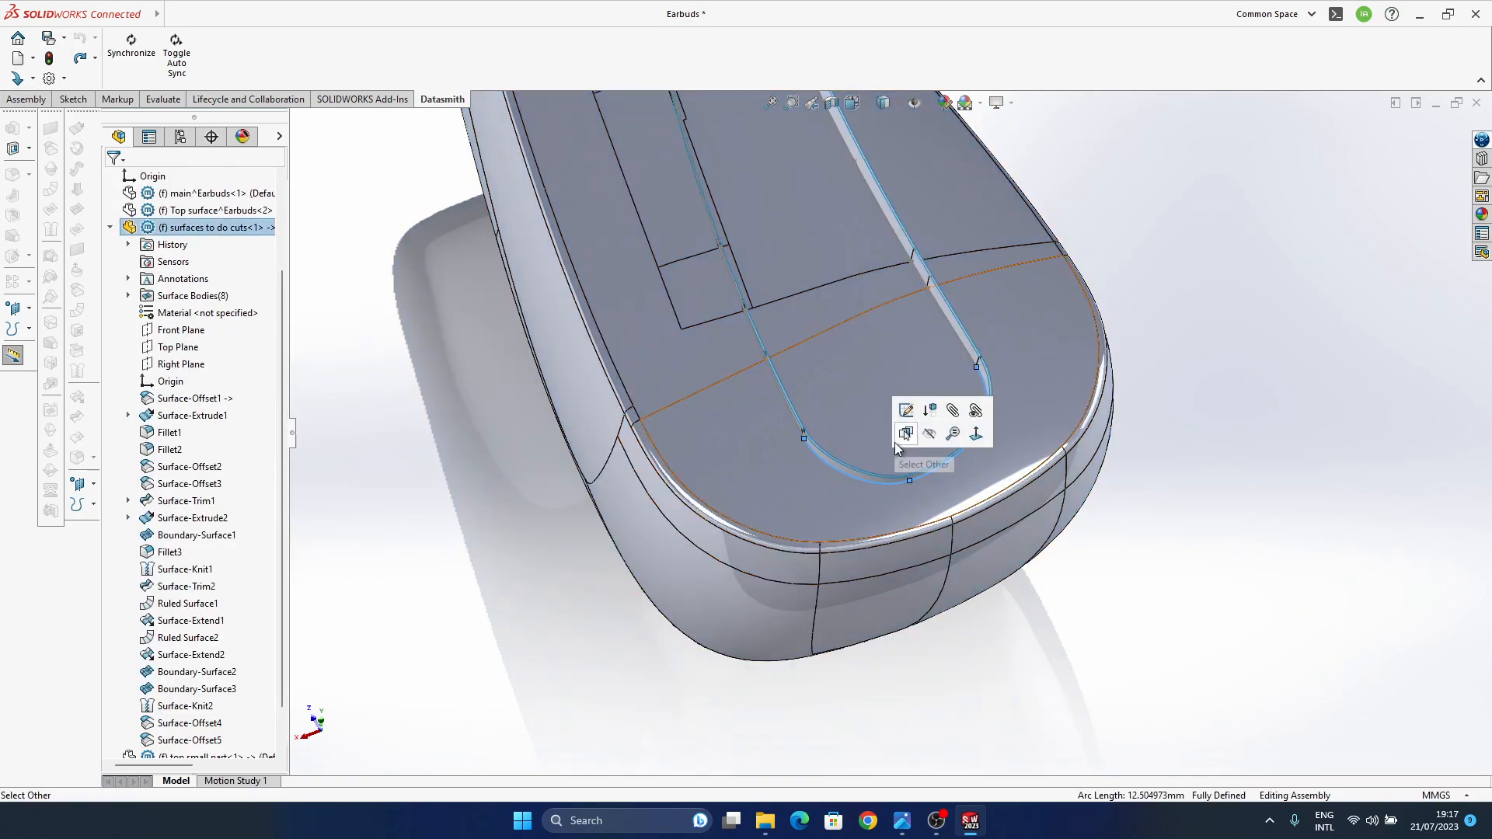
pyautogui.click(405, 585)
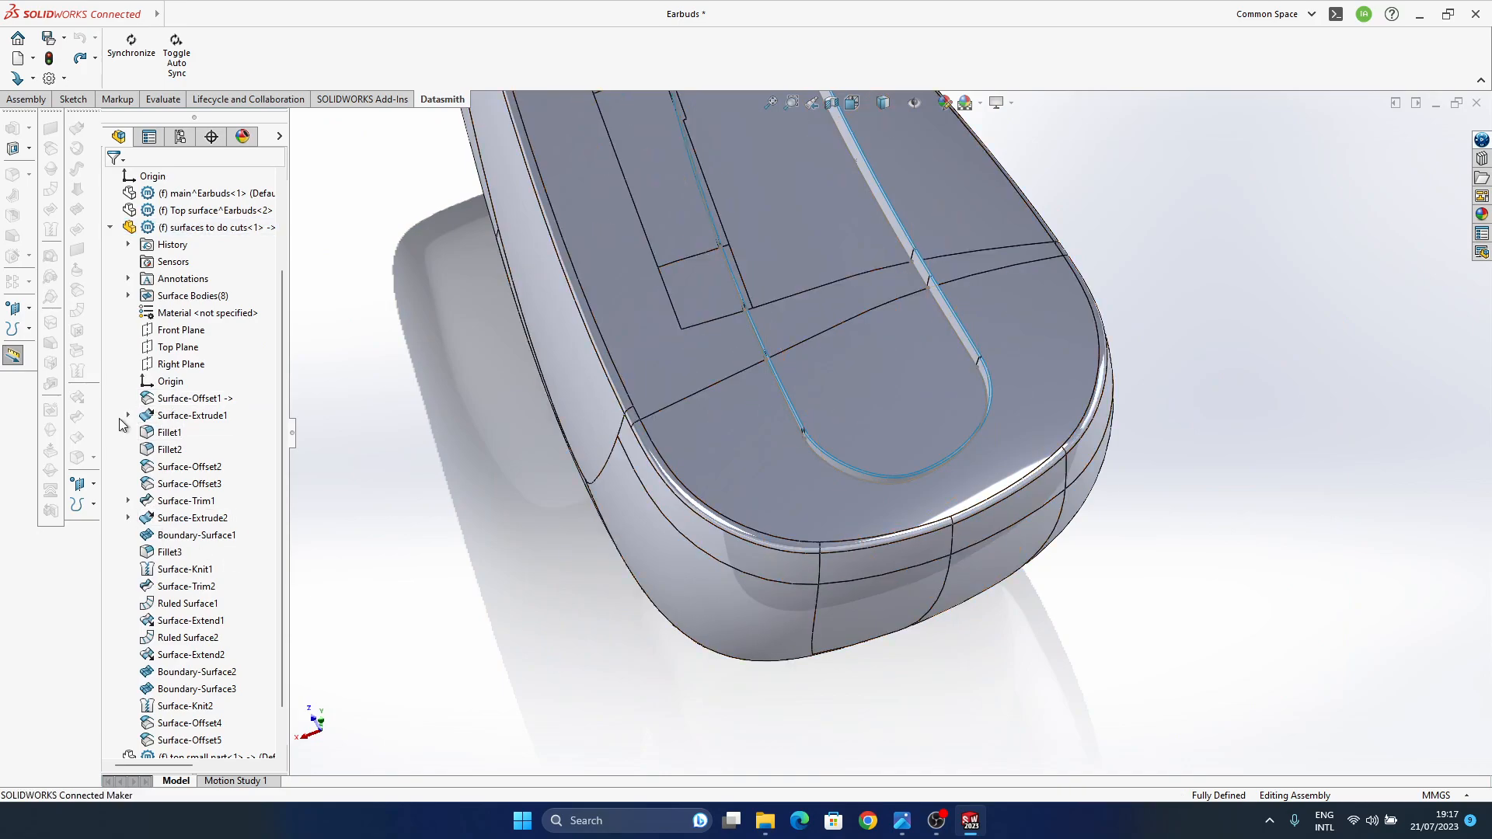
pyautogui.click(129, 416)
pyautogui.click(208, 433)
pyautogui.click(215, 391)
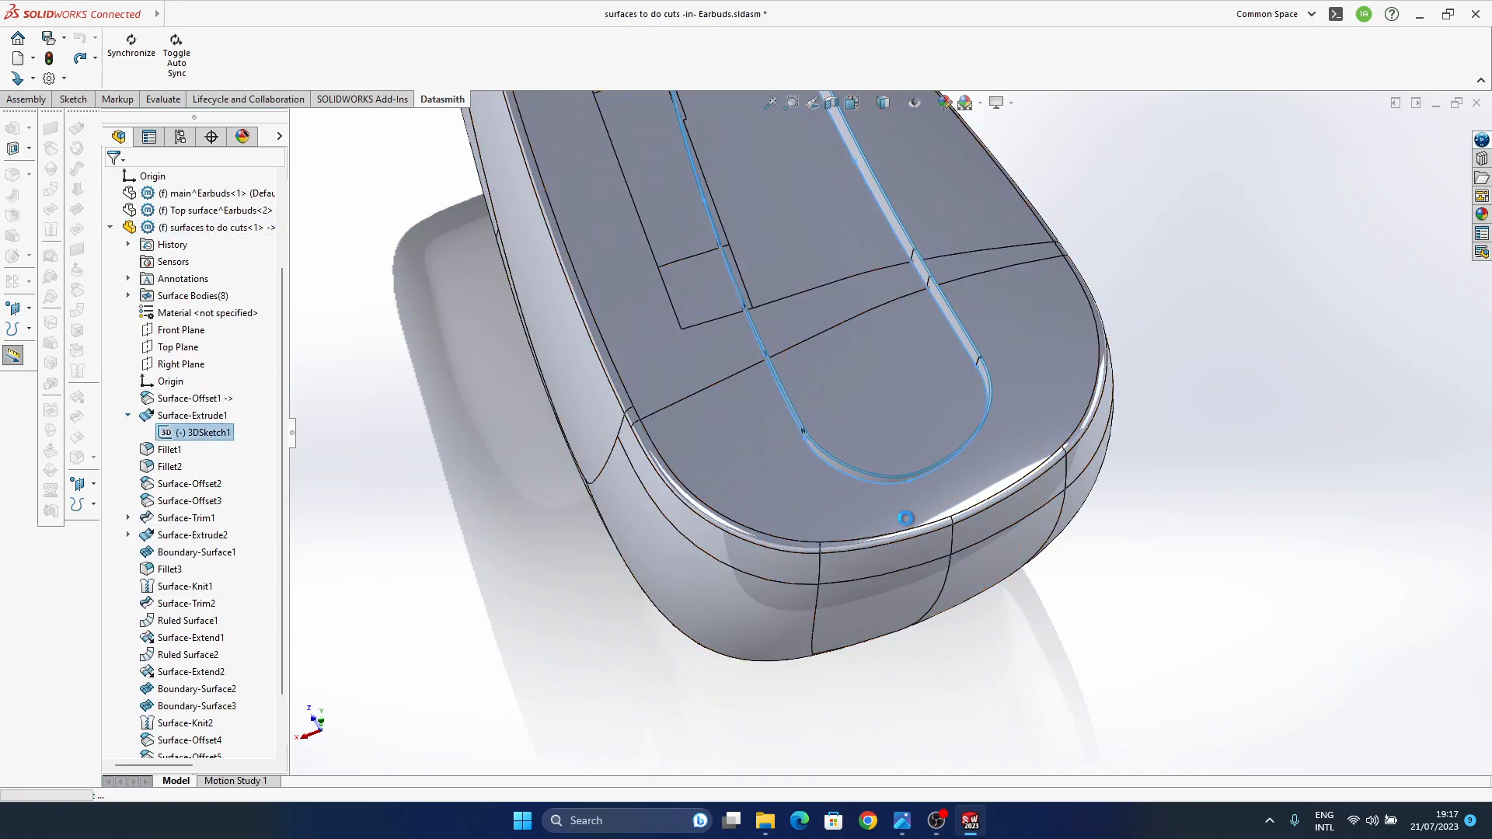
pyautogui.press('space')
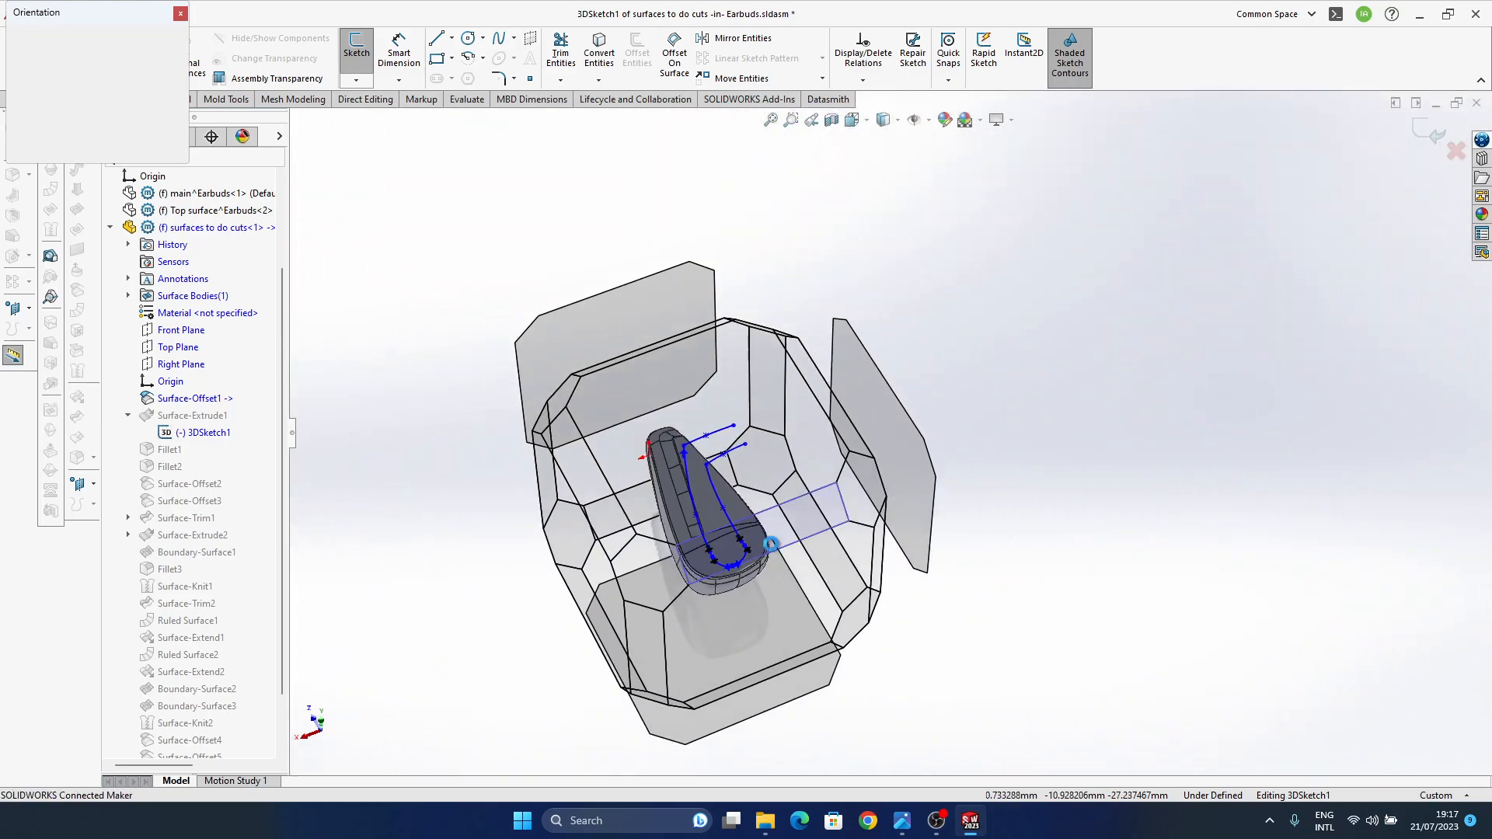
pyautogui.click(788, 495)
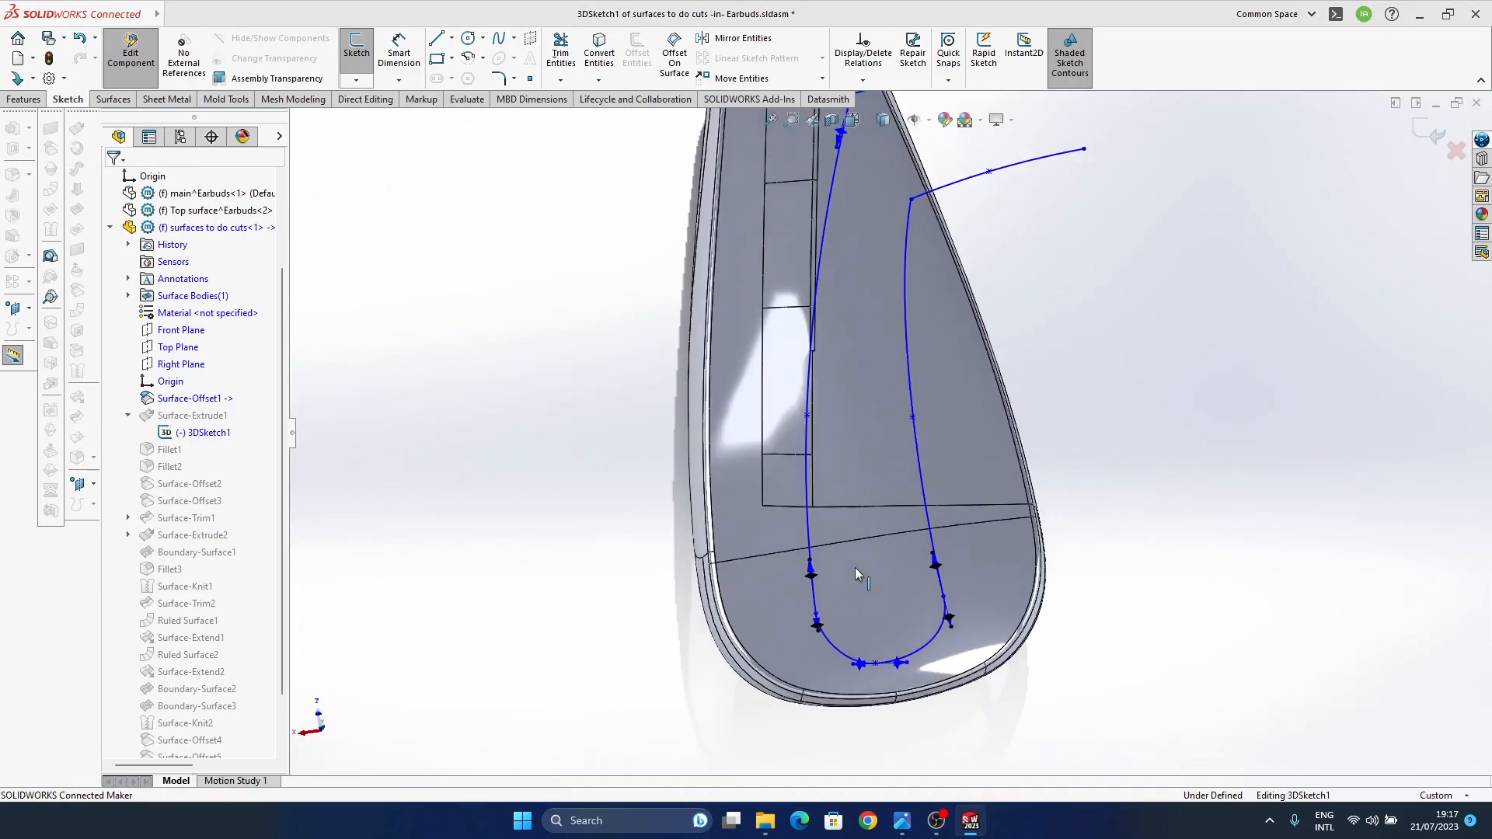
# - Reshape the rounded-end spline with its tip point and tangent handles, placing the point at about X 0.65, Y 19.28, Z -52.97, and close the sketch
pyautogui.scroll(-6, 849, 573)
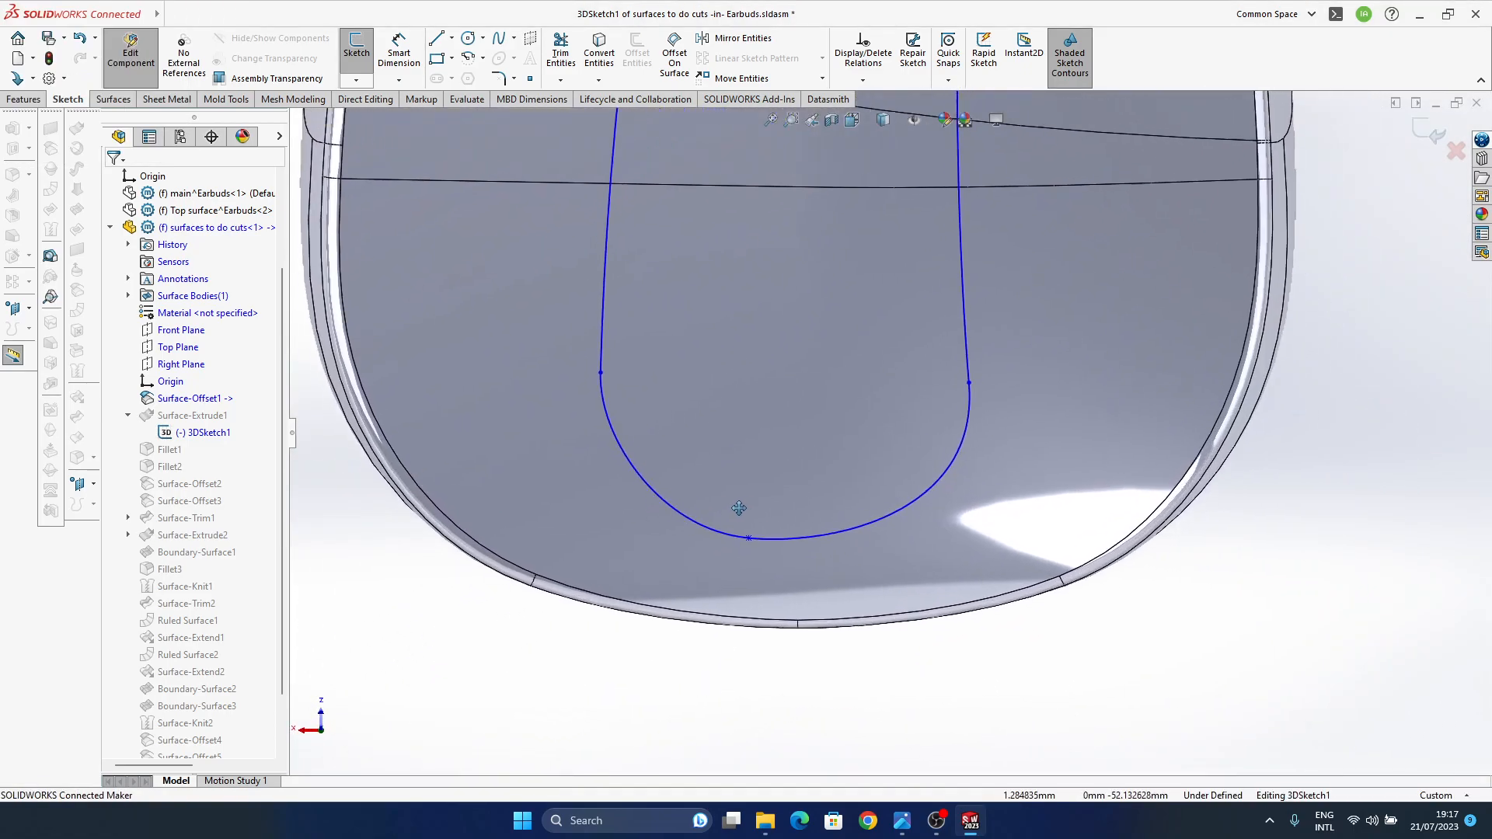
pyautogui.moveTo(878, 602)
pyautogui.mouseDown(button='middle')
pyautogui.moveTo(1016, 347)
pyautogui.moveTo(976, 427)
pyautogui.moveTo(817, 586)
pyautogui.mouseUp(button='middle')
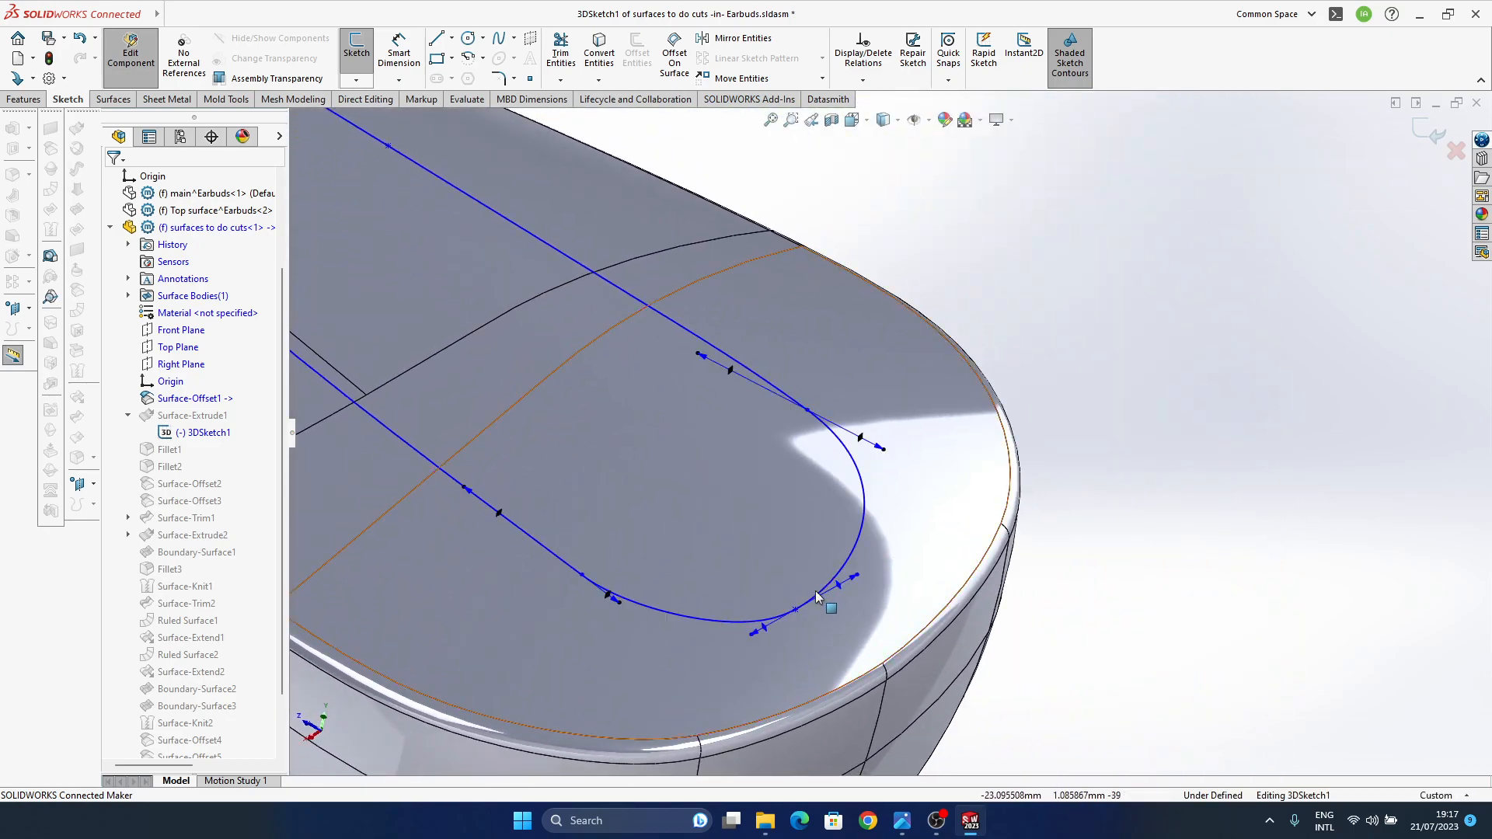
pyautogui.scroll(8, 813, 609)
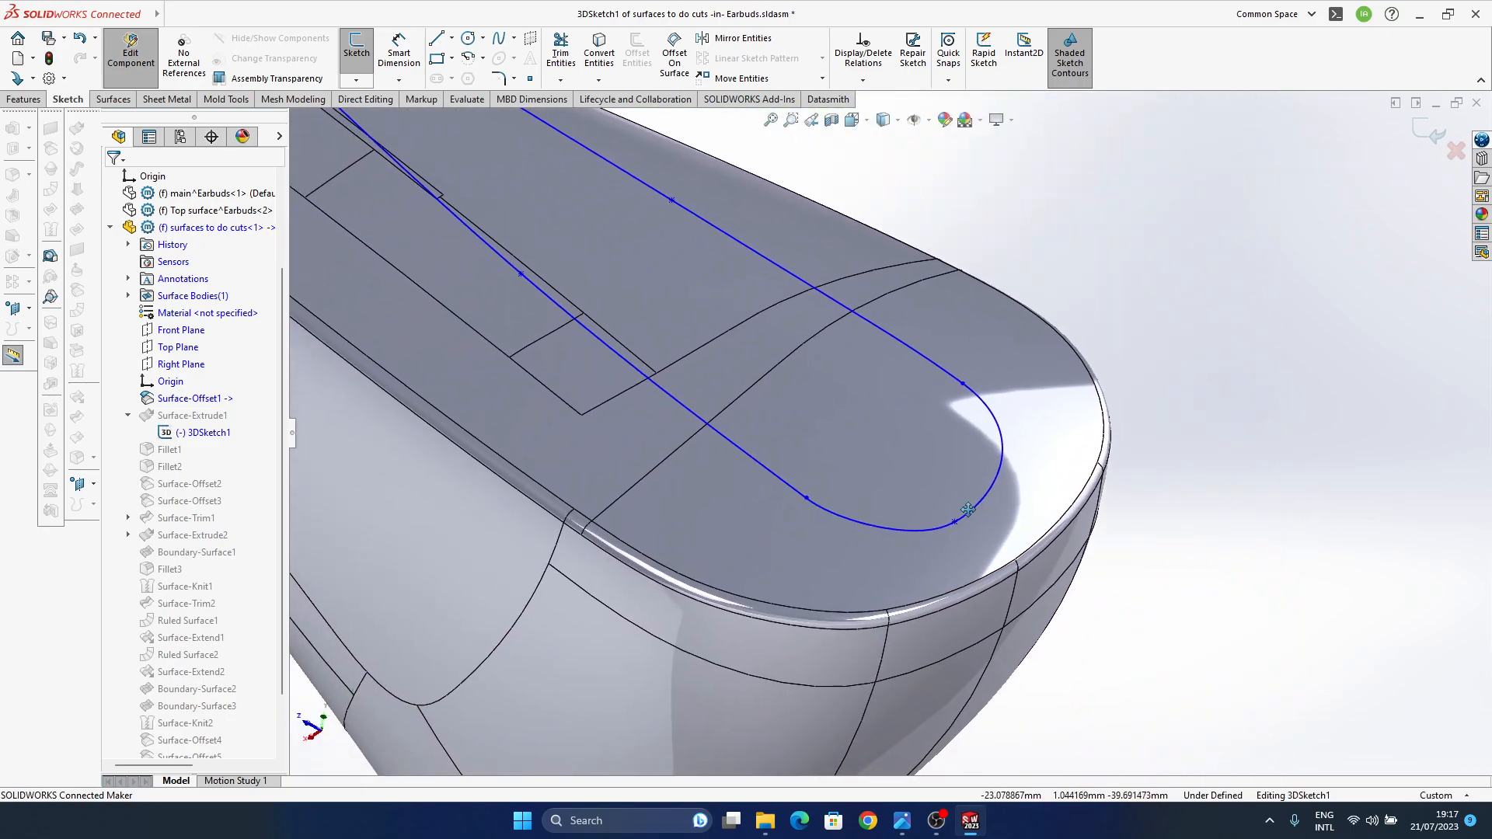
pyautogui.scroll(-5, 955, 501)
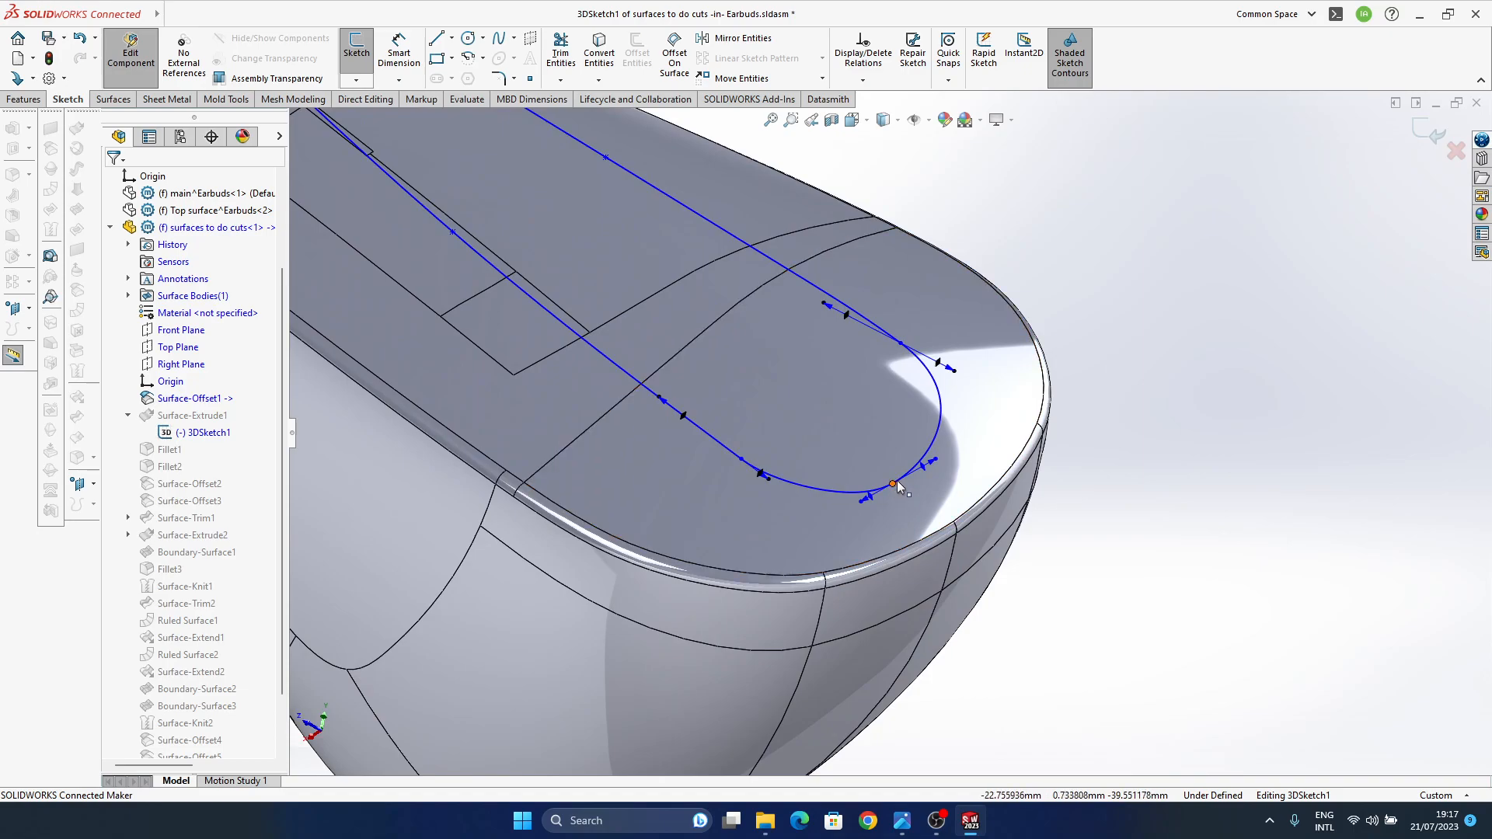
pyautogui.moveTo(922, 463); pyautogui.dragTo(869, 503)
pyautogui.click(893, 483)
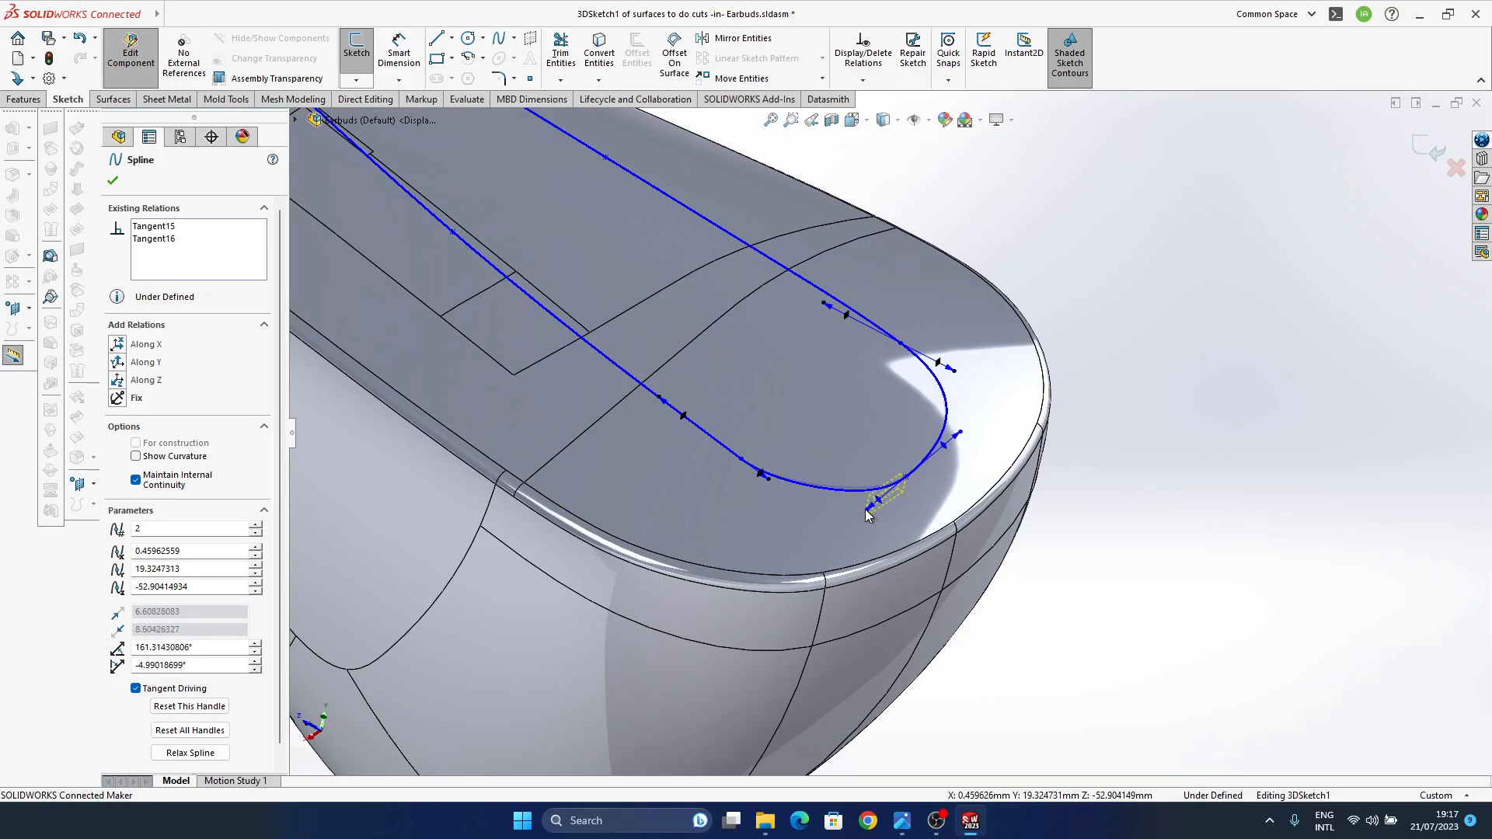
pyautogui.moveTo(870, 513); pyautogui.dragTo(944, 458)
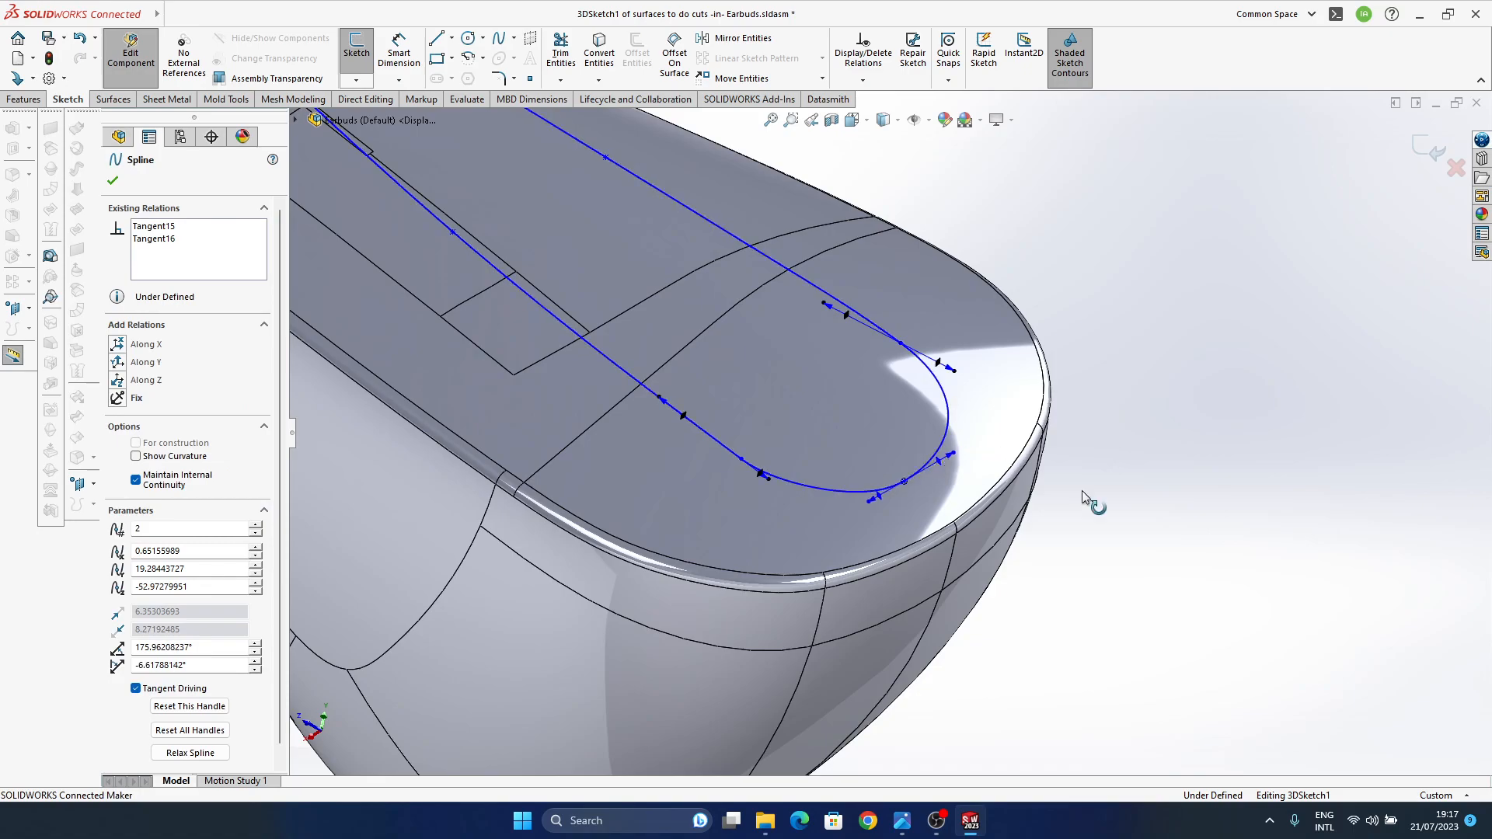
pyautogui.click(1197, 479)
pyautogui.click(1429, 148)
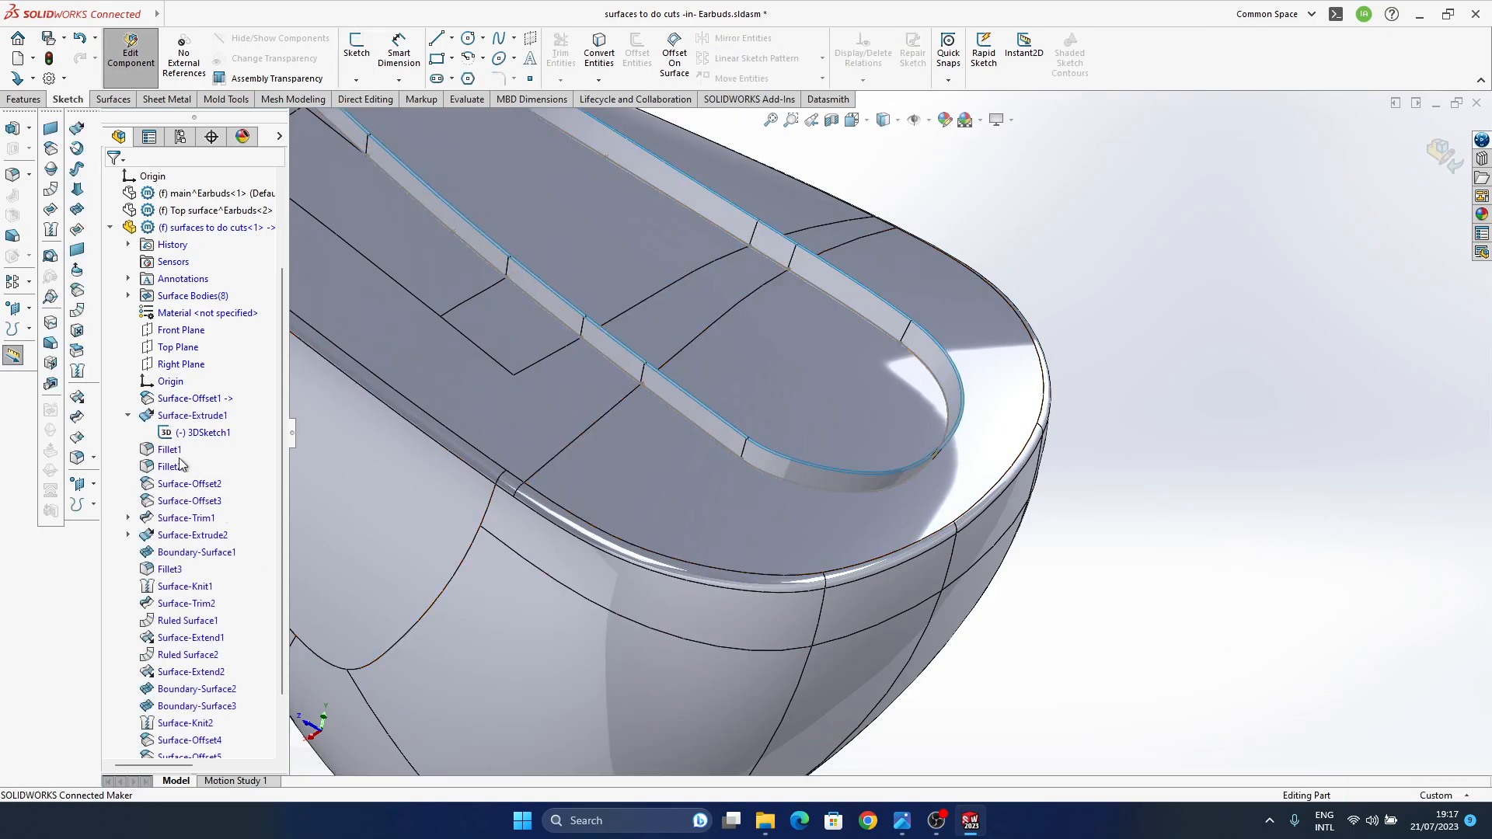
# - Finish editing the surfaces to do cuts component and return to the Earbuds assembly
pyautogui.scroll(3, 125, 365)
pyautogui.click(110, 347)
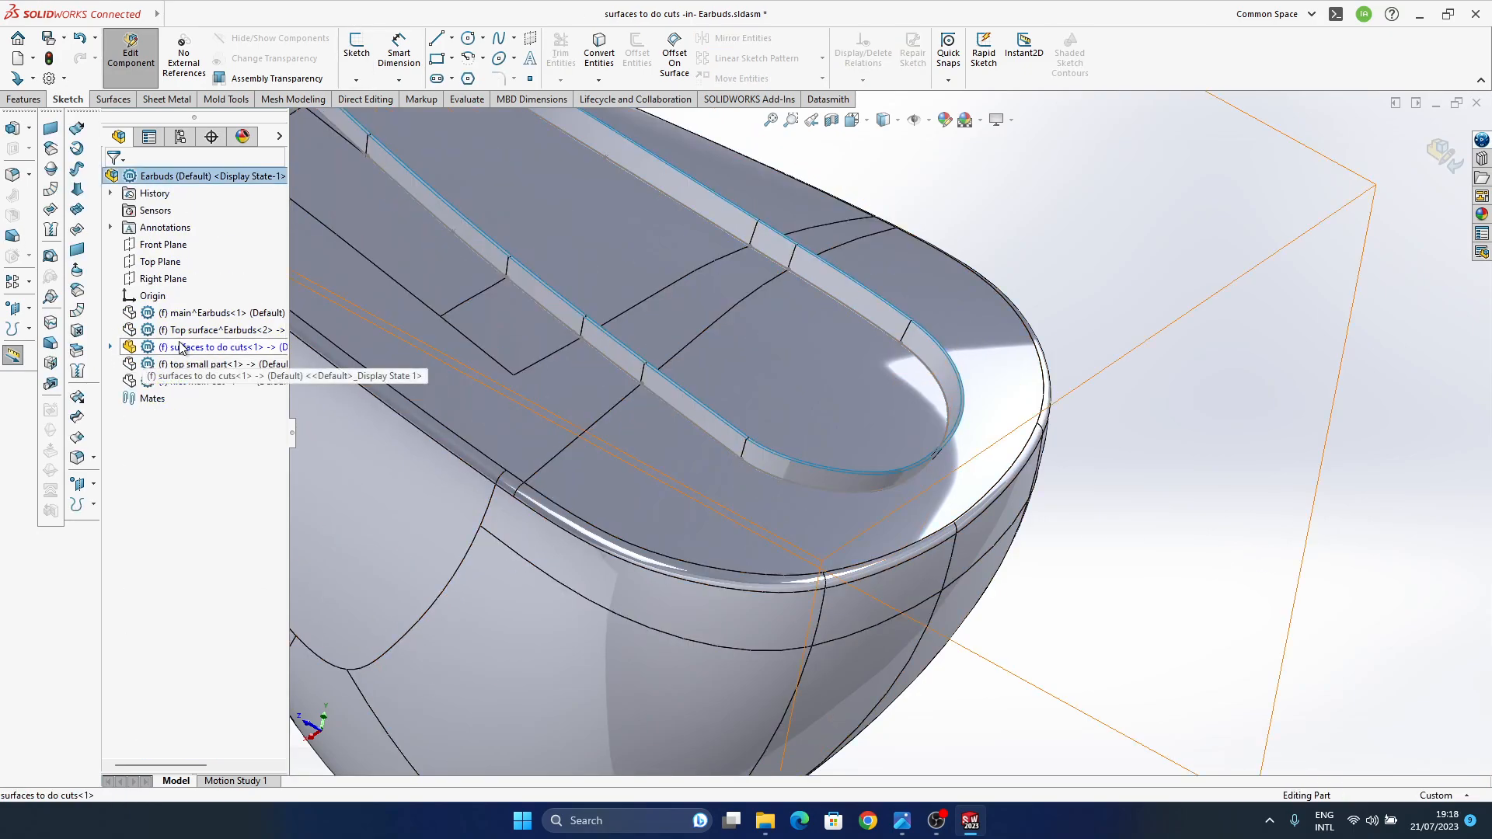
pyautogui.click(202, 347)
pyautogui.click(1444, 151)
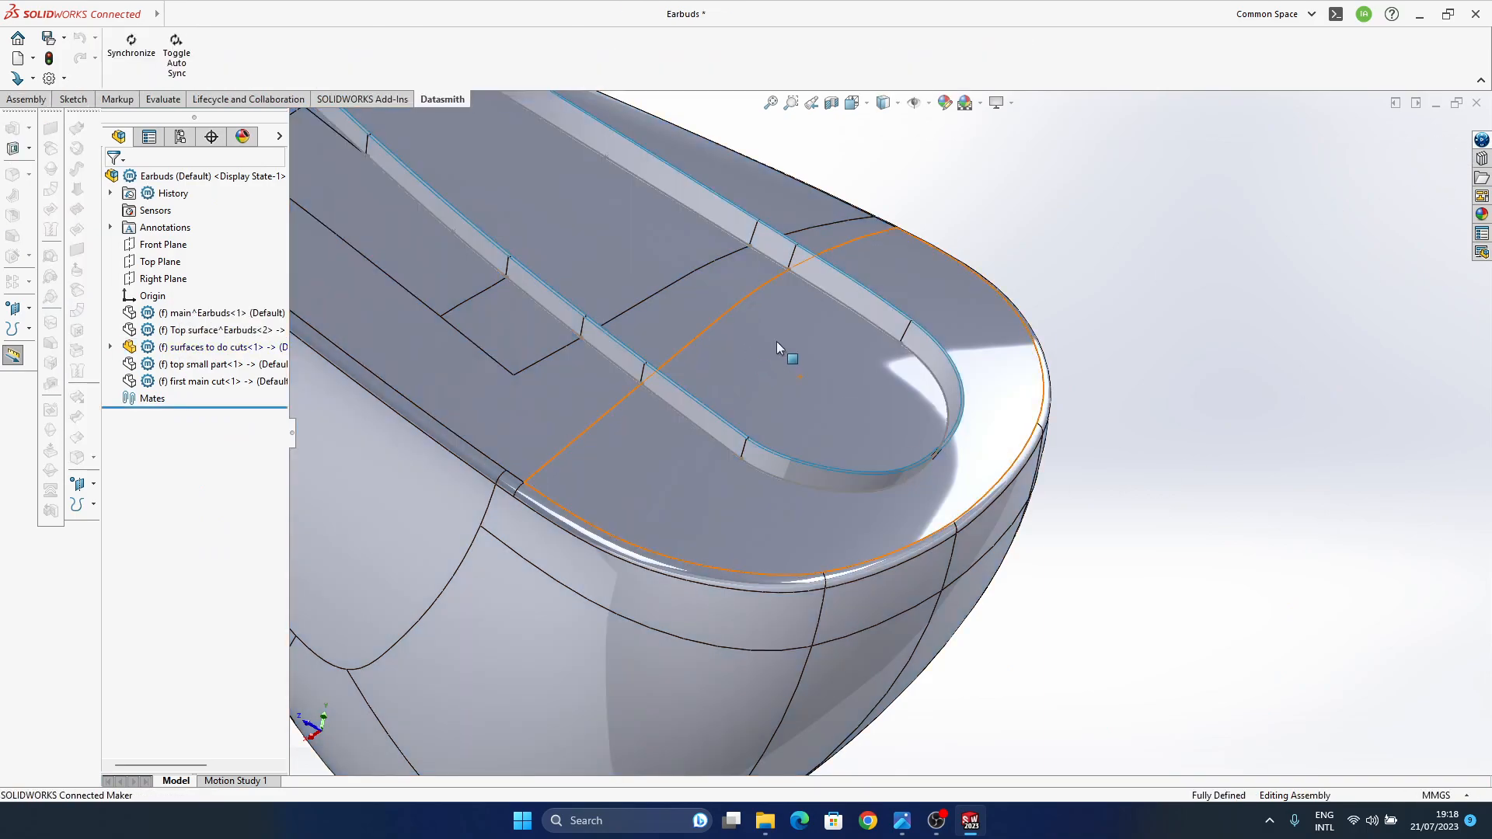
# - Hide the surfaces to do cuts component and show the top small part and first main cut components
pyautogui.click(222, 347)
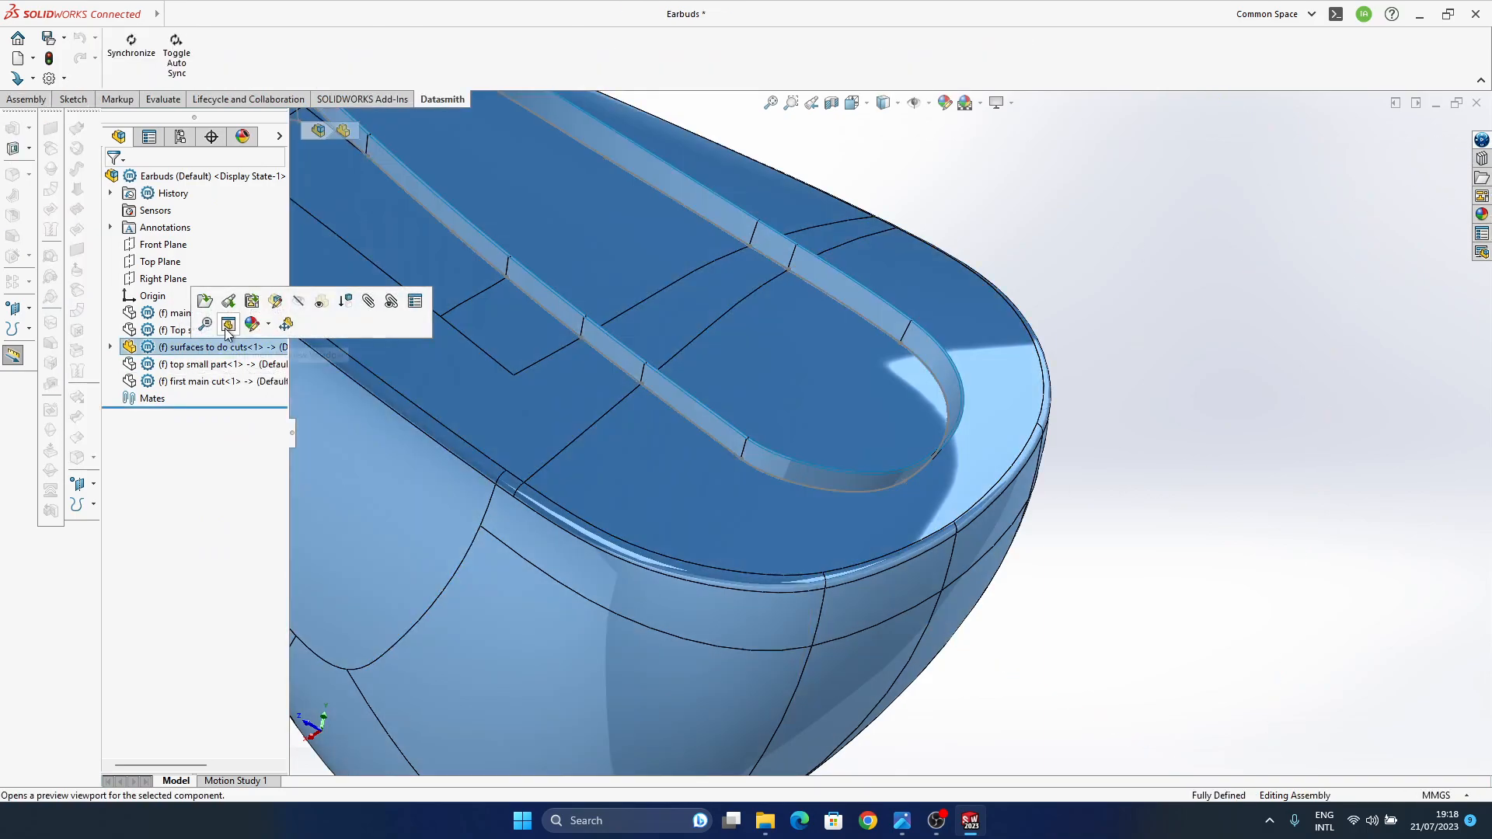
pyautogui.click(309, 300)
pyautogui.click(209, 363)
pyautogui.click(302, 319)
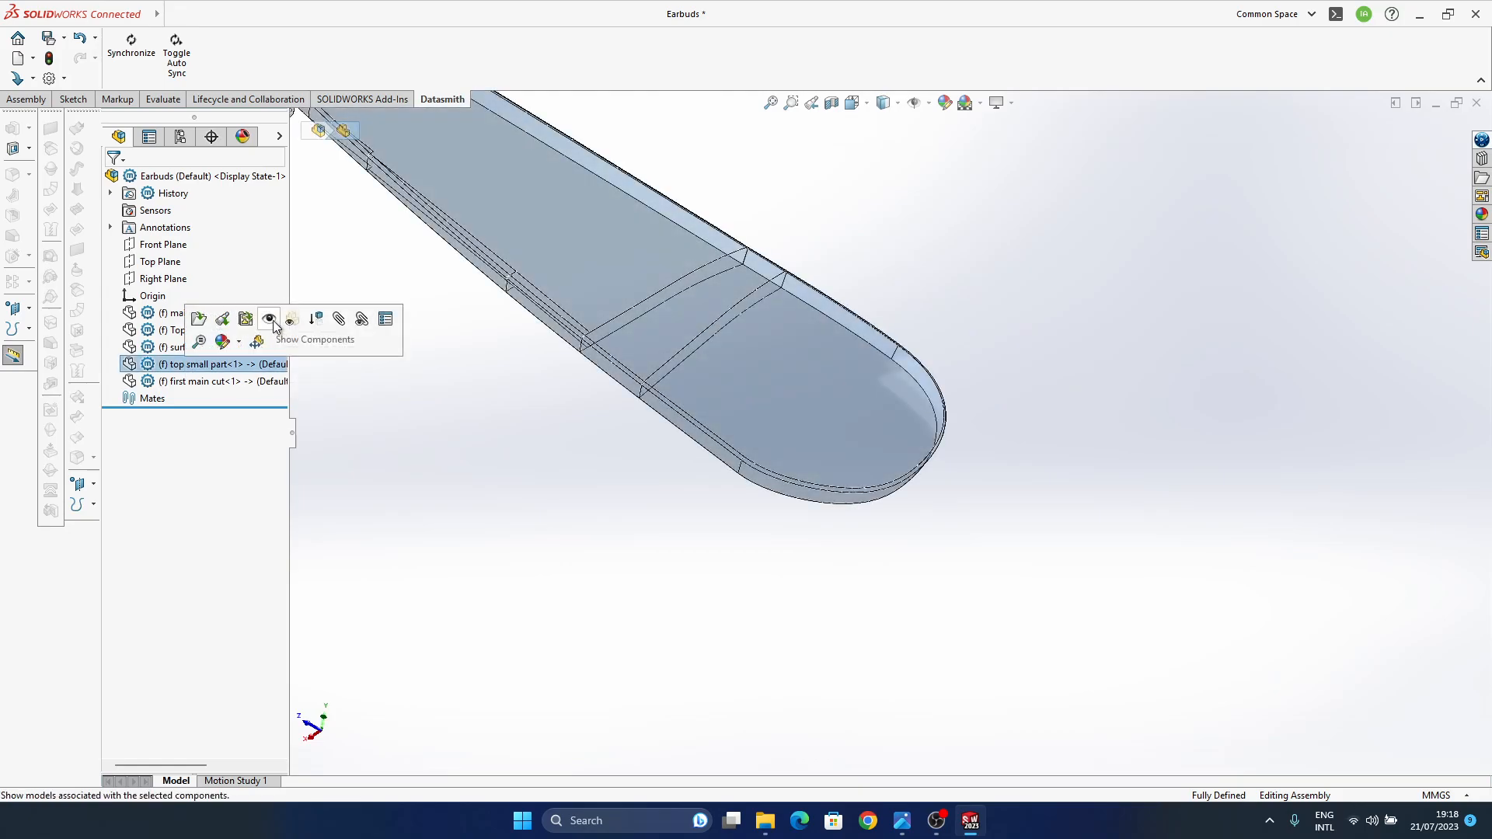
pyautogui.click(224, 382)
pyautogui.click(282, 340)
# - Examine the gap between the top small part and the first main cut around the rounded end, close up and from several angles
pyautogui.moveTo(913, 452)
pyautogui.keyDown('ctrl'); pyautogui.mouseDown(button='middle')
pyautogui.moveTo(1074, 415)
pyautogui.moveTo(862, 596)
pyautogui.moveTo(618, 300)
pyautogui.moveTo(693, 392)
pyautogui.moveTo(757, 538)
pyautogui.moveTo(627, 593)
pyautogui.moveTo(599, 526)
pyautogui.mouseUp(button='middle'); pyautogui.keyUp('ctrl')
pyautogui.scroll(-4, 887, 426)
pyautogui.moveTo(888, 426); pyautogui.dragTo(920, 451, button='middle')
pyautogui.scroll(5, 840, 520)
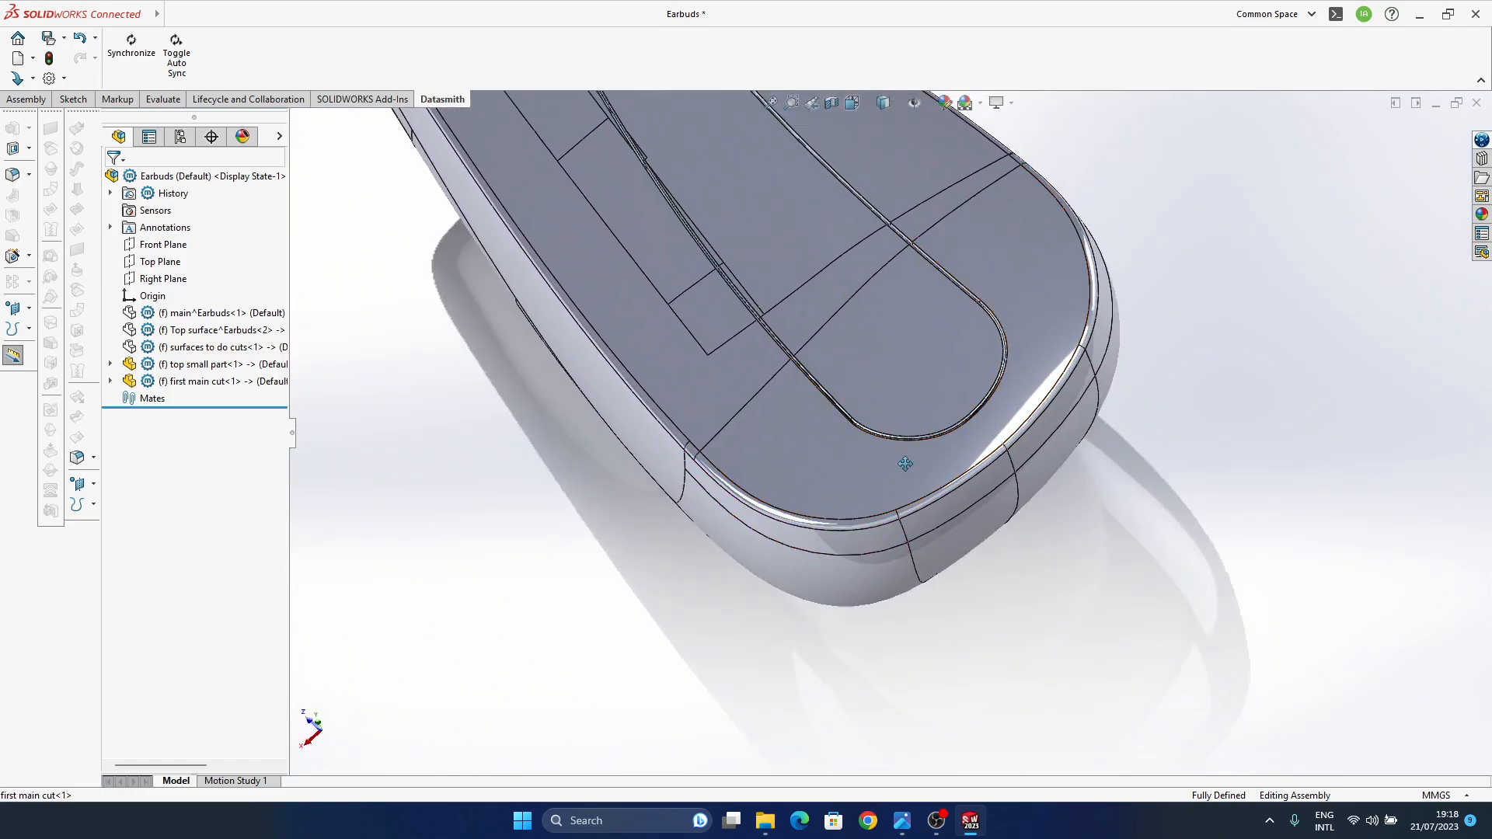
pyautogui.scroll(-5, 853, 473)
pyautogui.scroll(3, 853, 474)
pyautogui.moveTo(820, 498); pyautogui.dragTo(903, 540, button='middle')
pyautogui.scroll(5, 901, 540)
pyautogui.moveTo(883, 590); pyautogui.dragTo(801, 506, button='middle')
# - Show the surfaces to do cuts component again and reopen 3DSketch1 of its Surface-Extrude1 for editing
pyautogui.click(204, 347)
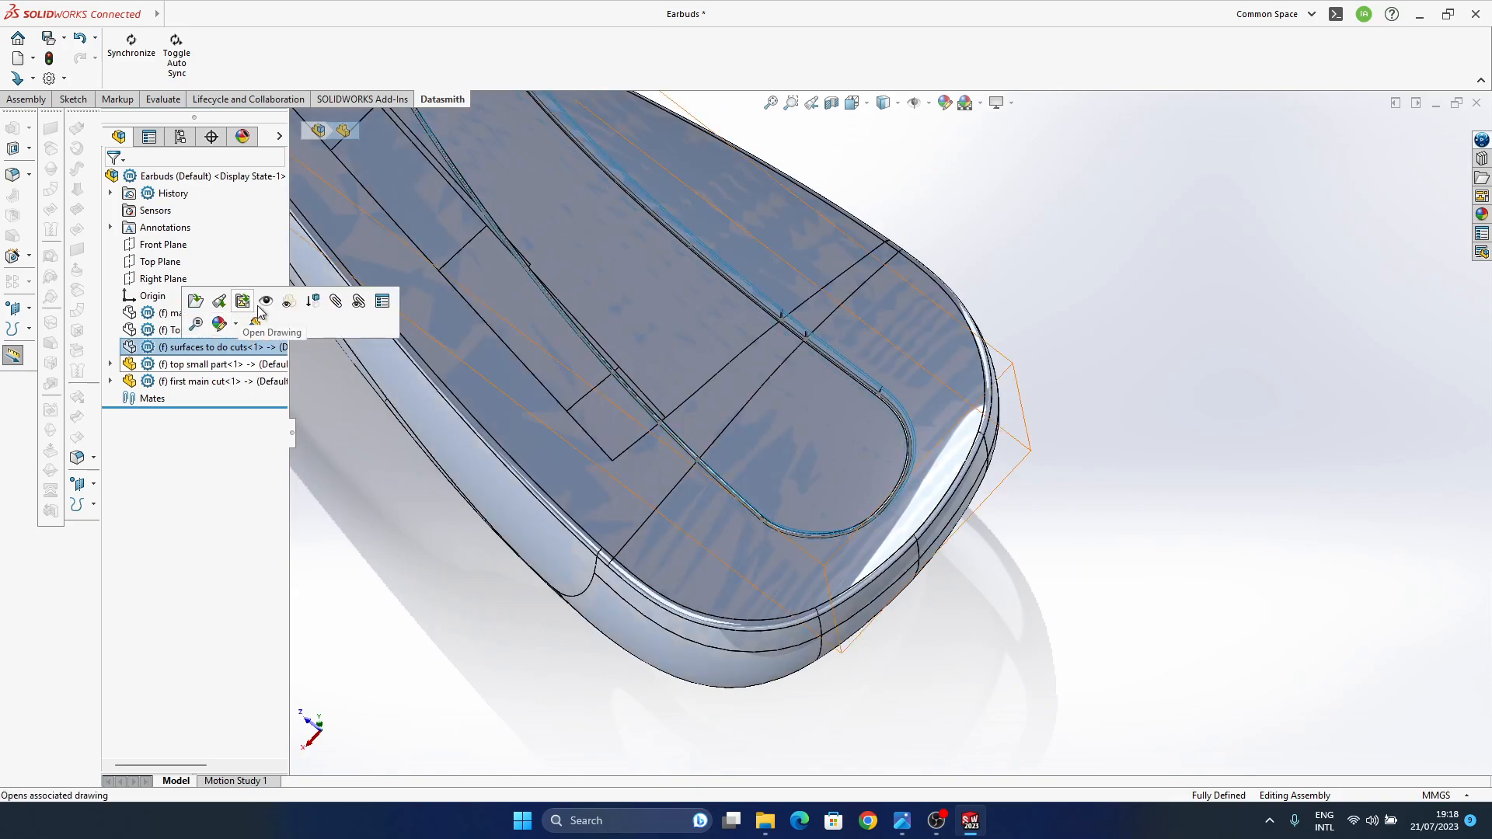
pyautogui.click(266, 302)
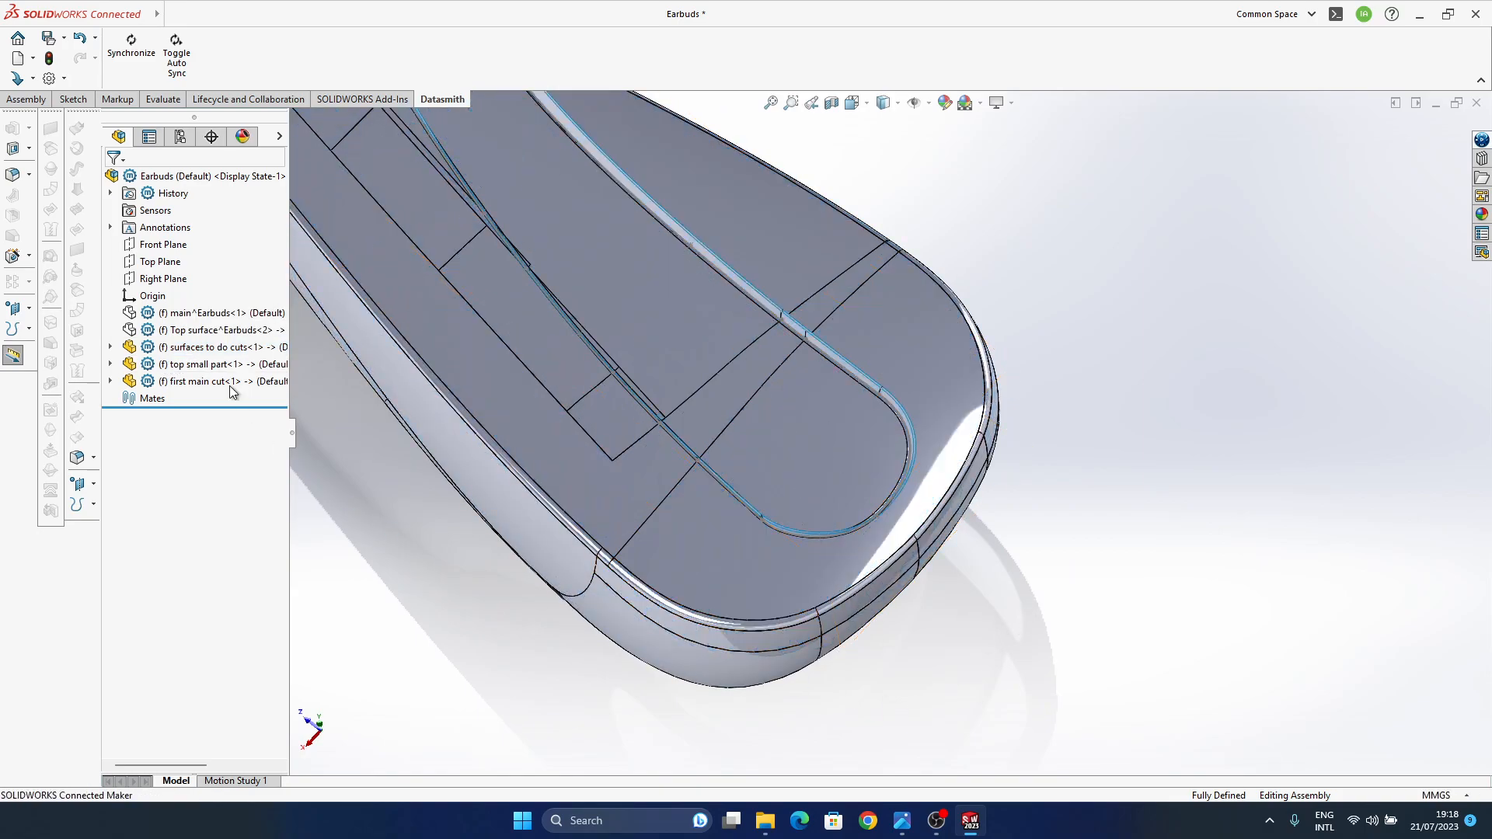
pyautogui.click(110, 348)
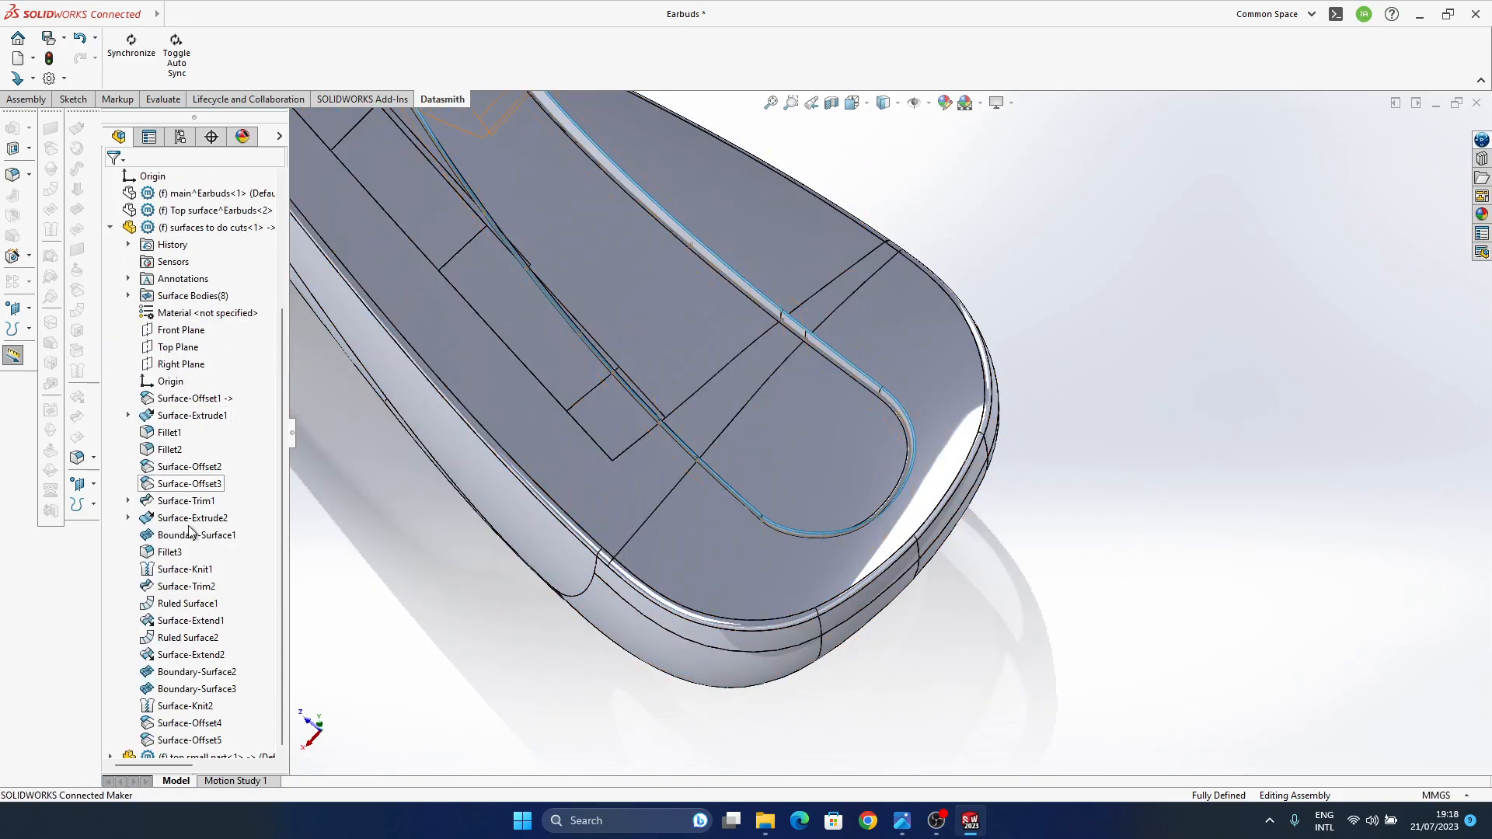
pyautogui.scroll(-1, 190, 527)
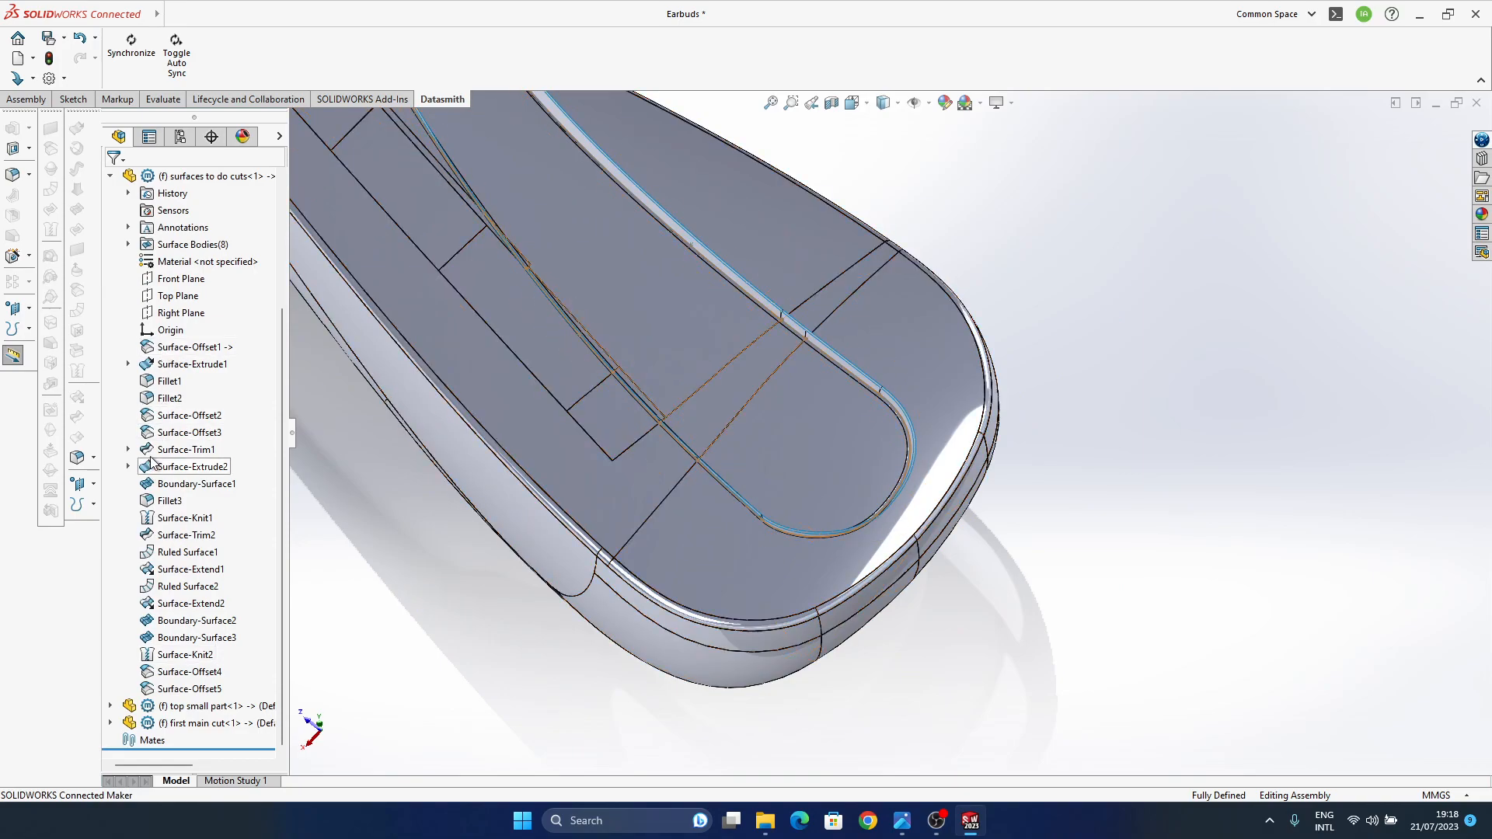
pyautogui.moveTo(795, 589); pyautogui.dragTo(801, 505, button='middle')
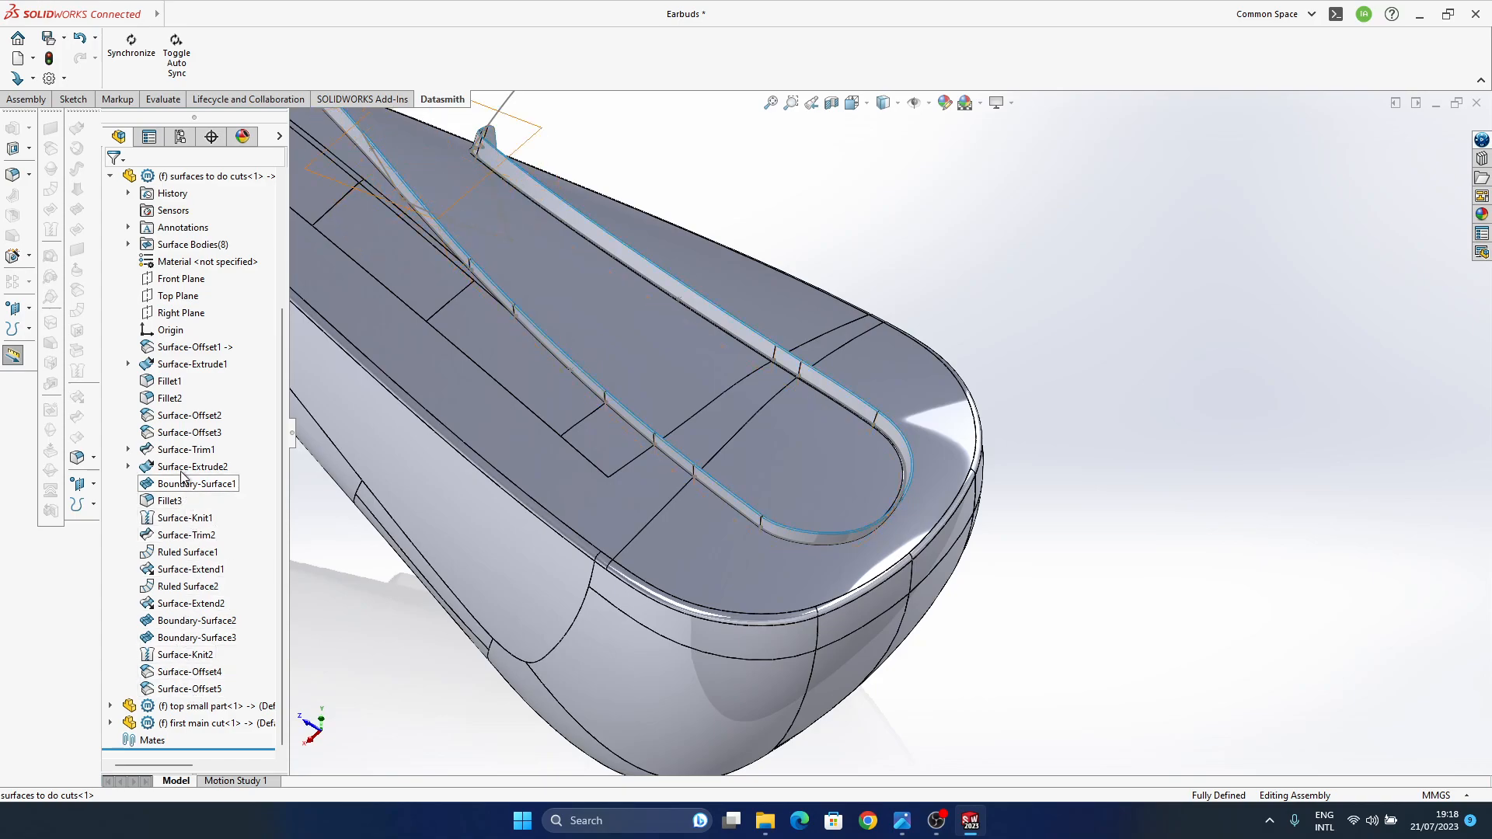
pyautogui.click(128, 363)
pyautogui.click(181, 382)
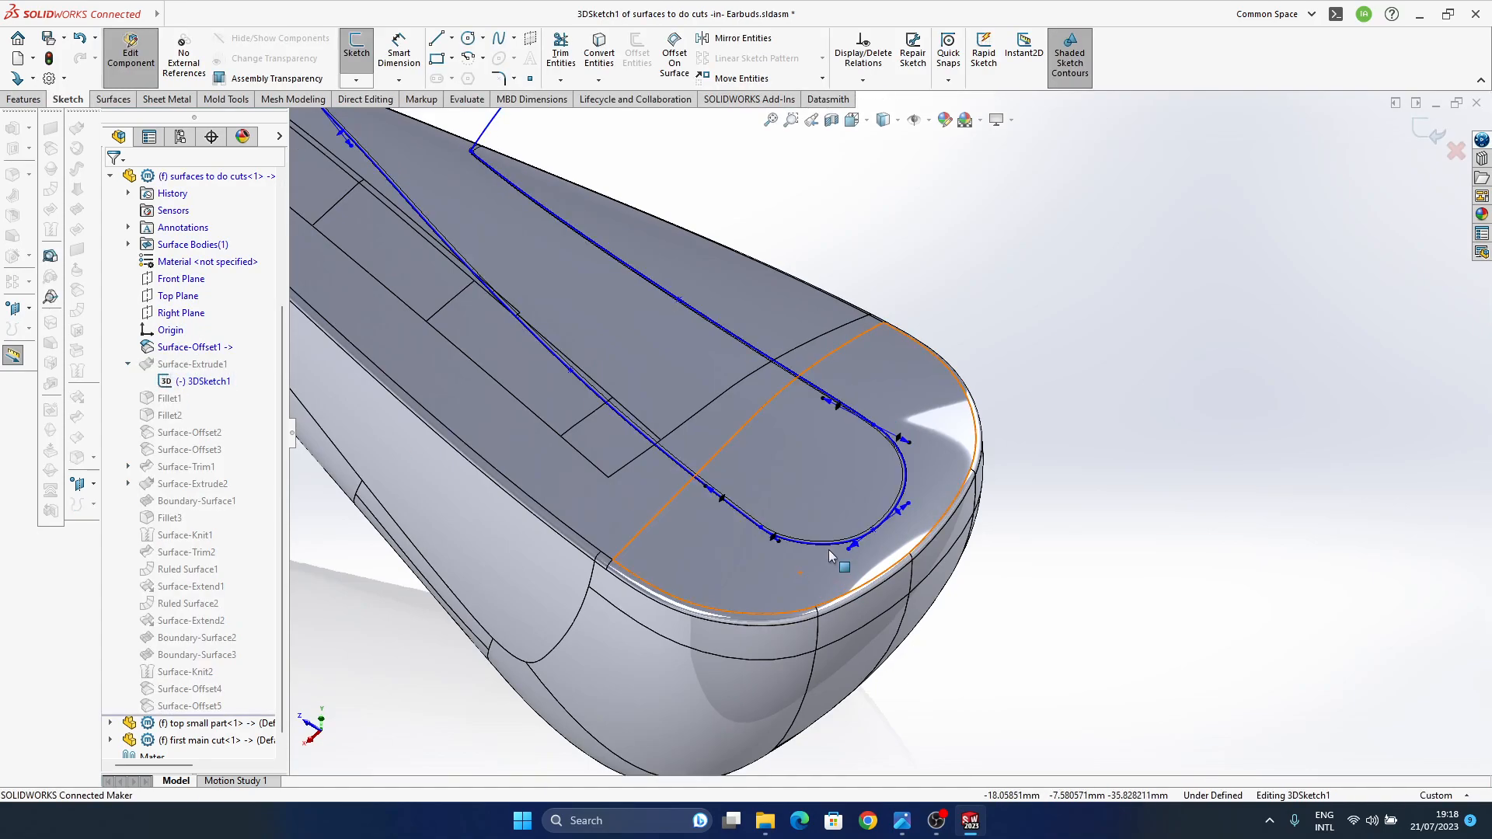
# - Widen the rounded-end spline with its tangent handle and tip point, placing the point at about X 1.03, Y 19.28, Z -52.94, and close the sketch
pyautogui.keyDown('ctrl'); pyautogui.moveTo(829, 549); pyautogui.dragTo(807, 482, button='middle'); pyautogui.keyUp('ctrl')
pyautogui.scroll(-5, 807, 482)
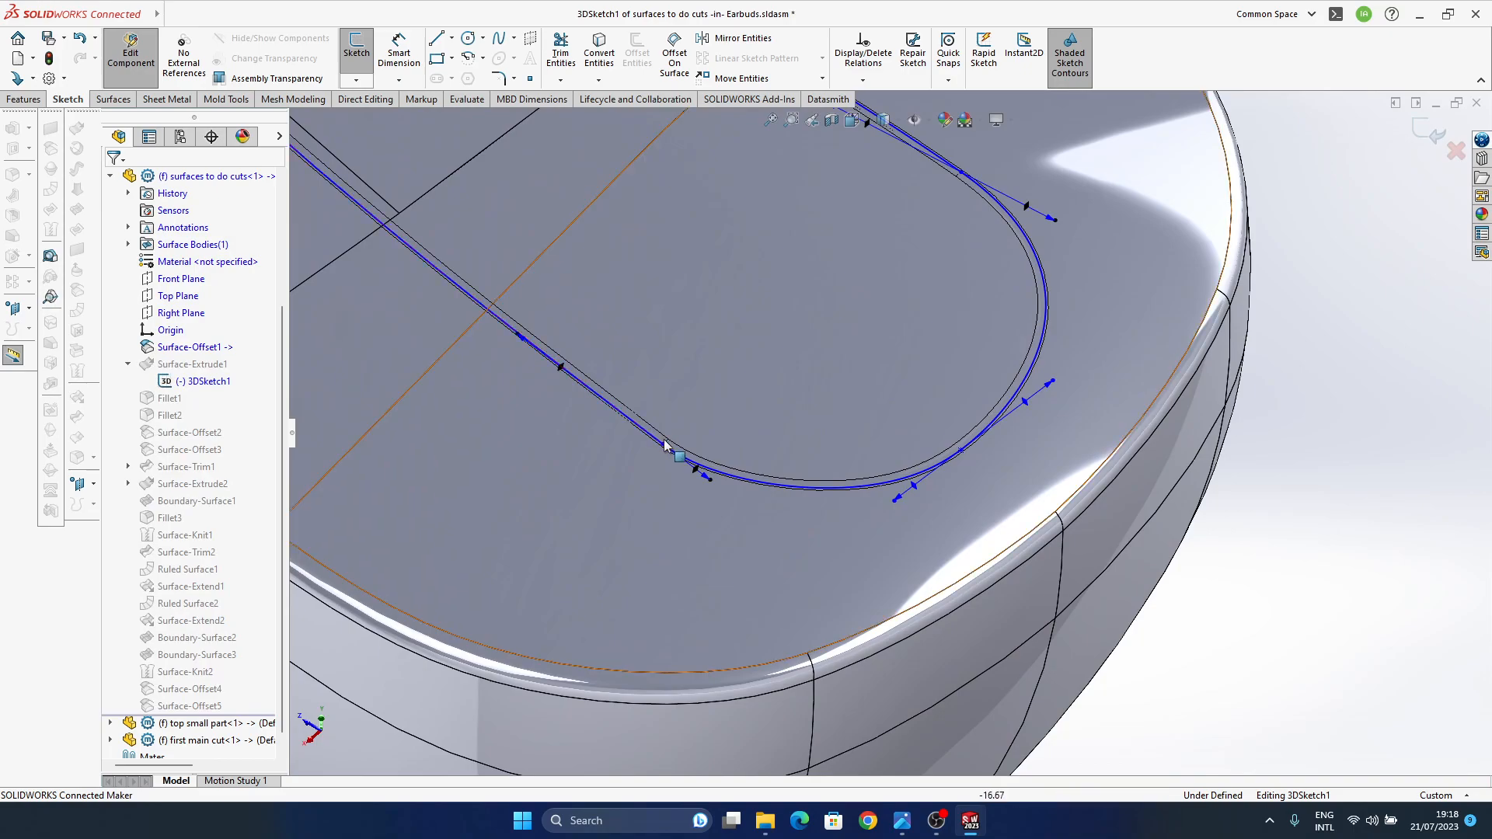
pyautogui.click(900, 500)
pyautogui.moveTo(893, 501); pyautogui.dragTo(889, 517)
pyautogui.moveTo(951, 456); pyautogui.dragTo(944, 464)
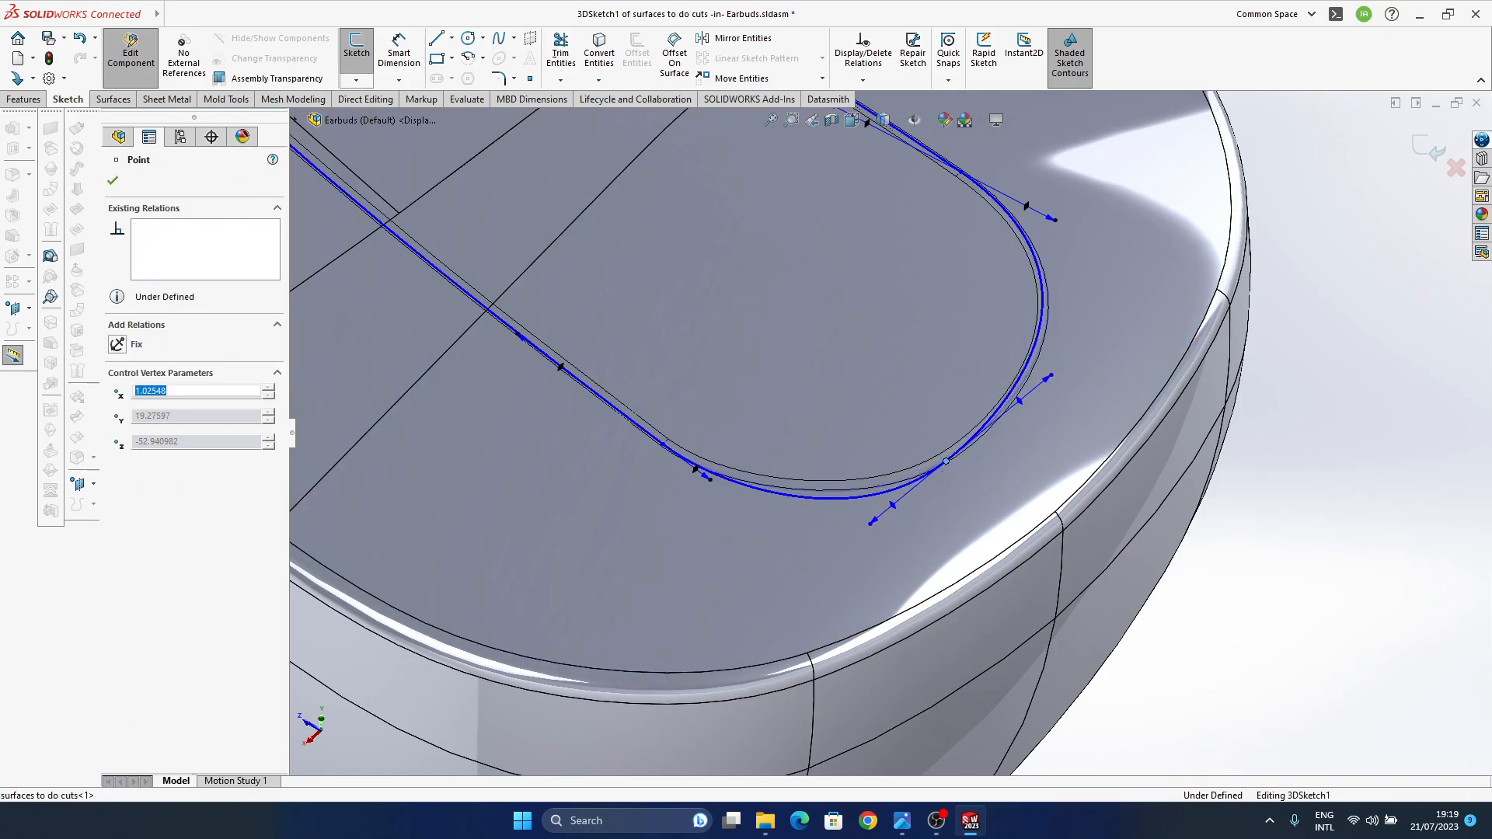
pyautogui.click(1429, 148)
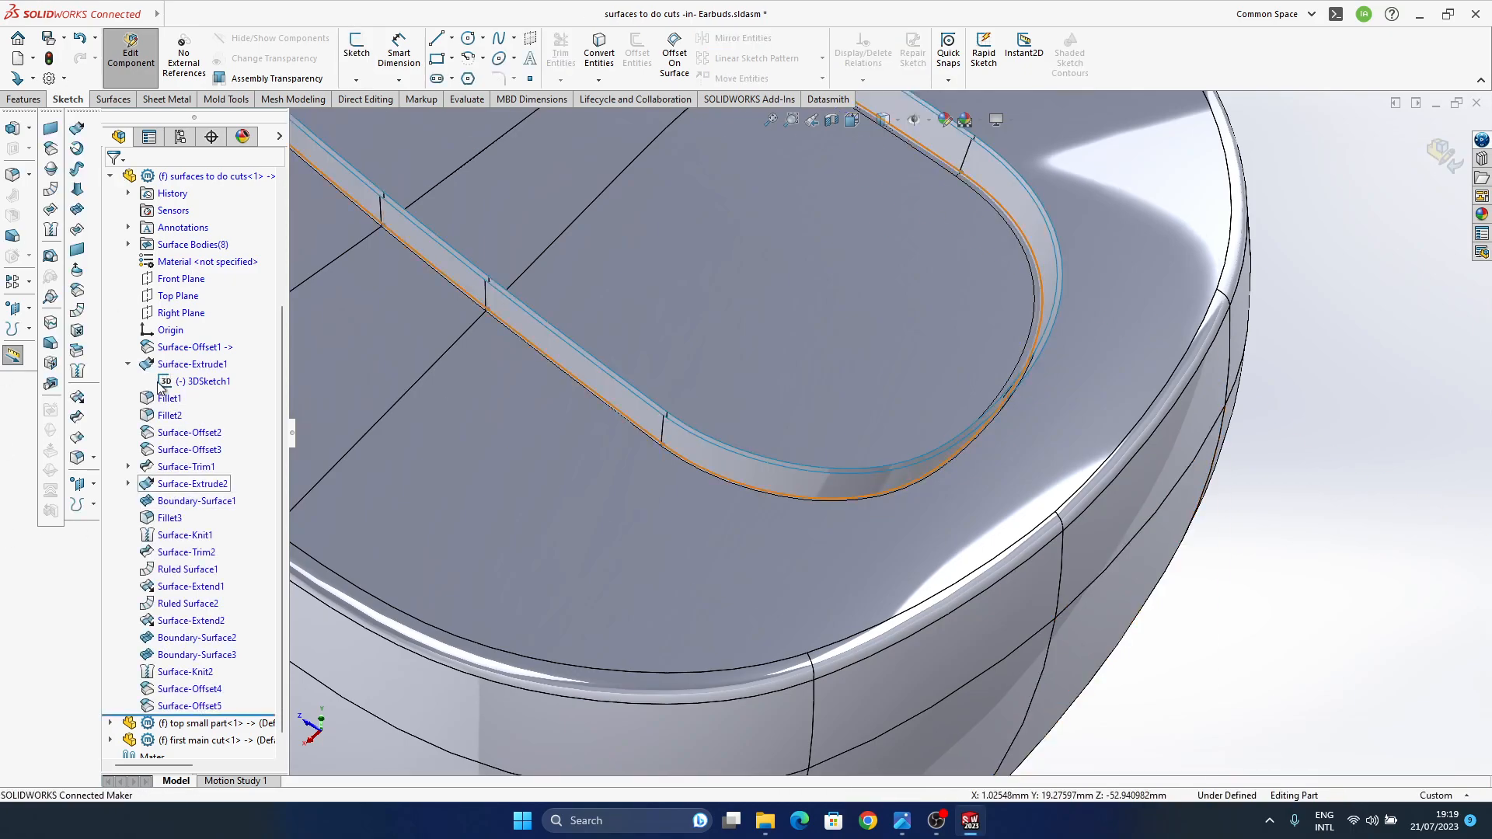
# - Return to the assembly from the component edit and hide the surfaces to do cuts component
pyautogui.scroll(3, 161, 389)
pyautogui.click(206, 346)
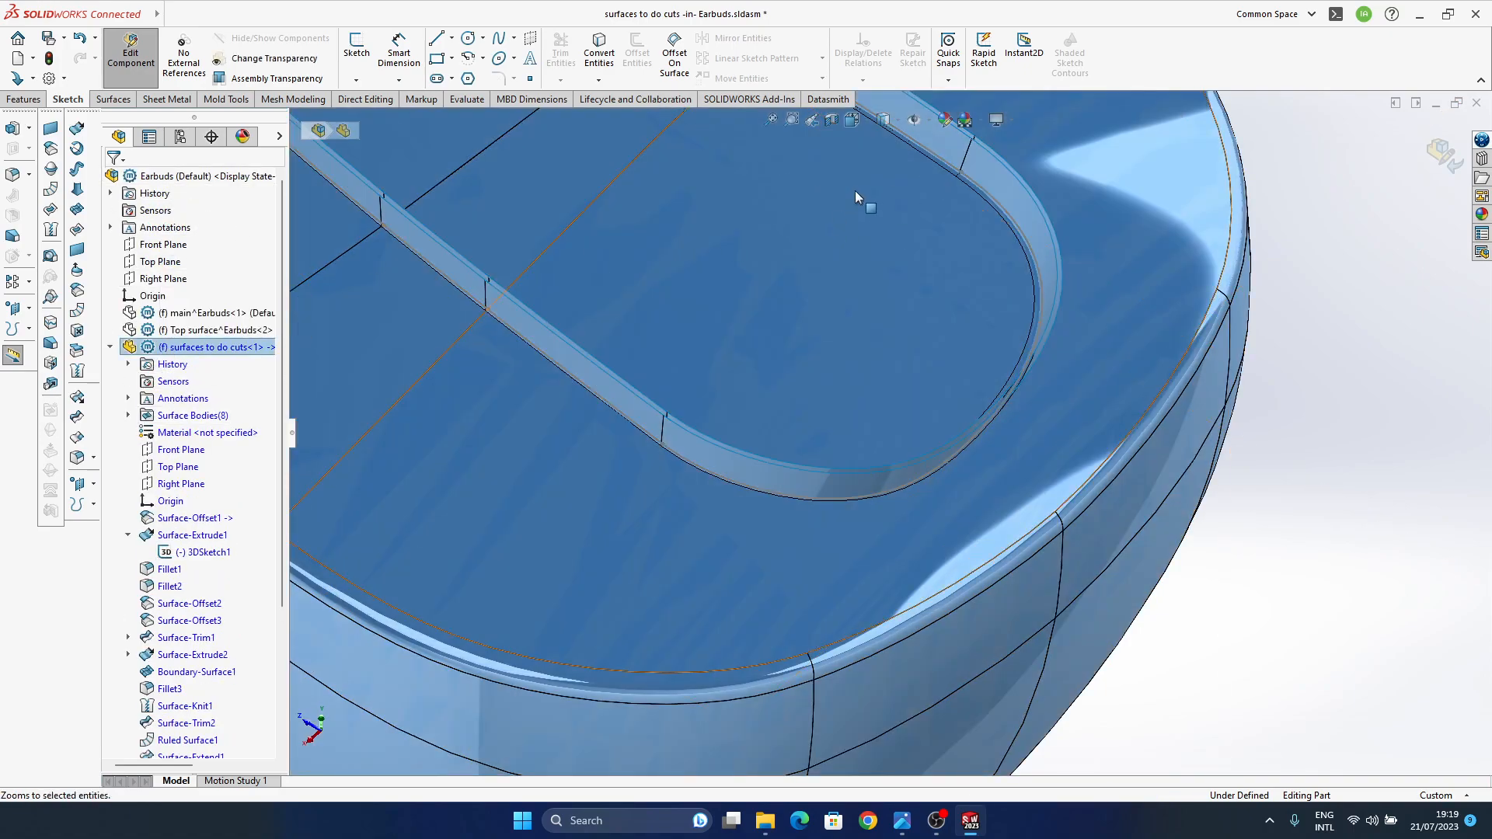
pyautogui.click(1445, 152)
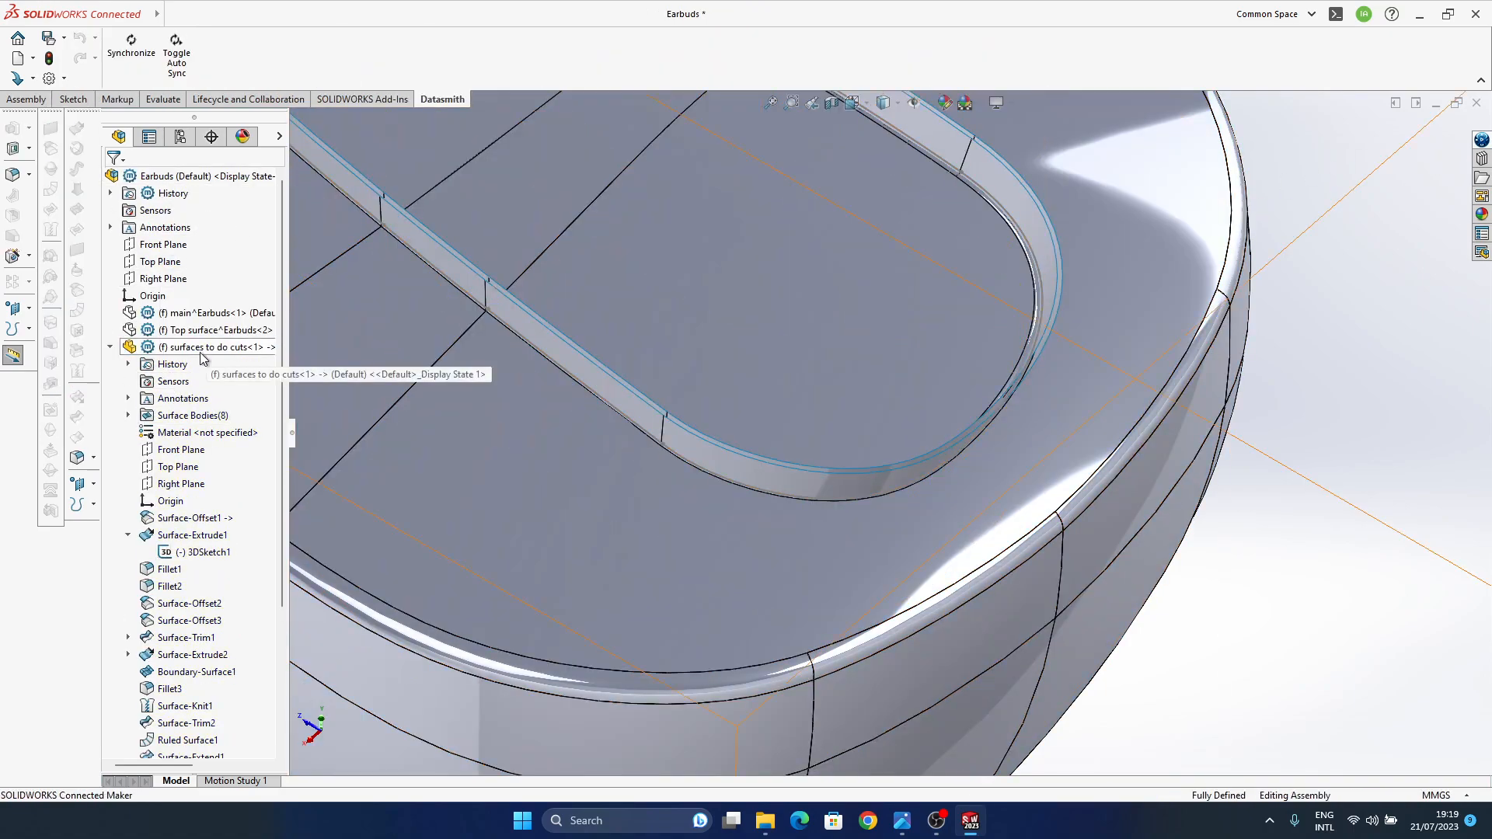
pyautogui.click(218, 346)
pyautogui.click(303, 311)
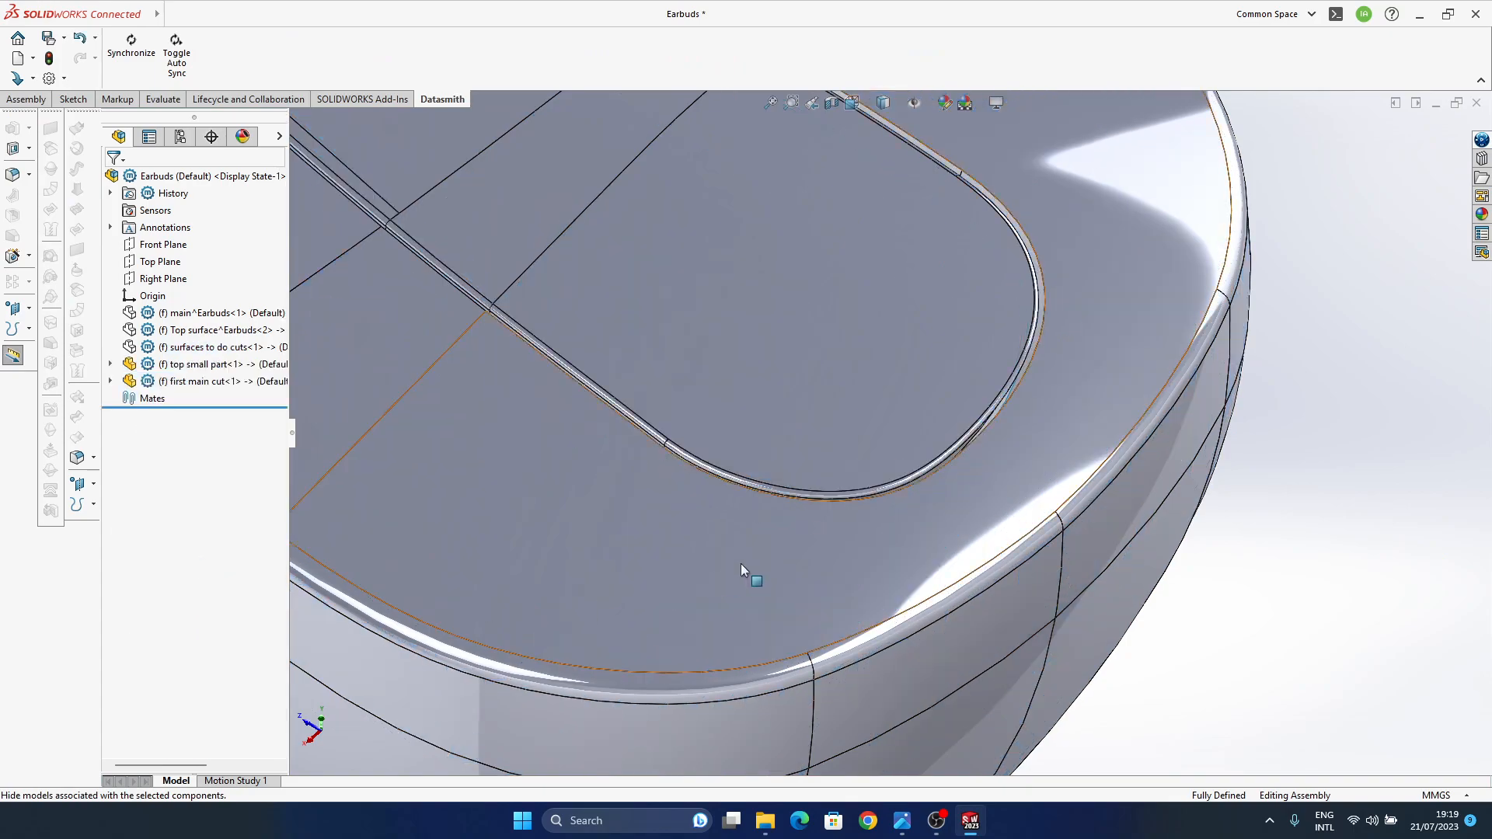
# - Inspect the reshaped rounded end and the whole earbud body in the shaded view without edges
pyautogui.moveTo(831, 472); pyautogui.dragTo(1021, 630, button='middle')
pyautogui.moveTo(970, 548); pyautogui.dragTo(873, 646, button='middle')
pyautogui.scroll(-5, 856, 497)
pyautogui.moveTo(858, 561); pyautogui.dragTo(962, 514, button='middle')
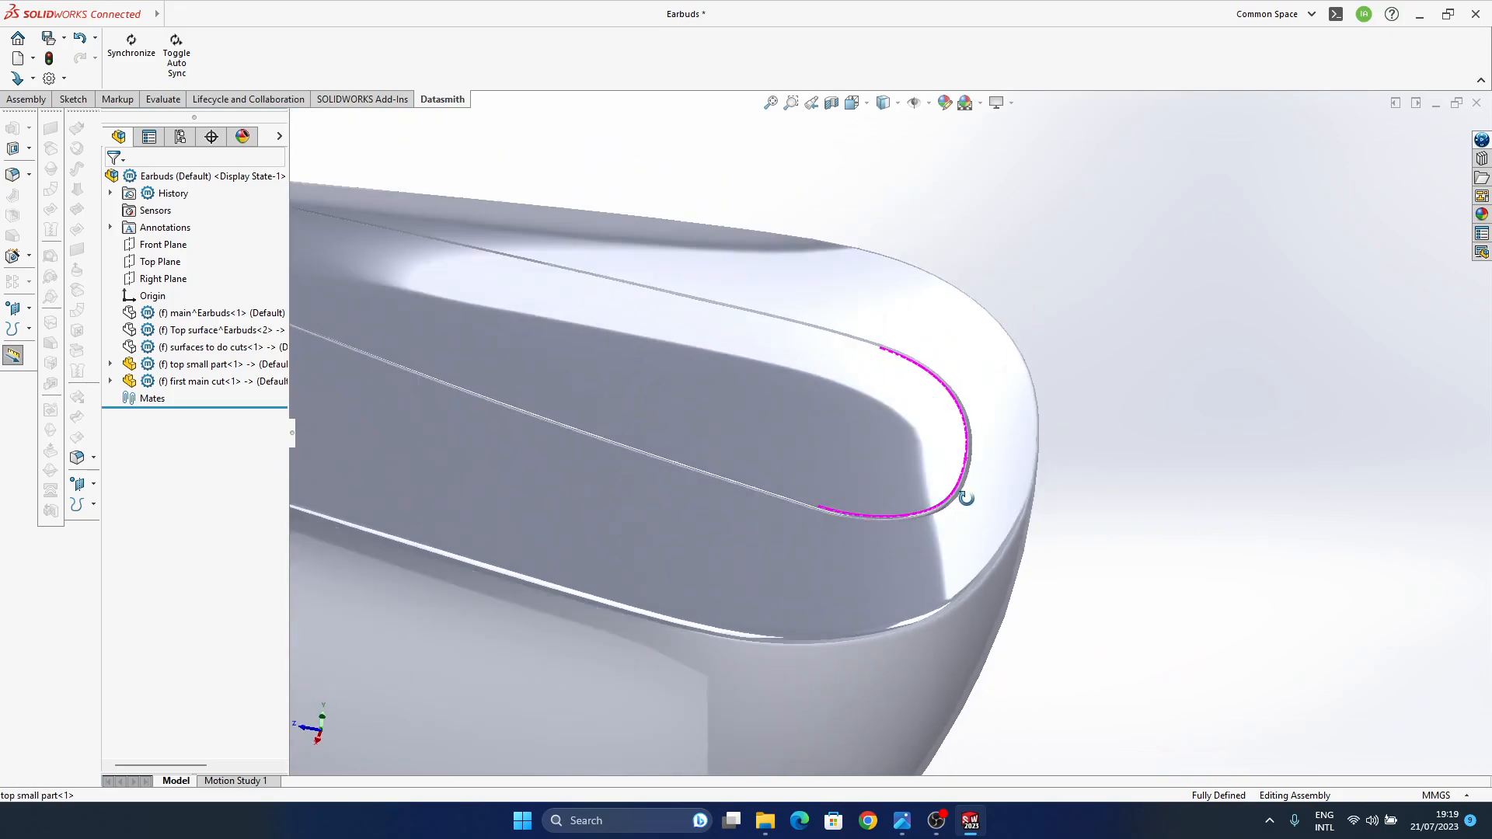
pyautogui.scroll(3, 962, 514)
pyautogui.scroll(4, 799, 373)
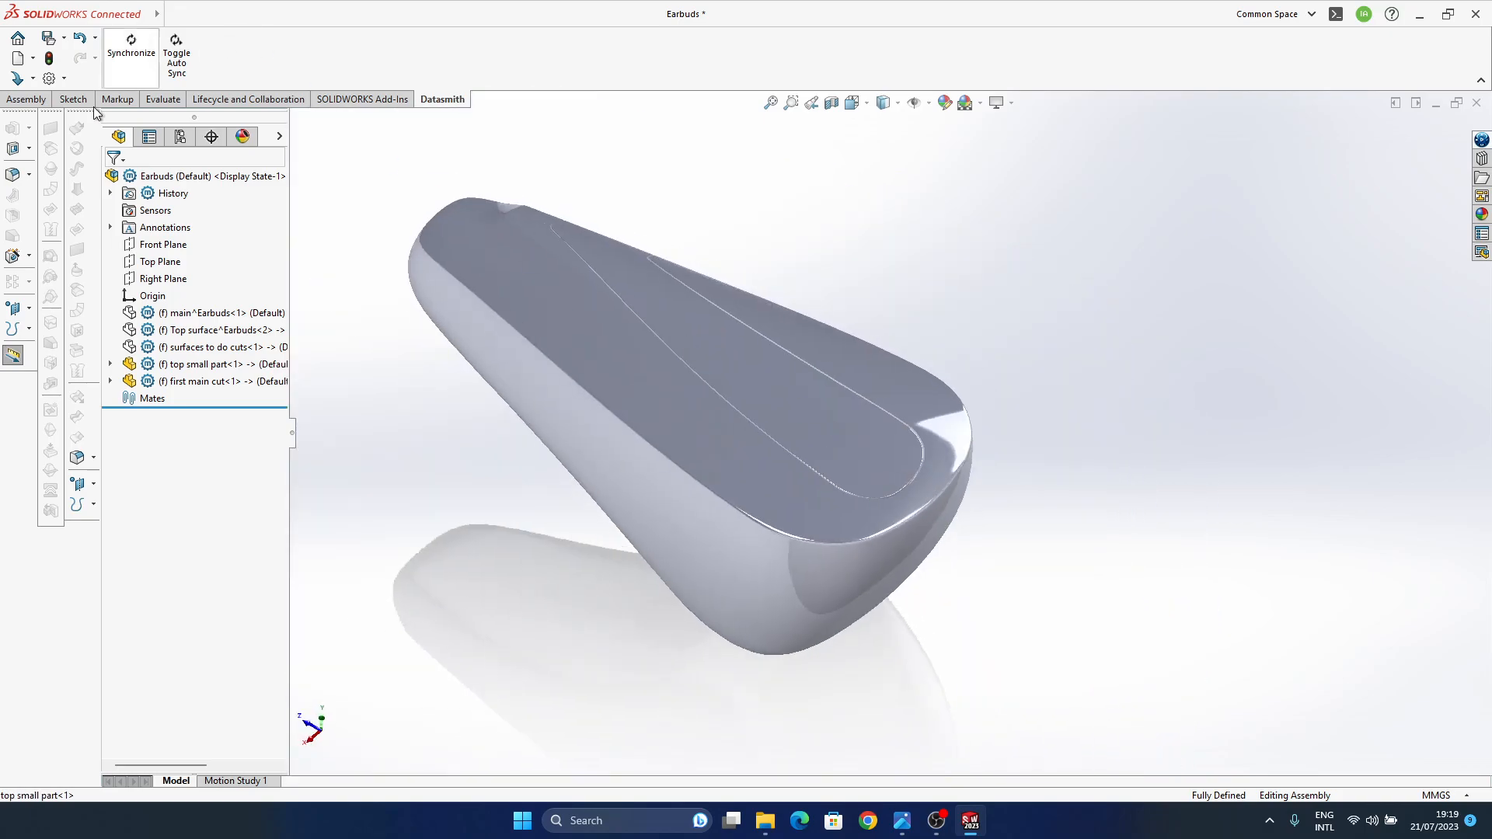
# - Raise both the shaded and the wireframe image quality of the assembly document to the highest resolution
pyautogui.click(296, 14)
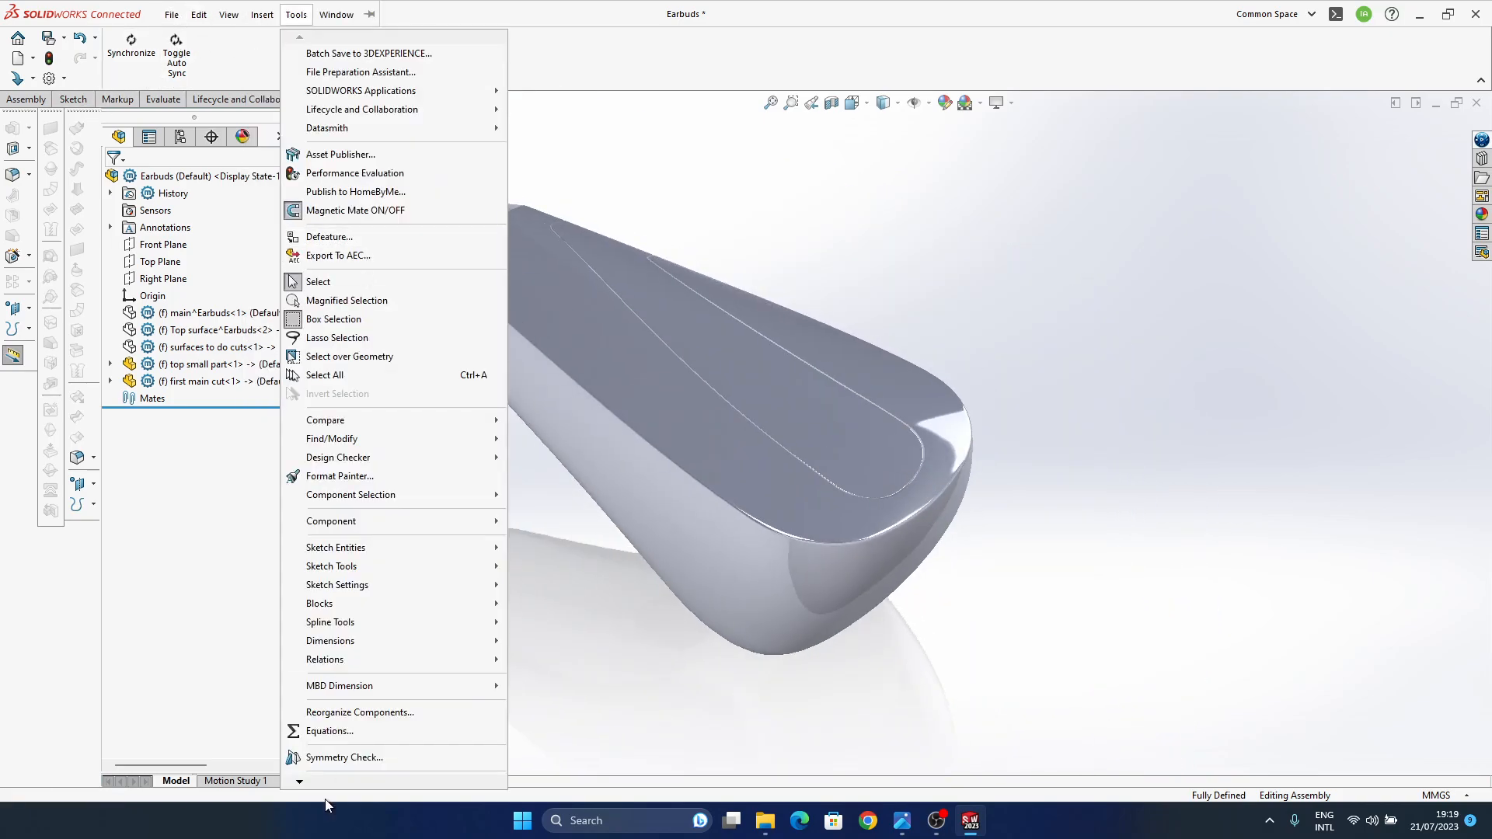
pyautogui.moveTo(344, 776)
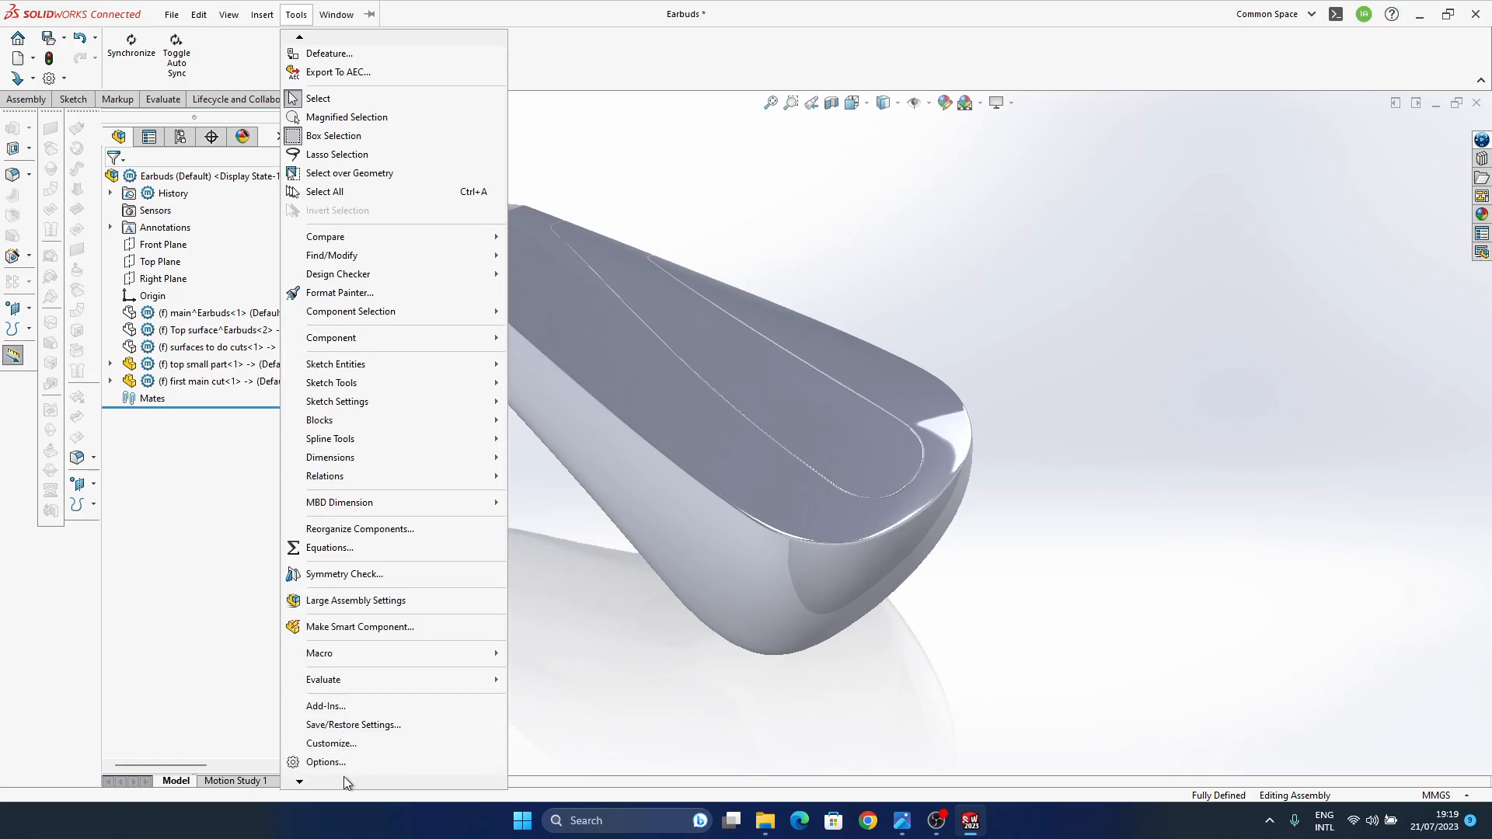
pyautogui.click(330, 725)
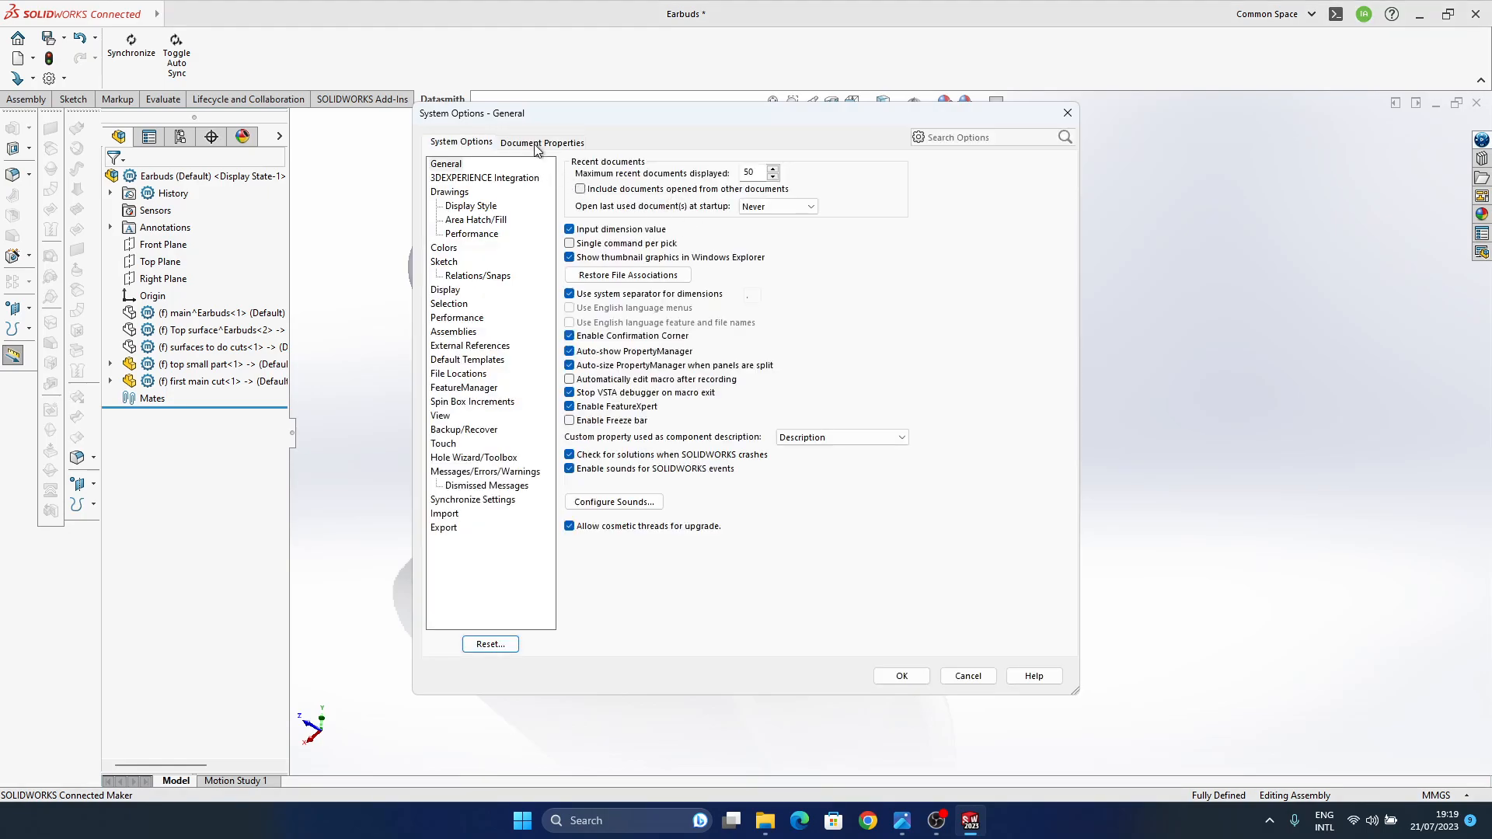
pyautogui.click(536, 145)
pyautogui.click(457, 304)
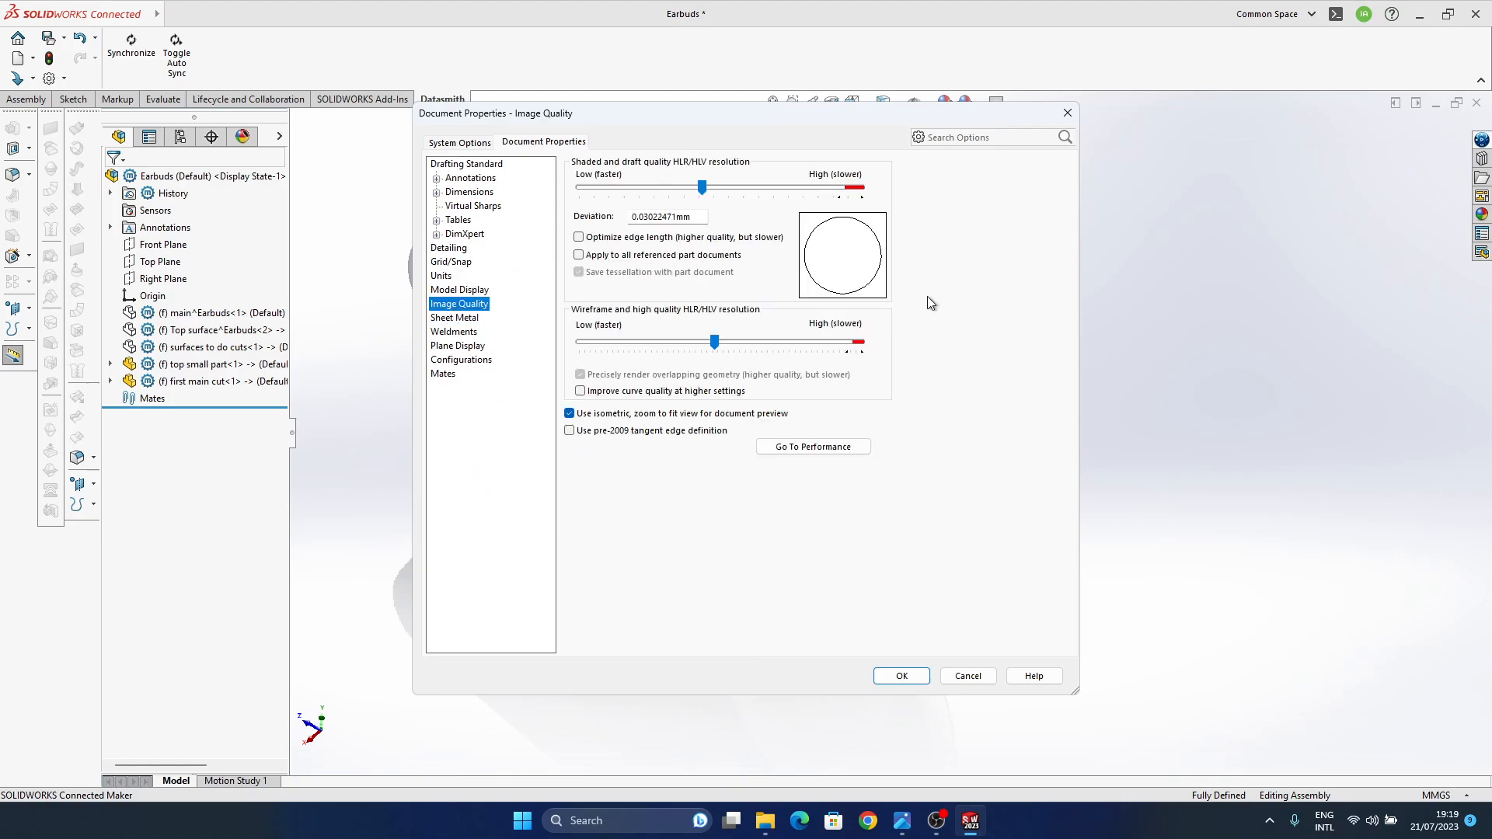
pyautogui.moveTo(699, 185); pyautogui.dragTo(862, 187)
pyautogui.moveTo(714, 343); pyautogui.dragTo(861, 343)
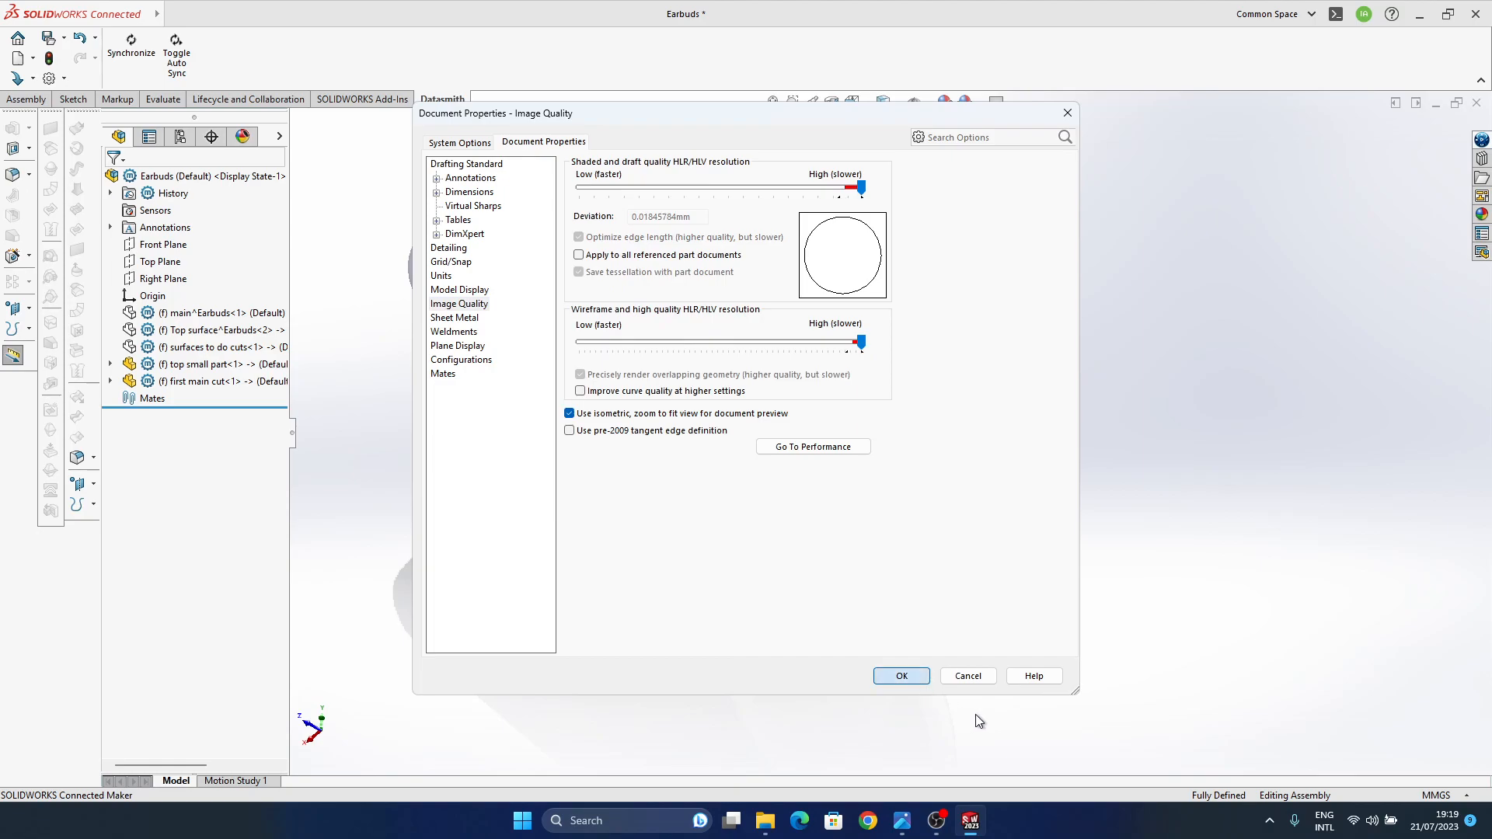
pyautogui.press('Return')
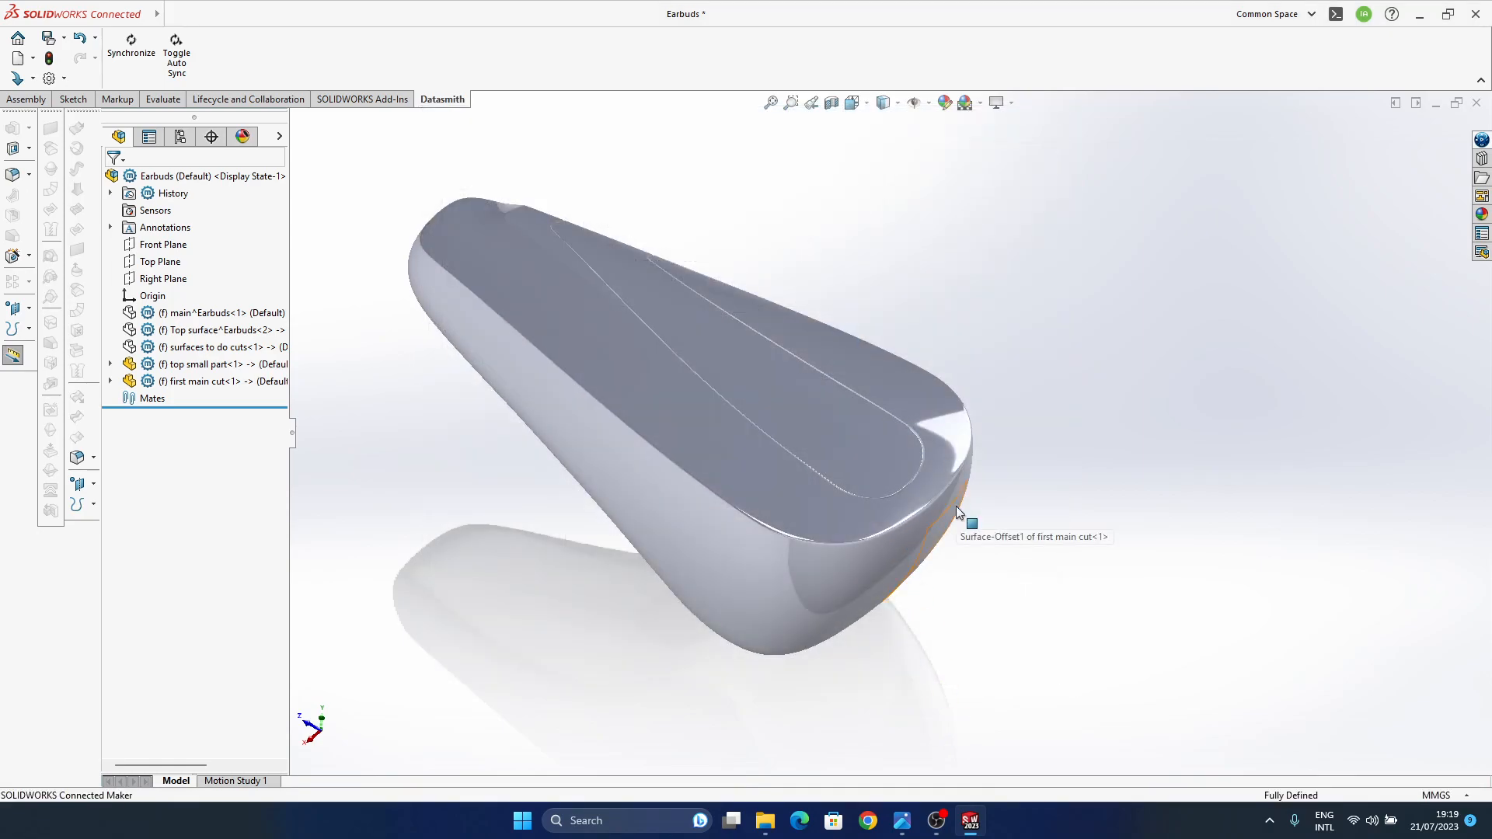
# - Inspect the rounded end's gap up close, and from above with the model edges displayed again
pyautogui.moveTo(977, 460); pyautogui.dragTo(968, 498, button='middle')
pyautogui.scroll(-5, 909, 563)
pyautogui.moveTo(900, 564); pyautogui.dragTo(947, 484, button='middle')
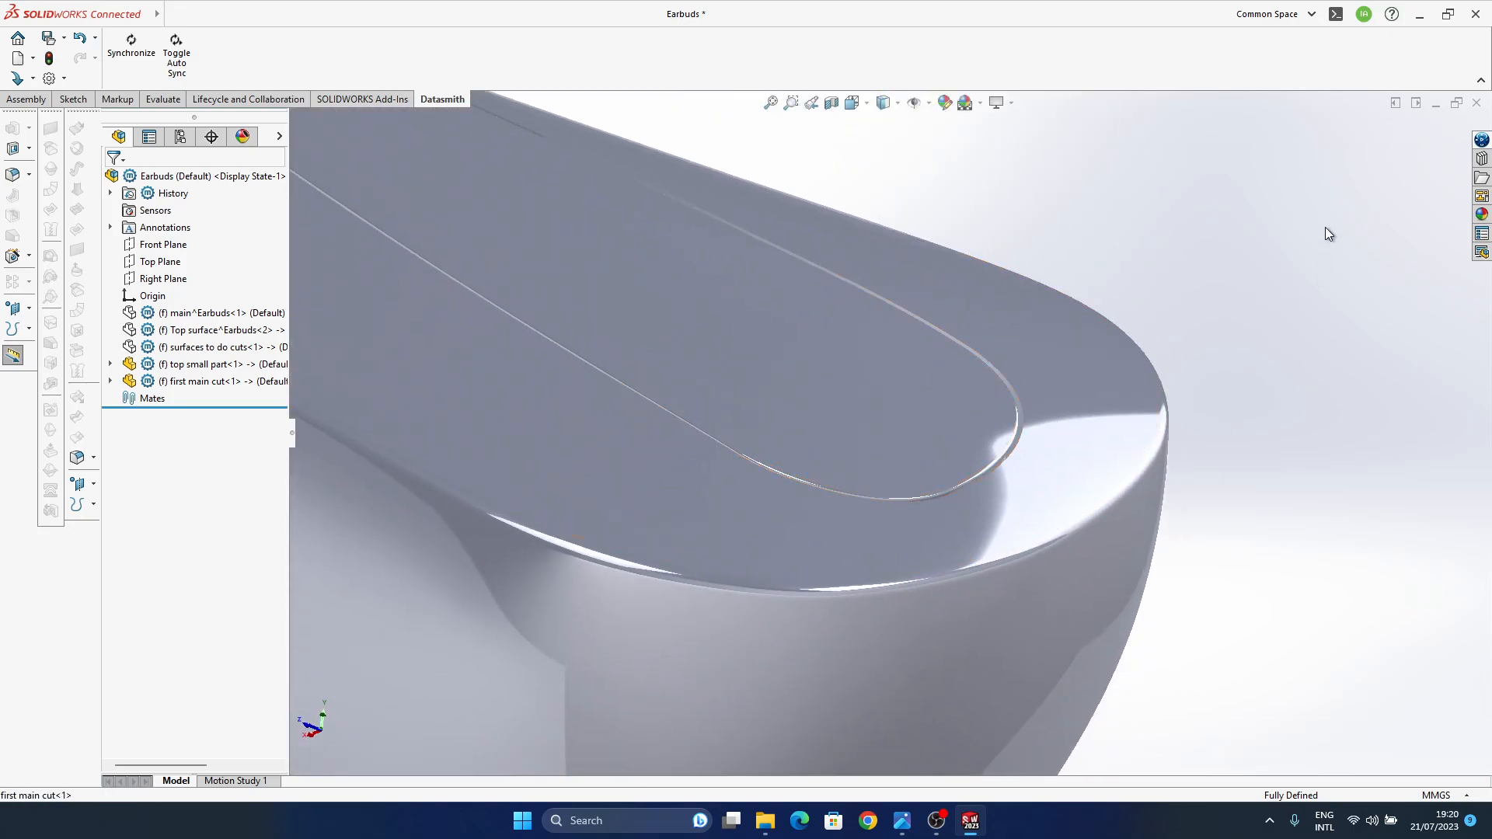
pyautogui.moveTo(888, 113)
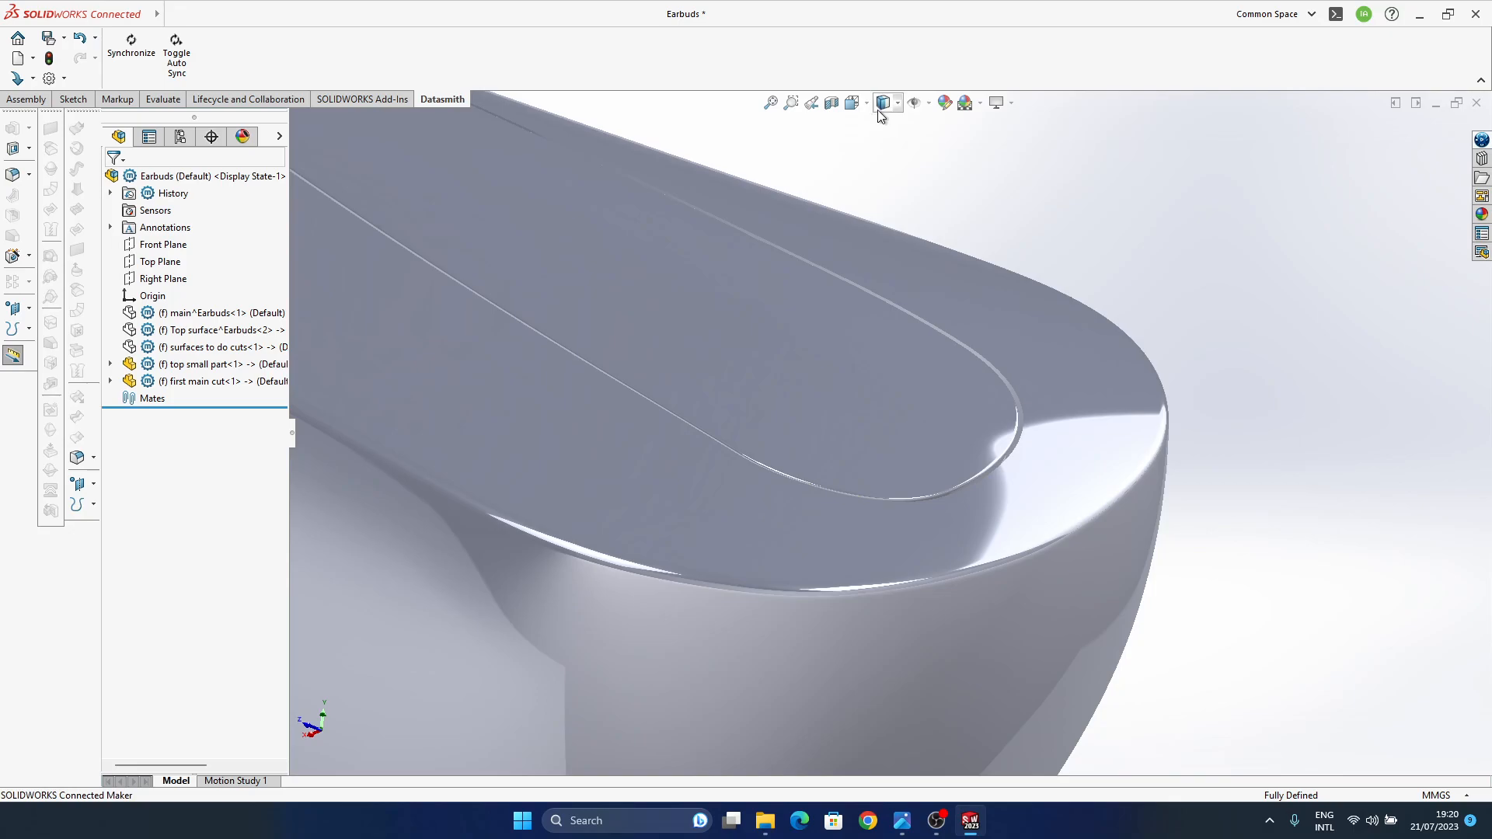
pyautogui.click(886, 126)
pyautogui.moveTo(892, 426); pyautogui.dragTo(967, 522, button='middle')
pyautogui.moveTo(956, 471); pyautogui.dragTo(959, 468, button='middle')
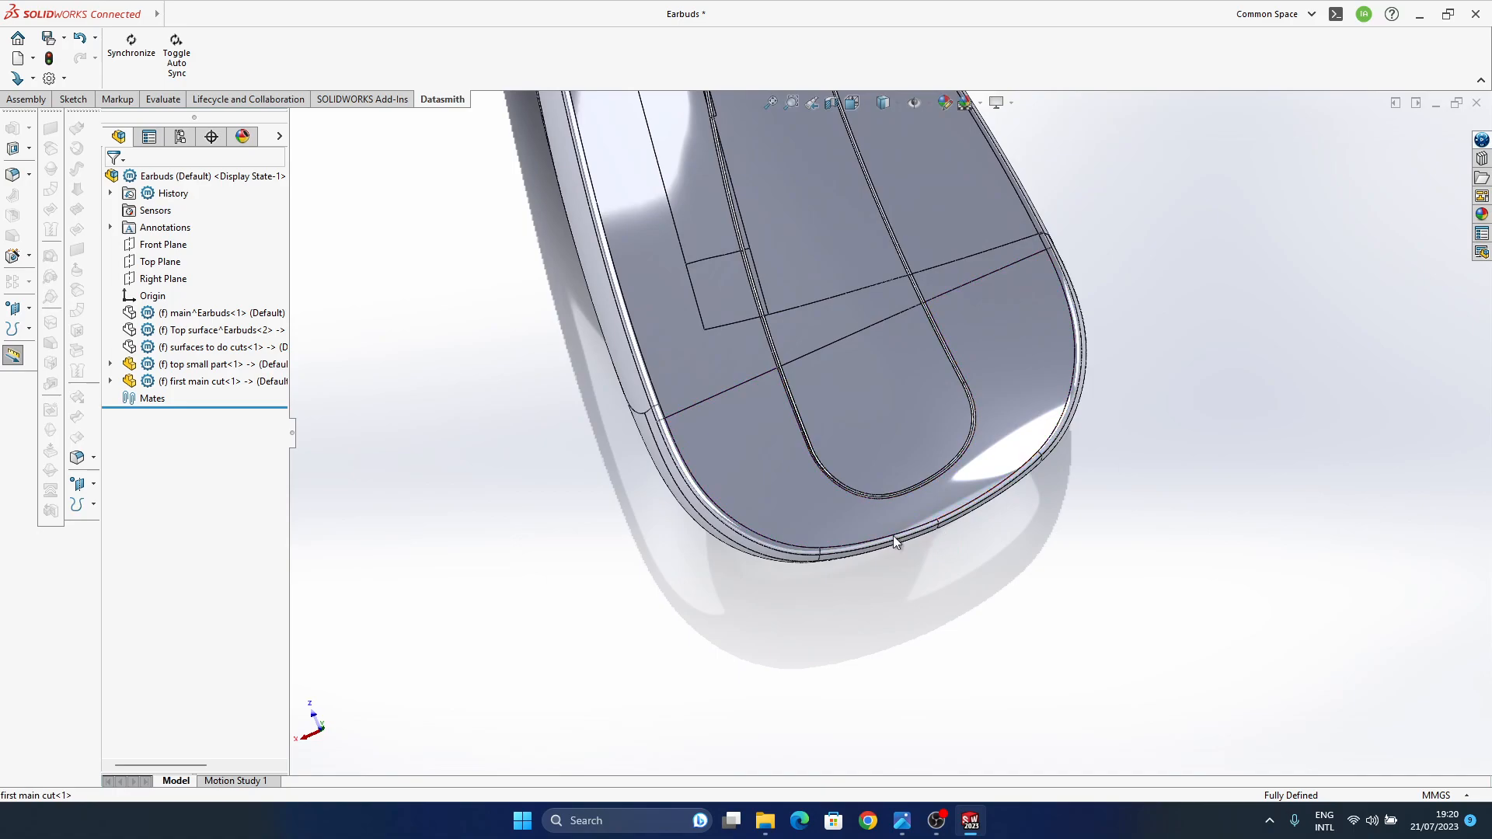
# - Open the 3D sketch under Surface-Extrude1 of the surfaces to do cuts component for editing within the assembly
pyautogui.moveTo(853, 529); pyautogui.dragTo(876, 569, button='middle')
pyautogui.press('space')
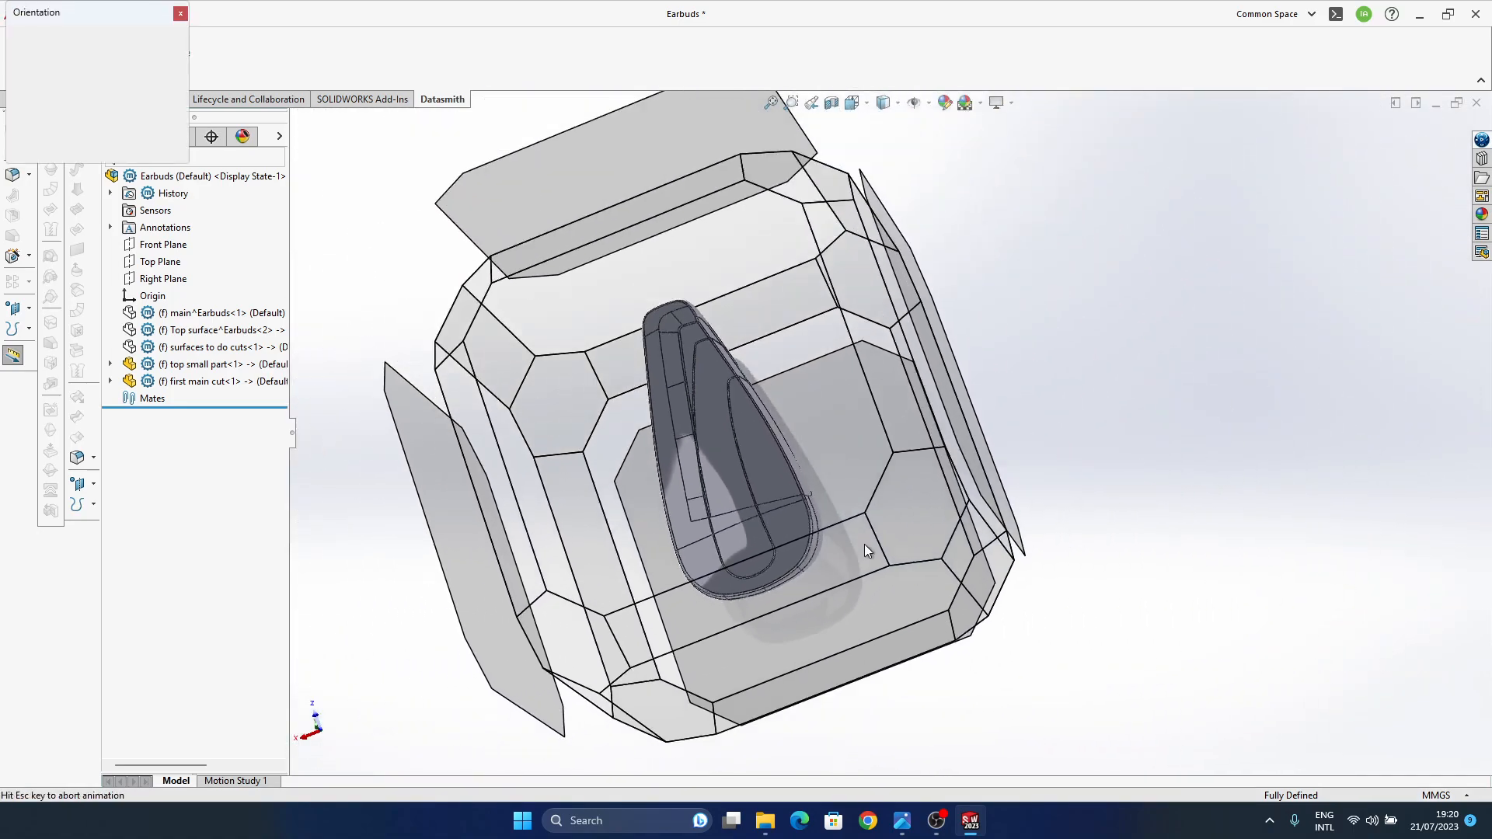
pyautogui.click(964, 663)
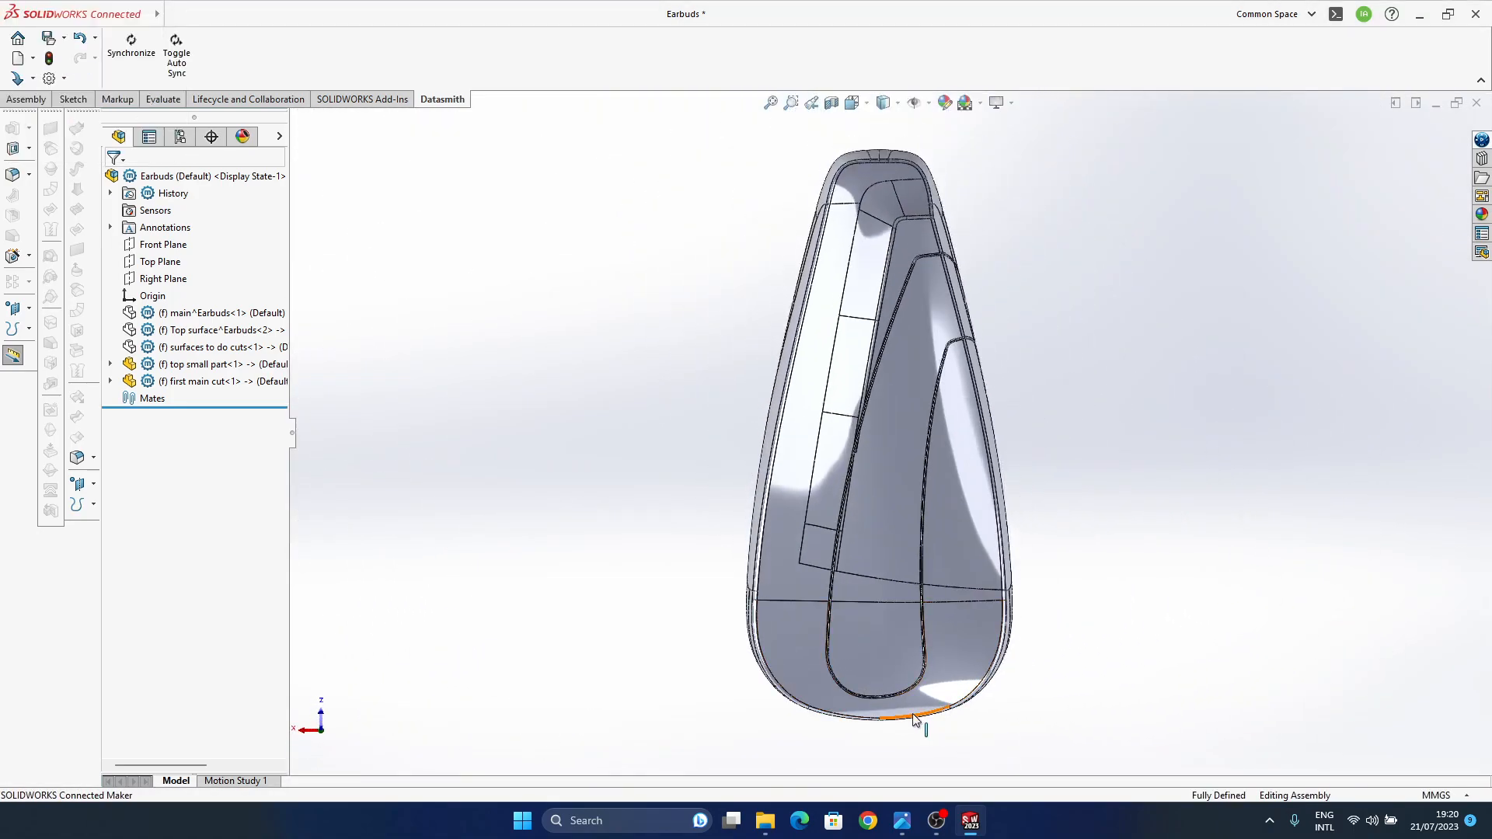
pyautogui.scroll(-3, 915, 719)
pyautogui.click(191, 346)
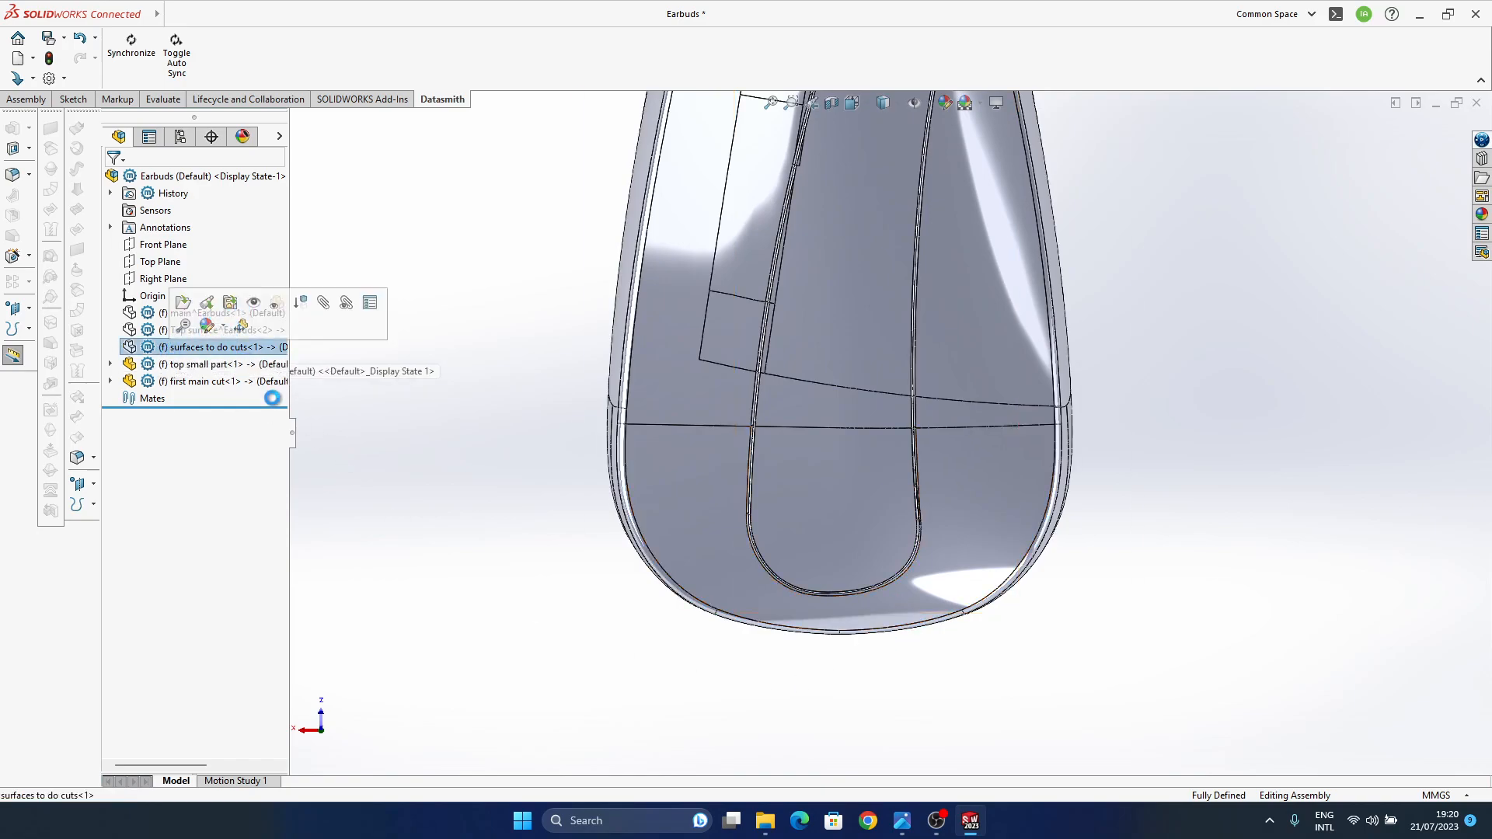
pyautogui.click(207, 302)
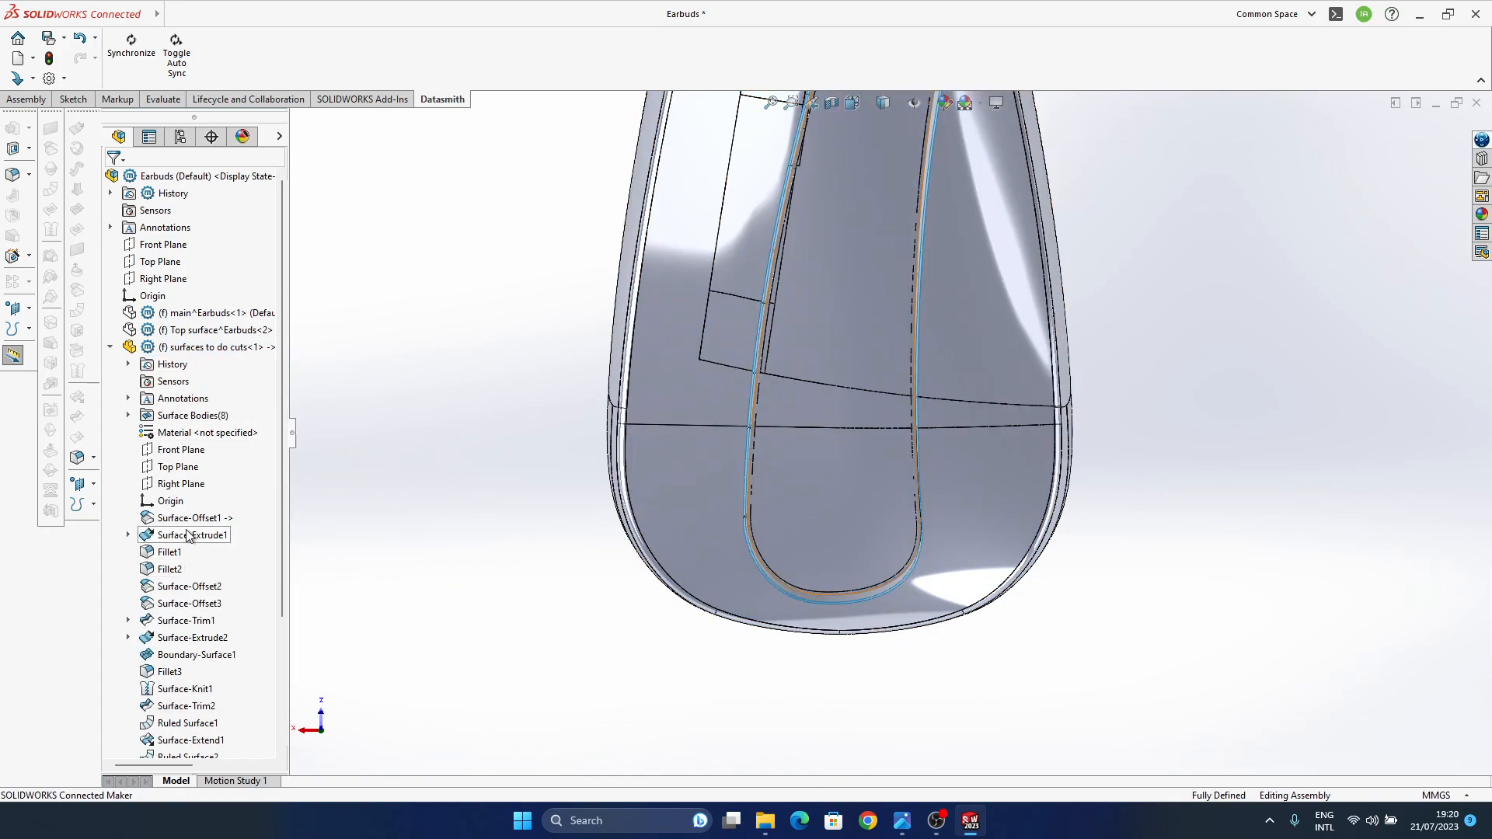
pyautogui.click(129, 535)
pyautogui.click(203, 552)
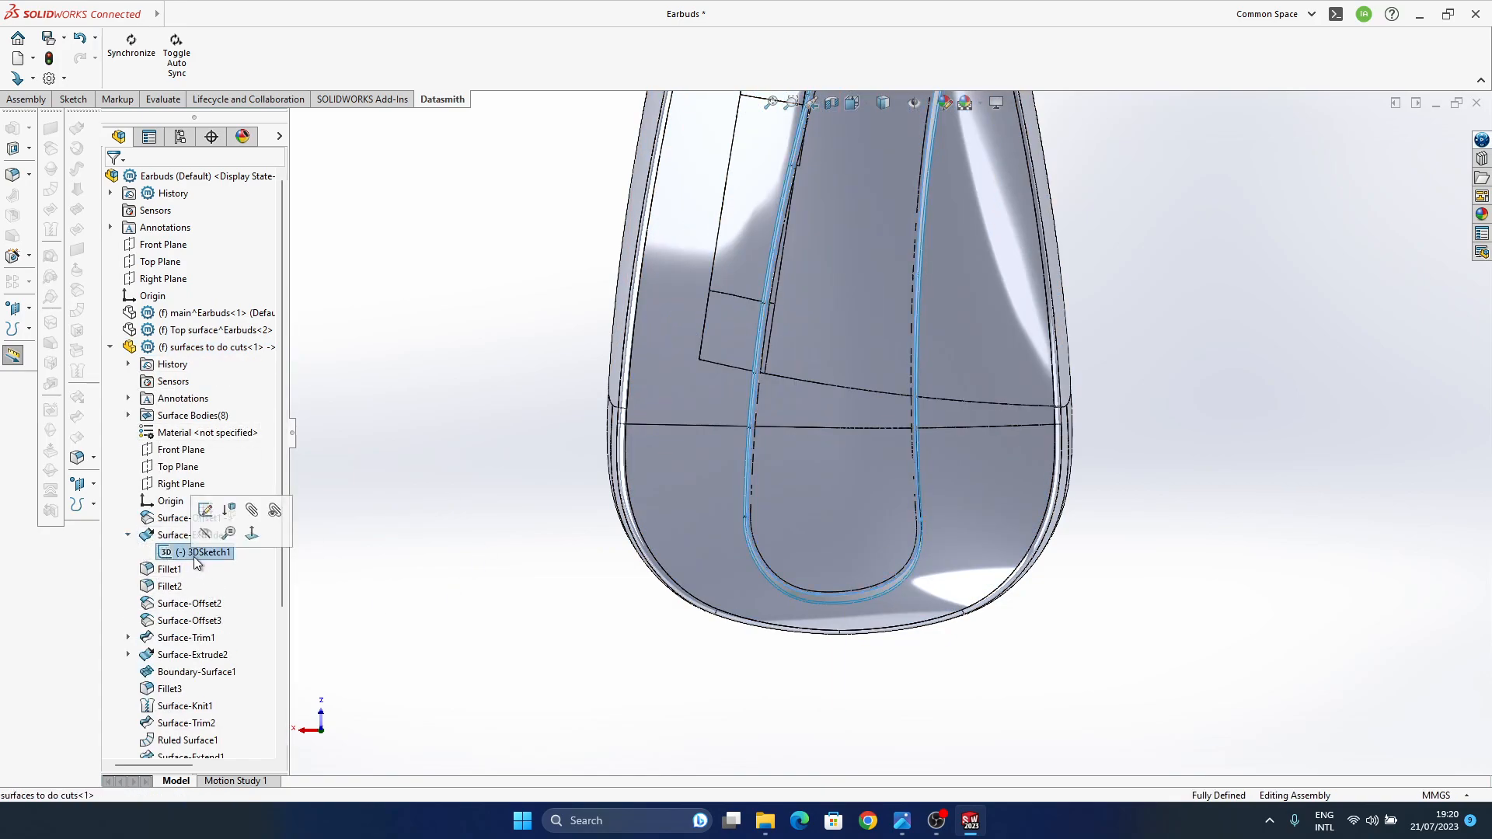
pyautogui.click(207, 509)
# - Nudge the outline spline's lowest point inward to about X 0.82, Z -52.89 and readjust its tangent handle
pyautogui.scroll(-3, 891, 539)
pyautogui.moveTo(769, 539)
pyautogui.mouseDown()
pyautogui.moveTo(806, 547)
pyautogui.moveTo(777, 547)
pyautogui.mouseUp()
pyautogui.click(870, 624)
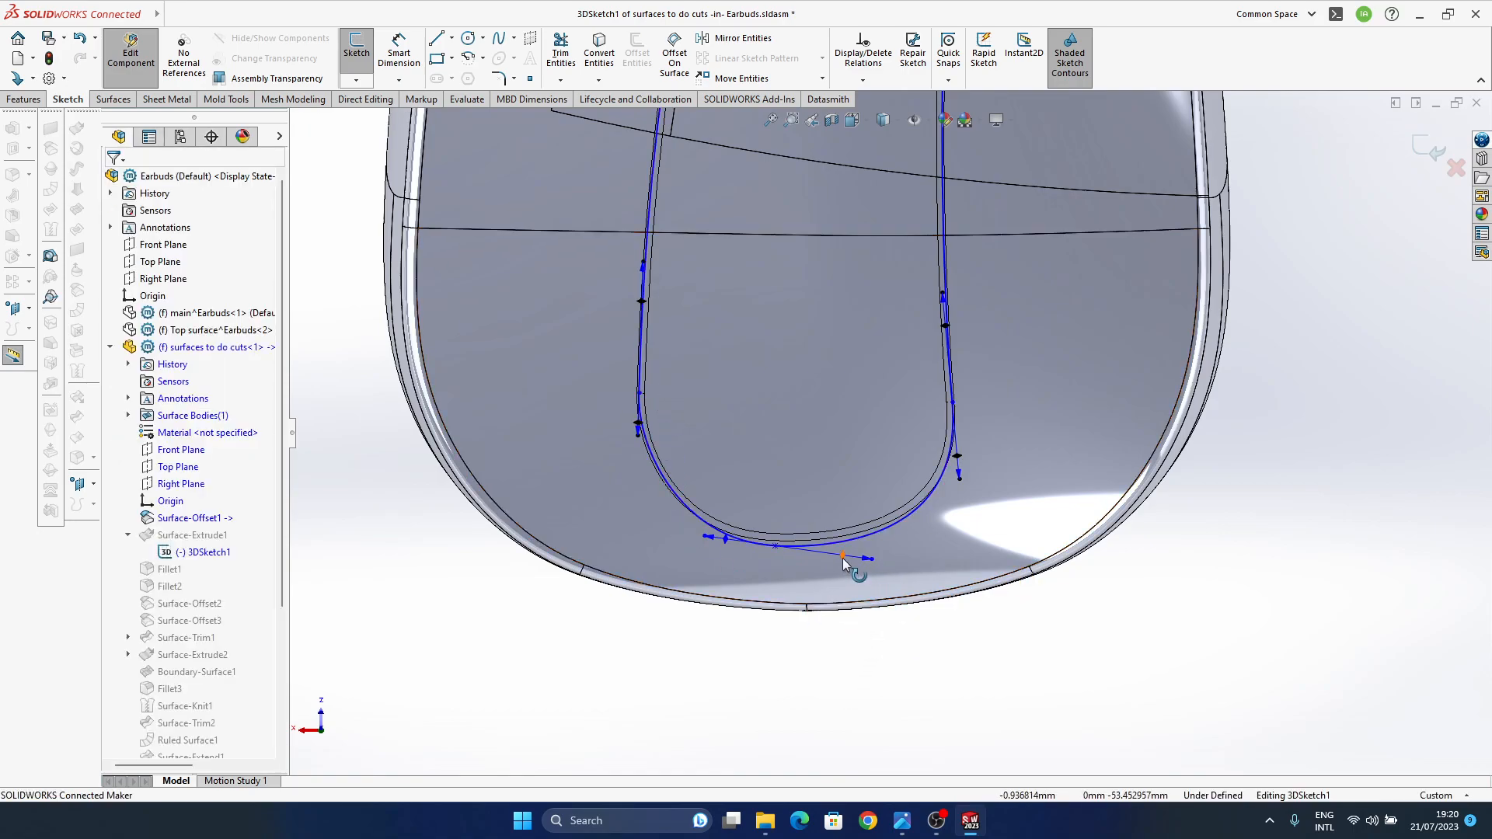
pyautogui.moveTo(842, 553)
pyautogui.mouseDown()
pyautogui.moveTo(869, 568)
pyautogui.moveTo(776, 537)
pyautogui.moveTo(878, 553)
pyautogui.moveTo(861, 564)
pyautogui.mouseUp()
pyautogui.click(776, 541)
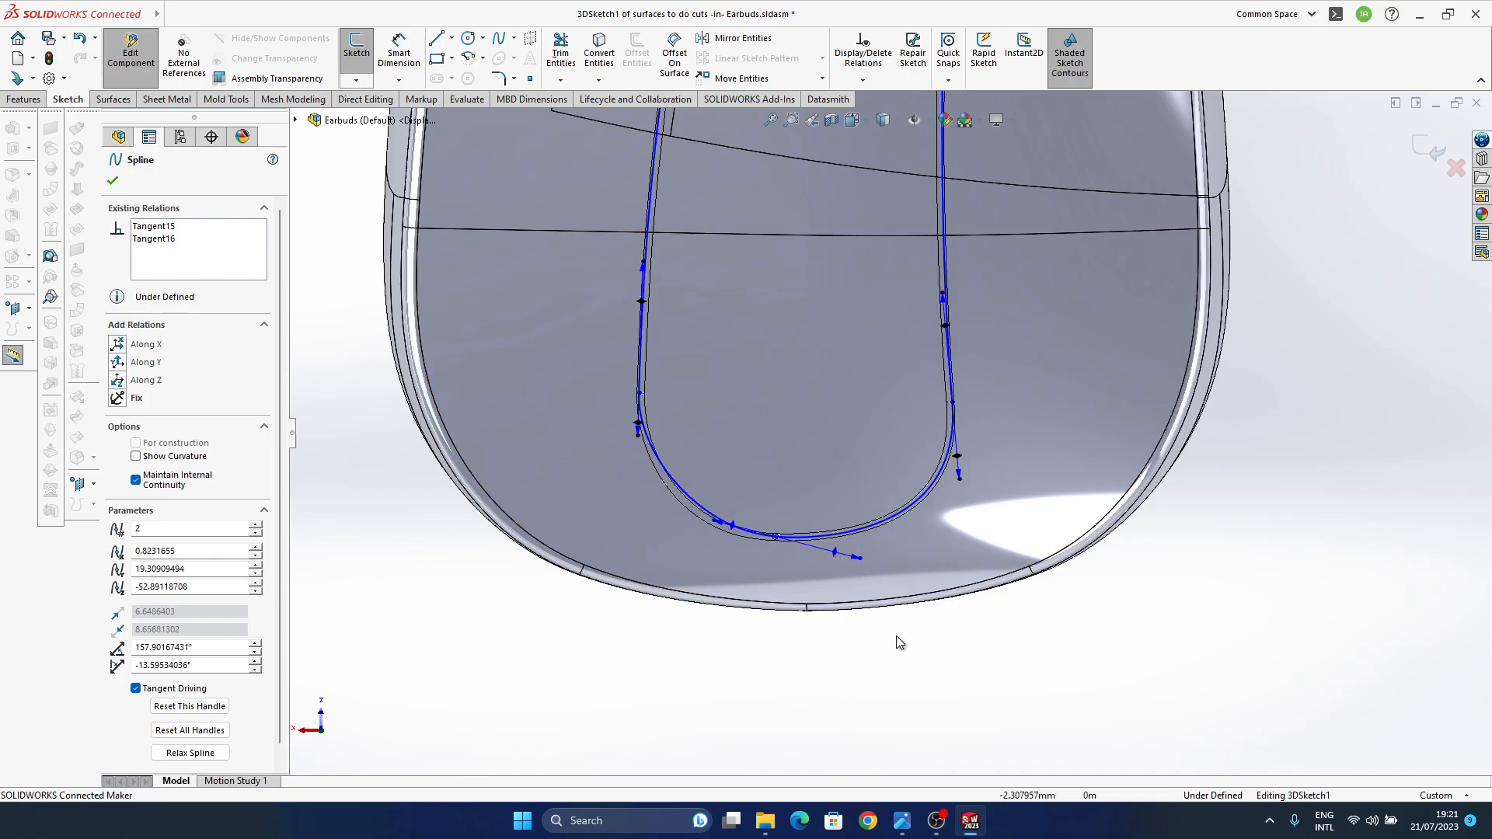
pyautogui.click(909, 661)
# - Move the spline's lowest point outward to about X 0.98, Z -52.99 and reset all handles of the spline
pyautogui.click(775, 537)
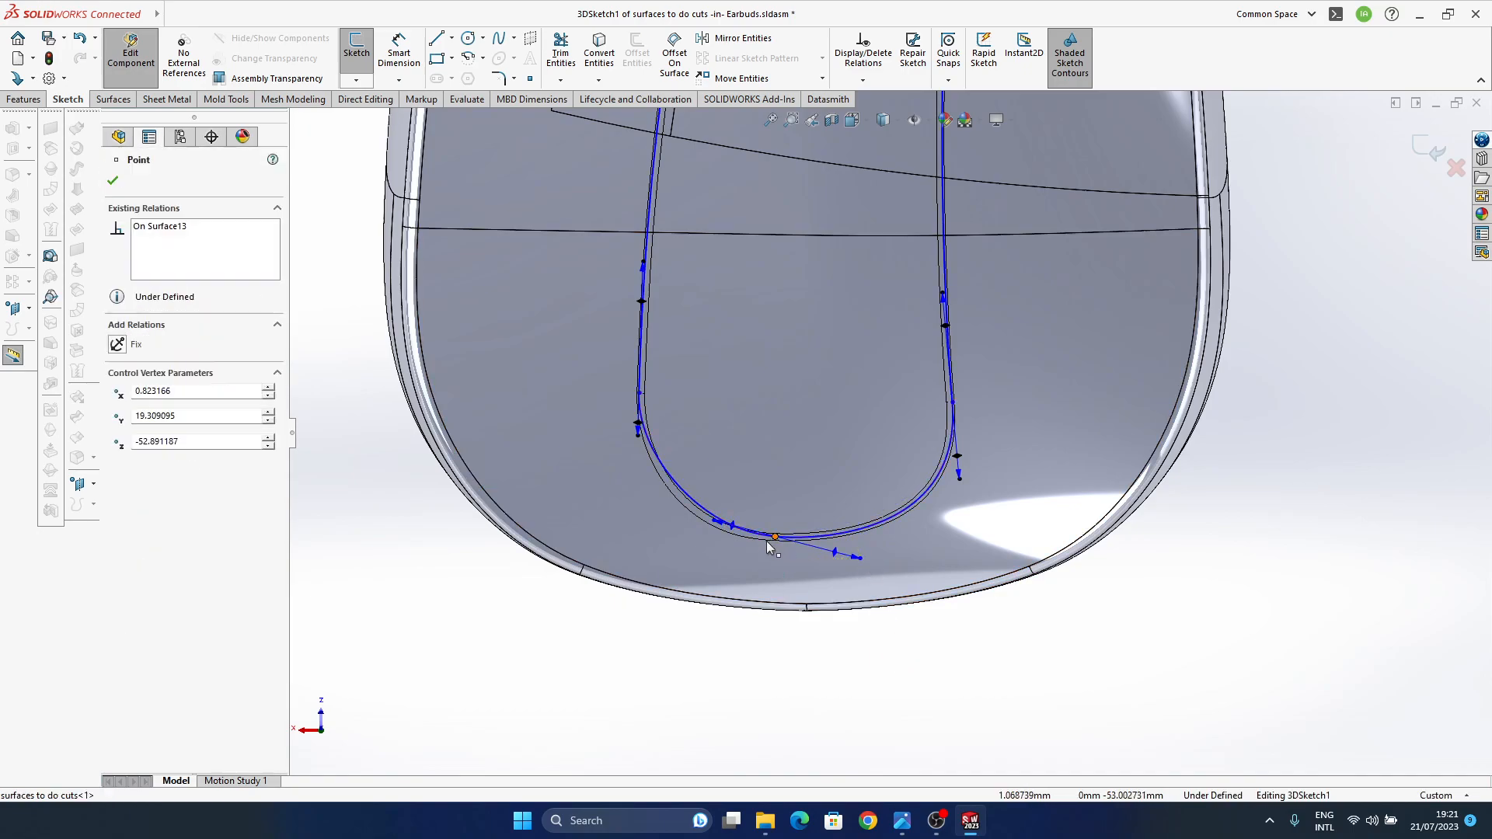
pyautogui.moveTo(775, 537); pyautogui.dragTo(771, 546)
pyautogui.click(772, 544)
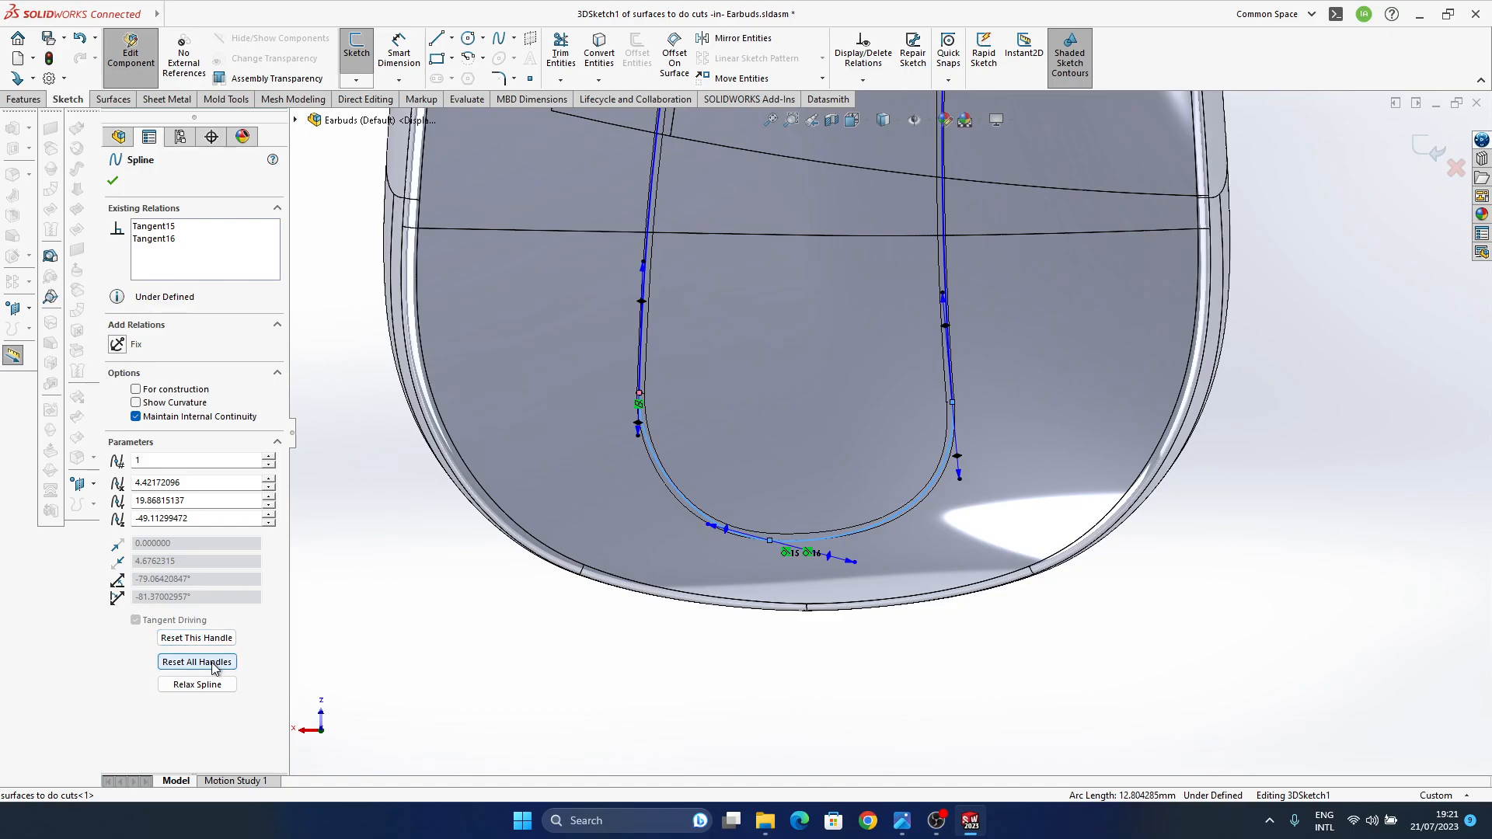
pyautogui.click(196, 662)
pyautogui.click(976, 666)
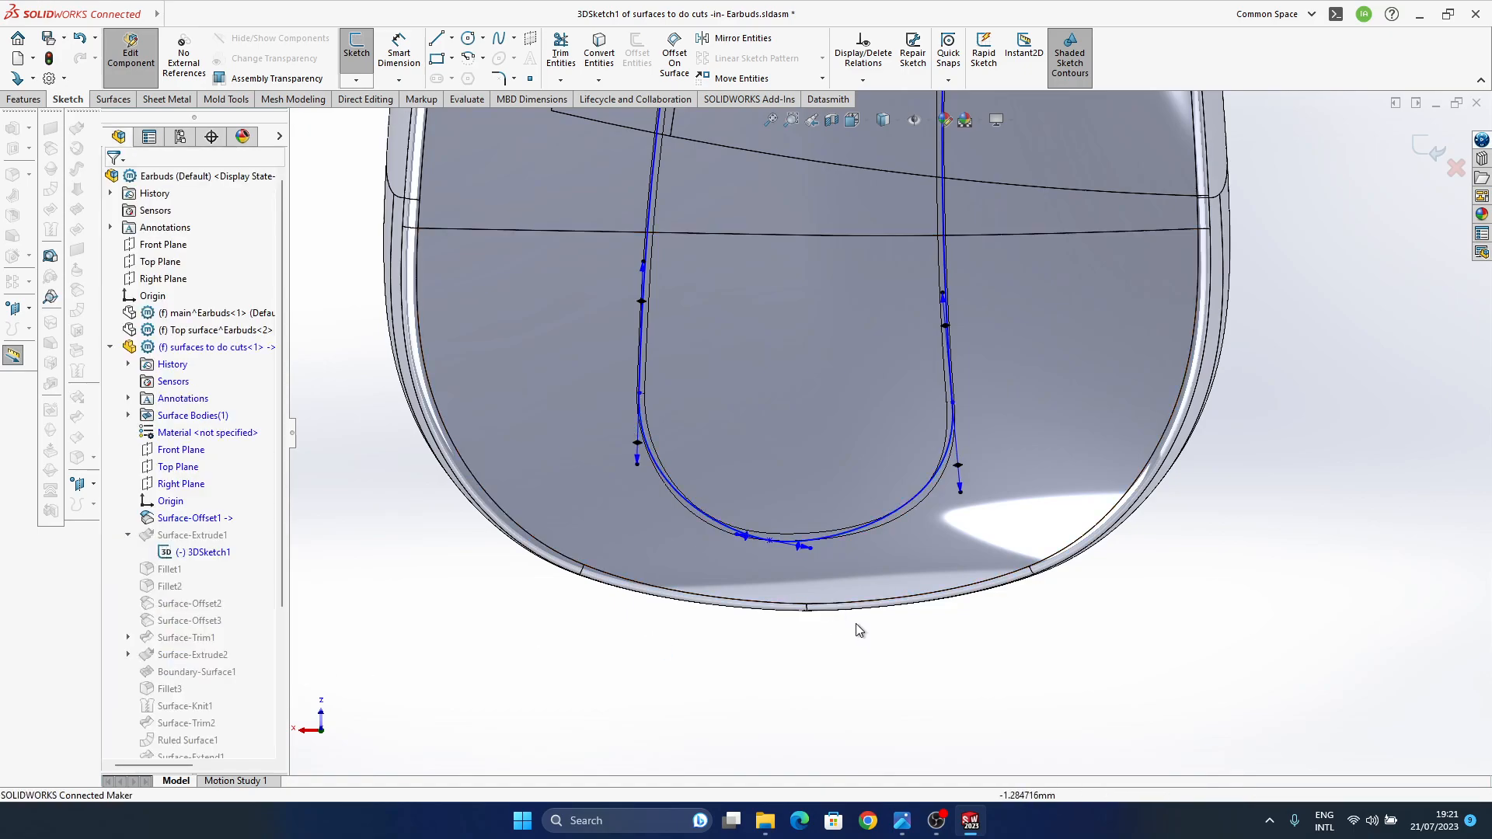
# - Show the model shaded without edges, and lengthen and tilt the tangent handle at the spline's lowest point
pyautogui.moveTo(796, 547); pyautogui.dragTo(799, 543)
pyautogui.click(896, 125)
pyautogui.click(890, 166)
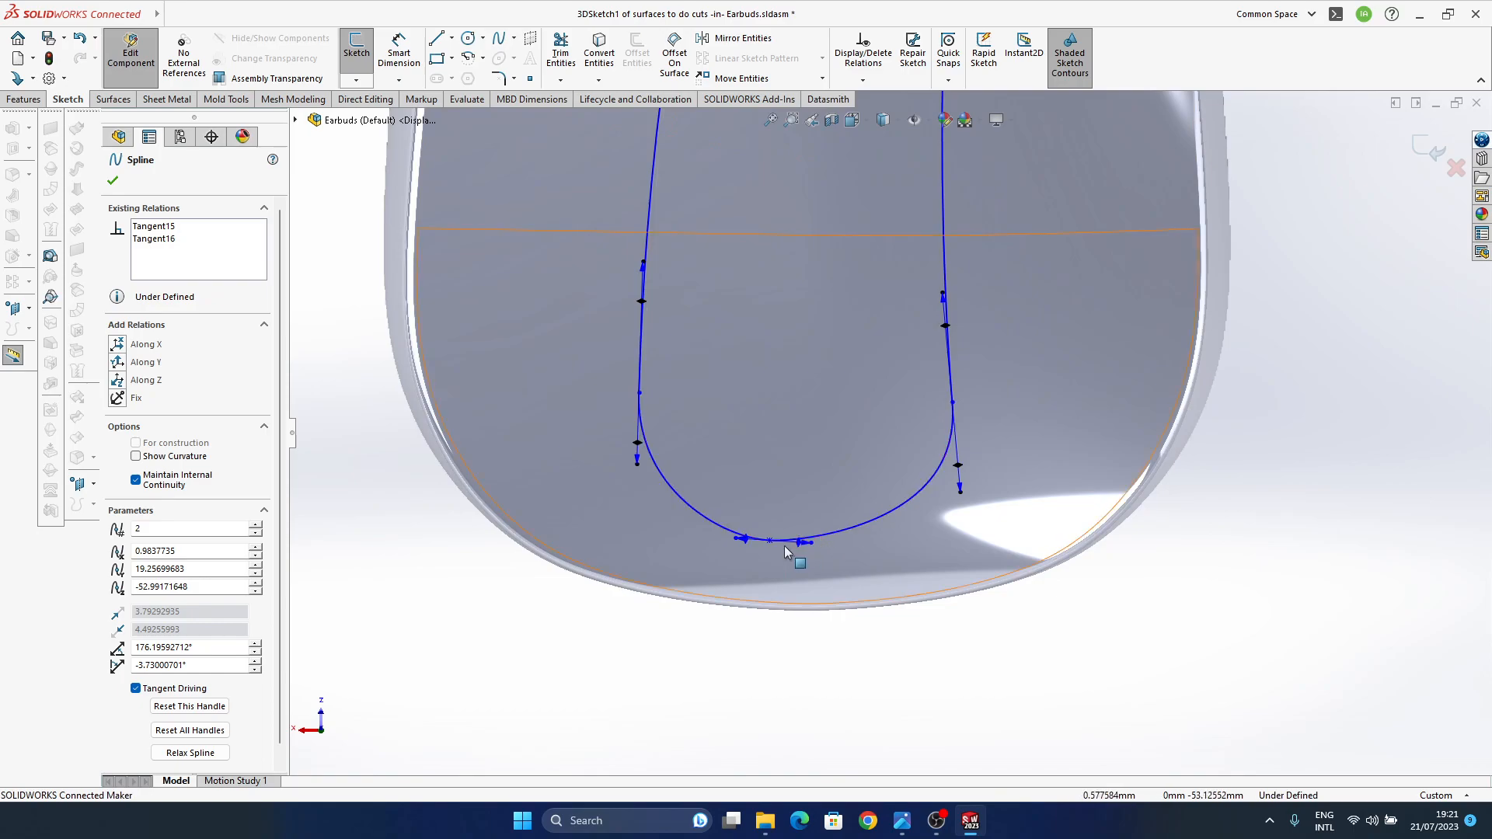
pyautogui.moveTo(810, 547); pyautogui.dragTo(829, 556)
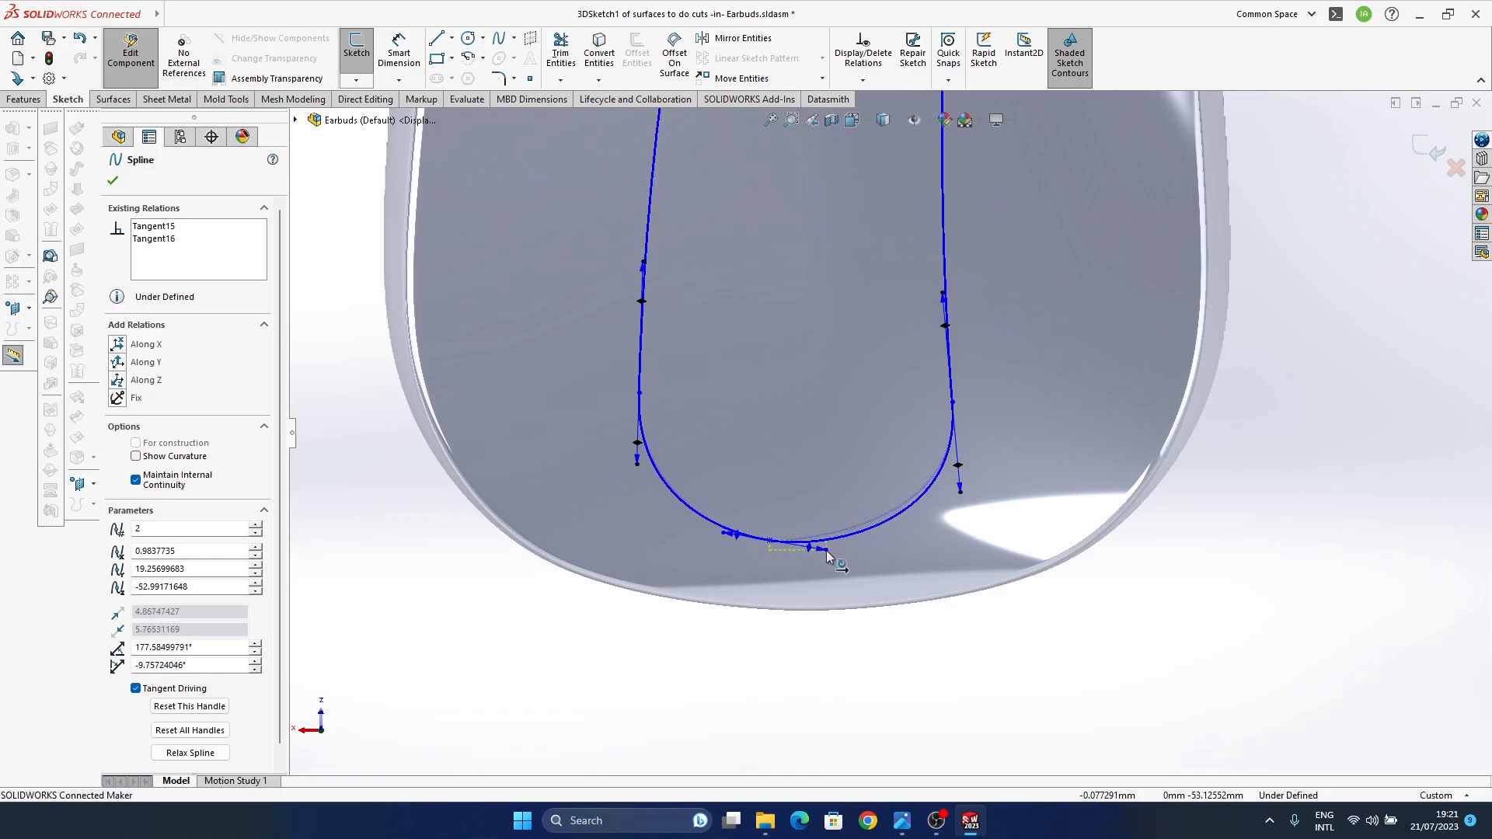
pyautogui.click(918, 630)
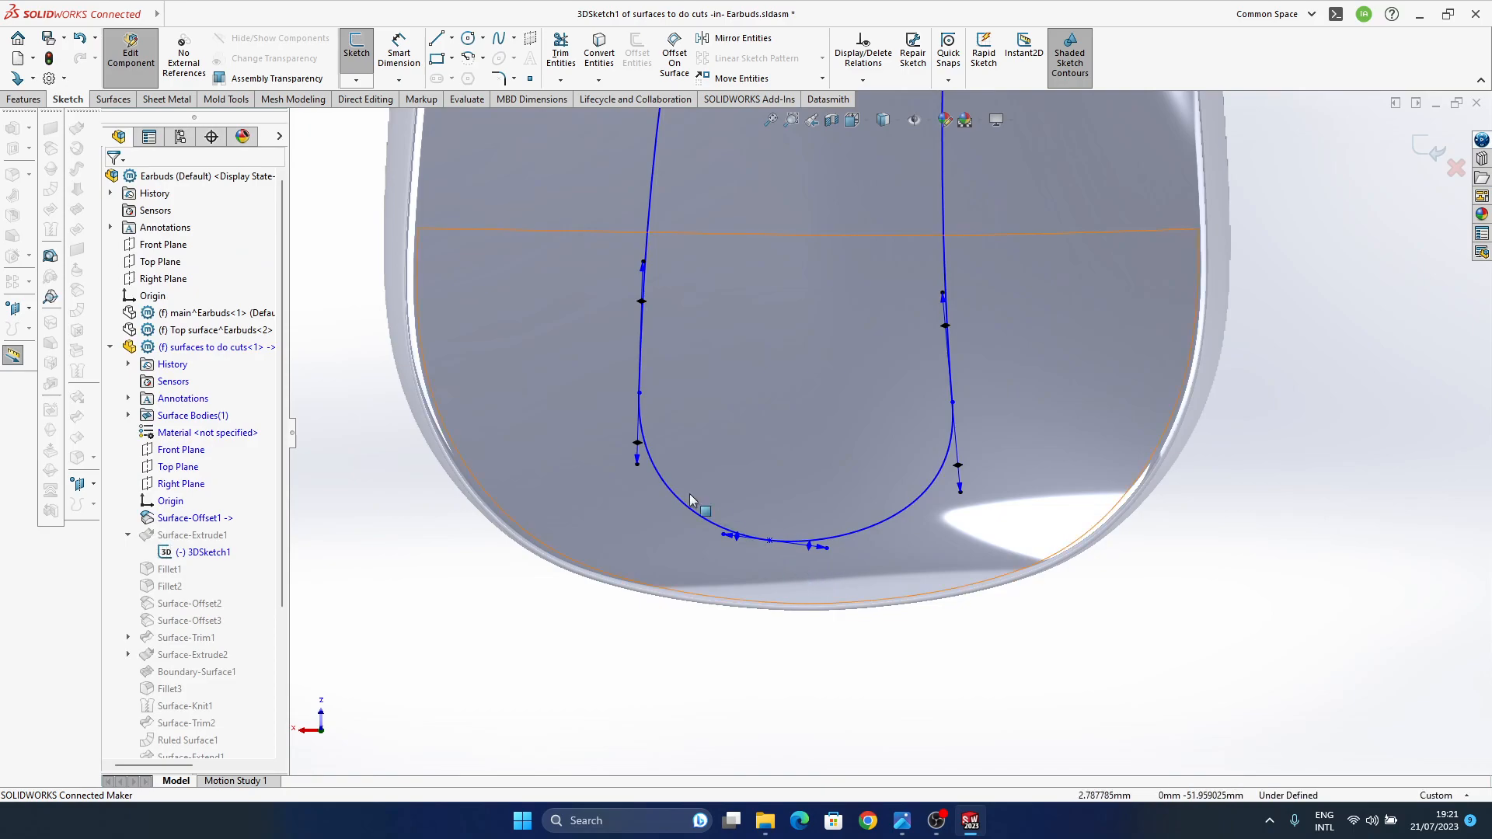
# - Shift the spline's lowest point to about X 0.88, Y 19.28, Z -52.96
pyautogui.click(767, 541)
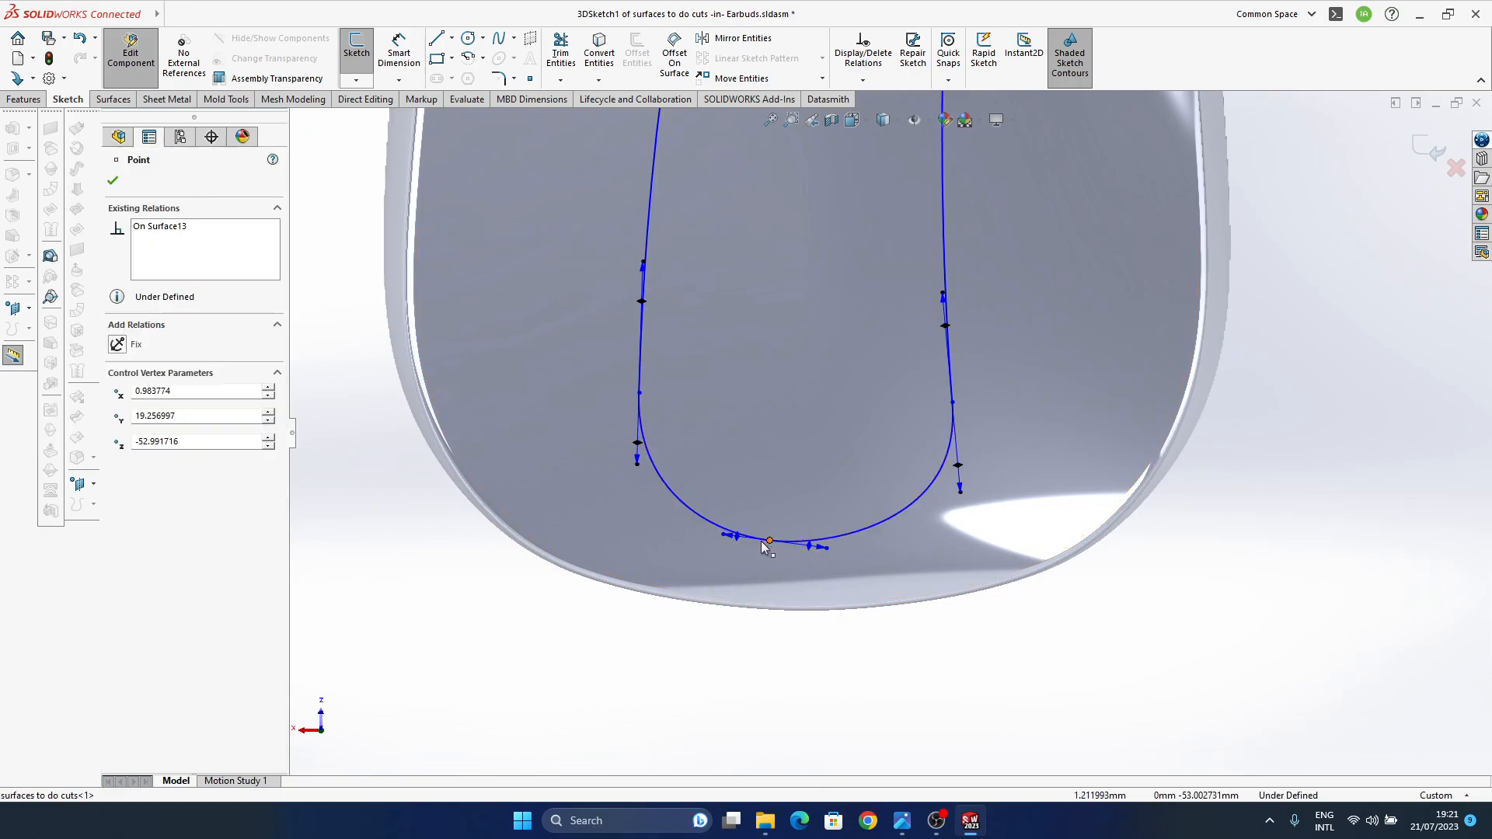
pyautogui.moveTo(770, 547); pyautogui.dragTo(777, 546)
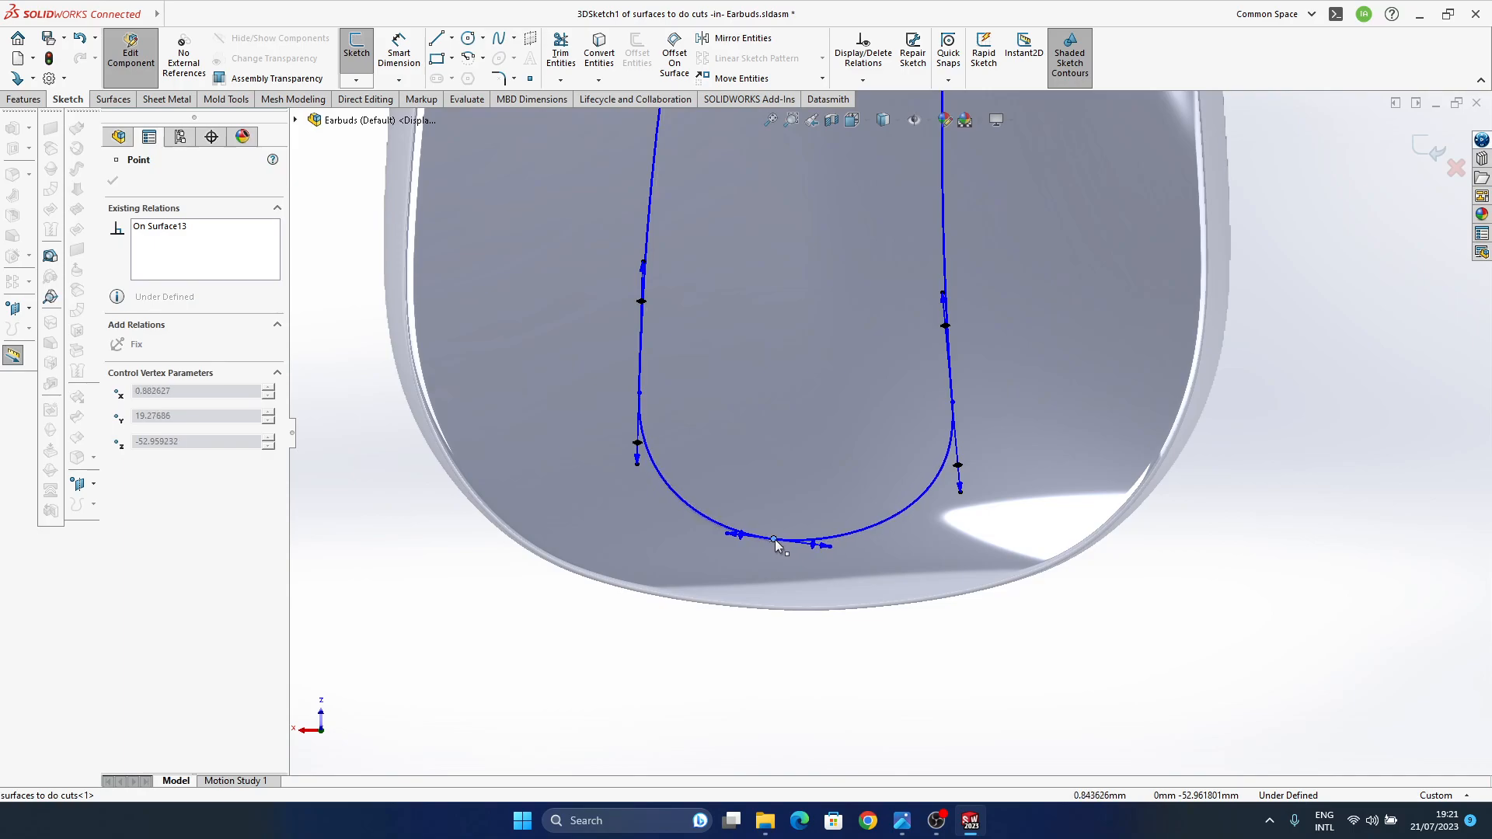
pyautogui.click(818, 670)
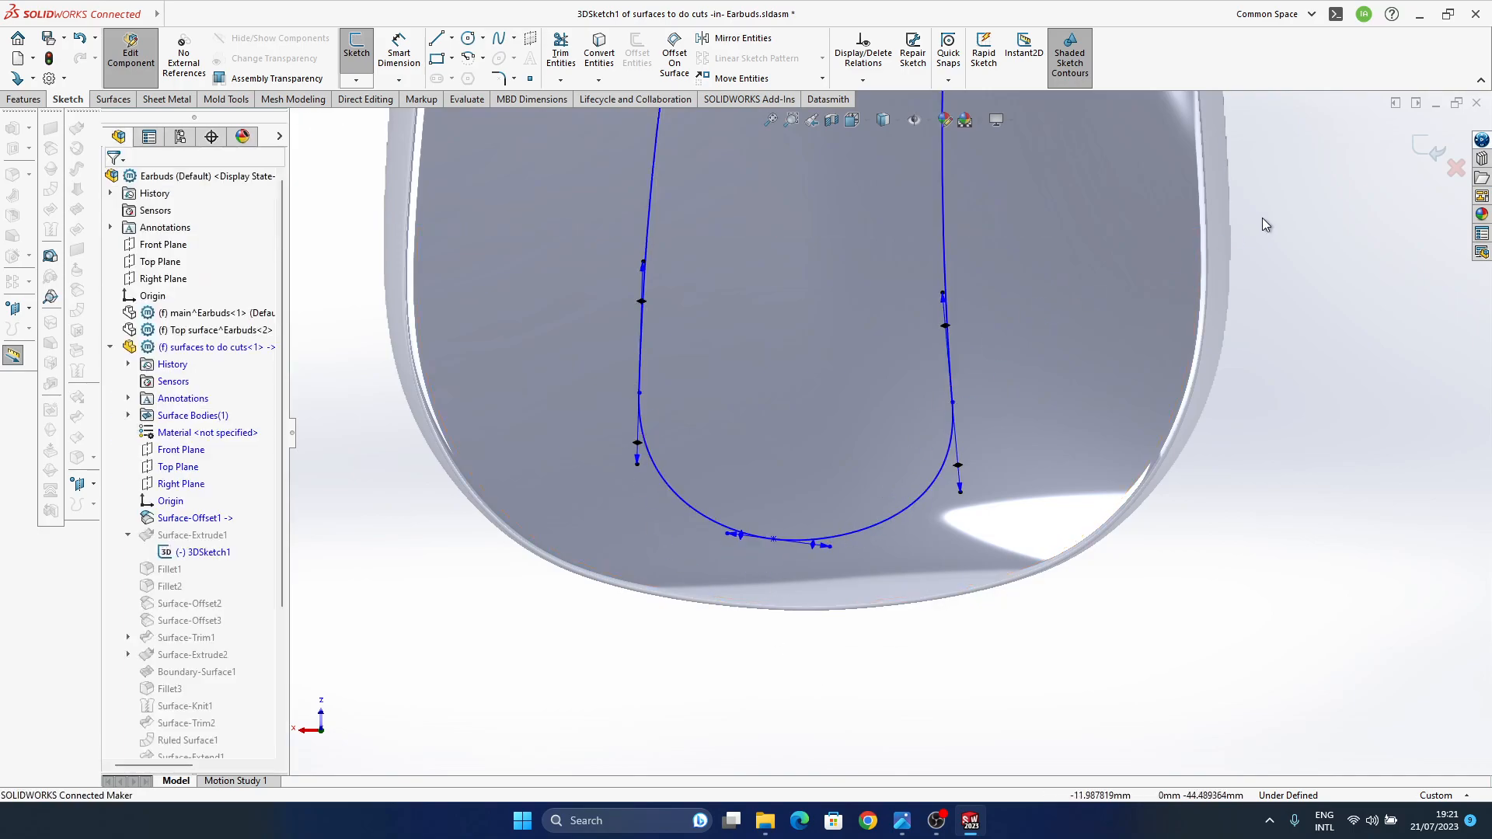
# - Finish the 3D sketch edit, return to the assembly and hide the surfaces to do cuts component
pyautogui.click(1427, 155)
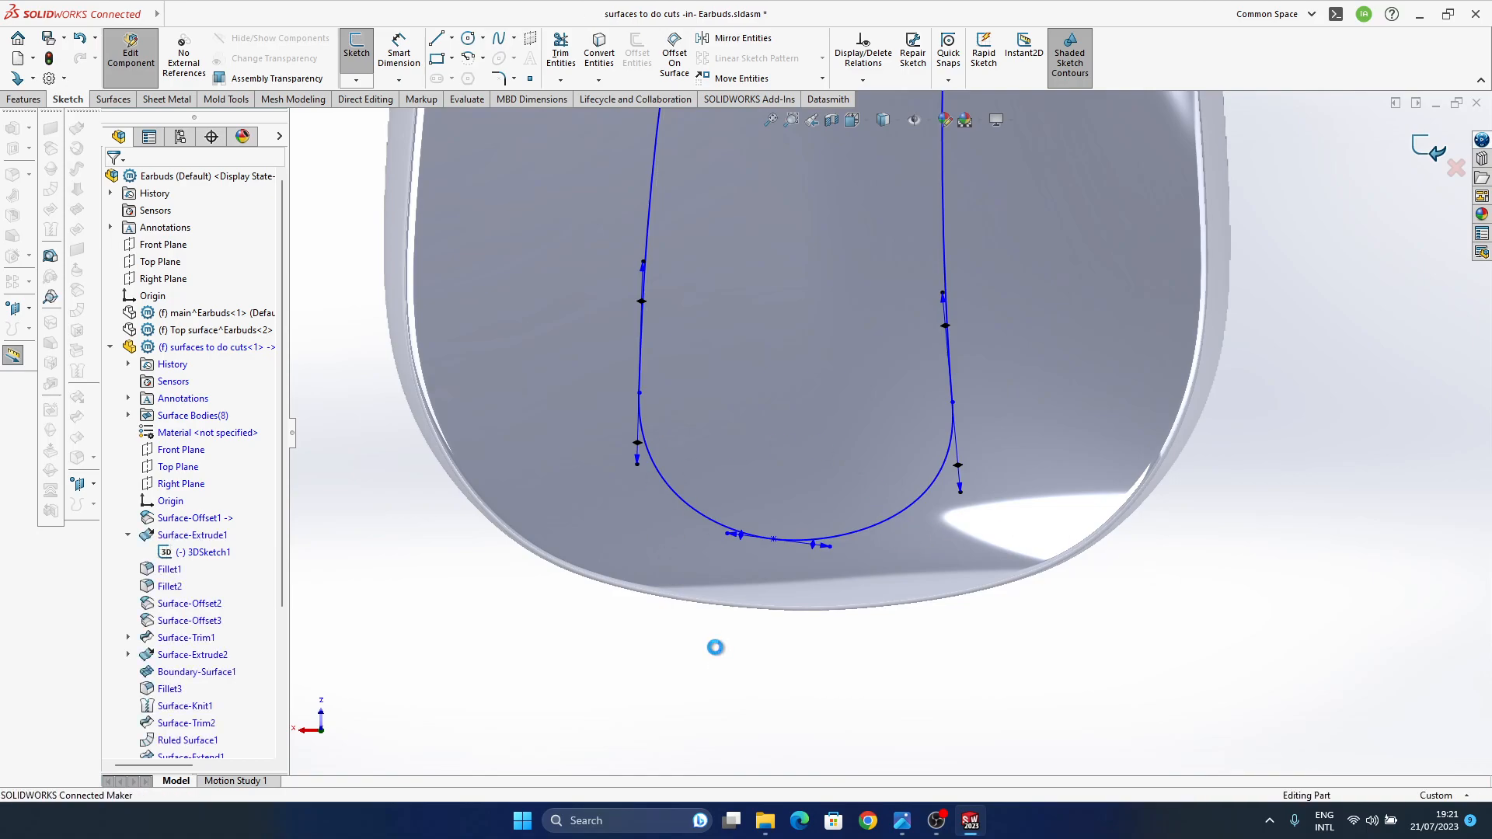
pyautogui.click(109, 347)
pyautogui.click(190, 352)
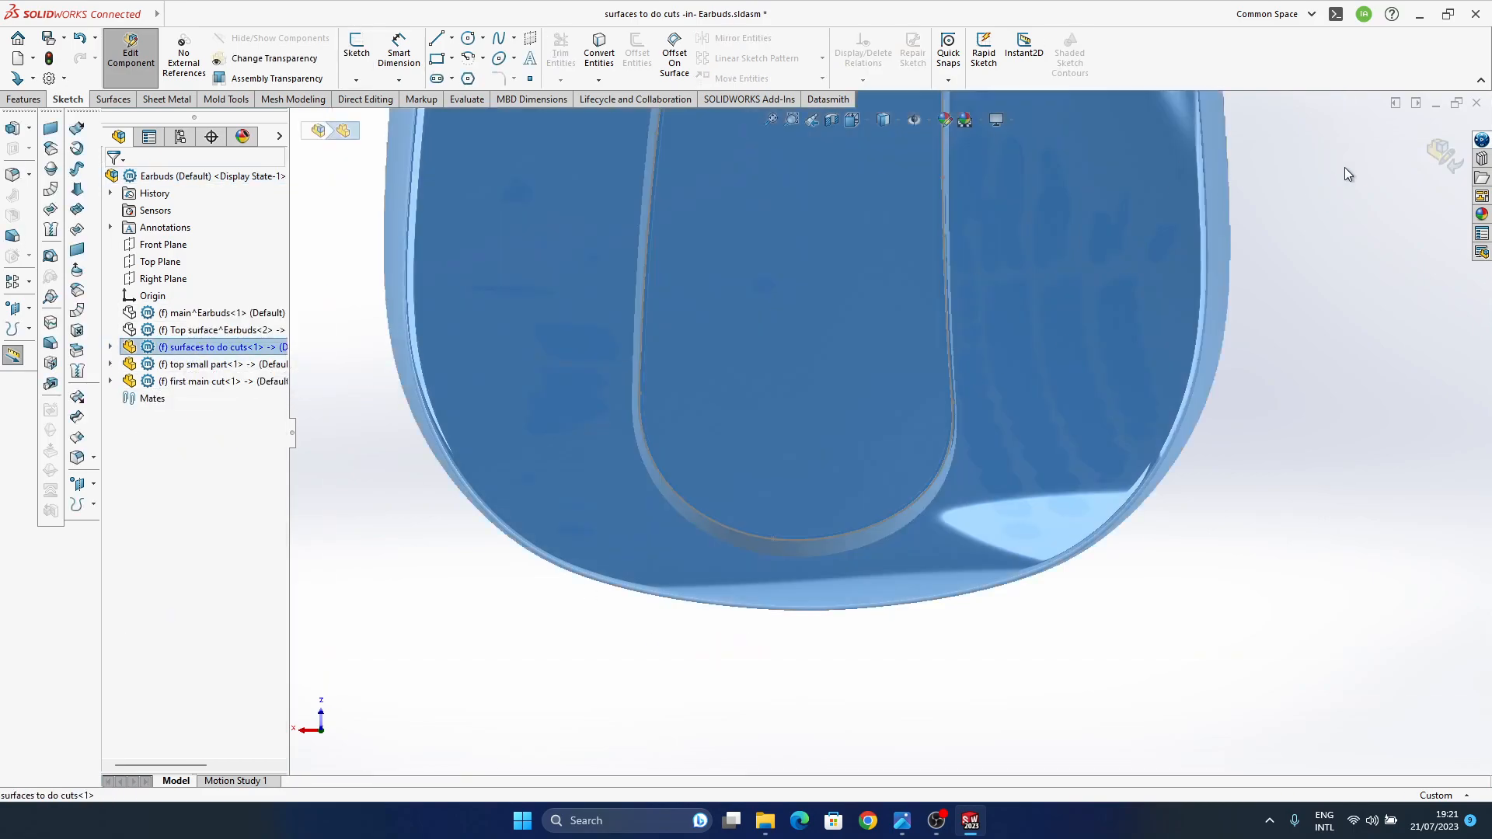
pyautogui.click(1444, 157)
pyautogui.click(215, 347)
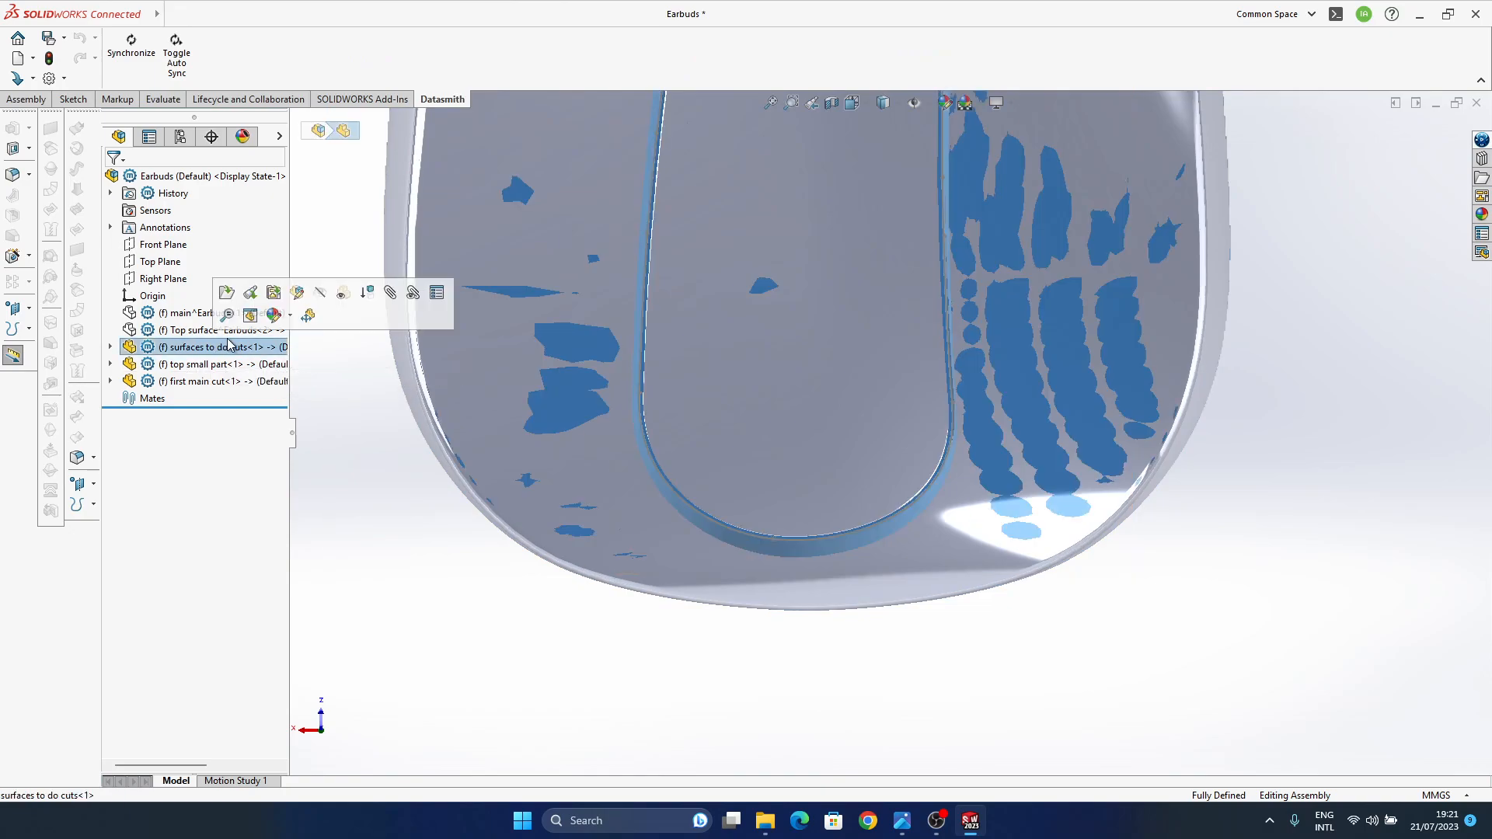
pyautogui.click(319, 295)
# - Inspect the gap around the top small part's rounded end, shaded and up close with the model edges displayed
pyautogui.moveTo(516, 544); pyautogui.dragTo(909, 199, button='middle')
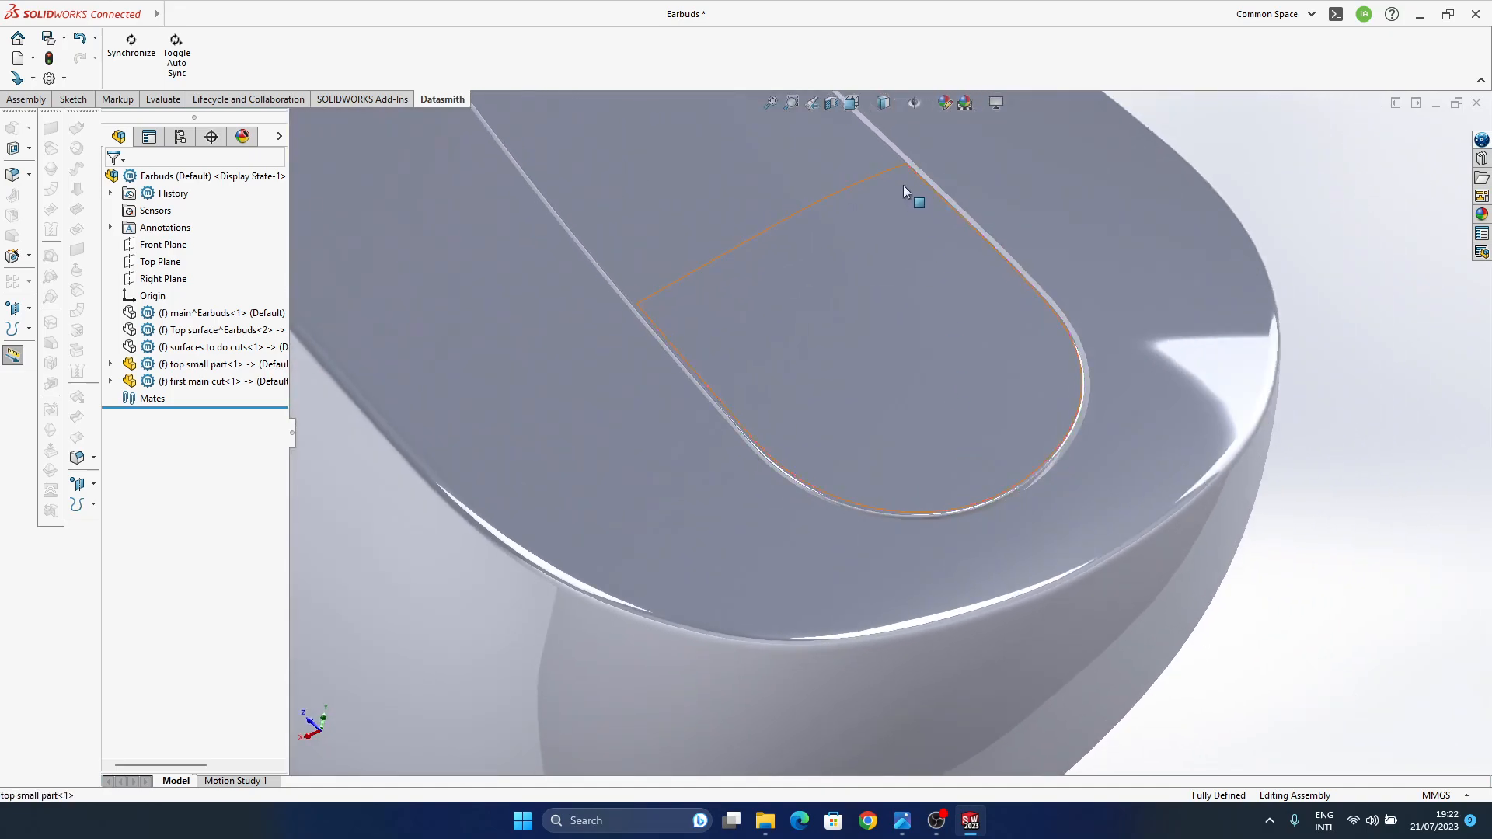
pyautogui.moveTo(931, 456); pyautogui.dragTo(853, 587, button='middle')
pyautogui.scroll(-5, 828, 496)
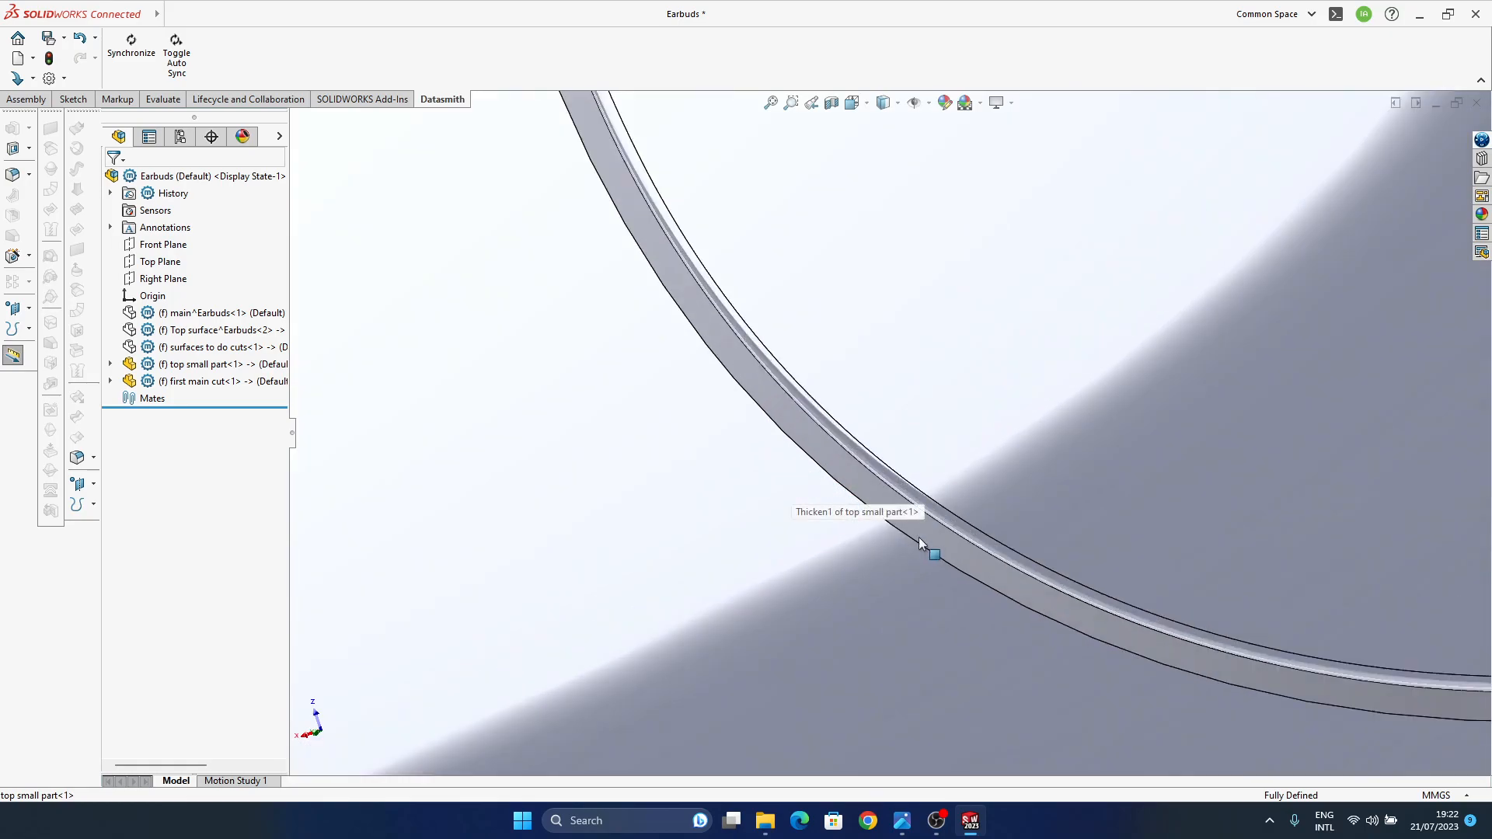
pyautogui.scroll(5, 960, 592)
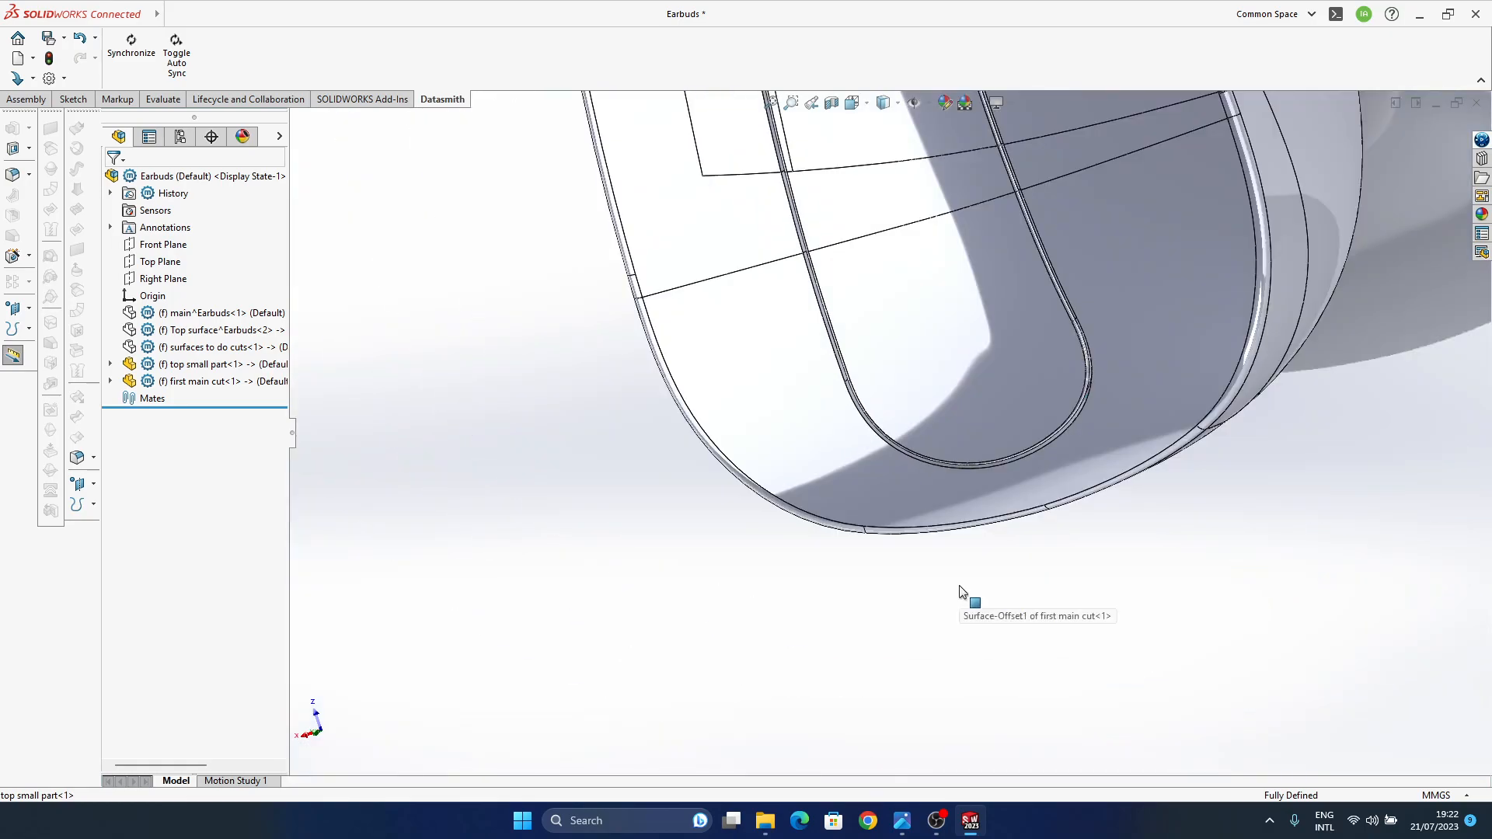
pyautogui.moveTo(942, 474); pyautogui.dragTo(882, 548, button='middle')
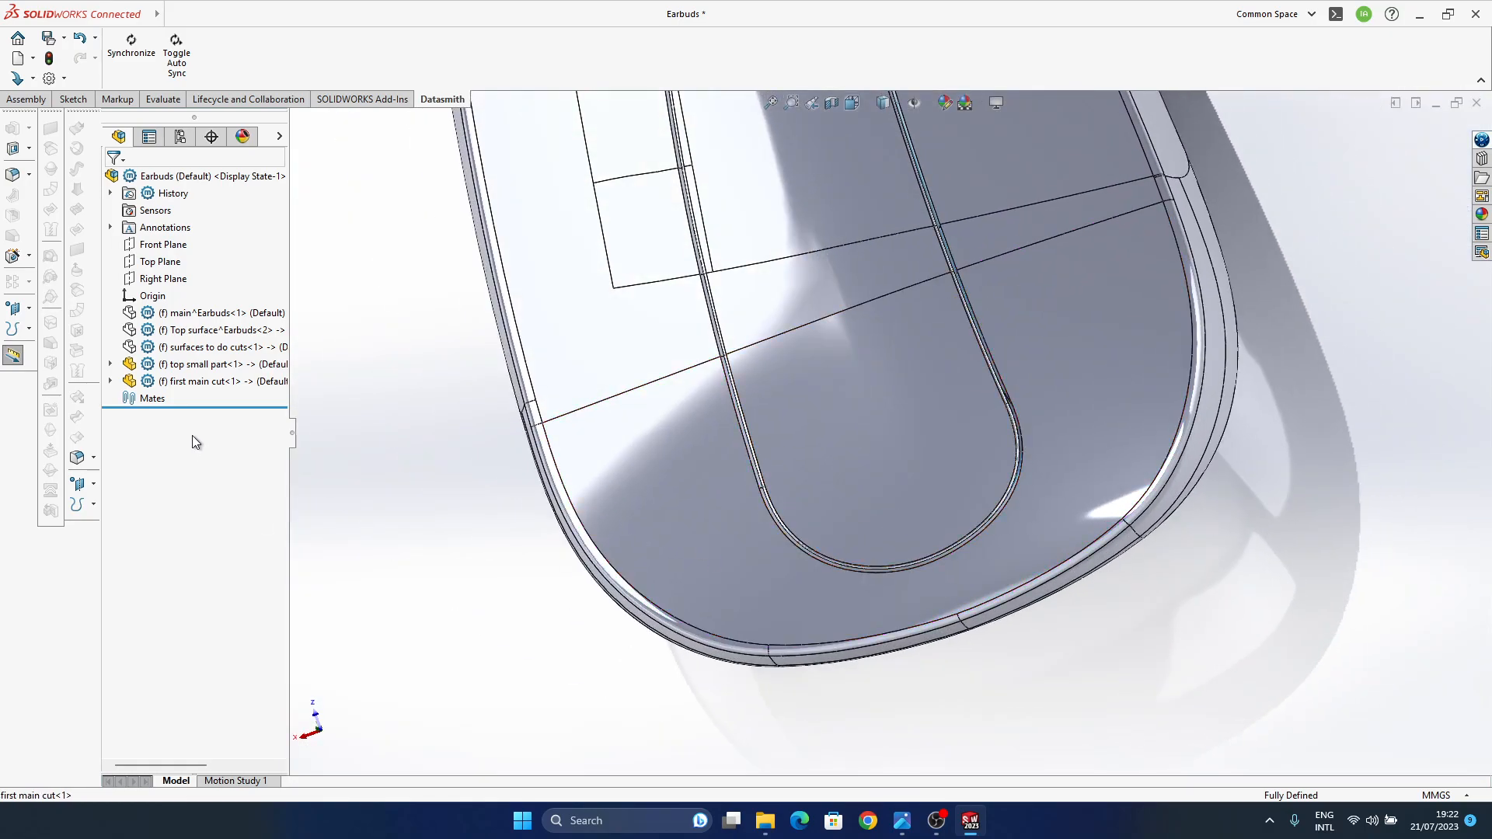
# - Open the first main cut part in its own window
pyautogui.click(201, 387)
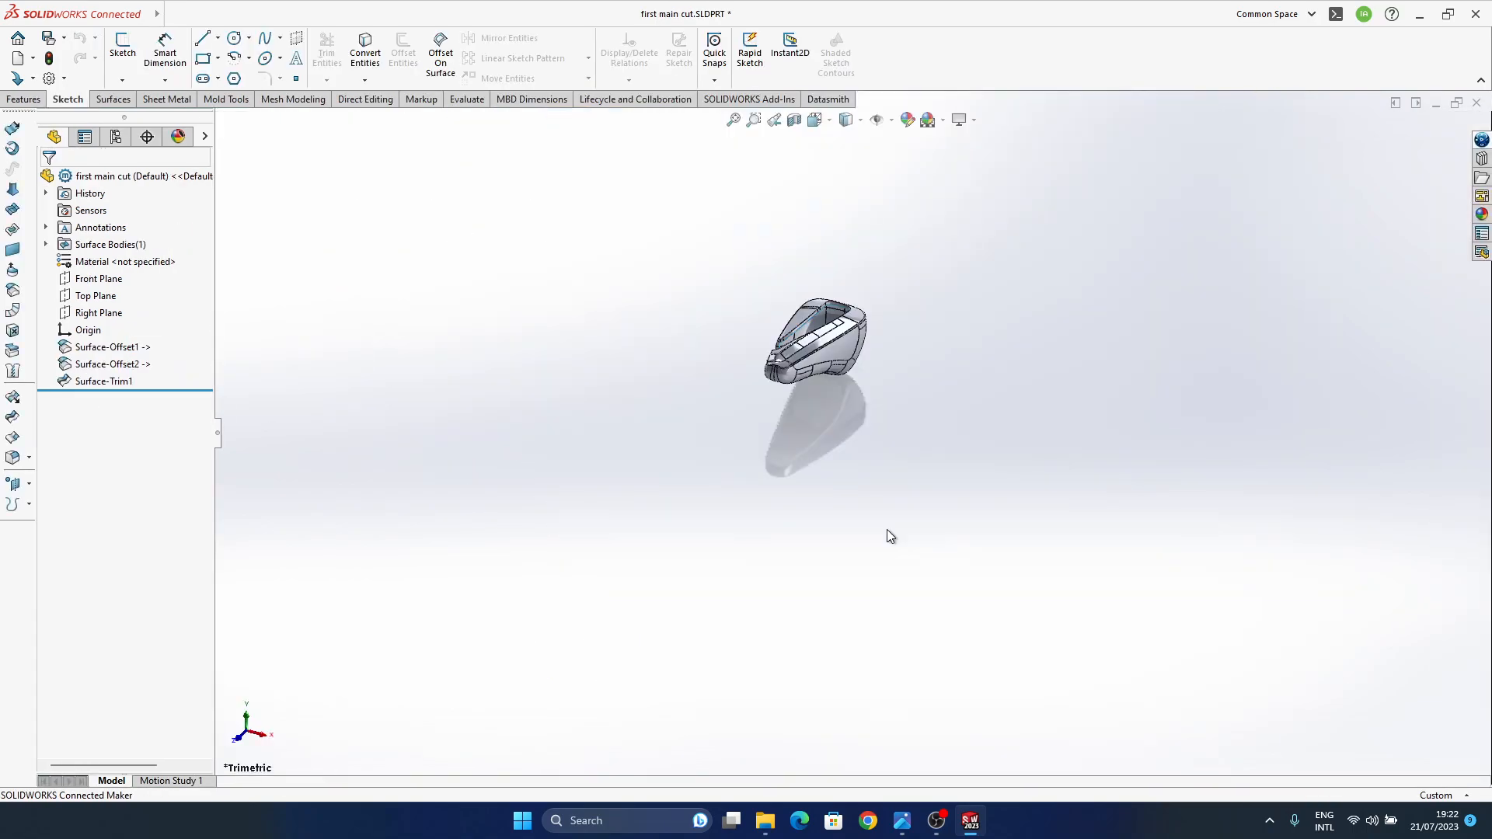
pyautogui.scroll(10, 888, 356)
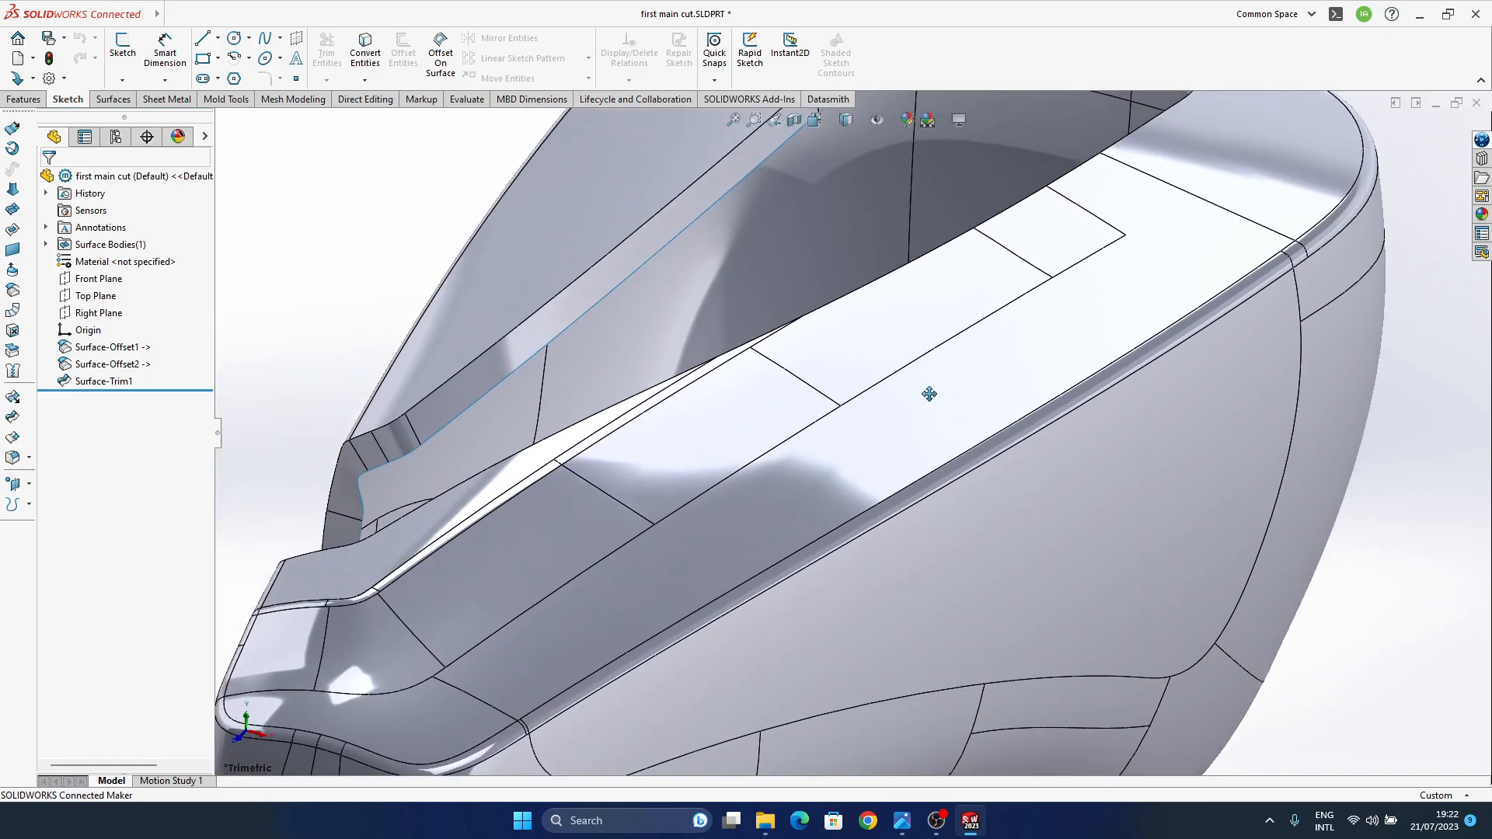
pyautogui.scroll(-7, 1021, 329)
pyautogui.keyDown('ctrl'); pyautogui.moveTo(930, 394); pyautogui.dragTo(652, 649, button='middle'); pyautogui.keyUp('ctrl')
# - Try to fillet the upper edges around the cut opening with a symmetric, curvature-continuous radius of 0.1 mm
pyautogui.scroll(5, 802, 587)
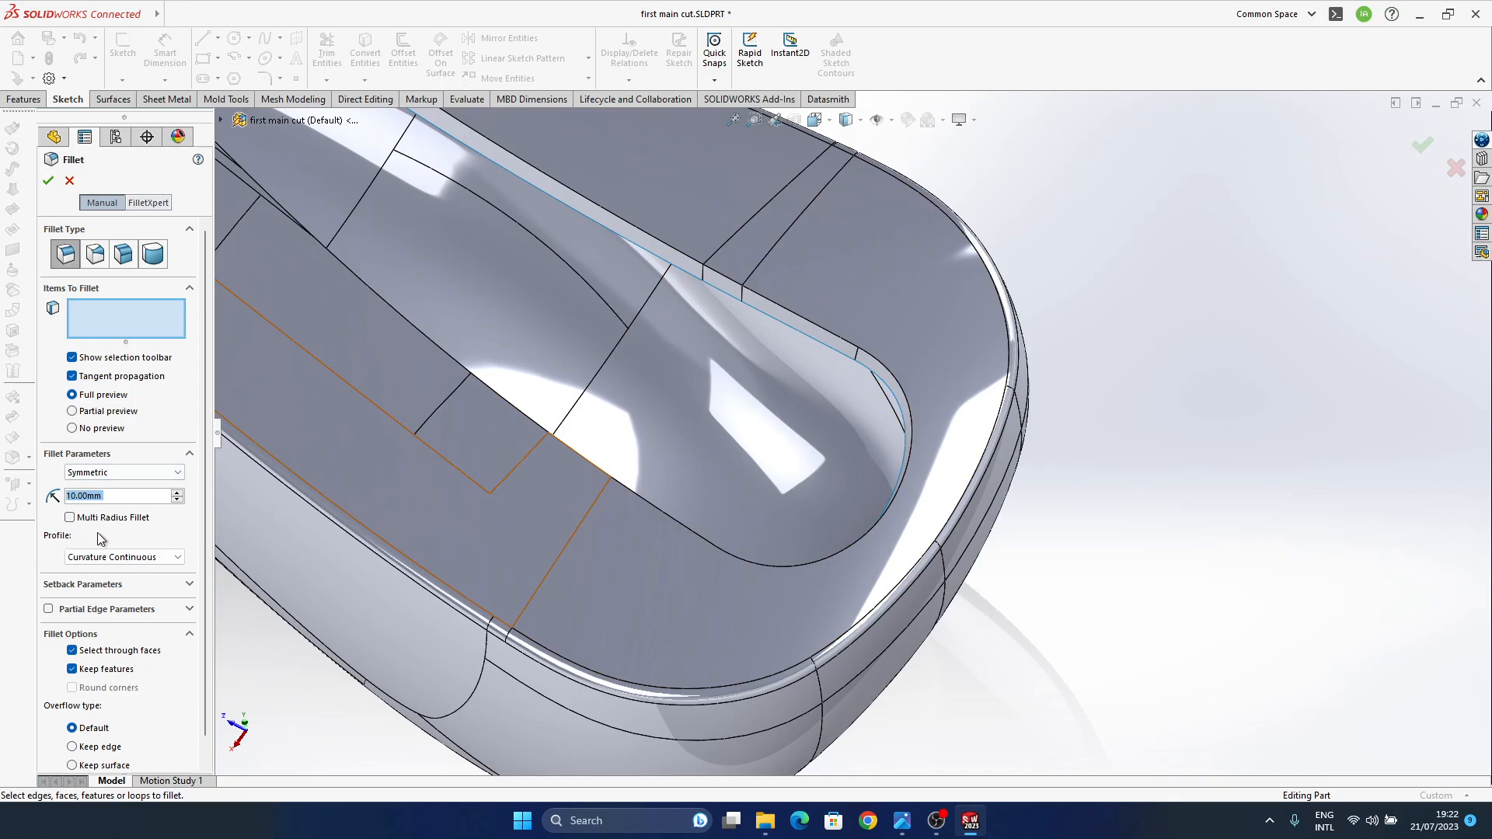
pyautogui.write('0.1')
pyautogui.press('Return')
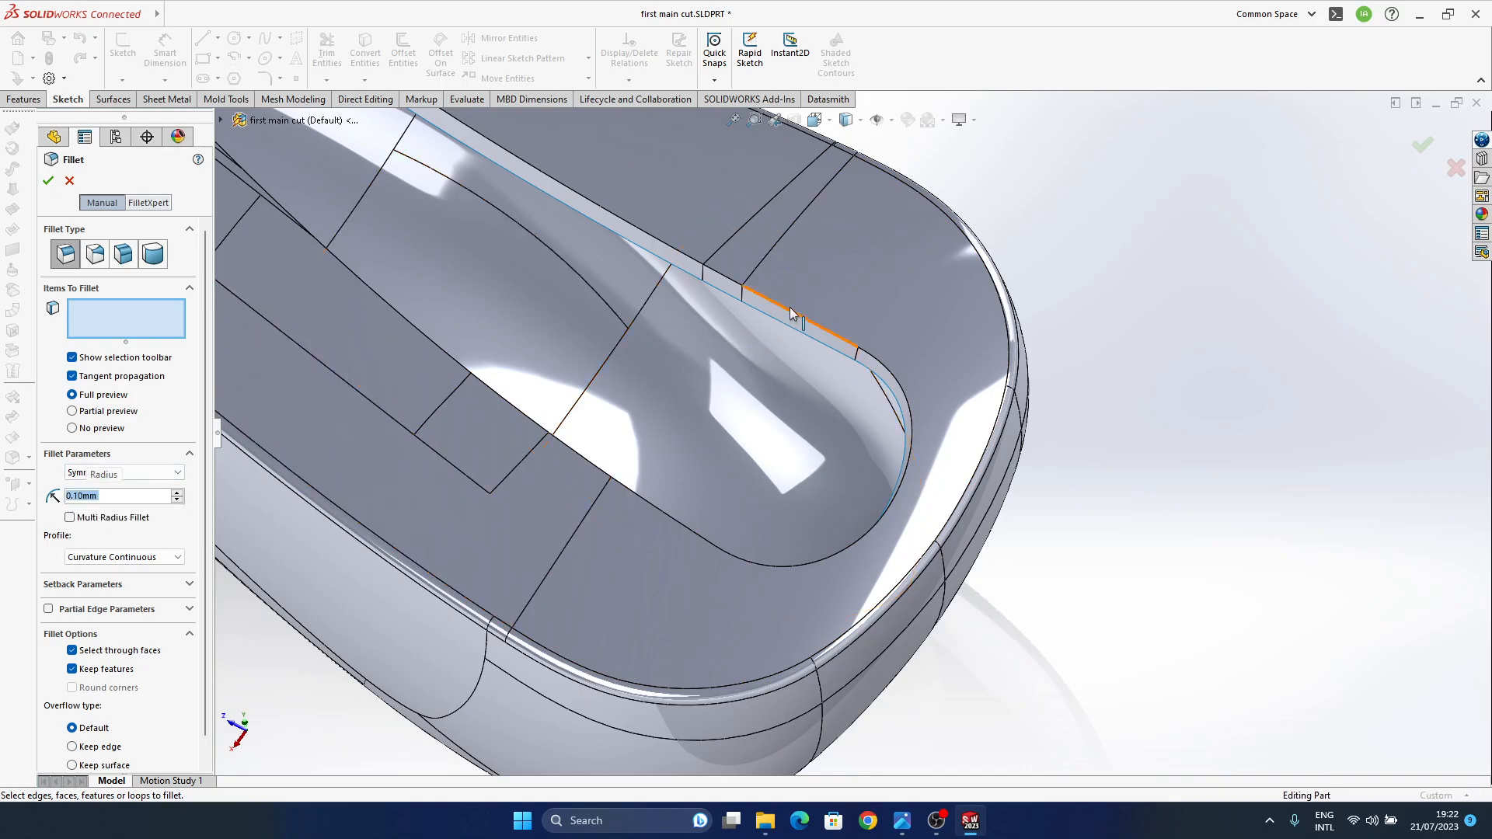
pyautogui.click(872, 346)
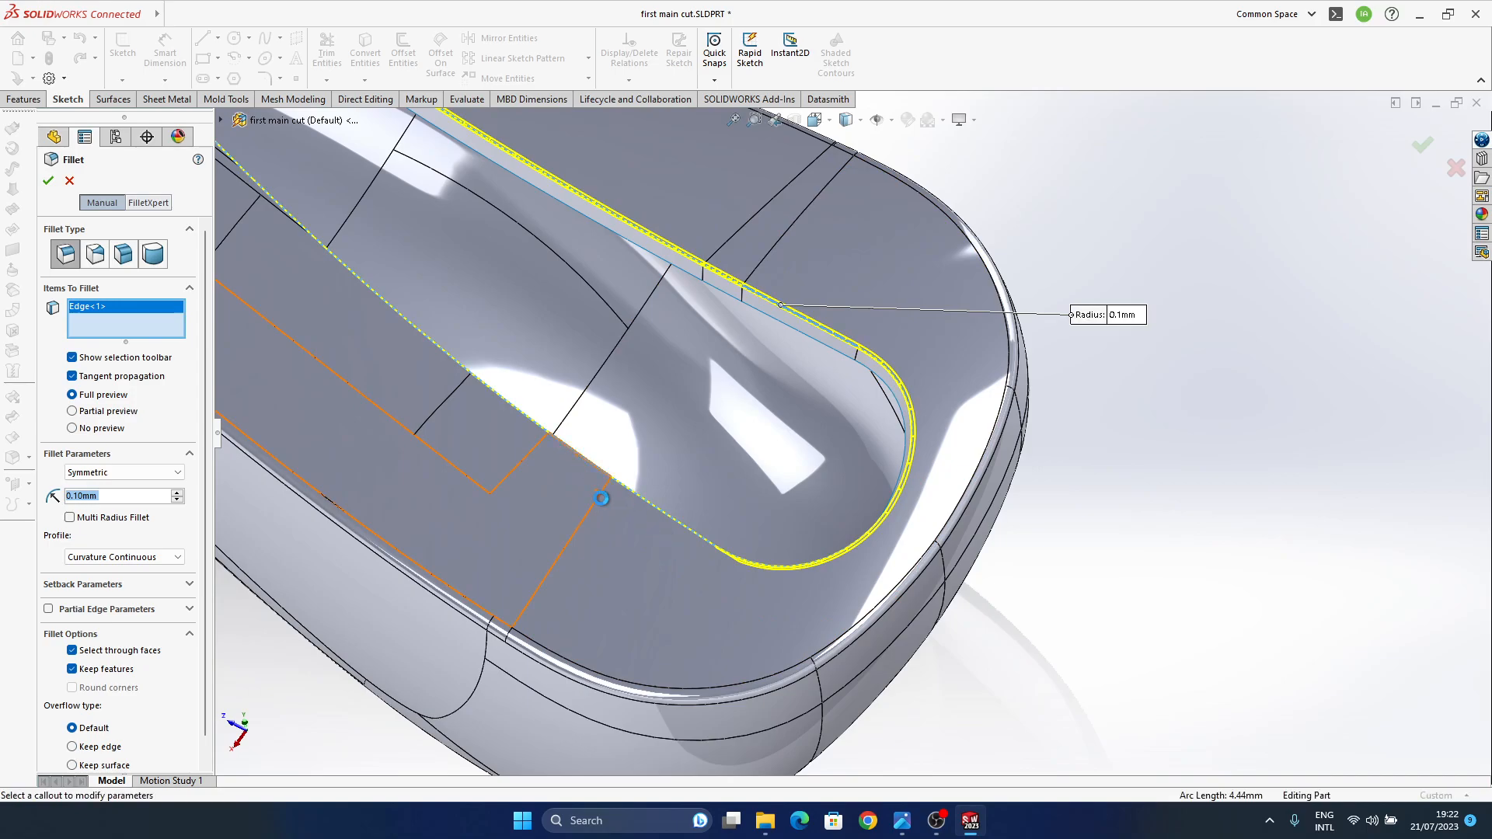
pyautogui.click(624, 485)
pyautogui.keyDown('ctrl'); pyautogui.moveTo(536, 311); pyautogui.dragTo(1016, 683, button='middle'); pyautogui.keyUp('ctrl')
pyautogui.moveTo(883, 457); pyautogui.dragTo(744, 609, button='middle')
pyautogui.click(670, 379)
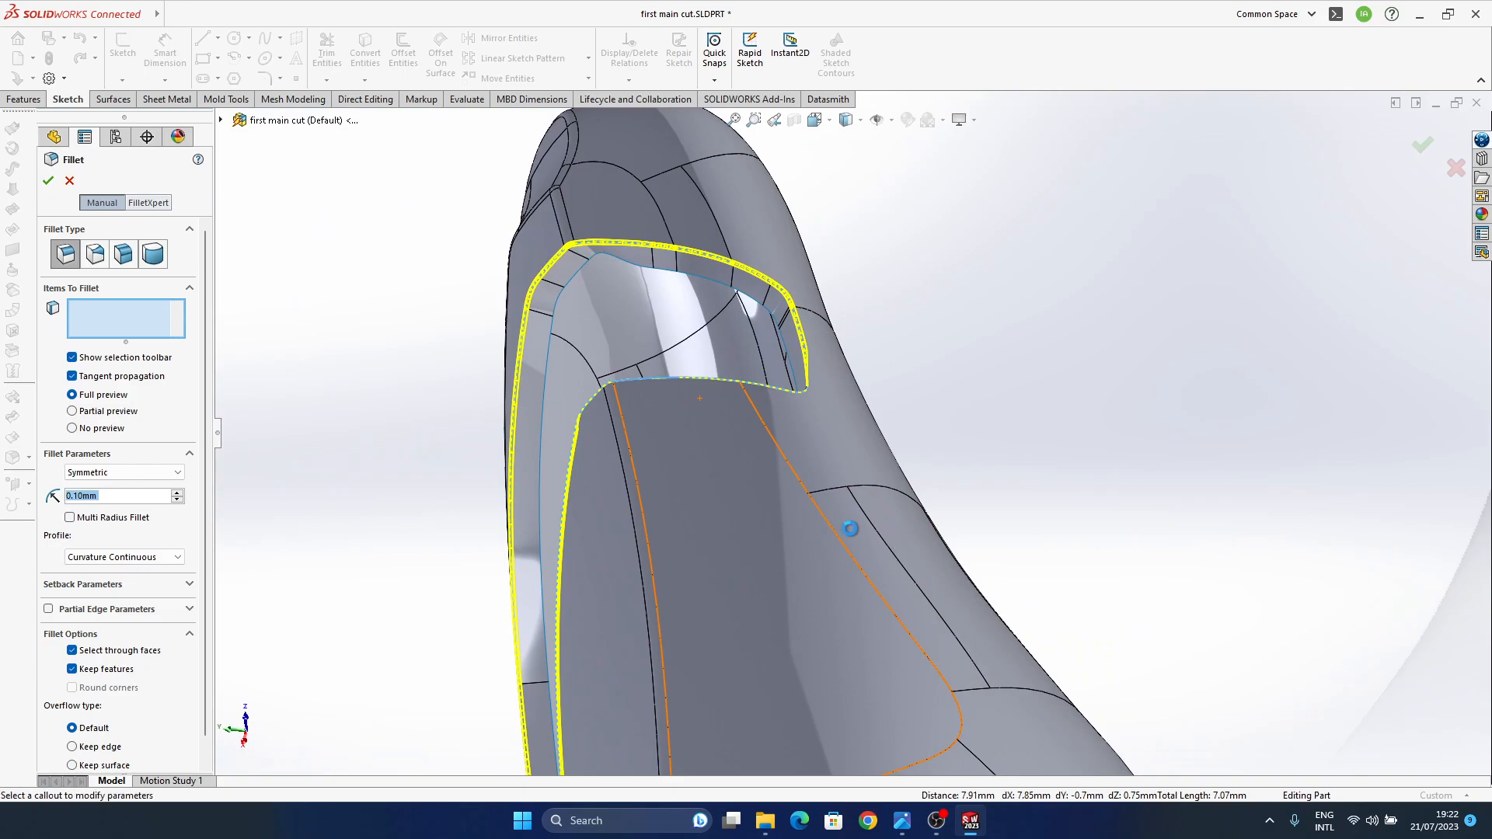
pyautogui.moveTo(830, 437); pyautogui.dragTo(1065, 459, button='middle')
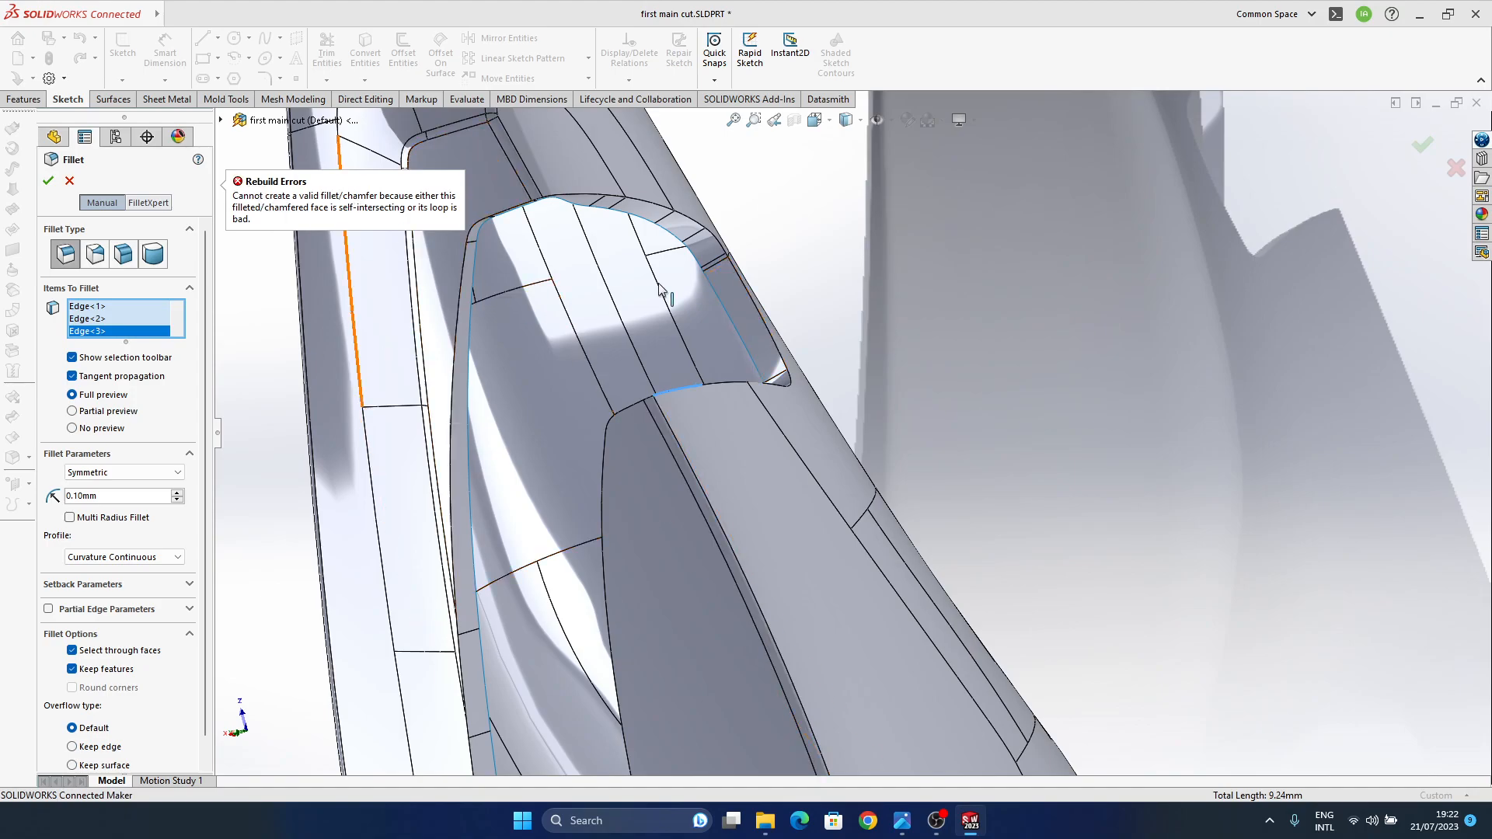
pyautogui.click(1455, 169)
# - Delete the Surface-Trim1 feature from the first main cut part
pyautogui.keyDown('ctrl'); pyautogui.moveTo(742, 488); pyautogui.dragTo(876, 321, button='middle'); pyautogui.keyUp('ctrl')
pyautogui.click(105, 382)
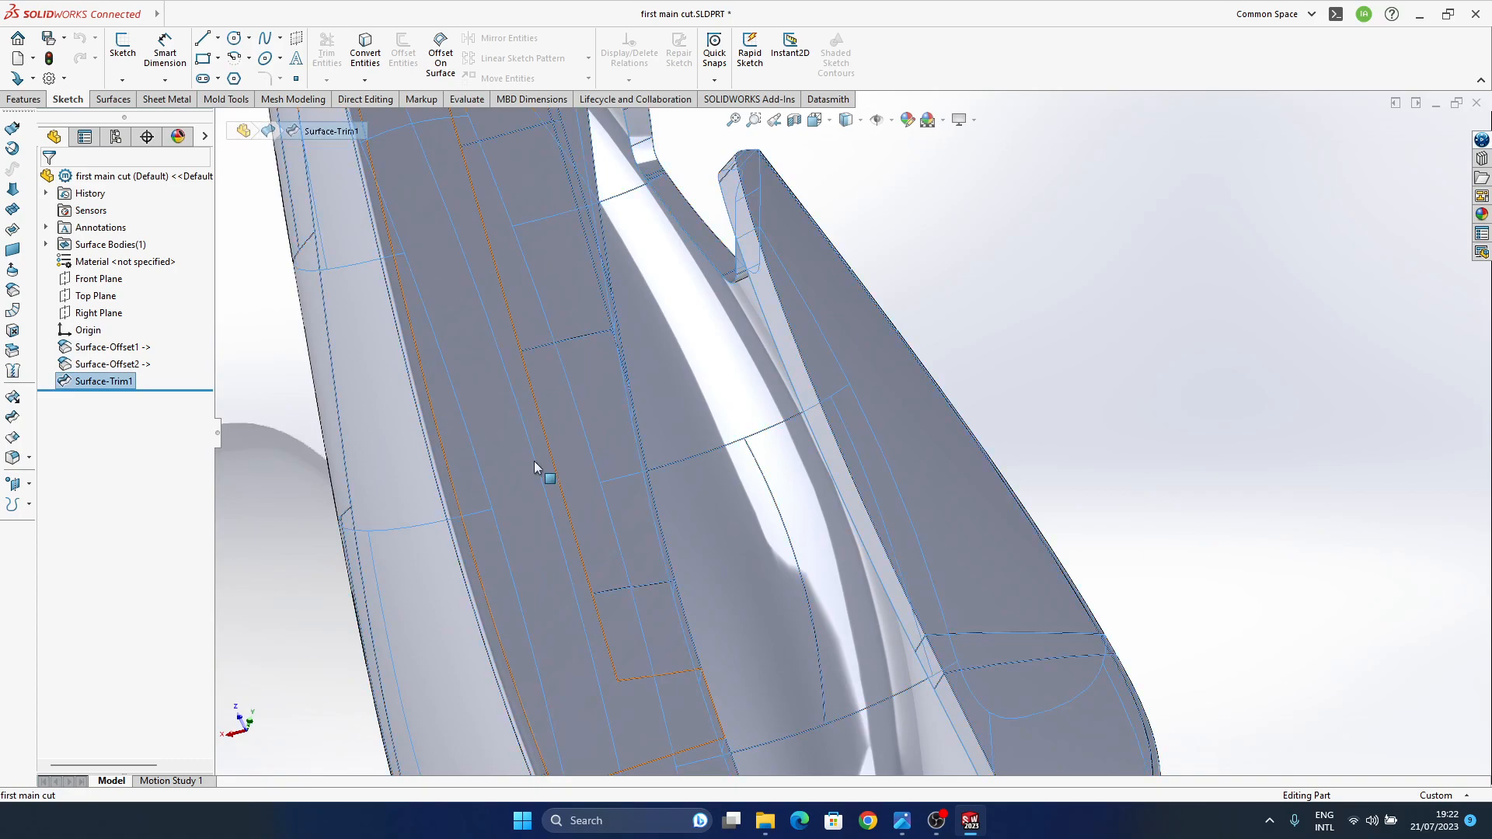
pyautogui.press('Delete')
pyautogui.press('Return')
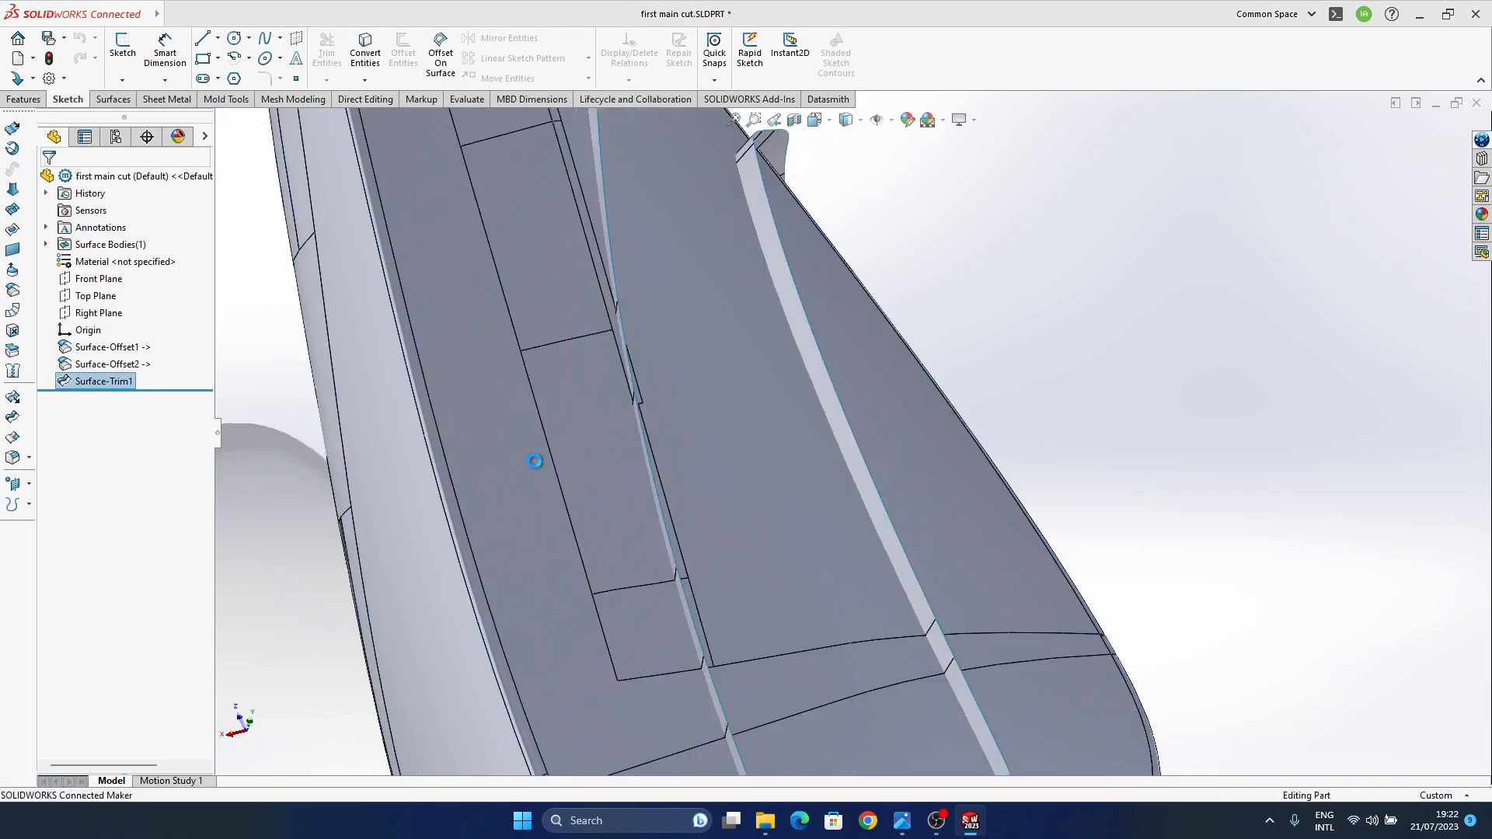
# - Trim the outer surface with Surface-Offset2 as the trim tool, removing the region enclosed by the cut outline
pyautogui.moveTo(826, 469); pyautogui.dragTo(796, 424, button='middle')
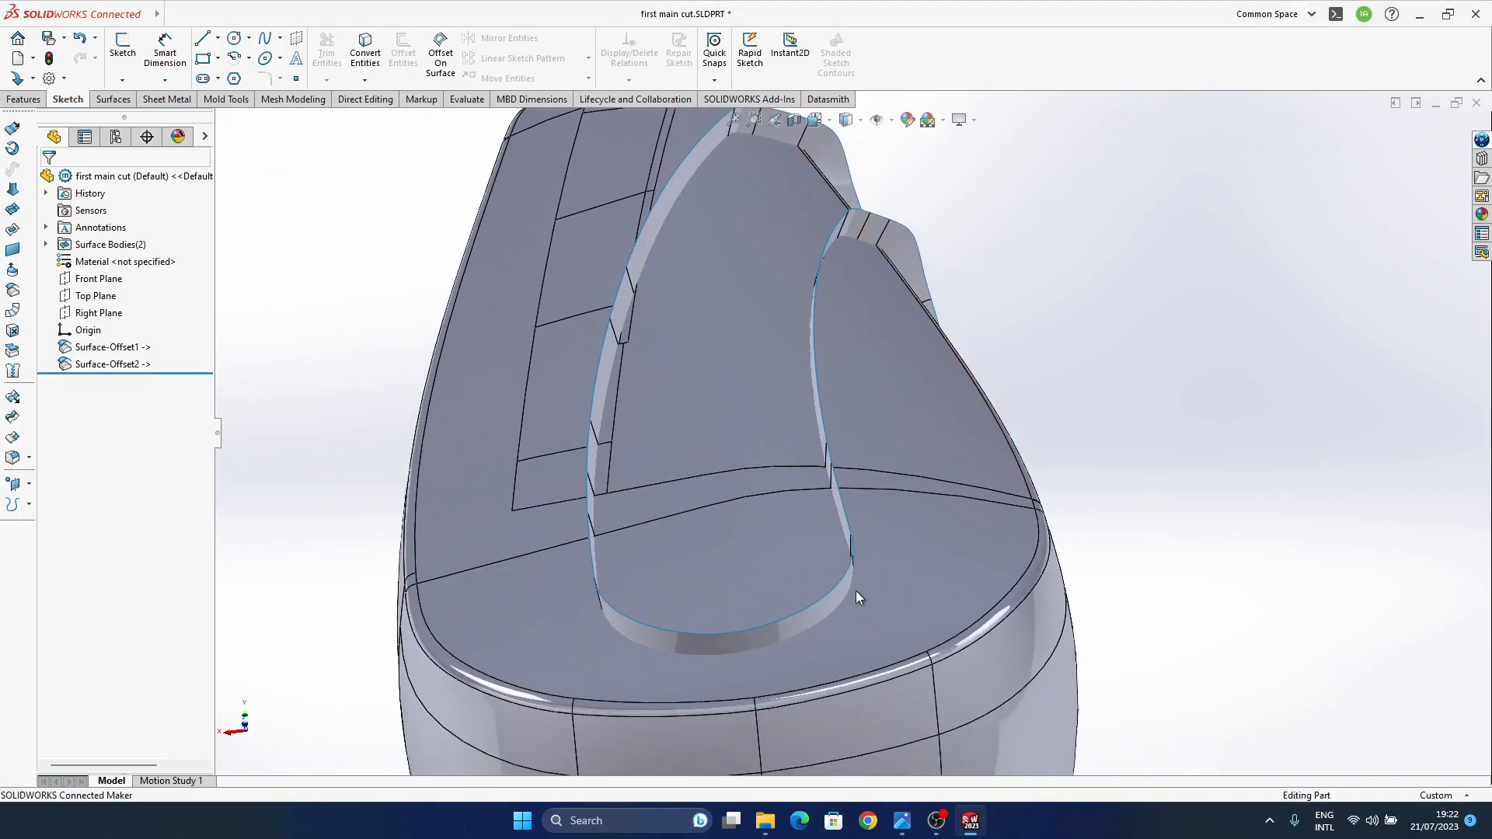
pyautogui.click(13, 418)
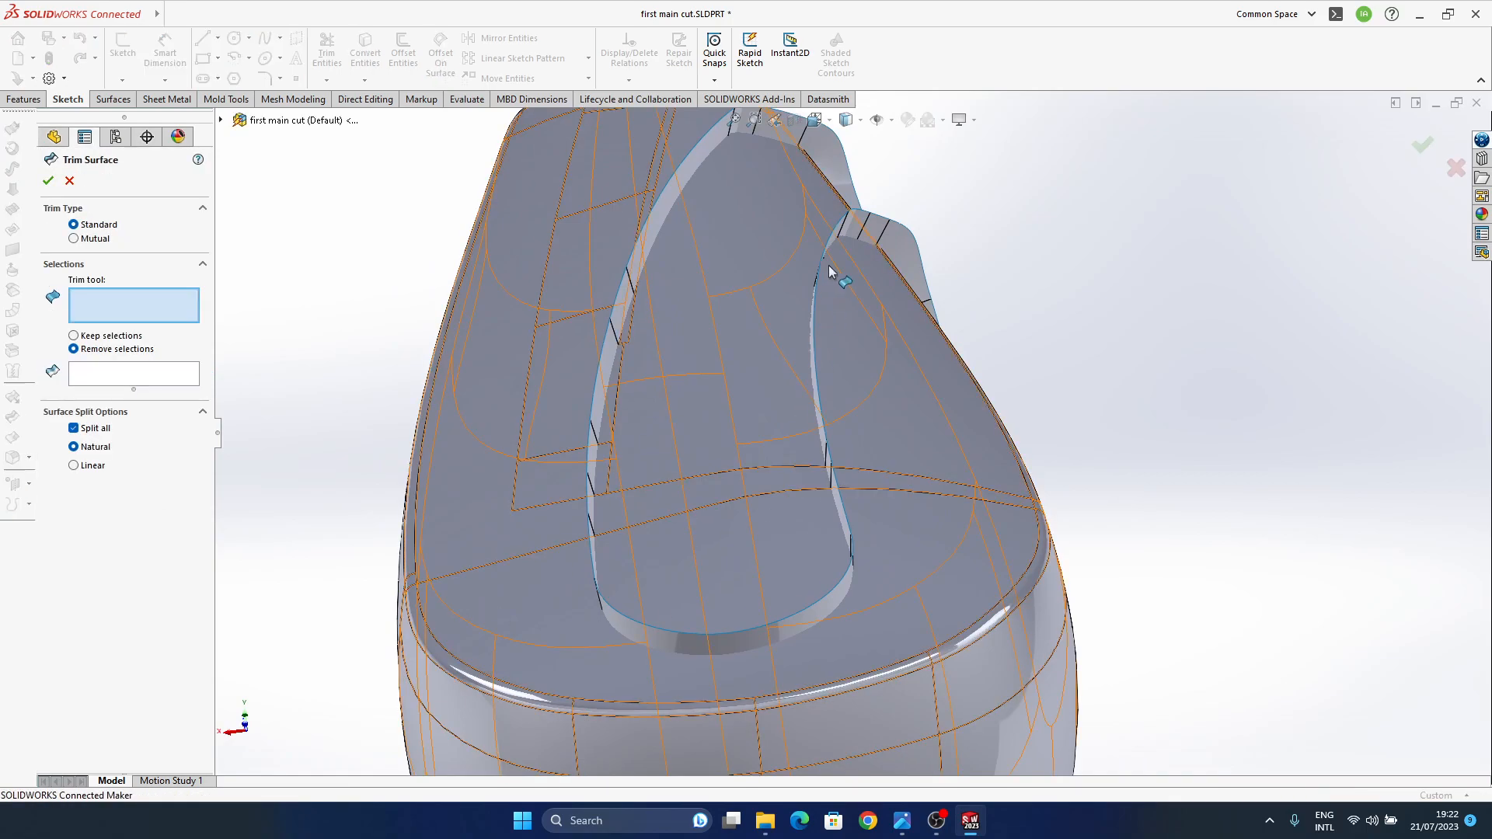
pyautogui.click(828, 157)
pyautogui.moveTo(921, 460); pyautogui.dragTo(910, 493, button='middle')
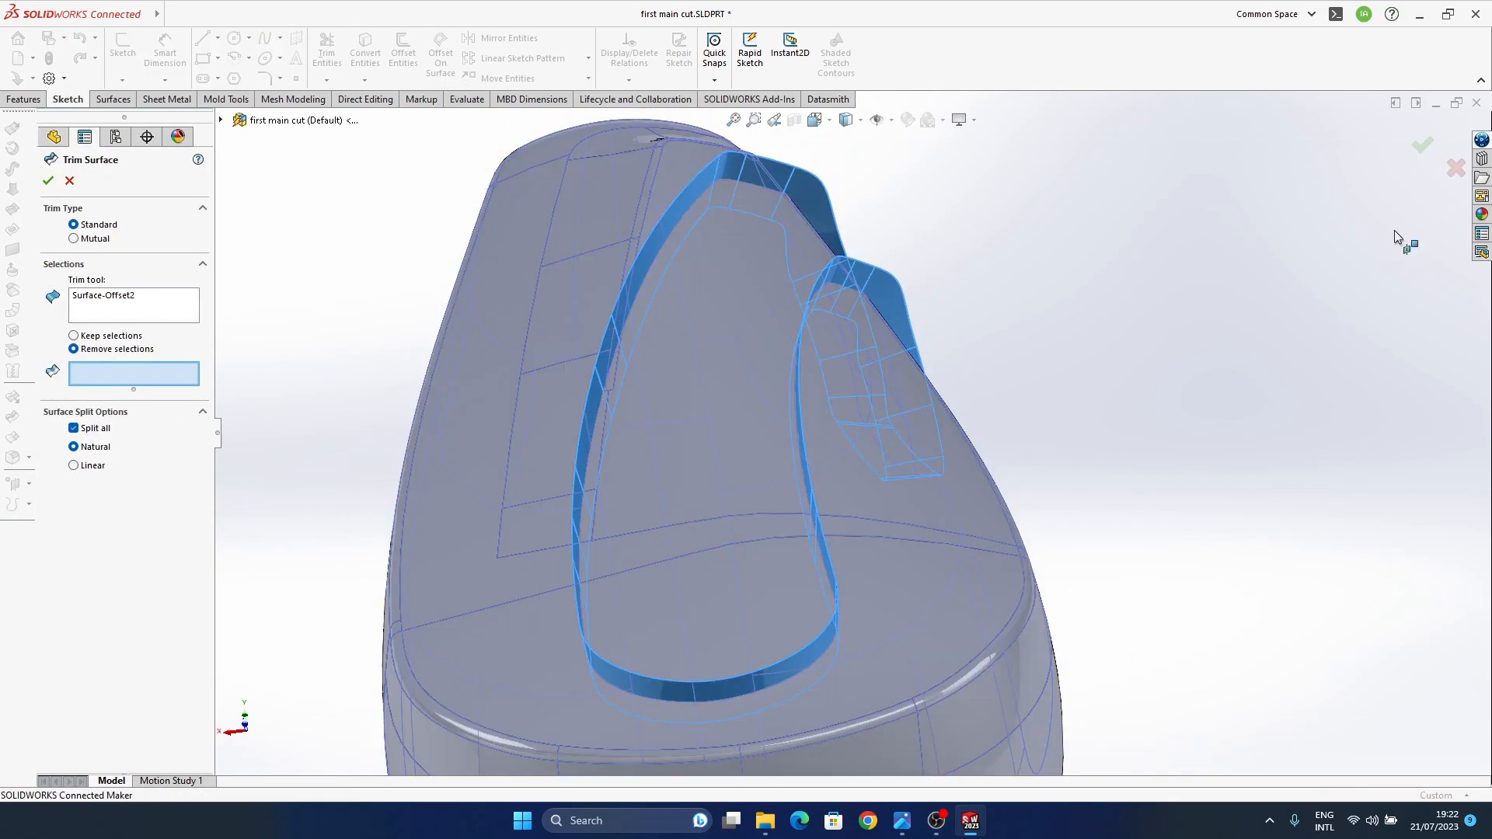
pyautogui.click(707, 384)
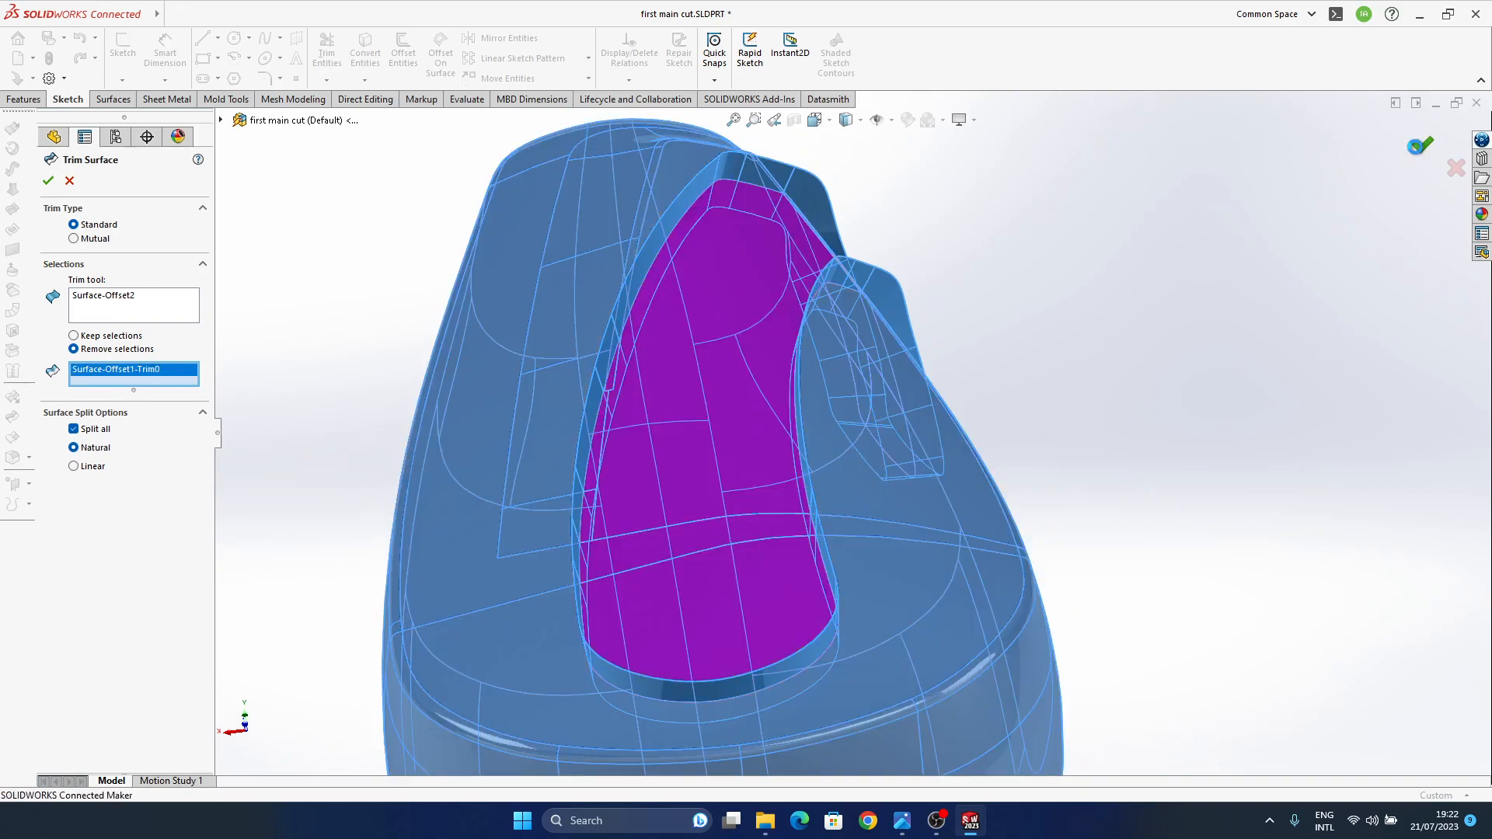
pyautogui.press('Return')
# - Hide the Surface-Offset2 surface body standing around the trimmed opening
pyautogui.click(804, 197)
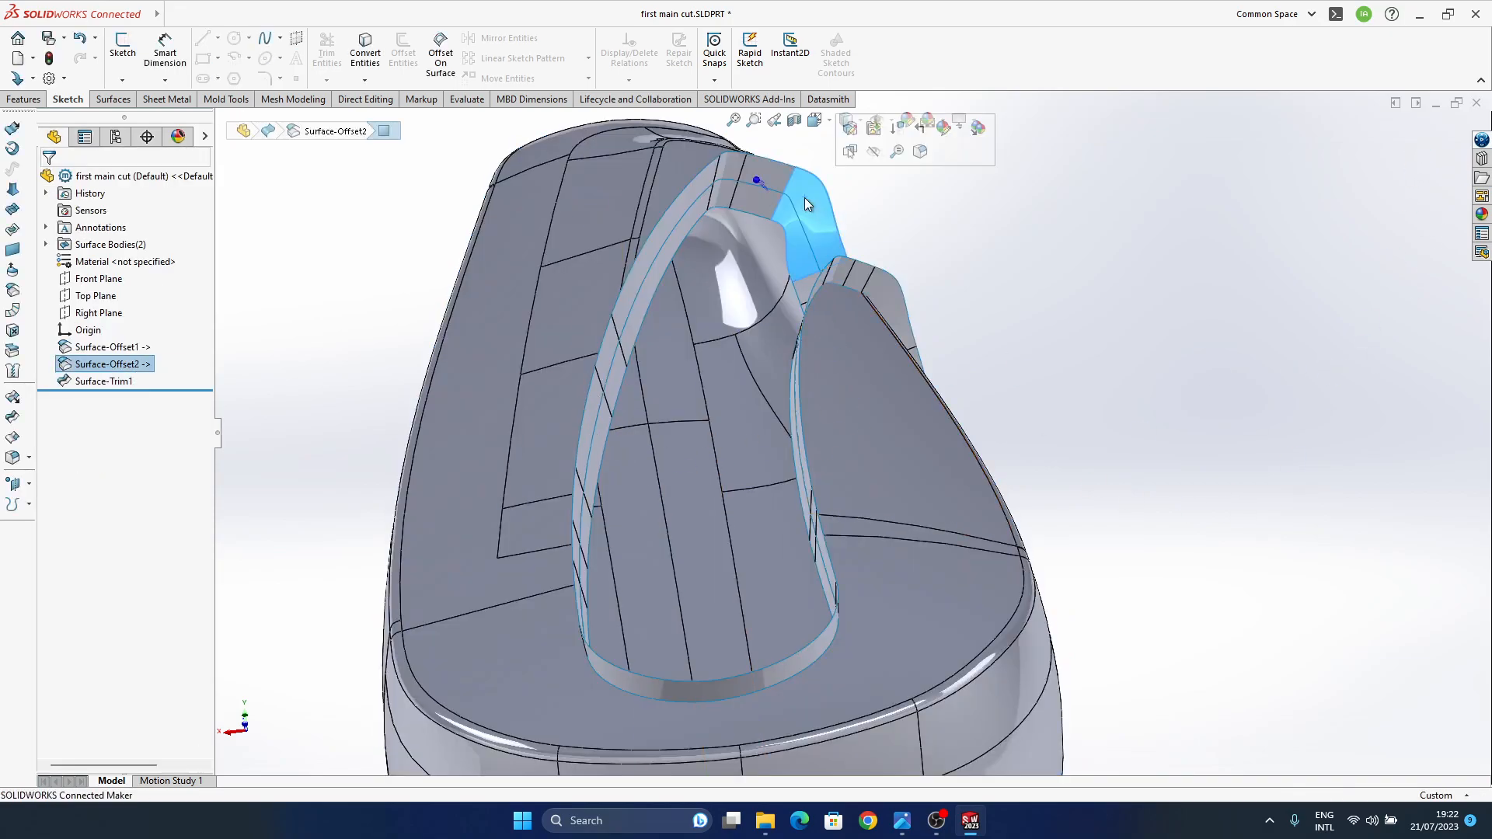
pyautogui.click(869, 157)
pyautogui.moveTo(879, 522); pyautogui.dragTo(872, 554, button='middle')
pyautogui.keyDown('ctrl'); pyautogui.moveTo(980, 410); pyautogui.dragTo(809, 489, button='middle'); pyautogui.keyUp('ctrl')
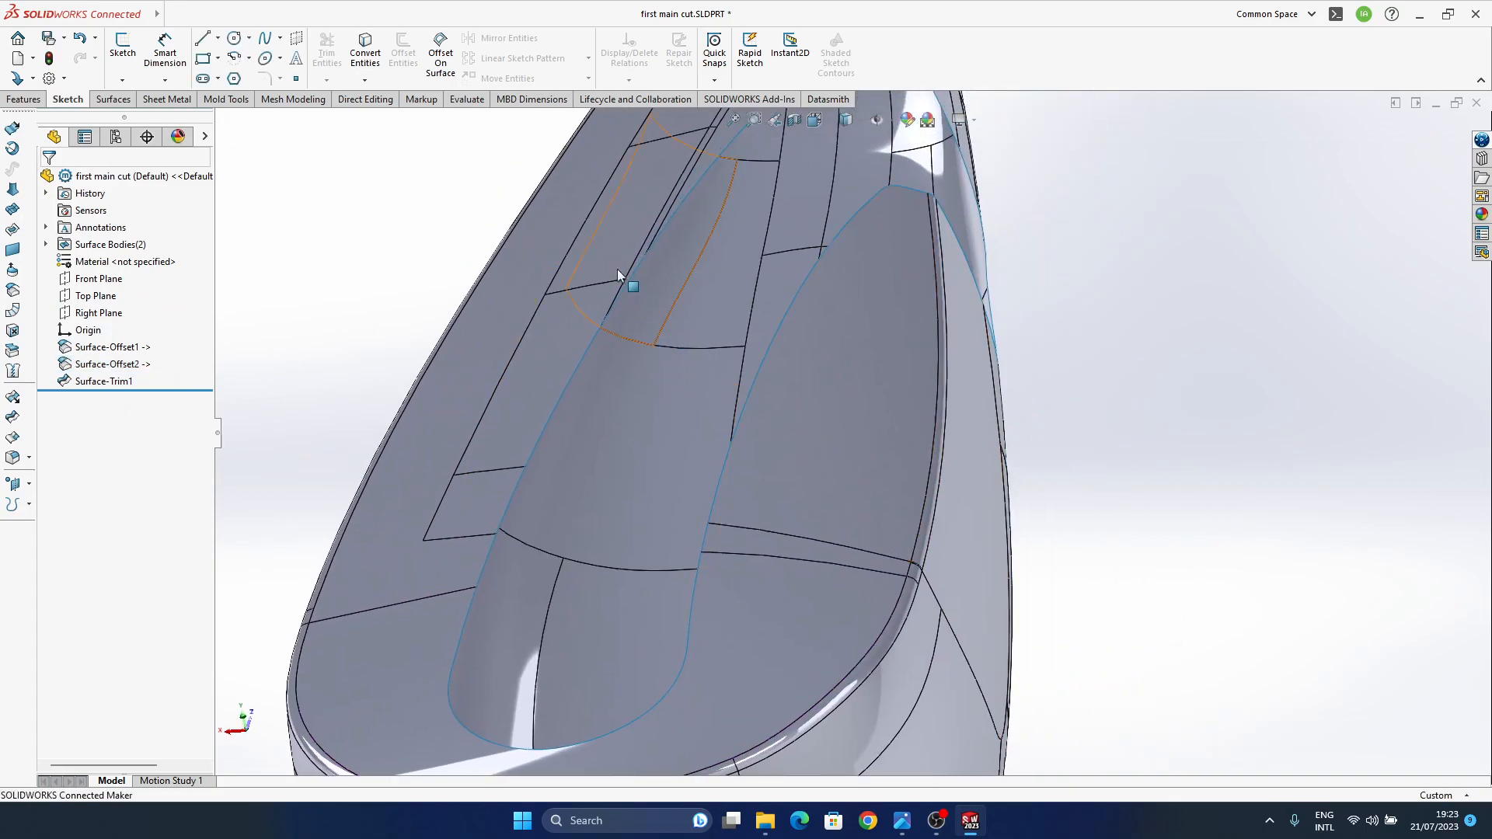
pyautogui.keyDown('ctrl'); pyautogui.moveTo(871, 372); pyautogui.dragTo(889, 445, button='middle'); pyautogui.keyUp('ctrl')
pyautogui.scroll(4, 883, 432)
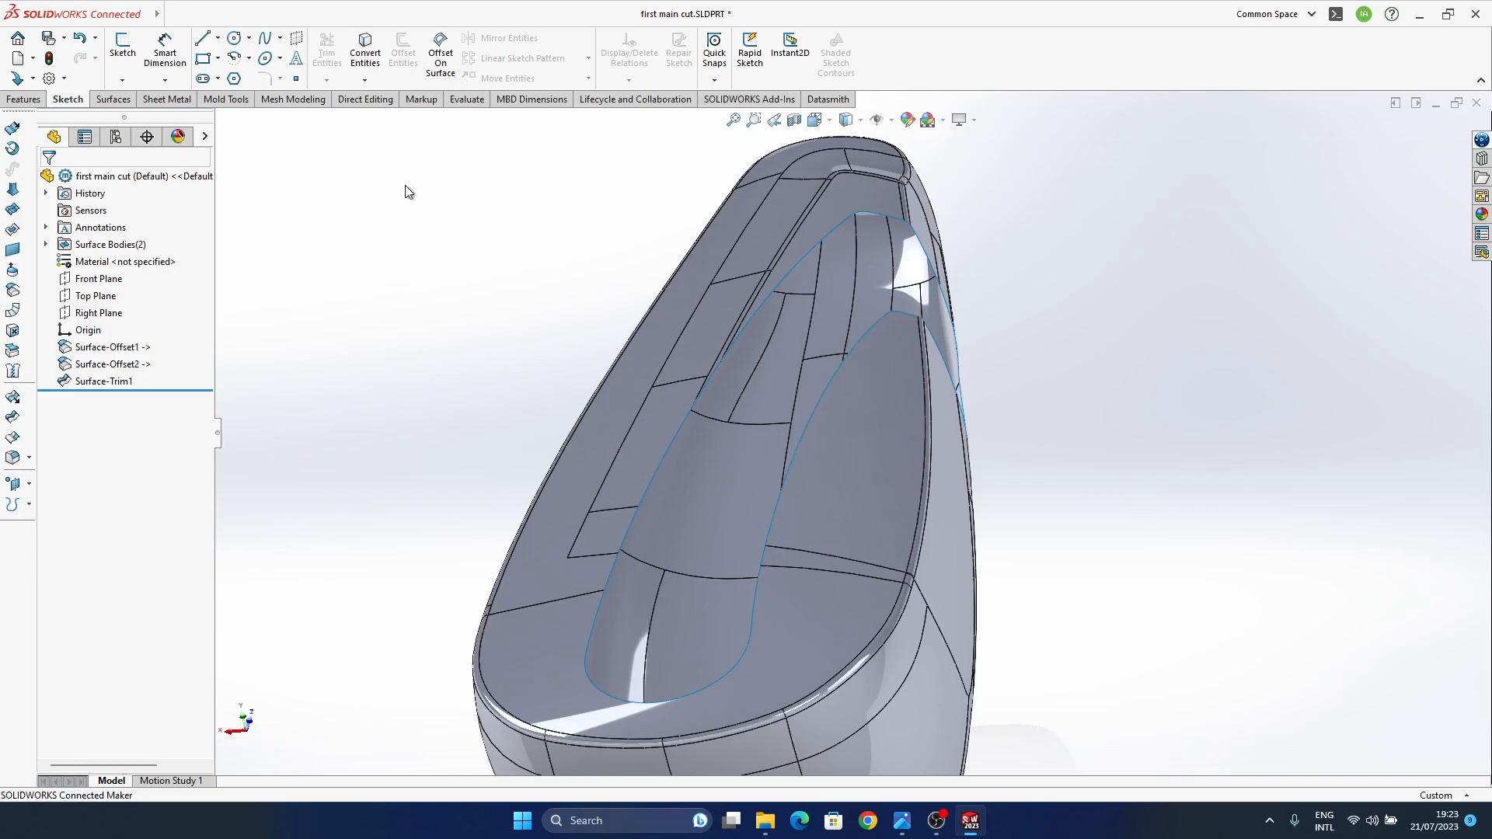
# - Set up a Thicken of the trimmed outer surface with a thickness of 0.7 mm inward
pyautogui.click(114, 100)
pyautogui.click(798, 46)
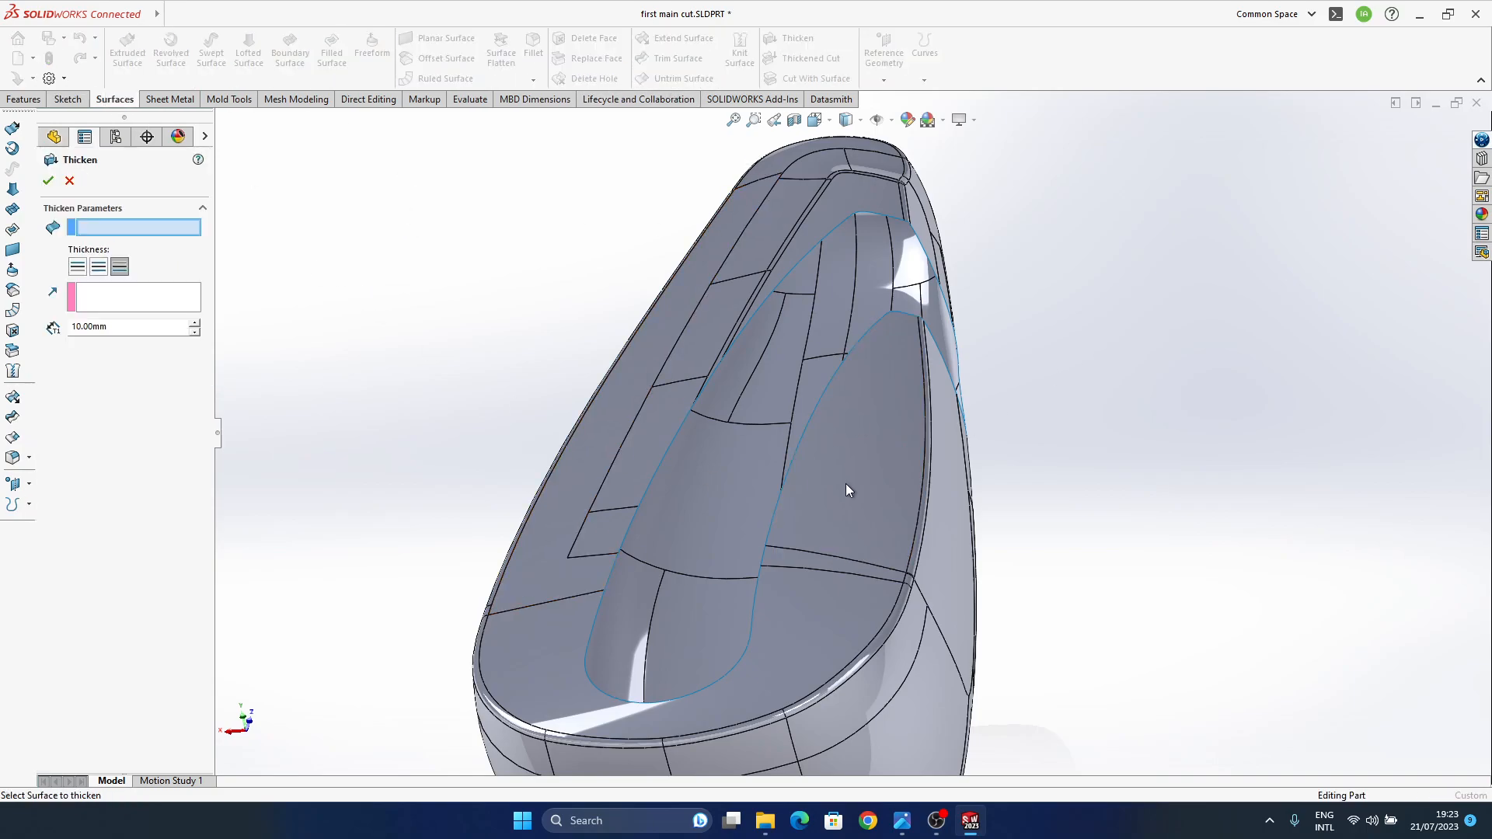
pyautogui.click(865, 413)
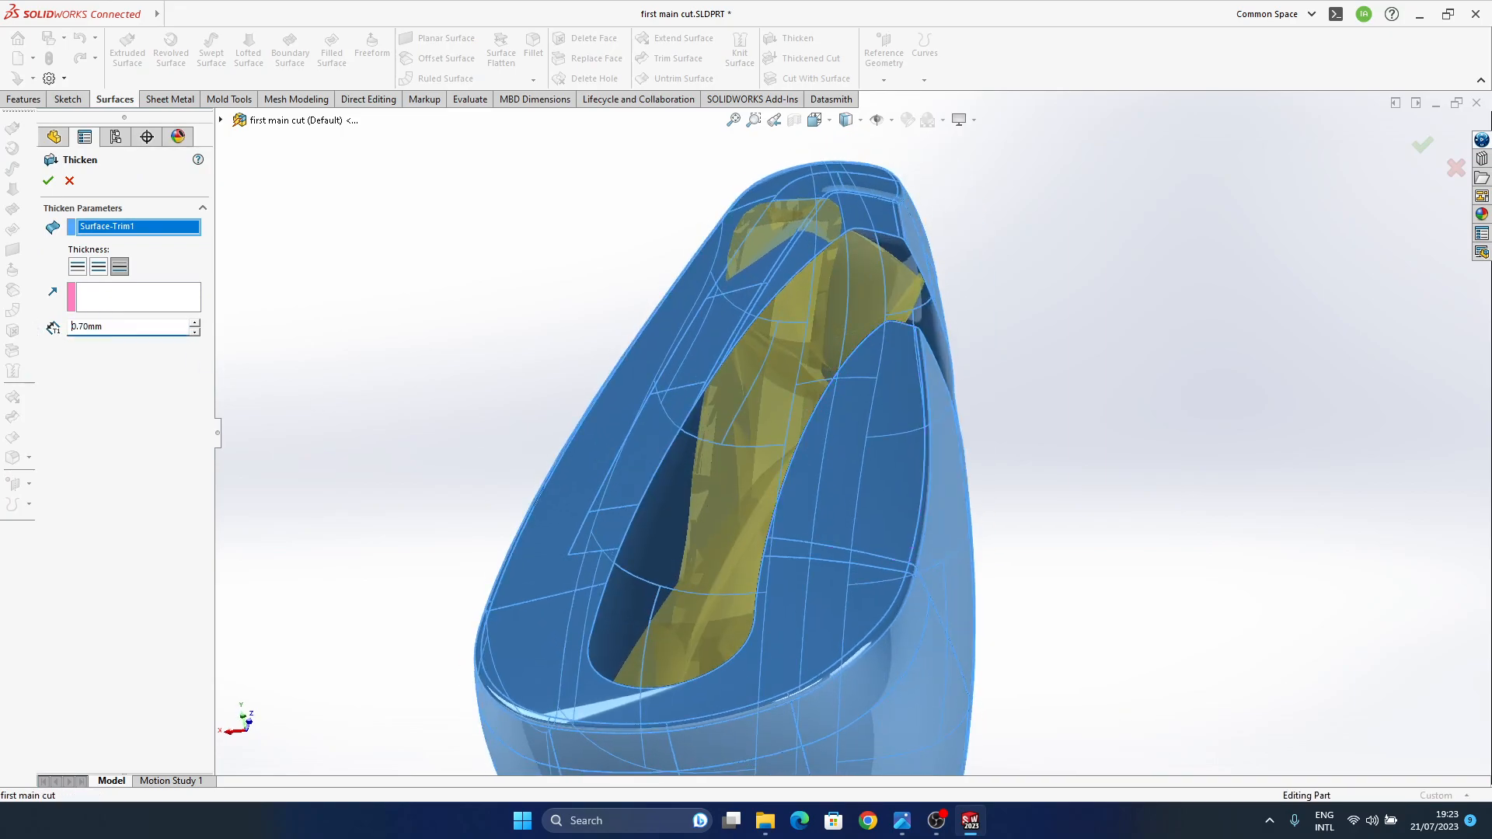
pyautogui.write('0.7')
pyautogui.press('Return')
# - Check the wall preview around the opening's rounded end and try to apply the 0.7 mm thickening
pyautogui.moveTo(925, 338); pyautogui.dragTo(908, 429, button='middle')
pyautogui.keyDown('ctrl'); pyautogui.moveTo(854, 446); pyautogui.dragTo(829, 490, button='middle'); pyautogui.keyUp('ctrl')
pyautogui.scroll(-7, 830, 293)
pyautogui.keyDown('ctrl'); pyautogui.moveTo(766, 568); pyautogui.dragTo(712, 202, button='middle'); pyautogui.keyUp('ctrl')
pyautogui.moveTo(730, 376); pyautogui.dragTo(735, 183, button='middle')
pyautogui.keyDown('ctrl'); pyautogui.moveTo(806, 509); pyautogui.dragTo(794, 410, button='middle'); pyautogui.keyUp('ctrl')
pyautogui.moveTo(598, 402); pyautogui.dragTo(676, 373, button='middle')
pyautogui.scroll(-4, 820, 488)
pyautogui.moveTo(820, 488); pyautogui.dragTo(607, 483, button='middle')
pyautogui.keyDown('ctrl'); pyautogui.moveTo(606, 483); pyautogui.dragTo(859, 480, button='middle'); pyautogui.keyUp('ctrl')
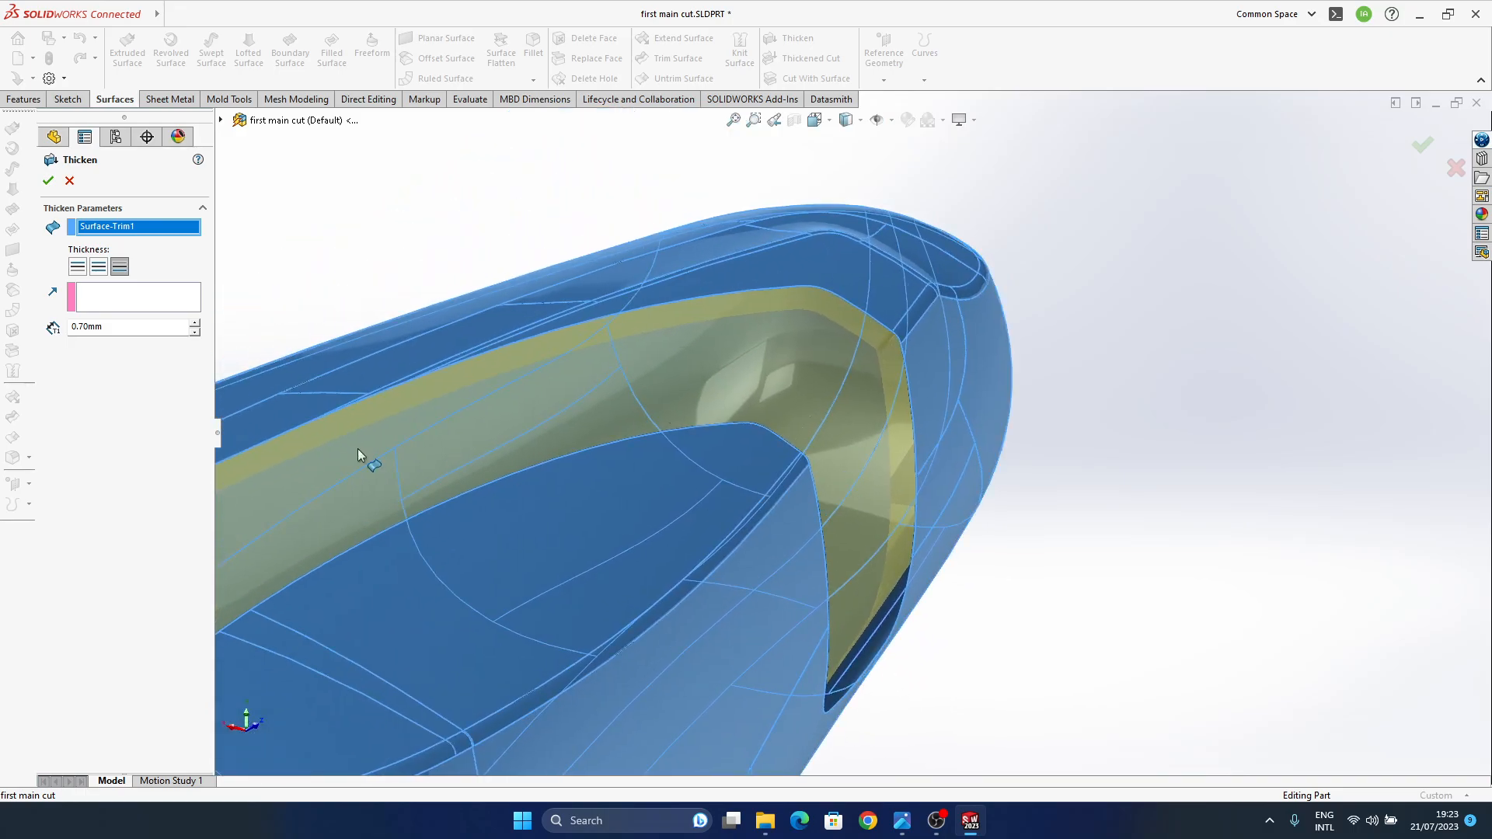
pyautogui.click(48, 180)
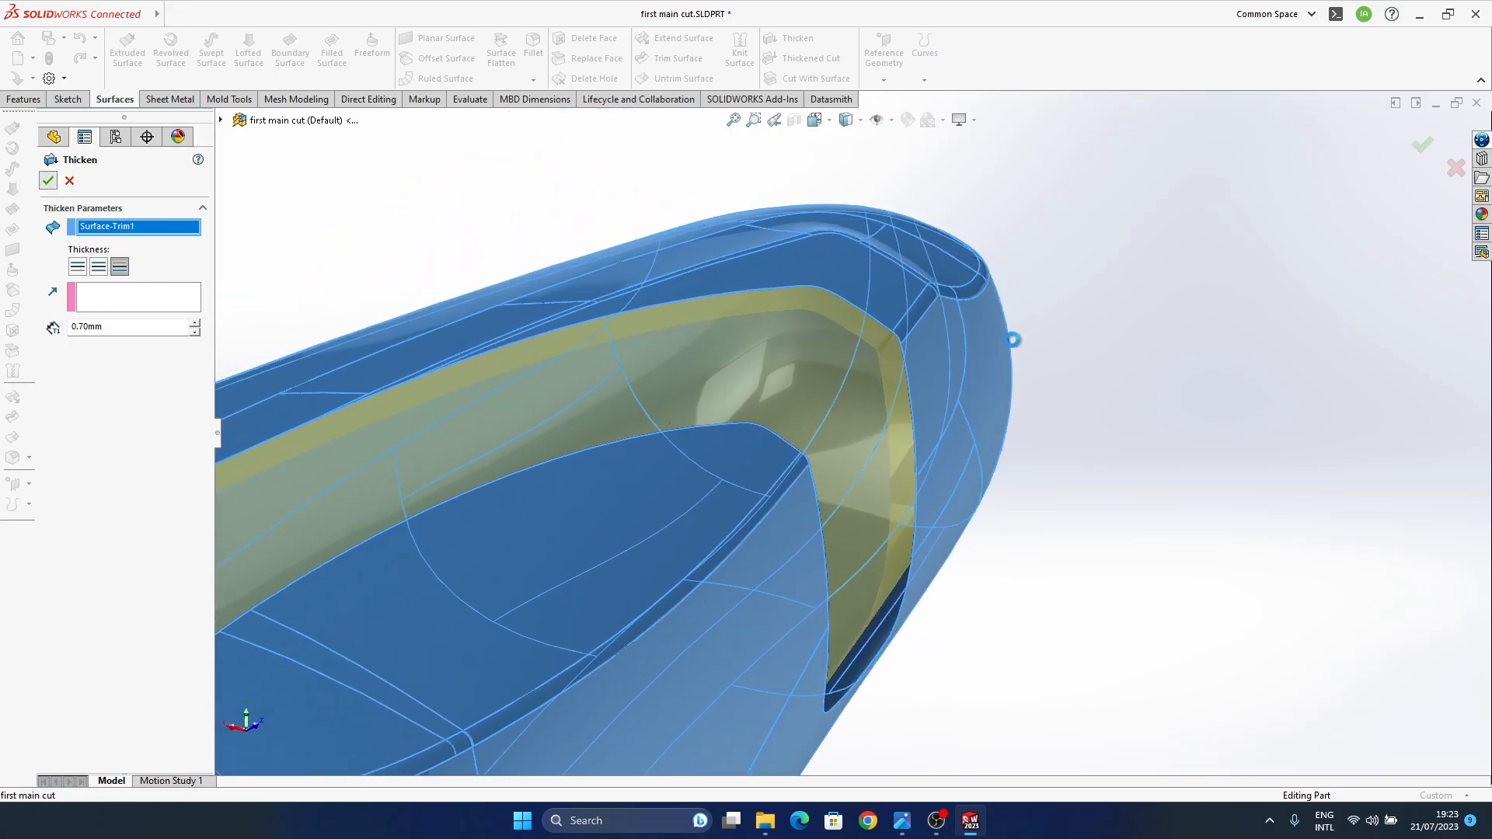
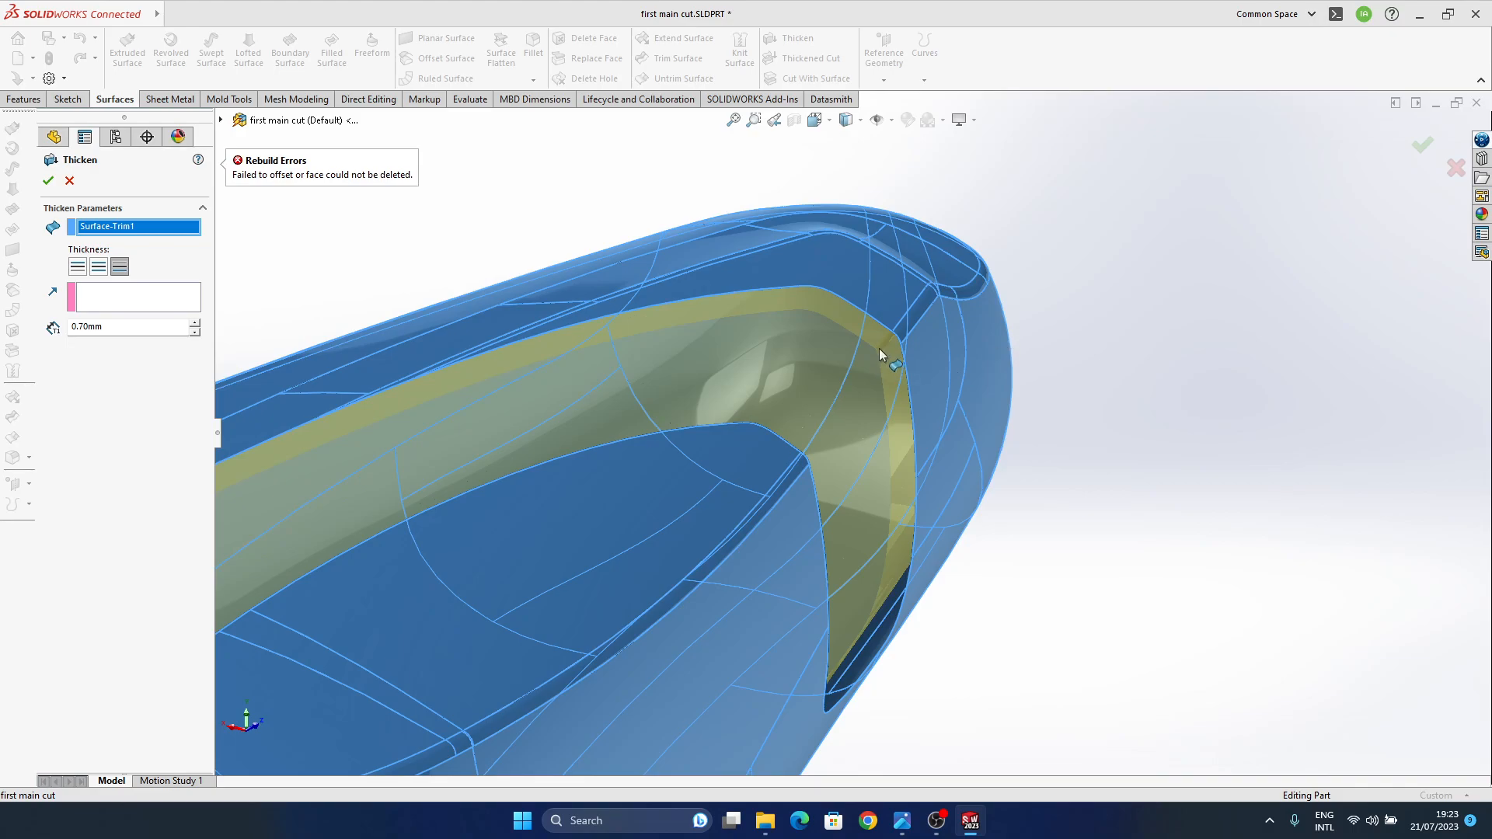
# - Try to thicken the trimmed surface by 0.5 mm instead
pyautogui.moveTo(923, 358); pyautogui.dragTo(708, 394, button='middle')
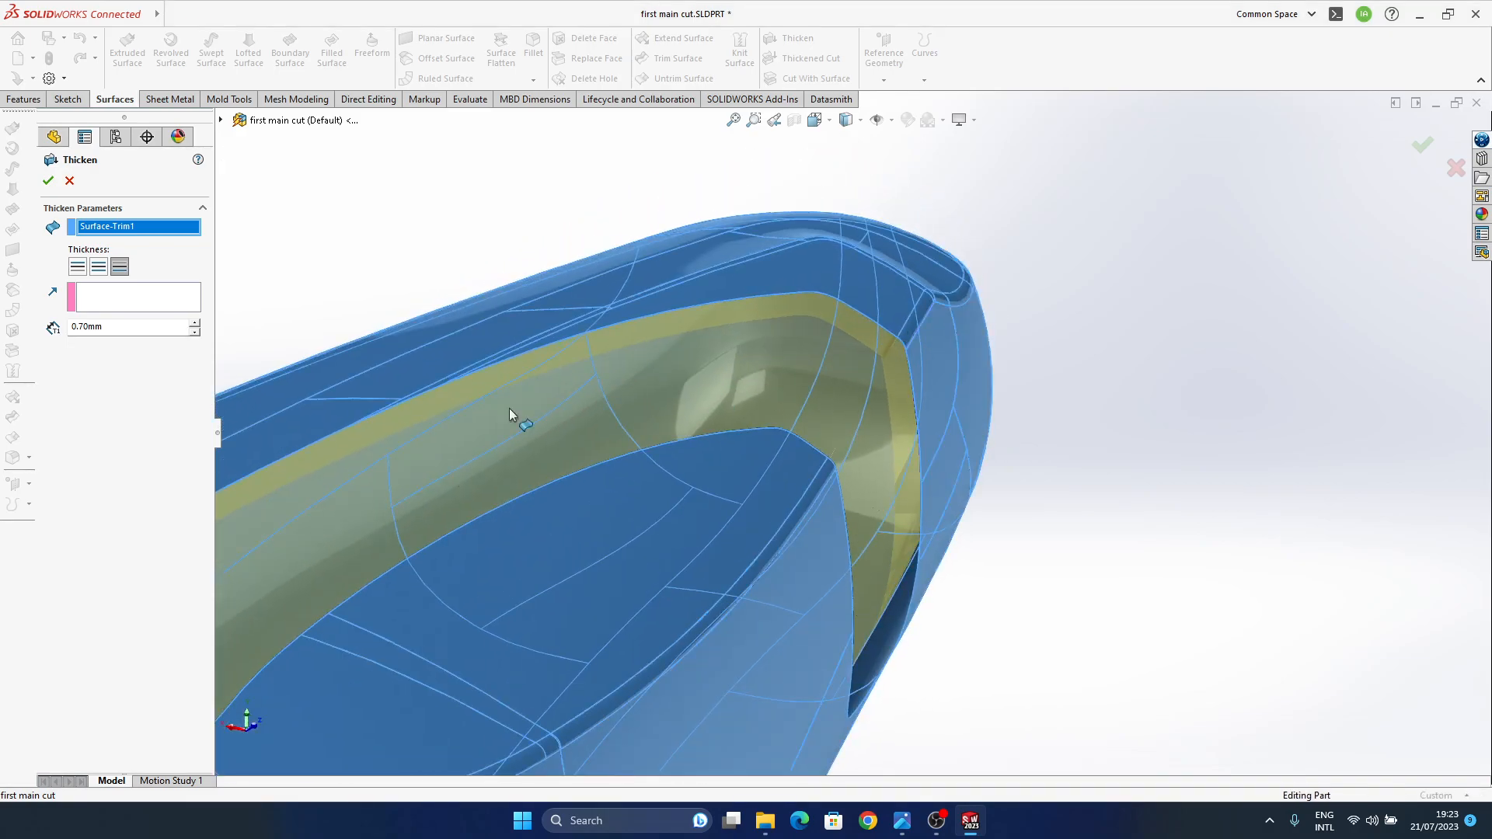
pyautogui.click(113, 334)
pyautogui.write('0.5')
pyautogui.press('Return')
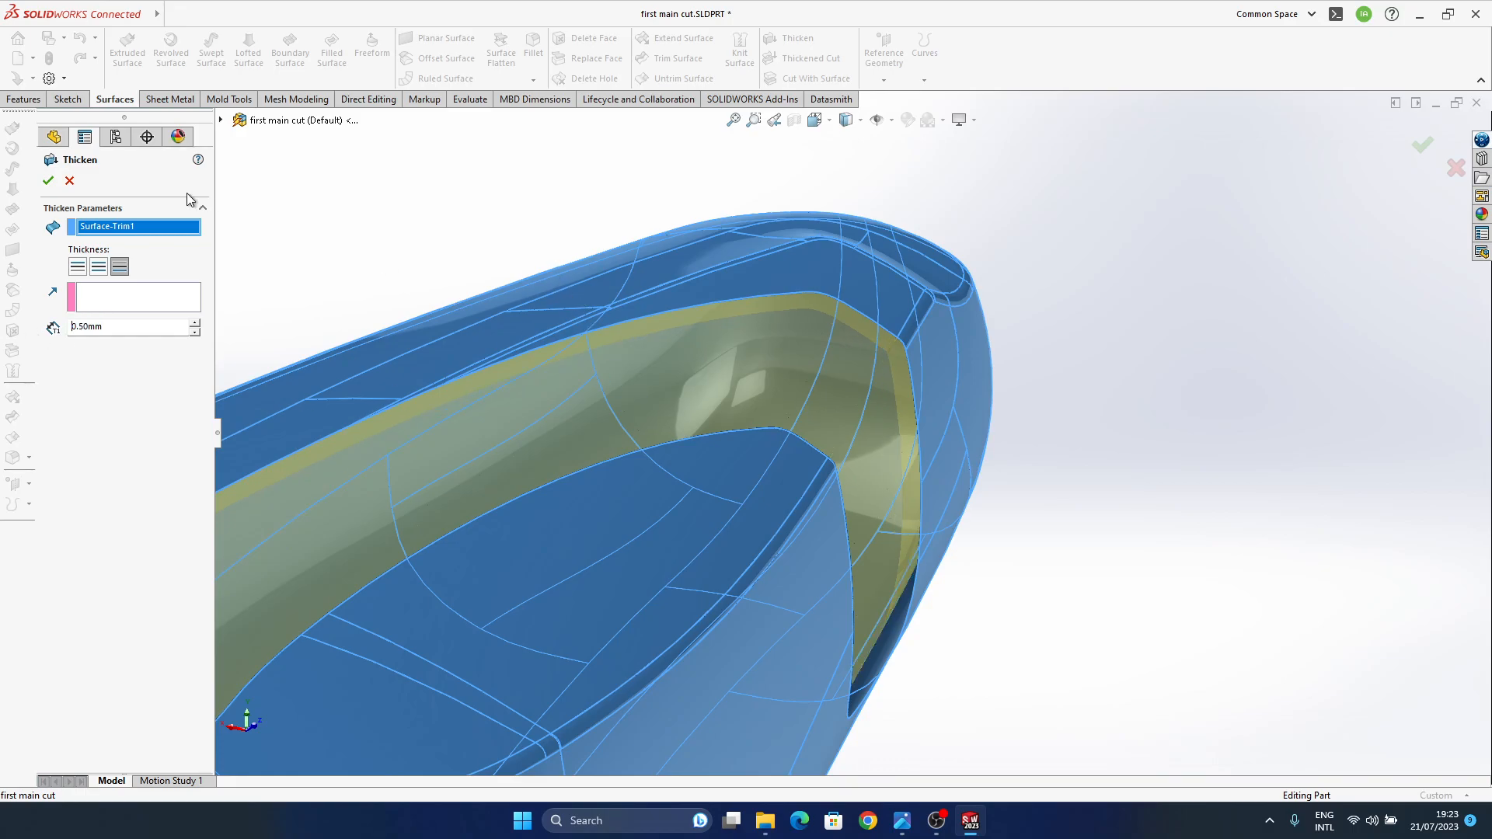
pyautogui.click(48, 182)
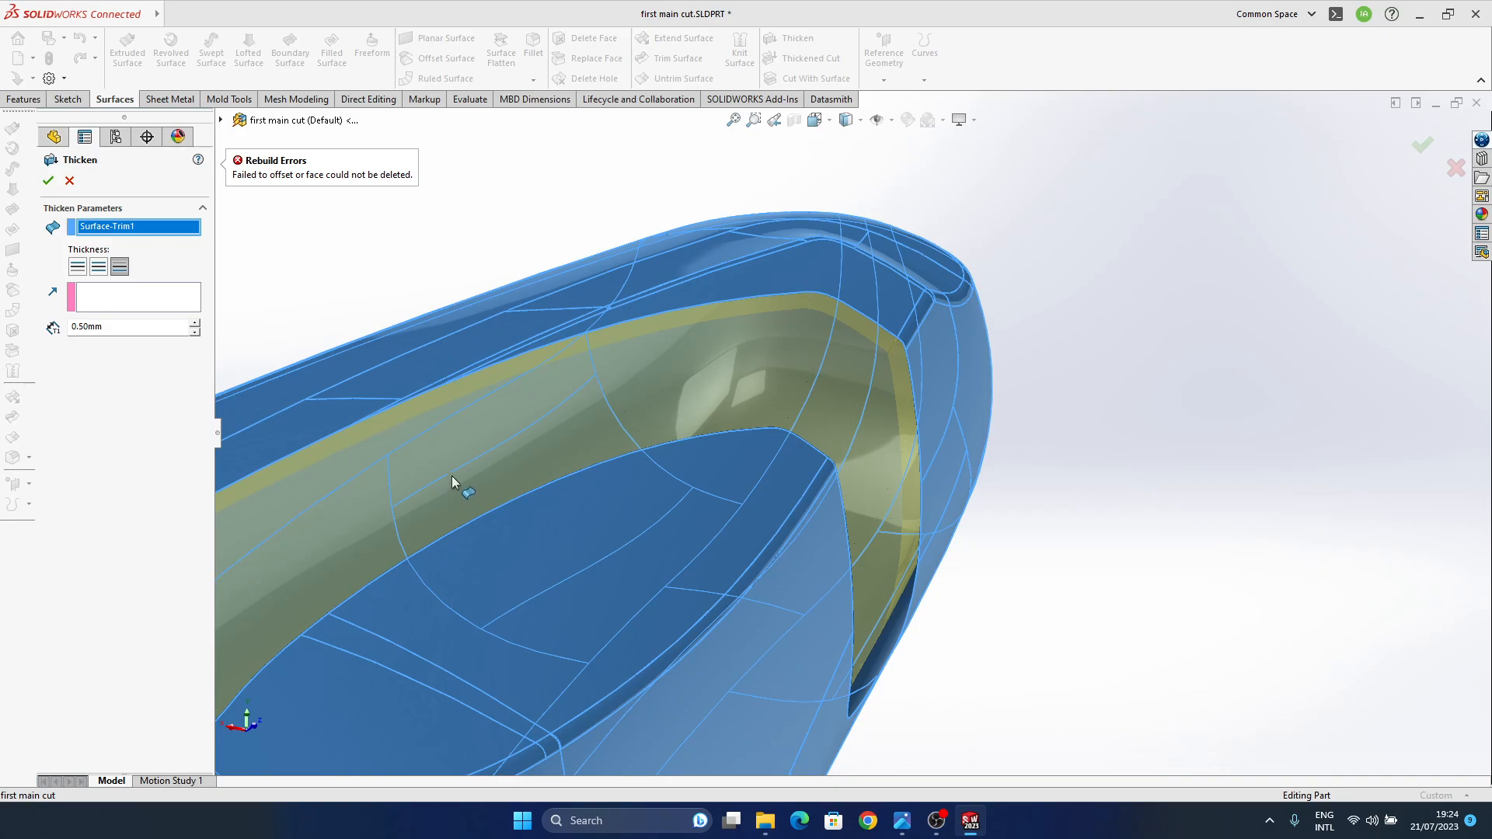
# - Reduce the thickness to 0.3 mm and thicken the trimmed outer surface into a solid wall
pyautogui.doubleClick(114, 328)
pyautogui.write('0.3')
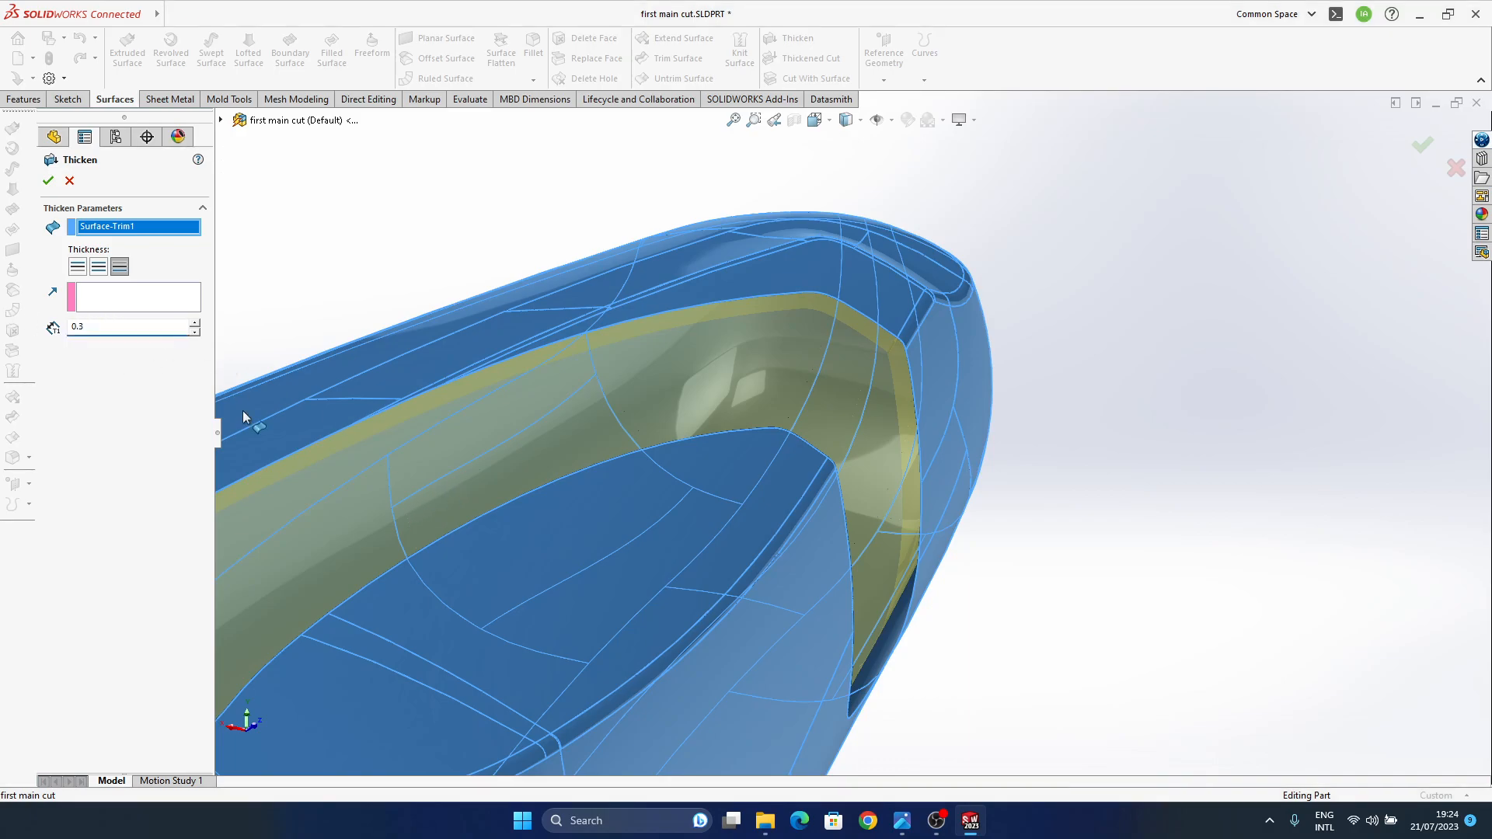
pyautogui.moveTo(803, 441); pyautogui.dragTo(836, 358, button='middle')
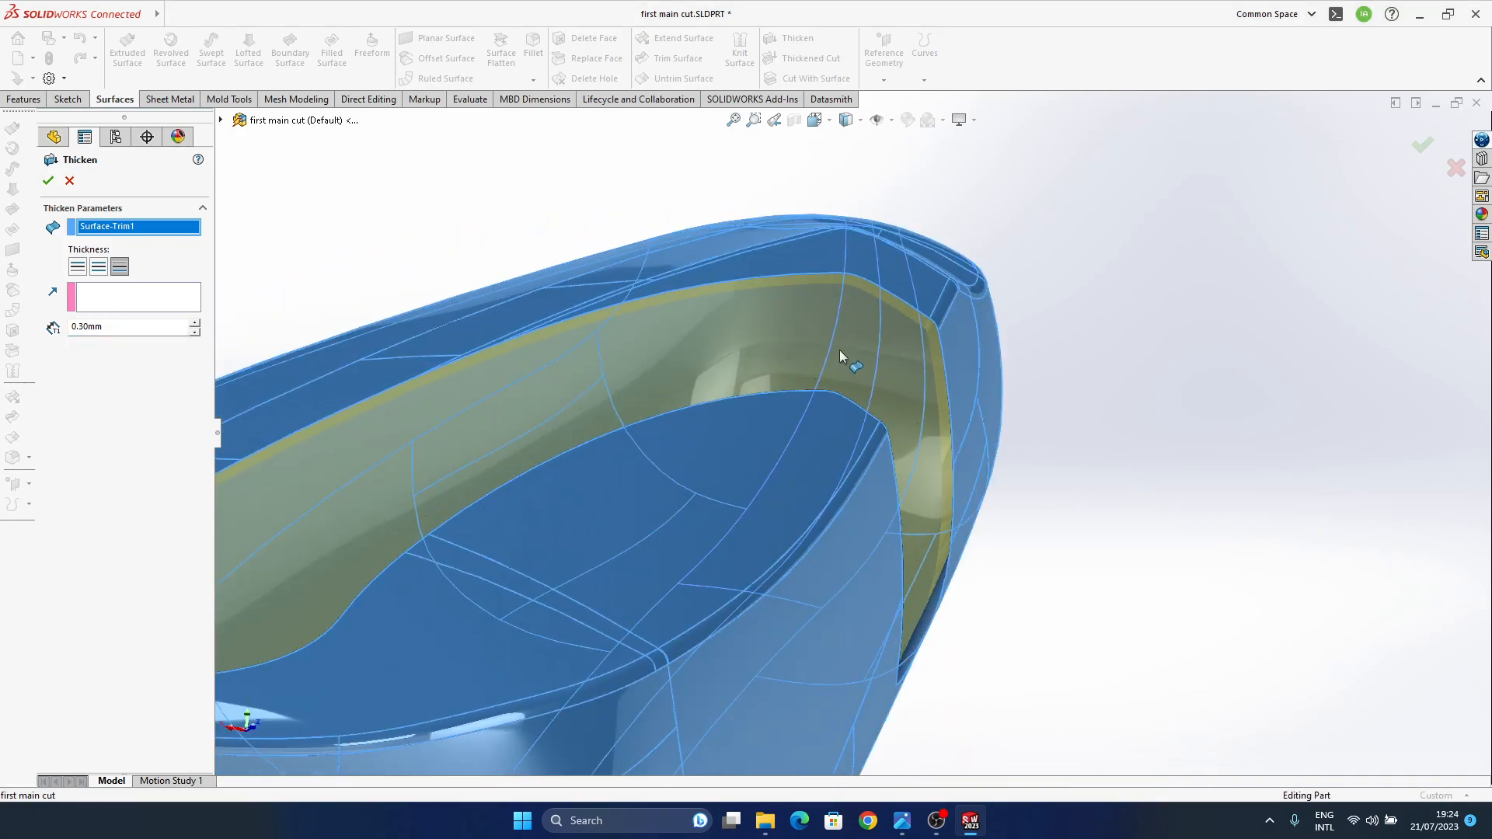
pyautogui.scroll(-7, 918, 332)
pyautogui.moveTo(984, 445)
pyautogui.mouseDown(button='middle')
pyautogui.moveTo(922, 460)
pyautogui.moveTo(899, 433)
pyautogui.moveTo(906, 389)
pyautogui.moveTo(883, 516)
pyautogui.moveTo(913, 417)
pyautogui.moveTo(871, 354)
pyautogui.moveTo(889, 332)
pyautogui.moveTo(876, 410)
pyautogui.moveTo(1006, 462)
pyautogui.mouseUp(button='middle')
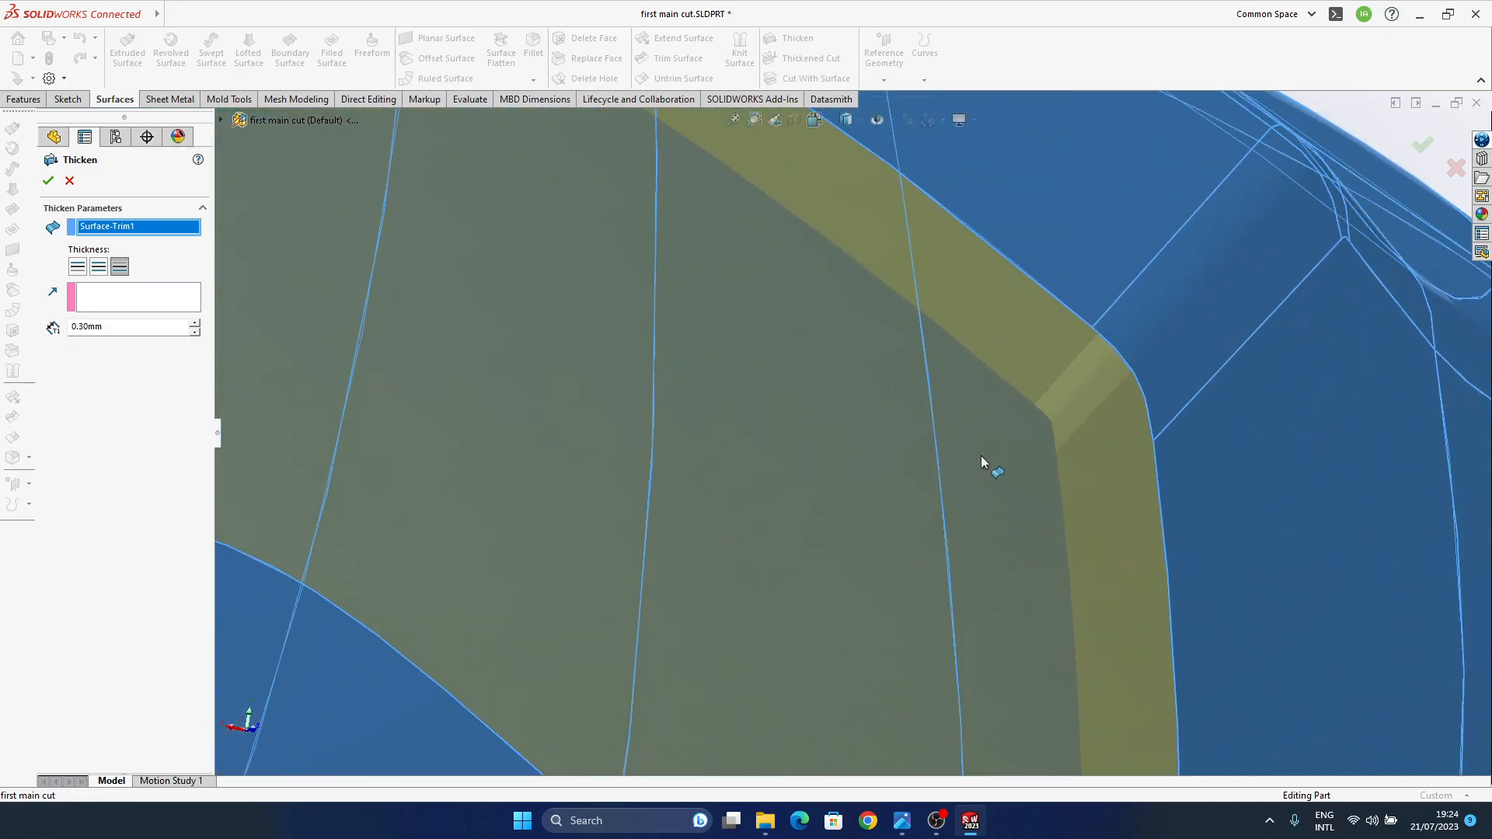
pyautogui.scroll(5, 777, 476)
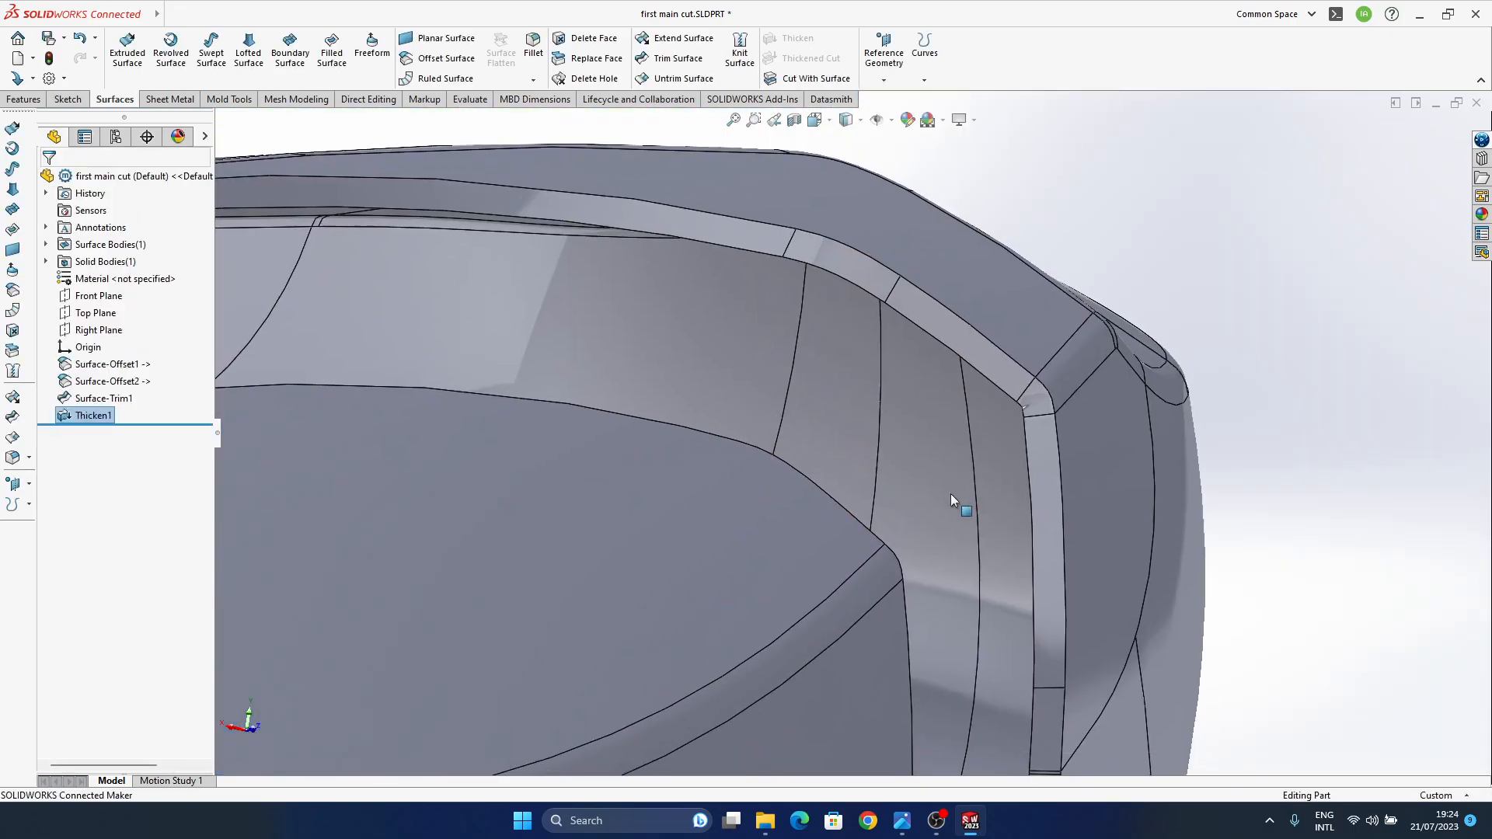
# - Start a symmetric, curvature-continuous 0.1 mm fillet on the upper opening edges along both long sides and the wide rounded end
pyautogui.moveTo(952, 495); pyautogui.dragTo(1011, 359, button='middle')
pyautogui.scroll(5, 1010, 362)
pyautogui.moveTo(940, 446); pyautogui.dragTo(1059, 466, button='middle')
pyautogui.moveTo(799, 383); pyautogui.dragTo(789, 452, button='middle')
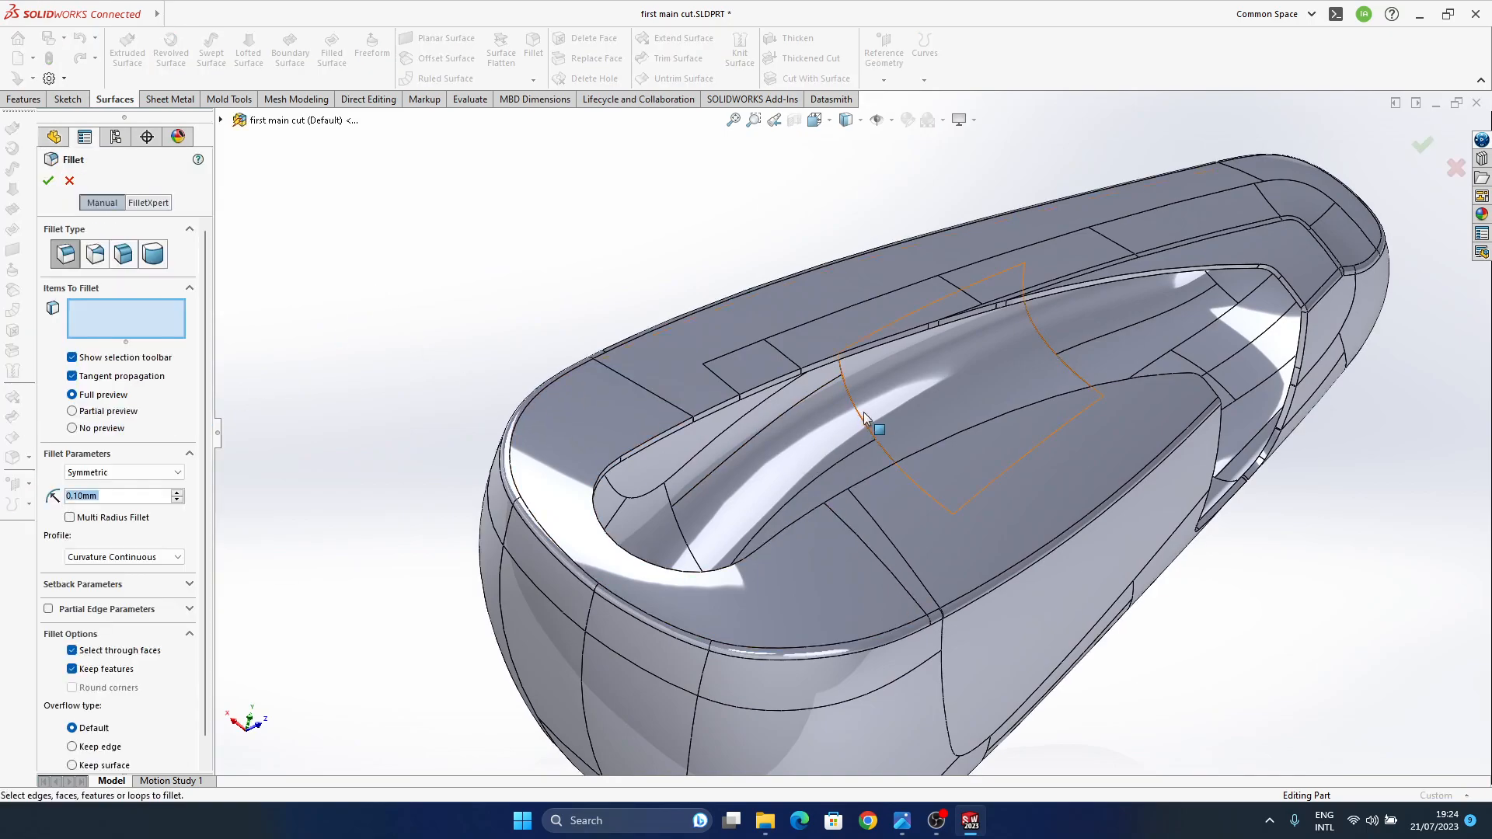
pyautogui.moveTo(876, 422); pyautogui.dragTo(780, 420, button='middle')
pyautogui.moveTo(975, 472); pyautogui.dragTo(1065, 478, button='middle')
pyautogui.moveTo(968, 494)
pyautogui.mouseDown(button='middle')
pyautogui.moveTo(1065, 468)
pyautogui.moveTo(964, 506)
pyautogui.mouseUp(button='middle')
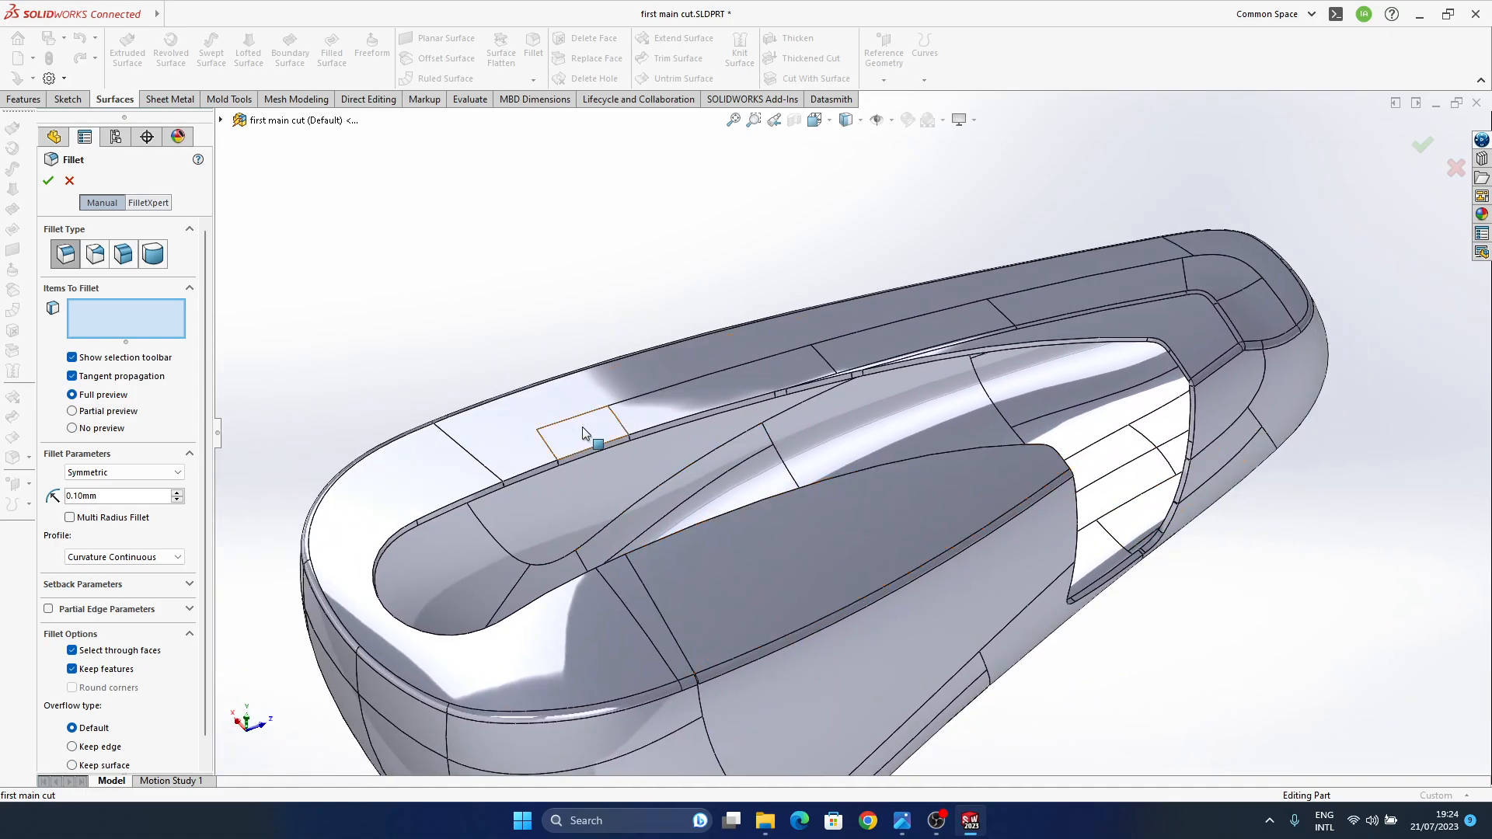
pyautogui.keyDown('ctrl'); pyautogui.moveTo(526, 570); pyautogui.dragTo(640, 527, button='middle'); pyautogui.keyUp('ctrl')
pyautogui.click(593, 454)
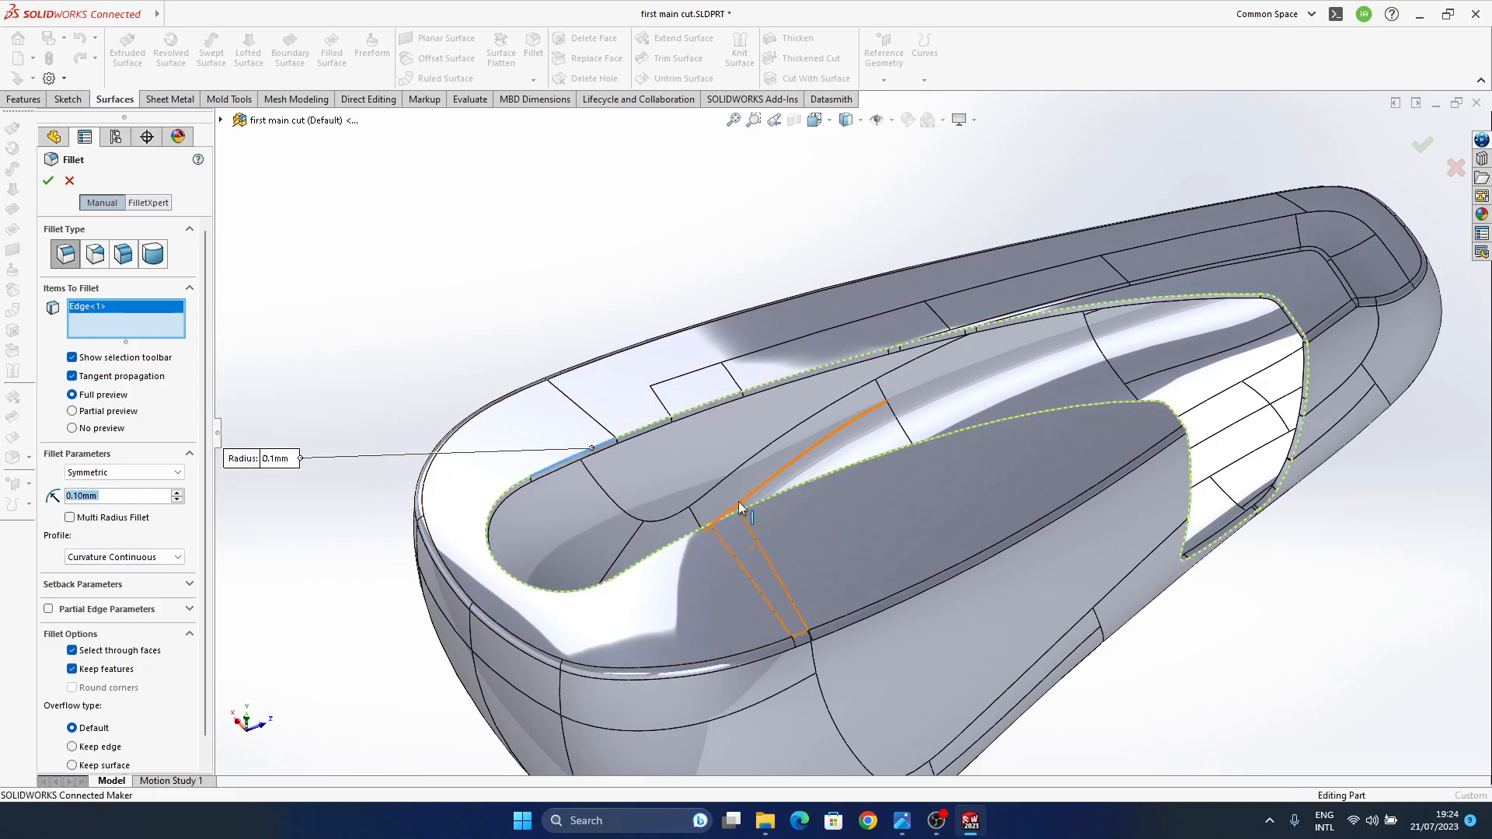
pyautogui.keyDown('ctrl'); pyautogui.moveTo(737, 510); pyautogui.dragTo(768, 441, button='middle'); pyautogui.keyUp('ctrl')
pyautogui.click(840, 413)
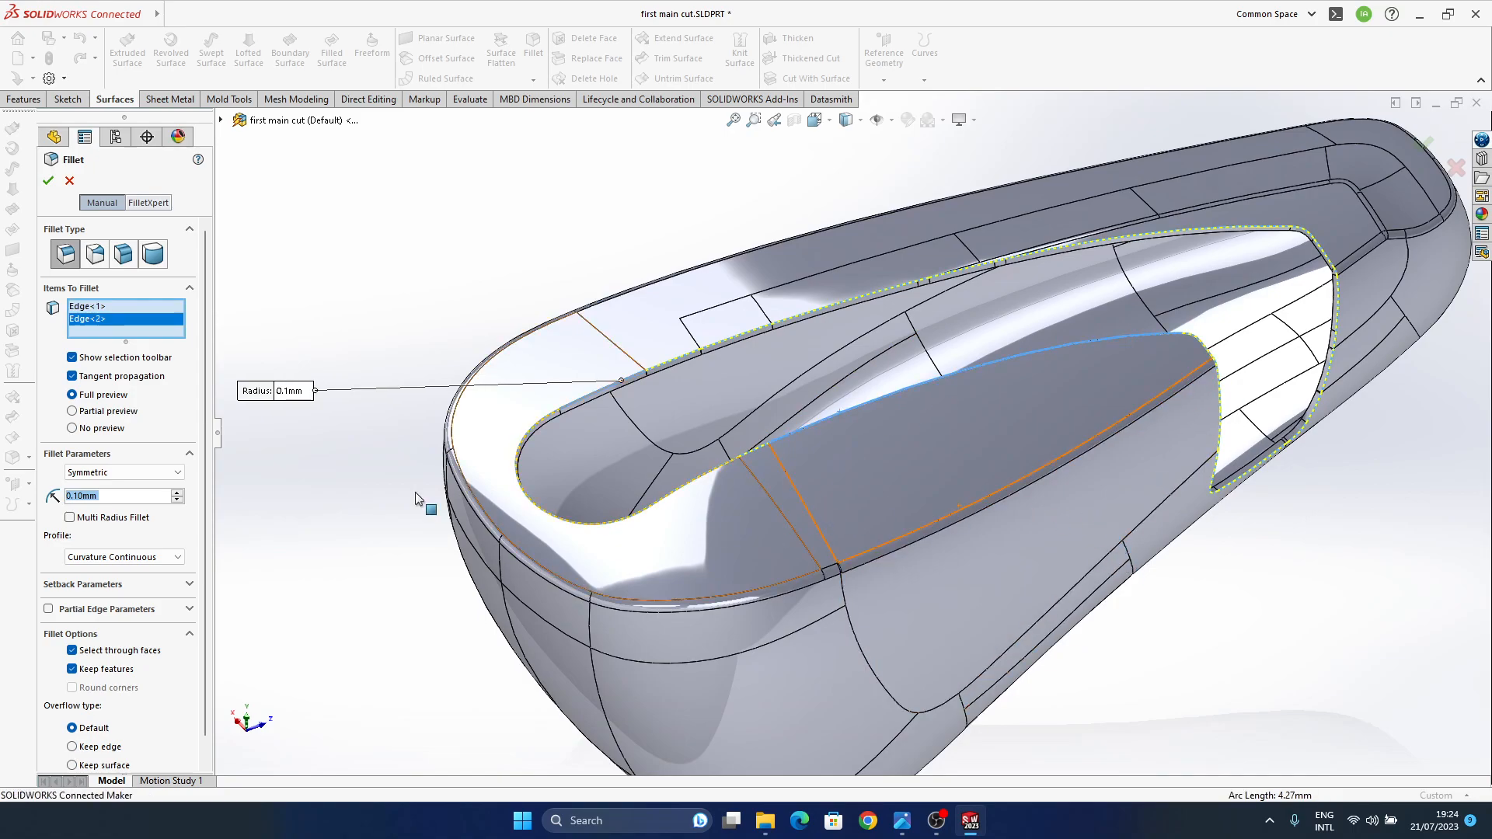
pyautogui.scroll(-5, 710, 433)
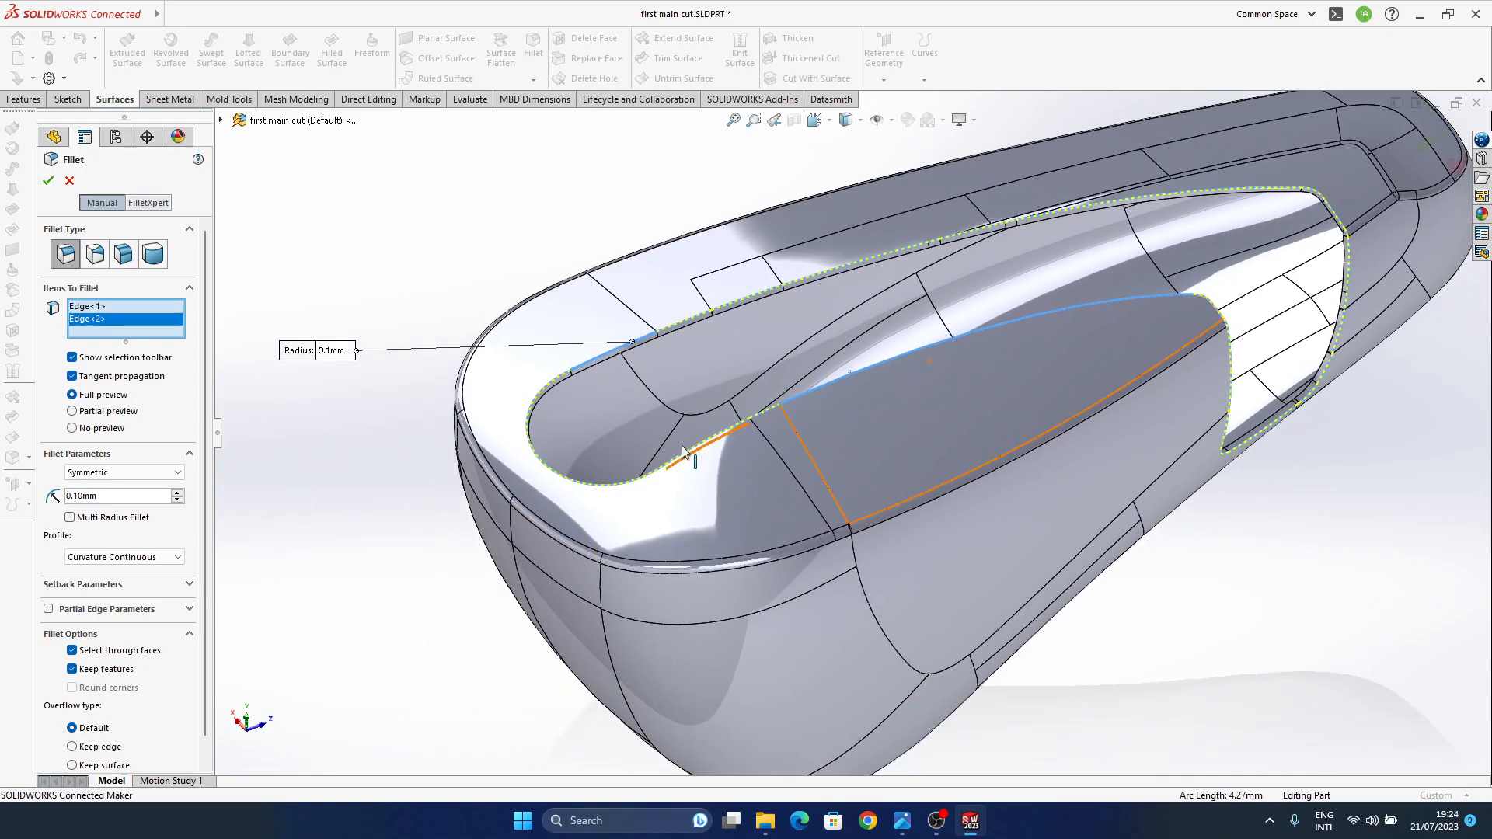
pyautogui.click(614, 478)
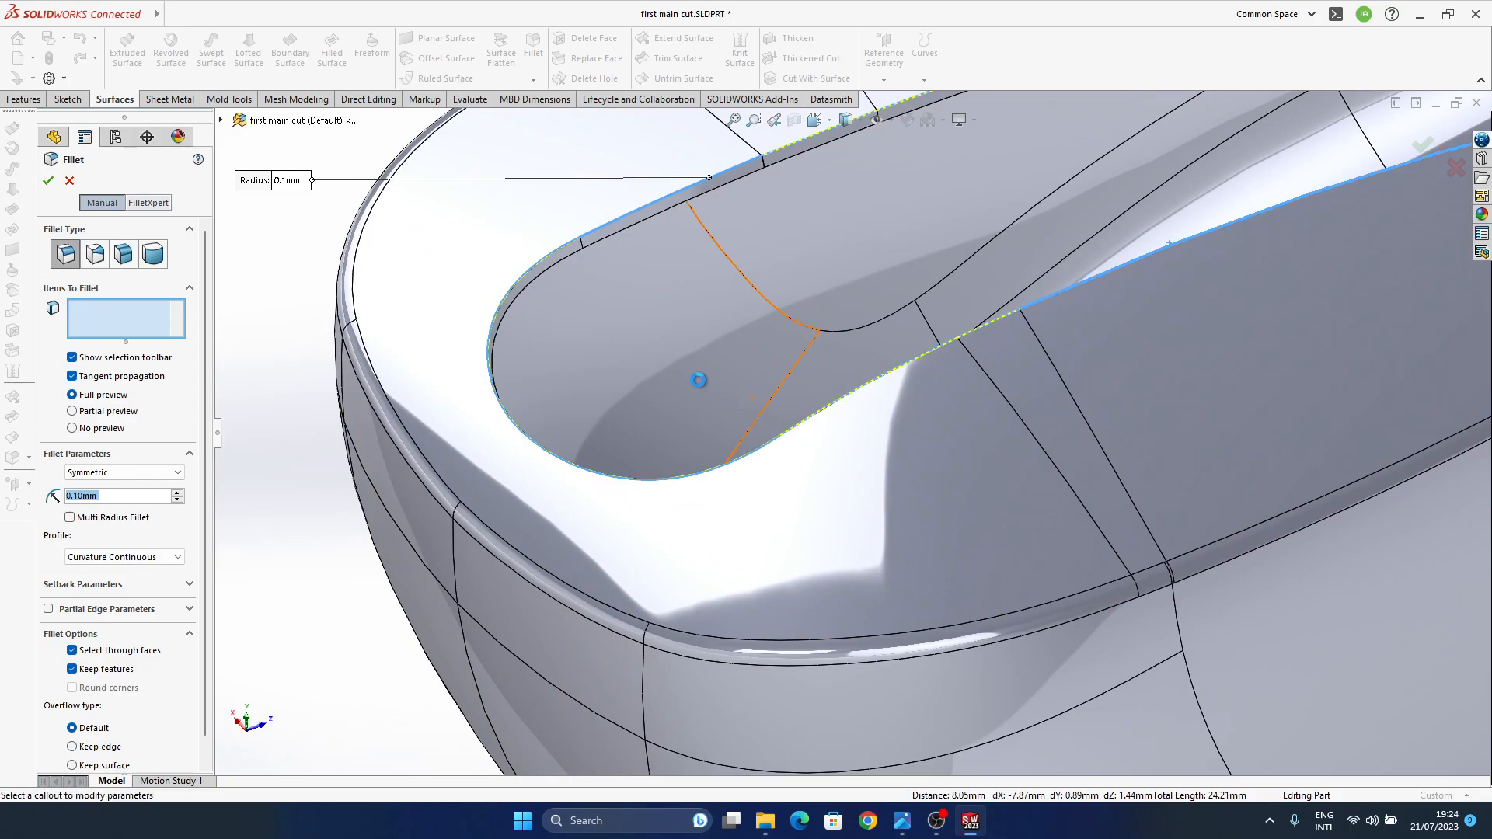
# - Add the remaining upper edges of the opening, including the narrow end and side notch, and apply the 0.1 mm fillet
pyautogui.keyDown('ctrl'); pyautogui.moveTo(1029, 265); pyautogui.dragTo(602, 572, button='middle'); pyautogui.keyUp('ctrl')
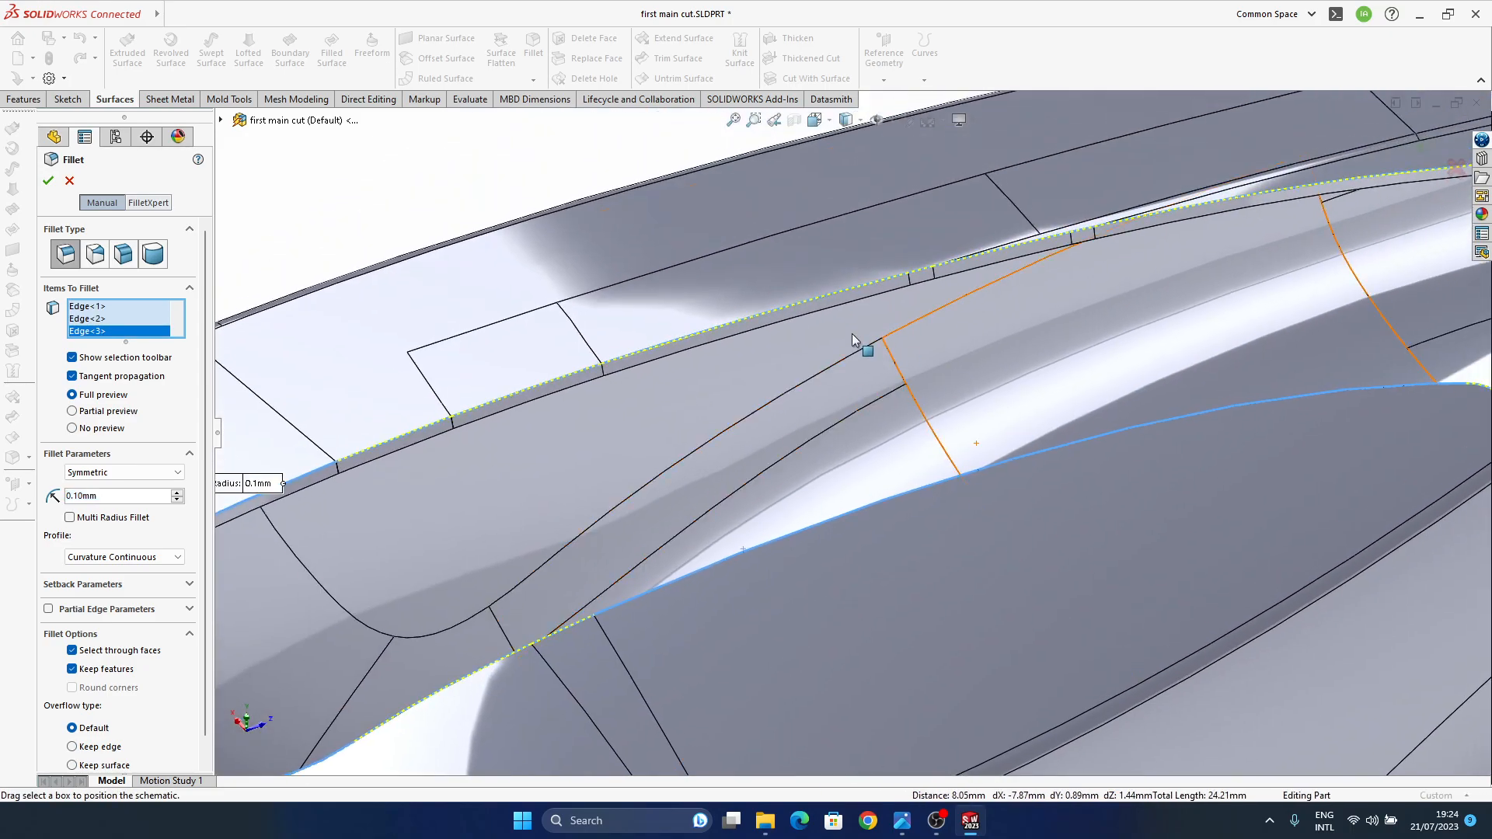
pyautogui.click(823, 294)
pyautogui.click(969, 305)
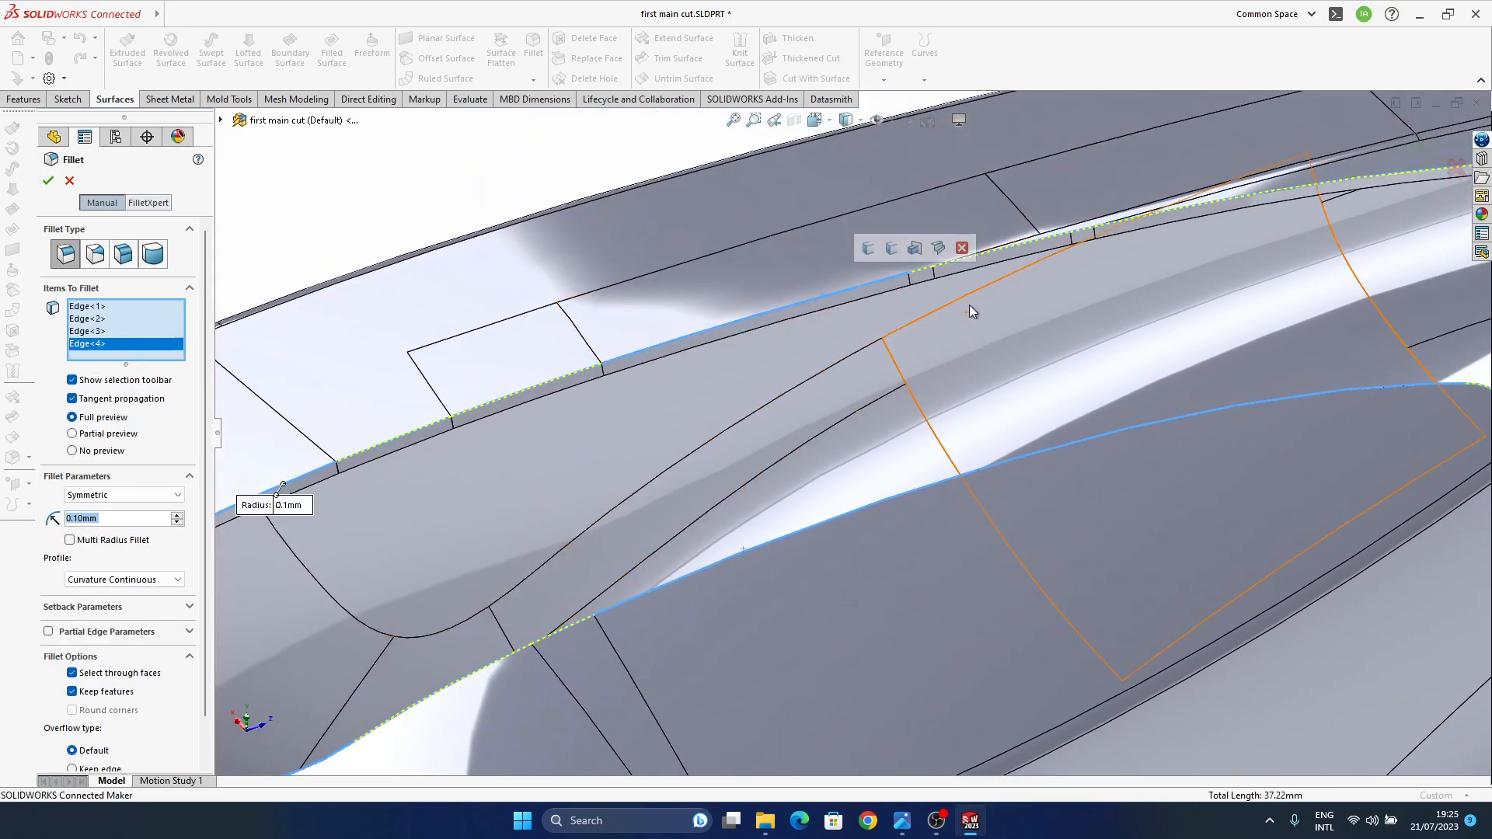
pyautogui.click(1303, 185)
pyautogui.keyDown('ctrl'); pyautogui.moveTo(1206, 390); pyautogui.dragTo(815, 426, button='middle'); pyautogui.keyUp('ctrl')
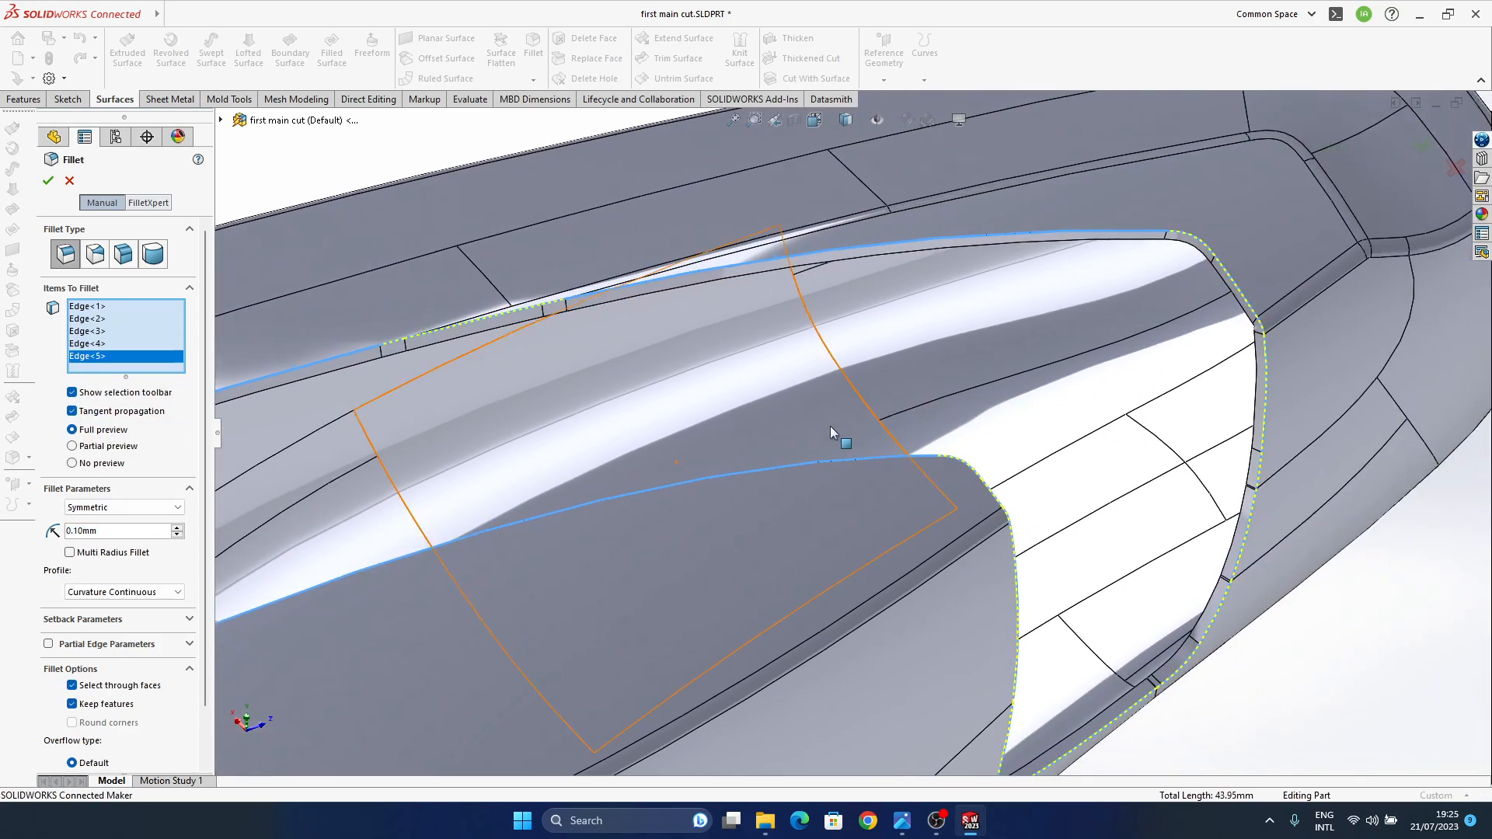
pyautogui.click(1240, 293)
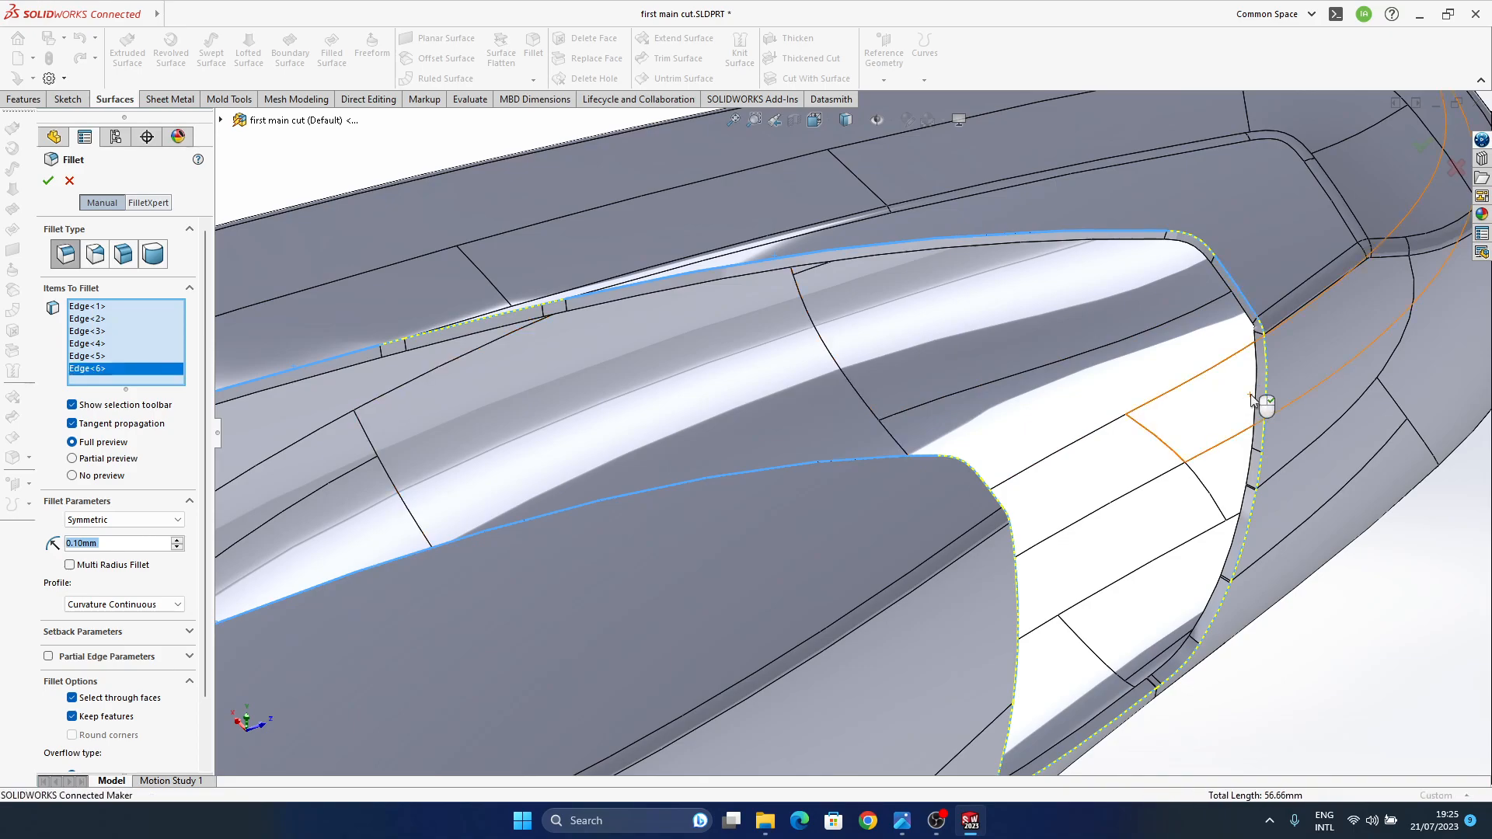
pyautogui.click(1218, 615)
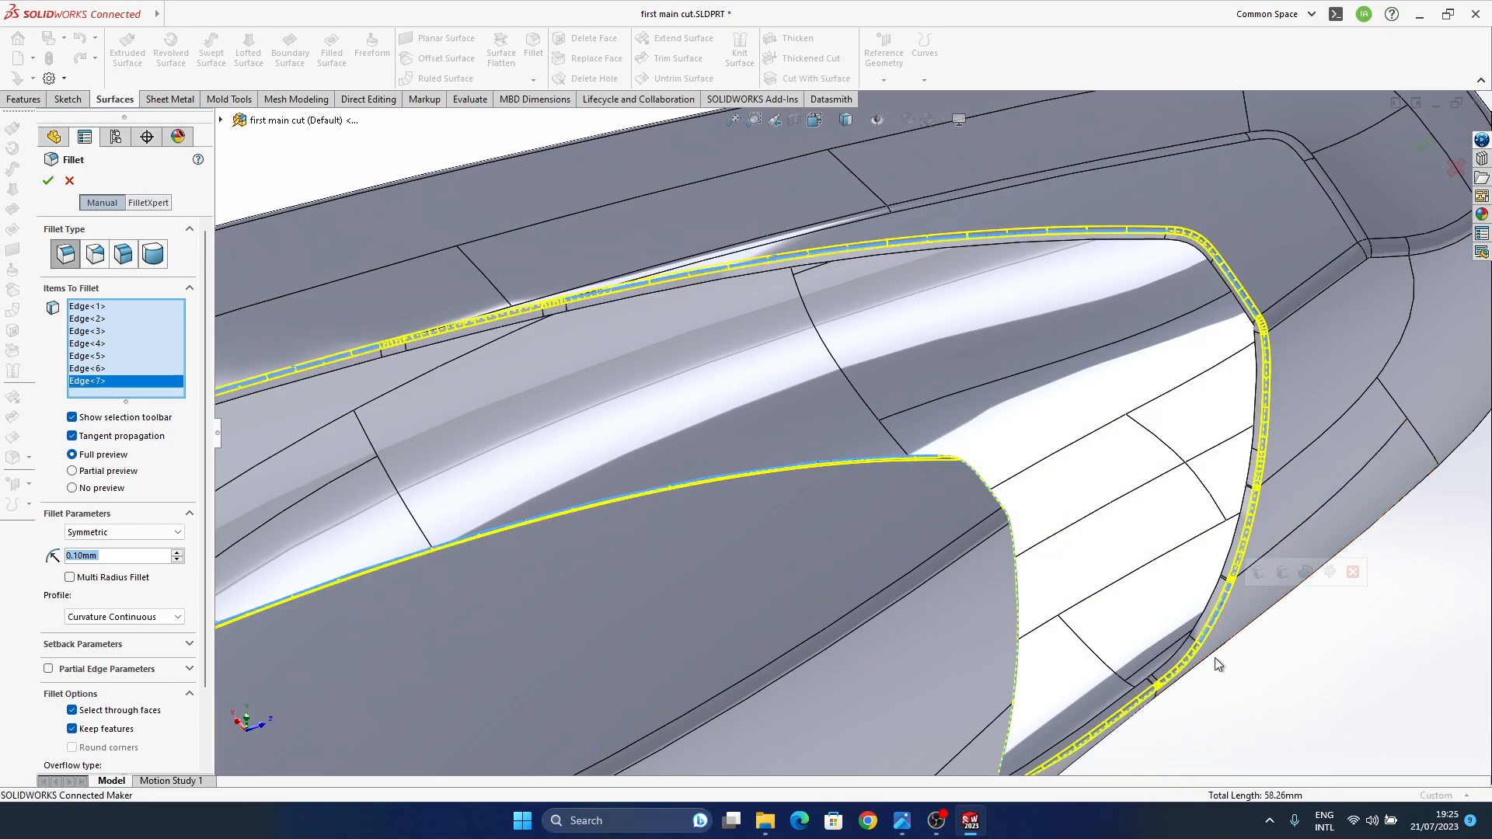
pyautogui.keyDown('ctrl'); pyautogui.moveTo(1110, 608); pyautogui.dragTo(1152, 456, button='middle'); pyautogui.keyUp('ctrl')
pyautogui.click(1061, 522)
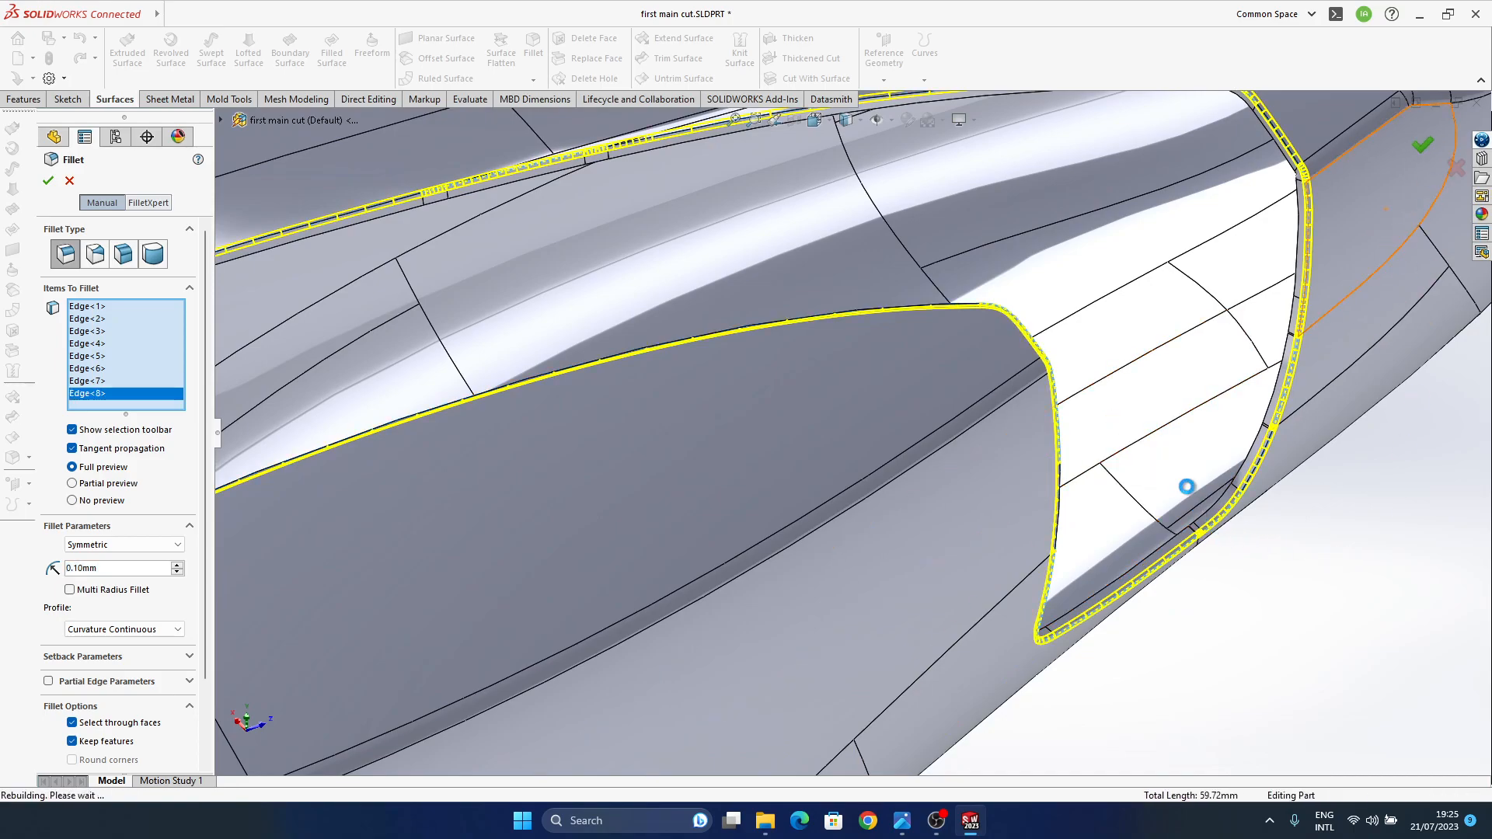
pyautogui.keyDown('ctrl'); pyautogui.moveTo(786, 406); pyautogui.dragTo(1176, 380, button='middle'); pyautogui.keyUp('ctrl')
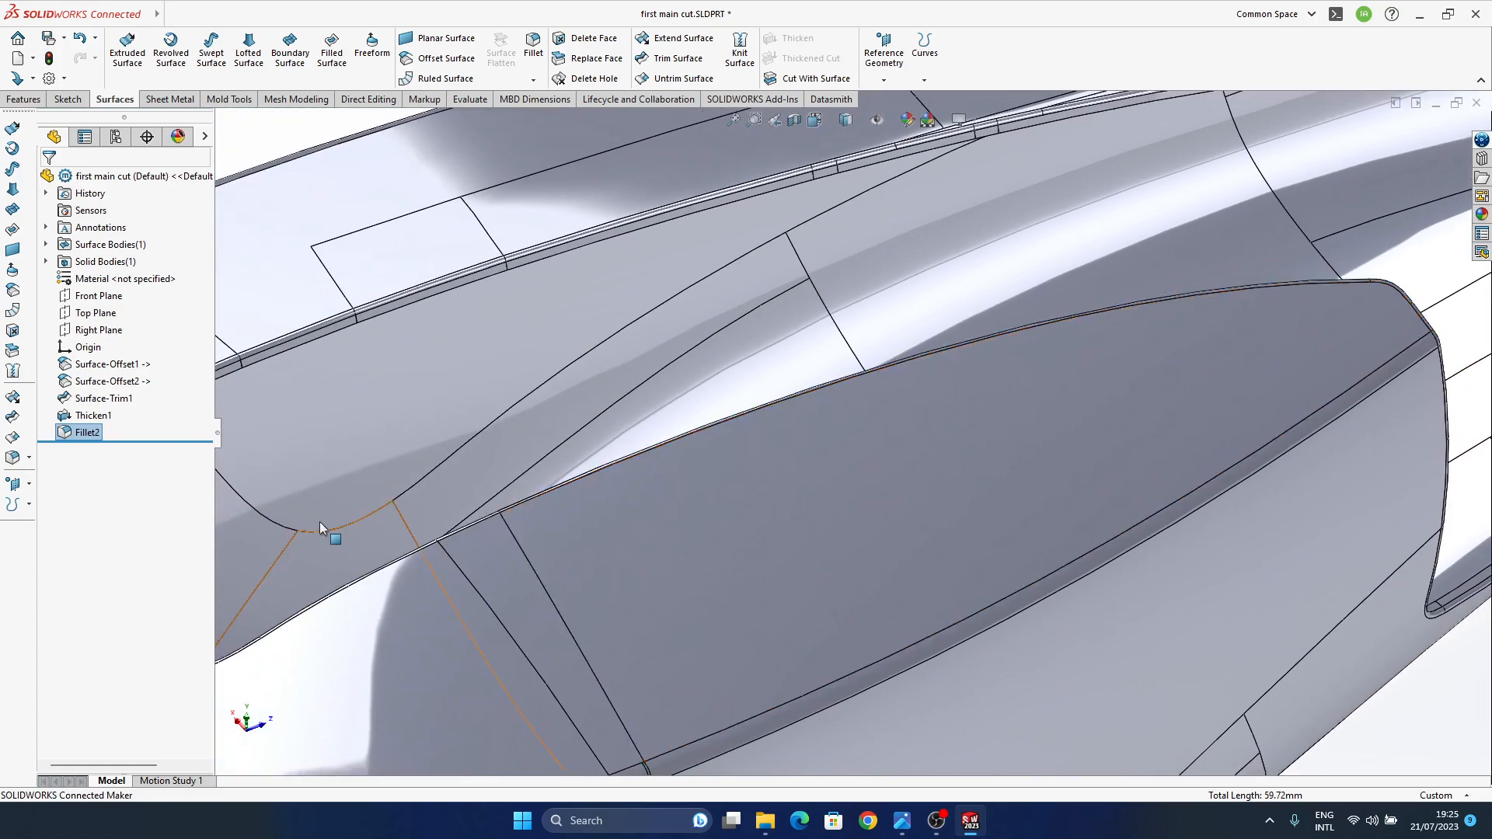
# - Return to the Earbuds assembly, rebuild it, and view the rounded gap around the top small part
pyautogui.hotkey('ctrl', 'Tab')
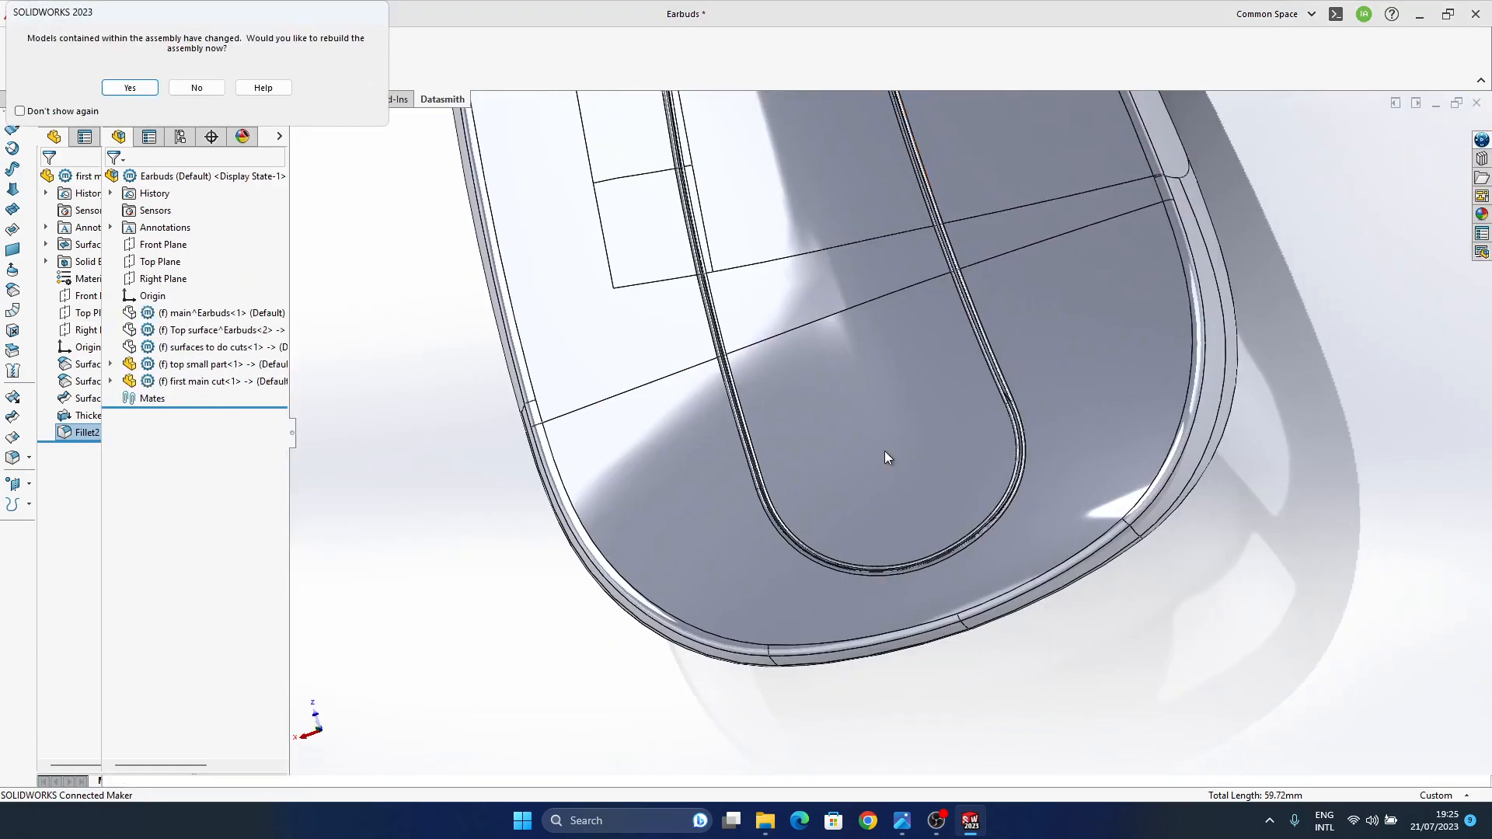
pyautogui.click(149, 89)
pyautogui.moveTo(842, 489); pyautogui.dragTo(726, 489, button='middle')
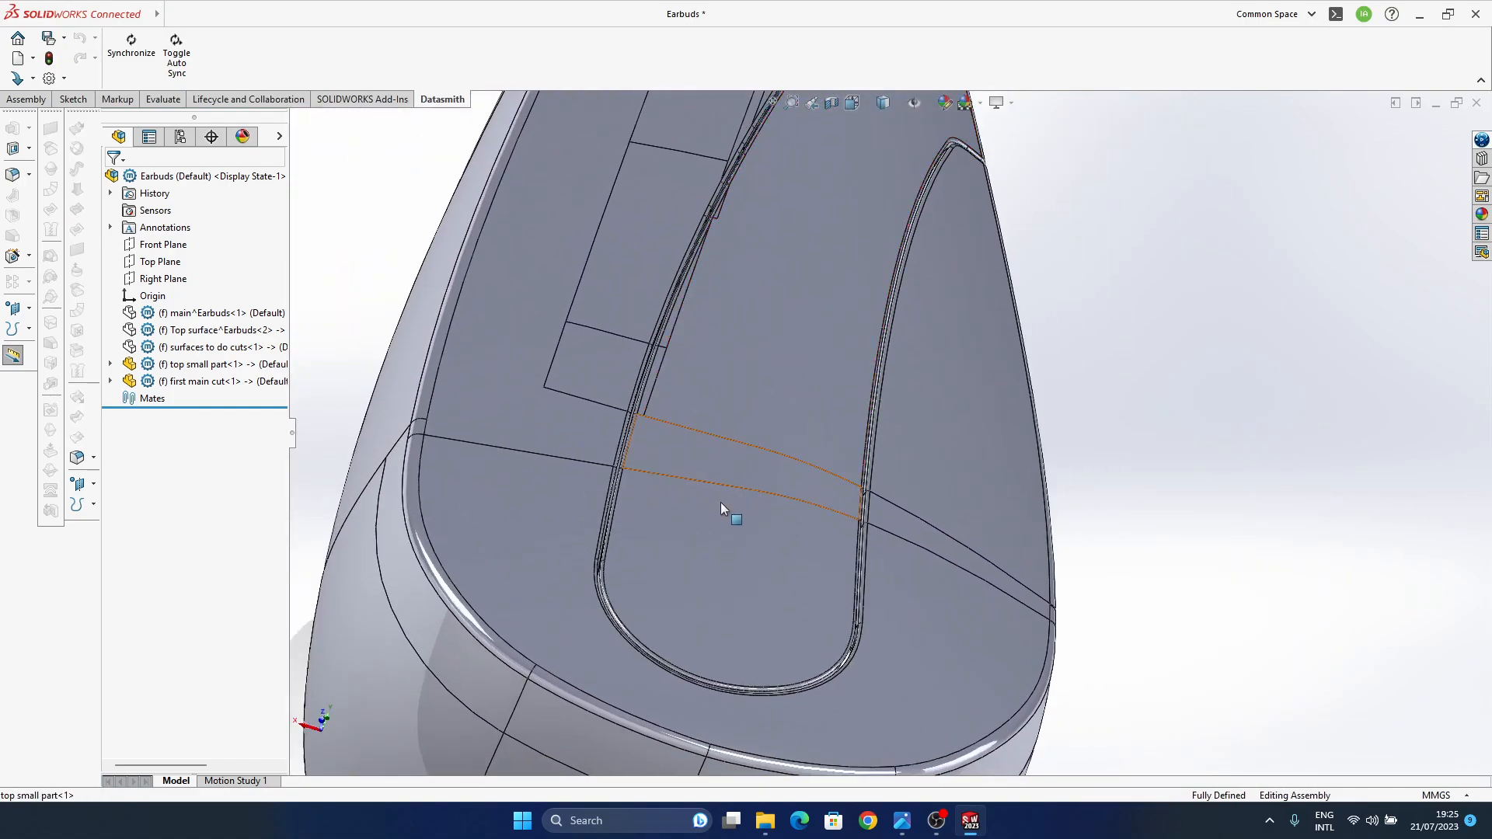
pyautogui.scroll(5, 726, 505)
pyautogui.keyDown('alt'); pyautogui.moveTo(776, 547); pyautogui.dragTo(902, 451, button='middle'); pyautogui.keyUp('alt')
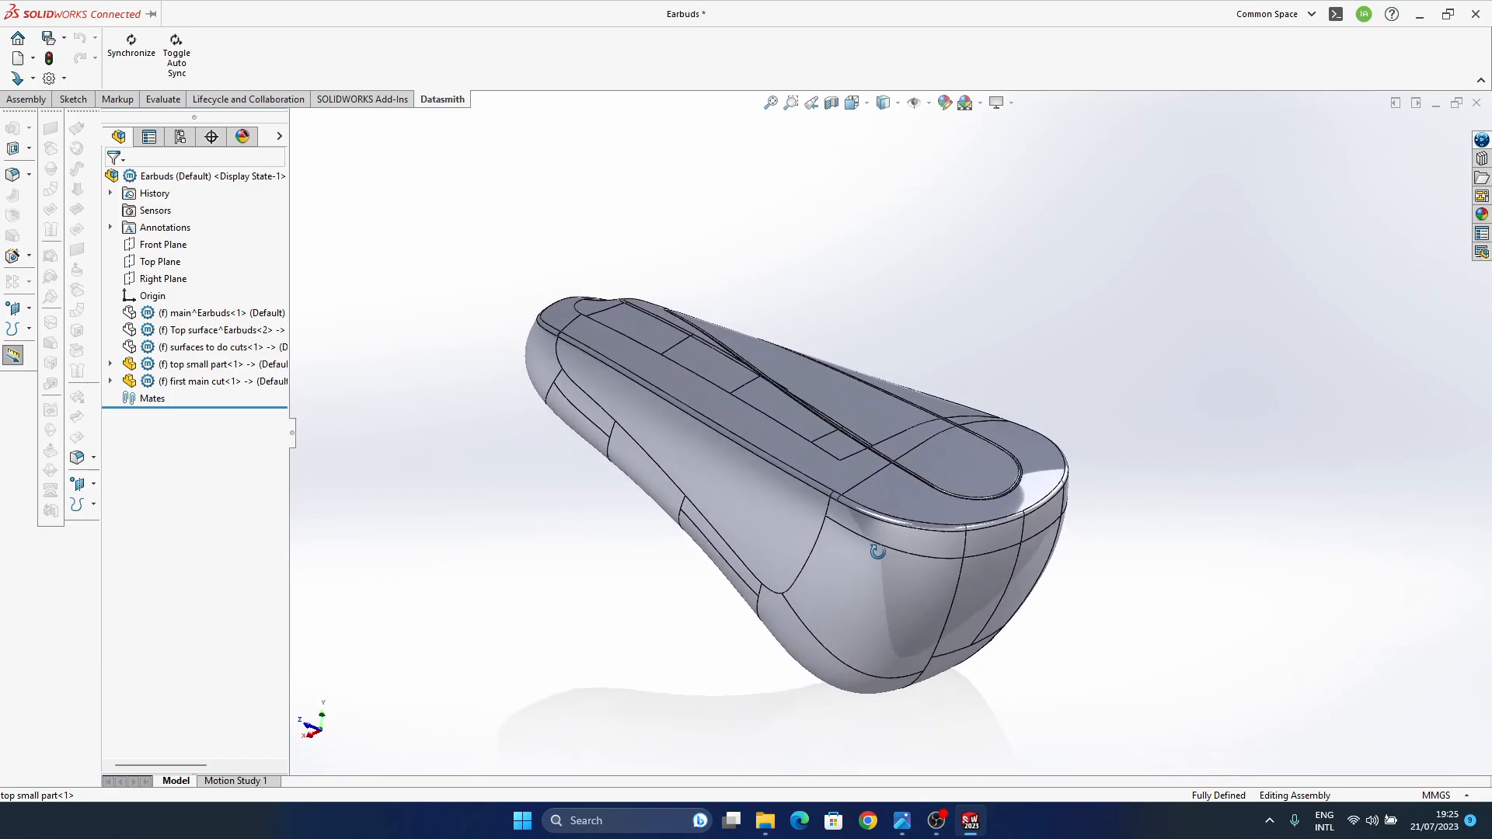
# - Display the Earbuds assembly shaded without edges and examine the seam around the top small part
pyautogui.click(893, 106)
pyautogui.click(885, 146)
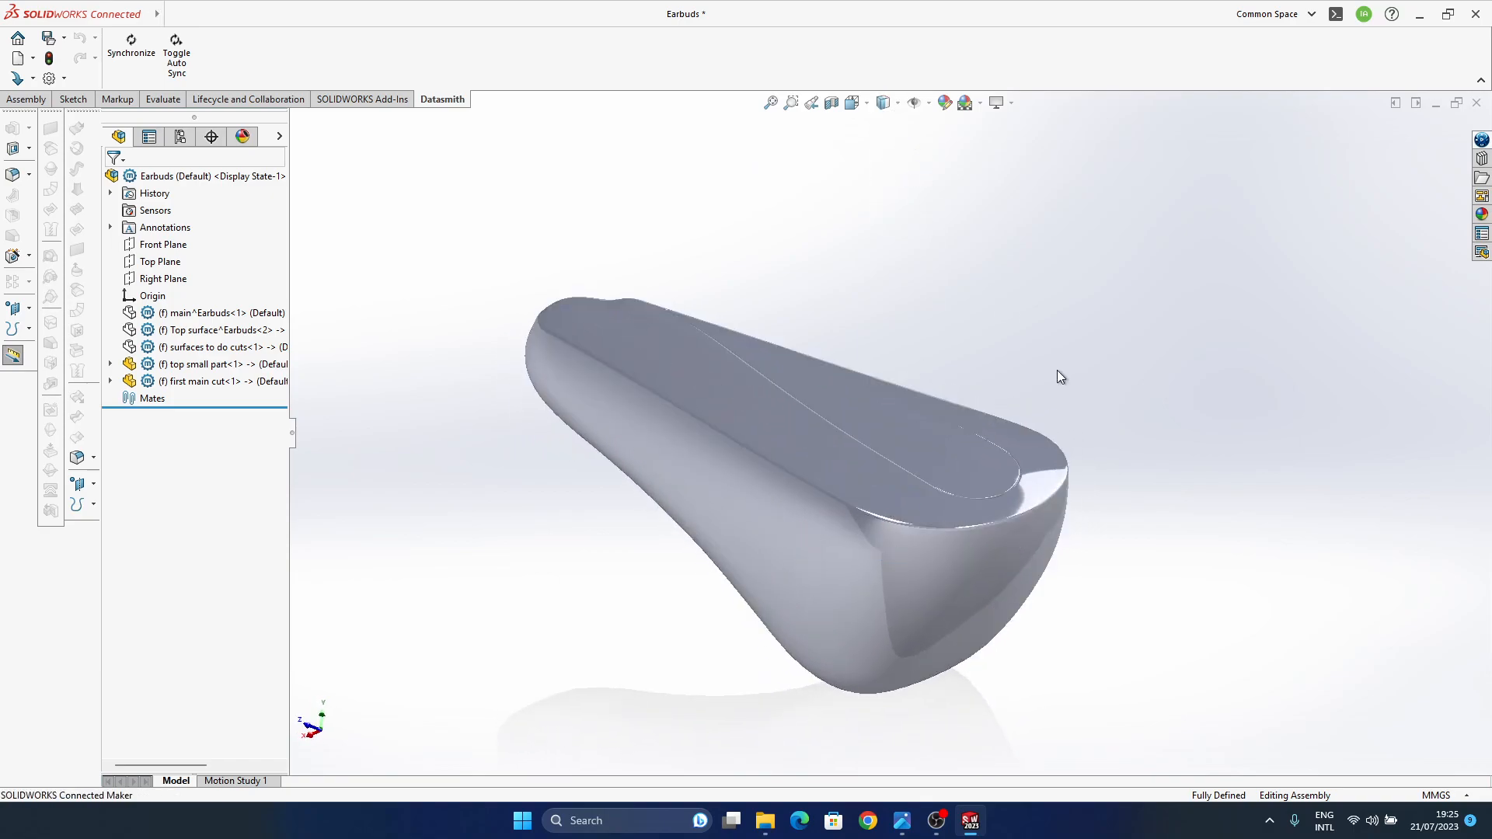
pyautogui.moveTo(1011, 454); pyautogui.dragTo(887, 490, button='middle')
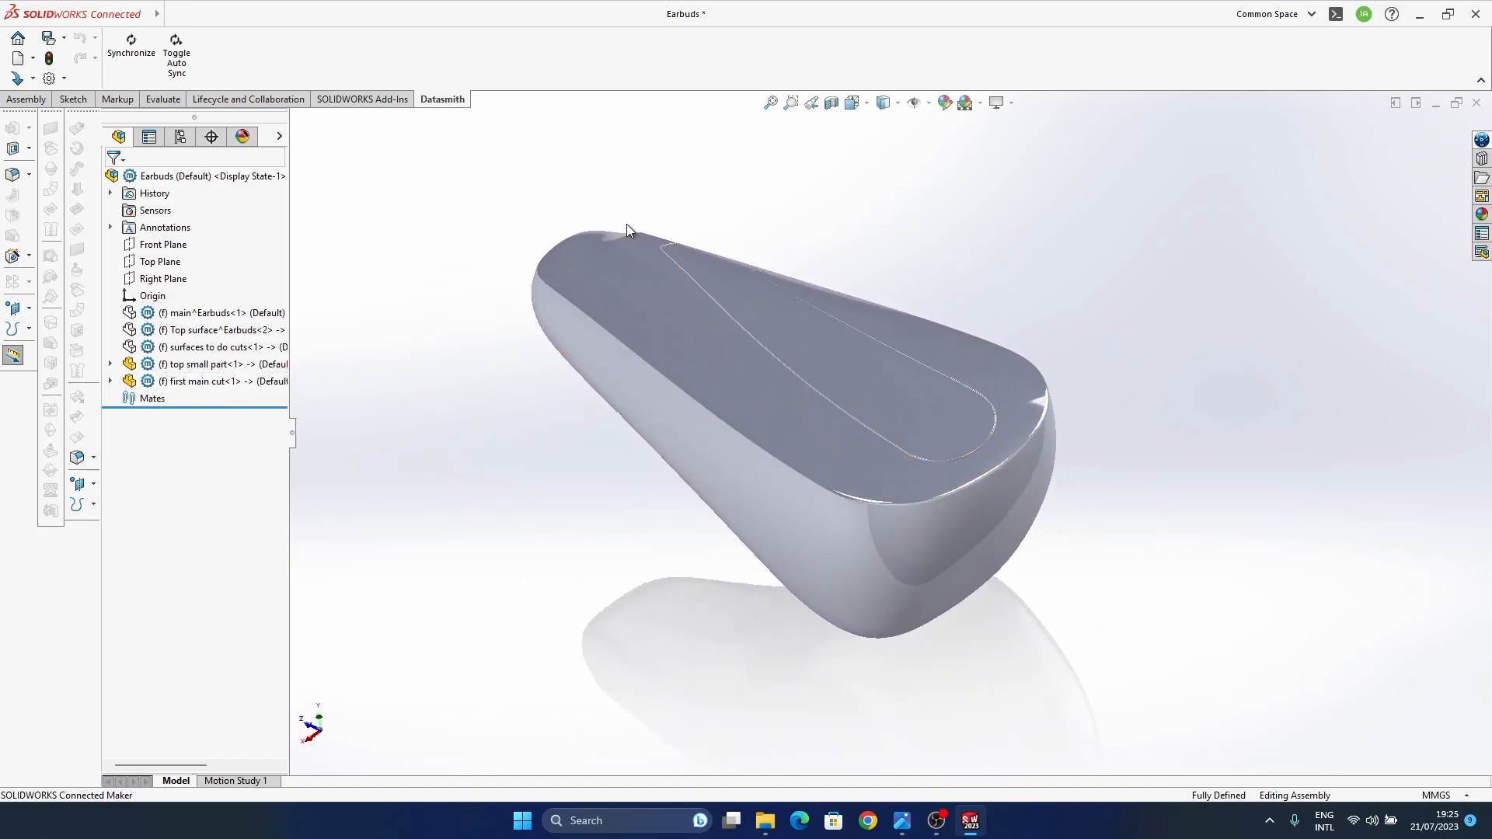
# - Delete the Thicken1 and Fillet2 features from the first main cut part
pyautogui.hotkey('ctrl', 'Tab')
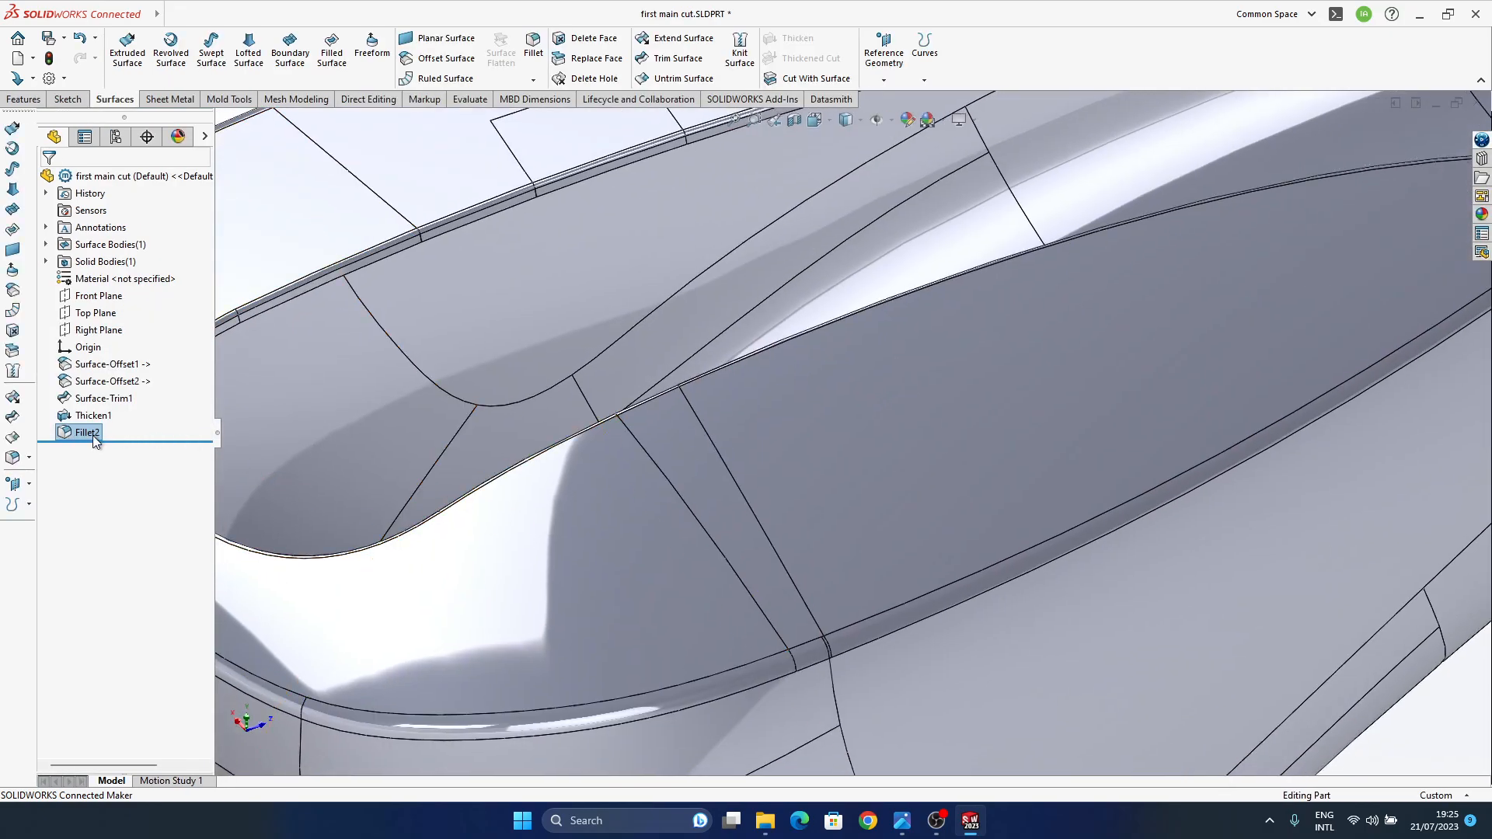
pyautogui.keyDown('ctrl'); pyautogui.click(92, 420); pyautogui.keyUp('ctrl')
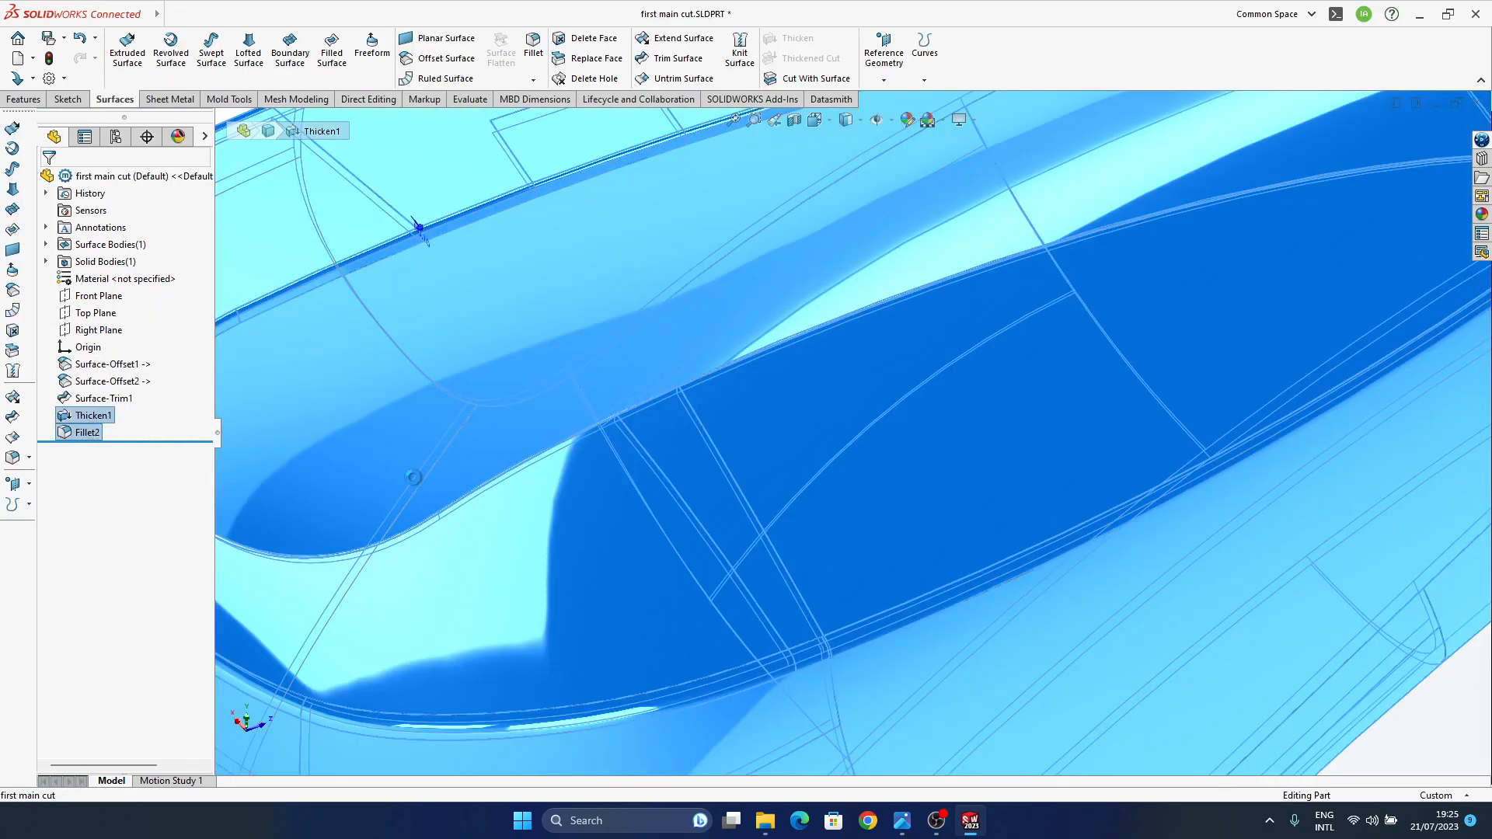
pyautogui.press('Delete')
pyautogui.press('Return')
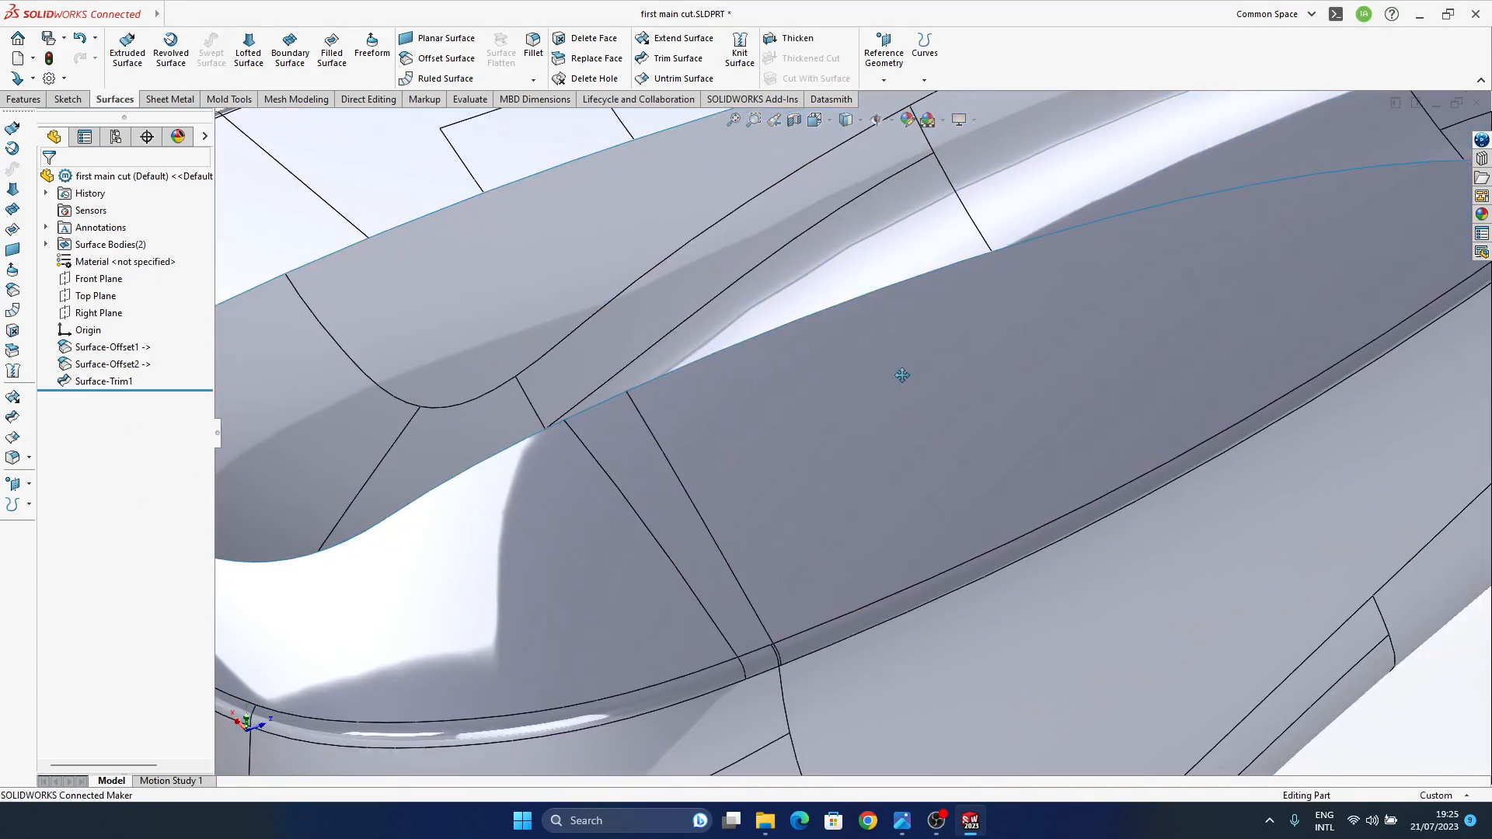
pyautogui.press('f')
pyautogui.moveTo(924, 490); pyautogui.dragTo(908, 462, button='middle')
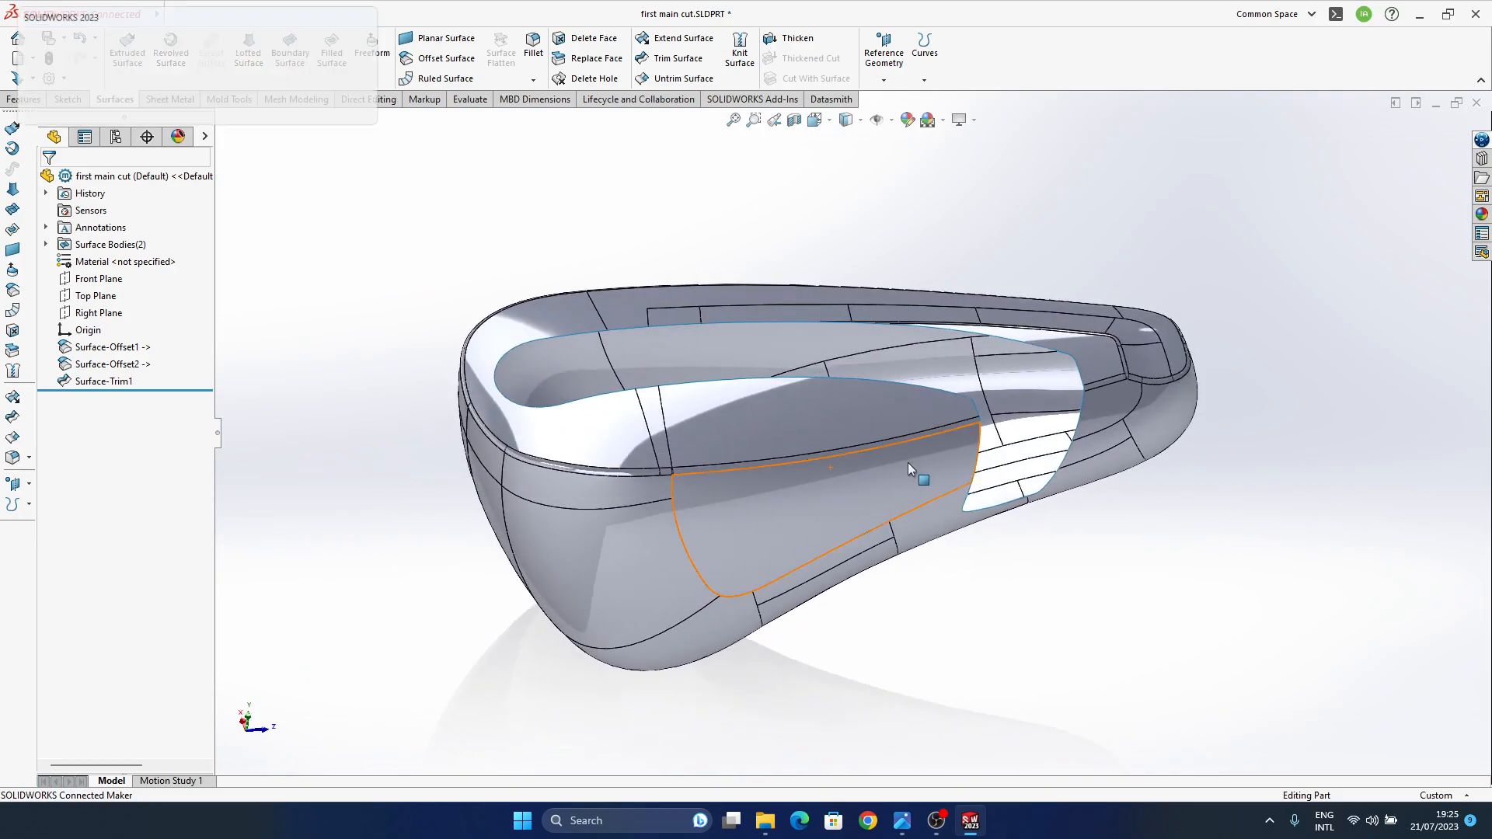
# - Return to the Earbuds assembly, update it with the part changes, and display it shaded with edges
pyautogui.hotkey('ctrl', 'Tab')
pyautogui.click(142, 93)
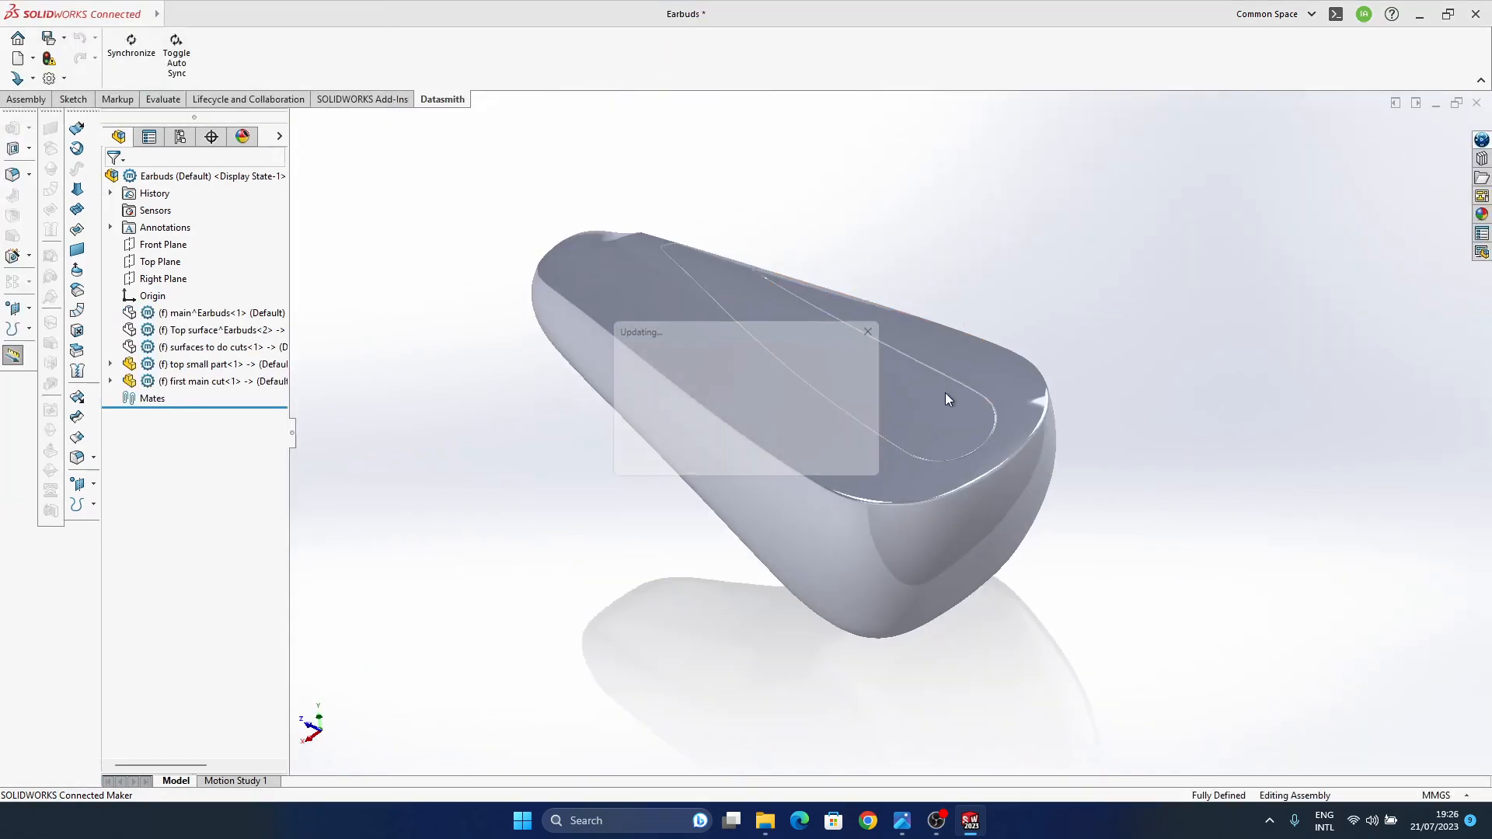
pyautogui.click(897, 104)
pyautogui.click(884, 126)
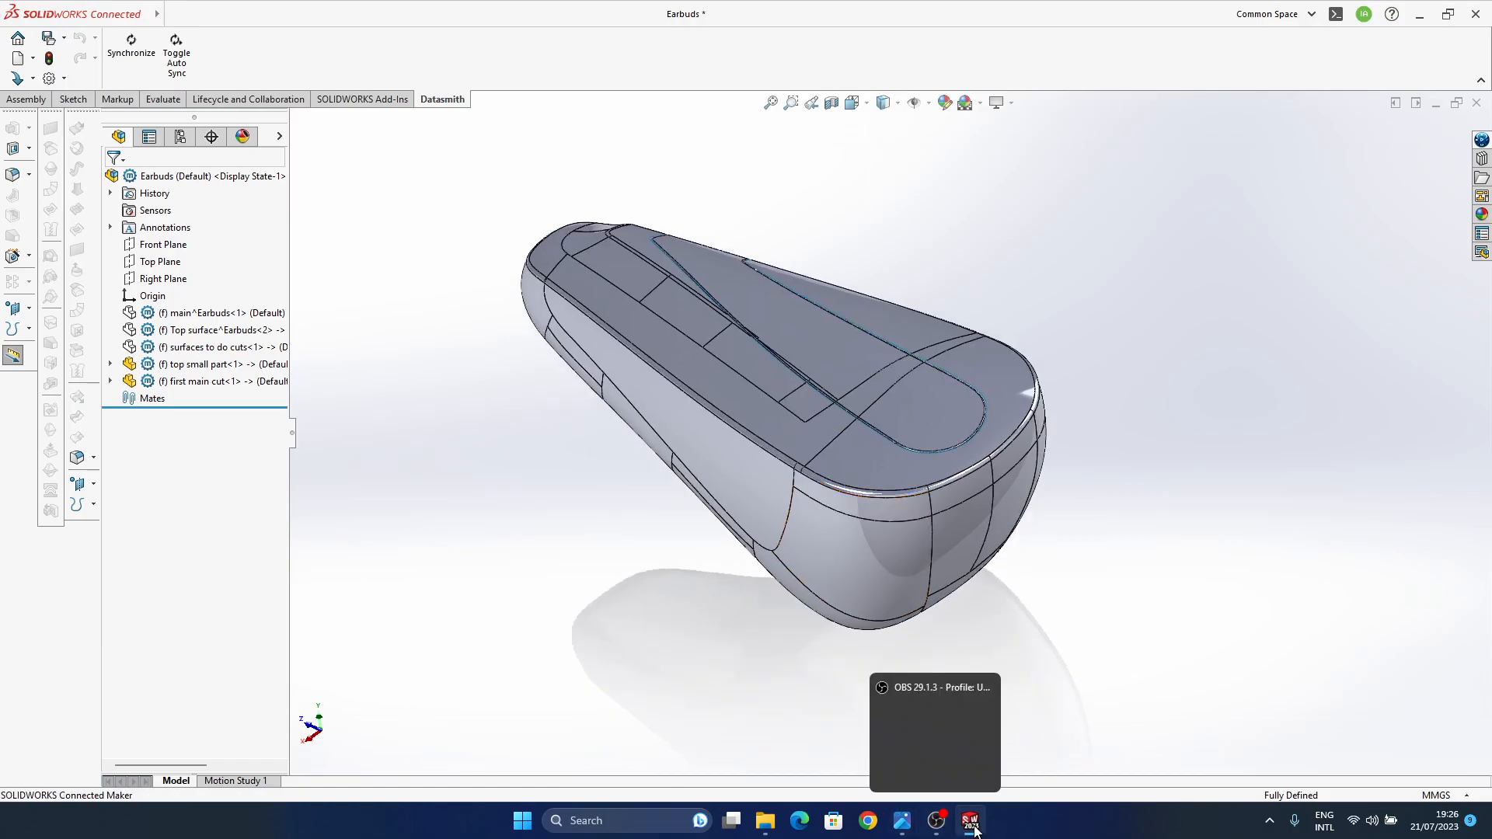
# - Switch to Photos to study the earbud reference image and the coaching advert card, and return to SOLIDWORKS
pyautogui.moveTo(902, 821)
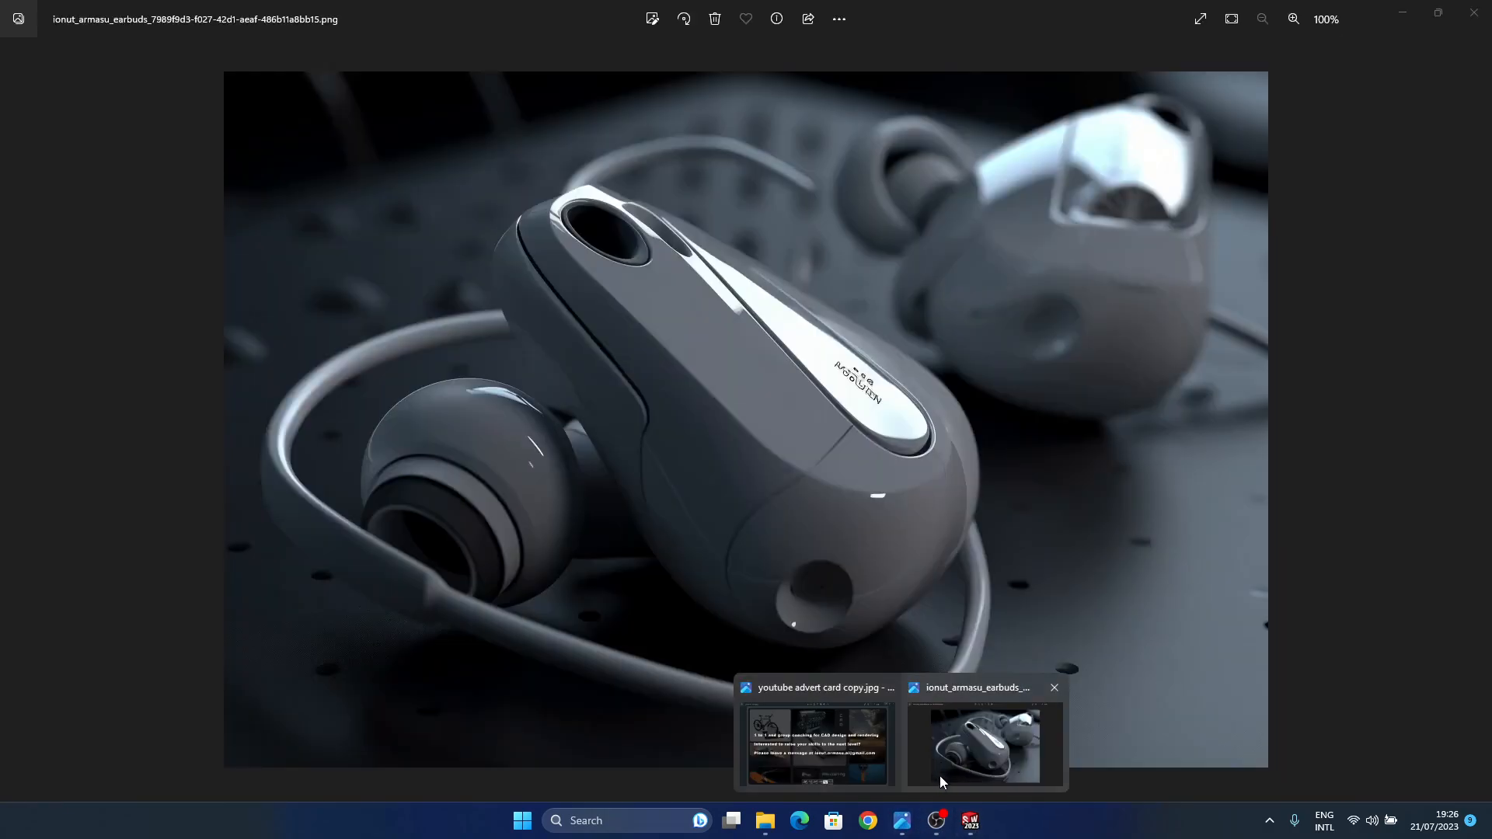
pyautogui.click(941, 781)
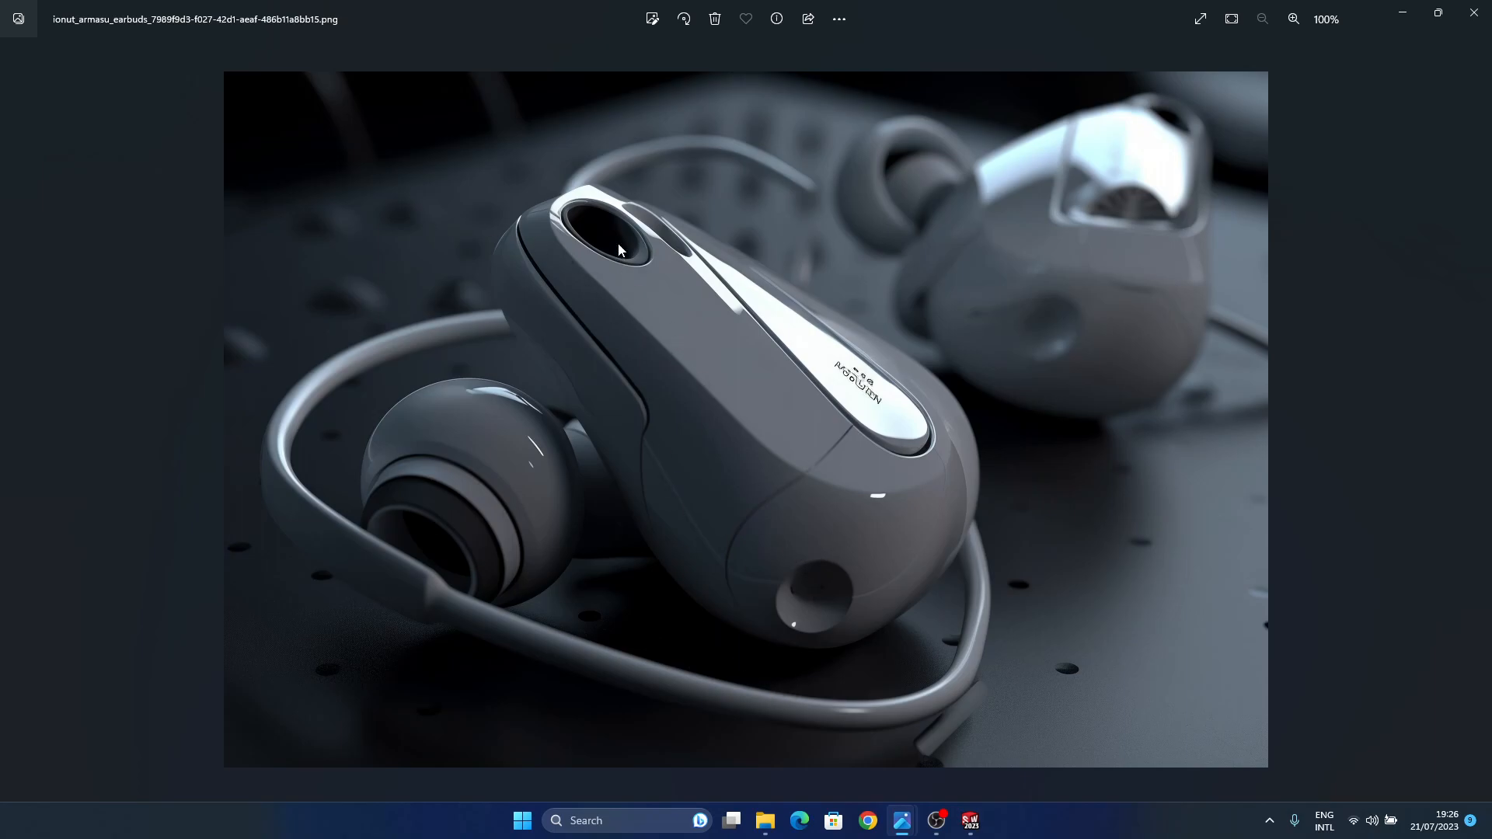
pyautogui.moveTo(902, 835)
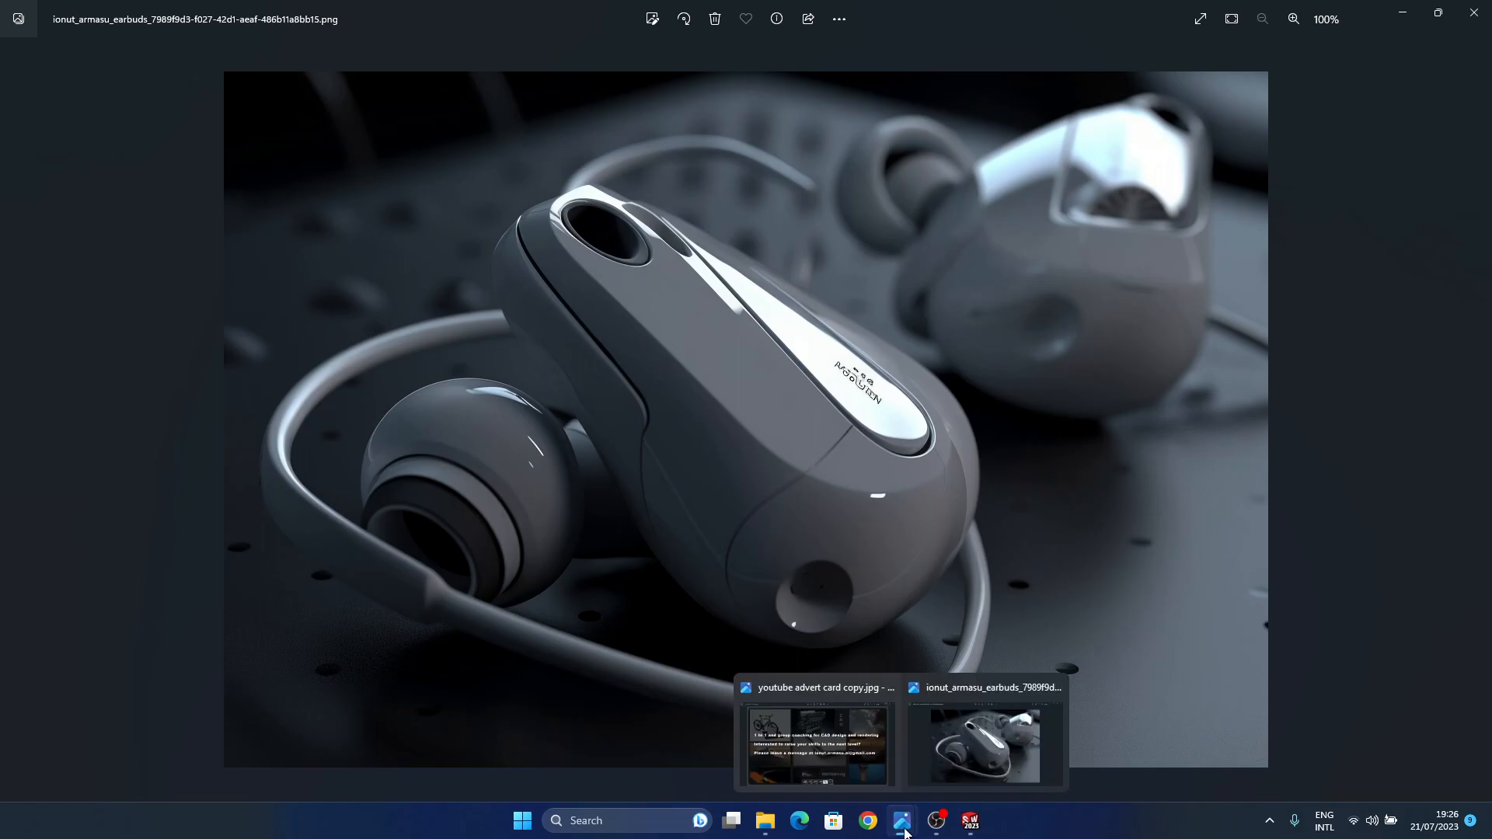
pyautogui.click(852, 758)
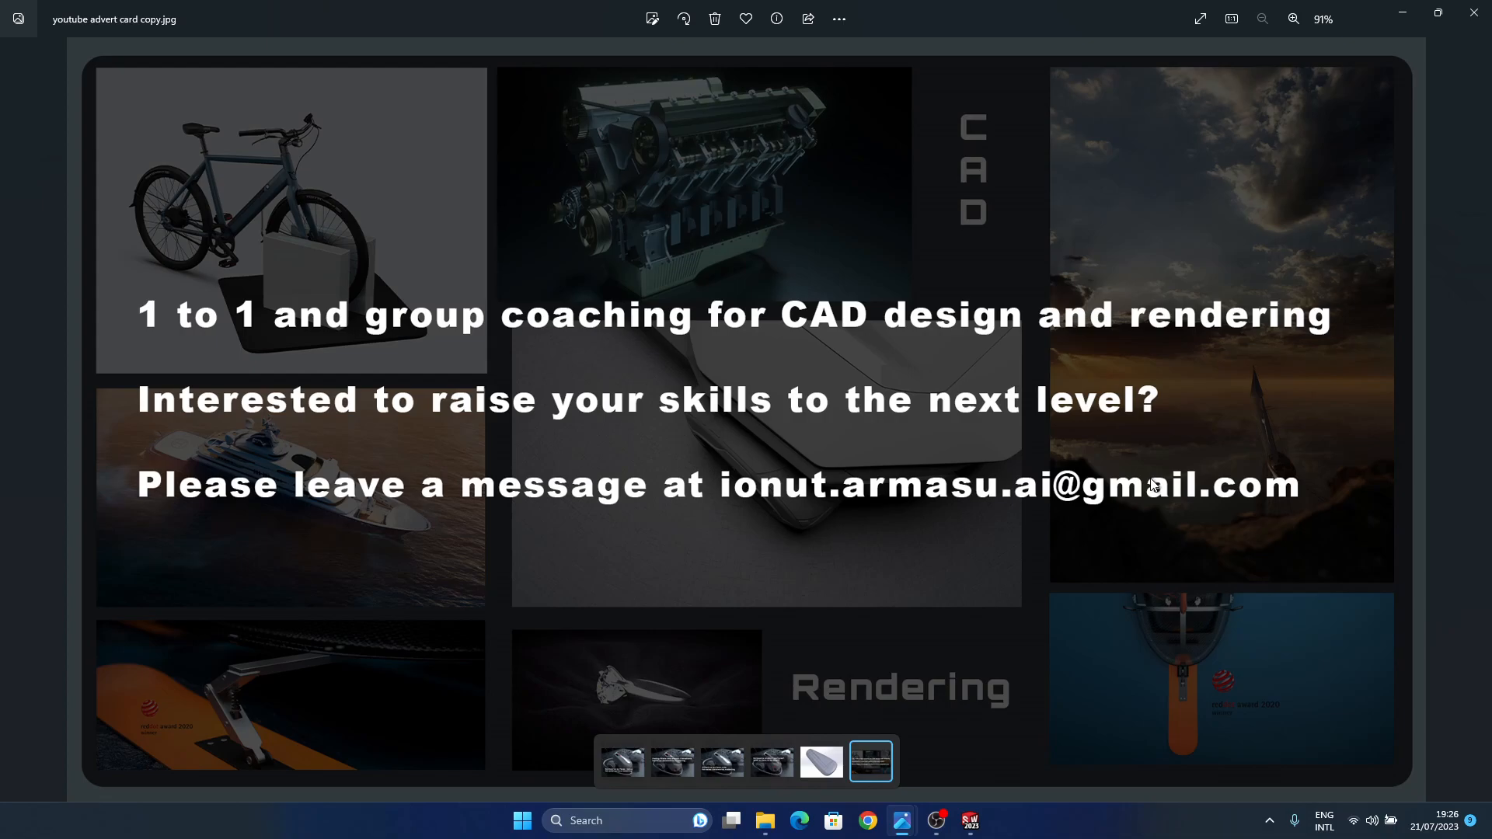
pyautogui.click(1397, 21)
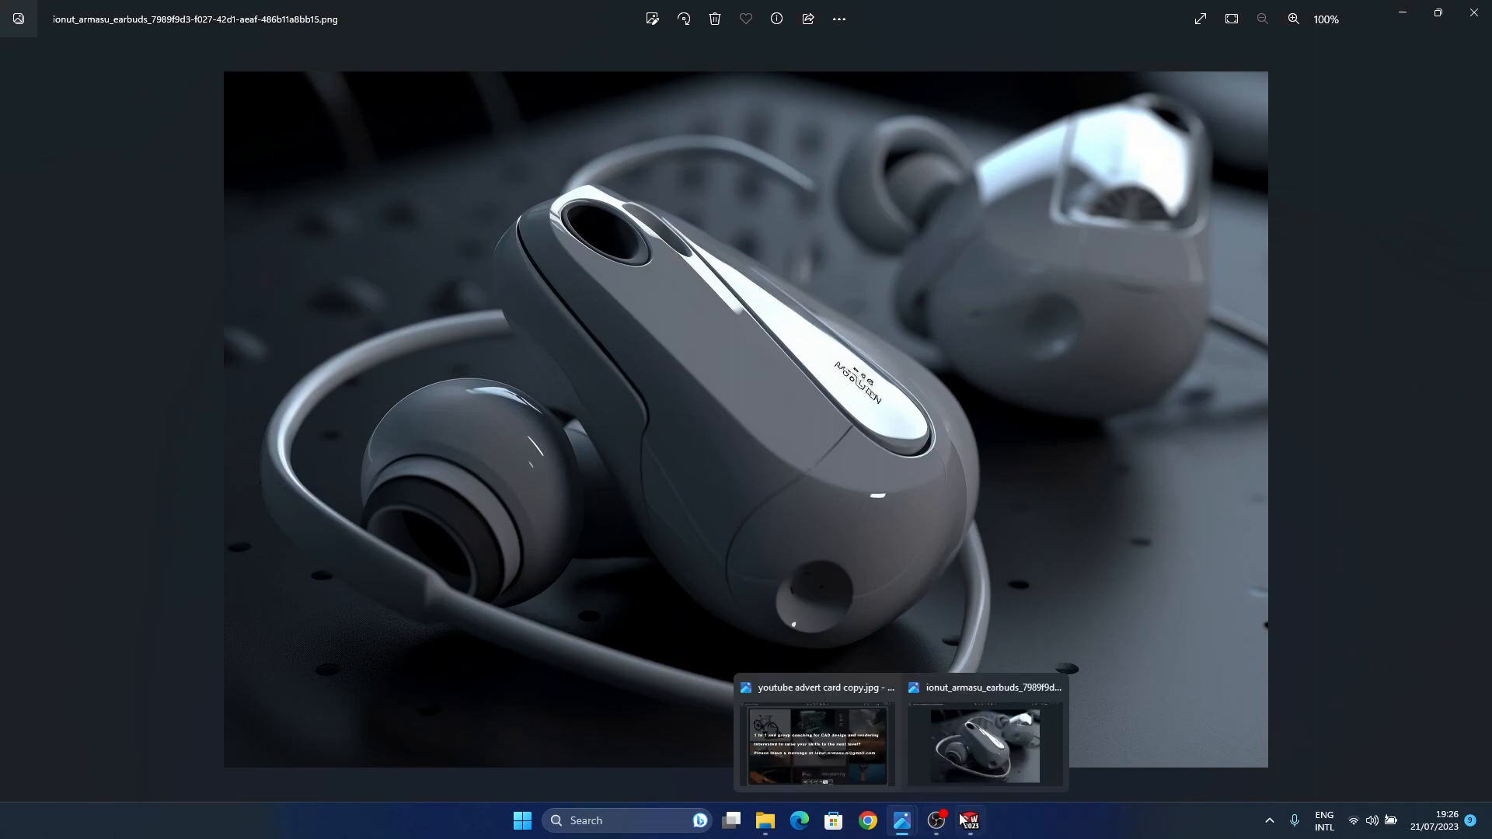
pyautogui.moveTo(971, 830)
pyautogui.click(1141, 758)
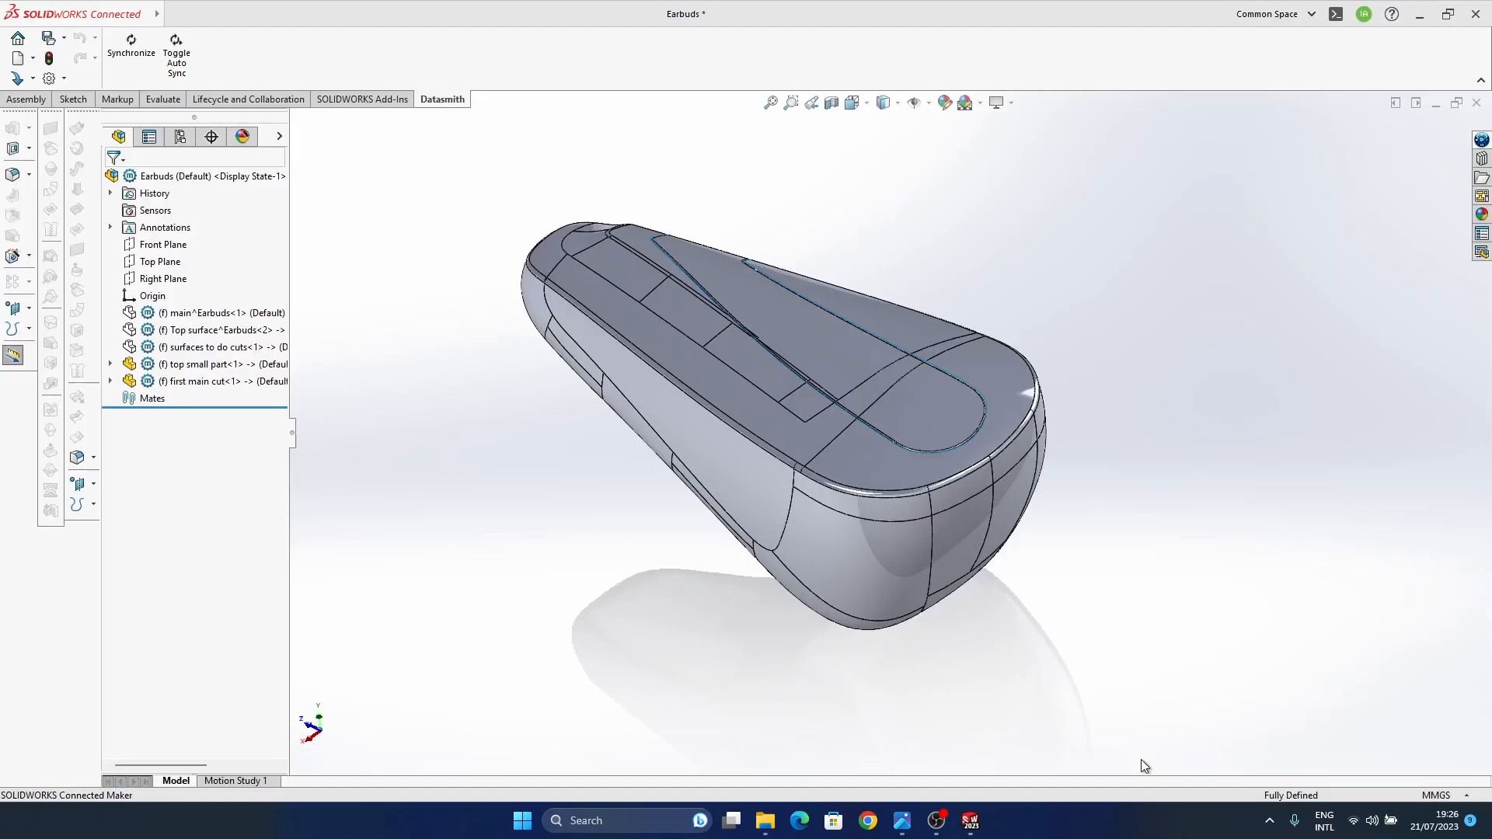
# - Compare the first main cut part and the Earbuds assembly's top surface with the earbud reference image in Photos
pyautogui.moveTo(760, 507); pyautogui.dragTo(883, 733, button='middle')
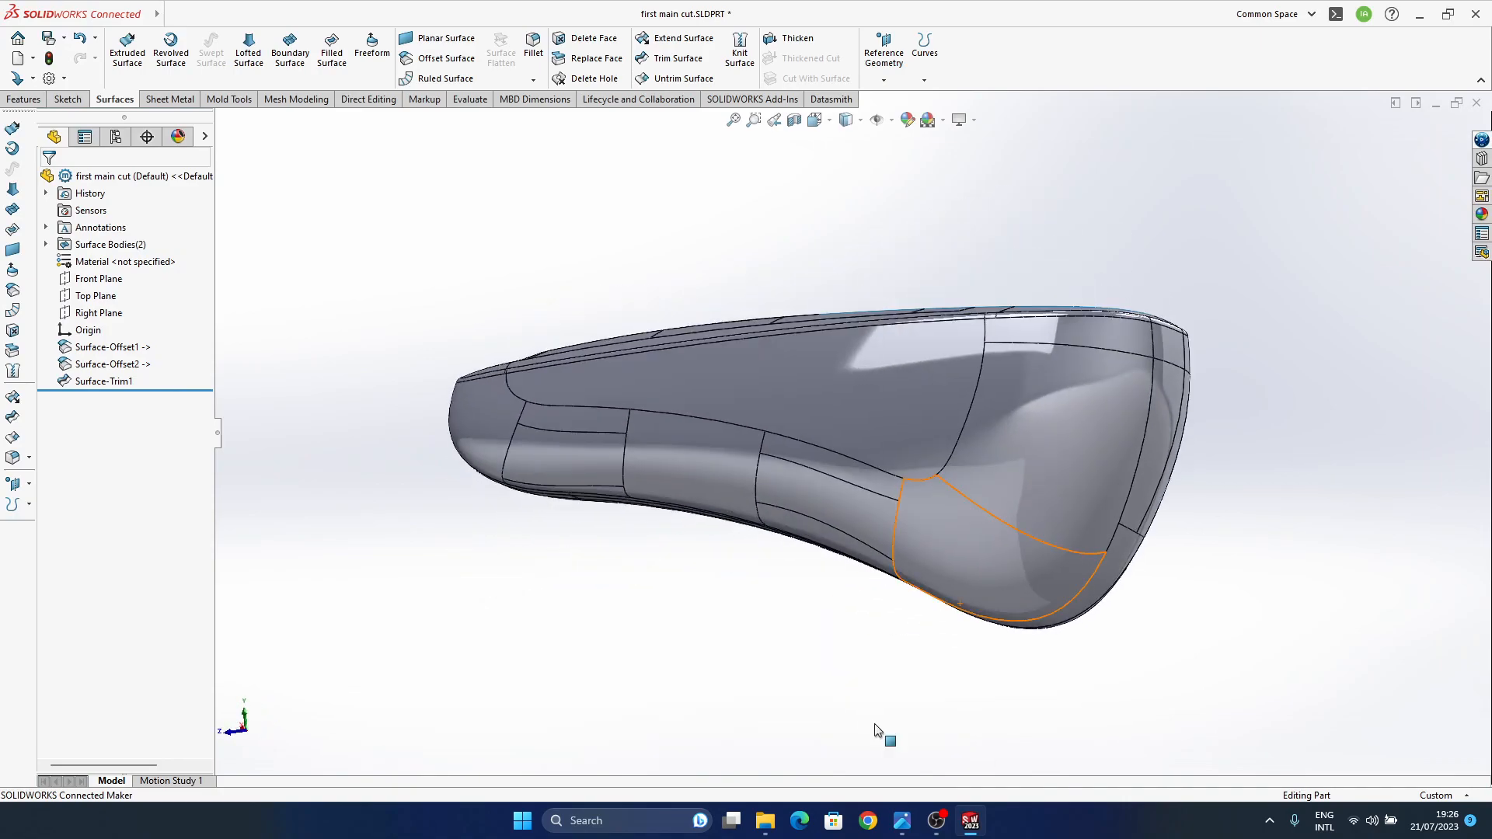
pyautogui.moveTo(971, 820)
pyautogui.click(855, 676)
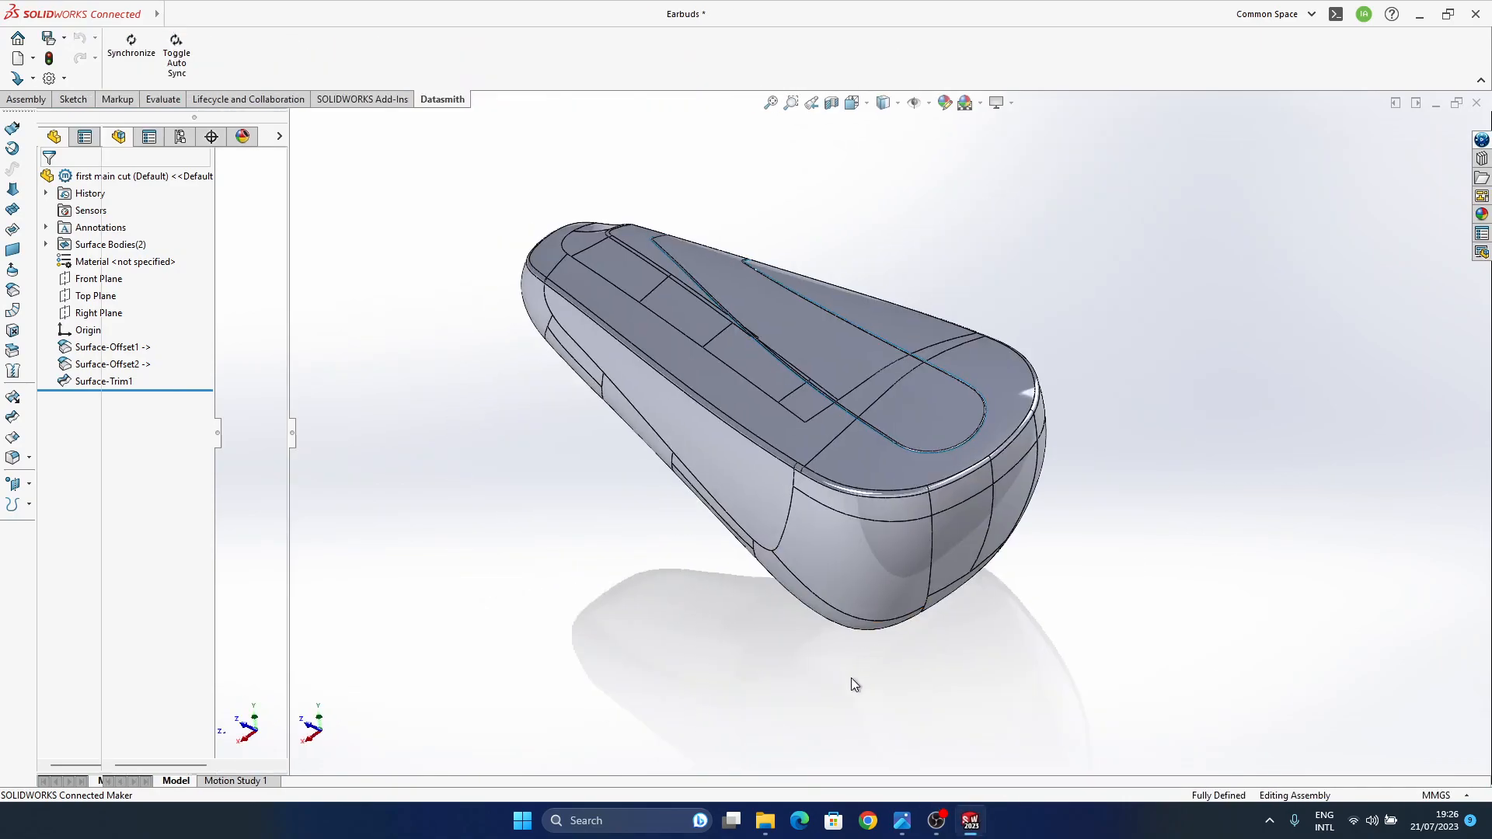
pyautogui.scroll(-2, 866, 503)
pyautogui.keyDown('ctrl'); pyautogui.moveTo(866, 502); pyautogui.dragTo(926, 446, button='middle'); pyautogui.keyUp('ctrl')
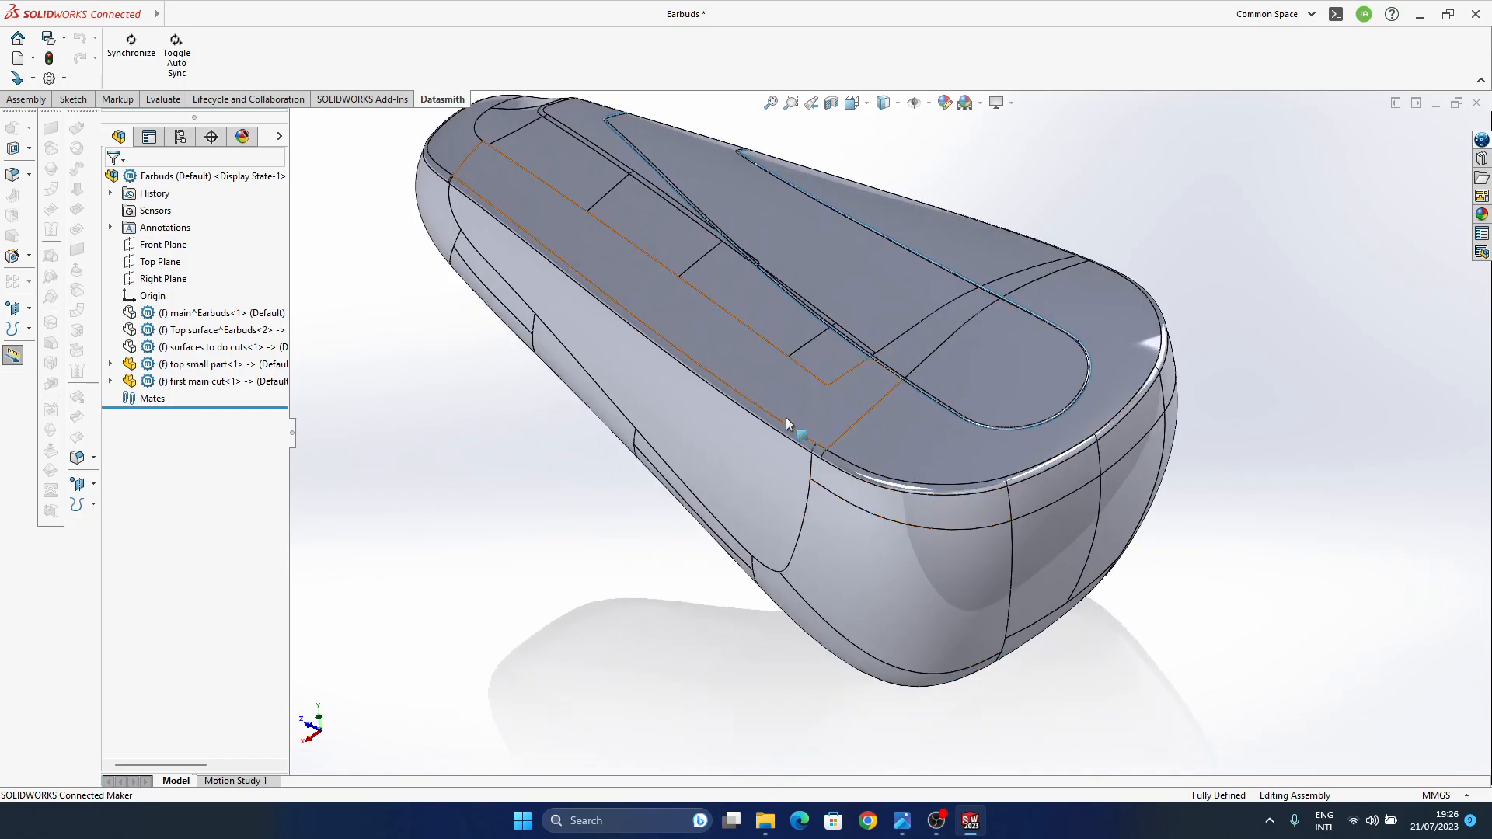
pyautogui.keyDown('ctrl'); pyautogui.moveTo(700, 273); pyautogui.dragTo(762, 407, button='middle'); pyautogui.keyUp('ctrl')
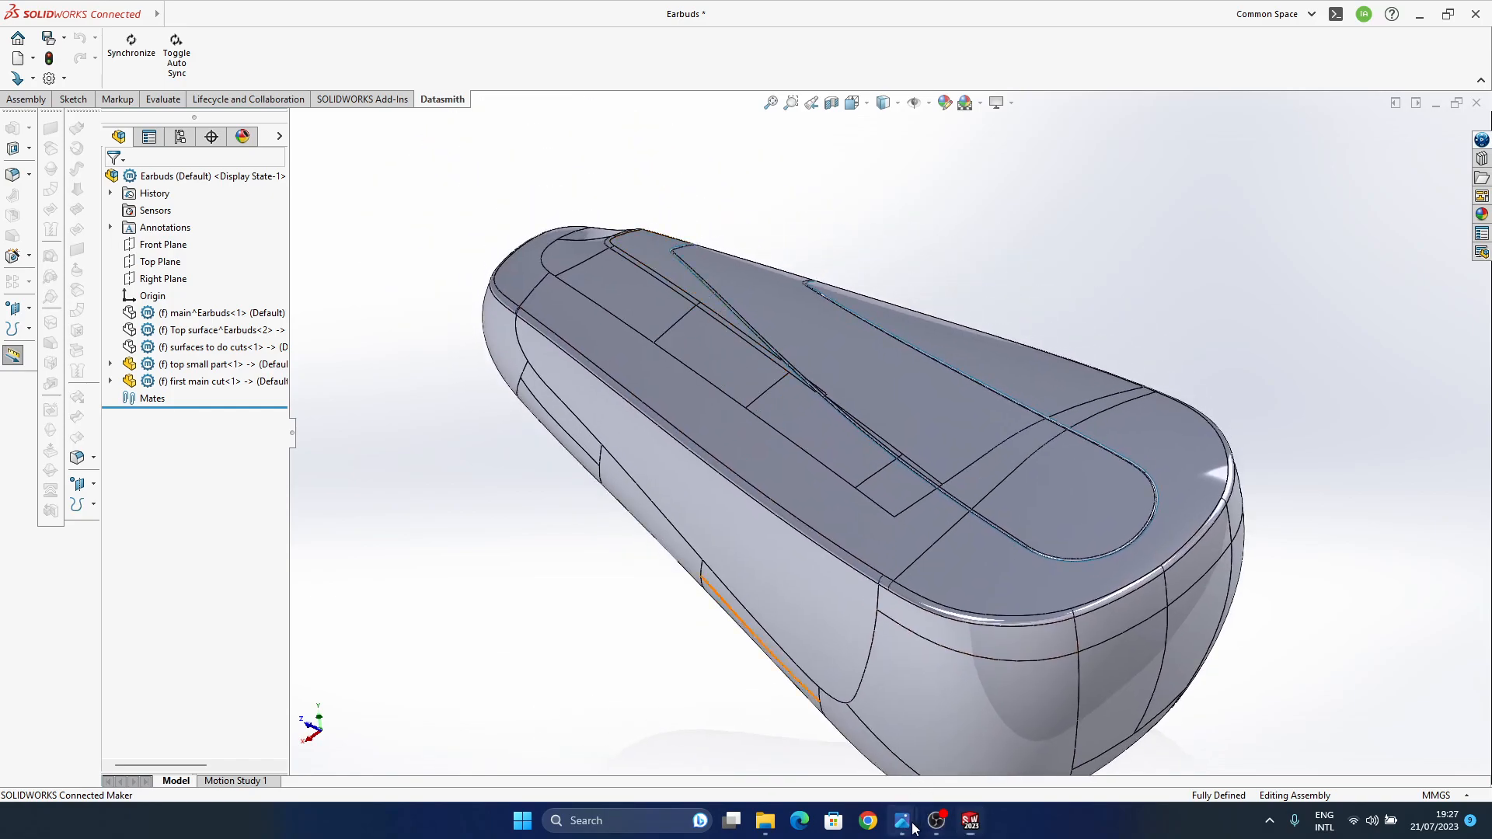
pyautogui.moveTo(911, 826)
pyautogui.click(833, 672)
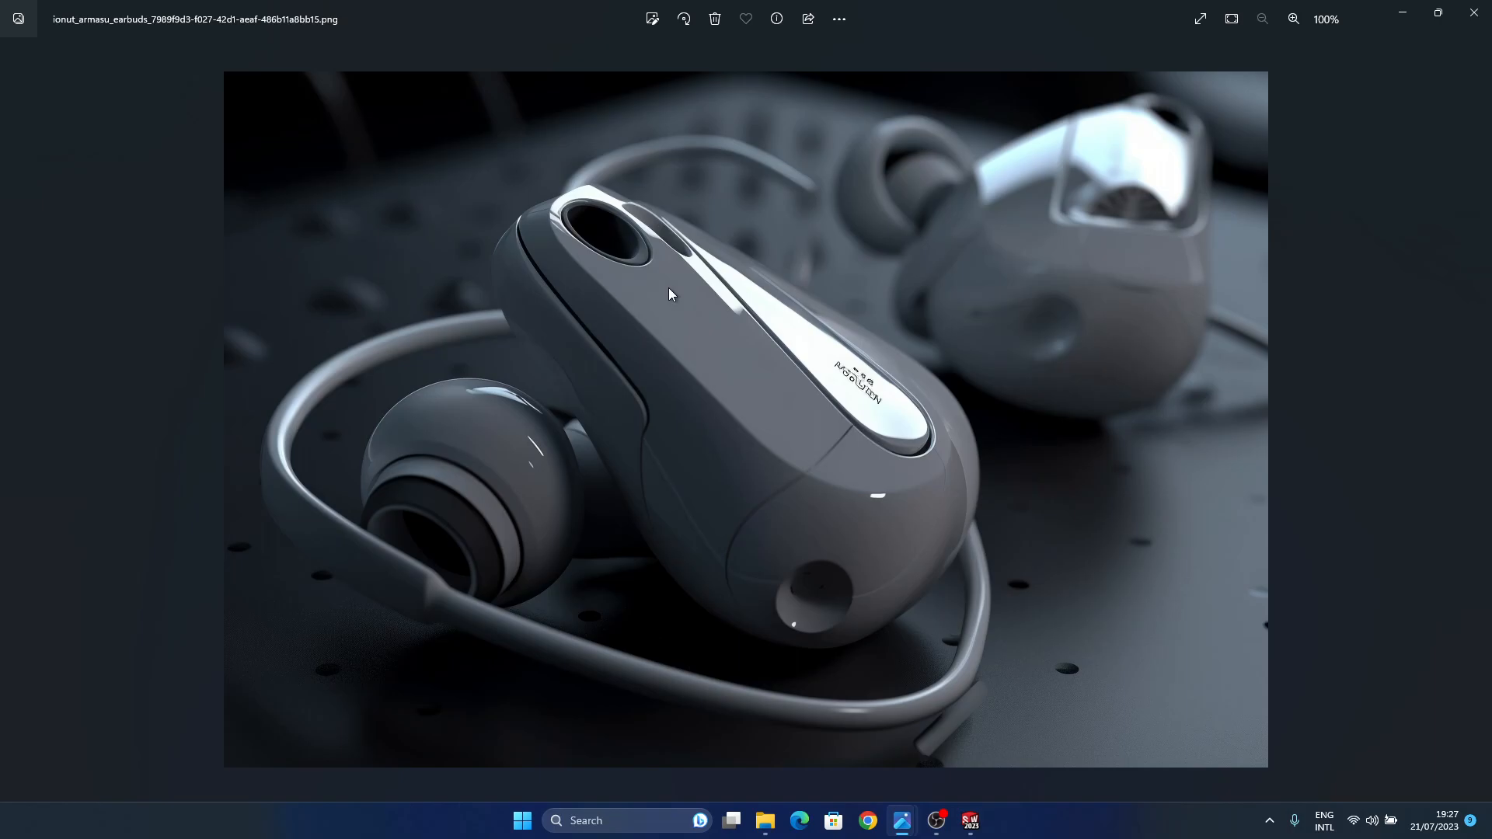
pyautogui.click(1403, 13)
# - Examine the narrow end of the assembly, around the side notch and the strip beside the top small part
pyautogui.moveTo(826, 388); pyautogui.dragTo(839, 573, button='middle')
pyautogui.keyDown('ctrl'); pyautogui.moveTo(665, 256); pyautogui.dragTo(737, 380, button='middle'); pyautogui.keyUp('ctrl')
pyautogui.scroll(-5, 737, 380)
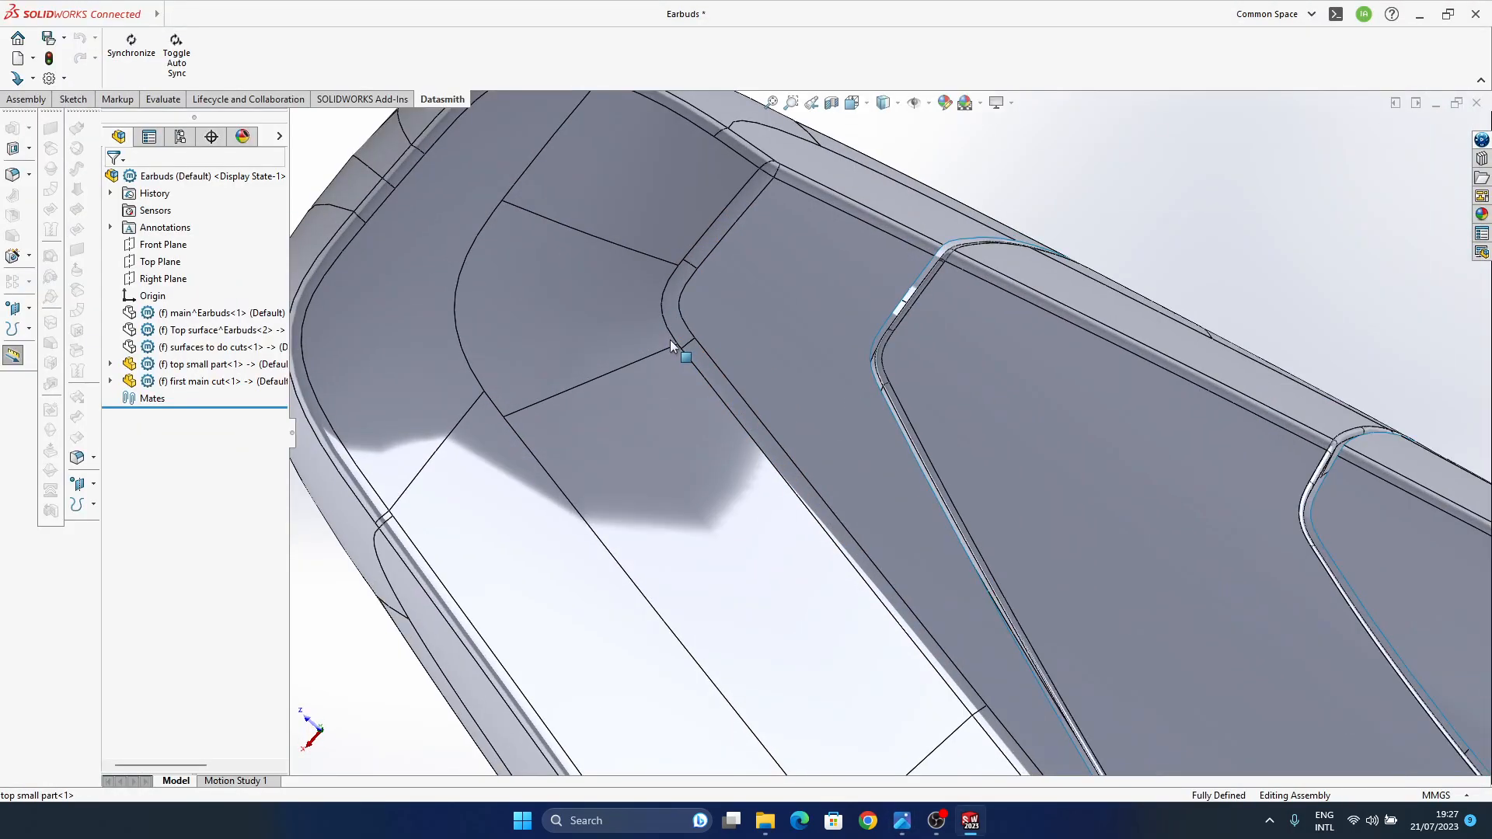
pyautogui.scroll(-2, 796, 446)
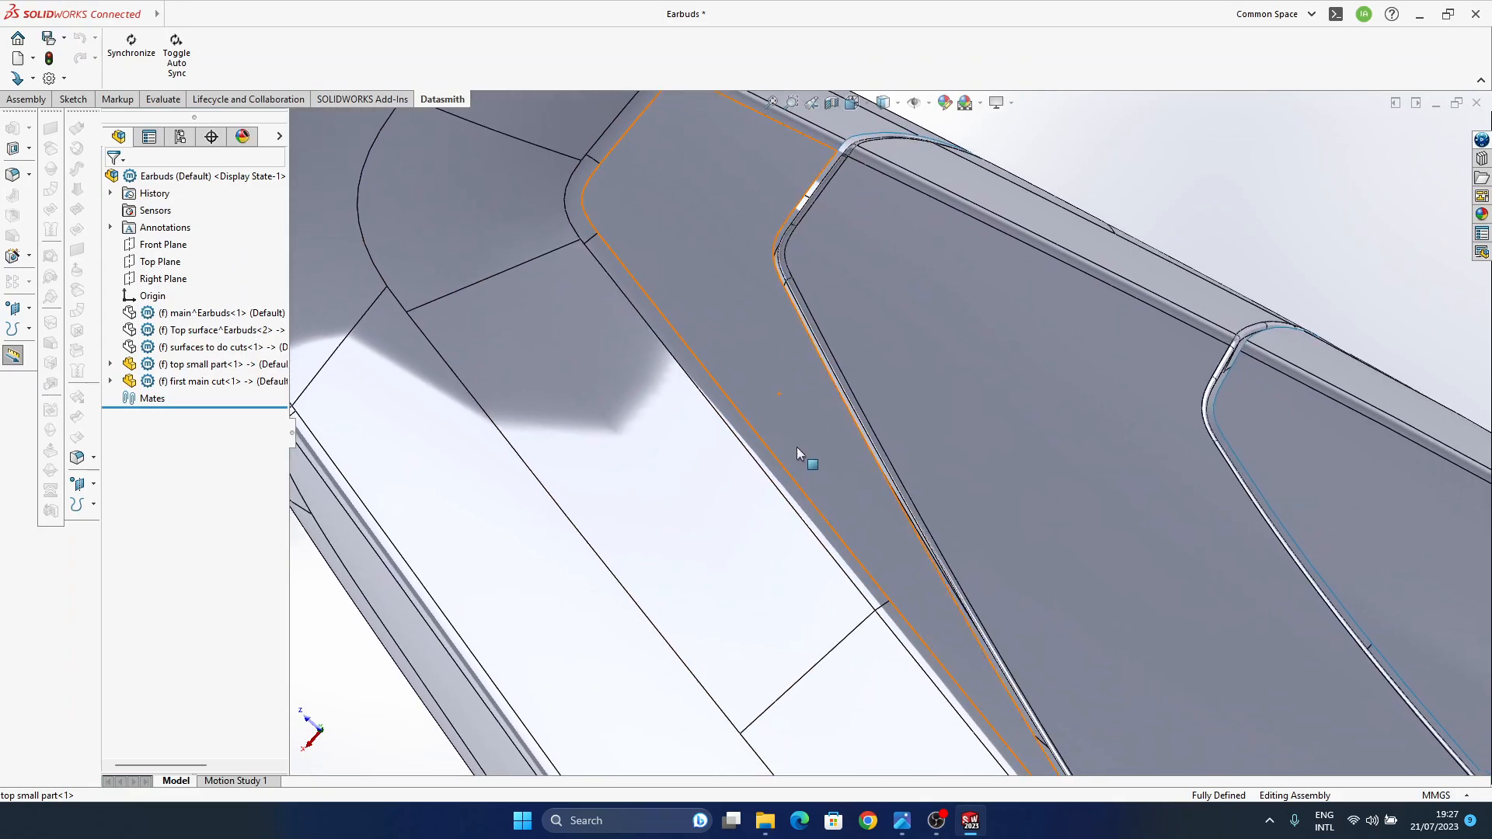
pyautogui.moveTo(774, 190); pyautogui.dragTo(767, 375, button='middle')
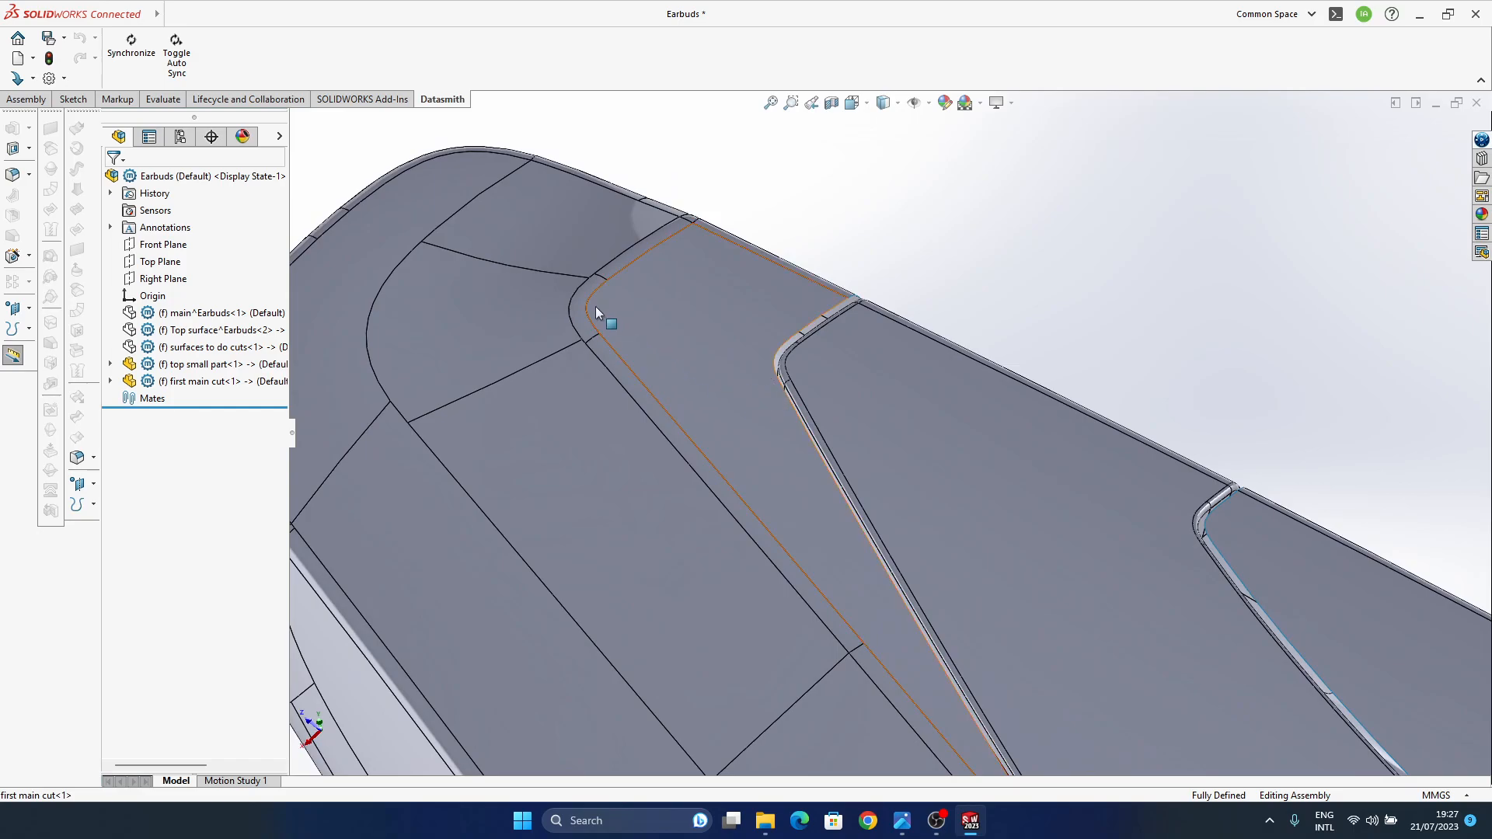
pyautogui.moveTo(599, 319); pyautogui.dragTo(769, 496, button='middle')
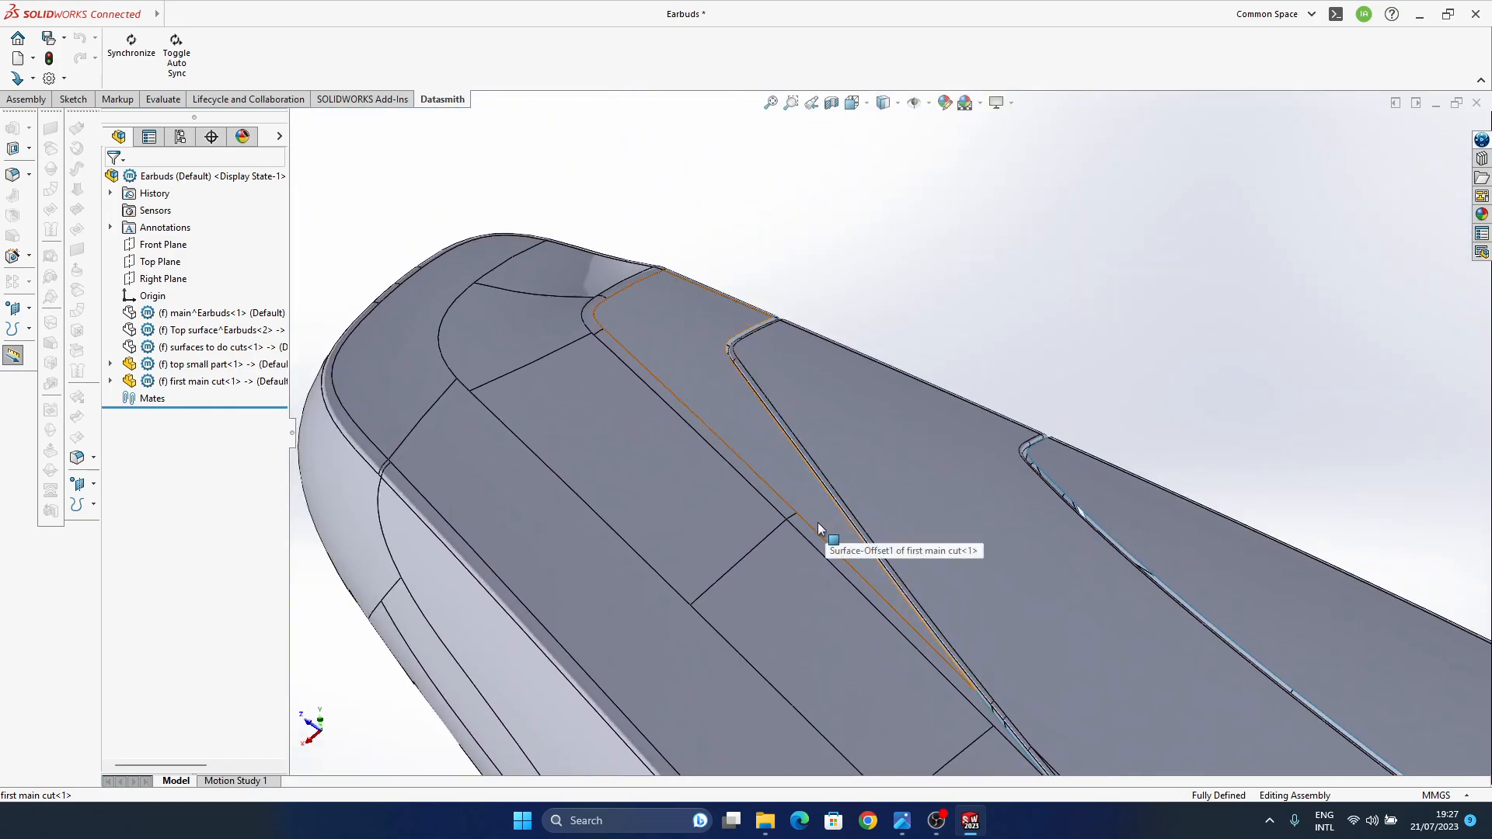
pyautogui.keyDown('ctrl'); pyautogui.moveTo(651, 311); pyautogui.dragTo(687, 346, button='middle'); pyautogui.keyUp('ctrl')
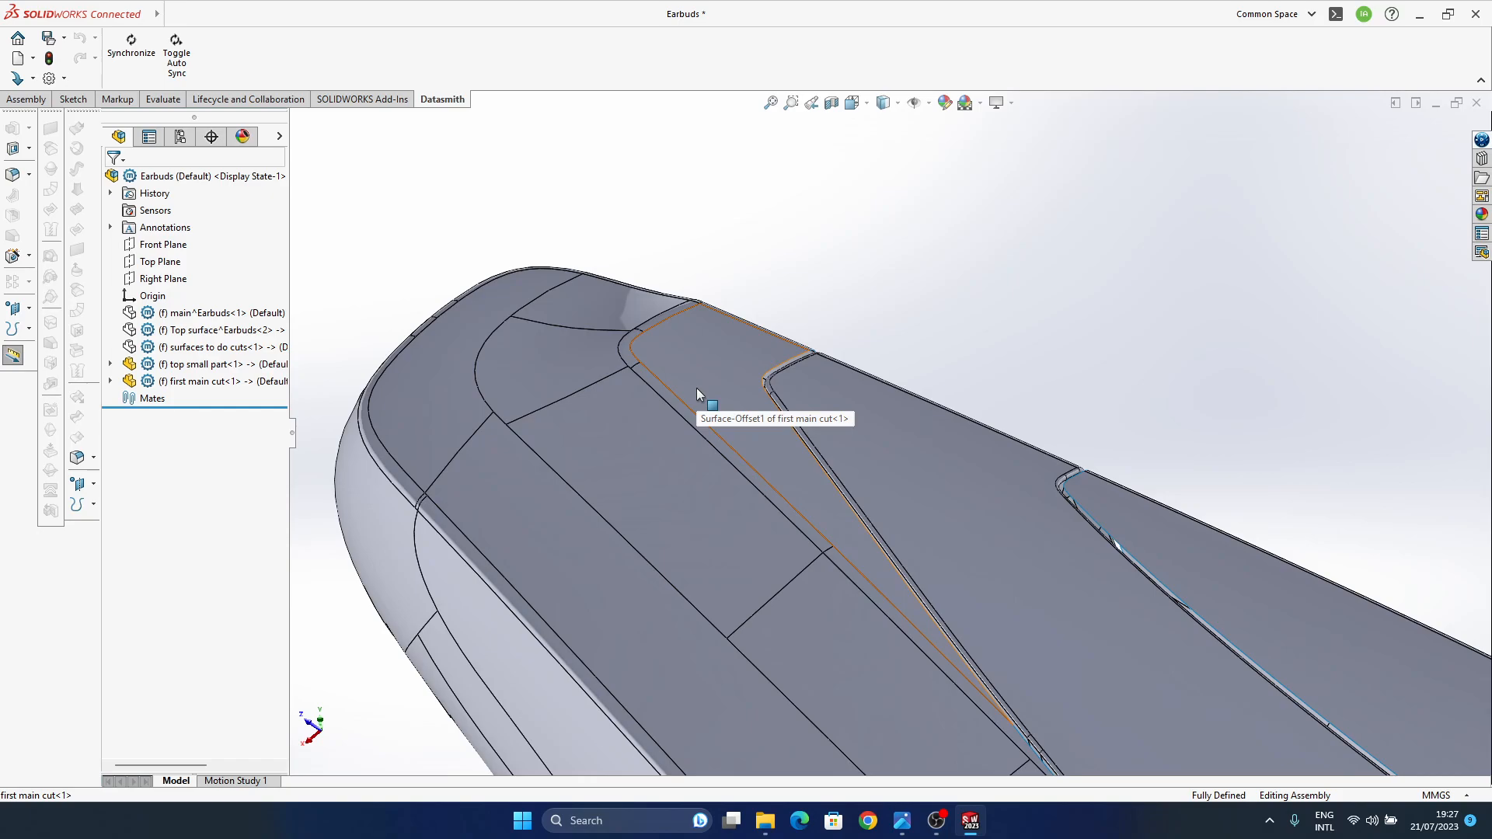
pyautogui.keyDown('ctrl'); pyautogui.moveTo(696, 389); pyautogui.dragTo(666, 359, button='middle'); pyautogui.keyUp('ctrl')
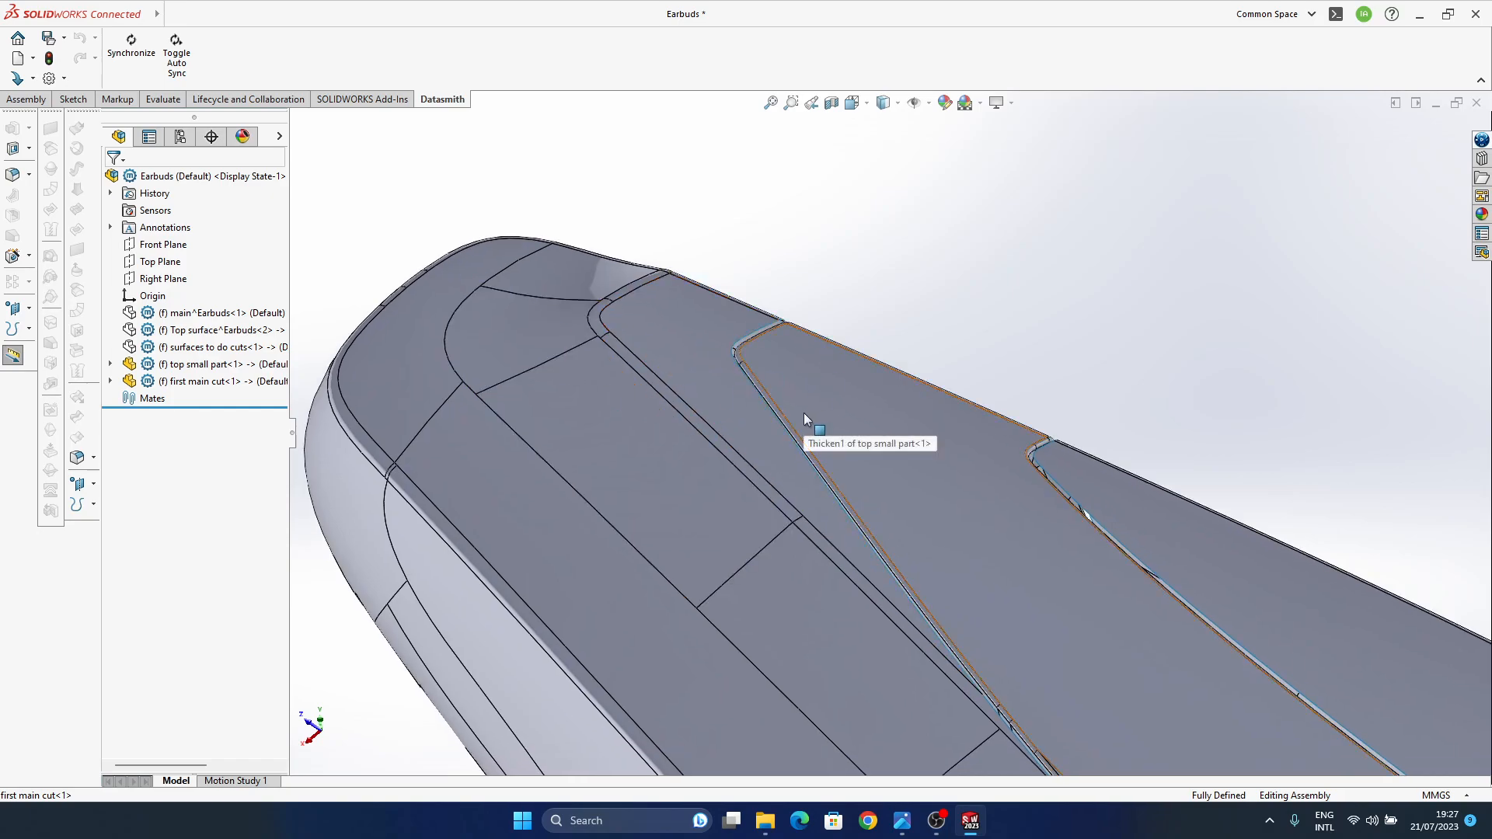
# - Open the assembly's image quality document properties to check the shaded and wireframe resolution
pyautogui.moveTo(1050, 461); pyautogui.dragTo(950, 334, button='middle')
pyautogui.scroll(-4, 964, 404)
pyautogui.keyDown('ctrl'); pyautogui.moveTo(964, 404); pyautogui.dragTo(915, 313, button='middle'); pyautogui.keyUp('ctrl')
pyautogui.moveTo(890, 444); pyautogui.dragTo(888, 414, button='middle')
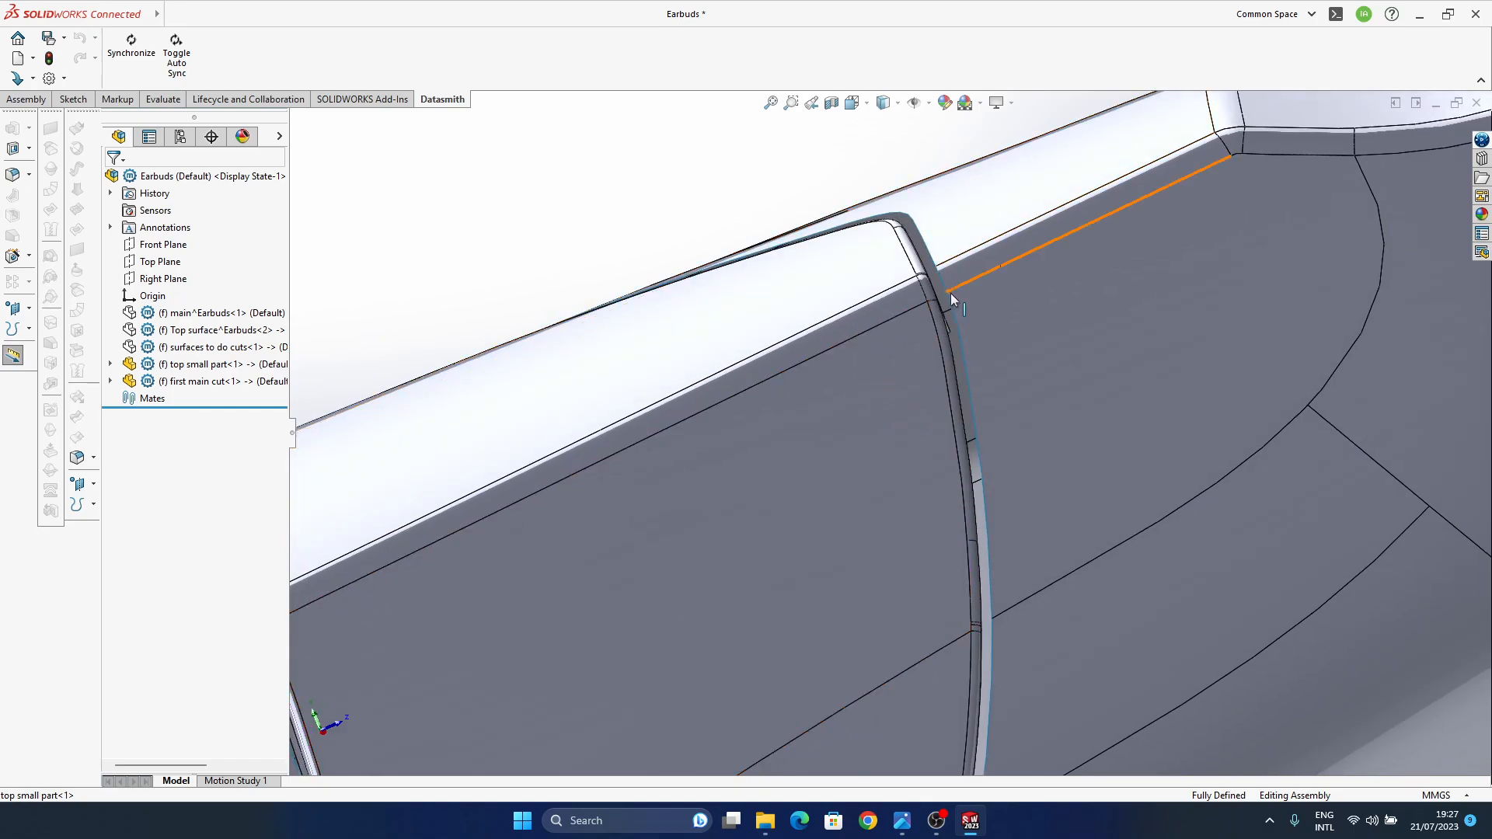
pyautogui.moveTo(158, 18)
pyautogui.click(296, 14)
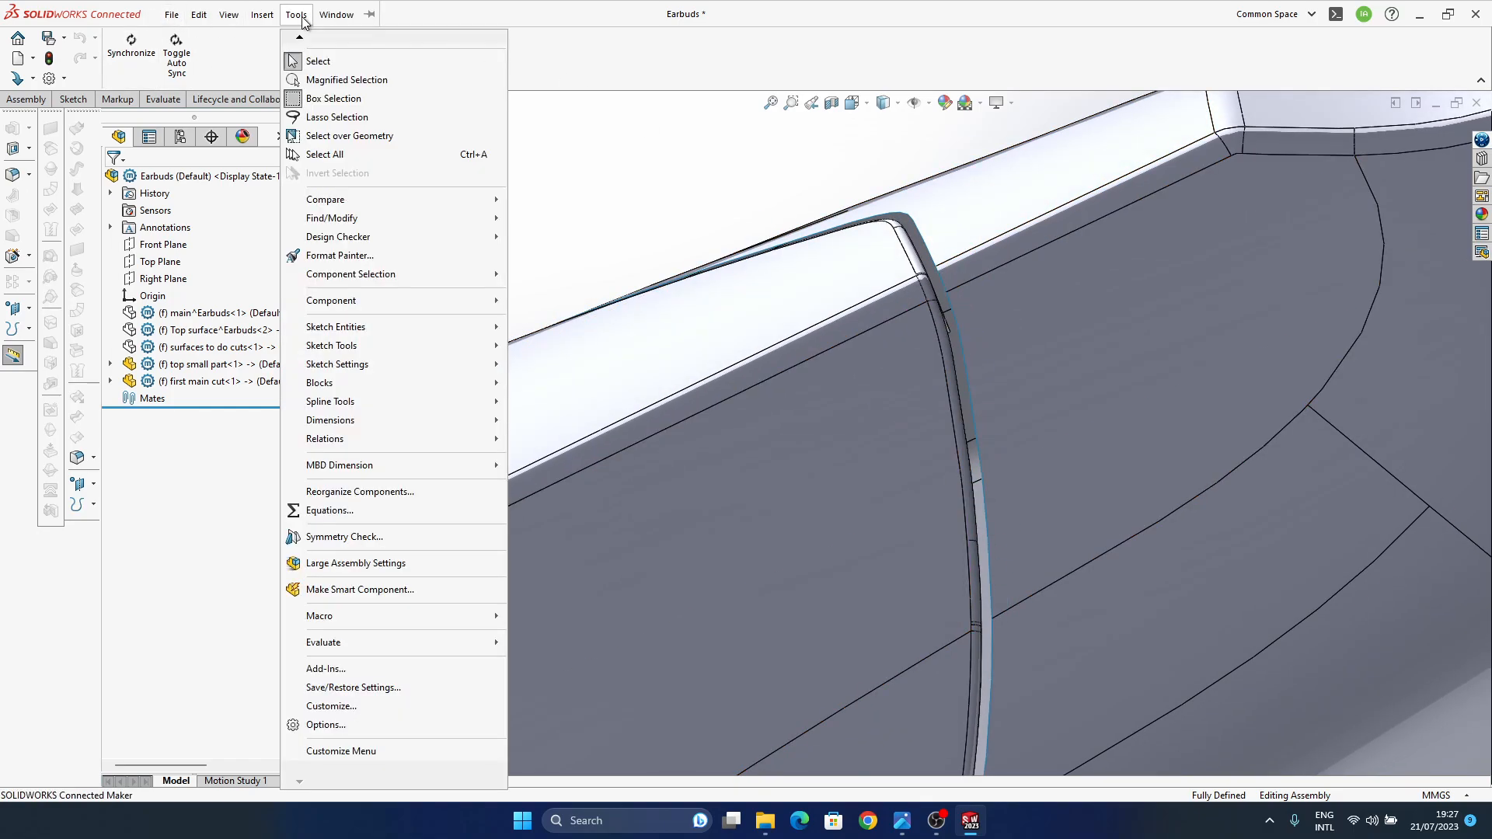
pyautogui.click(435, 725)
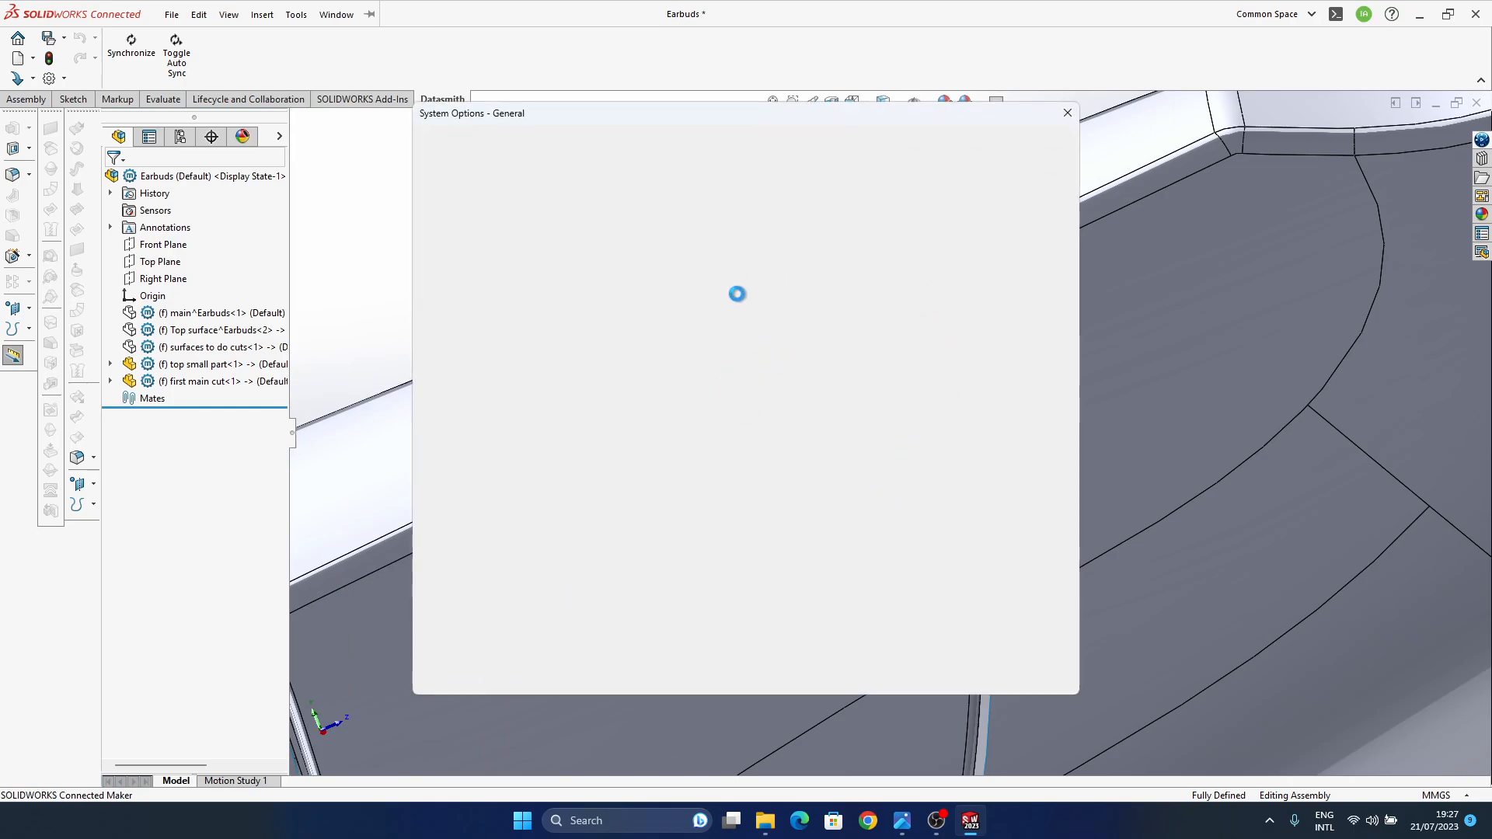
pyautogui.click(542, 143)
pyautogui.click(460, 304)
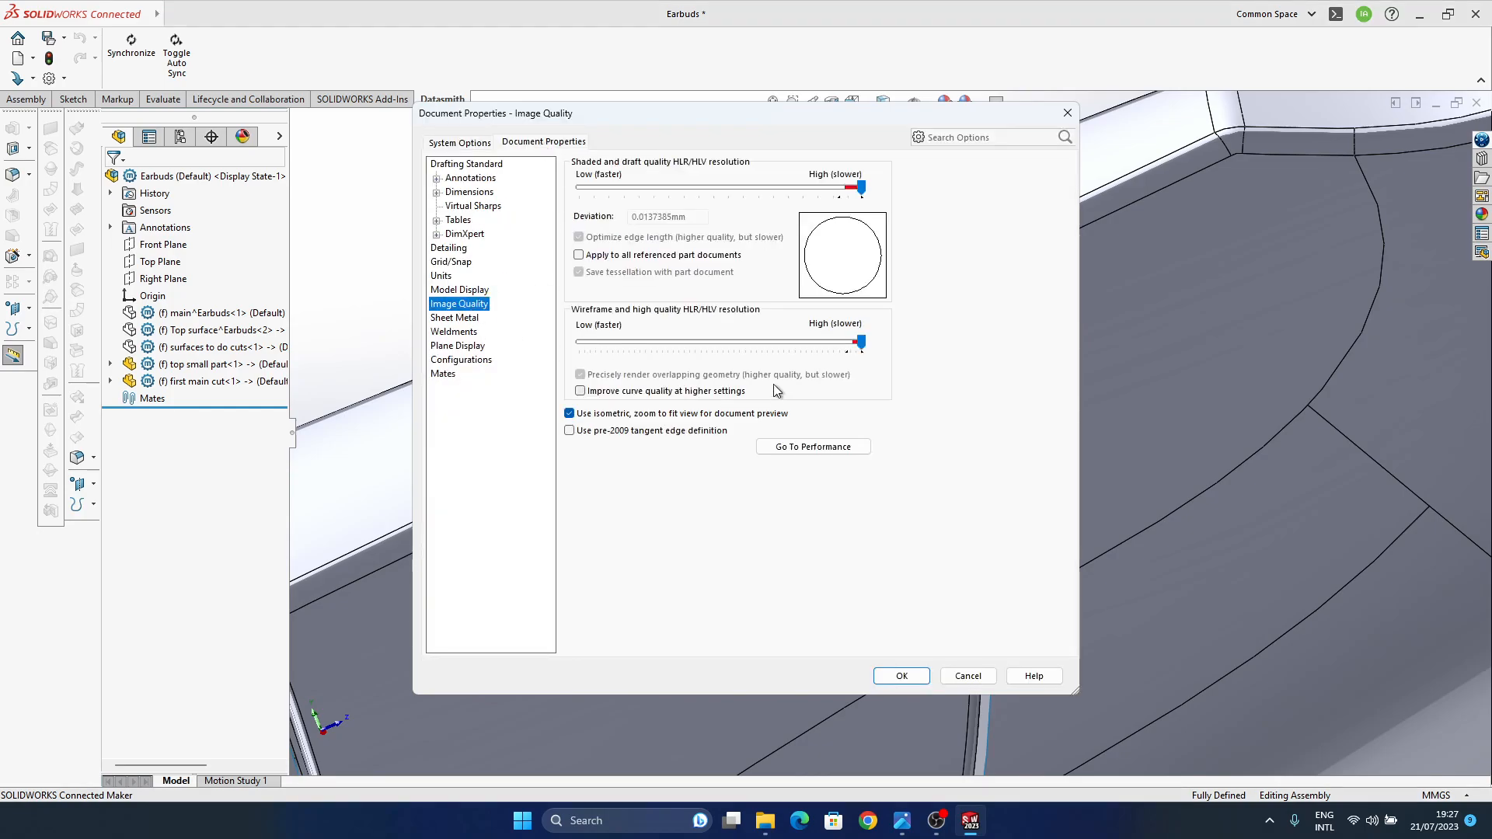
# - Examine the gap and edges between the top small part and the first main cut along the earbud's side wall
pyautogui.moveTo(1013, 541); pyautogui.dragTo(935, 470, button='middle')
pyautogui.scroll(5, 939, 465)
pyautogui.scroll(1, 940, 465)
pyautogui.scroll(-9, 927, 307)
pyautogui.moveTo(930, 330); pyautogui.dragTo(864, 328, button='middle')
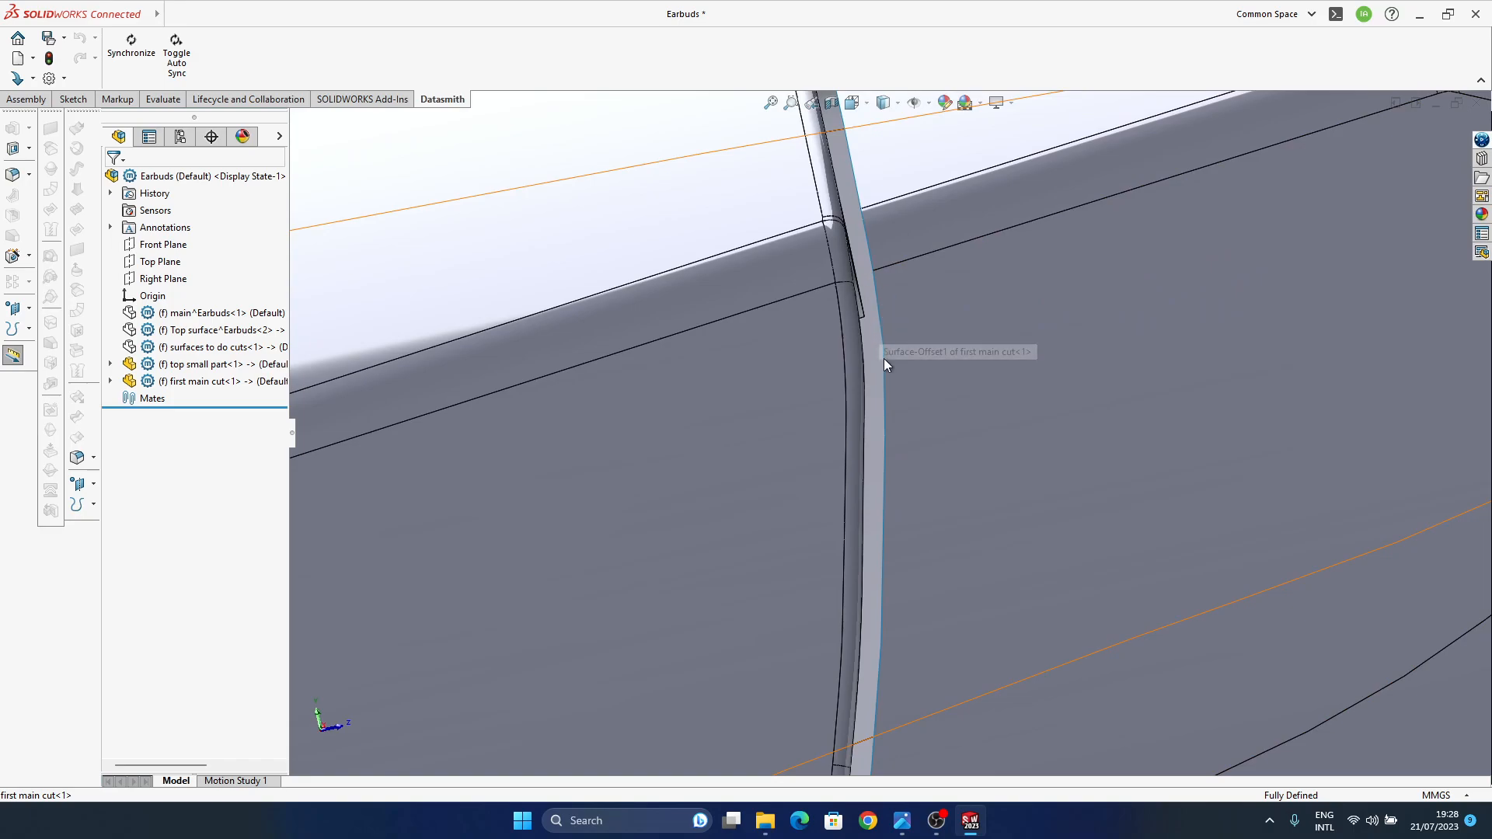
pyautogui.scroll(3, 863, 347)
pyautogui.moveTo(863, 422); pyautogui.dragTo(873, 369, button='middle')
pyautogui.moveTo(812, 251); pyautogui.dragTo(950, 155, button='middle')
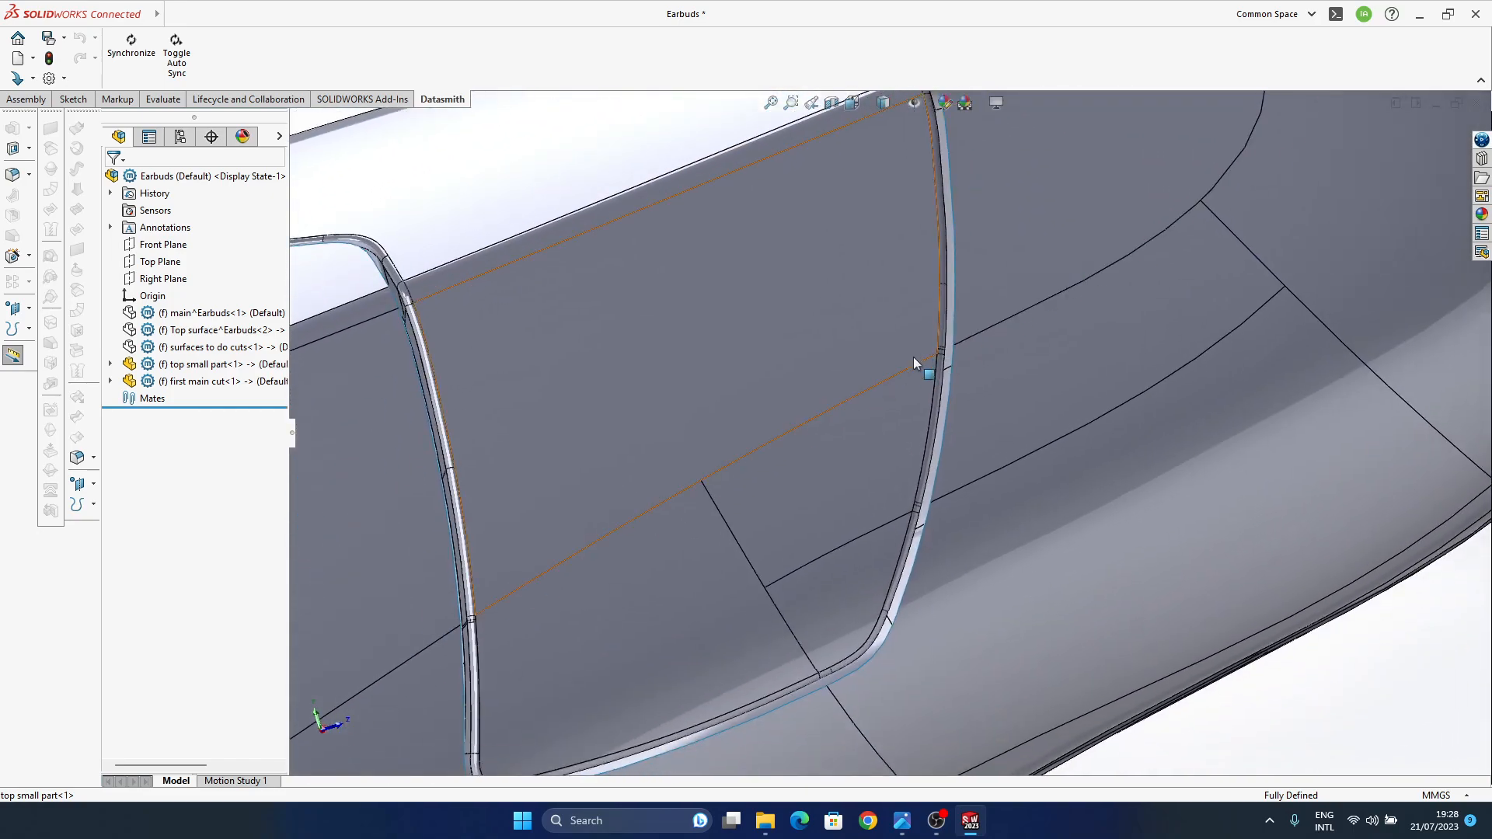
pyautogui.scroll(3, 914, 355)
pyautogui.moveTo(935, 389); pyautogui.dragTo(890, 412, button='middle')
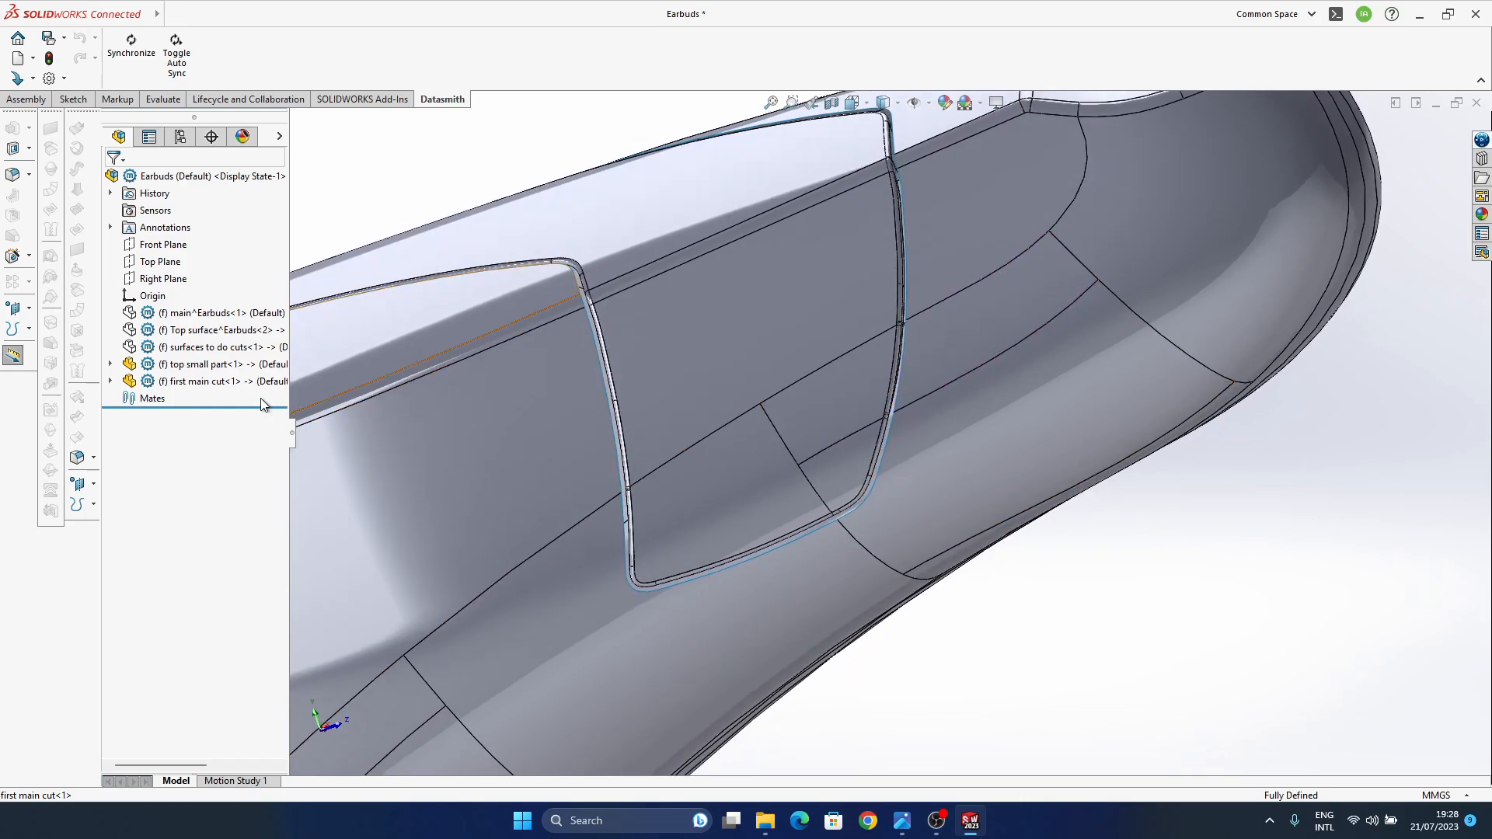
# - Show the surfaces to do cuts component in the assembly and clear the selection
pyautogui.click(190, 347)
pyautogui.click(276, 318)
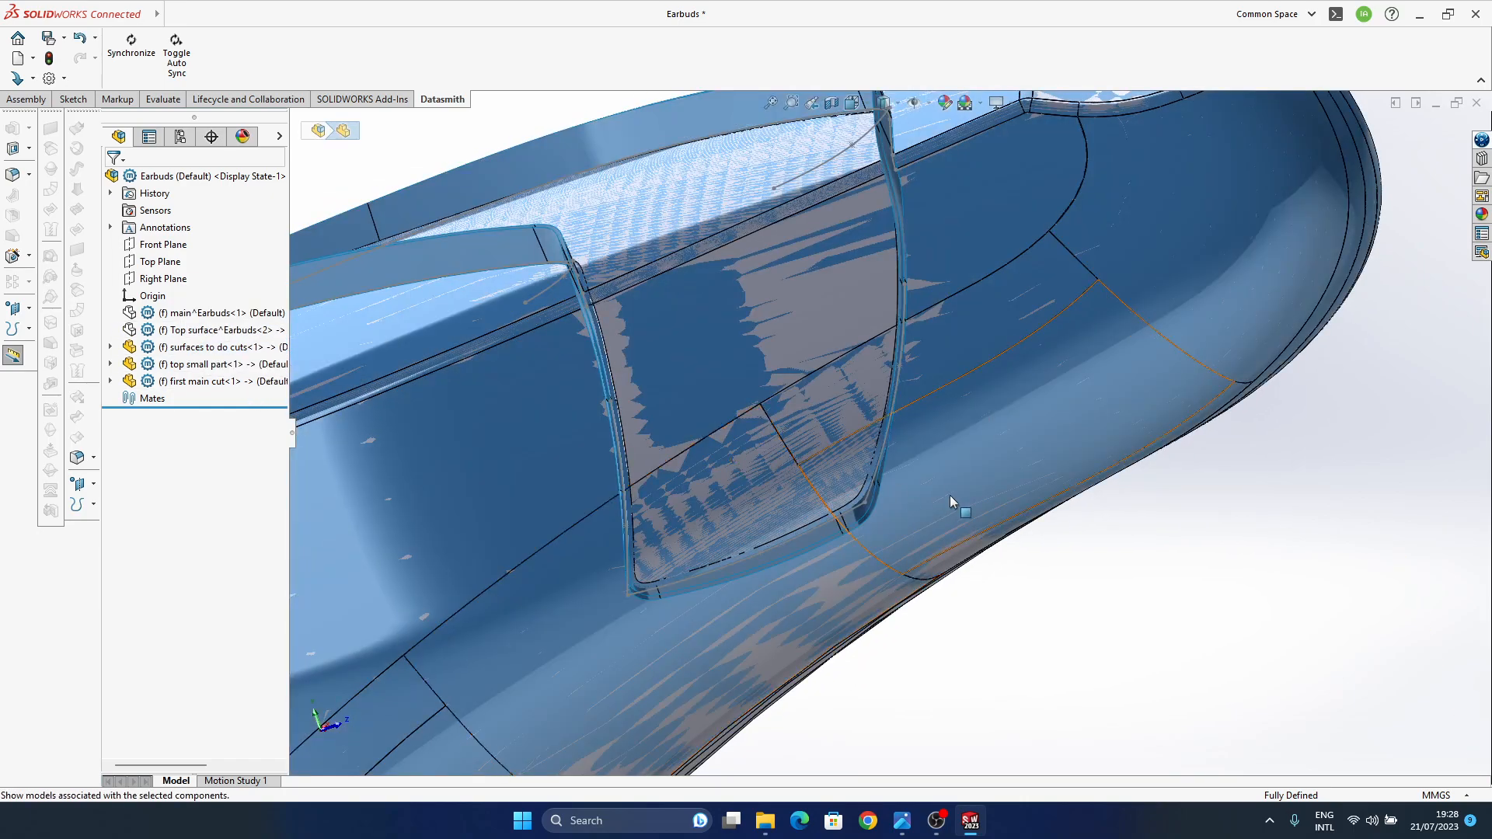
pyautogui.click(1122, 631)
pyautogui.keyDown('ctrl'); pyautogui.moveTo(767, 444); pyautogui.dragTo(753, 453, button='middle'); pyautogui.keyUp('ctrl')
# - Edit the 3D sketch of surfaces to do cuts, shift the side spline's upper endpoint slightly outward, and exit the sketch
pyautogui.click(827, 531)
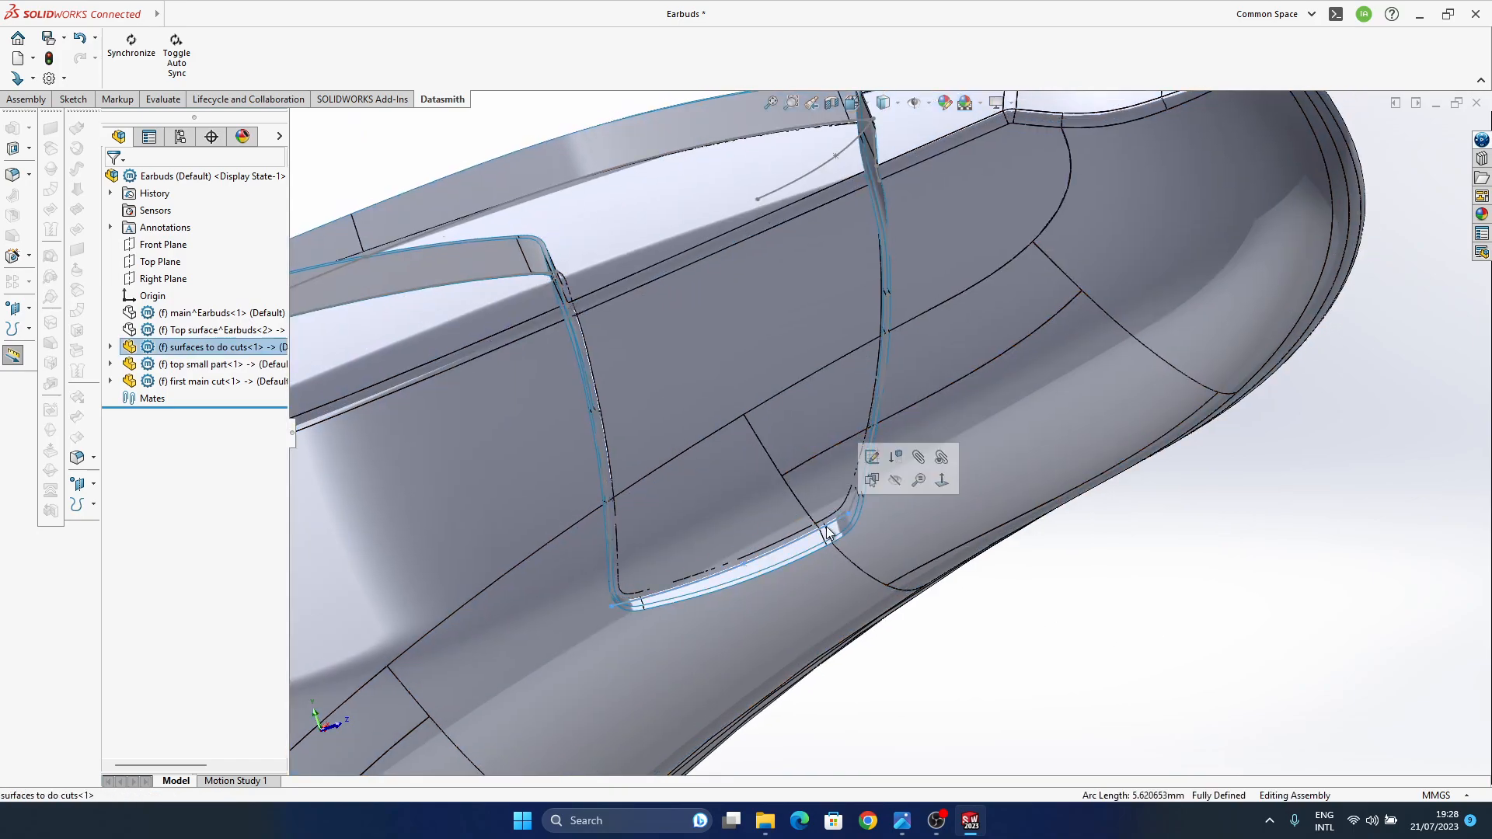
pyautogui.click(888, 480)
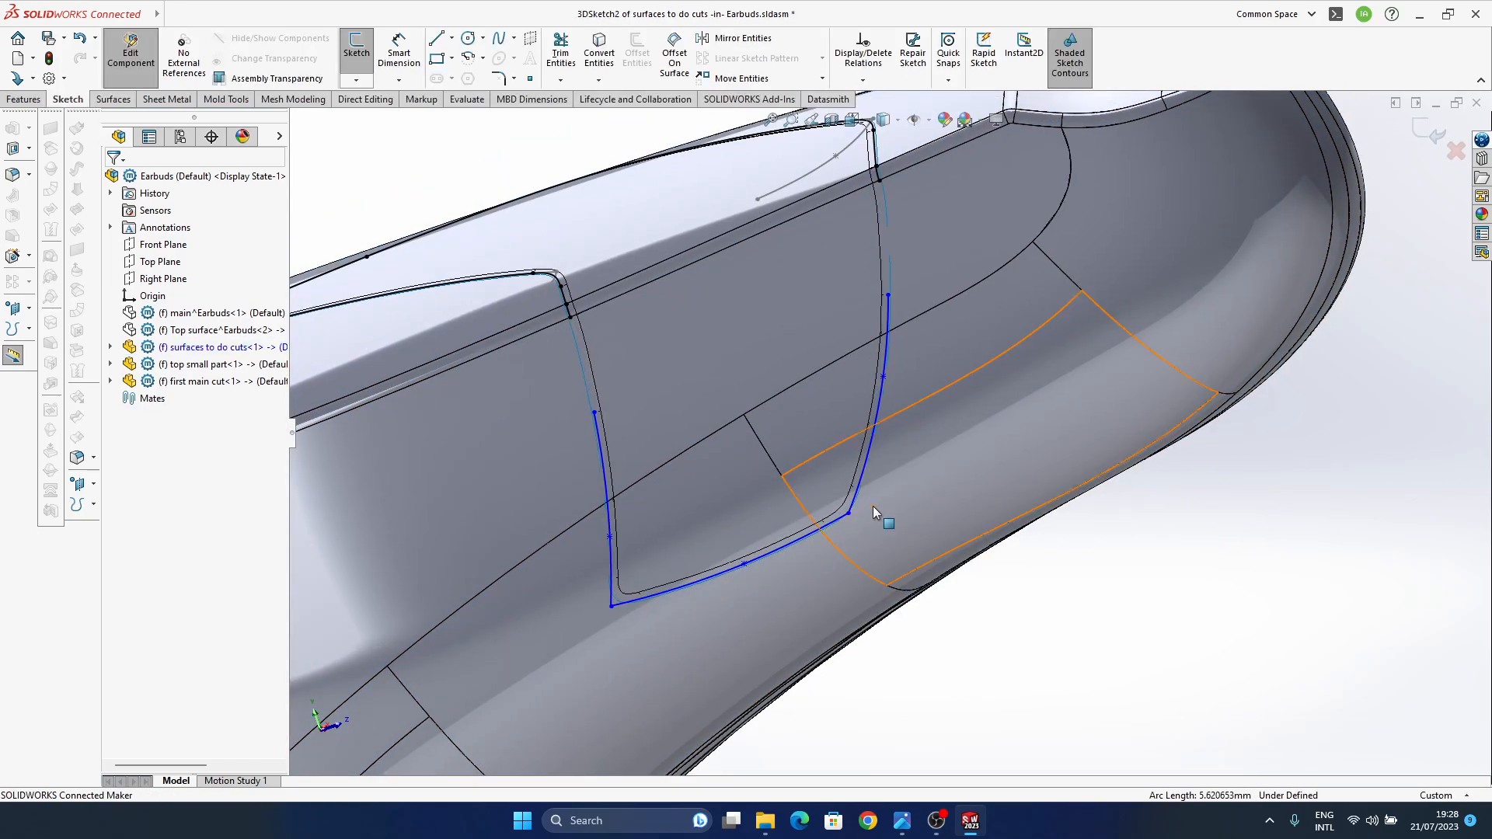
pyautogui.moveTo(899, 376); pyautogui.dragTo(793, 410, button='middle')
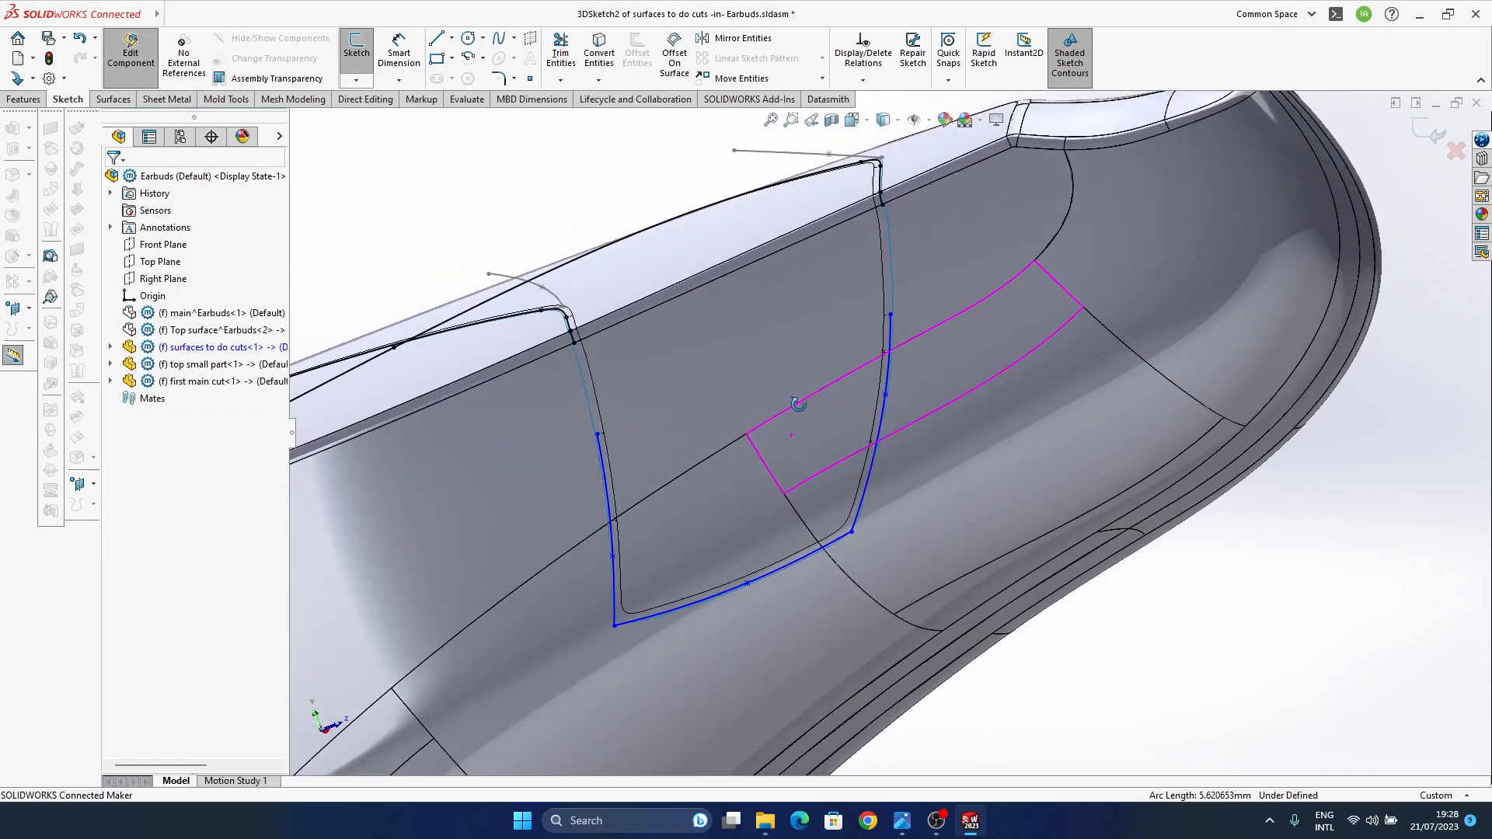
pyautogui.scroll(-3, 896, 318)
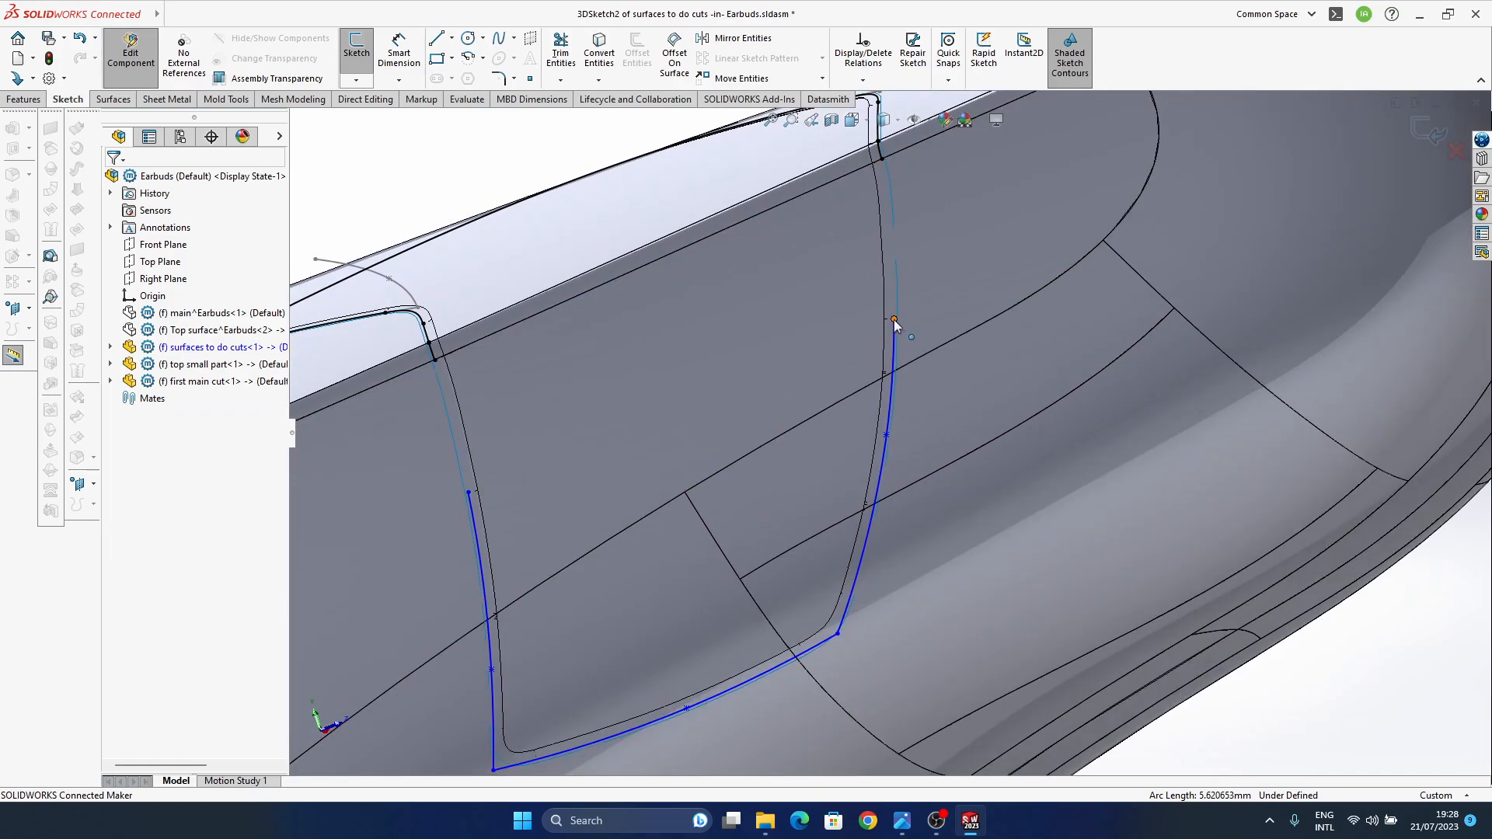
pyautogui.moveTo(893, 319); pyautogui.dragTo(903, 327)
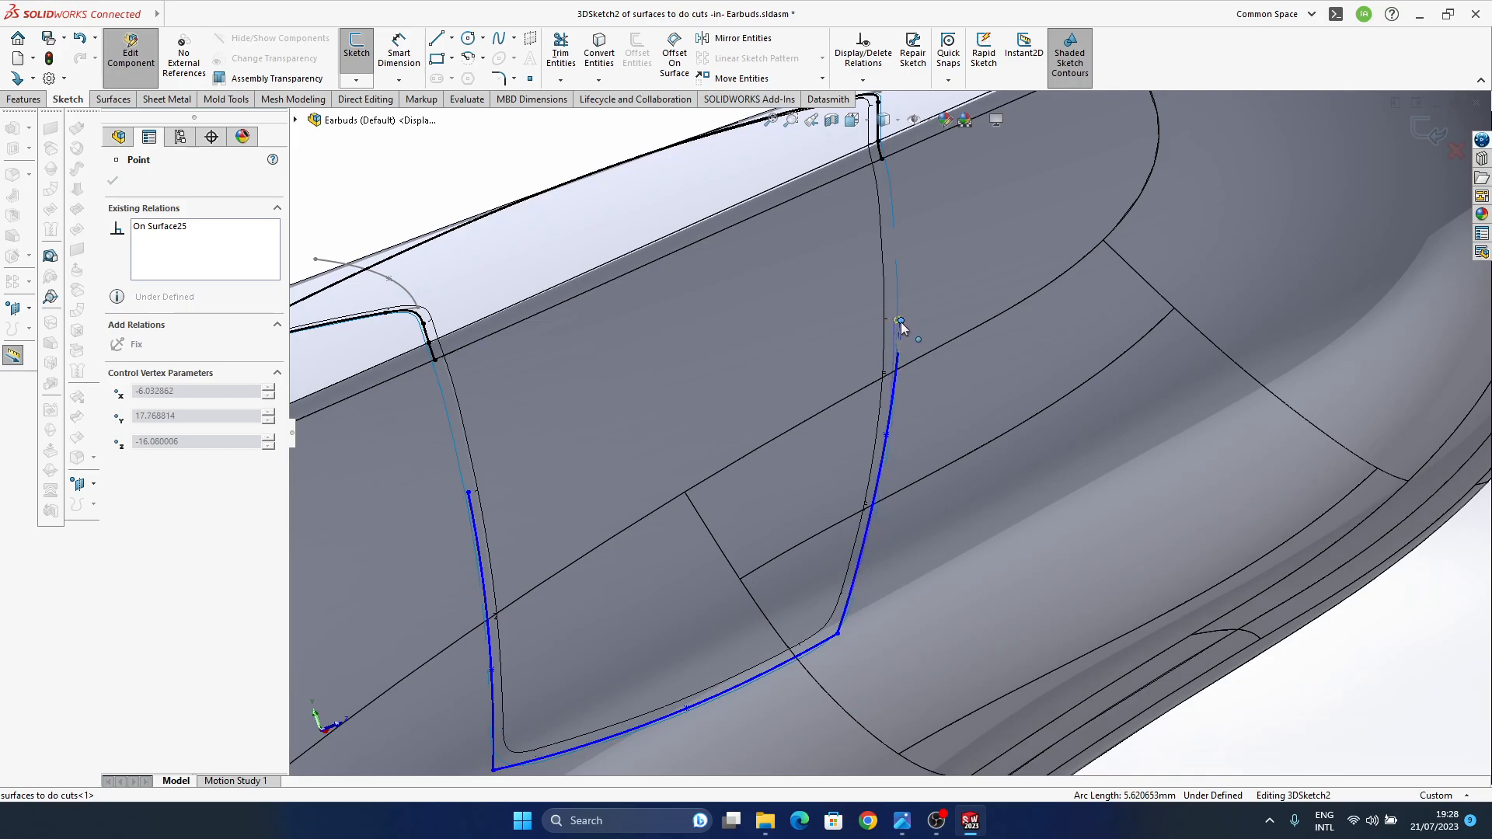
pyautogui.click(1428, 131)
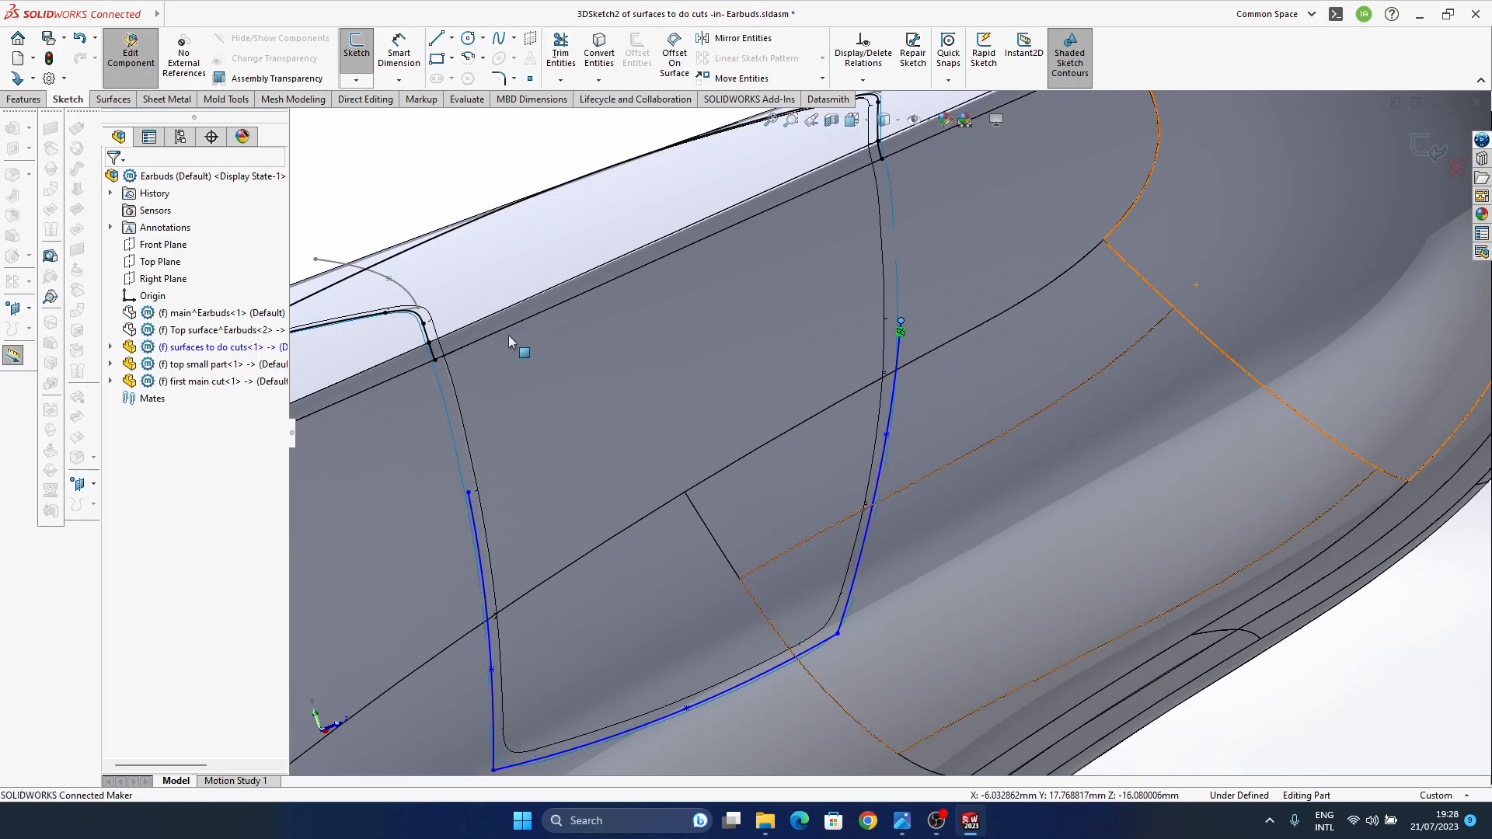
# - Return from part editing to the assembly and hide the surfaces to do cuts component
pyautogui.moveTo(843, 384)
pyautogui.mouseDown(button='middle')
pyautogui.moveTo(824, 403)
pyautogui.moveTo(842, 425)
pyautogui.mouseUp(button='middle')
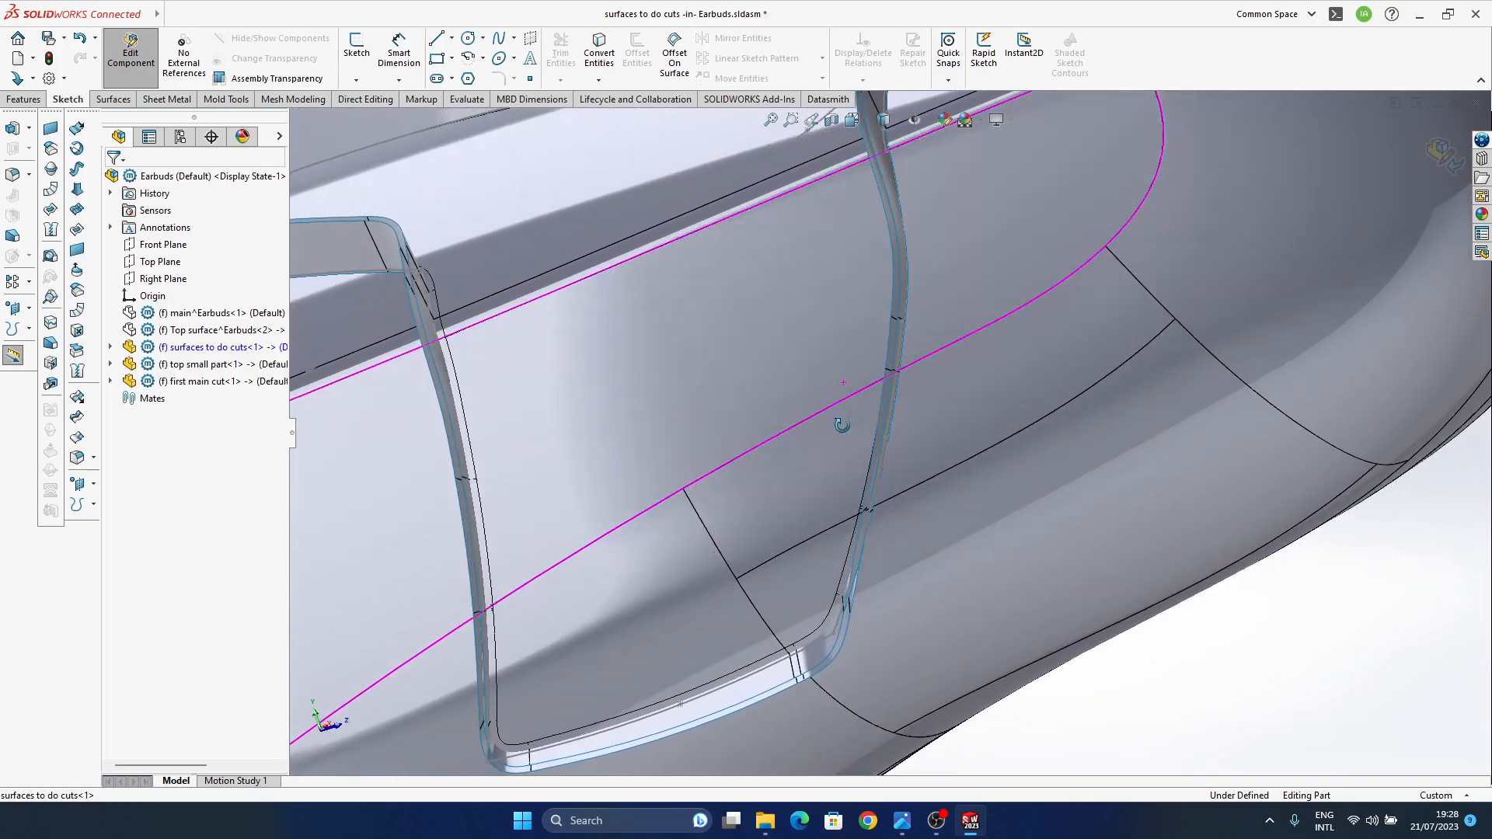
pyautogui.click(217, 347)
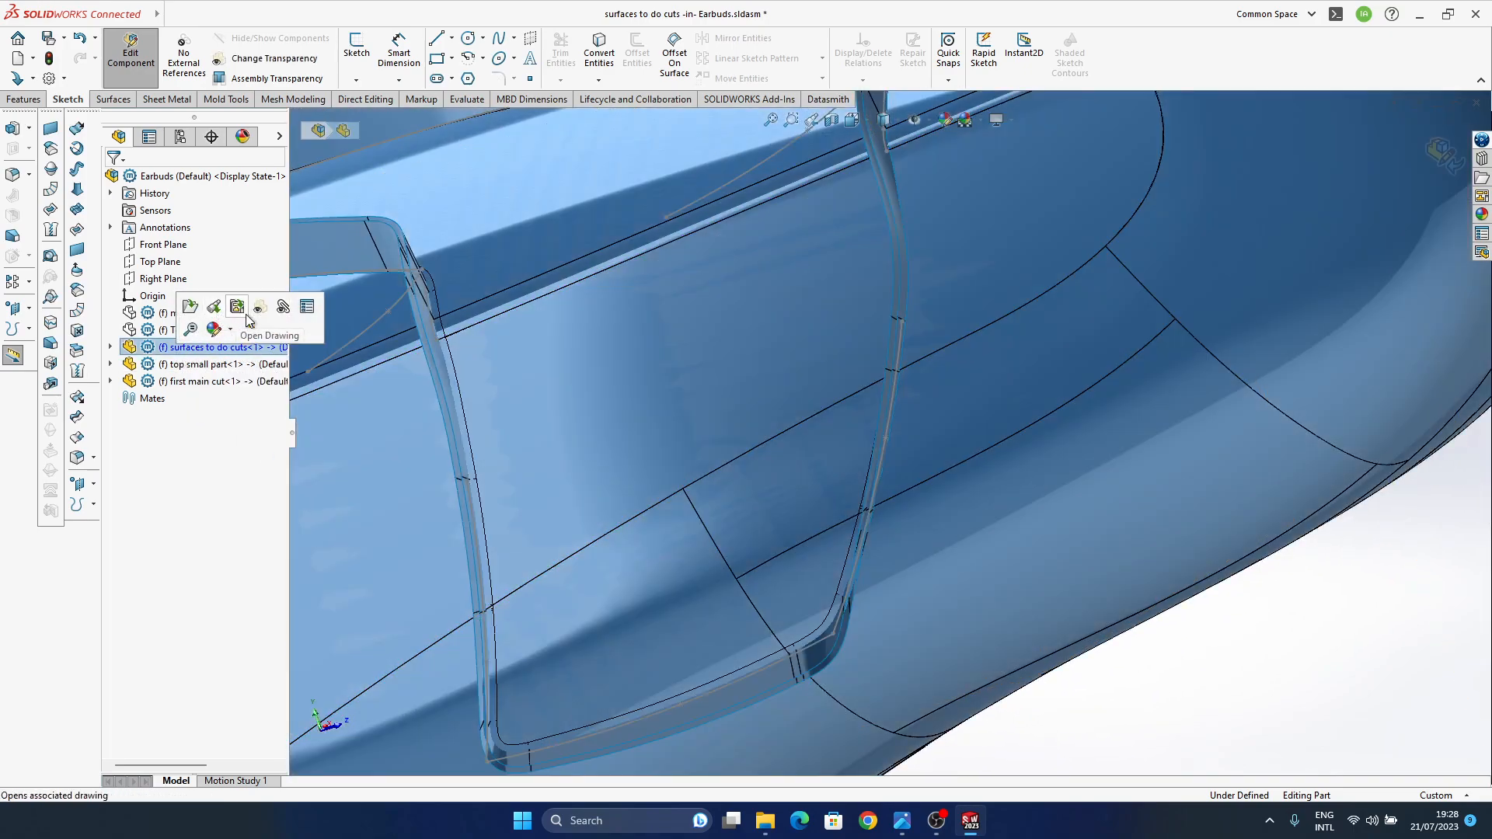
pyautogui.click(1451, 174)
pyautogui.click(209, 348)
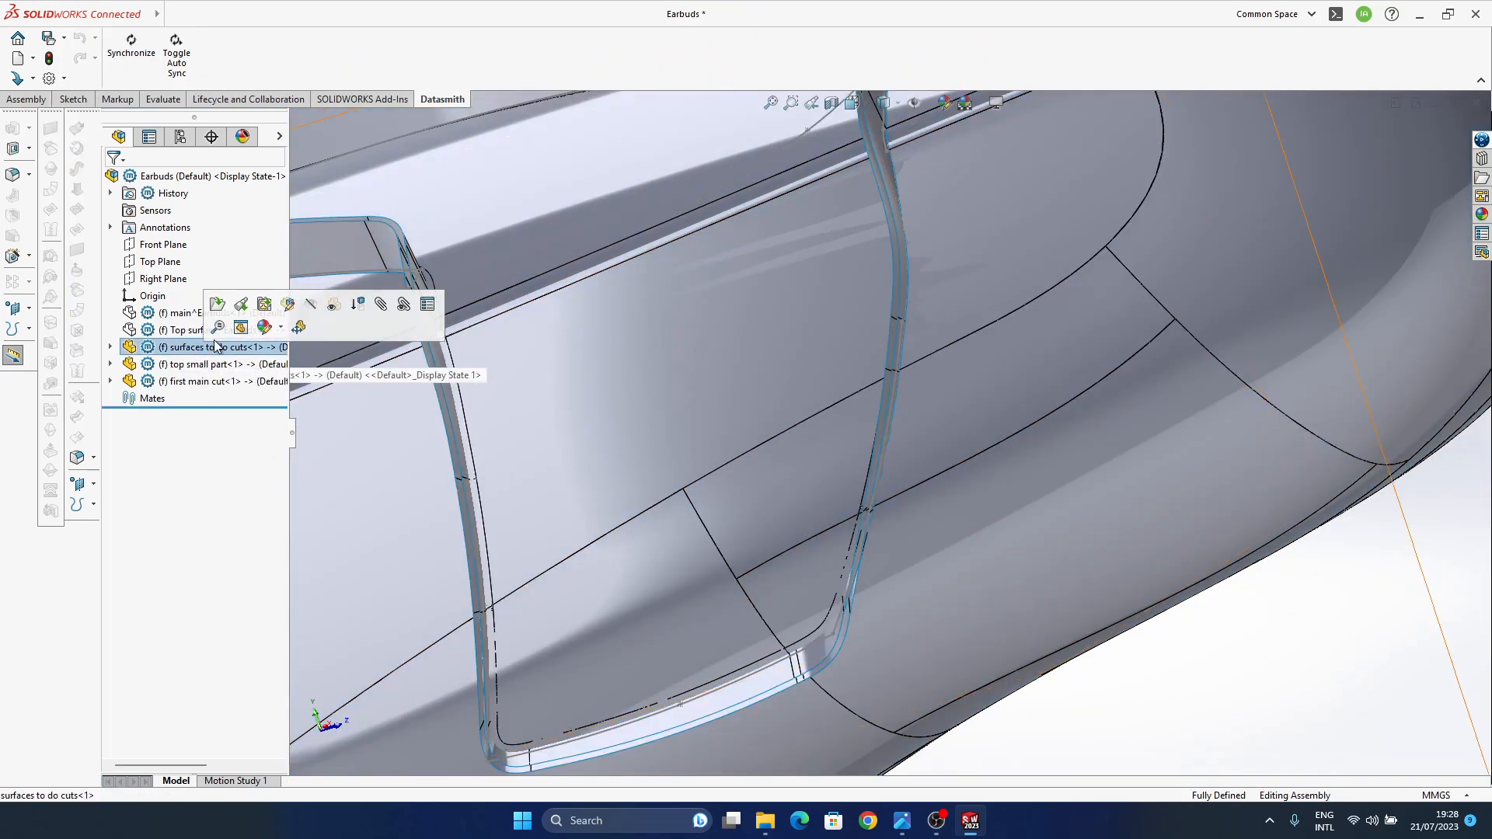
pyautogui.click(311, 305)
pyautogui.moveTo(771, 392)
pyautogui.mouseDown(button='middle')
pyautogui.moveTo(784, 414)
pyautogui.moveTo(808, 408)
pyautogui.moveTo(778, 381)
pyautogui.moveTo(800, 410)
pyautogui.moveTo(786, 409)
pyautogui.moveTo(824, 406)
pyautogui.moveTo(780, 421)
pyautogui.moveTo(790, 414)
pyautogui.mouseUp(button='middle')
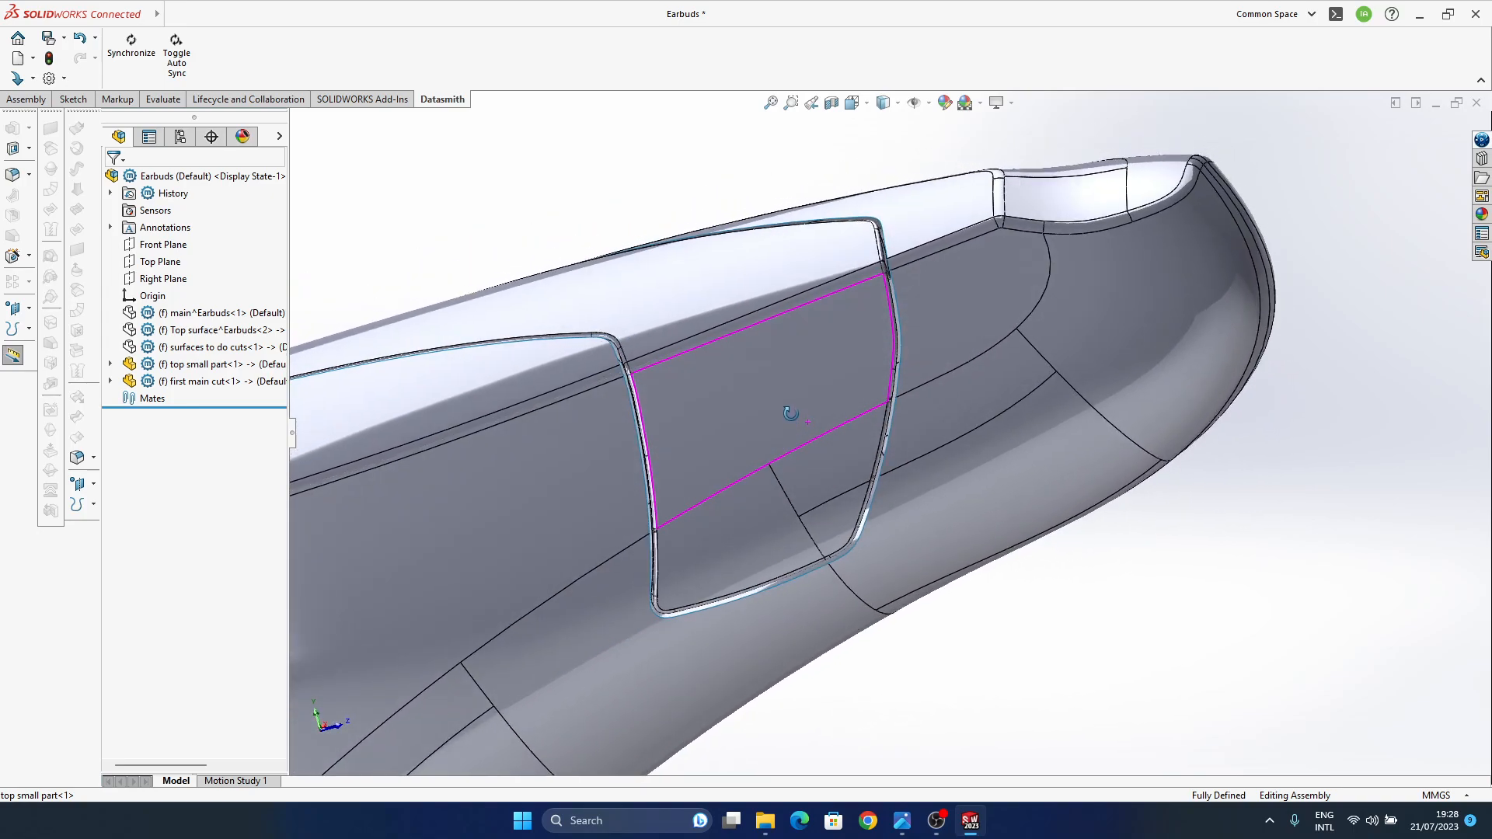
# - Show the surfaces to do cuts component again and inspect the upper endpoint of its side spline
pyautogui.click(217, 347)
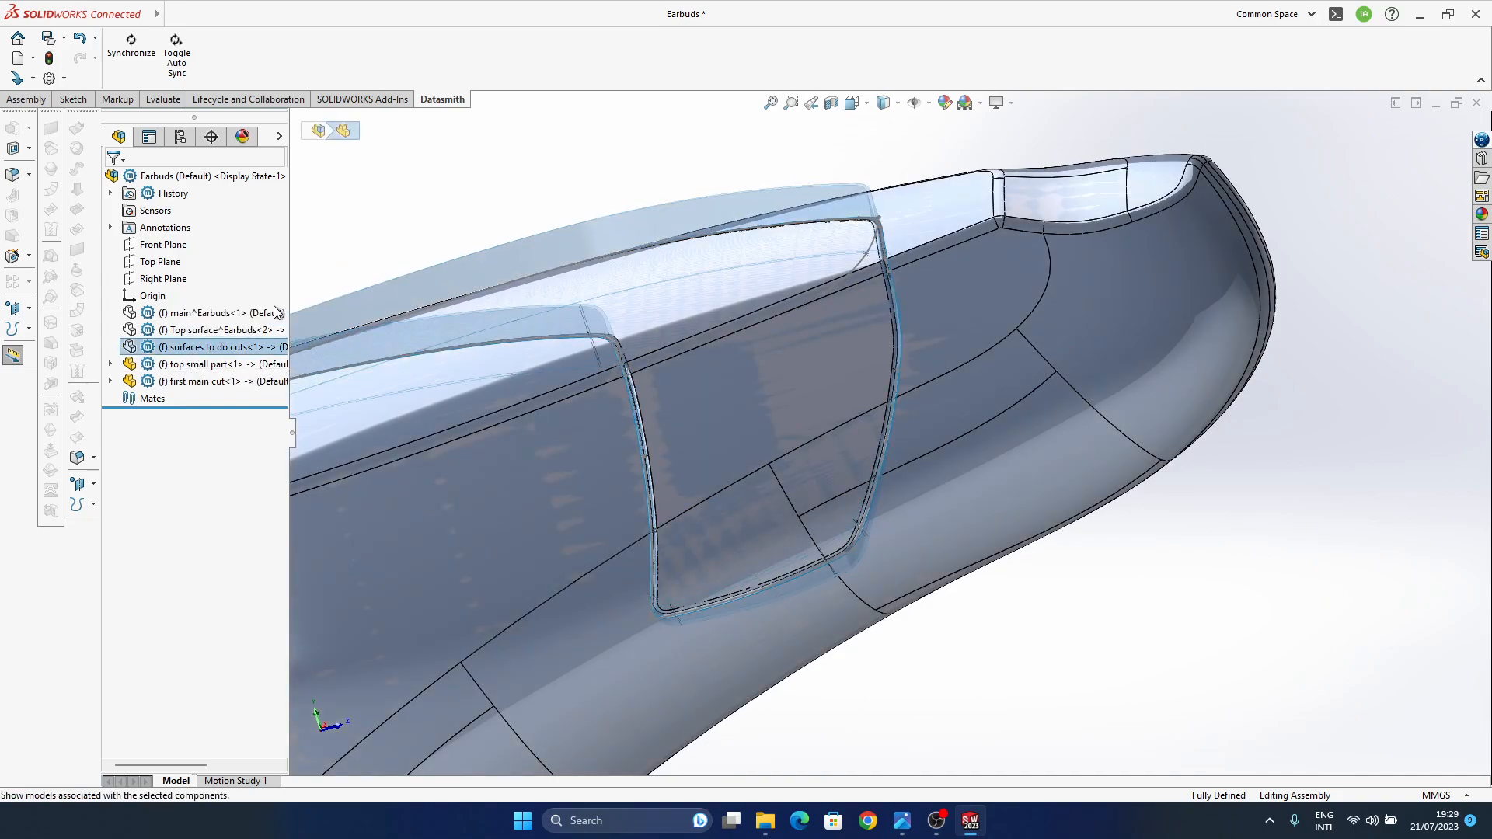
pyautogui.click(275, 304)
pyautogui.click(1040, 601)
pyautogui.scroll(-2, 906, 361)
pyautogui.scroll(-2, 906, 361)
pyautogui.click(885, 401)
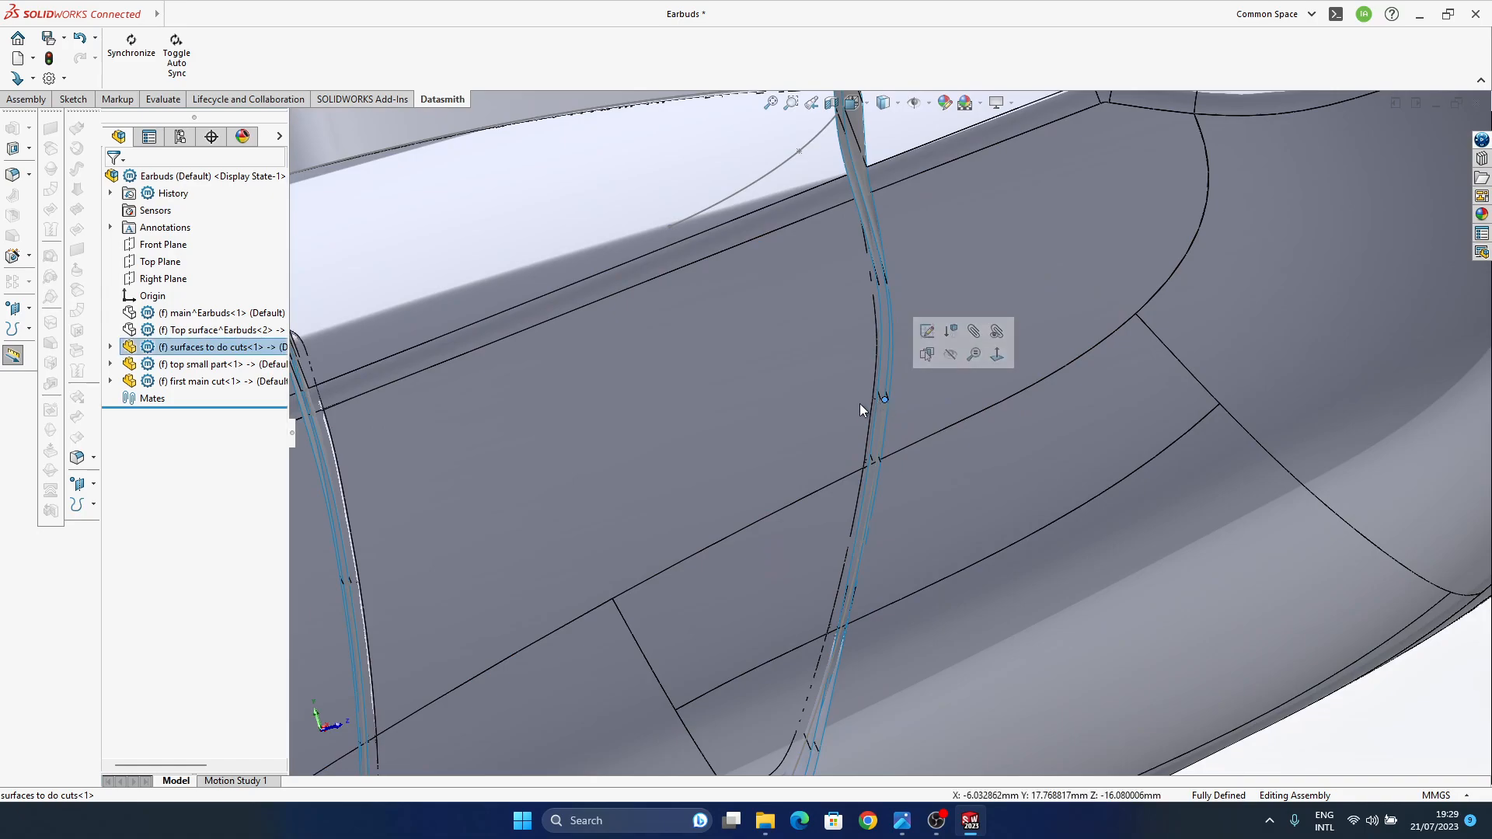
pyautogui.moveTo(874, 465); pyautogui.dragTo(857, 444, button='middle')
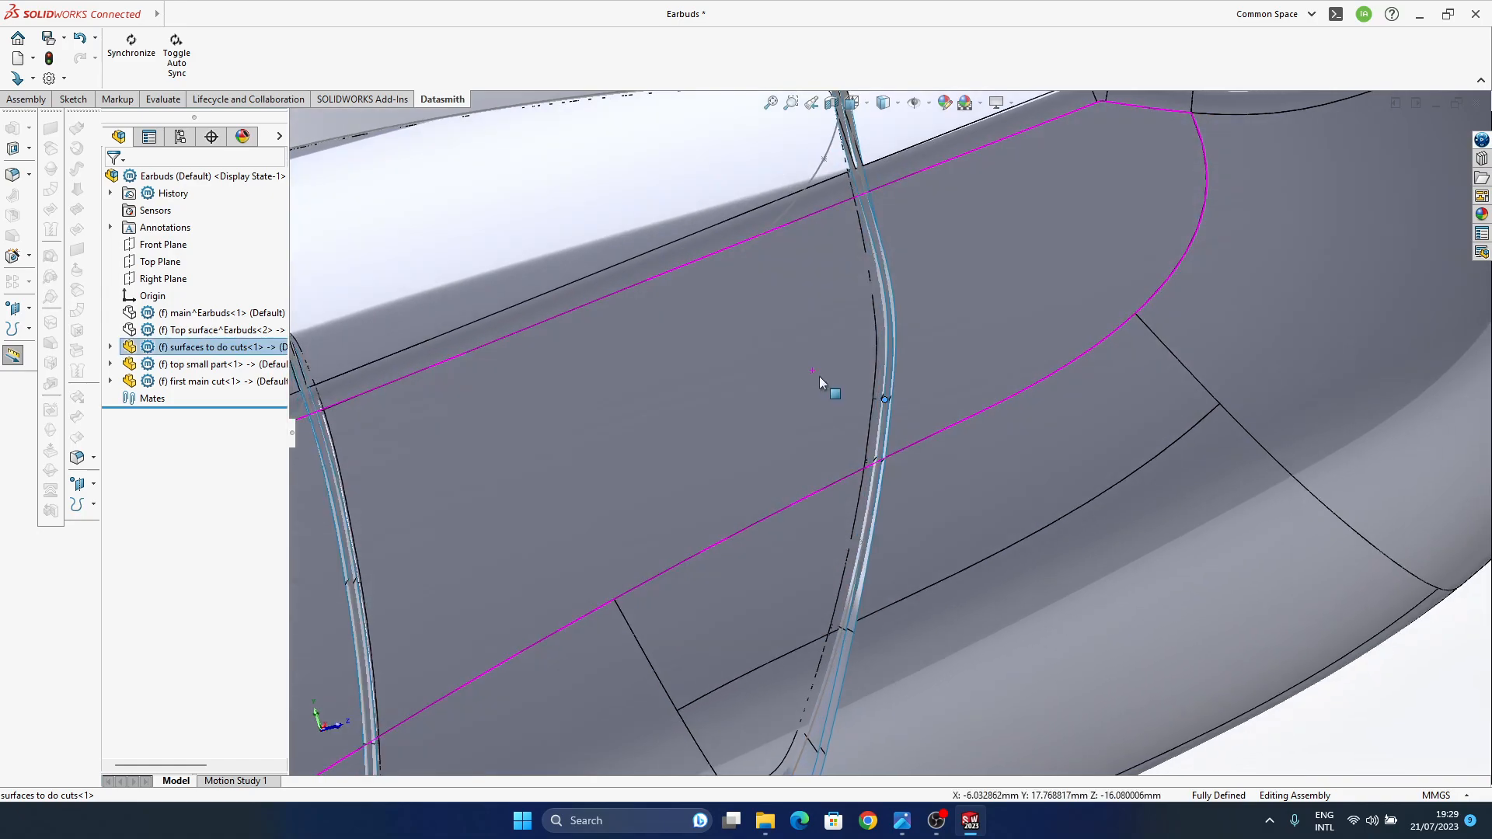
# - Expand the features of surfaces to do cuts and open the part for editing within the assembly
pyautogui.click(111, 348)
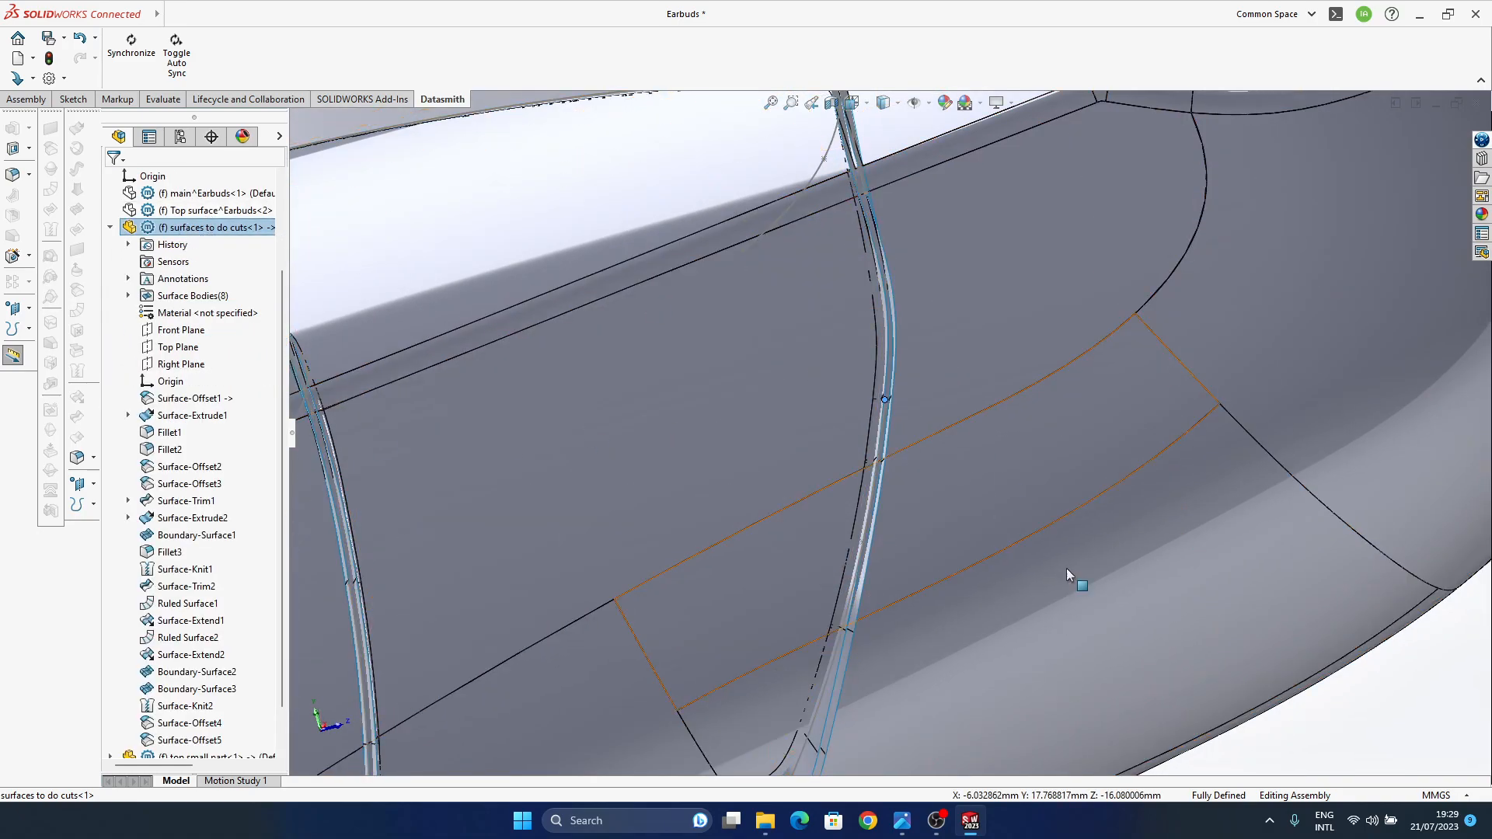
pyautogui.click(1332, 739)
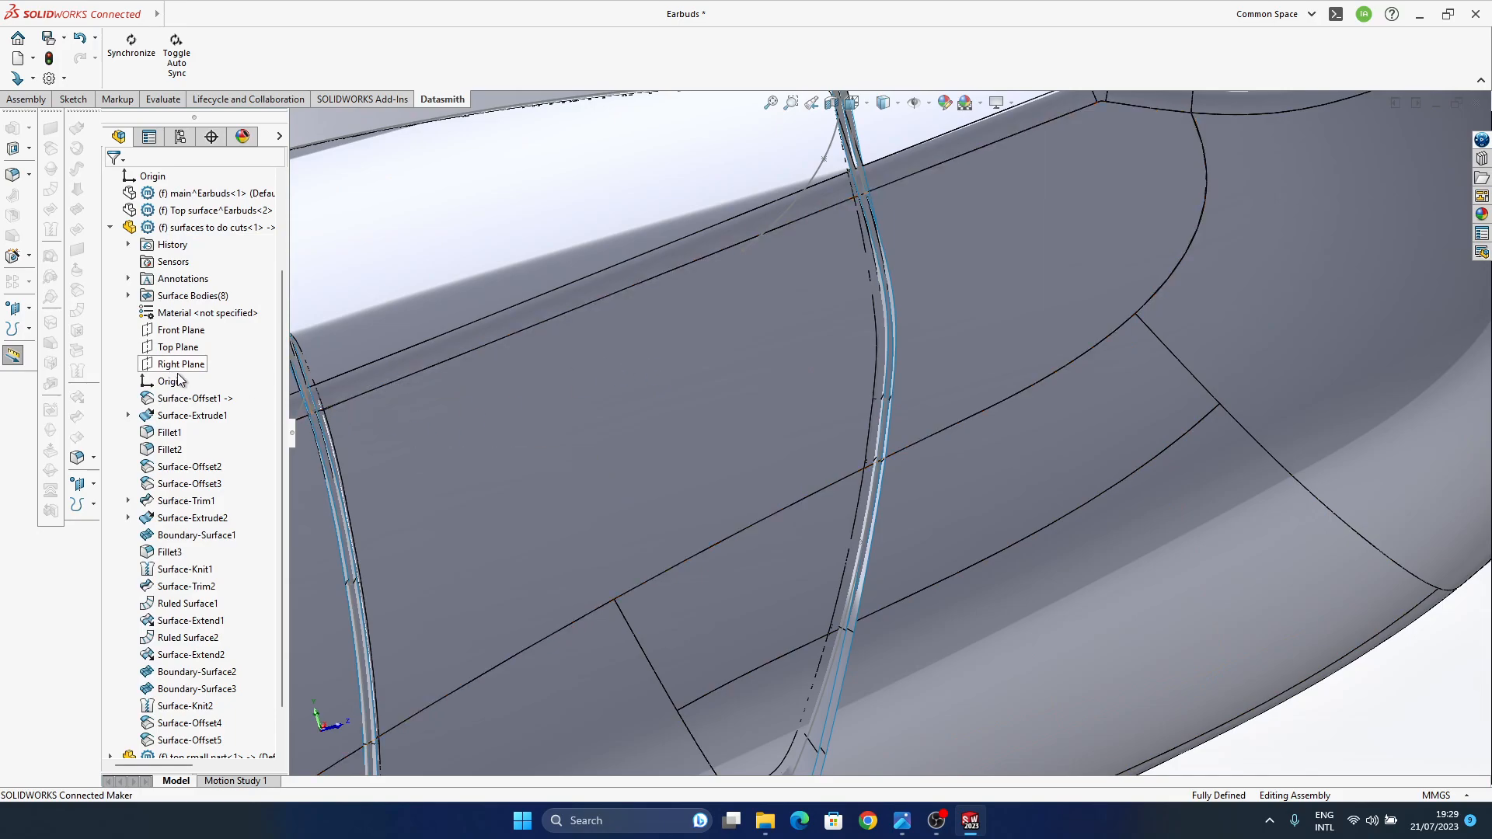
pyautogui.click(187, 227)
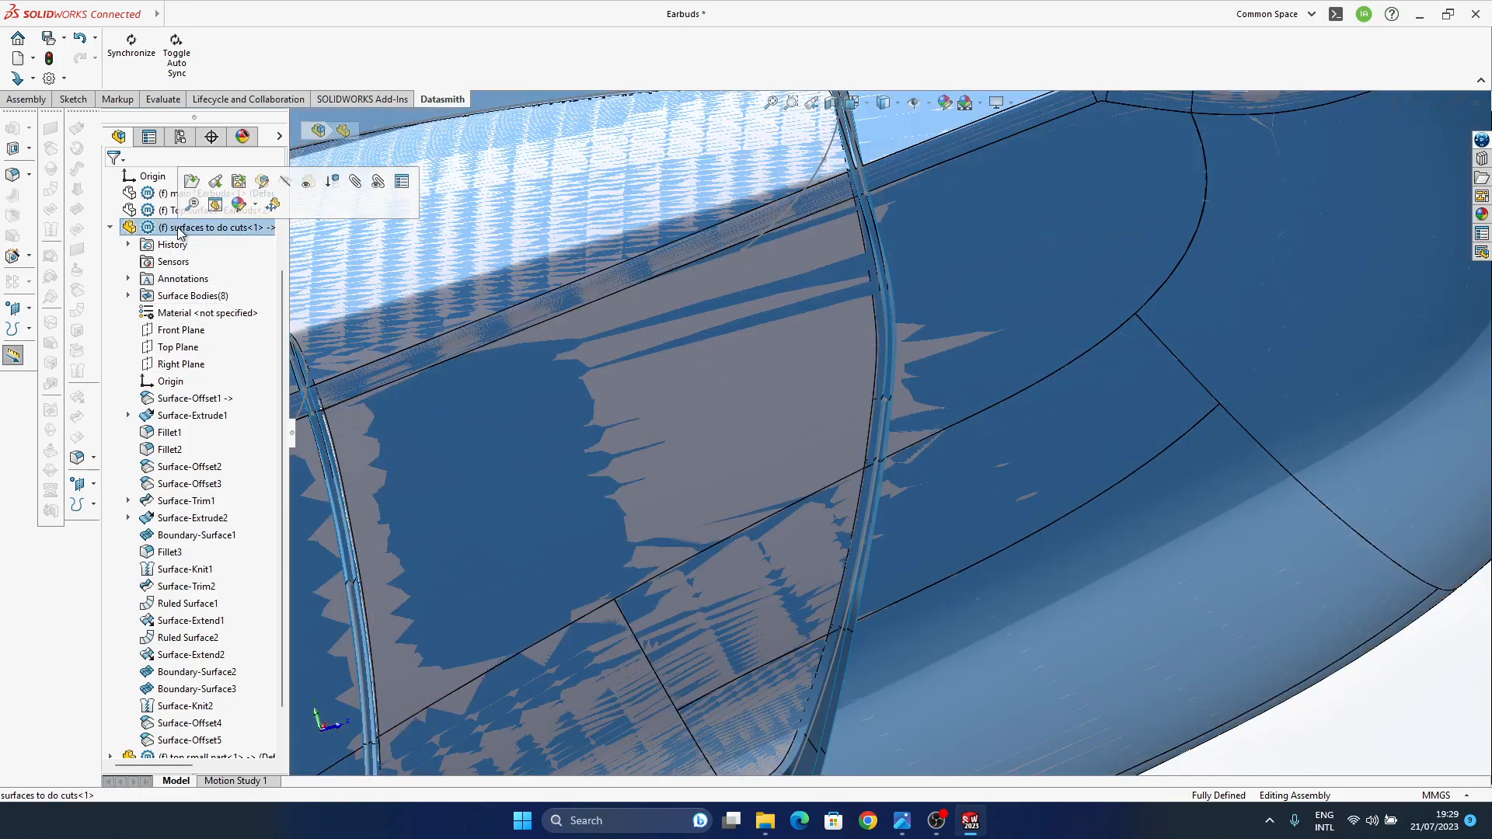
pyautogui.click(233, 187)
pyautogui.moveTo(886, 464); pyautogui.dragTo(968, 595, button='middle')
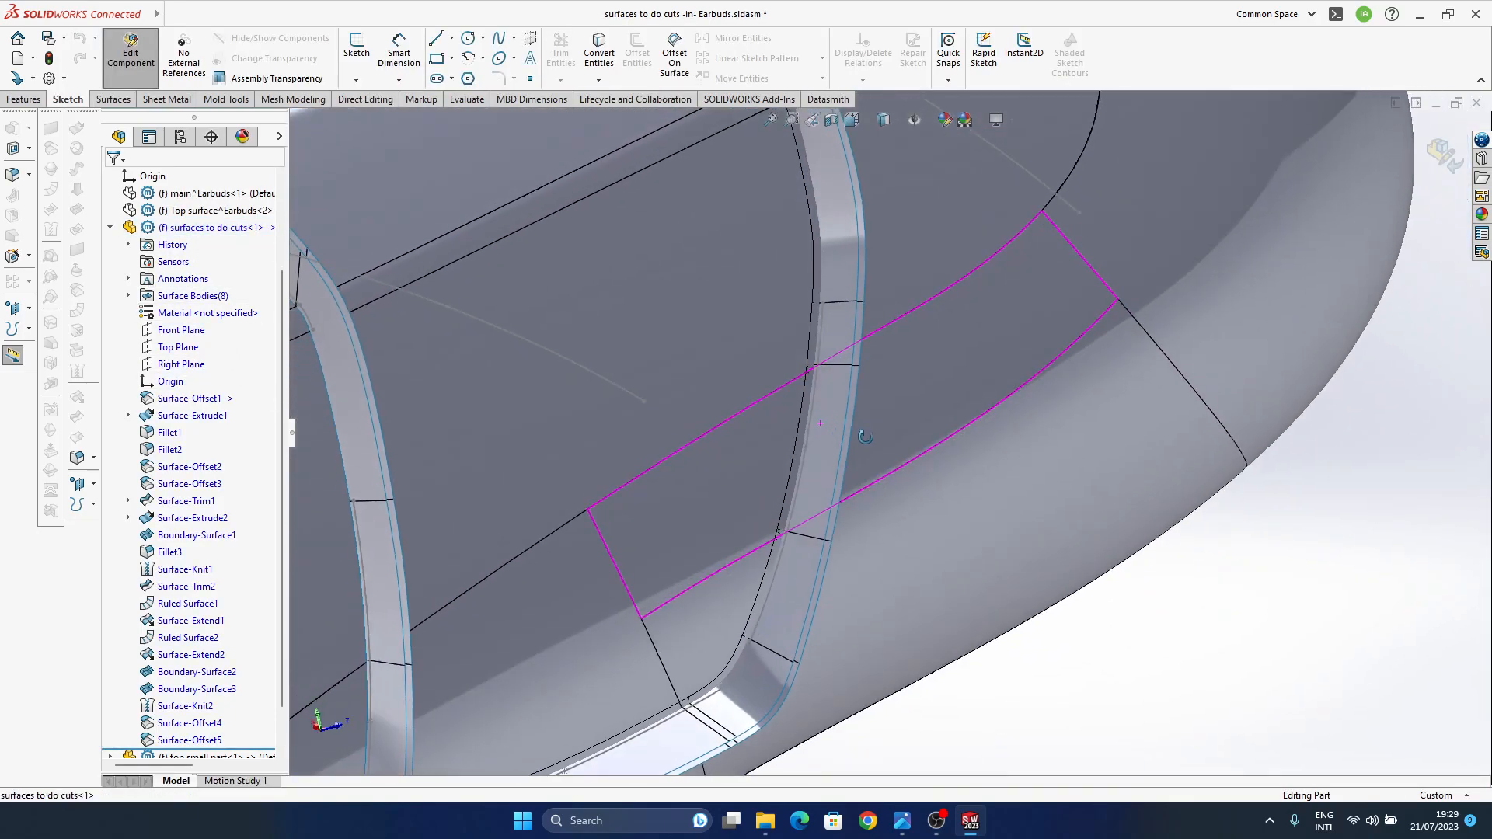
# - Hide the surface bodies of Surface-Offset4 and Surface-Offset5
pyautogui.click(818, 492)
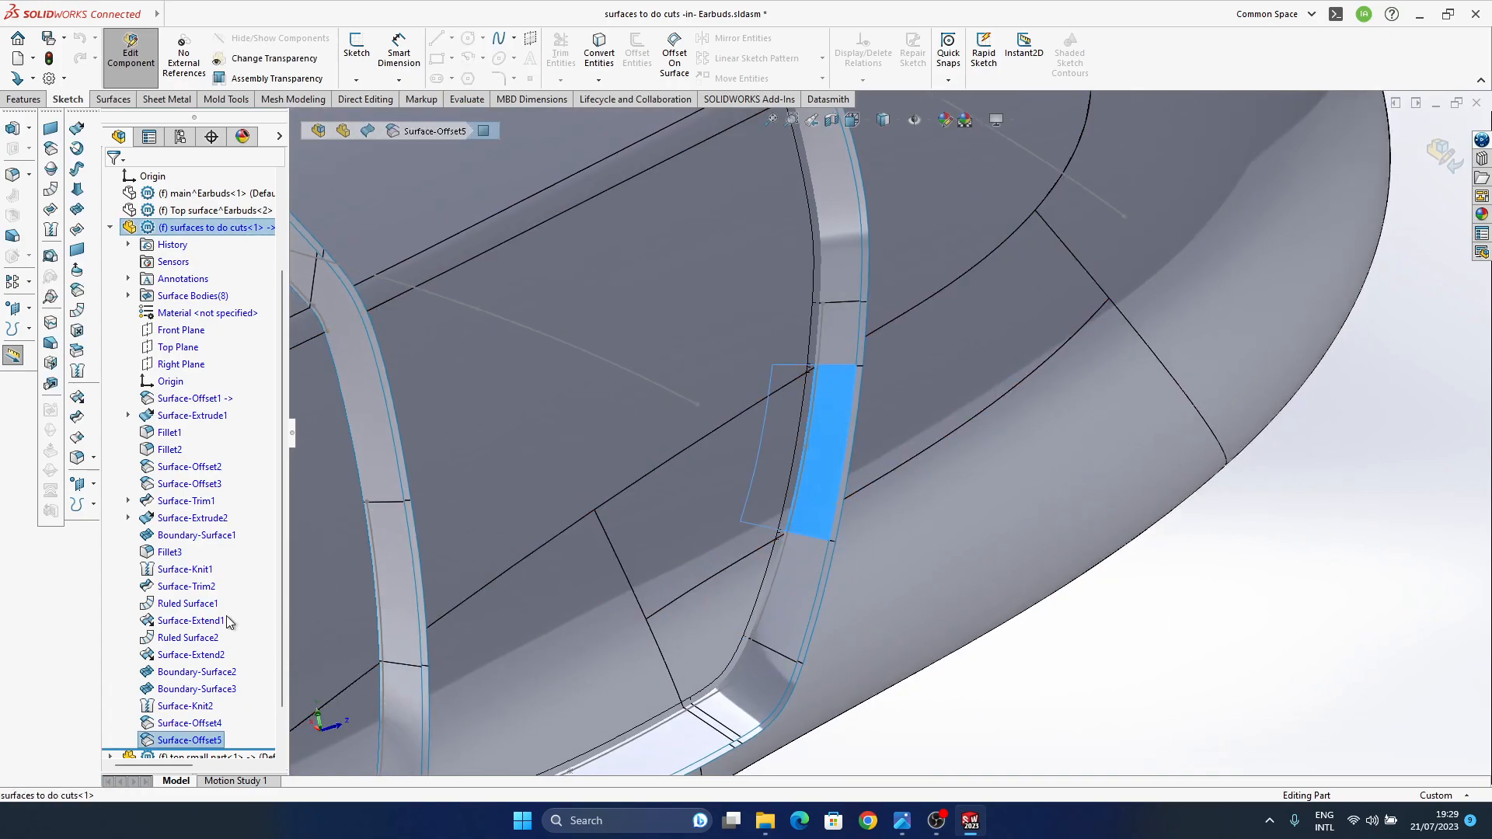
pyautogui.scroll(-1, 229, 622)
pyautogui.keyDown('ctrl'); pyautogui.click(183, 671); pyautogui.keyUp('ctrl')
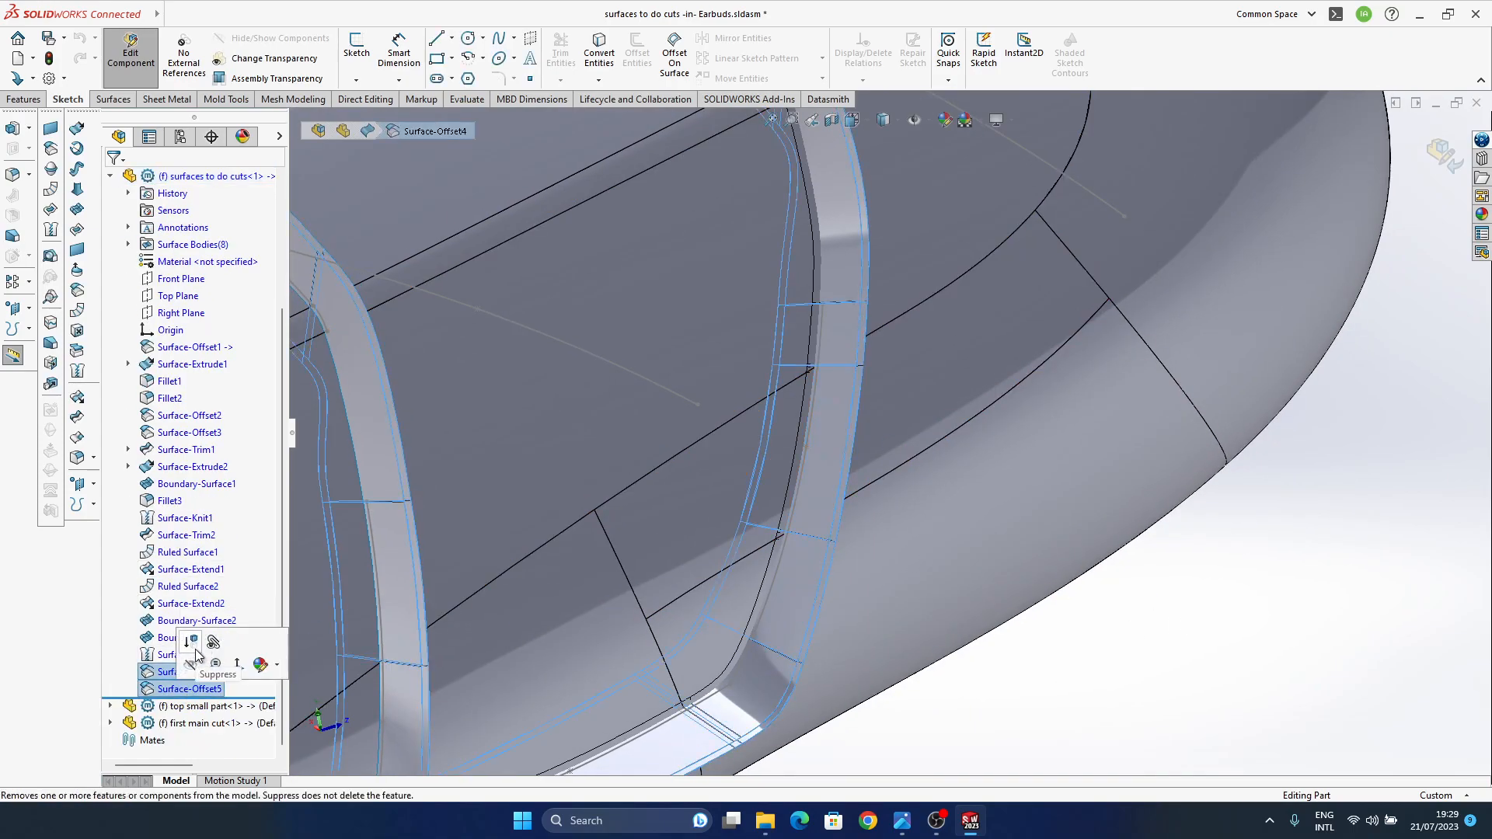
pyautogui.click(192, 667)
# - Reopen the part's 3D sketch and move the side spline's middle point lower along the cut outline, undoing the last spline adjustment
pyautogui.moveTo(799, 435); pyautogui.dragTo(744, 439, button='middle')
pyautogui.moveTo(804, 371); pyautogui.dragTo(815, 398, button='middle')
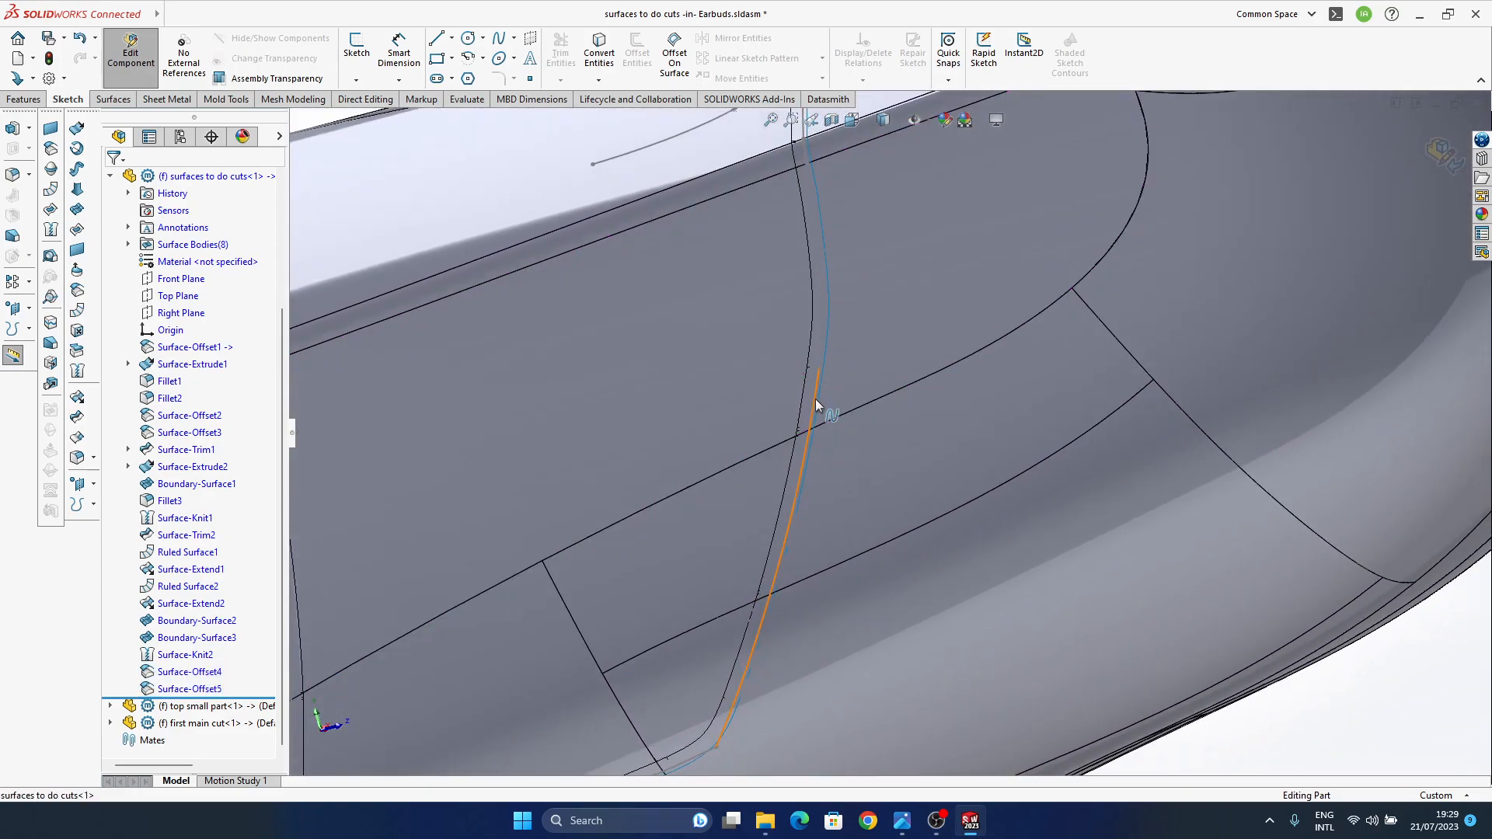
pyautogui.doubleClick(815, 401)
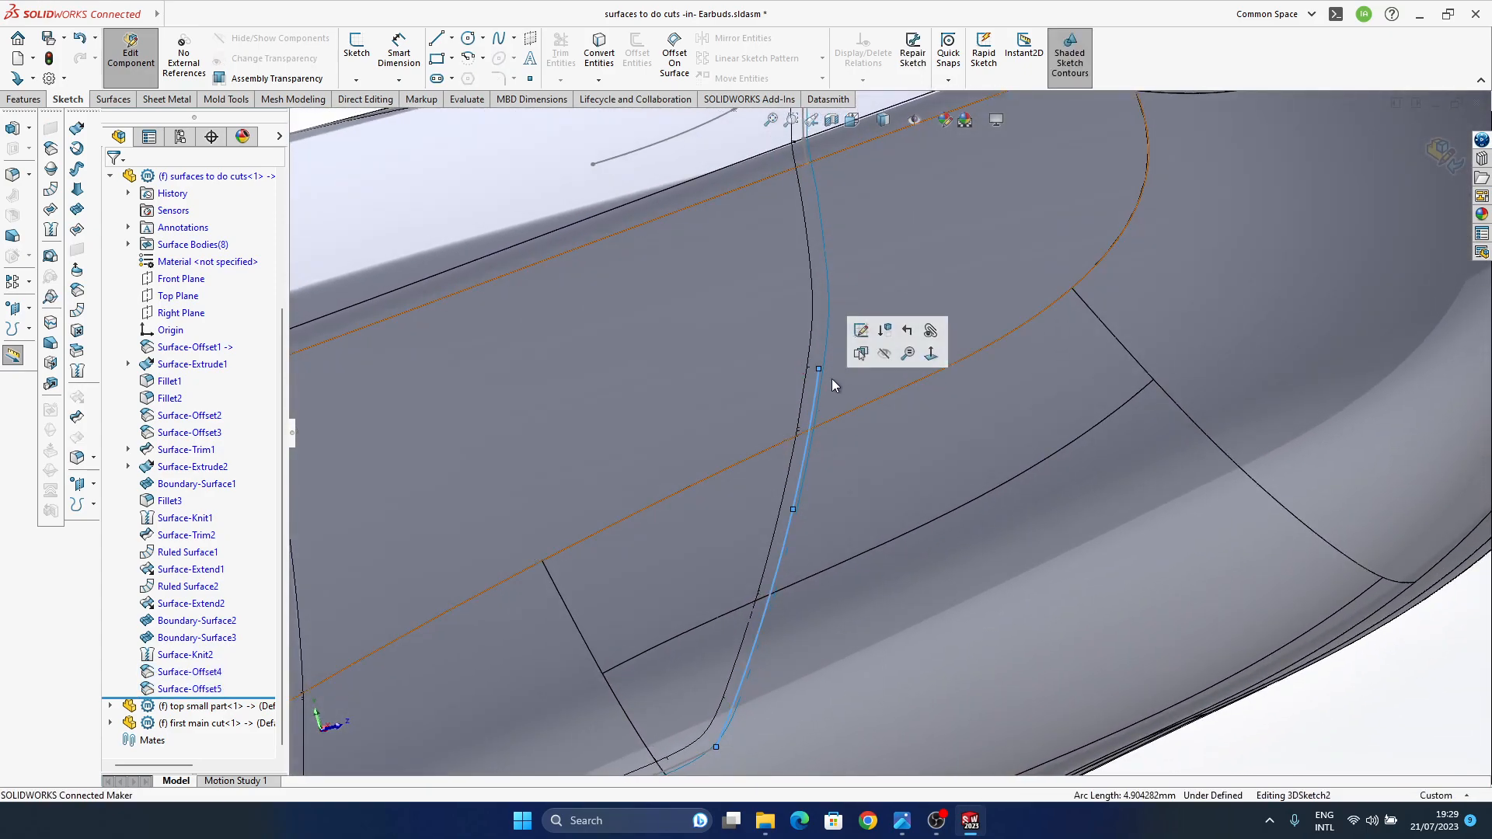
pyautogui.click(925, 515)
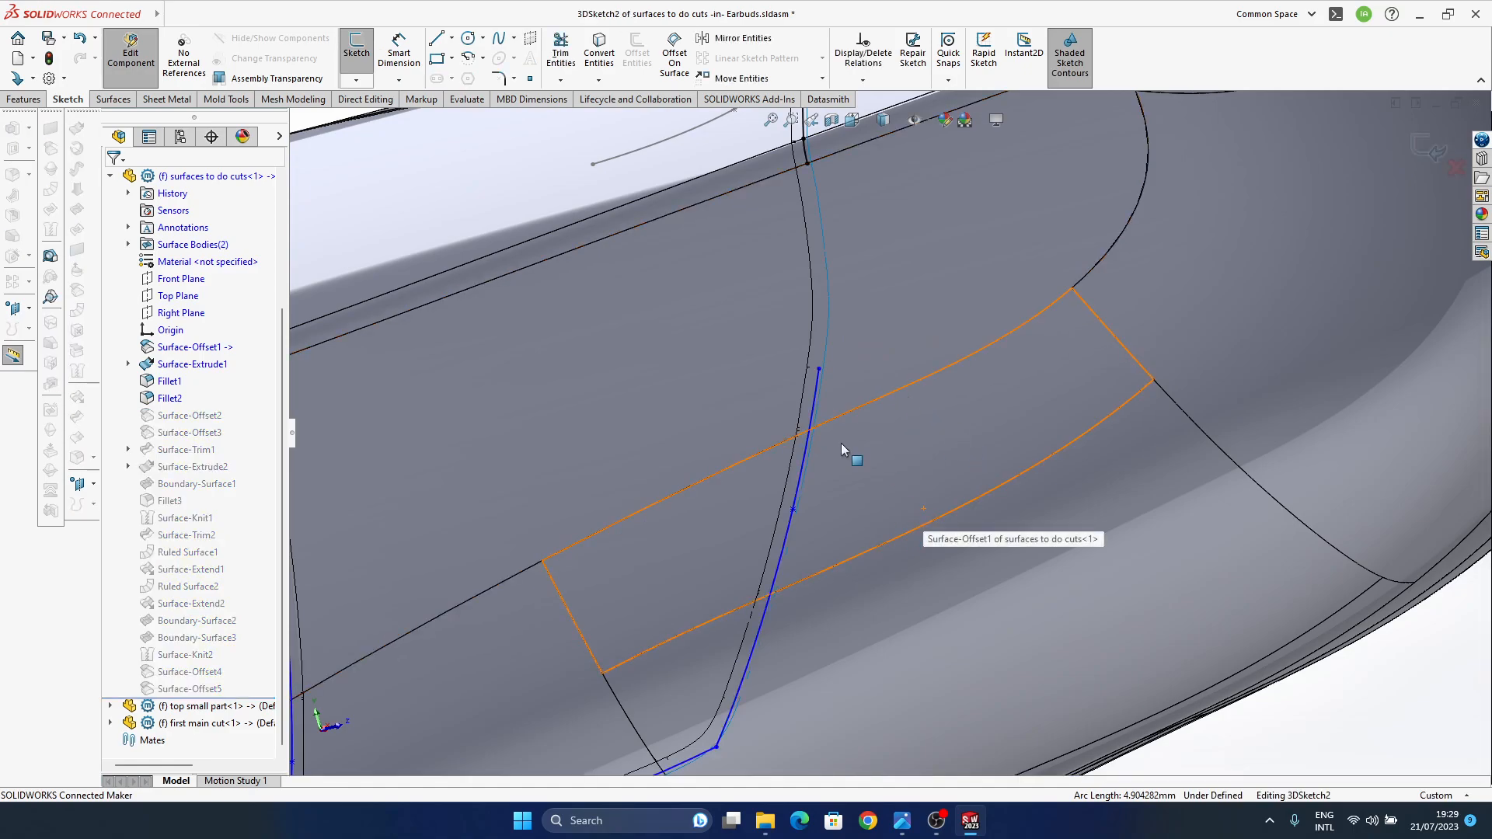
pyautogui.press('space')
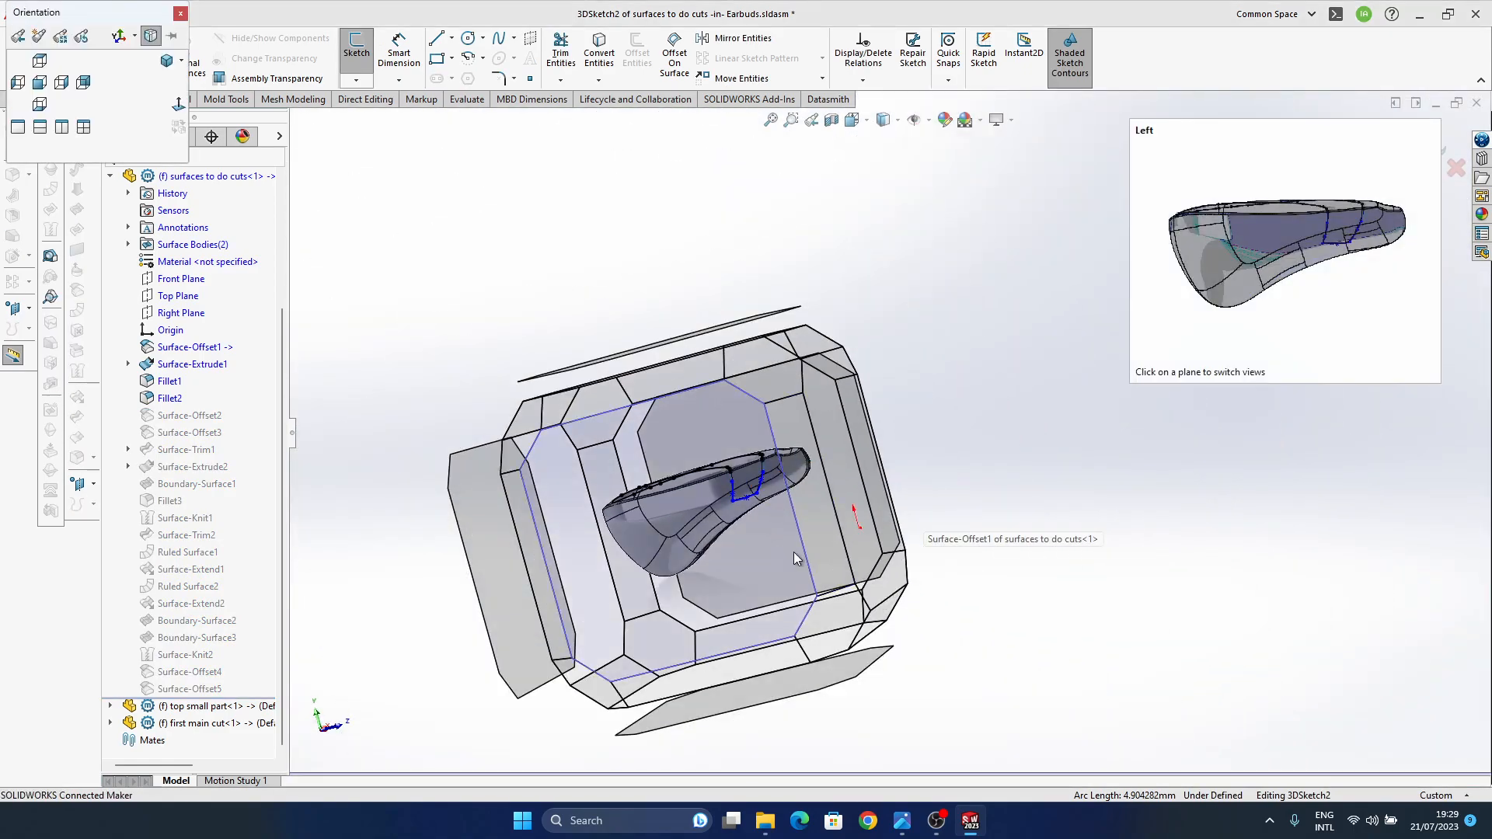
pyautogui.click(782, 548)
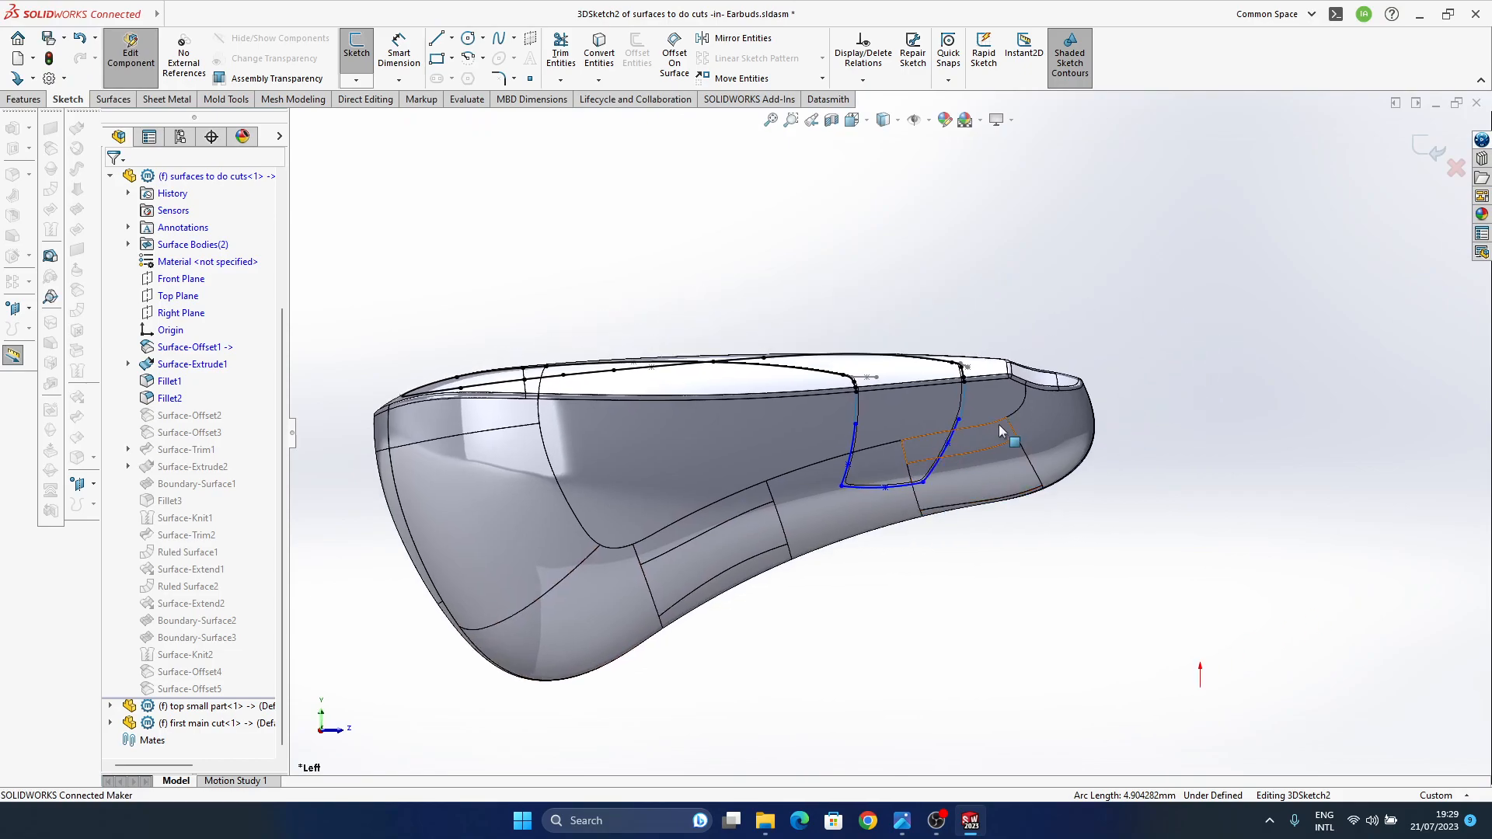
pyautogui.scroll(-10, 998, 431)
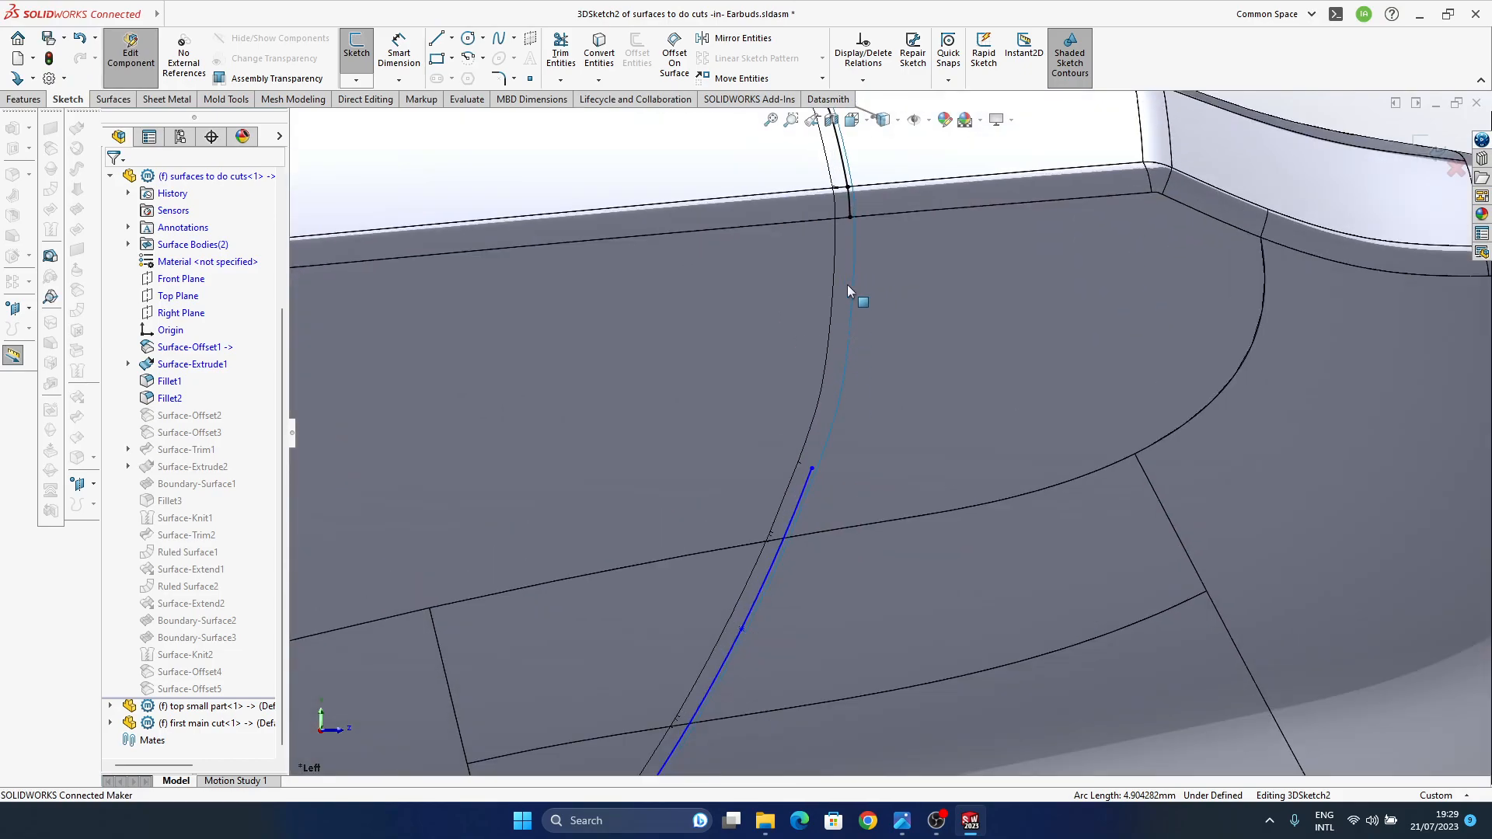
pyautogui.keyDown('ctrl'); pyautogui.moveTo(812, 563); pyautogui.dragTo(847, 386, button='middle'); pyautogui.keyUp('ctrl')
pyautogui.moveTo(778, 455); pyautogui.dragTo(726, 561)
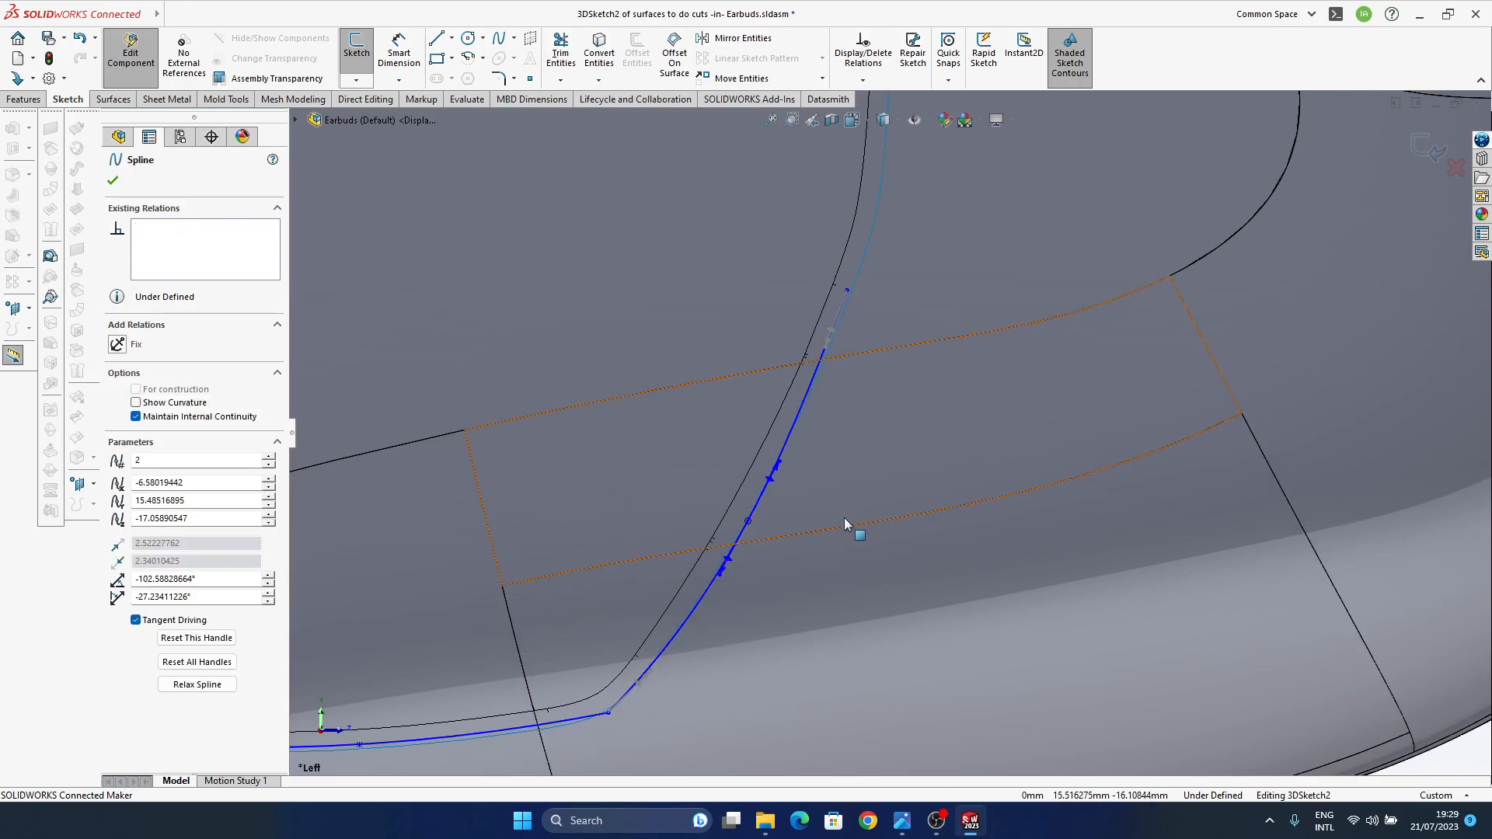
pyautogui.press('Escape')
pyautogui.hotkey('ctrl', 'z')
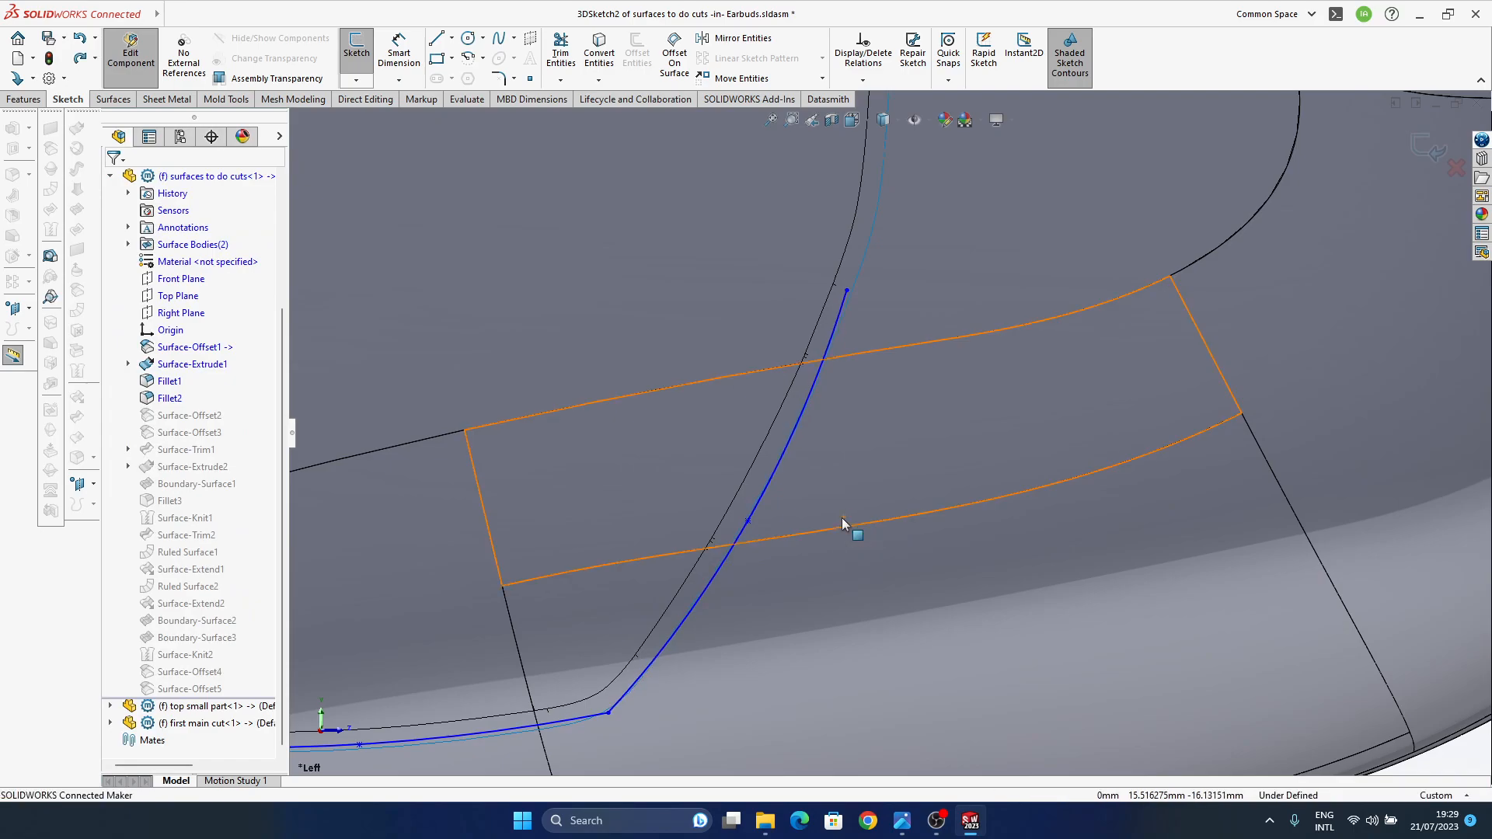
# - Shift the side spline's upper endpoint to about Y 17.74 mm, Z -16.00 mm, exit the 3D sketch and check the rebuilt cut outline
pyautogui.keyDown('ctrl'); pyautogui.moveTo(841, 326); pyautogui.dragTo(741, 558, button='middle'); pyautogui.keyUp('ctrl')
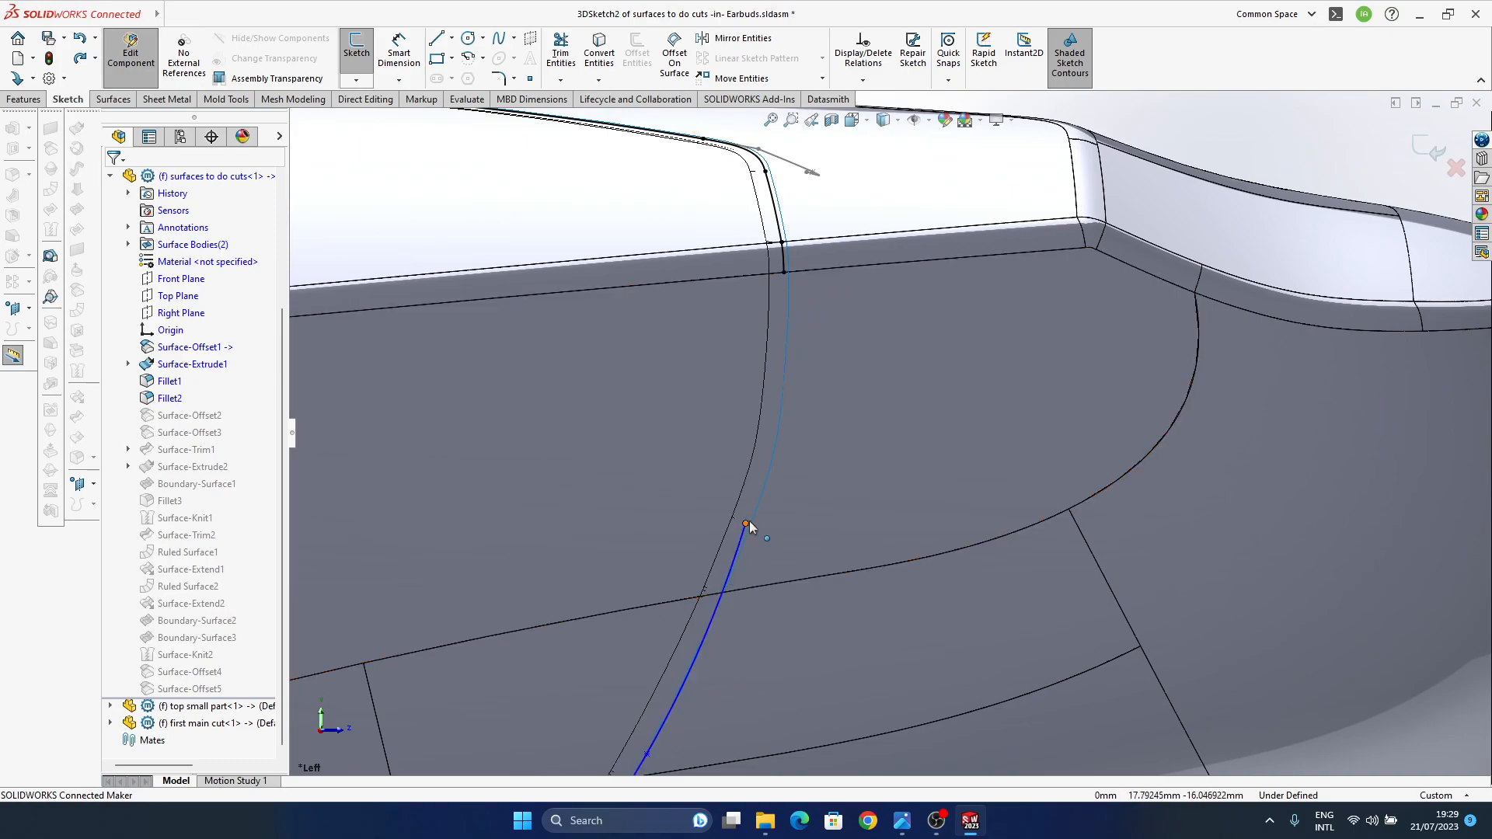
pyautogui.moveTo(746, 524); pyautogui.dragTo(755, 527)
pyautogui.moveTo(755, 527); pyautogui.dragTo(755, 527)
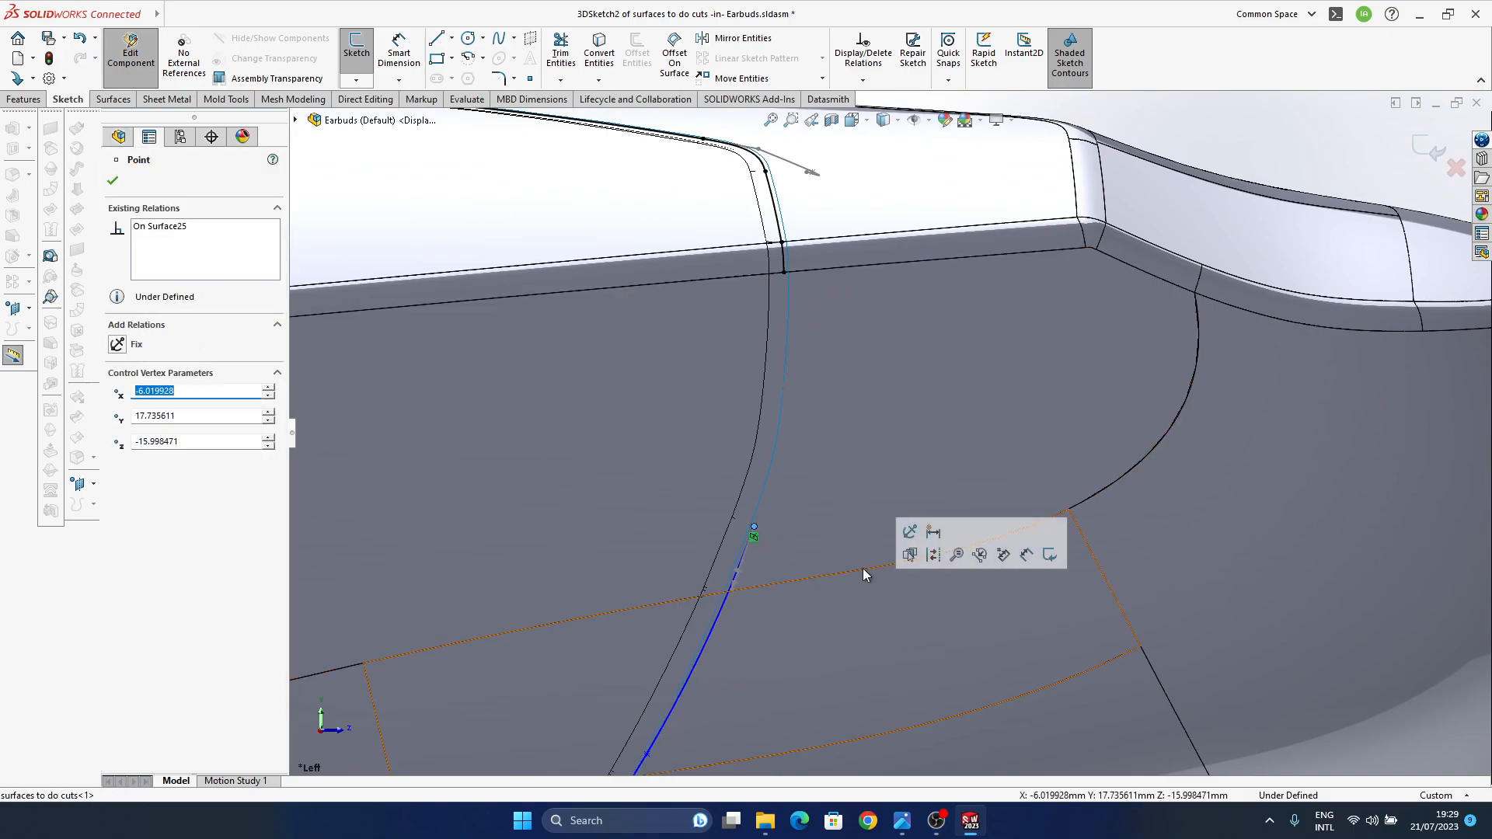
pyautogui.click(1427, 150)
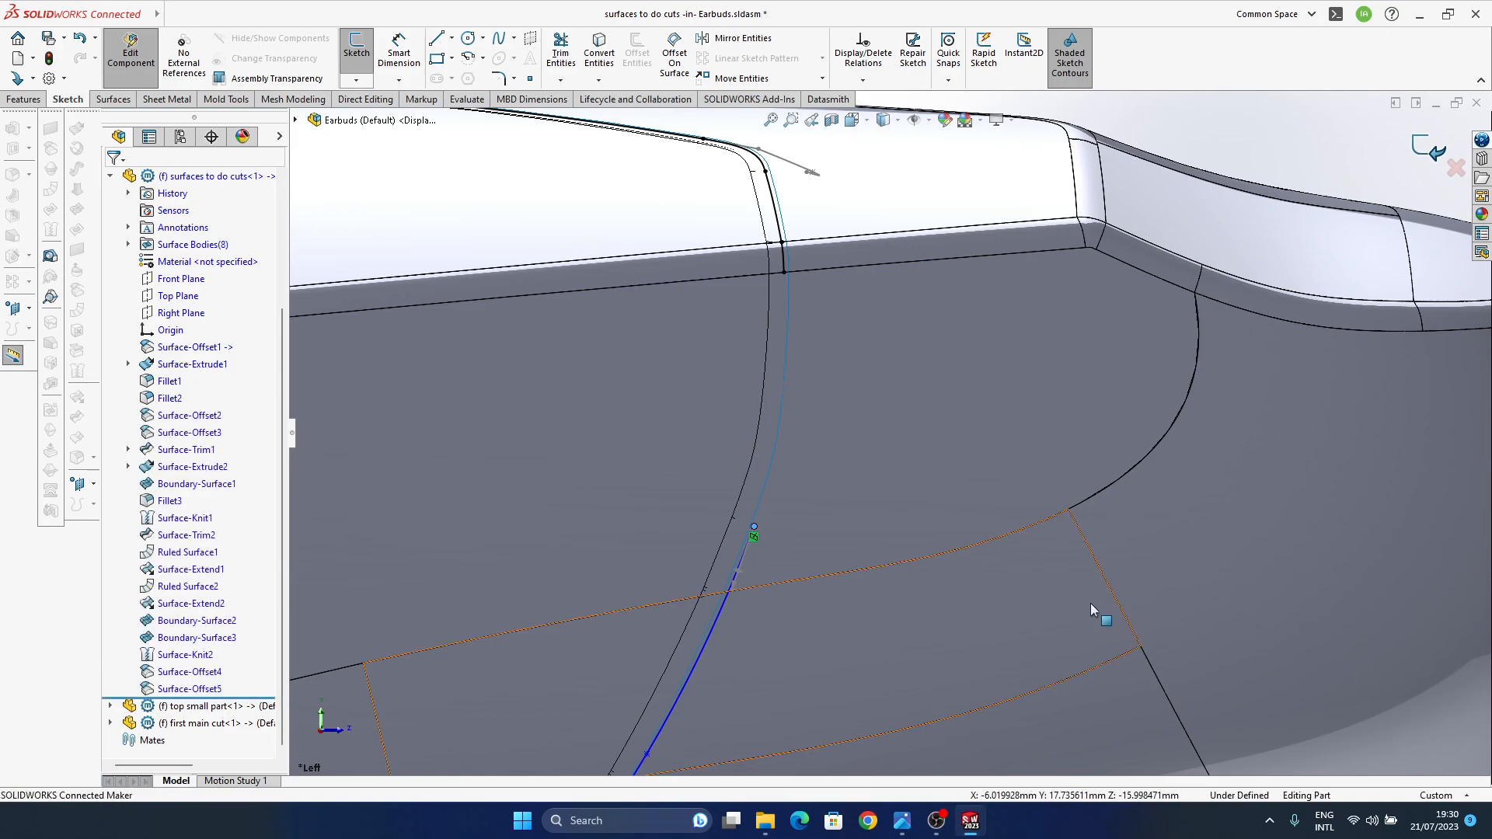
pyautogui.keyDown('ctrl'); pyautogui.moveTo(818, 453); pyautogui.dragTo(885, 267, button='middle'); pyautogui.keyUp('ctrl')
pyautogui.keyDown('ctrl'); pyautogui.moveTo(853, 335); pyautogui.dragTo(811, 483, button='middle'); pyautogui.keyUp('ctrl')
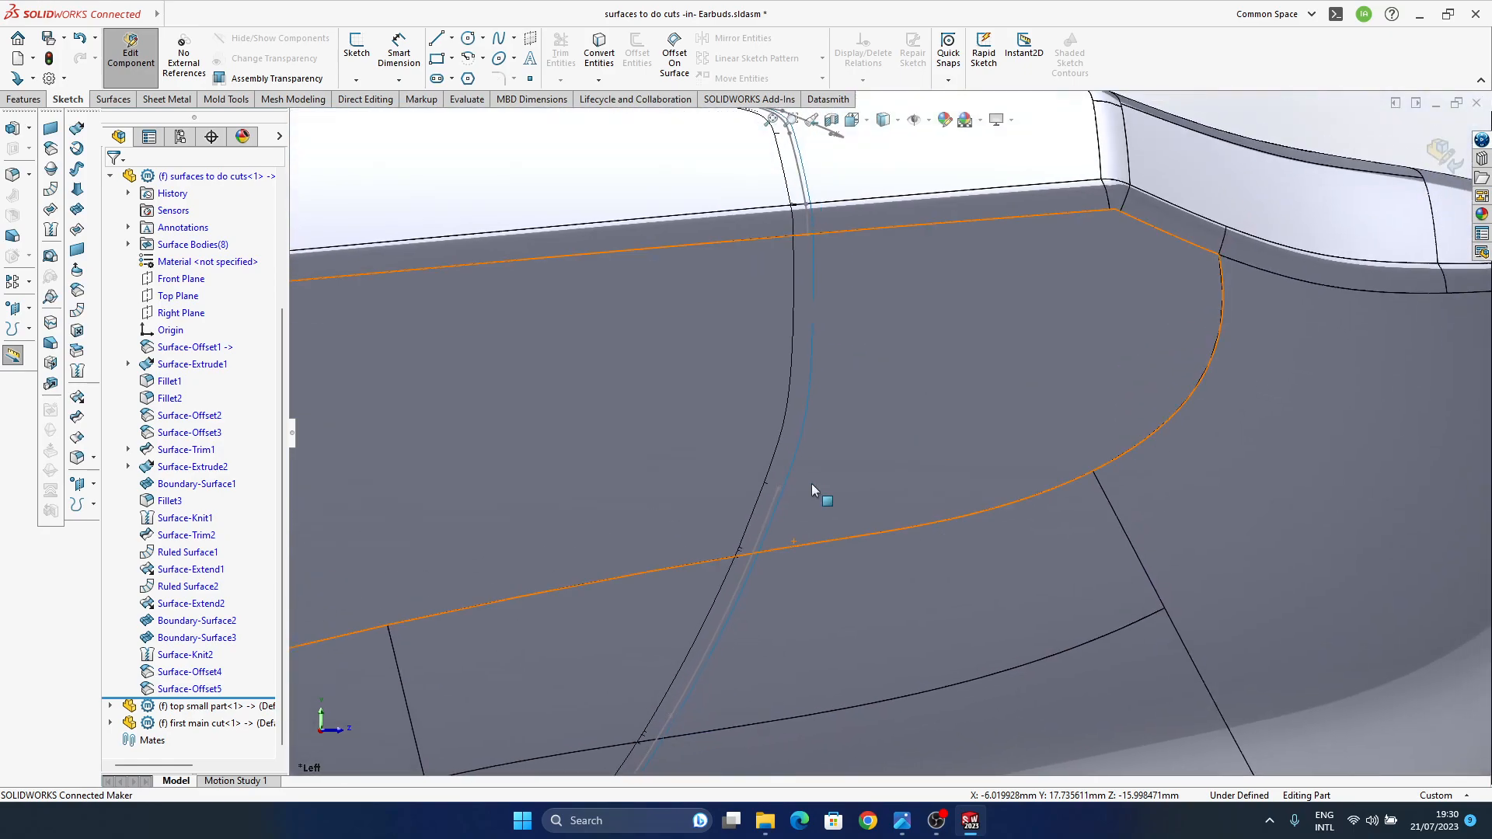
pyautogui.keyDown('ctrl'); pyautogui.moveTo(791, 579); pyautogui.dragTo(819, 446, button='middle'); pyautogui.keyUp('ctrl')
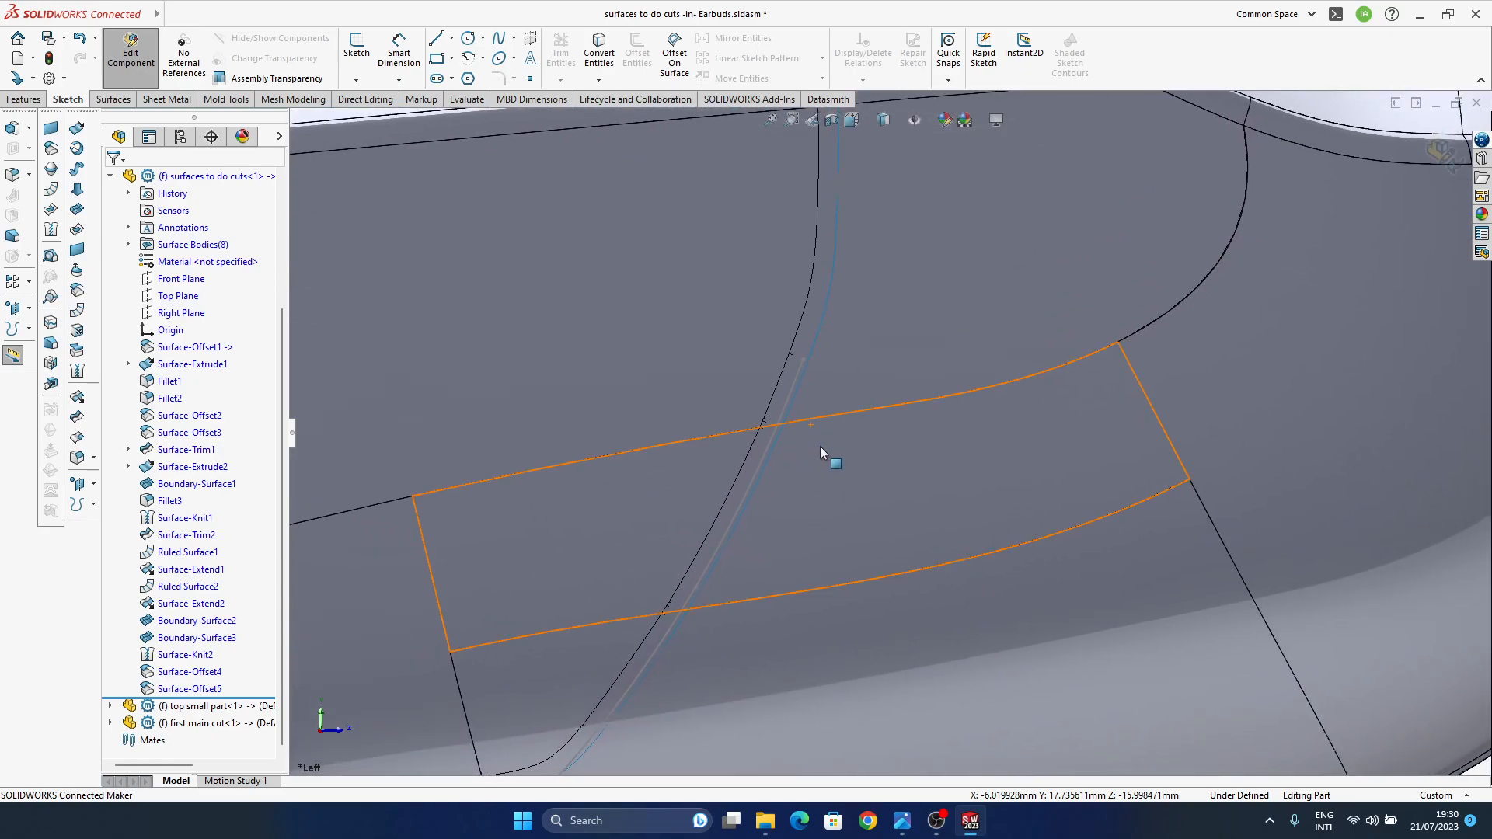
# - Reopen the 3D sketch and lower the side spline's middle point to about Y 14.85 mm and its upper endpoint to about Y 16.69 mm
pyautogui.click(796, 383)
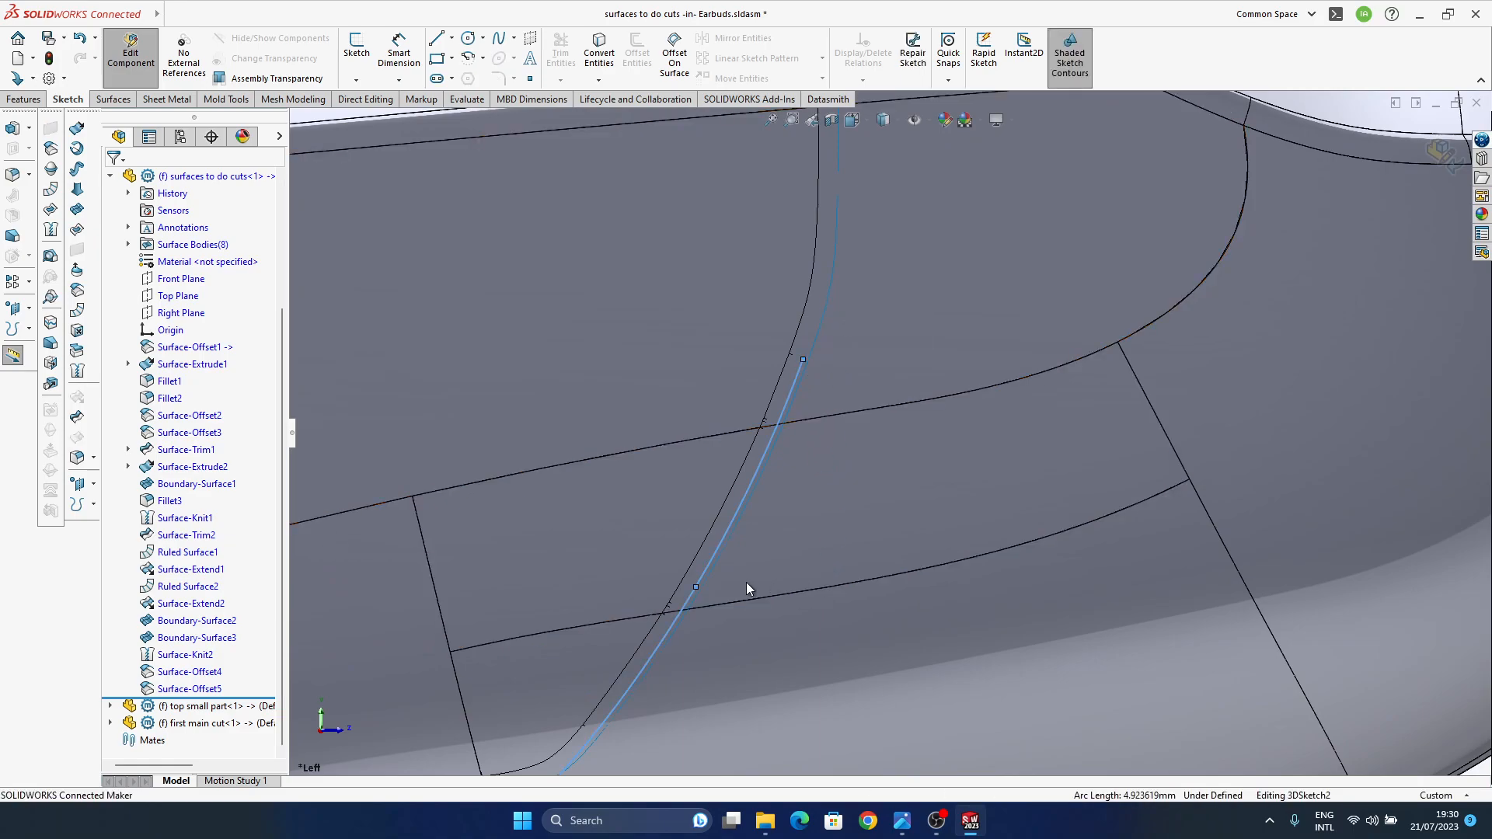
pyautogui.keyDown('ctrl'); pyautogui.moveTo(739, 564); pyautogui.dragTo(796, 430, button='middle'); pyautogui.keyUp('ctrl')
pyautogui.click(754, 464)
pyautogui.moveTo(754, 464); pyautogui.dragTo(728, 511)
pyautogui.moveTo(863, 238); pyautogui.dragTo(826, 331)
pyautogui.moveTo(729, 509); pyautogui.dragTo(706, 554)
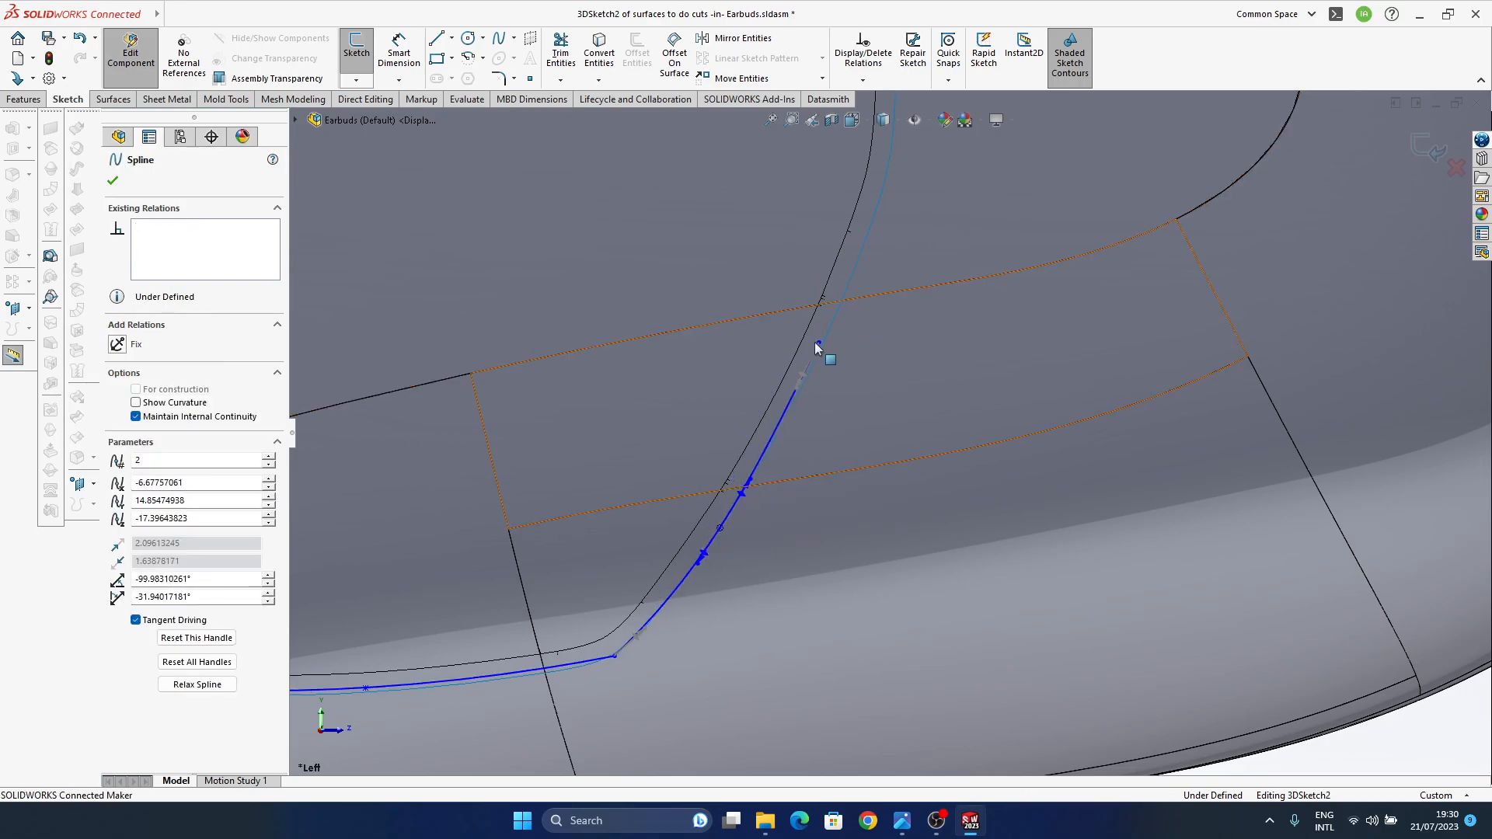
pyautogui.click(802, 375)
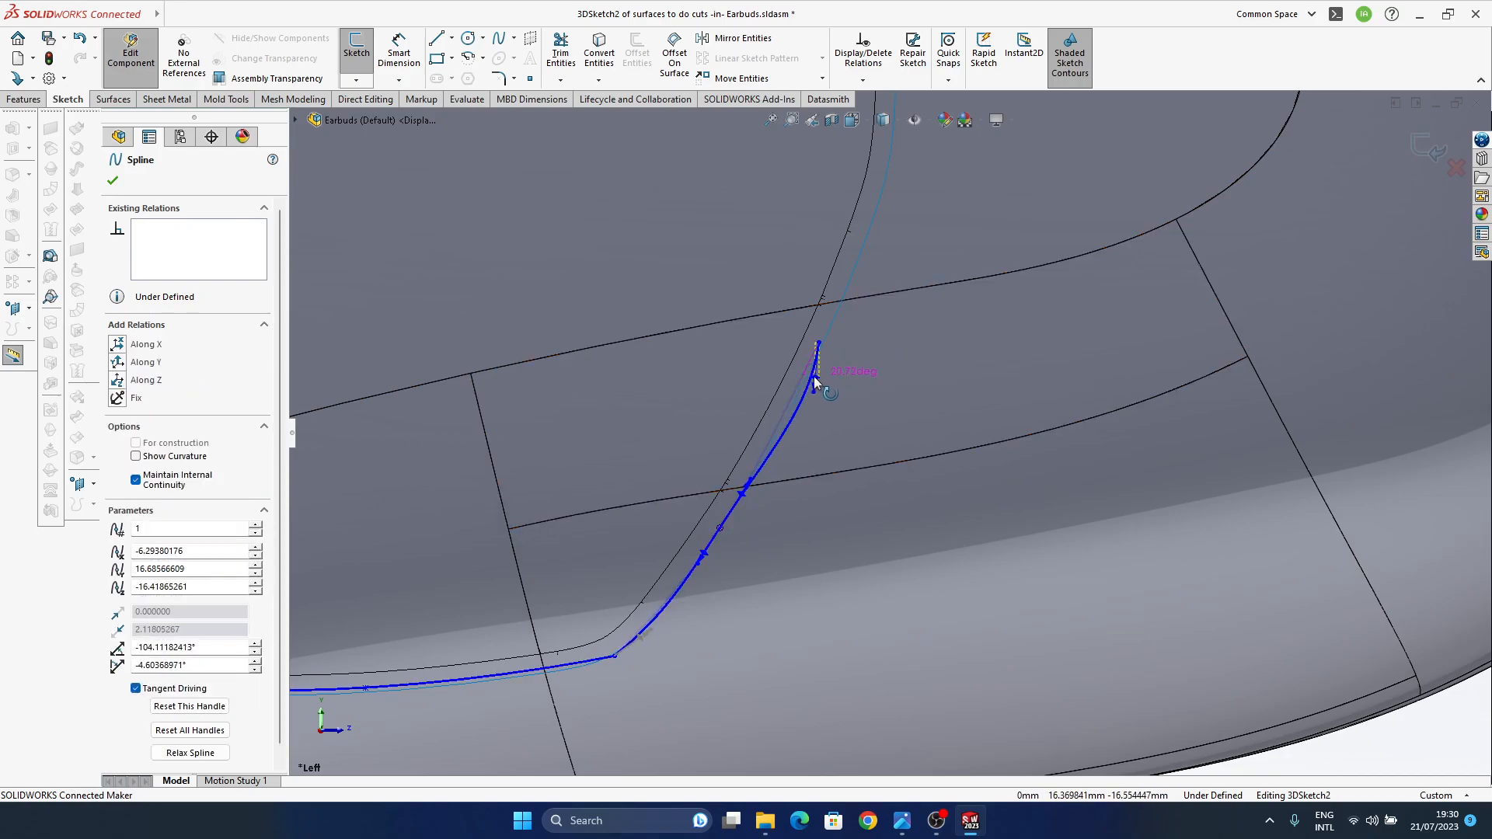
pyautogui.press('Escape')
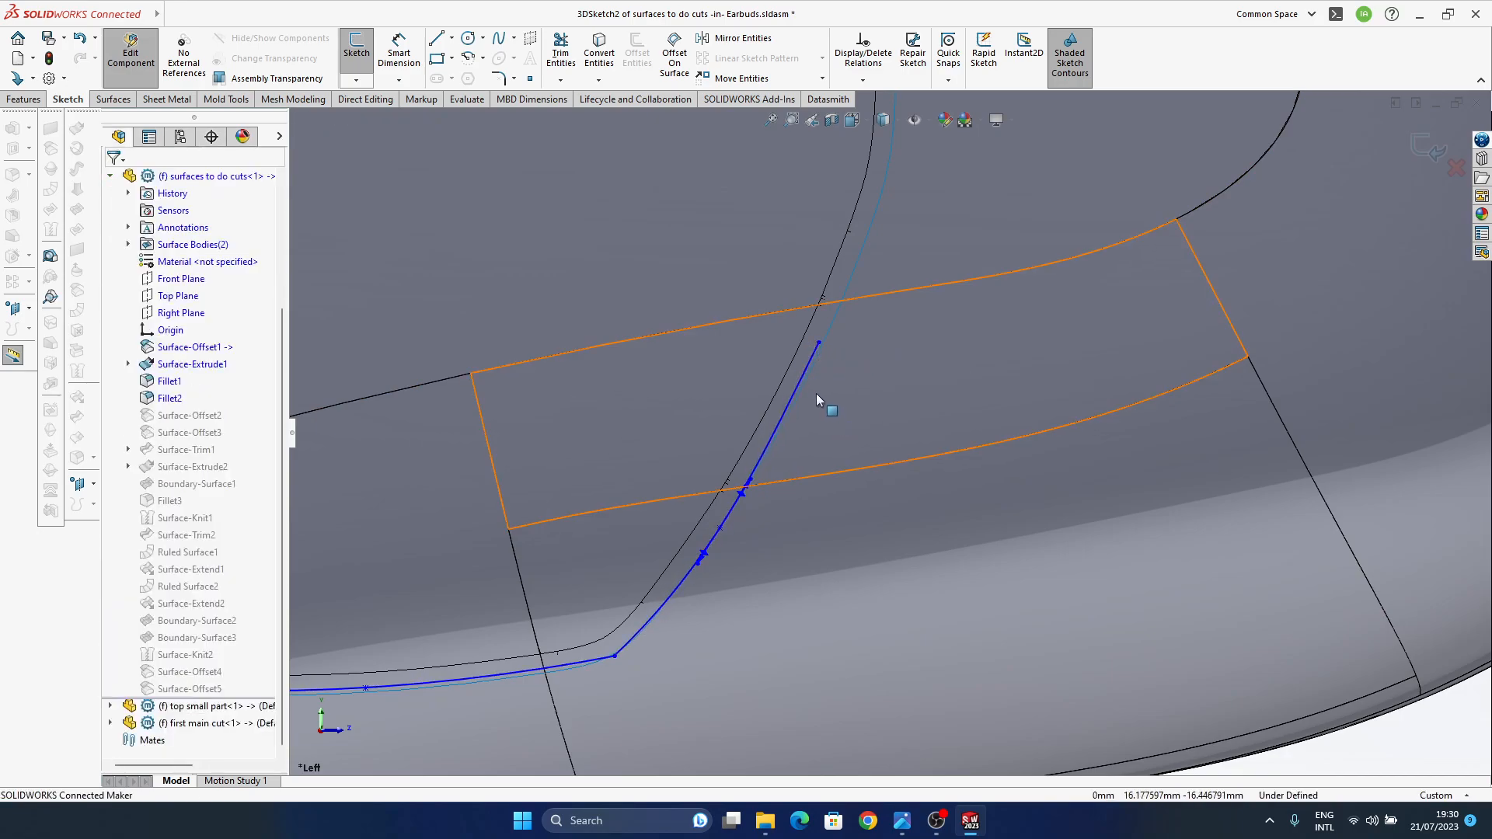
# - Exit the 3D sketch, let the rebuild continue past the Surface-Extend2 error, and close the error report
pyautogui.scroll(-4, 808, 388)
pyautogui.scroll(5, 832, 359)
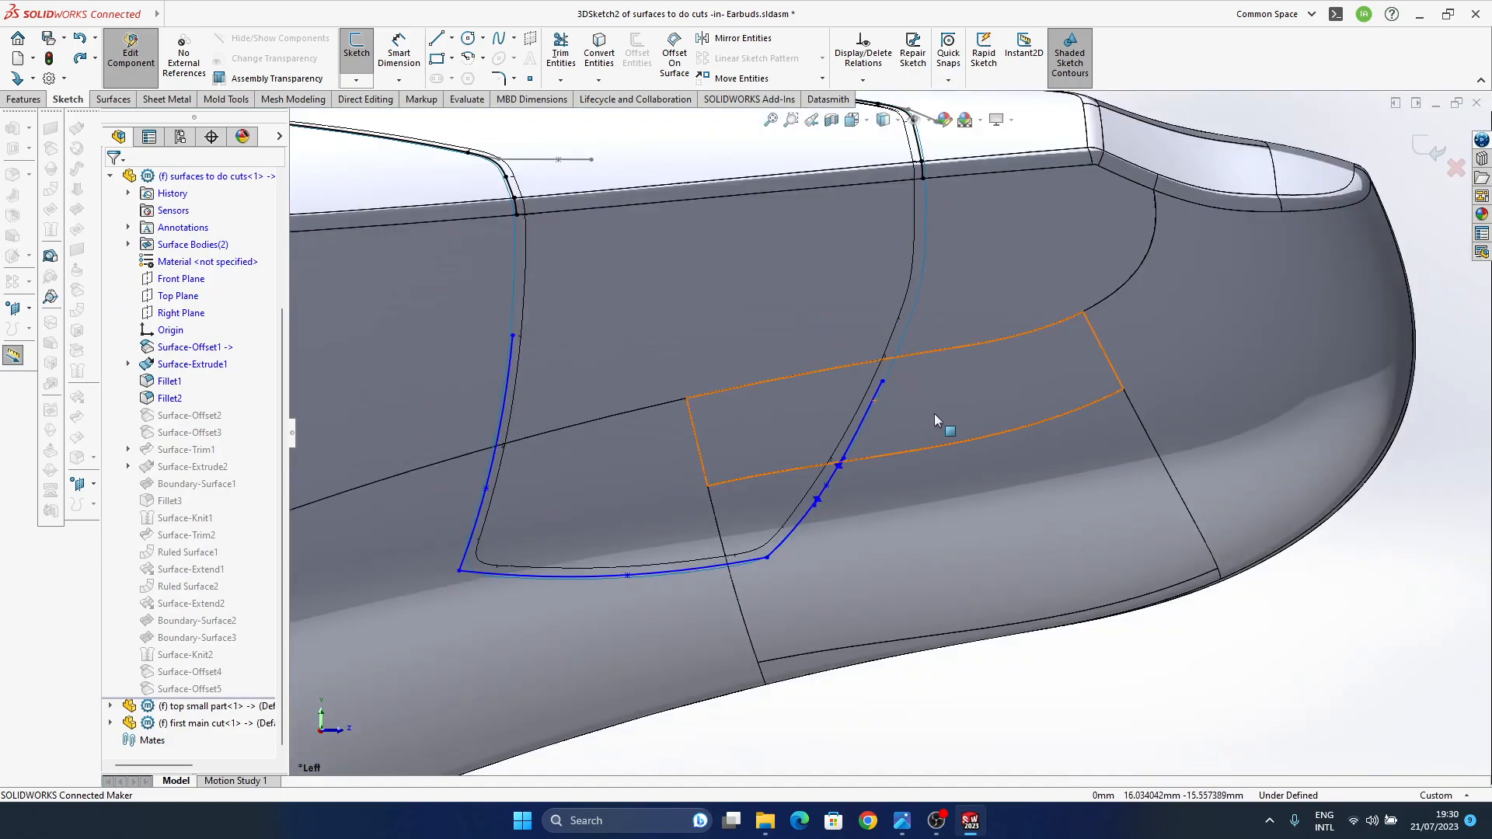
pyautogui.scroll(2, 944, 420)
pyautogui.scroll(-2, 1050, 358)
pyautogui.click(1427, 149)
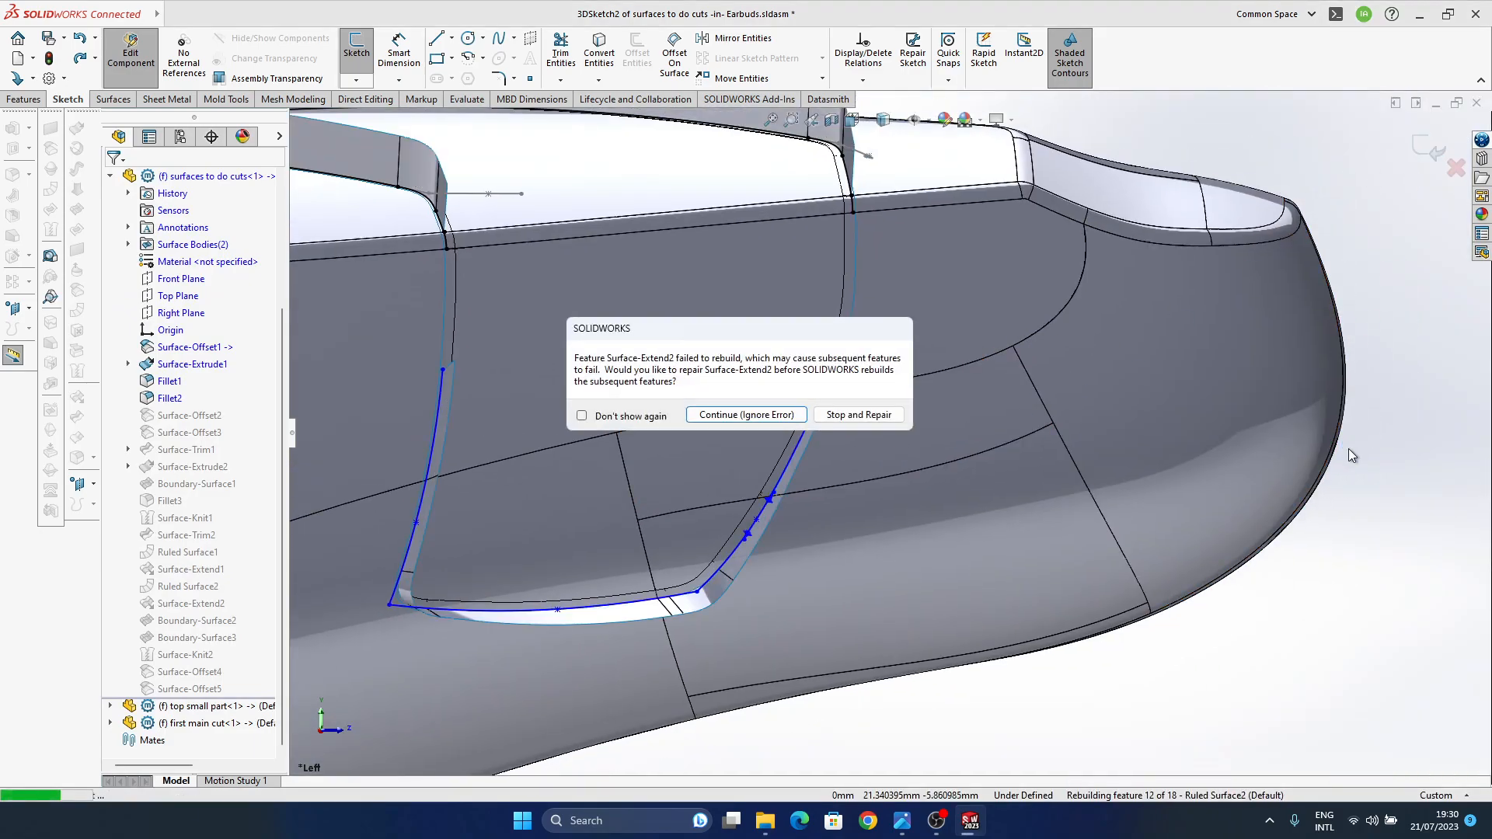
pyautogui.click(793, 416)
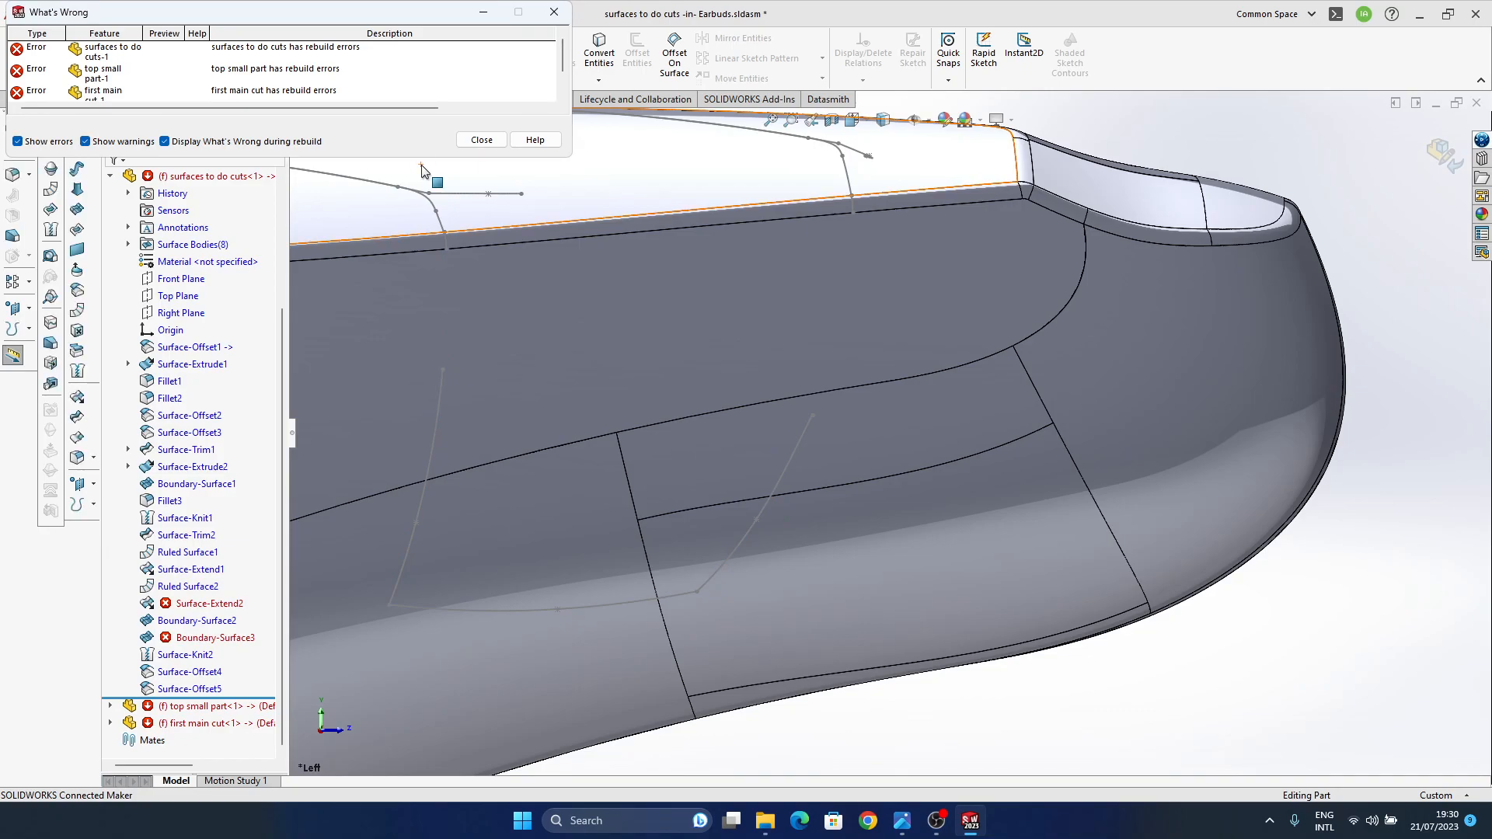
pyautogui.click(498, 144)
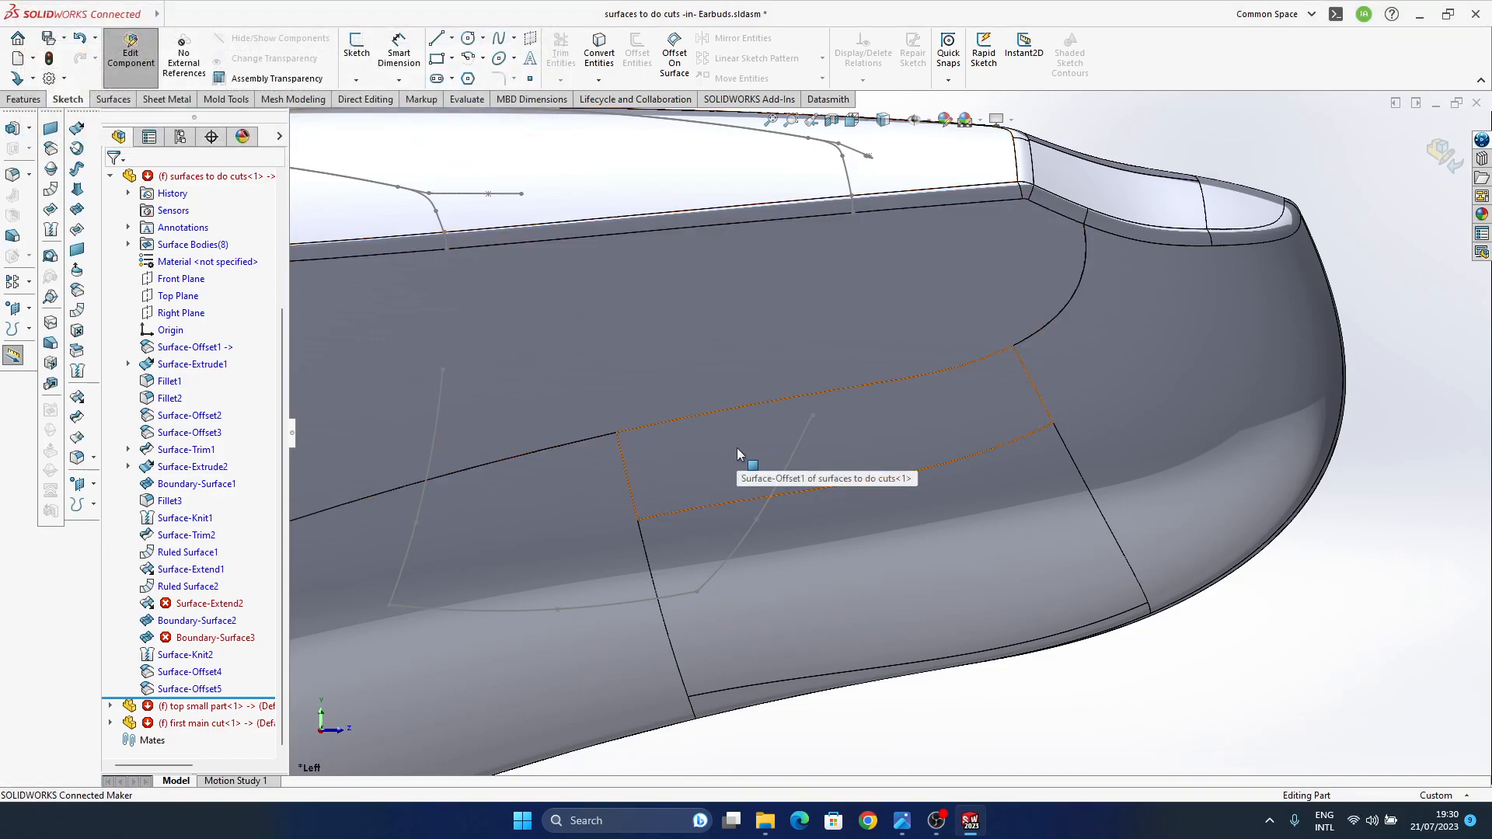
# - Reopen the sketch and raise the side spline's upper endpoint to about Y 17.34 mm and its middle point to about Y 15.62 mm
pyautogui.click(796, 449)
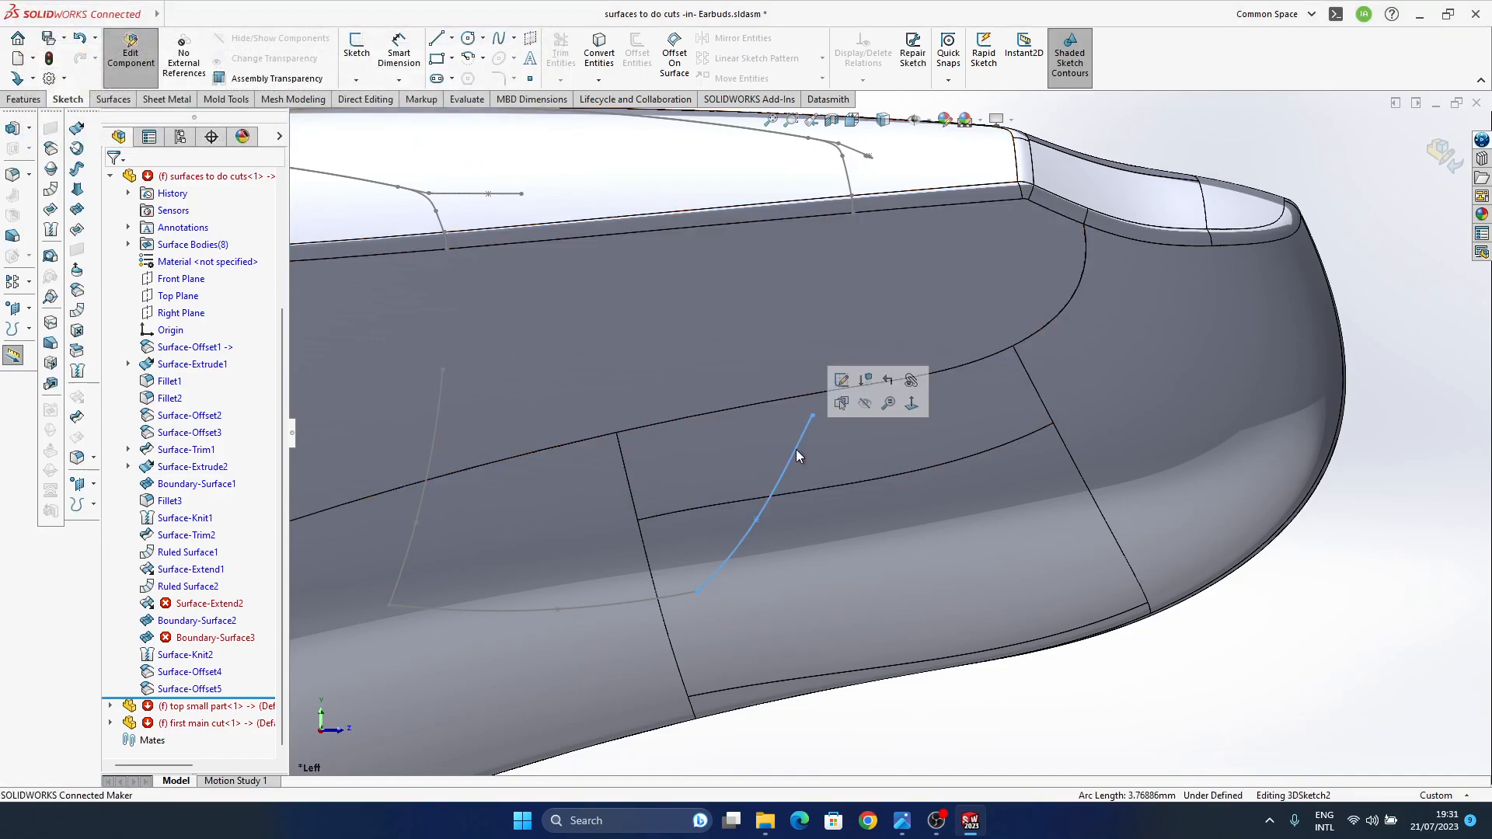
pyautogui.click(840, 406)
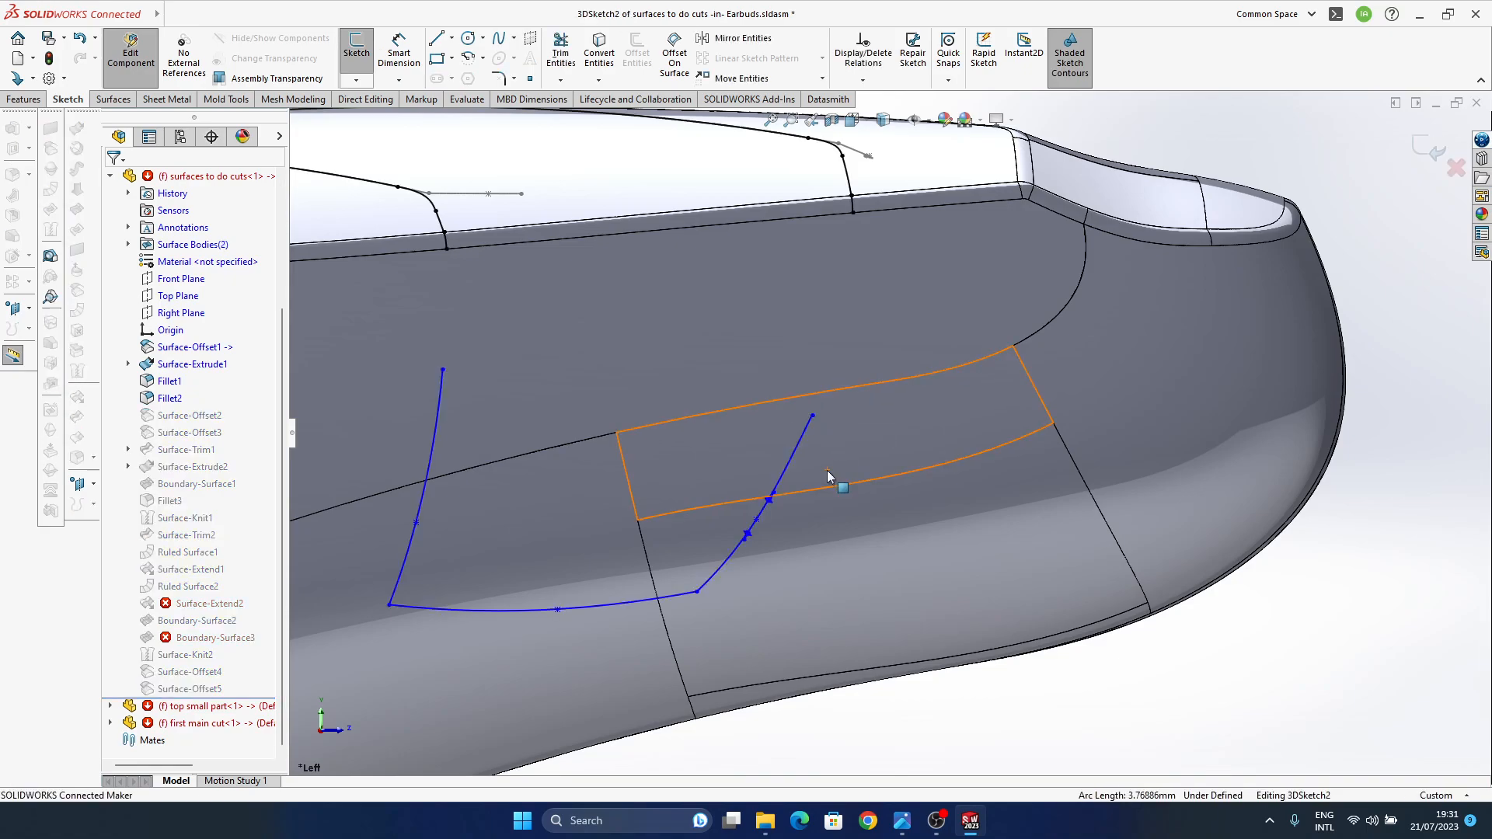
pyautogui.press('space')
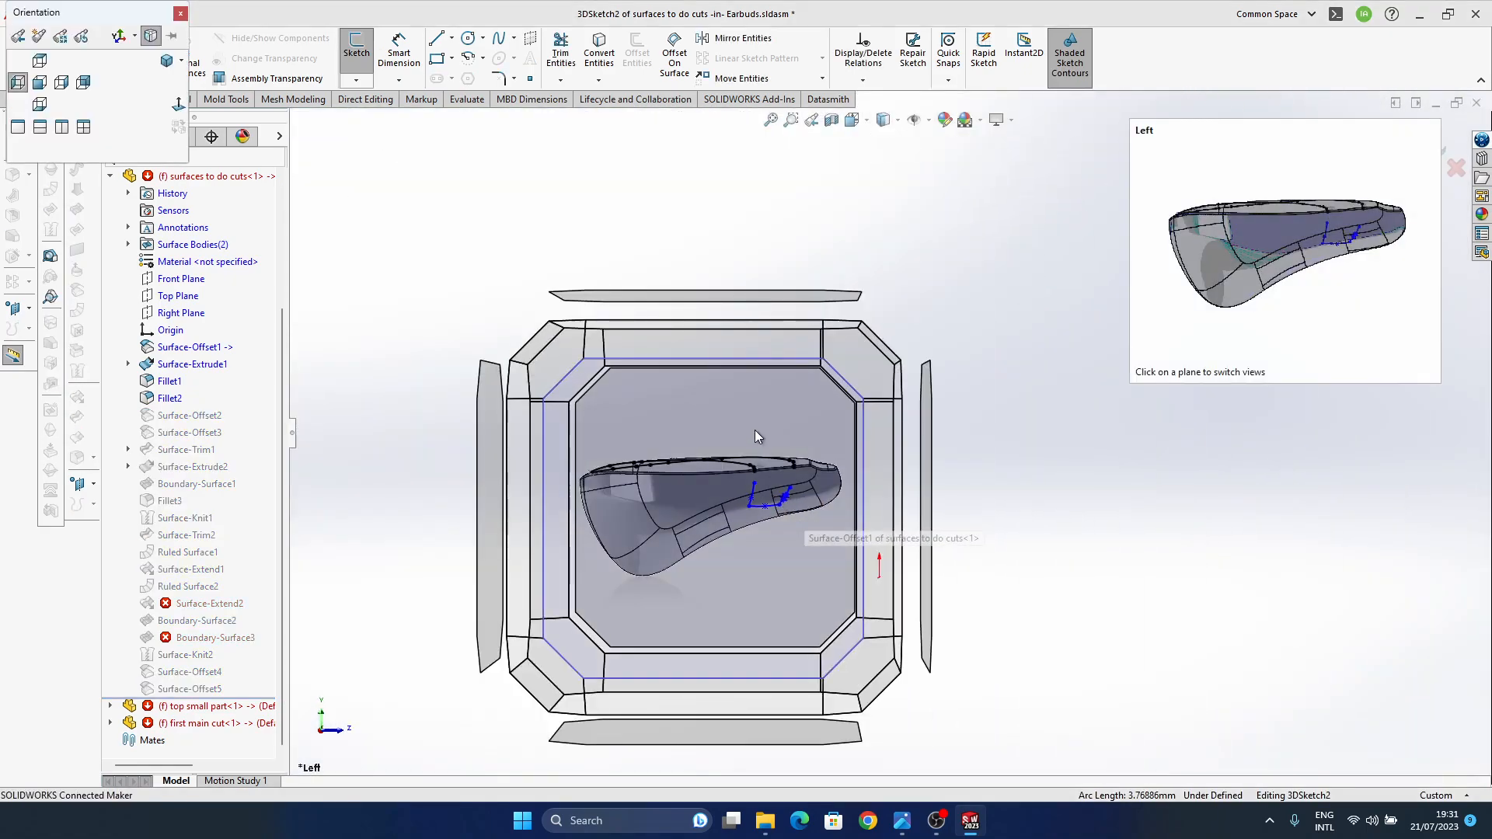
pyautogui.click(806, 538)
pyautogui.scroll(5, 973, 420)
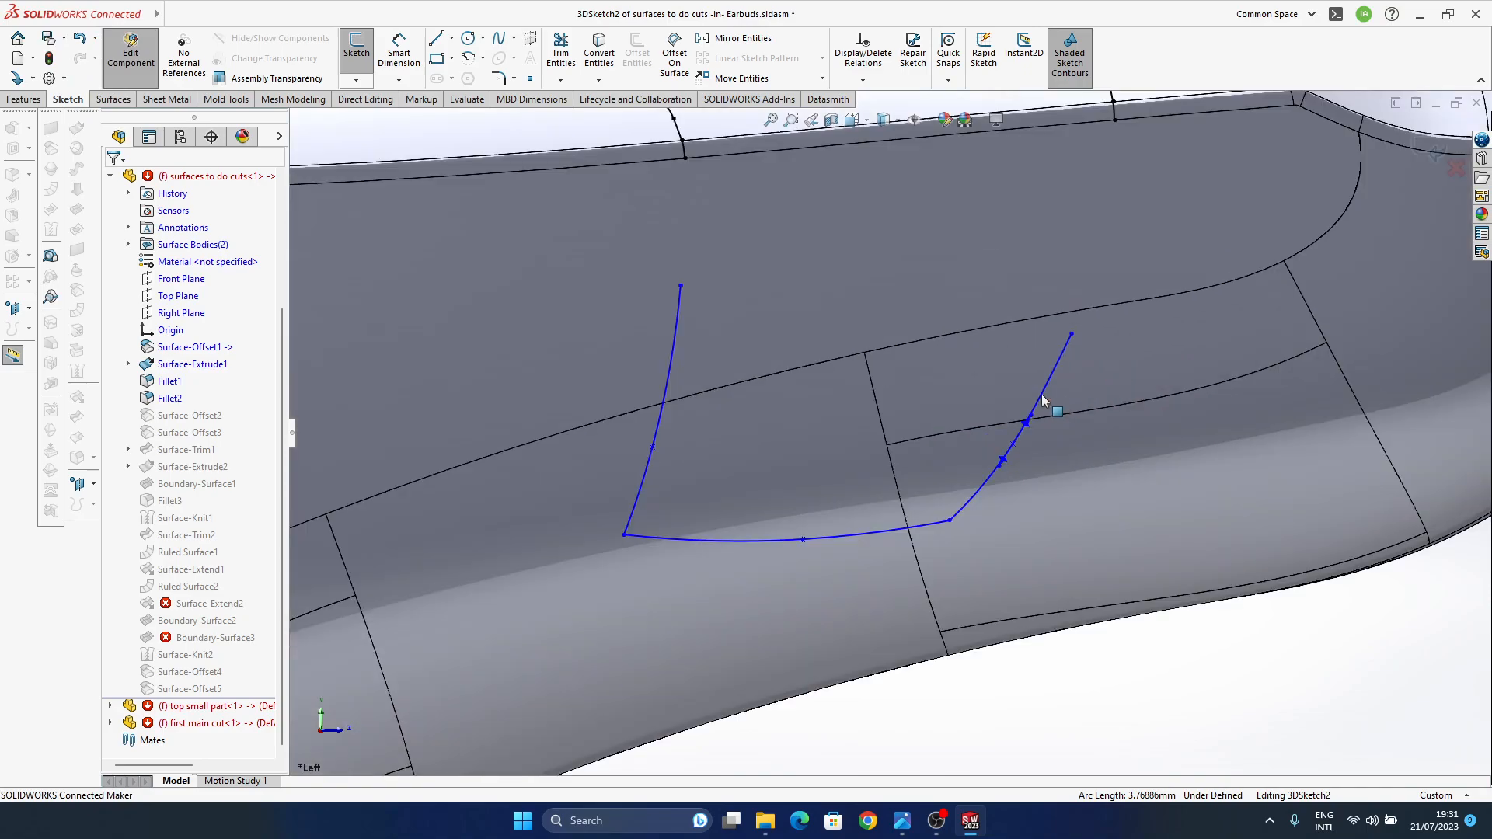
pyautogui.moveTo(981, 397); pyautogui.dragTo(986, 376)
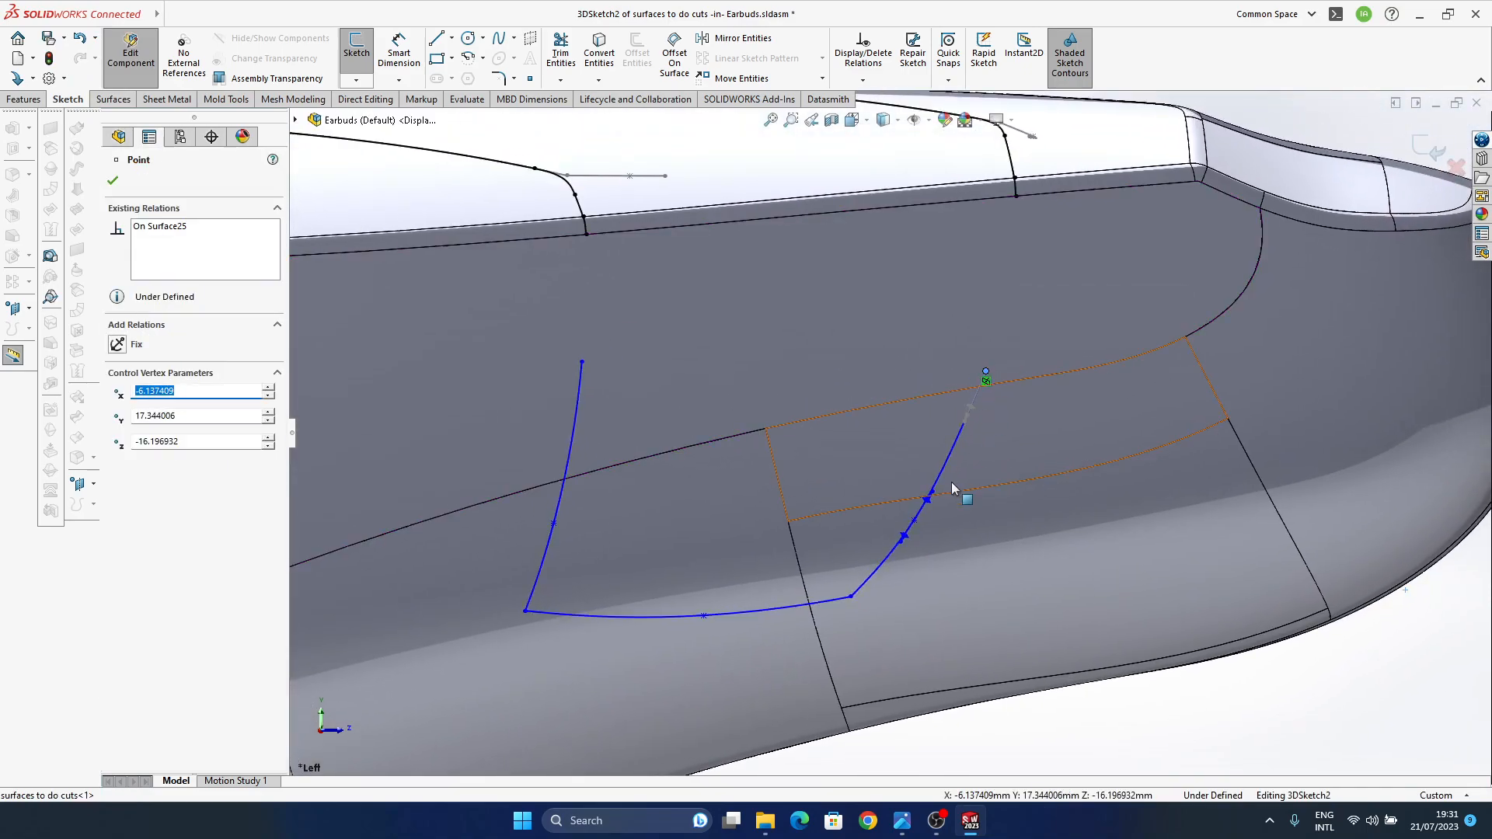
pyautogui.scroll(2, 959, 493)
pyautogui.moveTo(913, 532); pyautogui.dragTo(931, 476)
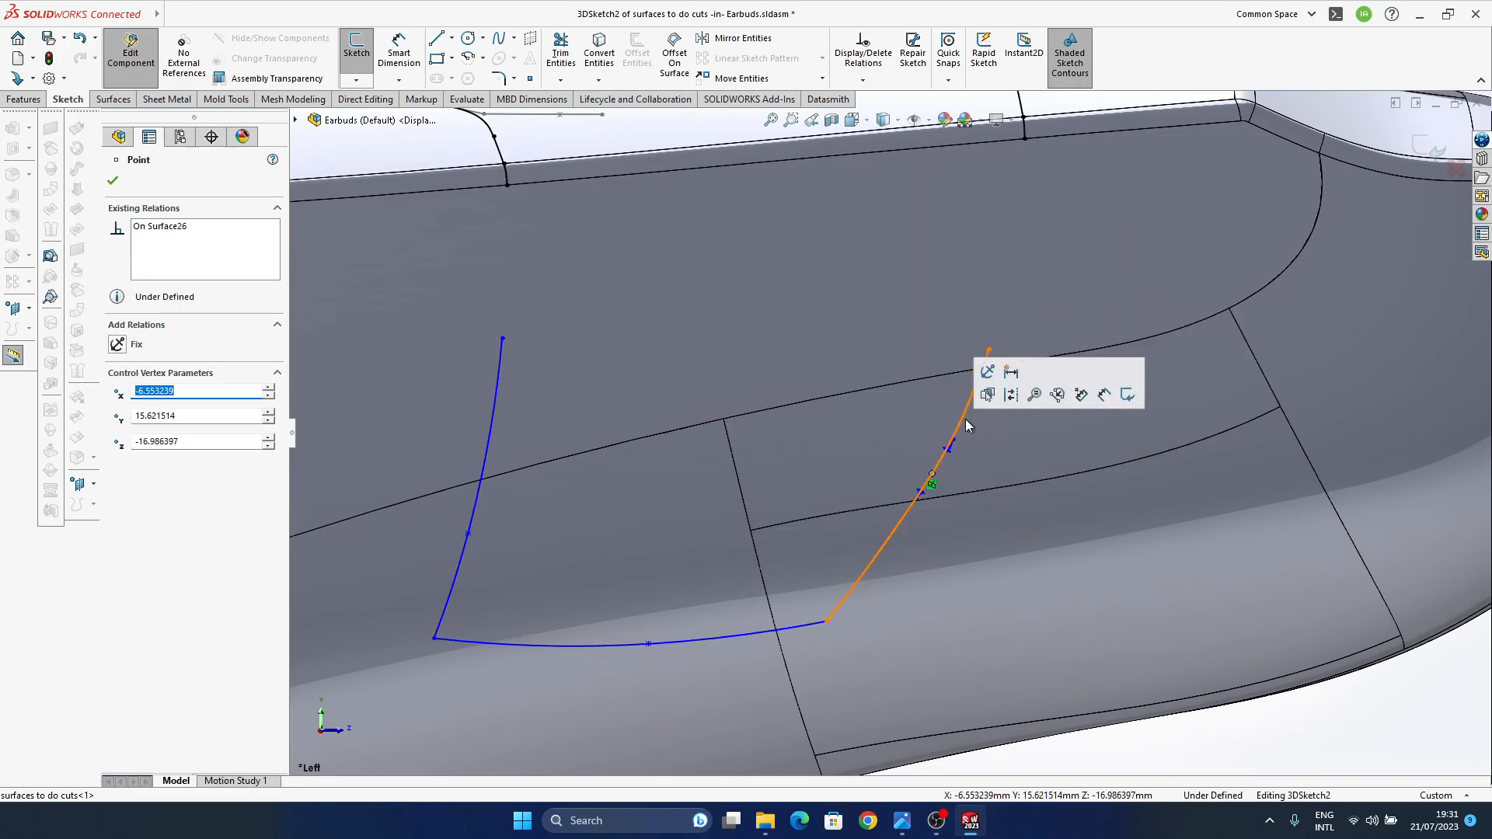
pyautogui.click(953, 425)
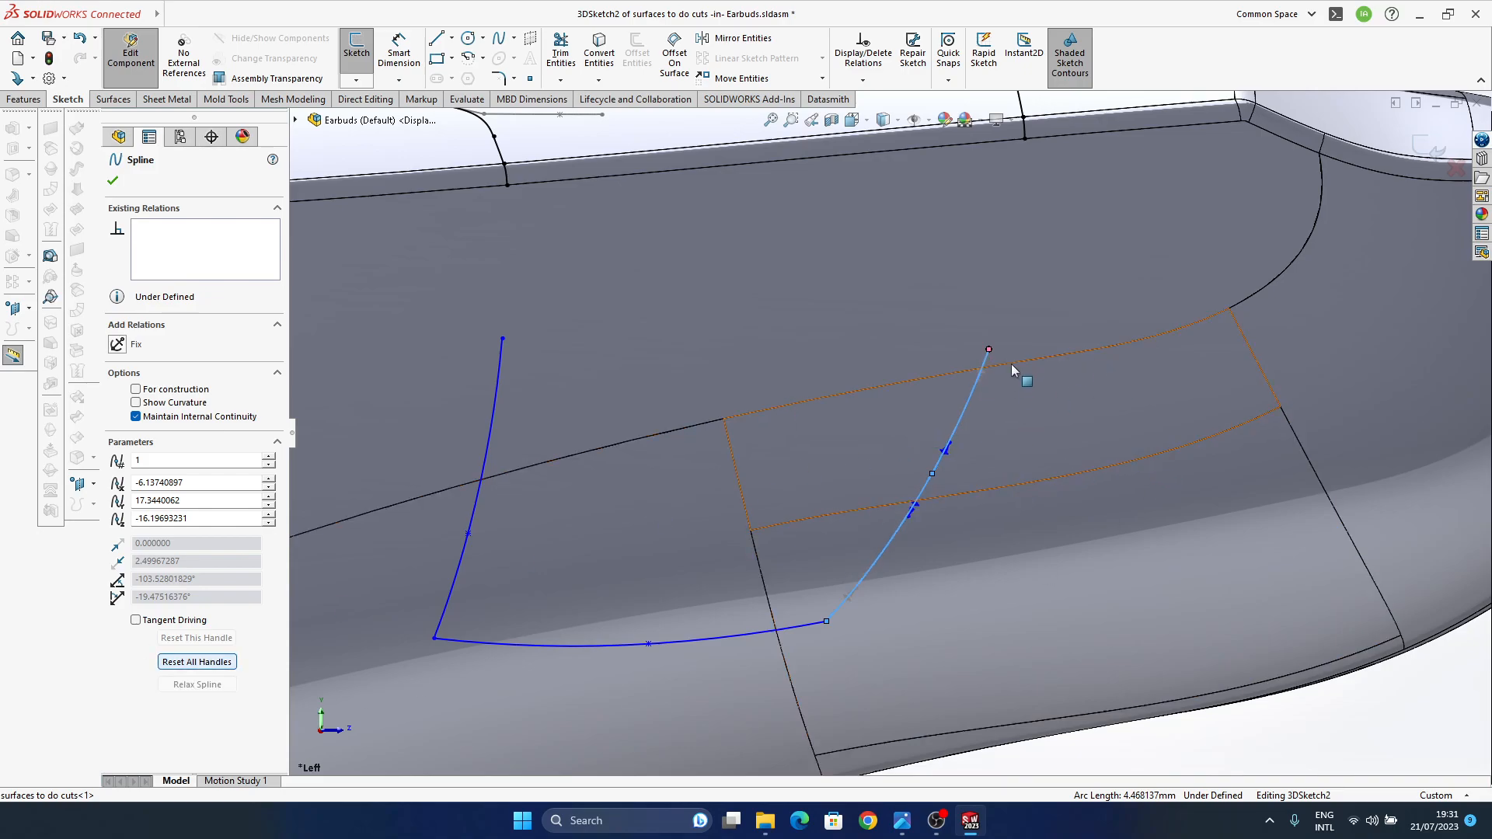
pyautogui.keyDown('ctrl'); pyautogui.moveTo(1013, 375); pyautogui.dragTo(945, 477, button='middle'); pyautogui.keyUp('ctrl')
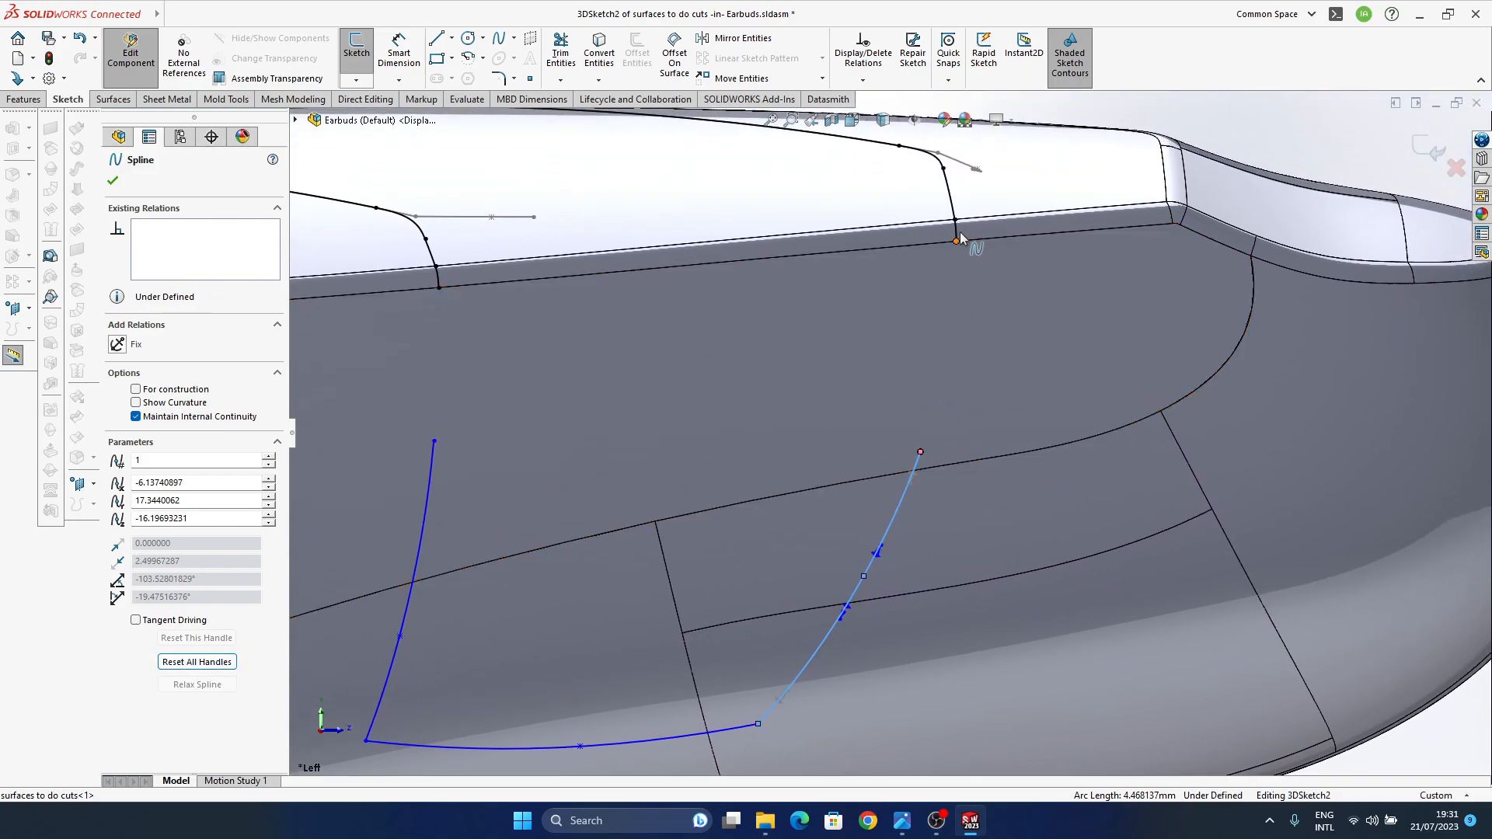
pyautogui.keyDown('ctrl'); pyautogui.moveTo(1157, 553); pyautogui.dragTo(1078, 431, button='middle'); pyautogui.keyUp('ctrl')
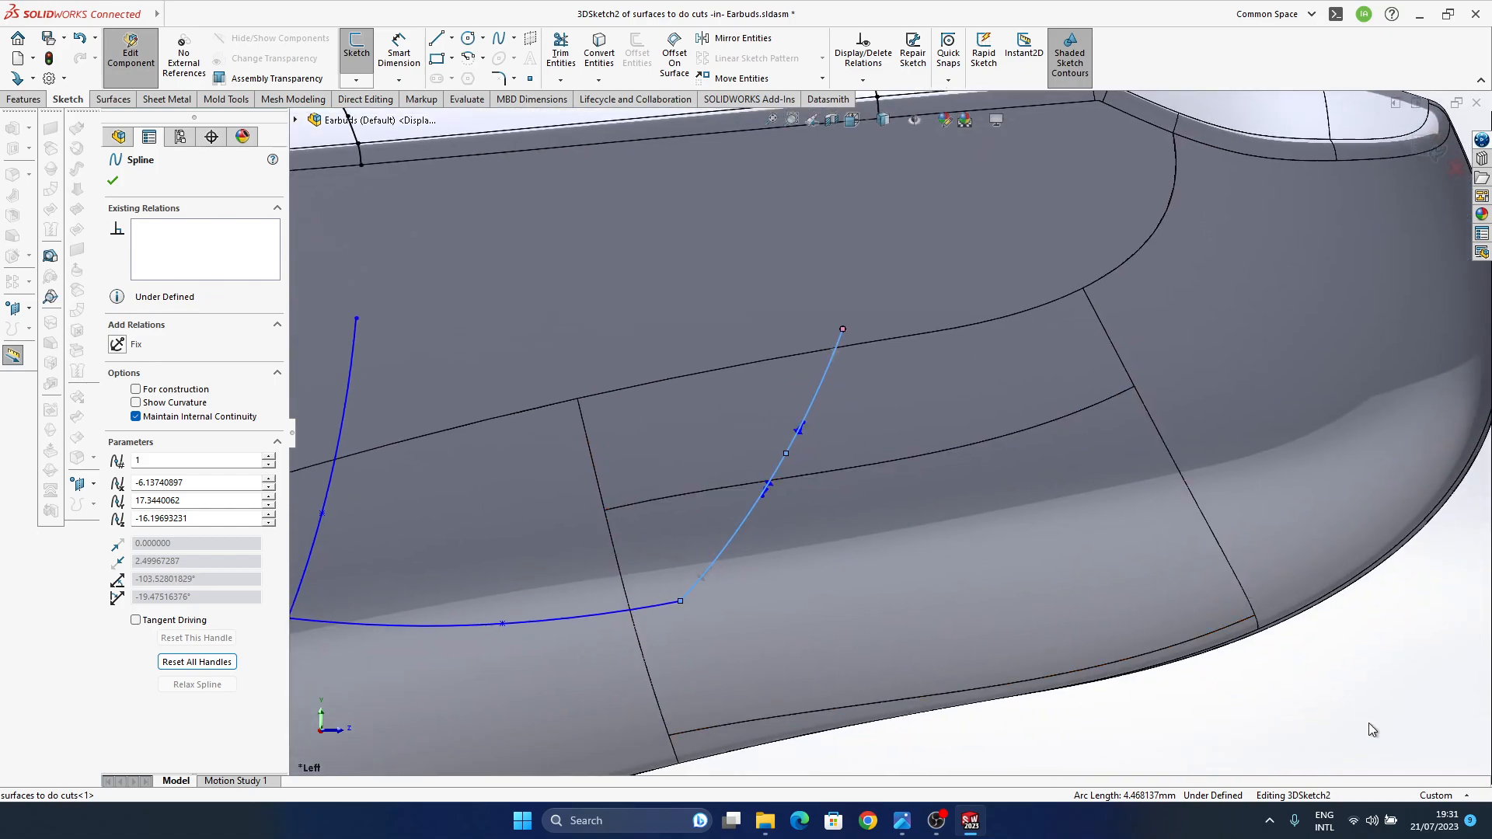
pyautogui.click(1348, 661)
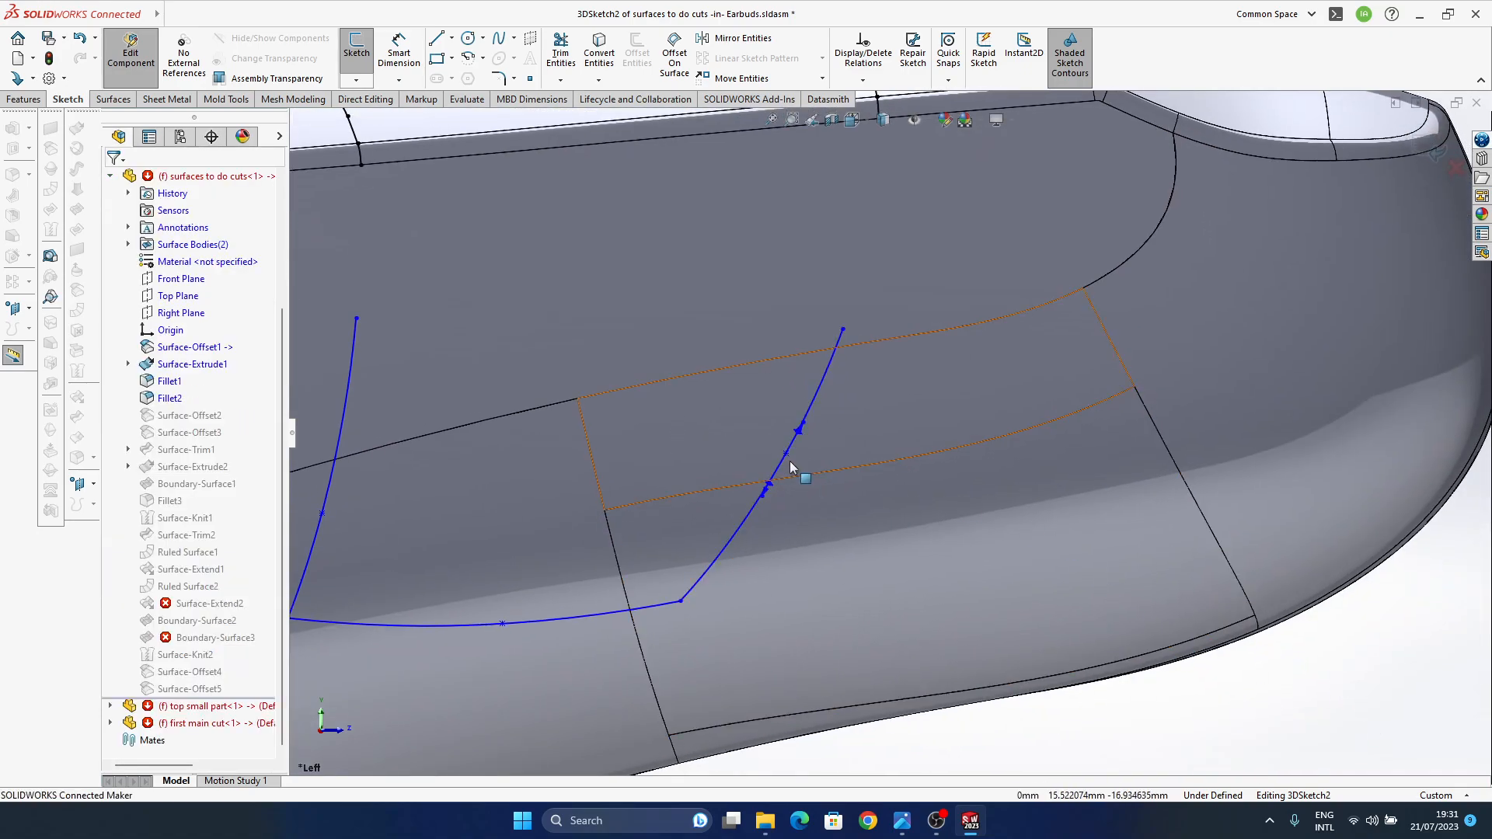
# - Lower the side spline's upper endpoint to about Y 17.18 mm, Z -16.24 mm, and exit the 3D sketch to rebuild the part
pyautogui.keyDown('ctrl'); pyautogui.moveTo(872, 327); pyautogui.dragTo(848, 431, button='middle'); pyautogui.keyUp('ctrl')
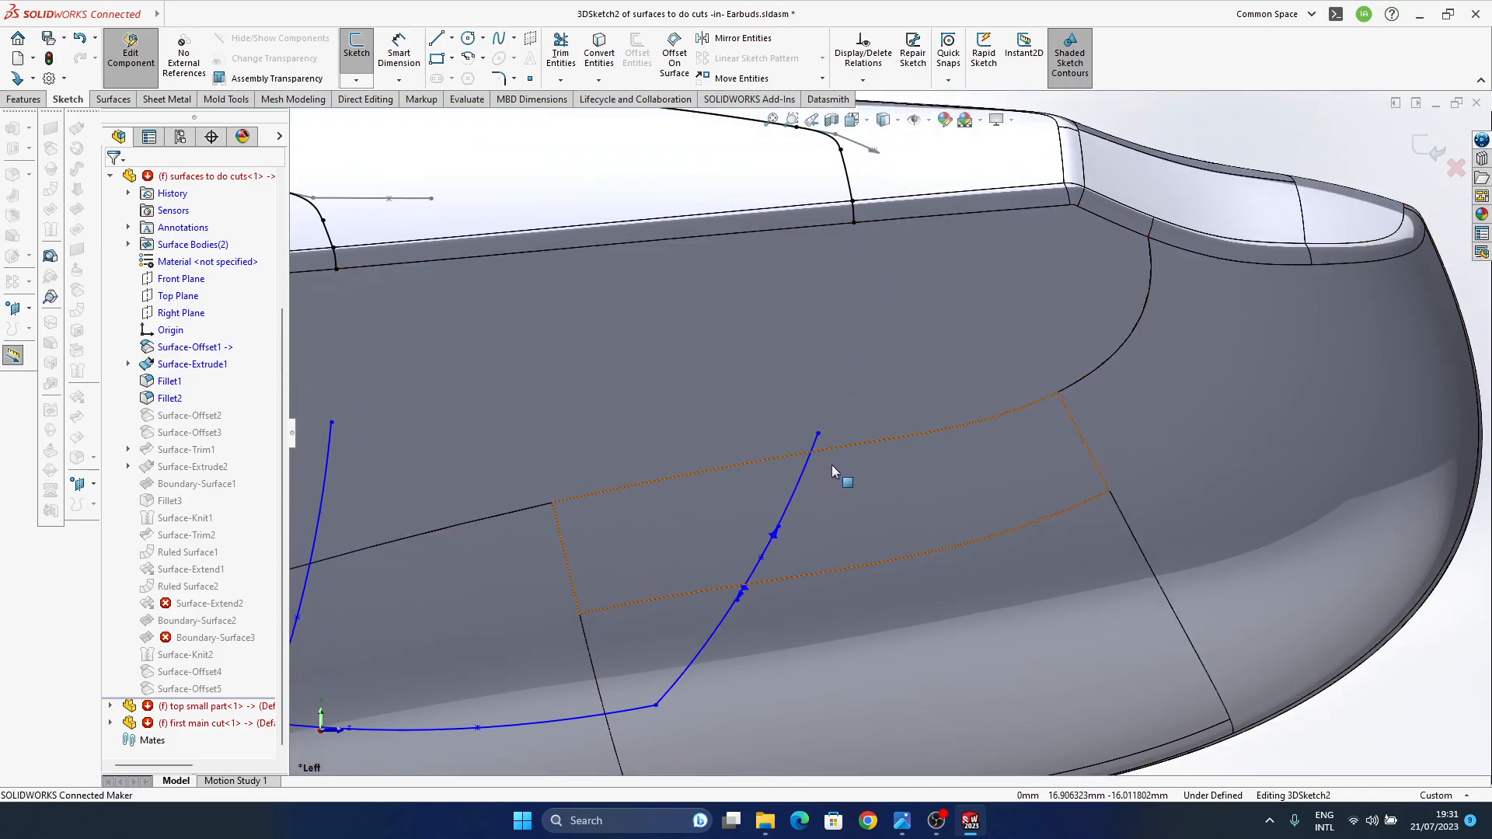
pyautogui.scroll(-5, 855, 431)
pyautogui.moveTo(891, 359); pyautogui.dragTo(880, 387)
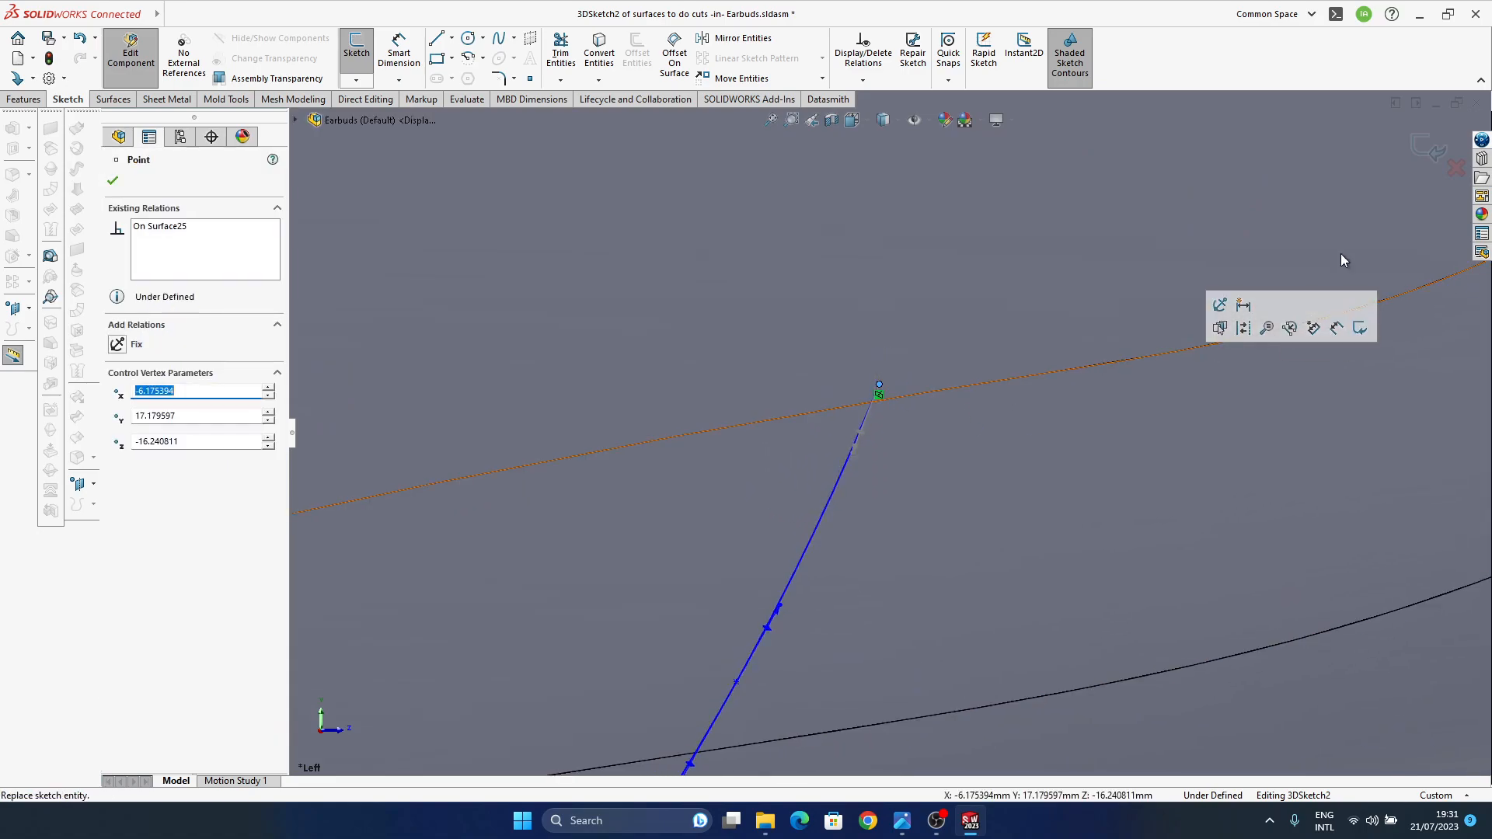
pyautogui.click(1427, 149)
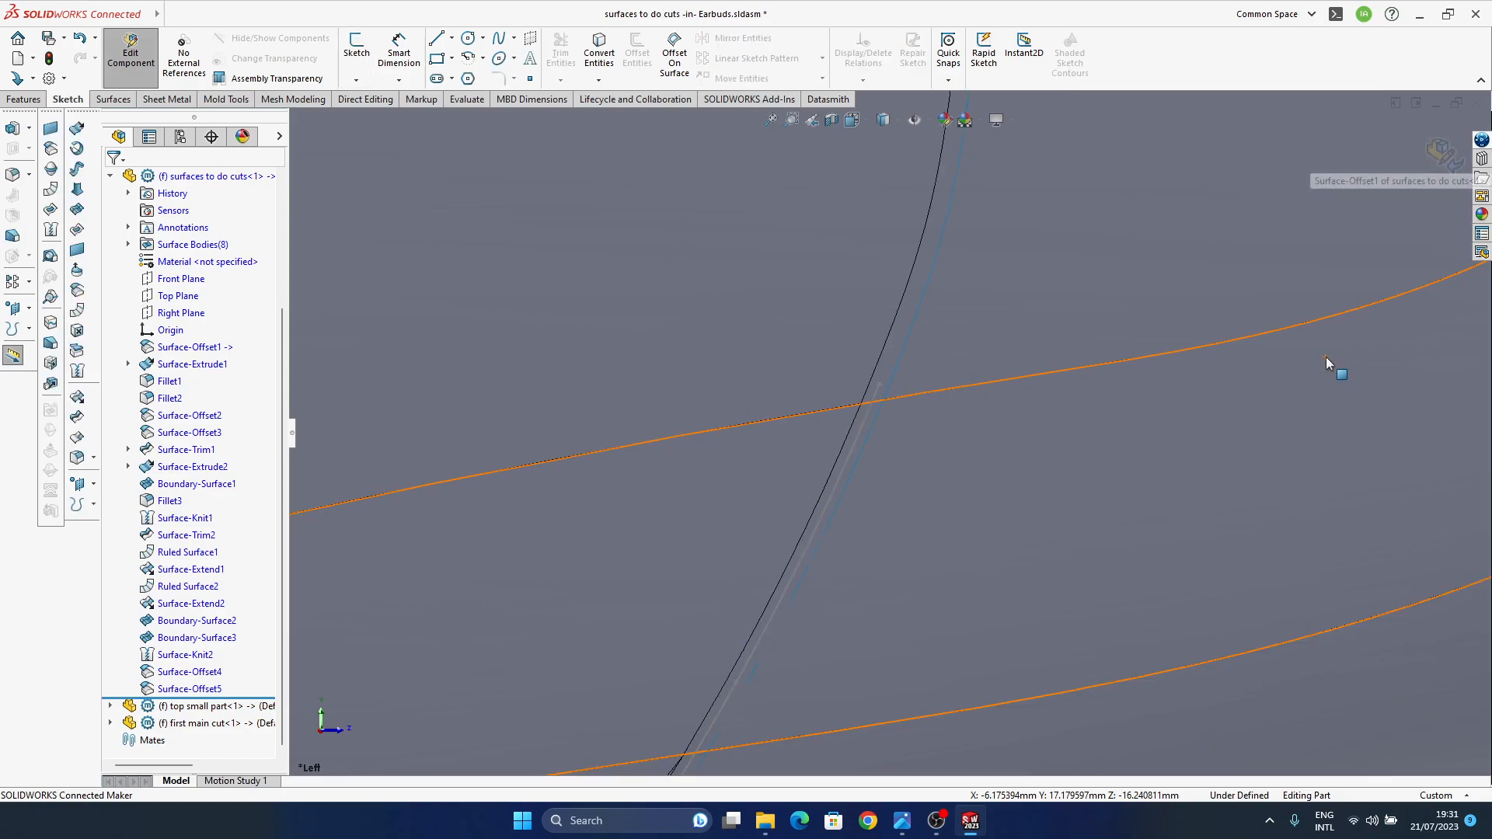
# - Inspect how the rebuilt cut outline follows the main cut's edge along the side spline, from the Left view
pyautogui.scroll(8, 858, 363)
pyautogui.keyDown('ctrl'); pyautogui.moveTo(880, 426); pyautogui.dragTo(852, 433, button='middle'); pyautogui.keyUp('ctrl')
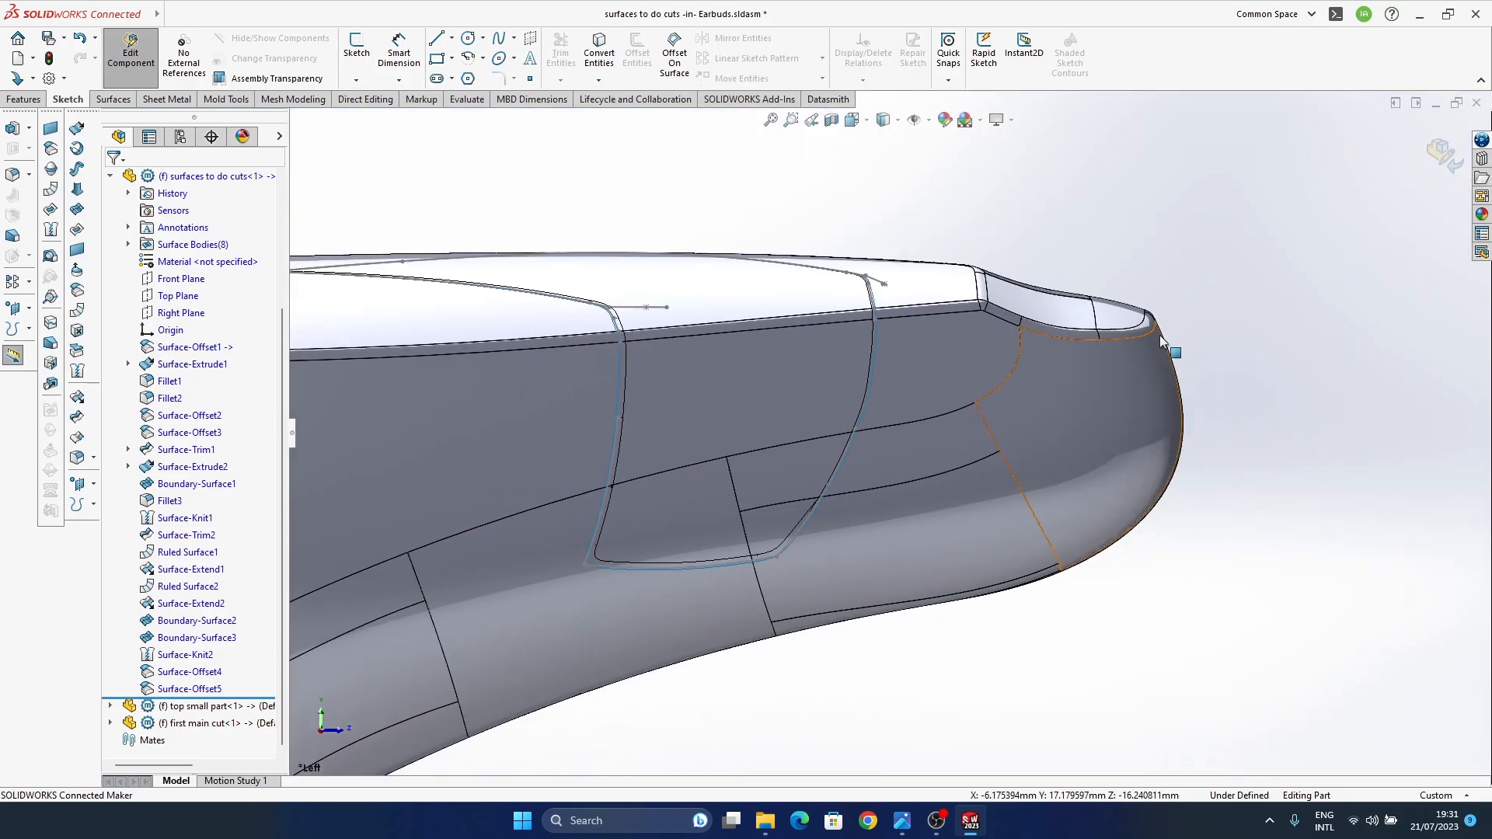
pyautogui.scroll(-6, 951, 378)
pyautogui.keyDown('ctrl'); pyautogui.moveTo(764, 301); pyautogui.dragTo(807, 320, button='middle'); pyautogui.keyUp('ctrl')
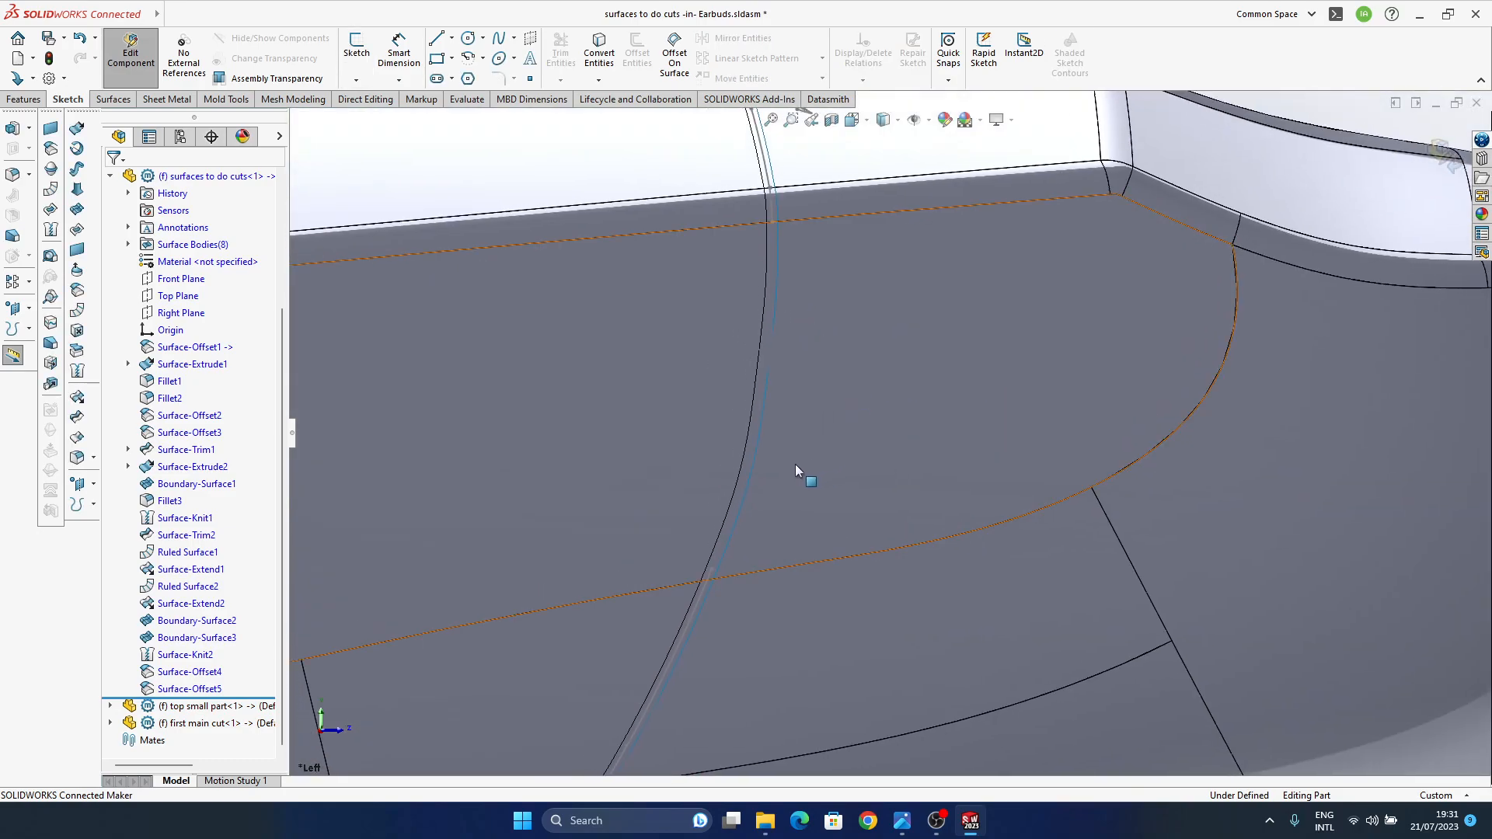
pyautogui.keyDown('ctrl'); pyautogui.moveTo(773, 541); pyautogui.dragTo(870, 397, button='middle'); pyautogui.keyUp('ctrl')
pyautogui.scroll(2, 785, 534)
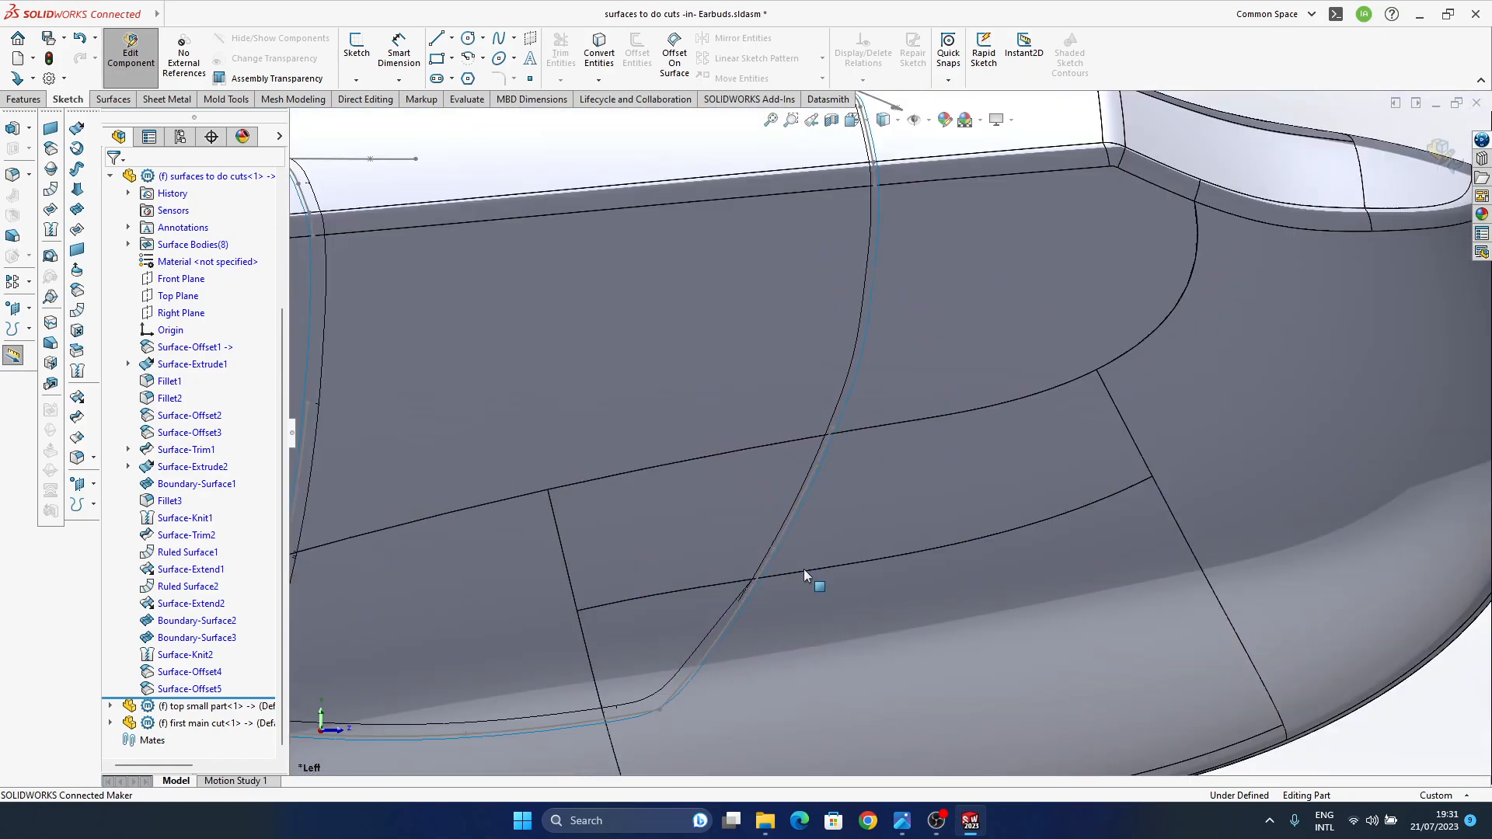
pyautogui.keyDown('ctrl'); pyautogui.moveTo(809, 594); pyautogui.dragTo(844, 523, button='middle'); pyautogui.keyUp('ctrl')
pyautogui.press('space')
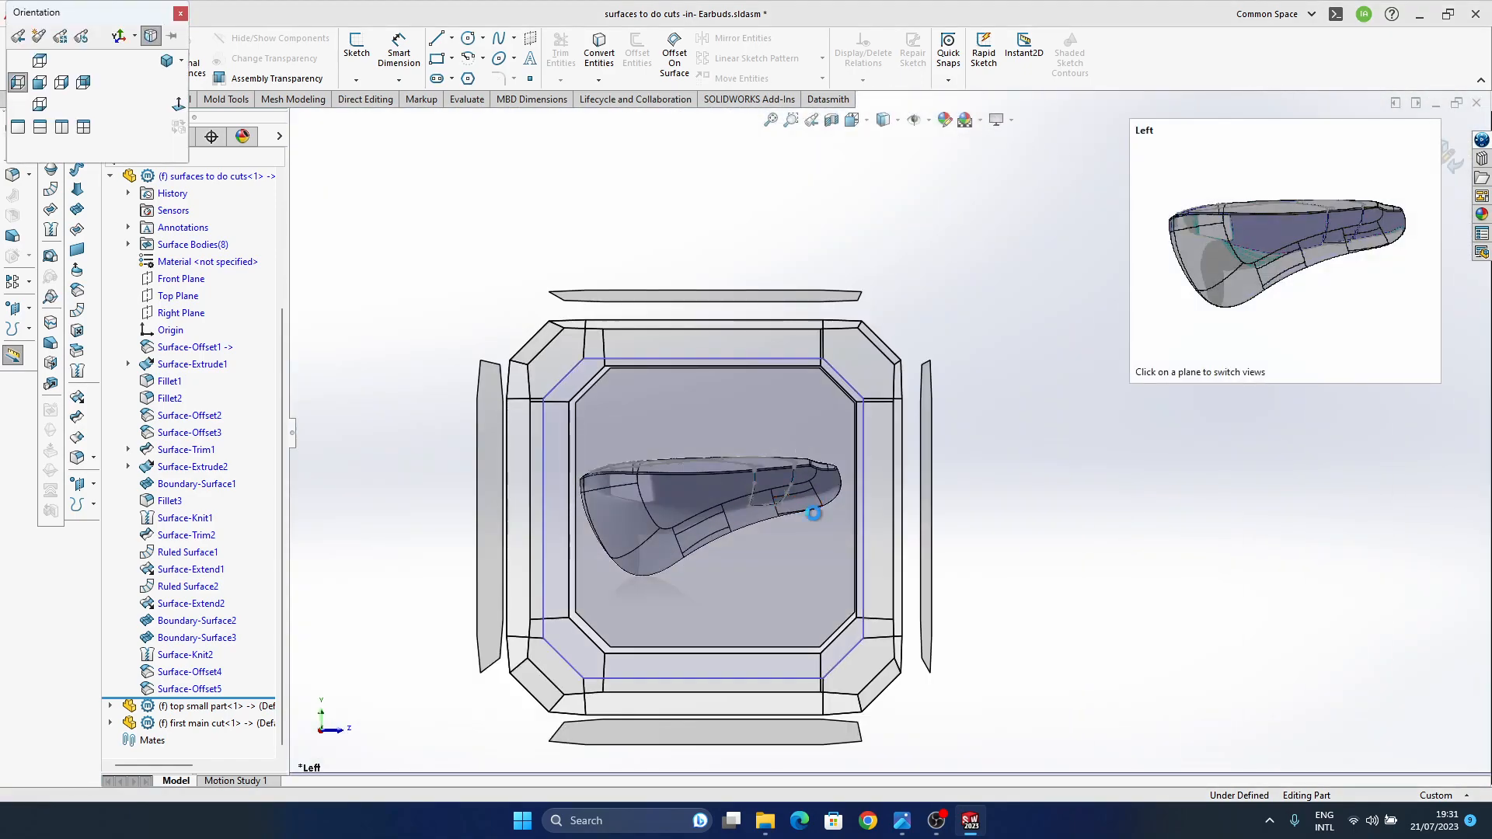
pyautogui.click(813, 518)
pyautogui.scroll(-6, 1109, 354)
pyautogui.keyDown('ctrl'); pyautogui.moveTo(1092, 358); pyautogui.dragTo(925, 511, button='middle'); pyautogui.keyUp('ctrl')
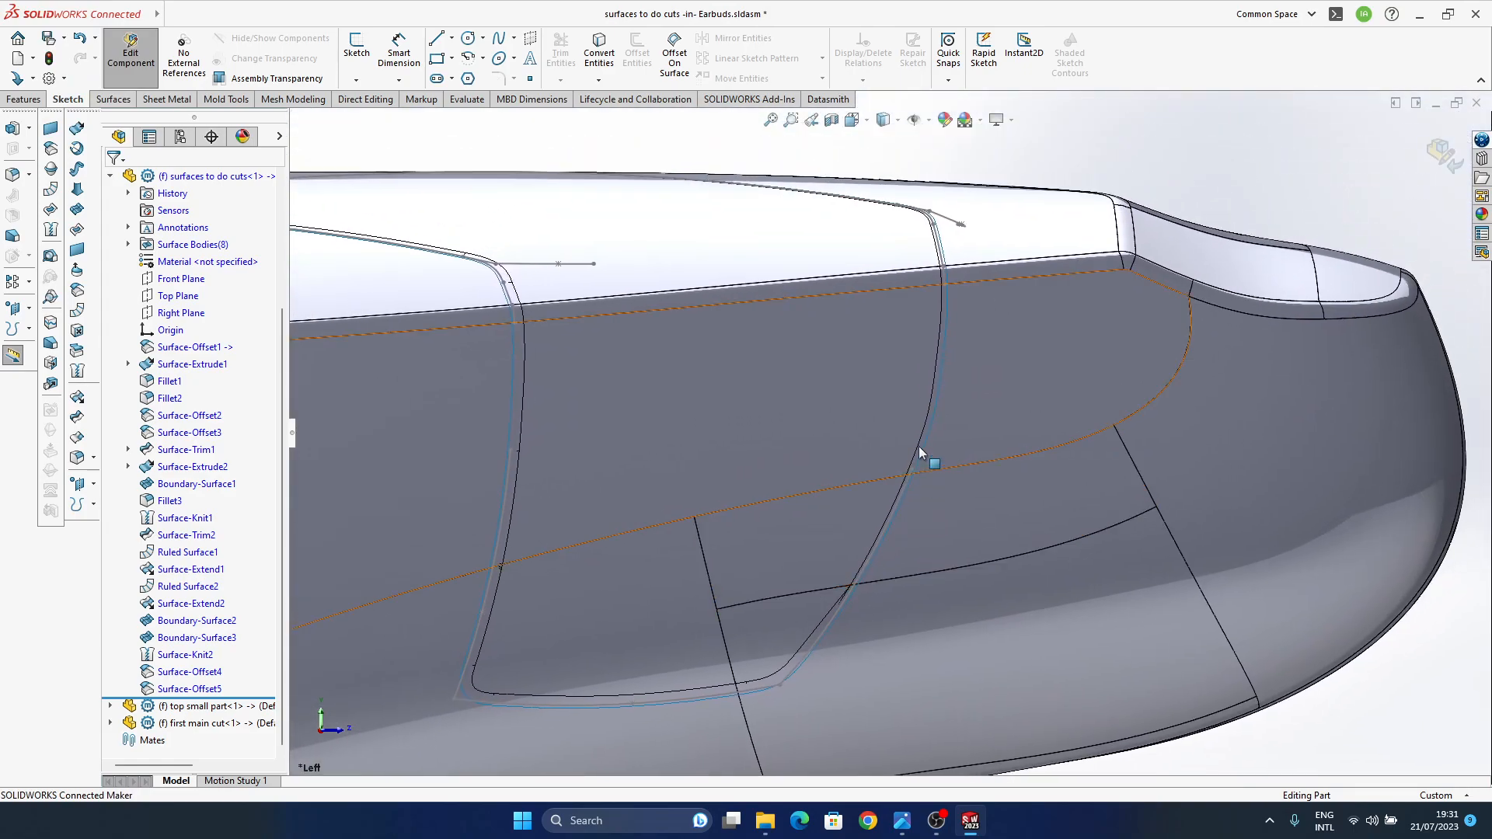
# - Move the side spline's middle point slightly lower, to about Y 15.40 mm, and let the part rebuild
pyautogui.scroll(-1, 889, 583)
pyautogui.moveTo(864, 553); pyautogui.dragTo(865, 567)
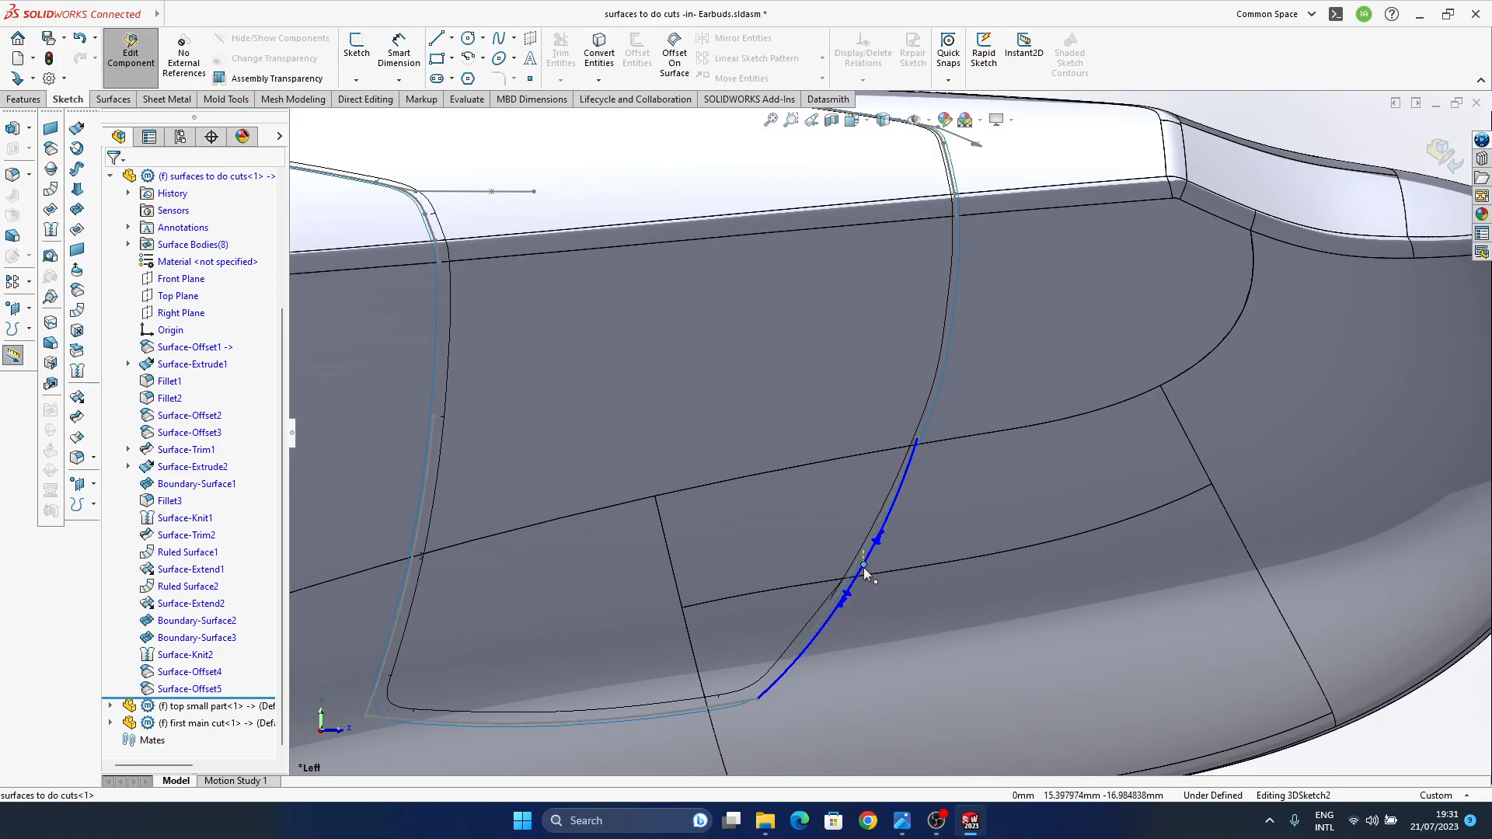
pyautogui.click(1297, 153)
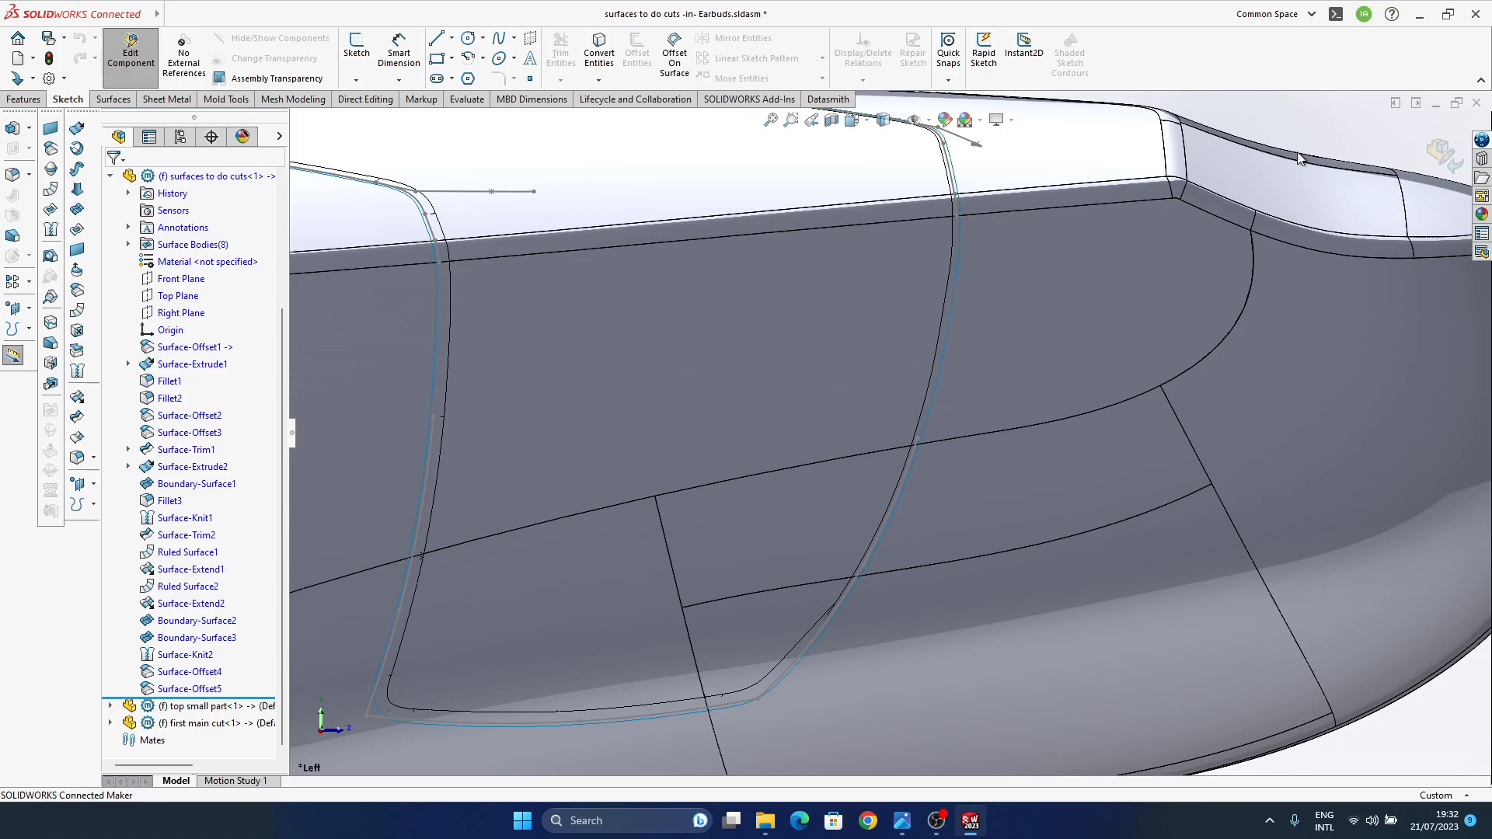
# - Open Boundary-Surface3 for editing and examine how its two Curvature To Face edges meet the neighbouring ruled surfaces
pyautogui.click(199, 622)
pyautogui.moveTo(918, 342); pyautogui.dragTo(970, 379, button='middle')
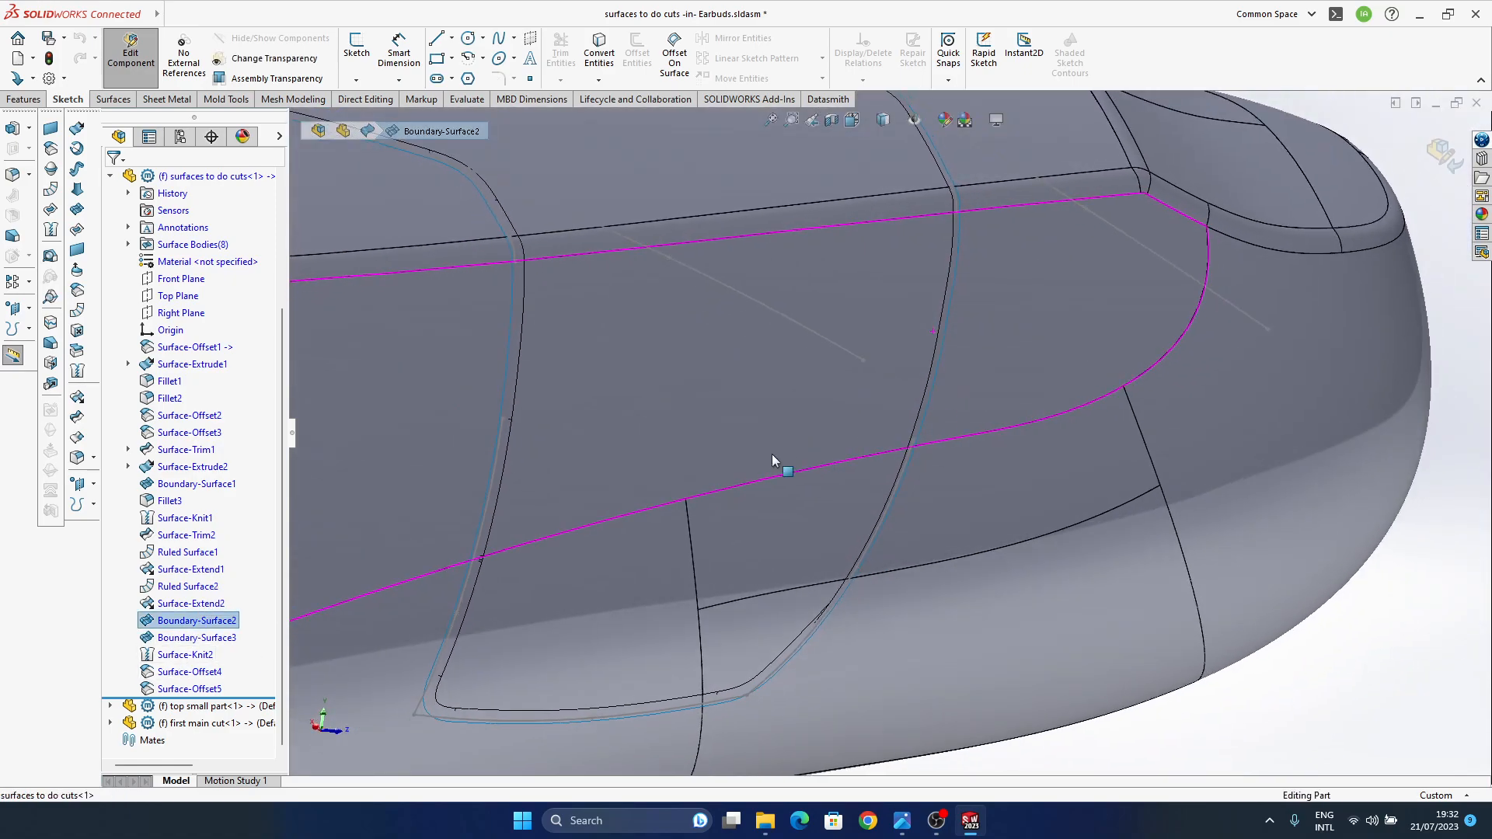
pyautogui.click(187, 638)
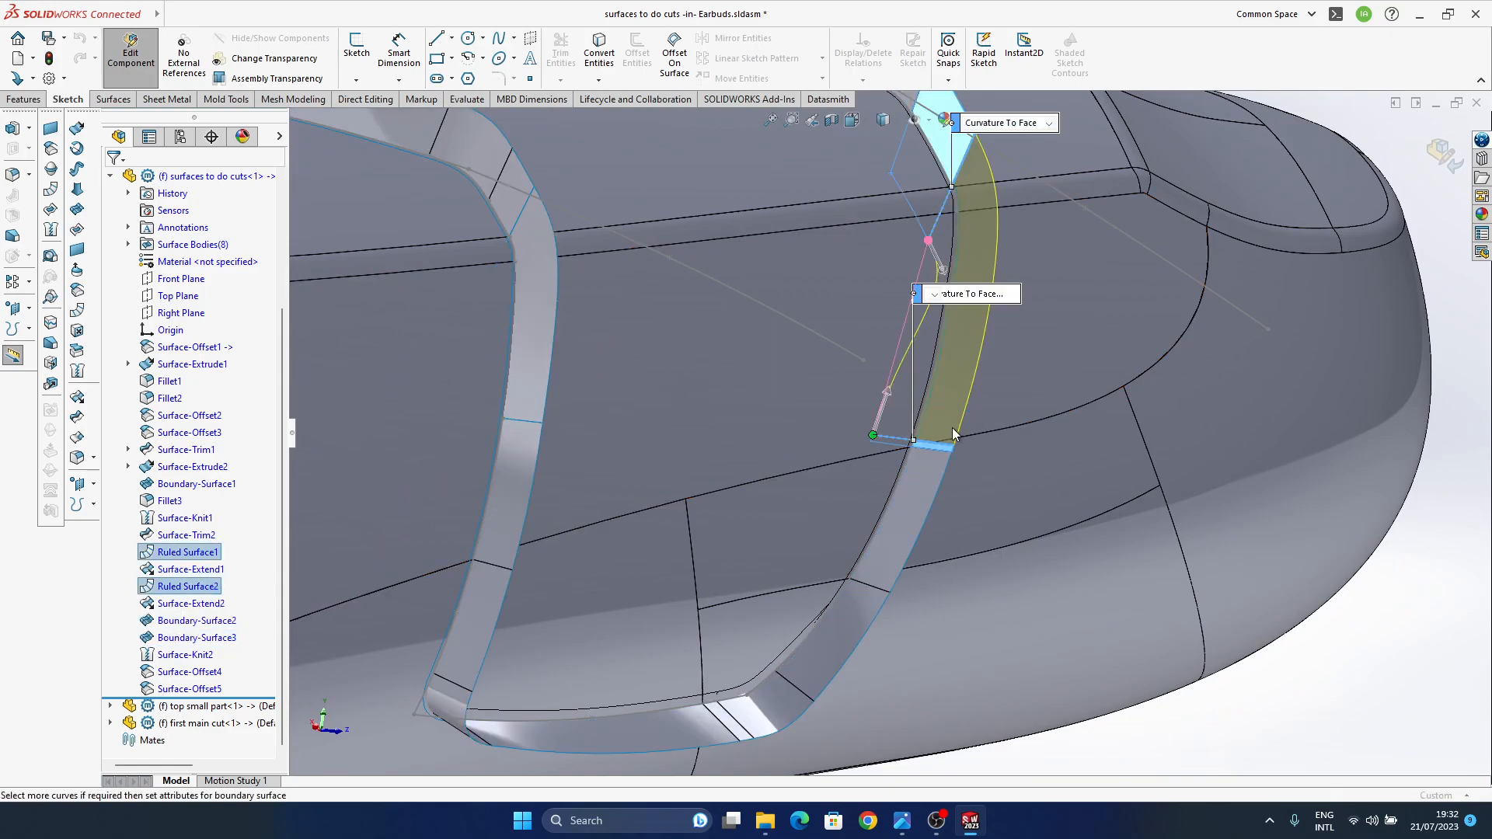
pyautogui.moveTo(982, 441); pyautogui.dragTo(838, 456, button='middle')
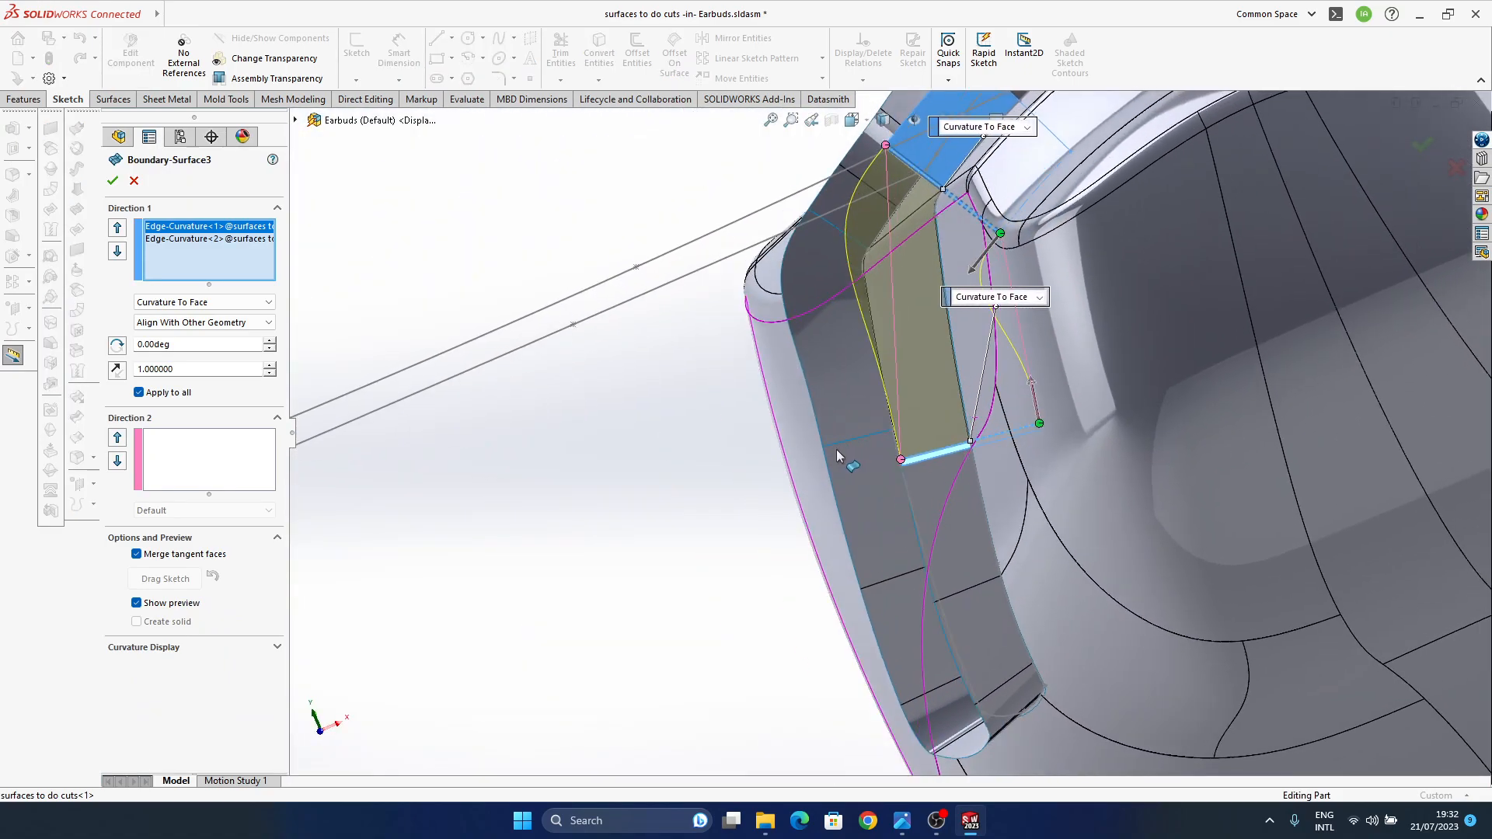
pyautogui.click(224, 241)
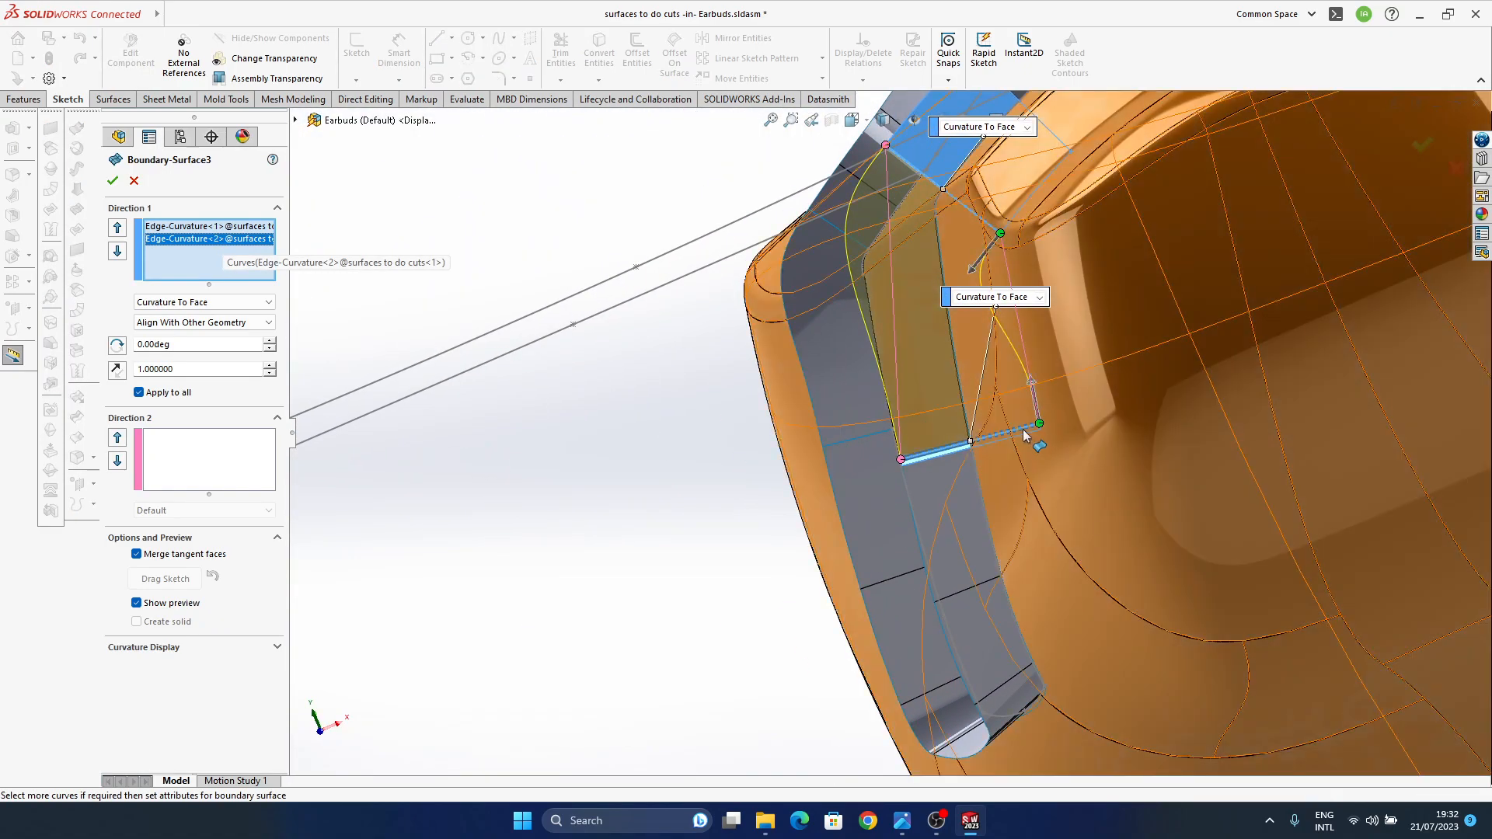
pyautogui.scroll(-5, 1084, 439)
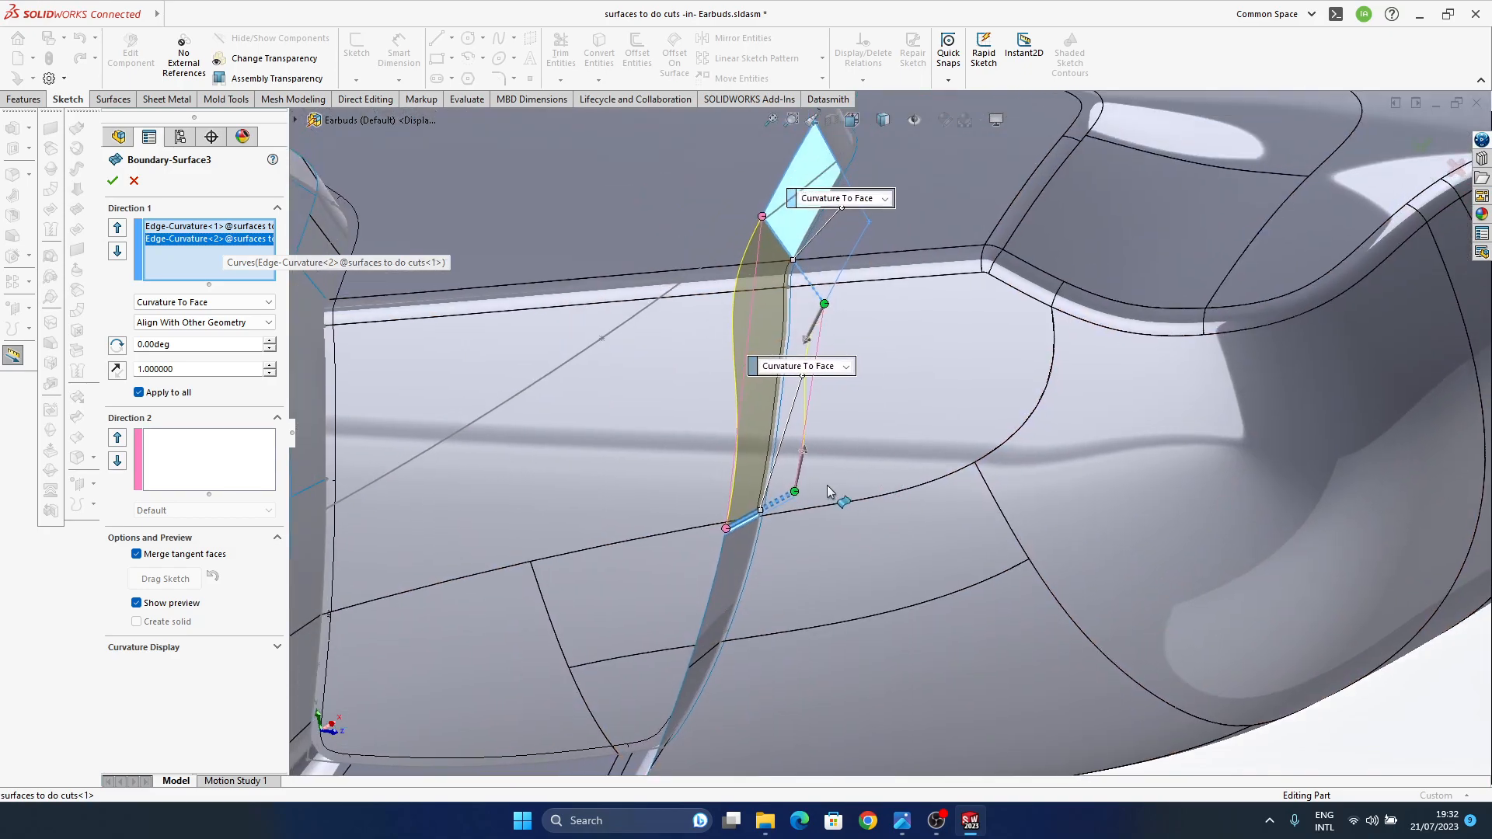
pyautogui.moveTo(828, 491); pyautogui.dragTo(870, 430, button='middle')
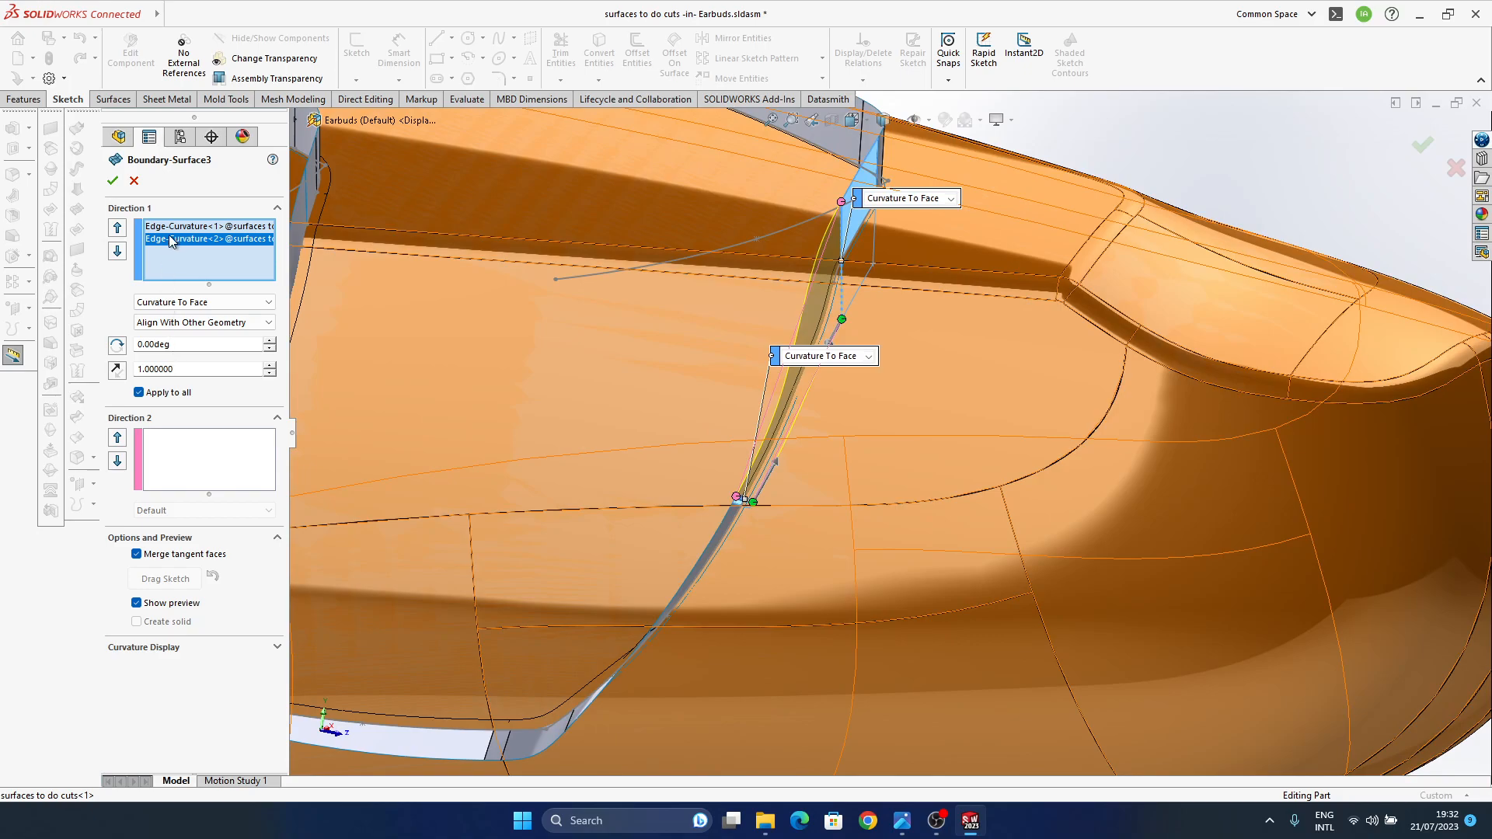
# - Adjust the tangent length of Boundary-Surface3's first edge curve, reset it to 1, and accept the feature
pyautogui.click(176, 227)
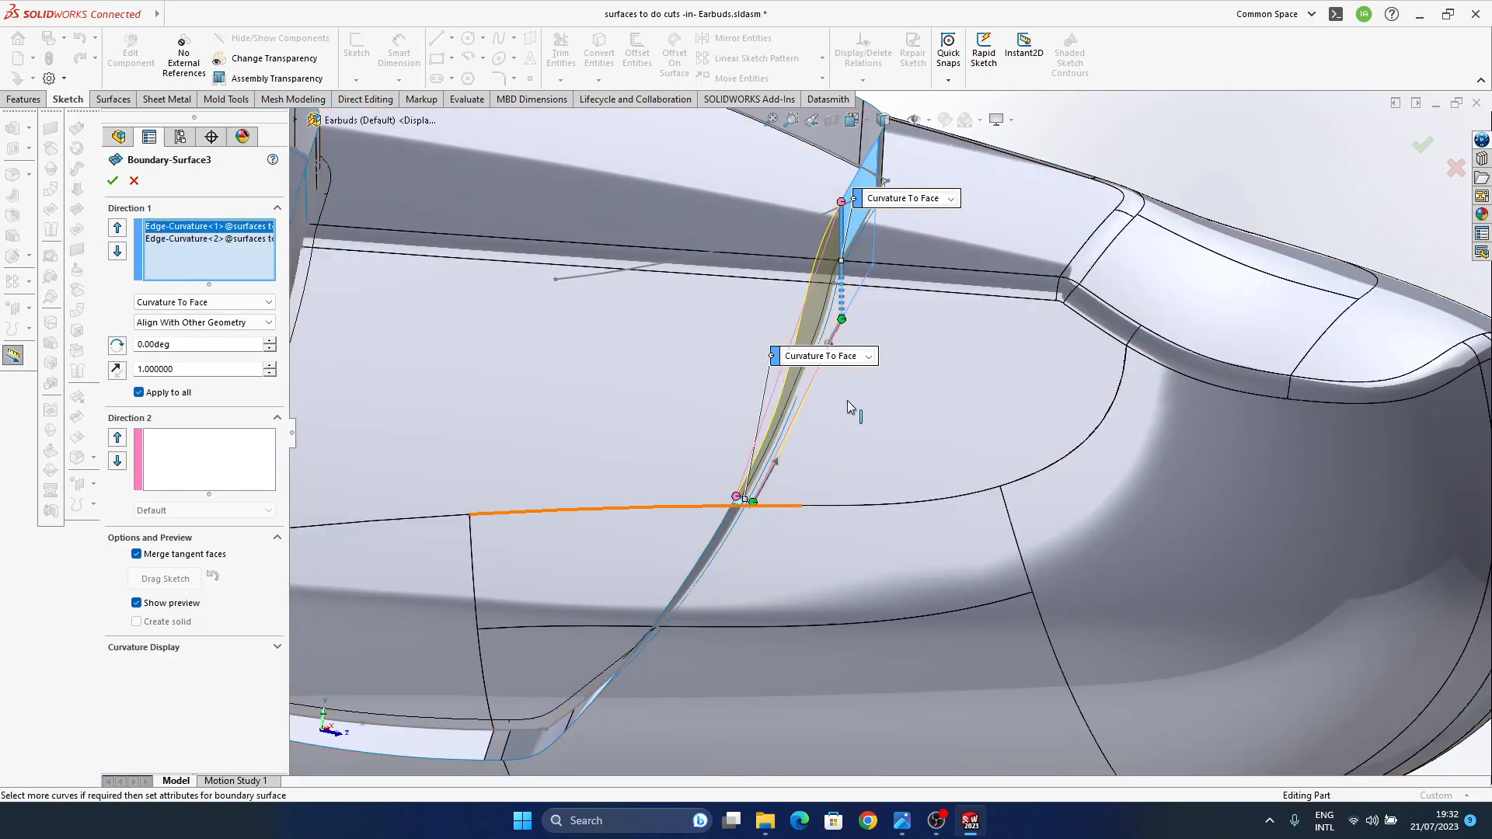
pyautogui.moveTo(861, 427)
pyautogui.keyDown('ctrl'); pyautogui.mouseDown(button='middle')
pyautogui.moveTo(884, 451)
pyautogui.moveTo(829, 466)
pyautogui.moveTo(833, 494)
pyautogui.moveTo(865, 429)
pyautogui.mouseUp(button='middle'); pyautogui.keyUp('ctrl')
pyautogui.scroll(-4, 889, 319)
pyautogui.moveTo(888, 365)
pyautogui.keyDown('ctrl'); pyautogui.mouseDown(button='middle')
pyautogui.moveTo(911, 321)
pyautogui.moveTo(880, 354)
pyautogui.mouseUp(button='middle'); pyautogui.keyUp('ctrl')
pyautogui.click(904, 330)
pyautogui.moveTo(904, 329); pyautogui.dragTo(911, 323)
pyautogui.moveTo(911, 323)
pyautogui.mouseDown(button='middle')
pyautogui.moveTo(889, 383)
pyautogui.moveTo(953, 396)
pyautogui.moveTo(899, 339)
pyautogui.mouseUp(button='middle')
pyautogui.write('1')
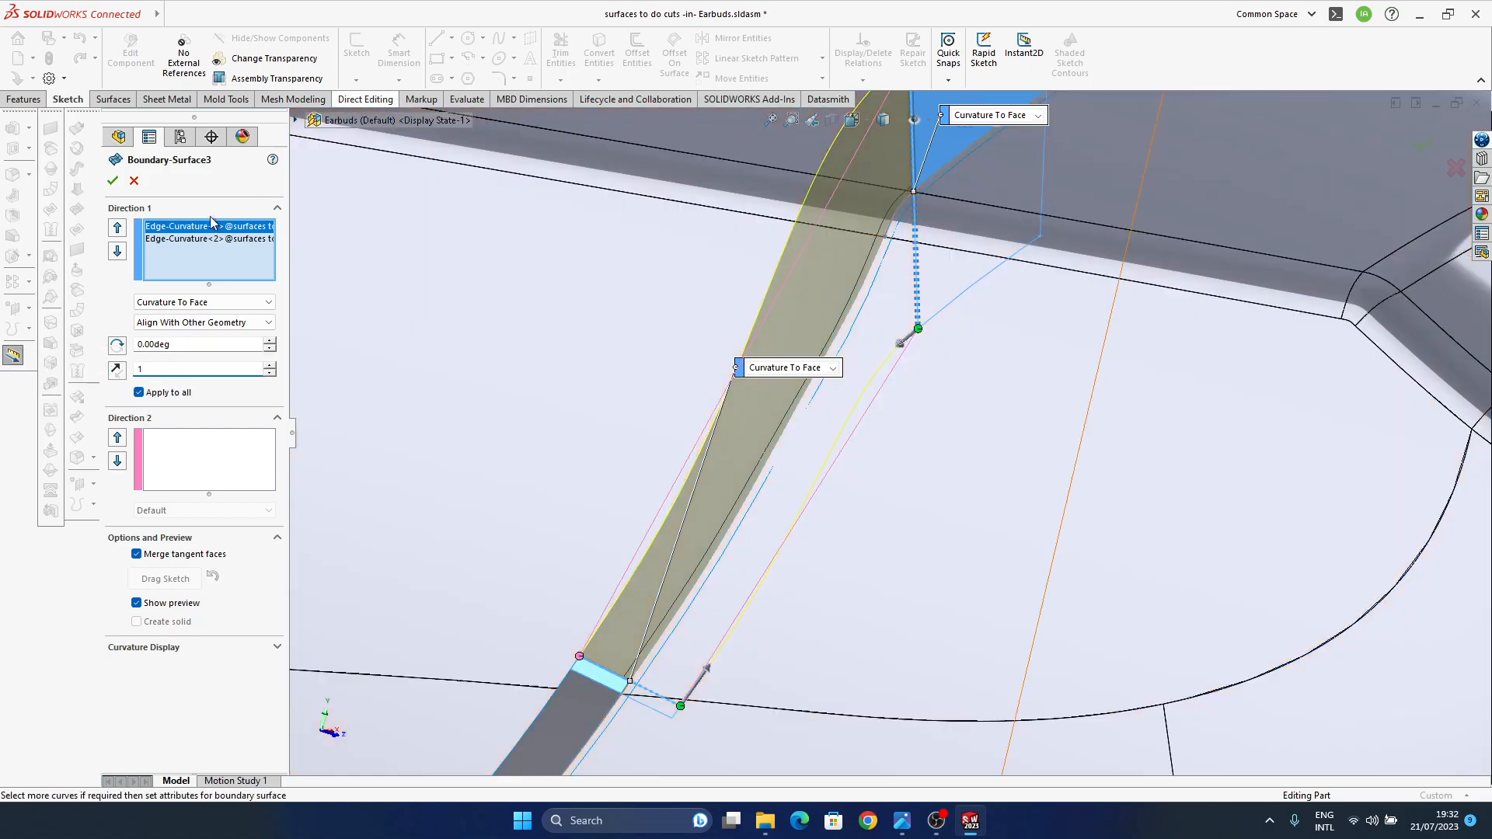
pyautogui.click(113, 180)
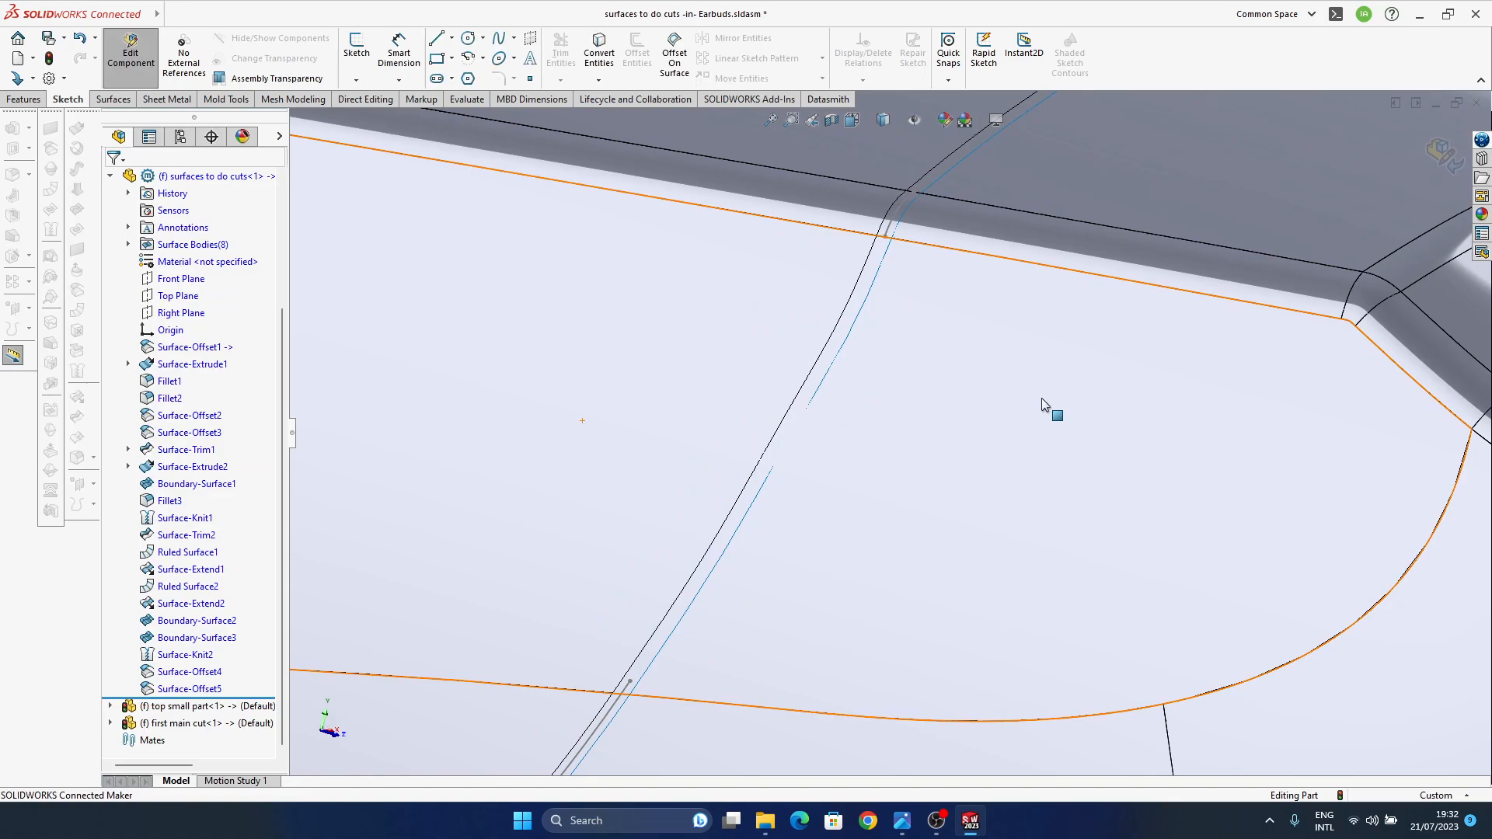
# - Finish editing the surfaces to do cuts part, collapse its feature list, and rebuild the assembly
pyautogui.scroll(5, 808, 427)
pyautogui.moveTo(714, 486); pyautogui.dragTo(751, 482, button='middle')
pyautogui.scroll(-8, 953, 367)
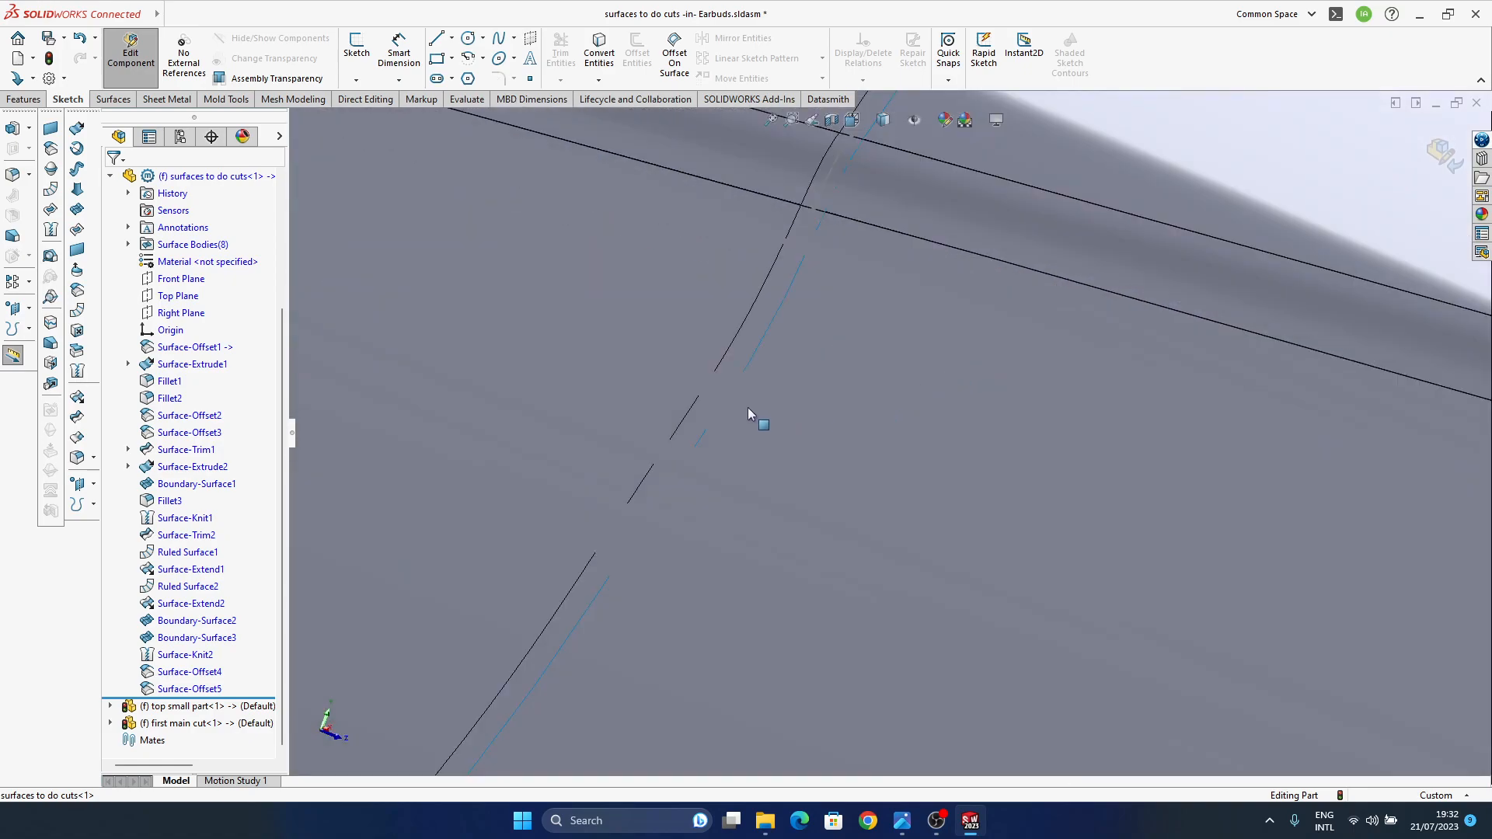
pyautogui.scroll(6, 864, 428)
pyautogui.scroll(3, 651, 519)
pyautogui.moveTo(739, 534)
pyautogui.mouseDown(button='middle')
pyautogui.moveTo(856, 436)
pyautogui.moveTo(1034, 559)
pyautogui.moveTo(808, 525)
pyautogui.mouseUp(button='middle')
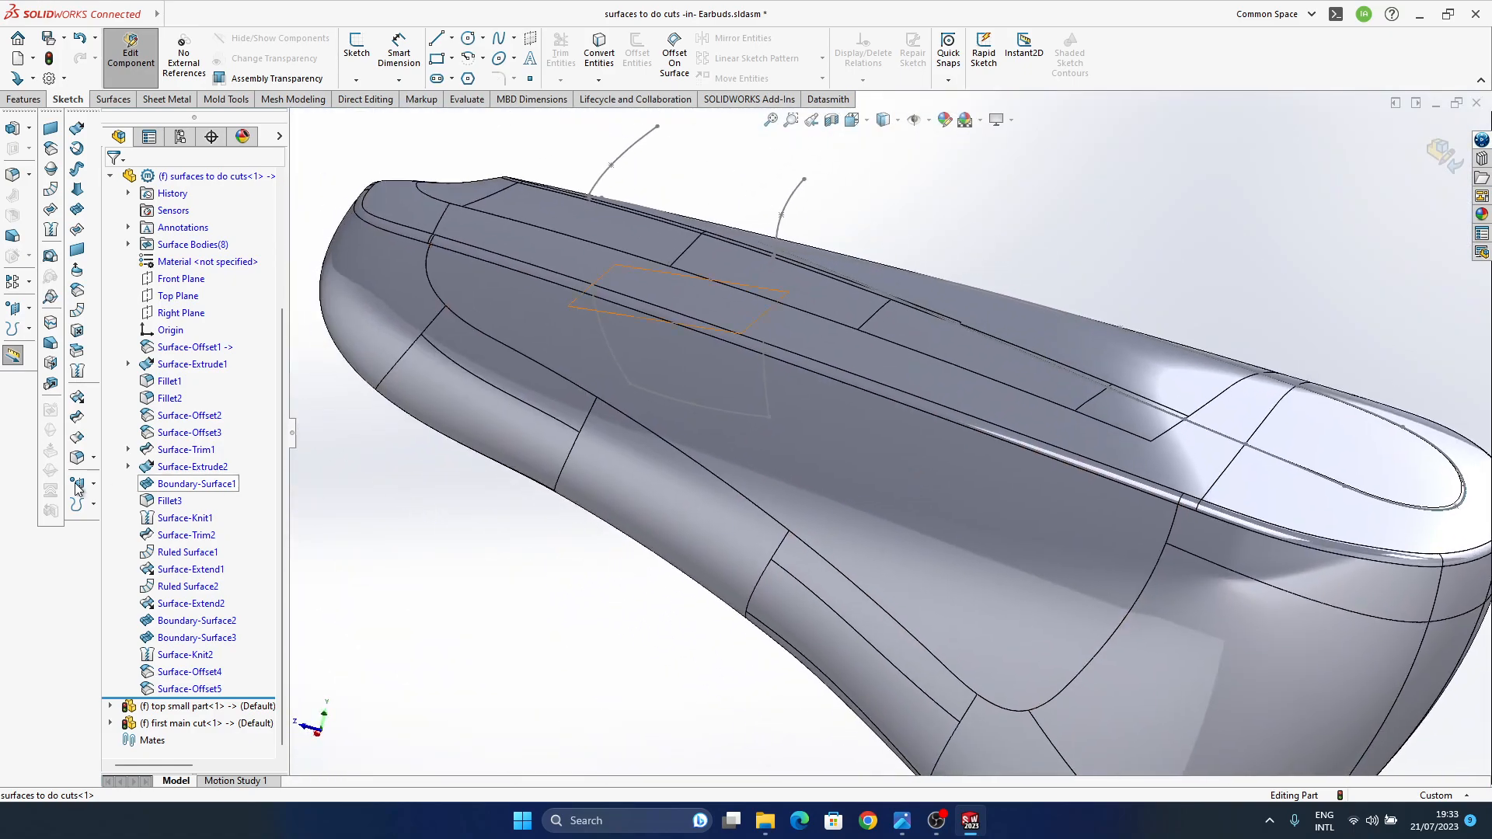
pyautogui.scroll(3, 179, 467)
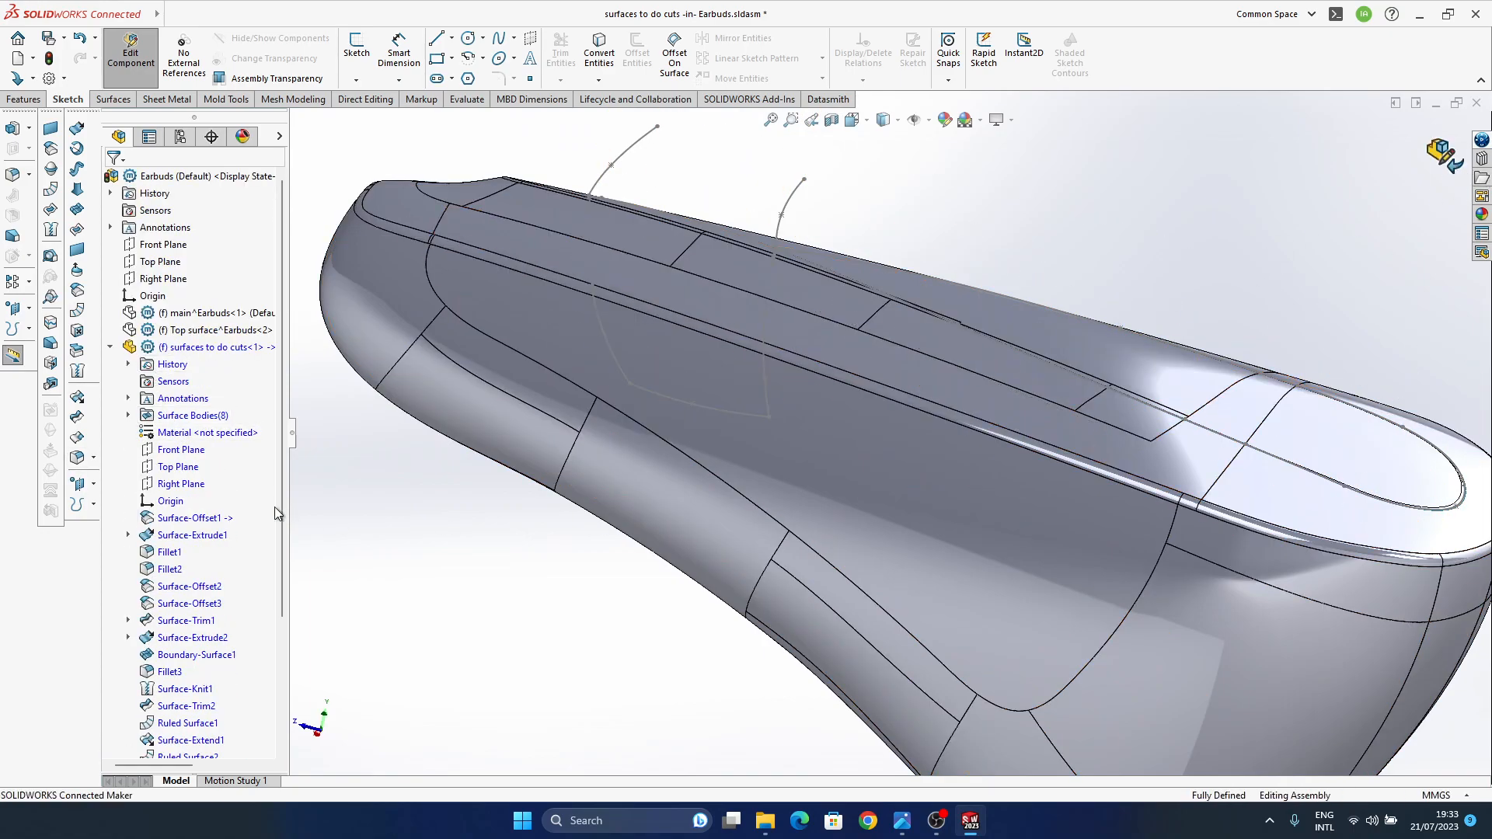
pyautogui.click(111, 347)
pyautogui.click(197, 351)
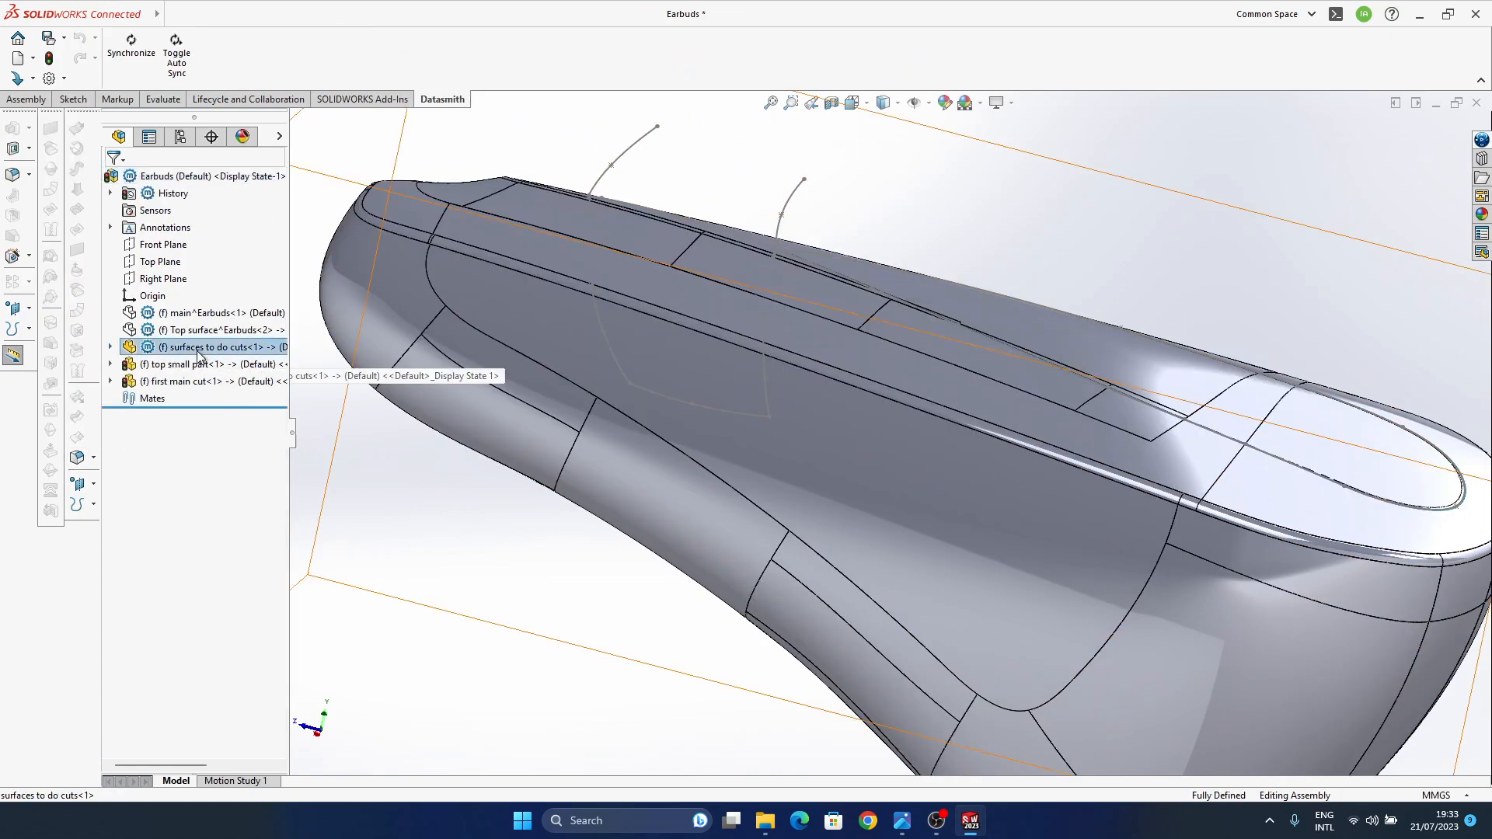
pyautogui.click(426, 644)
pyautogui.hotkey('ctrl', 'b')
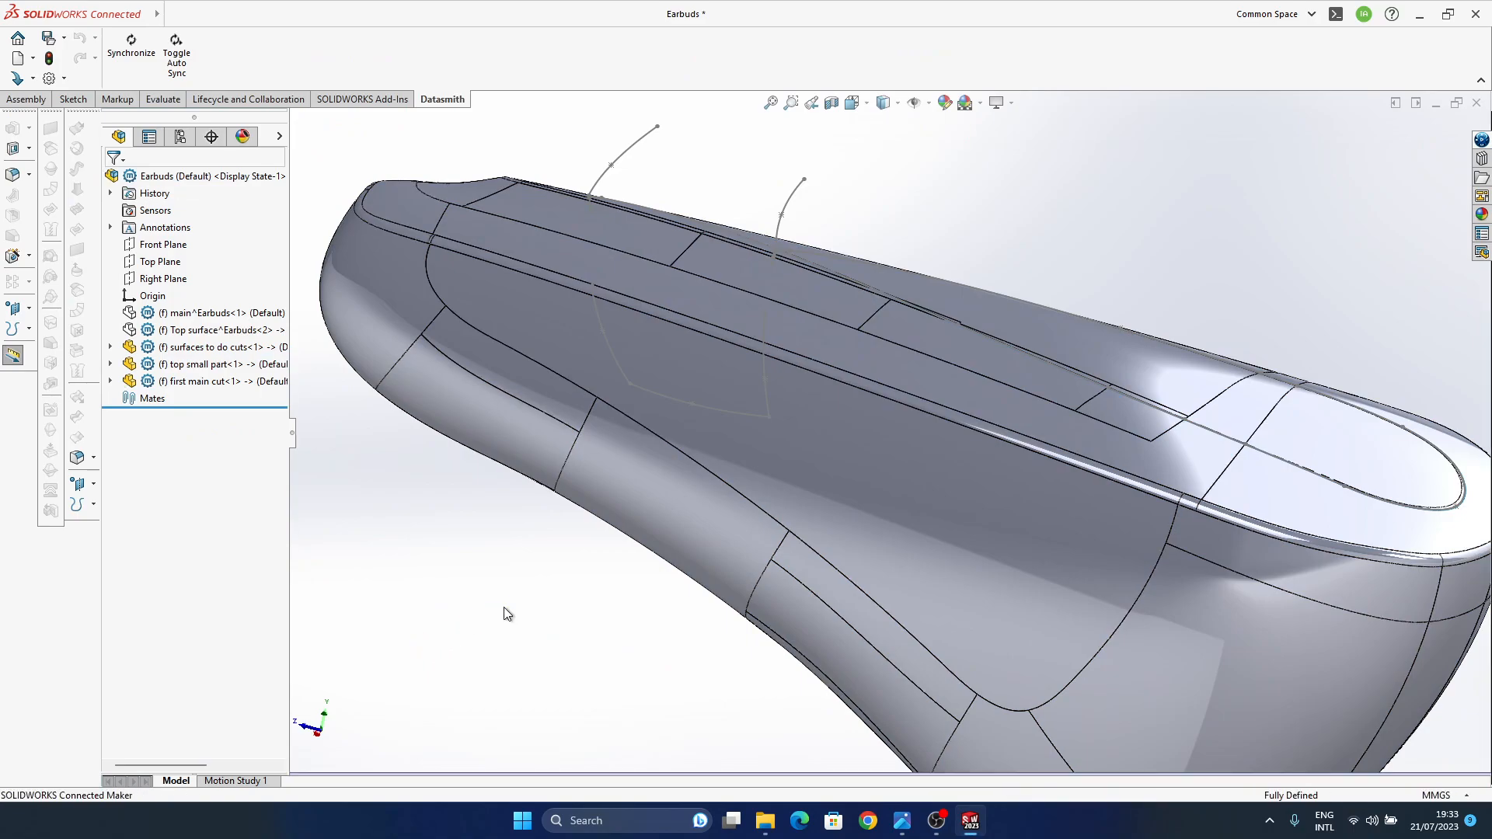
# - Hide the surfaces to do cuts component in the assembly
pyautogui.moveTo(507, 614); pyautogui.dragTo(1111, 649, button='middle')
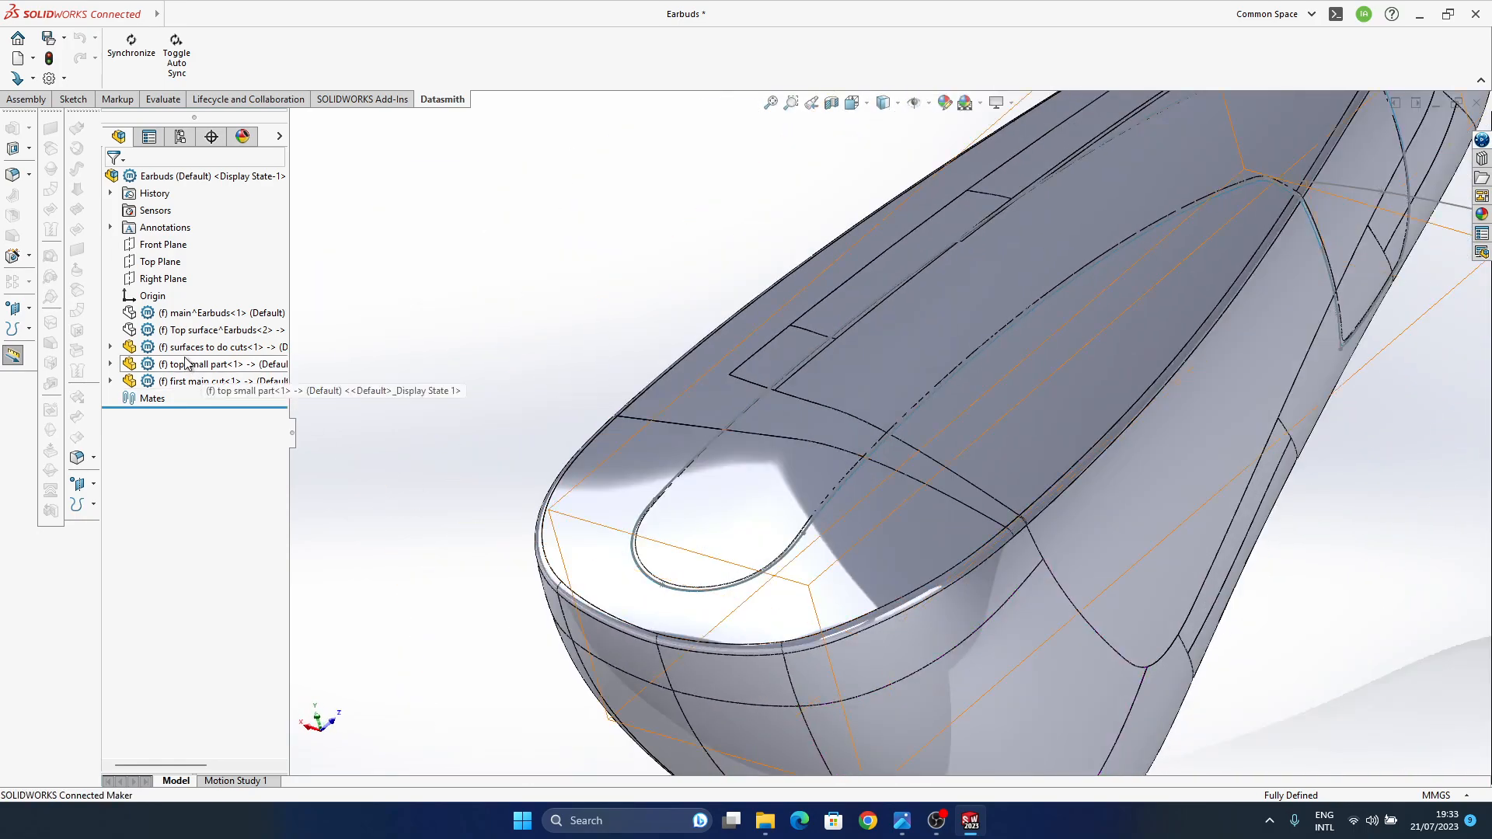
pyautogui.click(210, 347)
pyautogui.click(331, 328)
# - Inspect the gap between the top small part and the first main cut along the whole rim and side
pyautogui.moveTo(886, 593); pyautogui.dragTo(1187, 454, button='middle')
pyautogui.moveTo(981, 474); pyautogui.dragTo(959, 576, button='middle')
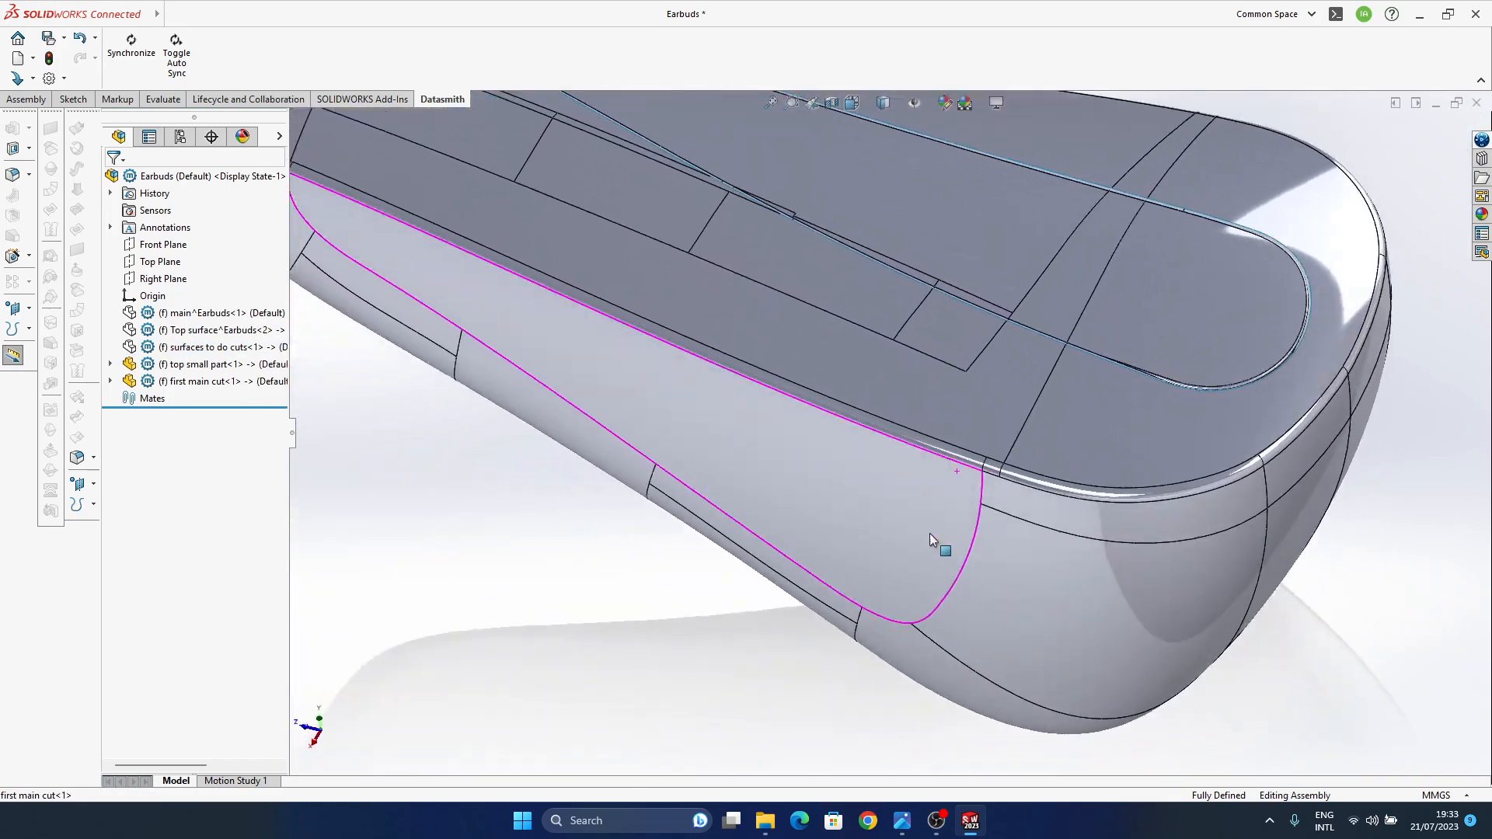
pyautogui.scroll(3, 959, 576)
pyautogui.scroll(-3, 723, 480)
pyautogui.keyDown('ctrl'); pyautogui.moveTo(1026, 505); pyautogui.dragTo(709, 424, button='middle'); pyautogui.keyUp('ctrl')
pyautogui.keyDown('ctrl'); pyautogui.moveTo(632, 384); pyautogui.dragTo(694, 357, button='middle'); pyautogui.keyUp('ctrl')
pyautogui.moveTo(632, 426); pyautogui.dragTo(658, 407, button='middle')
pyautogui.keyDown('ctrl'); pyautogui.moveTo(691, 536); pyautogui.dragTo(662, 412, button='middle'); pyautogui.keyUp('ctrl')
pyautogui.scroll(3, 669, 424)
pyautogui.moveTo(842, 542); pyautogui.dragTo(723, 534, button='middle')
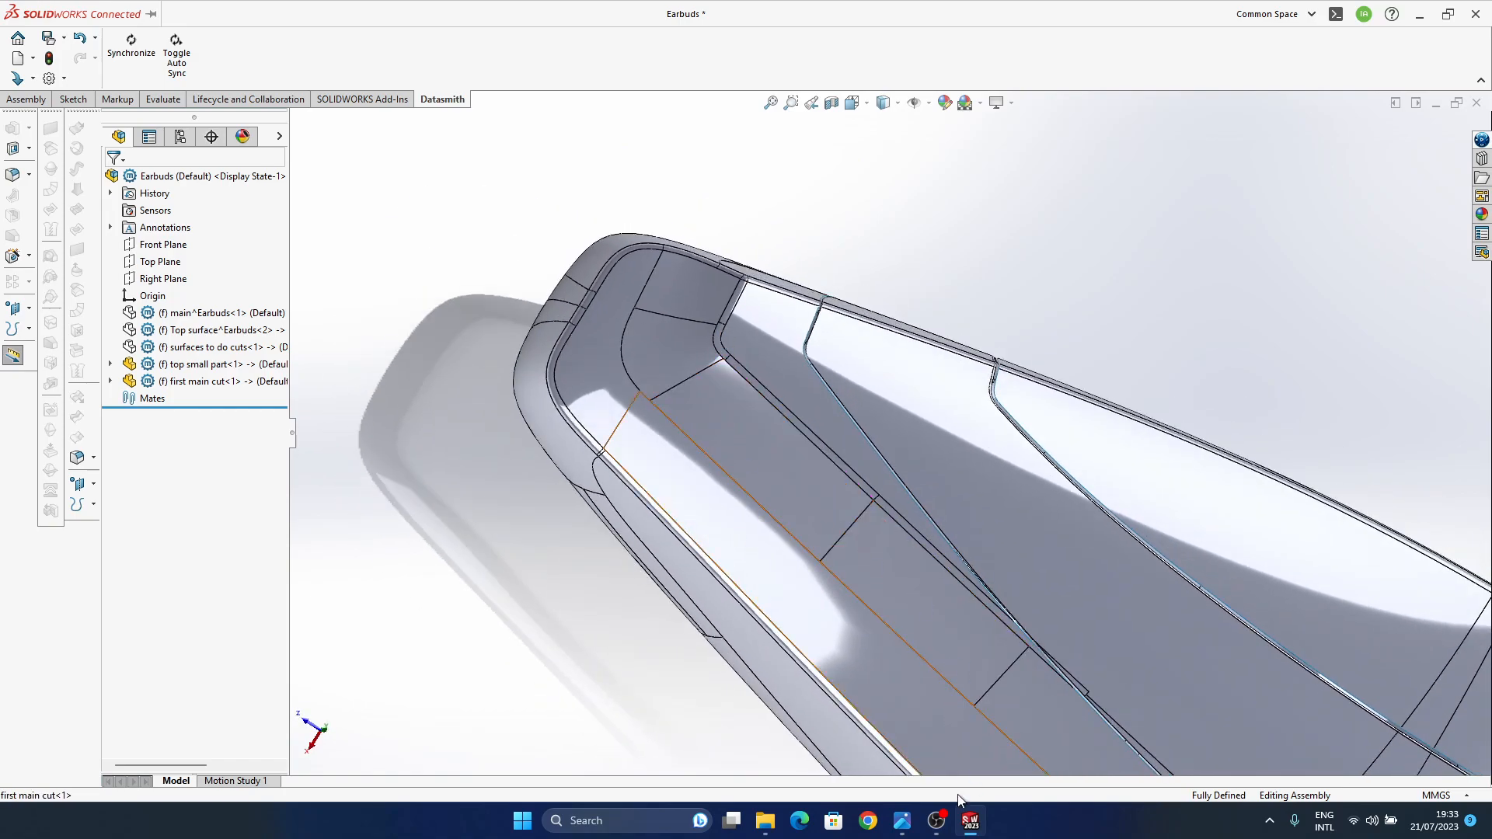
# - Switch to the earbud reference image in Photos, compare the top insert's shape, and return to SOLIDWORKS
pyautogui.moveTo(902, 821)
pyautogui.click(991, 758)
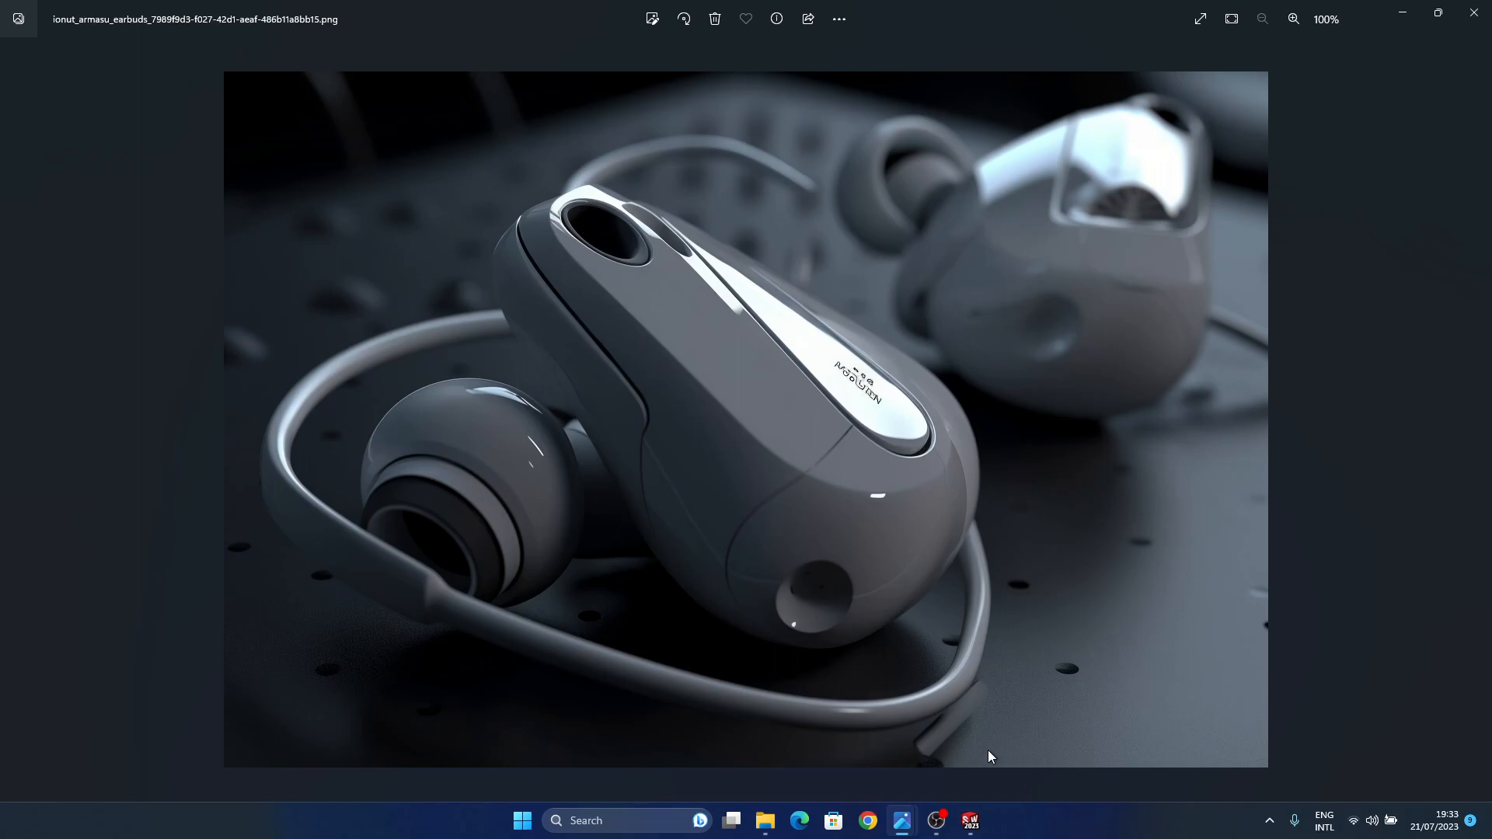
pyautogui.click(1402, 14)
# - Open the first main cut part from the assembly in its own window
pyautogui.moveTo(1041, 449); pyautogui.dragTo(783, 401, button='middle')
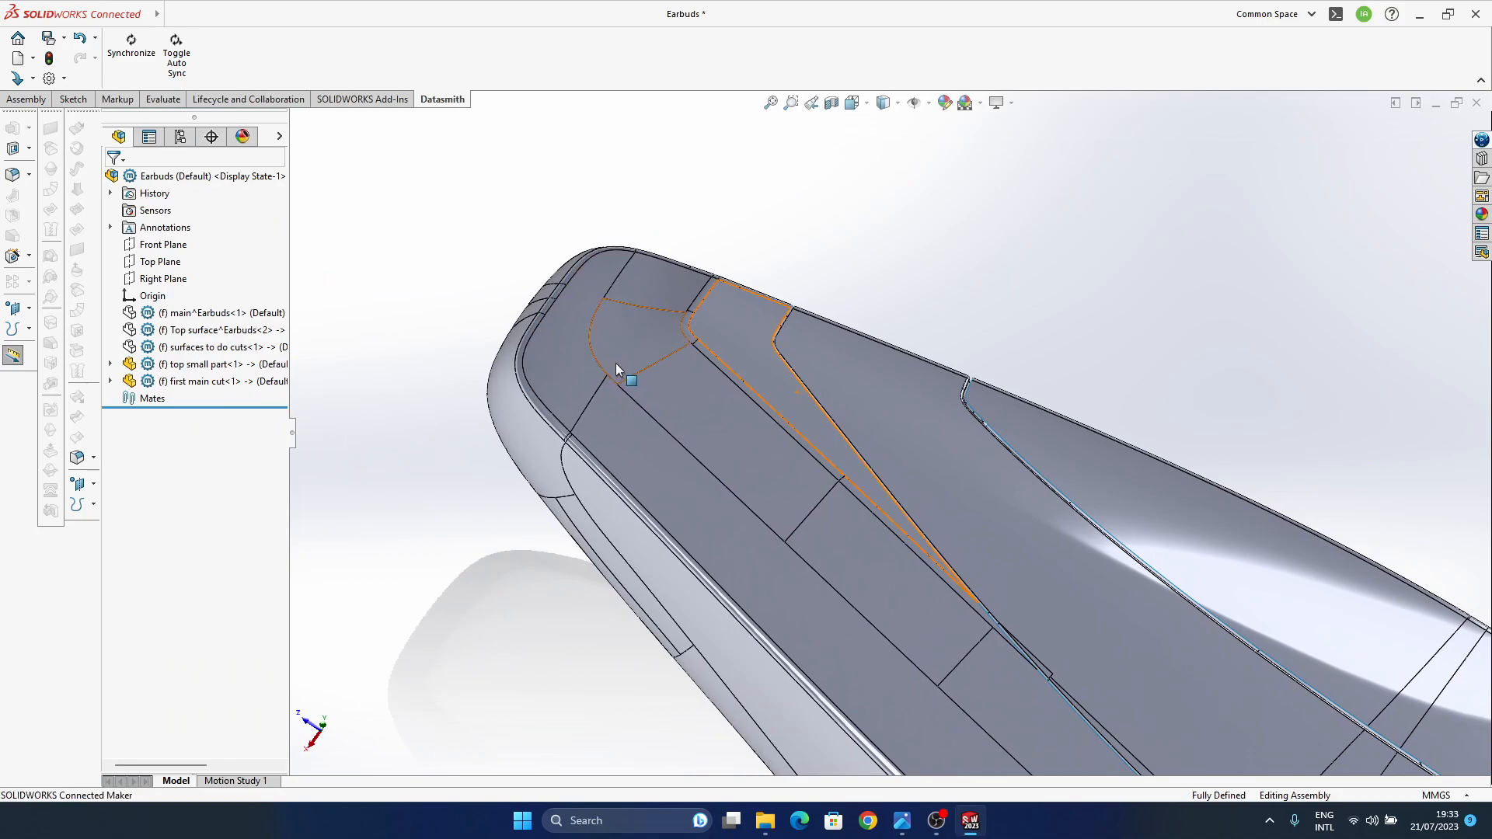
pyautogui.click(615, 366)
pyautogui.click(332, 403)
pyautogui.click(167, 380)
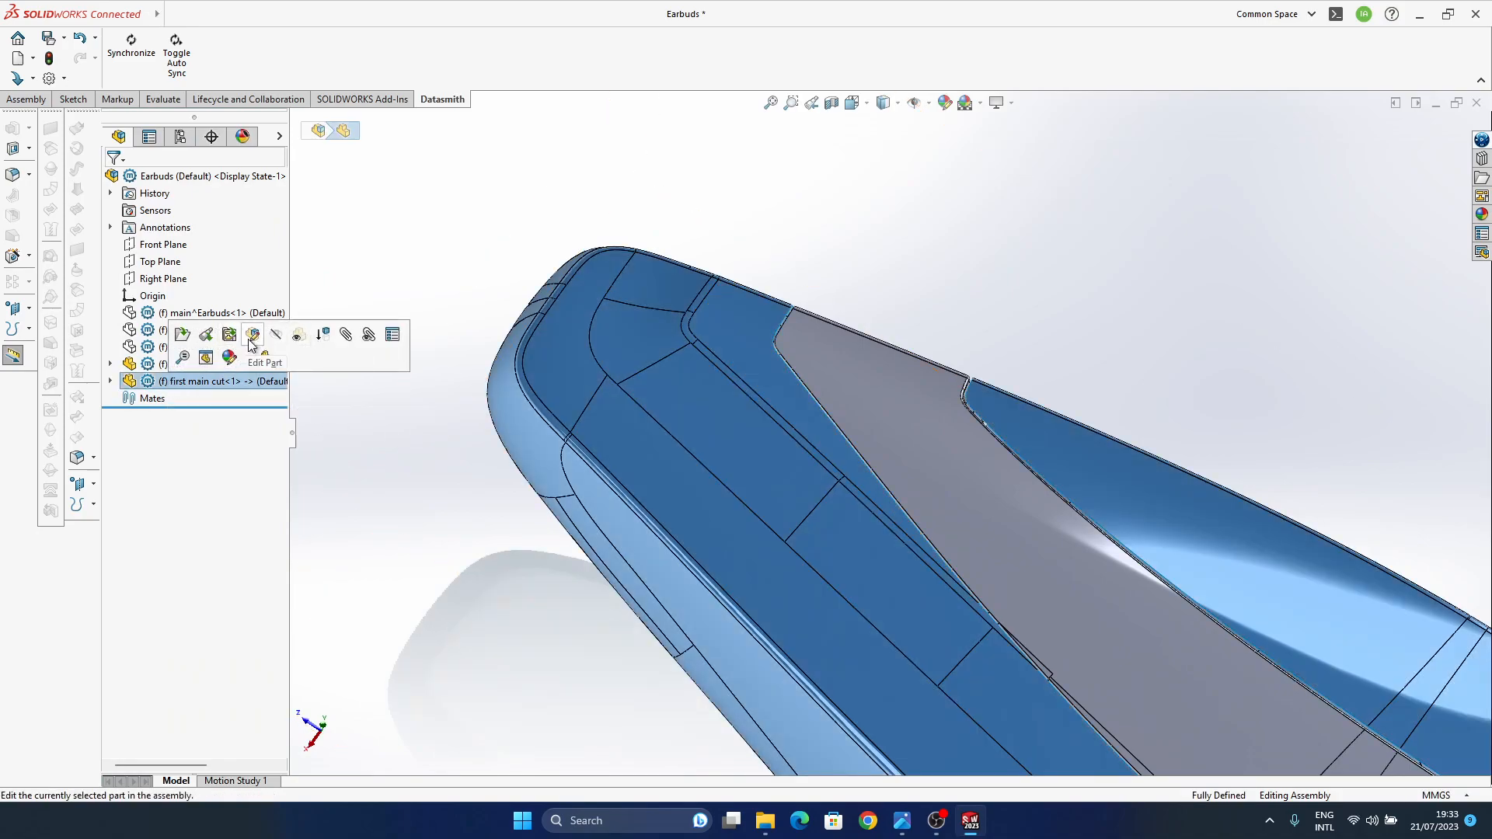
pyautogui.click(183, 337)
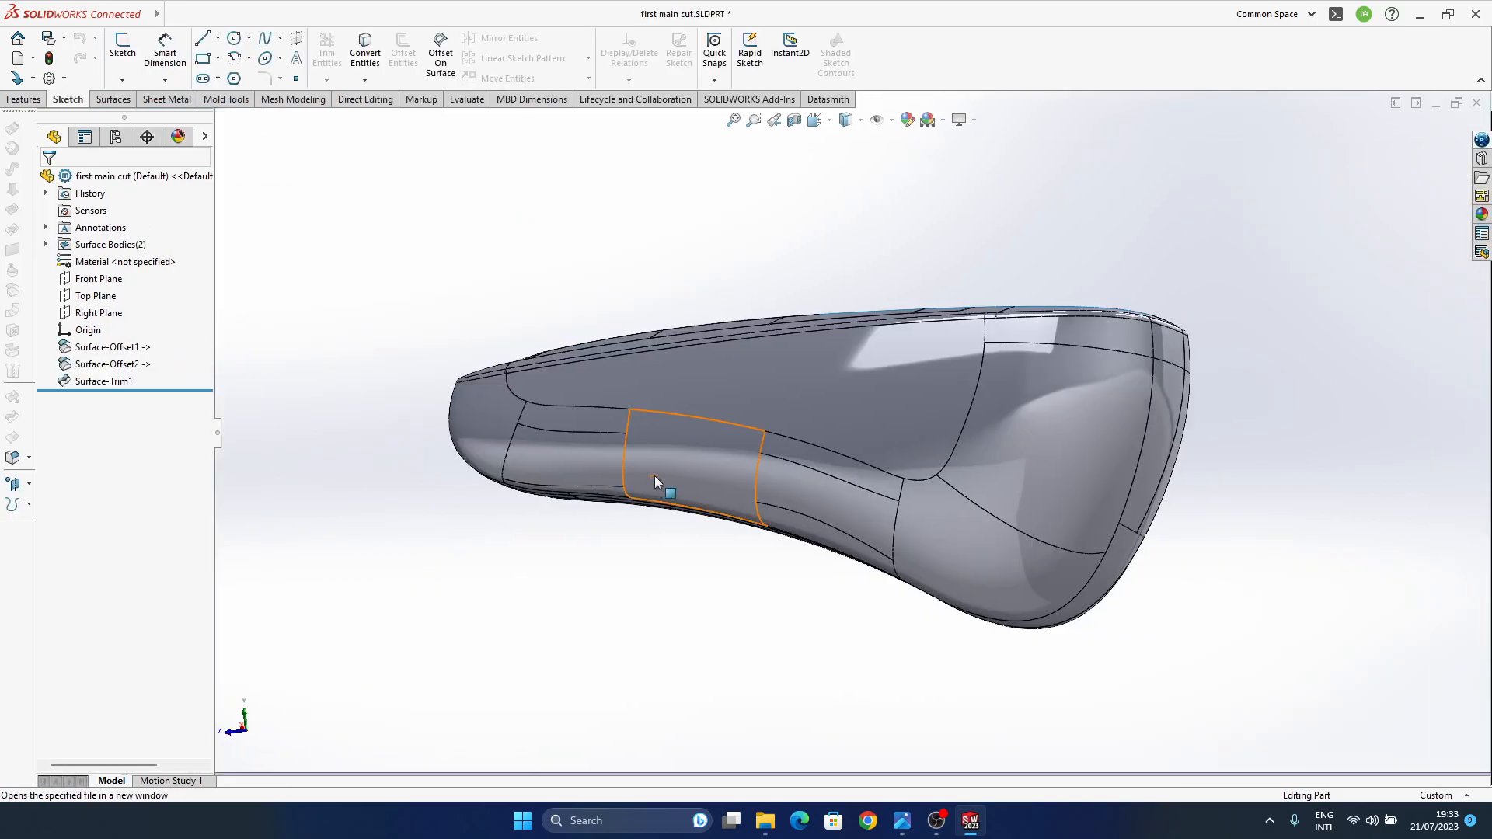
# - Start a new 3D sketch in the first main cut part, facing the narrow end of the opening
pyautogui.moveTo(655, 476); pyautogui.dragTo(737, 429, button='middle')
pyautogui.scroll(-5, 855, 443)
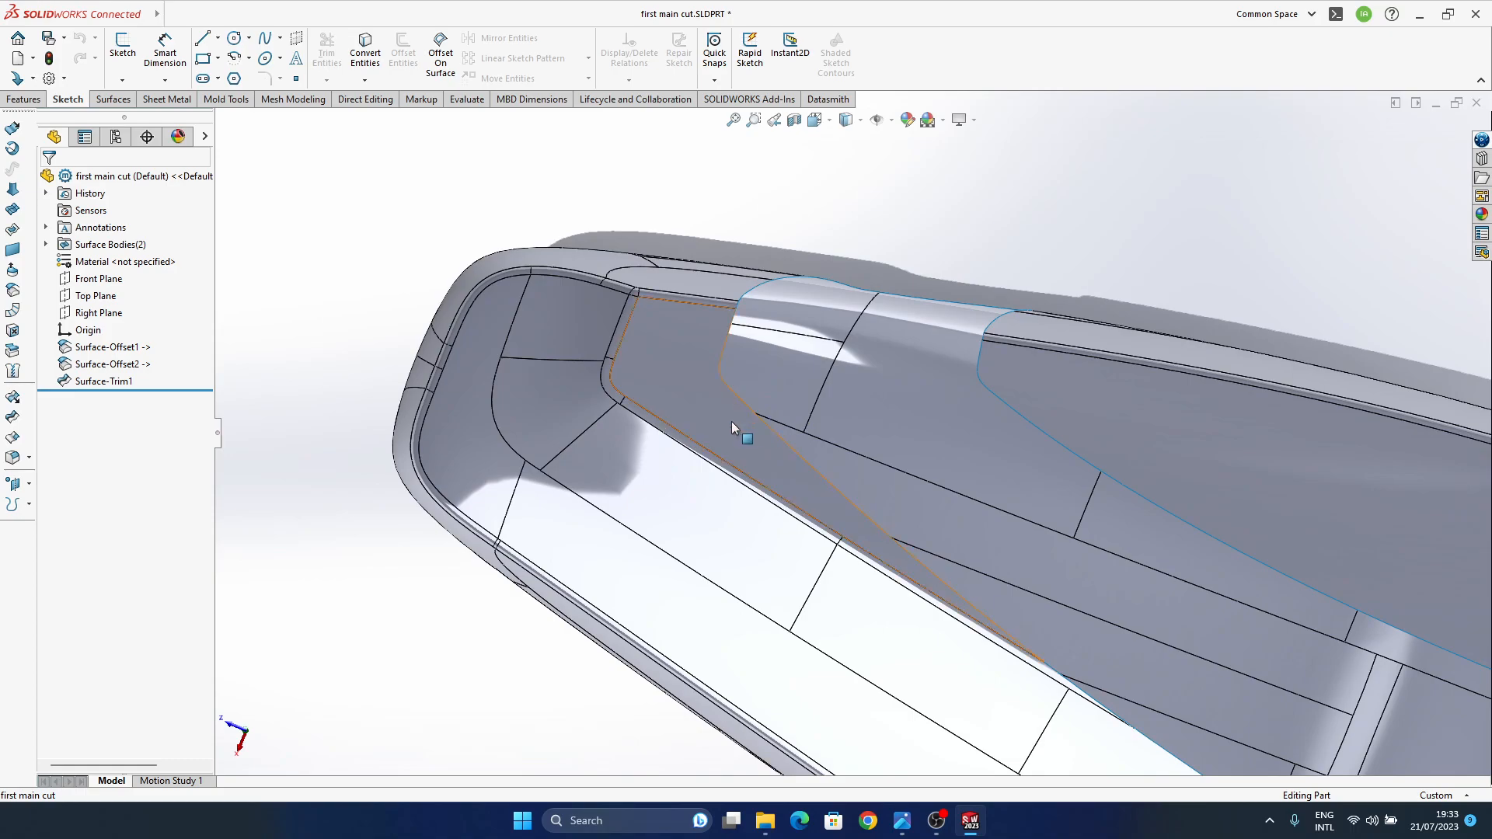
pyautogui.press('space')
pyautogui.click(682, 417)
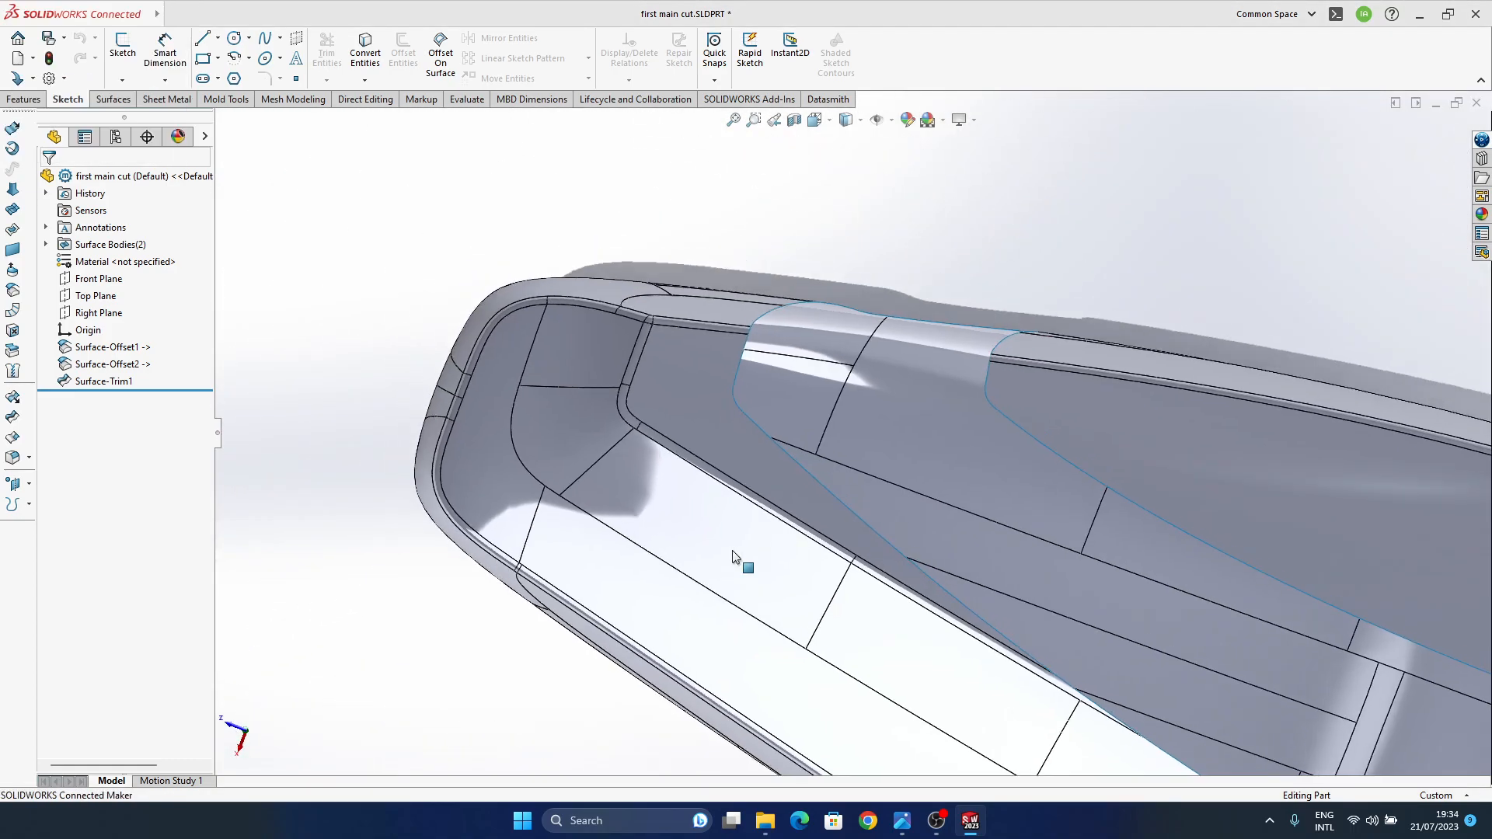
pyautogui.scroll(-5, 773, 433)
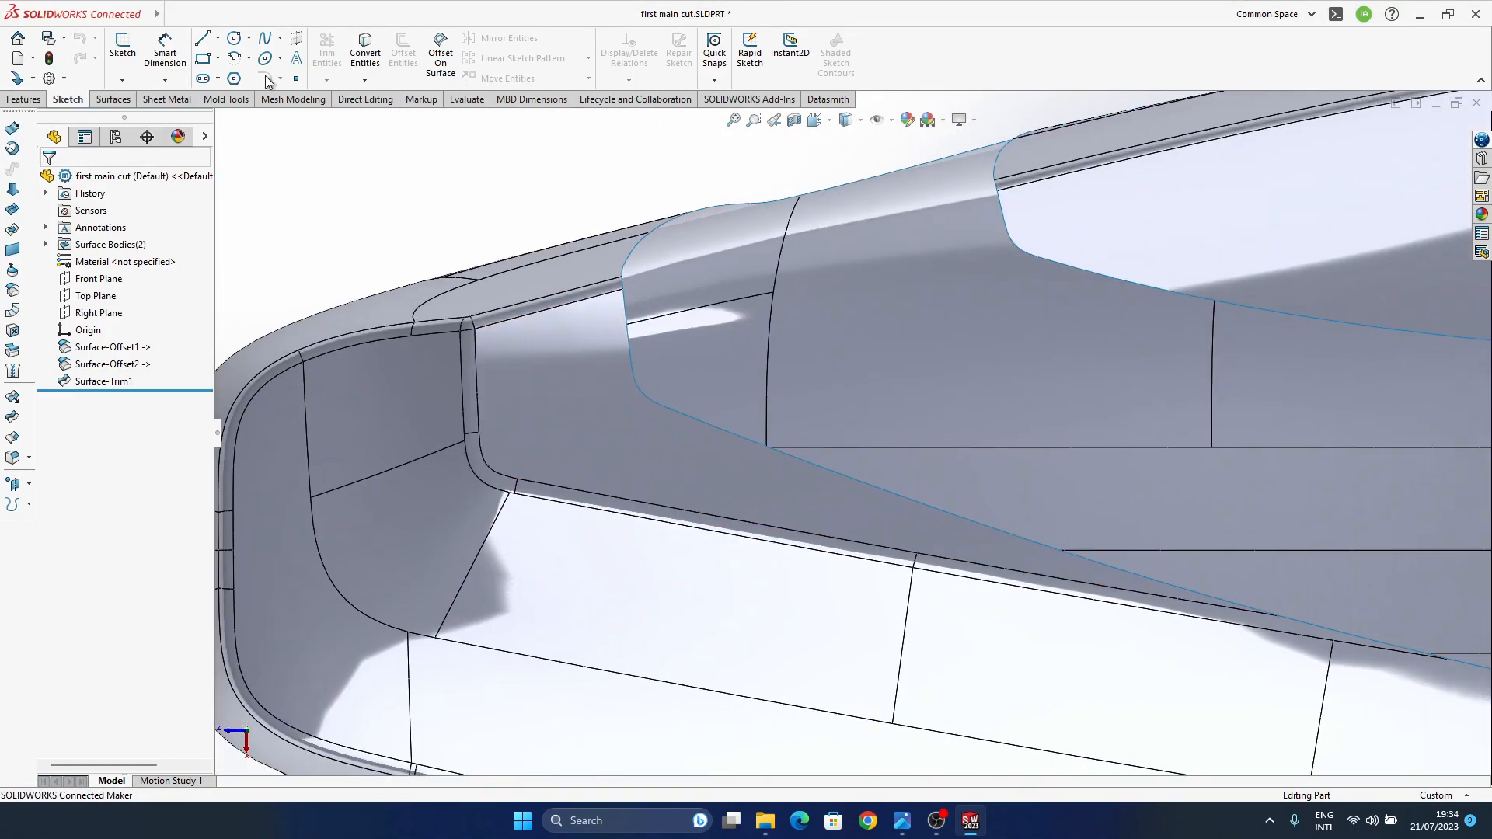
pyautogui.click(122, 80)
pyautogui.click(136, 130)
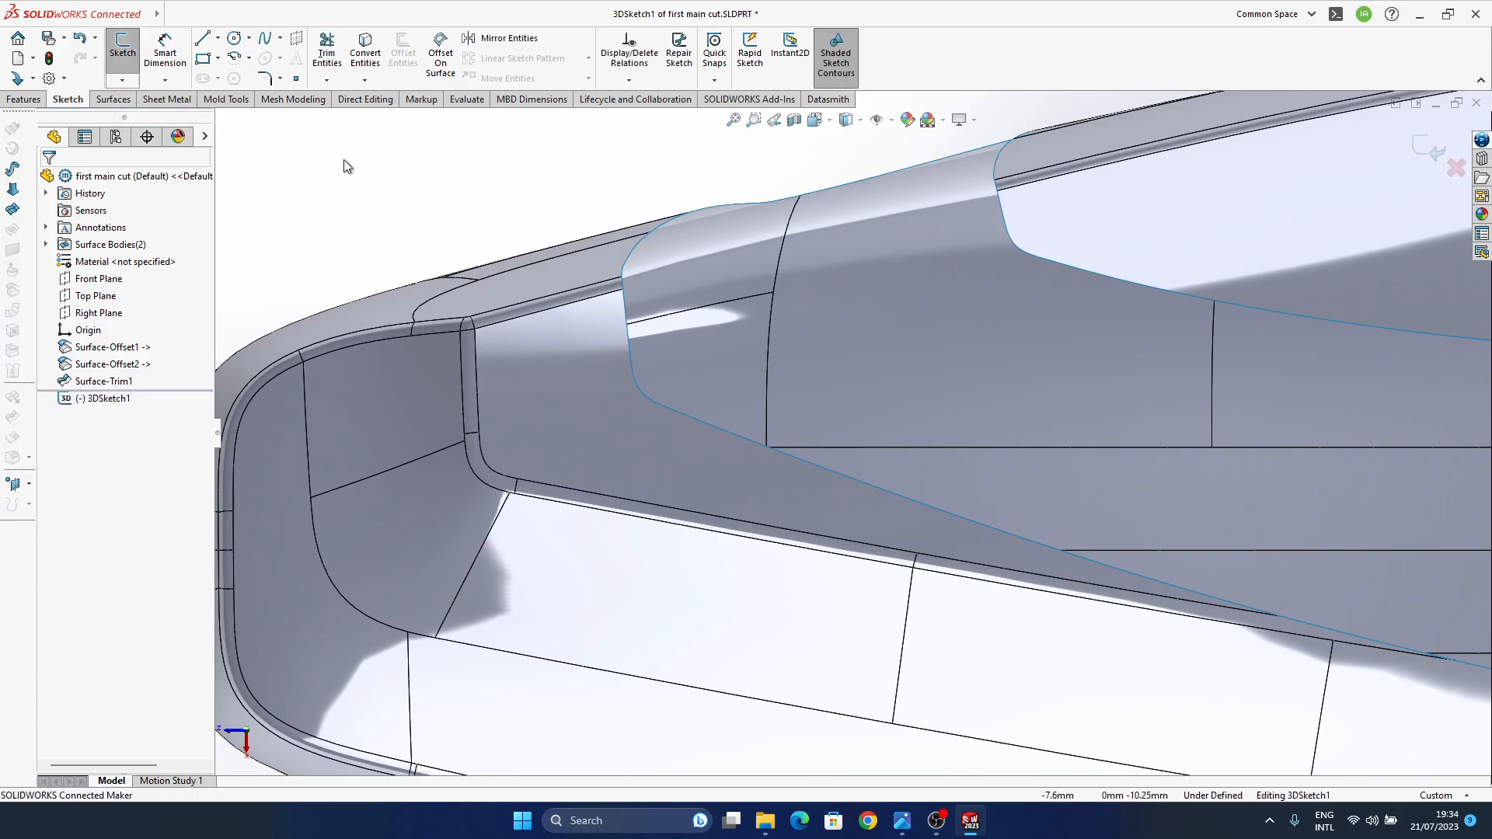
pyautogui.keyDown('ctrl'); pyautogui.moveTo(672, 469); pyautogui.dragTo(676, 384, button='middle'); pyautogui.keyUp('ctrl')
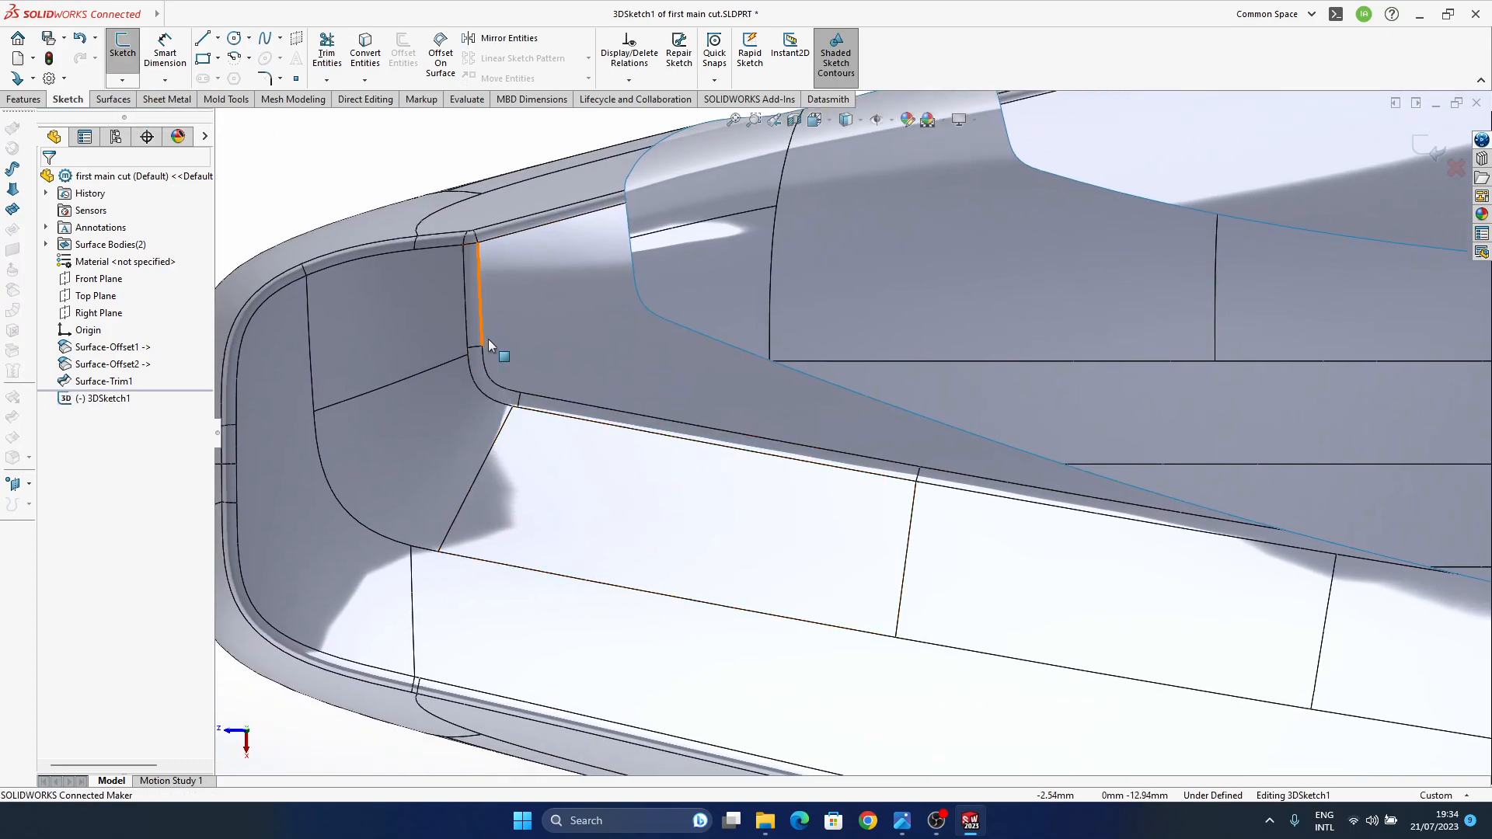
pyautogui.moveTo(936, 836)
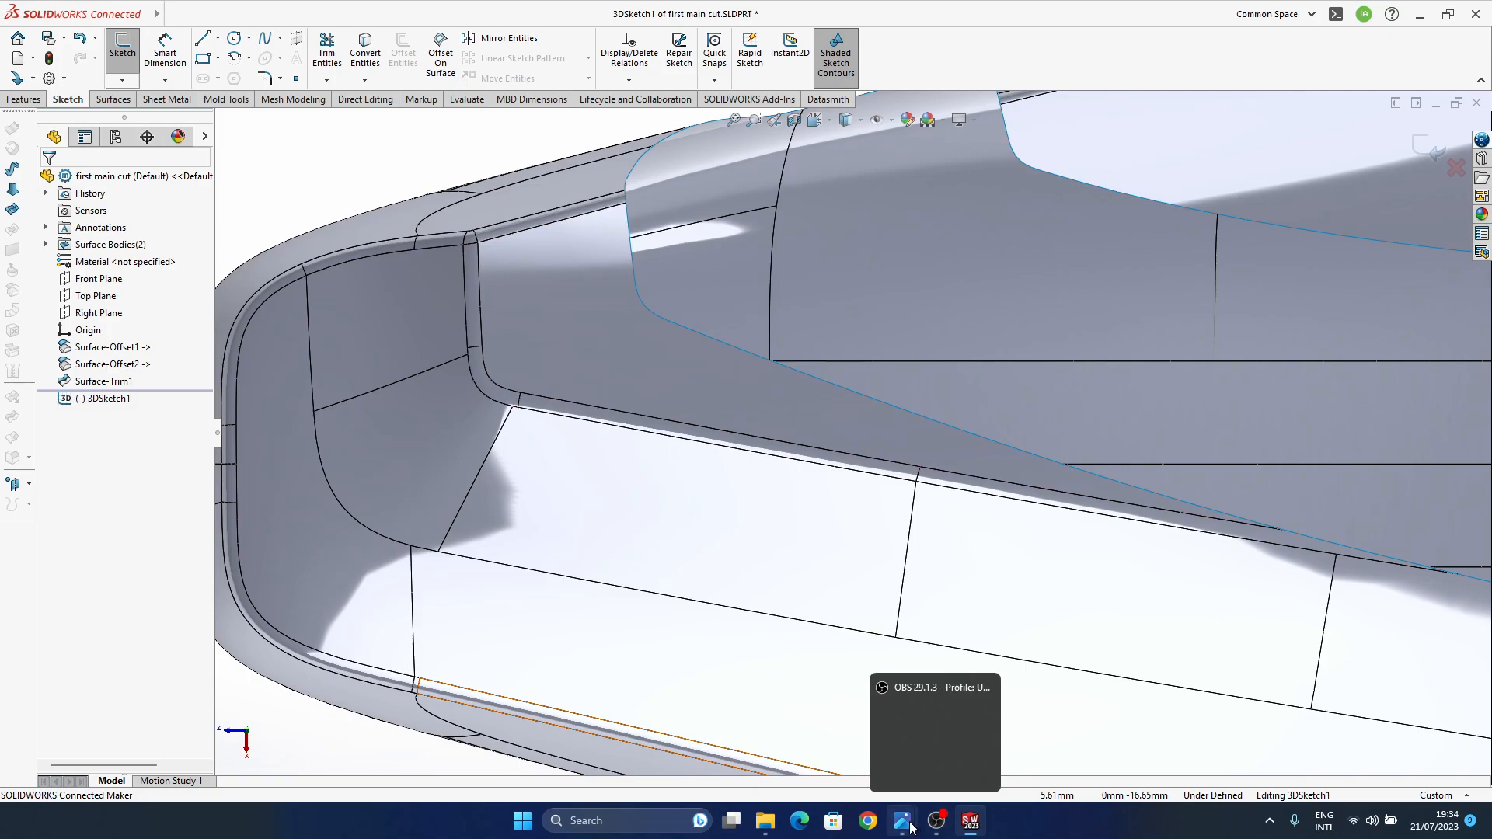
pyautogui.moveTo(968, 763)
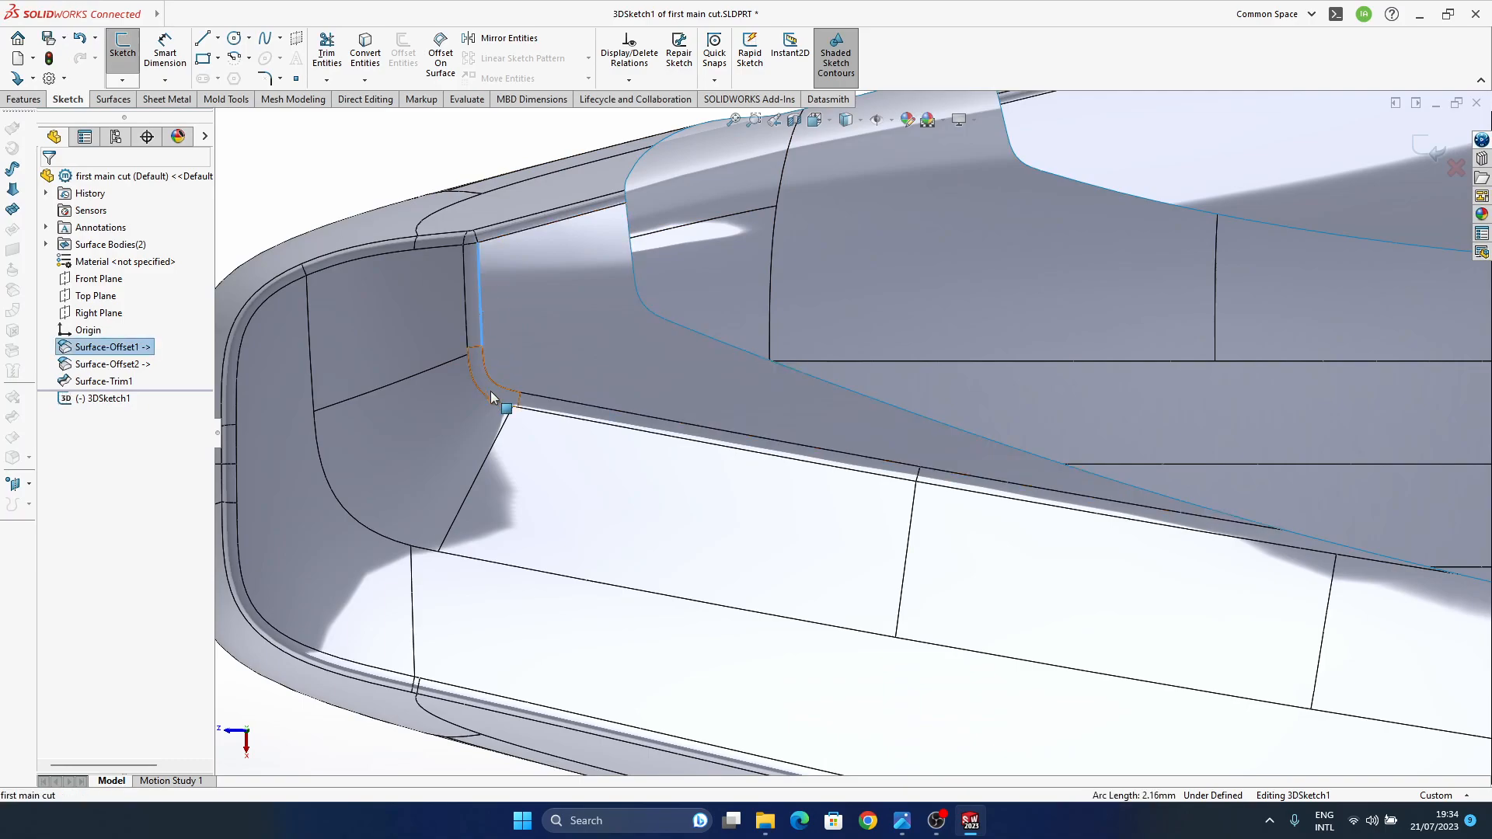
pyautogui.keyDown('ctrl'); pyautogui.click(492, 394); pyautogui.keyUp('ctrl')
pyautogui.keyDown('ctrl'); pyautogui.click(556, 404); pyautogui.keyUp('ctrl')
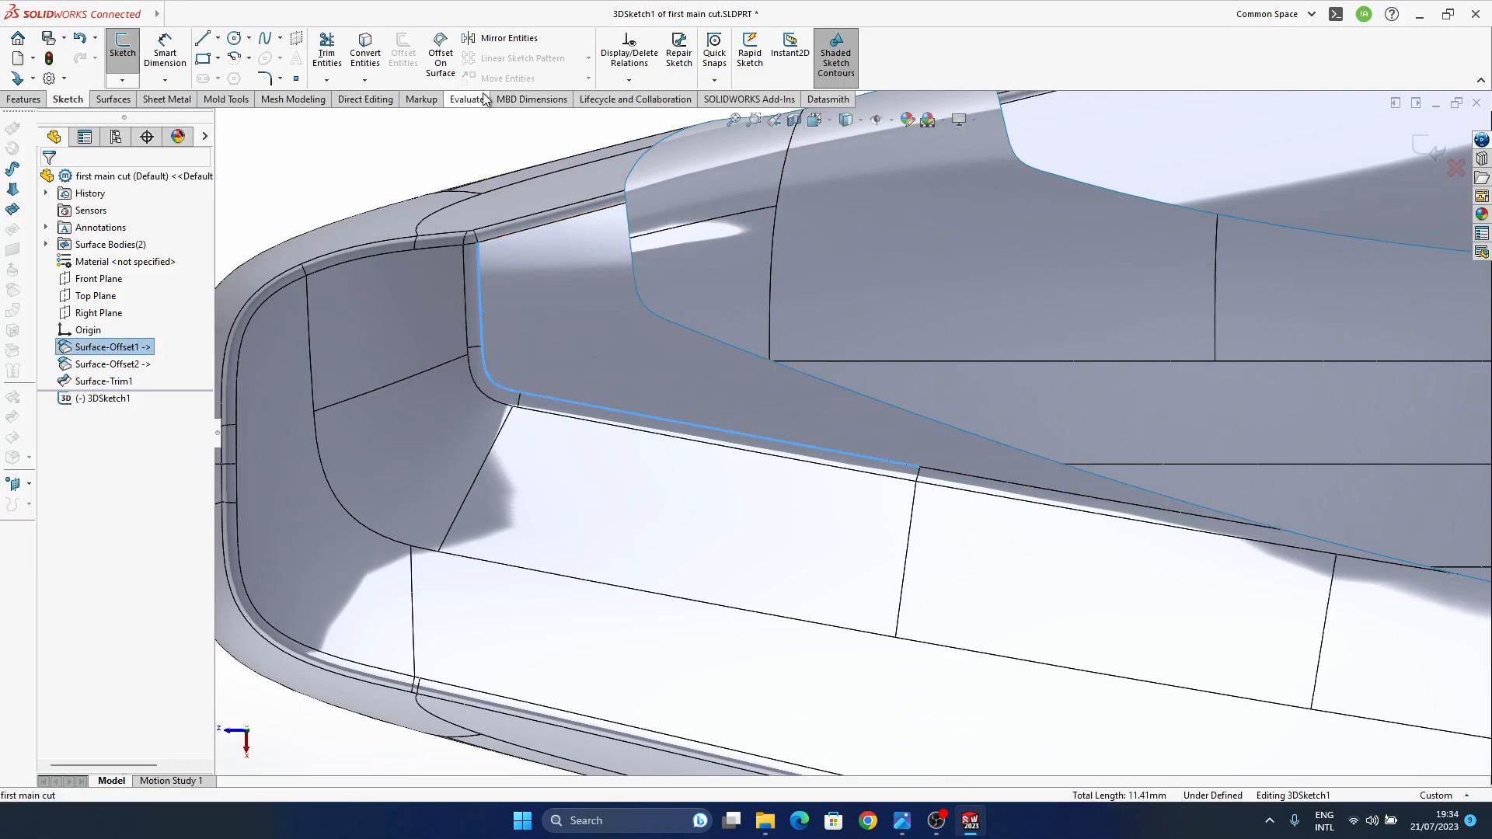
pyautogui.click(441, 54)
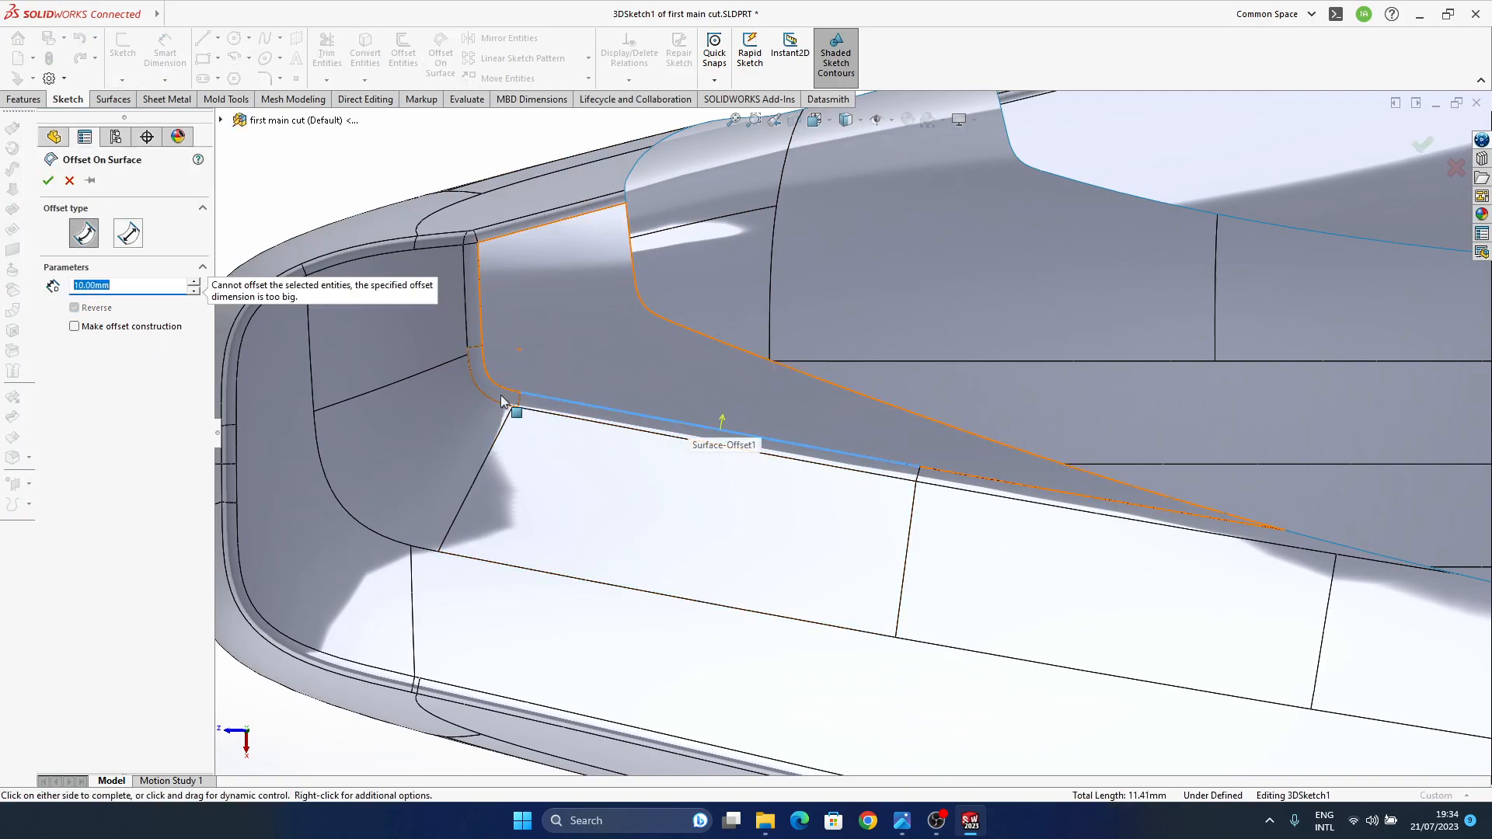
pyautogui.click(440, 153)
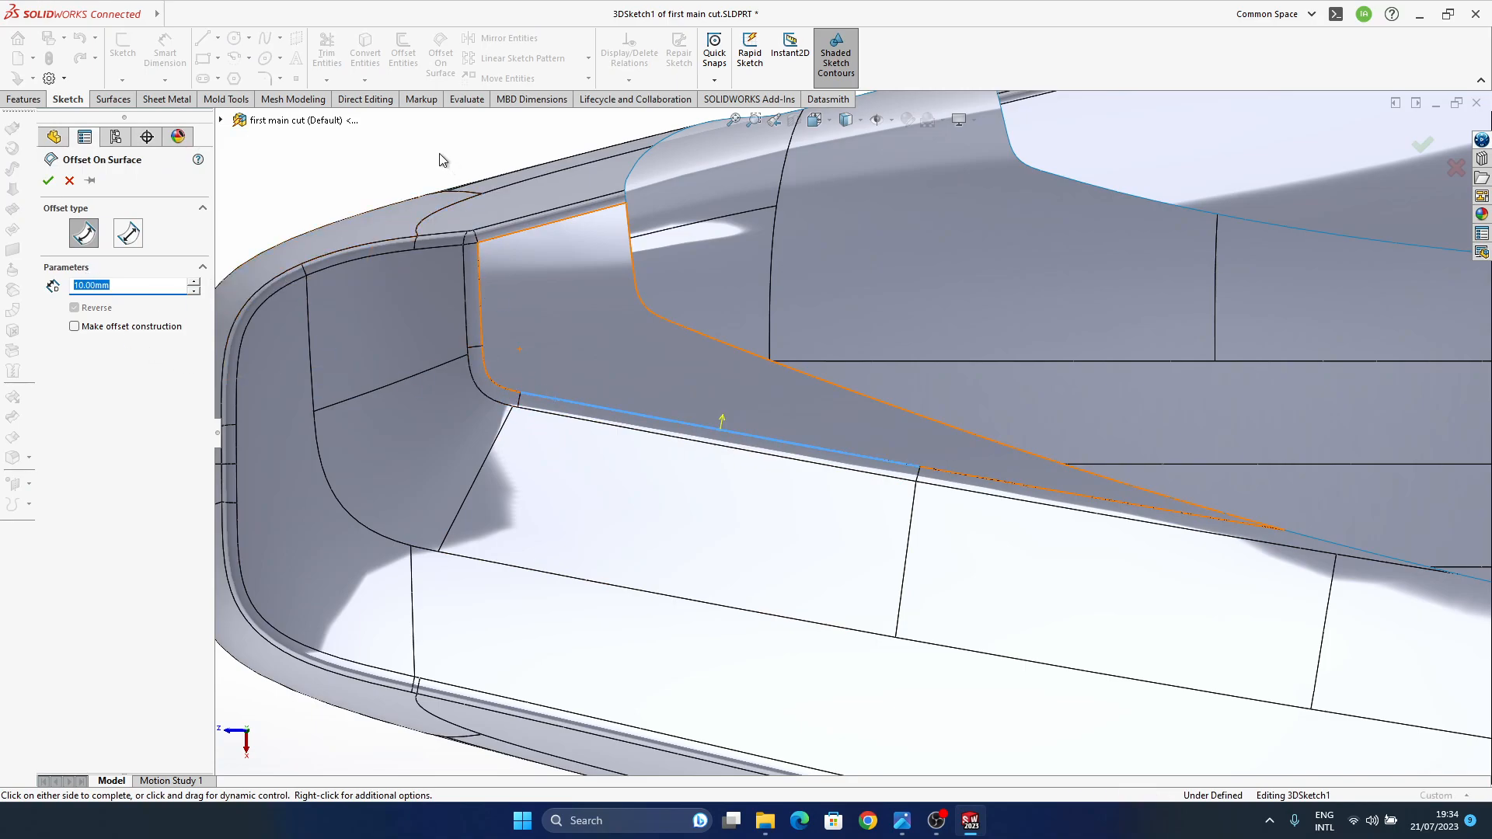
pyautogui.click(70, 181)
# - Offset the rim's long straight edge, rounded corner and short end edge inward on the surface by 0.20 mm, with the direction reversed
pyautogui.click(449, 68)
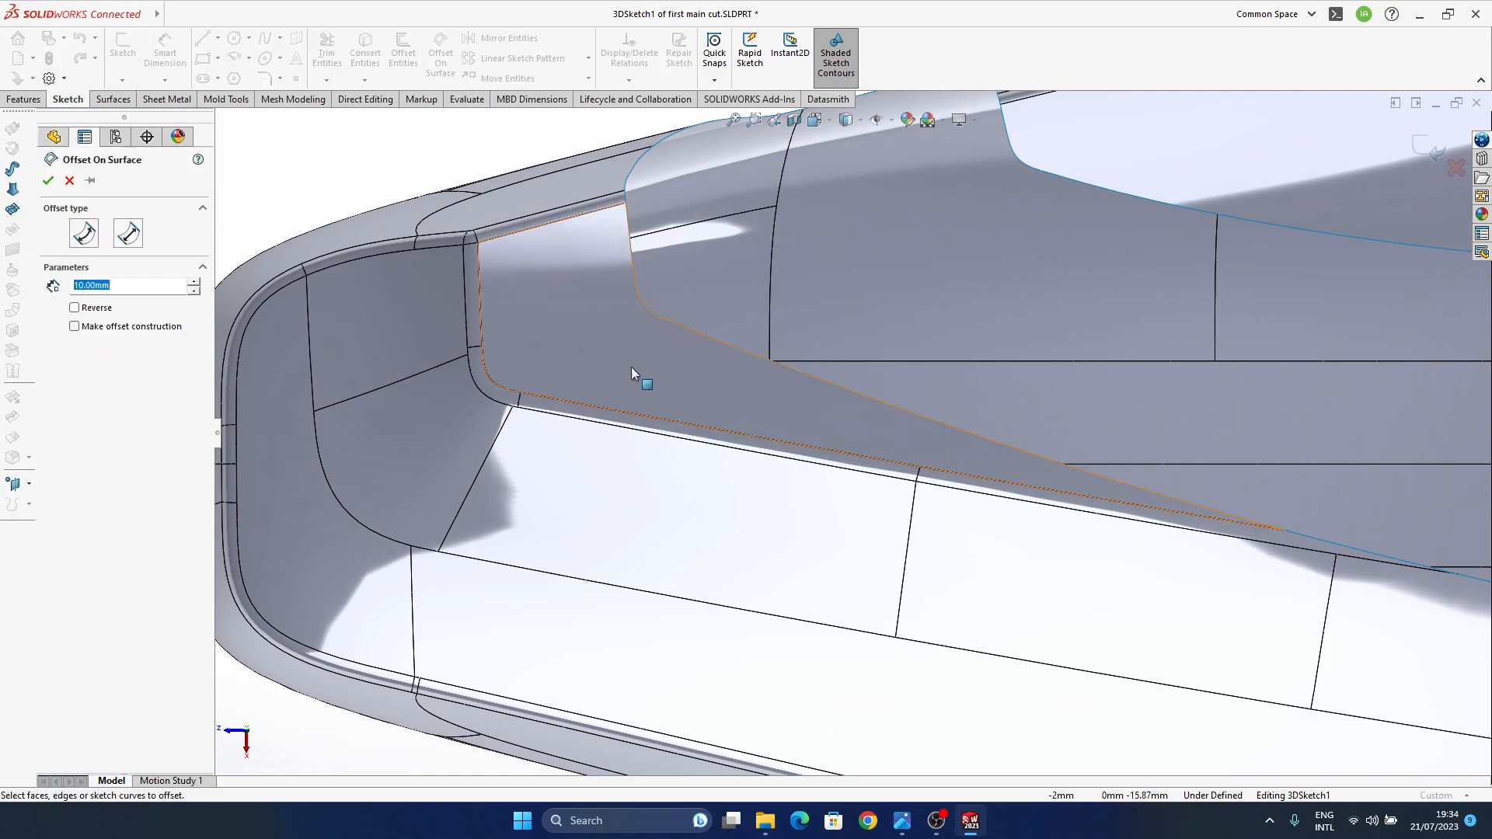
pyautogui.click(633, 415)
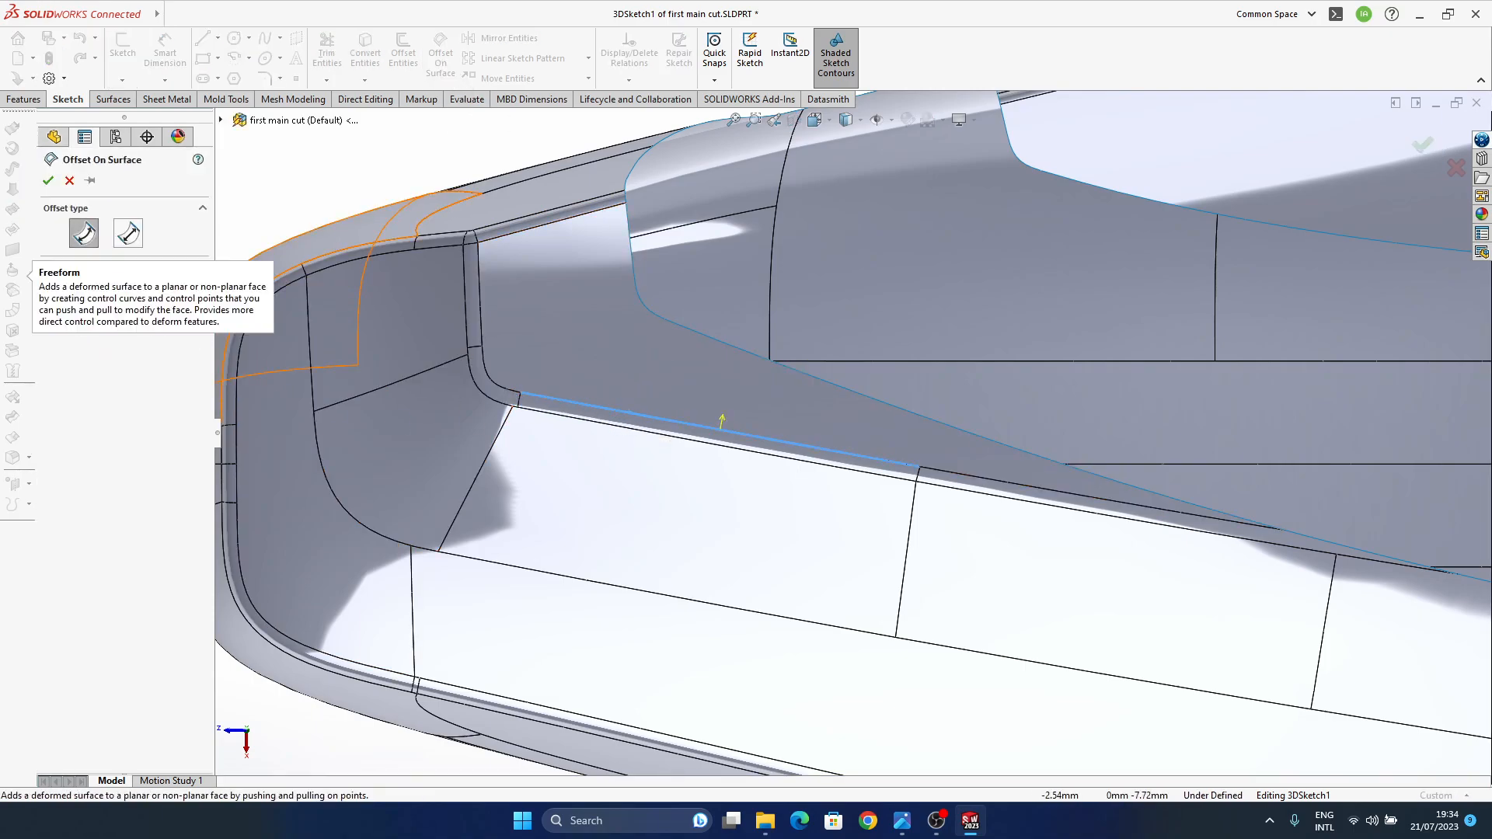
pyautogui.press('Return')
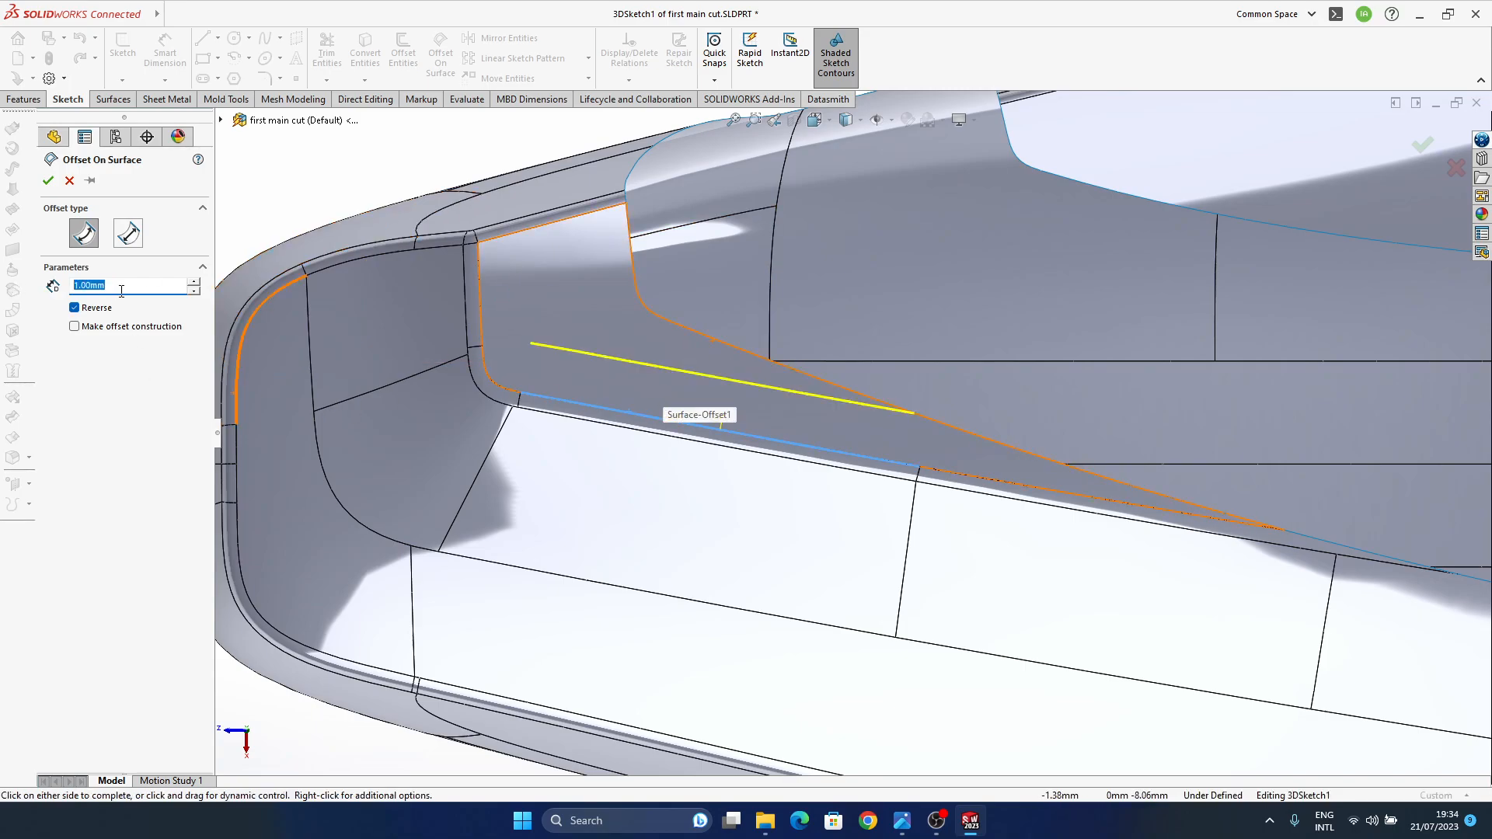
pyautogui.press('Return')
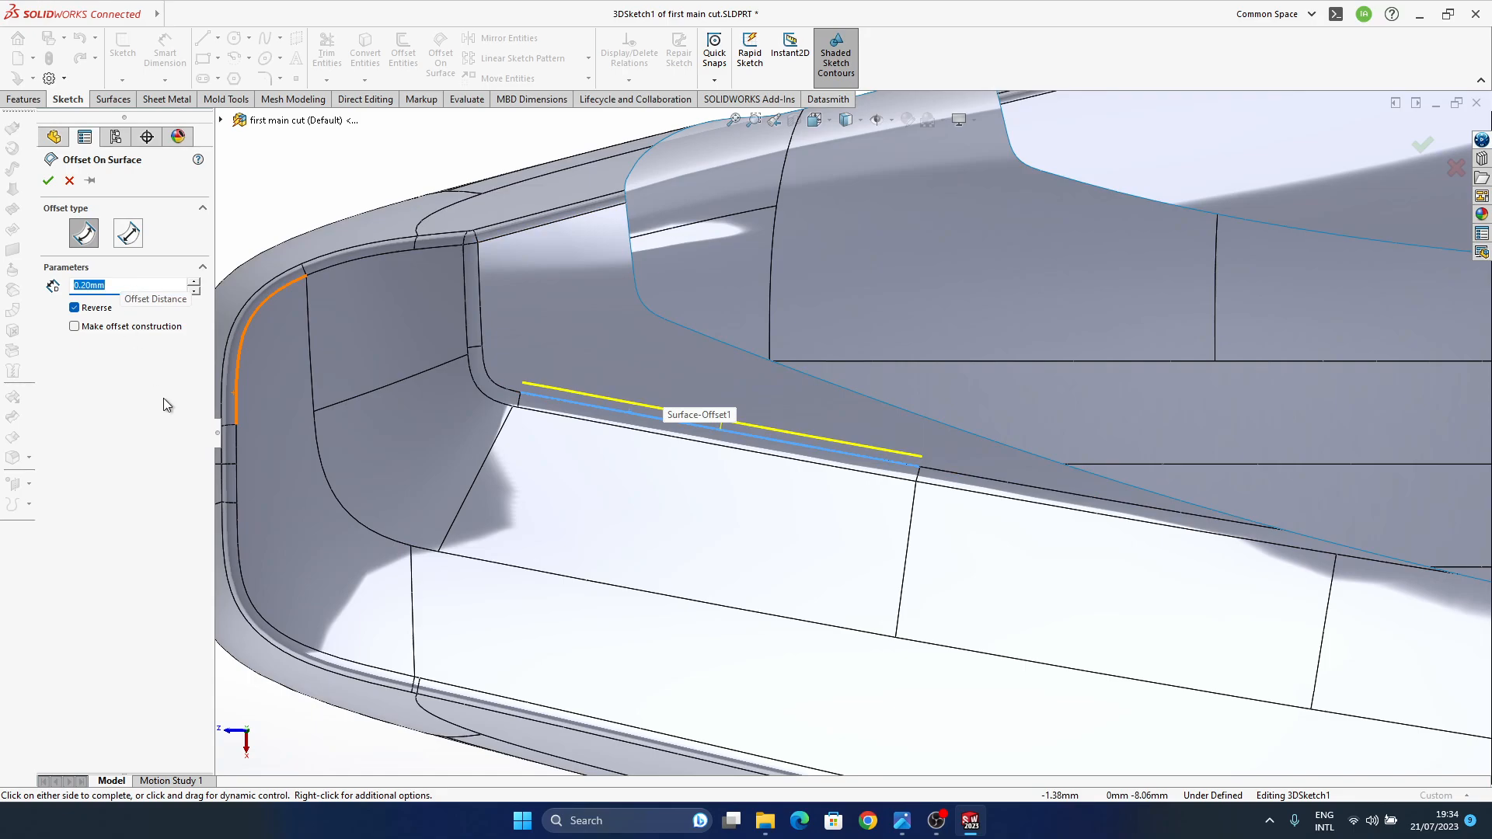
pyautogui.keyDown('ctrl'); pyautogui.moveTo(789, 350); pyautogui.dragTo(889, 376, button='middle'); pyautogui.keyUp('ctrl')
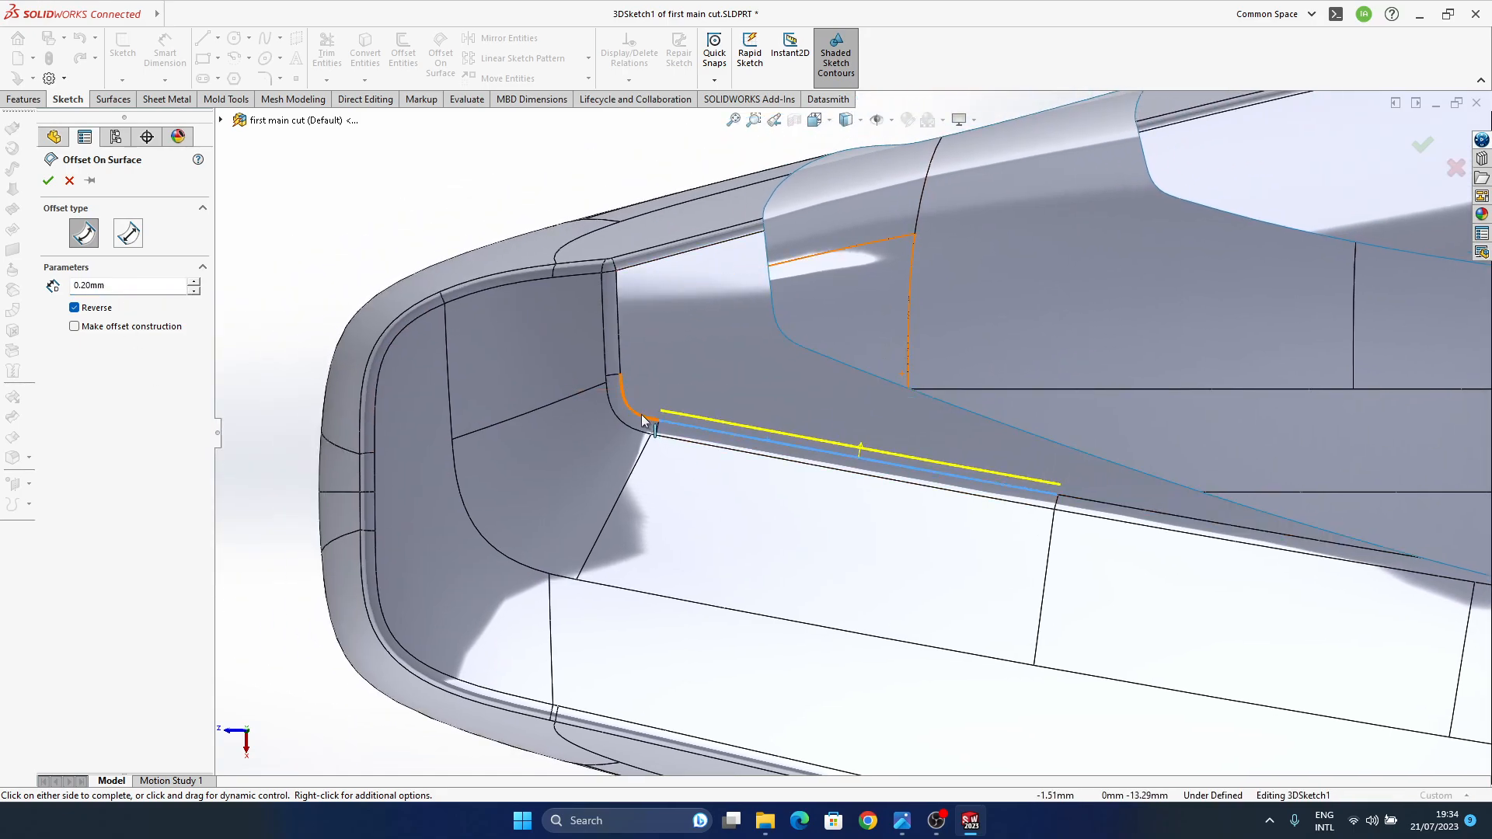
pyautogui.click(622, 392)
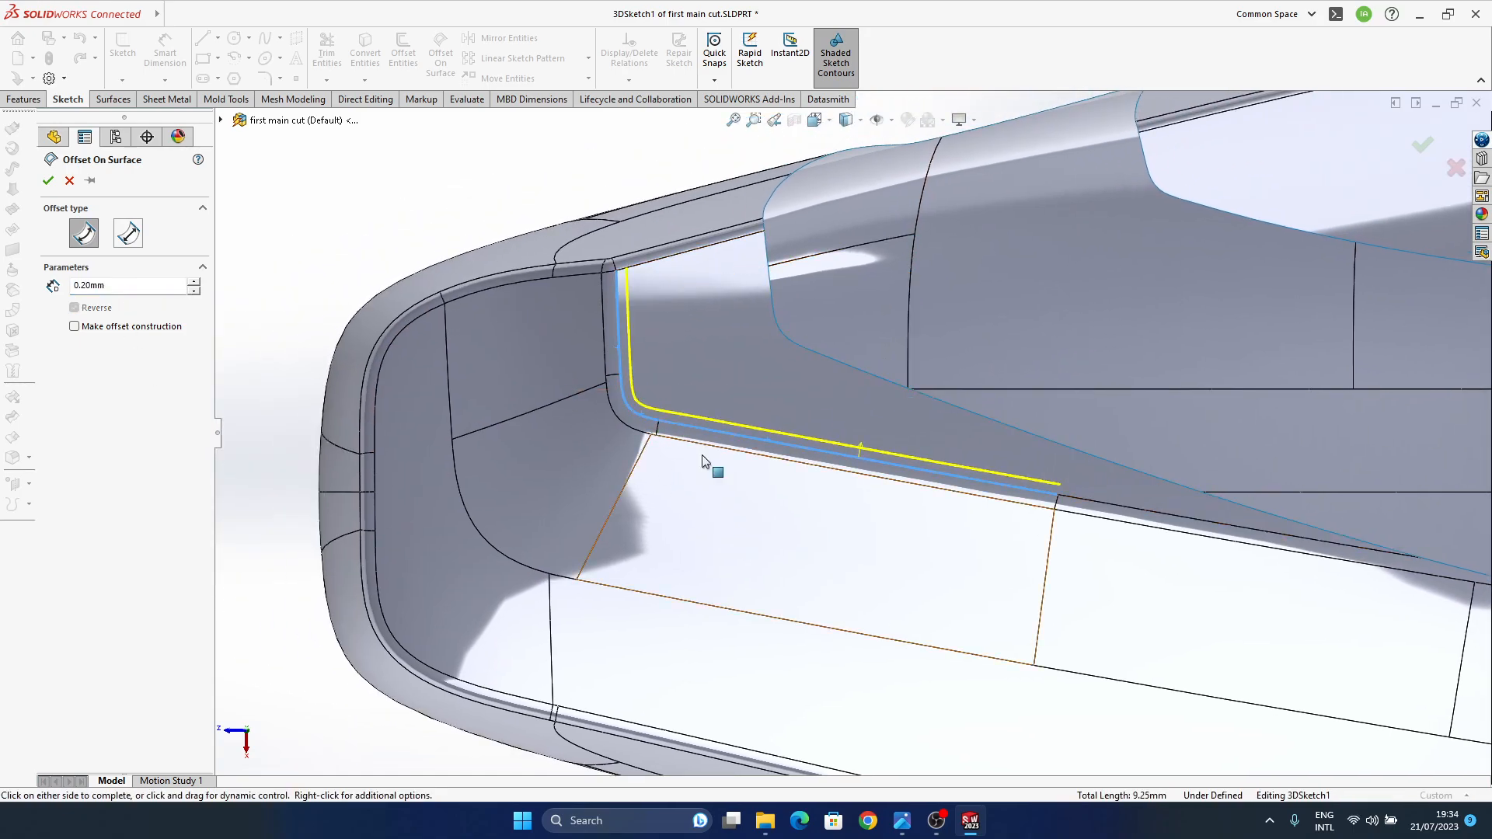
pyautogui.click(1418, 140)
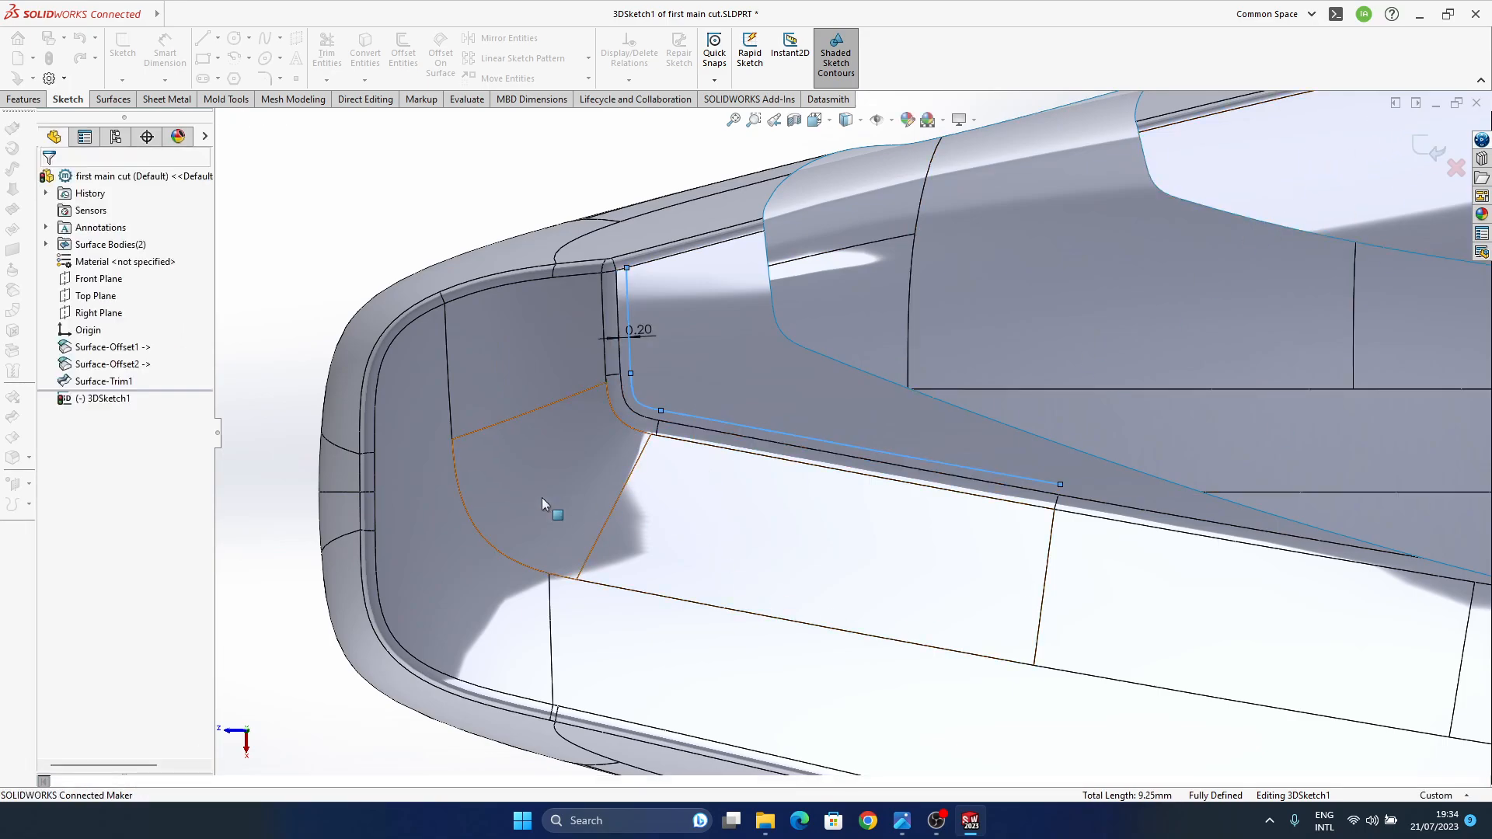
# - Switch to the earbud reference image in Photos, compare the detail near the narrow end, and return to SOLIDWORKS
pyautogui.keyDown('ctrl'); pyautogui.moveTo(878, 451); pyautogui.dragTo(771, 456, button='middle'); pyautogui.keyUp('ctrl')
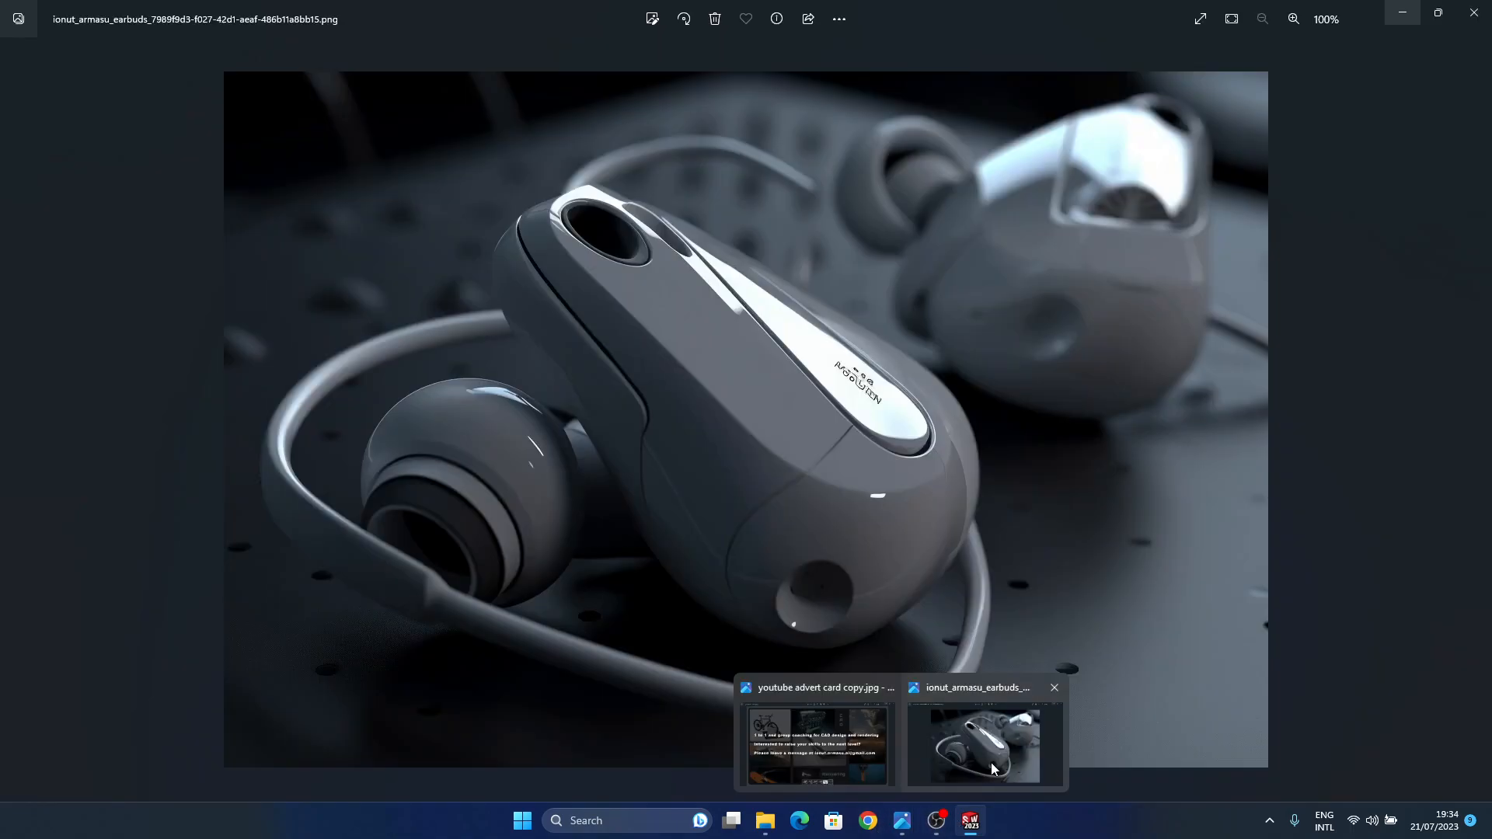
pyautogui.click(1001, 758)
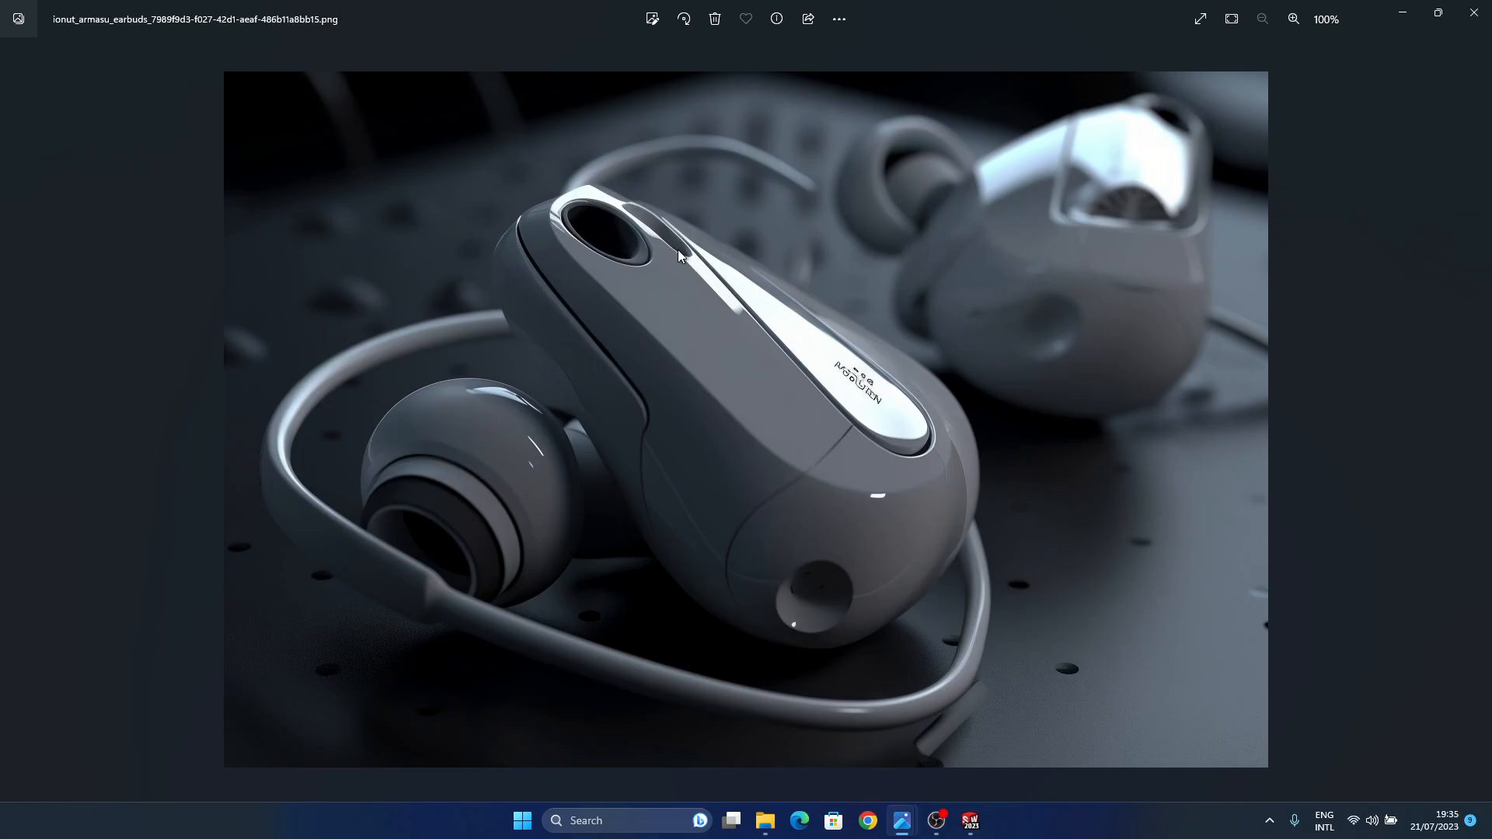
pyautogui.click(1403, 13)
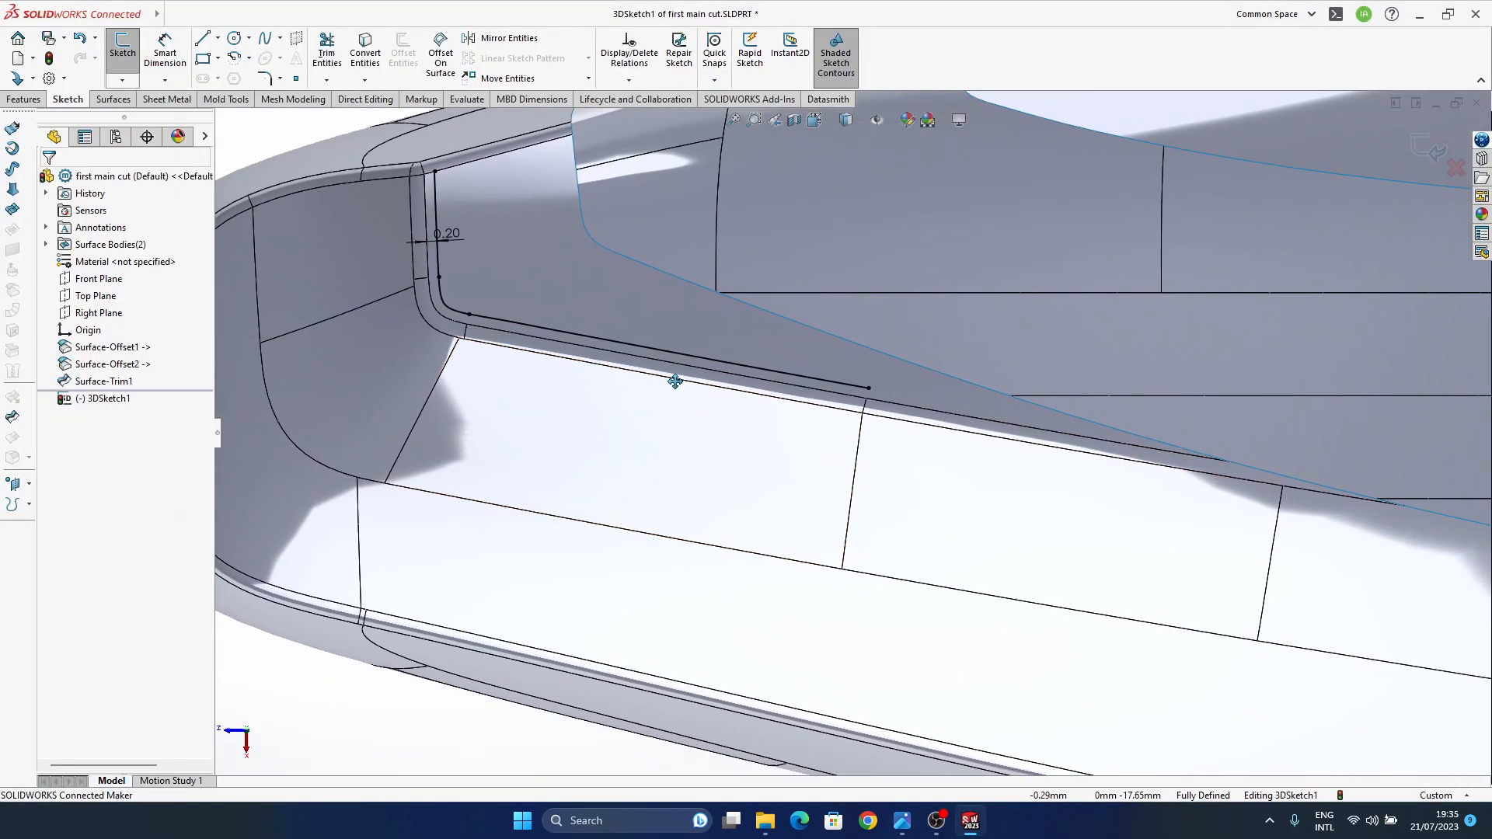
# - Try to move the free end point of the long offset curve along the straight edge
pyautogui.scroll(5, 769, 352)
pyautogui.moveTo(1016, 573); pyautogui.dragTo(848, 581, button='middle')
pyautogui.keyDown('ctrl'); pyautogui.moveTo(995, 494); pyautogui.dragTo(789, 525, button='middle'); pyautogui.keyUp('ctrl')
pyautogui.keyDown('ctrl'); pyautogui.moveTo(788, 525); pyautogui.dragTo(907, 494, button='middle'); pyautogui.keyUp('ctrl')
pyautogui.scroll(2, 843, 455)
pyautogui.keyDown('ctrl'); pyautogui.moveTo(823, 428); pyautogui.dragTo(785, 548, button='middle'); pyautogui.keyUp('ctrl')
pyautogui.scroll(-4, 766, 446)
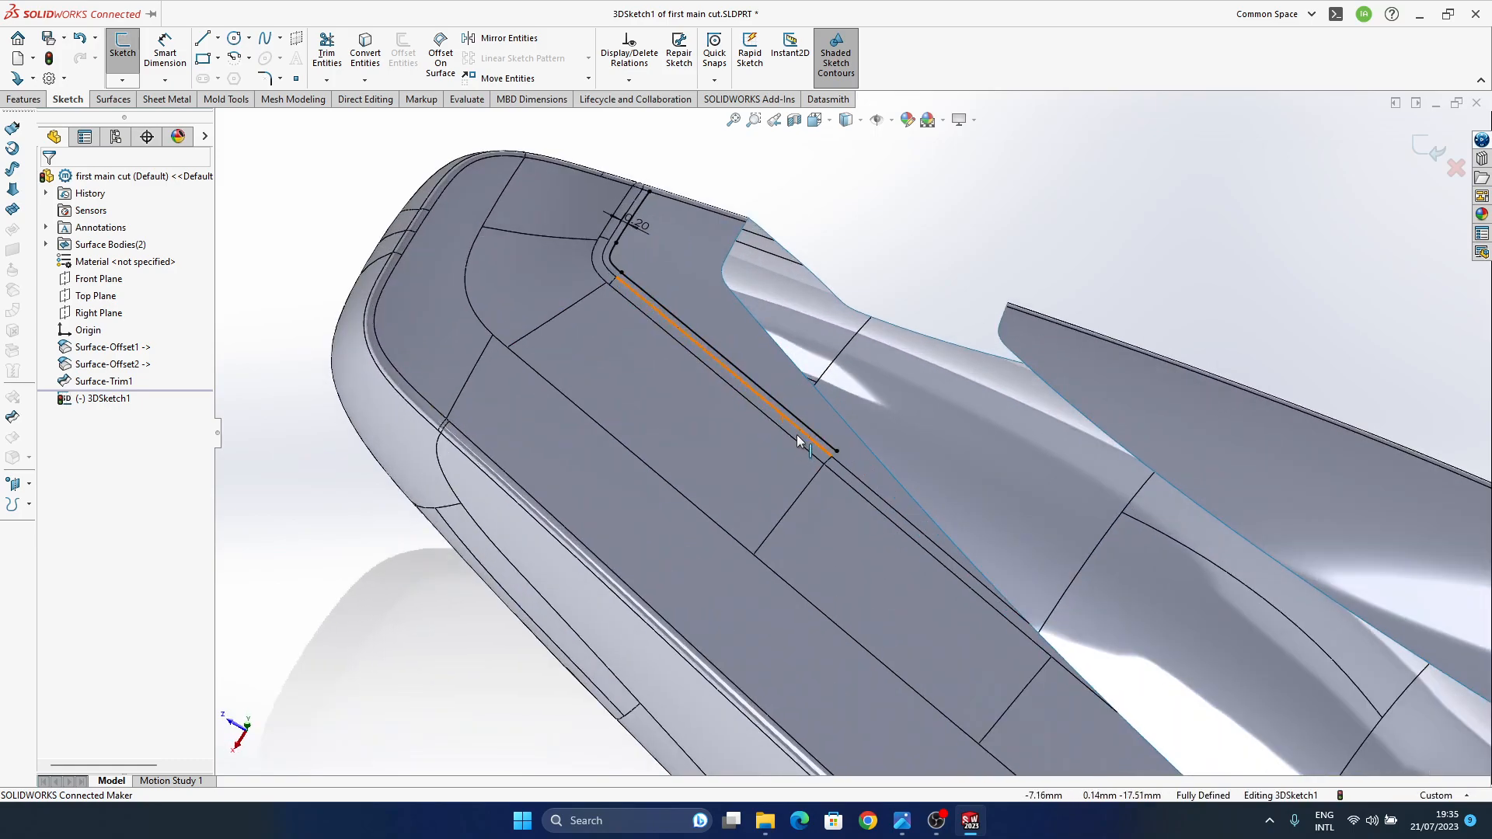
pyautogui.keyDown('ctrl'); pyautogui.moveTo(801, 439); pyautogui.dragTo(835, 514, button='middle'); pyautogui.keyUp('ctrl')
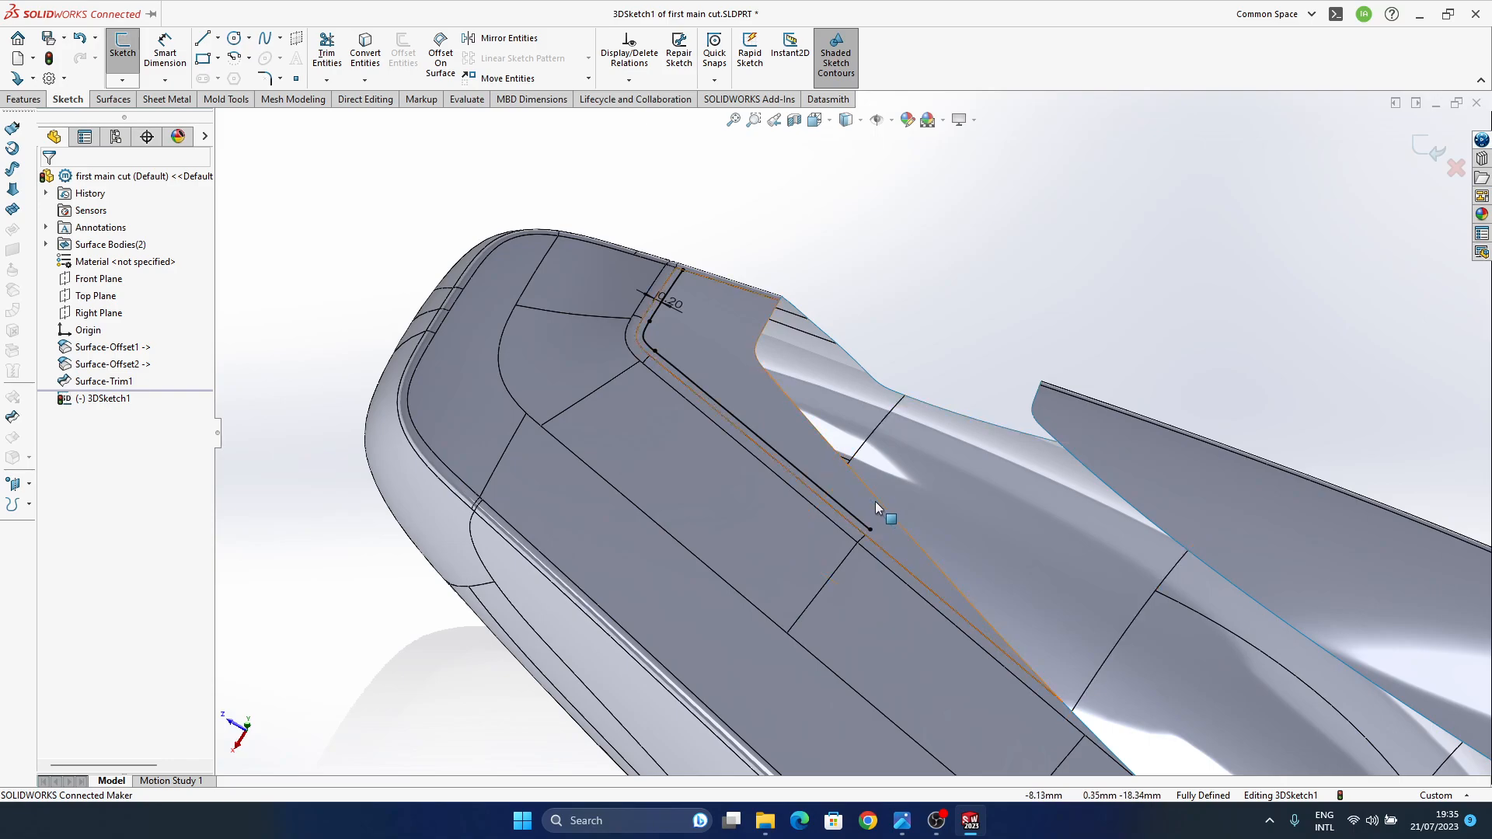
pyautogui.keyDown('ctrl'); pyautogui.moveTo(863, 528); pyautogui.dragTo(896, 554, button='middle'); pyautogui.keyUp('ctrl')
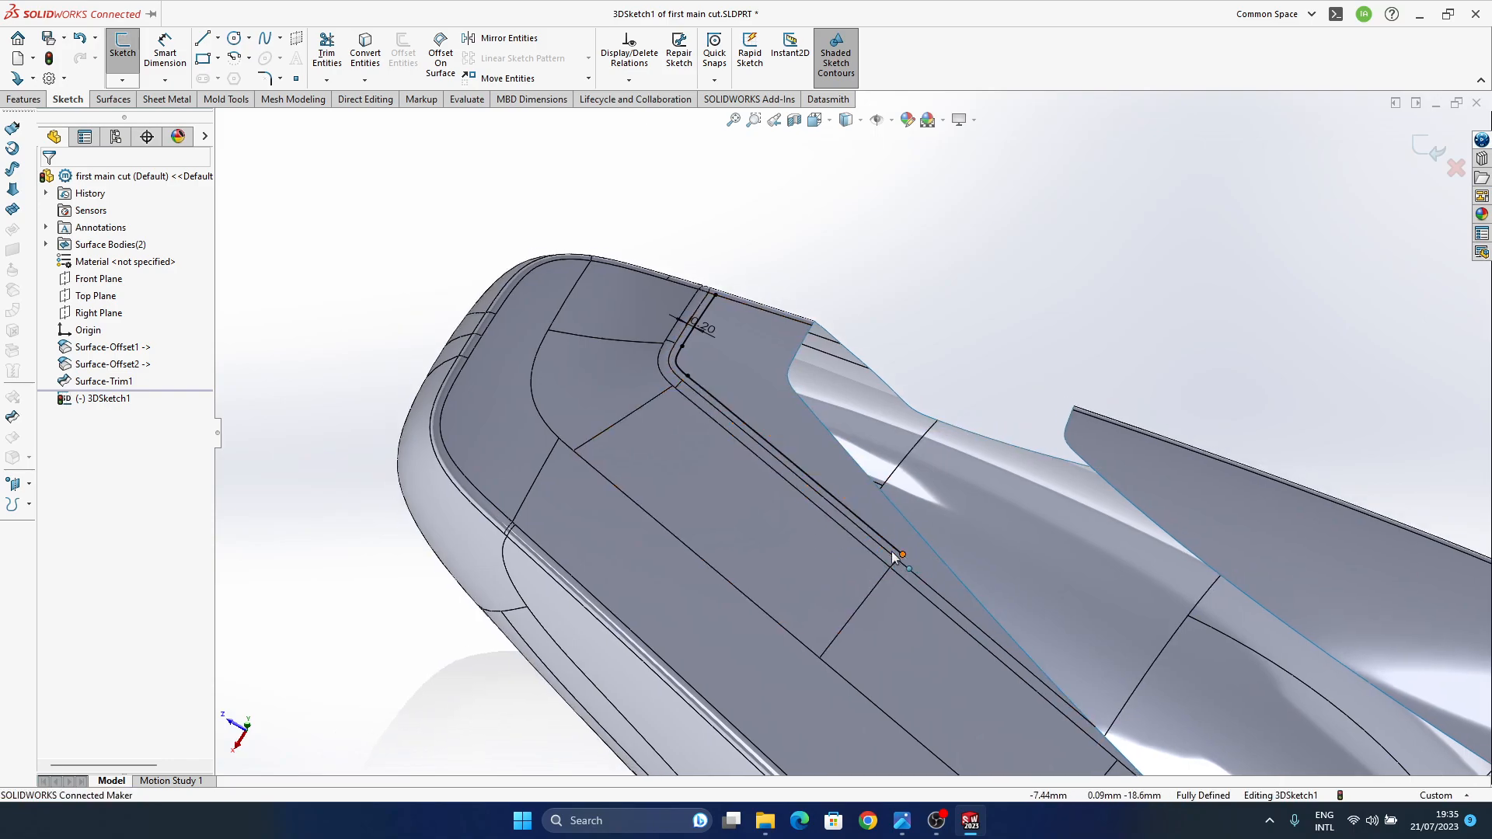
pyautogui.click(901, 556)
pyautogui.press('Escape')
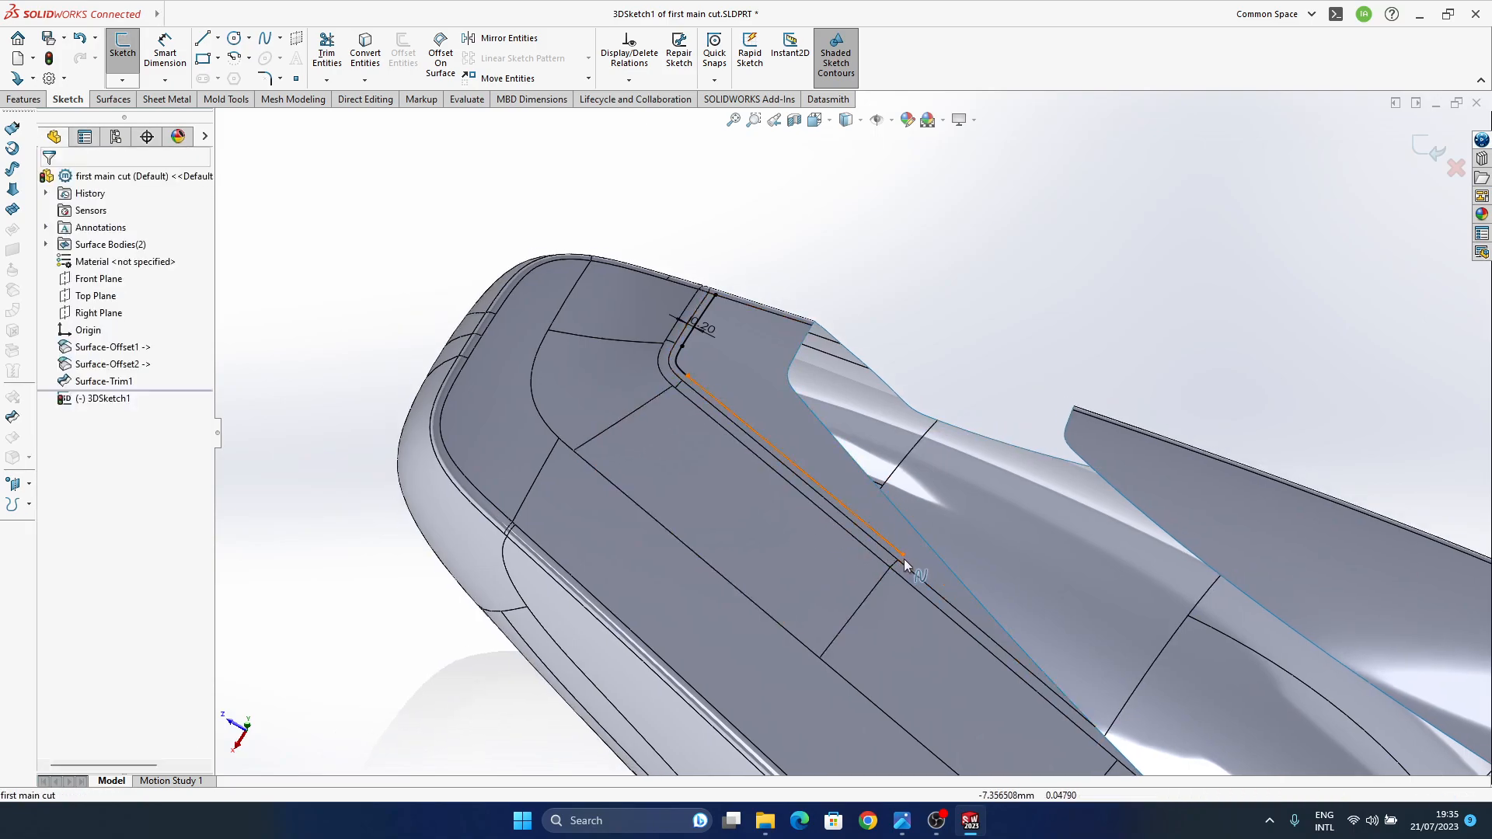
pyautogui.click(901, 555)
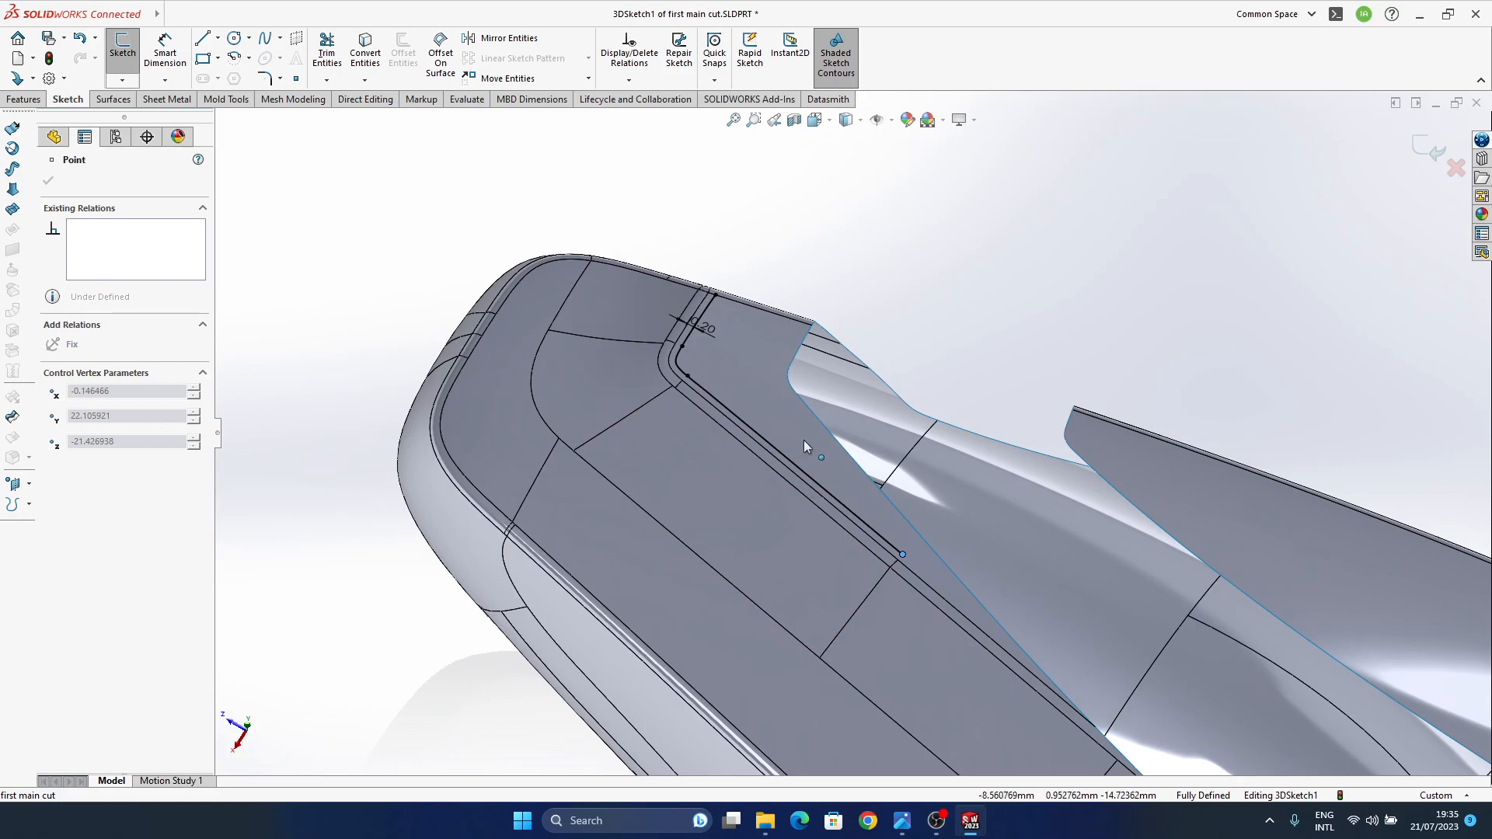
pyautogui.press('Escape')
pyautogui.moveTo(804, 466)
pyautogui.mouseDown(button='middle')
pyautogui.moveTo(866, 476)
pyautogui.moveTo(712, 587)
pyautogui.moveTo(694, 634)
pyautogui.moveTo(850, 506)
pyautogui.mouseUp(button='middle')
pyautogui.click(933, 466)
pyautogui.press('Escape')
# - Delete the 0.20 mm offset dimension together with its offset relations, and try the long curve's free end point again
pyautogui.click(698, 656)
pyautogui.moveTo(698, 656)
pyautogui.mouseDown(button='middle')
pyautogui.moveTo(686, 490)
pyautogui.moveTo(726, 466)
pyautogui.mouseUp(button='middle')
pyautogui.scroll(-4, 605, 379)
pyautogui.click(728, 401)
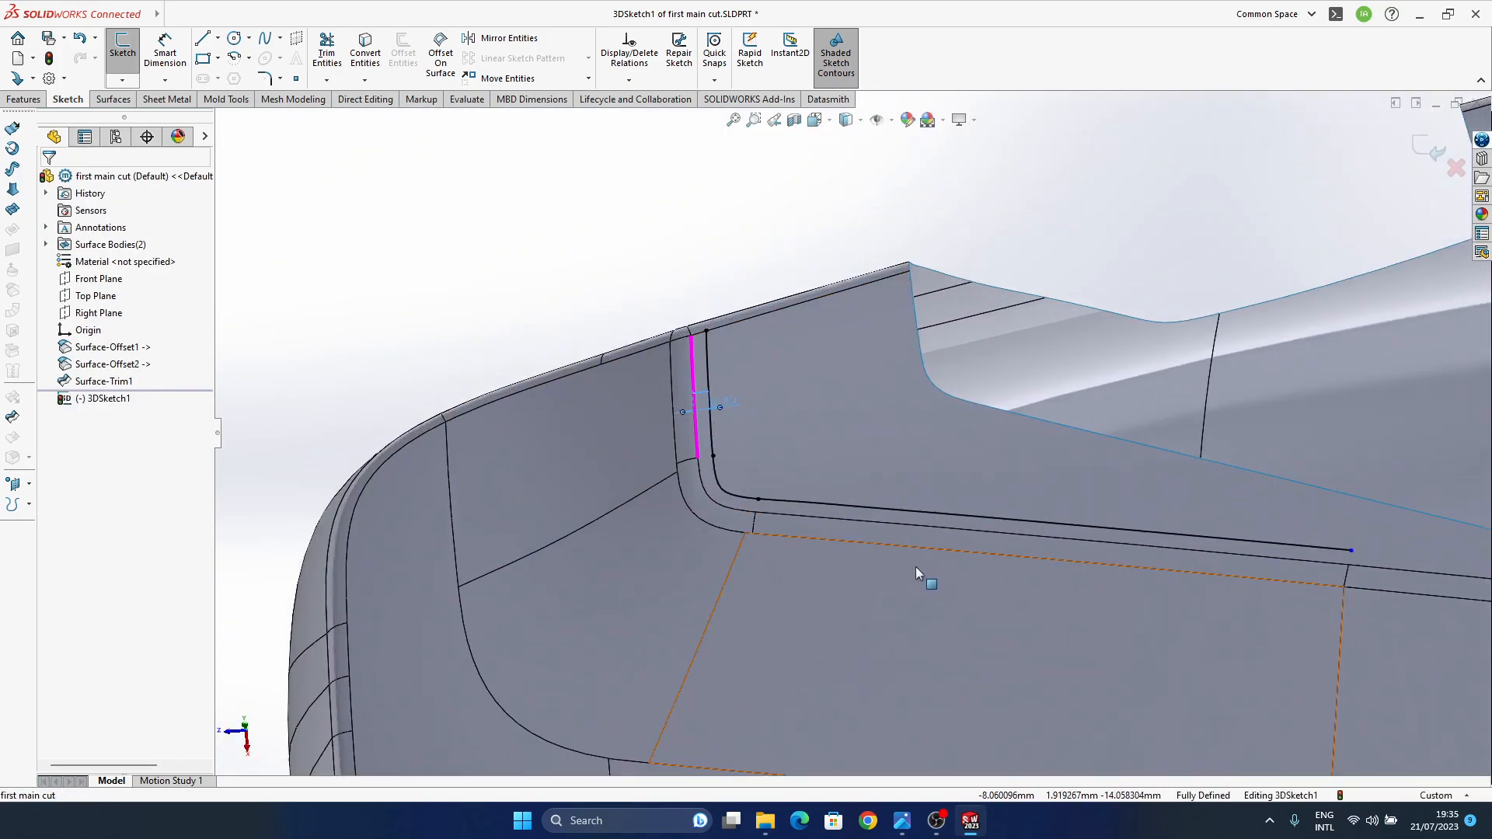
pyautogui.press('Delete')
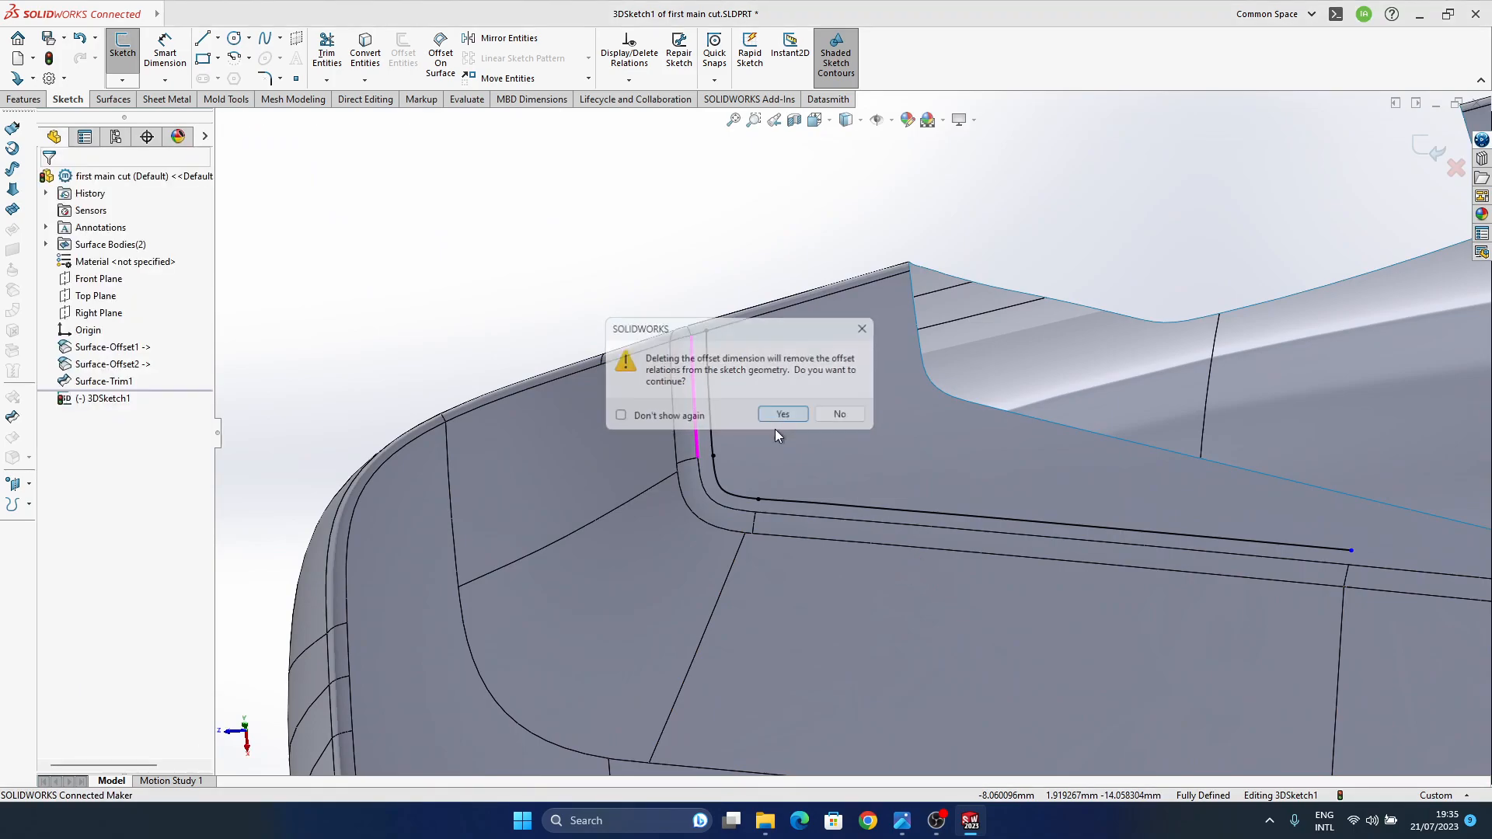
pyautogui.click(774, 414)
pyautogui.moveTo(1057, 501); pyautogui.dragTo(981, 489, button='middle')
pyautogui.moveTo(720, 461); pyautogui.dragTo(817, 453, button='middle')
pyautogui.click(1218, 482)
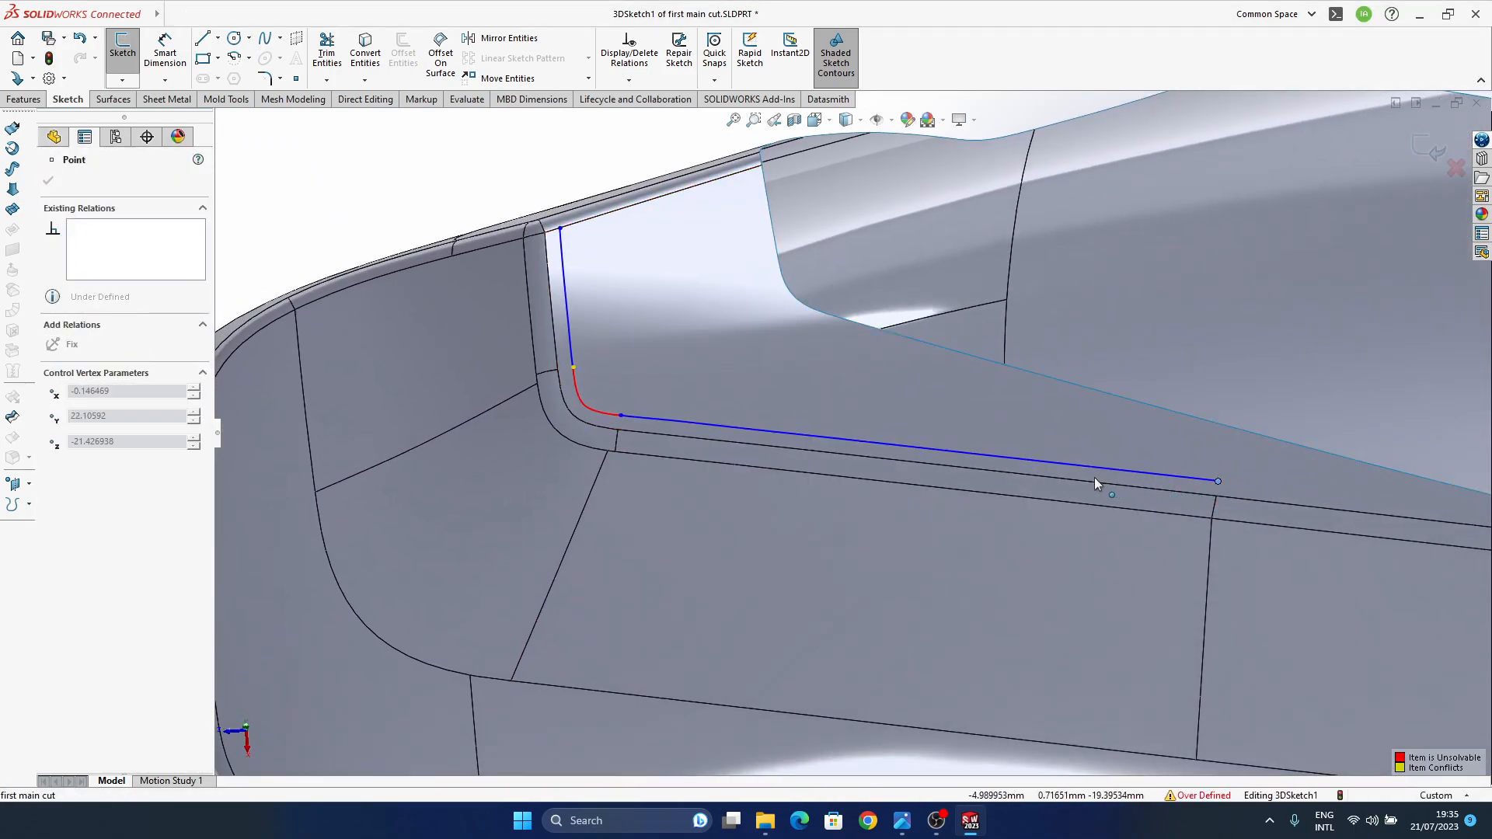
# - Undo the dimension deletion and delete the long offset curve, keeping the corner and short end curves
pyautogui.hotkey('ctrl', 'z')
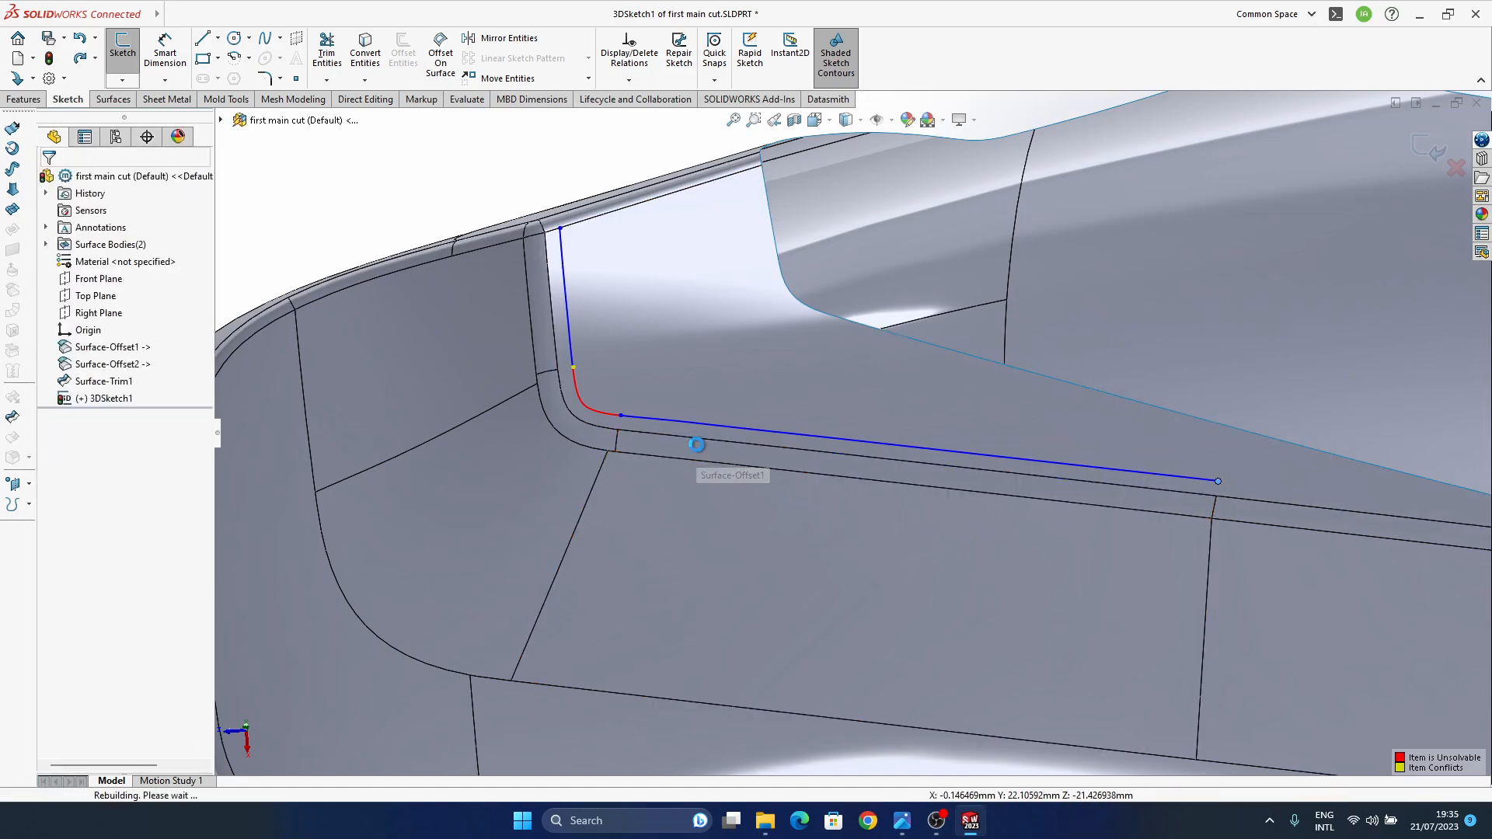
pyautogui.click(802, 435)
pyautogui.press('Delete')
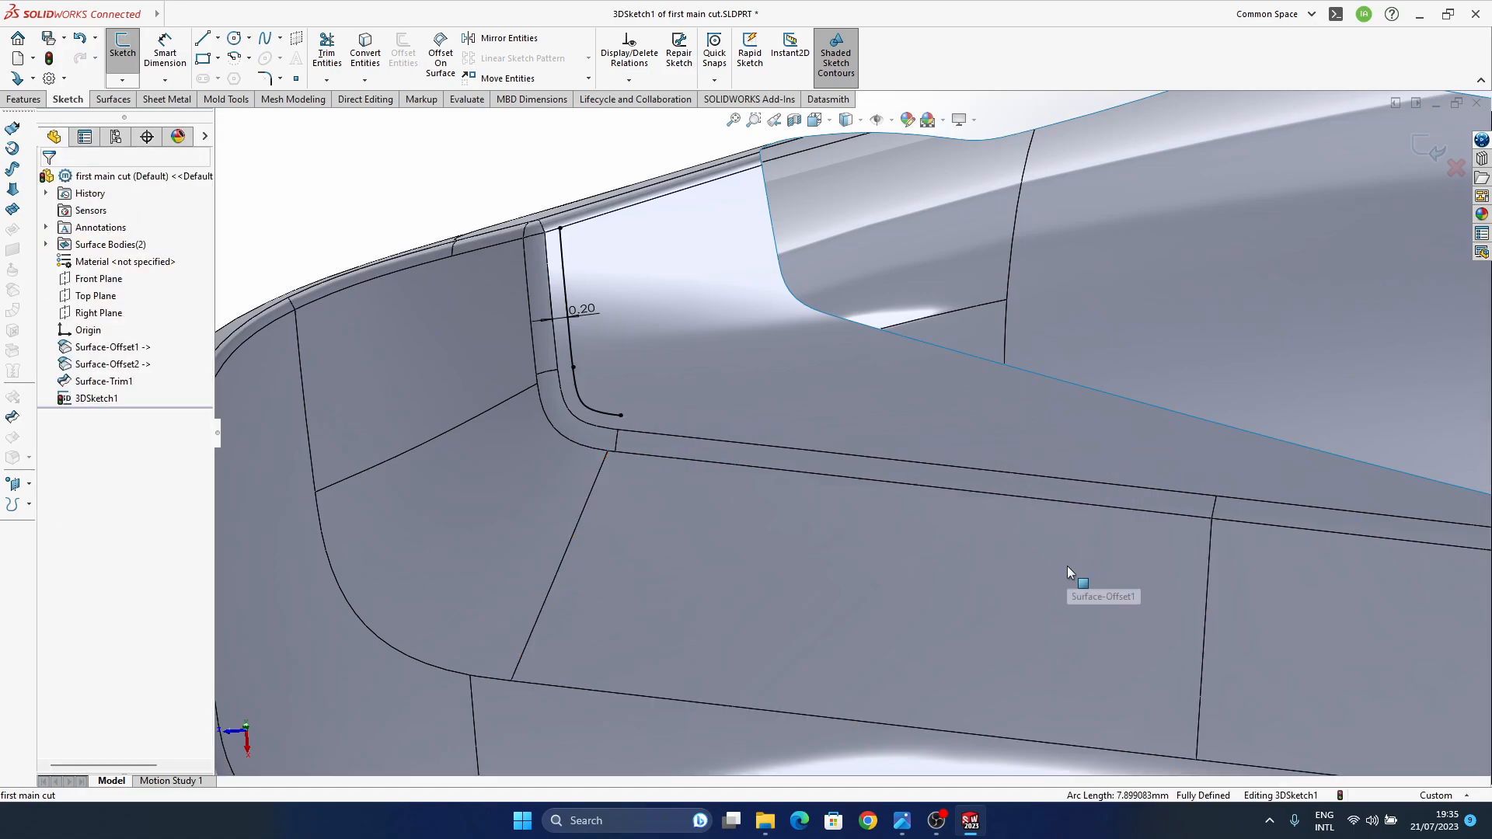
# - Offset only the rim's long straight edge on the surface by 0.20 mm, reversed toward the inside
pyautogui.keyDown('ctrl'); pyautogui.moveTo(773, 362); pyautogui.dragTo(816, 399, button='middle'); pyautogui.keyUp('ctrl')
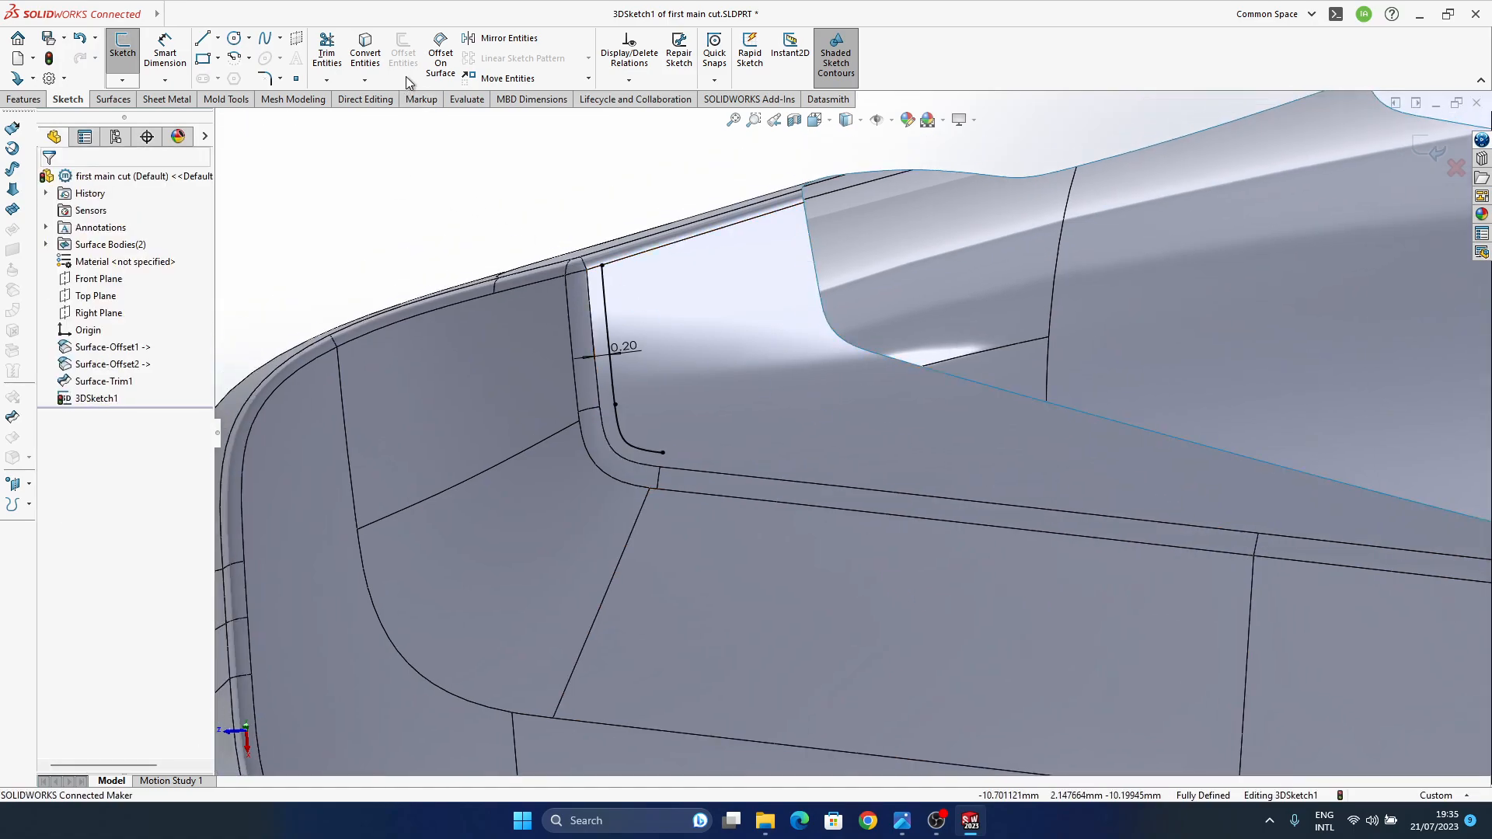
pyautogui.click(441, 55)
pyautogui.click(784, 506)
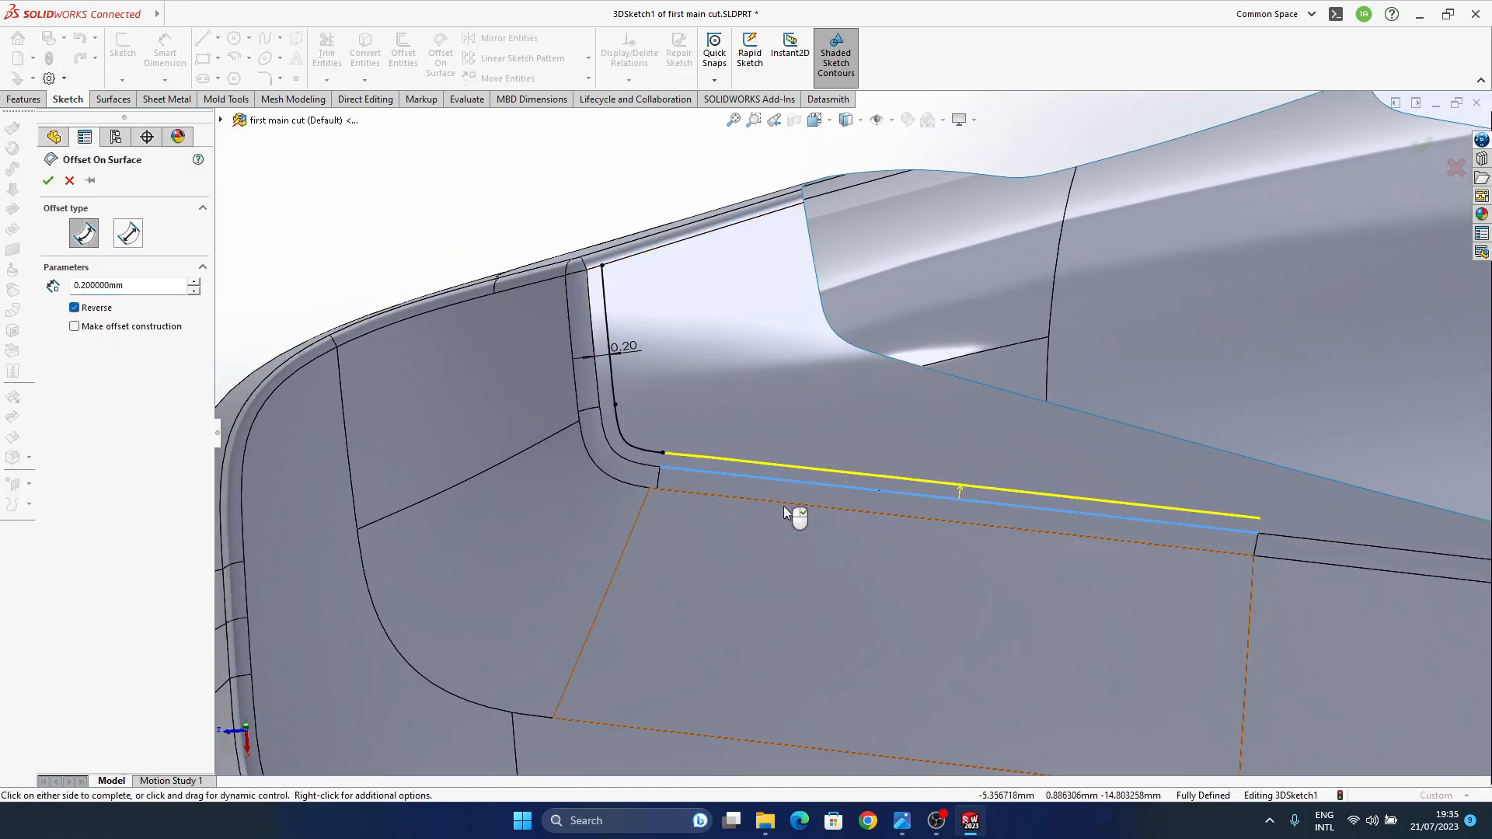
pyautogui.rightClick(783, 506)
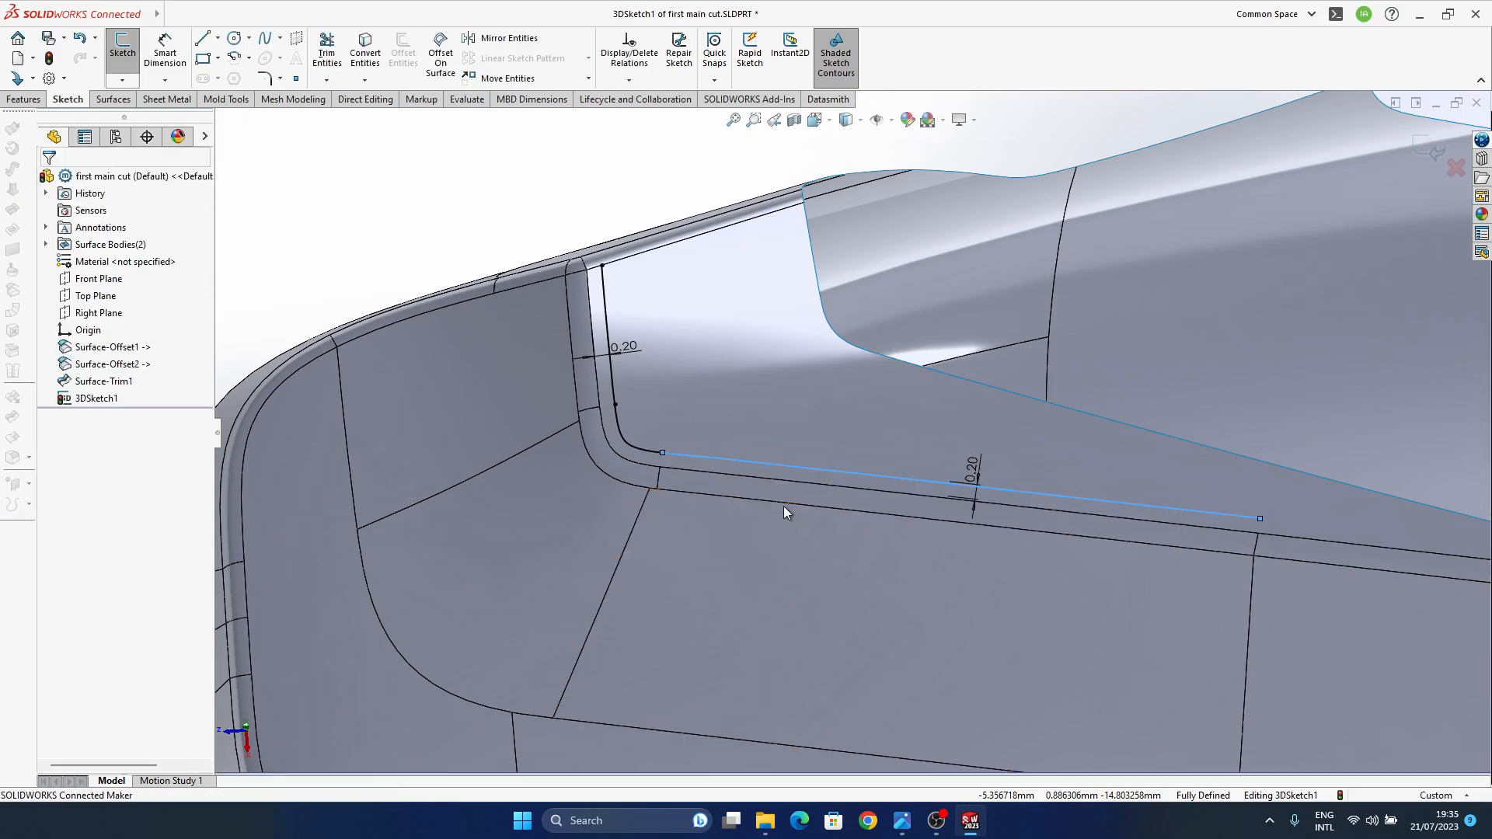
# - Try to adjust the free end of the separately offset long curve
pyautogui.click(1259, 516)
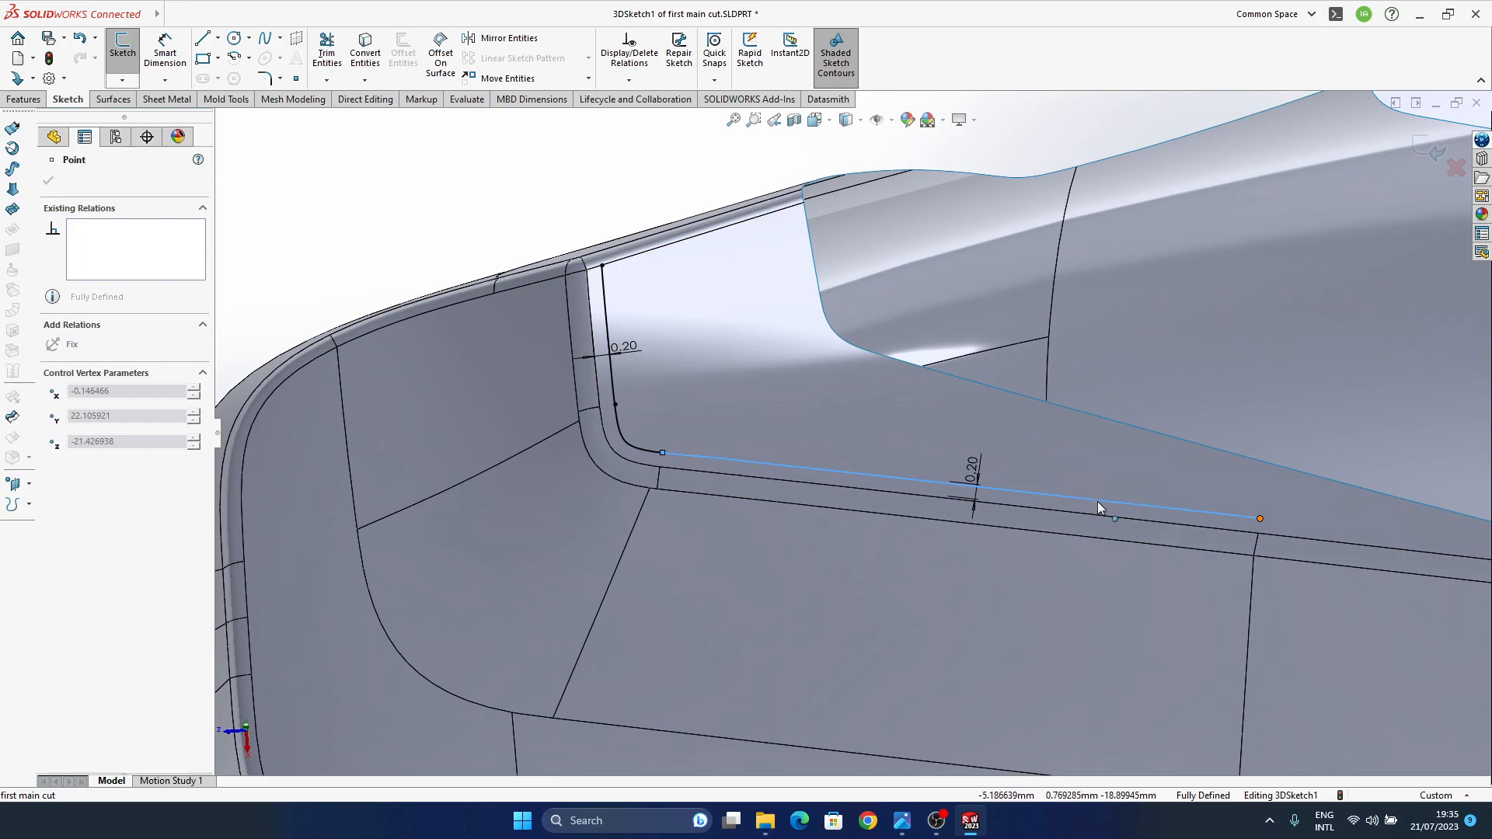
pyautogui.press('Escape')
pyautogui.click(1260, 519)
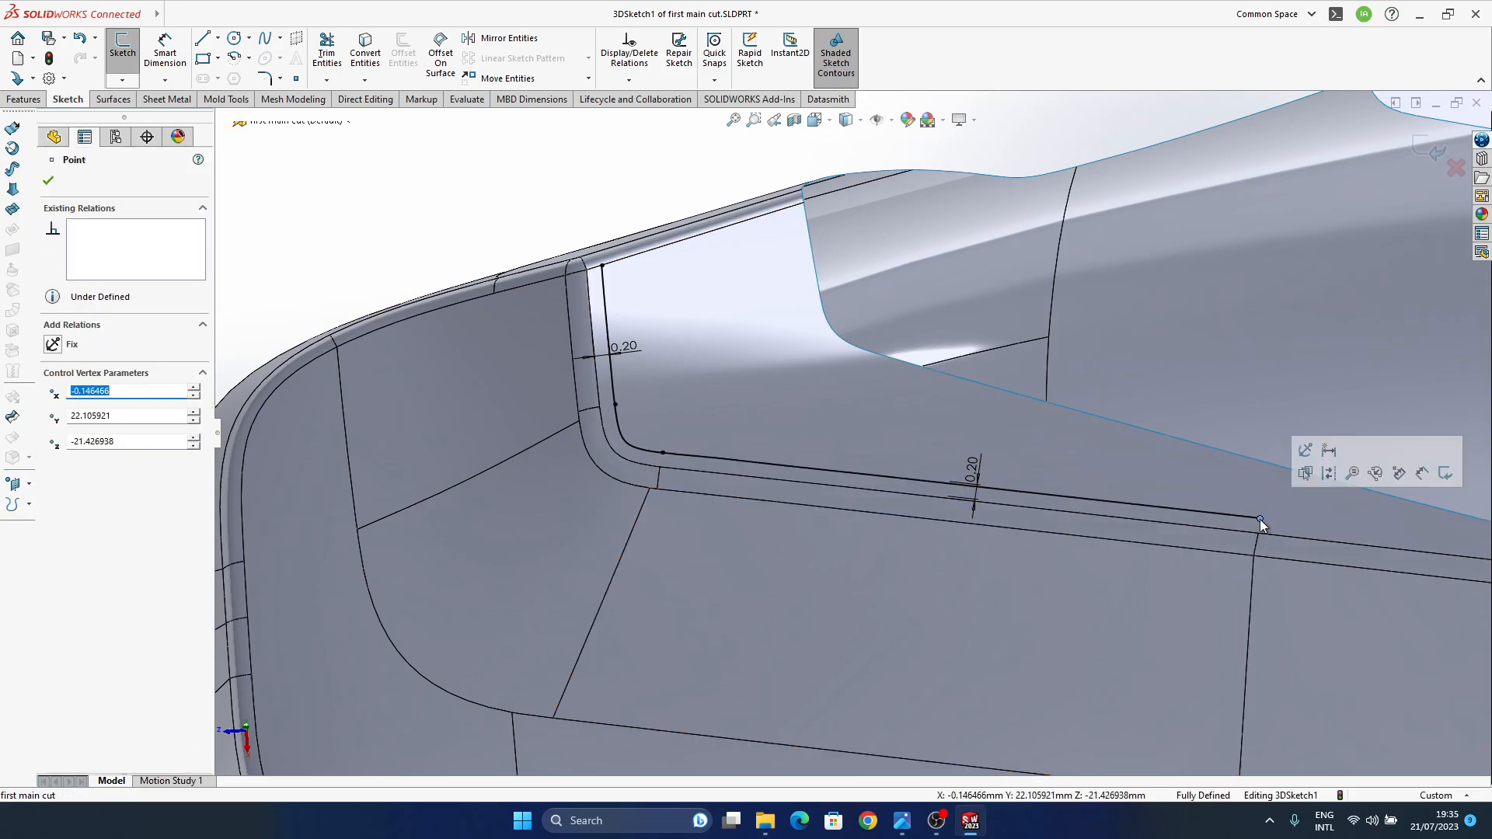
pyautogui.click(1232, 516)
pyautogui.keyDown('ctrl'); pyautogui.moveTo(1246, 530); pyautogui.dragTo(1112, 537, button='middle'); pyautogui.keyUp('ctrl')
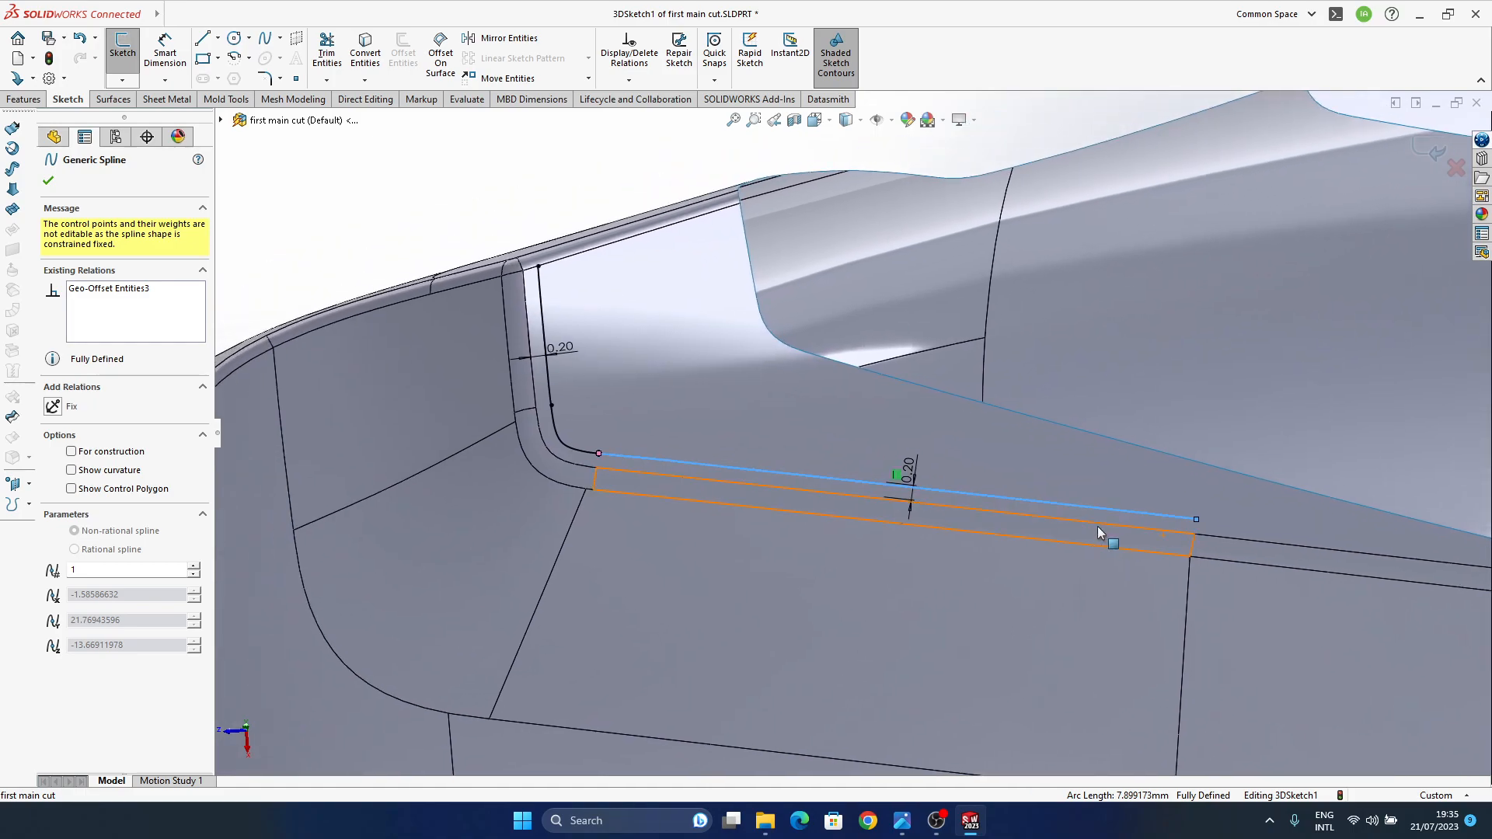
pyautogui.press('Escape')
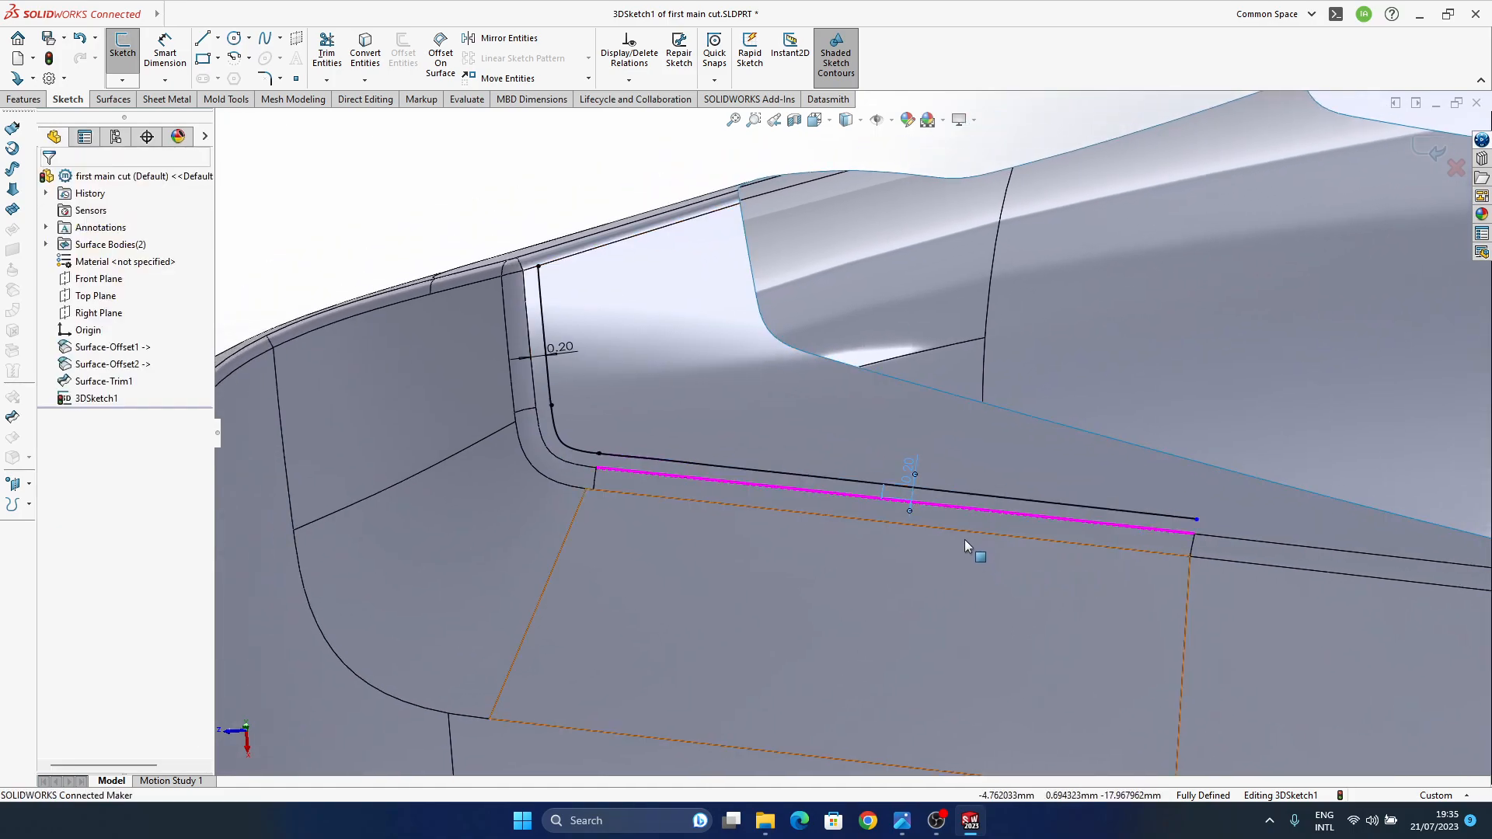
# - Remove the long curve's offset dimension and relations, try to shift the curve, and delete it
pyautogui.press('Delete')
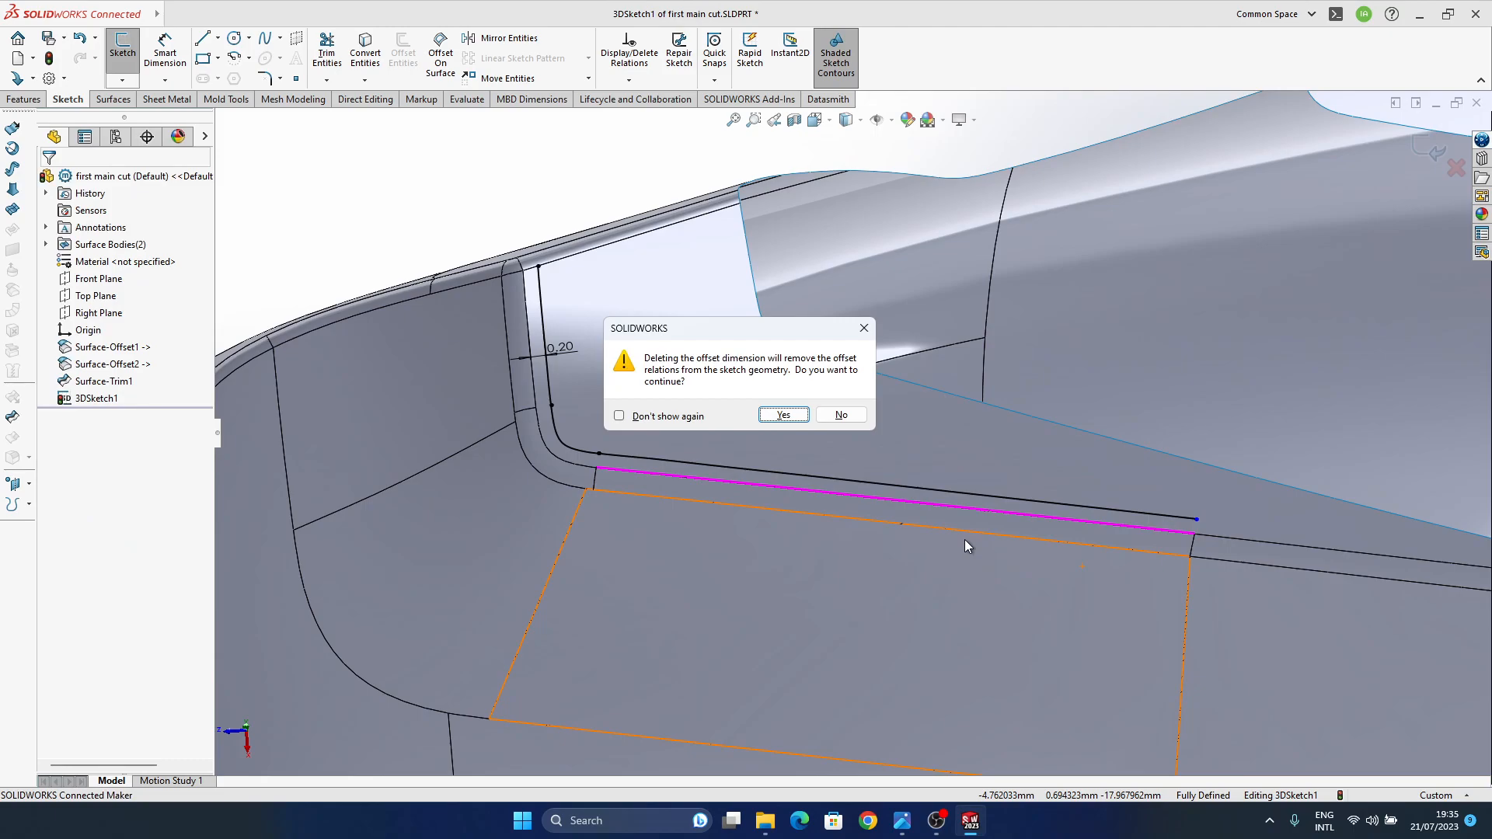
pyautogui.click(783, 416)
pyautogui.moveTo(1138, 515); pyautogui.dragTo(1052, 510)
pyautogui.moveTo(952, 474); pyautogui.dragTo(941, 521, button='middle')
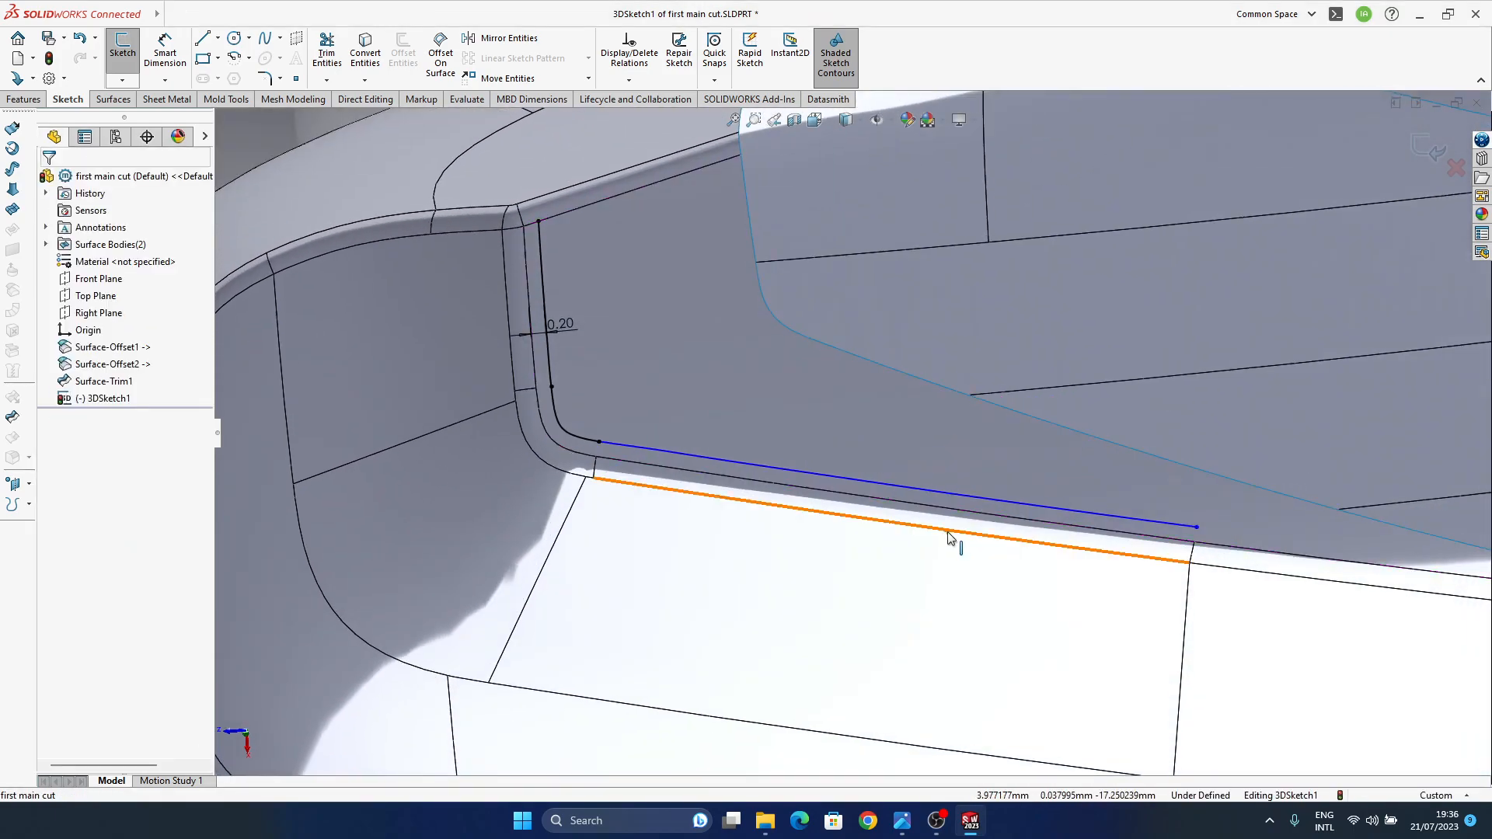
pyautogui.click(1077, 511)
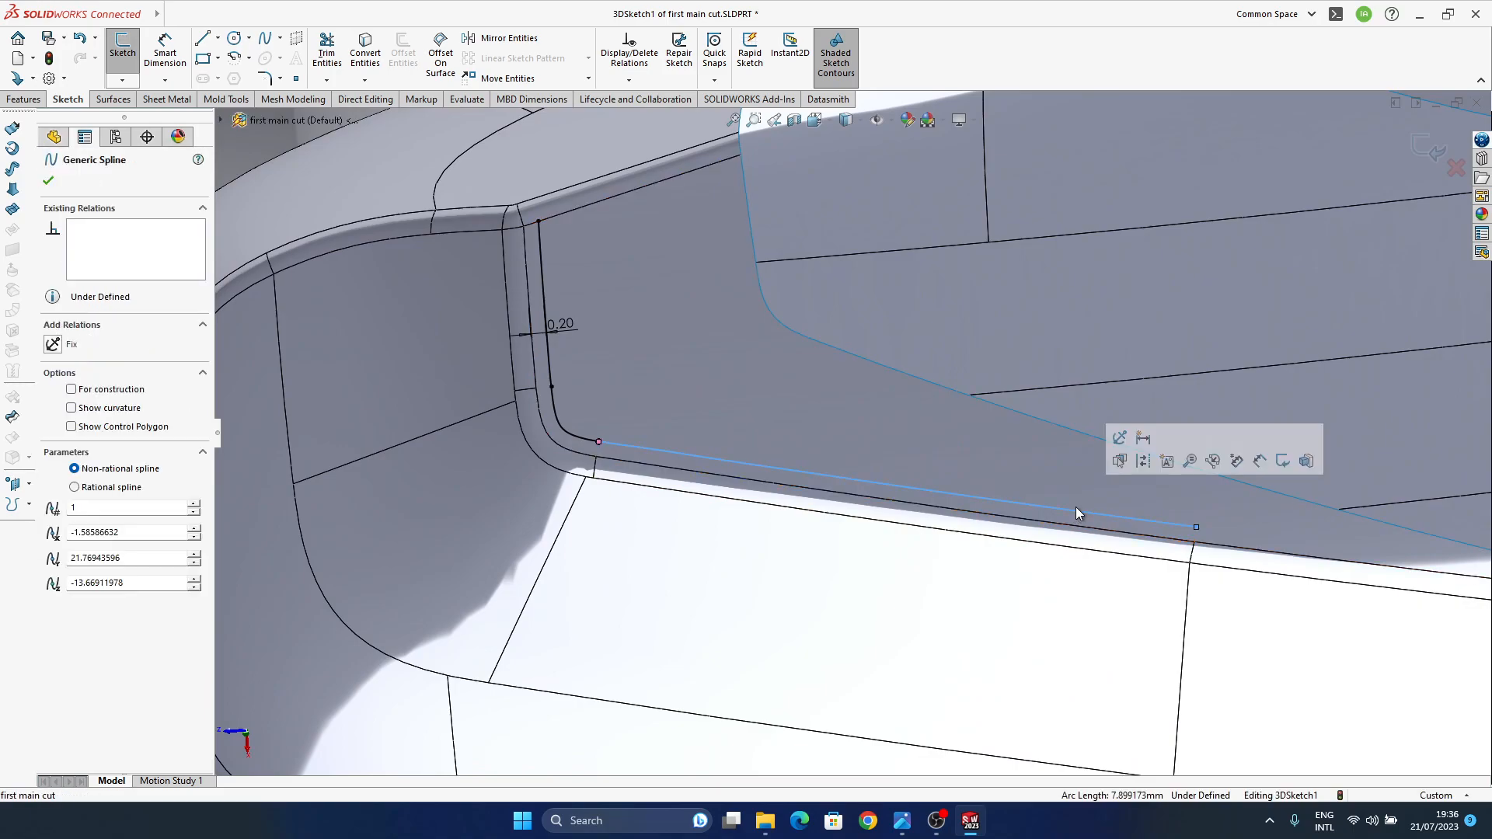
pyautogui.press('Delete')
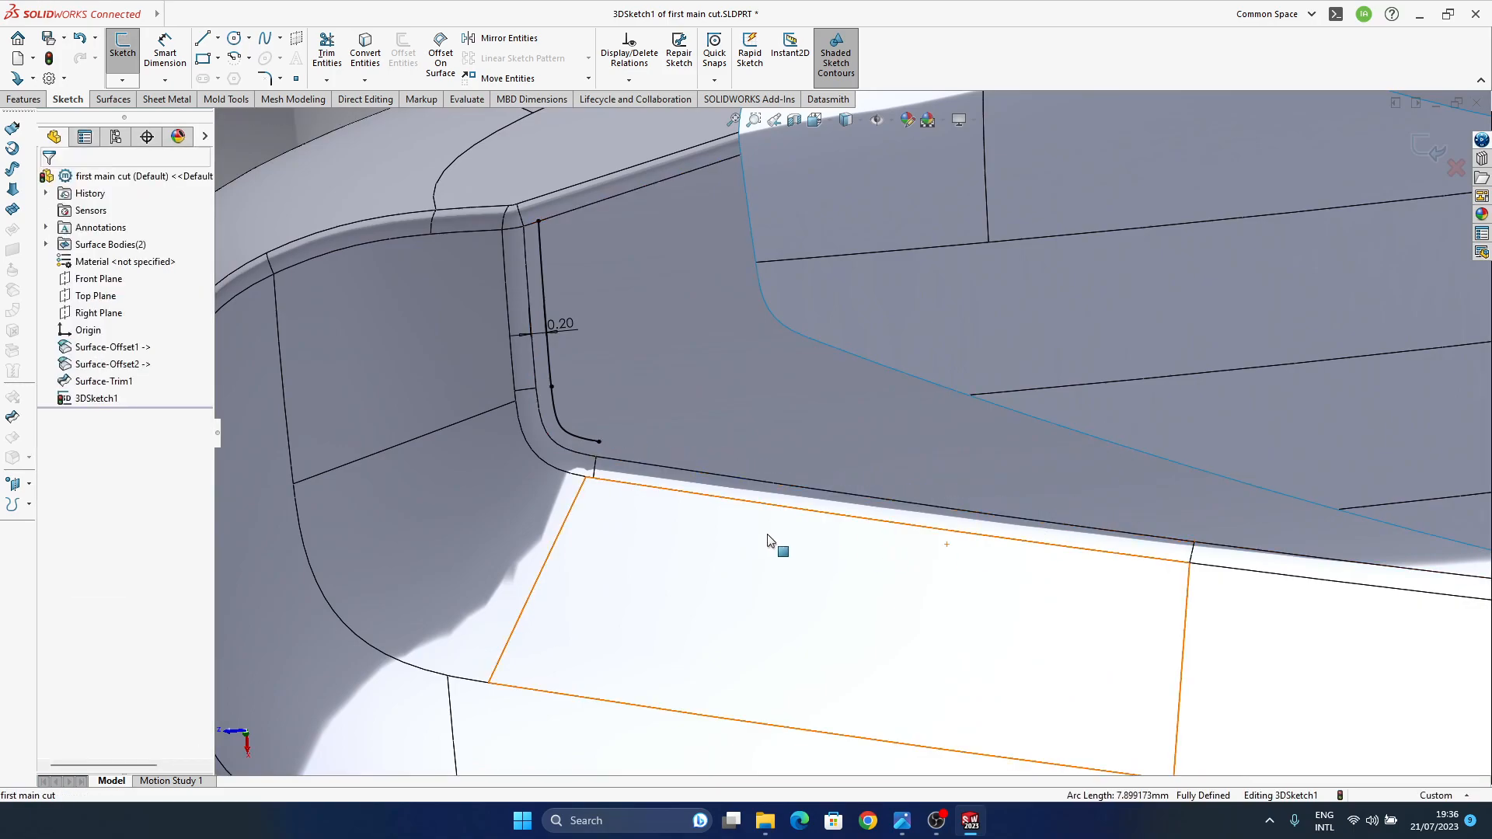
# - Draw a three-point spline on surface from the corner offset curve's free end along the rim's long straight edge
pyautogui.scroll(-10, 761, 526)
pyautogui.press('space')
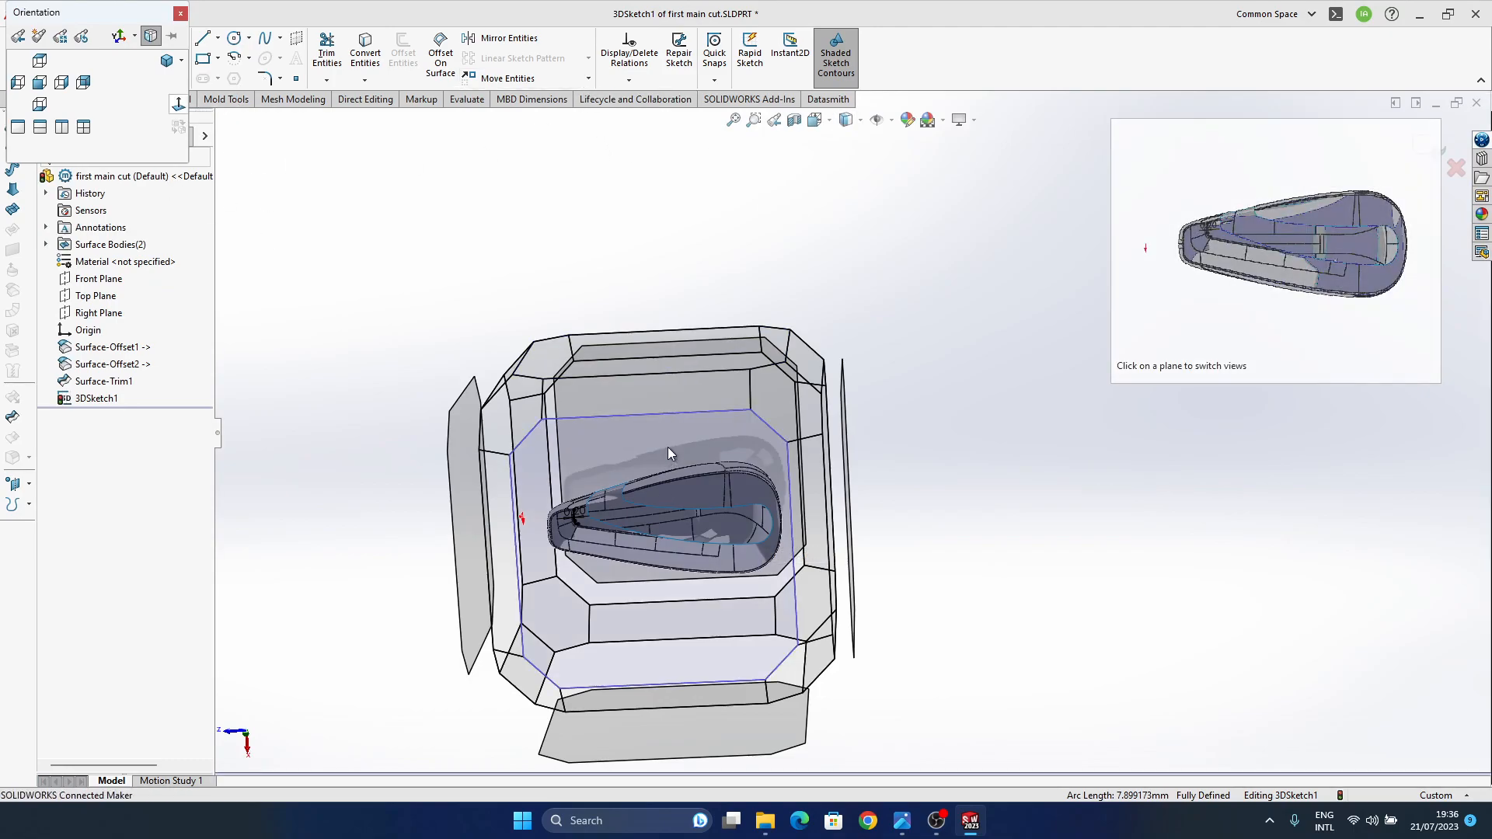
pyautogui.click(668, 447)
pyautogui.scroll(10, 696, 473)
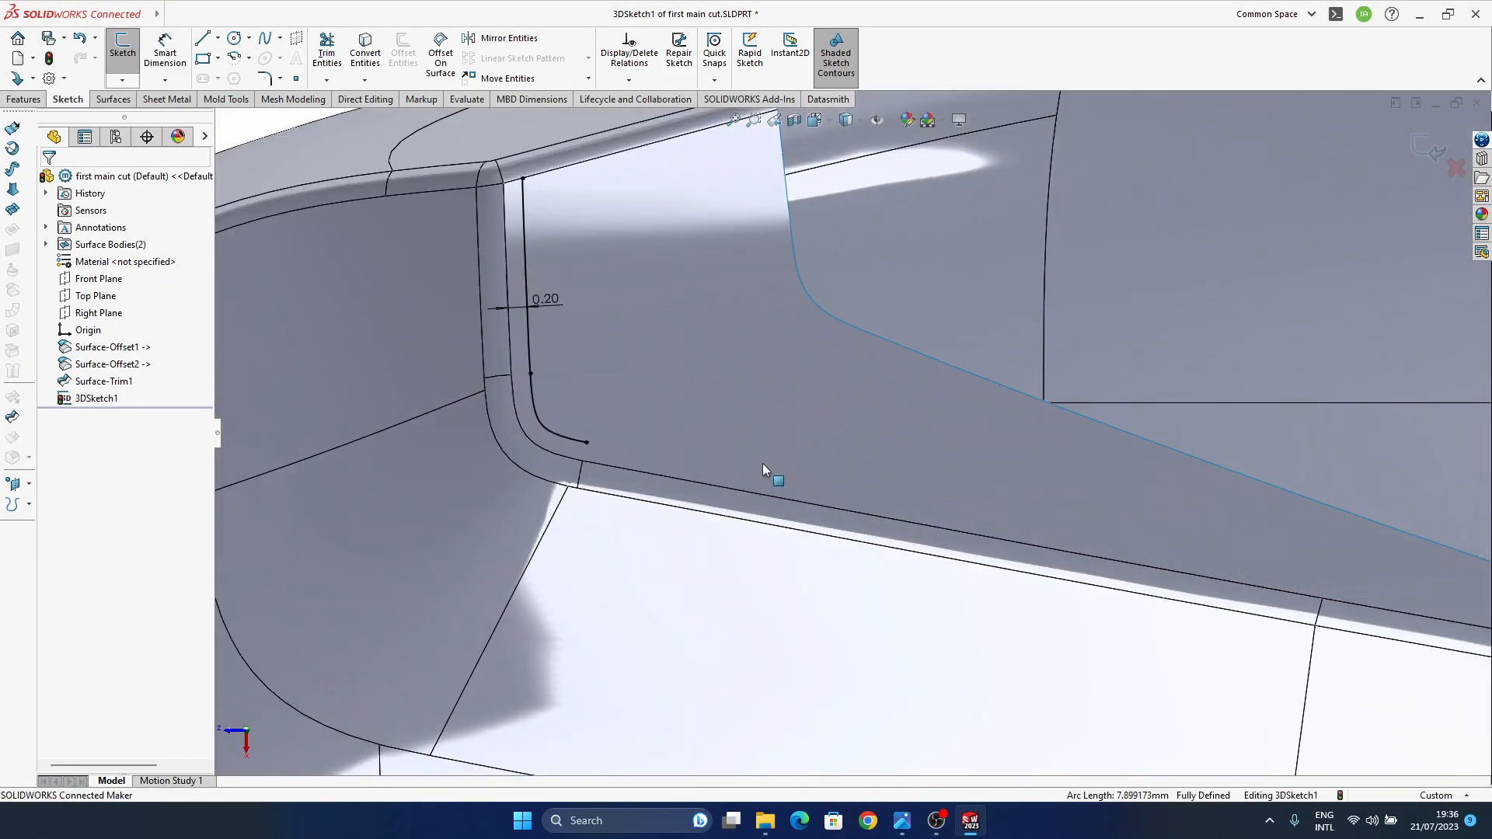
pyautogui.click(280, 37)
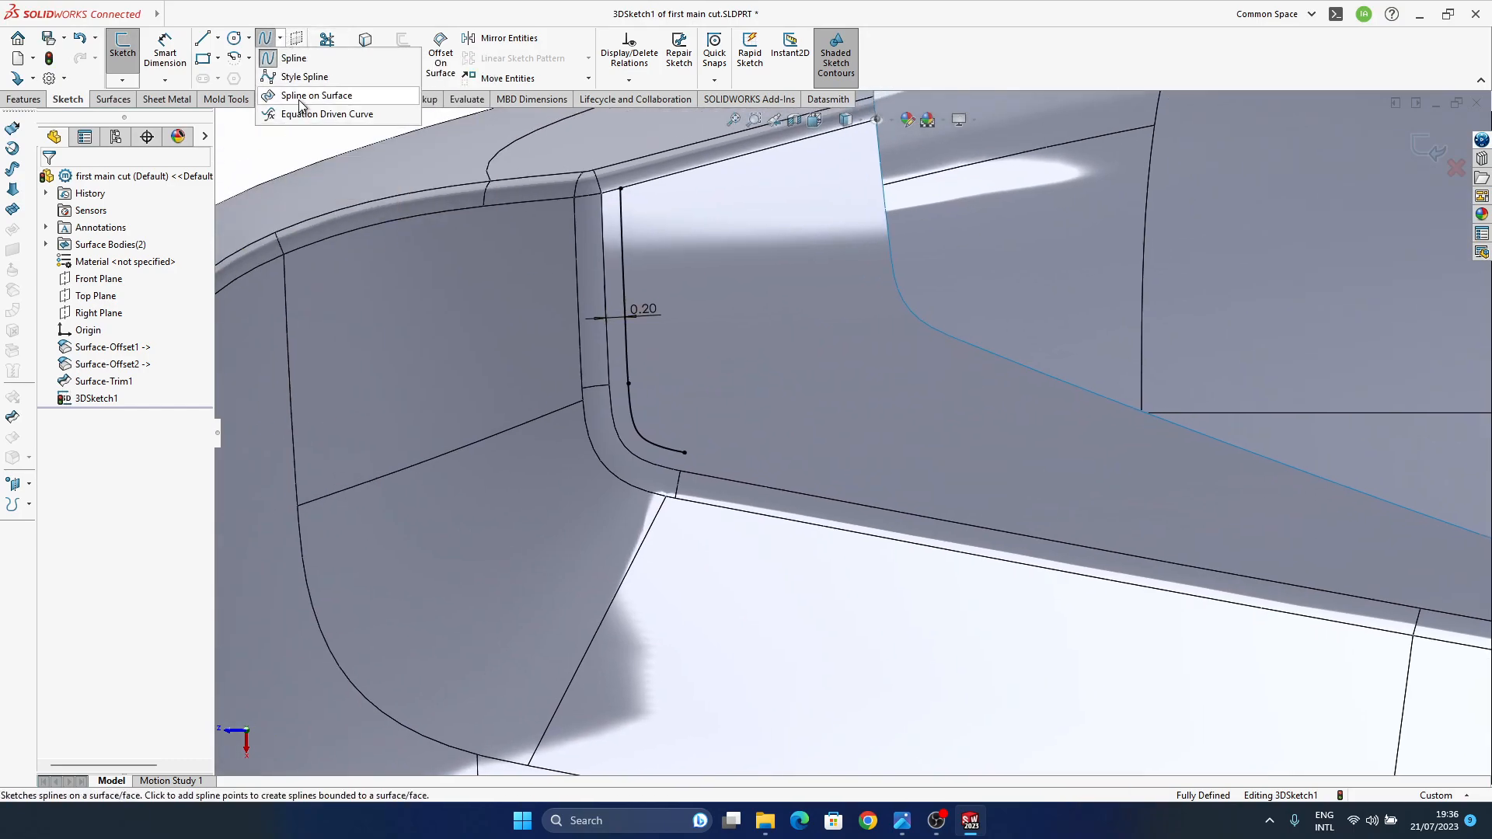
pyautogui.click(301, 96)
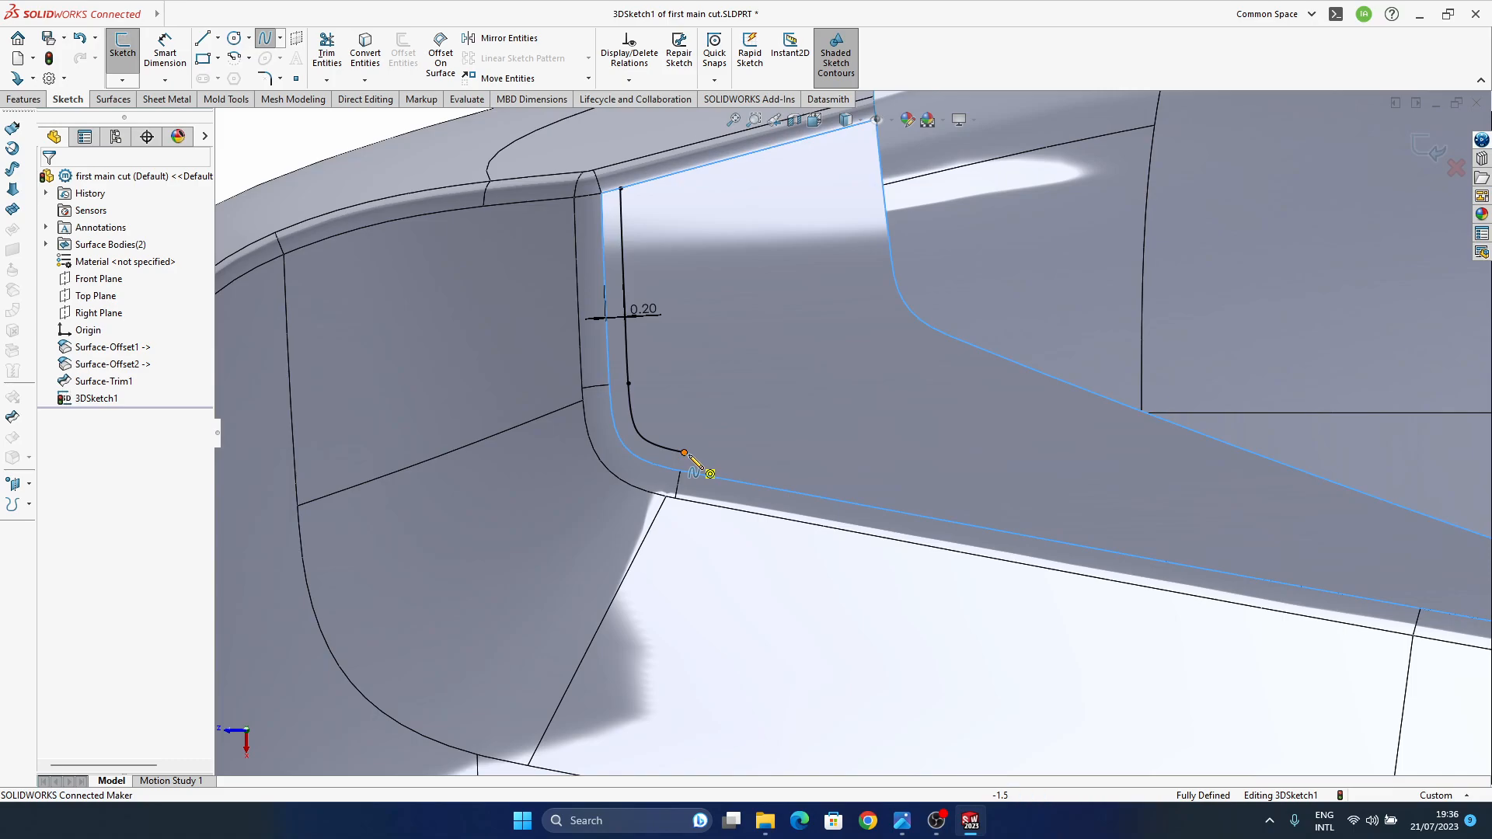
pyautogui.click(685, 453)
pyautogui.click(957, 509)
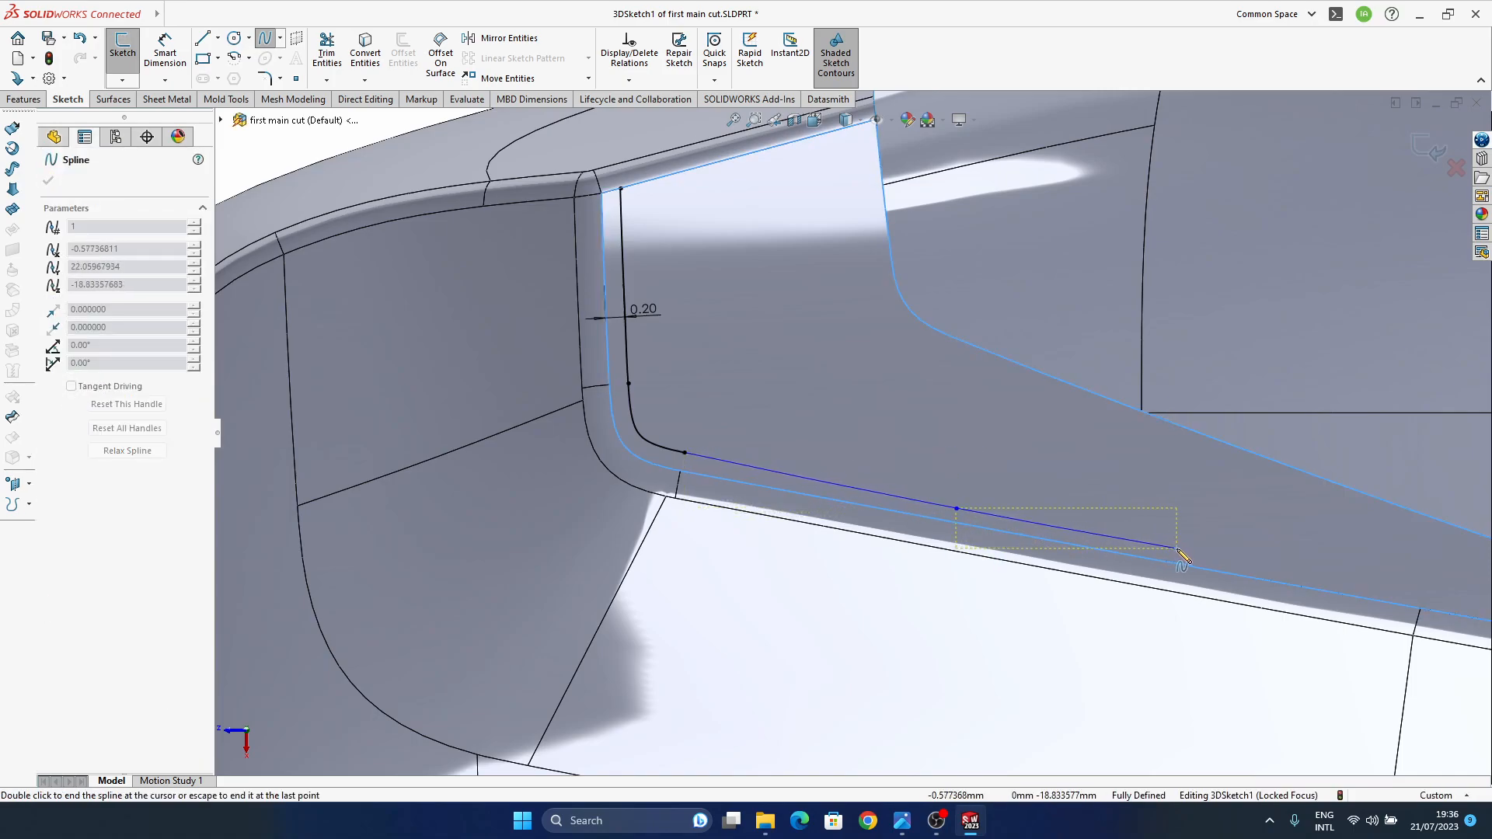
pyautogui.click(1327, 561)
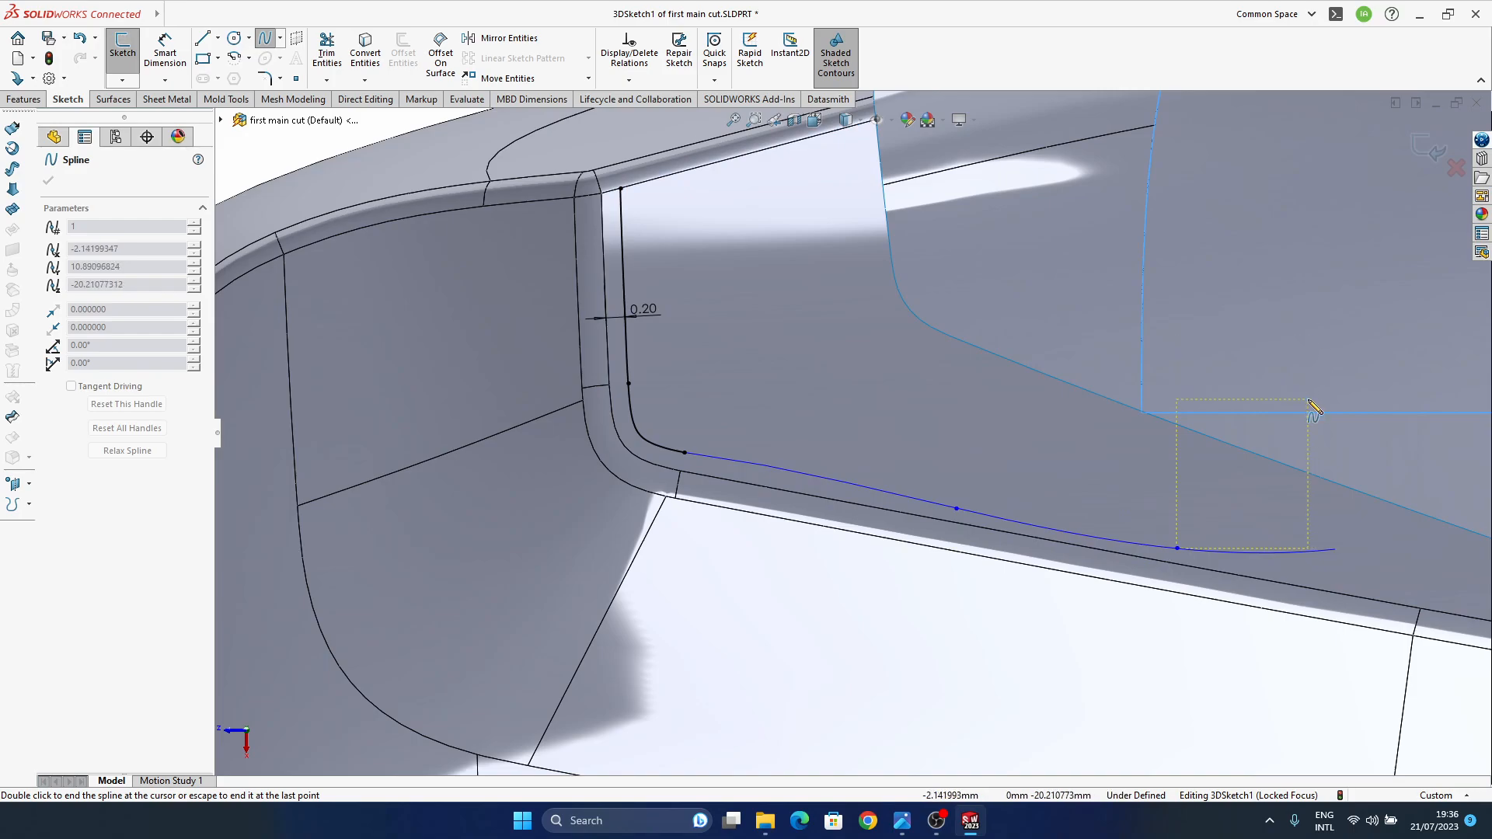
pyautogui.doubleClick(1173, 548)
# - Try to reposition the surface spline's middle point and its free end
pyautogui.scroll(-2, 962, 511)
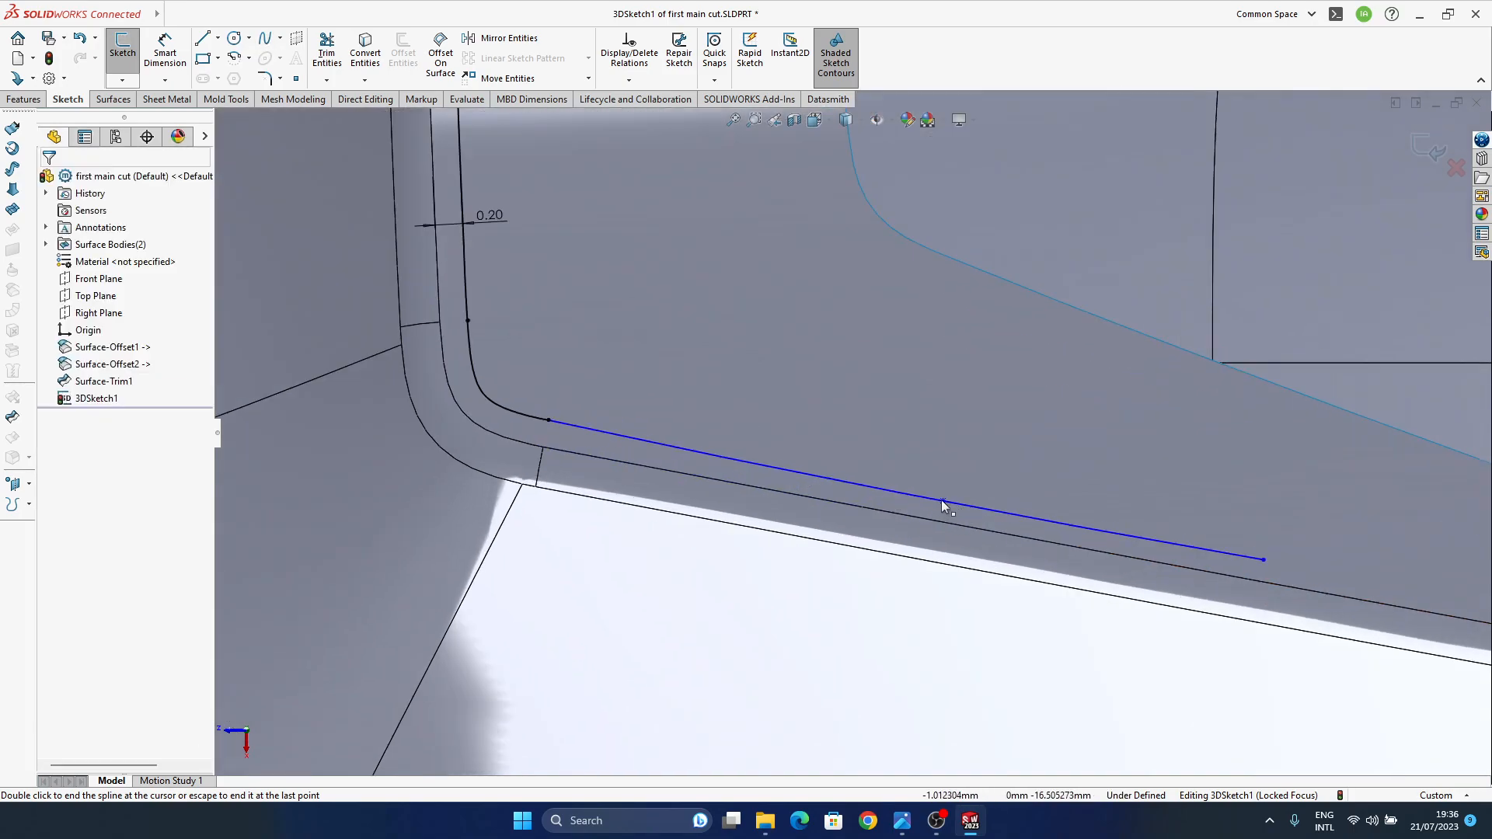
pyautogui.click(943, 501)
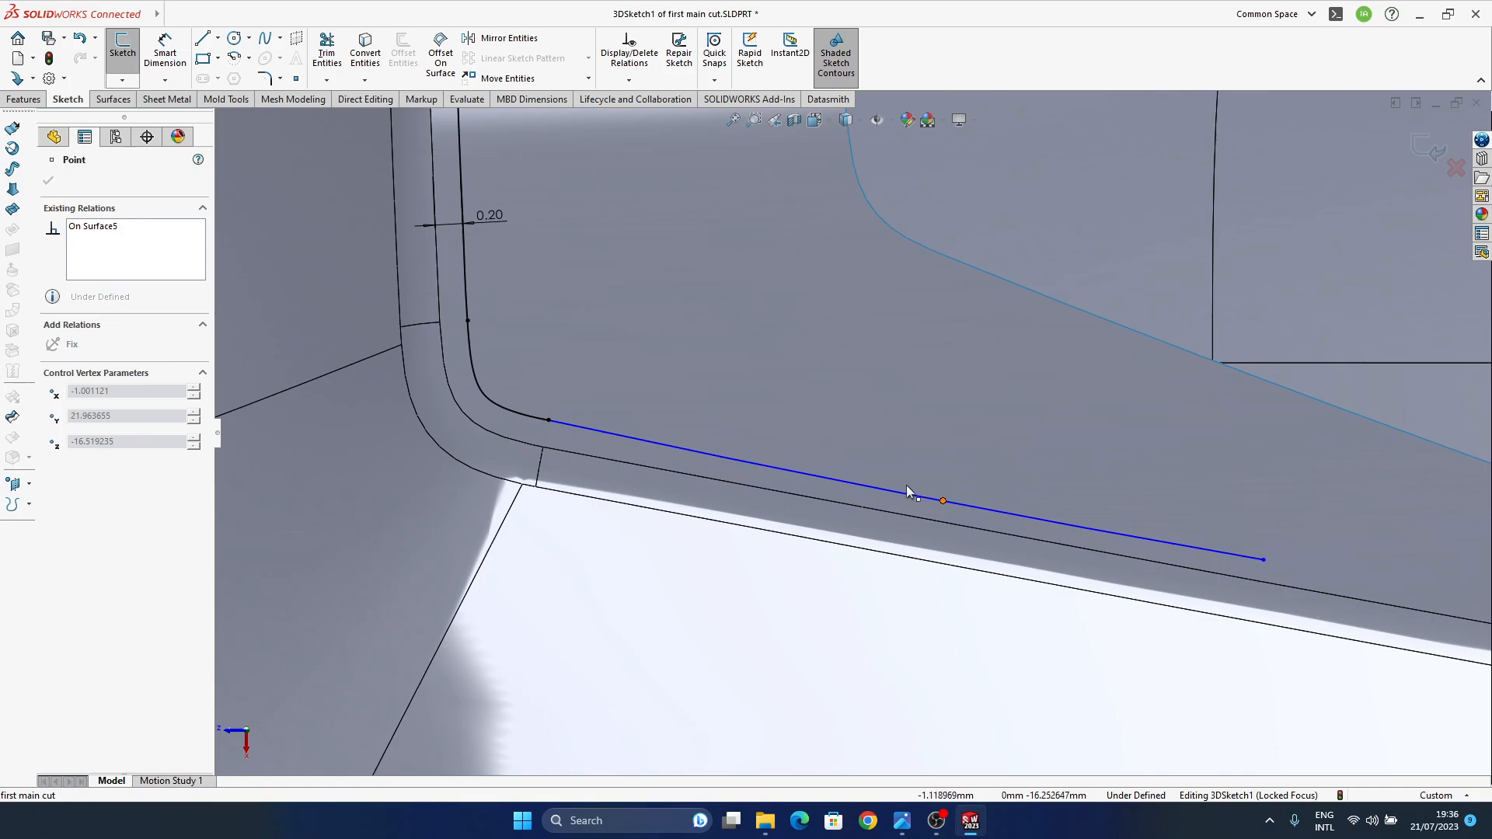
pyautogui.click(943, 504)
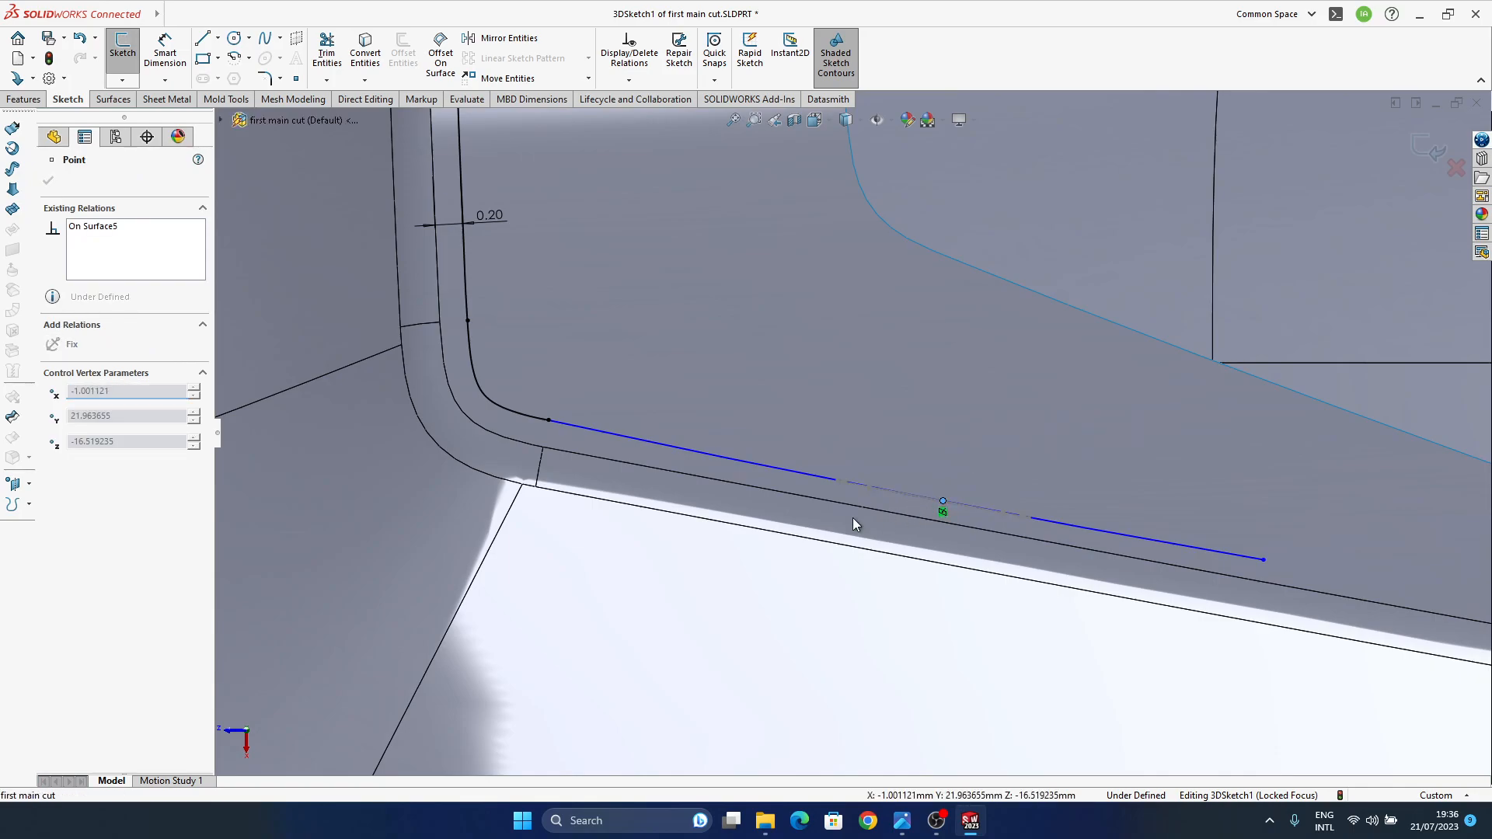
pyautogui.scroll(4, 732, 458)
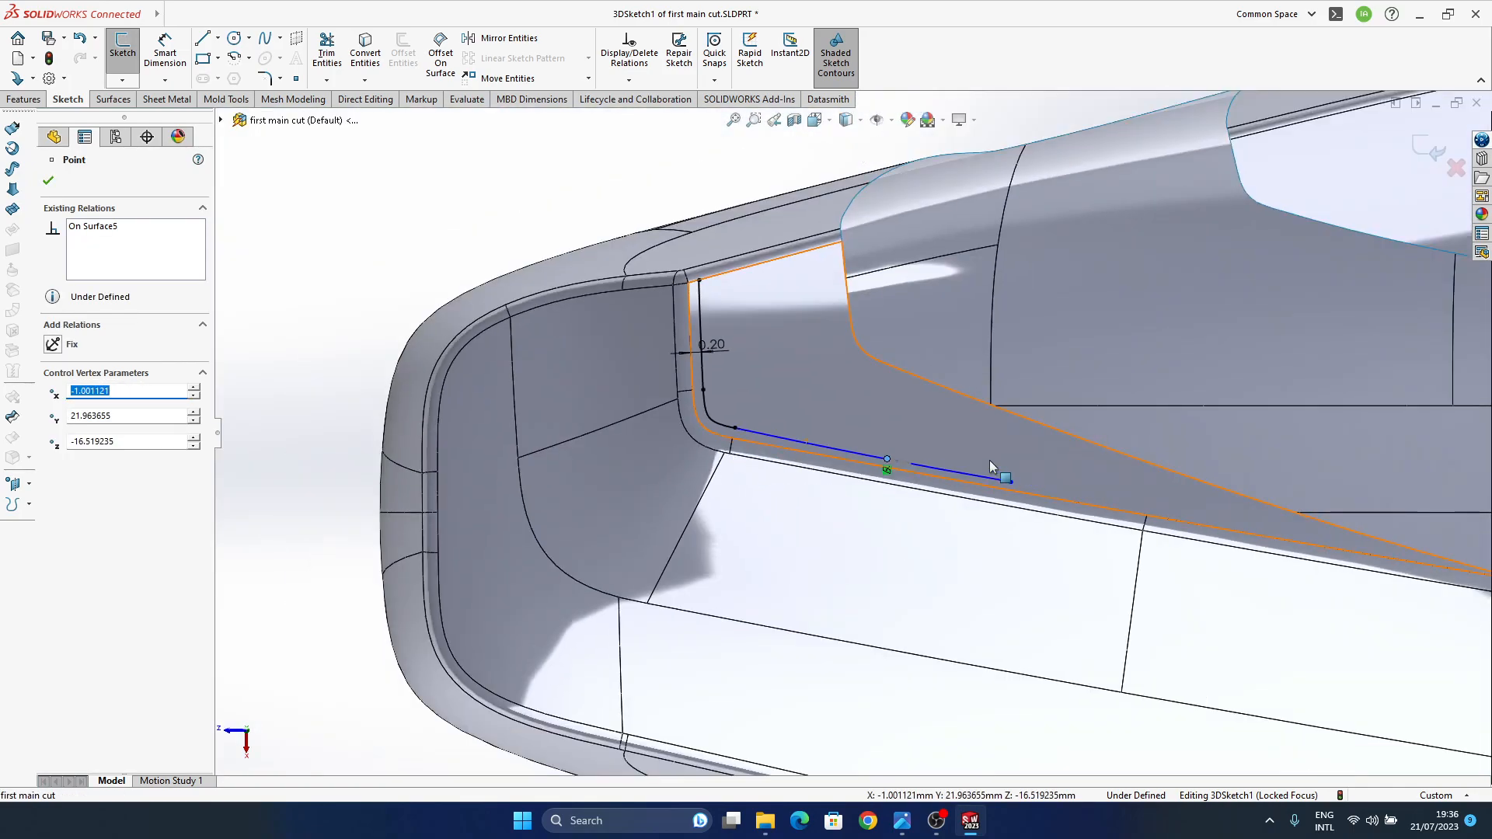
pyautogui.keyDown('ctrl'); pyautogui.moveTo(990, 460); pyautogui.dragTo(836, 472, button='middle'); pyautogui.keyUp('ctrl')
pyautogui.moveTo(769, 529)
pyautogui.mouseDown(button='middle')
pyautogui.moveTo(736, 377)
pyautogui.moveTo(781, 419)
pyautogui.mouseUp(button='middle')
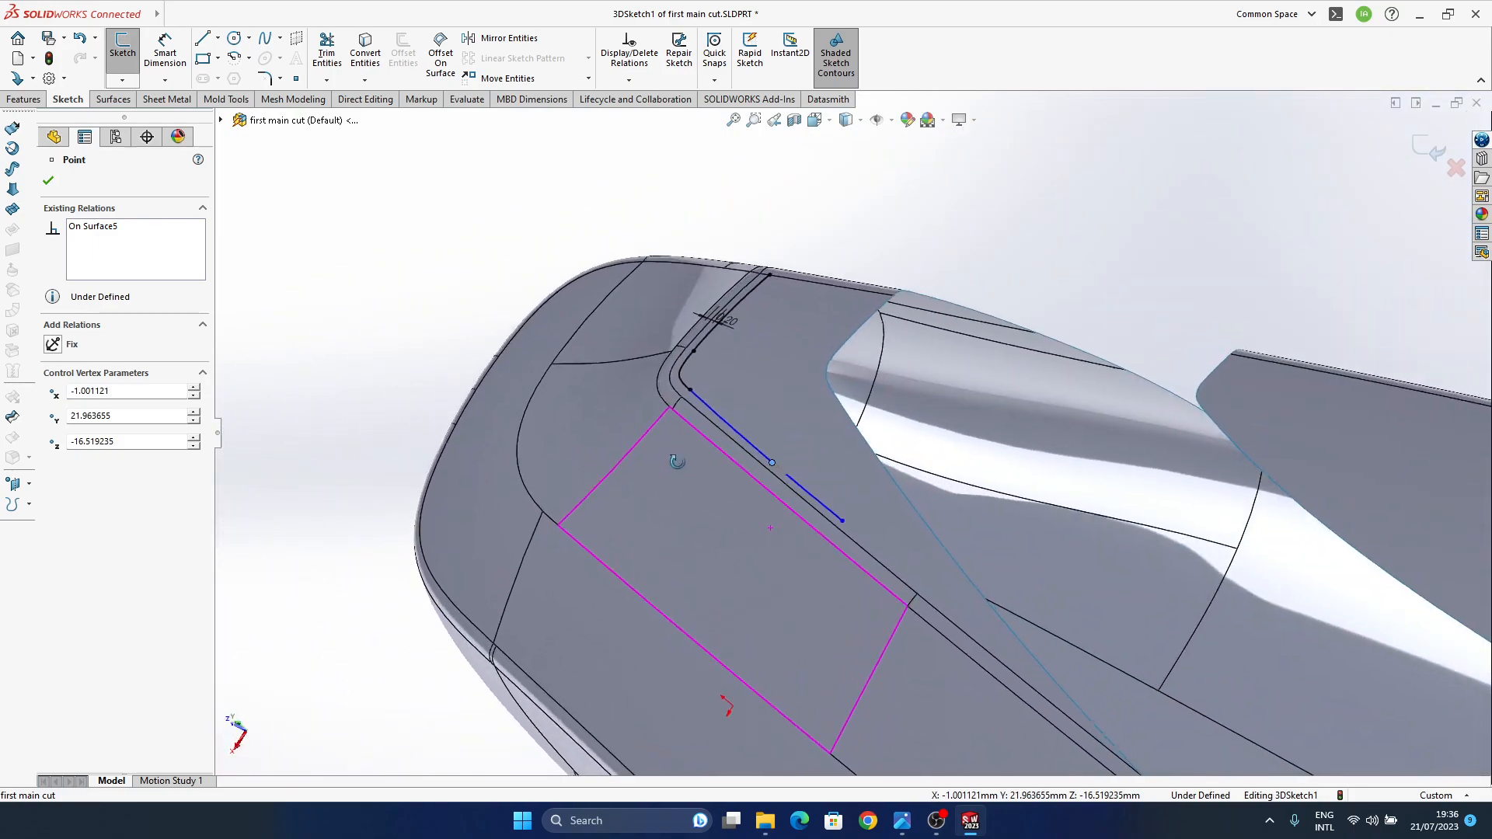
pyautogui.scroll(-5, 787, 432)
pyautogui.moveTo(774, 511); pyautogui.dragTo(720, 468)
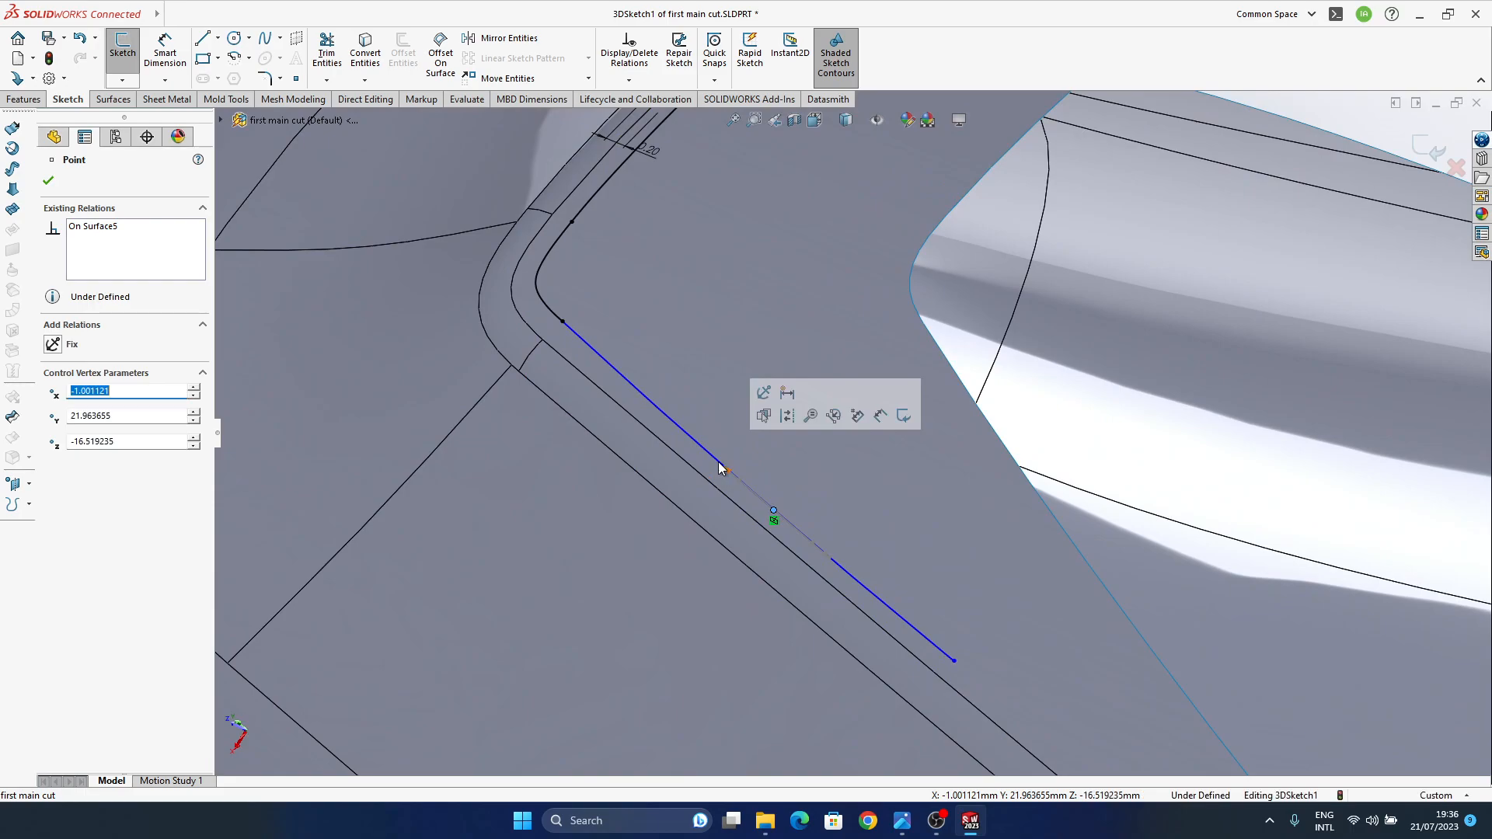
pyautogui.moveTo(809, 484)
pyautogui.mouseDown(button='middle')
pyautogui.moveTo(777, 536)
pyautogui.moveTo(790, 581)
pyautogui.moveTo(800, 571)
pyautogui.moveTo(810, 587)
pyautogui.mouseUp(button='middle')
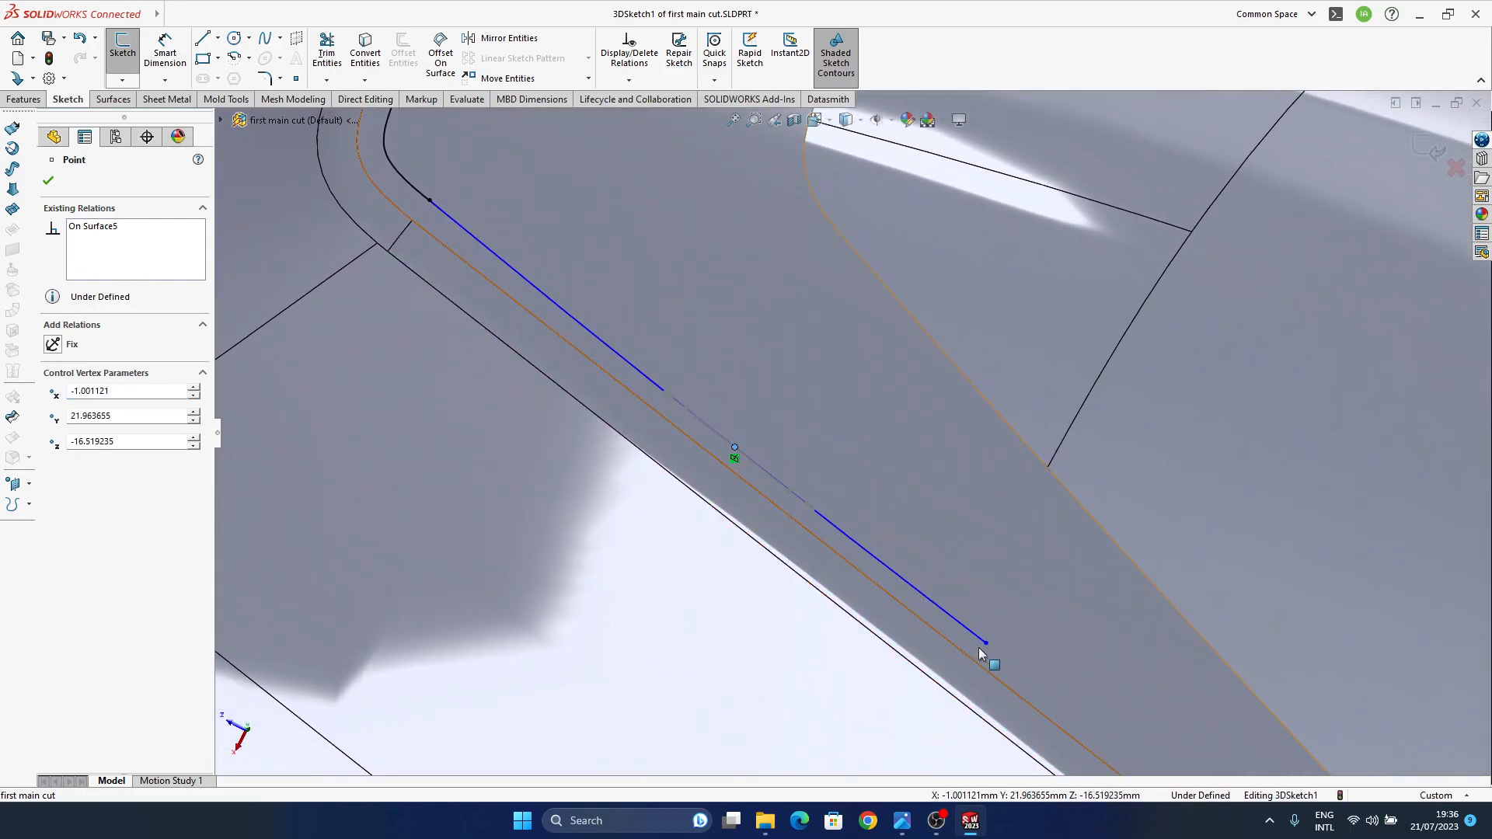
pyautogui.moveTo(986, 643); pyautogui.dragTo(952, 546)
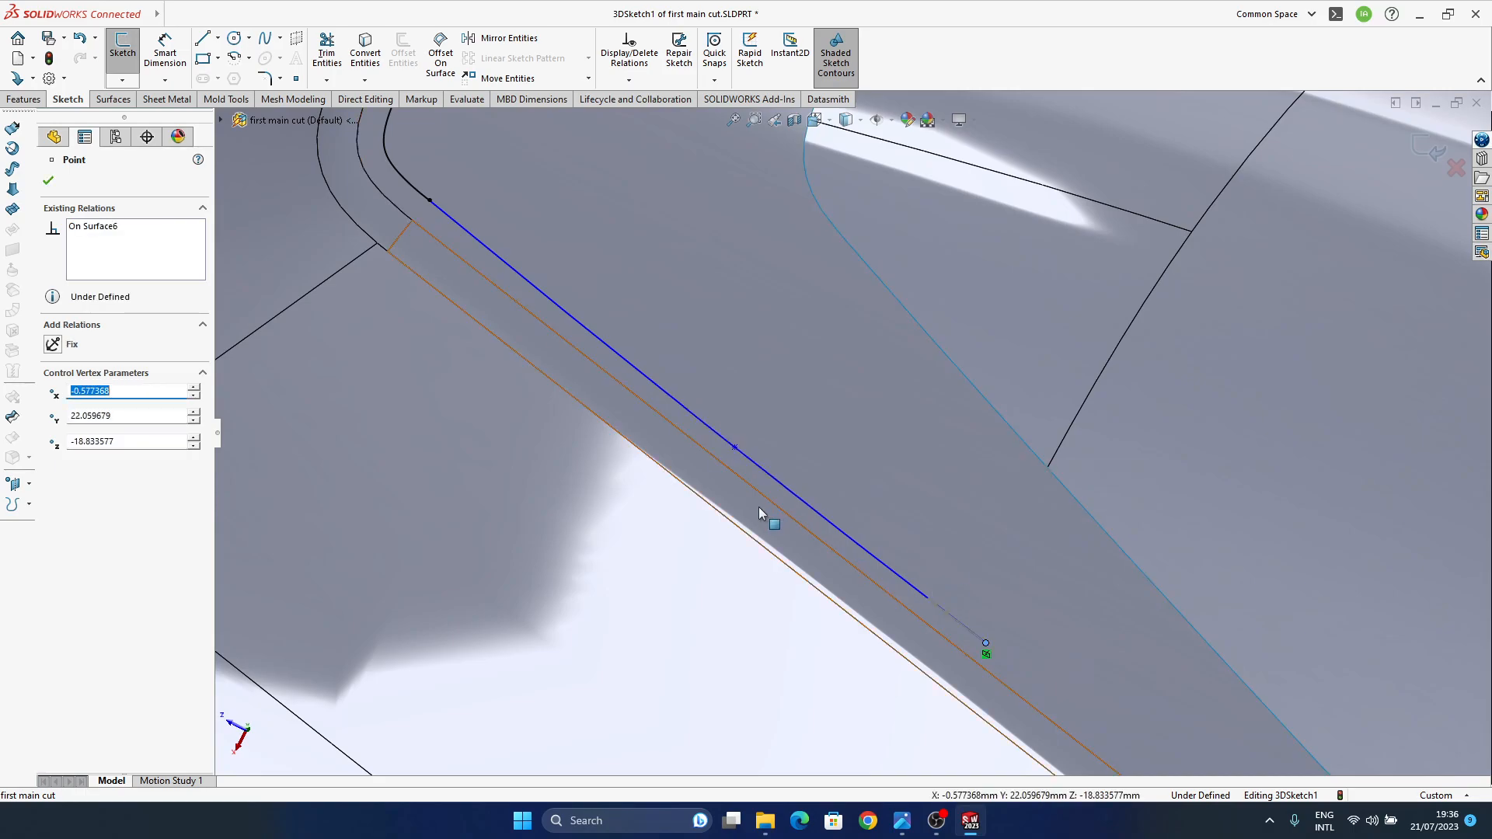
# - Try to reshape the surface spline with its middle point and tangent handles, and delete the spline
pyautogui.scroll(3, 734, 485)
pyautogui.moveTo(736, 488); pyautogui.dragTo(816, 529, button='middle')
pyautogui.click(810, 516)
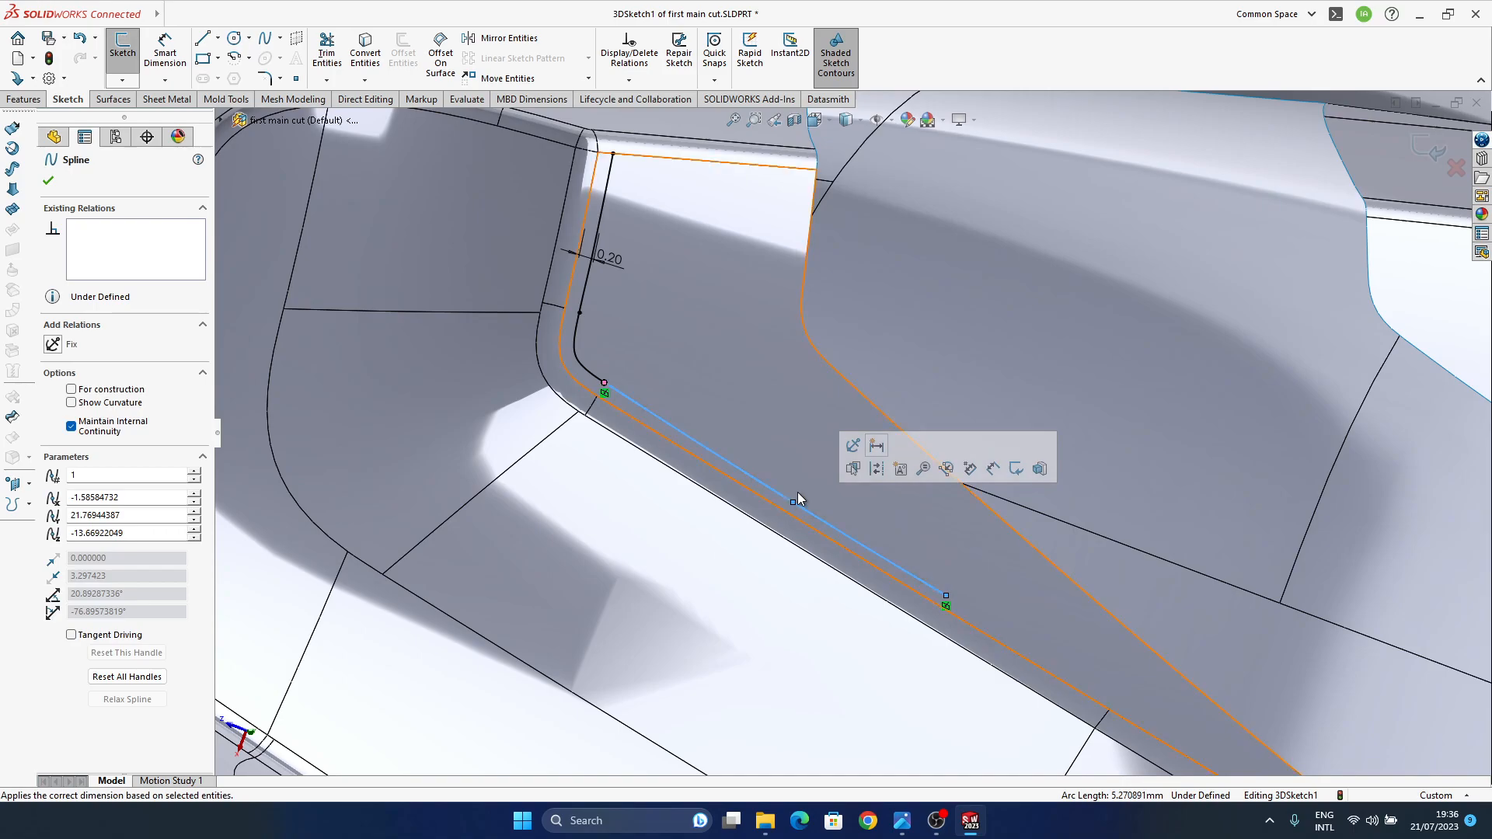
pyautogui.press('Escape')
pyautogui.click(758, 500)
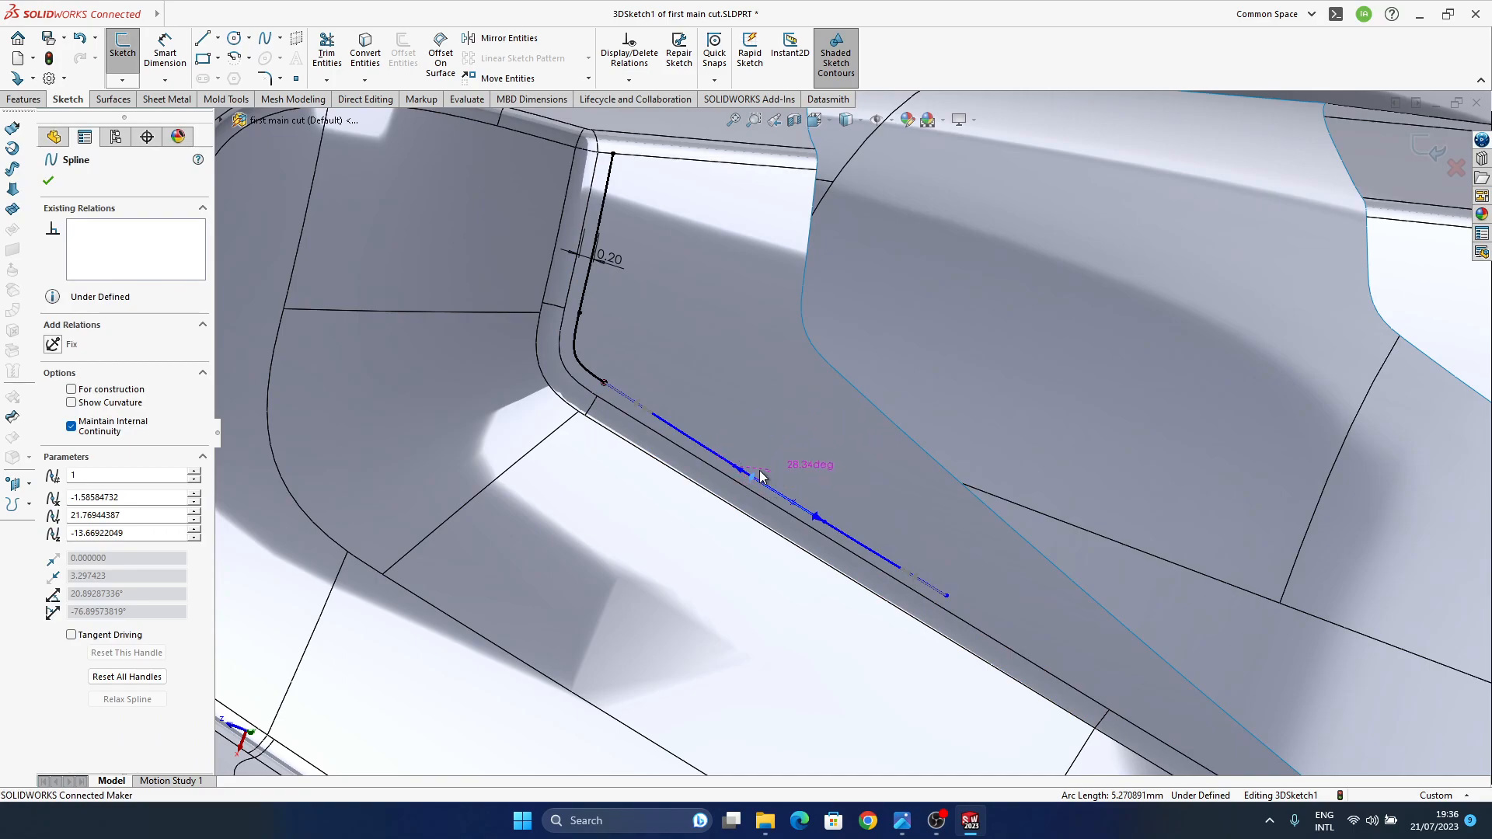
pyautogui.press('Escape')
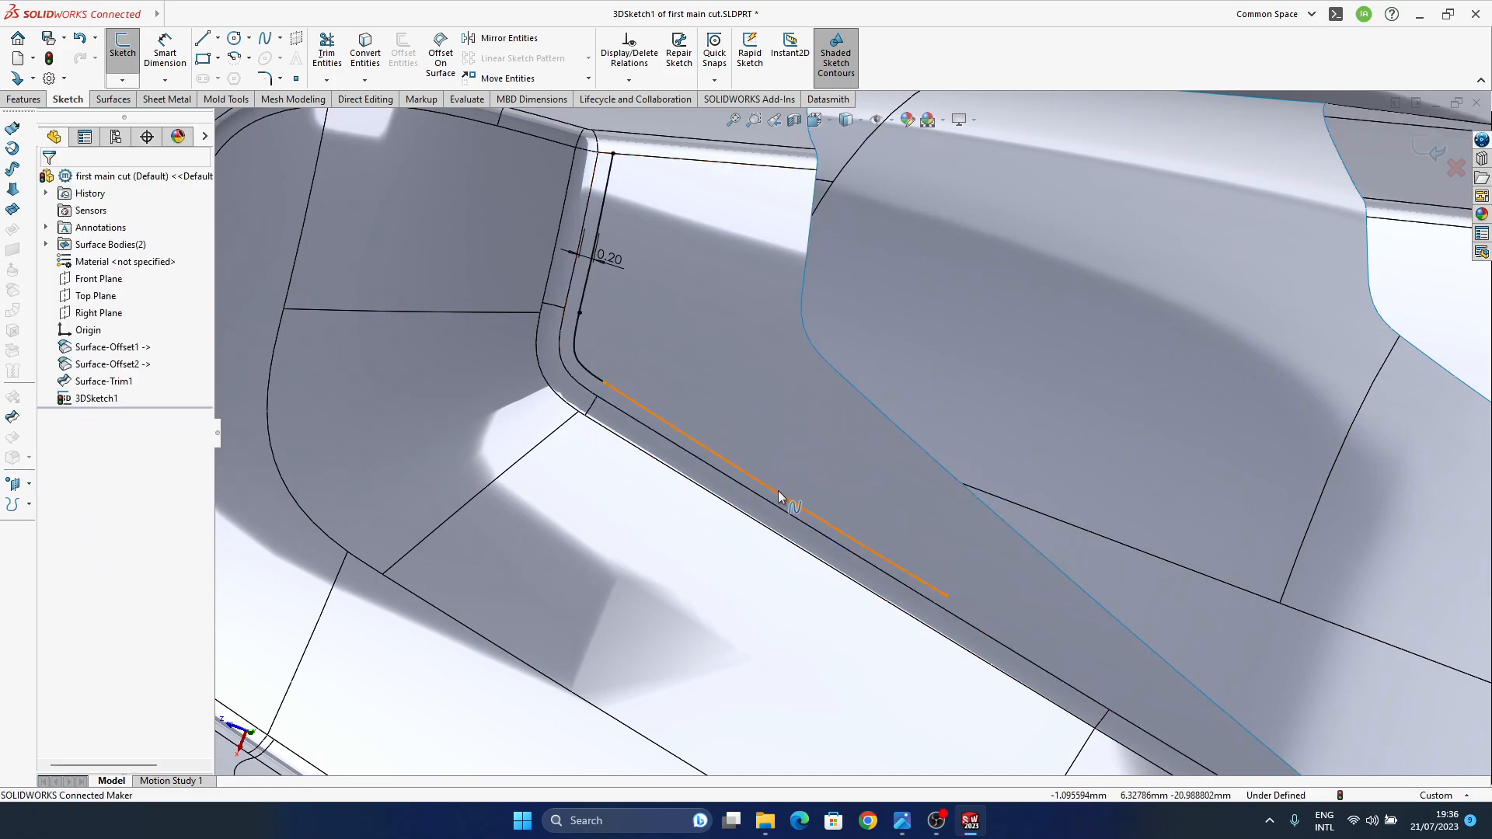
pyautogui.click(781, 498)
pyautogui.click(741, 472)
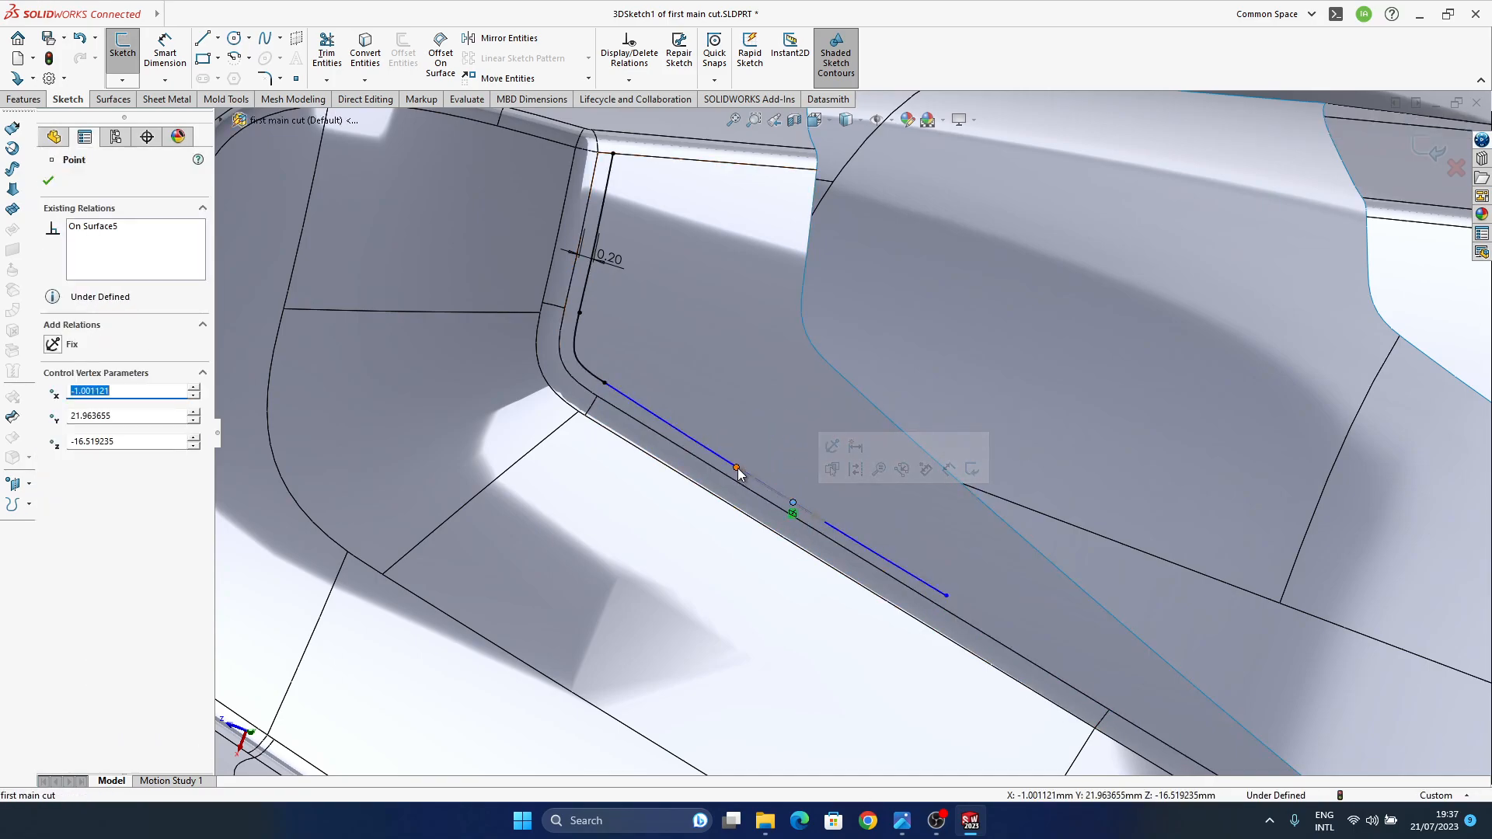
pyautogui.moveTo(823, 430); pyautogui.dragTo(781, 504)
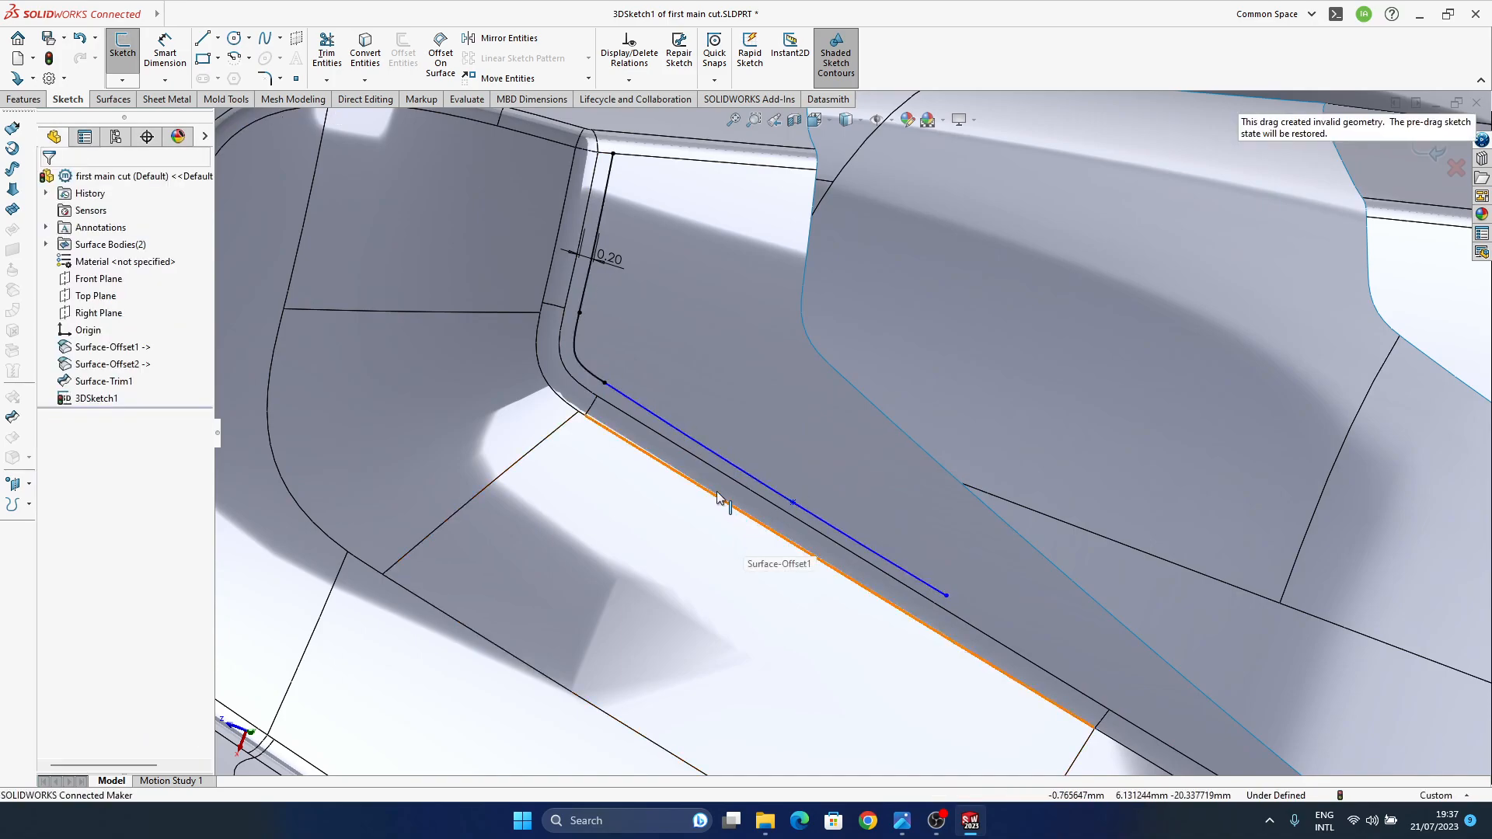
pyautogui.click(758, 484)
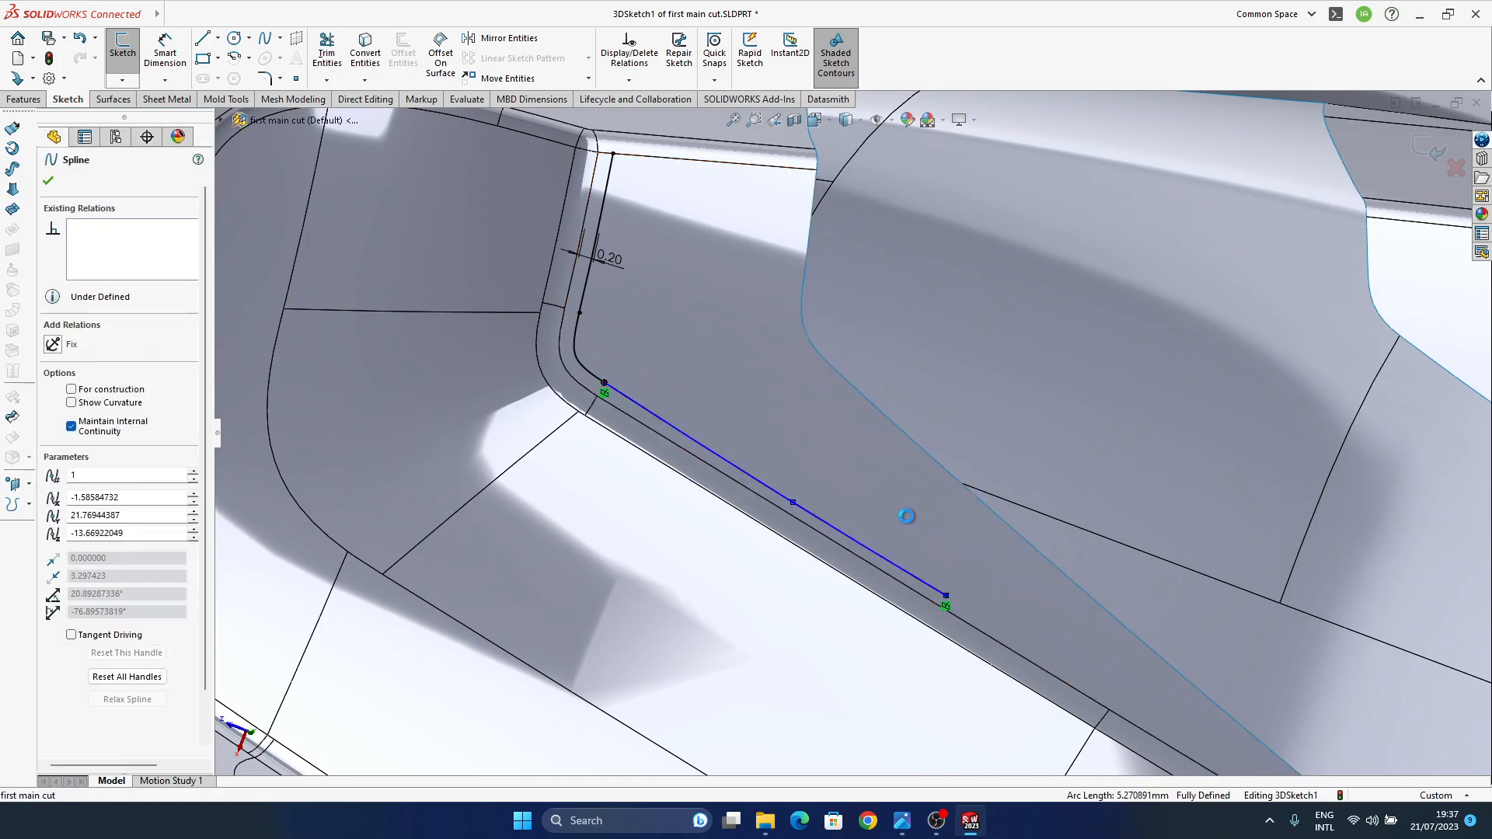
pyautogui.press('Escape')
# - Delete the remaining corner and short offset curves and exit the 3D sketch, discarding its changes
pyautogui.press('space')
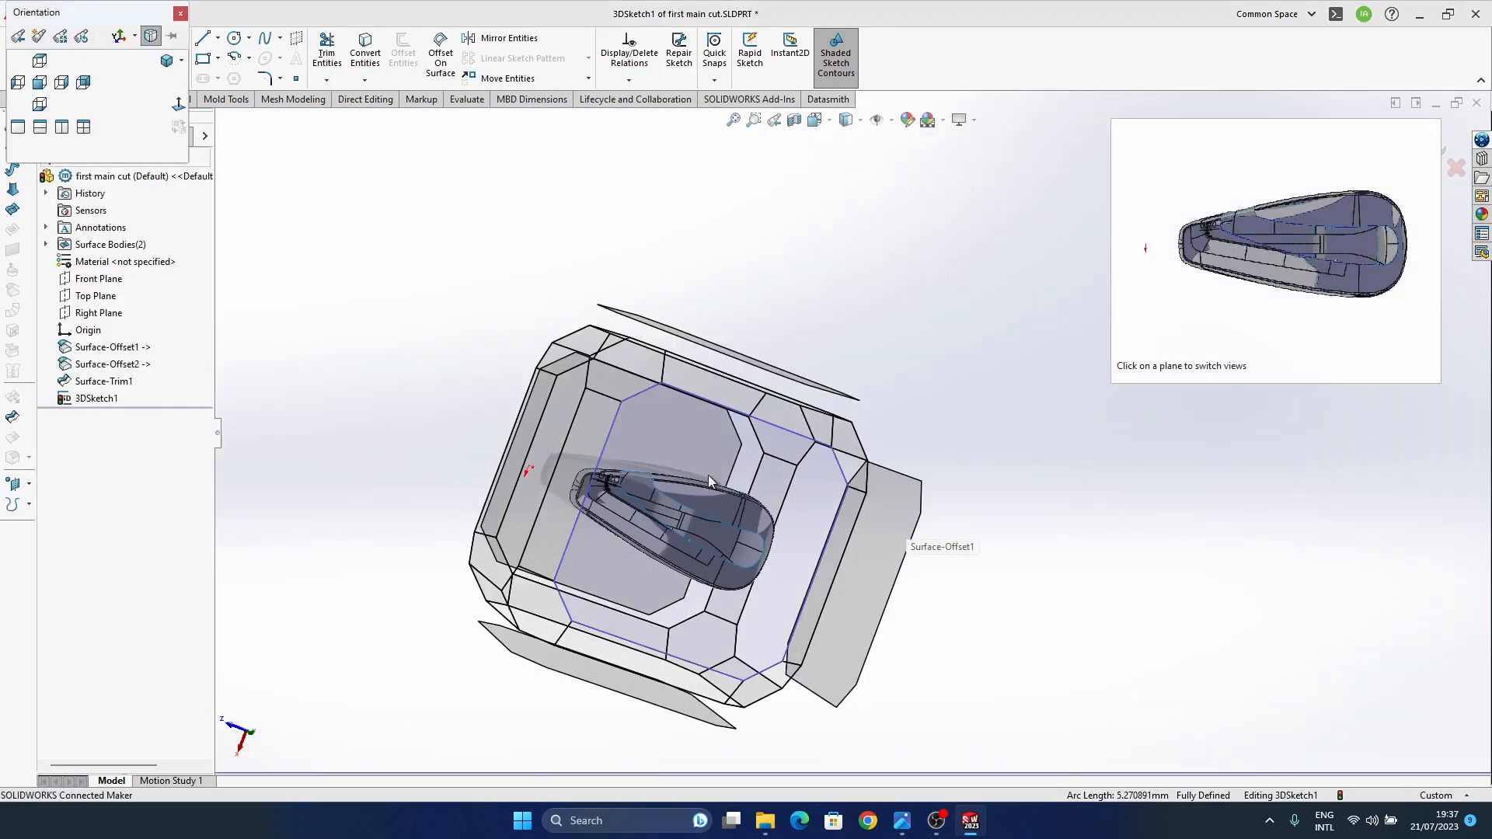
pyautogui.moveTo(726, 584); pyautogui.dragTo(670, 446, button='middle')
pyautogui.click(672, 444)
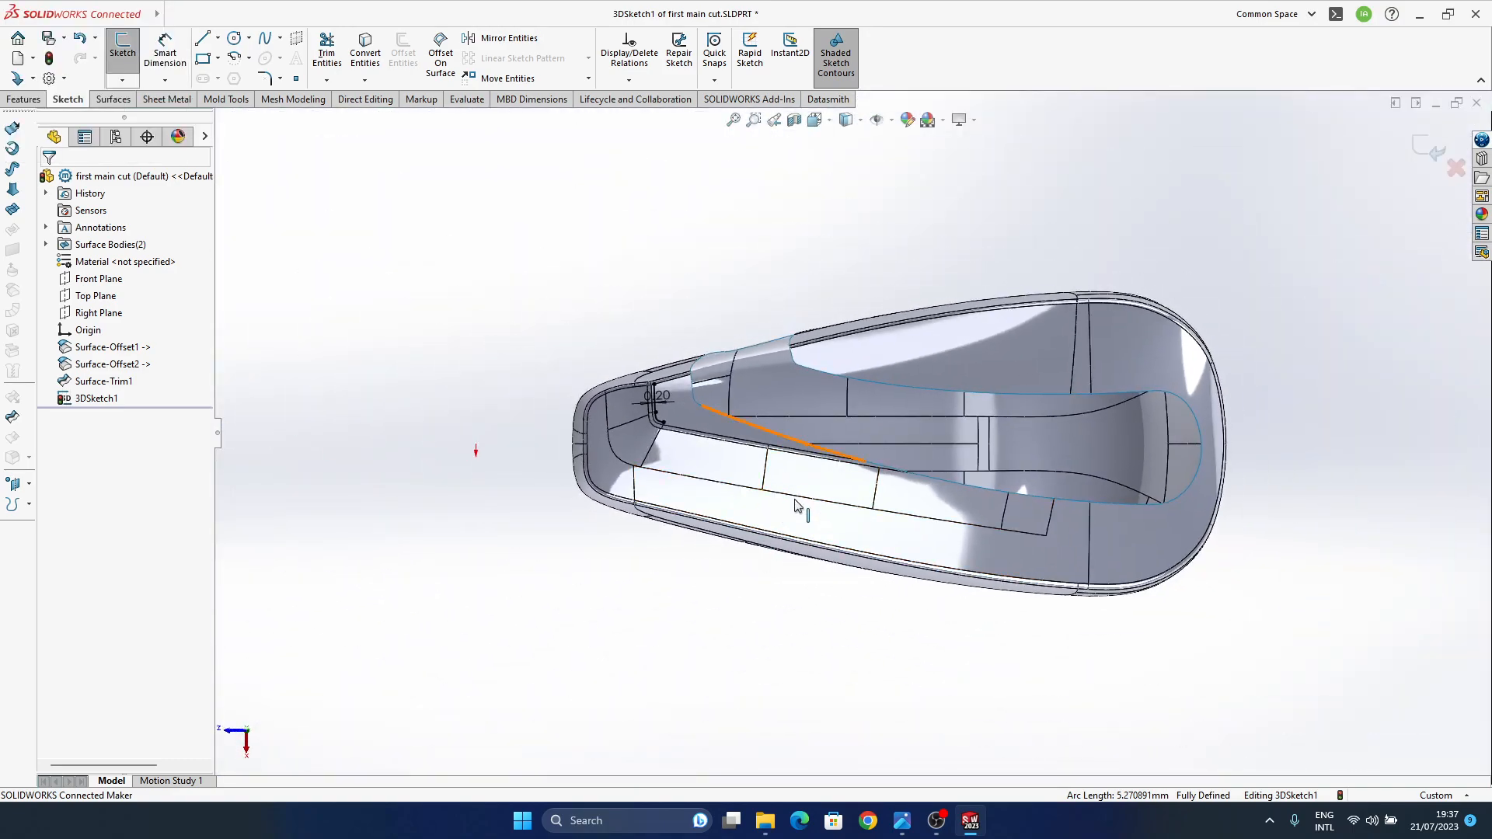
pyautogui.scroll(-6, 687, 501)
pyautogui.scroll(5, 653, 498)
pyautogui.scroll(-3, 774, 457)
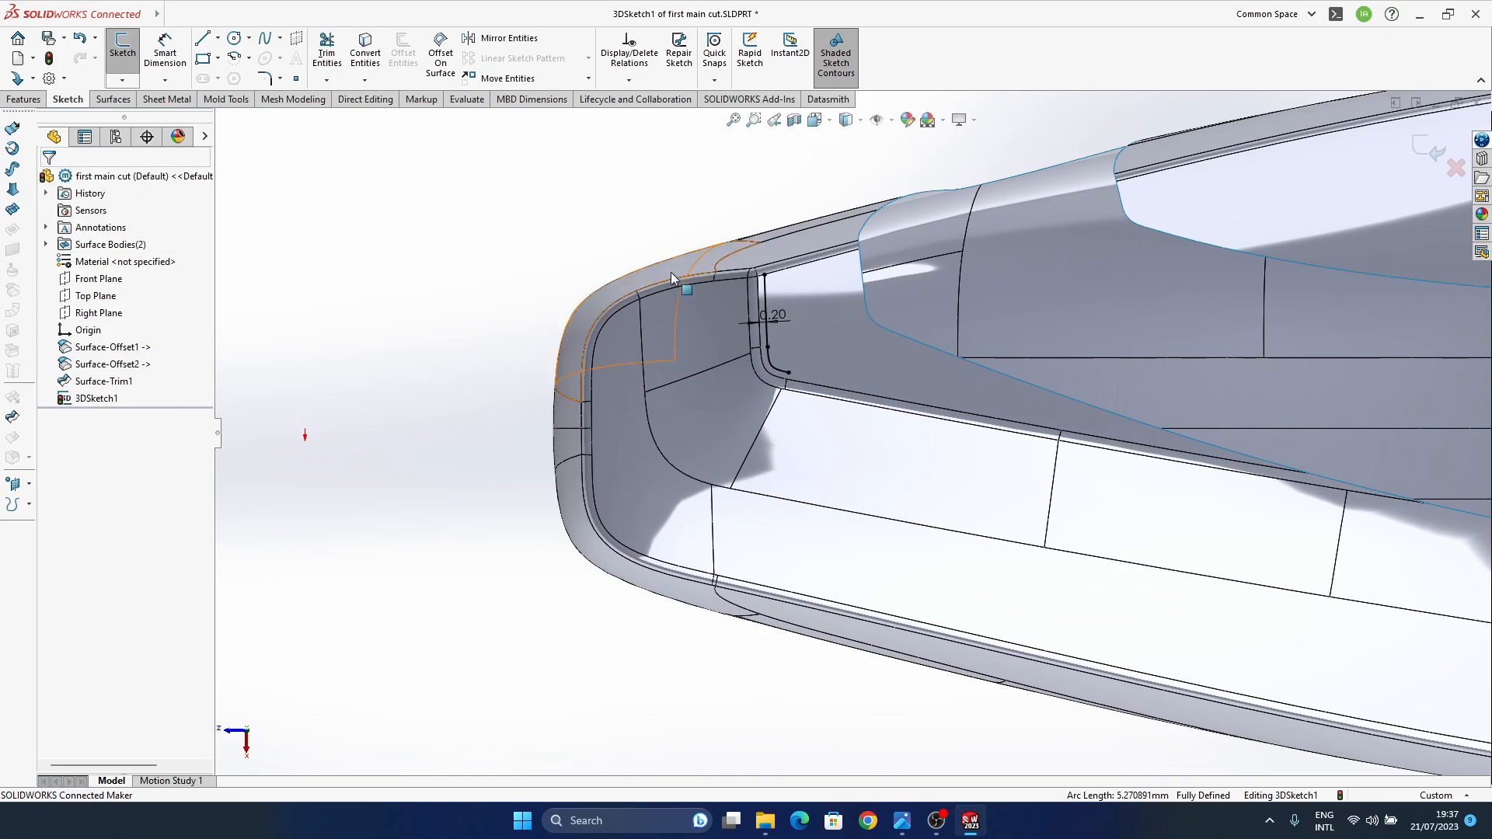
pyautogui.scroll(-3, 663, 271)
pyautogui.click(912, 511)
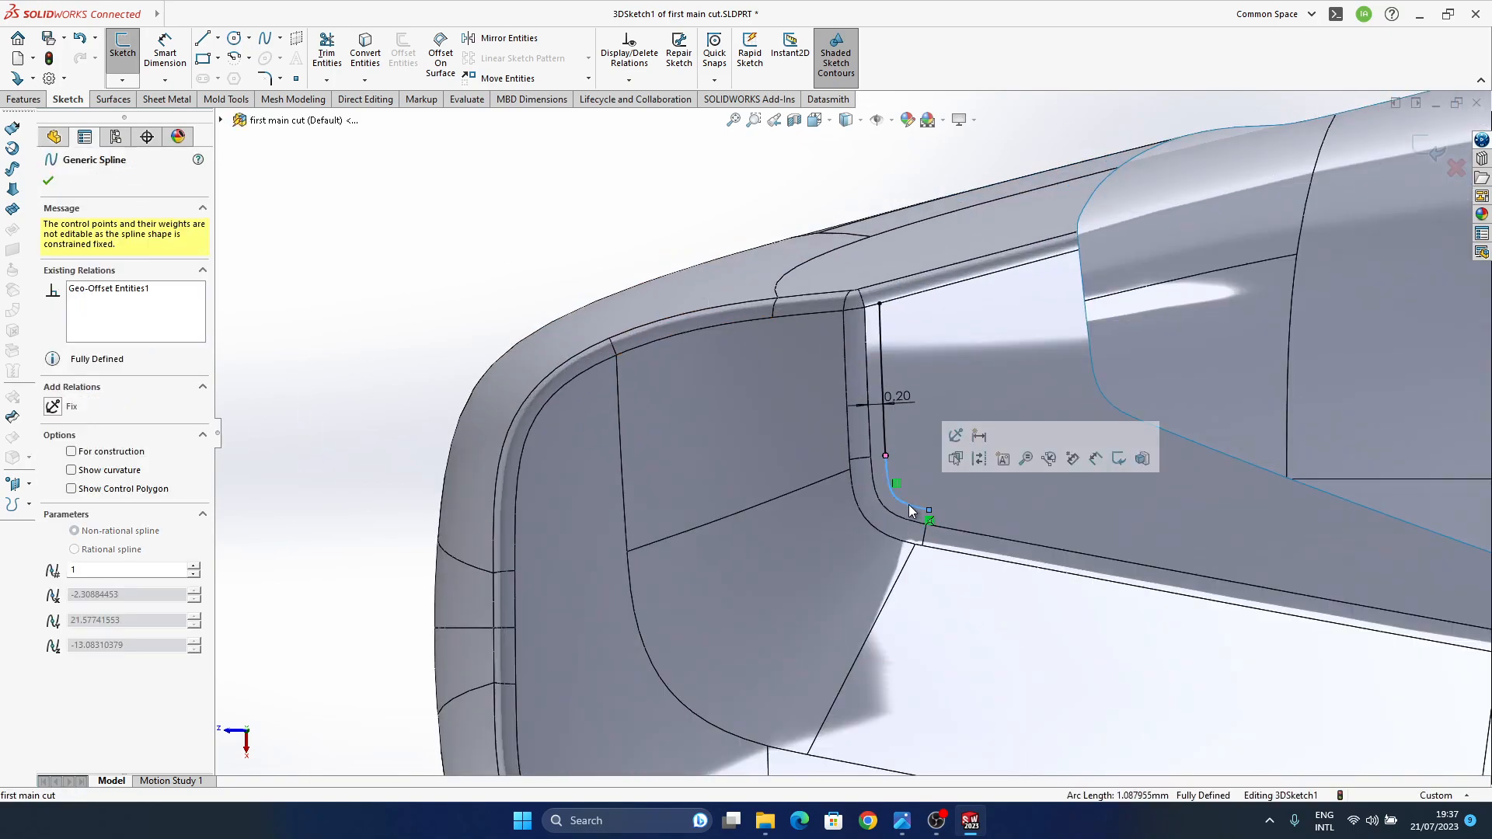
pyautogui.press('Delete')
pyautogui.click(885, 451)
pyautogui.press('Delete')
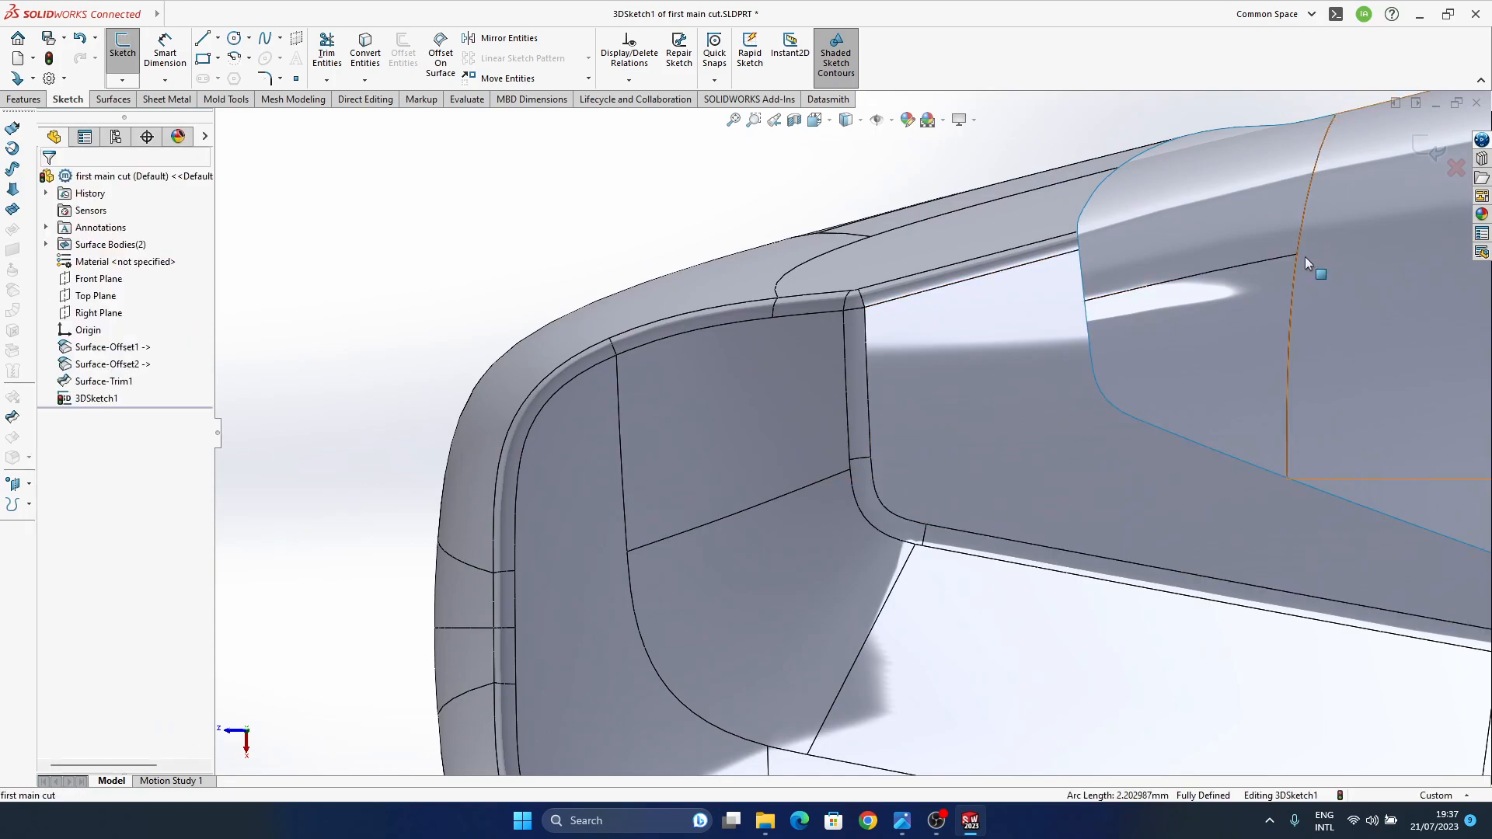
pyautogui.click(1456, 165)
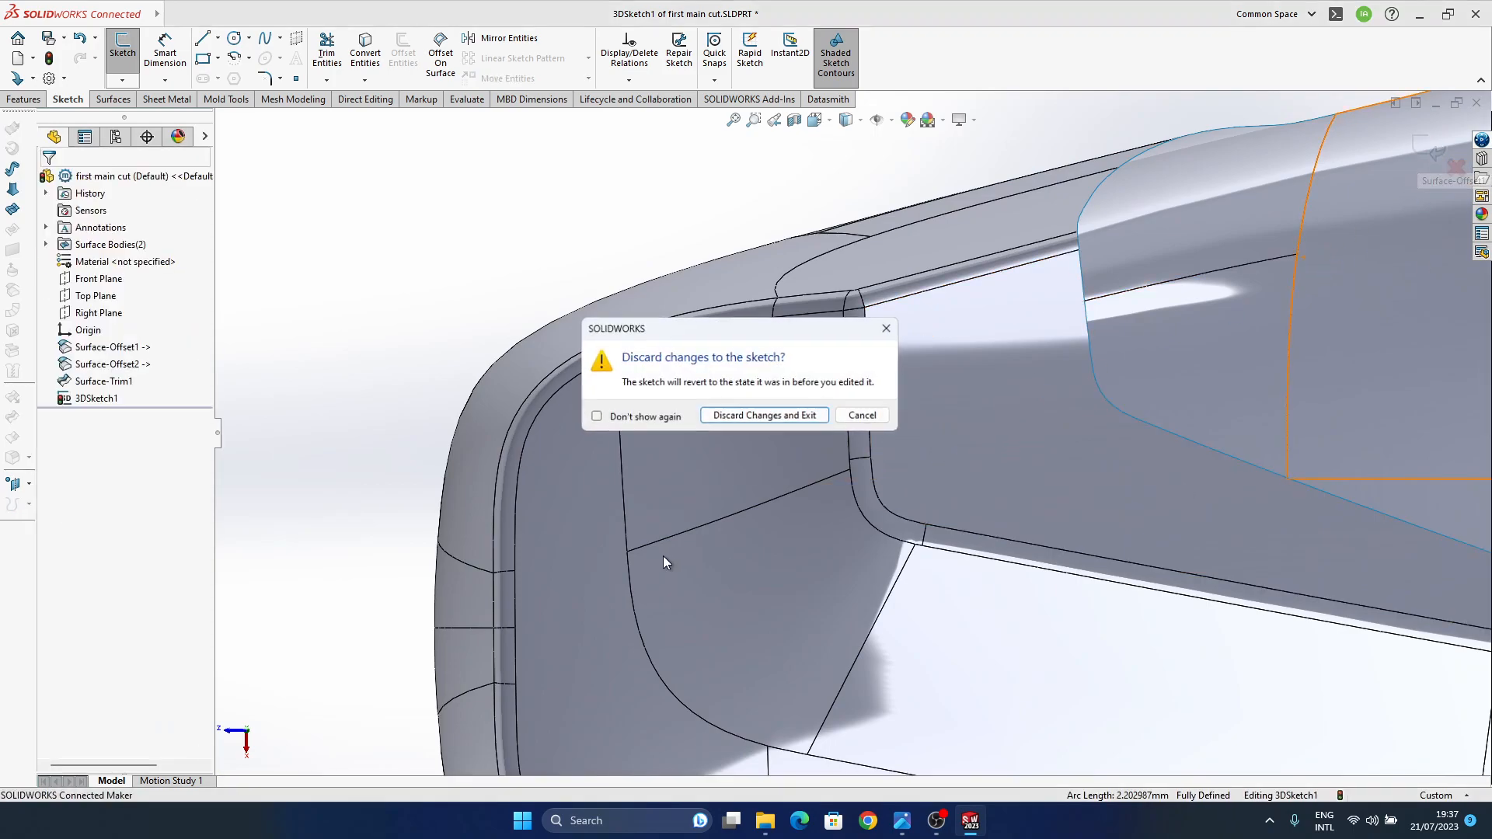
pyautogui.click(773, 415)
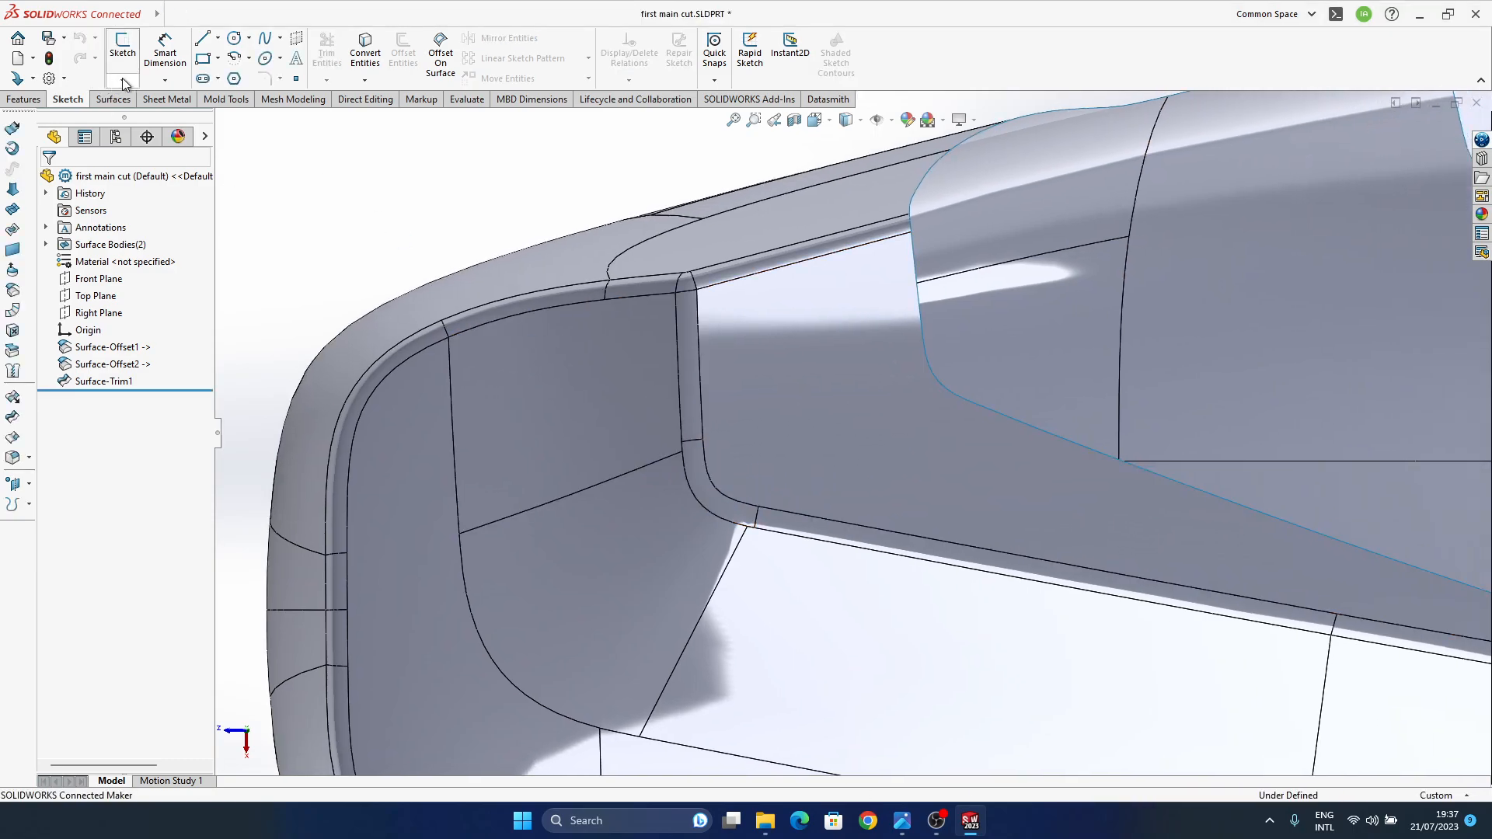
# - Start a new 3D sketch and offset the rim's long straight edge on the surface by 0.20 mm, reversed toward the inside
pyautogui.click(123, 80)
pyautogui.click(140, 118)
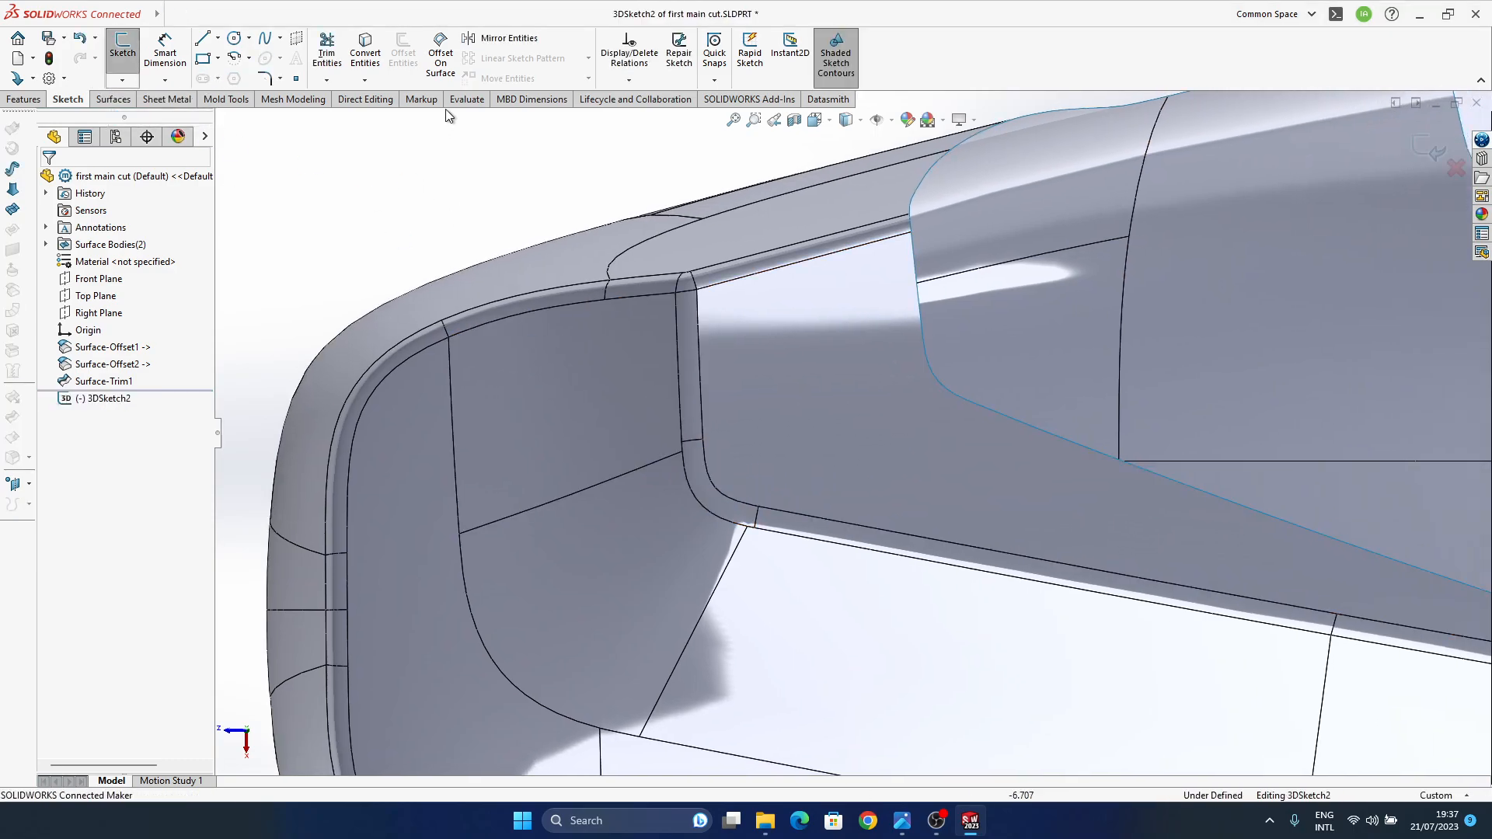
pyautogui.click(440, 56)
pyautogui.click(806, 522)
pyautogui.click(74, 308)
pyautogui.click(49, 182)
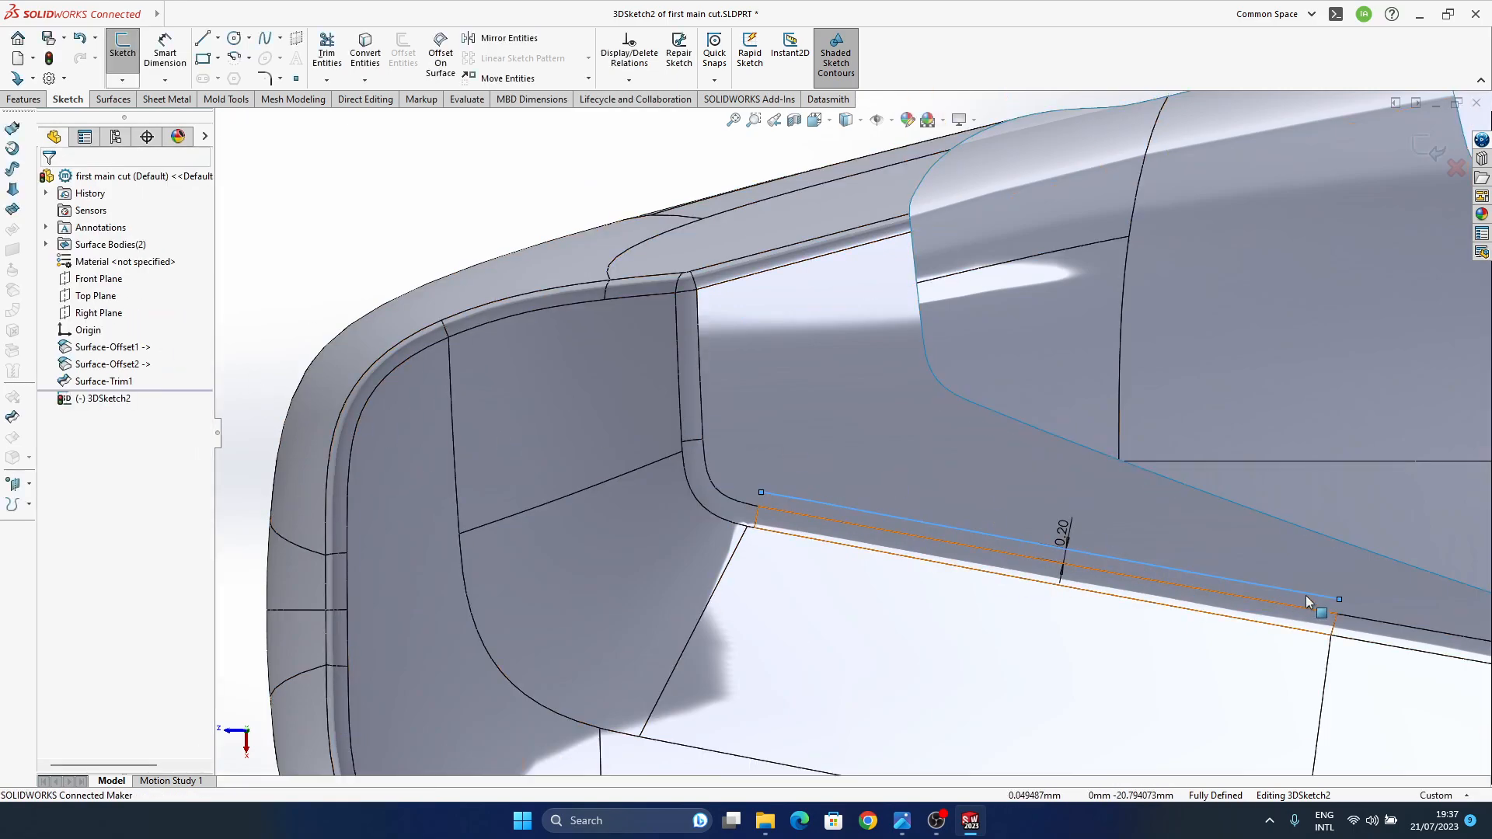
# - Shorten the long offset curve by pulling its free end back toward the rim corner
pyautogui.moveTo(1336, 601); pyautogui.dragTo(1173, 570)
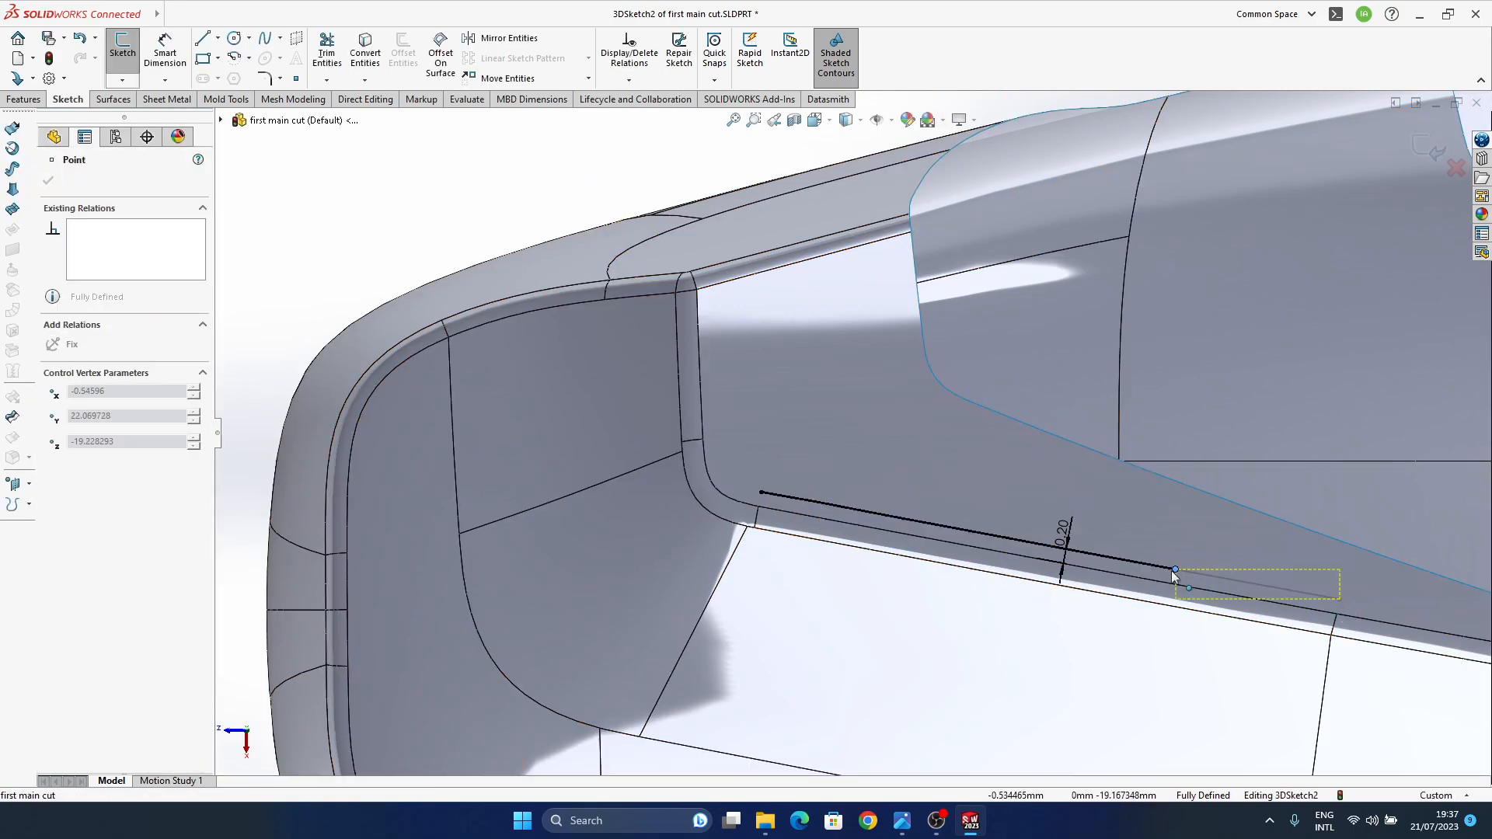
pyautogui.moveTo(1276, 597); pyautogui.dragTo(1128, 560)
pyautogui.keyDown('ctrl'); pyautogui.moveTo(842, 494); pyautogui.dragTo(875, 508, button='middle'); pyautogui.keyUp('ctrl')
pyautogui.click(373, 237)
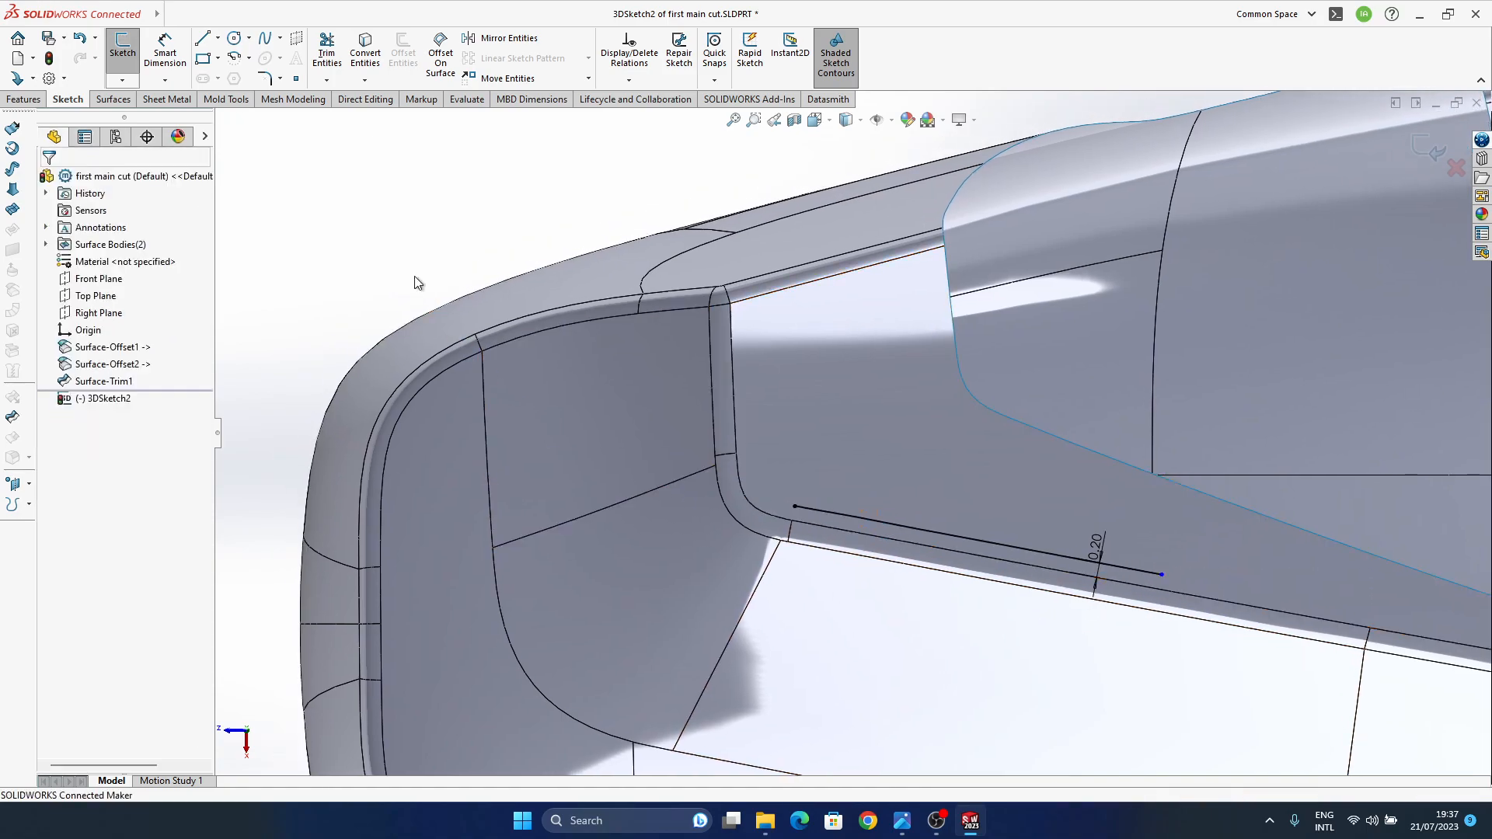
# - Offset the rim's corner and short end edges on the surface by 0.20 mm and inspect the joint with the long curve
pyautogui.click(761, 516)
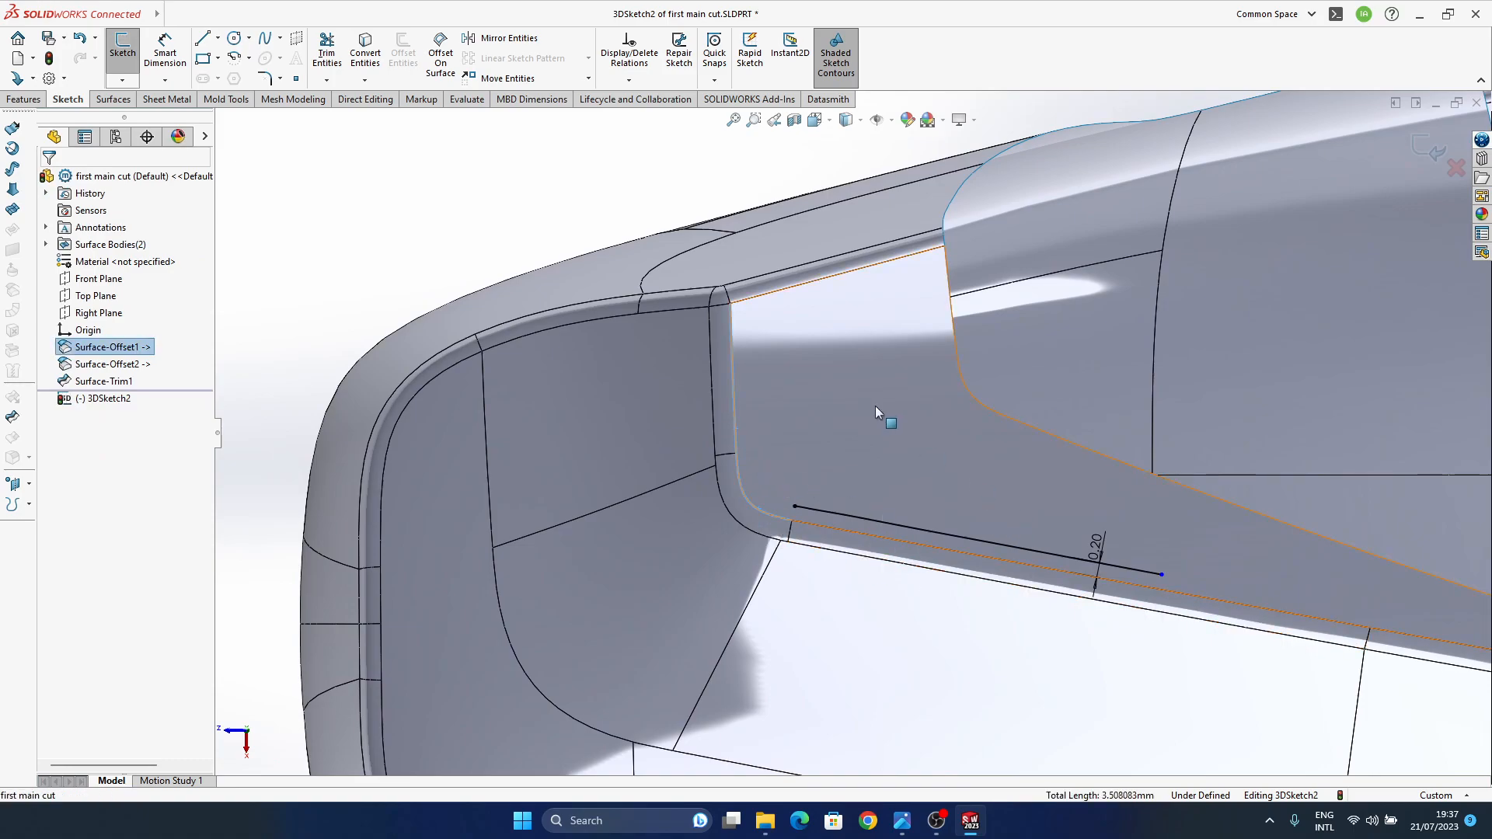
pyautogui.click(439, 56)
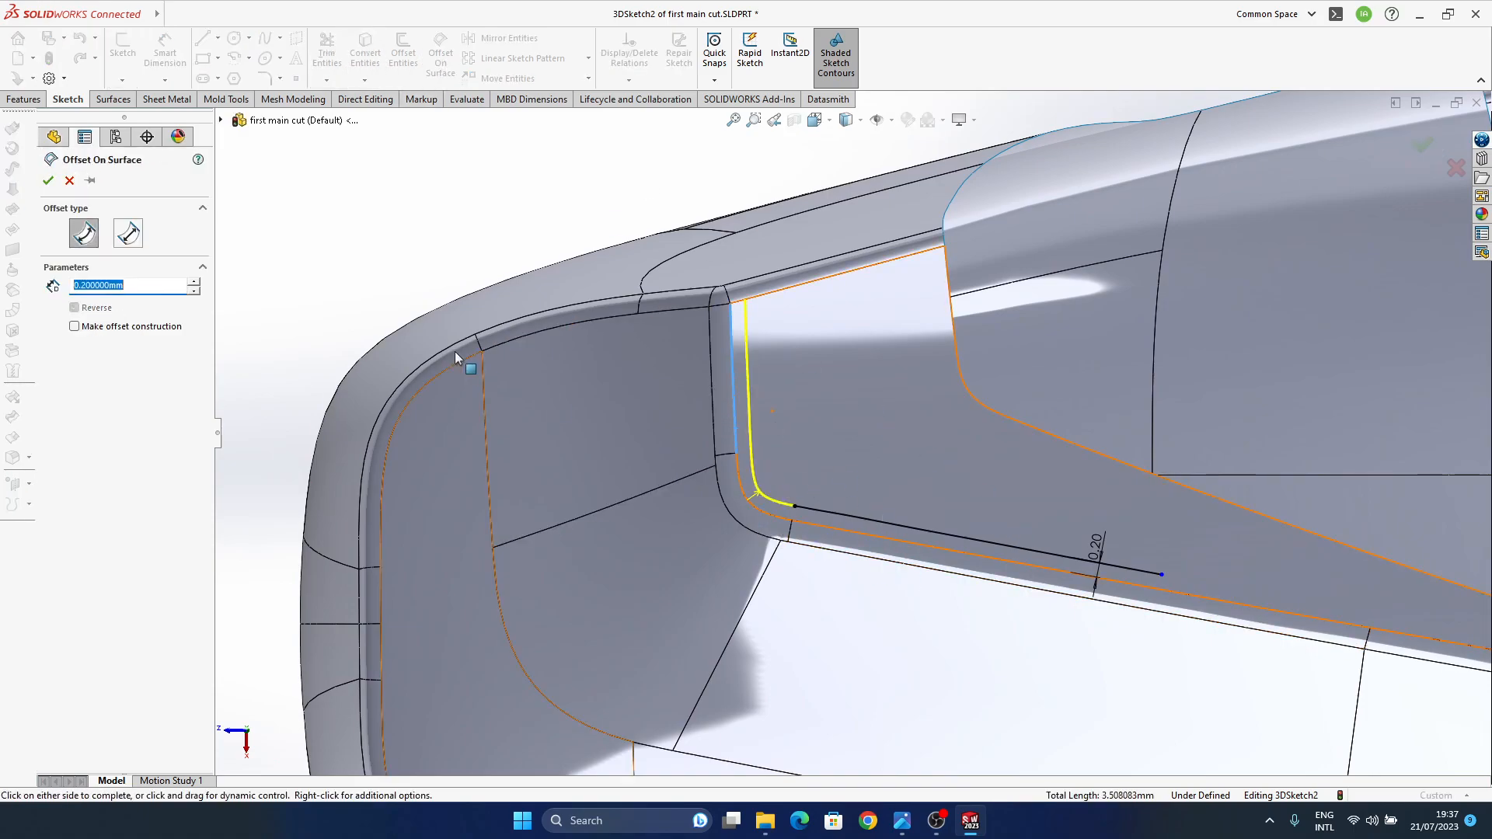
pyautogui.click(1423, 145)
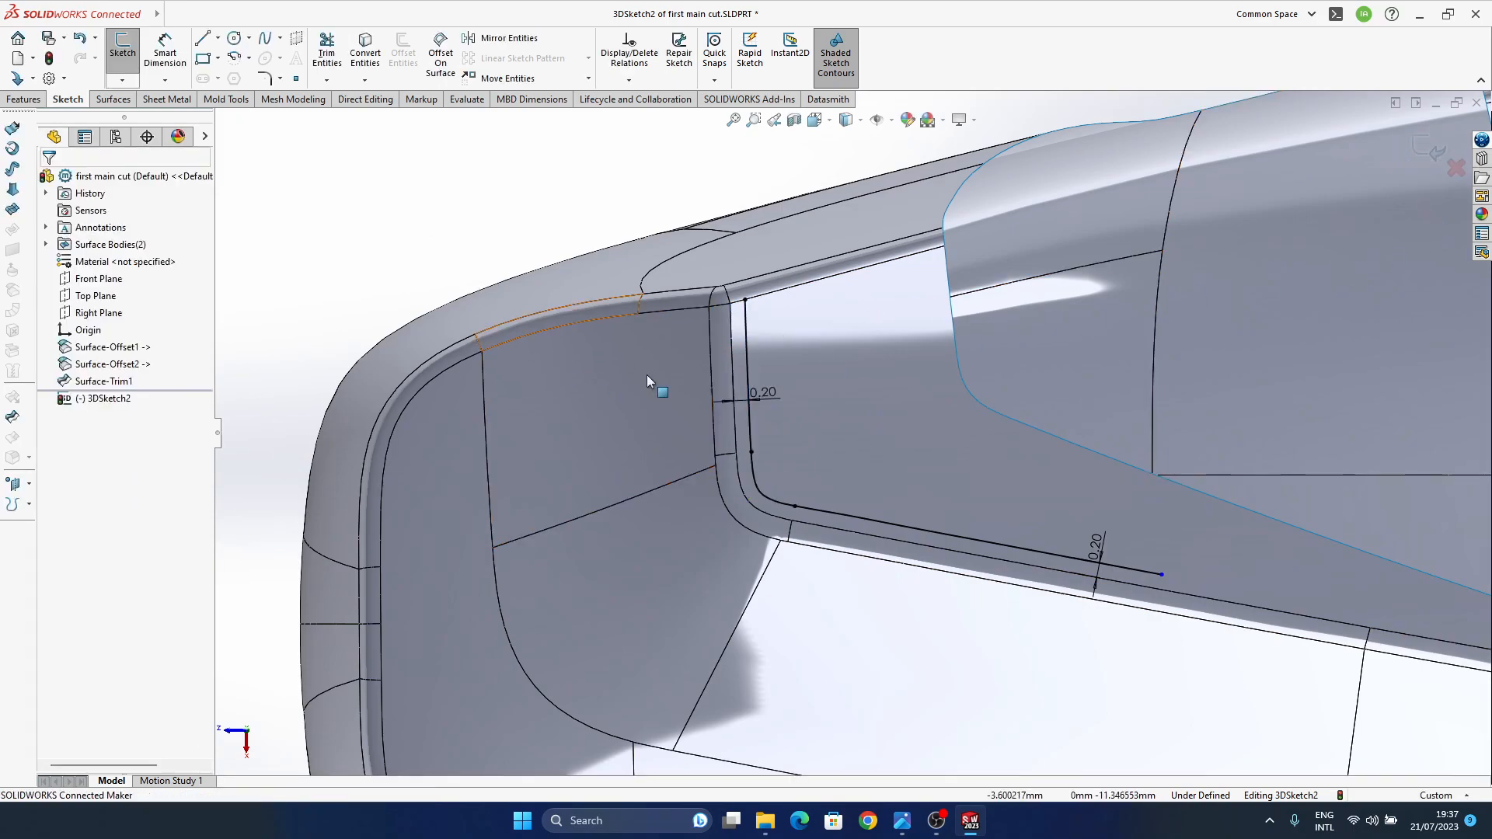
pyautogui.scroll(-6, 818, 394)
pyautogui.scroll(-3, 848, 435)
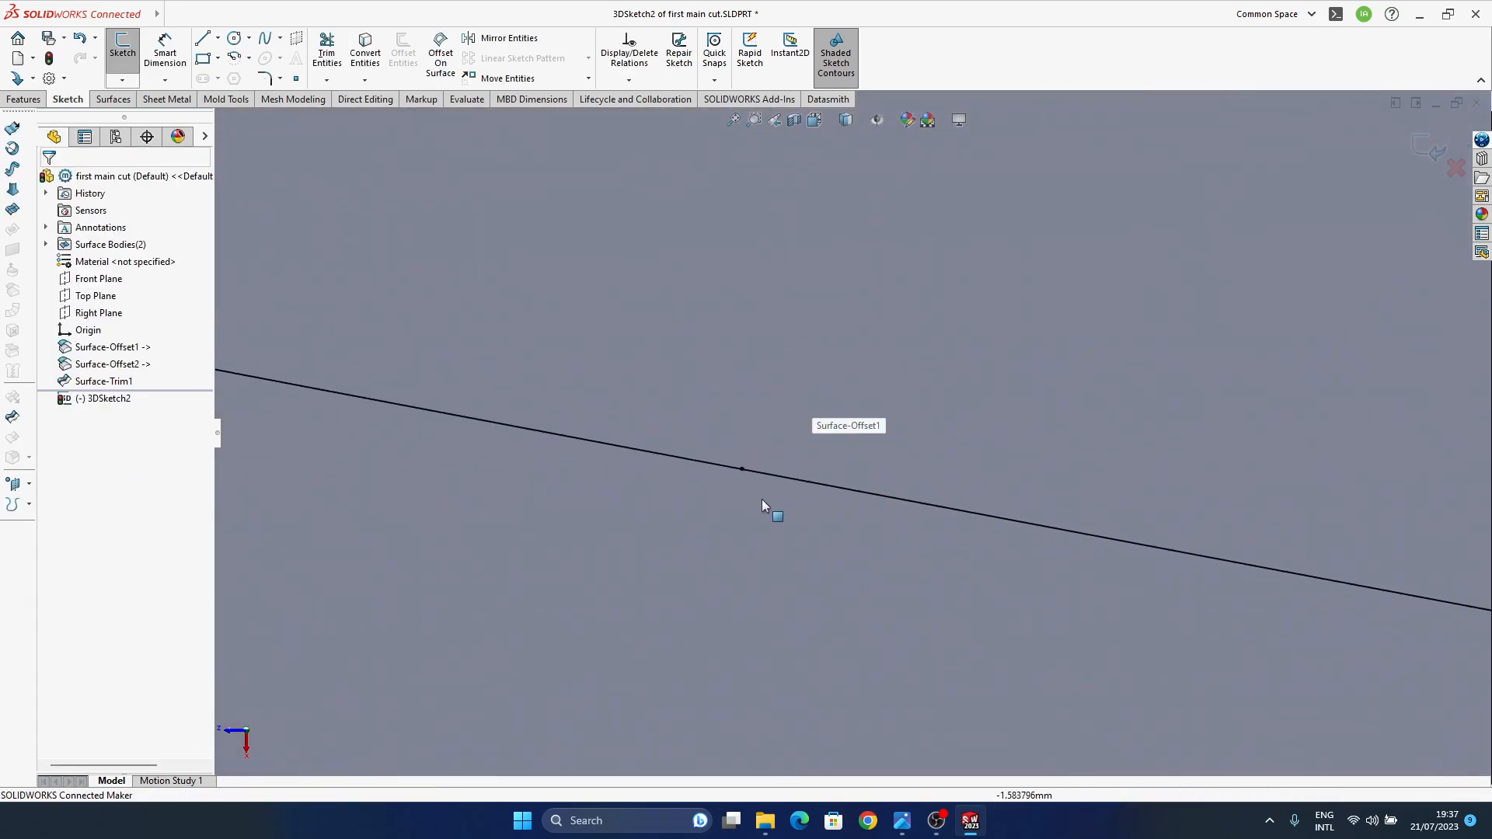
# - Examine the offset outline around the rim corner and compare it with the reference earbuds photo
pyautogui.scroll(7, 766, 497)
pyautogui.scroll(6, 766, 497)
pyautogui.moveTo(1063, 499); pyautogui.dragTo(723, 600, button='middle')
pyautogui.moveTo(914, 507); pyautogui.dragTo(877, 477, button='middle')
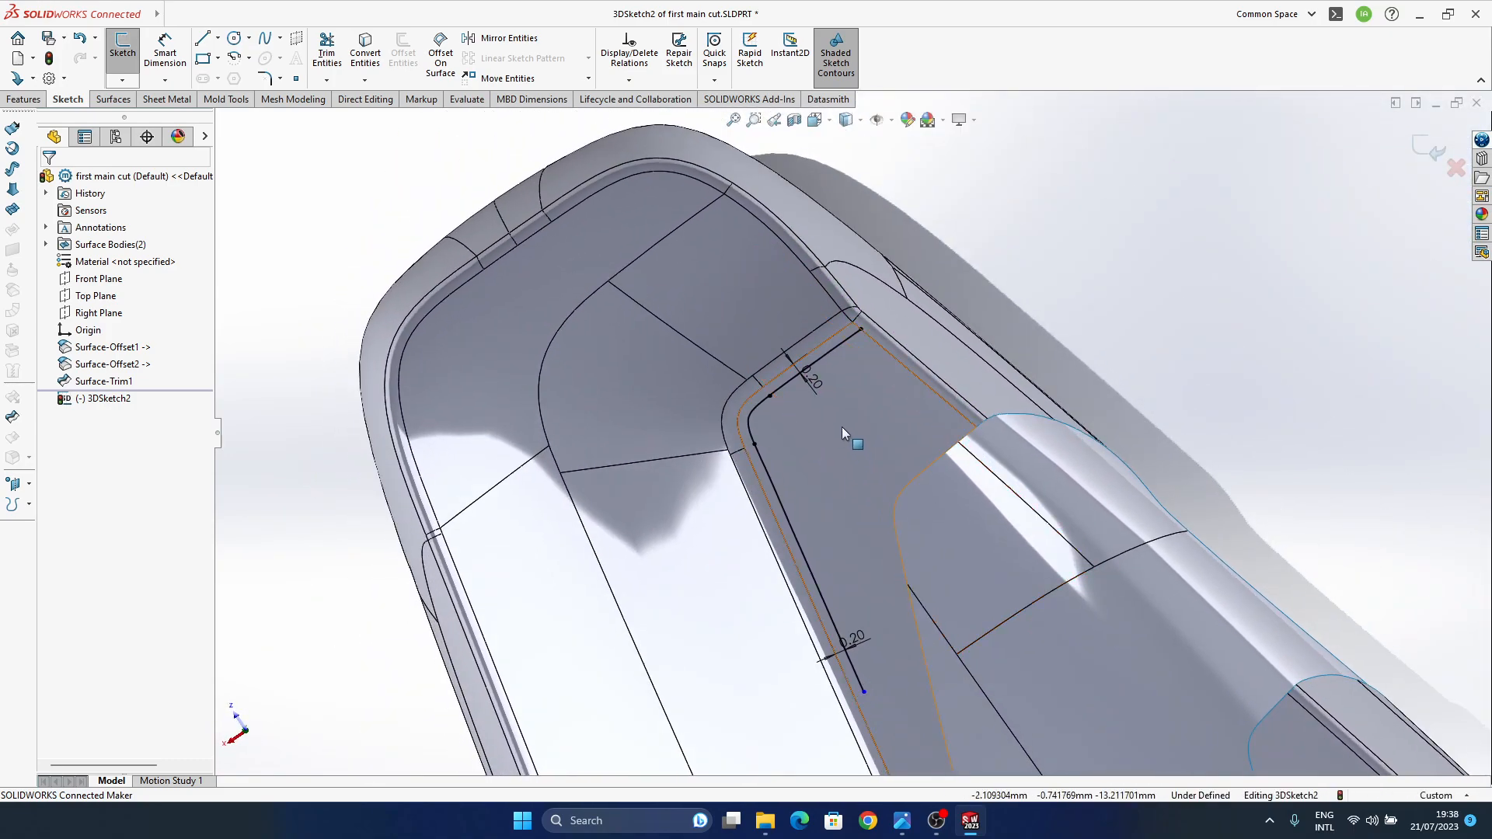
pyautogui.press('space')
pyautogui.click(604, 520)
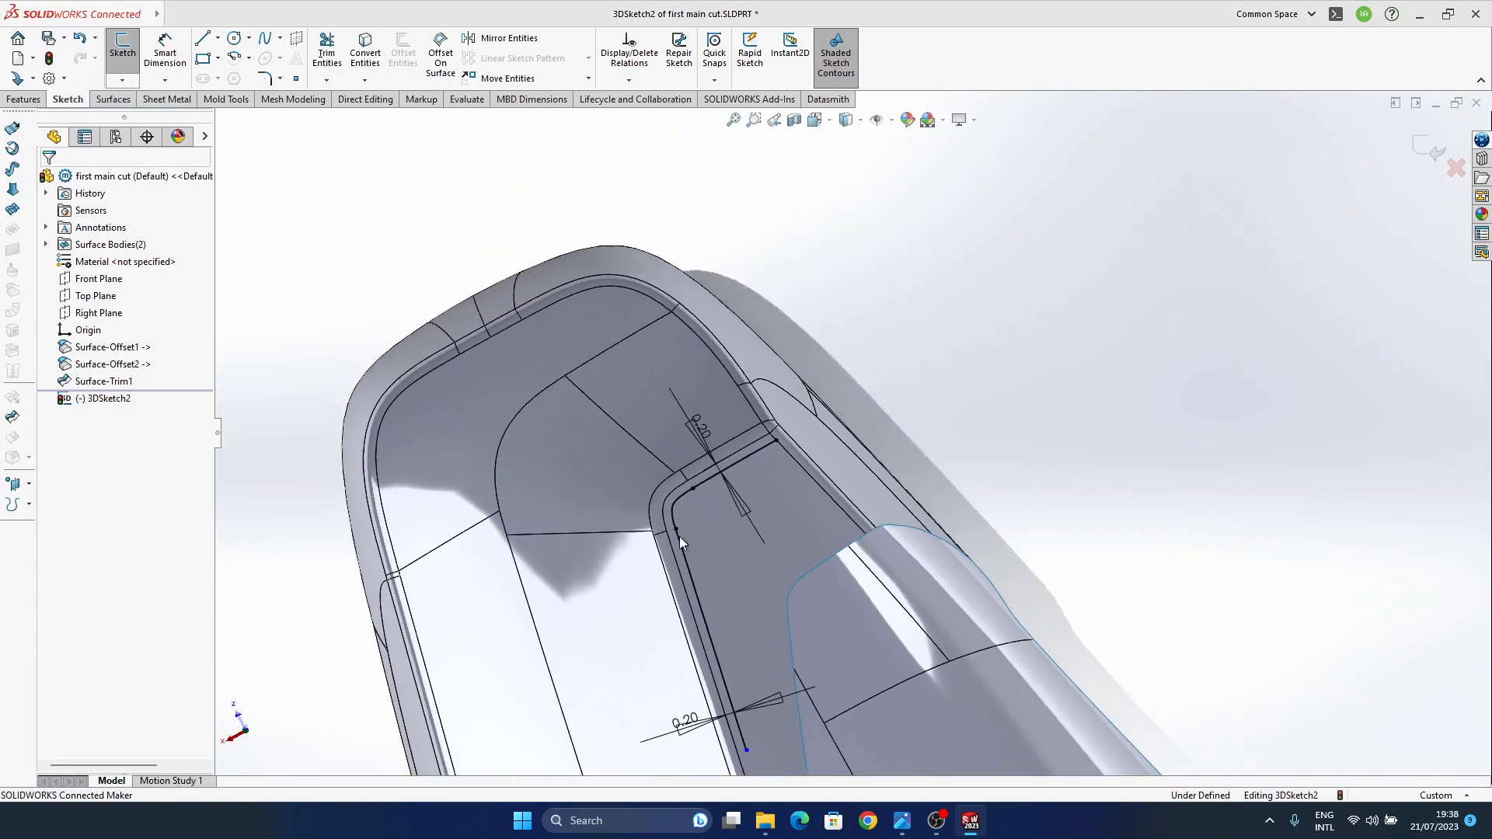
pyautogui.keyDown('ctrl'); pyautogui.moveTo(854, 453); pyautogui.dragTo(825, 450, button='middle'); pyautogui.keyUp('ctrl')
pyautogui.scroll(-5, 825, 449)
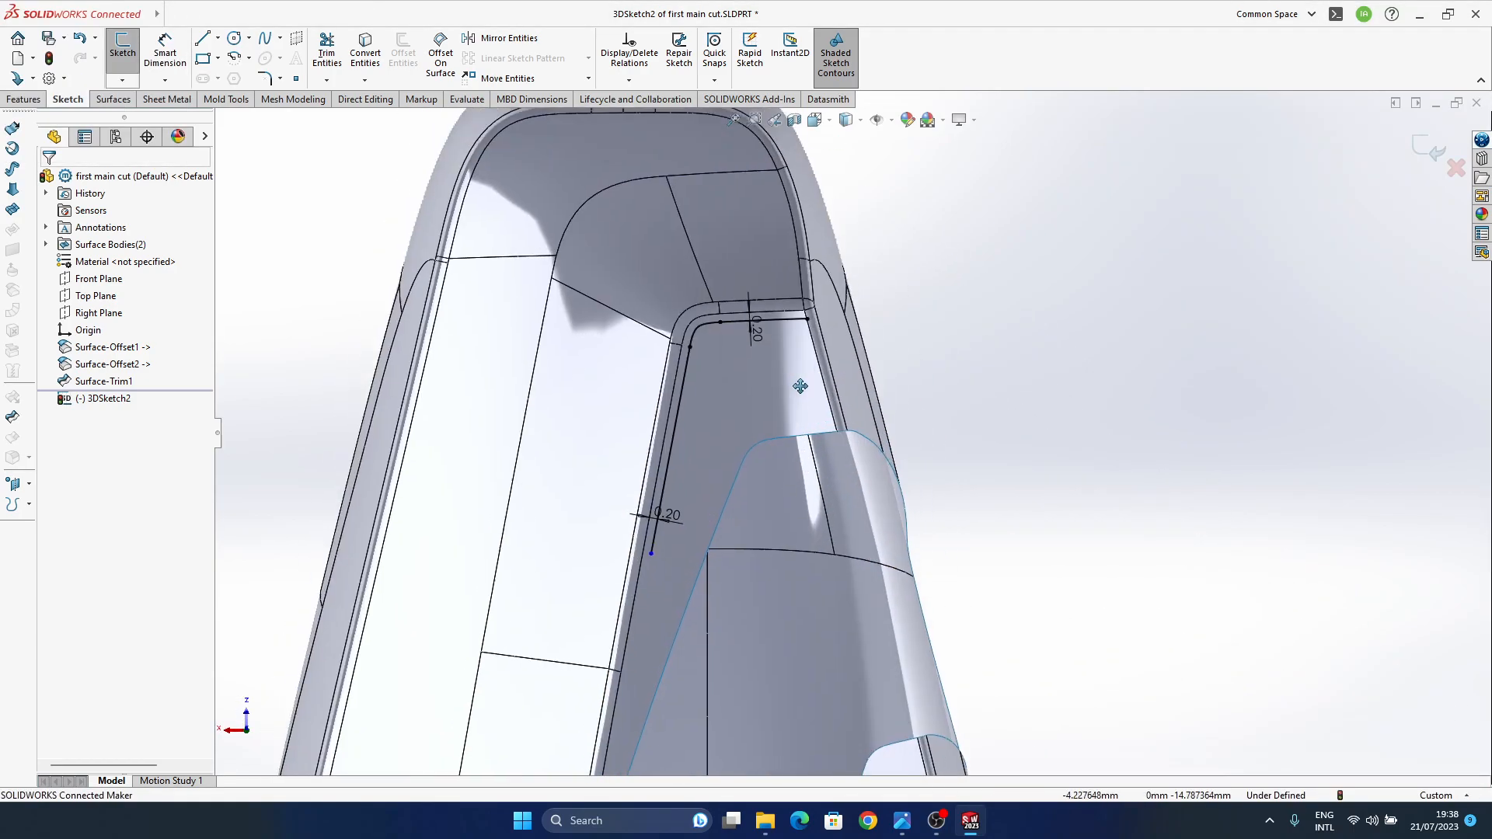
pyautogui.moveTo(903, 817)
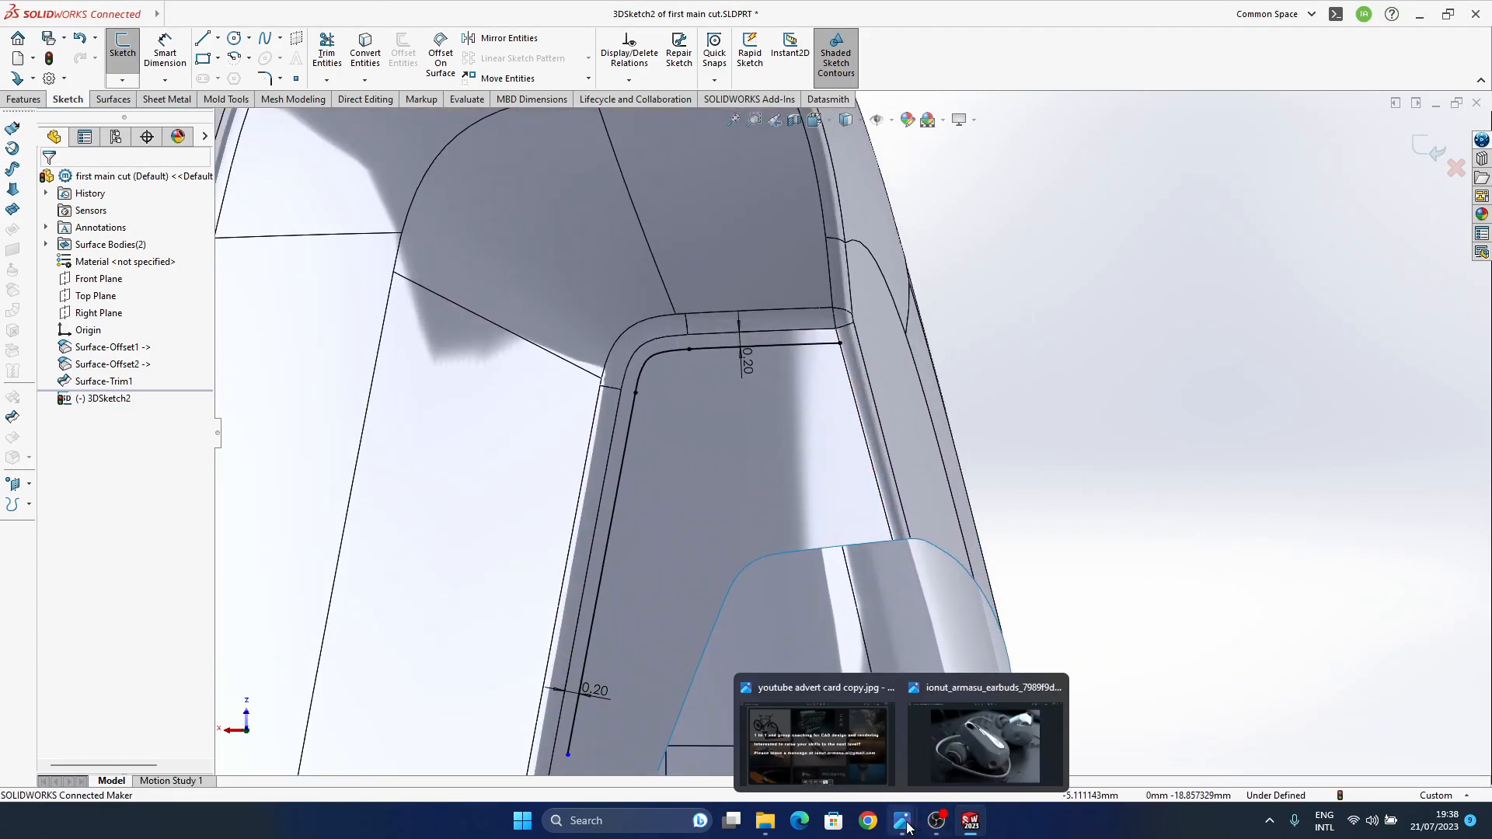
pyautogui.moveTo(970, 762)
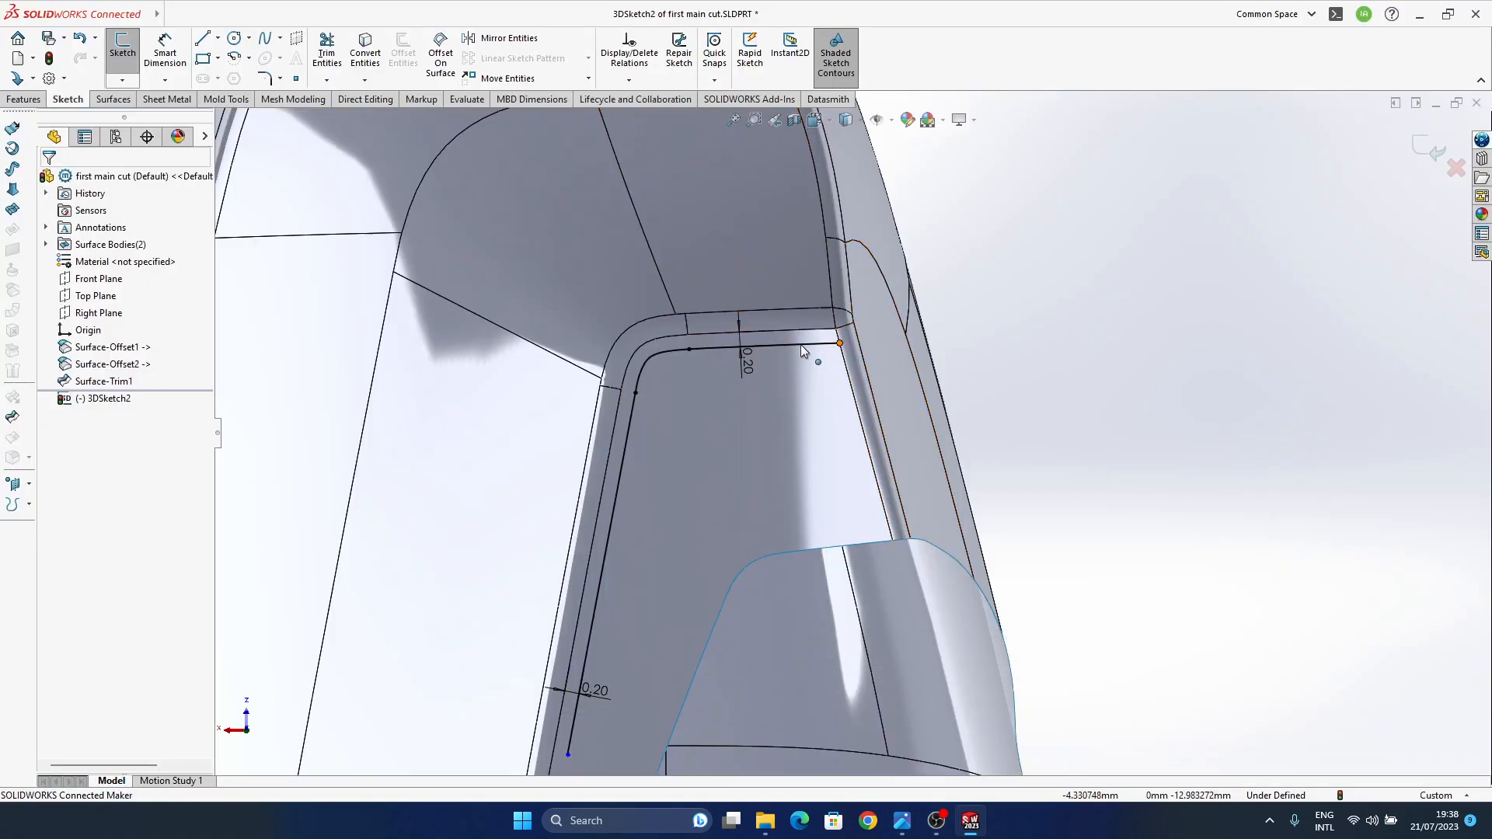
# - Shorten the short end-edge offset curve toward the corner arc and delete it
pyautogui.moveTo(839, 344); pyautogui.dragTo(703, 352)
pyautogui.click(706, 349)
pyautogui.press('Delete')
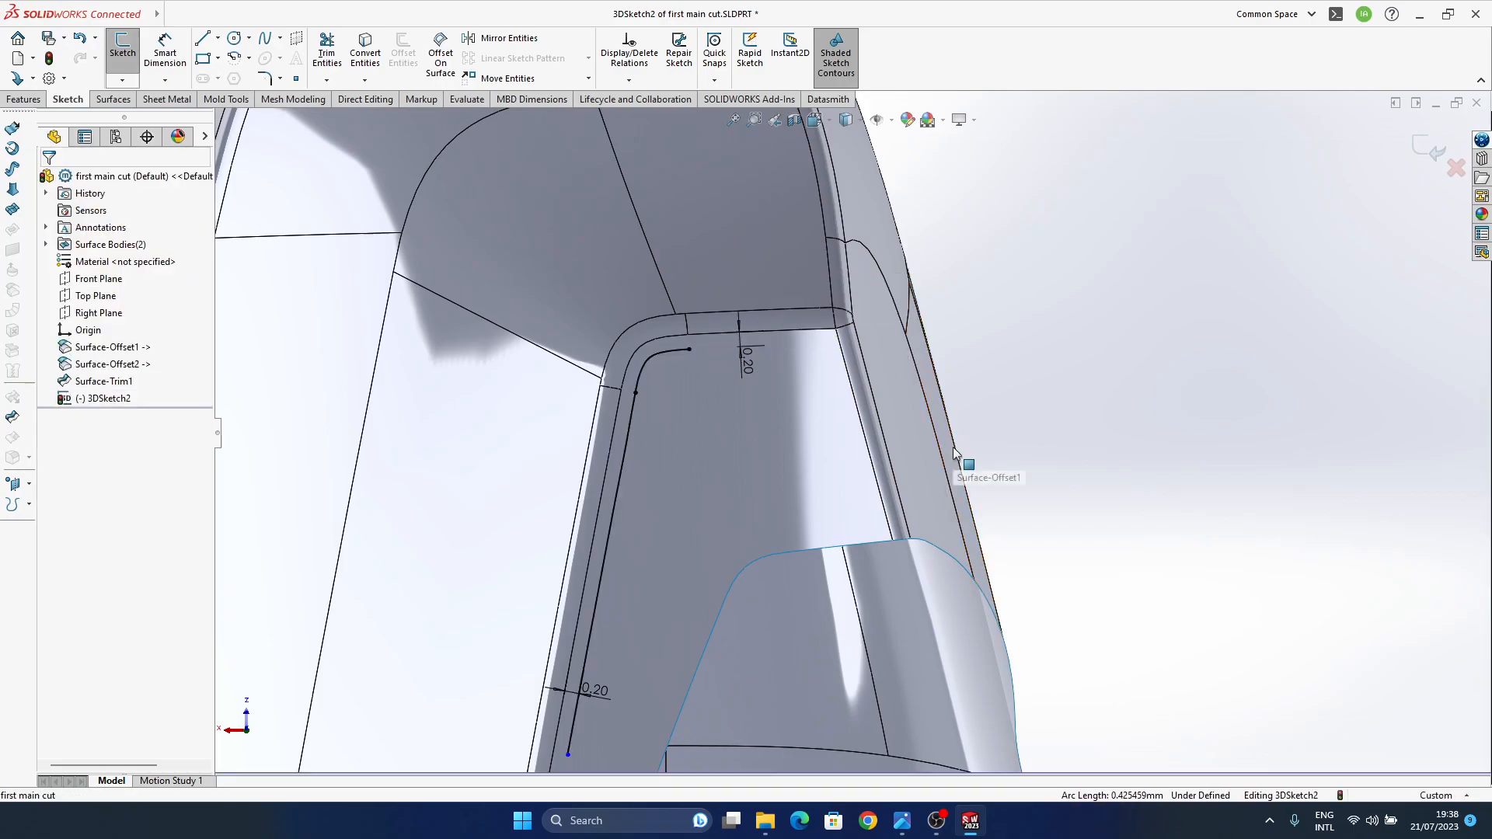
# - Shorten the long offset curve slightly by pulling its free end toward the rim corner
pyautogui.keyDown('ctrl'); pyautogui.moveTo(526, 450); pyautogui.dragTo(588, 384, button='middle'); pyautogui.keyUp('ctrl')
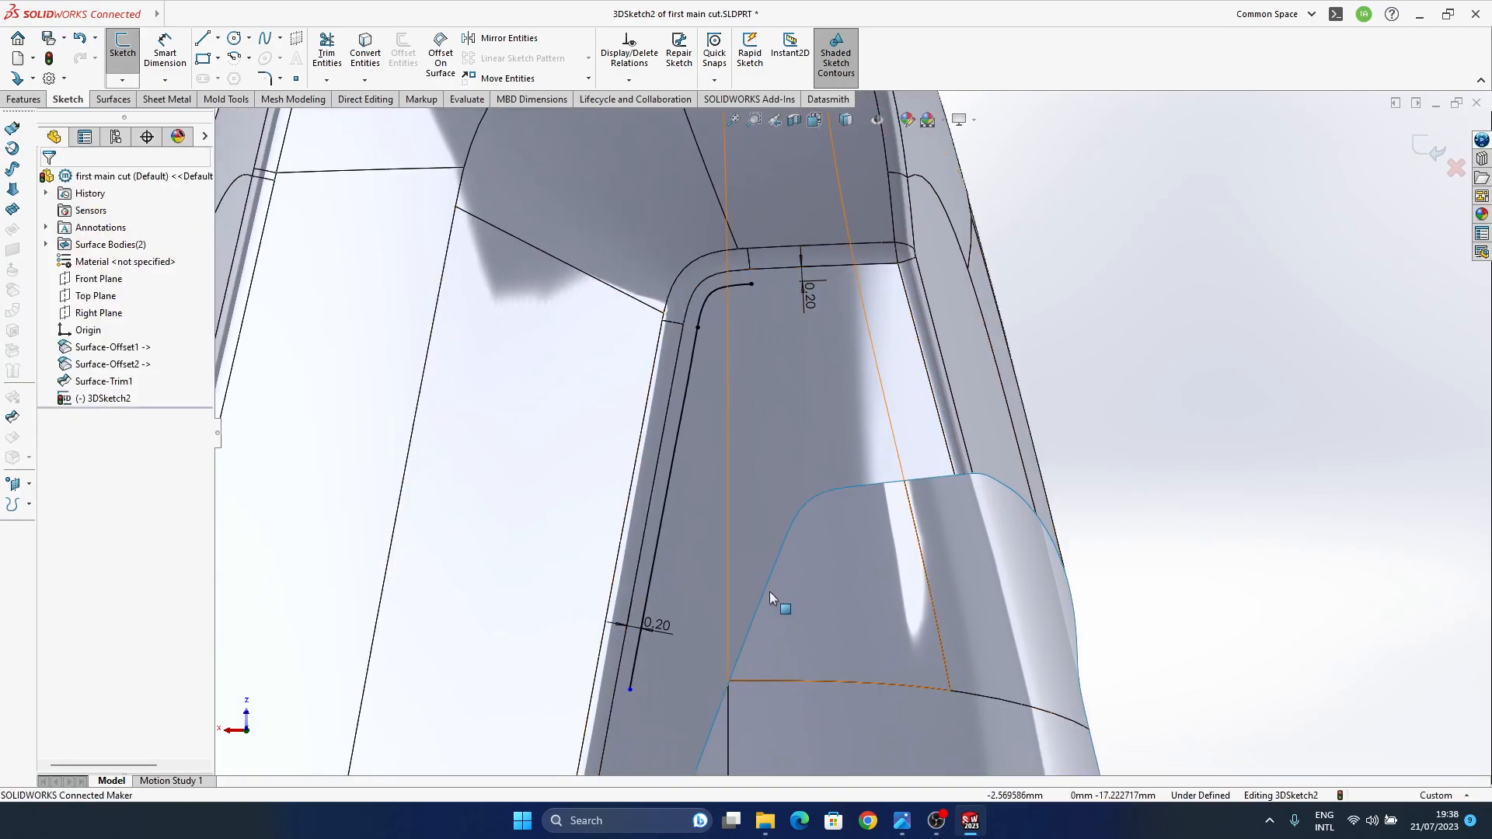
pyautogui.keyDown('ctrl'); pyautogui.moveTo(771, 593); pyautogui.dragTo(783, 520, button='middle'); pyautogui.keyUp('ctrl')
pyautogui.moveTo(642, 615); pyautogui.dragTo(659, 535)
pyautogui.click(1091, 564)
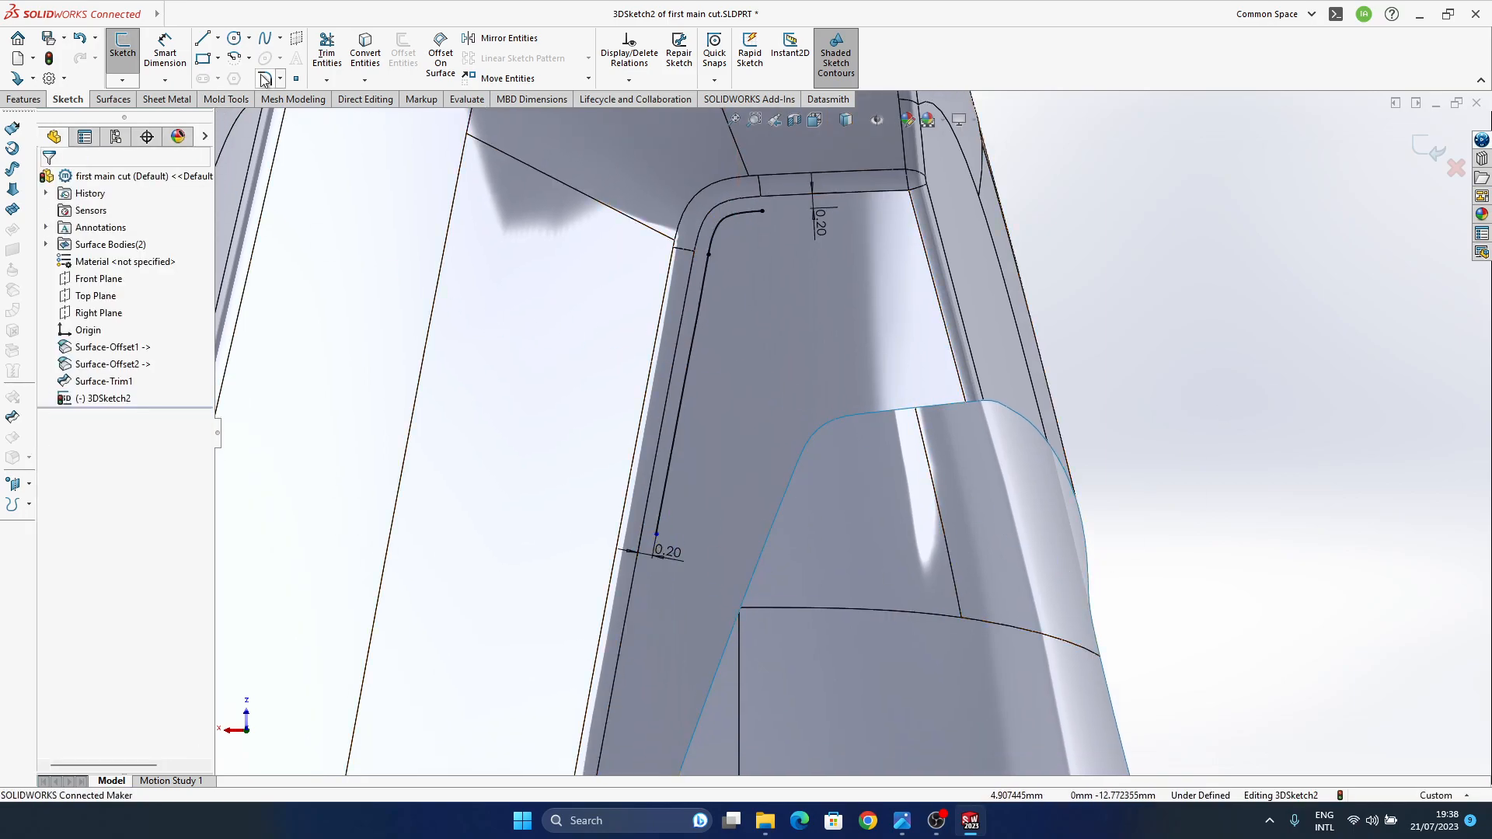
# - Draw a three-point spline hooking inward from the long offset curve's free end, and adjust its middle point
pyautogui.click(657, 535)
pyautogui.scroll(-4, 678, 570)
pyautogui.click(679, 560)
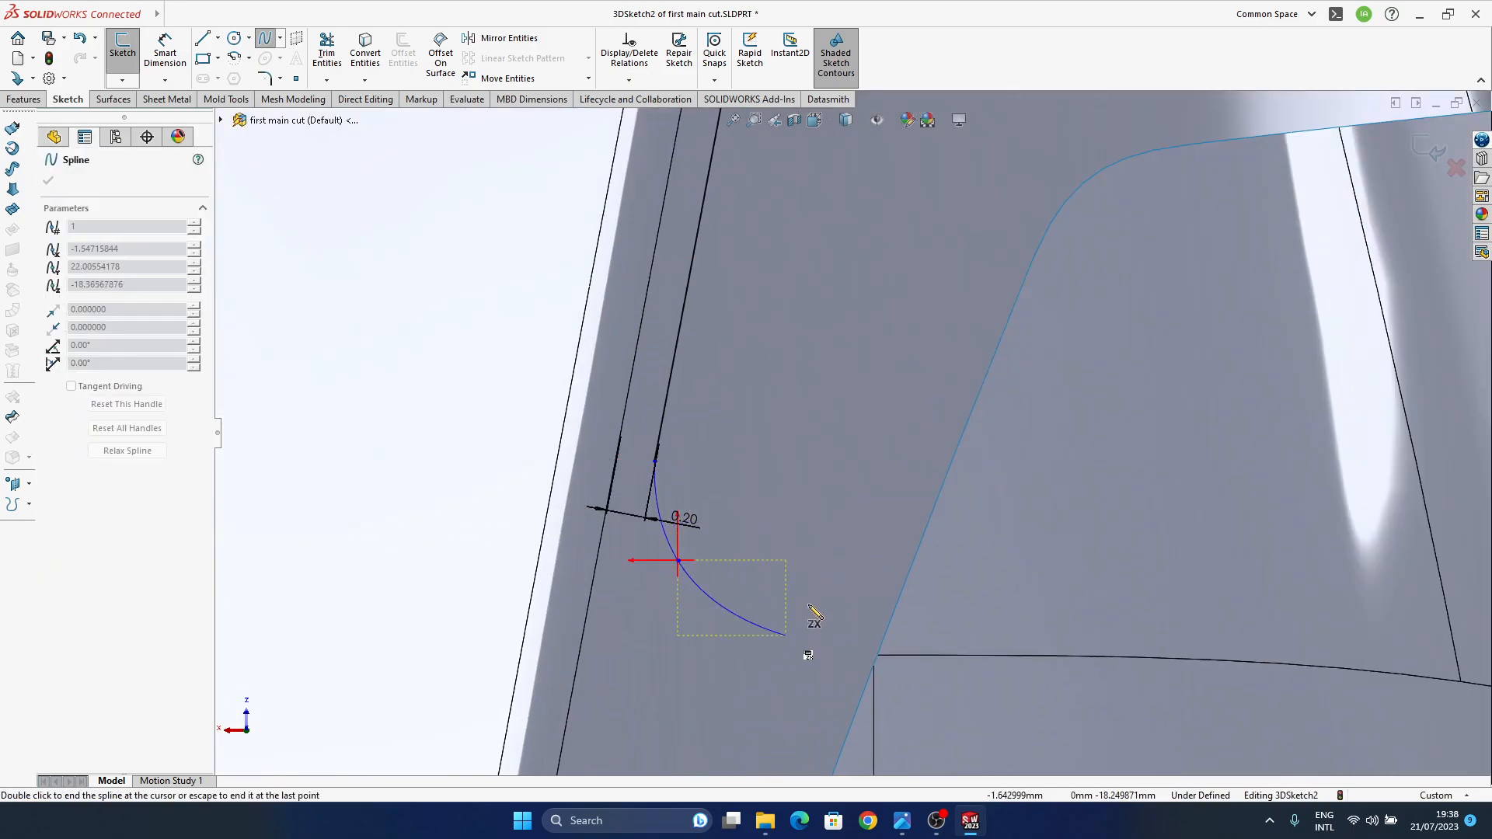
pyautogui.click(792, 536)
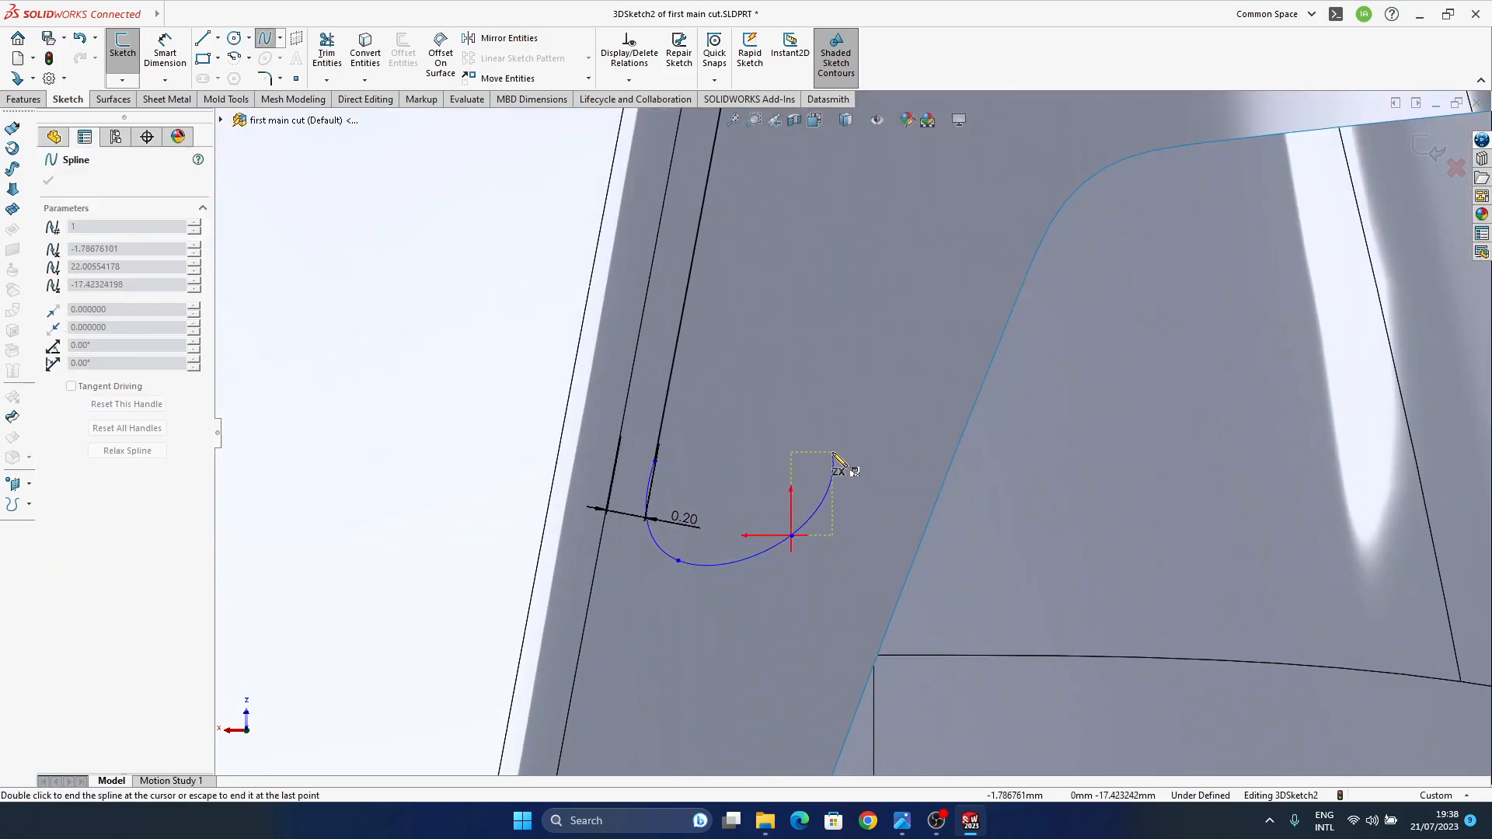
pyautogui.press('Escape')
pyautogui.moveTo(677, 562); pyautogui.dragTo(693, 581)
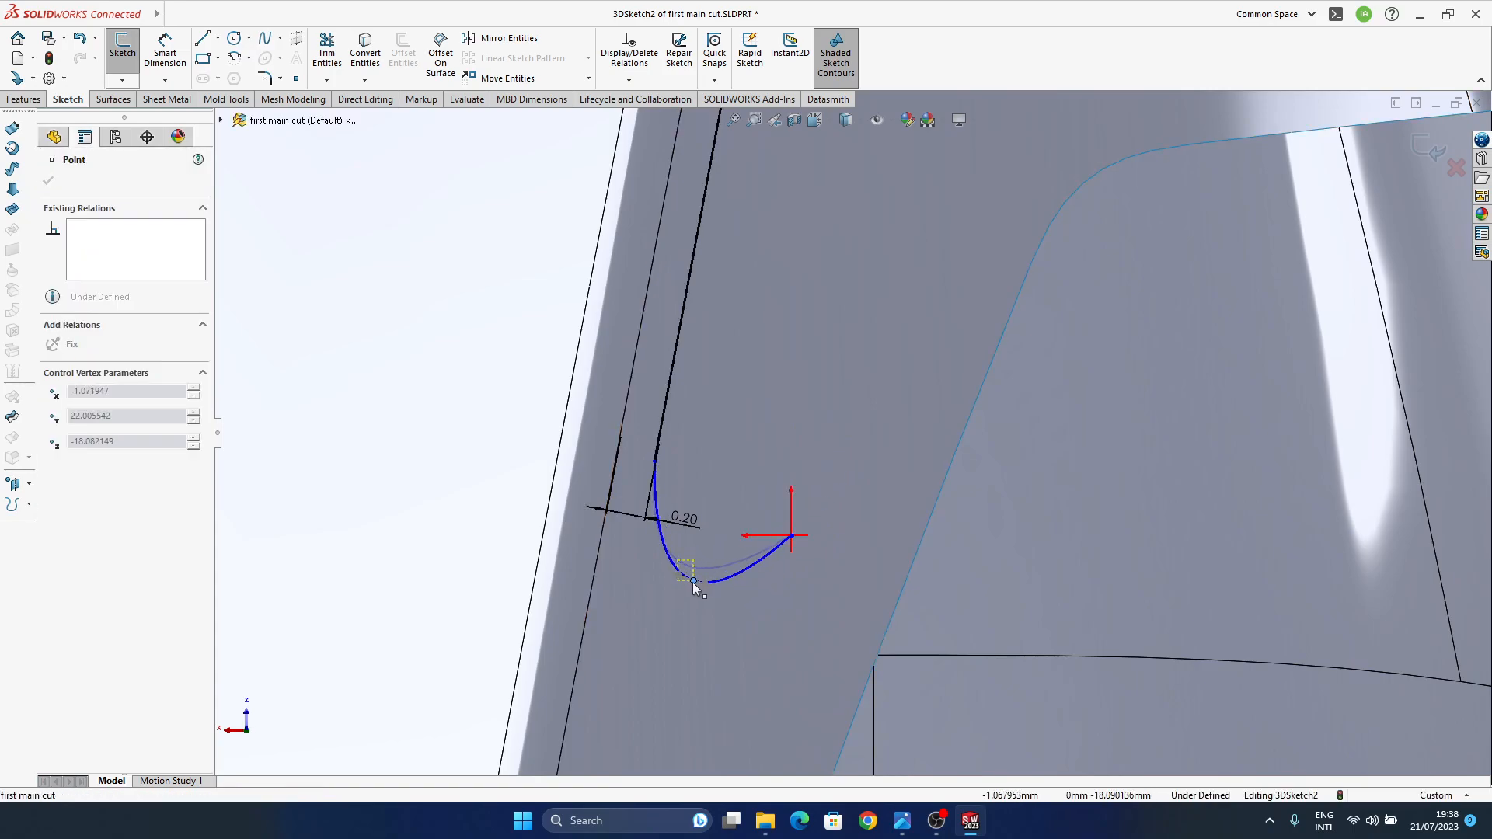
# - Try to make the hook spline tangent to the long offset curve, and delete the spline
pyautogui.click(659, 472)
pyautogui.keyDown('ctrl'); pyautogui.click(664, 430); pyautogui.keyUp('ctrl')
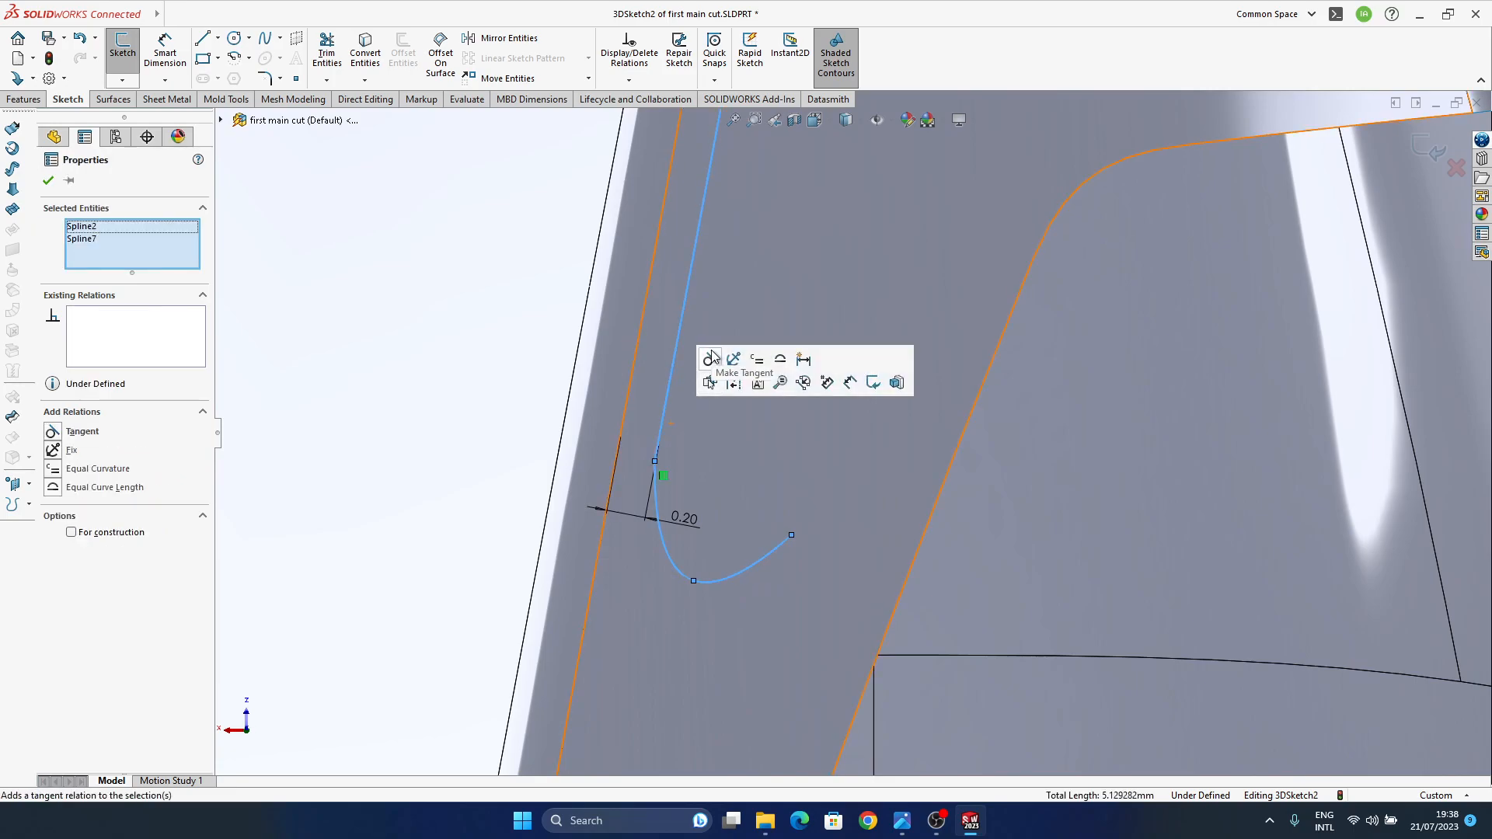
pyautogui.scroll(6, 680, 498)
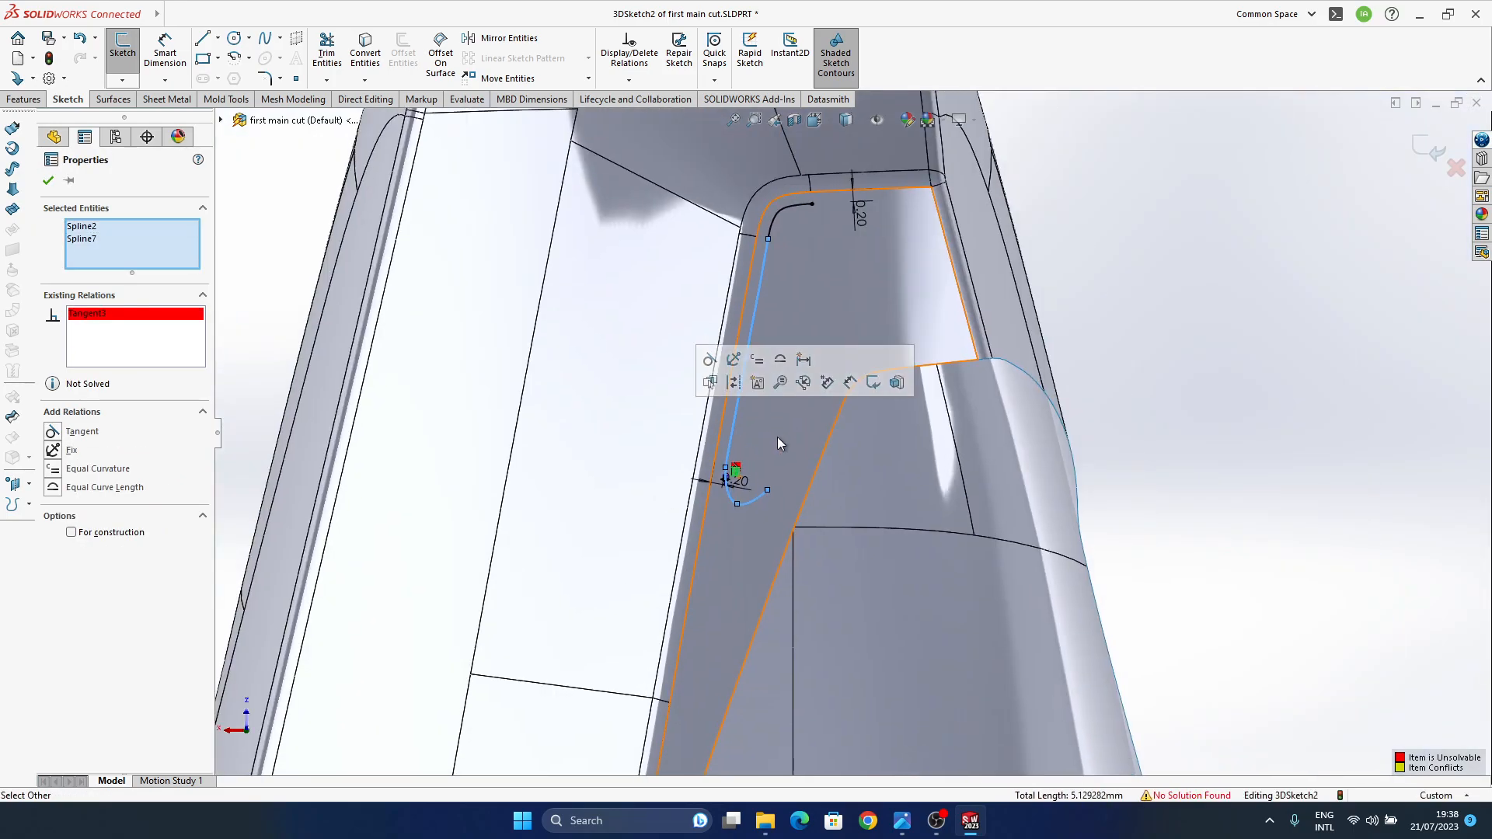
pyautogui.click(1201, 320)
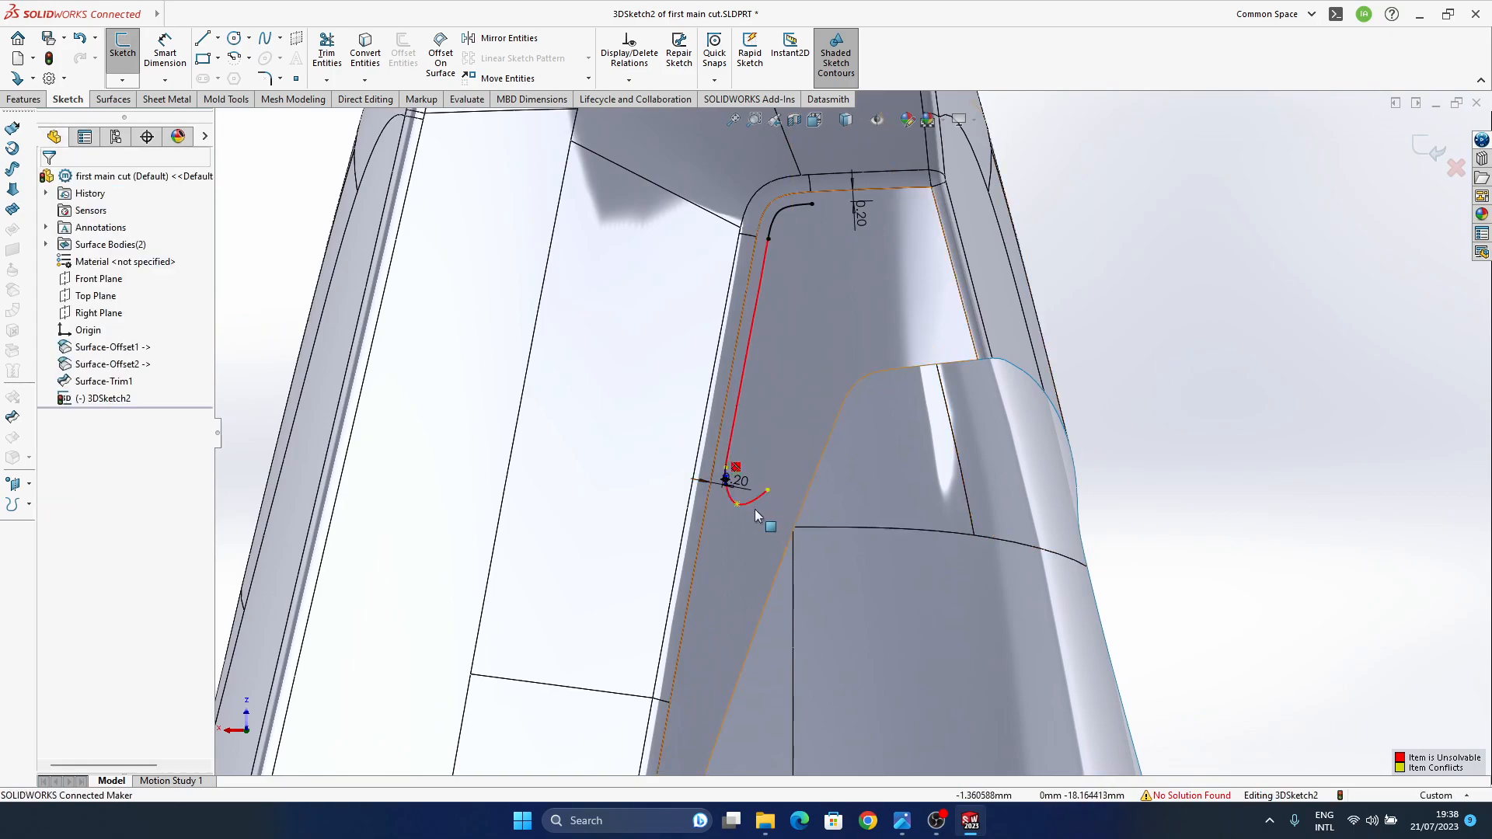
pyautogui.click(757, 499)
pyautogui.press('Delete')
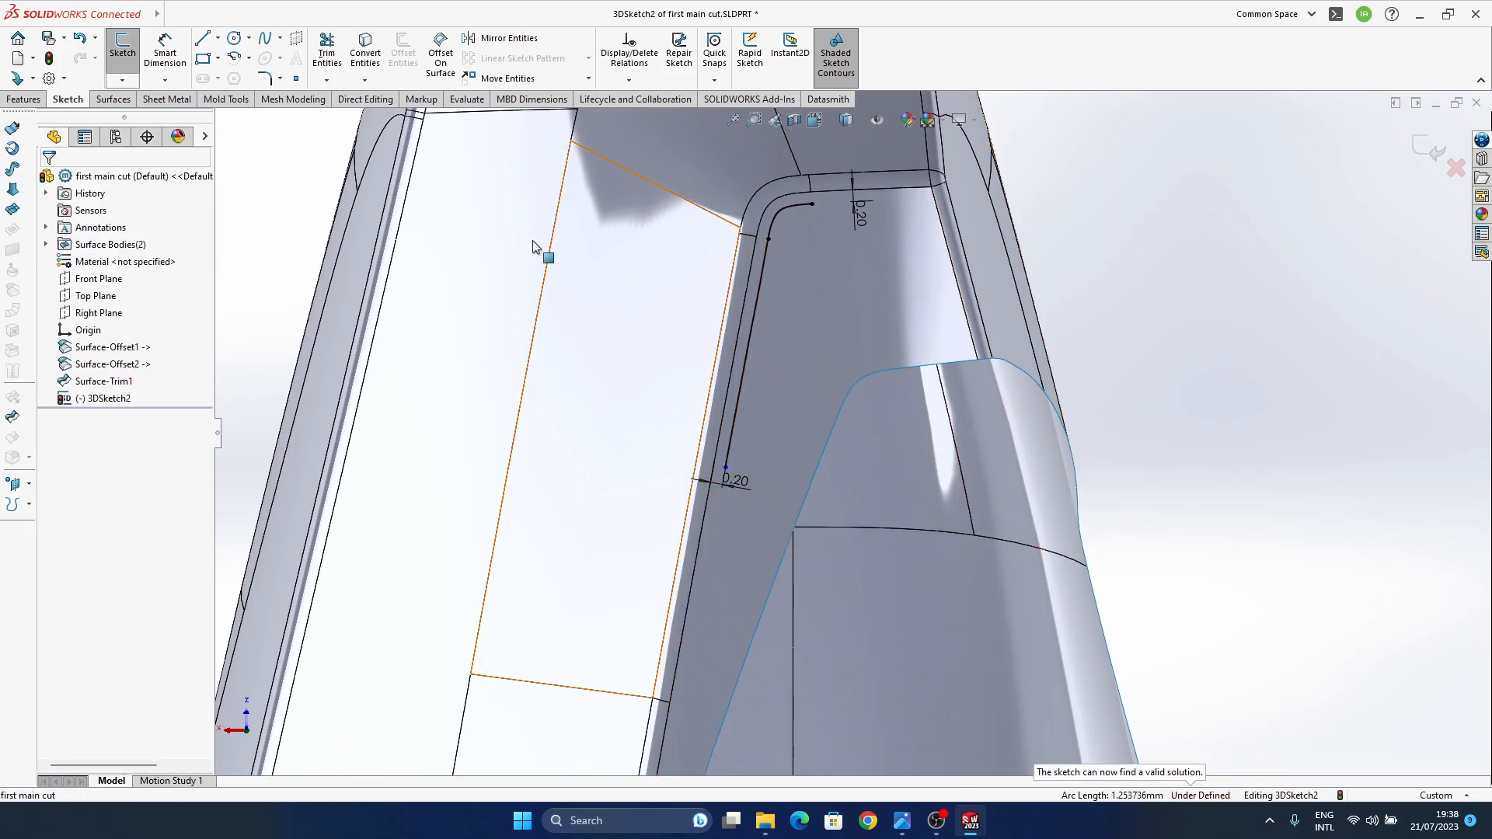
# - Draw a three-point spline on the surface, hooking inward from the long offset curve's free end
pyautogui.click(280, 48)
pyautogui.click(307, 100)
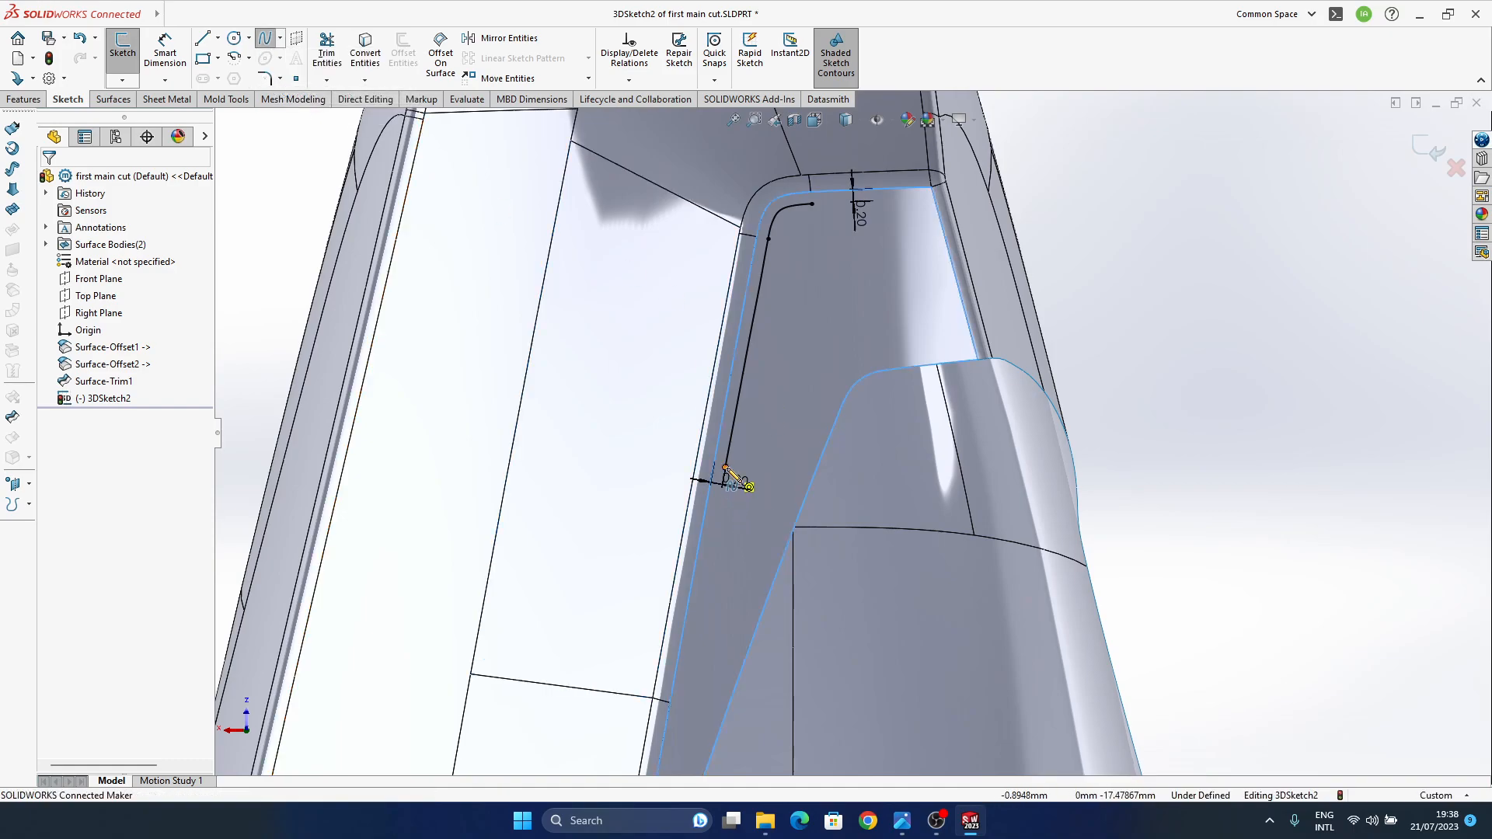
pyautogui.click(725, 468)
pyautogui.scroll(-4, 709, 513)
pyautogui.click(733, 502)
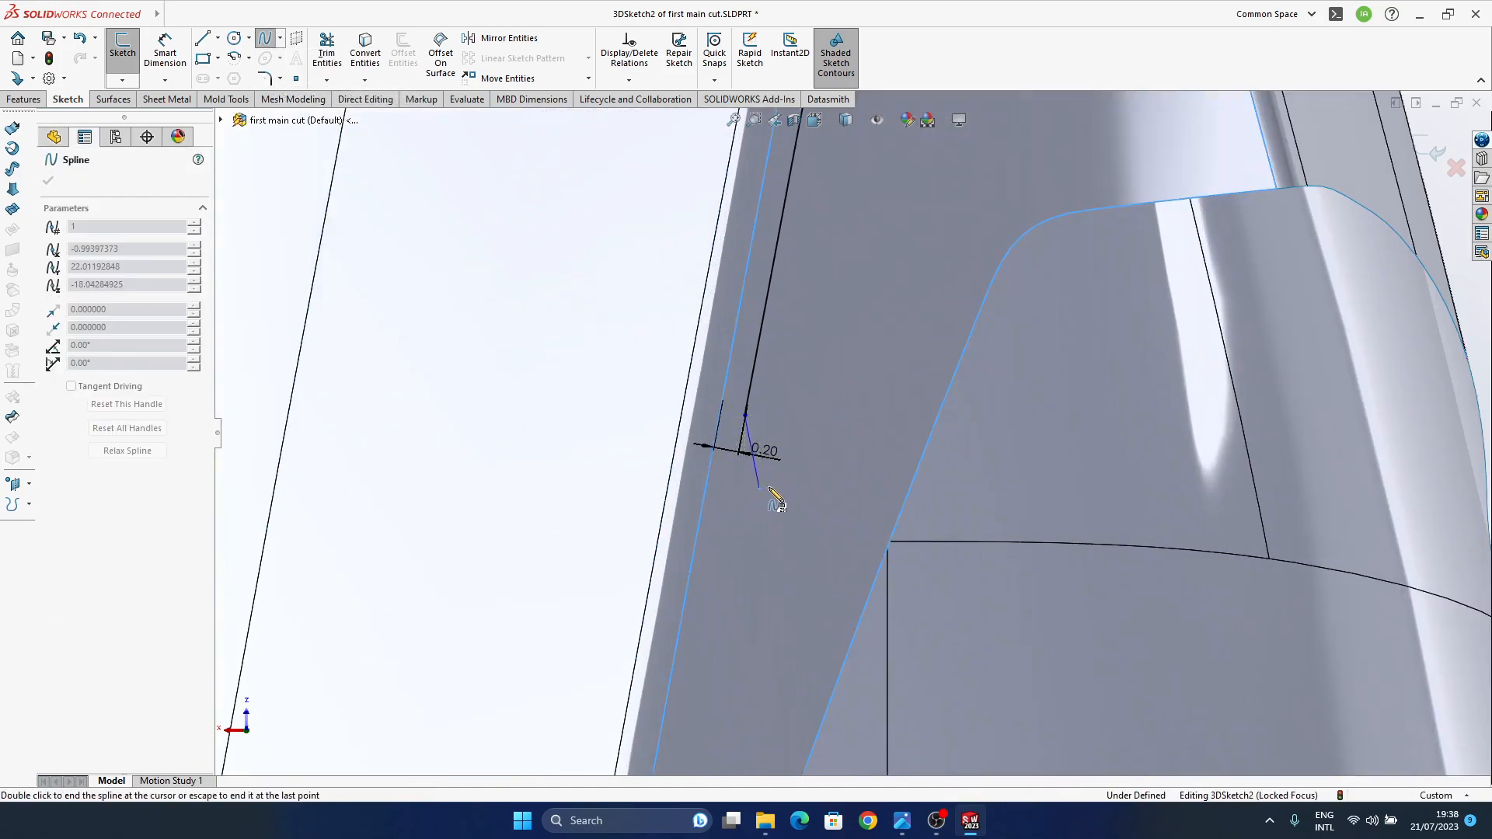
pyautogui.click(841, 451)
pyautogui.press('Escape')
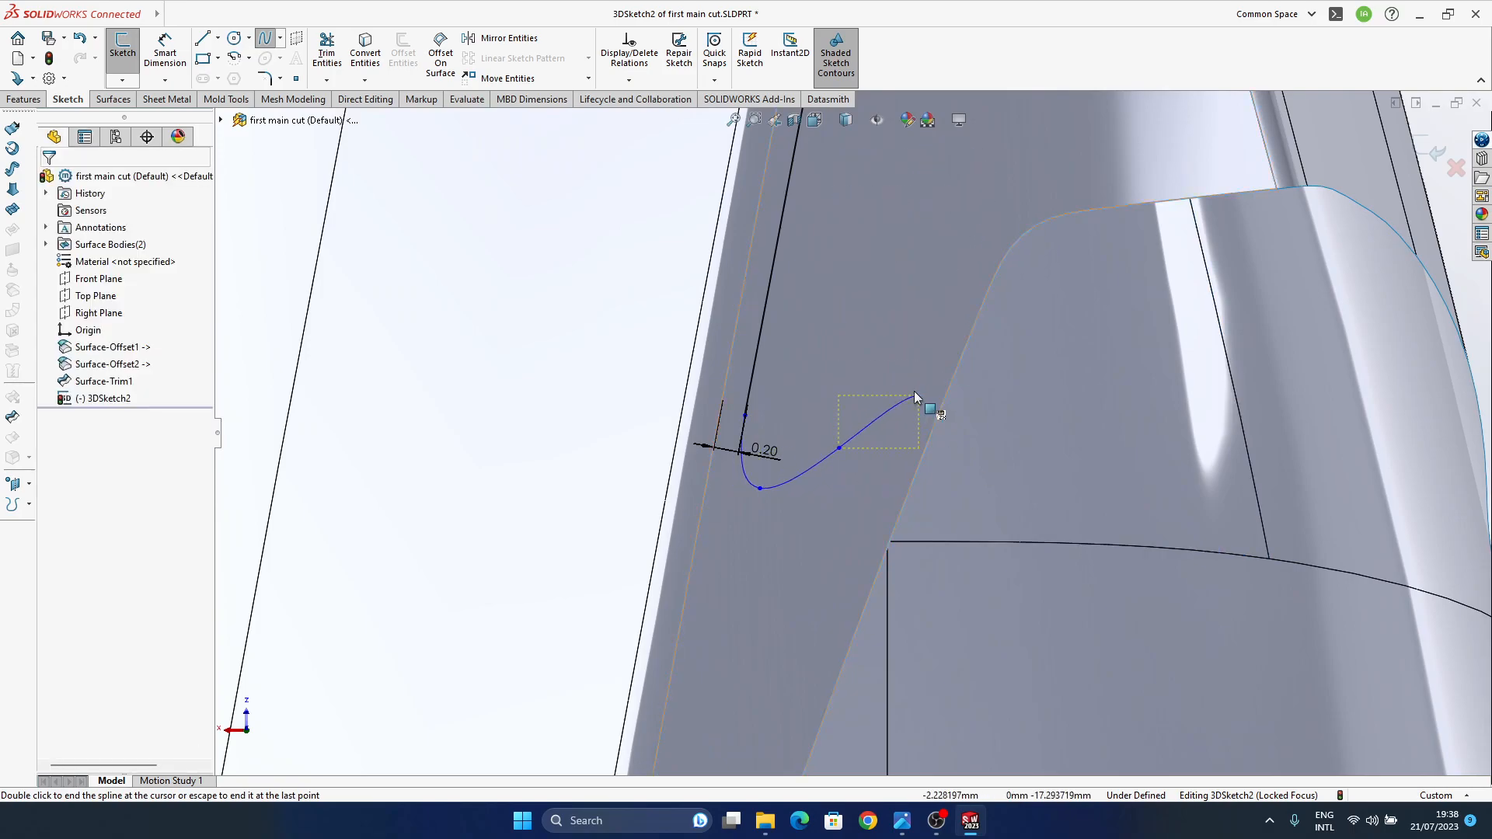
# - Try a tangent relation between the surface spline and the long offset curve, and delete that relation
pyautogui.click(748, 471)
pyautogui.keyDown('ctrl'); pyautogui.click(749, 392); pyautogui.keyUp('ctrl')
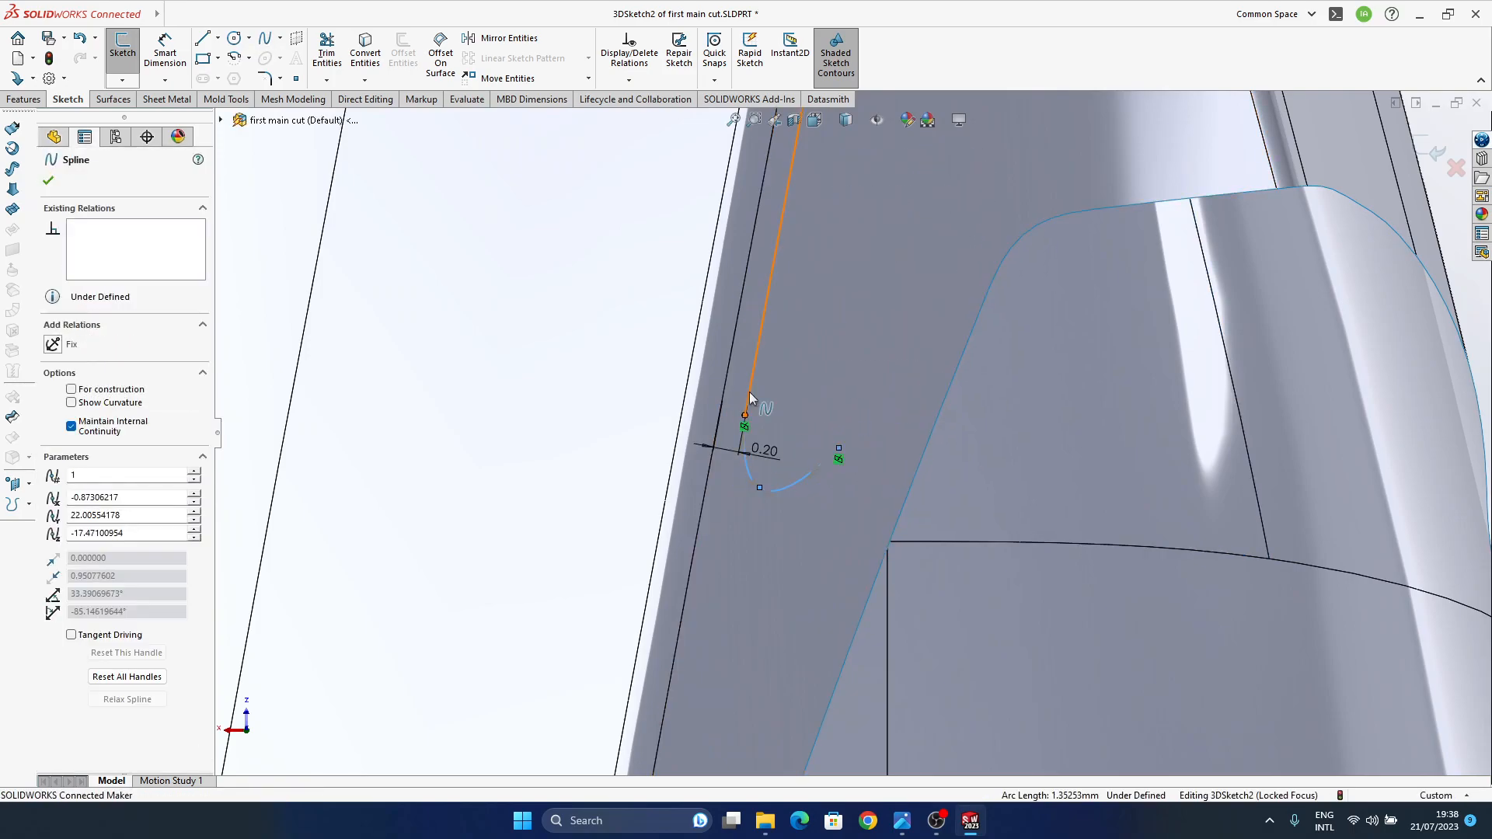
pyautogui.click(806, 325)
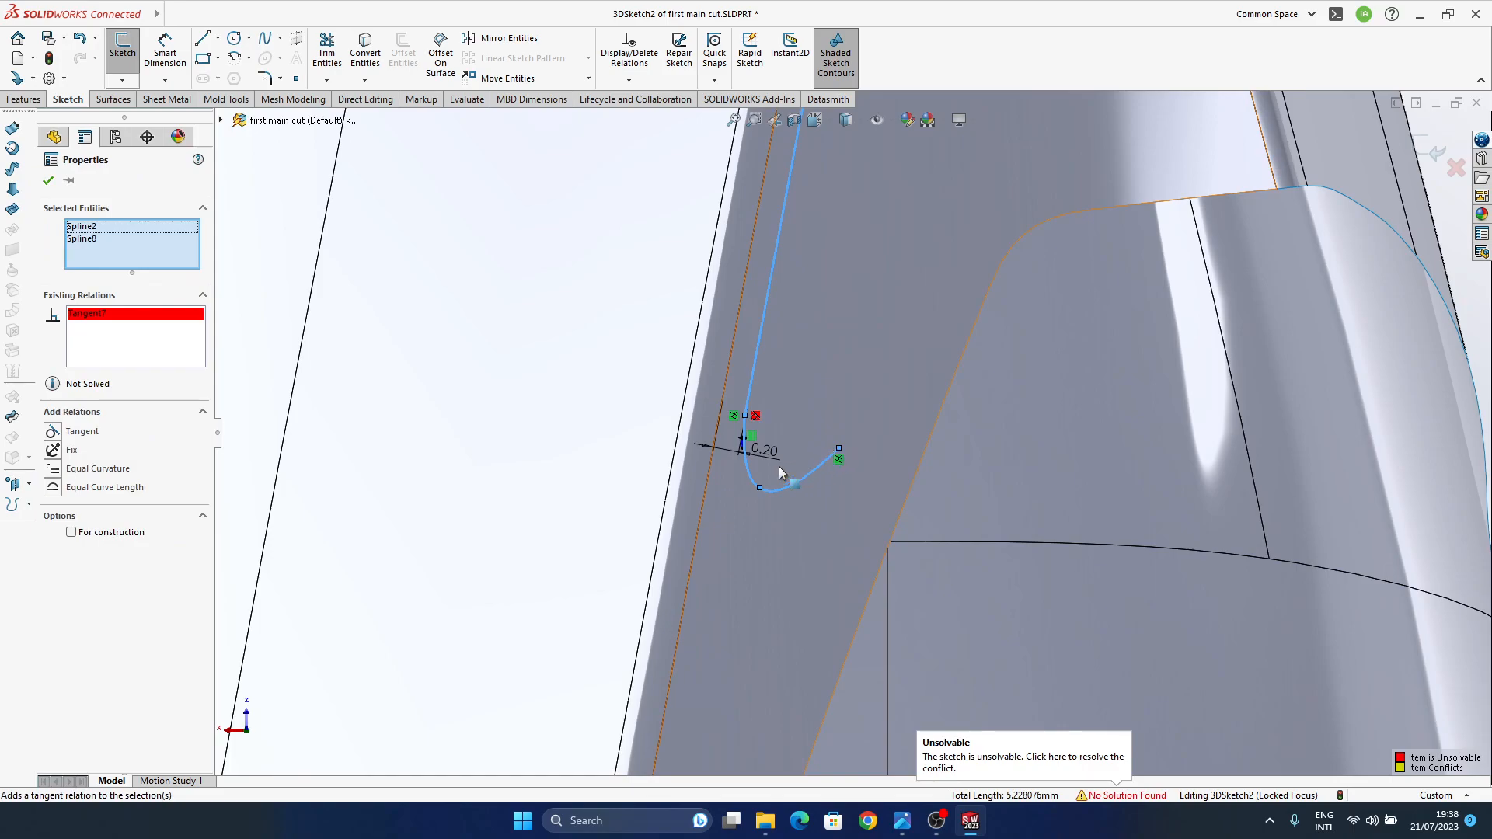
pyautogui.click(757, 420)
pyautogui.press('Delete')
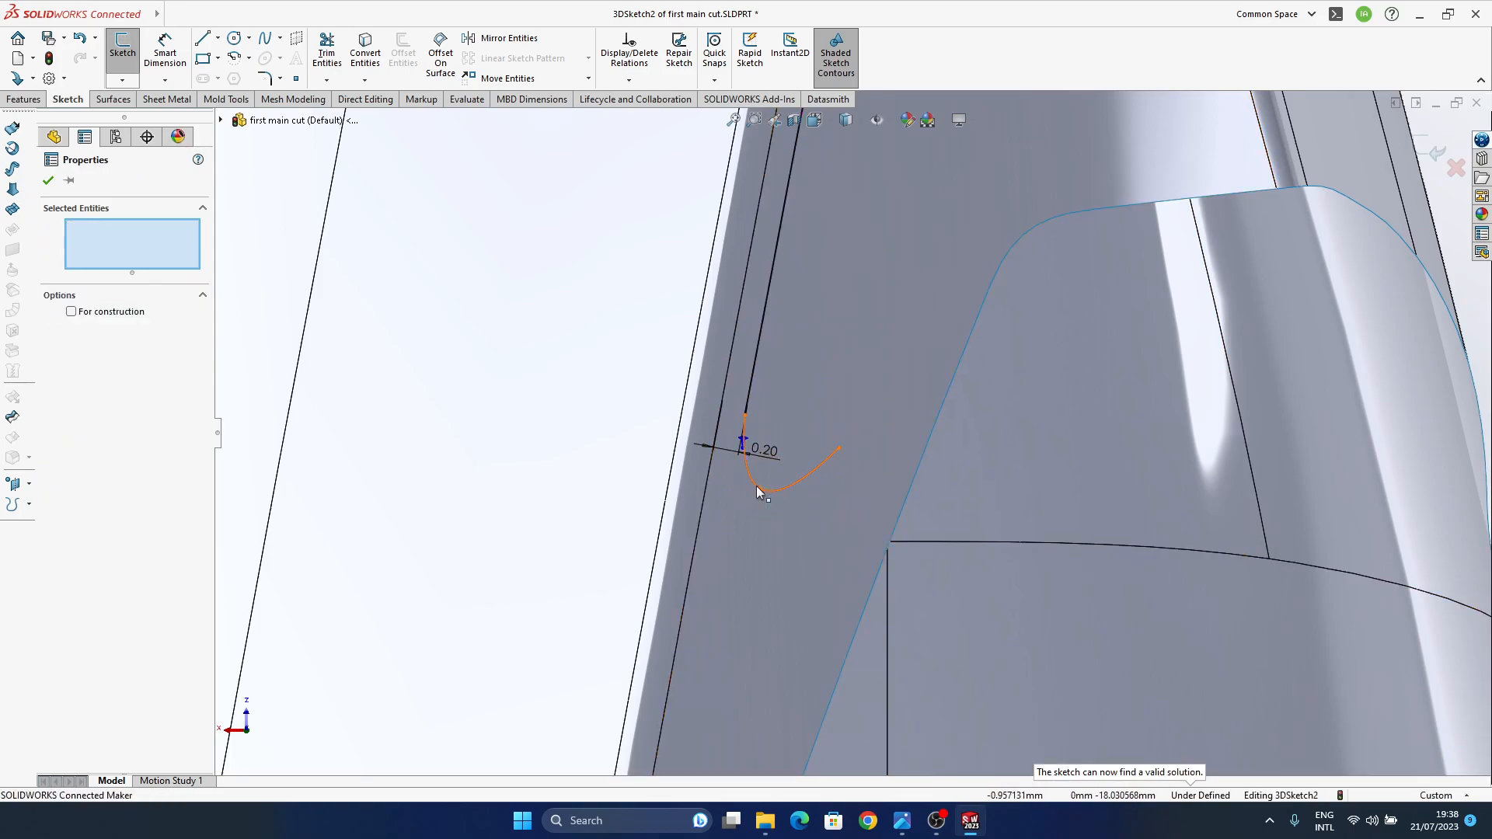
# - Move the surface spline's middle point further inward to make the hook rounder
pyautogui.moveTo(760, 491); pyautogui.dragTo(777, 492)
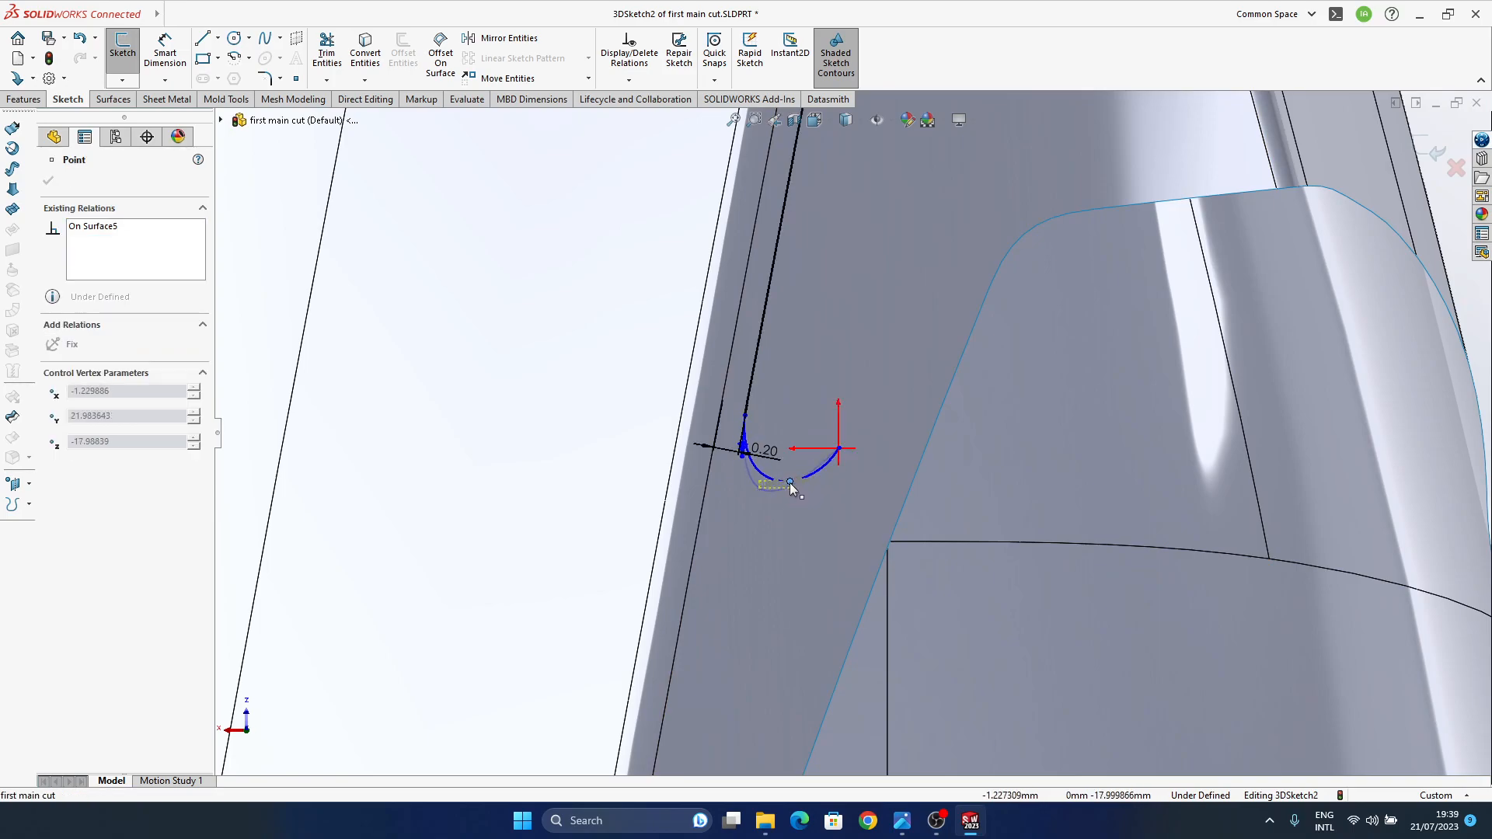
pyautogui.moveTo(796, 488); pyautogui.dragTo(795, 489)
pyautogui.scroll(-5, 758, 423)
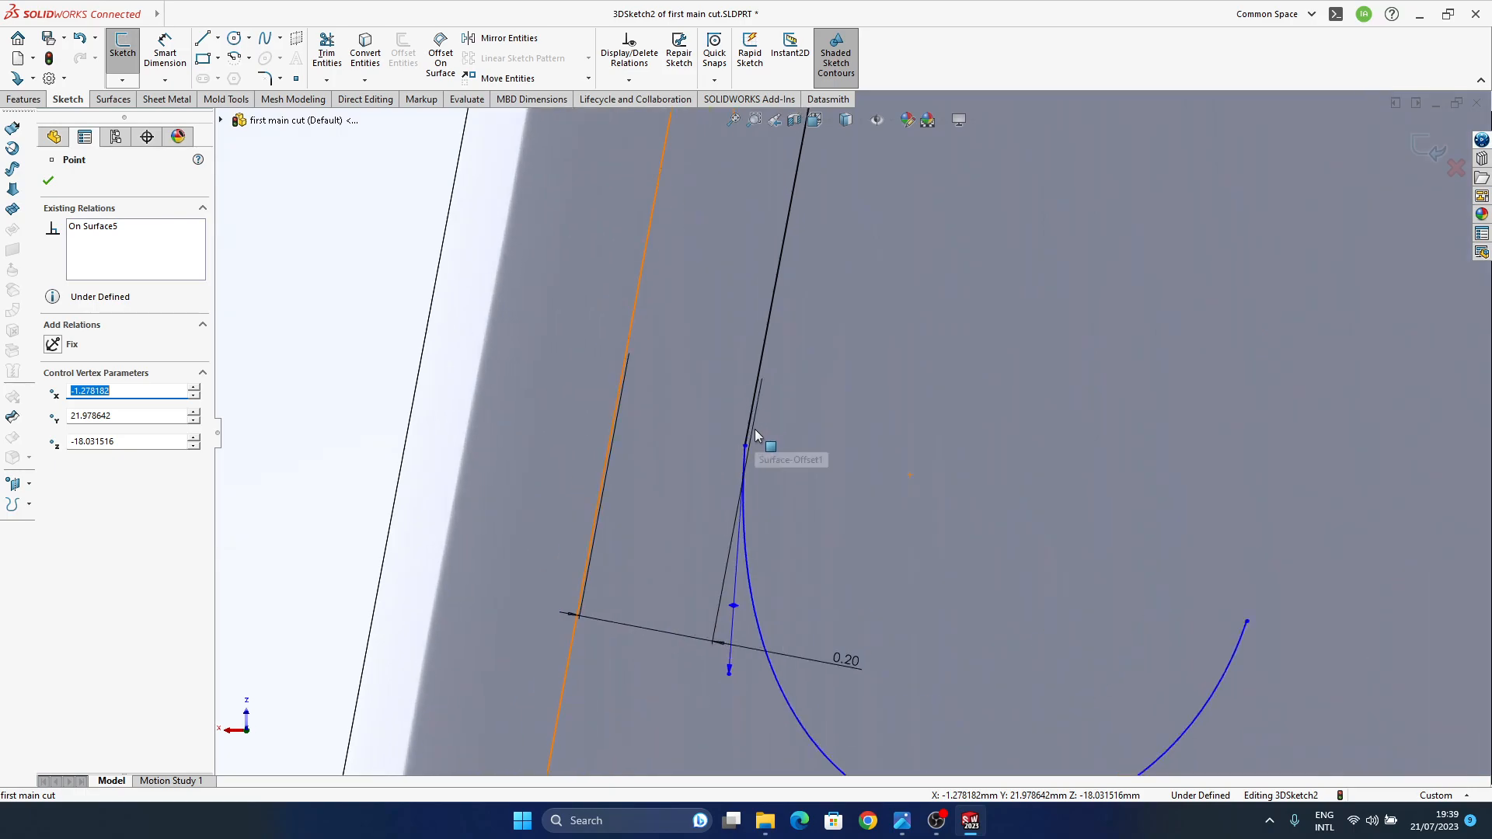
# - Apply tangency between the surface spline and the long curve again, and remove the long curve's 0.20 surface-offset relation
pyautogui.click(745, 530)
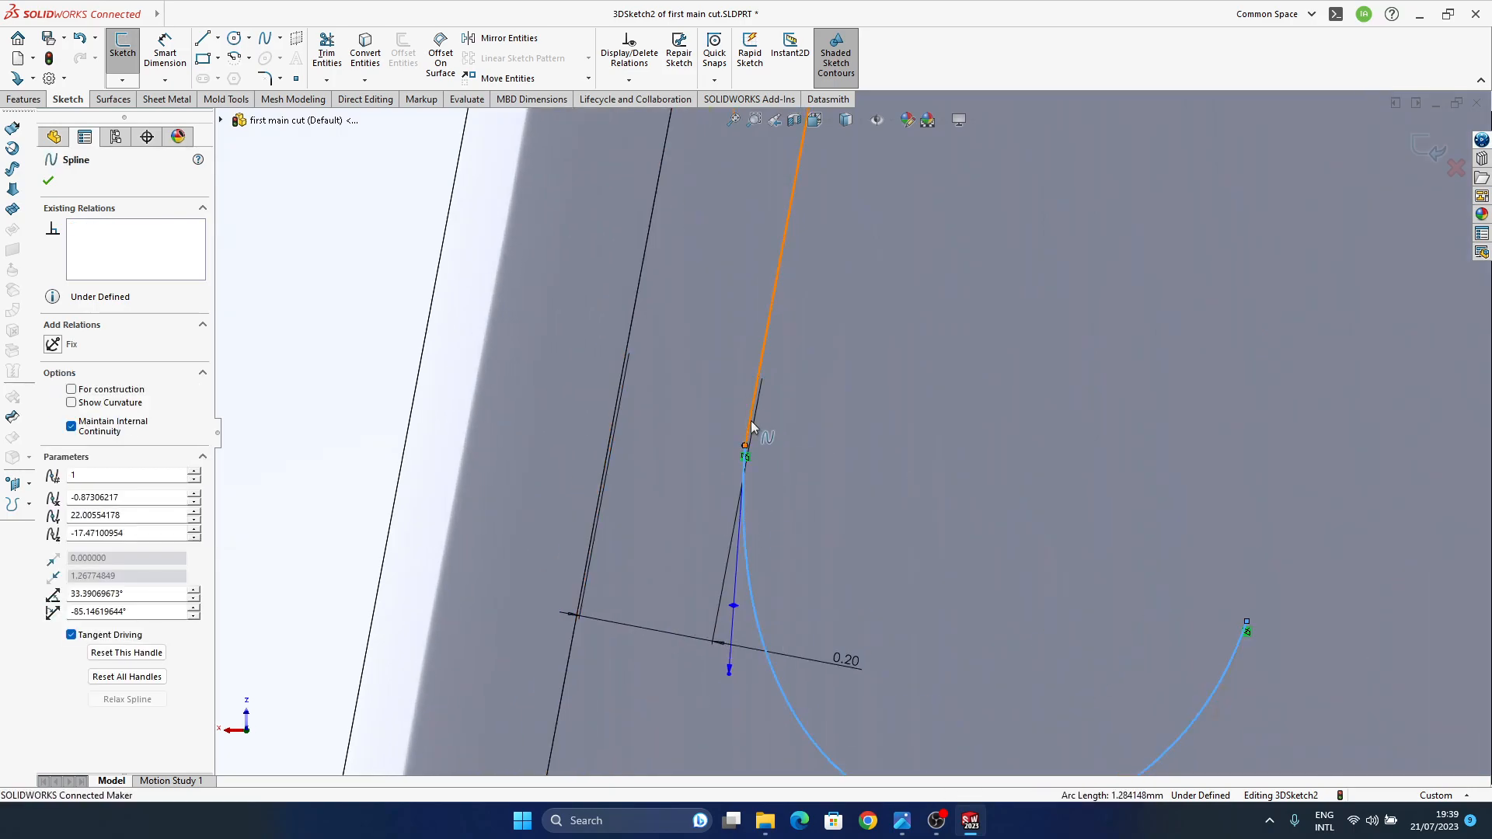
pyautogui.click(749, 426)
pyautogui.click(797, 354)
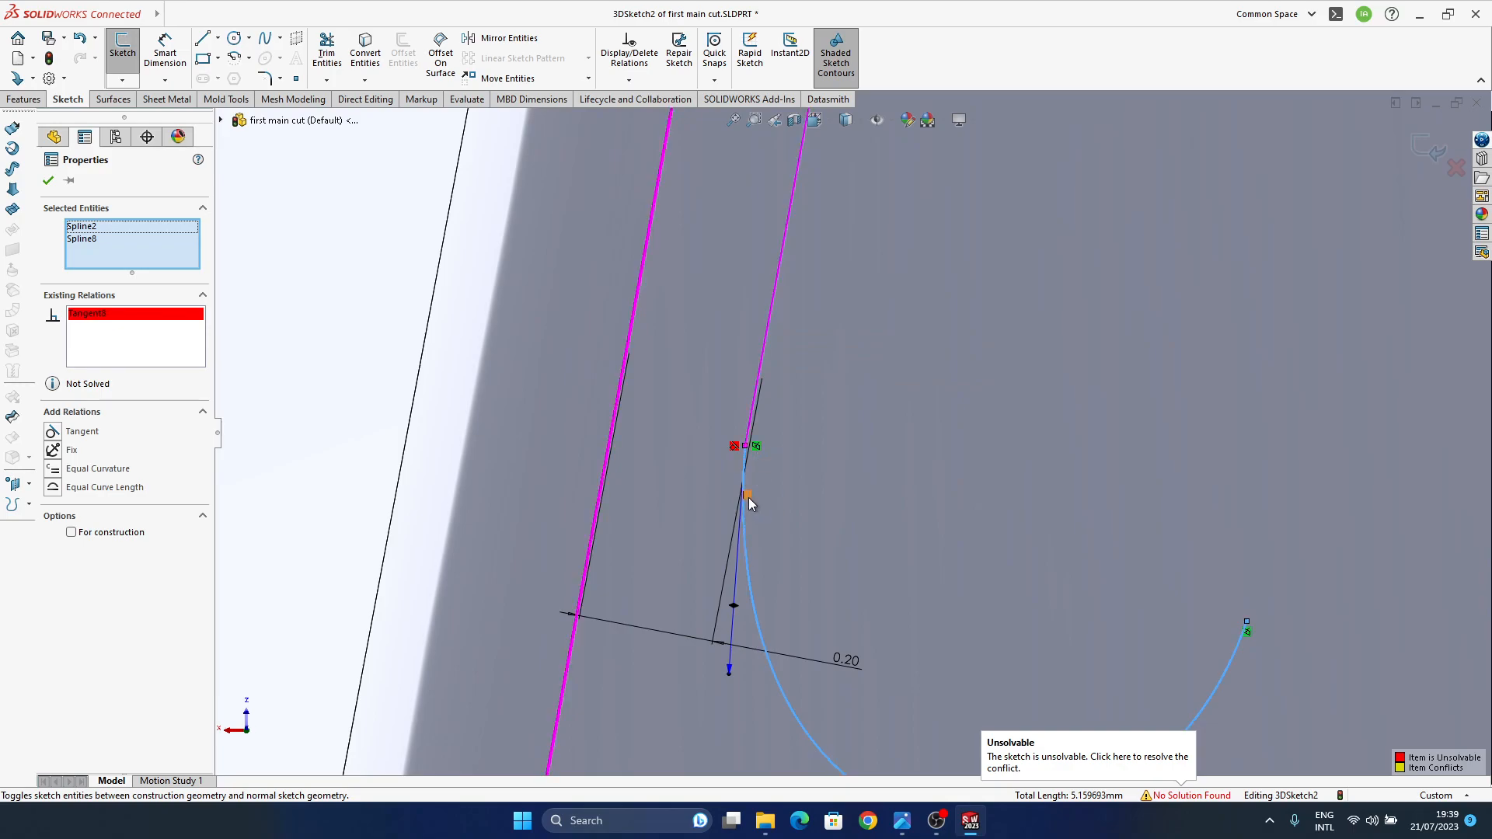
pyautogui.hotkey('ctrl', 'z')
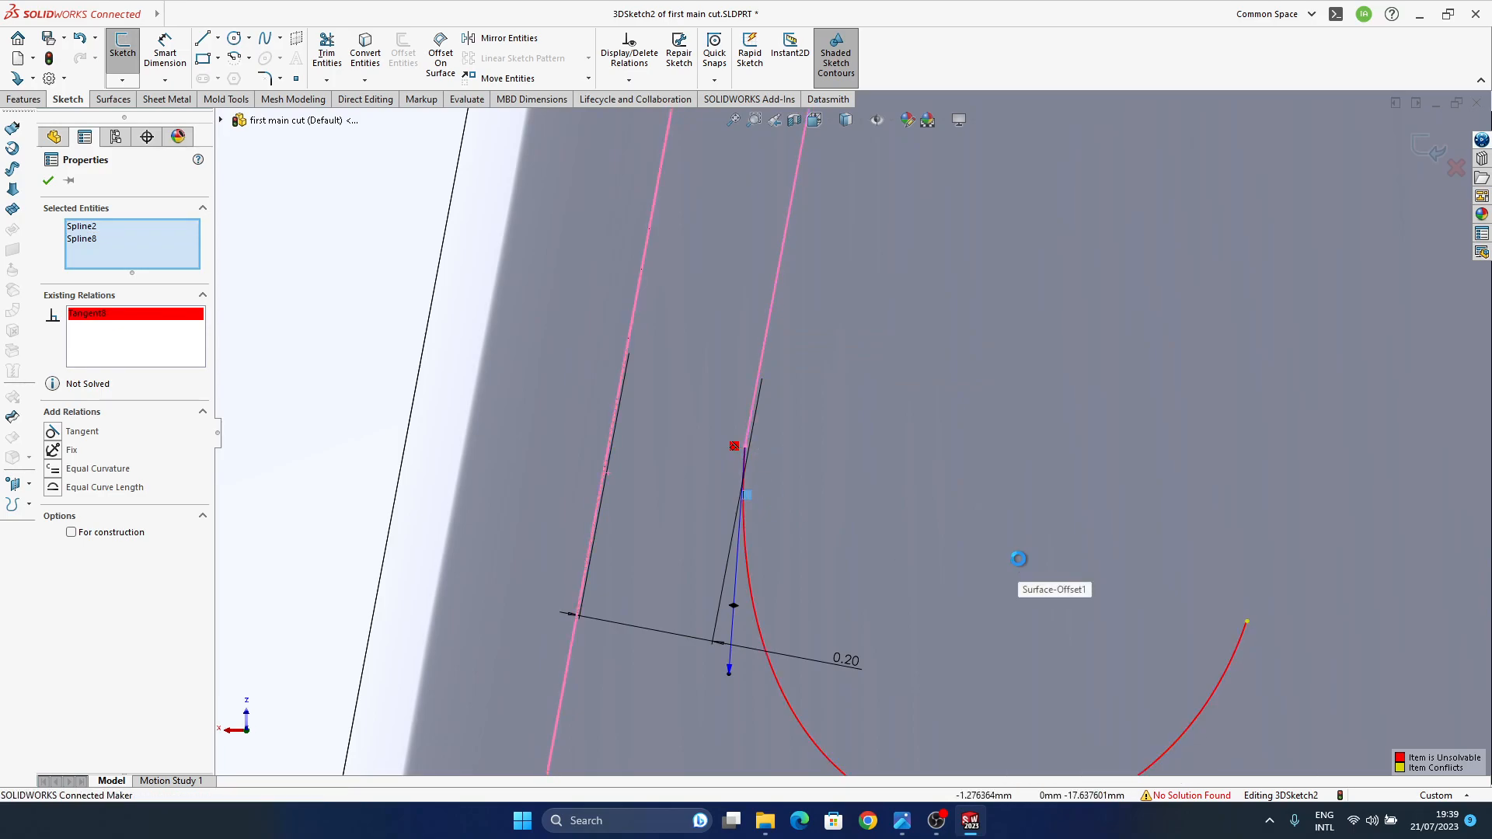
# - Delete the tangent relation at the joint with the long curve, and the hooked surface spline itself
pyautogui.scroll(4, 802, 400)
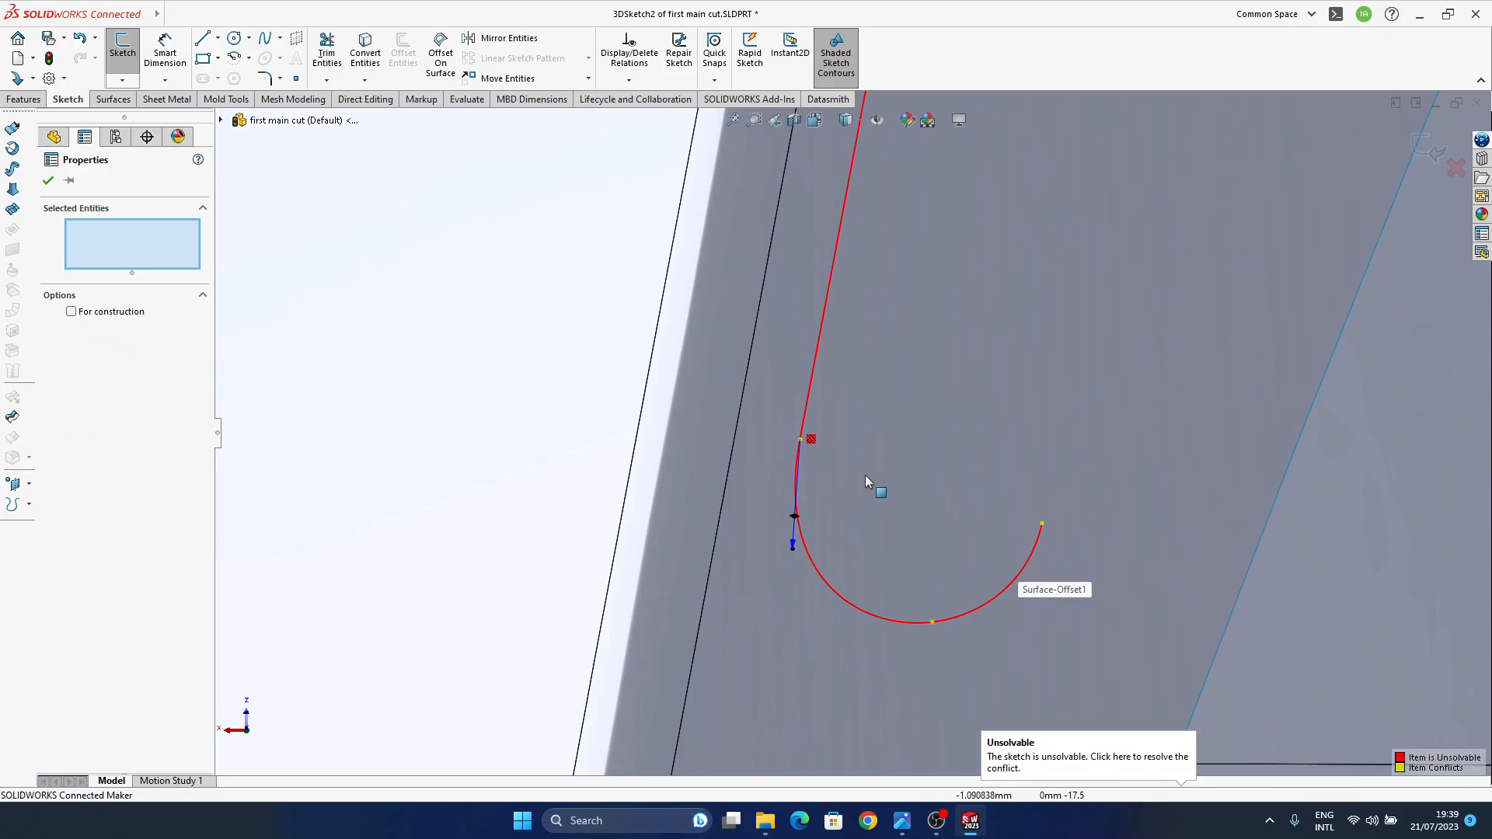
pyautogui.keyDown('ctrl'); pyautogui.moveTo(791, 453); pyautogui.dragTo(690, 467, button='middle'); pyautogui.keyUp('ctrl')
pyautogui.scroll(5, 704, 433)
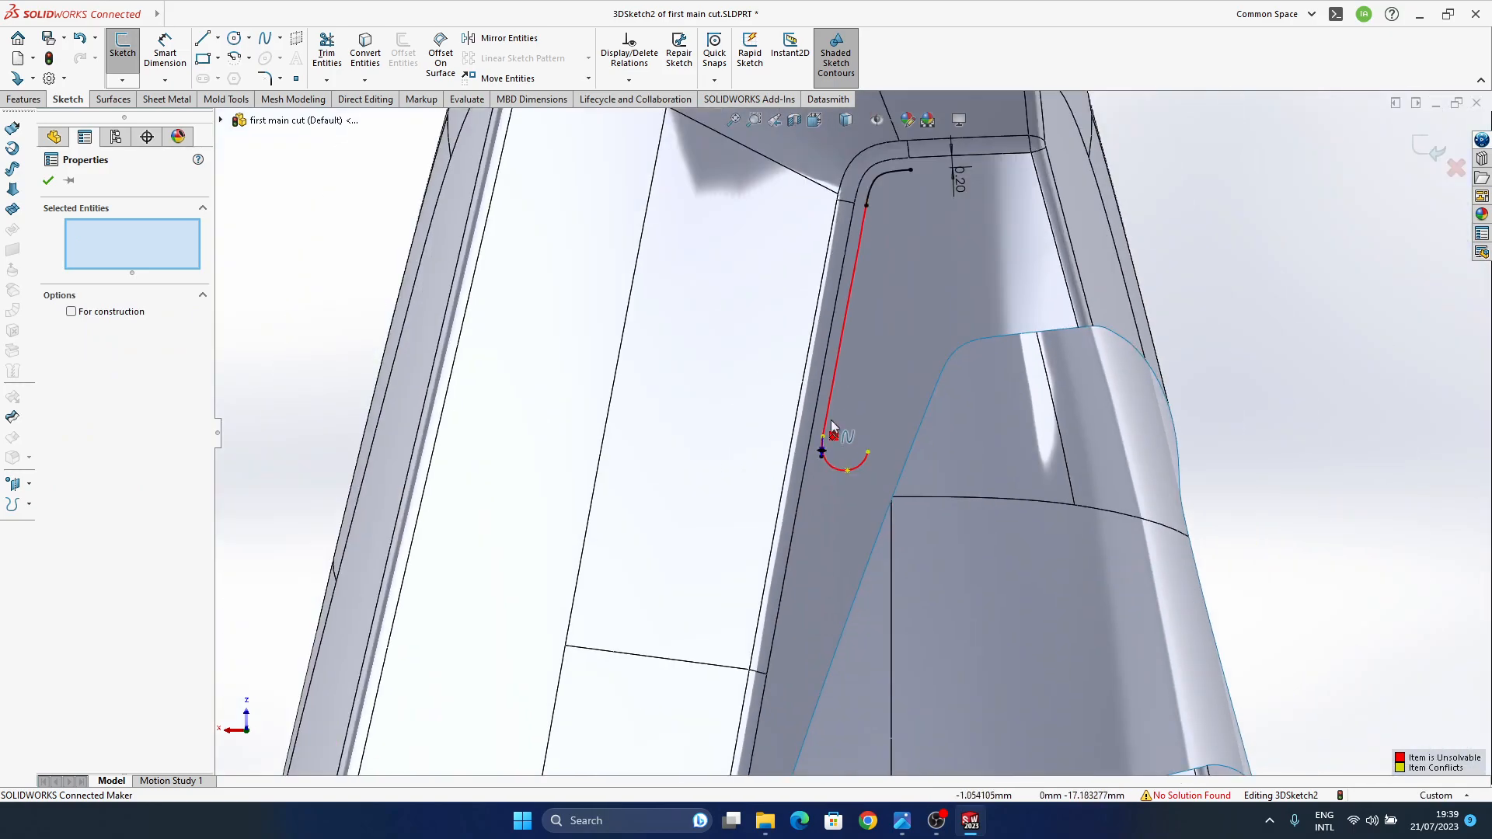
pyautogui.scroll(-2, 841, 415)
pyautogui.scroll(4, 796, 446)
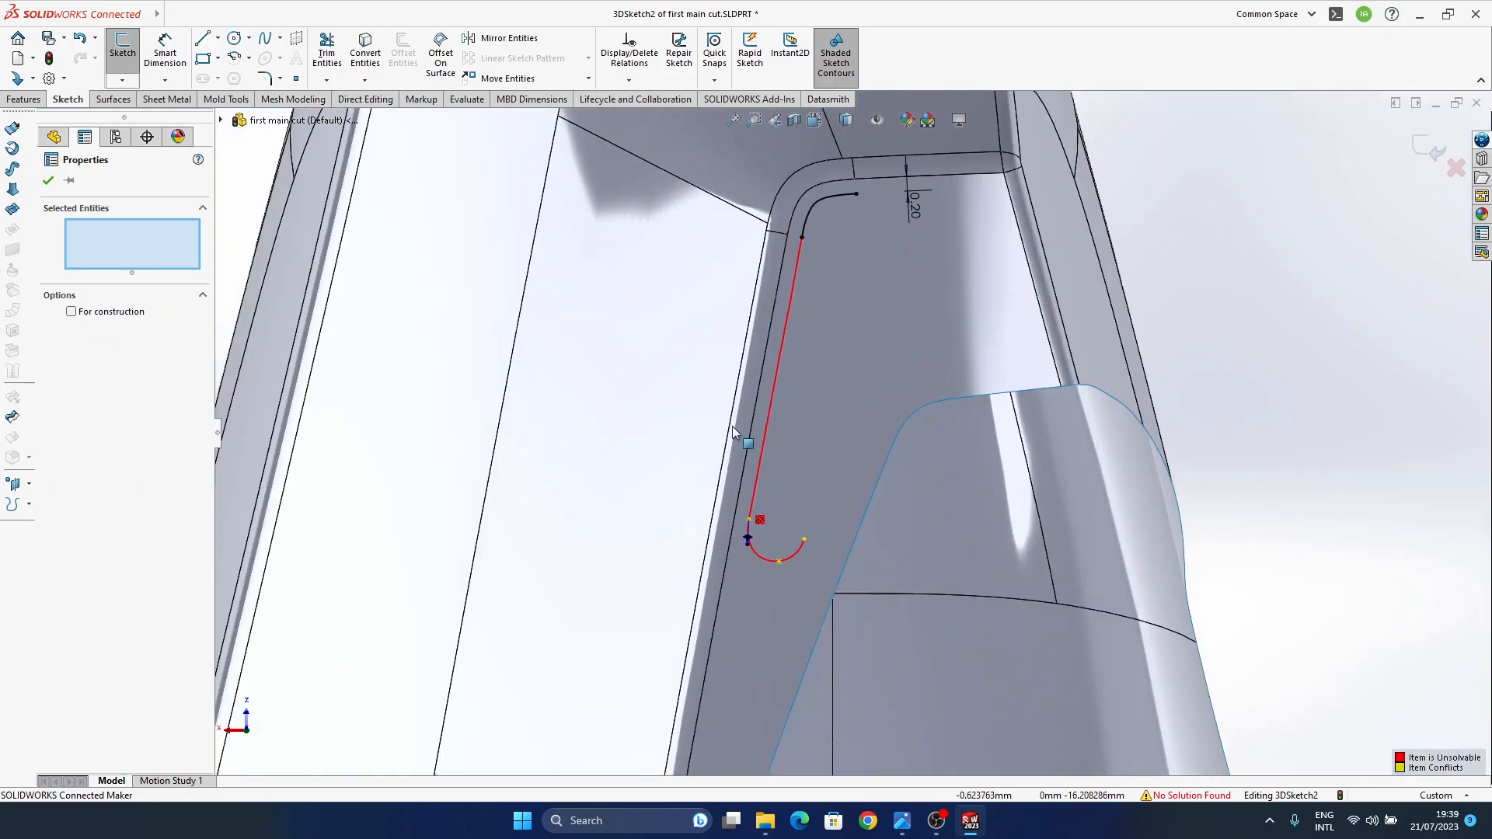
pyautogui.click(48, 181)
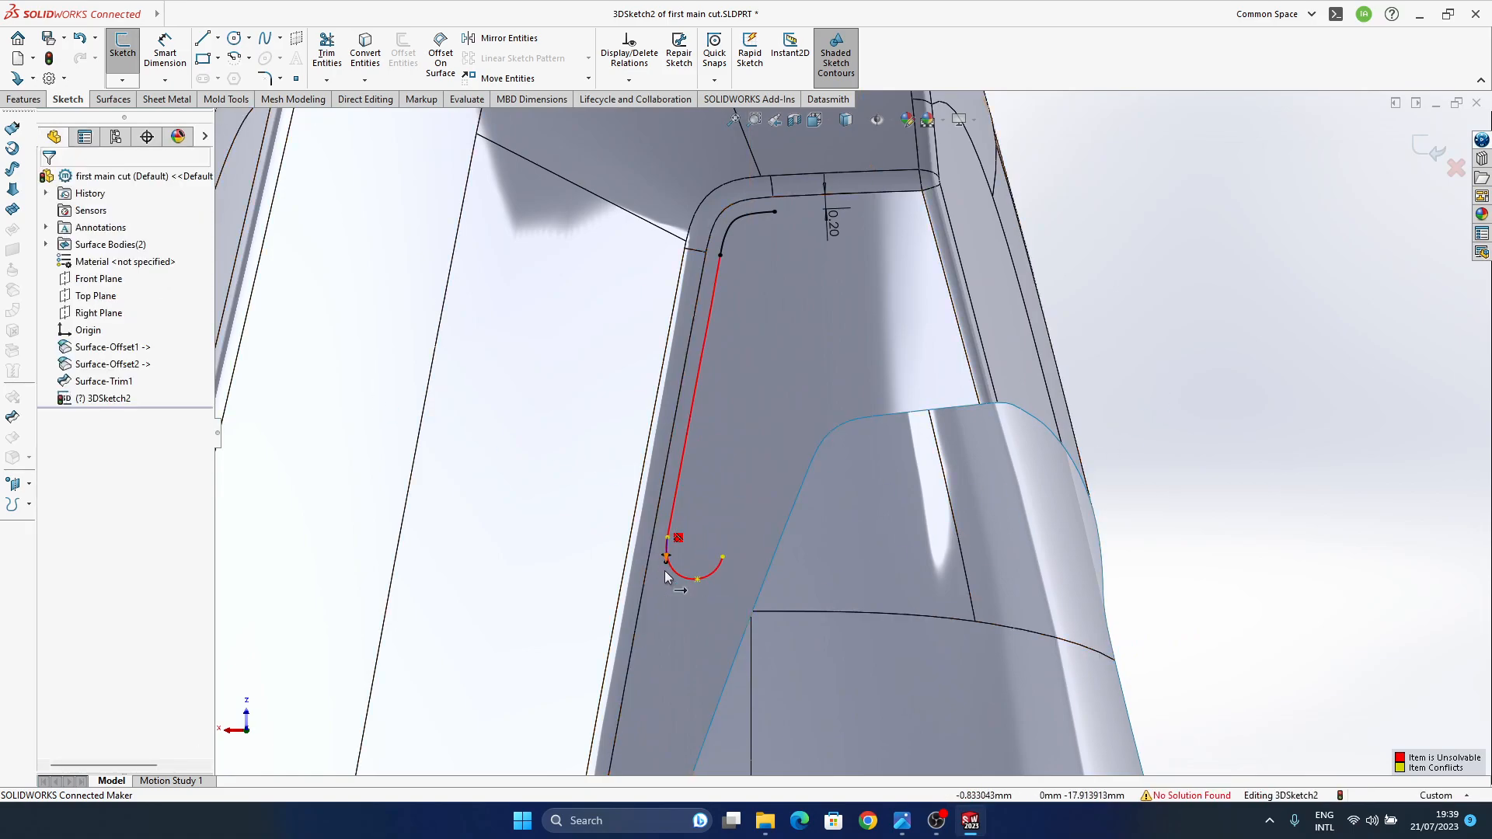
pyautogui.scroll(-5, 669, 572)
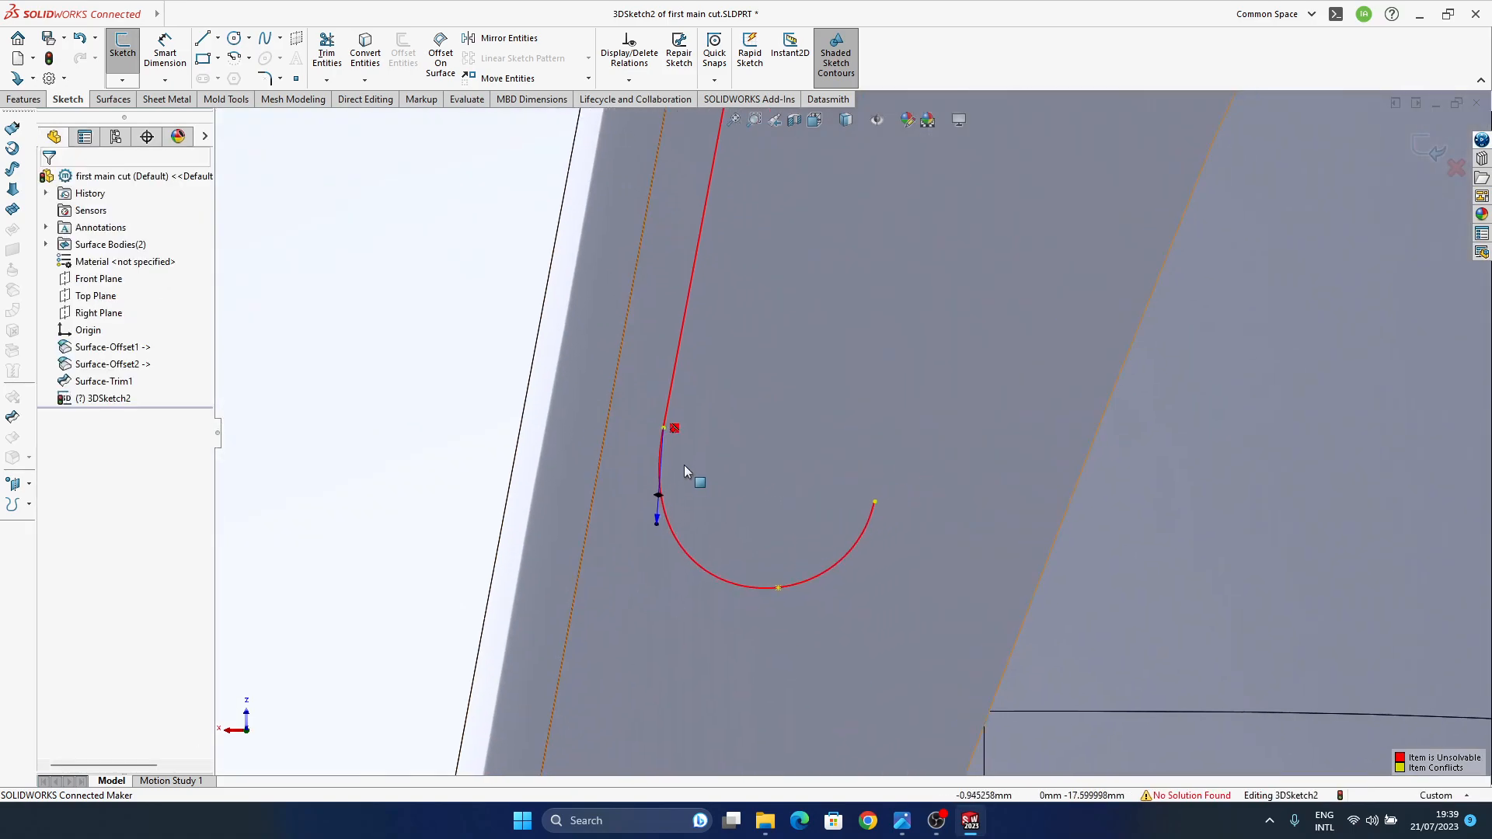
pyautogui.click(779, 590)
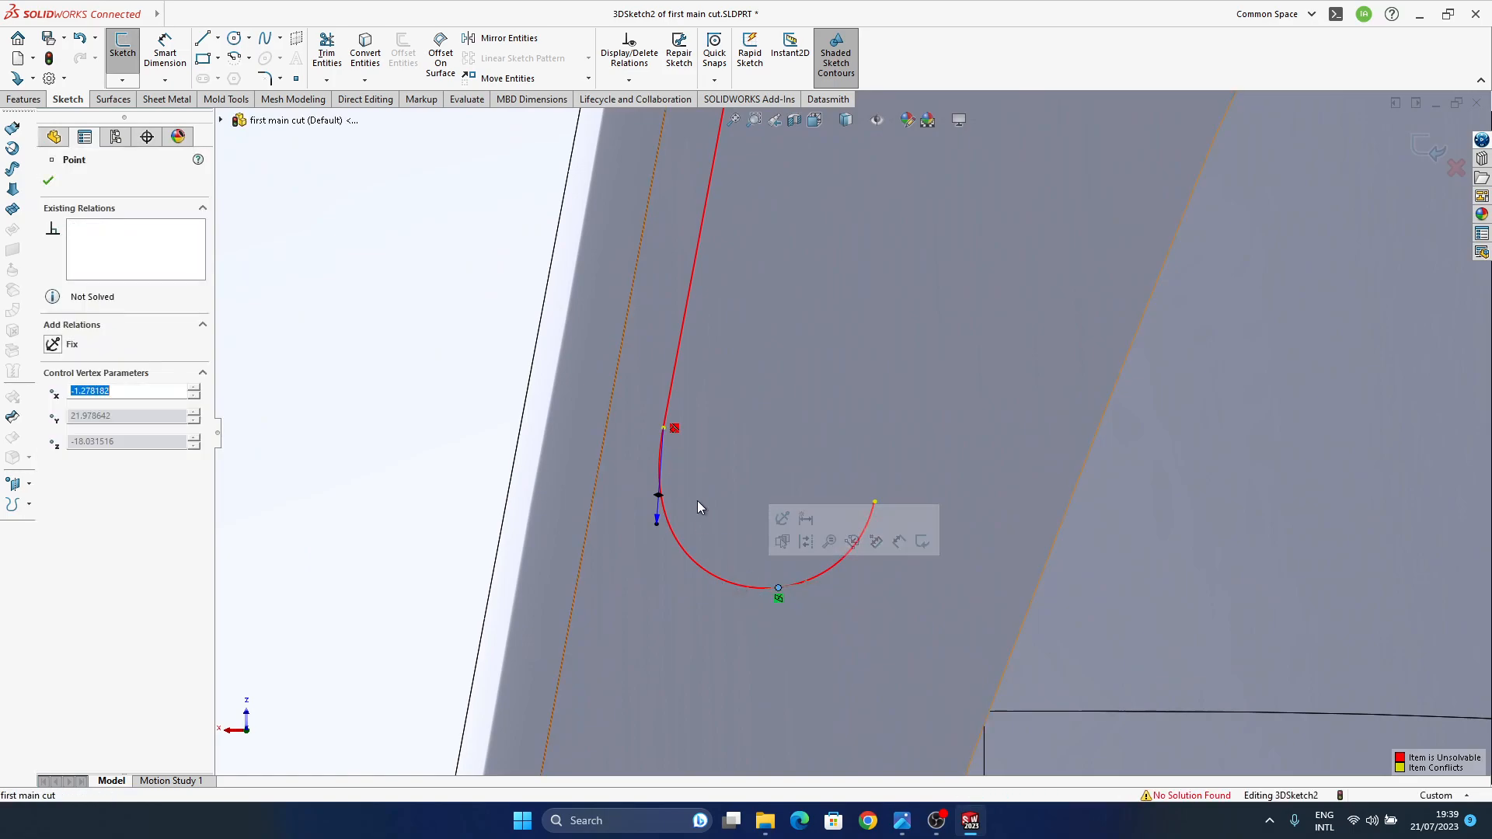
pyautogui.press('Delete')
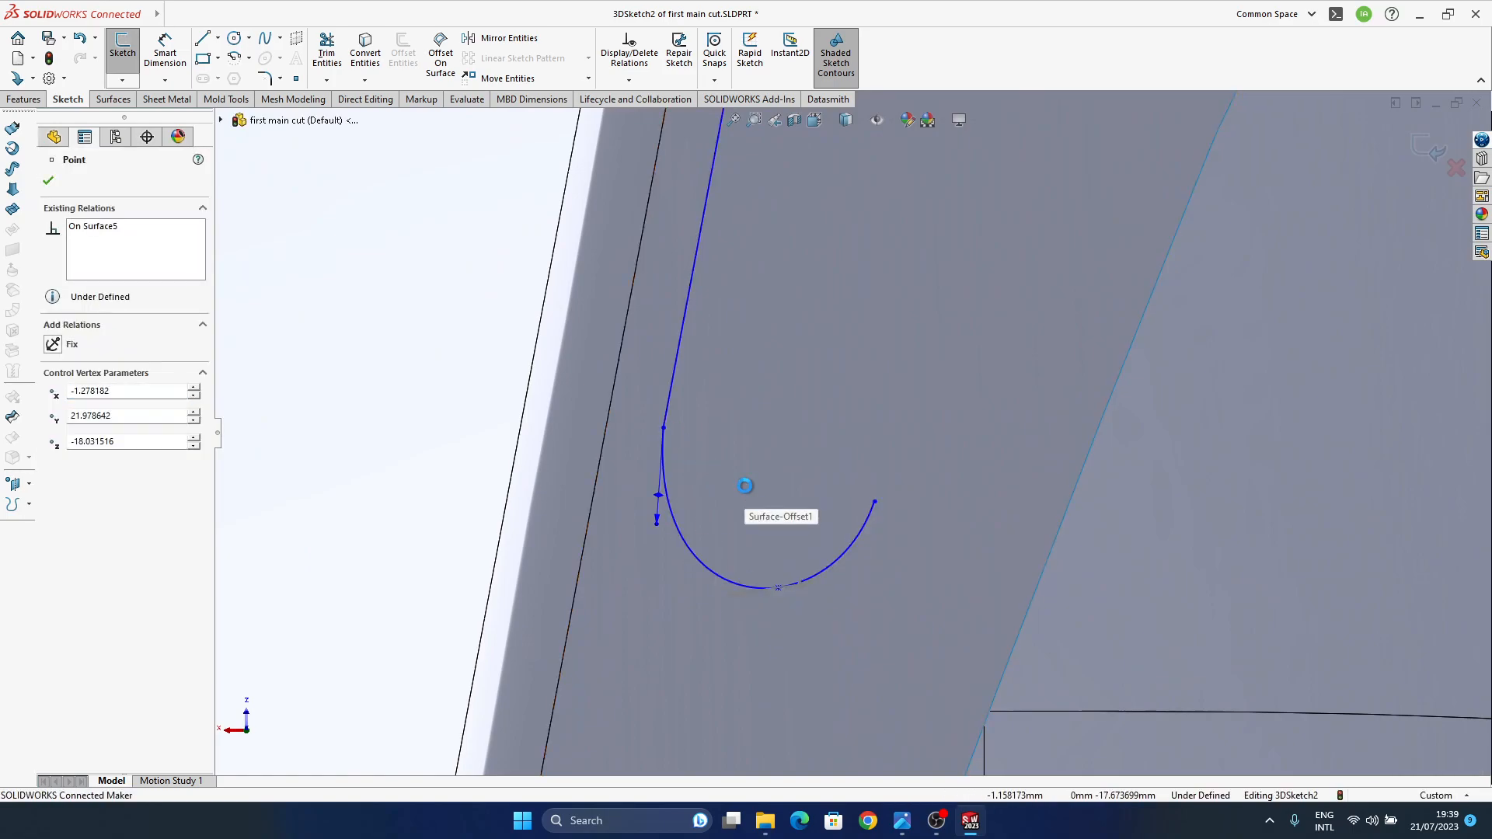
pyautogui.click(747, 584)
pyautogui.press('Delete')
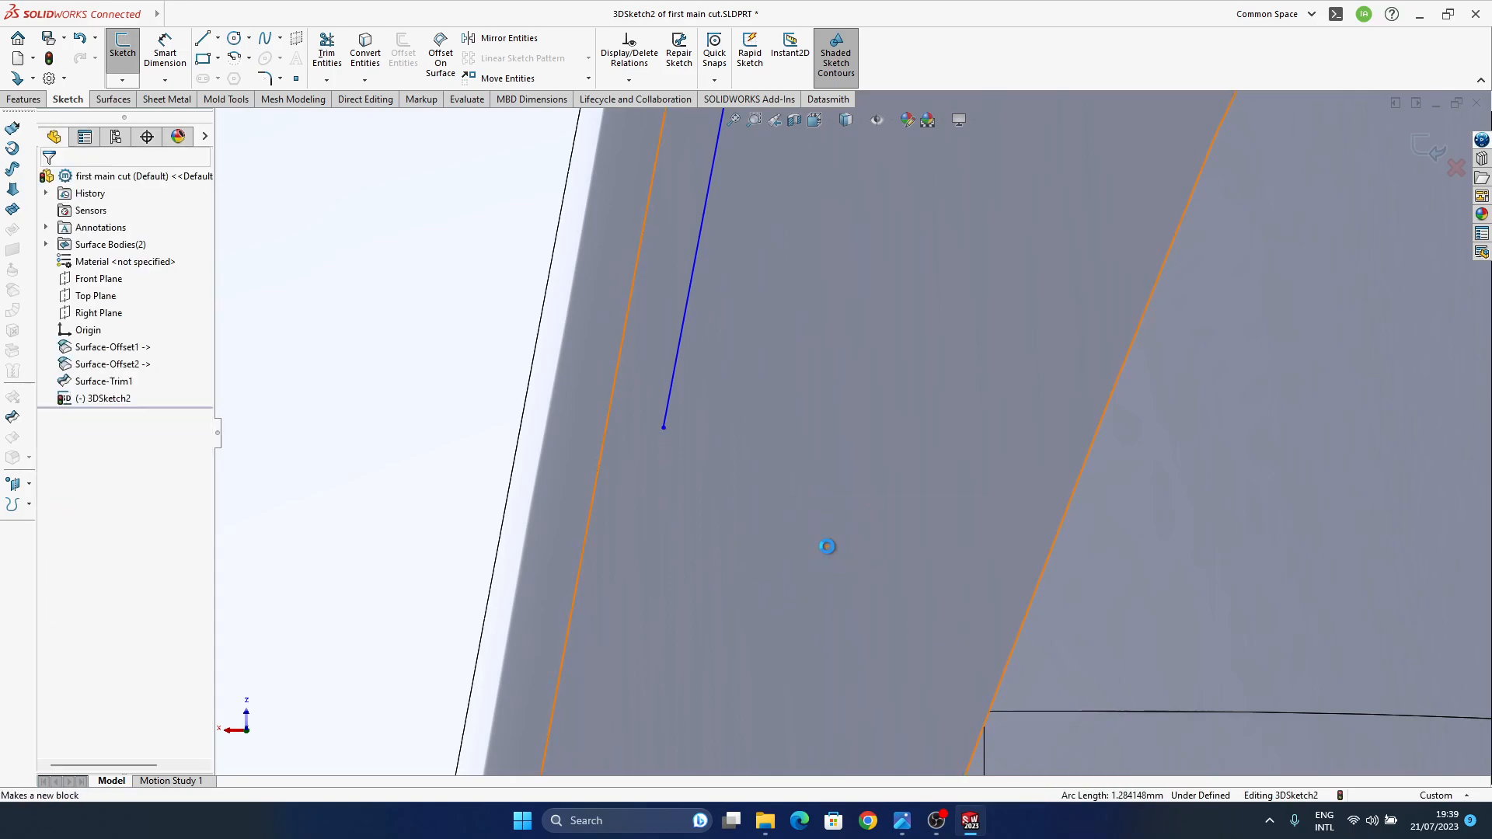
pyautogui.scroll(10, 780, 380)
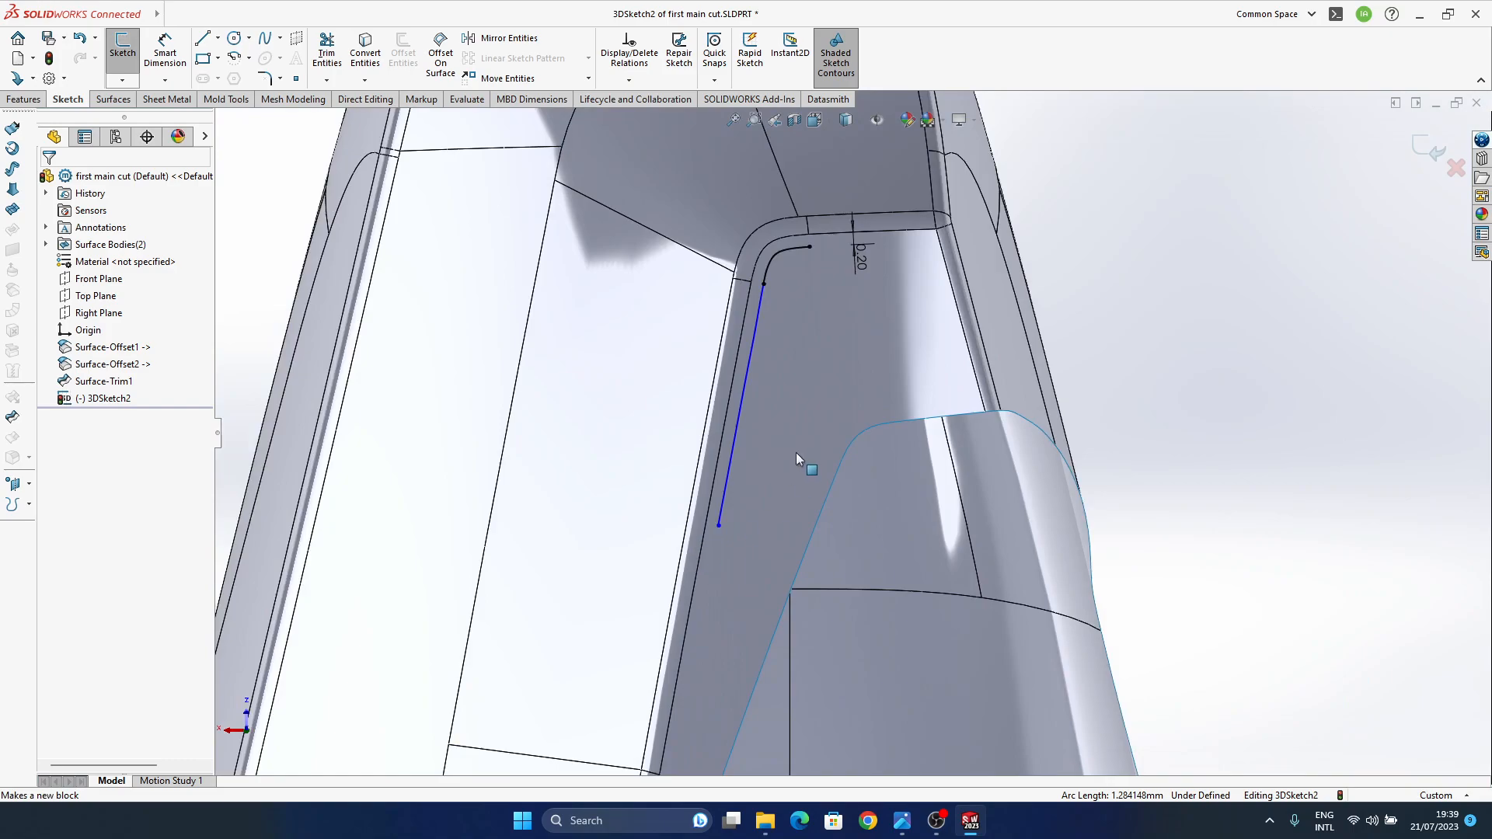
# - Draw a three-point spline on the inner surface, starting at the rounded corner curve's free end and bulging away from the long offset curve
pyautogui.keyDown('ctrl'); pyautogui.moveTo(796, 453); pyautogui.dragTo(702, 478, button='middle'); pyautogui.keyUp('ctrl')
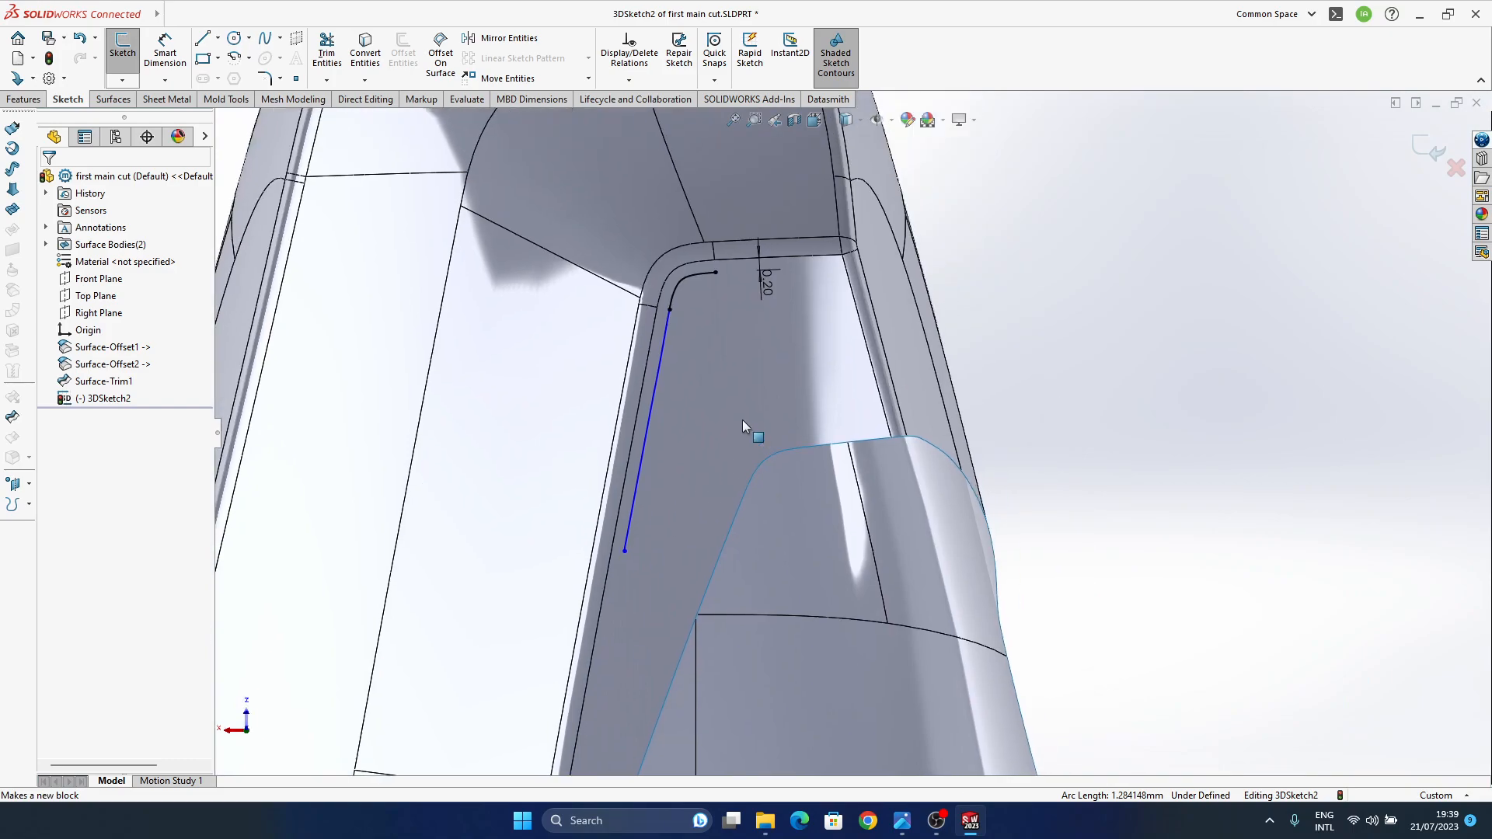
pyautogui.click(281, 41)
pyautogui.click(314, 96)
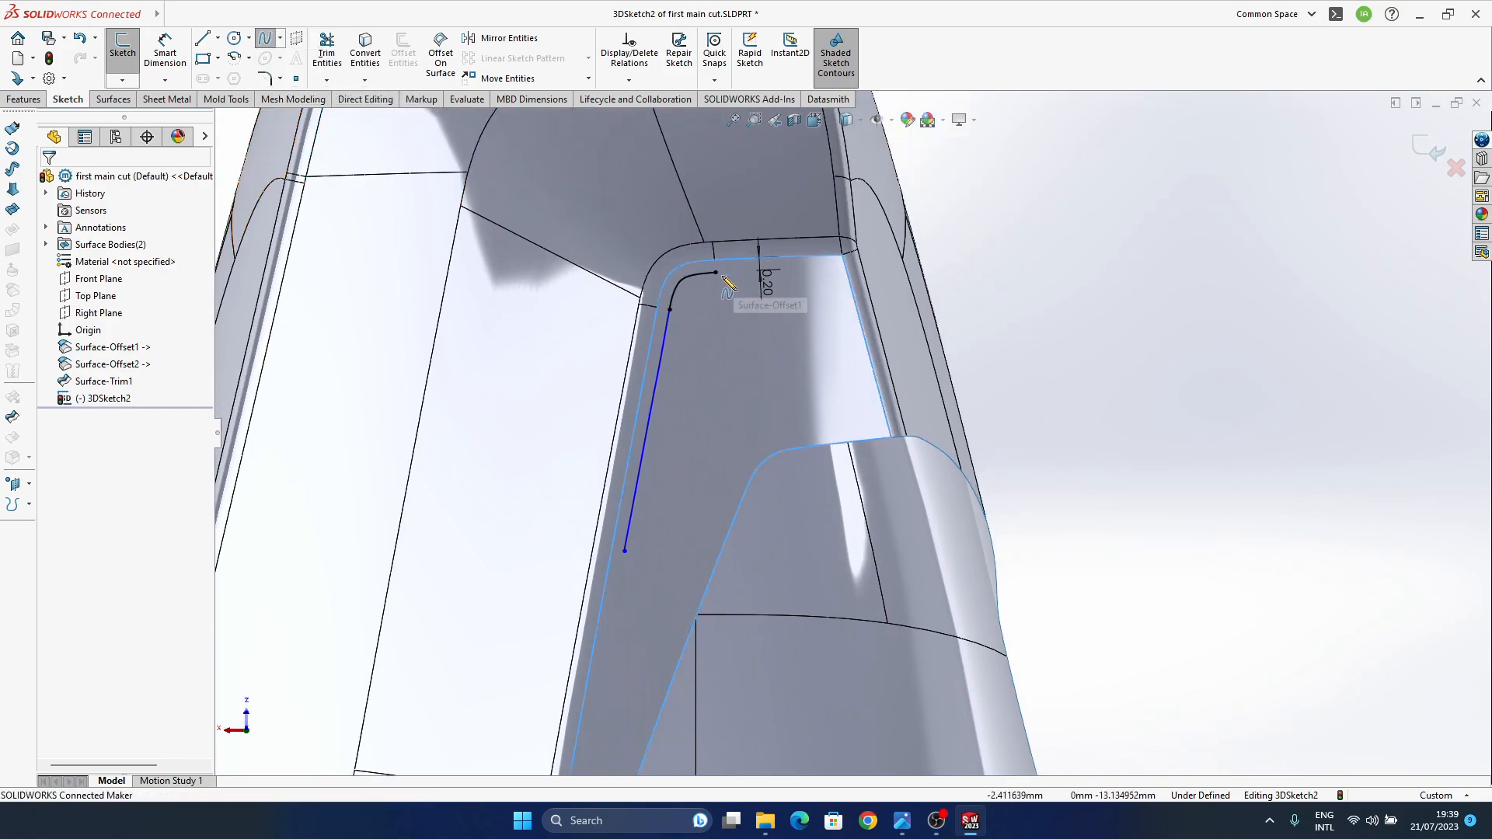
pyautogui.click(715, 272)
pyautogui.click(745, 310)
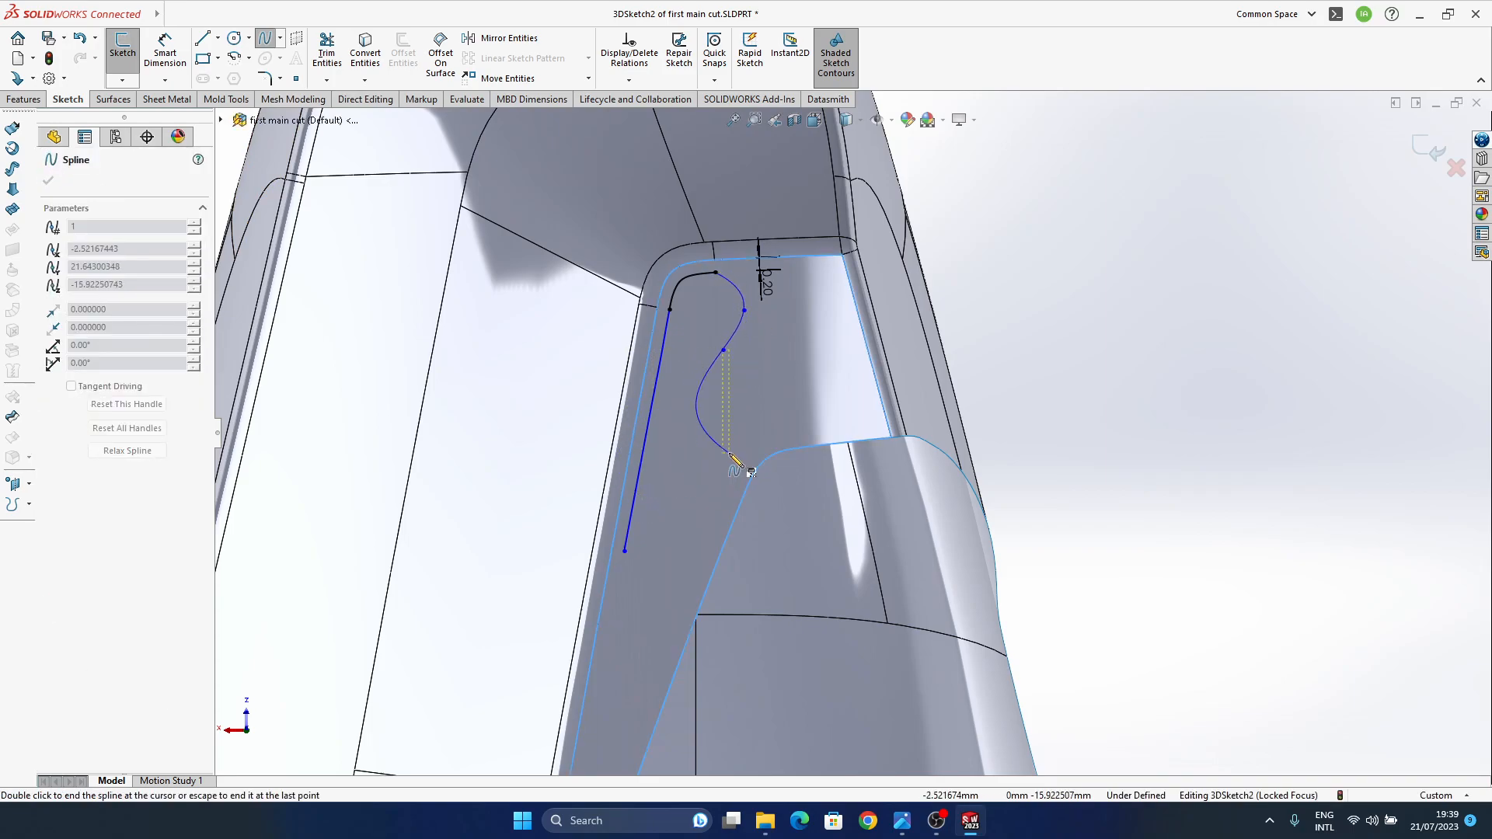
pyautogui.press('Escape')
pyautogui.press('Escape')
# - Extend the bulging surface spline downward alongside the long offset curve by moving its points, and delete the spline
pyautogui.moveTo(902, 821)
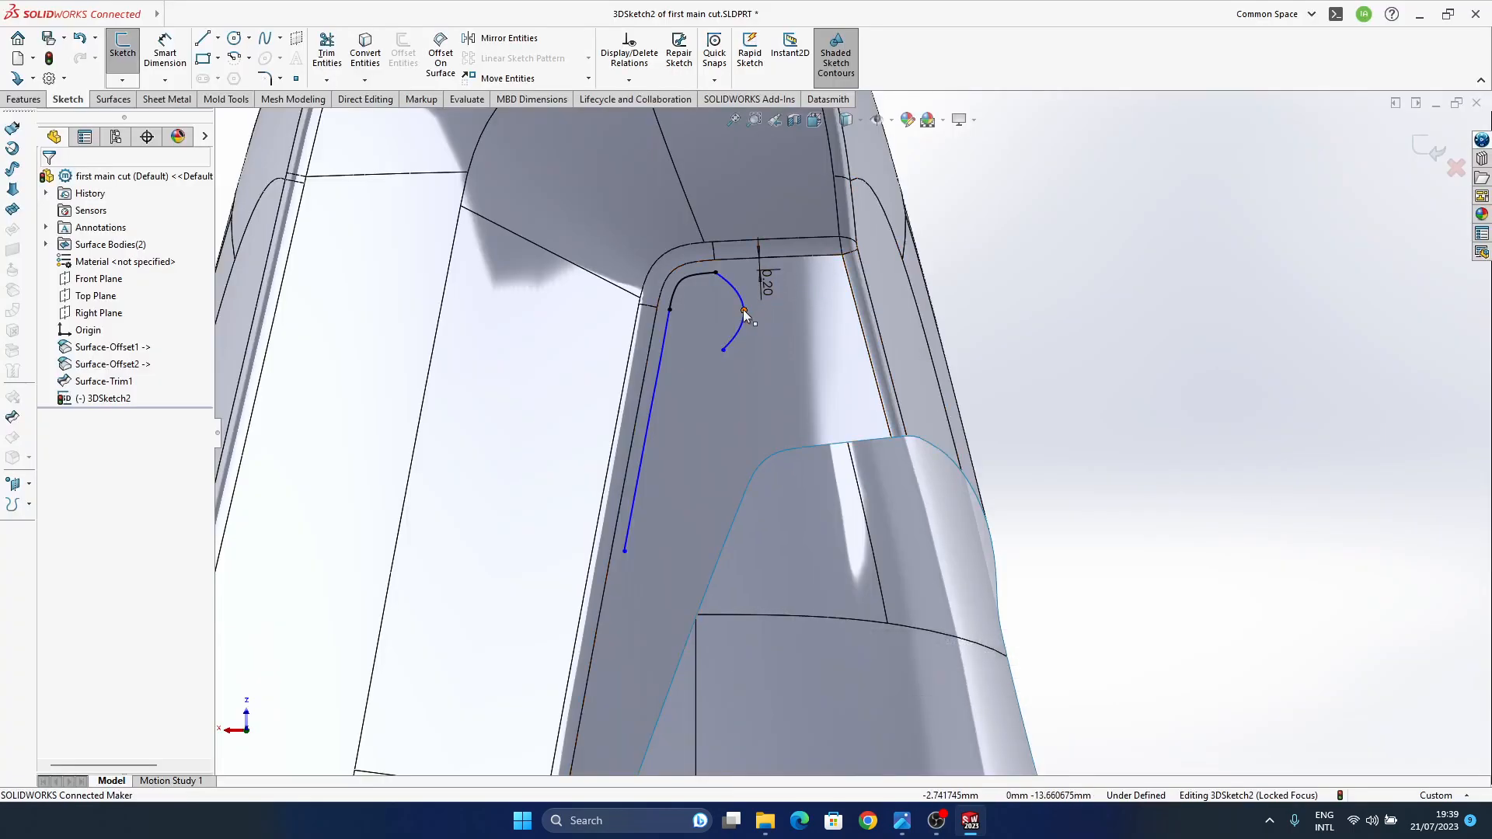
pyautogui.moveTo(745, 313); pyautogui.dragTo(742, 286)
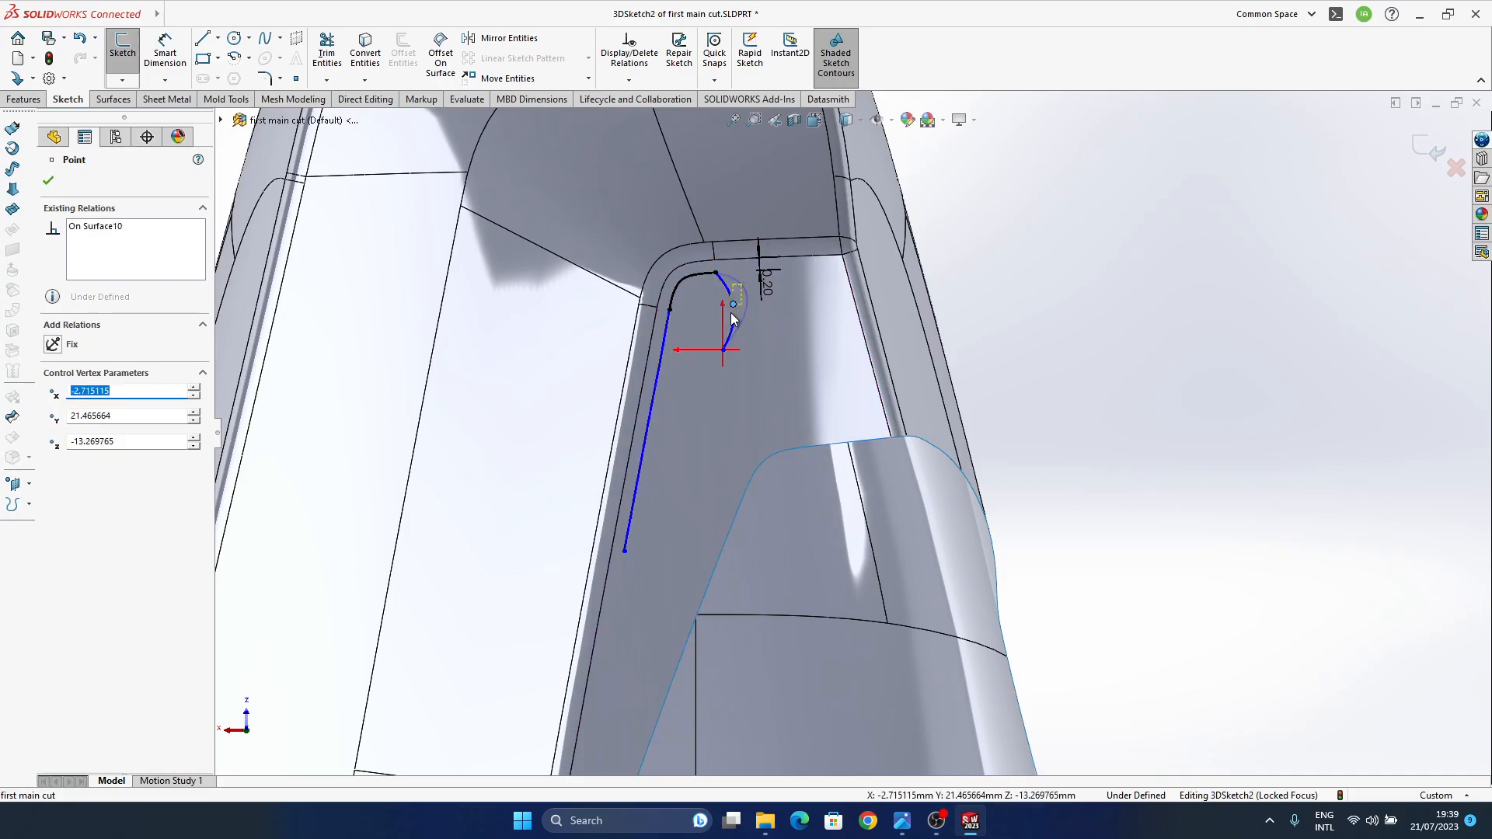
pyautogui.moveTo(724, 349); pyautogui.dragTo(677, 481)
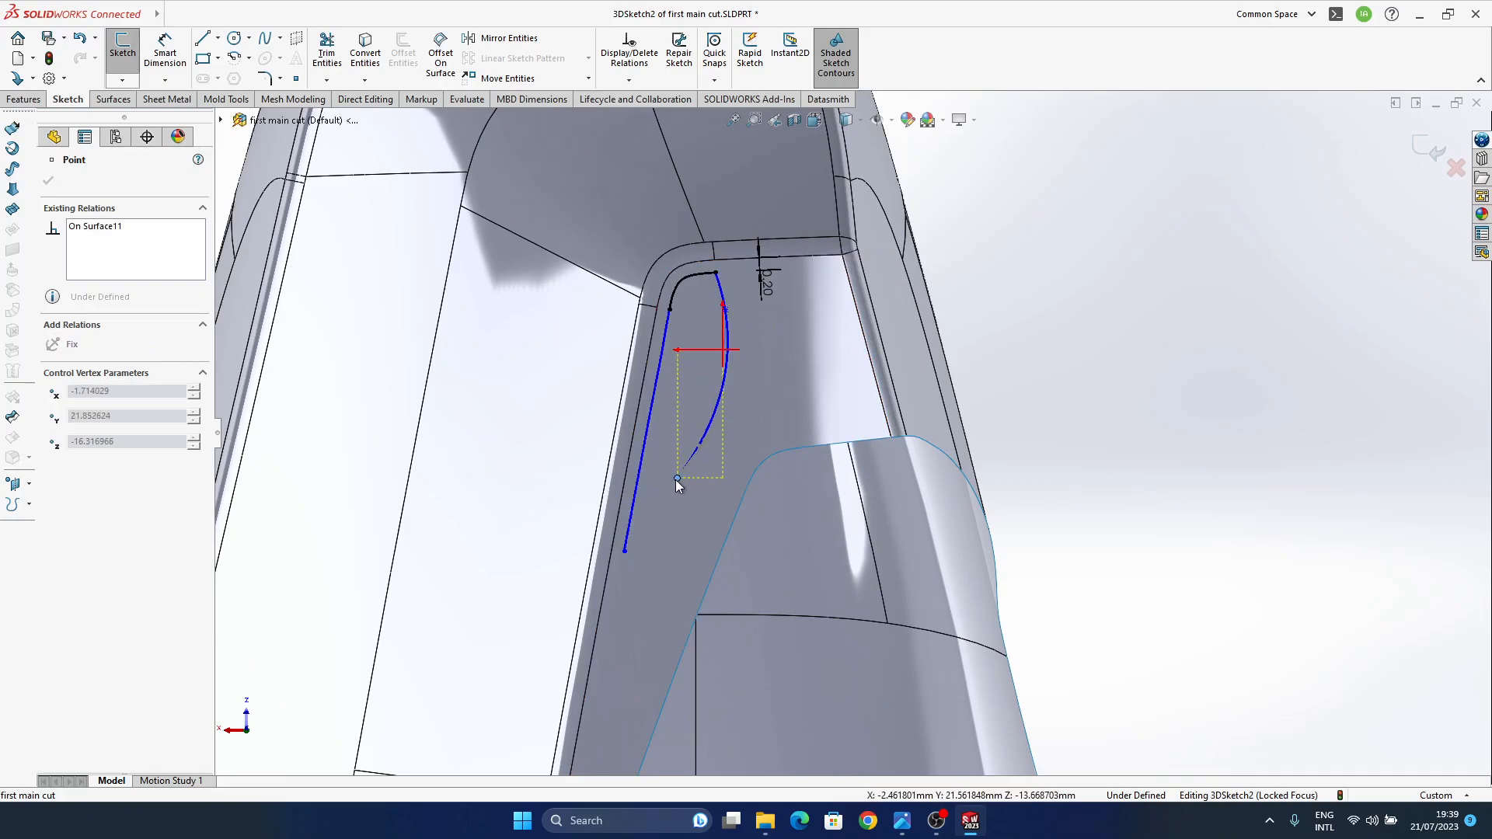
pyautogui.moveTo(698, 412); pyautogui.dragTo(698, 412)
pyautogui.moveTo(727, 314); pyautogui.dragTo(713, 359)
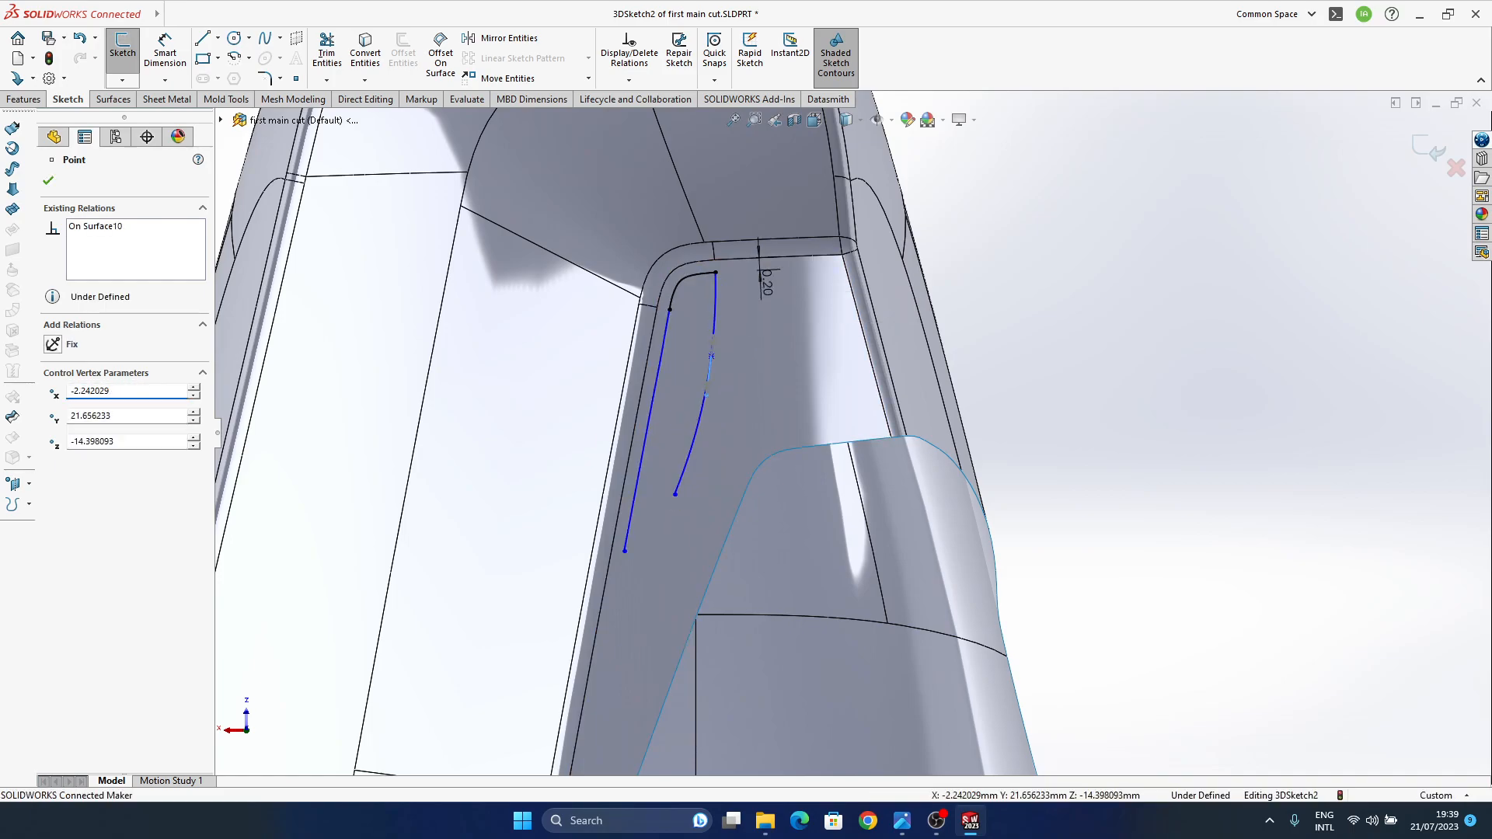
pyautogui.click(698, 437)
pyautogui.press('Delete')
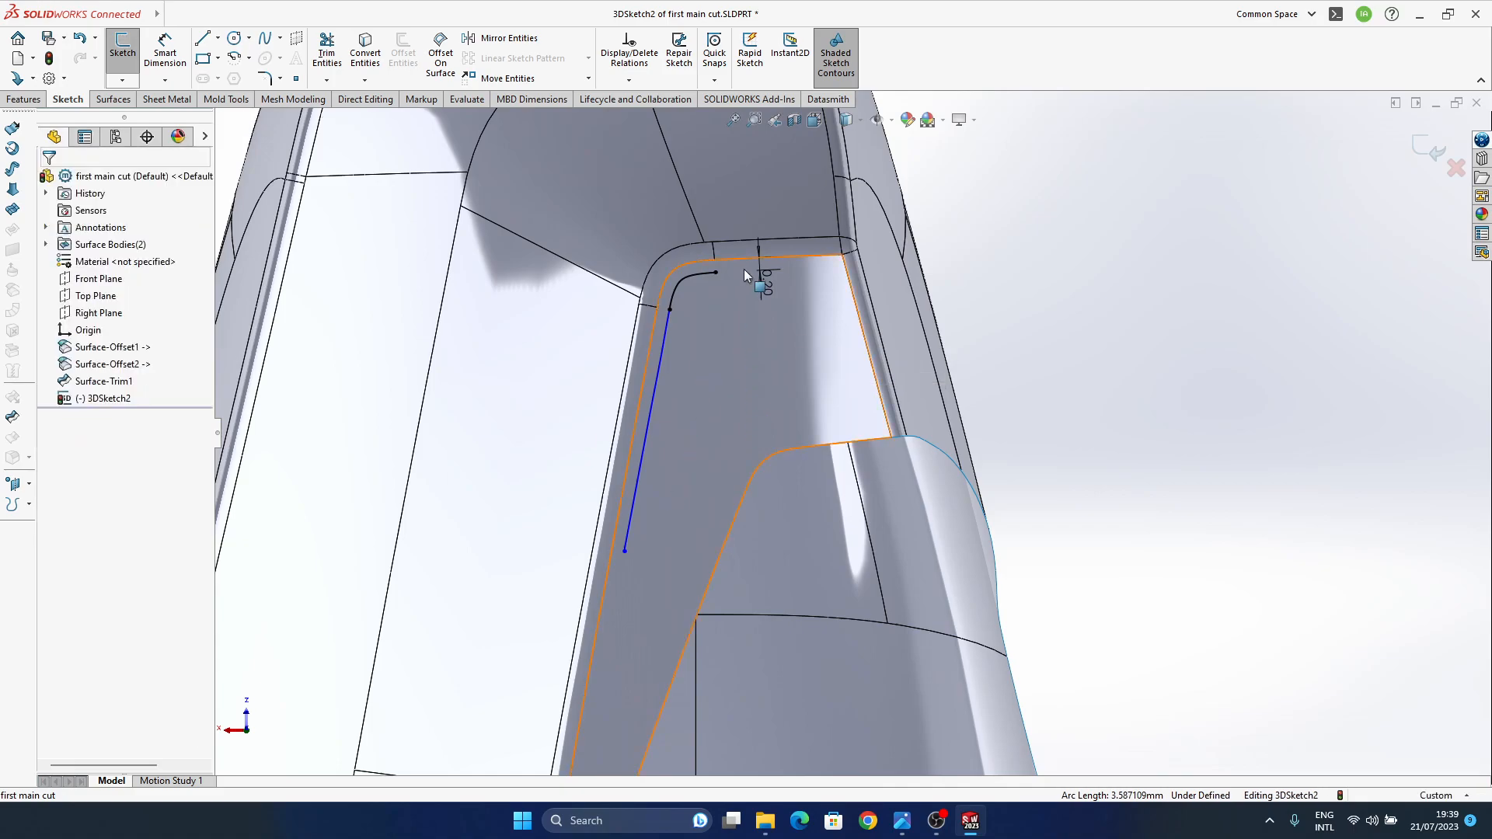
# - Offset the short straight rim edge 0.20 mm on the surface, and shorten the offset curve to a small stub beyond the rounded corner
pyautogui.click(726, 258)
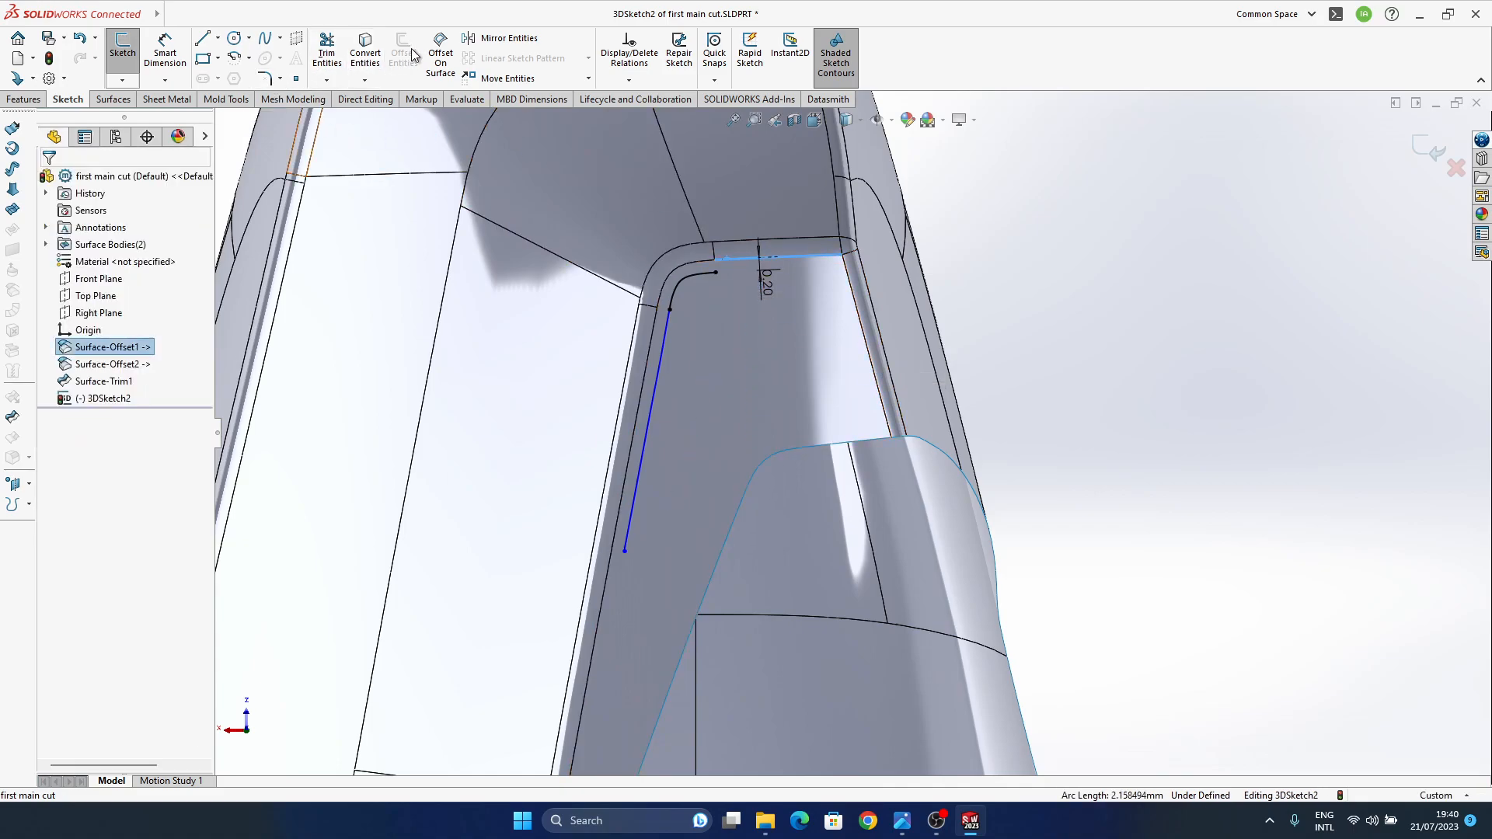
pyautogui.click(441, 54)
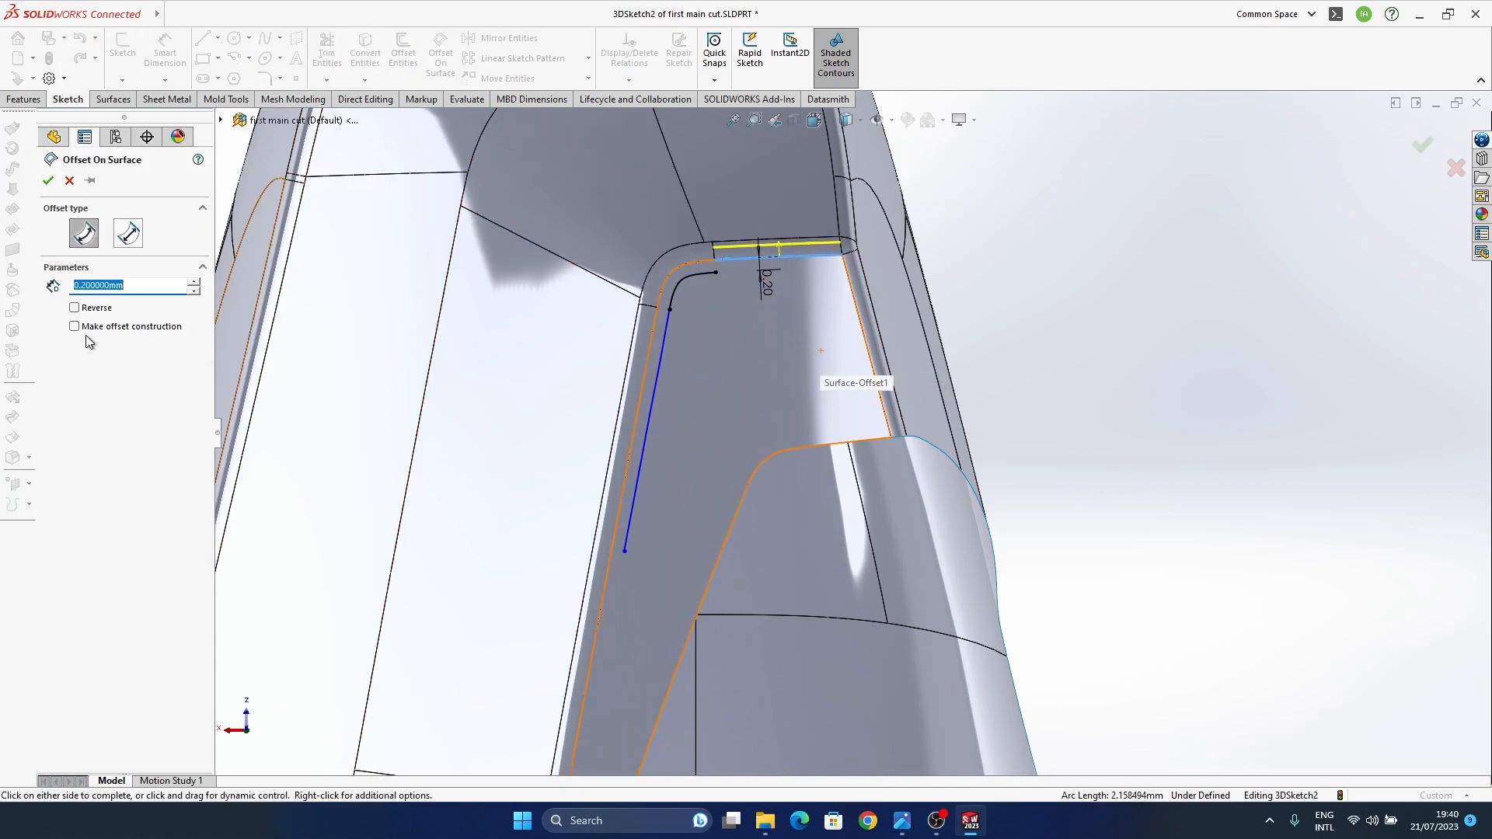
pyautogui.press('Return')
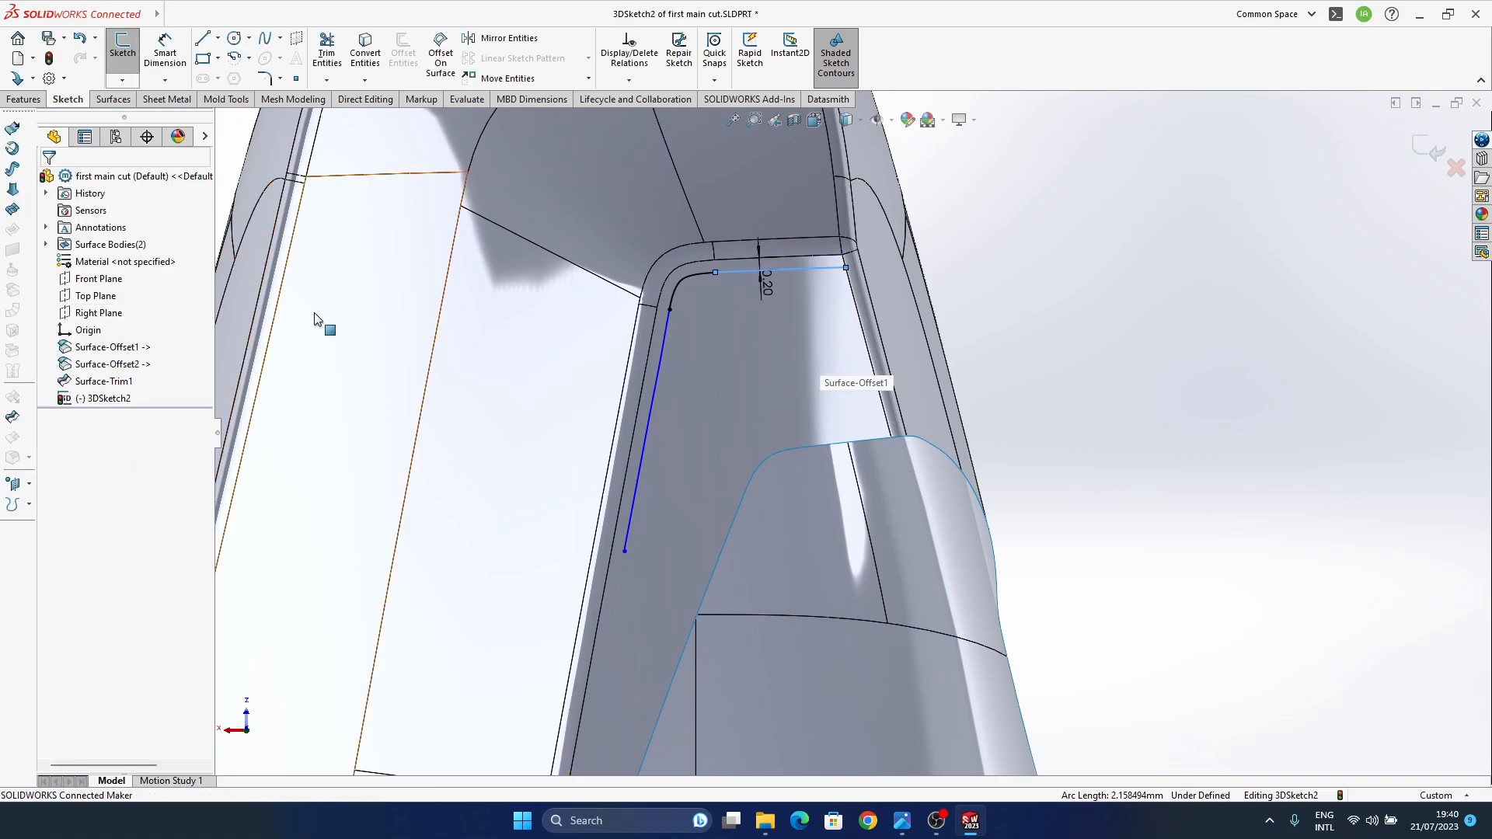
pyautogui.moveTo(846, 270); pyautogui.dragTo(740, 272)
pyautogui.click(1003, 305)
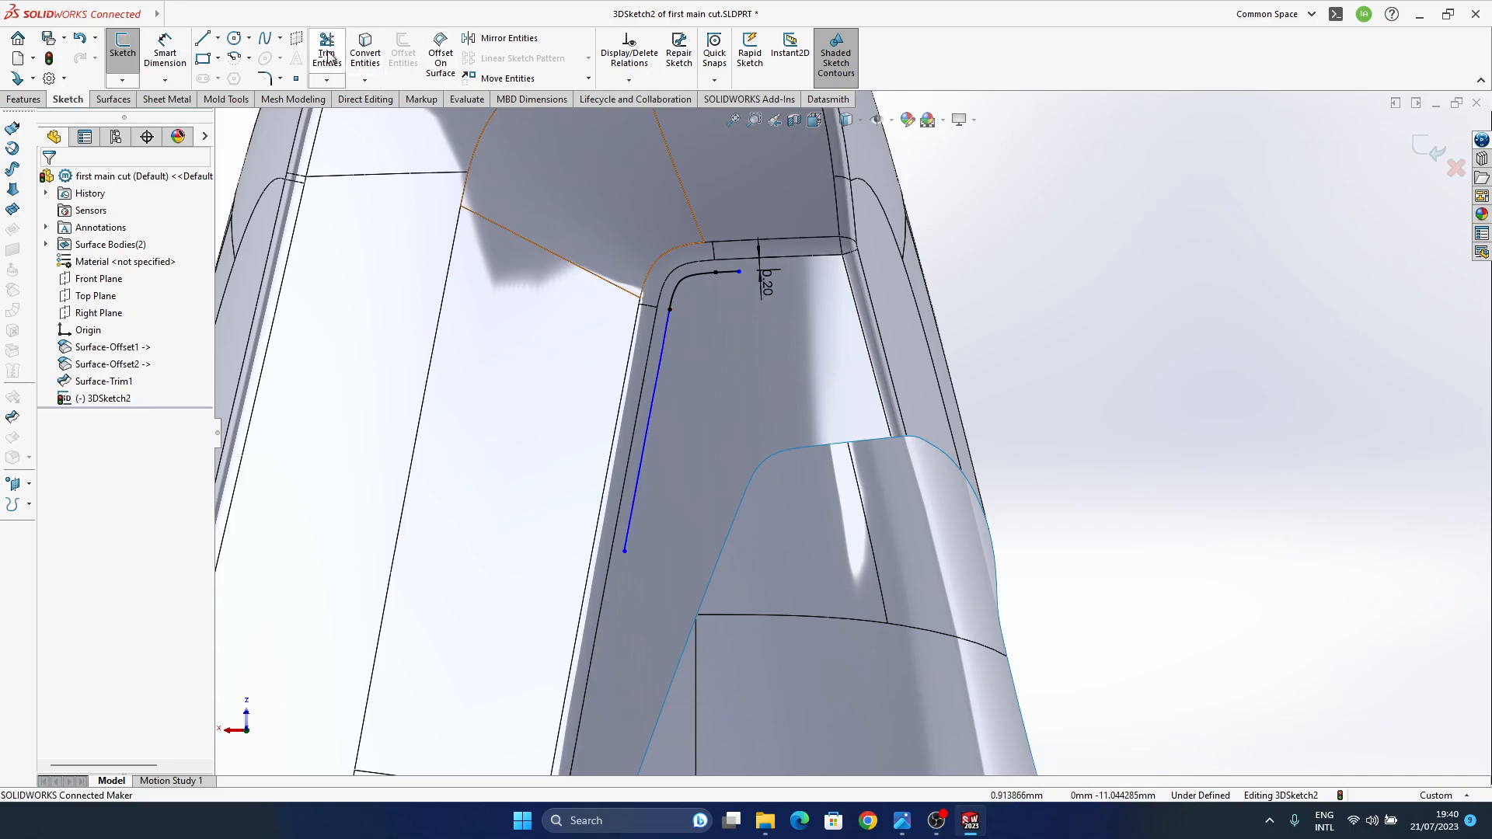
# - Draw a three-point spline on the surface from the stub's end to beside the long curve's free end, adjusting its middle and end points
pyautogui.click(278, 38)
pyautogui.click(307, 97)
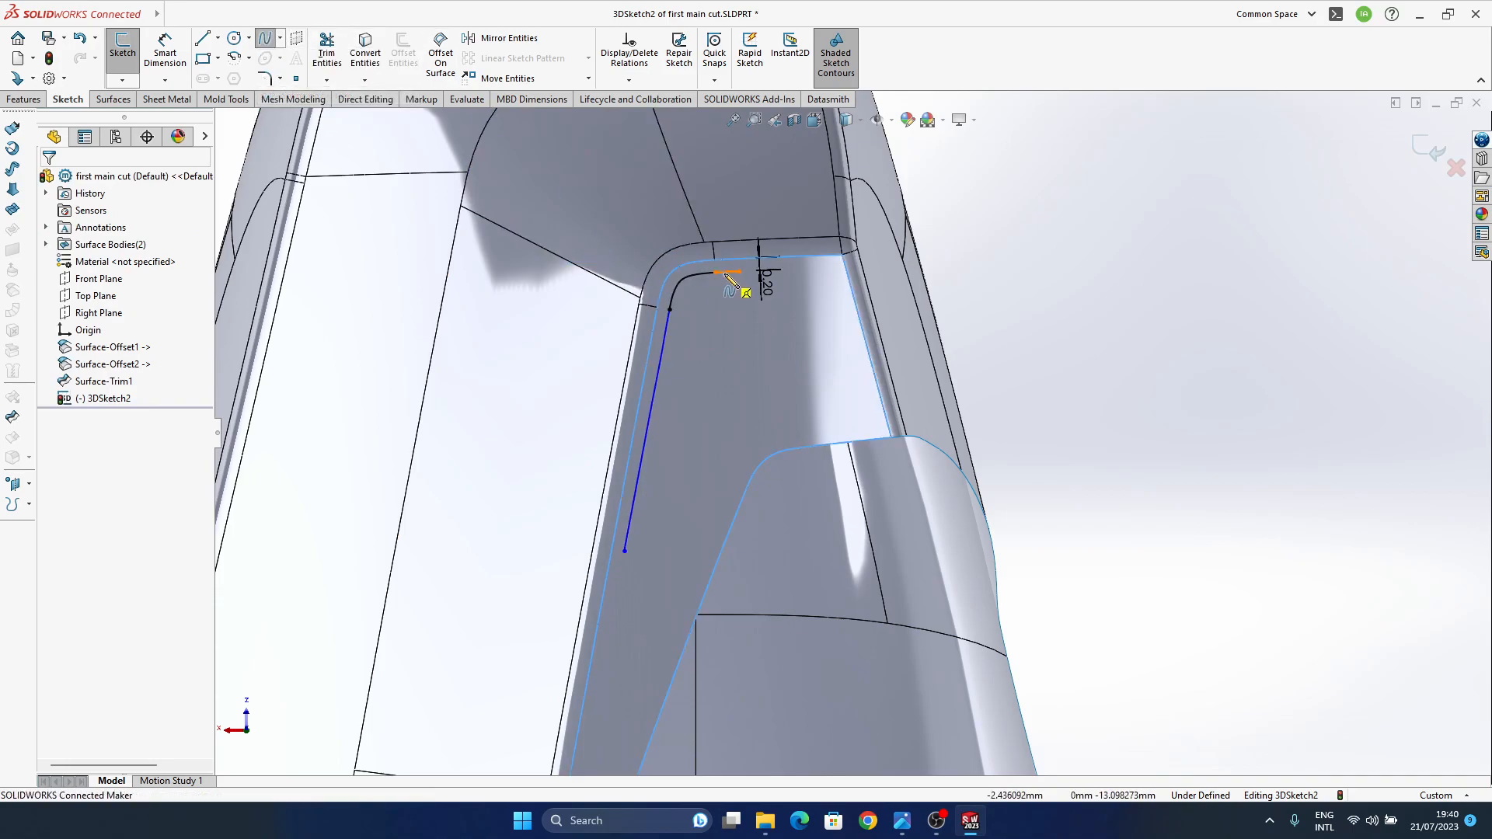
pyautogui.click(739, 271)
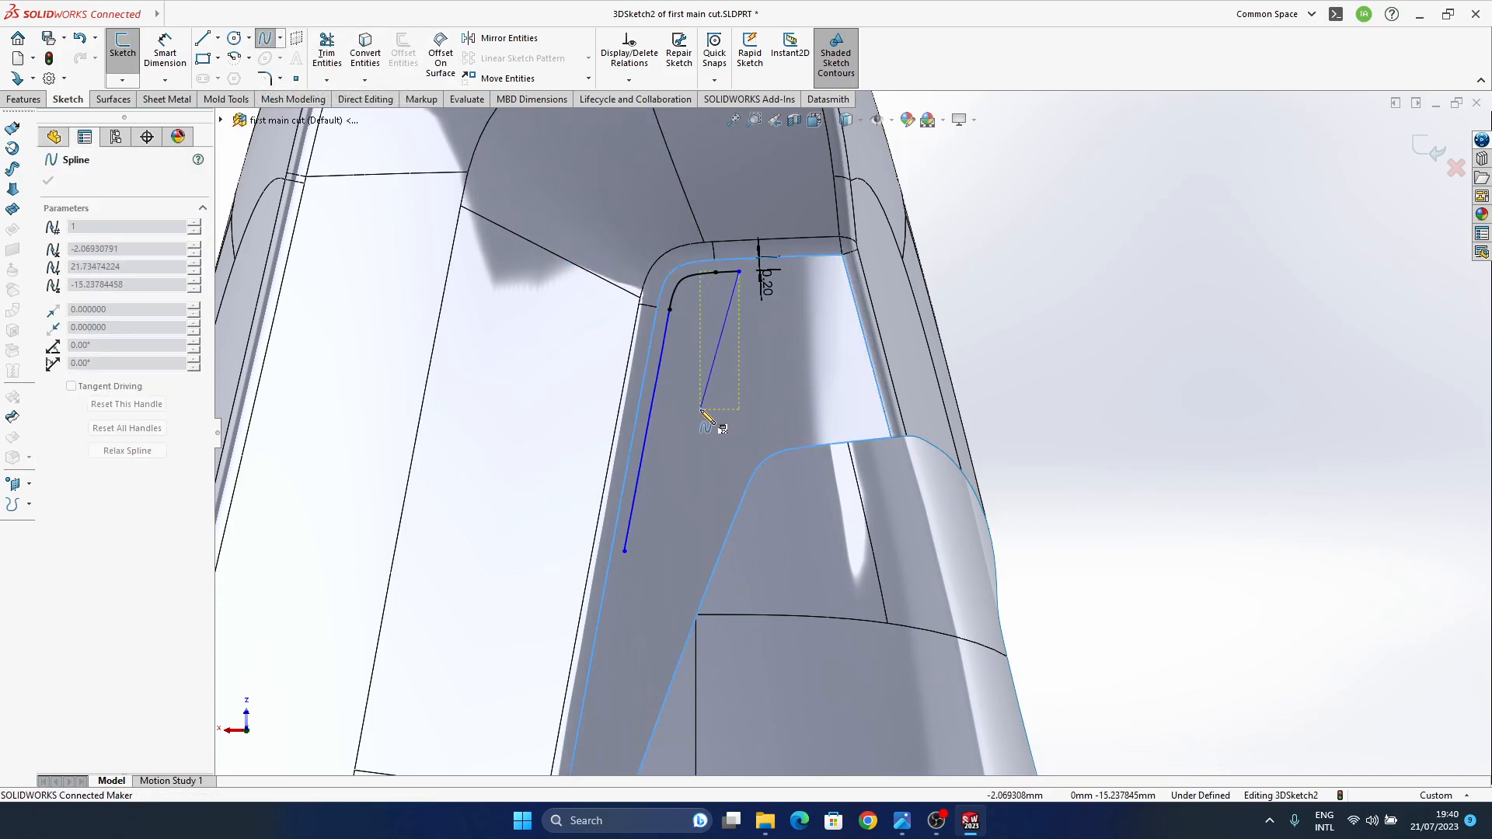
pyautogui.click(715, 402)
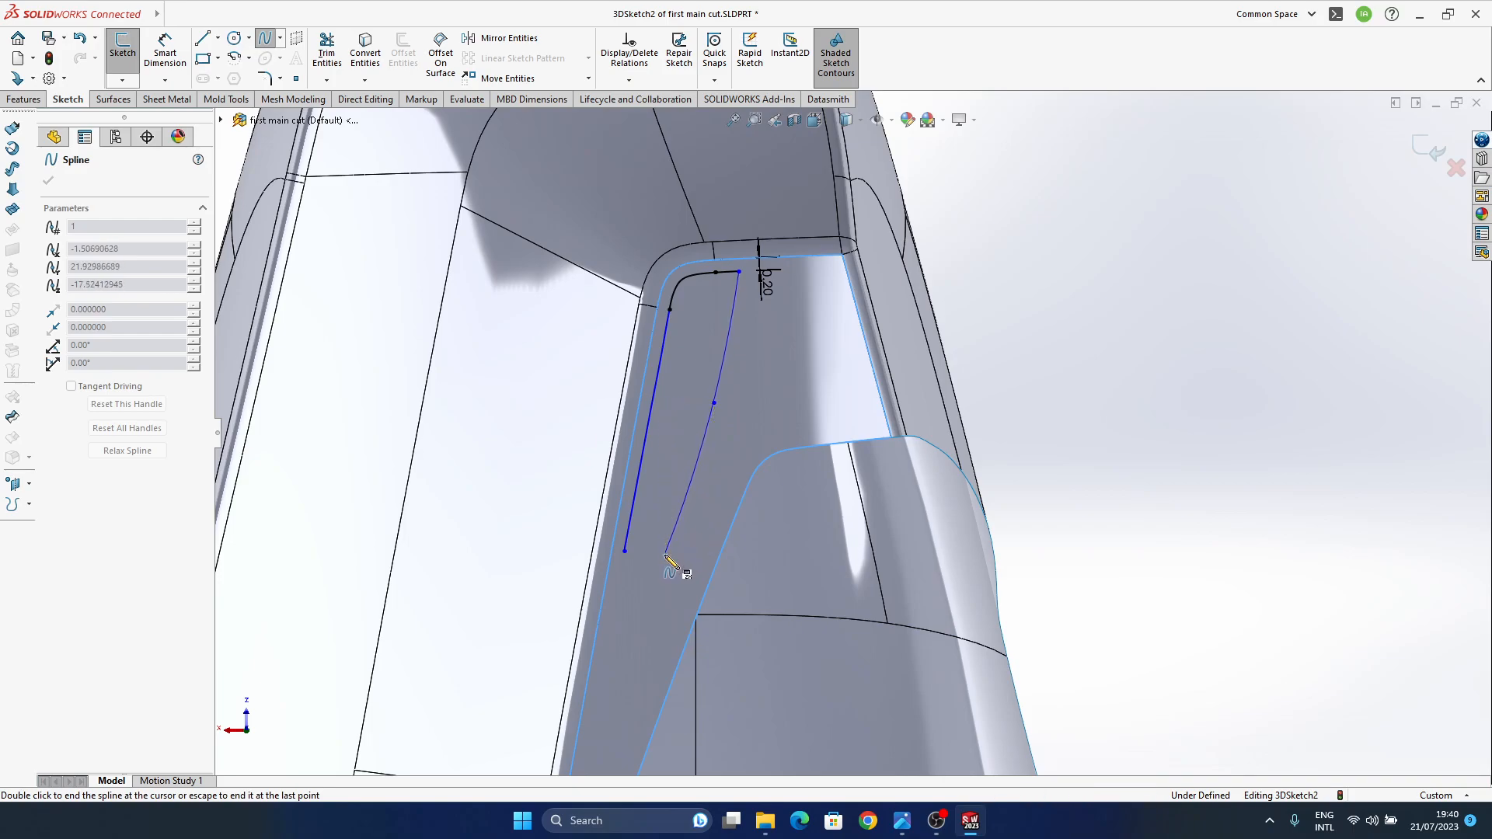
pyautogui.doubleClick(666, 555)
pyautogui.moveTo(714, 403)
pyautogui.mouseDown()
pyautogui.moveTo(719, 441)
pyautogui.moveTo(719, 411)
pyautogui.mouseUp()
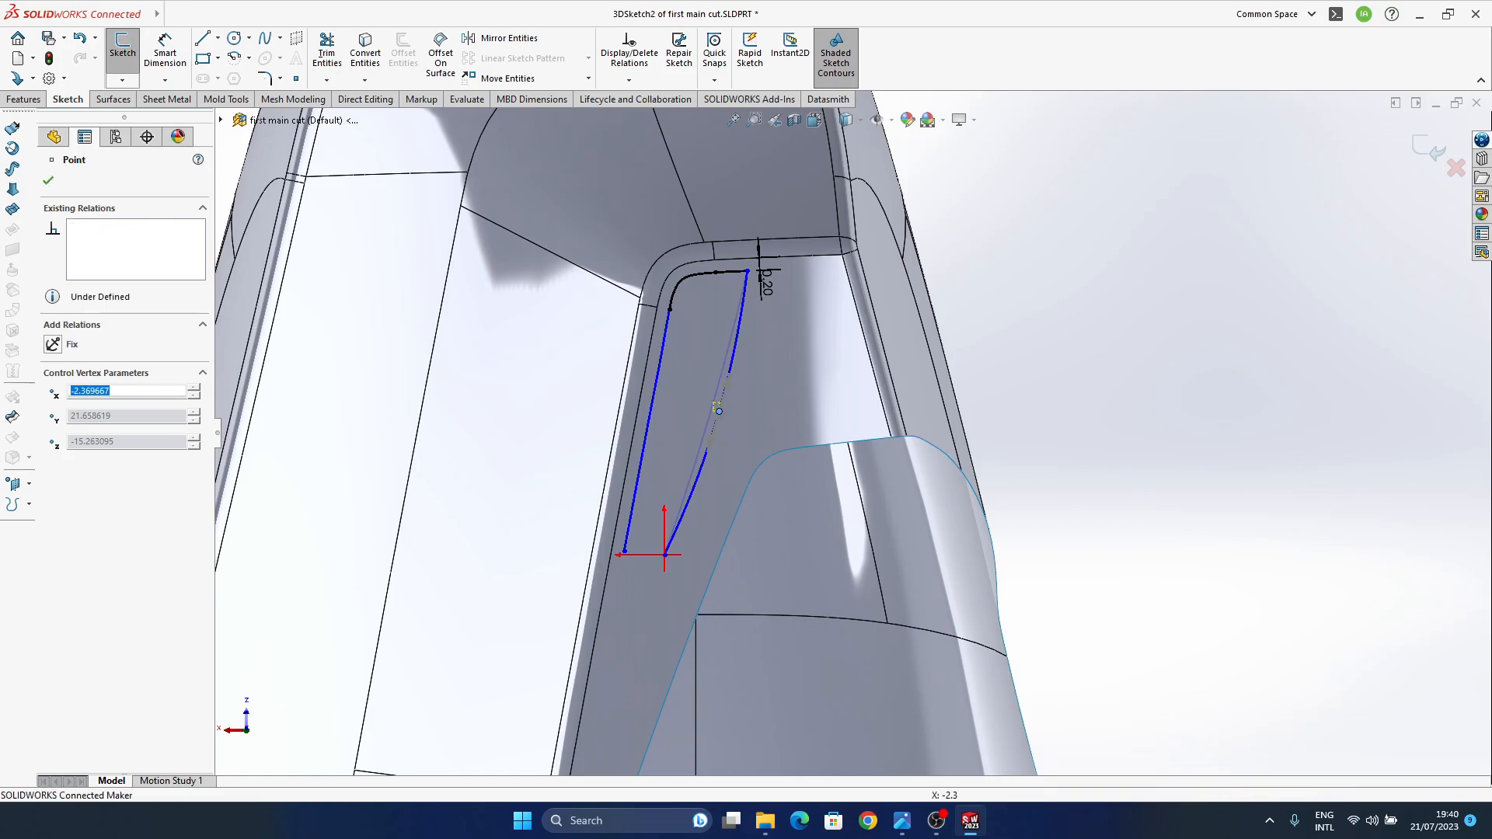
pyautogui.moveTo(665, 555); pyautogui.dragTo(676, 554)
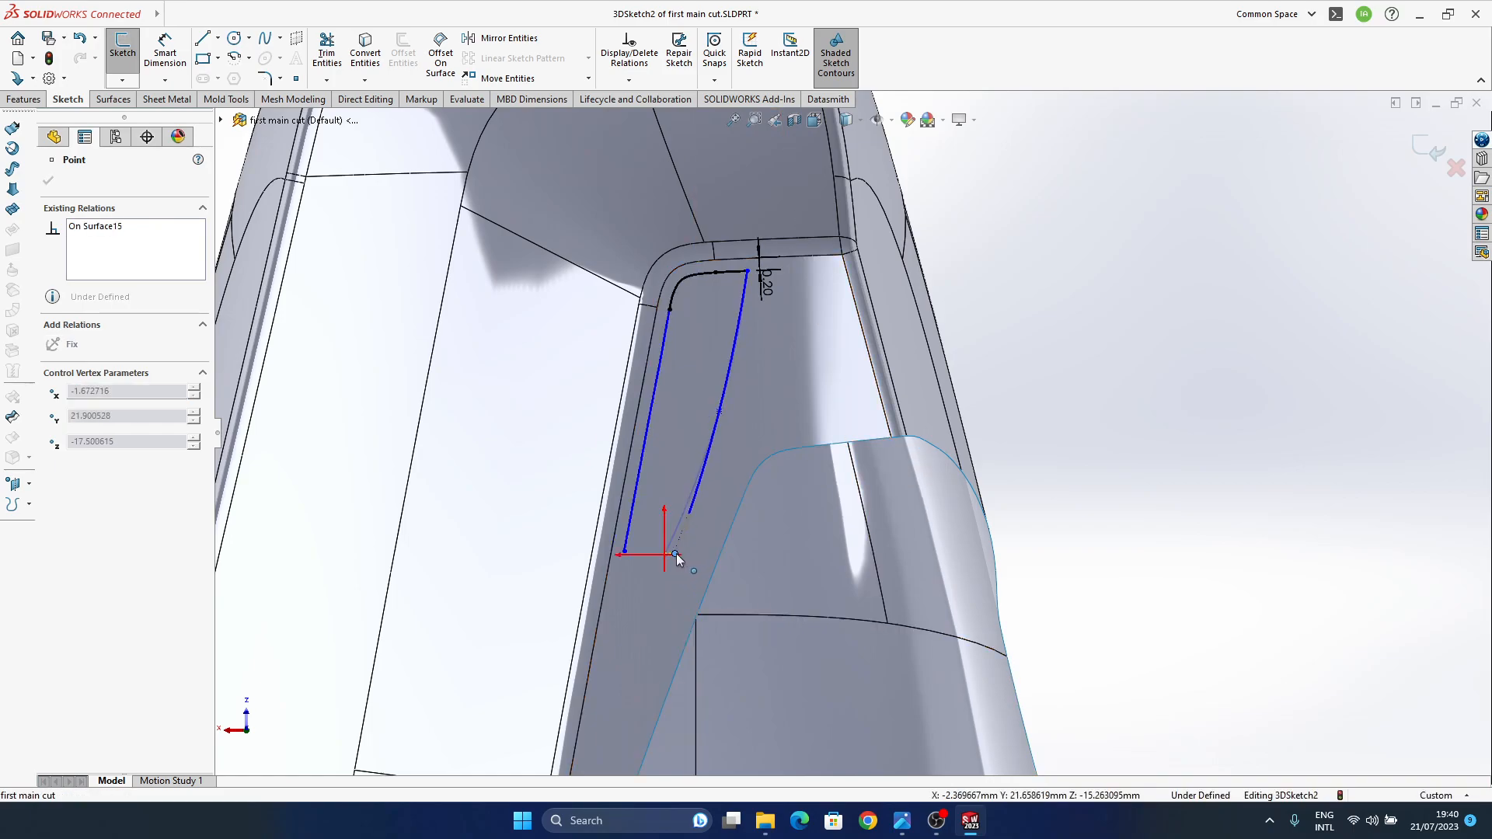
# - Refine the long side spline's curvature against the earbud reference image by moving its free end and middle point slightly
pyautogui.moveTo(903, 821)
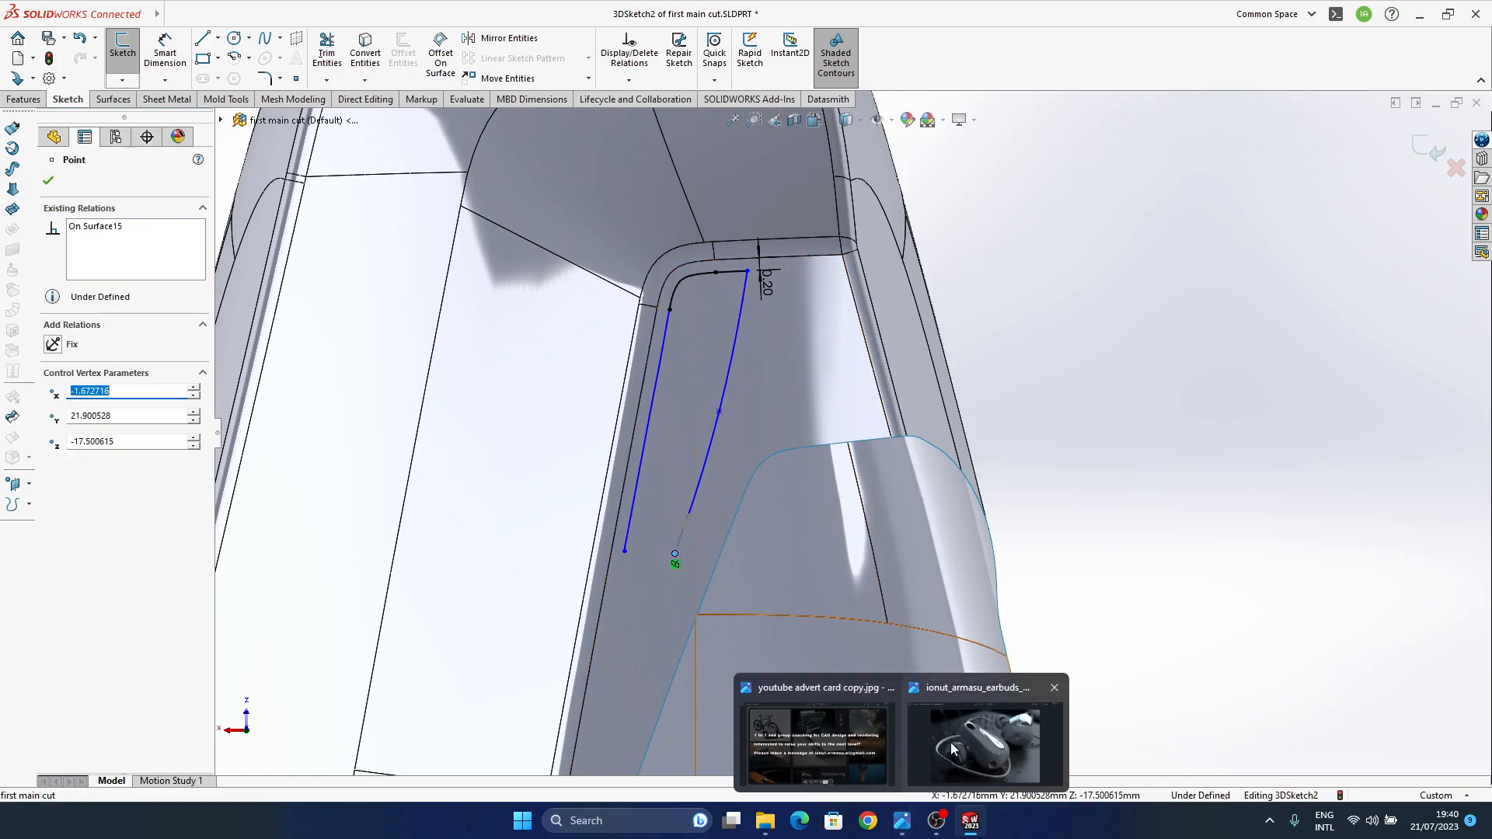
pyautogui.moveTo(952, 748)
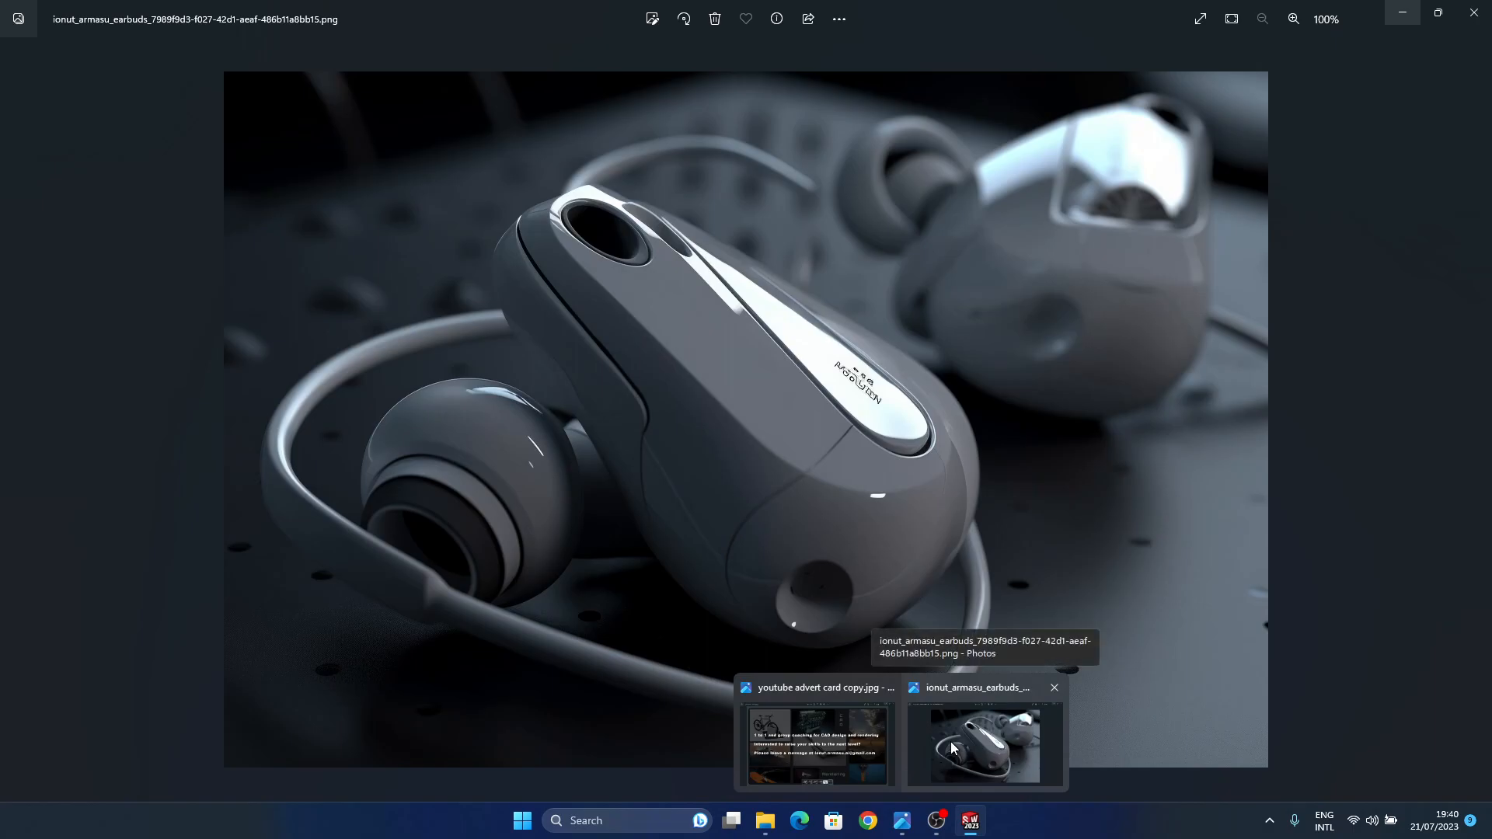
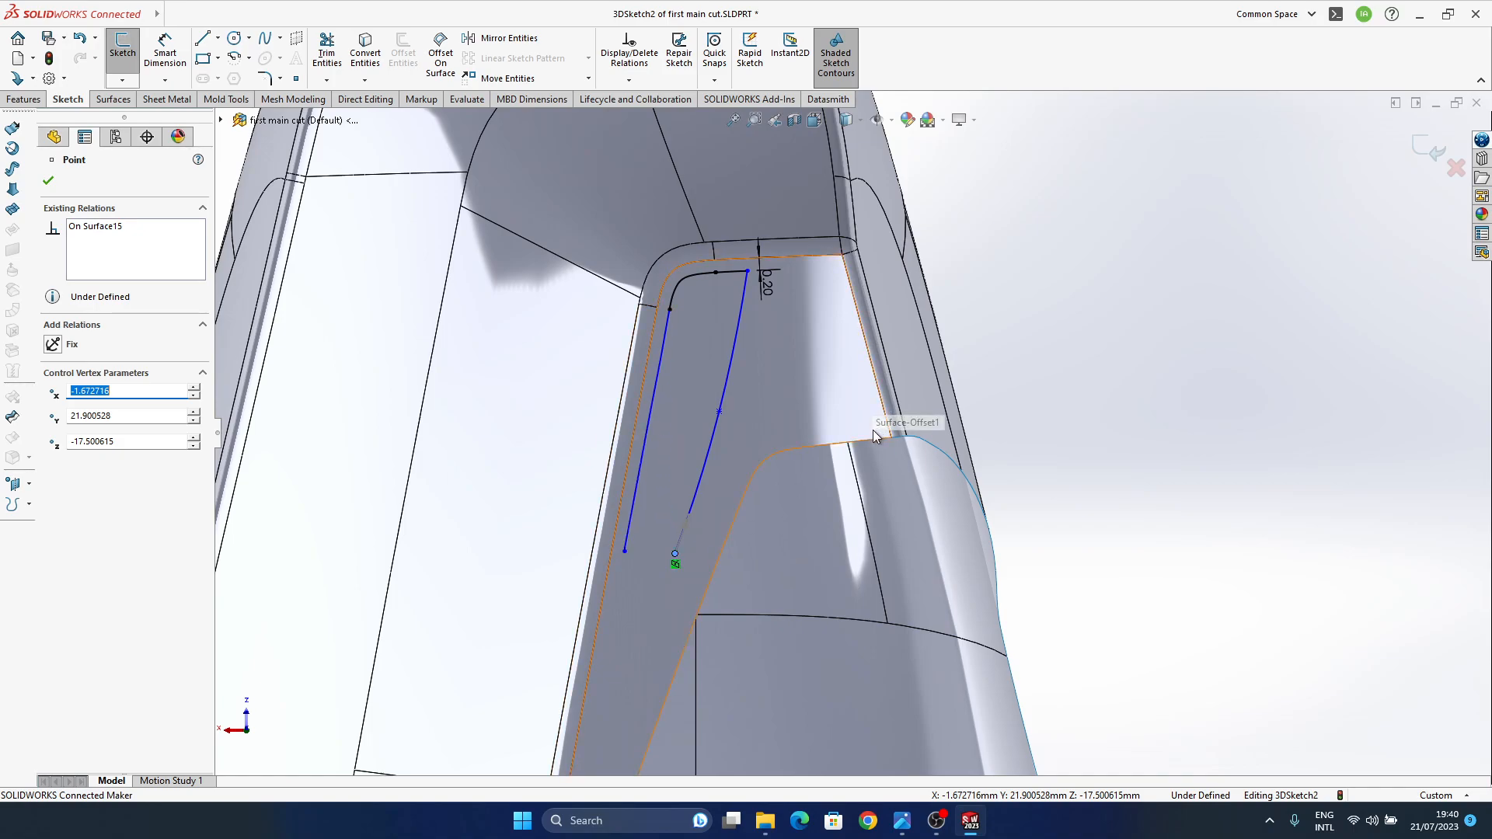
pyautogui.keyDown('ctrl'); pyautogui.moveTo(757, 356); pyautogui.dragTo(772, 443, button='middle'); pyautogui.keyUp('ctrl')
pyautogui.scroll(-4, 779, 360)
pyautogui.moveTo(778, 606)
pyautogui.keyDown('ctrl'); pyautogui.mouseDown(button='middle')
pyautogui.moveTo(799, 315)
pyautogui.moveTo(752, 479)
pyautogui.mouseUp(button='middle'); pyautogui.keyUp('ctrl')
pyautogui.scroll(3, 754, 483)
pyautogui.moveTo(793, 593); pyautogui.dragTo(955, 436, button='middle')
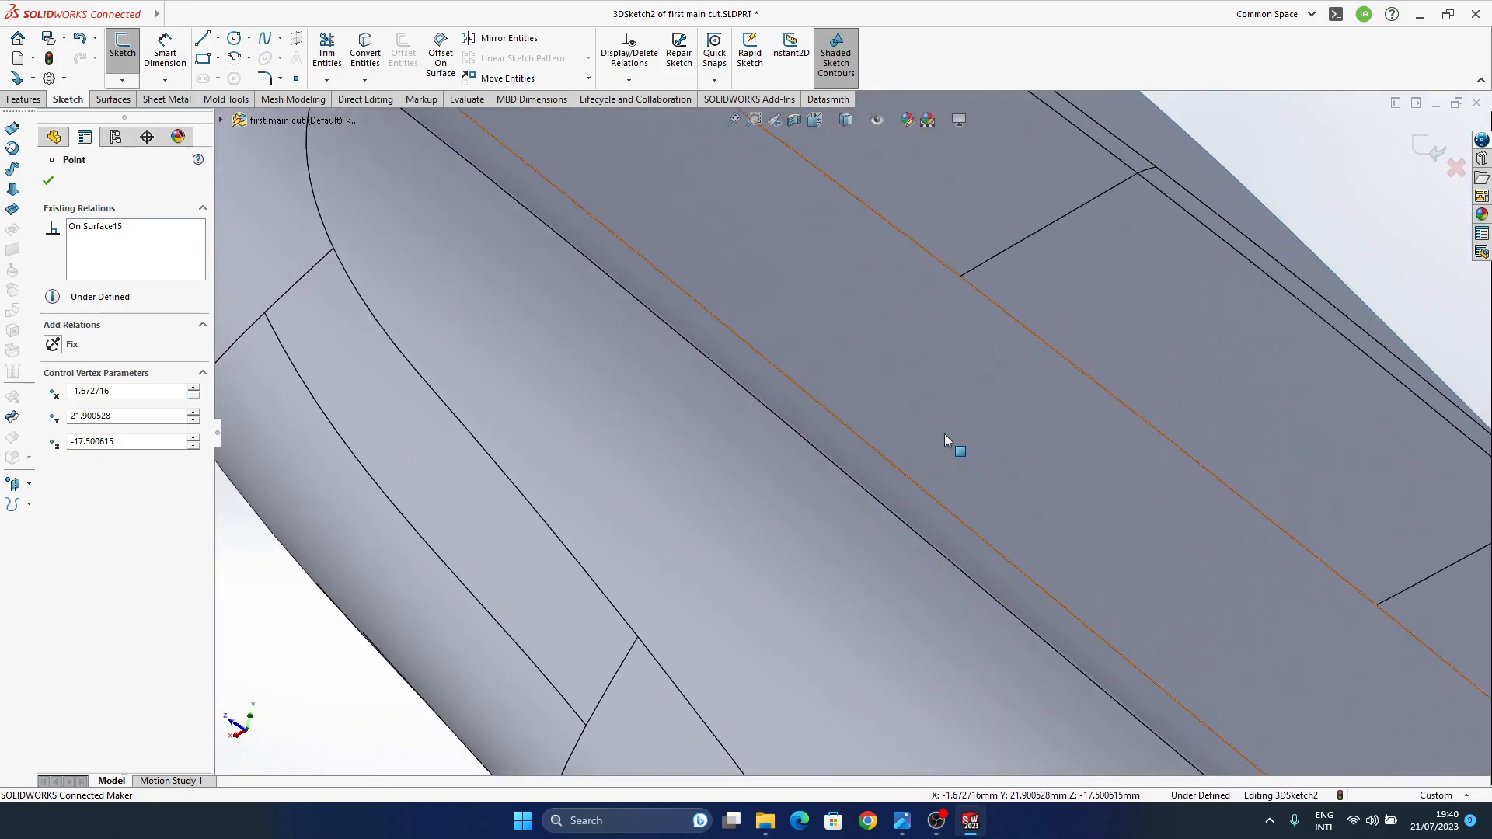
pyautogui.scroll(5, 956, 443)
pyautogui.moveTo(739, 460)
pyautogui.mouseDown(button='middle')
pyautogui.moveTo(726, 333)
pyautogui.moveTo(669, 423)
pyautogui.moveTo(760, 389)
pyautogui.moveTo(730, 393)
pyautogui.moveTo(821, 415)
pyautogui.mouseUp(button='middle')
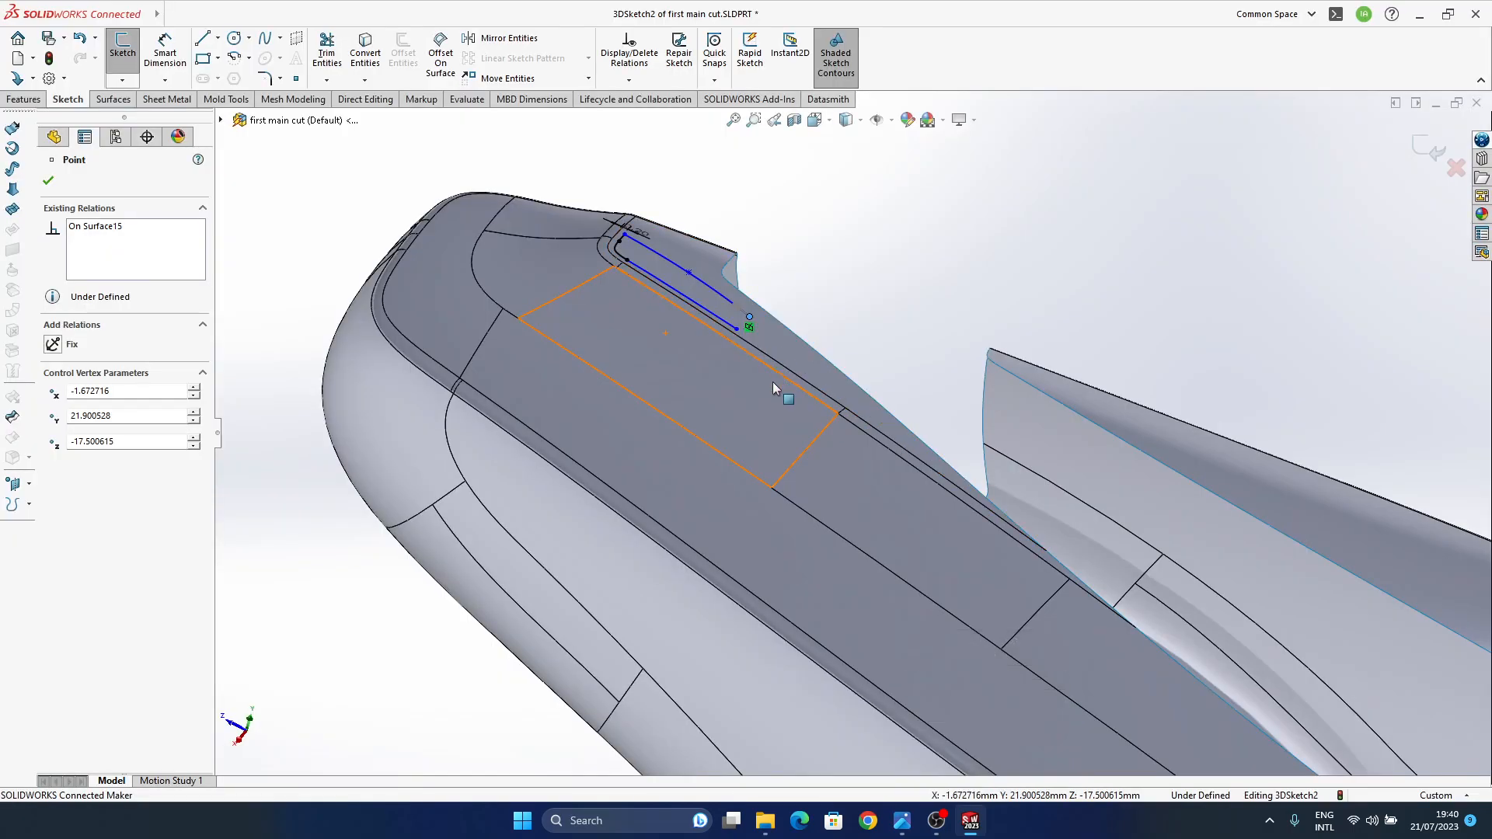
pyautogui.moveTo(782, 397); pyautogui.dragTo(806, 540, button='middle')
pyautogui.keyDown('ctrl'); pyautogui.moveTo(743, 313); pyautogui.dragTo(727, 377, button='middle'); pyautogui.keyUp('ctrl')
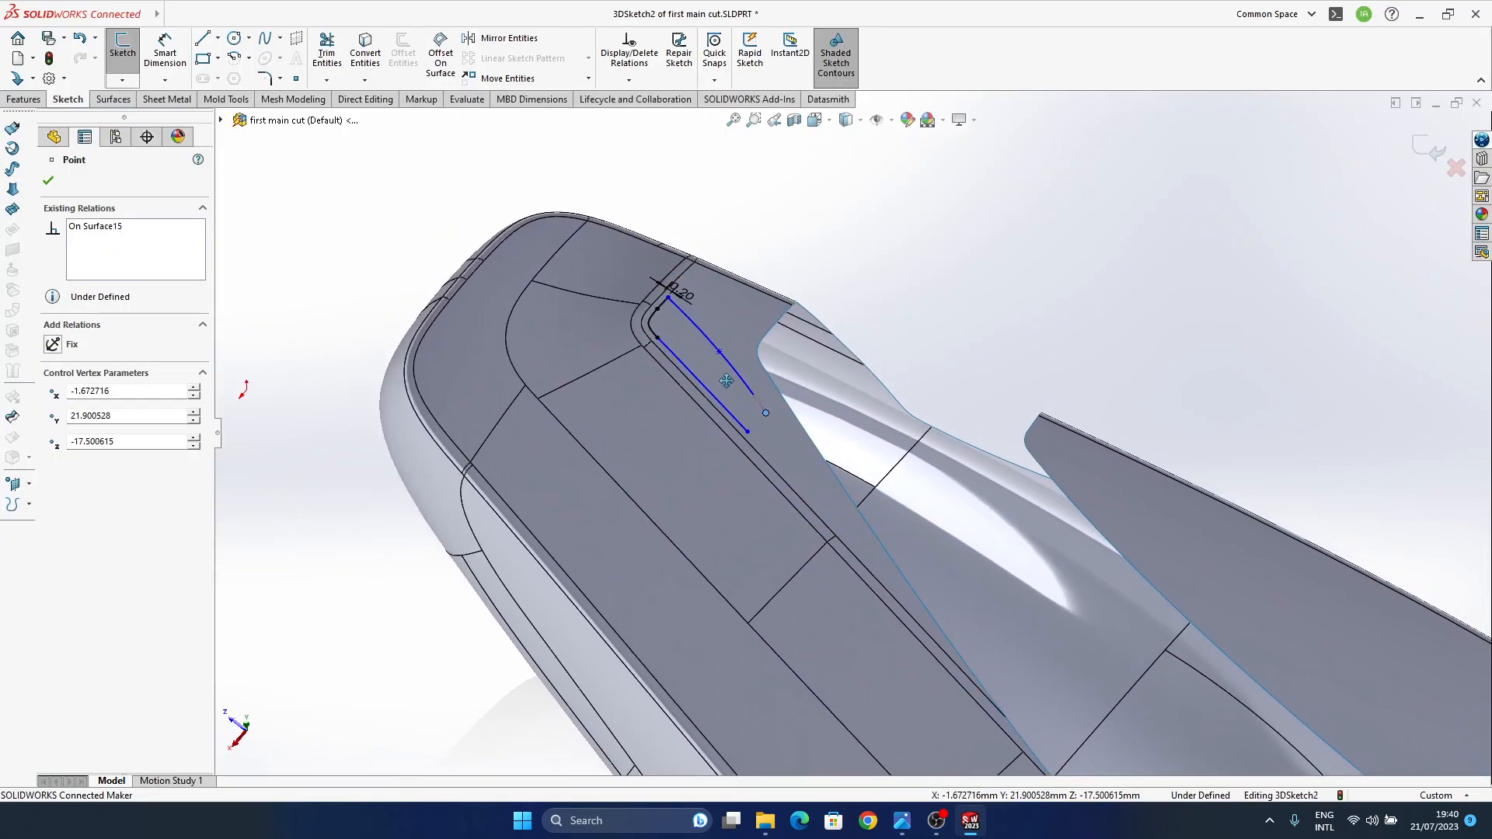
pyautogui.scroll(-5, 738, 378)
pyautogui.moveTo(851, 523); pyautogui.dragTo(847, 536)
pyautogui.moveTo(917, 534); pyautogui.dragTo(858, 567, button='middle')
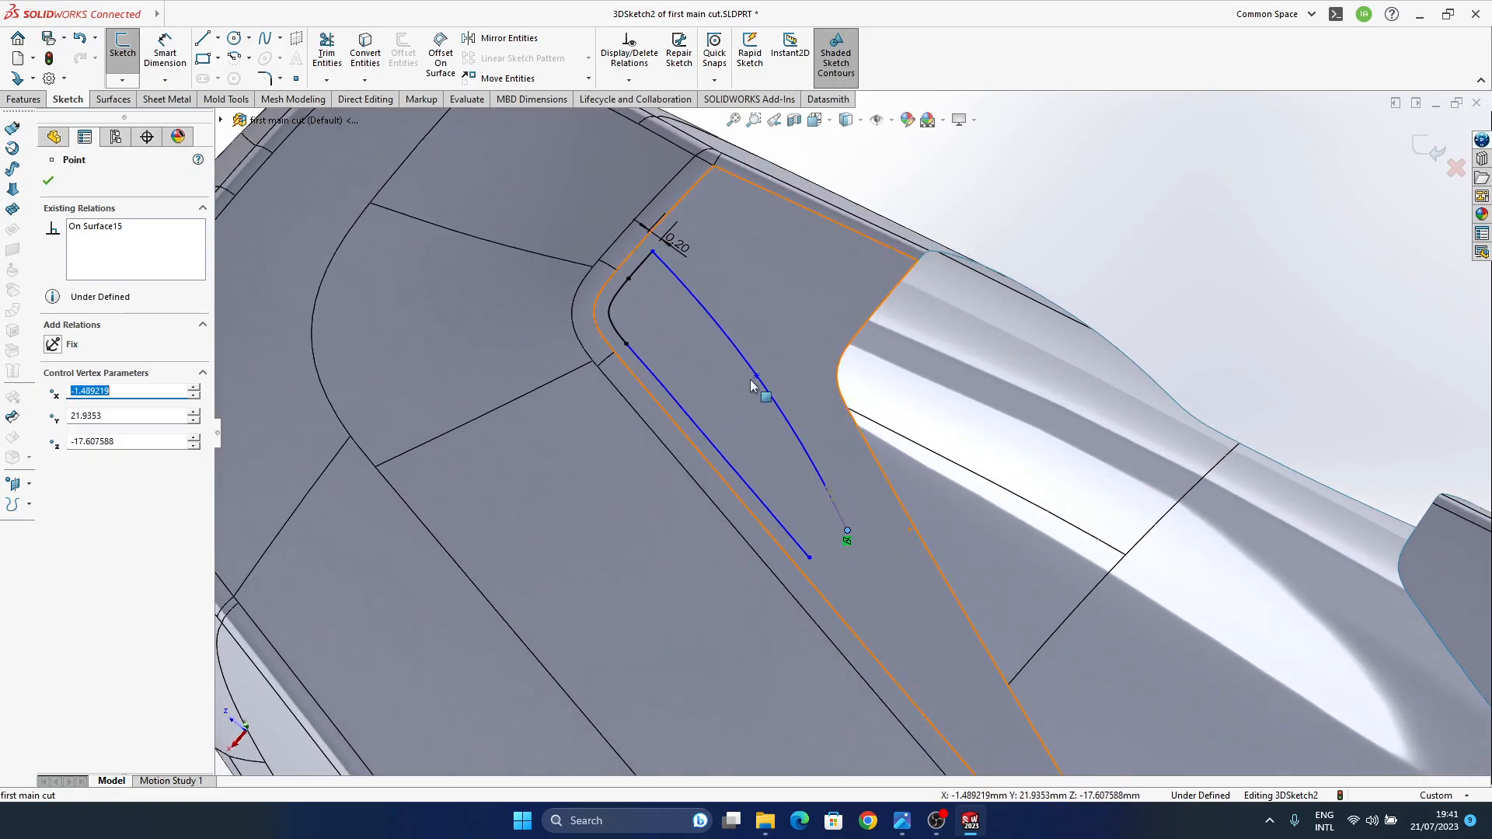
pyautogui.moveTo(760, 382); pyautogui.dragTo(755, 381)
pyautogui.keyDown('ctrl'); pyautogui.moveTo(977, 648); pyautogui.dragTo(950, 577, button='middle'); pyautogui.keyUp('ctrl')
pyautogui.press('Escape')
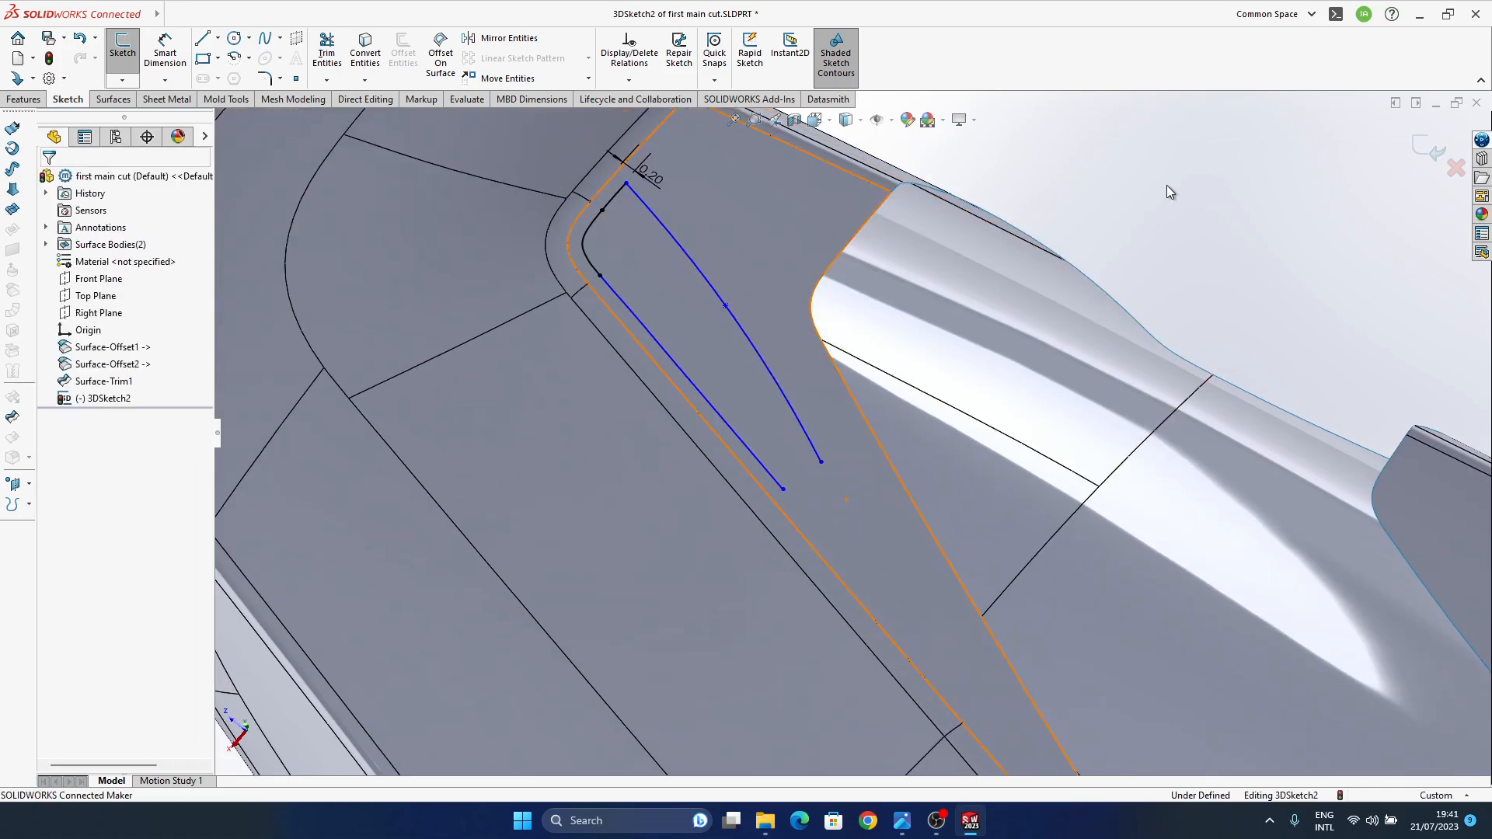
# - Close the outline's open end with a three-point spline on the surface between both free ends, and adjust its middle point
pyautogui.click(280, 37)
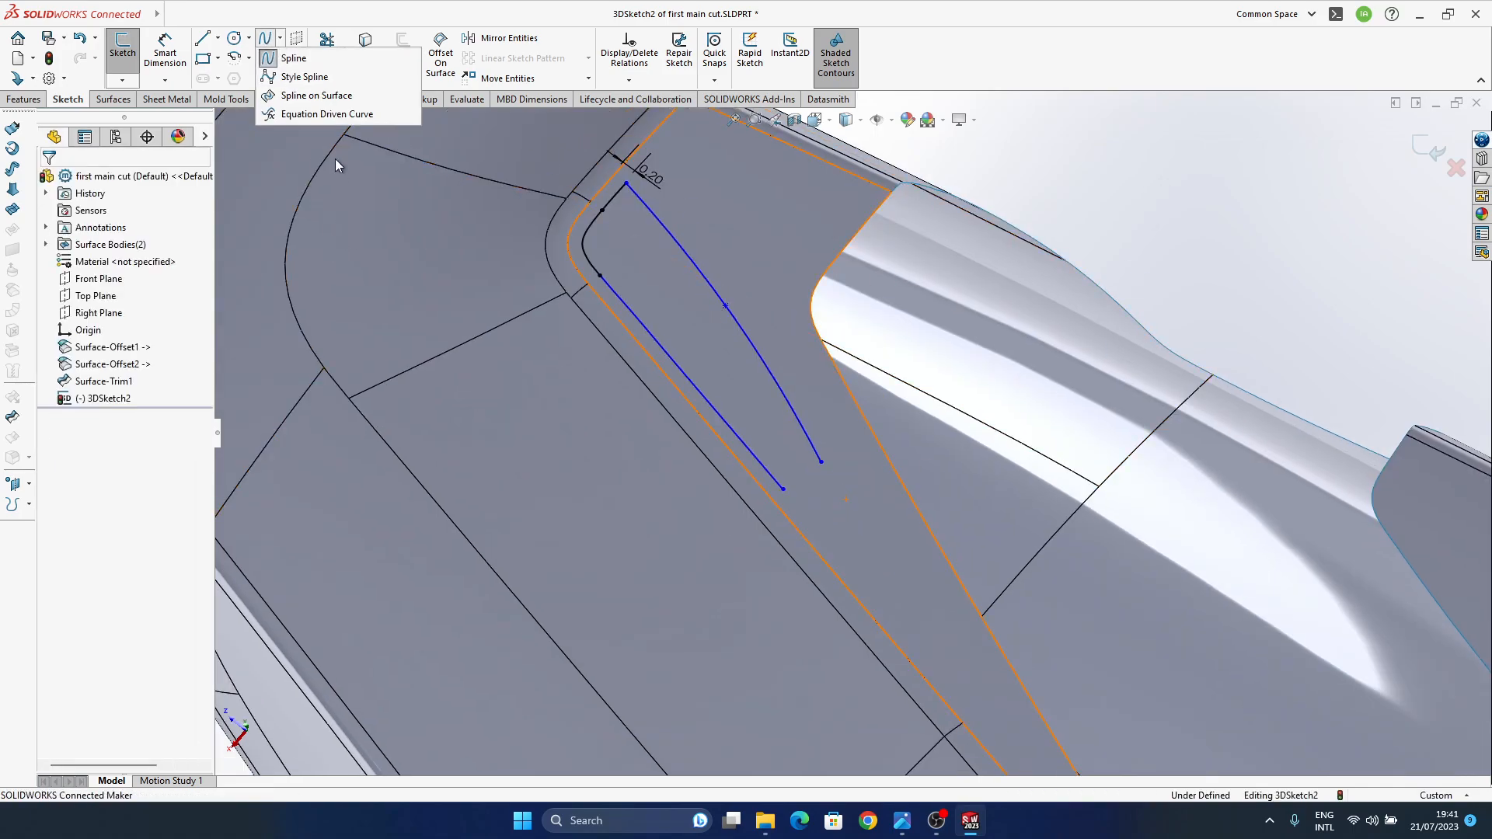
pyautogui.click(321, 101)
pyautogui.scroll(-5, 806, 500)
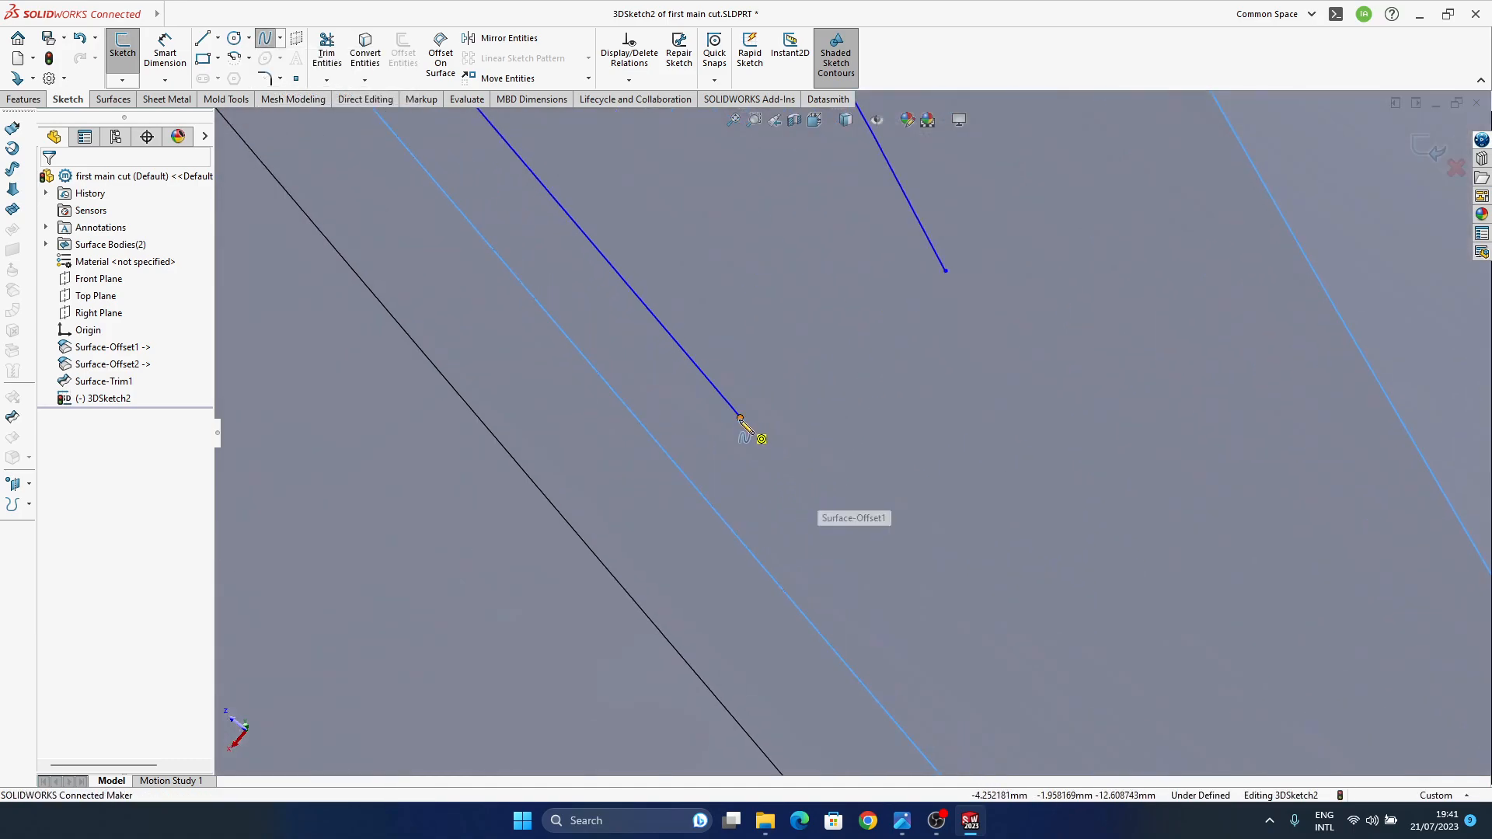
pyautogui.click(740, 417)
pyautogui.click(859, 374)
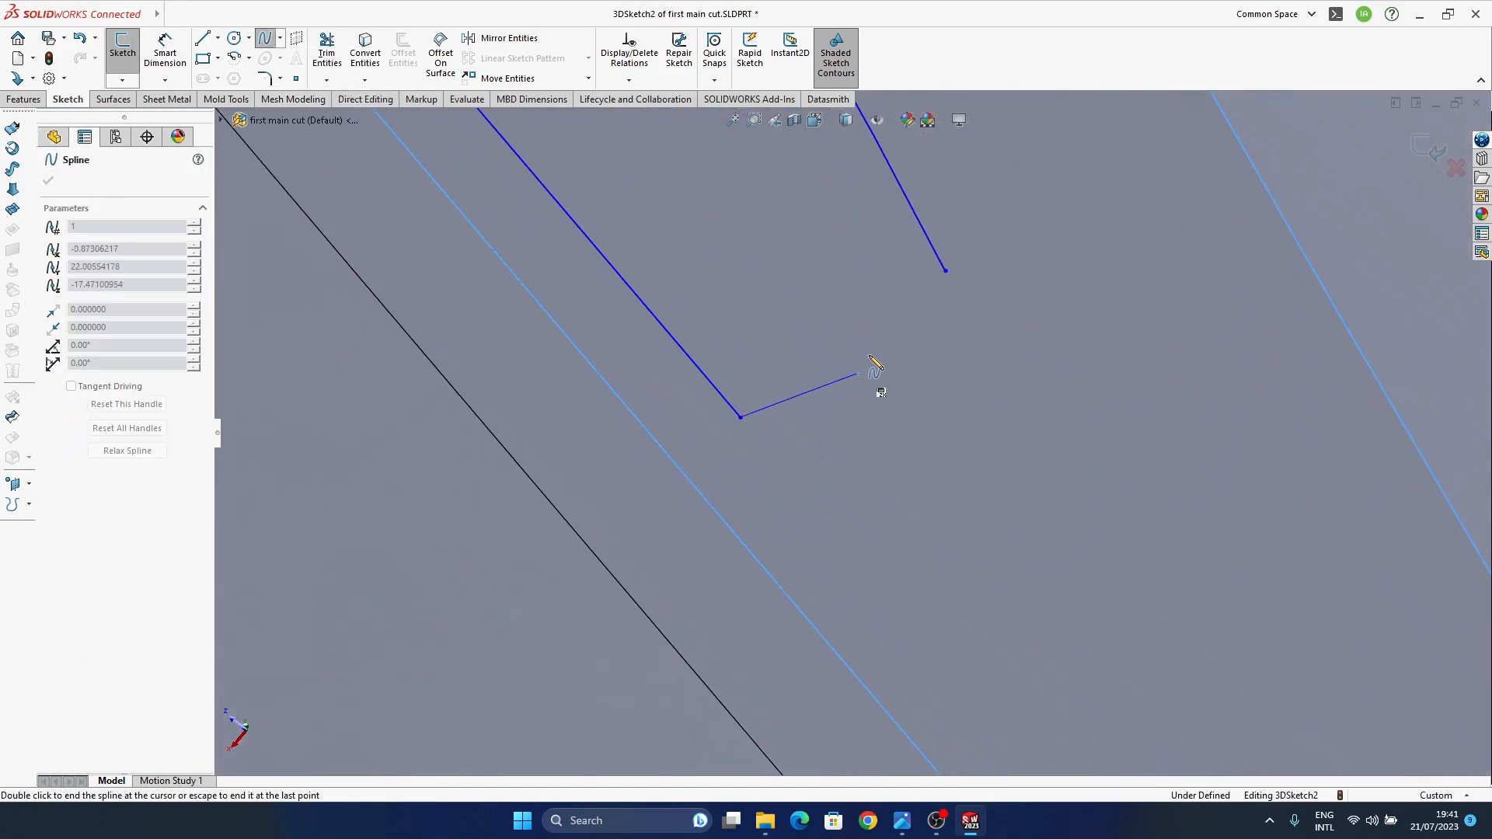
pyautogui.click(946, 272)
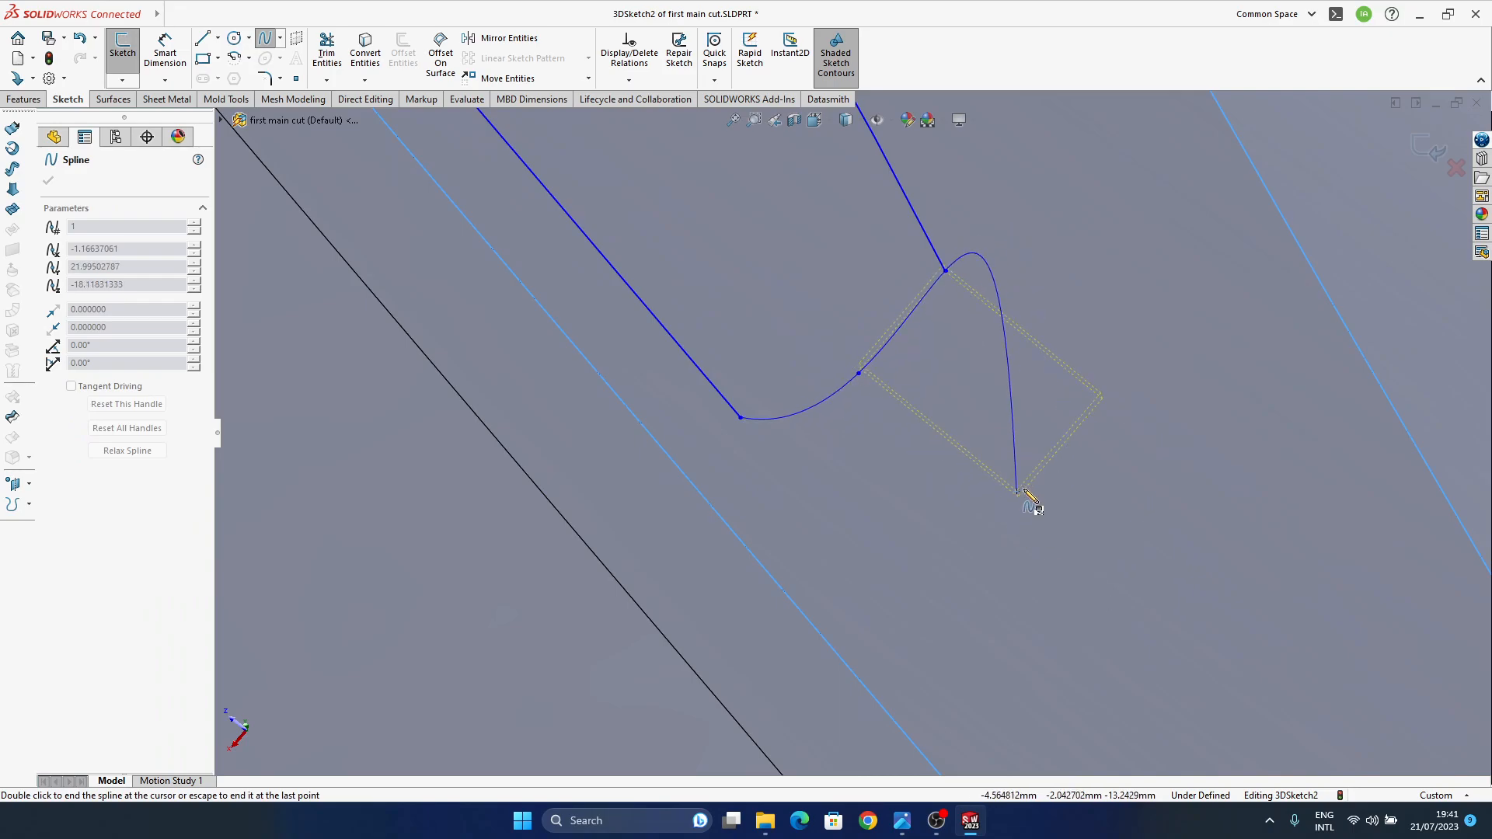
pyautogui.press('Escape')
pyautogui.press('Escape')
pyautogui.moveTo(859, 374); pyautogui.dragTo(855, 360)
pyautogui.scroll(10, 883, 393)
pyautogui.keyDown('ctrl'); pyautogui.moveTo(882, 432); pyautogui.dragTo(827, 526, button='middle'); pyautogui.keyUp('ctrl')
pyautogui.click(1146, 232)
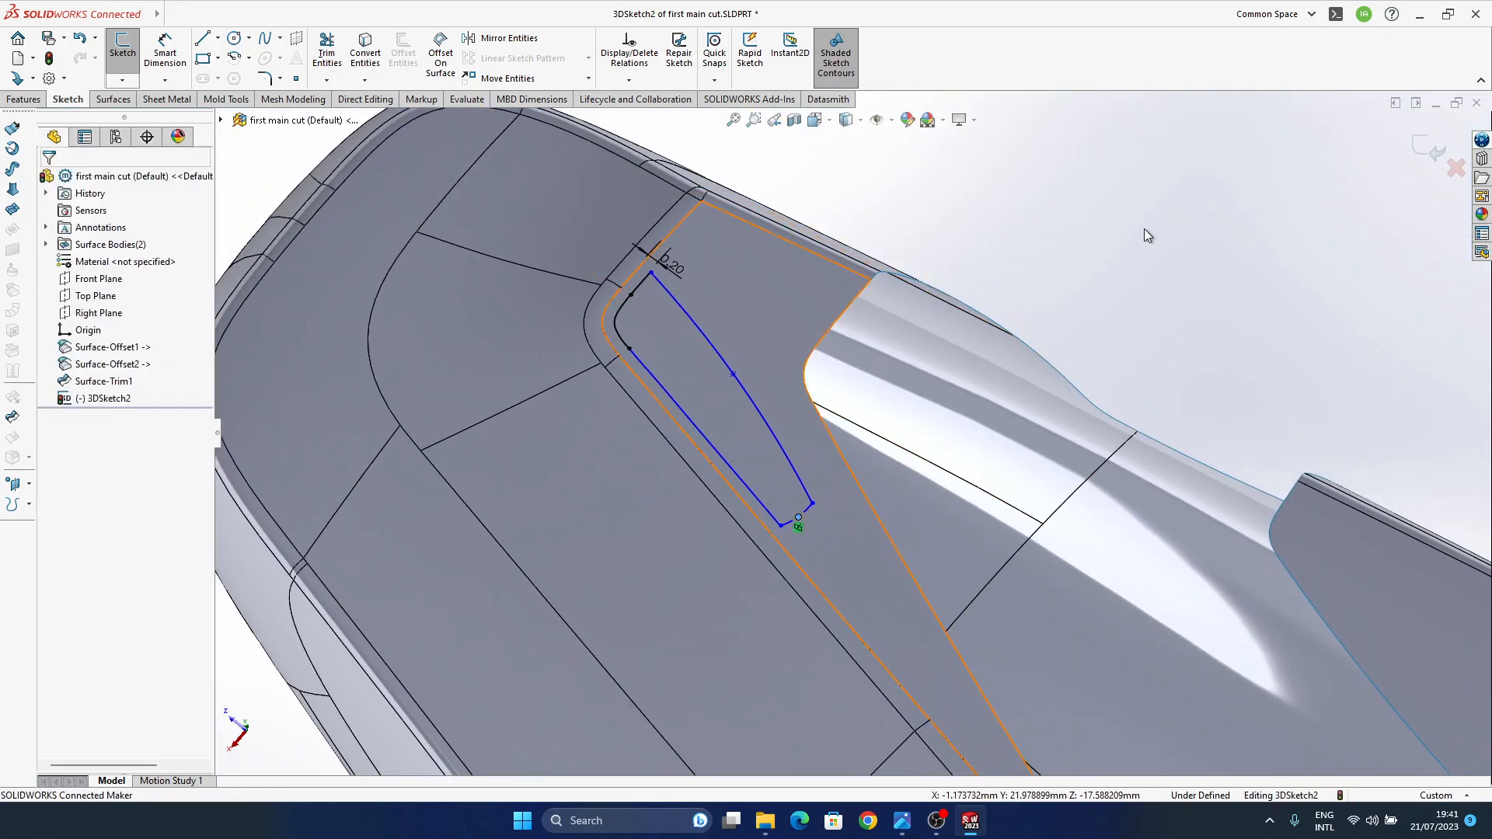
# - Try to fillet the corner between the long side spline and the short offset stub with a 10 mm radius
pyautogui.moveTo(886, 585)
pyautogui.mouseDown(button='middle')
pyautogui.moveTo(758, 521)
pyautogui.moveTo(773, 560)
pyautogui.moveTo(820, 533)
pyautogui.moveTo(809, 606)
pyautogui.moveTo(906, 516)
pyautogui.mouseUp(button='middle')
pyautogui.keyDown('ctrl'); pyautogui.moveTo(950, 400); pyautogui.dragTo(951, 437, button='middle'); pyautogui.keyUp('ctrl')
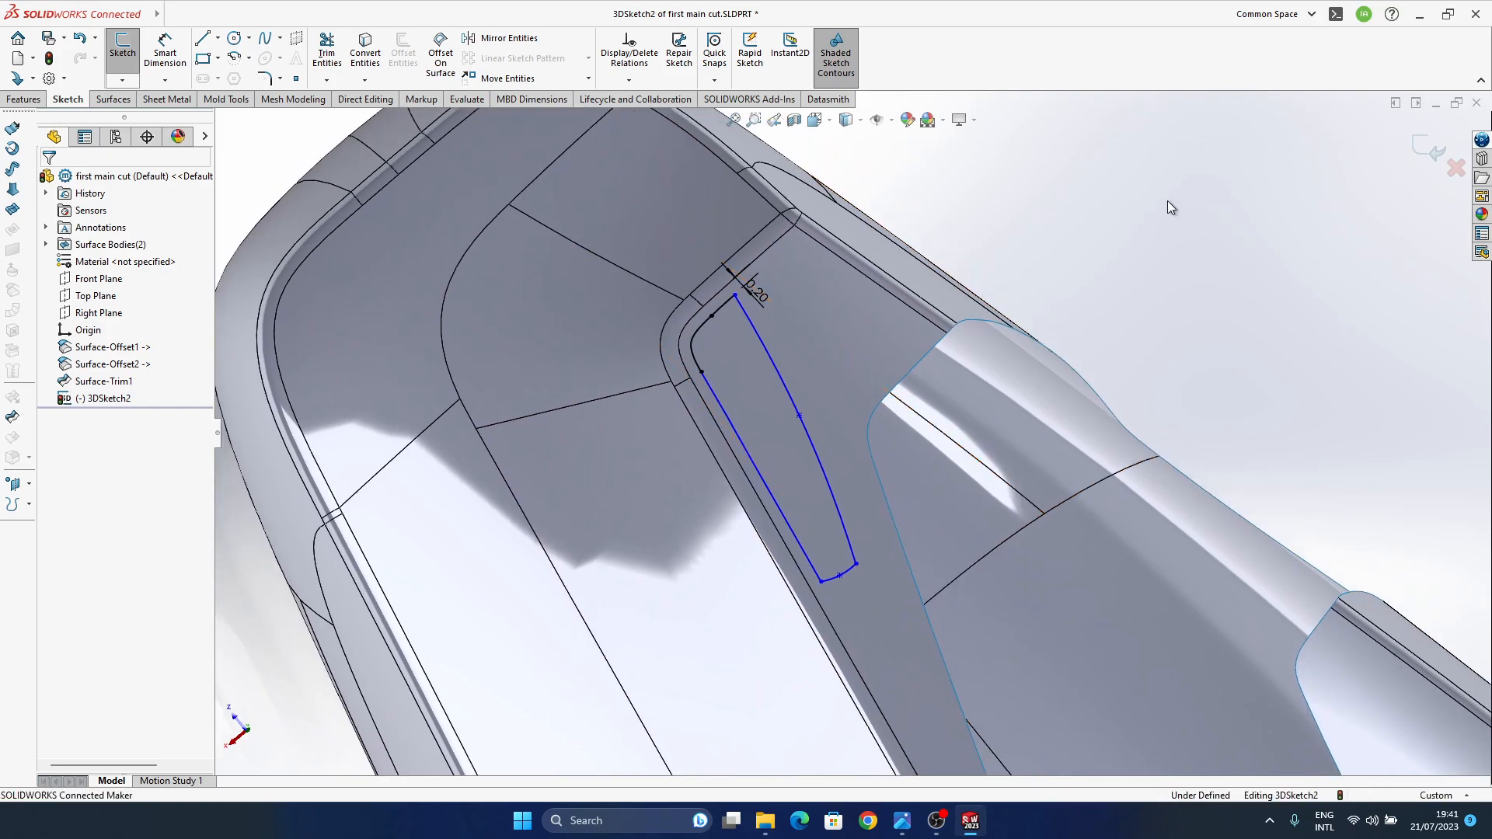
pyautogui.keyDown('ctrl'); pyautogui.moveTo(1168, 221); pyautogui.dragTo(1181, 253, button='middle'); pyautogui.keyUp('ctrl')
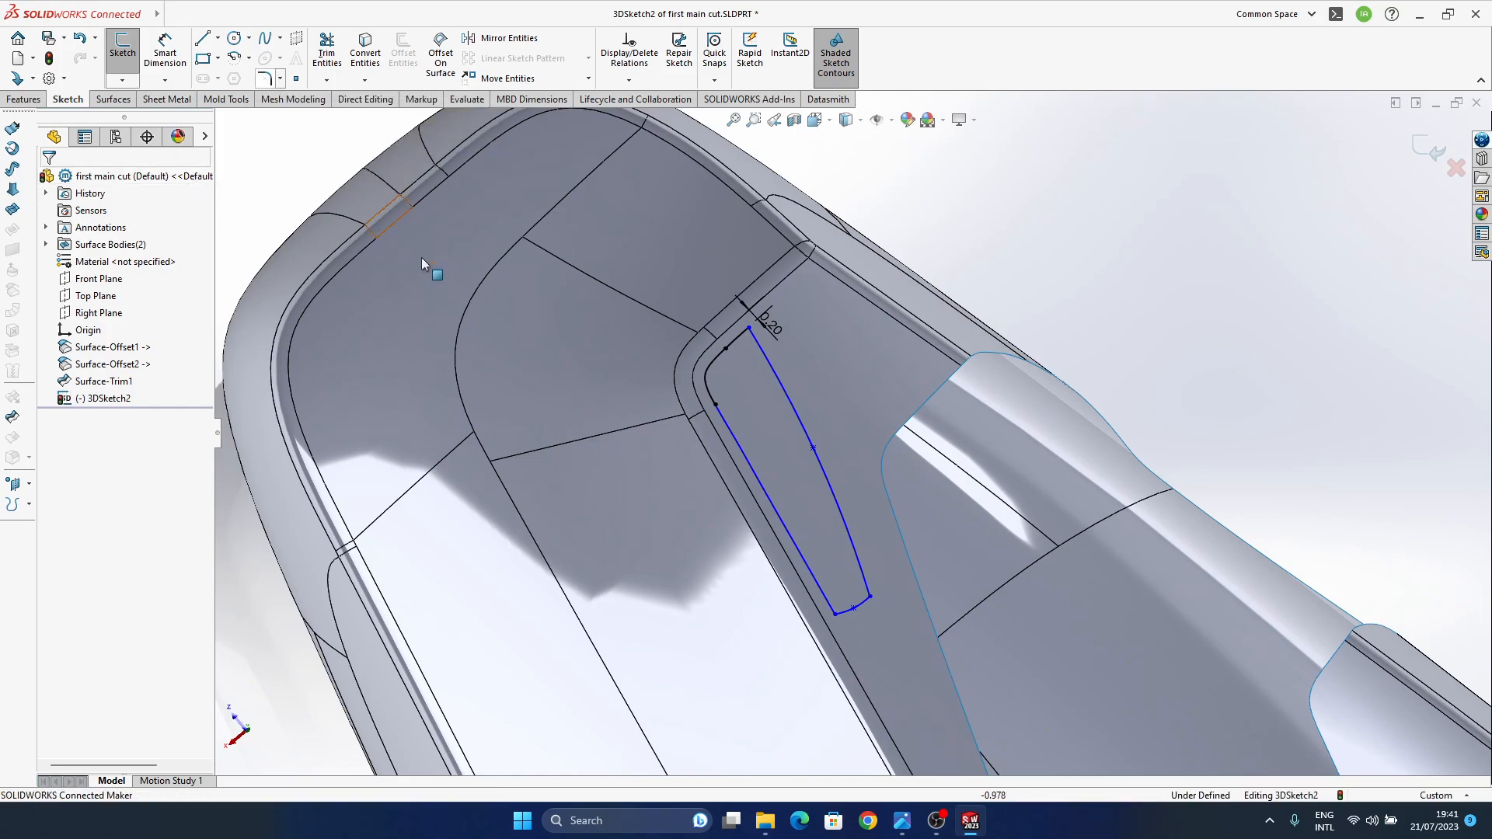
pyautogui.click(281, 79)
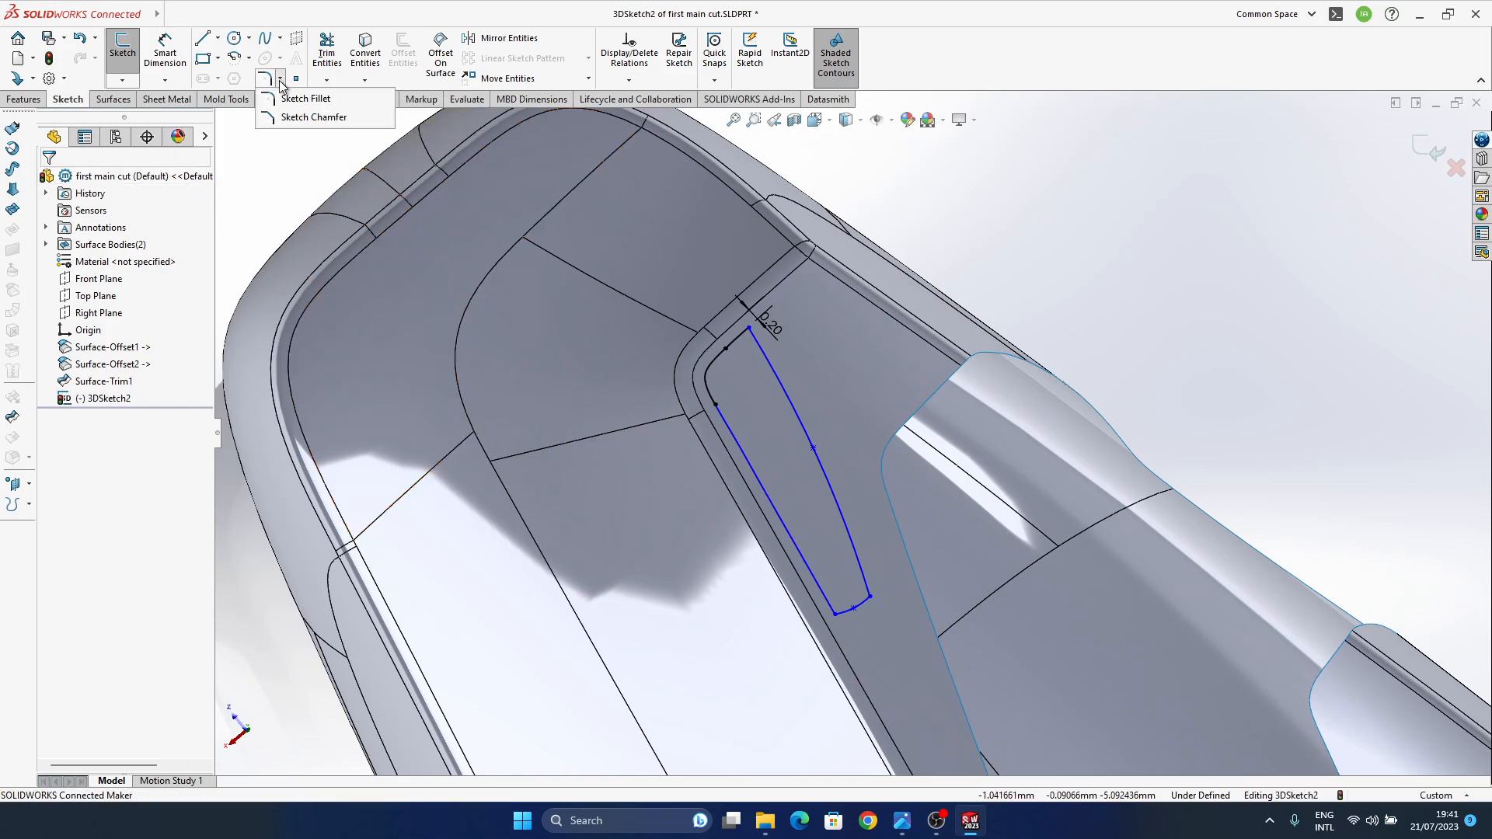
pyautogui.click(293, 98)
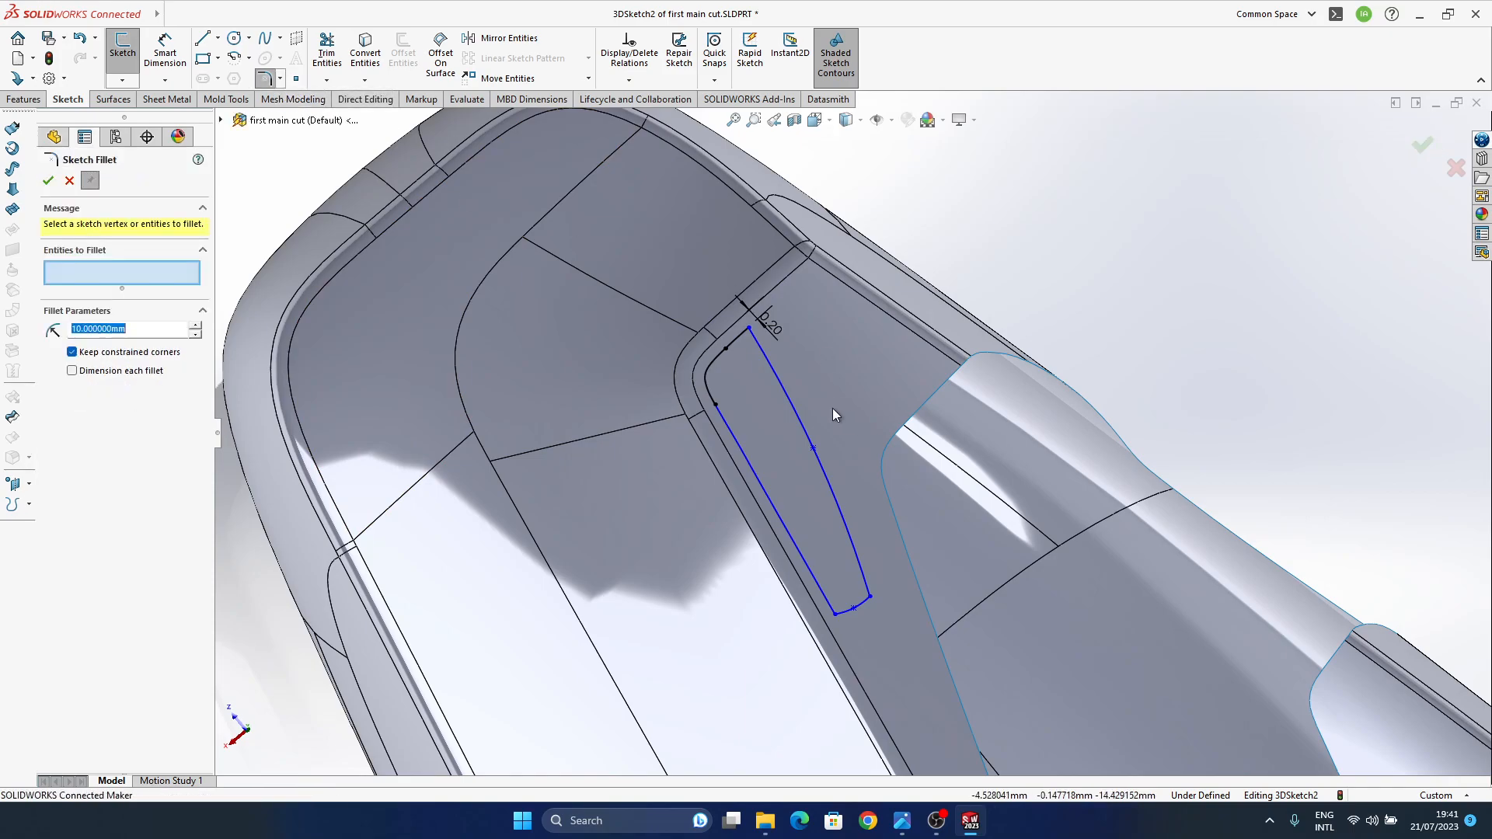
pyautogui.click(758, 344)
pyautogui.click(739, 344)
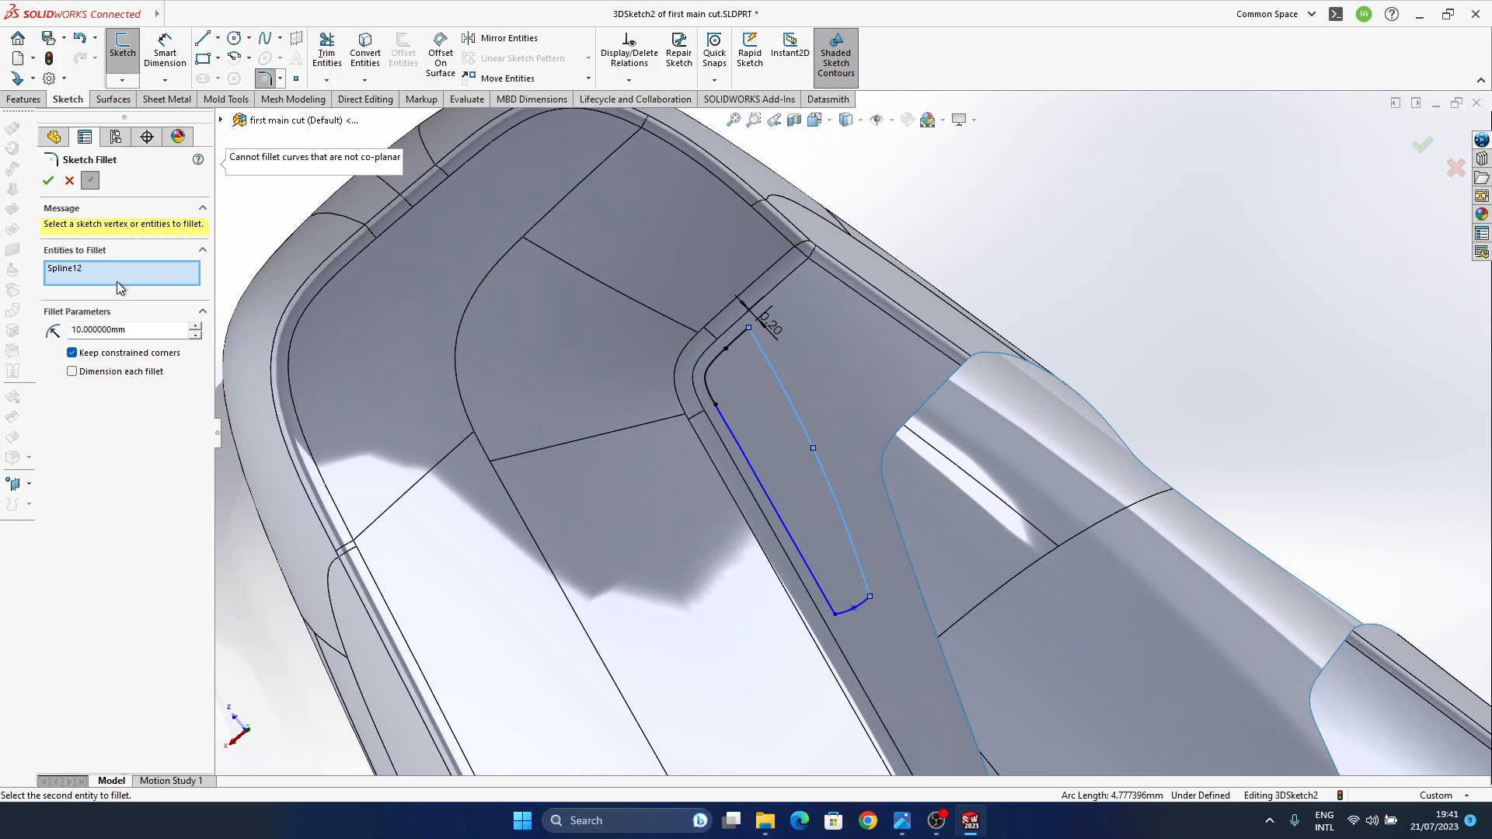
pyautogui.click(70, 183)
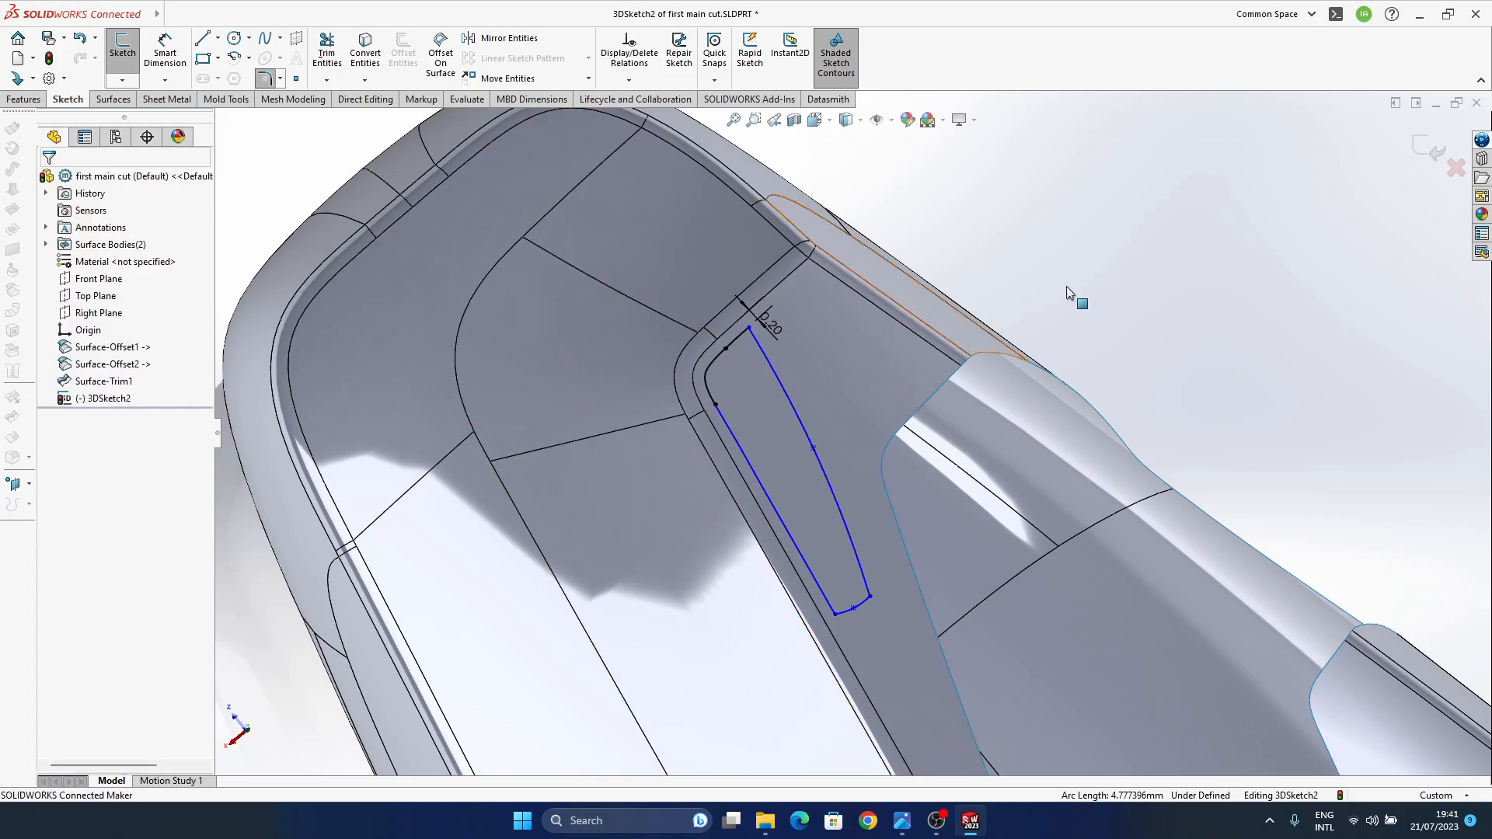
pyautogui.click(281, 80)
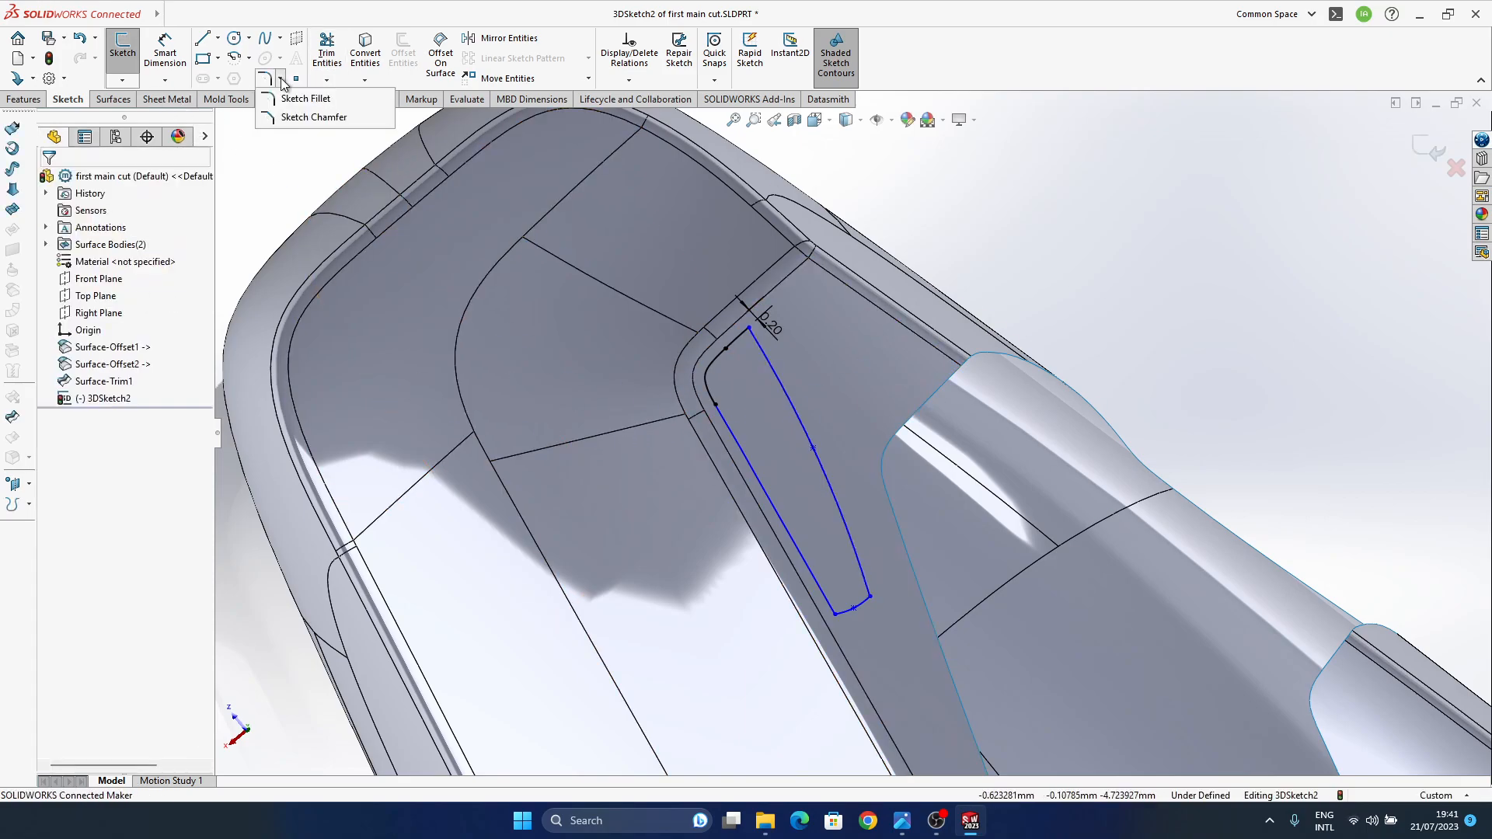
pyautogui.click(1147, 244)
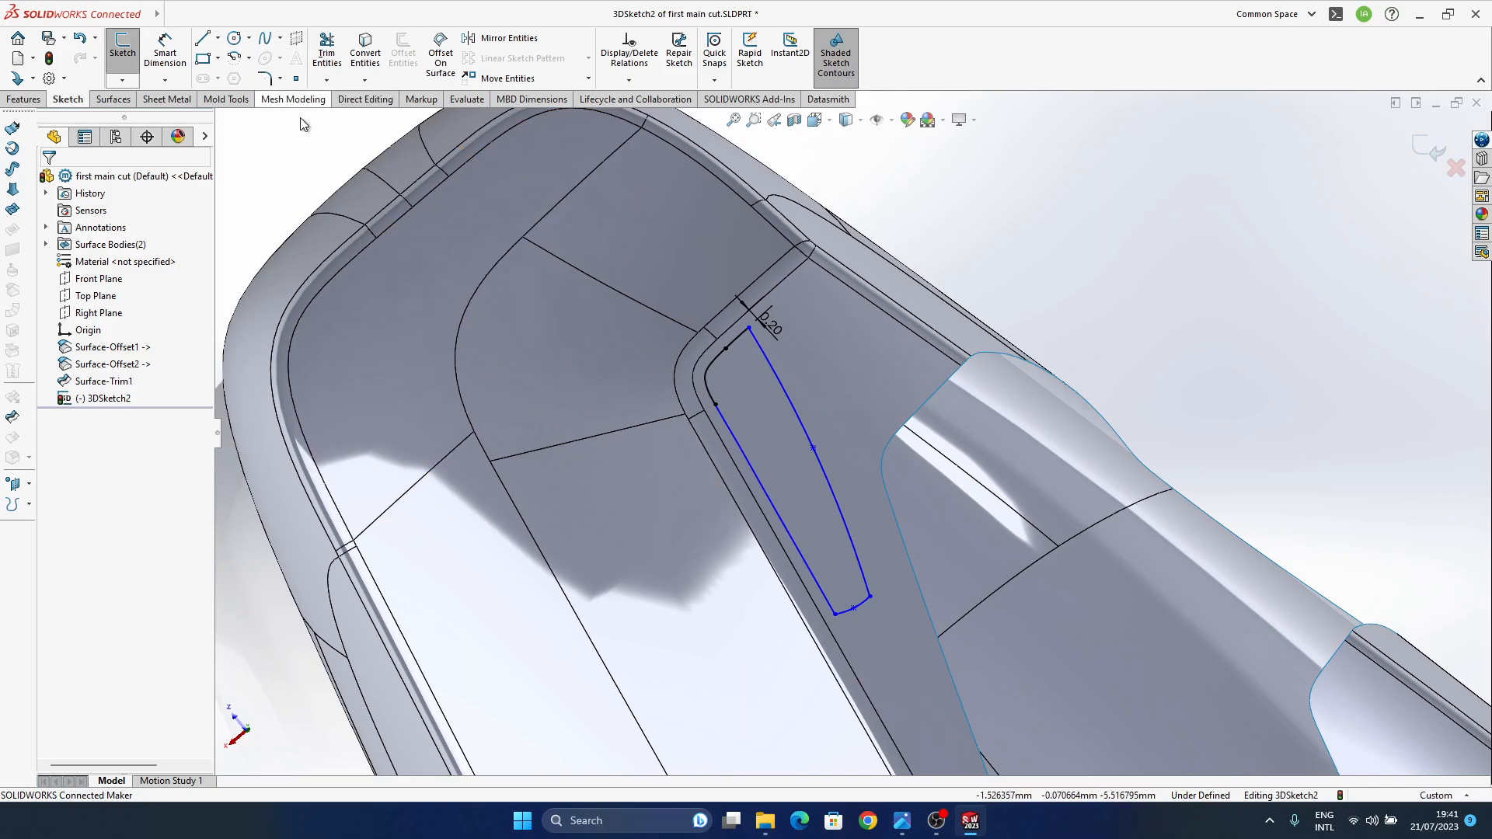
# - Retry the sketch fillet starting from the short offset stub, and clear the selected entity from the fillet
pyautogui.keyDown('ctrl'); pyautogui.moveTo(783, 338); pyautogui.dragTo(770, 380, button='middle'); pyautogui.keyUp('ctrl')
pyautogui.scroll(-5, 769, 373)
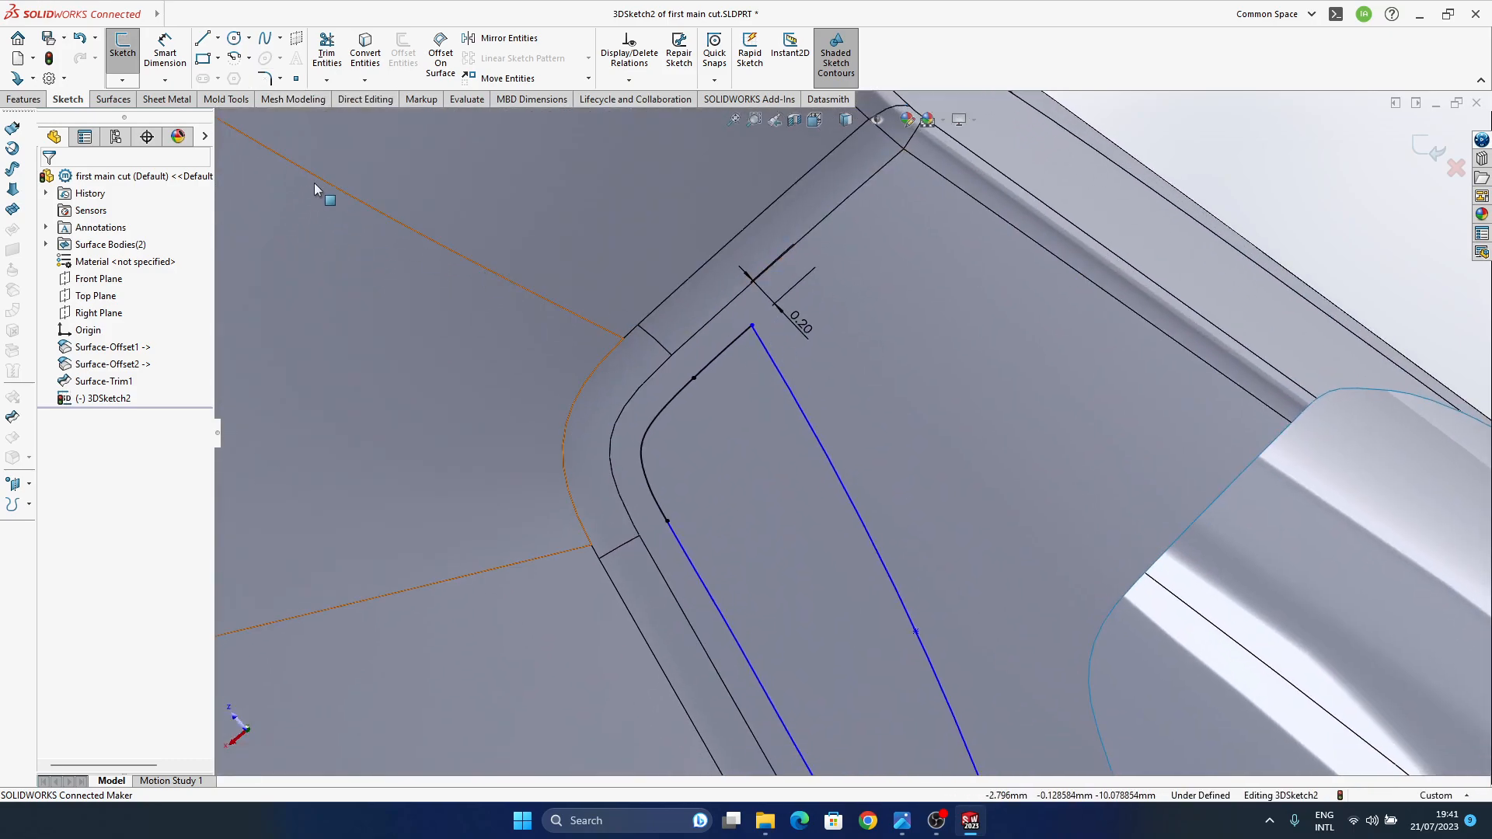
pyautogui.click(266, 80)
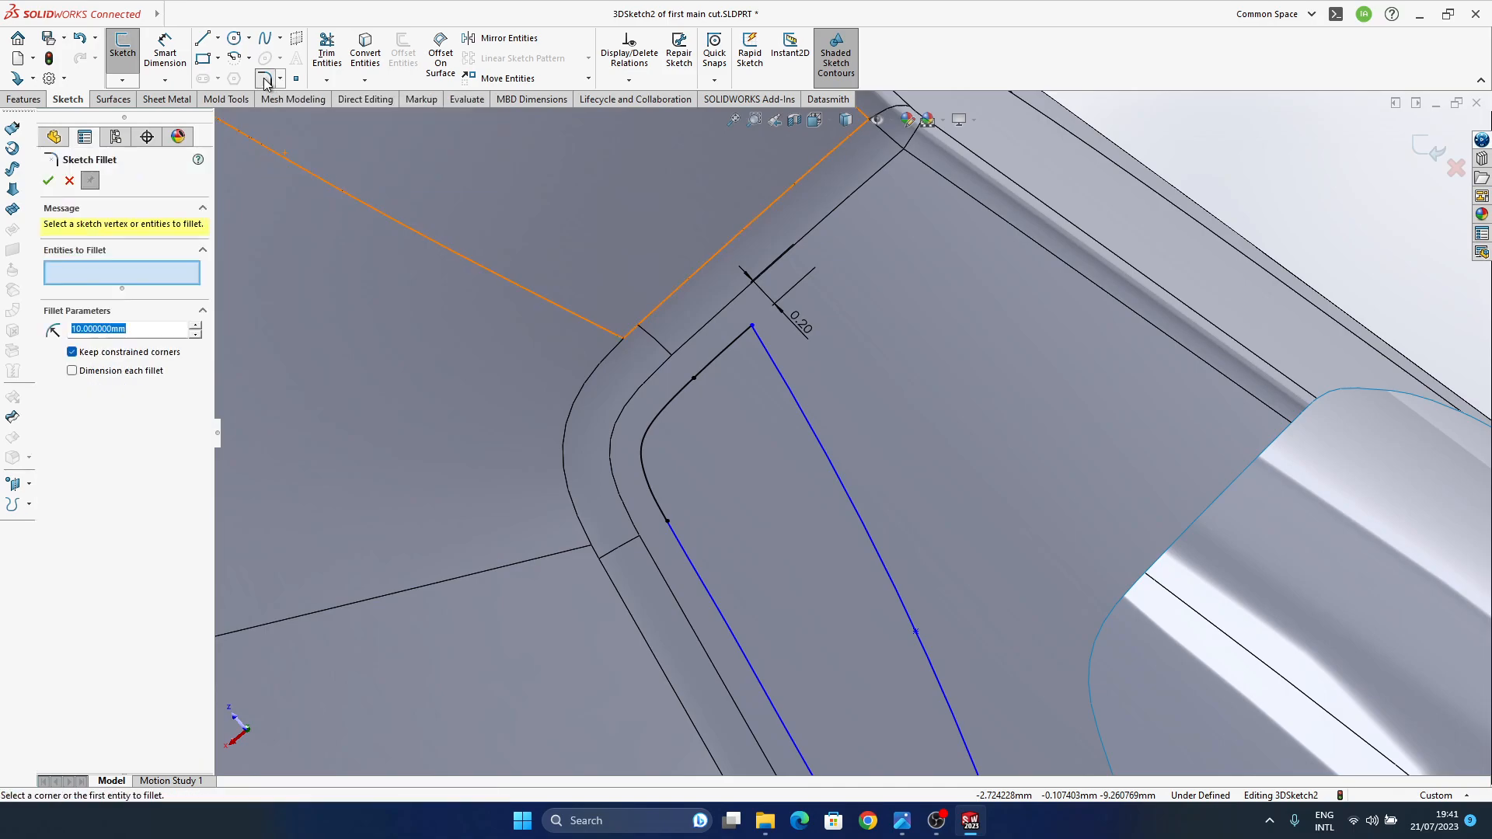
pyautogui.click(733, 343)
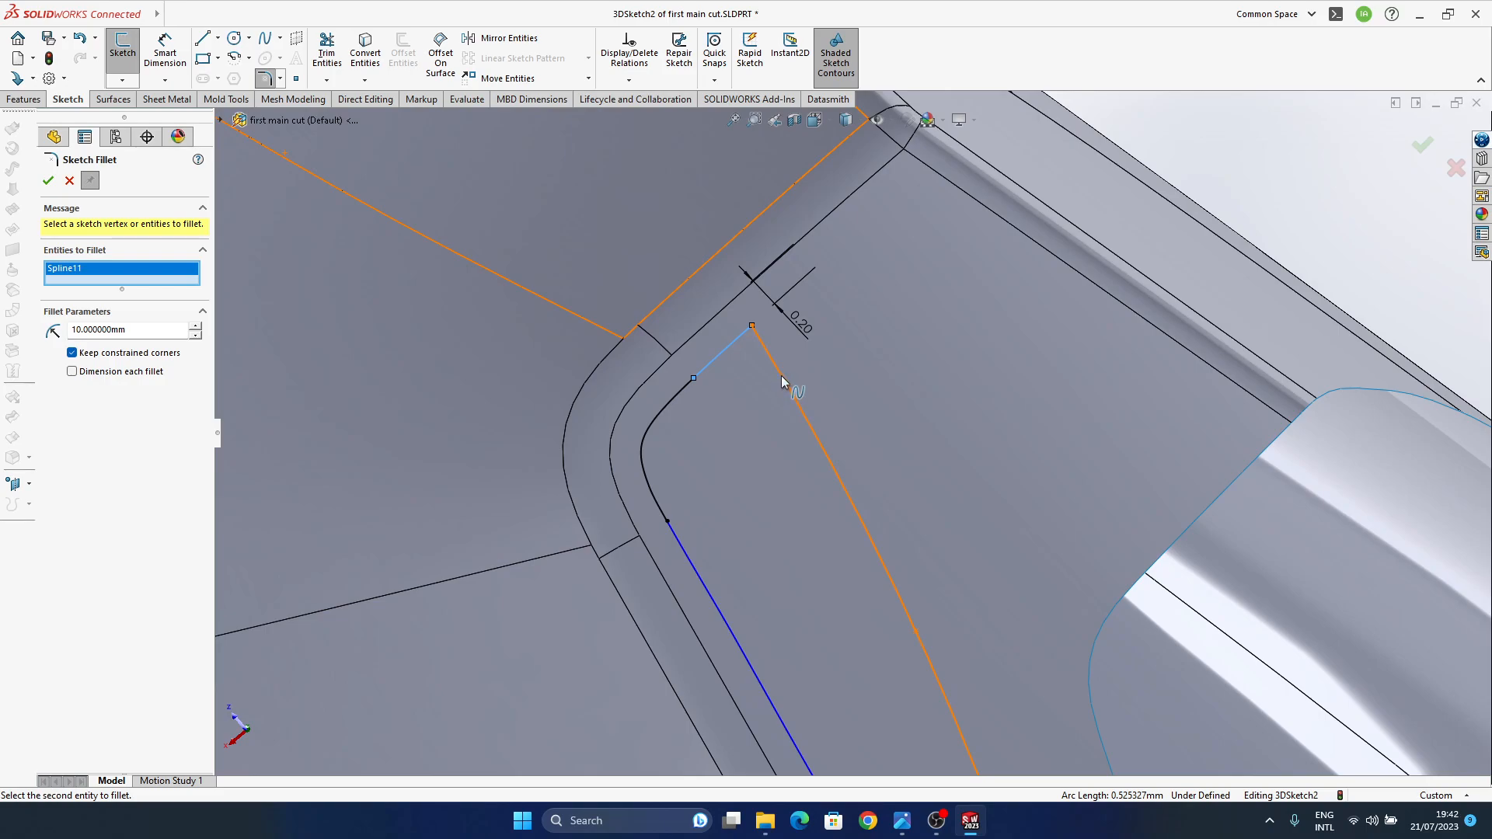
pyautogui.moveTo(701, 505); pyautogui.dragTo(825, 539, button='middle')
pyautogui.scroll(1, 824, 538)
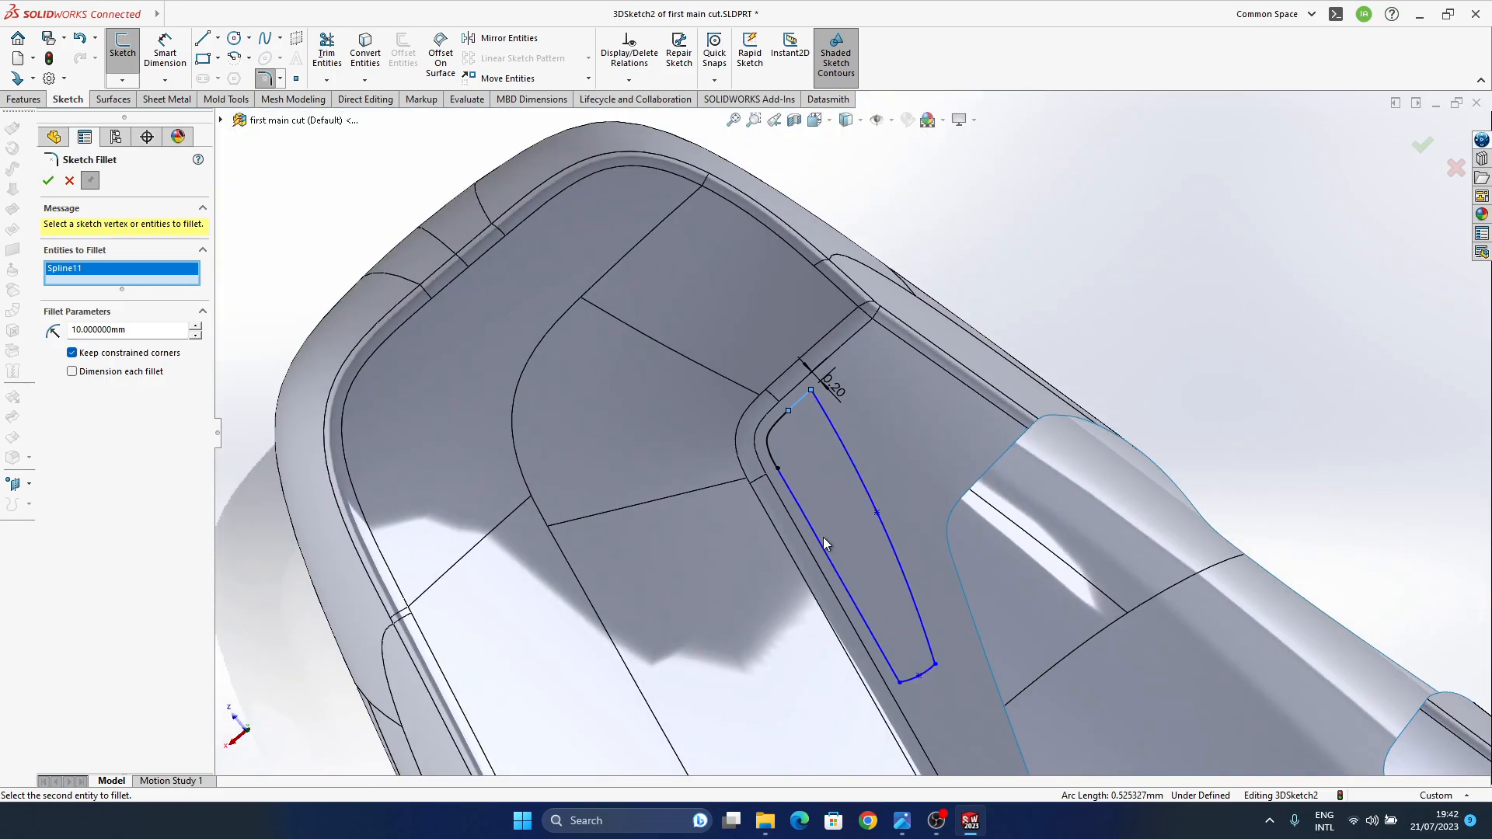
pyautogui.rightClick(95, 270)
pyautogui.click(150, 276)
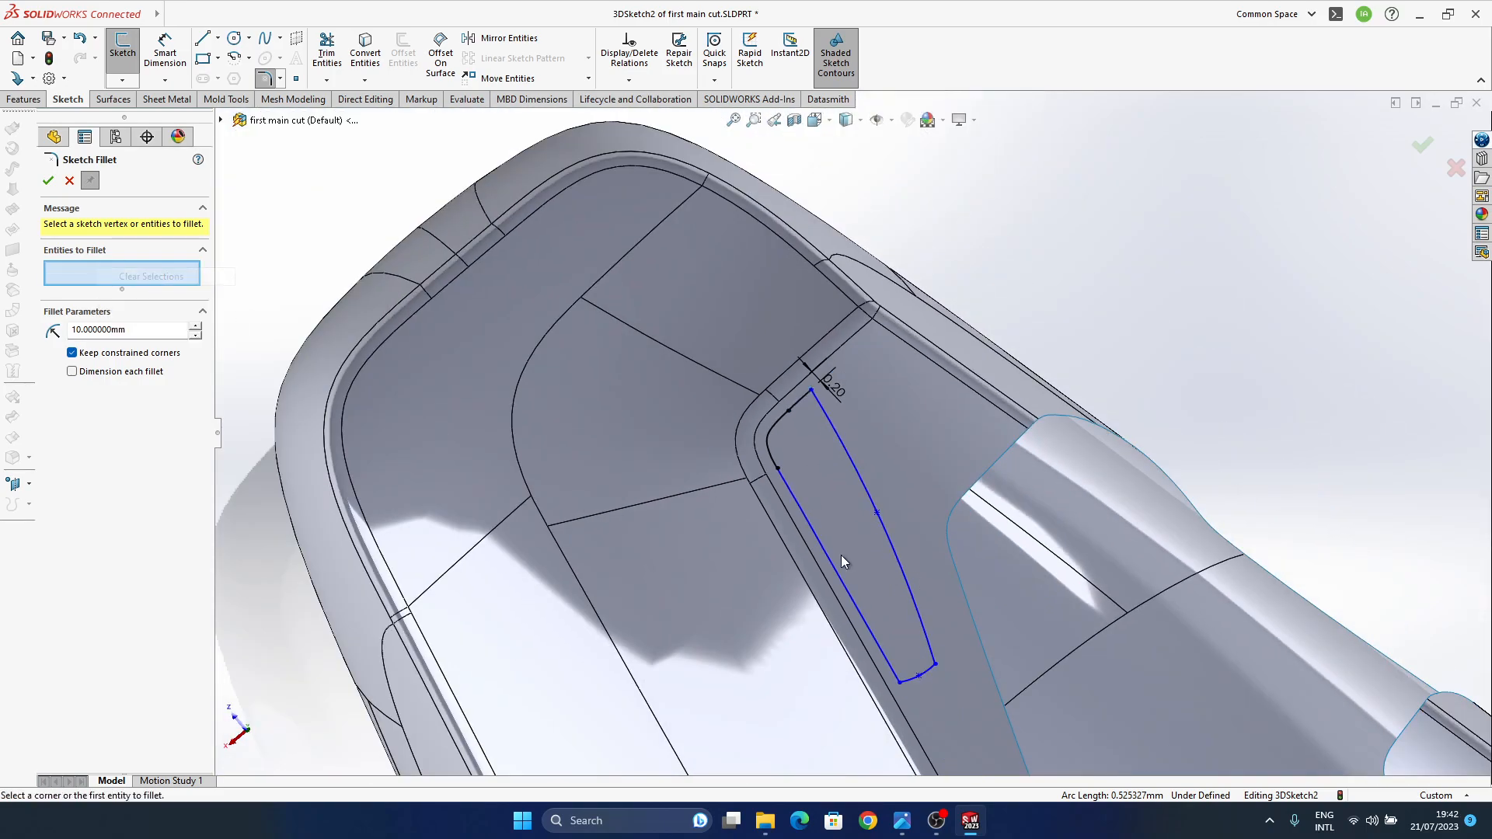
# - Try to fillet the outline's end and stub corners with a 0.3 mm radius, dimensioning each fillet
pyautogui.click(925, 675)
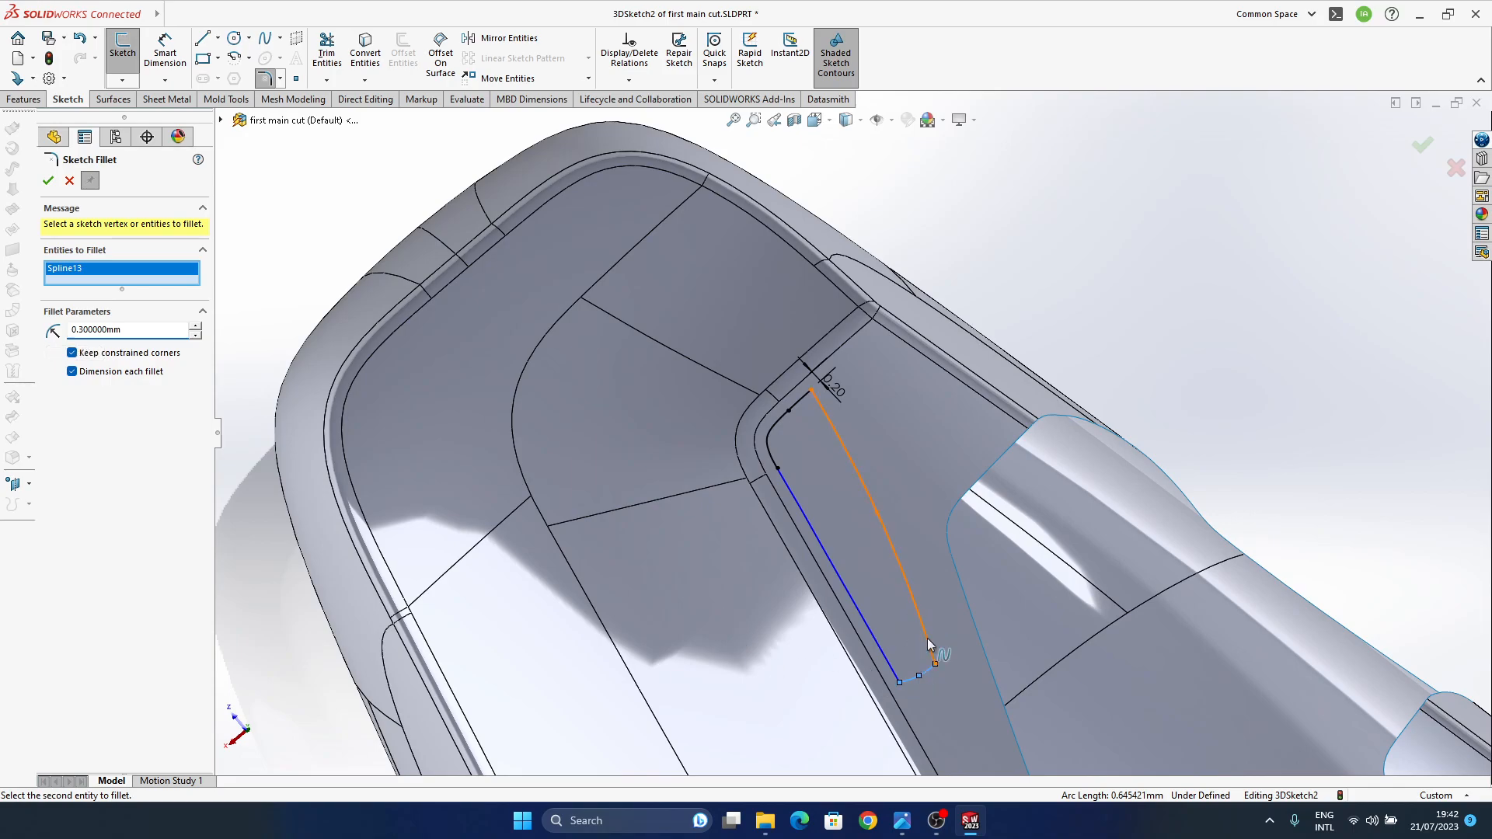
pyautogui.moveTo(895, 502)
pyautogui.mouseDown(button='middle')
pyautogui.moveTo(800, 394)
pyautogui.moveTo(950, 330)
pyautogui.moveTo(914, 267)
pyautogui.moveTo(753, 265)
pyautogui.mouseUp(button='middle')
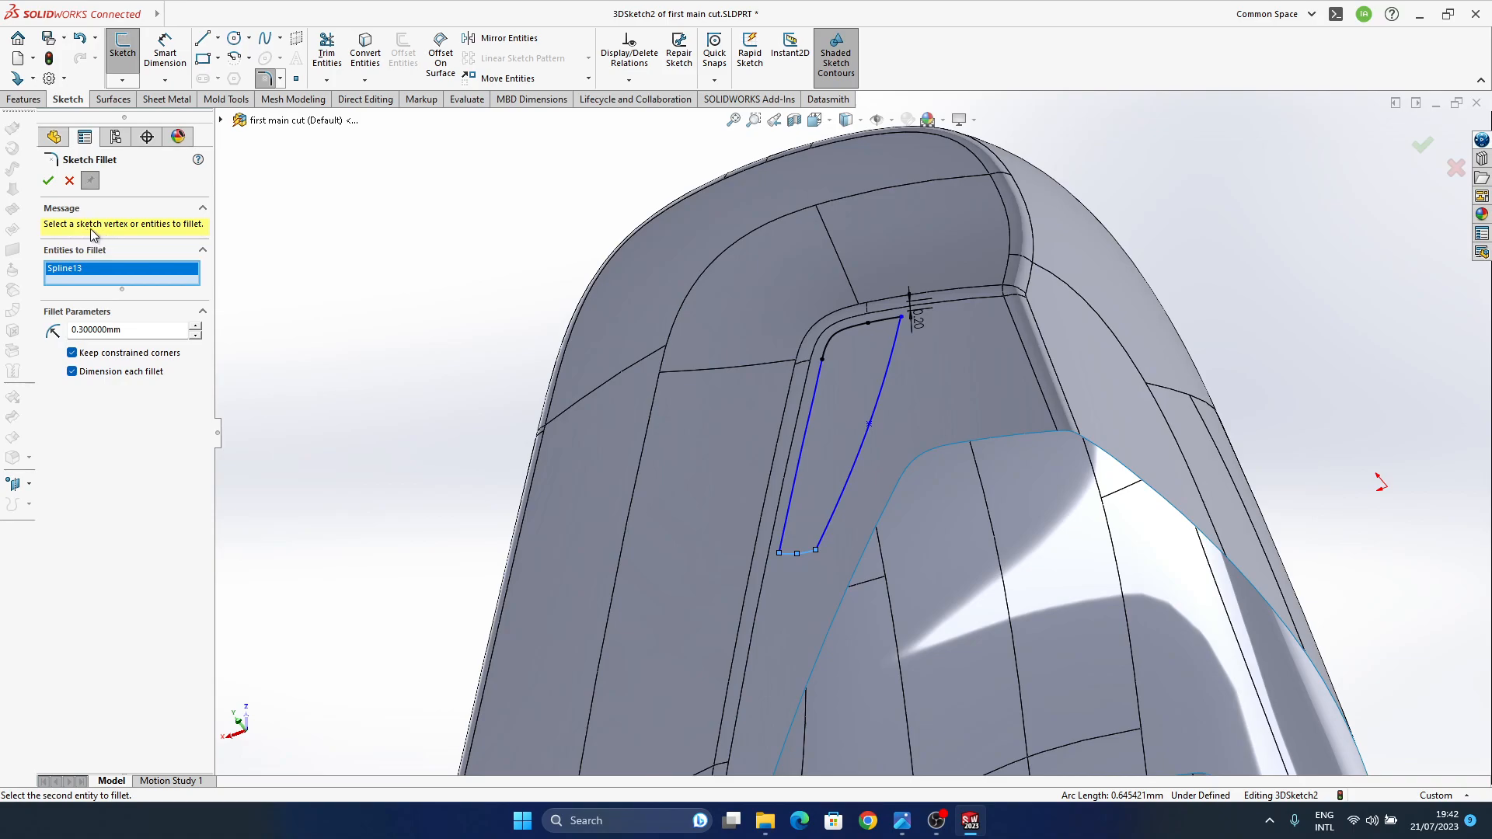
pyautogui.rightClick(76, 281)
pyautogui.click(125, 285)
pyautogui.click(901, 318)
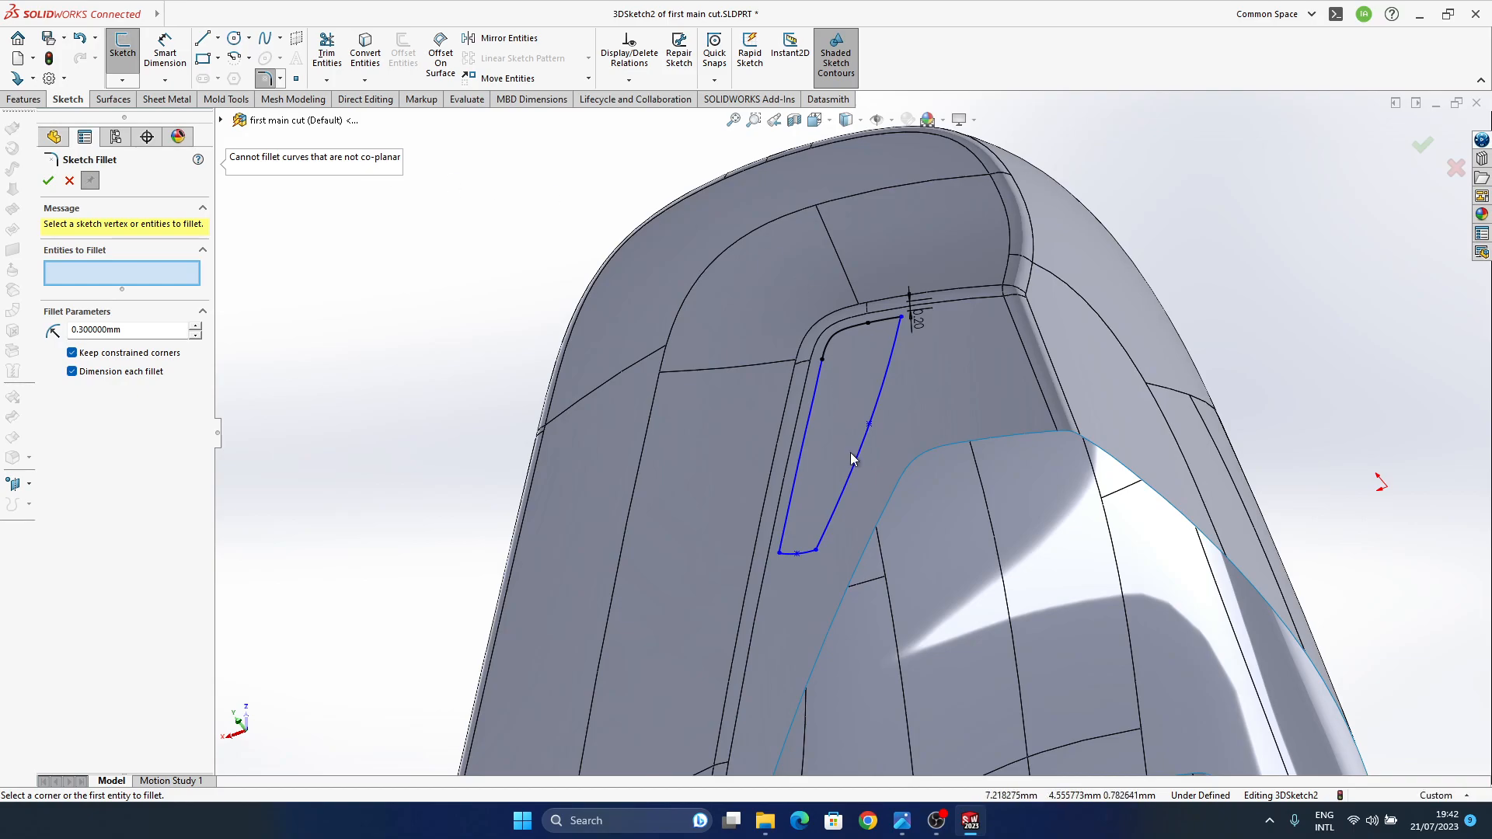
pyautogui.moveTo(840, 534); pyautogui.dragTo(805, 488, button='middle')
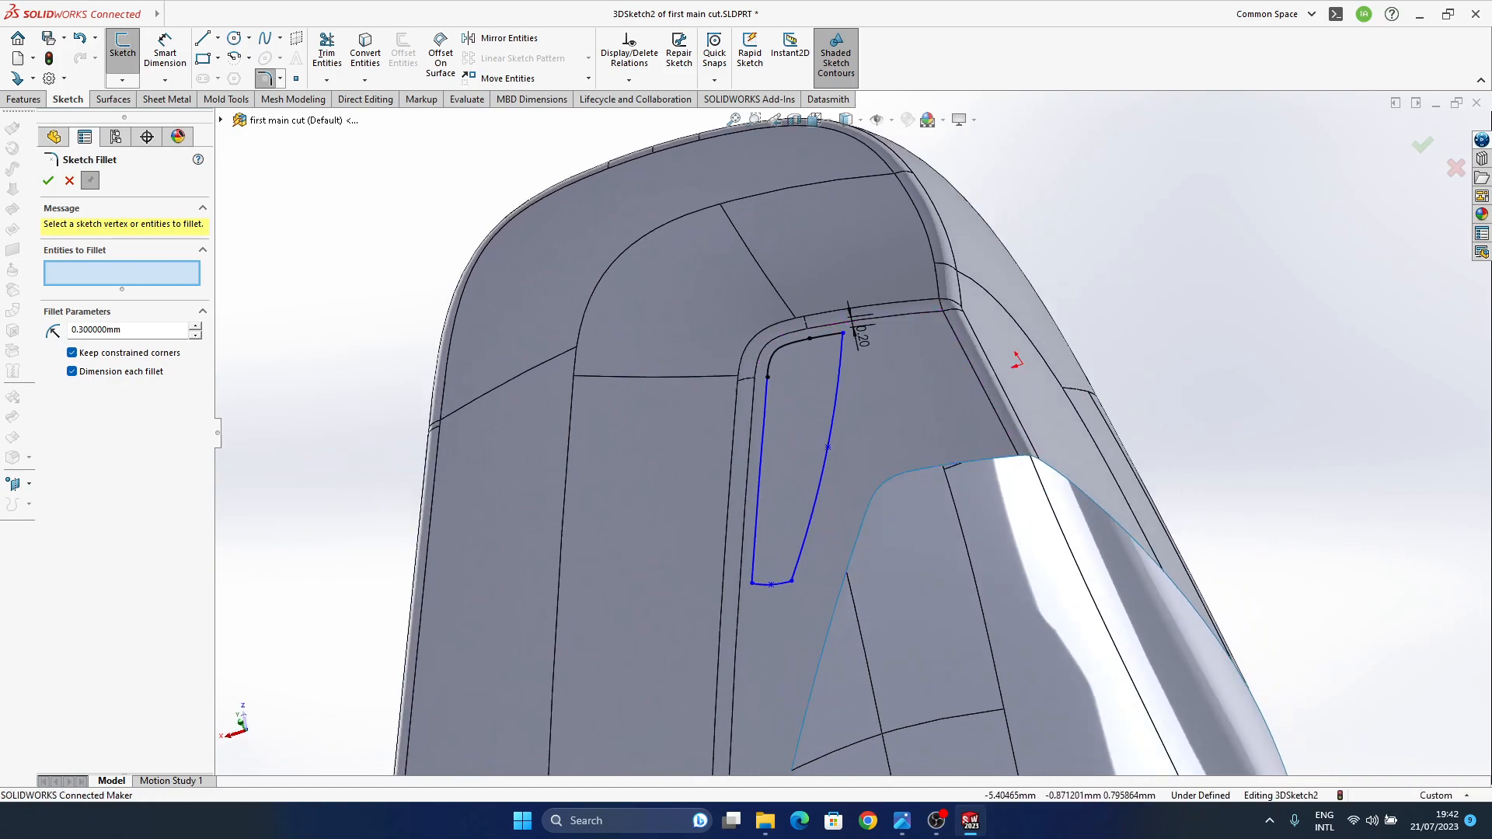
pyautogui.click(1426, 148)
# - Exit the 3D sketch and start a surface extrude of the closed outline, using the Top Plane as extrusion direction
pyautogui.moveTo(791, 506)
pyautogui.mouseDown(button='middle')
pyautogui.moveTo(806, 426)
pyautogui.moveTo(832, 506)
pyautogui.moveTo(863, 476)
pyautogui.mouseUp(button='middle')
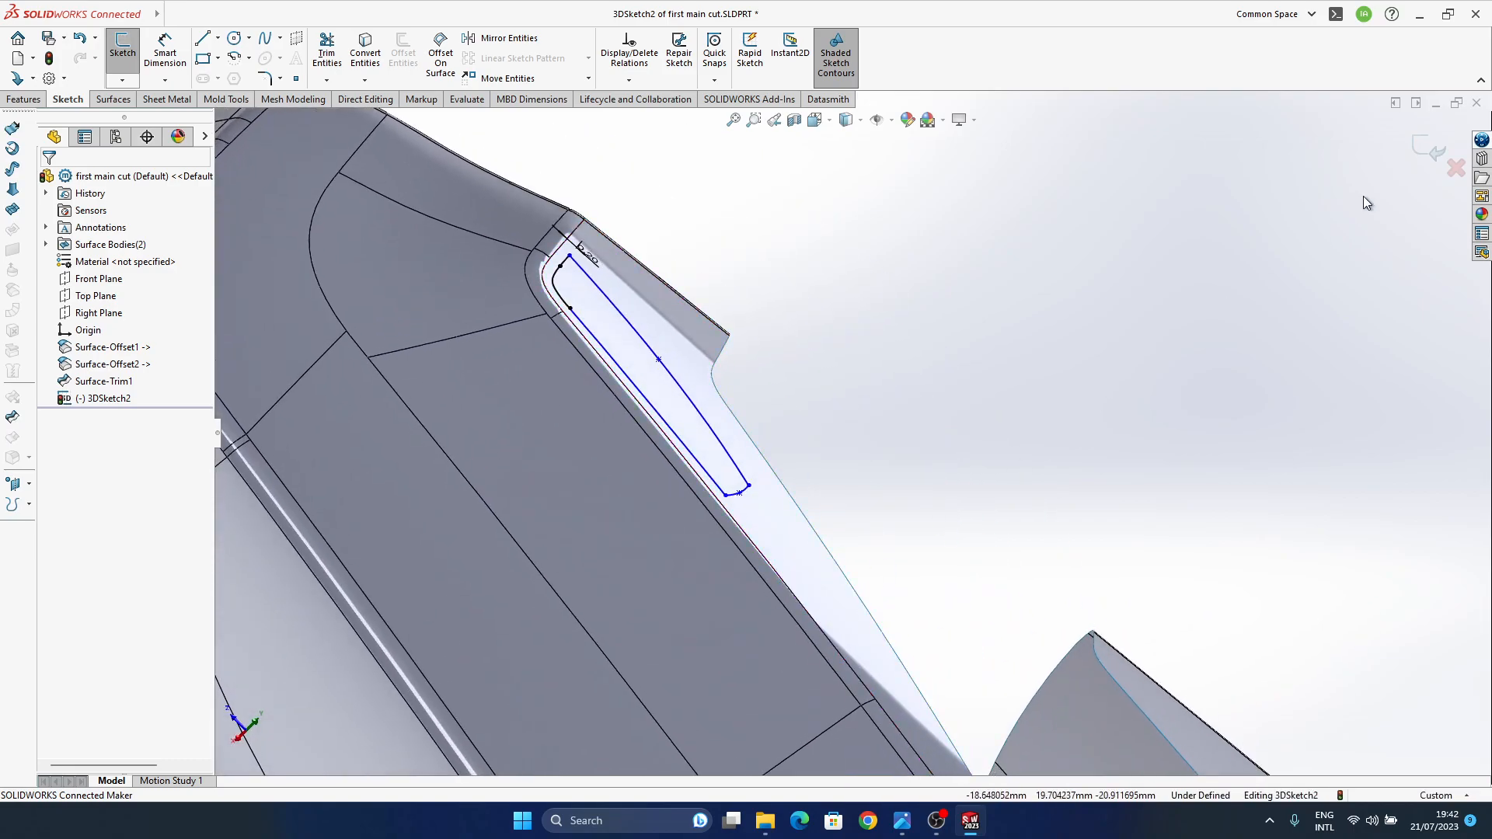
pyautogui.click(1430, 149)
pyautogui.moveTo(732, 341)
pyautogui.mouseDown(button='middle')
pyautogui.moveTo(682, 389)
pyautogui.moveTo(677, 432)
pyautogui.moveTo(614, 327)
pyautogui.mouseUp(button='middle')
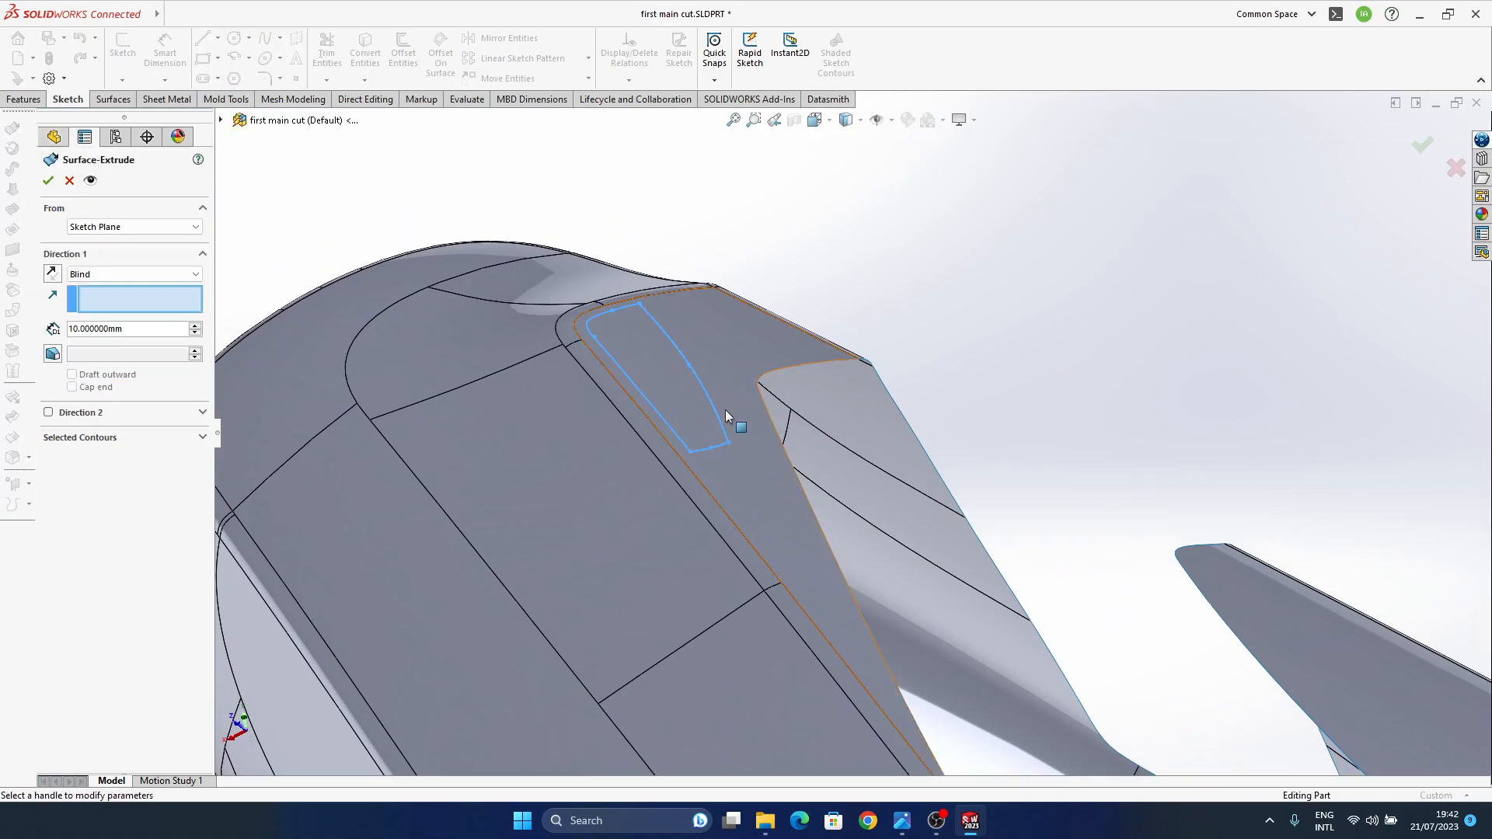
pyautogui.moveTo(728, 411); pyautogui.dragTo(666, 420, button='middle')
pyautogui.click(221, 122)
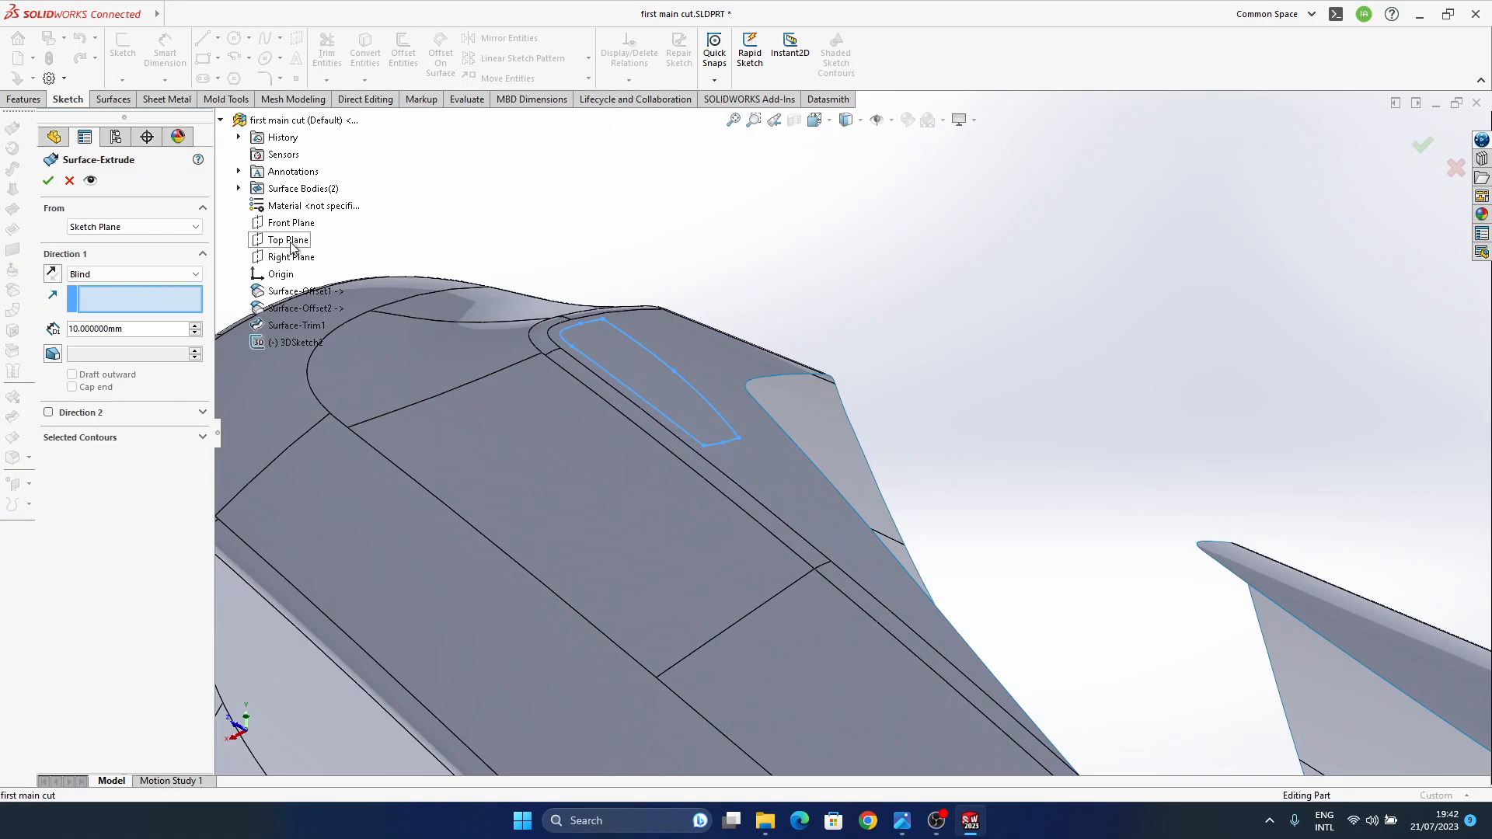
pyautogui.click(291, 247)
pyautogui.moveTo(816, 456); pyautogui.dragTo(750, 501, button='middle')
pyautogui.keyDown('ctrl'); pyautogui.moveTo(777, 402); pyautogui.dragTo(739, 434, button='middle'); pyautogui.keyUp('ctrl')
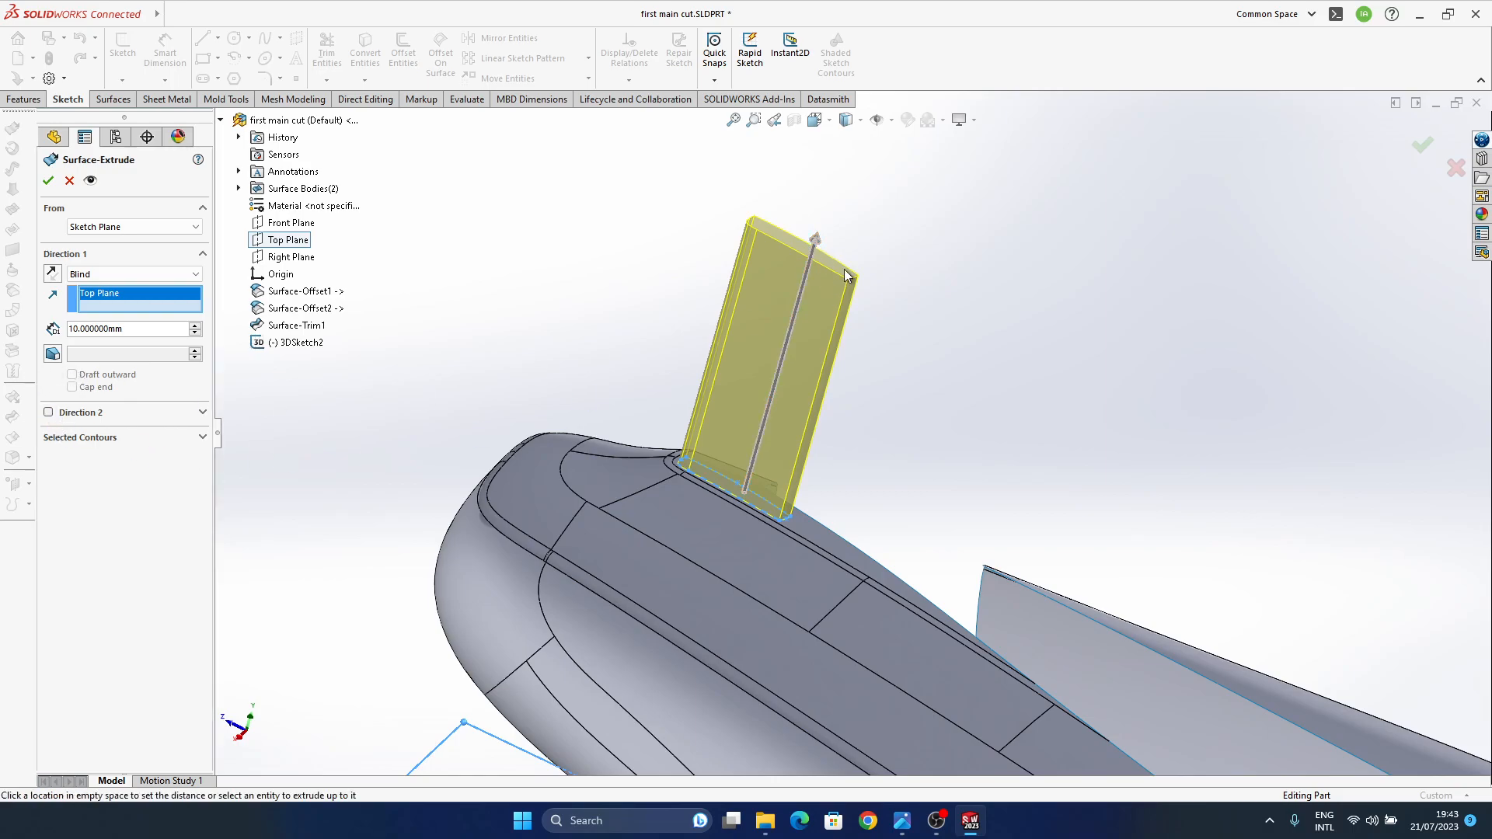
# - Make the surface extrude two-directional, with a depth of 3 mm for Direction 1 and 2 mm for Direction 2
pyautogui.click(49, 413)
pyautogui.click(816, 240)
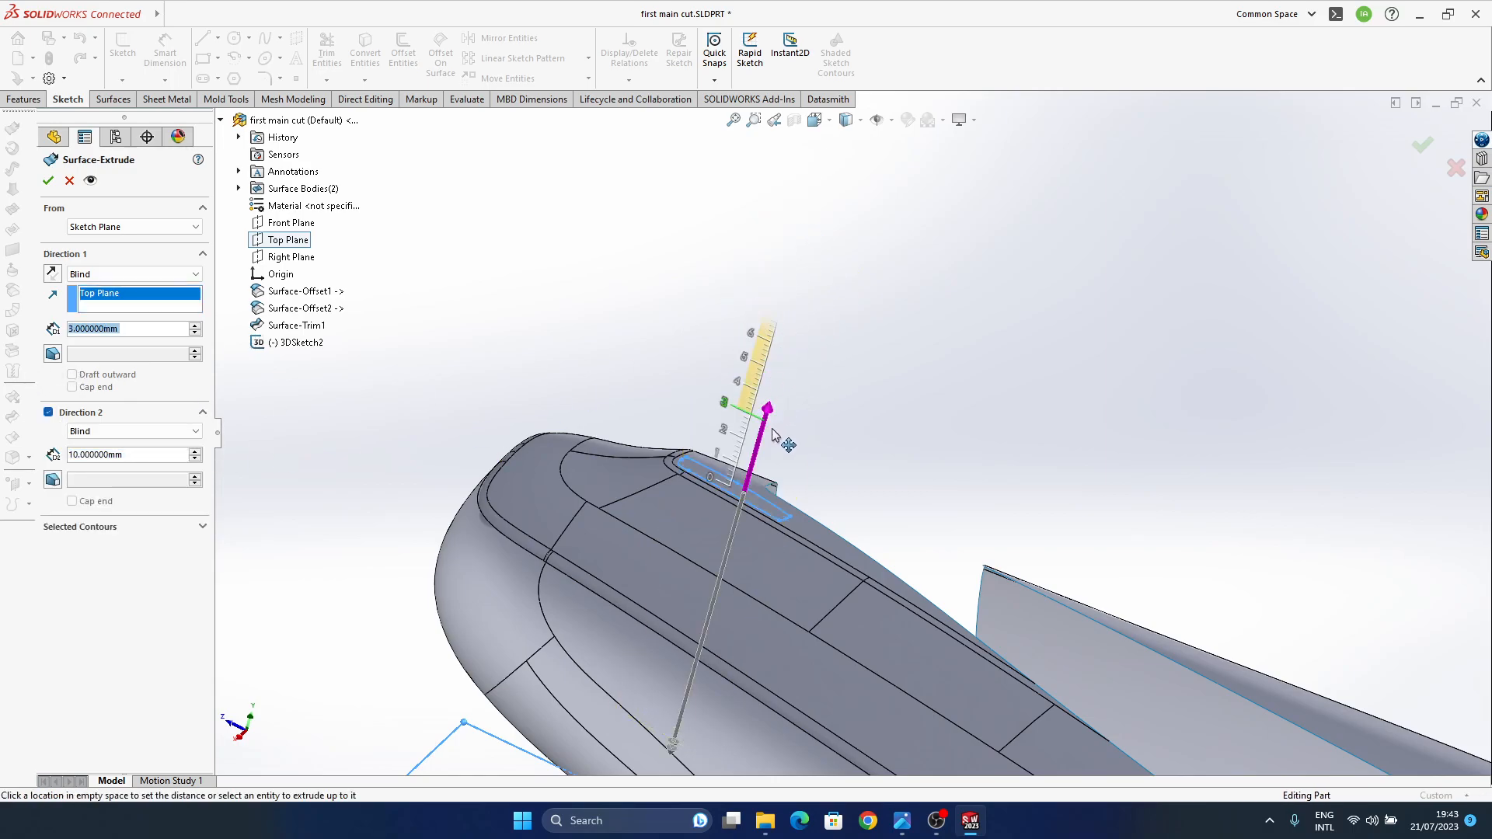
pyautogui.click(779, 434)
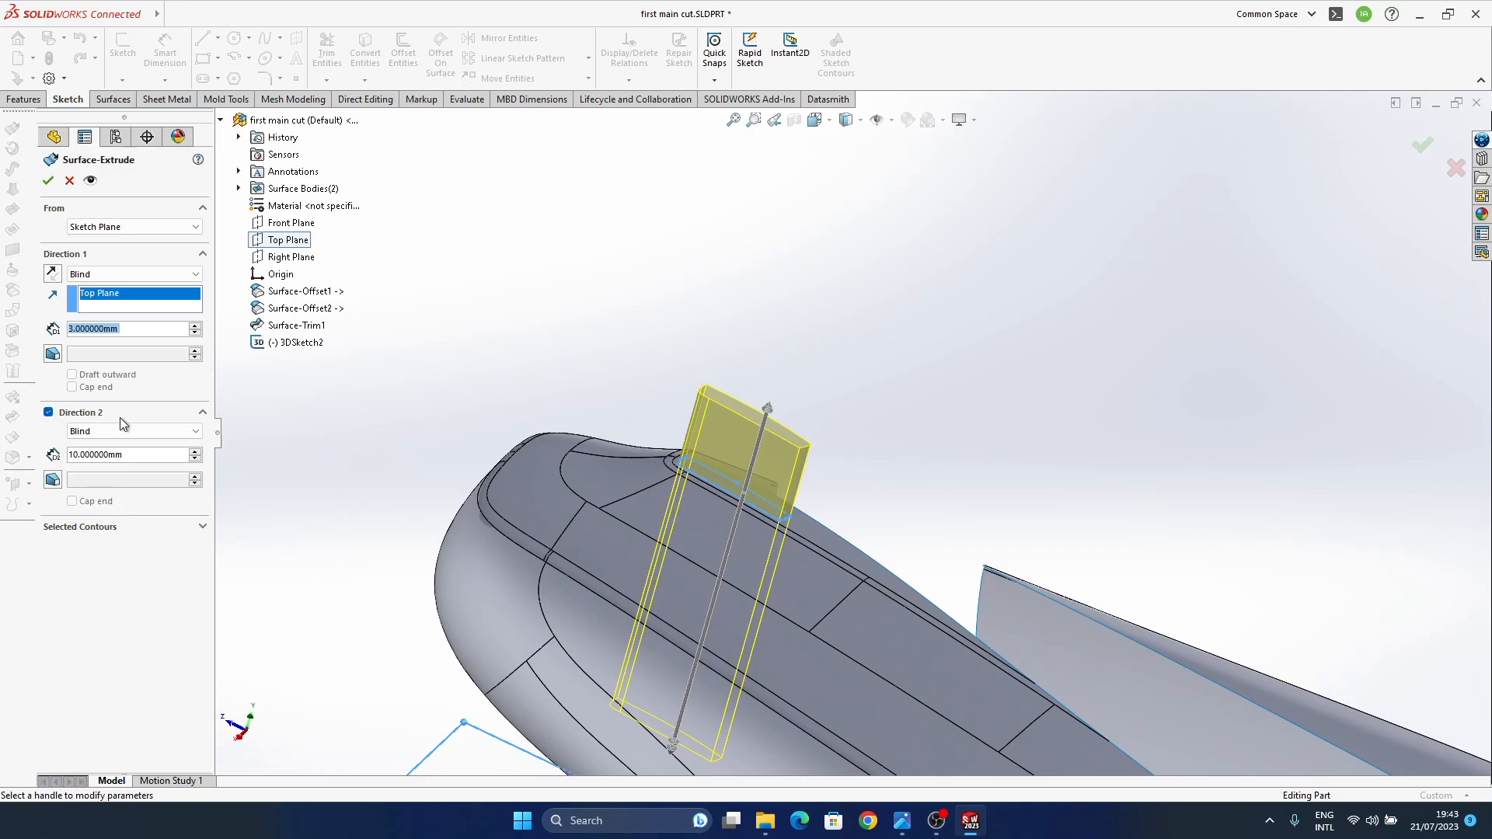
pyautogui.click(142, 456)
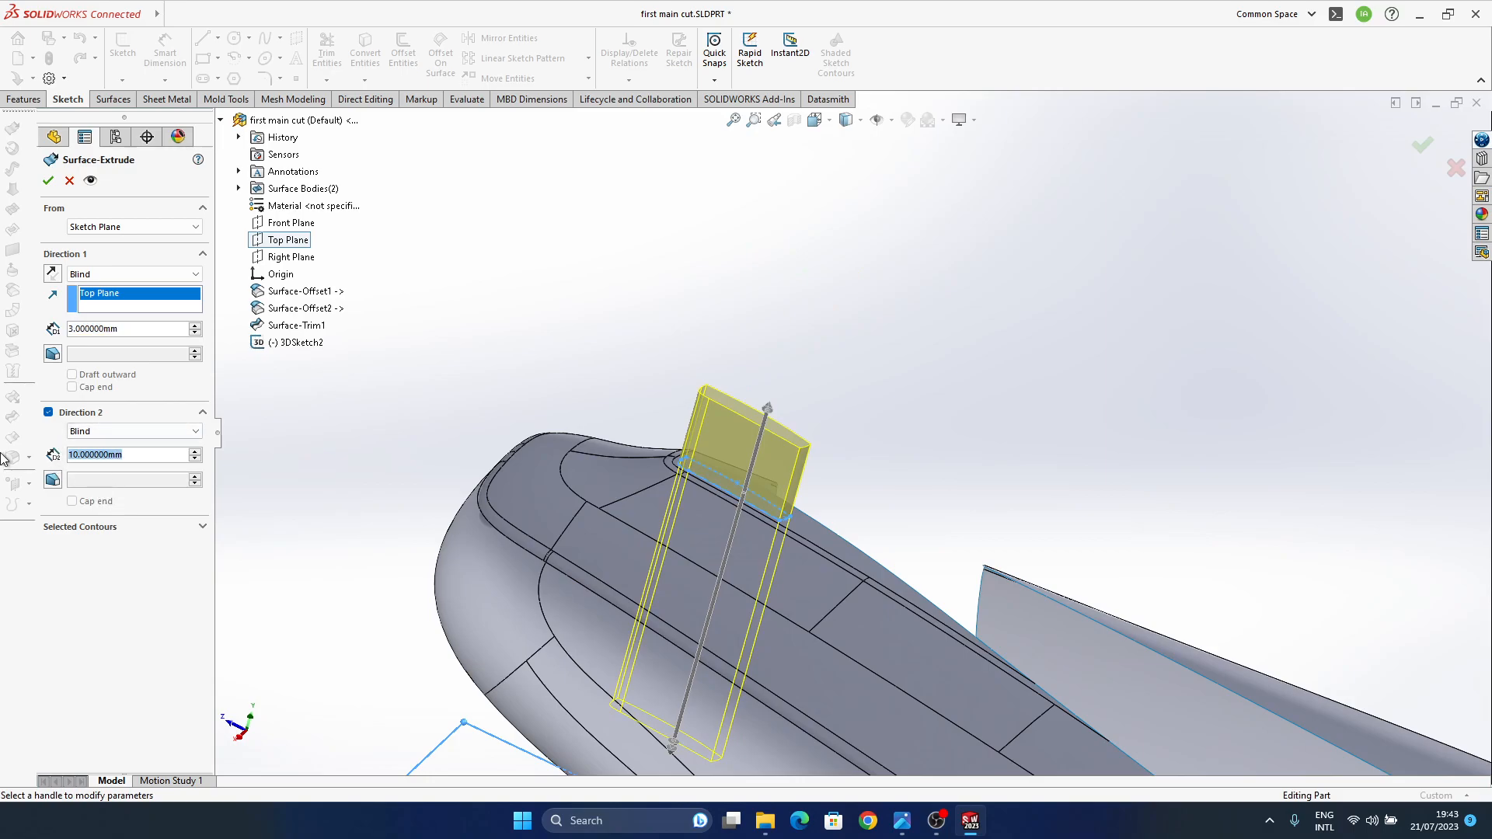
pyautogui.write('2')
pyautogui.press('Return')
# - Compare the extrude with the earbud reference image and apply a 3-degree inward draft to Direction 2
pyautogui.moveTo(956, 422); pyautogui.dragTo(763, 410, button='middle')
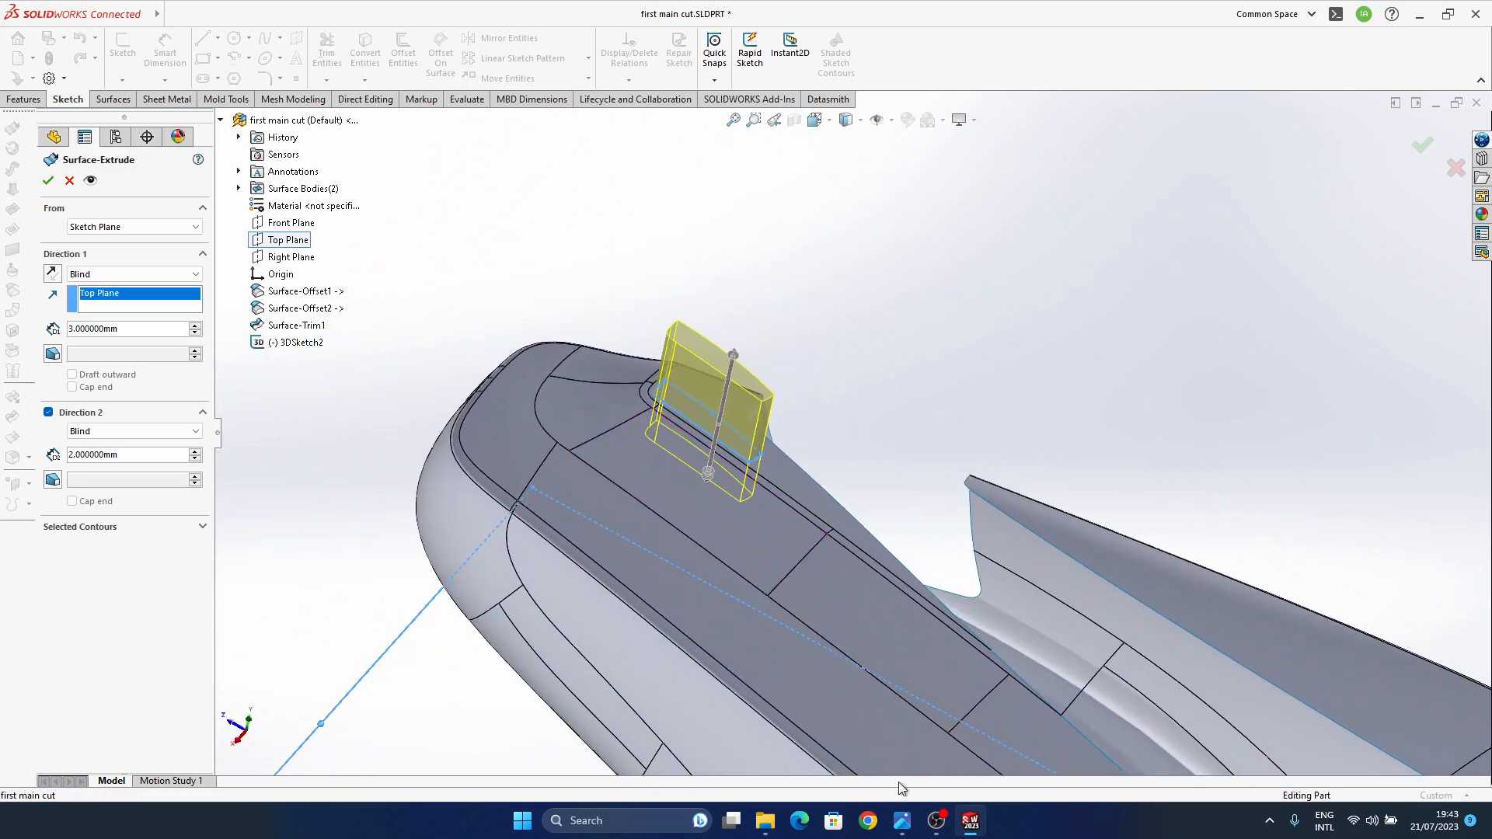
pyautogui.moveTo(902, 817)
pyautogui.click(963, 780)
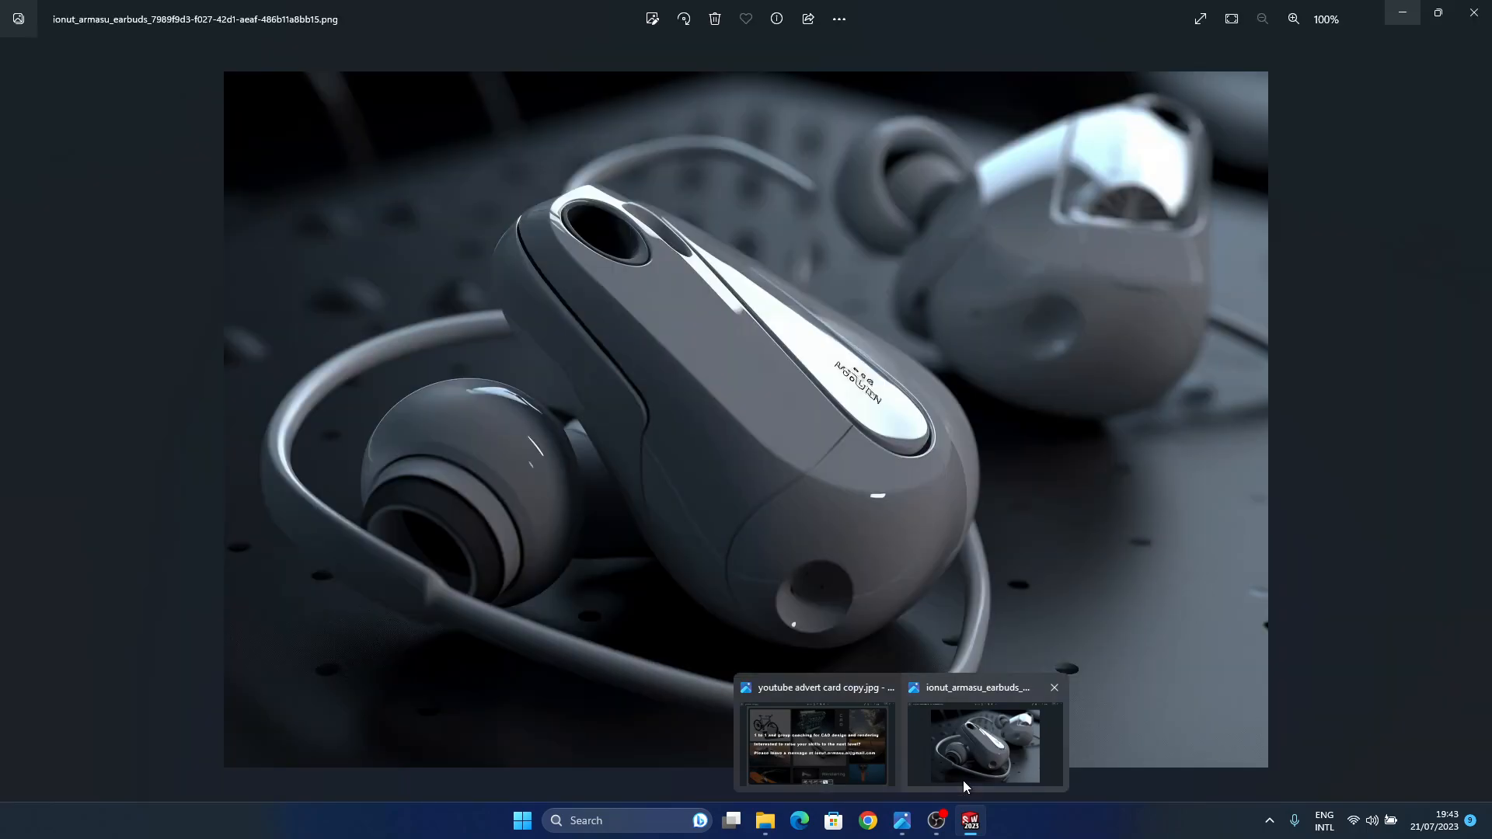
pyautogui.click(963, 780)
pyautogui.scroll(-5, 754, 451)
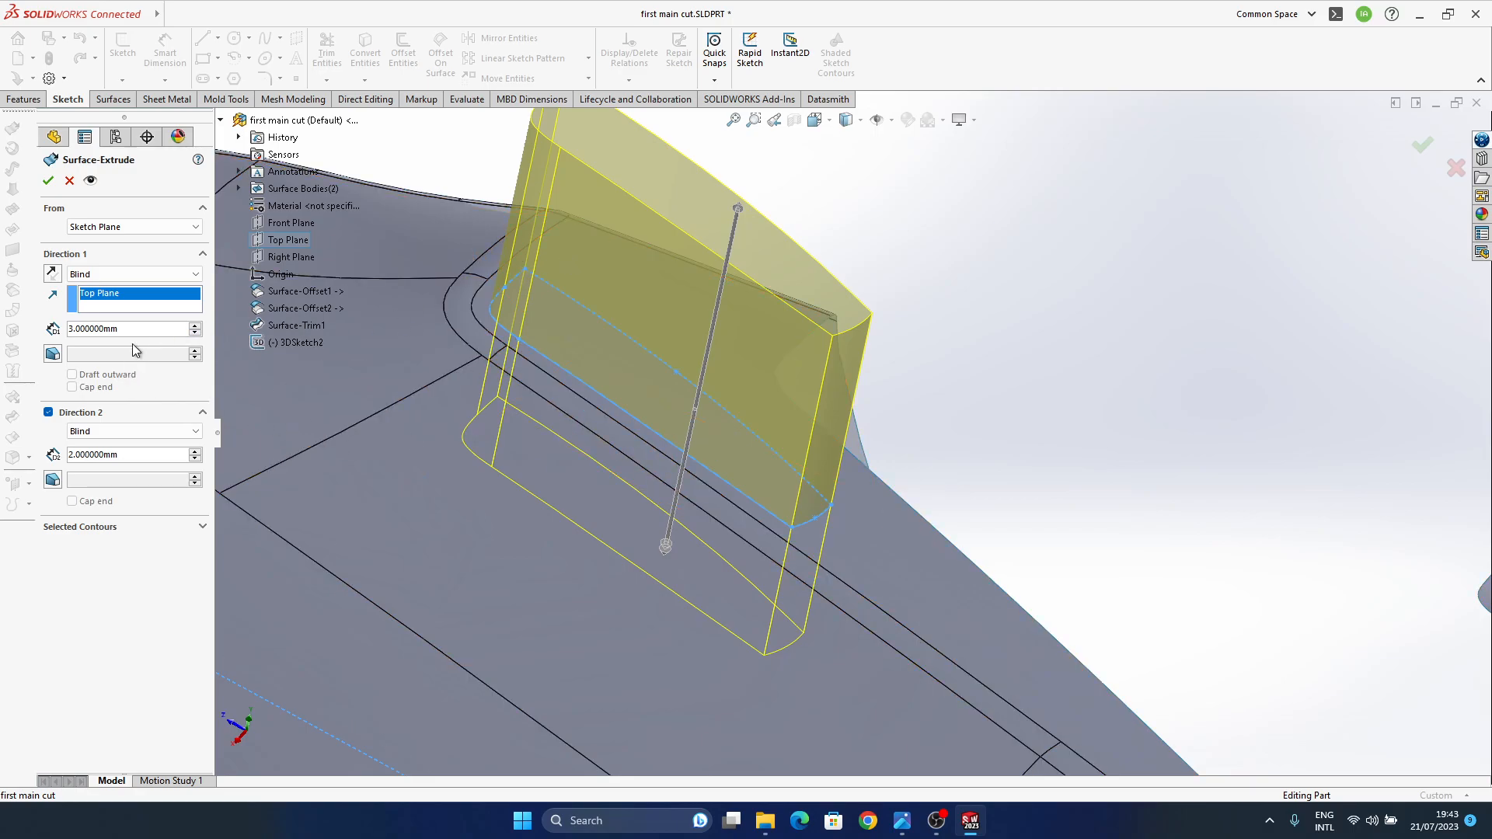
pyautogui.click(52, 480)
pyautogui.moveTo(718, 373); pyautogui.dragTo(704, 544, button='middle')
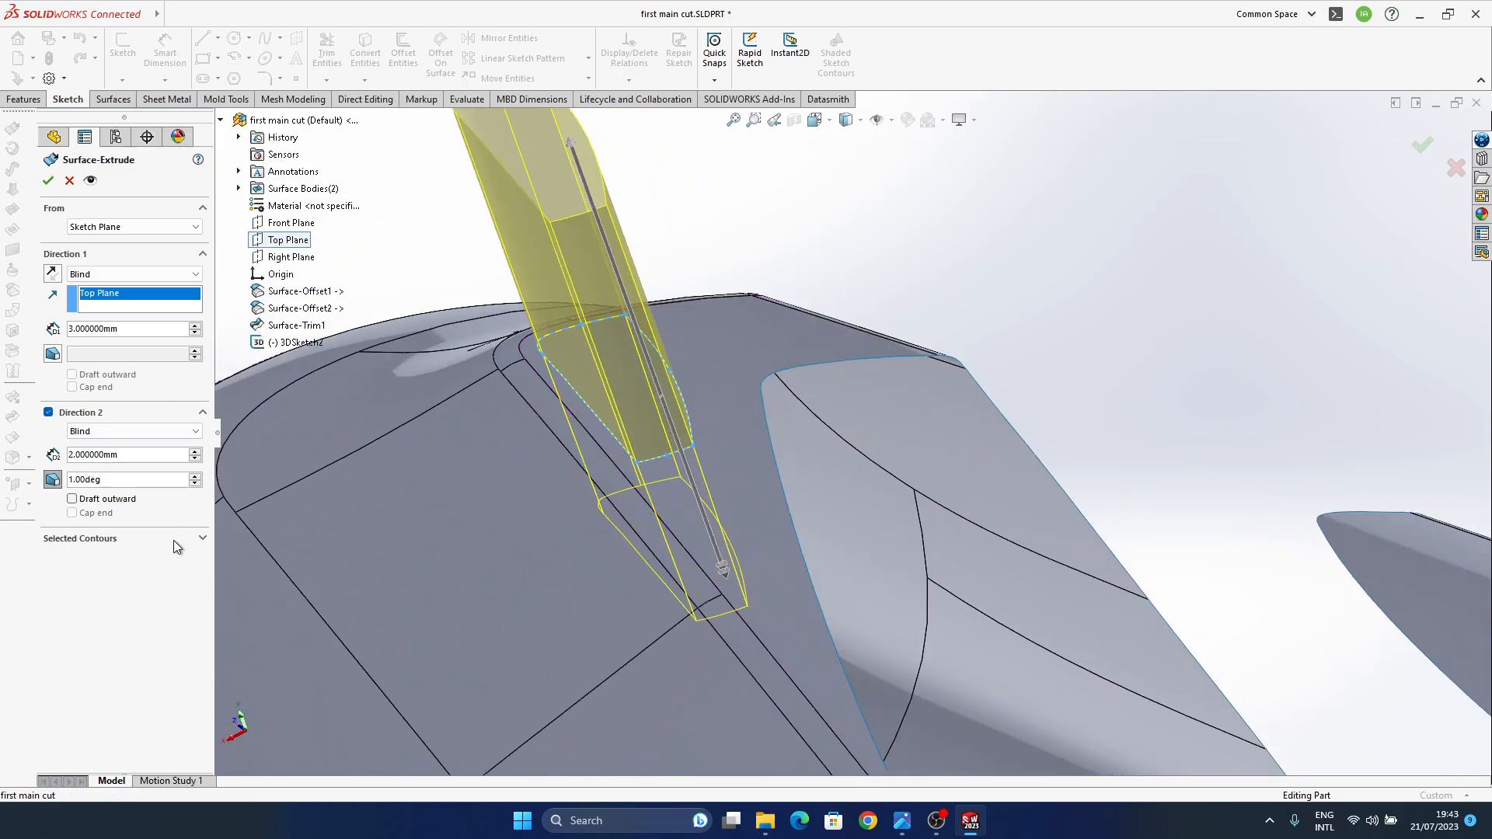
pyautogui.click(195, 475)
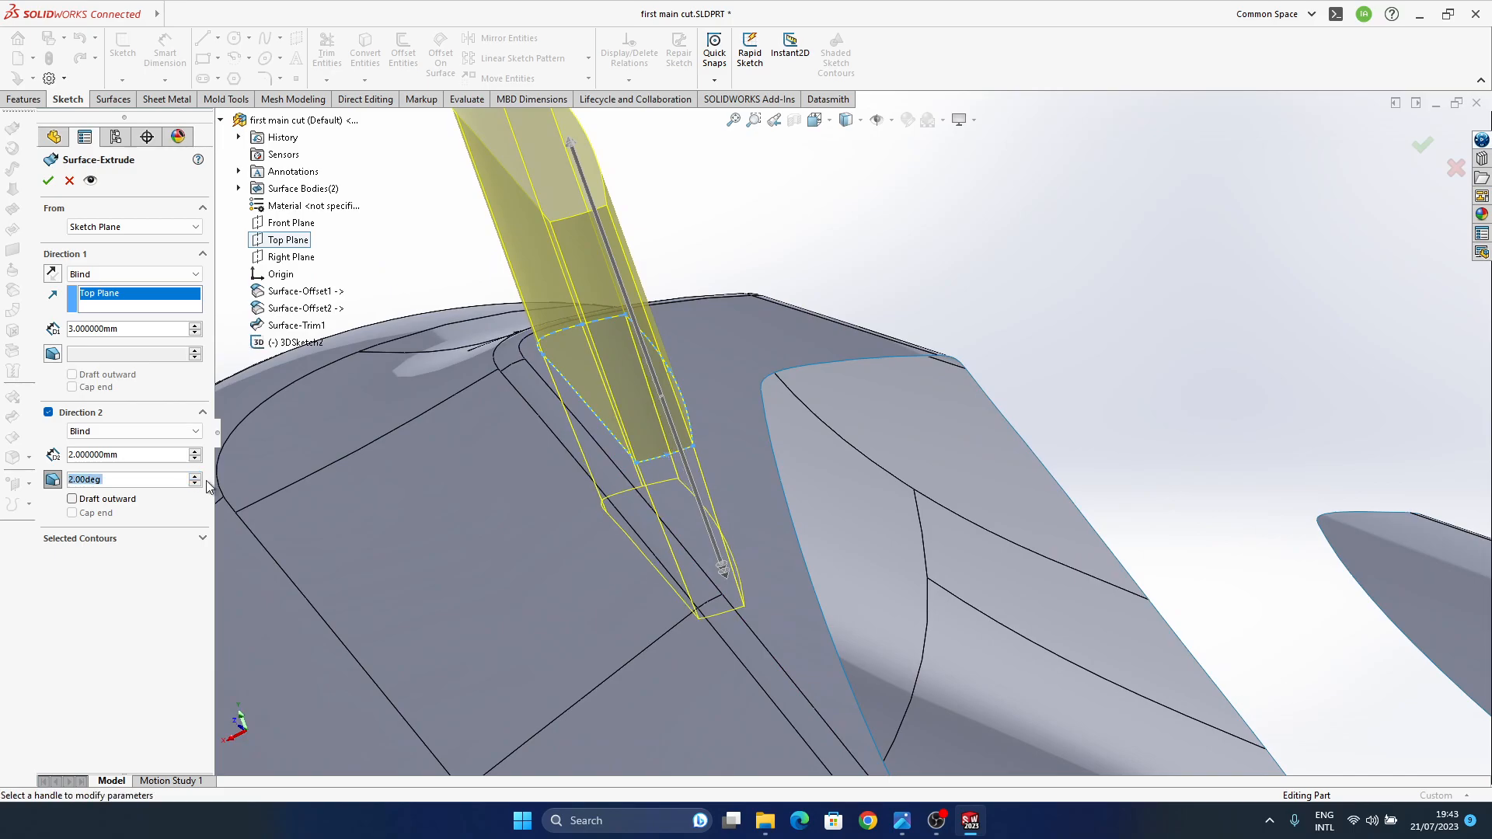
pyautogui.click(196, 475)
pyautogui.moveTo(686, 509)
pyautogui.mouseDown(button='middle')
pyautogui.moveTo(722, 501)
pyautogui.moveTo(708, 504)
pyautogui.mouseUp(button='middle')
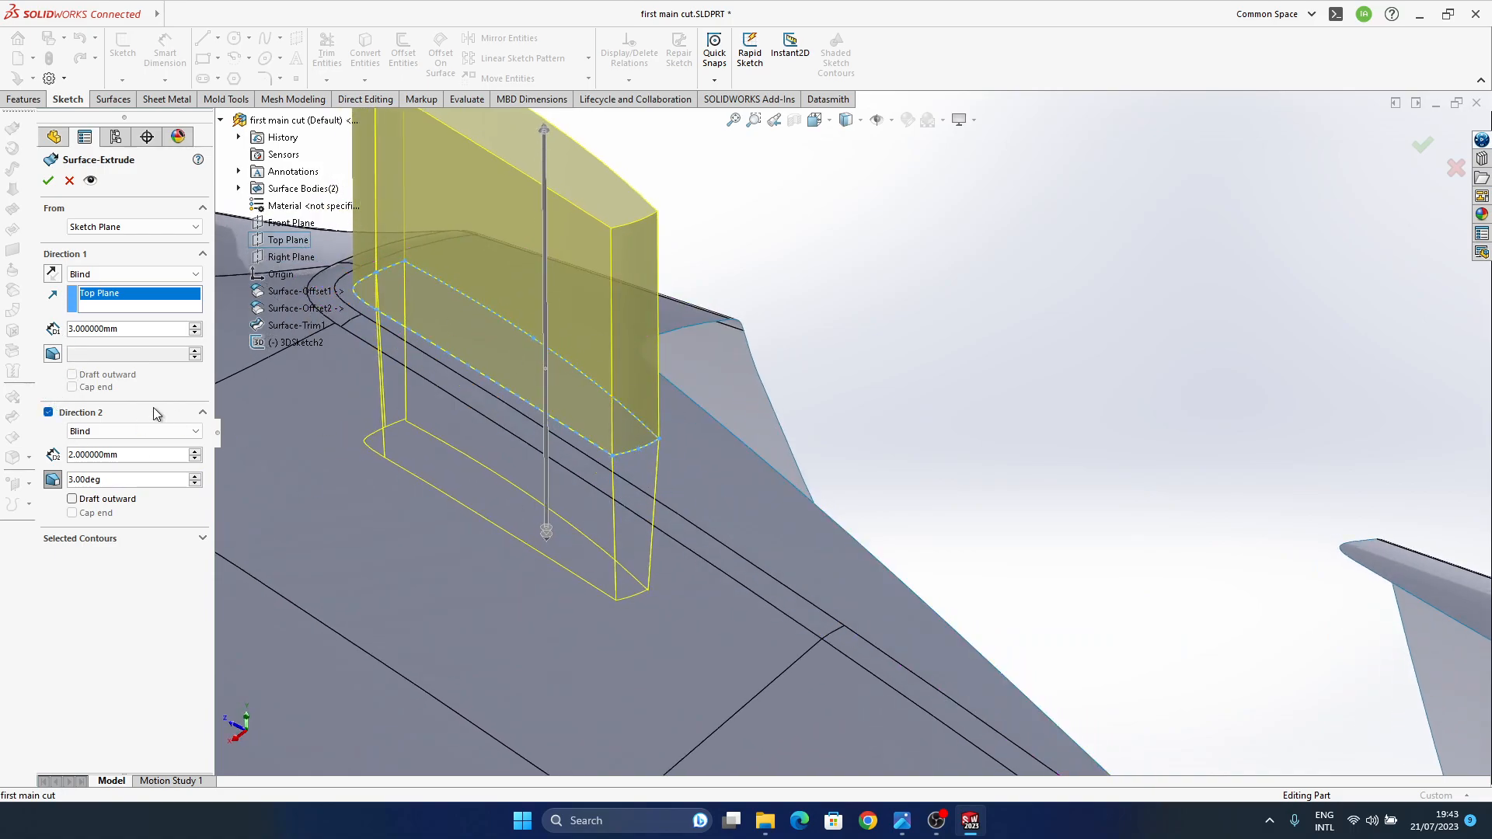
# - Apply a 3-degree outward draft to Direction 1 of the surface extrude
pyautogui.click(54, 355)
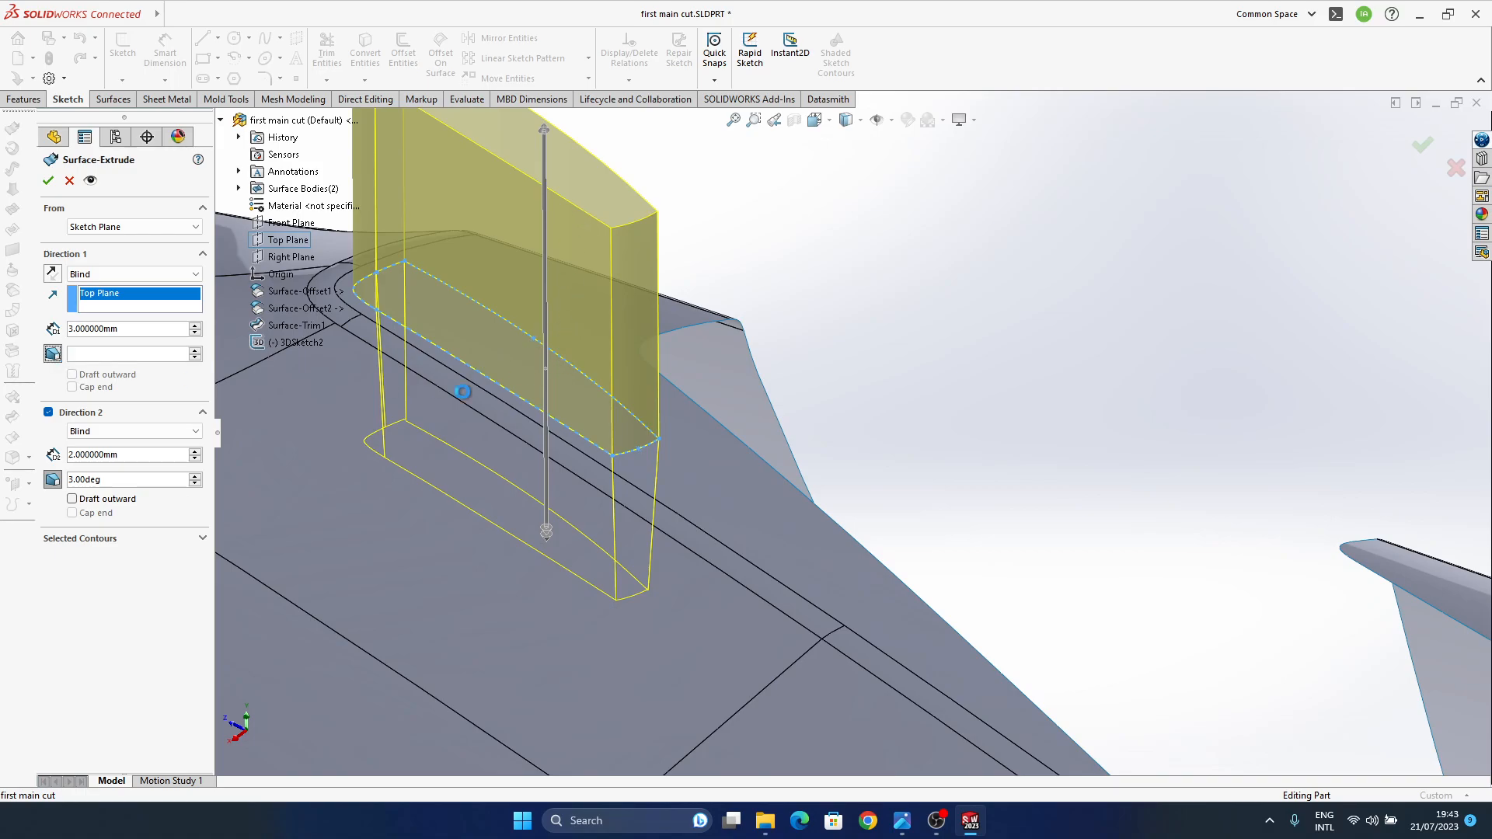
pyautogui.write('3.00deg')
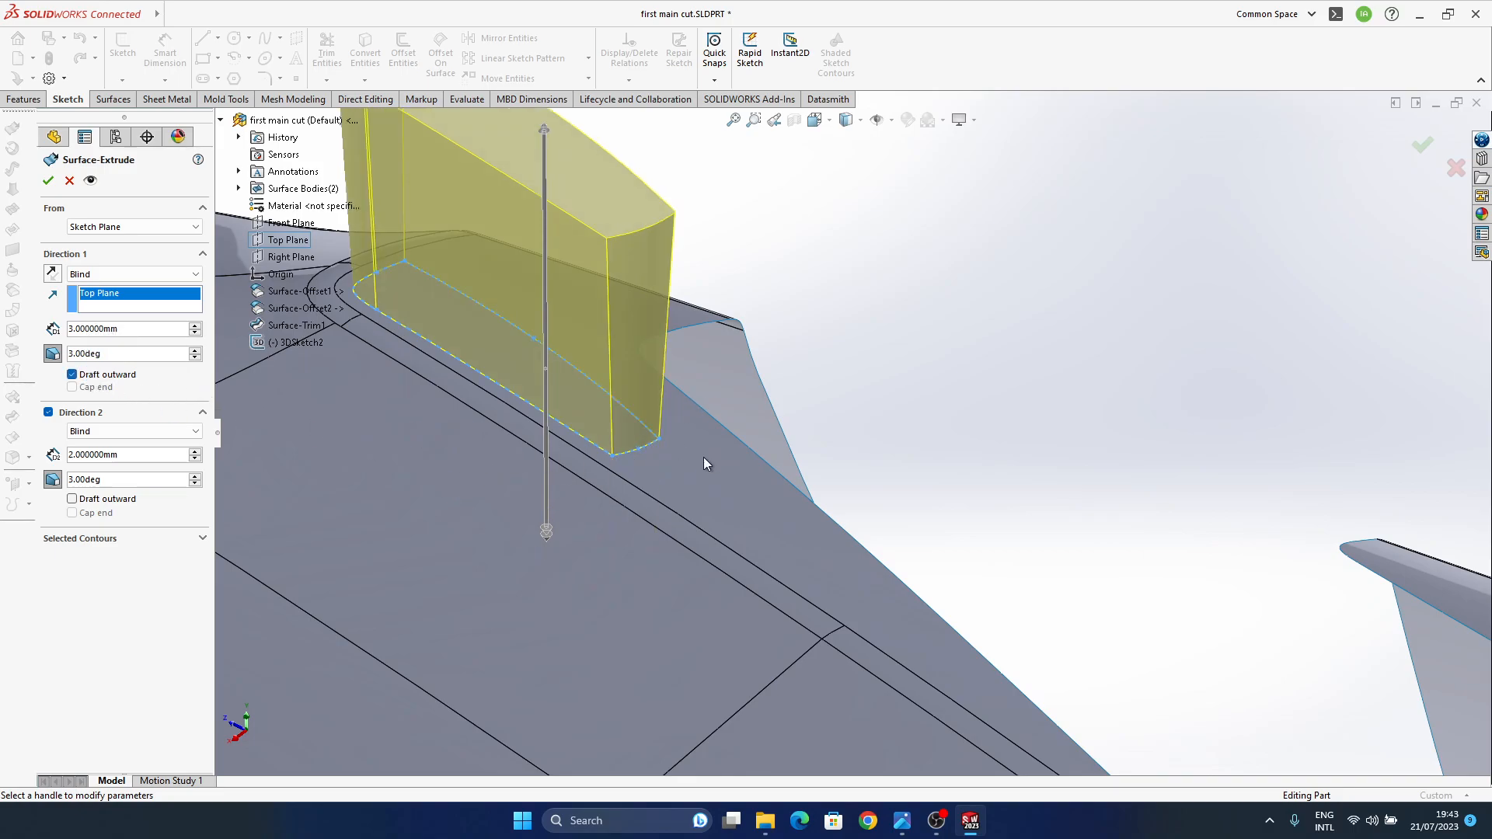
pyautogui.moveTo(610, 444); pyautogui.dragTo(485, 387, button='middle')
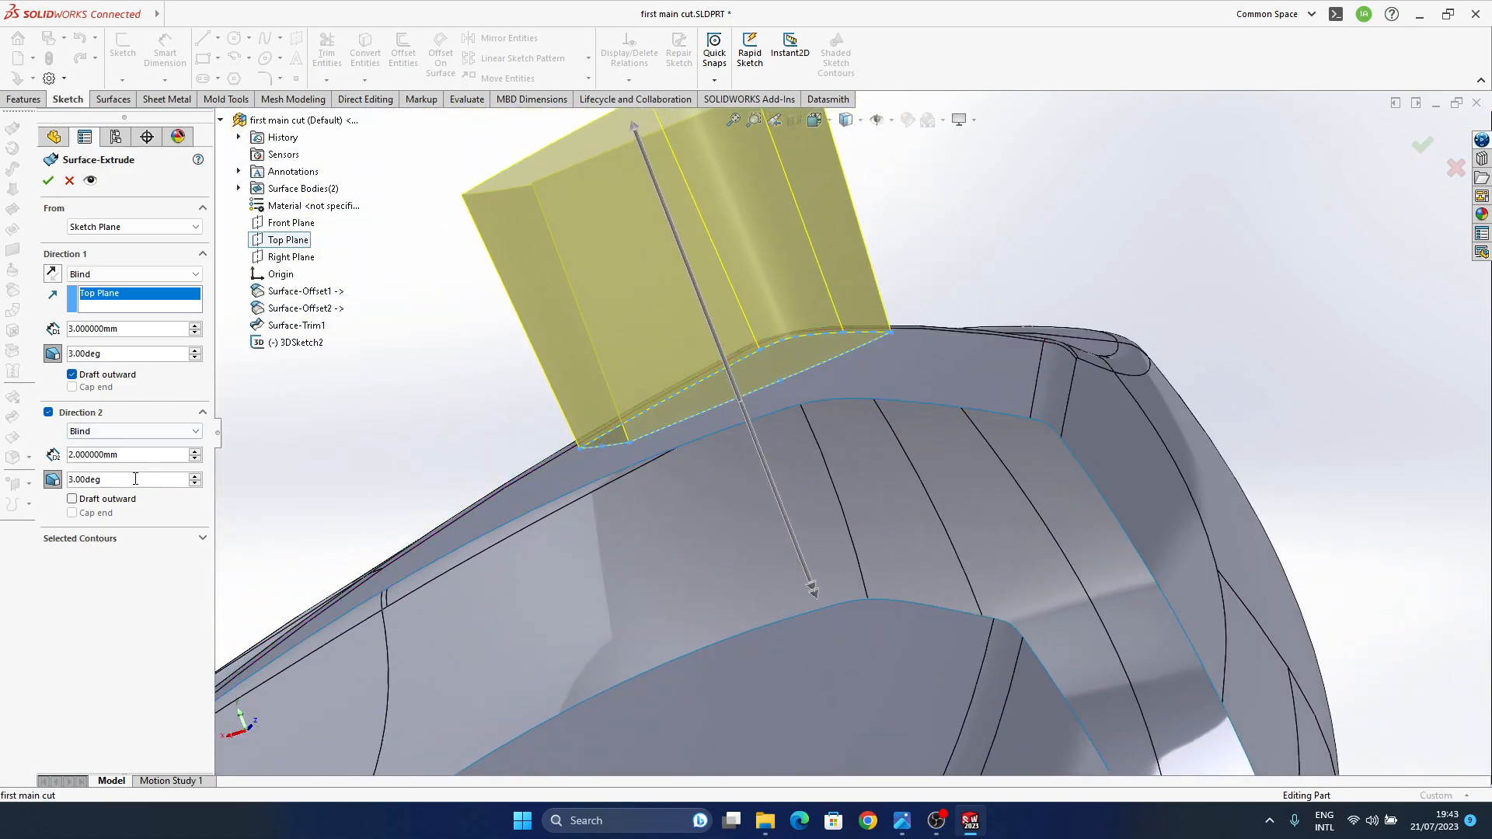
# - Shorten Direction 2 of the surface extrude to 1 mm
pyautogui.moveTo(346, 508); pyautogui.dragTo(847, 638, button='middle')
pyautogui.moveTo(772, 603); pyautogui.dragTo(742, 479)
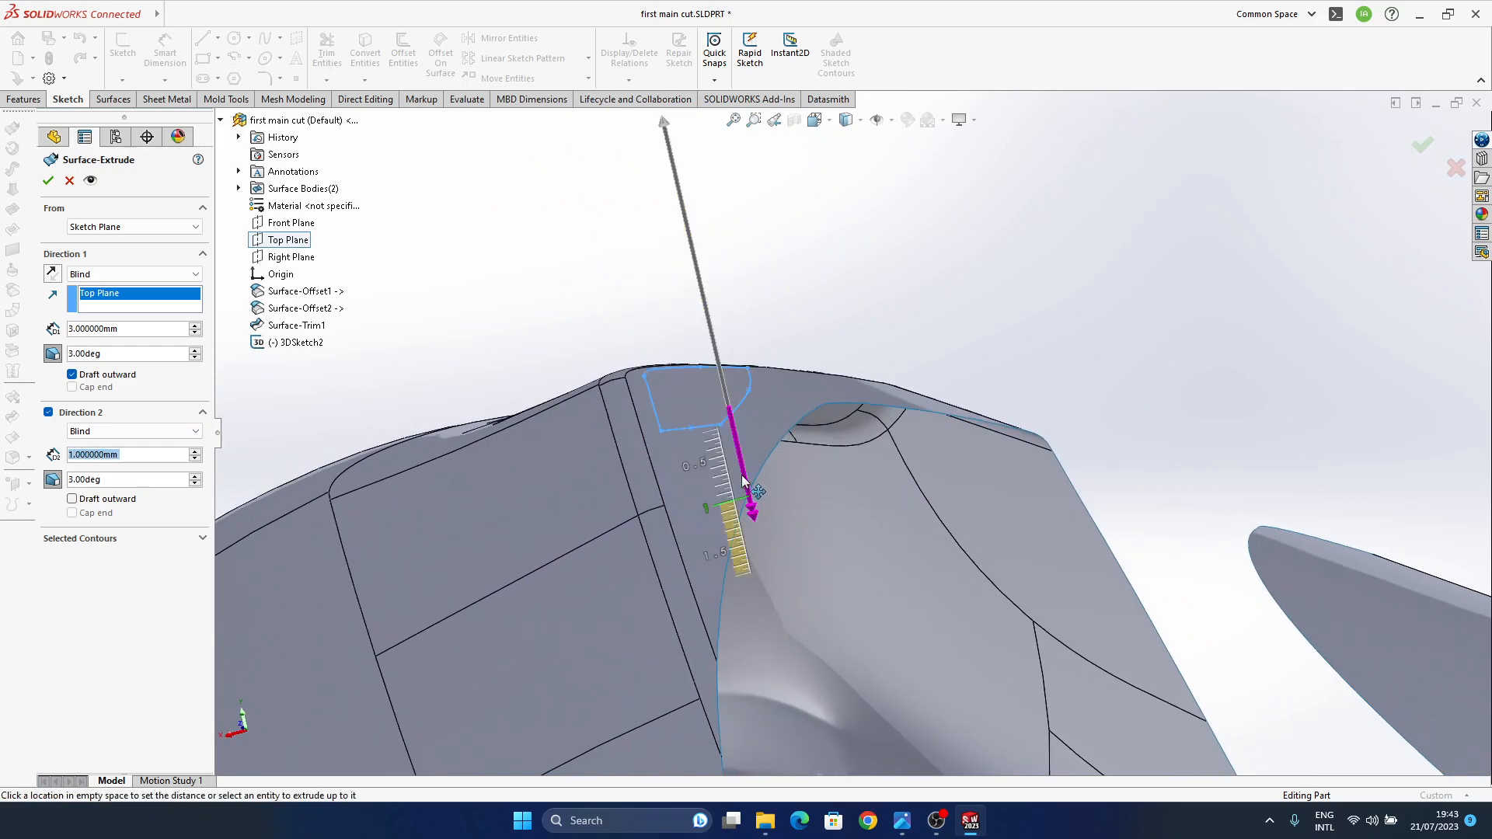
pyautogui.moveTo(783, 507); pyautogui.dragTo(760, 493, button='middle')
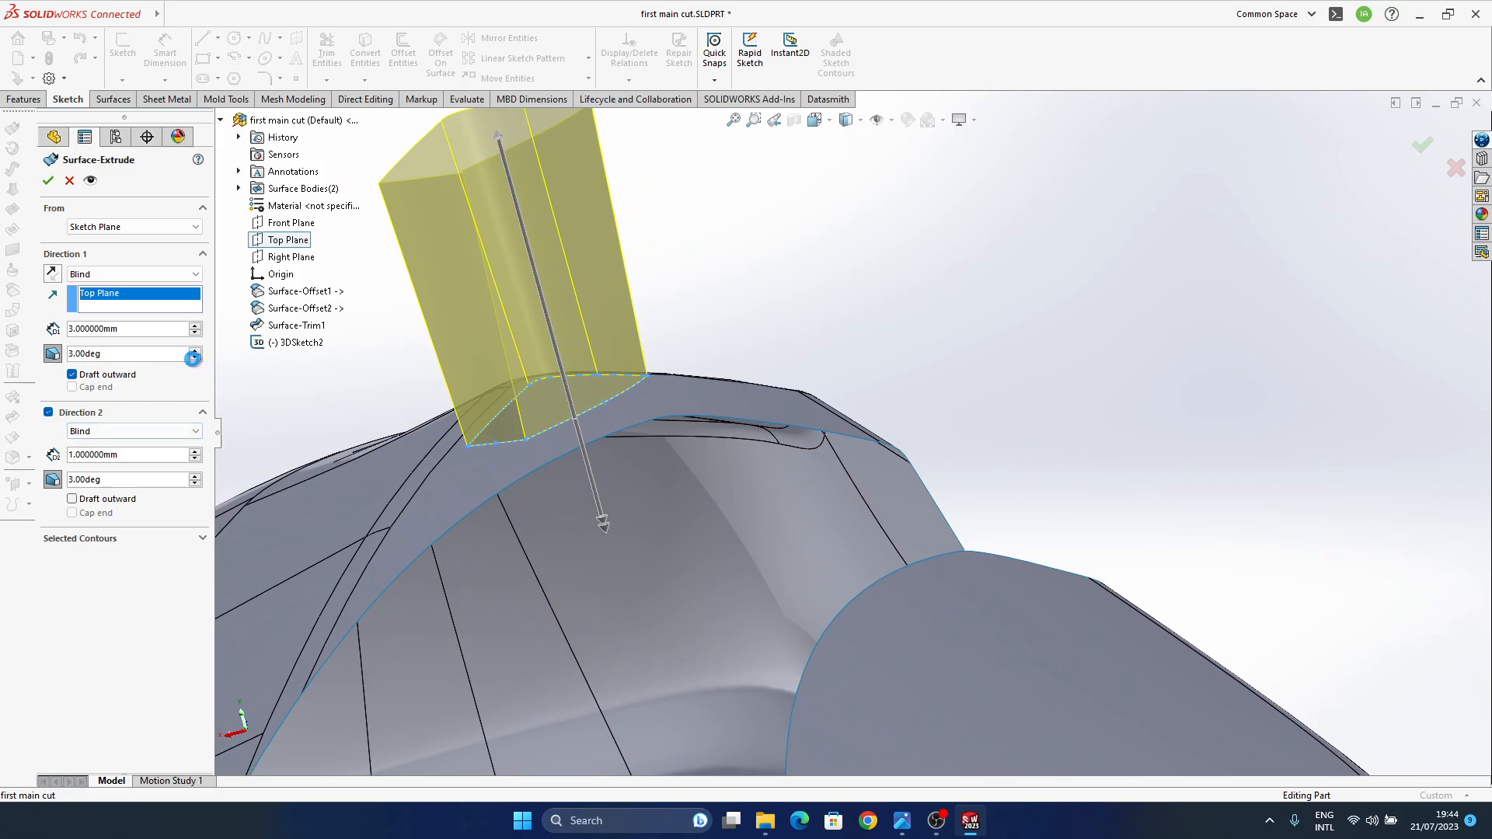
# - Set Direction 1 of the surface extrude to a depth of 2 mm with a 3-degree inward draft
pyautogui.click(194, 358)
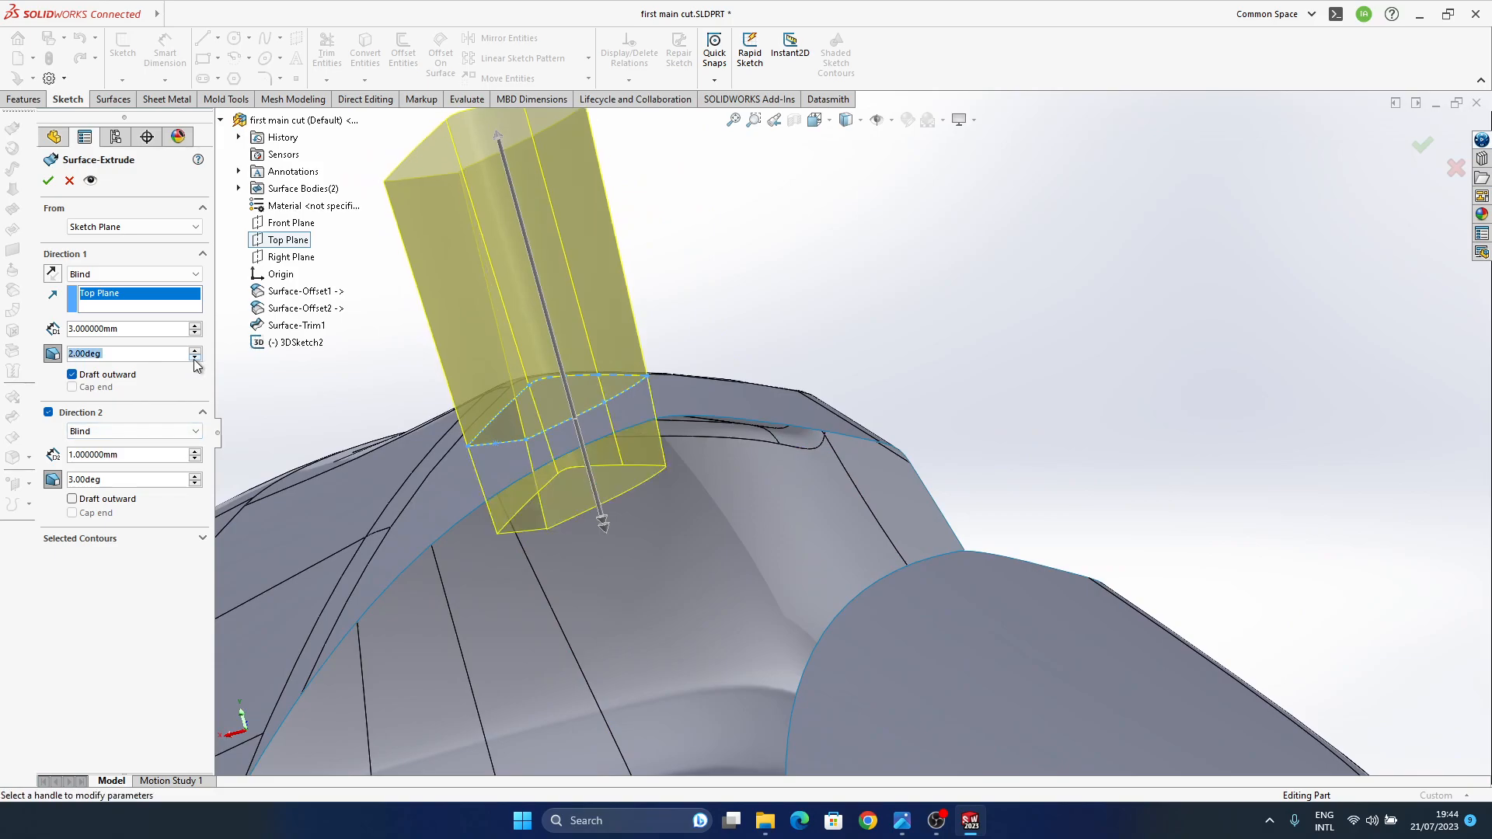
pyautogui.click(498, 136)
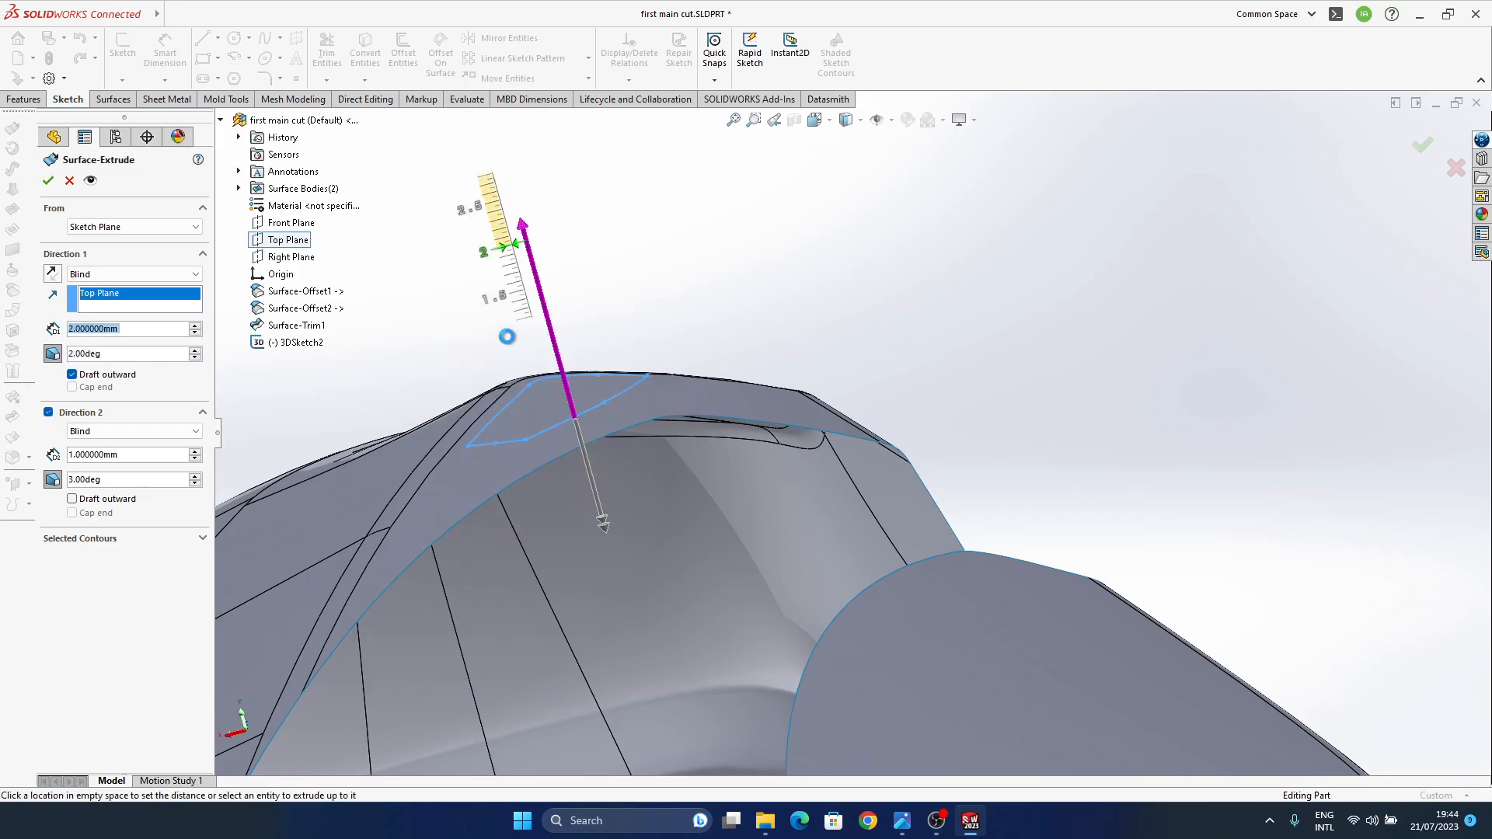
pyautogui.click(195, 351)
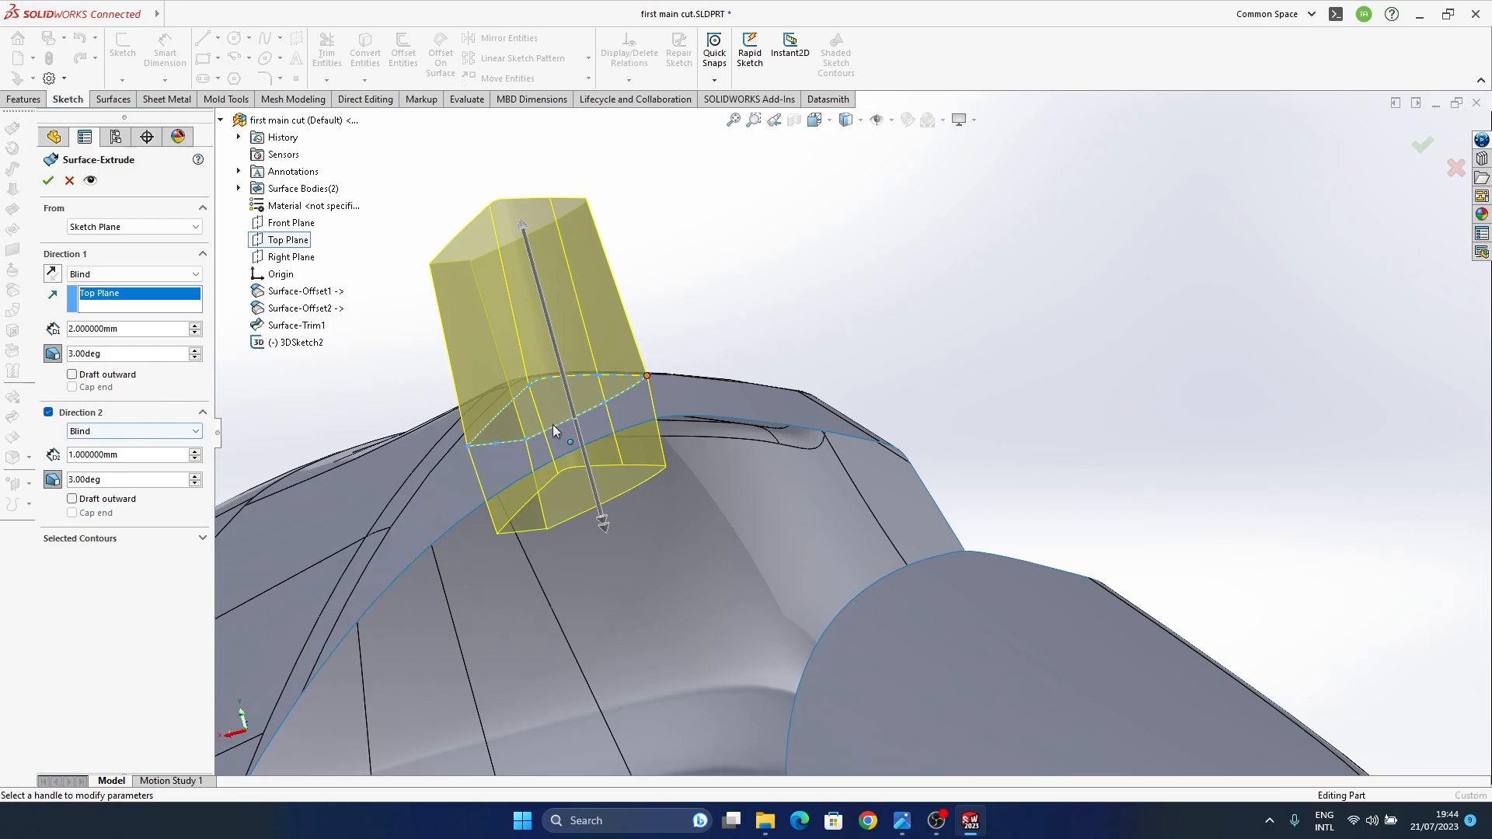
# - Remove the draft from Direction 1 and accept the surface extrude
pyautogui.moveTo(552, 425); pyautogui.dragTo(567, 418, button='middle')
pyautogui.click(52, 354)
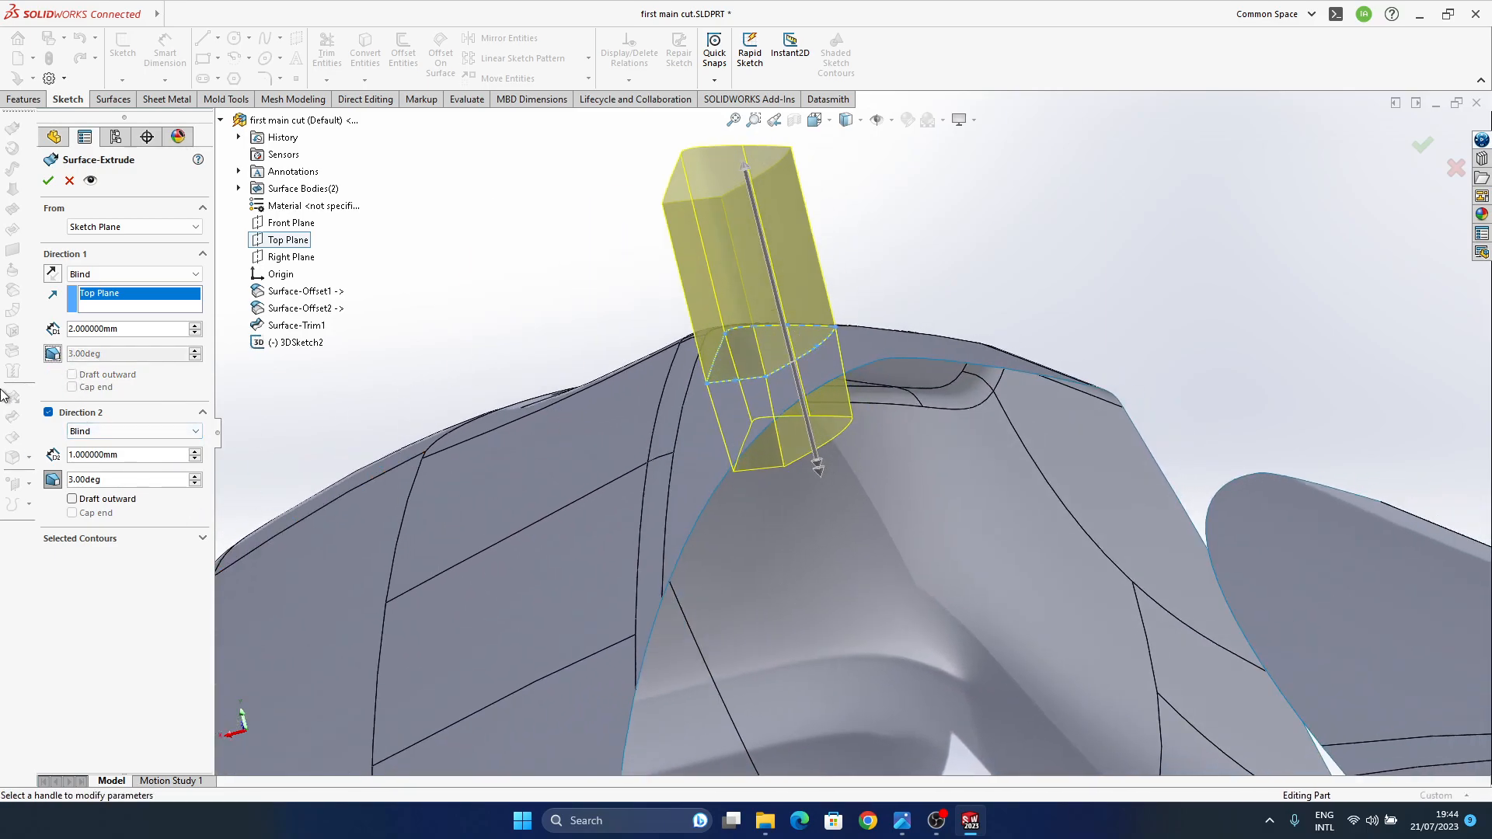
pyautogui.moveTo(779, 352); pyautogui.dragTo(776, 350, button='middle')
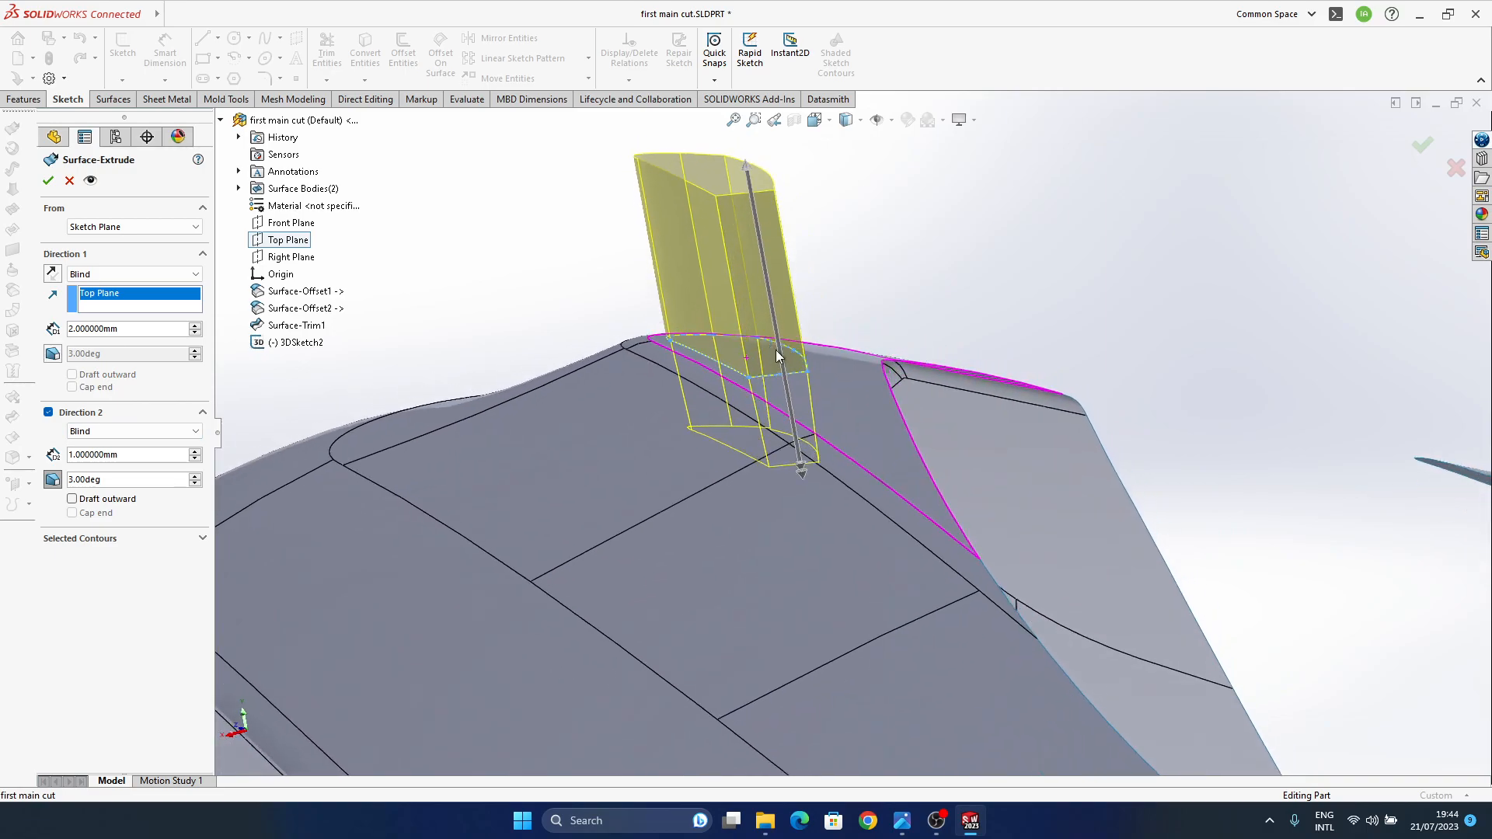
pyautogui.click(1417, 146)
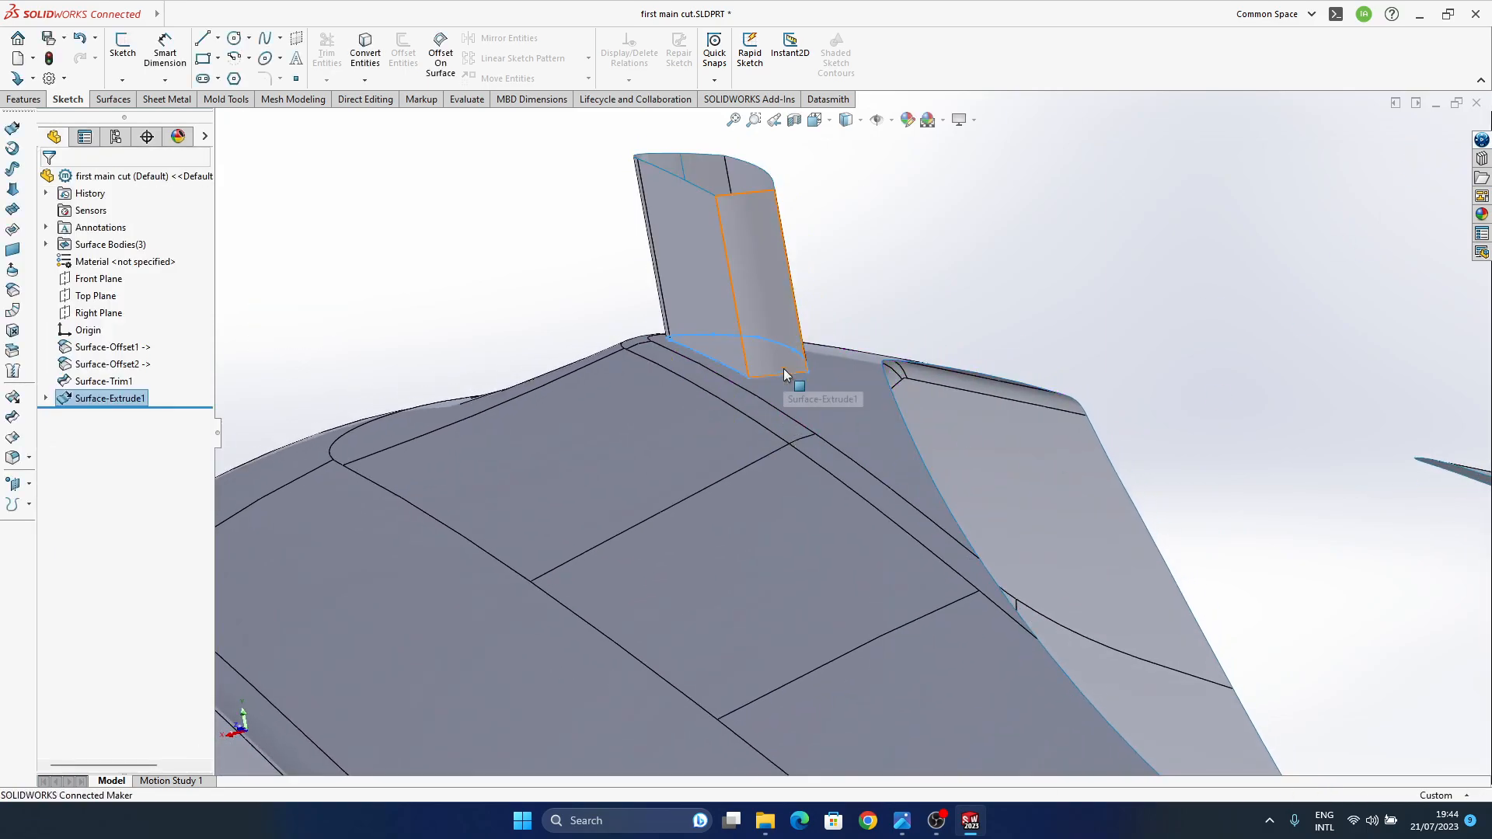
# - Edit the finished surface extrude, turn off Direction 2 and reverse Direction 1 so it runs into the shell
pyautogui.click(734, 294)
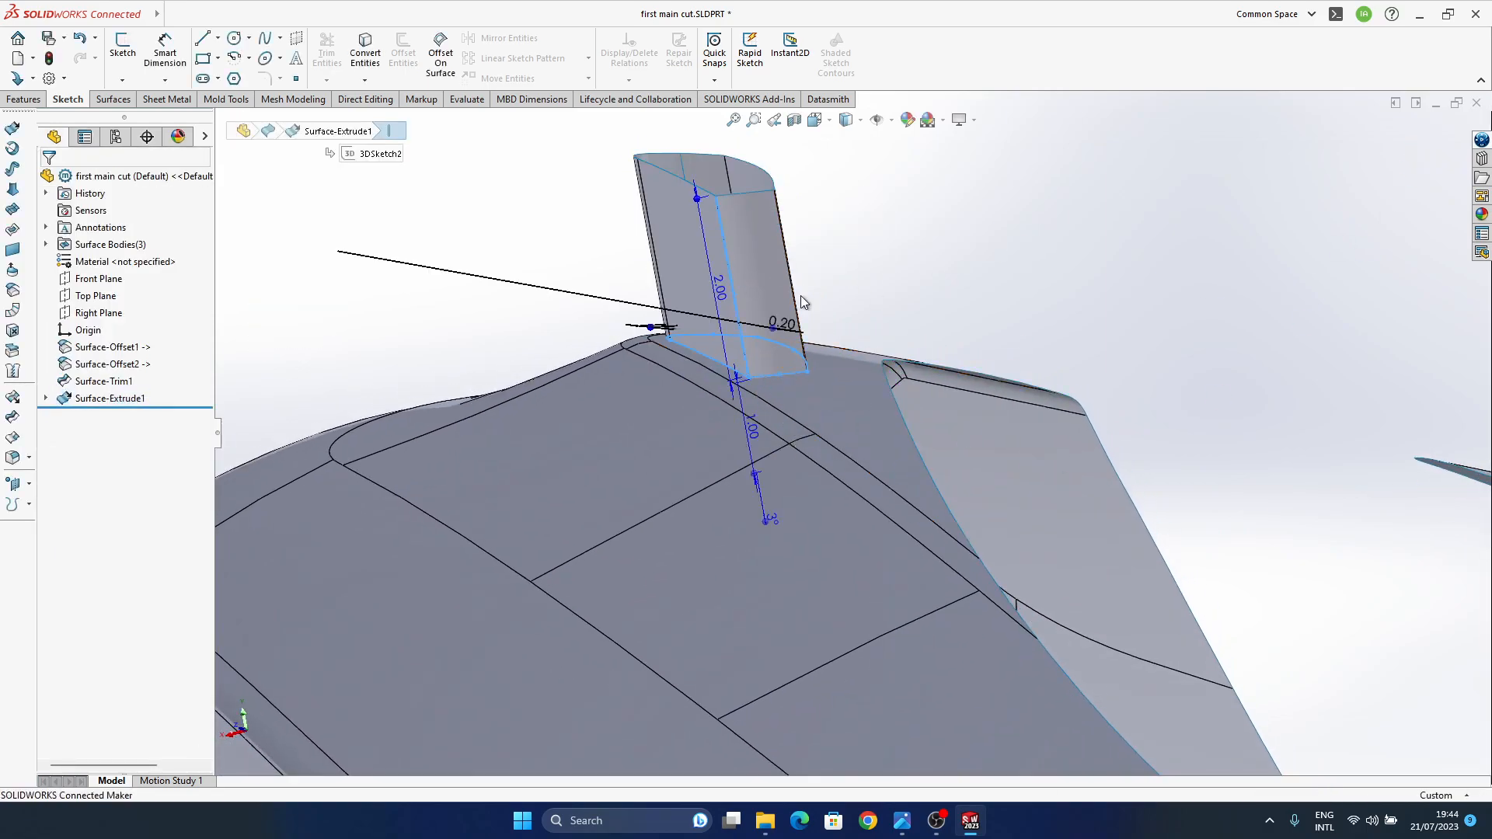
pyautogui.click(782, 190)
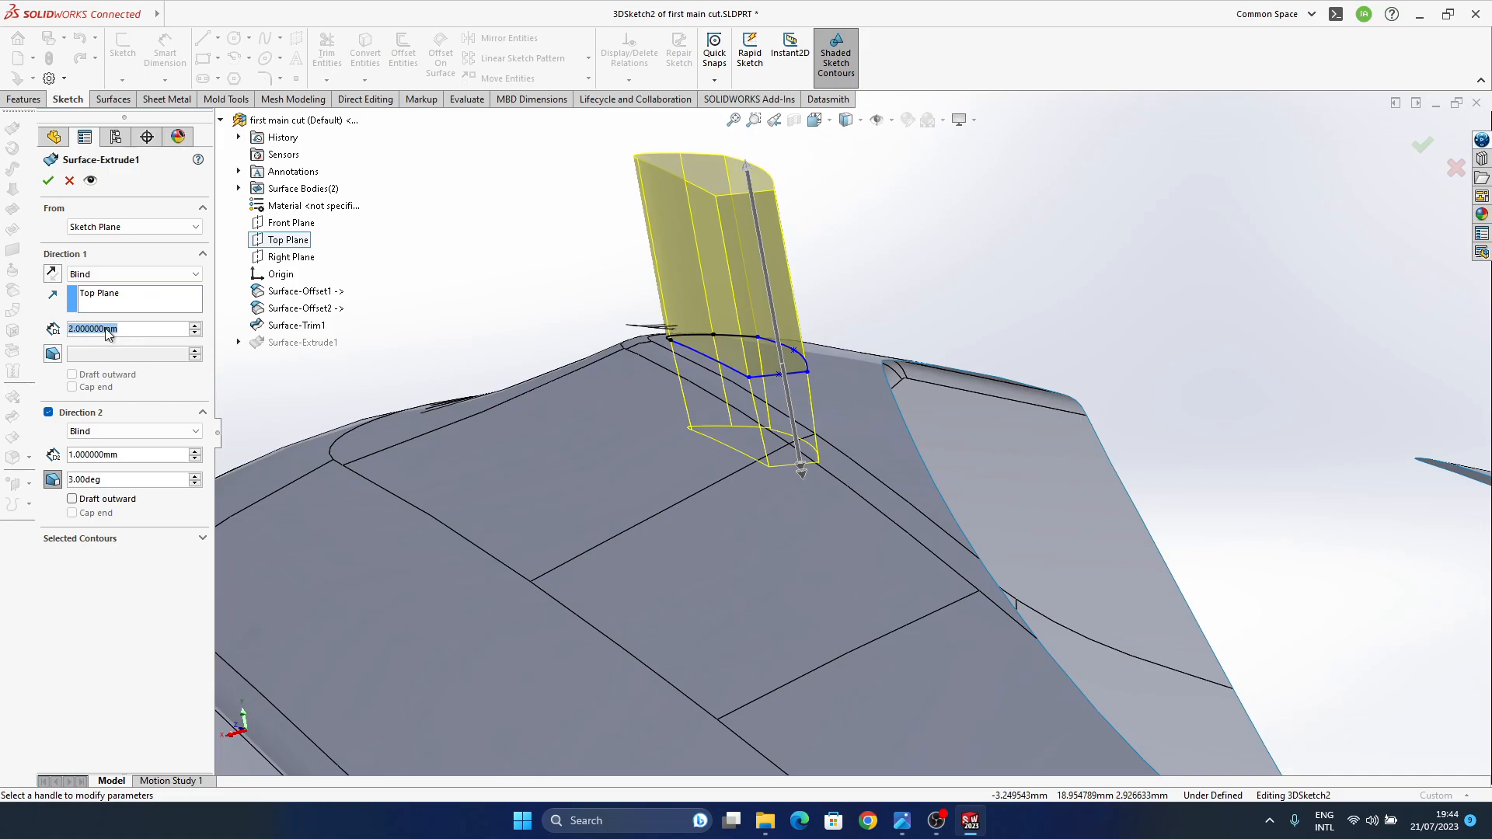
pyautogui.write('0')
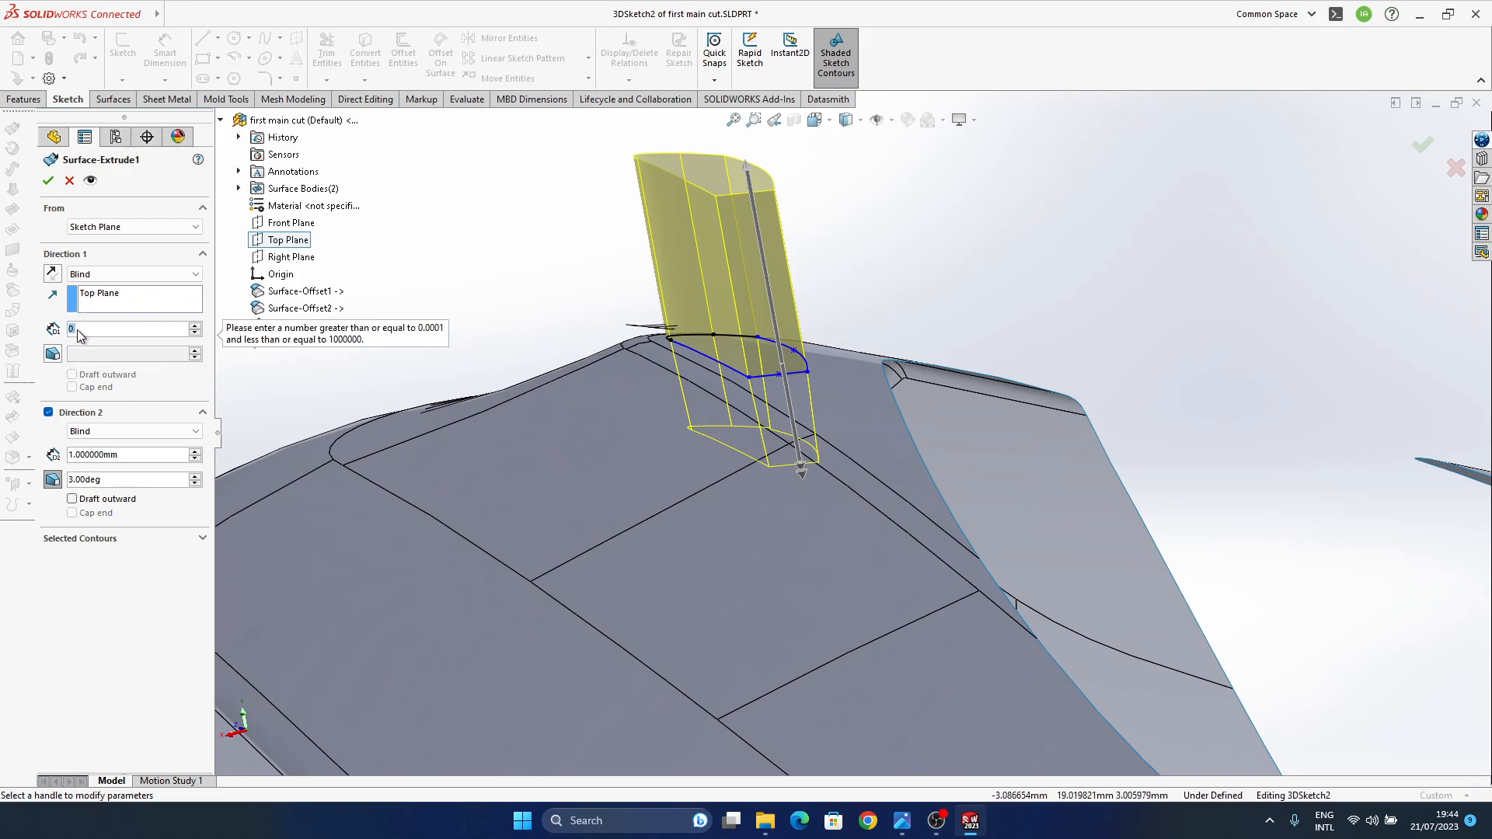
pyautogui.click(49, 413)
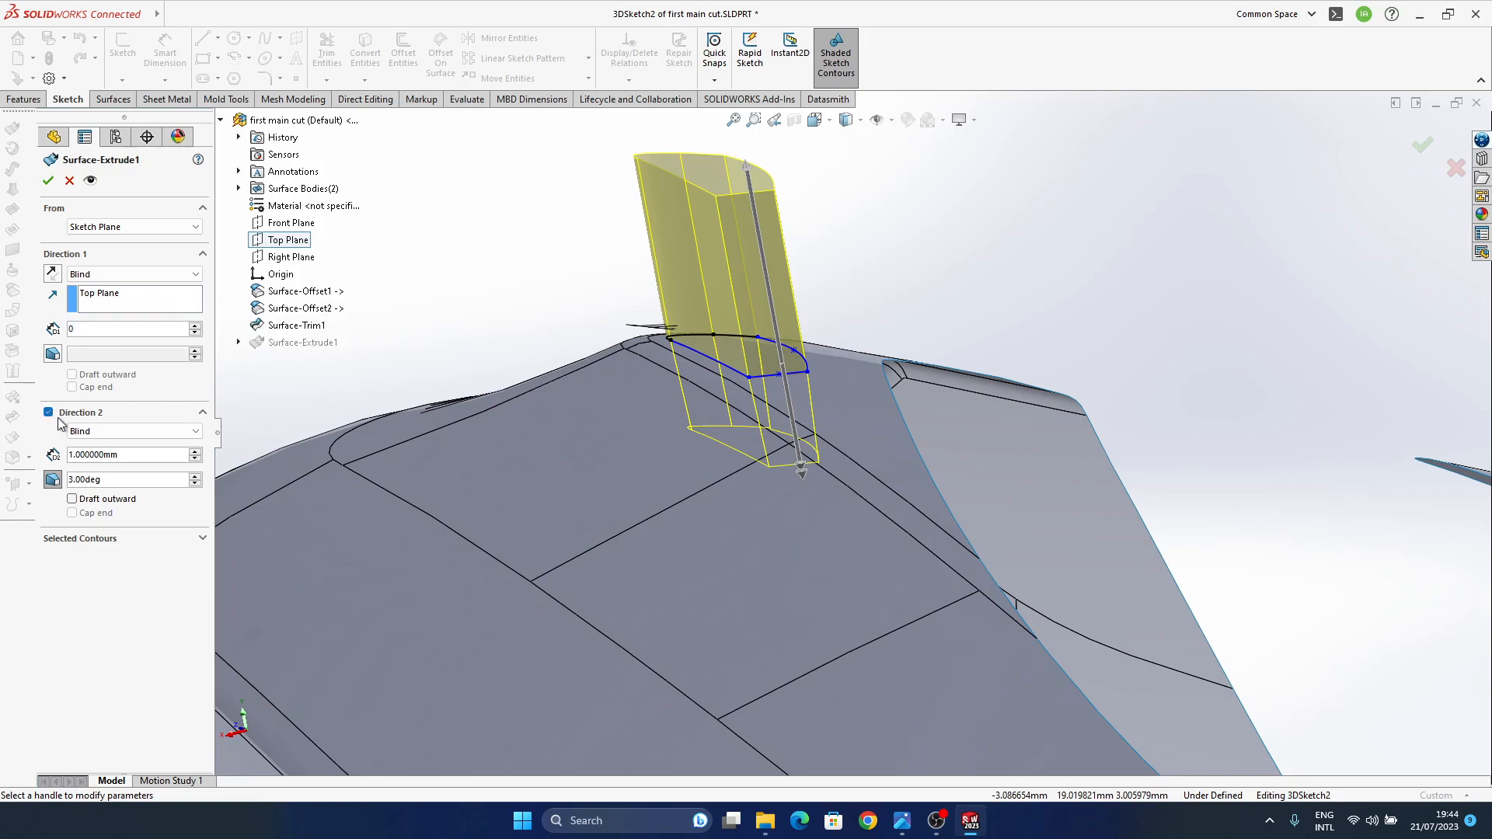
pyautogui.click(52, 273)
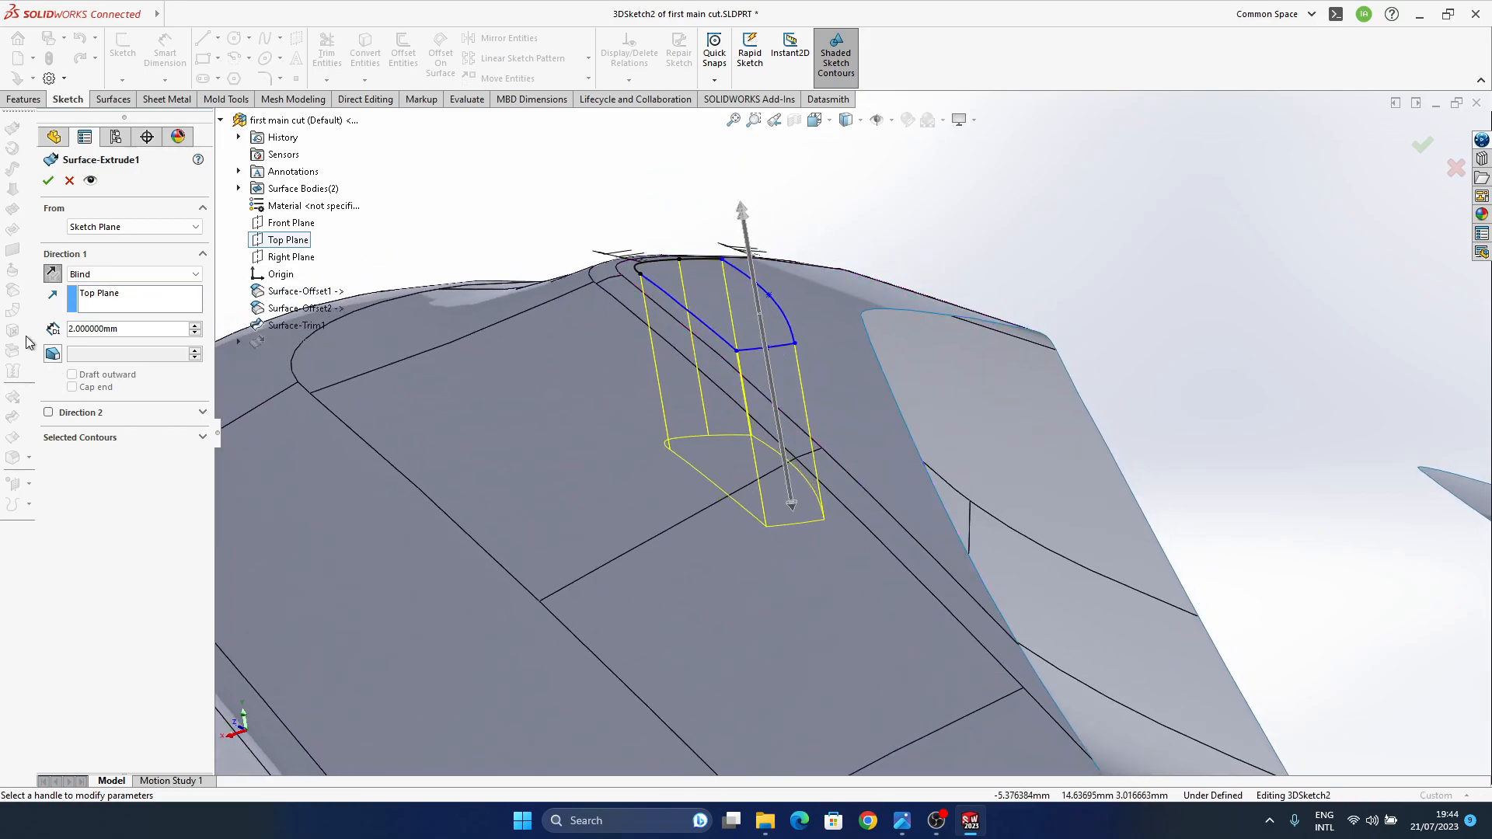
# - Keep the reversed extrude at 2 mm deep, apply a 3-degree inward draft and accept the edit
pyautogui.click(197, 328)
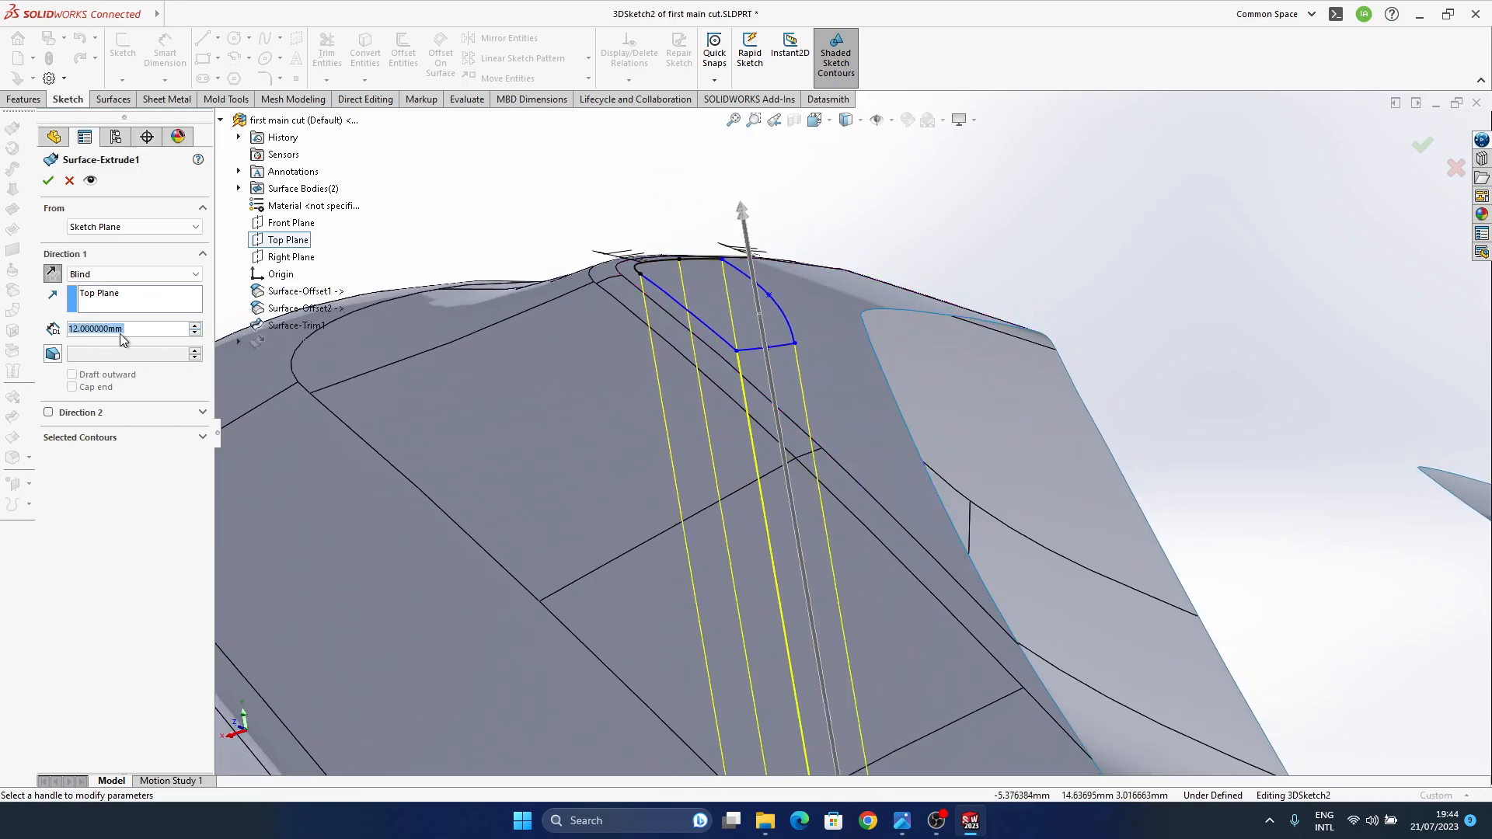
pyautogui.scroll(-1, 140, 333)
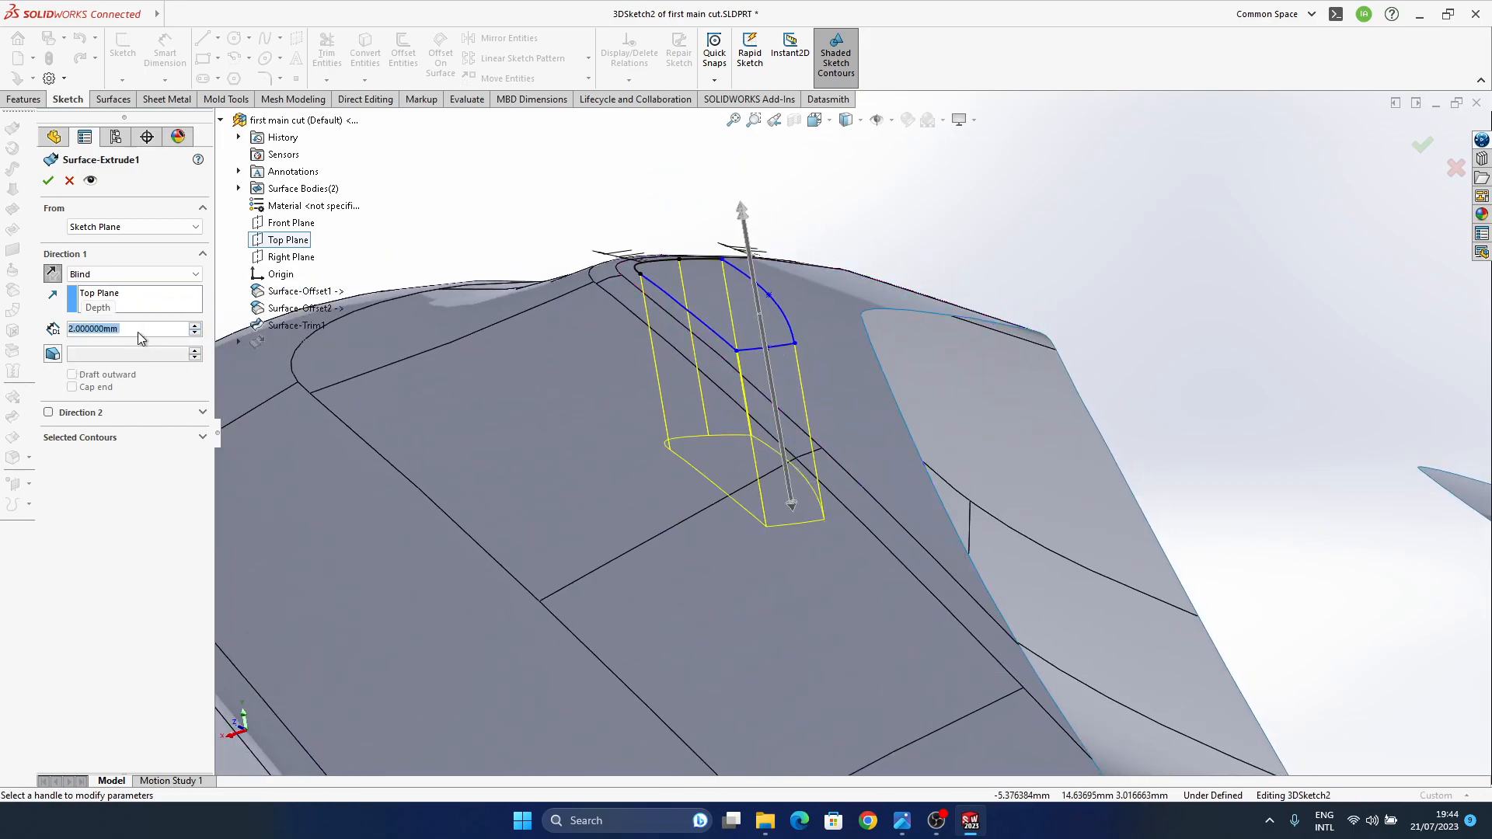
pyautogui.click(55, 354)
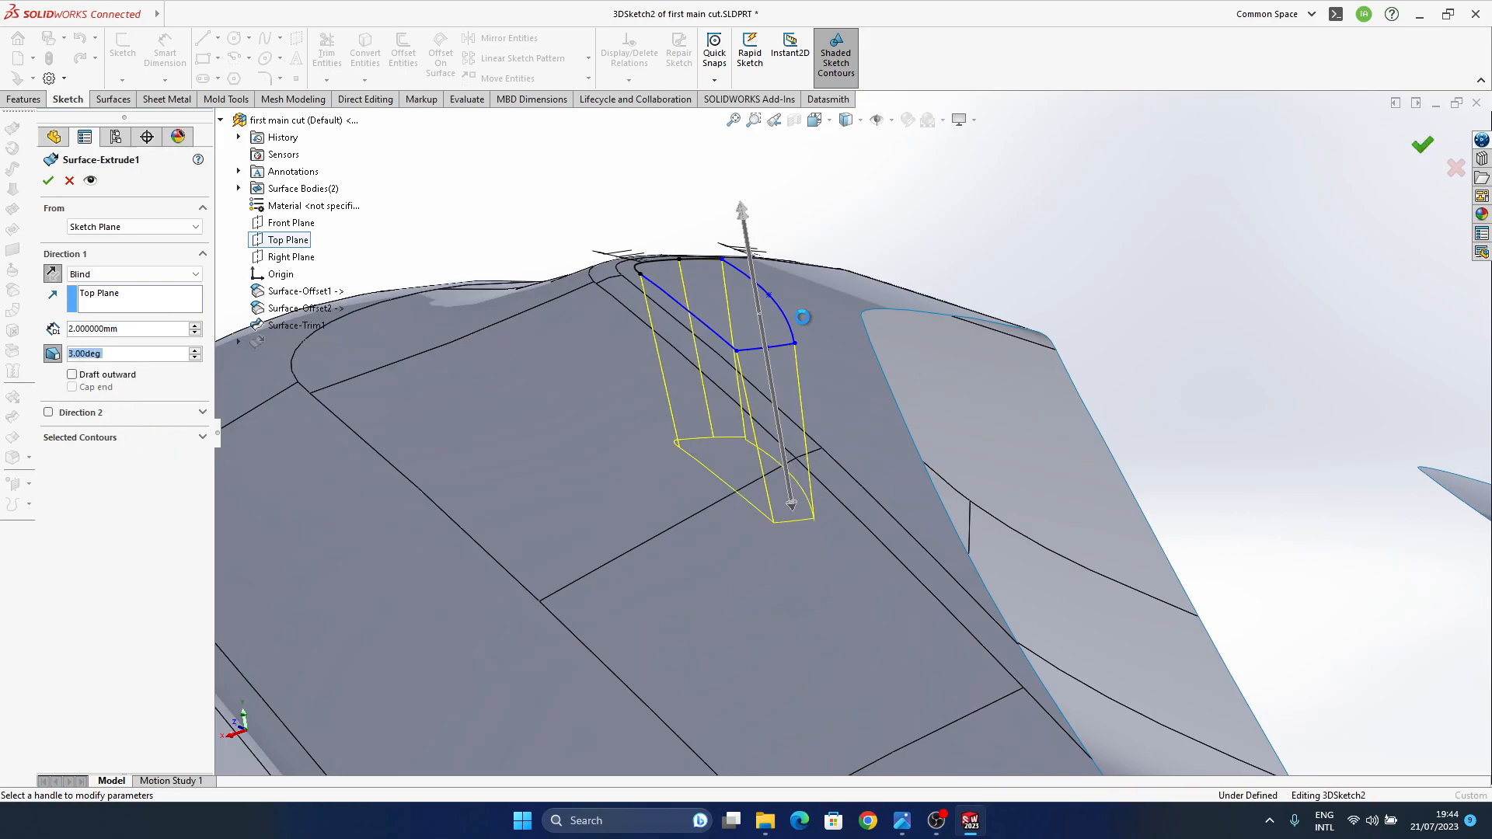
pyautogui.moveTo(720, 396); pyautogui.dragTo(738, 320, button='middle')
pyautogui.moveTo(630, 393); pyautogui.dragTo(670, 415, button='middle')
pyautogui.scroll(5, 670, 415)
pyautogui.moveTo(824, 390)
pyautogui.mouseDown(button='middle')
pyautogui.moveTo(860, 489)
pyautogui.moveTo(856, 391)
pyautogui.mouseUp(button='middle')
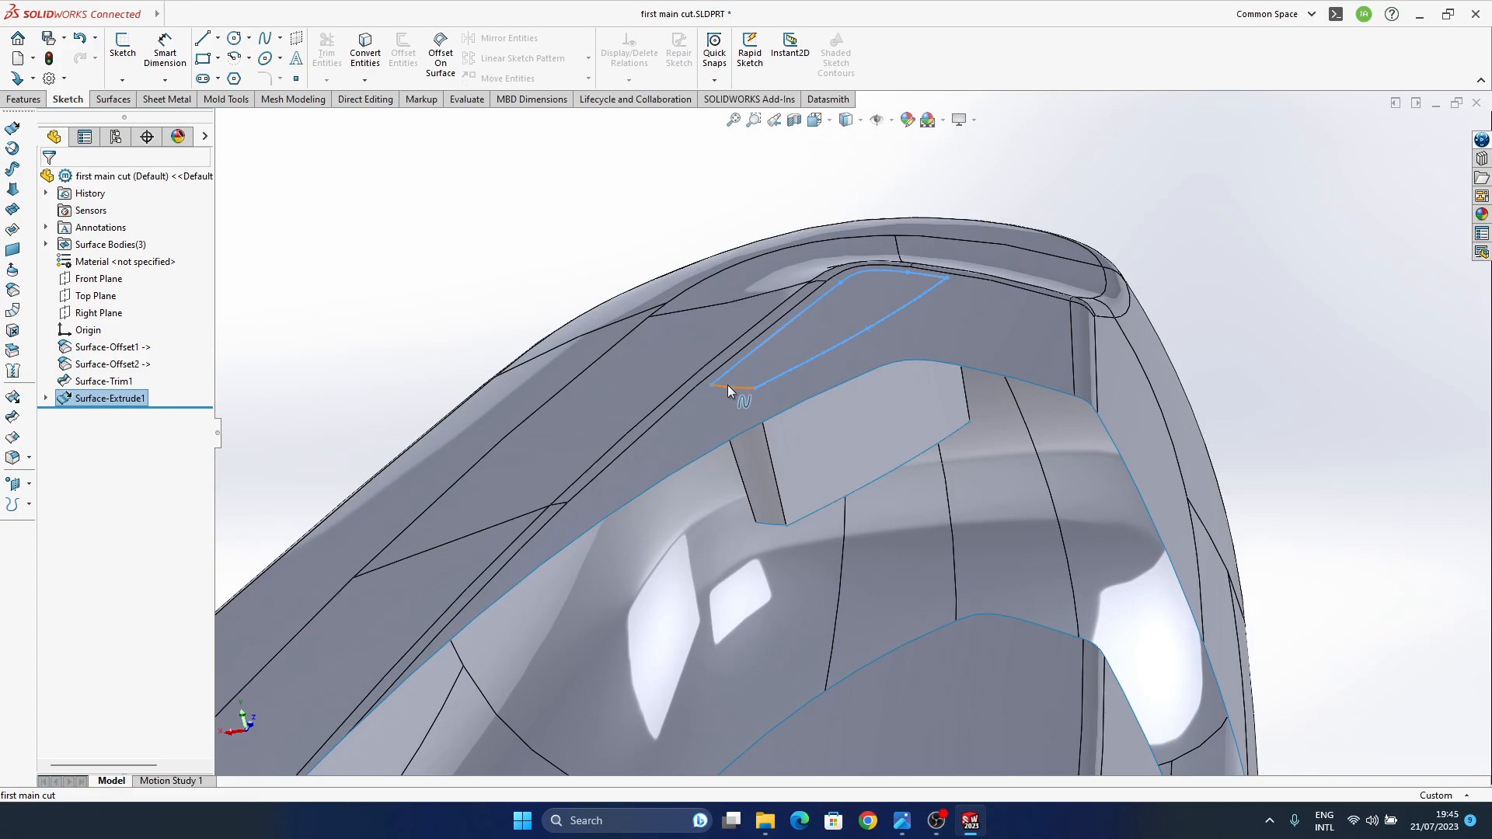
pyautogui.click(45, 398)
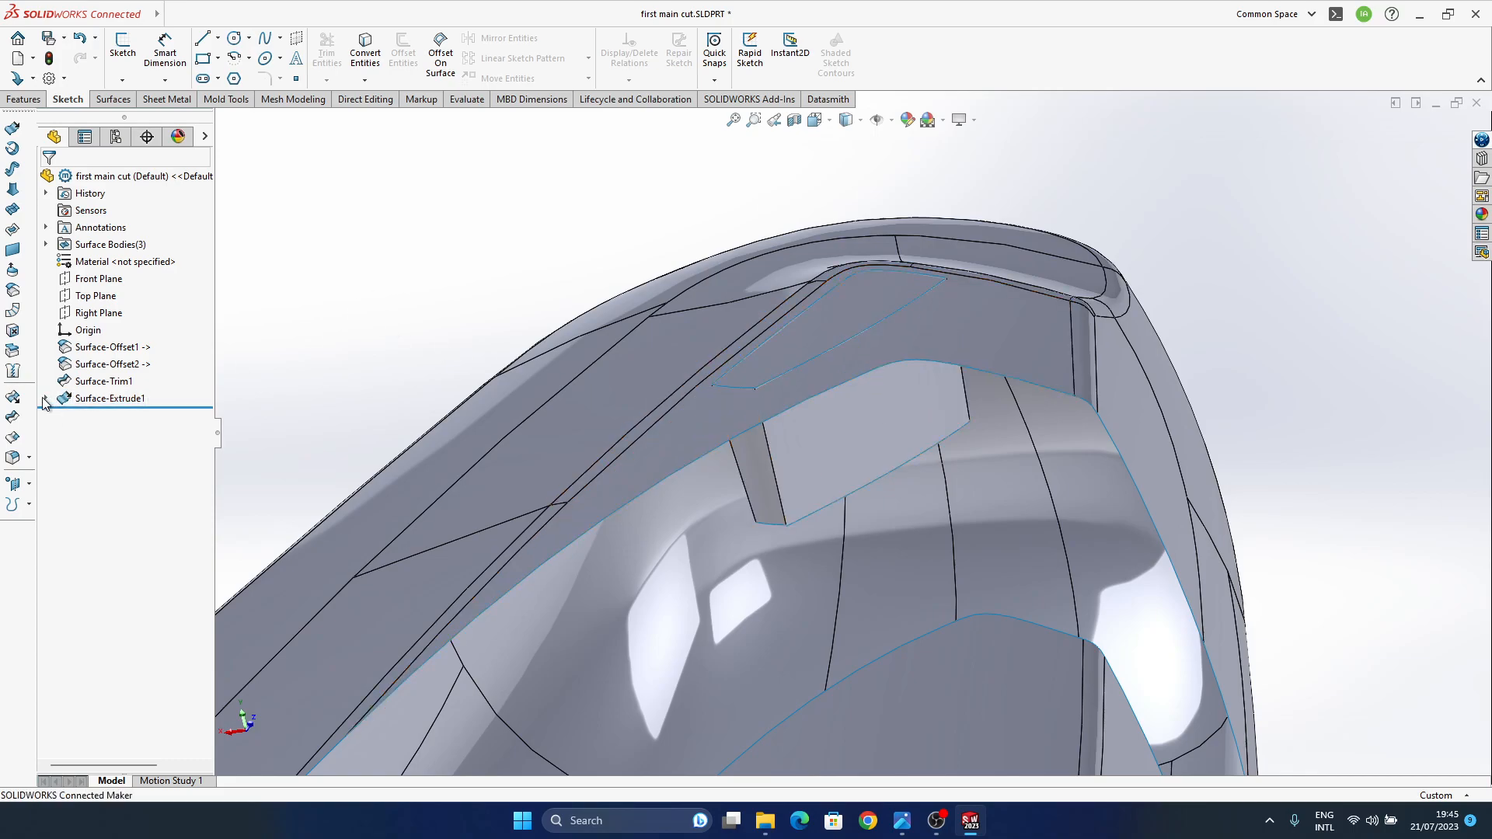
pyautogui.click(72, 416)
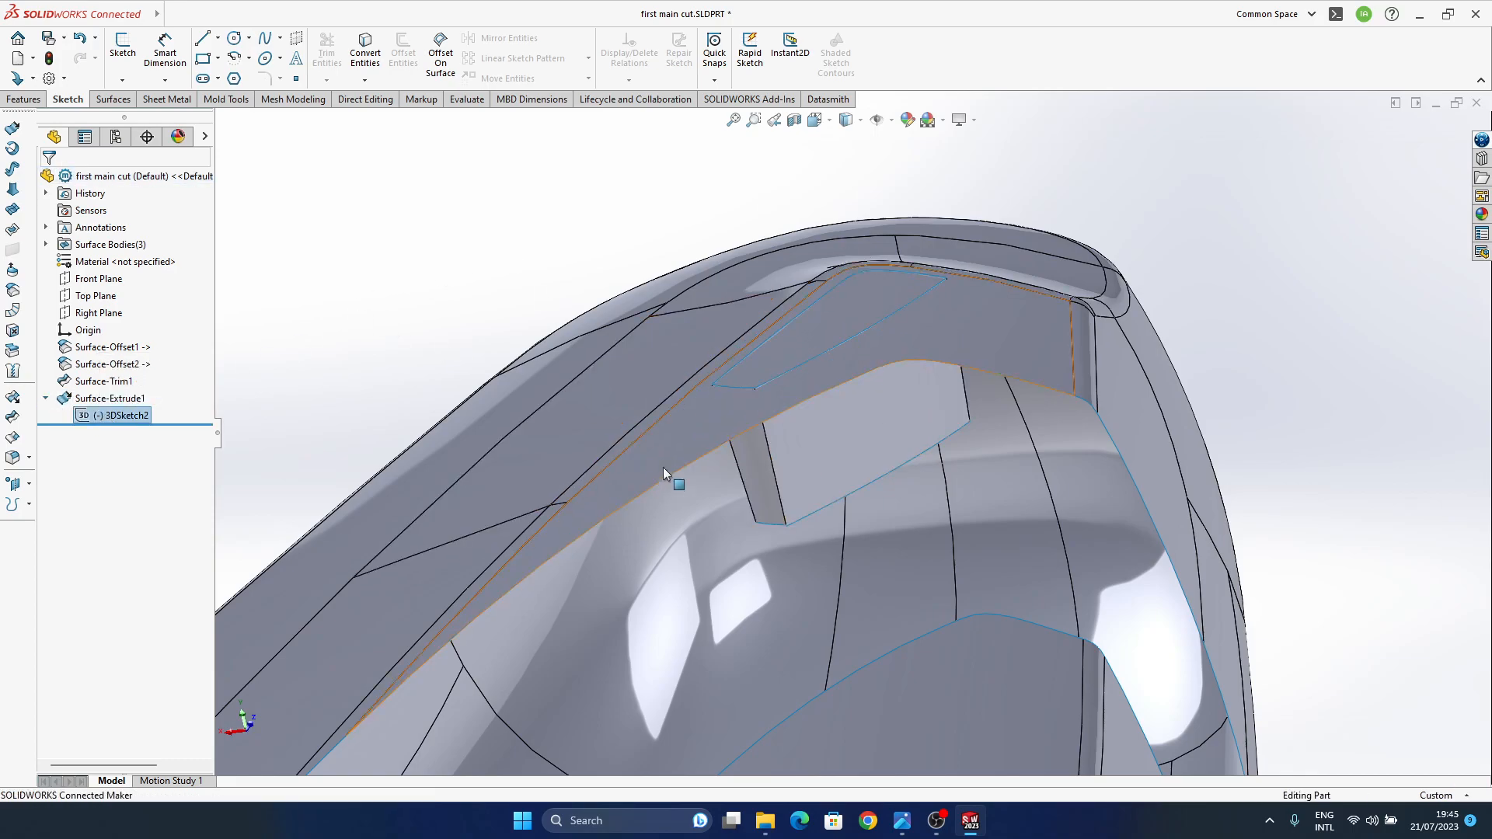
pyautogui.moveTo(754, 446); pyautogui.dragTo(800, 420, button='middle')
pyautogui.scroll(-5, 872, 268)
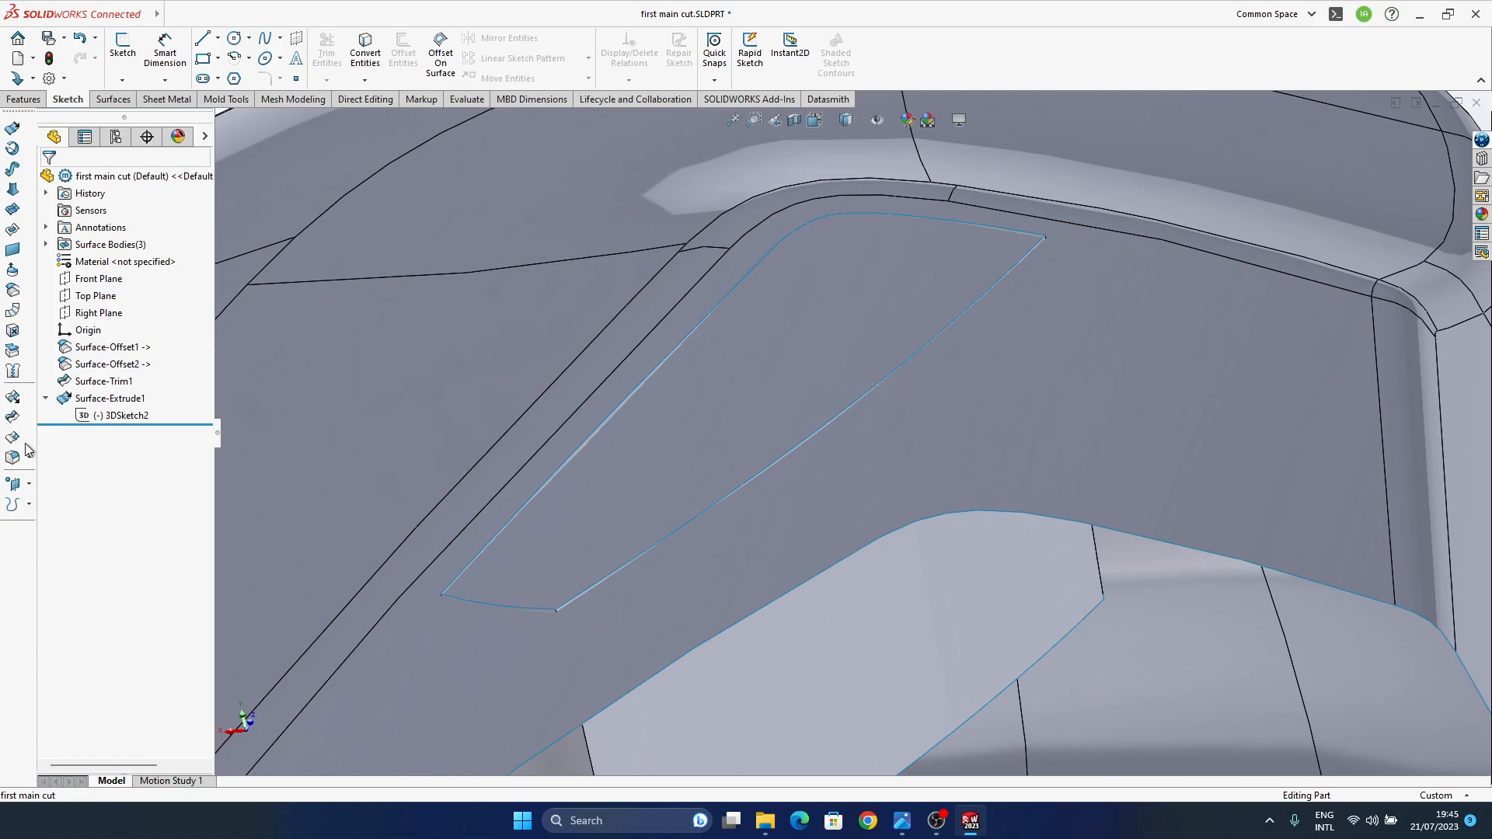
pyautogui.click(13, 398)
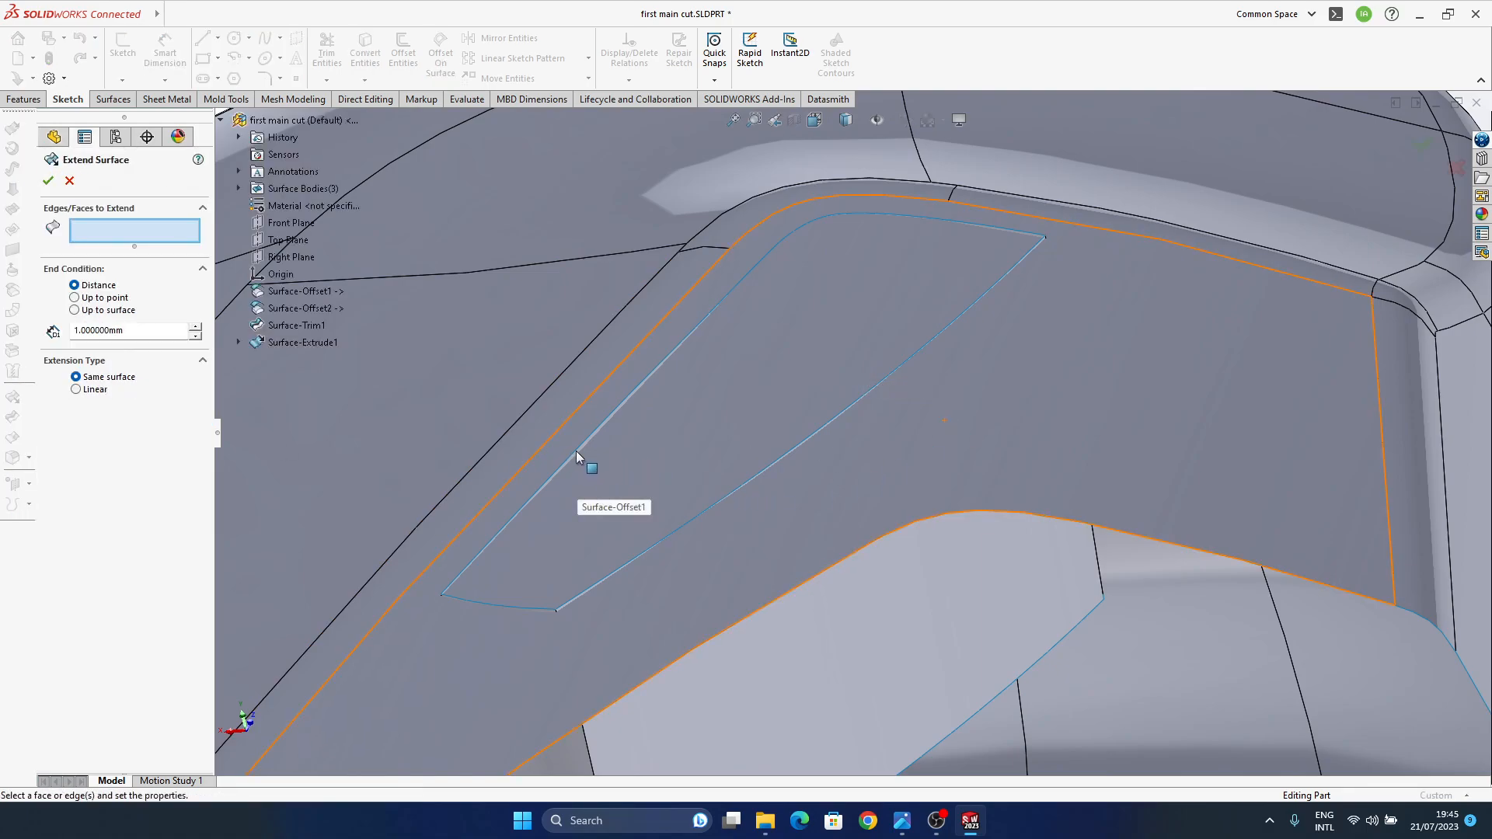
pyautogui.moveTo(605, 422); pyautogui.dragTo(361, 470, button='middle')
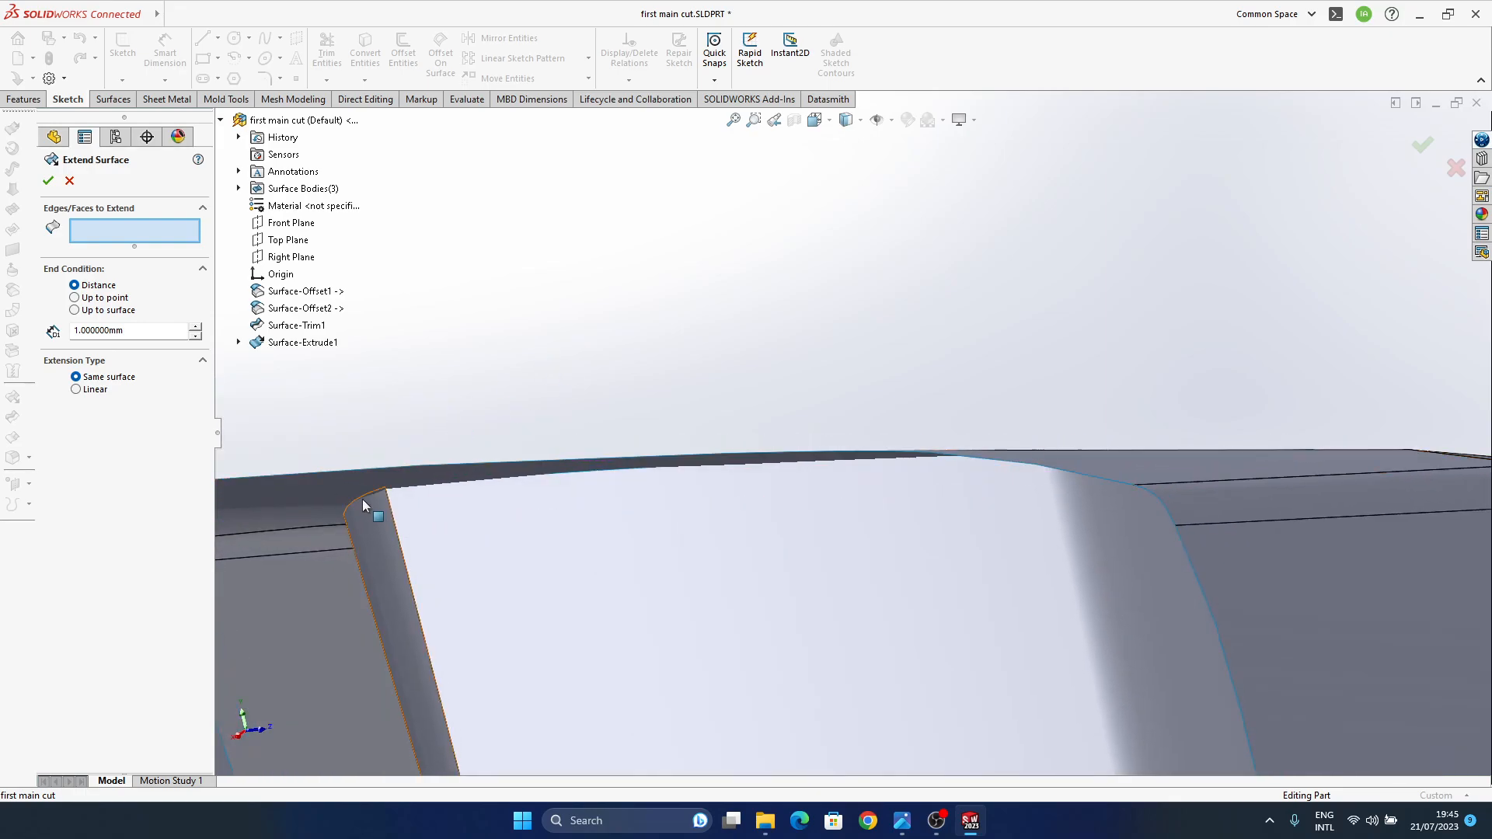
pyautogui.click(362, 499)
pyautogui.moveTo(483, 526)
pyautogui.mouseDown(button='middle')
pyautogui.moveTo(502, 573)
pyautogui.moveTo(440, 506)
pyautogui.moveTo(509, 522)
pyautogui.mouseUp(button='middle')
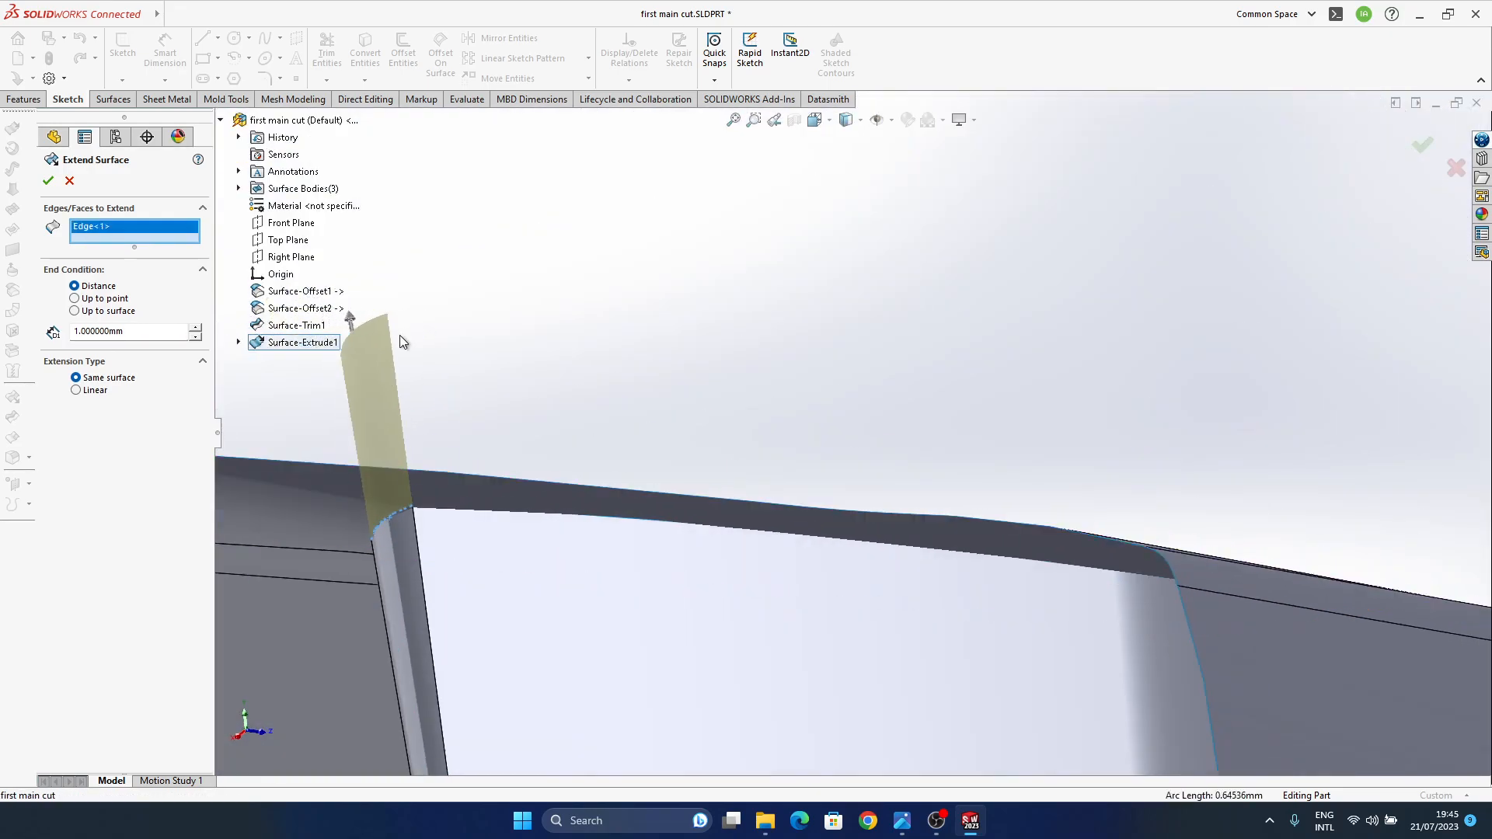
pyautogui.click(513, 515)
pyautogui.moveTo(706, 549); pyautogui.dragTo(300, 516, button='middle')
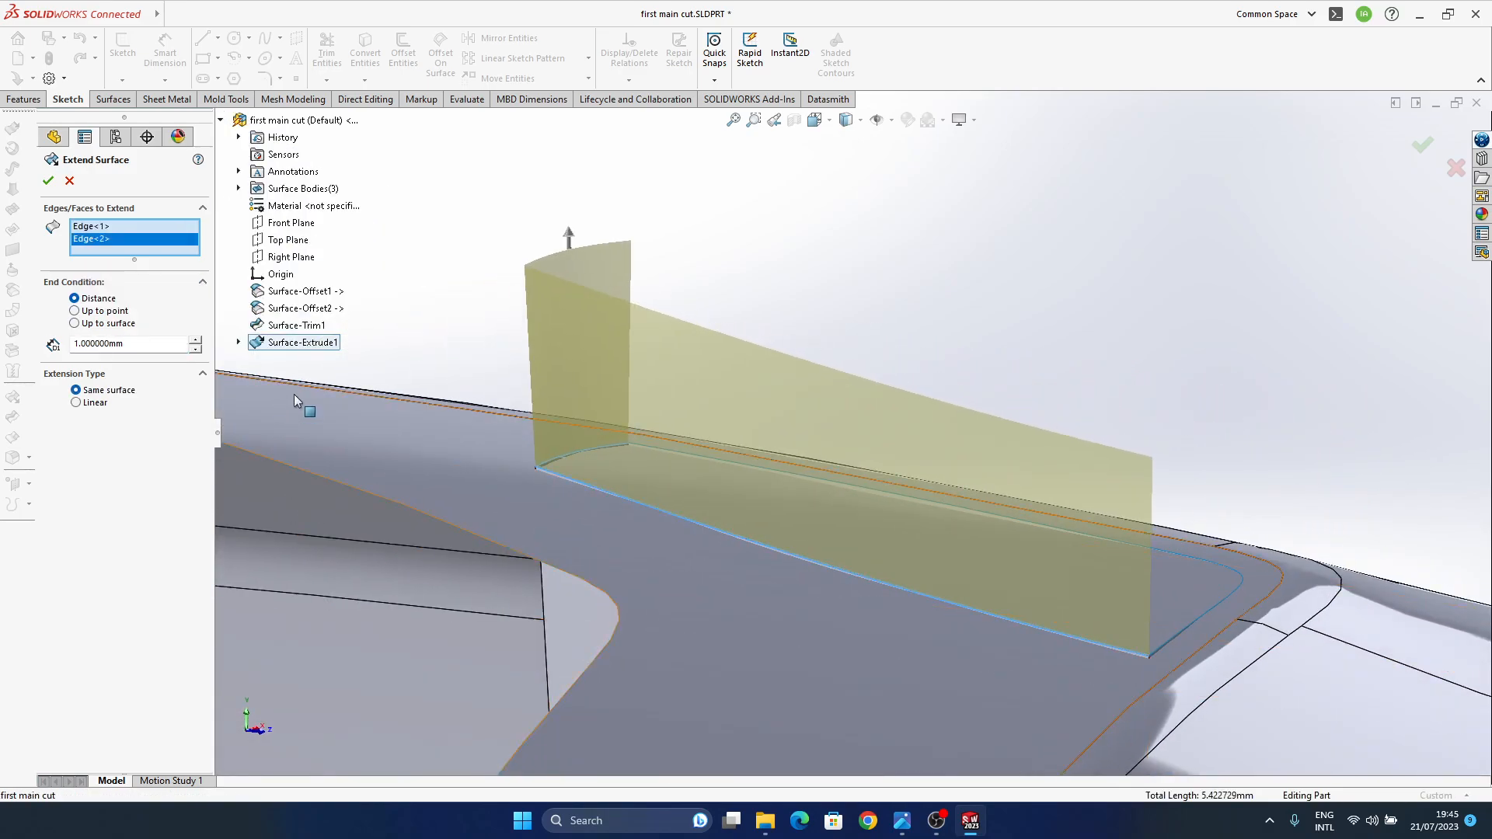
pyautogui.rightClick(278, 333)
pyautogui.click(459, 223)
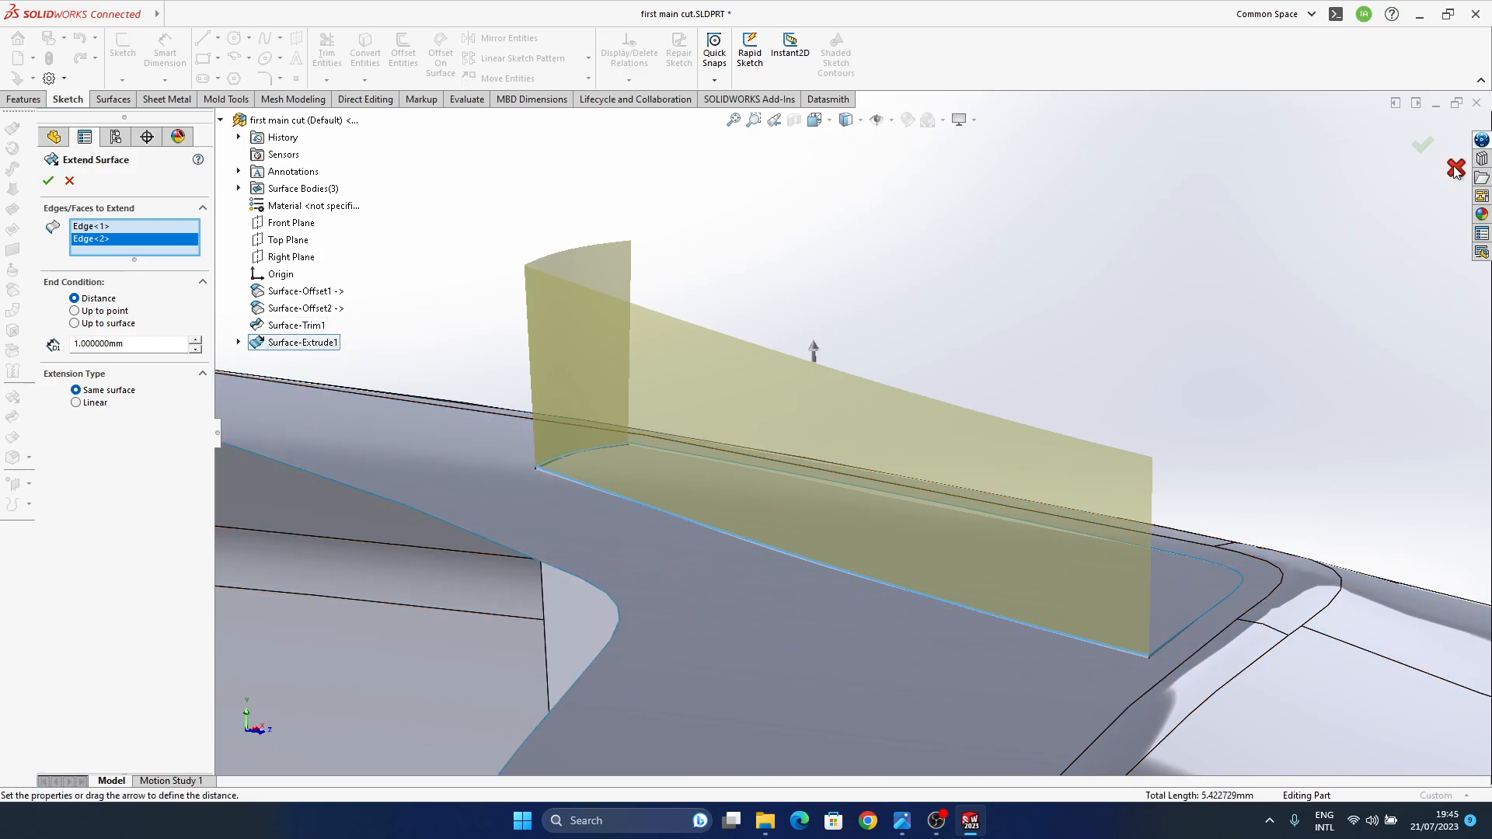
pyautogui.click(1456, 168)
# - Hide the trimmed shell surface so that only the extruded detail remains in view
pyautogui.click(93, 383)
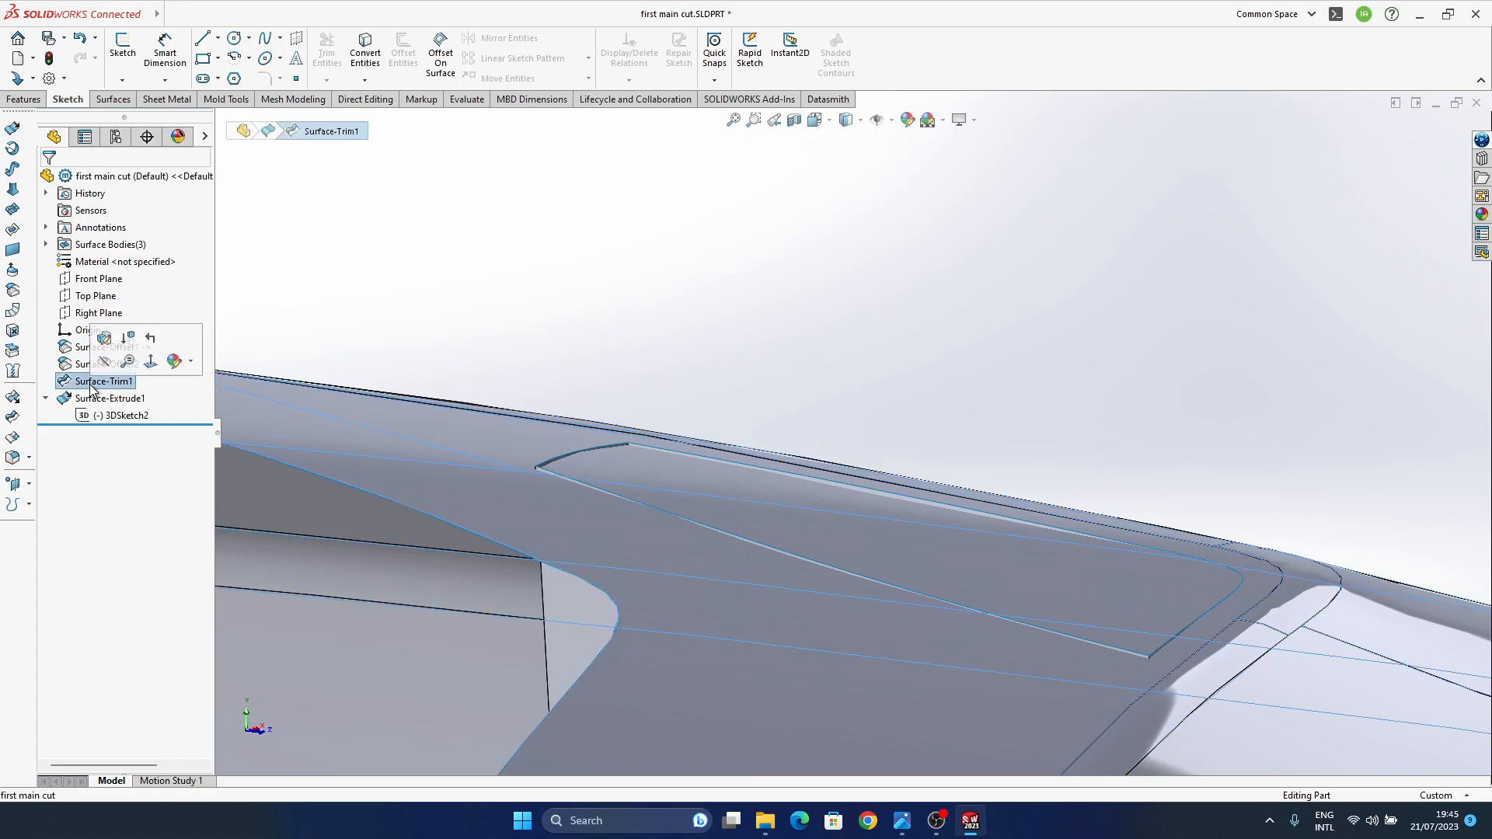
pyautogui.click(107, 361)
pyautogui.keyDown('ctrl'); pyautogui.moveTo(789, 502); pyautogui.dragTo(736, 389, button='middle'); pyautogui.keyUp('ctrl')
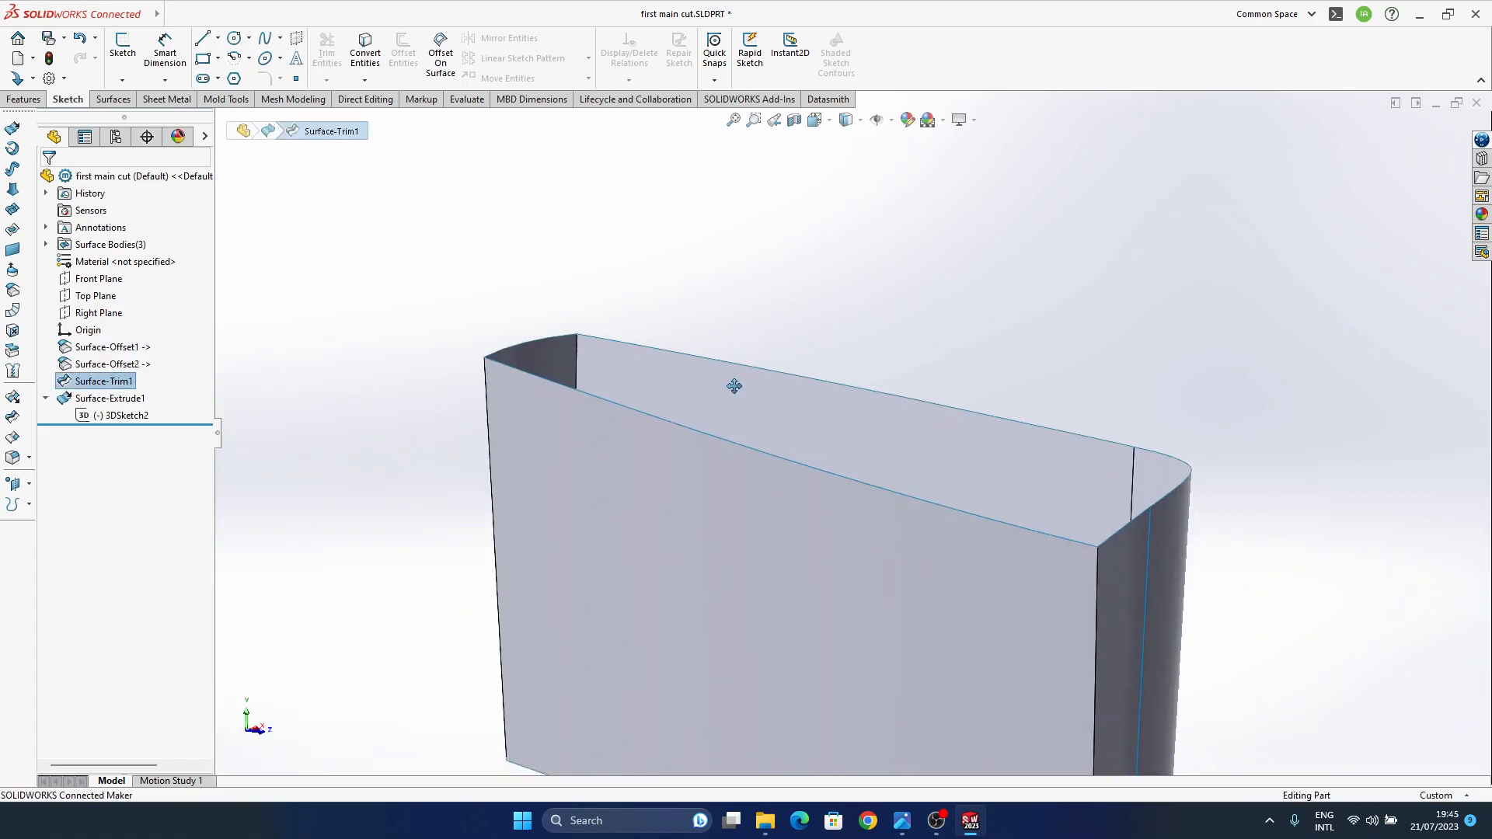
pyautogui.click(1157, 252)
# - Extend all five upper edges of the extruded surface by 1 mm, using the Same surface extension type
pyautogui.click(9, 401)
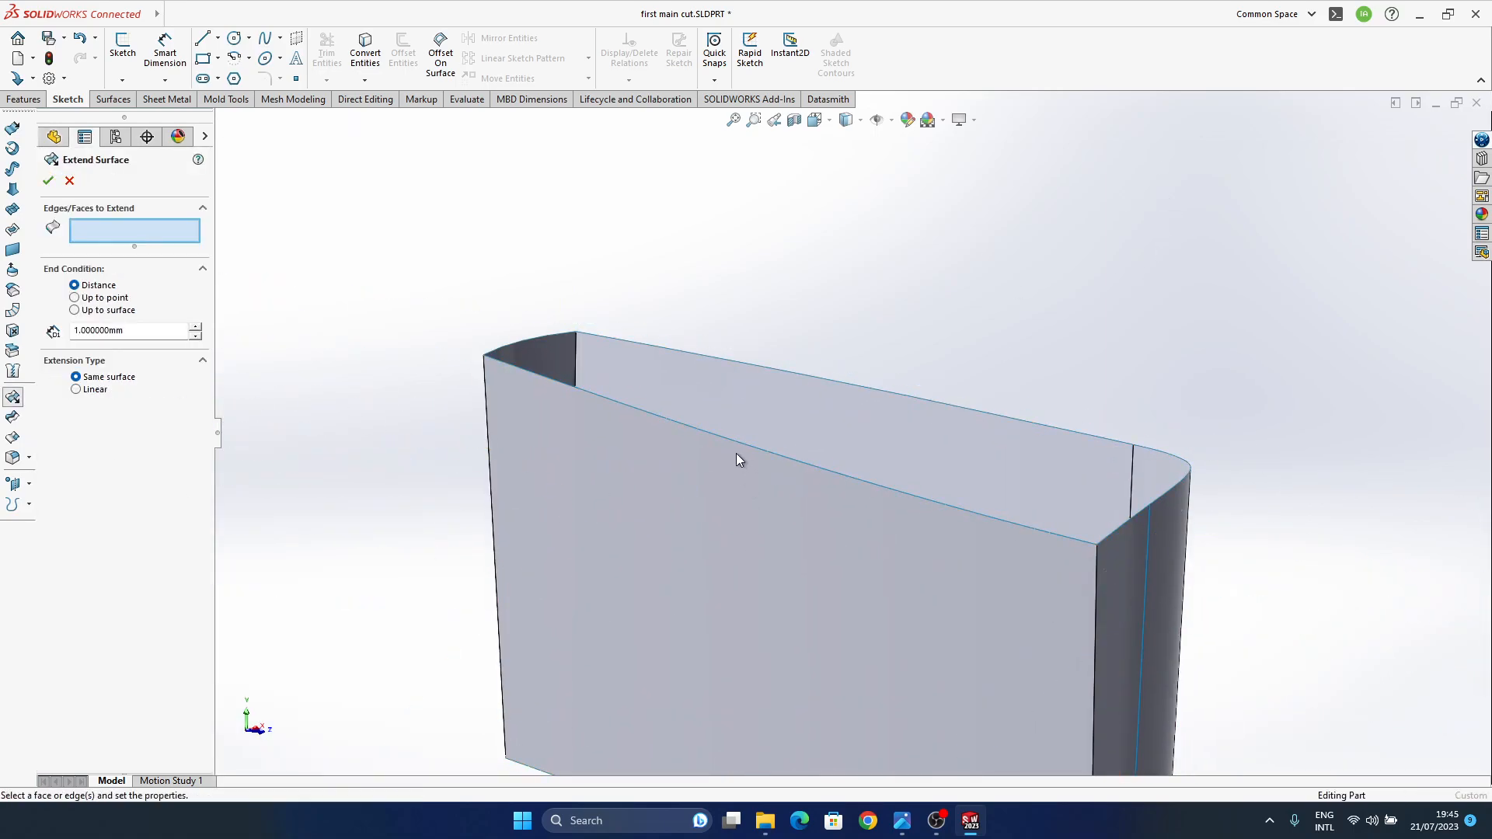
pyautogui.click(717, 436)
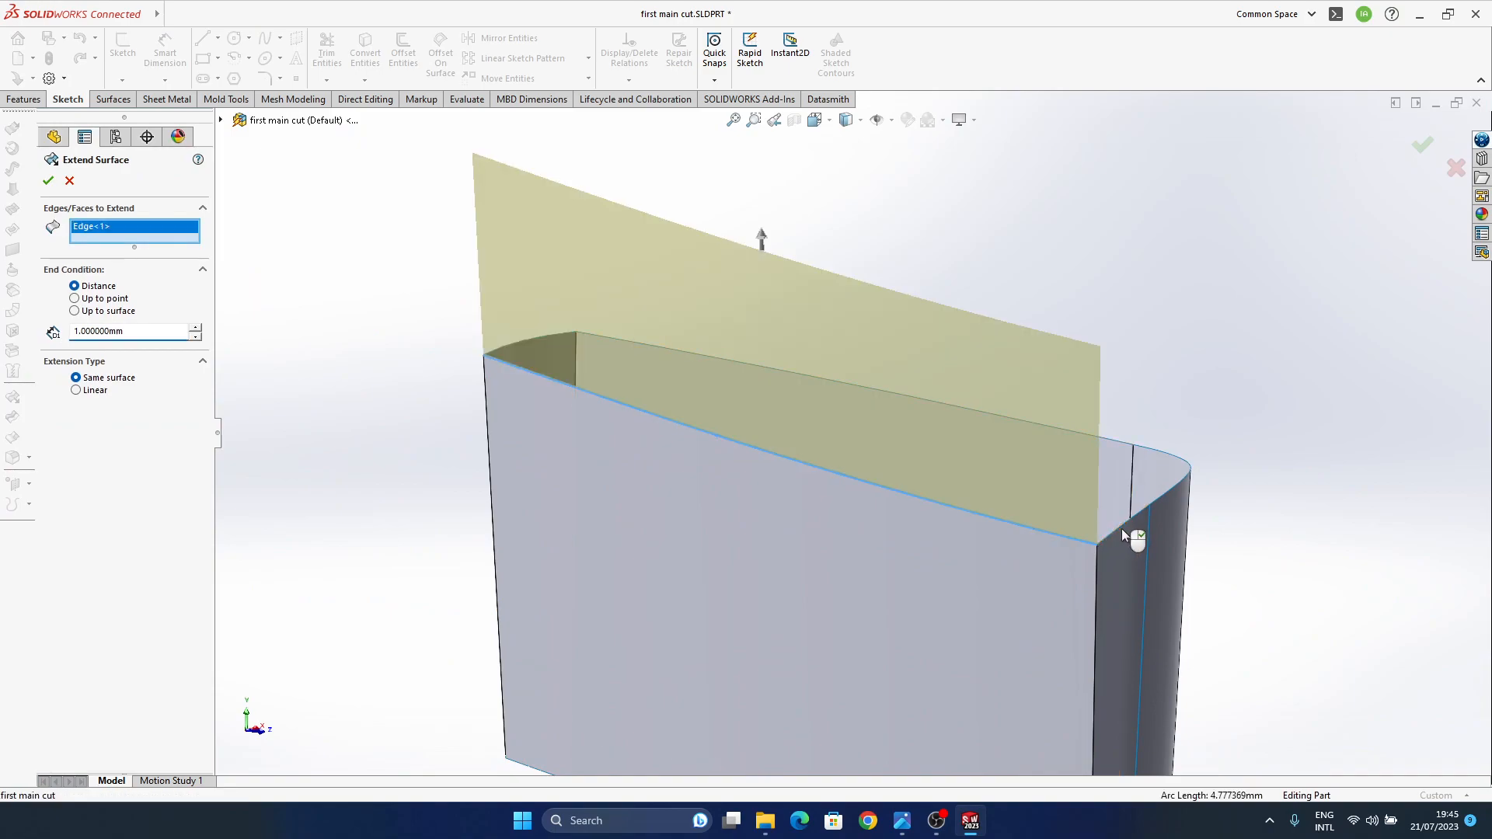
pyautogui.click(1121, 528)
pyautogui.click(1169, 491)
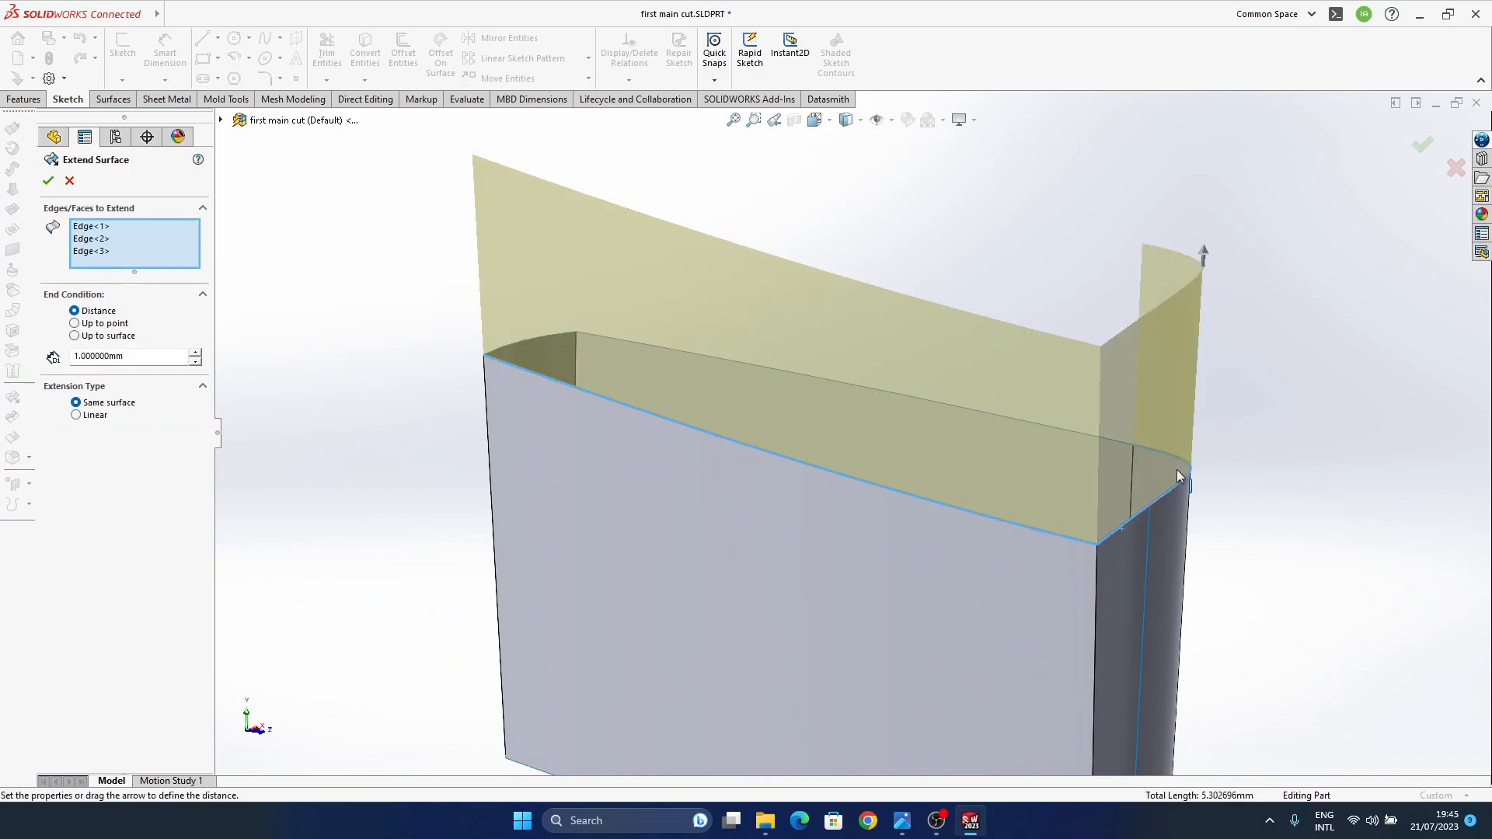
pyautogui.click(1066, 430)
pyautogui.click(547, 340)
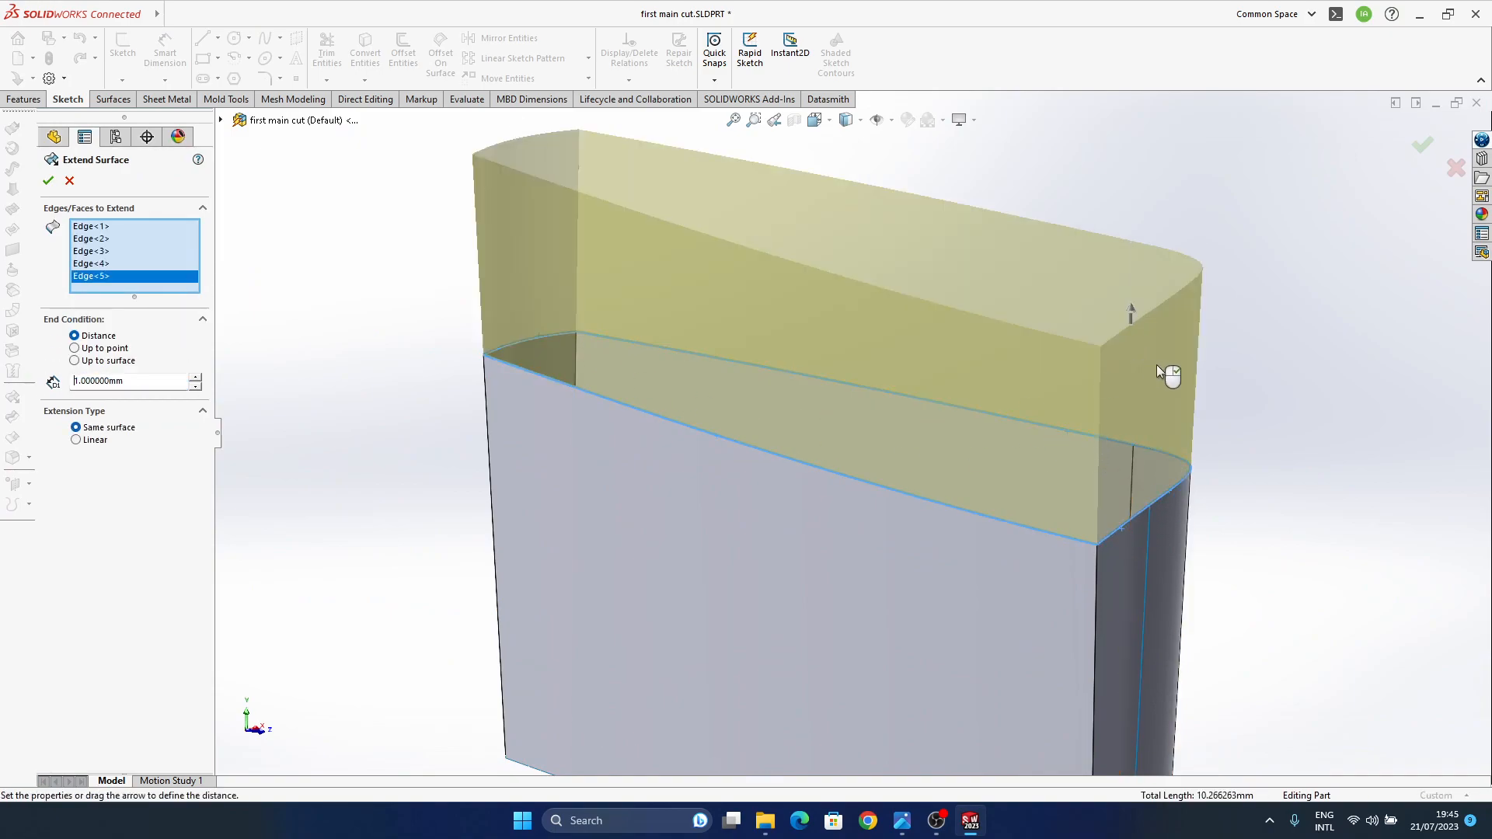
pyautogui.click(1422, 145)
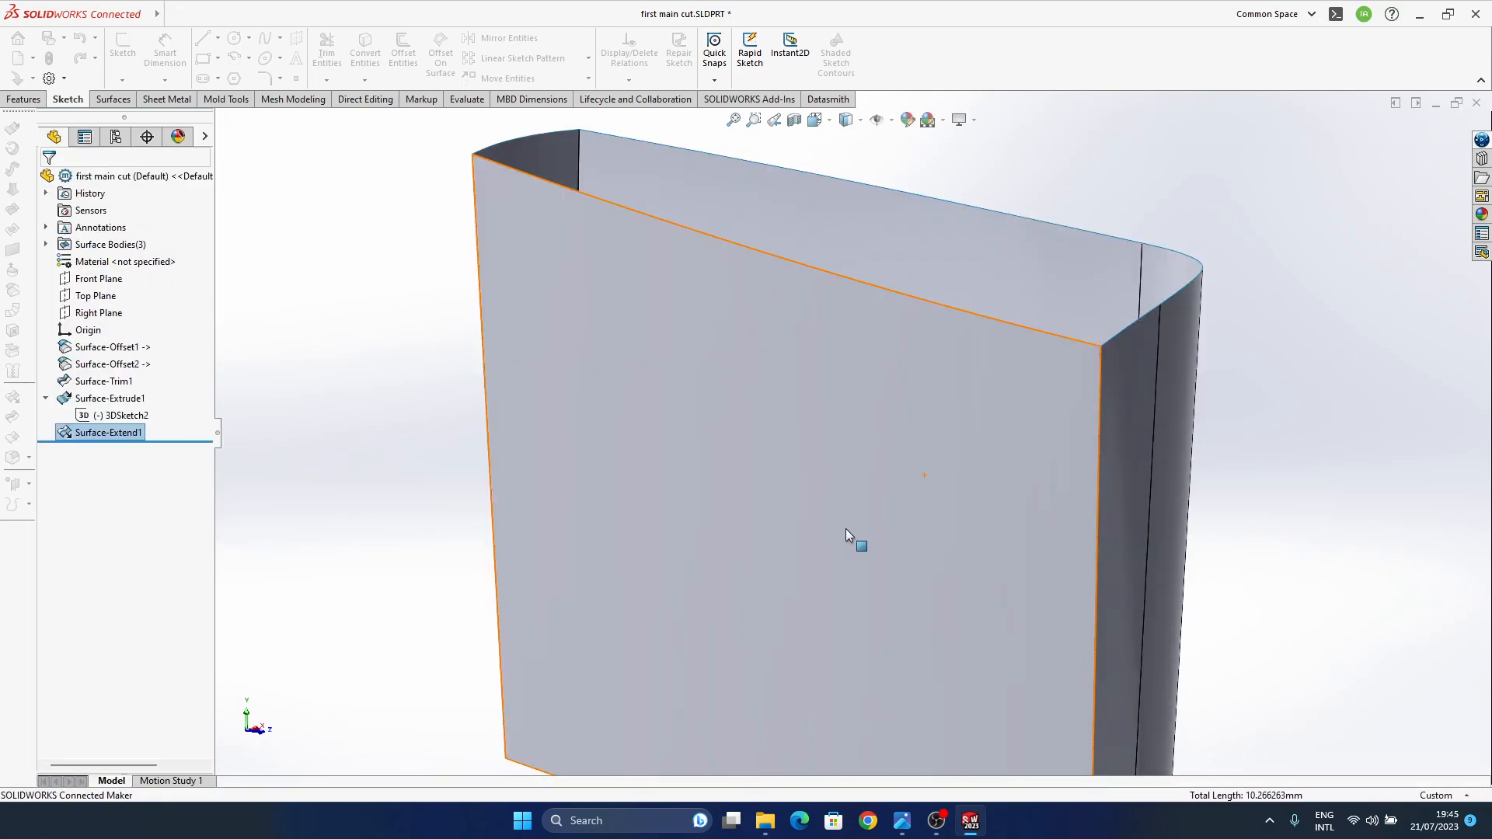
# - Show the trimmed shell surface again and check how the extended extrusion passes through it
pyautogui.moveTo(913, 454); pyautogui.dragTo(699, 427, button='middle')
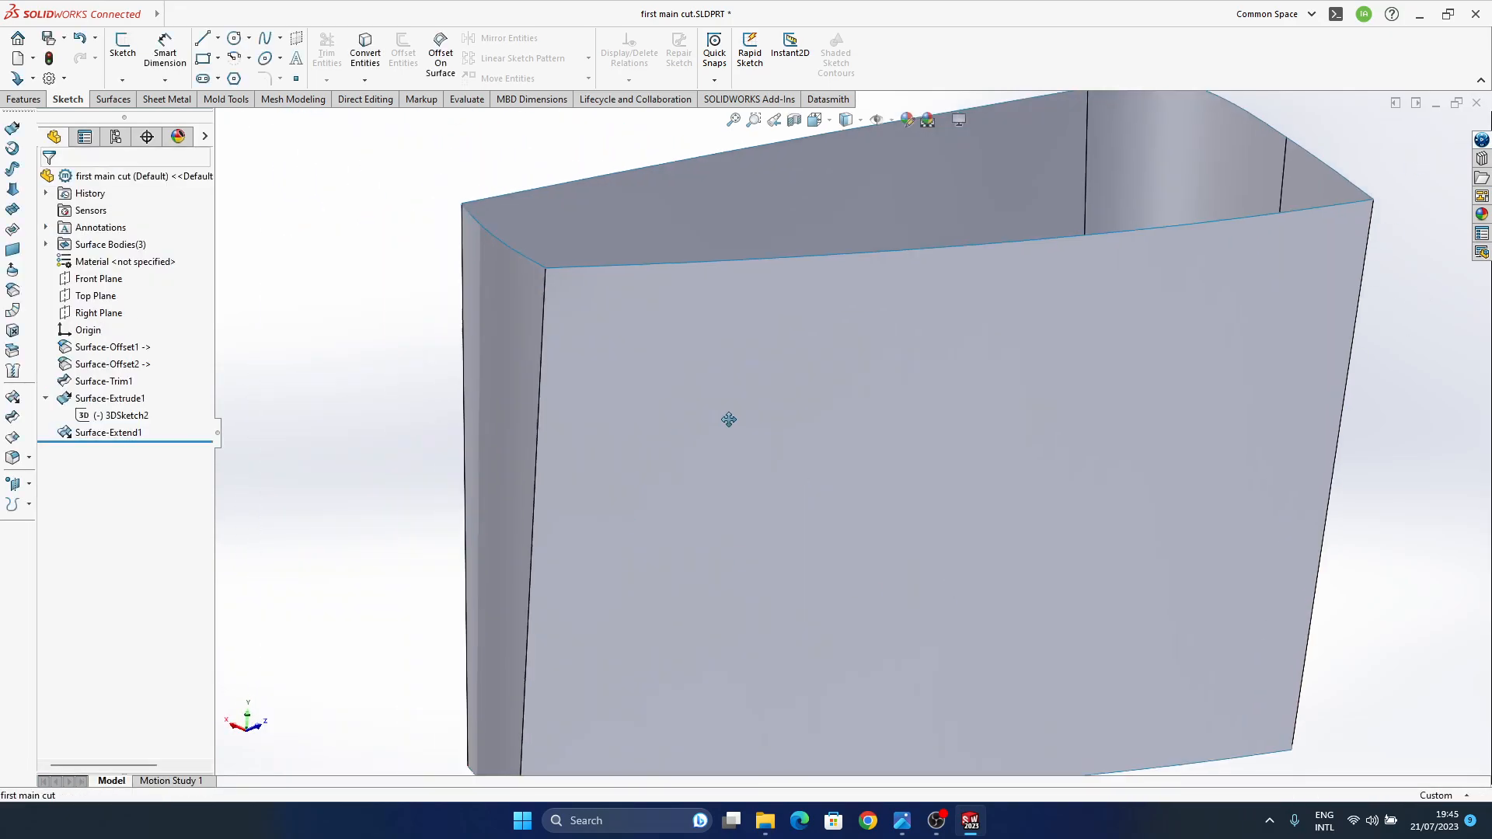
pyautogui.click(99, 399)
pyautogui.click(103, 381)
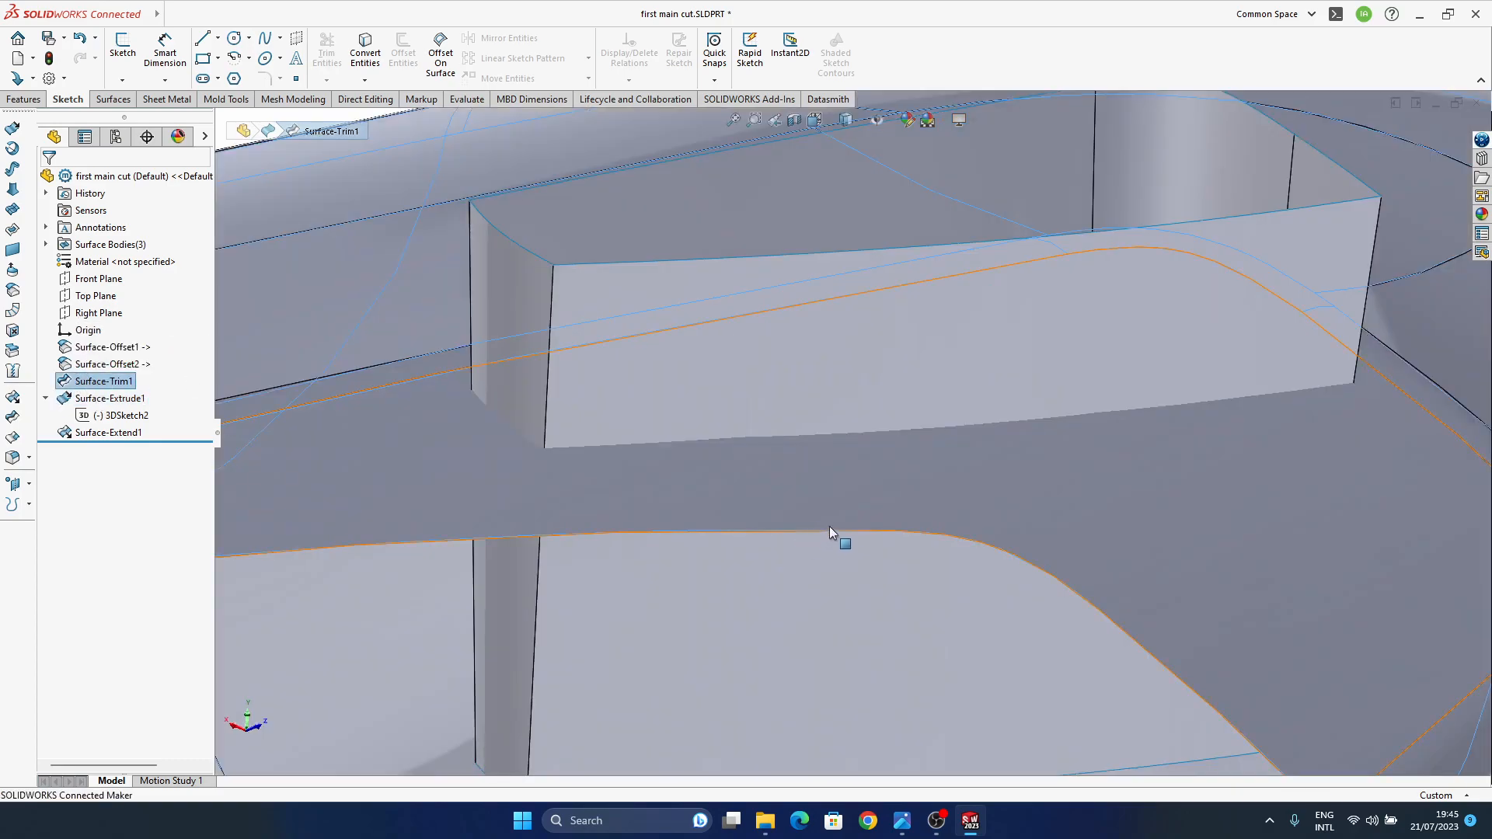
pyautogui.moveTo(572, 514); pyautogui.dragTo(774, 366, button='middle')
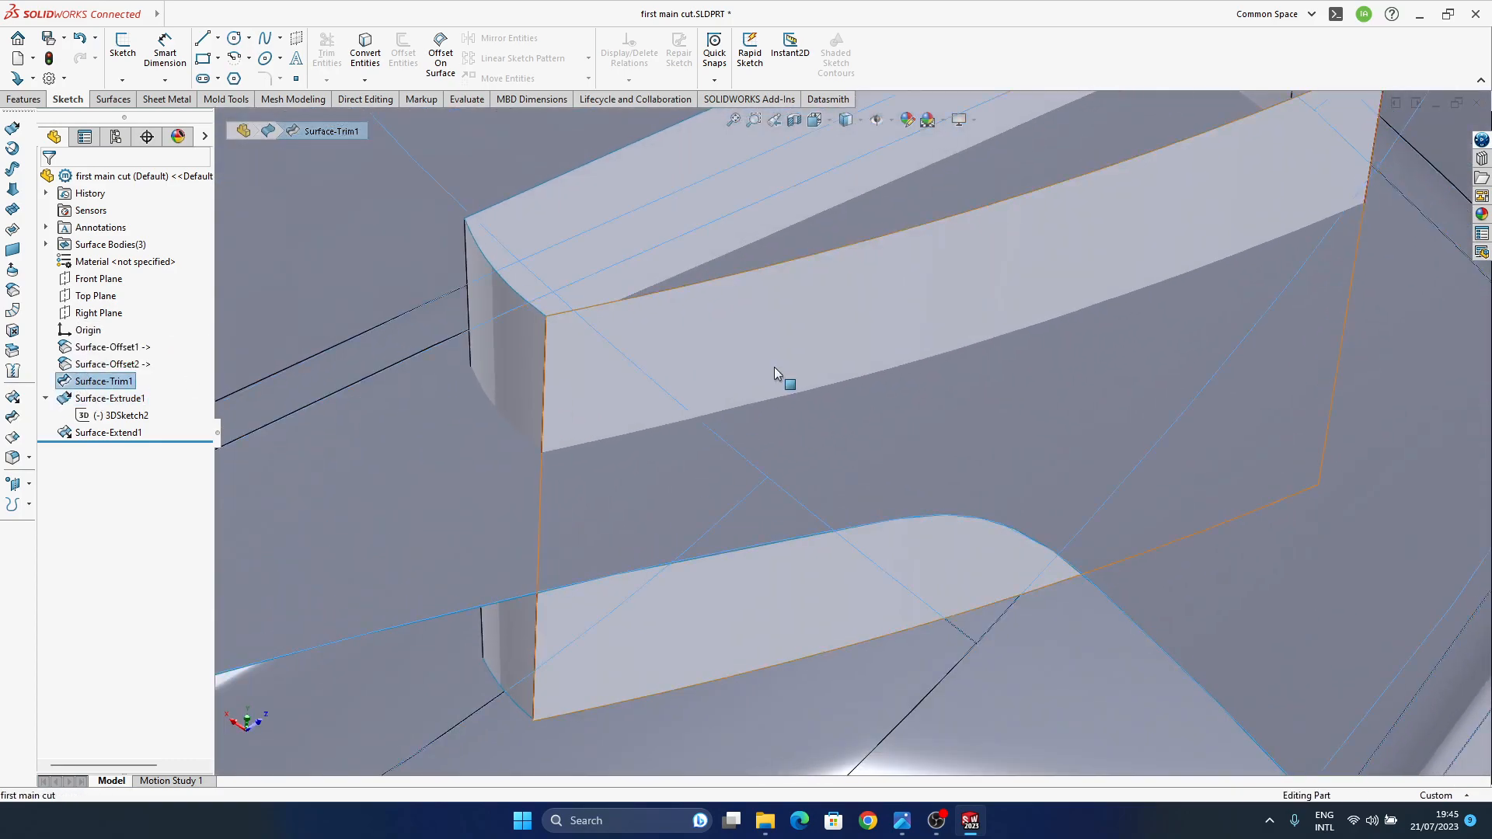
pyautogui.scroll(5, 799, 424)
pyautogui.moveTo(1131, 548); pyautogui.dragTo(1236, 425, button='middle')
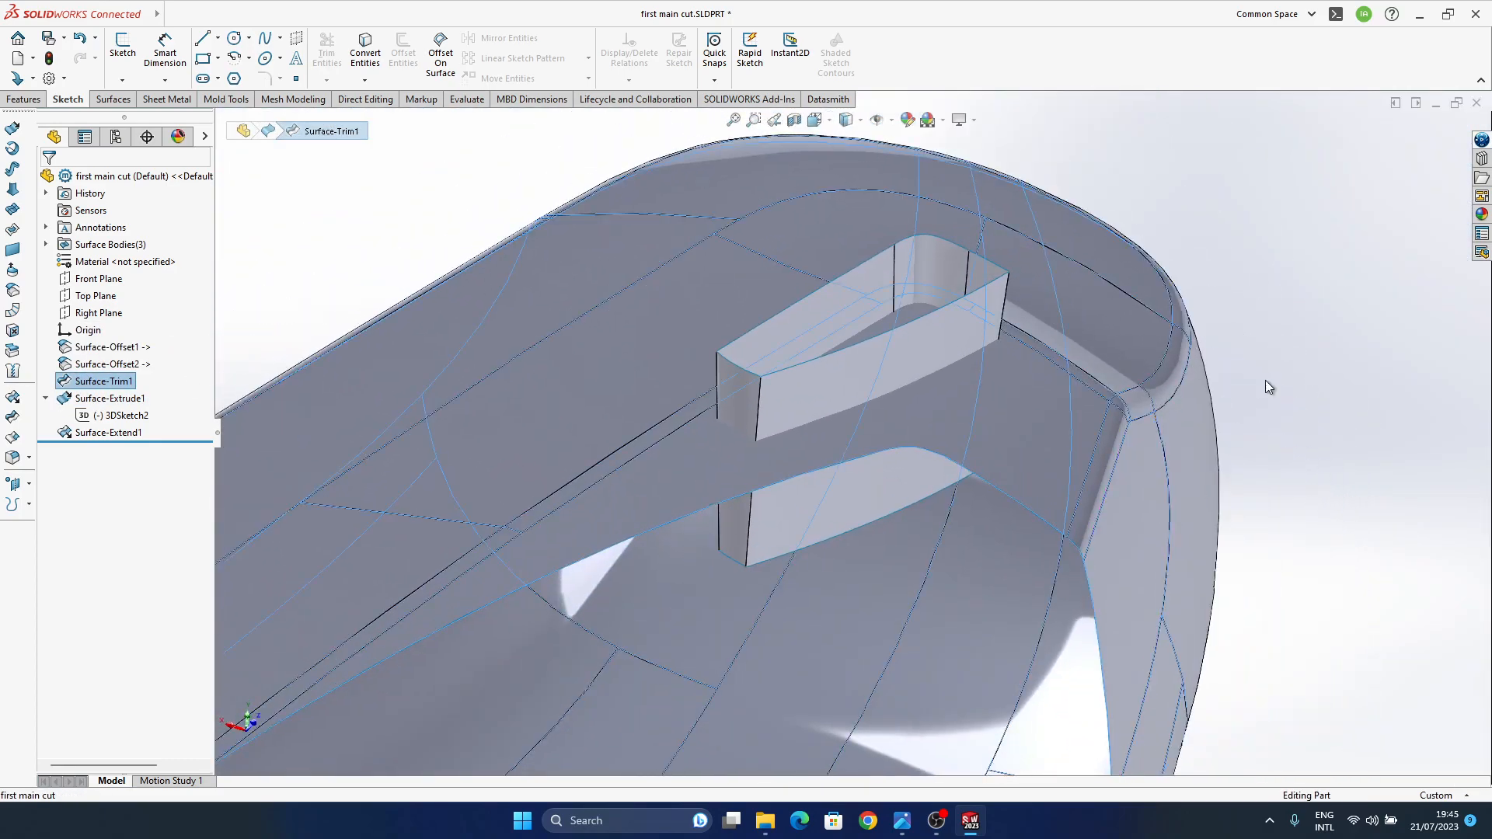
pyautogui.moveTo(973, 375); pyautogui.dragTo(932, 386, button='middle')
pyautogui.click(1191, 235)
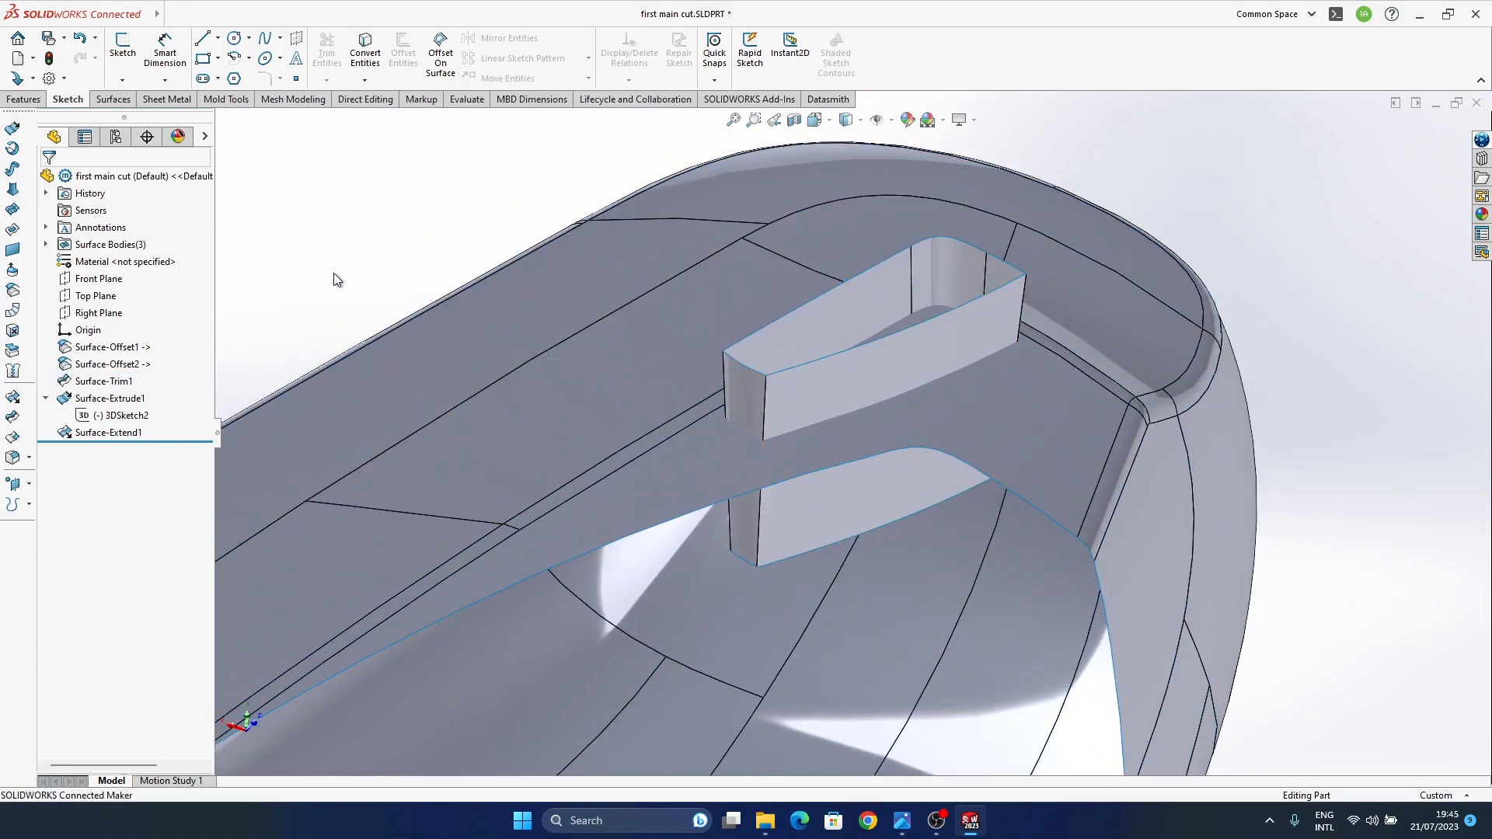
# - Start a Curvature Continuous fillet on one corner edge at the extruded detail's narrow end, trying 0.5 mm before settling on a 0.2 mm radius
pyautogui.moveTo(854, 377); pyautogui.dragTo(760, 460, button='middle')
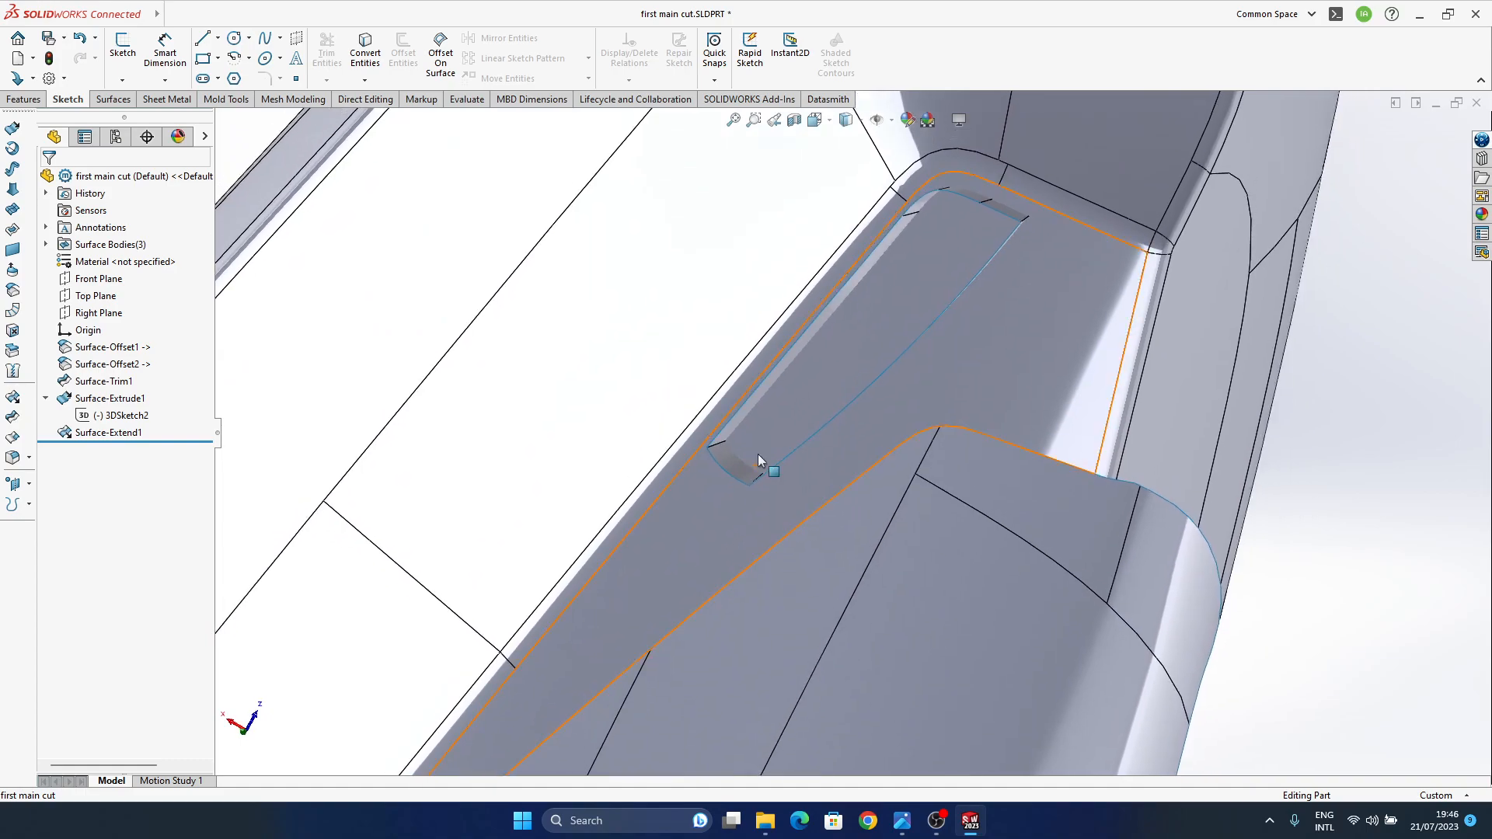
pyautogui.click(11, 461)
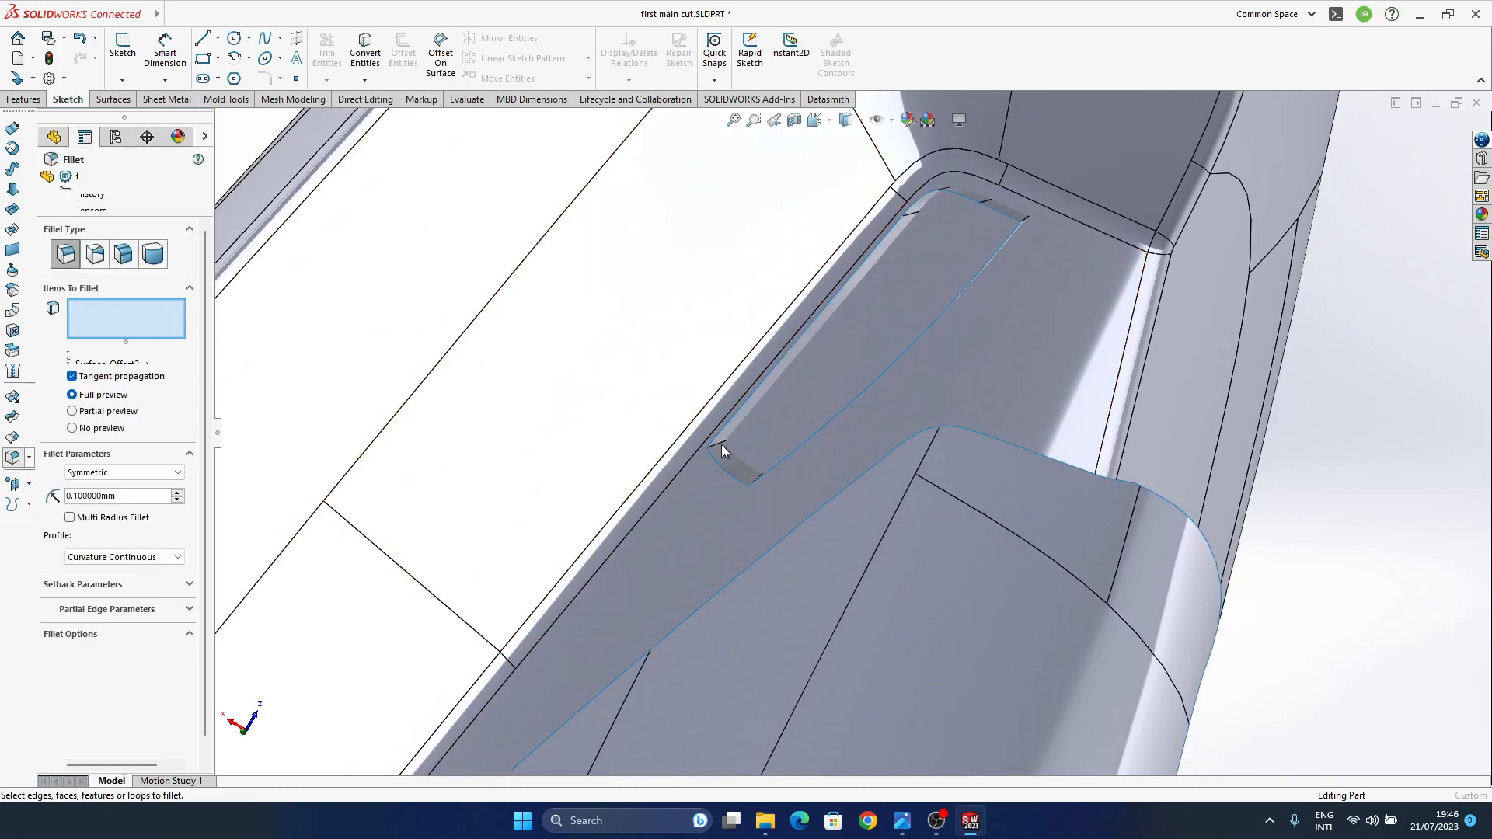
pyautogui.scroll(-3, 720, 448)
pyautogui.click(756, 436)
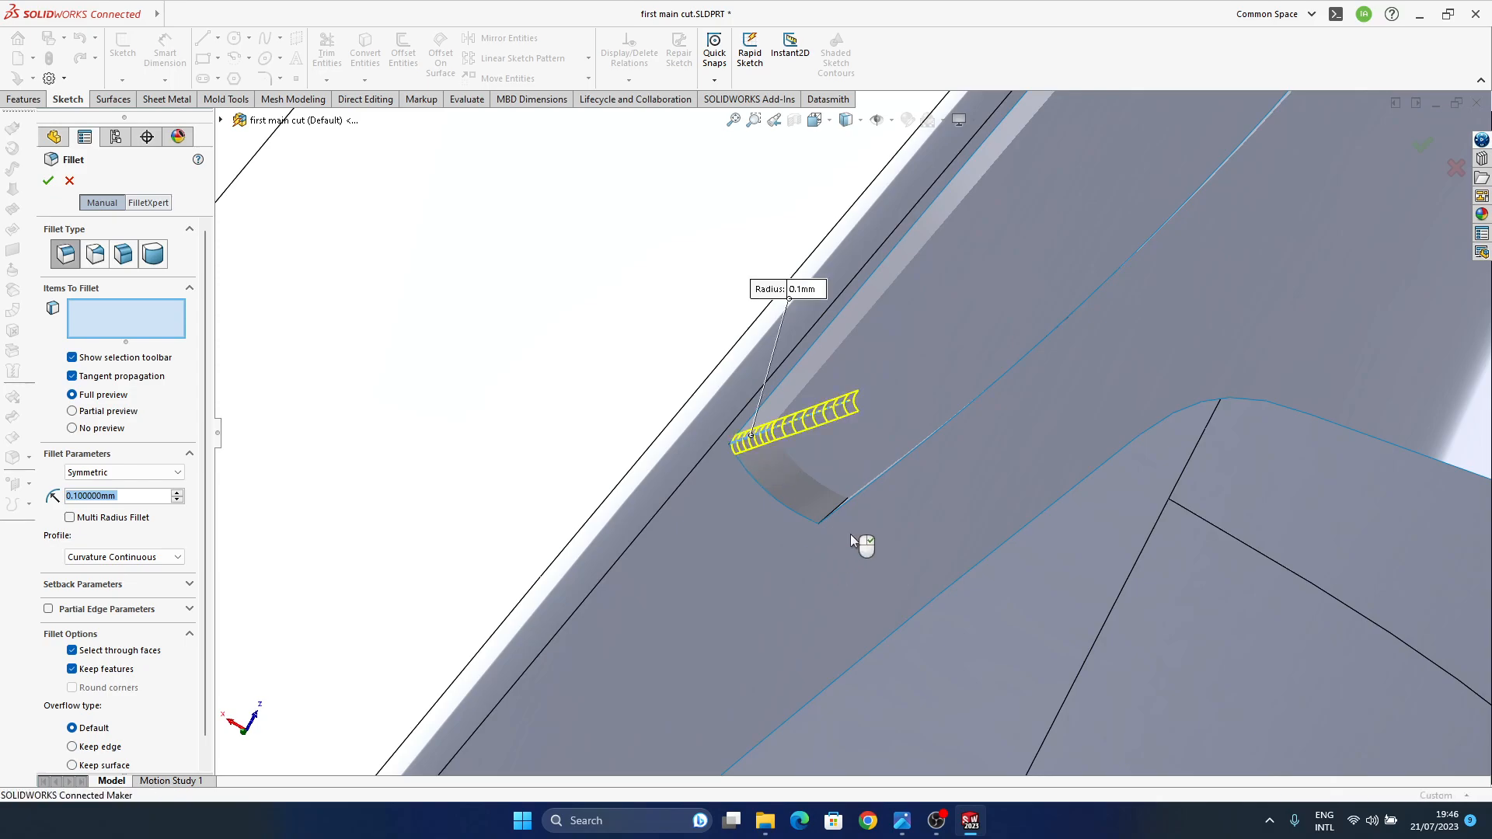
pyautogui.click(122, 556)
pyautogui.click(122, 556)
pyautogui.click(146, 495)
pyautogui.moveTo(146, 495); pyautogui.dragTo(2, 445)
pyautogui.write('0.5')
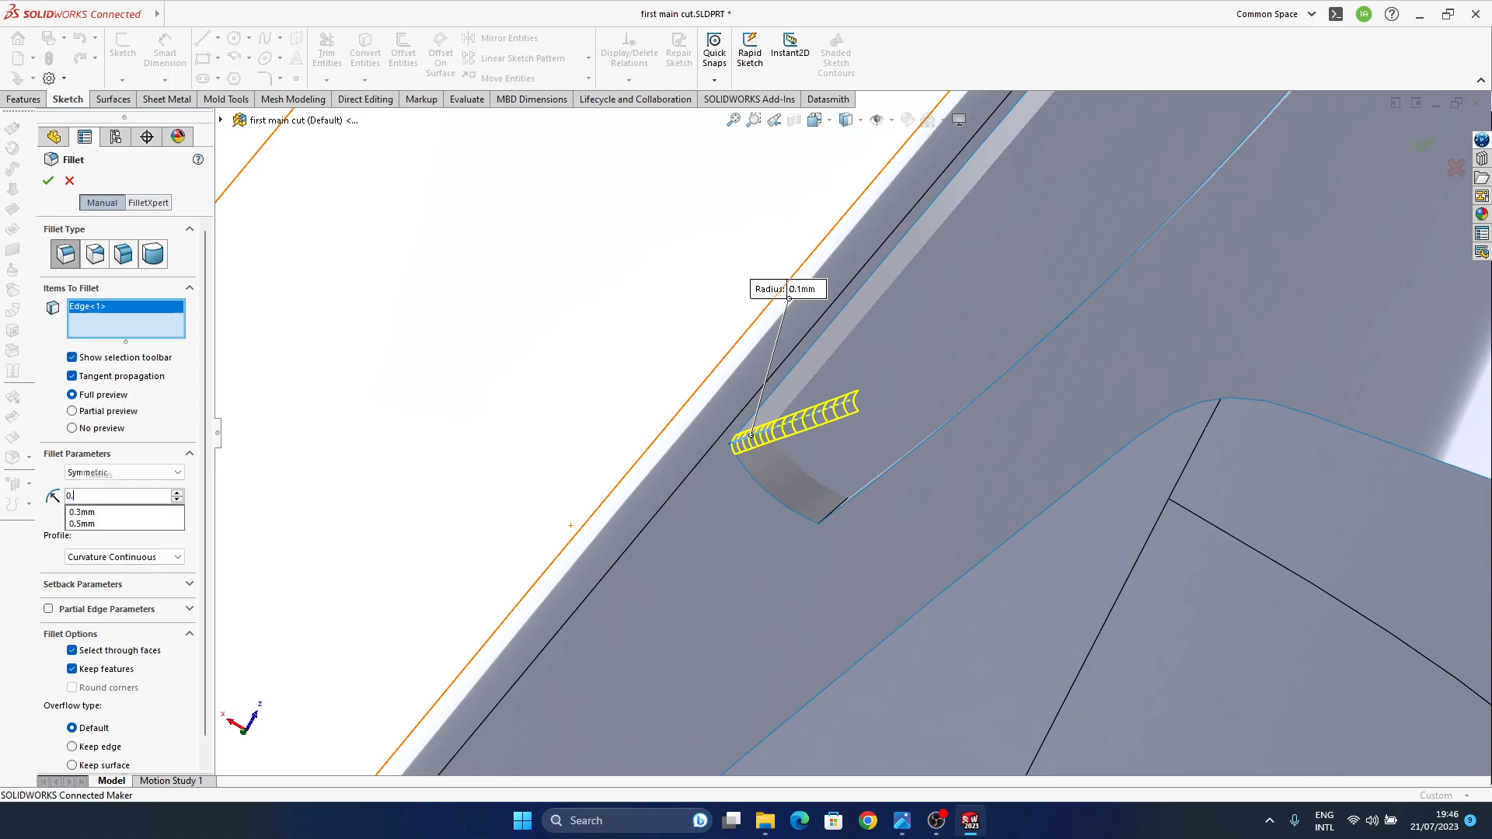
pyautogui.press('Return')
pyautogui.write('0.2')
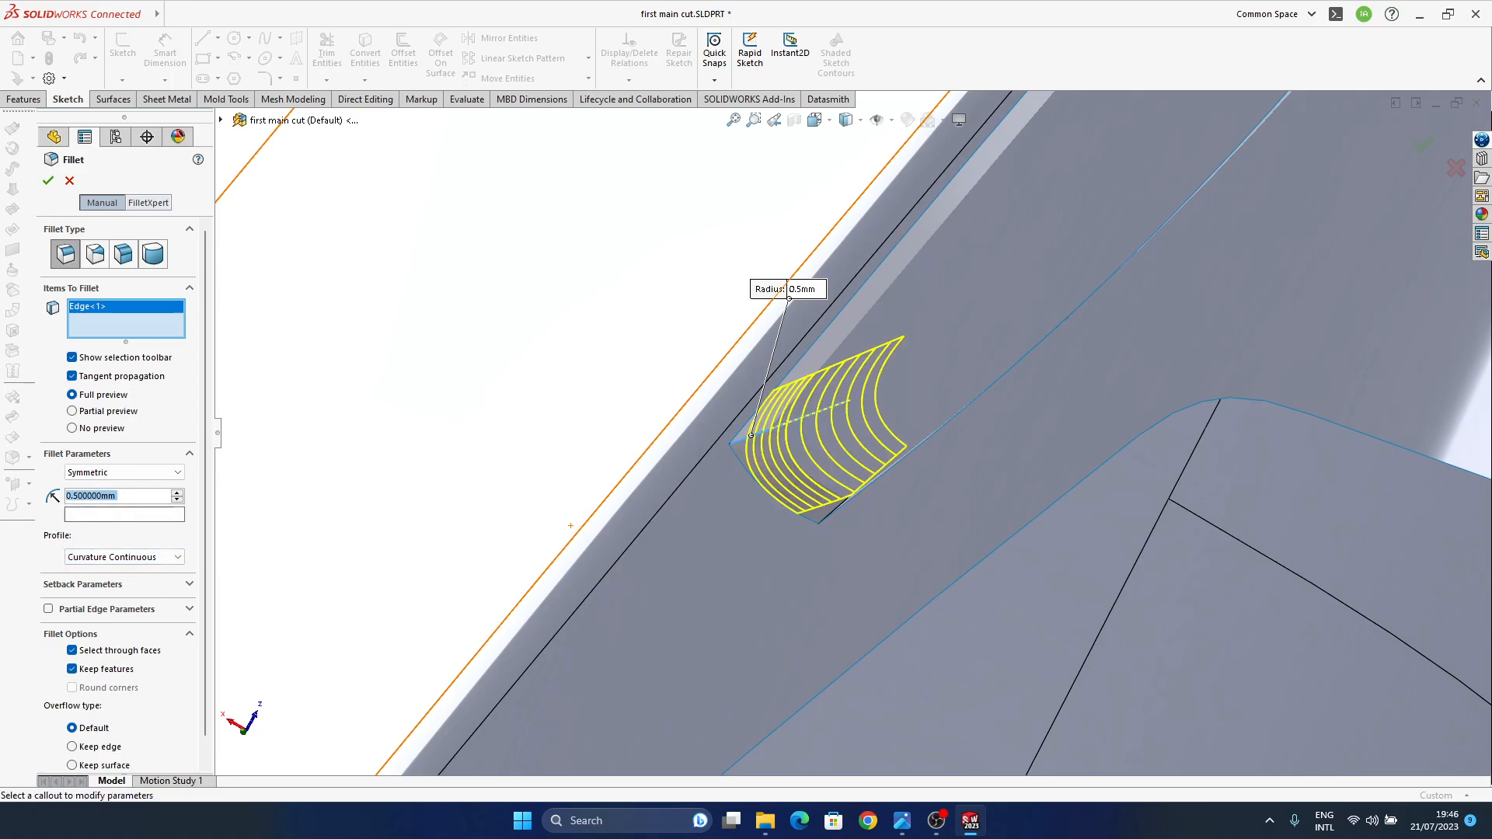
pyautogui.press('Return')
pyautogui.moveTo(947, 469)
pyautogui.mouseDown(button='middle')
pyautogui.moveTo(937, 444)
pyautogui.moveTo(936, 460)
pyautogui.mouseUp(button='middle')
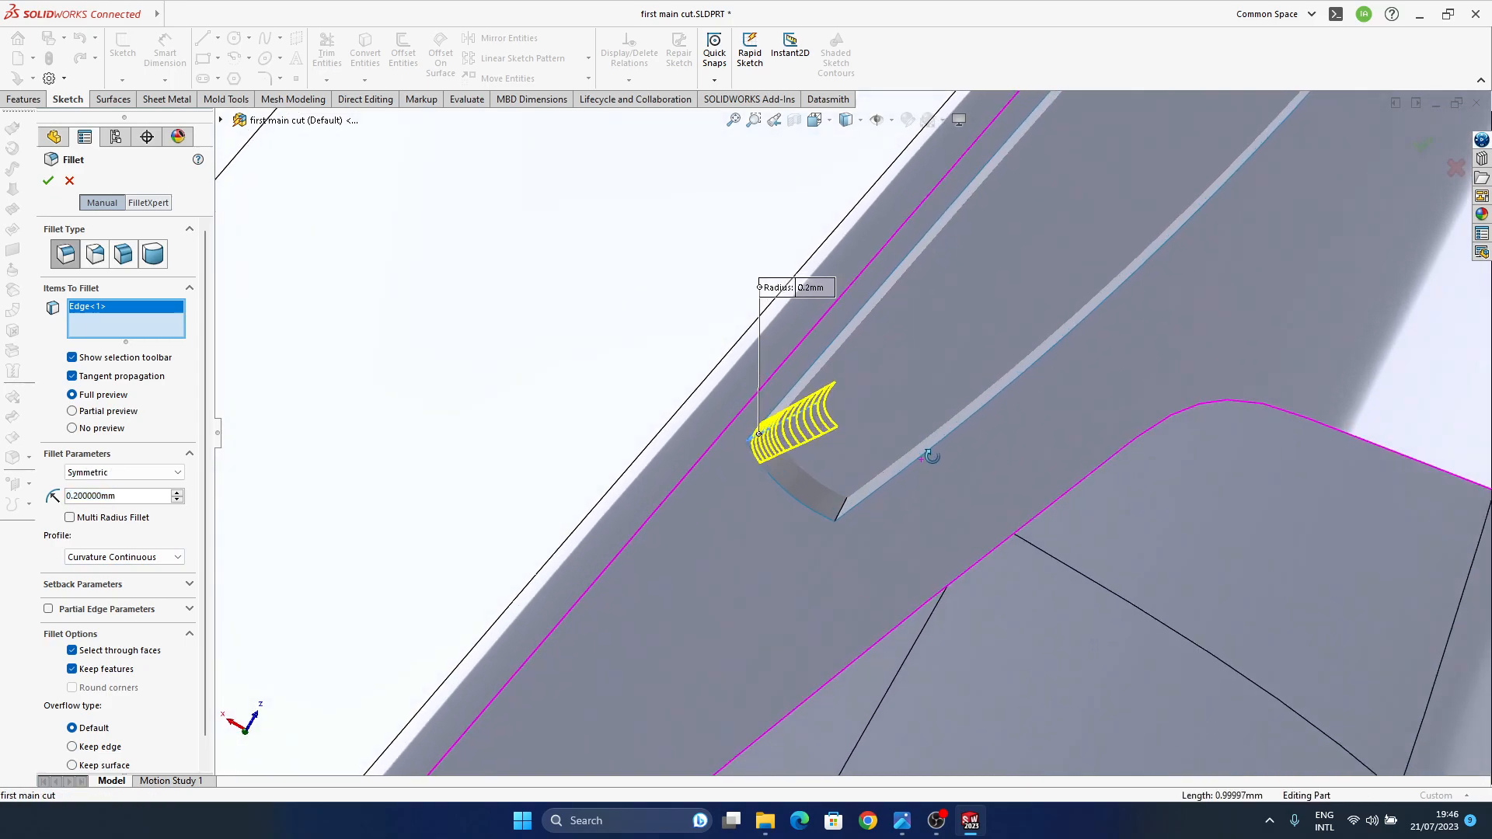
# - Enable Multi Radius Fillet and add the second corner edge at the narrow end with a 0.2 mm radius
pyautogui.click(93, 523)
pyautogui.click(837, 519)
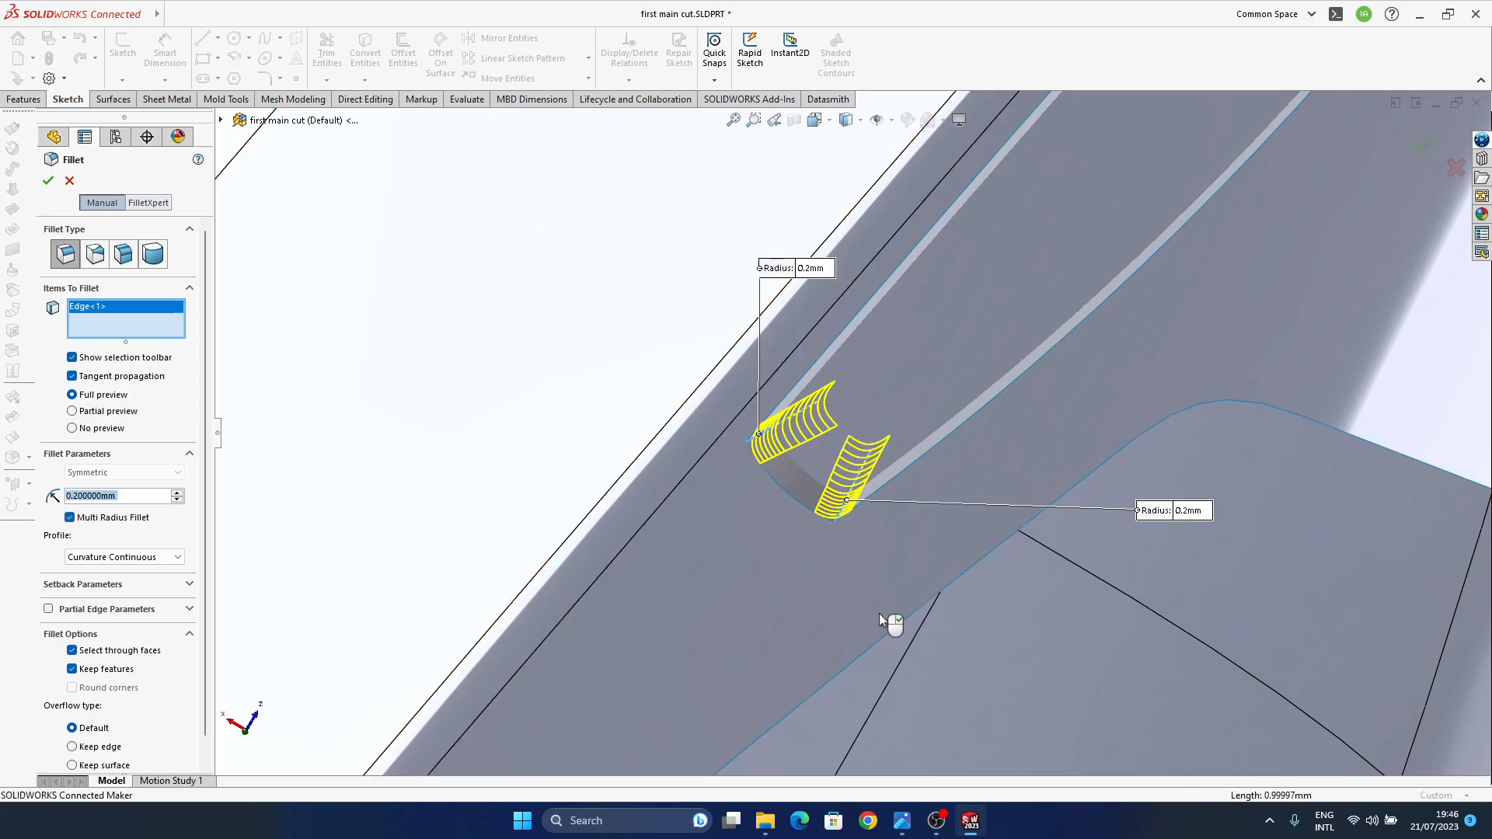
pyautogui.moveTo(851, 495); pyautogui.dragTo(805, 555, button='middle')
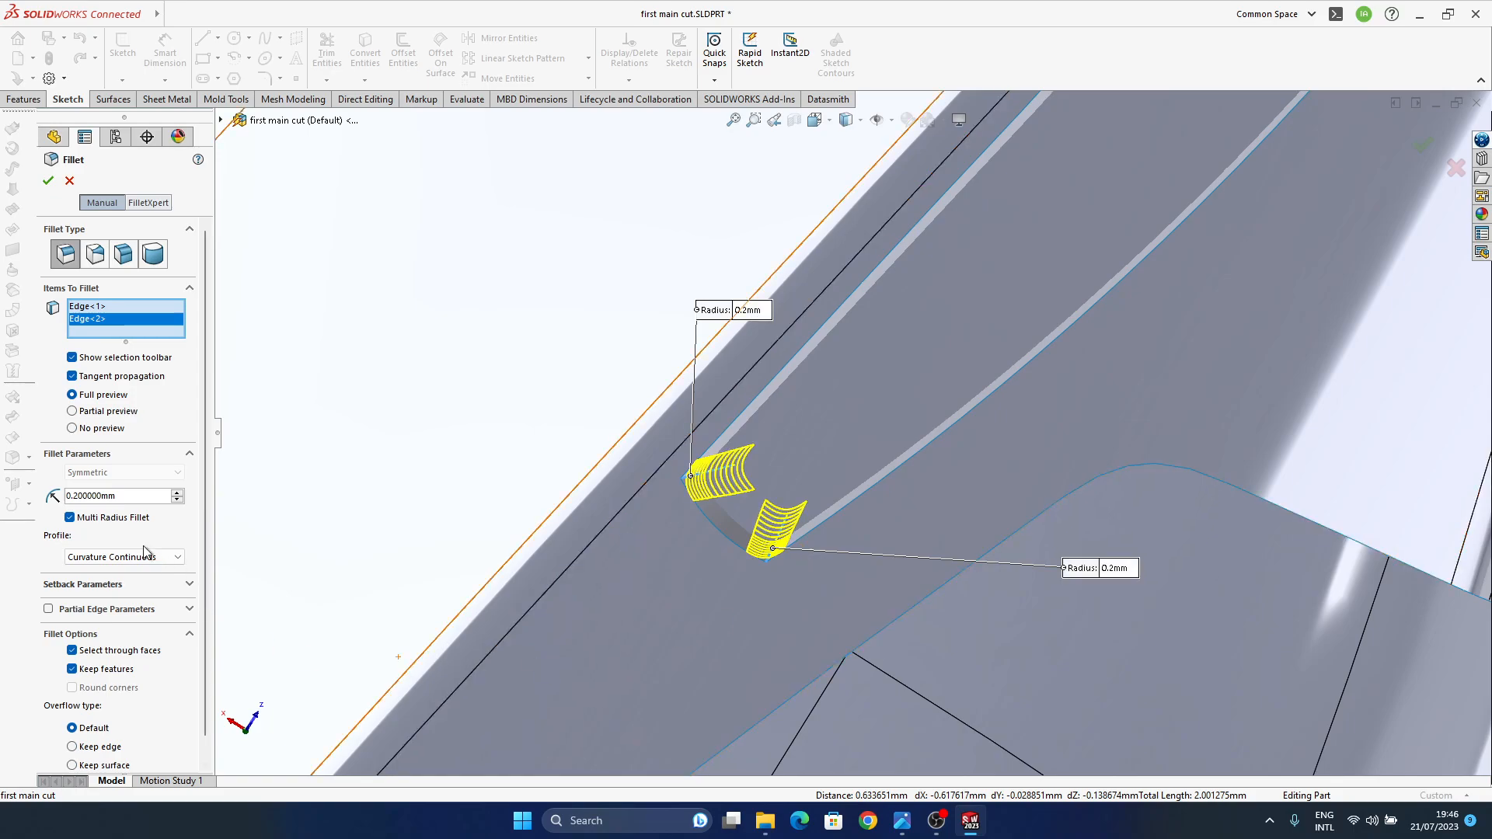
# - Try a 0.25 mm radius on both narrow-end corner edges and return both radii to 0.2 mm
pyautogui.doubleClick(116, 496)
pyautogui.write('0.25')
pyautogui.press('Return')
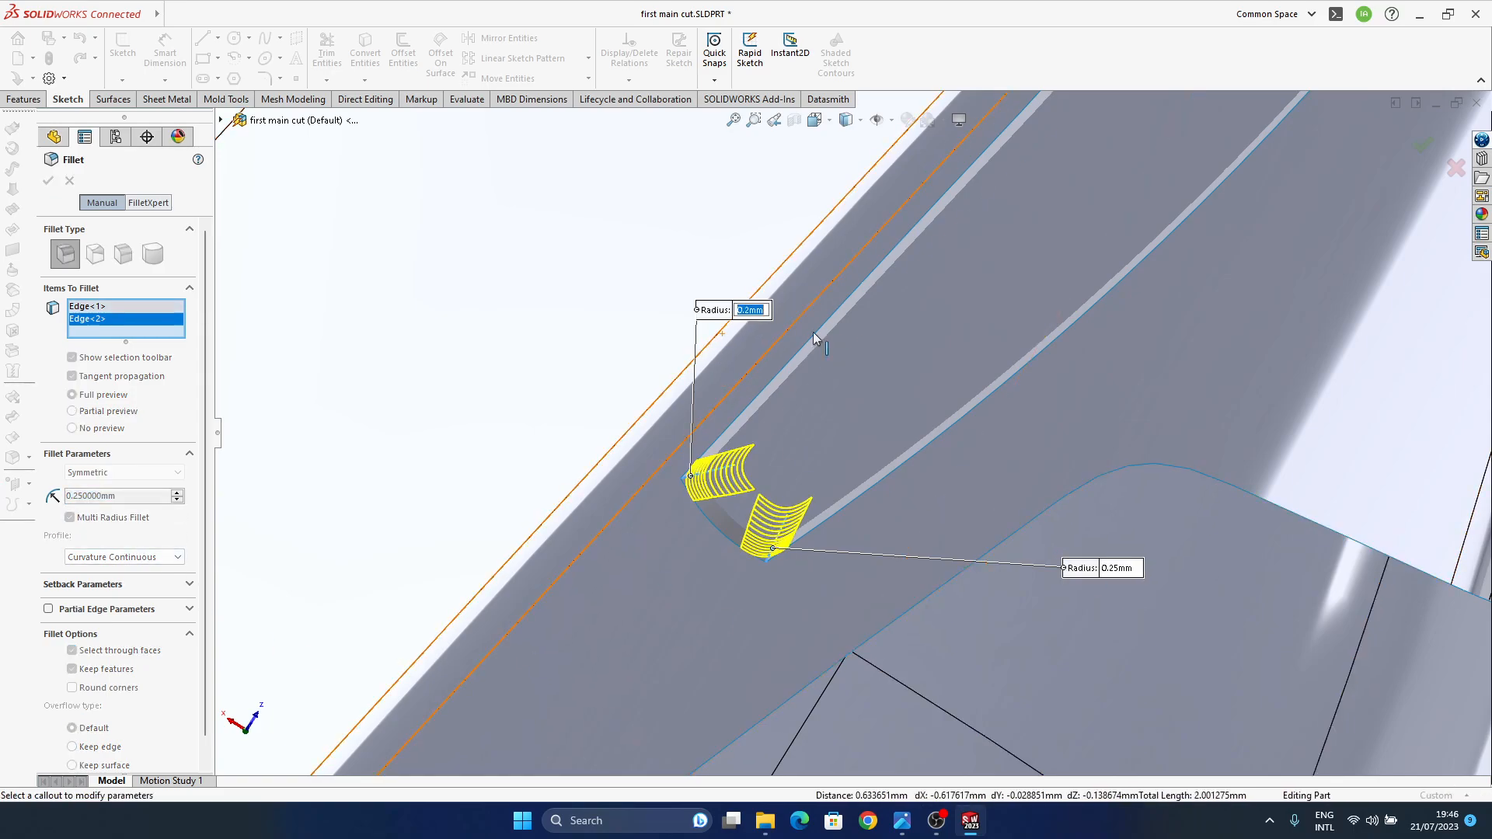
pyautogui.write('0.25')
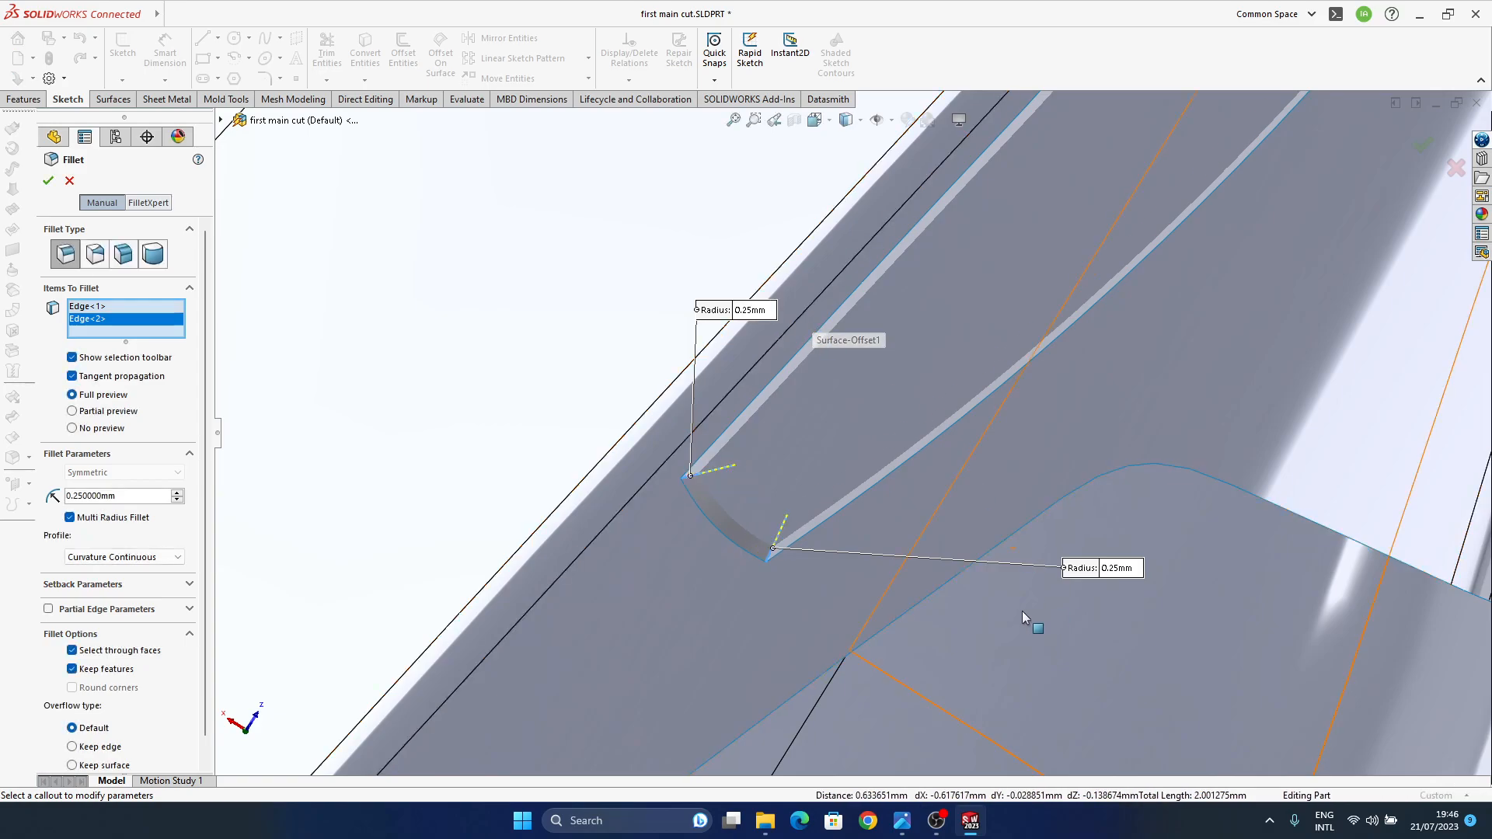
pyautogui.click(758, 310)
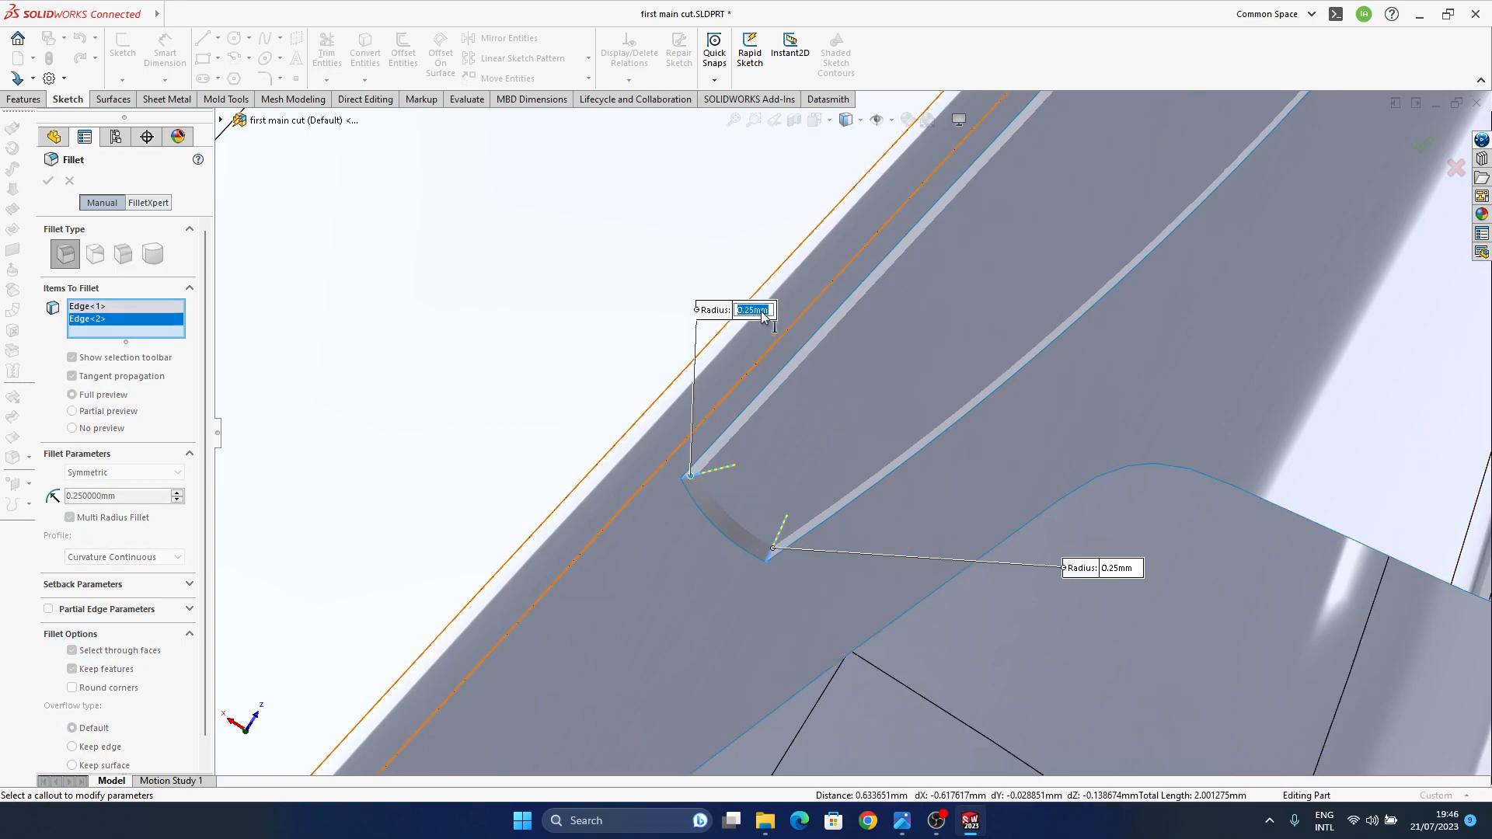
pyautogui.write('0.2')
pyautogui.press('Return')
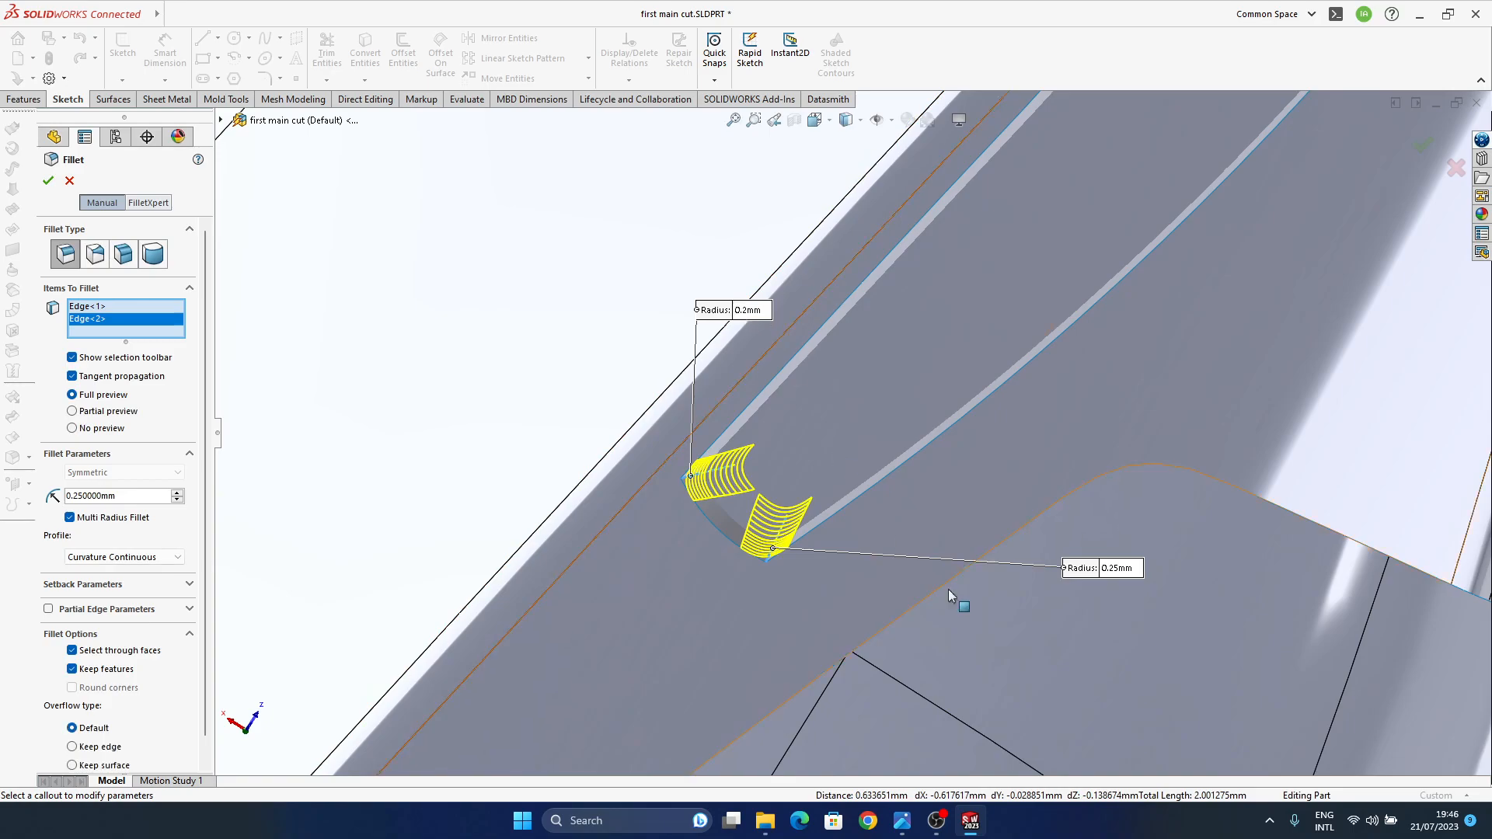
pyautogui.click(1120, 569)
pyautogui.write('0.2')
pyautogui.press('Return')
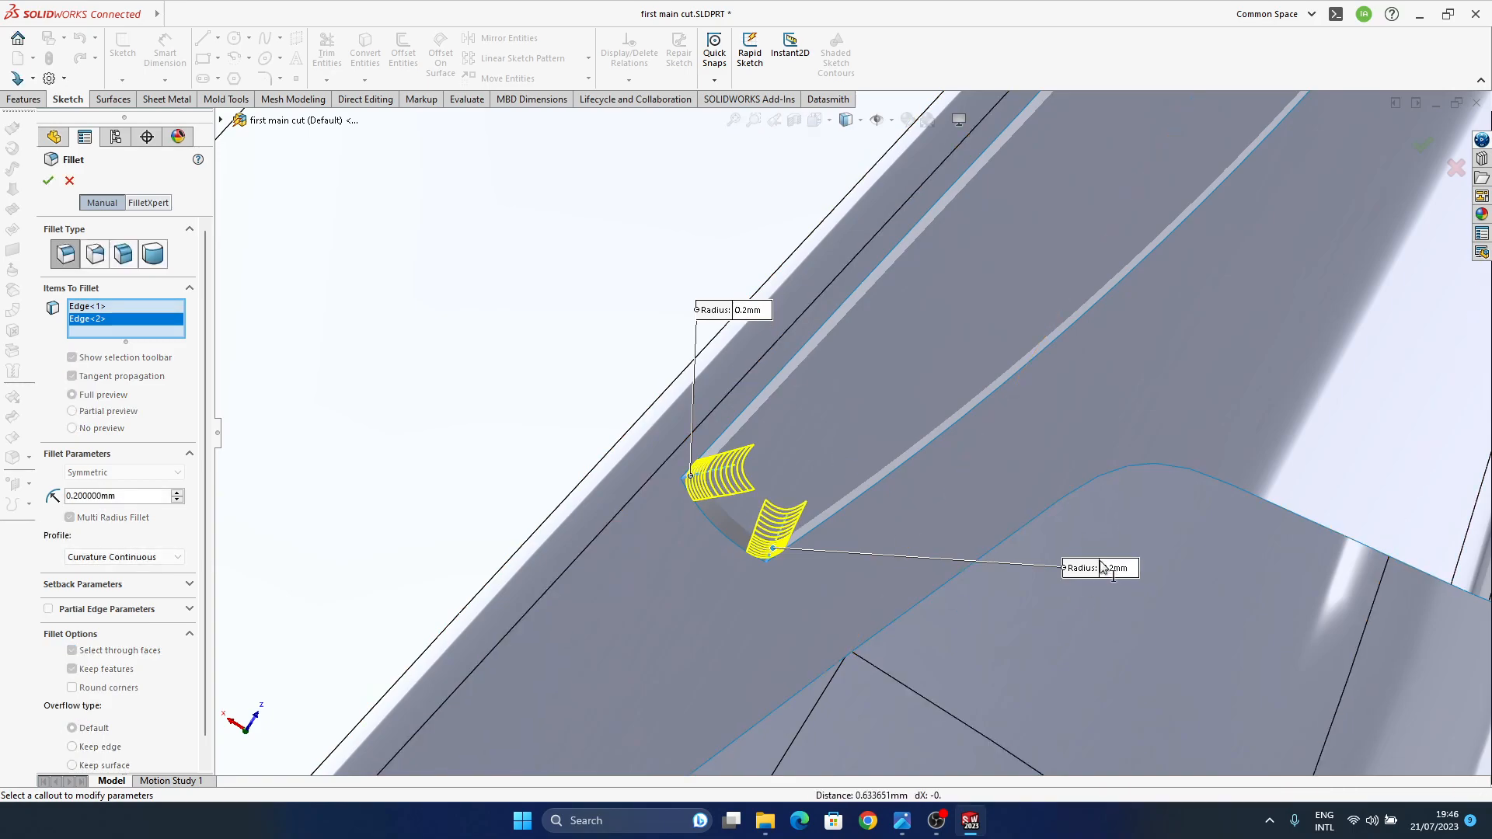
# - Add the sharp corner edge at the detail's wide end to the fillet, trying radii of 0.5 mm and 0.3 mm
pyautogui.moveTo(1107, 302); pyautogui.dragTo(800, 474, button='middle')
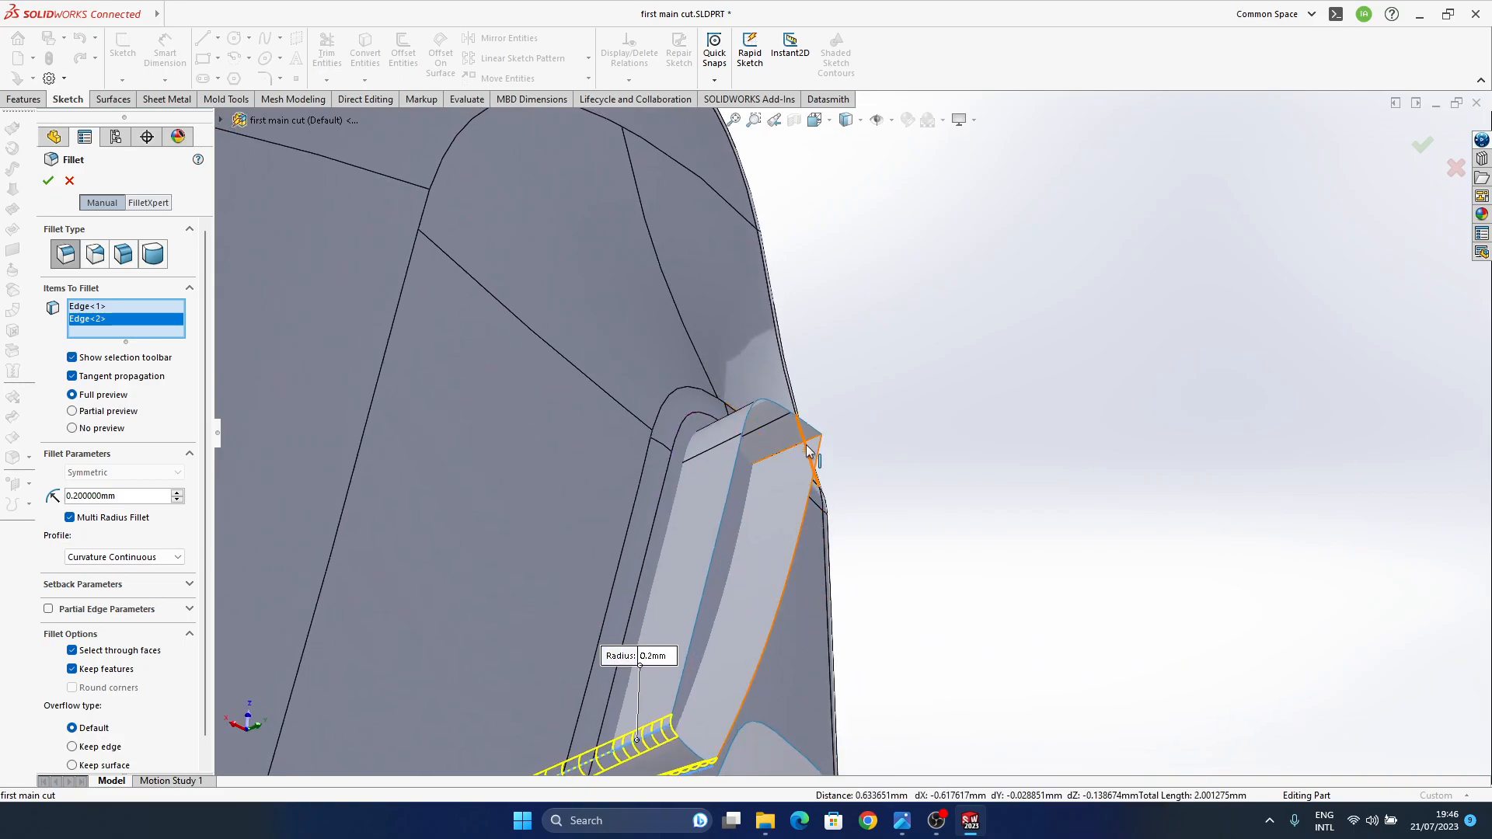
pyautogui.click(811, 449)
pyautogui.moveTo(819, 557); pyautogui.dragTo(756, 543, button='middle')
pyautogui.click(1045, 485)
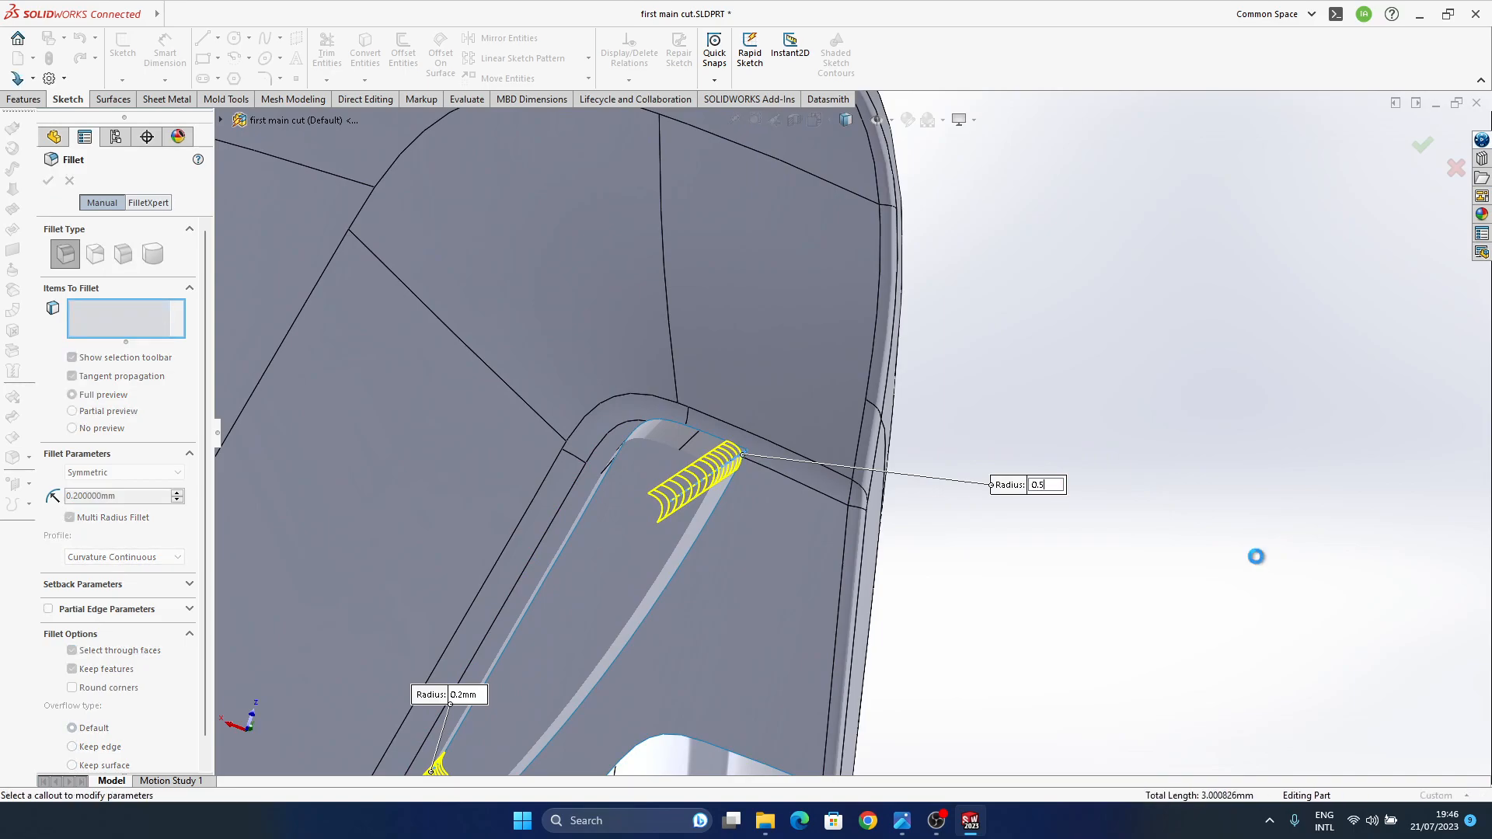
pyautogui.click(1045, 486)
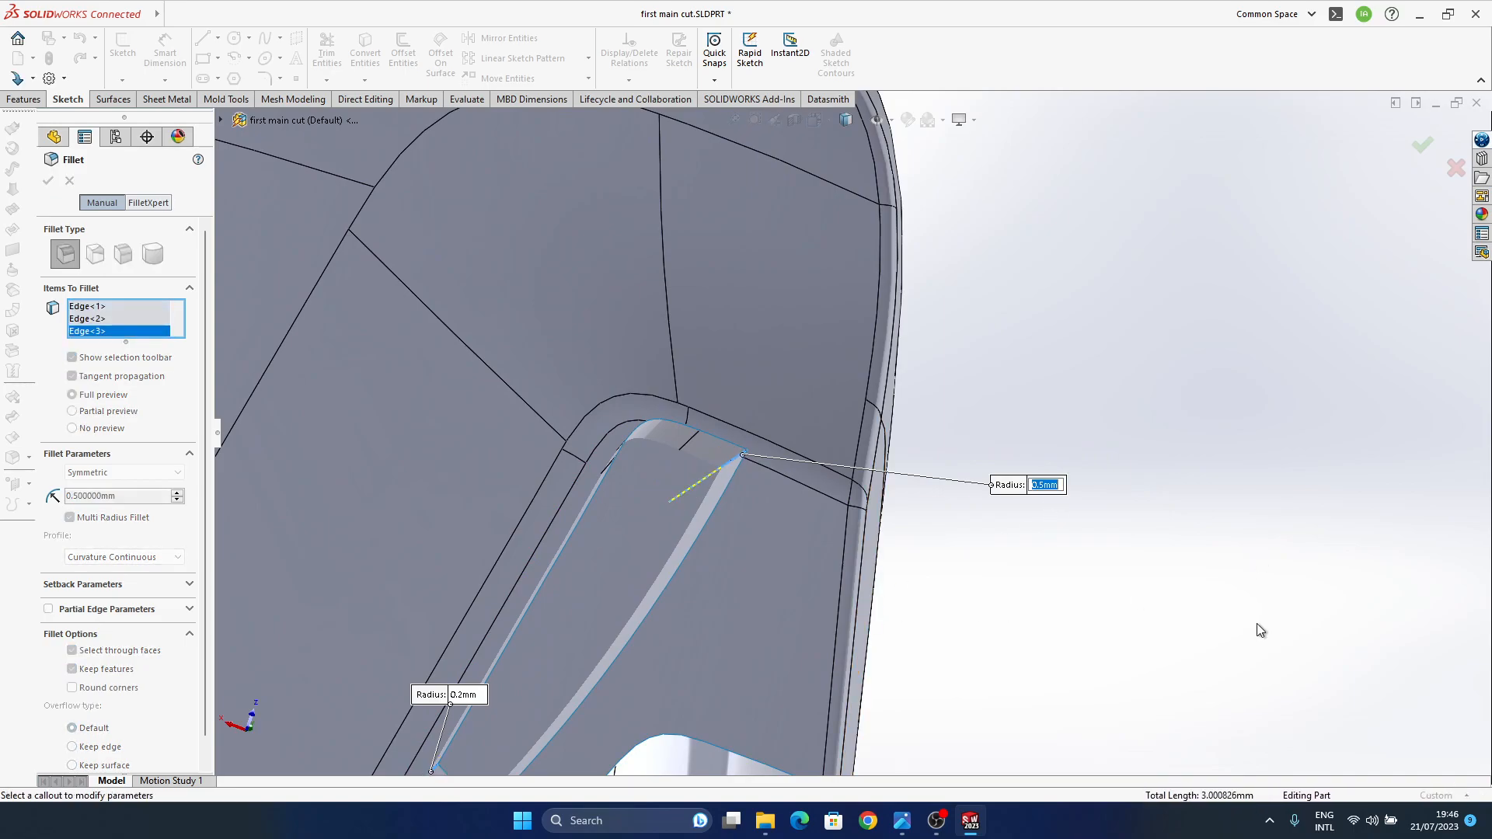
pyautogui.write('0.3')
pyautogui.press('Return')
# - Remove the wide-end edge from the fillet selection and accept the 0.2 mm fillet on the two narrow-end edges
pyautogui.moveTo(784, 617); pyautogui.dragTo(716, 466, button='middle')
pyautogui.rightClick(106, 336)
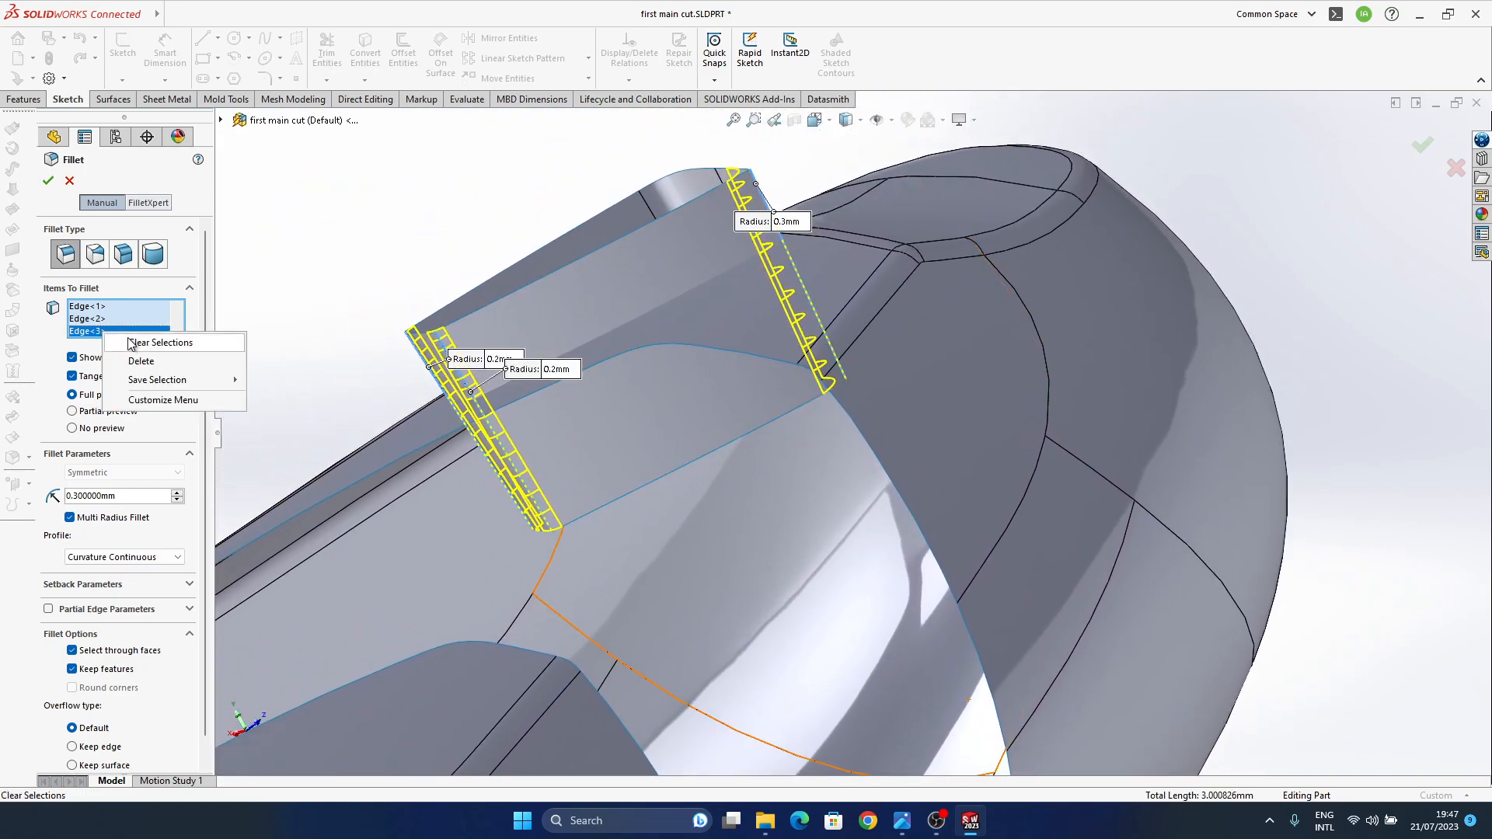
pyautogui.click(143, 361)
pyautogui.moveTo(880, 432); pyautogui.dragTo(499, 443, button='middle')
pyautogui.click(1422, 146)
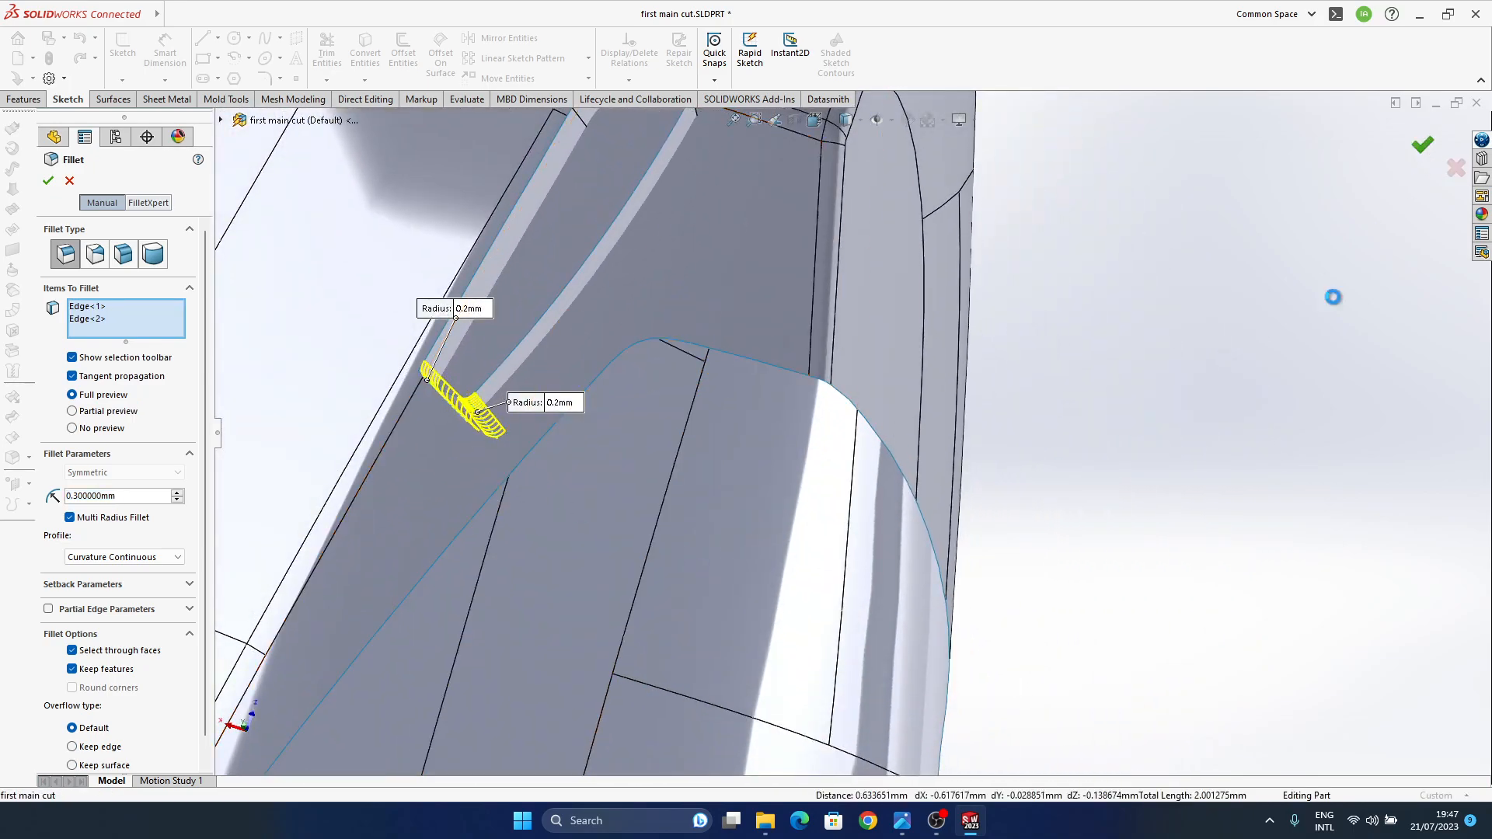
# - Try a separate 0.5 mm fillet on the remaining sharp corner edge at the detail's wide end
pyautogui.moveTo(628, 343); pyautogui.dragTo(698, 460, button='middle')
pyautogui.click(688, 419)
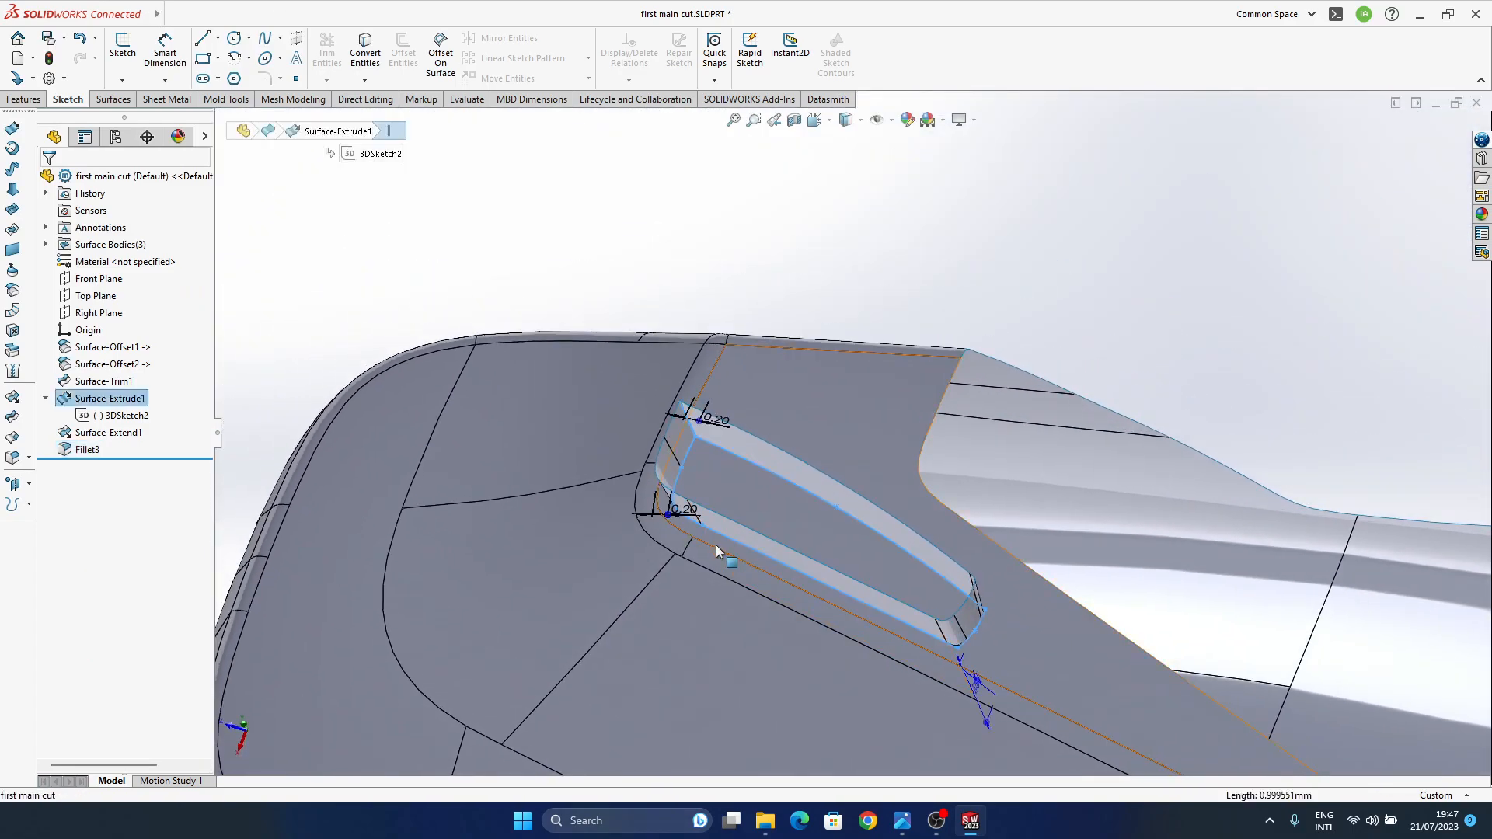
pyautogui.click(354, 323)
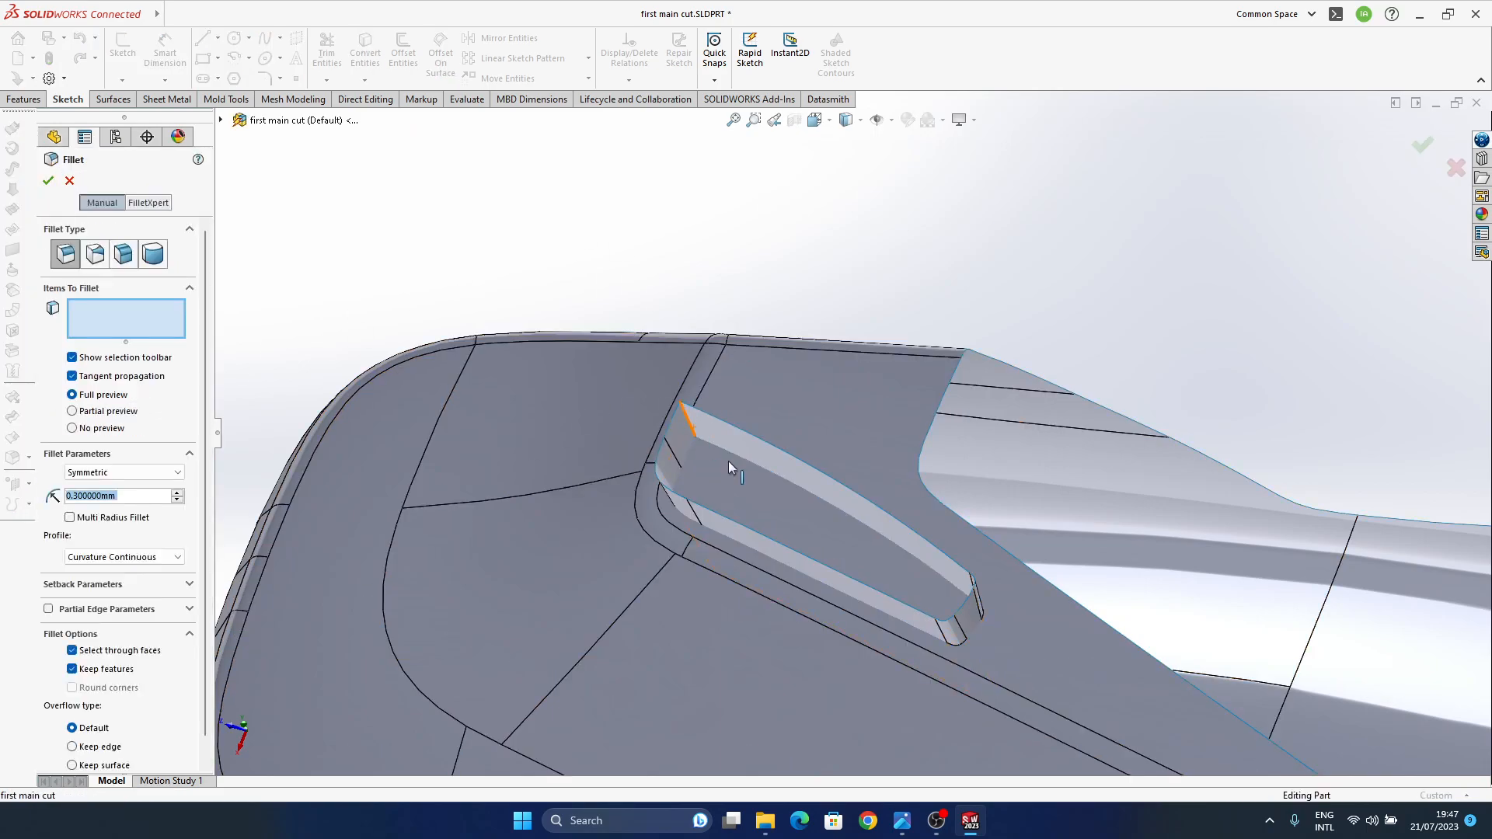
pyautogui.click(830, 573)
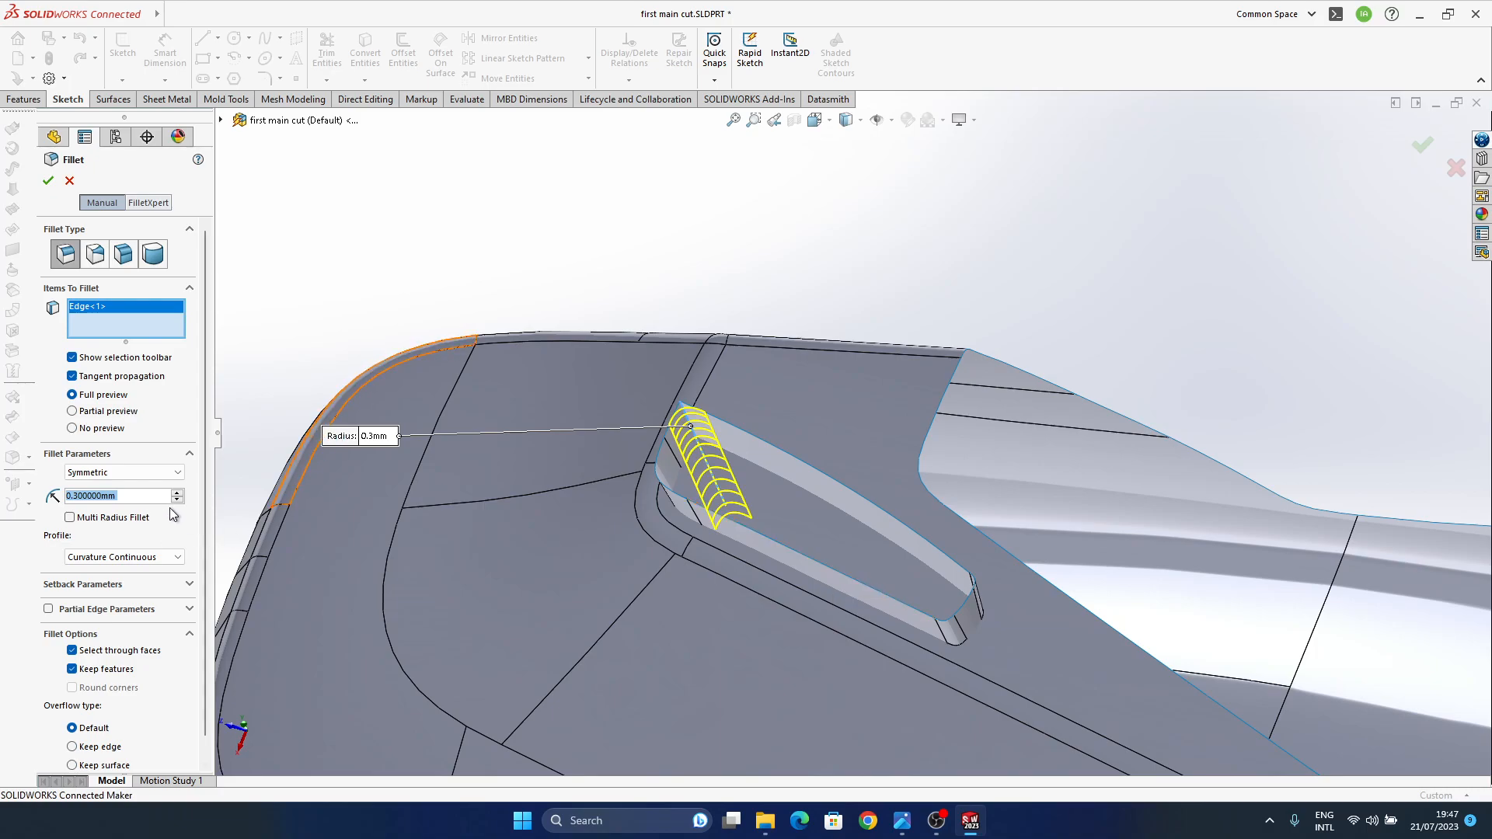
pyautogui.write('0.5')
pyautogui.press('Return')
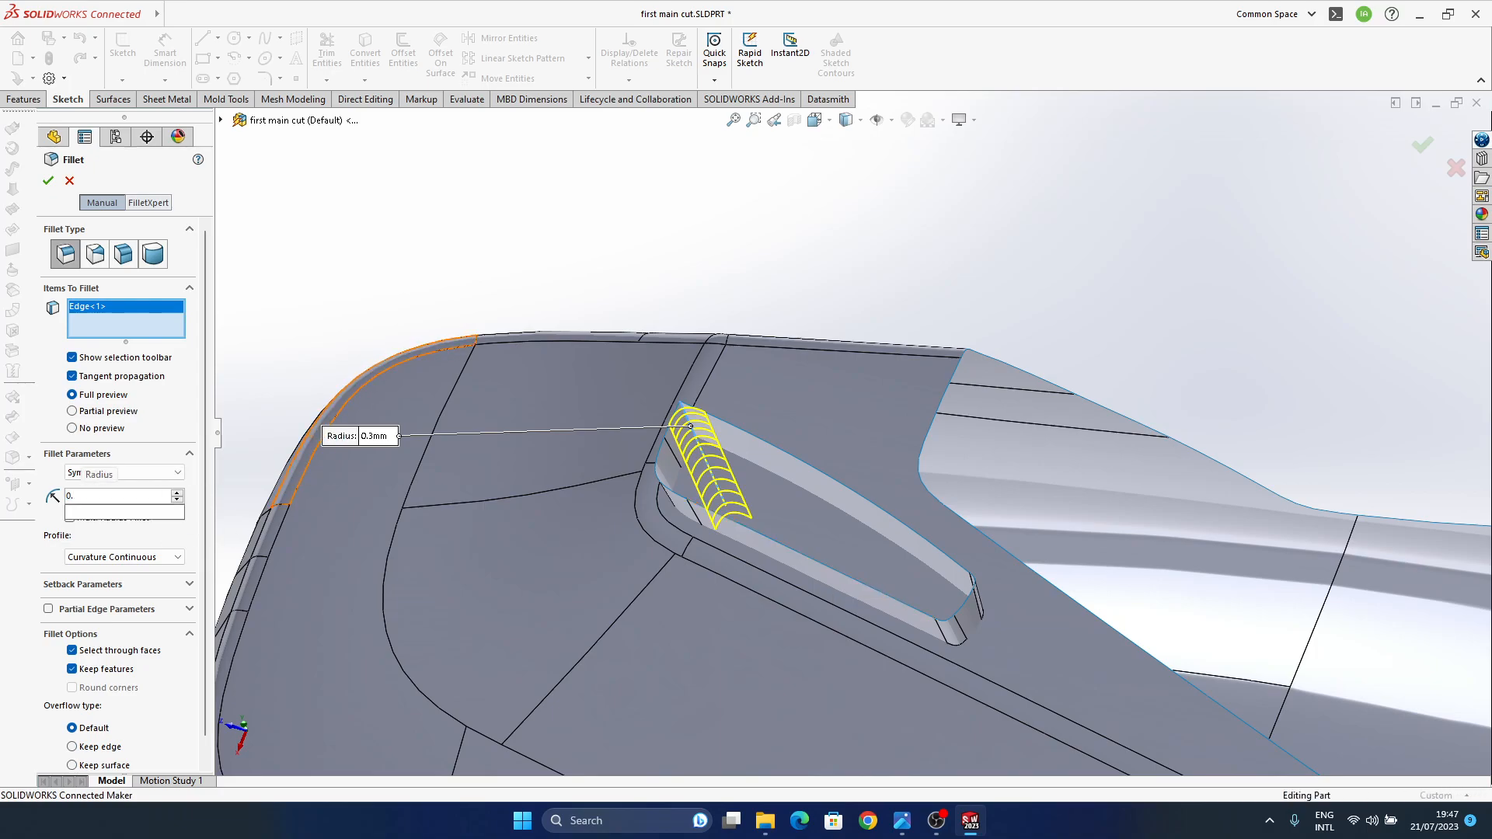
# - Try the Circular fillet profile, return to Curvature Continuous, inspect the corner edge and cancel the fillet
pyautogui.click(116, 558)
pyautogui.click(115, 573)
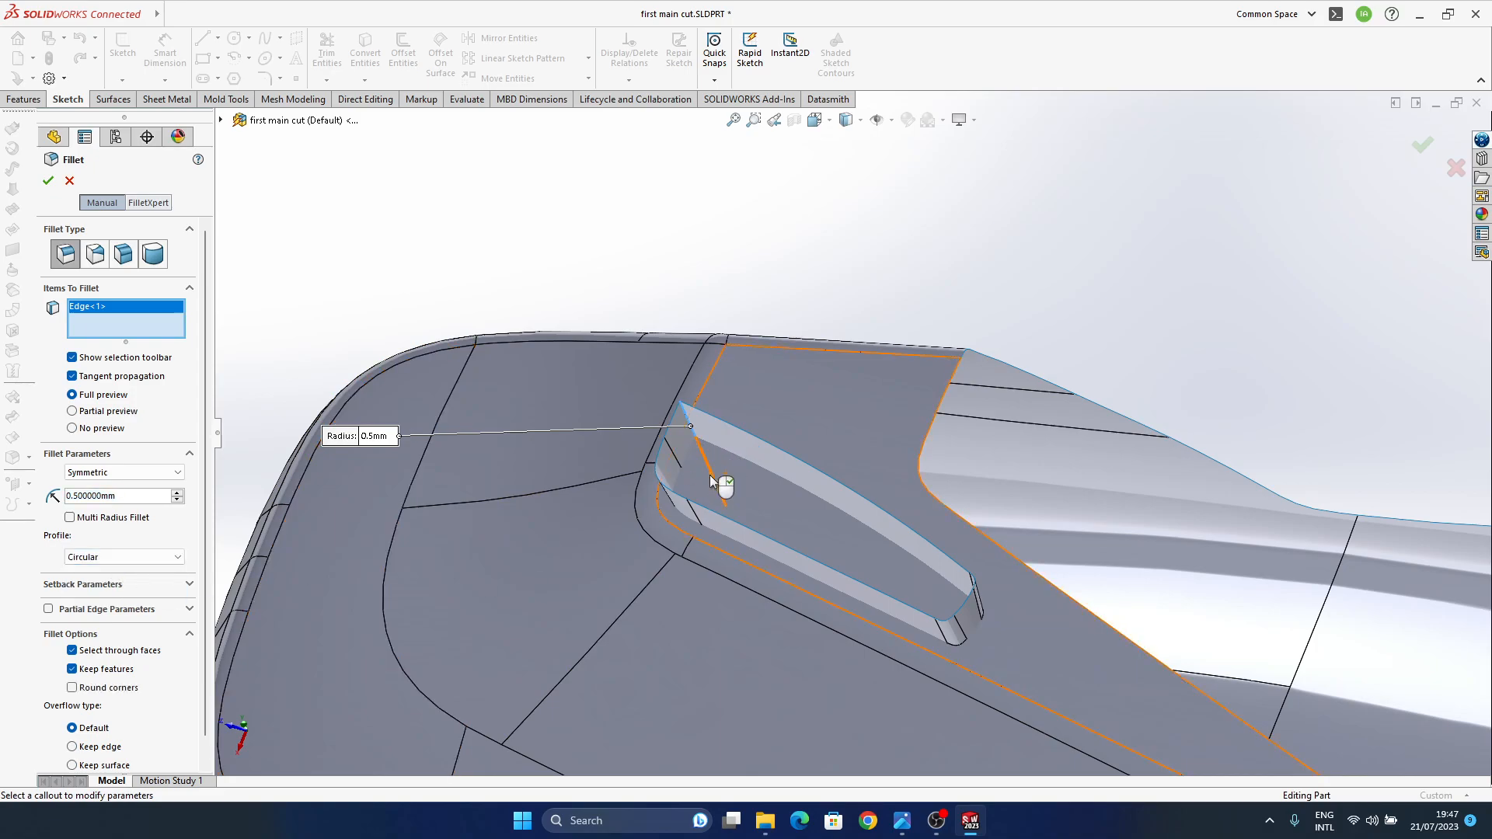
pyautogui.click(122, 558)
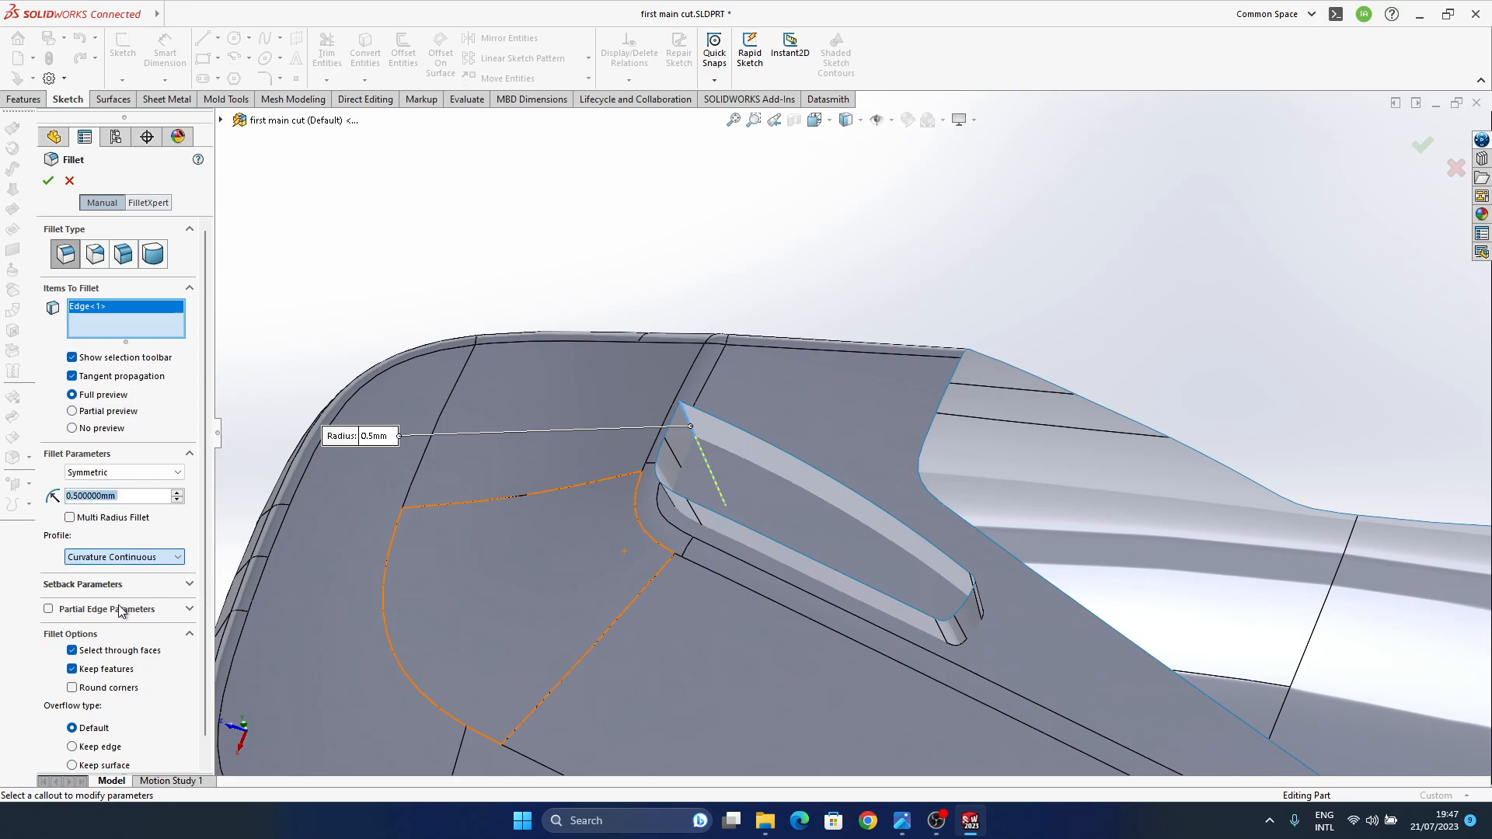
pyautogui.moveTo(805, 546); pyautogui.dragTo(929, 435, button='middle')
pyautogui.scroll(-4, 869, 487)
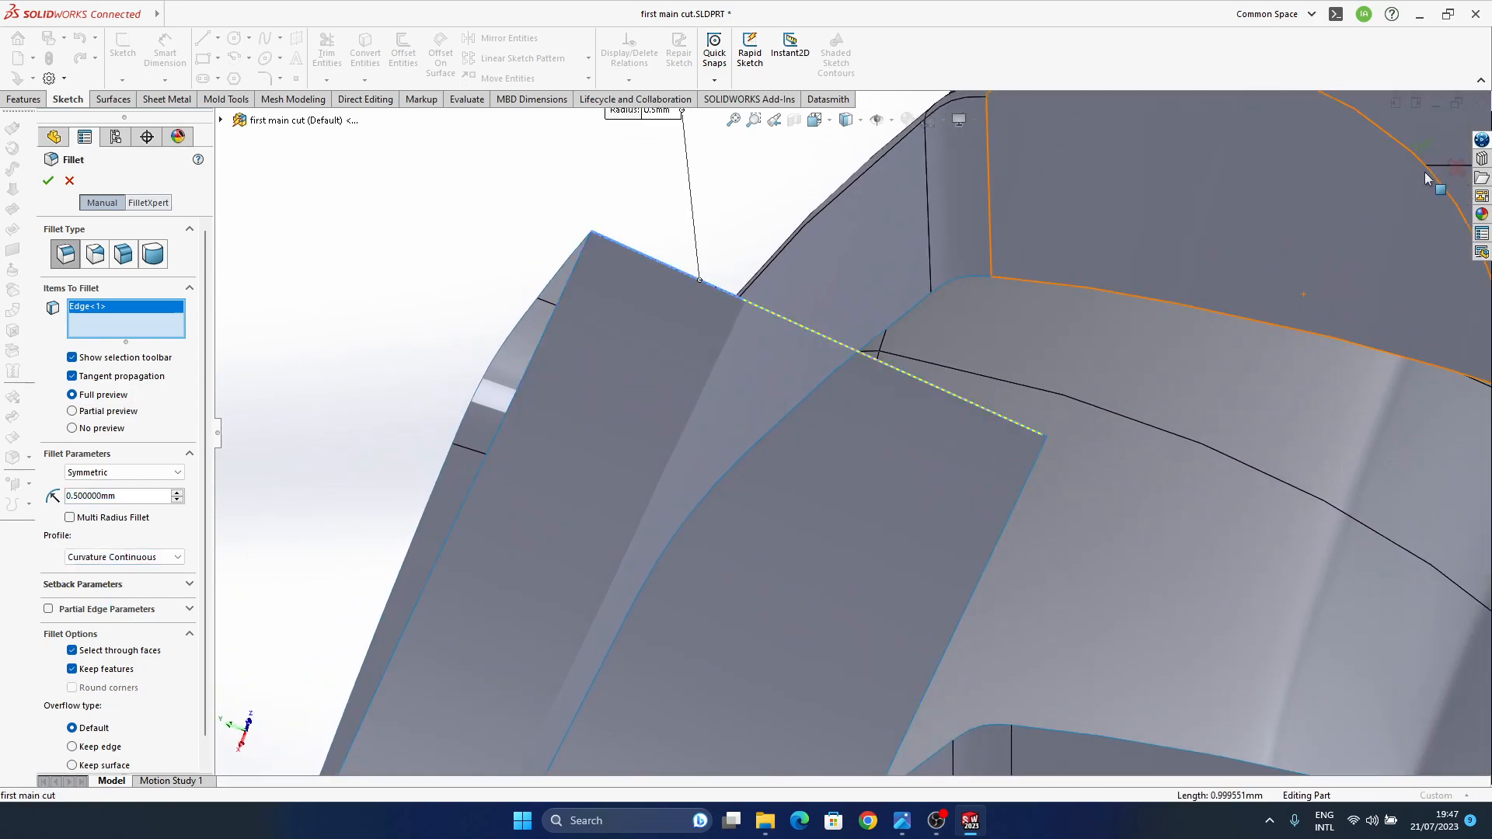
pyautogui.click(1451, 166)
# - Set the depth of the detail's surface extrude to 1.5 mm and inspect the updated shape
pyautogui.click(101, 399)
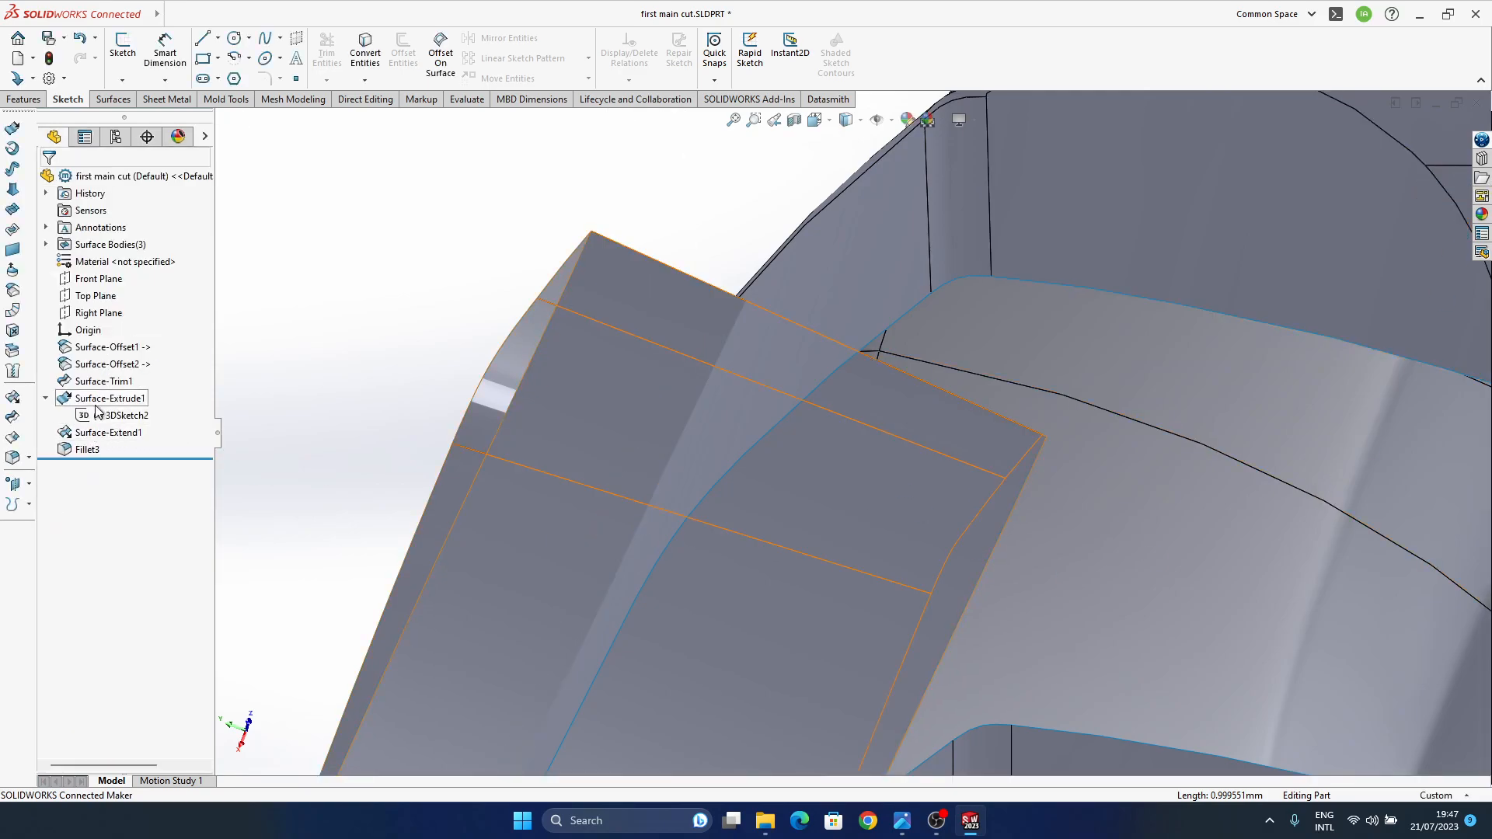
pyautogui.keyDown('ctrl'); pyautogui.moveTo(802, 386); pyautogui.dragTo(752, 301, button='middle'); pyautogui.keyUp('ctrl')
pyautogui.scroll(4, 751, 342)
pyautogui.keyDown('ctrl'); pyautogui.moveTo(744, 496); pyautogui.dragTo(702, 583, button='middle'); pyautogui.keyUp('ctrl')
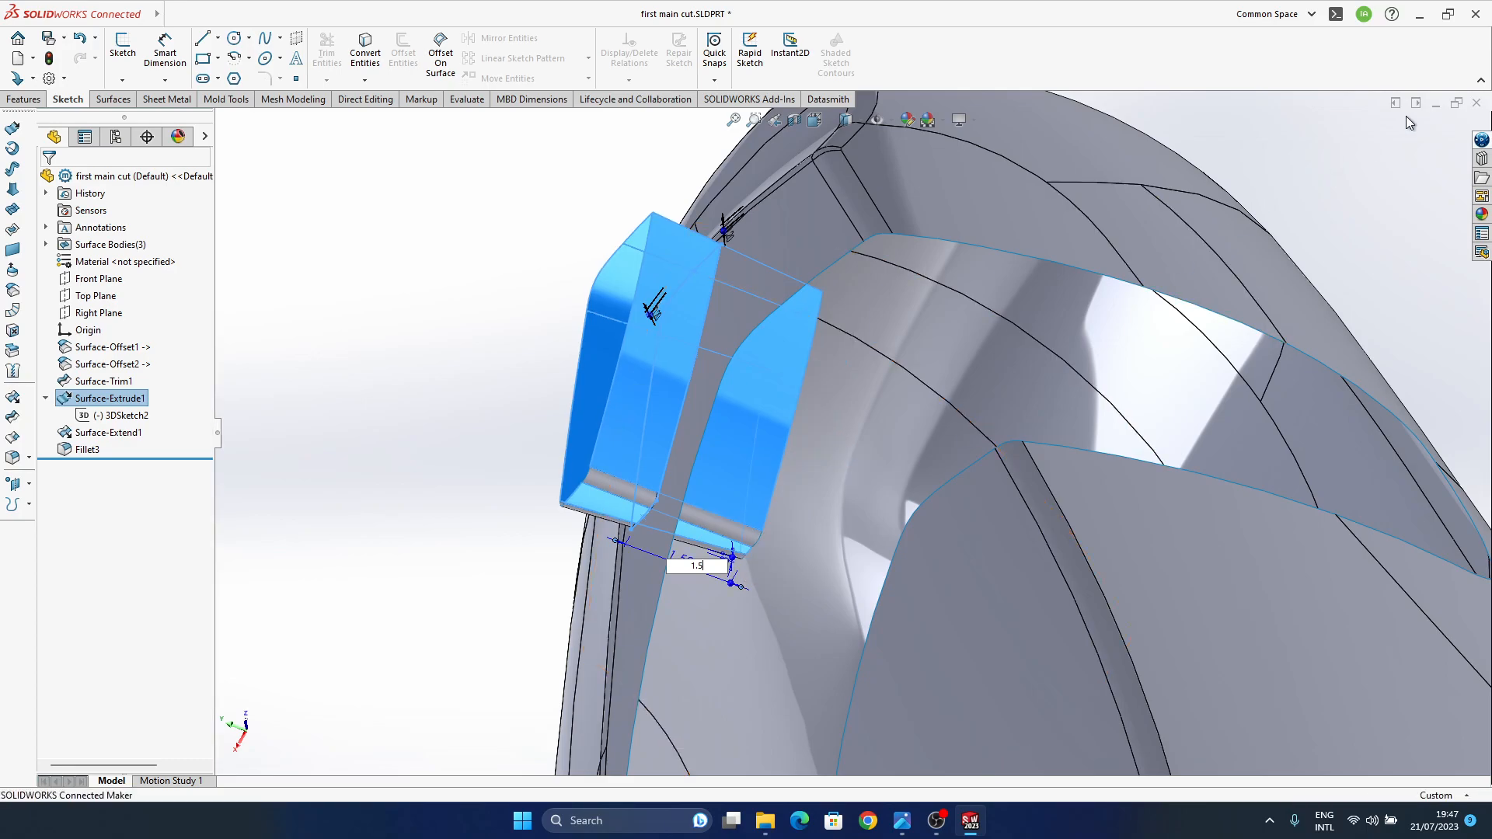
pyautogui.press('Escape')
pyautogui.moveTo(750, 580); pyautogui.dragTo(696, 463, button='middle')
pyautogui.moveTo(607, 551); pyautogui.dragTo(523, 406, button='middle')
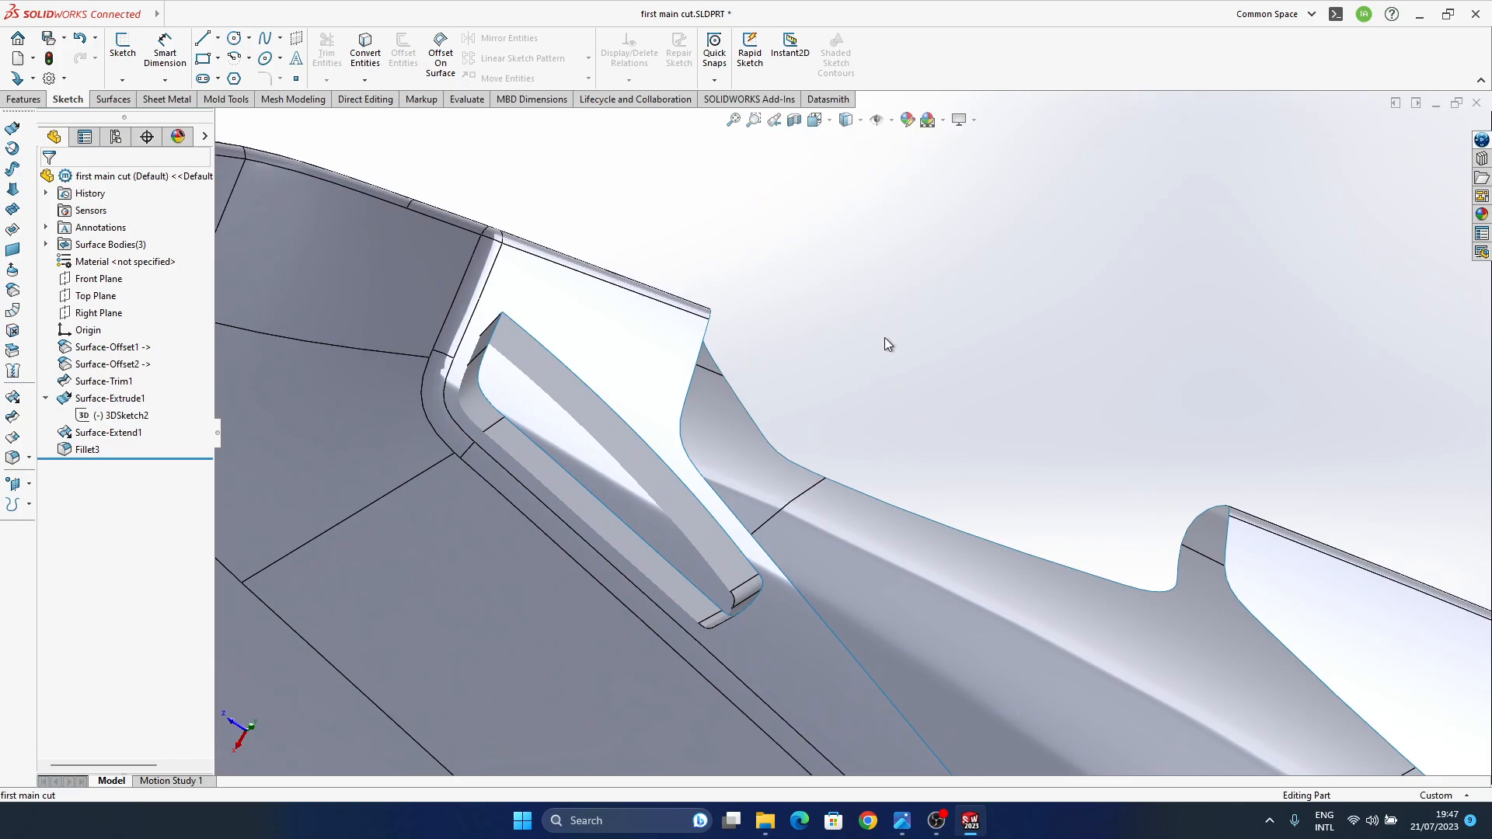
# - Fillet the sharp corner edge at the detail's wide end with a 0.5 mm radius and Curvature Continuous profile
pyautogui.keyDown('ctrl'); pyautogui.moveTo(870, 317); pyautogui.dragTo(948, 302, button='middle'); pyautogui.keyUp('ctrl')
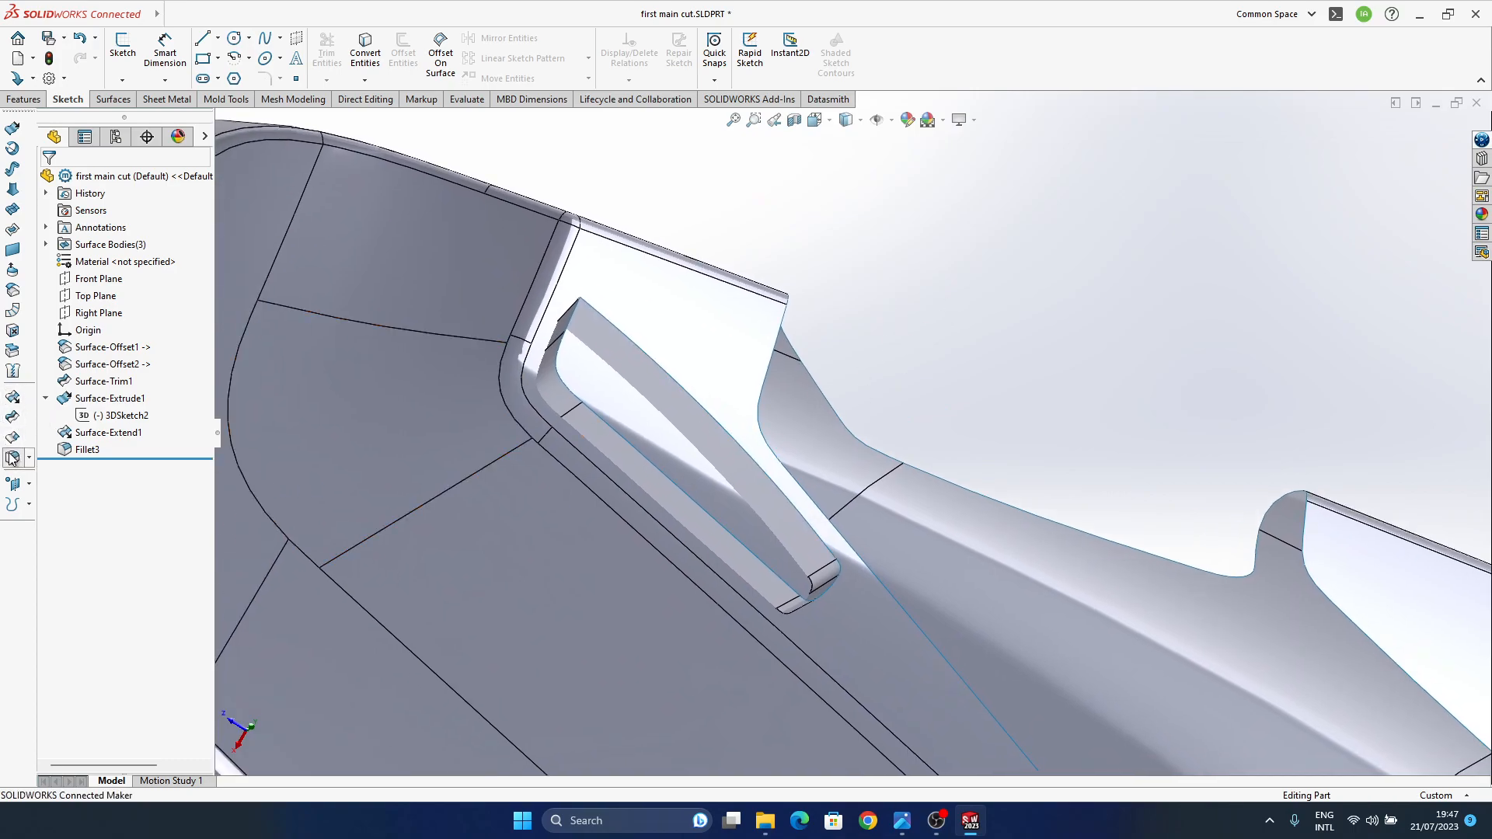
pyautogui.click(571, 316)
pyautogui.write('0.5')
pyautogui.moveTo(902, 458); pyautogui.dragTo(812, 442, button='middle')
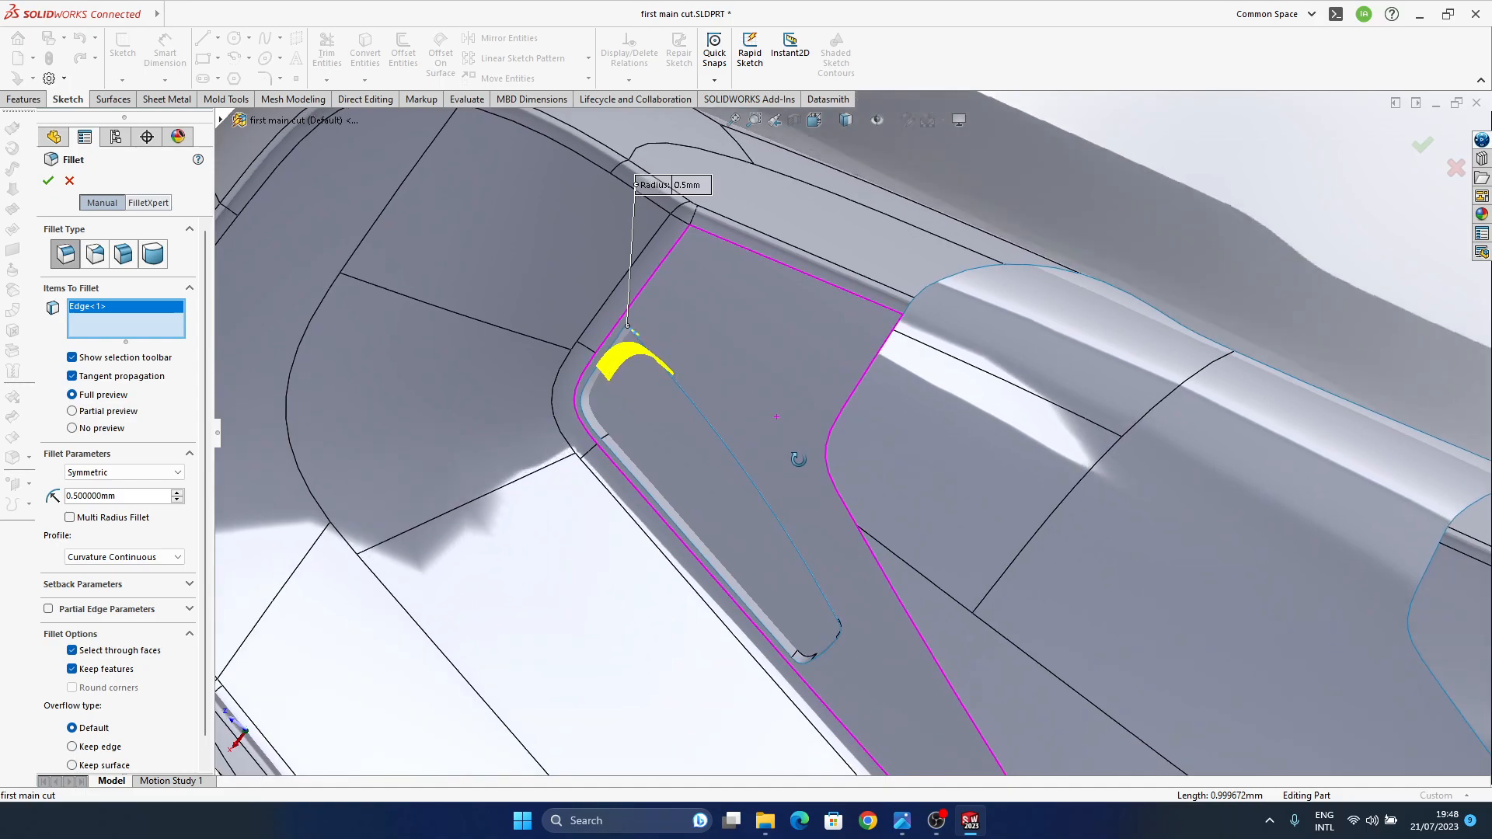
pyautogui.click(1419, 151)
# - Inspect the rounded wide-end corner and reopen its 0.5 mm fillet for editing
pyautogui.moveTo(696, 536); pyautogui.dragTo(737, 416, button='middle')
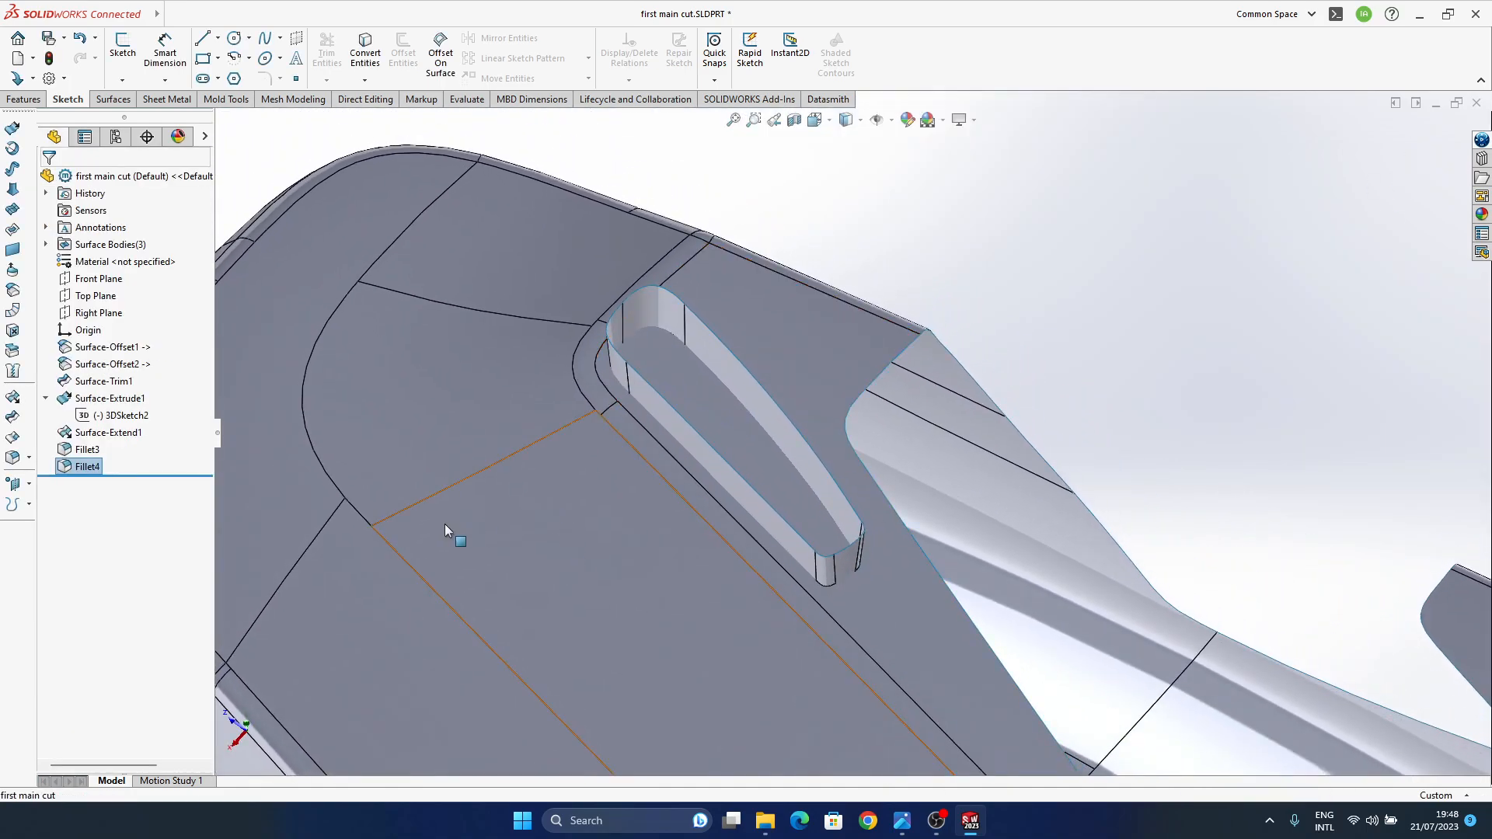
pyautogui.click(659, 312)
pyautogui.click(704, 242)
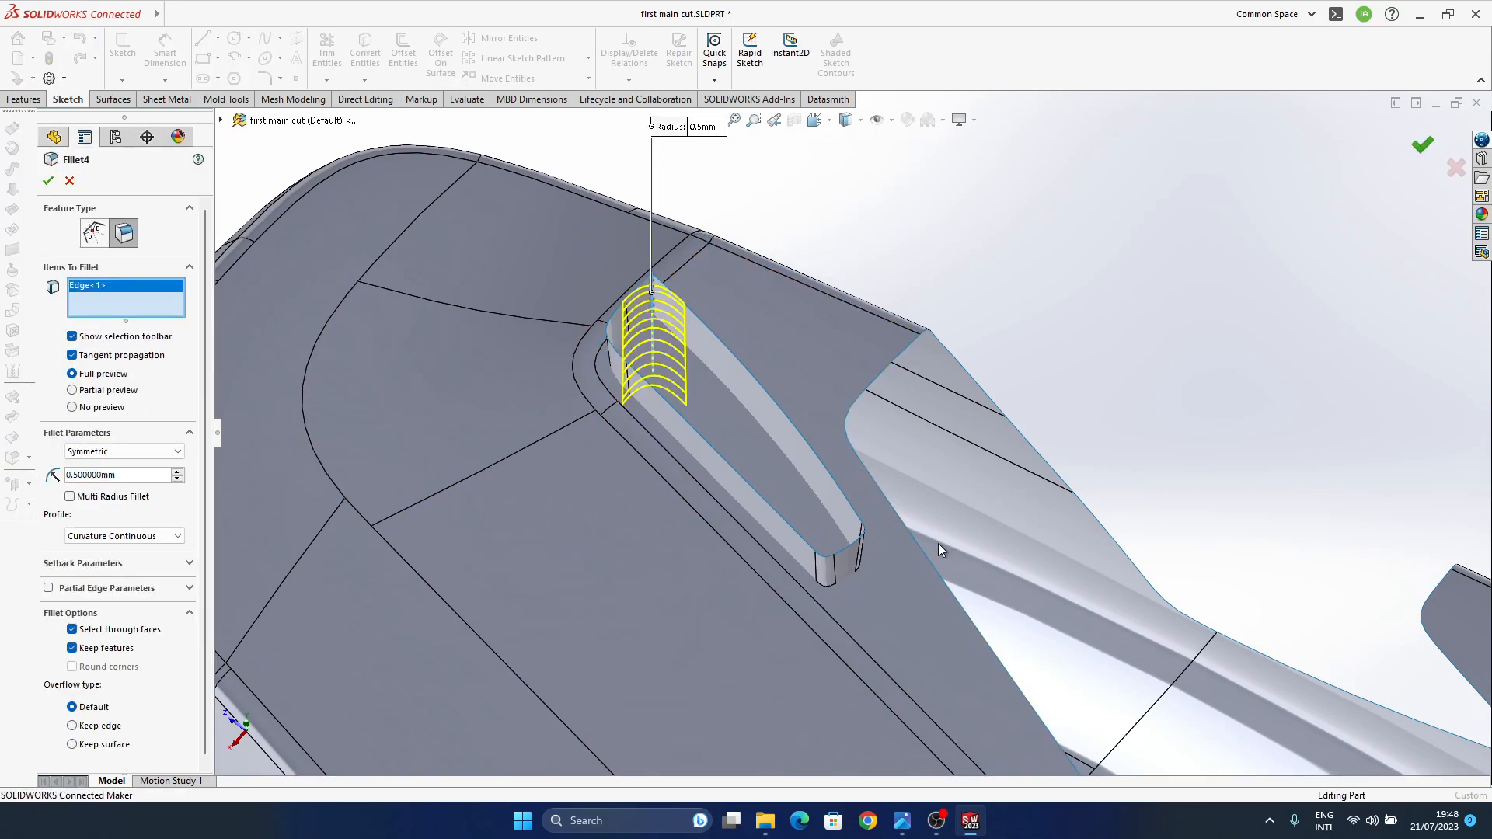
# - Mutually trim the filleted slot walls and the trimmed main surface, removing the wall portion above and the patch inside the slot
pyautogui.press('Escape')
pyautogui.keyDown('ctrl'); pyautogui.moveTo(823, 550); pyautogui.dragTo(824, 479, button='middle'); pyautogui.keyUp('ctrl')
pyautogui.click(1269, 260)
pyautogui.keyDown('ctrl'); pyautogui.moveTo(627, 511); pyautogui.dragTo(659, 495, button='middle'); pyautogui.keyUp('ctrl')
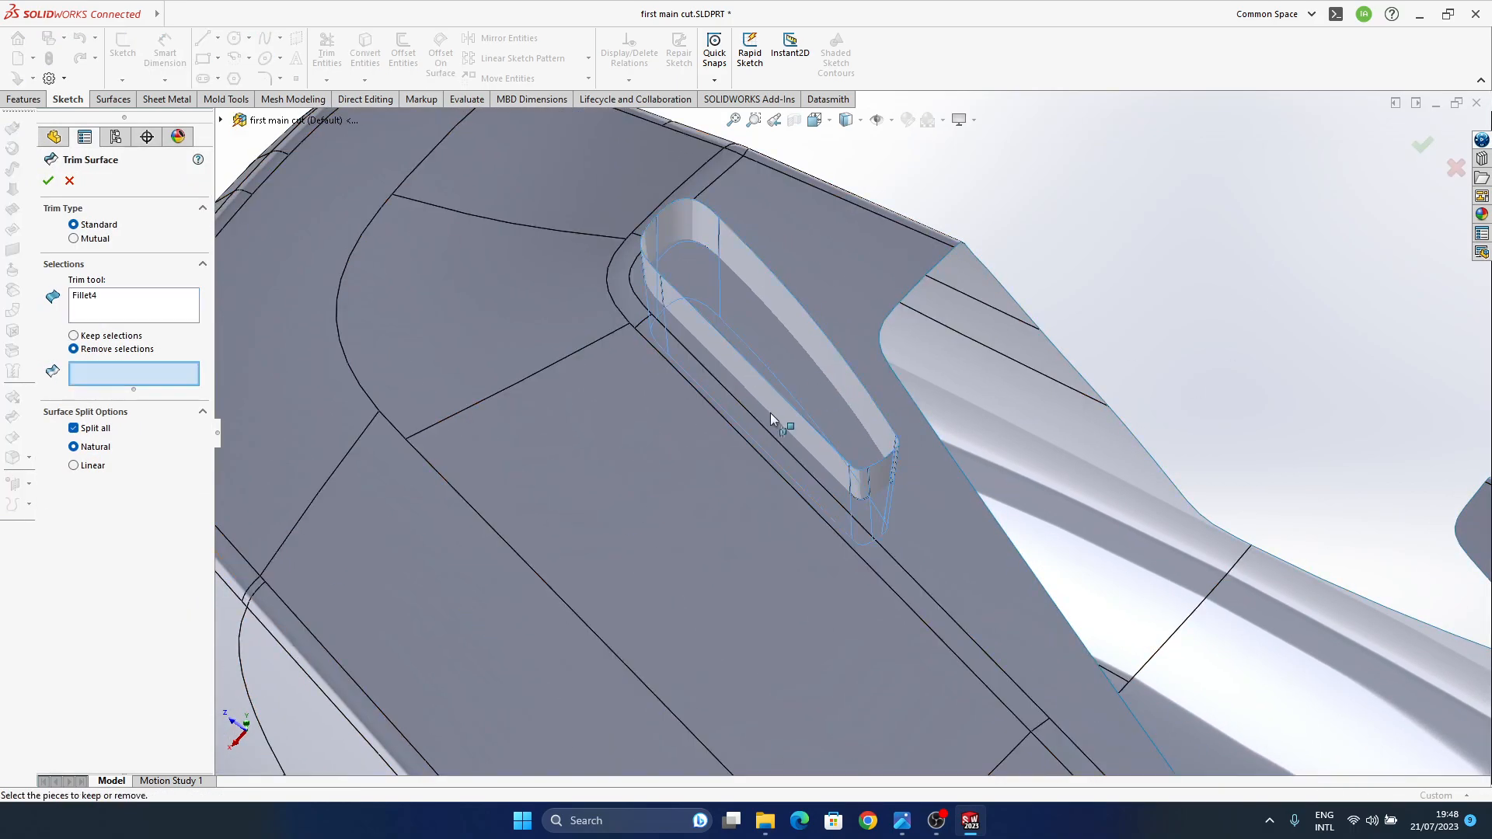
pyautogui.click(759, 393)
pyautogui.click(97, 240)
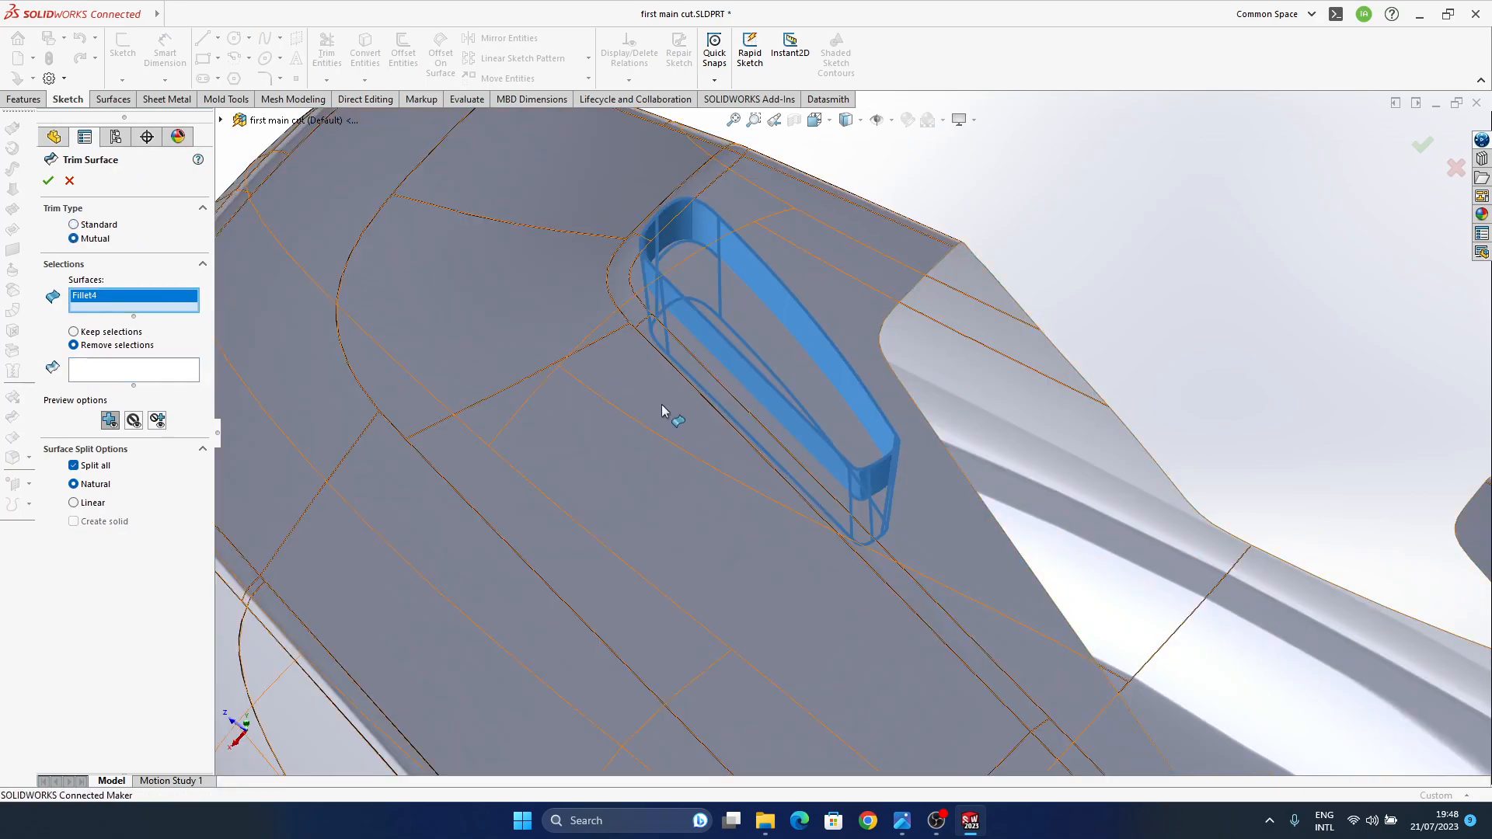
pyautogui.click(884, 515)
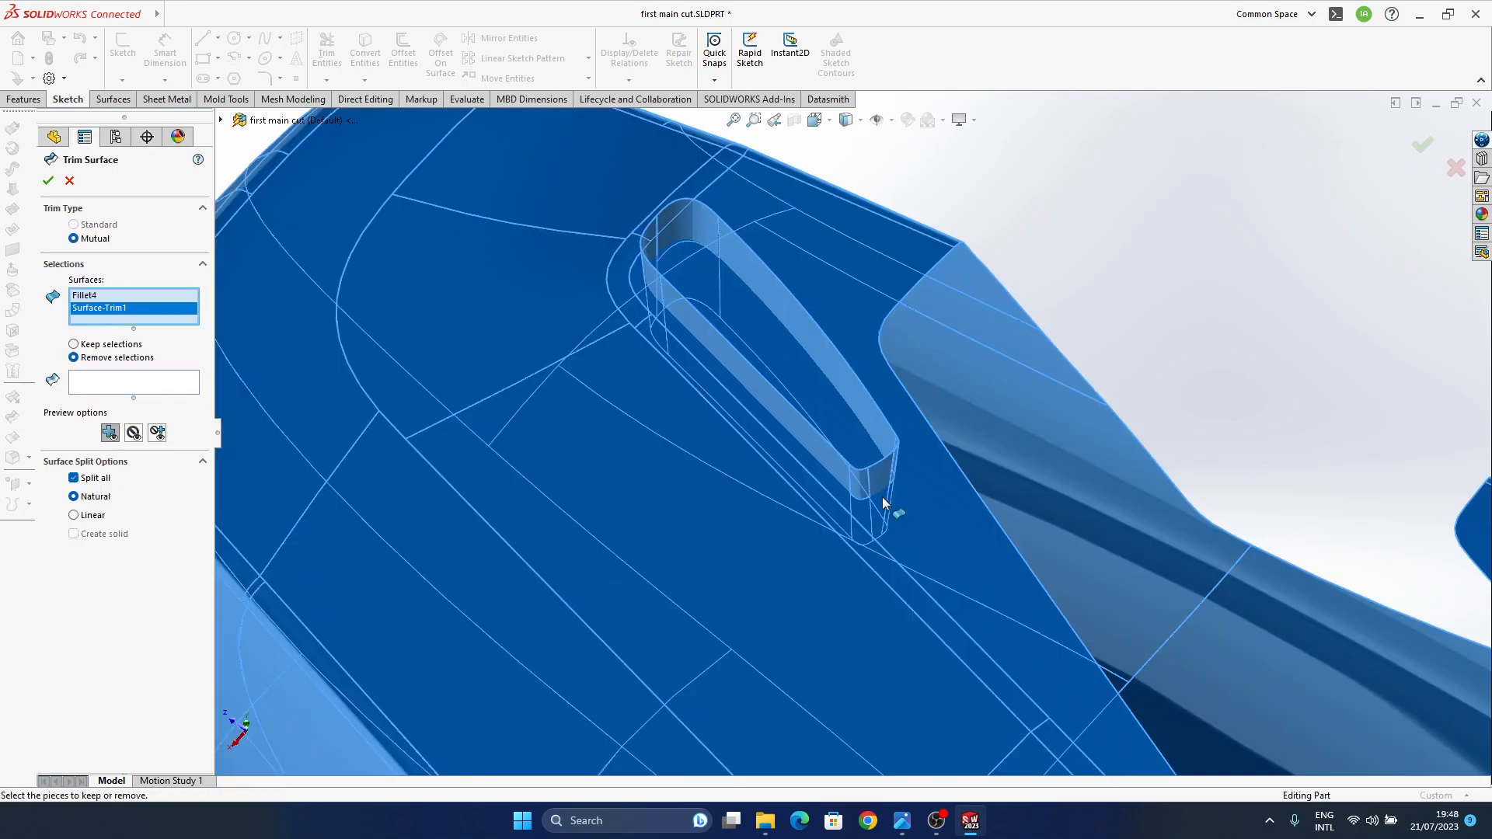
pyautogui.click(79, 386)
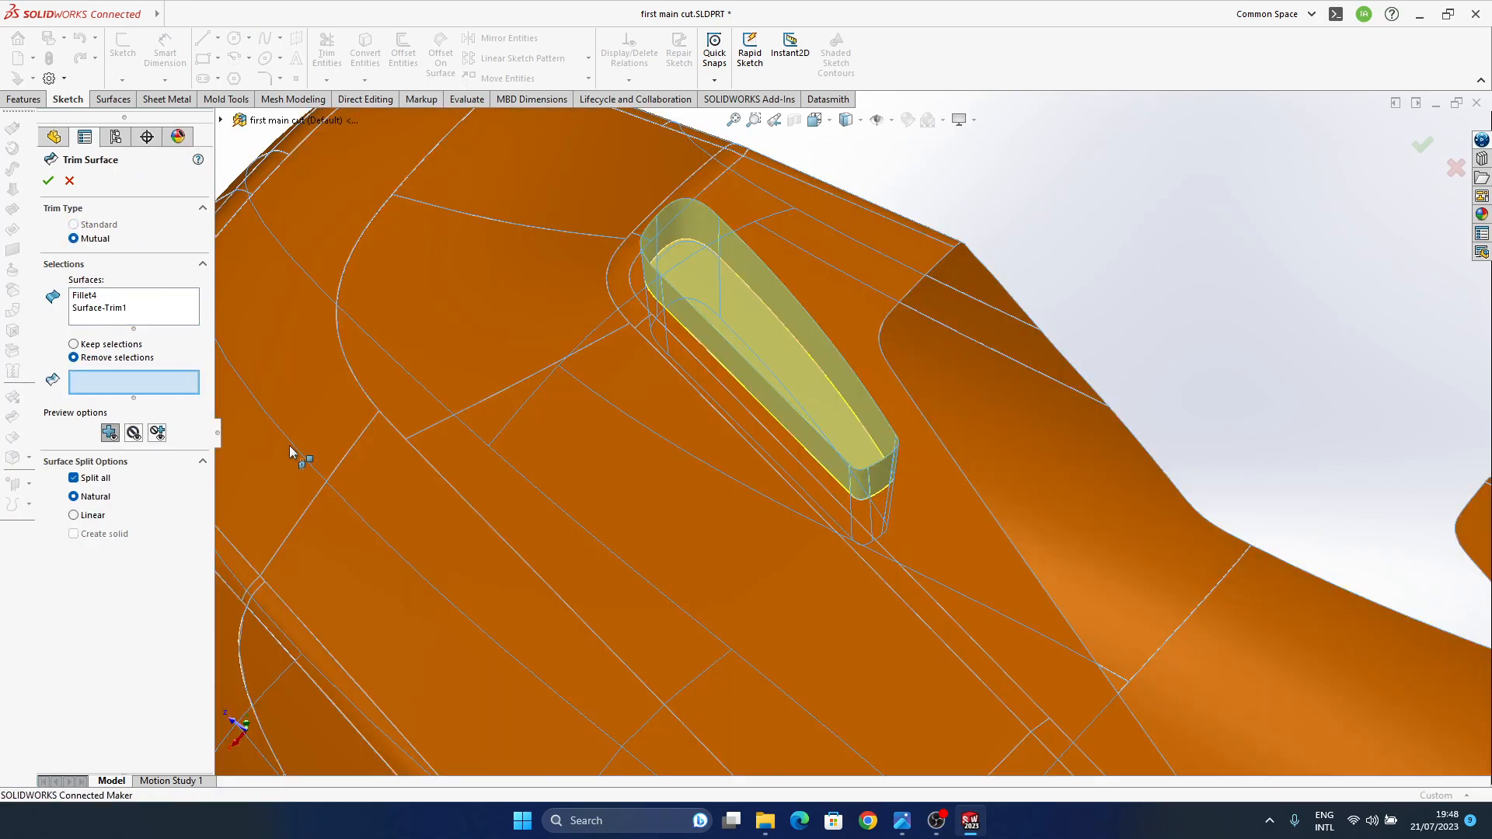
pyautogui.click(717, 359)
pyautogui.click(772, 348)
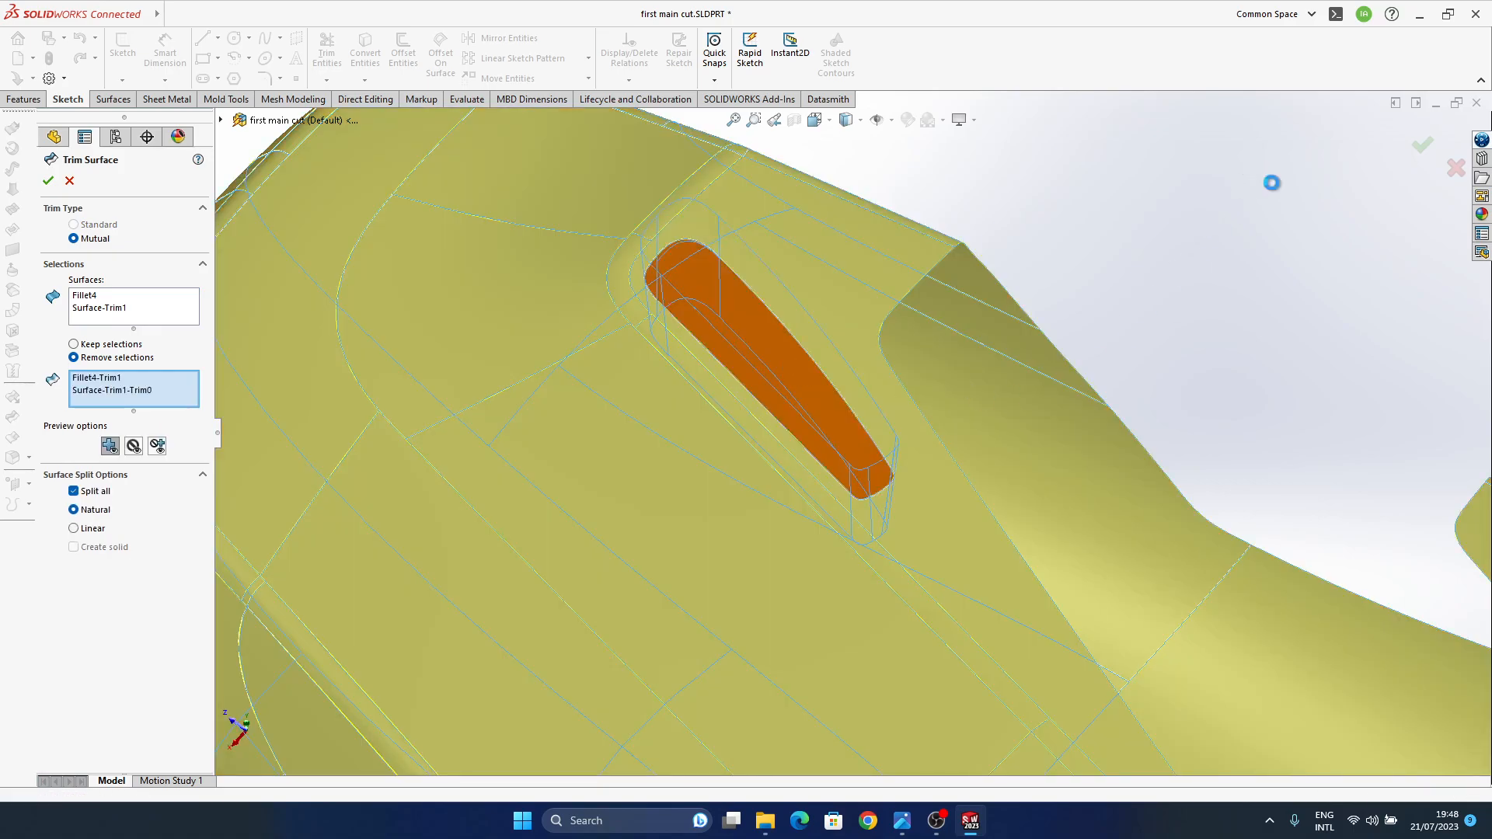
pyautogui.press('Return')
# - Return to the Earbuds assembly and save it to this PC together with all modified parts
pyautogui.moveTo(850, 528); pyautogui.dragTo(886, 551, button='middle')
pyautogui.scroll(-5, 743, 385)
pyautogui.keyDown('ctrl'); pyautogui.moveTo(757, 377); pyautogui.dragTo(746, 441, button='middle'); pyautogui.keyUp('ctrl')
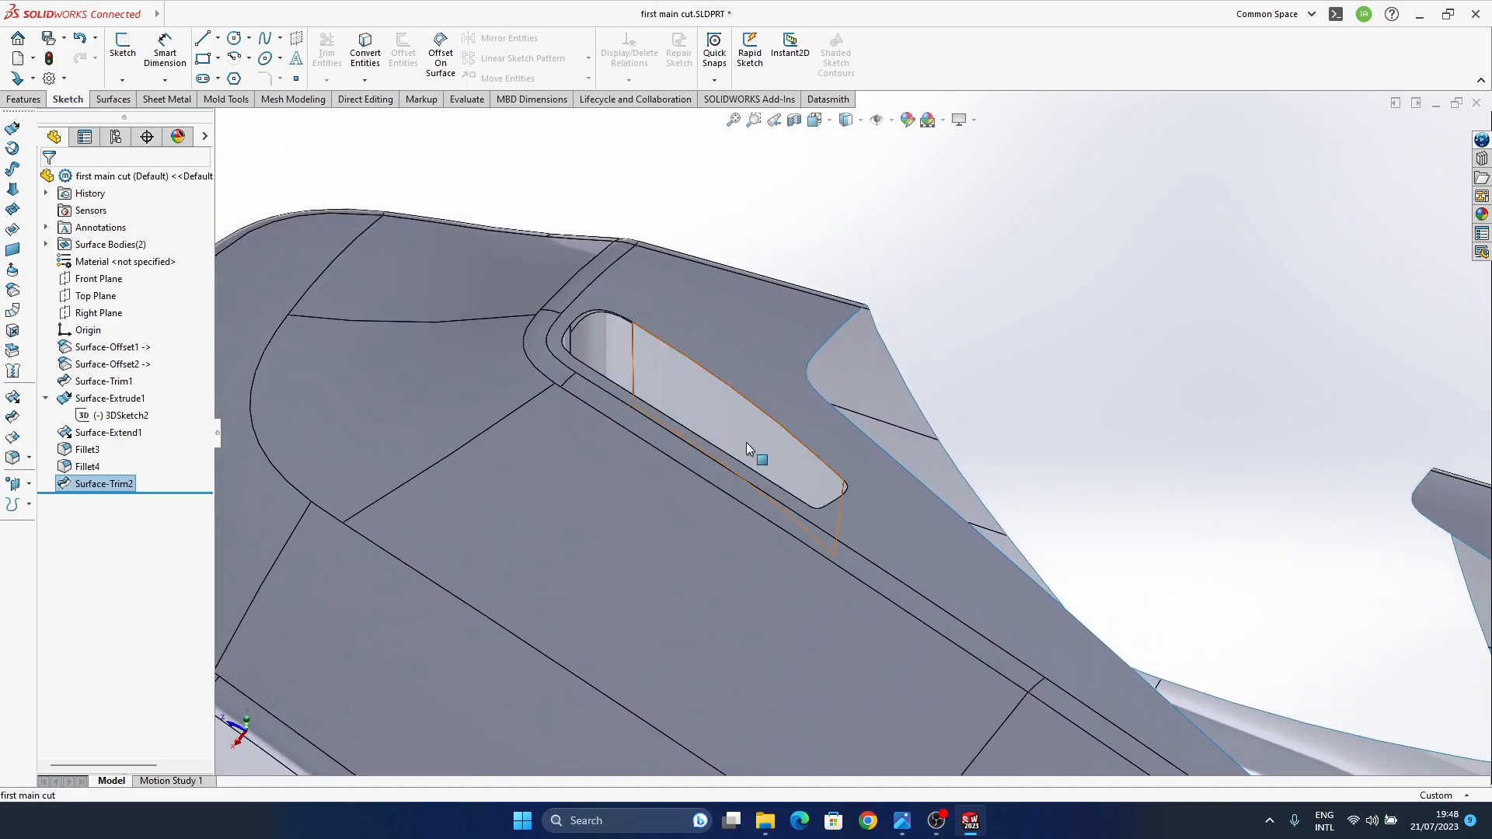
pyautogui.scroll(2, 866, 457)
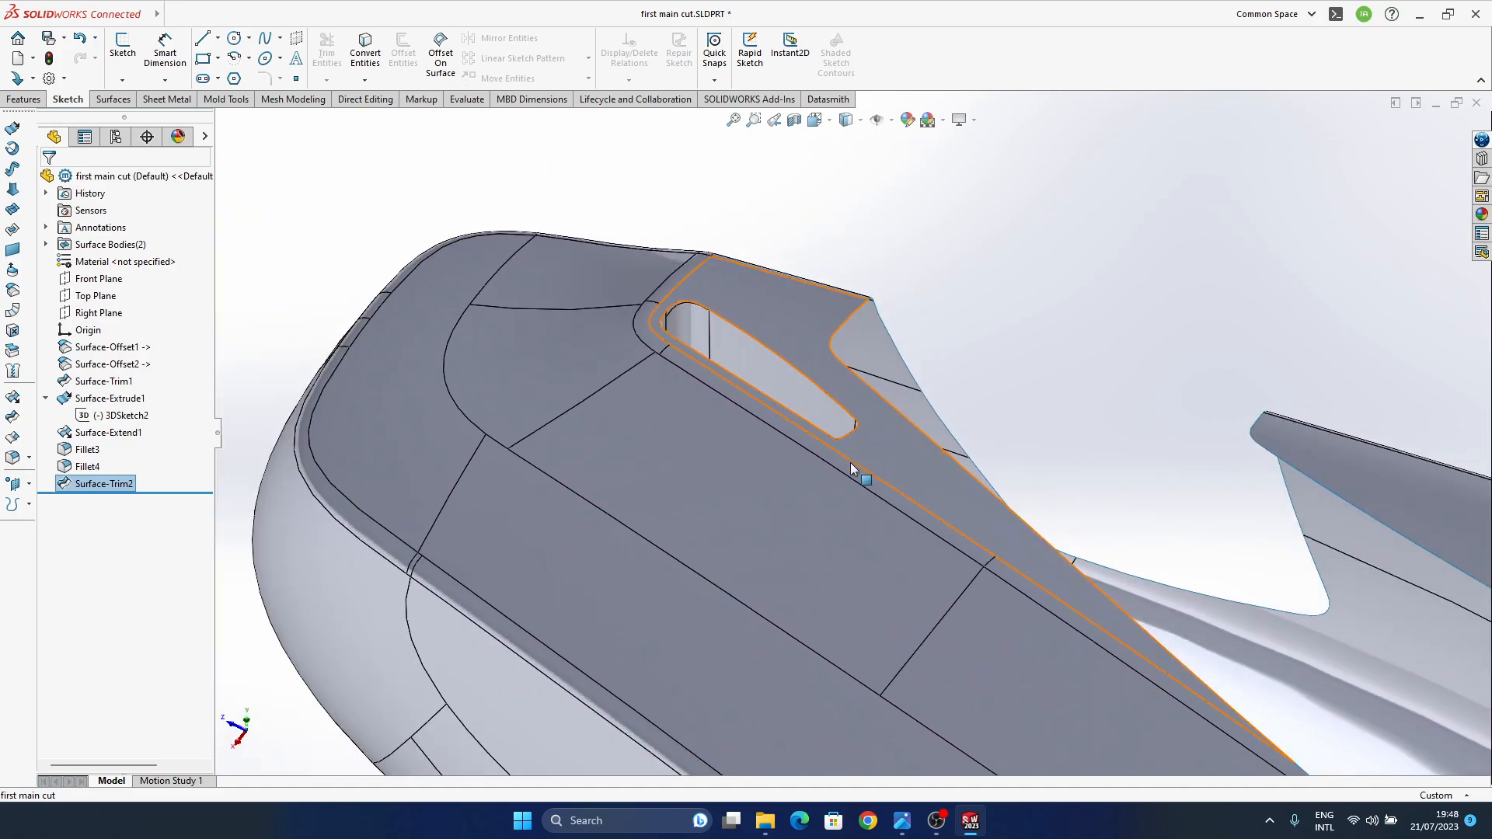
pyautogui.scroll(1, 860, 466)
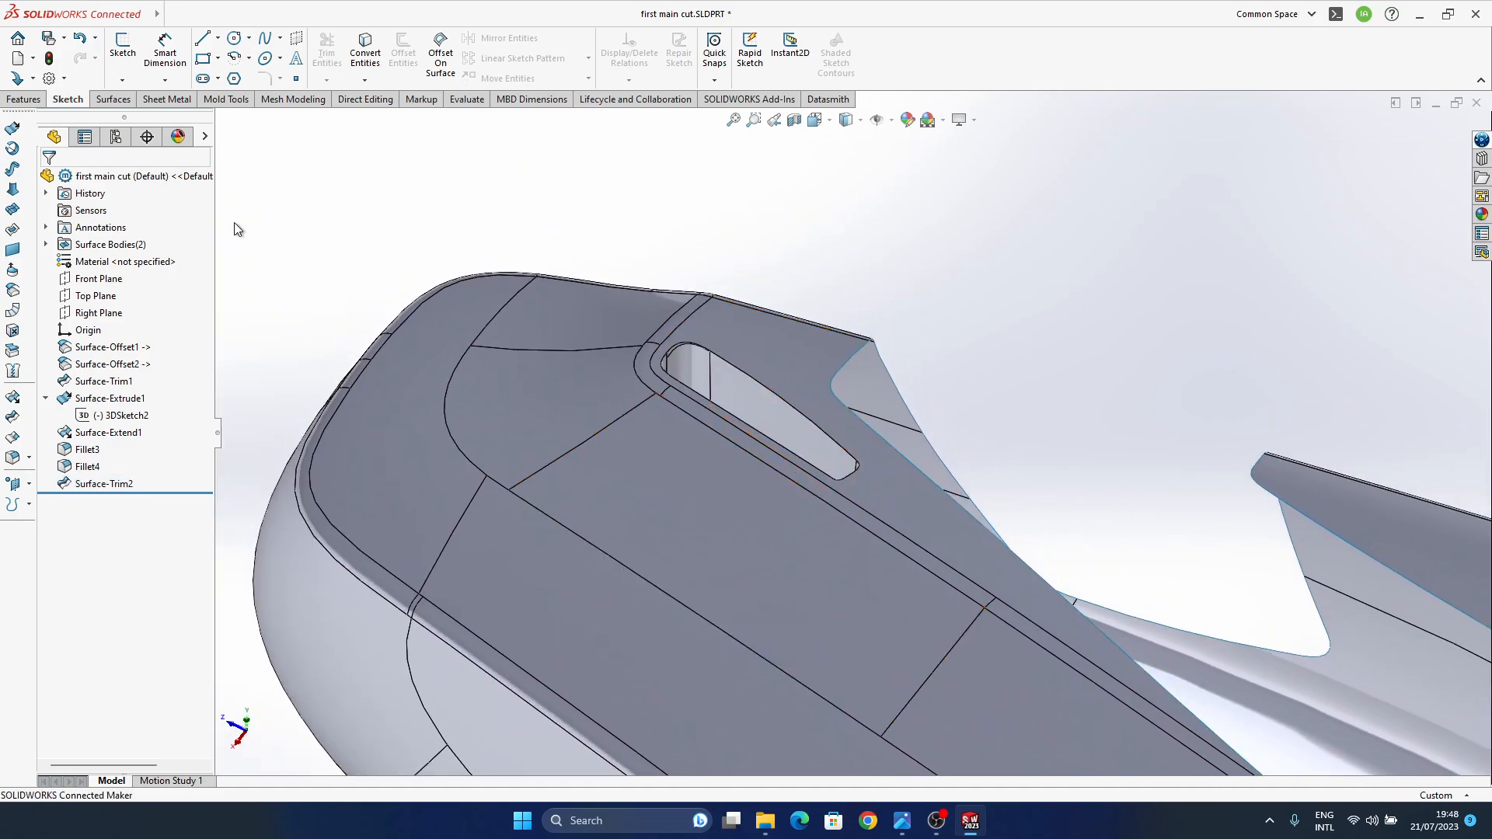
pyautogui.hotkey('ctrl', 'Tab')
pyautogui.click(154, 92)
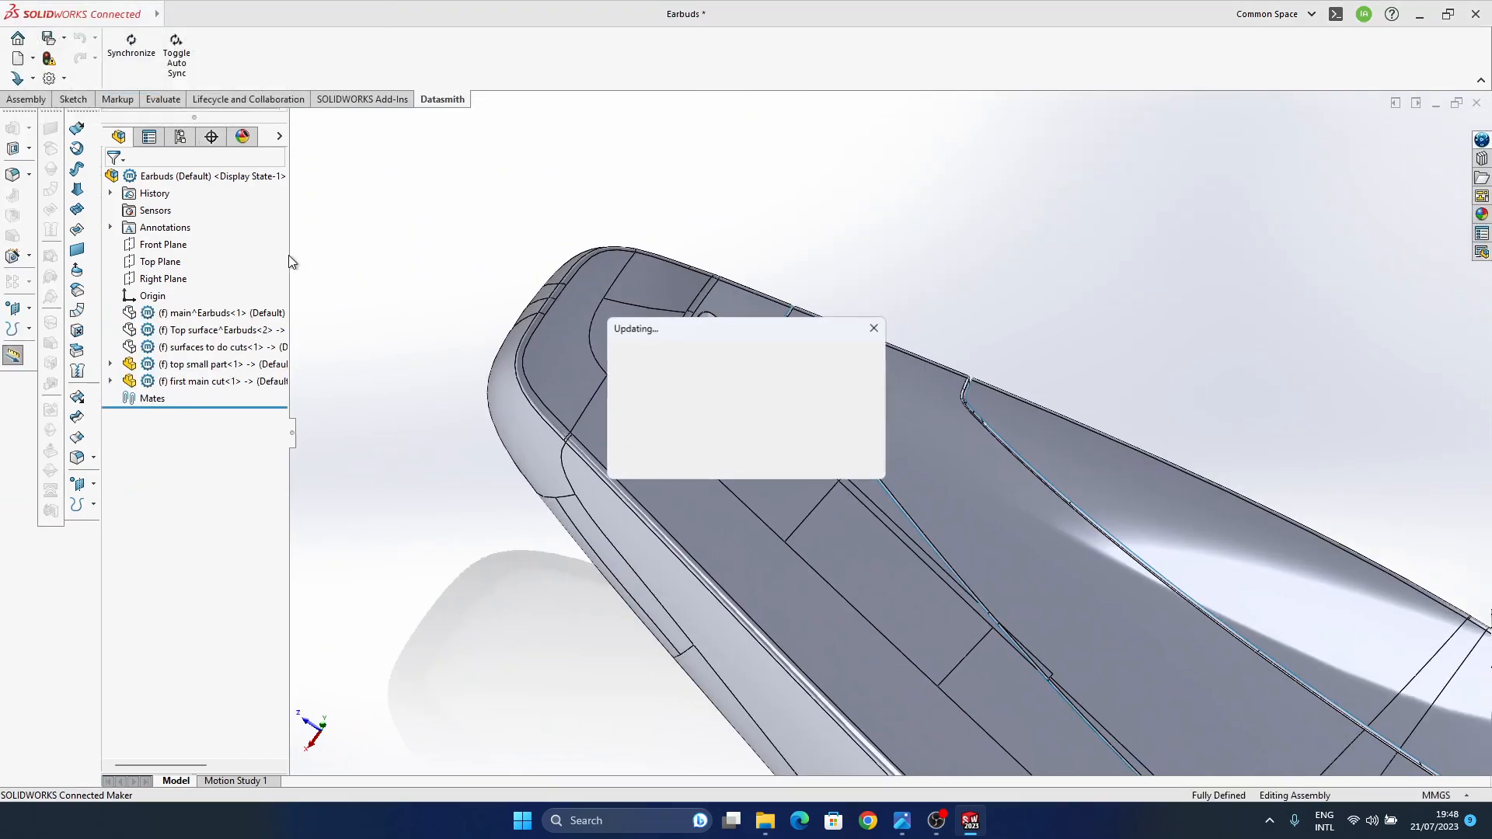
pyautogui.click(62, 38)
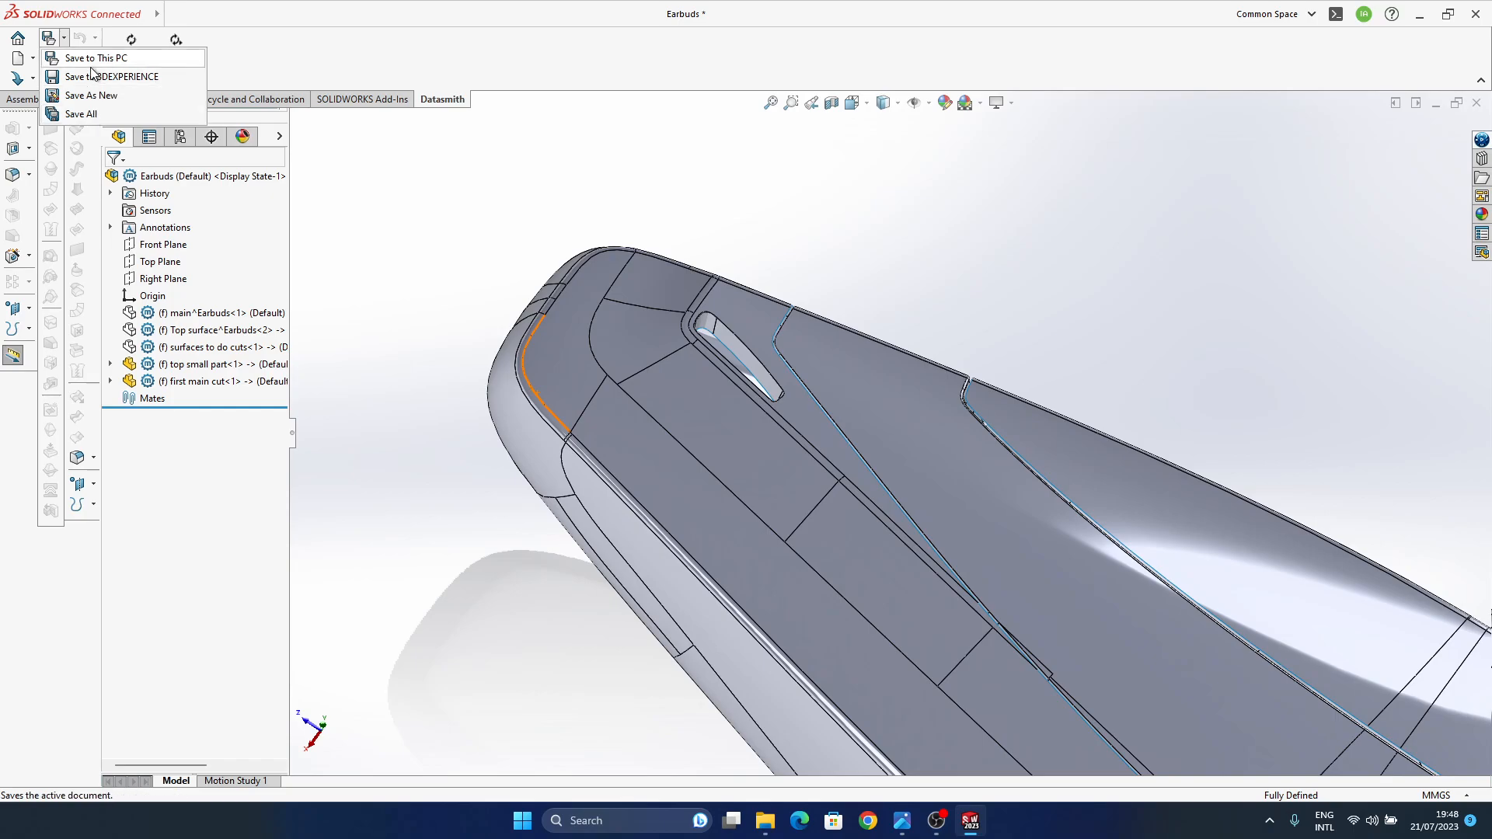
pyautogui.click(95, 59)
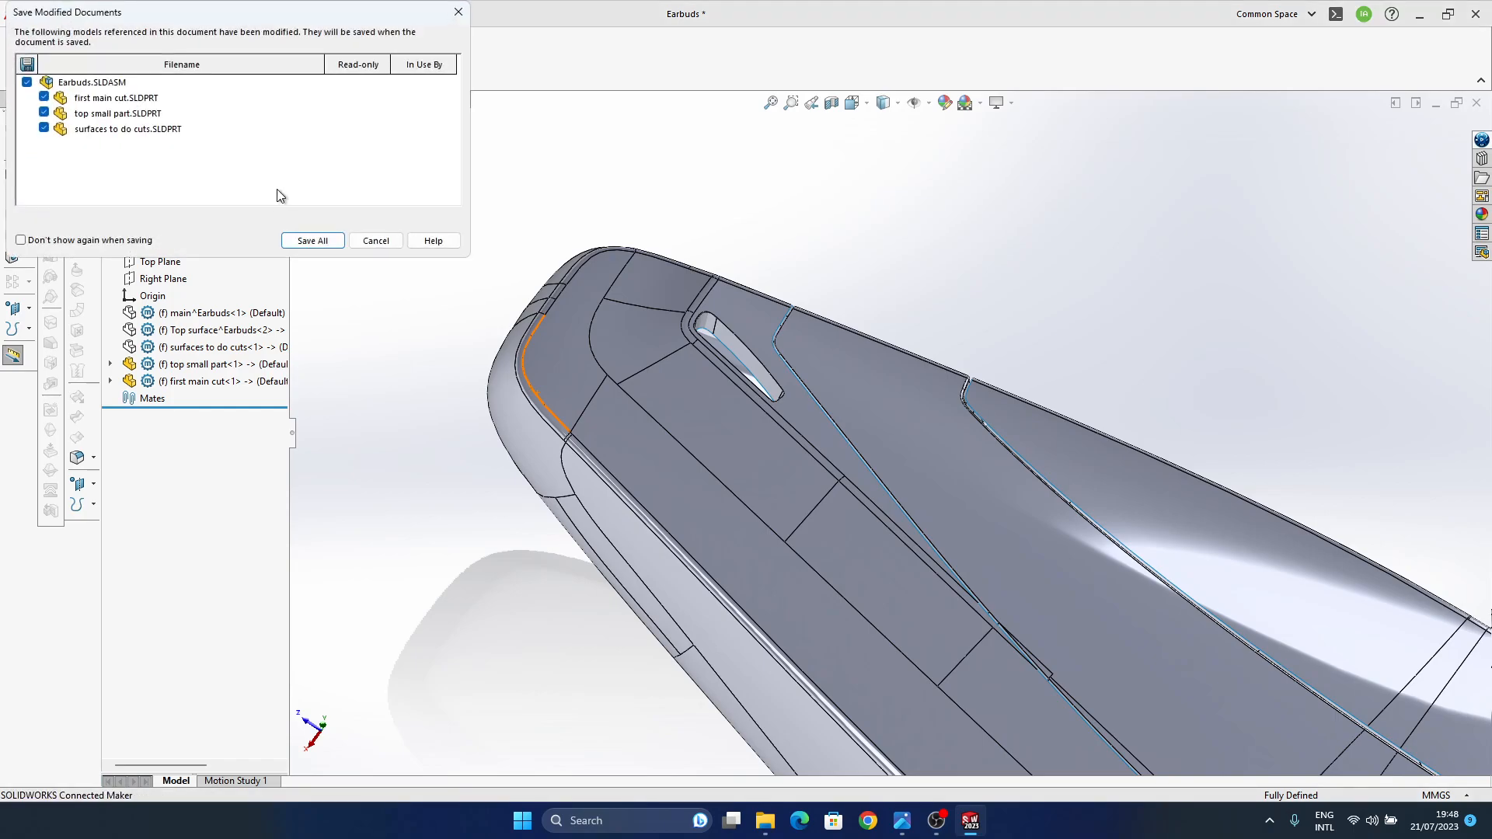
pyautogui.click(312, 241)
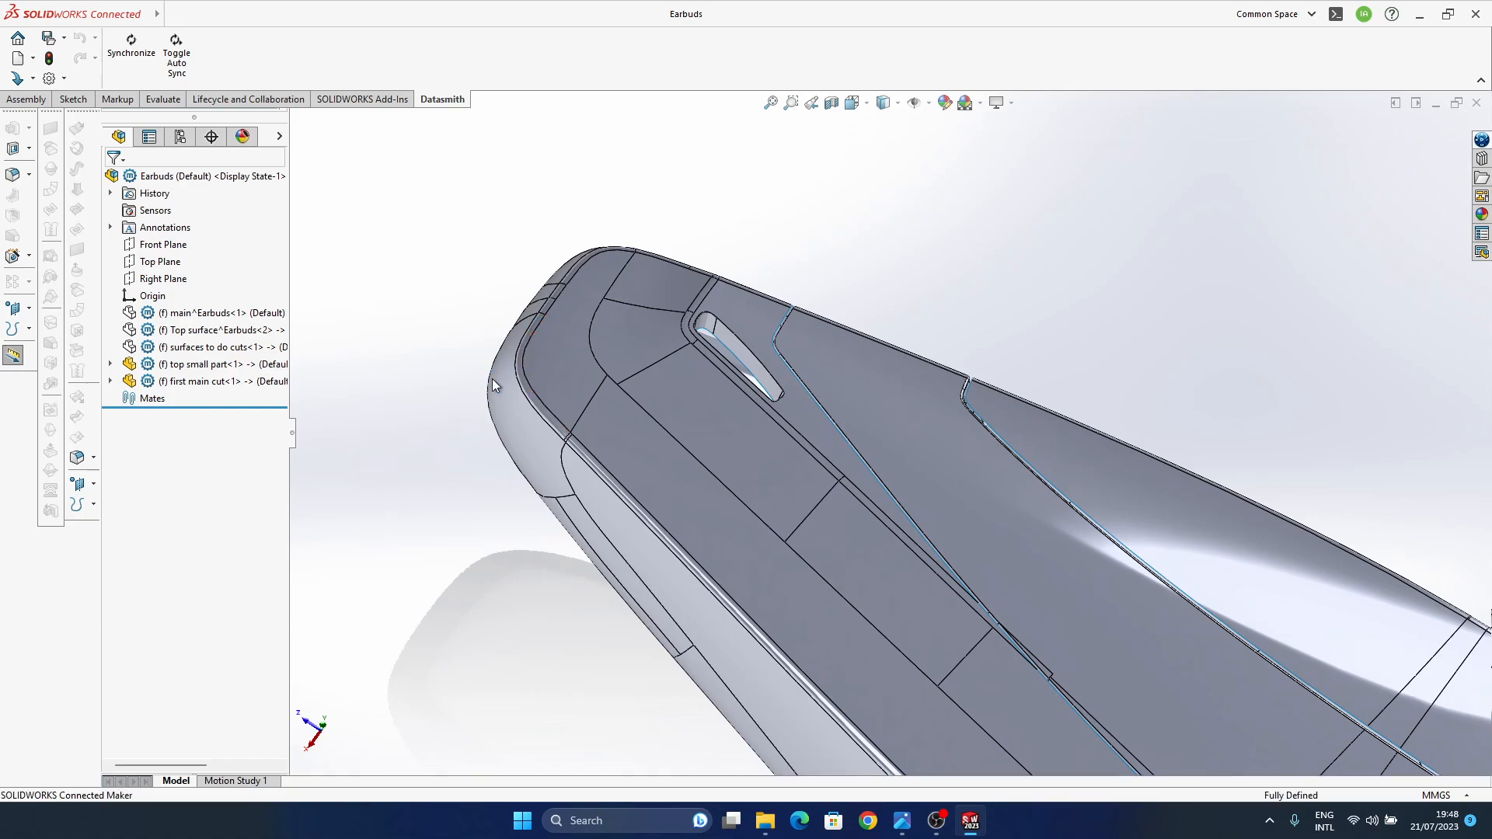
# - Examine the slot opening in the Earbuds assembly and return to the "first main cut" part
pyautogui.moveTo(903, 830)
pyautogui.moveTo(953, 751)
pyautogui.moveTo(624, 218); pyautogui.dragTo(657, 223, button='middle')
pyautogui.scroll(-3, 676, 225)
pyautogui.moveTo(841, 510)
pyautogui.mouseDown(button='middle')
pyautogui.moveTo(775, 547)
pyautogui.moveTo(815, 454)
pyautogui.moveTo(816, 562)
pyautogui.moveTo(816, 502)
pyautogui.moveTo(743, 443)
pyautogui.moveTo(717, 506)
pyautogui.moveTo(814, 580)
pyautogui.moveTo(860, 554)
pyautogui.moveTo(845, 575)
pyautogui.moveTo(837, 544)
pyautogui.moveTo(751, 483)
pyautogui.mouseUp(button='middle')
pyautogui.scroll(3, 747, 456)
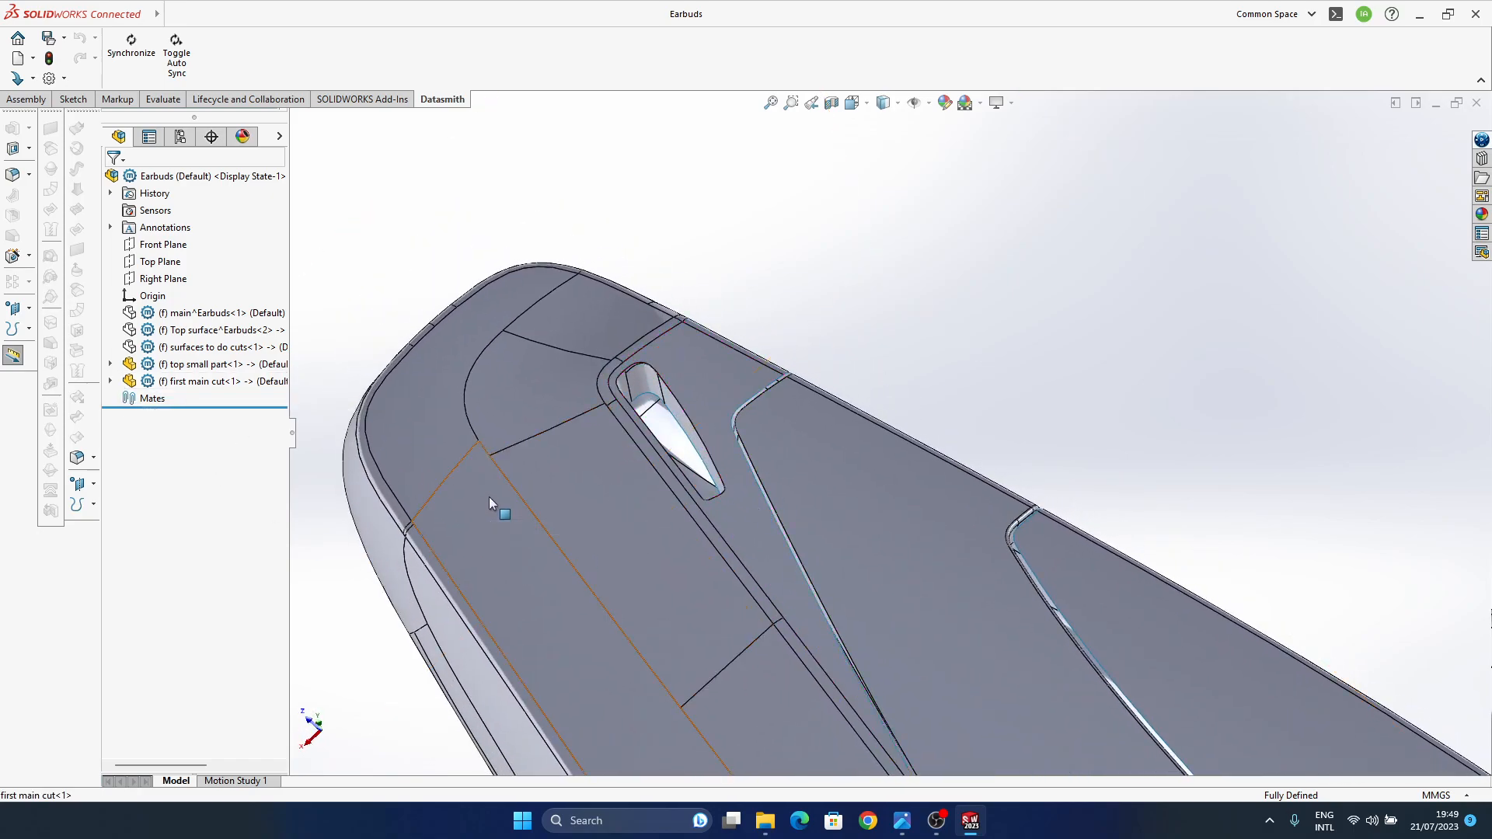
pyautogui.hotkey('ctrl', 'Tab')
pyautogui.moveTo(823, 460); pyautogui.dragTo(812, 517, button='middle')
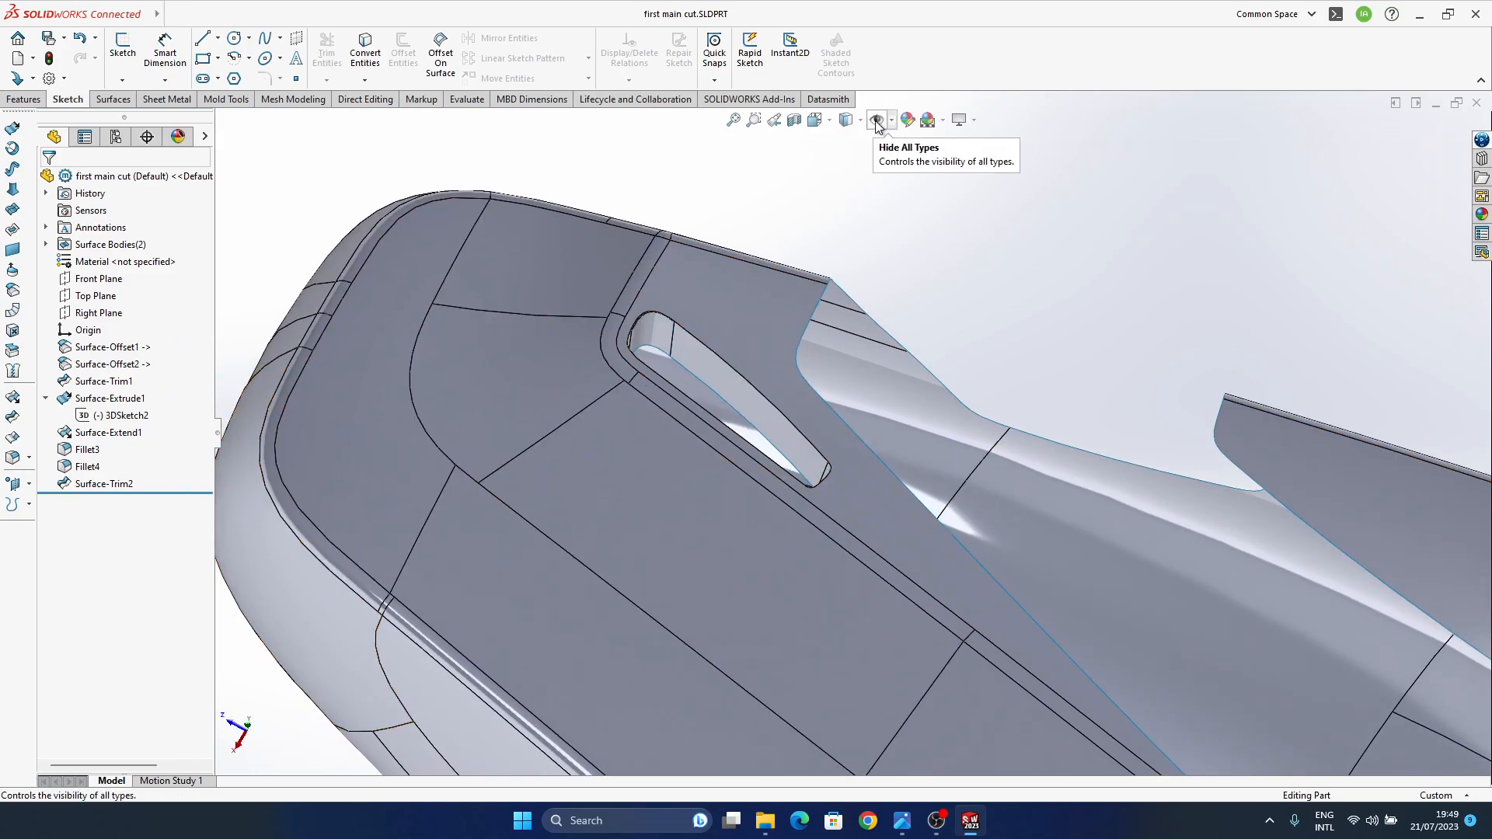
pyautogui.keyDown('ctrl'); pyautogui.moveTo(807, 372); pyautogui.dragTo(811, 391, button='middle'); pyautogui.keyUp('ctrl')
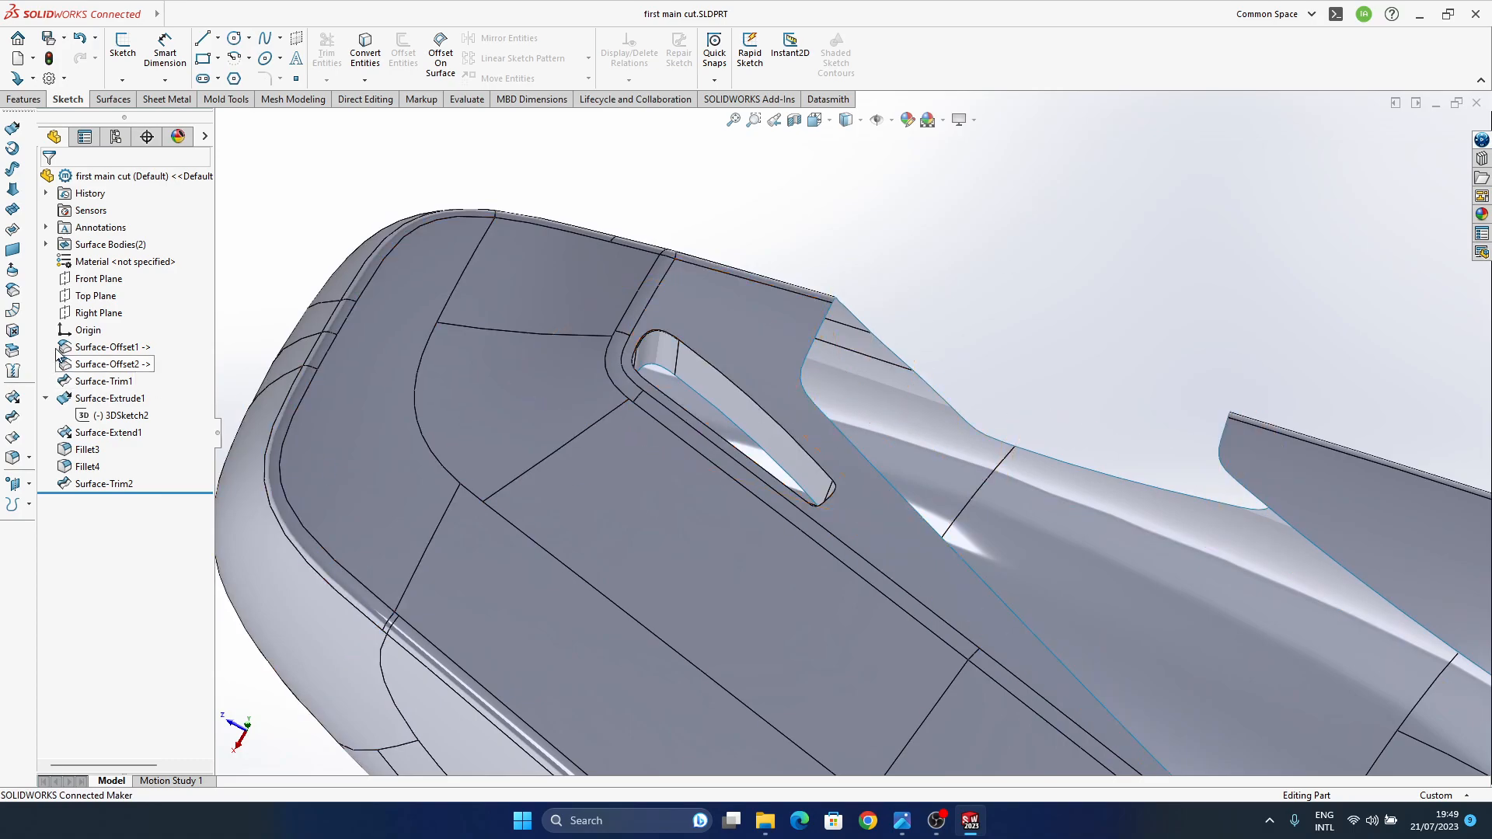
# - Try to thicken the trimmed surface body by 0.3 mm on one side
pyautogui.click(111, 100)
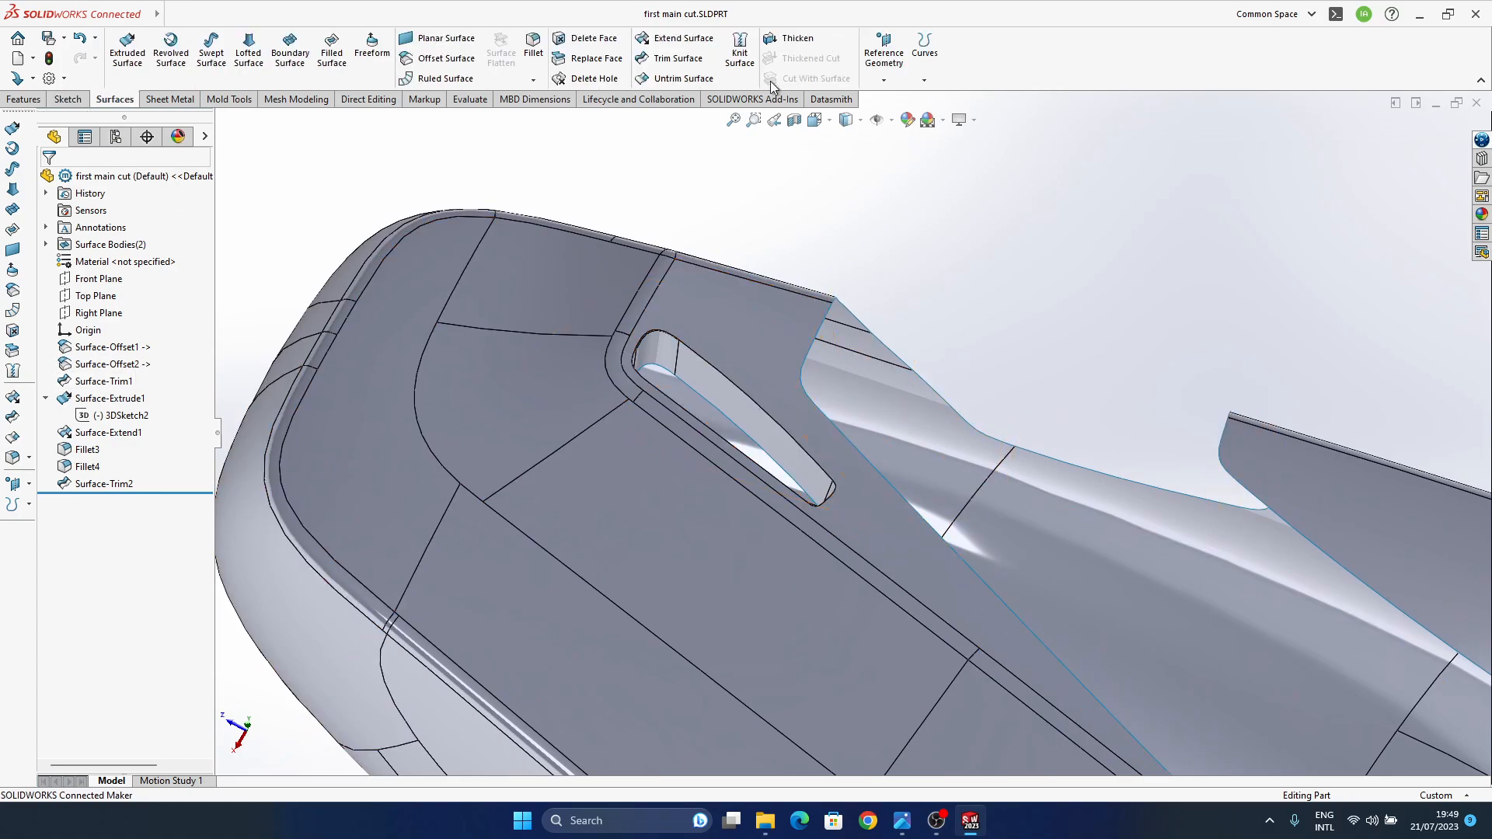
pyautogui.click(793, 38)
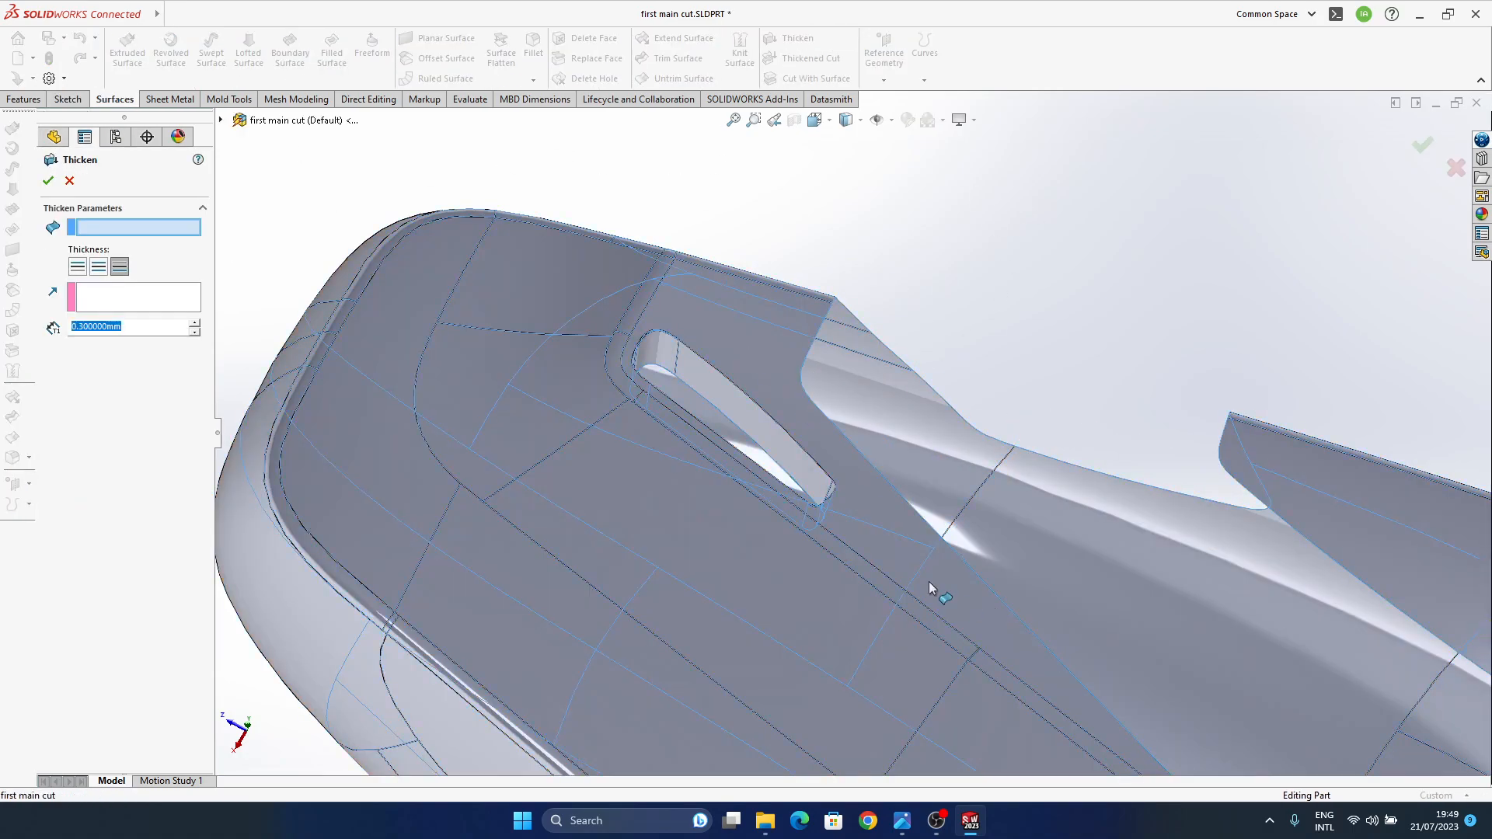
pyautogui.click(930, 590)
pyautogui.scroll(3, 894, 580)
pyautogui.moveTo(772, 506); pyautogui.dragTo(828, 443, button='middle')
pyautogui.moveTo(899, 506); pyautogui.dragTo(721, 375, button='middle')
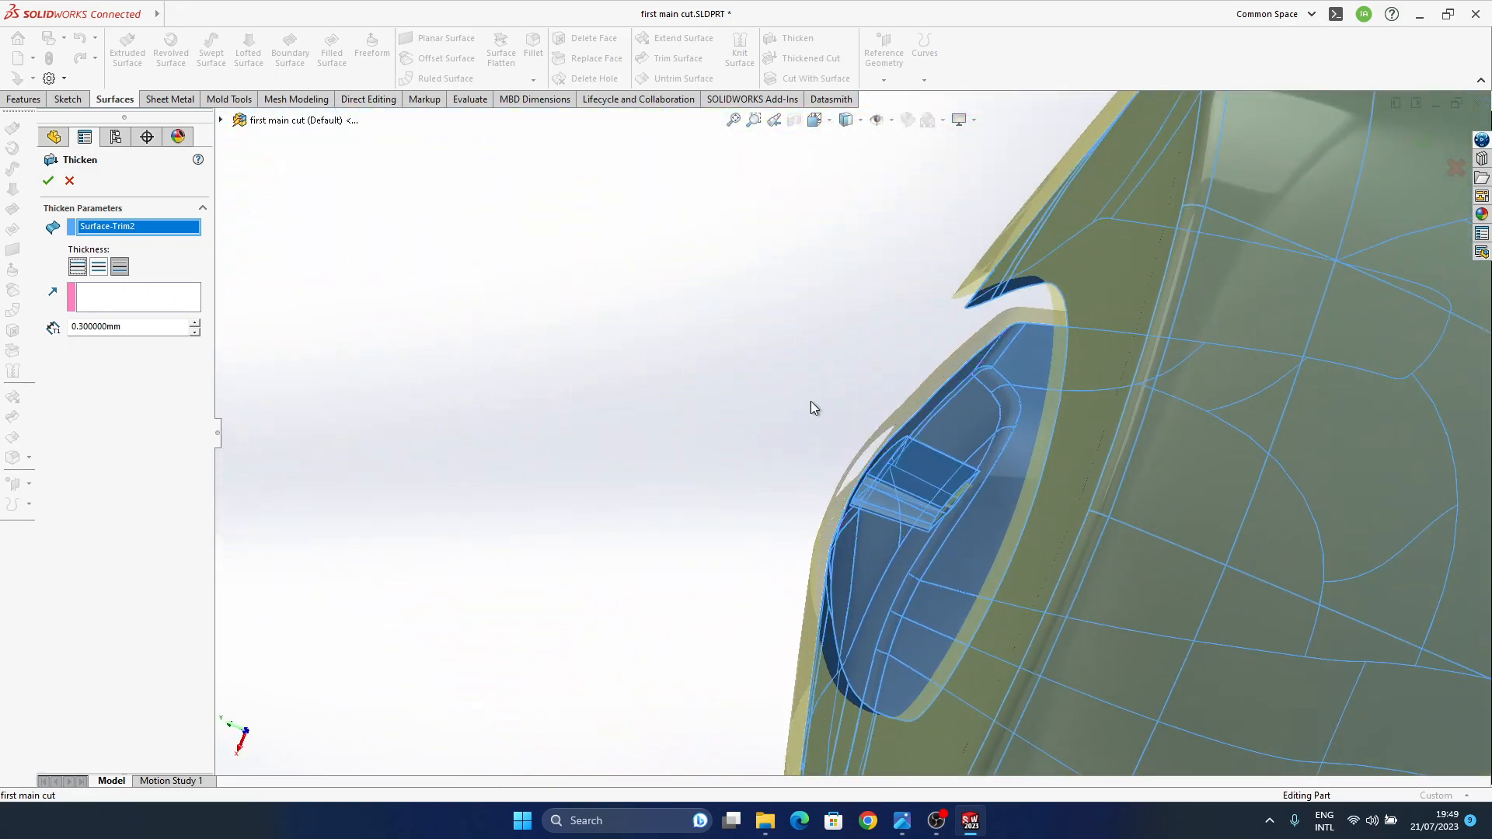
pyautogui.moveTo(970, 468); pyautogui.dragTo(977, 522, button='middle')
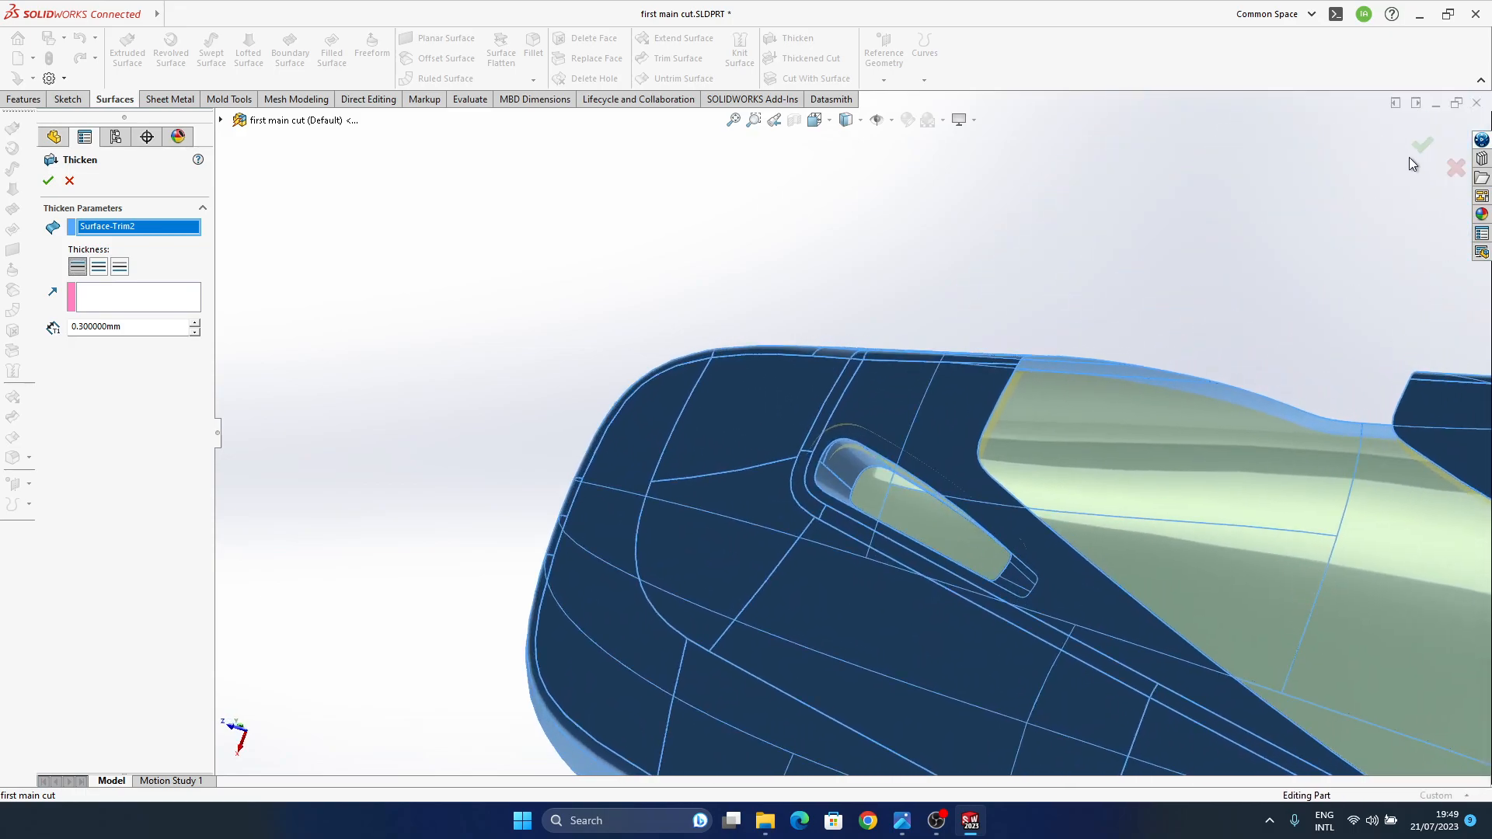
pyautogui.click(1421, 146)
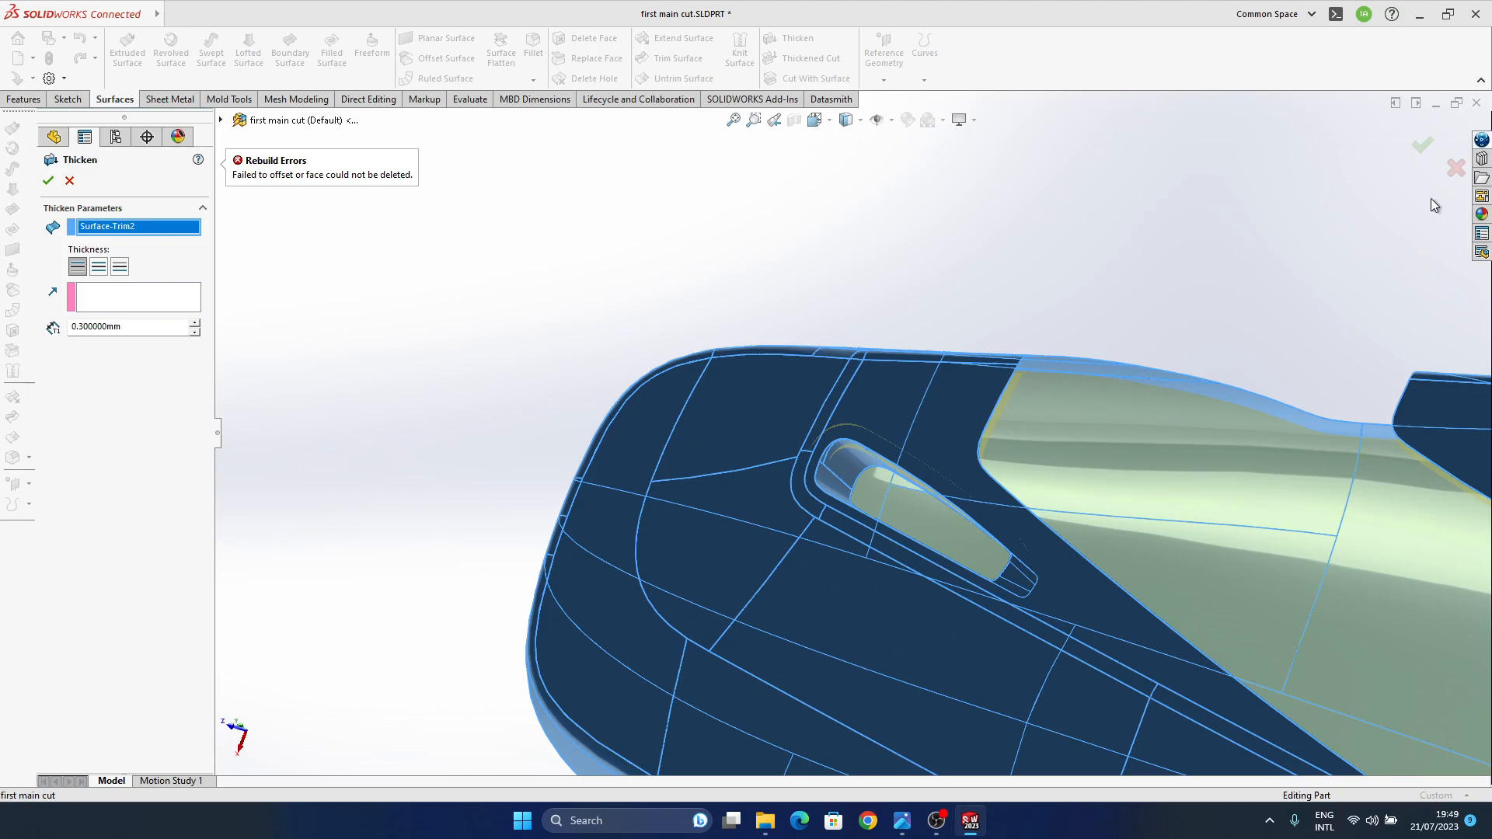
pyautogui.click(1456, 166)
pyautogui.keyDown('ctrl'); pyautogui.moveTo(835, 555); pyautogui.dragTo(857, 463, button='middle'); pyautogui.keyUp('ctrl')
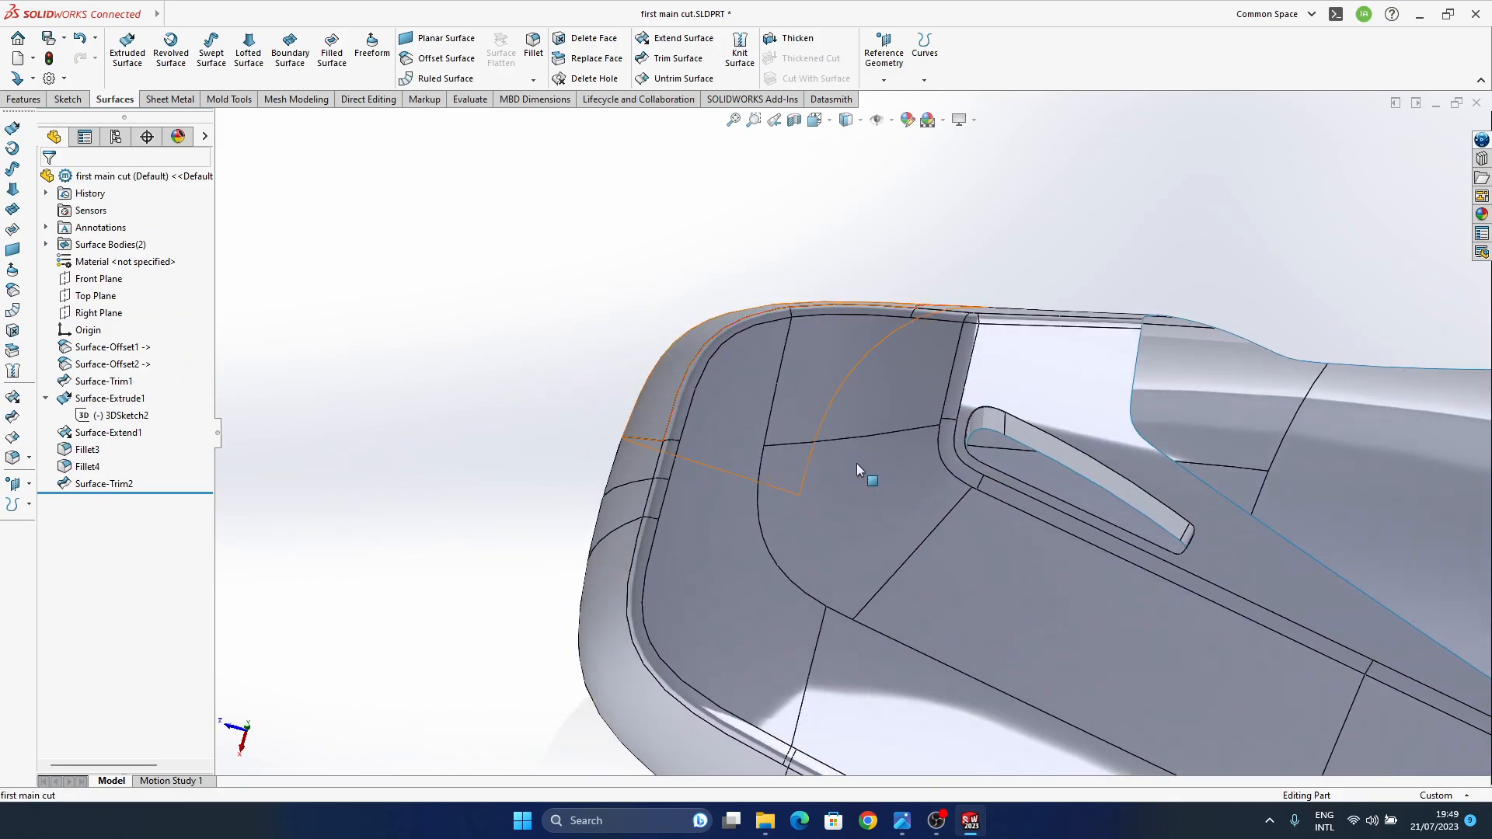
pyautogui.moveTo(857, 463); pyautogui.dragTo(918, 505, button='middle')
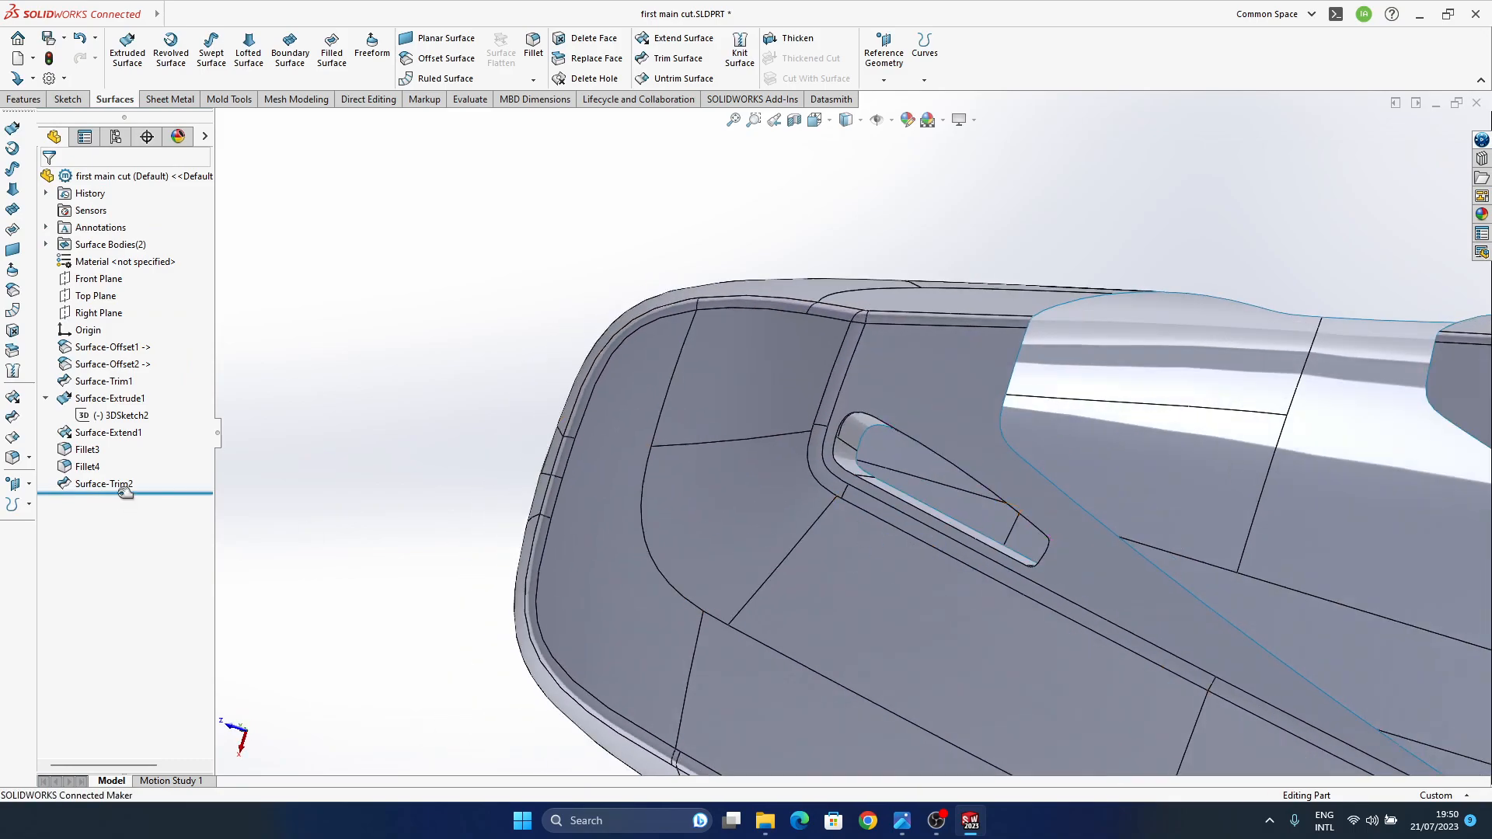
pyautogui.click(116, 485)
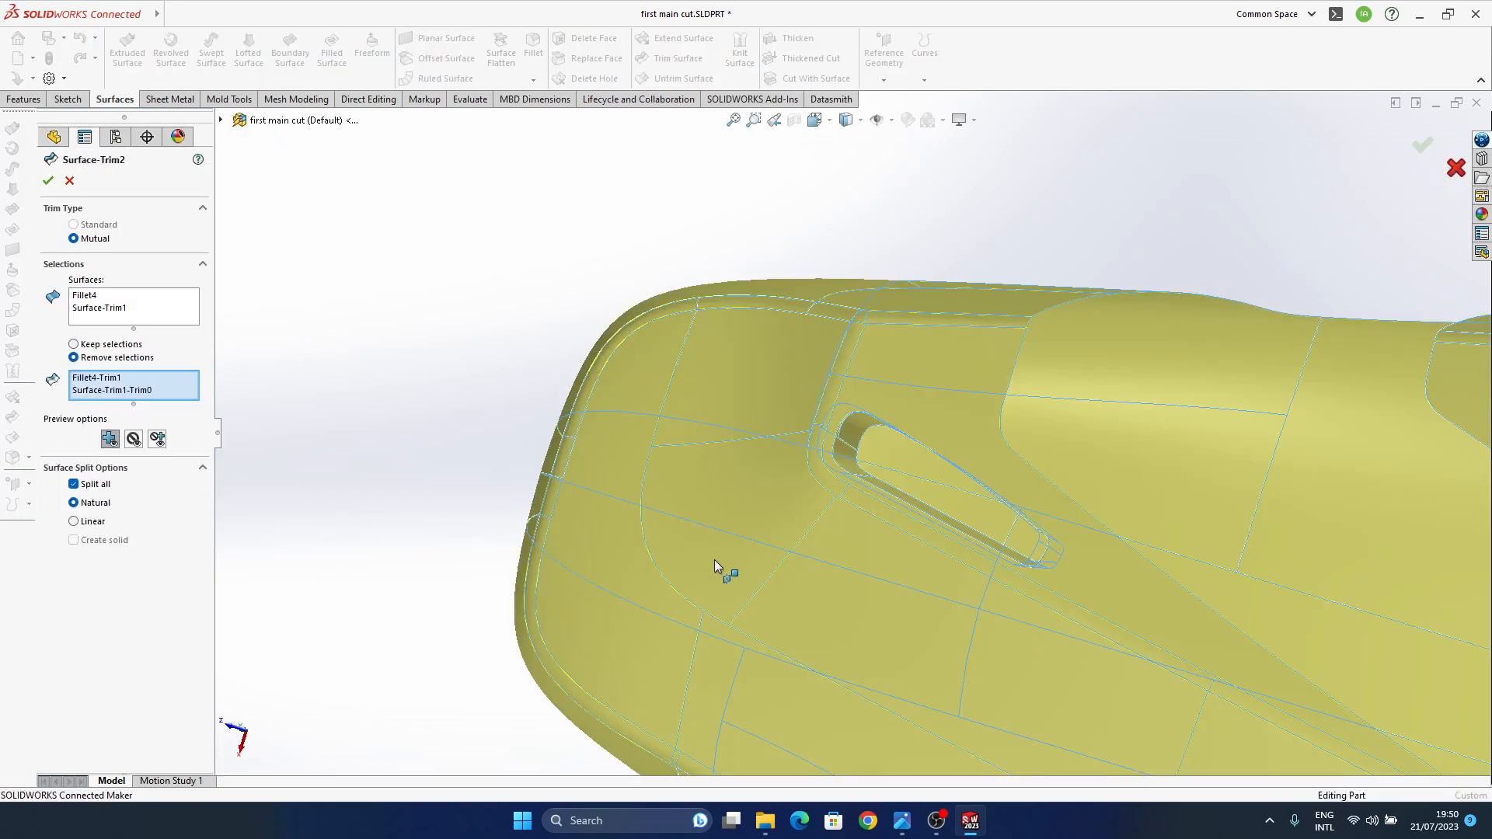
pyautogui.press('Delete')
pyautogui.press('Return')
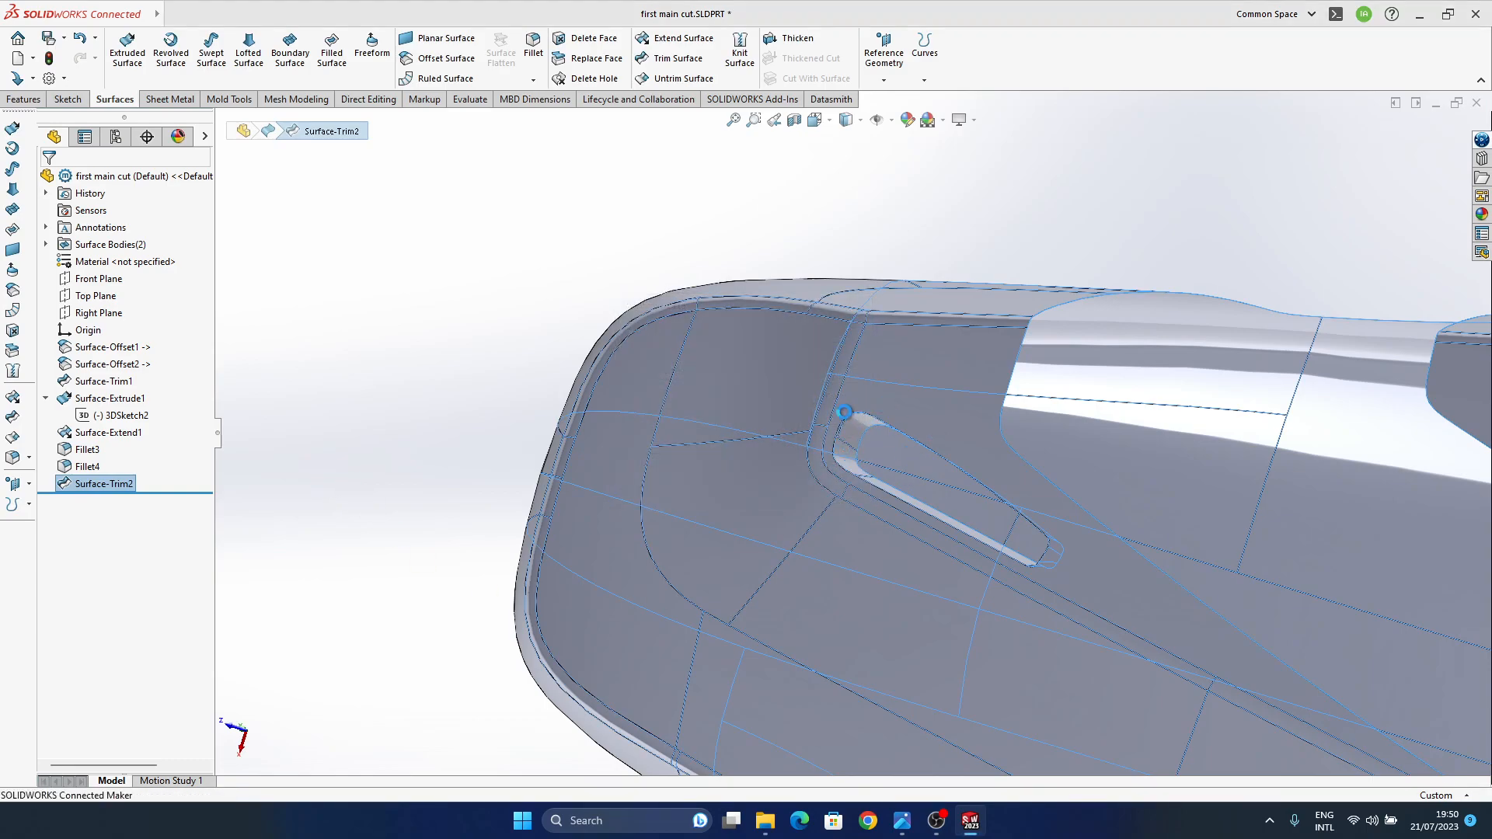
pyautogui.moveTo(894, 435); pyautogui.dragTo(929, 537, button='middle')
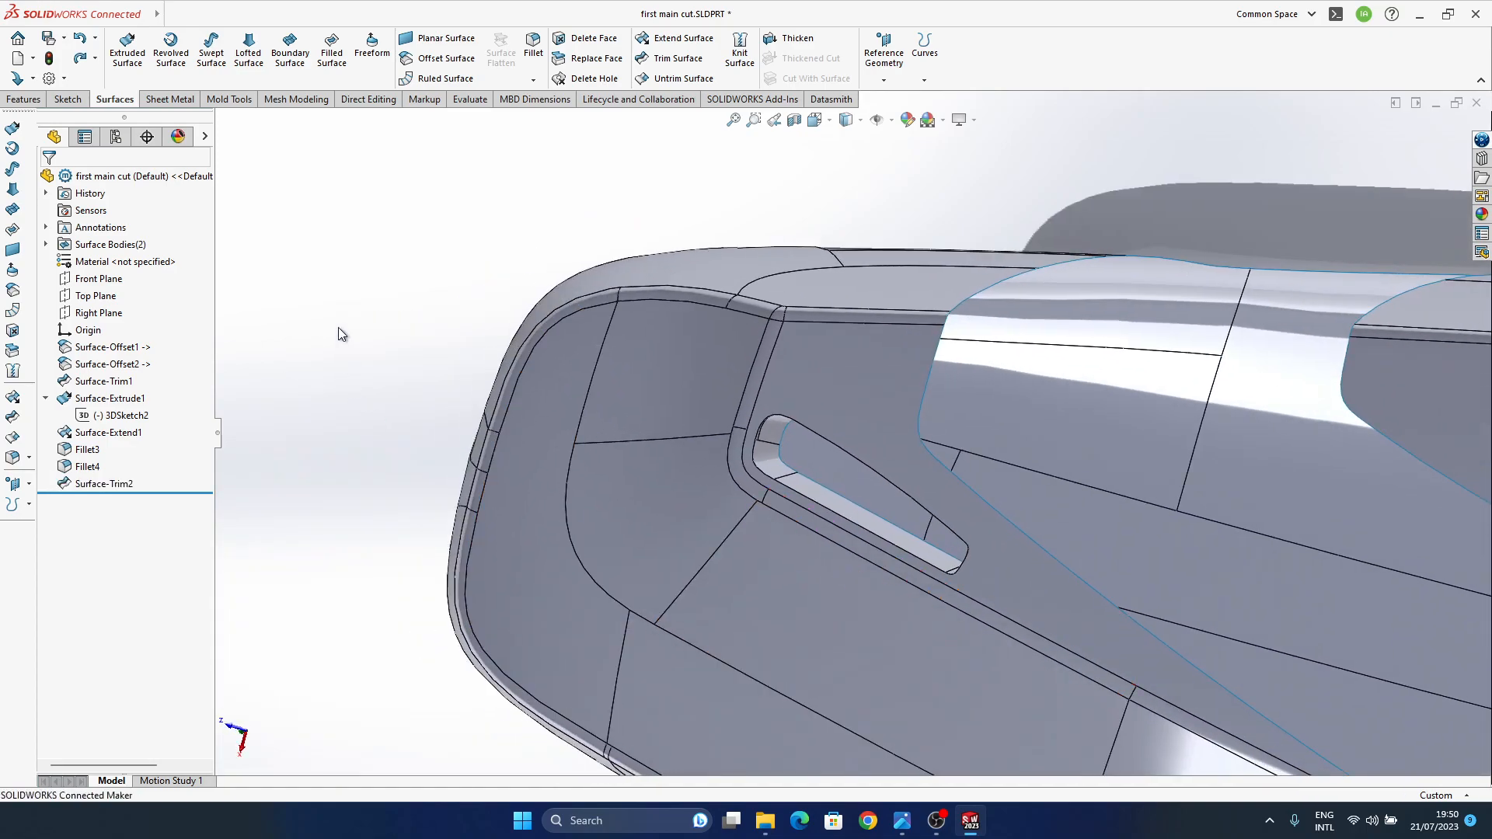
# - Show the slot's 3D sketch and reshape it by moving the long spline and the narrow end outward to enlarge the slot
pyautogui.click(107, 451)
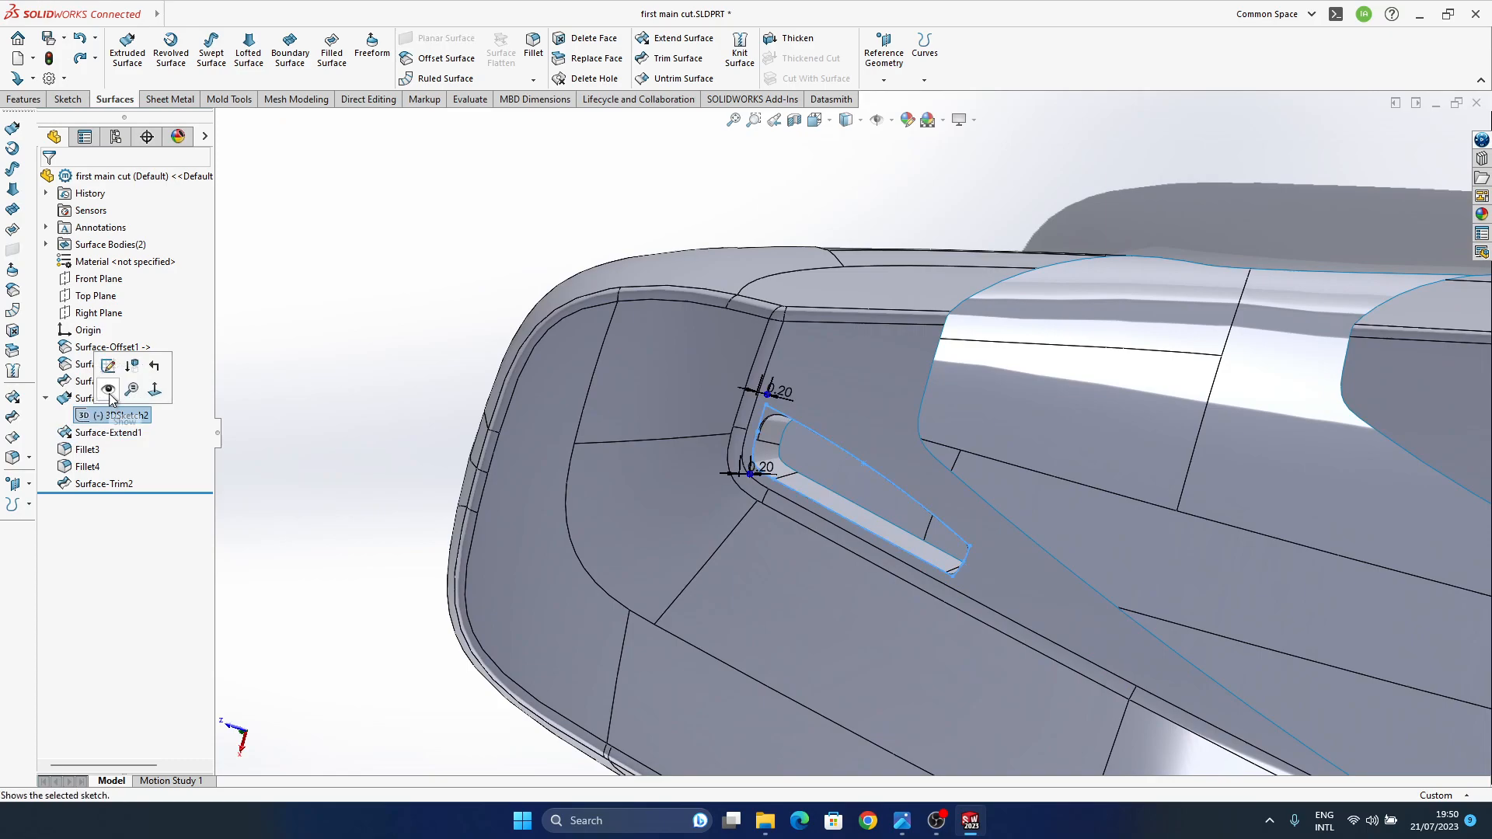
pyautogui.moveTo(695, 362); pyautogui.dragTo(813, 373, button='middle')
pyautogui.keyDown('ctrl'); pyautogui.moveTo(764, 563); pyautogui.dragTo(723, 564, button='middle'); pyautogui.keyUp('ctrl')
pyautogui.moveTo(723, 564); pyautogui.dragTo(770, 594, button='middle')
pyautogui.doubleClick(653, 405)
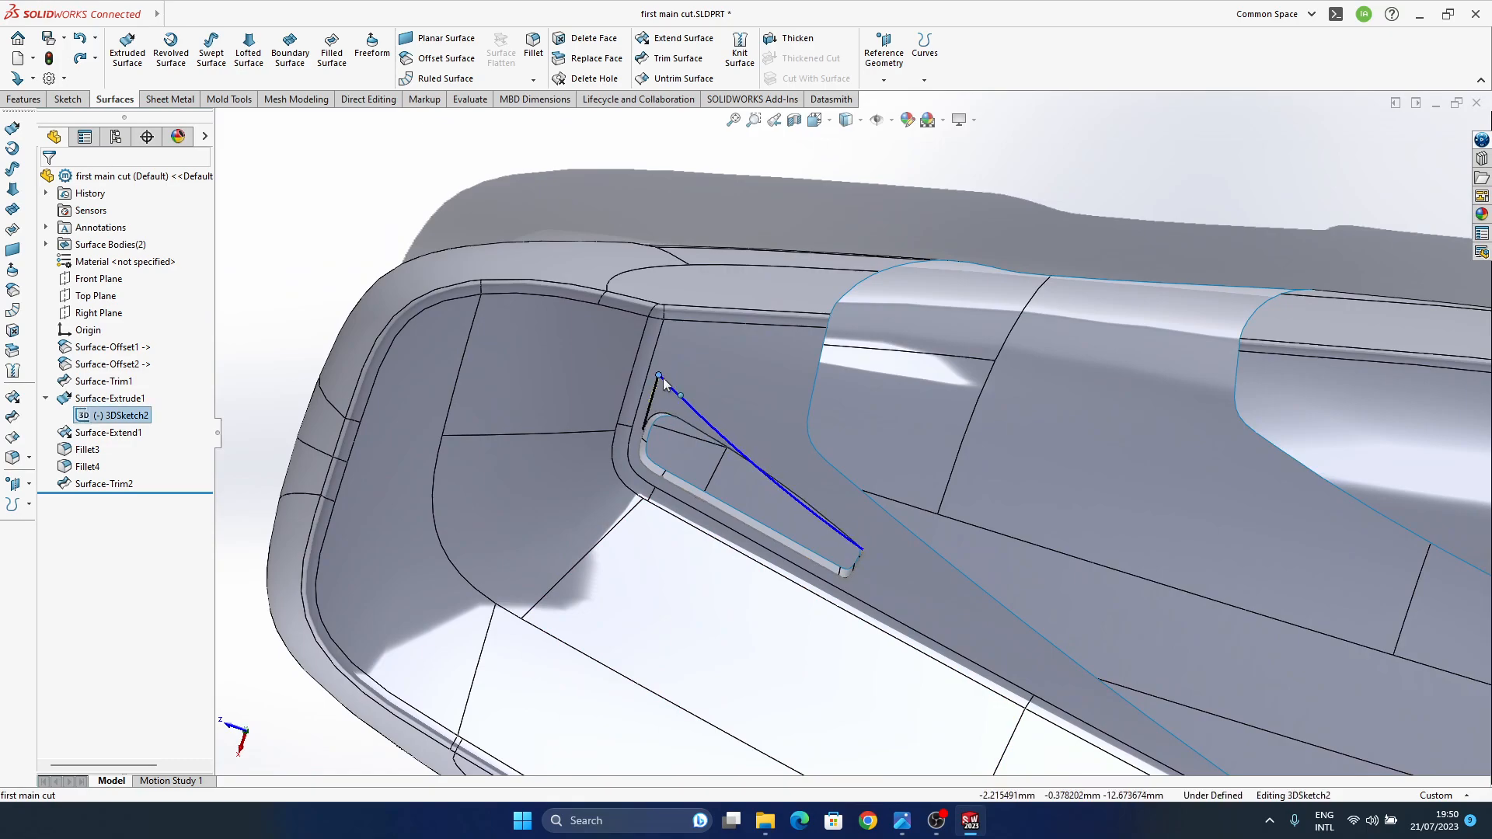
pyautogui.moveTo(754, 466); pyautogui.dragTo(775, 454)
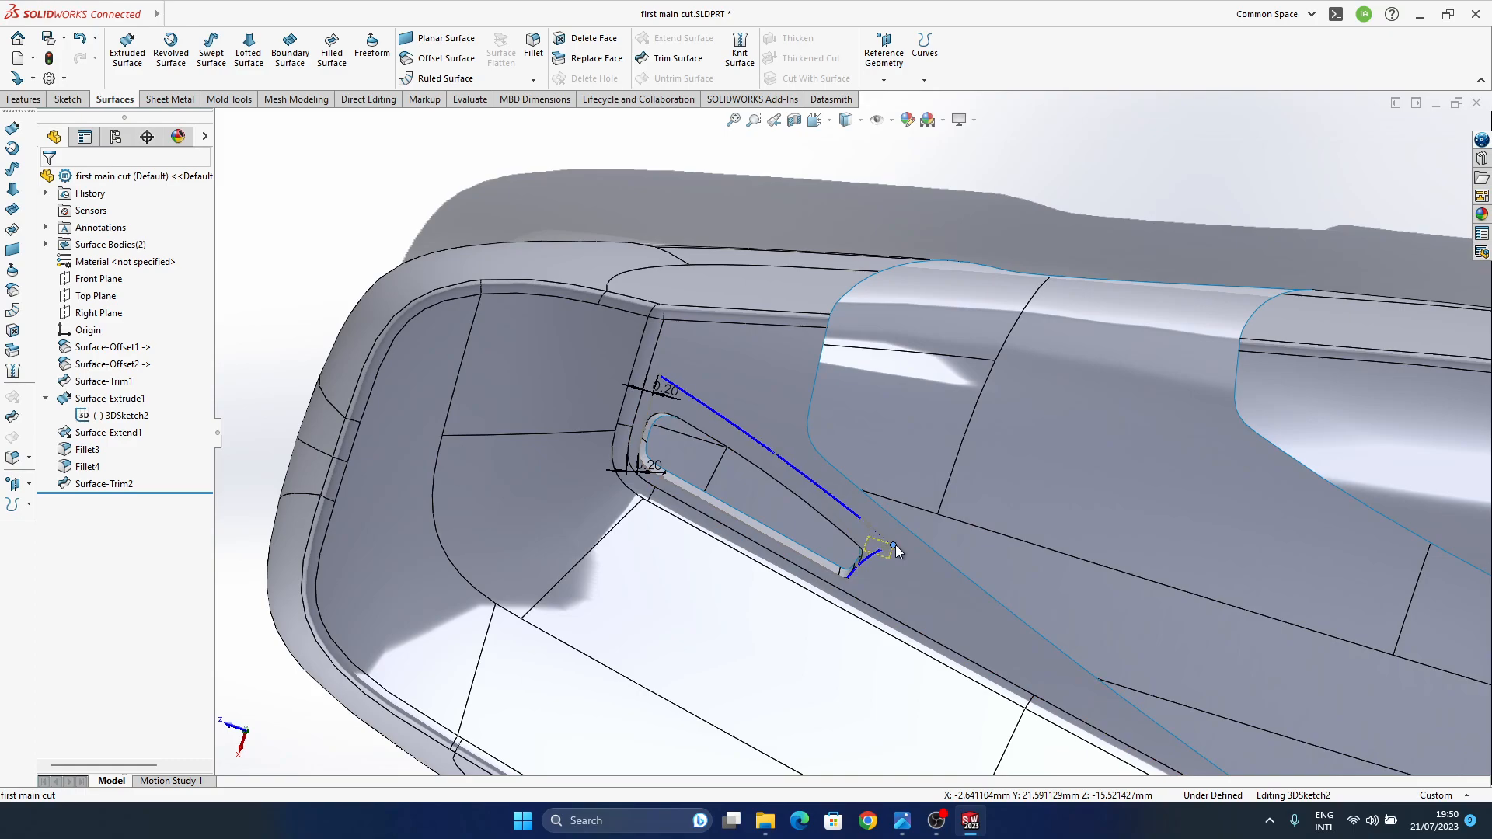
pyautogui.moveTo(875, 530); pyautogui.dragTo(875, 531)
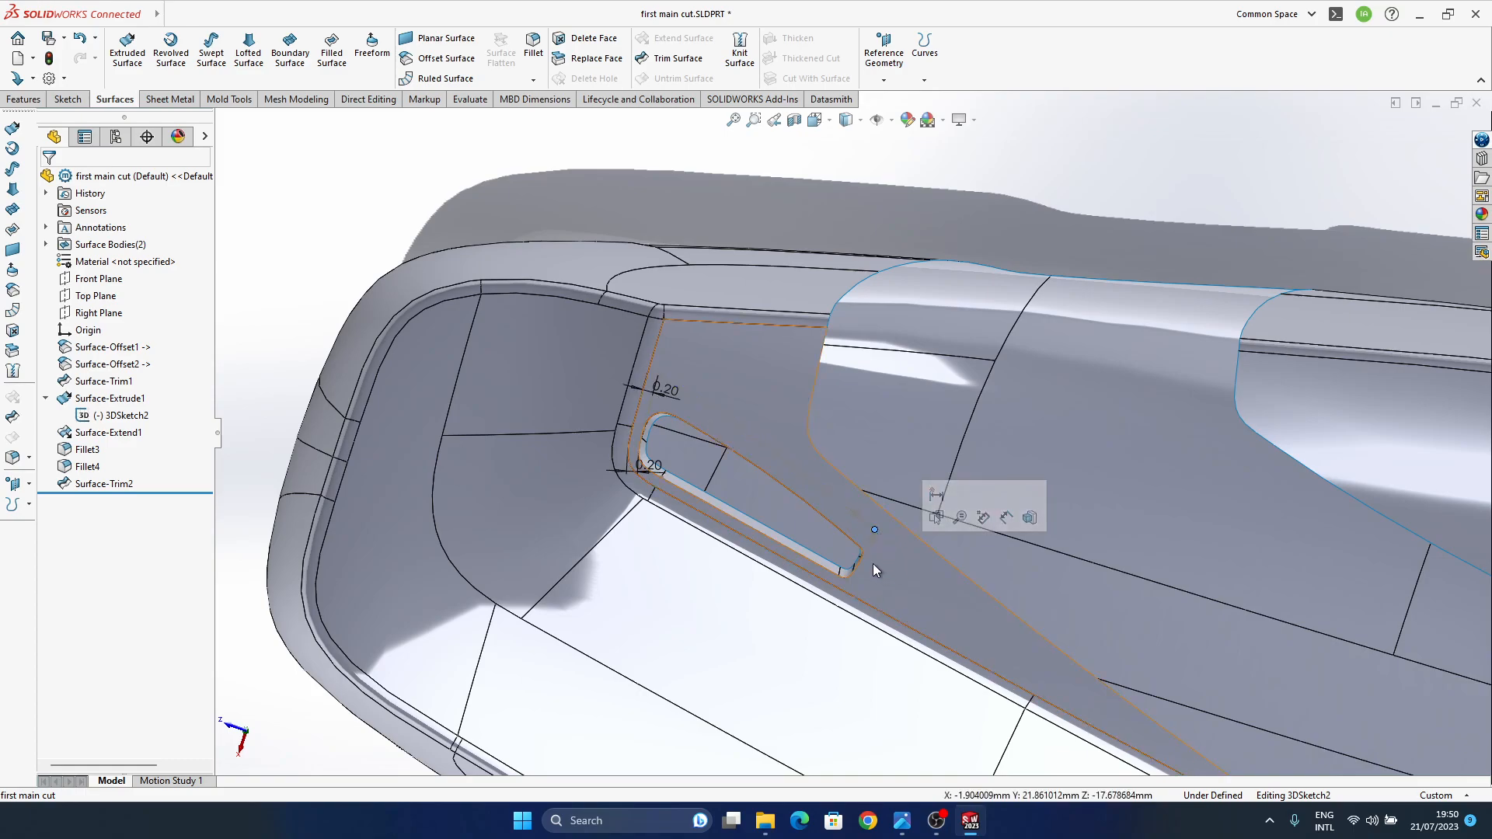
pyautogui.scroll(-5, 872, 566)
pyautogui.moveTo(865, 557)
pyautogui.mouseDown(button='middle')
pyautogui.moveTo(759, 527)
pyautogui.moveTo(701, 477)
pyautogui.moveTo(856, 487)
pyautogui.moveTo(971, 545)
pyautogui.moveTo(815, 482)
pyautogui.mouseUp(button='middle')
pyautogui.scroll(5, 742, 490)
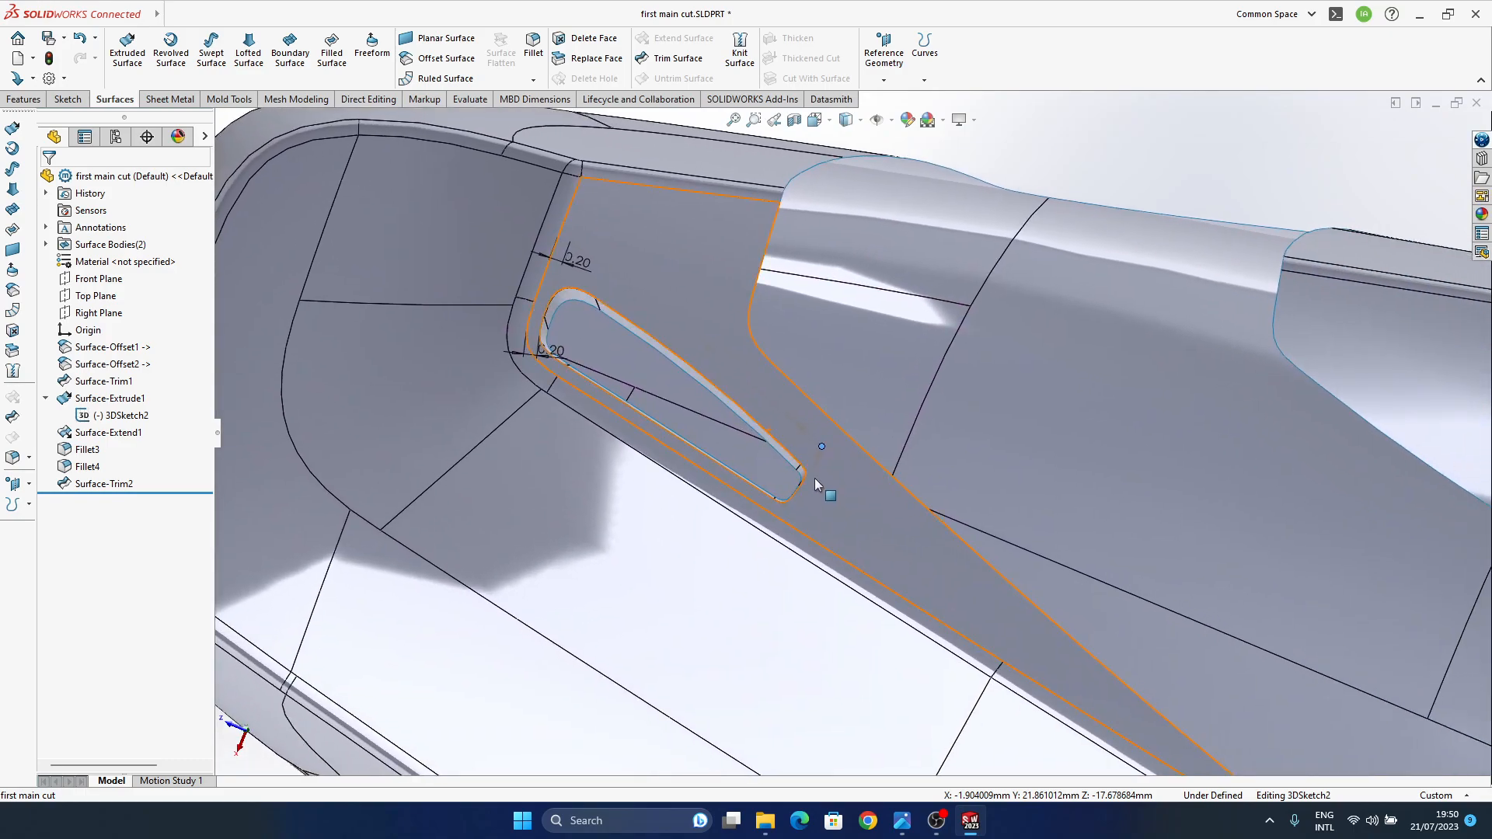
pyautogui.moveTo(829, 492)
pyautogui.mouseDown()
pyautogui.moveTo(866, 529)
pyautogui.moveTo(823, 542)
pyautogui.moveTo(781, 512)
pyautogui.moveTo(812, 551)
pyautogui.moveTo(819, 531)
pyautogui.mouseUp()
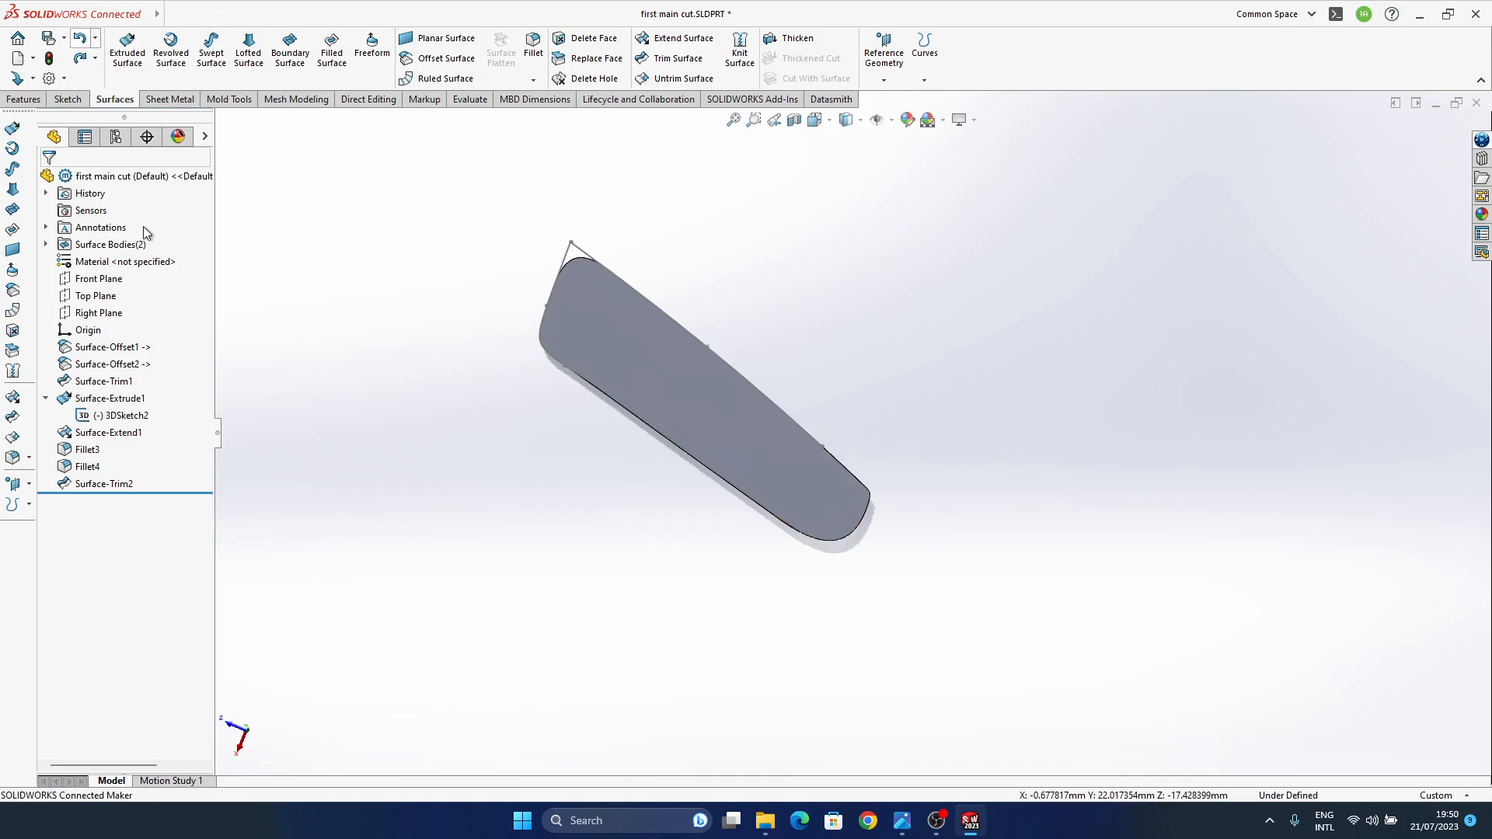
# - Roll the model back before the slot's mutual trim to examine the enlarged slot walls, and roll forward again
pyautogui.click(90, 489)
pyautogui.moveTo(816, 518); pyautogui.dragTo(839, 548, button='middle')
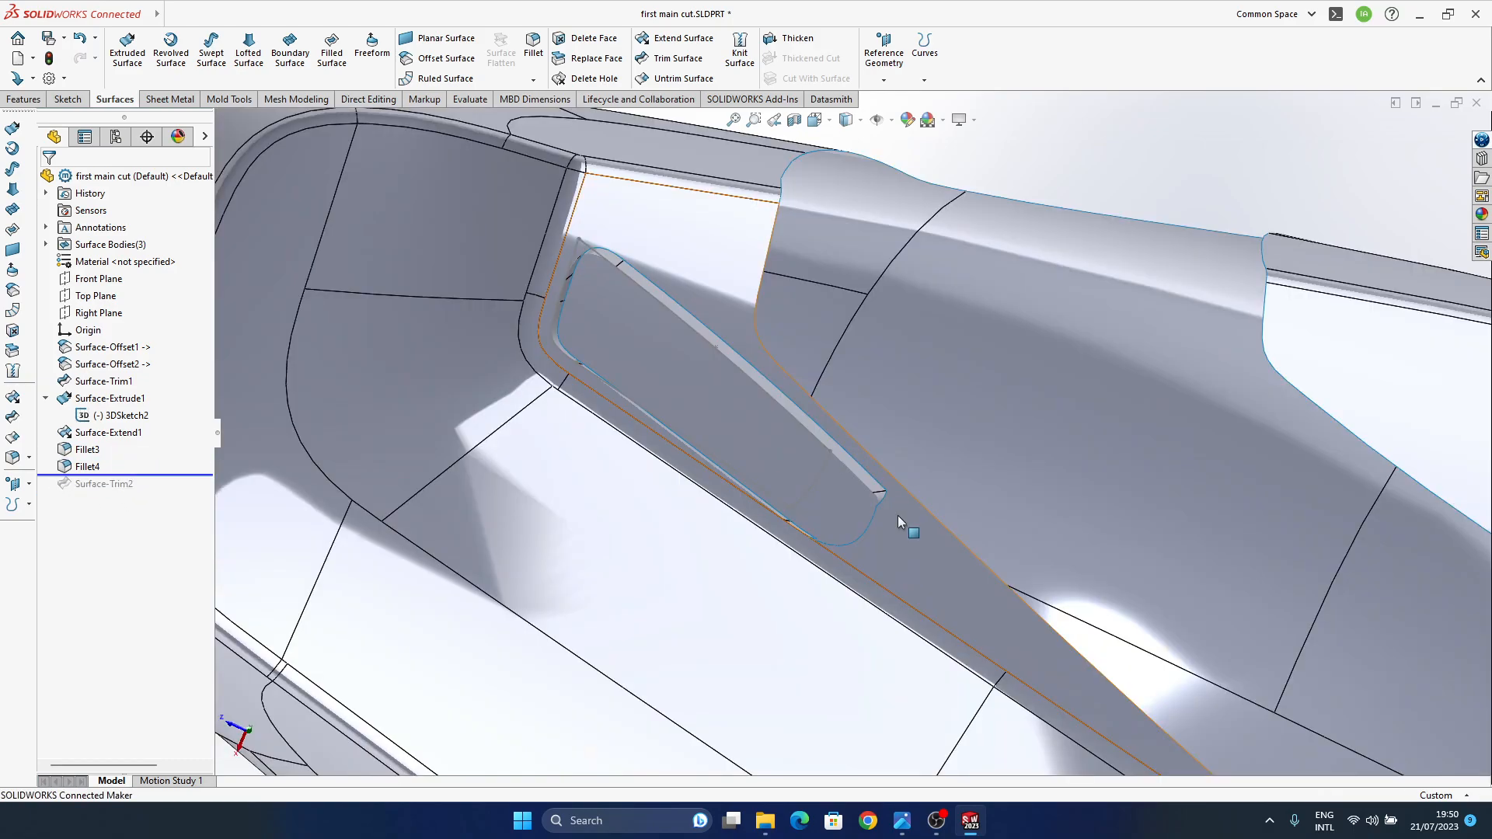
pyautogui.moveTo(870, 556); pyautogui.dragTo(451, 559, button='middle')
pyautogui.click(109, 483)
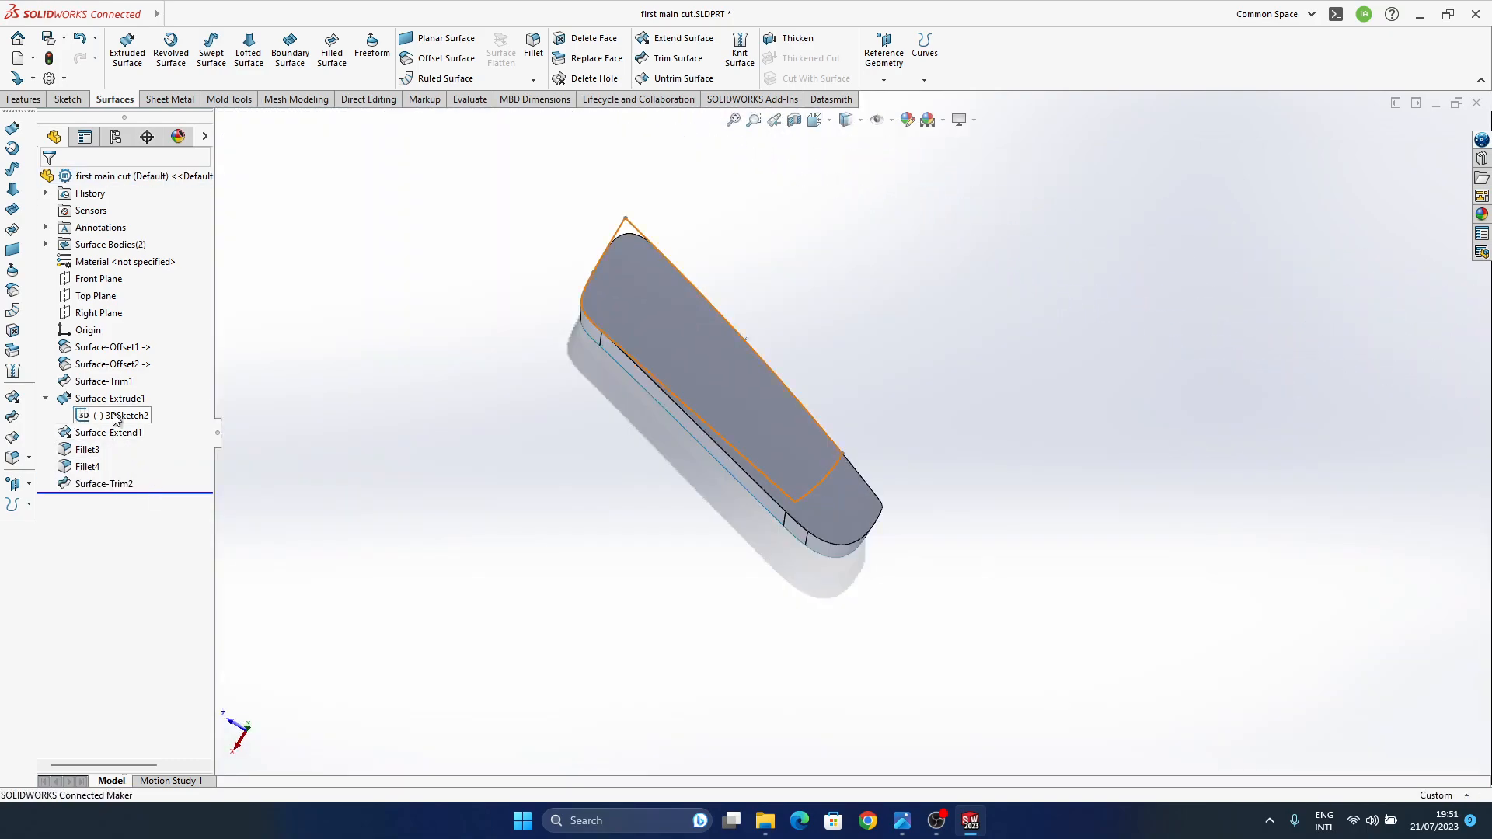
pyautogui.click(115, 416)
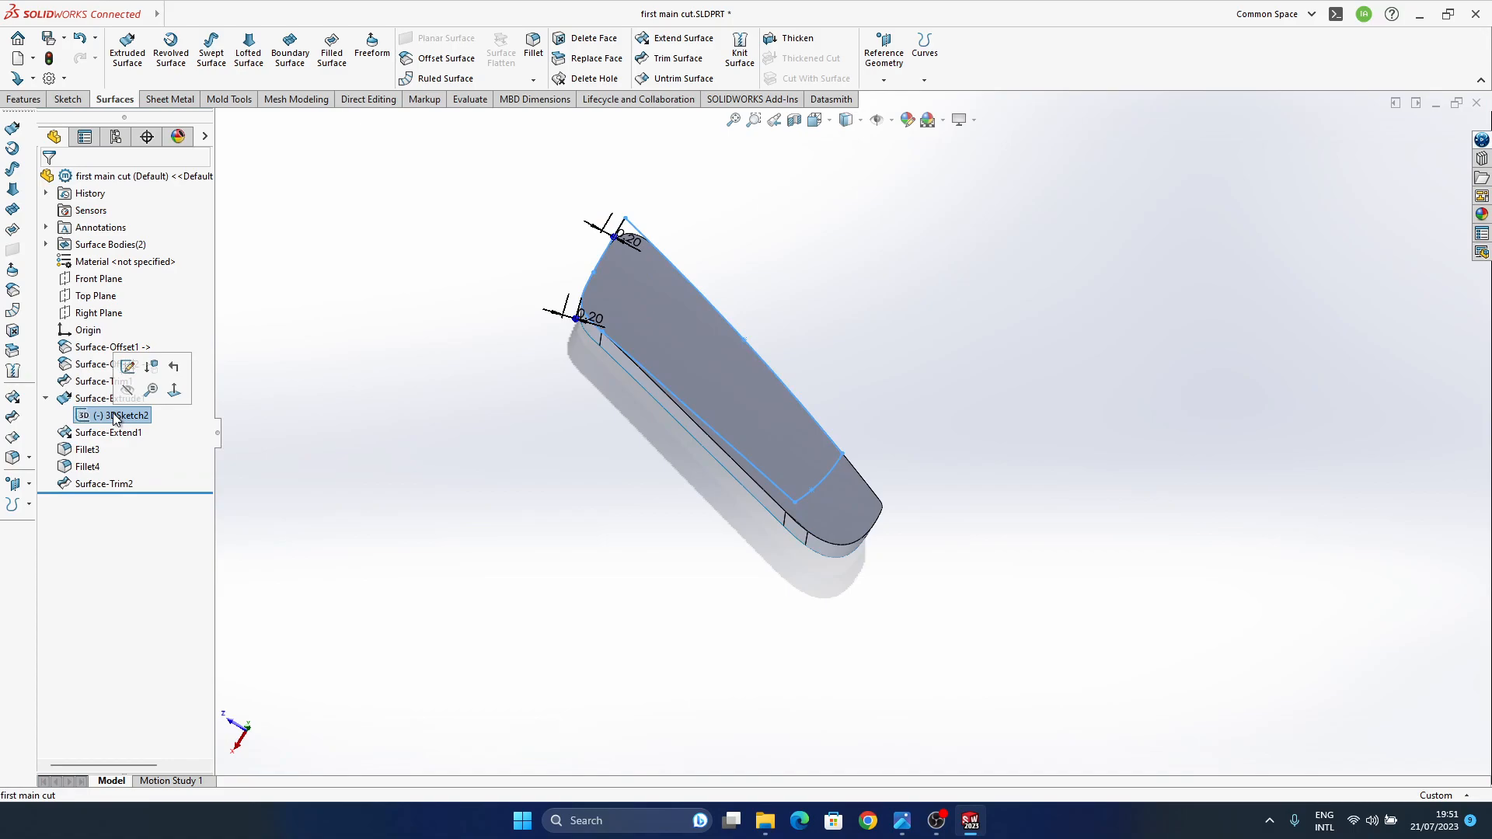
pyautogui.click(351, 465)
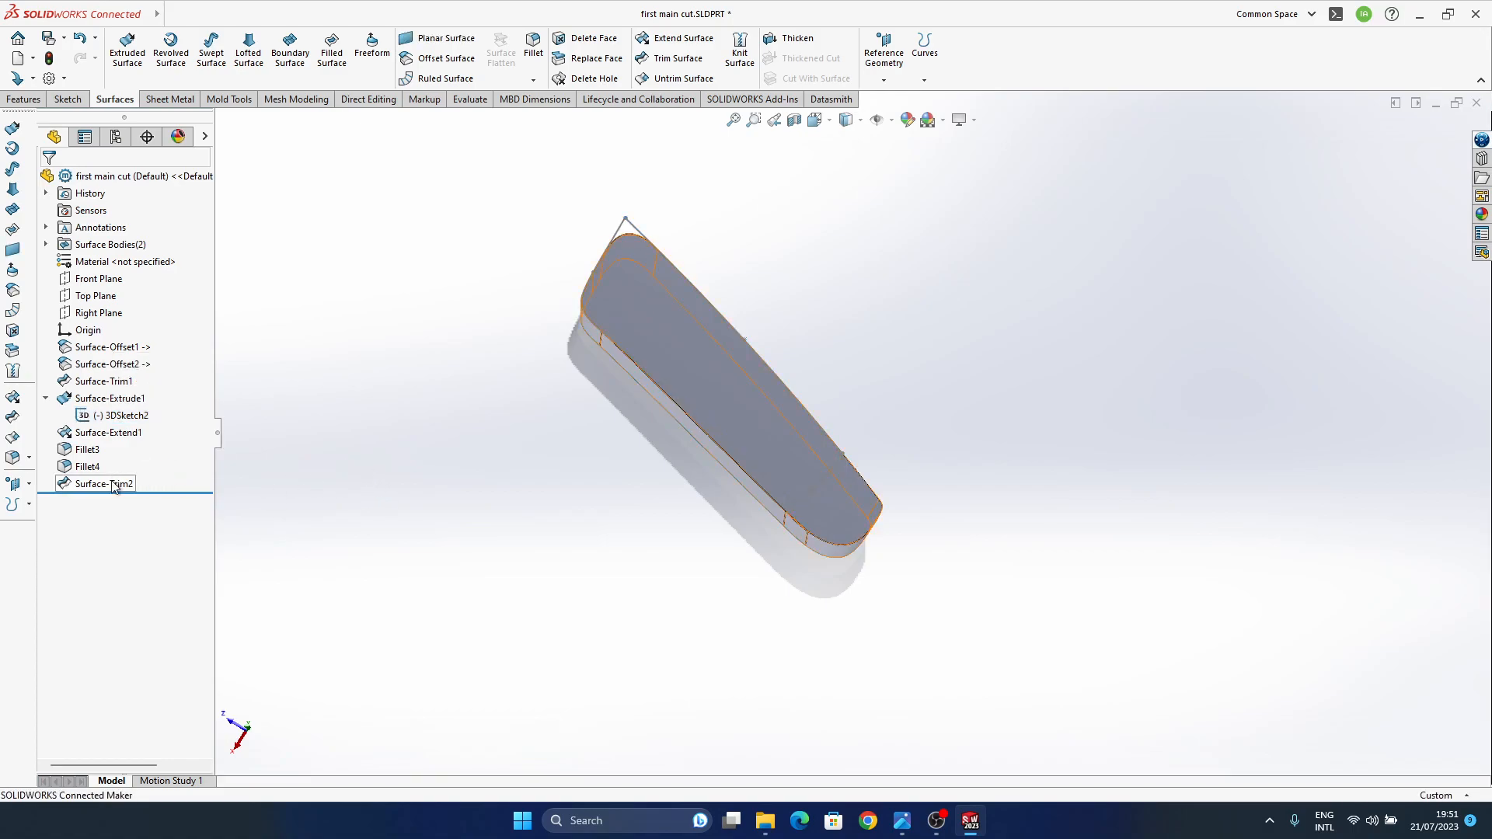
# - Try to redefine the slot's mutual trim by clearing the pieces selected for removal
pyautogui.moveTo(126, 491)
pyautogui.mouseDown()
pyautogui.moveTo(128, 472)
pyautogui.moveTo(129, 490)
pyautogui.mouseUp()
pyautogui.moveTo(786, 451)
pyautogui.mouseDown(button='middle')
pyautogui.moveTo(753, 307)
pyautogui.moveTo(807, 440)
pyautogui.mouseUp(button='middle')
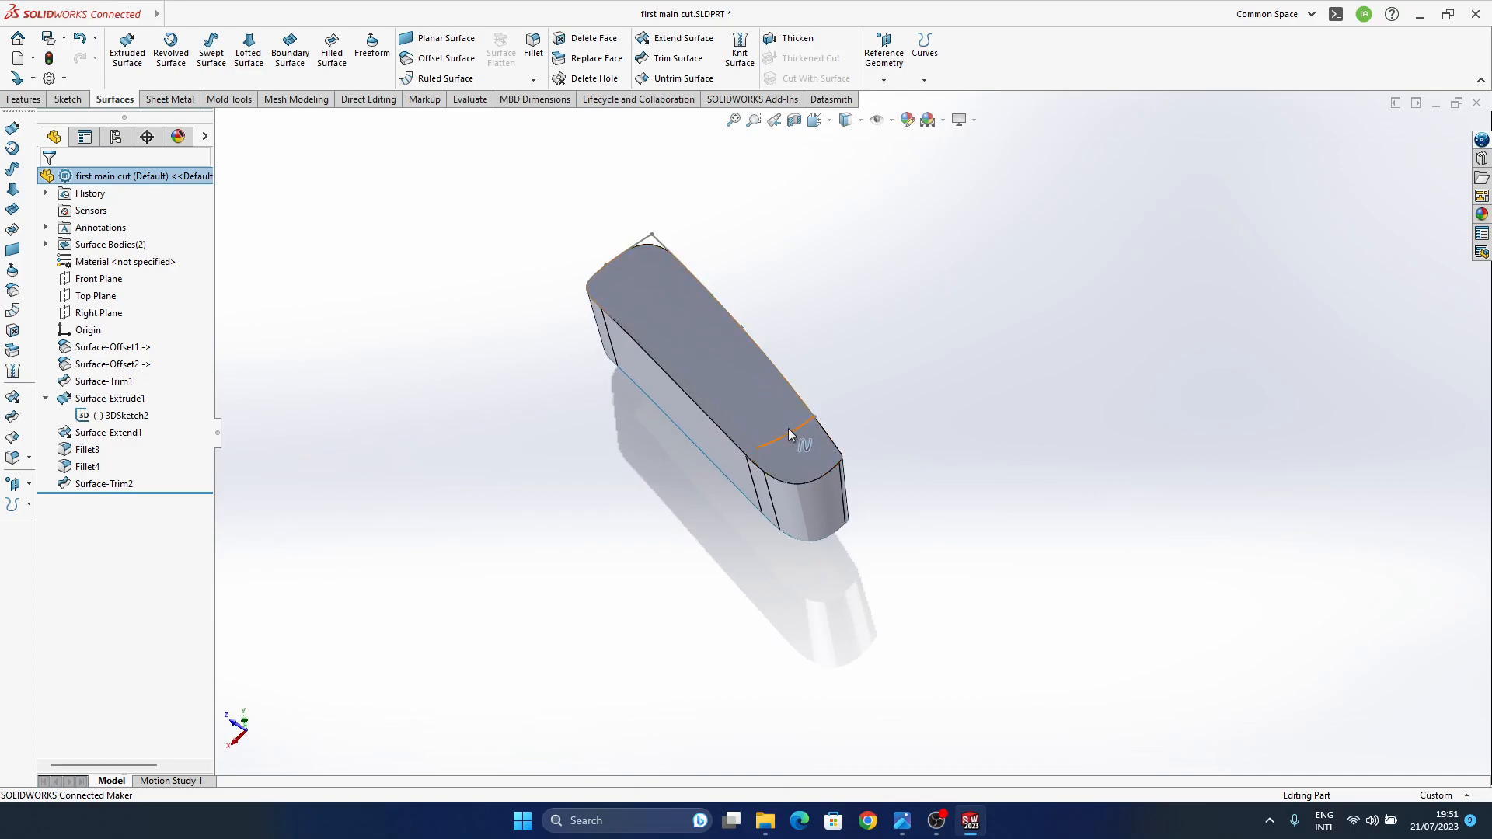
pyautogui.click(104, 485)
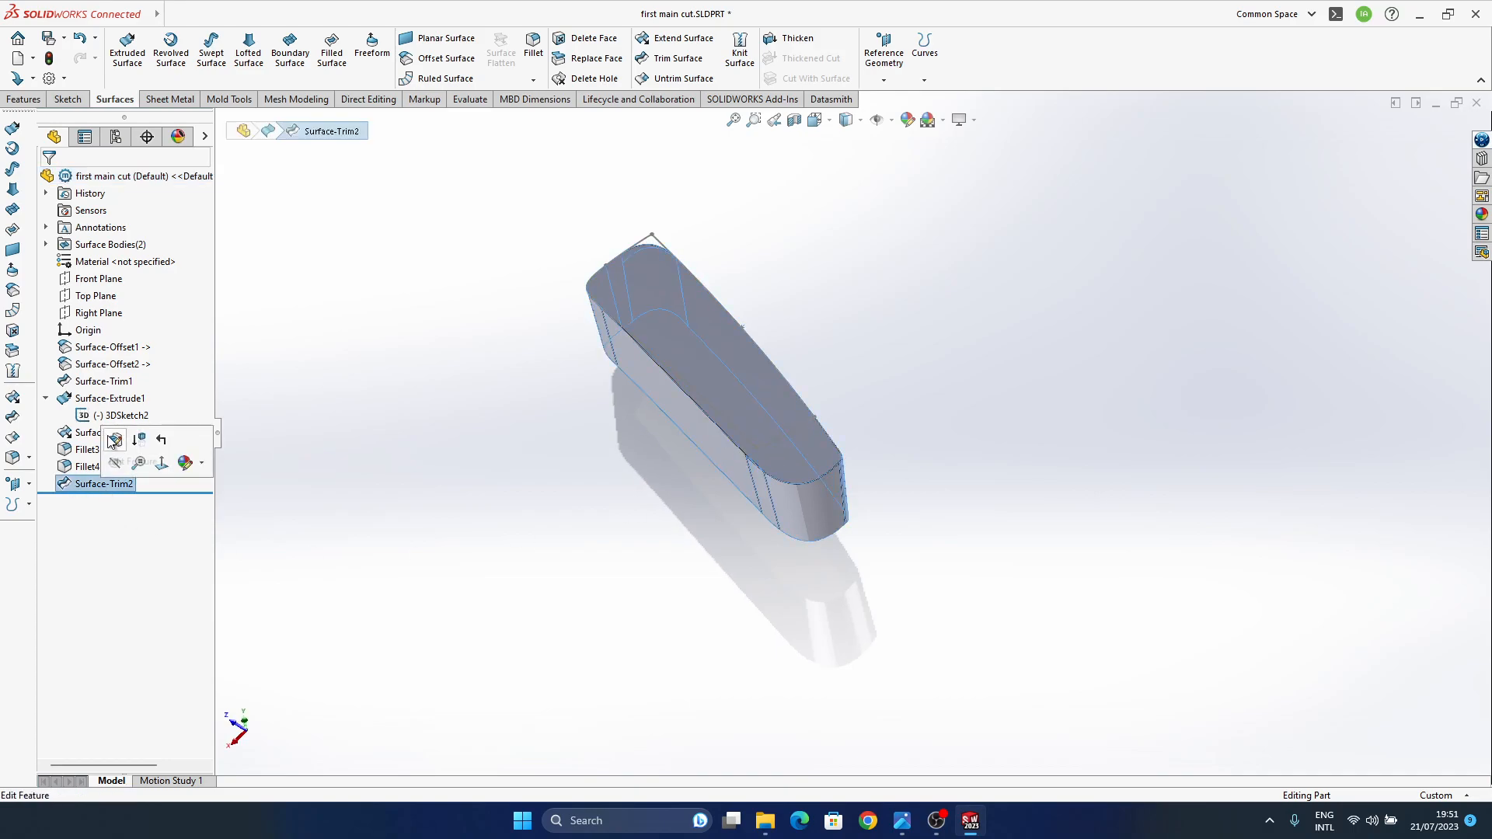
pyautogui.moveTo(750, 467); pyautogui.dragTo(710, 546, button='middle')
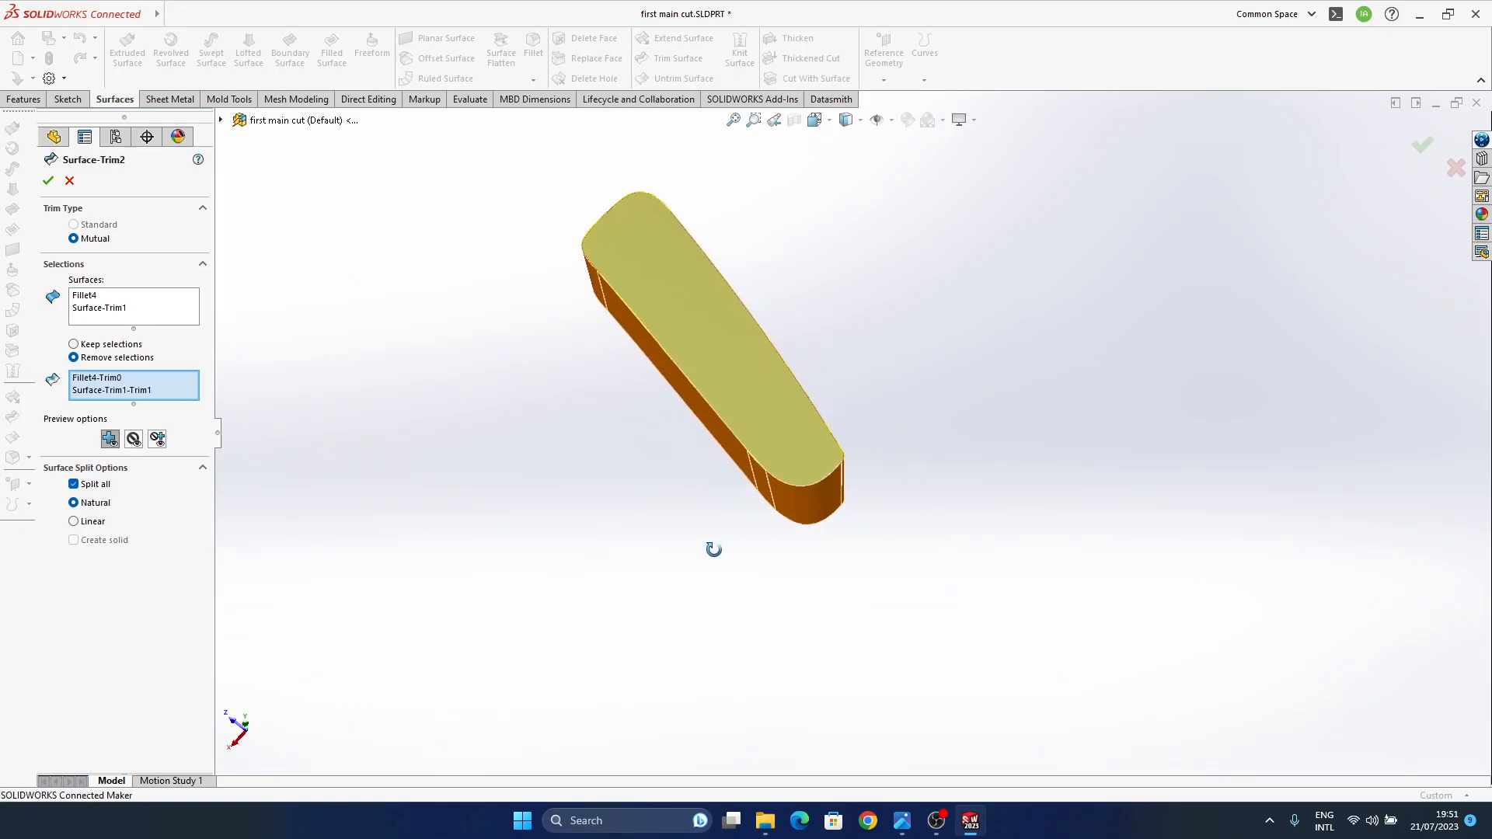
pyautogui.rightClick(152, 394)
pyautogui.click(191, 402)
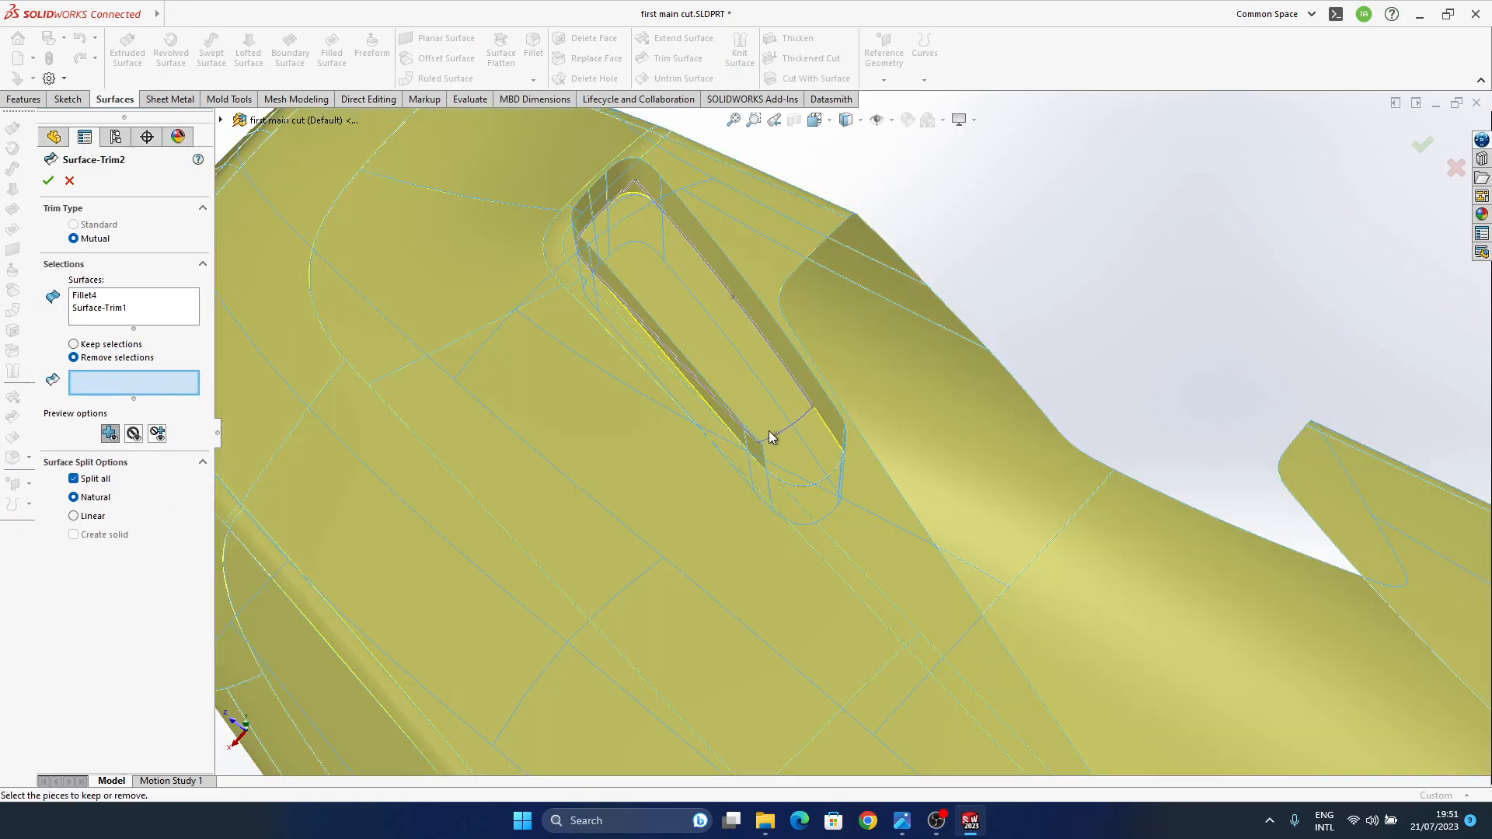
pyautogui.moveTo(768, 497); pyautogui.dragTo(816, 573, button='middle')
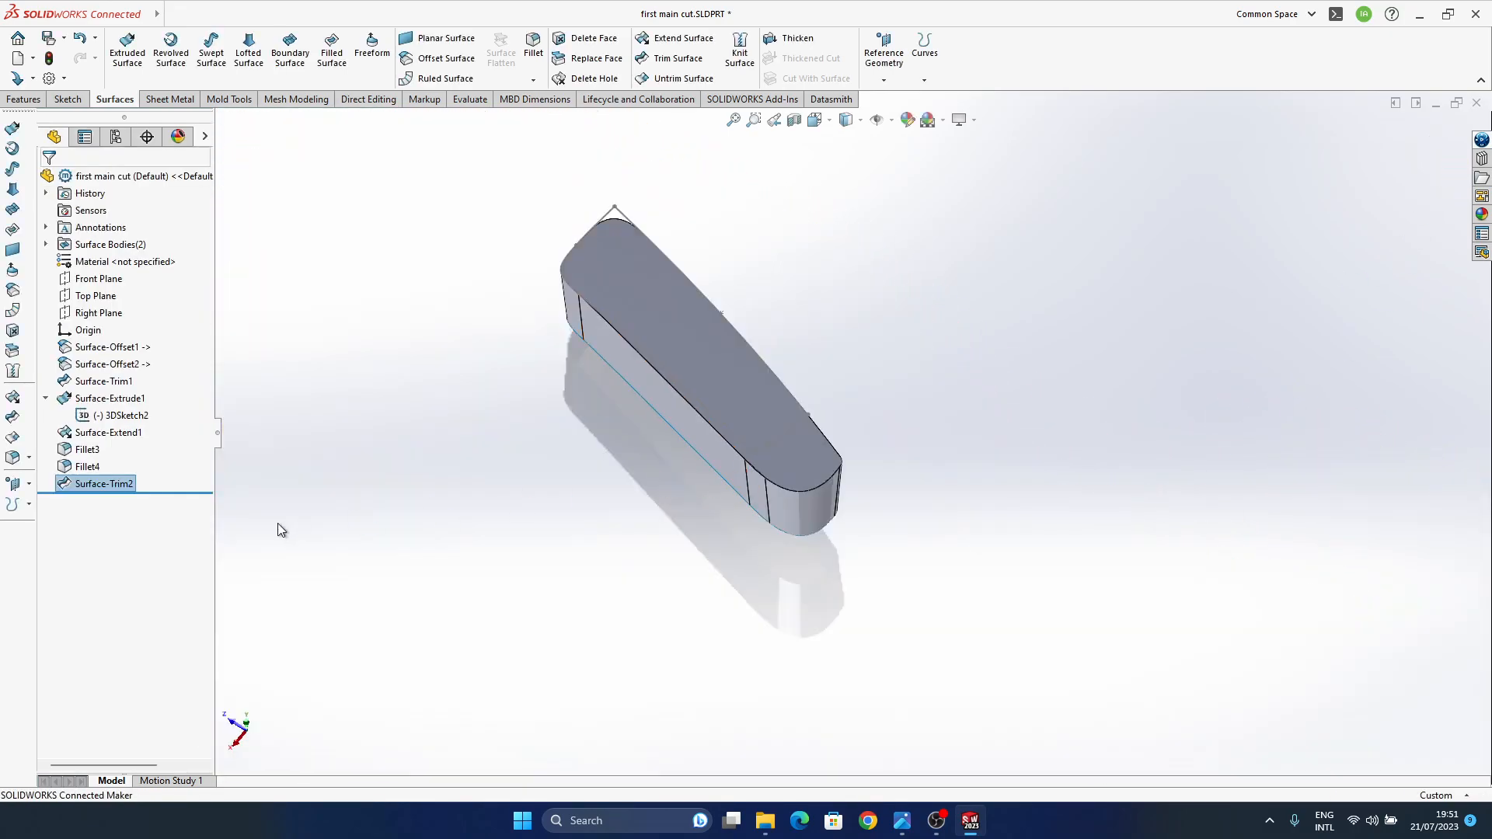
# - Roll the model back before the slot's mutual trim and open the slot's 3D sketch for editing
pyautogui.keyDown('ctrl'); pyautogui.moveTo(597, 401); pyautogui.dragTo(621, 404, button='middle'); pyautogui.keyUp('ctrl')
pyautogui.moveTo(153, 495); pyautogui.dragTo(154, 468)
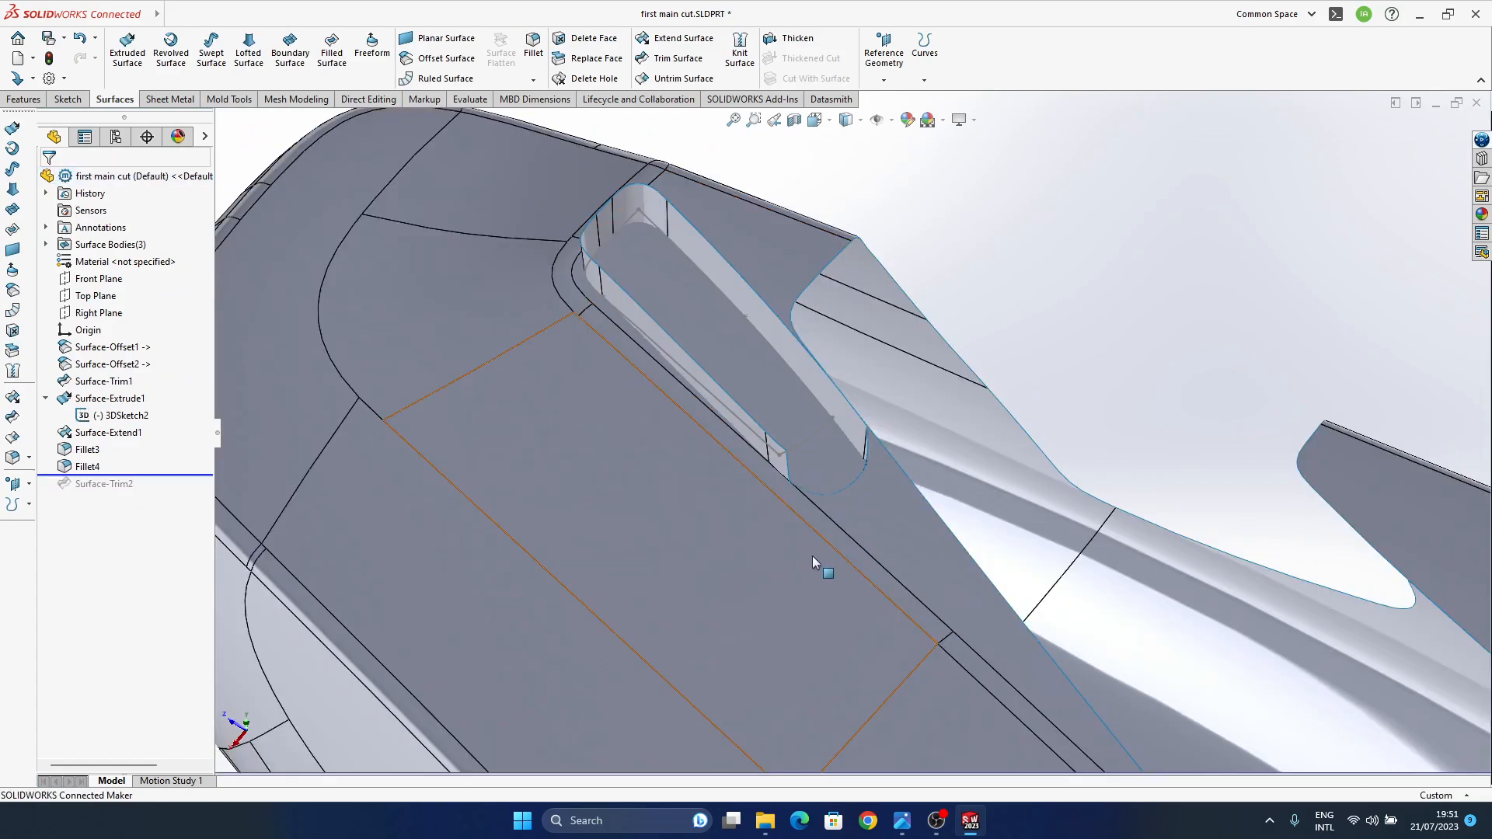
pyautogui.keyDown('ctrl'); pyautogui.moveTo(803, 420); pyautogui.dragTo(776, 544, button='middle'); pyautogui.keyUp('ctrl')
pyautogui.click(774, 466)
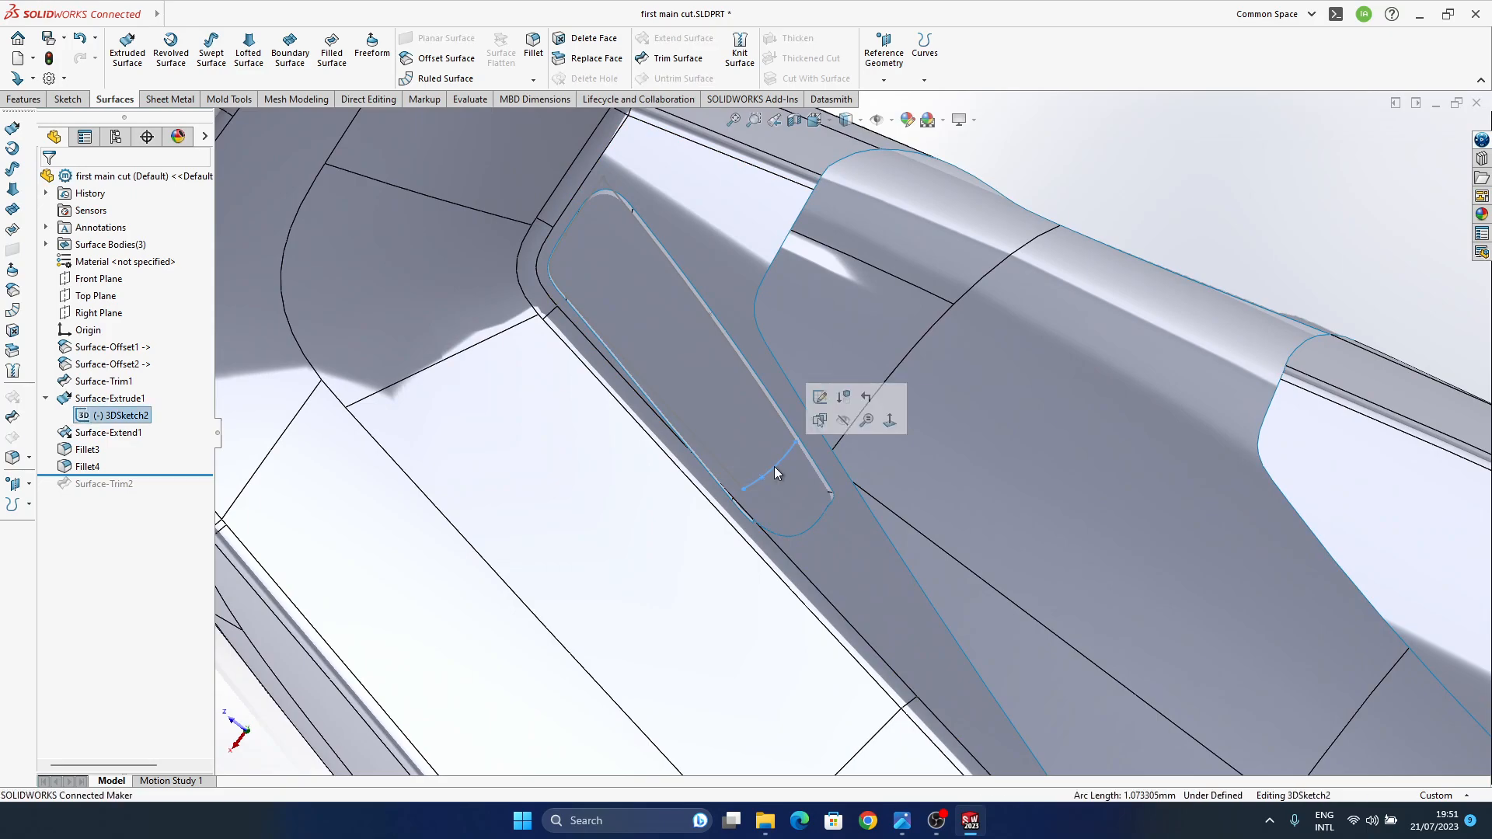
pyautogui.click(820, 399)
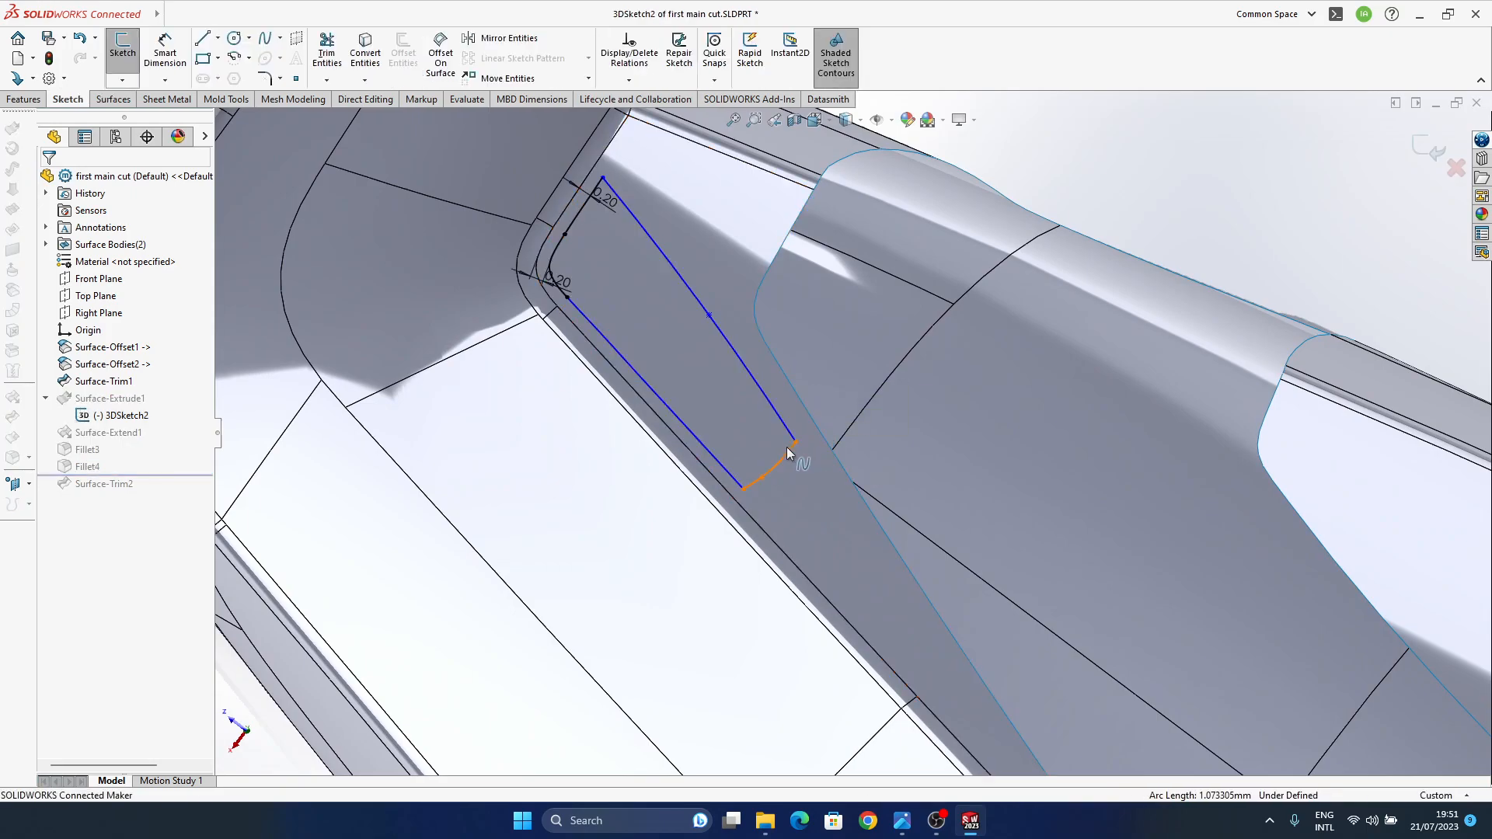
# - Try to reshape the short spline at the slot's narrow end by moving its end and middle points
pyautogui.click(749, 503)
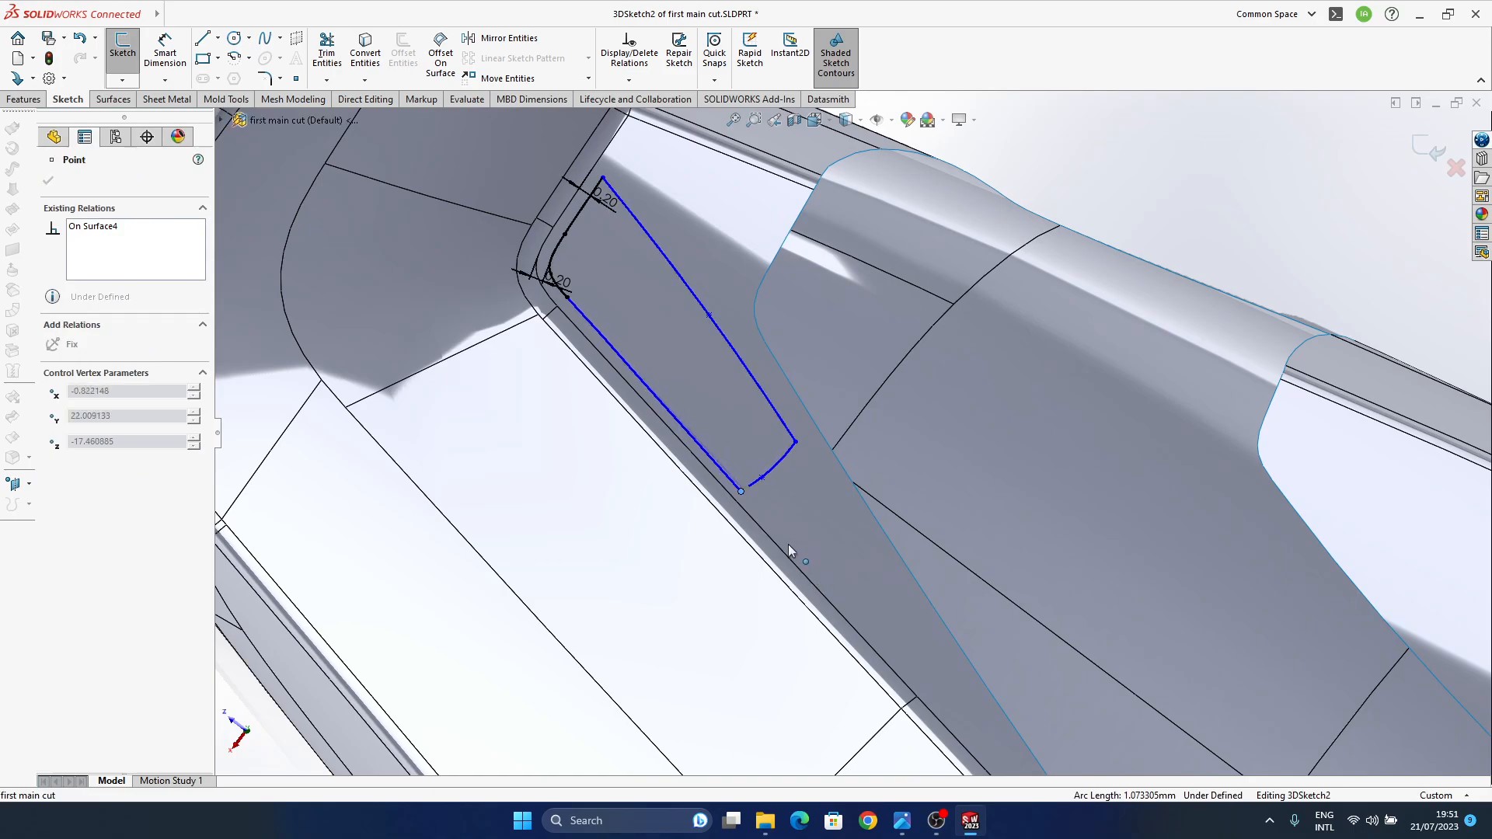
pyautogui.moveTo(788, 544); pyautogui.dragTo(790, 539)
pyautogui.hotkey('ctrl', 'z')
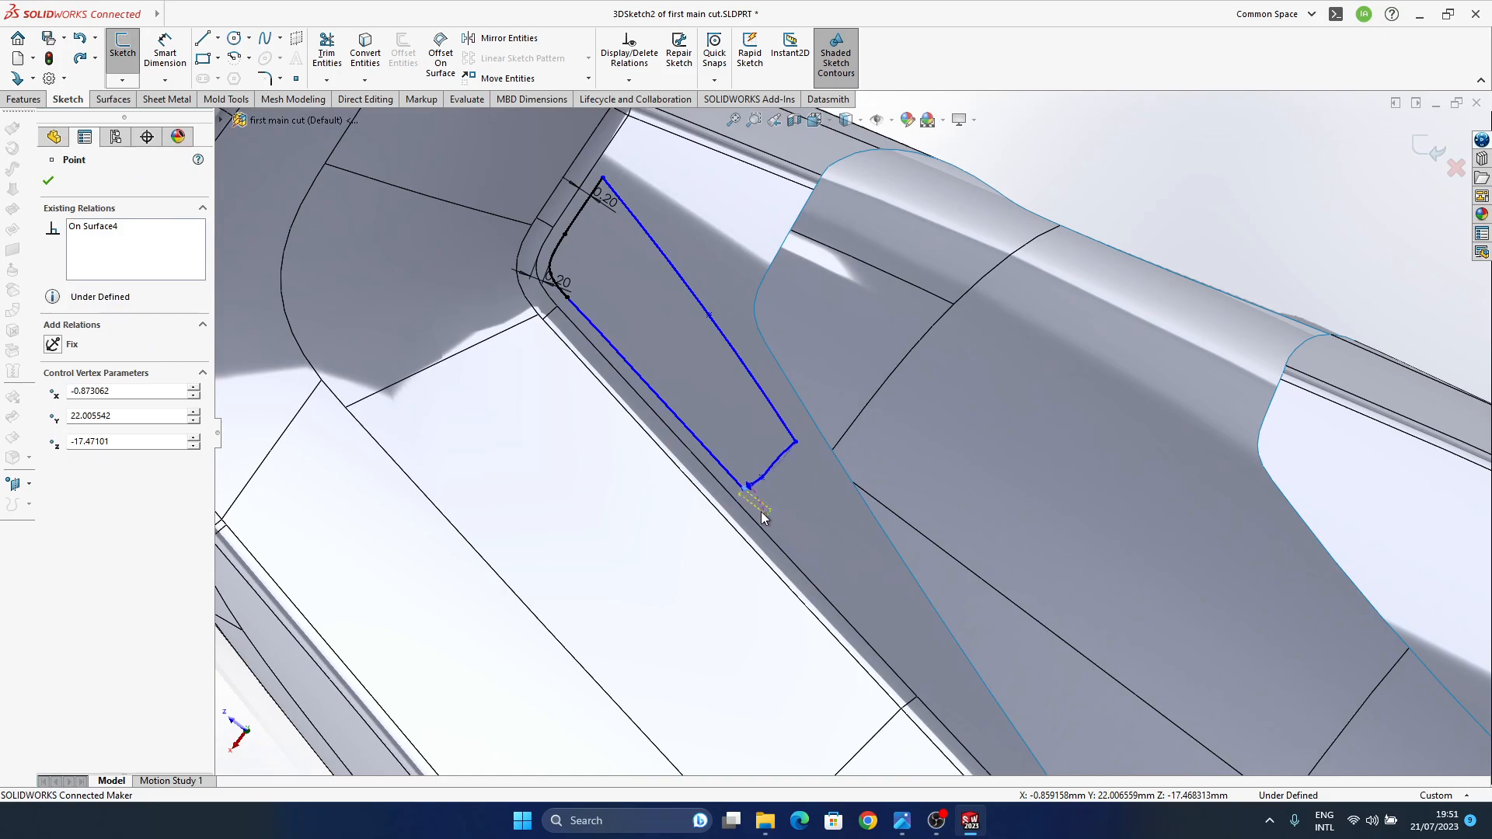
pyautogui.click(755, 485)
pyautogui.scroll(-4, 754, 486)
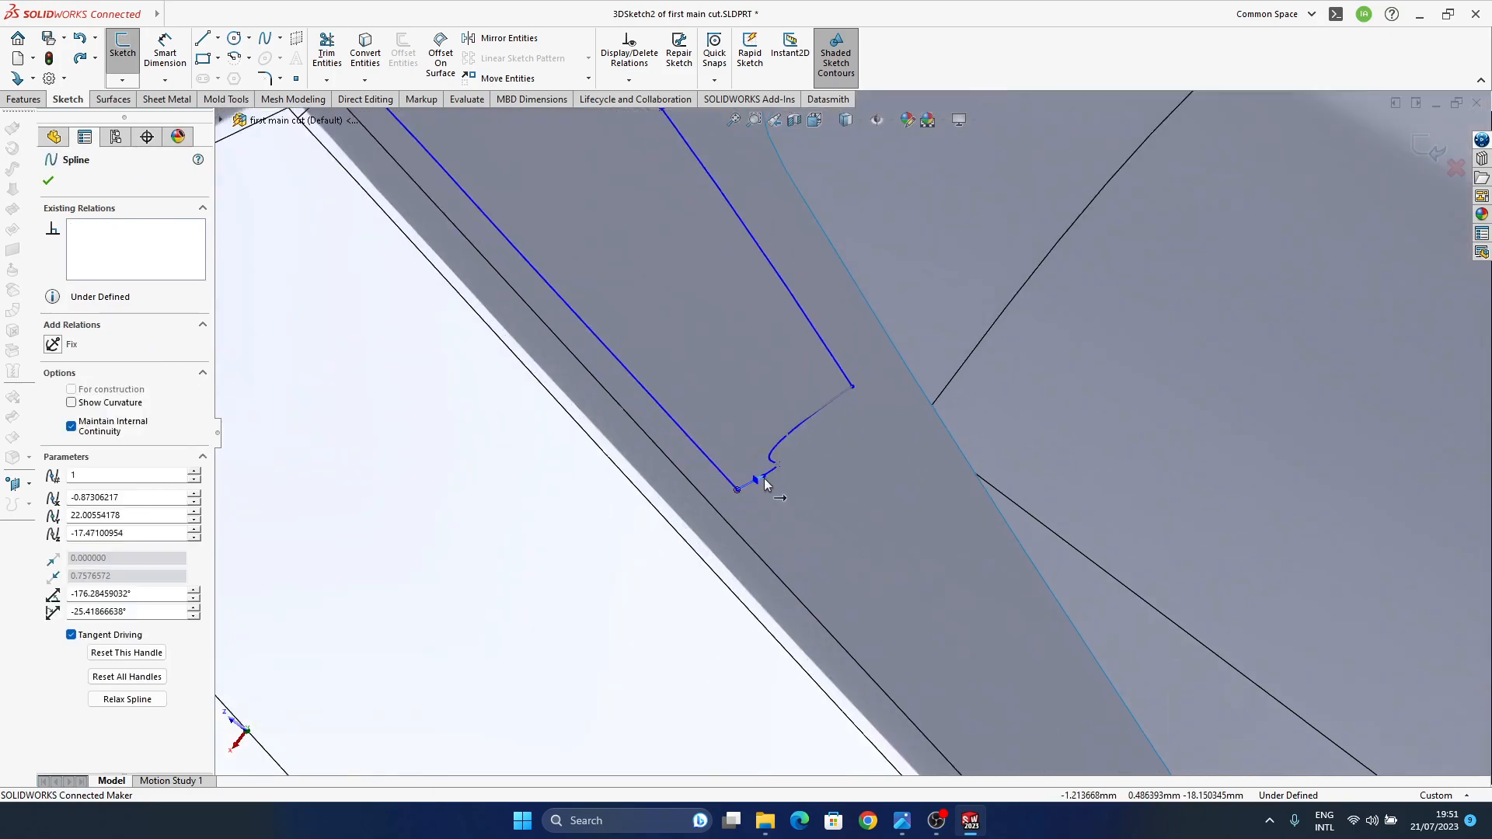
pyautogui.moveTo(754, 493); pyautogui.dragTo(845, 434)
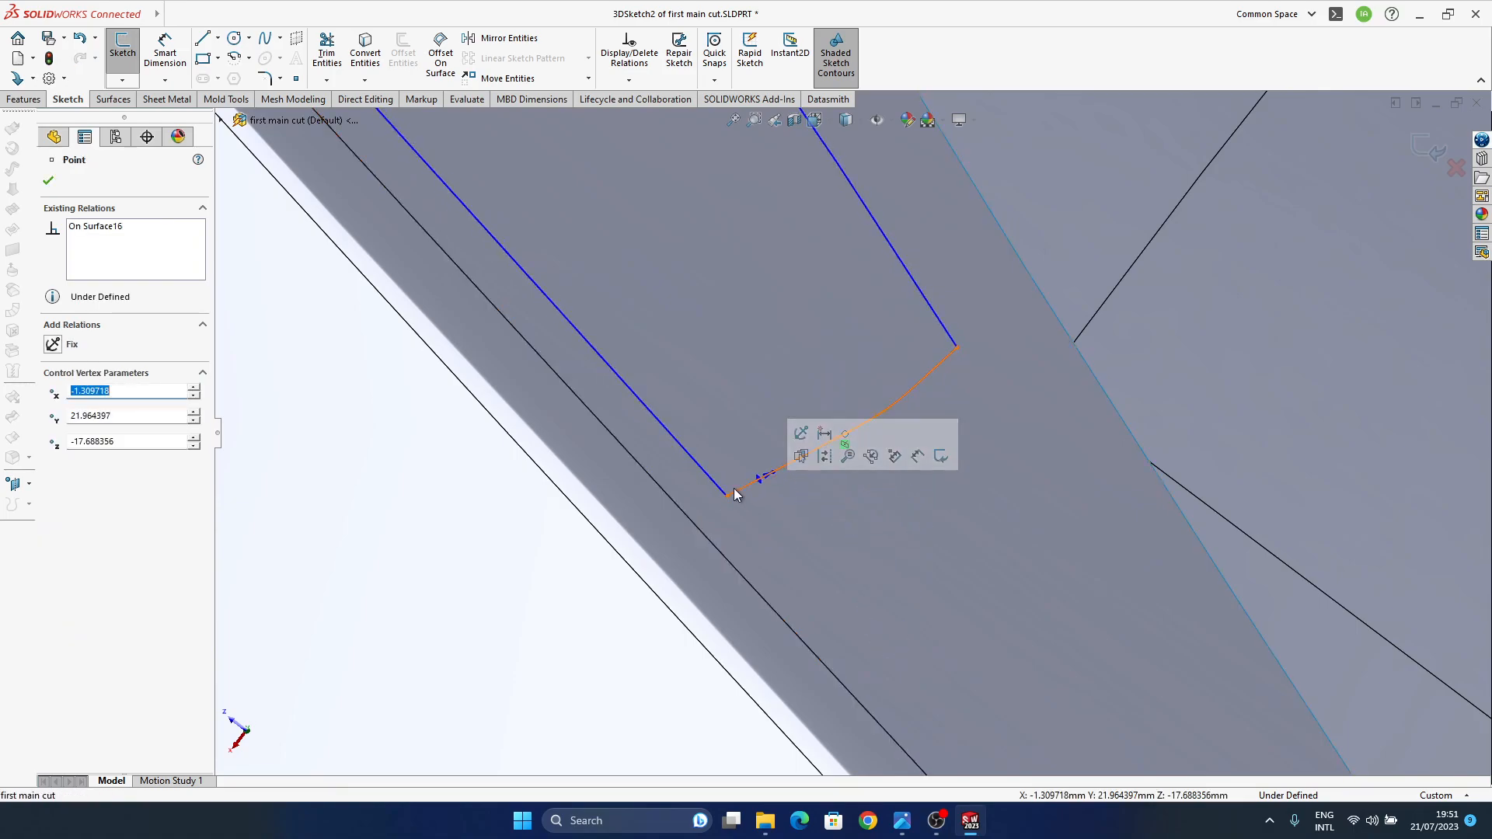
pyautogui.moveTo(728, 497); pyautogui.dragTo(780, 498)
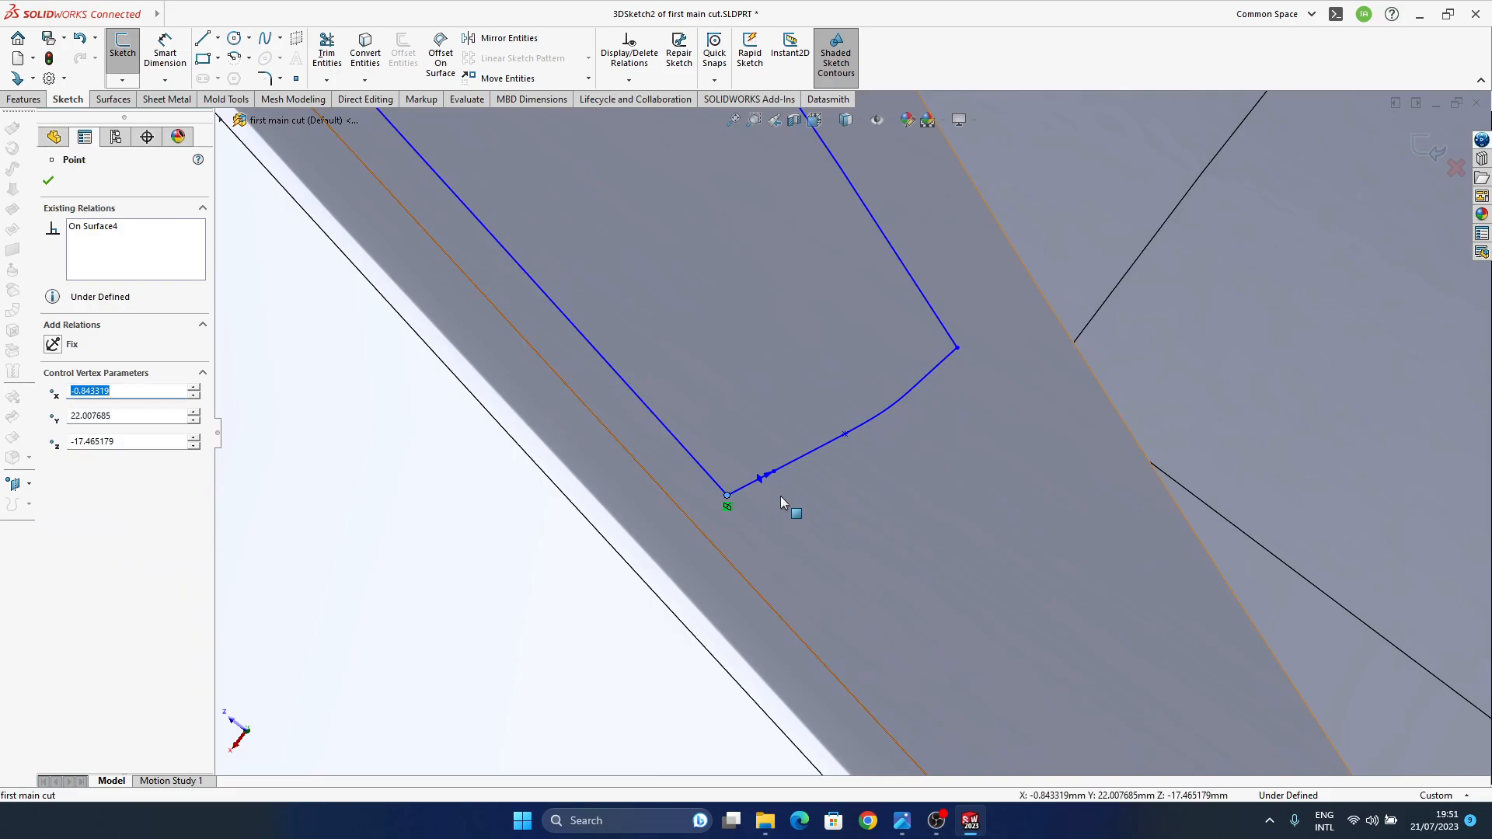
pyautogui.scroll(6, 751, 520)
# - Delete the short narrow-end spline and the nearly straight long spline from the slot's 3D sketch
pyautogui.click(838, 444)
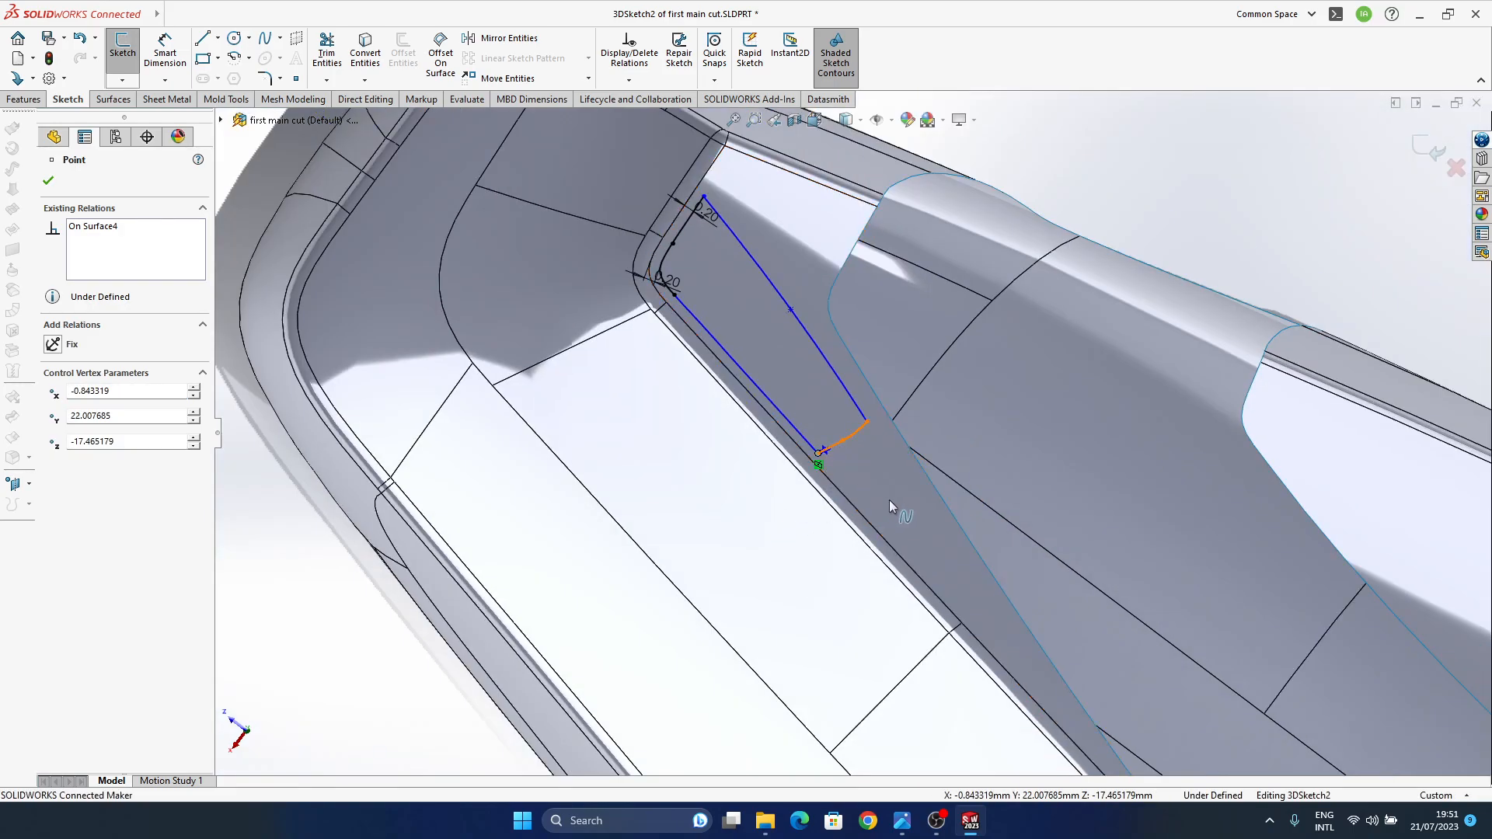
pyautogui.press('Delete')
pyautogui.moveTo(818, 453)
pyautogui.mouseDown()
pyautogui.moveTo(841, 446)
pyautogui.moveTo(857, 483)
pyautogui.mouseUp()
pyautogui.click(791, 424)
pyautogui.press('Delete')
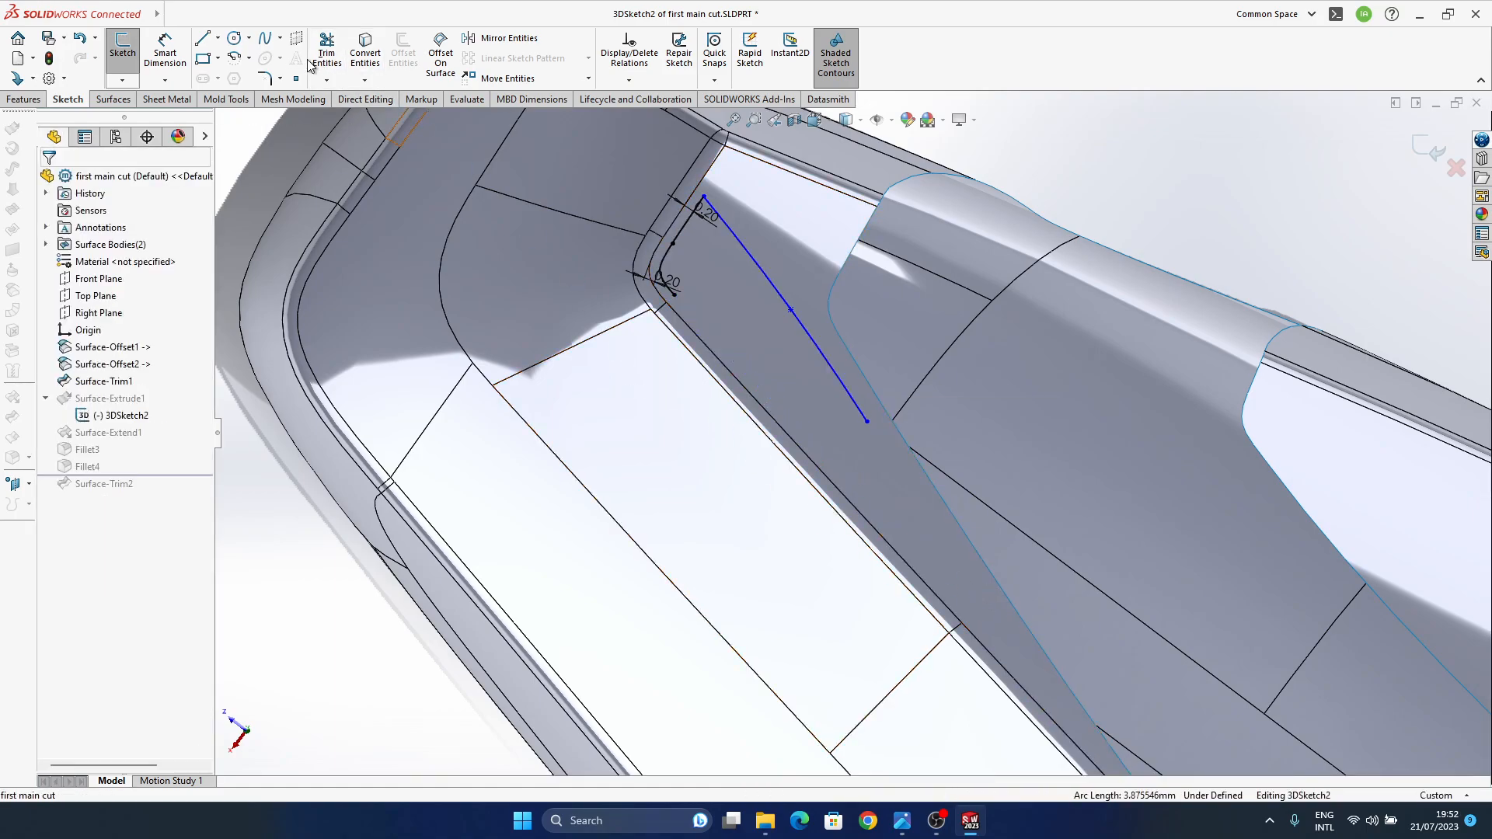
# - Draw a longer three-point spline on the surface in place of the deleted straight side, moving its middle point to straighten it
pyautogui.click(280, 39)
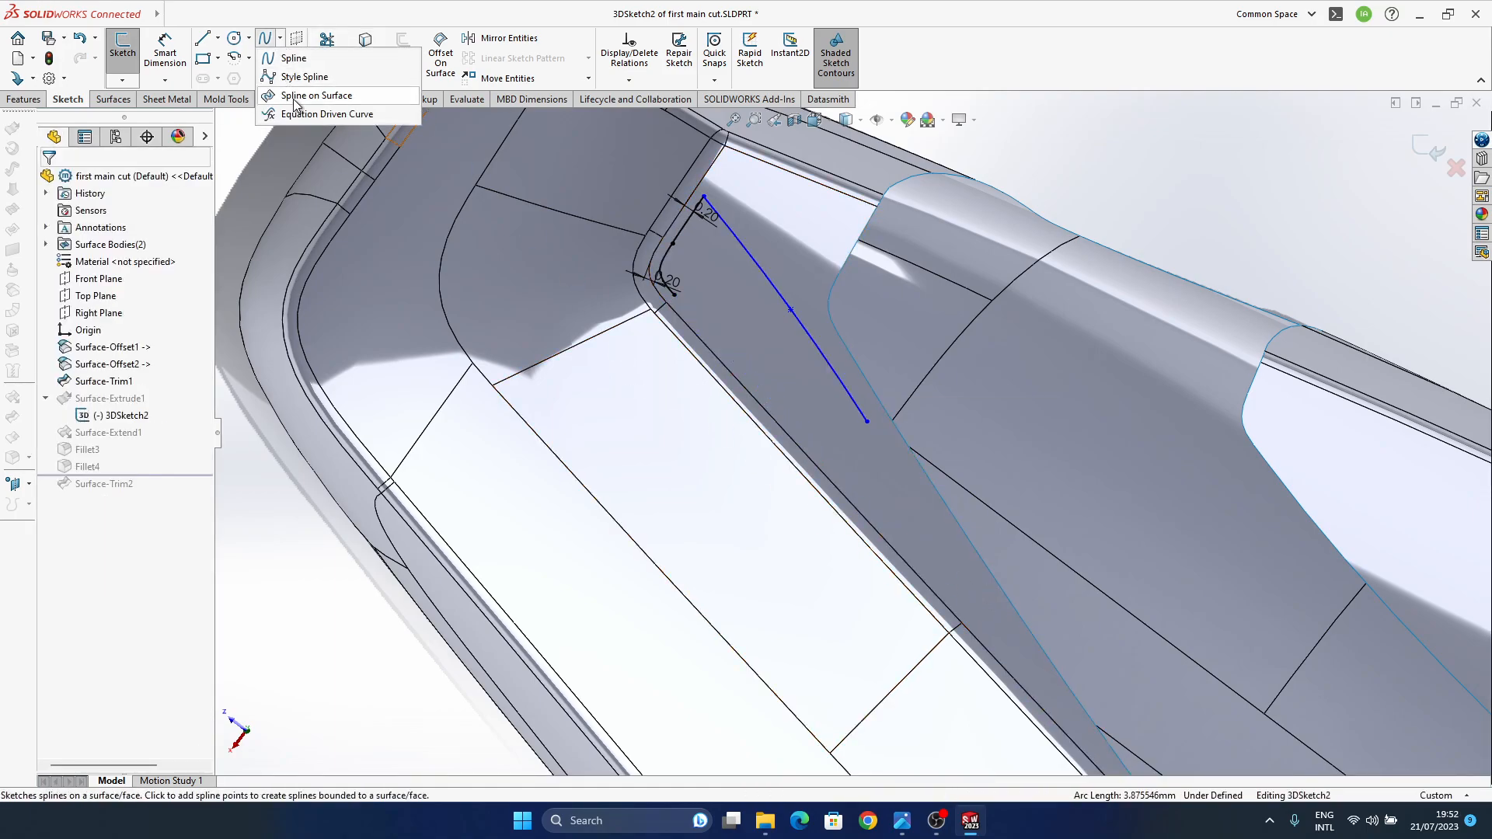
pyautogui.click(294, 95)
pyautogui.click(673, 296)
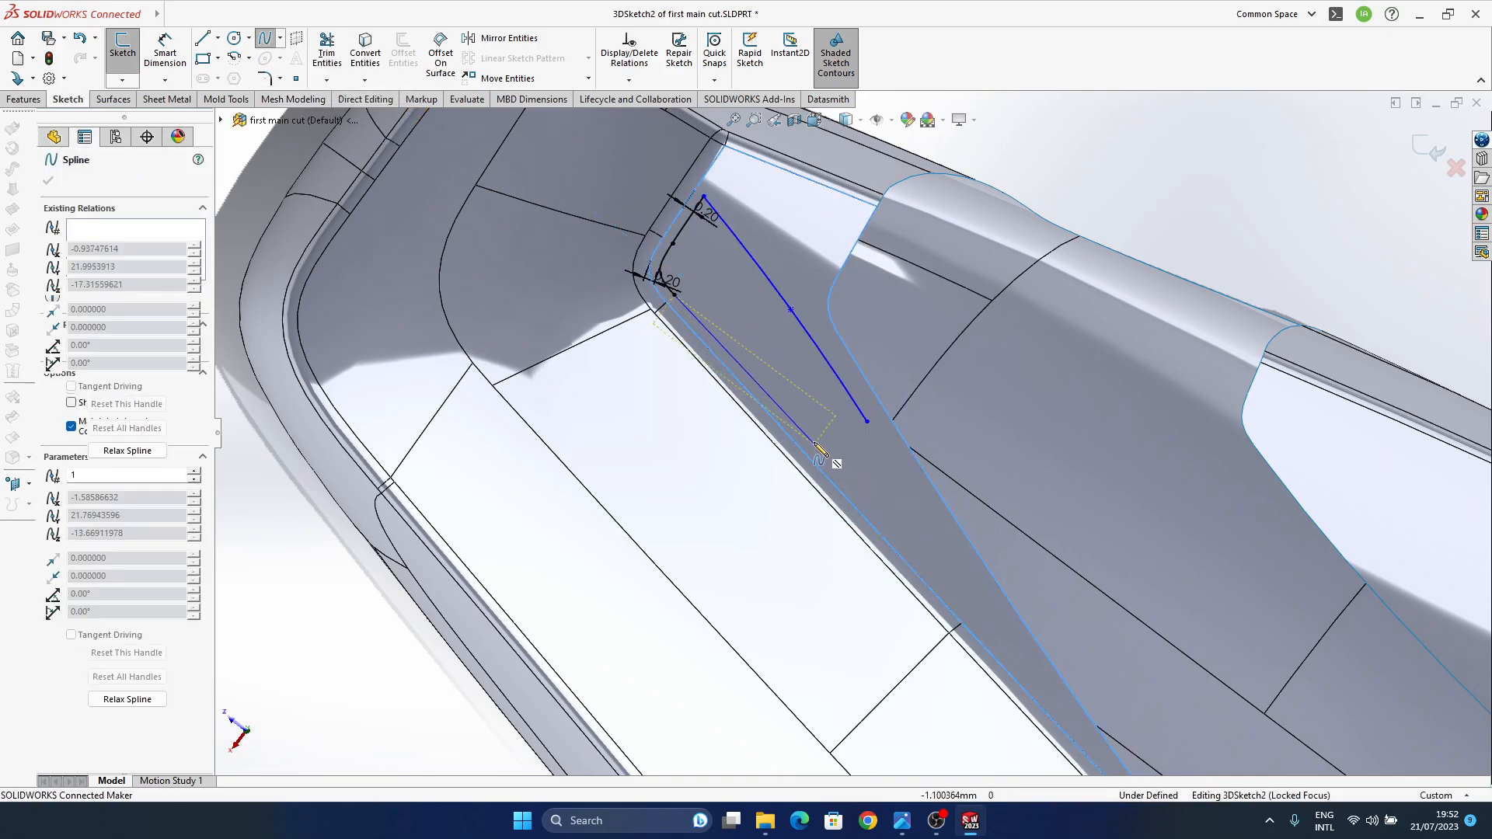
pyautogui.click(811, 443)
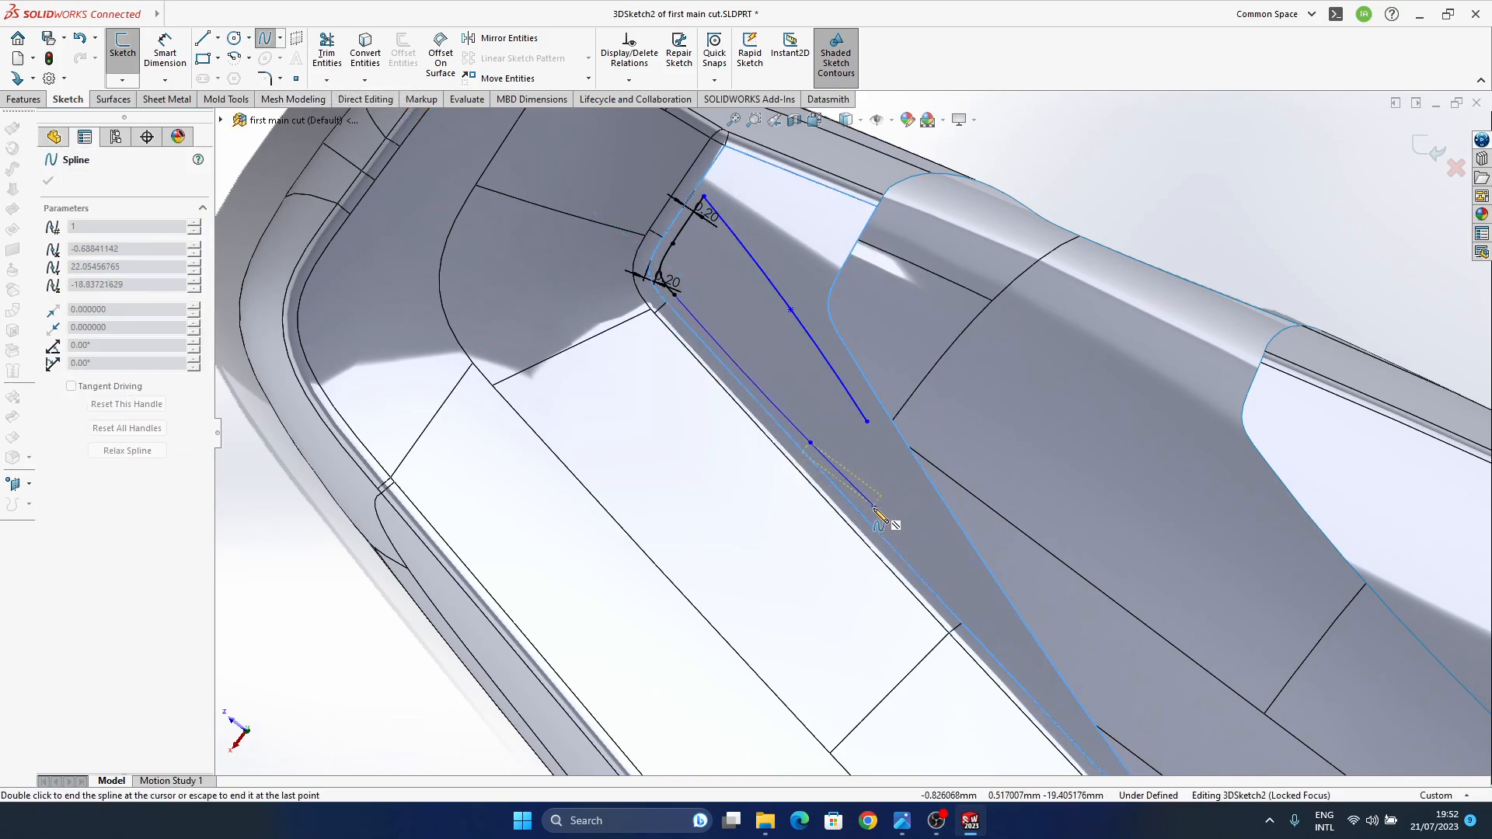
pyautogui.click(879, 513)
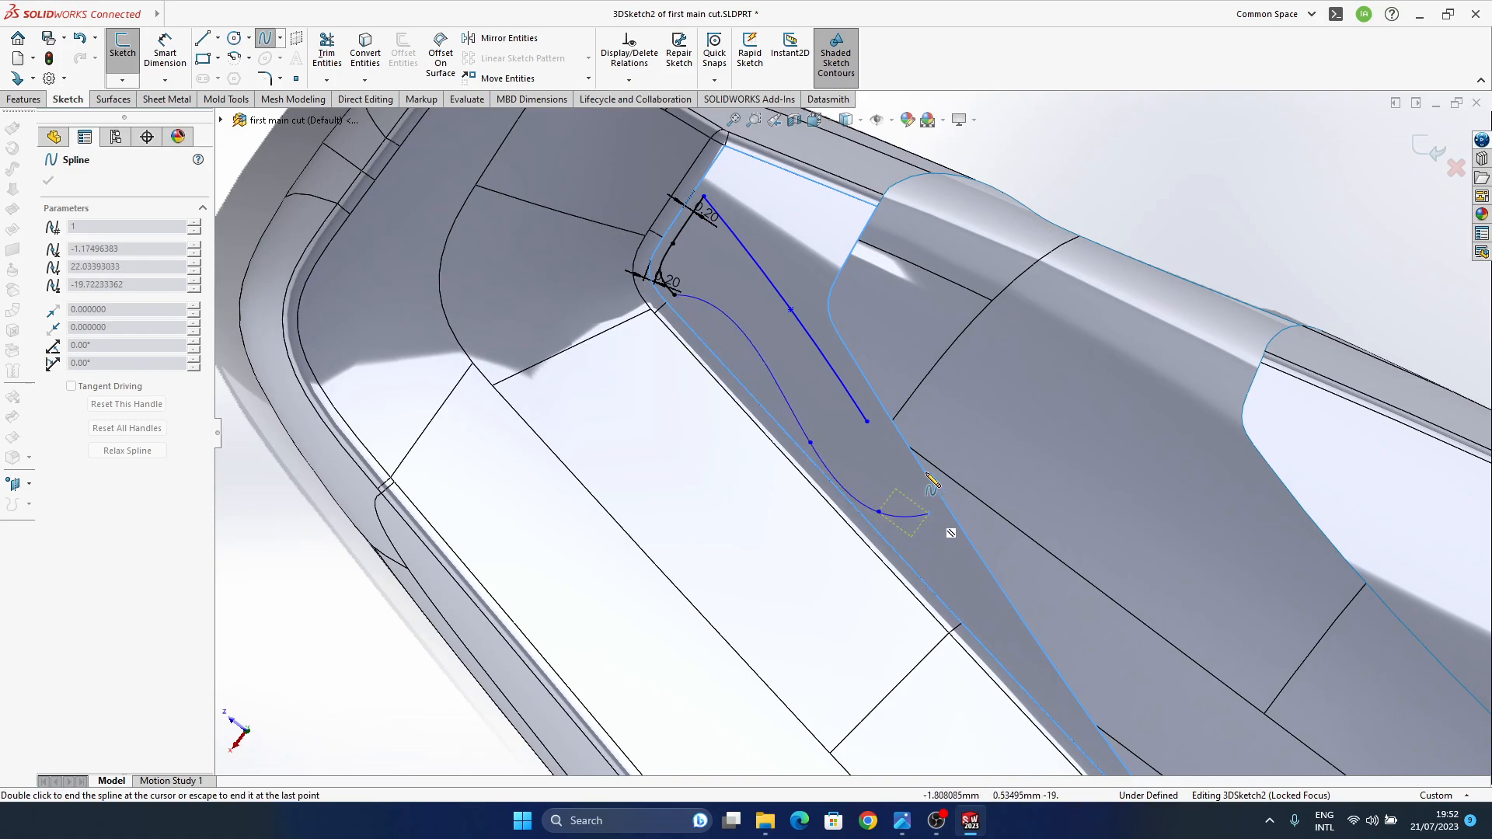
pyautogui.press('Escape')
pyautogui.moveTo(811, 443)
pyautogui.mouseDown()
pyautogui.moveTo(776, 409)
pyautogui.moveTo(791, 430)
pyautogui.mouseUp()
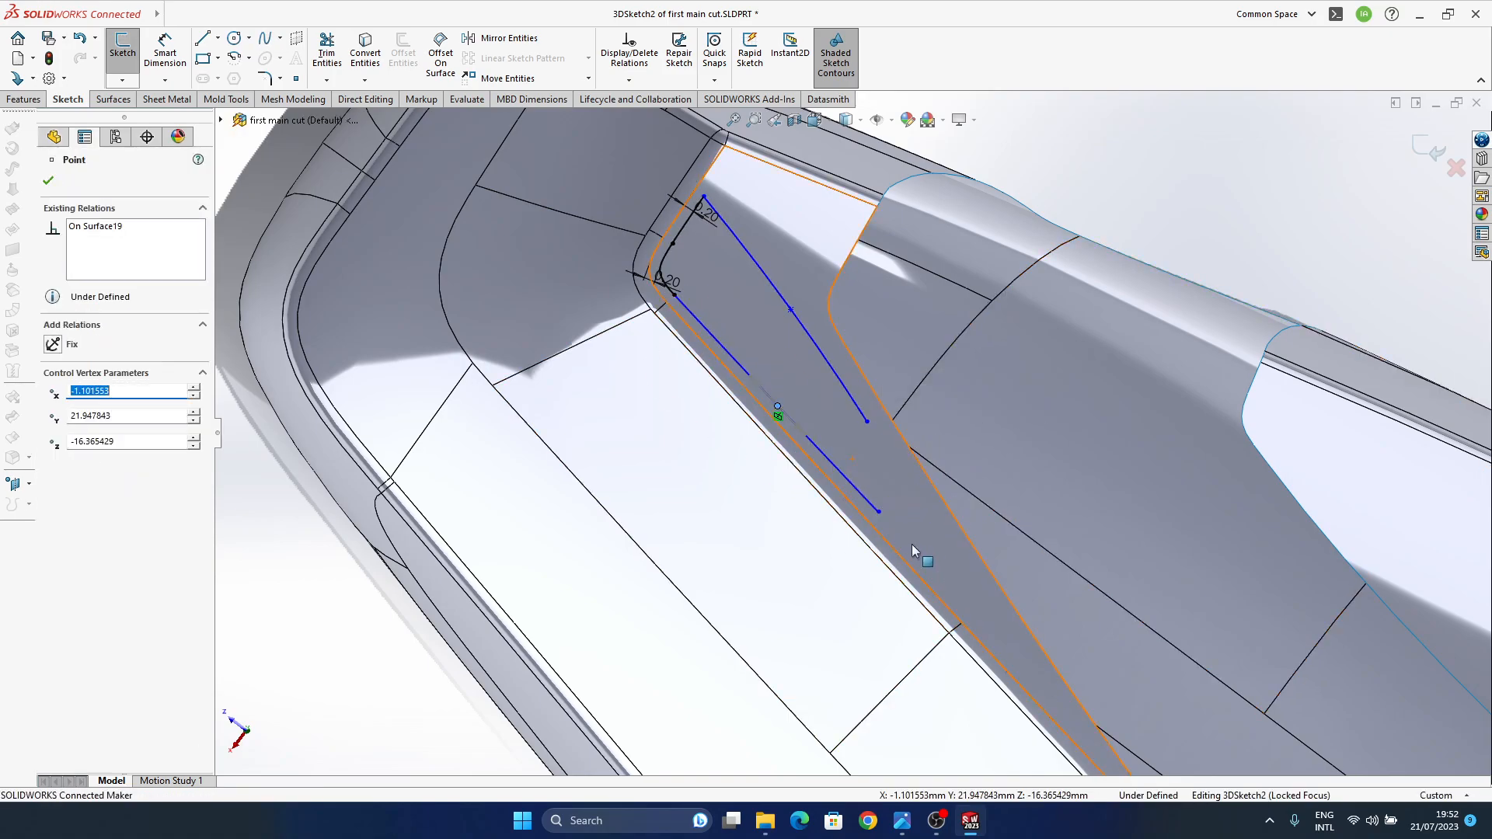
# - Try to move the narrow end of the remaining old long spline, and delete that spline
pyautogui.click(868, 423)
pyautogui.moveTo(884, 447); pyautogui.dragTo(833, 393)
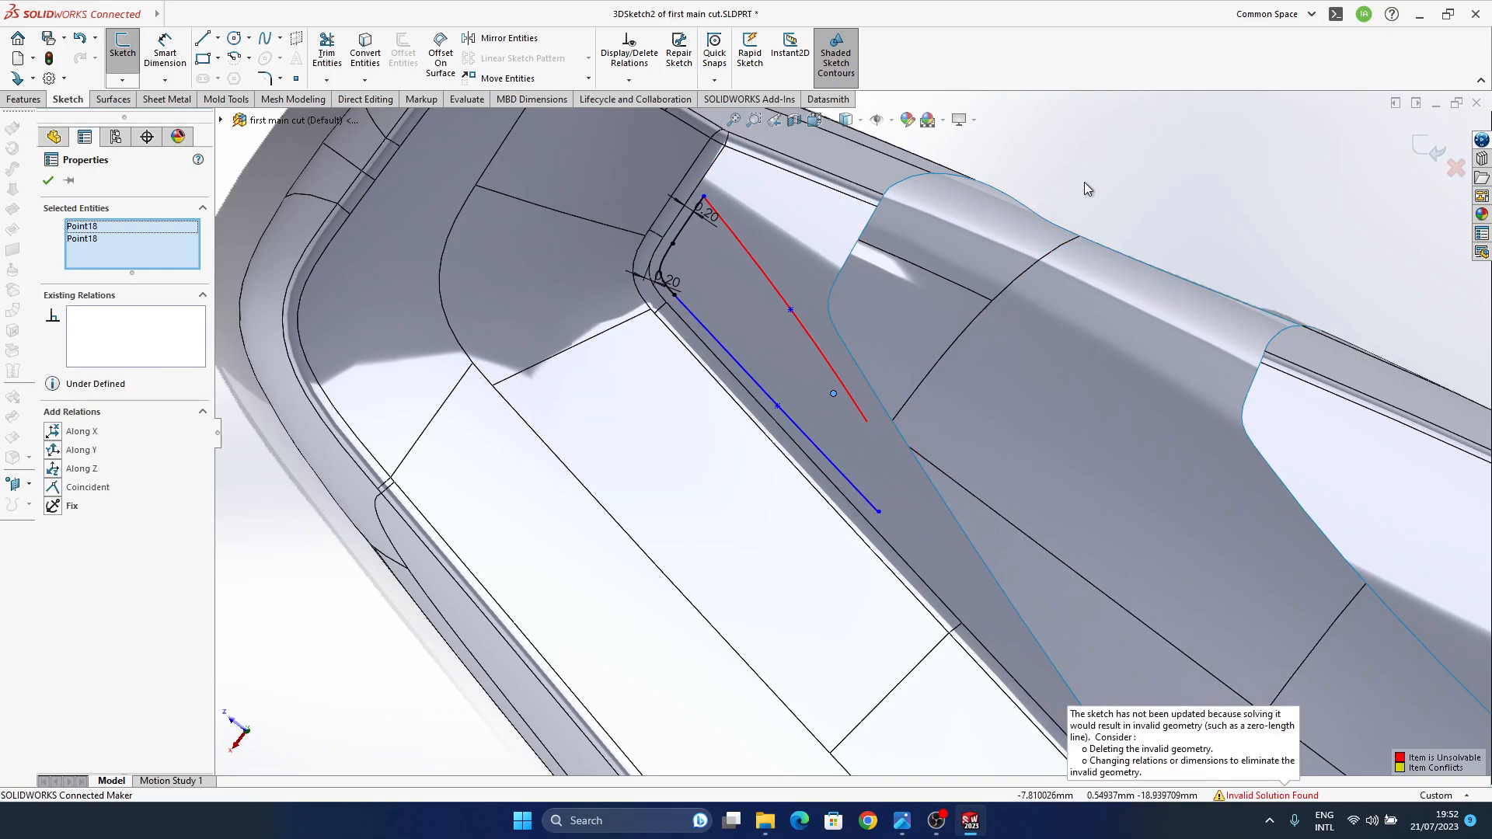
pyautogui.click(1084, 181)
pyautogui.click(1042, 568)
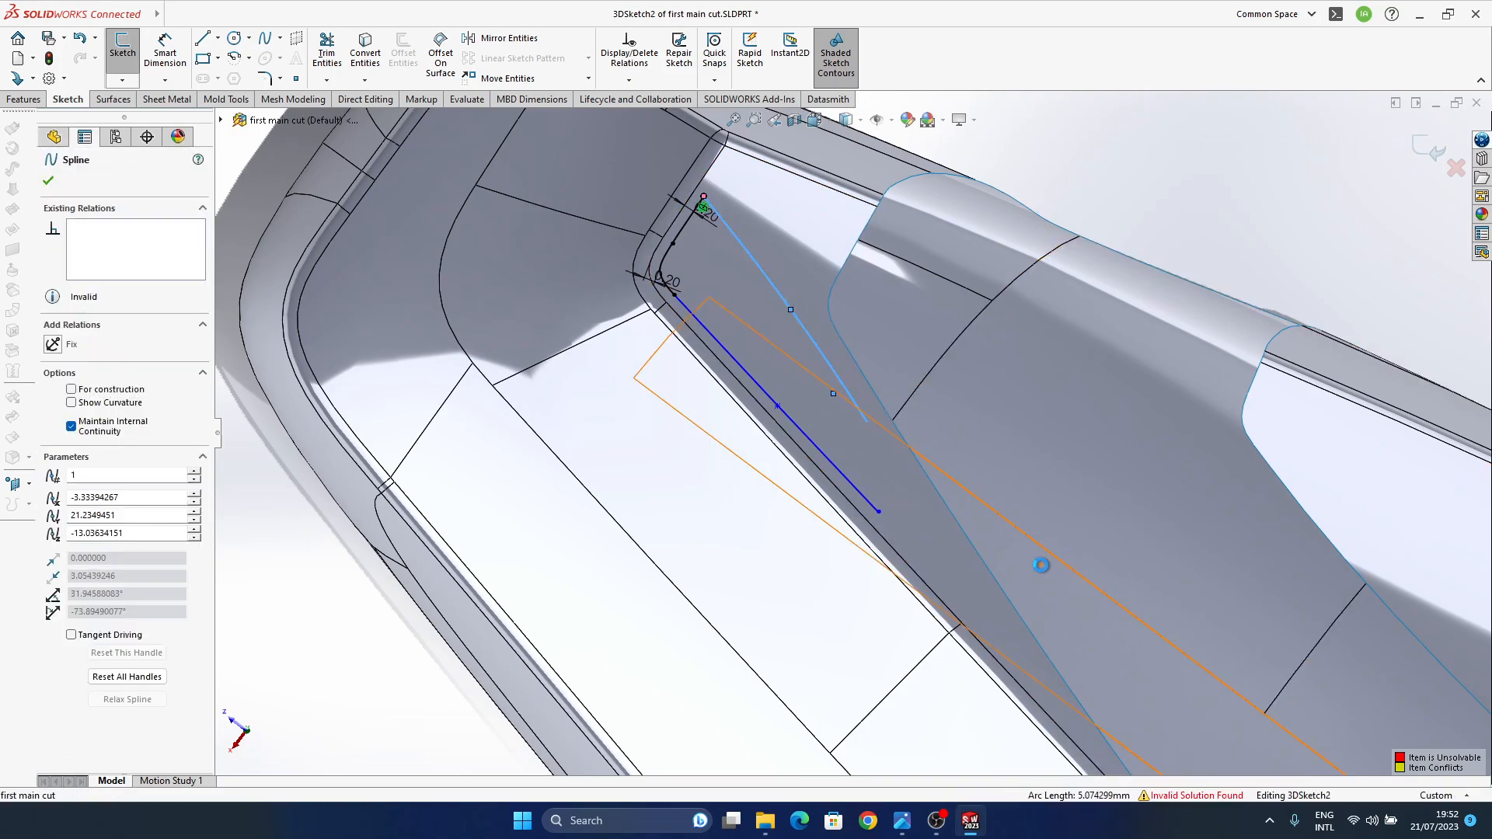
pyautogui.press('Delete')
pyautogui.click(1139, 171)
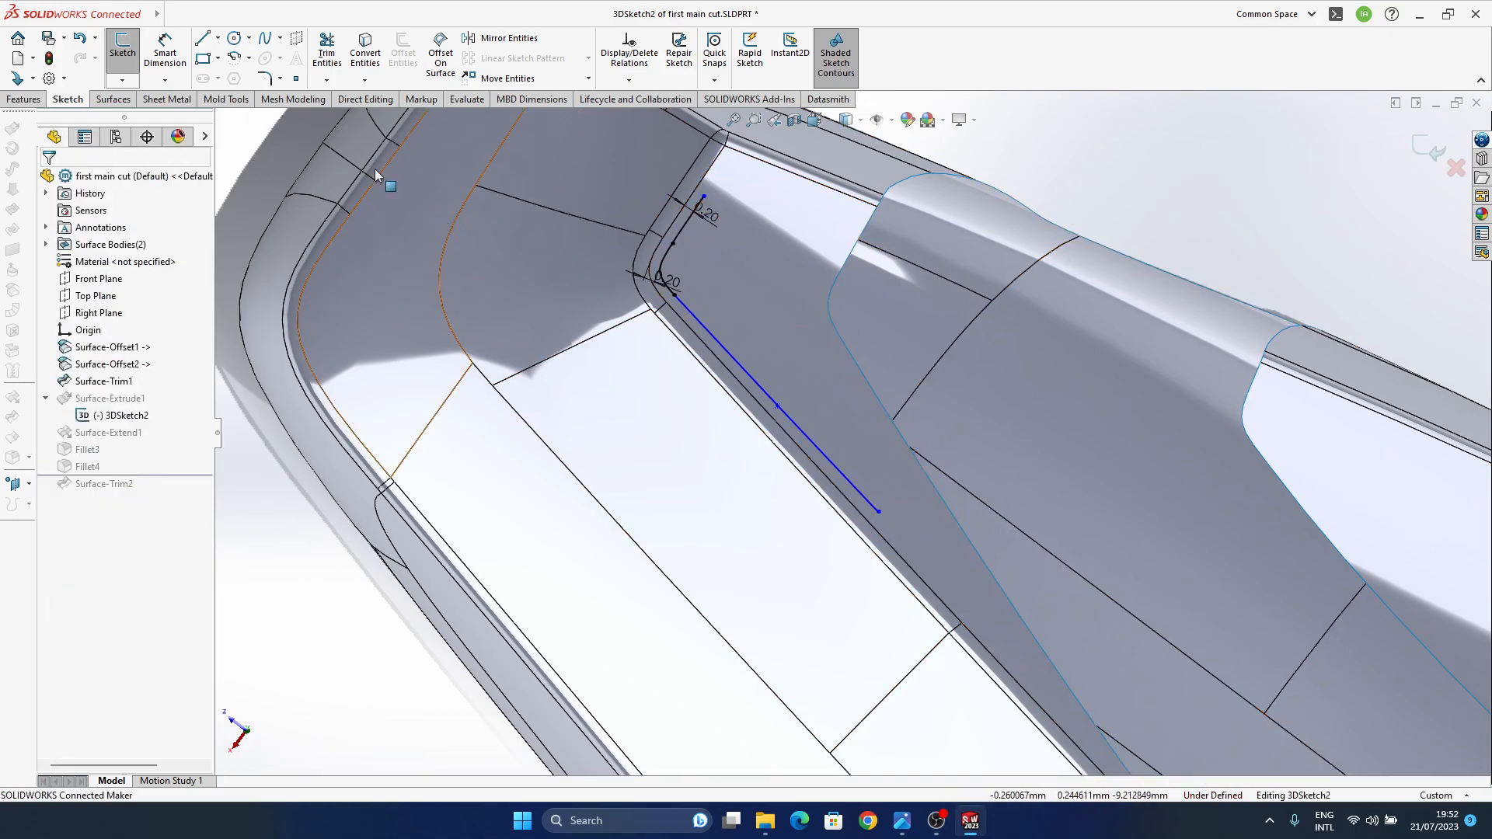
# - Draw a three-point spline on the surface for the slot's curved side and adjust its middle and end points to smooth it
pyautogui.click(280, 37)
pyautogui.click(295, 96)
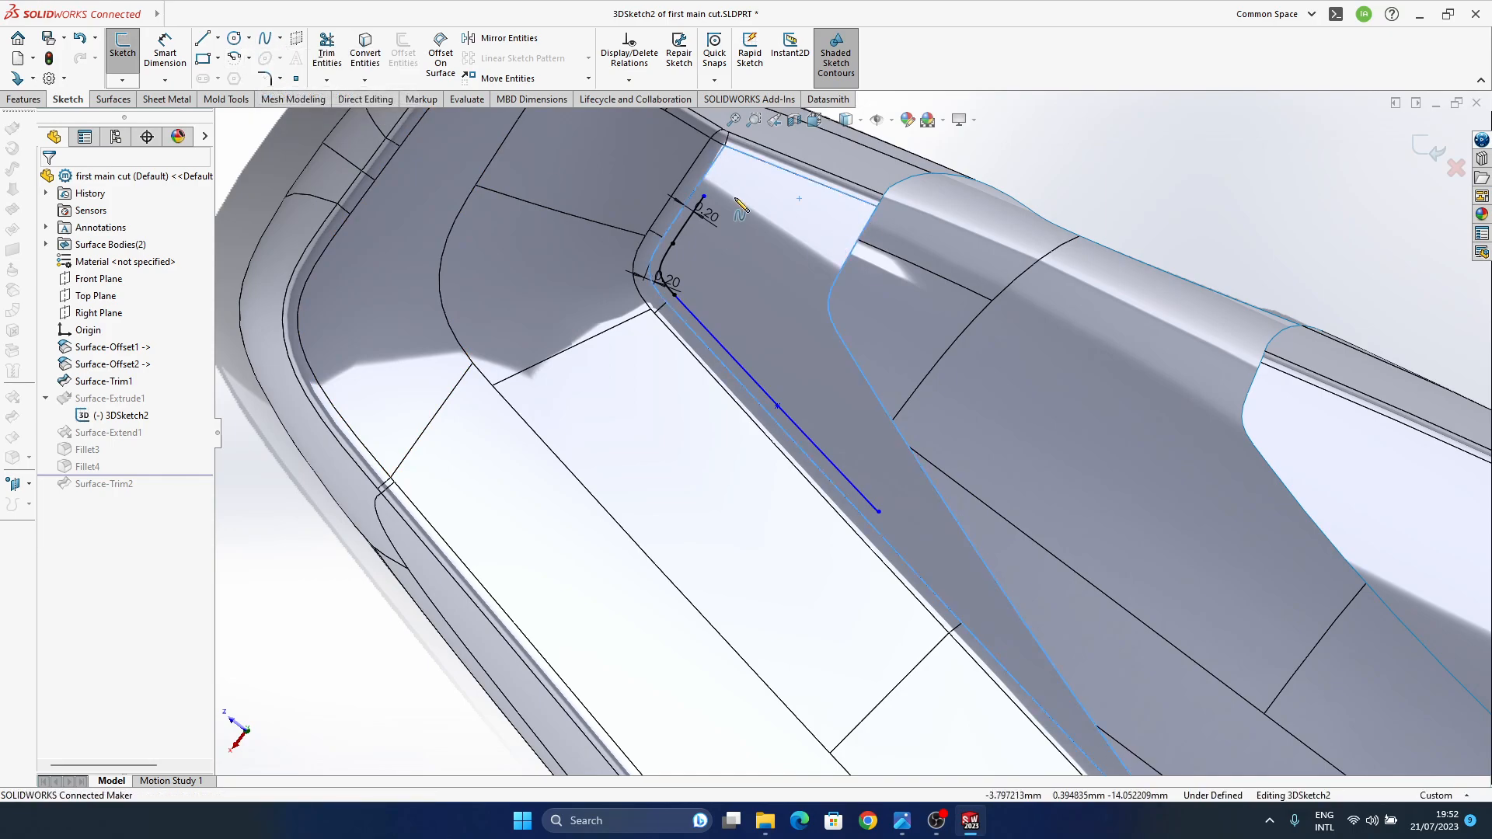
pyautogui.click(704, 197)
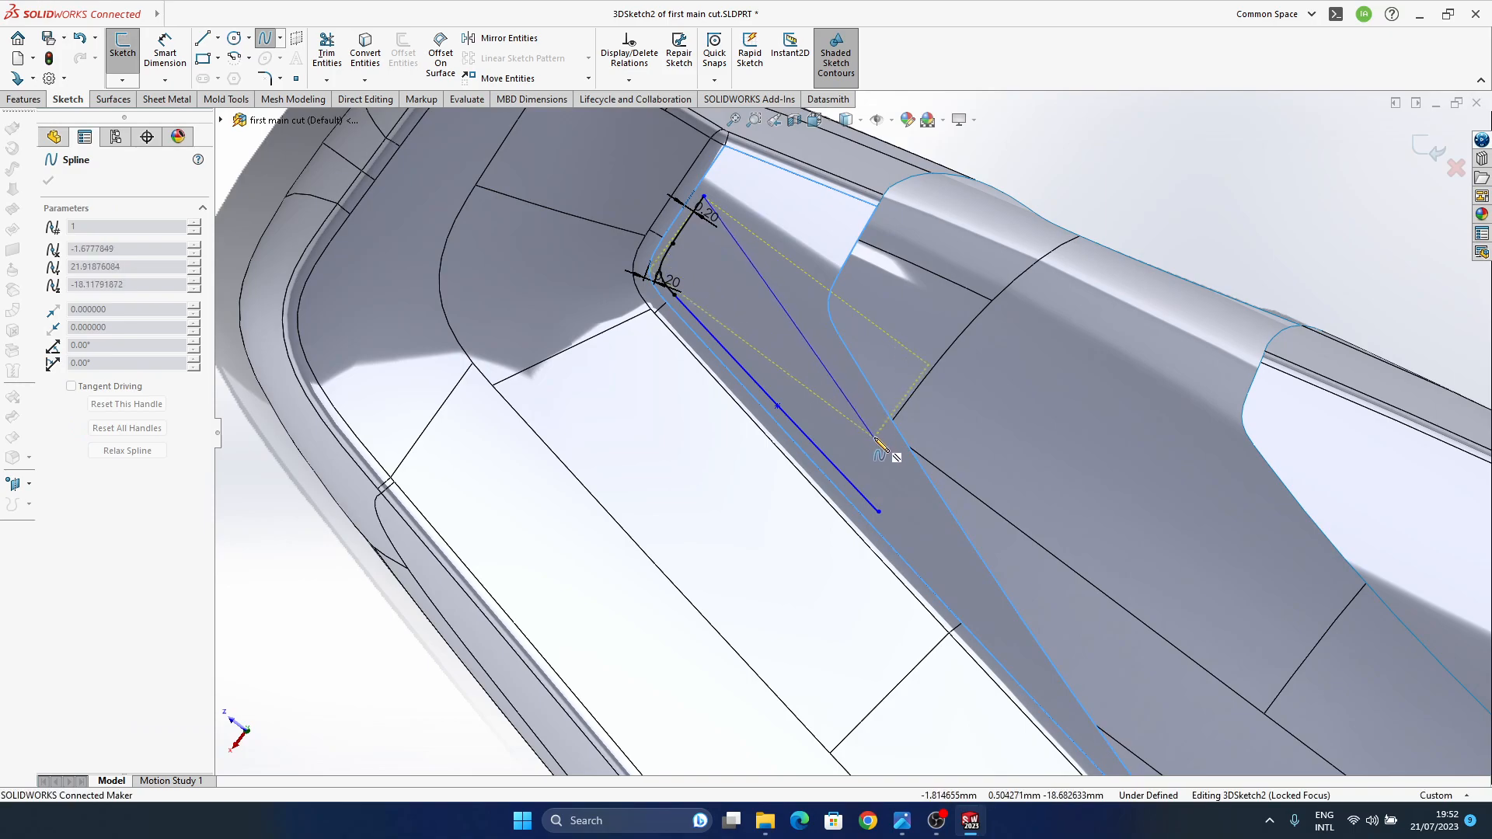
pyautogui.click(879, 433)
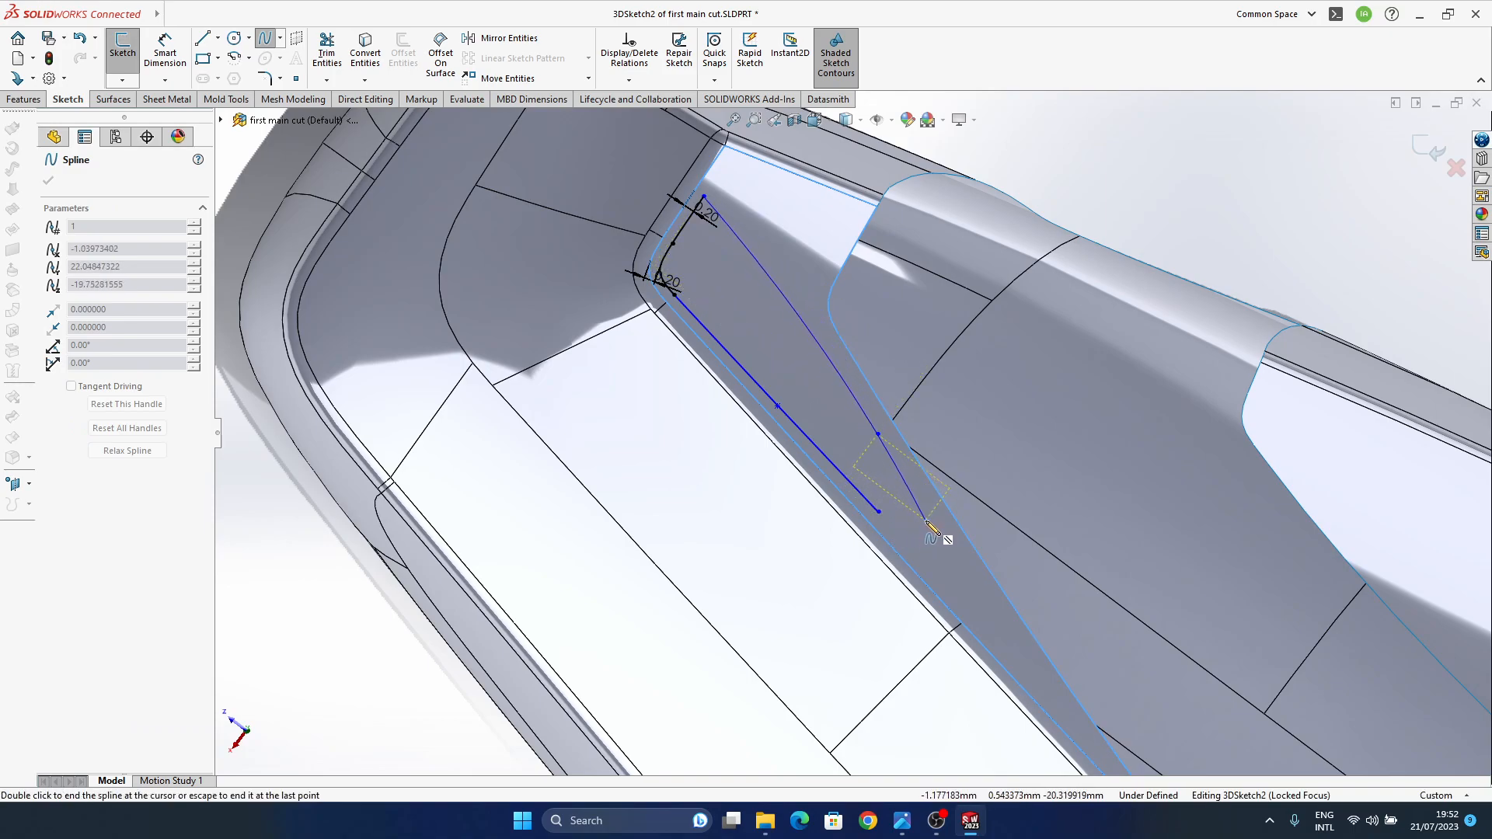
pyautogui.click(927, 521)
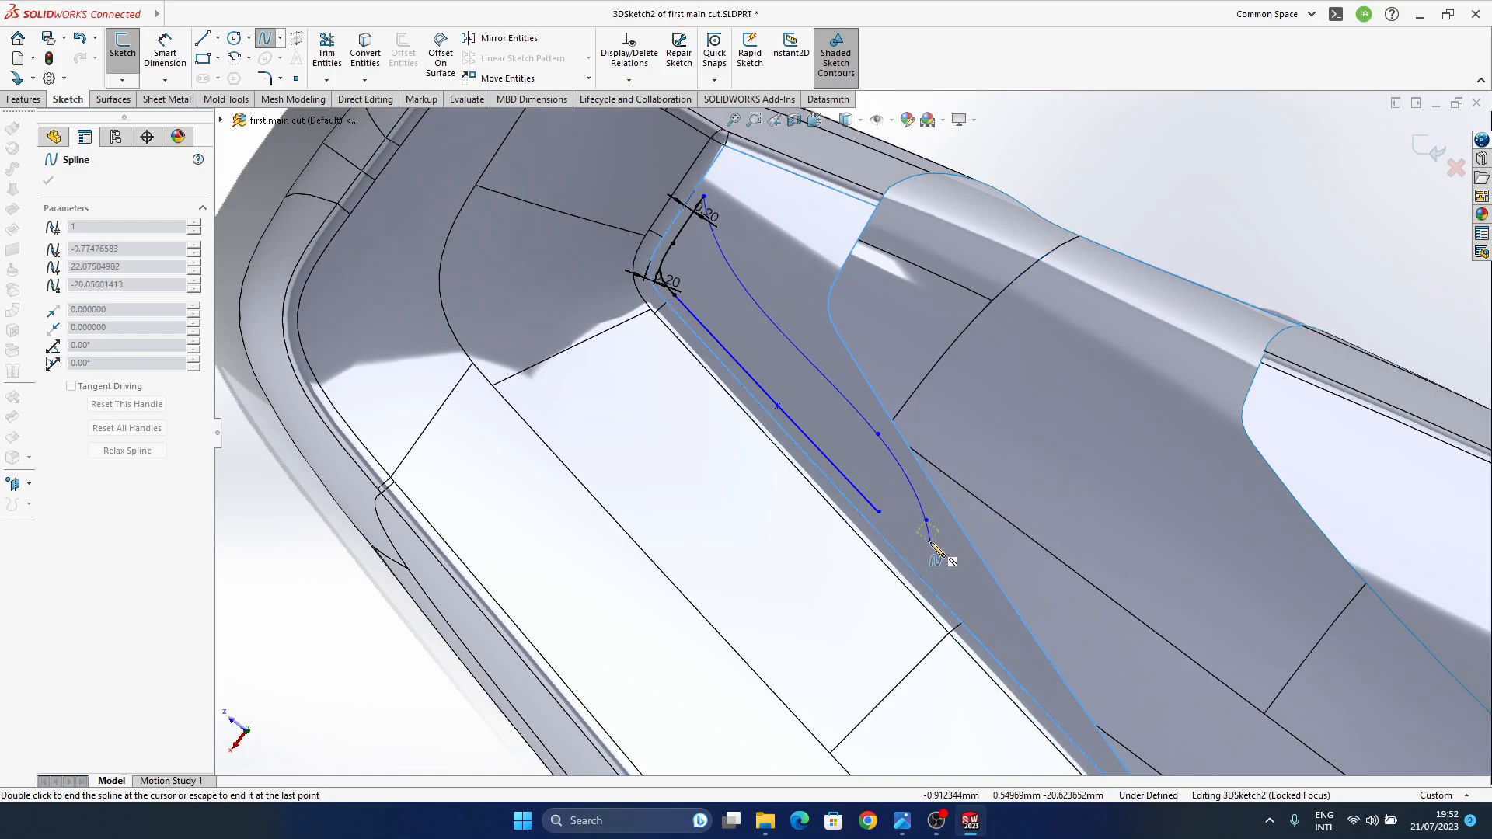
pyautogui.press('Escape')
pyautogui.moveTo(879, 434); pyautogui.dragTo(828, 361)
pyautogui.moveTo(926, 521); pyautogui.dragTo(930, 544)
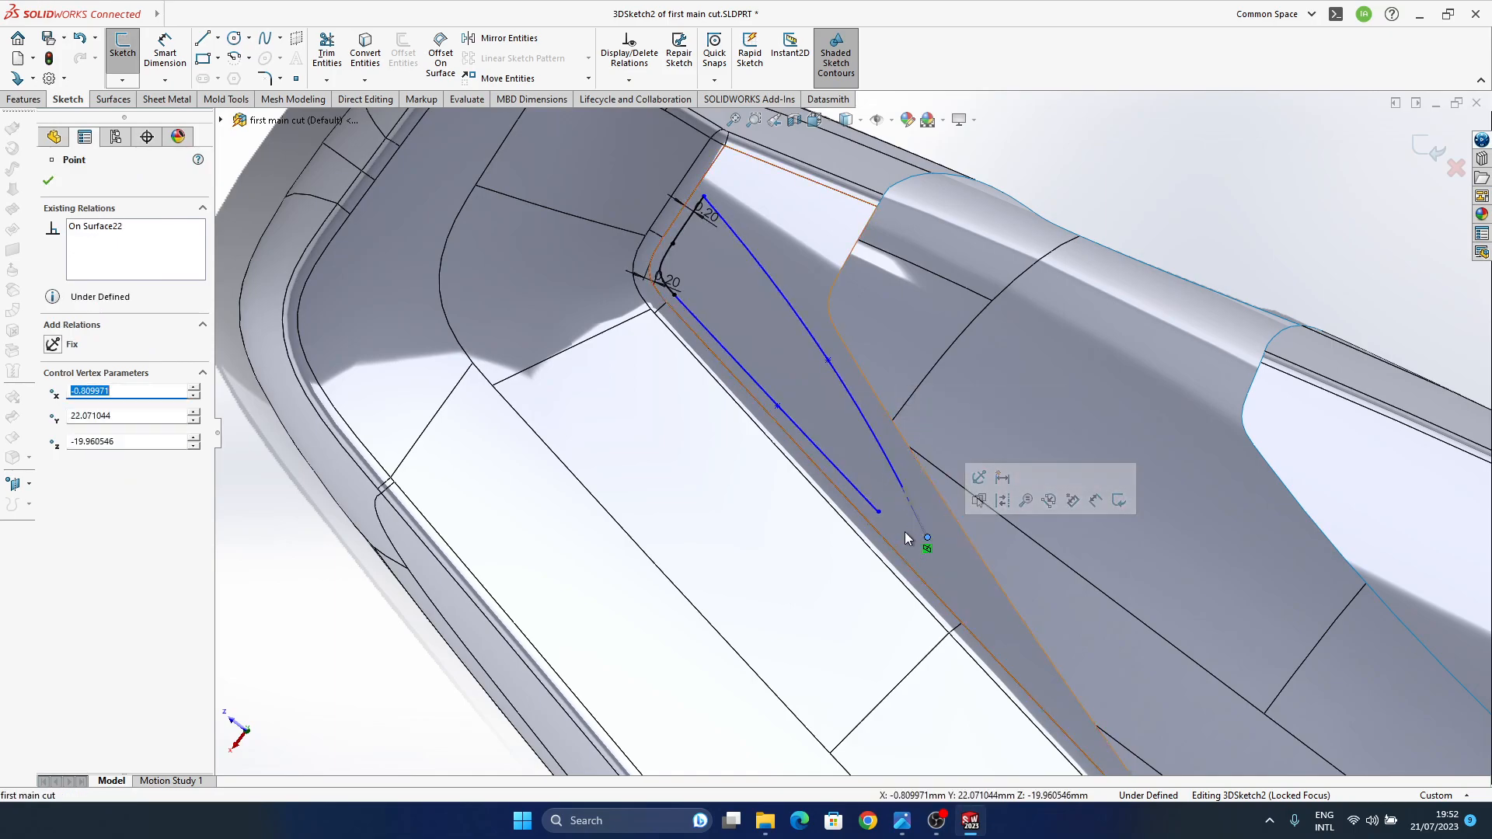
# - Move the shared end point of the two long splines farther along the surface to lengthen the pointed slot profile
pyautogui.press('Escape')
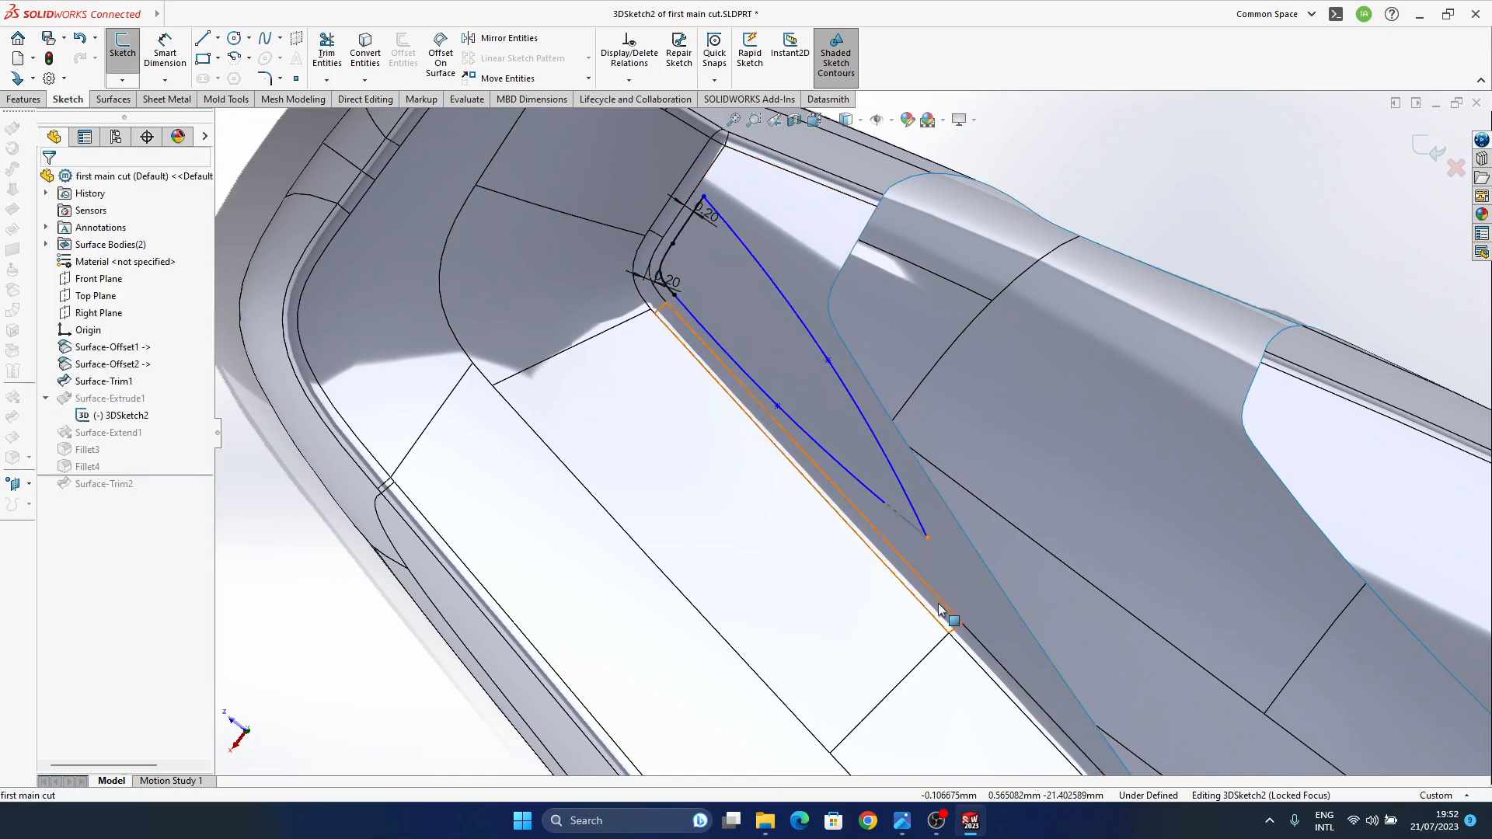
pyautogui.moveTo(928, 540); pyautogui.dragTo(997, 626)
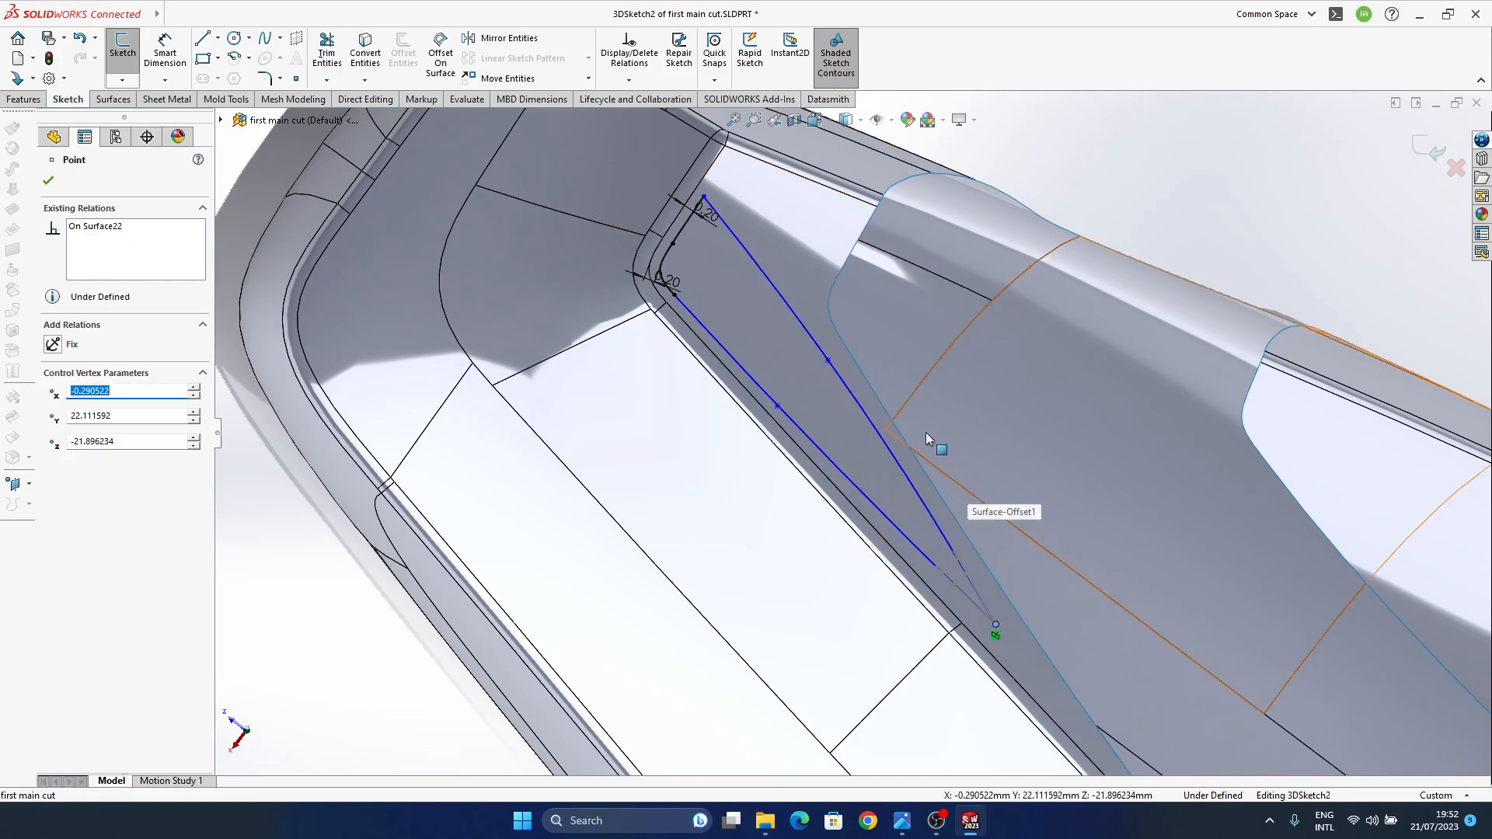
pyautogui.keyDown('ctrl'); pyautogui.moveTo(857, 401); pyautogui.dragTo(841, 426, button='middle'); pyautogui.keyUp('ctrl')
# - Exit the 3D sketch, dismiss the rebuild errors, and roll the model back to just after the slot's surface extrude
pyautogui.click(1432, 149)
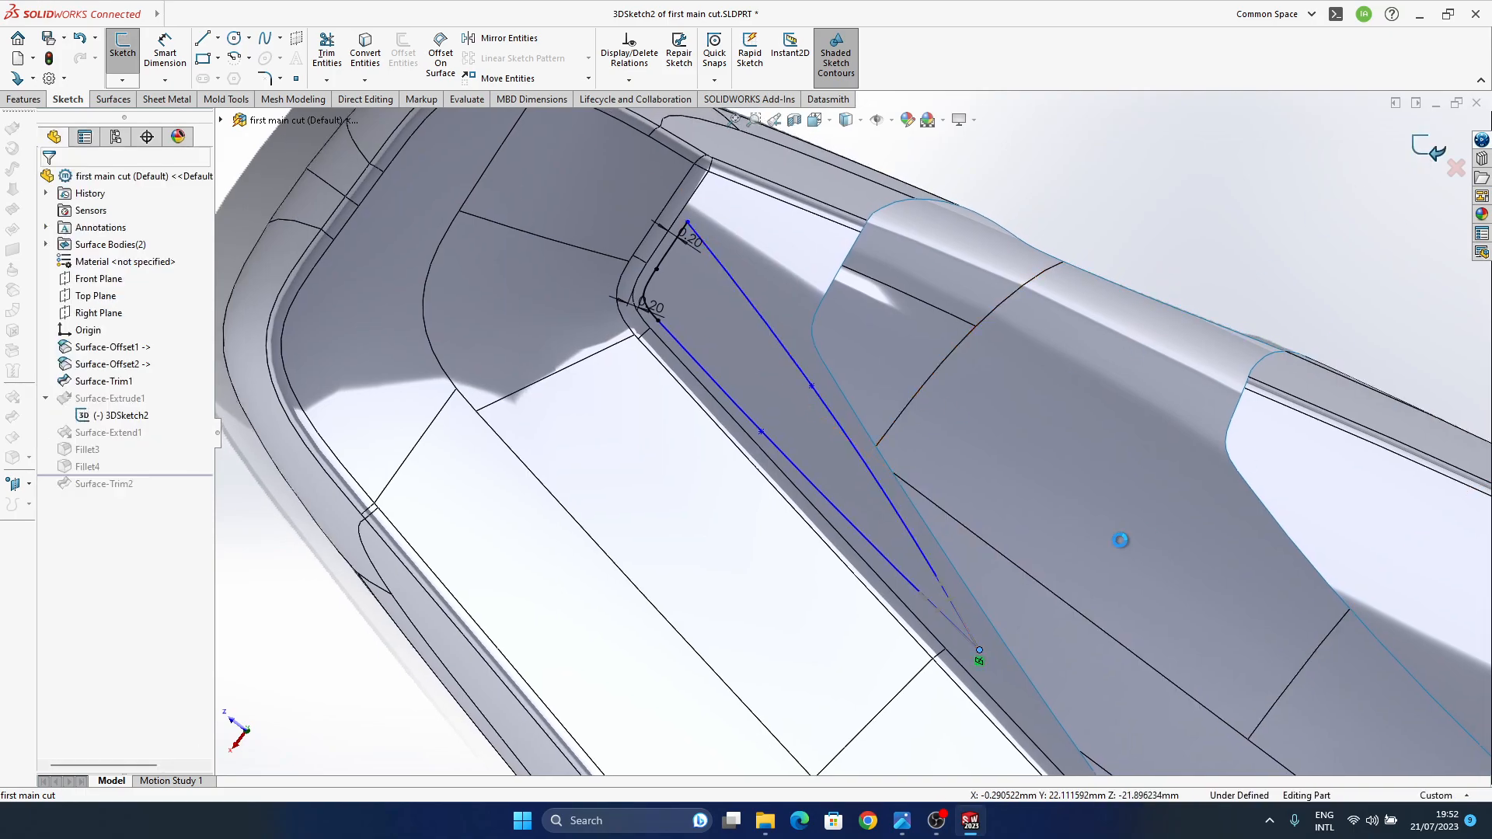
pyautogui.click(763, 416)
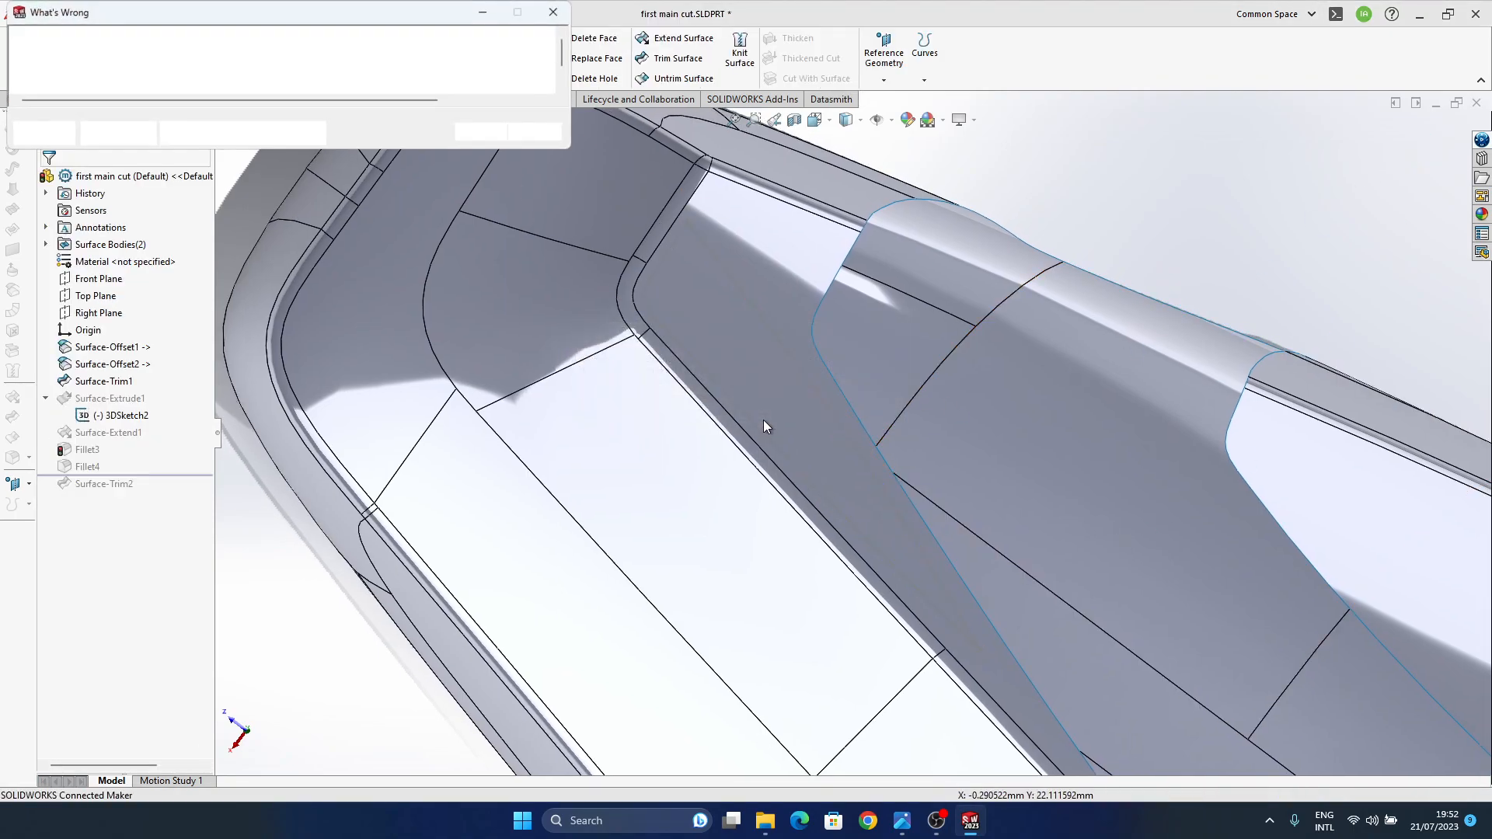
pyautogui.click(483, 137)
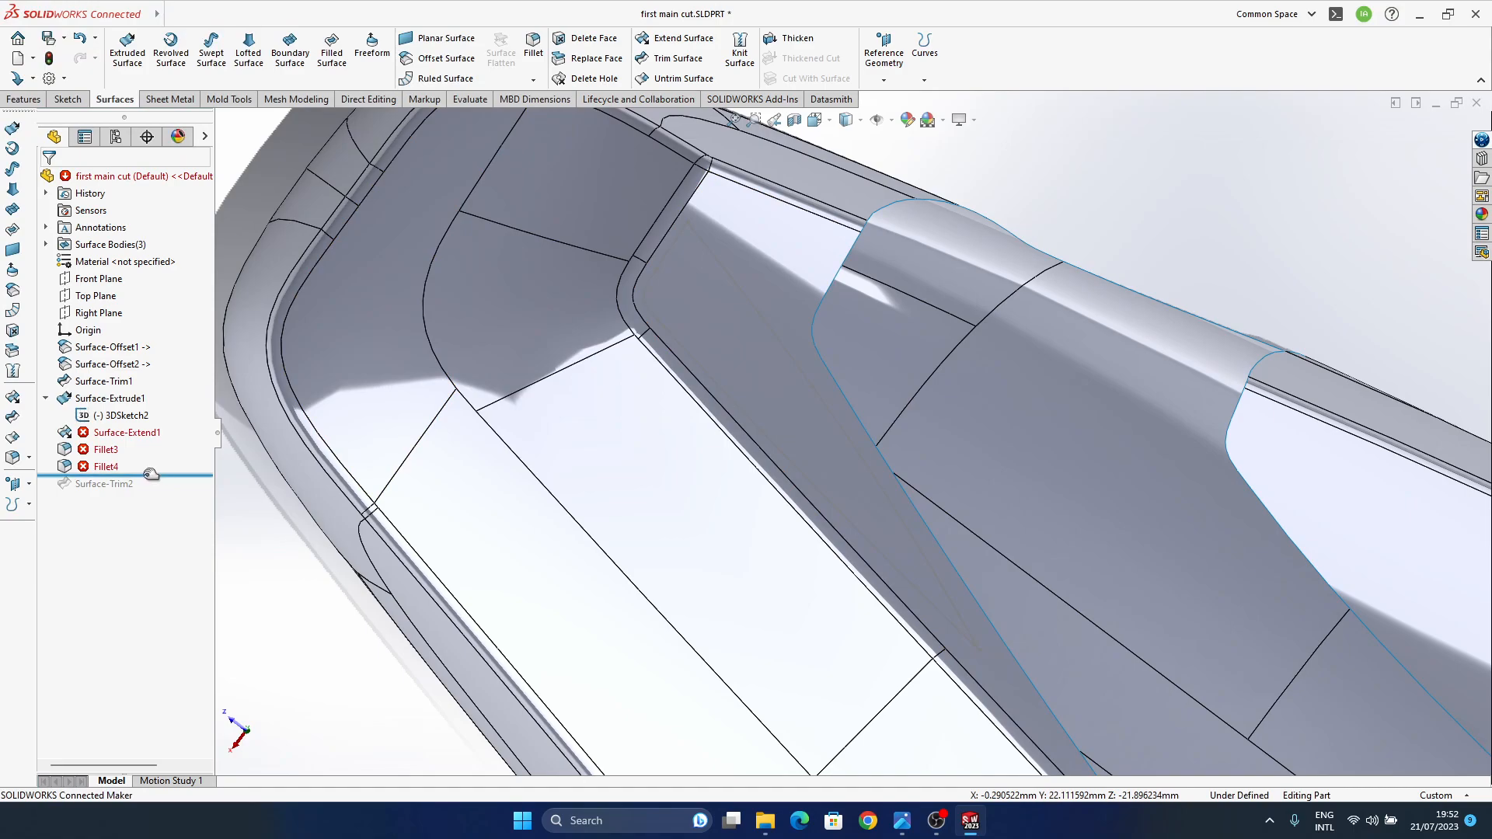
pyautogui.moveTo(151, 475); pyautogui.dragTo(184, 441)
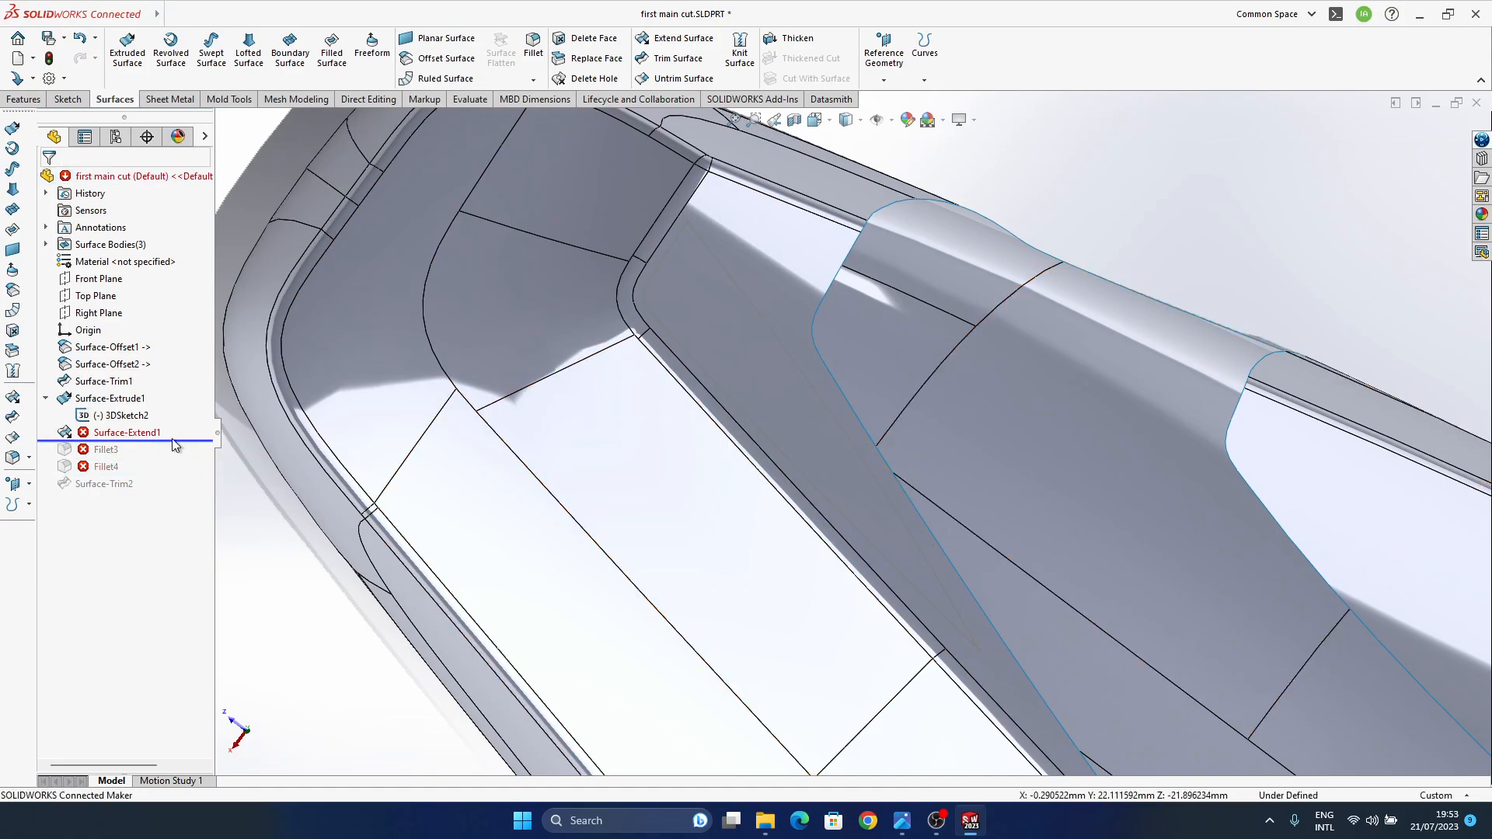
pyautogui.moveTo(171, 439); pyautogui.dragTo(169, 424)
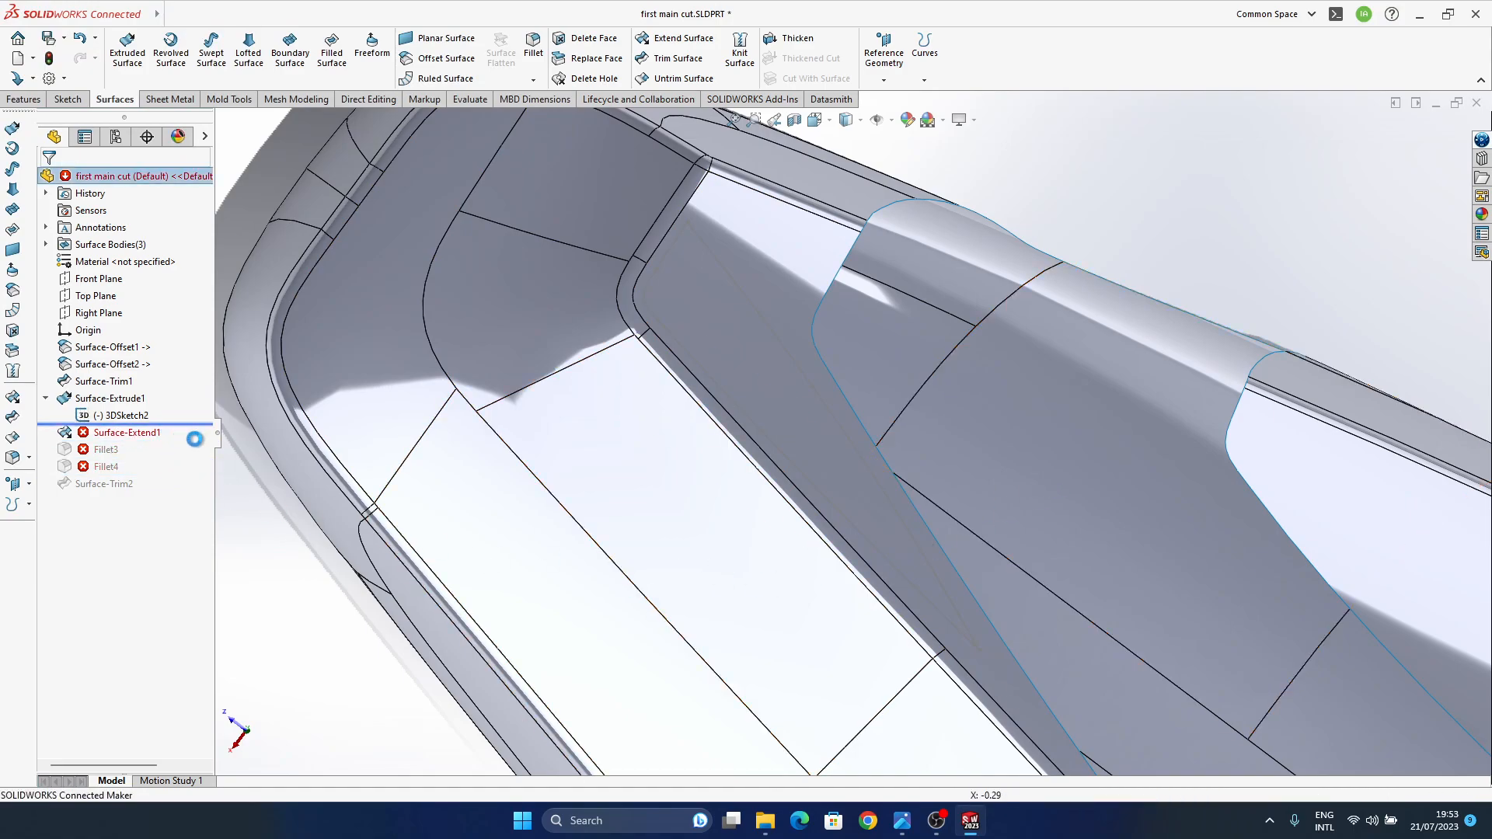
# - Reaccept the slot's surface extrude with a blind 1.5 mm depth and 3° draft, and roll the model forward past the surface extend
pyautogui.scroll(3, 796, 405)
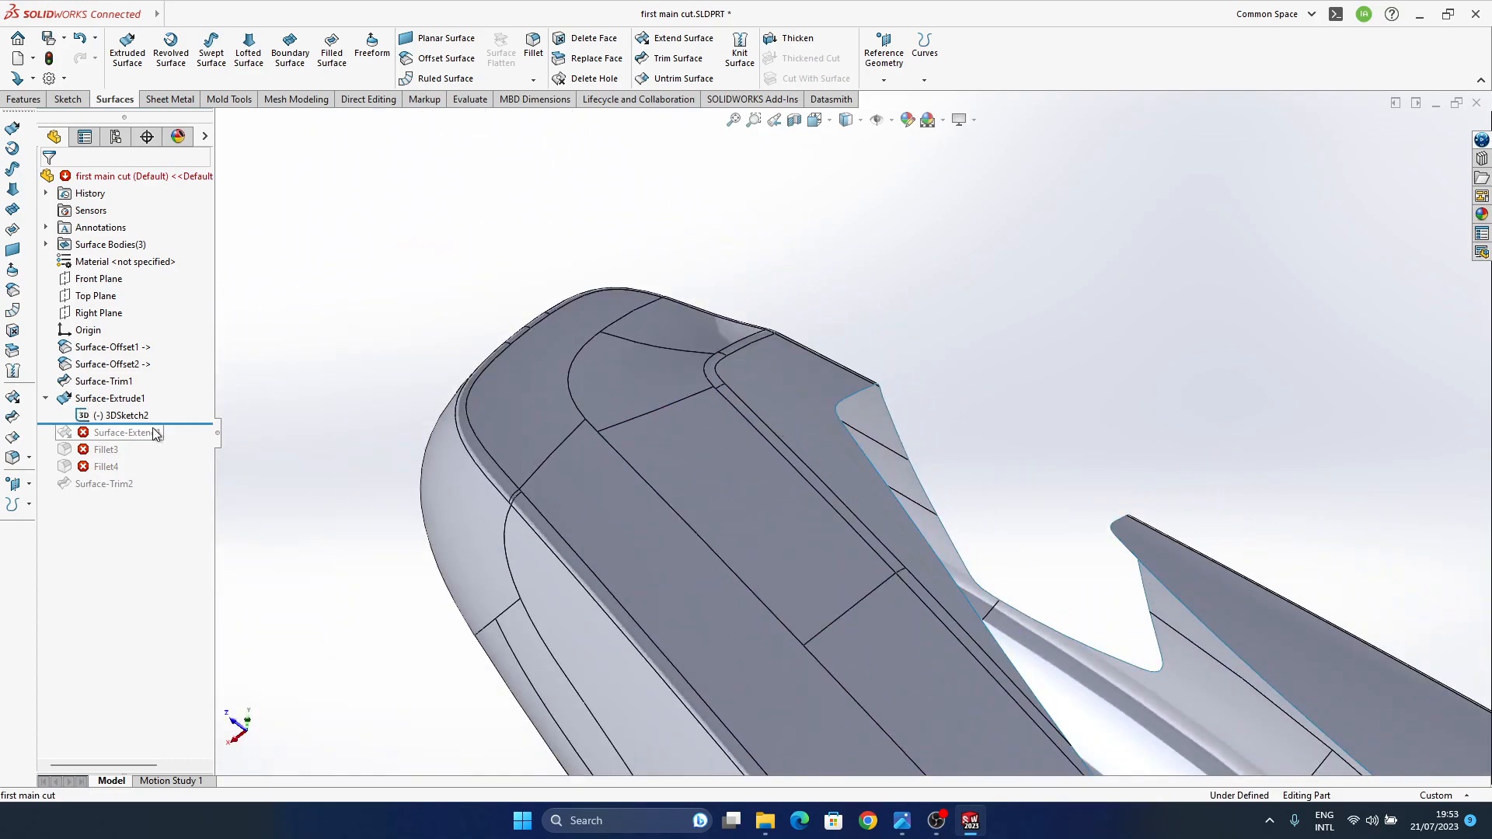
pyautogui.click(141, 399)
pyautogui.click(174, 351)
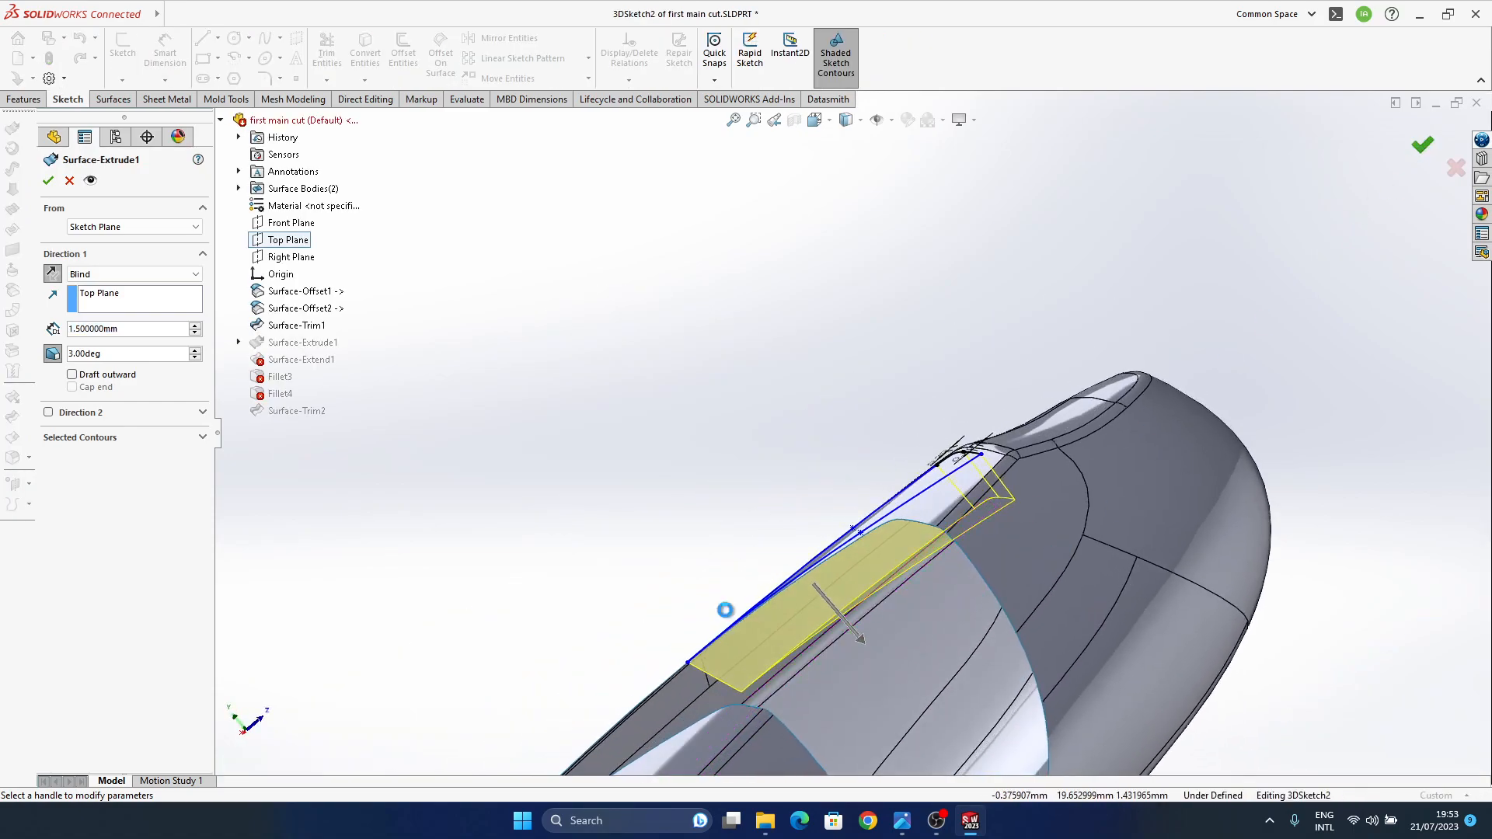
pyautogui.click(1426, 149)
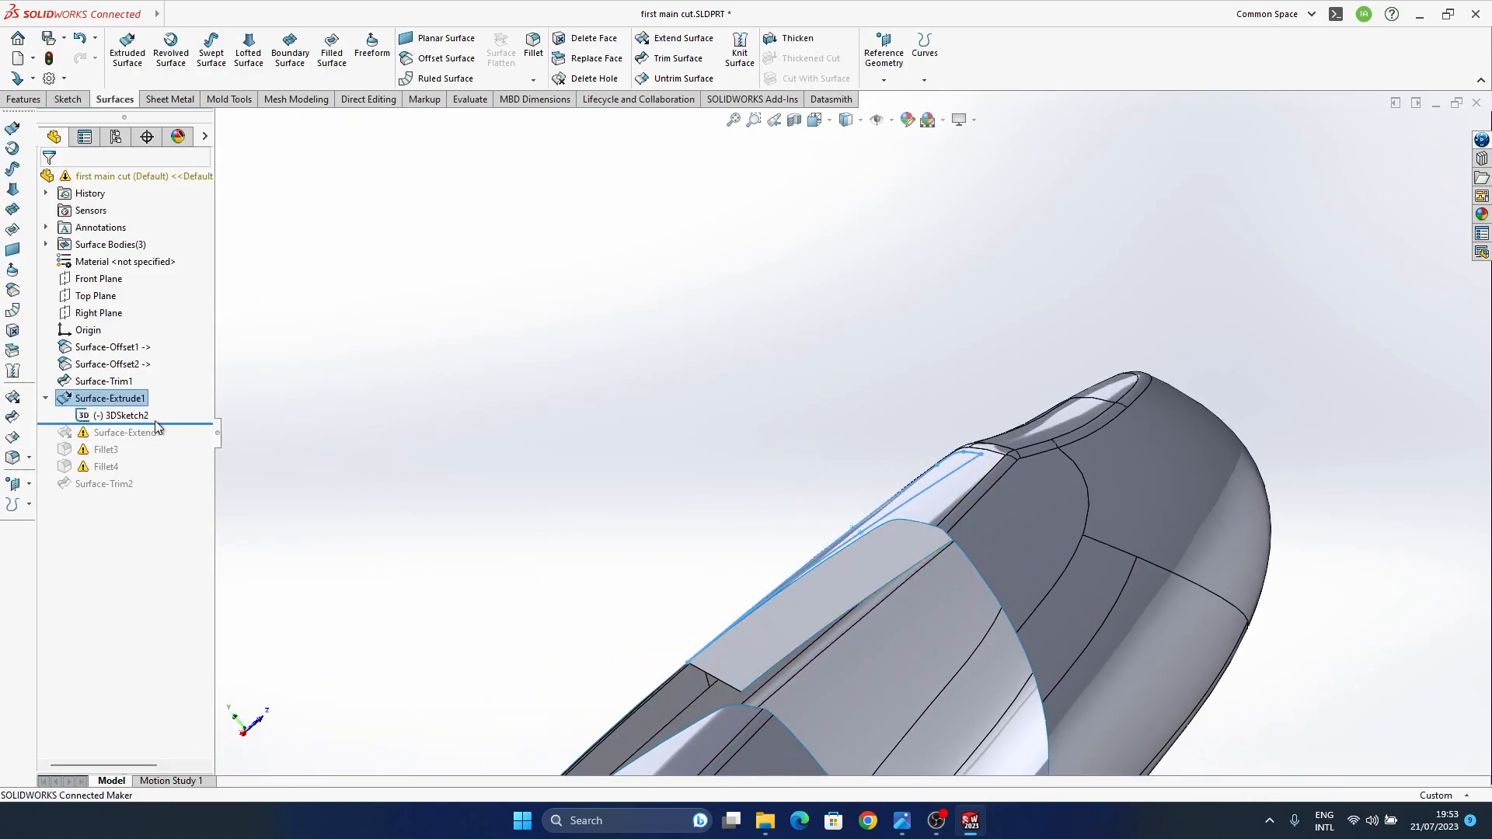
pyautogui.moveTo(166, 423); pyautogui.dragTo(153, 441)
pyautogui.keyDown('ctrl'); pyautogui.moveTo(915, 558); pyautogui.dragTo(904, 468, button='middle'); pyautogui.keyUp('ctrl')
pyautogui.click(144, 433)
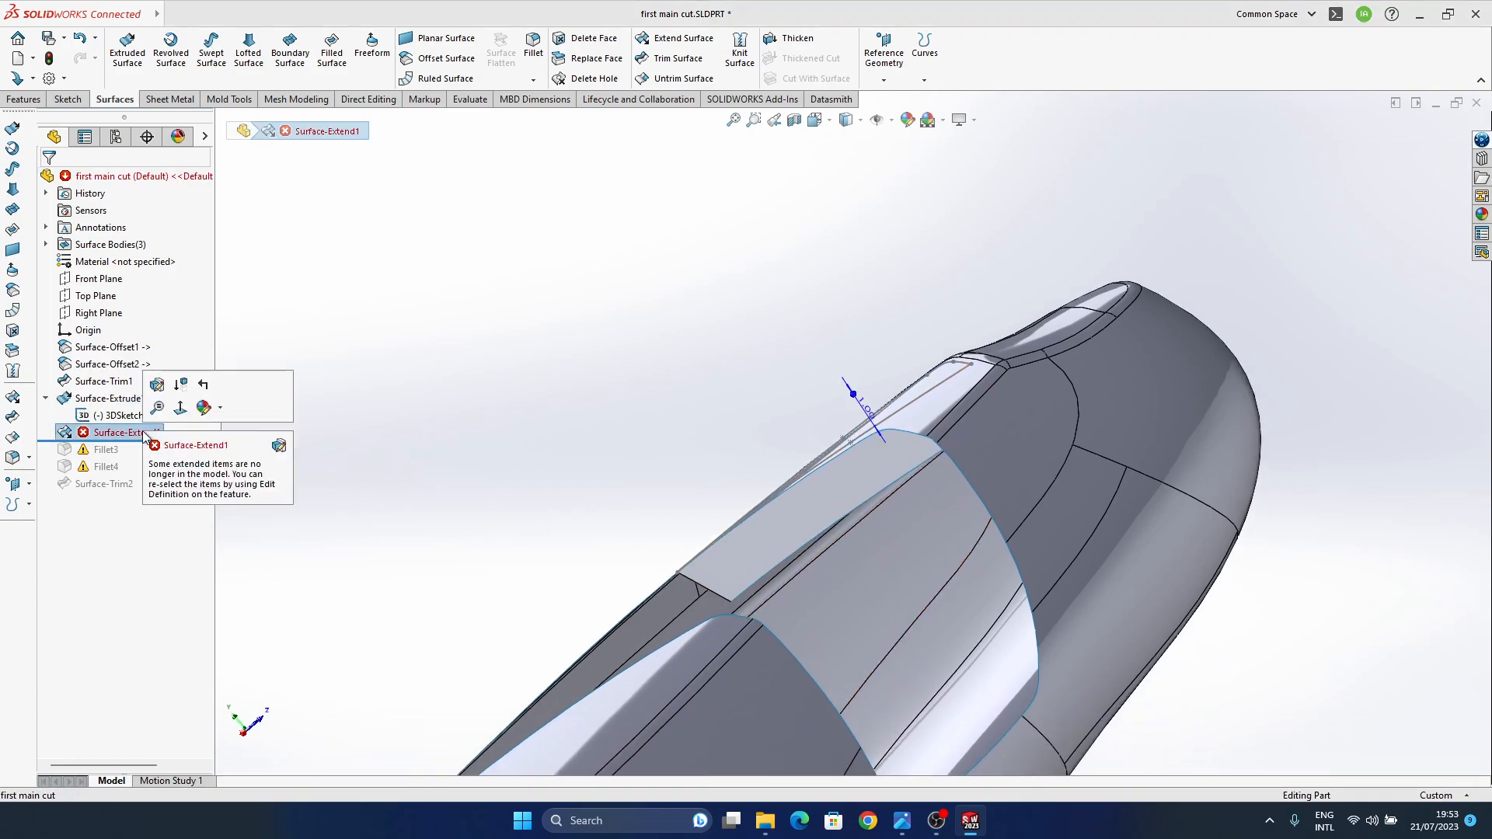
pyautogui.click(156, 384)
pyautogui.moveTo(917, 420); pyautogui.dragTo(897, 317, button='middle')
pyautogui.press('Escape')
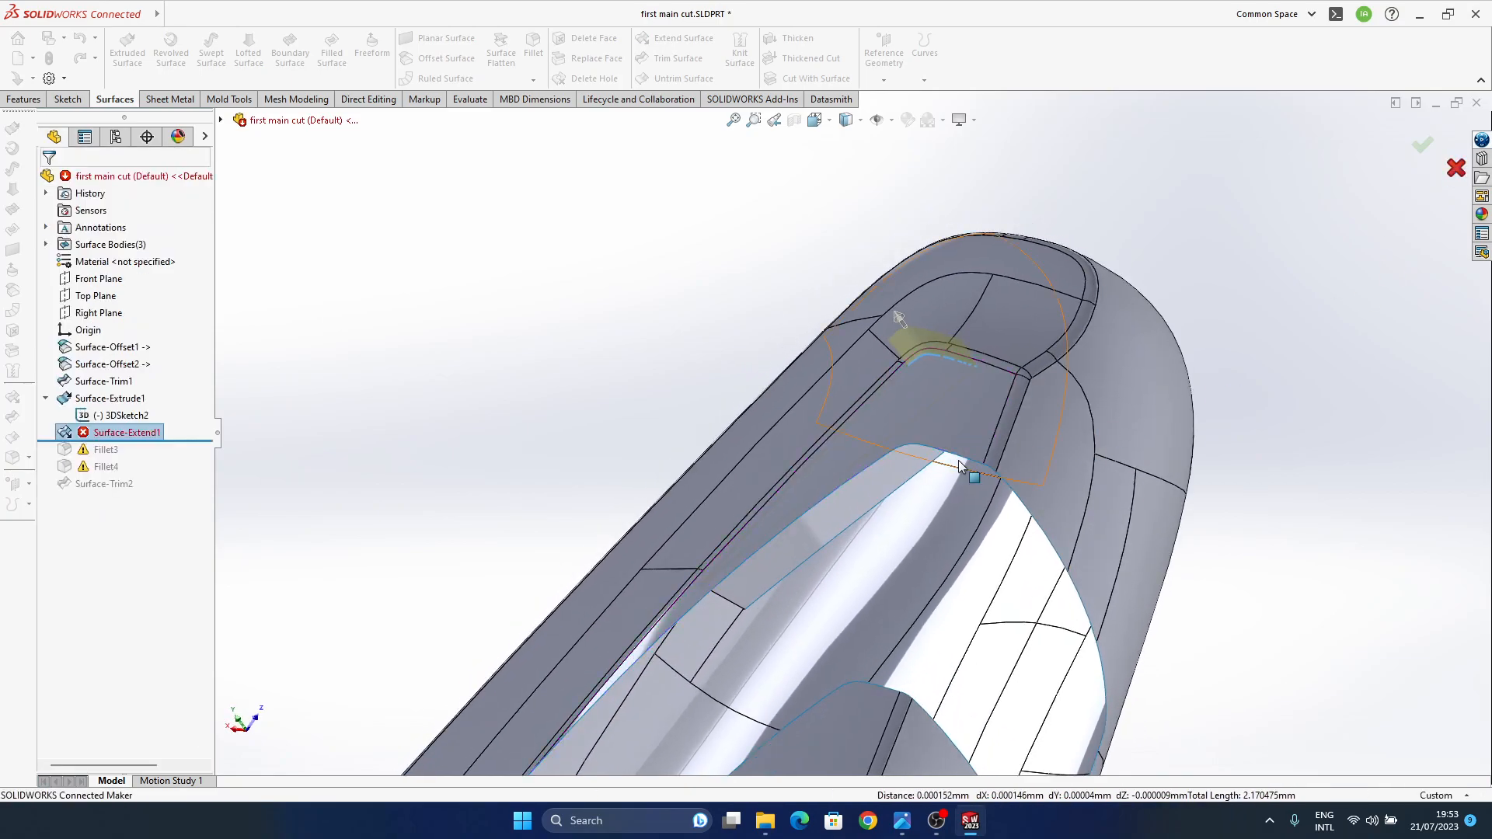
# - Hide the trimmed main surface body so that only the slot's extruded wall is displayed
pyautogui.click(878, 124)
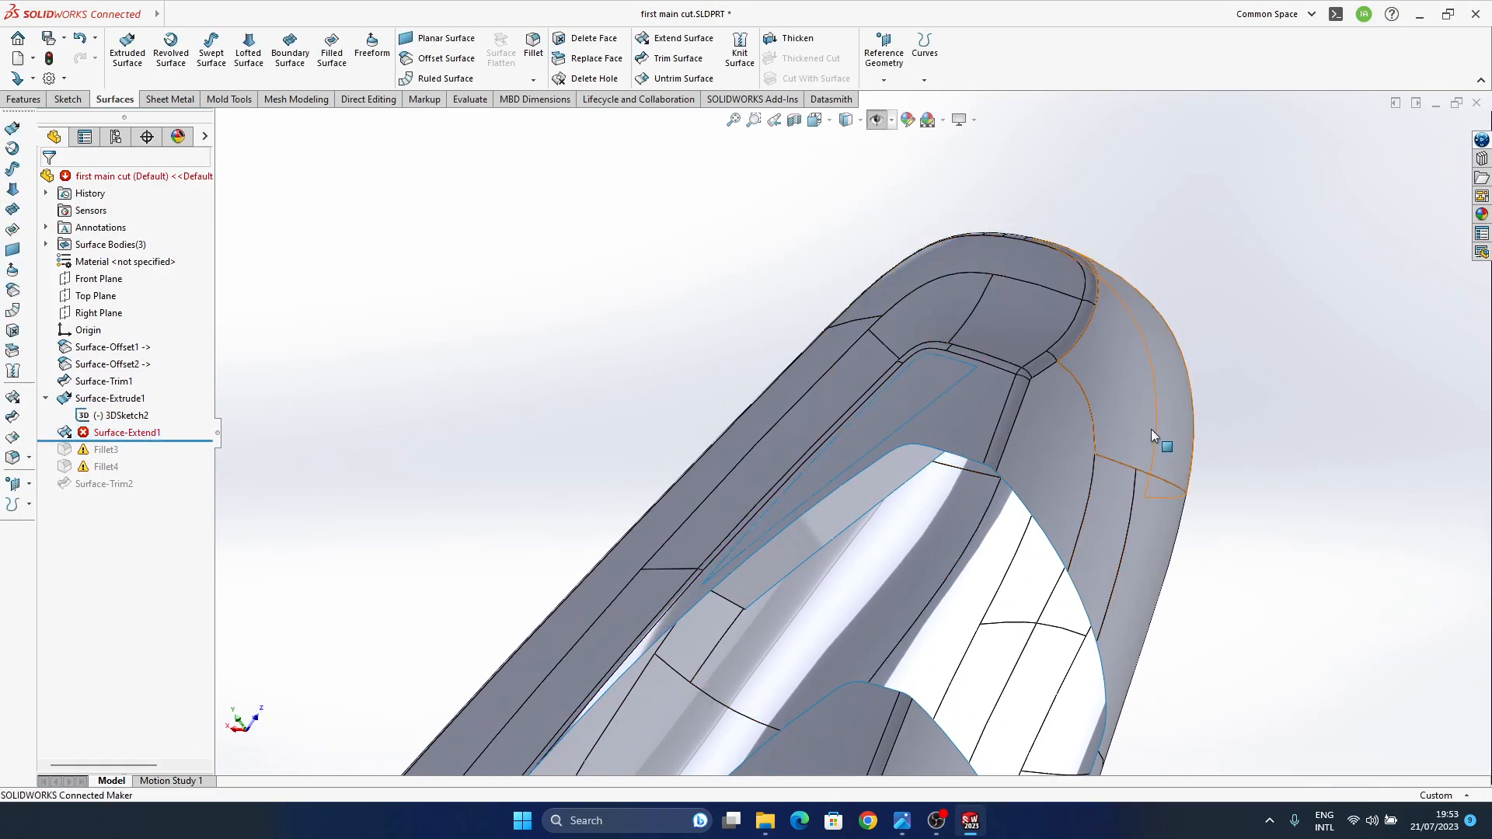
pyautogui.rightClick(92, 351)
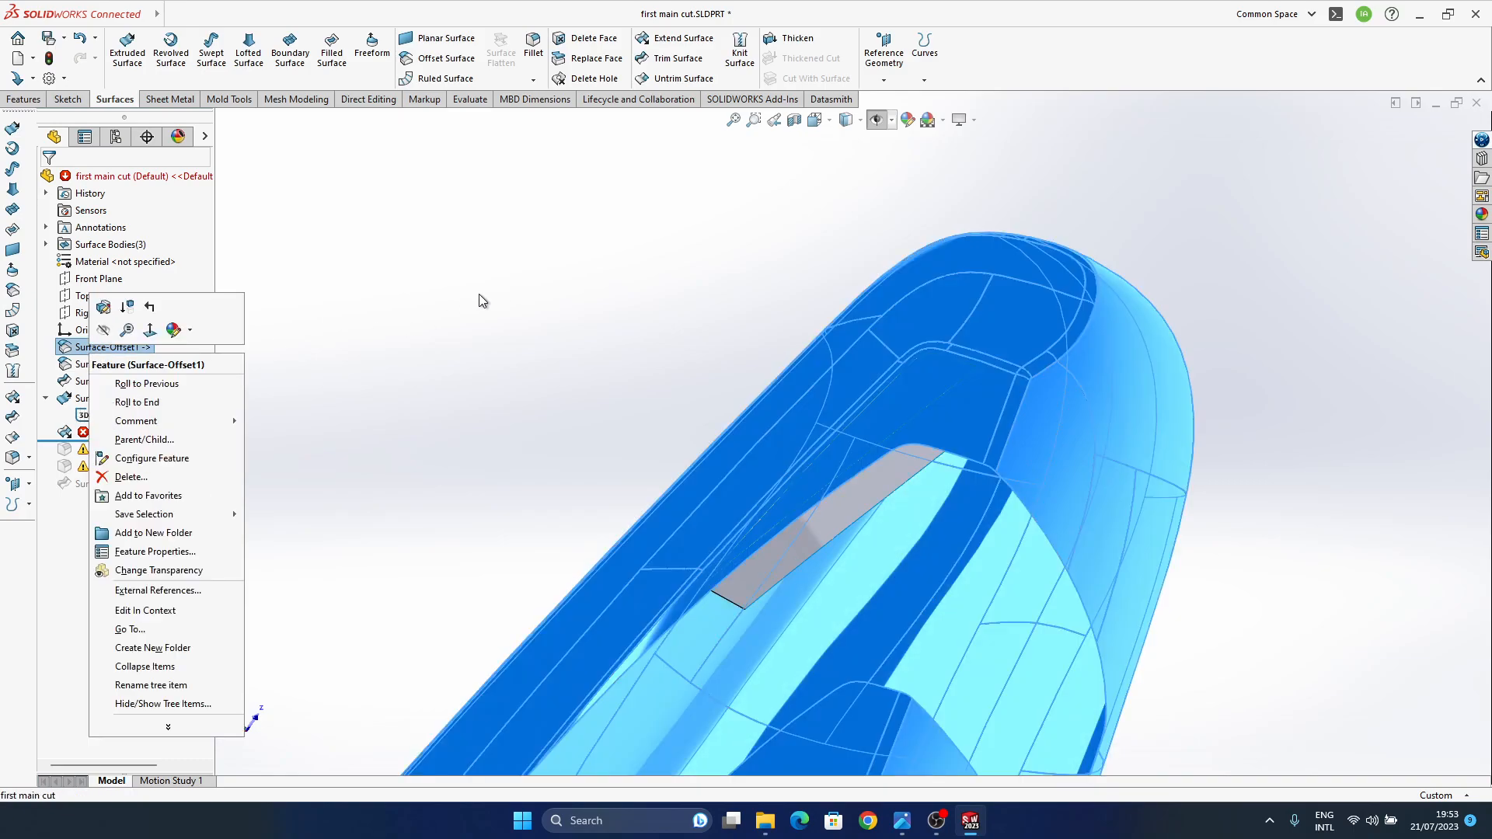
pyautogui.click(499, 284)
pyautogui.click(103, 380)
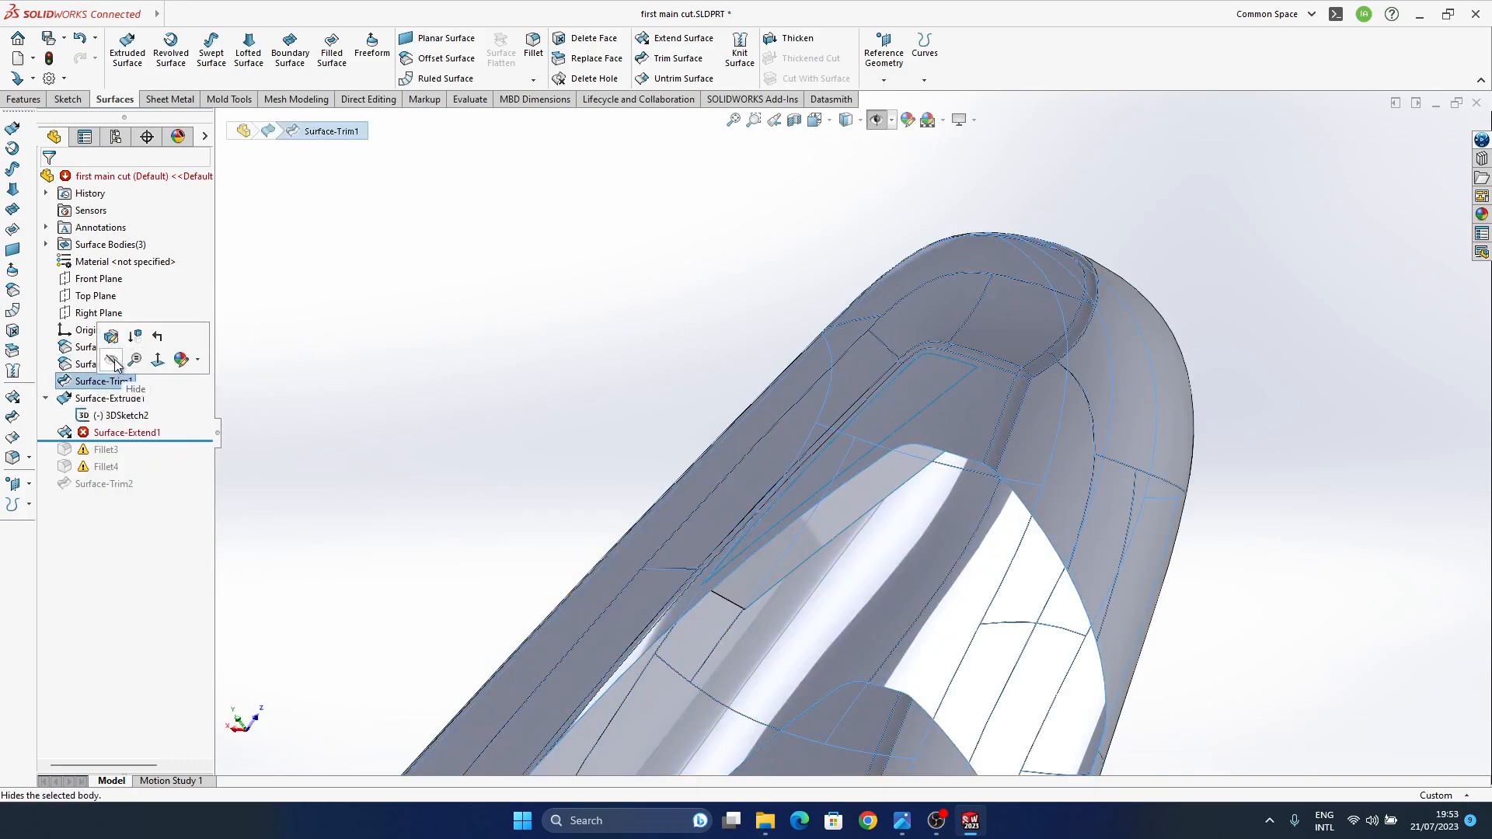
pyautogui.click(113, 361)
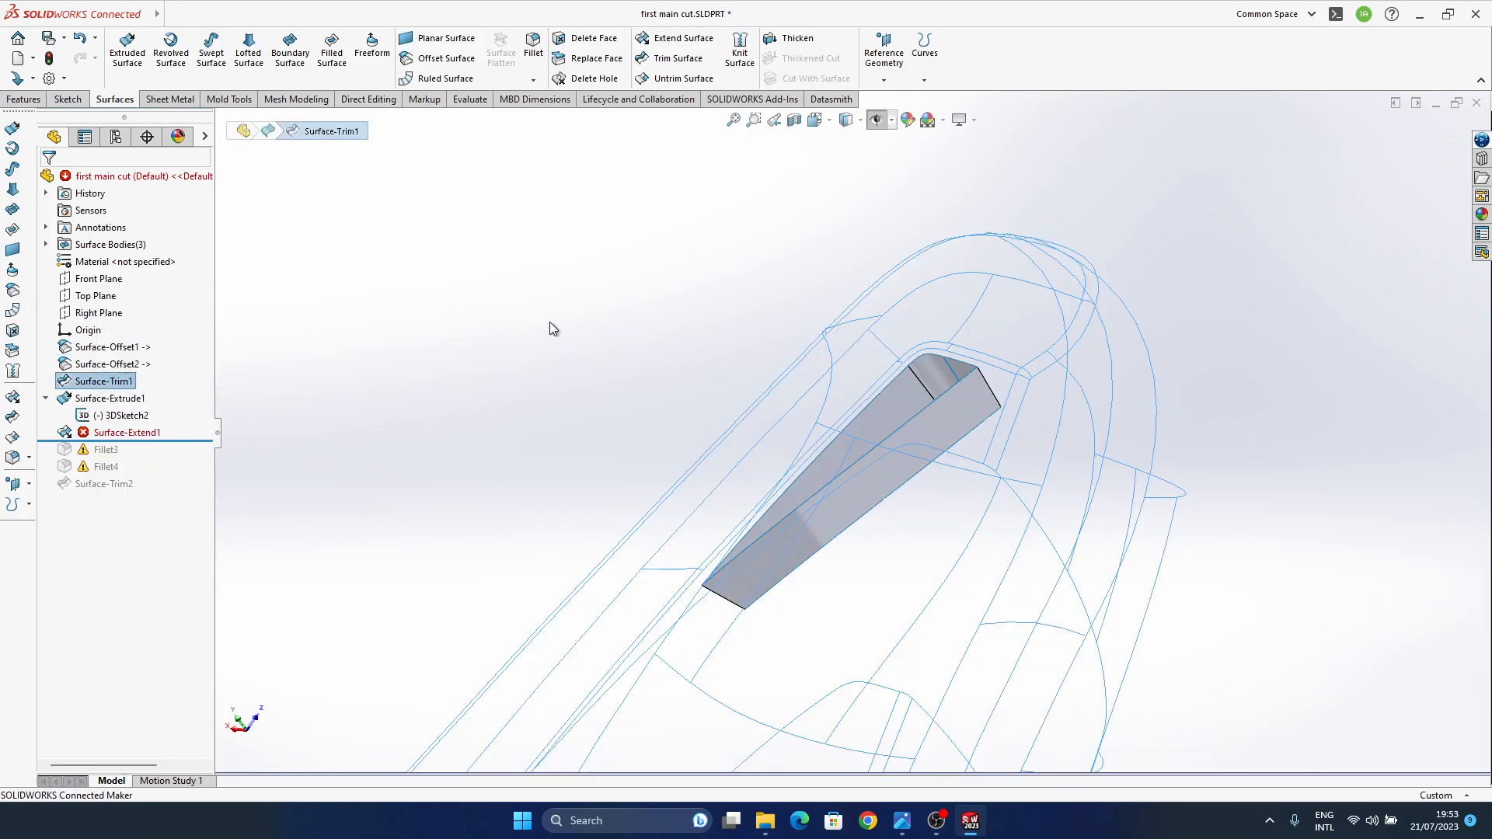
# - Repair the slot wall's surface extend by adding the edges of its two long sides, keeping the 1 mm distance
pyautogui.click(108, 435)
pyautogui.click(120, 390)
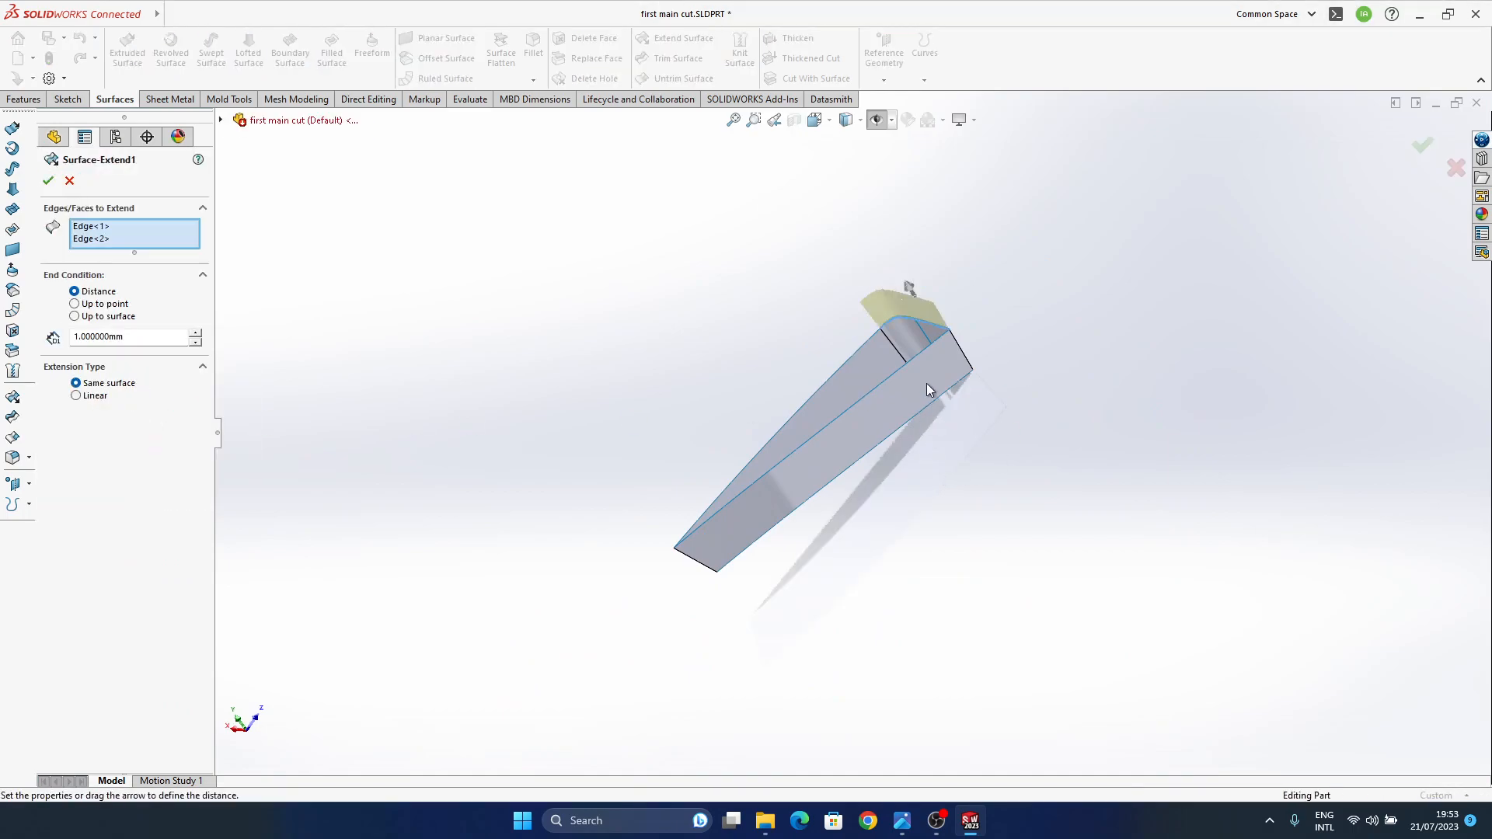
pyautogui.click(865, 342)
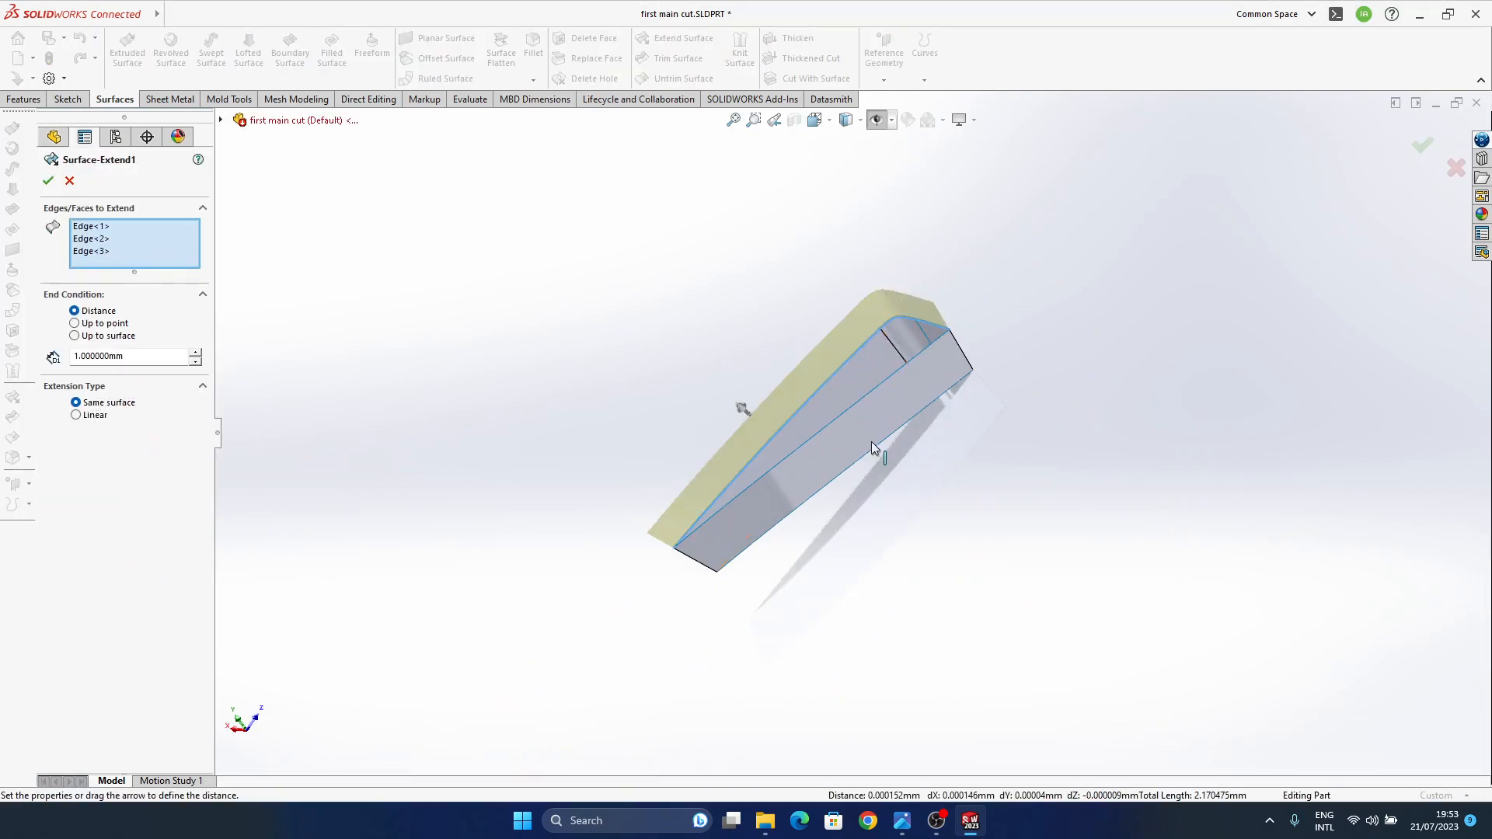
pyautogui.click(948, 376)
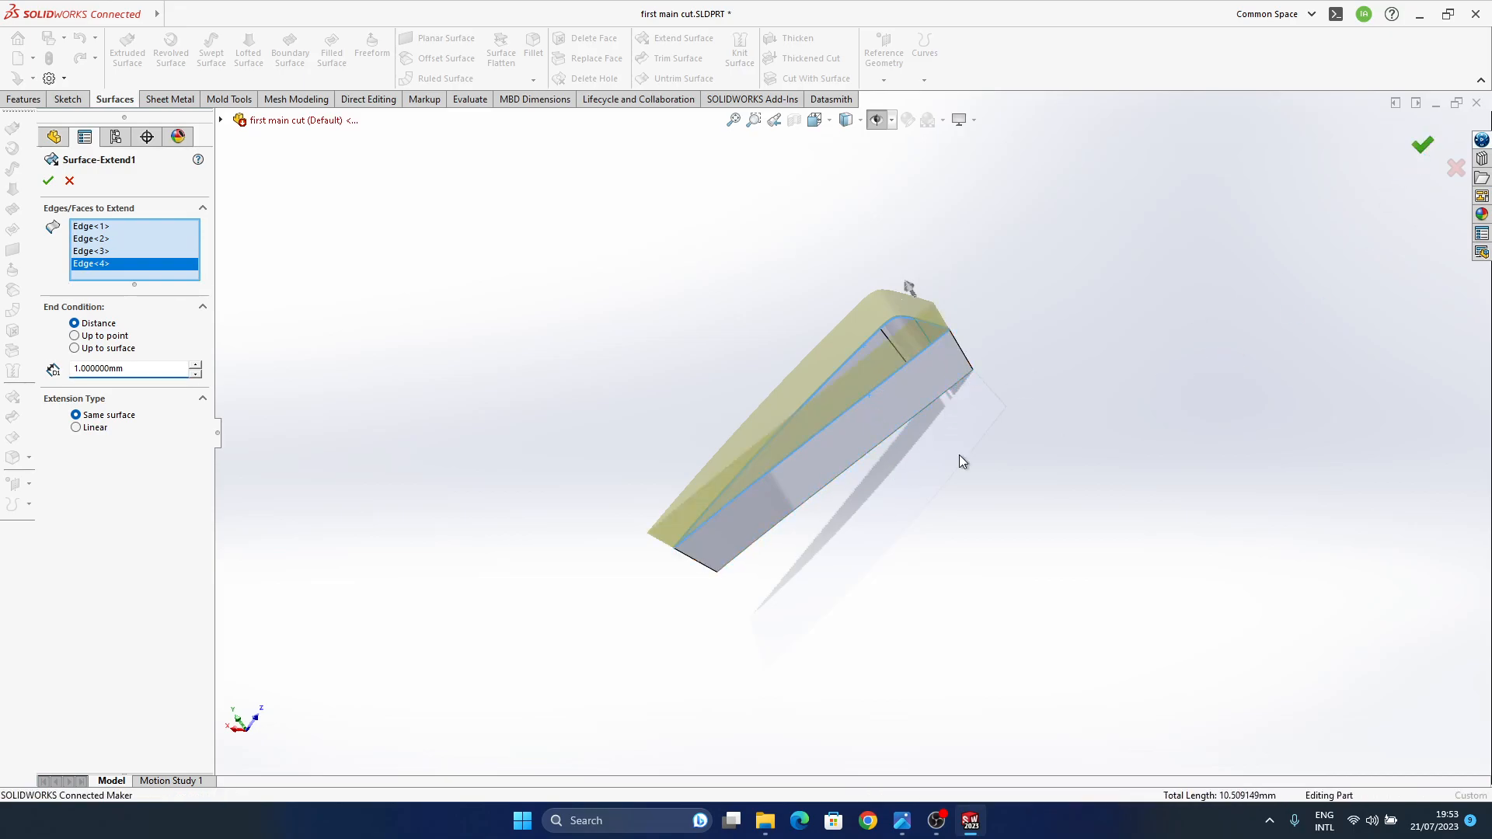
pyautogui.press('Return')
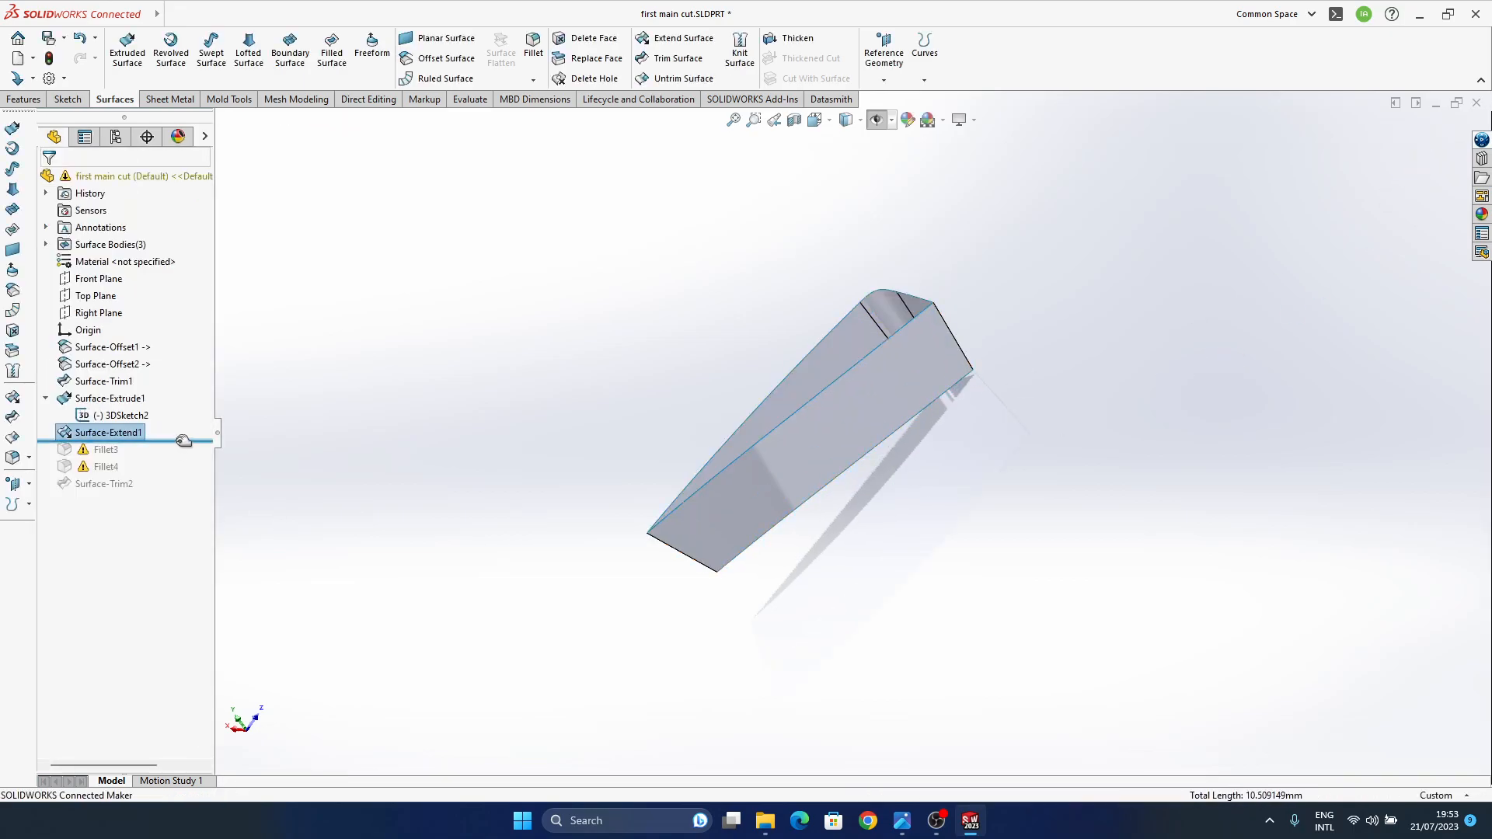
# - Roll forward to include Fillet3 and replace its missing edges with the sharp edge at the slot's narrow tip
pyautogui.moveTo(186, 441); pyautogui.dragTo(194, 458)
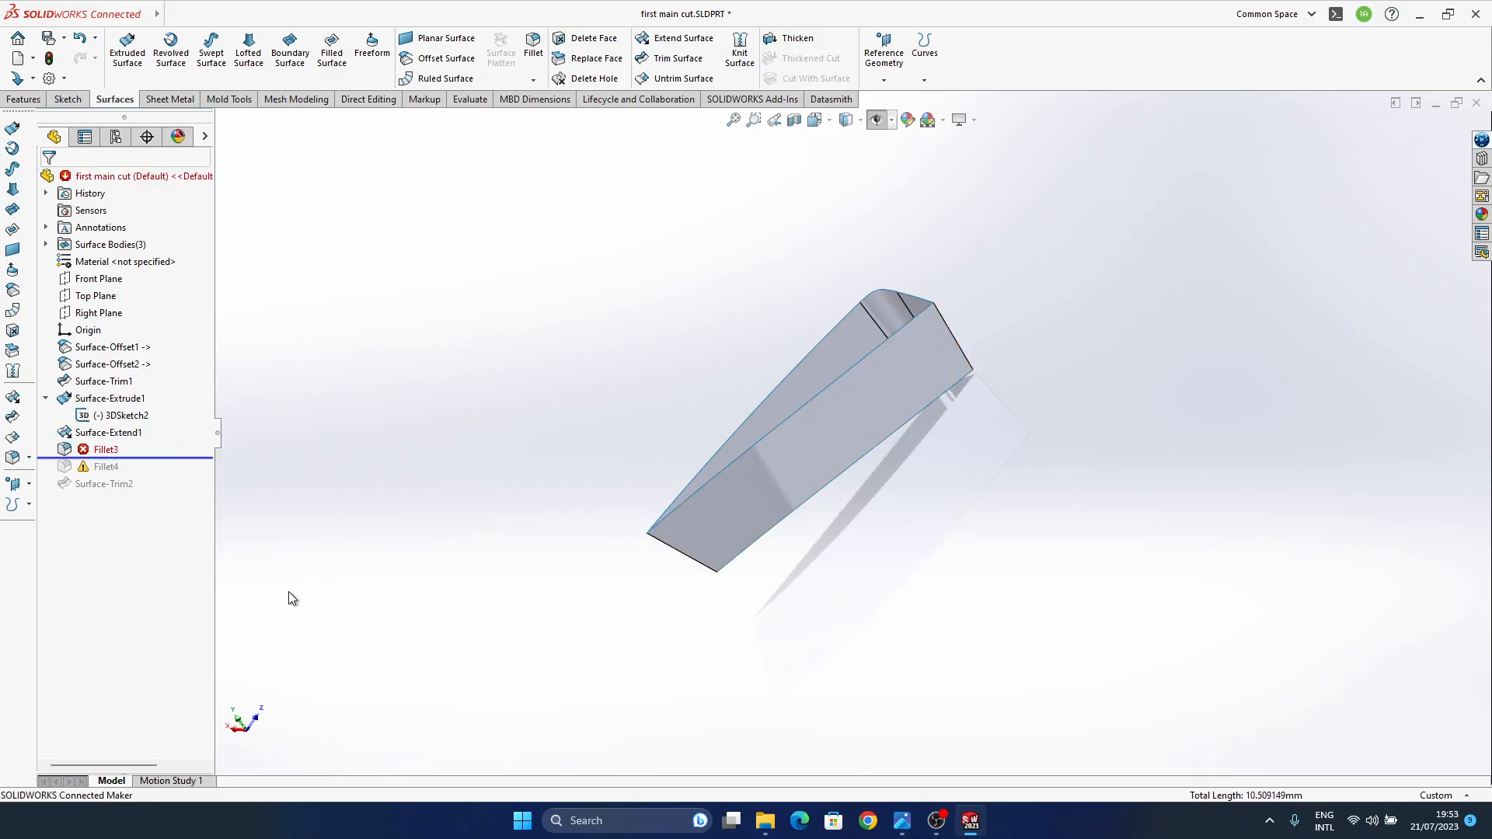
pyautogui.click(106, 449)
pyautogui.click(106, 450)
pyautogui.click(106, 338)
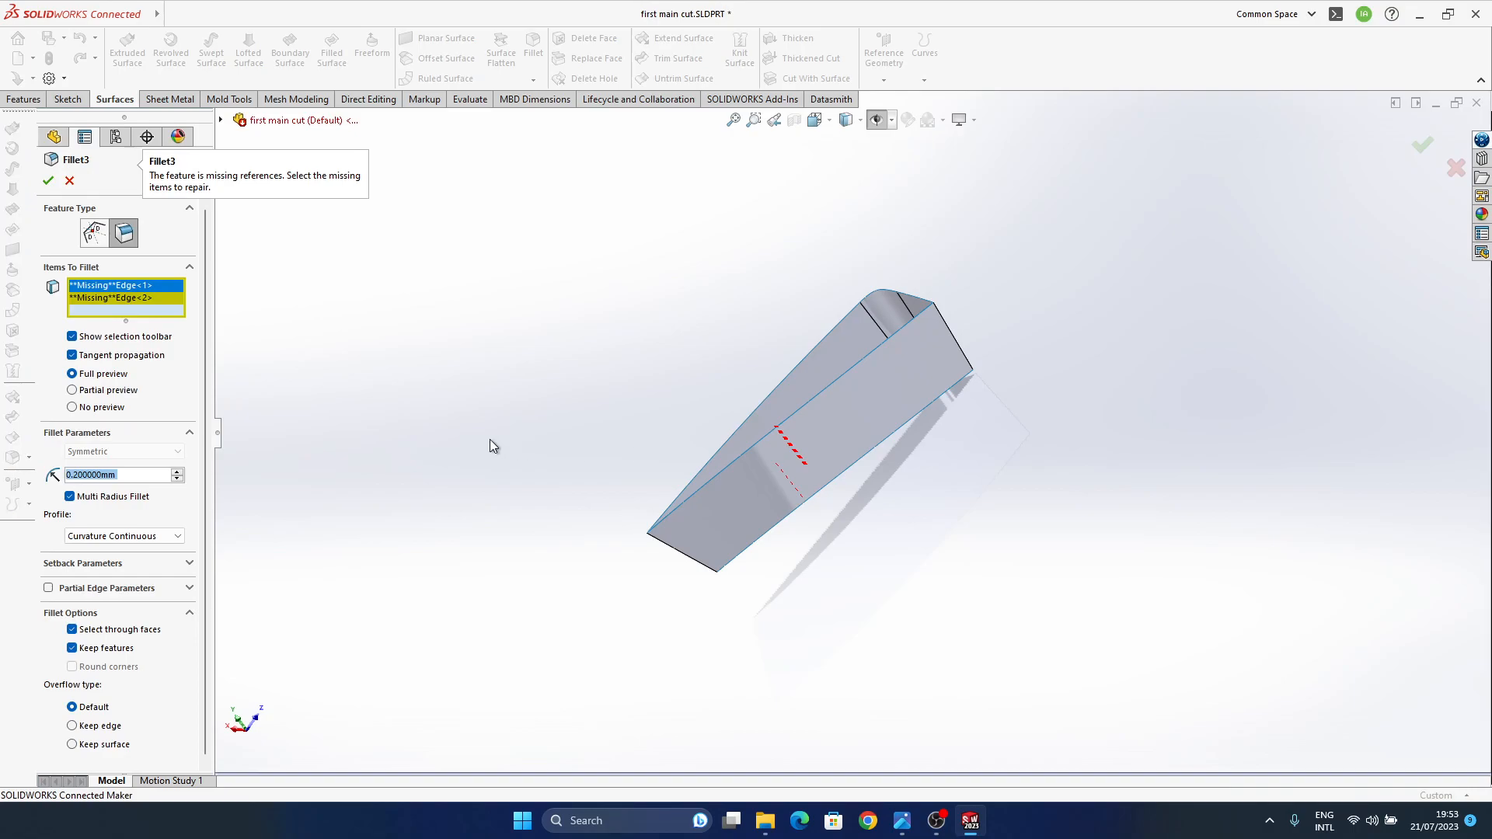
pyautogui.click(143, 299)
pyautogui.rightClick(145, 300)
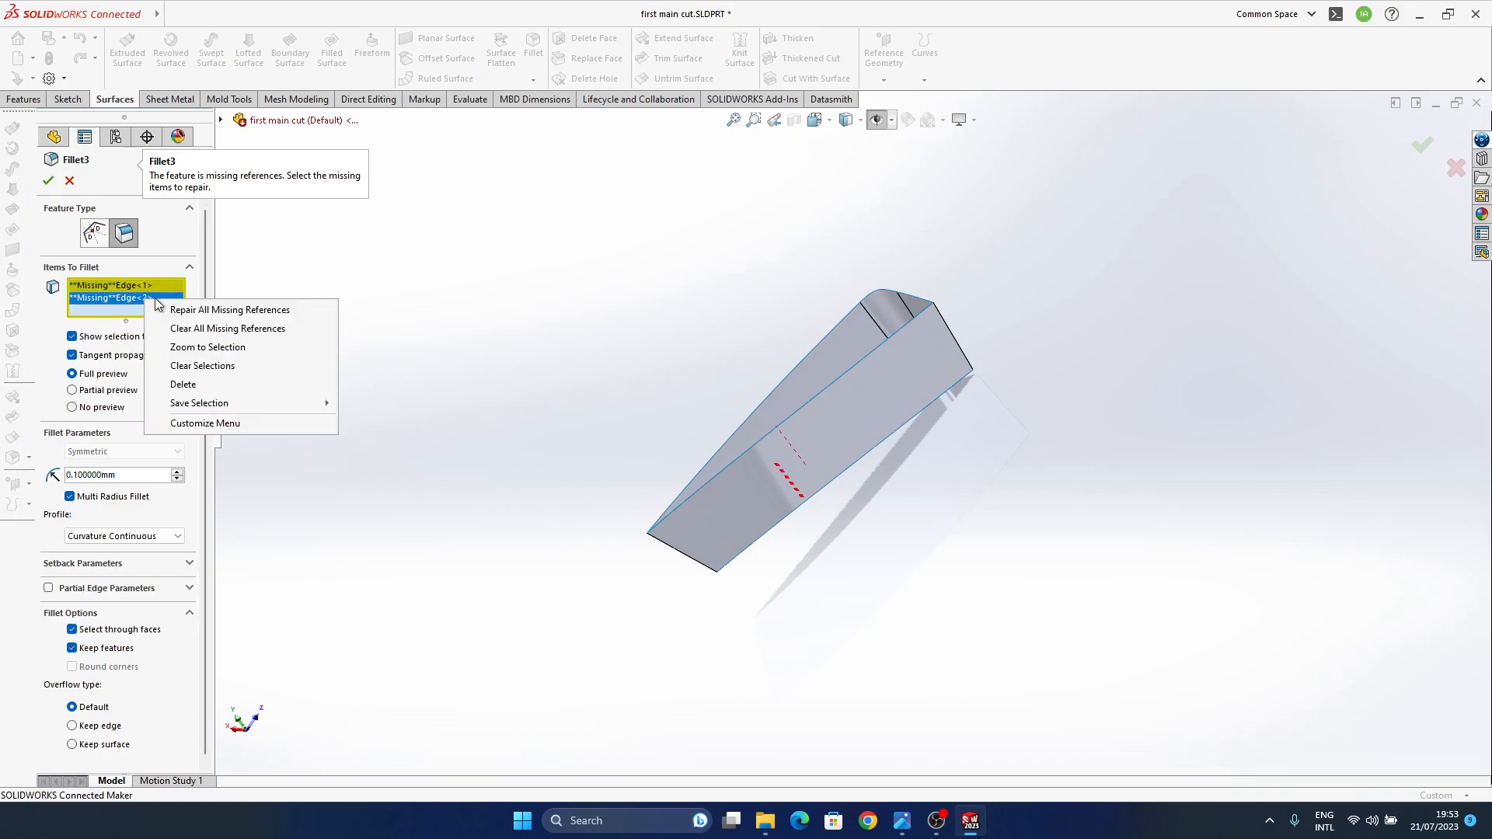
pyautogui.click(199, 366)
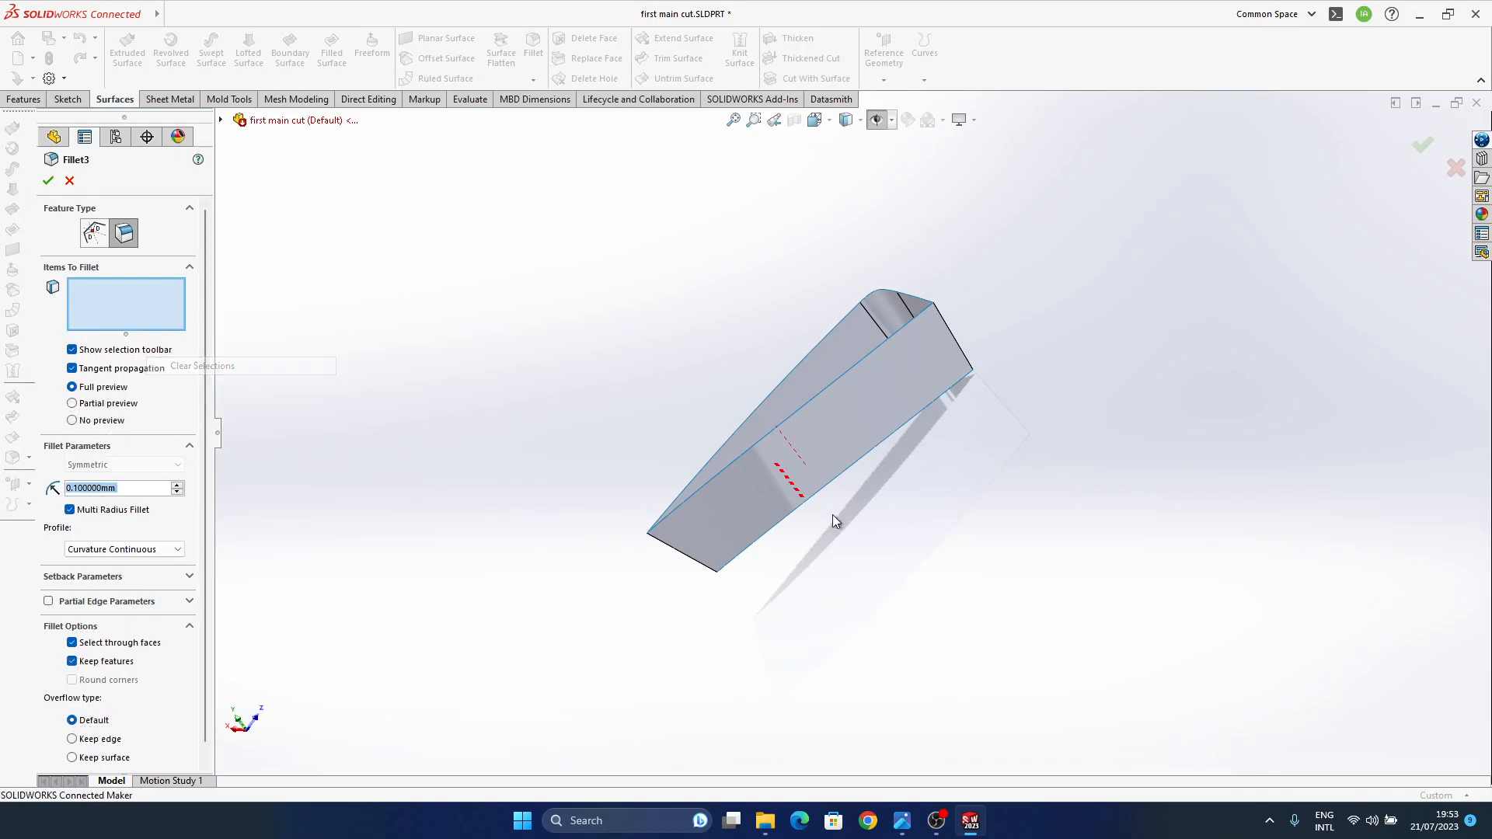
pyautogui.click(674, 554)
pyautogui.moveTo(673, 553); pyautogui.dragTo(705, 561, button='middle')
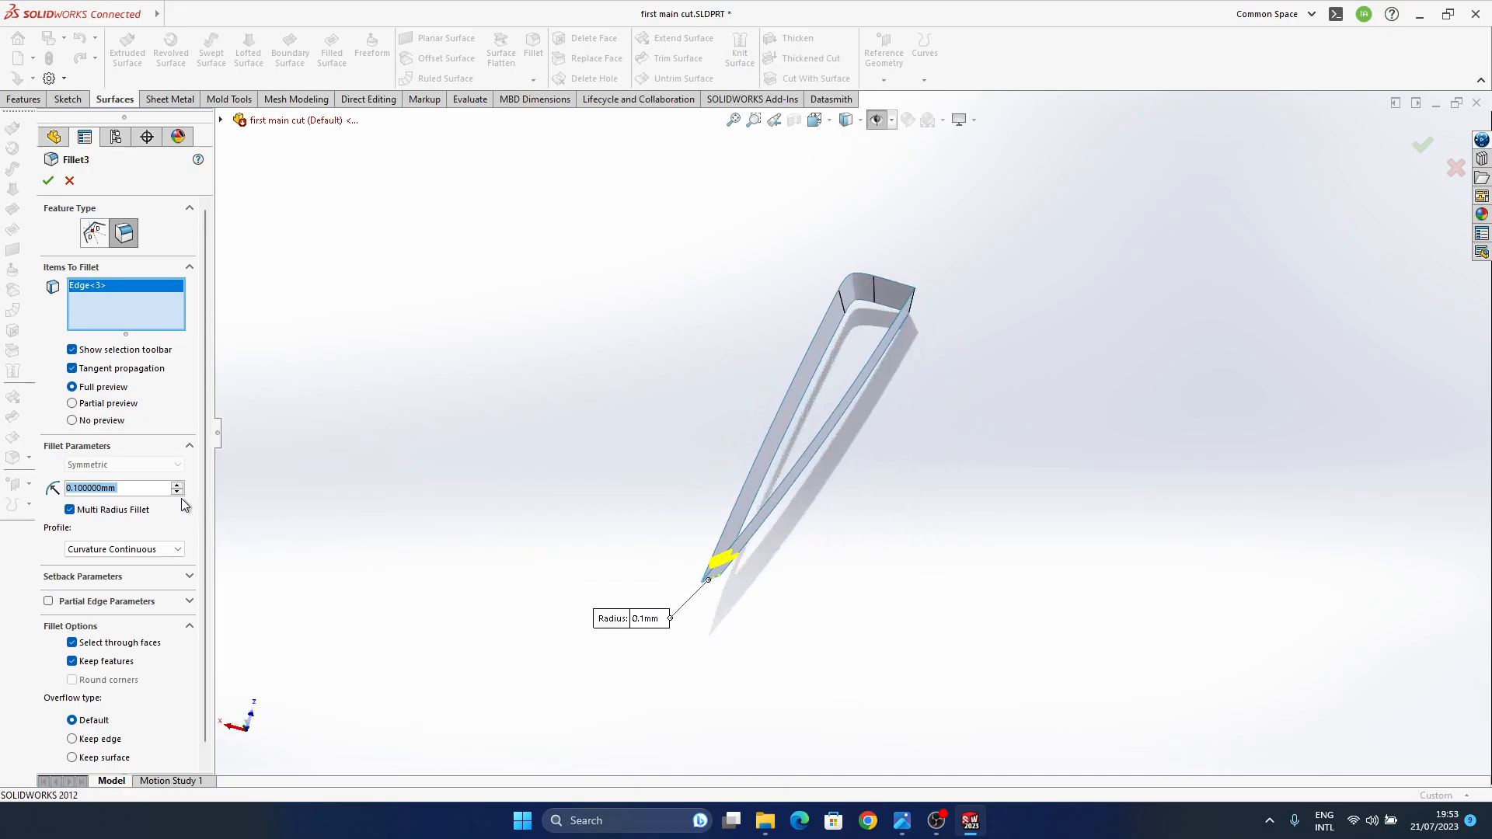
# - Try fillet radii of 1 mm and 0.5 mm on the slot's narrow tip
pyautogui.write('1')
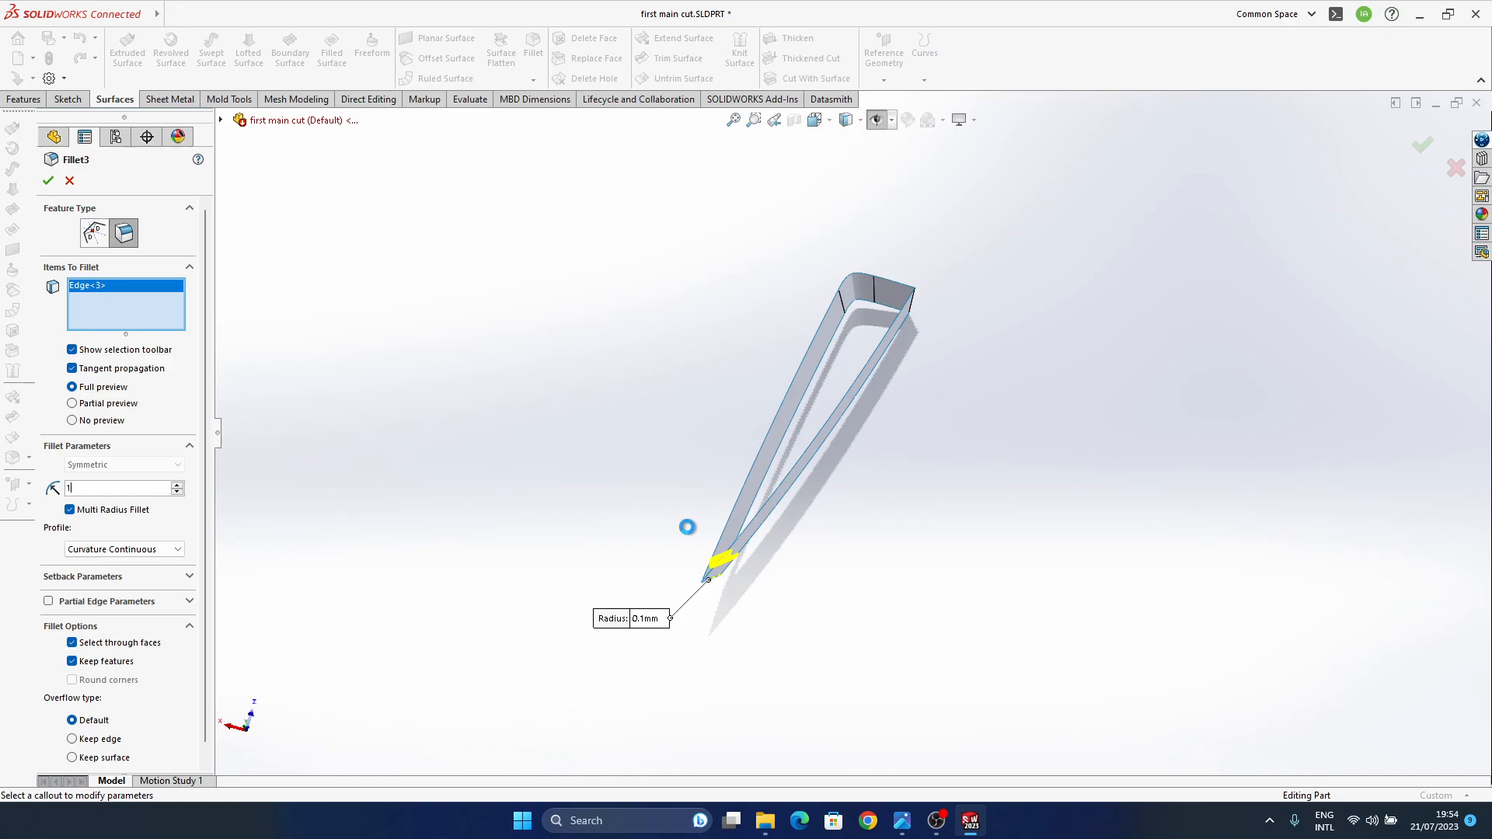
pyautogui.moveTo(720, 531); pyautogui.dragTo(763, 507, button='middle')
pyautogui.doubleClick(127, 488)
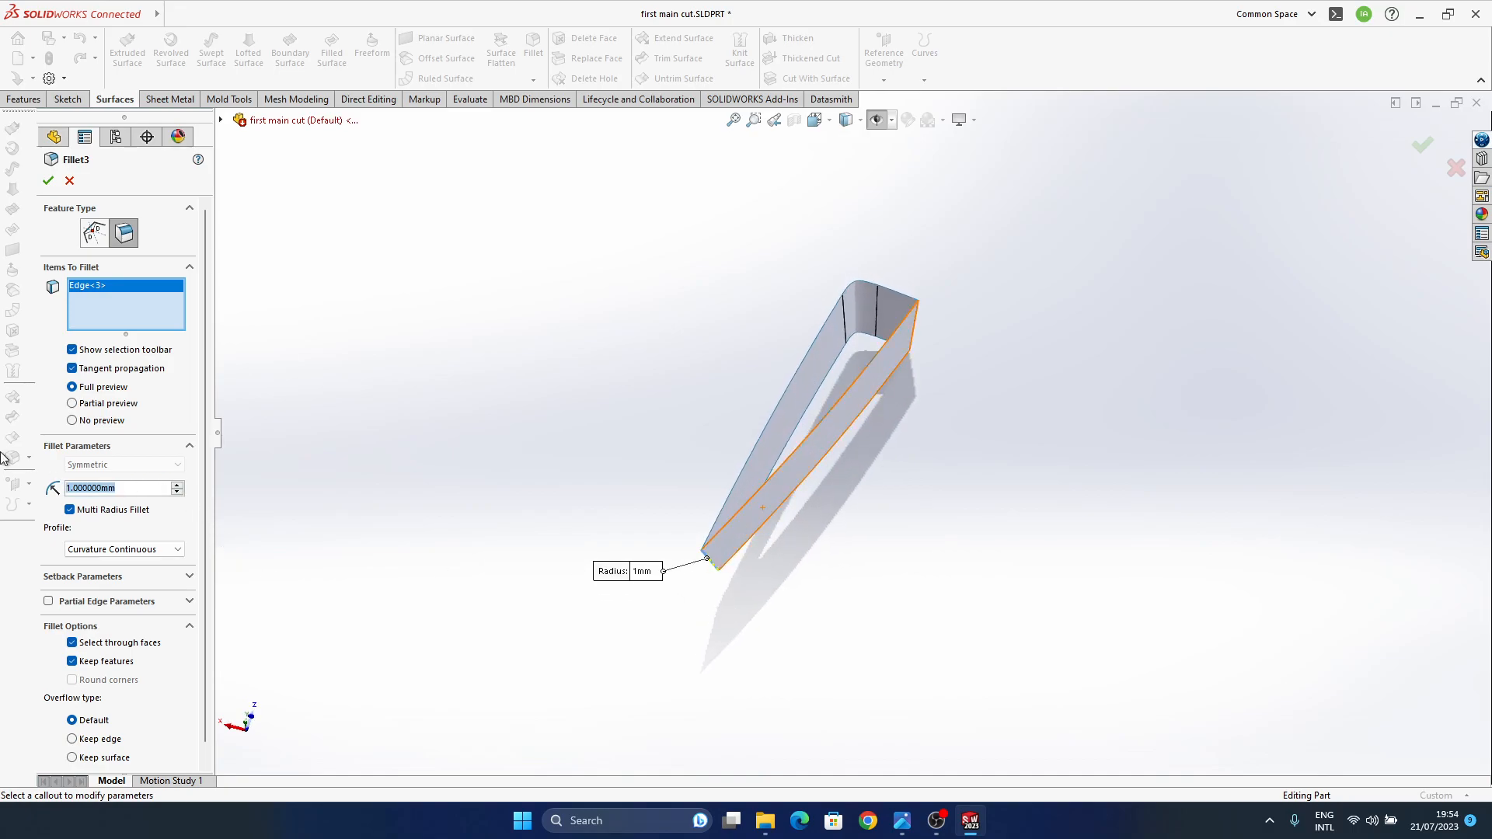
pyautogui.write('0.5')
pyautogui.press('Return')
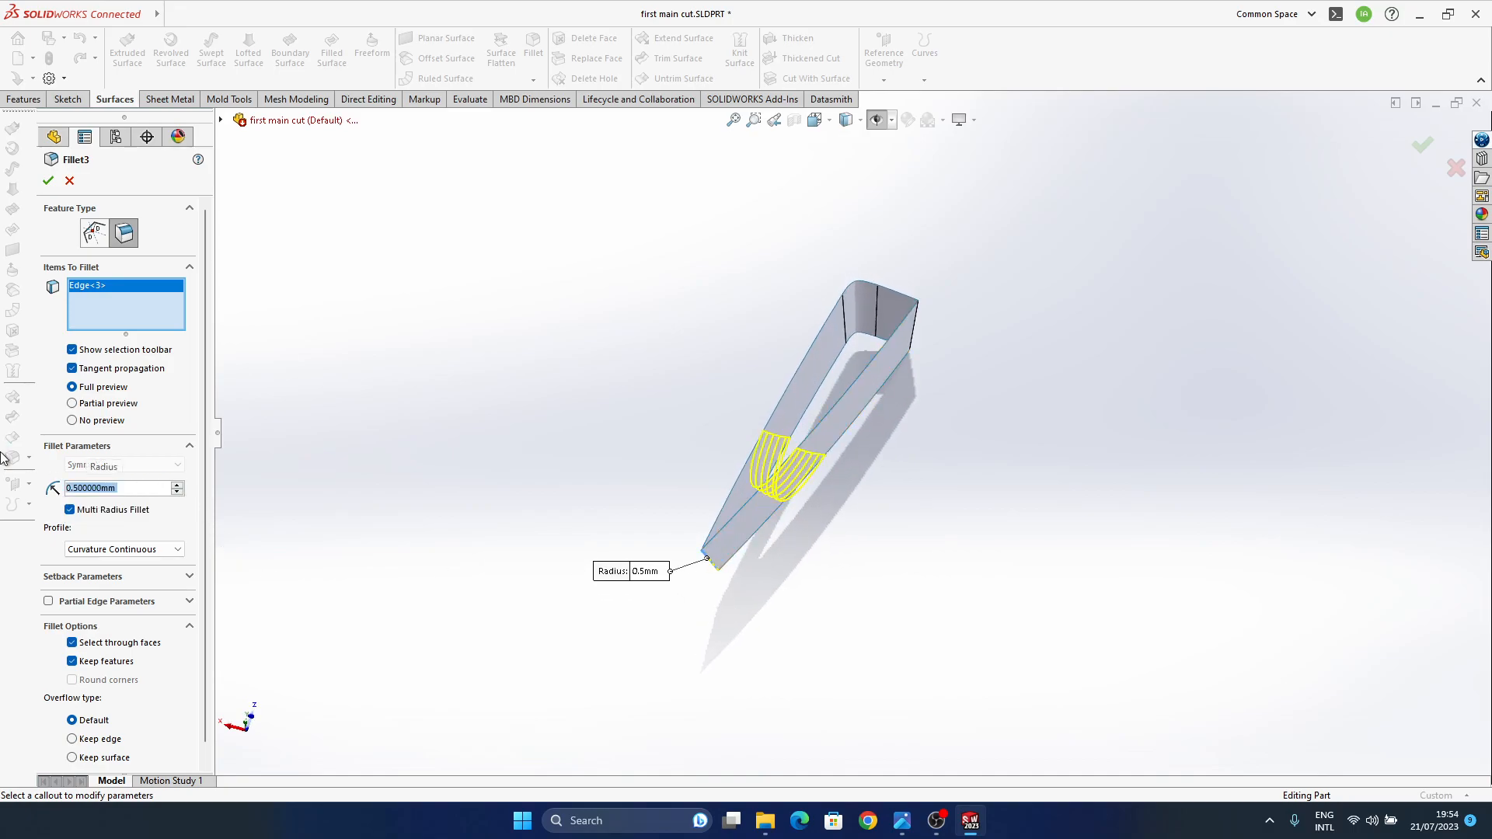
pyautogui.moveTo(642, 471); pyautogui.dragTo(742, 412, button='middle')
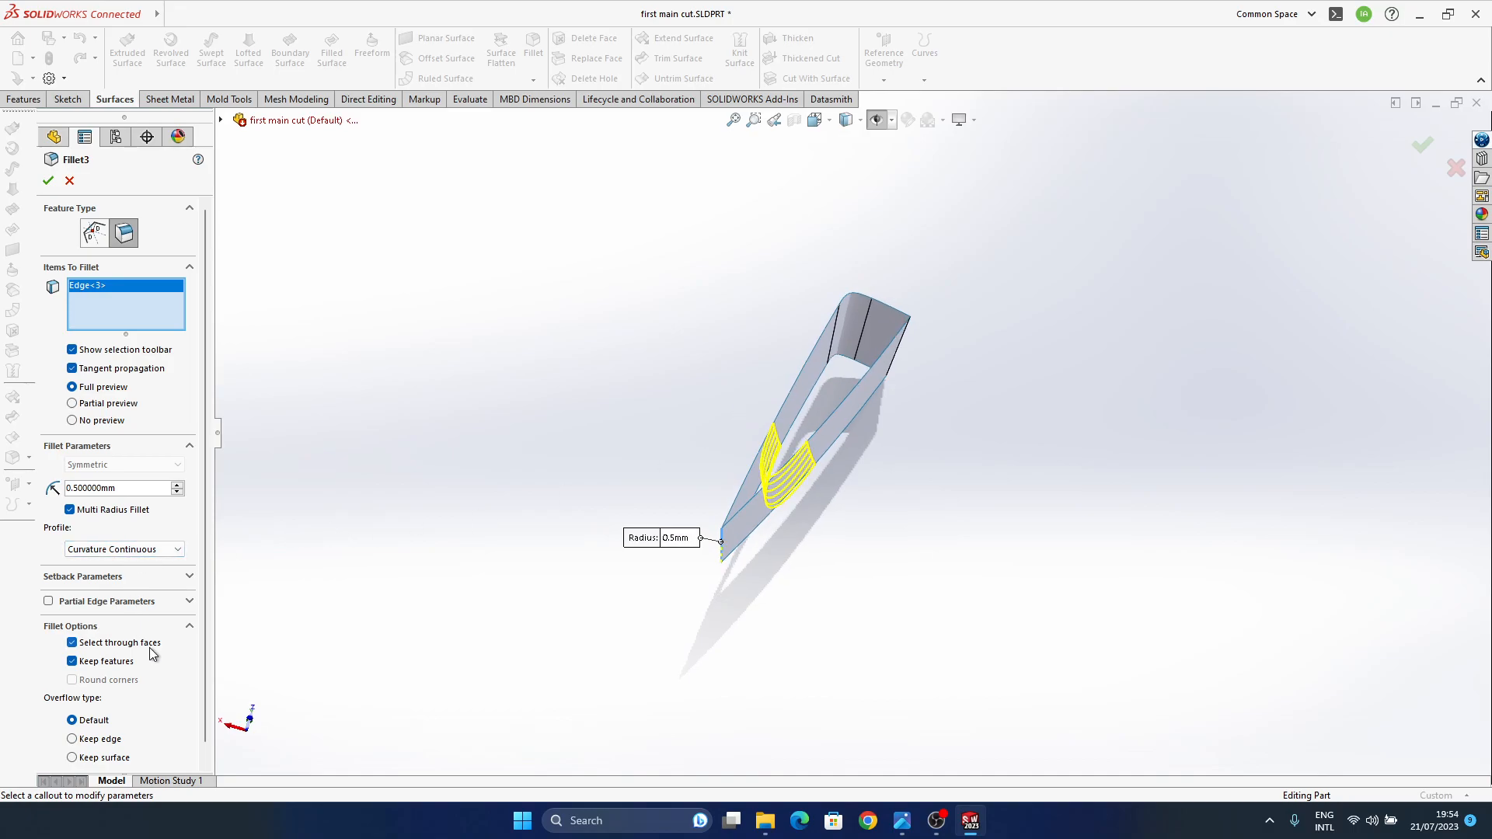
# - Give the narrow tip's fillet a circular profile, try a 0.2 mm radius, and accept it with a 0.3 mm radius
pyautogui.click(145, 553)
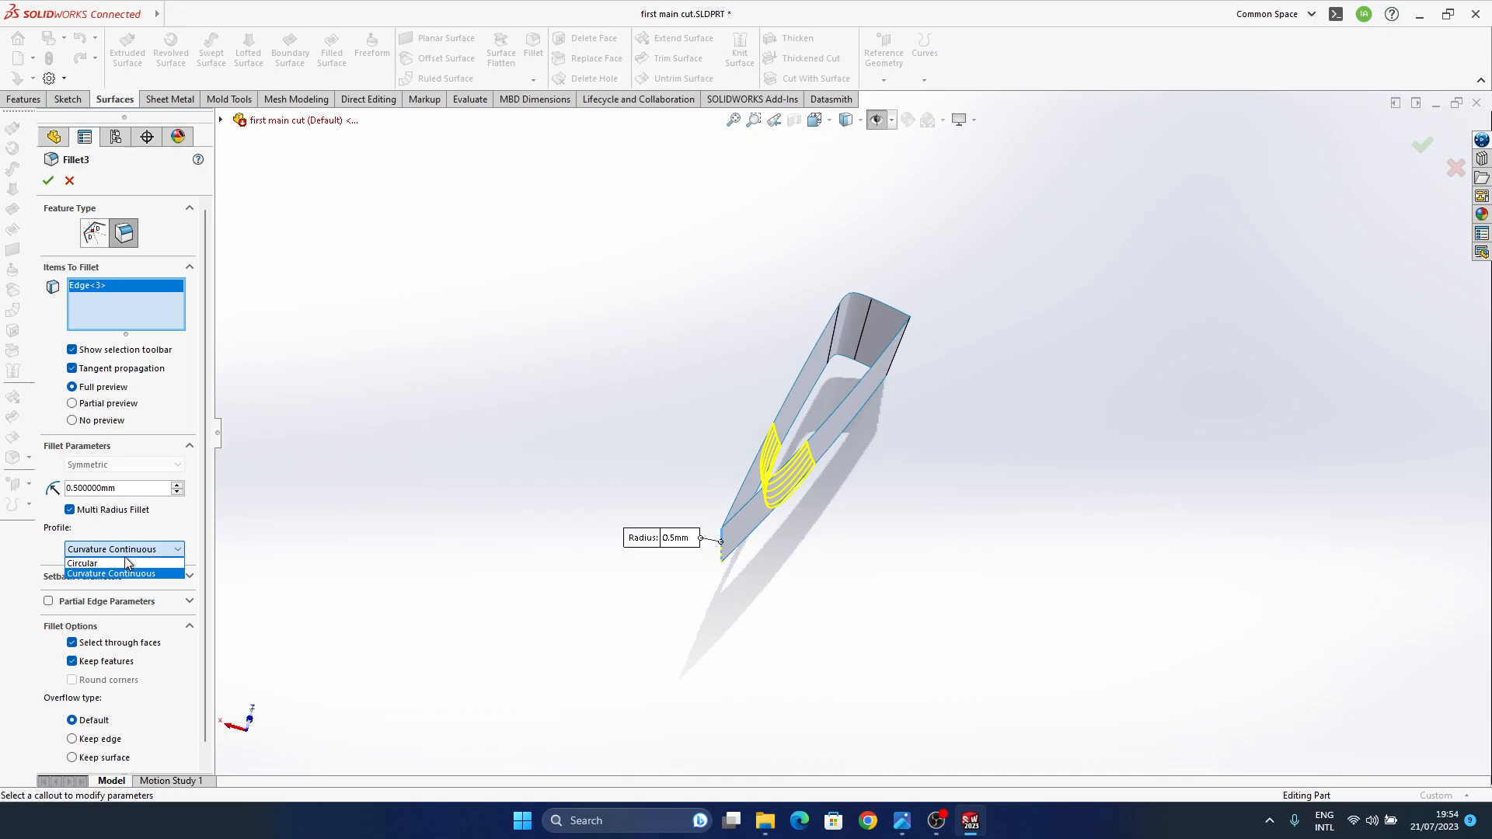
pyautogui.click(128, 563)
pyautogui.scroll(-4, 823, 451)
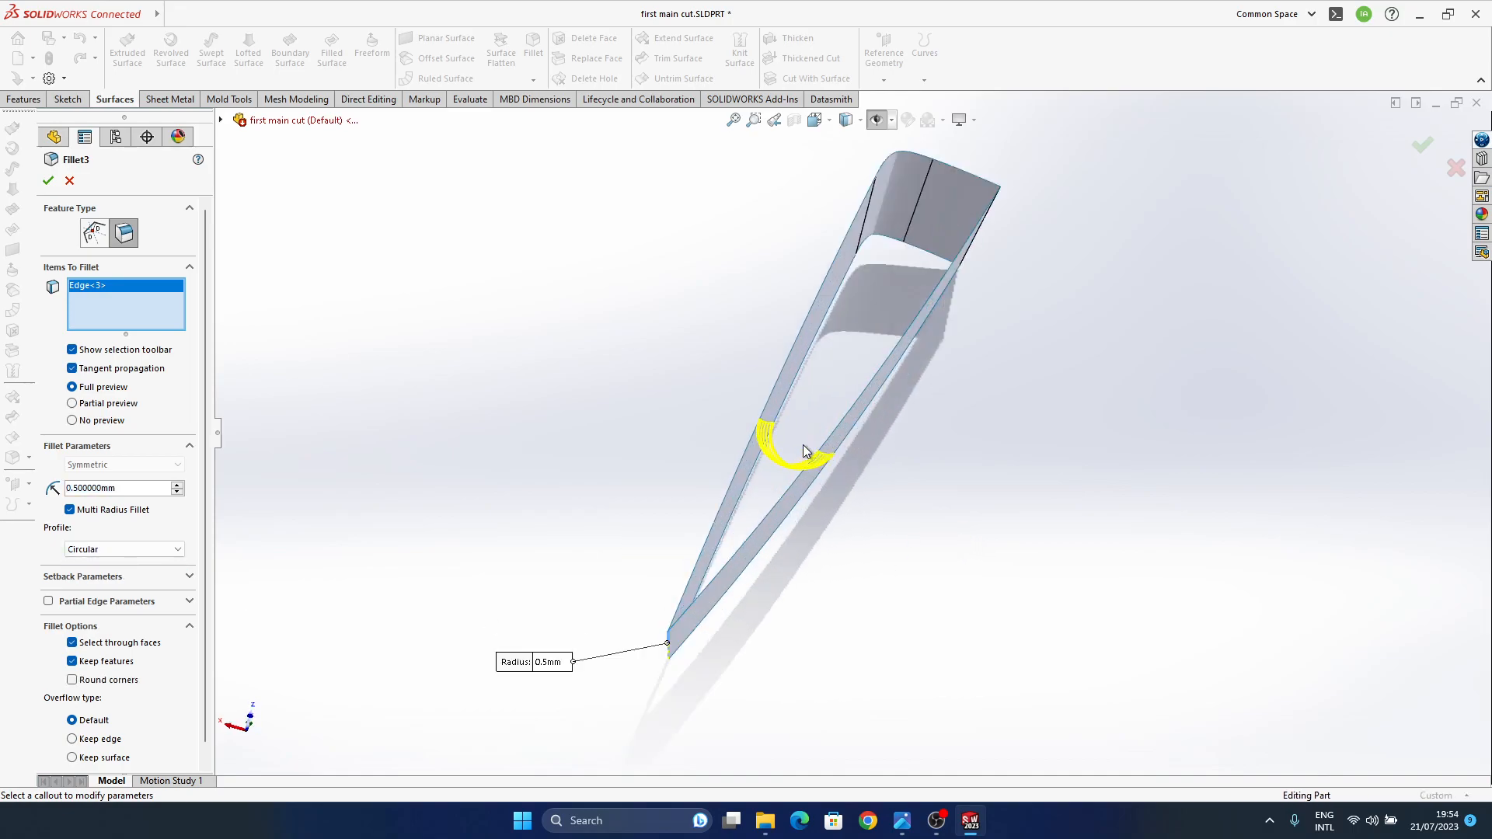
pyautogui.scroll(-5, 805, 454)
pyautogui.moveTo(805, 454)
pyautogui.mouseDown(button='middle')
pyautogui.moveTo(808, 439)
pyautogui.moveTo(808, 456)
pyautogui.mouseUp(button='middle')
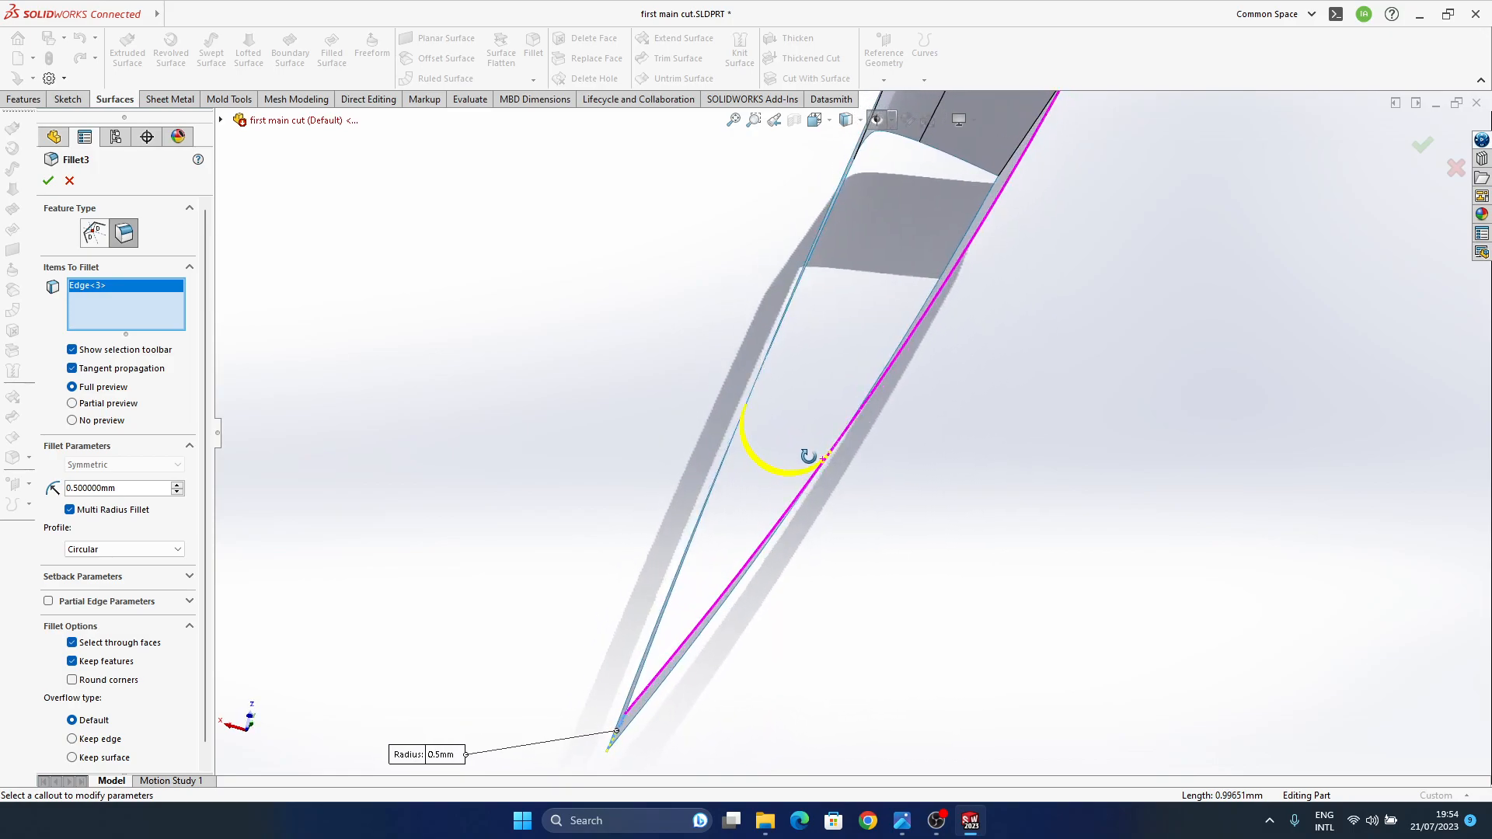
pyautogui.write('0.2')
pyautogui.press('Return')
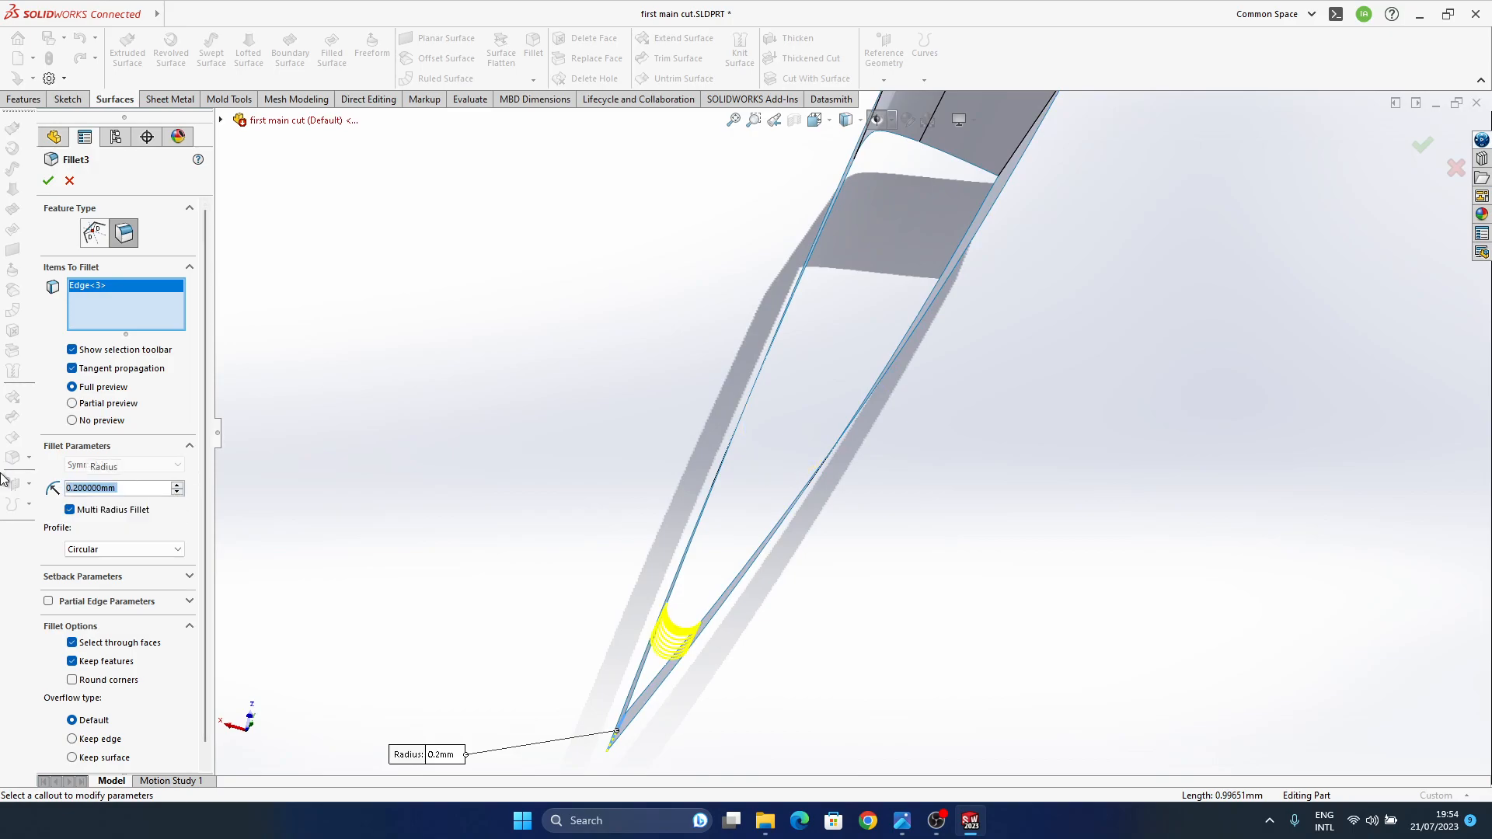
pyautogui.write('0.3')
pyautogui.press('Return')
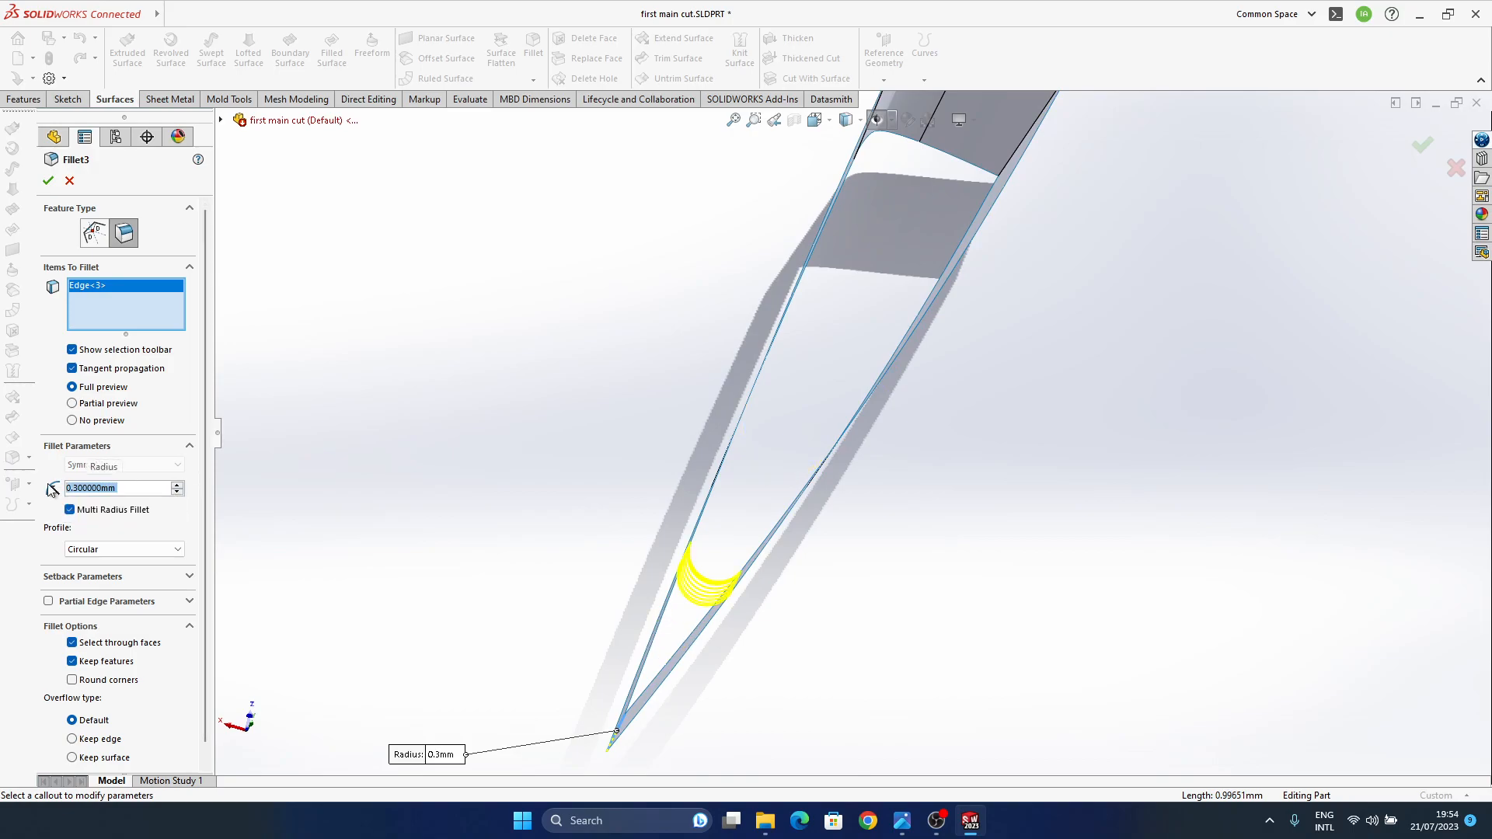
pyautogui.click(1423, 146)
# - Switch the display to plain shading without edges or floor reflections and inspect the slot wall's rounded narrow tip
pyautogui.moveTo(742, 407); pyautogui.dragTo(963, 623, button='middle')
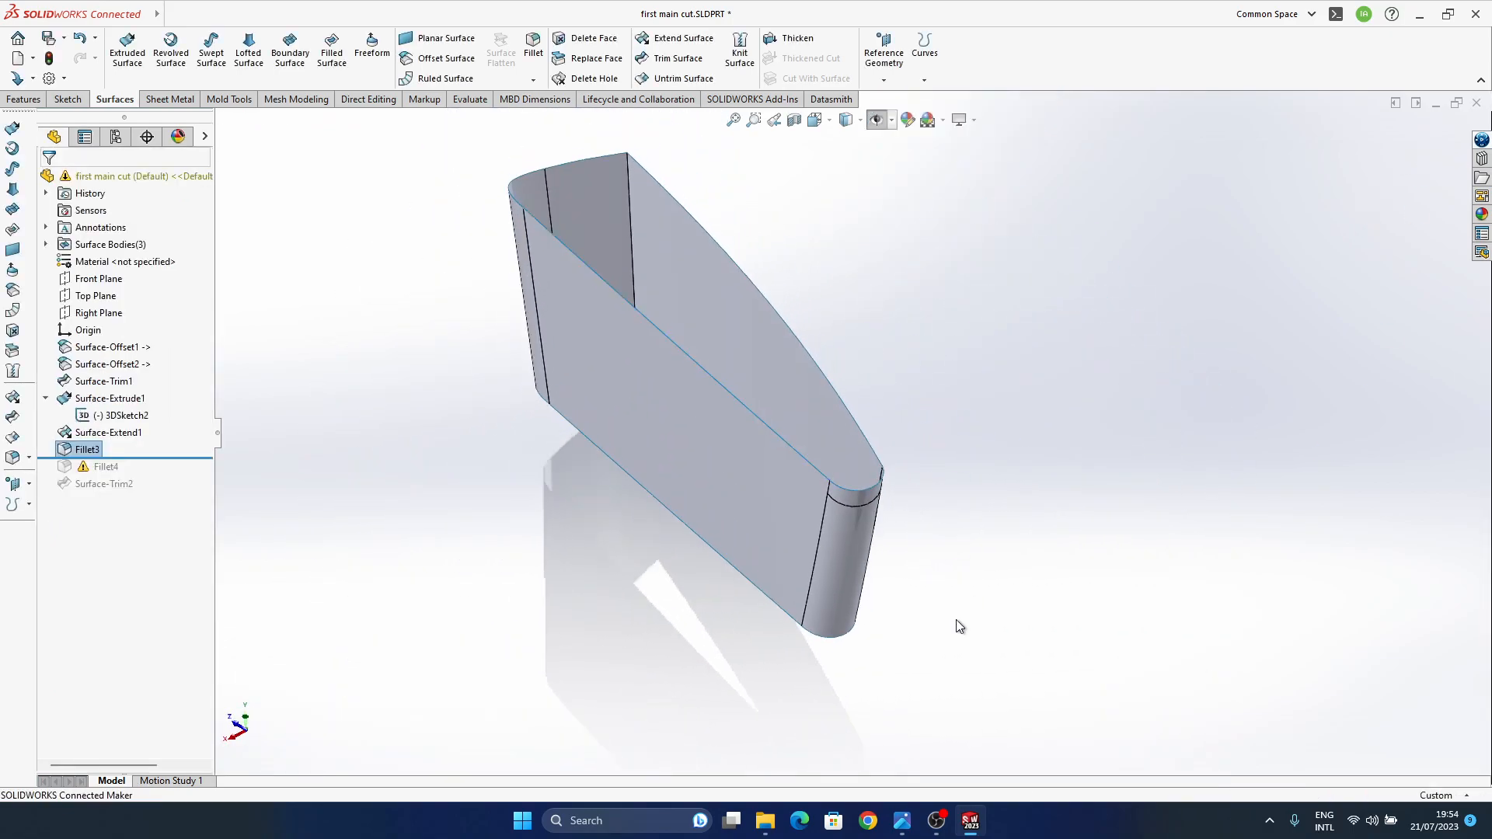
pyautogui.moveTo(804, 607); pyautogui.dragTo(843, 498, button='middle')
pyautogui.moveTo(812, 580); pyautogui.dragTo(781, 537, button='middle')
pyautogui.click(961, 121)
pyautogui.click(981, 141)
pyautogui.moveTo(809, 469)
pyautogui.mouseDown(button='middle')
pyautogui.moveTo(889, 503)
pyautogui.moveTo(909, 567)
pyautogui.moveTo(861, 507)
pyautogui.moveTo(821, 512)
pyautogui.moveTo(846, 501)
pyautogui.moveTo(801, 601)
pyautogui.moveTo(911, 736)
pyautogui.moveTo(972, 482)
pyautogui.moveTo(958, 626)
pyautogui.mouseUp(button='middle')
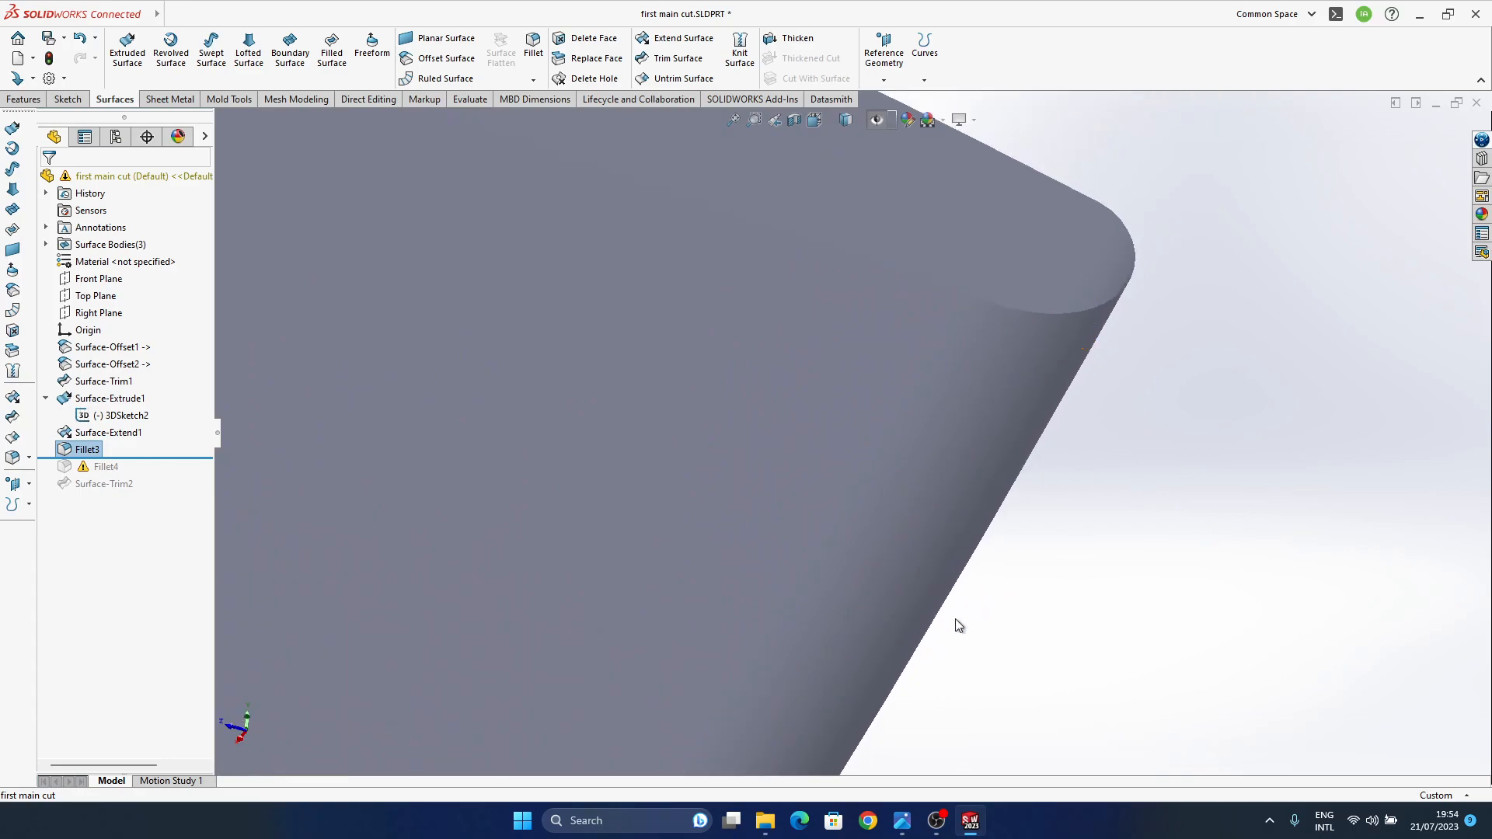
pyautogui.moveTo(1043, 381); pyautogui.dragTo(957, 559, button='middle')
pyautogui.scroll(5, 955, 555)
pyautogui.keyDown('ctrl'); pyautogui.moveTo(865, 511); pyautogui.dragTo(863, 565, button='middle'); pyautogui.keyUp('ctrl')
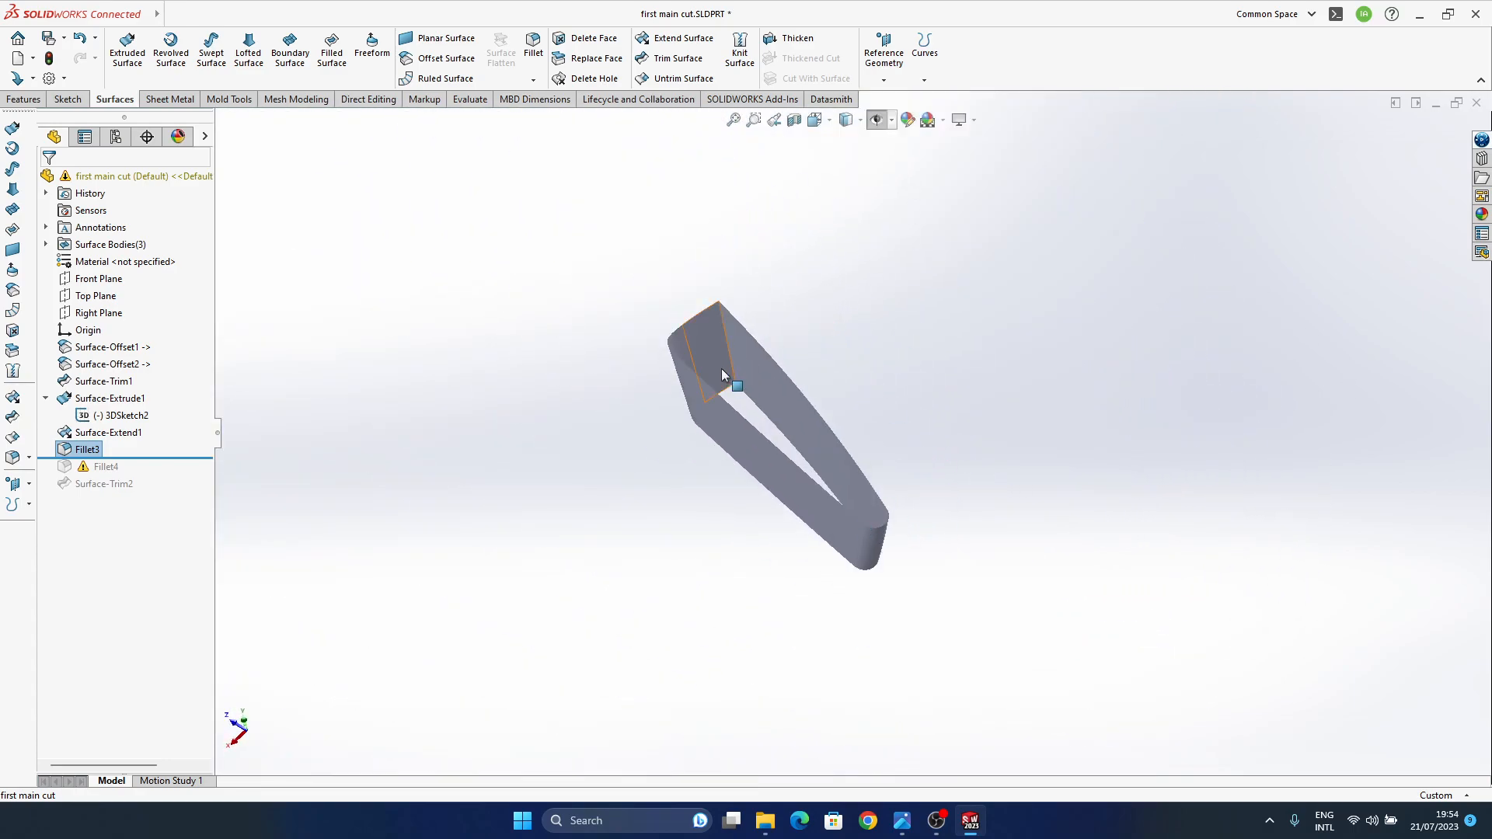
# - Roll forward to include Fillet4 and replace its missing edge with the sharp corner edge at the slot's wide end
pyautogui.moveTo(139, 459); pyautogui.dragTo(132, 475)
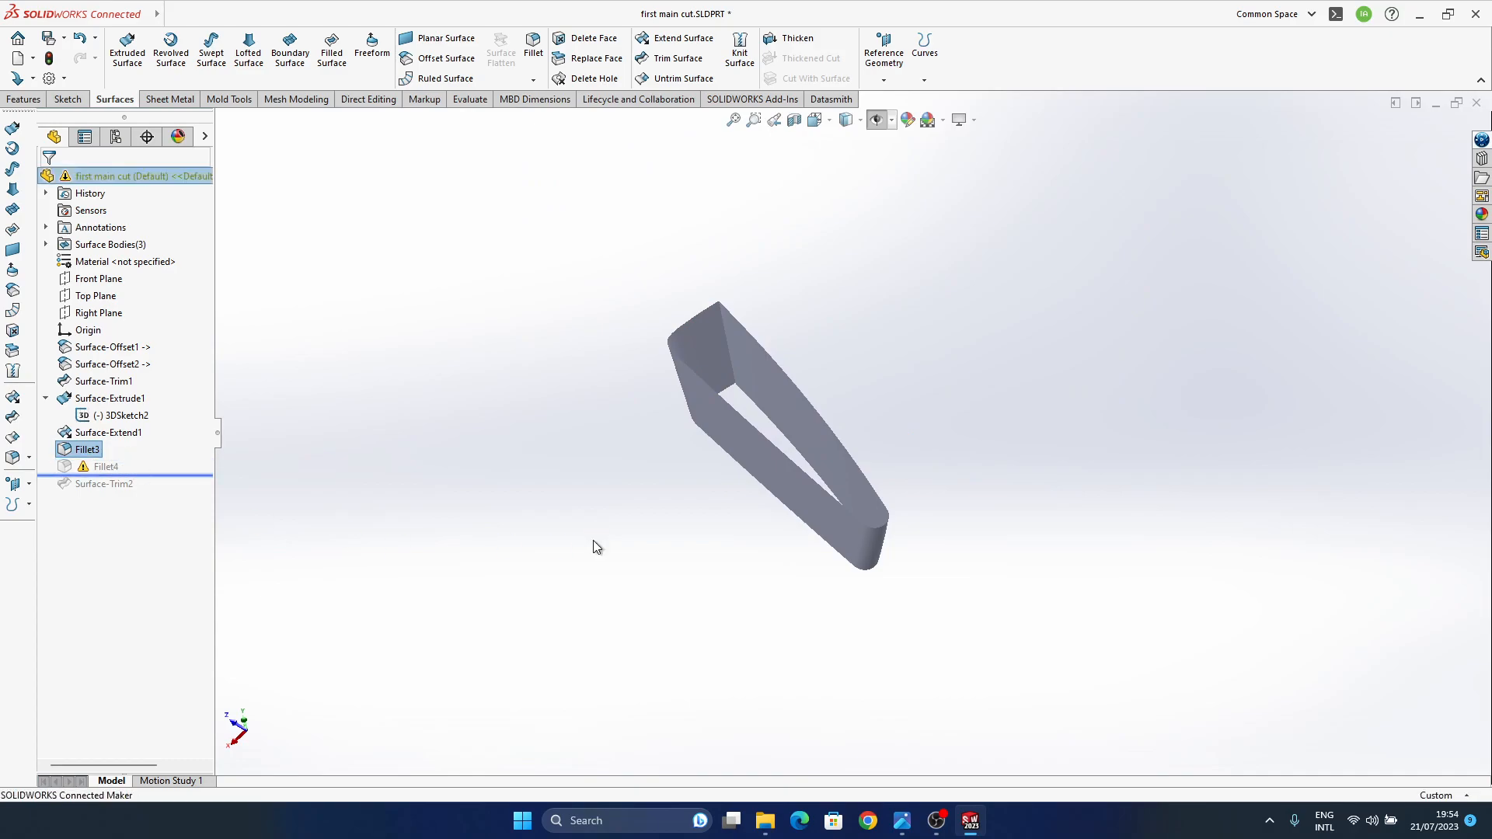
pyautogui.click(109, 466)
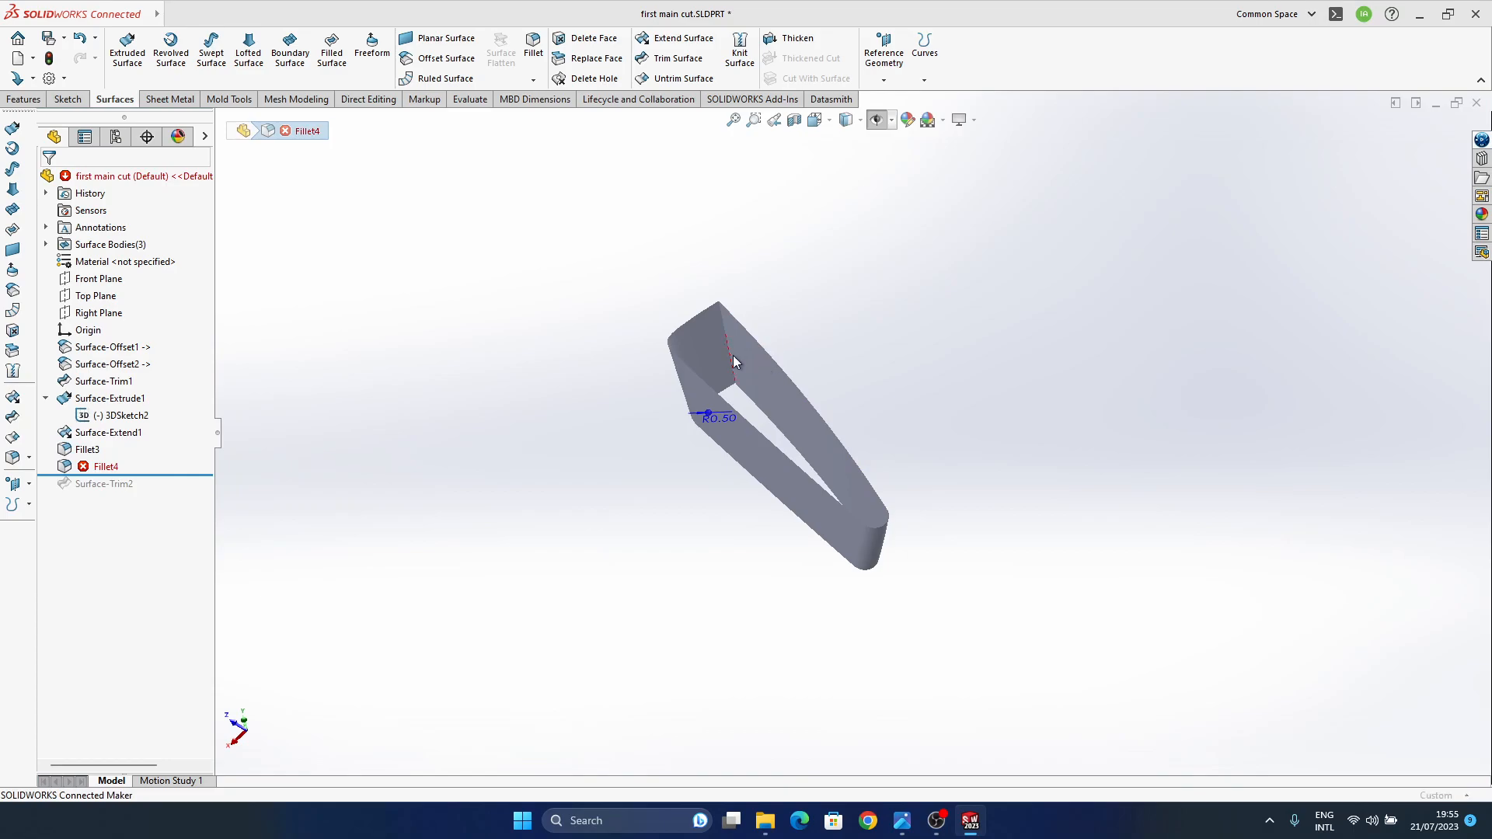
pyautogui.click(118, 468)
pyautogui.click(136, 431)
pyautogui.rightClick(127, 289)
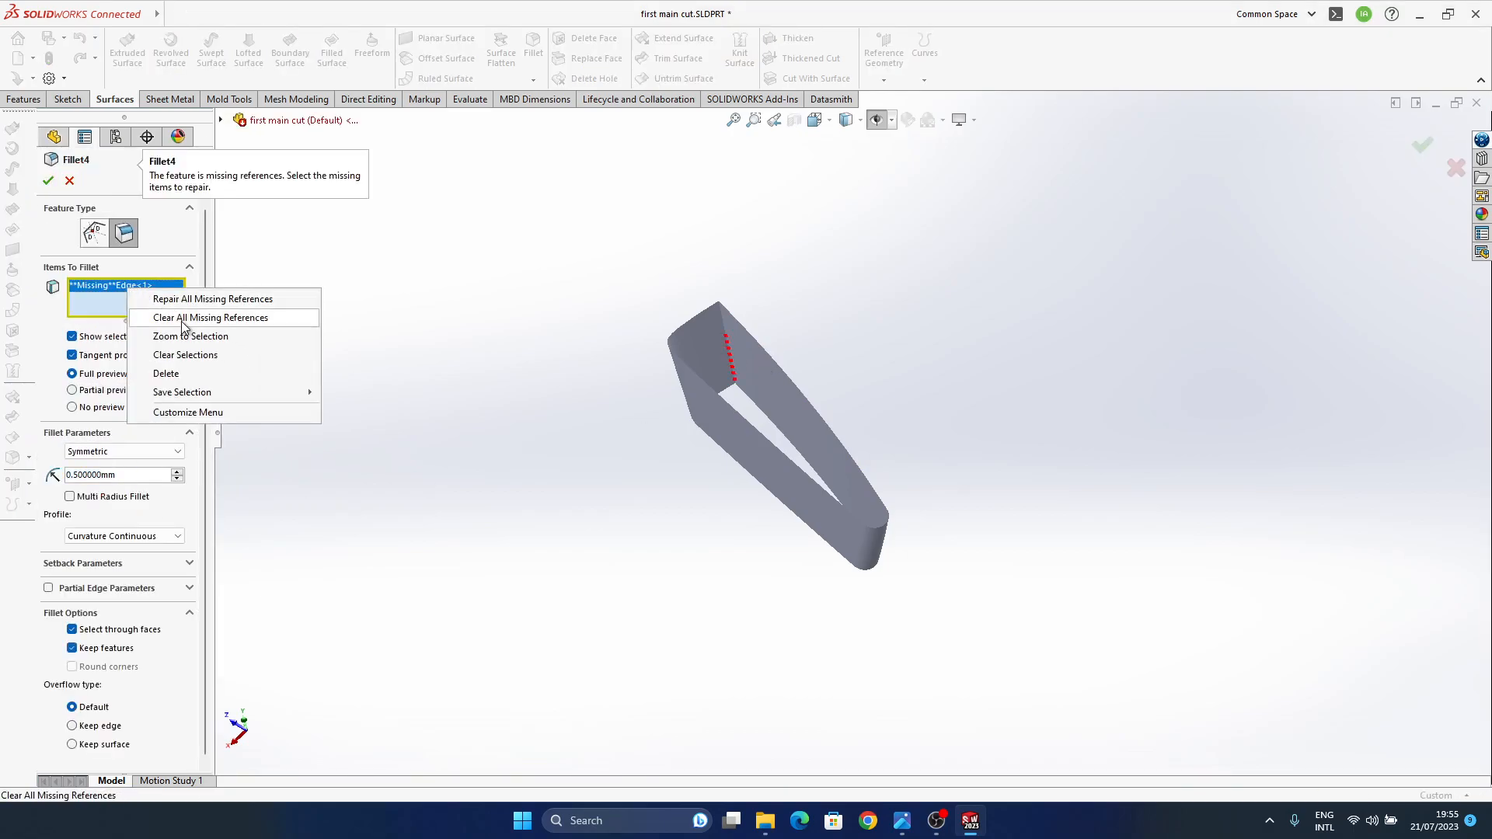
pyautogui.click(210, 356)
pyautogui.click(726, 330)
pyautogui.moveTo(745, 445); pyautogui.dragTo(735, 494, button='middle')
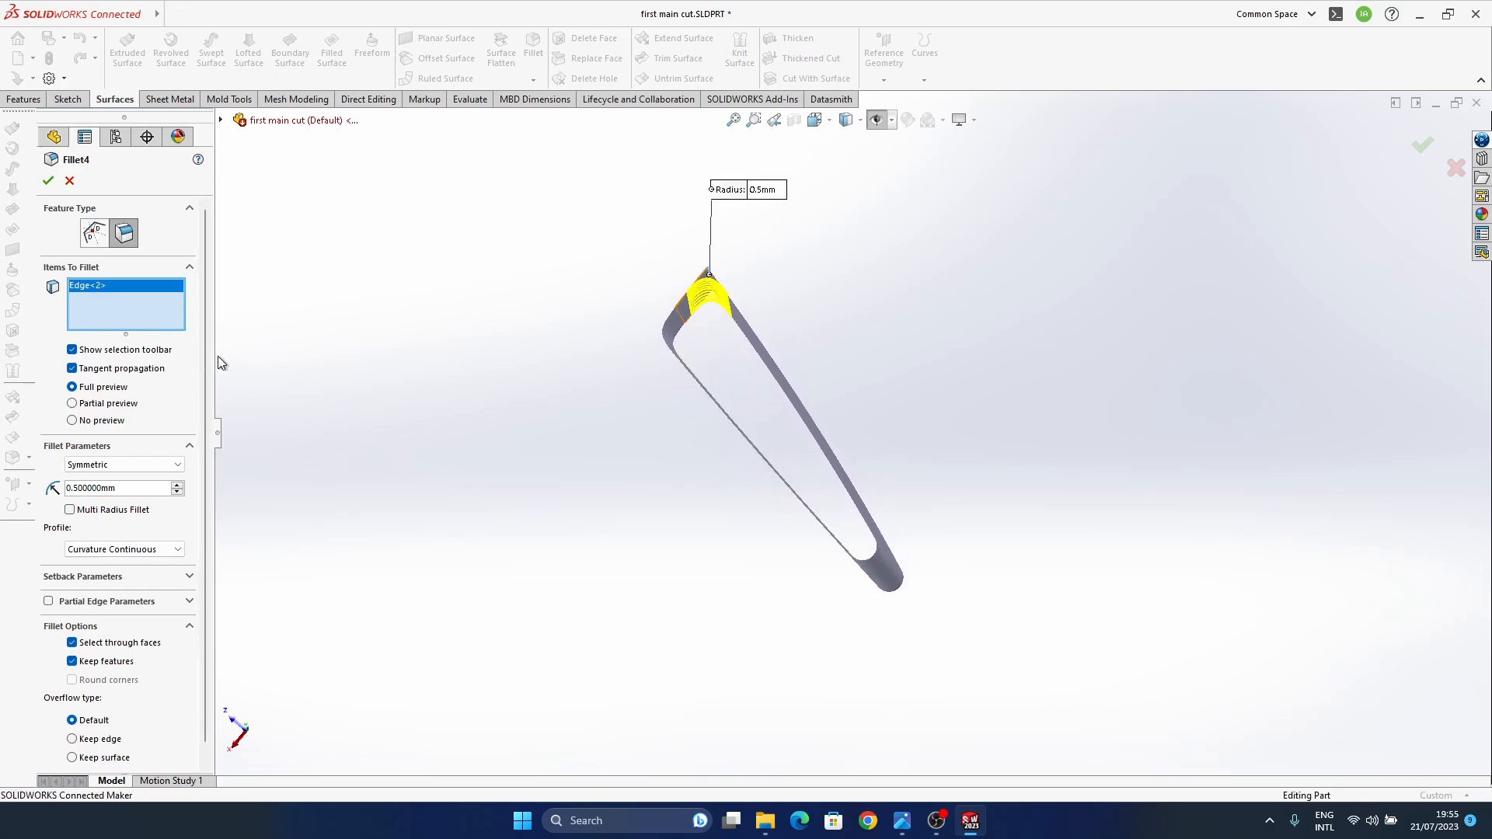
# - Set the wide-end corner fillet's radius to 0.7 mm and accept the feature
pyautogui.click(132, 494)
pyautogui.write('0.7')
pyautogui.press('Return')
pyautogui.click(1423, 145)
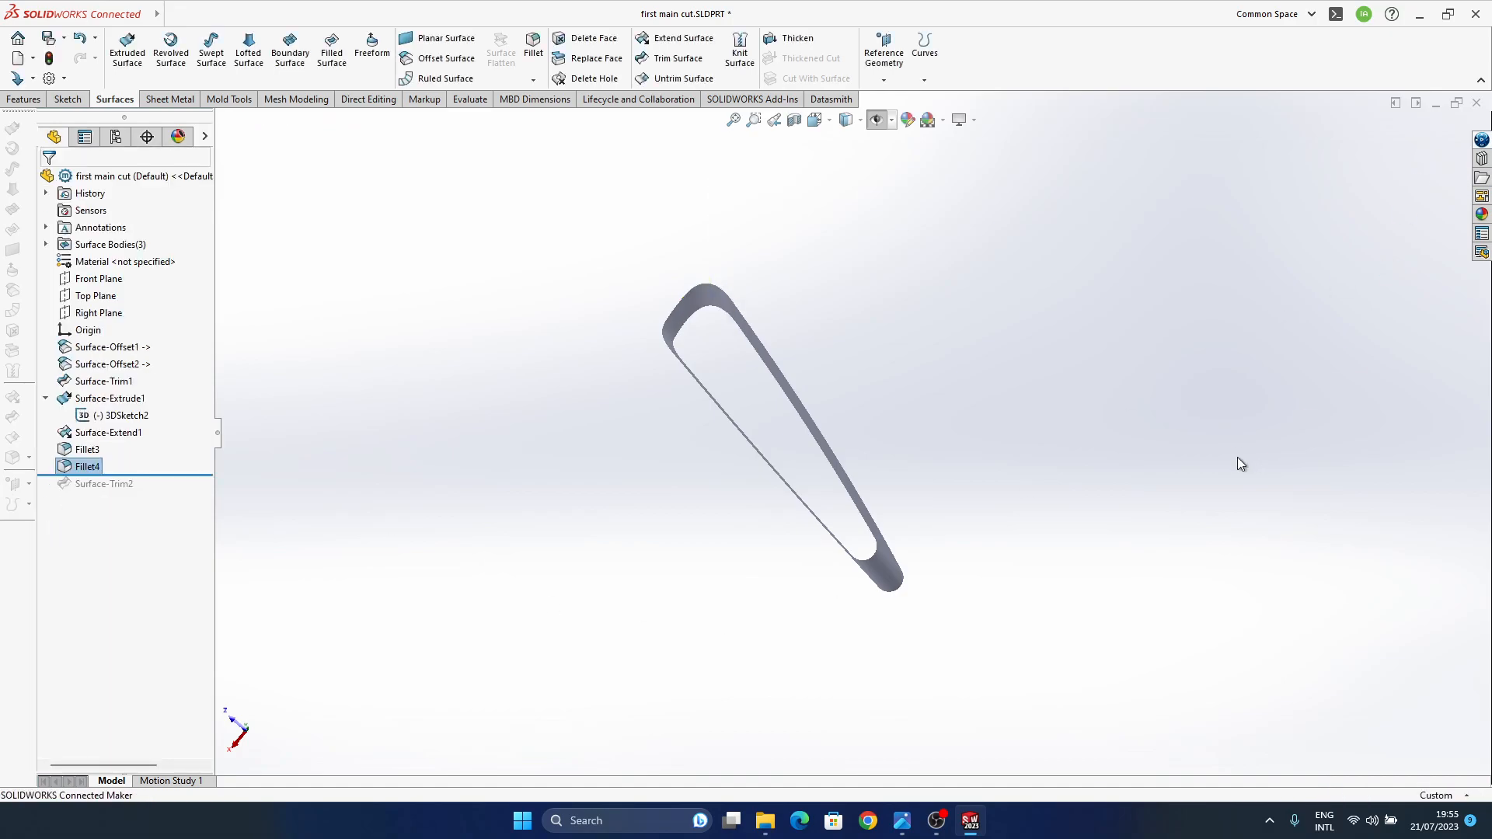
# - Show the model shaded with edges and roll the history forward to include Surface-Trim2
pyautogui.moveTo(1176, 449); pyautogui.dragTo(952, 316, button='middle')
pyautogui.click(846, 120)
pyautogui.click(851, 142)
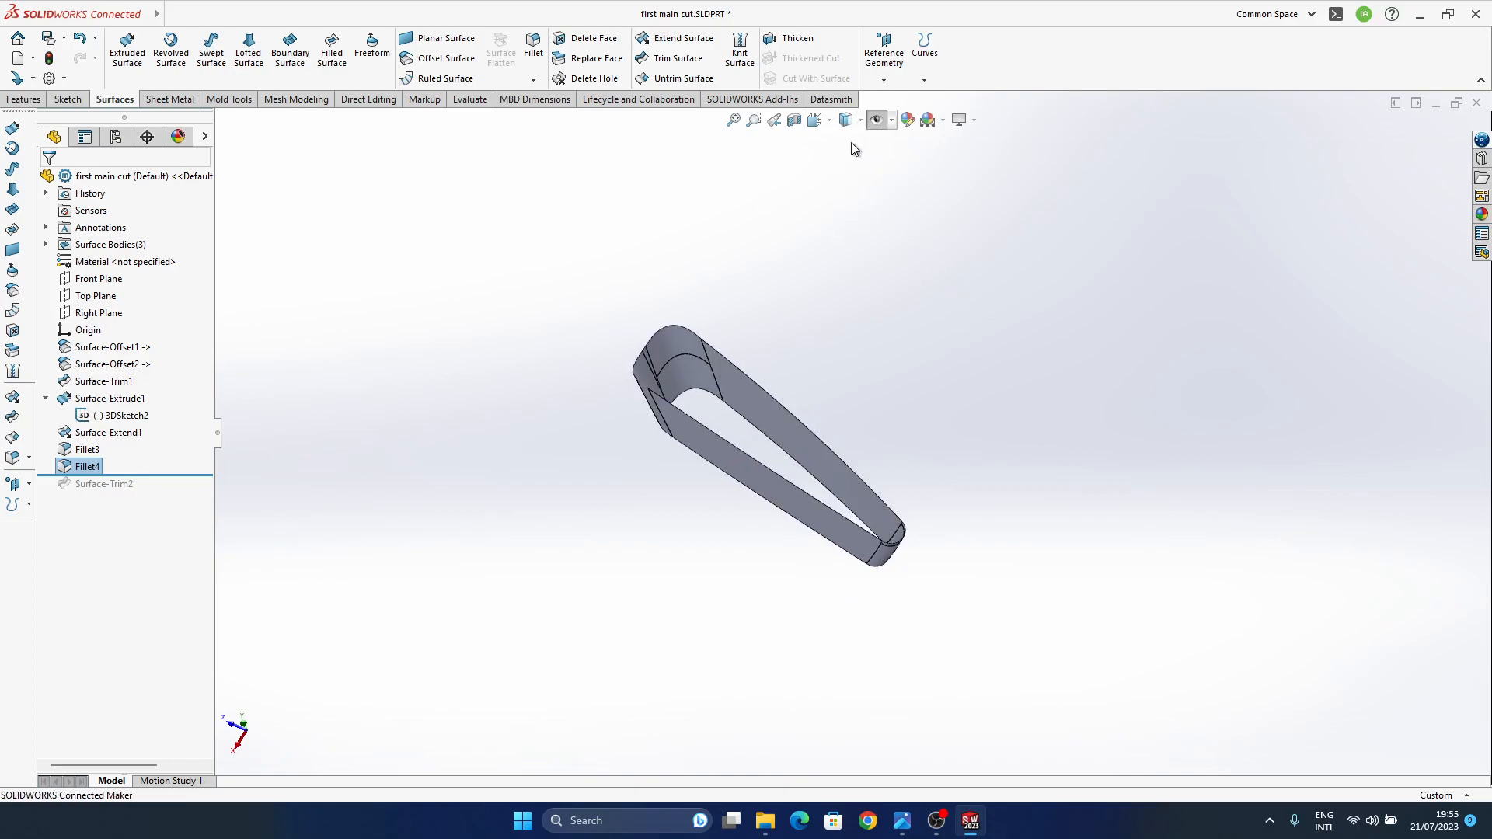
pyautogui.moveTo(126, 475); pyautogui.dragTo(124, 493)
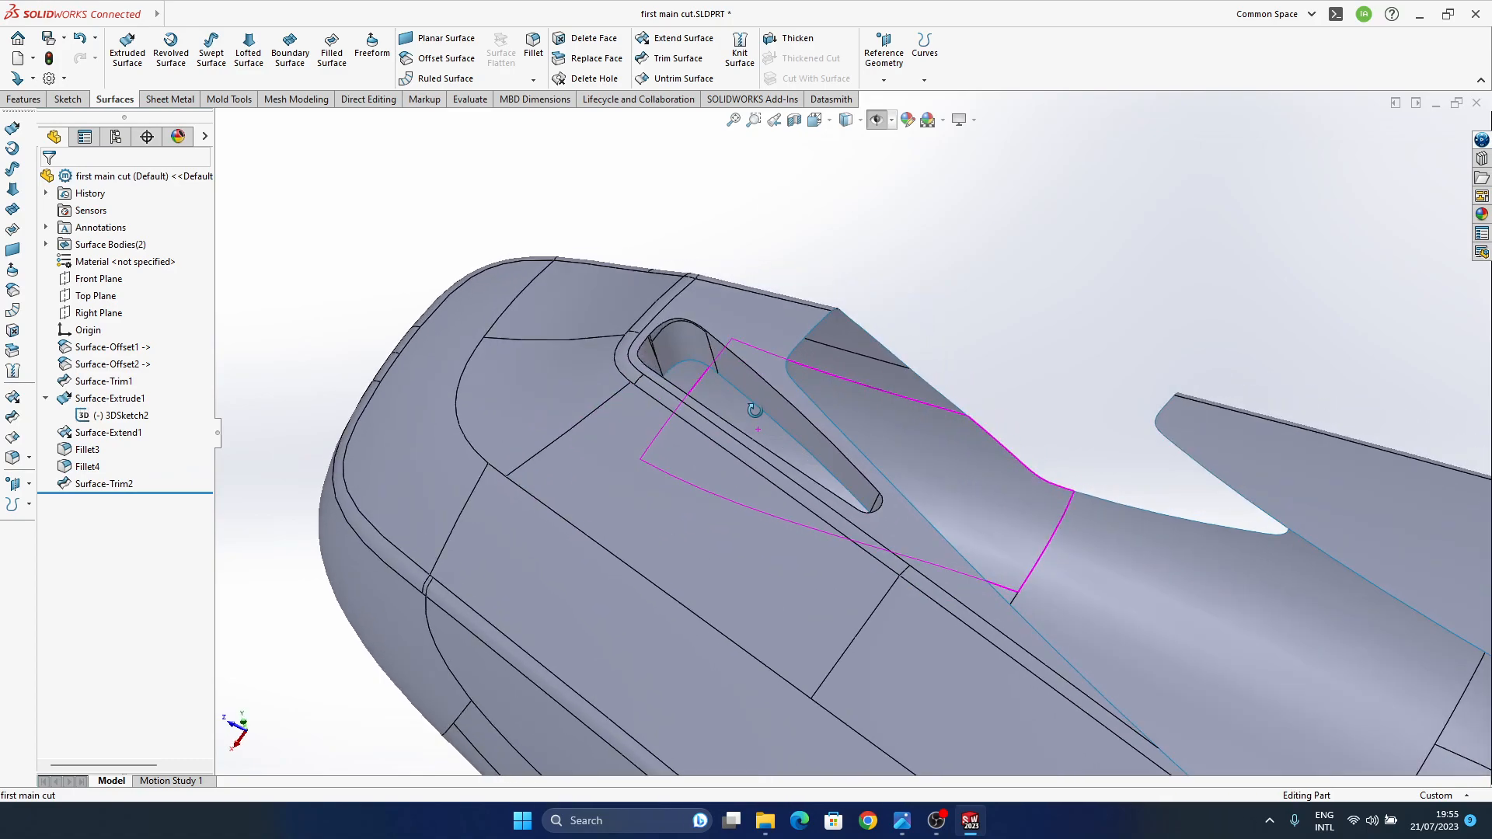
# - Examine the trimmed slot's opening, inner wall and rounded ends from several angles
pyautogui.moveTo(759, 380); pyautogui.dragTo(753, 487, button='middle')
pyautogui.scroll(5, 754, 446)
pyautogui.scroll(-5, 688, 432)
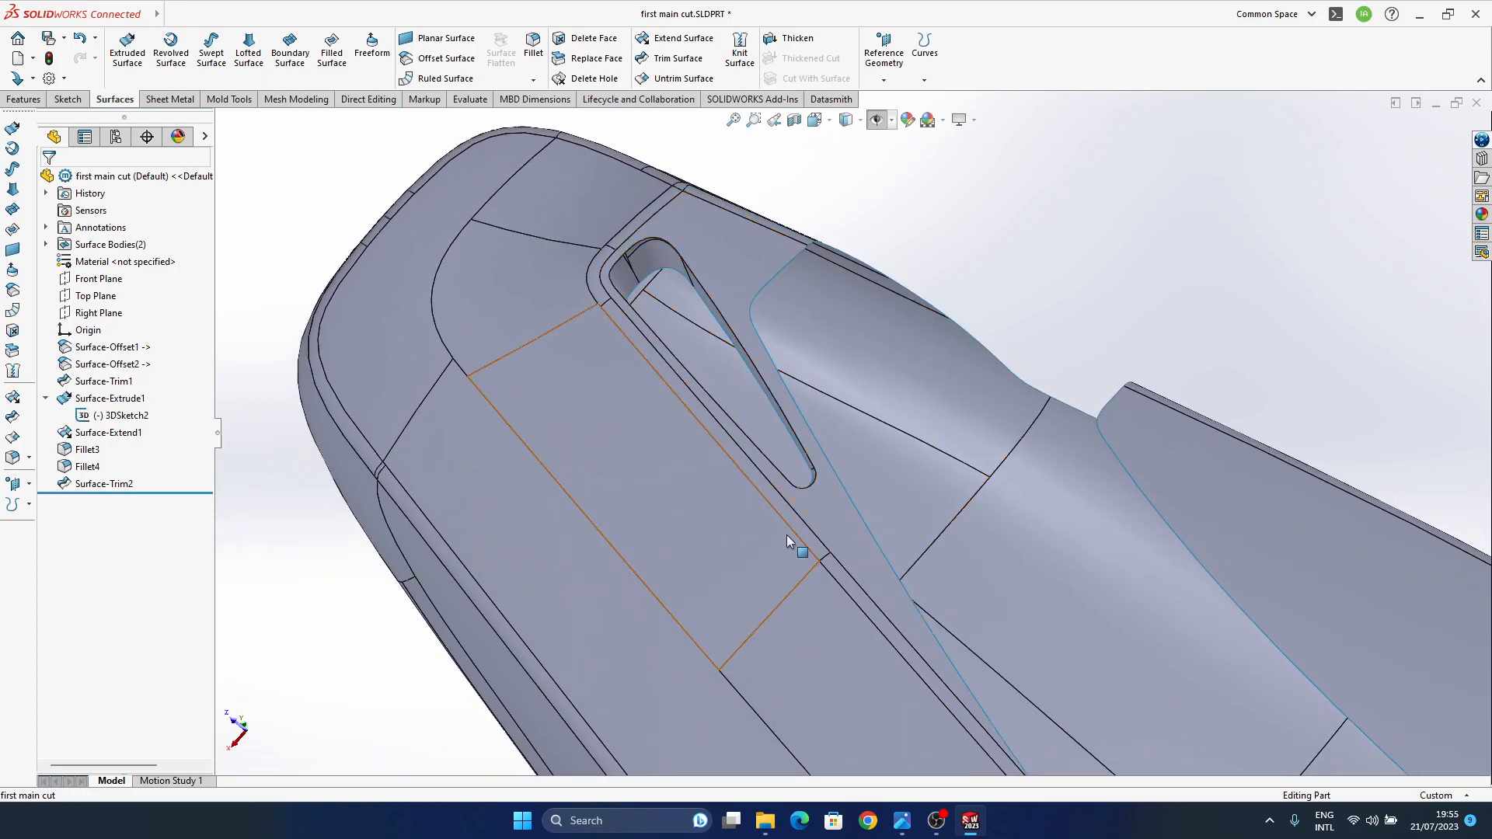
pyautogui.moveTo(794, 433)
pyautogui.mouseDown(button='middle')
pyautogui.moveTo(767, 511)
pyautogui.moveTo(736, 437)
pyautogui.moveTo(823, 392)
pyautogui.moveTo(846, 474)
pyautogui.mouseUp(button='middle')
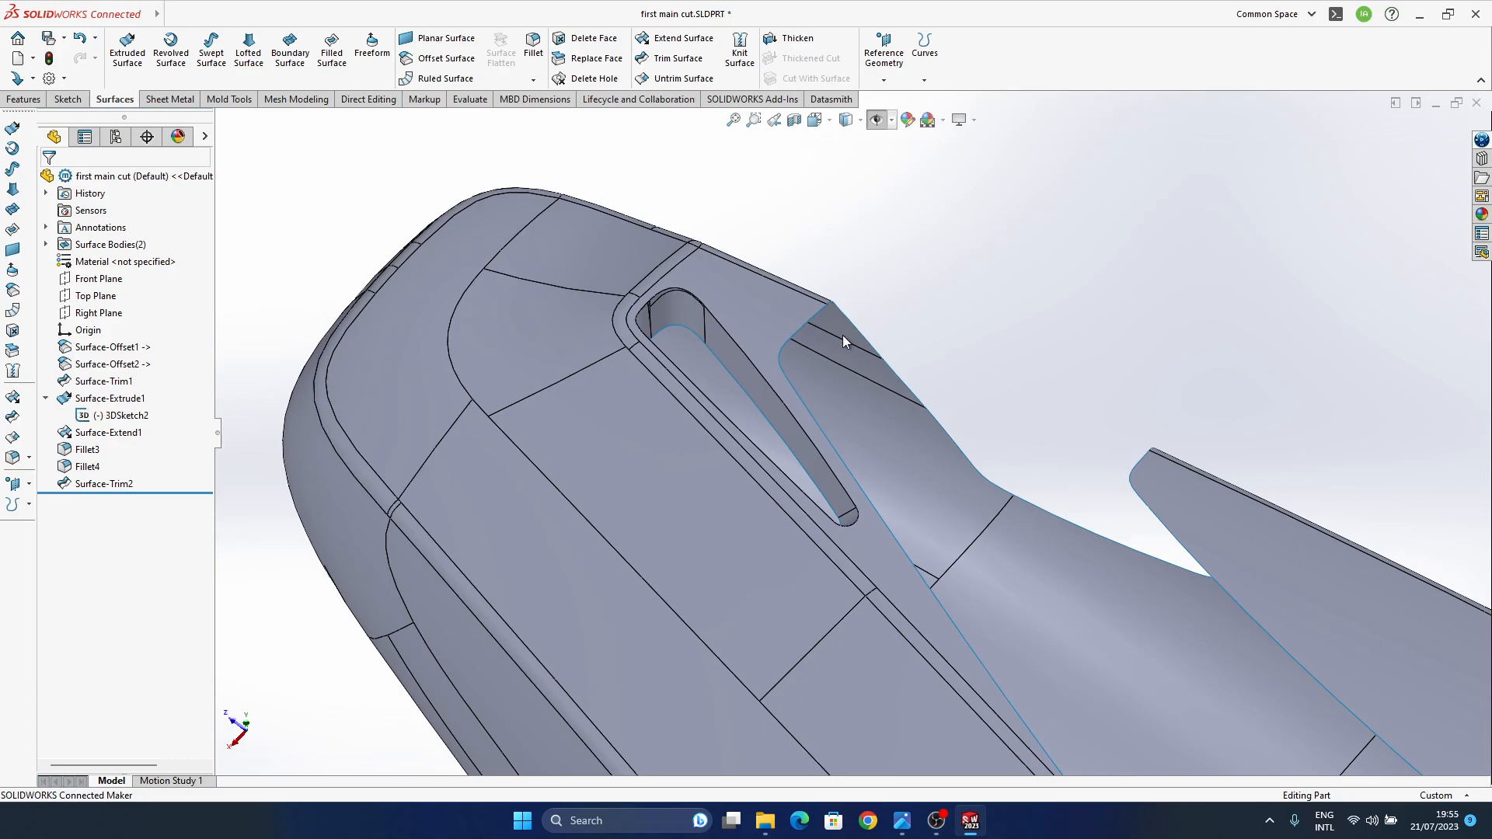
pyautogui.keyDown('ctrl'); pyautogui.moveTo(740, 316); pyautogui.dragTo(744, 354, button='middle'); pyautogui.keyUp('ctrl')
pyautogui.keyDown('ctrl'); pyautogui.moveTo(835, 490); pyautogui.dragTo(752, 384, button='middle'); pyautogui.keyUp('ctrl')
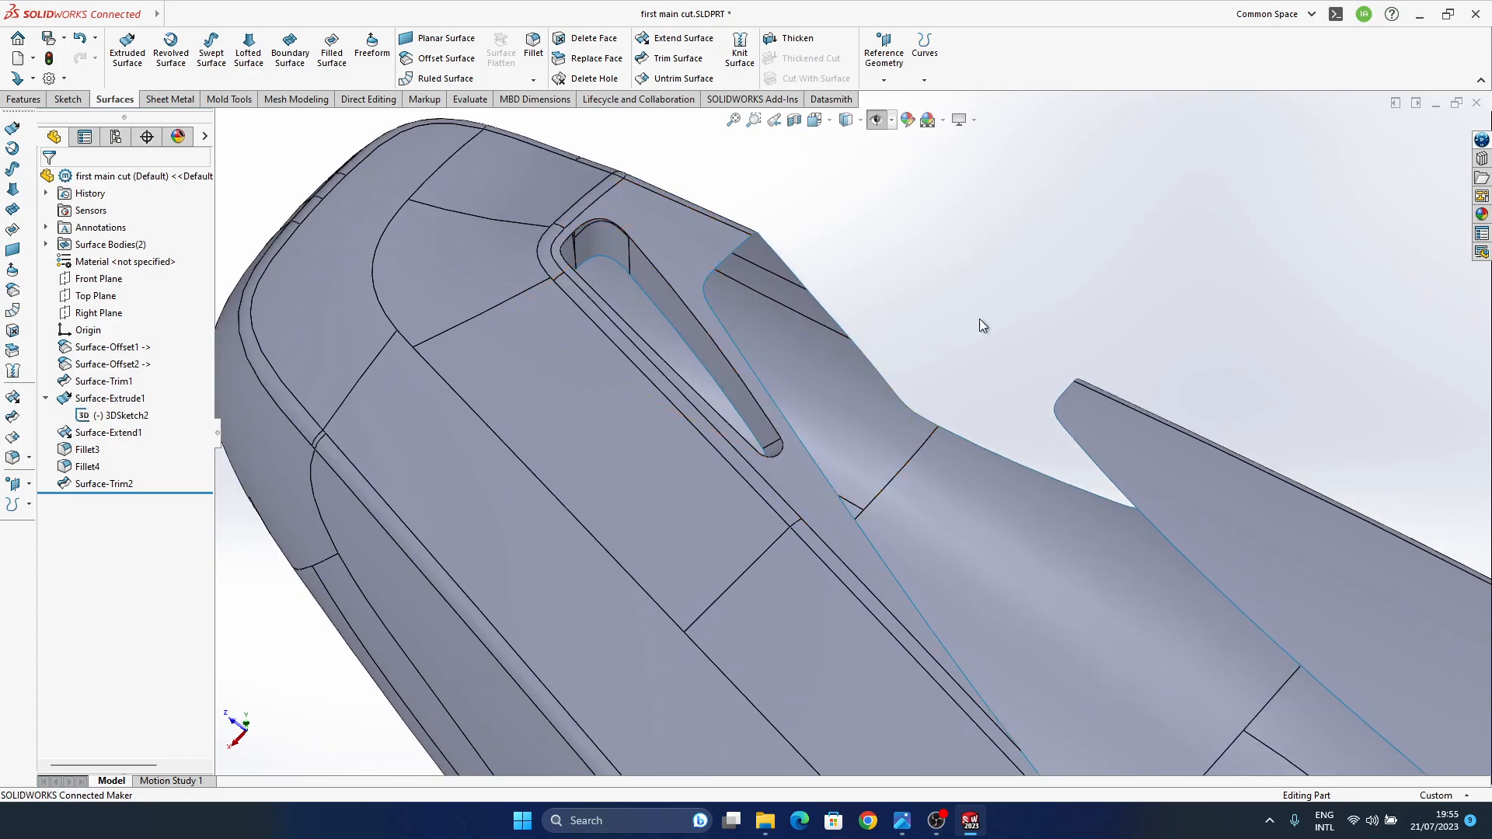
pyautogui.keyDown('ctrl'); pyautogui.moveTo(935, 236); pyautogui.dragTo(991, 348, button='middle'); pyautogui.keyUp('ctrl')
pyautogui.scroll(-8, 638, 353)
pyautogui.keyDown('ctrl'); pyautogui.moveTo(1014, 422); pyautogui.dragTo(841, 402, button='middle'); pyautogui.keyUp('ctrl')
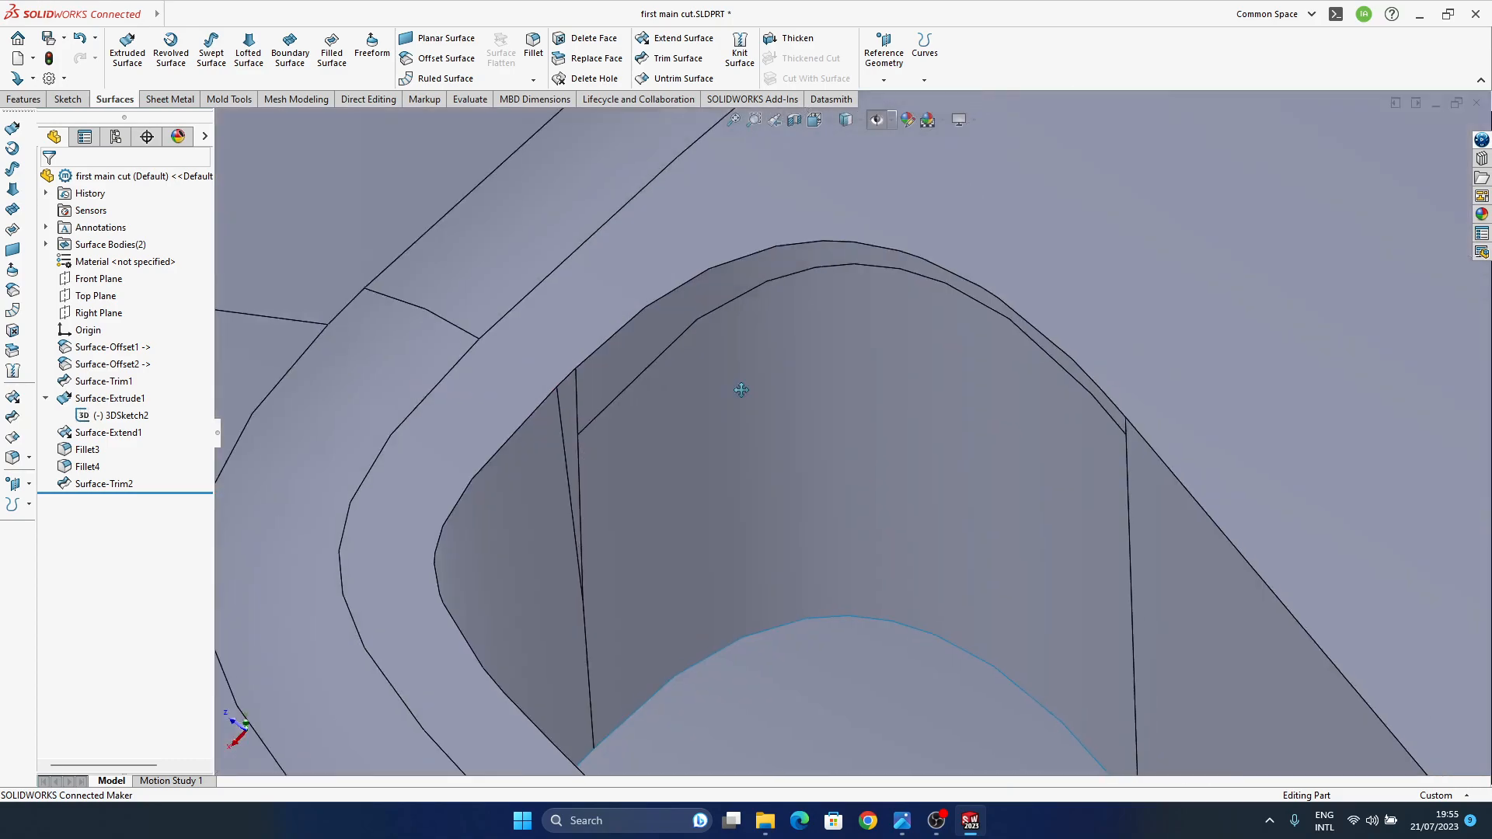
pyautogui.scroll(4, 669, 400)
pyautogui.keyDown('ctrl'); pyautogui.moveTo(821, 471); pyautogui.dragTo(687, 315, button='middle'); pyautogui.keyUp('ctrl')
pyautogui.scroll(4, 687, 321)
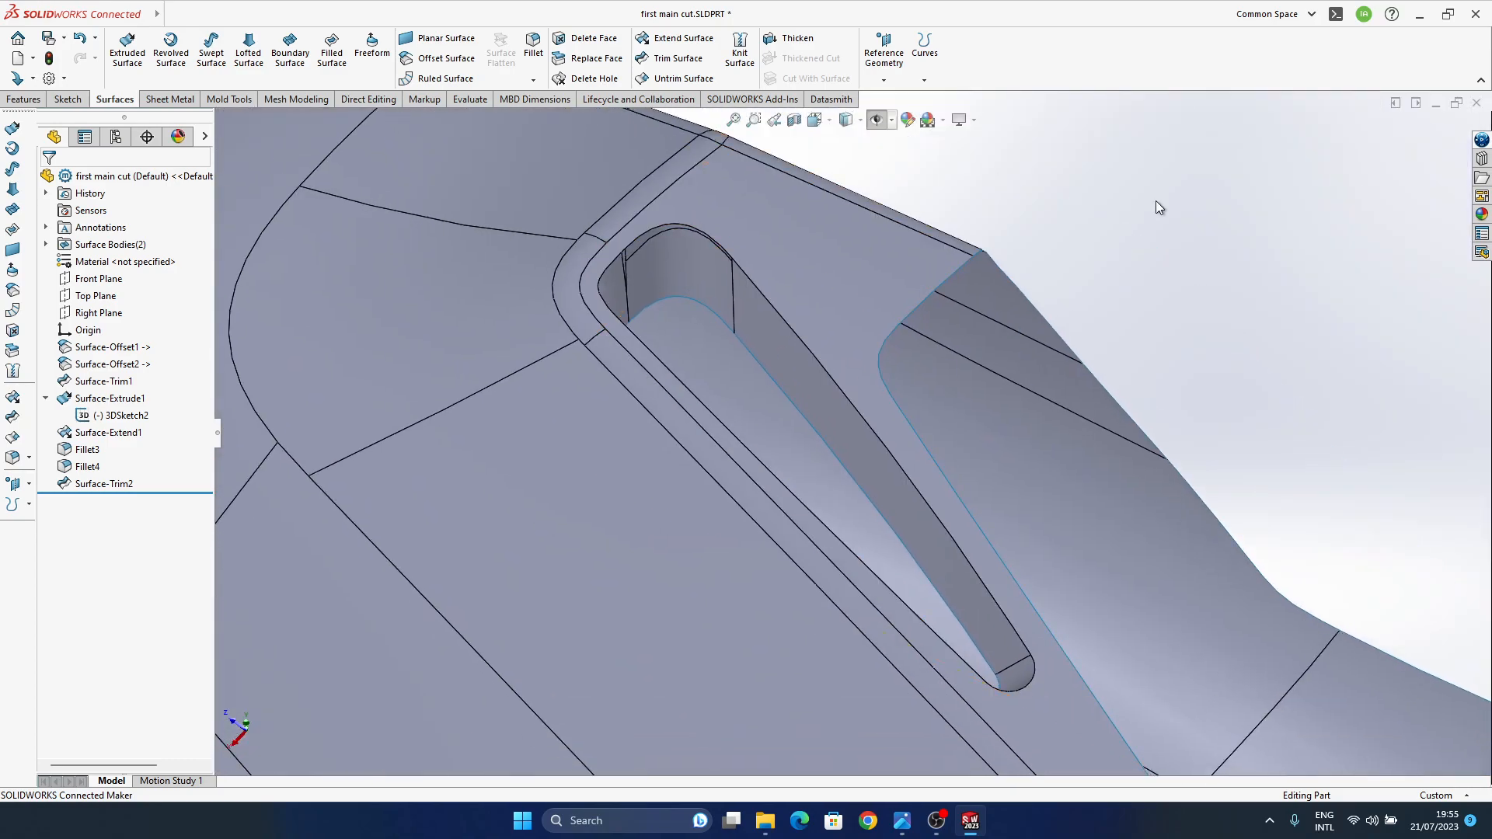
# - Fillet the slot's outer rim edges with a curvature-continuous profile, trying a 0.3 mm radius and accepting 0.2 mm
pyautogui.click(766, 298)
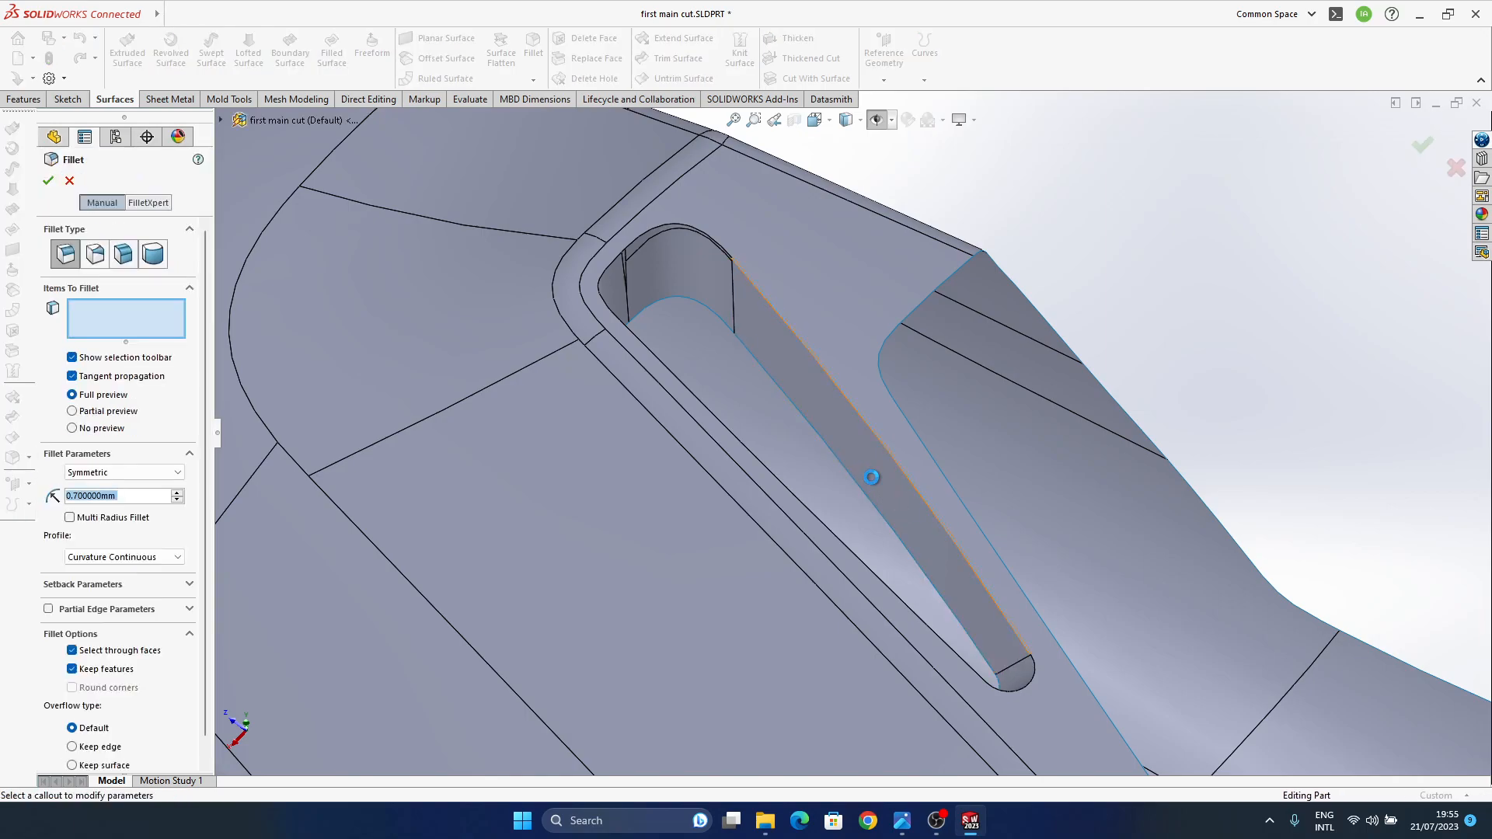
pyautogui.click(648, 233)
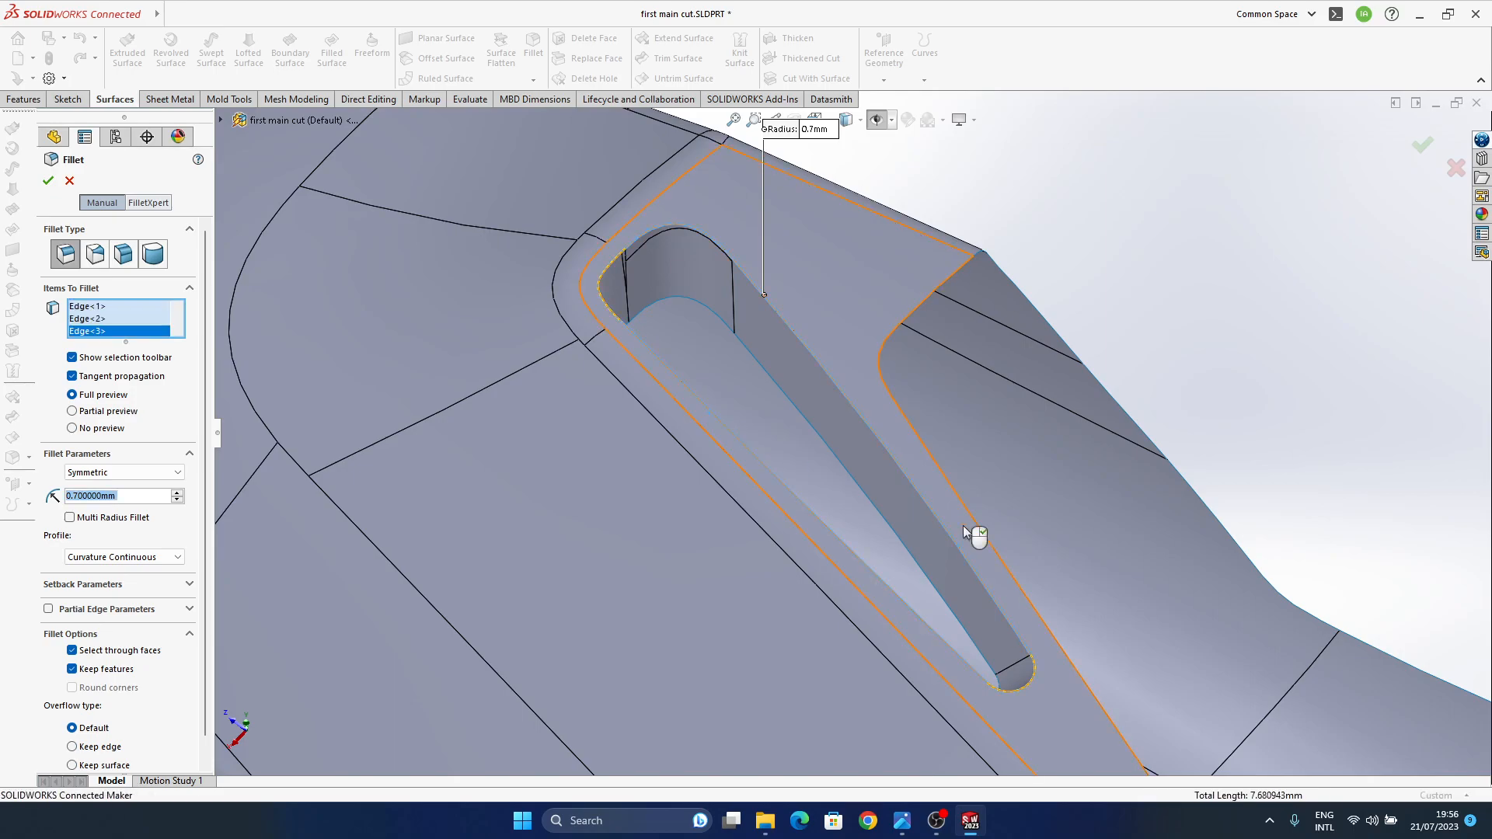
pyautogui.write('0.3')
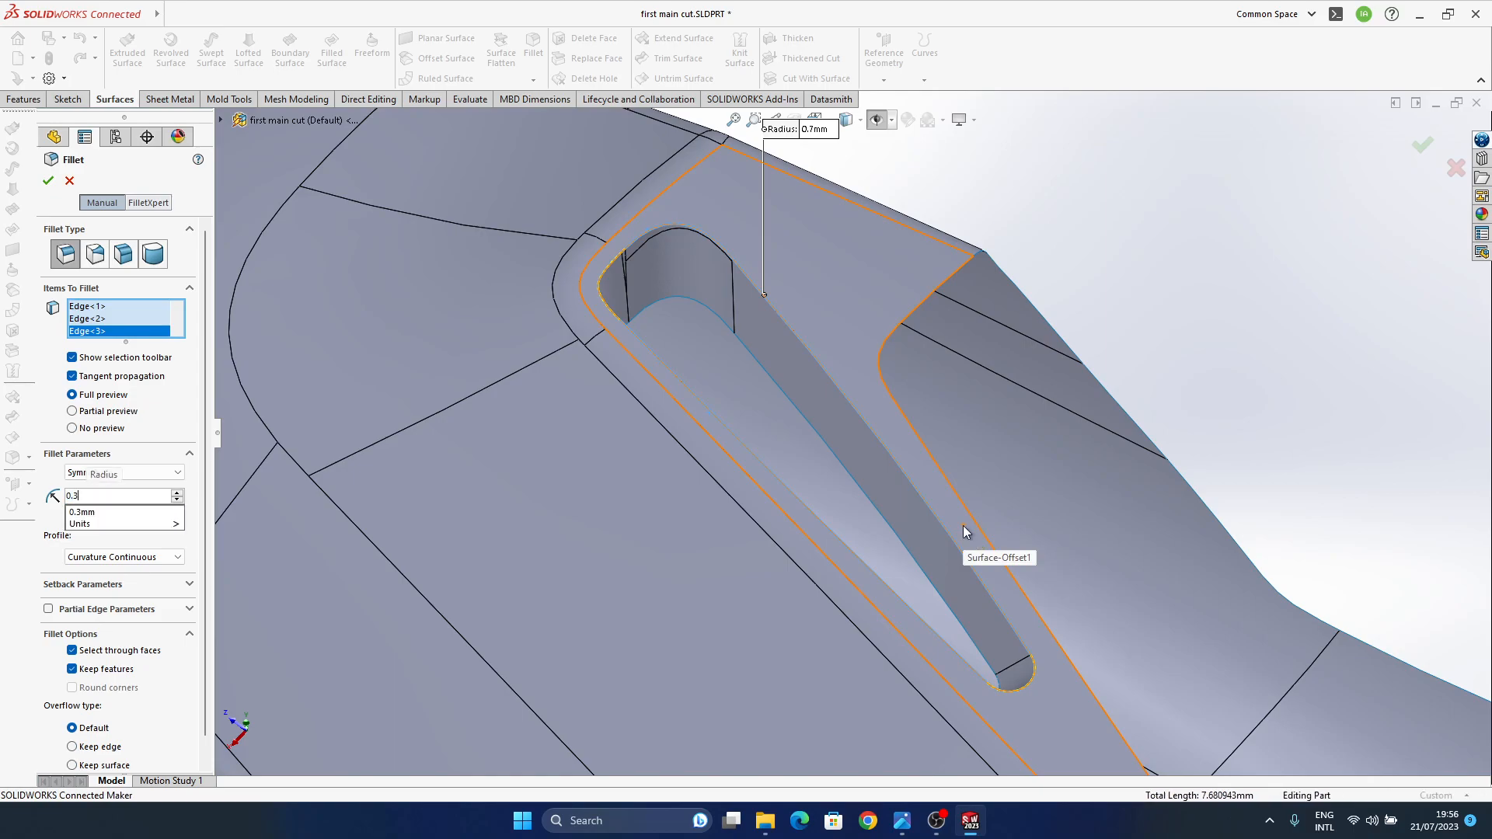
pyautogui.press('Return')
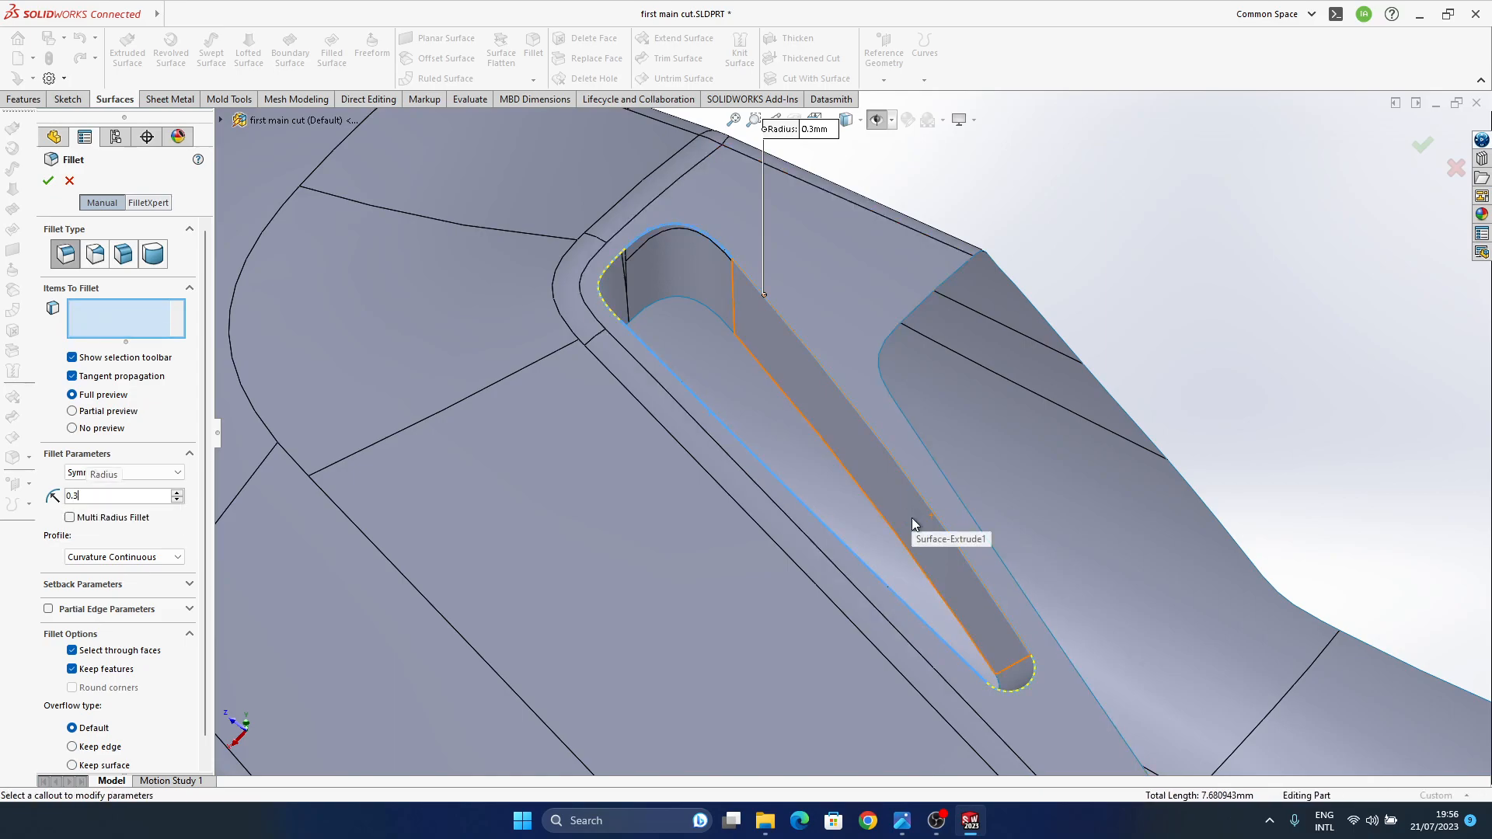
pyautogui.moveTo(872, 467); pyautogui.dragTo(631, 585, button='middle')
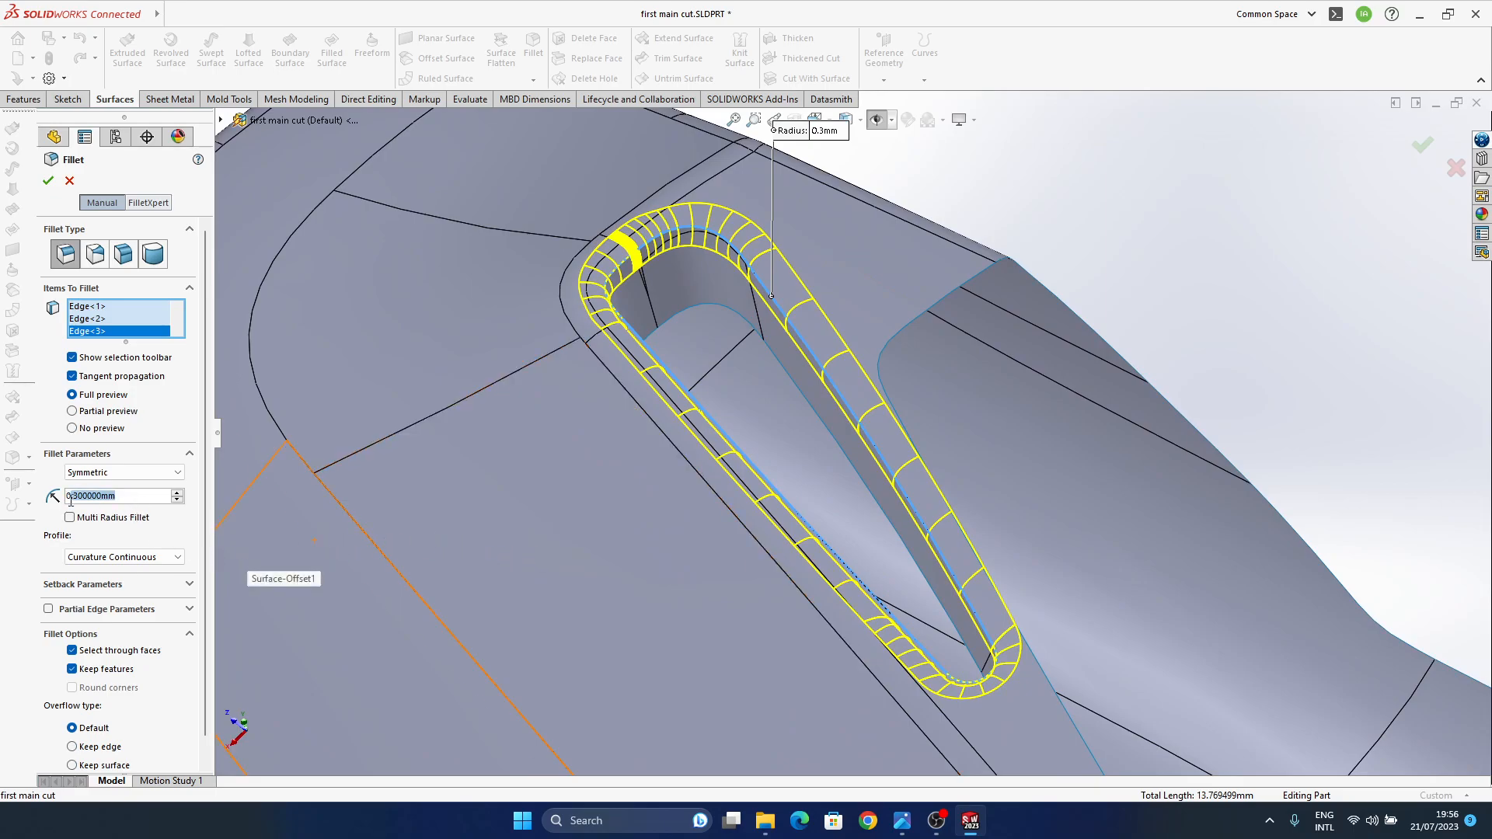
pyautogui.write('0.2')
pyautogui.press('Return')
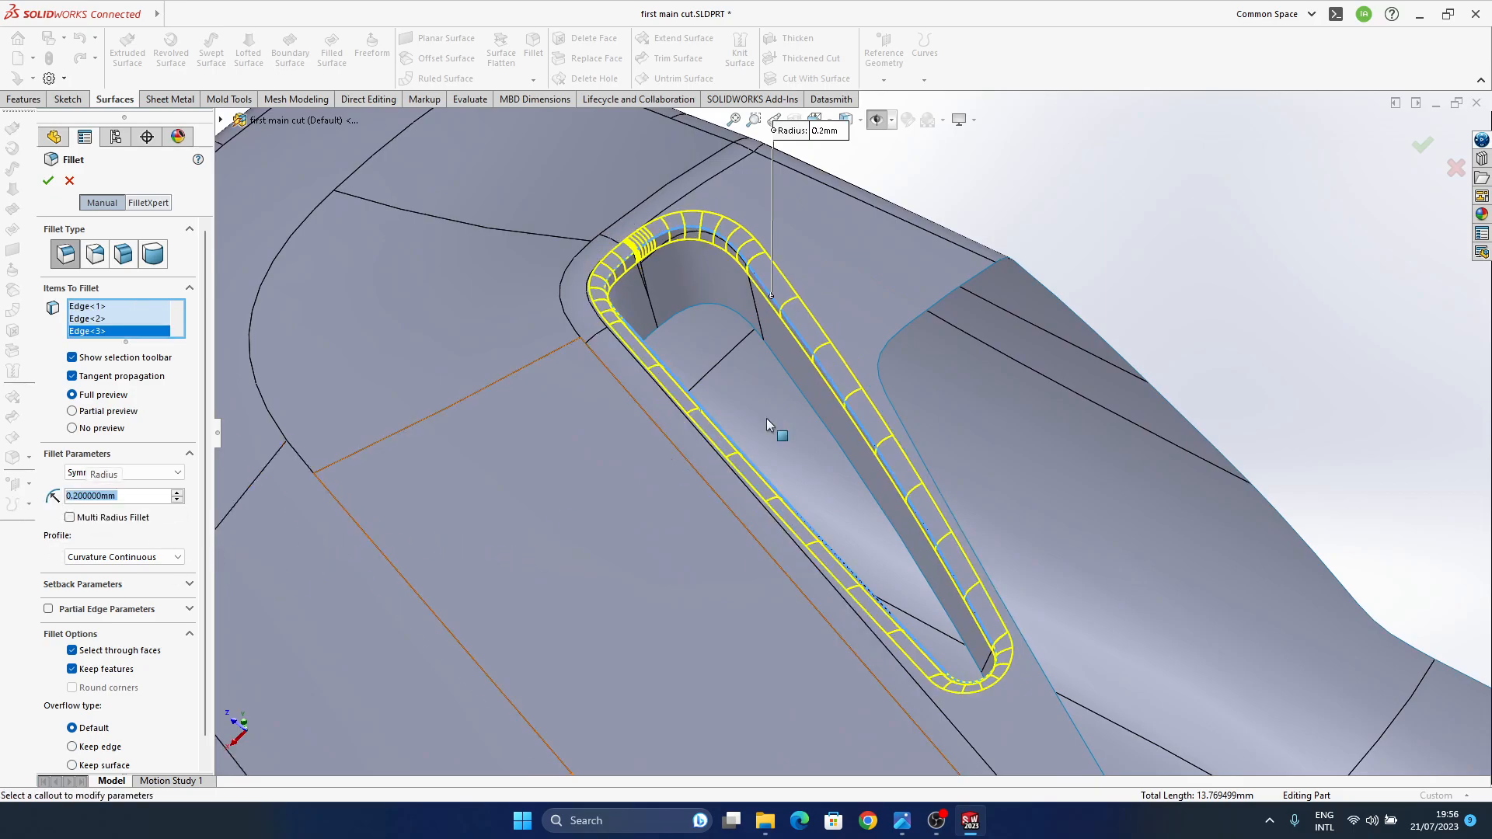
pyautogui.click(1420, 147)
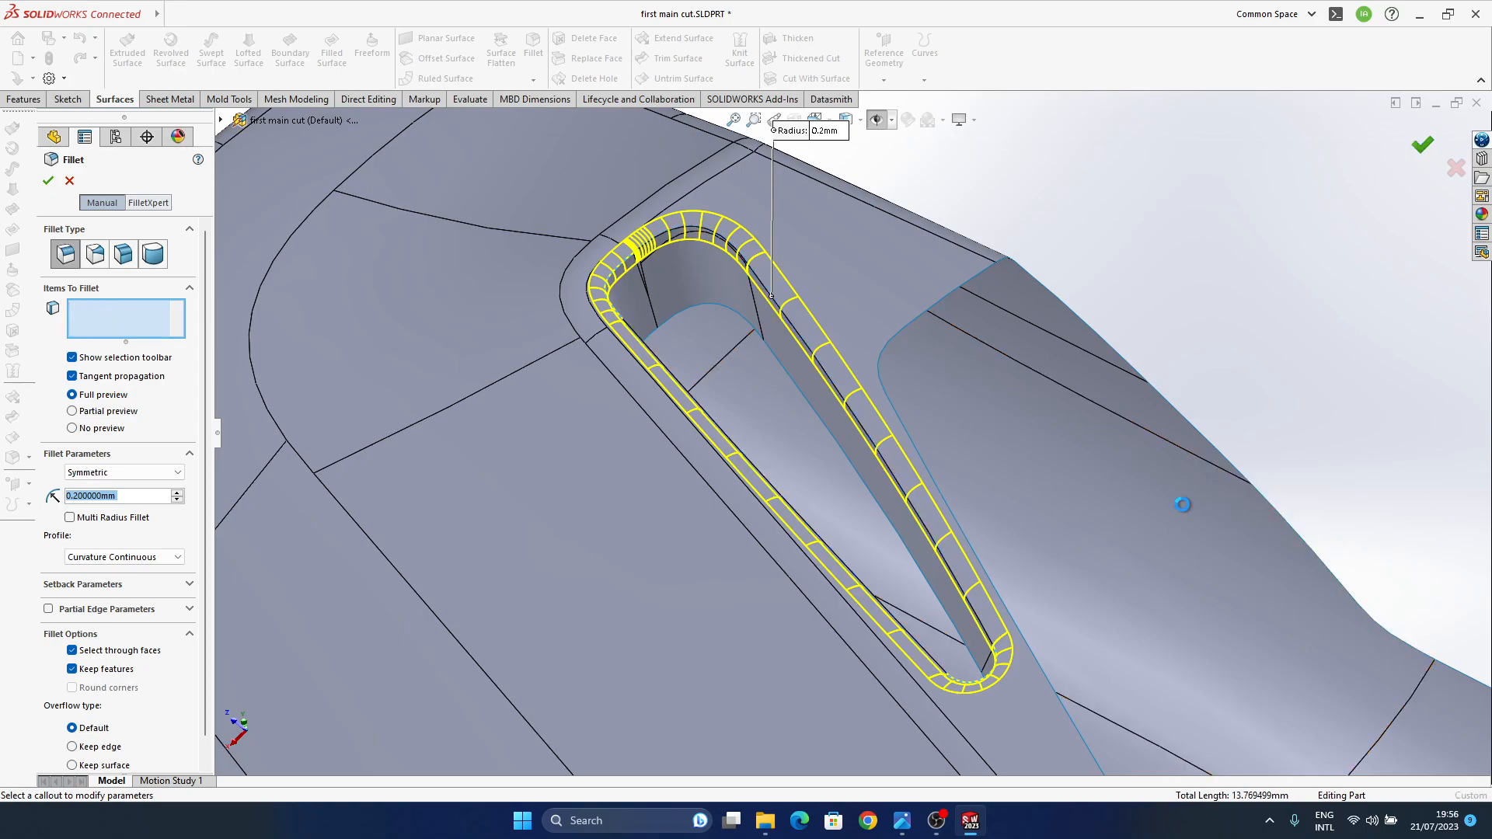
# - Switch the display to plain shading without edges and inspect the filleted slot rim
pyautogui.moveTo(827, 409); pyautogui.dragTo(841, 241, button='middle')
pyautogui.scroll(3, 739, 388)
pyautogui.click(859, 120)
pyautogui.click(852, 159)
pyautogui.moveTo(874, 188); pyautogui.dragTo(965, 330, button='middle')
pyautogui.scroll(5, 964, 330)
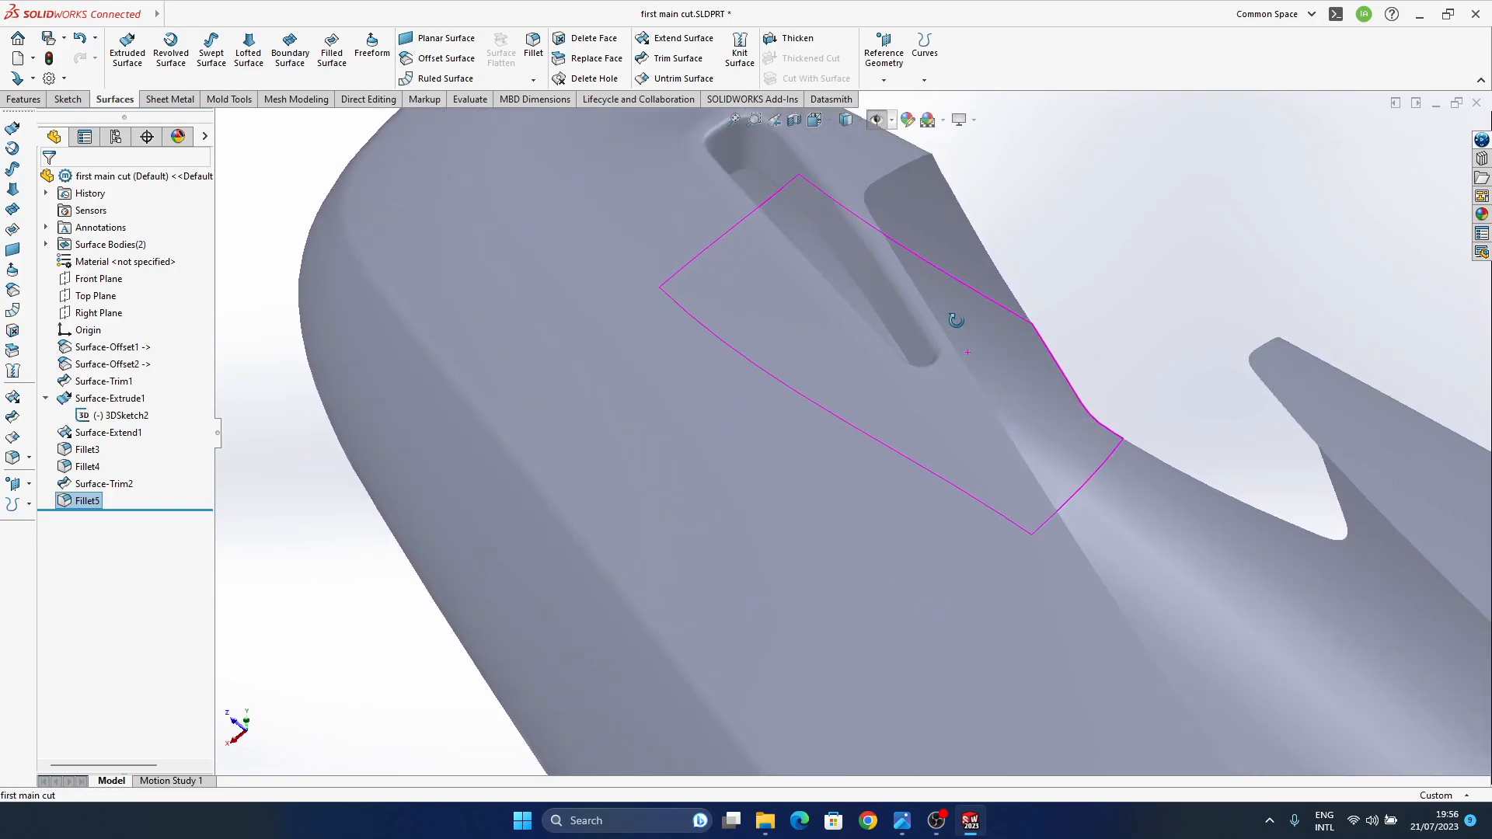
pyautogui.moveTo(808, 353); pyautogui.dragTo(751, 435, button='middle')
# - Reduce the slot rim fillet's radius to 0.1 mm and check the softened edge
pyautogui.click(89, 499)
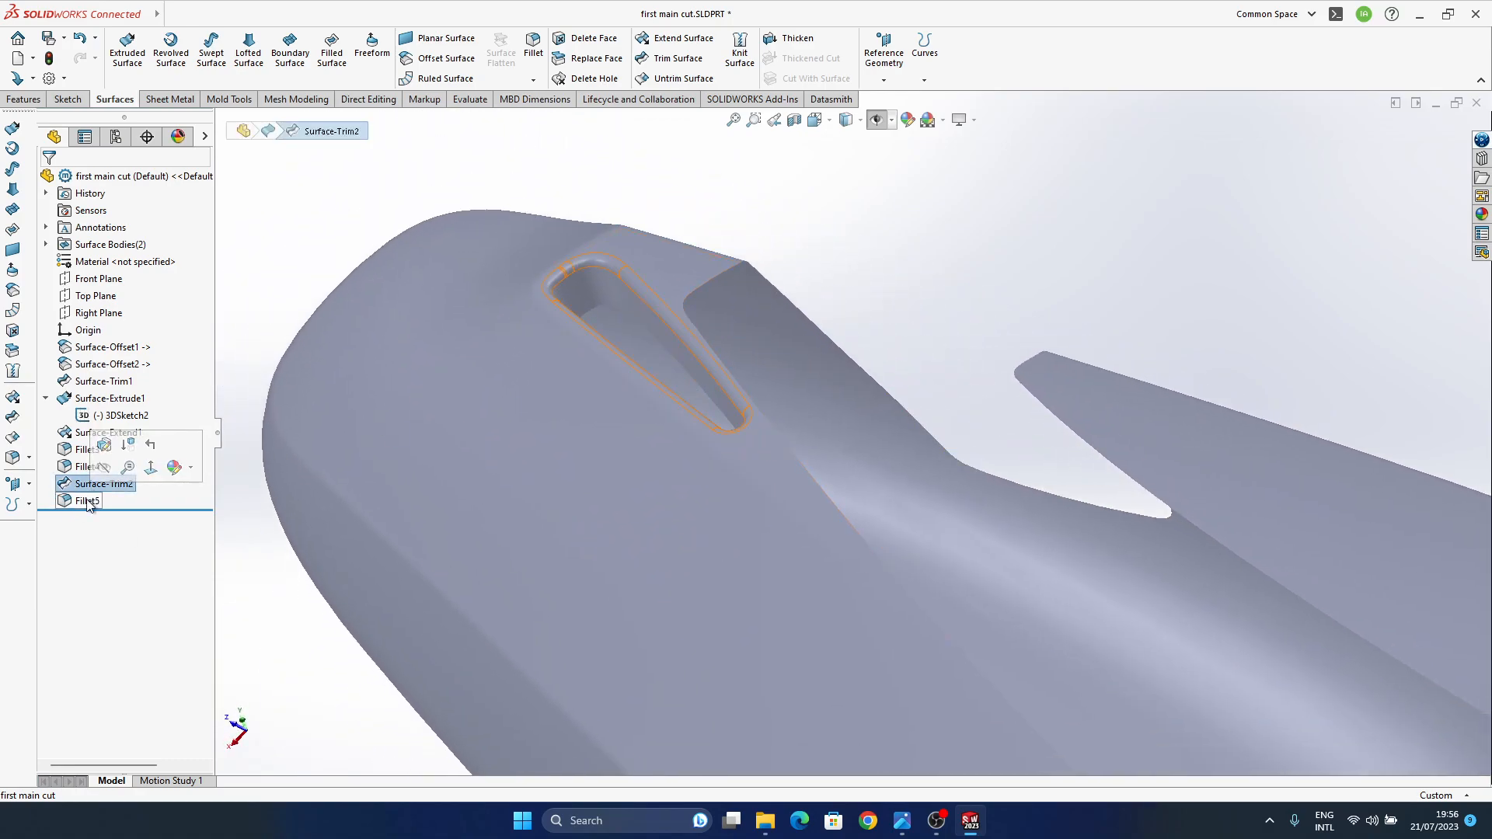
pyautogui.moveTo(916, 824)
pyautogui.moveTo(962, 752)
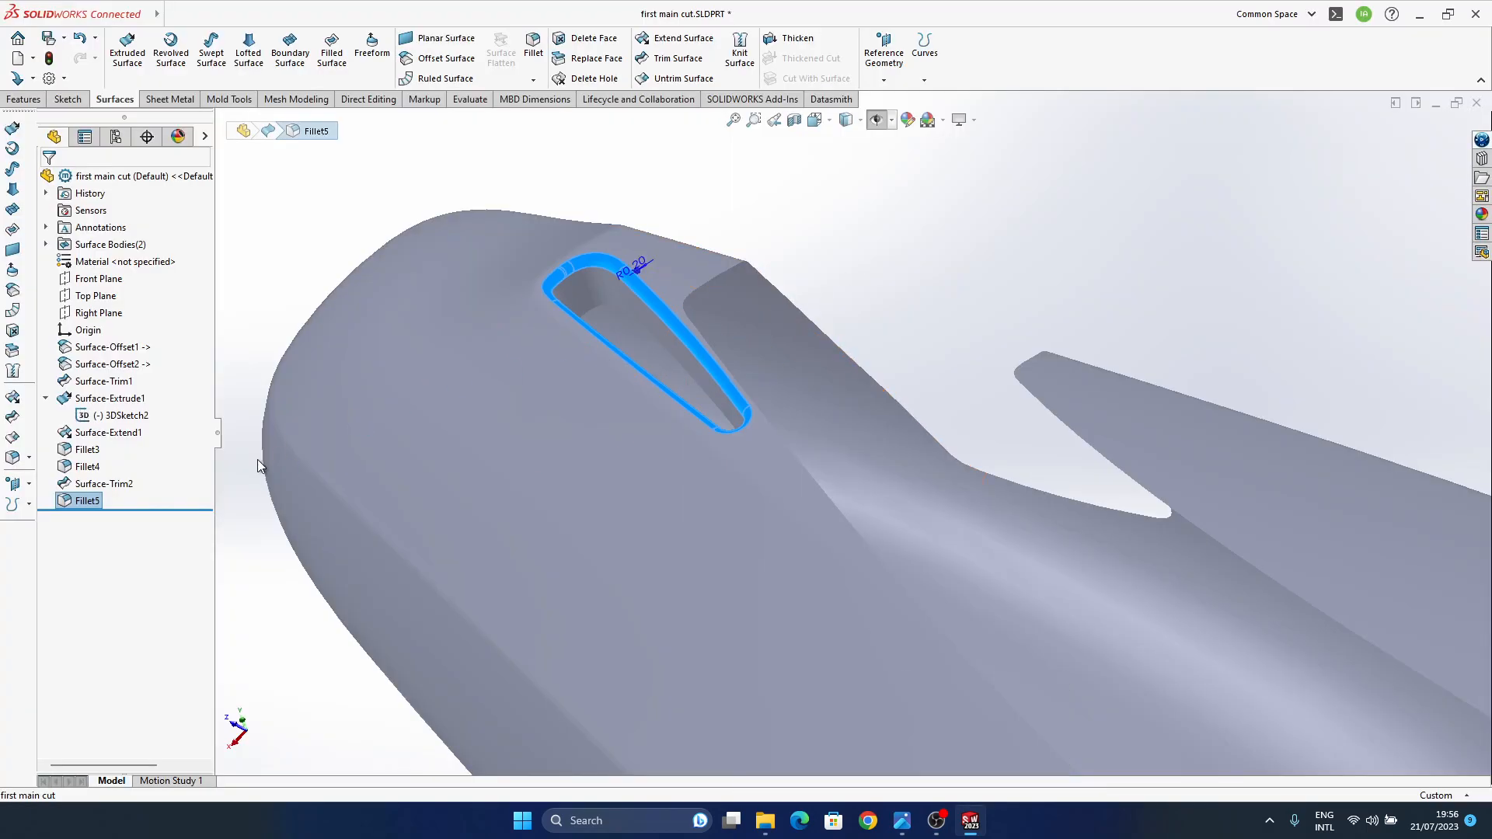
pyautogui.doubleClick(646, 261)
pyautogui.write('0.1')
pyautogui.press('Return')
pyautogui.click(1295, 221)
pyautogui.moveTo(726, 323); pyautogui.dragTo(785, 549, button='middle')
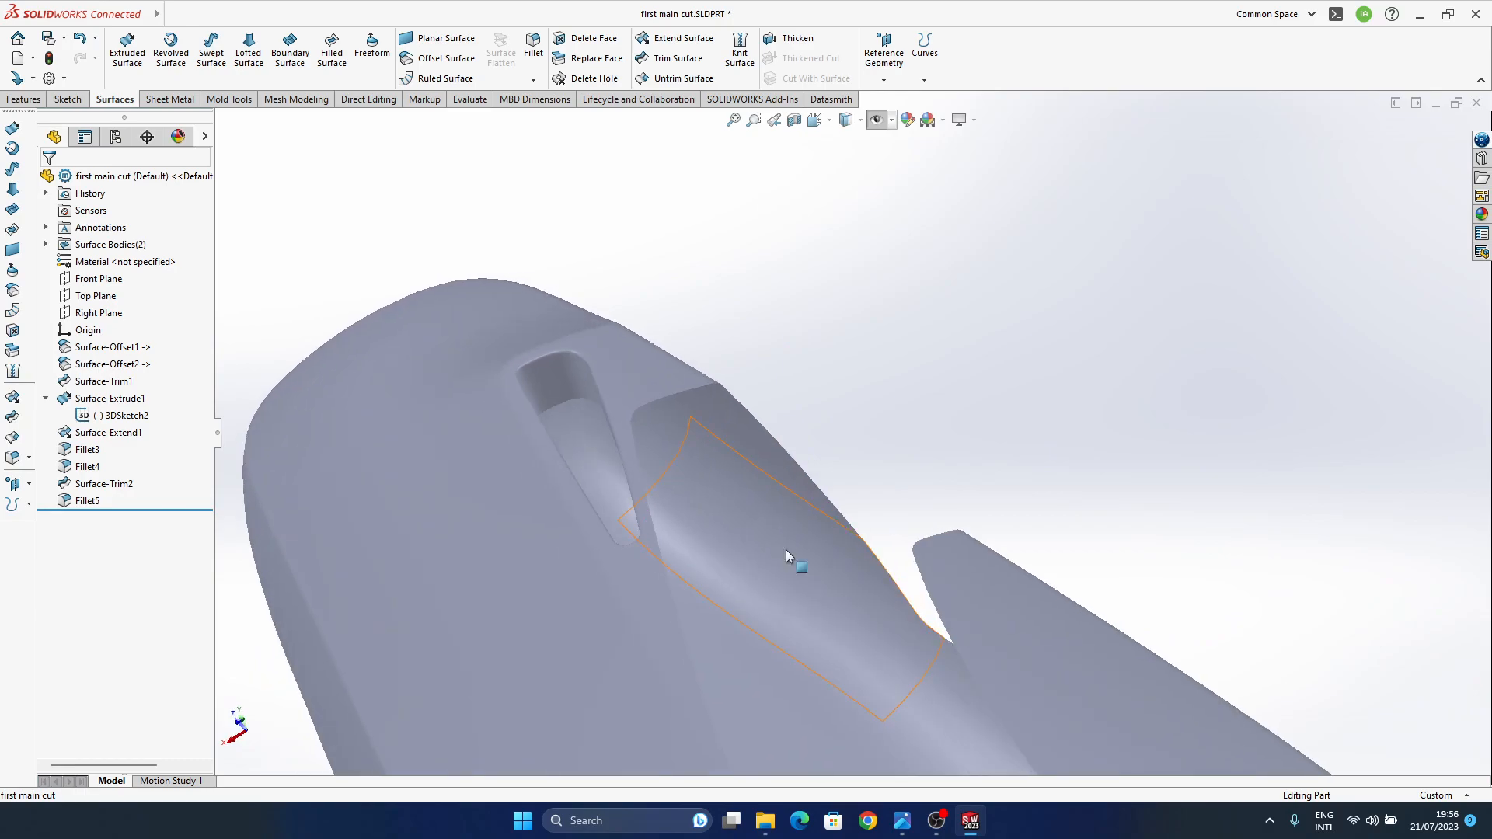
pyautogui.moveTo(772, 516); pyautogui.dragTo(706, 389, button='middle')
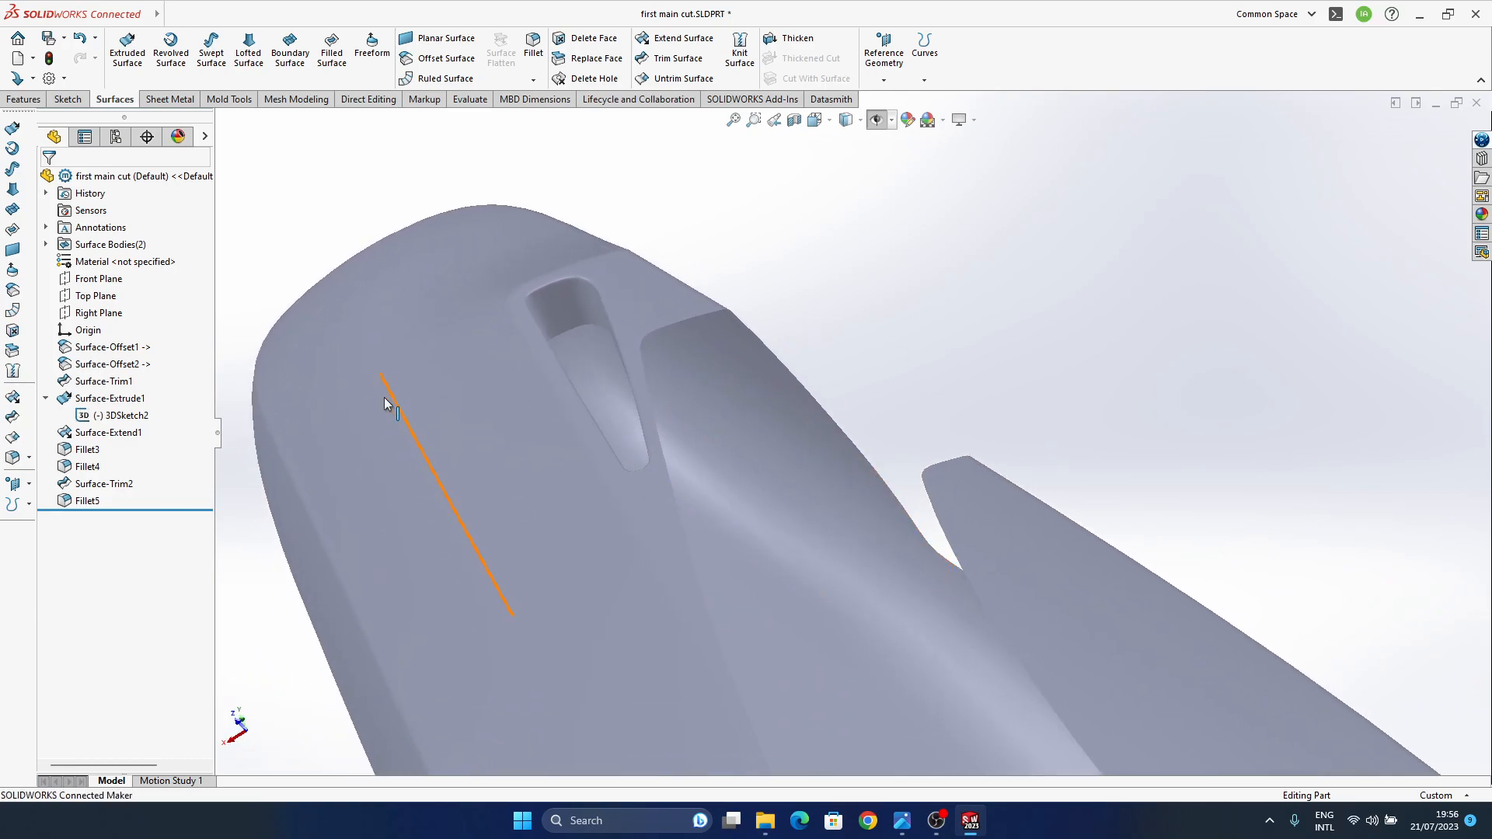
# - Thicken the filleted slot surface body by 0.3 mm
pyautogui.click(789, 38)
pyautogui.click(659, 299)
pyautogui.moveTo(609, 419)
pyautogui.mouseDown(button='middle')
pyautogui.moveTo(536, 365)
pyautogui.moveTo(577, 323)
pyautogui.mouseUp(button='middle')
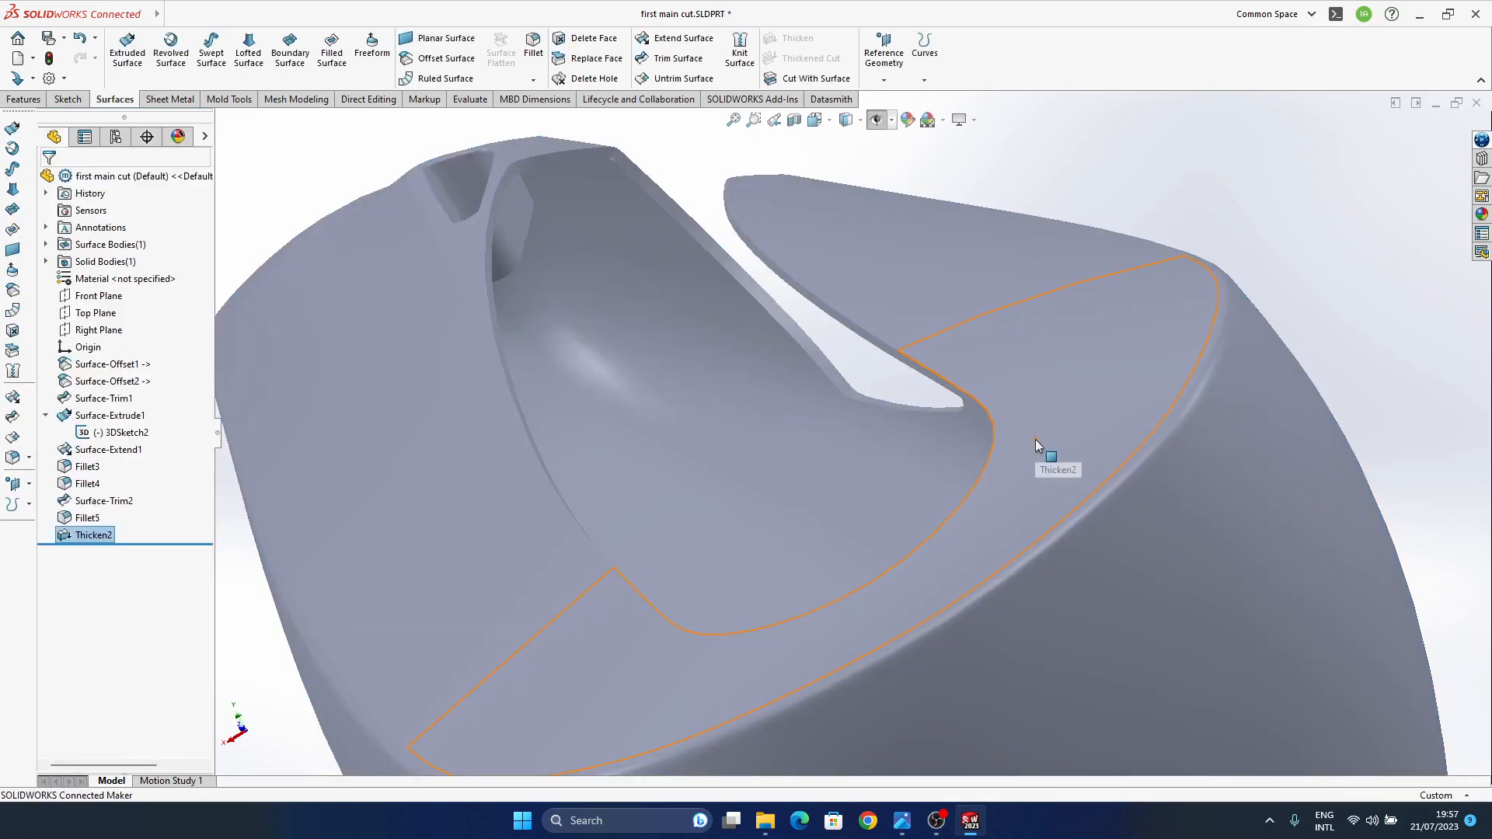
# - Inspect the thickened slot wall on the inner side and delete the thicken feature
pyautogui.moveTo(523, 165); pyautogui.dragTo(556, 310, button='middle')
pyautogui.keyDown('ctrl'); pyautogui.moveTo(607, 383); pyautogui.dragTo(632, 448, button='middle'); pyautogui.keyUp('ctrl')
pyautogui.scroll(-5, 593, 318)
pyautogui.moveTo(637, 507); pyautogui.dragTo(970, 410, button='middle')
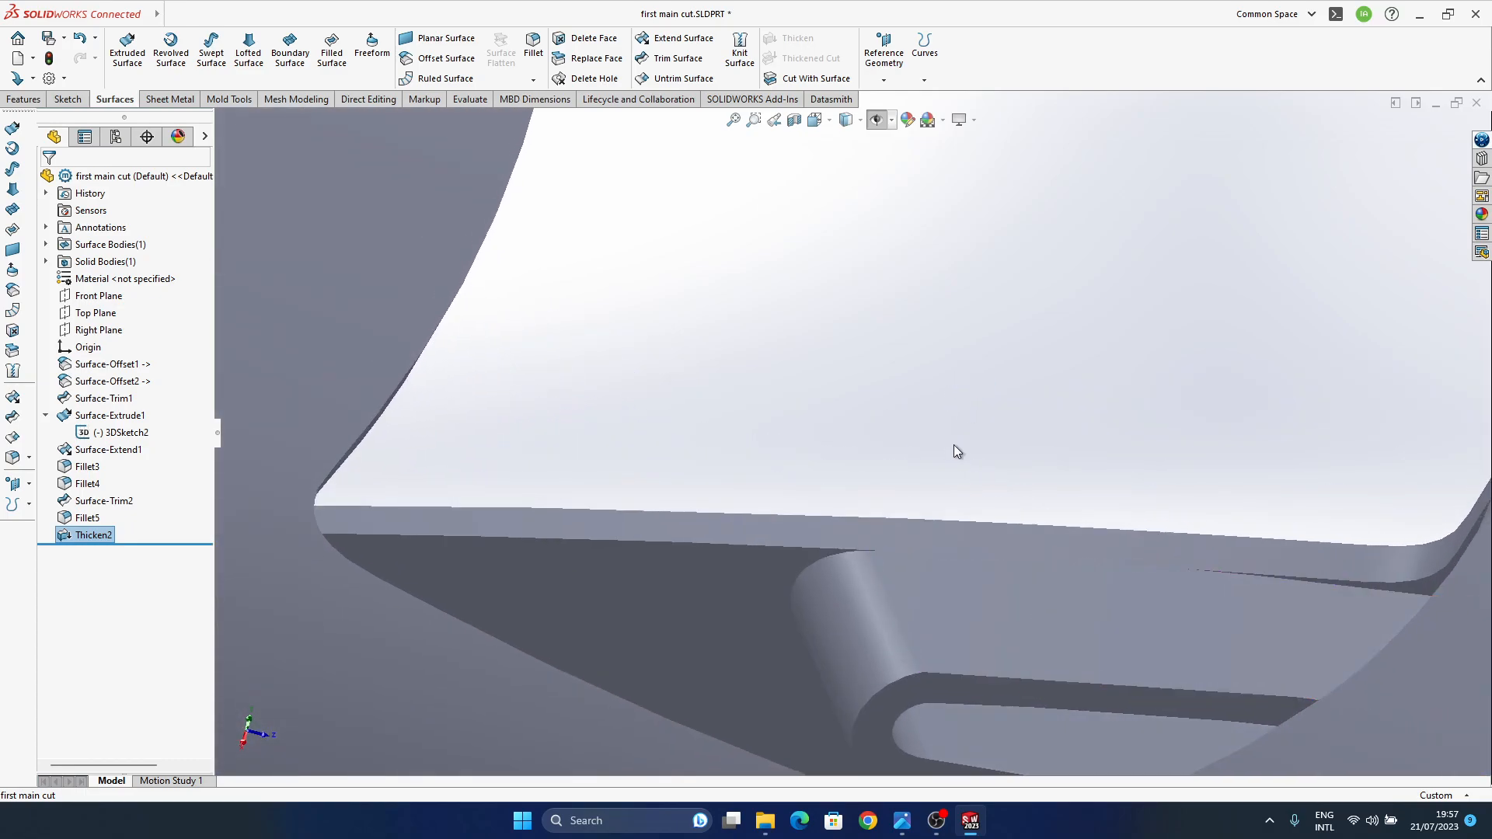
pyautogui.click(813, 593)
pyautogui.moveTo(1041, 619); pyautogui.dragTo(820, 557, button='middle')
pyautogui.scroll(5, 810, 485)
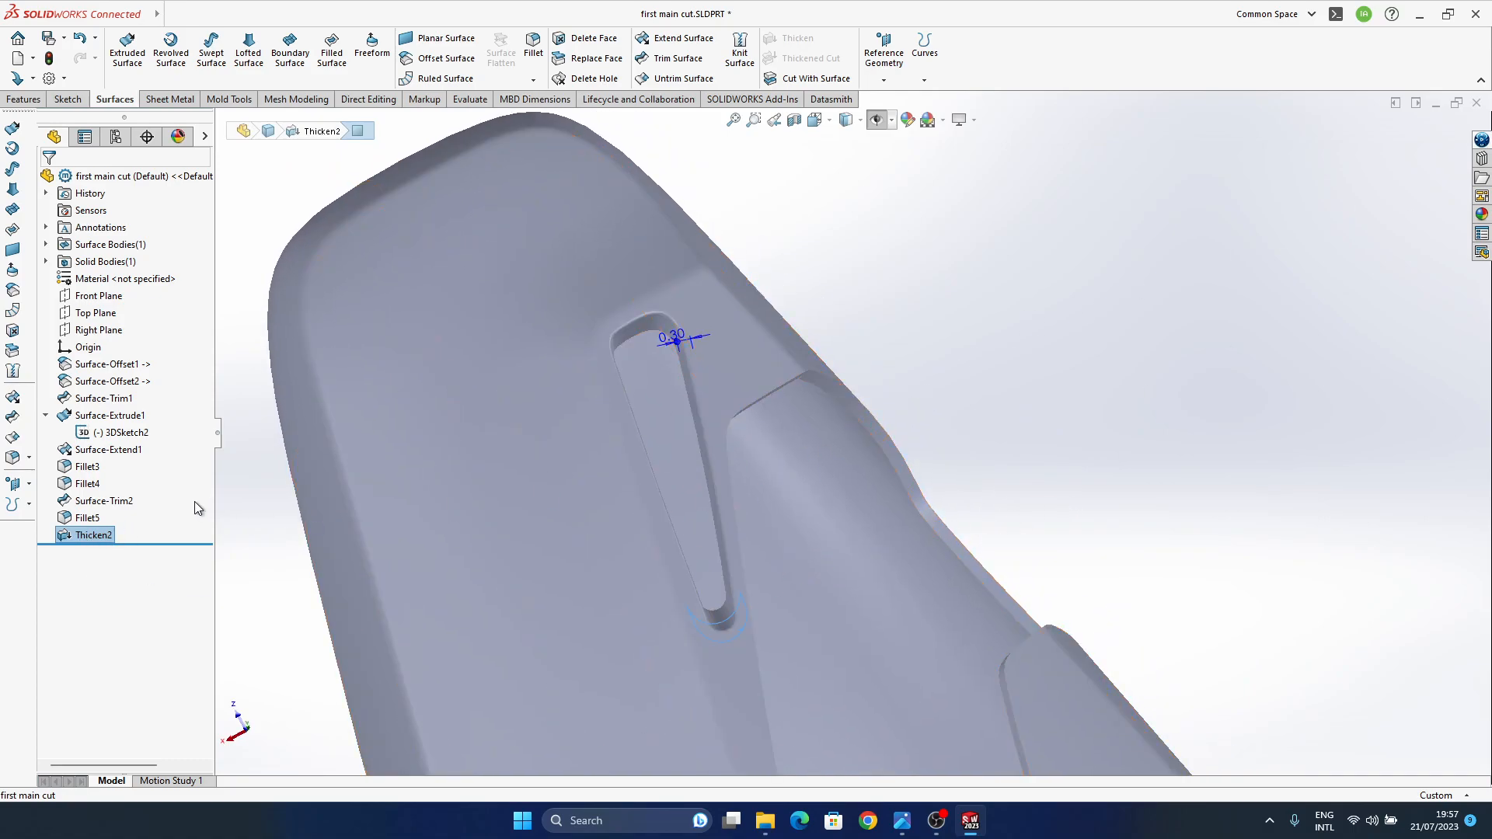
pyautogui.press('Delete')
pyautogui.click(864, 332)
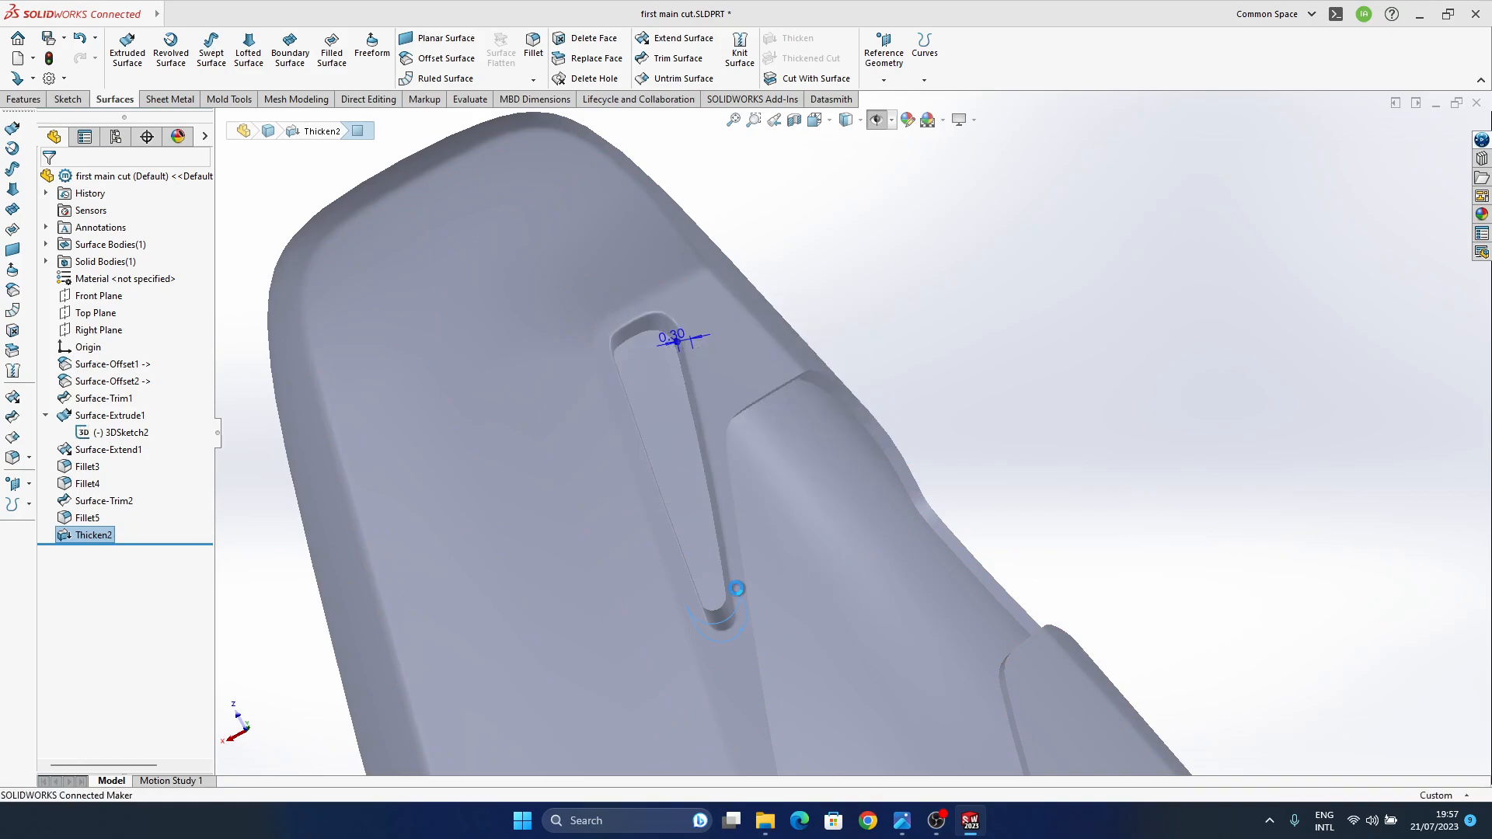
# - Display the part shaded with edges again and bring the whole surface body into view
pyautogui.click(847, 124)
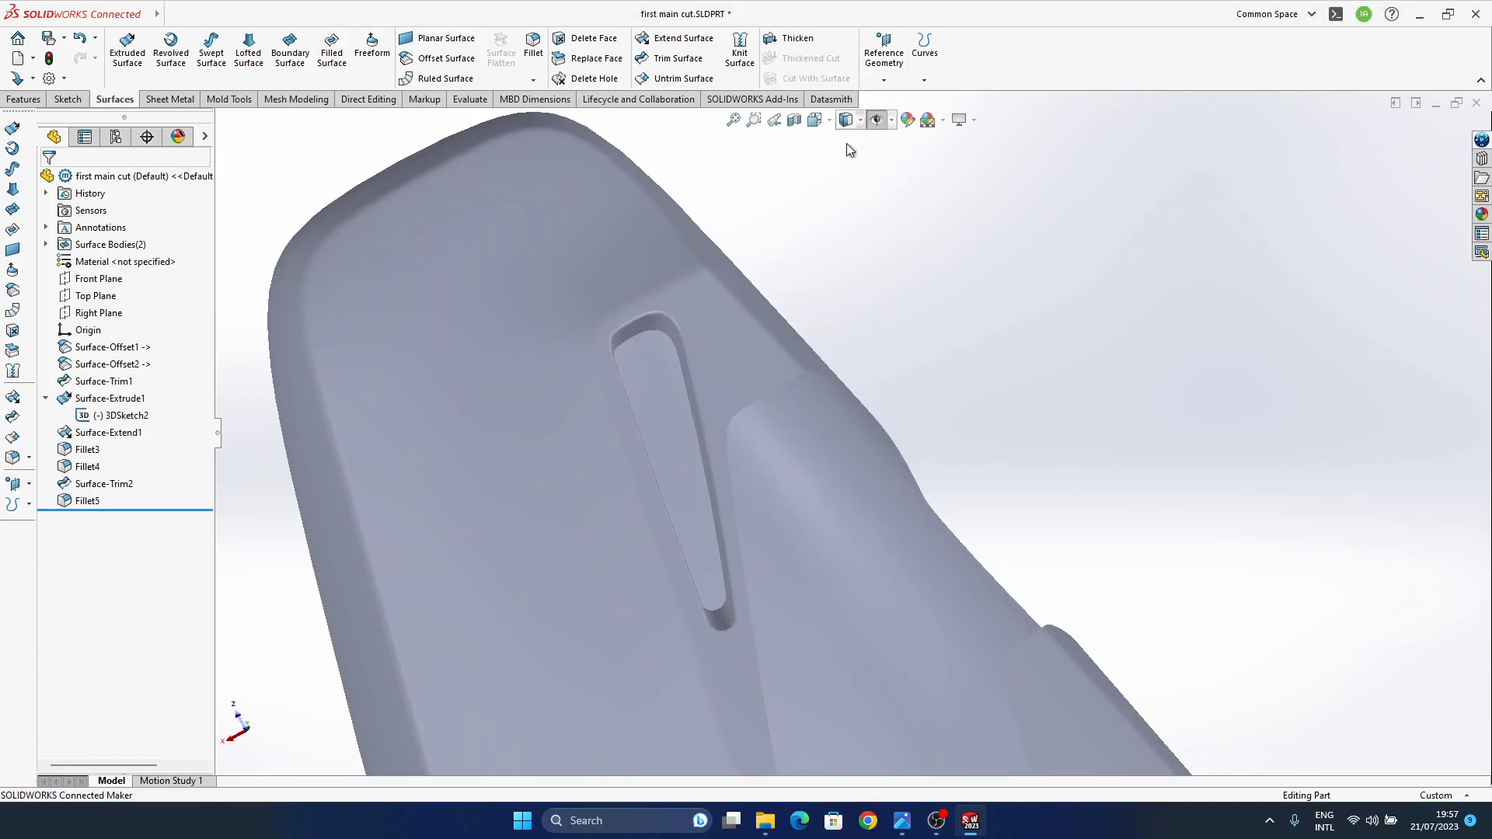
pyautogui.click(846, 141)
pyautogui.scroll(5, 842, 398)
pyautogui.moveTo(829, 557); pyautogui.dragTo(784, 412, button='middle')
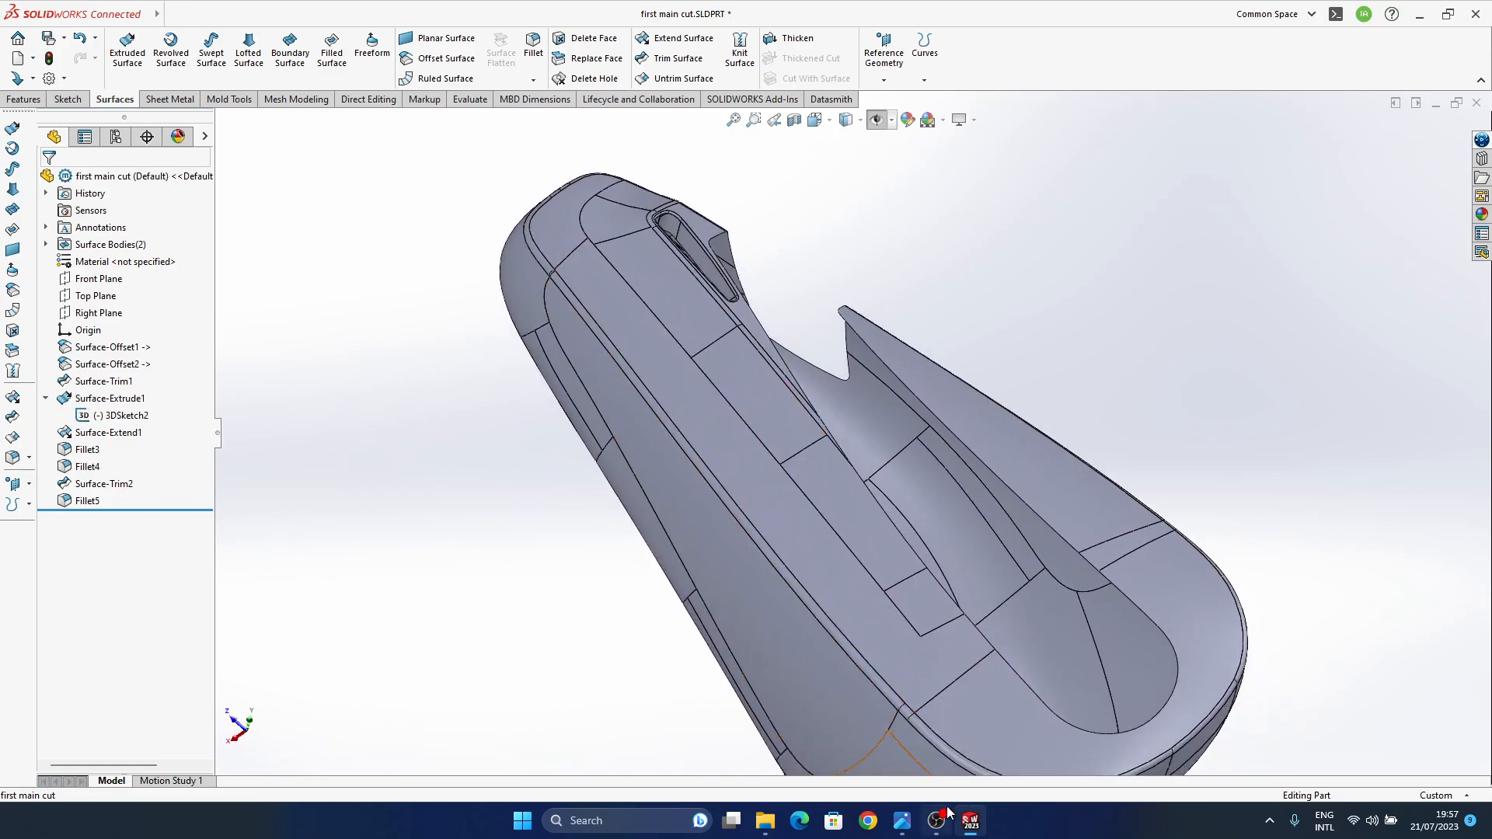
# - Switch to the earbuds reference image in the photo viewer and study the opening at the narrow end
pyautogui.moveTo(902, 820)
pyautogui.moveTo(979, 749)
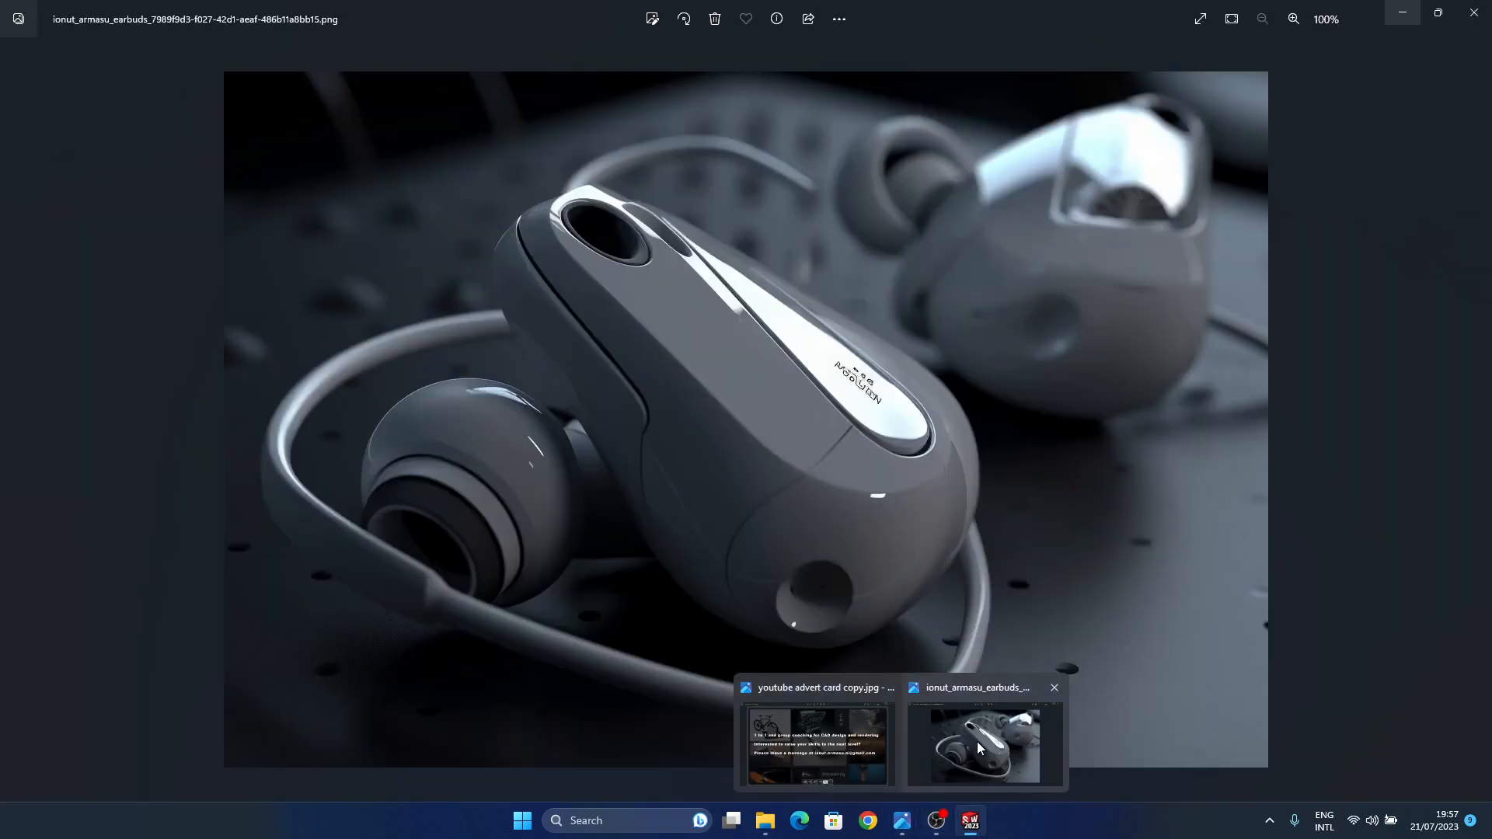
pyautogui.click(979, 748)
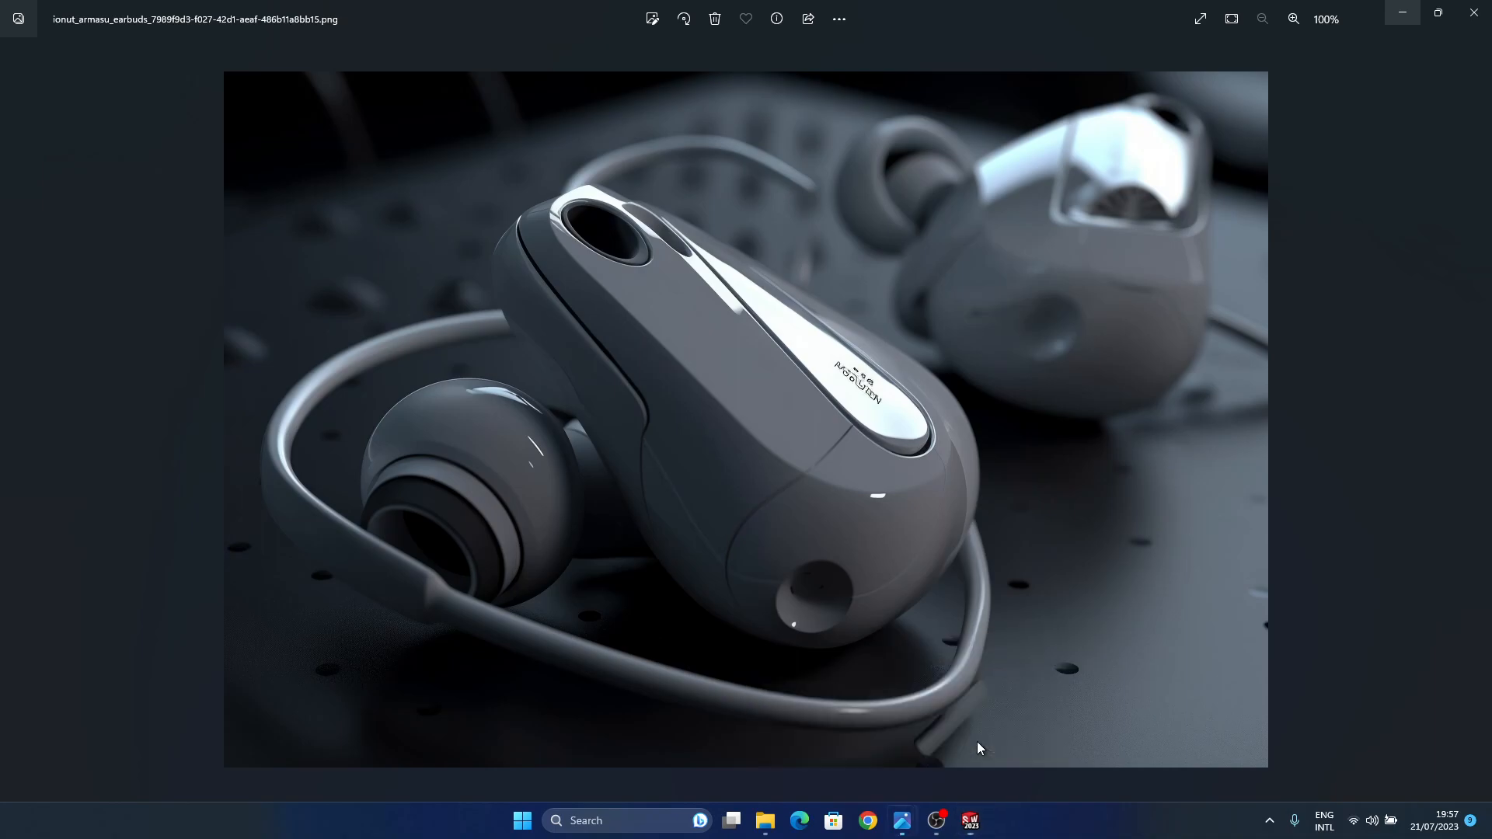
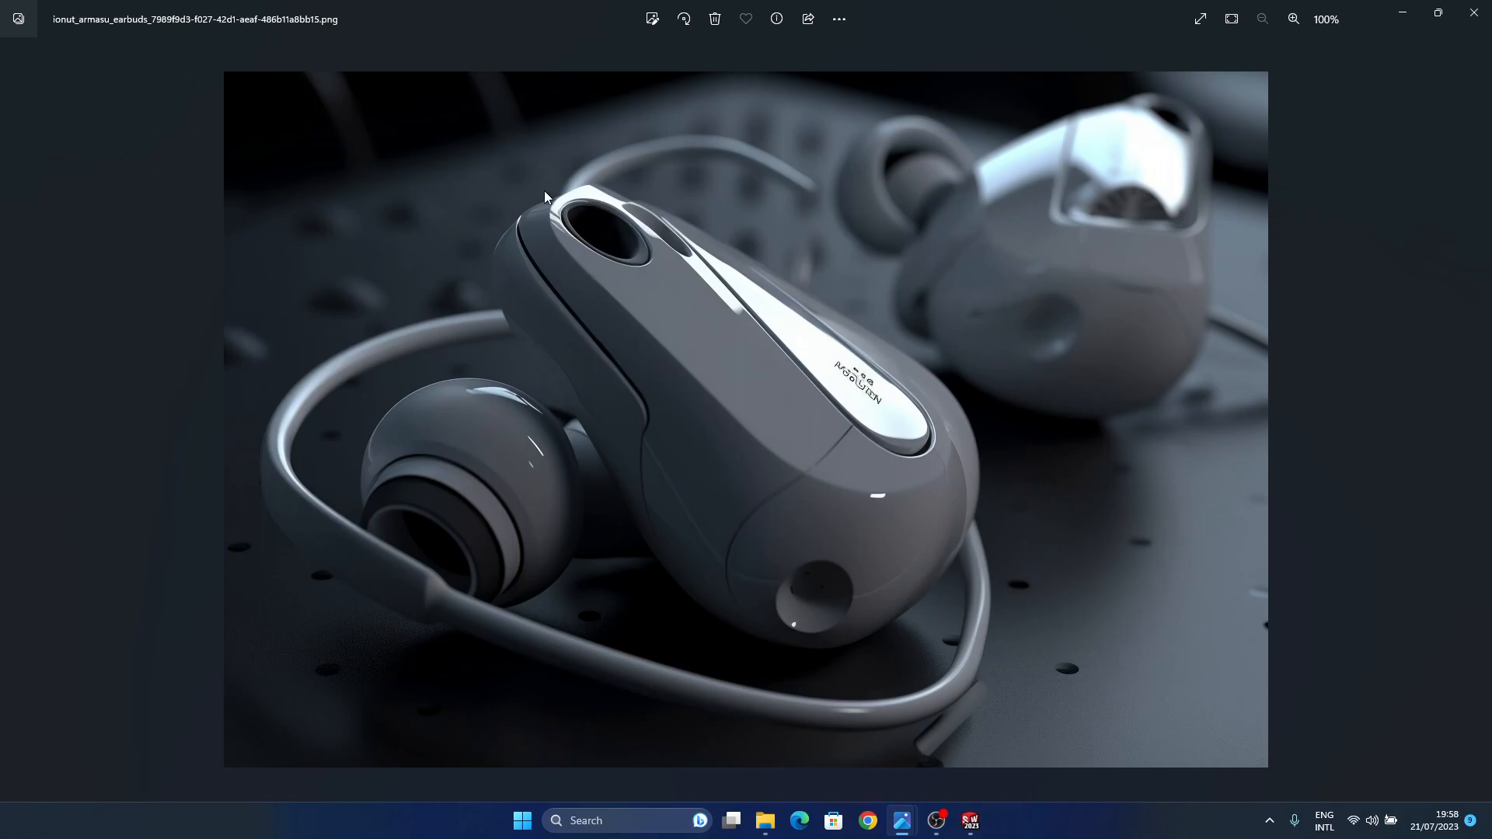
# - Return to the Earbuds assembly in SOLIDWORKS, finish editing the part in context, and show the whole earbud
pyautogui.moveTo(970, 821)
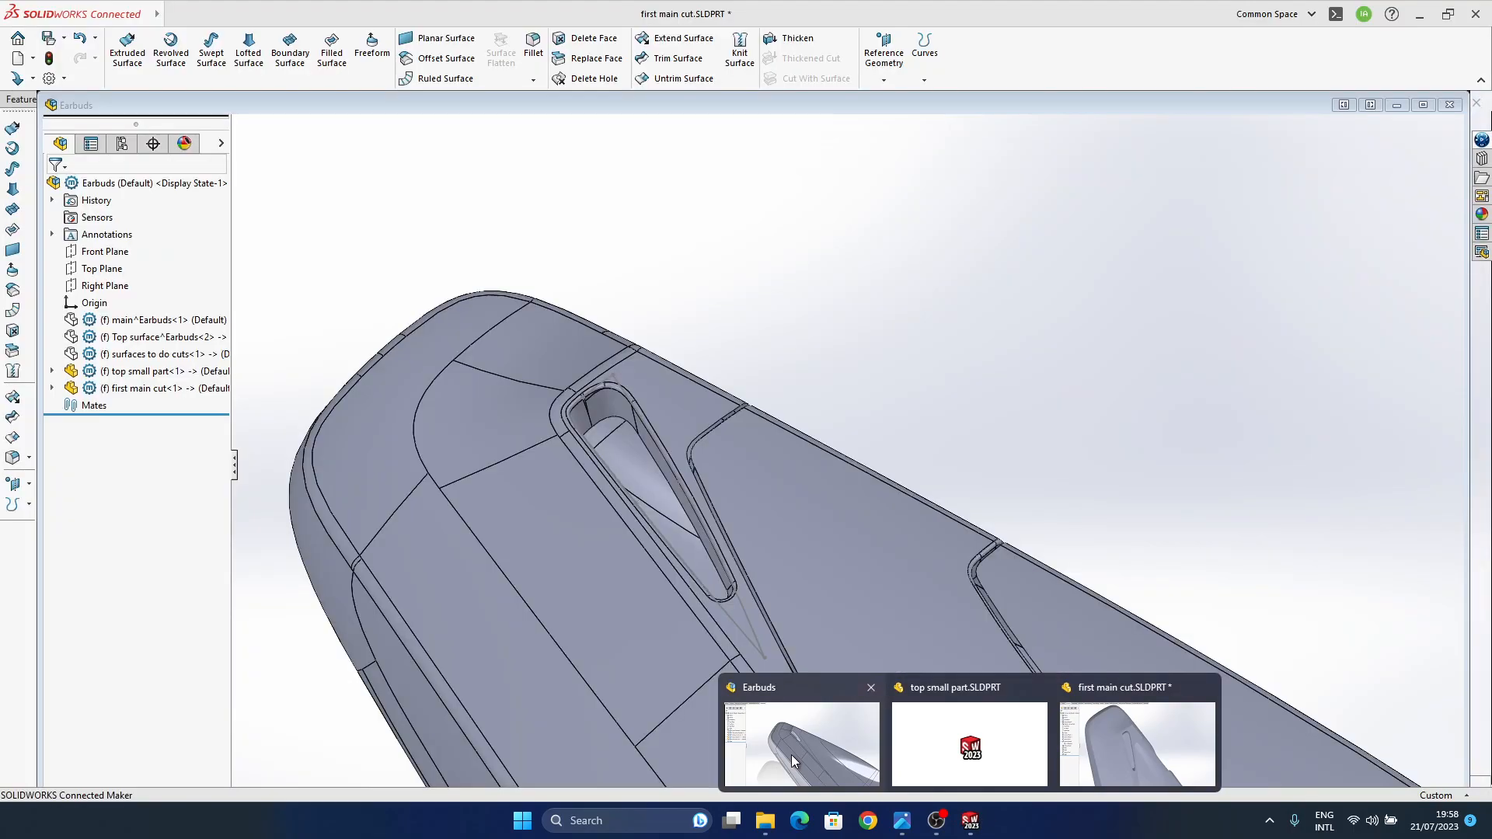
pyautogui.click(793, 759)
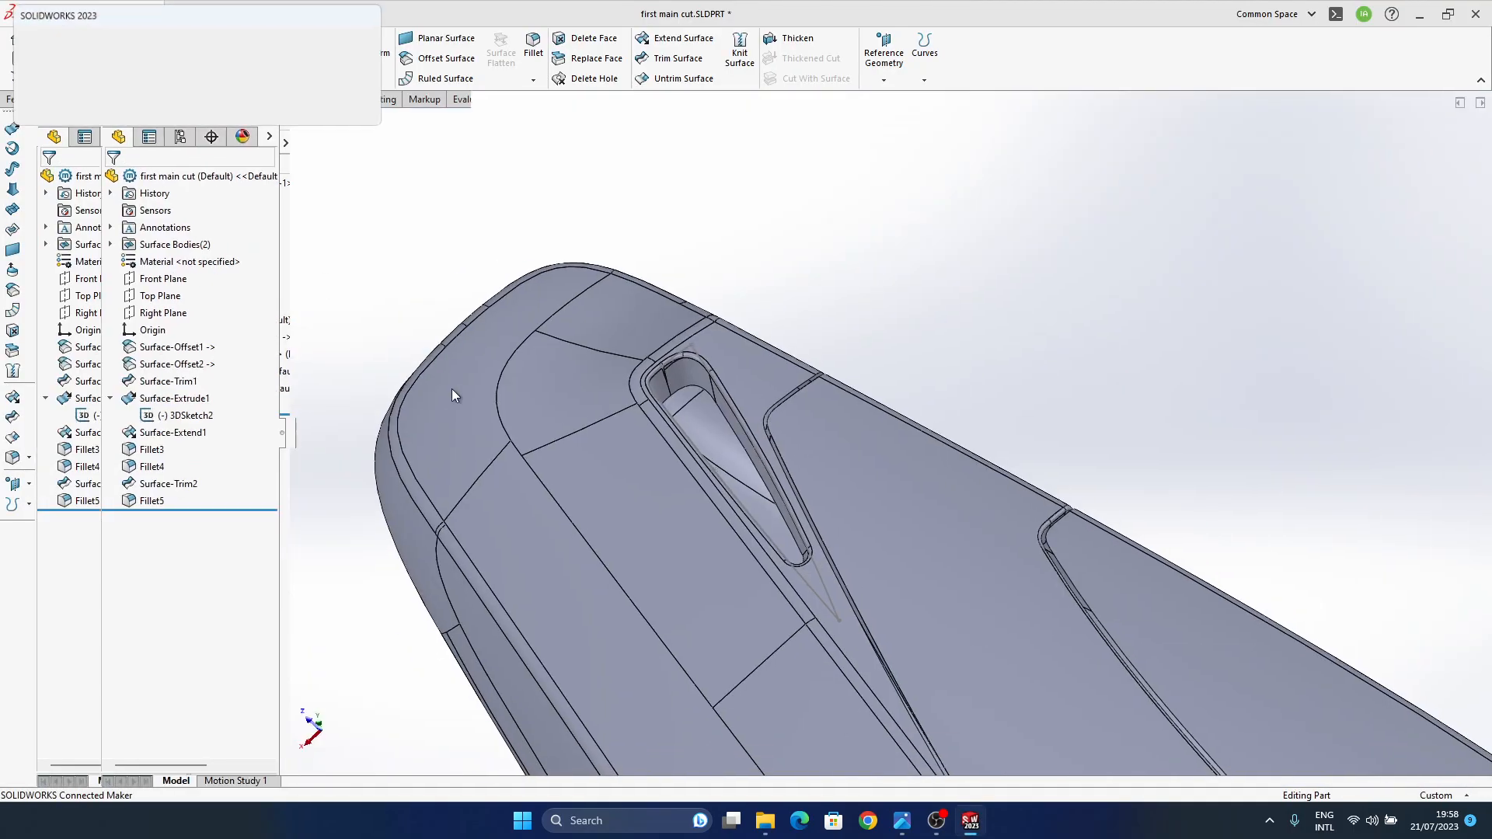
pyautogui.click(124, 88)
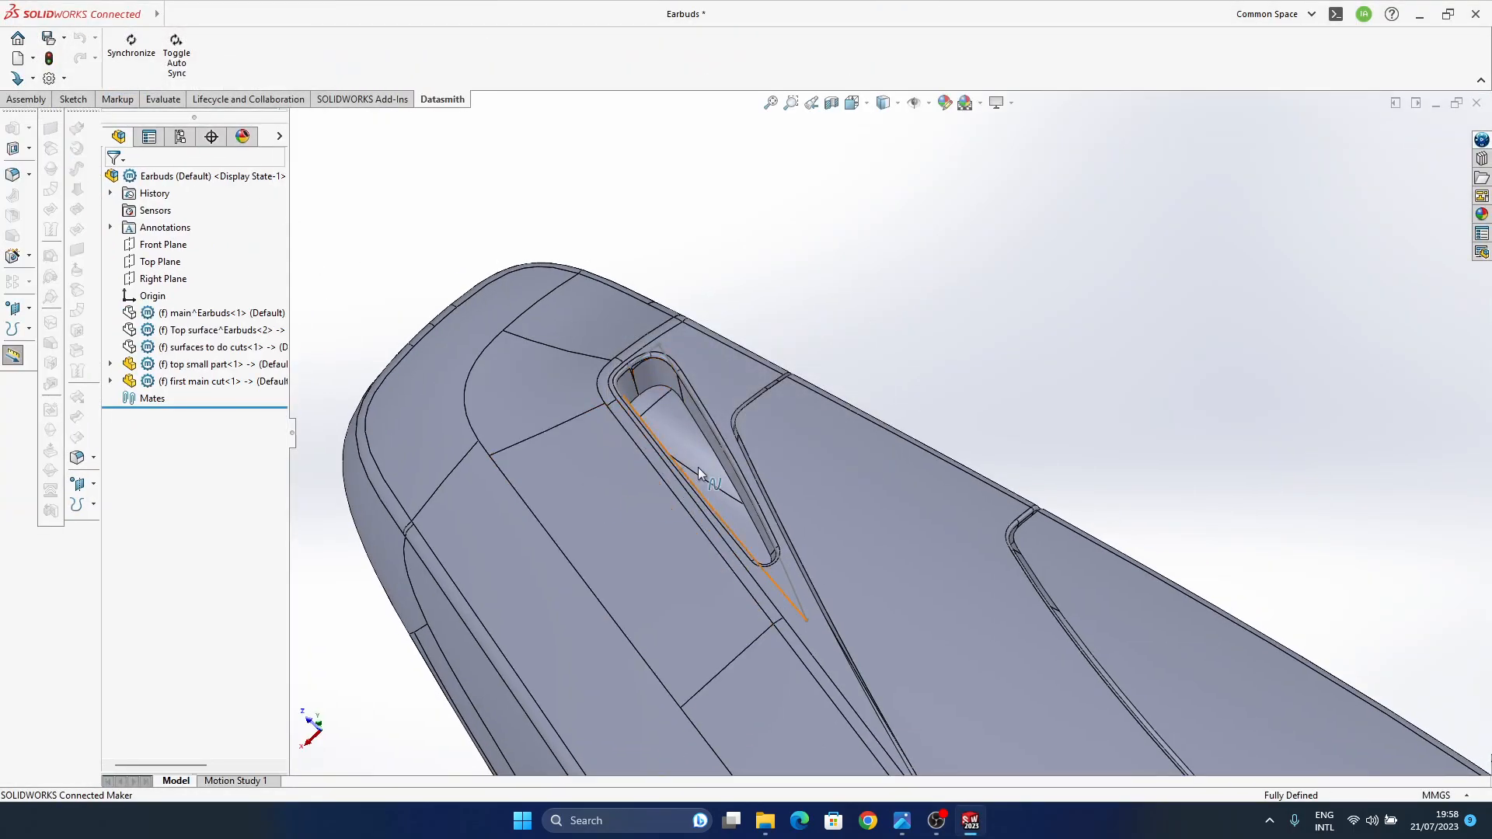
pyautogui.scroll(5, 759, 408)
pyautogui.keyDown('ctrl'); pyautogui.moveTo(970, 607); pyautogui.dragTo(864, 513, button='middle'); pyautogui.keyUp('ctrl')
pyautogui.middleClick(805, 514)
pyautogui.keyDown('ctrl'); pyautogui.moveTo(703, 402); pyautogui.dragTo(894, 571, button='middle'); pyautogui.keyUp('ctrl')
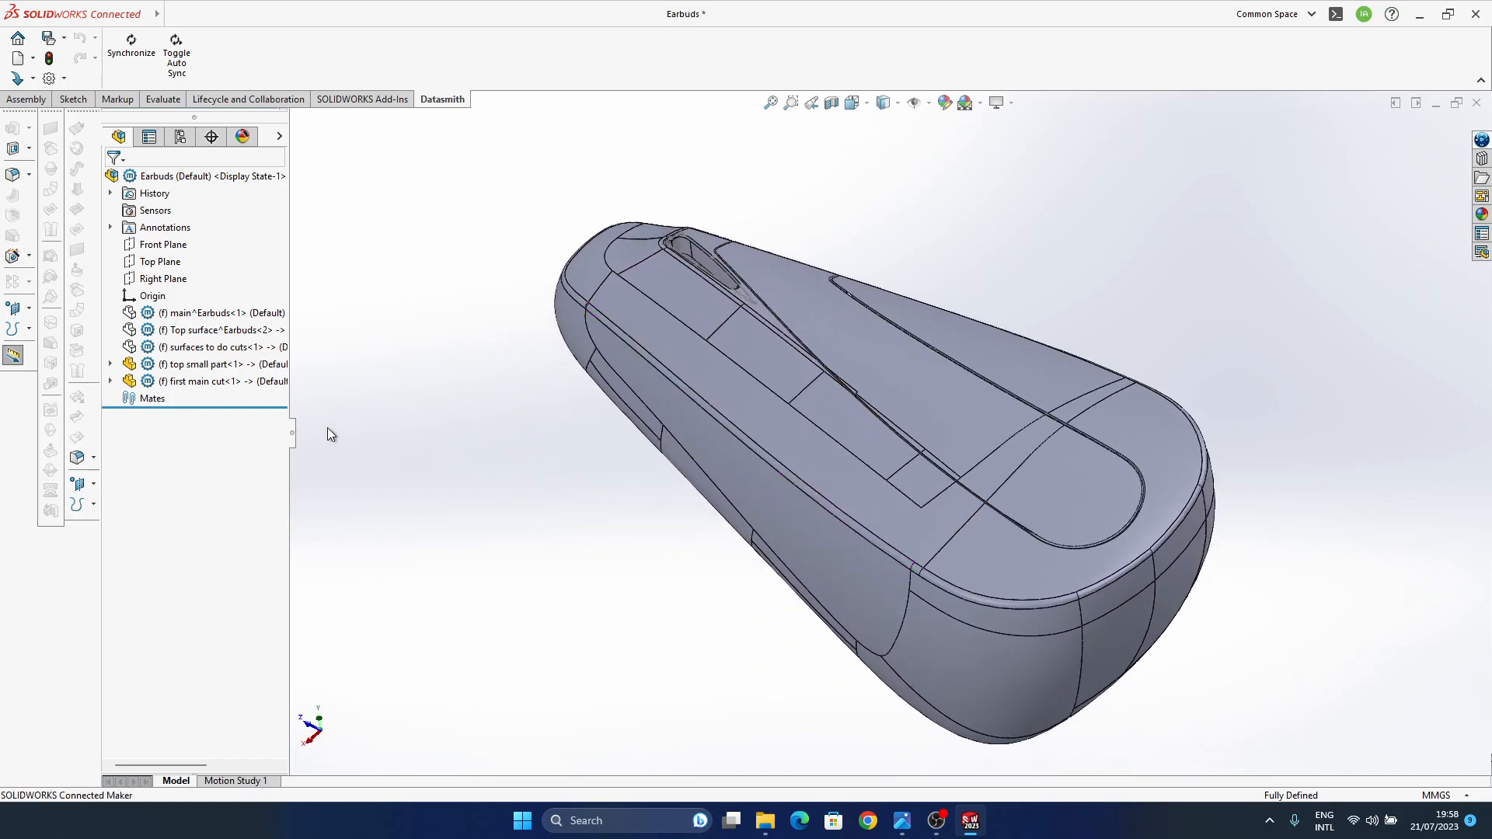
# - Show the hidden "surfaces to do cuts" component in the assembly
pyautogui.click(209, 347)
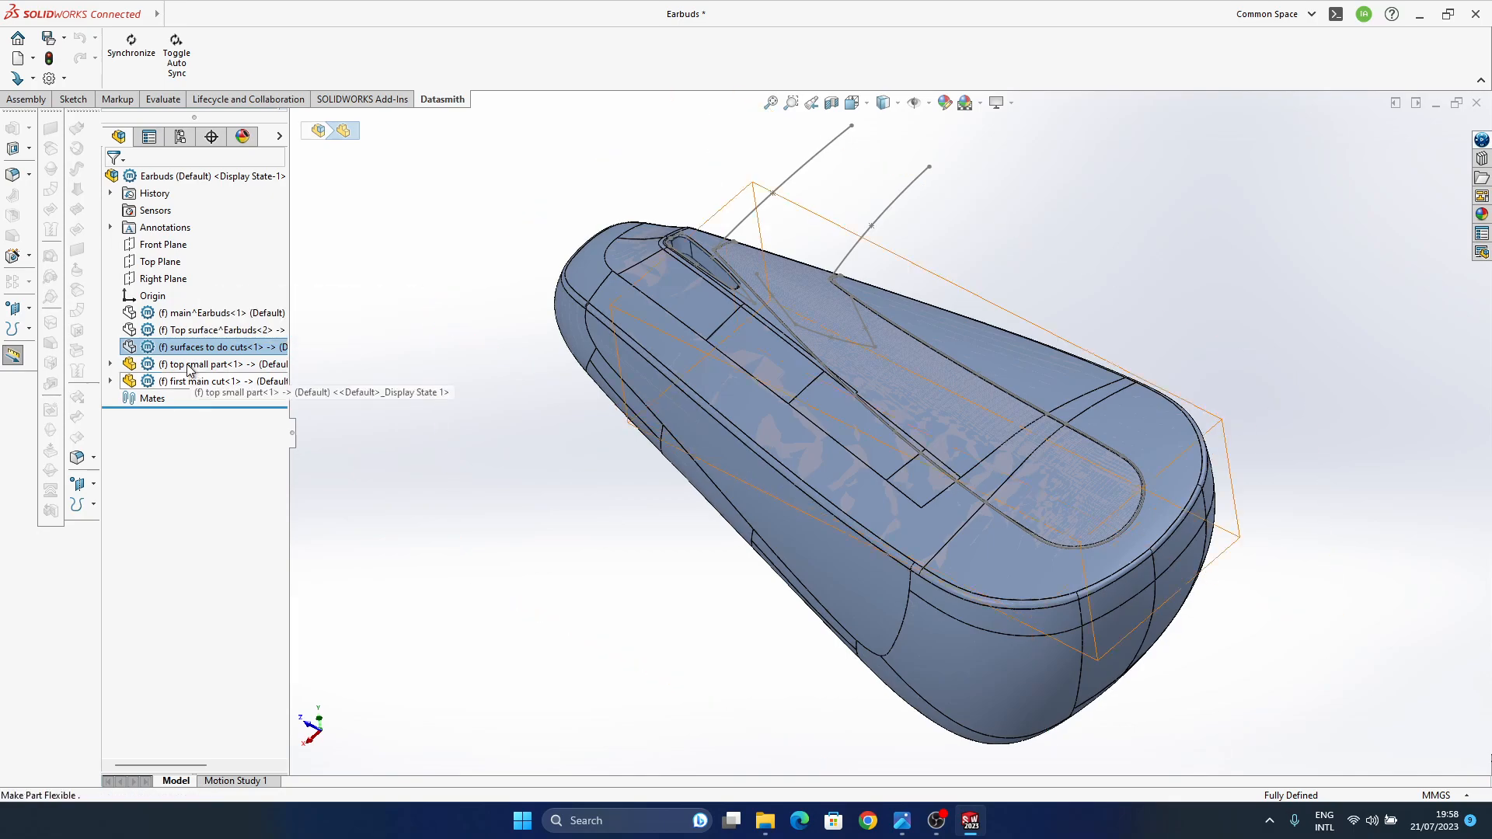
pyautogui.click(192, 334)
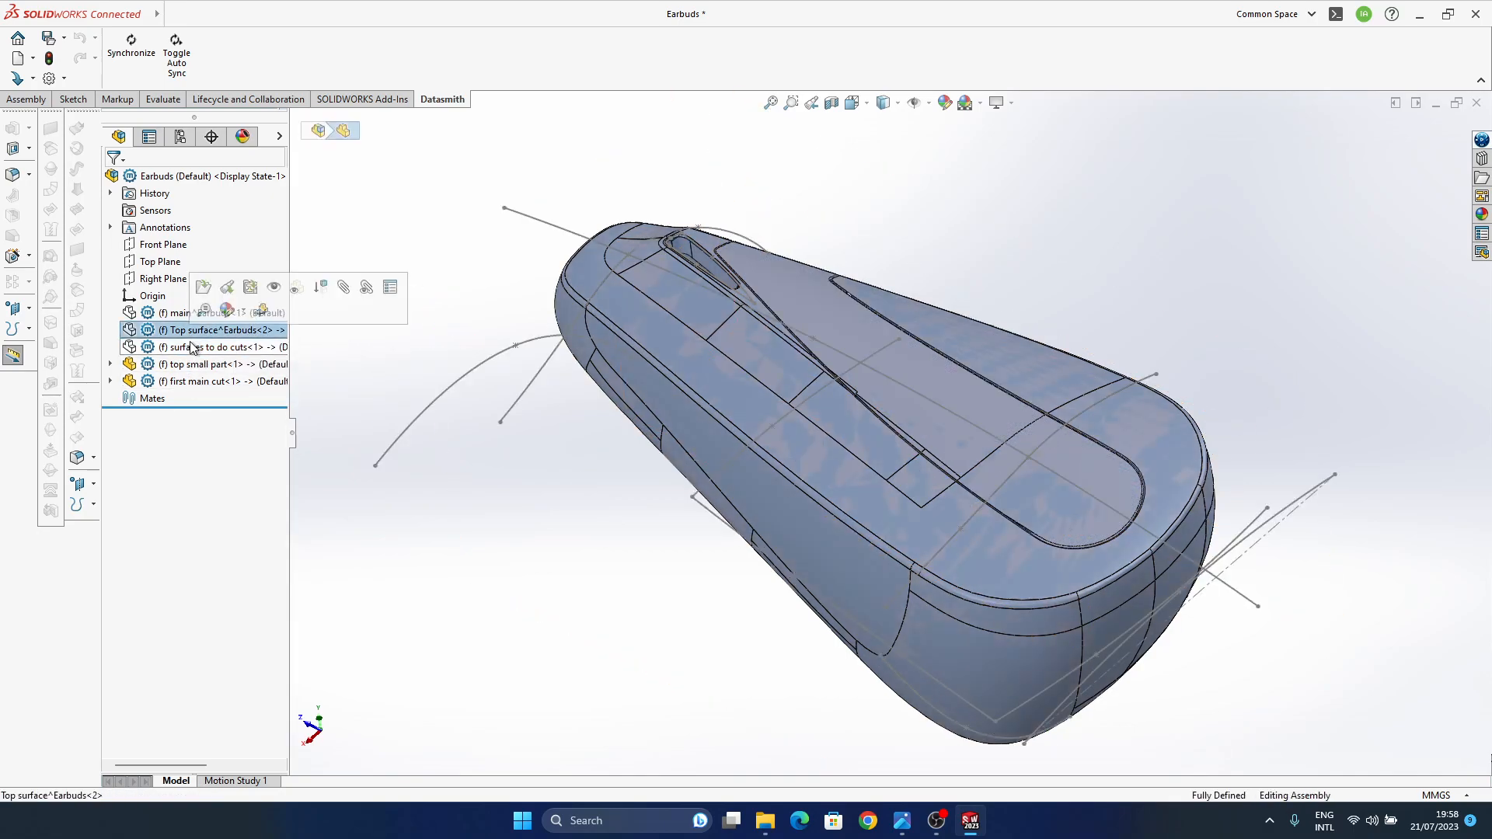
pyautogui.click(192, 347)
pyautogui.click(274, 287)
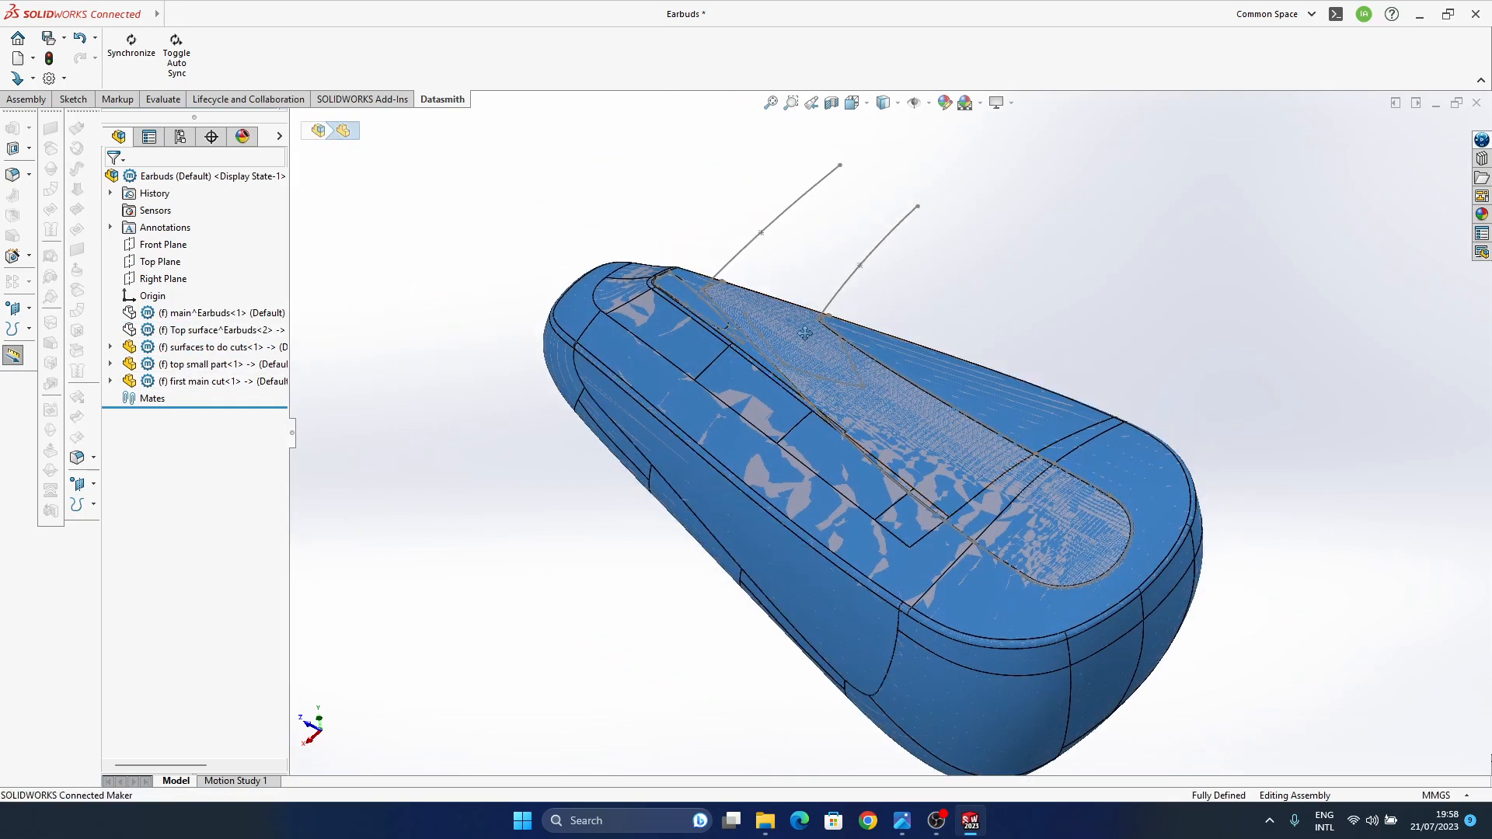
# - Edit the "surfaces to do cuts" component in context in the assembly, with its features listed in the tree
pyautogui.click(450, 326)
pyautogui.keyDown('ctrl'); pyautogui.moveTo(694, 394); pyautogui.dragTo(657, 404, button='middle'); pyautogui.keyUp('ctrl')
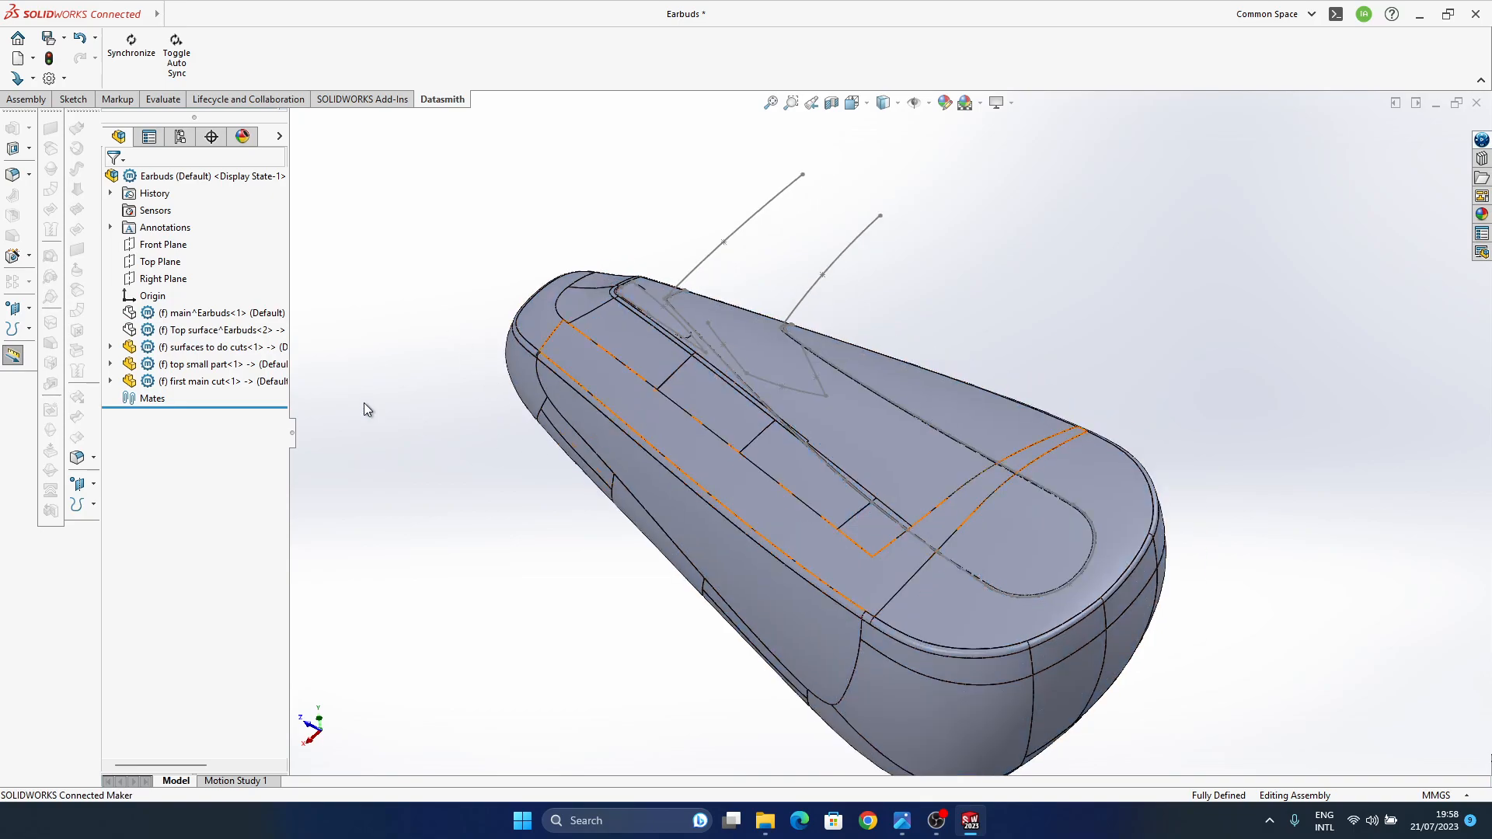
pyautogui.click(110, 346)
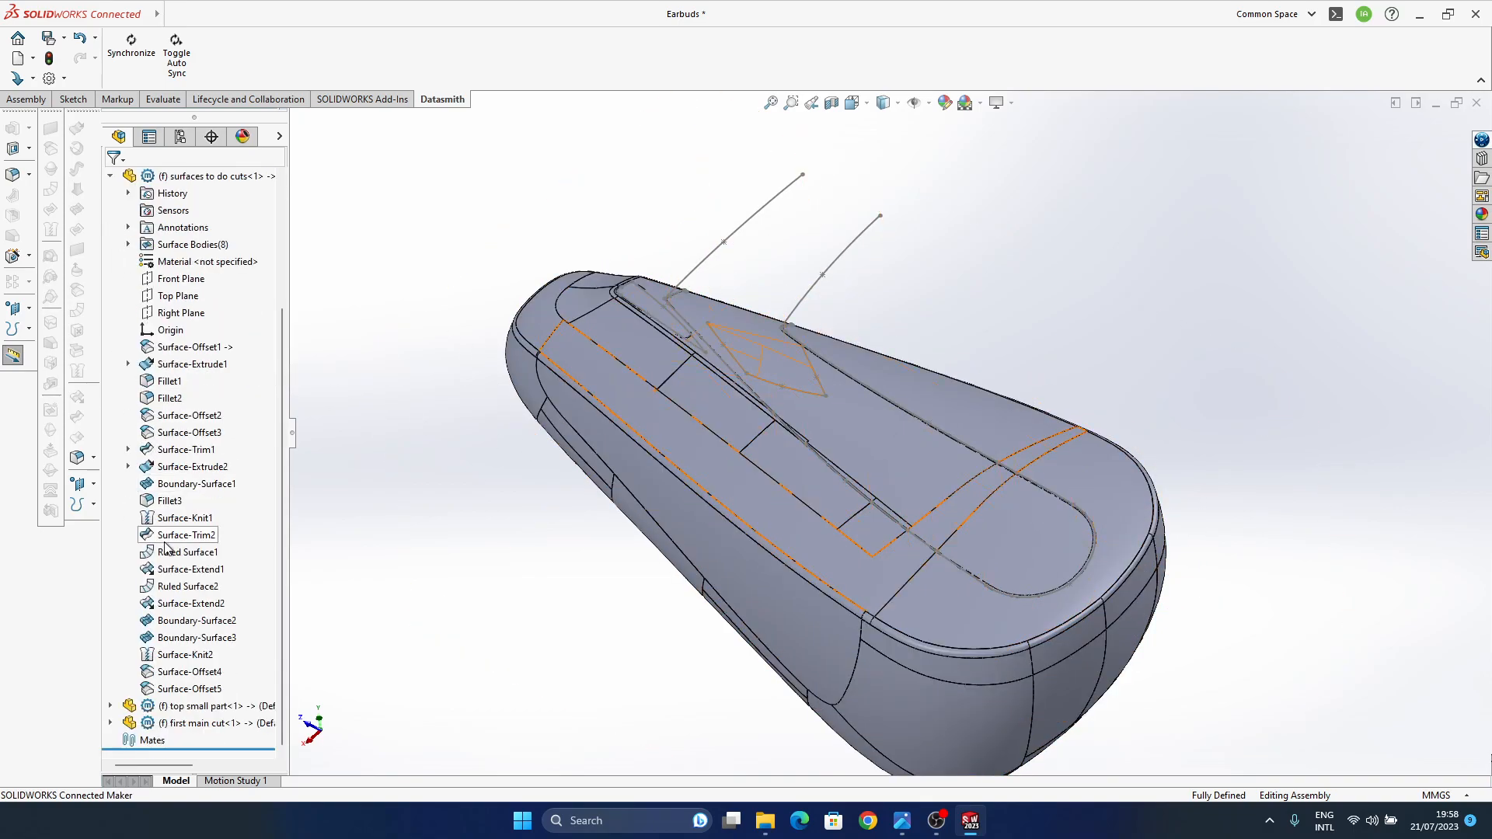
pyautogui.moveTo(809, 427); pyautogui.dragTo(767, 477, button='middle')
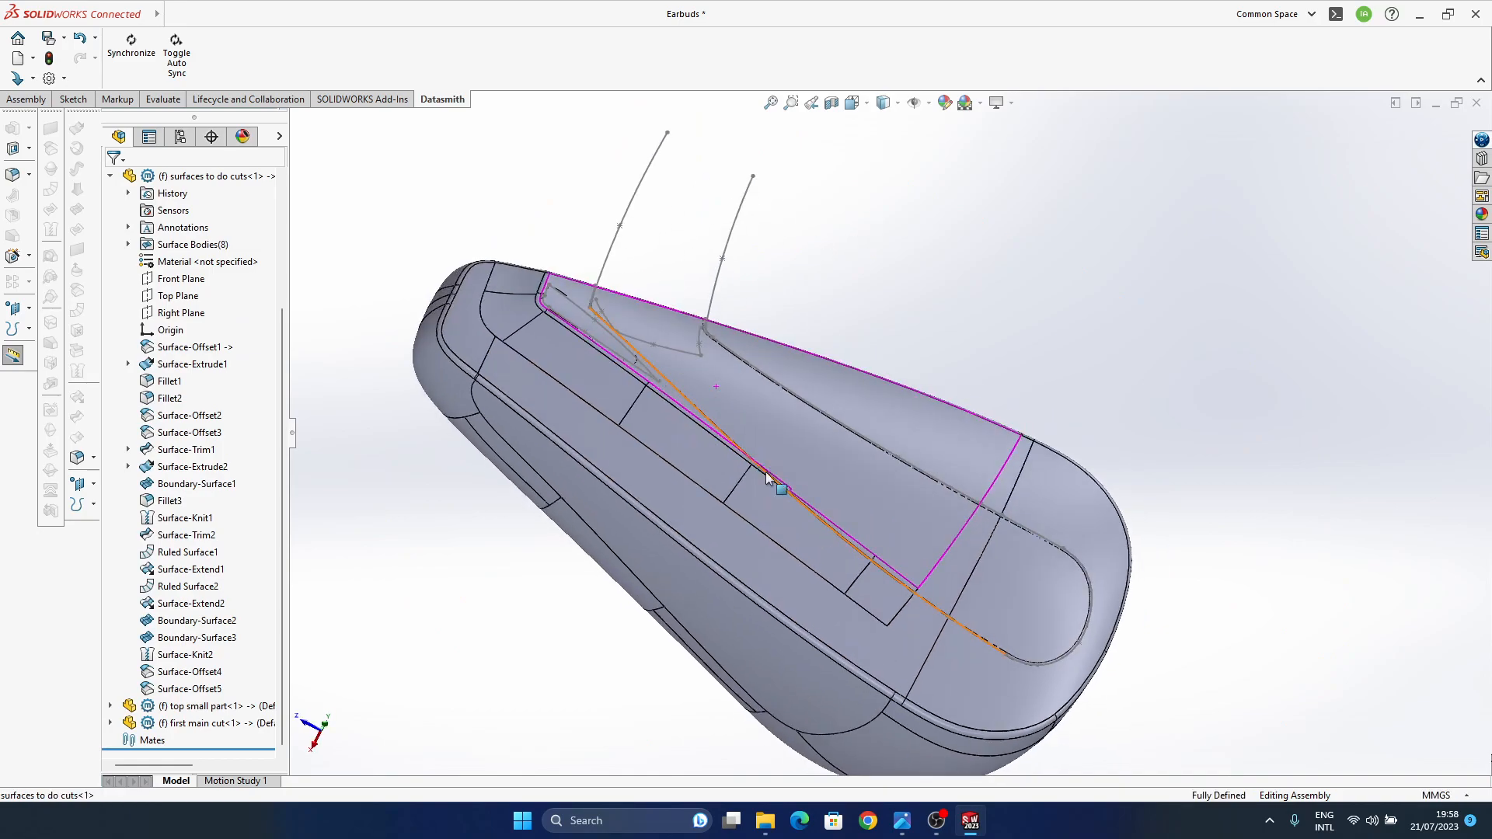
pyautogui.scroll(-5, 712, 350)
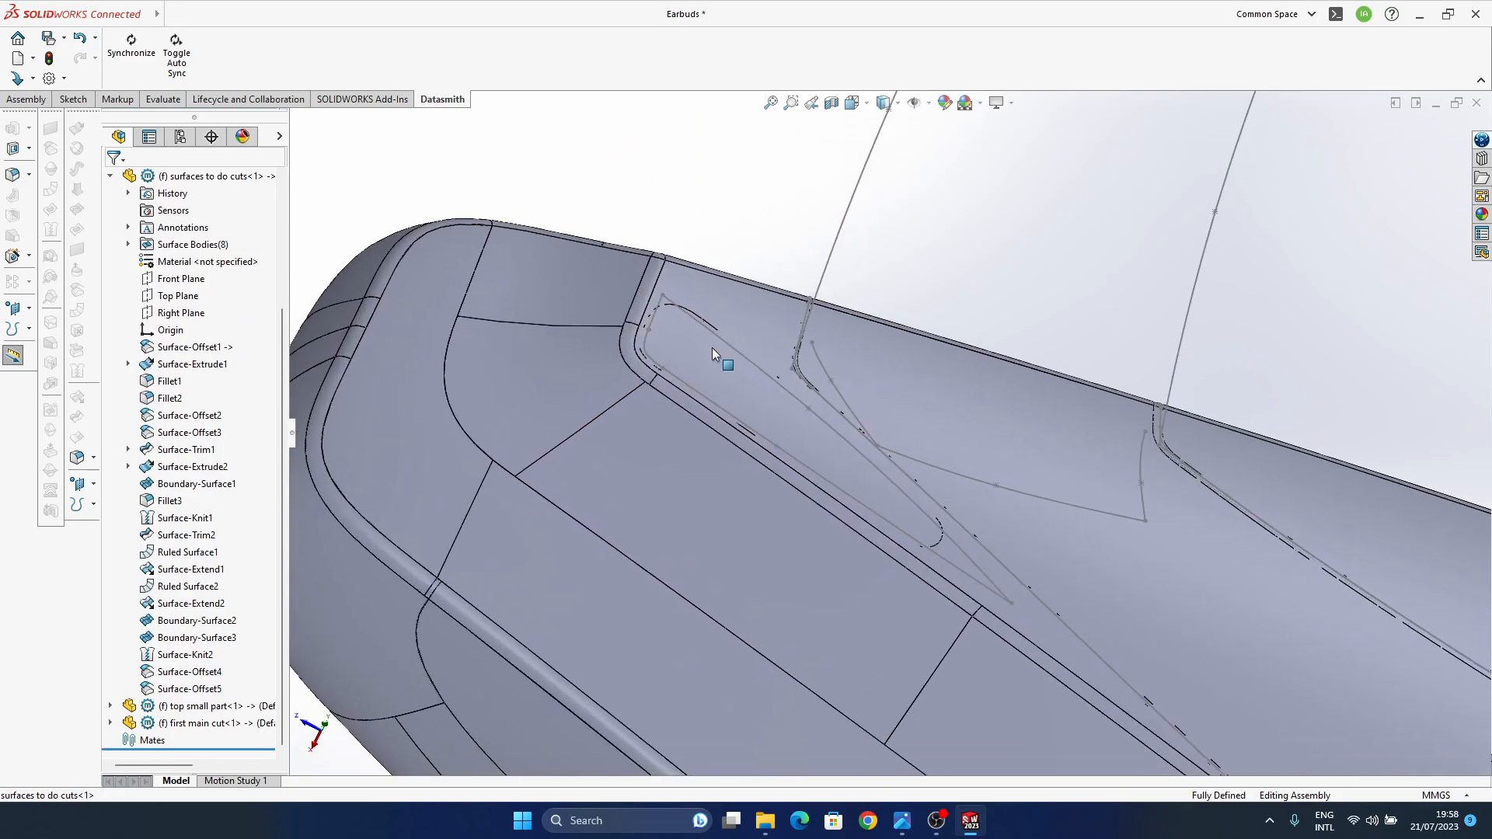
pyautogui.moveTo(745, 505); pyautogui.dragTo(767, 454, button='middle')
pyautogui.moveTo(719, 529)
pyautogui.mouseDown(button='middle')
pyautogui.moveTo(684, 440)
pyautogui.moveTo(723, 509)
pyautogui.mouseUp(button='middle')
pyautogui.keyDown('ctrl'); pyautogui.moveTo(834, 541); pyautogui.dragTo(790, 407, button='middle'); pyautogui.keyUp('ctrl')
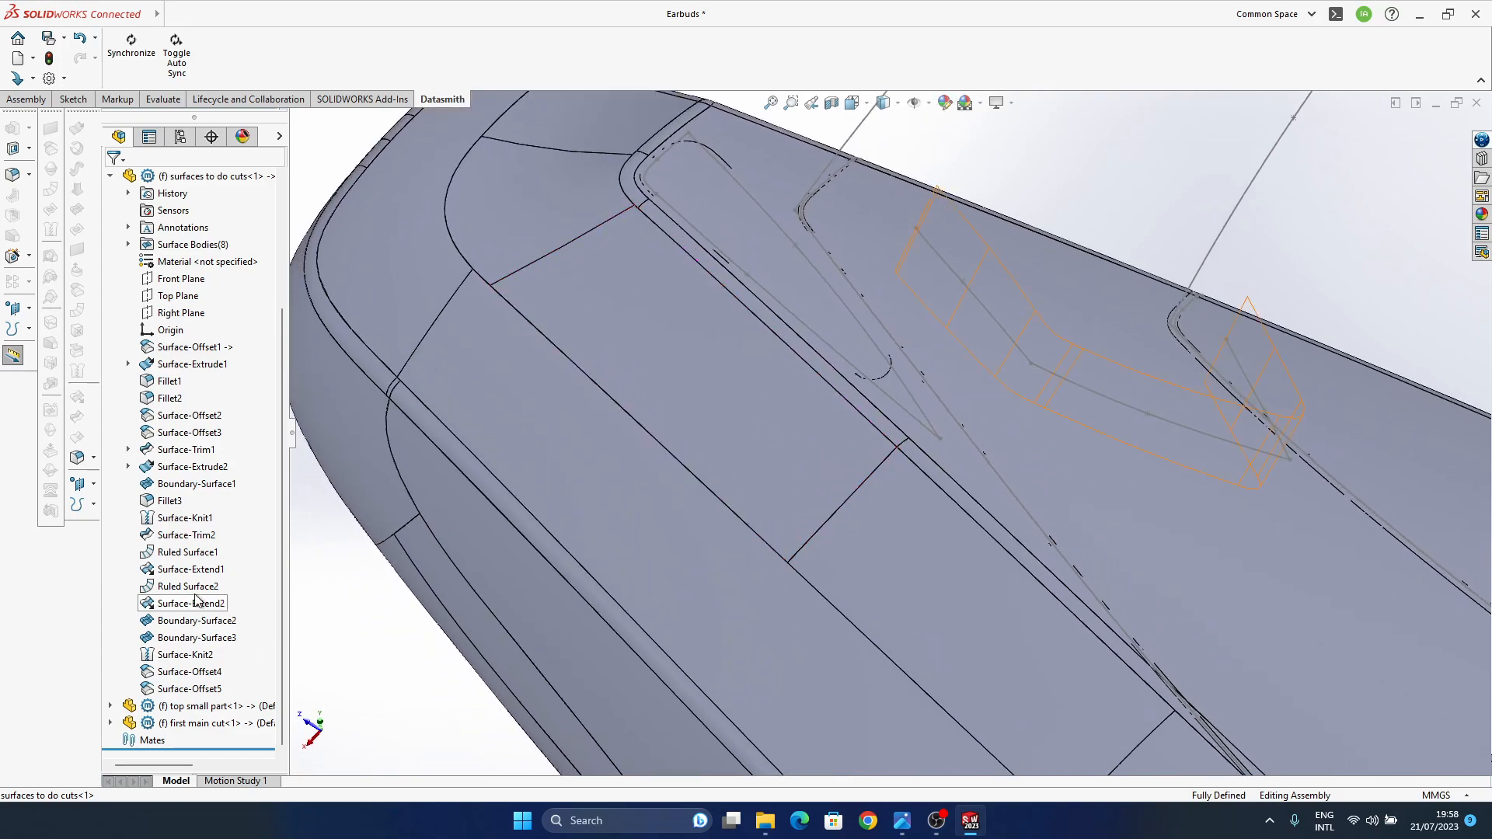
pyautogui.scroll(3, 198, 600)
pyautogui.click(184, 350)
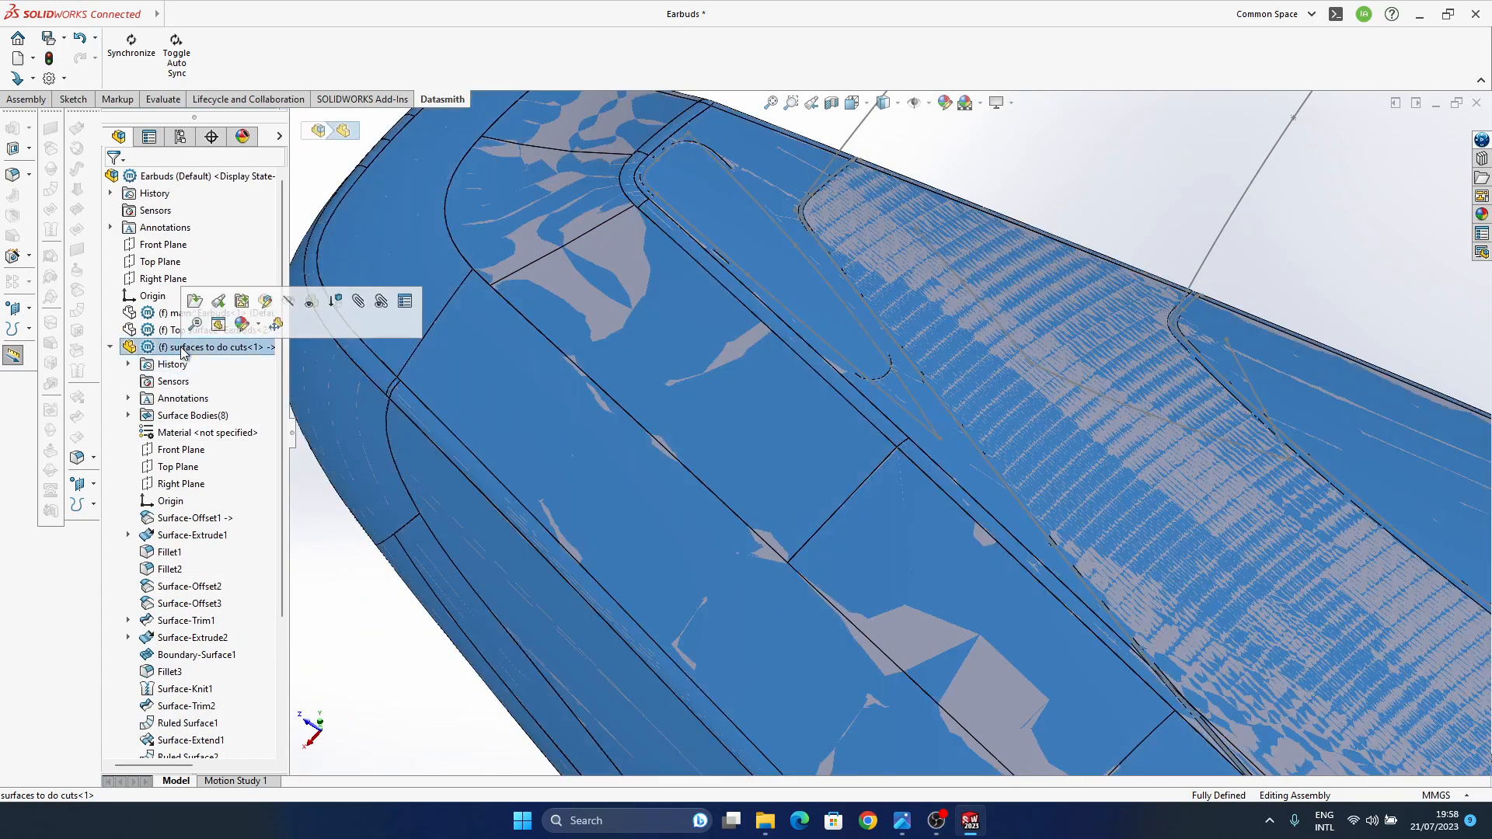
pyautogui.click(267, 309)
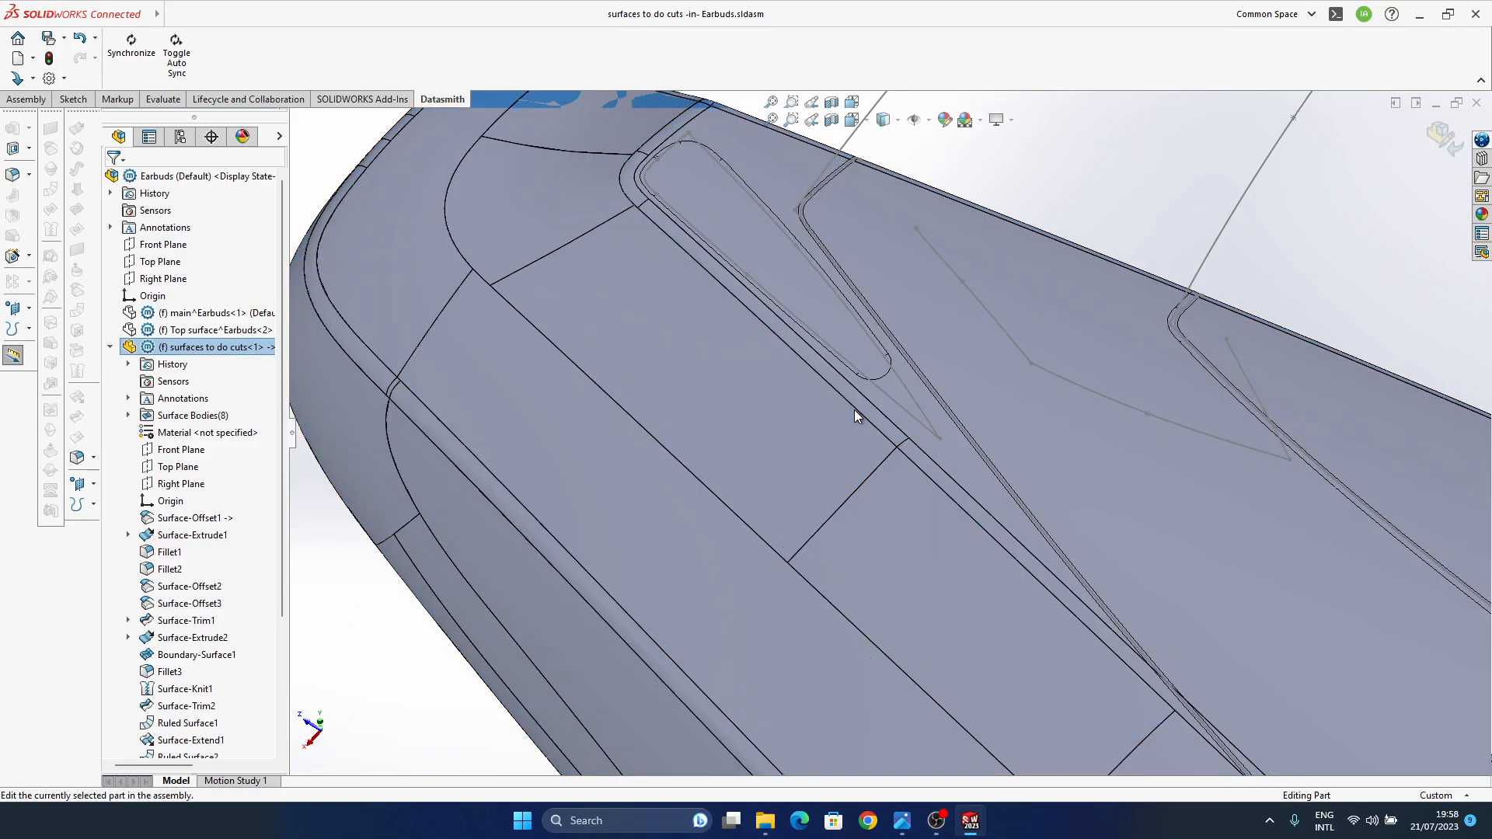
# - Show the Surface-Offset4 and Surface-Offset5 bodies of the "surfaces to do cuts" part
pyautogui.scroll(5, 839, 443)
pyautogui.moveTo(890, 387); pyautogui.dragTo(874, 433, button='middle')
pyautogui.middleClick(941, 544)
pyautogui.moveTo(940, 544); pyautogui.dragTo(799, 511, button='middle')
pyautogui.scroll(-3, 187, 567)
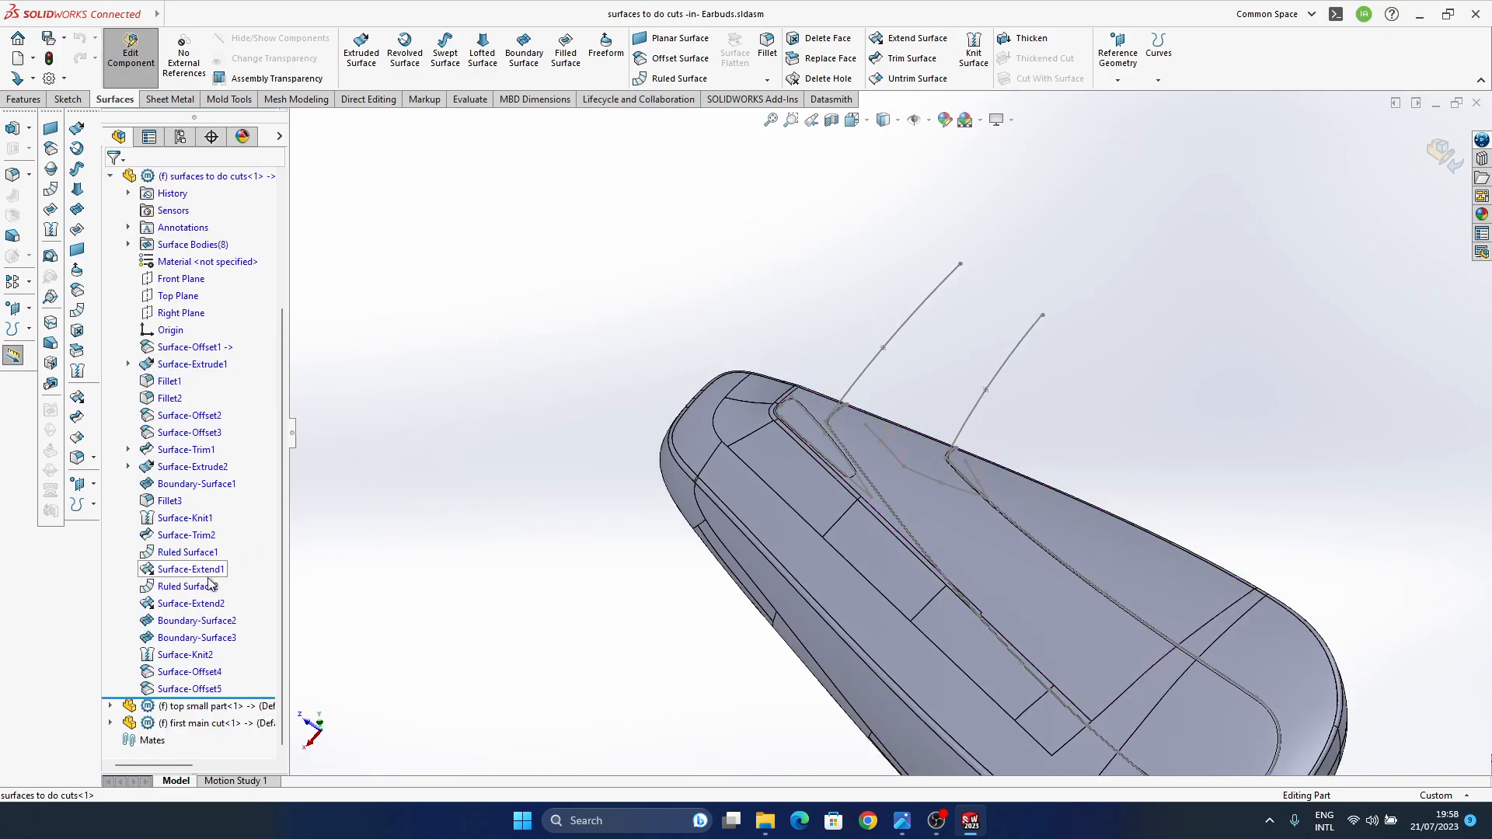
pyautogui.click(189, 672)
pyautogui.keyDown('ctrl'); pyautogui.click(187, 690); pyautogui.keyUp('ctrl')
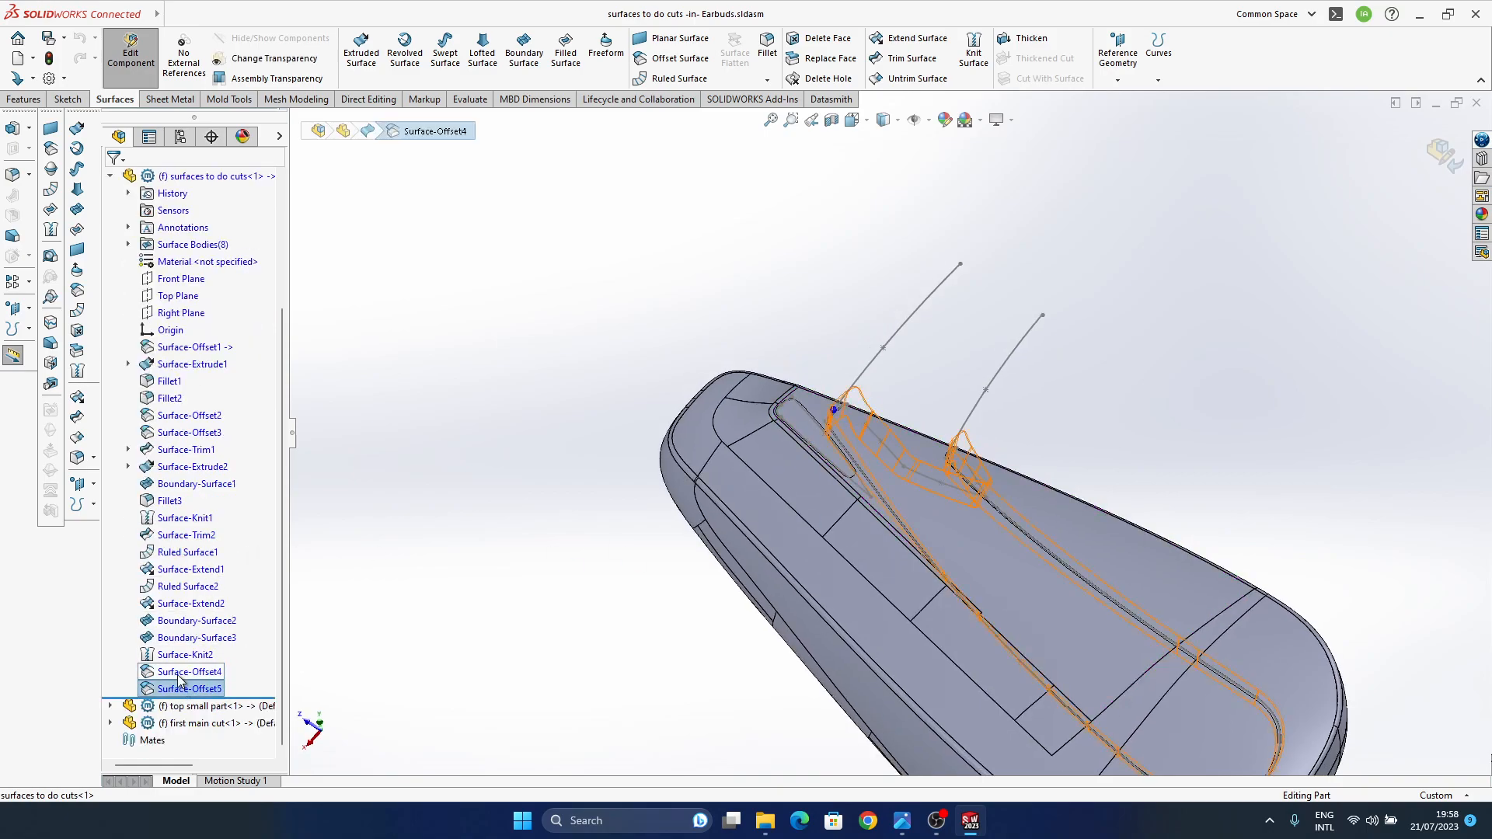
pyautogui.moveTo(883, 474); pyautogui.dragTo(900, 576, button='middle')
pyautogui.keyDown('ctrl'); pyautogui.moveTo(900, 575); pyautogui.dragTo(747, 328, button='middle'); pyautogui.keyUp('ctrl')
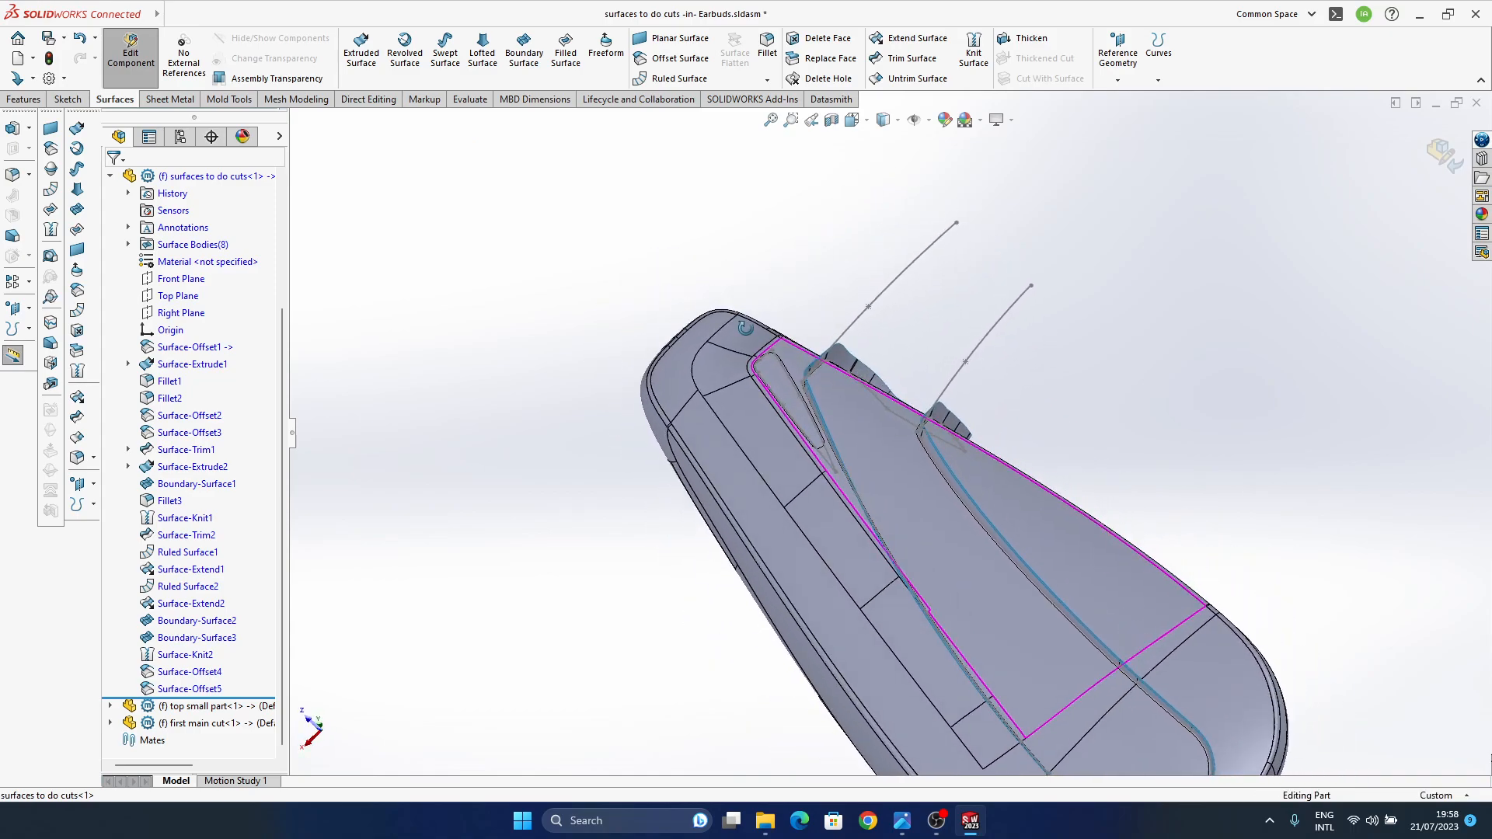
# - Switch to the earbuds reference image in the photo viewer, study the hole at the narrow end, and return to SOLIDWORKS
pyautogui.click(902, 823)
pyautogui.click(943, 758)
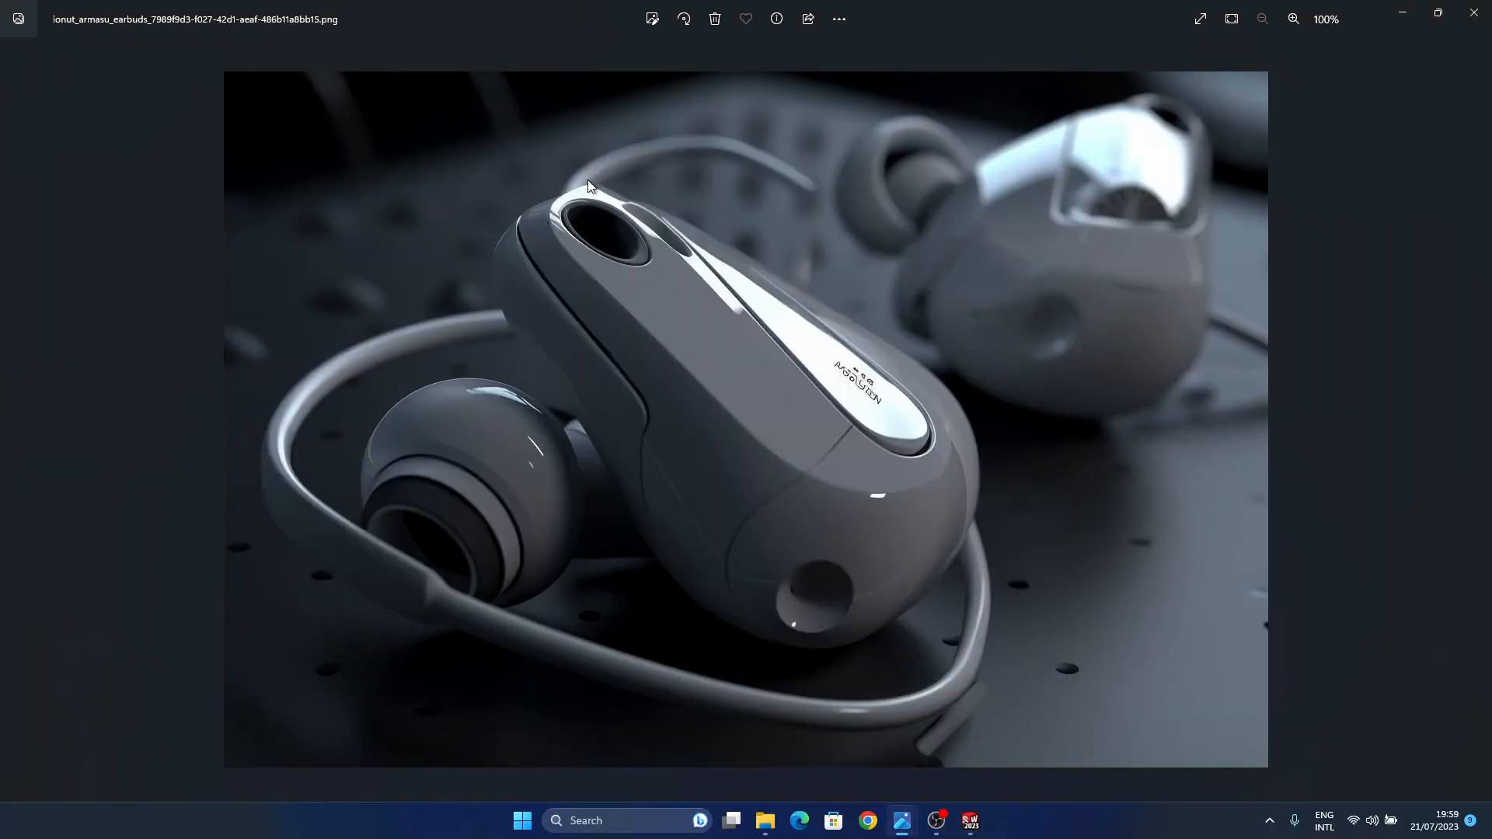
pyautogui.click(1401, 14)
pyautogui.moveTo(870, 506); pyautogui.dragTo(902, 490, button='middle')
pyautogui.moveTo(911, 827)
pyautogui.click(963, 751)
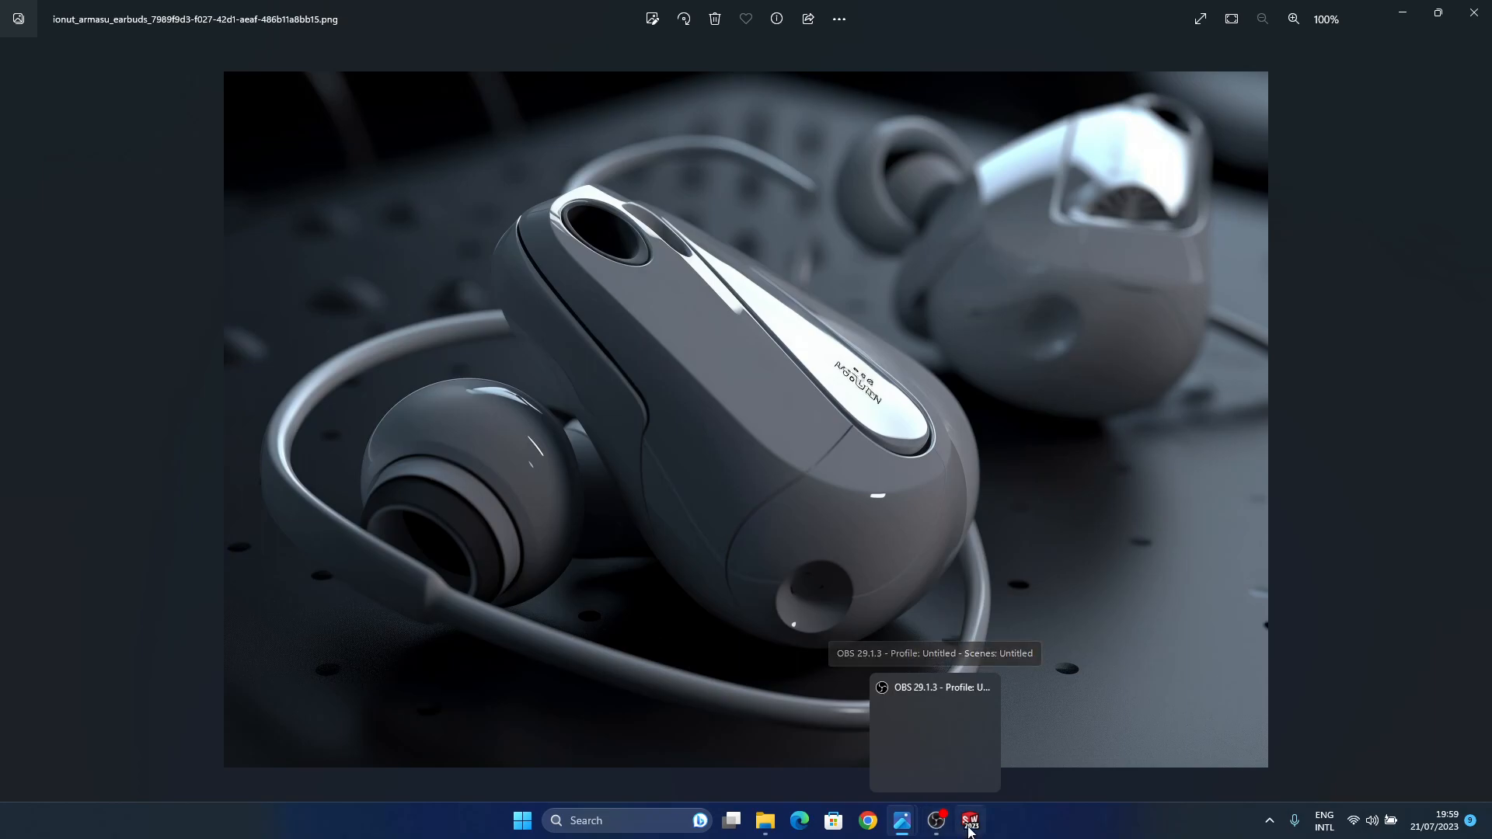
pyautogui.moveTo(971, 824)
pyautogui.click(827, 749)
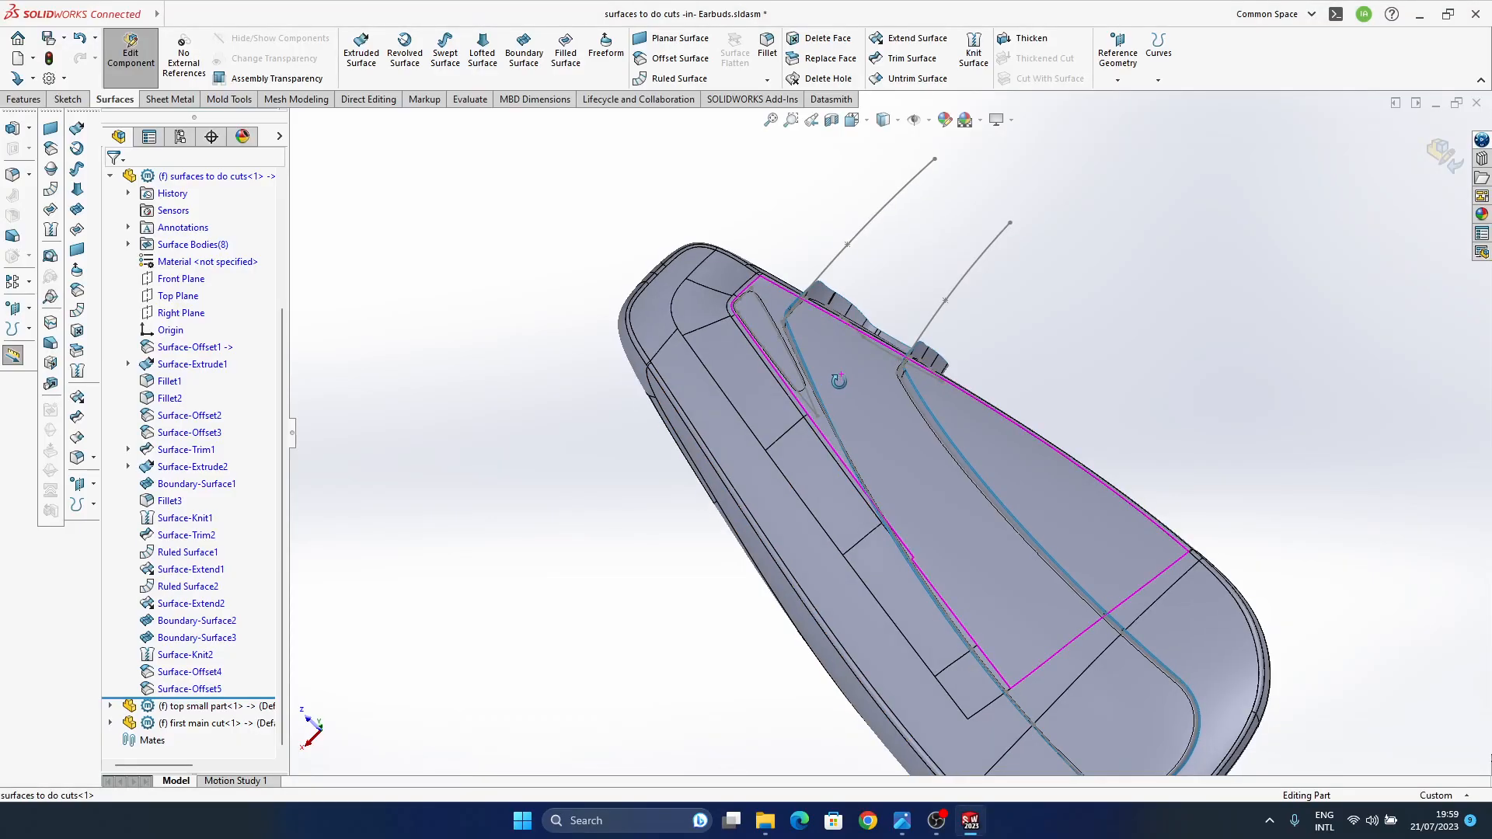
# - Hide the "top small part" and "first main cut" components in the assembly
pyautogui.moveTo(850, 478); pyautogui.dragTo(851, 426, button='middle')
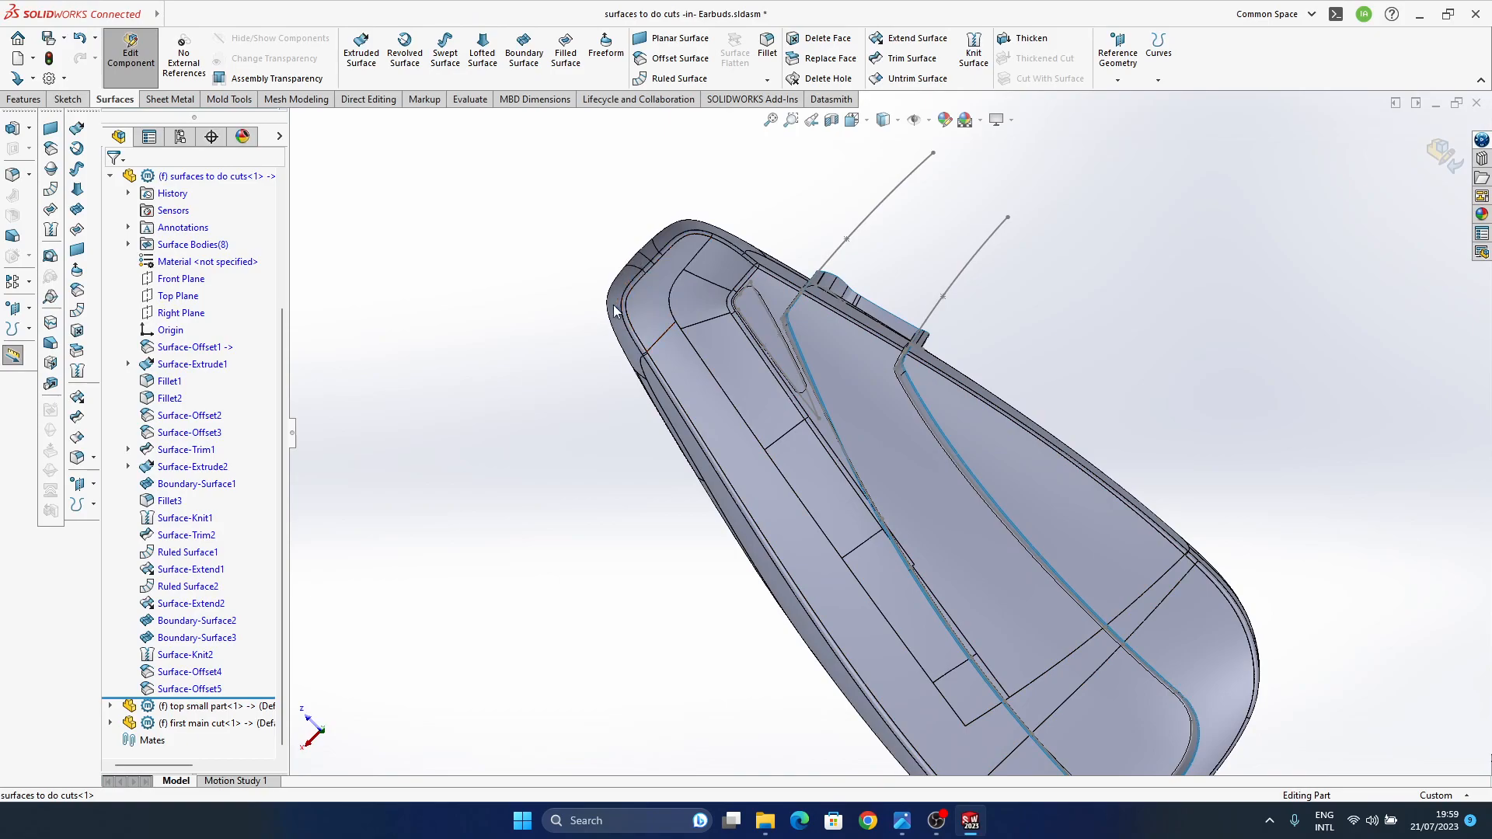
pyautogui.scroll(-2, 627, 303)
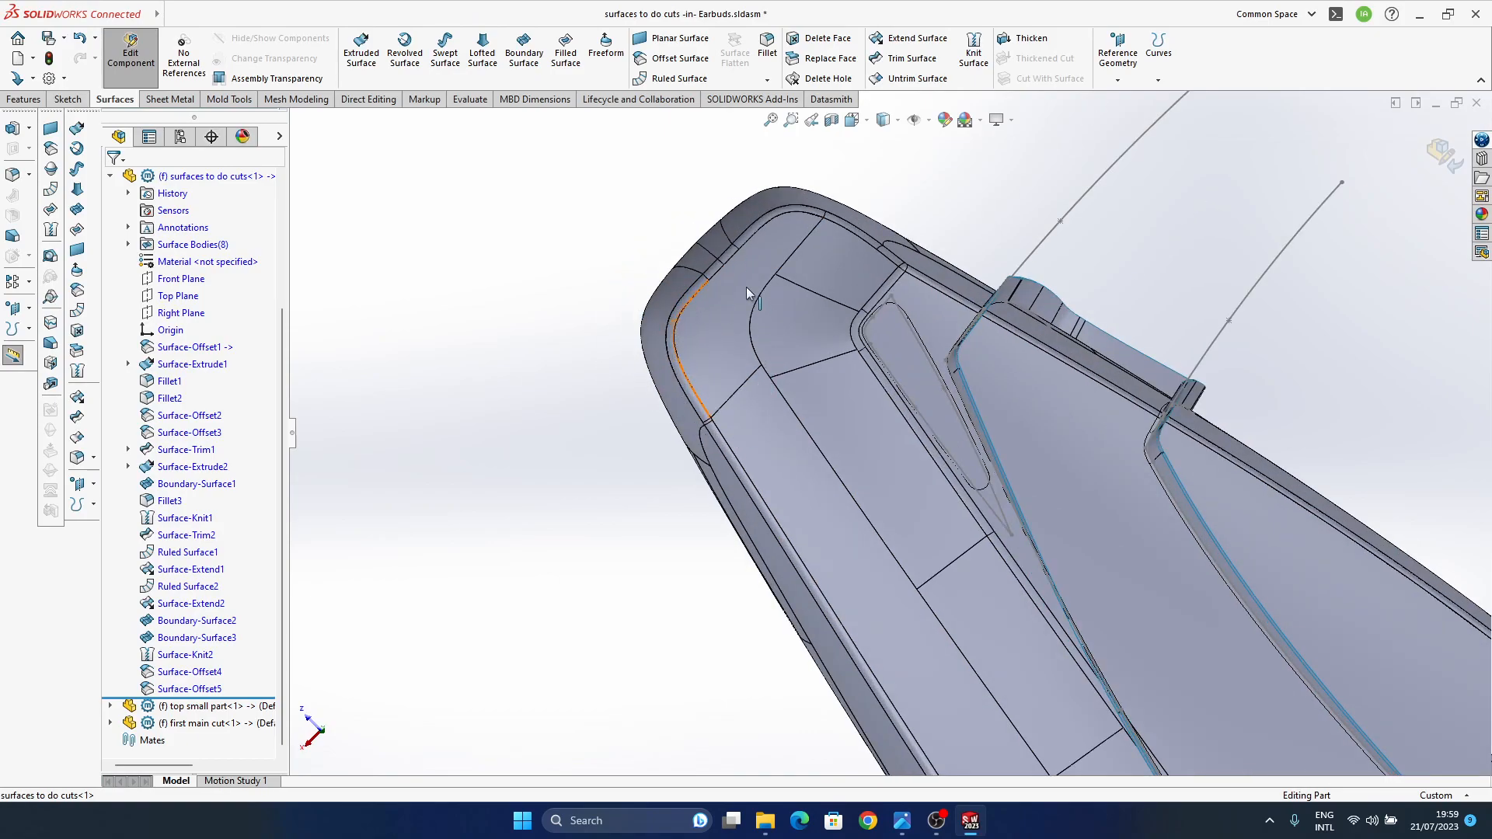
pyautogui.scroll(3, 785, 422)
pyautogui.moveTo(785, 422)
pyautogui.mouseDown(button='middle')
pyautogui.moveTo(786, 469)
pyautogui.moveTo(817, 347)
pyautogui.moveTo(807, 428)
pyautogui.mouseUp(button='middle')
pyautogui.keyDown('ctrl'); pyautogui.moveTo(714, 354); pyautogui.dragTo(706, 407, button='middle'); pyautogui.keyUp('ctrl')
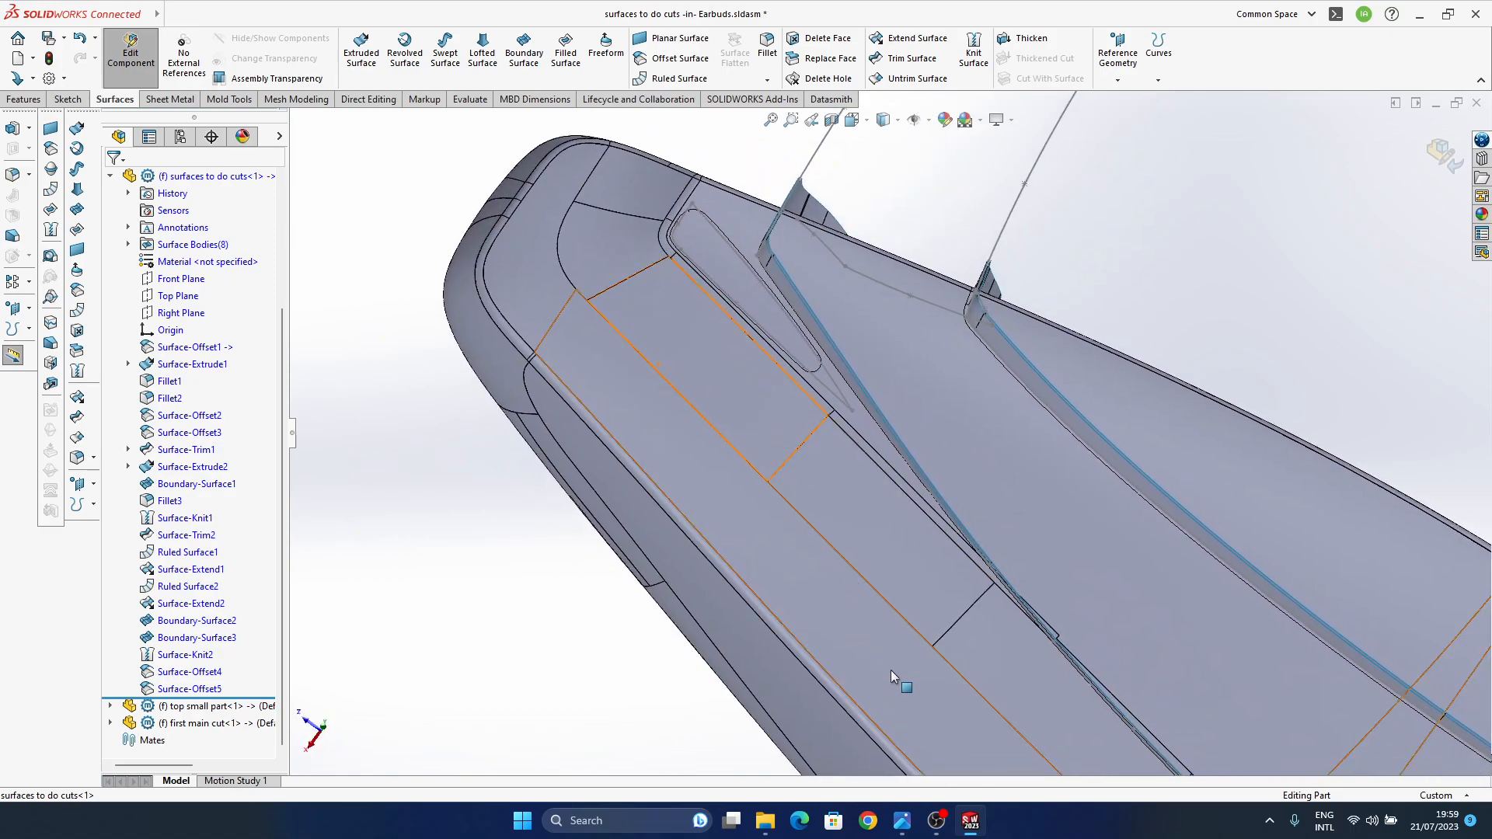
pyautogui.moveTo(749, 376); pyautogui.dragTo(766, 401, button='middle')
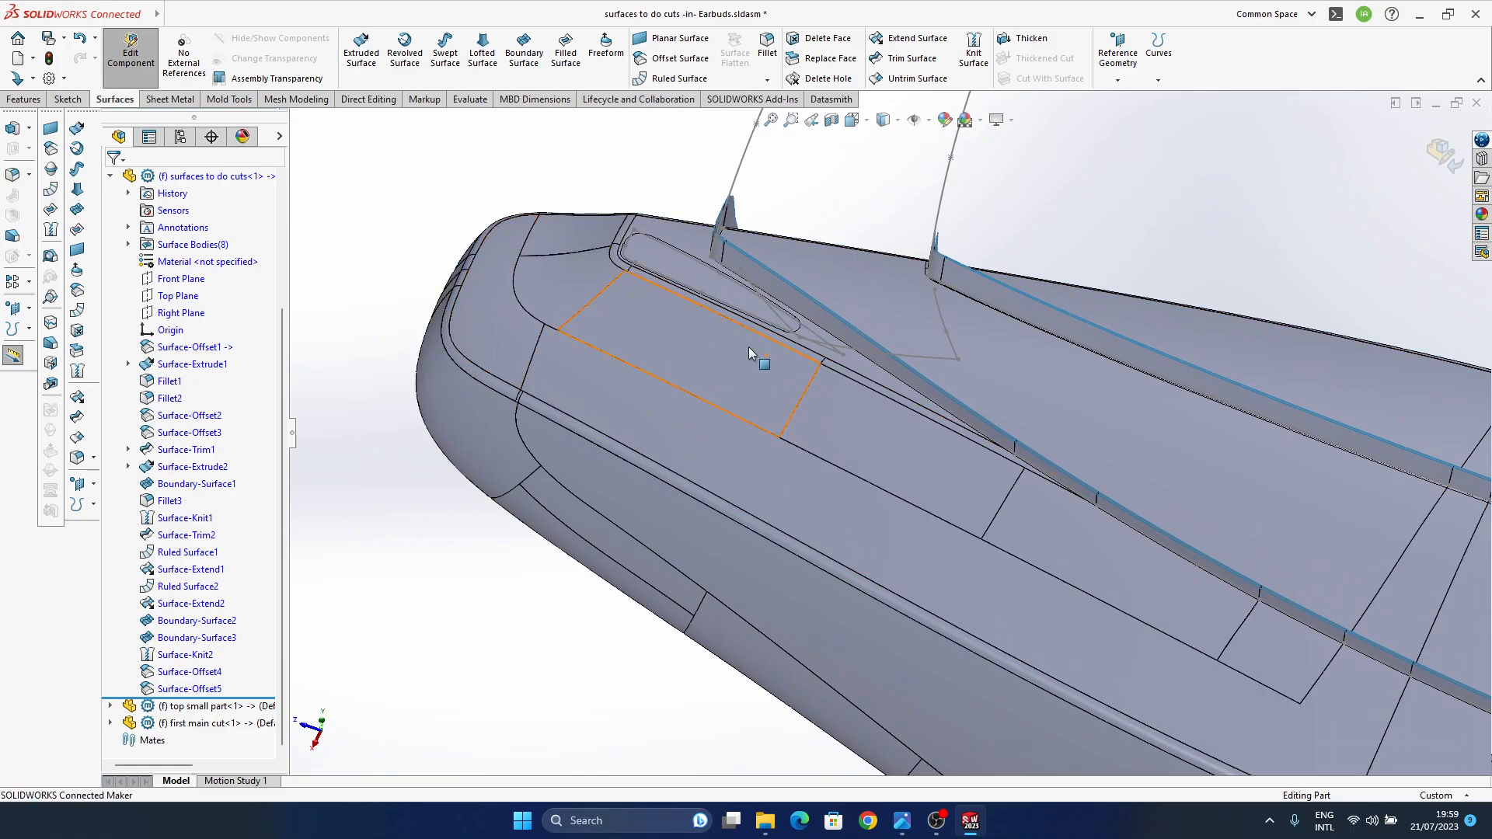
pyautogui.keyDown('ctrl'); pyautogui.moveTo(750, 347); pyautogui.dragTo(758, 431, button='middle'); pyautogui.keyUp('ctrl')
pyautogui.click(197, 707)
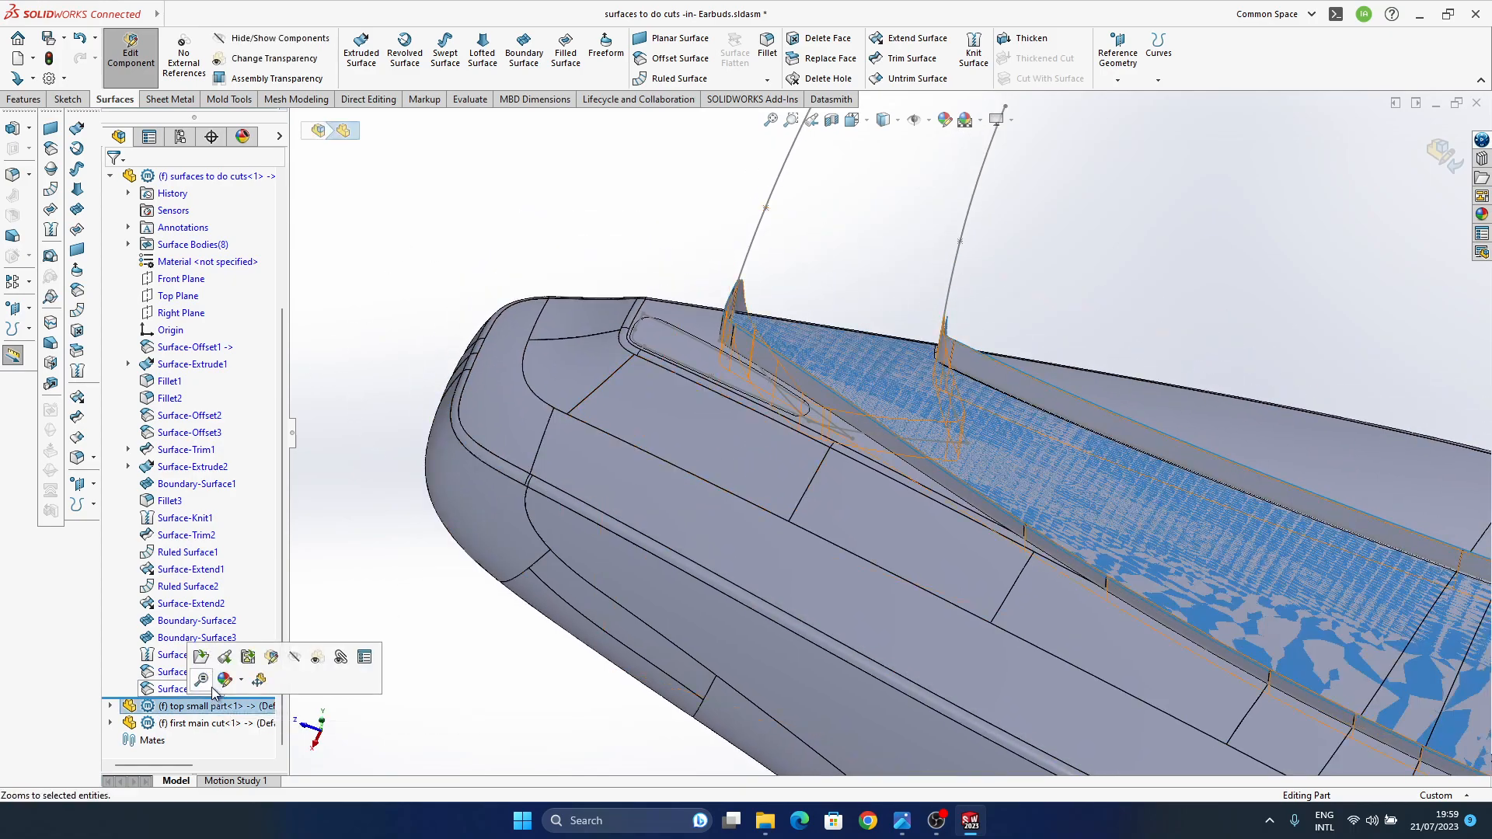
pyautogui.click(294, 657)
pyautogui.click(197, 724)
pyautogui.click(298, 689)
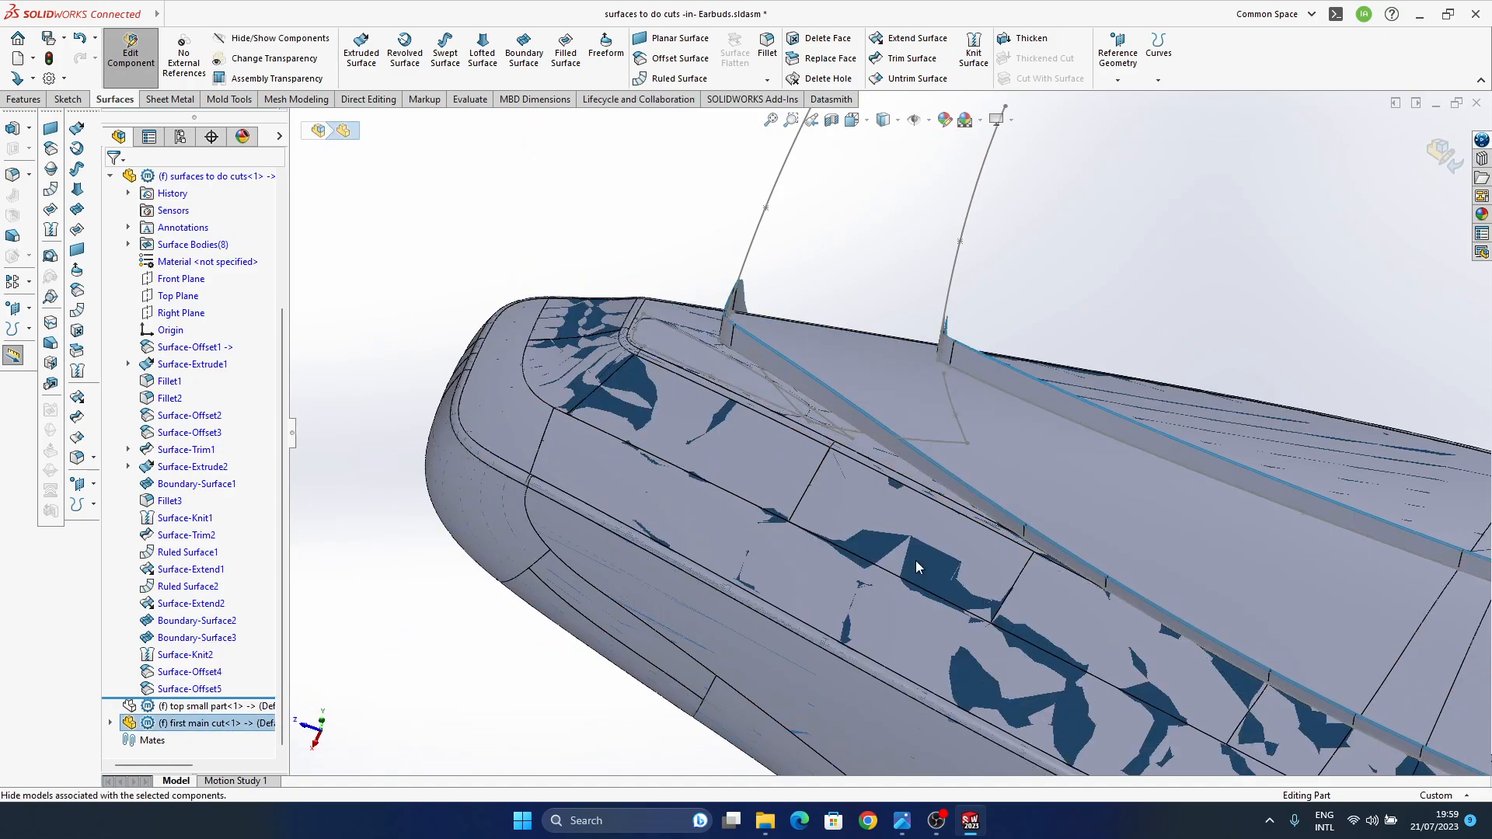
# - Start a 3D sketch in the "surfaces to do cuts" part
pyautogui.scroll(-2, 889, 443)
pyautogui.scroll(-2, 673, 379)
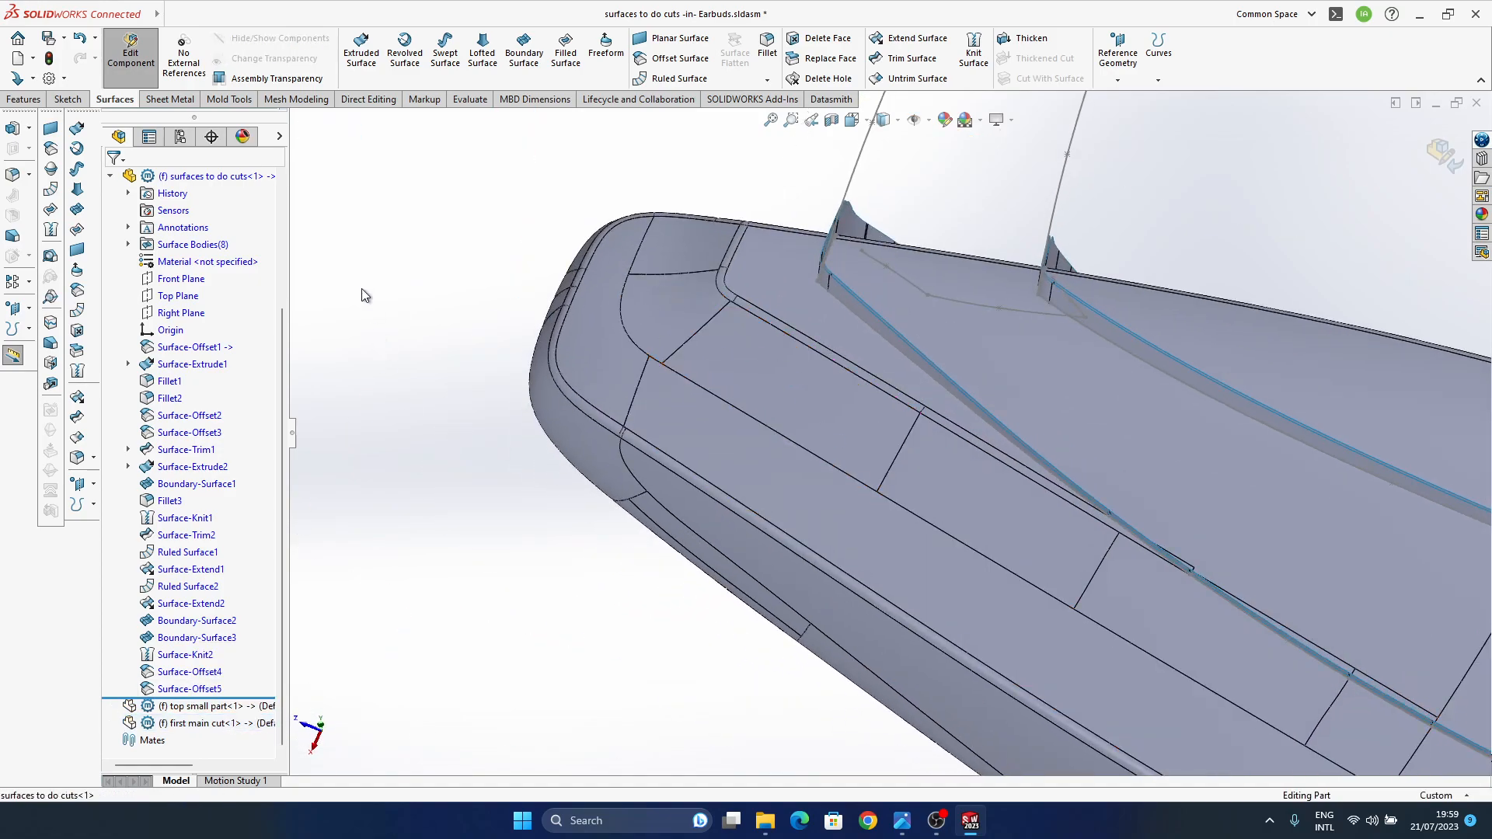
pyautogui.click(68, 99)
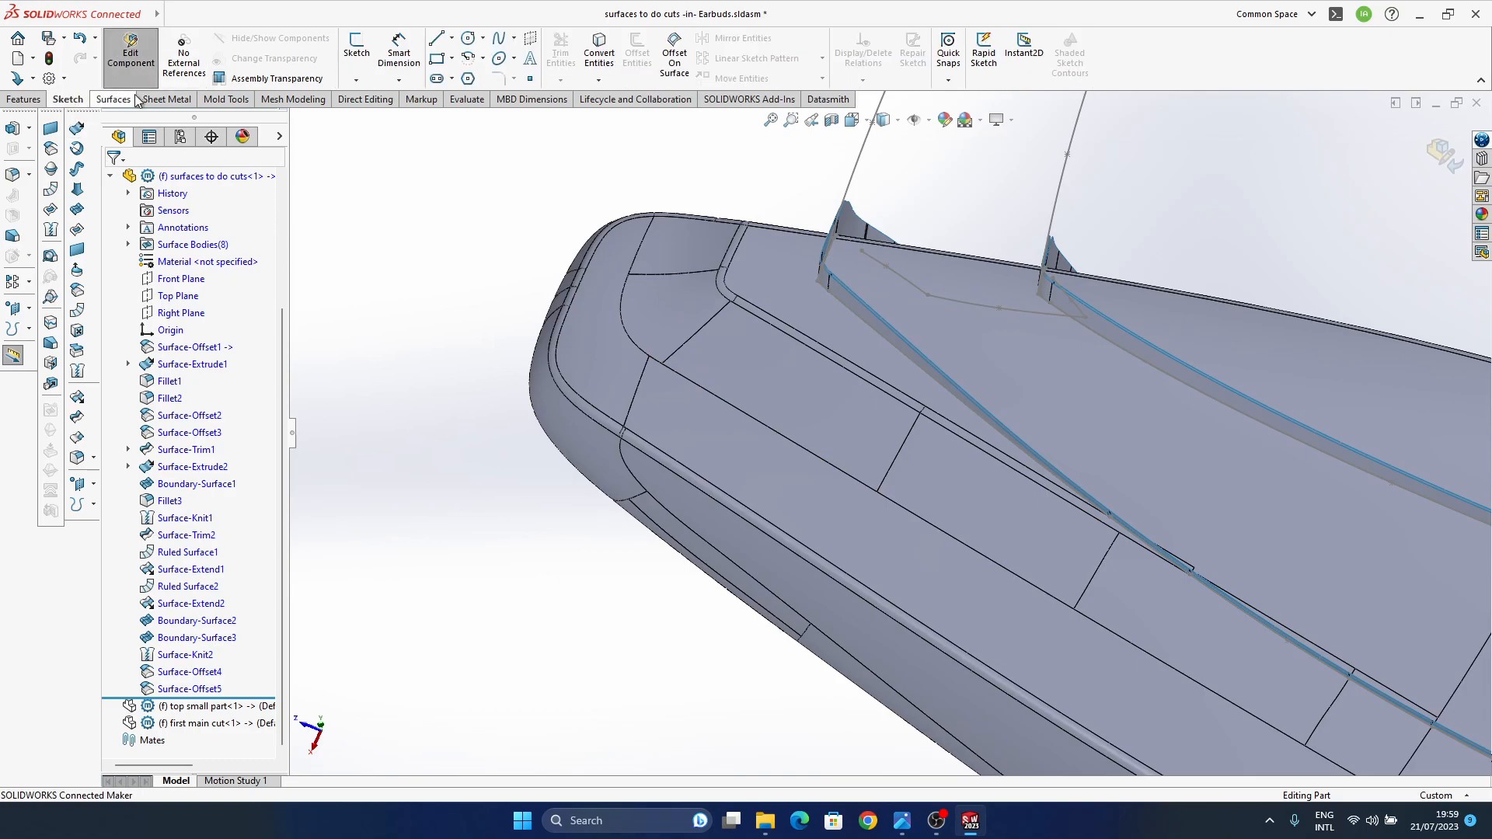
pyautogui.click(356, 81)
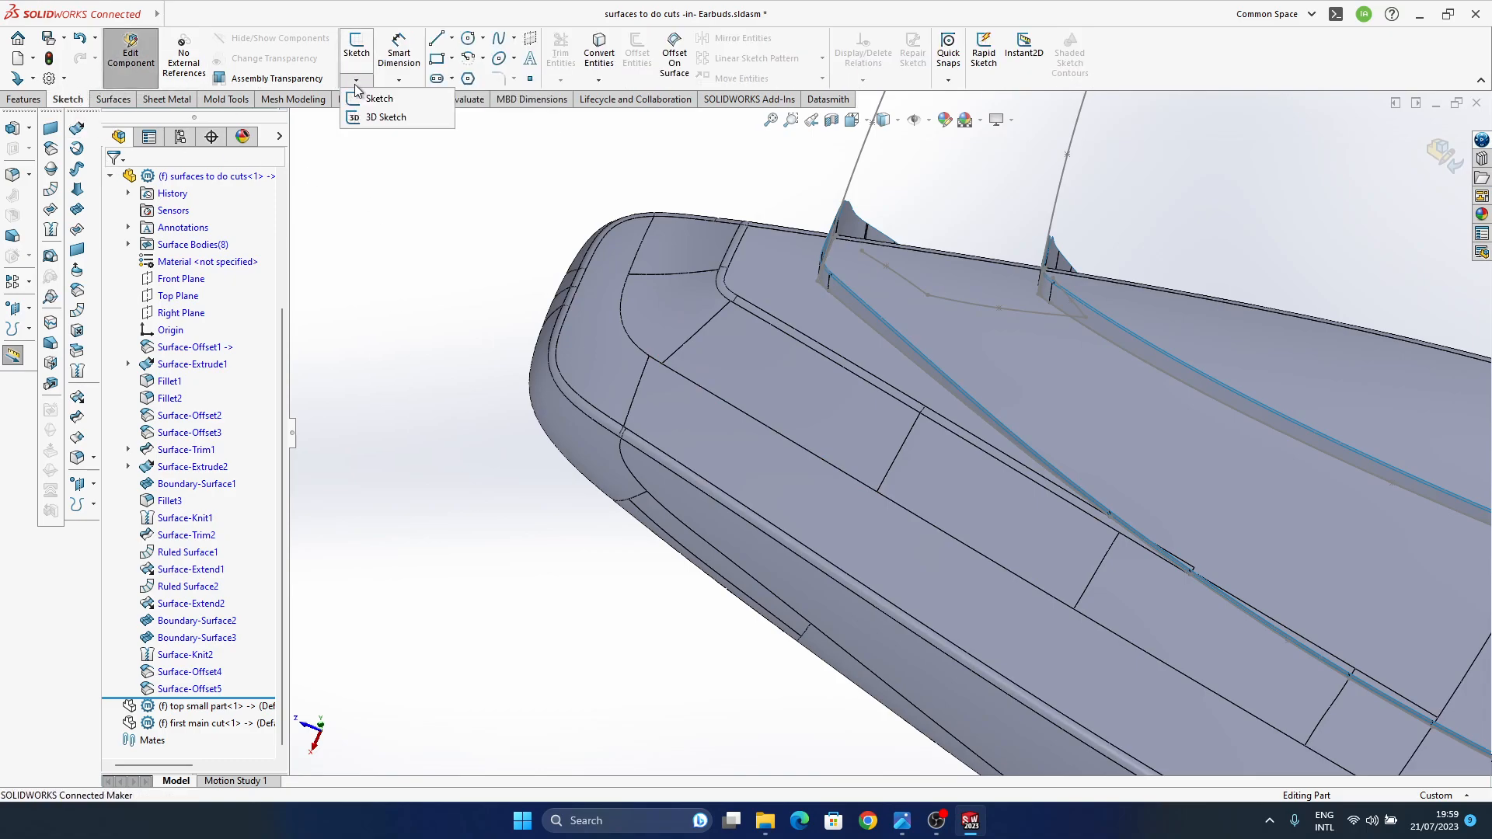
pyautogui.click(385, 117)
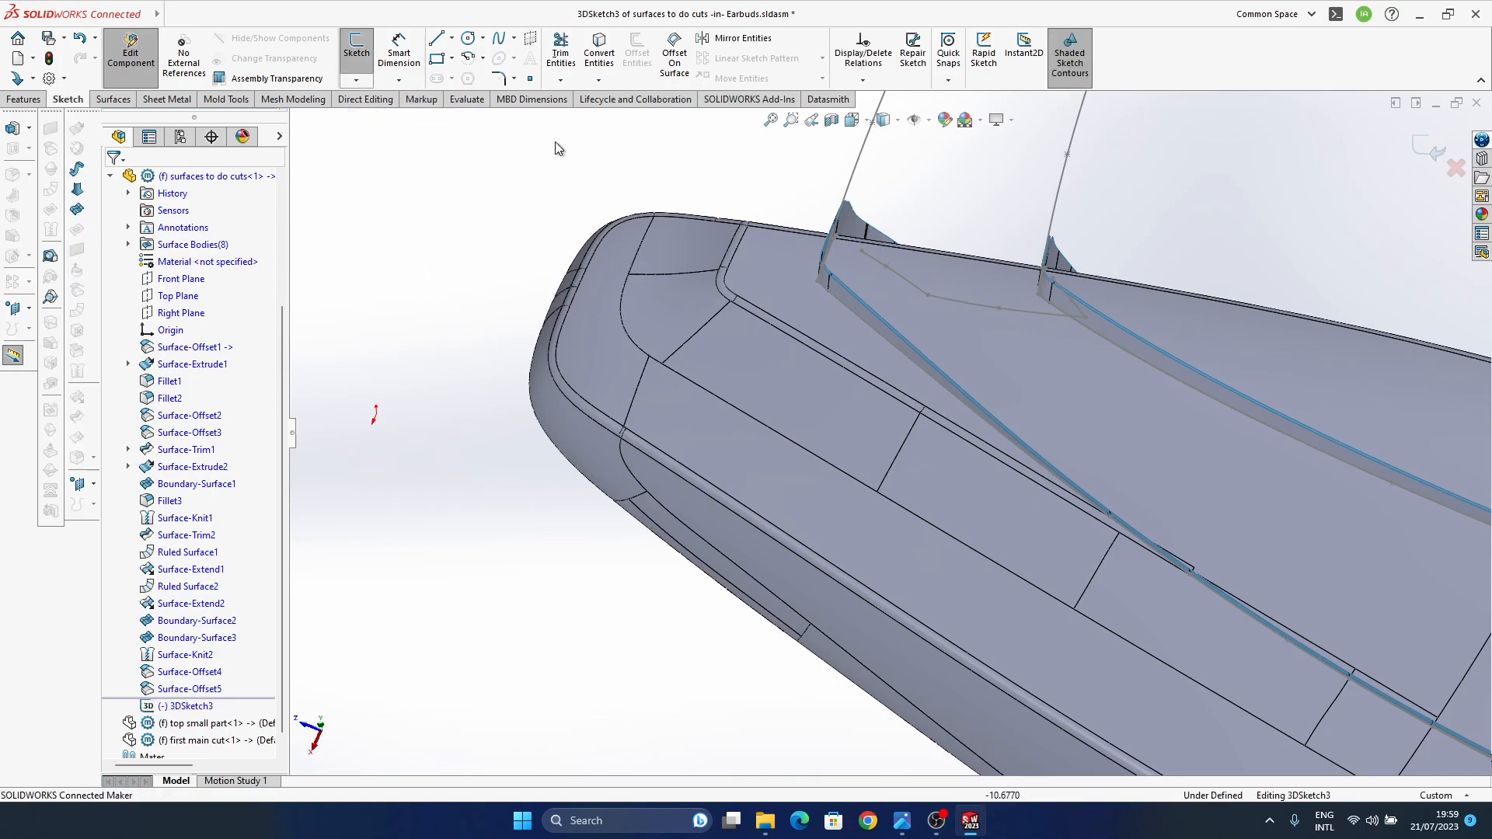
# - Draw a closed oval Spline on Surface through five points across the faces at the earbud's narrow end
pyautogui.click(514, 37)
pyautogui.click(533, 96)
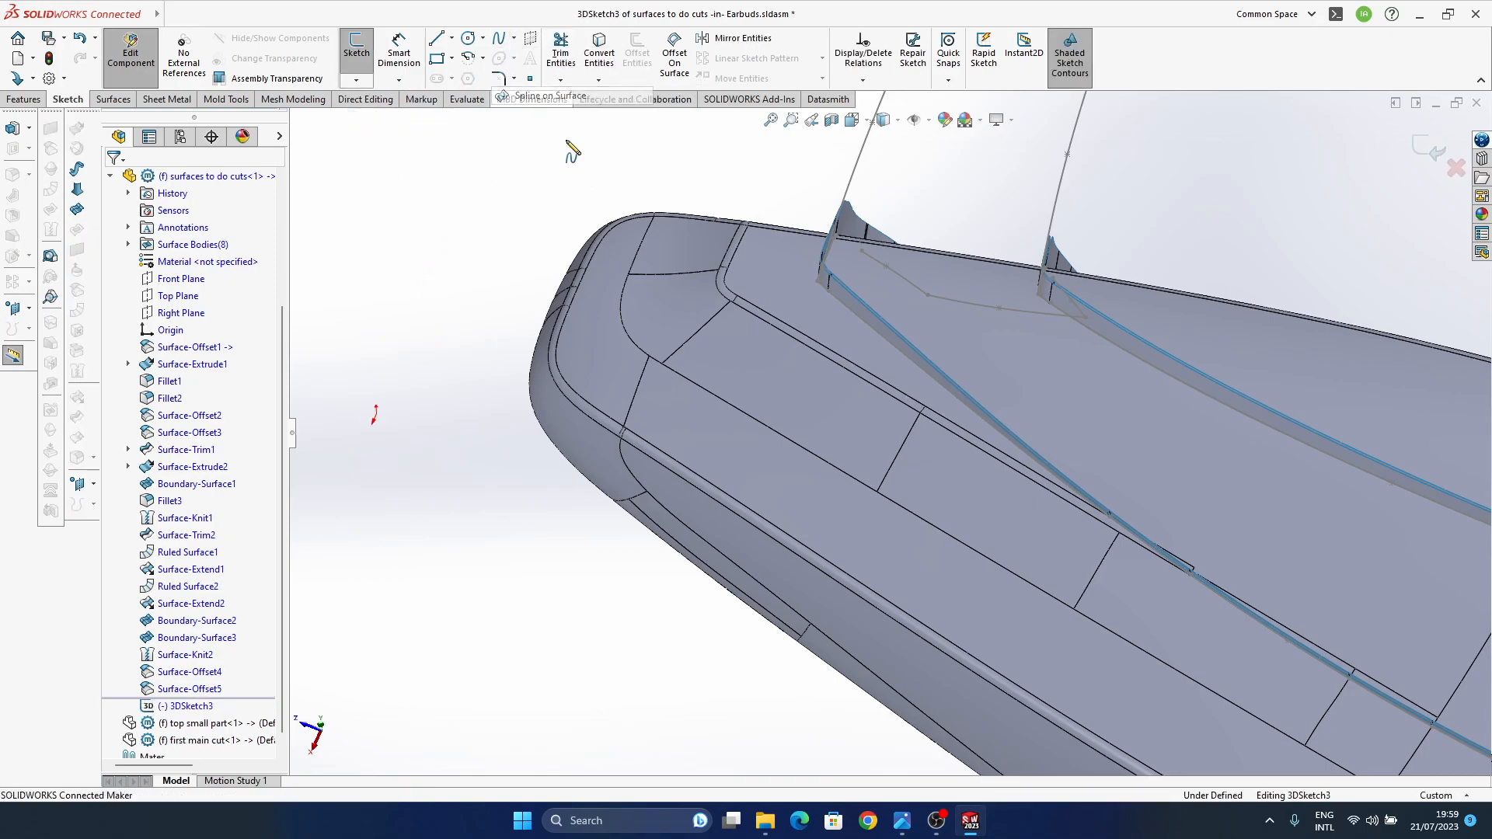
pyautogui.keyDown('ctrl'); pyautogui.moveTo(757, 368); pyautogui.dragTo(758, 431, button='middle'); pyautogui.keyUp('ctrl')
pyautogui.scroll(-2, 652, 340)
pyautogui.click(597, 367)
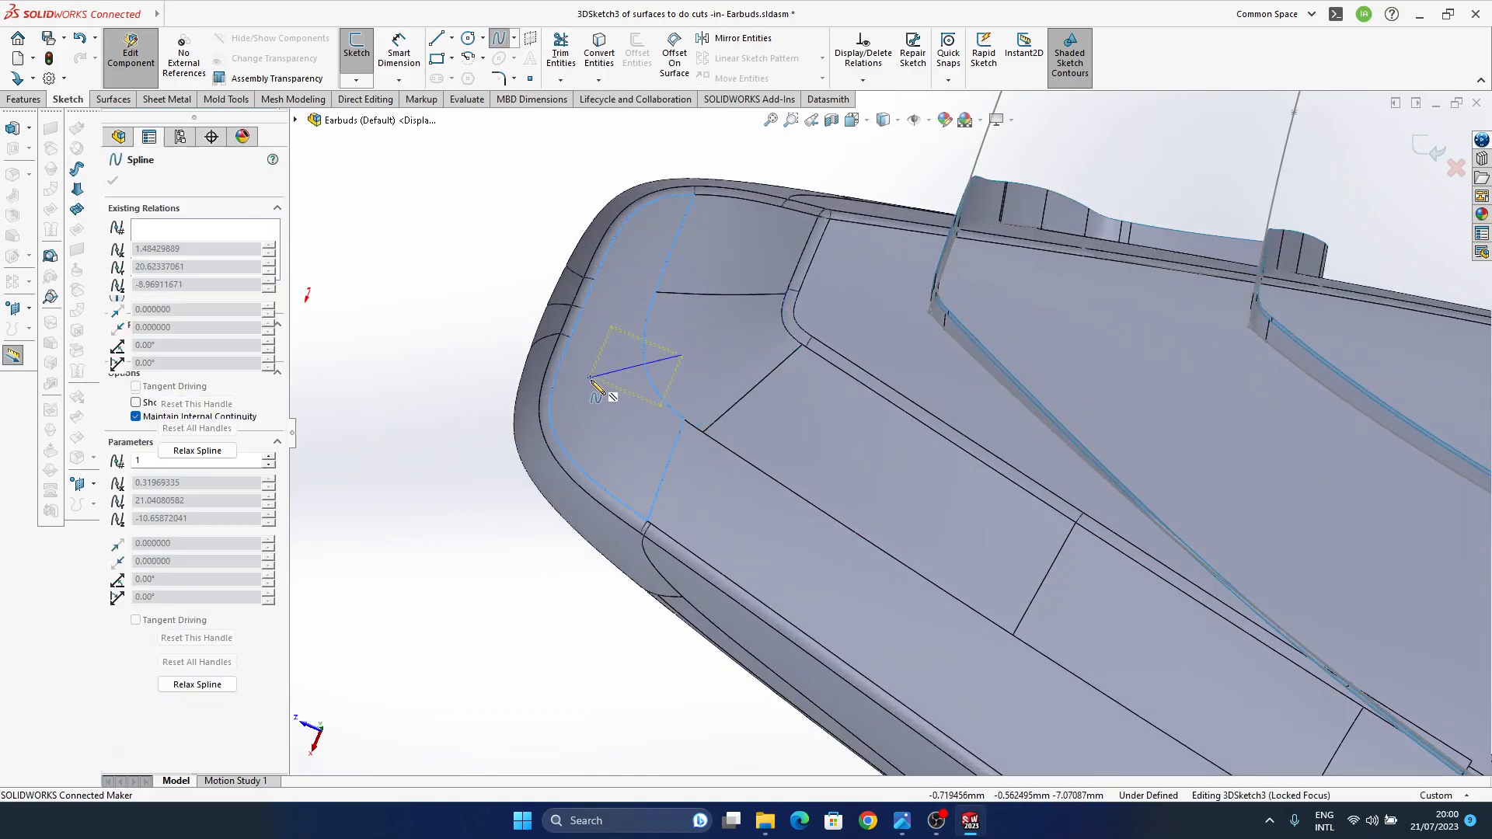
pyautogui.click(605, 454)
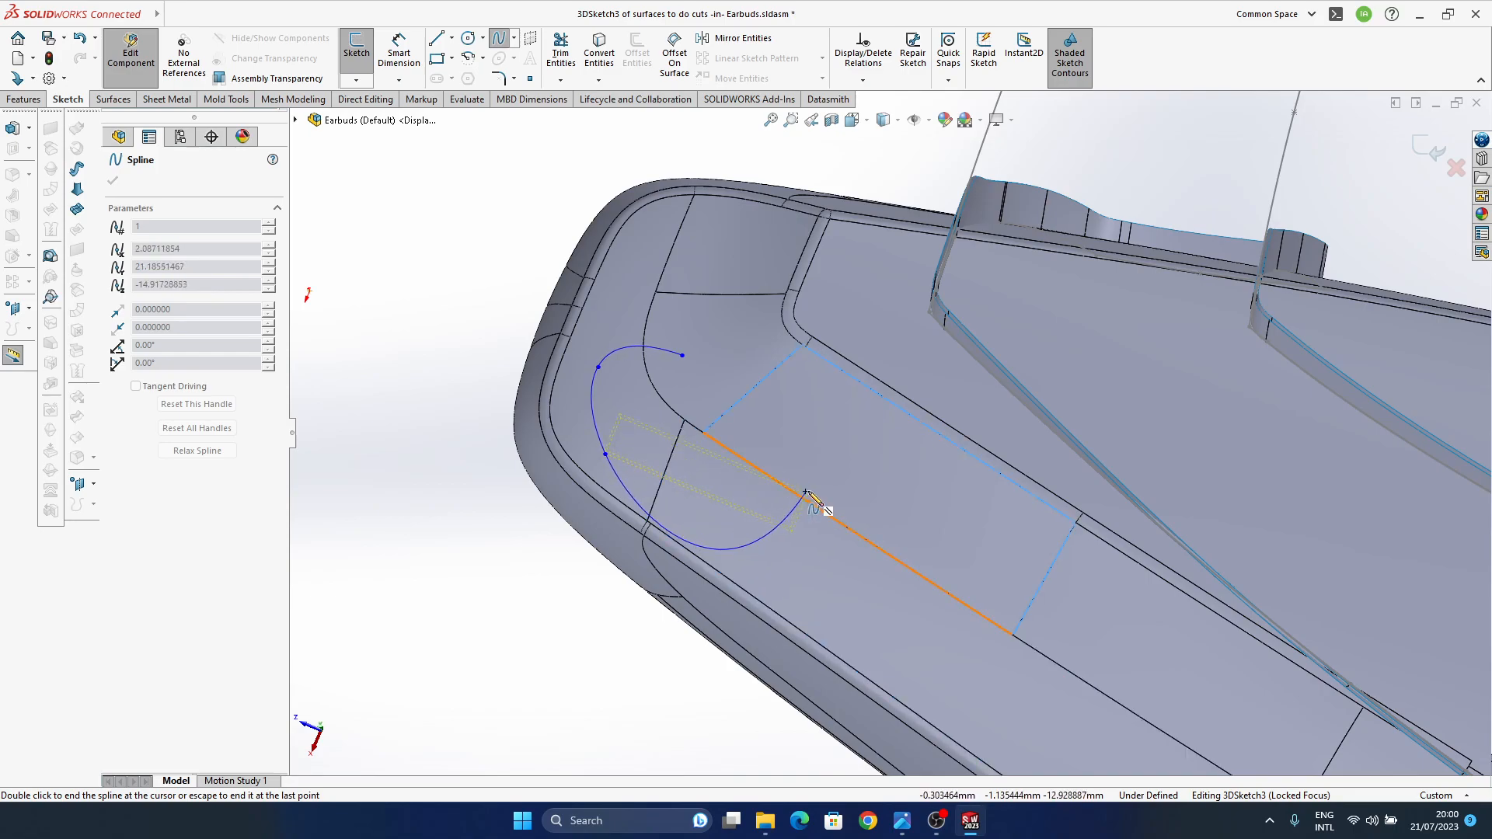
pyautogui.click(770, 512)
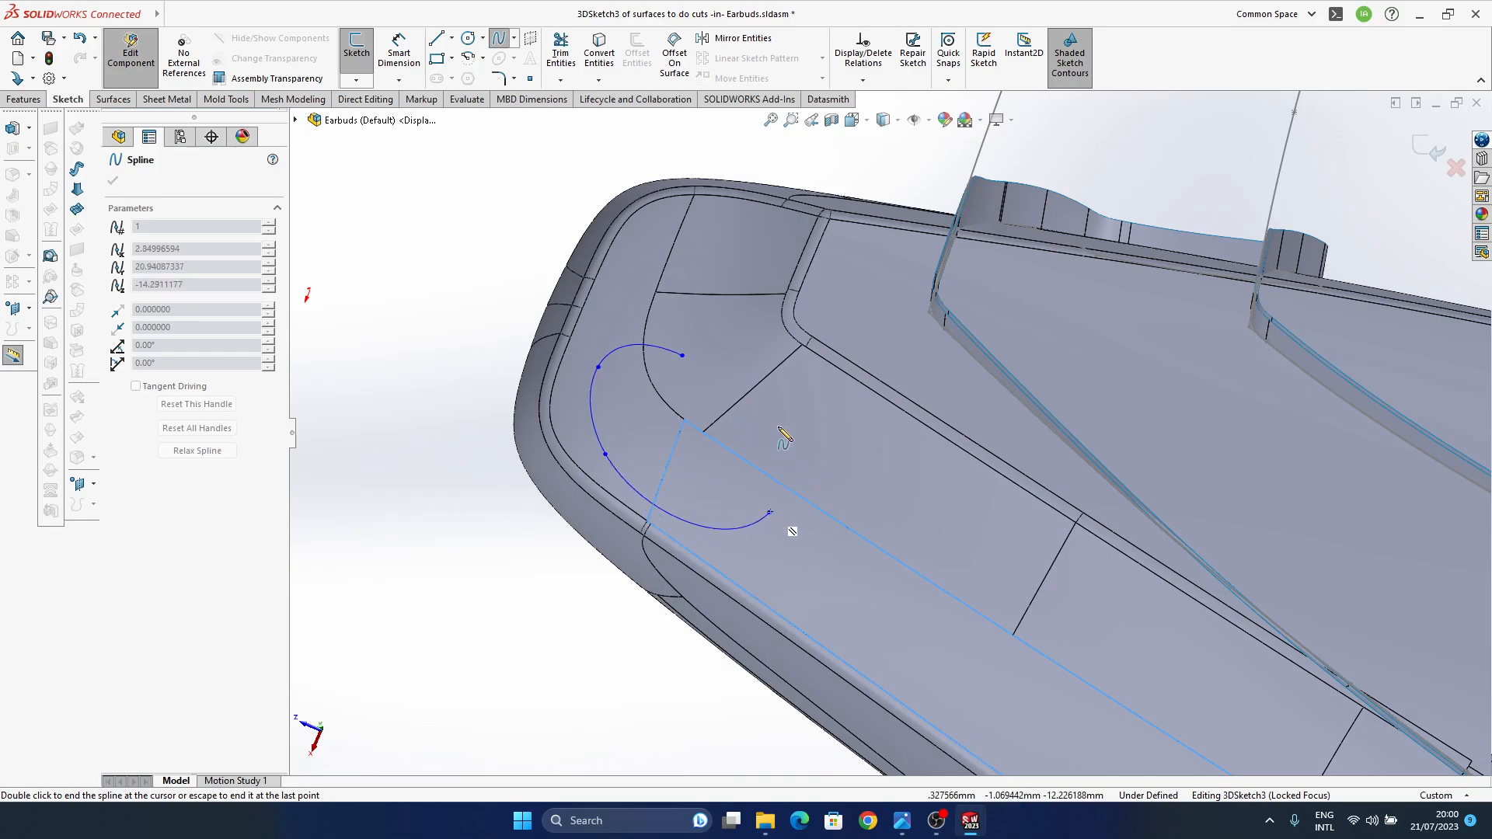
pyautogui.click(767, 415)
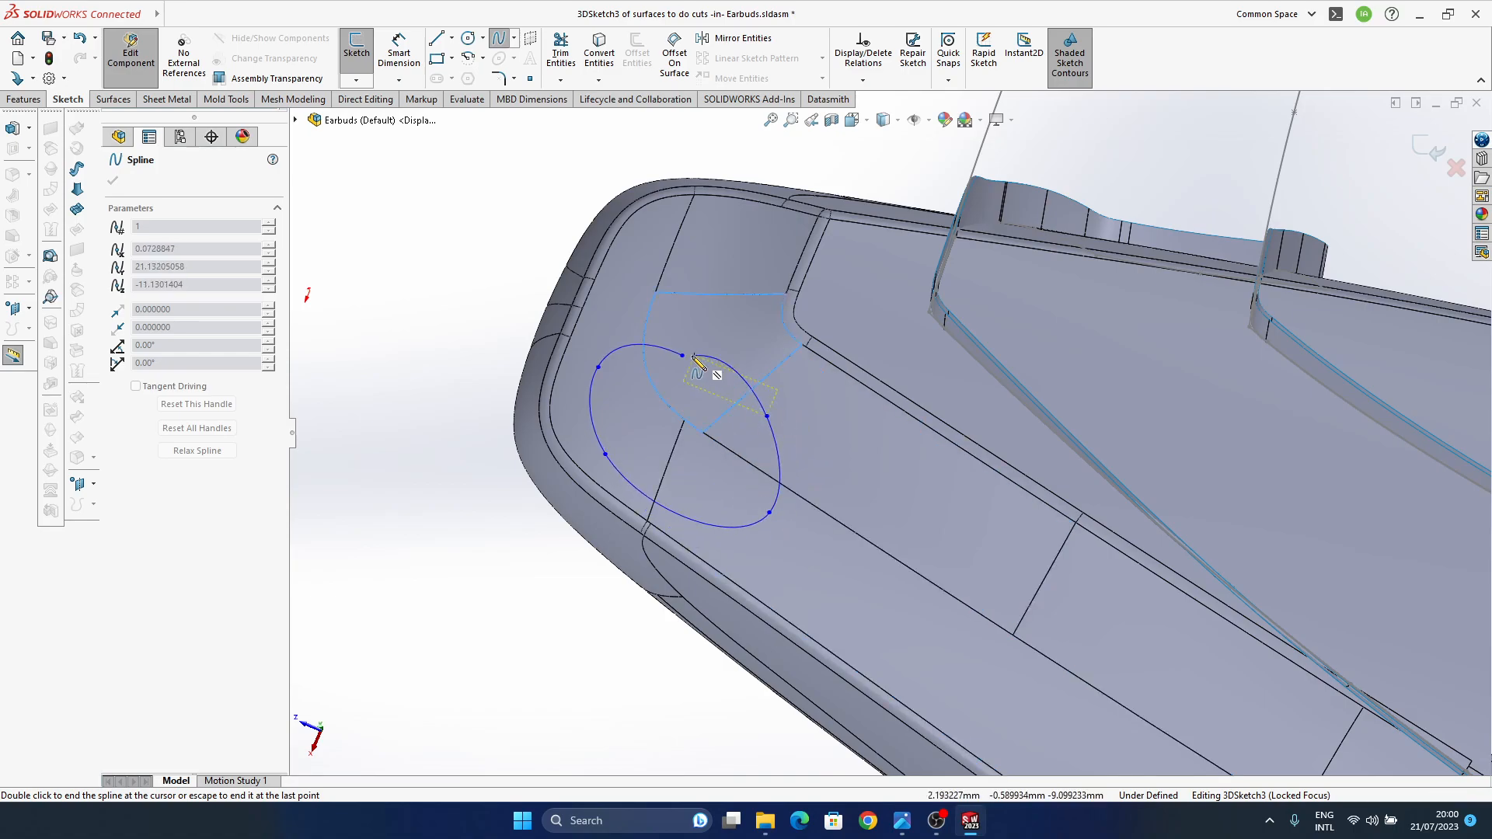
pyautogui.click(683, 355)
pyautogui.press('Escape')
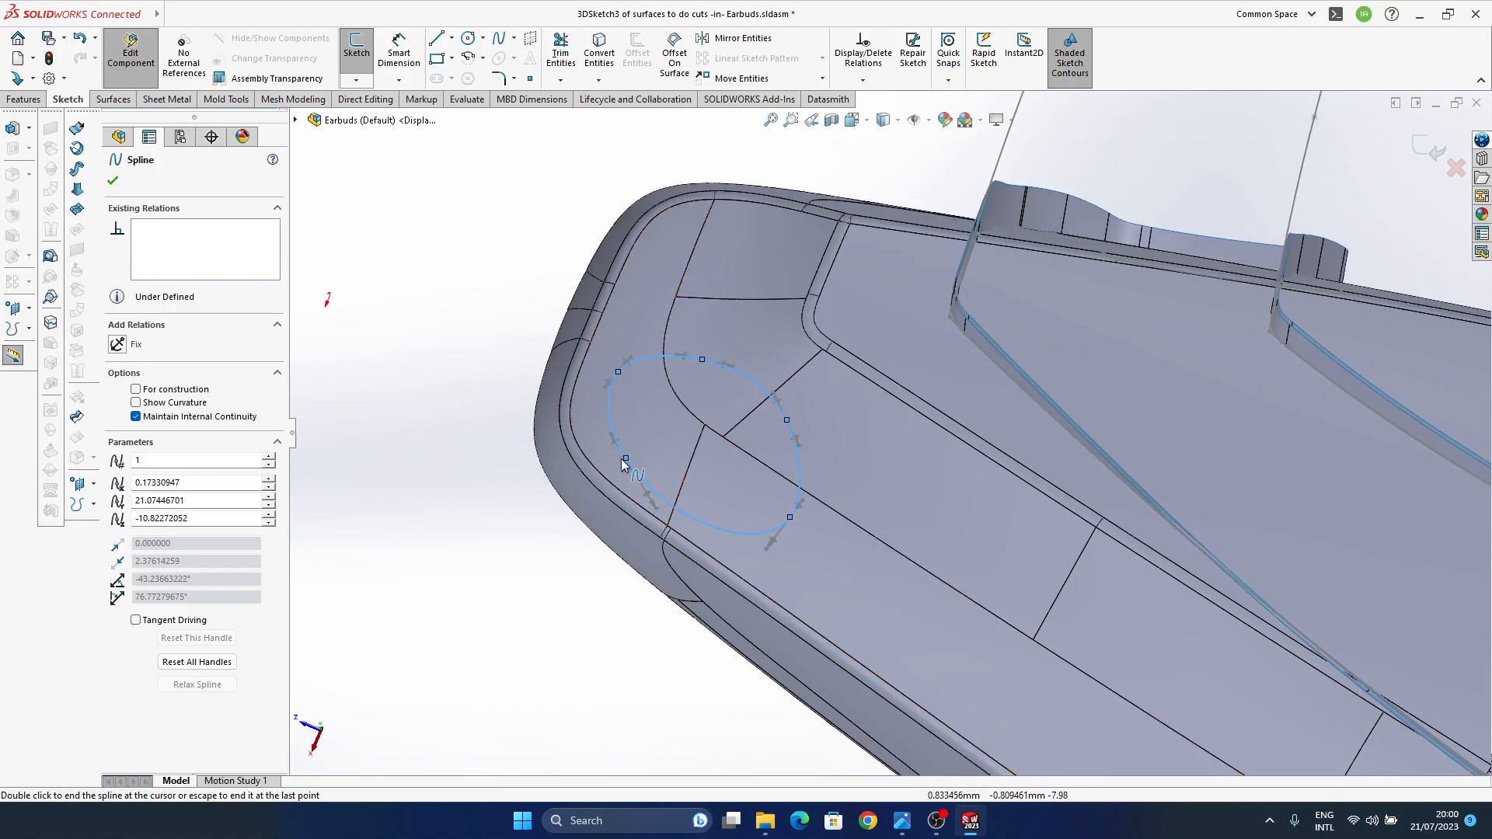
# - Reshape the oval spline by moving its points slightly along the surface to widen and smooth the hole outline
pyautogui.click(609, 439)
pyautogui.moveTo(604, 439); pyautogui.dragTo(612, 424)
pyautogui.moveTo(617, 371); pyautogui.dragTo(614, 363)
pyautogui.moveTo(704, 360); pyautogui.dragTo(724, 348)
pyautogui.click(787, 421)
pyautogui.moveTo(788, 421); pyautogui.dragTo(809, 442)
pyautogui.moveTo(683, 496); pyautogui.dragTo(746, 435, button='middle')
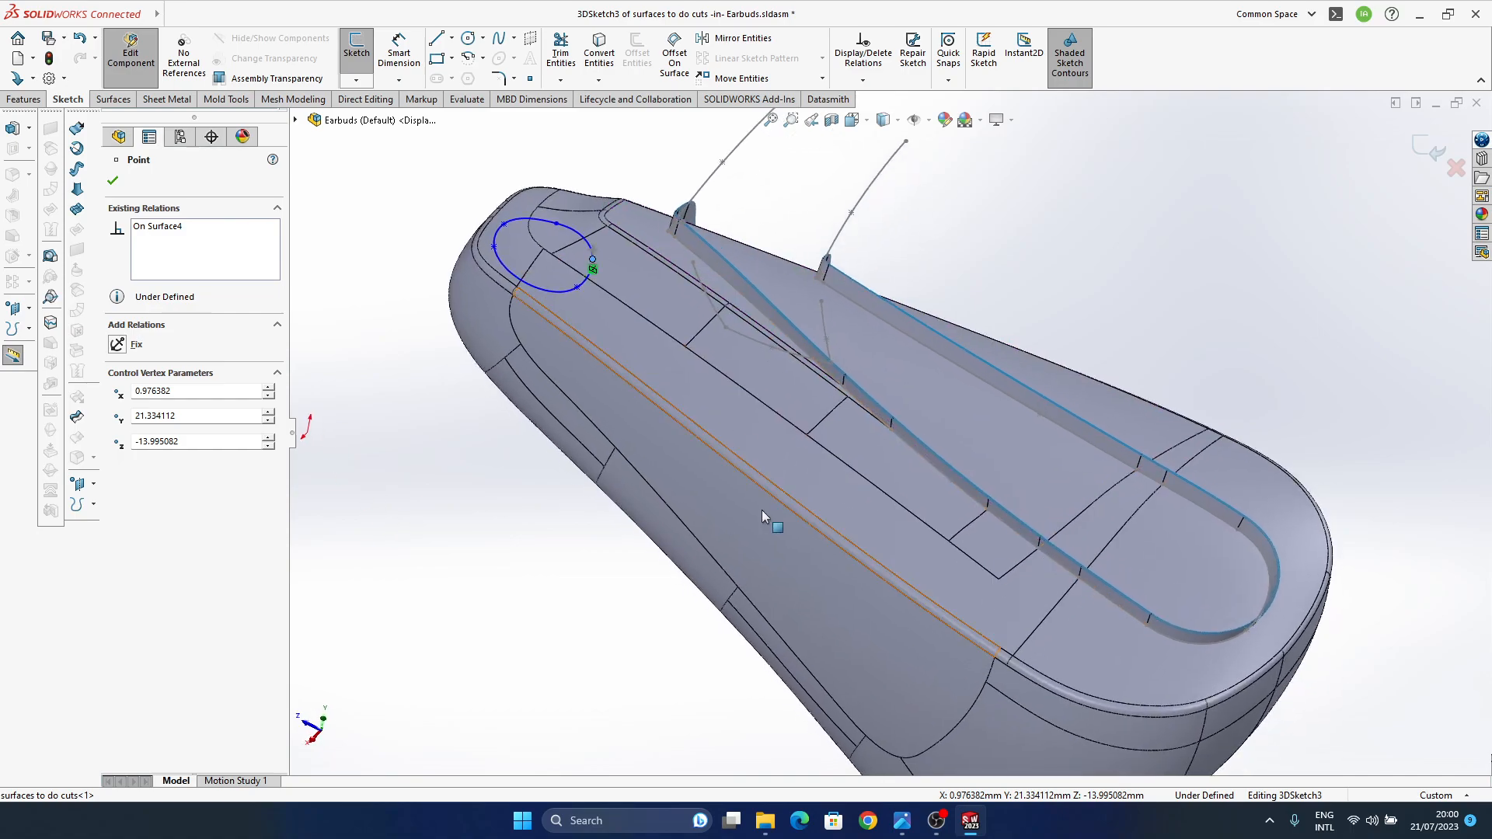
# - Compare the oval outline with the hole in the earbuds reference image in the photo viewer, and return to the SOLIDWORKS sketch
pyautogui.moveTo(901, 821)
pyautogui.moveTo(936, 775)
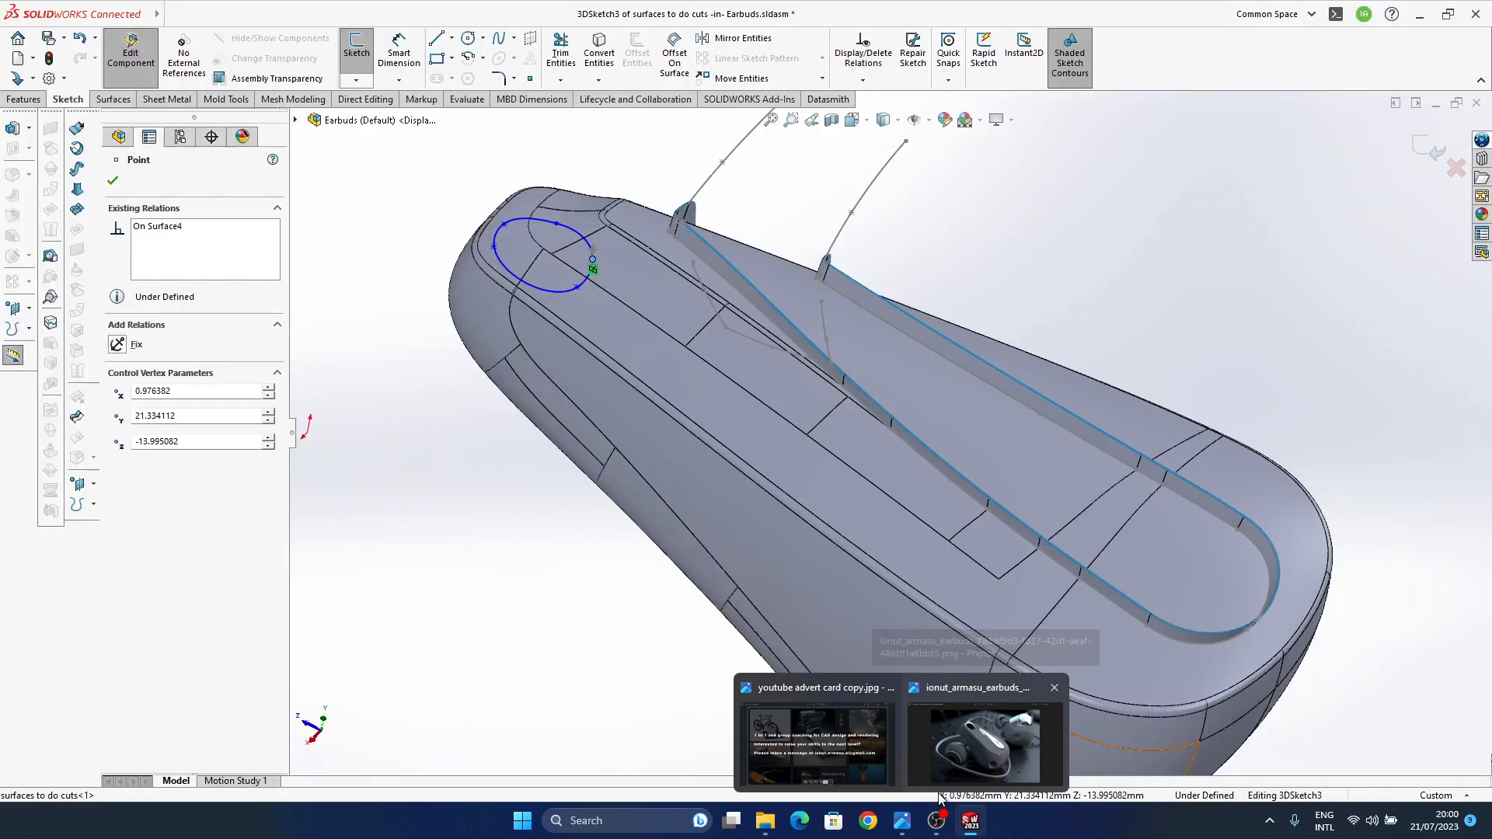
pyautogui.click(928, 742)
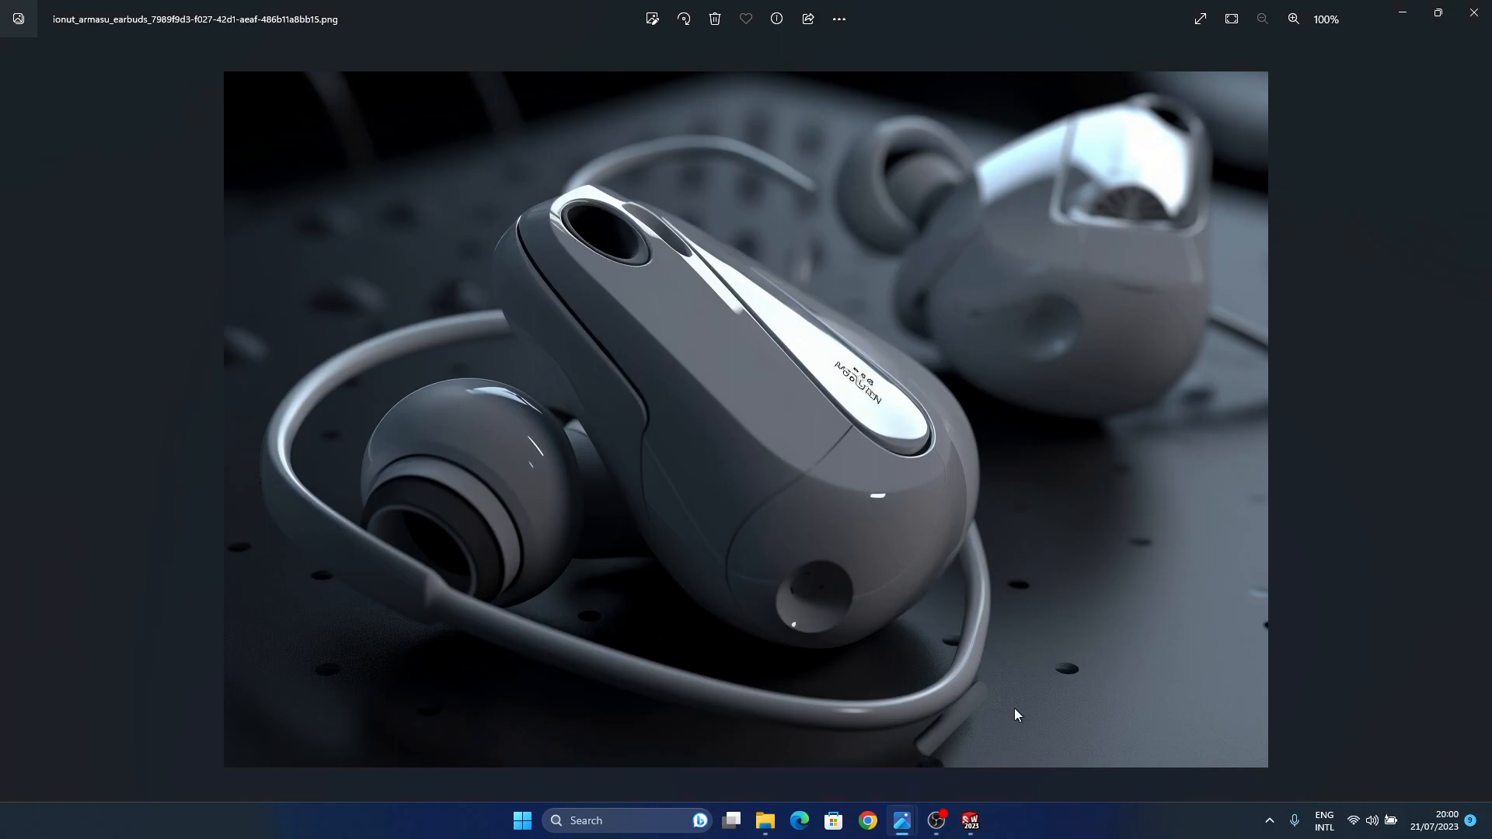
pyautogui.moveTo(972, 825)
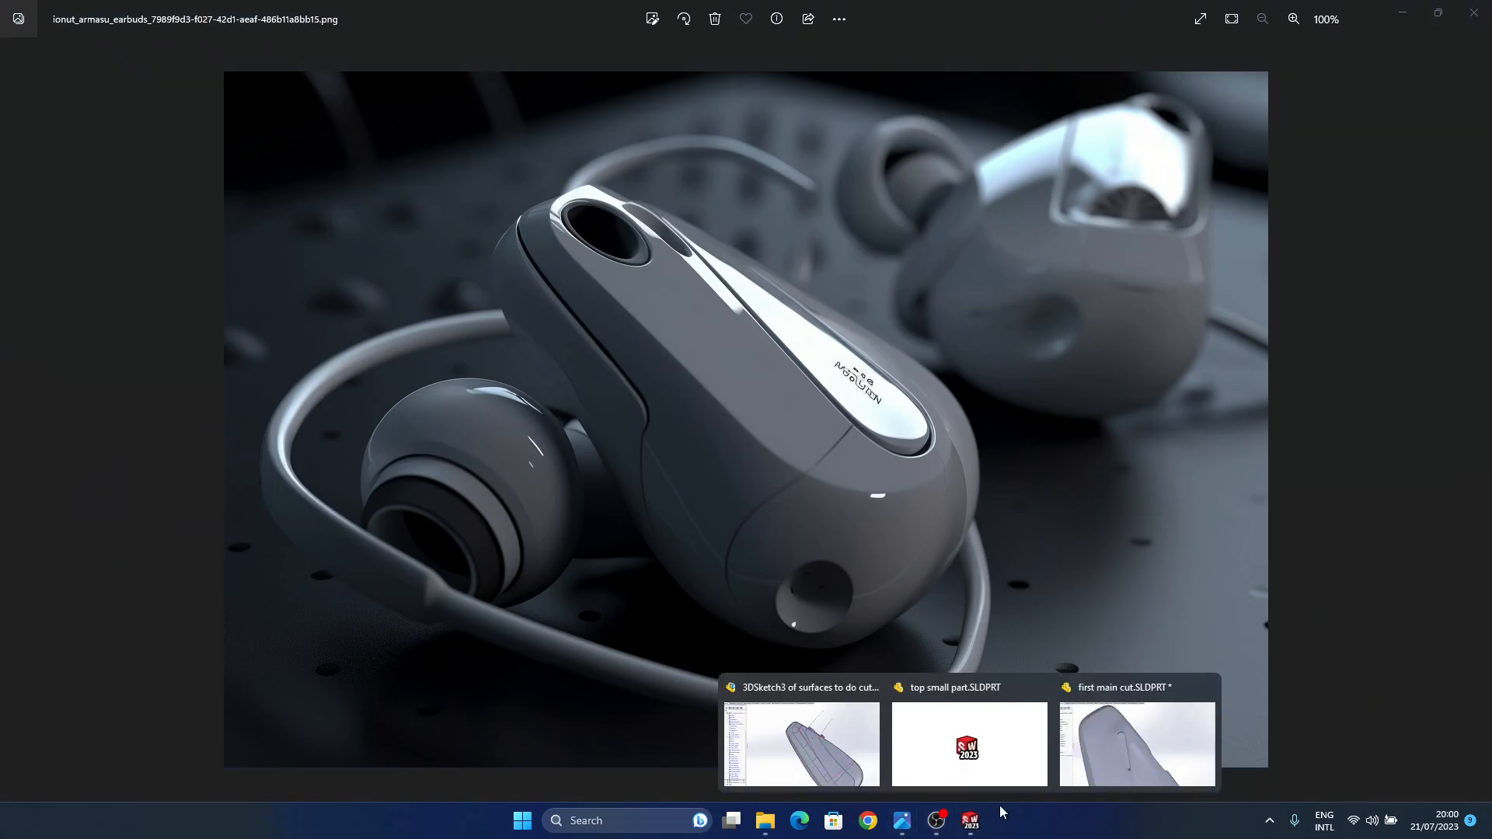
pyautogui.click(808, 763)
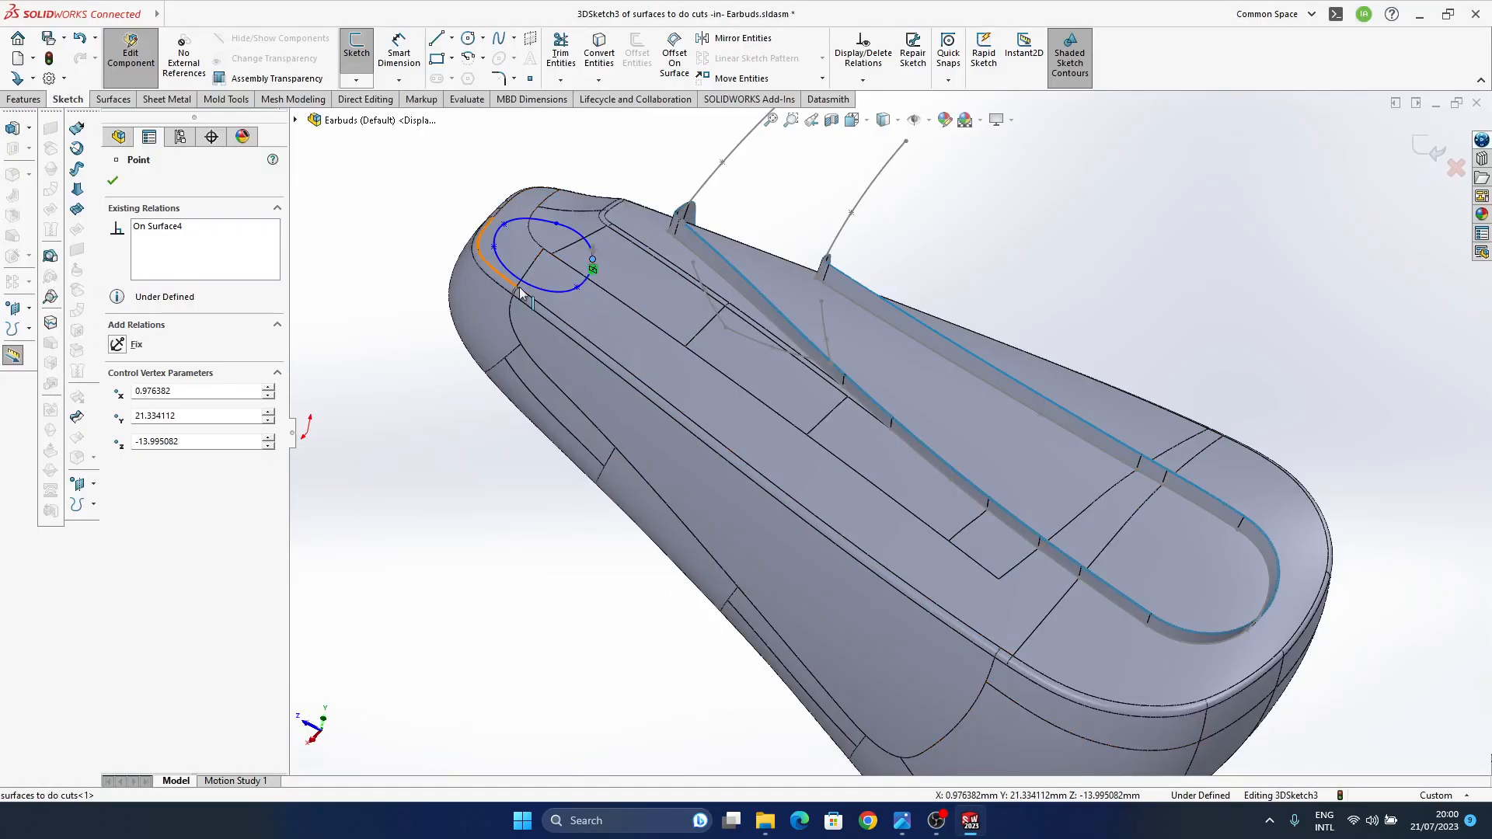
# - Move the oval spline's lower point near its inner end and the point at its tip slightly along the surface
pyautogui.moveTo(577, 290); pyautogui.dragTo(572, 280)
pyautogui.scroll(-4, 536, 276)
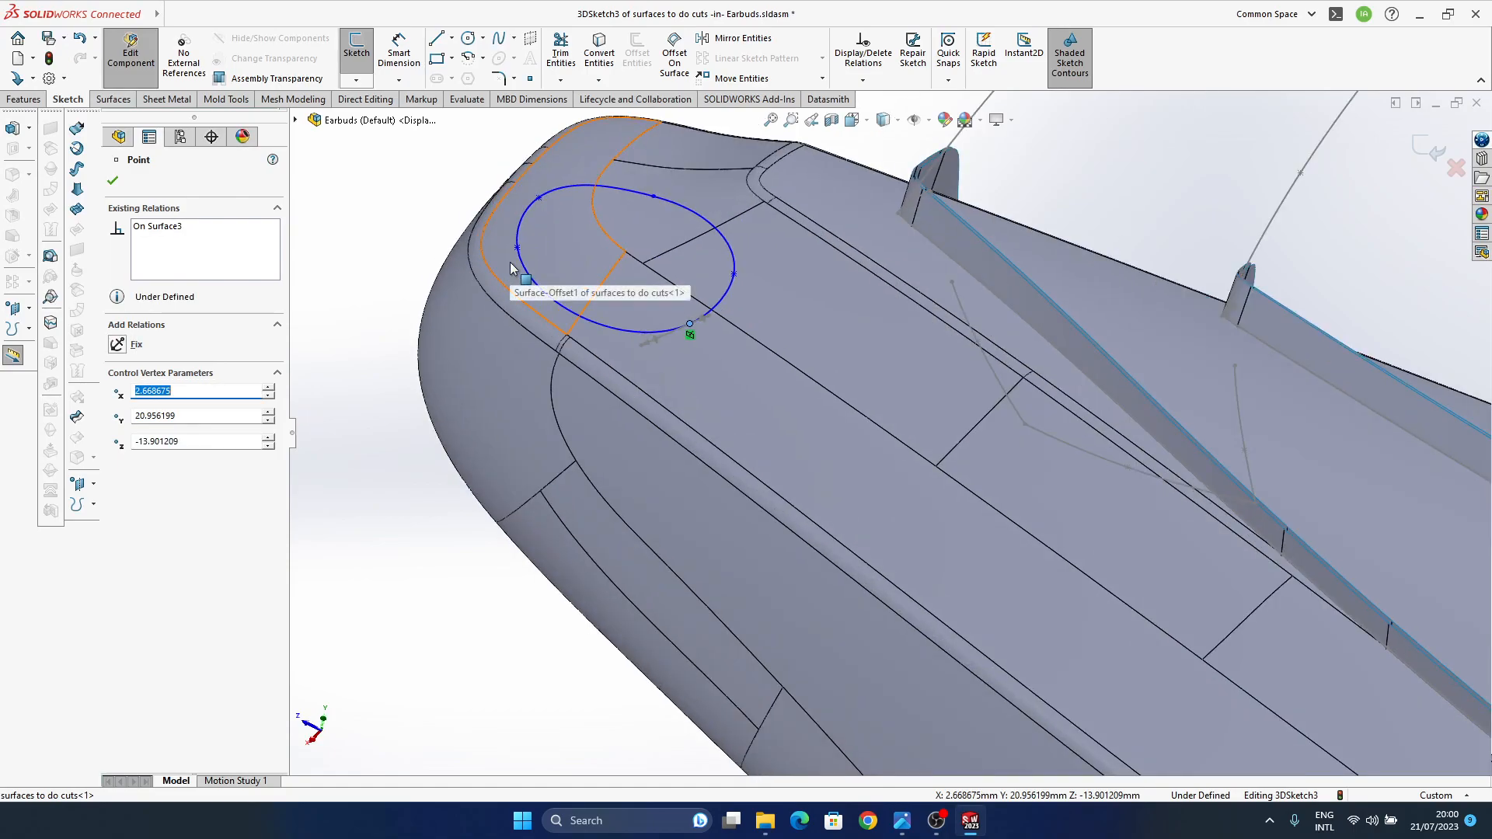
pyautogui.keyDown('ctrl'); pyautogui.moveTo(533, 269); pyautogui.dragTo(518, 322, button='middle'); pyautogui.keyUp('ctrl')
pyautogui.moveTo(503, 300); pyautogui.dragTo(488, 287)
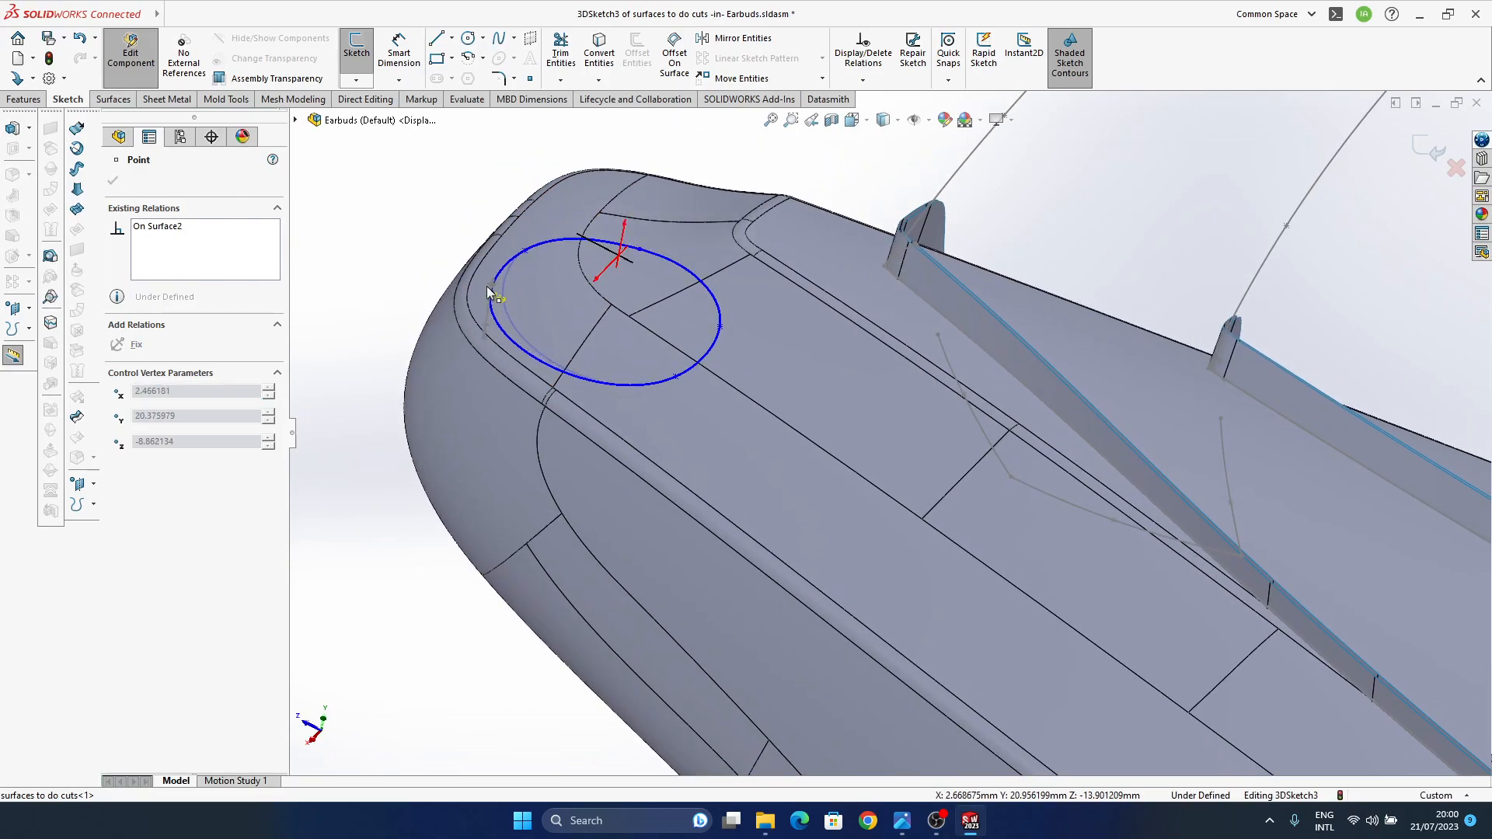
# - Insert an extra spline point on the lower side of the oval near the earbud's tip
pyautogui.rightClick(518, 342)
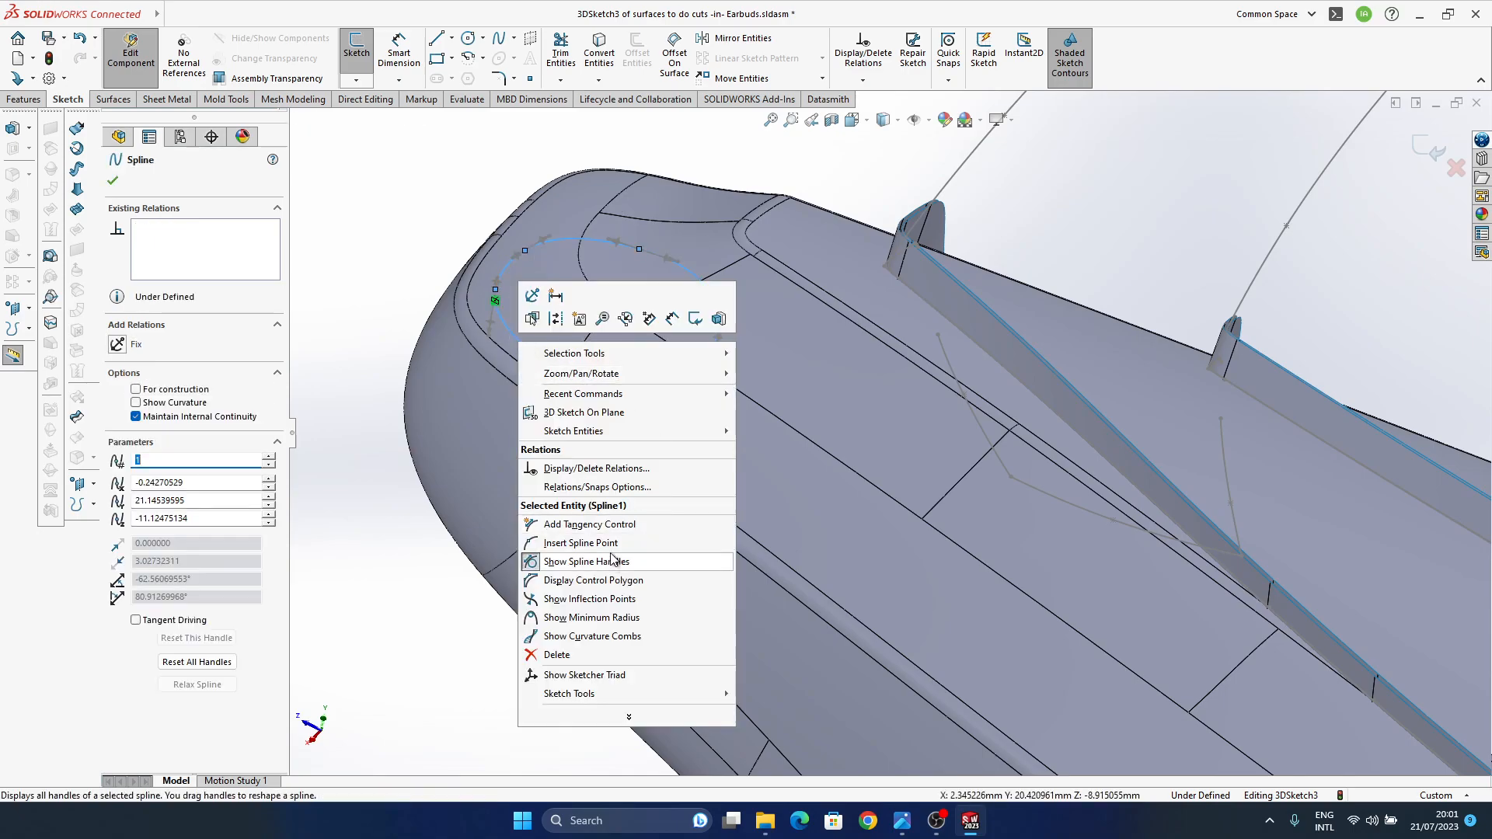
pyautogui.click(595, 542)
pyautogui.click(536, 354)
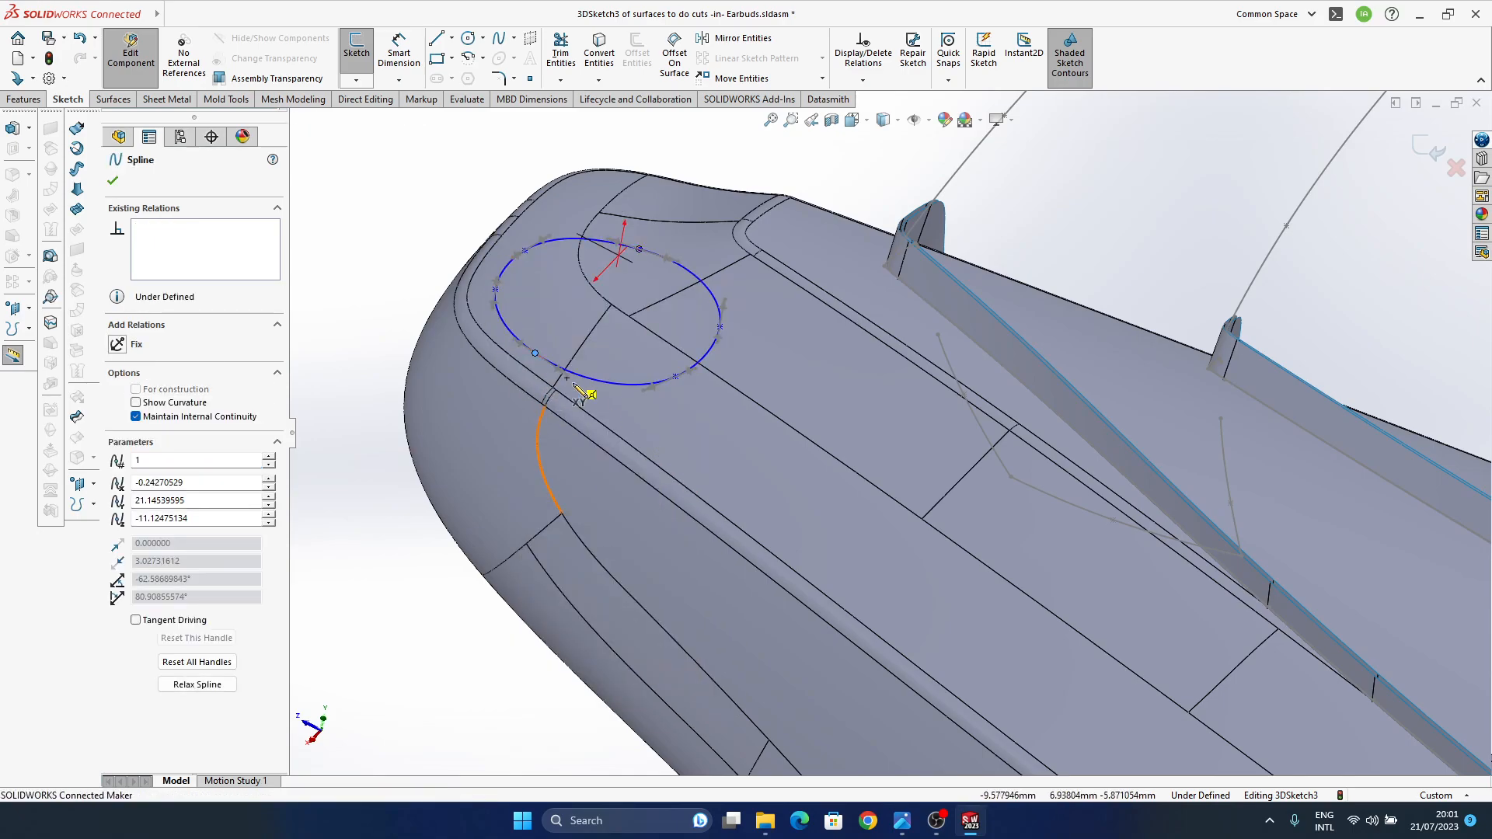
pyautogui.rightClick(659, 442)
pyautogui.click(536, 354)
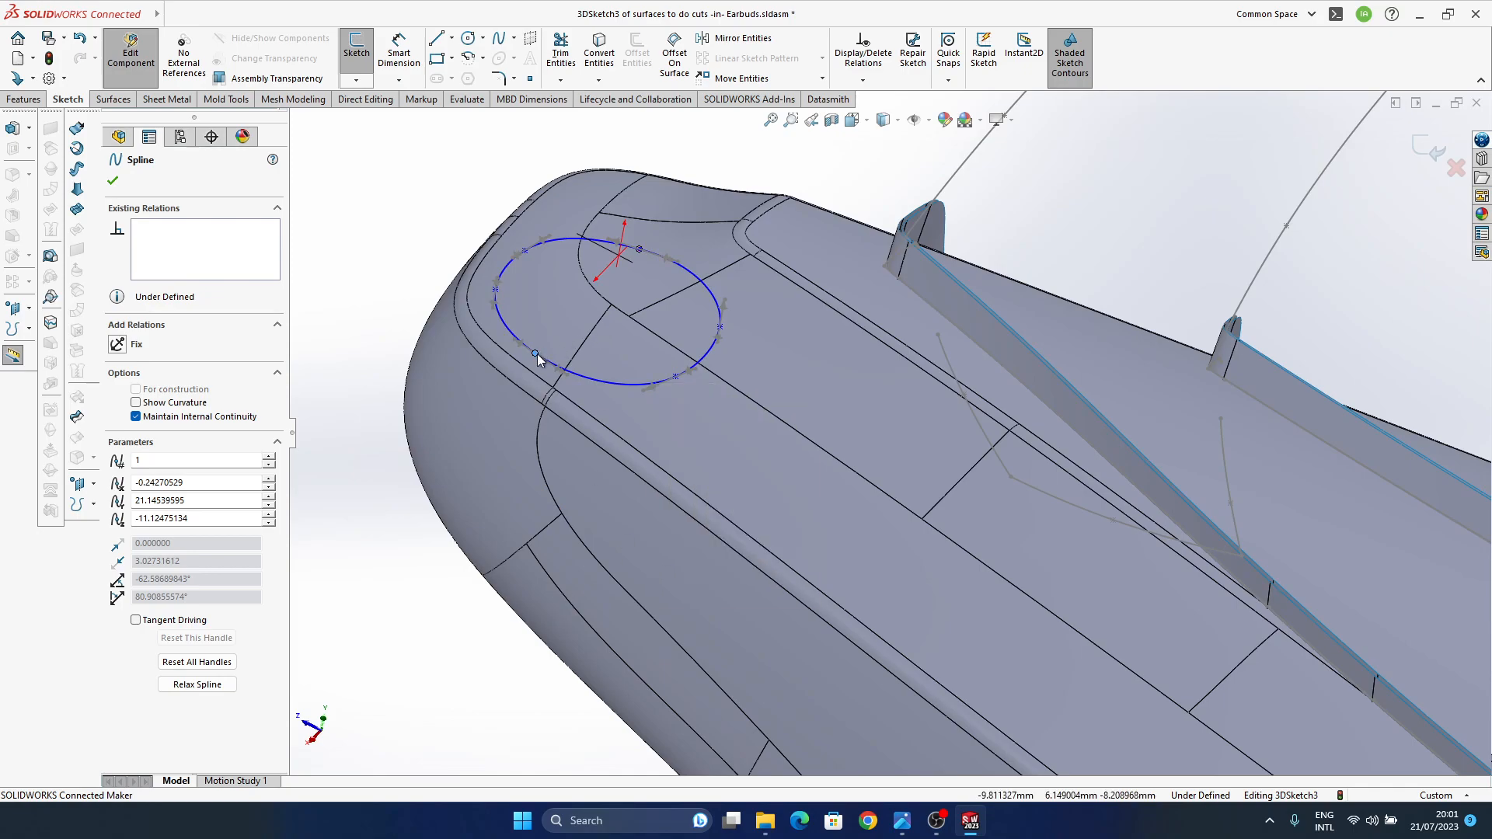
# - Nudge the inserted spline point and the tip point slightly along the surface, undoing the first larger shift
pyautogui.moveTo(535, 355); pyautogui.dragTo(498, 349)
pyautogui.moveTo(568, 404); pyautogui.dragTo(602, 390)
pyautogui.hotkey('ctrl', 'z')
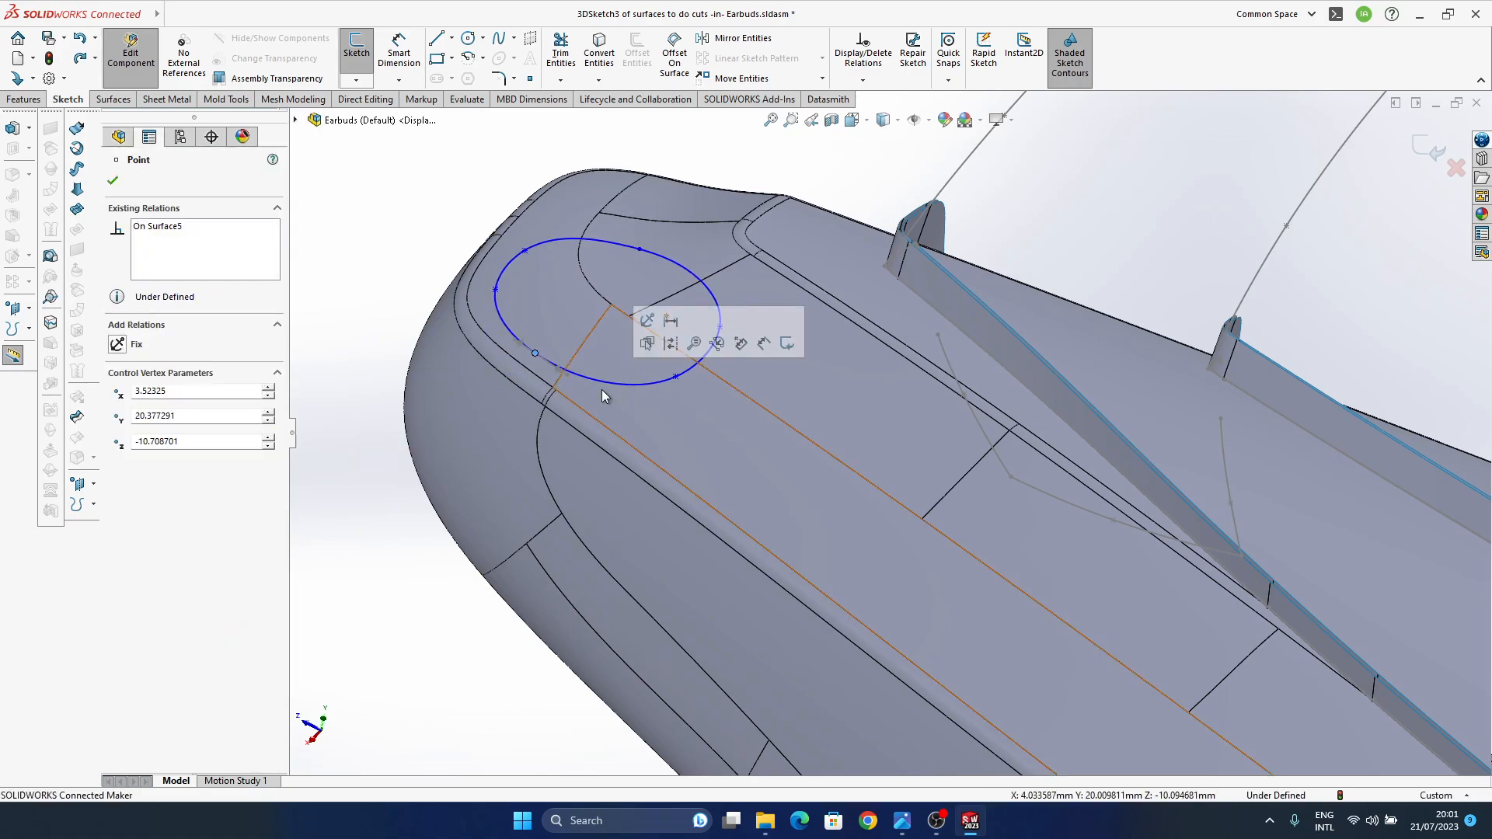
pyautogui.moveTo(605, 397); pyautogui.dragTo(547, 370, button='middle')
pyautogui.moveTo(533, 352); pyautogui.dragTo(530, 342)
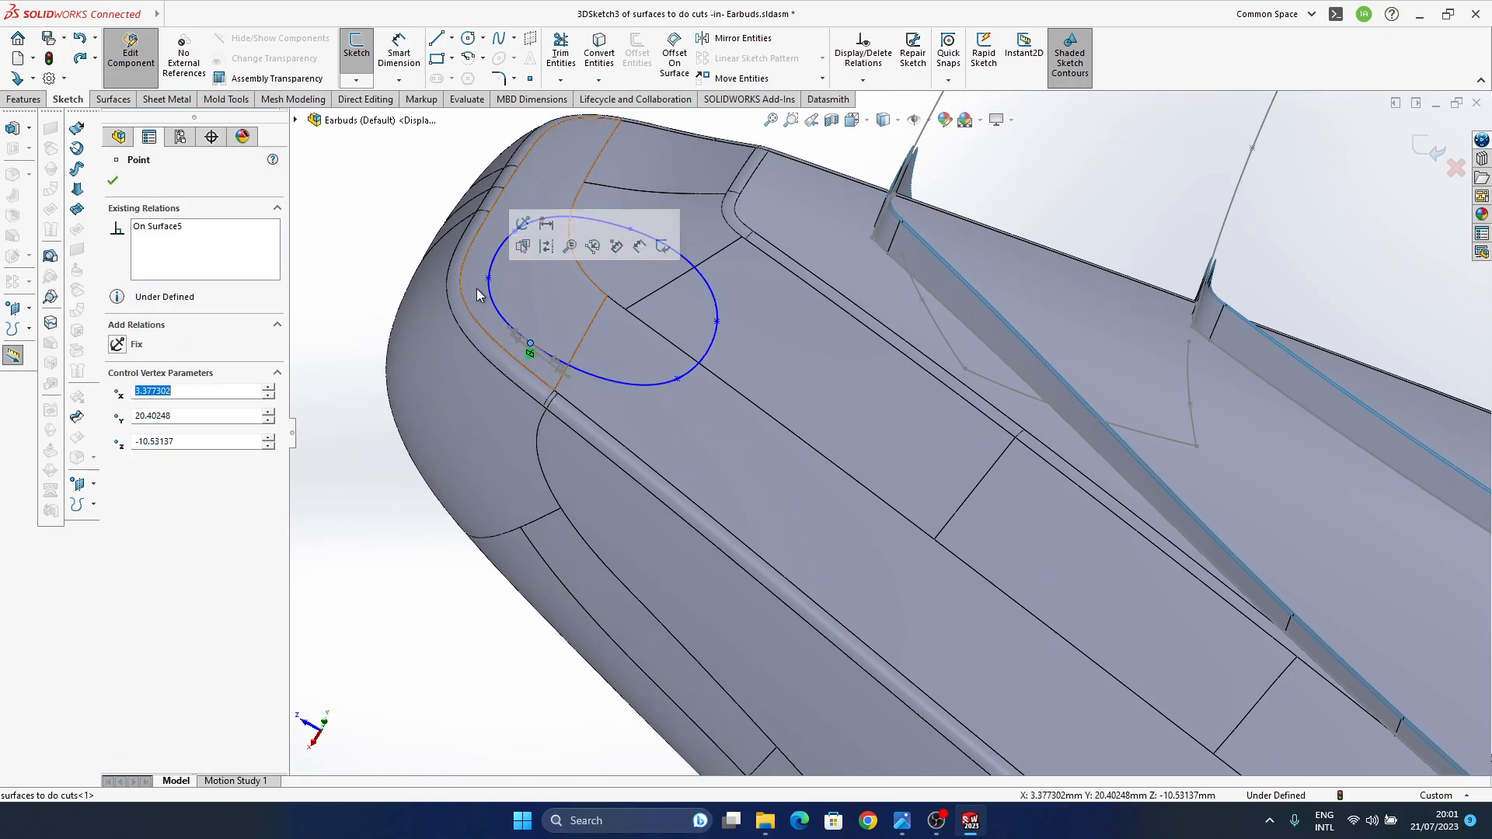
pyautogui.moveTo(488, 278); pyautogui.dragTo(483, 283)
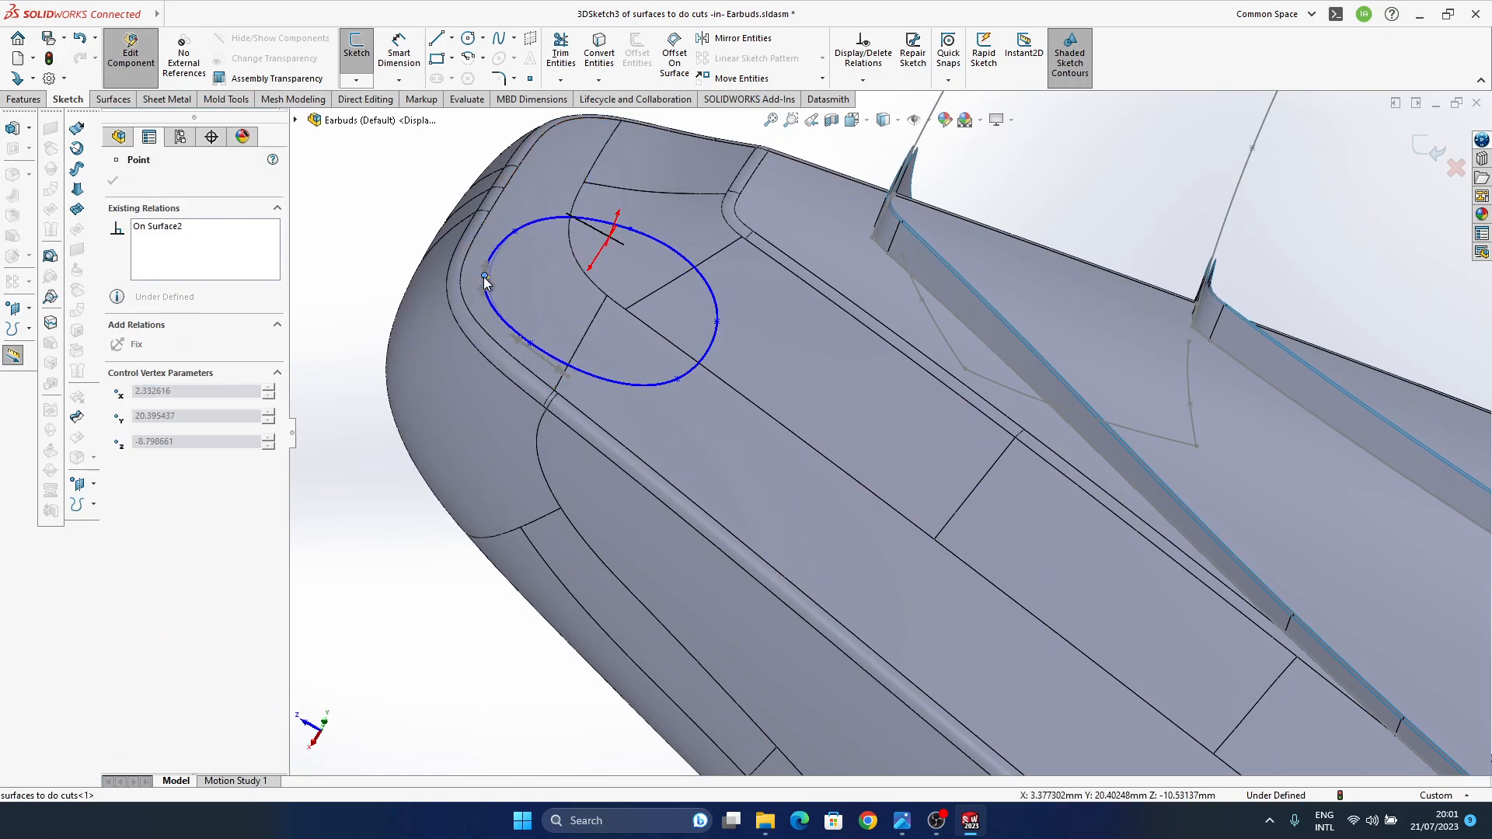
# - Stretch the oval lengthwise by moving the two spline points at its inner end away from the earbud's tip
pyautogui.moveTo(676, 379); pyautogui.dragTo(743, 376)
pyautogui.moveTo(719, 325); pyautogui.dragTo(745, 291)
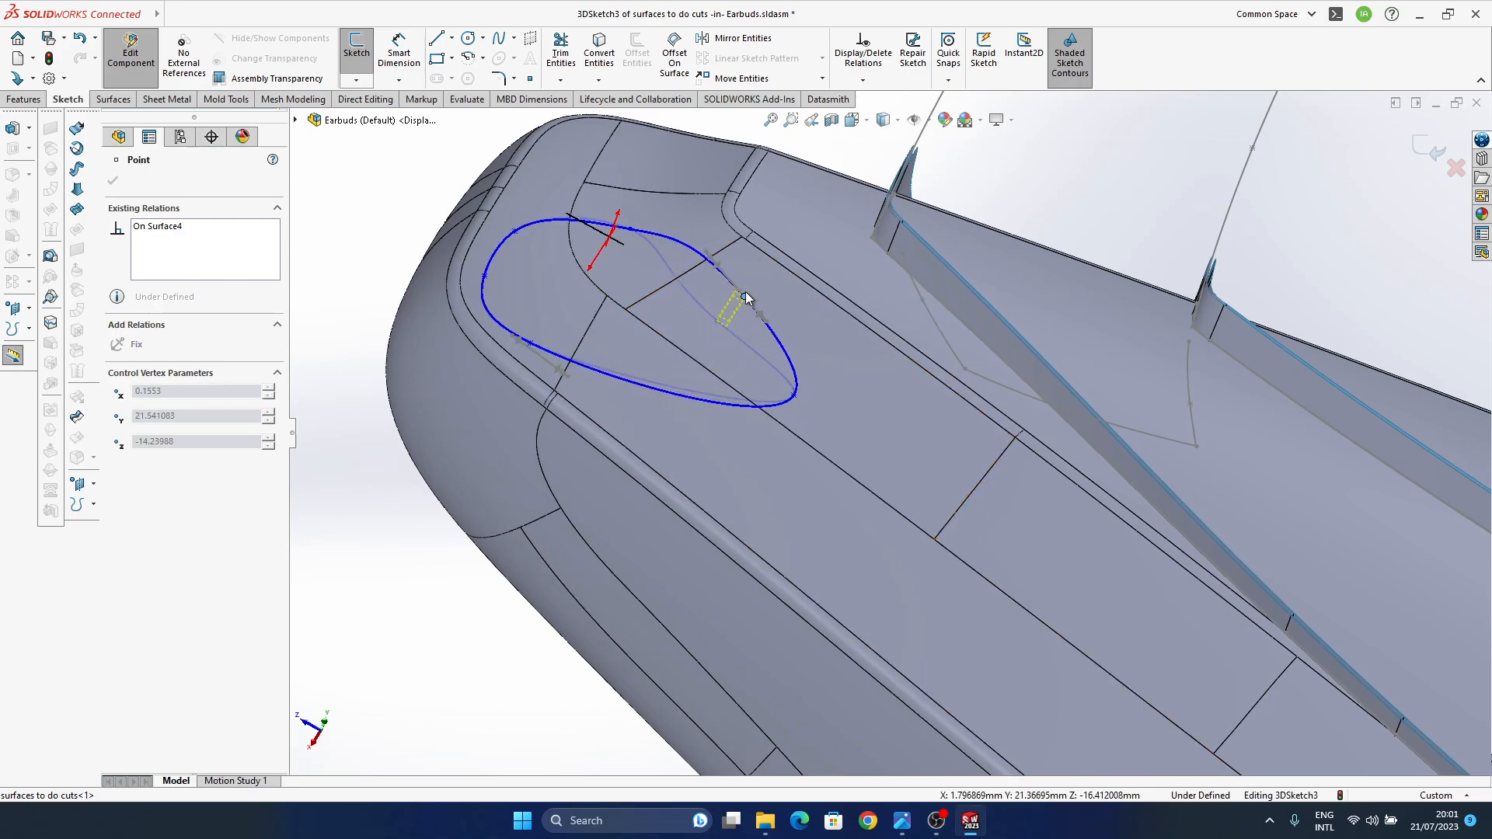
pyautogui.moveTo(795, 395); pyautogui.dragTo(756, 388)
# - Smooth the stretched oval by repositioning the inserted lower point and the points along its upper side
pyautogui.moveTo(532, 346); pyautogui.dragTo(427, 293)
pyautogui.moveTo(532, 325); pyautogui.dragTo(542, 356)
pyautogui.click(530, 344)
pyautogui.click(745, 299)
pyautogui.moveTo(738, 315); pyautogui.dragTo(744, 311)
pyautogui.moveTo(630, 229)
pyautogui.mouseDown()
pyautogui.moveTo(650, 249)
pyautogui.moveTo(628, 249)
pyautogui.moveTo(642, 244)
pyautogui.mouseUp()
# - Delete the spline point on the oval's upper side next to its inner end
pyautogui.click(754, 328)
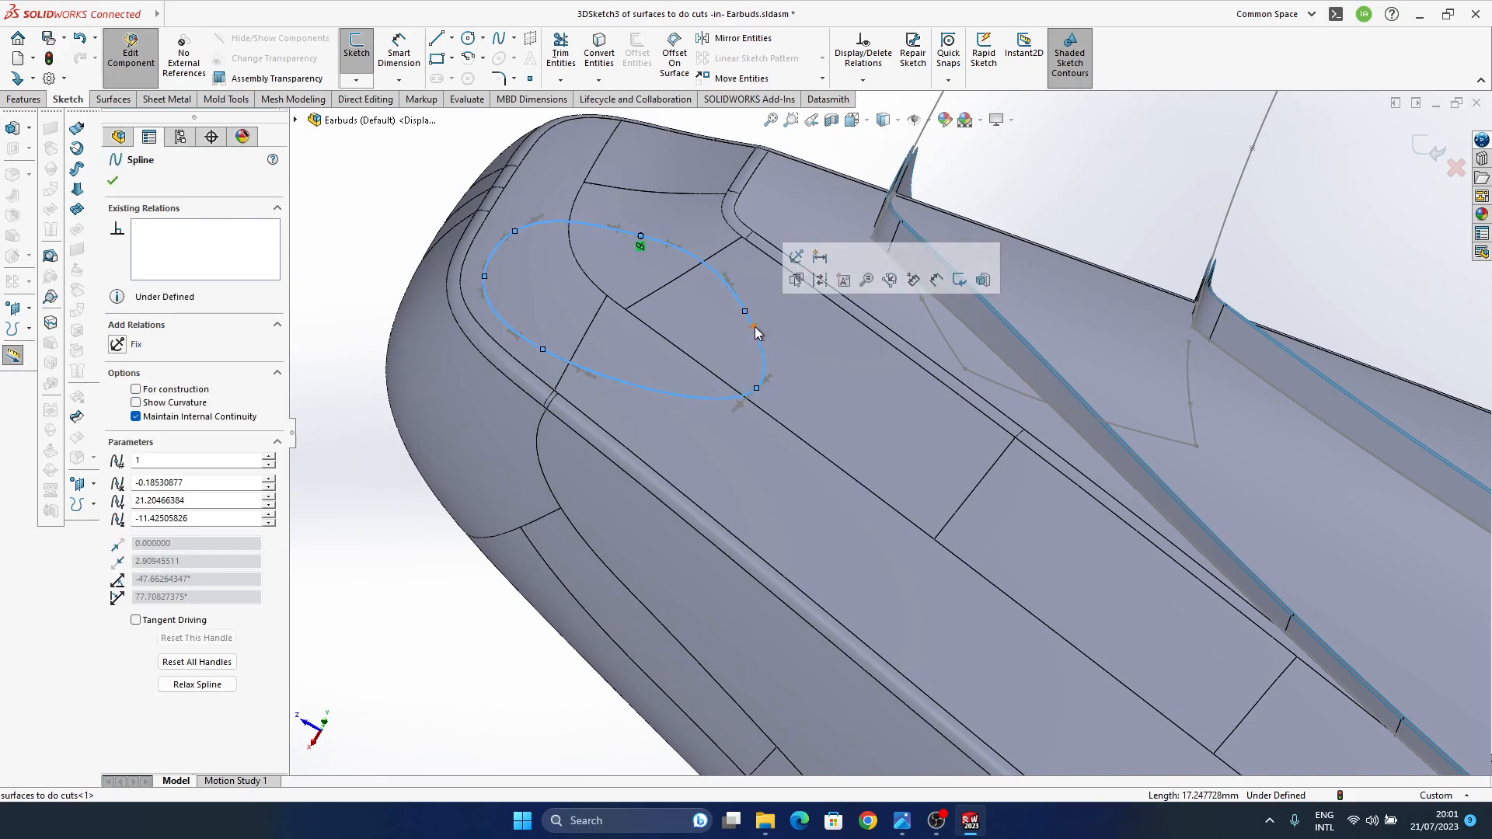
pyautogui.moveTo(745, 312)
pyautogui.mouseDown()
pyautogui.moveTo(776, 337)
pyautogui.moveTo(748, 304)
pyautogui.mouseUp()
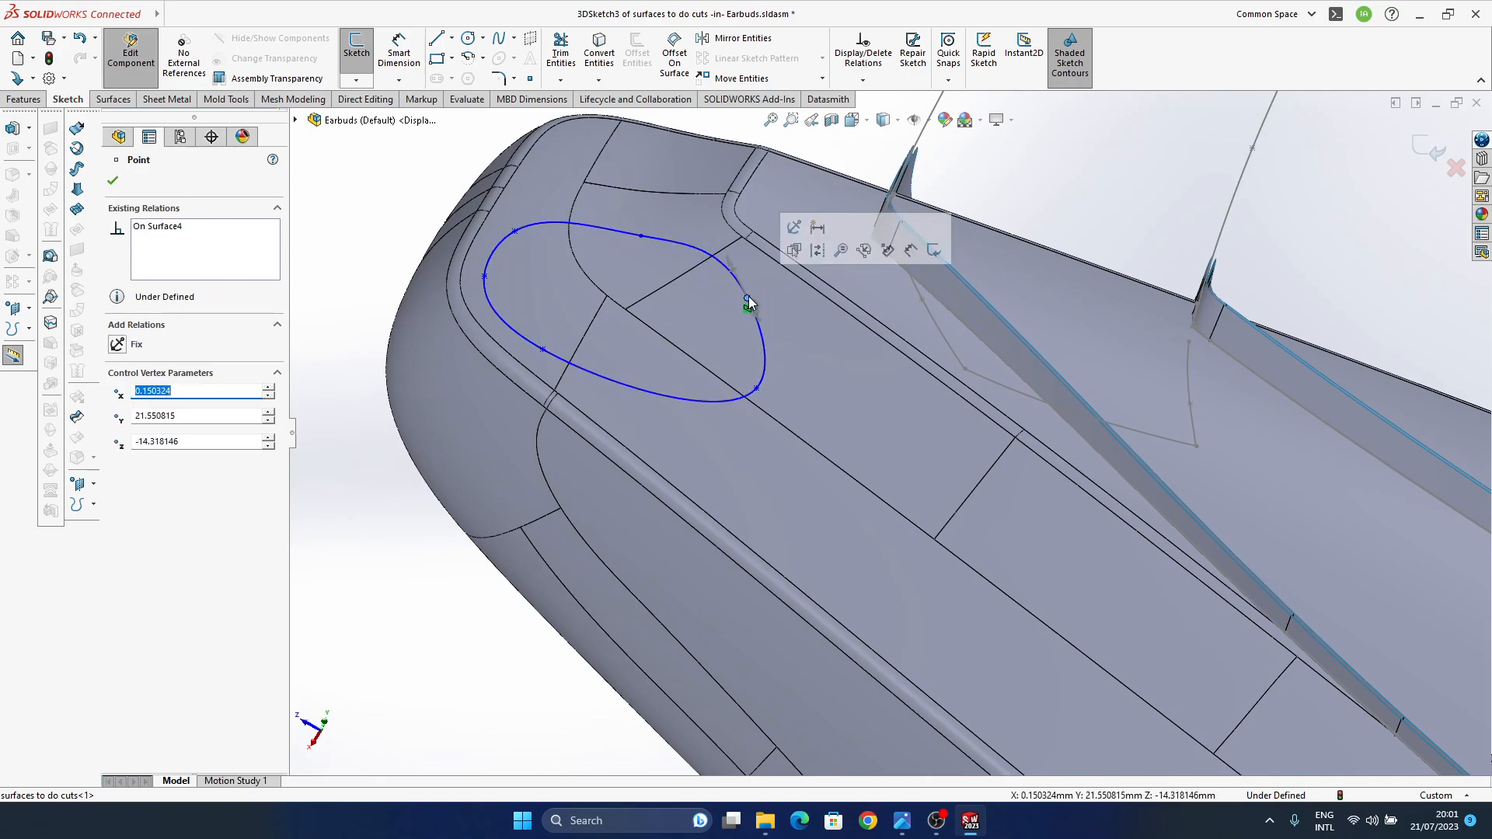
pyautogui.press('Escape')
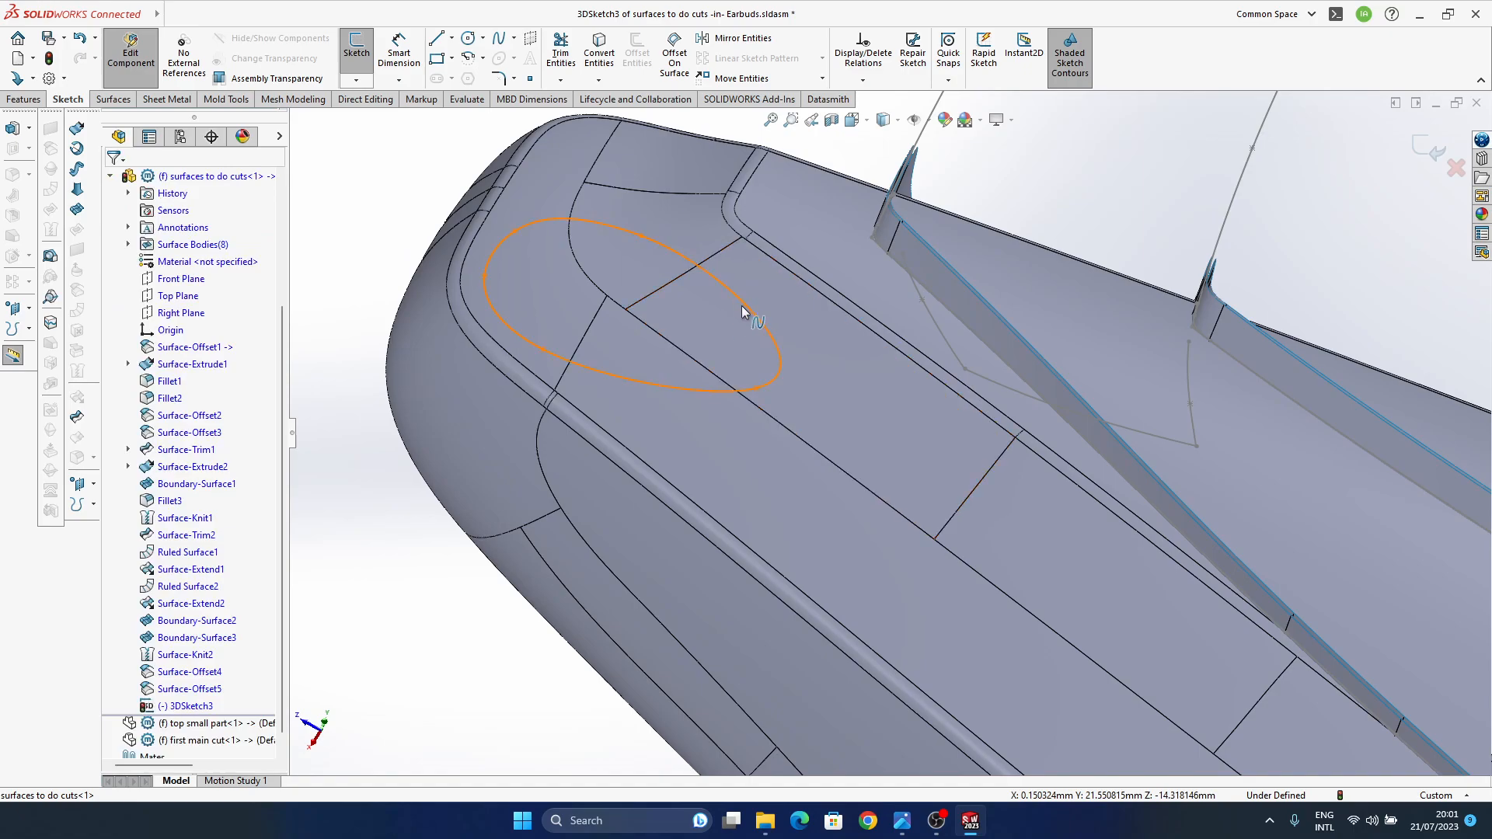
# - Reposition the spline point at the oval's inner end and adjust its tangent handle to round that end
pyautogui.moveTo(755, 388); pyautogui.dragTo(776, 339)
pyautogui.moveTo(697, 409); pyautogui.dragTo(757, 371, button='middle')
pyautogui.moveTo(757, 372); pyautogui.dragTo(737, 398)
pyautogui.moveTo(790, 327); pyautogui.dragTo(789, 323)
pyautogui.moveTo(754, 370); pyautogui.dragTo(768, 383)
# - Adjust the tangent handle of the oval's upper-side point, and shift that point and its neighbour near the tip
pyautogui.click(650, 252)
pyautogui.moveTo(711, 272); pyautogui.dragTo(707, 278)
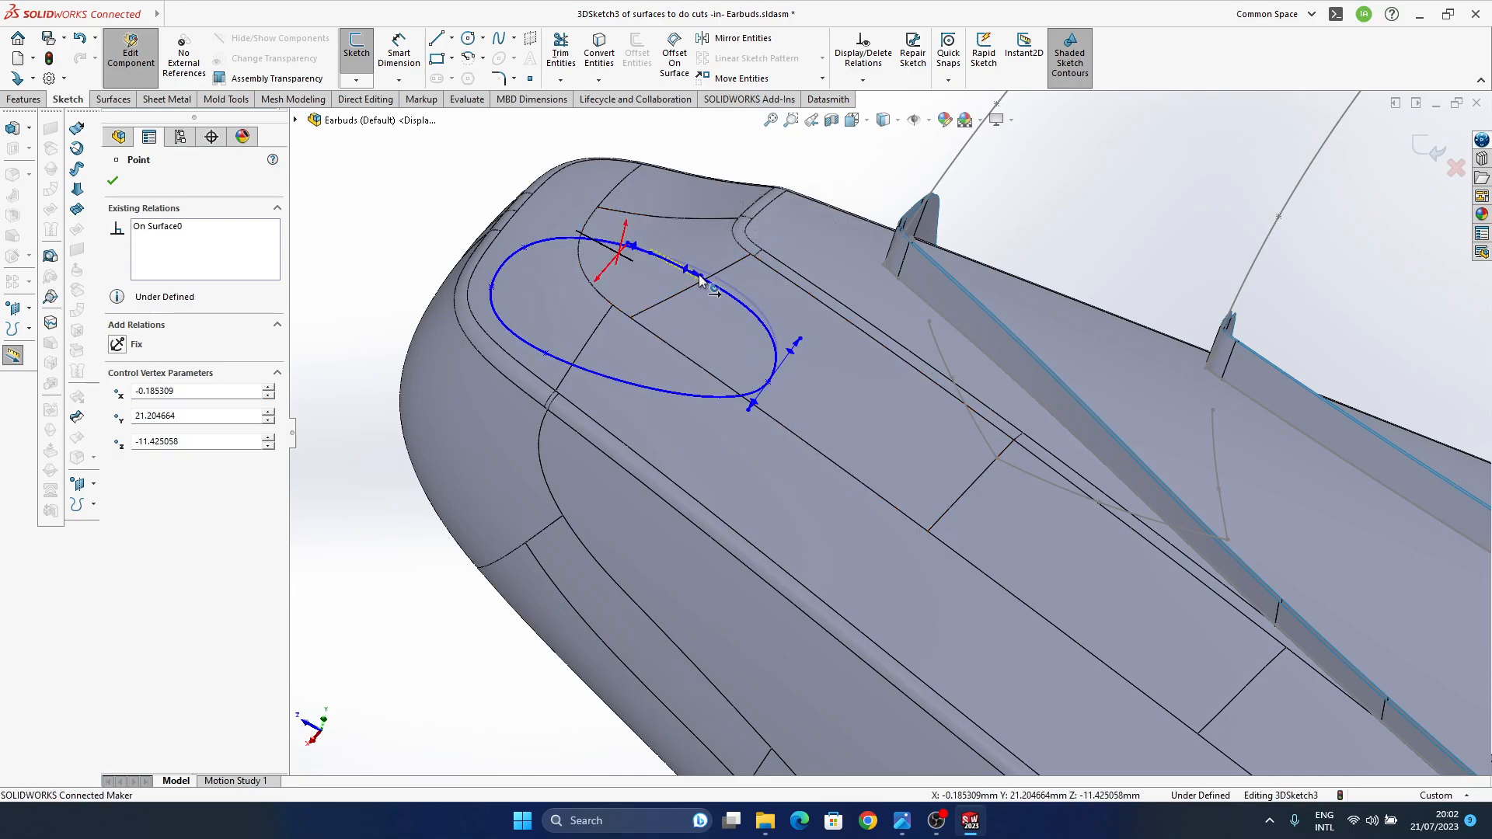
pyautogui.click(654, 259)
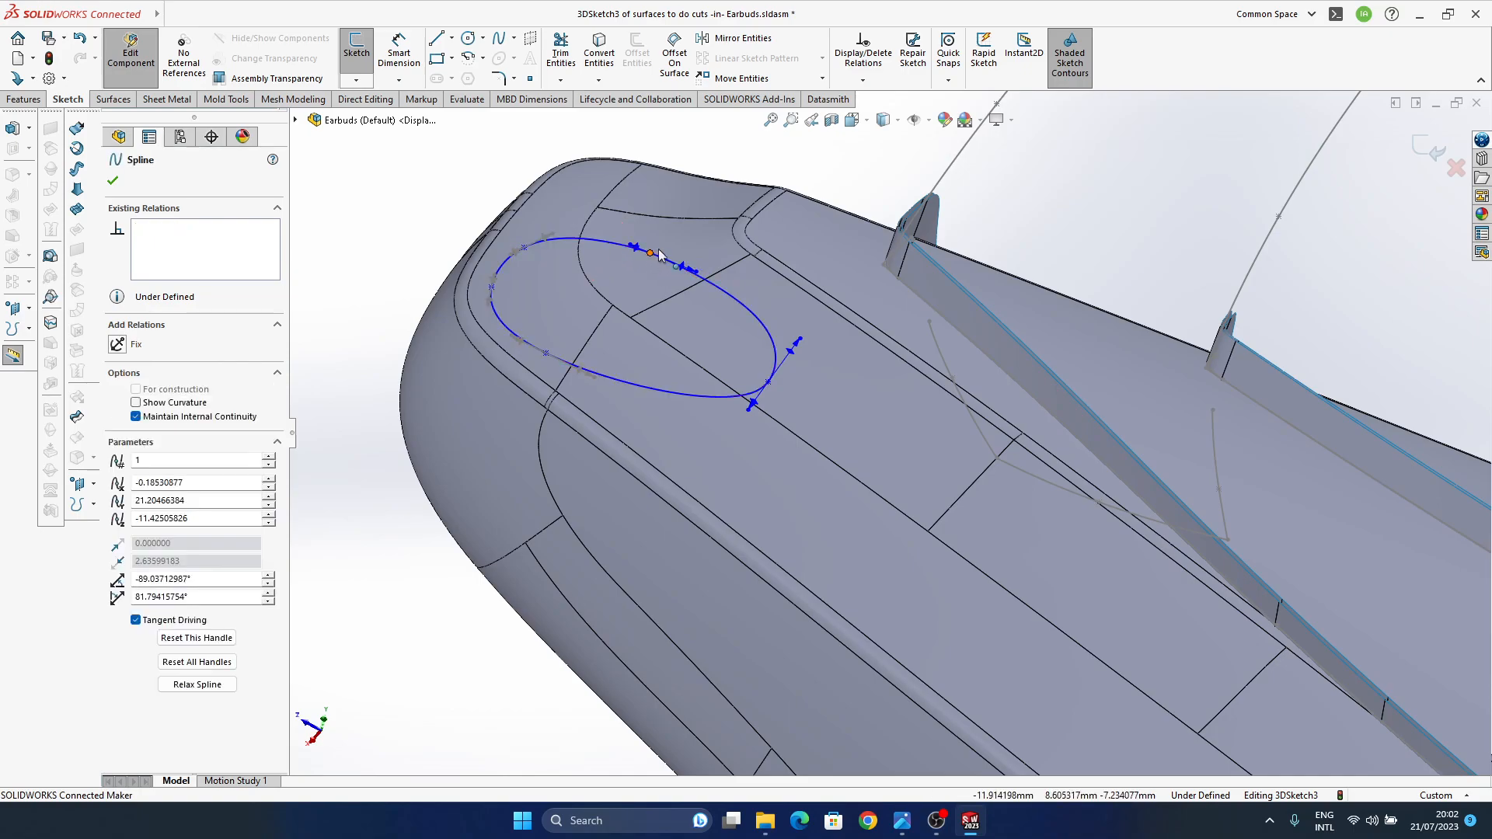
pyautogui.click(657, 250)
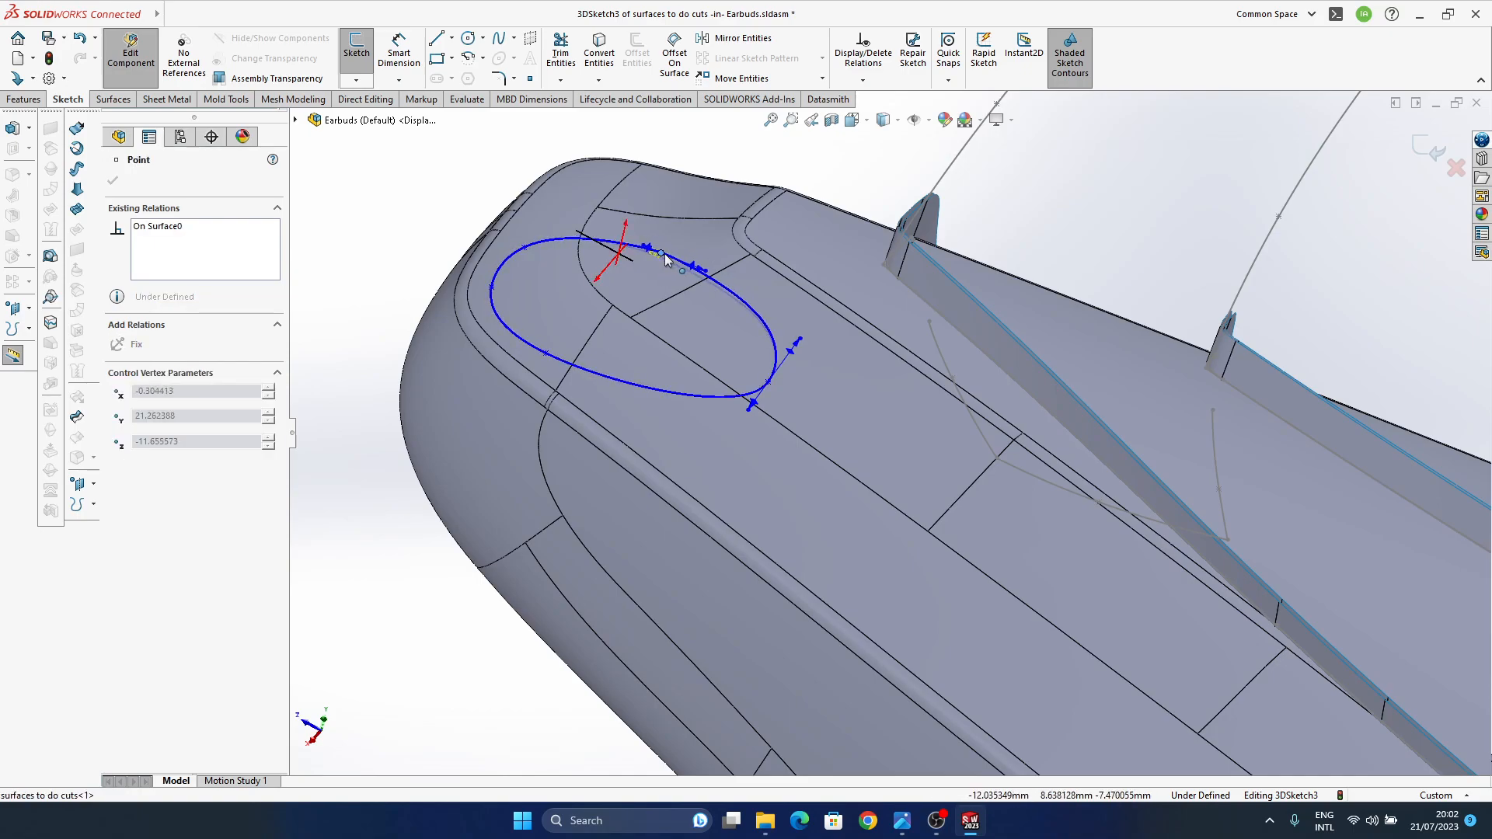
pyautogui.moveTo(526, 246); pyautogui.dragTo(532, 238)
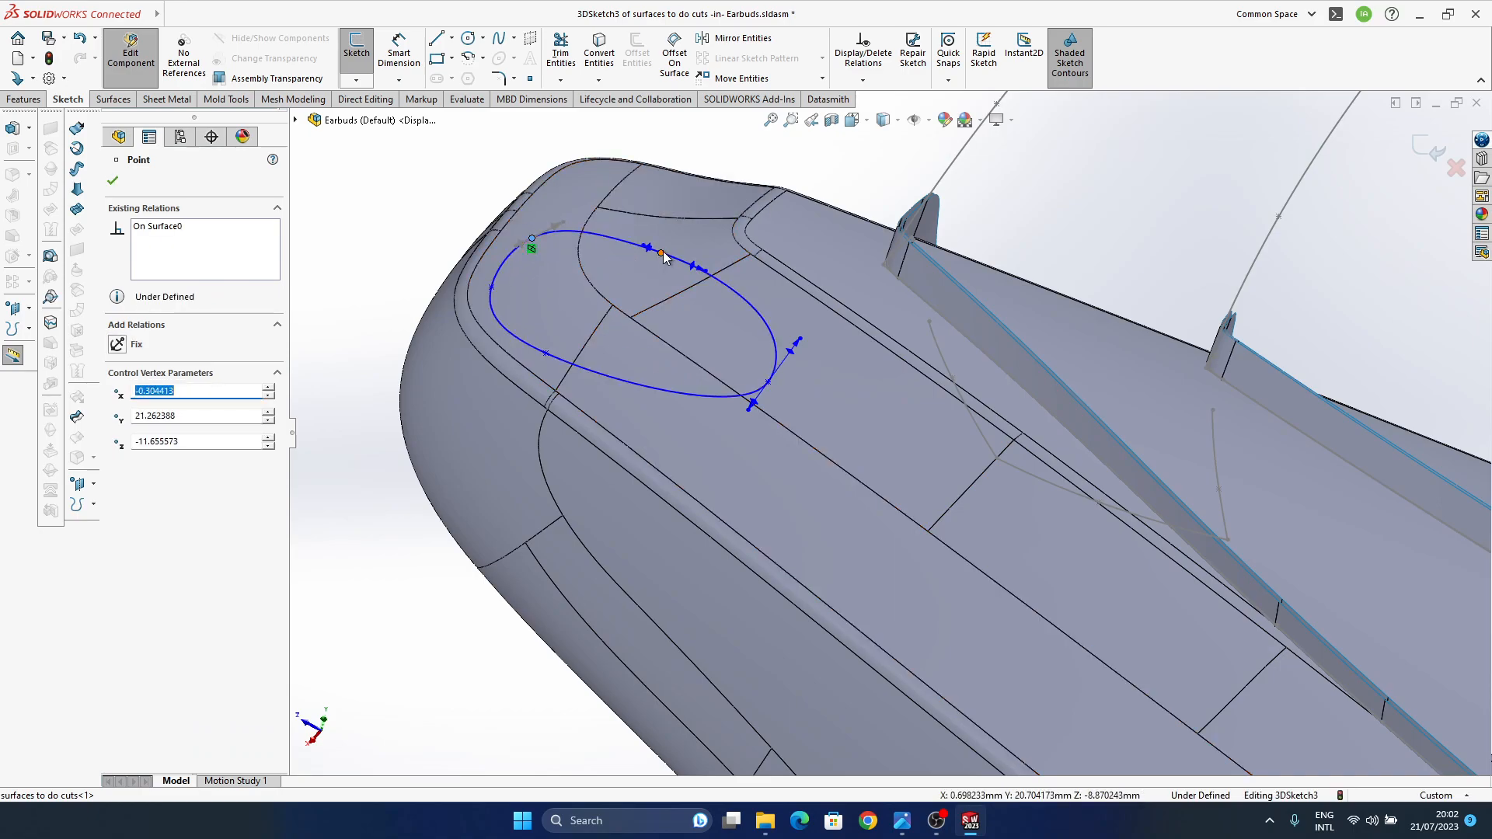
pyautogui.moveTo(670, 243); pyautogui.dragTo(673, 247)
# - Compare the oval with the earbuds reference image and adjust the tangent handles at its inner end and lower side
pyautogui.moveTo(659, 367); pyautogui.dragTo(673, 351, button='middle')
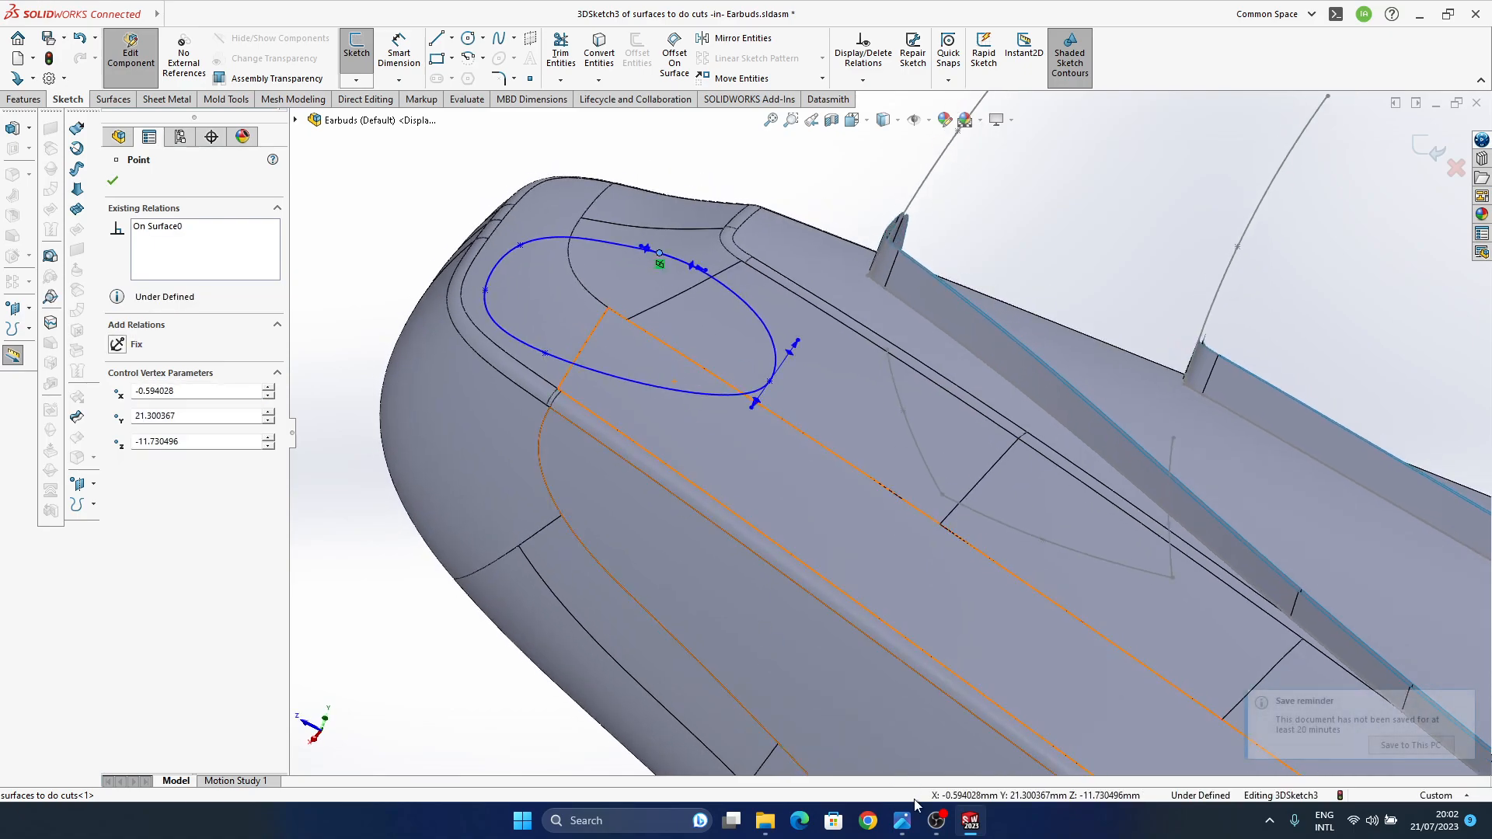
pyautogui.moveTo(904, 820)
pyautogui.click(973, 769)
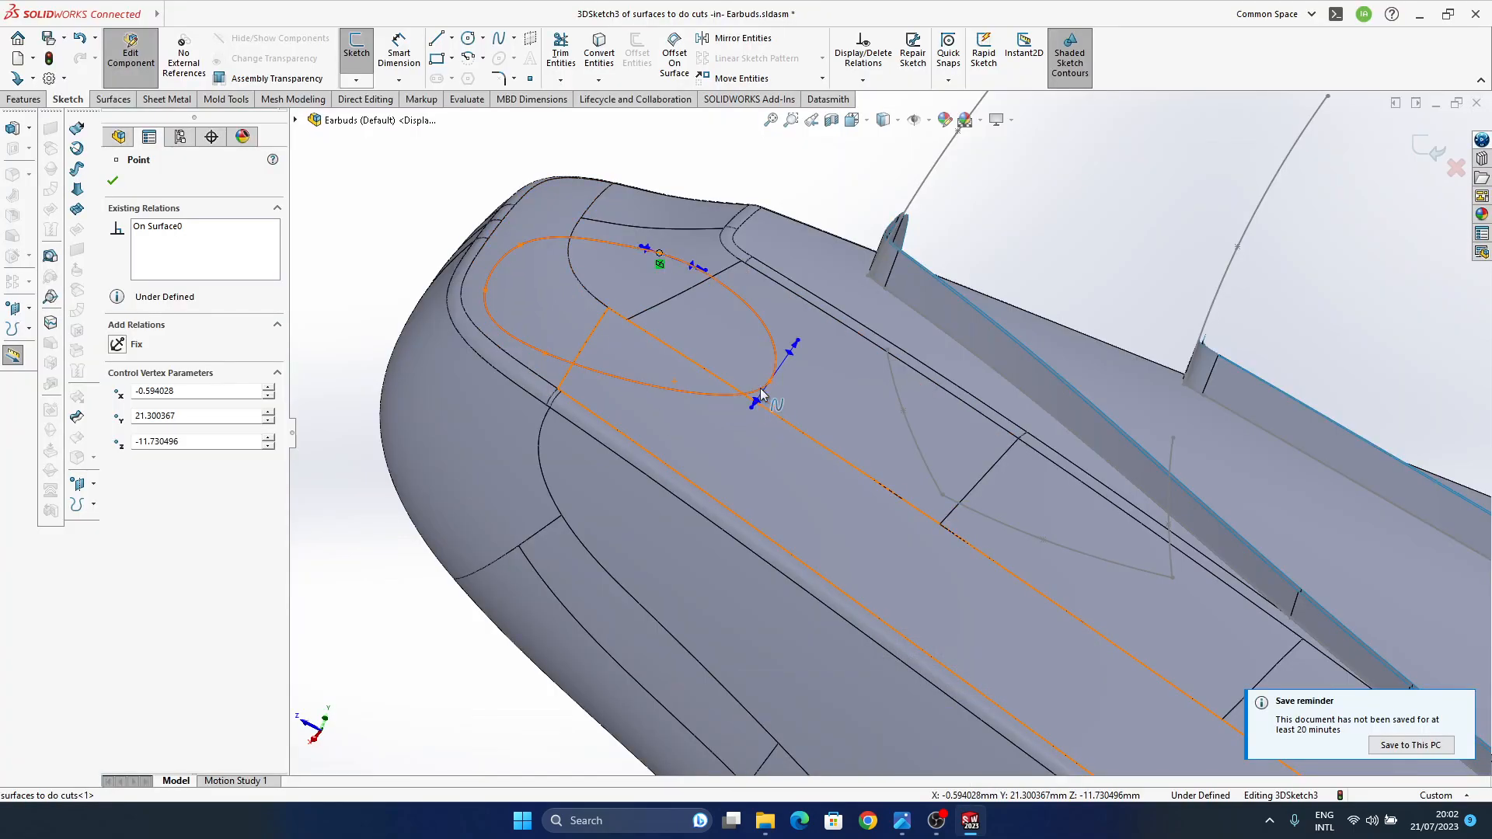
pyautogui.click(759, 398)
pyautogui.moveTo(752, 407); pyautogui.dragTo(738, 421)
pyautogui.moveTo(823, 320); pyautogui.dragTo(794, 350)
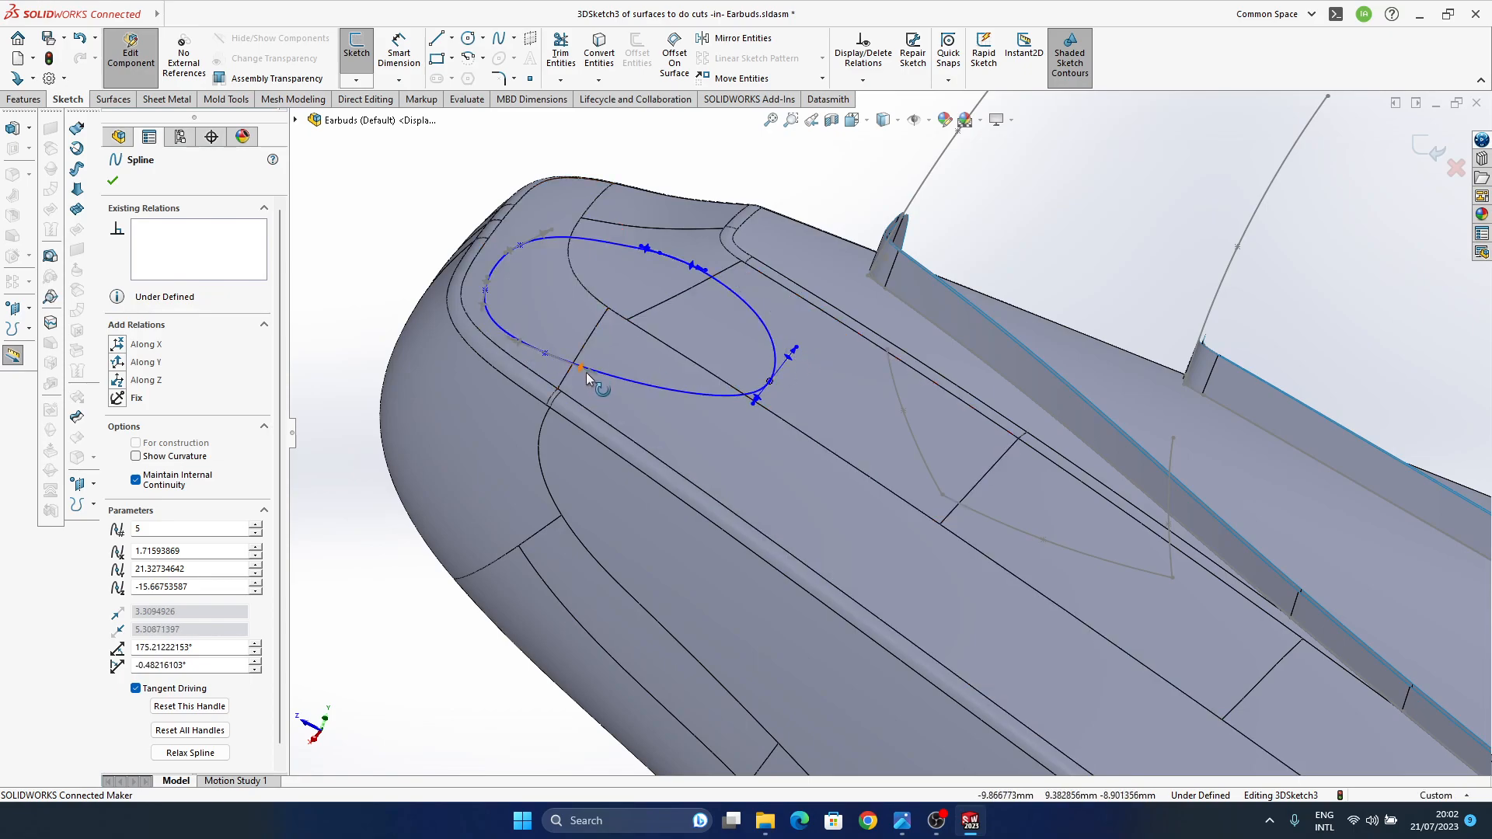
pyautogui.moveTo(546, 356); pyautogui.dragTo(576, 381)
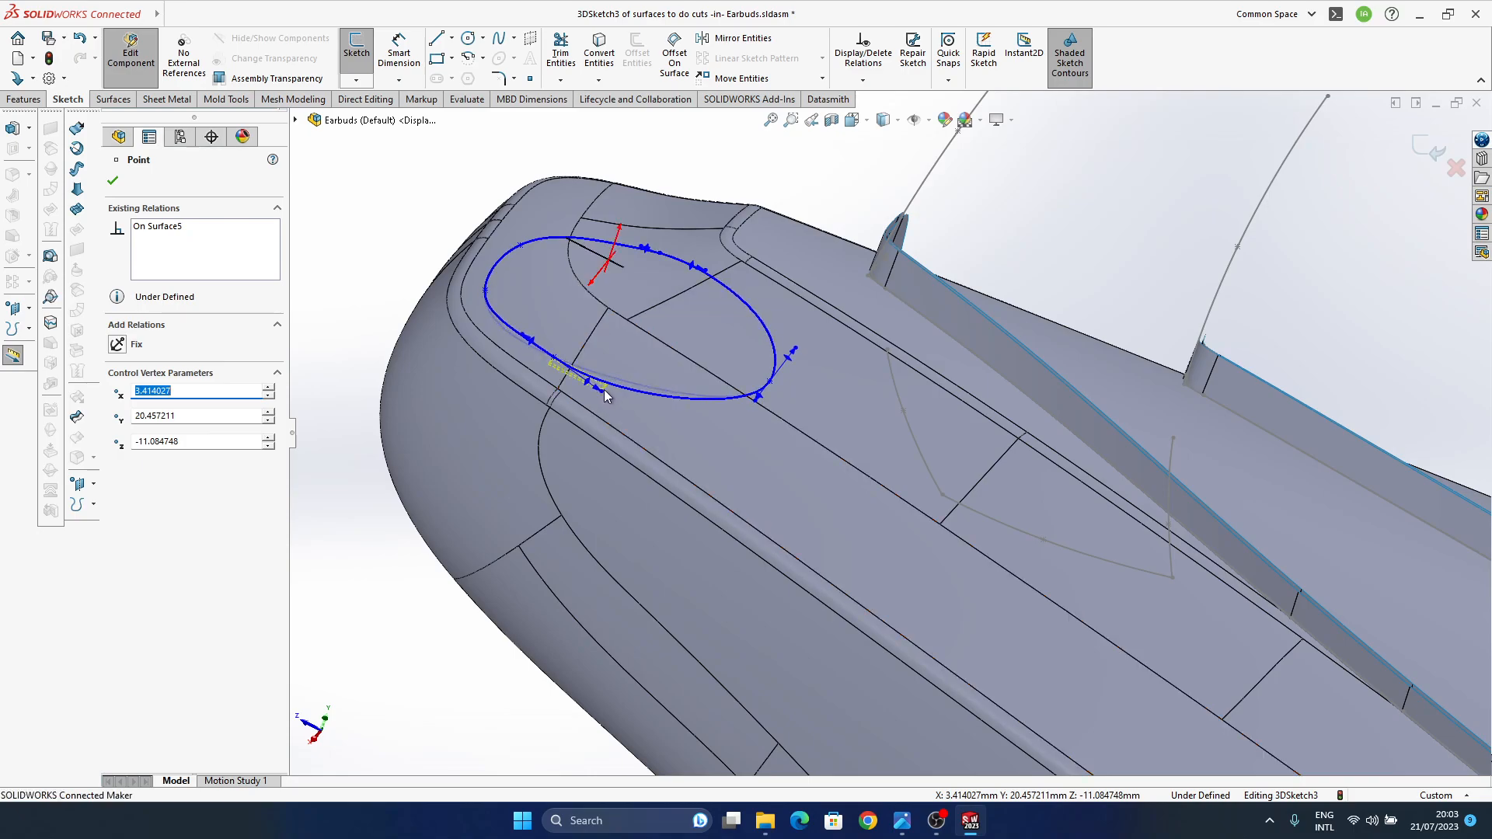
# - Try to lengthen and rotate the tangent handle of the oval's upper-side point, and undo the change
pyautogui.click(709, 275)
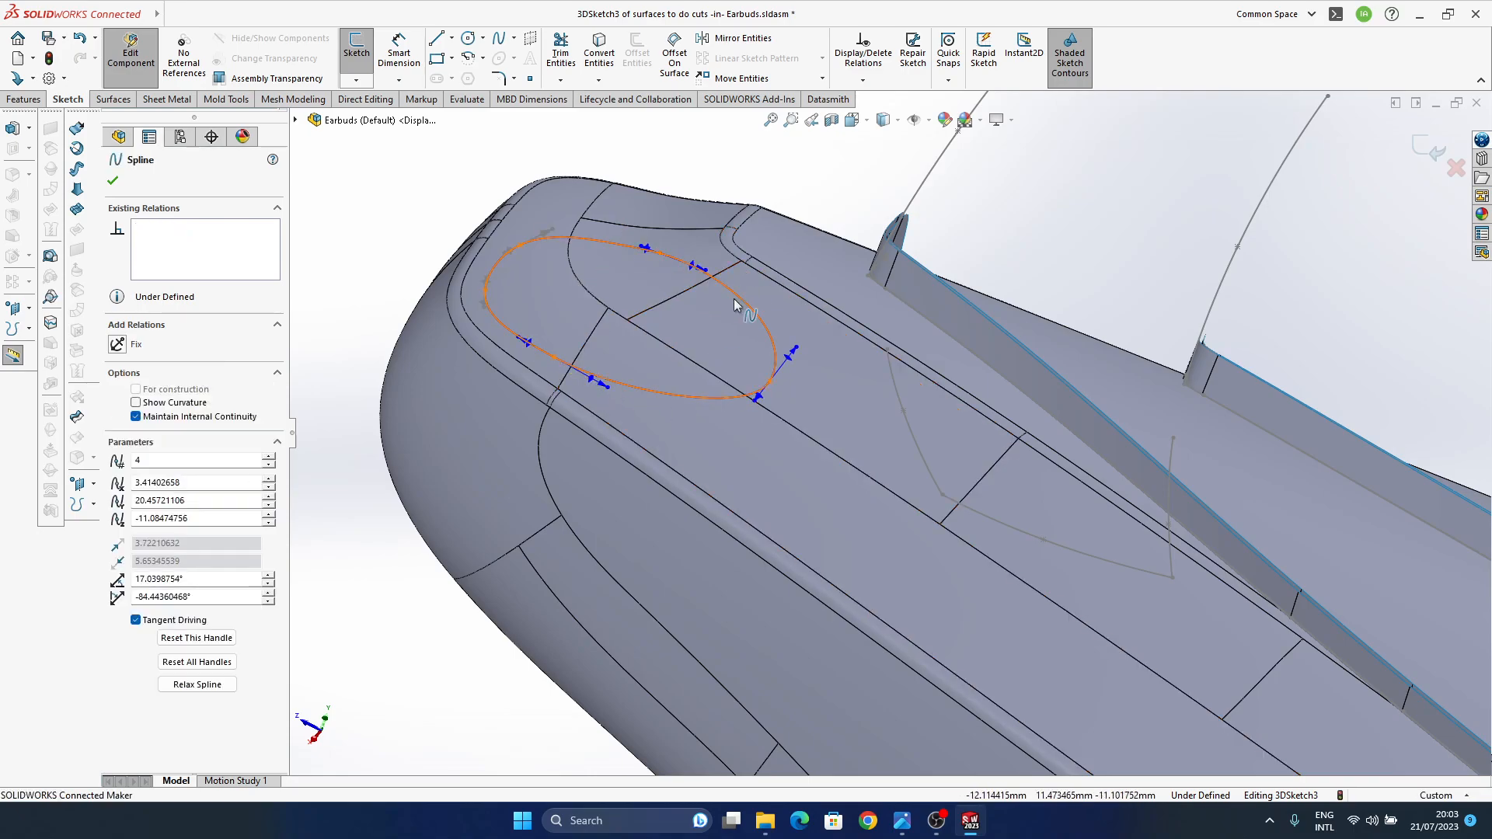
pyautogui.click(659, 254)
pyautogui.click(710, 281)
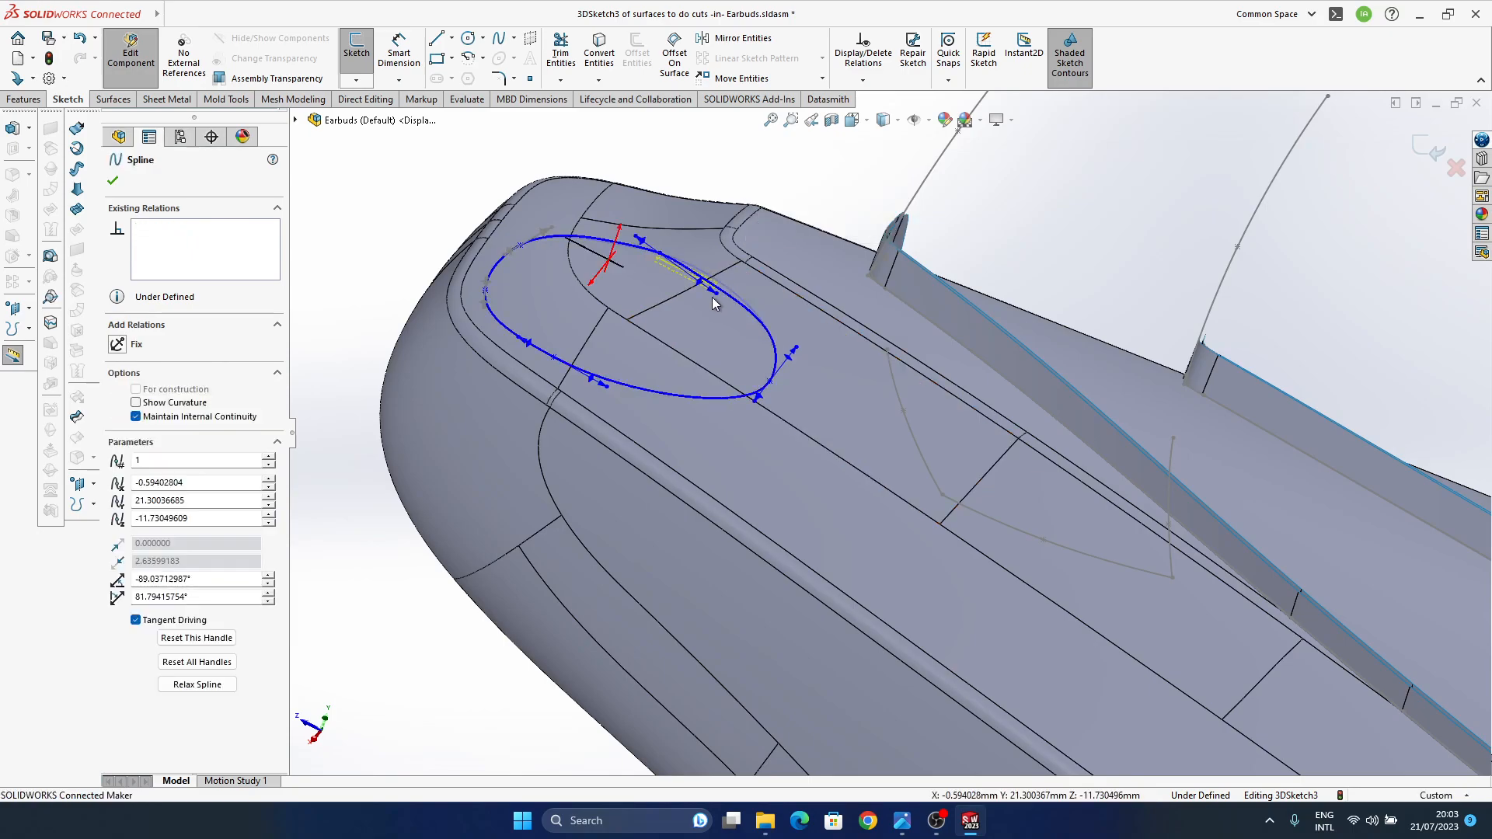
pyautogui.moveTo(721, 287); pyautogui.dragTo(714, 273)
pyautogui.moveTo(712, 276); pyautogui.dragTo(745, 298)
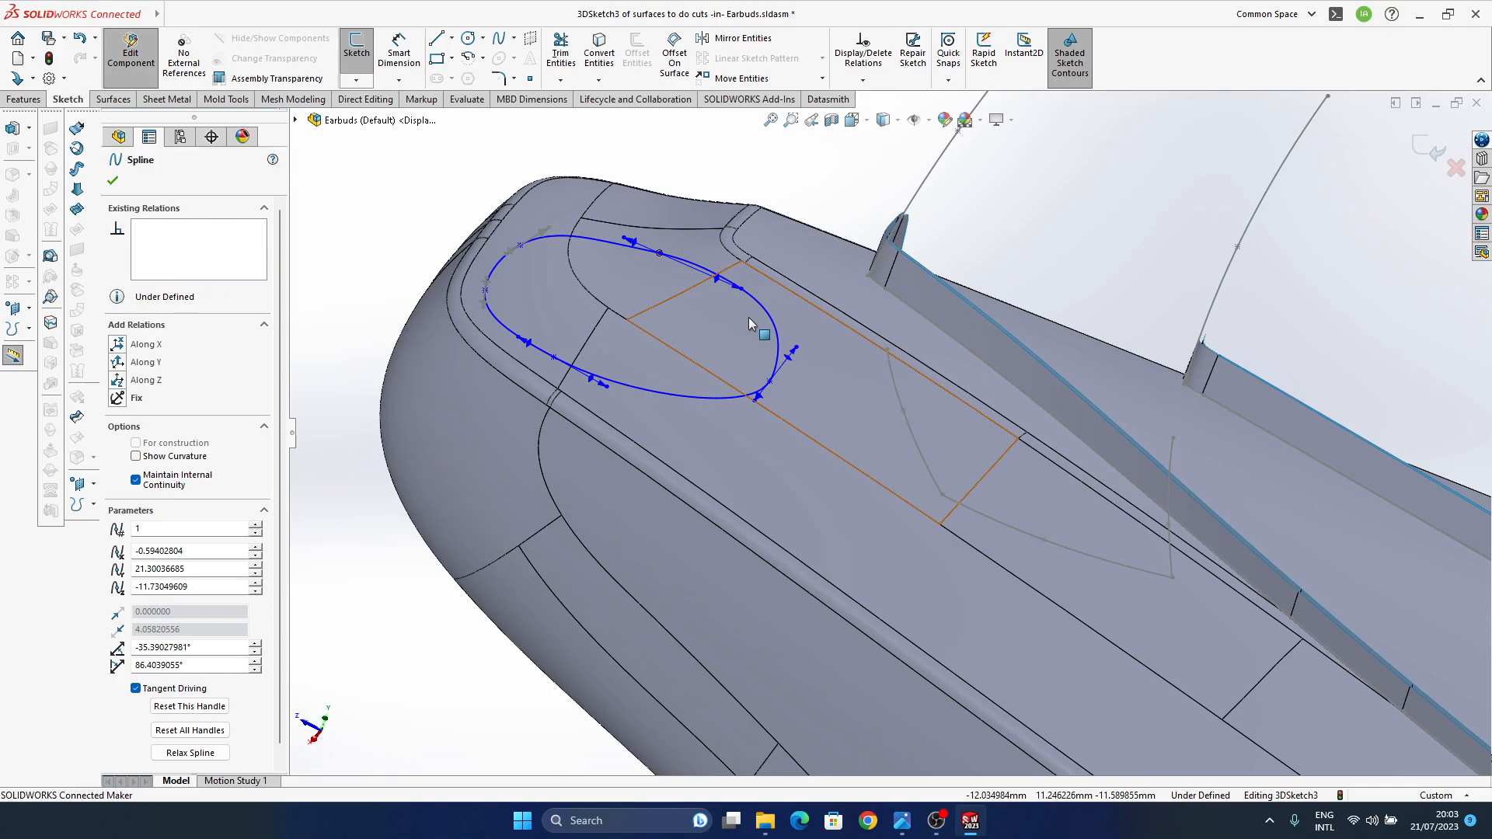
pyautogui.press('Escape')
pyautogui.hotkey('ctrl', 'z')
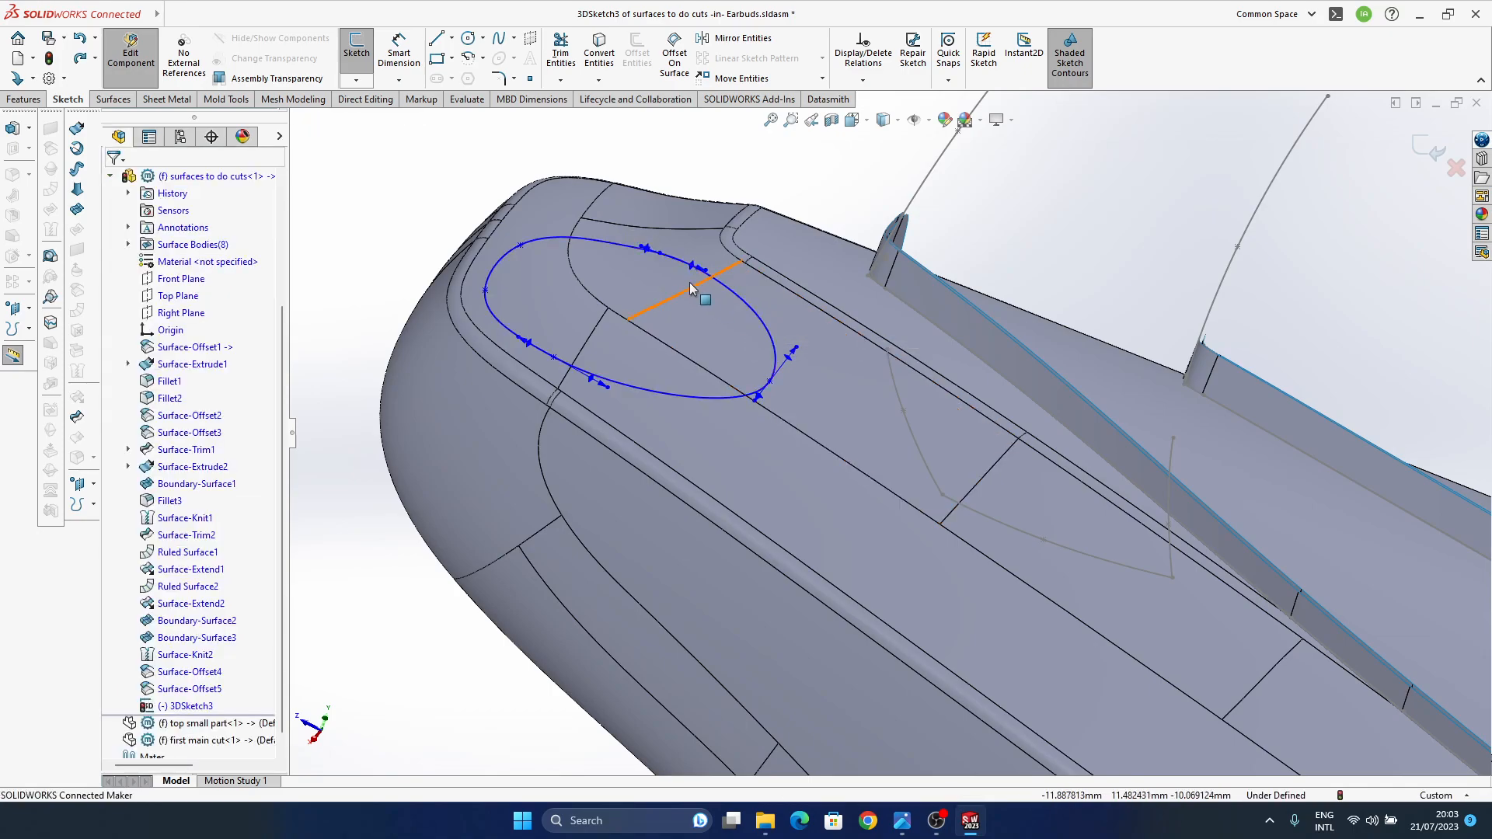
# - Try to delete the spline's start point on the oval's upper side
pyautogui.click(659, 253)
pyautogui.click(953, 397)
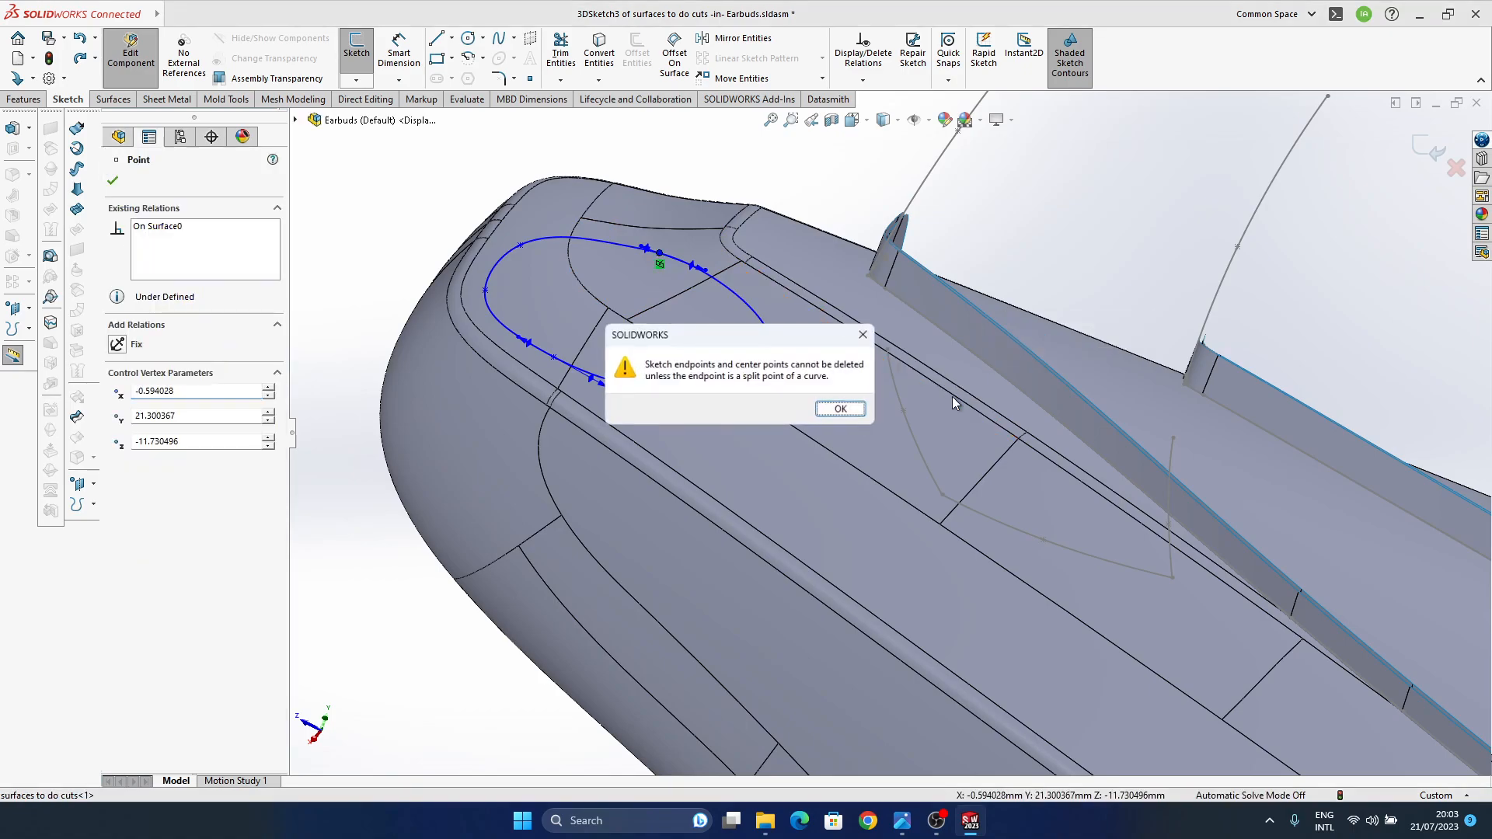
pyautogui.click(847, 408)
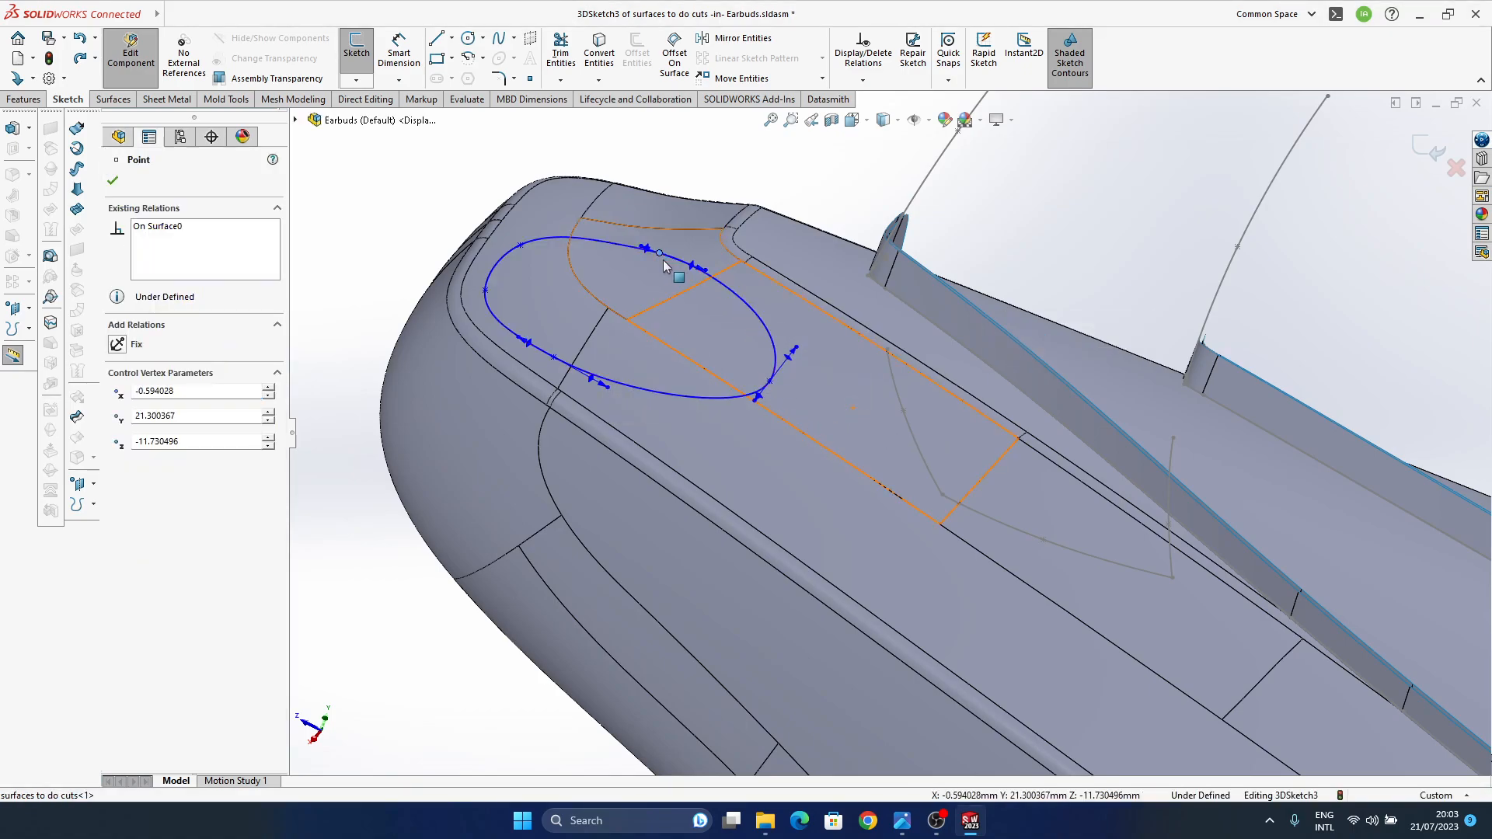
pyautogui.click(705, 170)
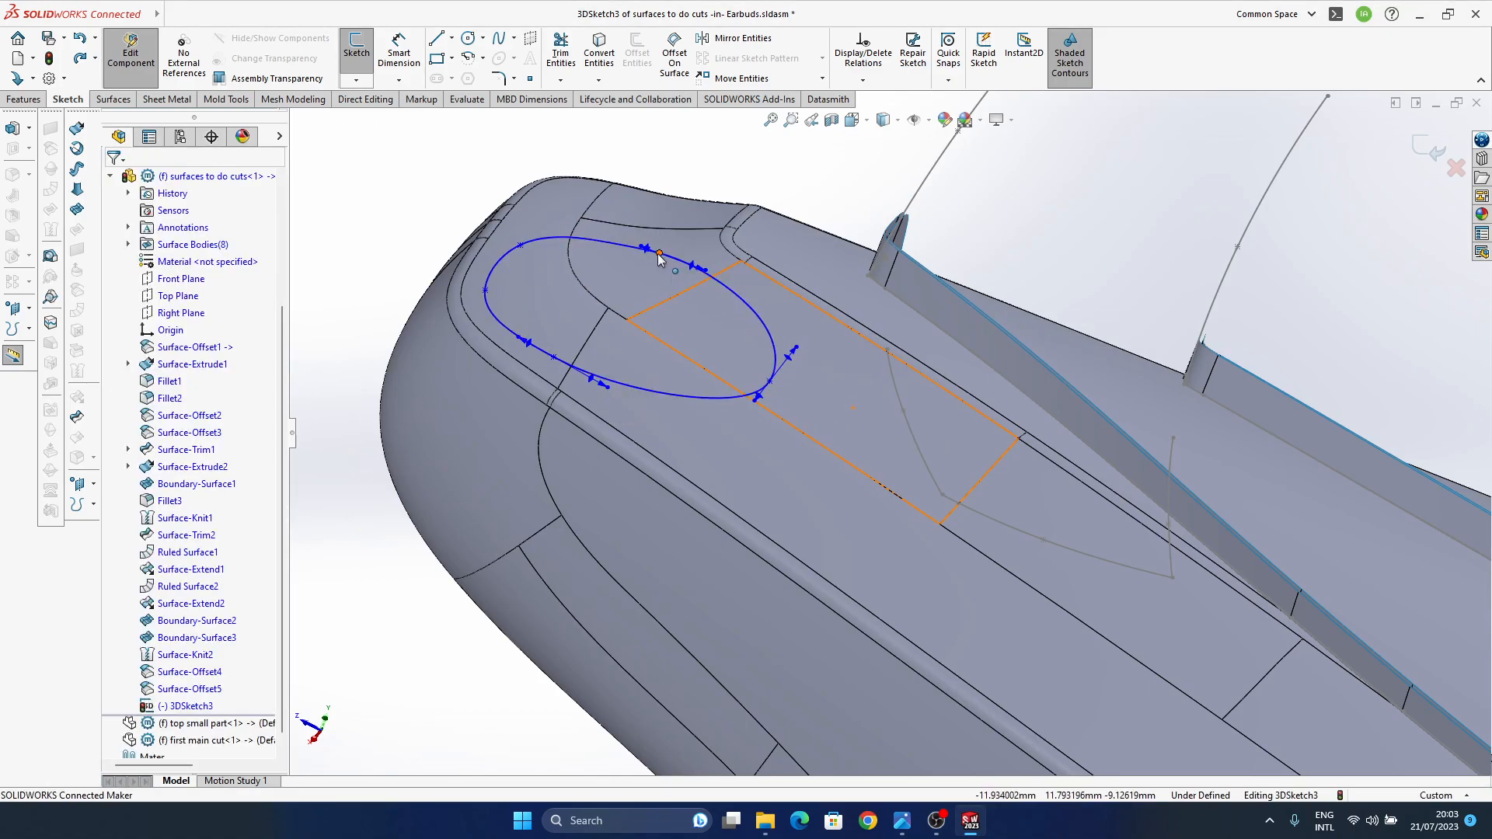
pyautogui.click(659, 253)
pyautogui.click(1058, 383)
pyautogui.click(839, 406)
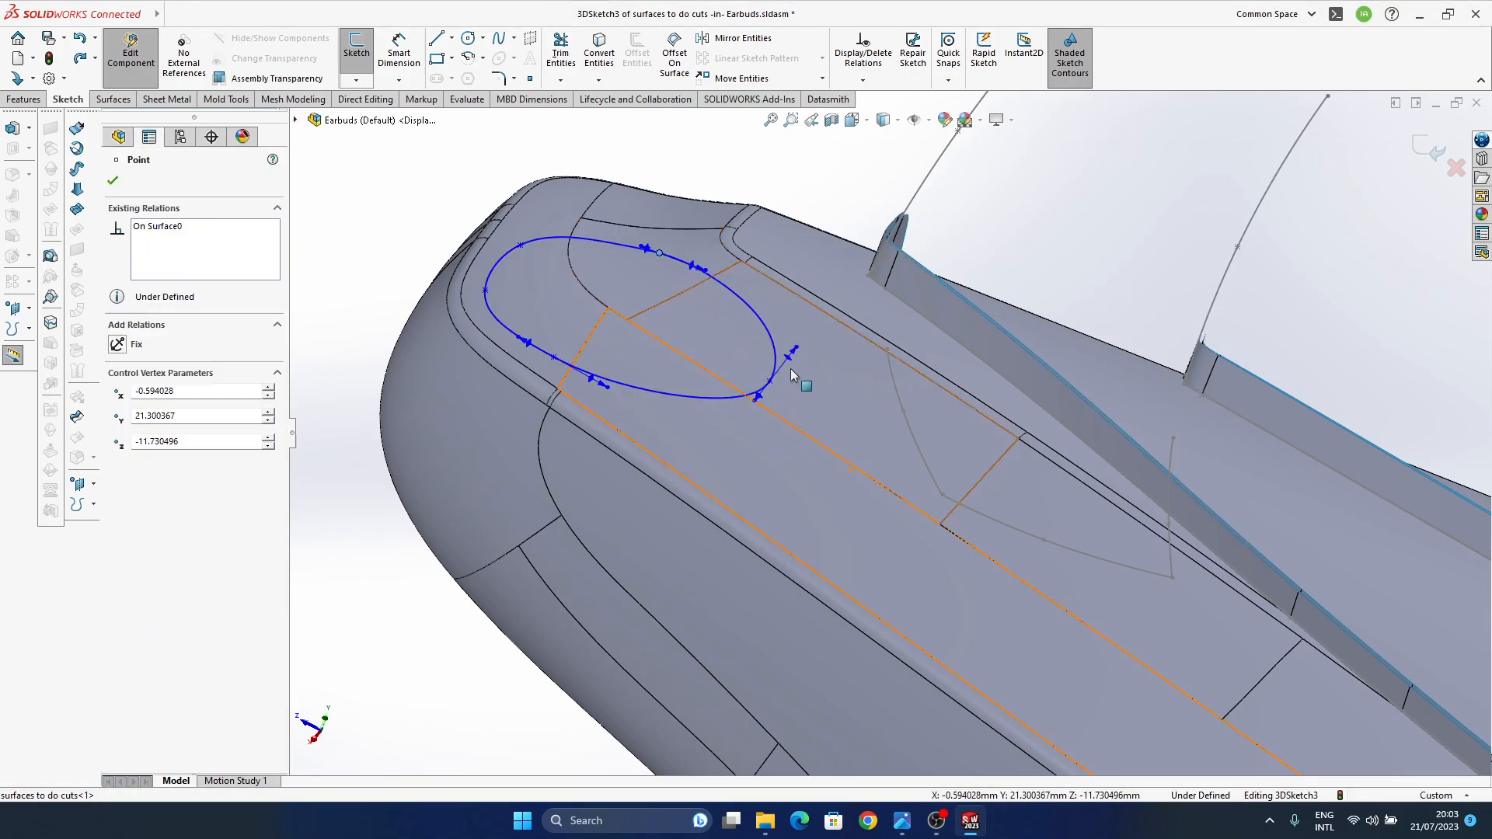
# - Delete the upper spline point near the earbud's tip and slide the oval's start point toward the tip
pyautogui.moveTo(520, 244); pyautogui.dragTo(534, 227)
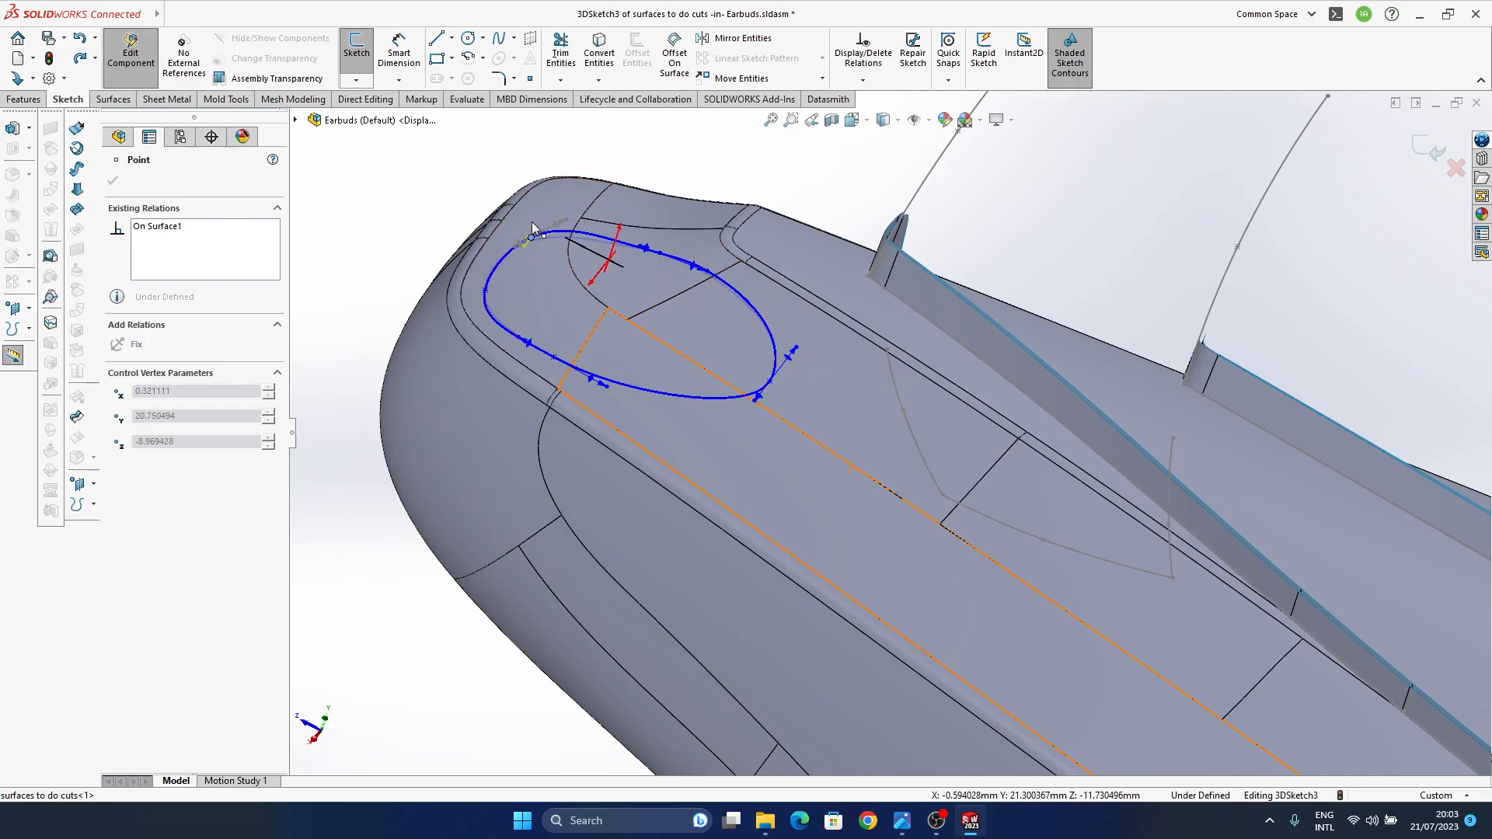
pyautogui.moveTo(658, 252)
pyautogui.mouseDown()
pyautogui.moveTo(647, 241)
pyautogui.moveTo(642, 257)
pyautogui.mouseUp()
pyautogui.press('Escape')
pyautogui.moveTo(648, 249); pyautogui.dragTo(614, 241)
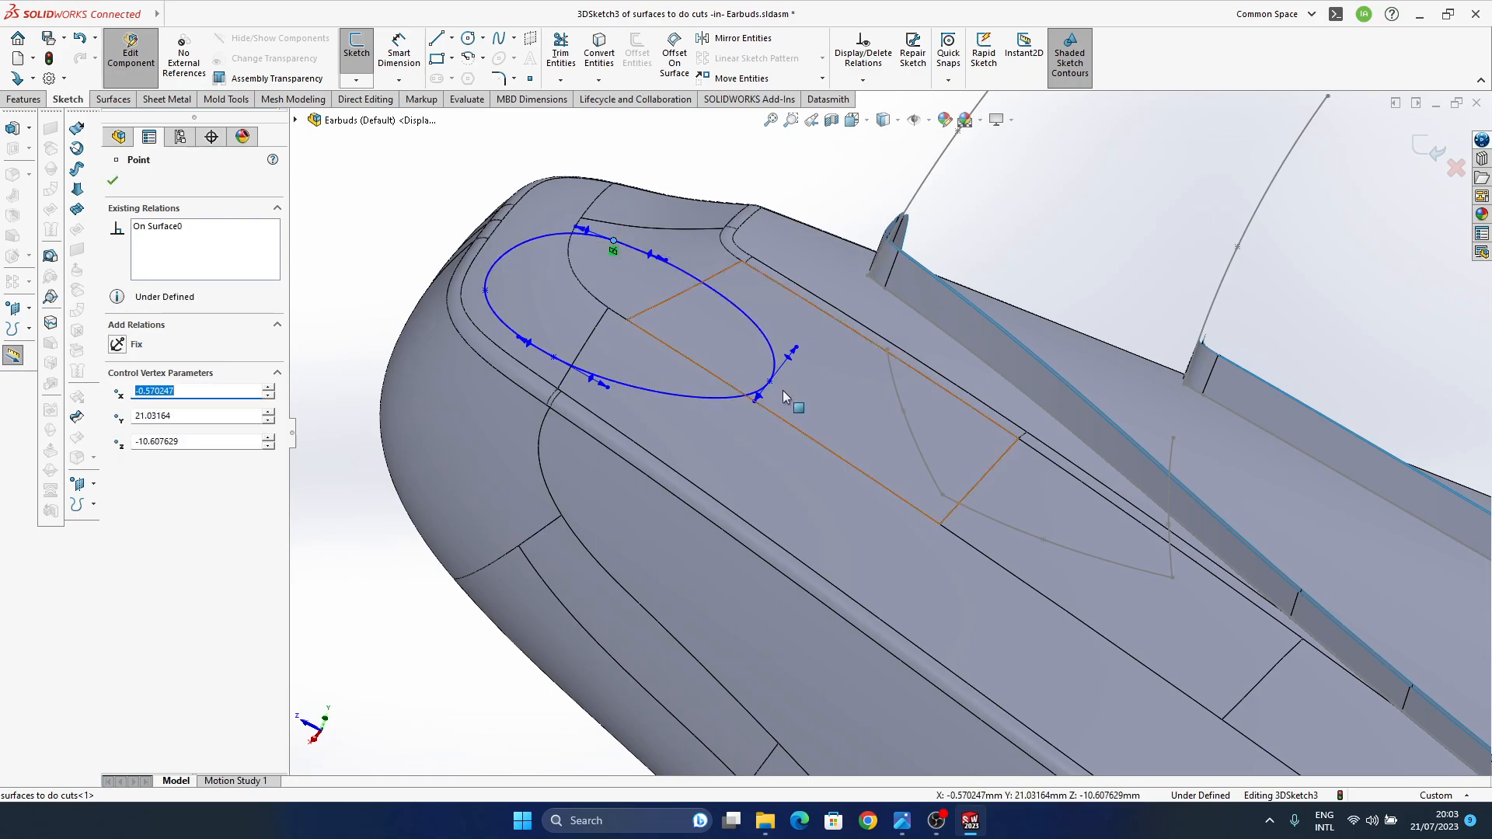
# - Rotate the tangent handle on the oval's lower side and move the inner end point slightly outward
pyautogui.click(599, 378)
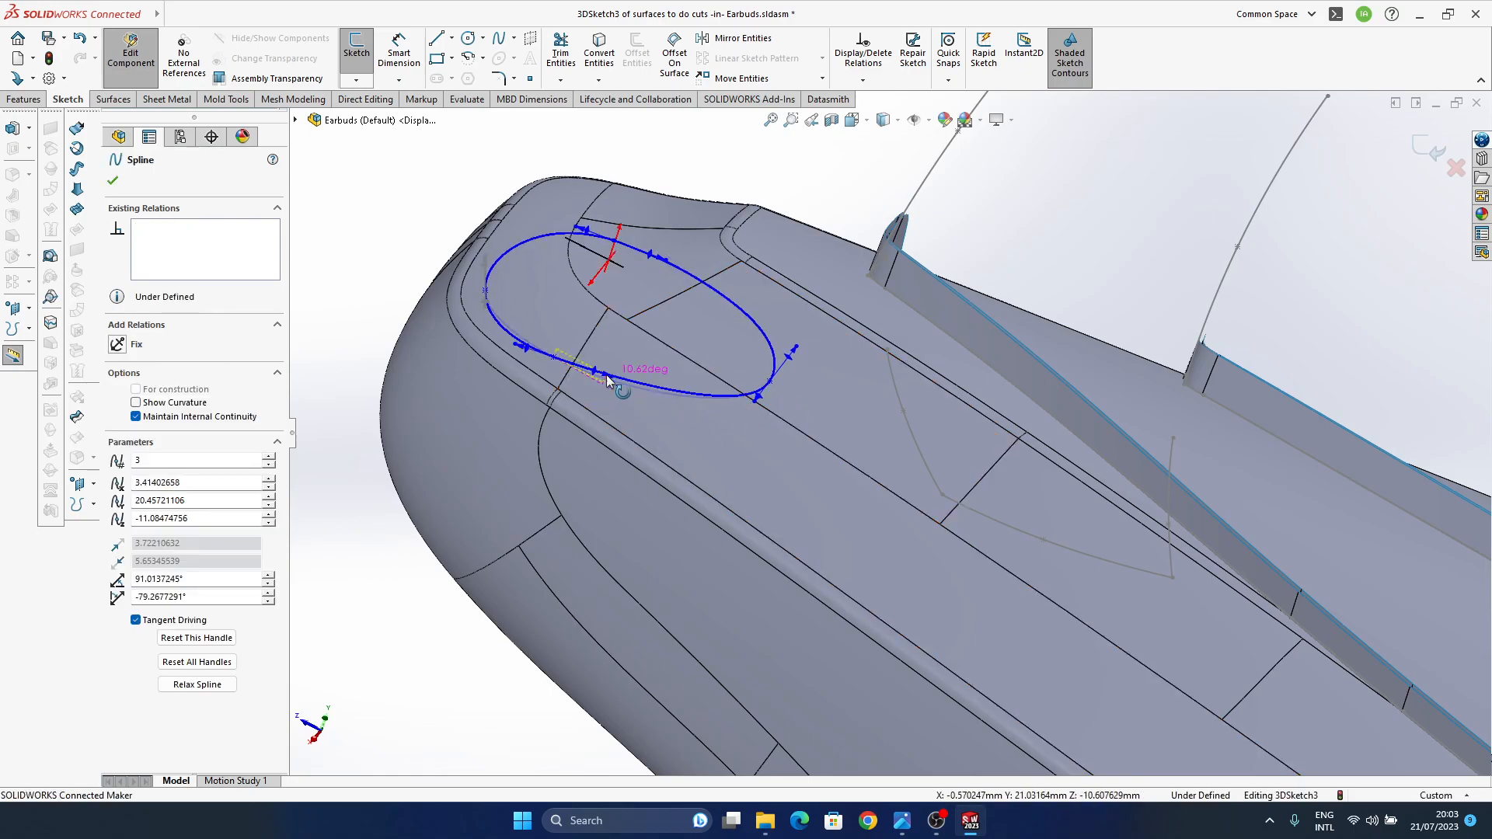
pyautogui.click(755, 401)
pyautogui.moveTo(755, 404); pyautogui.dragTo(785, 384)
pyautogui.click(769, 381)
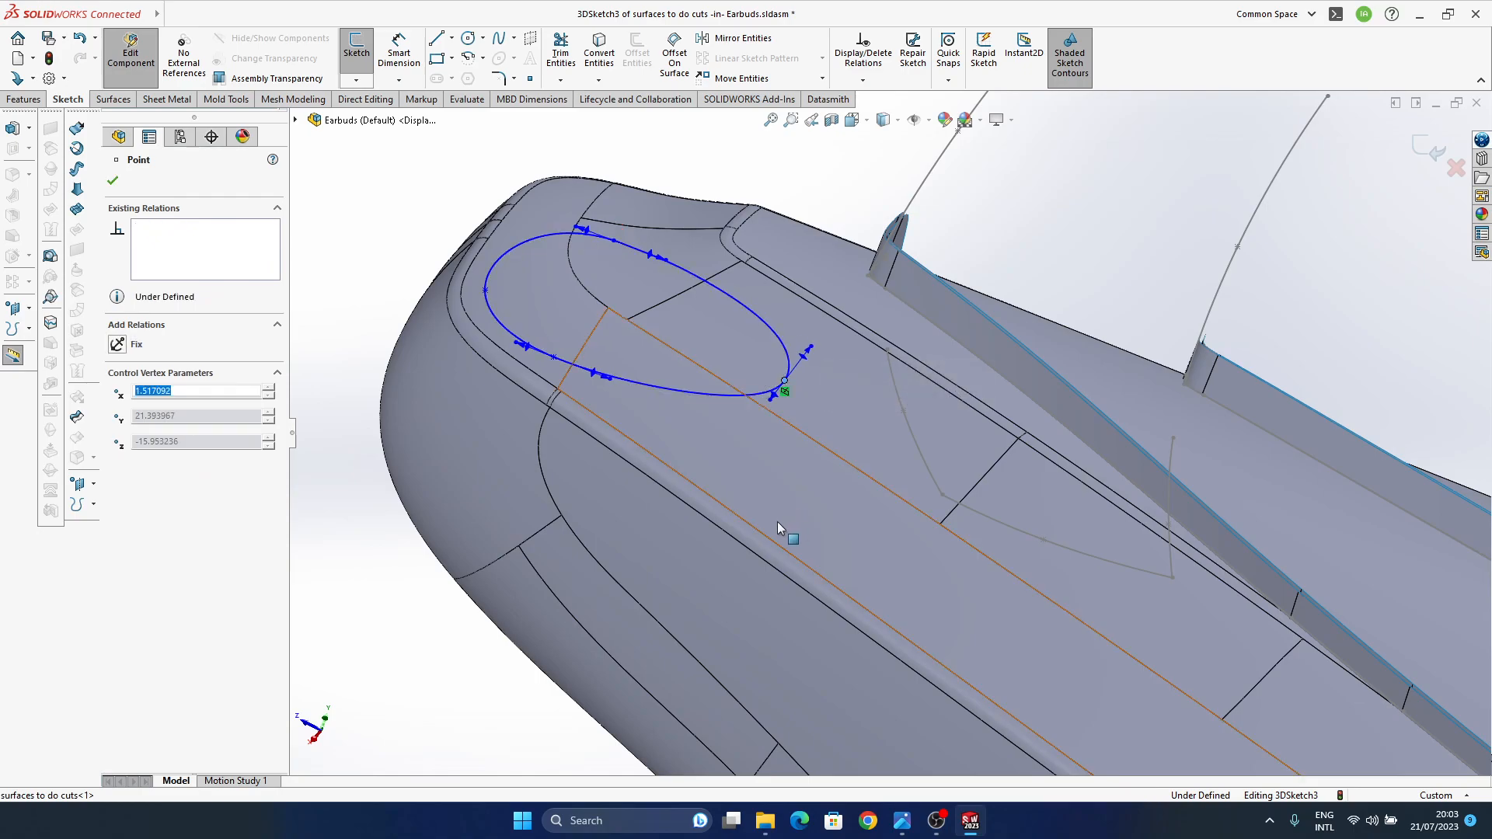
# - Check the reference image and shorten the tangent handle of the oval's lower-side point
pyautogui.moveTo(903, 821)
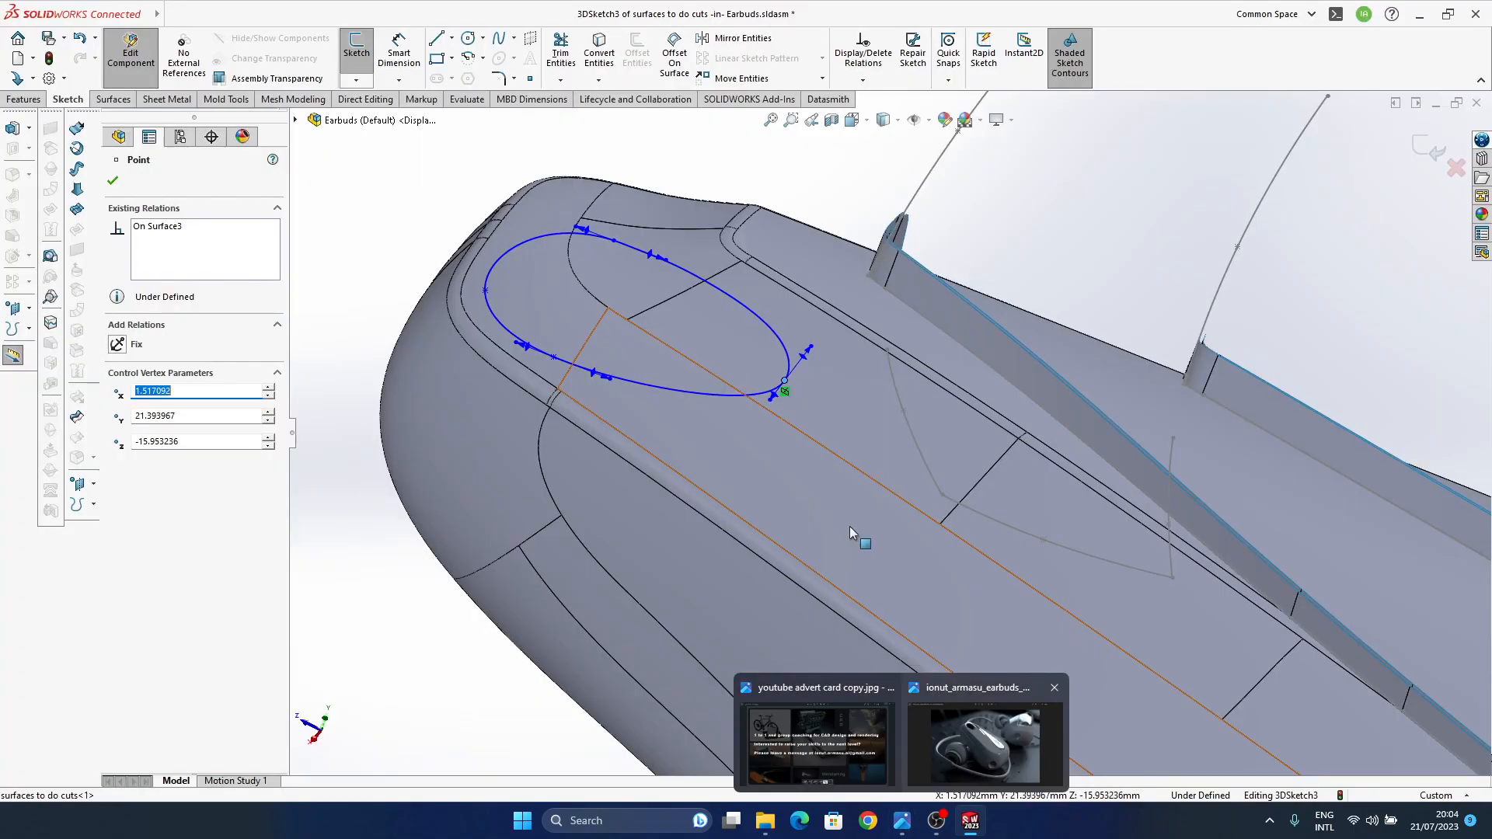
pyautogui.moveTo(923, 466); pyautogui.dragTo(791, 457, button='middle')
pyautogui.scroll(1, 916, 520)
pyautogui.scroll(1, 792, 457)
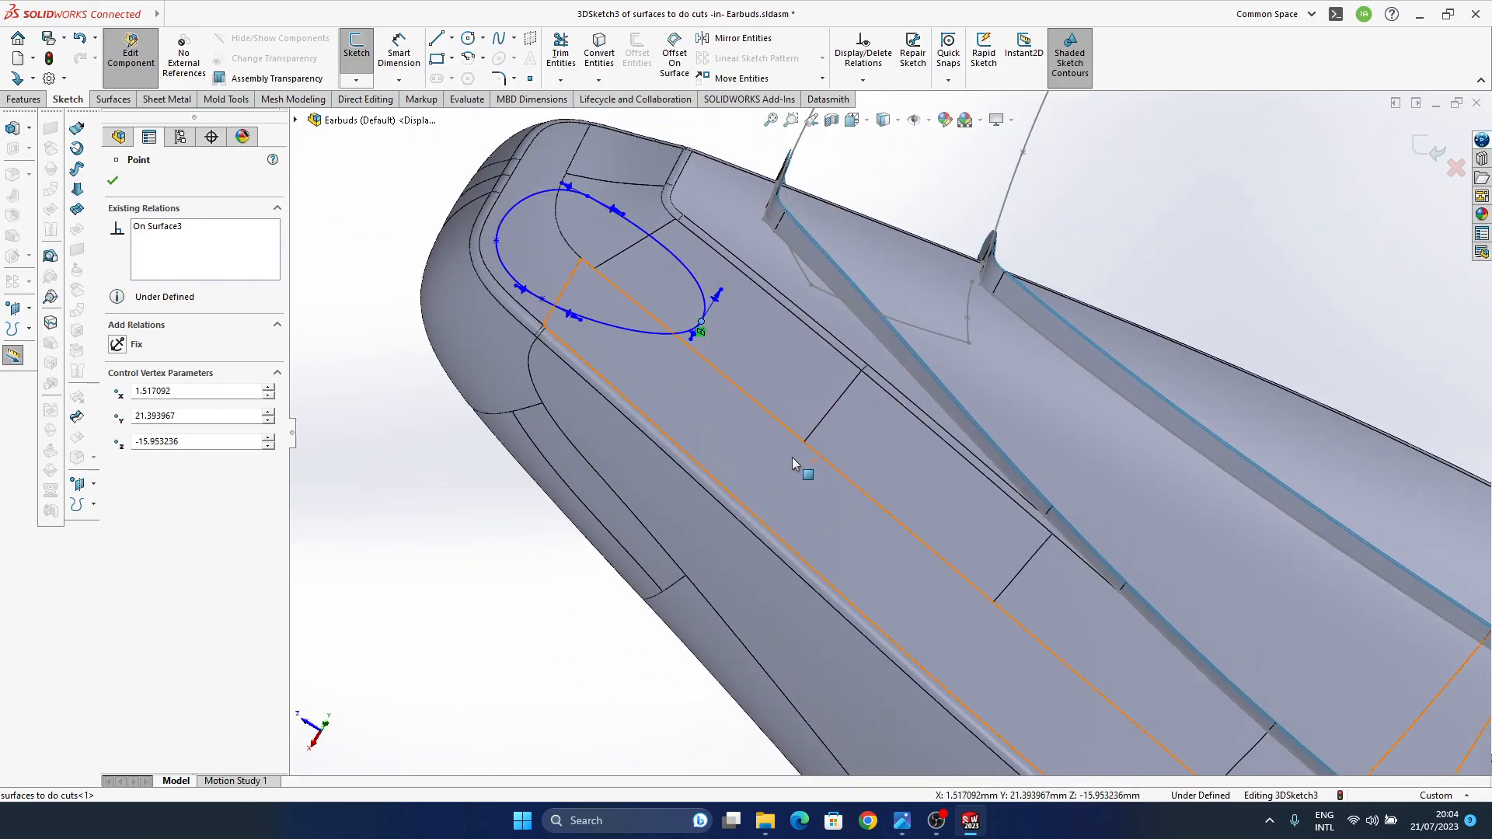
pyautogui.click(542, 299)
pyautogui.click(587, 330)
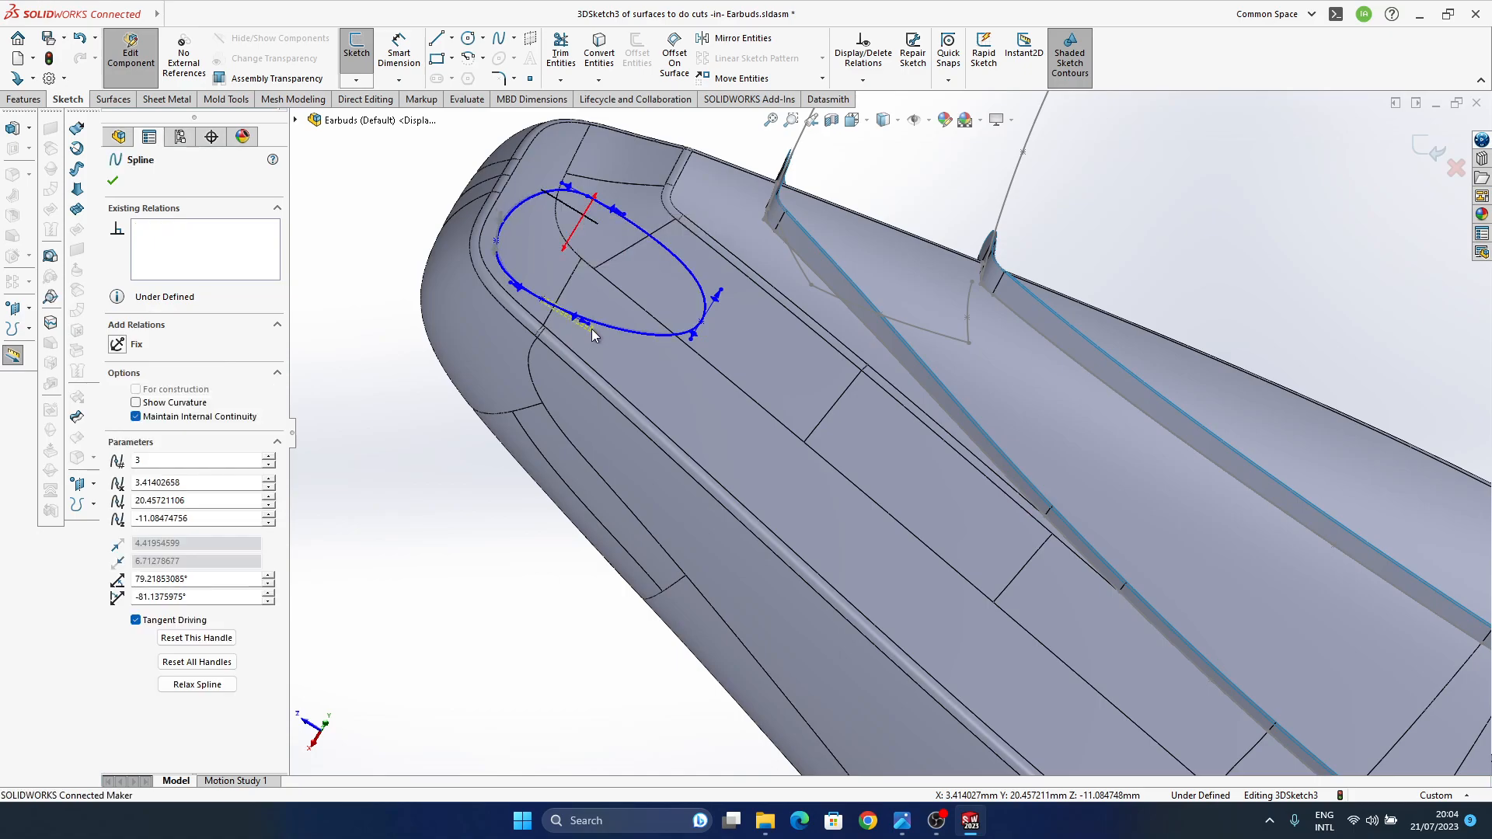
pyautogui.moveTo(607, 337); pyautogui.dragTo(577, 328)
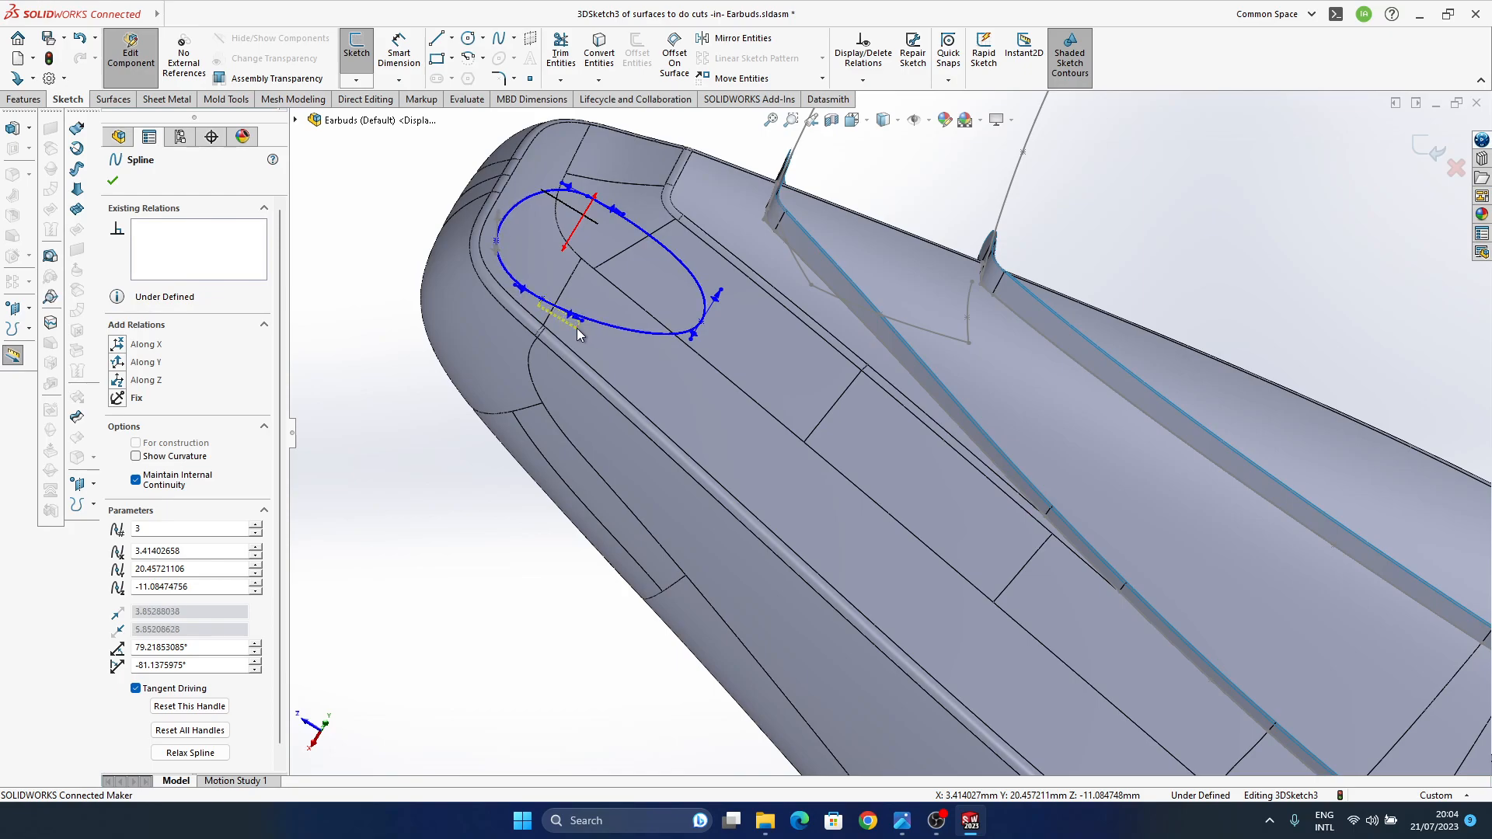
# - Slide the oval's upper-side point toward the inner end and rotate its tangent handle slightly
pyautogui.click(588, 199)
pyautogui.moveTo(903, 821)
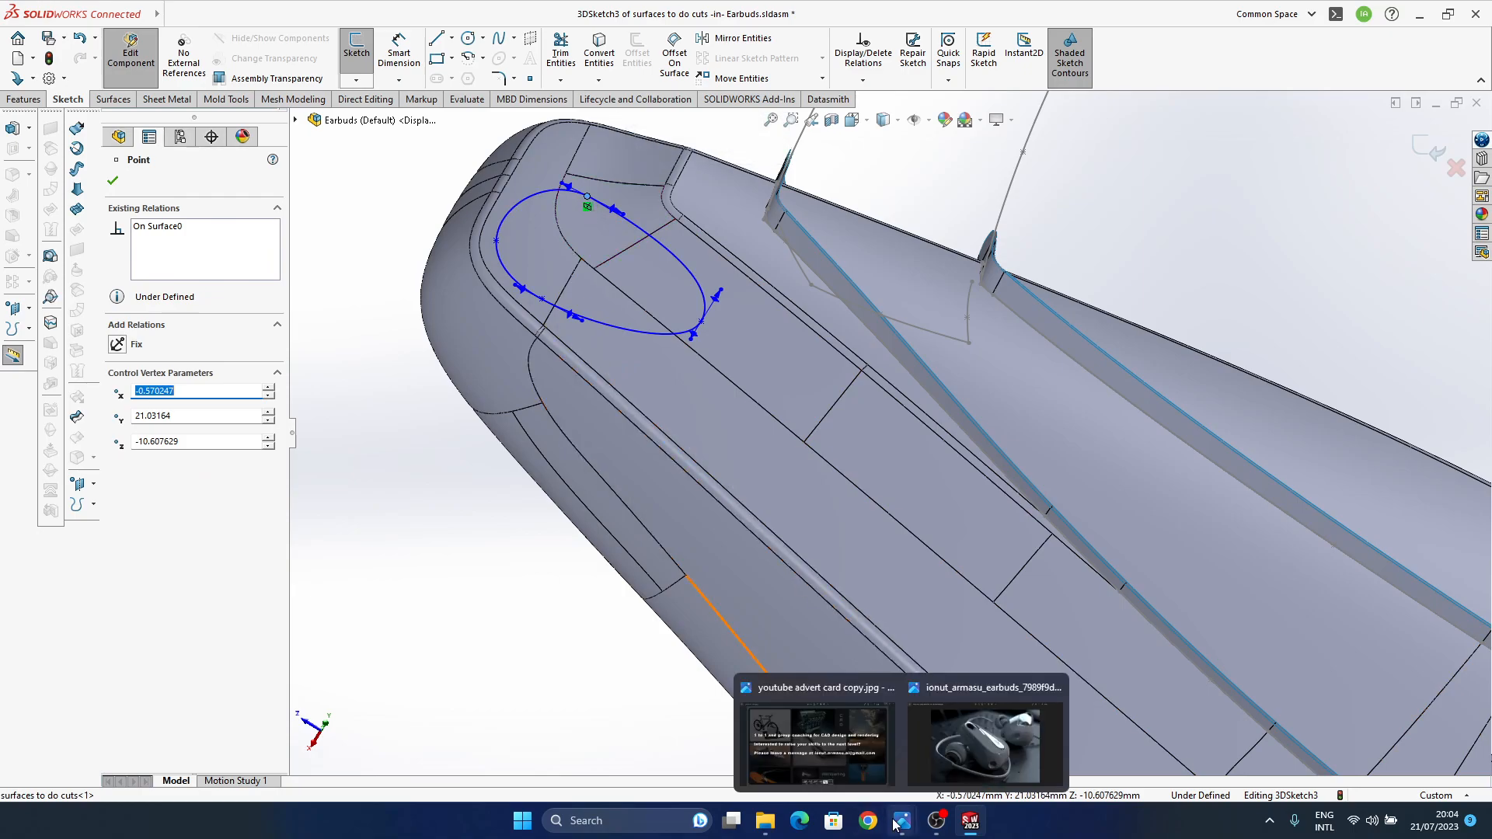
pyautogui.click(948, 777)
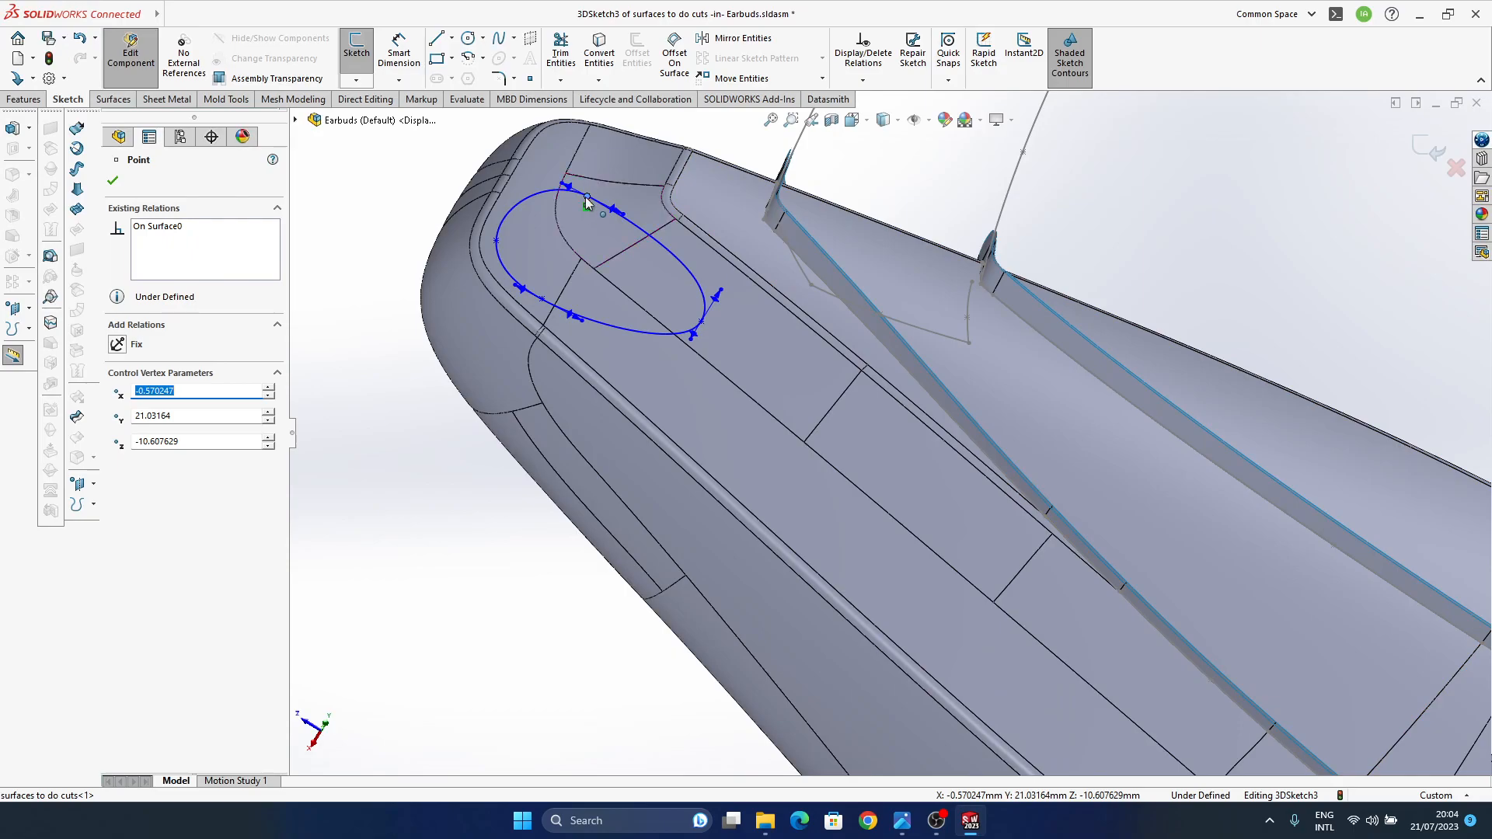
pyautogui.moveTo(588, 197)
pyautogui.mouseDown()
pyautogui.moveTo(622, 216)
pyautogui.moveTo(574, 192)
pyautogui.mouseUp()
pyautogui.scroll(-3, 608, 203)
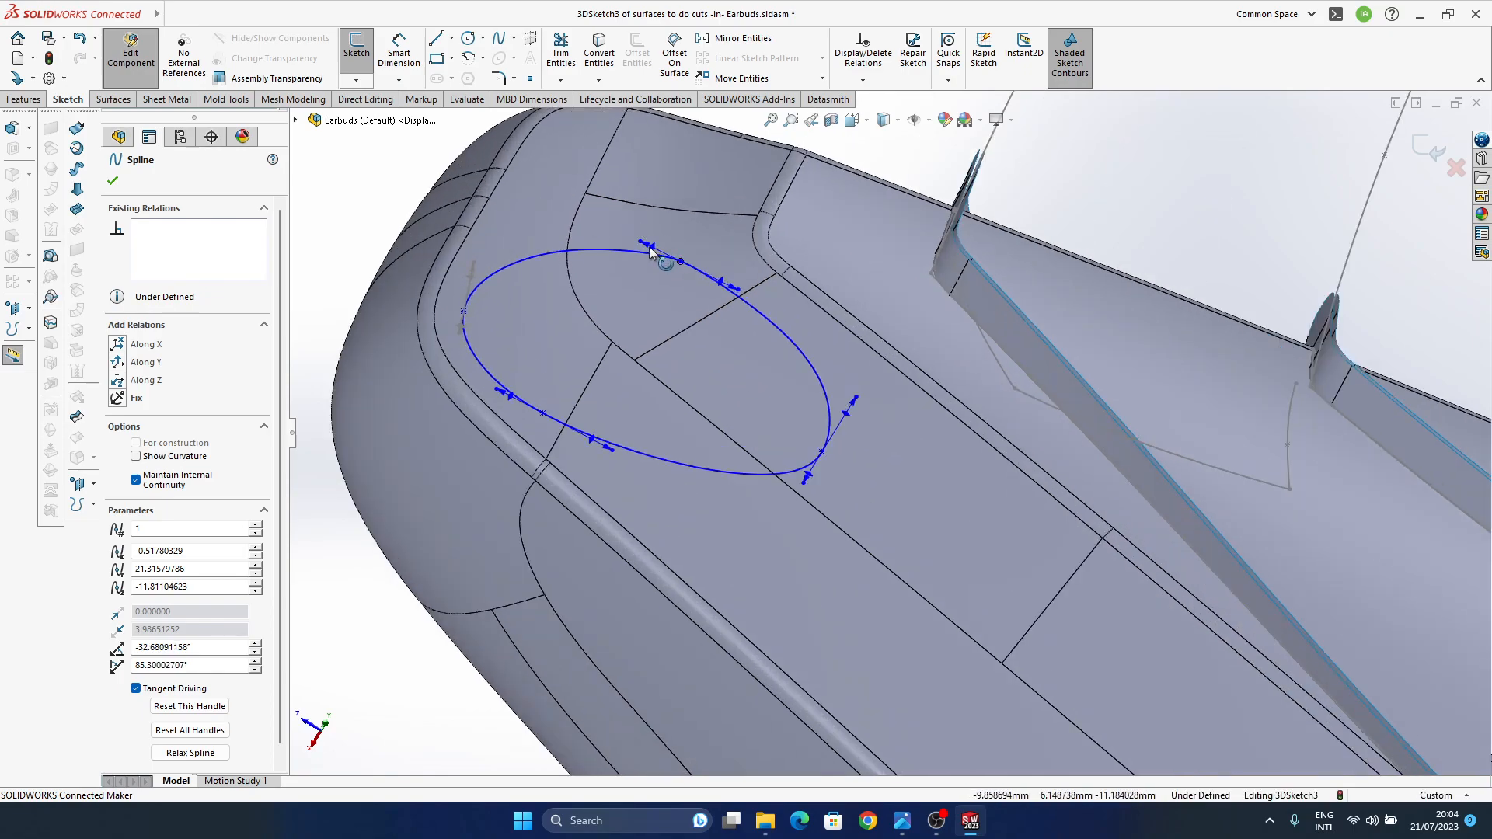
pyautogui.moveTo(641, 245); pyautogui.dragTo(609, 234)
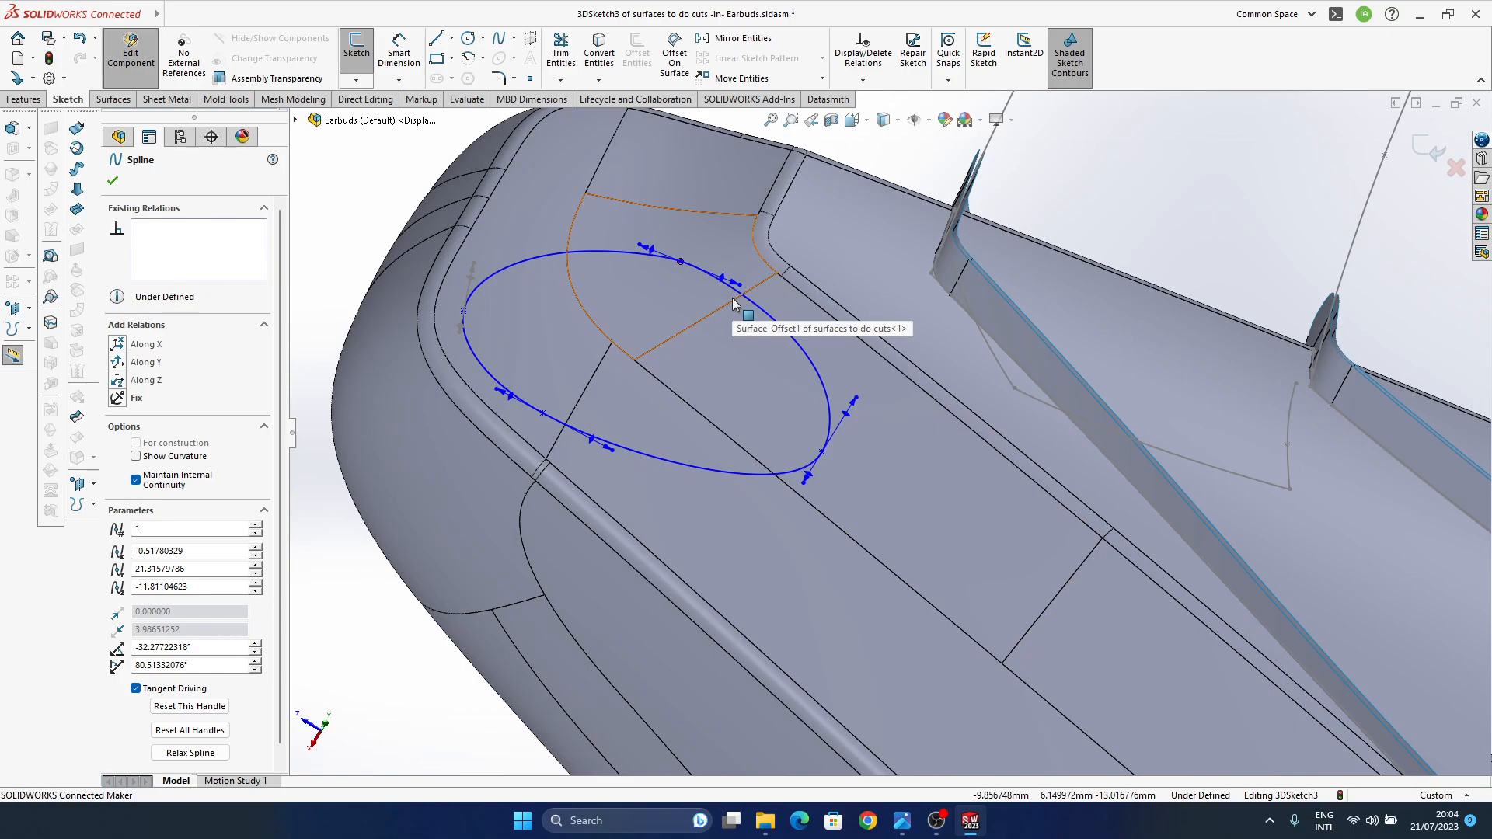
# - Adjust the tangent handle of the oval's tip-end point and move that point slightly toward the upper side
pyautogui.scroll(-5, 734, 307)
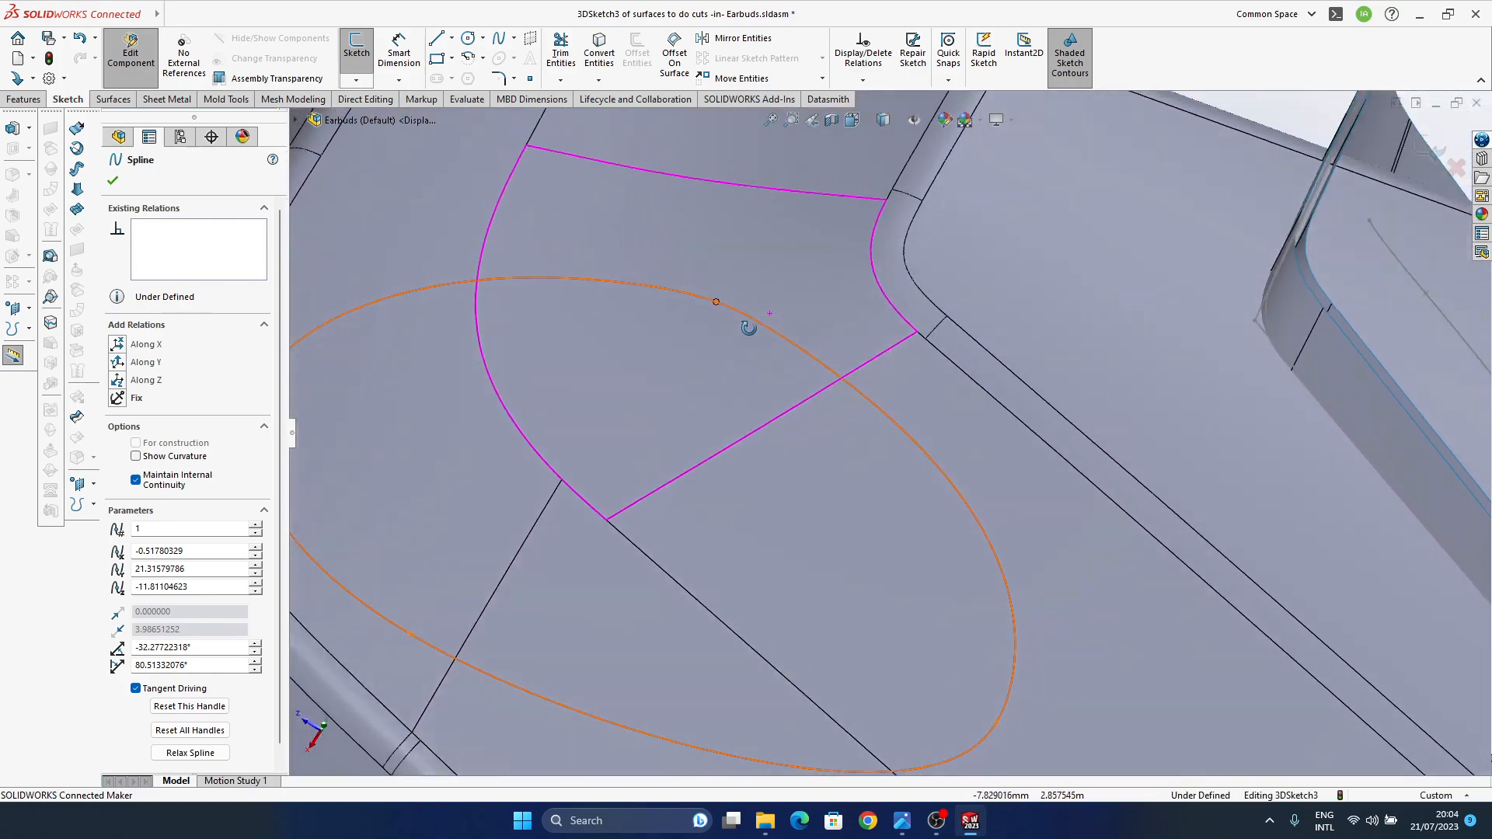
pyautogui.click(747, 322)
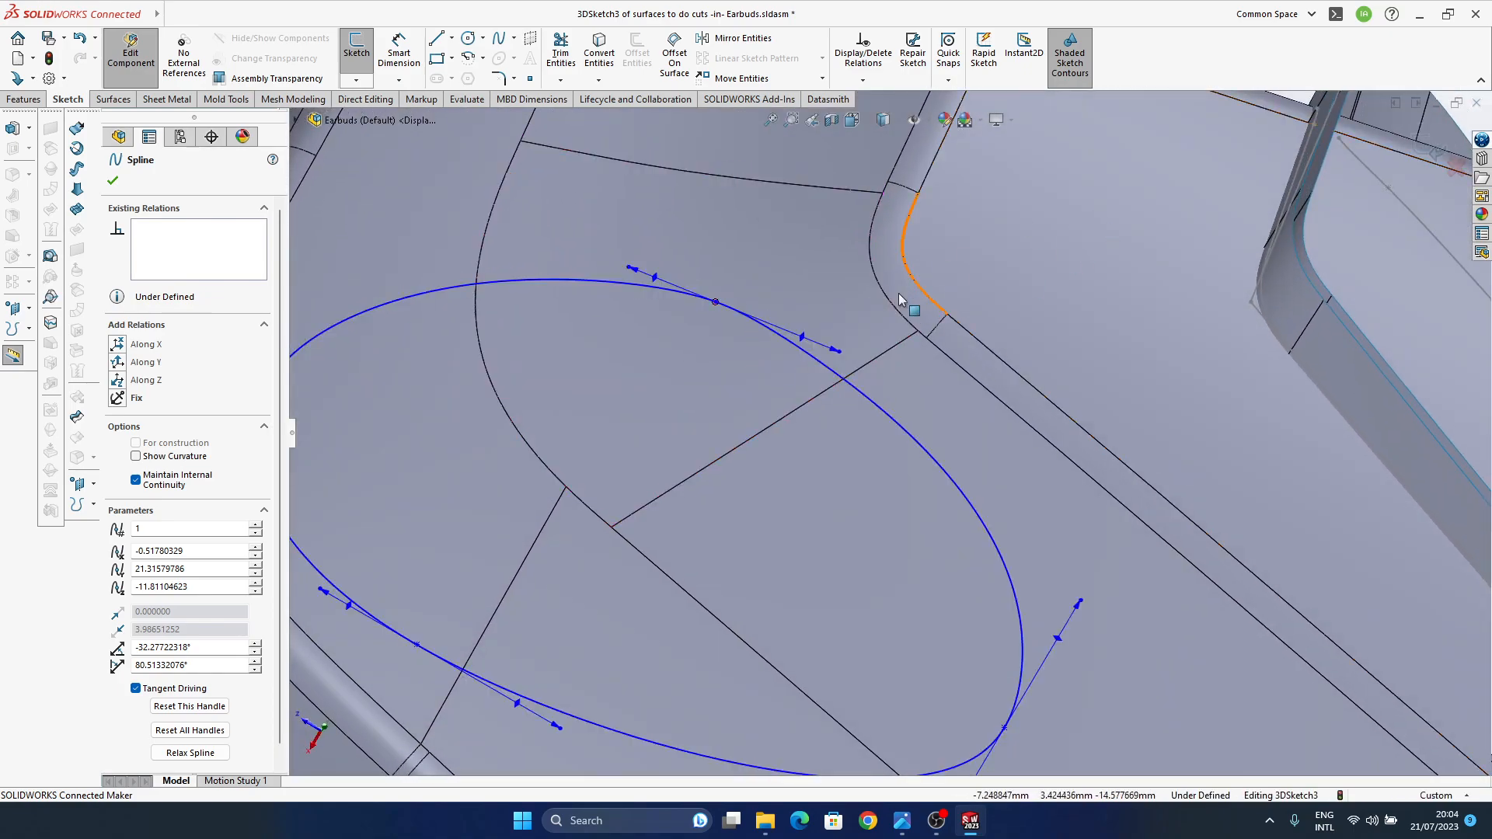
pyautogui.scroll(5, 785, 363)
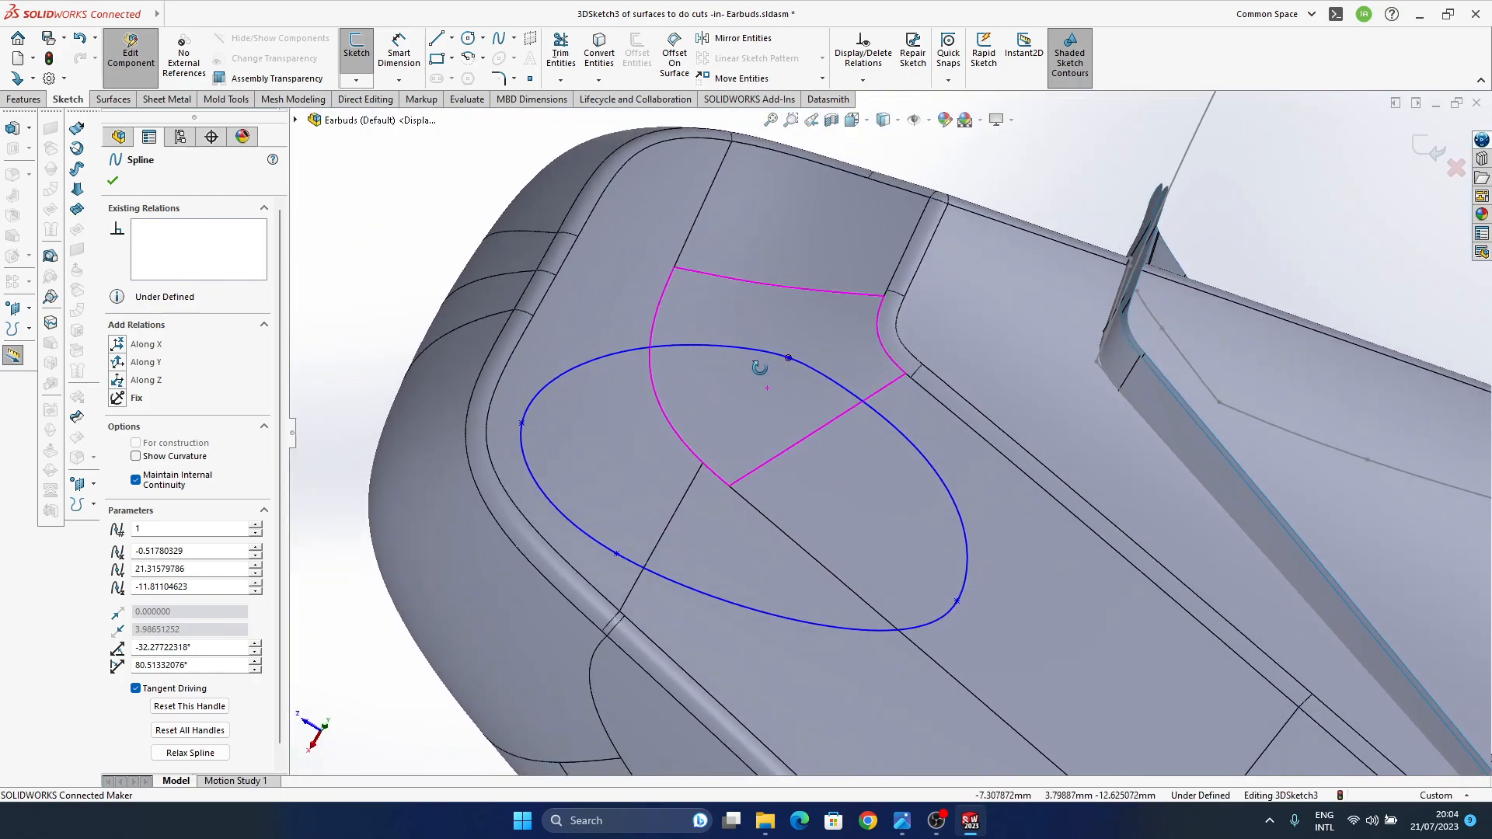
pyautogui.moveTo(535, 365); pyautogui.dragTo(544, 331)
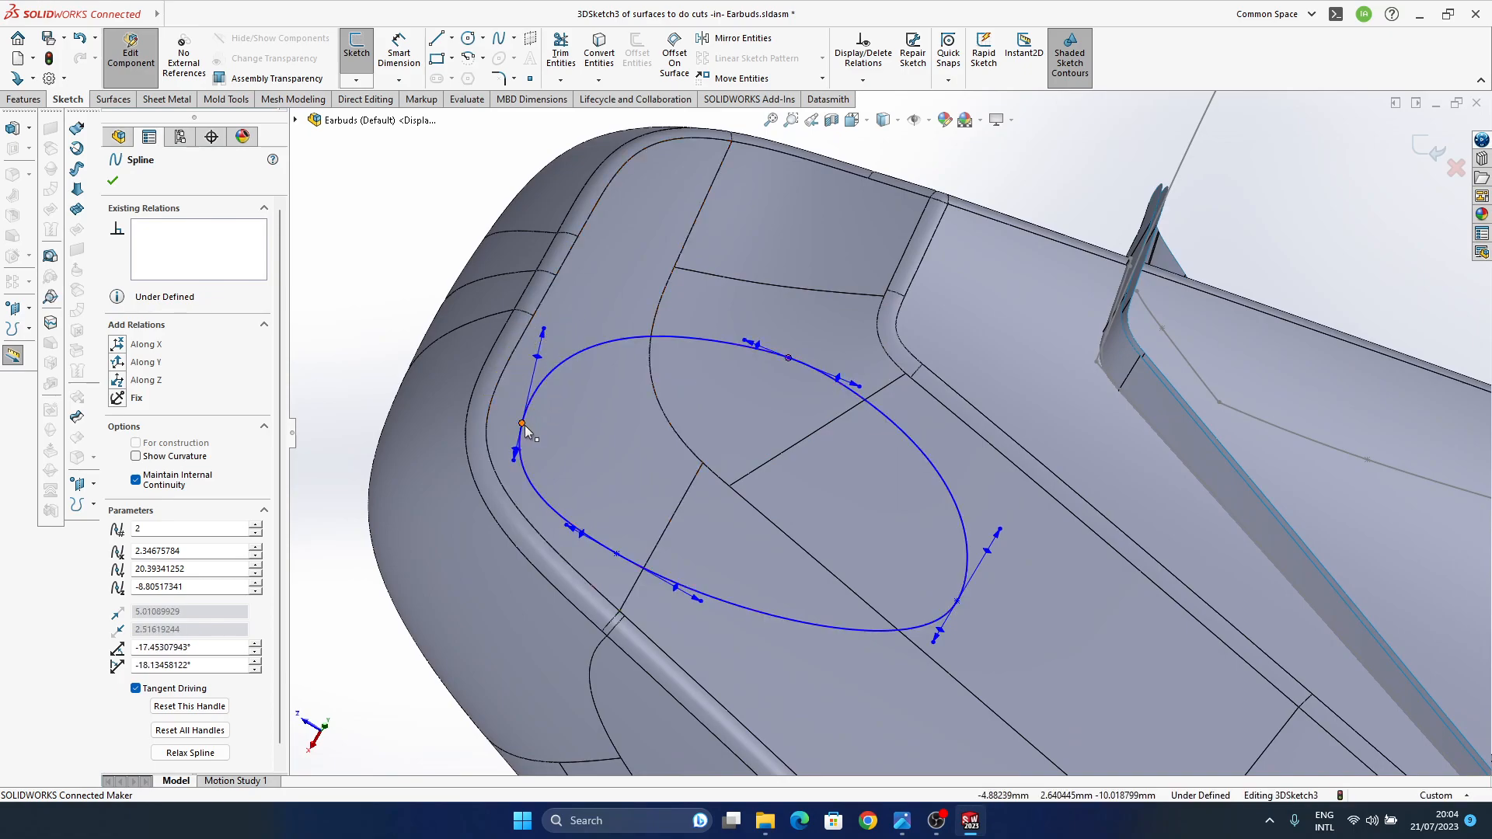
pyautogui.moveTo(534, 408)
pyautogui.mouseDown()
pyautogui.moveTo(532, 394)
pyautogui.moveTo(525, 408)
pyautogui.mouseUp()
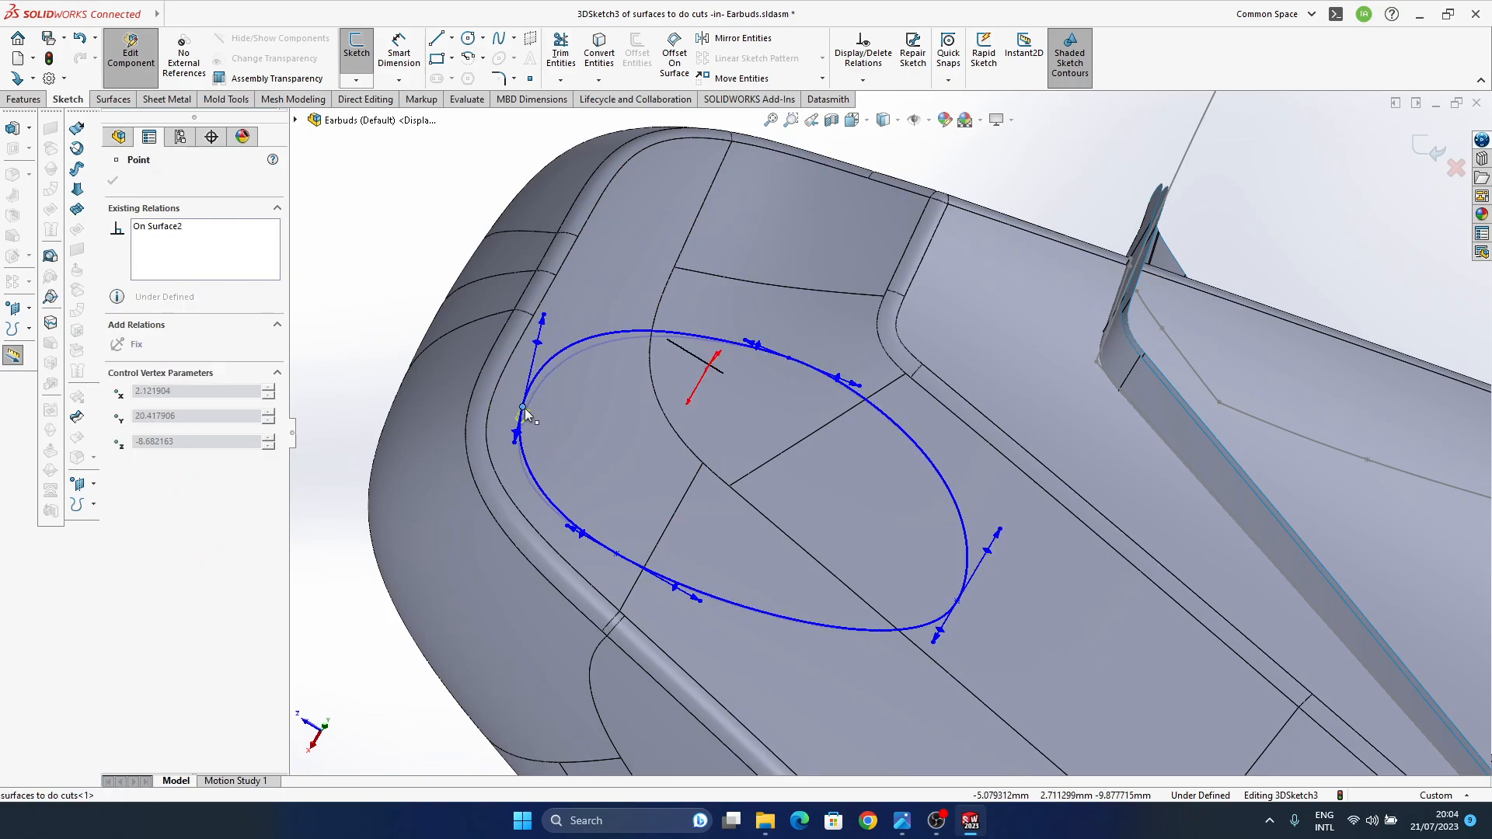
# - Move the oval's upper-side point back toward the tip and rotate the inner end point's tangent handle
pyautogui.scroll(3, 855, 504)
pyautogui.moveTo(785, 457); pyautogui.dragTo(765, 432, button='middle')
pyautogui.moveTo(835, 393)
pyautogui.mouseDown()
pyautogui.moveTo(819, 415)
pyautogui.moveTo(835, 395)
pyautogui.moveTo(802, 385)
pyautogui.moveTo(814, 381)
pyautogui.mouseUp()
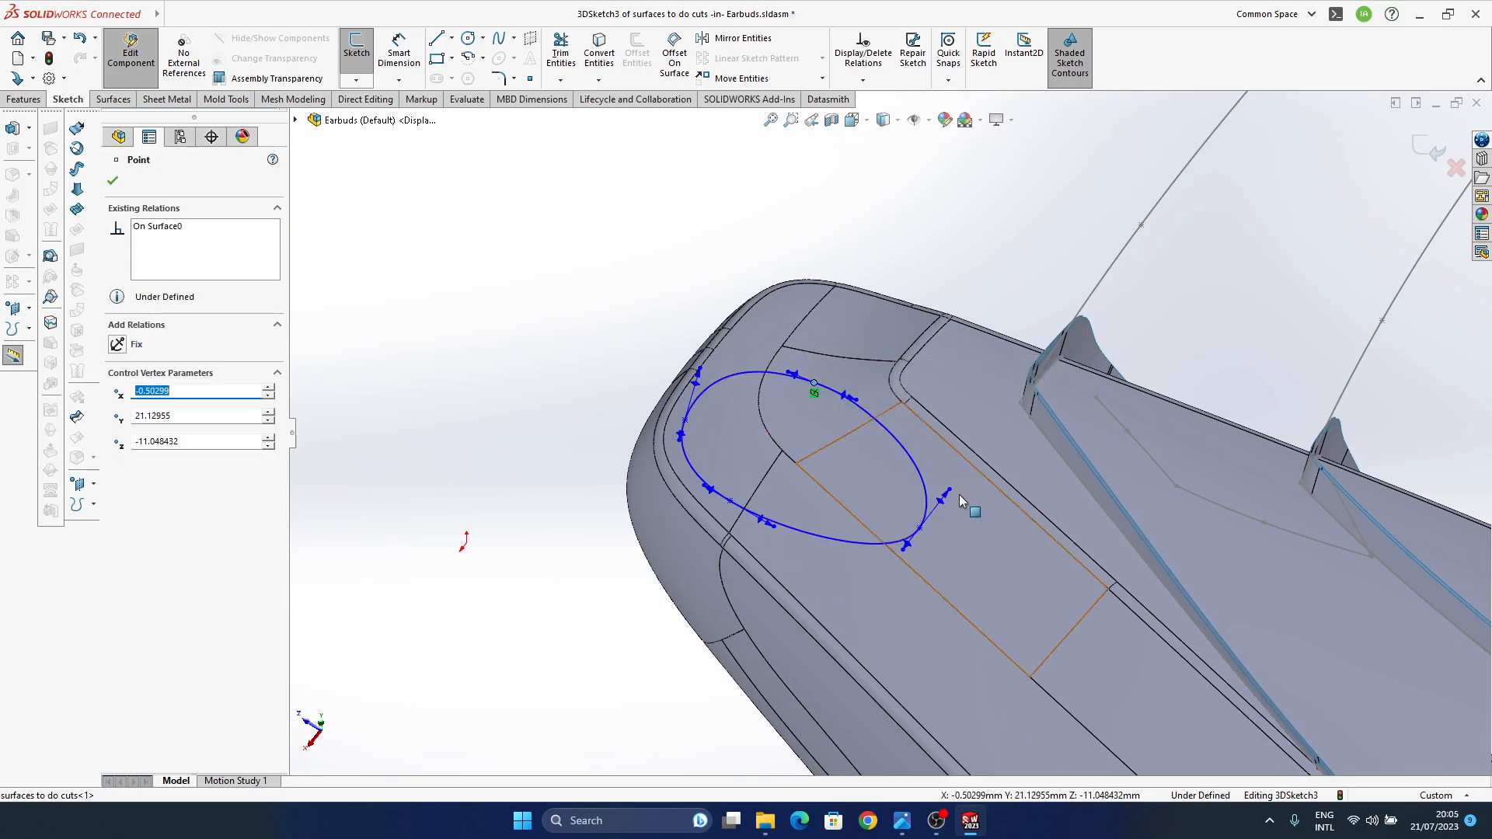
pyautogui.moveTo(946, 492)
pyautogui.mouseDown()
pyautogui.moveTo(929, 496)
pyautogui.moveTo(942, 476)
pyautogui.mouseUp()
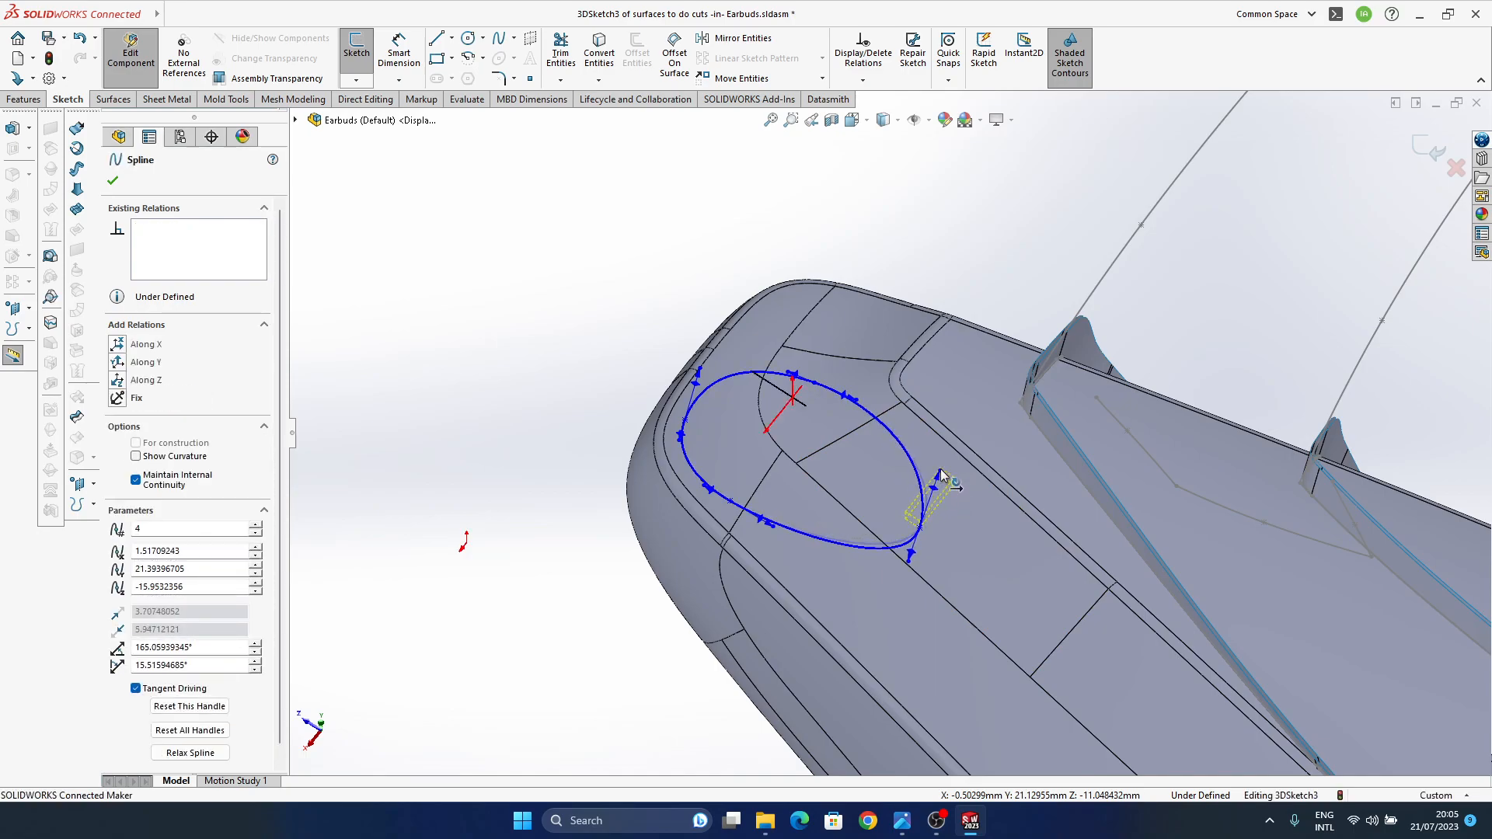
# - Compare the oval with the reference image and rotate the tip-end point's tangent handle inward
pyautogui.moveTo(914, 816)
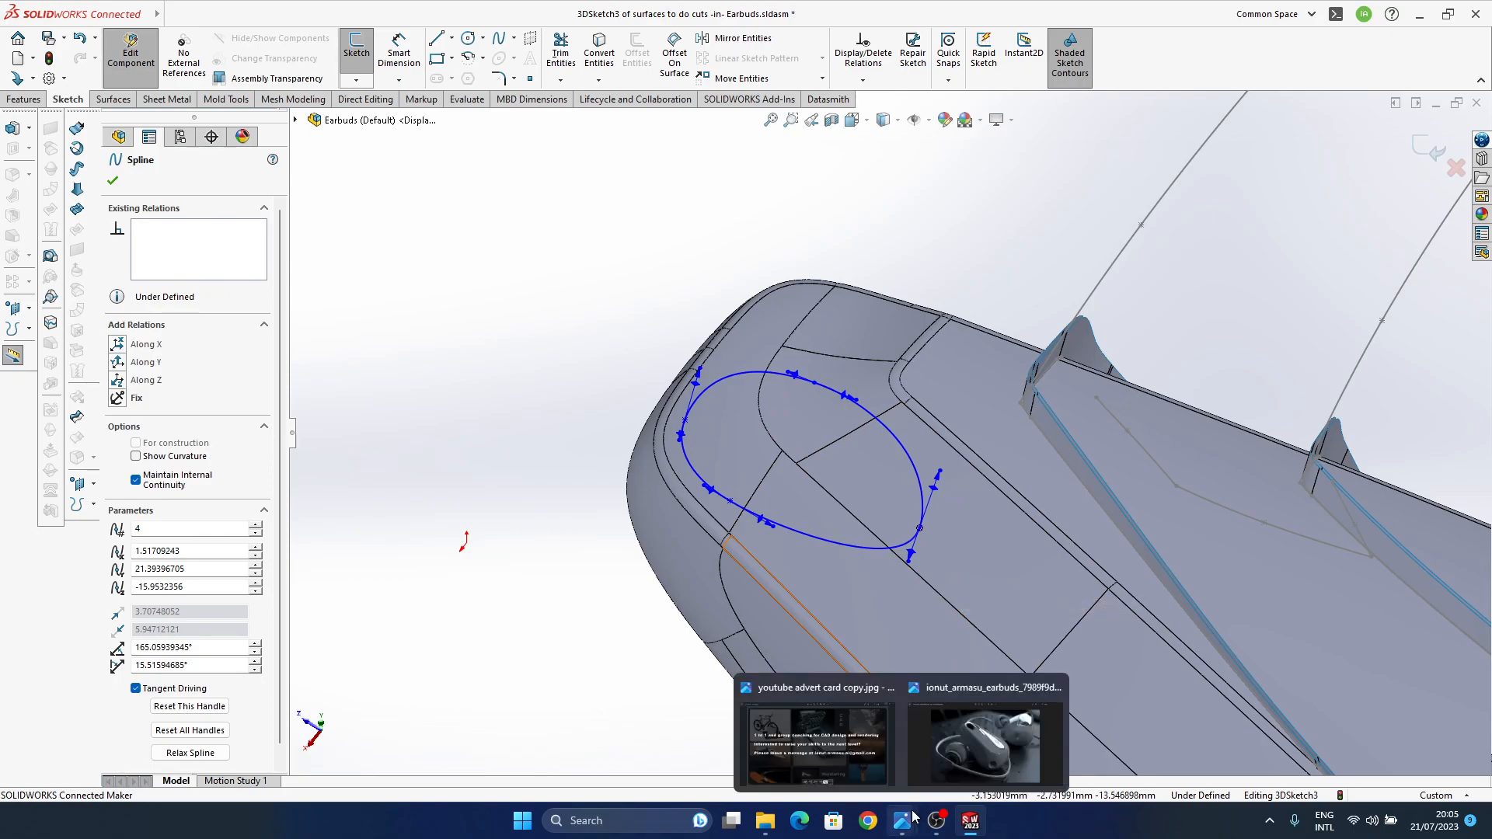
pyautogui.moveTo(973, 777)
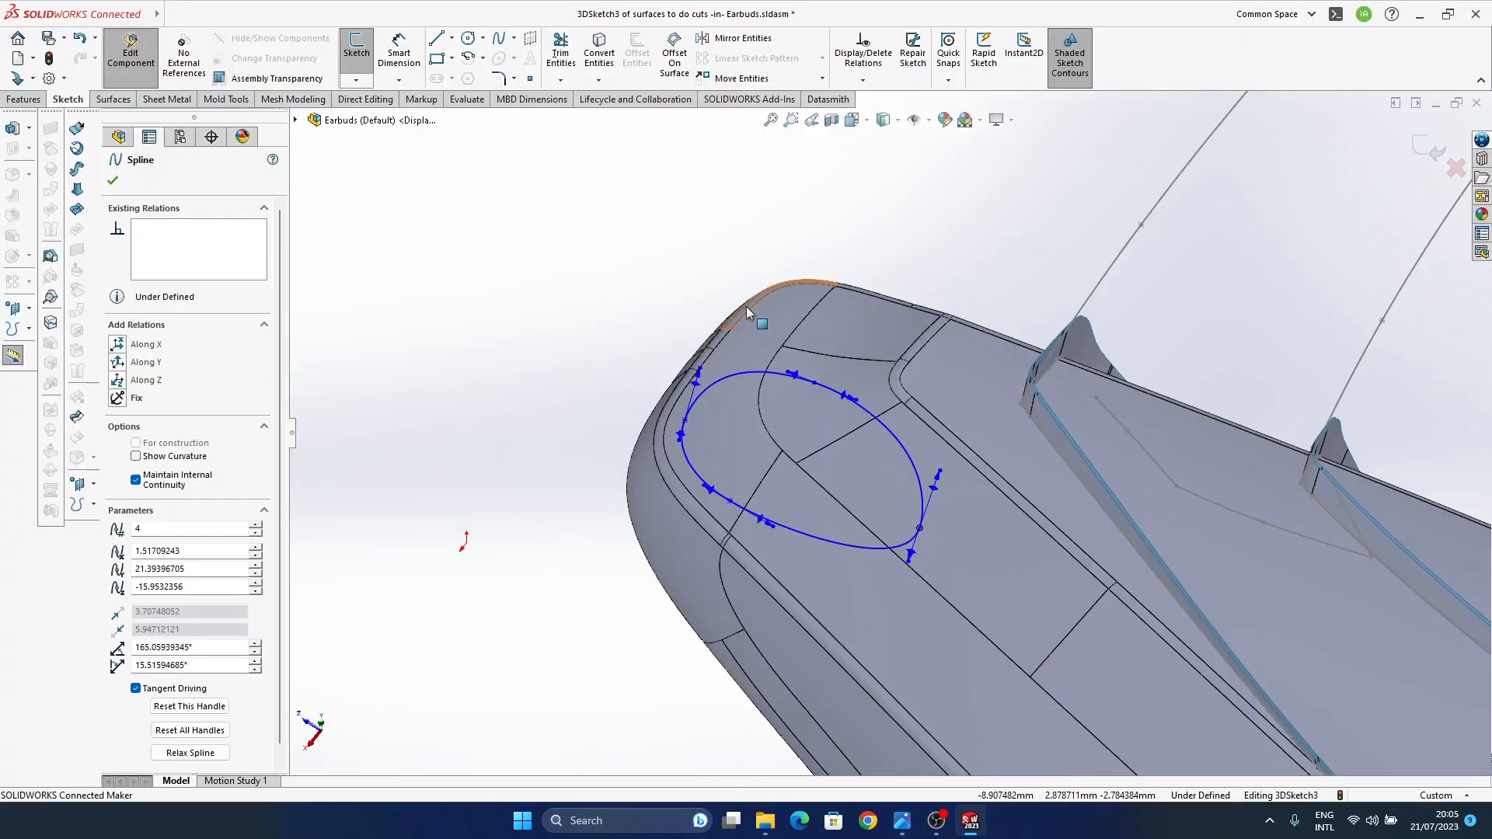
pyautogui.click(709, 376)
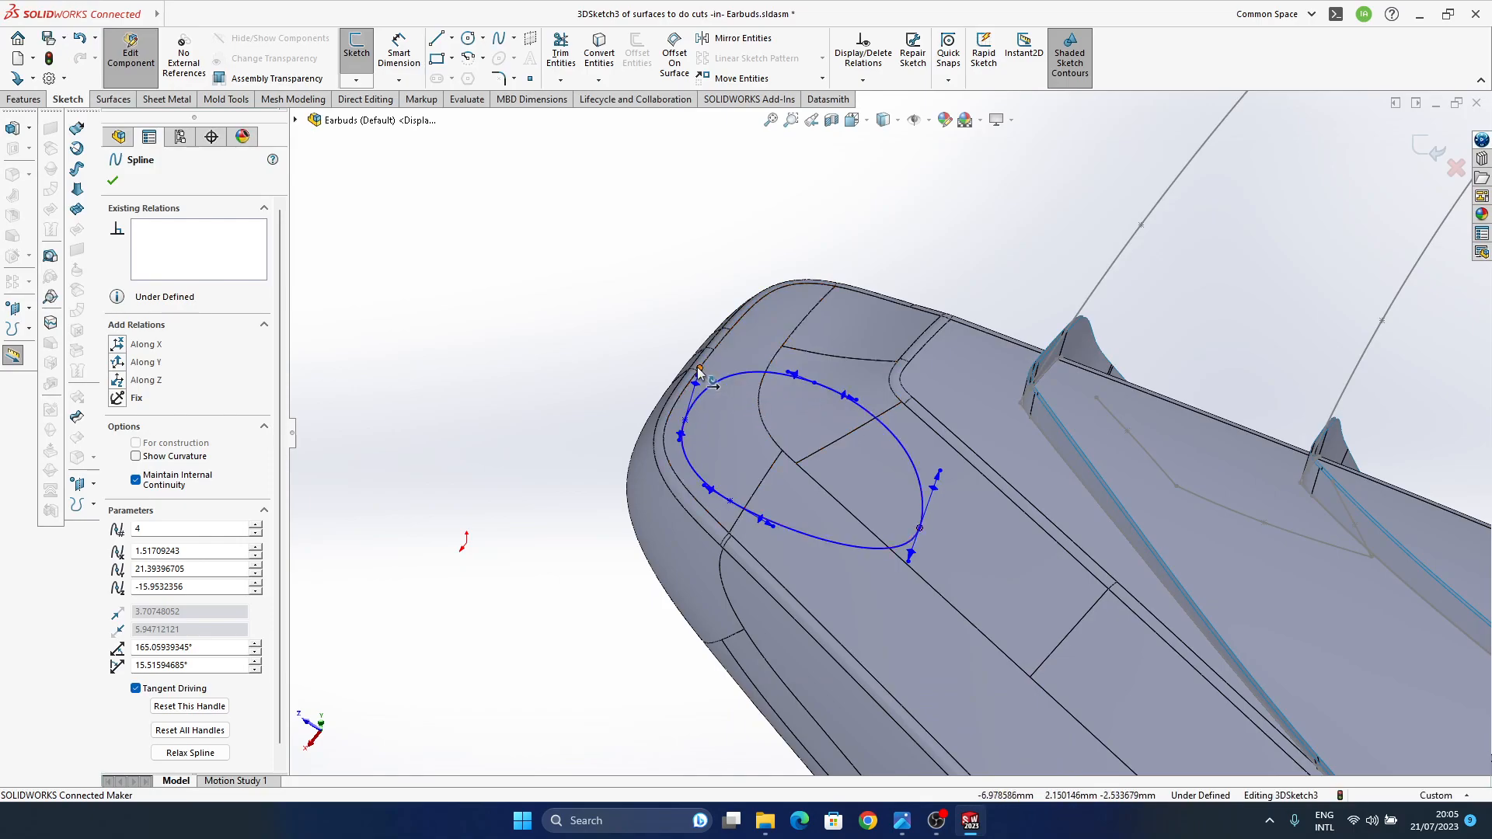
pyautogui.moveTo(711, 375)
pyautogui.mouseDown()
pyautogui.moveTo(699, 389)
pyautogui.moveTo(709, 367)
pyautogui.mouseUp()
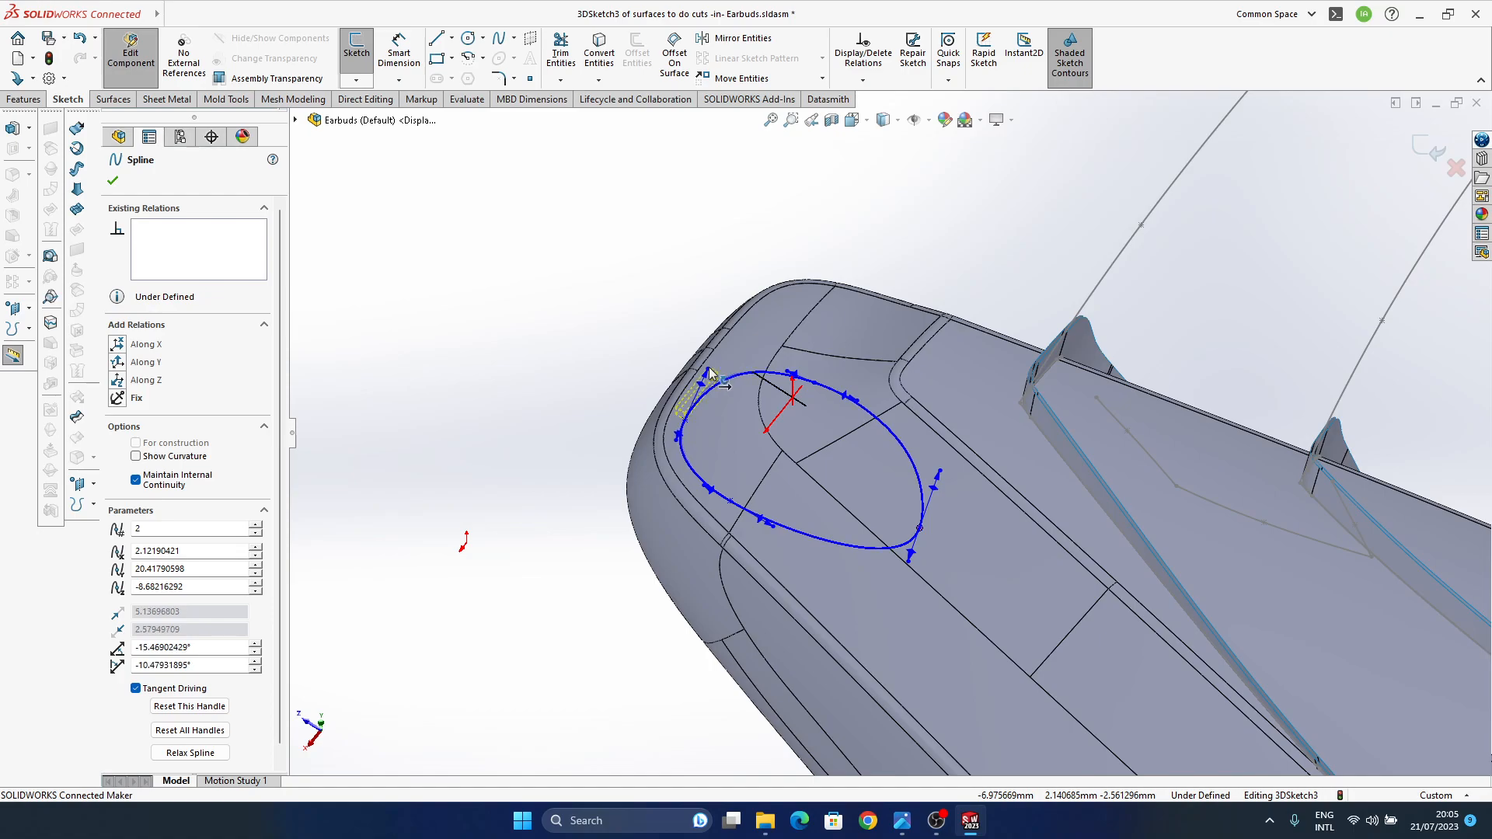
# - Shift the oval's upper-side point toward the inner end, rotate its handle, and shorten and rotate the inner end point's handle
pyautogui.click(843, 400)
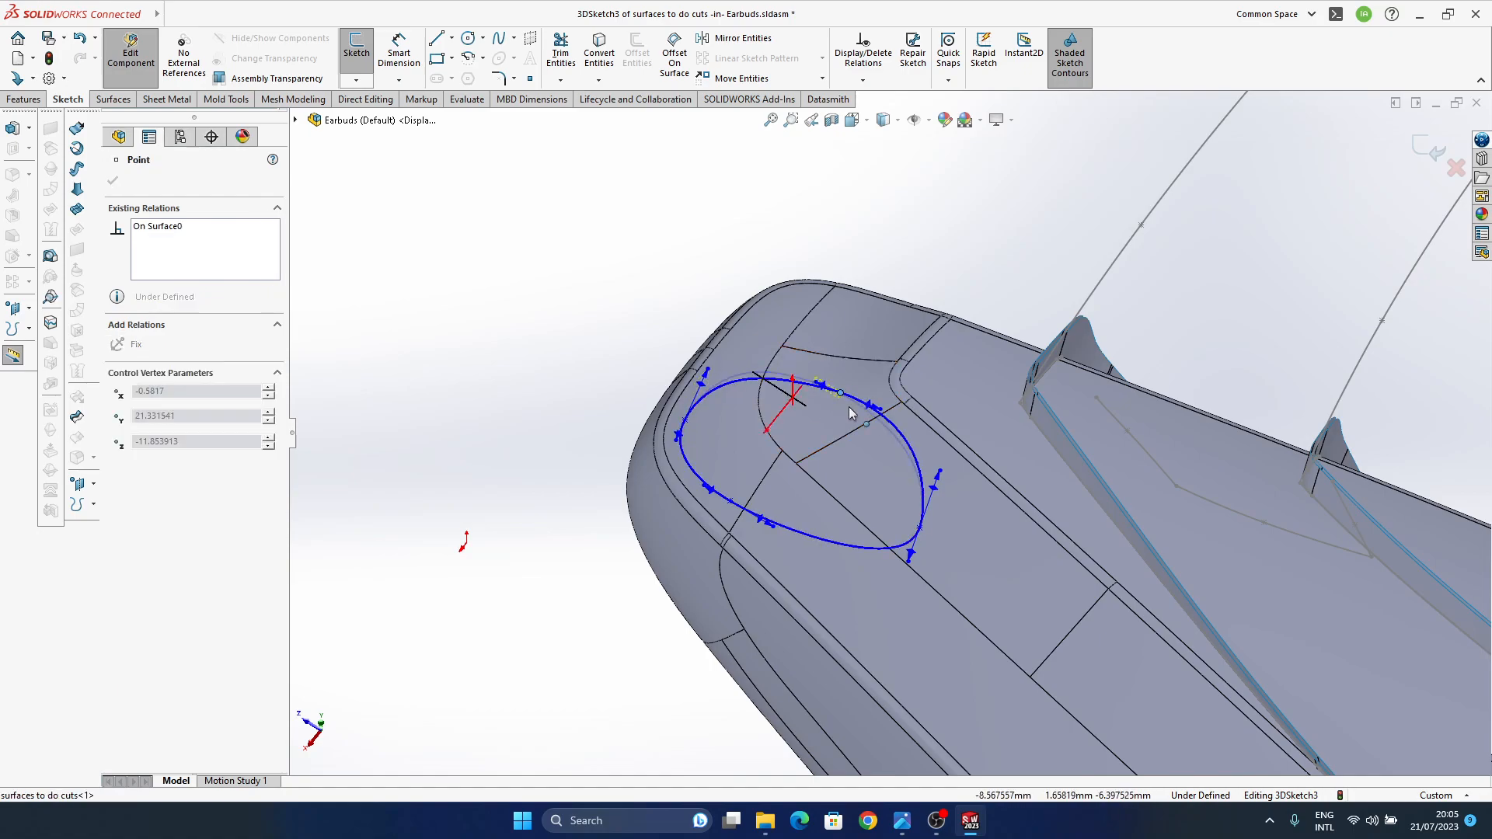
pyautogui.moveTo(893, 423); pyautogui.dragTo(872, 449)
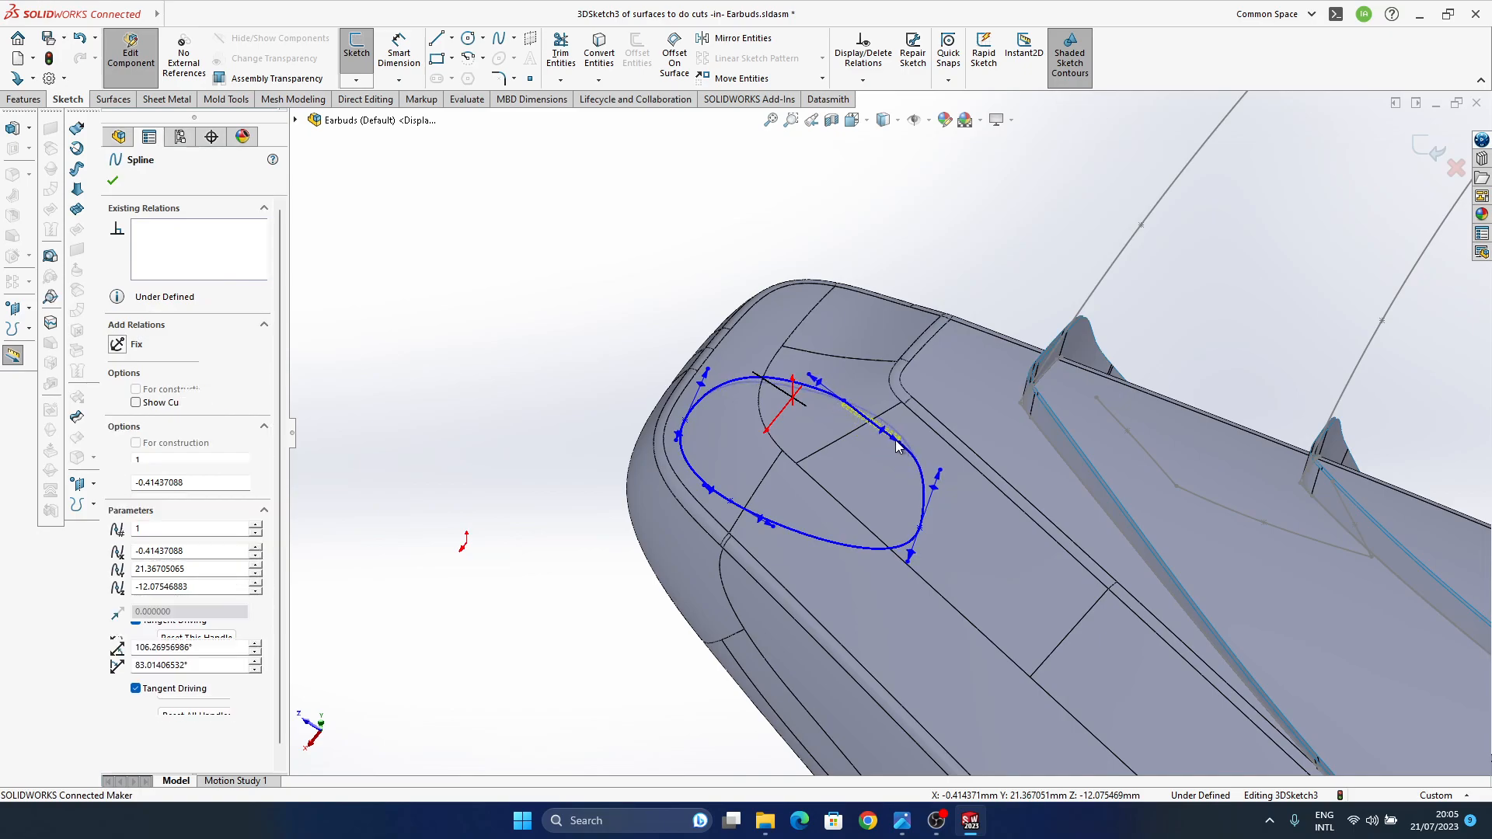
pyautogui.moveTo(938, 474)
pyautogui.mouseDown()
pyautogui.moveTo(934, 502)
pyautogui.moveTo(950, 495)
pyautogui.mouseUp()
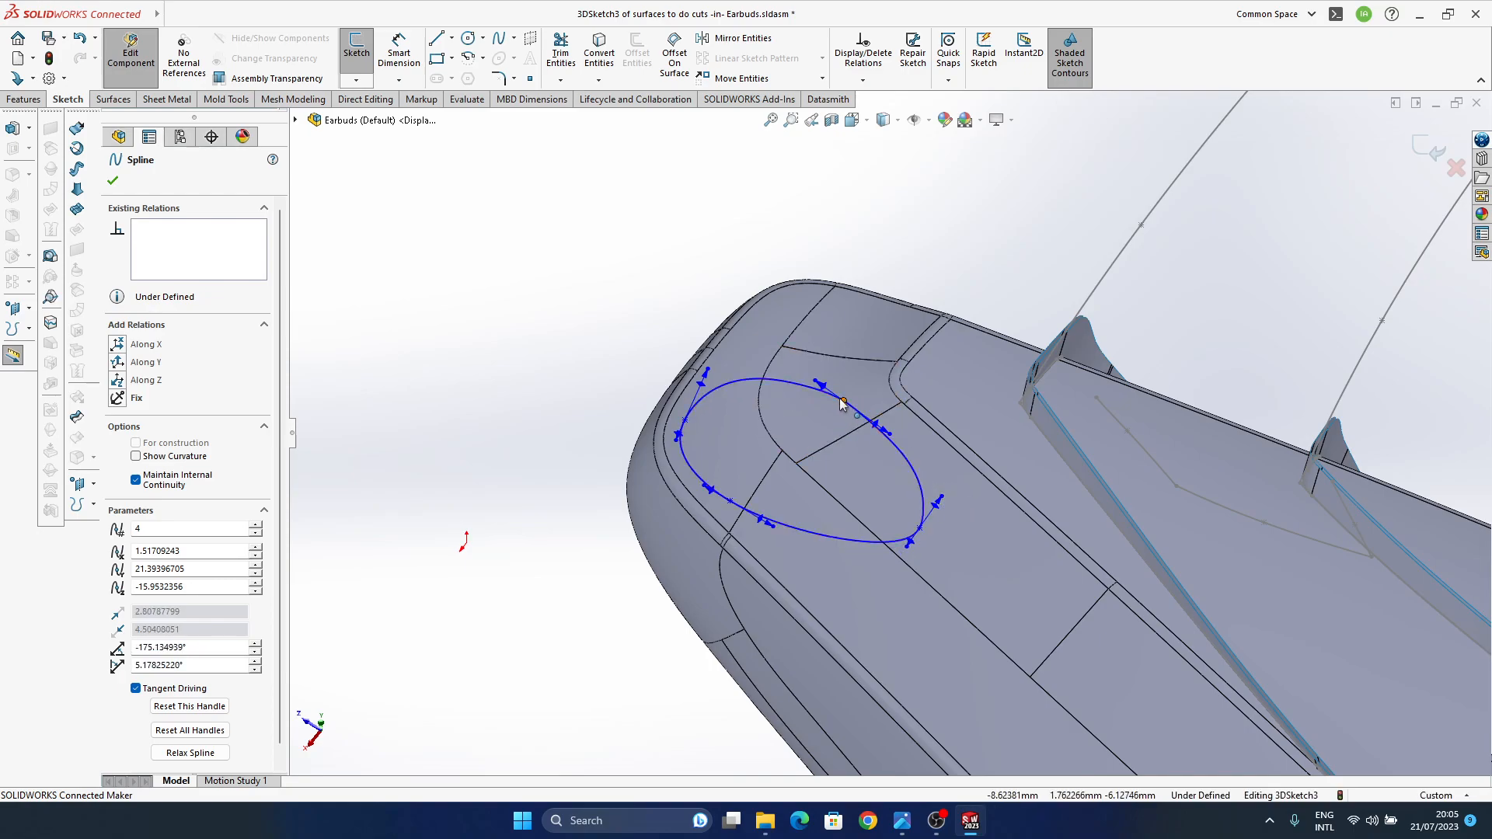
# - Move the oval's upper-side point slightly toward the tip and reshape the inner end using its point and tangent handle
pyautogui.click(824, 382)
pyautogui.moveTo(826, 383); pyautogui.dragTo(828, 390)
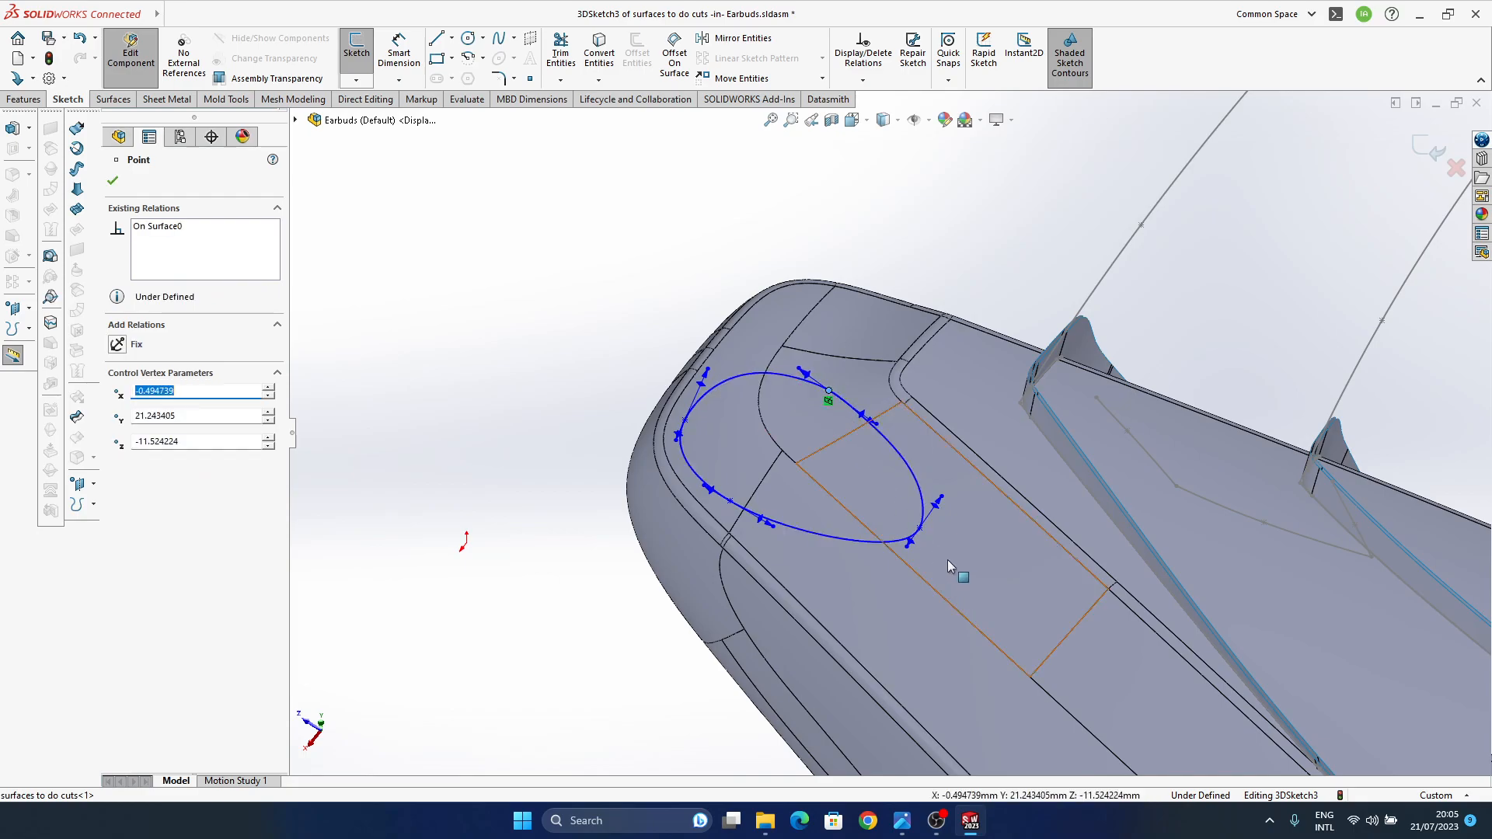
pyautogui.click(945, 498)
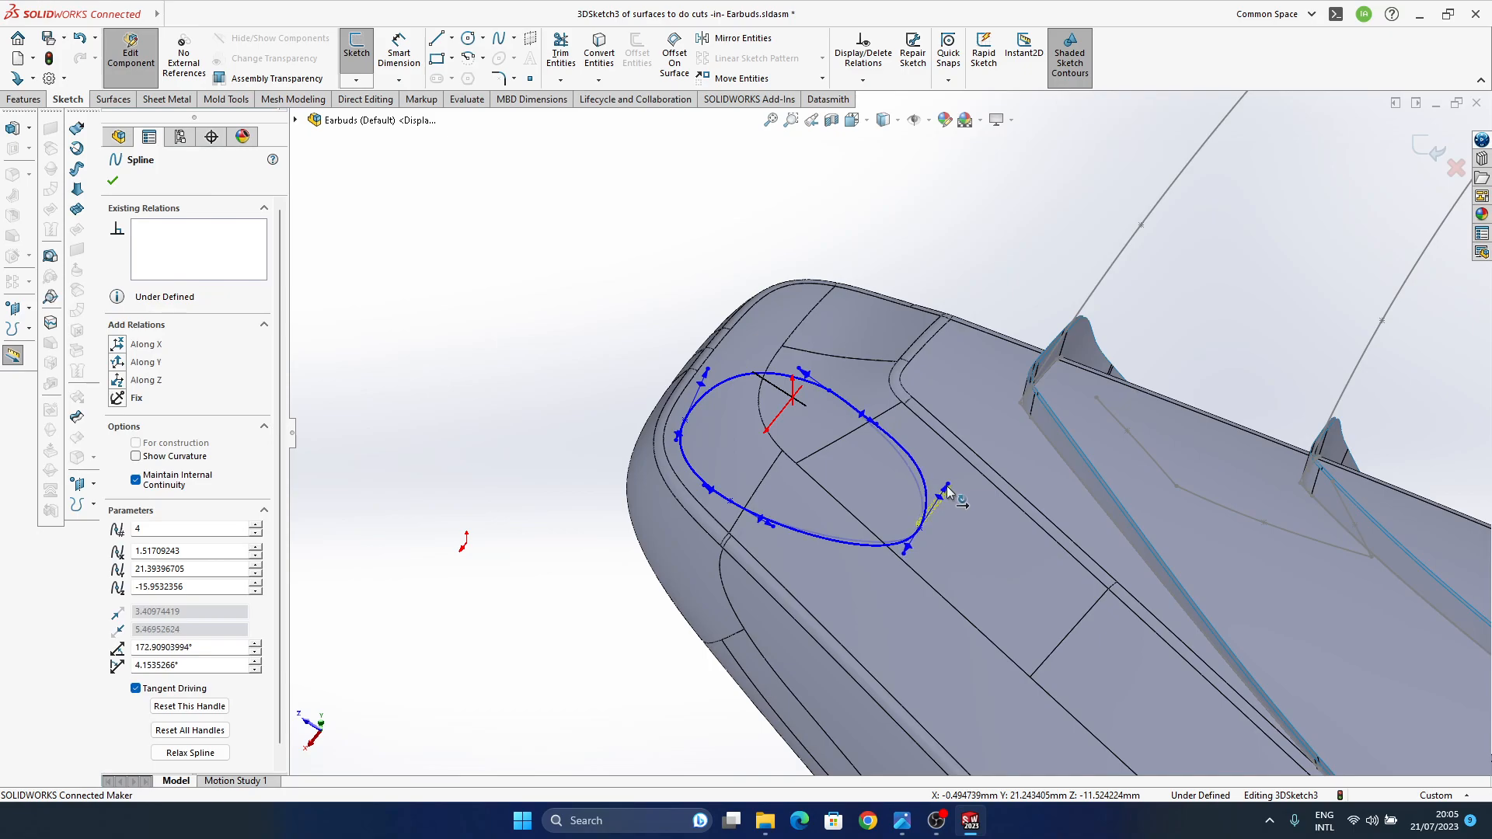
pyautogui.moveTo(920, 529); pyautogui.dragTo(930, 475)
# - Delete the closed oval spline from the 3D sketch
pyautogui.moveTo(907, 586); pyautogui.dragTo(810, 437, button='middle')
pyautogui.click(841, 422)
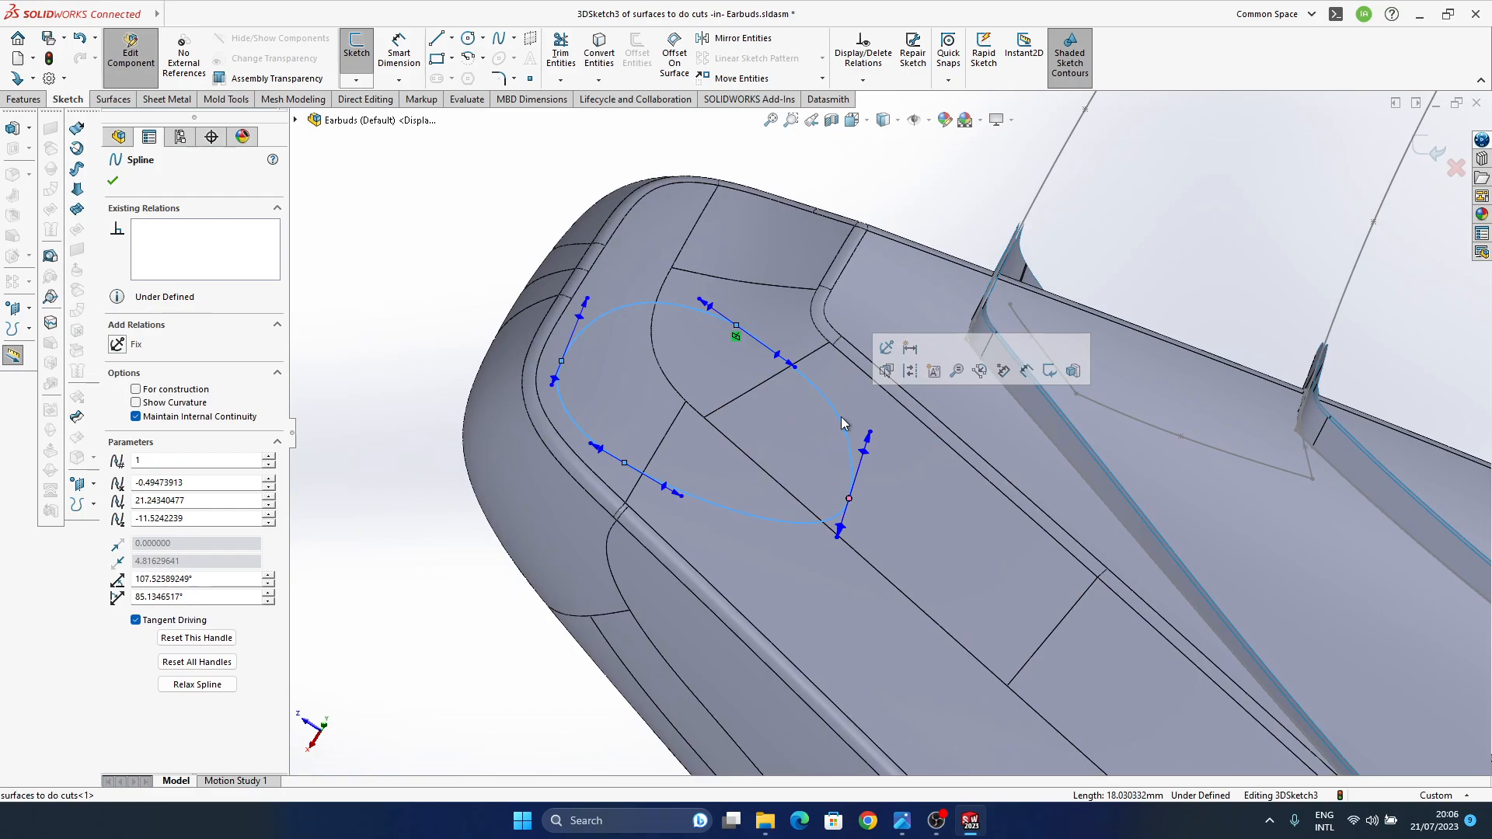
pyautogui.click(980, 731)
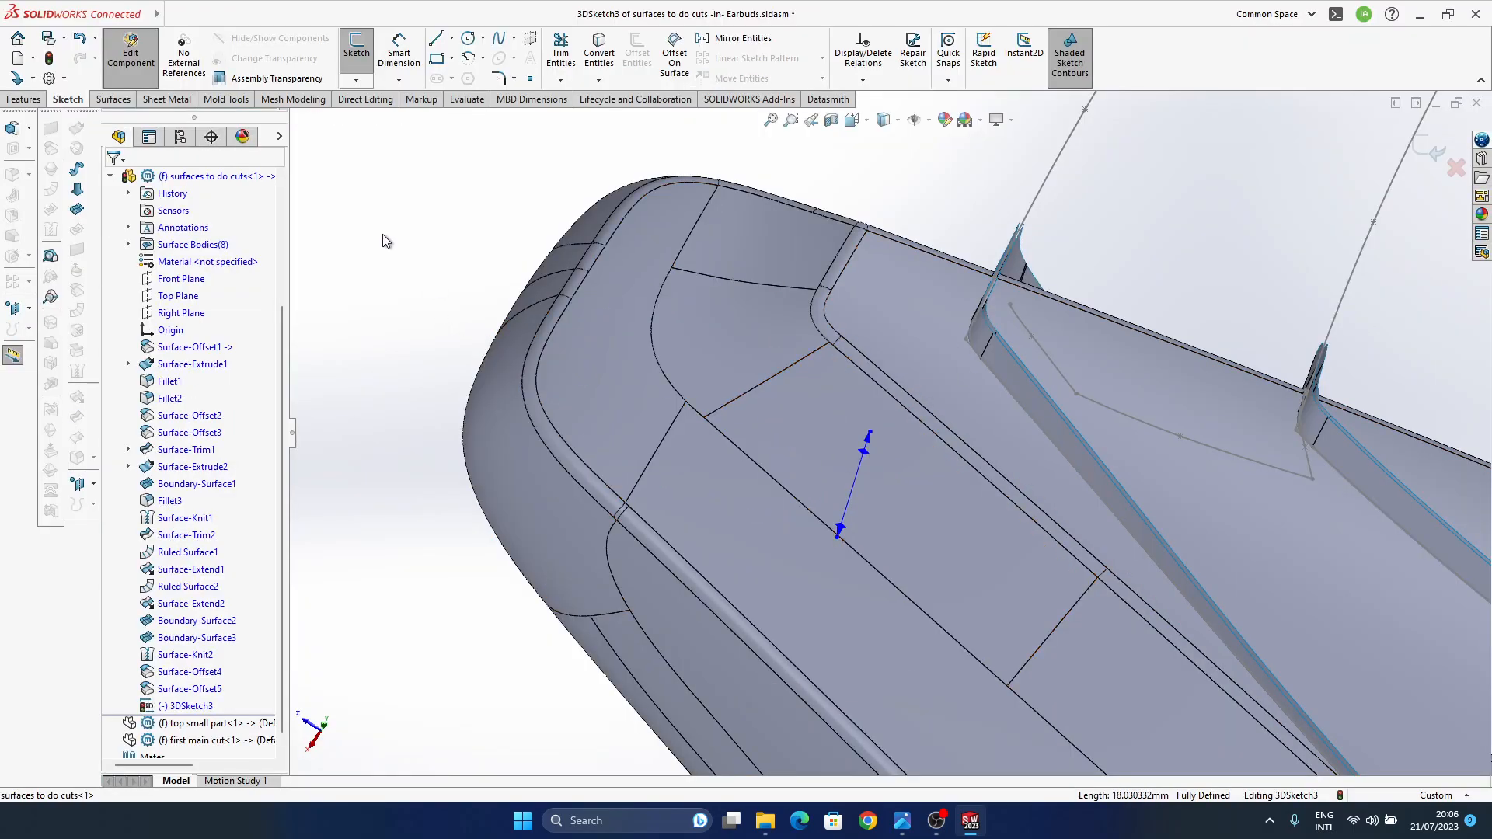
# - Draw an open three-point Spline on Surface from the earbud's narrow tip along the lower side toward the middle
pyautogui.click(513, 42)
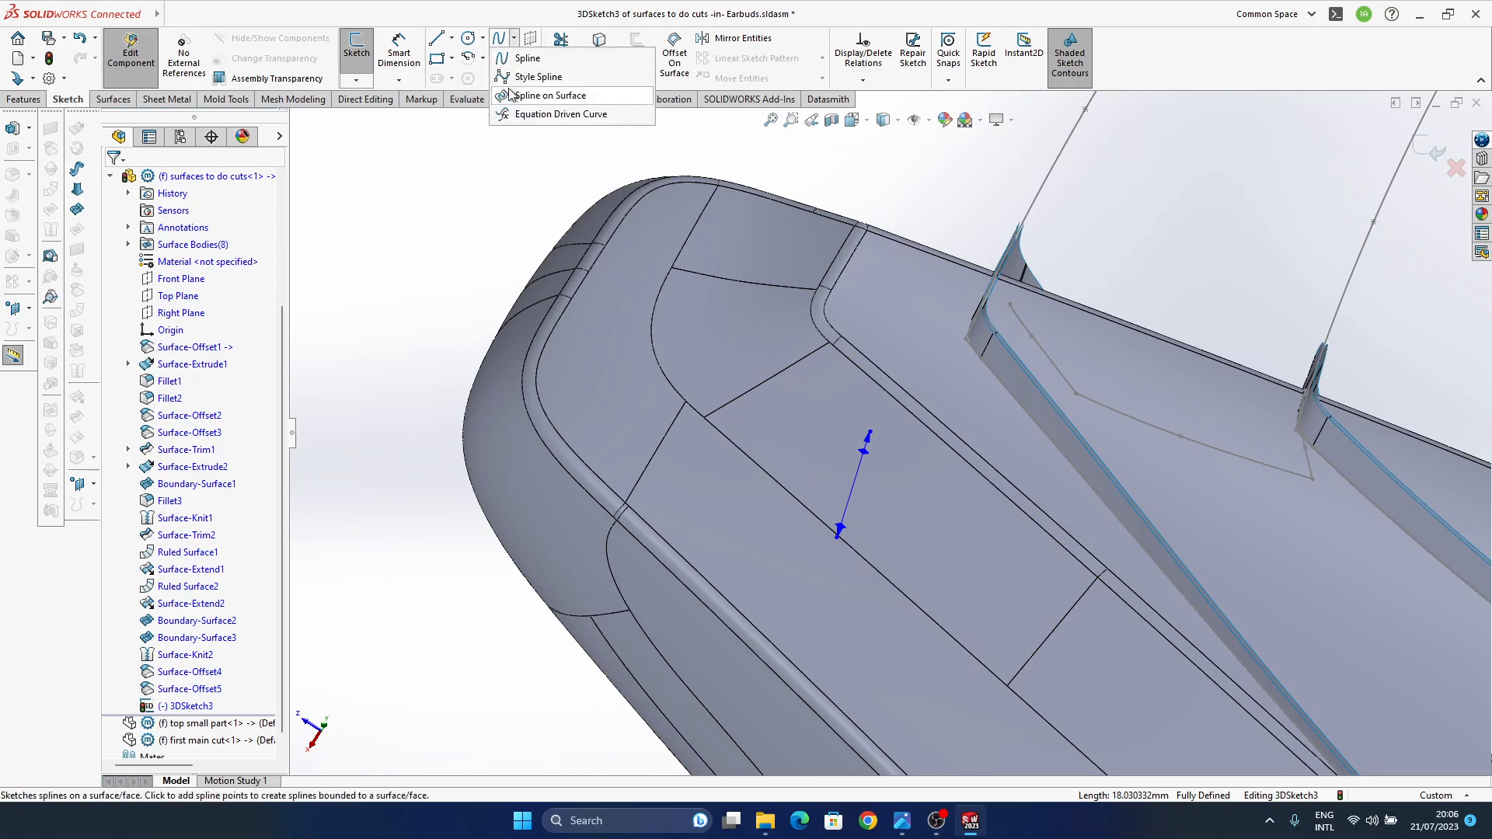
pyautogui.click(548, 113)
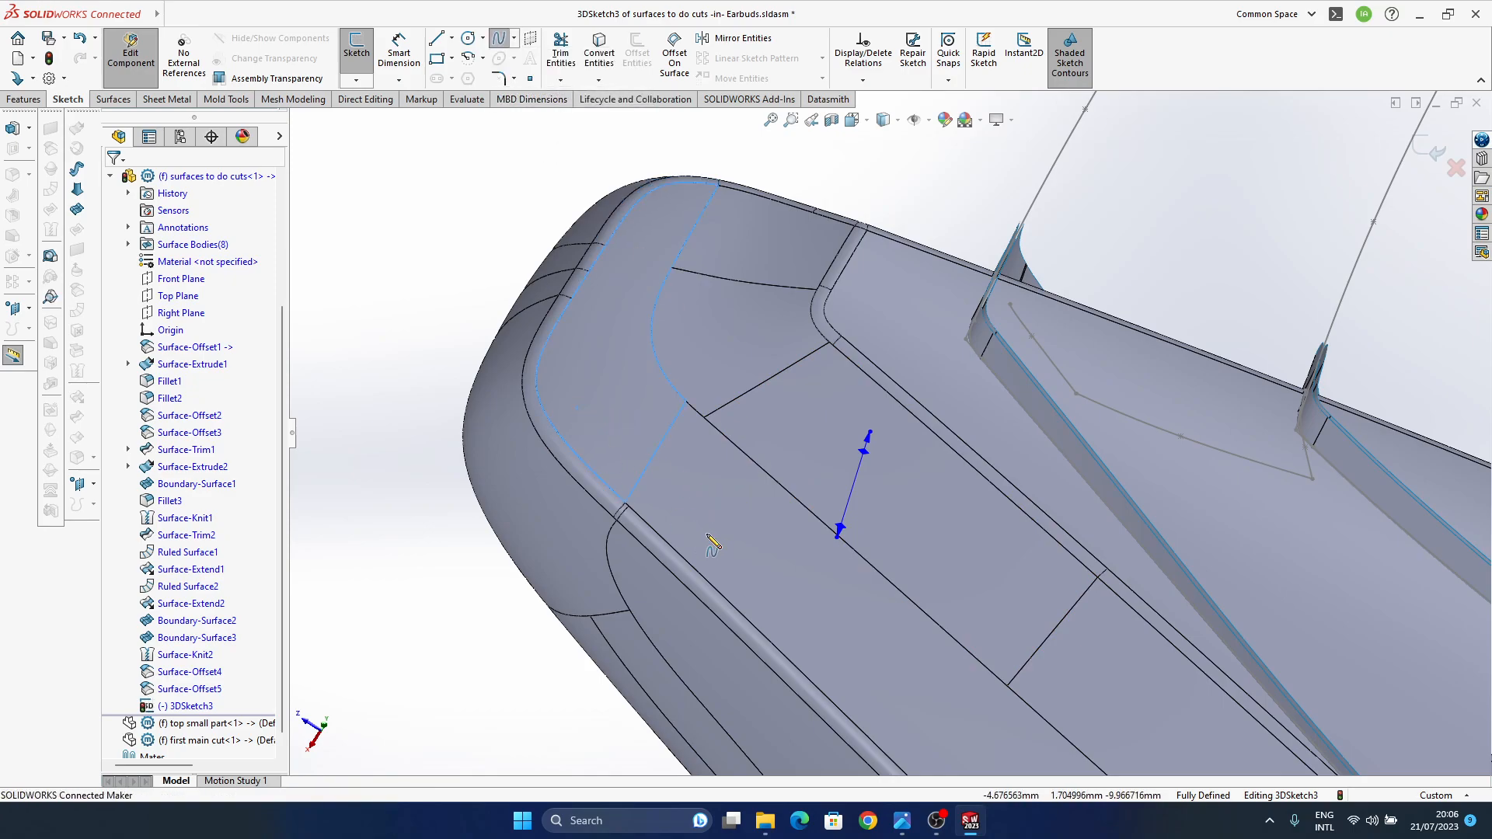
pyautogui.click(697, 486)
pyautogui.click(860, 515)
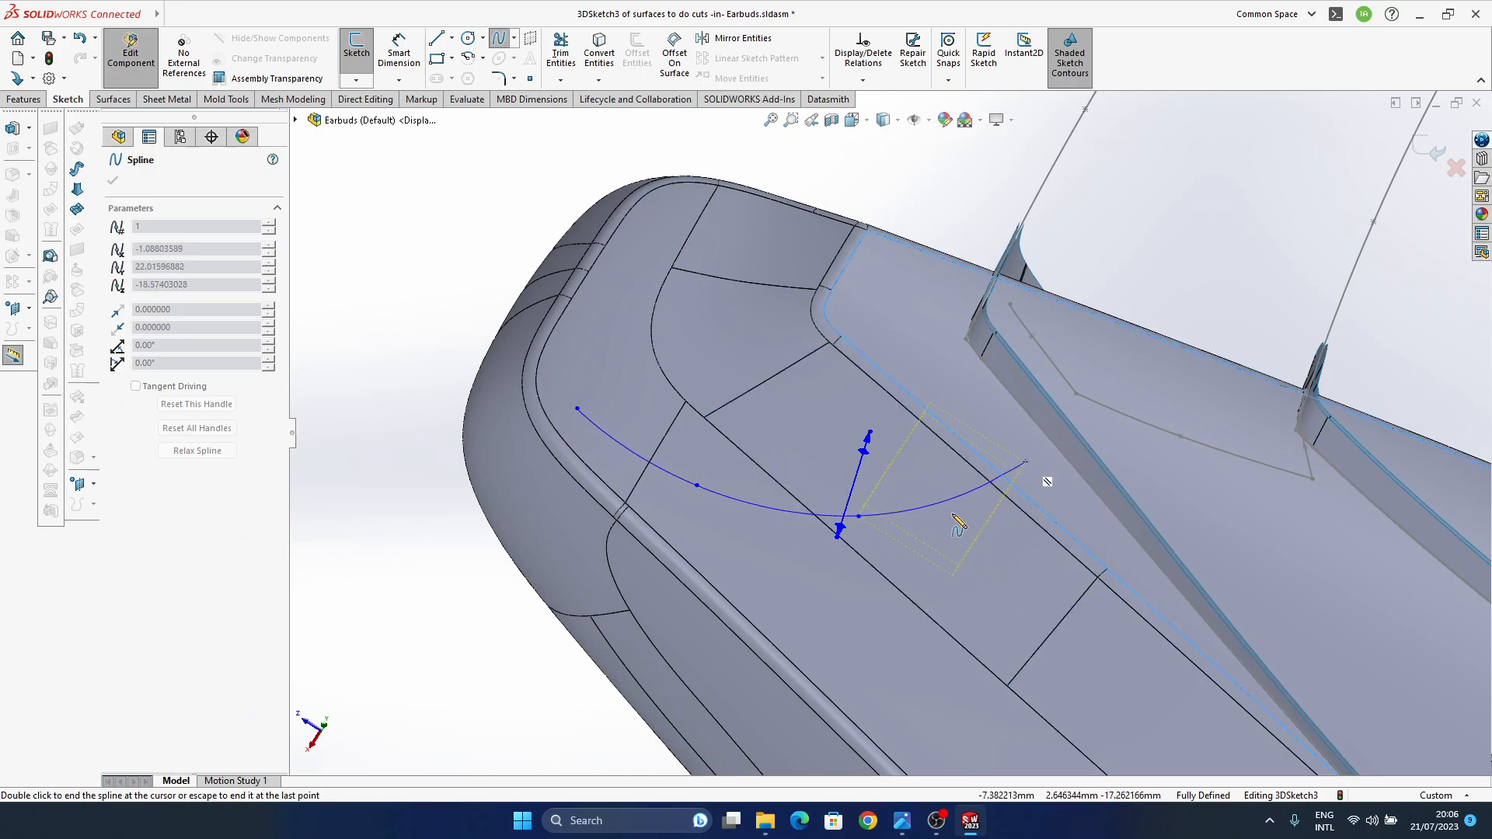
pyautogui.press('Escape')
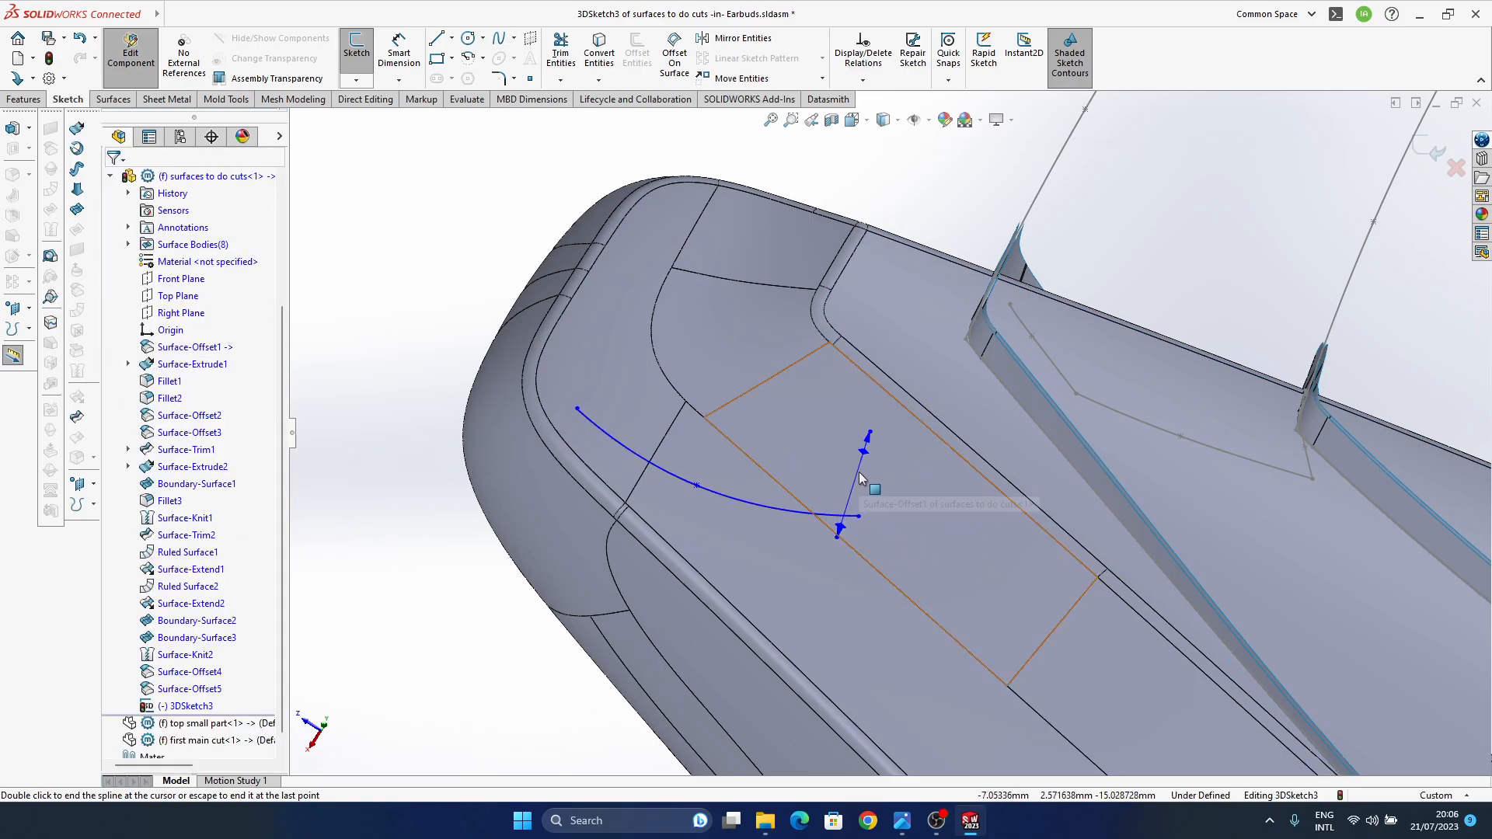
# - Flatten the new open spline by moving its middle point toward the tip and upper side
pyautogui.moveTo(865, 451)
pyautogui.mouseDown(button='middle')
pyautogui.moveTo(860, 422)
pyautogui.moveTo(865, 441)
pyautogui.mouseUp(button='middle')
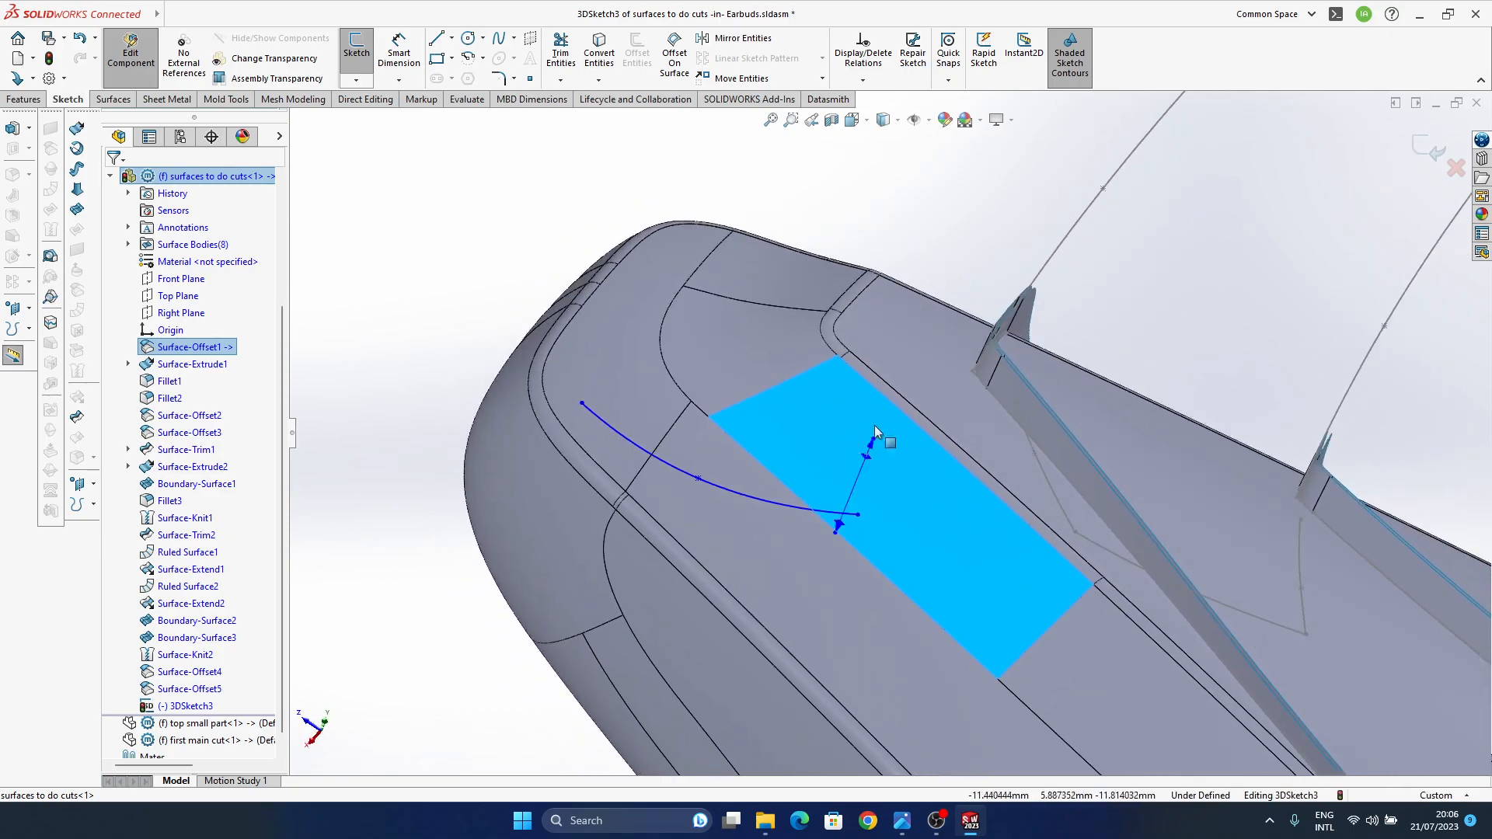
pyautogui.press('Escape')
pyautogui.moveTo(936, 568); pyautogui.dragTo(853, 569, button='middle')
pyautogui.click(678, 471)
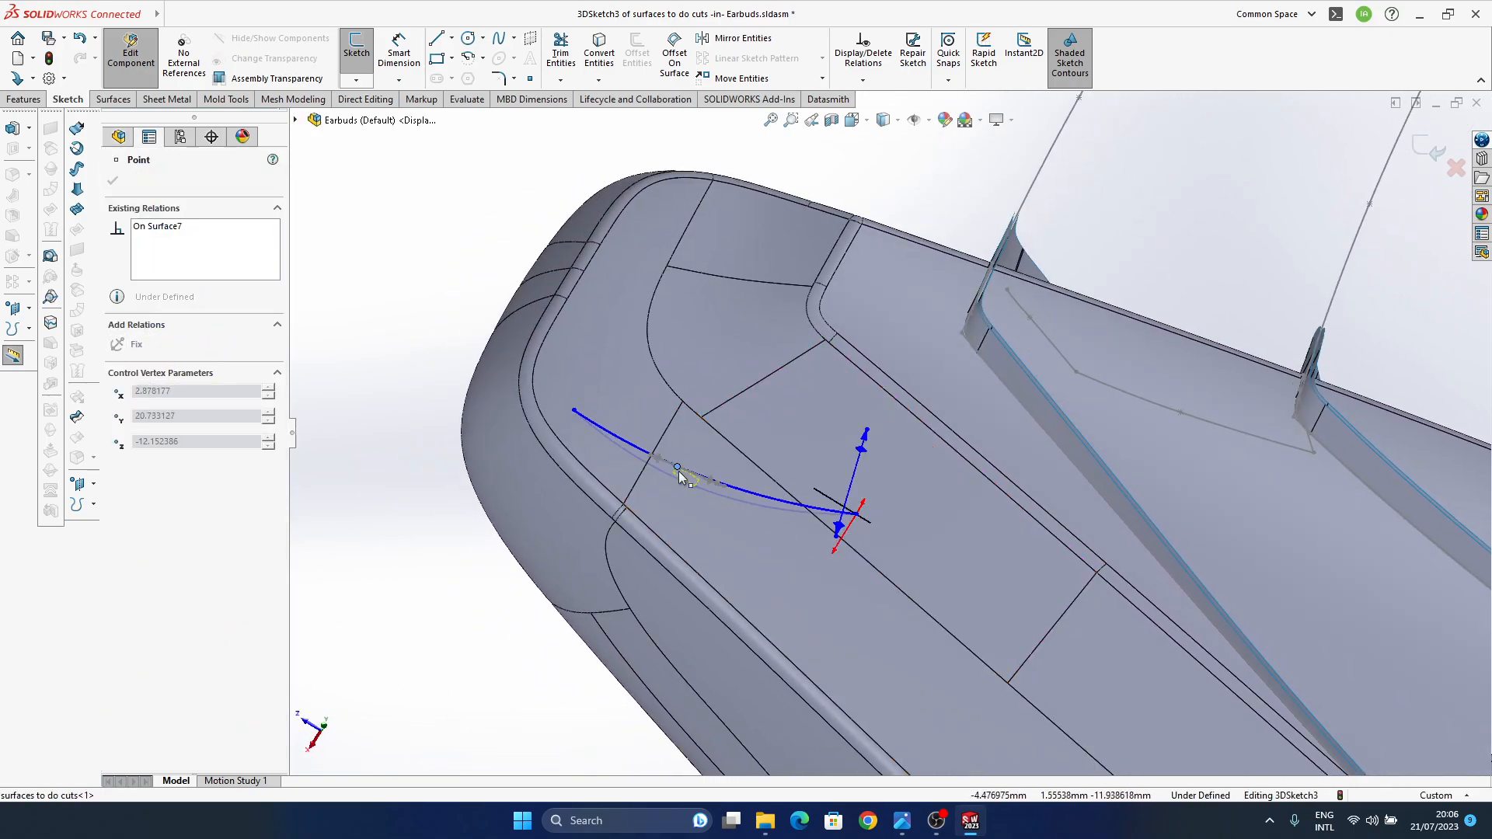
pyautogui.click(493, 350)
pyautogui.keyDown('ctrl'); pyautogui.moveTo(809, 434); pyautogui.dragTo(786, 441, button='middle'); pyautogui.keyUp('ctrl')
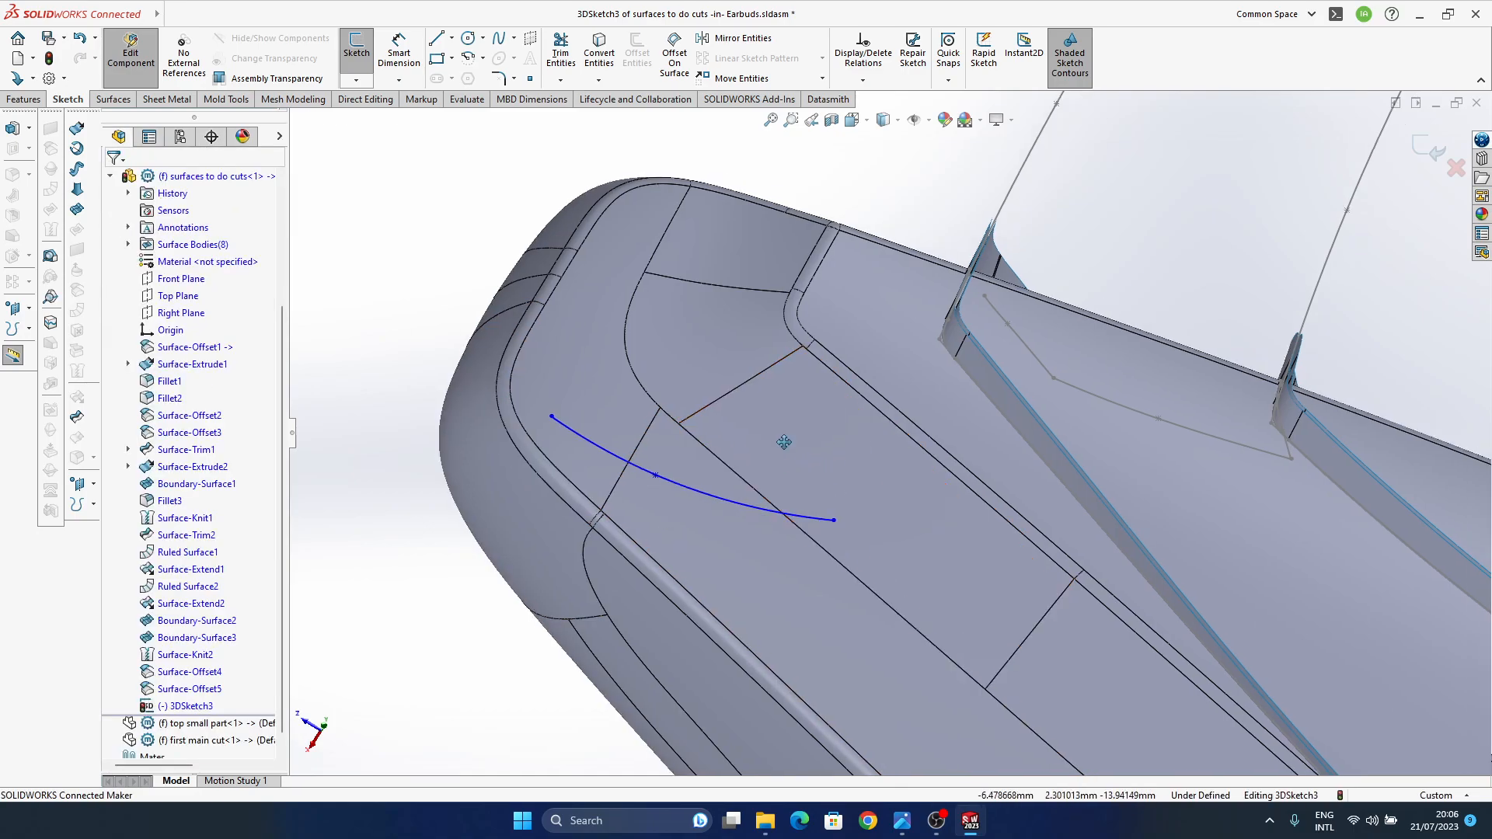
# - Draw a second open three-point Spline on Surface along the upper side, from the earbud's narrow tip toward the middle
pyautogui.moveTo(904, 822)
pyautogui.moveTo(955, 762)
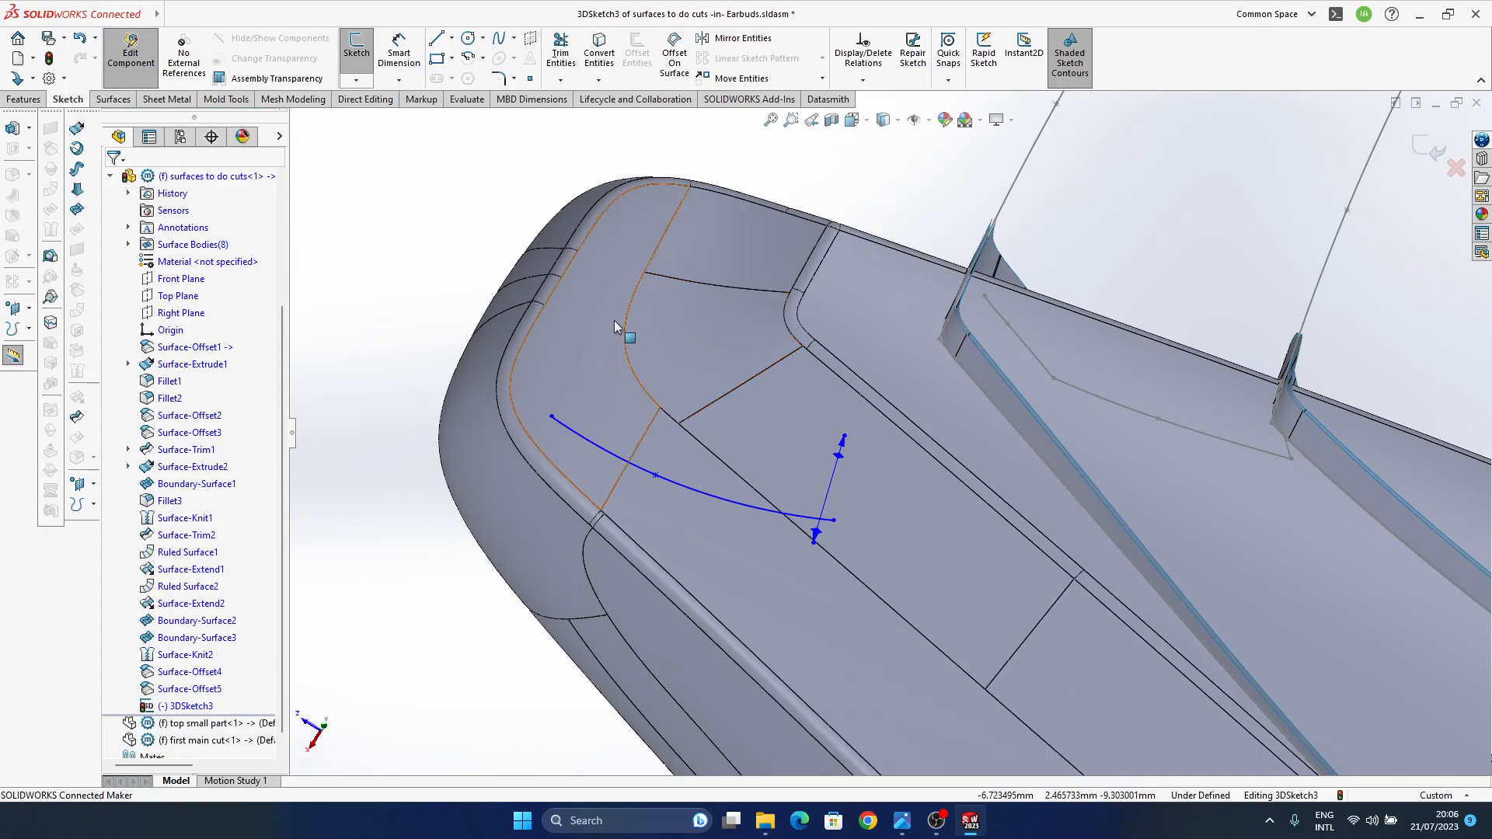
pyautogui.click(515, 42)
pyautogui.click(544, 93)
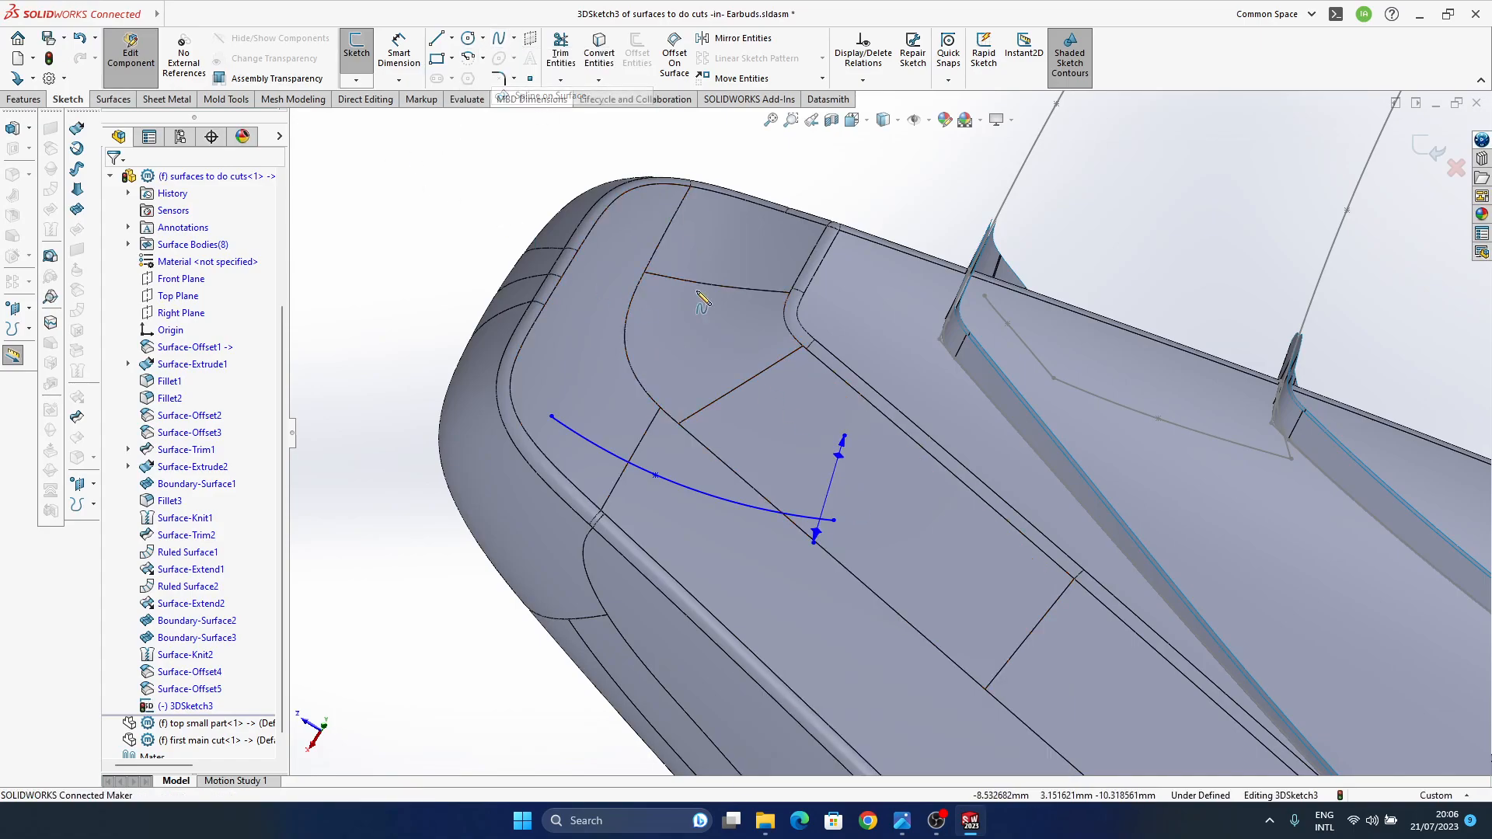
pyautogui.click(600, 324)
pyautogui.click(724, 354)
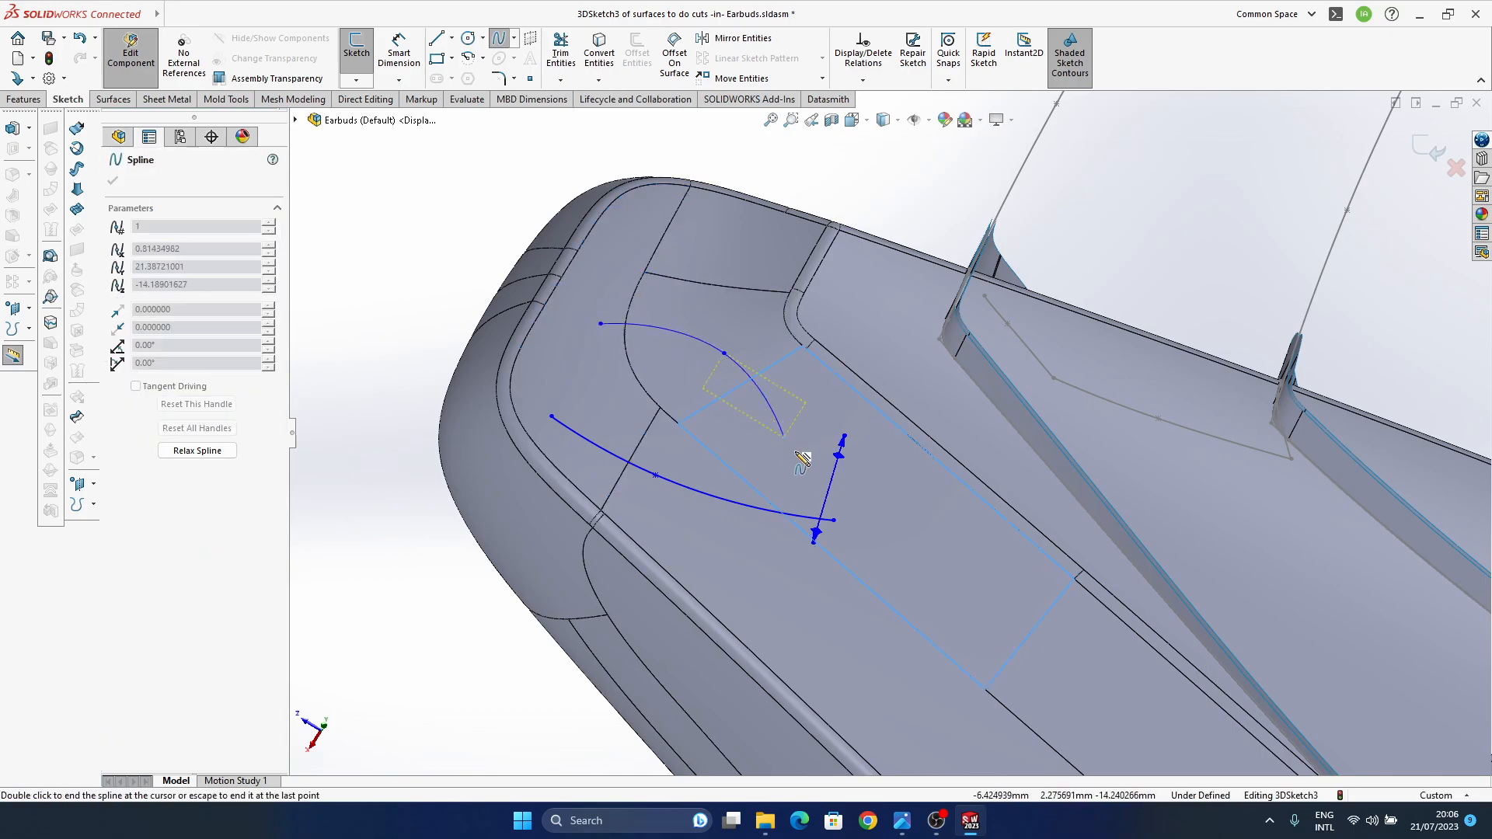
pyautogui.click(858, 467)
pyautogui.press('Escape')
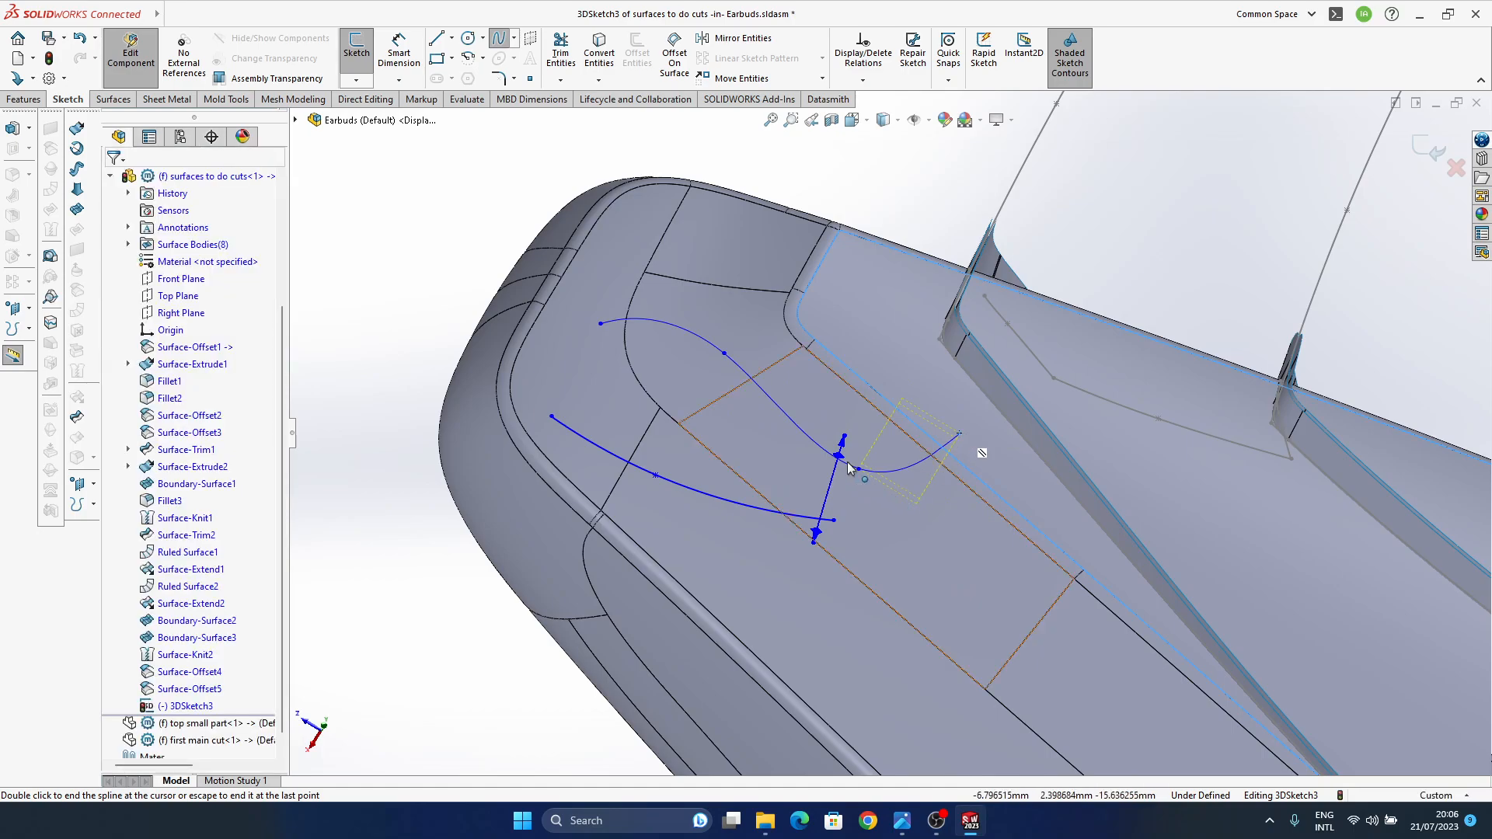
# - Smooth the upper spline by moving its outer and middle points toward the tip, and shorten both splines at their inner endpoints
pyautogui.moveTo(601, 323); pyautogui.dragTo(593, 320)
pyautogui.moveTo(724, 354); pyautogui.dragTo(697, 333)
pyautogui.moveTo(833, 517); pyautogui.dragTo(796, 519)
pyautogui.hotkey('ctrl', 'z')
pyautogui.keyDown('ctrl'); pyautogui.moveTo(796, 518); pyautogui.dragTo(827, 520, button='middle'); pyautogui.keyUp('ctrl')
pyautogui.scroll(-3, 828, 525)
pyautogui.moveTo(902, 511); pyautogui.dragTo(1062, 576)
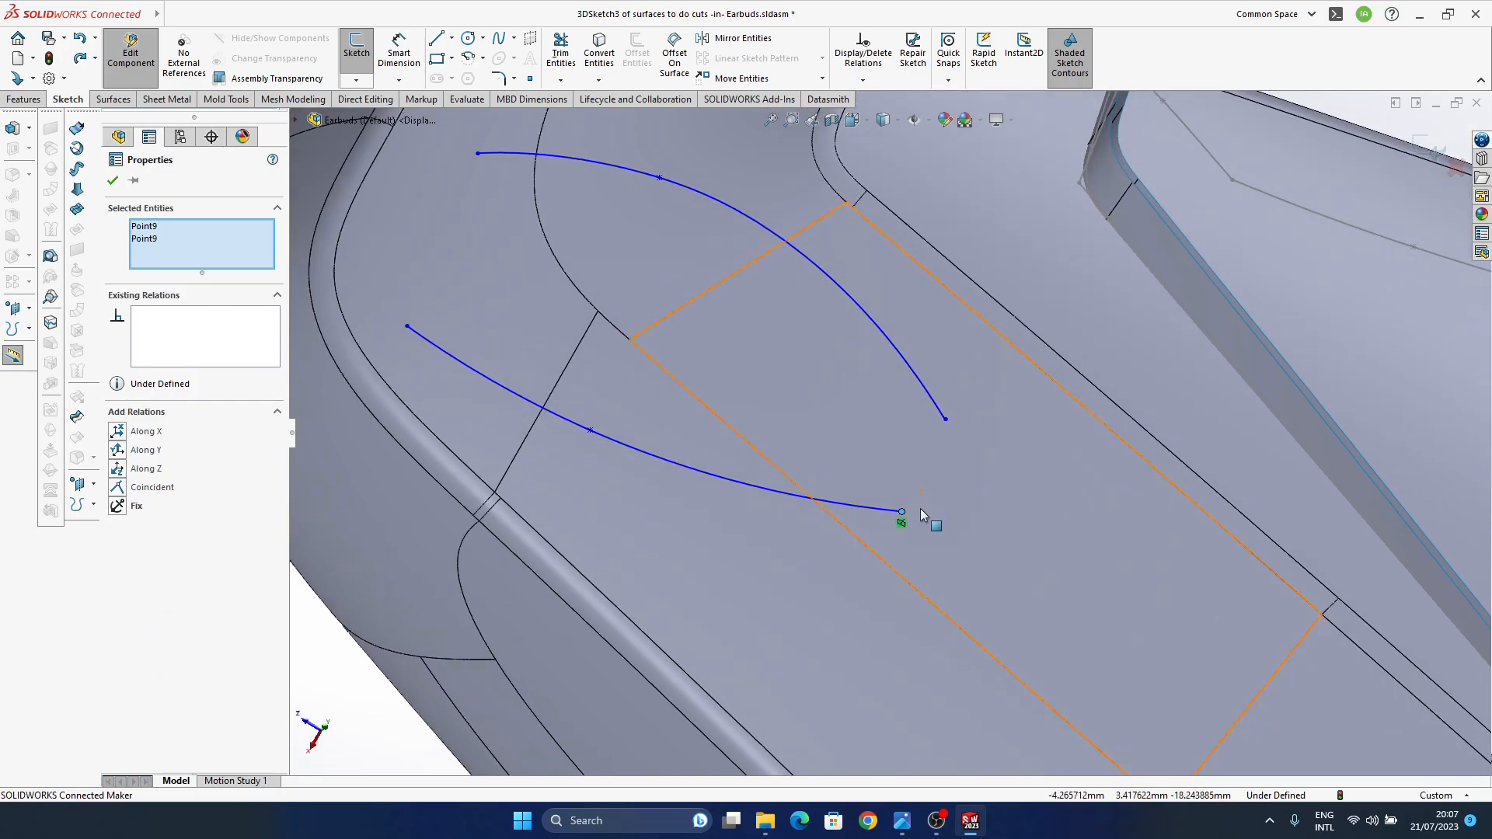
pyautogui.moveTo(902, 513); pyautogui.dragTo(845, 507)
pyautogui.moveTo(946, 419); pyautogui.dragTo(909, 364)
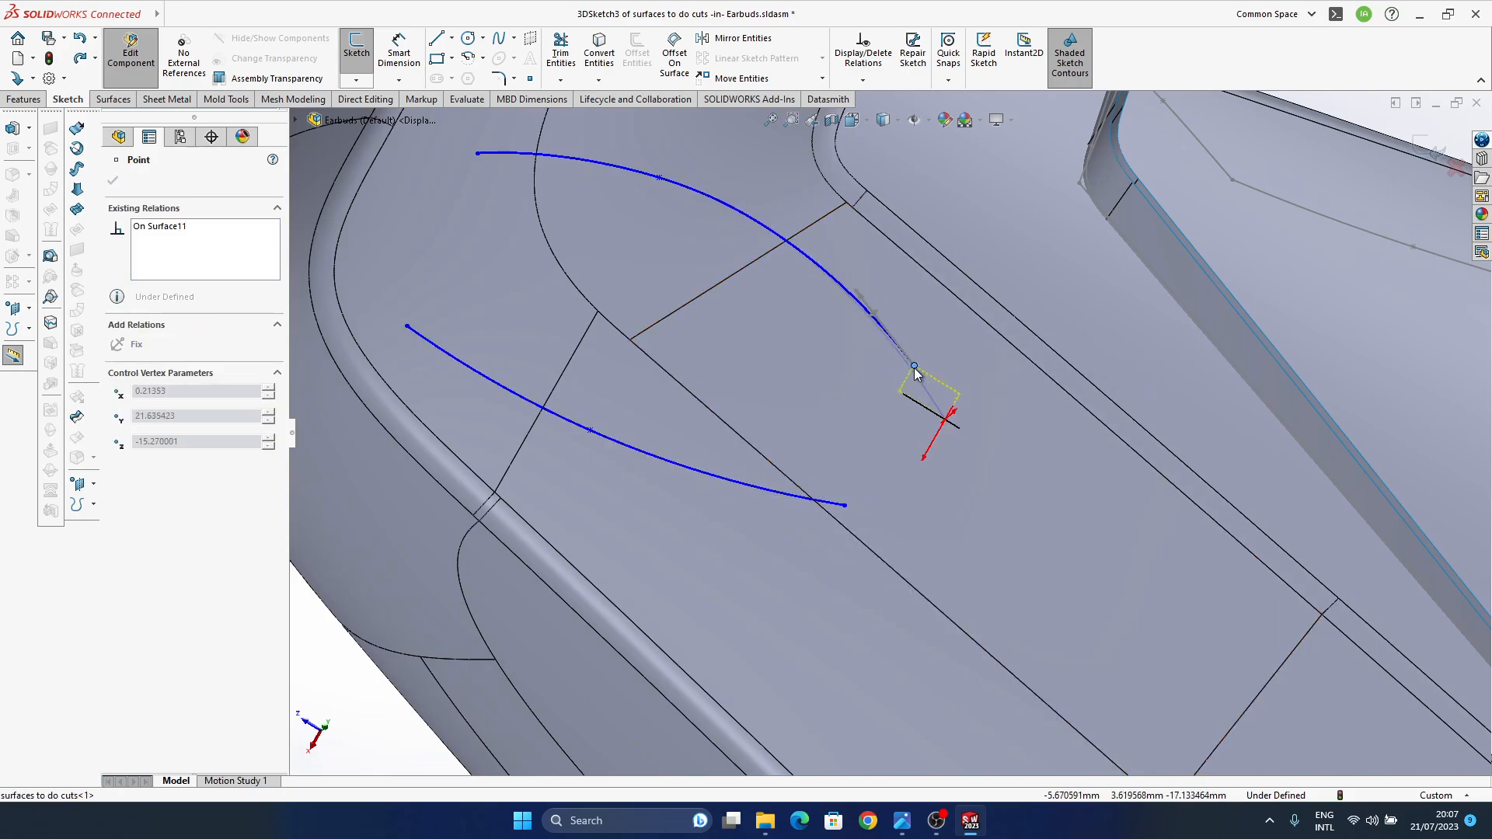
pyautogui.scroll(3, 894, 373)
pyautogui.moveTo(818, 450)
pyautogui.keyDown('ctrl'); pyautogui.mouseDown(button='middle')
pyautogui.moveTo(773, 423)
pyautogui.moveTo(804, 443)
pyautogui.mouseUp(button='middle'); pyautogui.keyUp('ctrl')
# - Connect the tip ends of the upper and lower splines with a two-point Spline
pyautogui.moveTo(904, 831)
pyautogui.click(964, 768)
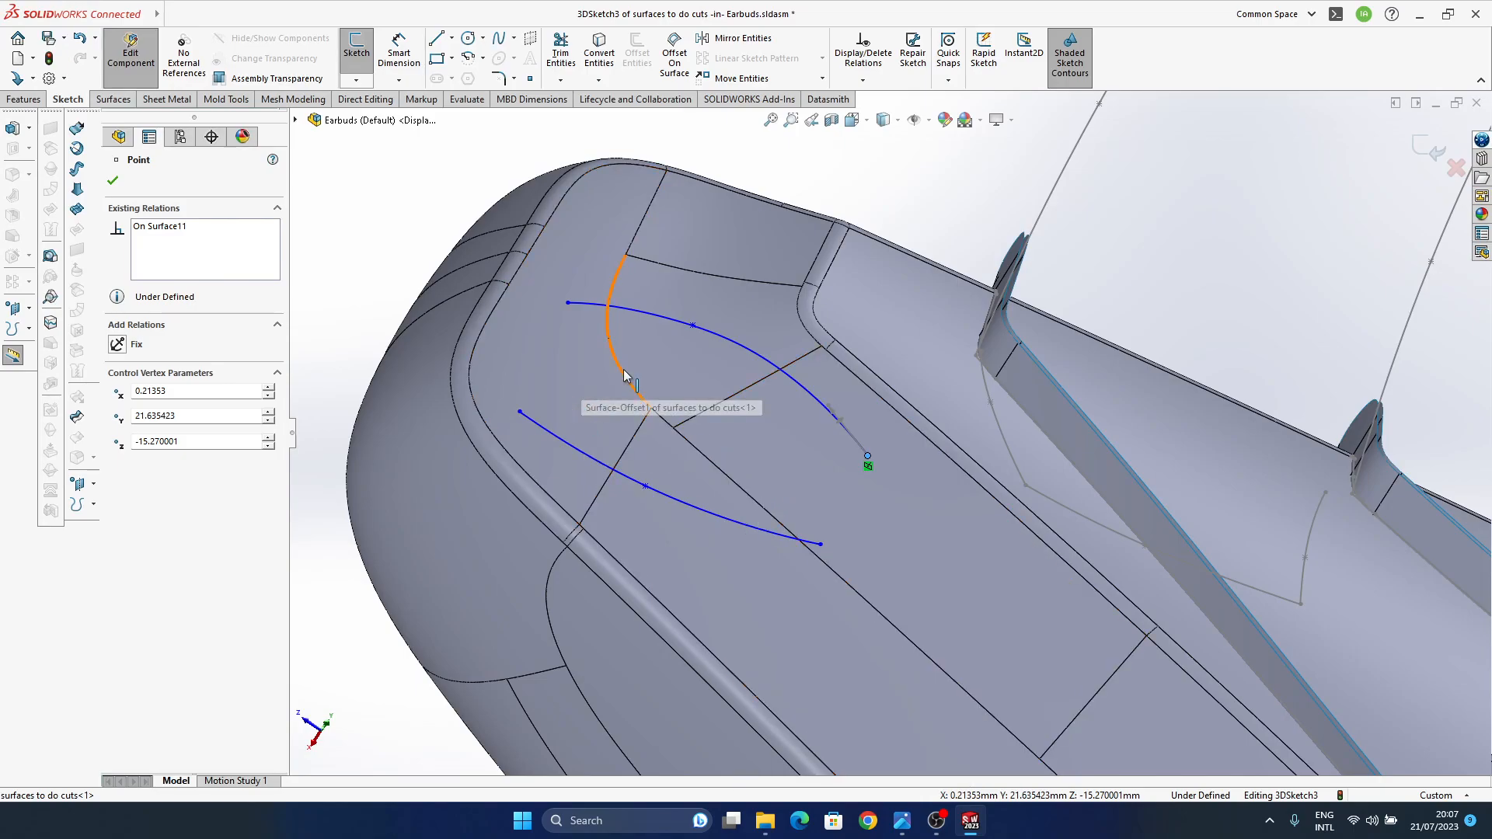
pyautogui.click(887, 190)
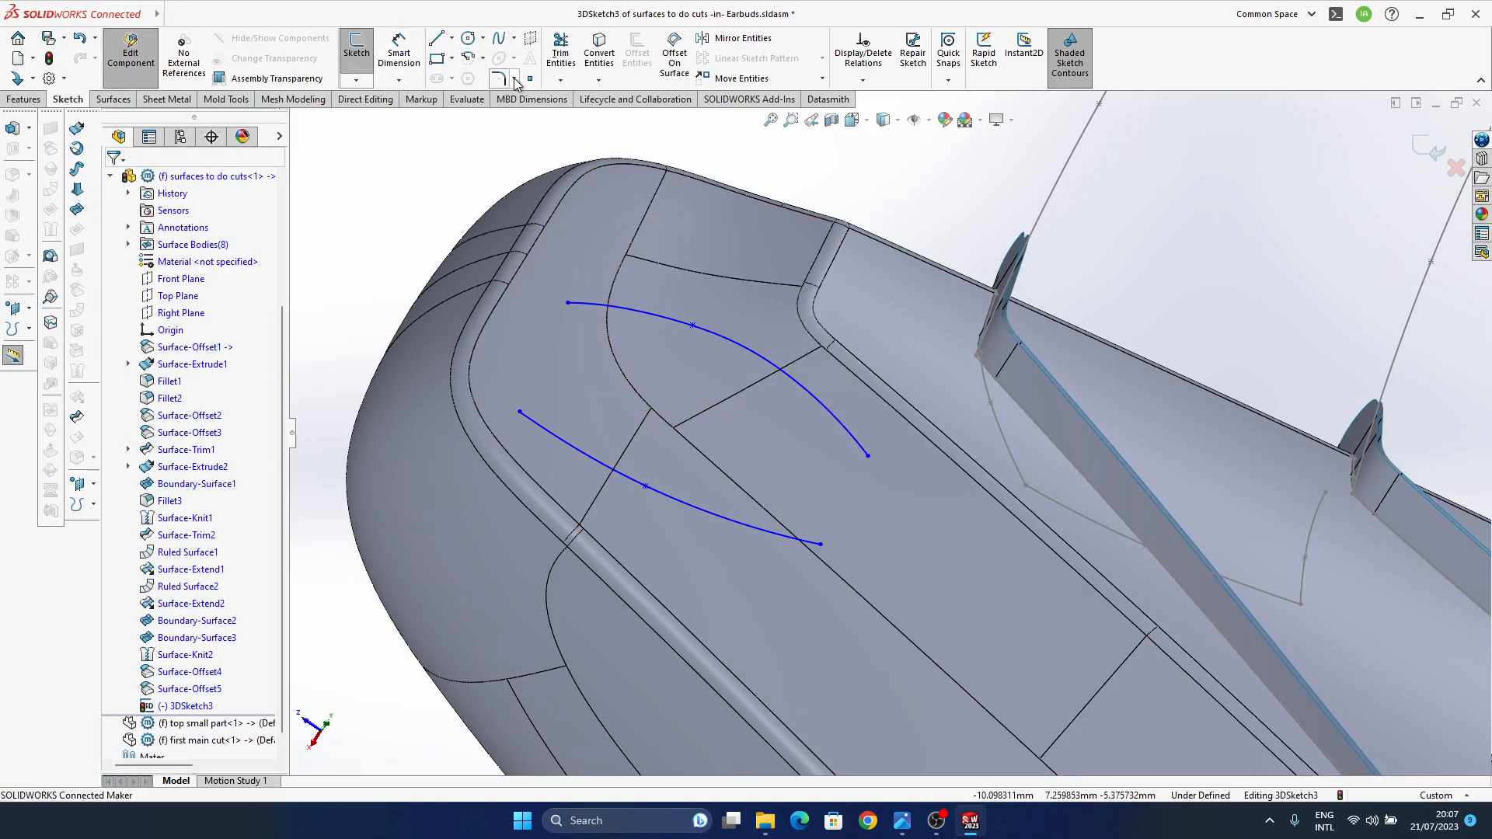
pyautogui.click(514, 40)
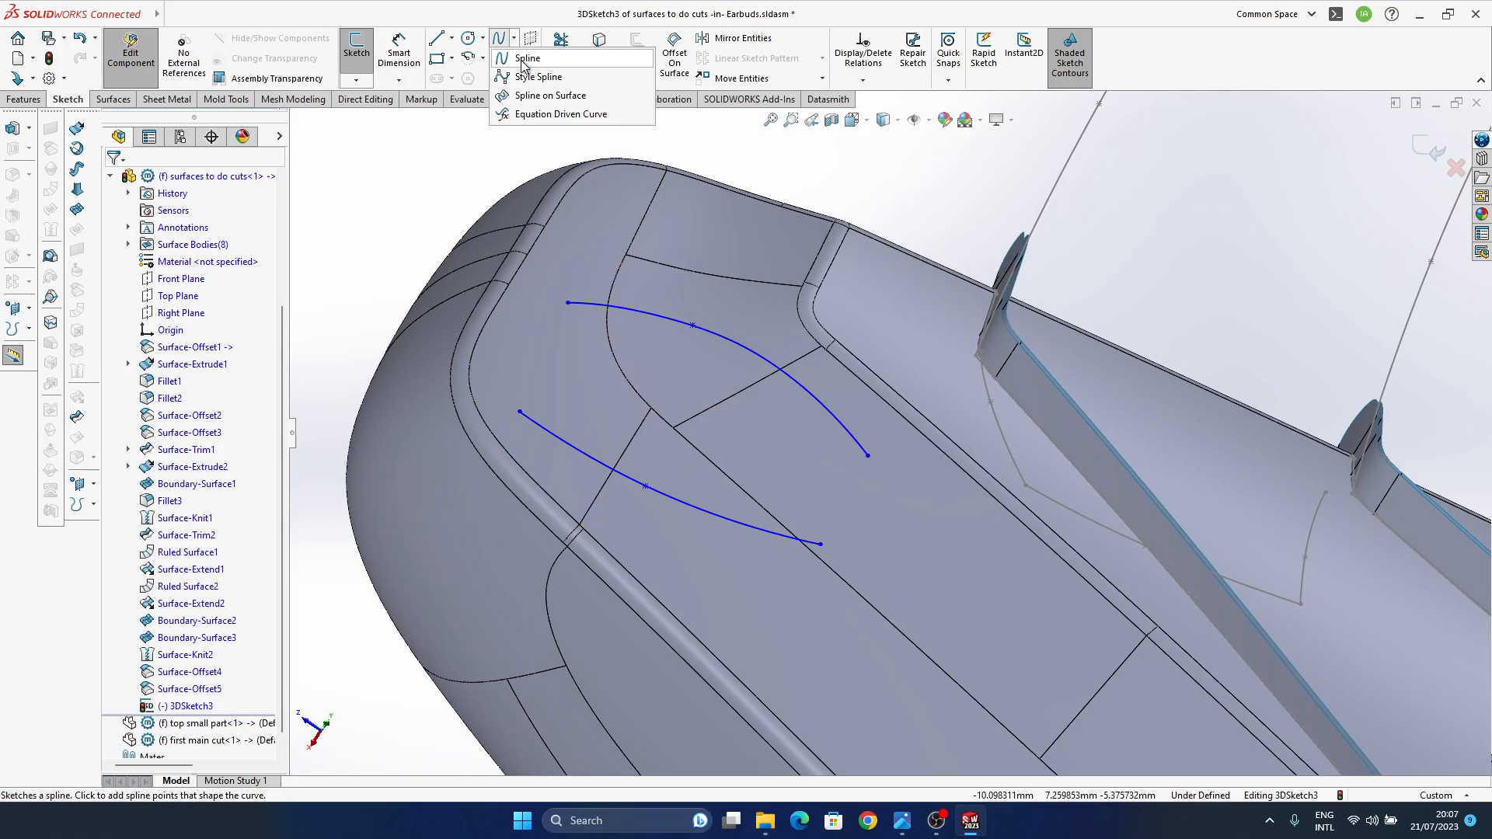
pyautogui.click(522, 59)
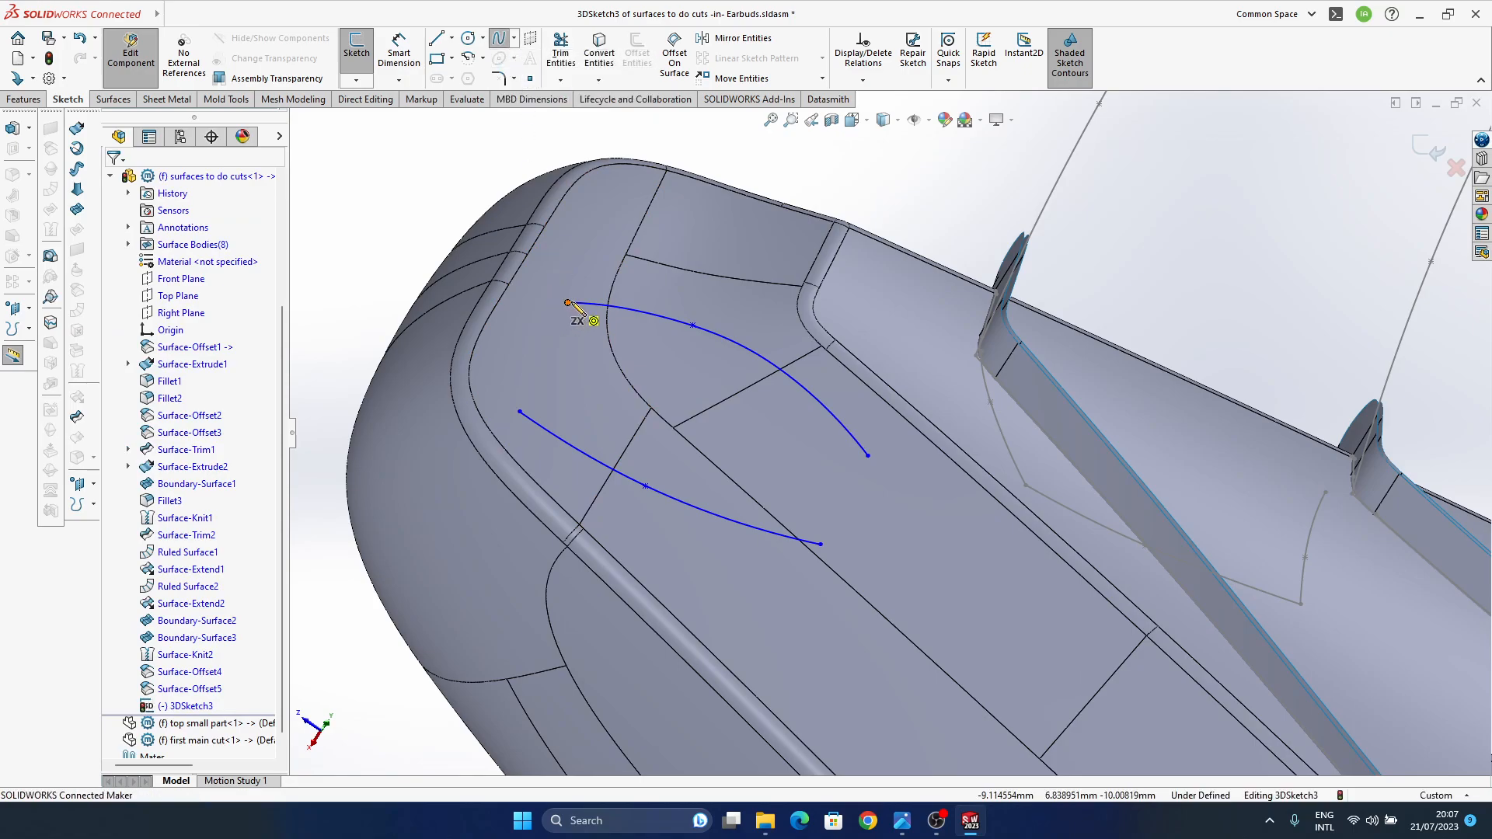
pyautogui.click(521, 412)
pyautogui.click(569, 303)
pyautogui.press('Escape')
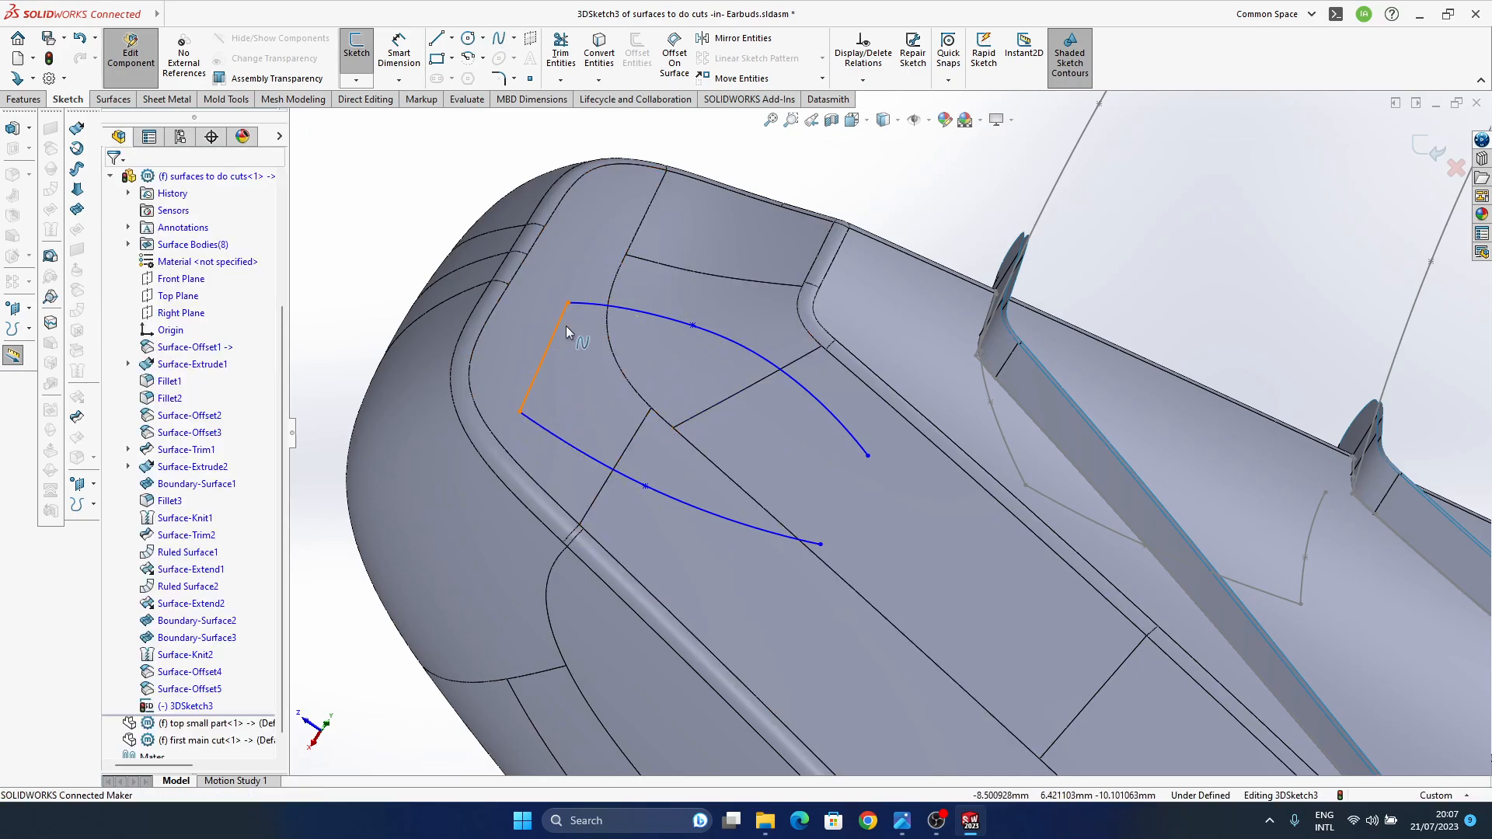
# - Try to make the two-point connecting spline tangent to the upper spline, and undo back to the two separate curves
pyautogui.keyDown('ctrl'); pyautogui.click(594, 307); pyautogui.keyUp('ctrl')
pyautogui.click(642, 236)
pyautogui.hotkey('ctrl', 'z')
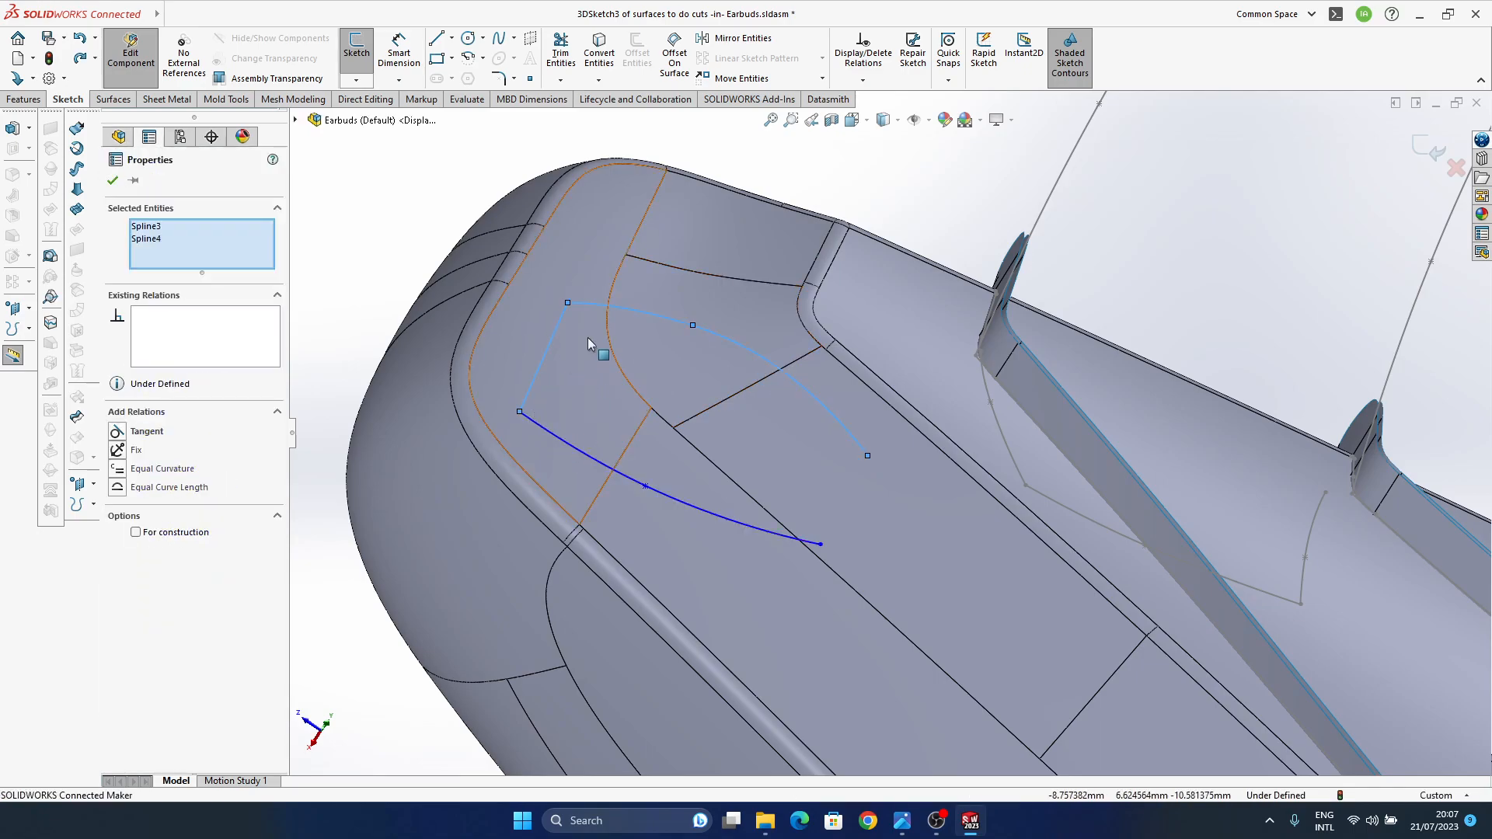
pyautogui.press('Escape')
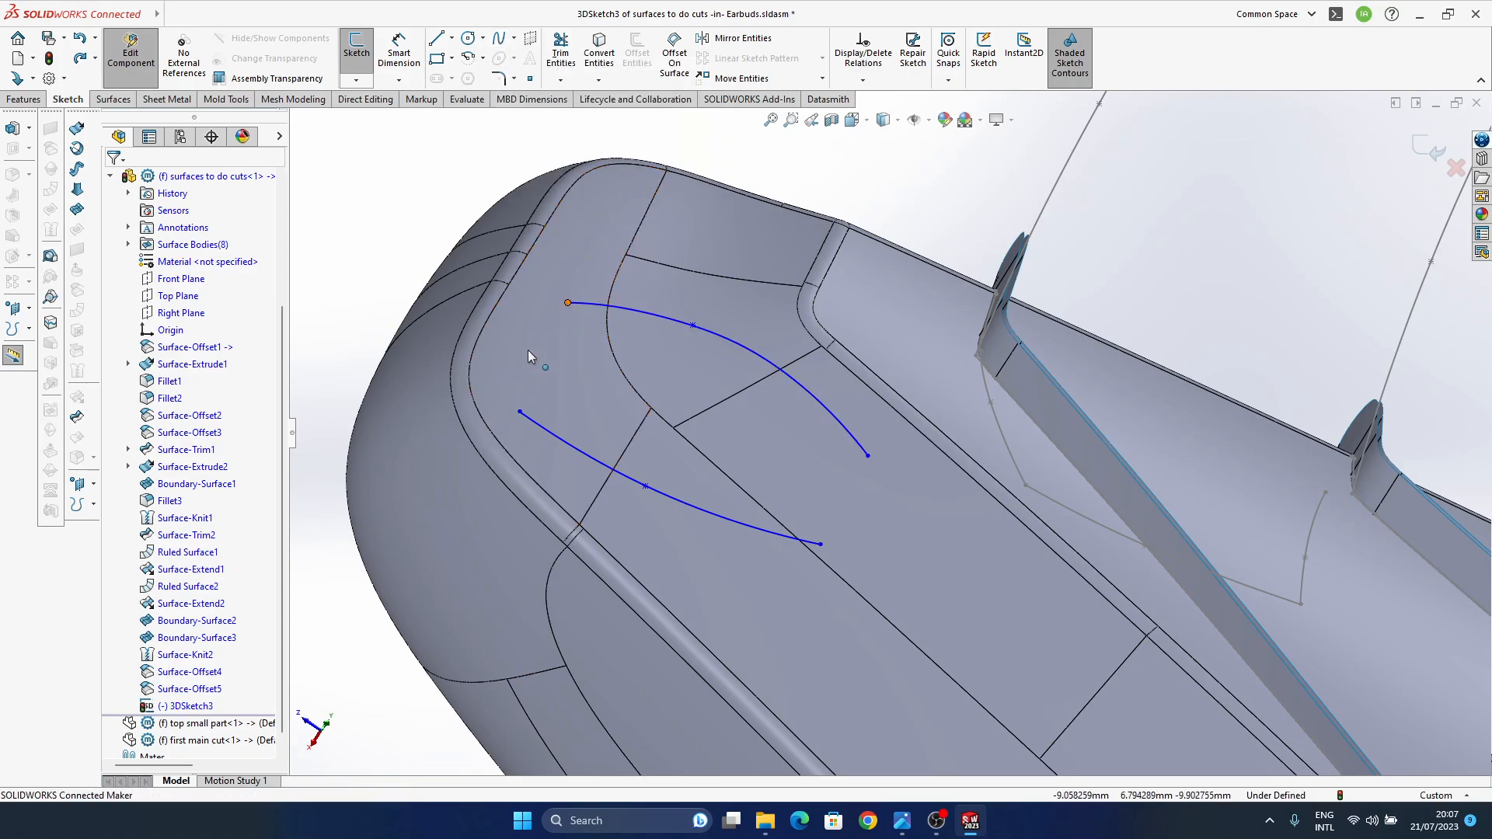
# - Draw a three-point Spline joining the two splines' tip ends, with its middle point bulging toward the tip
pyautogui.click(544, 337)
pyautogui.click(499, 38)
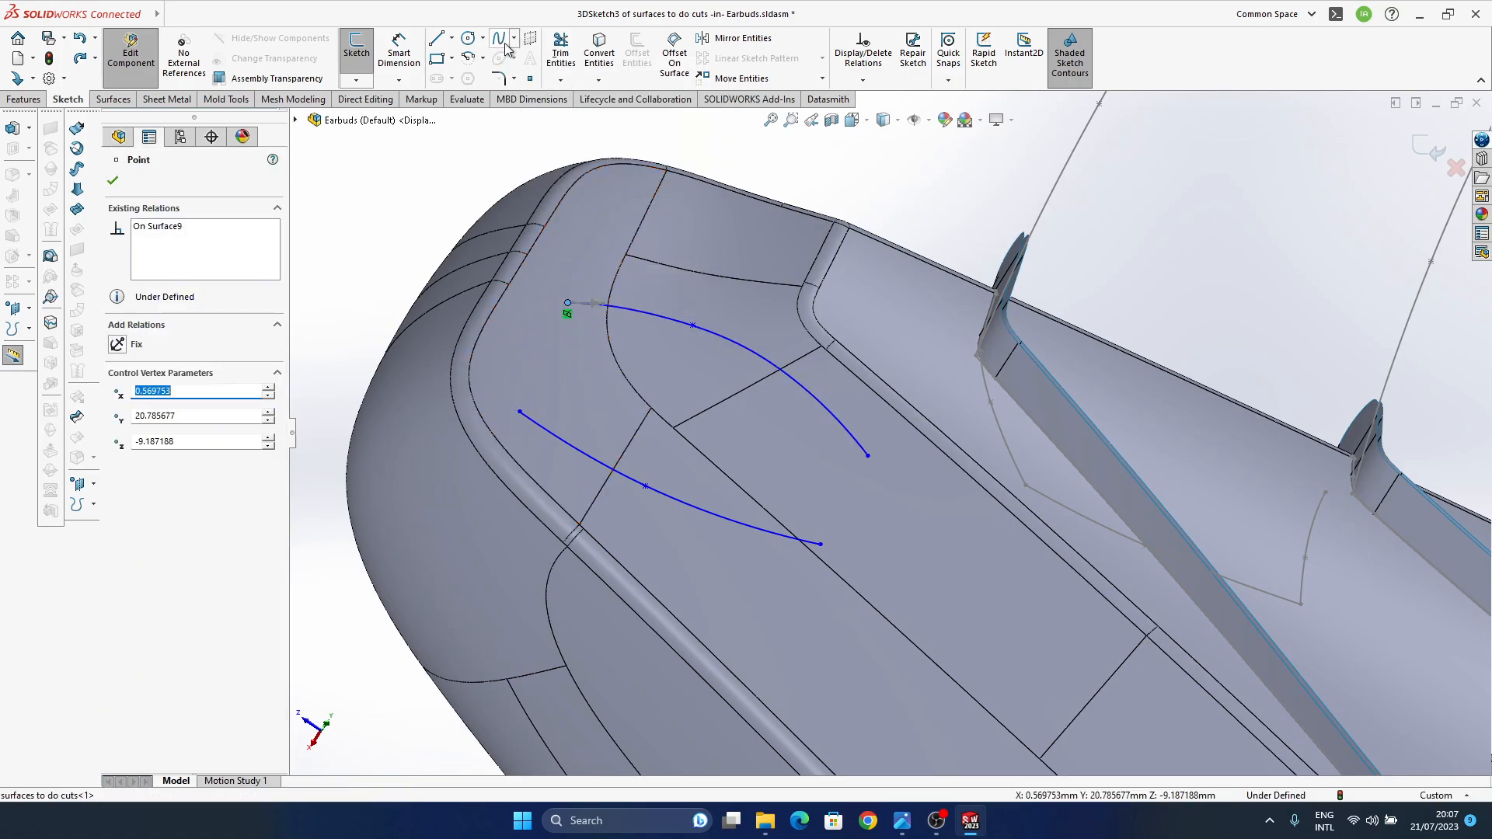
pyautogui.click(567, 304)
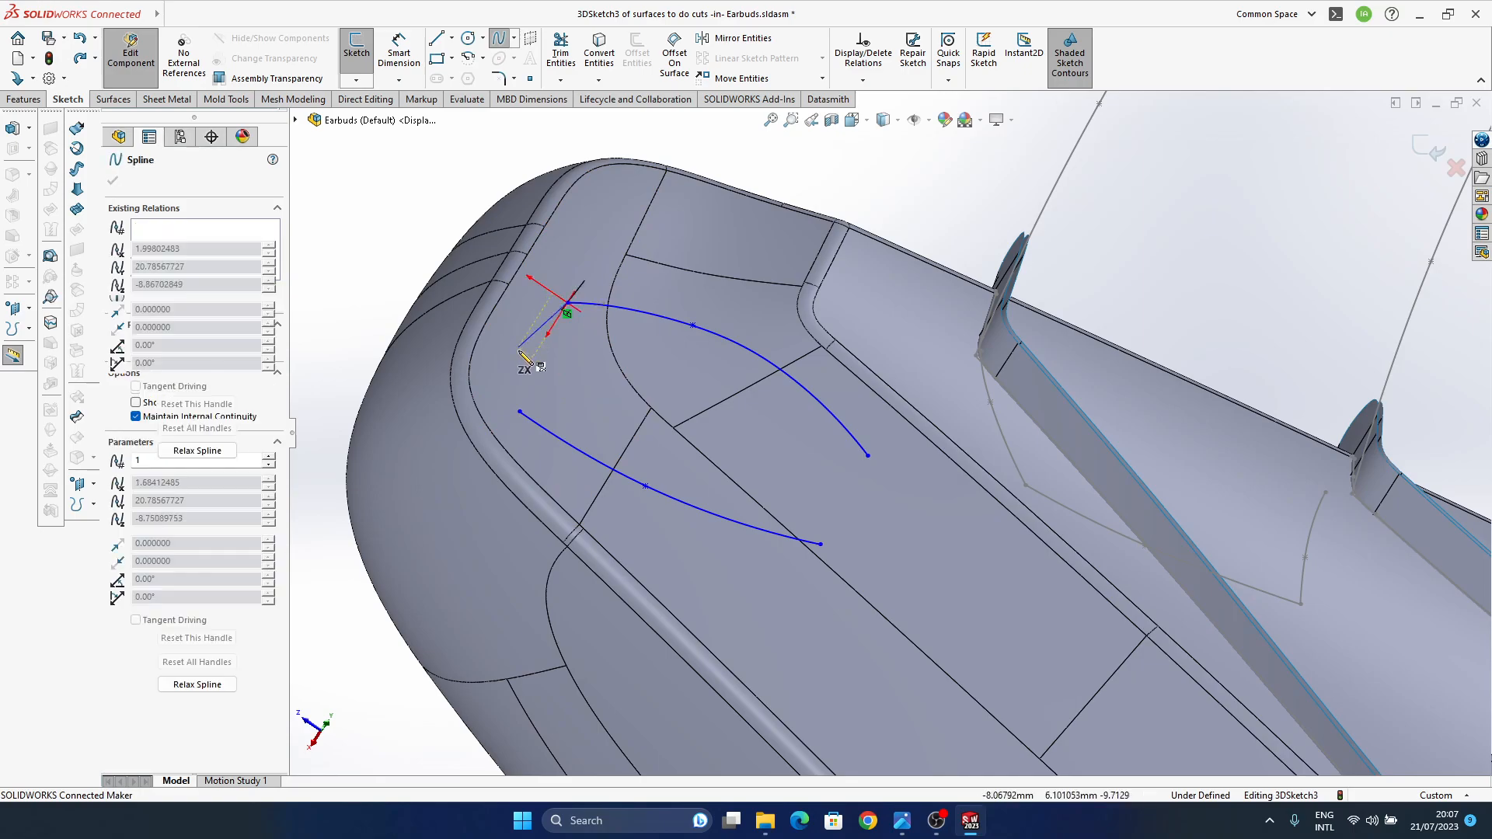
pyautogui.click(525, 332)
pyautogui.click(537, 430)
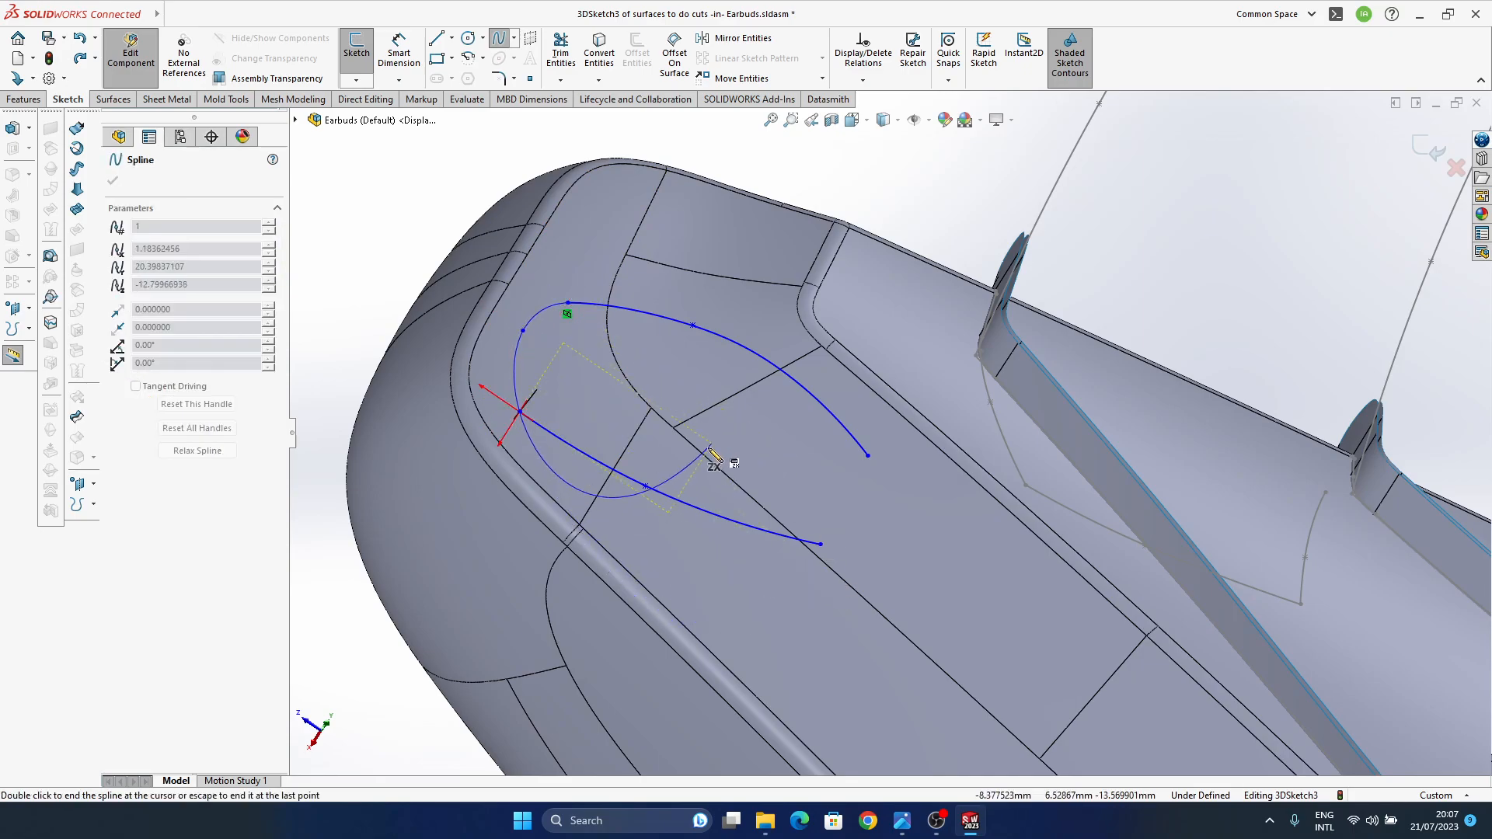
pyautogui.press('Escape')
# - Try to make the curved end spline tangent to the upper spline, and undo both the relation and the end spline
pyautogui.click(540, 319)
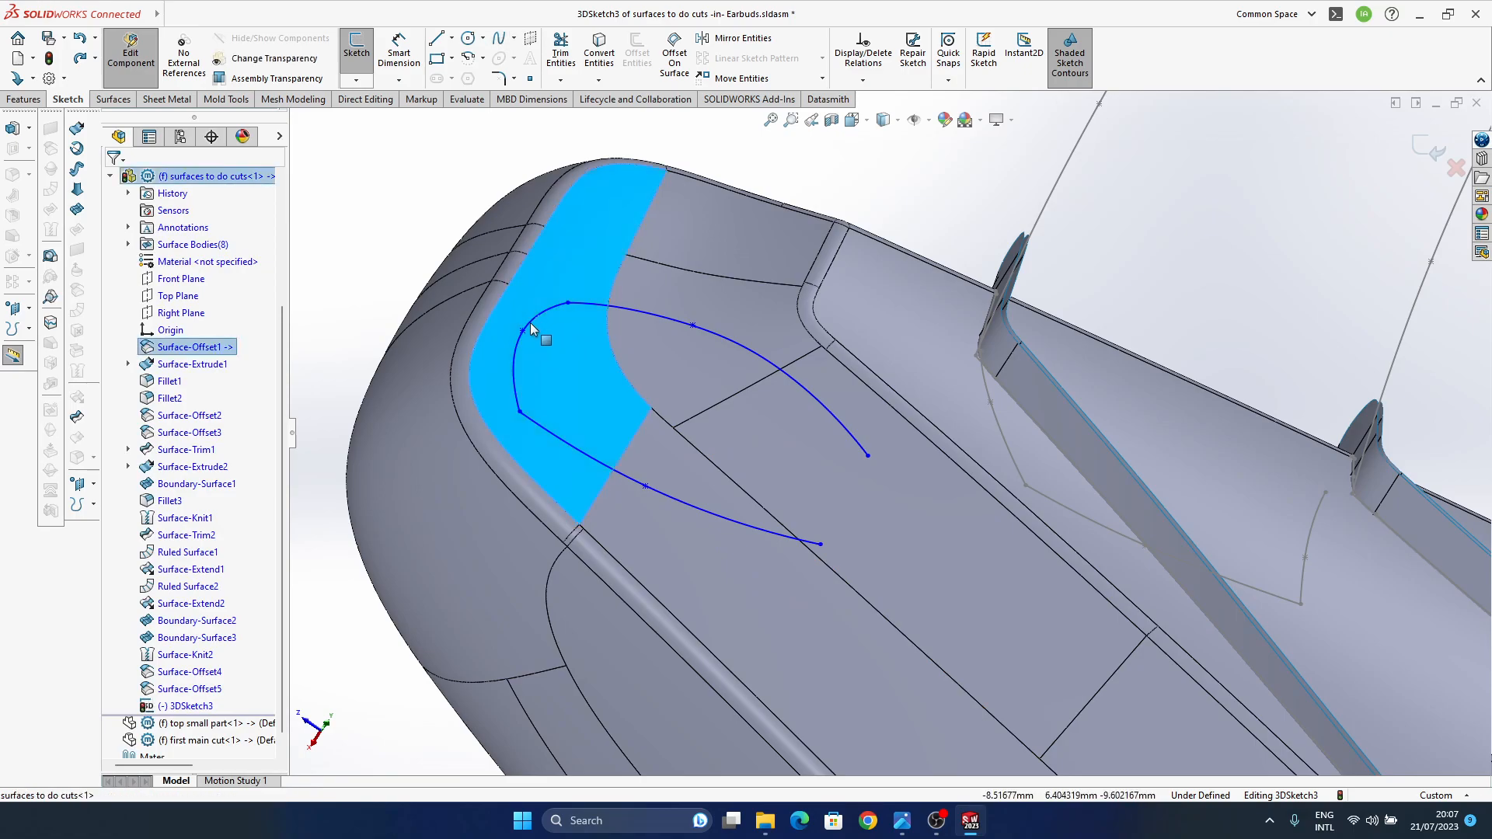
pyautogui.click(515, 353)
pyautogui.moveTo(604, 352); pyautogui.dragTo(576, 328, button='middle')
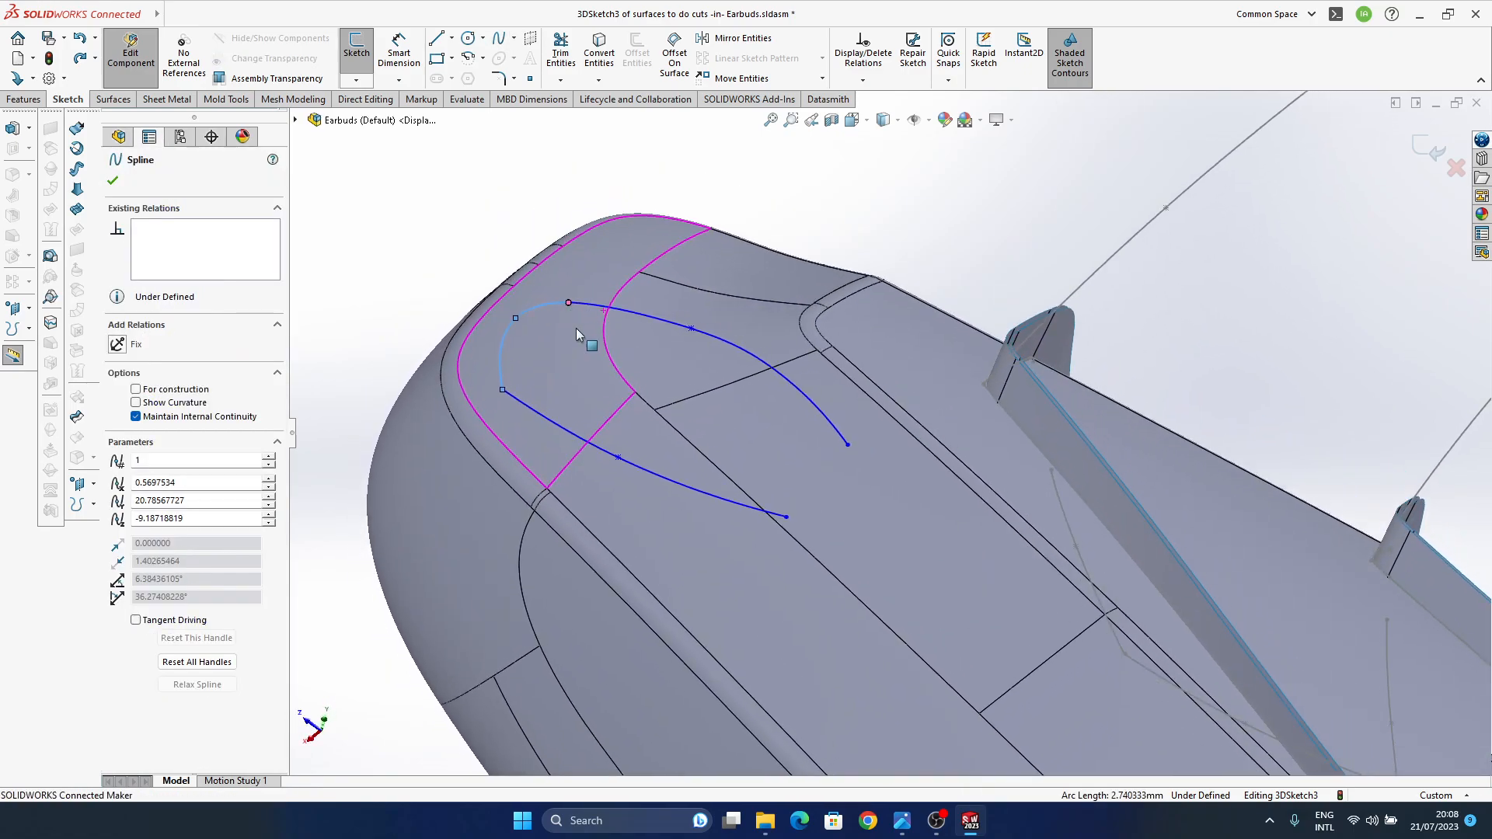
pyautogui.keyDown('ctrl'); pyautogui.click(714, 324); pyautogui.keyUp('ctrl')
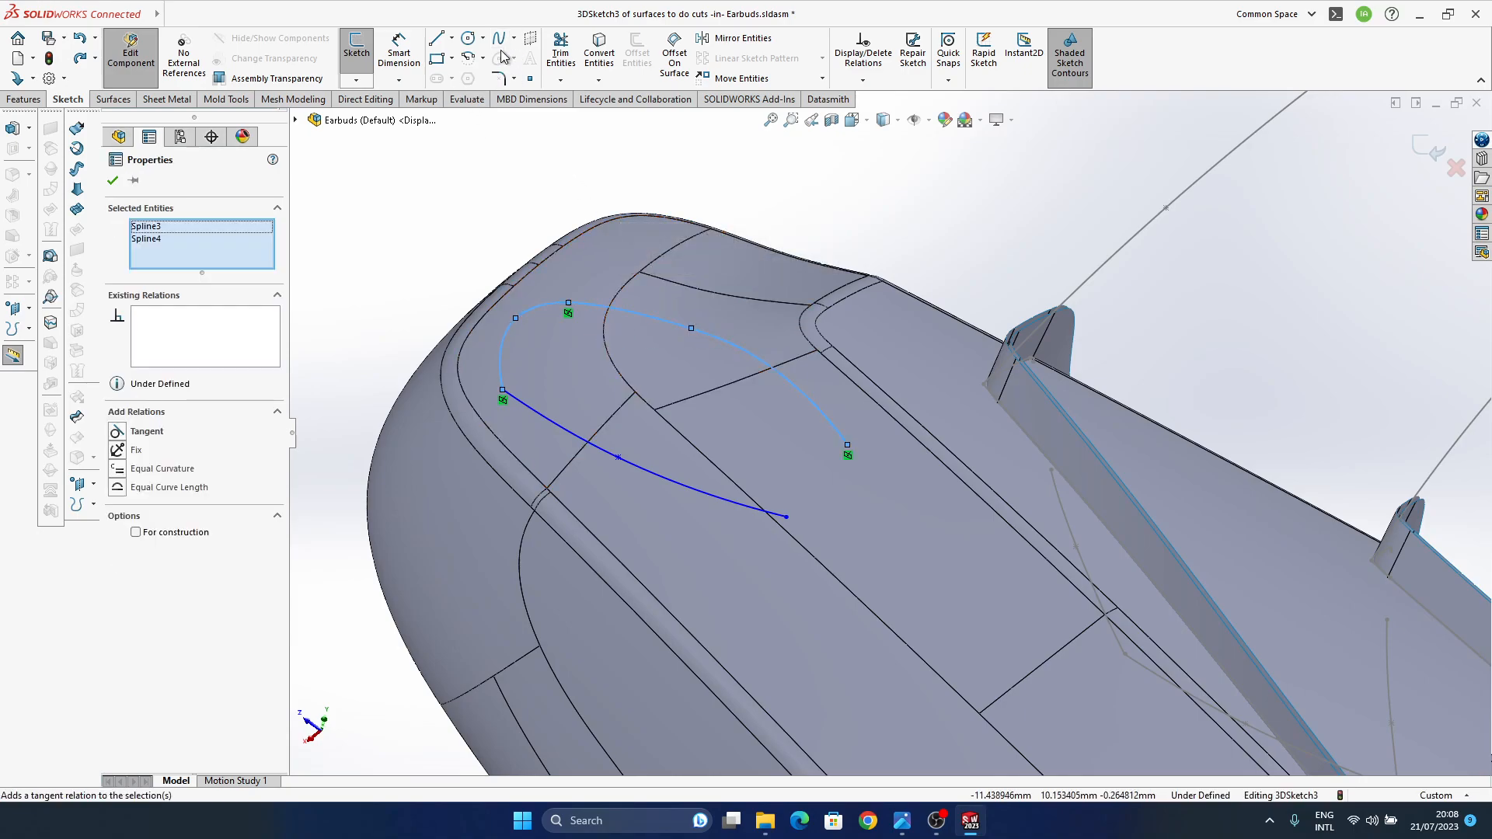
pyautogui.press('Escape')
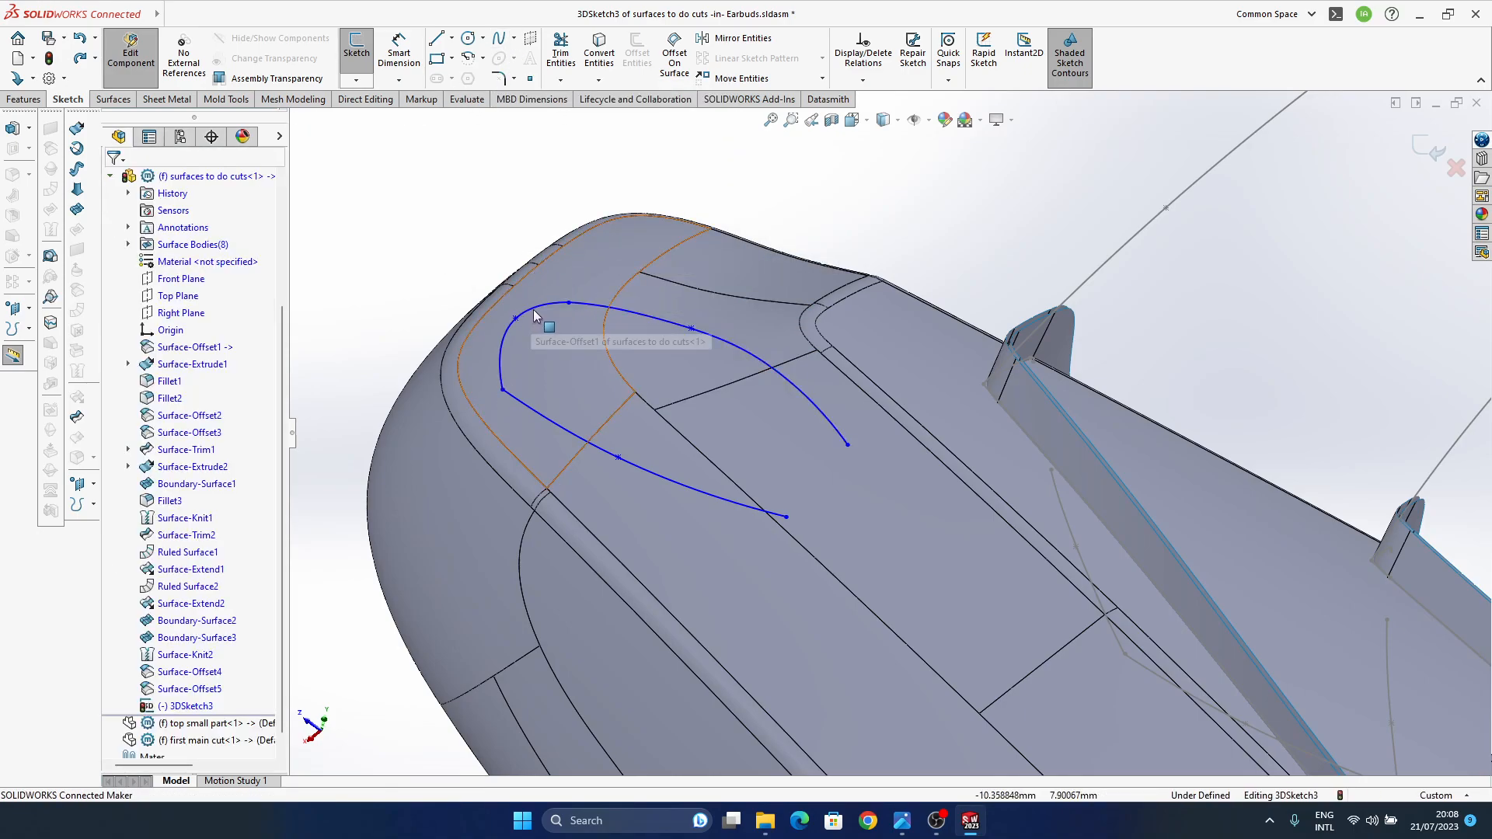
pyautogui.click(502, 343)
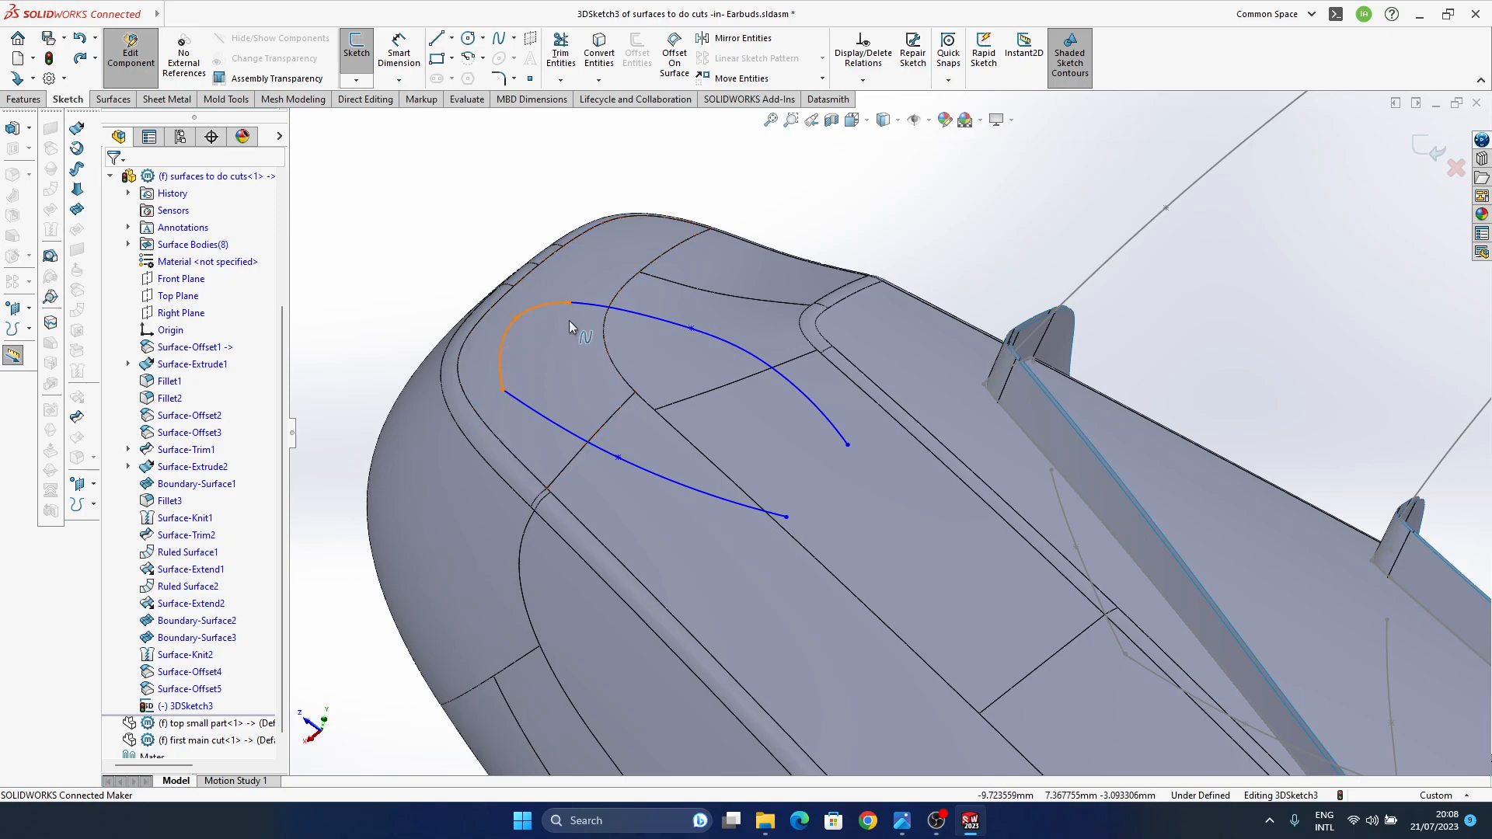
pyautogui.keyDown('ctrl'); pyautogui.click(597, 306); pyautogui.keyUp('ctrl')
pyautogui.click(642, 237)
pyautogui.moveTo(592, 345)
pyautogui.mouseDown(button='middle')
pyautogui.moveTo(609, 493)
pyautogui.moveTo(586, 480)
pyautogui.moveTo(590, 540)
pyautogui.moveTo(529, 412)
pyautogui.moveTo(595, 327)
pyautogui.moveTo(632, 194)
pyautogui.moveTo(621, 170)
pyautogui.moveTo(597, 388)
pyautogui.mouseUp(button='middle')
pyautogui.hotkey('ctrl', 'z')
pyautogui.hotkey('ctrl', 'z')
pyautogui.click(423, 319)
pyautogui.moveTo(765, 420); pyautogui.dragTo(779, 513, button='middle')
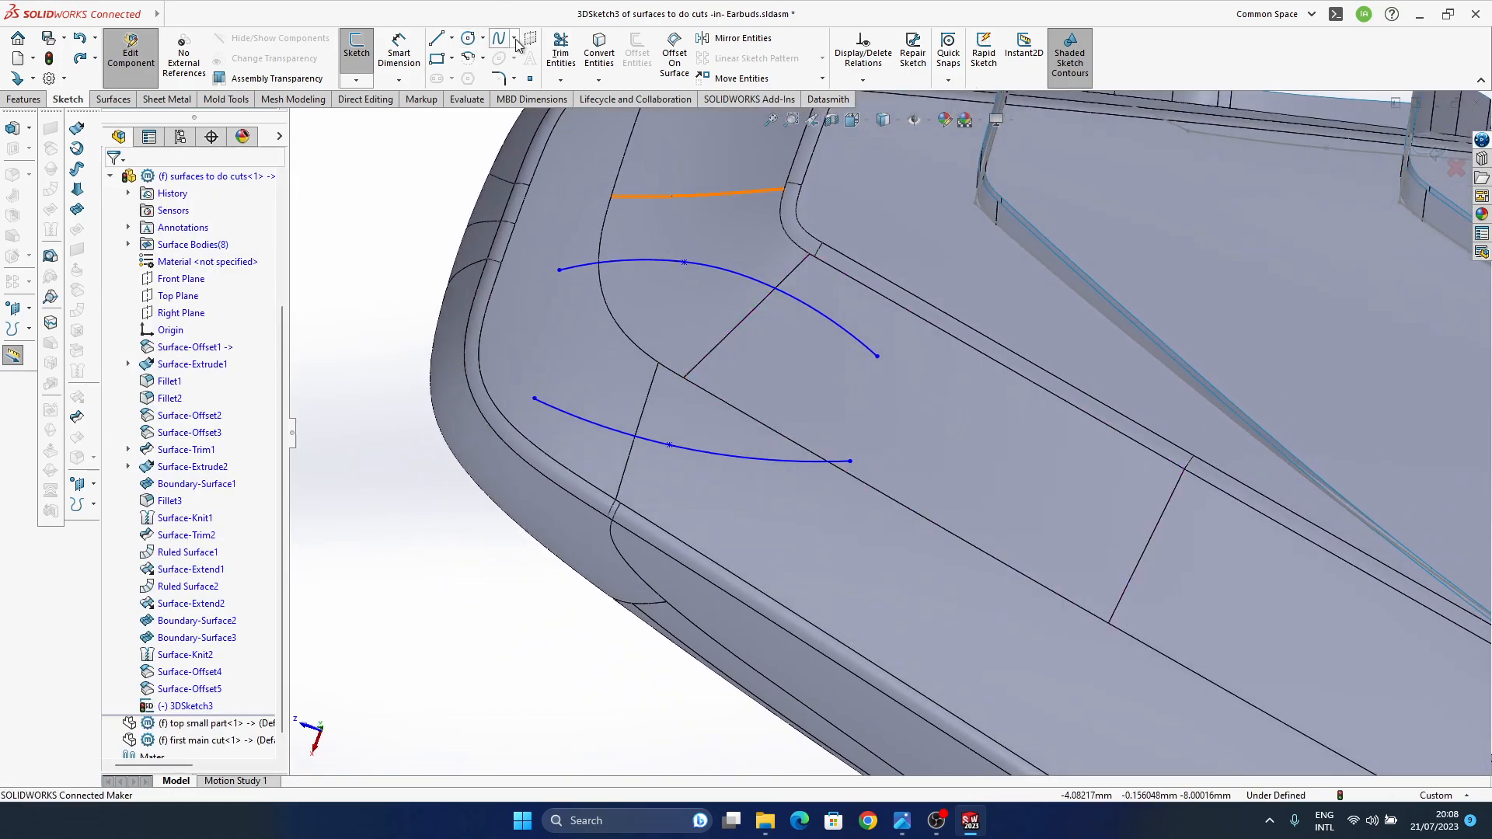
pyautogui.click(515, 38)
pyautogui.click(544, 96)
pyautogui.click(560, 270)
pyautogui.press('Escape')
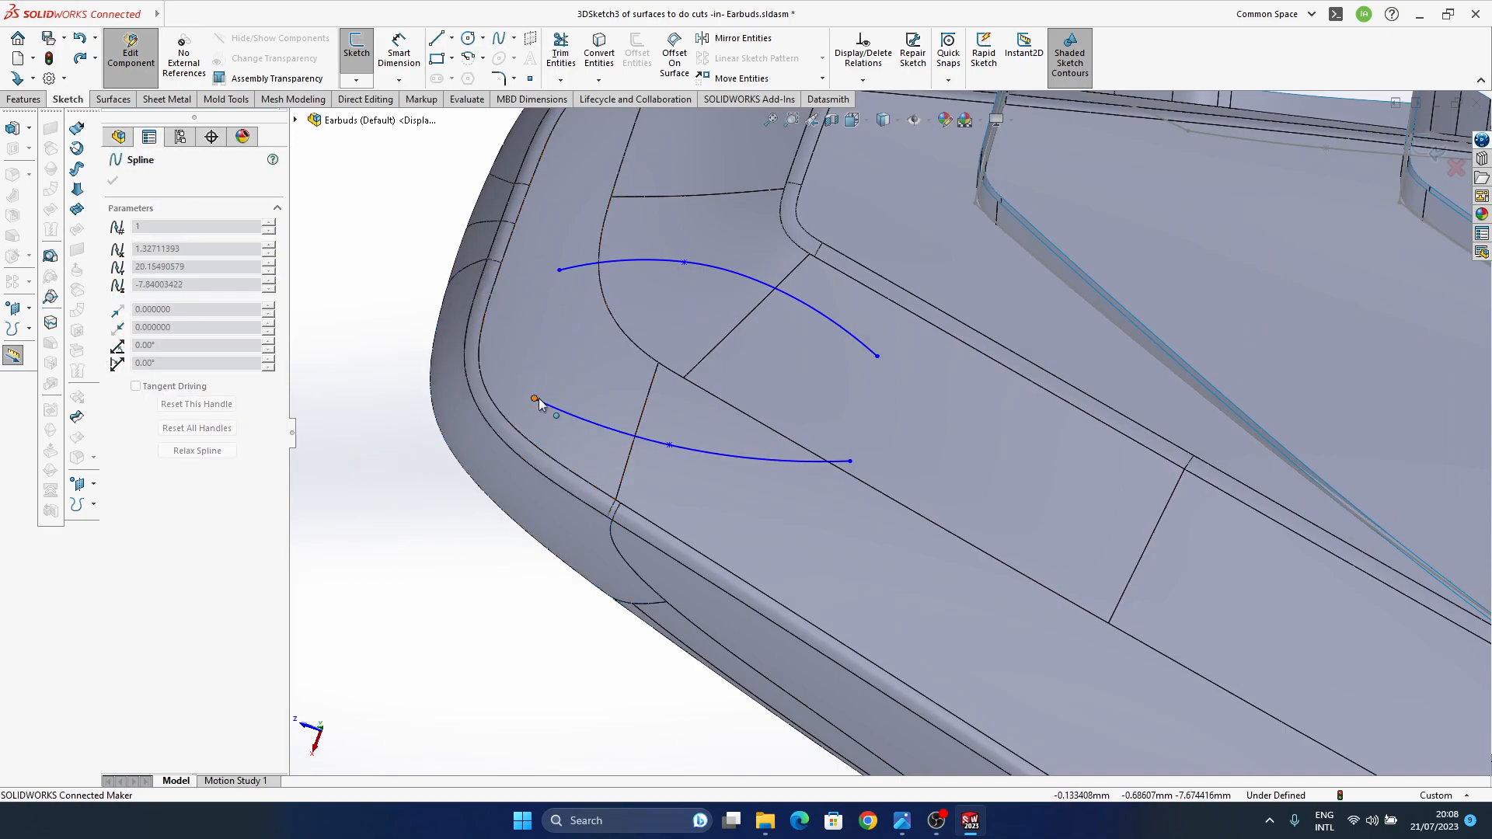
pyautogui.press('Escape')
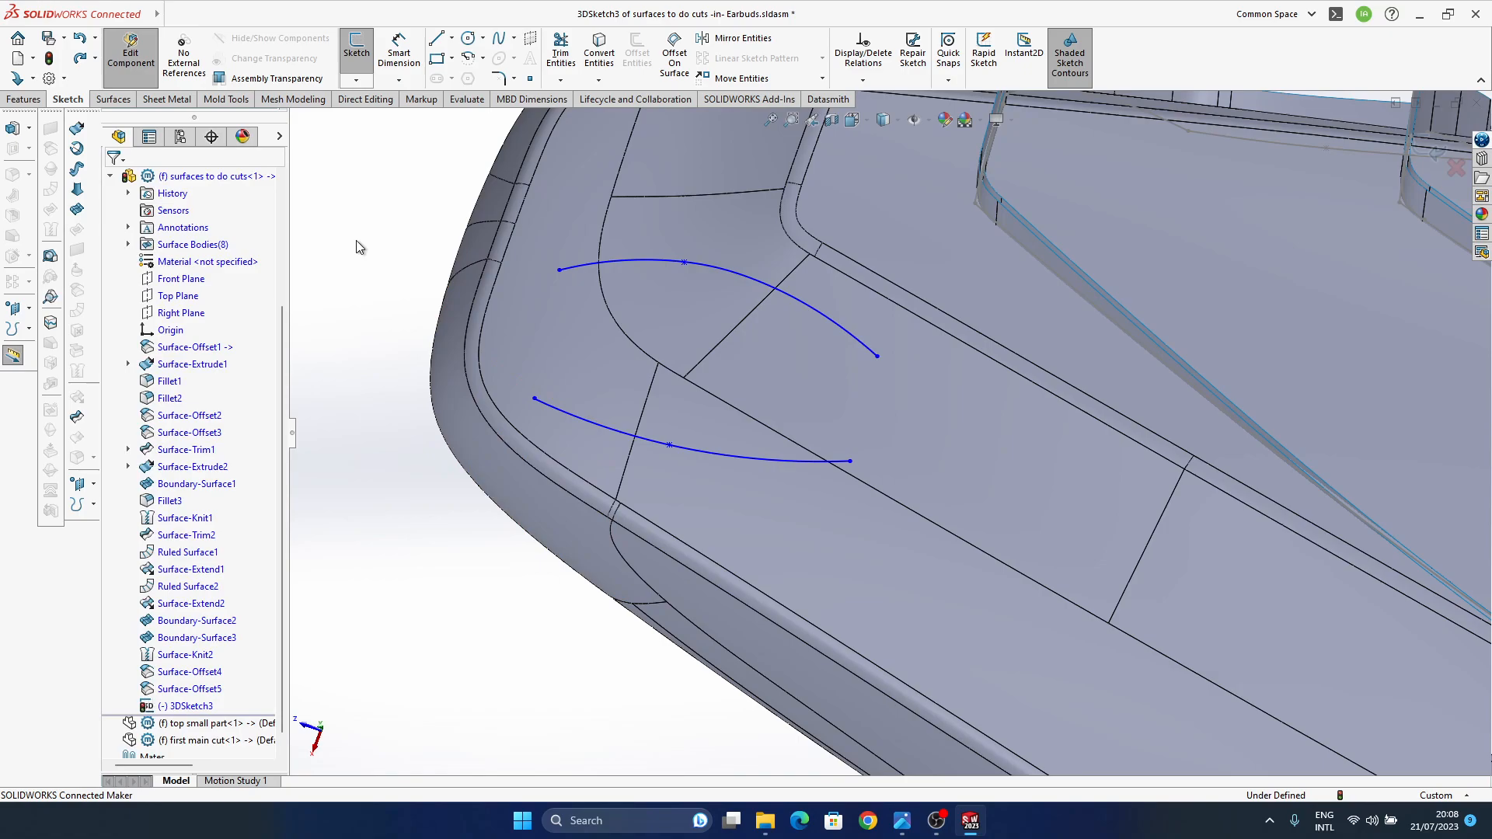
# - Draw a three-point Spline on Surface around the tip, connecting the outer ends of the upper and lower splines
pyautogui.click(512, 38)
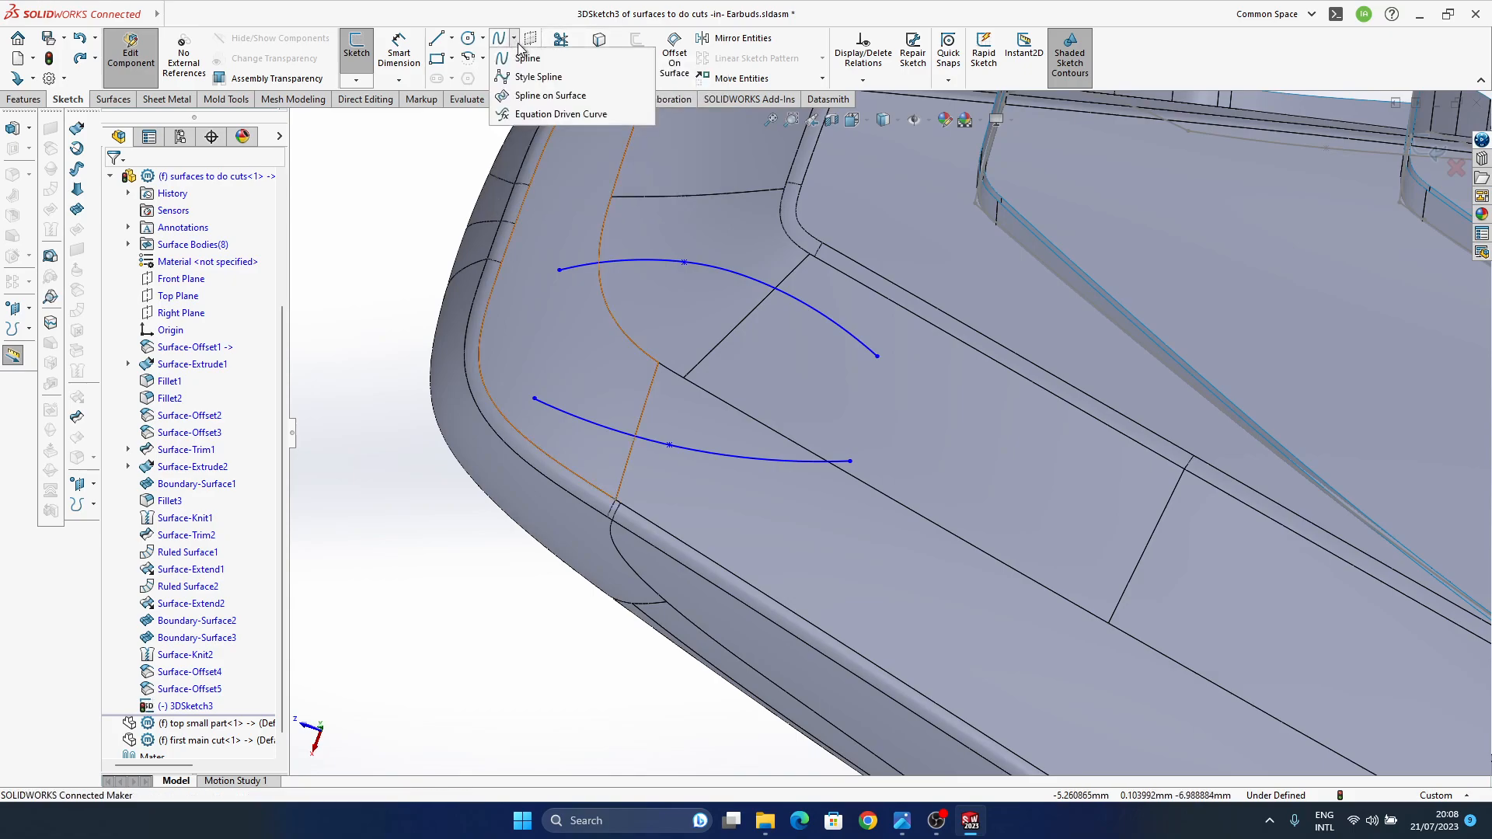
pyautogui.click(549, 96)
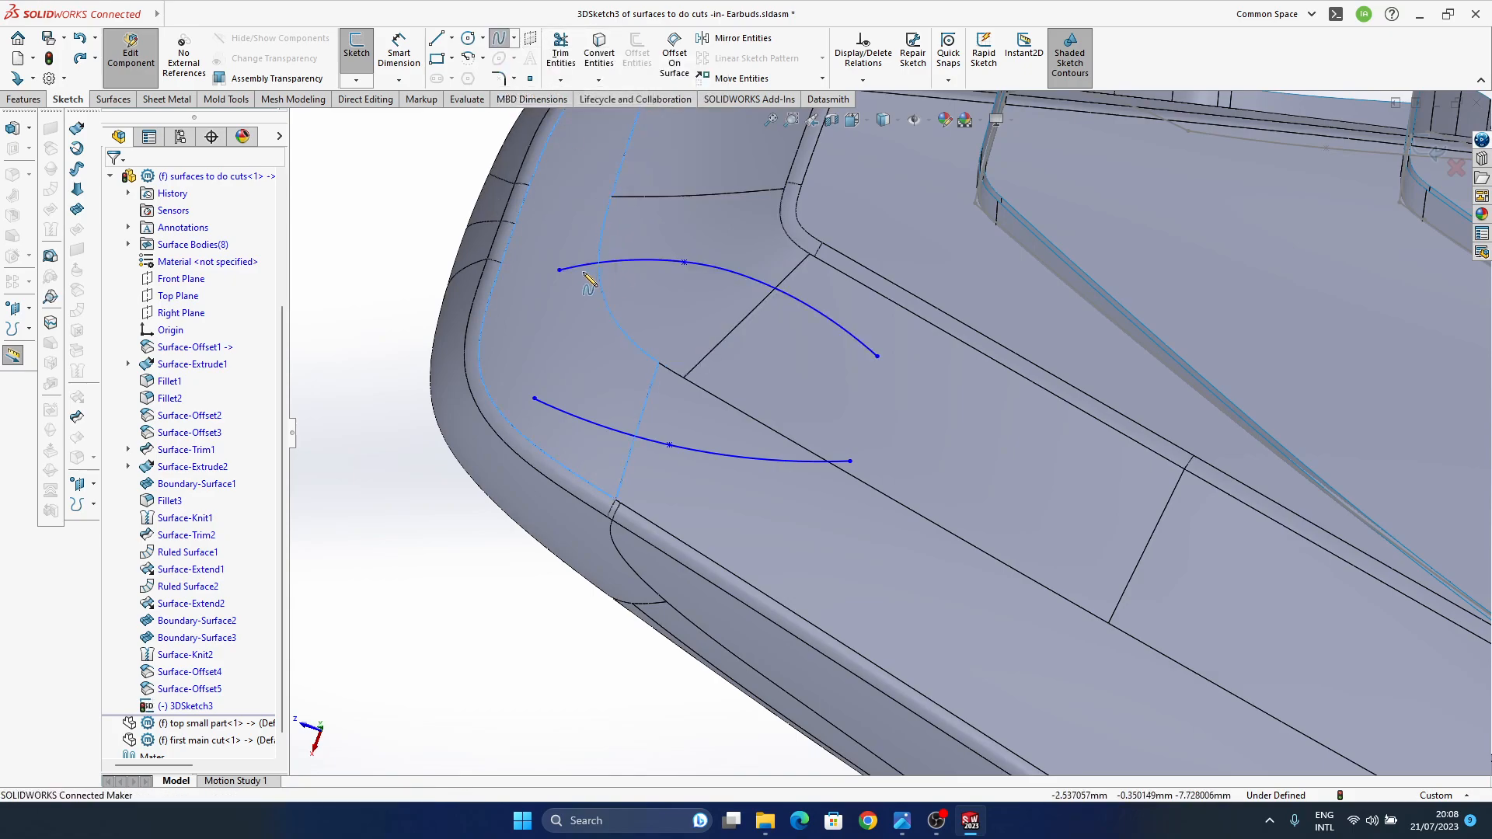
pyautogui.click(559, 270)
pyautogui.click(511, 322)
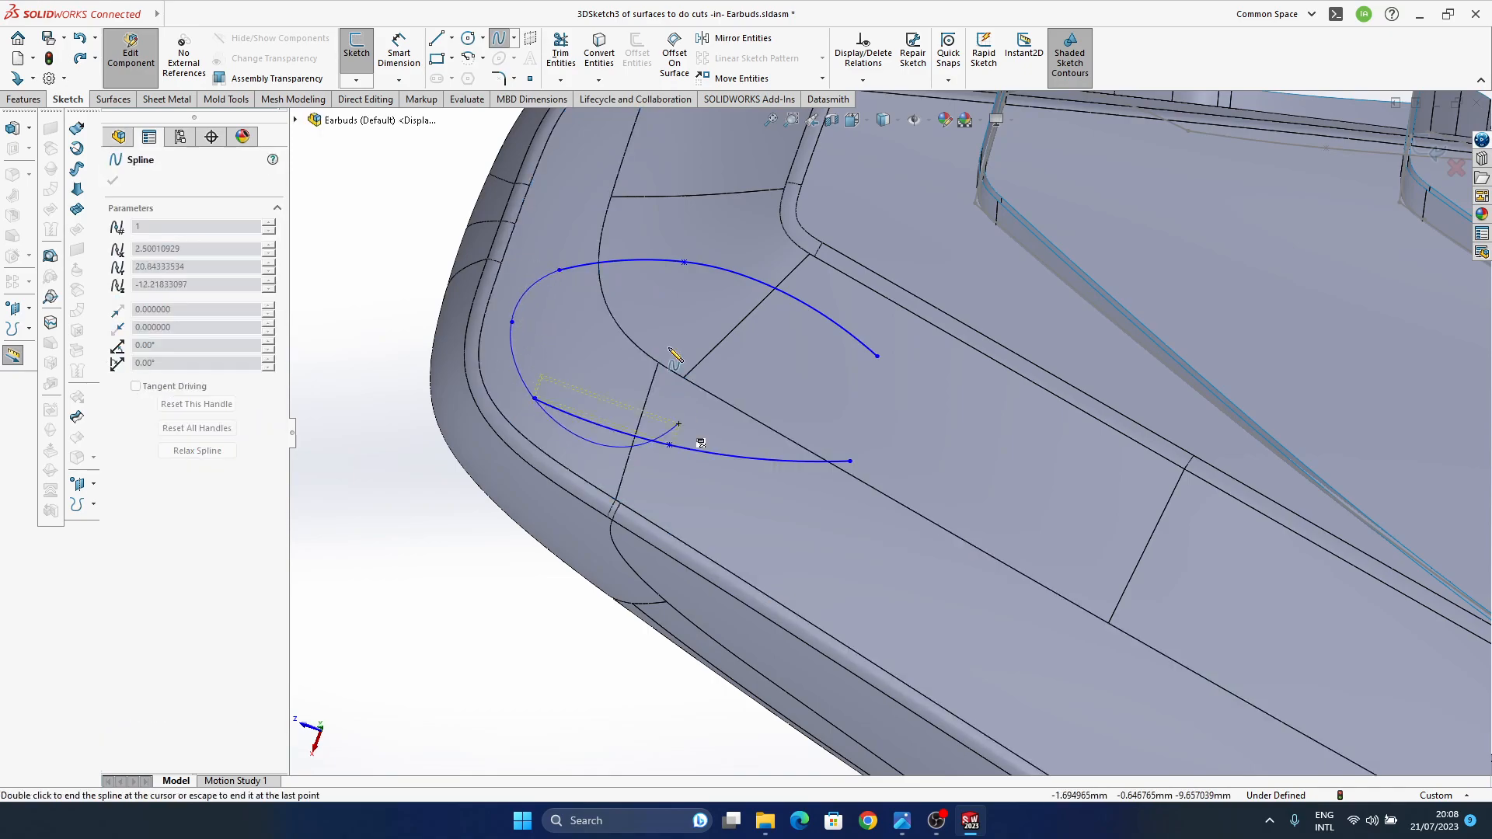
pyautogui.press('Escape')
pyautogui.press('Escape')
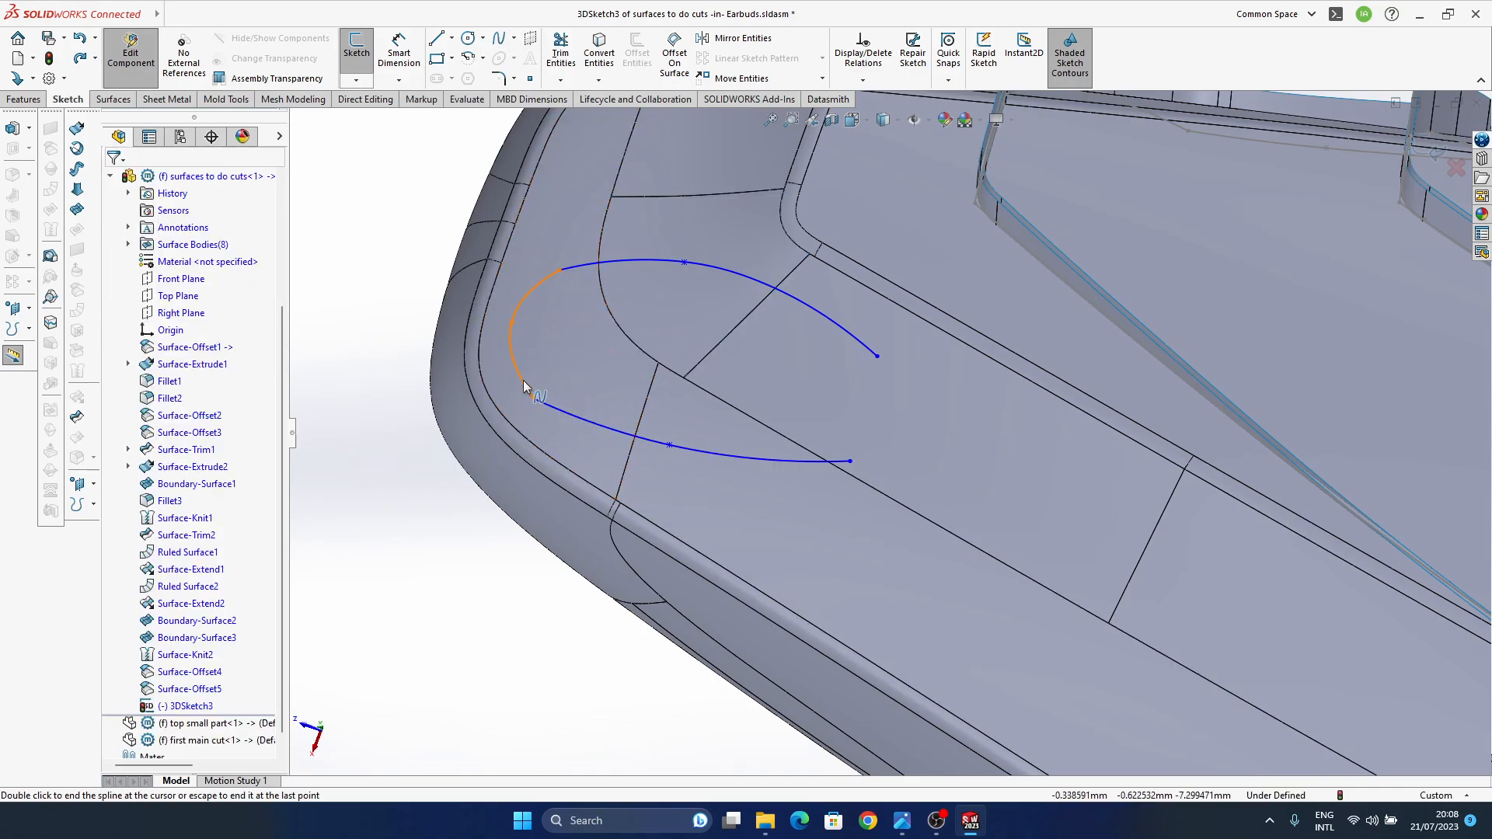
# - Make the rounded end spline tangent to the lower spline and to the upper spline
pyautogui.click(522, 382)
pyautogui.keyDown('ctrl'); pyautogui.click(563, 406); pyautogui.keyUp('ctrl')
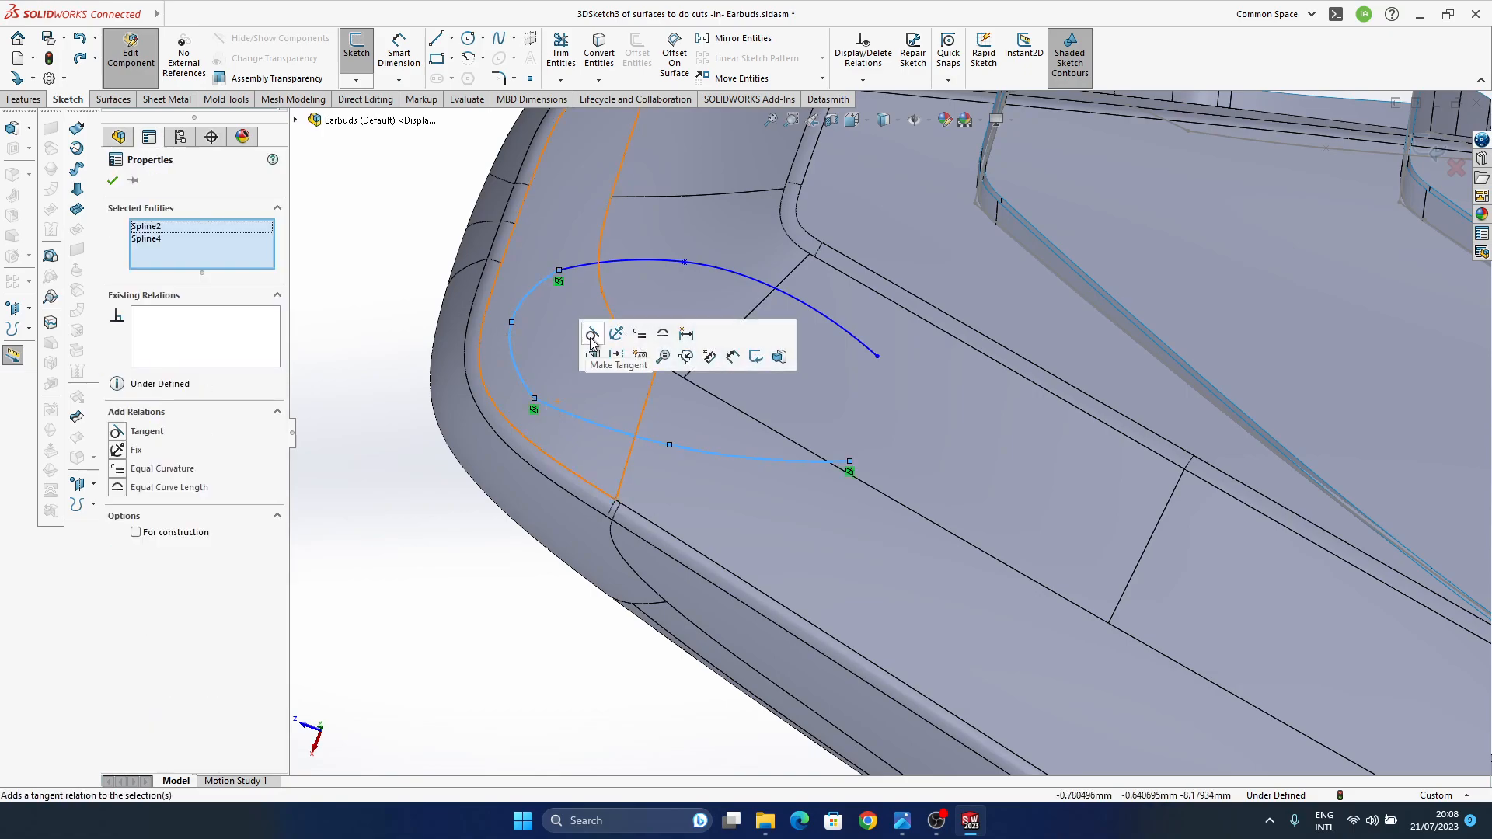
pyautogui.click(442, 494)
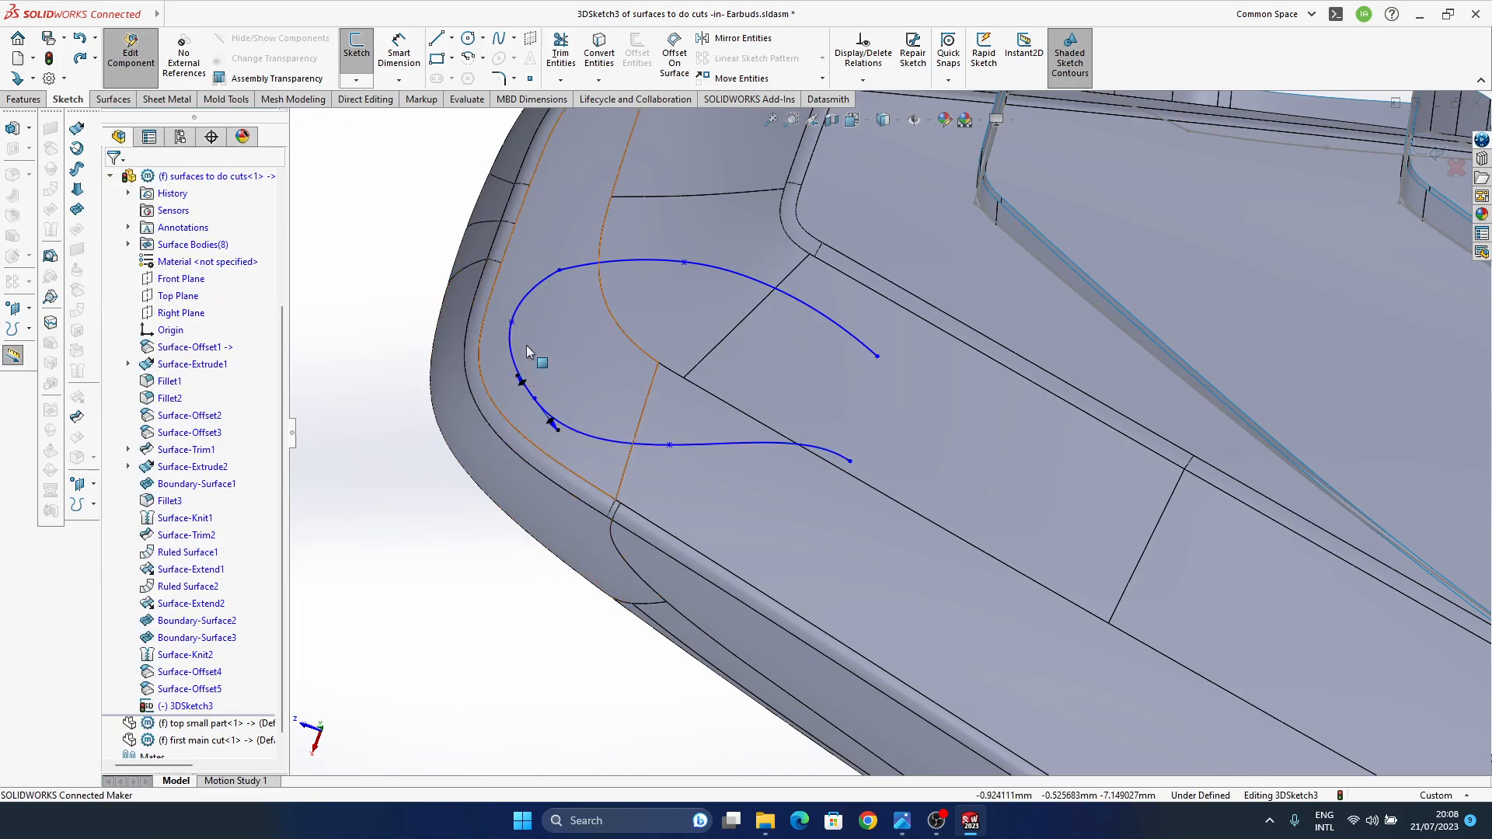
pyautogui.click(527, 295)
pyautogui.keyDown('ctrl'); pyautogui.click(576, 266); pyautogui.keyUp('ctrl')
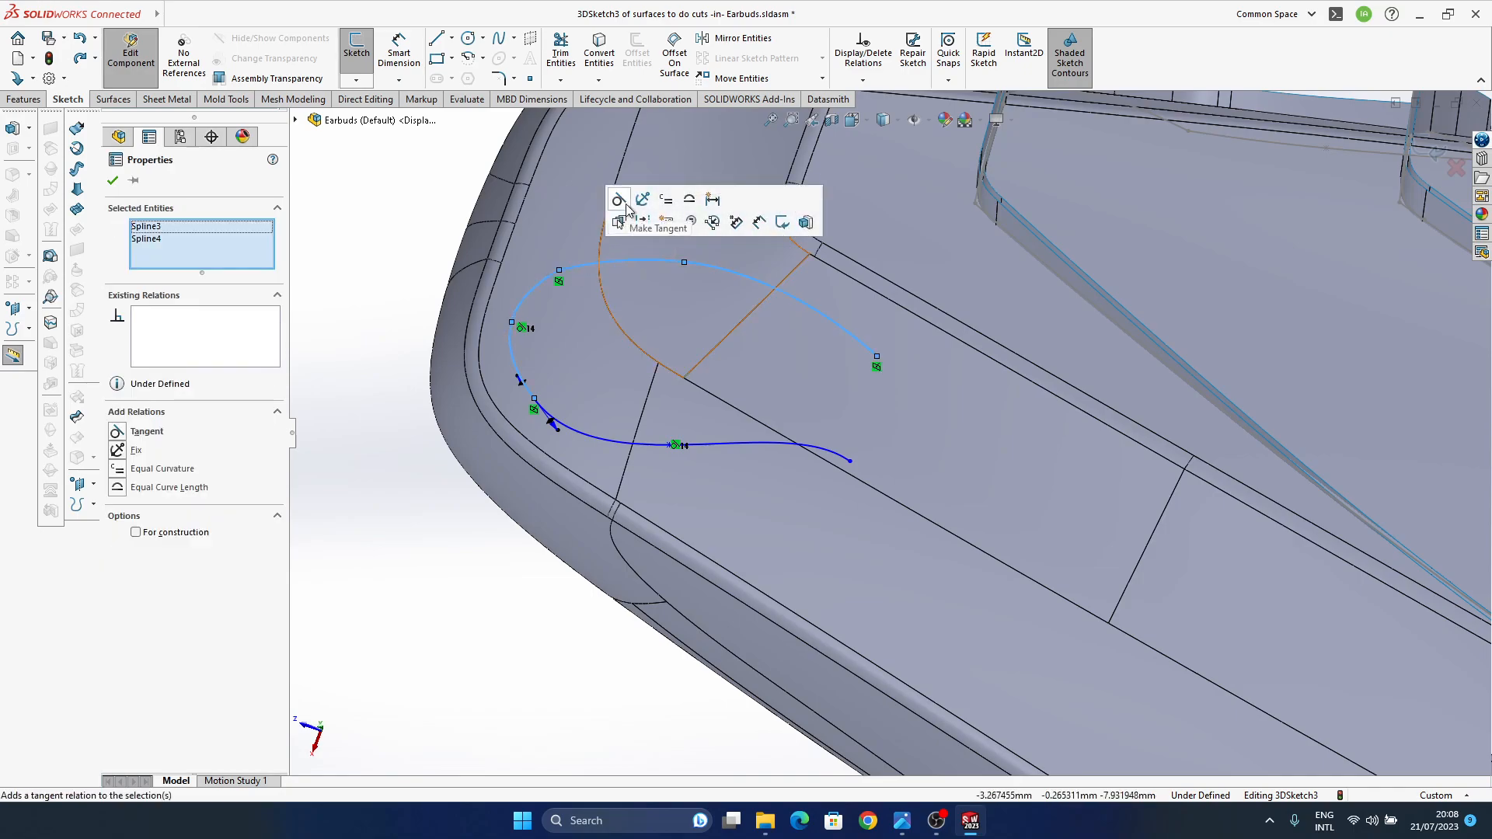
pyautogui.click(407, 226)
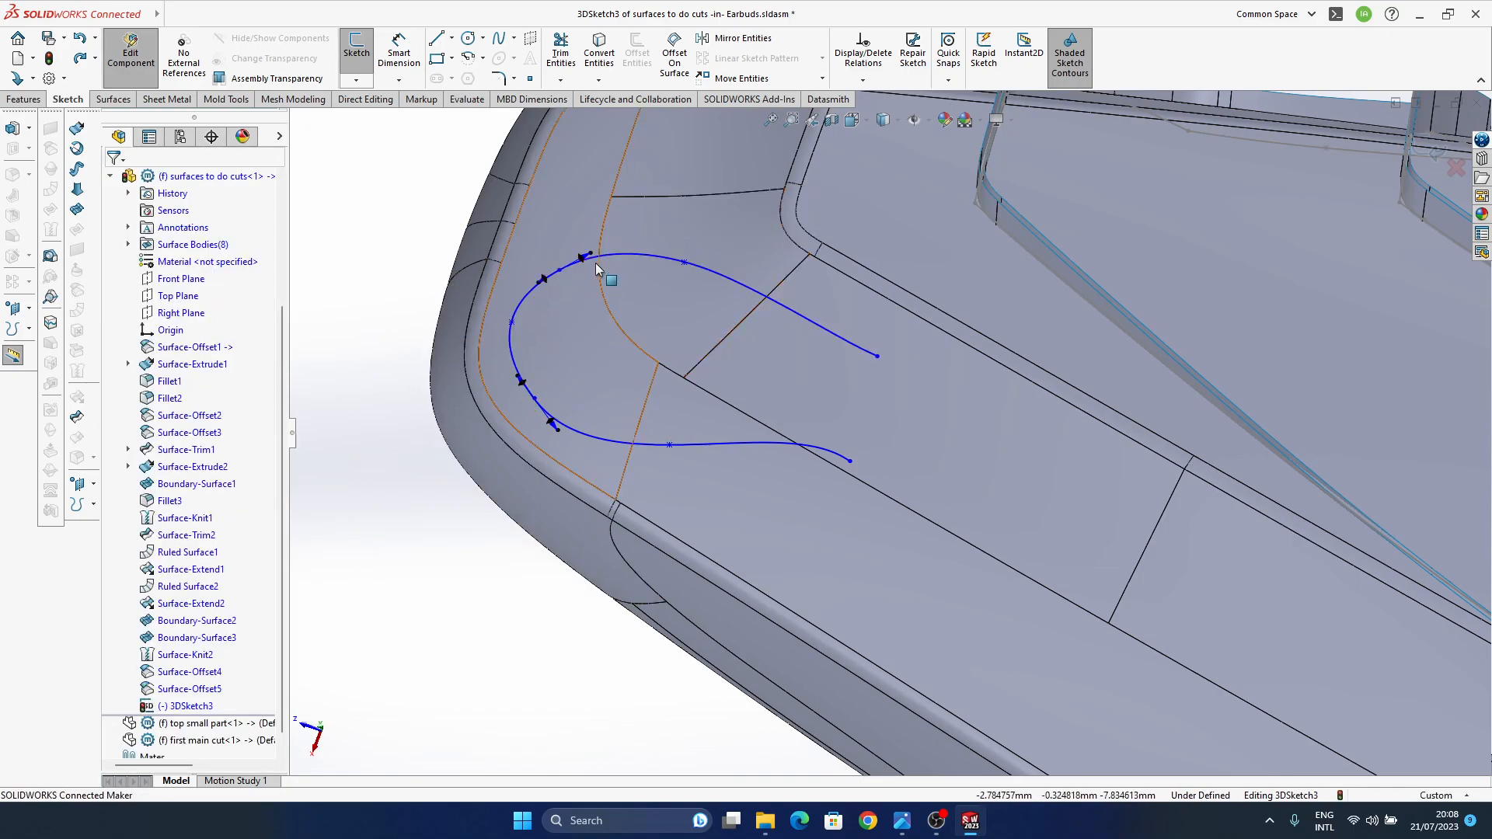
# - Adjust the junctions of the rounded end spline with the upper and lower splines to smooth the outline
pyautogui.moveTo(563, 267)
pyautogui.mouseDown()
pyautogui.moveTo(557, 247)
pyautogui.moveTo(560, 264)
pyautogui.mouseUp()
pyautogui.click(534, 398)
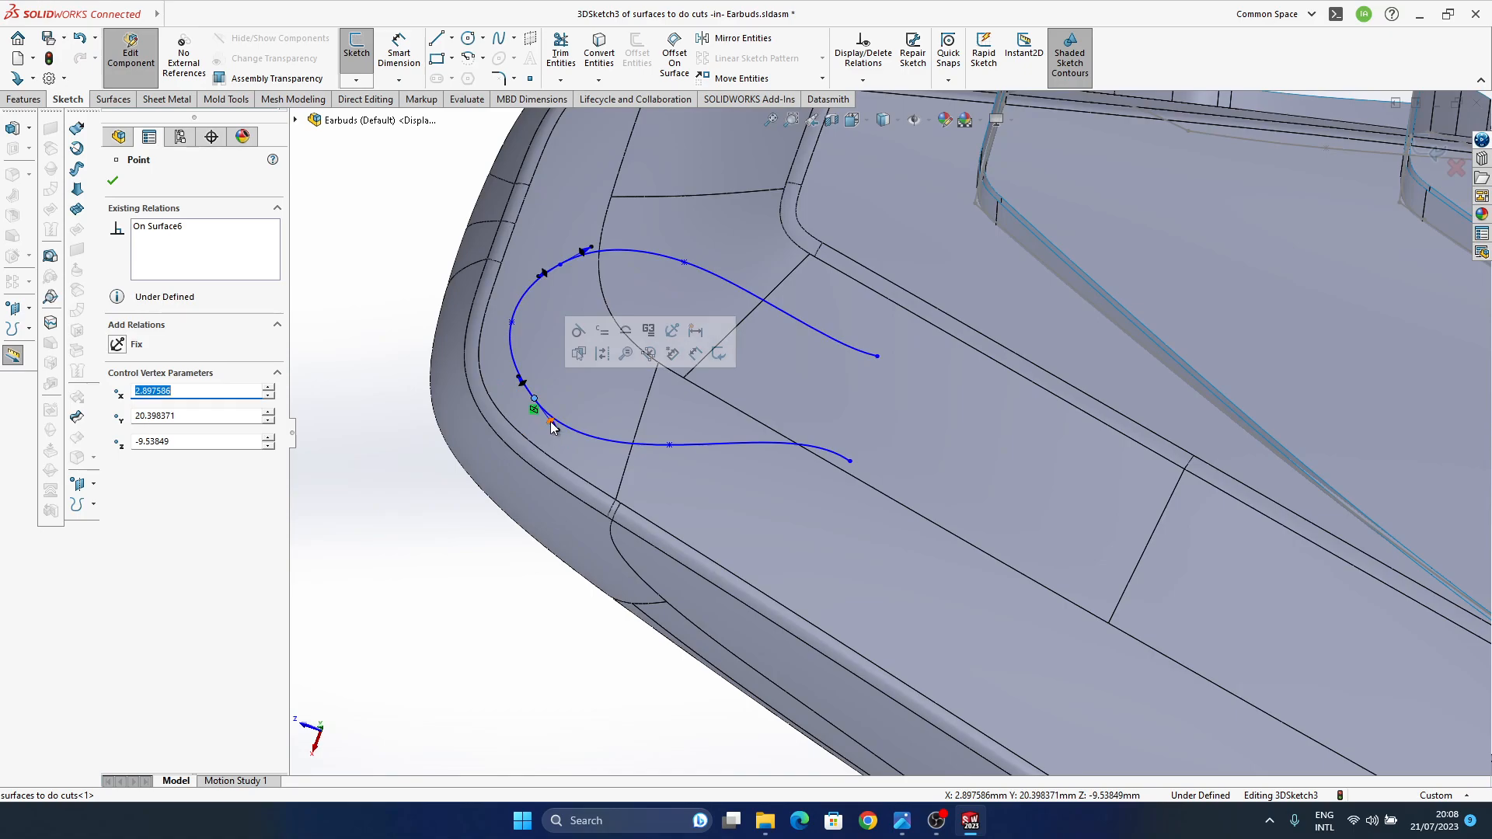
pyautogui.click(555, 424)
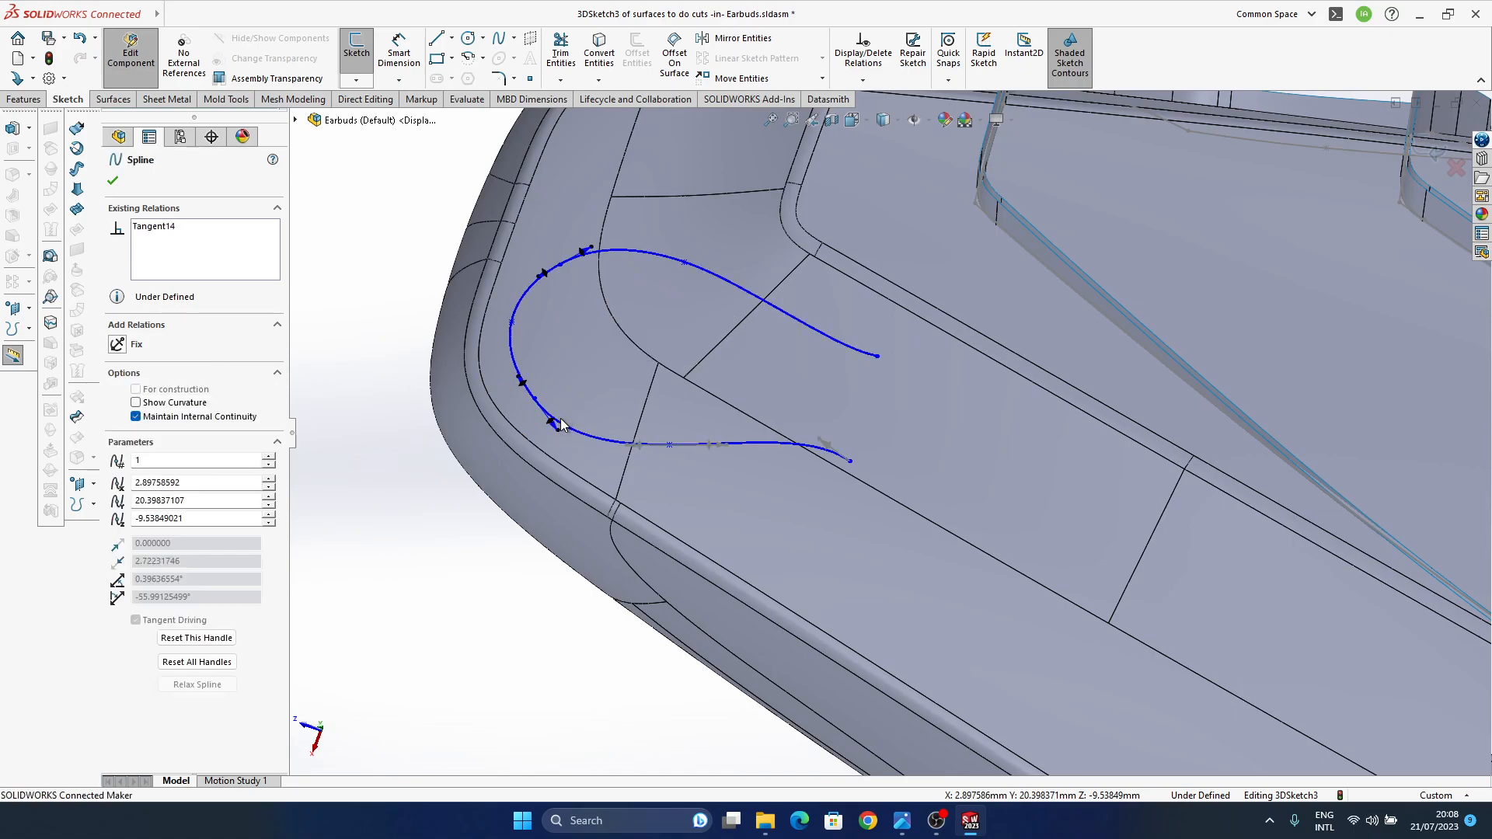
pyautogui.click(557, 429)
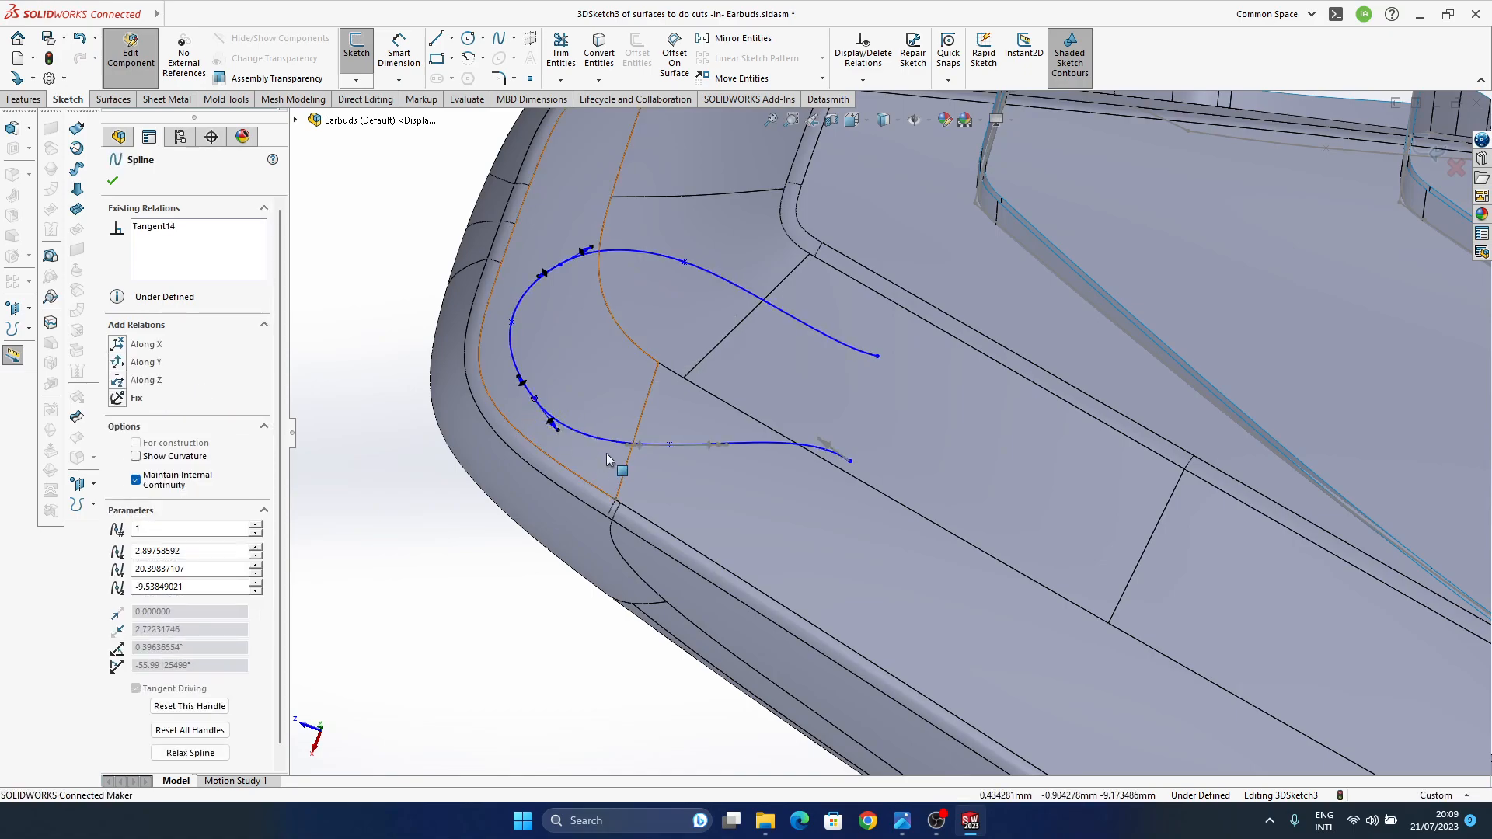
pyautogui.scroll(-4, 526, 421)
pyautogui.moveTo(639, 387)
pyautogui.mouseDown()
pyautogui.moveTo(601, 393)
pyautogui.moveTo(620, 383)
pyautogui.mouseUp()
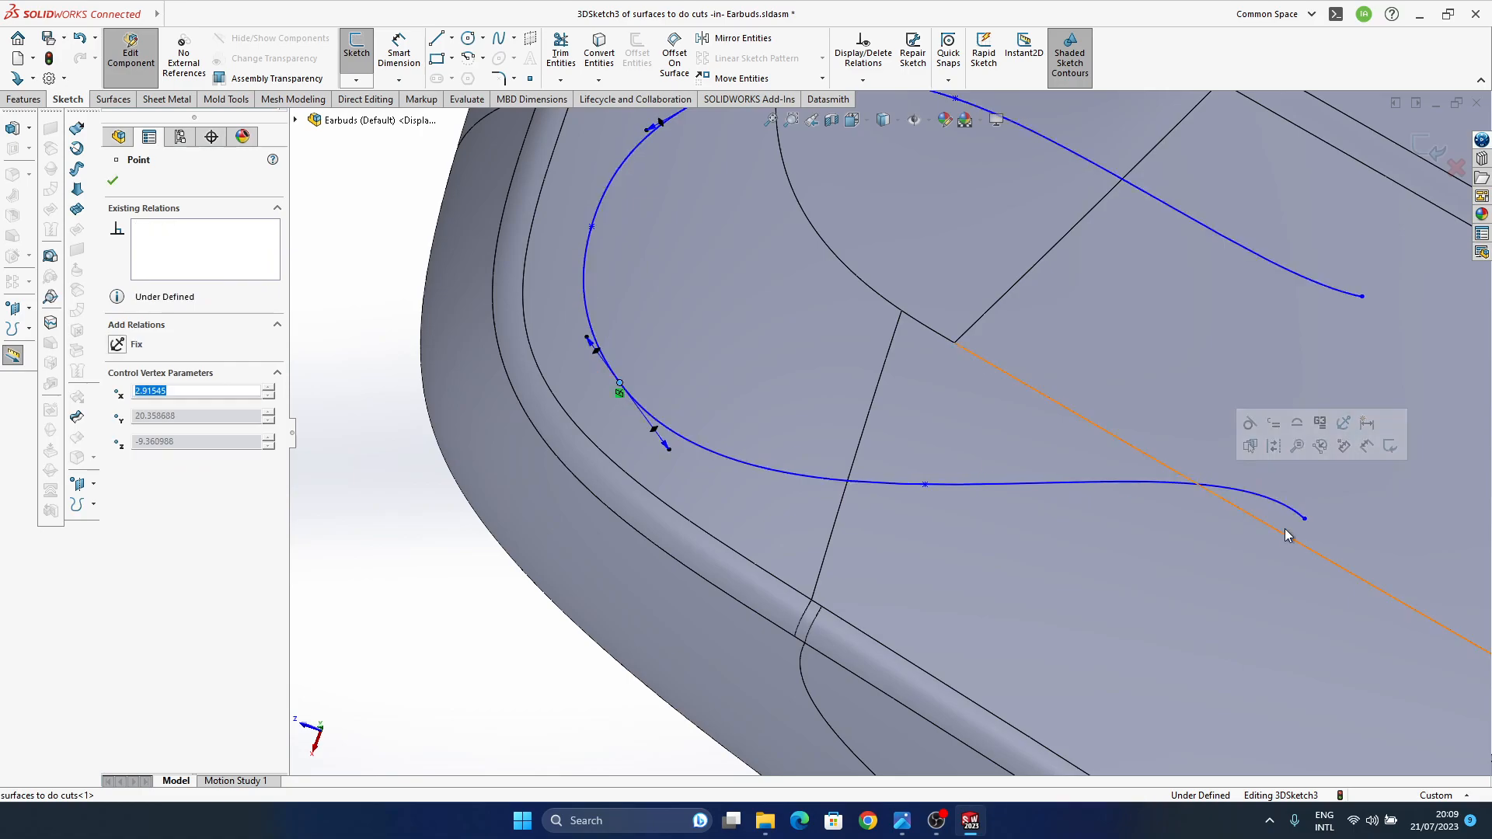
# - Straighten the lower spline's free end with its tangent handle and move its middle point slightly outward
pyautogui.click(1304, 519)
pyautogui.moveTo(1269, 494)
pyautogui.mouseDown()
pyautogui.moveTo(1261, 532)
pyautogui.moveTo(1260, 512)
pyautogui.mouseUp()
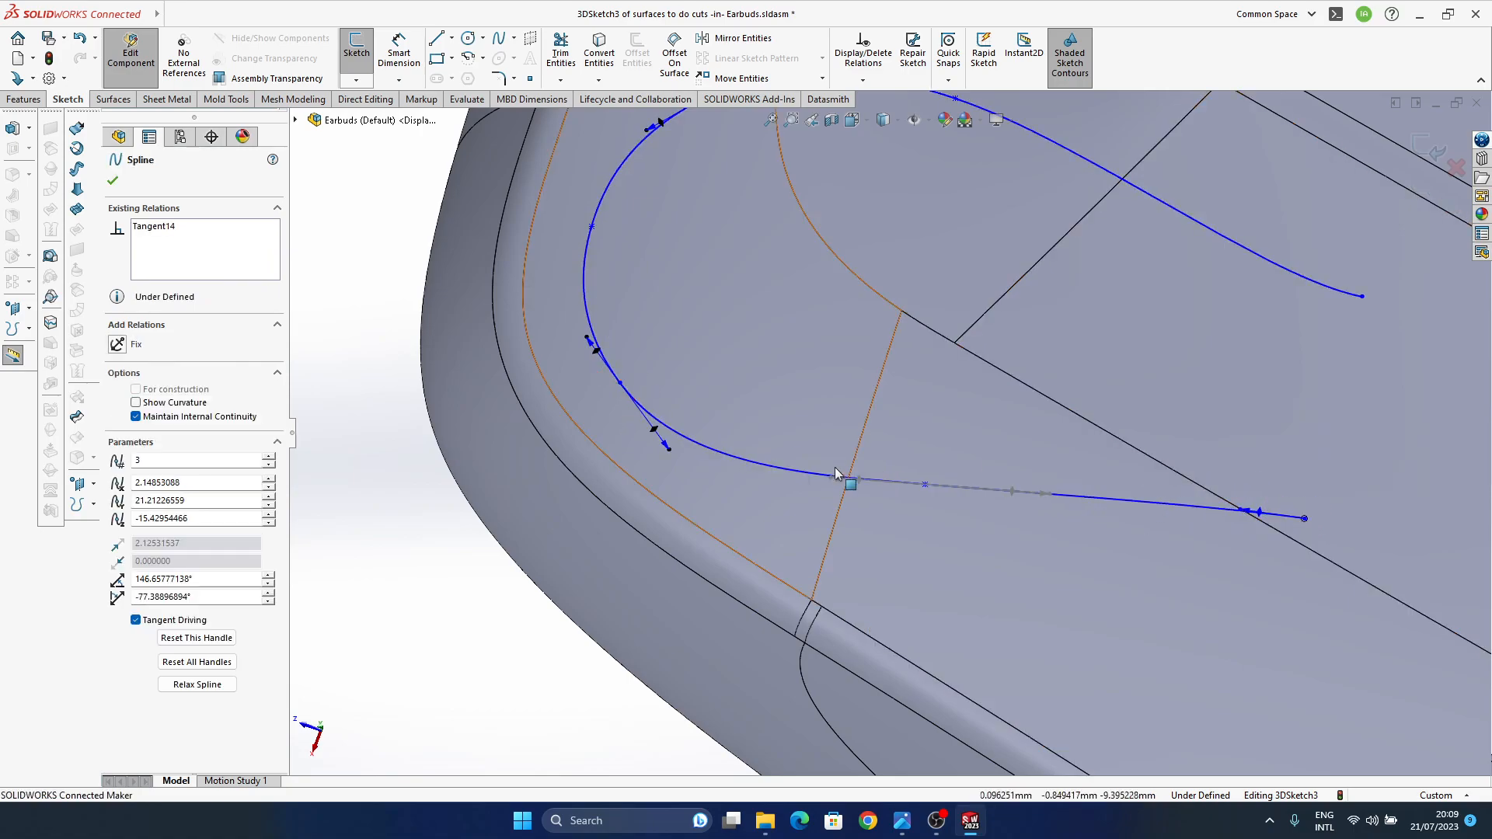
pyautogui.moveTo(925, 485); pyautogui.dragTo(926, 500)
pyautogui.moveTo(935, 429)
pyautogui.mouseDown(button='middle')
pyautogui.moveTo(972, 389)
pyautogui.moveTo(793, 384)
pyautogui.moveTo(758, 343)
pyautogui.moveTo(780, 313)
pyautogui.moveTo(894, 399)
pyautogui.moveTo(992, 620)
pyautogui.moveTo(1019, 543)
pyautogui.moveTo(907, 479)
pyautogui.moveTo(893, 703)
pyautogui.mouseUp(button='middle')
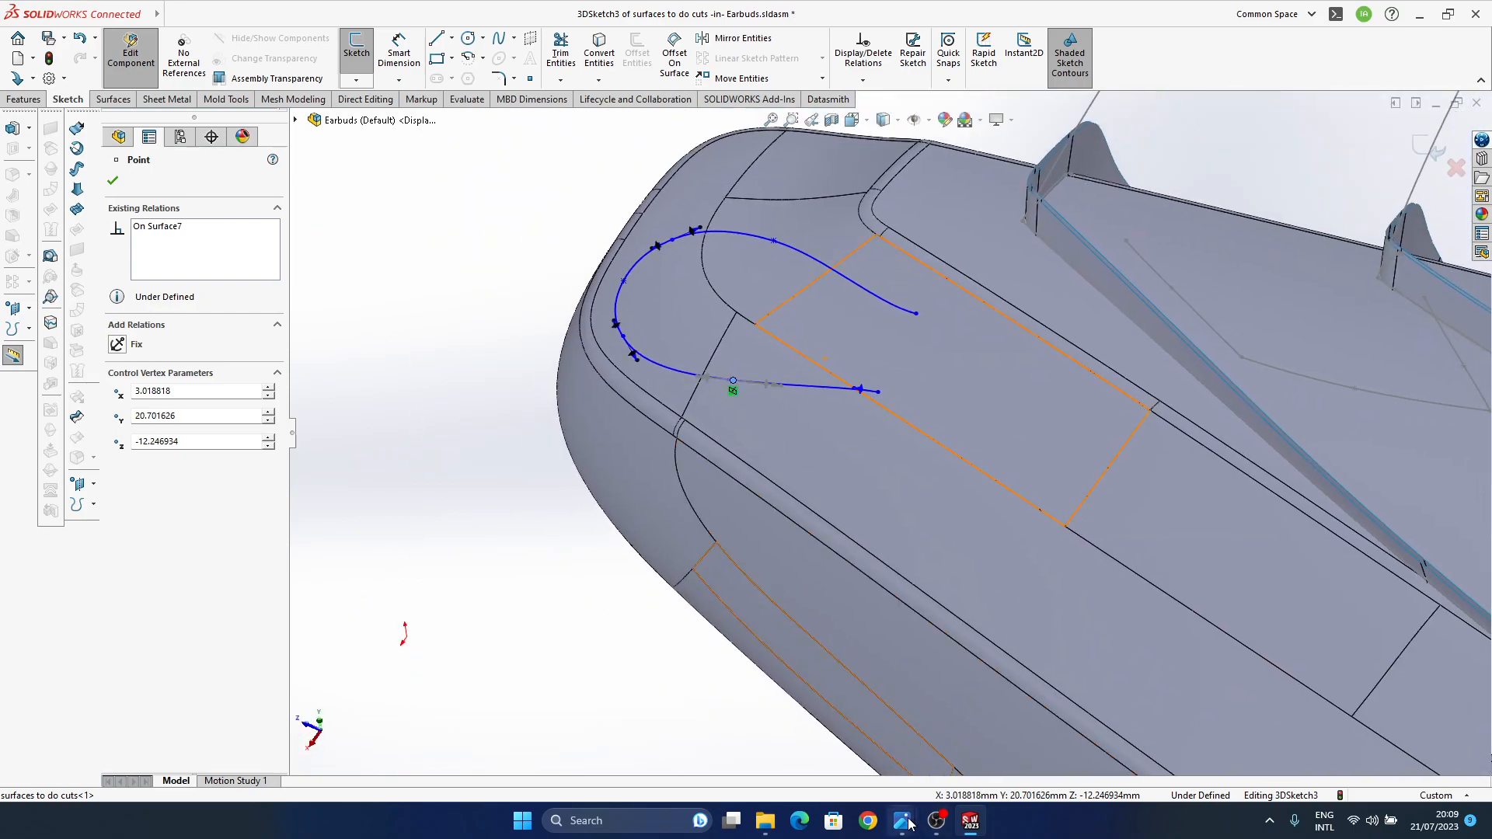
pyautogui.moveTo(906, 823)
pyautogui.moveTo(991, 757)
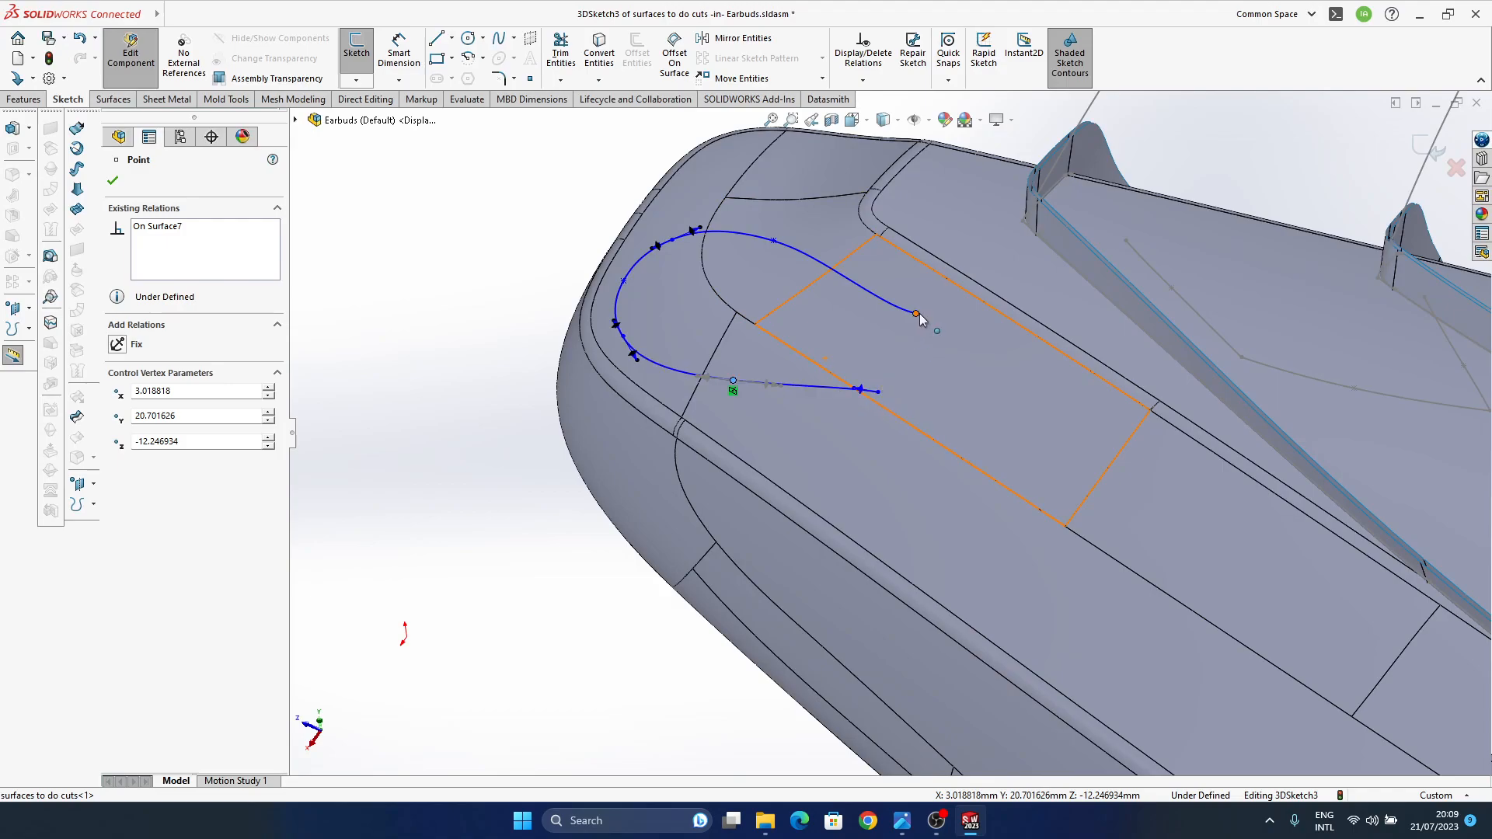
# - Join the upper spline's free end to the lower spline's free end and adjust its end tangent to close the outline in a point
pyautogui.moveTo(918, 314); pyautogui.dragTo(845, 393)
pyautogui.scroll(-3, 886, 372)
pyautogui.keyDown('ctrl'); pyautogui.moveTo(845, 394); pyautogui.dragTo(886, 496, button='middle'); pyautogui.keyUp('ctrl')
pyautogui.scroll(3, 836, 412)
pyautogui.moveTo(867, 408)
pyautogui.mouseDown()
pyautogui.moveTo(911, 413)
pyautogui.moveTo(879, 351)
pyautogui.moveTo(873, 417)
pyautogui.mouseUp()
pyautogui.moveTo(834, 404); pyautogui.dragTo(818, 460, button='middle')
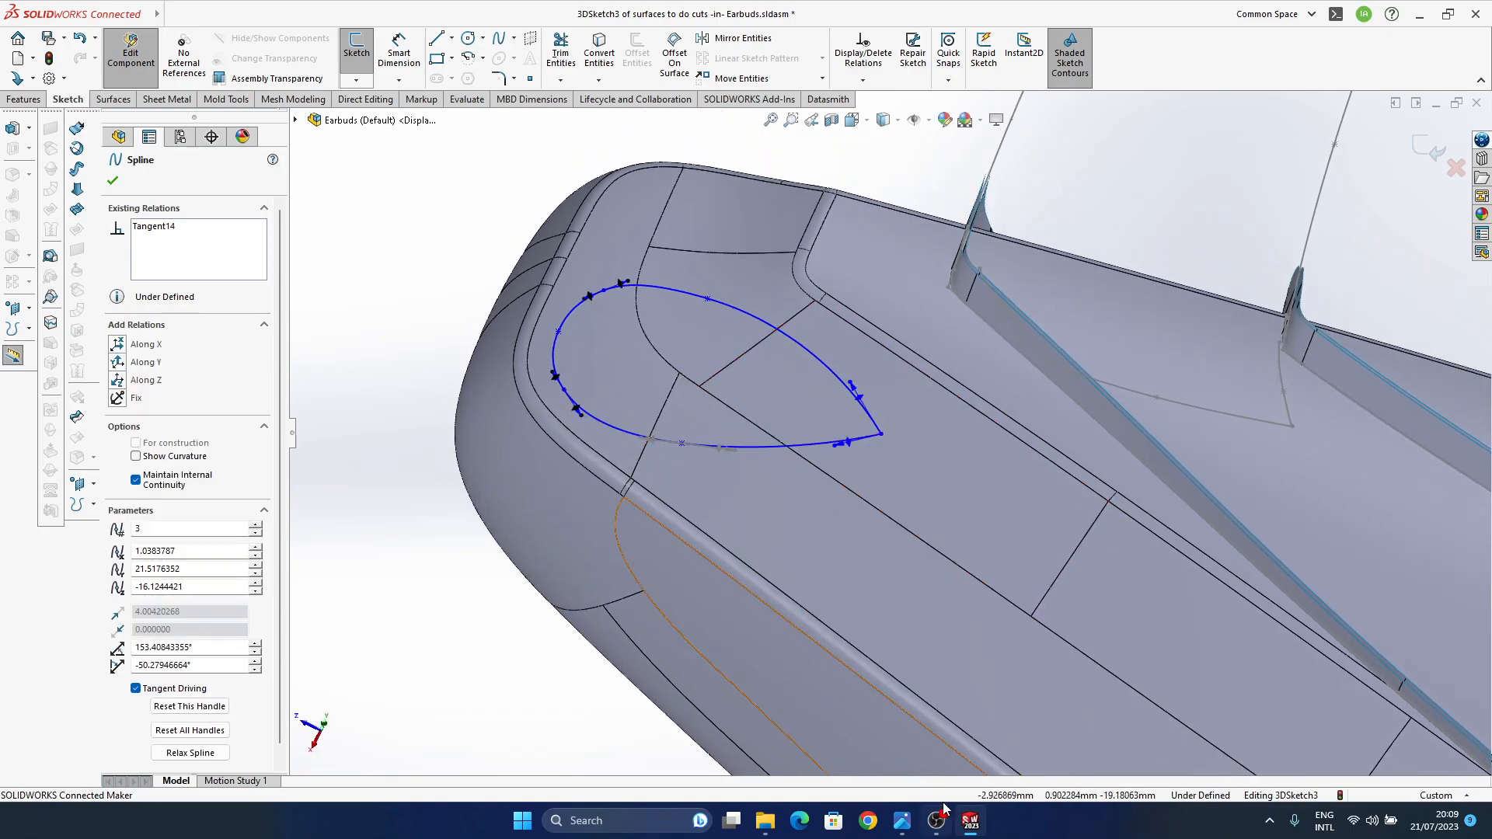
pyautogui.moveTo(911, 829)
pyautogui.moveTo(979, 778)
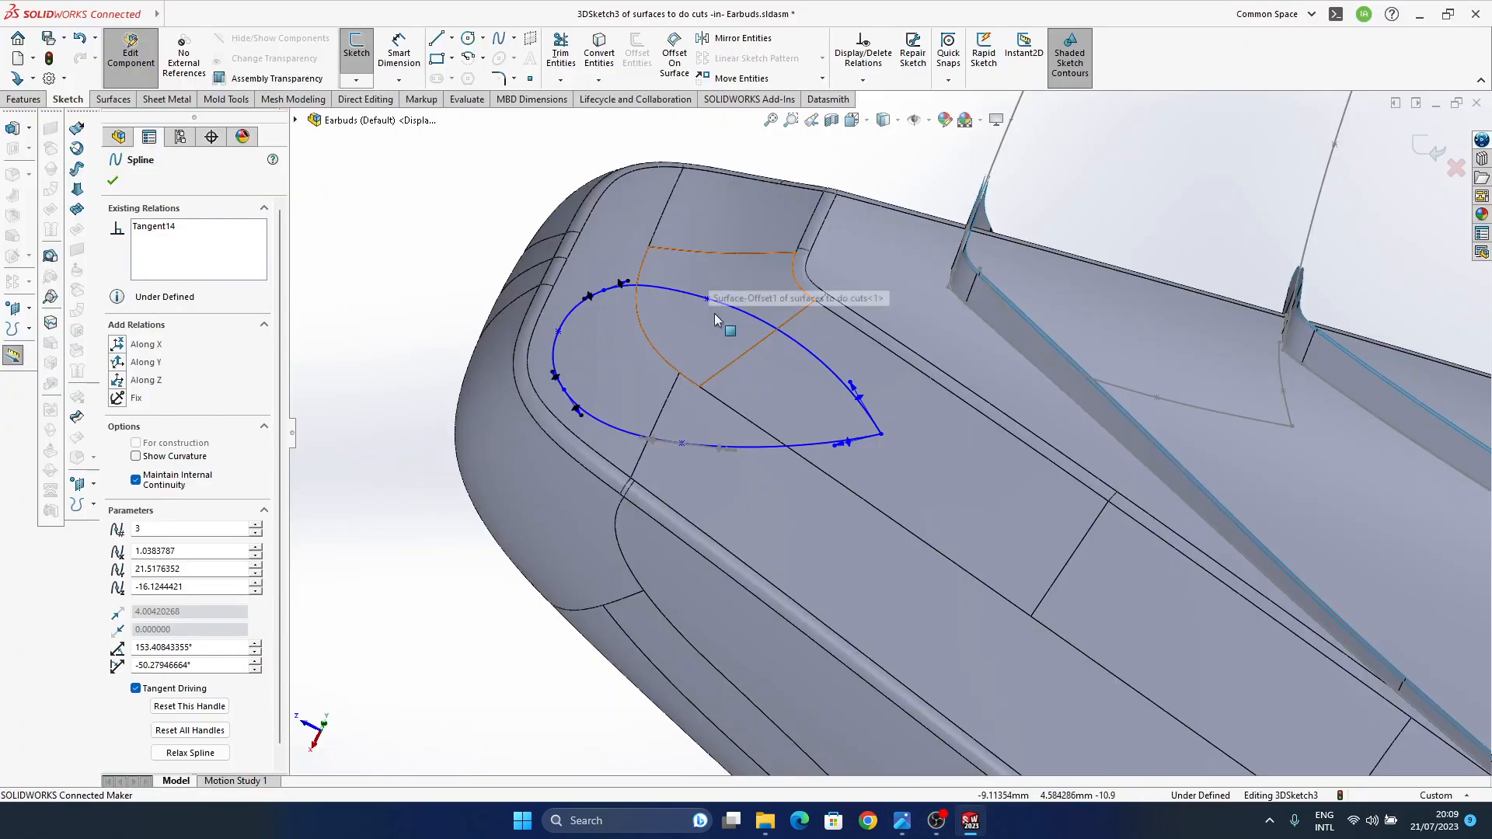
# - Exit the 3D sketch of the closed teardrop outline
pyautogui.moveTo(757, 424); pyautogui.dragTo(779, 432, button='middle')
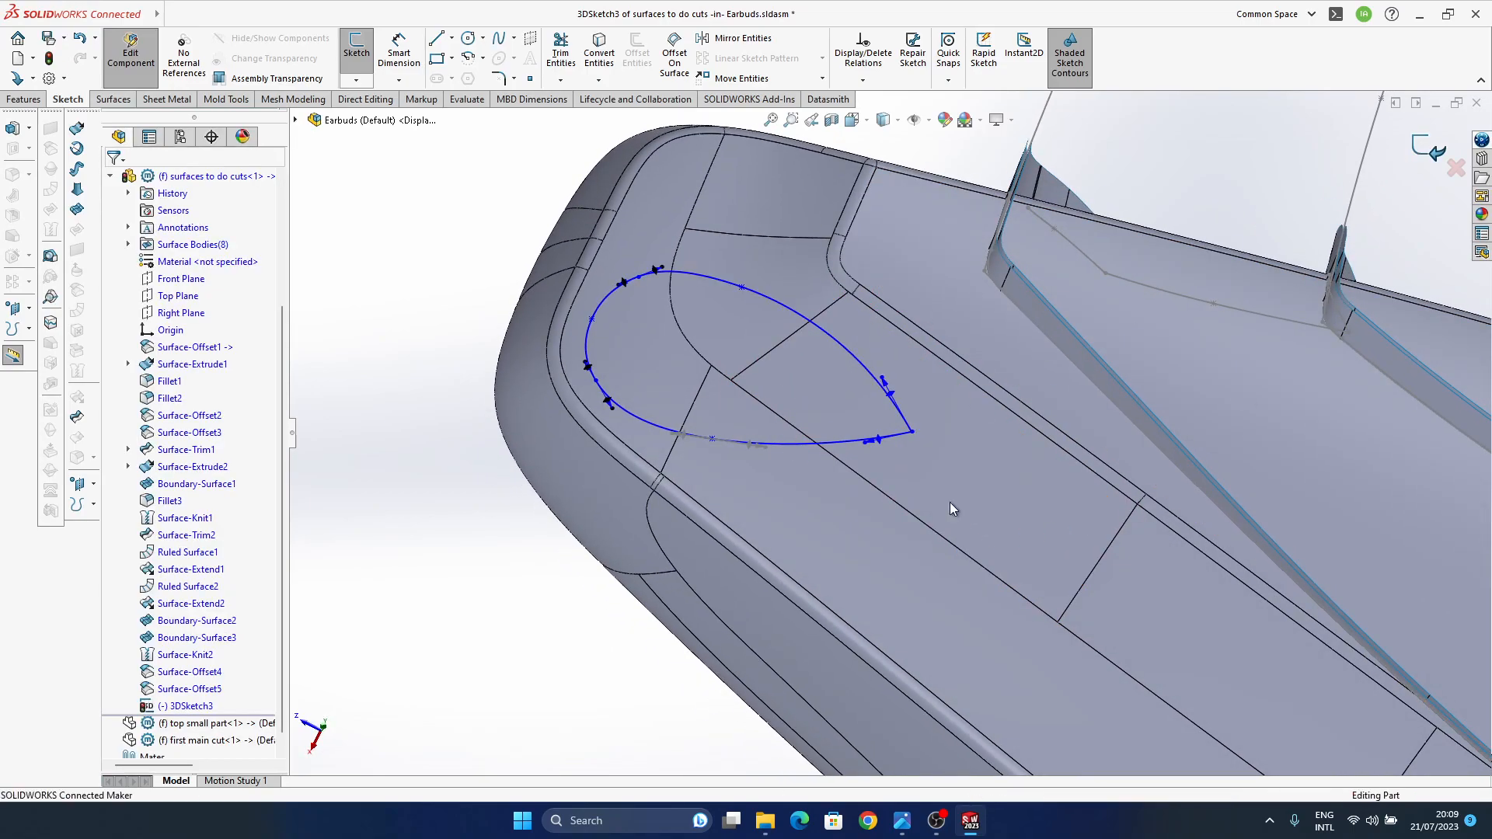
pyautogui.moveTo(858, 389); pyautogui.dragTo(788, 272, button='middle')
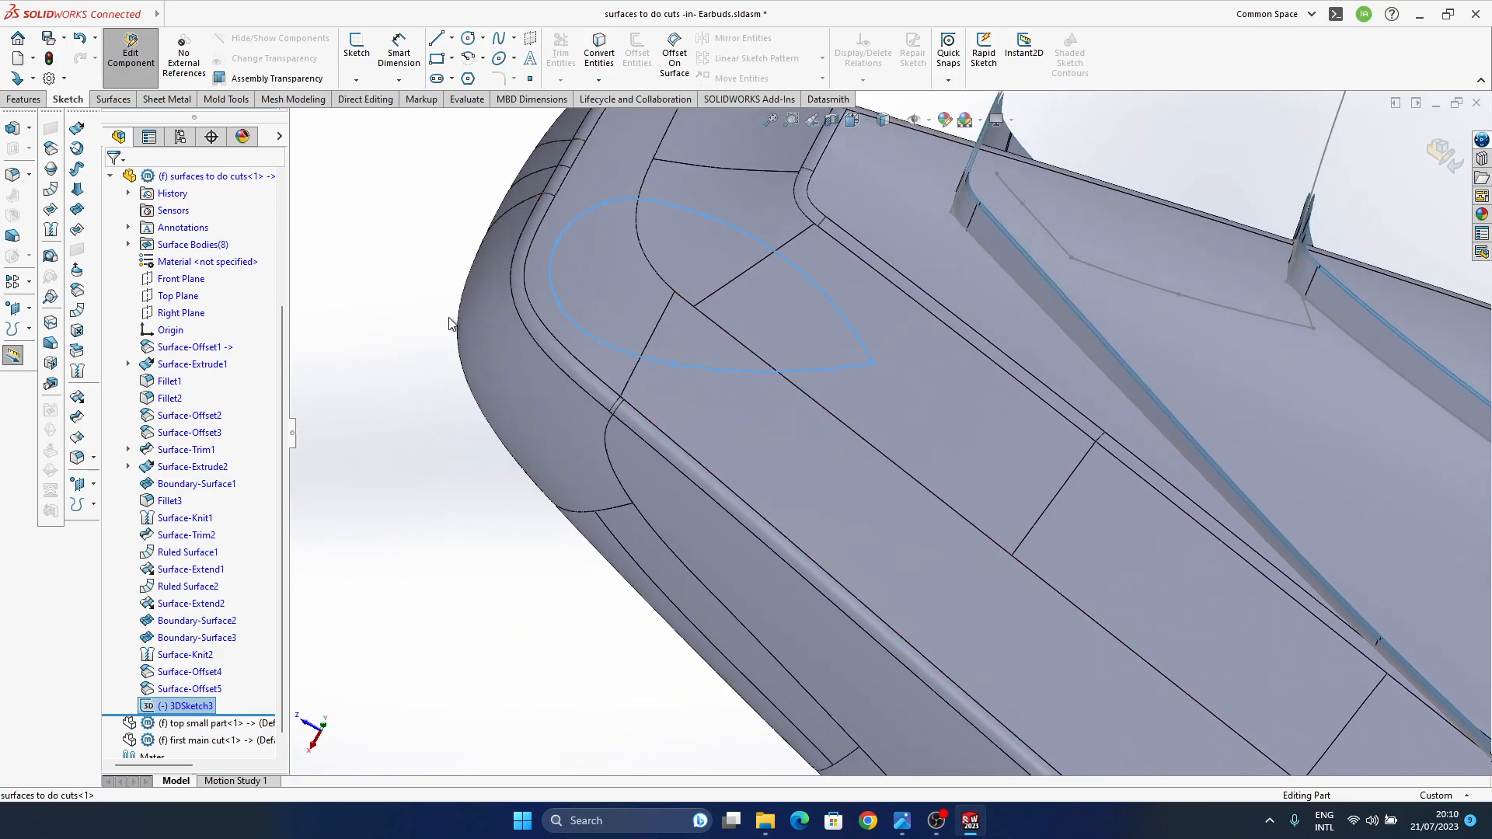
pyautogui.doubleClick(705, 213)
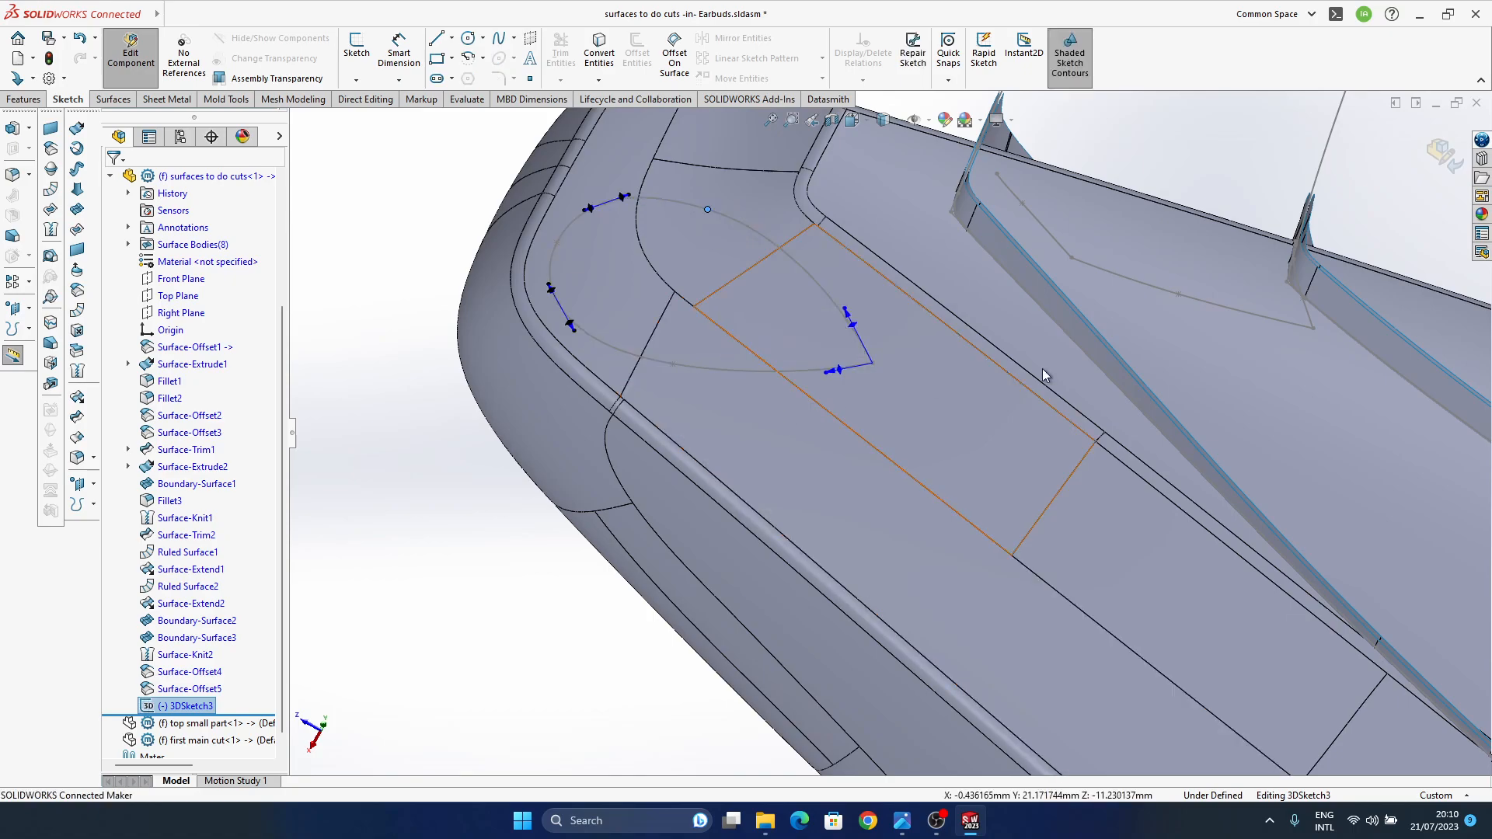
pyautogui.moveTo(748, 274)
pyautogui.mouseDown(button='middle')
pyautogui.moveTo(761, 308)
pyautogui.moveTo(723, 223)
pyautogui.moveTo(760, 363)
pyautogui.mouseUp(button='middle')
pyautogui.doubleClick(398, 238)
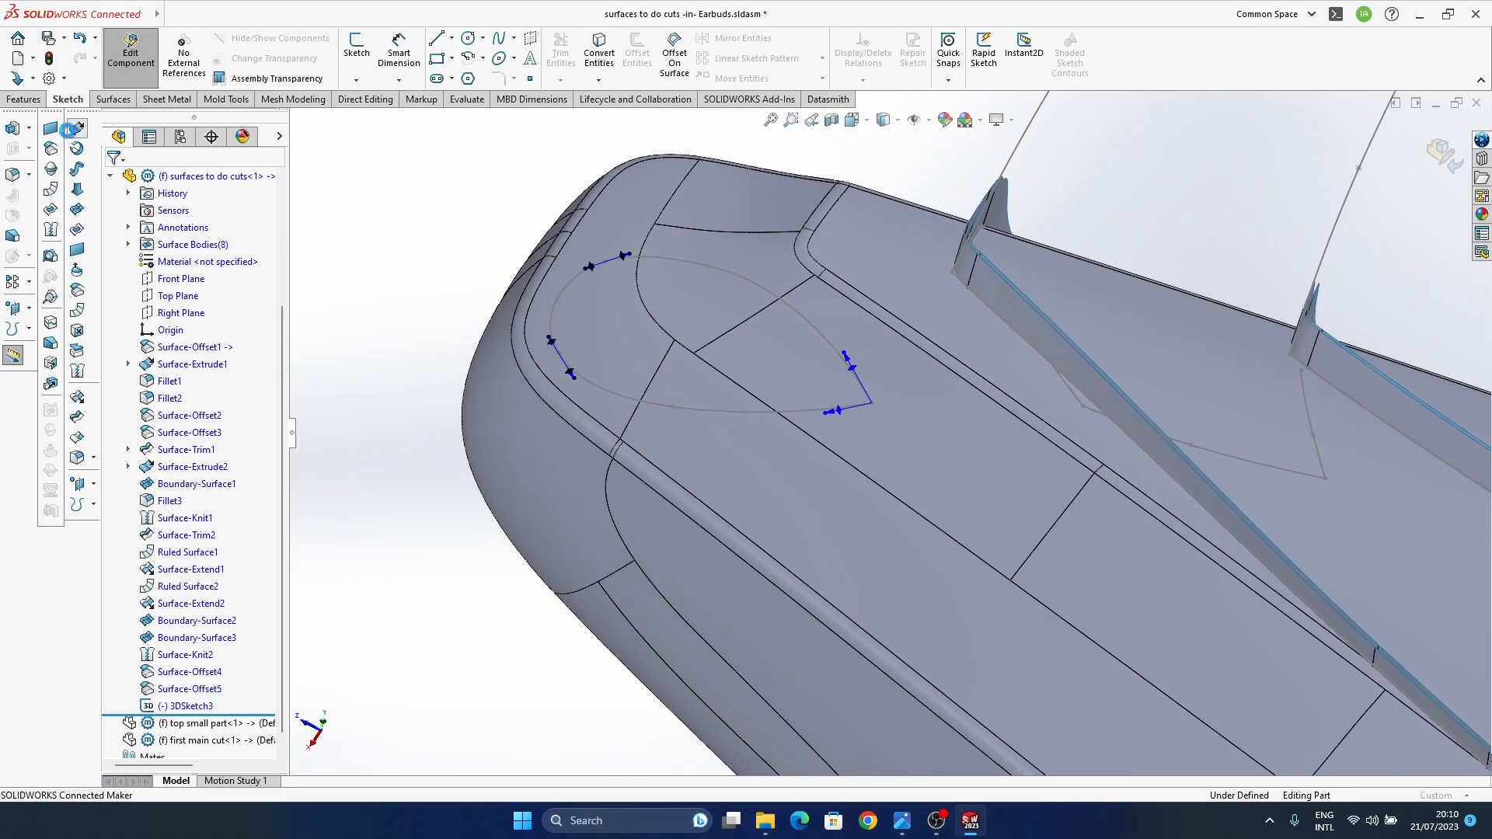
# - Start a Surface-Extrude of the teardrop 3D sketch outline, using the part's Top Plane as the extrusion direction
pyautogui.click(70, 130)
pyautogui.click(804, 312)
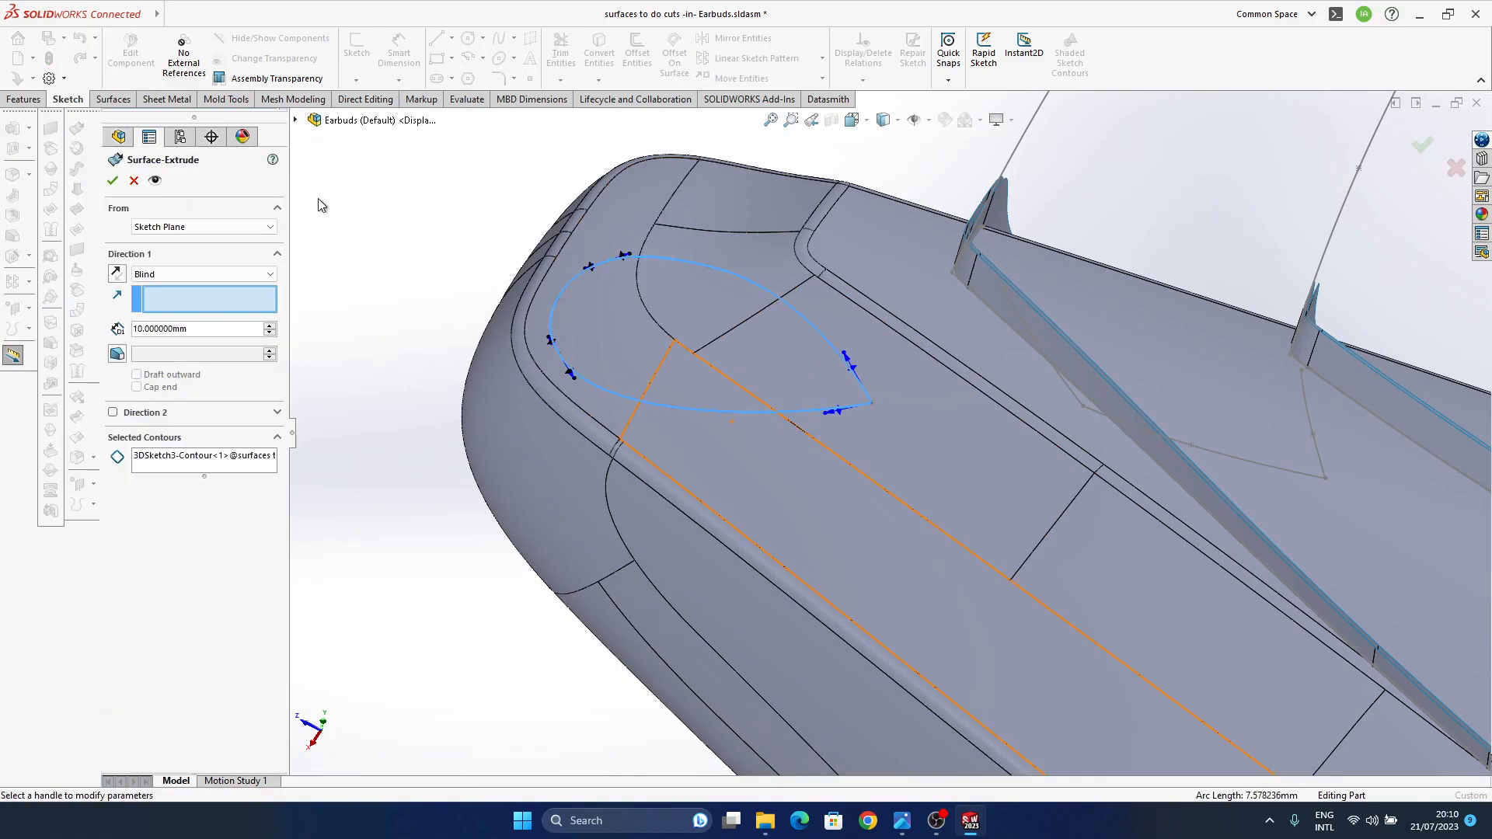
pyautogui.click(296, 120)
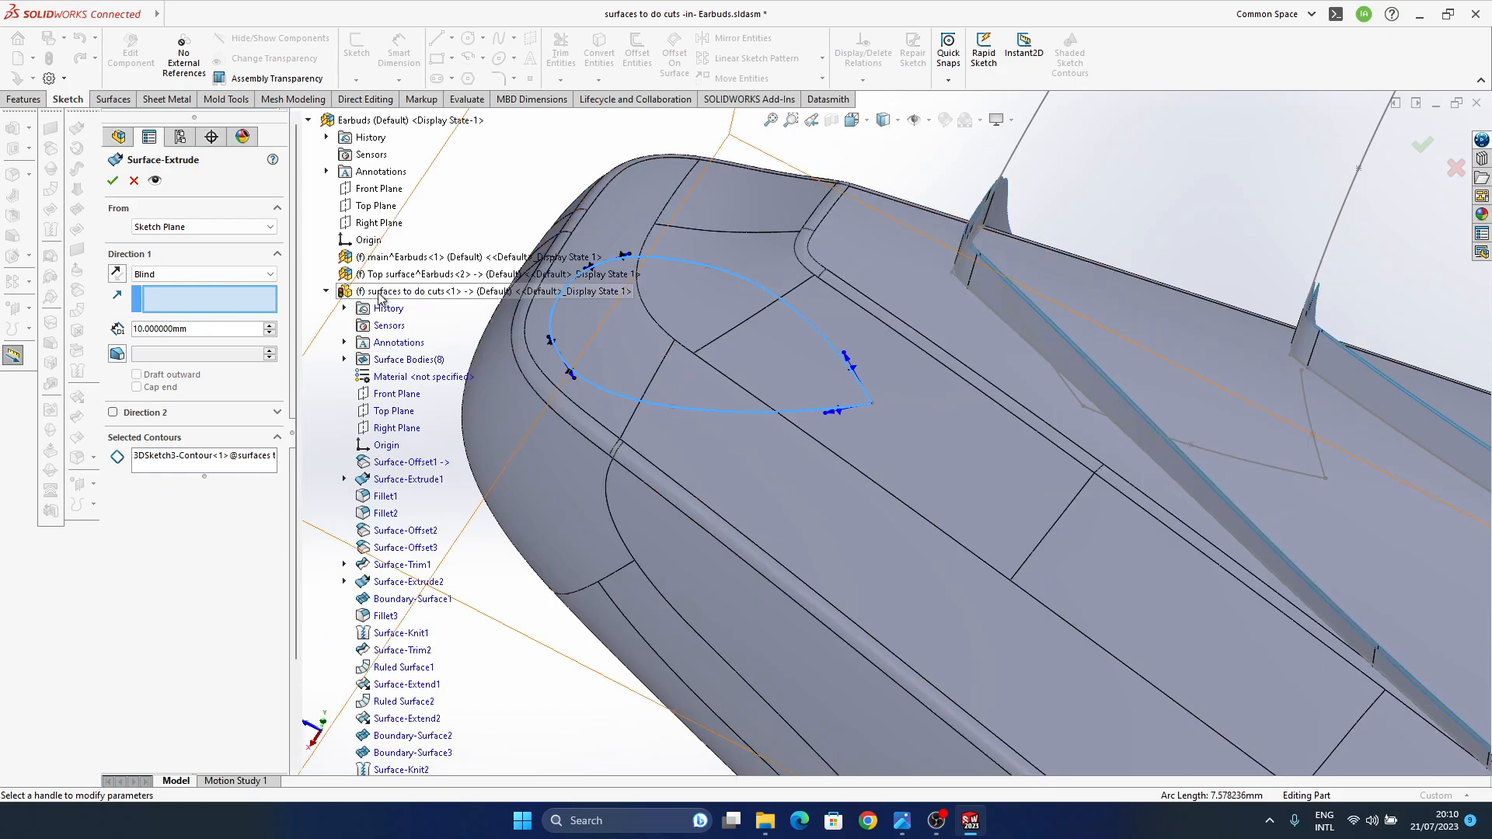
pyautogui.scroll(-2, 411, 447)
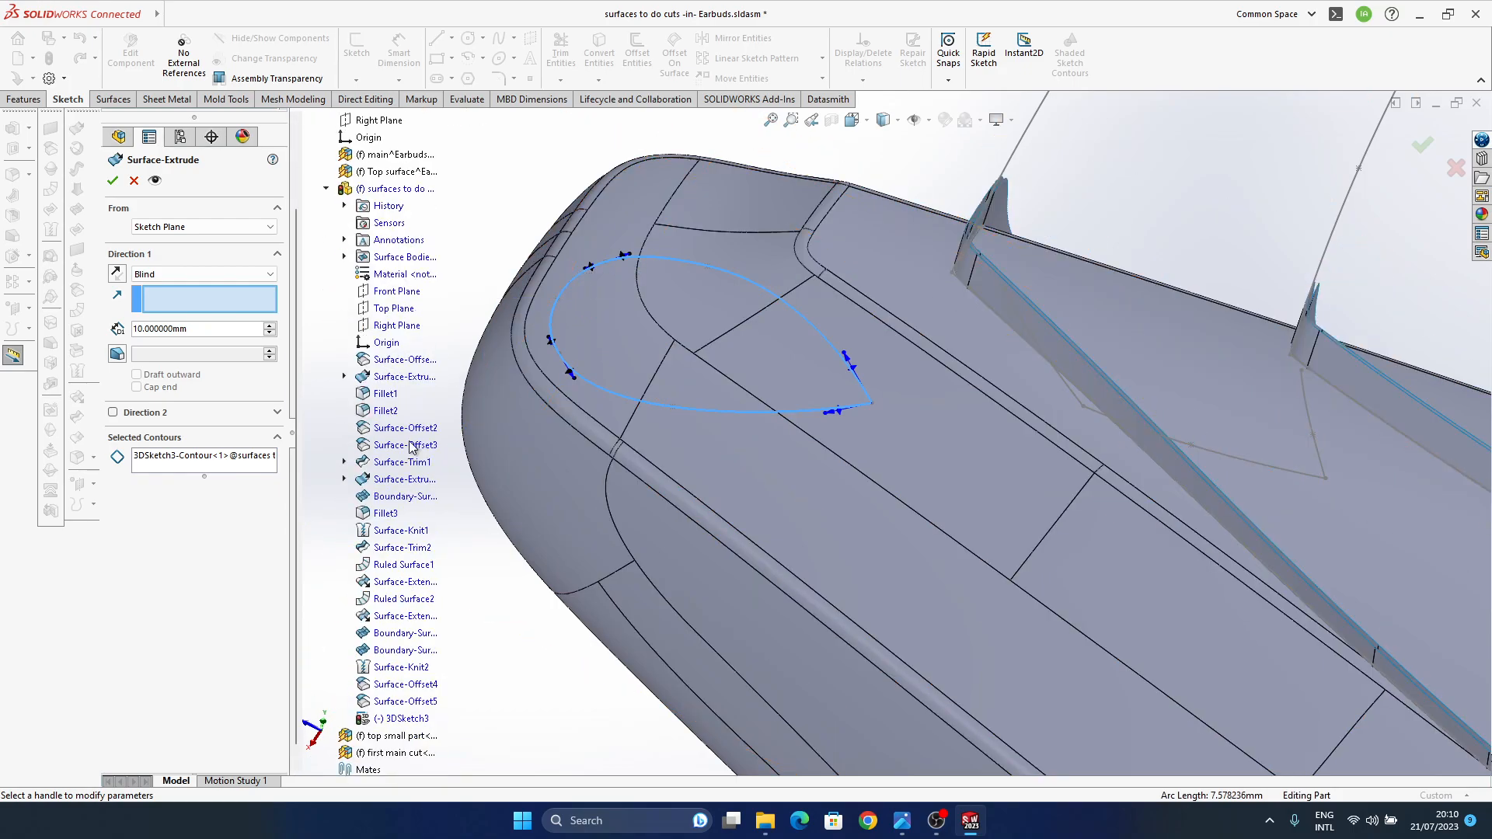
pyautogui.click(394, 310)
pyautogui.moveTo(730, 379)
pyautogui.mouseDown(button='middle')
pyautogui.moveTo(710, 296)
pyautogui.moveTo(710, 392)
pyautogui.mouseUp(button='middle')
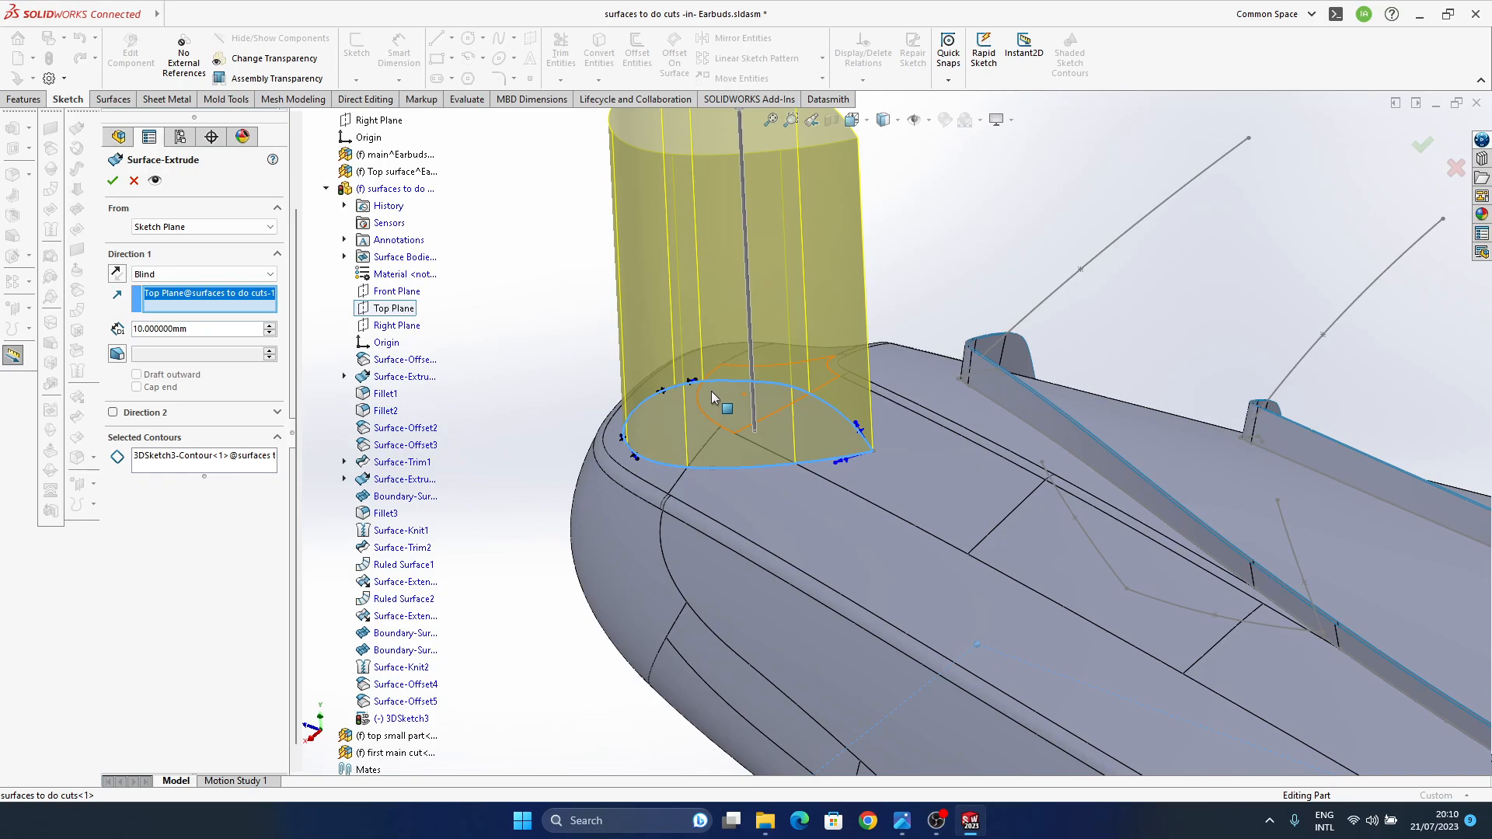
# - Reverse the surface extrusion to go into the earbud, set its depth to 1 mm, and create it
pyautogui.moveTo(720, 405)
pyautogui.mouseDown(button='middle')
pyautogui.moveTo(747, 390)
pyautogui.moveTo(760, 412)
pyautogui.mouseUp(button='middle')
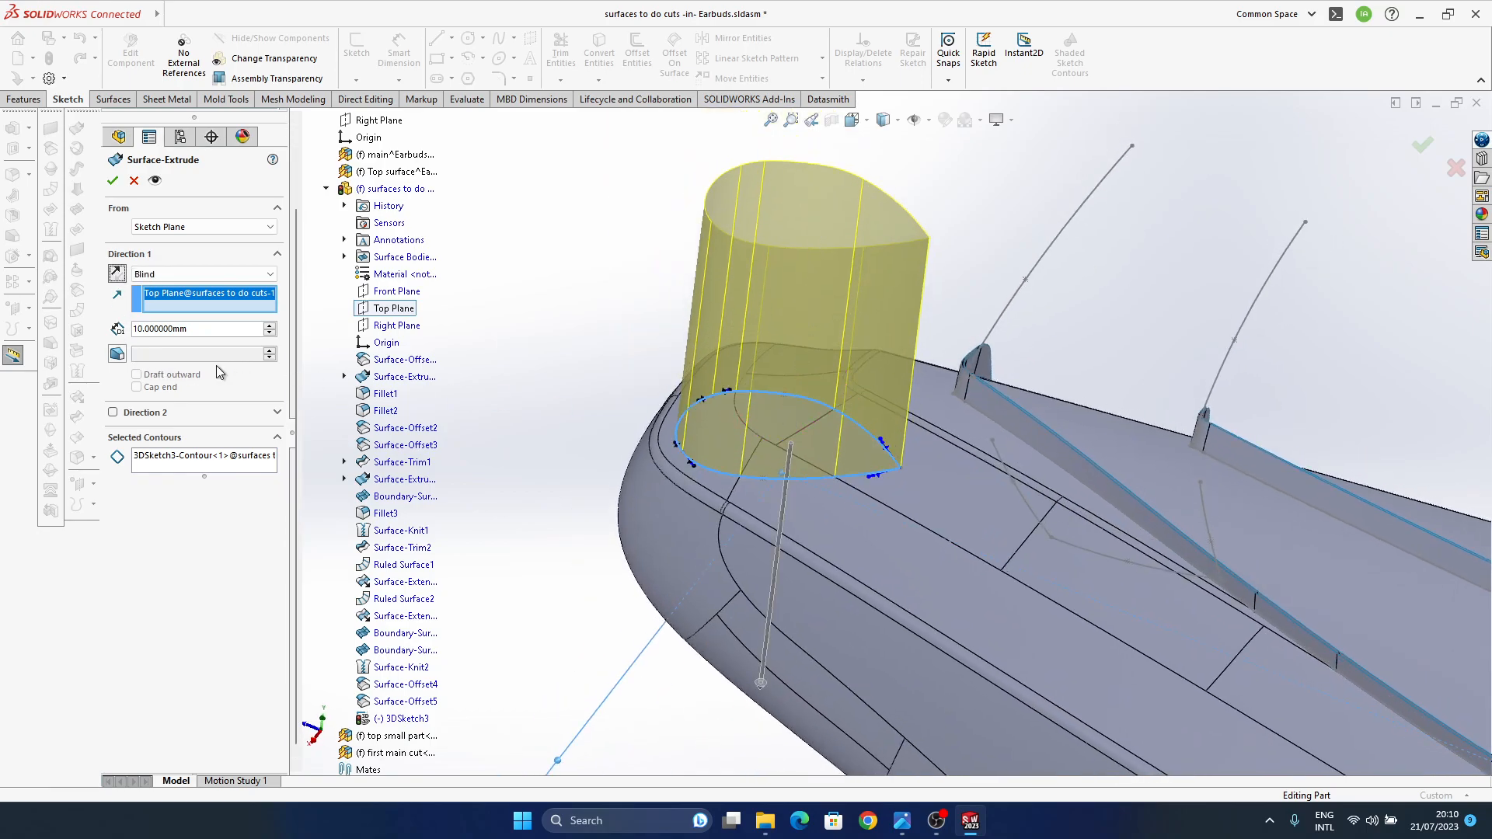
pyautogui.click(116, 274)
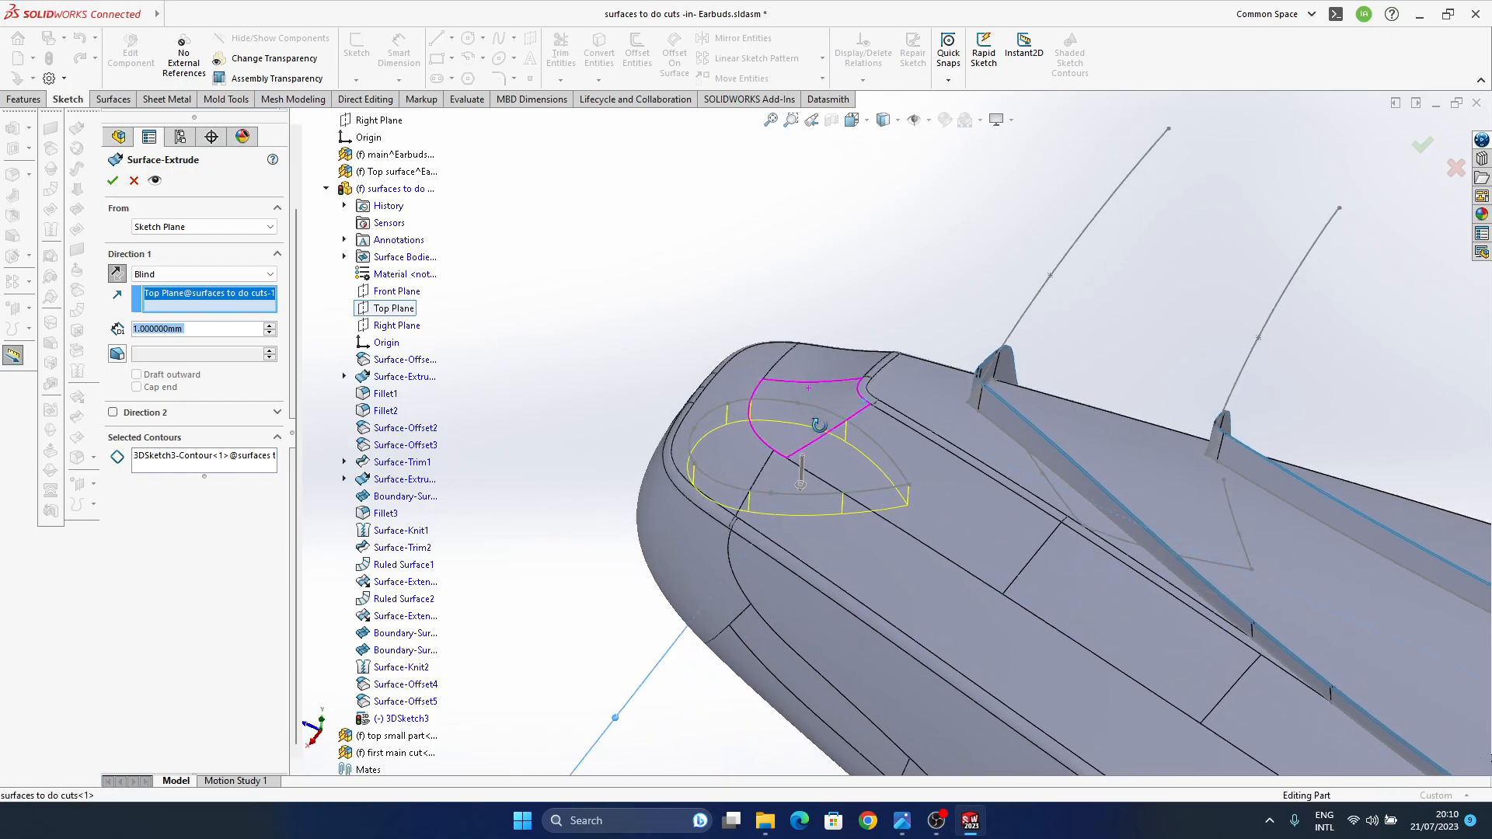
pyautogui.scroll(-5, 816, 443)
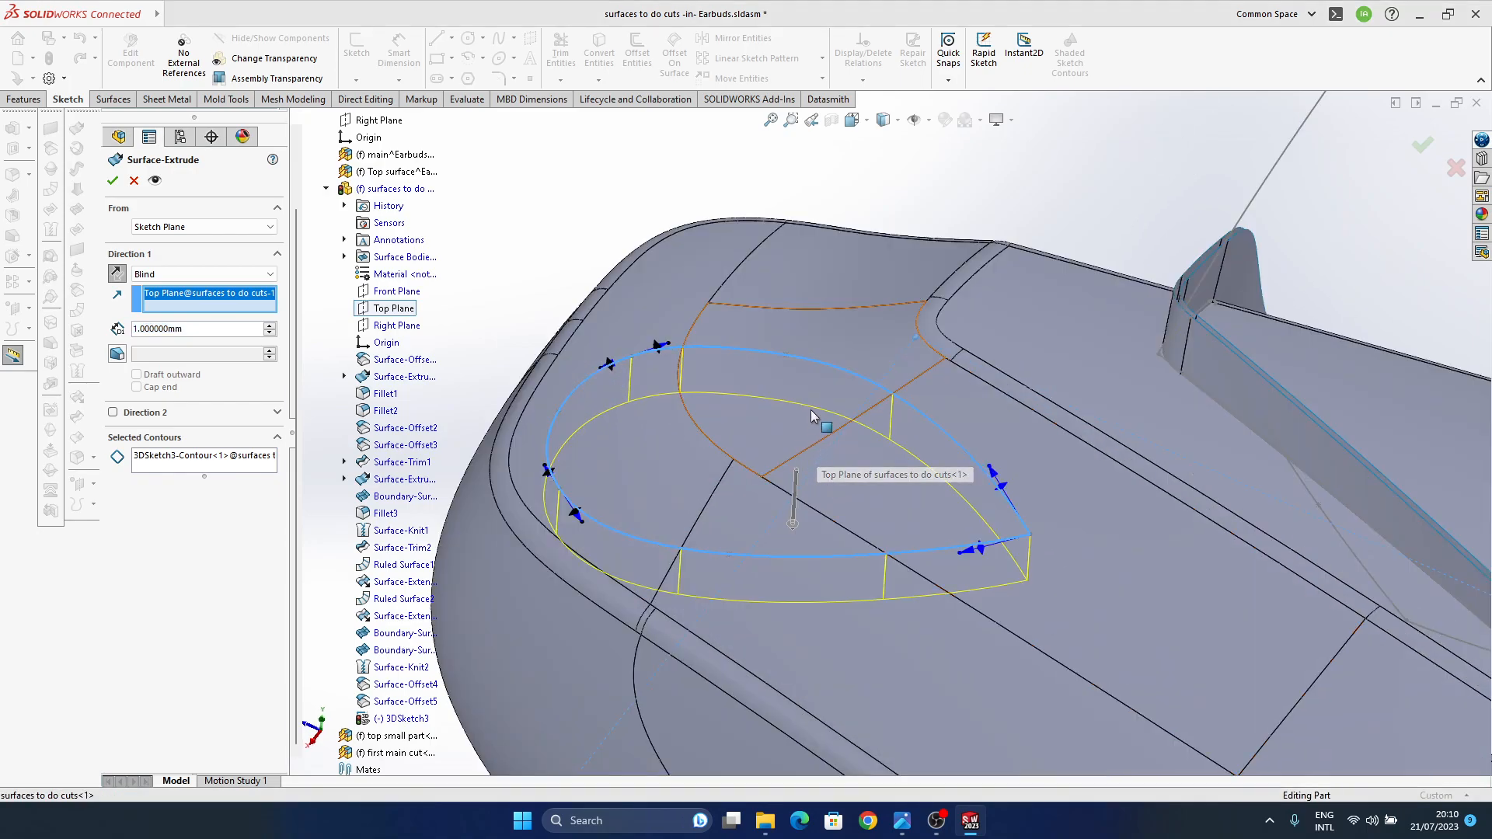
pyautogui.moveTo(766, 487); pyautogui.dragTo(701, 436, button='middle')
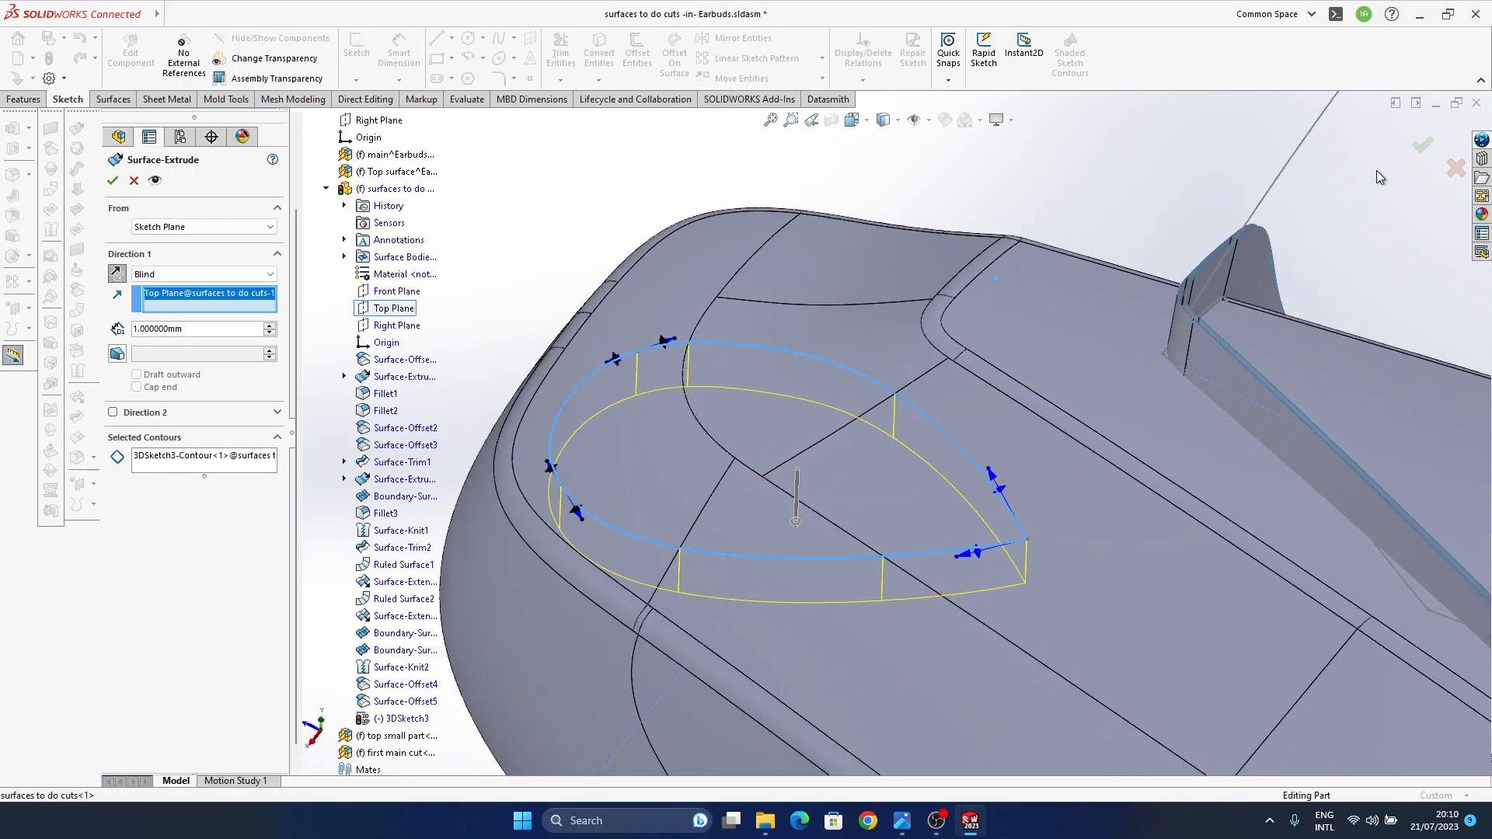
pyautogui.press('Return')
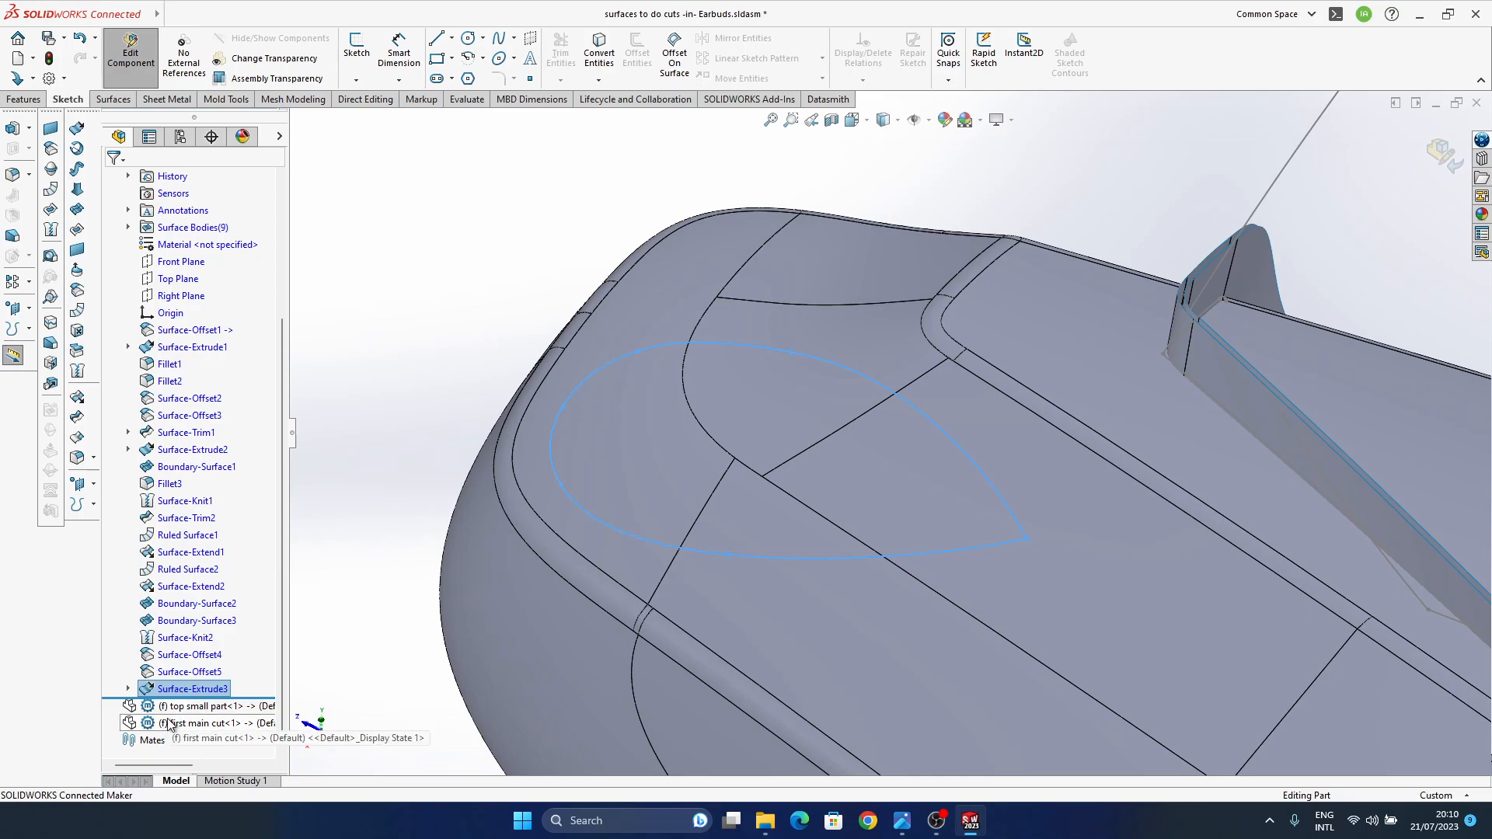
# - Hide the outer earbud surface body, Surface-Offset1, to expose the extruded teardrop surface
pyautogui.moveTo(751, 421); pyautogui.dragTo(776, 402, button='middle')
pyautogui.click(529, 580)
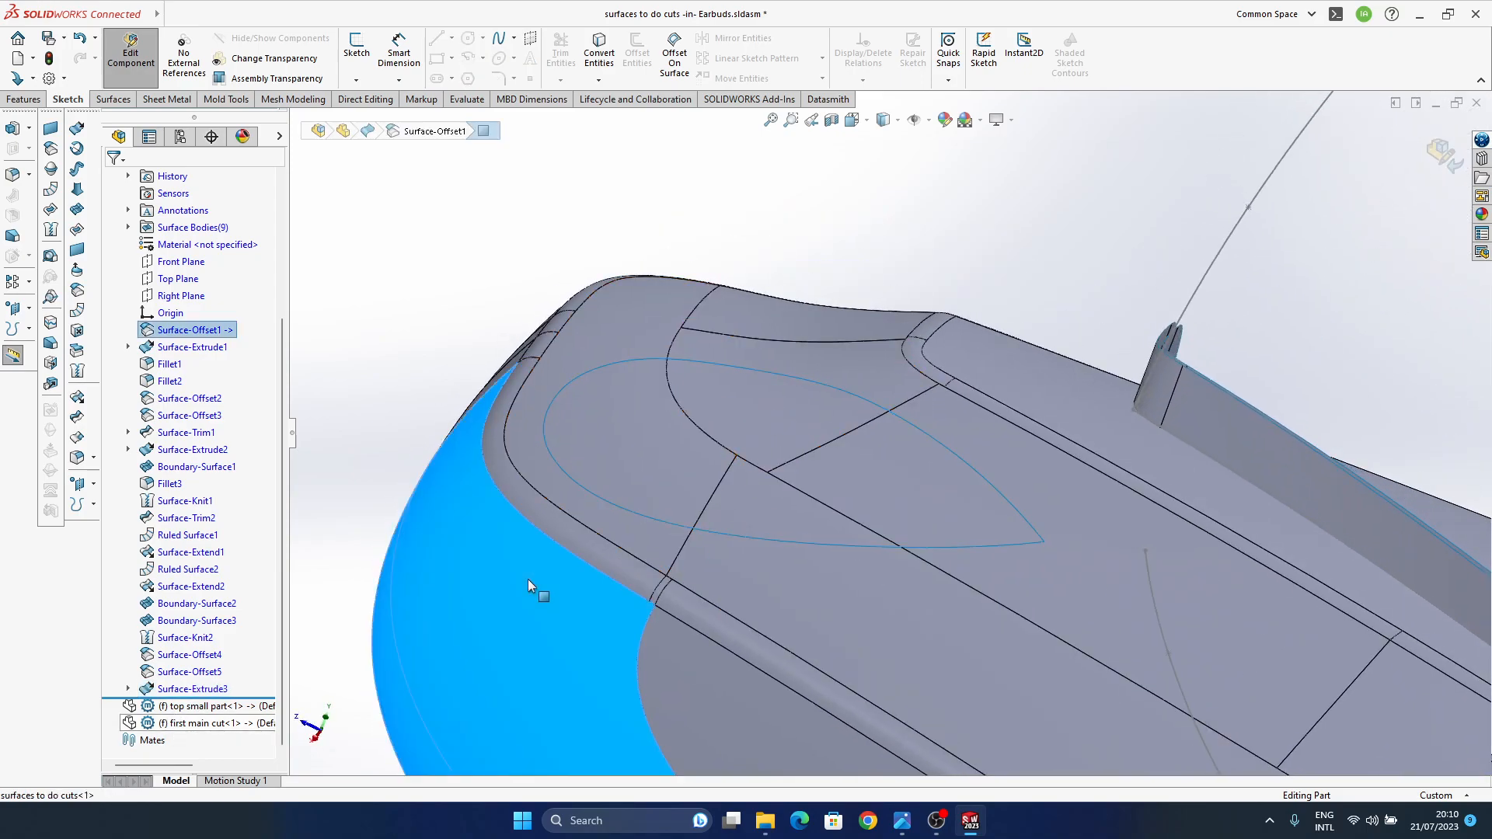
pyautogui.click(360, 390)
pyautogui.click(174, 638)
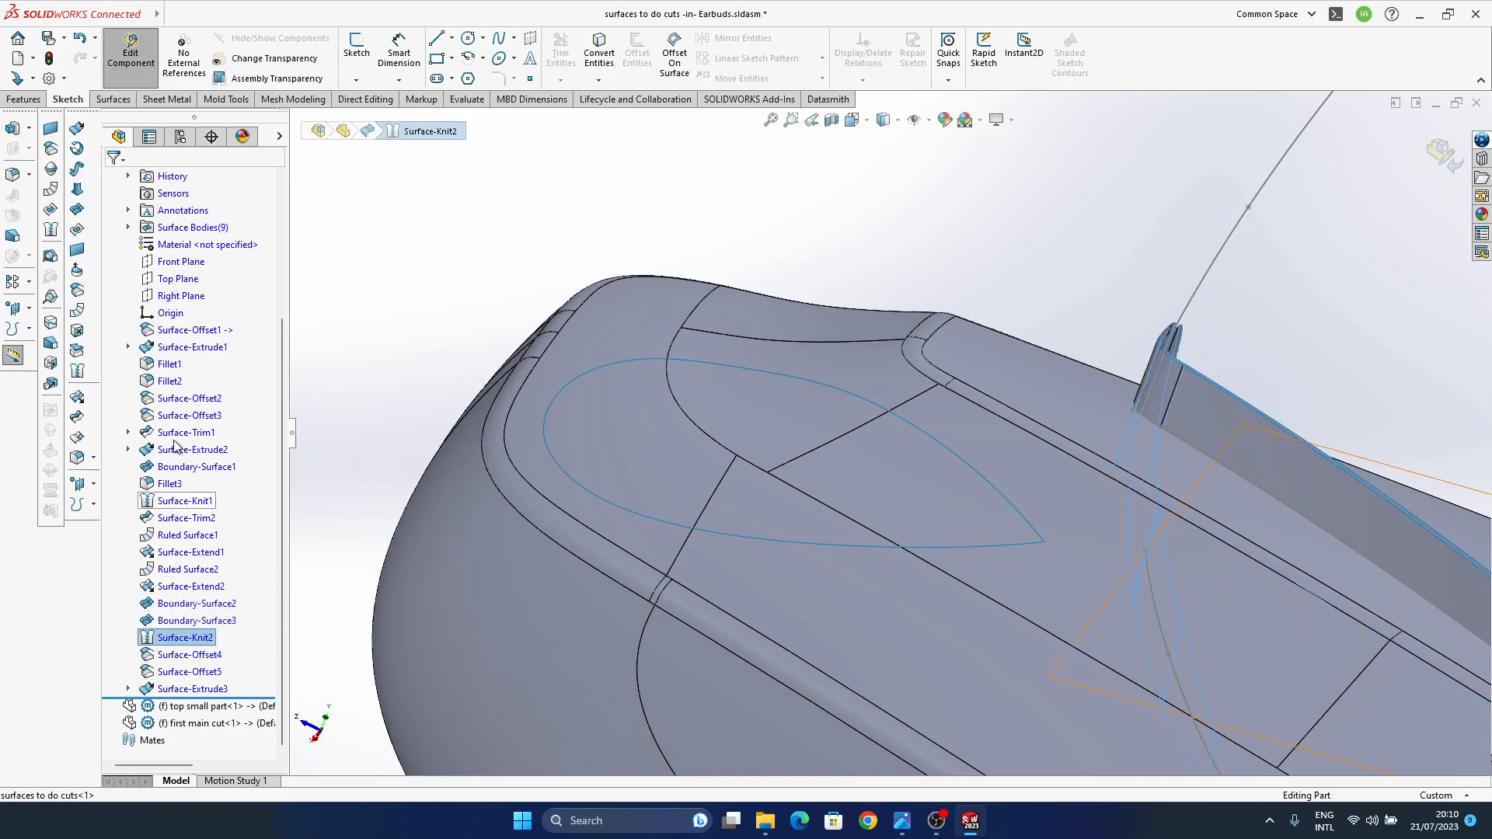
pyautogui.click(183, 332)
pyautogui.click(195, 310)
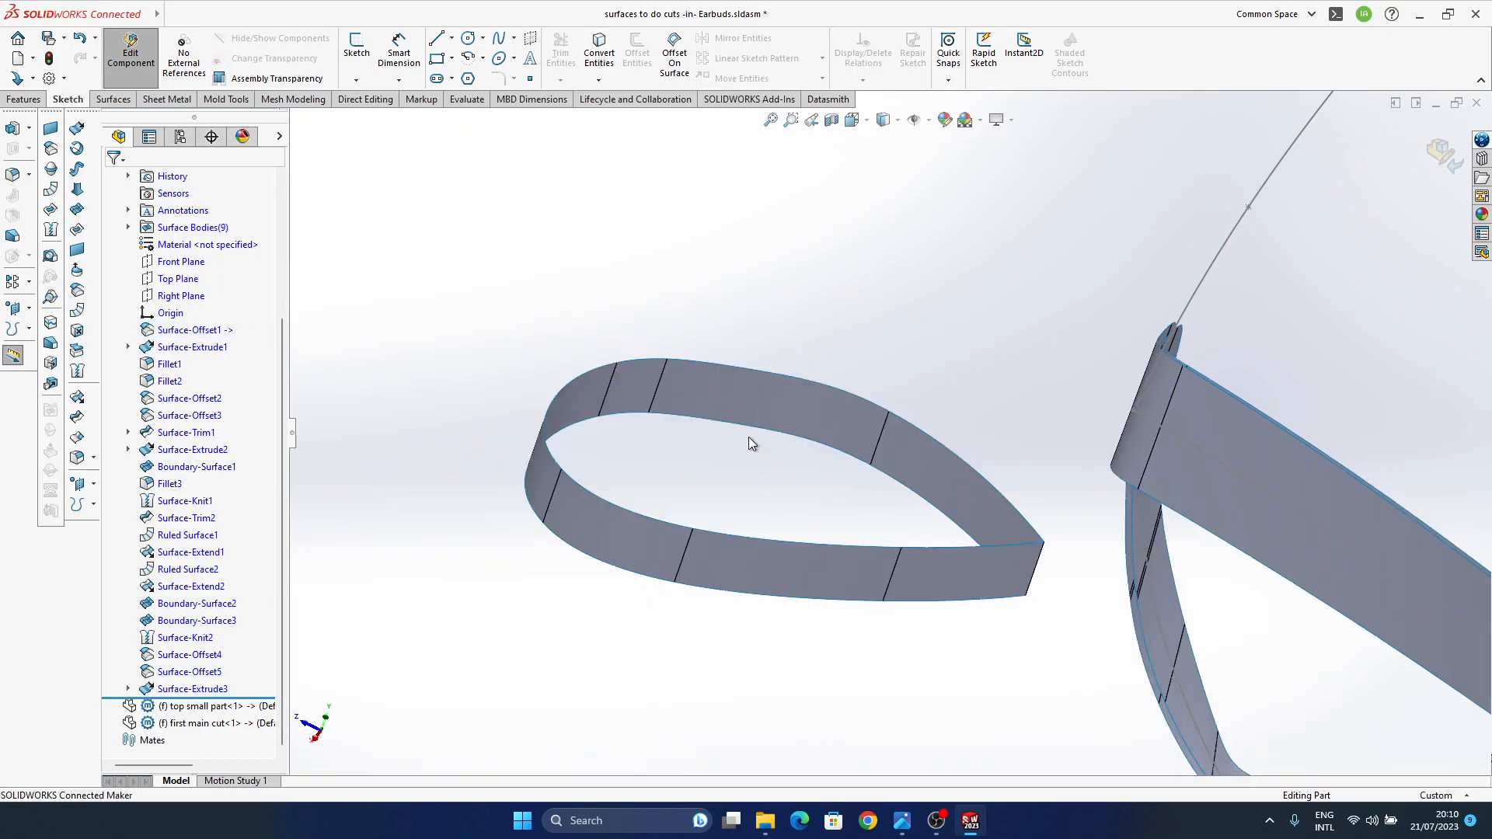
# - Extend all upper edges of the extruded teardrop surface by 1 mm, using the Same surface extension type
pyautogui.click(75, 404)
pyautogui.click(757, 372)
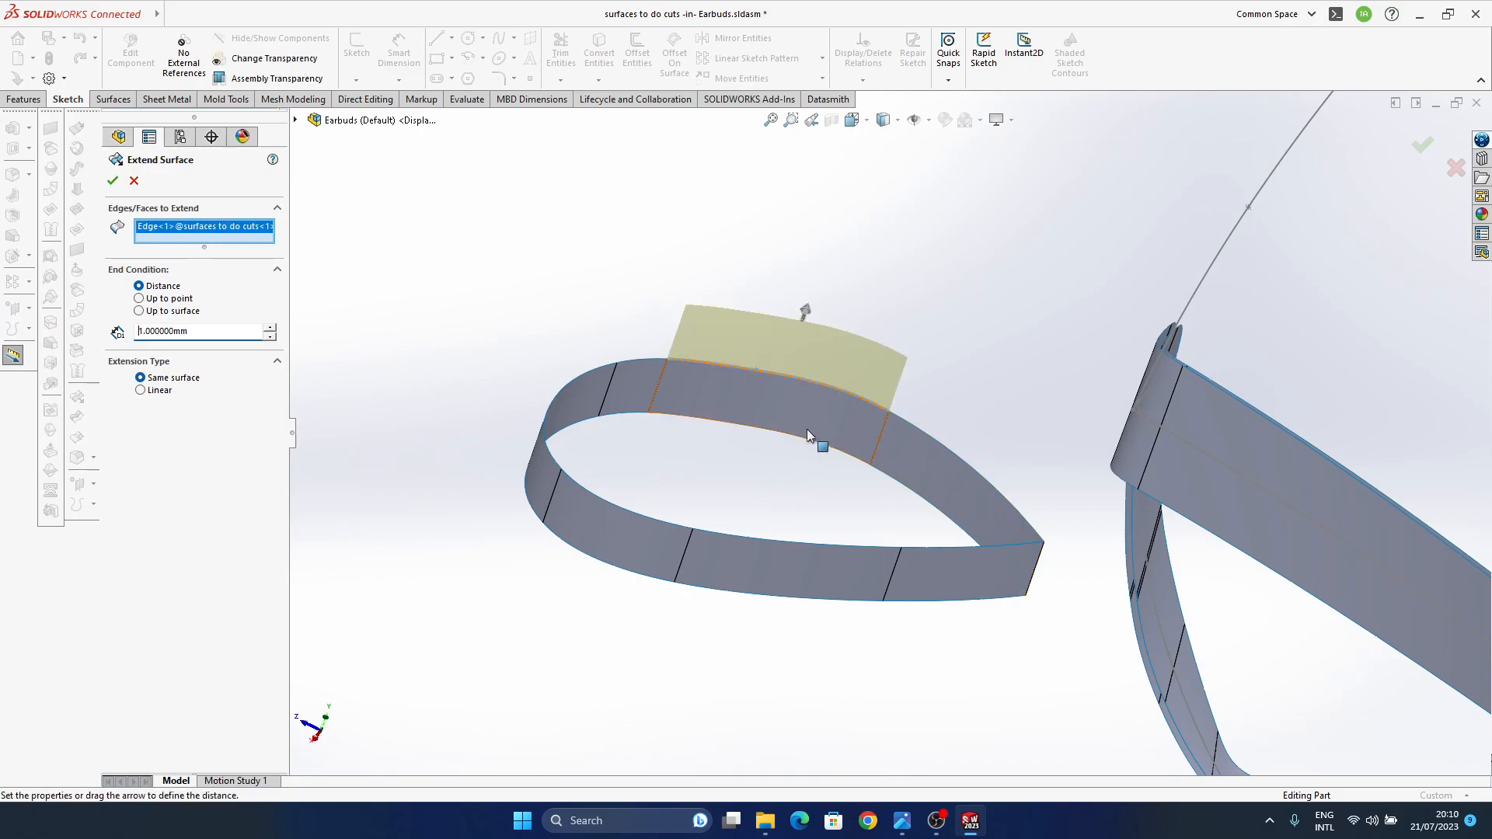
pyautogui.click(630, 360)
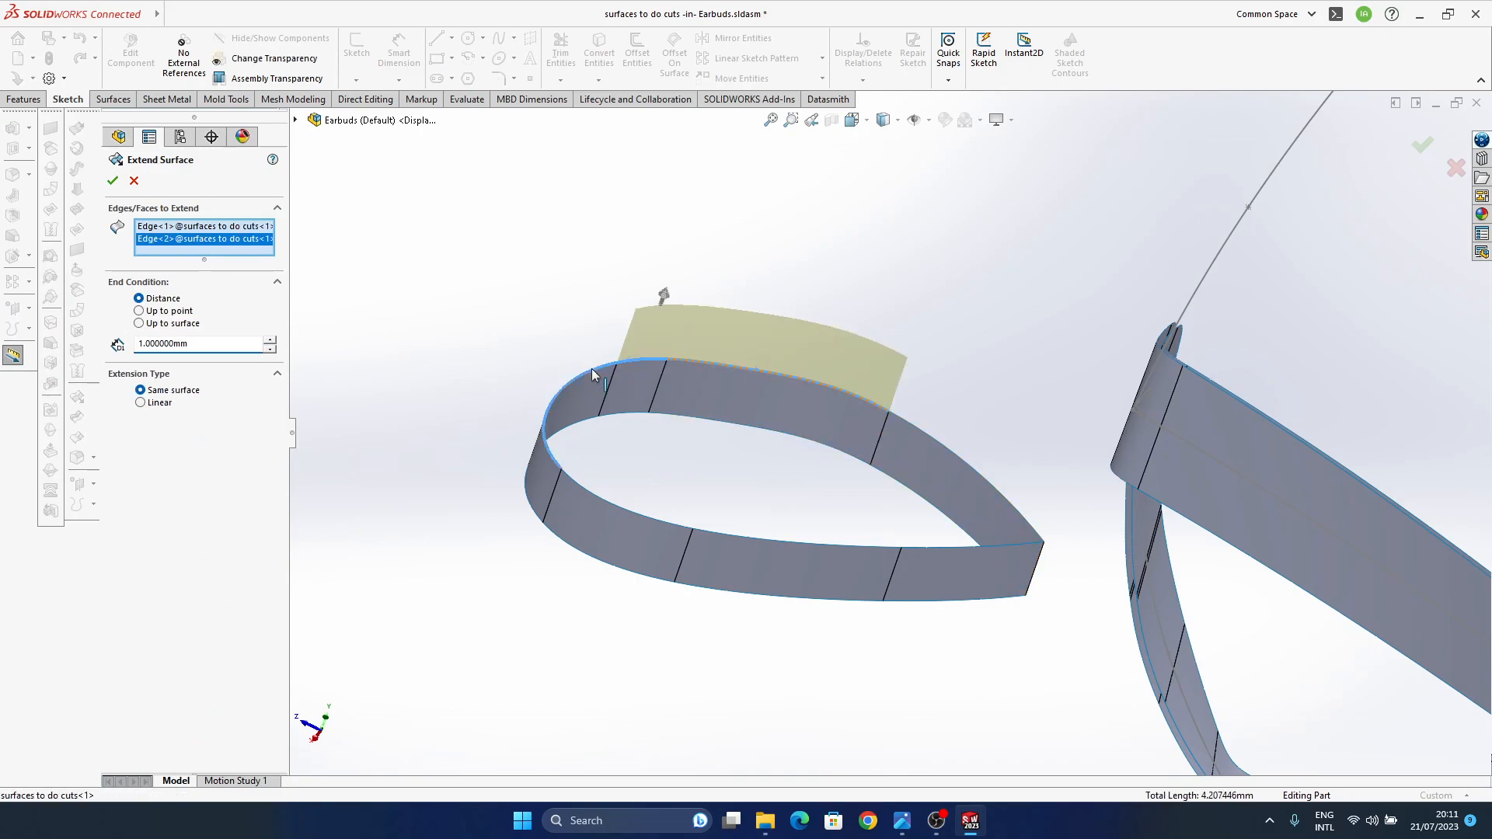
pyautogui.click(563, 393)
pyautogui.click(622, 504)
pyautogui.click(823, 551)
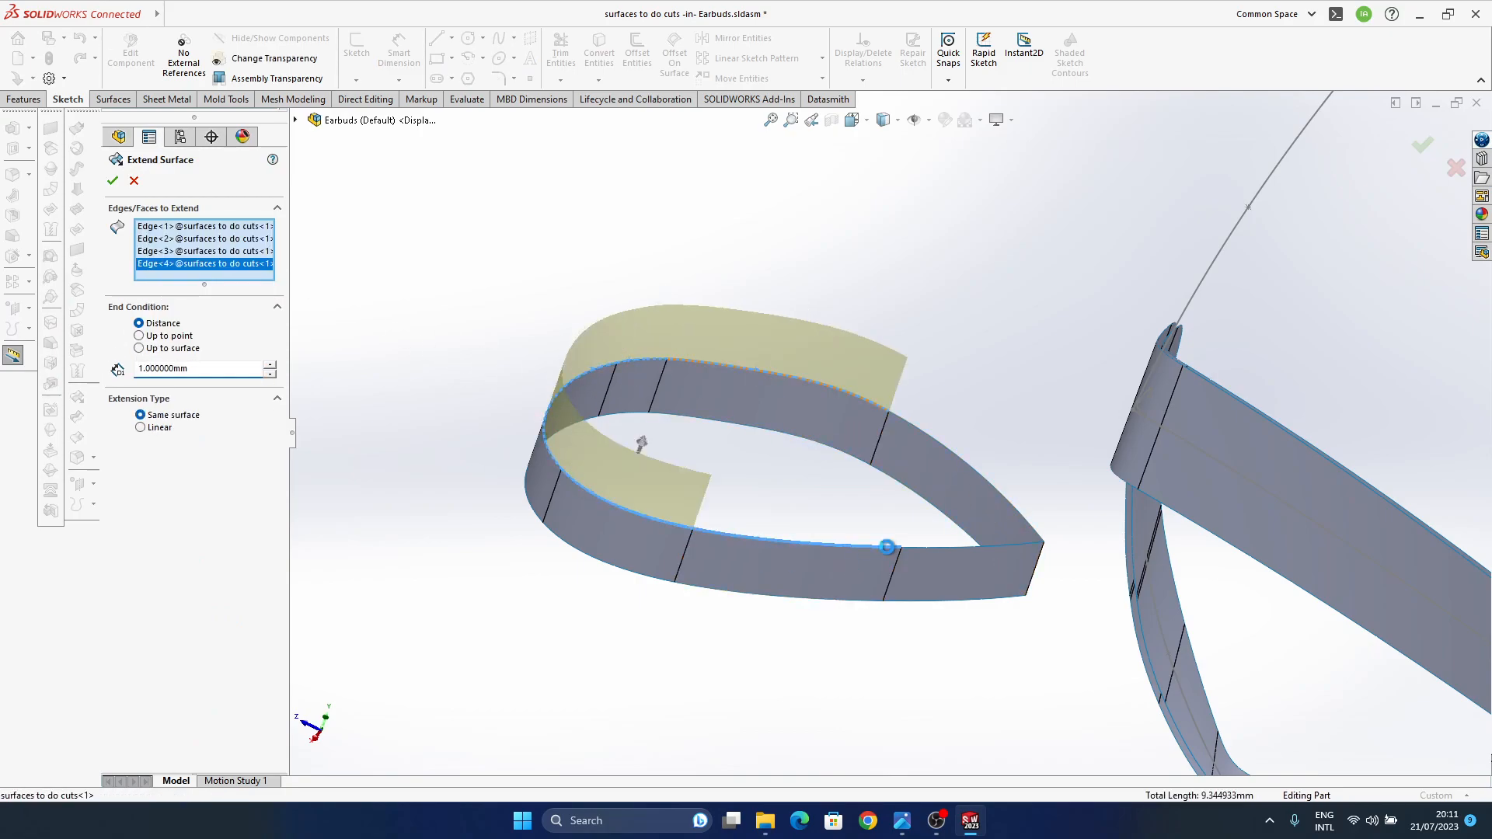
pyautogui.click(984, 480)
pyautogui.click(981, 476)
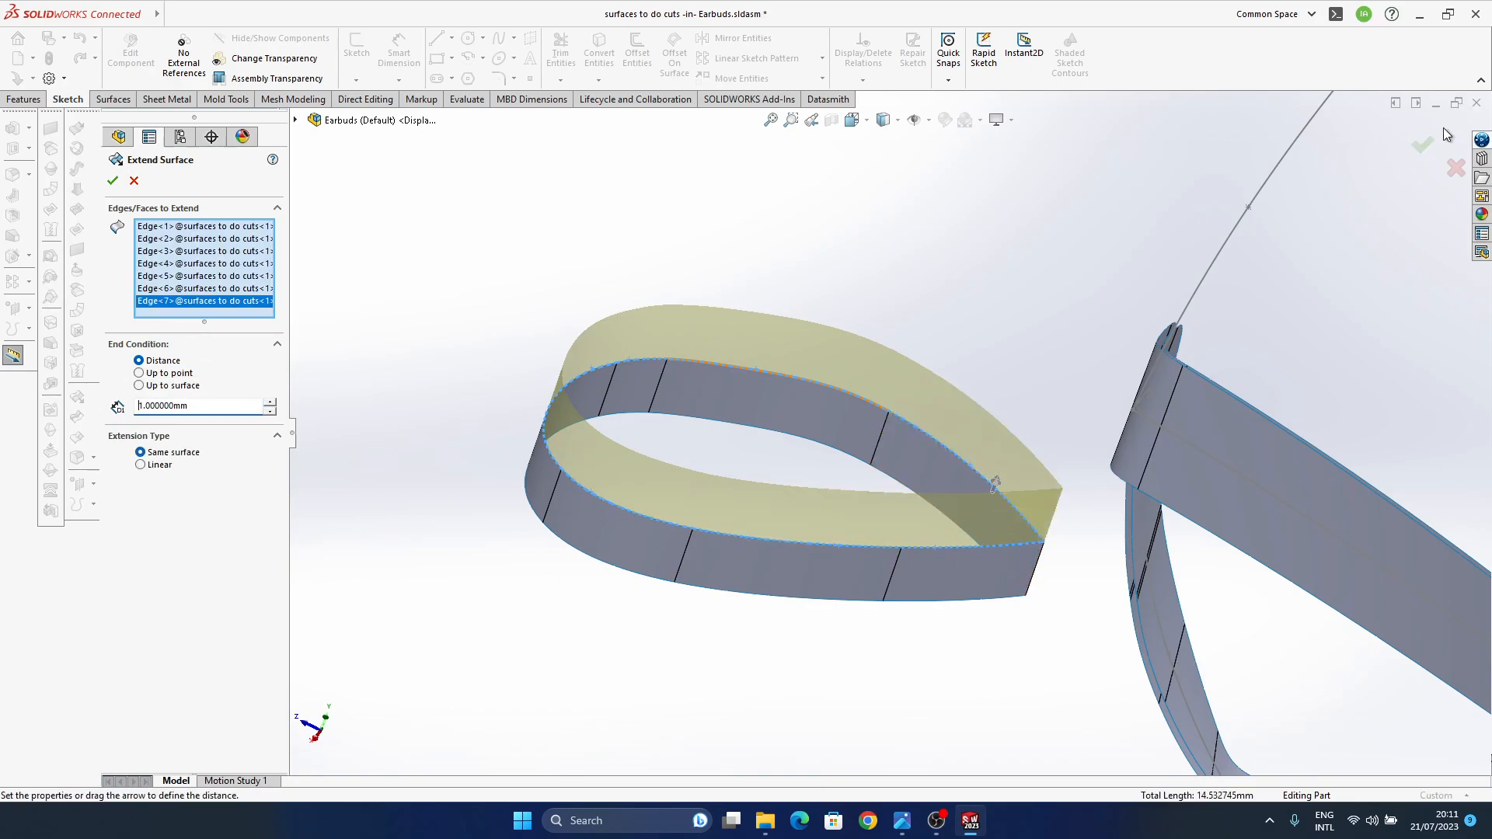
pyautogui.press('Return')
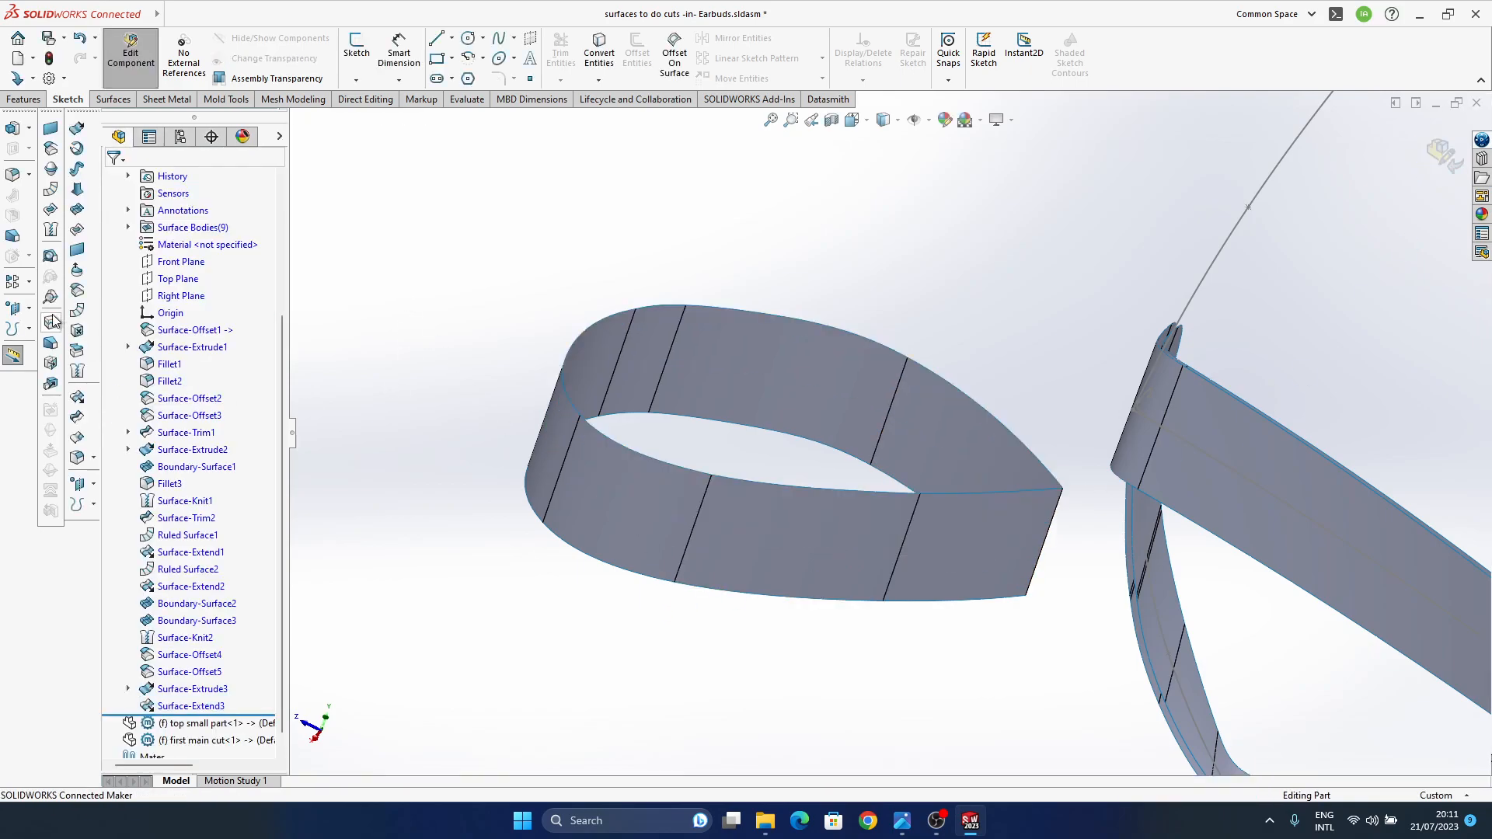
# - Start a curvature-continuous fillet on the teardrop's pointed tip edge, try radii of 3 mm and 1 mm, and check the reference image
pyautogui.click(1051, 525)
pyautogui.moveTo(884, 503); pyautogui.dragTo(339, 455, button='middle')
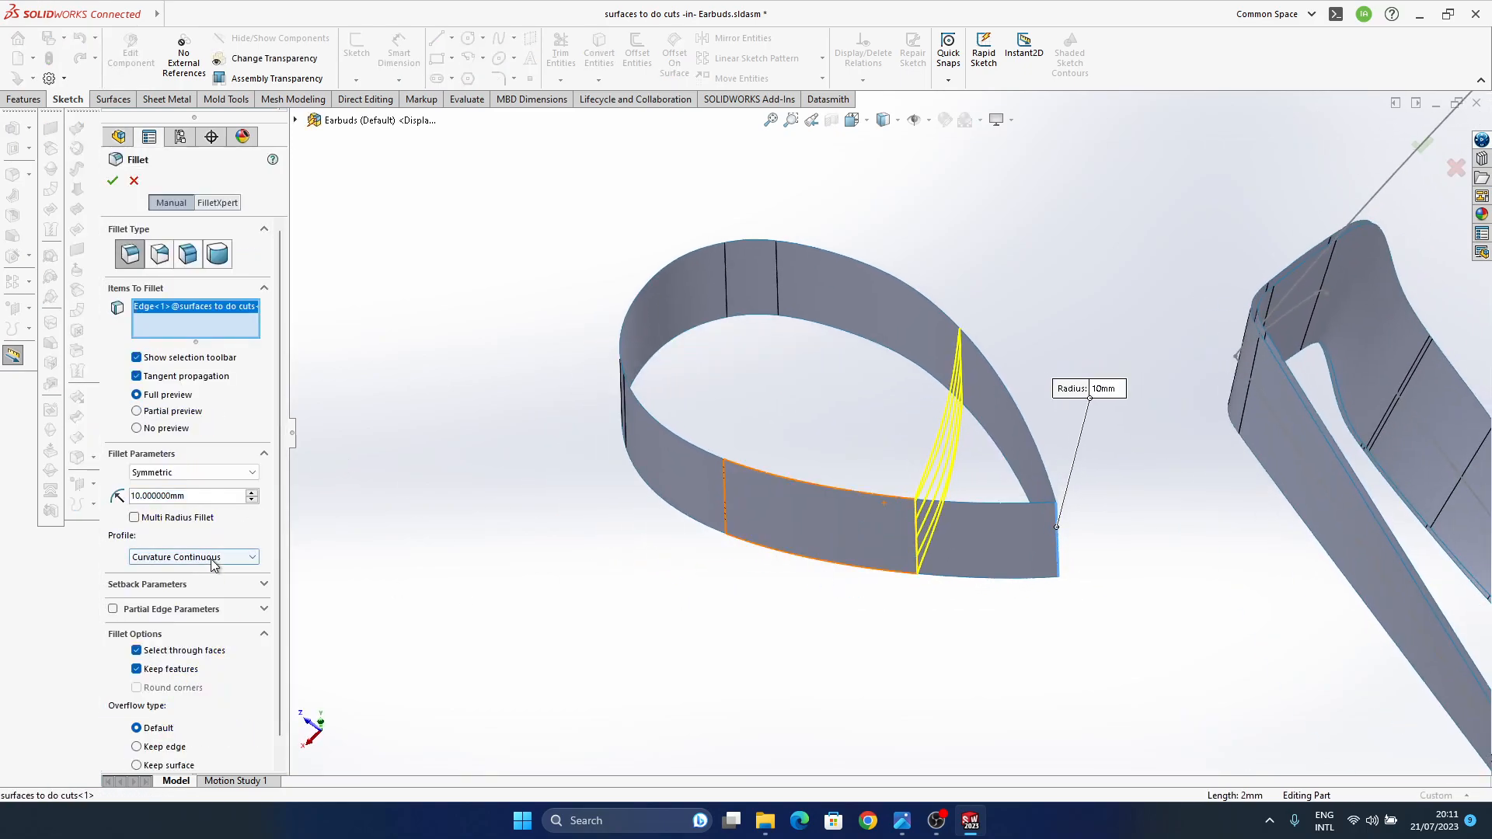
pyautogui.write('3')
pyautogui.press('Return')
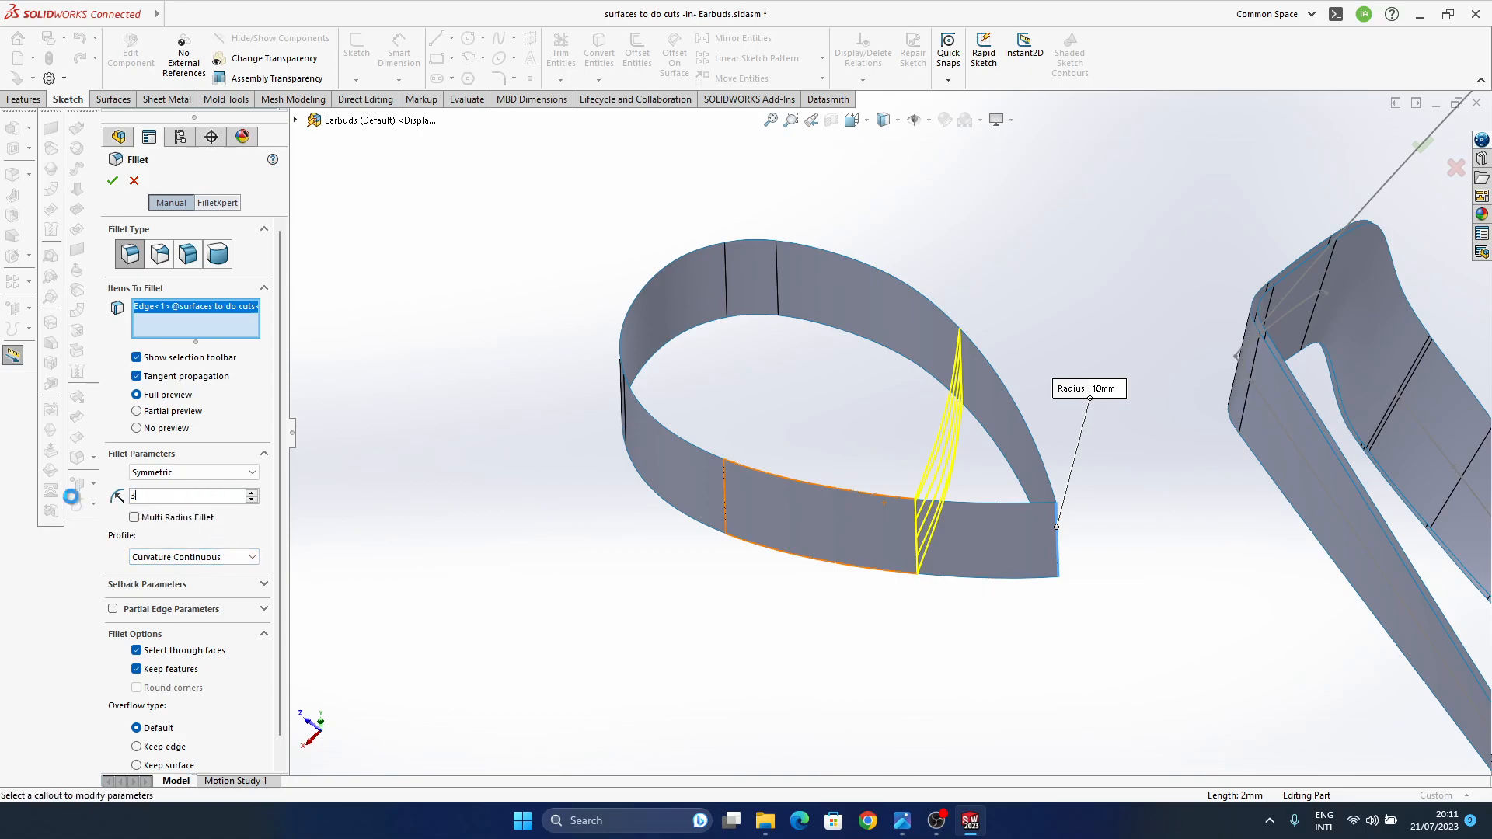
pyautogui.moveTo(956, 461); pyautogui.dragTo(966, 548, button='middle')
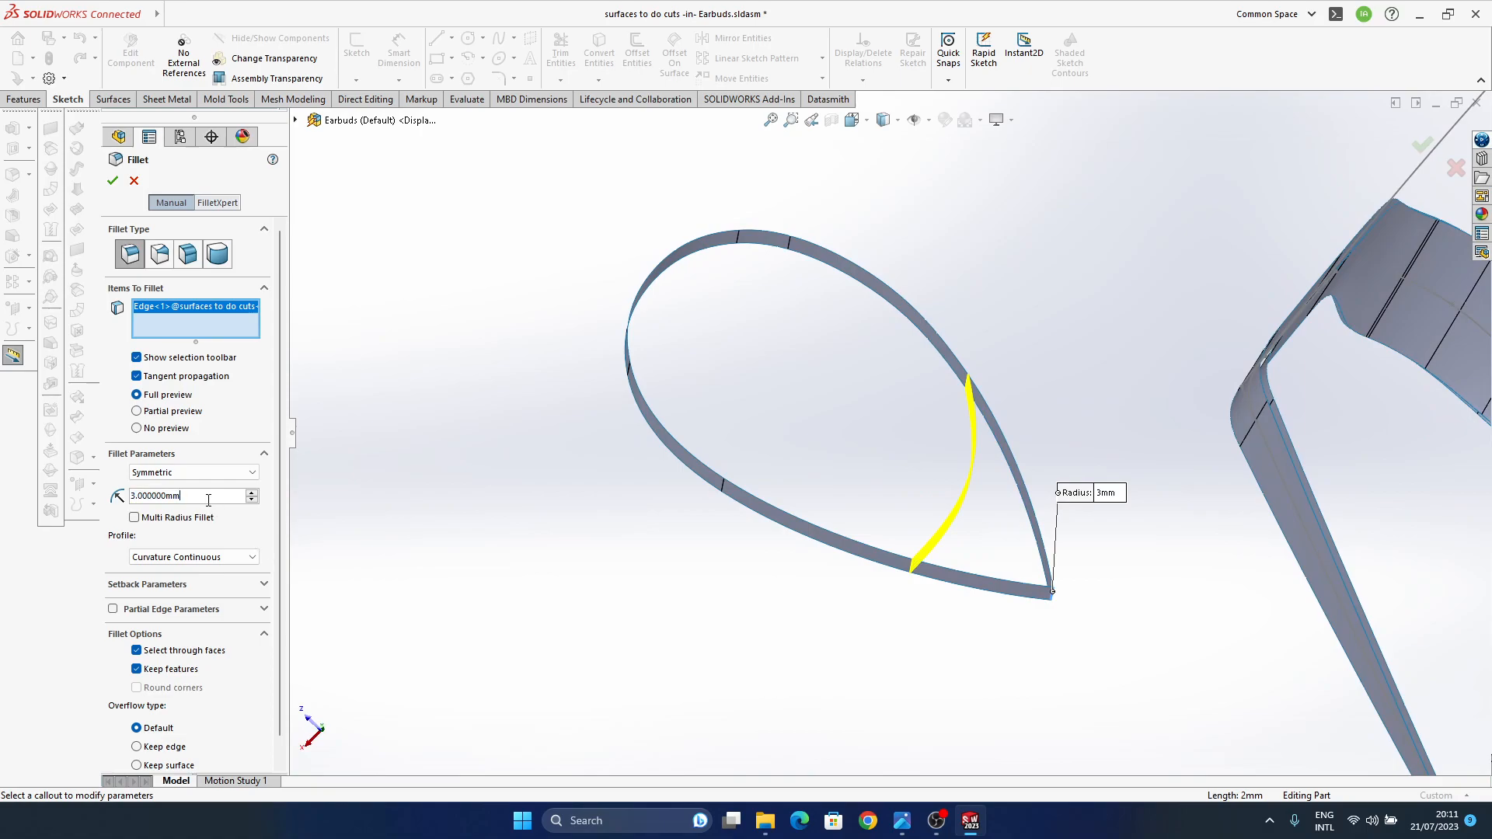
pyautogui.write('1')
pyautogui.press('Return')
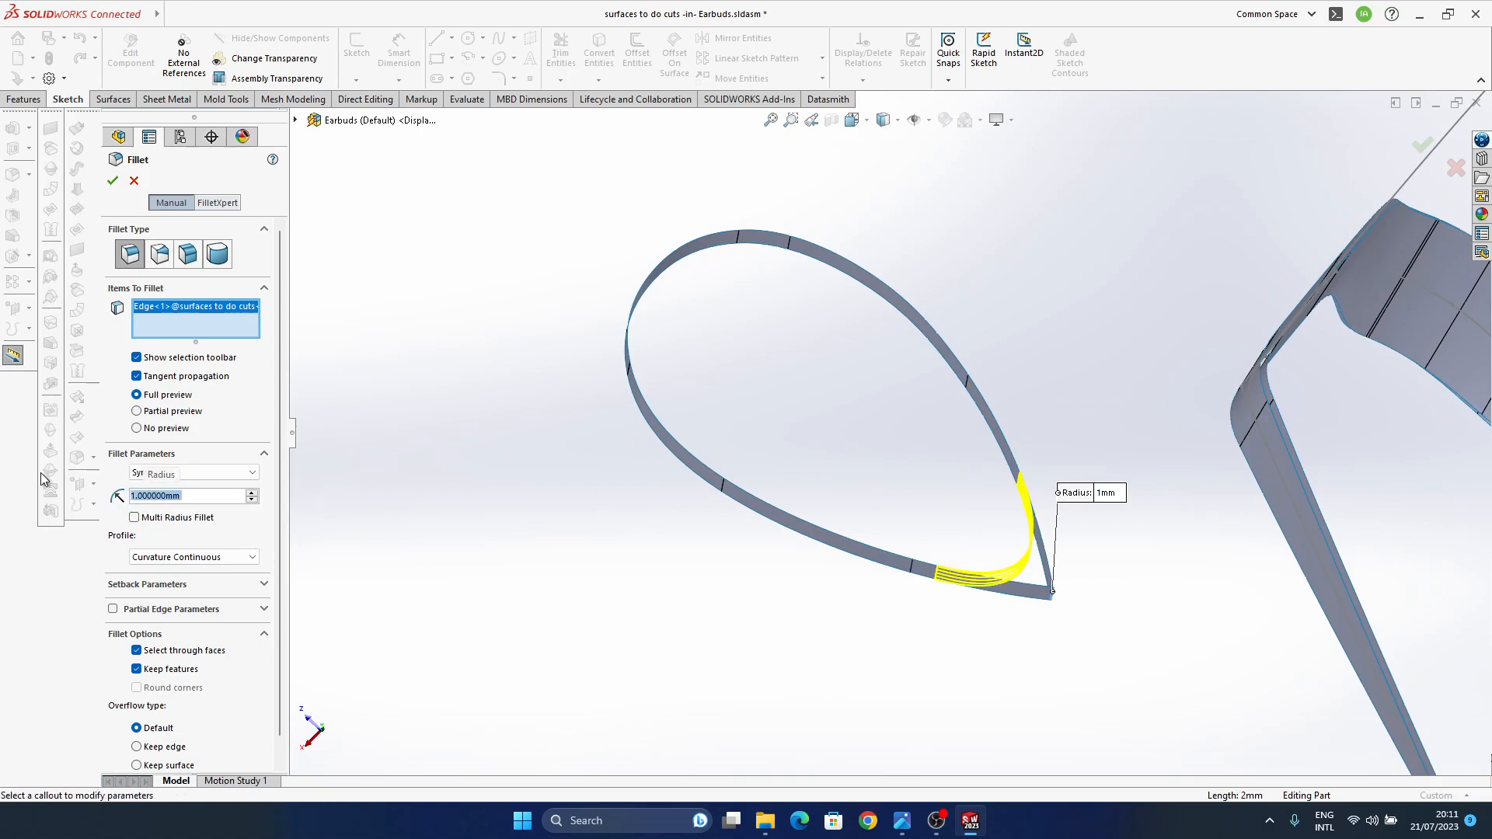
pyautogui.moveTo(968, 589); pyautogui.dragTo(958, 553, button='middle')
pyautogui.moveTo(908, 826)
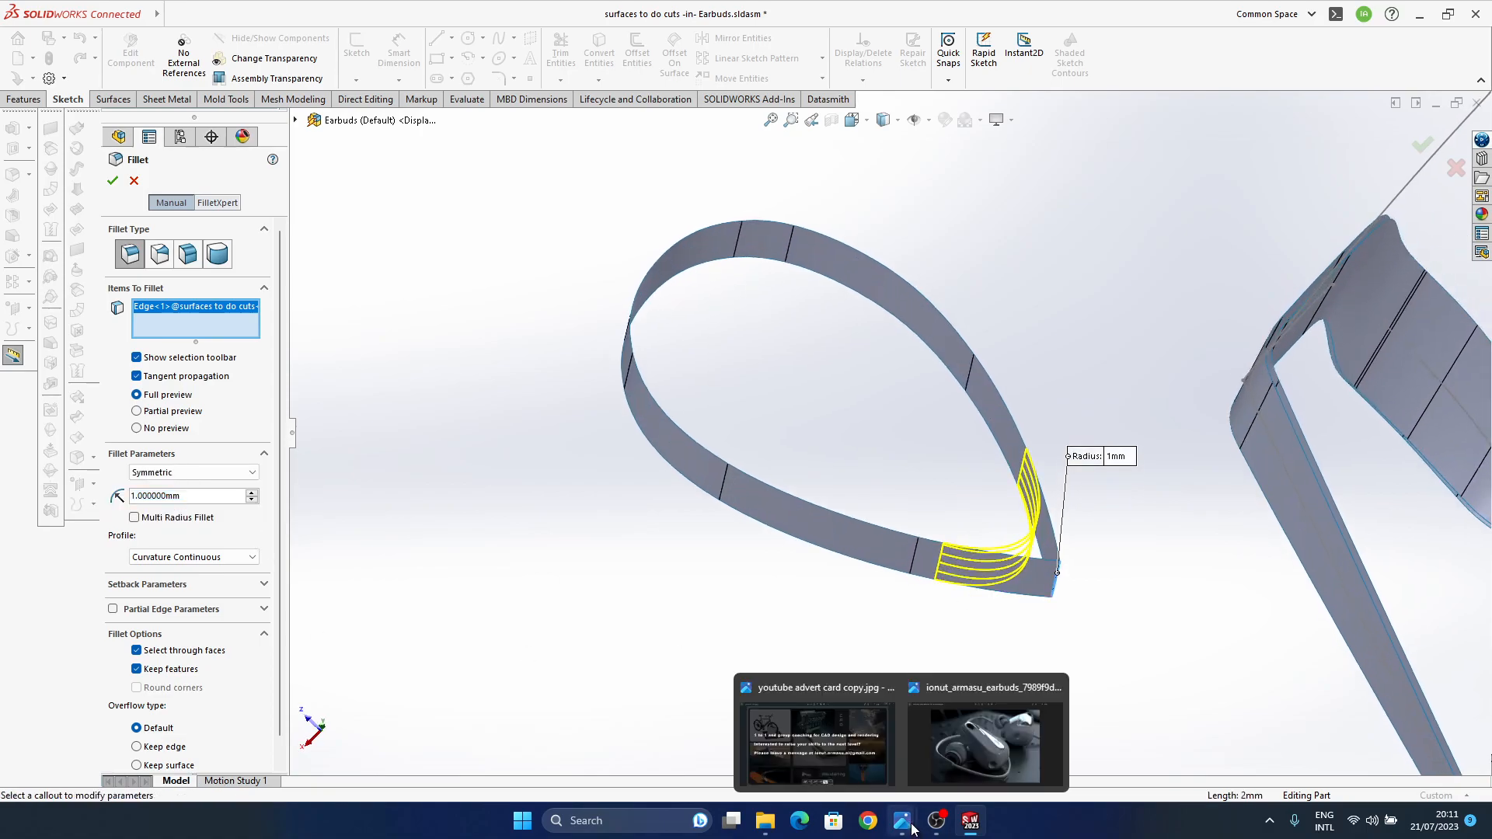
pyautogui.click(978, 760)
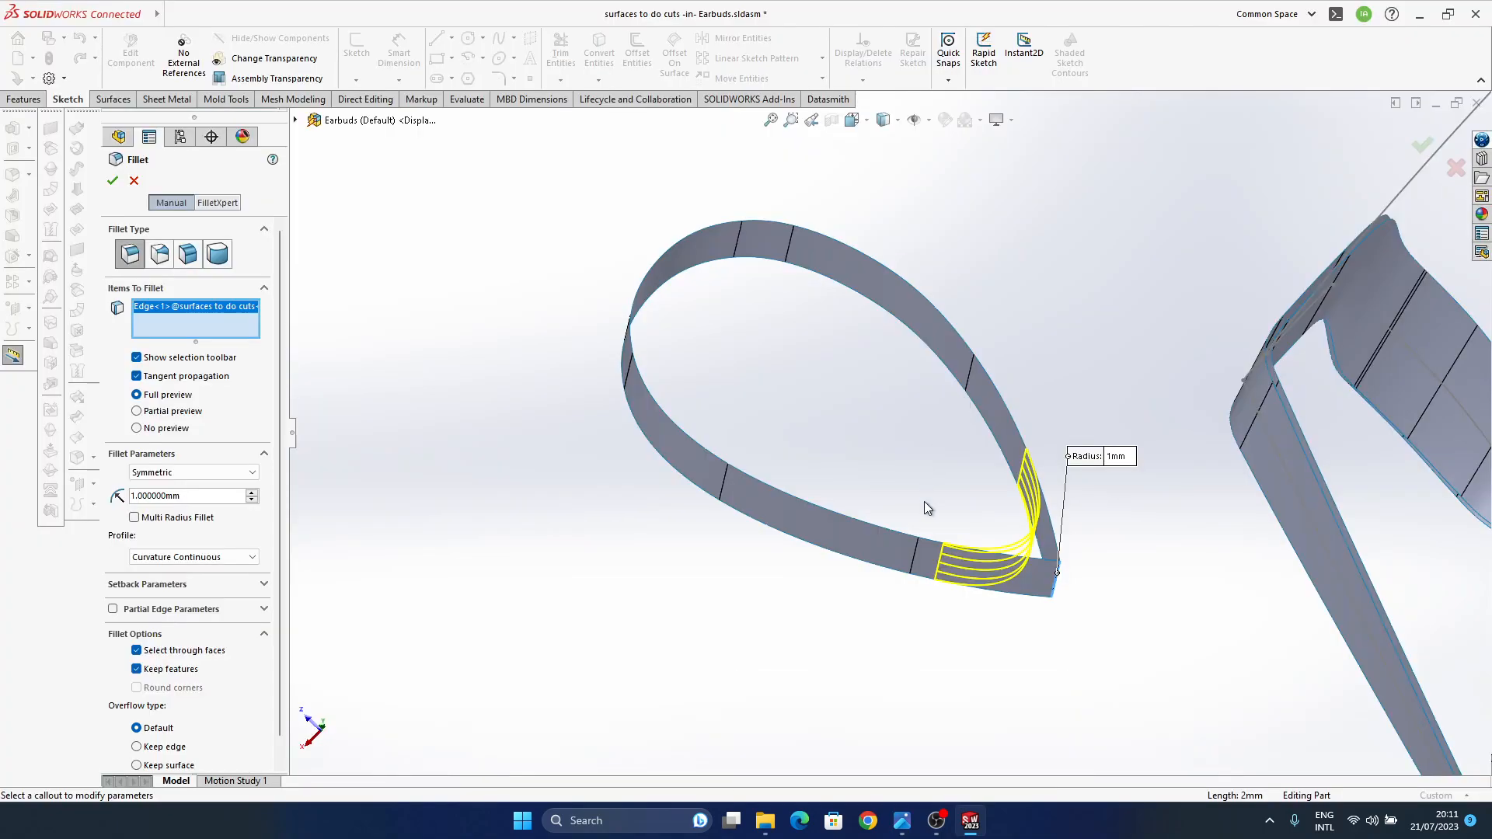
# - Try radii of 2 mm and 1.5 mm for the curvature-continuous tip fillet
pyautogui.write('2')
pyautogui.press('Return')
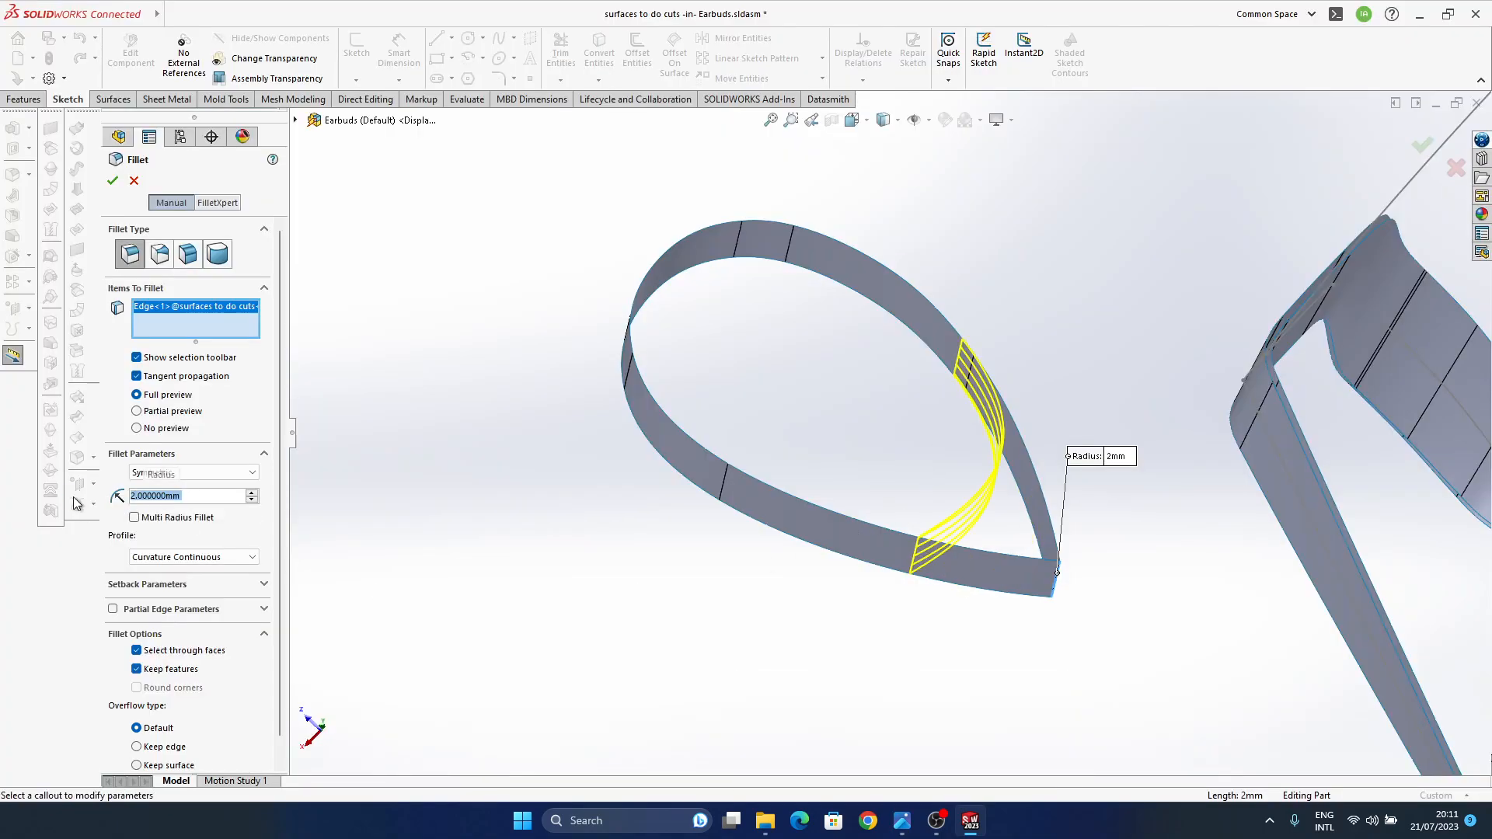
pyautogui.write('1.5')
pyautogui.press('Return')
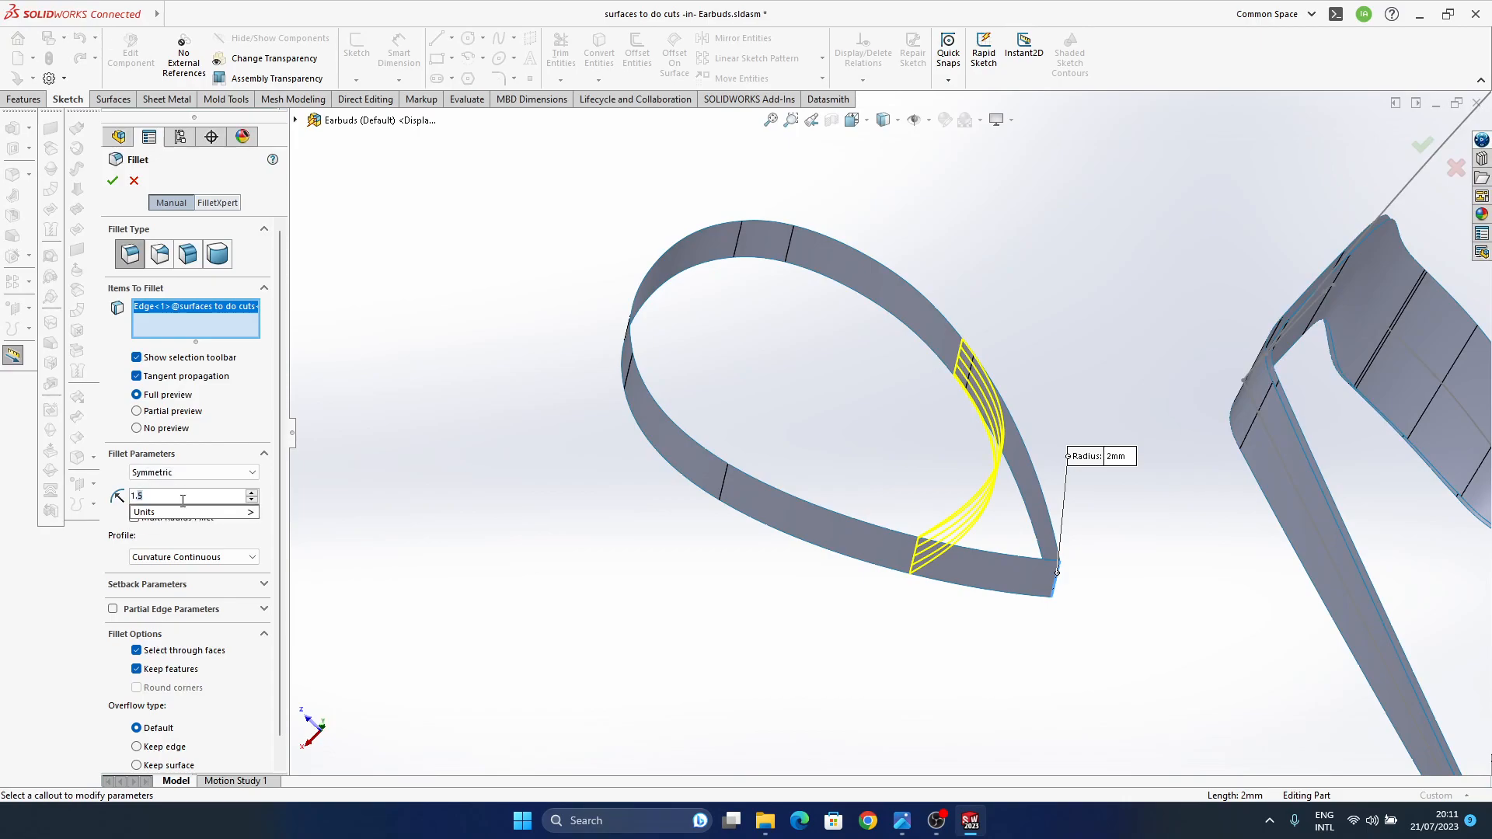
# - Switch the tip fillet to a Circular profile, try radii of 1 mm and 0.3 mm, and create it at 1.3 mm
pyautogui.click(215, 559)
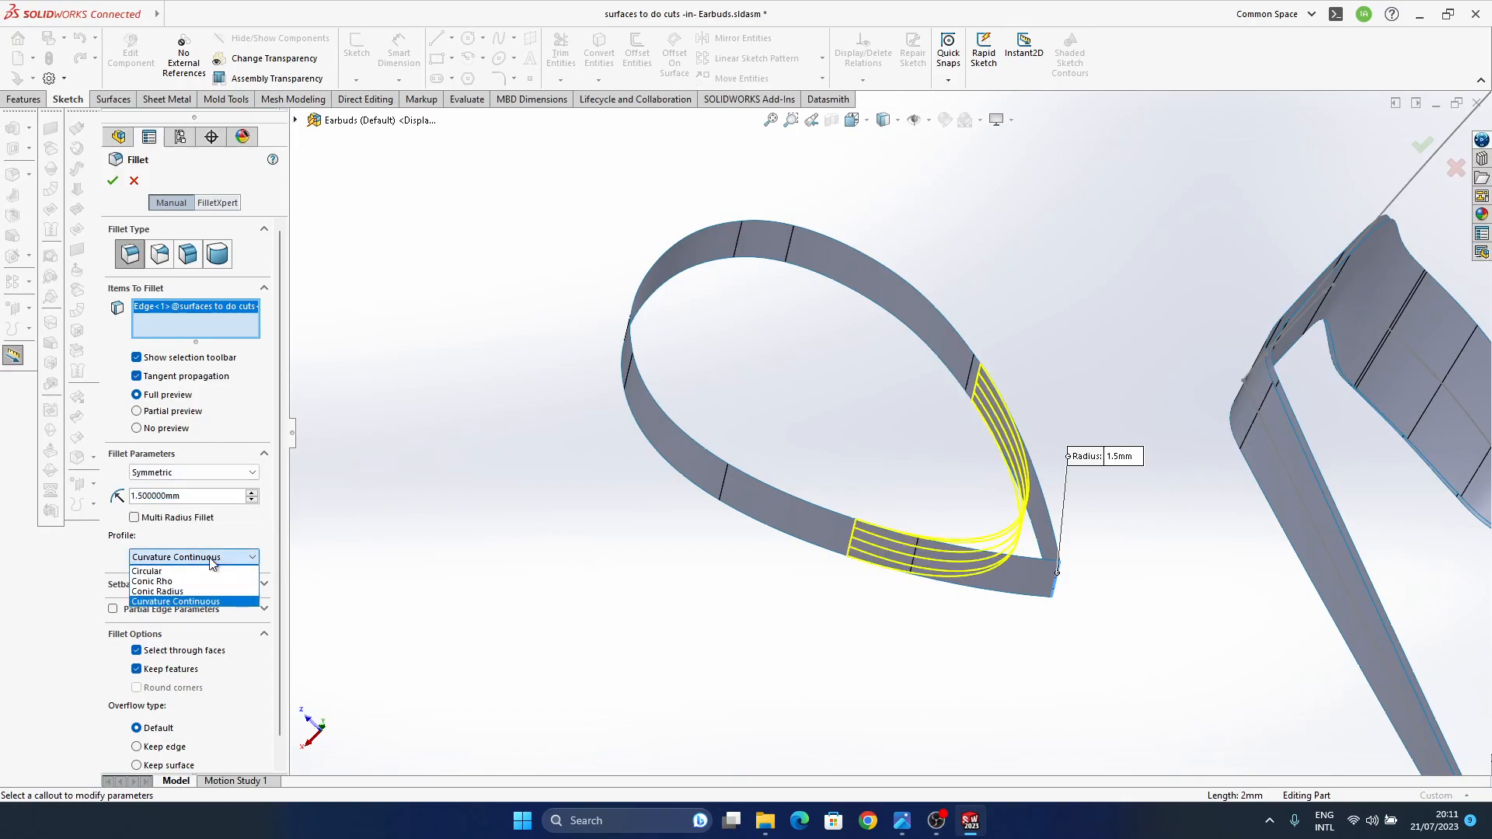
pyautogui.click(199, 569)
pyautogui.doubleClick(200, 496)
pyautogui.write('1')
pyautogui.press('Return')
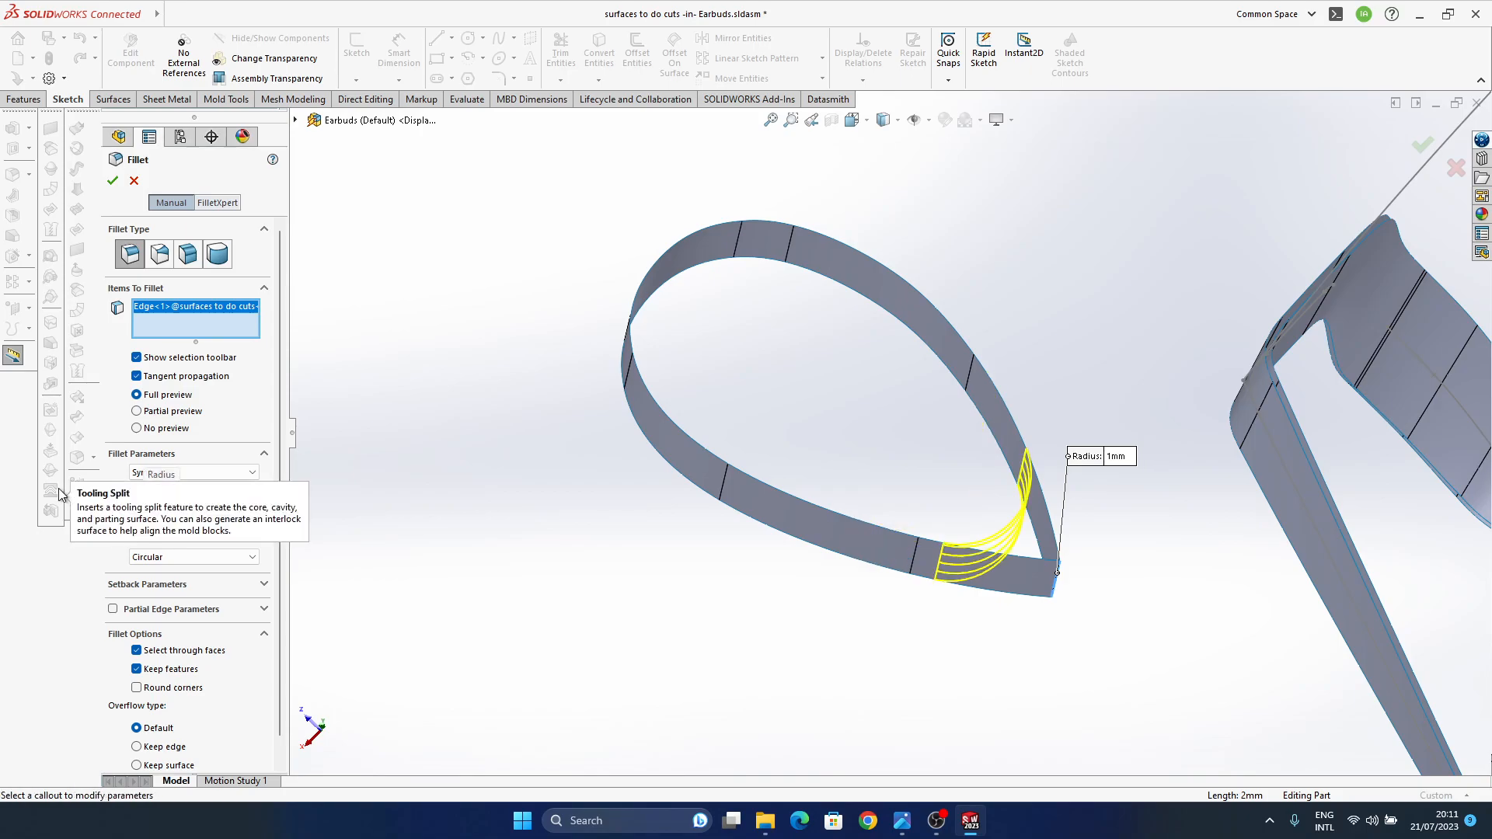
pyautogui.moveTo(682, 445); pyautogui.dragTo(680, 476, button='middle')
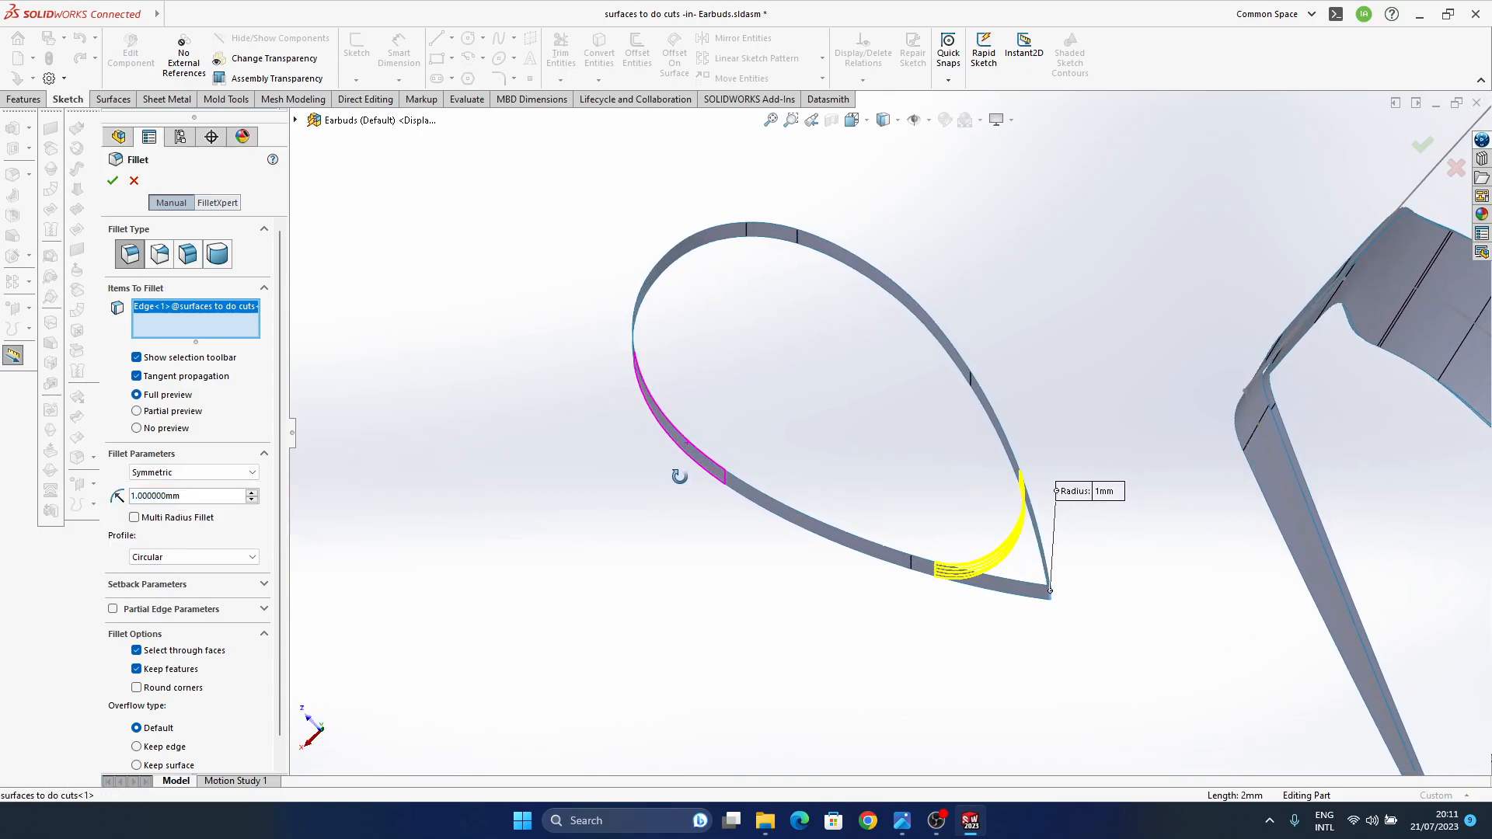
pyautogui.write('0.3')
pyautogui.press('Return')
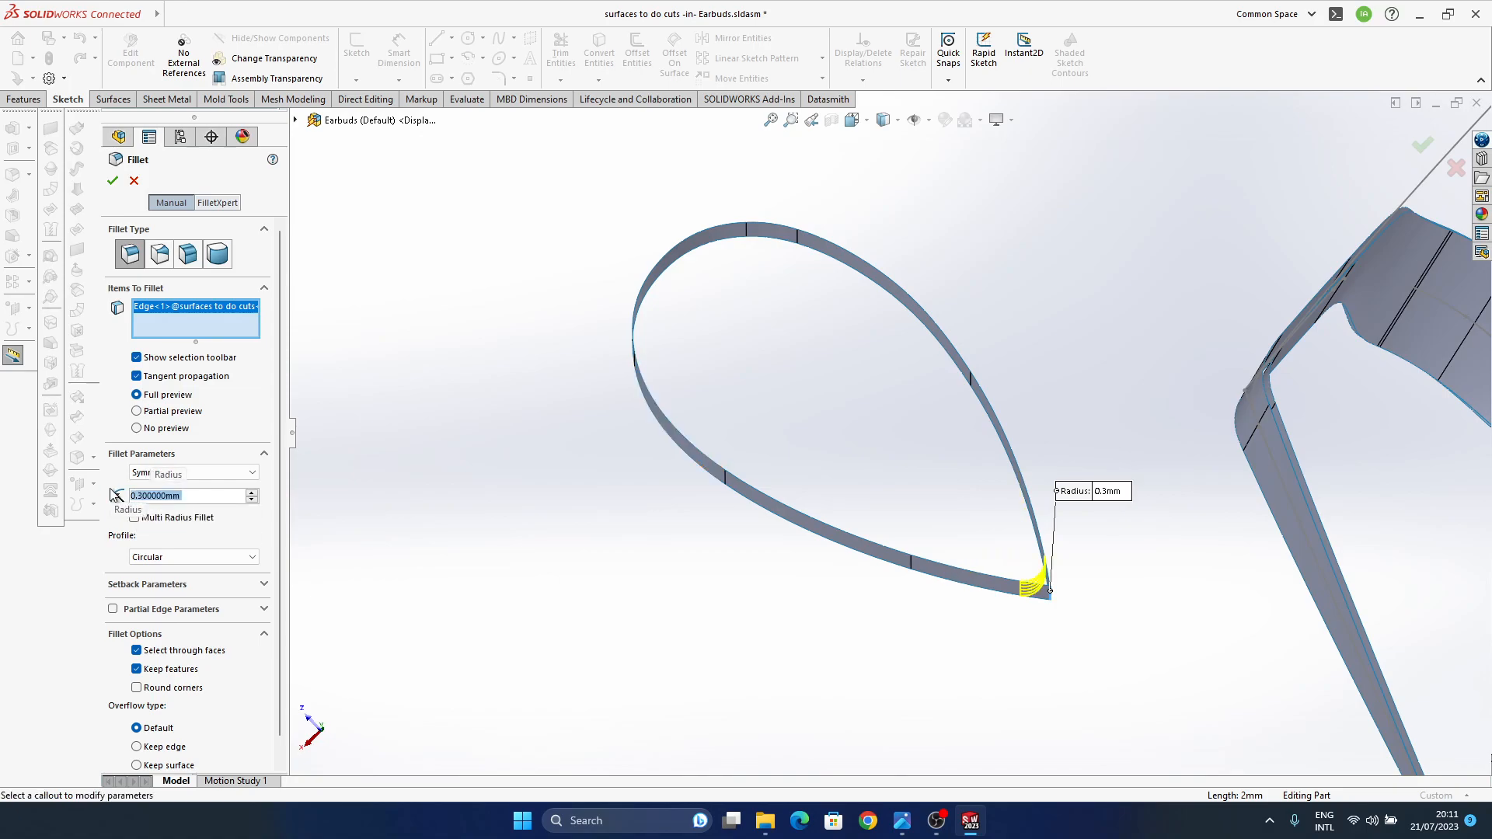
pyautogui.write('1.3')
pyautogui.press('Return')
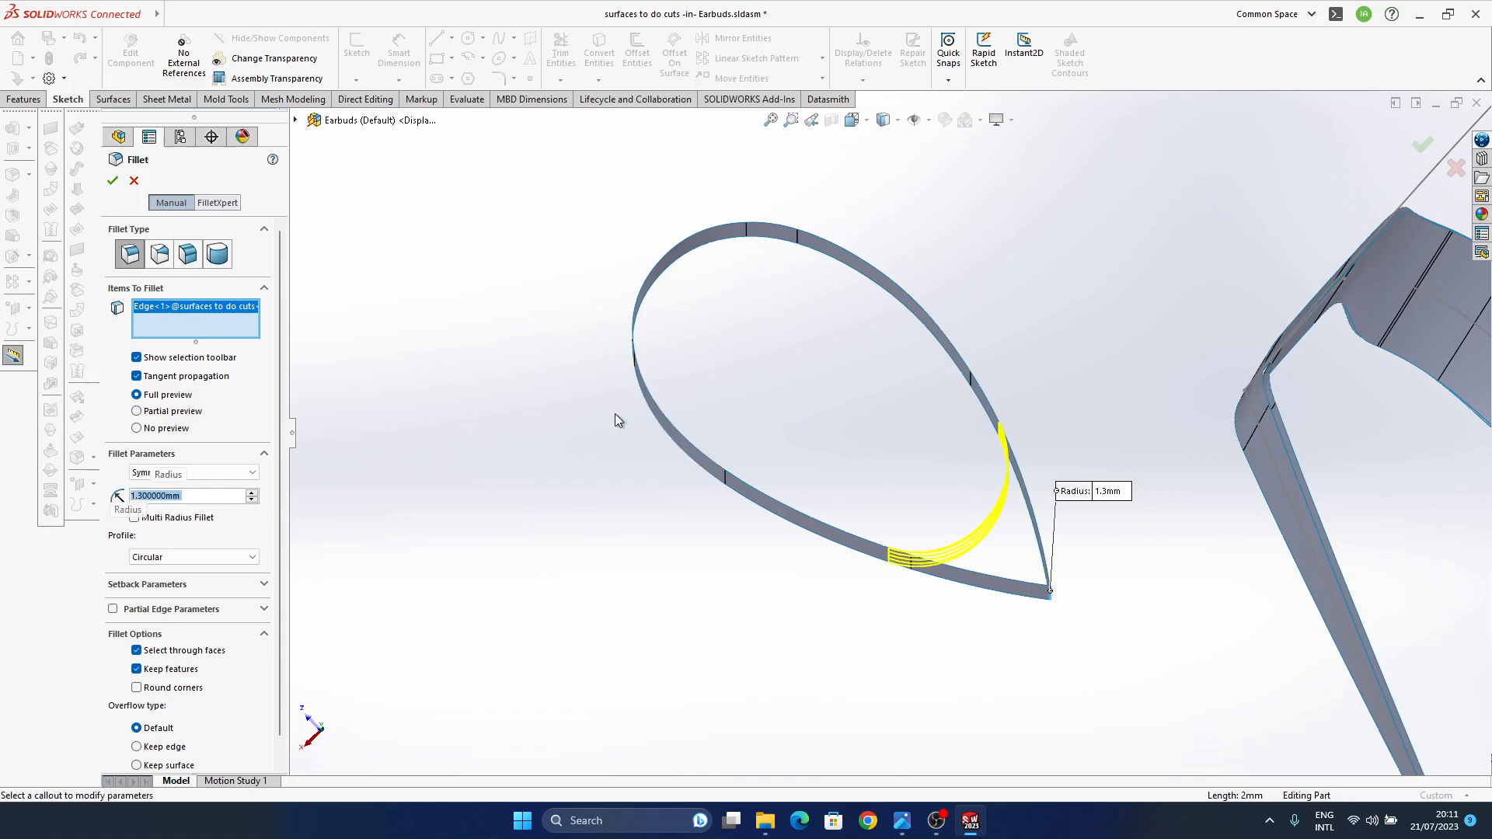
pyautogui.press('Return')
# - Show the outer earbud surface body, Surface-Offset1, again and compare the filleted teardrop with the reference image
pyautogui.moveTo(946, 606); pyautogui.dragTo(976, 469, button='middle')
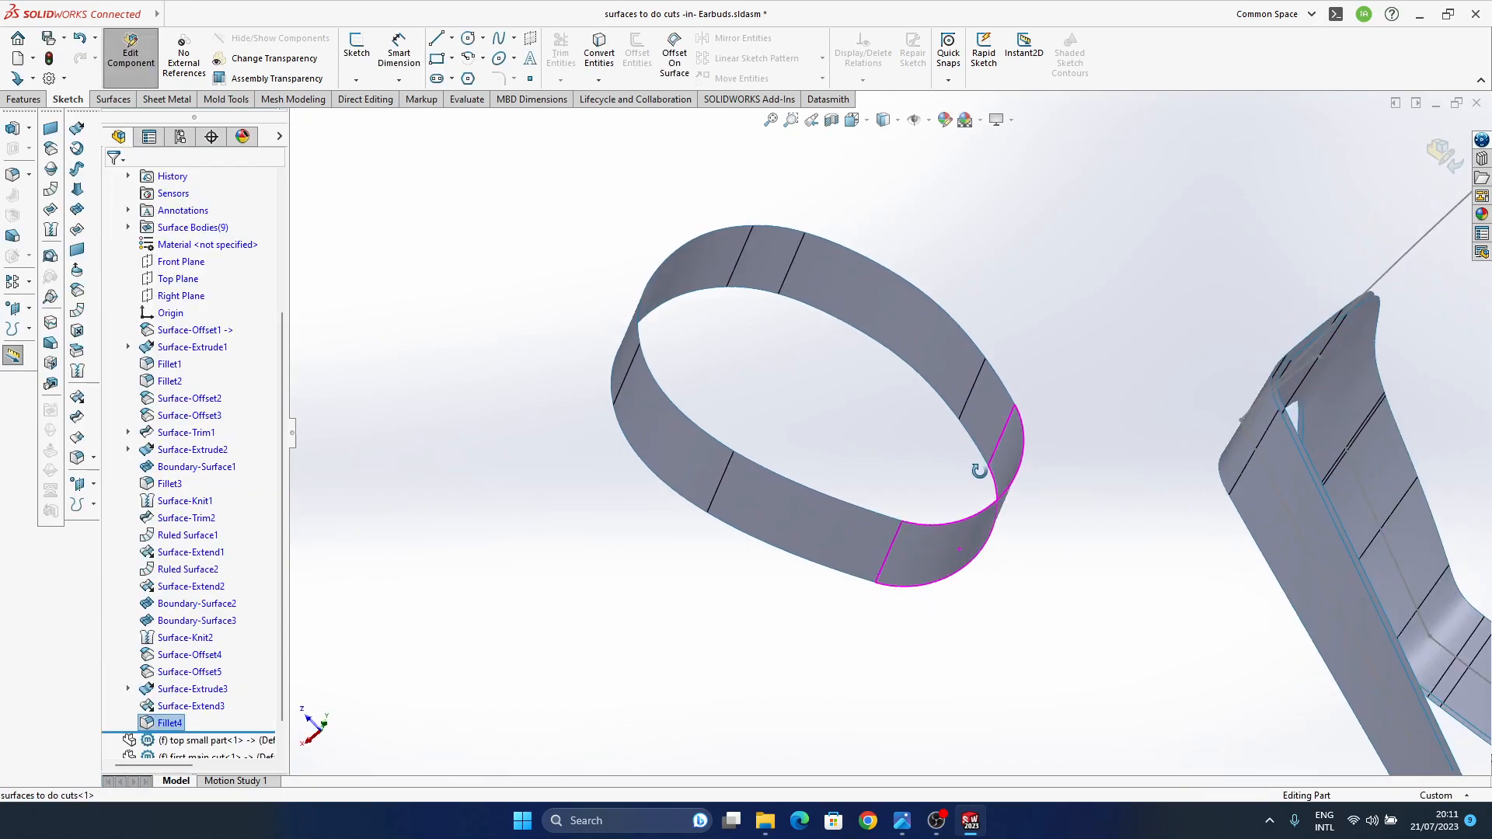
pyautogui.click(183, 332)
pyautogui.click(426, 348)
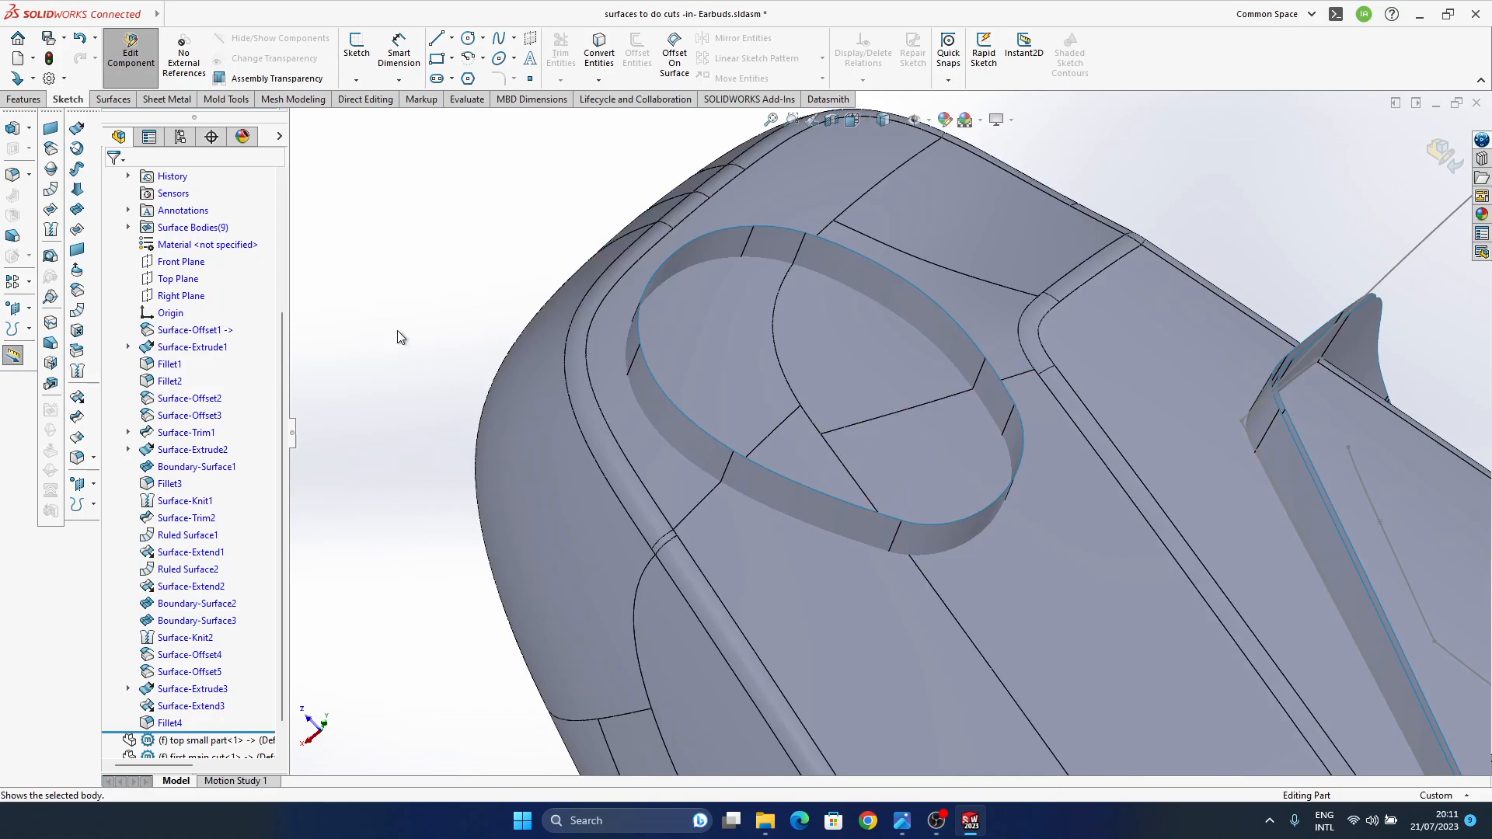
pyautogui.moveTo(827, 445)
pyautogui.mouseDown(button='middle')
pyautogui.moveTo(824, 469)
pyautogui.moveTo(952, 527)
pyautogui.moveTo(963, 604)
pyautogui.mouseUp(button='middle')
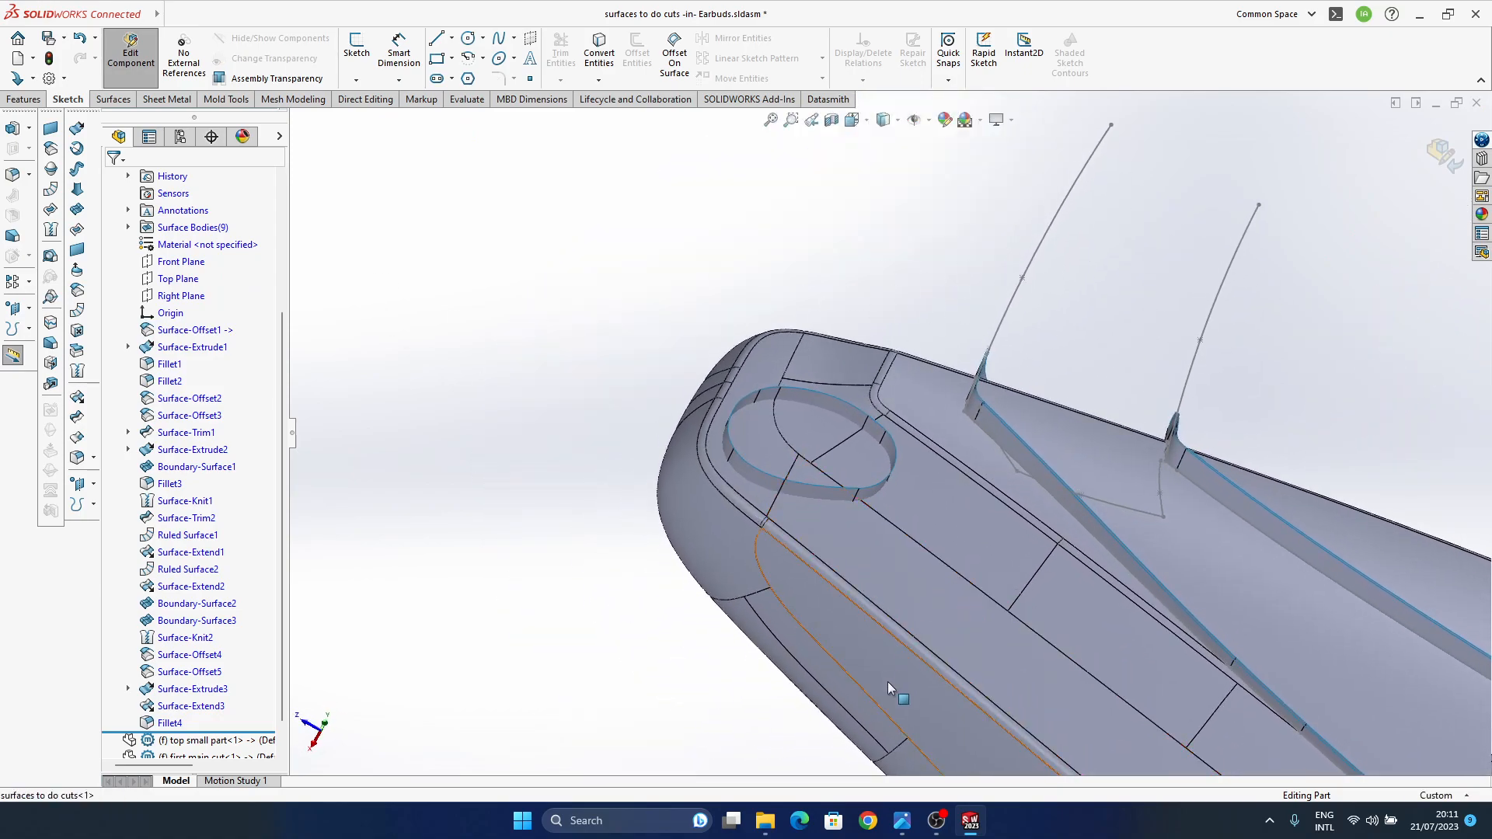
pyautogui.moveTo(915, 828)
pyautogui.moveTo(925, 785)
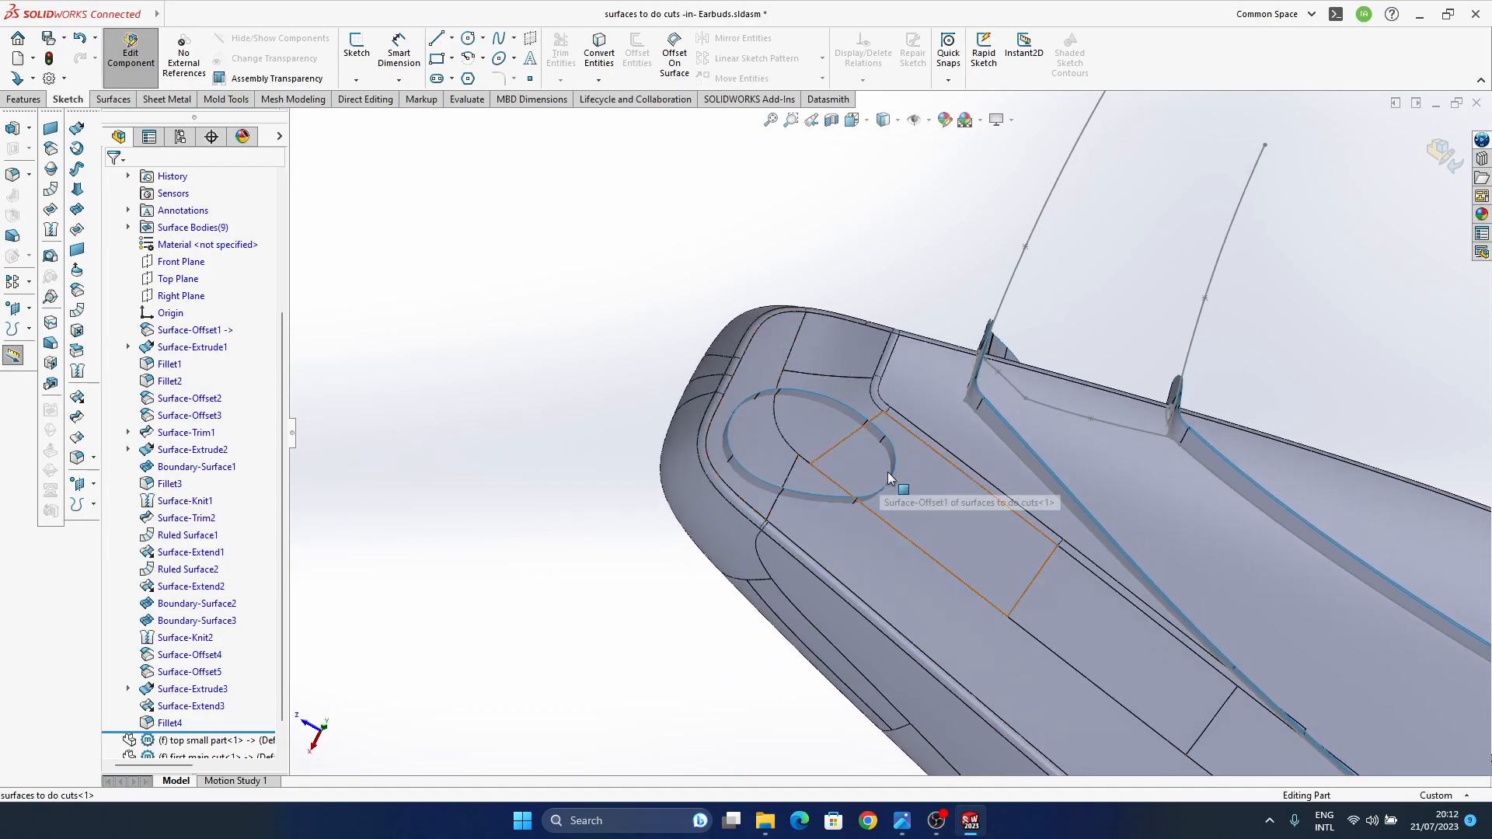
# - Show the teardrop's sketch, 3DSketch3, under Surface-Extrude3 and open it for editing
pyautogui.click(877, 505)
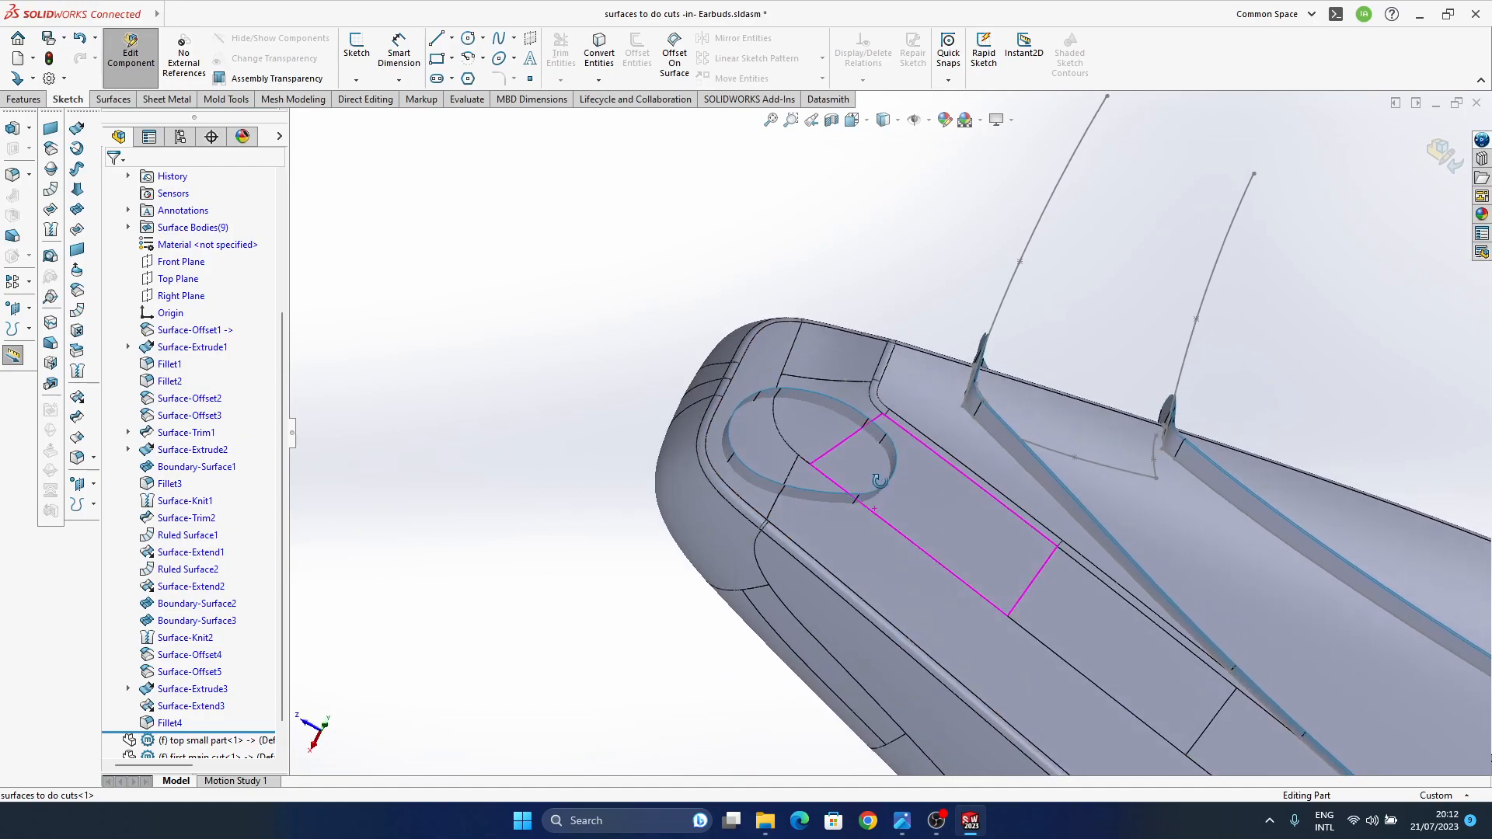
pyautogui.click(129, 688)
pyautogui.click(204, 706)
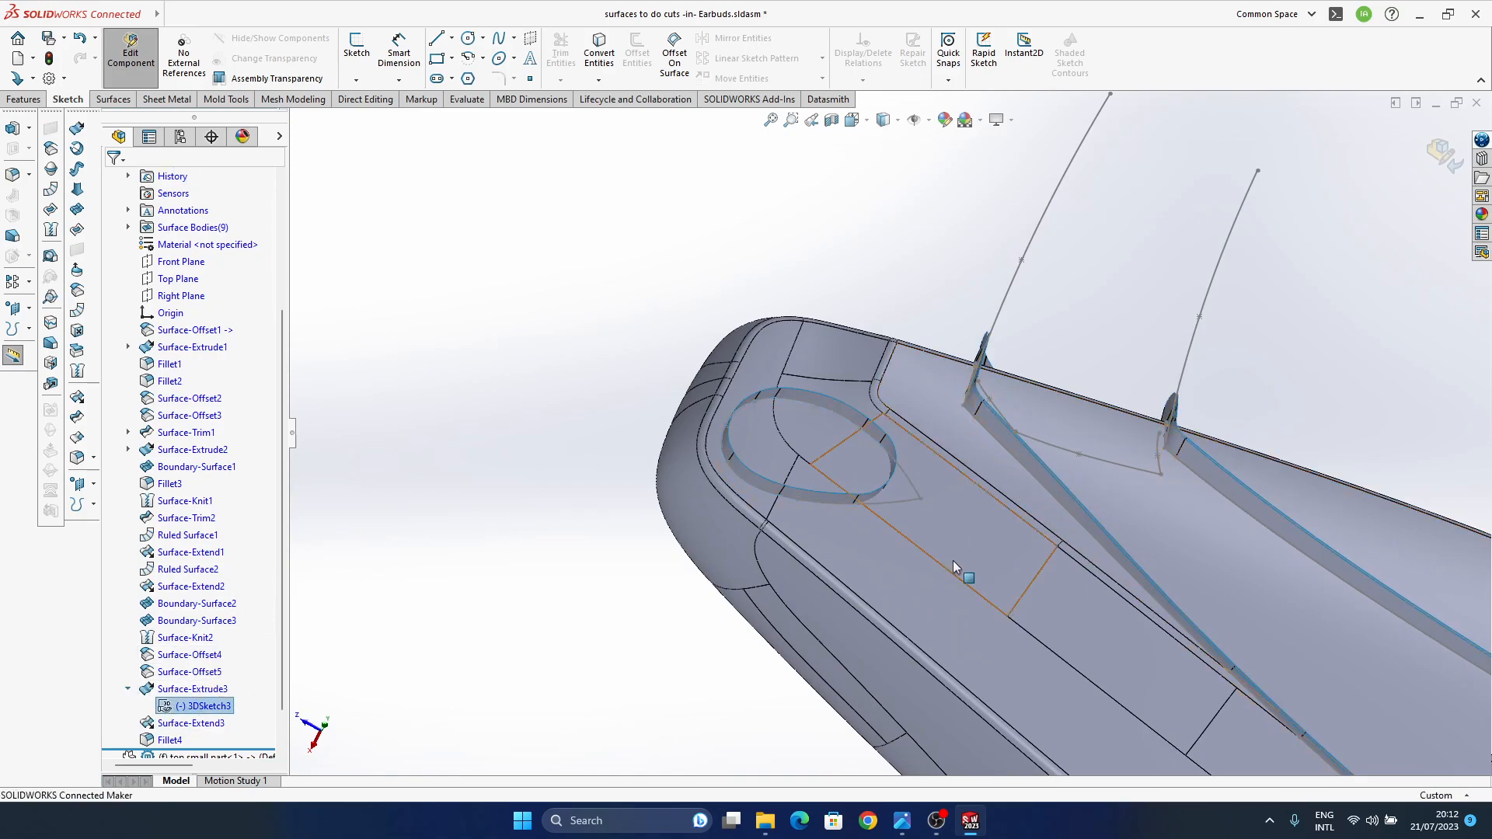
pyautogui.moveTo(898, 504)
pyautogui.mouseDown(button='middle')
pyautogui.moveTo(886, 567)
pyautogui.moveTo(896, 490)
pyautogui.moveTo(865, 524)
pyautogui.moveTo(880, 507)
pyautogui.mouseUp(button='middle')
pyautogui.doubleClick(871, 506)
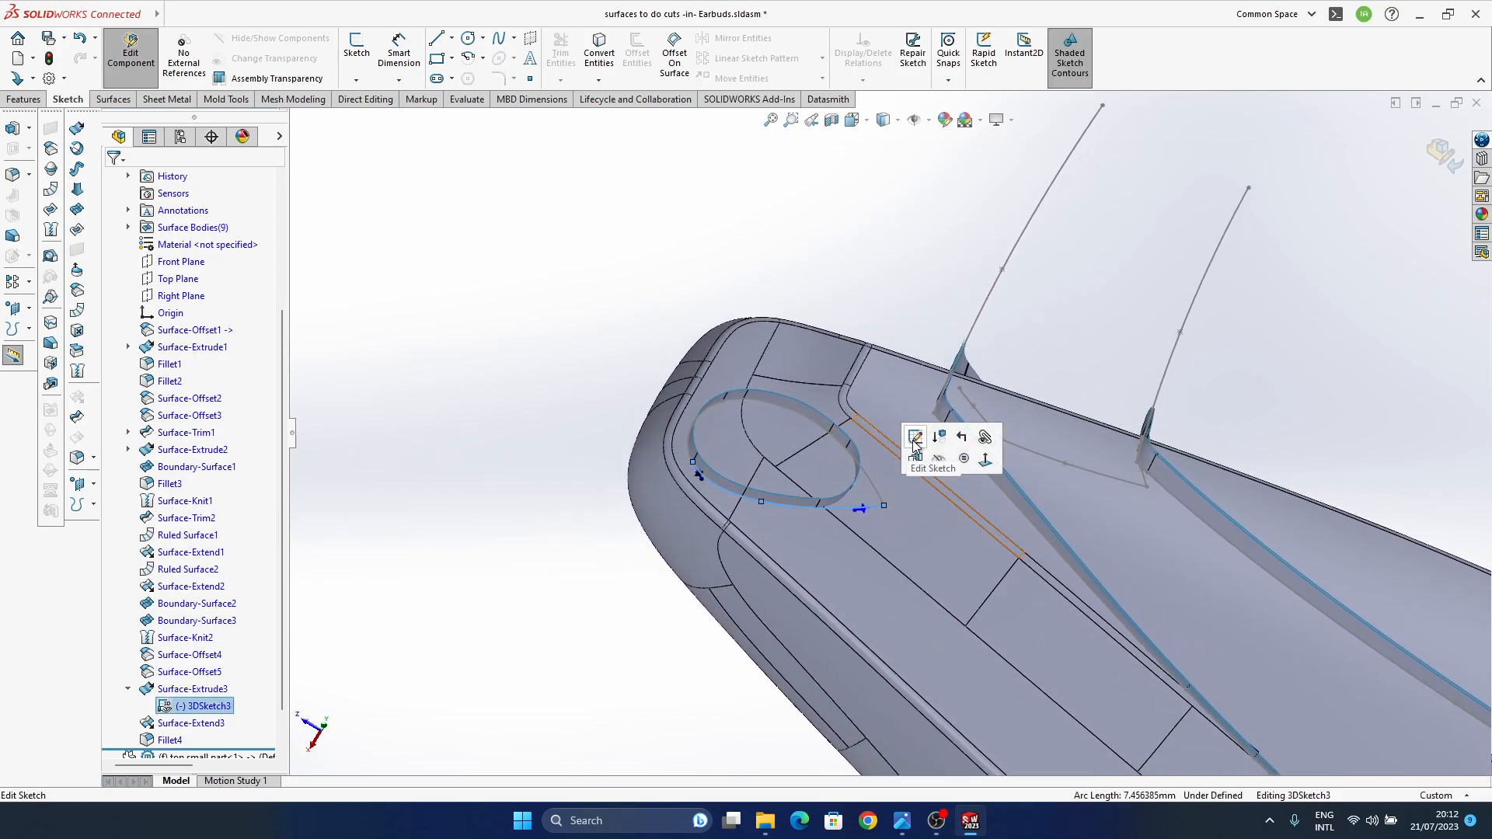
pyautogui.moveTo(893, 523)
pyautogui.mouseDown(button='middle')
pyautogui.moveTo(790, 526)
pyautogui.moveTo(893, 523)
pyautogui.mouseUp(button='middle')
# - Make the teardrop's sides fuller by moving the lower spline's middle point and the upper spline's point near the tip, and exit the sketch
pyautogui.moveTo(882, 510)
pyautogui.mouseDown()
pyautogui.moveTo(858, 550)
pyautogui.moveTo(871, 524)
pyautogui.mouseUp()
pyautogui.hotkey('ctrl', 'z')
pyautogui.click(883, 508)
pyautogui.moveTo(877, 515); pyautogui.dragTo(880, 447, button='middle')
pyautogui.moveTo(875, 554); pyautogui.dragTo(880, 558, button='middle')
pyautogui.scroll(-3, 783, 531)
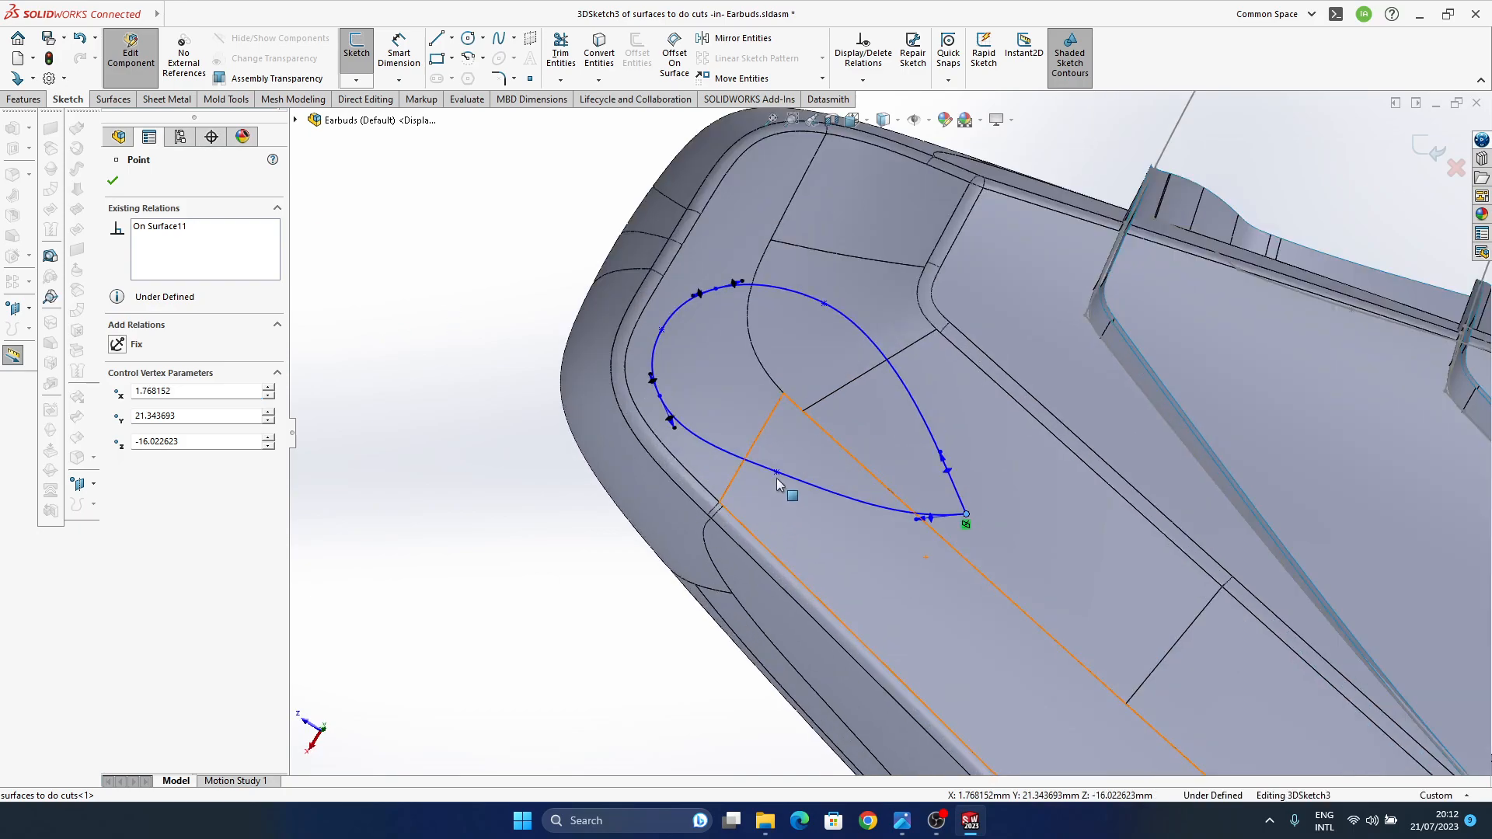
pyautogui.moveTo(779, 475)
pyautogui.mouseDown()
pyautogui.moveTo(792, 491)
pyautogui.moveTo(767, 481)
pyautogui.mouseUp()
pyautogui.moveTo(950, 467); pyautogui.dragTo(951, 453)
pyautogui.moveTo(768, 482)
pyautogui.mouseDown()
pyautogui.moveTo(795, 498)
pyautogui.moveTo(778, 487)
pyautogui.mouseUp()
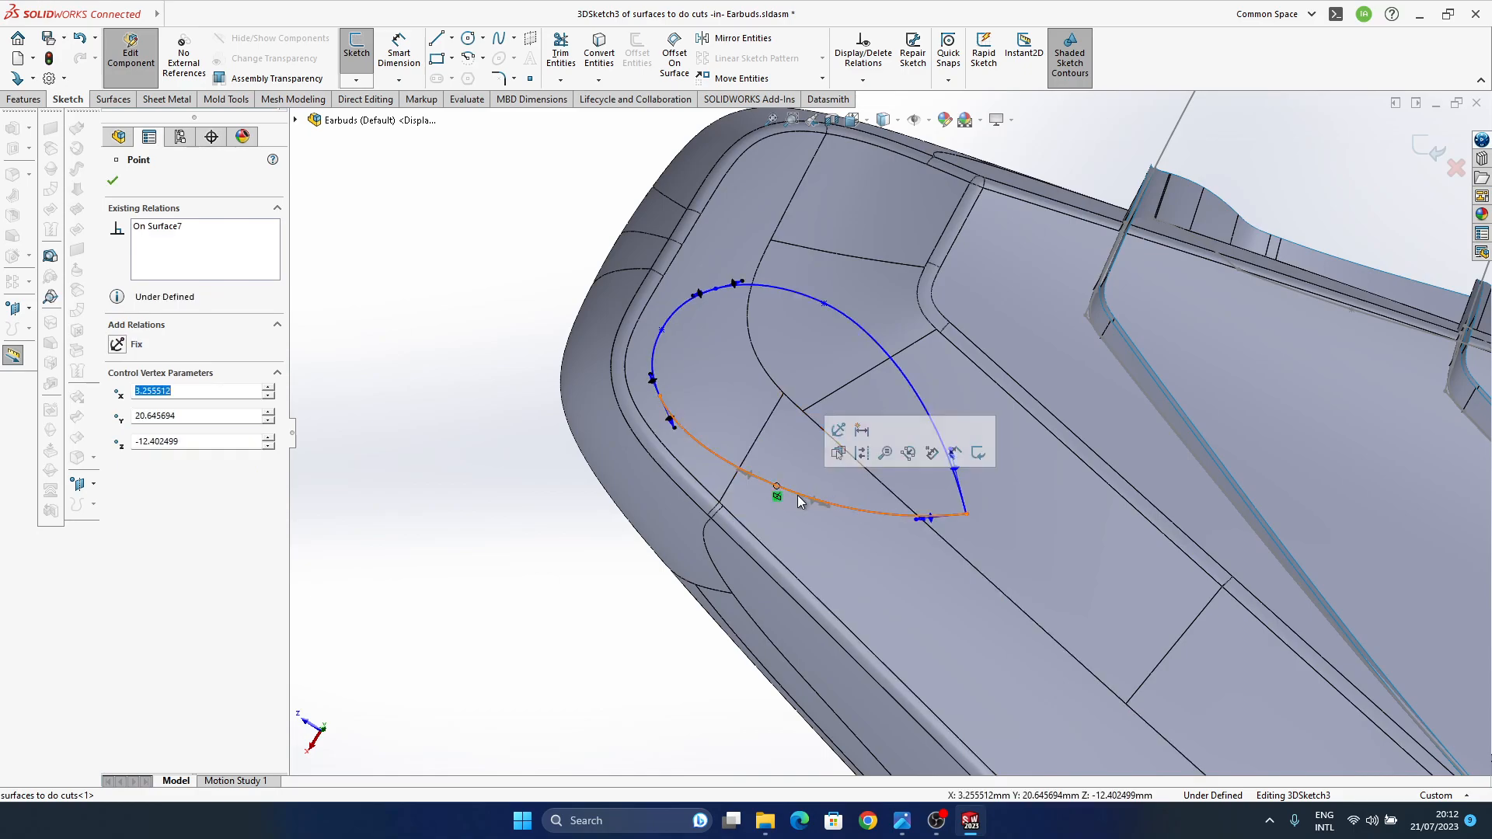
pyautogui.keyDown('ctrl'); pyautogui.moveTo(783, 521); pyautogui.dragTo(742, 512, button='middle'); pyautogui.keyUp('ctrl')
pyautogui.click(1437, 149)
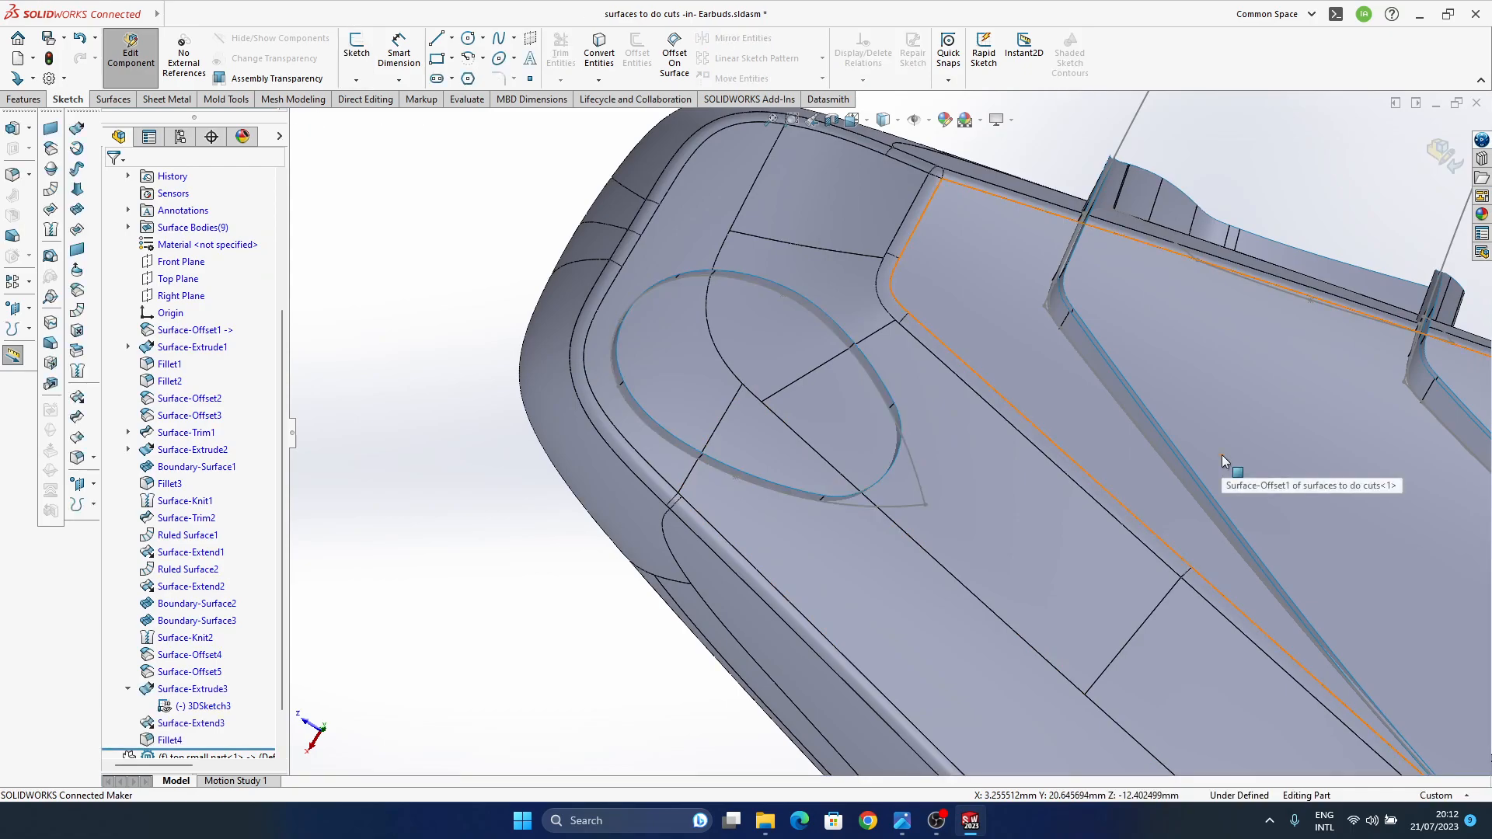
# - Compare the updated teardrop with the reference image and reopen 3DSketch3 for editing
pyautogui.moveTo(1023, 533); pyautogui.dragTo(843, 521, button='middle')
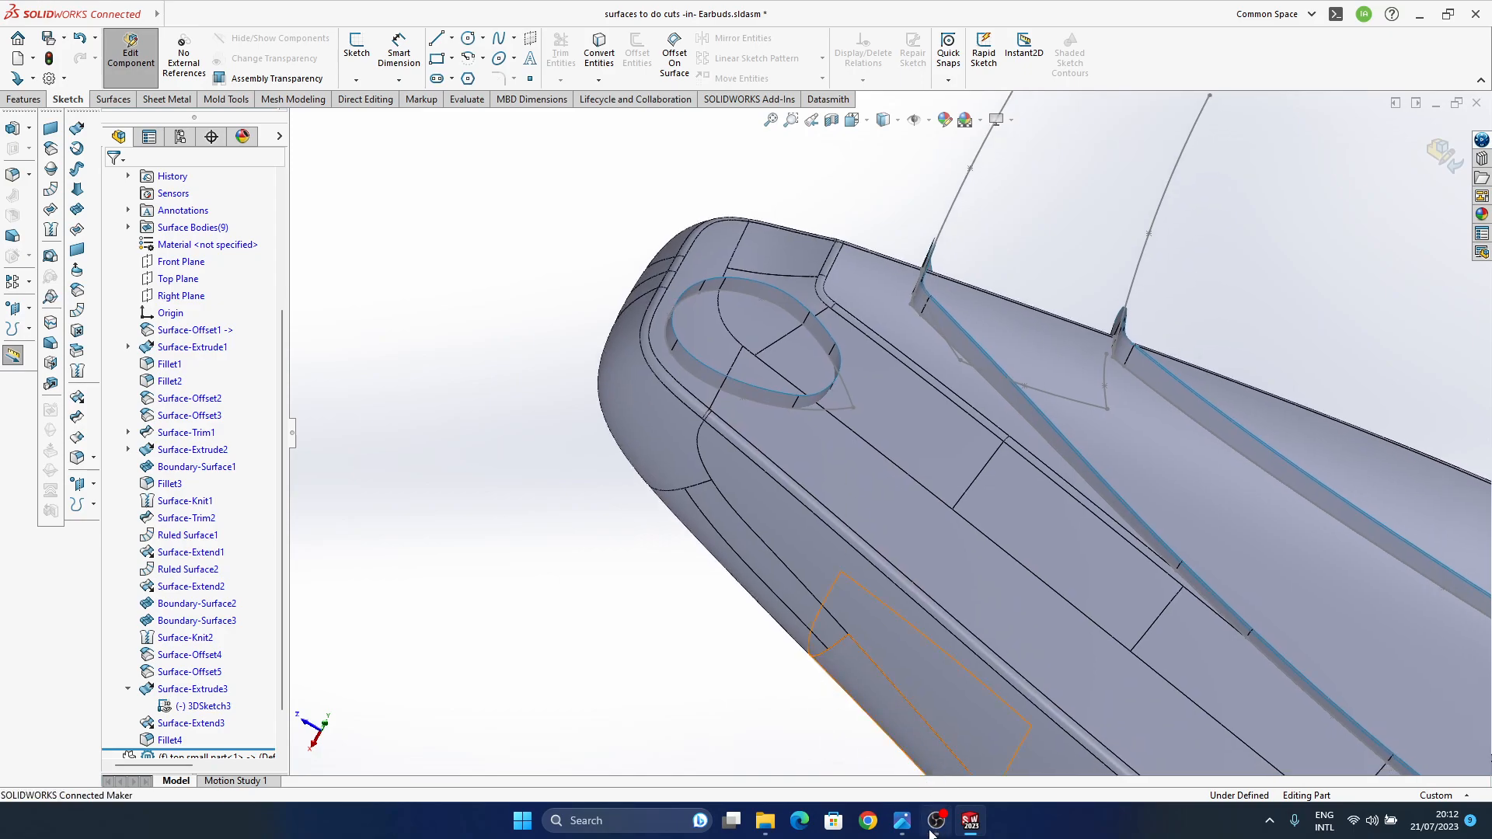
pyautogui.moveTo(1005, 748)
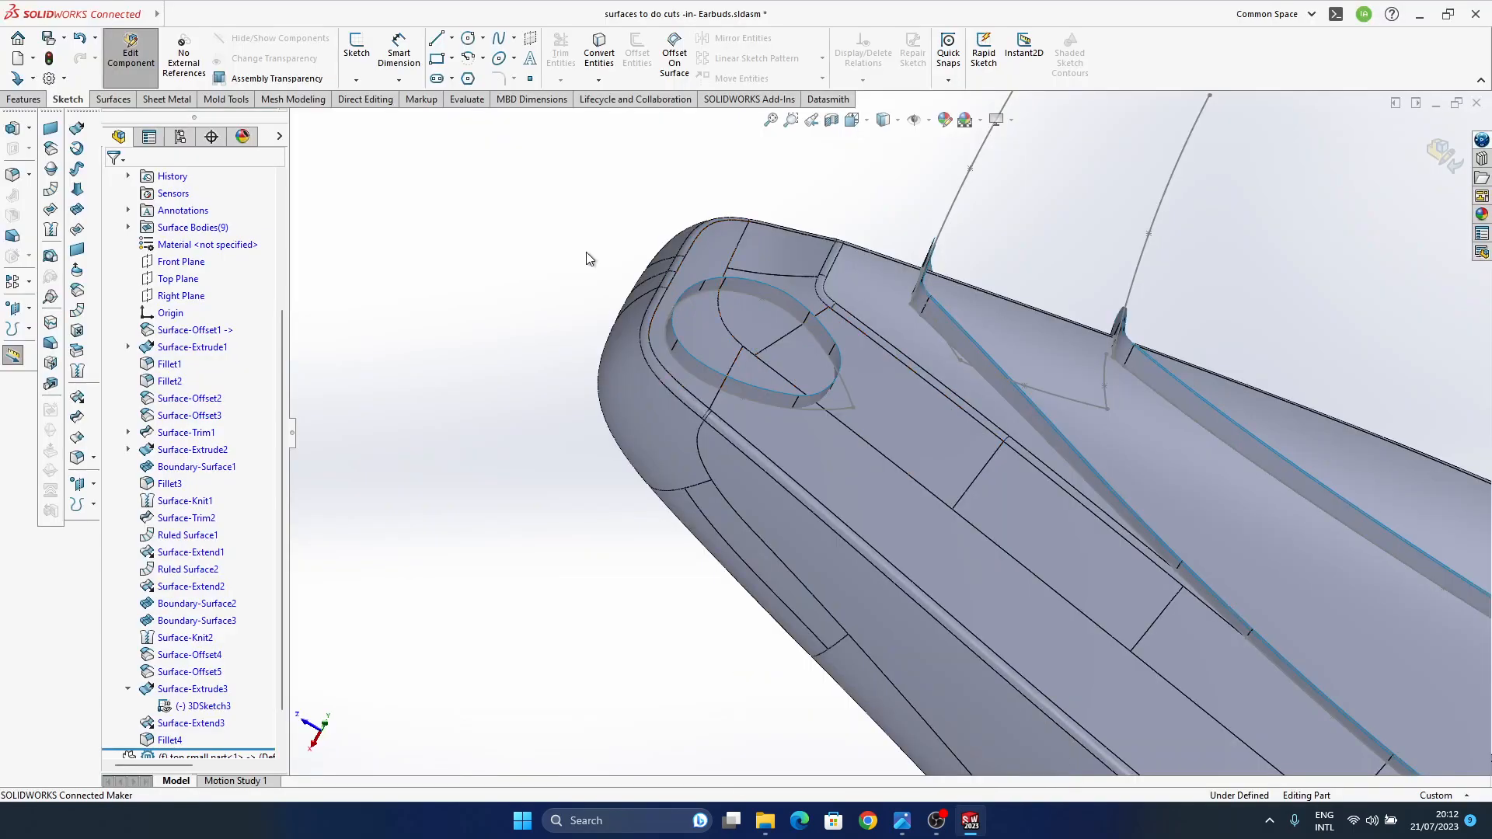
pyautogui.click(787, 301)
pyautogui.scroll(-1, 207, 660)
pyautogui.click(207, 657)
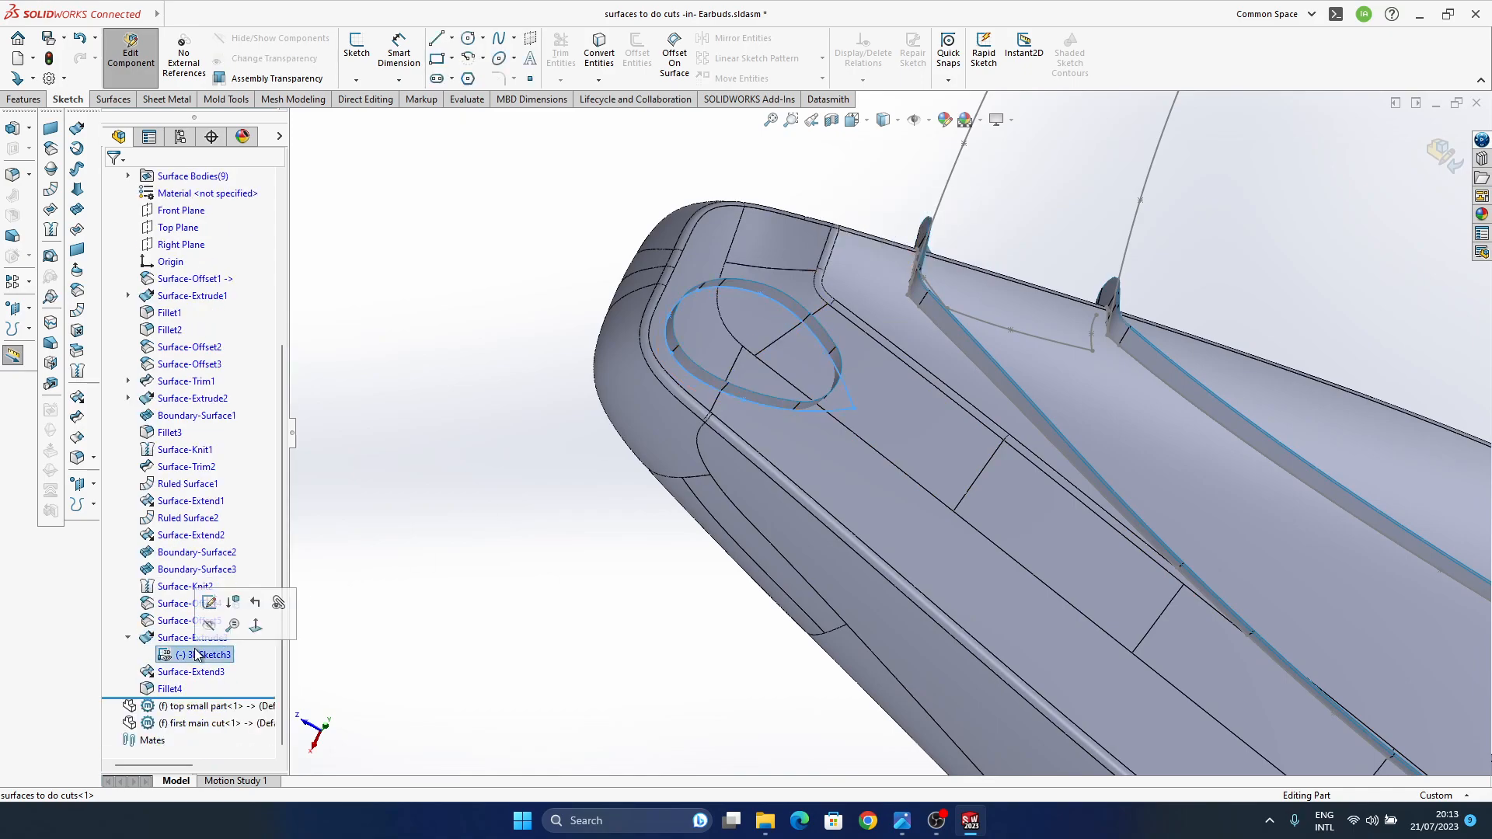
pyautogui.click(207, 604)
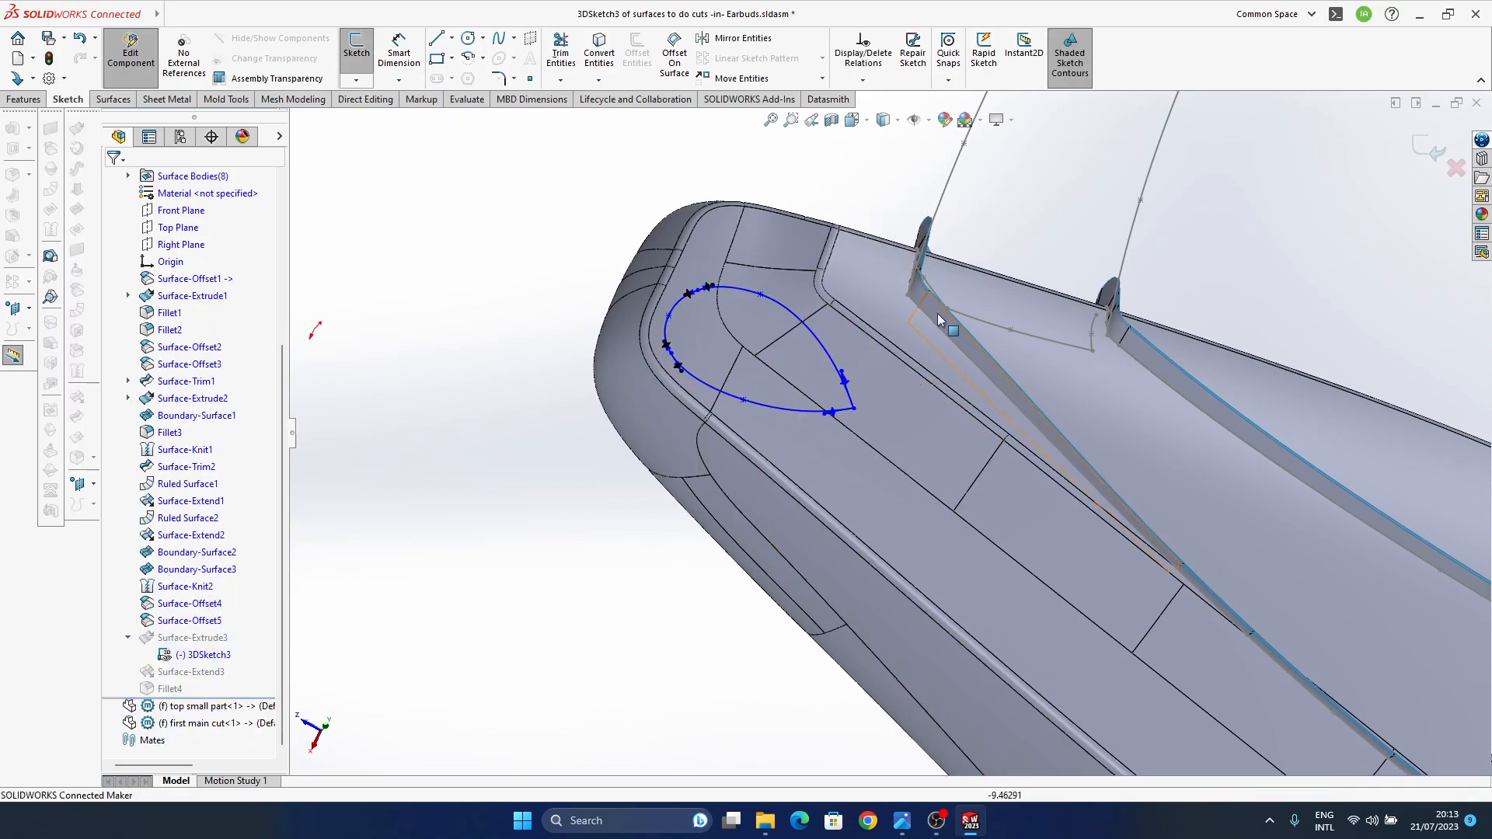
# - Move the spline points along the teardrop's upper side and rounded end slightly outward to enlarge the outline there
pyautogui.moveTo(949, 323); pyautogui.dragTo(894, 389, button='middle')
pyautogui.scroll(-3, 700, 311)
pyautogui.moveTo(716, 268); pyautogui.dragTo(721, 272)
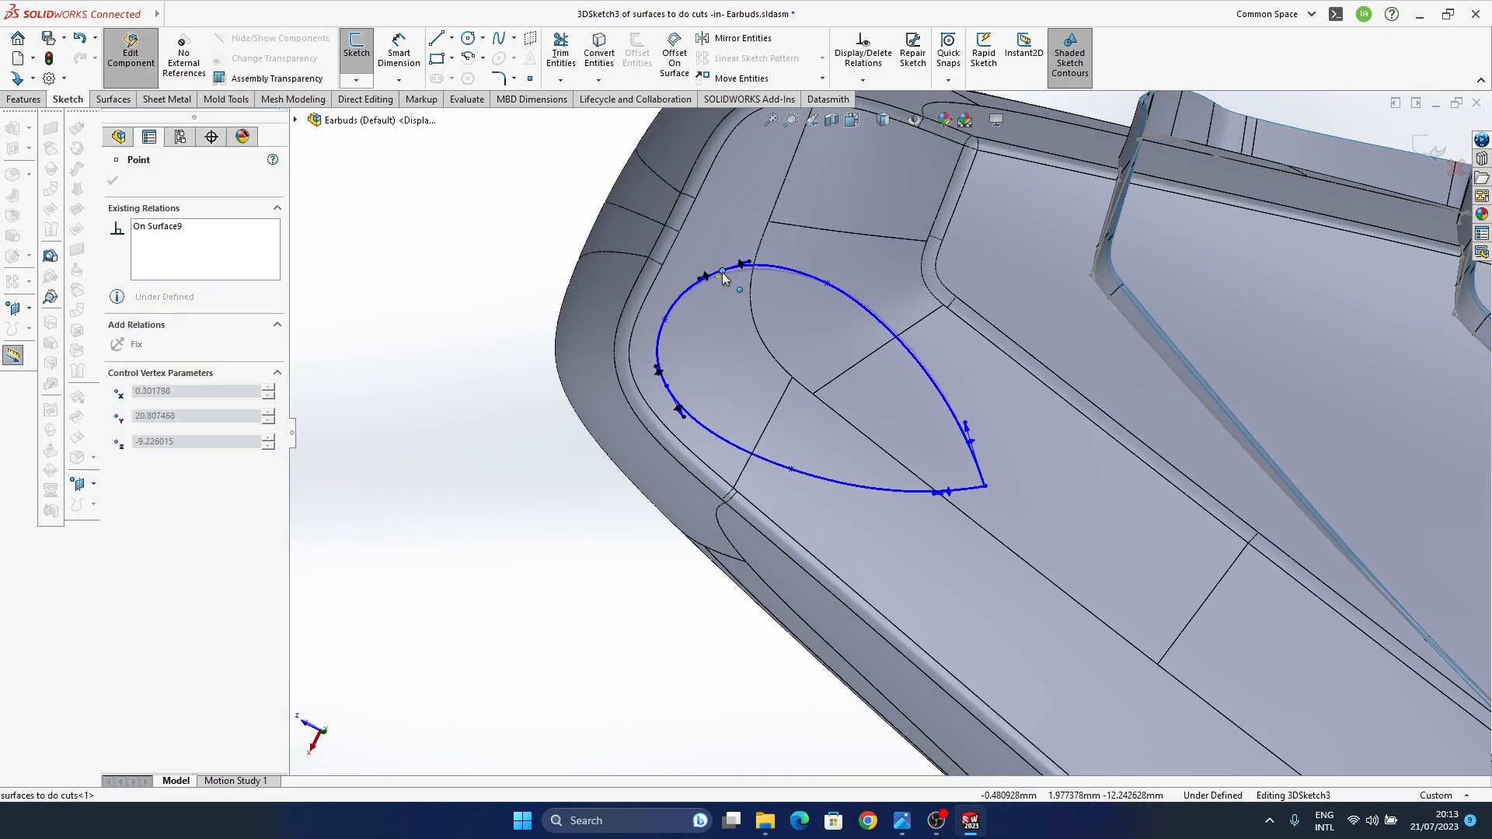
pyautogui.moveTo(828, 283); pyautogui.dragTo(825, 276)
pyautogui.click(723, 264)
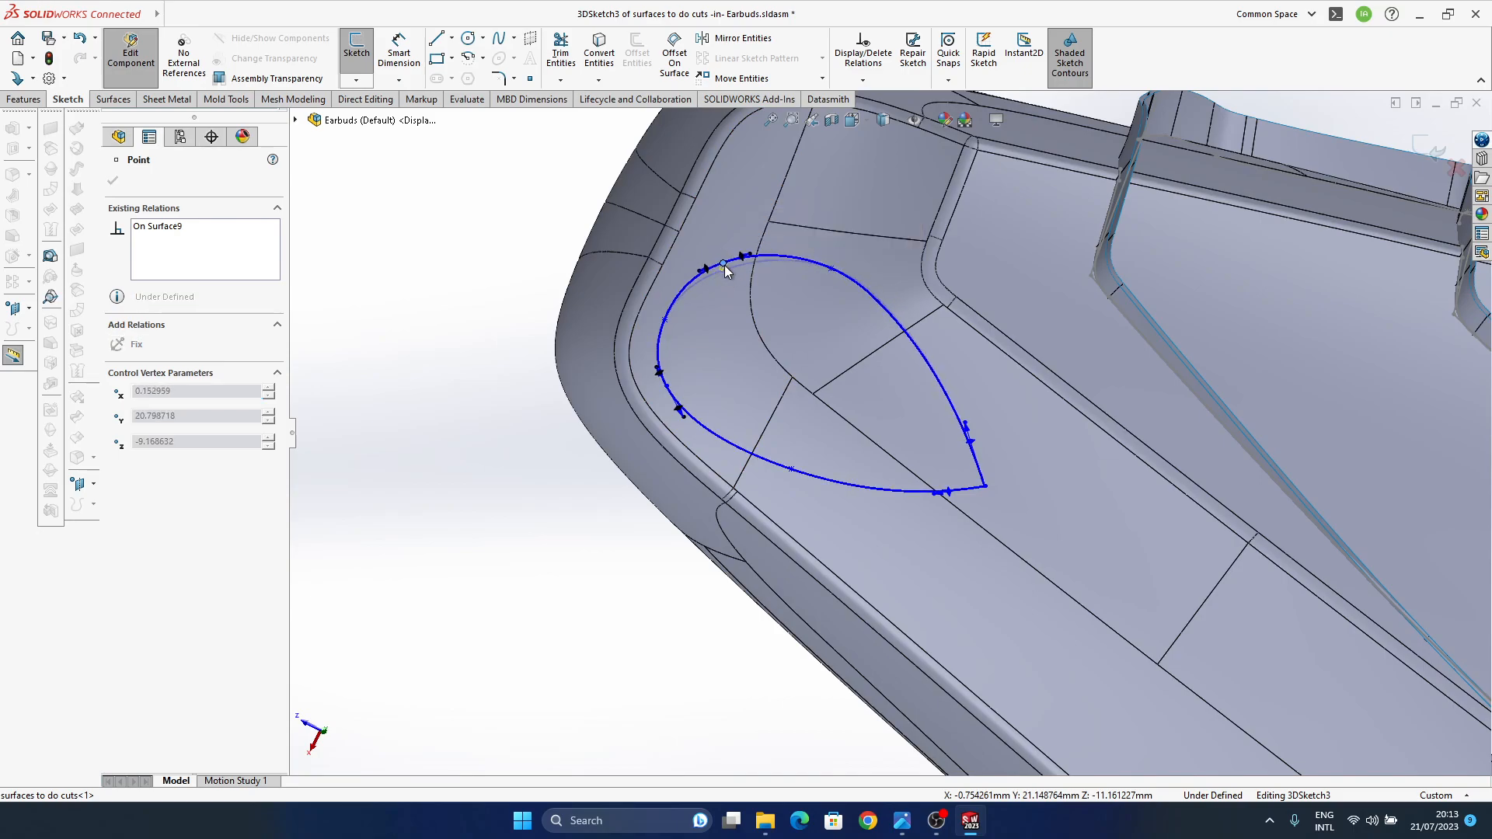
pyautogui.moveTo(723, 267); pyautogui.dragTo(722, 266)
pyautogui.moveTo(910, 469); pyautogui.dragTo(902, 464, button='middle')
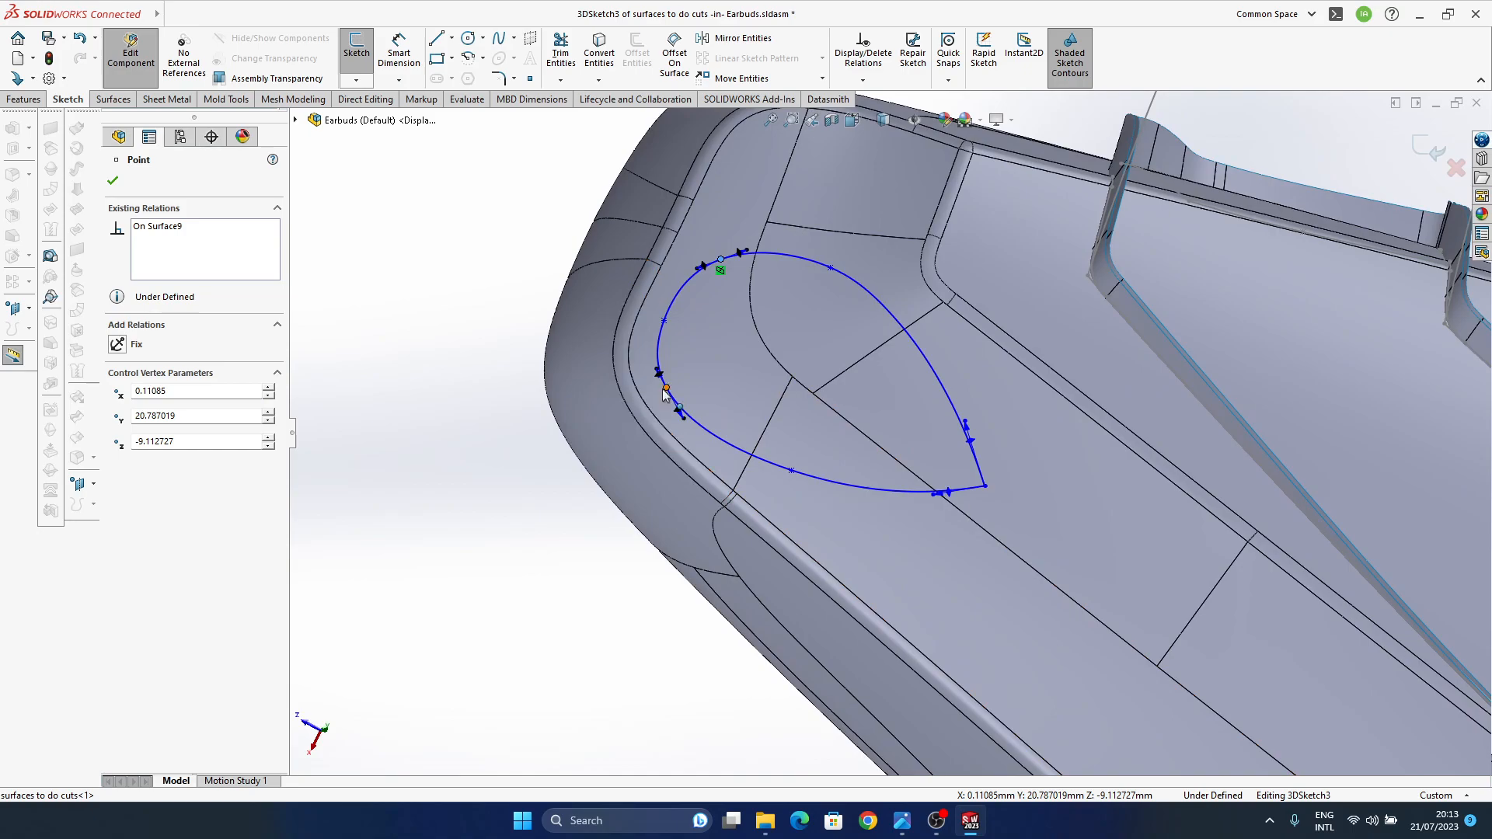
# - Try moving the spline point at the lower part of the teardrop's rounded end, and undo the move
pyautogui.moveTo(666, 388); pyautogui.dragTo(663, 378)
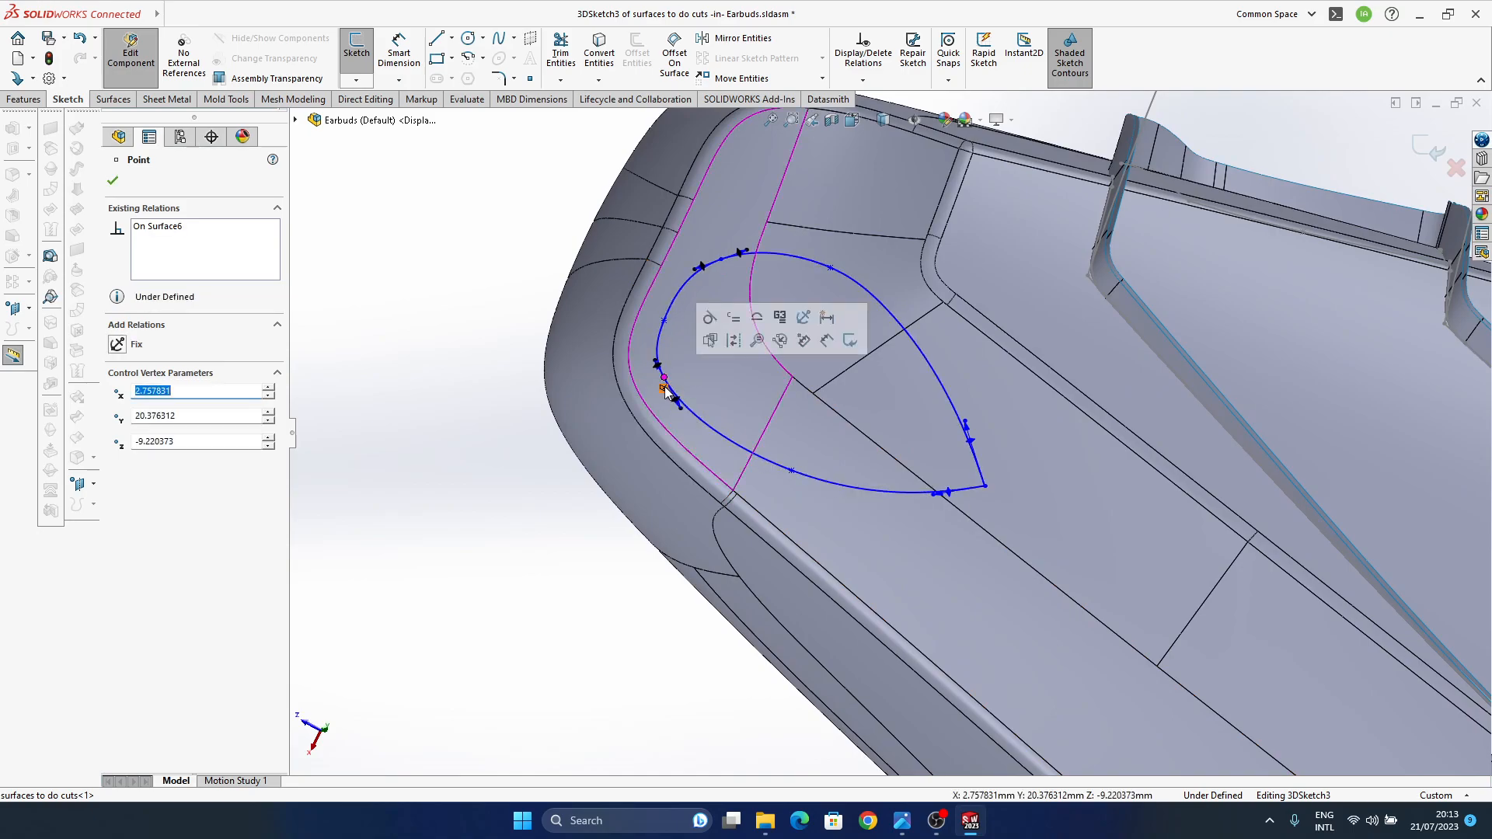
pyautogui.hotkey('ctrl', 'z')
pyautogui.click(667, 388)
pyautogui.keyDown('ctrl'); pyautogui.moveTo(827, 468); pyautogui.dragTo(777, 405, button='middle'); pyautogui.keyUp('ctrl')
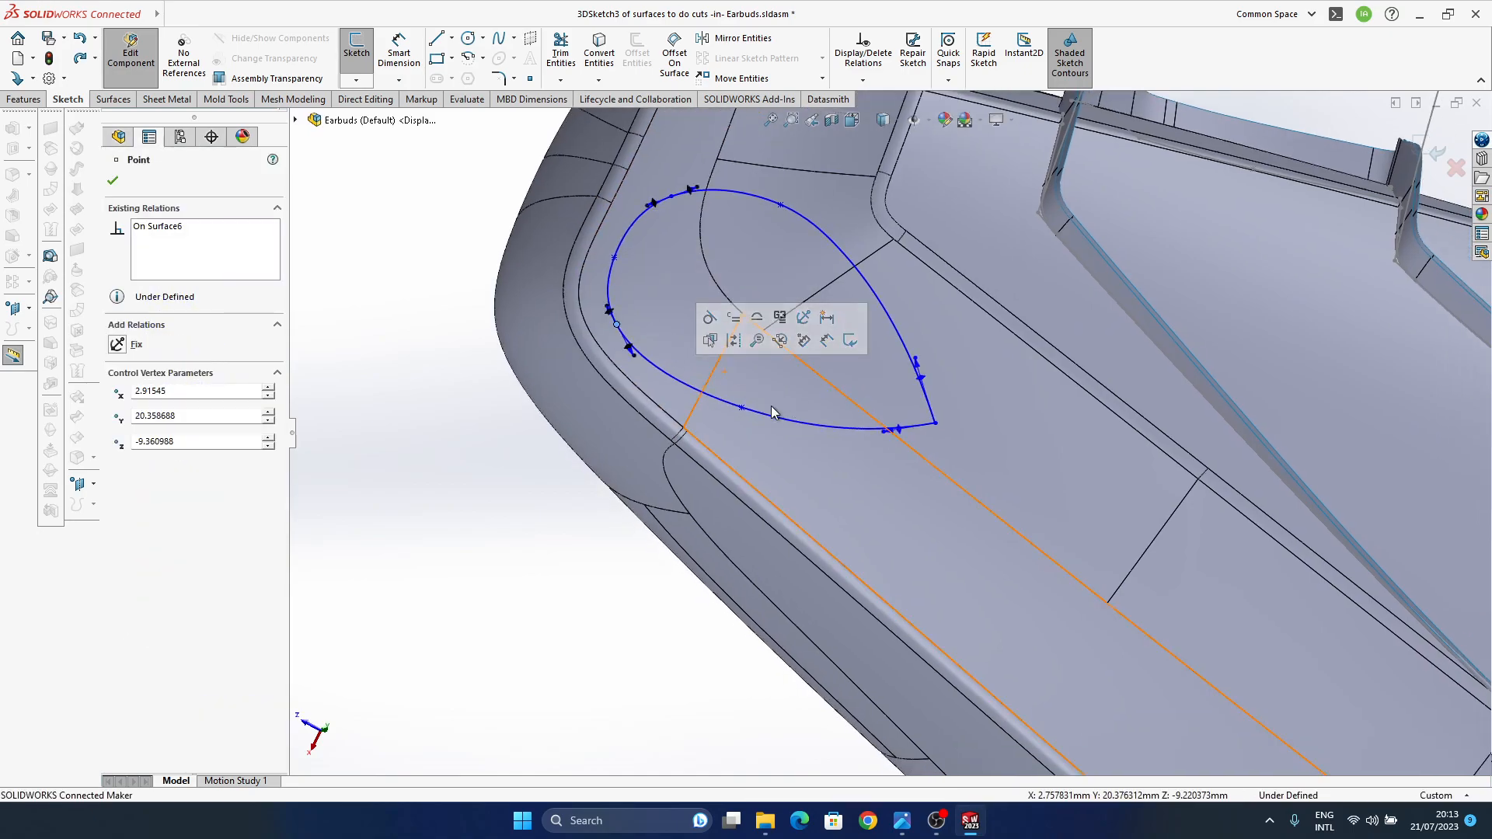
# - Reshape the teardrop sketch's lower spline by adjusting its tangent at the pointed tip and shifting its middle point toward the rounded end
pyautogui.click(936, 424)
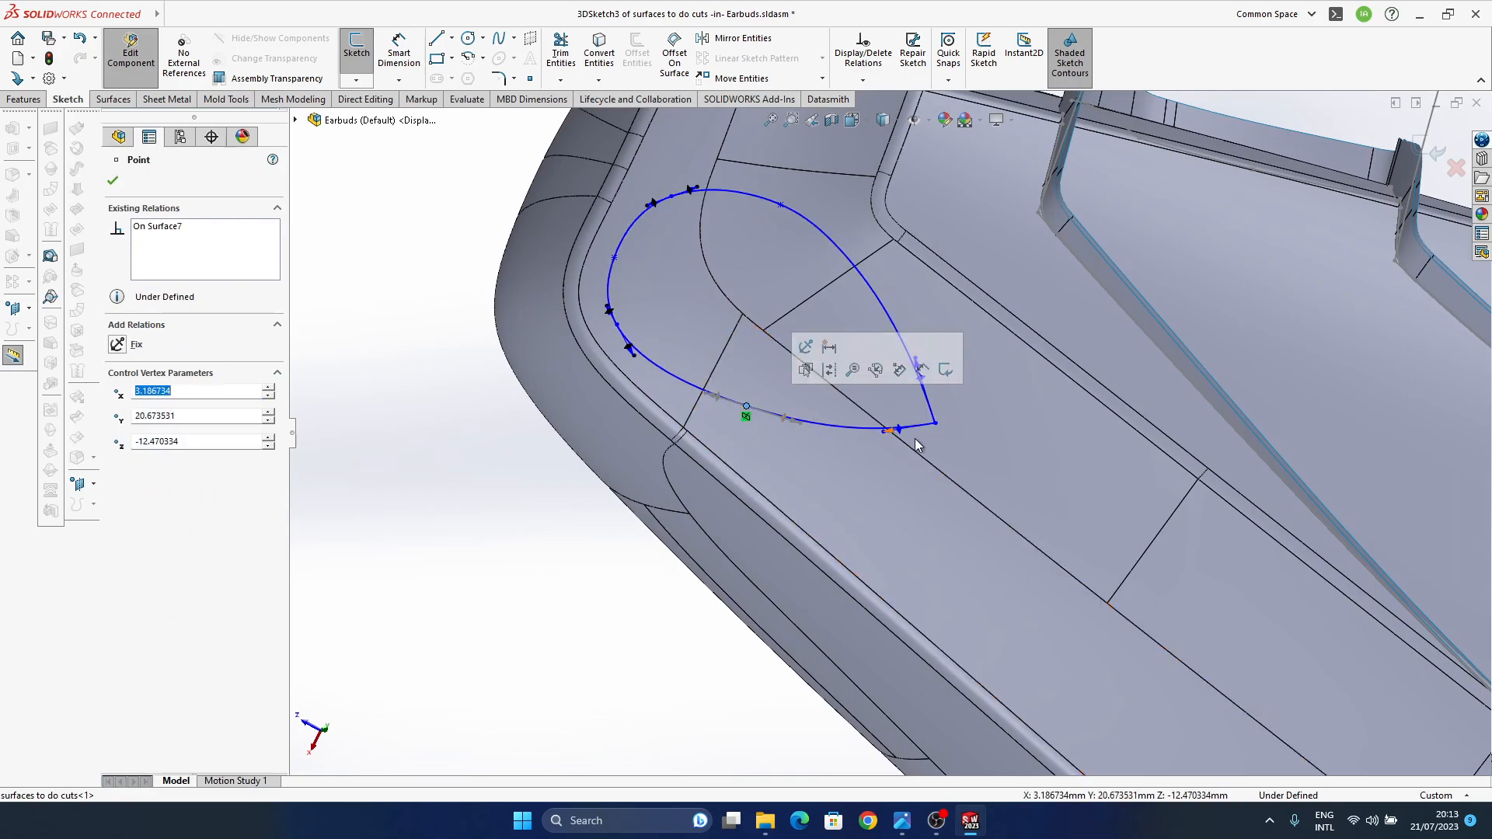
pyautogui.moveTo(936, 425); pyautogui.dragTo(923, 429)
pyautogui.scroll(-4, 743, 423)
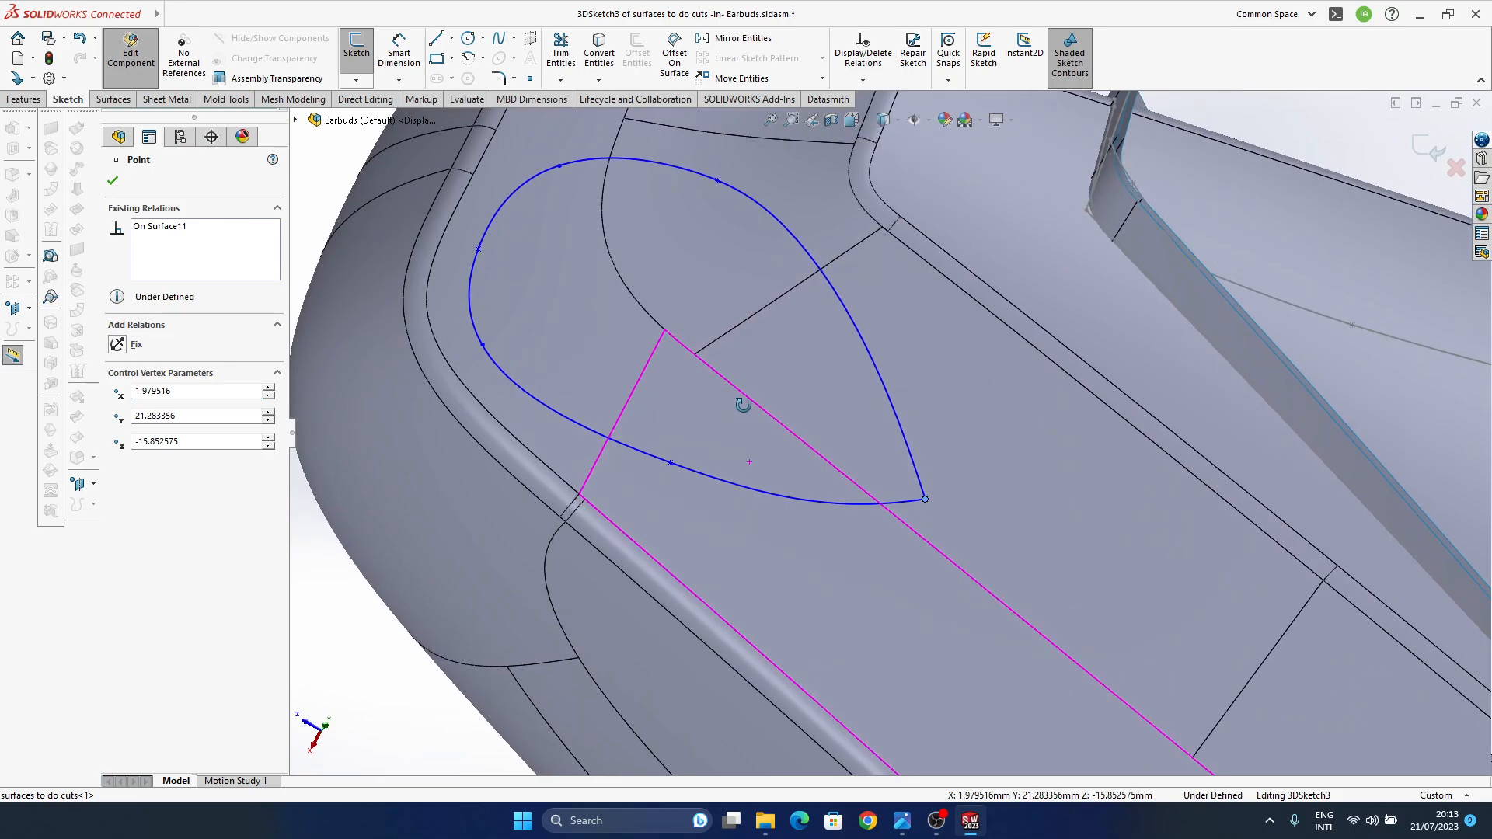
pyautogui.click(671, 464)
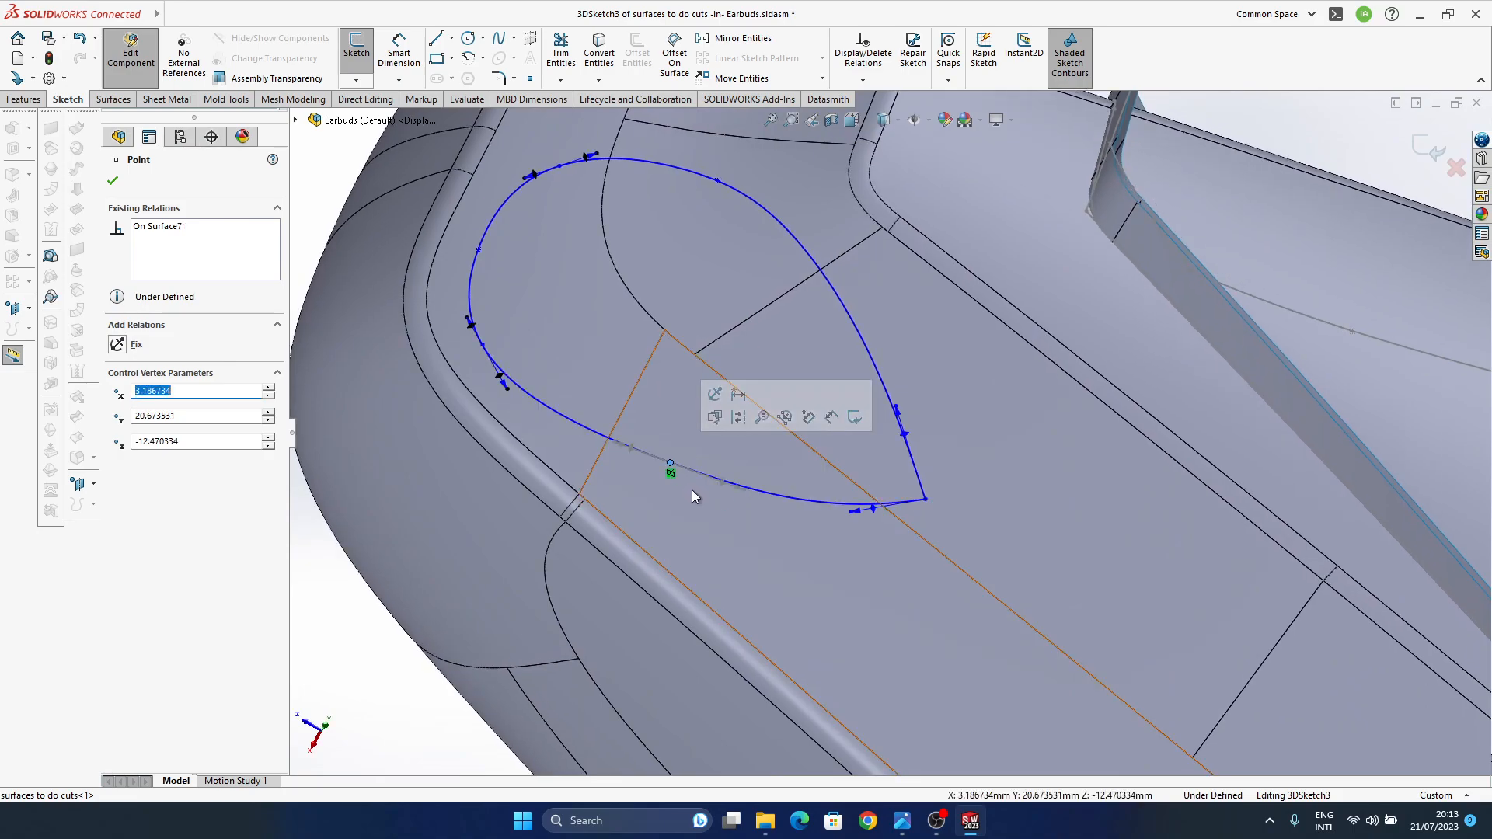
pyautogui.moveTo(679, 457); pyautogui.dragTo(667, 526, button='middle')
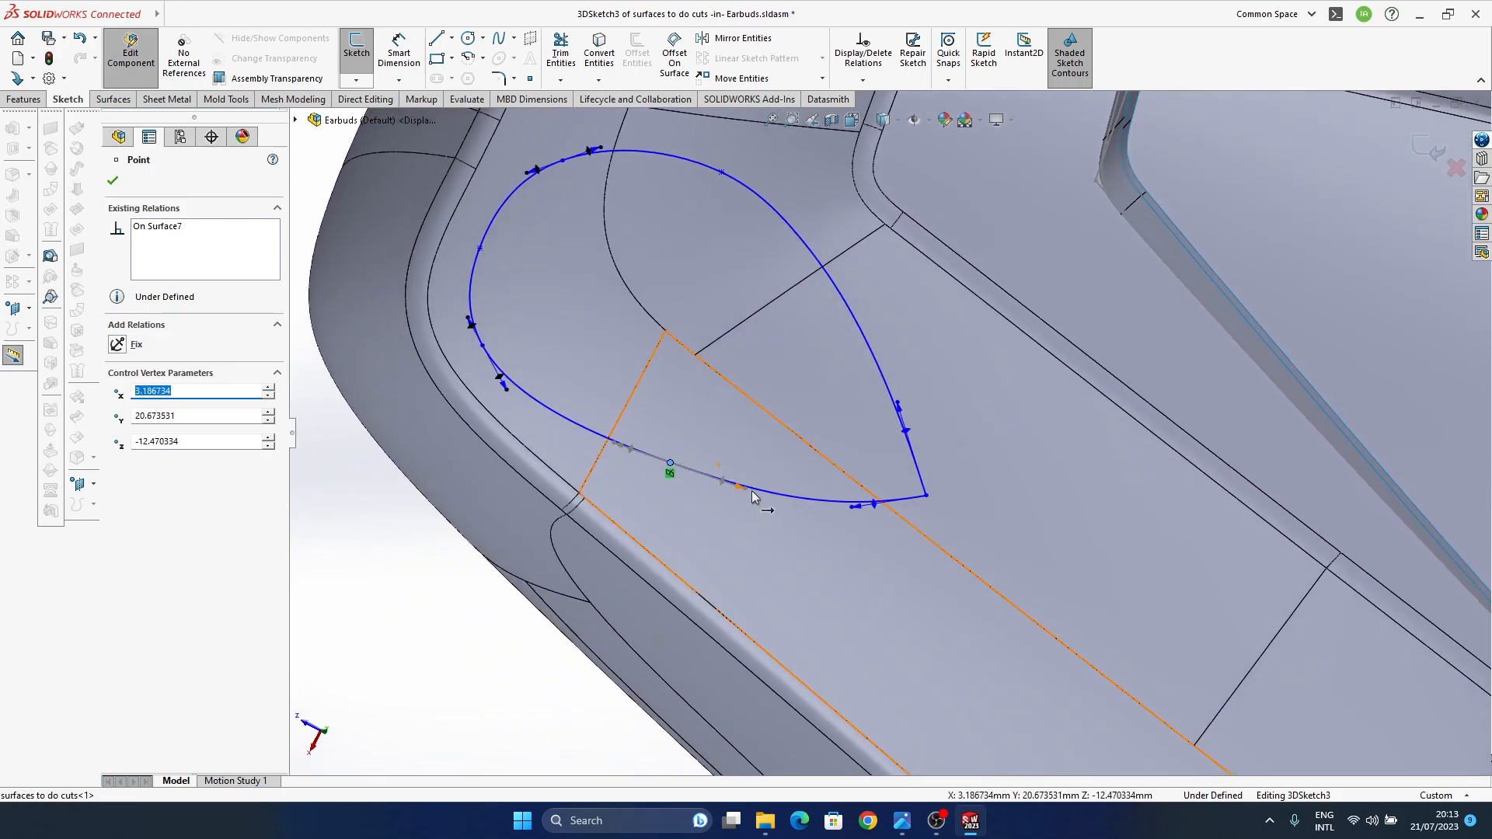
pyautogui.moveTo(875, 495)
pyautogui.mouseDown()
pyautogui.moveTo(889, 499)
pyautogui.moveTo(883, 523)
pyautogui.mouseUp()
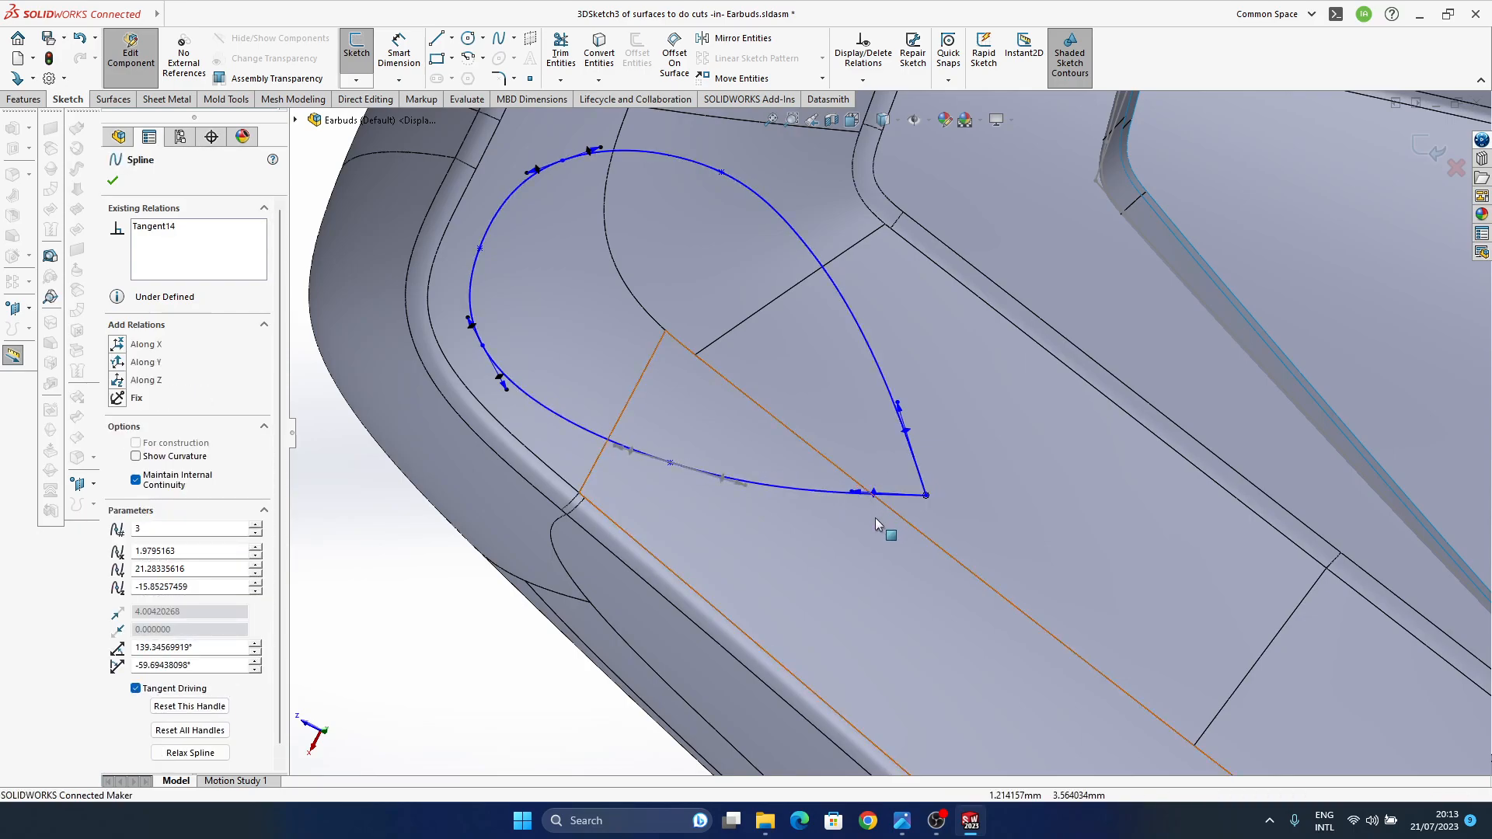
pyautogui.click(669, 462)
pyautogui.moveTo(670, 462)
pyautogui.mouseDown()
pyautogui.moveTo(639, 455)
pyautogui.moveTo(661, 470)
pyautogui.mouseUp()
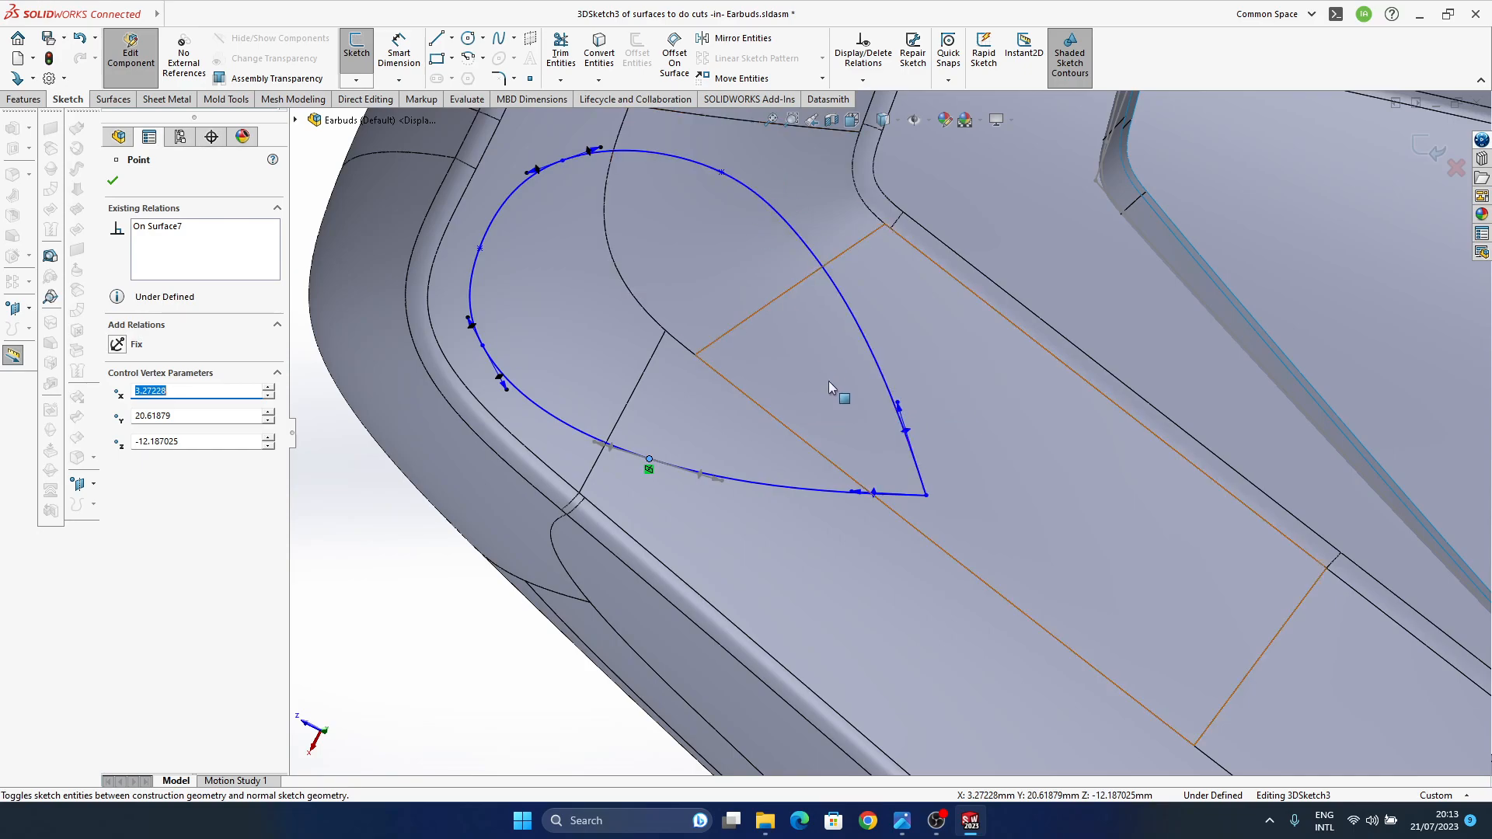
# - Nudge the spline point on the side of the teardrop's rounded end and exit the 3D sketch to rebuild the surface
pyautogui.click(479, 248)
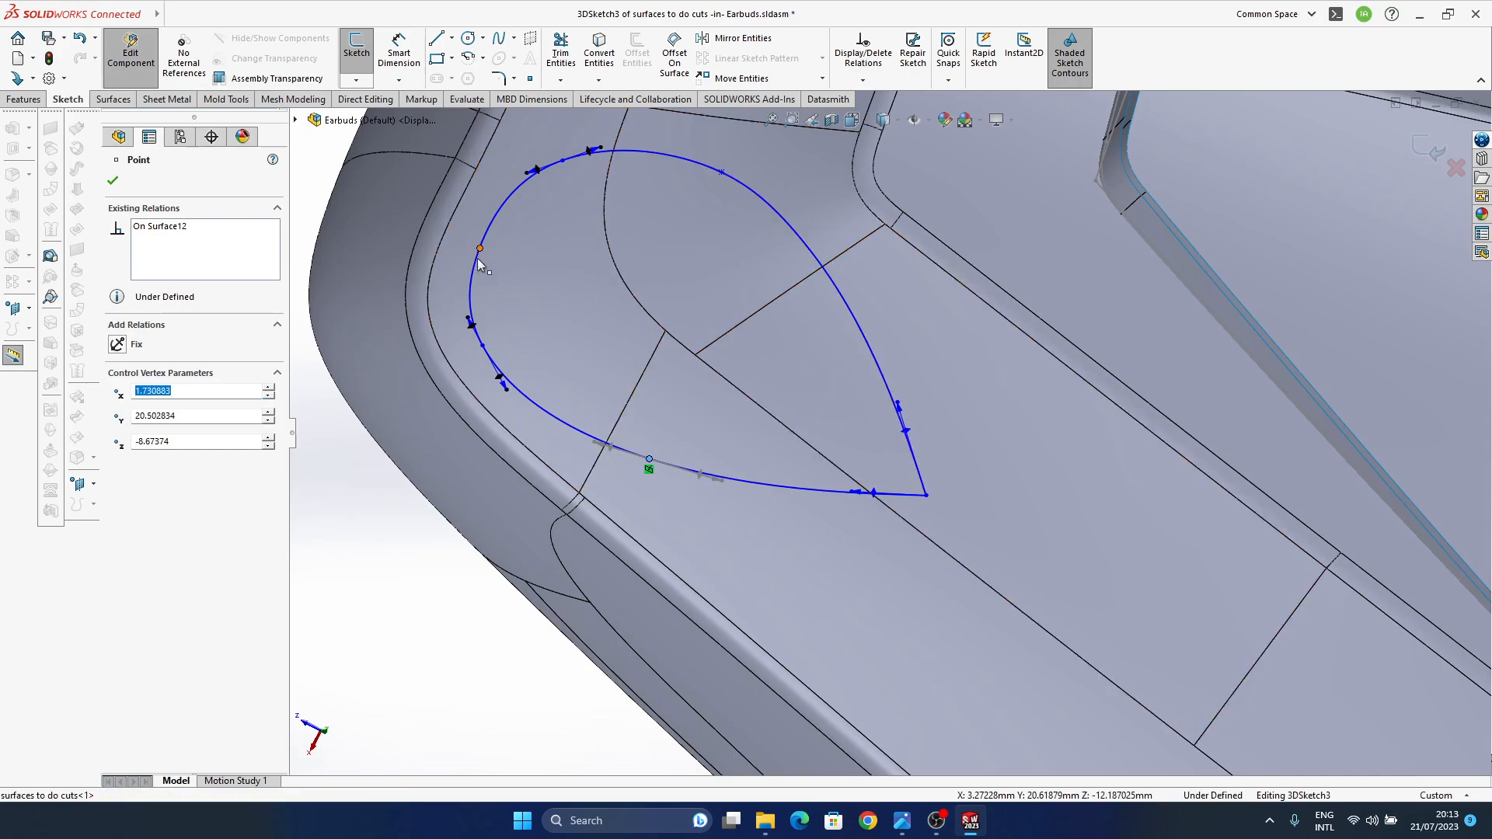
pyautogui.moveTo(477, 260); pyautogui.dragTo(467, 249)
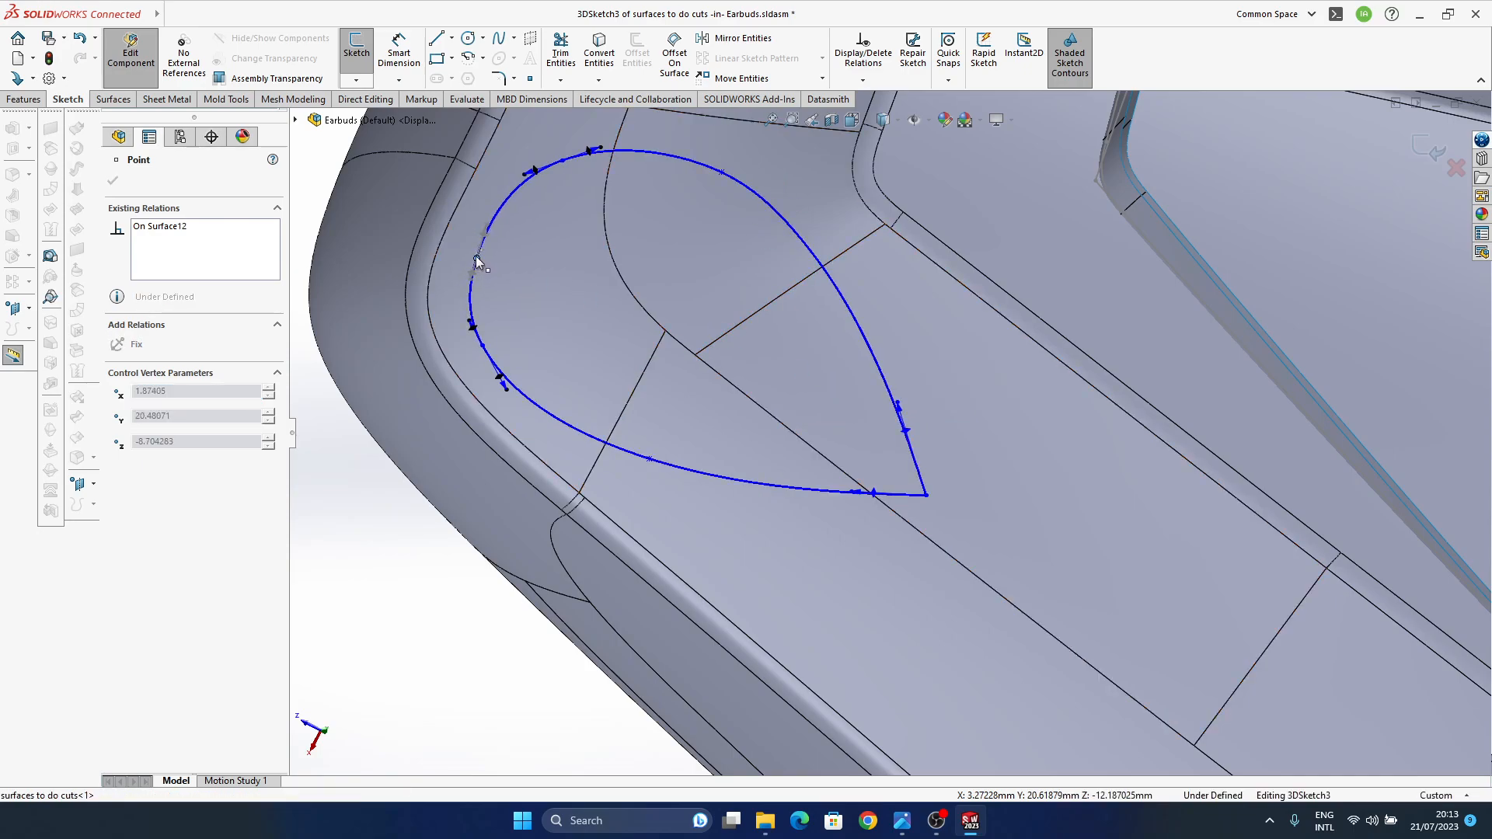
pyautogui.click(409, 552)
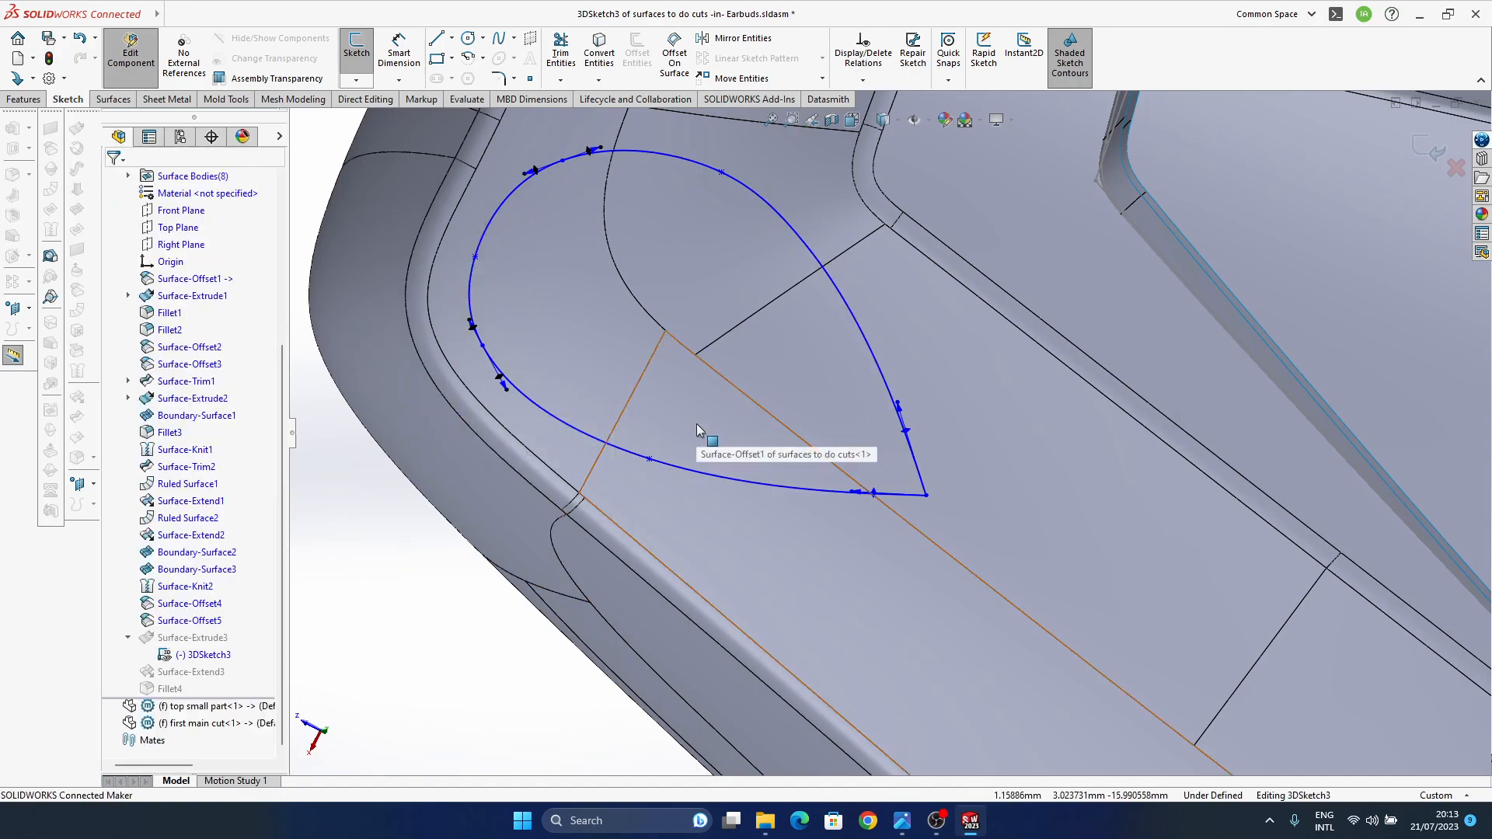
pyautogui.moveTo(855, 413)
pyautogui.mouseDown(button='middle')
pyautogui.moveTo(786, 422)
pyautogui.moveTo(740, 455)
pyautogui.moveTo(820, 563)
pyautogui.moveTo(760, 476)
pyautogui.moveTo(716, 499)
pyautogui.moveTo(817, 560)
pyautogui.mouseUp(button='middle')
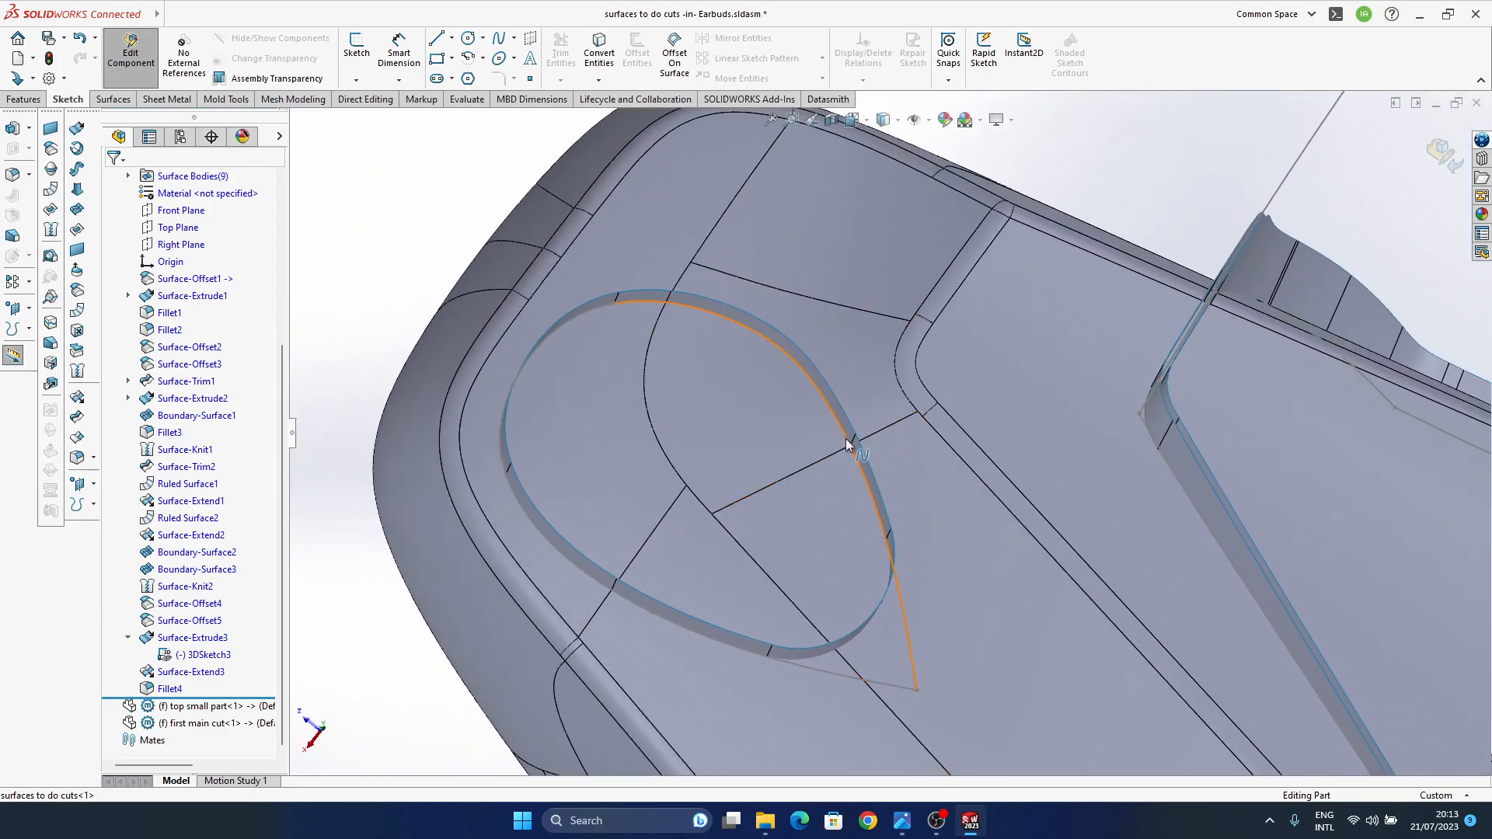
pyautogui.moveTo(839, 443)
pyautogui.mouseDown(button='middle')
pyautogui.moveTo(766, 460)
pyautogui.moveTo(740, 338)
pyautogui.moveTo(746, 544)
pyautogui.moveTo(722, 513)
pyautogui.moveTo(749, 603)
pyautogui.moveTo(836, 410)
pyautogui.moveTo(860, 455)
pyautogui.mouseUp(button='middle')
pyautogui.moveTo(808, 404); pyautogui.dragTo(833, 580, button='middle')
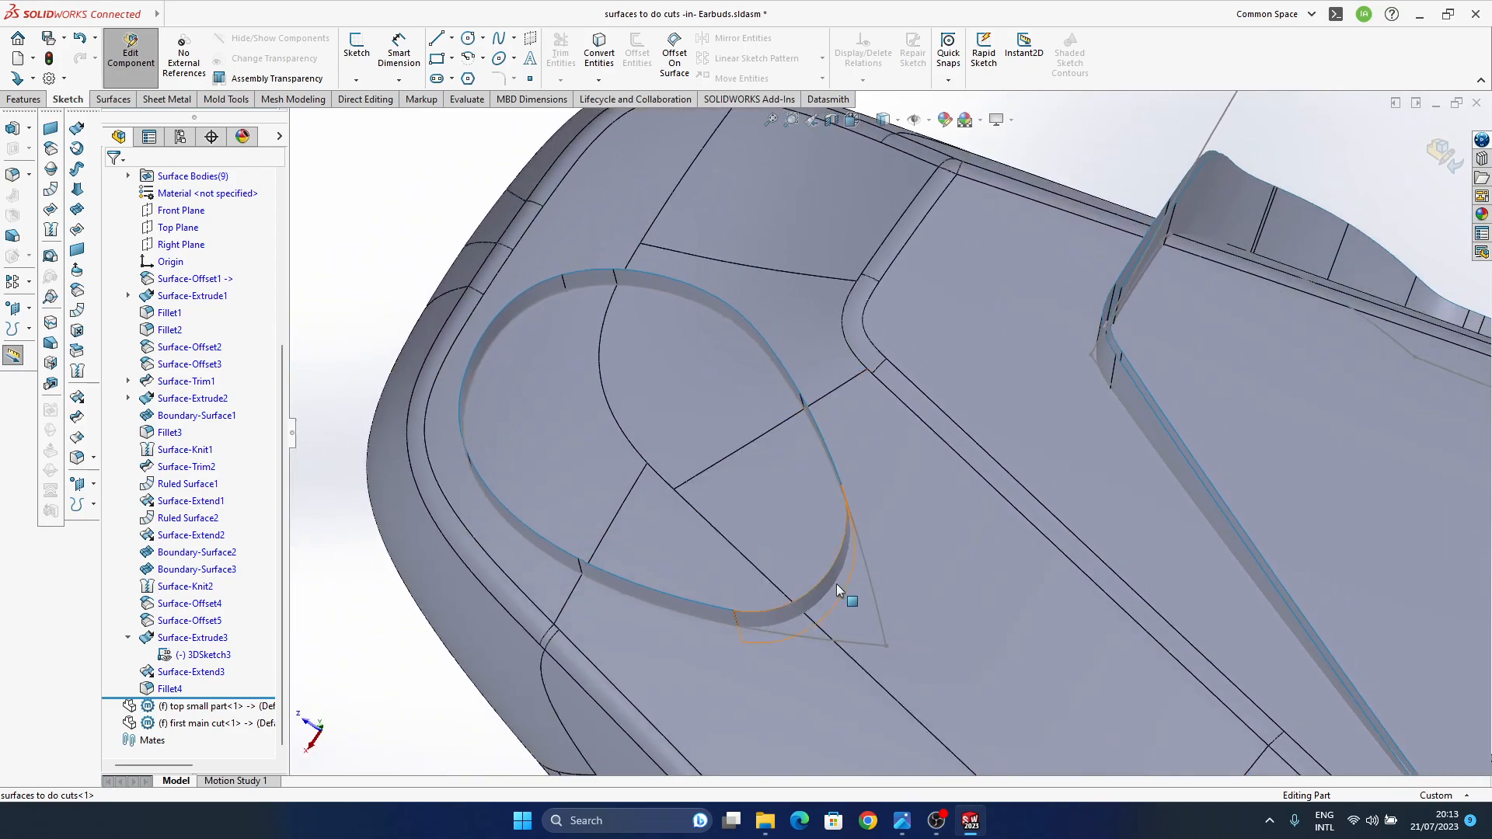
# - Reopen the teardrop's 3D sketch and reshape the upper spline by adjusting its tangent handle at the pointed tip
pyautogui.doubleClick(866, 576)
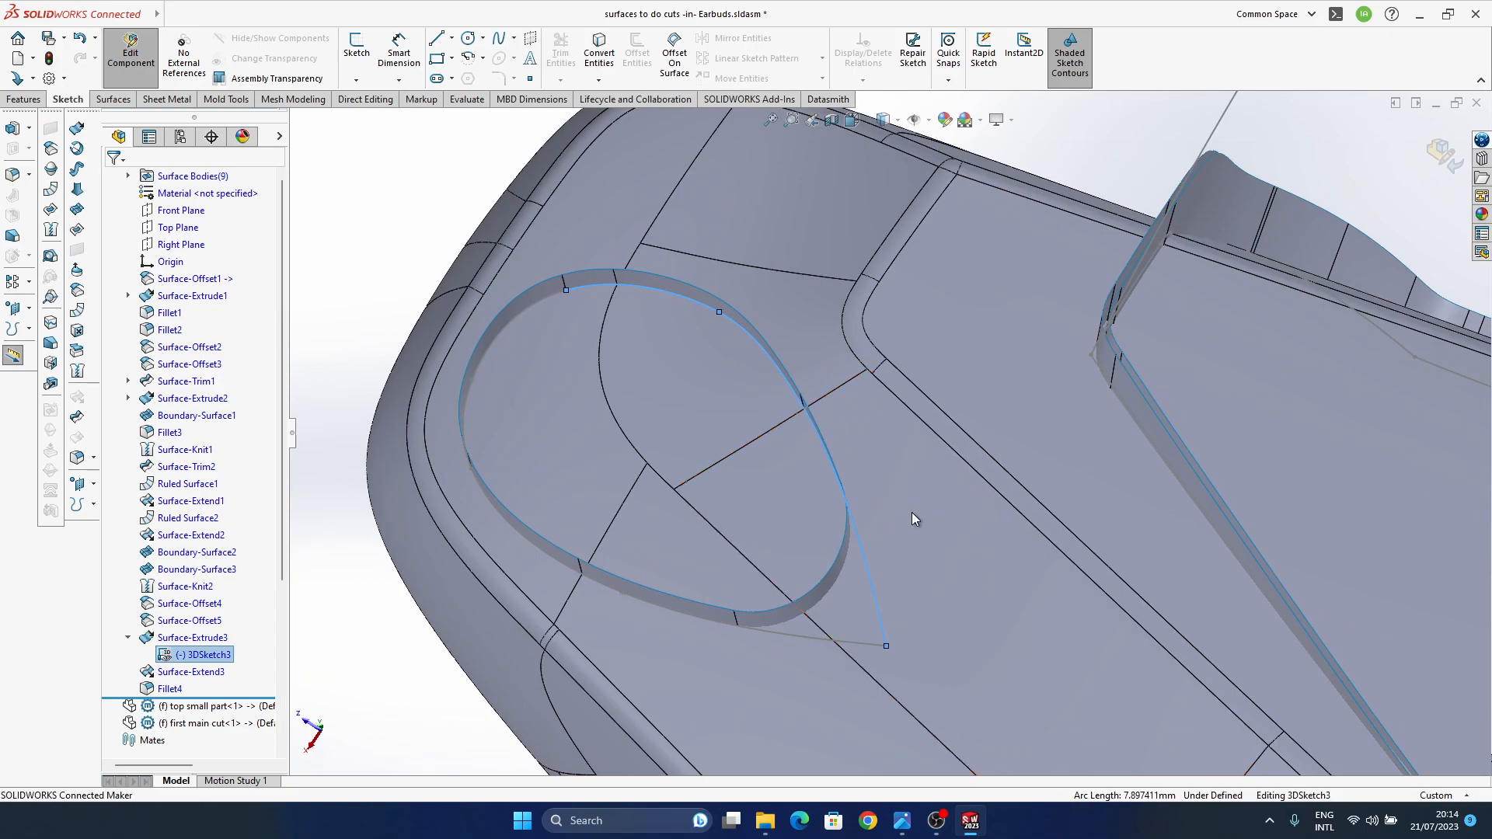
pyautogui.click(846, 501)
pyautogui.moveTo(870, 579); pyautogui.dragTo(846, 465)
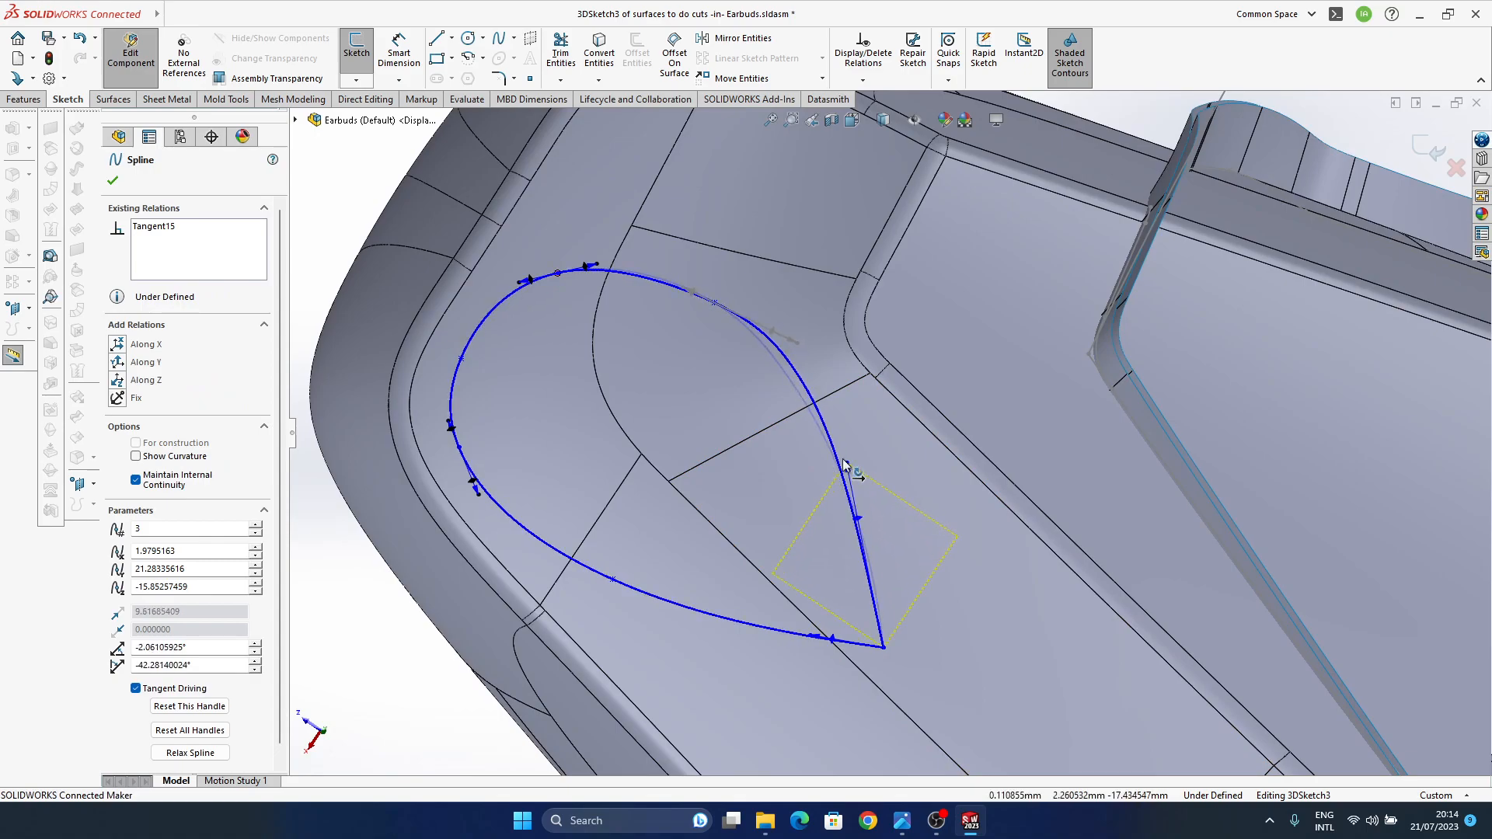
pyautogui.moveTo(829, 538); pyautogui.dragTo(830, 387, button='middle')
pyautogui.moveTo(714, 405); pyautogui.dragTo(702, 356, button='middle')
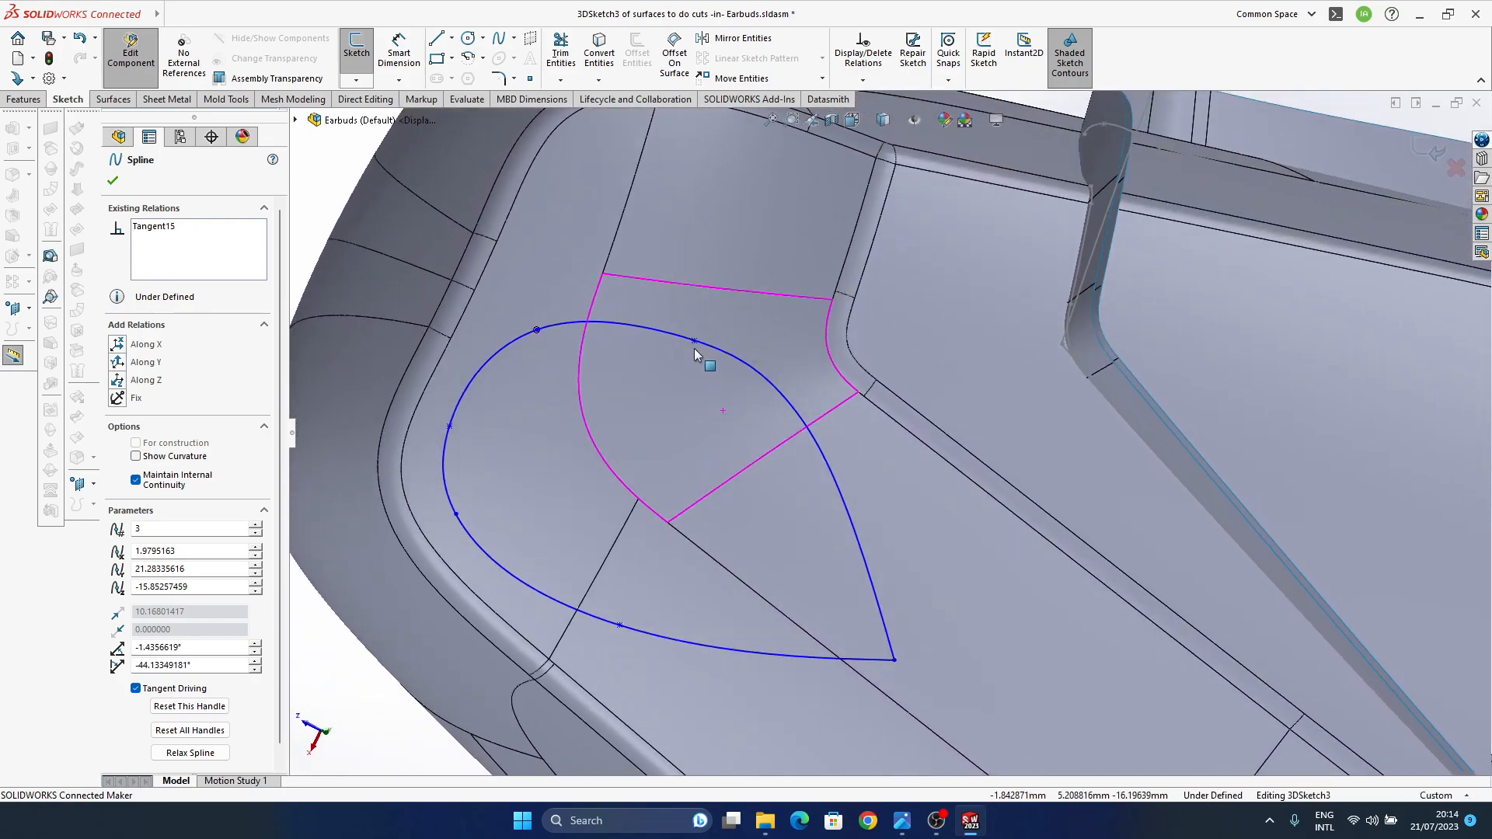
# - Reposition the upper spline's middle point slightly on the surface and undo the last move
pyautogui.click(664, 325)
pyautogui.moveTo(670, 327); pyautogui.dragTo(676, 331)
pyautogui.moveTo(774, 503); pyautogui.dragTo(858, 494, button='middle')
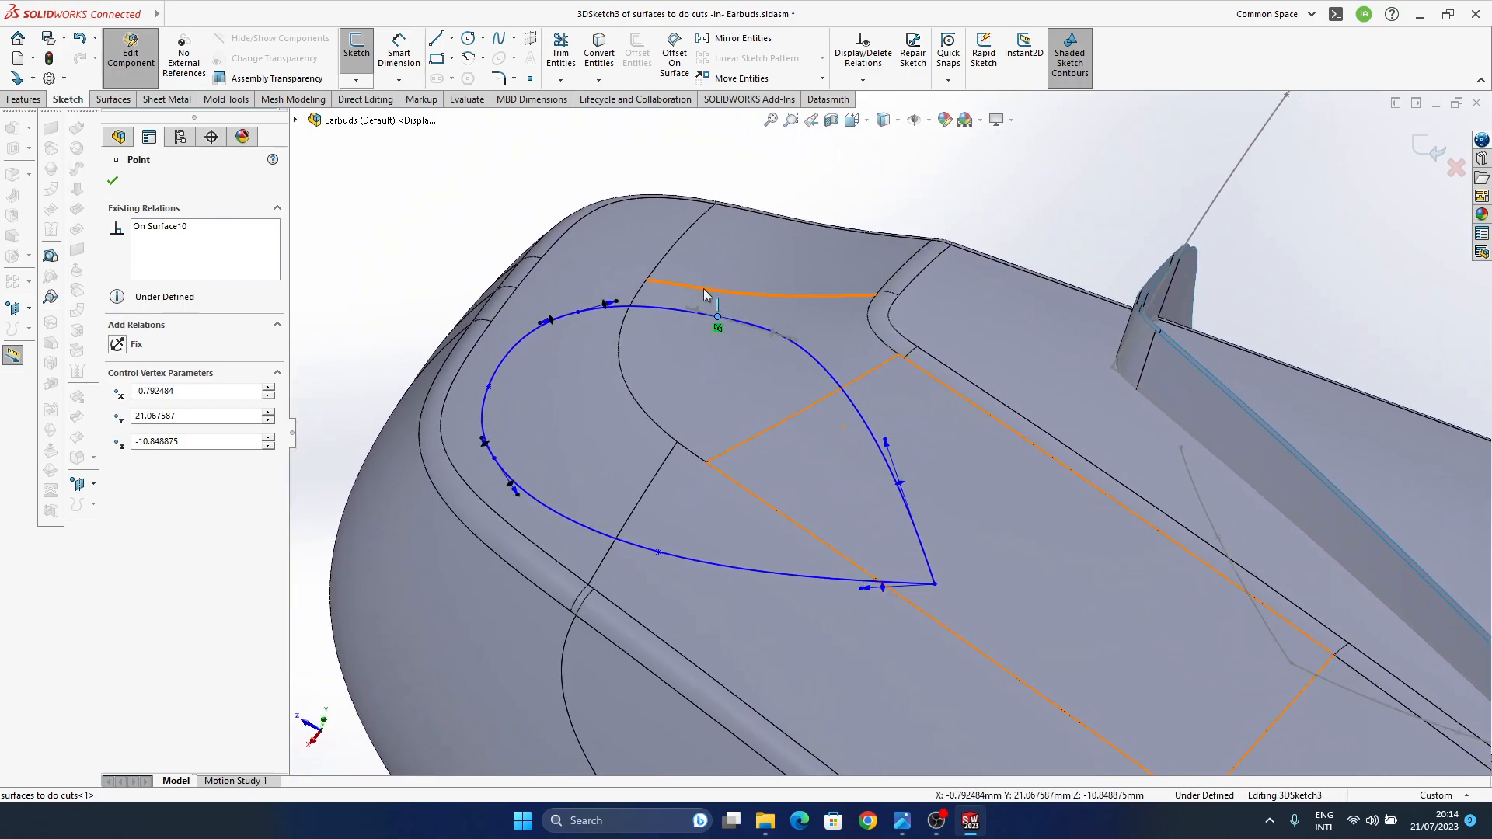
pyautogui.moveTo(710, 319); pyautogui.dragTo(701, 312)
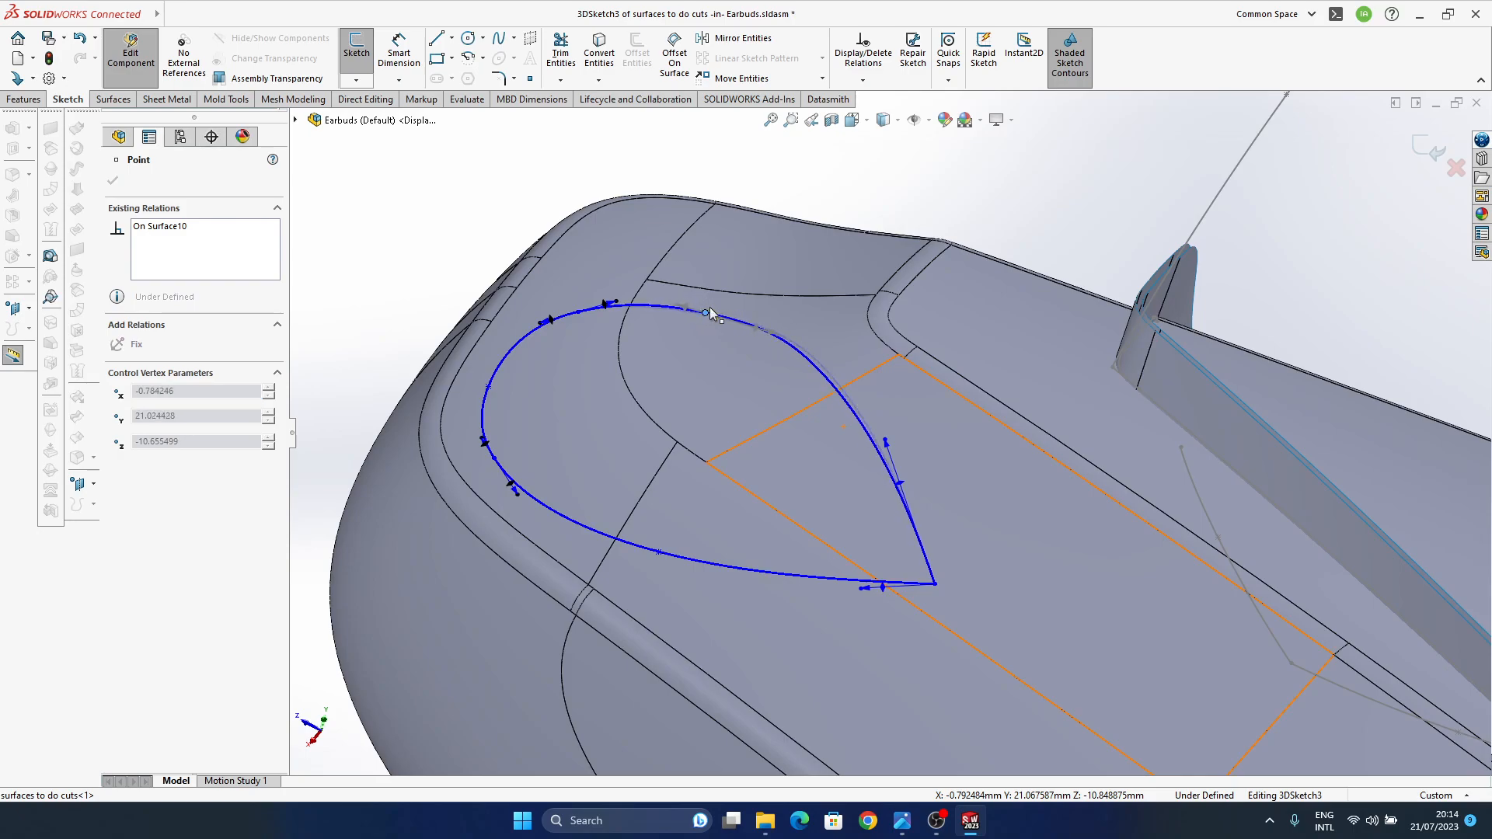
pyautogui.hotkey('ctrl', 'z')
# - Fine-tune the upper spline with its tangent handle at the tip and exit the 3D sketch to rebuild the surface
pyautogui.moveTo(841, 429); pyautogui.dragTo(835, 619, button='middle')
pyautogui.moveTo(691, 364); pyautogui.dragTo(712, 392, button='middle')
pyautogui.moveTo(624, 344)
pyautogui.mouseDown()
pyautogui.moveTo(615, 336)
pyautogui.moveTo(618, 350)
pyautogui.mouseUp()
pyautogui.moveTo(715, 447); pyautogui.dragTo(876, 473, button='middle')
pyautogui.moveTo(893, 452); pyautogui.dragTo(925, 498)
pyautogui.click(1422, 153)
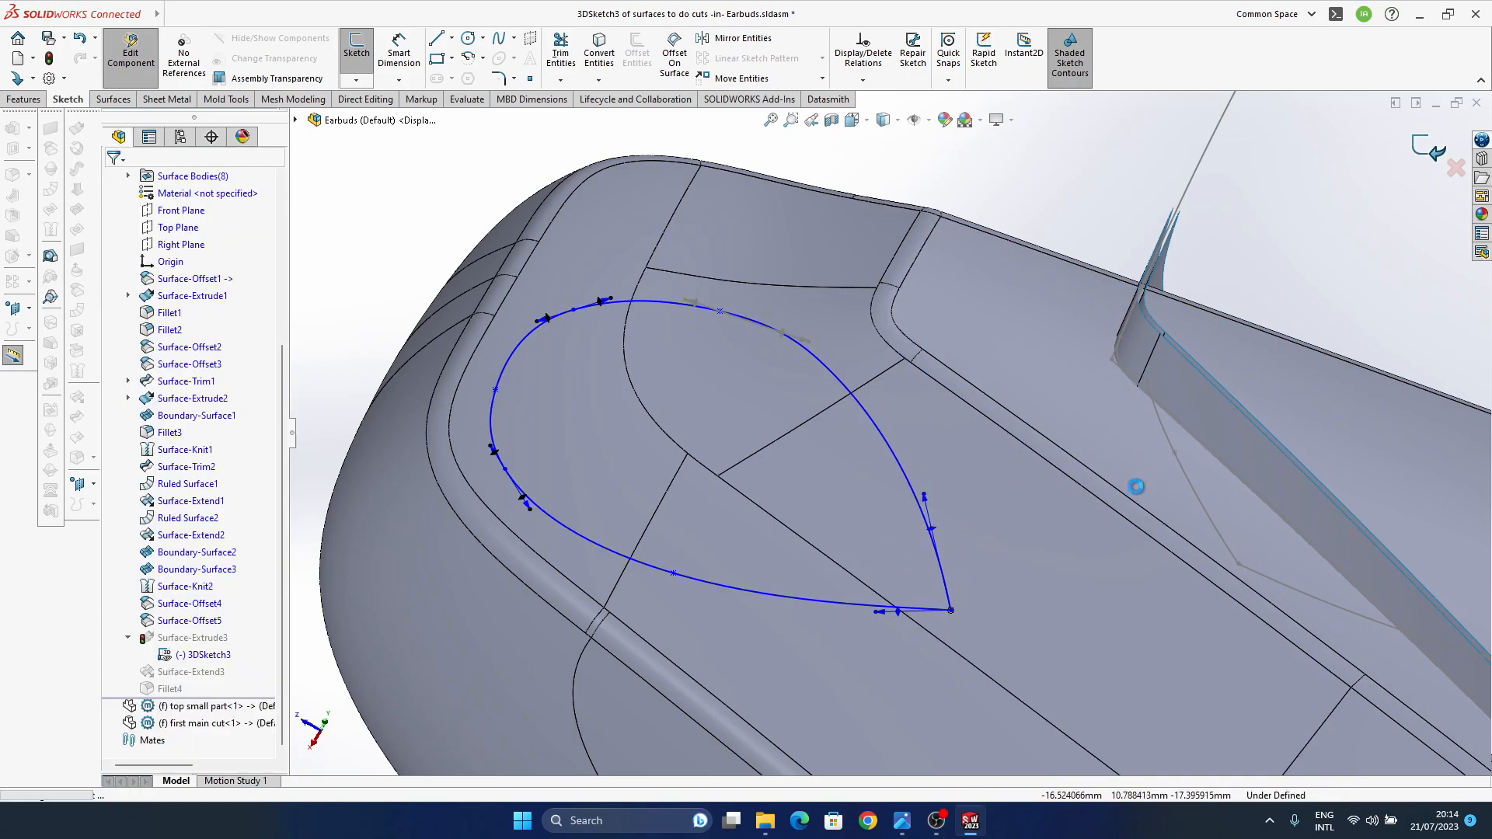
# - Pull the spline junction point at the upper edge of the teardrop's rounded end slightly outward and rebuild the extruded surface
pyautogui.moveTo(939, 567)
pyautogui.mouseDown(button='middle')
pyautogui.moveTo(800, 492)
pyautogui.moveTo(783, 510)
pyautogui.moveTo(825, 550)
pyautogui.moveTo(850, 353)
pyautogui.moveTo(840, 506)
pyautogui.moveTo(833, 434)
pyautogui.mouseUp(button='middle')
pyautogui.doubleClick(638, 235)
pyautogui.moveTo(658, 227); pyautogui.dragTo(652, 220)
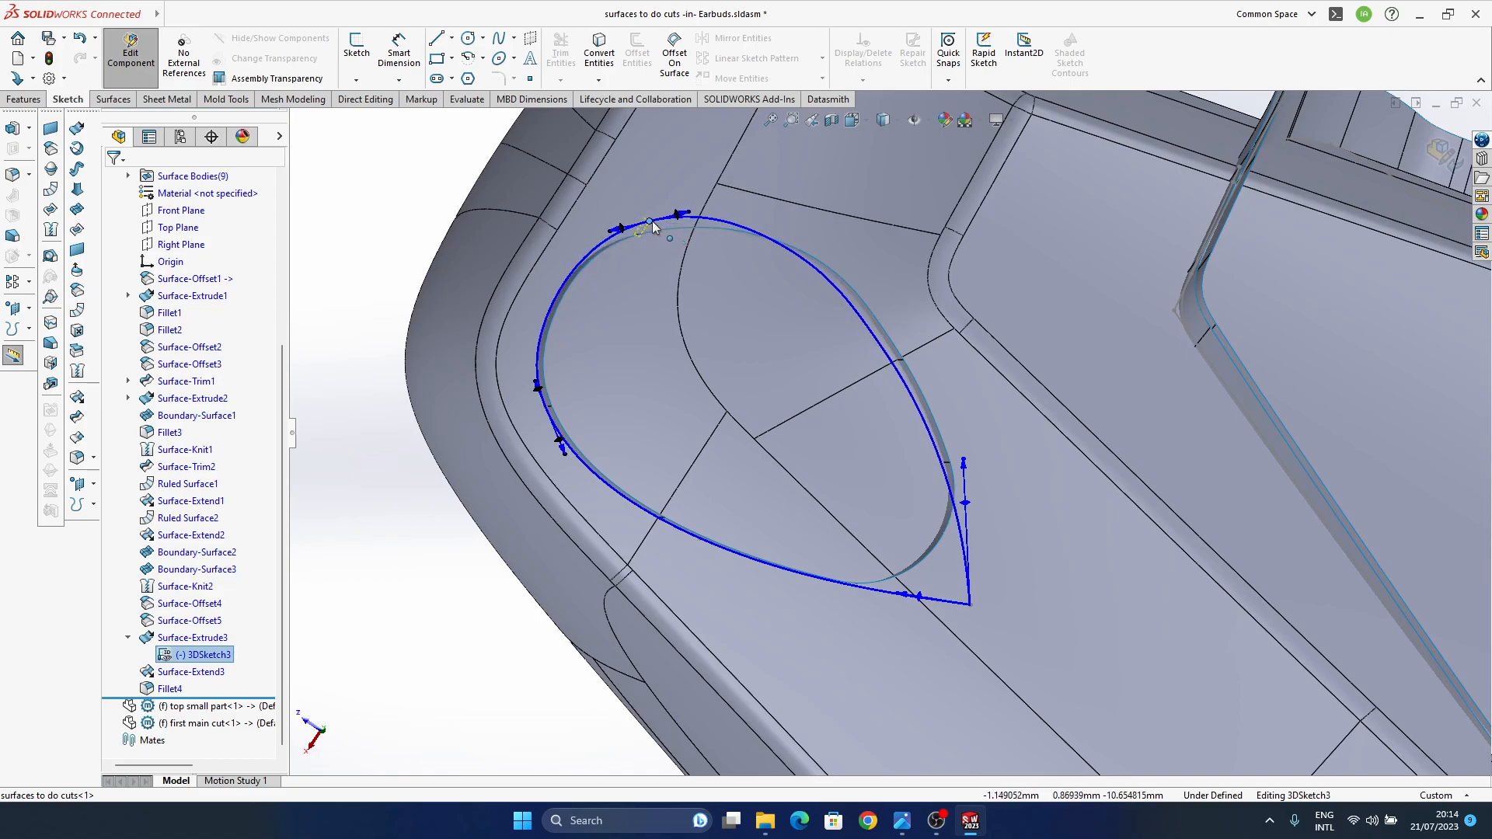
pyautogui.doubleClick(394, 173)
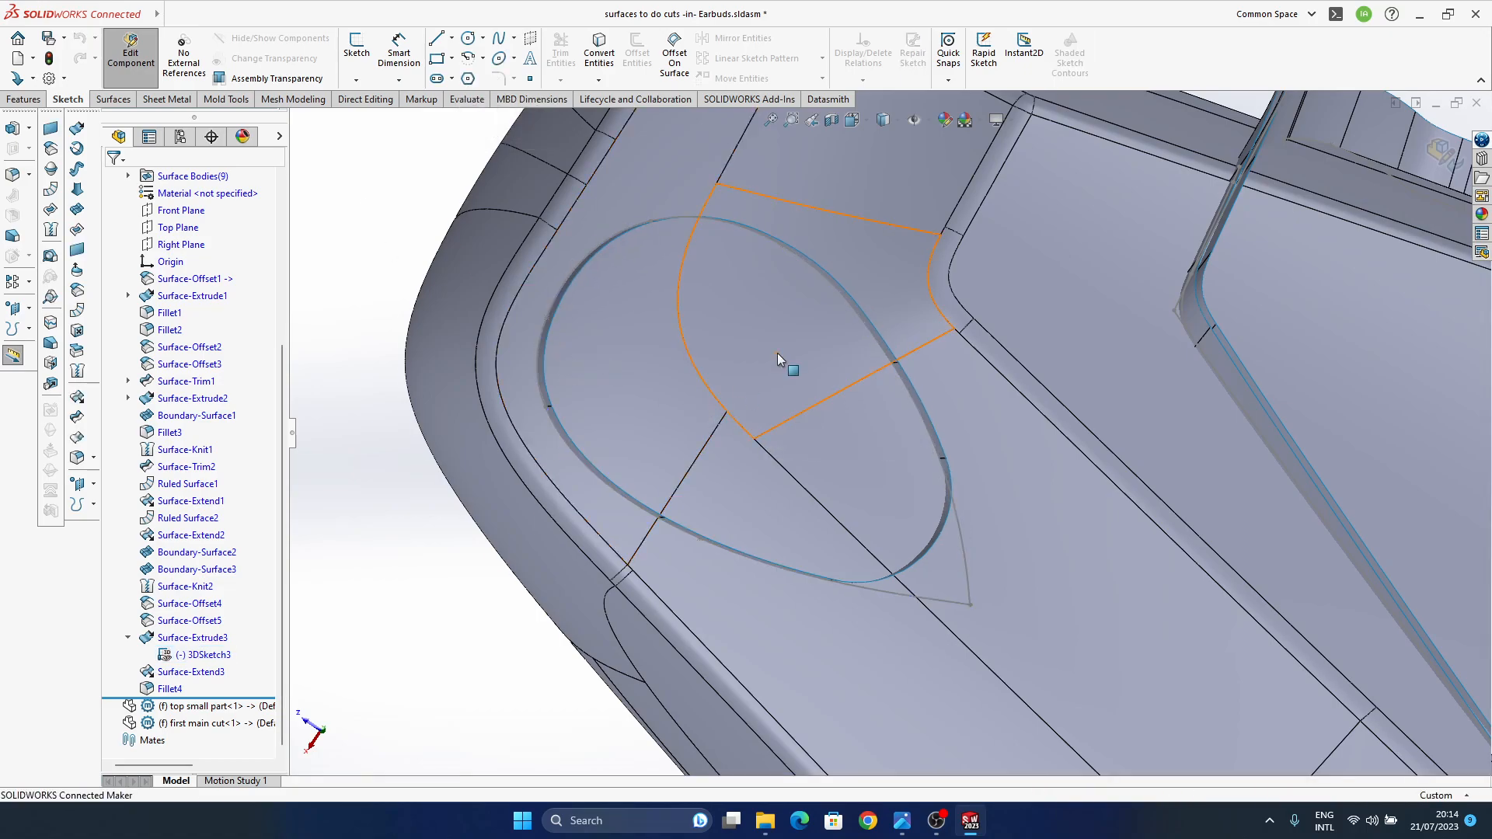
pyautogui.moveTo(841, 493); pyautogui.dragTo(906, 493, button='middle')
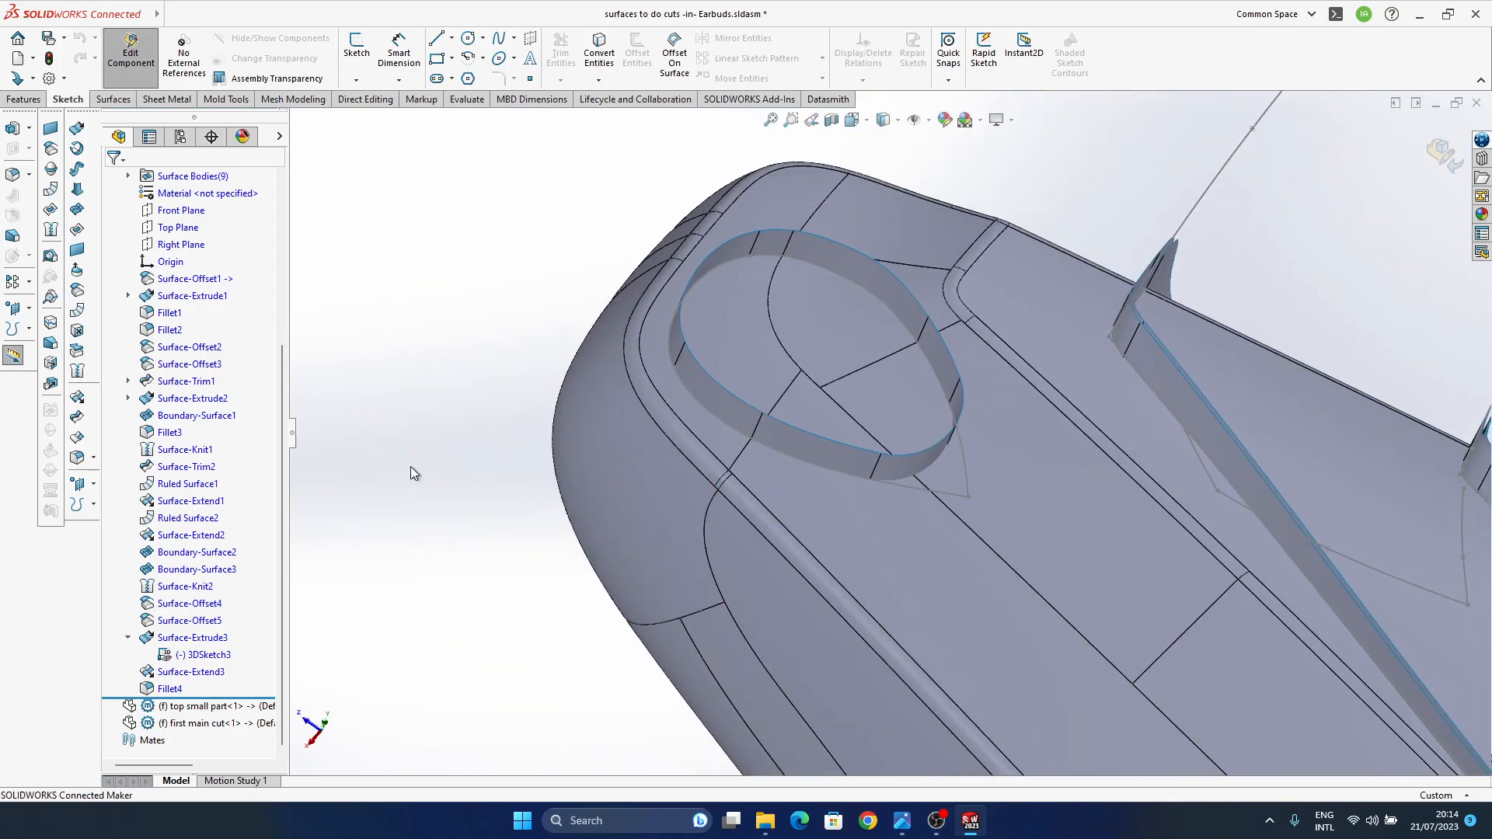
# - Edit the fillet at the teardrop surface's pointed tip and set its radius to 1 mm
pyautogui.click(170, 690)
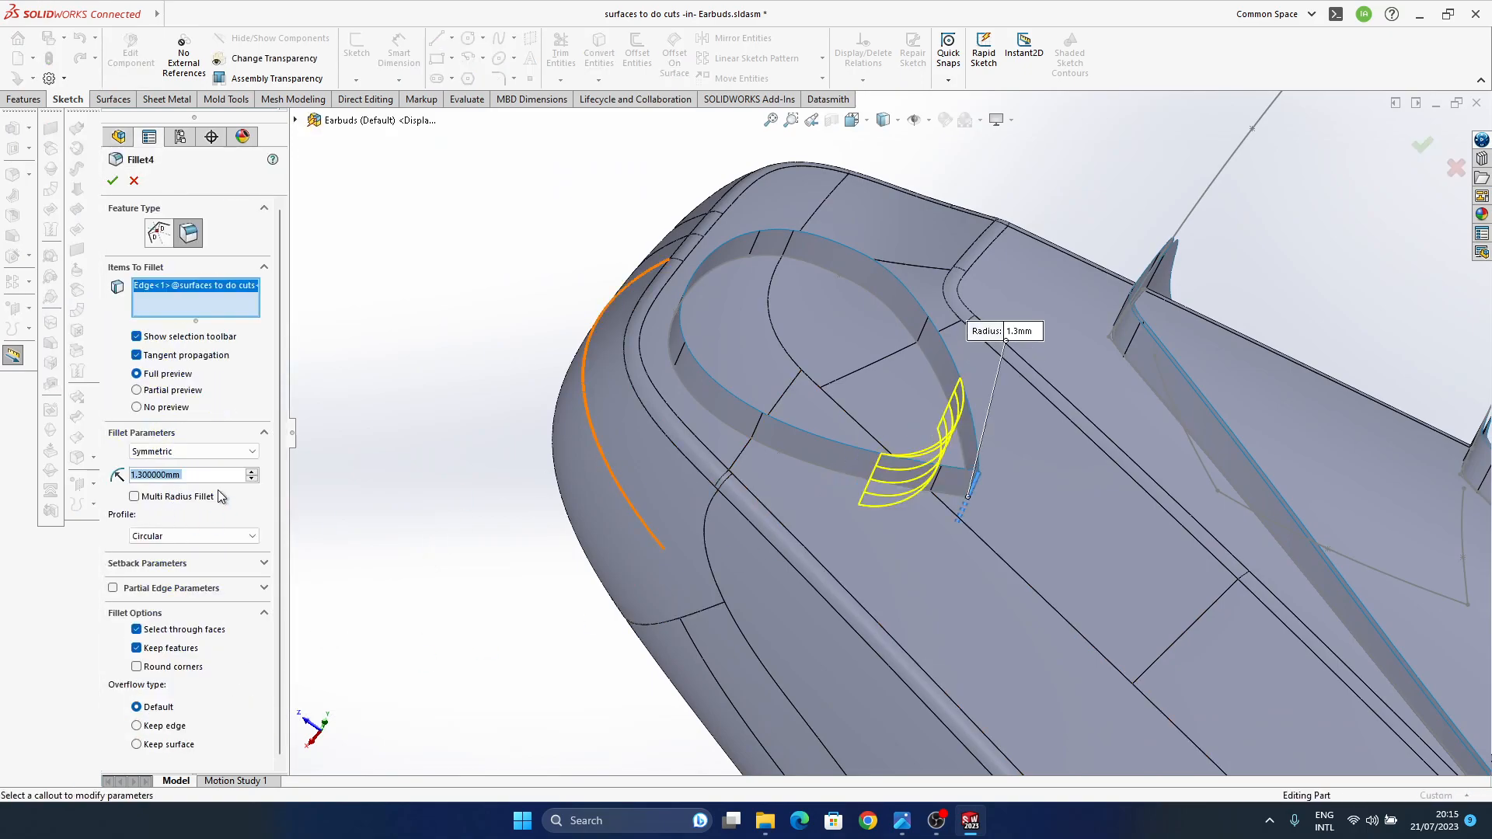
pyautogui.write('1')
pyautogui.press('Return')
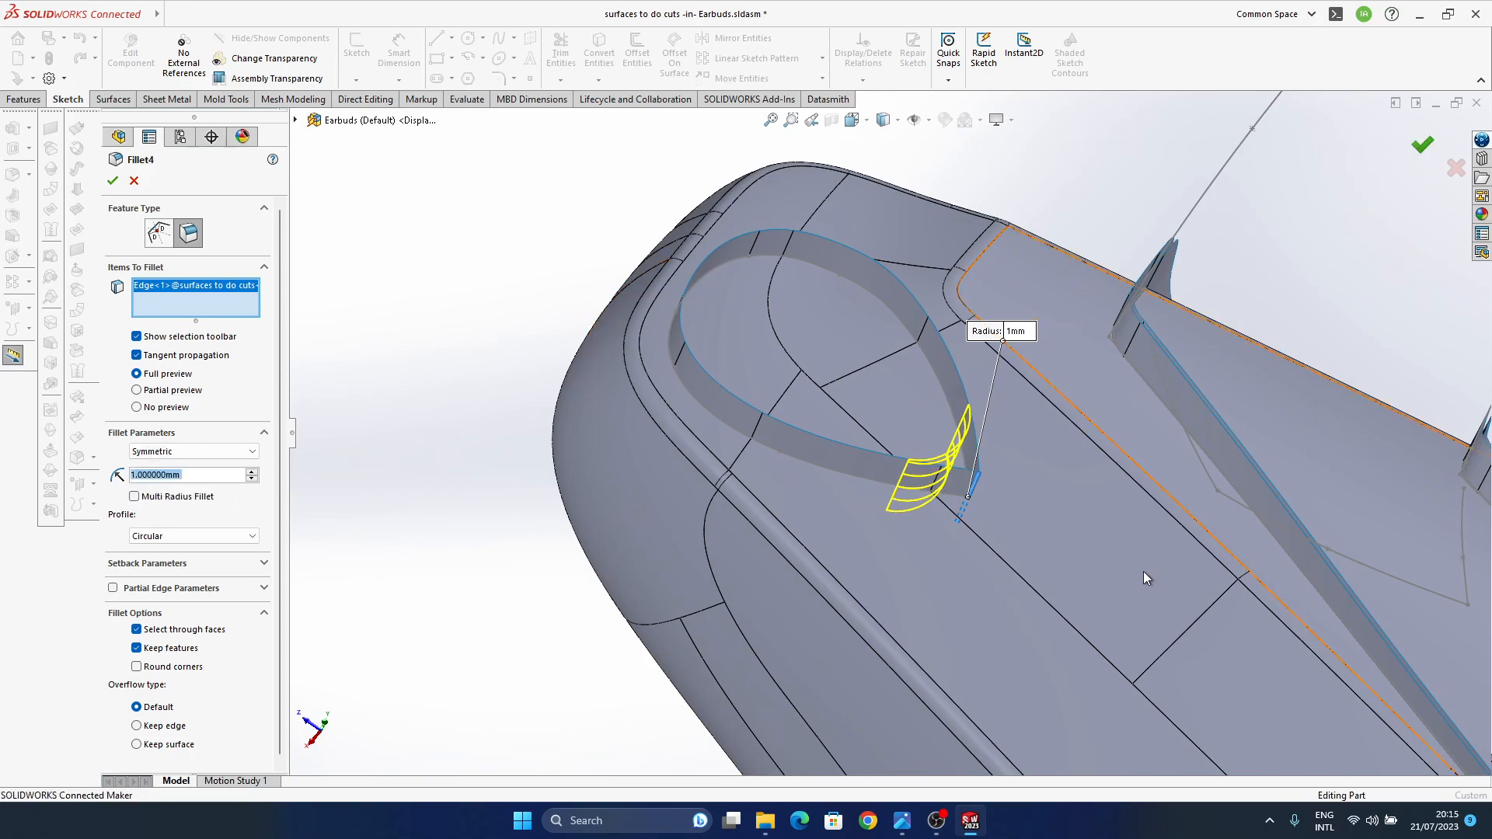
pyautogui.press('Return')
pyautogui.moveTo(988, 449)
pyautogui.mouseDown(button='middle')
pyautogui.moveTo(837, 540)
pyautogui.moveTo(999, 360)
pyautogui.moveTo(909, 499)
pyautogui.moveTo(929, 511)
pyautogui.moveTo(953, 466)
pyautogui.moveTo(896, 492)
pyautogui.mouseUp(button='middle')
pyautogui.scroll(4, 979, 555)
pyautogui.scroll(2, 1028, 554)
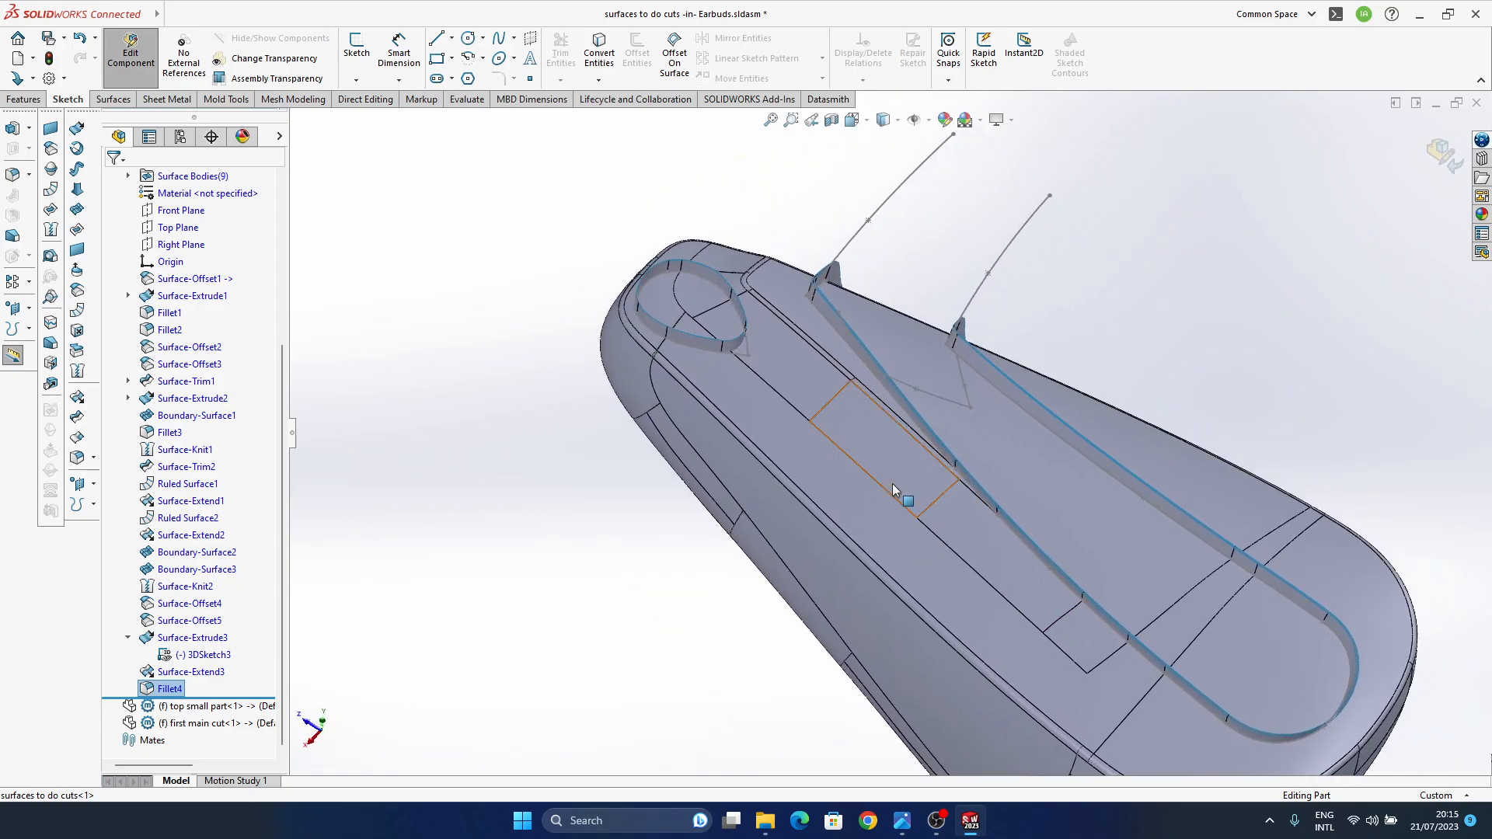
# - Check the earbuds reference image and move the teardrop's pointed tip farther from the rounded end, rebuilding the surface
pyautogui.moveTo(901, 830)
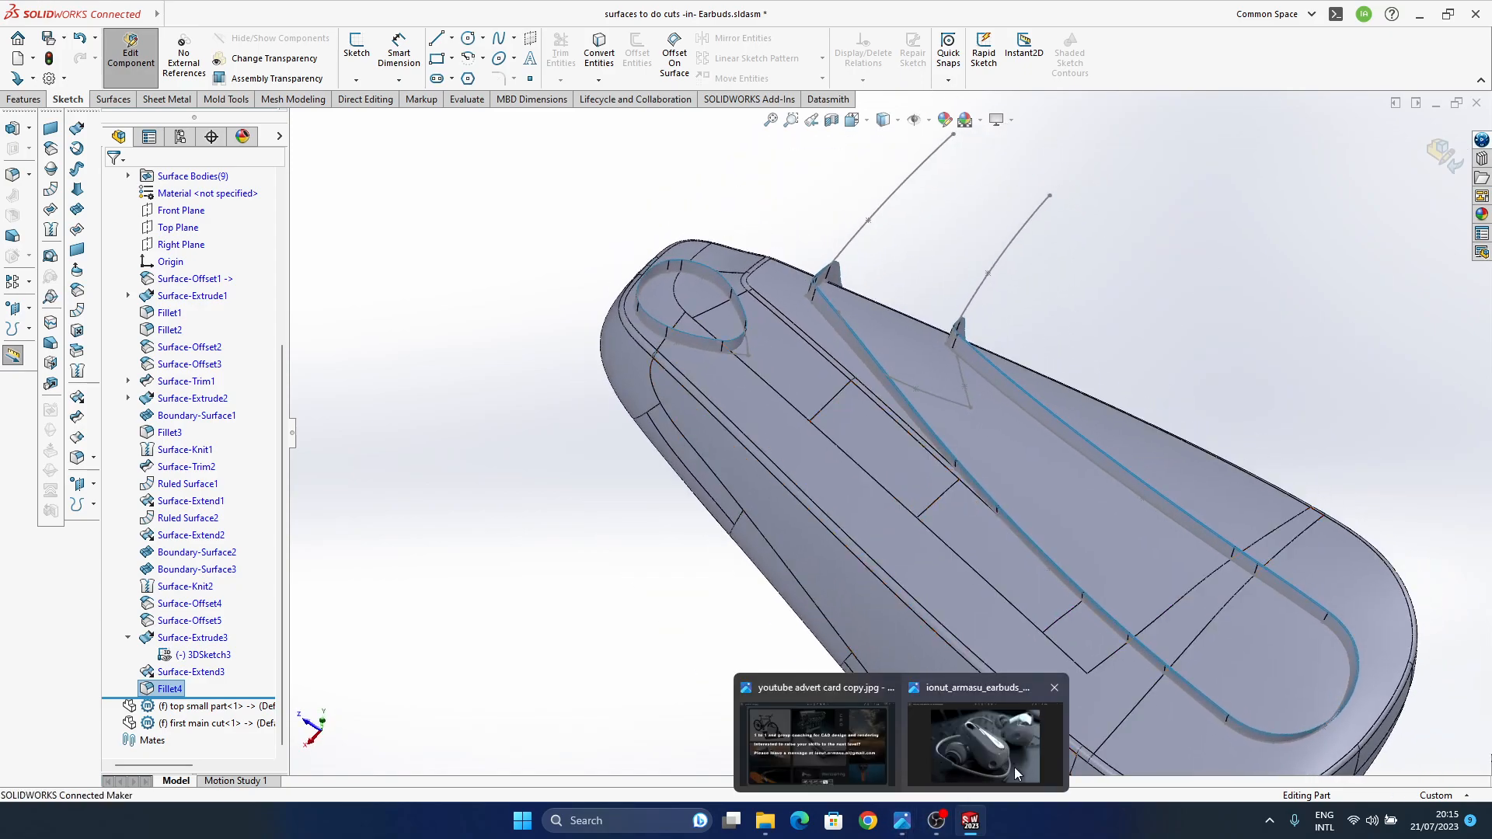
pyautogui.moveTo(1015, 773)
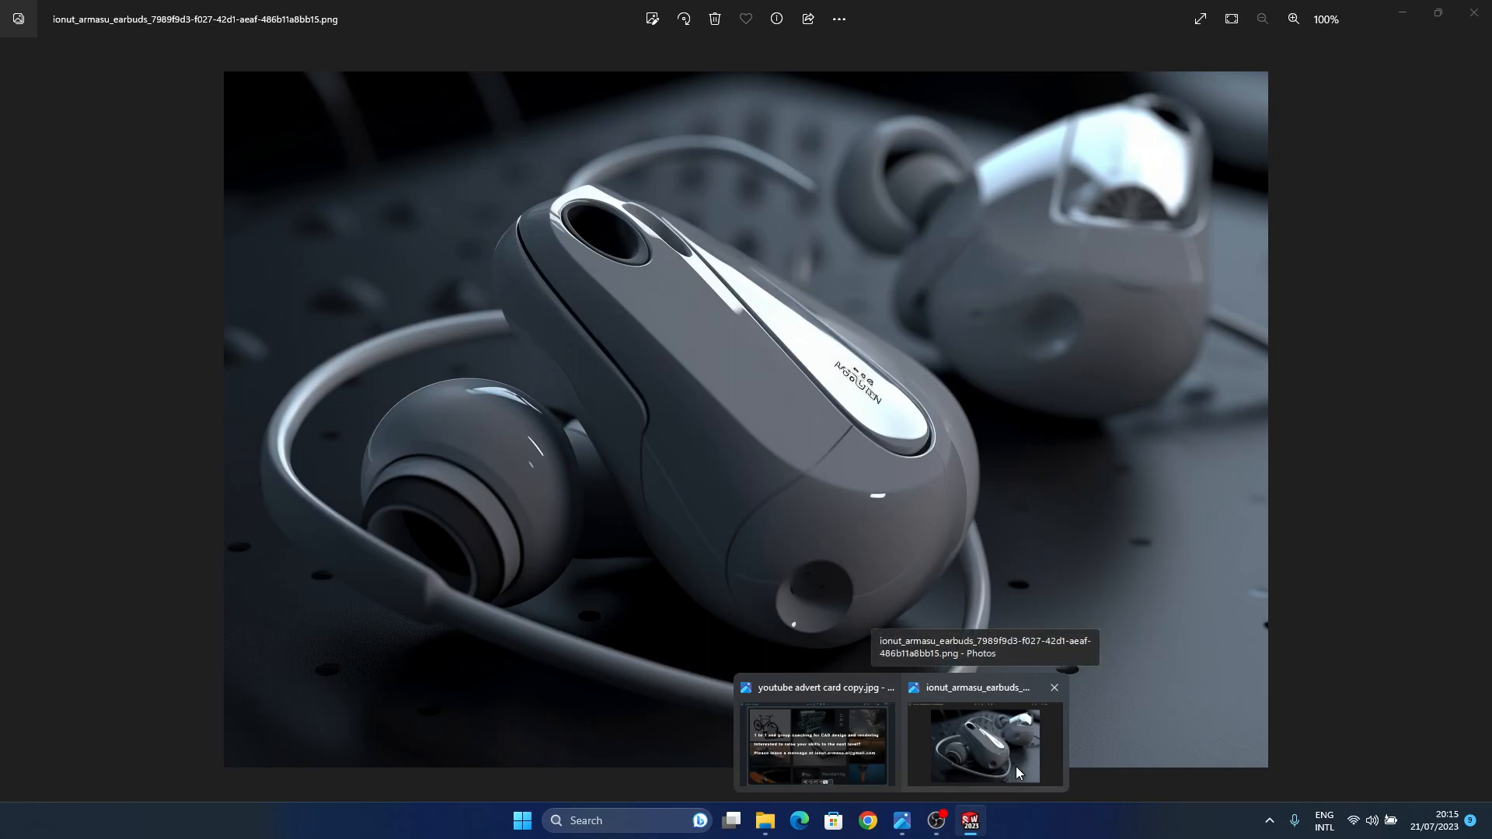
pyautogui.scroll(-5, 760, 339)
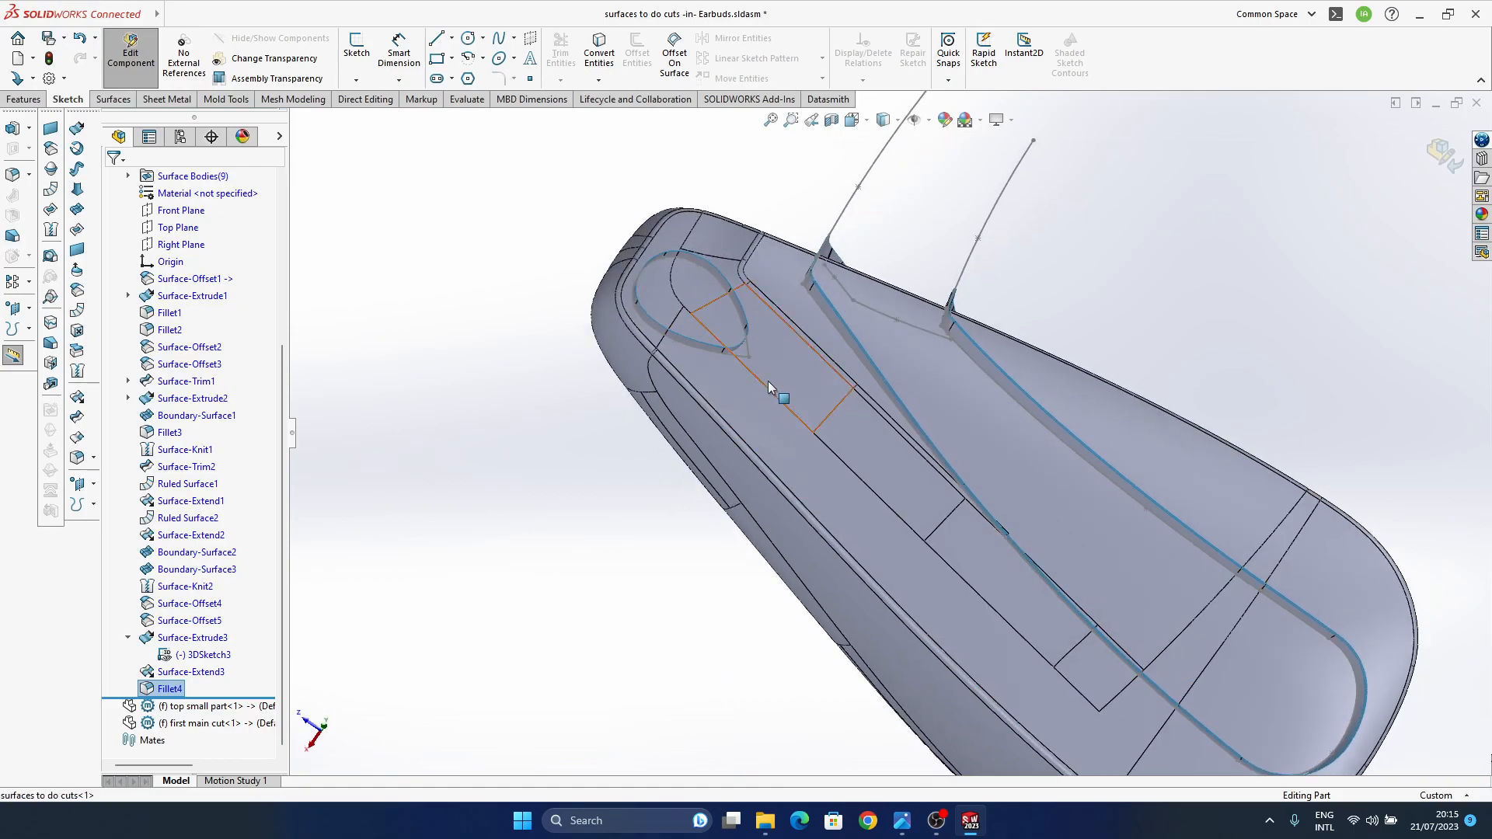
pyautogui.moveTo(753, 338); pyautogui.dragTo(790, 373)
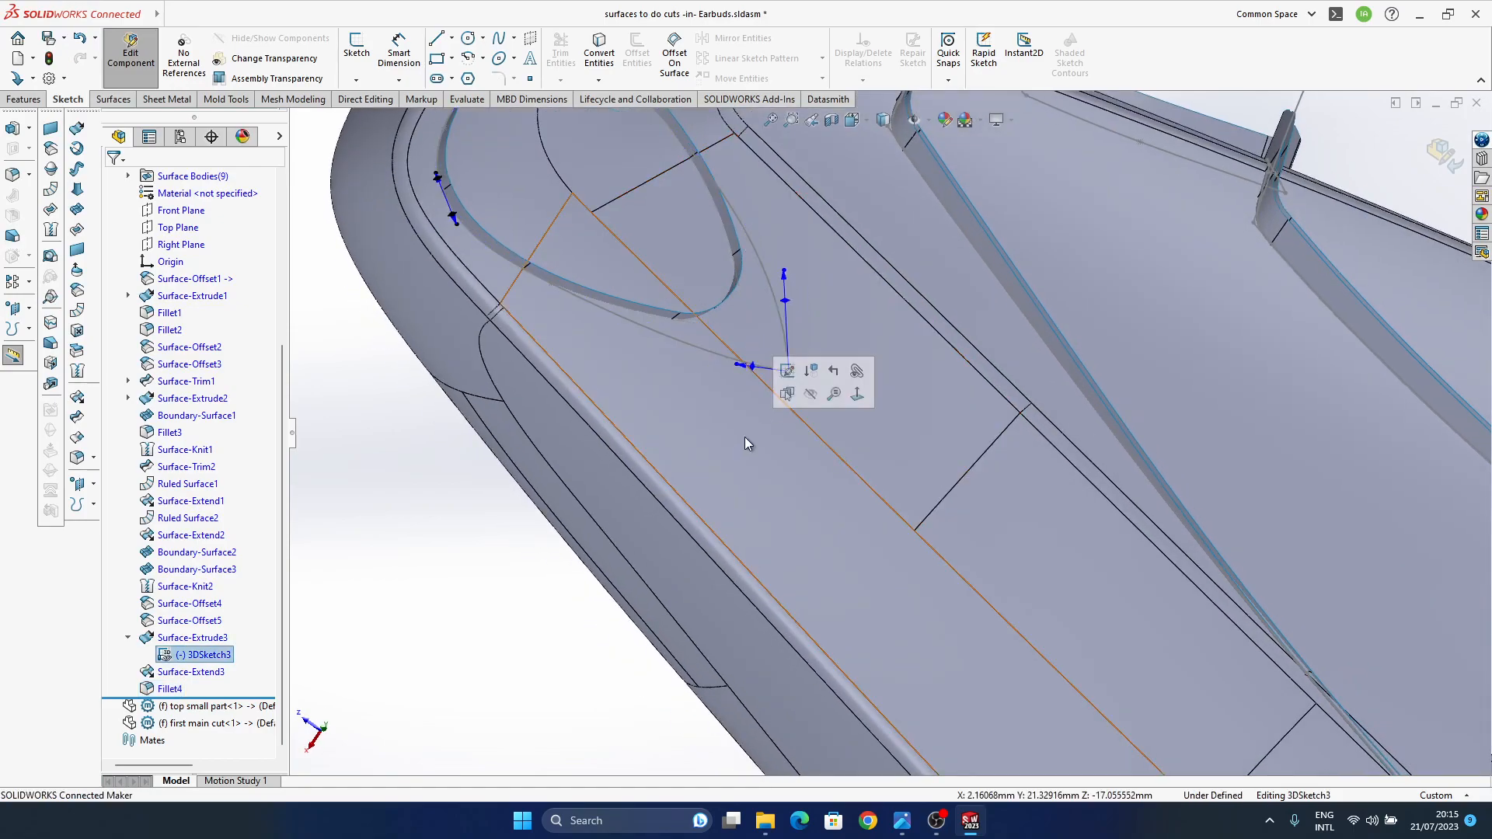
pyautogui.click(1350, 158)
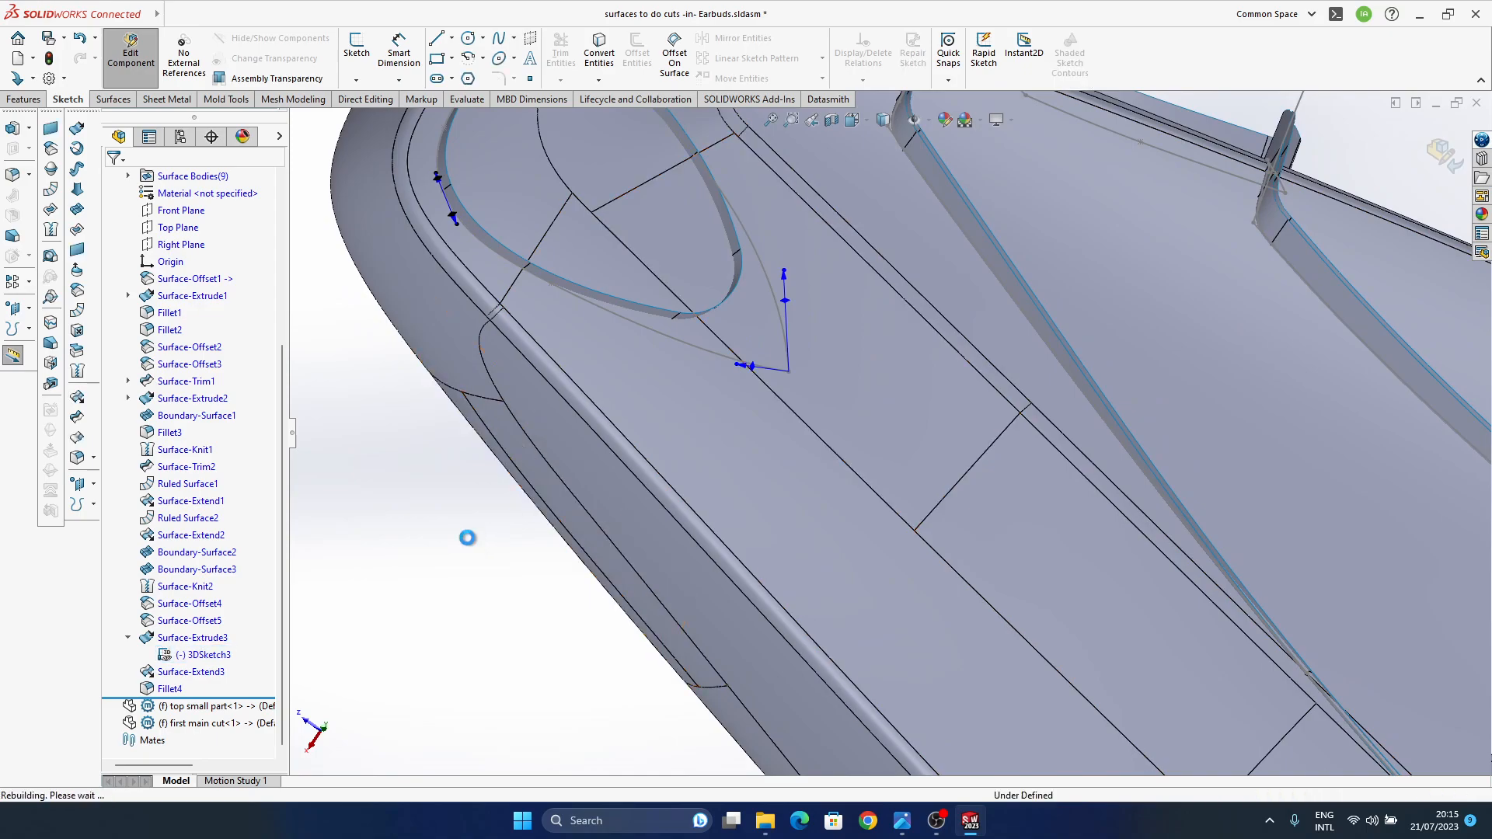
# - Shift the lower spline's middle point toward the teardrop's tip and rebuild the model
pyautogui.moveTo(683, 377)
pyautogui.mouseDown(button='middle')
pyautogui.moveTo(666, 285)
pyautogui.moveTo(681, 273)
pyautogui.moveTo(633, 390)
pyautogui.moveTo(696, 387)
pyautogui.moveTo(707, 410)
pyautogui.moveTo(579, 416)
pyautogui.mouseUp(button='middle')
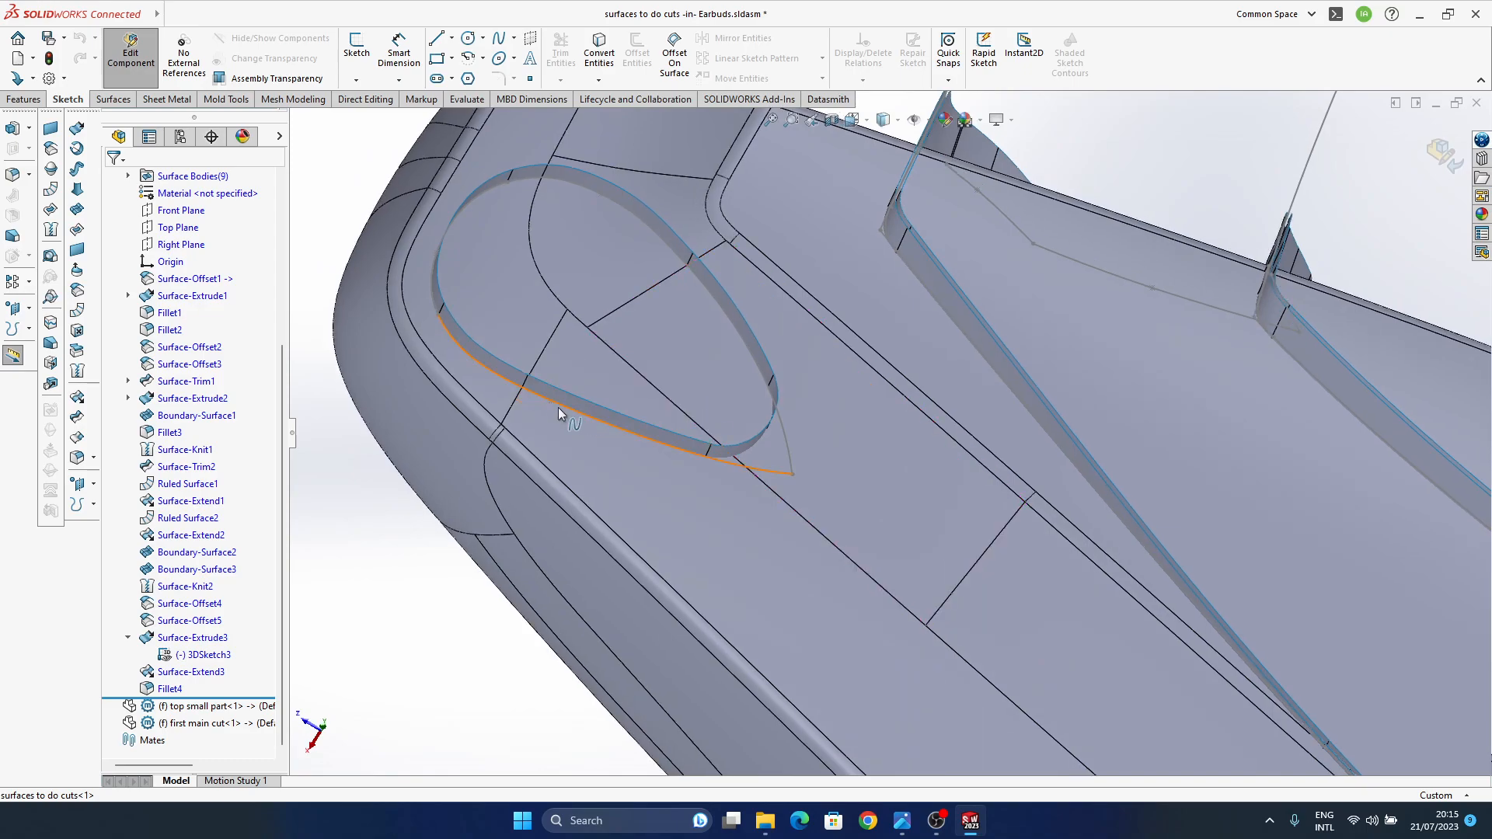
pyautogui.moveTo(550, 403); pyautogui.dragTo(586, 429)
pyautogui.hotkey('ctrl', 'b')
pyautogui.keyDown('ctrl'); pyautogui.moveTo(697, 459); pyautogui.dragTo(687, 503, button='middle'); pyautogui.keyUp('ctrl')
pyautogui.moveTo(819, 496); pyautogui.dragTo(782, 490, button='middle')
pyautogui.scroll(3, 805, 468)
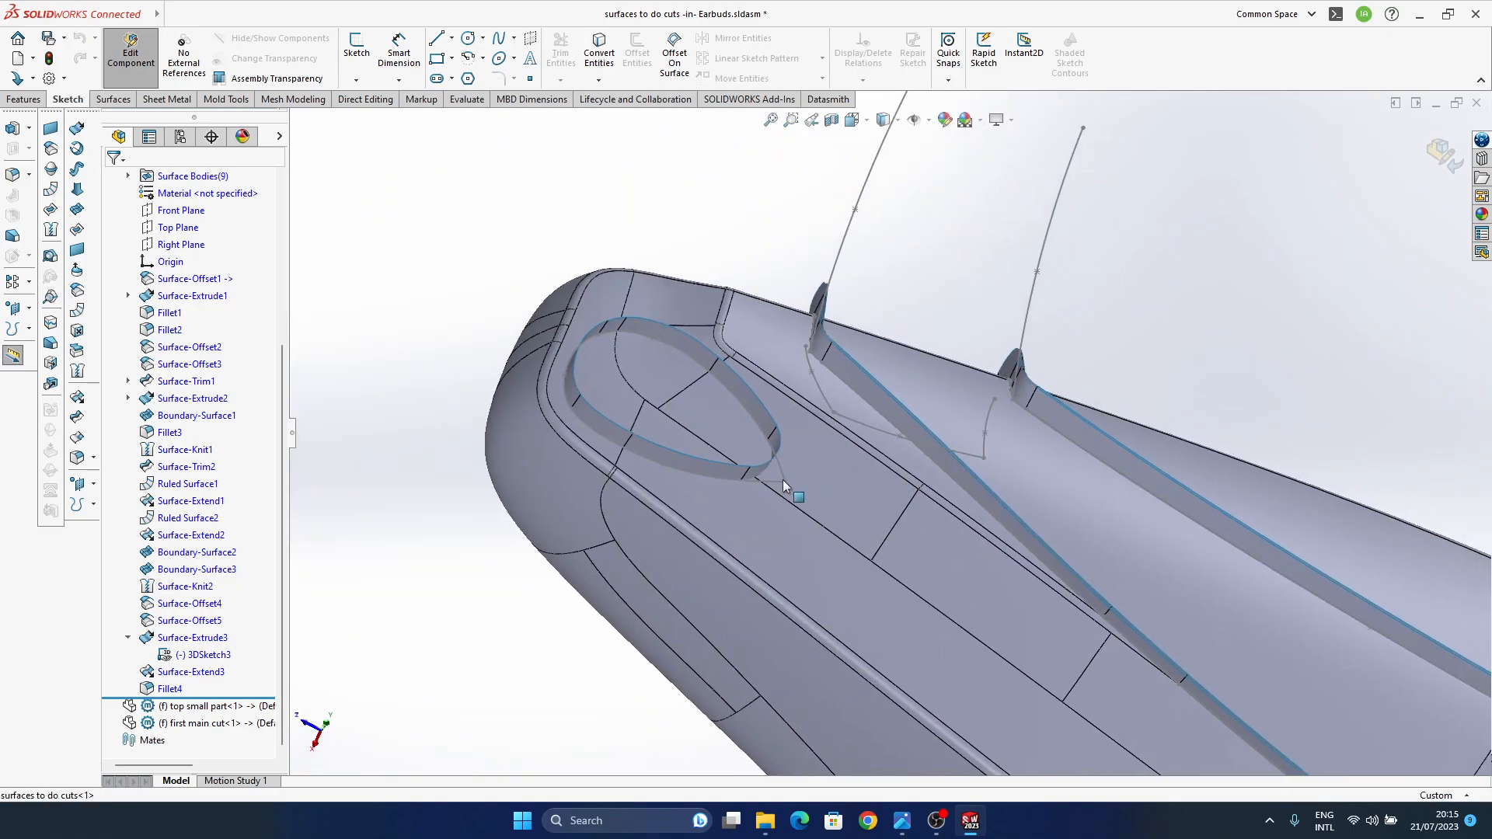
# - Move the upper spline's middle point outward to widen the teardrop and rebuild the surface
pyautogui.scroll(-5, 777, 482)
pyautogui.doubleClick(737, 375)
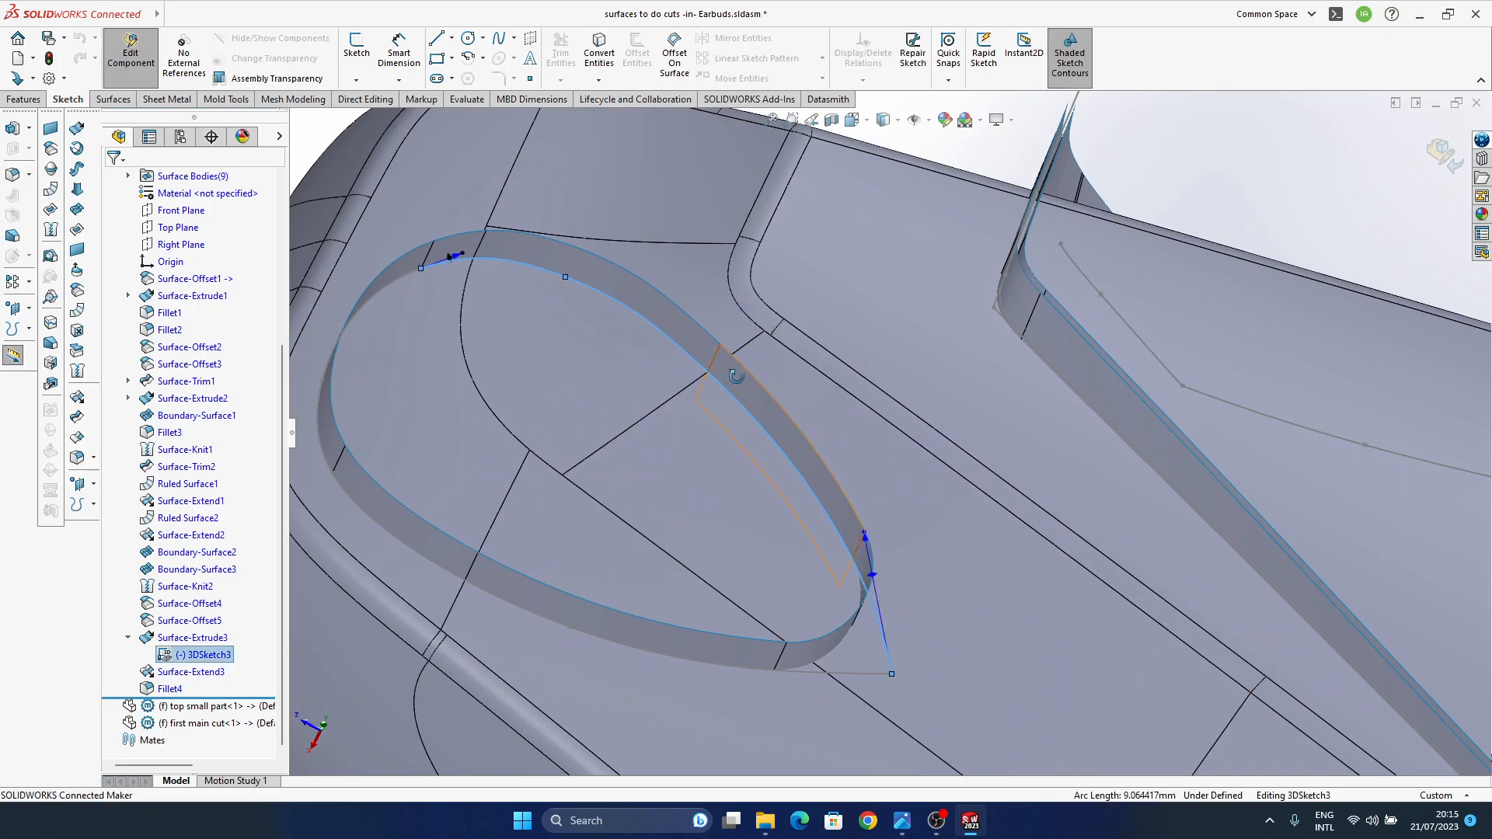
pyautogui.moveTo(736, 375); pyautogui.dragTo(730, 410, button='middle')
pyautogui.moveTo(641, 300); pyautogui.dragTo(615, 257)
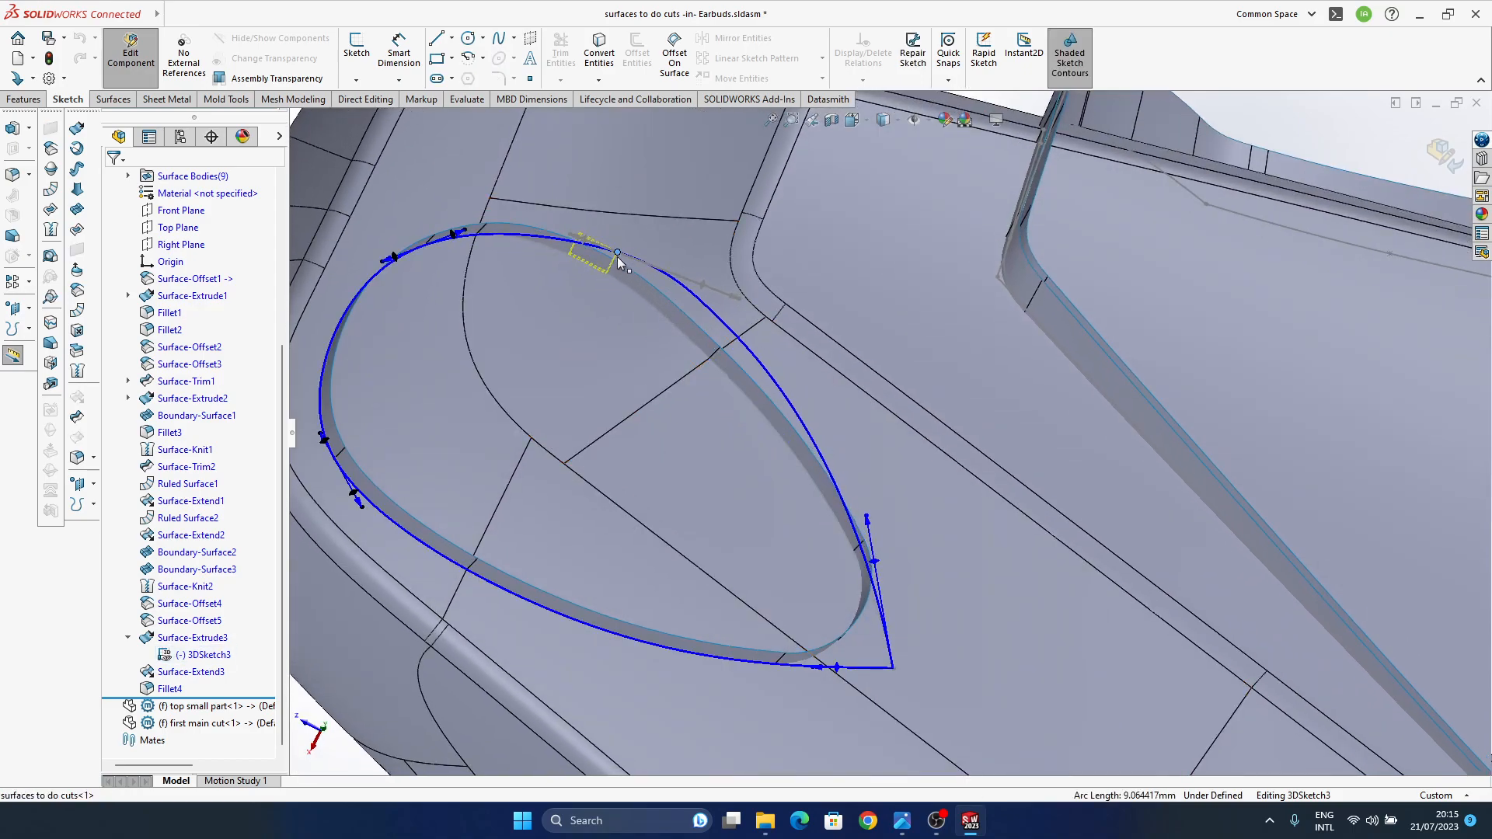
pyautogui.press('z')
pyautogui.press('z')
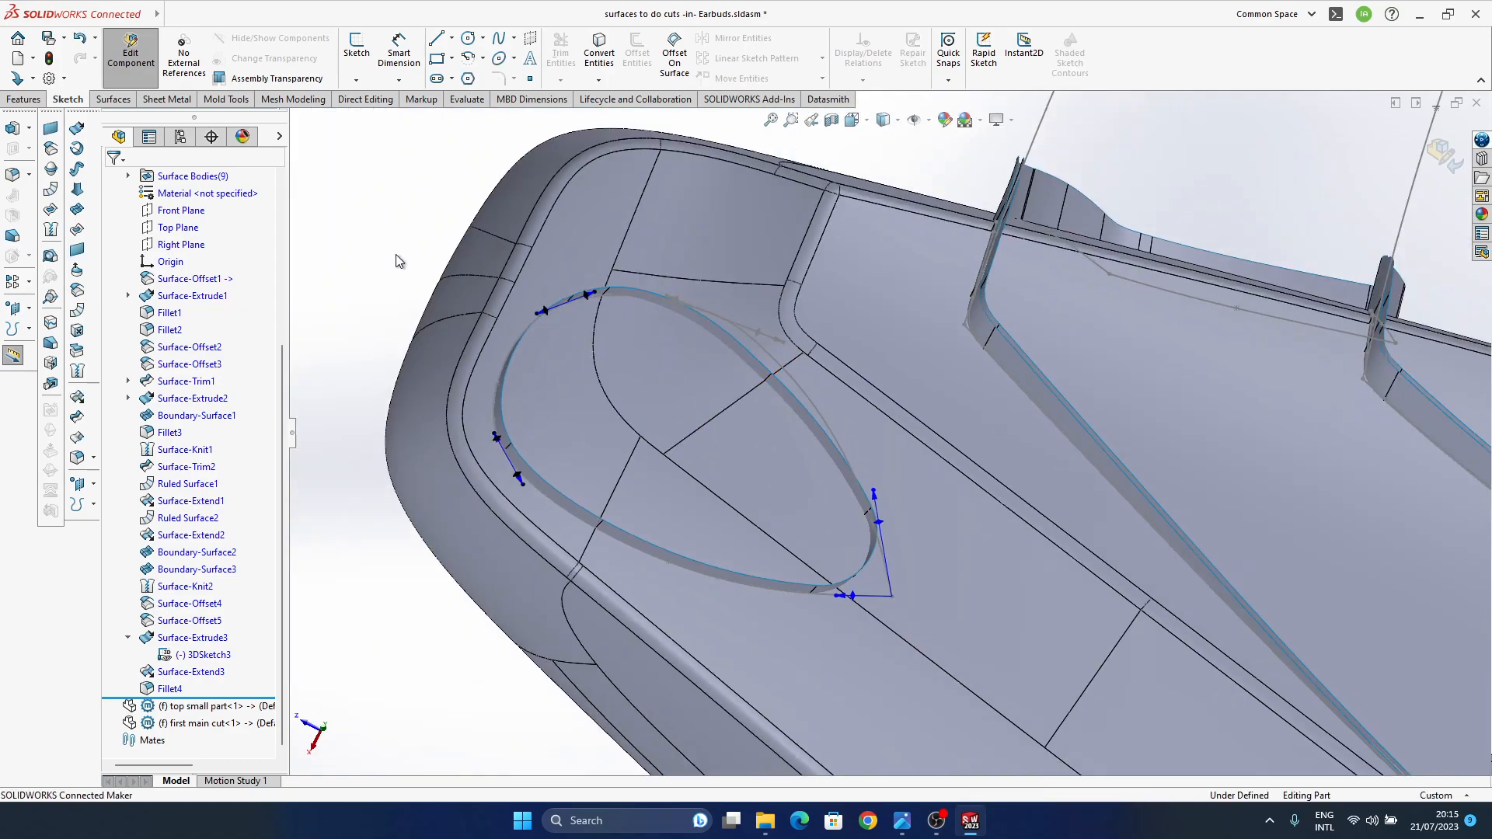
pyautogui.moveTo(687, 443)
pyautogui.mouseDown(button='middle')
pyautogui.moveTo(653, 324)
pyautogui.moveTo(652, 435)
pyautogui.moveTo(646, 412)
pyautogui.mouseUp(button='middle')
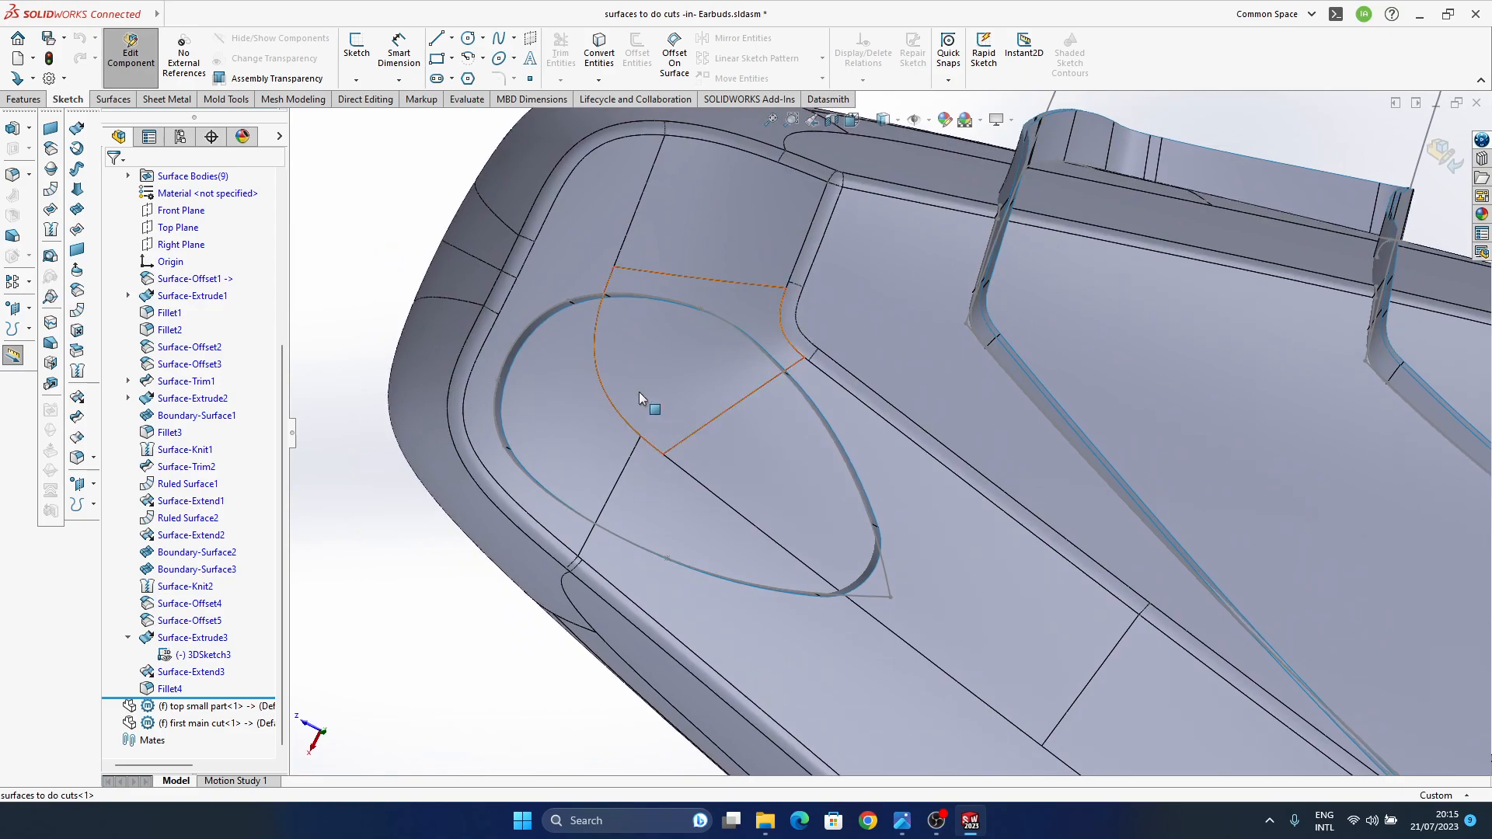
pyautogui.scroll(-3, 605, 297)
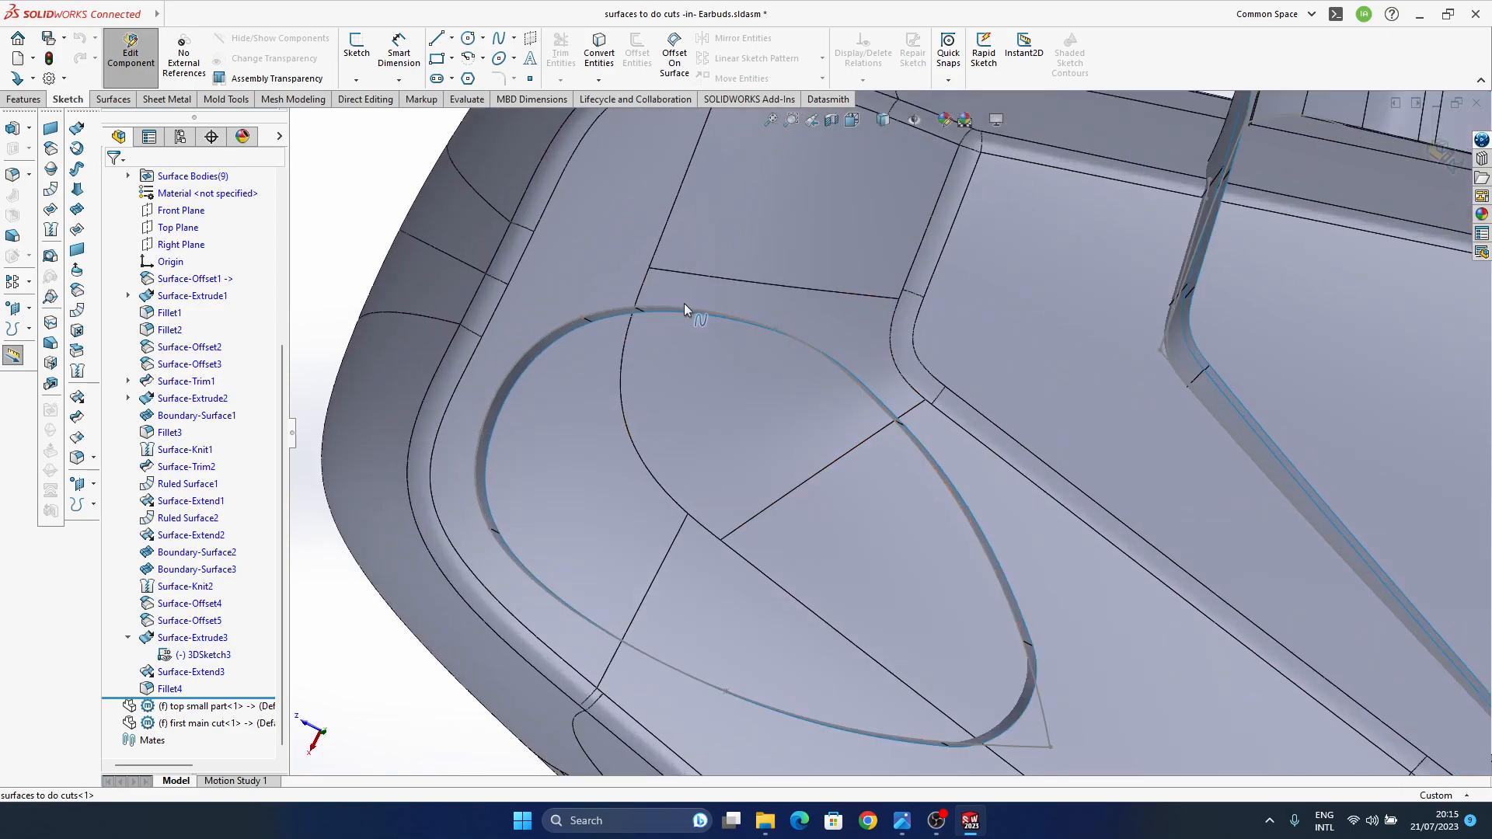
# - Adjust the upper spline's tangency handle near the teardrop's rounded end and rebuild the surface
pyautogui.moveTo(604, 358); pyautogui.dragTo(602, 326, button='middle')
pyautogui.doubleClick(620, 308)
pyautogui.moveTo(731, 333); pyautogui.dragTo(742, 353, button='middle')
pyautogui.moveTo(583, 318); pyautogui.dragTo(668, 294)
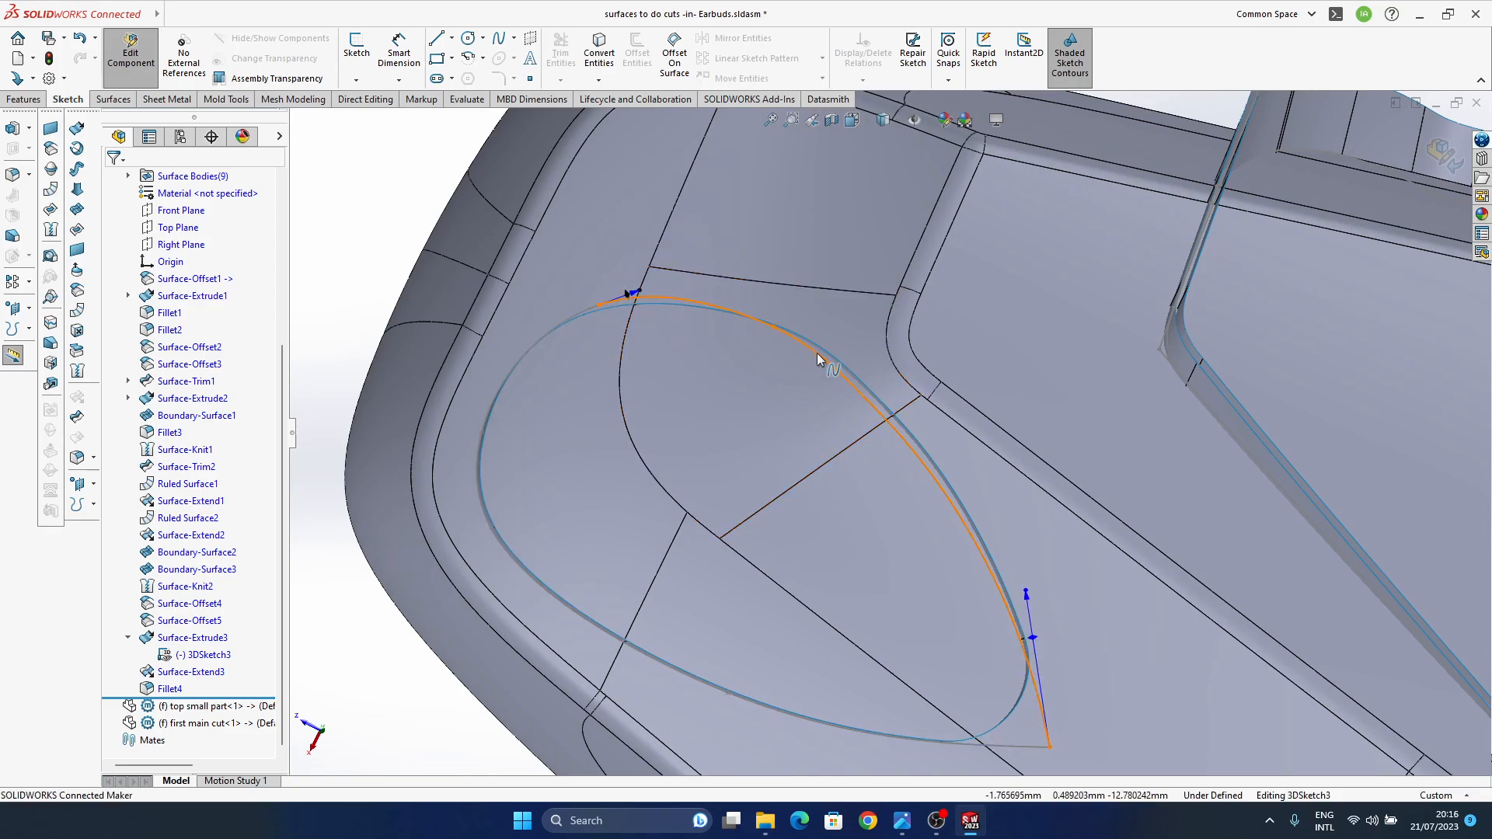
pyautogui.moveTo(791, 332); pyautogui.dragTo(777, 327)
pyautogui.hotkey('ctrl', 'b')
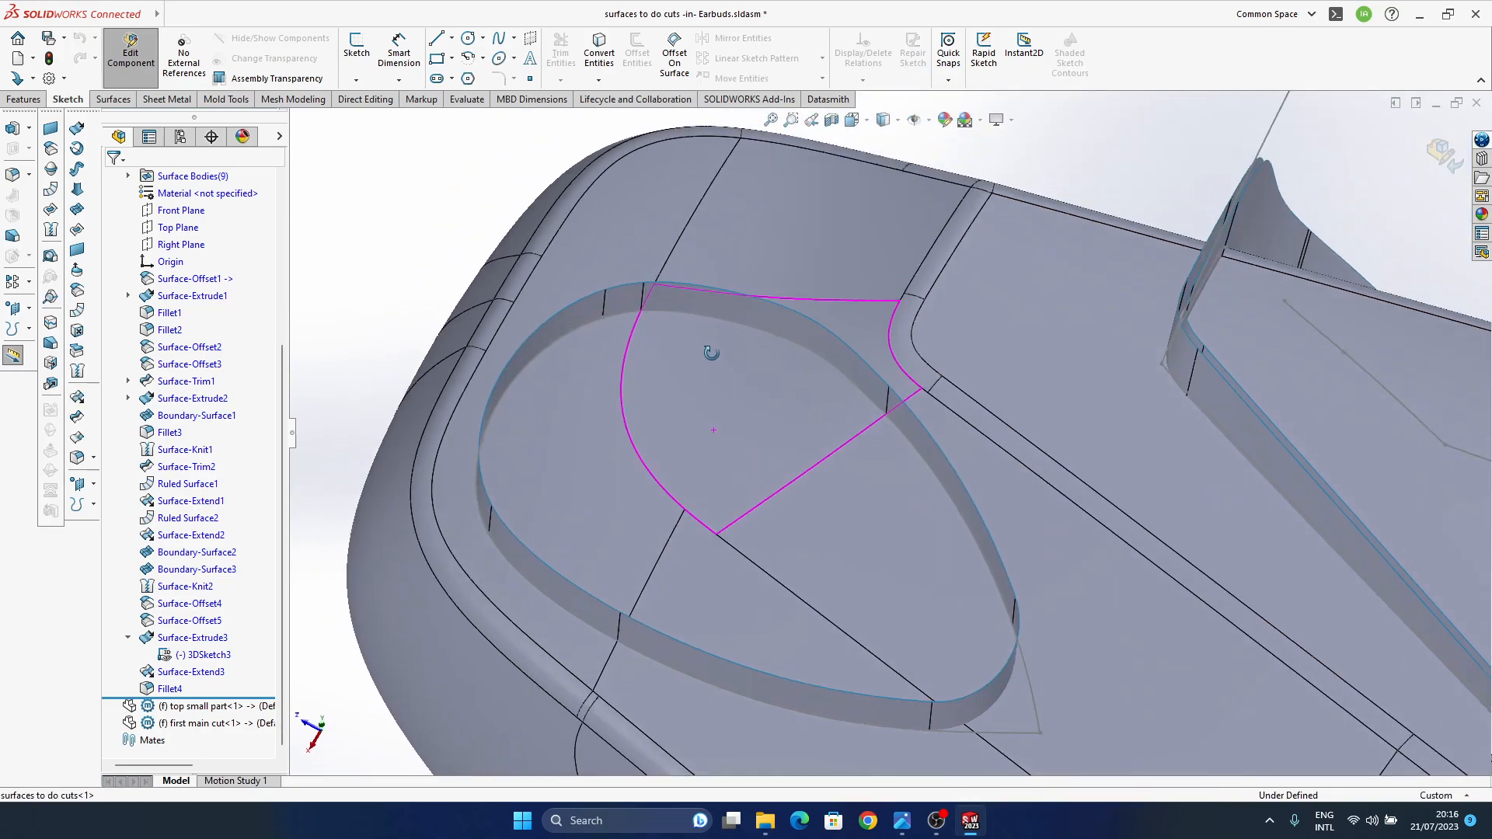
# - Examine the reshaped teardrop surface and compare it with the earbuds reference image
pyautogui.moveTo(775, 426)
pyautogui.mouseDown(button='middle')
pyautogui.moveTo(759, 383)
pyautogui.moveTo(793, 373)
pyautogui.moveTo(766, 423)
pyautogui.moveTo(772, 465)
pyautogui.mouseUp(button='middle')
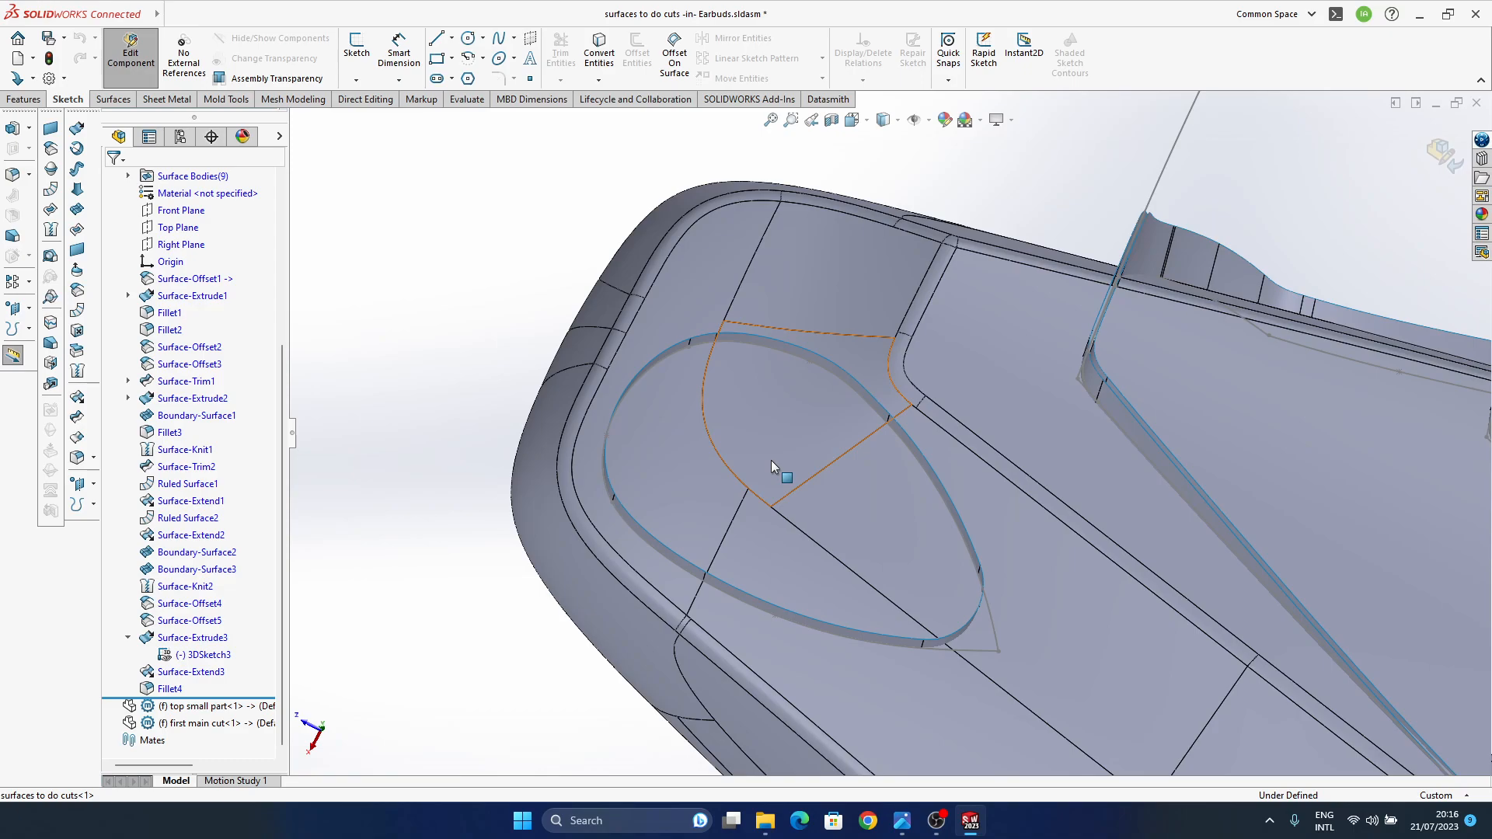
pyautogui.moveTo(823, 489); pyautogui.dragTo(816, 363, button='middle')
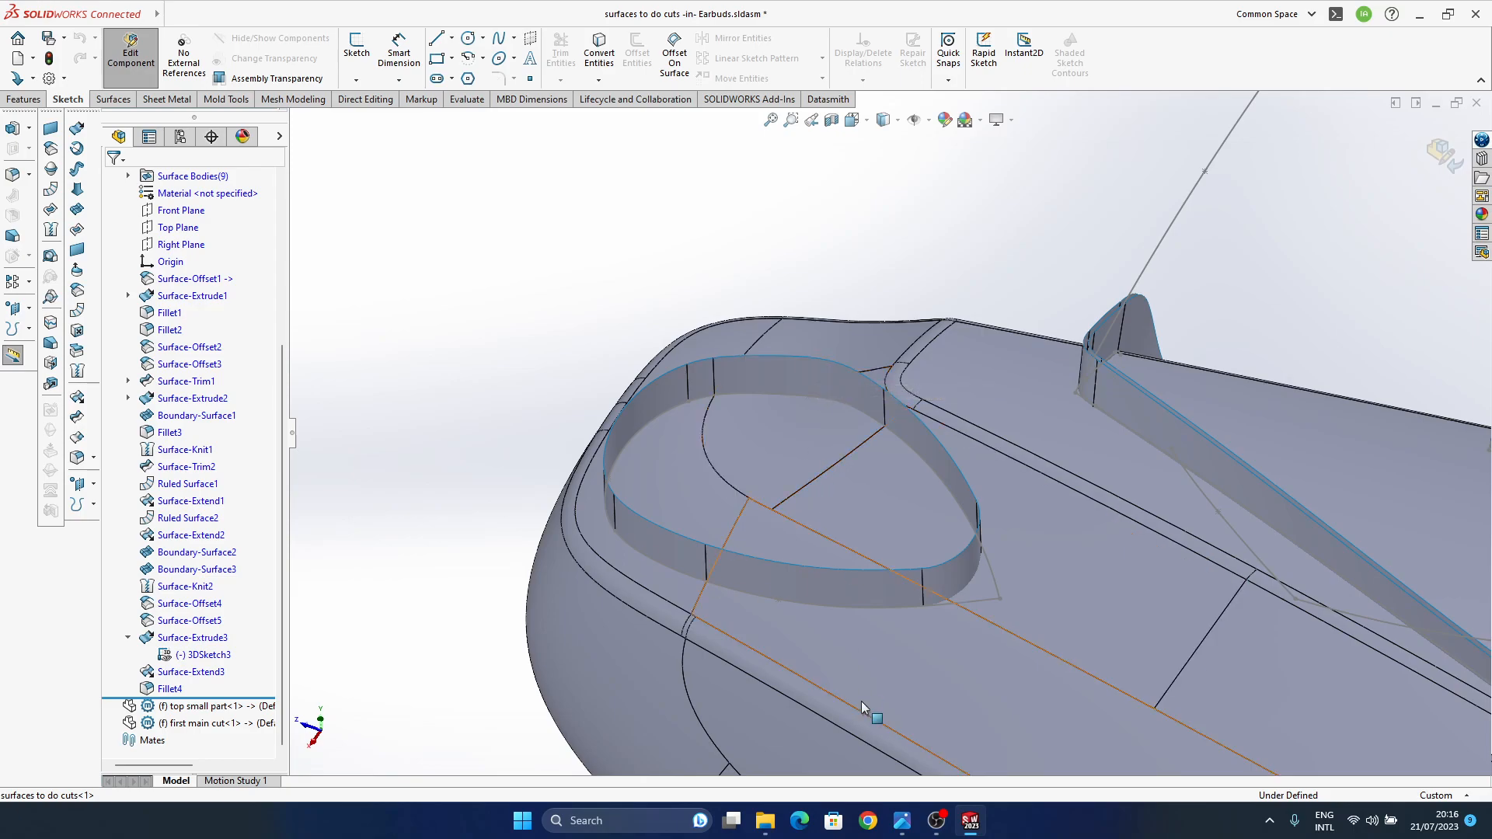
pyautogui.moveTo(903, 822)
pyautogui.click(984, 745)
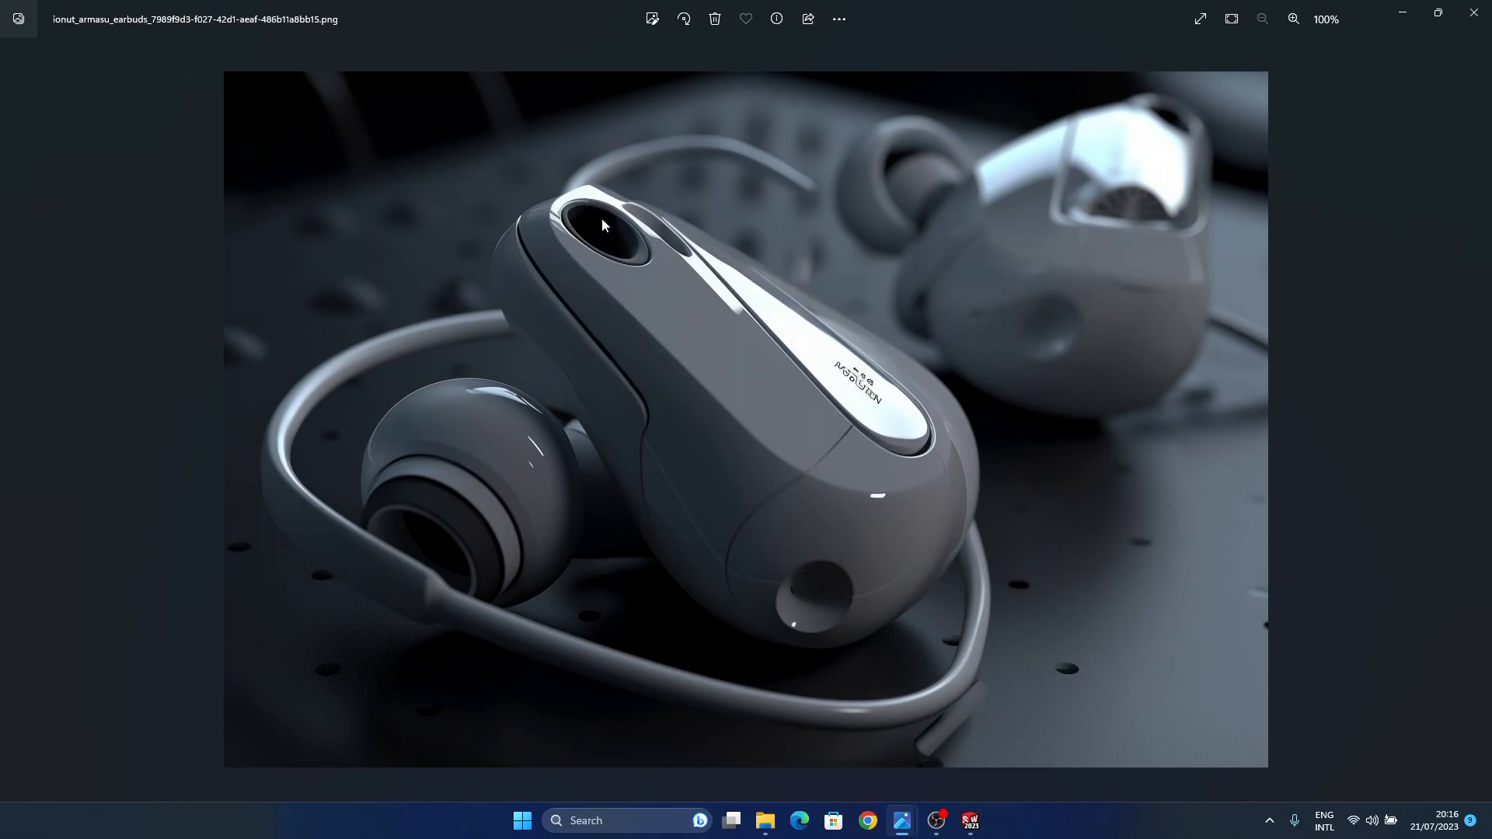
pyautogui.click(1397, 15)
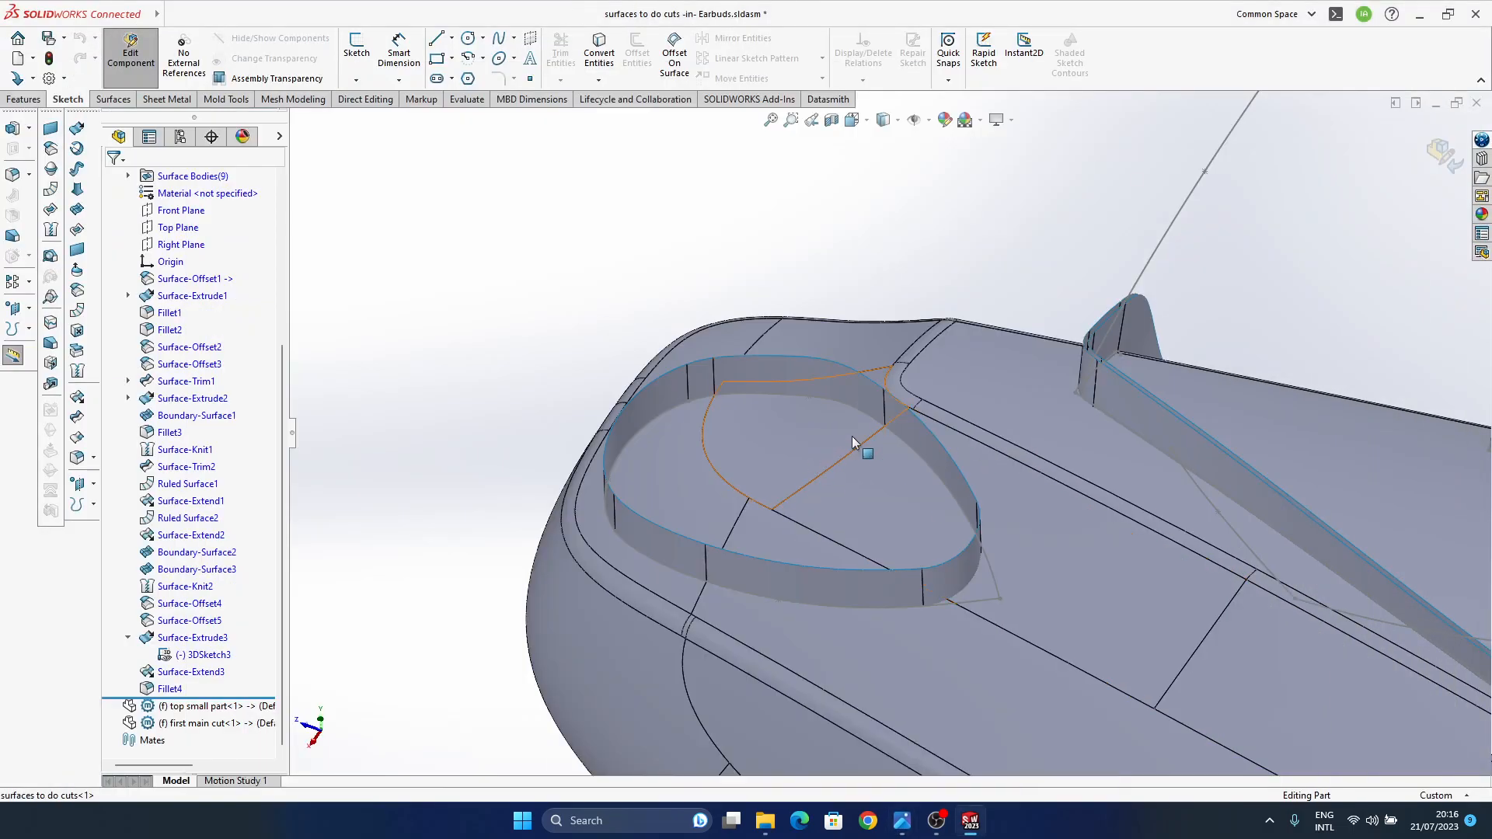
# - Start an offset surface from all seven faces of the teardrop-shaped wall
pyautogui.moveTo(841, 435); pyautogui.dragTo(869, 547, button='middle')
pyautogui.moveTo(767, 493)
pyautogui.mouseDown(button='middle')
pyautogui.moveTo(710, 506)
pyautogui.moveTo(738, 490)
pyautogui.mouseUp(button='middle')
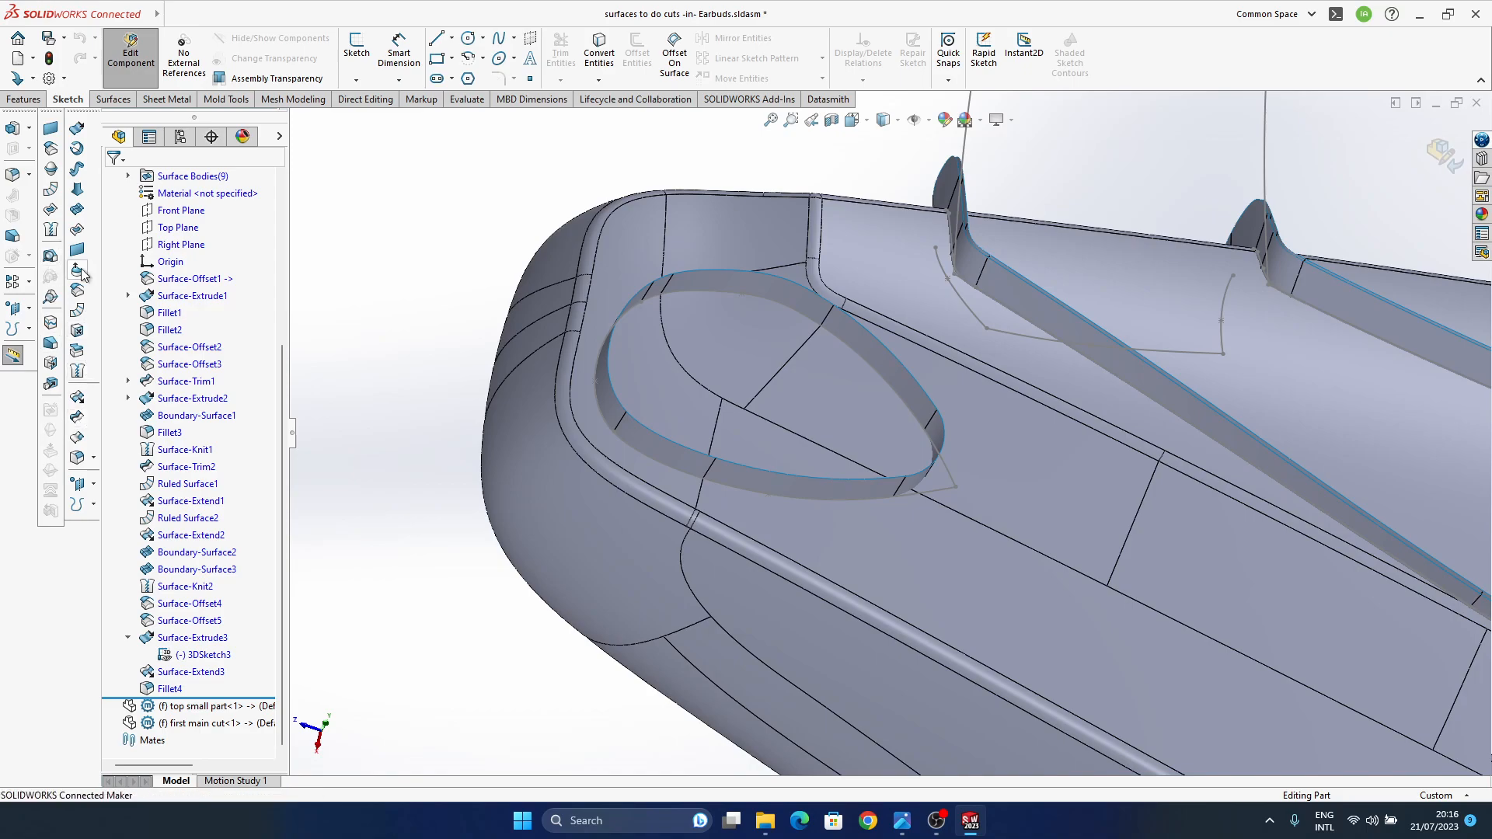
pyautogui.click(78, 312)
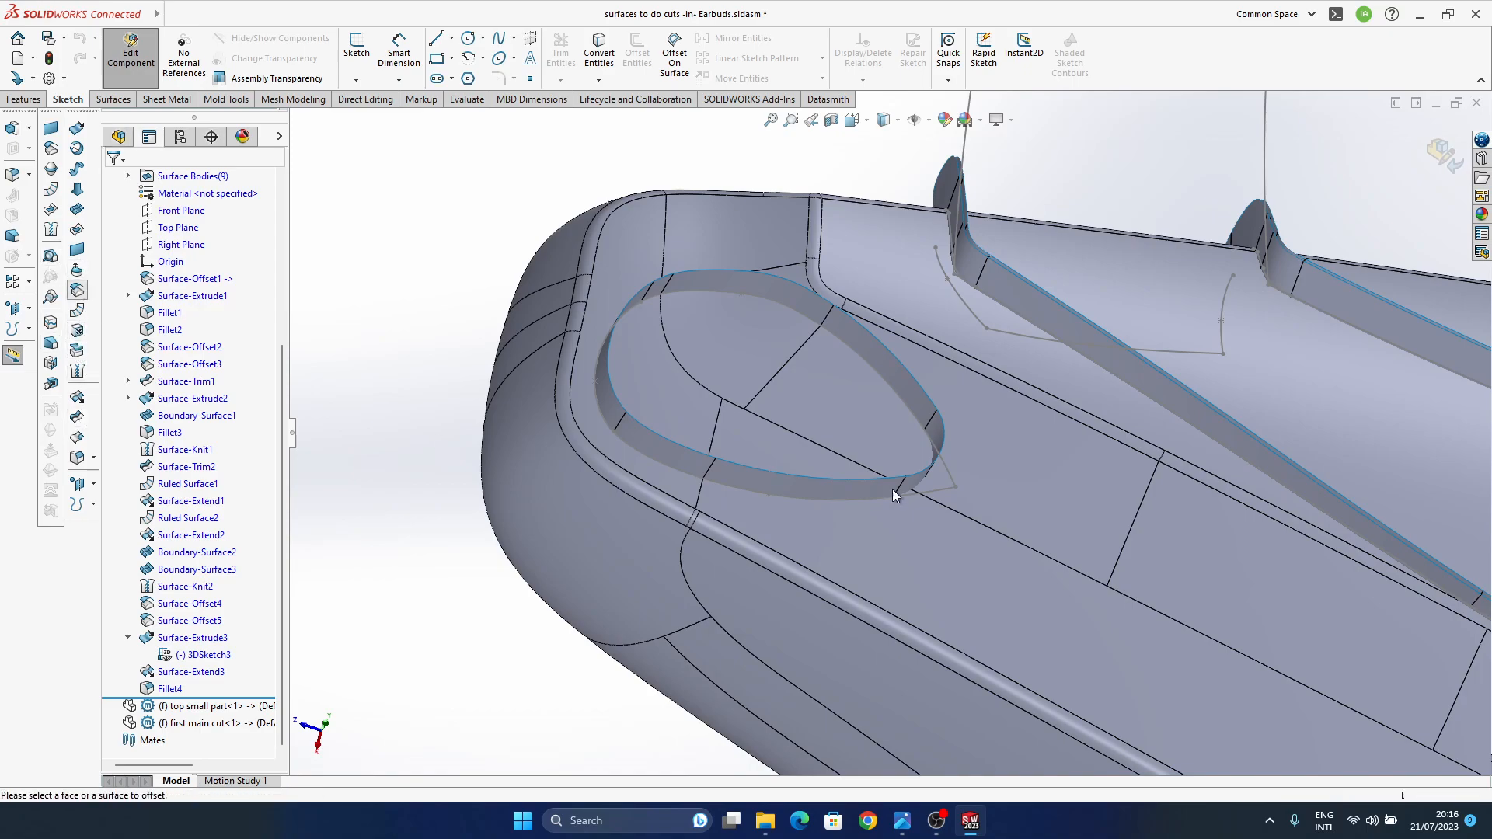
pyautogui.click(776, 478)
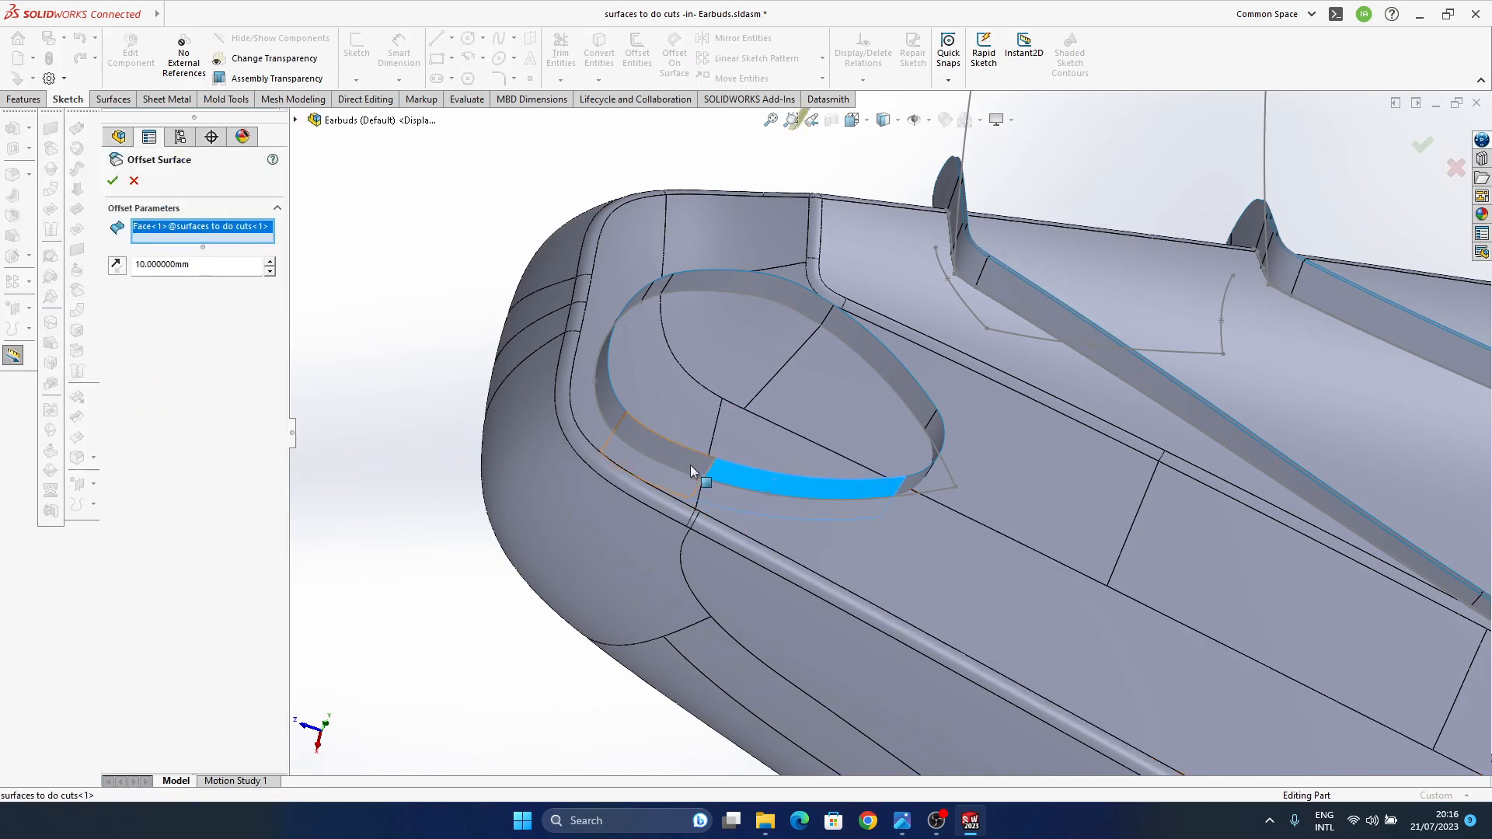
pyautogui.click(626, 432)
pyautogui.click(618, 342)
pyautogui.moveTo(916, 432); pyautogui.dragTo(693, 437, button='middle')
pyautogui.click(673, 426)
pyautogui.click(591, 272)
pyautogui.click(445, 260)
pyautogui.click(457, 262)
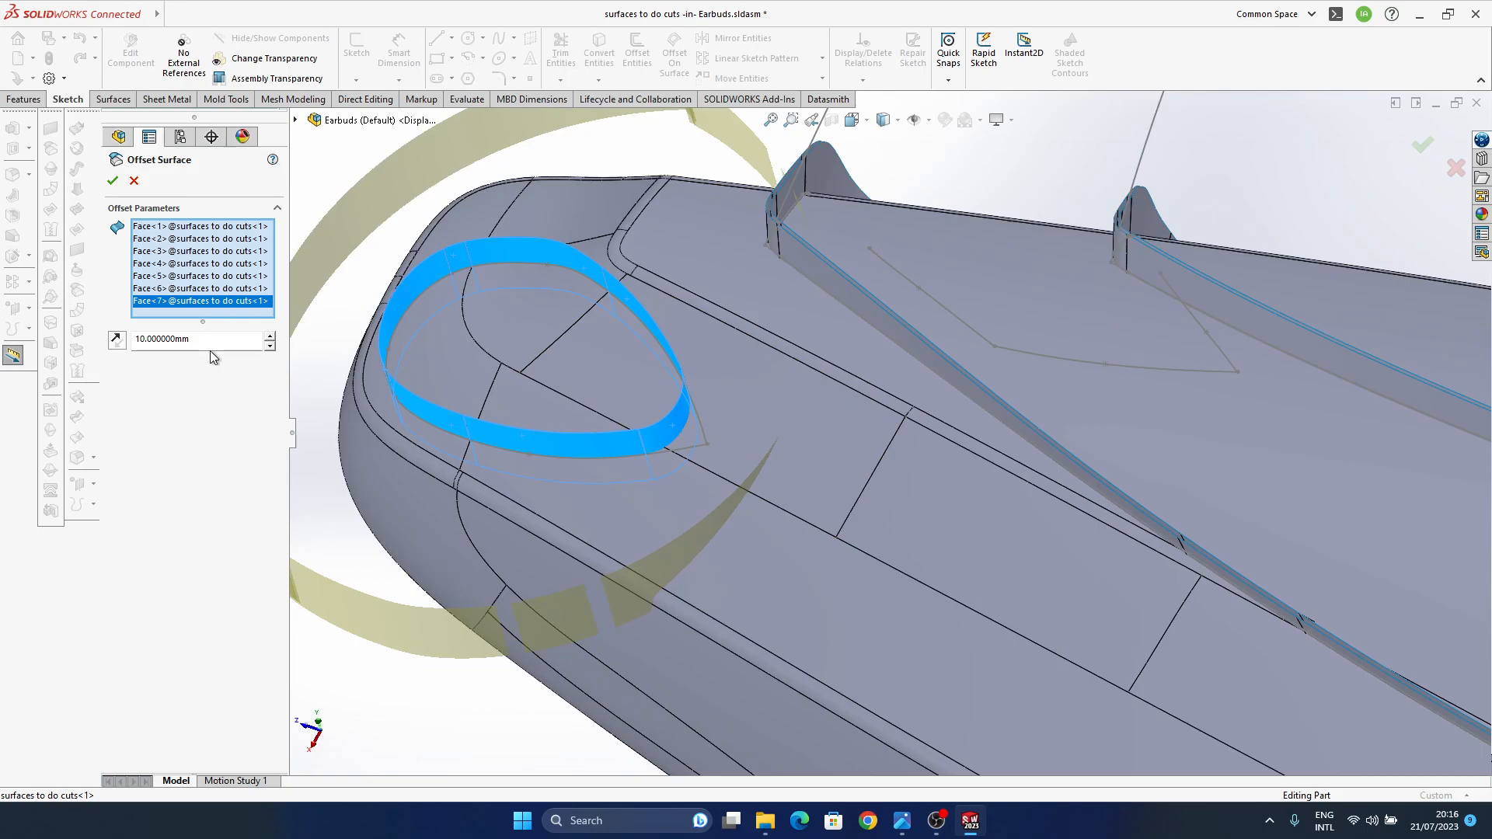
# - Try an offset distance of 0.5 mm for the teardrop wall and inspect the preview
pyautogui.write('0.5')
pyautogui.press('Return')
pyautogui.moveTo(576, 423); pyautogui.dragTo(670, 505, button='middle')
pyautogui.moveTo(940, 823)
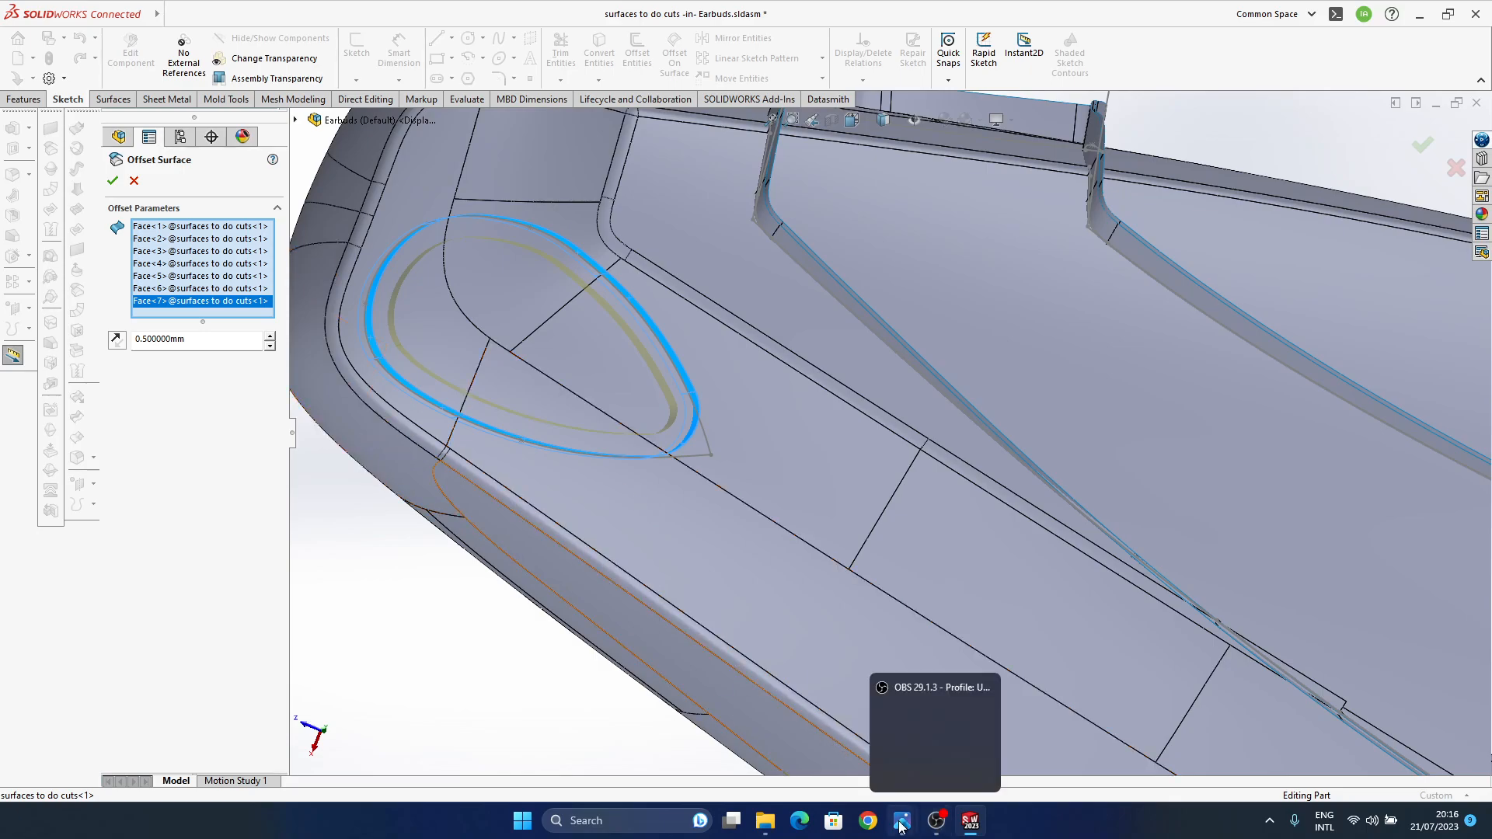
pyautogui.moveTo(1001, 753)
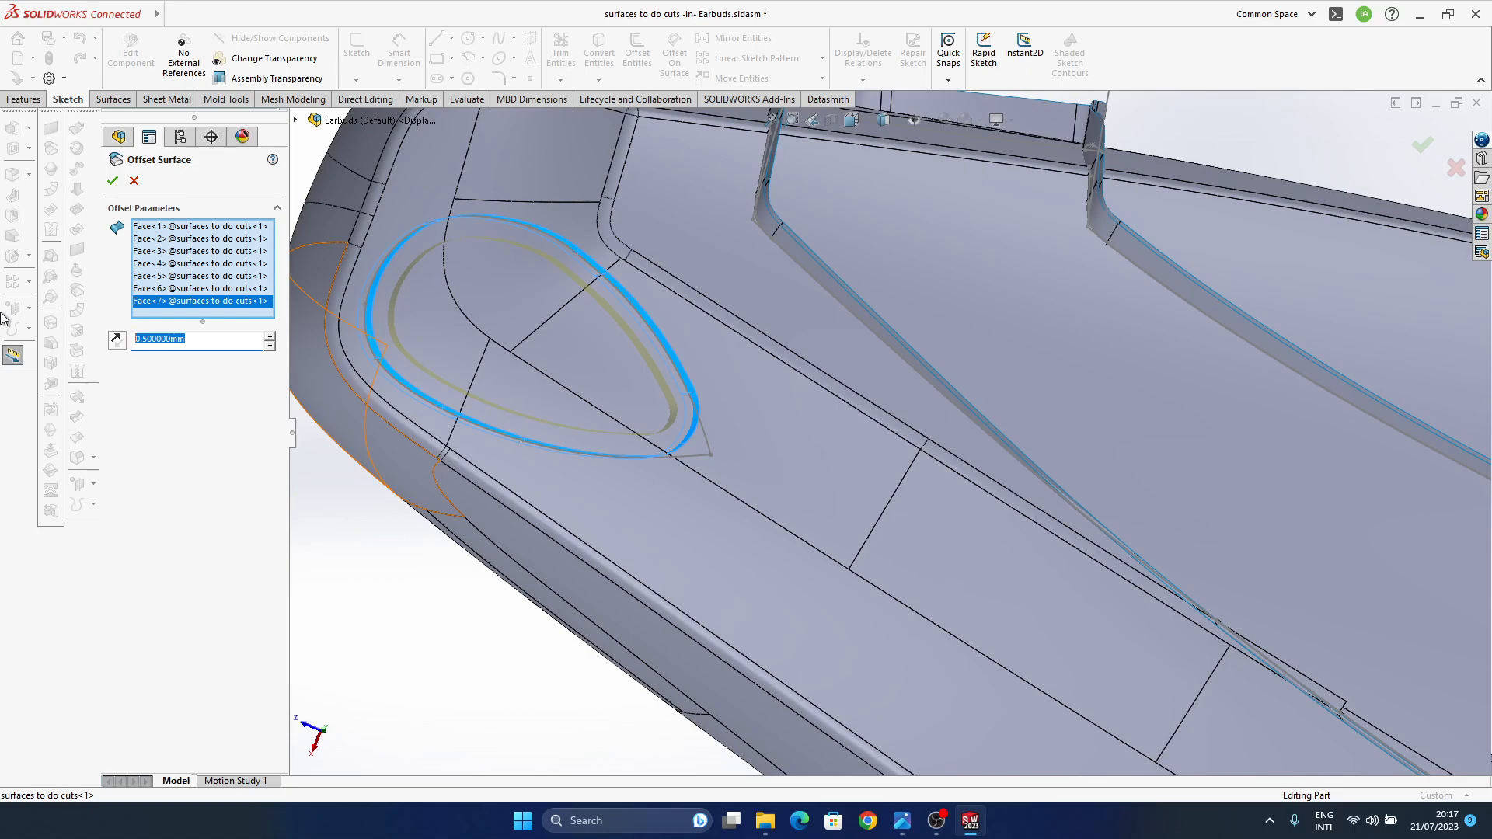
# - Set the teardrop wall's offset distance to 0.2 mm and finish the offset surface
pyautogui.write('.2')
pyautogui.press('Return')
pyautogui.moveTo(623, 384); pyautogui.dragTo(1327, 227, button='middle')
pyautogui.press('Return')
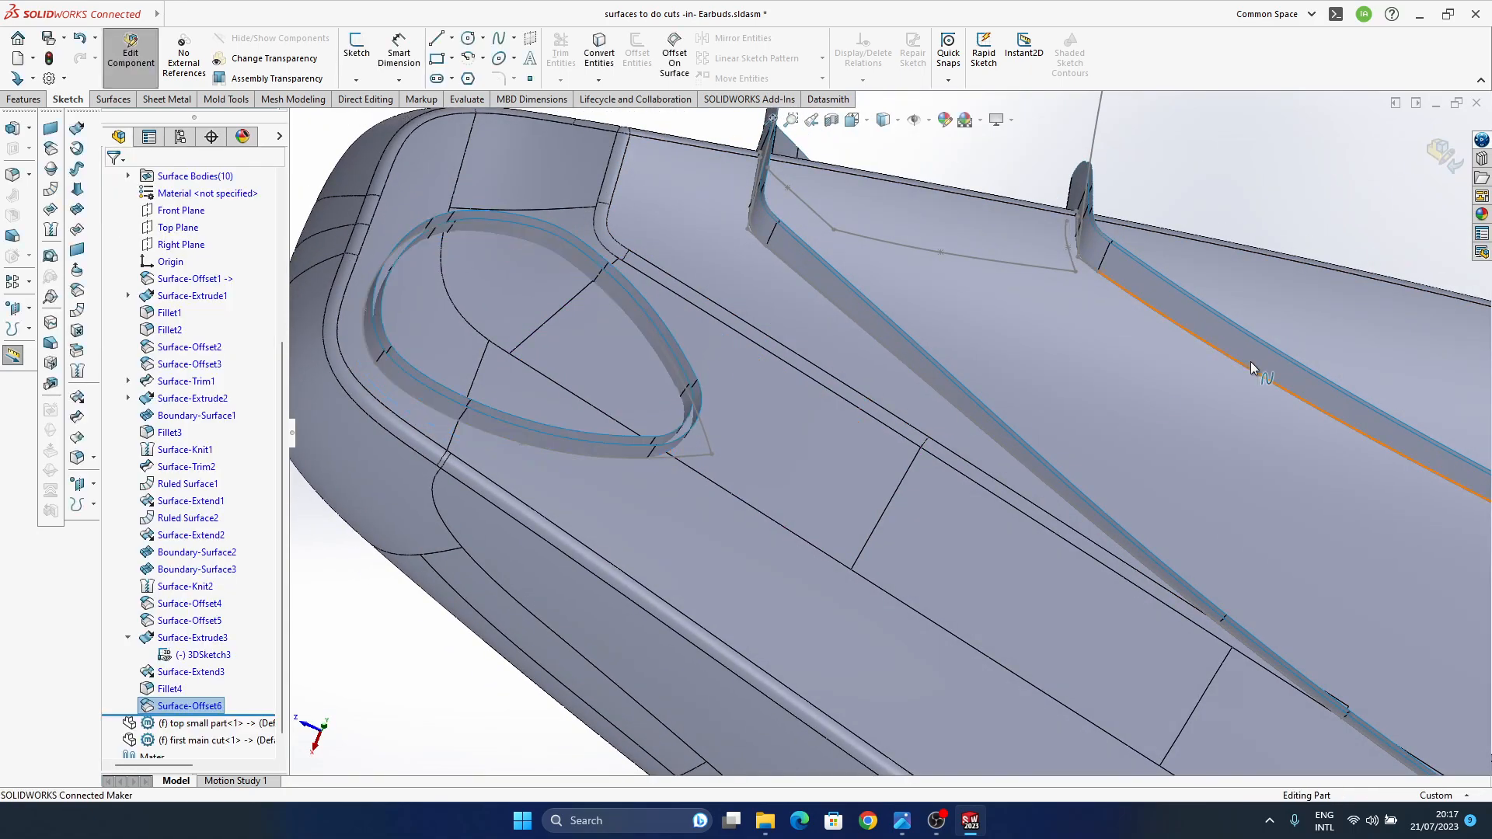
# - Inspect the teardrop wall and its inner offset from several angles across the earbud body
pyautogui.keyDown('ctrl'); pyautogui.moveTo(720, 379); pyautogui.dragTo(780, 253, button='middle'); pyautogui.keyUp('ctrl')
pyautogui.keyDown('ctrl'); pyautogui.moveTo(796, 428); pyautogui.dragTo(733, 370, button='middle'); pyautogui.keyUp('ctrl')
pyautogui.scroll(-1, 206, 538)
pyautogui.scroll(3, 209, 538)
pyautogui.scroll(2, 209, 538)
pyautogui.keyDown('ctrl'); pyautogui.moveTo(971, 353); pyautogui.dragTo(856, 546, button='middle'); pyautogui.keyUp('ctrl')
pyautogui.keyDown('ctrl'); pyautogui.moveTo(857, 365); pyautogui.dragTo(897, 553, button='middle'); pyautogui.keyUp('ctrl')
pyautogui.scroll(4, 897, 554)
pyautogui.keyDown('ctrl'); pyautogui.moveTo(843, 509); pyautogui.dragTo(736, 287, button='middle'); pyautogui.keyUp('ctrl')
pyautogui.scroll(-5, 242, 606)
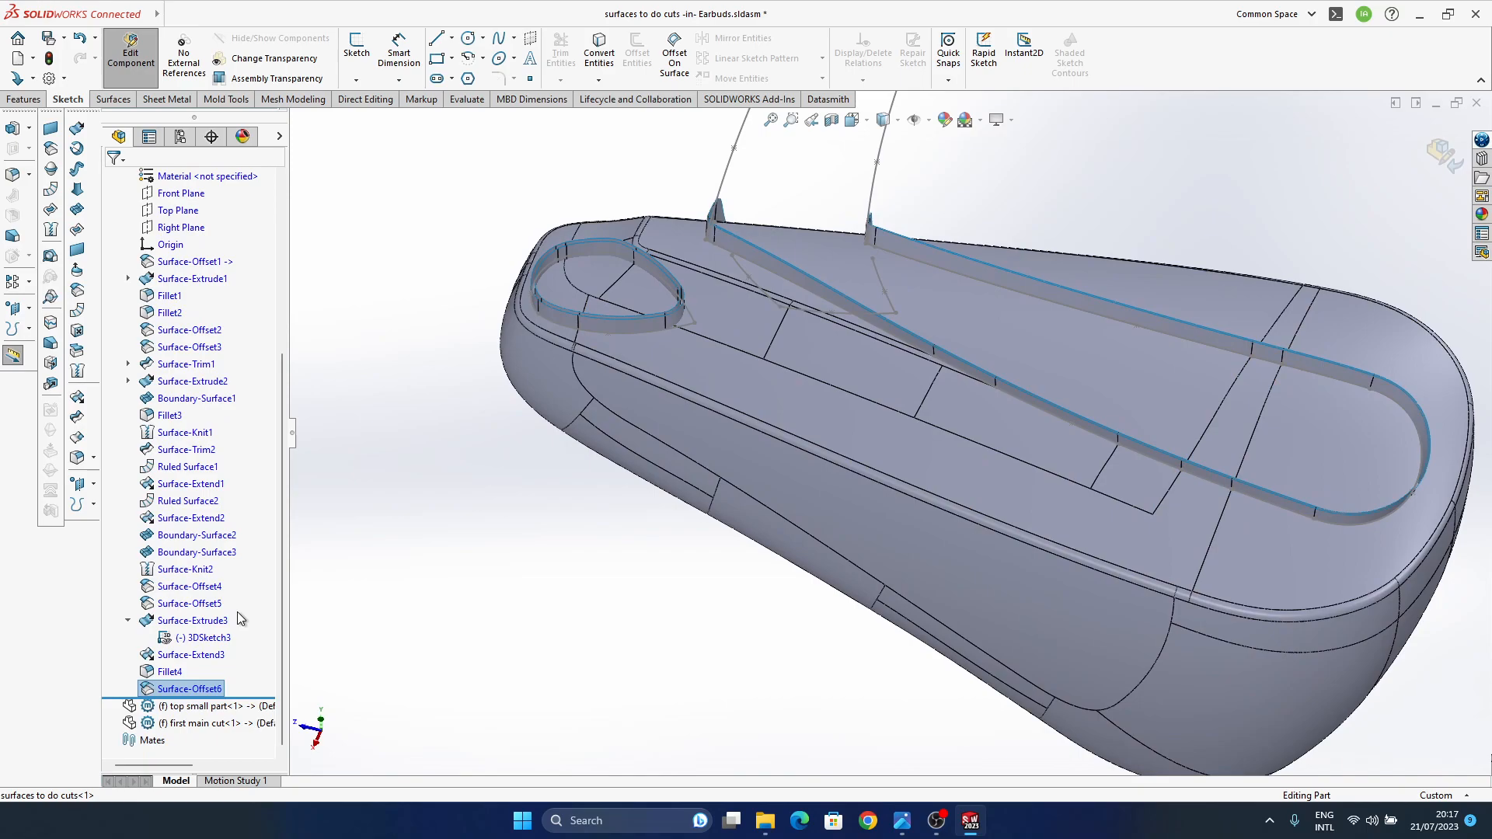
# - Show the first main cut part and open it for editing in the assembly
pyautogui.click(197, 729)
pyautogui.click(297, 688)
pyautogui.keyDown('ctrl'); pyautogui.moveTo(547, 596); pyautogui.dragTo(533, 573, button='middle'); pyautogui.keyUp('ctrl')
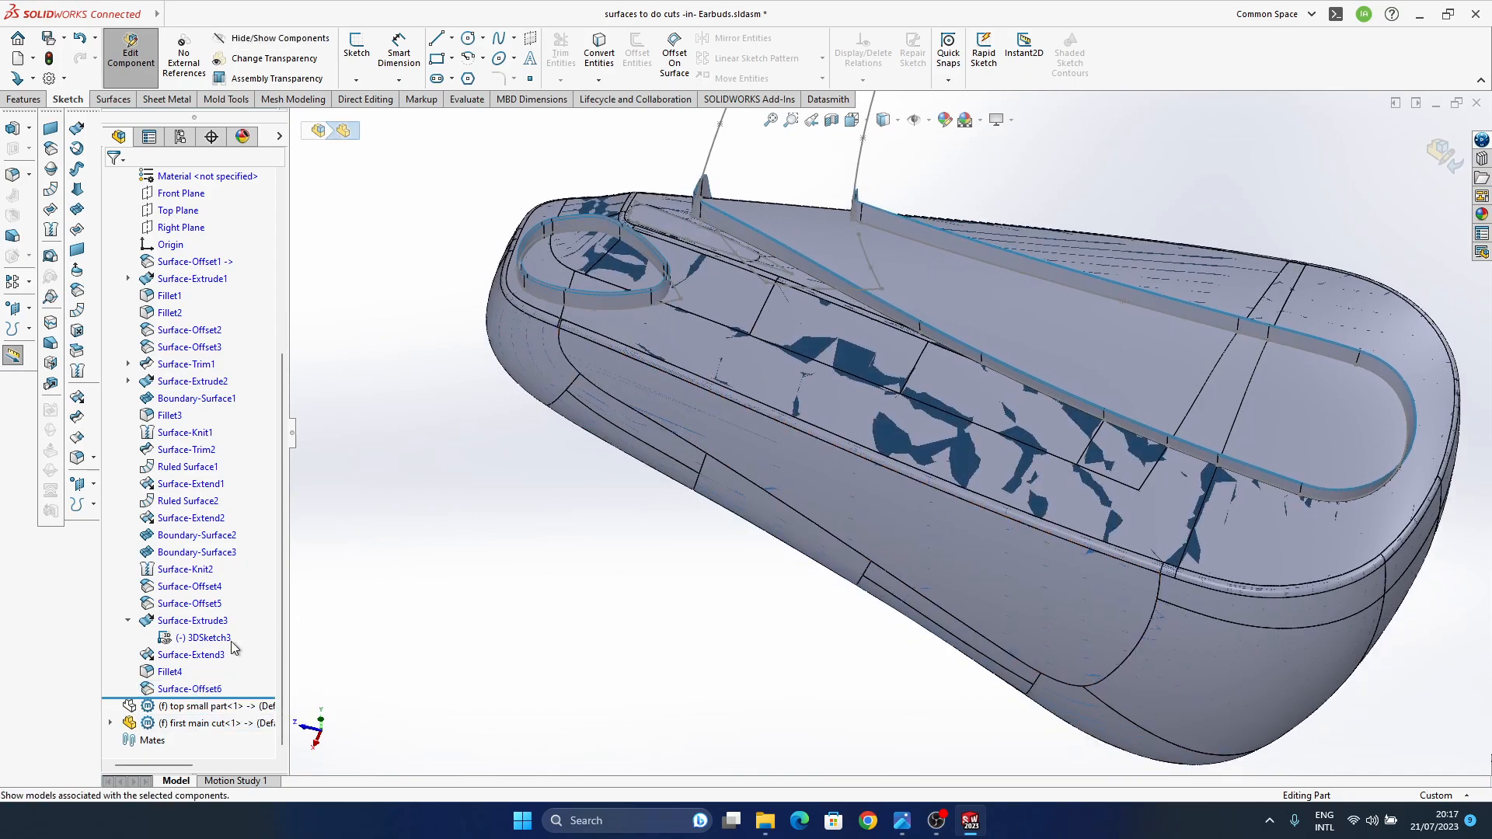
pyautogui.keyDown('ctrl'); pyautogui.moveTo(667, 360); pyautogui.dragTo(692, 425, button='middle'); pyautogui.keyUp('ctrl')
pyautogui.scroll(-5, 669, 408)
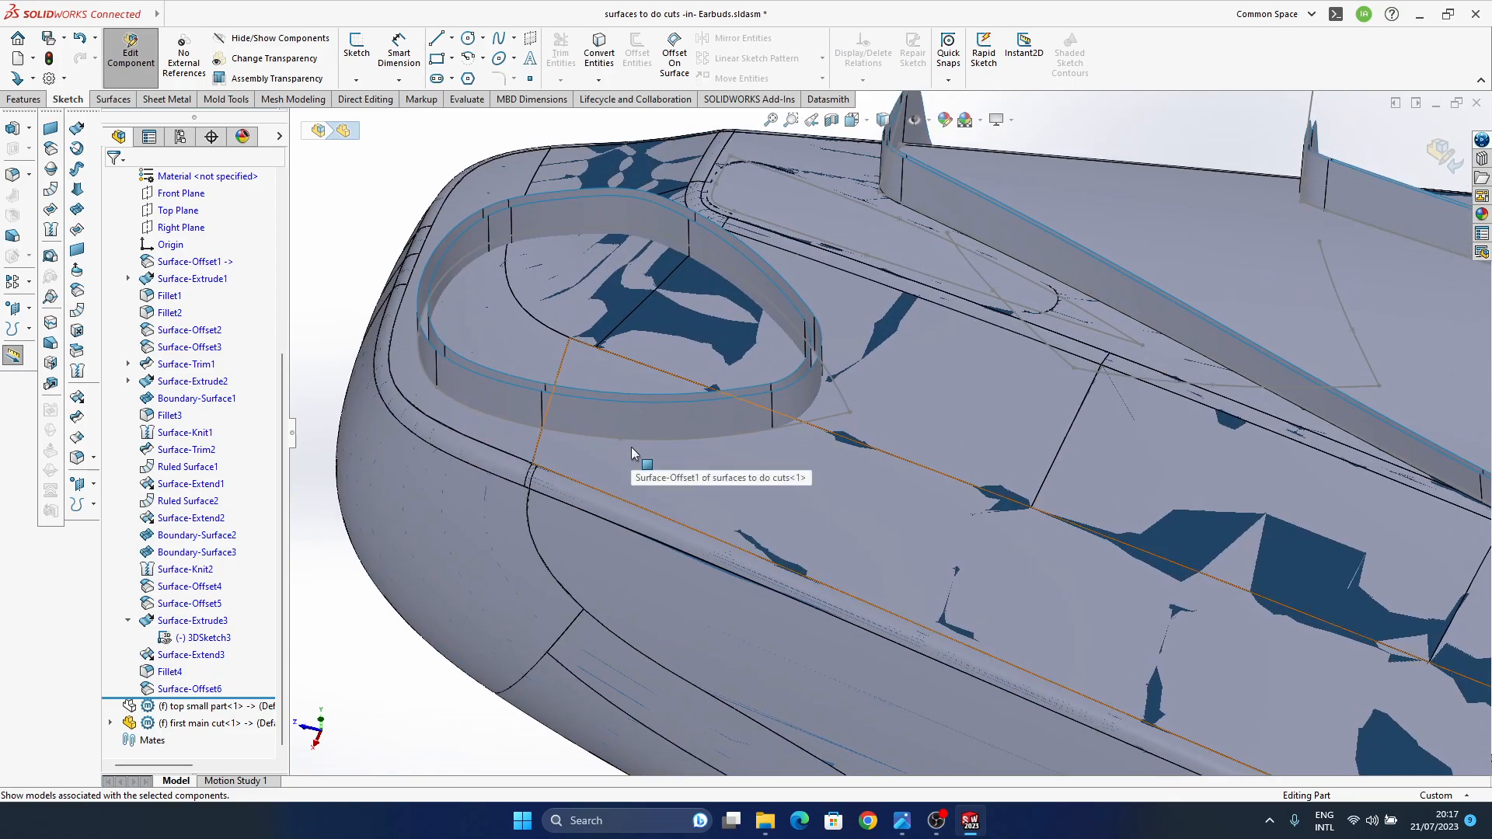
pyautogui.click(204, 724)
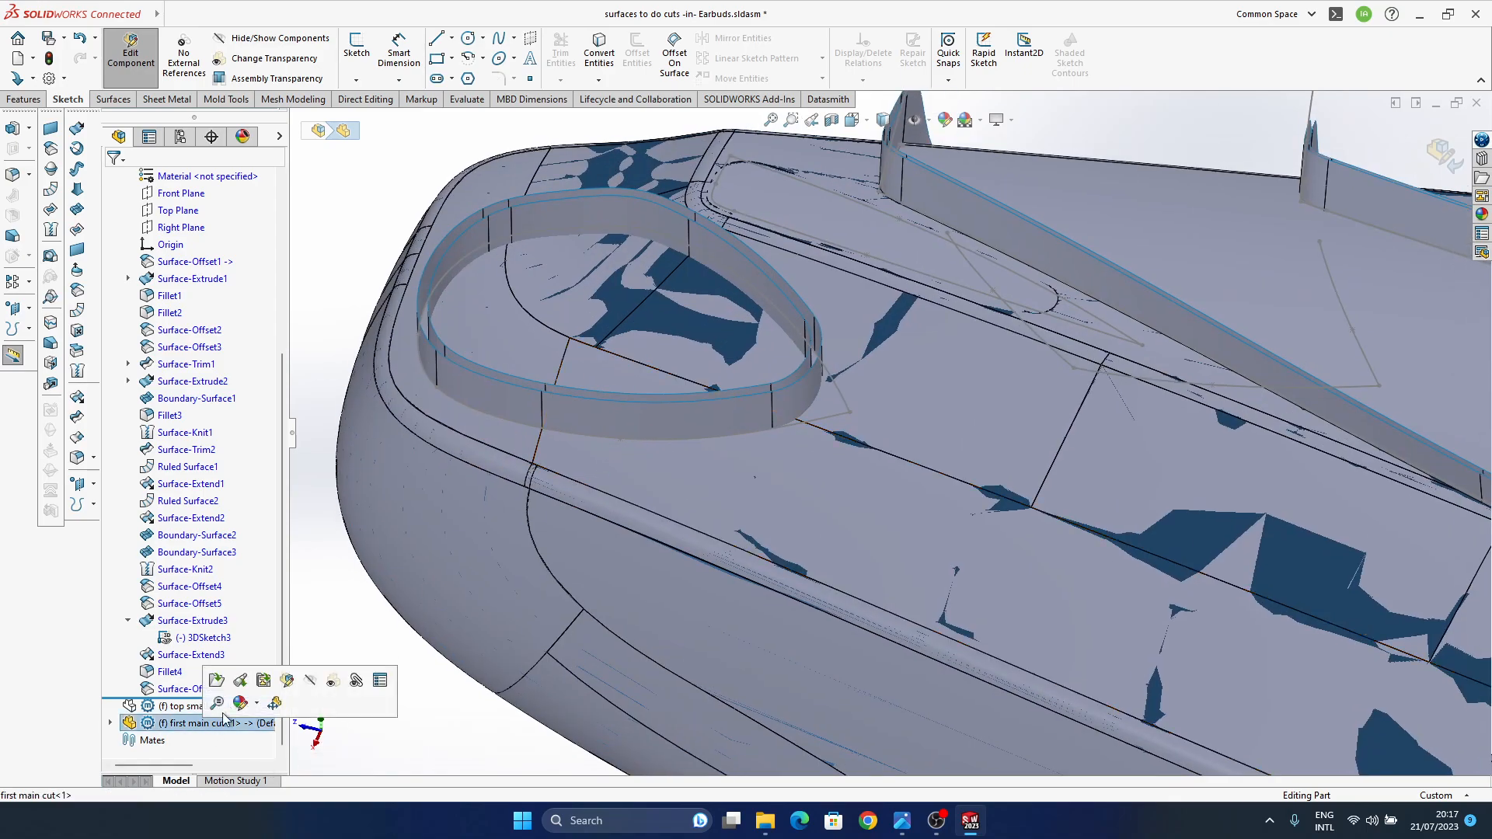
pyautogui.click(286, 681)
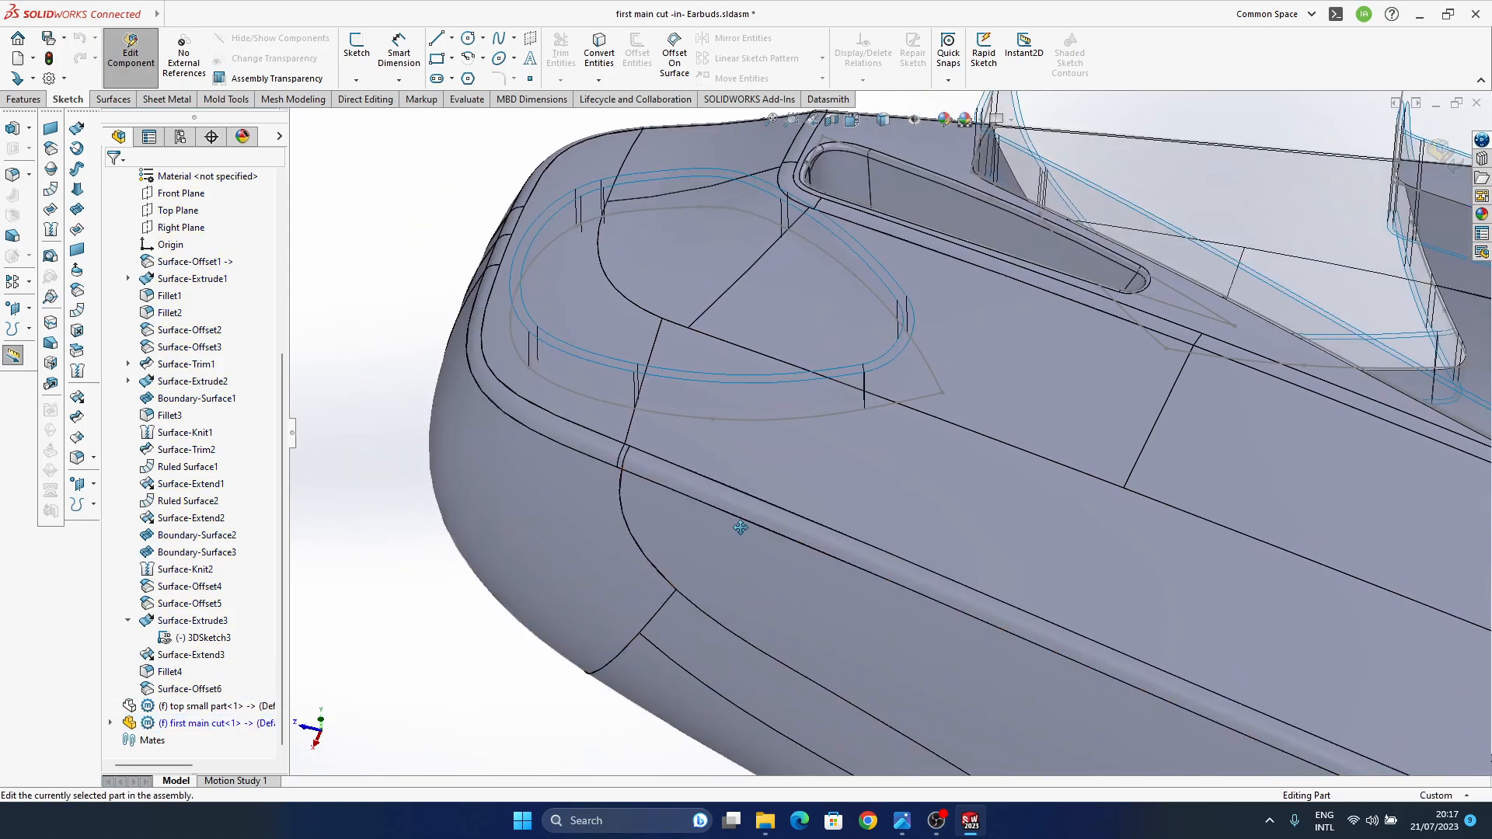
# - Copy the teardrop's seven outer wall faces into the first main cut part as an offset surface at 0 mm
pyautogui.moveTo(527, 604); pyautogui.dragTo(603, 327, button='middle')
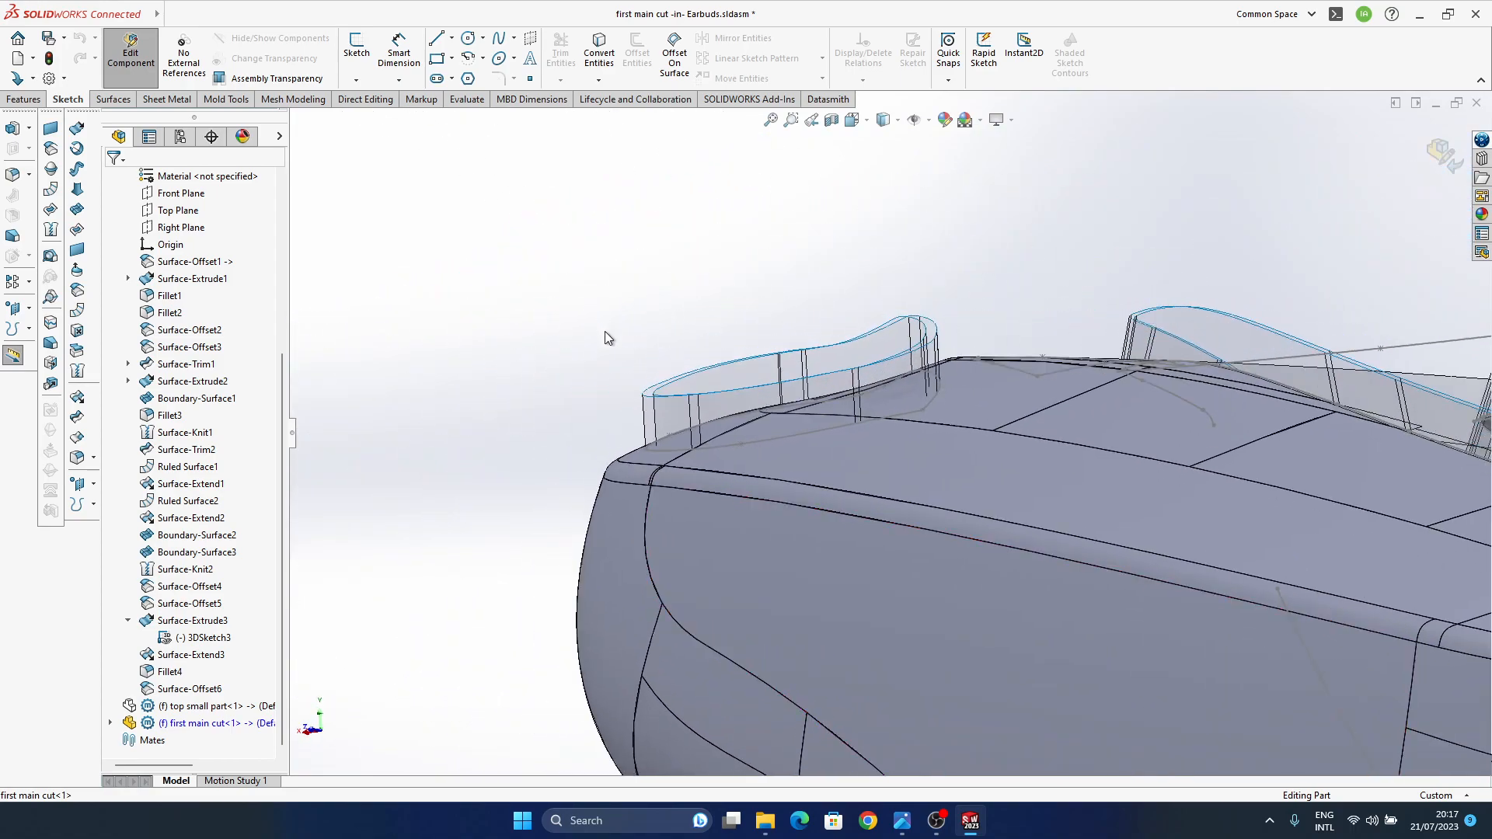
pyautogui.click(647, 424)
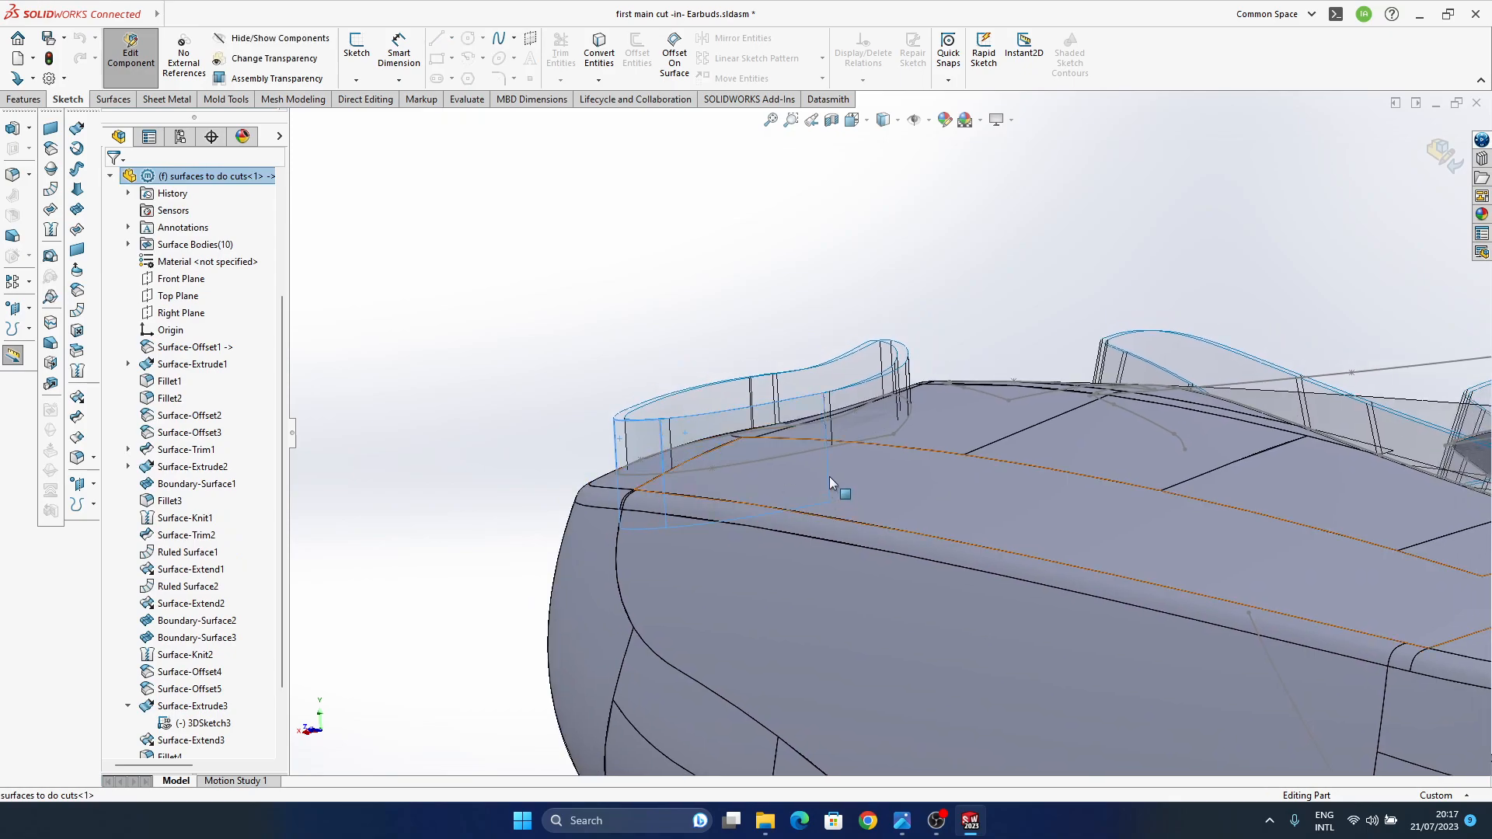
pyautogui.scroll(-4, 778, 497)
pyautogui.moveTo(860, 433); pyautogui.dragTo(902, 369, button='middle')
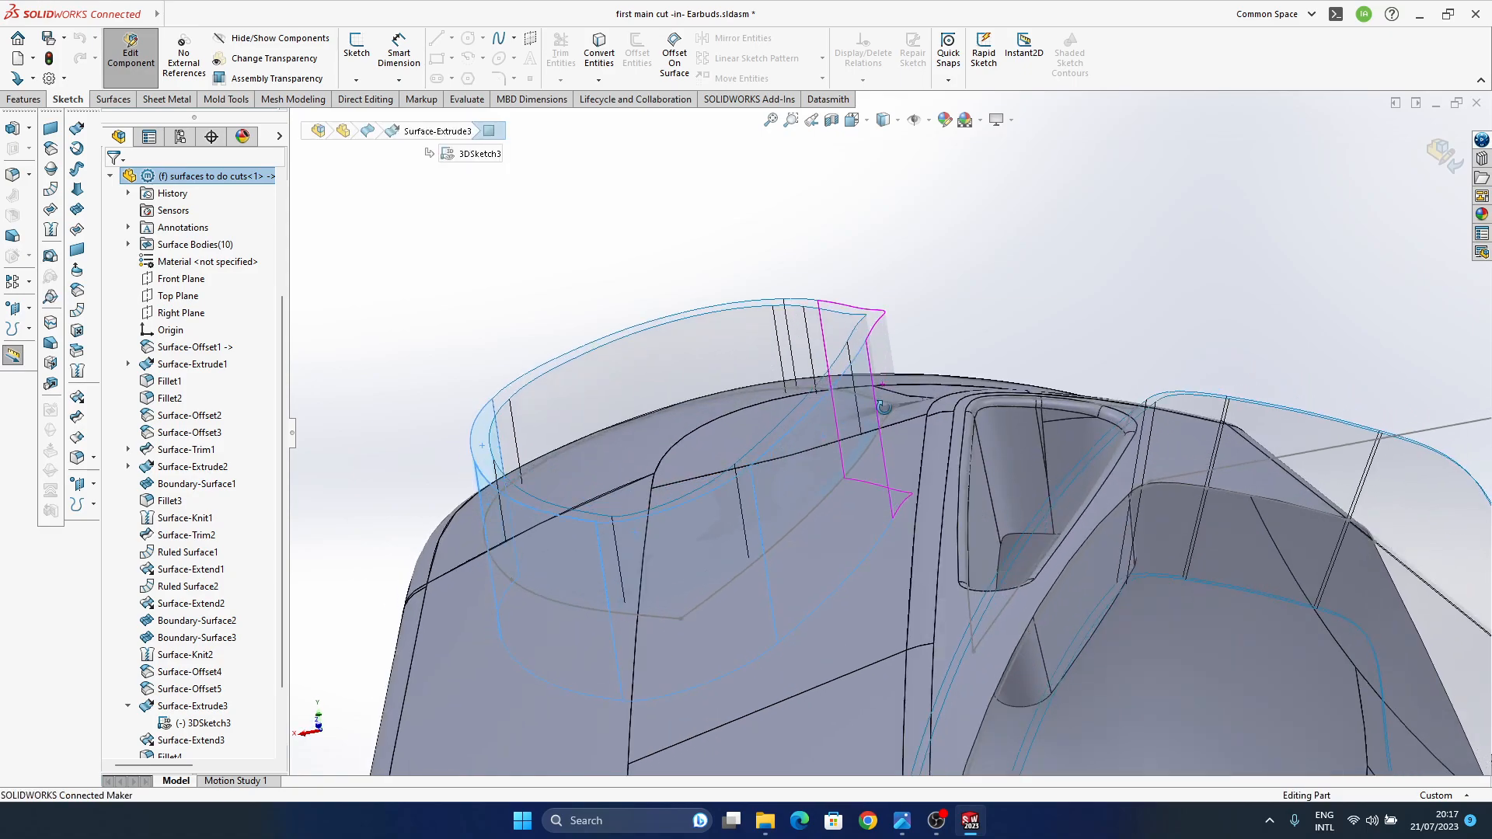
pyautogui.keyDown('ctrl'); pyautogui.click(884, 347); pyautogui.keyUp('ctrl')
pyautogui.moveTo(773, 411); pyautogui.dragTo(925, 387, button='middle')
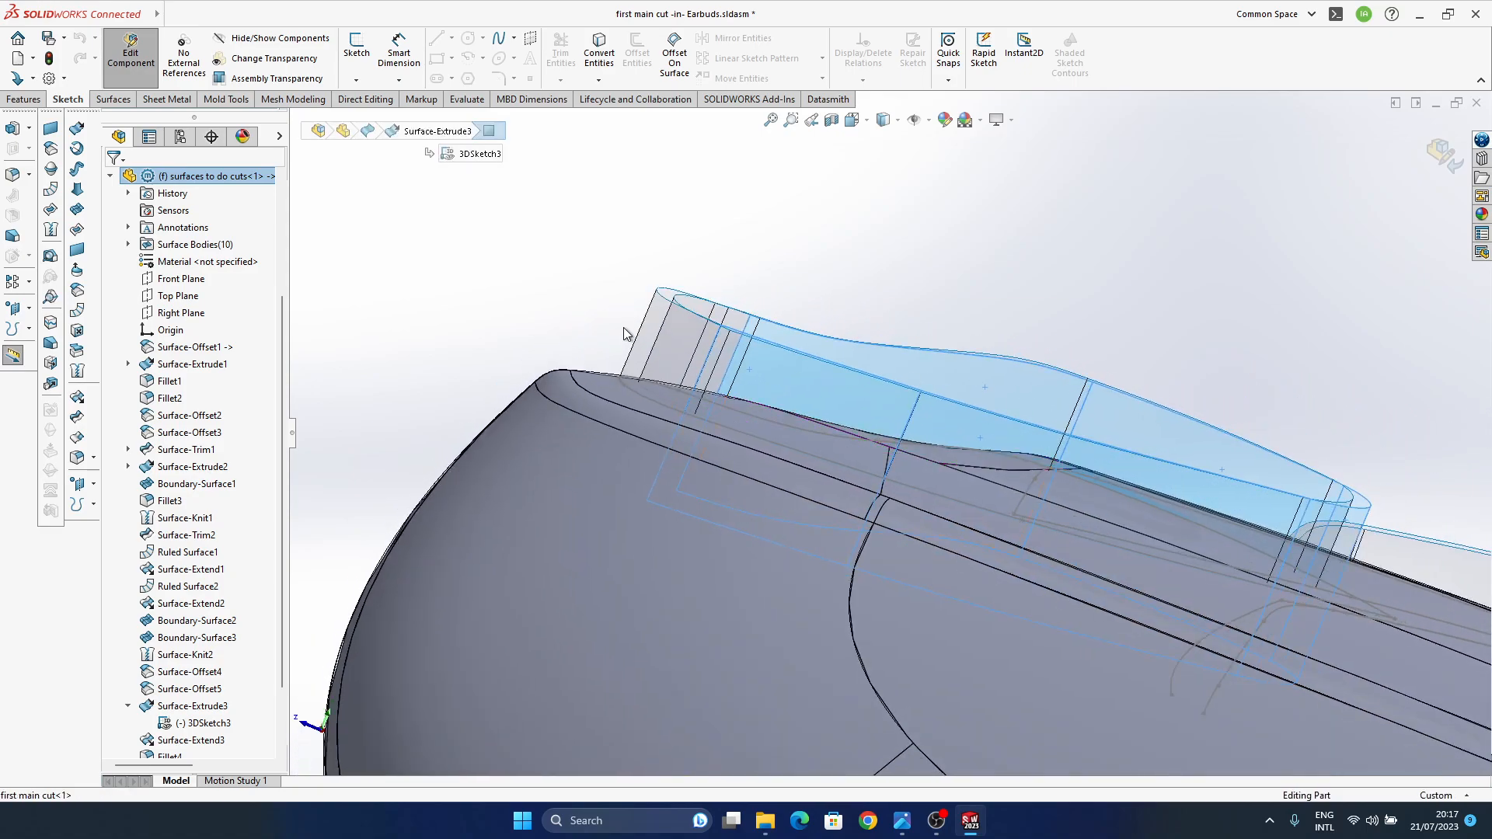
pyautogui.keyDown('ctrl'); pyautogui.click(655, 327); pyautogui.keyUp('ctrl')
pyautogui.moveTo(750, 379); pyautogui.dragTo(902, 610, button='middle')
pyautogui.moveTo(916, 520); pyautogui.dragTo(908, 359, button='middle')
pyautogui.scroll(-4, 925, 396)
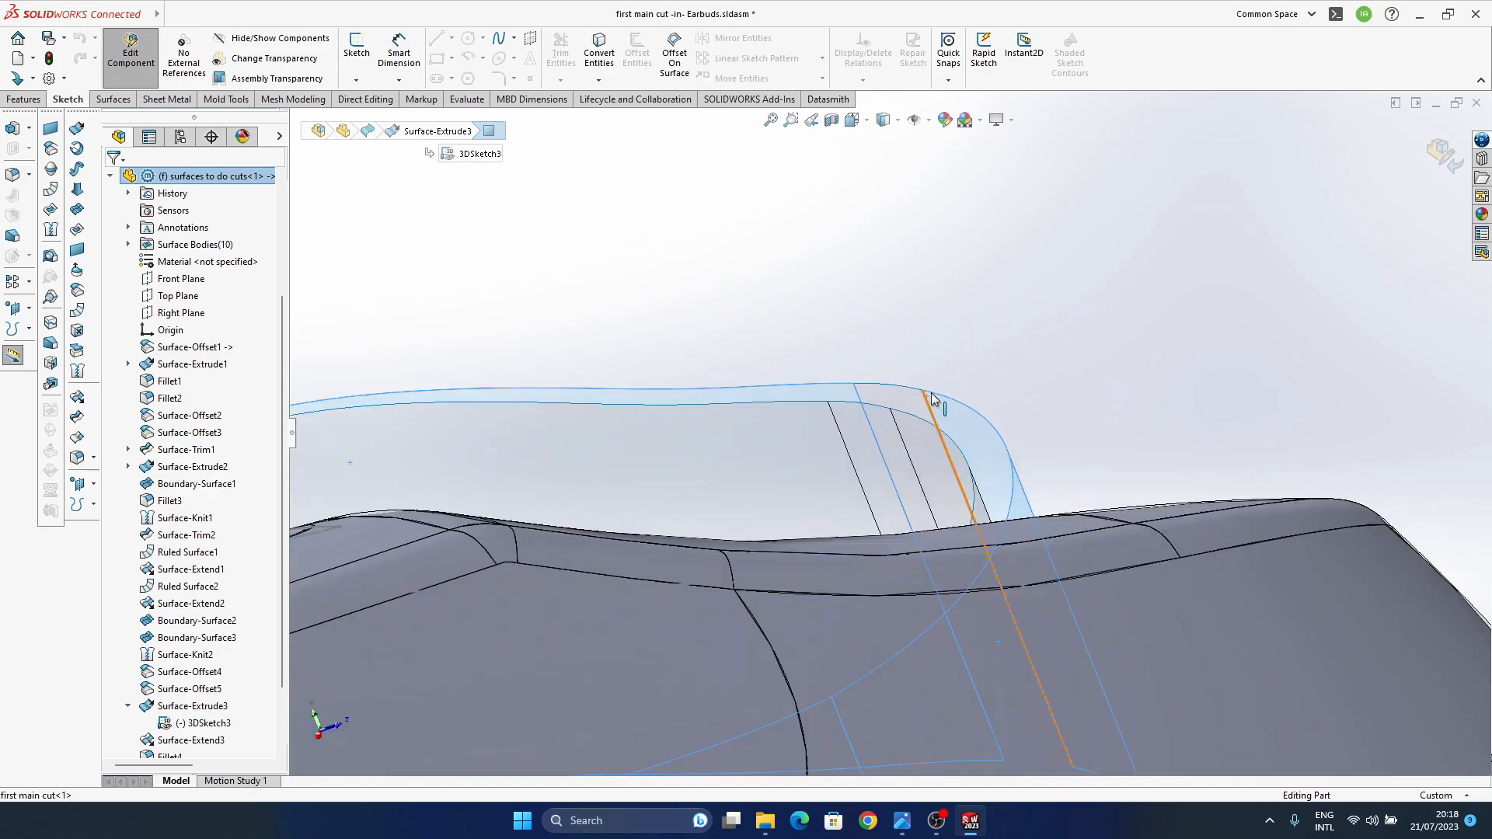
pyautogui.scroll(6, 848, 473)
pyautogui.moveTo(847, 472); pyautogui.dragTo(603, 521, button='middle')
pyautogui.click(884, 382)
pyautogui.scroll(-2, 165, 589)
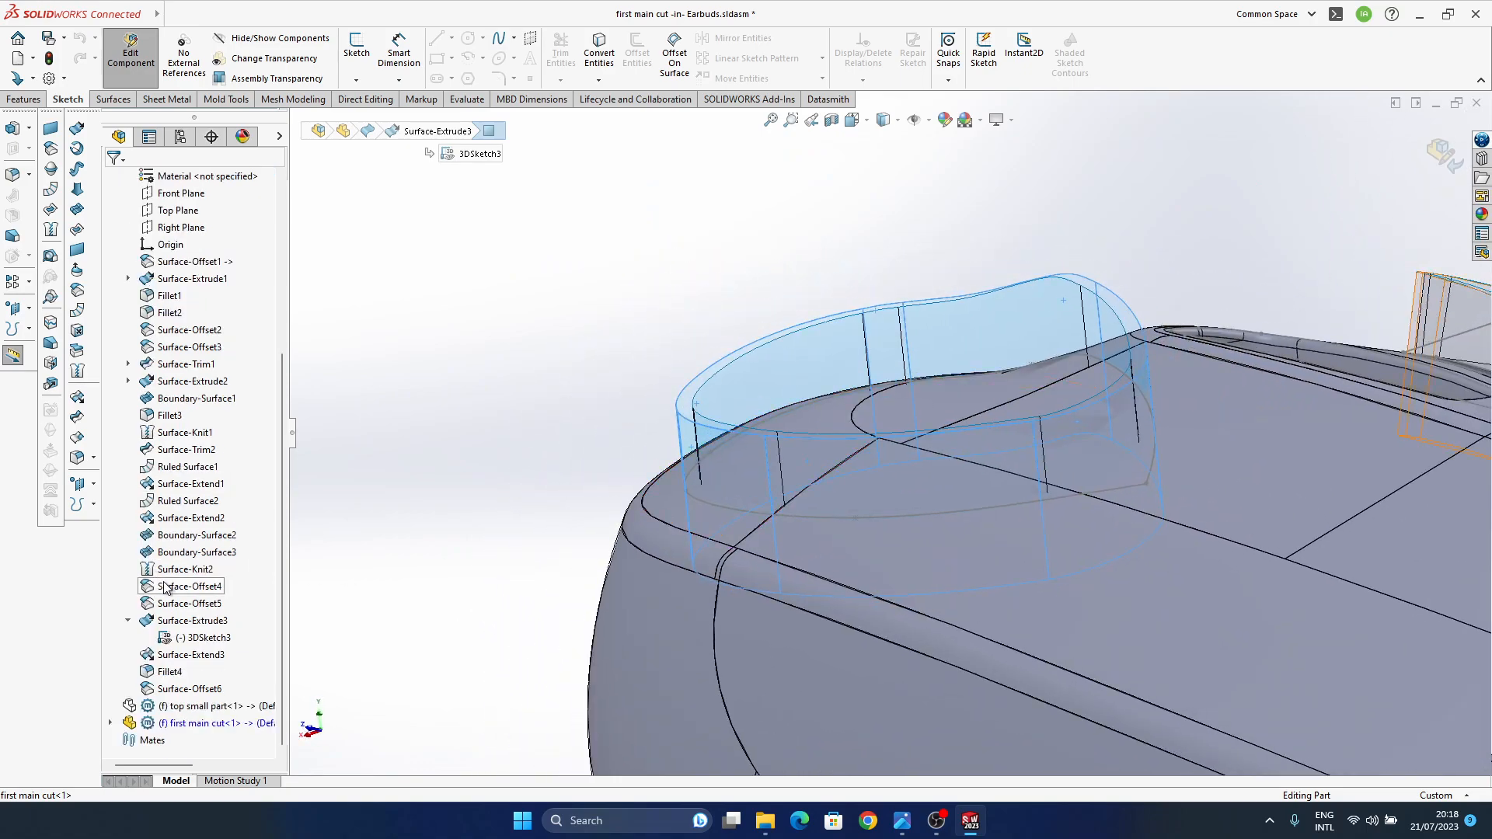
pyautogui.click(110, 723)
pyautogui.scroll(-1, 155, 696)
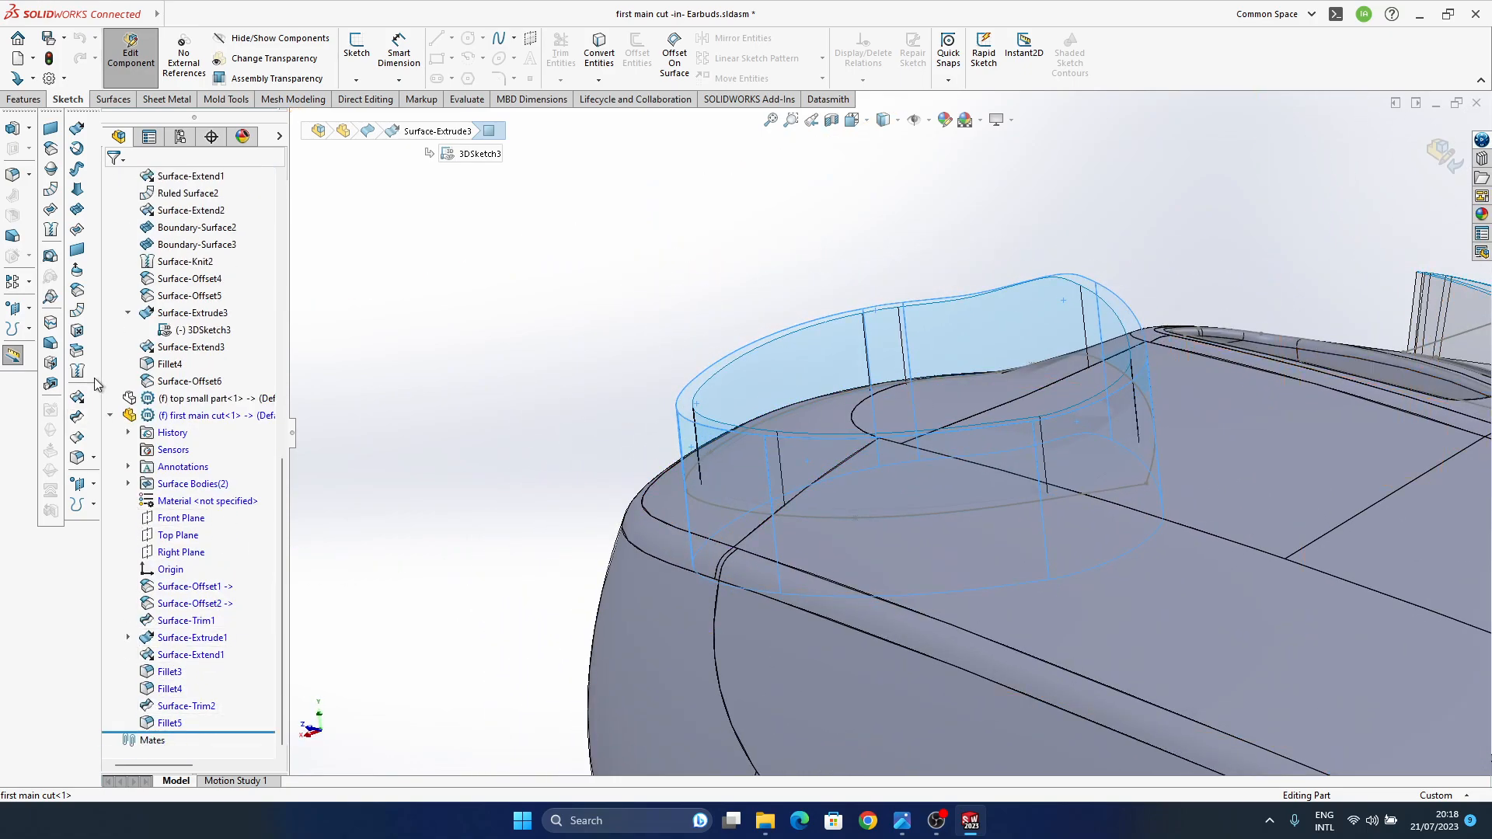
pyautogui.click(76, 293)
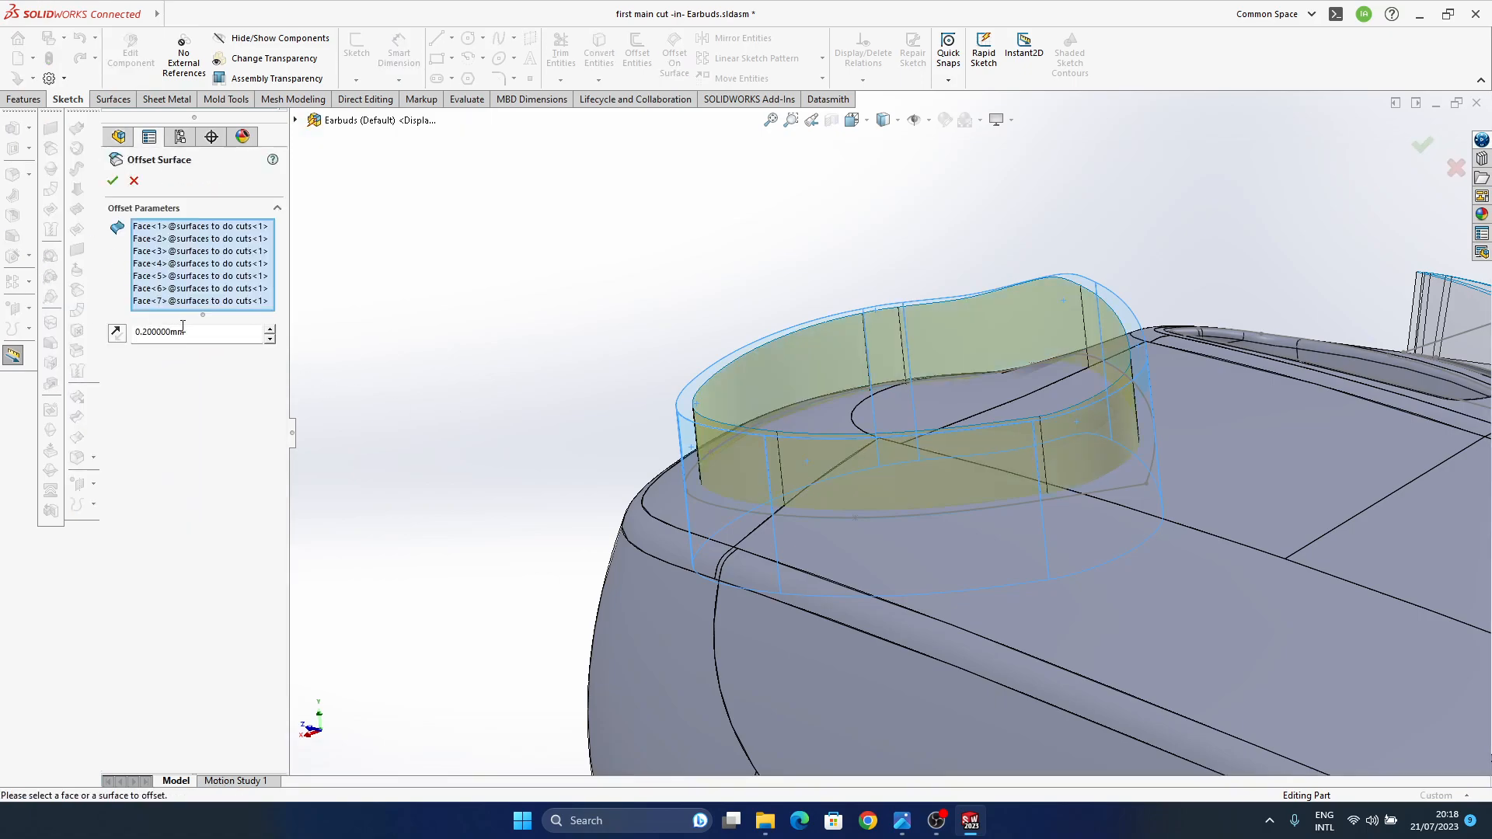
pyautogui.write('0')
pyautogui.press('Return')
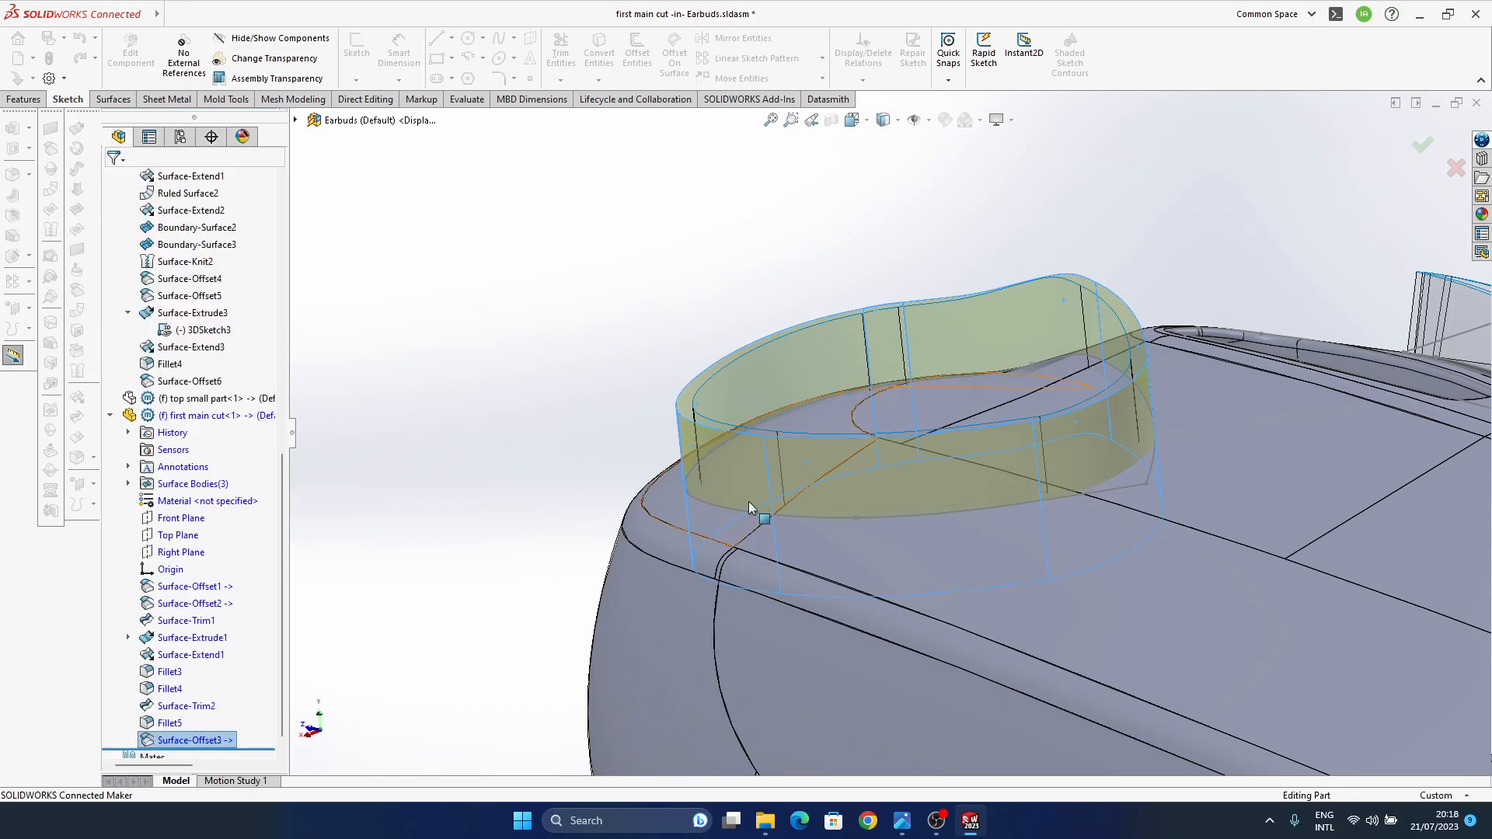
# - Hide the surfaces to do cuts component
pyautogui.moveTo(897, 480); pyautogui.dragTo(622, 474, button='middle')
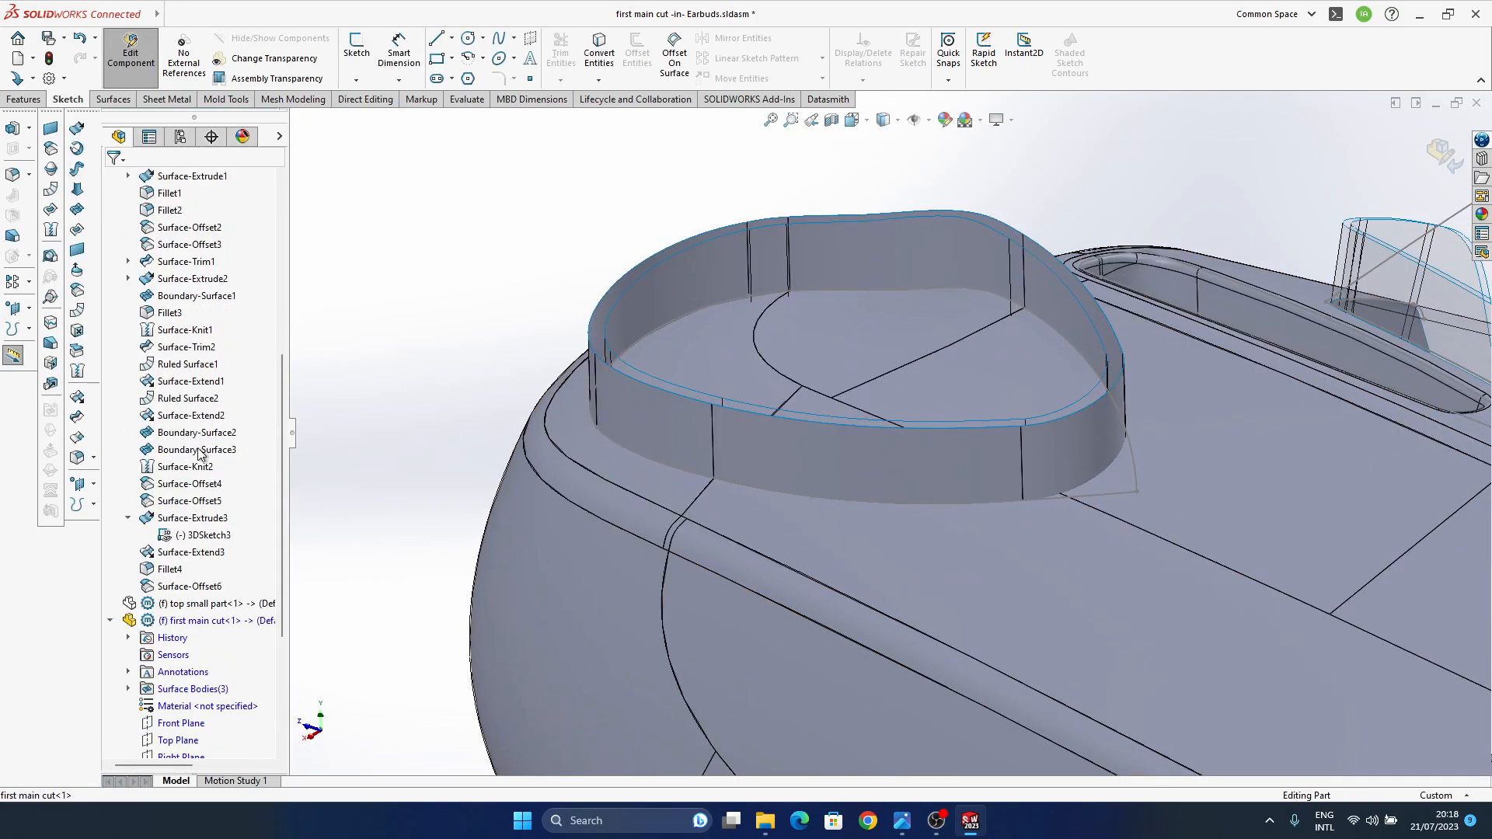
pyautogui.scroll(10, 178, 466)
pyautogui.click(181, 350)
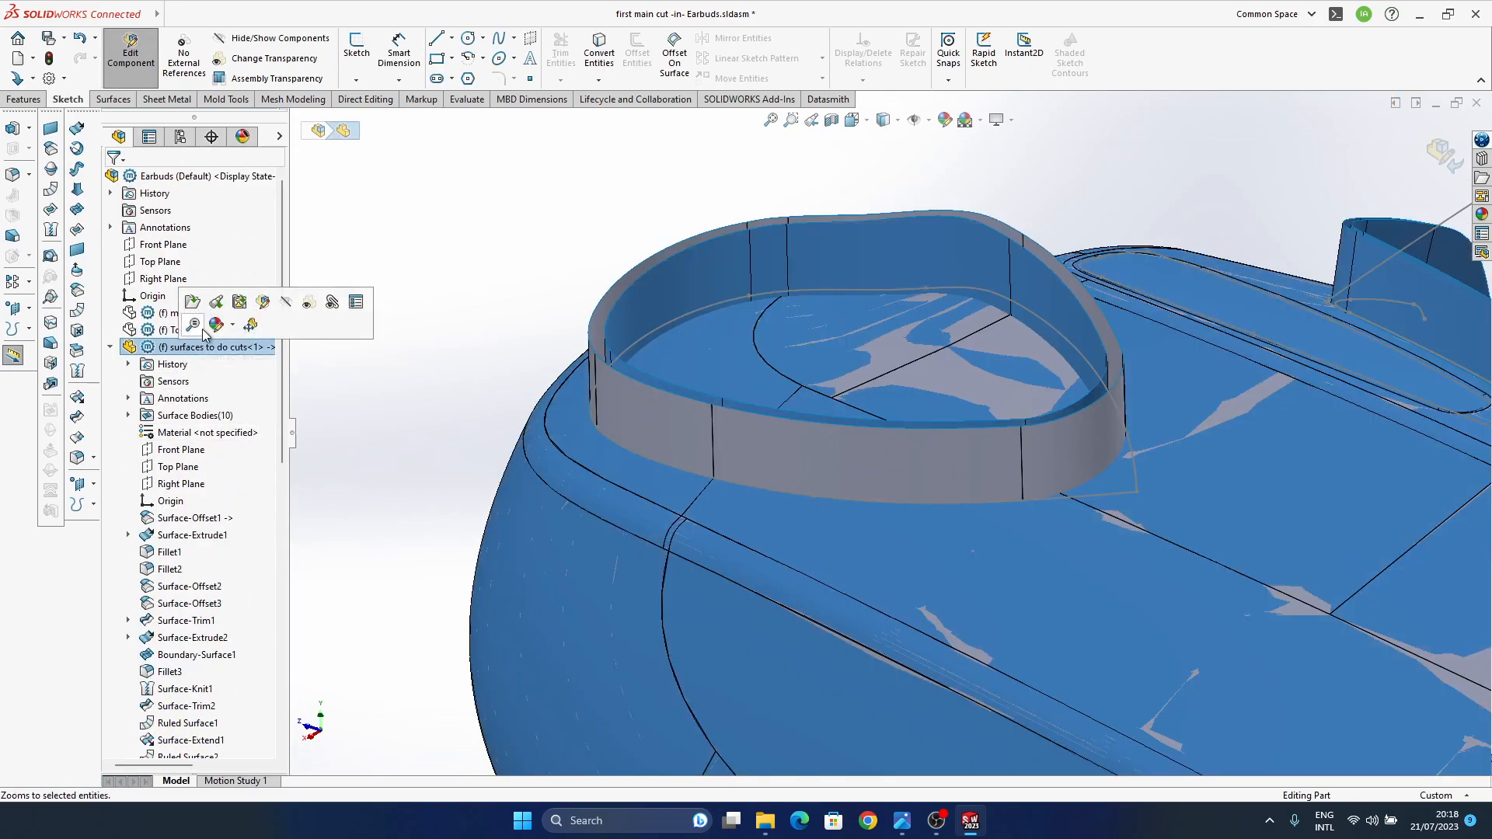
pyautogui.click(287, 303)
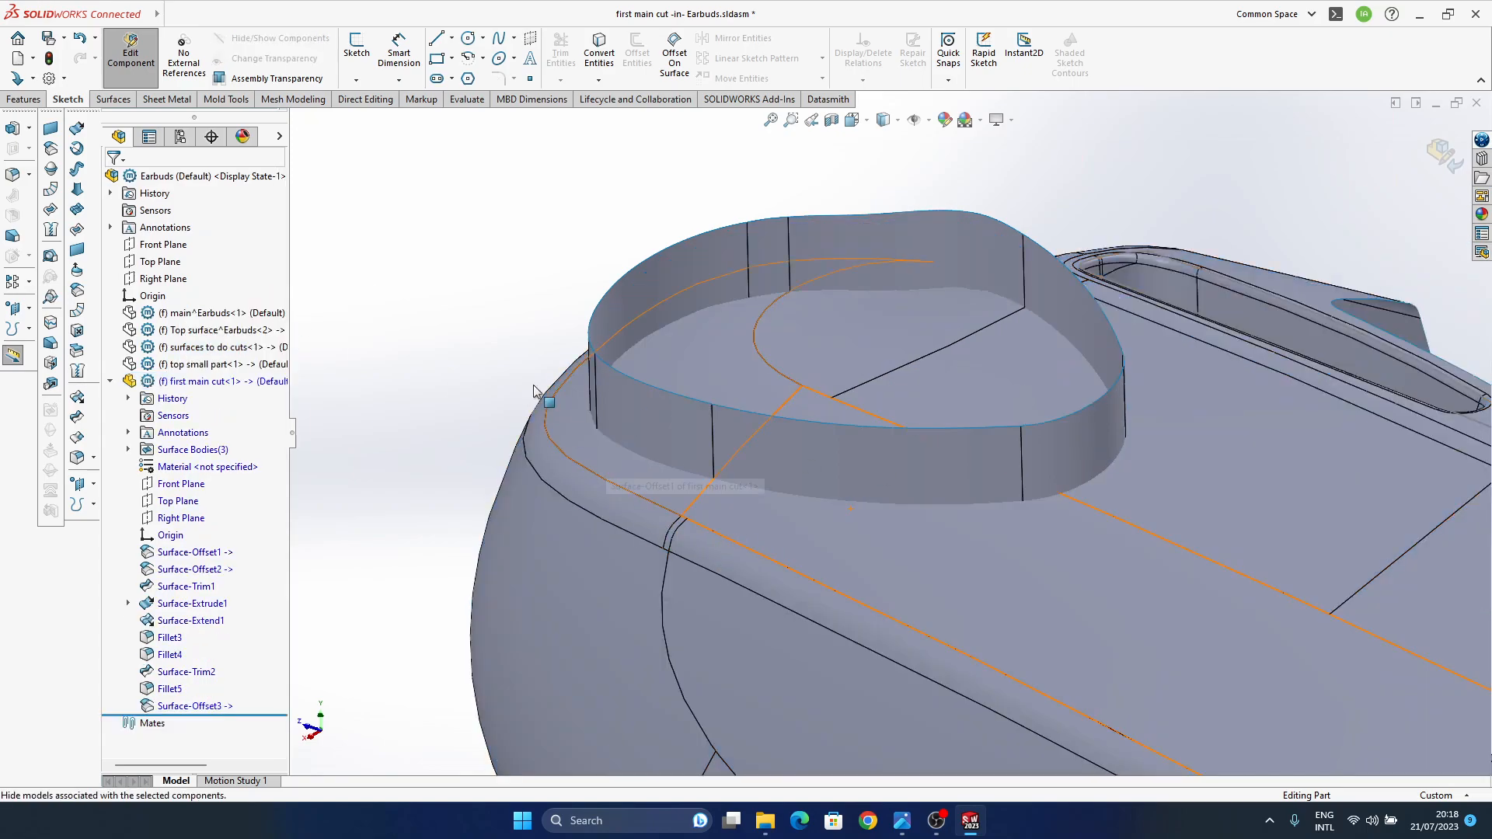
# - Mutually trim the first main cut body with the teardrop wall, removing the wall above the body and the body patch inside the teardrop
pyautogui.moveTo(837, 477); pyautogui.dragTo(853, 547, button='middle')
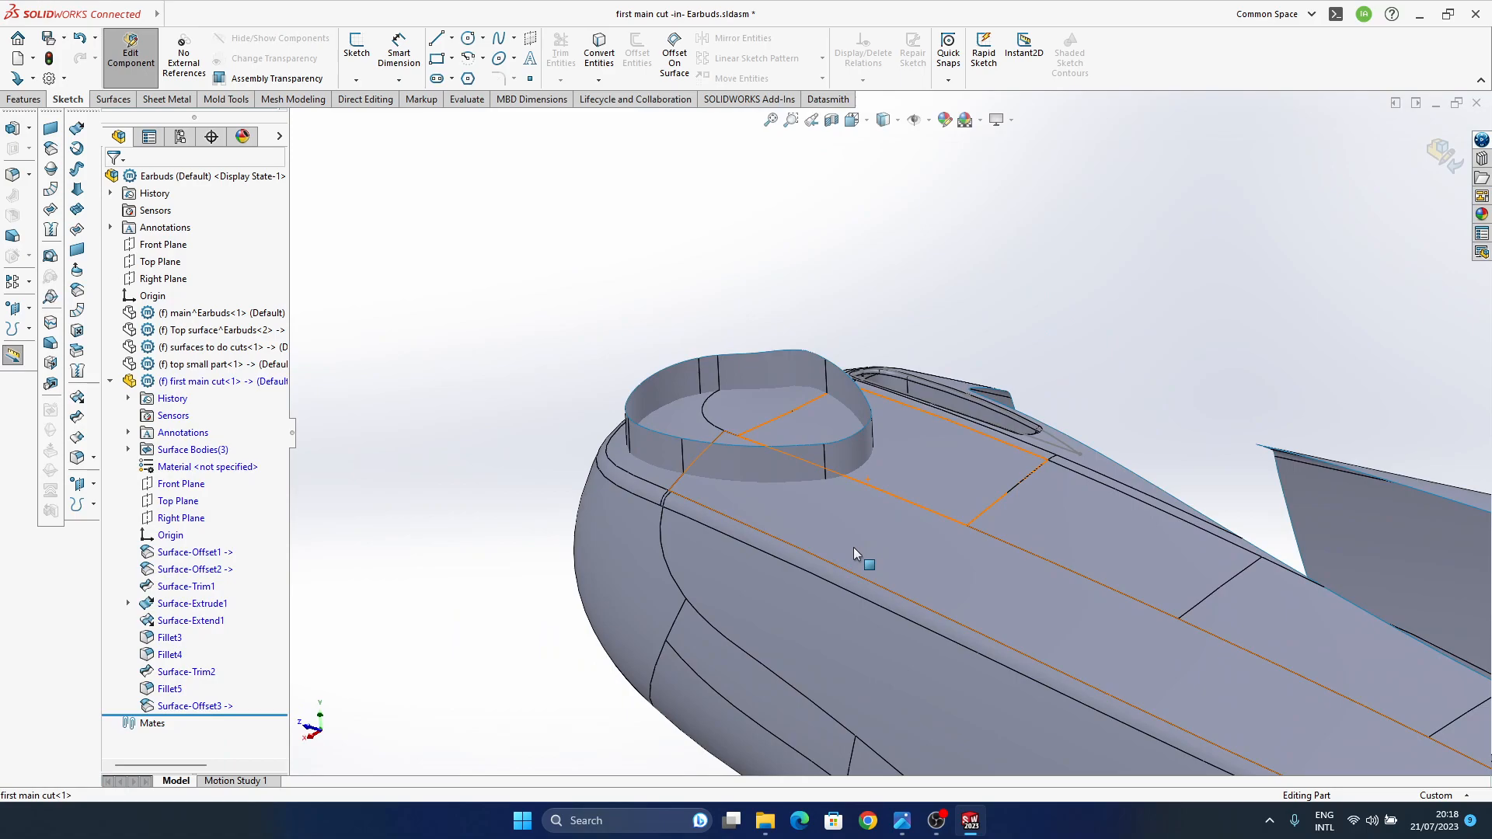
pyautogui.moveTo(841, 493); pyautogui.dragTo(489, 426, button='middle')
pyautogui.click(77, 417)
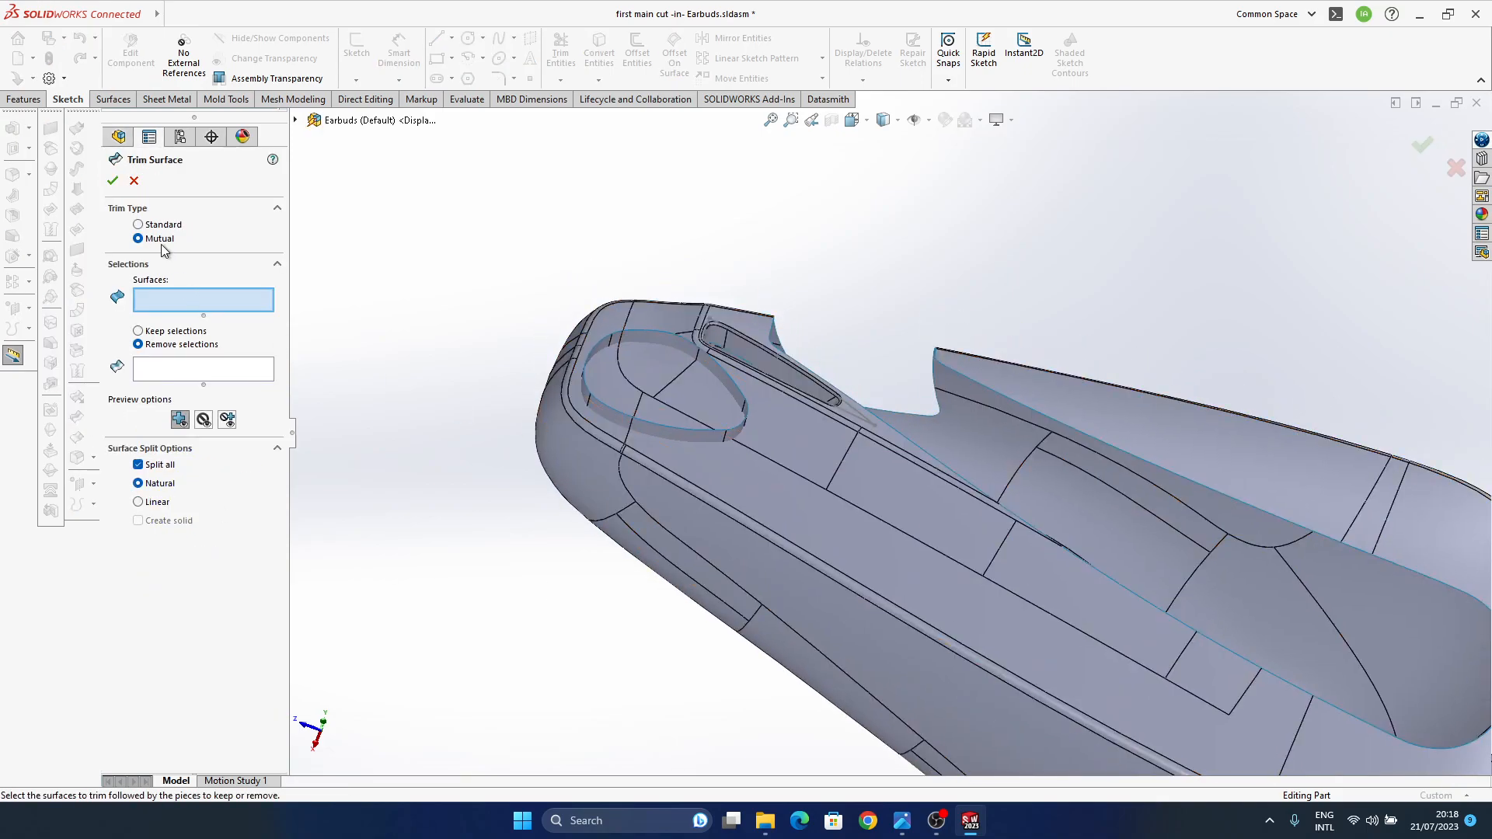
pyautogui.click(754, 467)
pyautogui.click(869, 563)
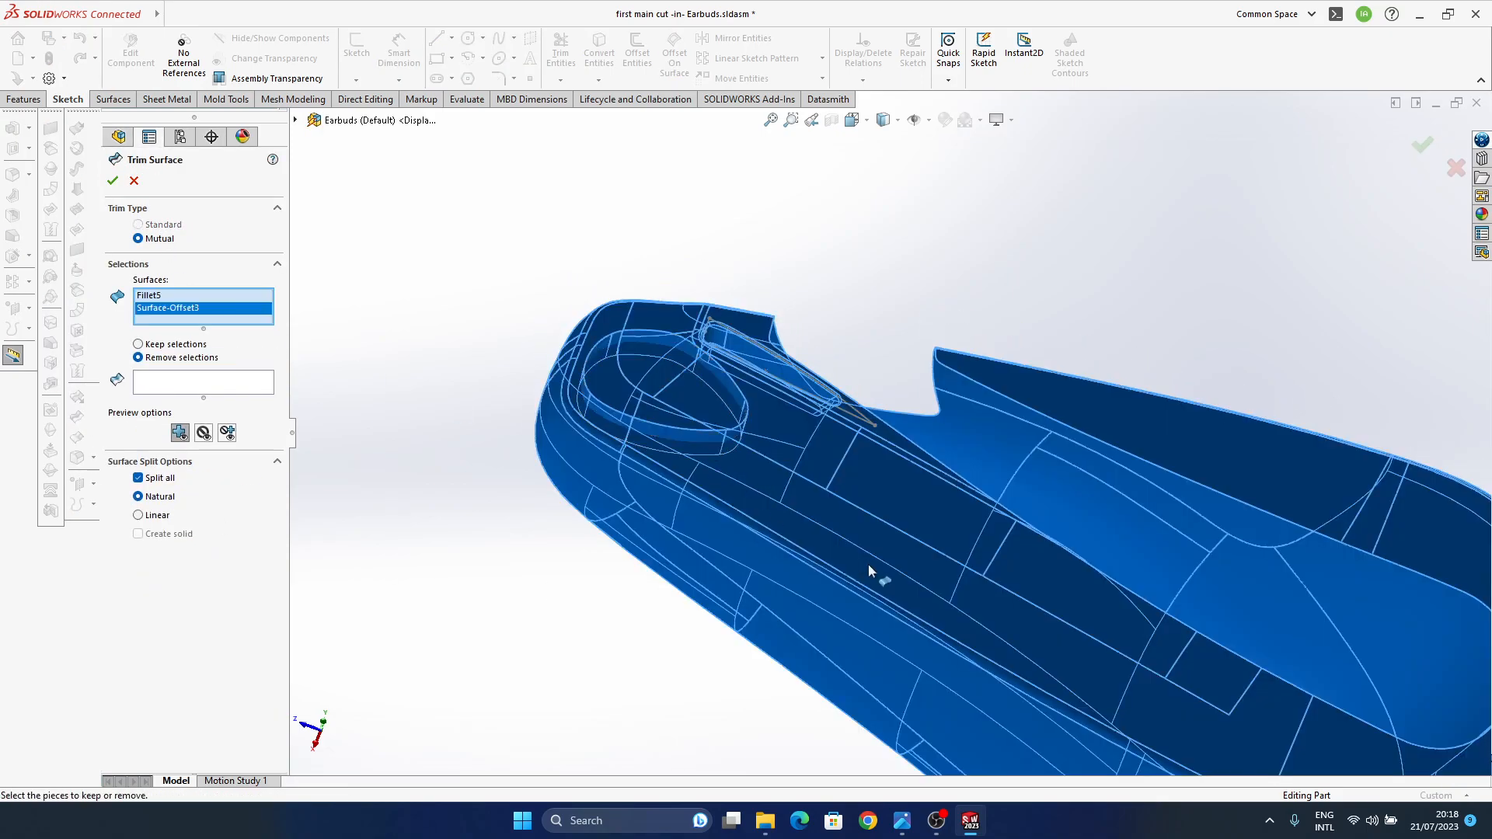
pyautogui.moveTo(766, 532); pyautogui.dragTo(792, 360, button='middle')
pyautogui.moveTo(792, 360); pyautogui.dragTo(746, 390)
pyautogui.moveTo(747, 390); pyautogui.dragTo(740, 394, button='middle')
pyautogui.click(1422, 146)
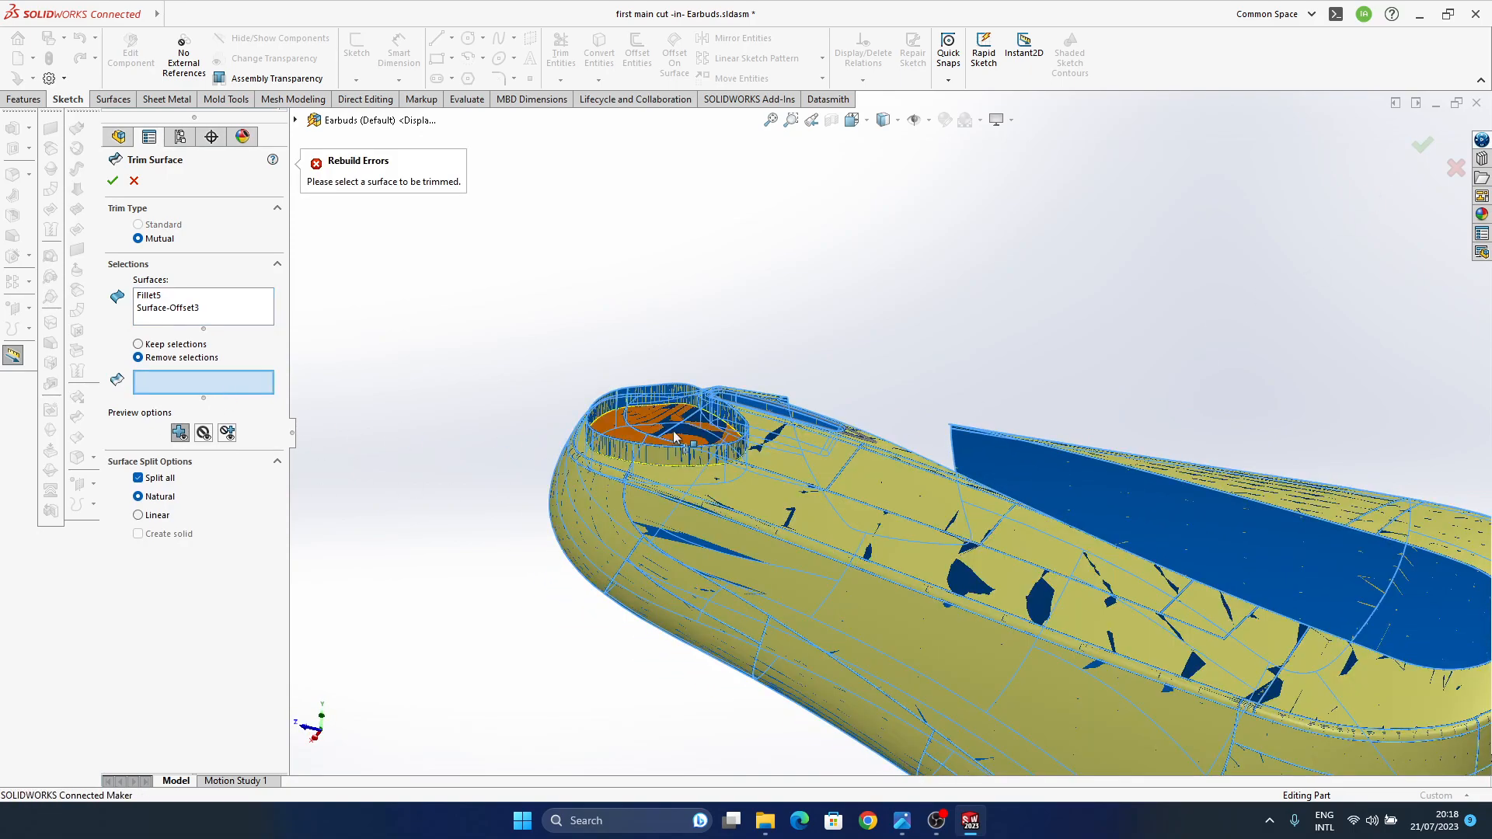
pyautogui.click(710, 454)
pyautogui.click(665, 435)
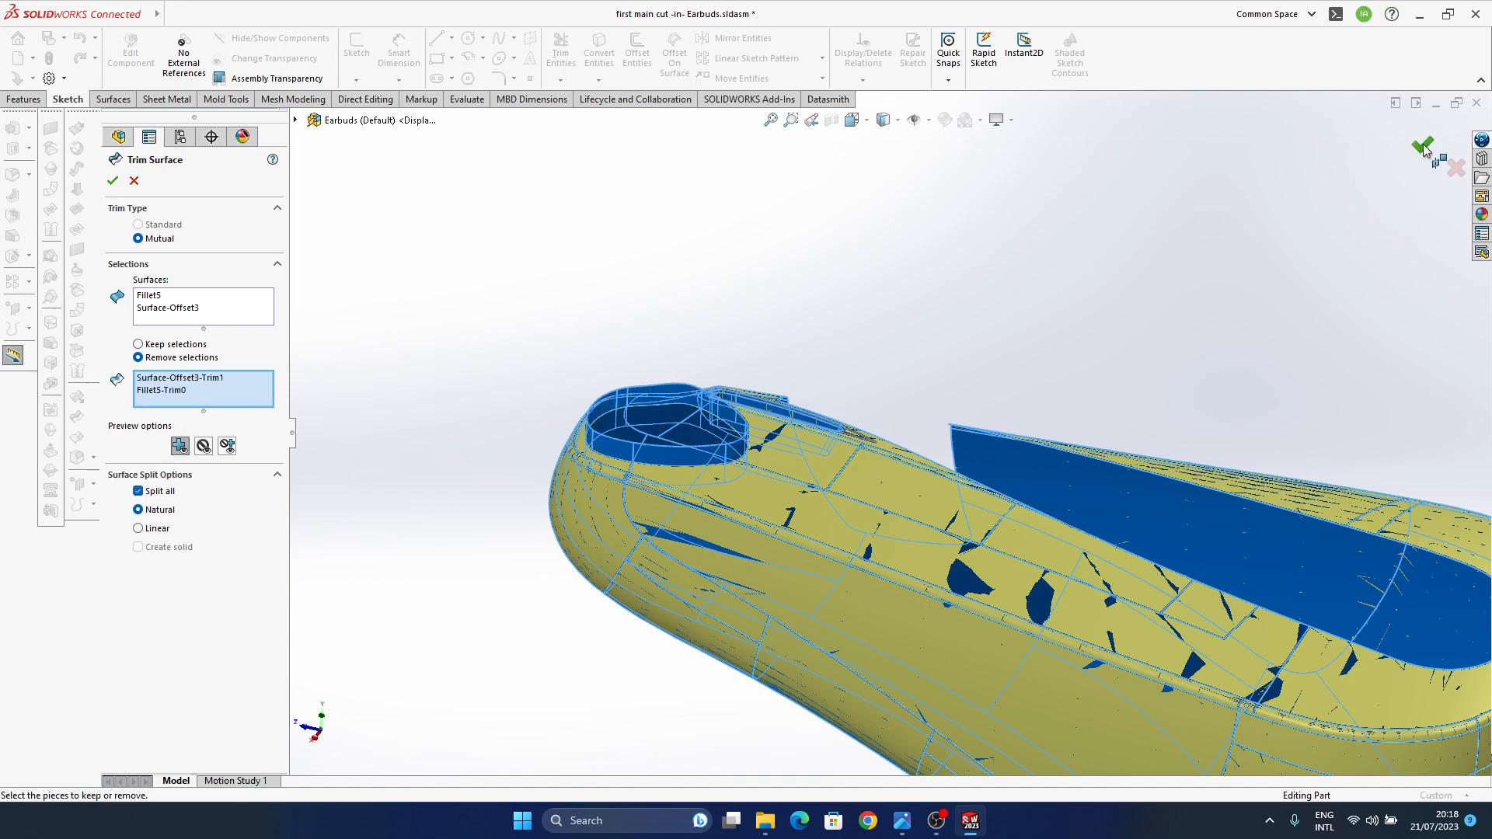
# - Check the teardrop recess in the earbud reference picture in the image viewer, and return to SOLIDWORKS
pyautogui.moveTo(903, 533)
pyautogui.keyDown('ctrl'); pyautogui.mouseDown(button='middle')
pyautogui.moveTo(956, 441)
pyautogui.moveTo(929, 566)
pyautogui.moveTo(959, 533)
pyautogui.moveTo(878, 530)
pyautogui.mouseUp(button='middle'); pyautogui.keyUp('ctrl')
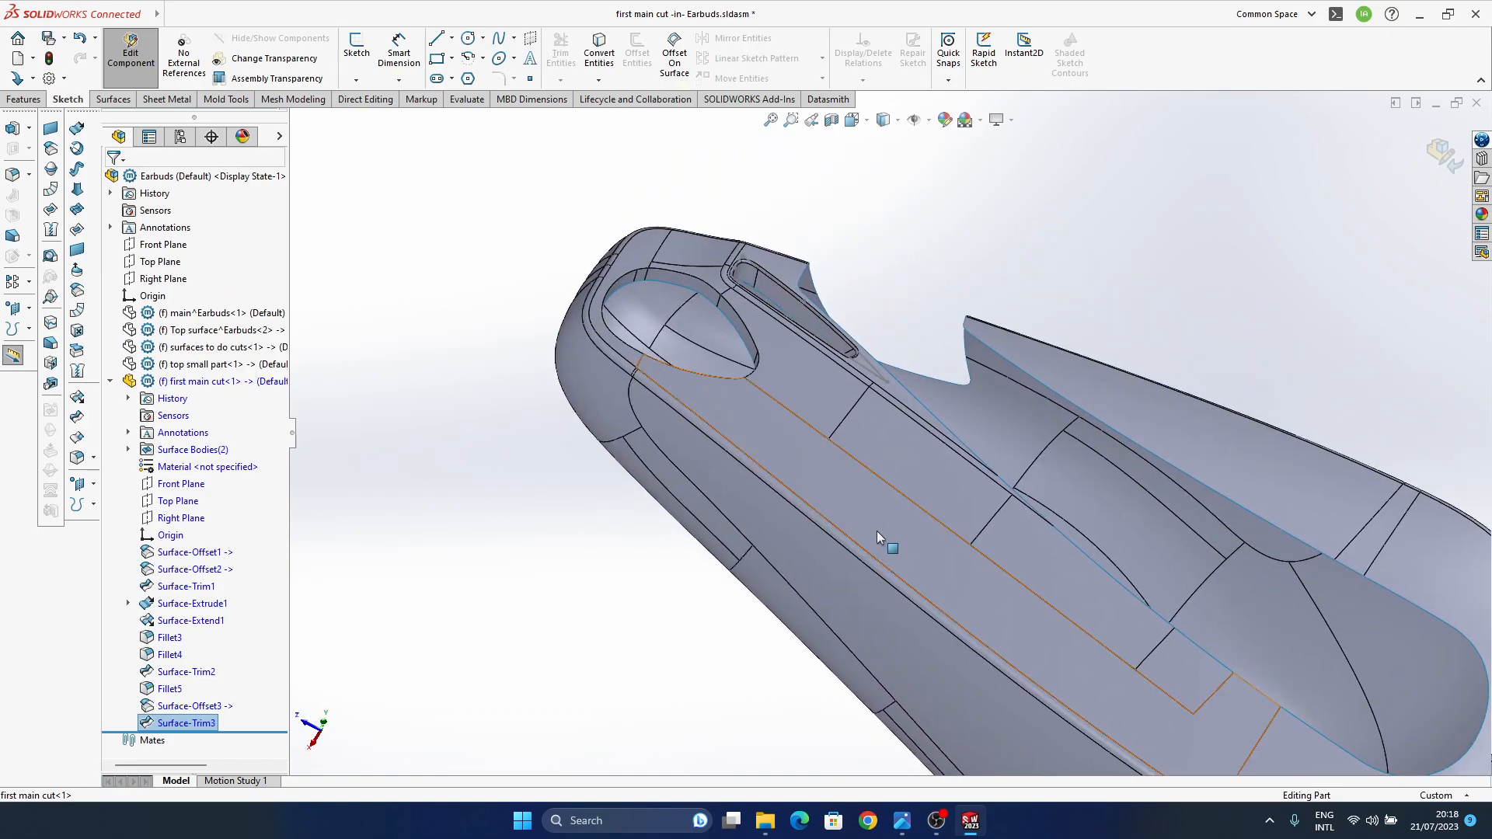
pyautogui.moveTo(904, 823)
pyautogui.click(824, 734)
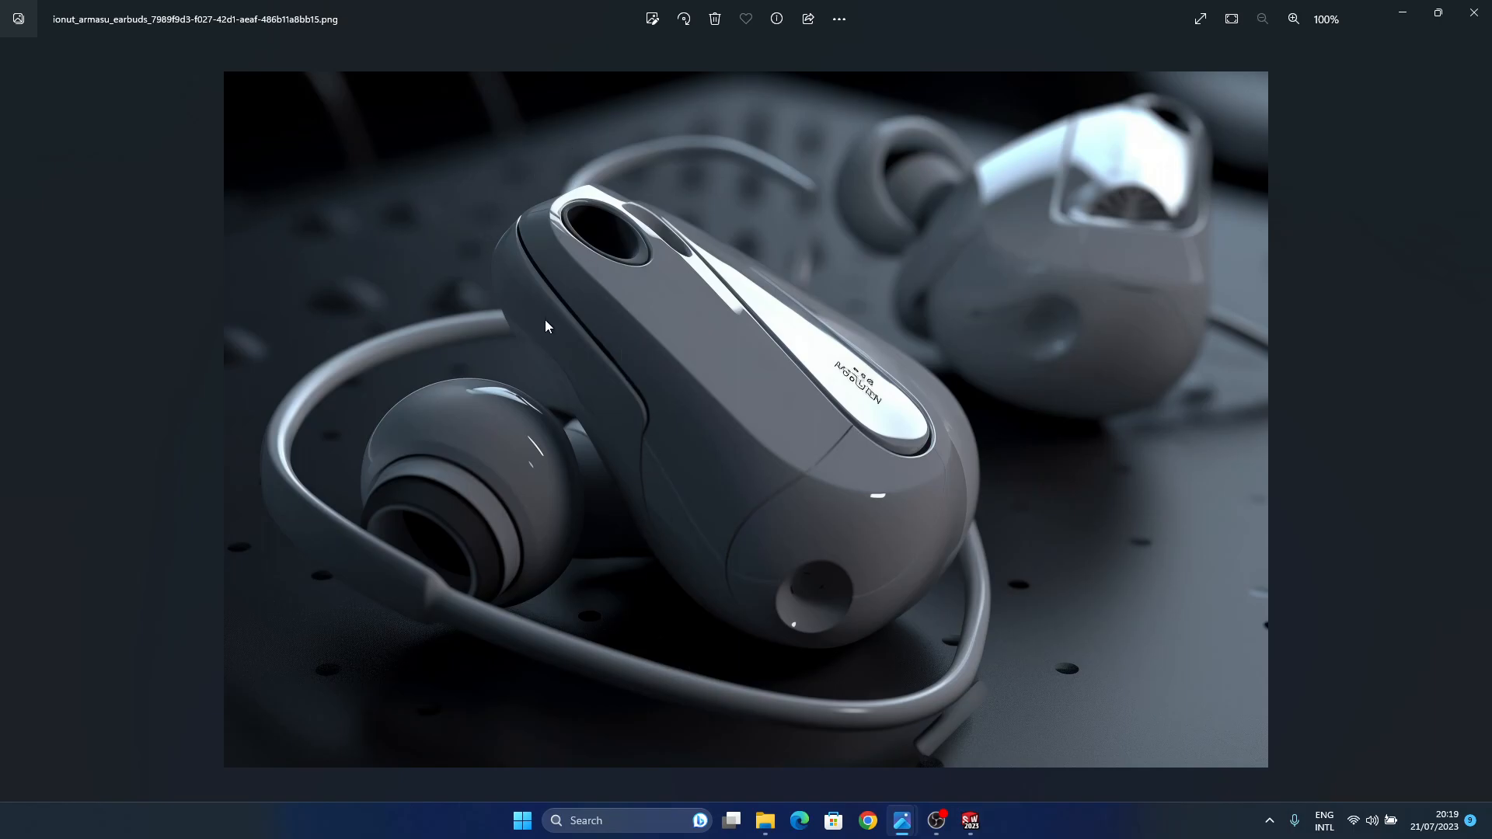
pyautogui.click(1412, 19)
# - Fillet all eight edges around the rim of the teardrop opening with a symmetric 0.1 mm radius
pyautogui.moveTo(799, 469); pyautogui.dragTo(754, 384, button='middle')
pyautogui.scroll(-3, 754, 384)
pyautogui.click(447, 372)
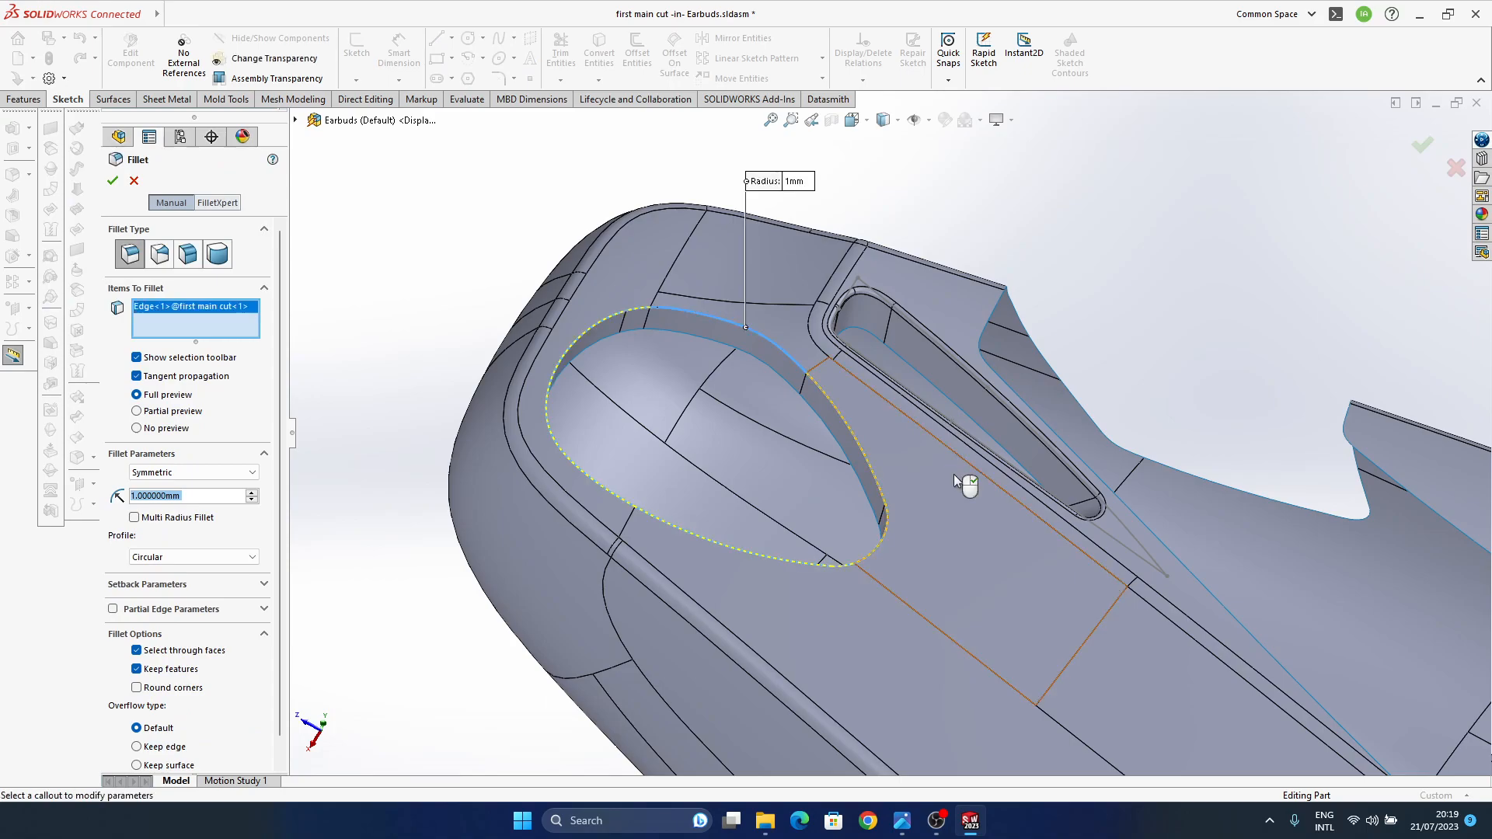
pyautogui.write('0.')
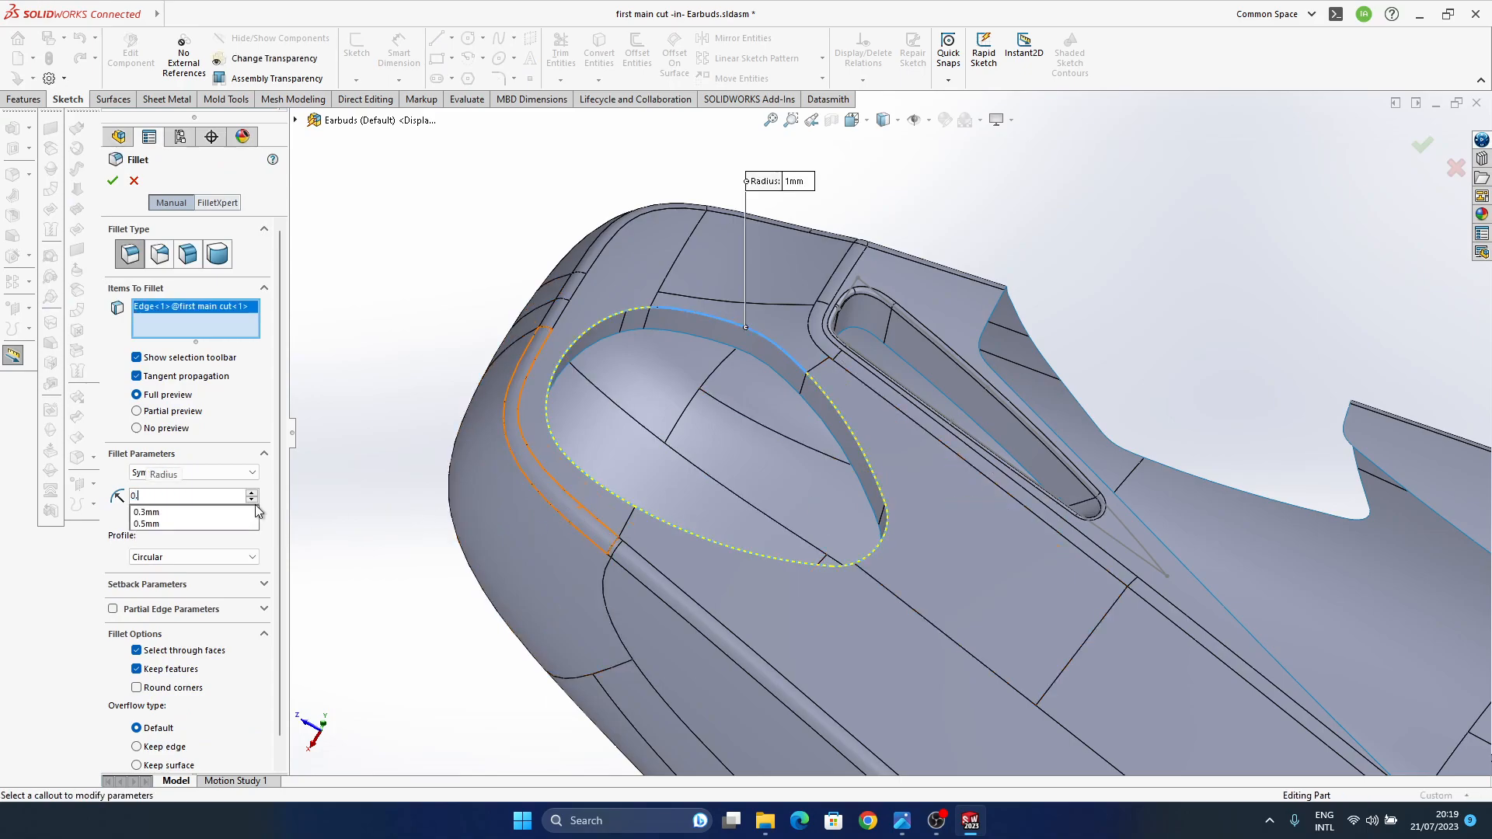
pyautogui.write('1')
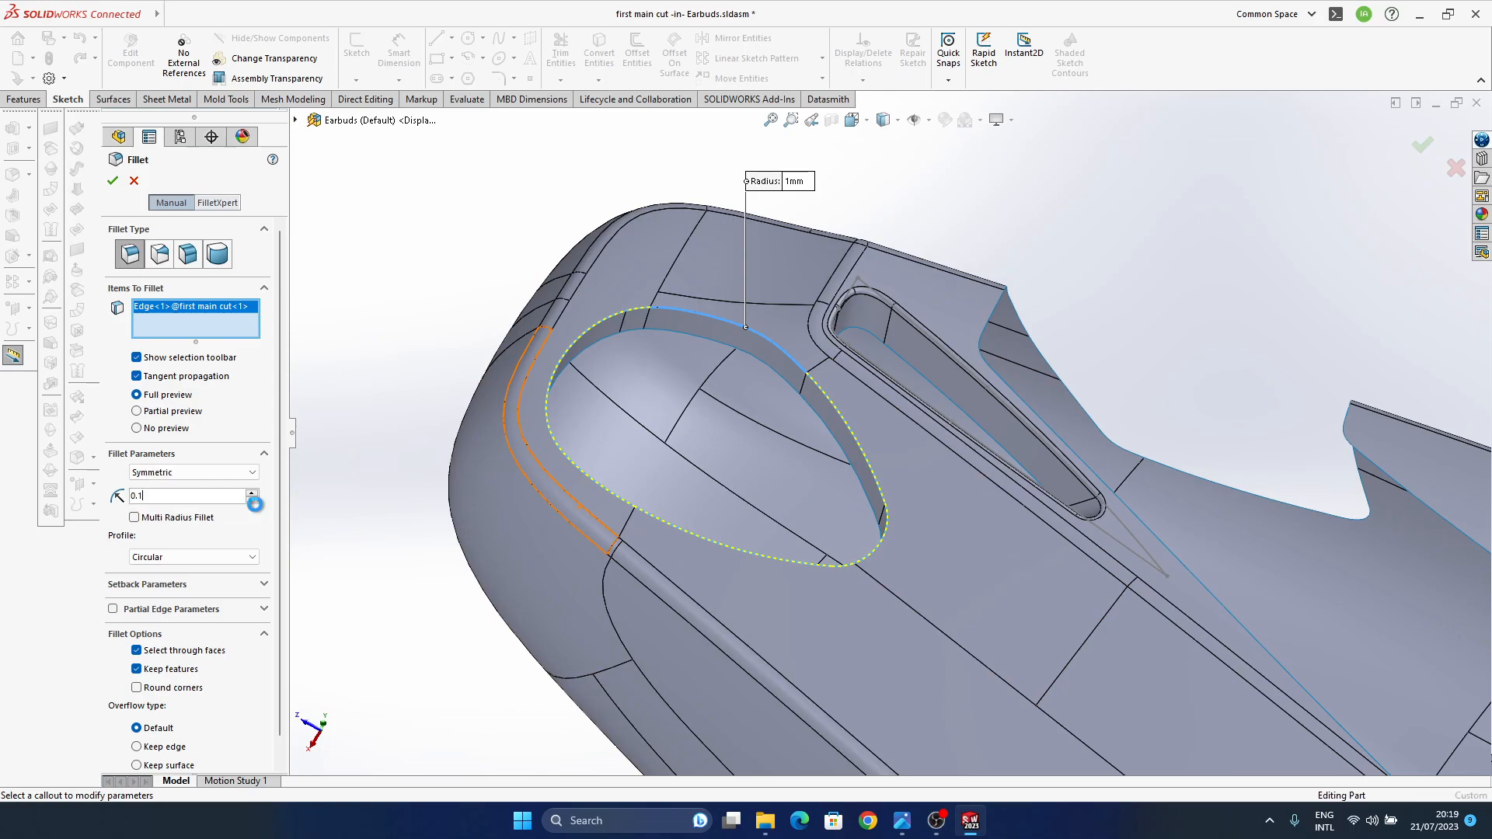
pyautogui.moveTo(650, 399); pyautogui.dragTo(659, 365, button='middle')
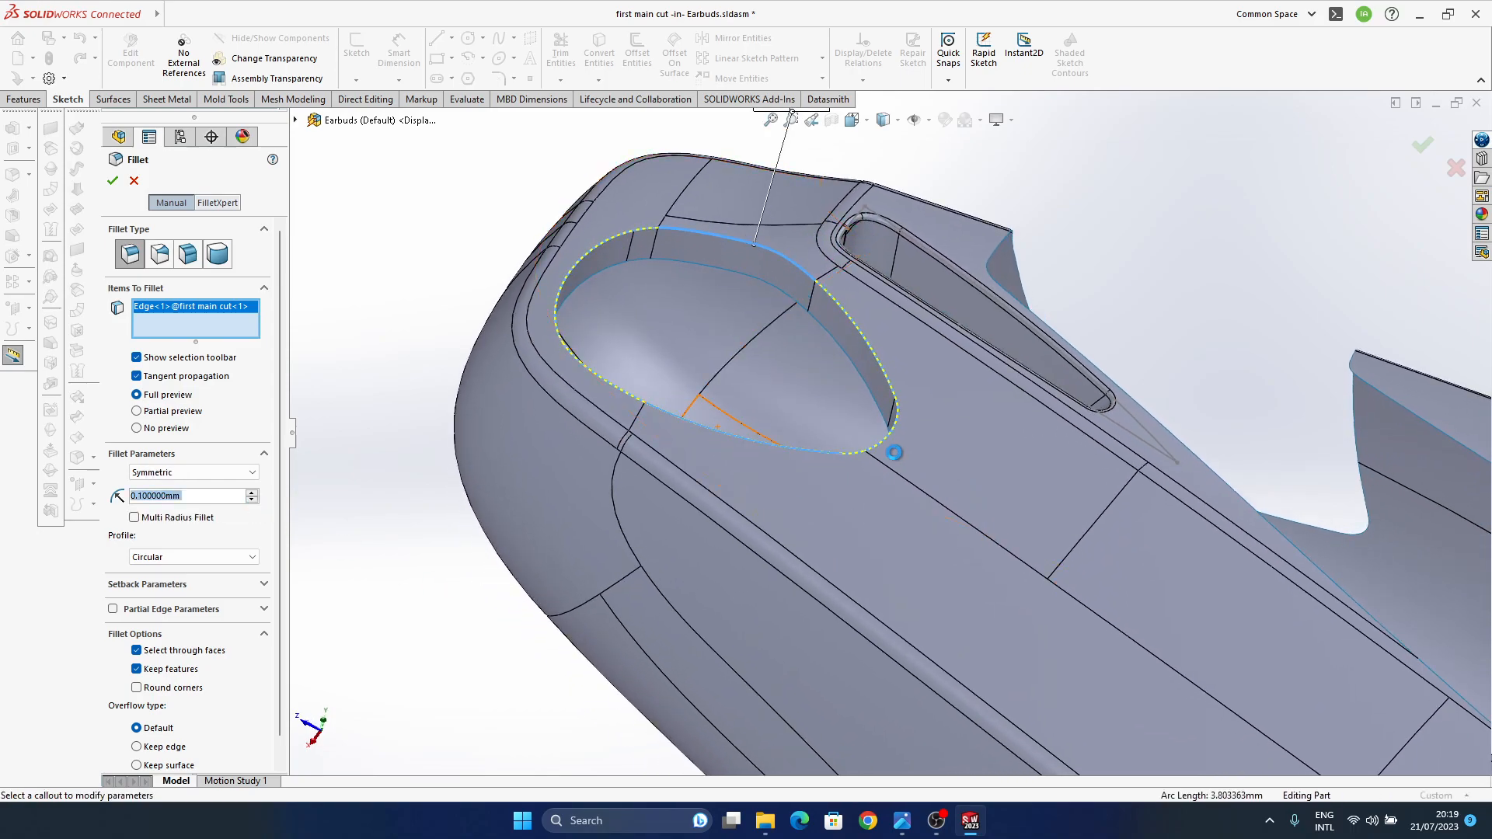
pyautogui.click(897, 432)
pyautogui.click(885, 439)
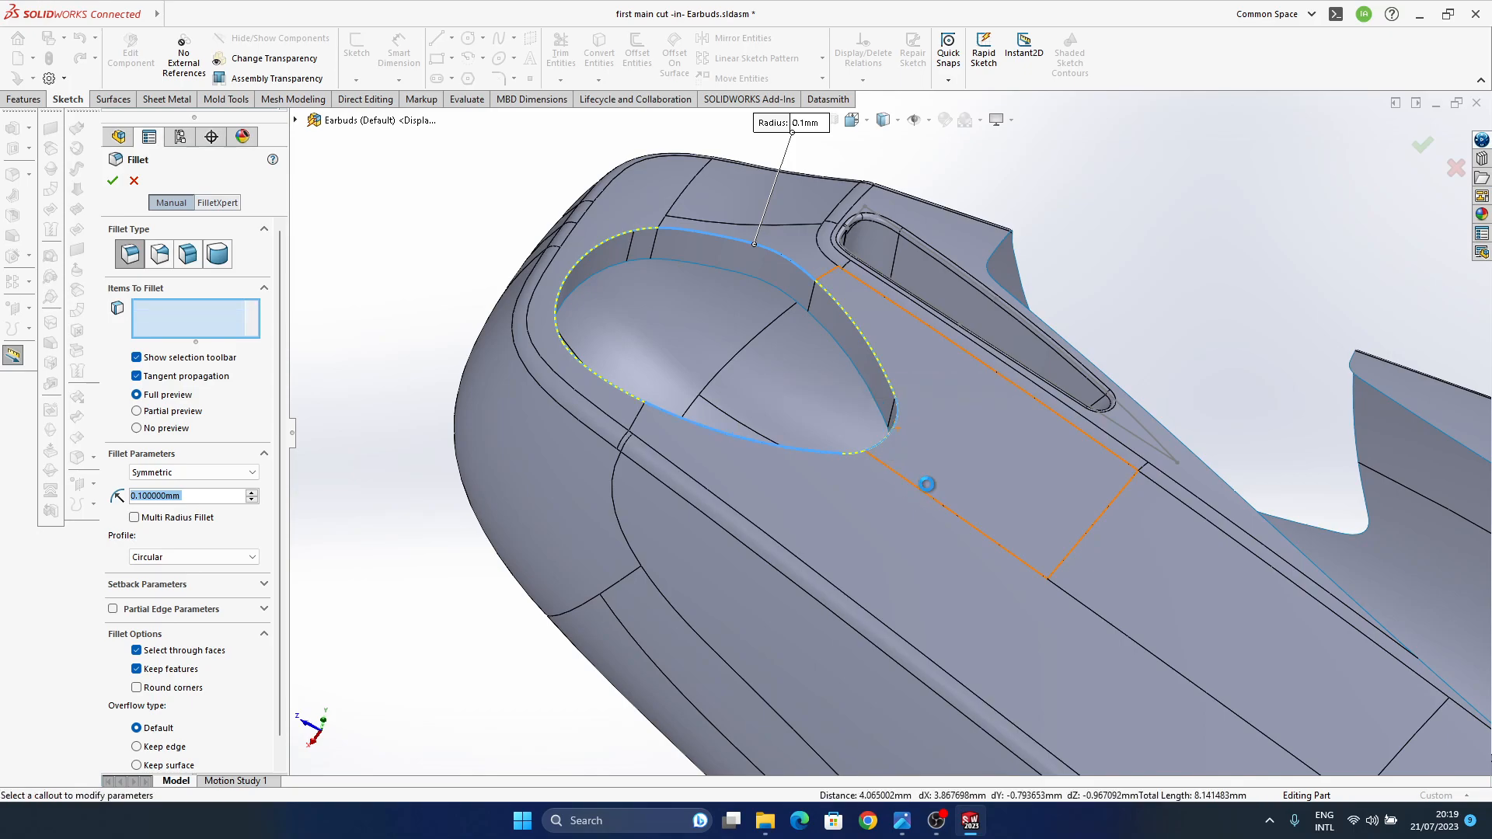
pyautogui.click(888, 387)
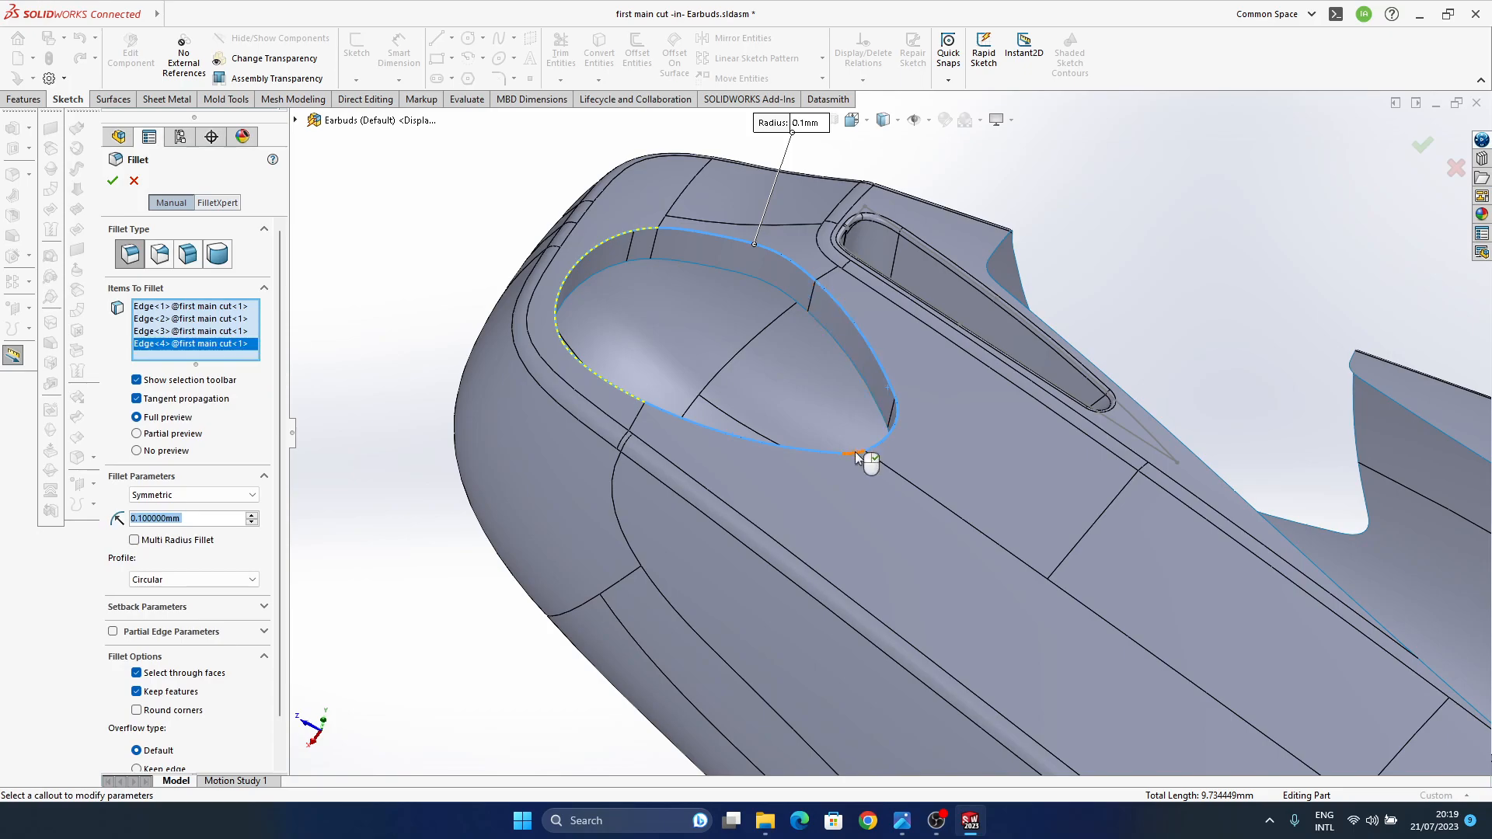
pyautogui.click(624, 394)
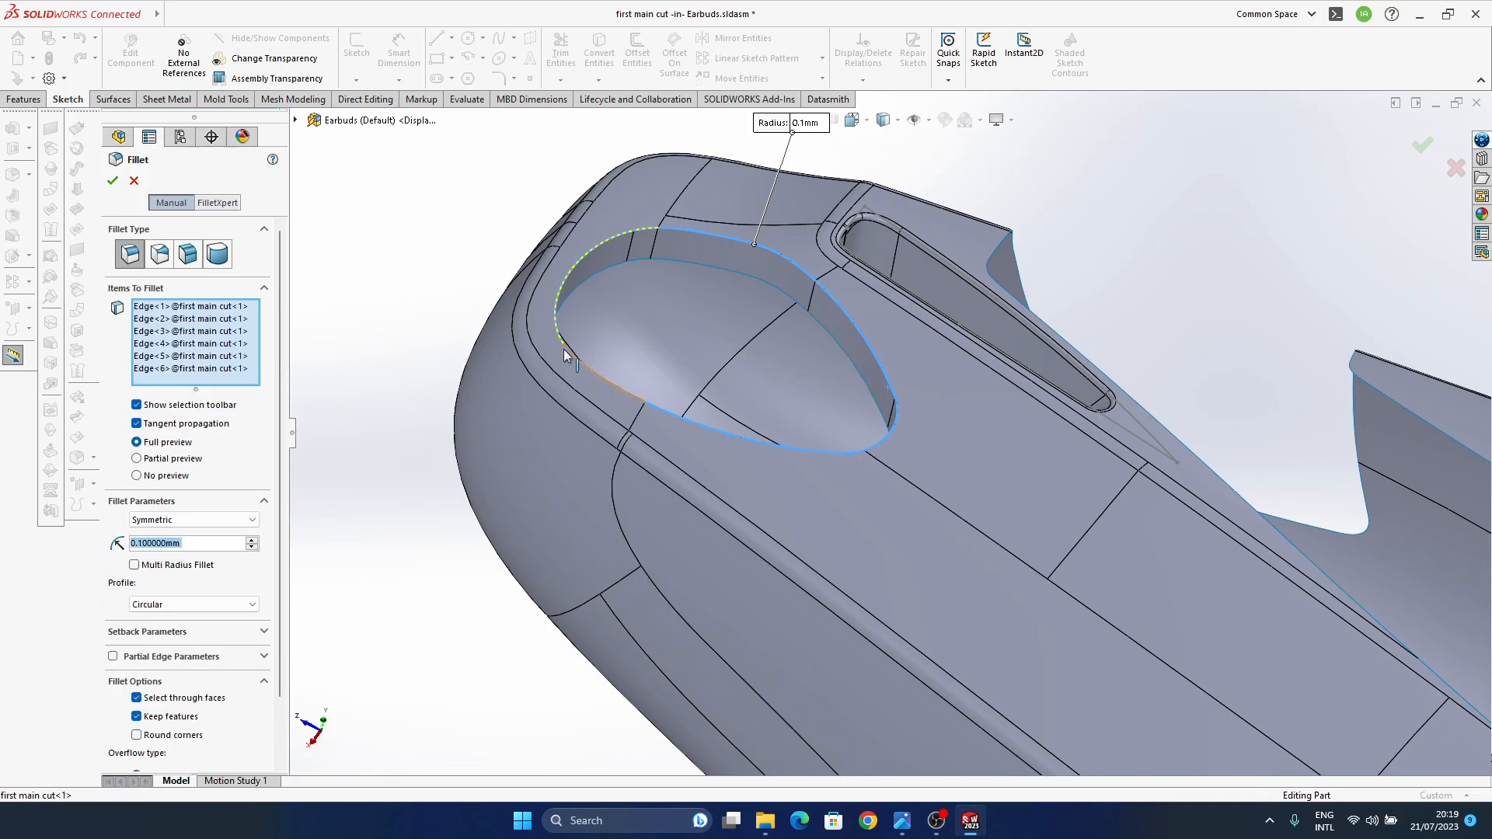
pyautogui.click(585, 258)
pyautogui.click(645, 228)
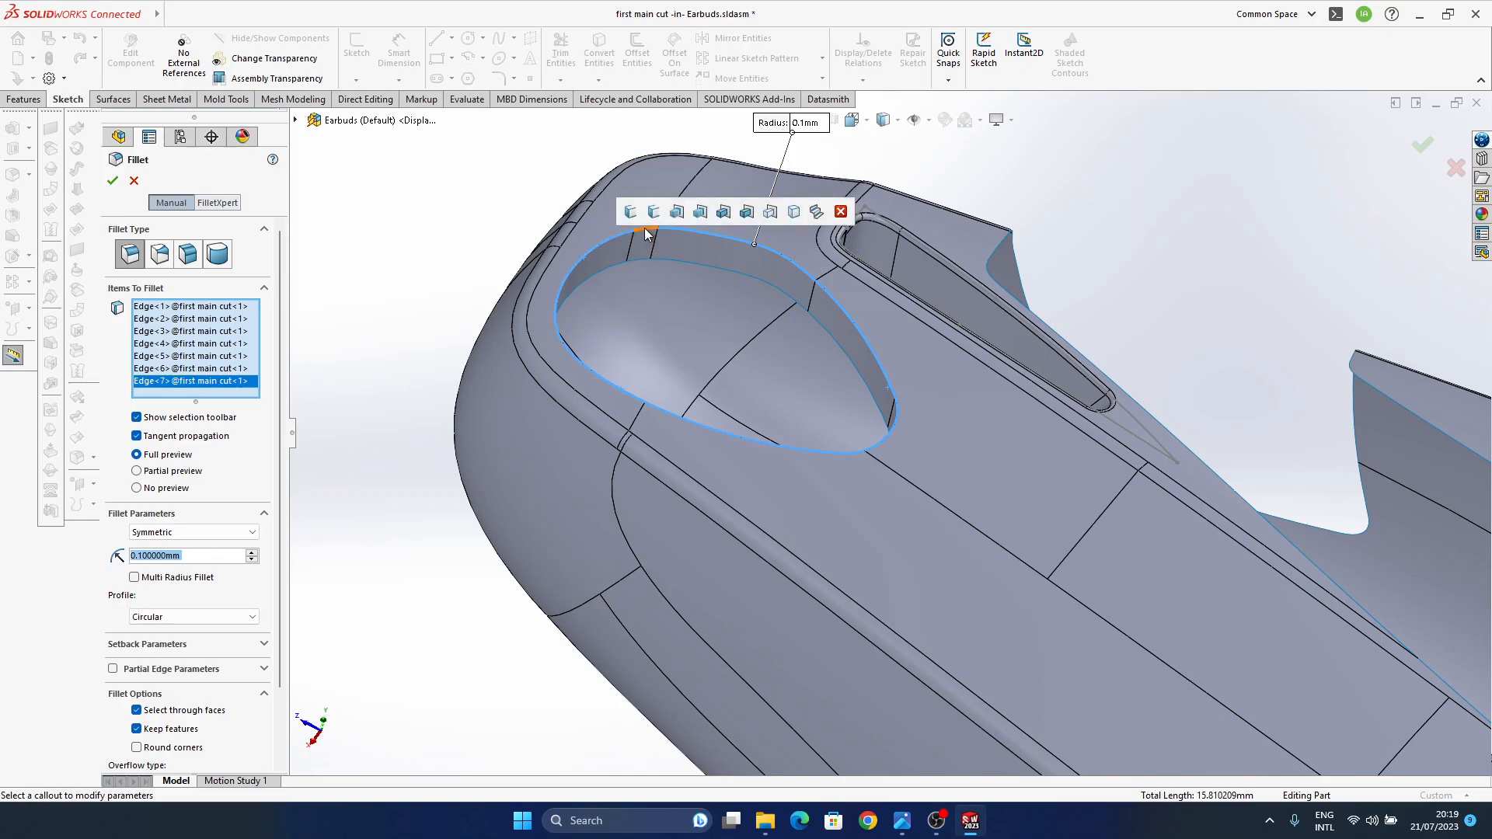
pyautogui.moveTo(725, 393); pyautogui.dragTo(746, 458, button='middle')
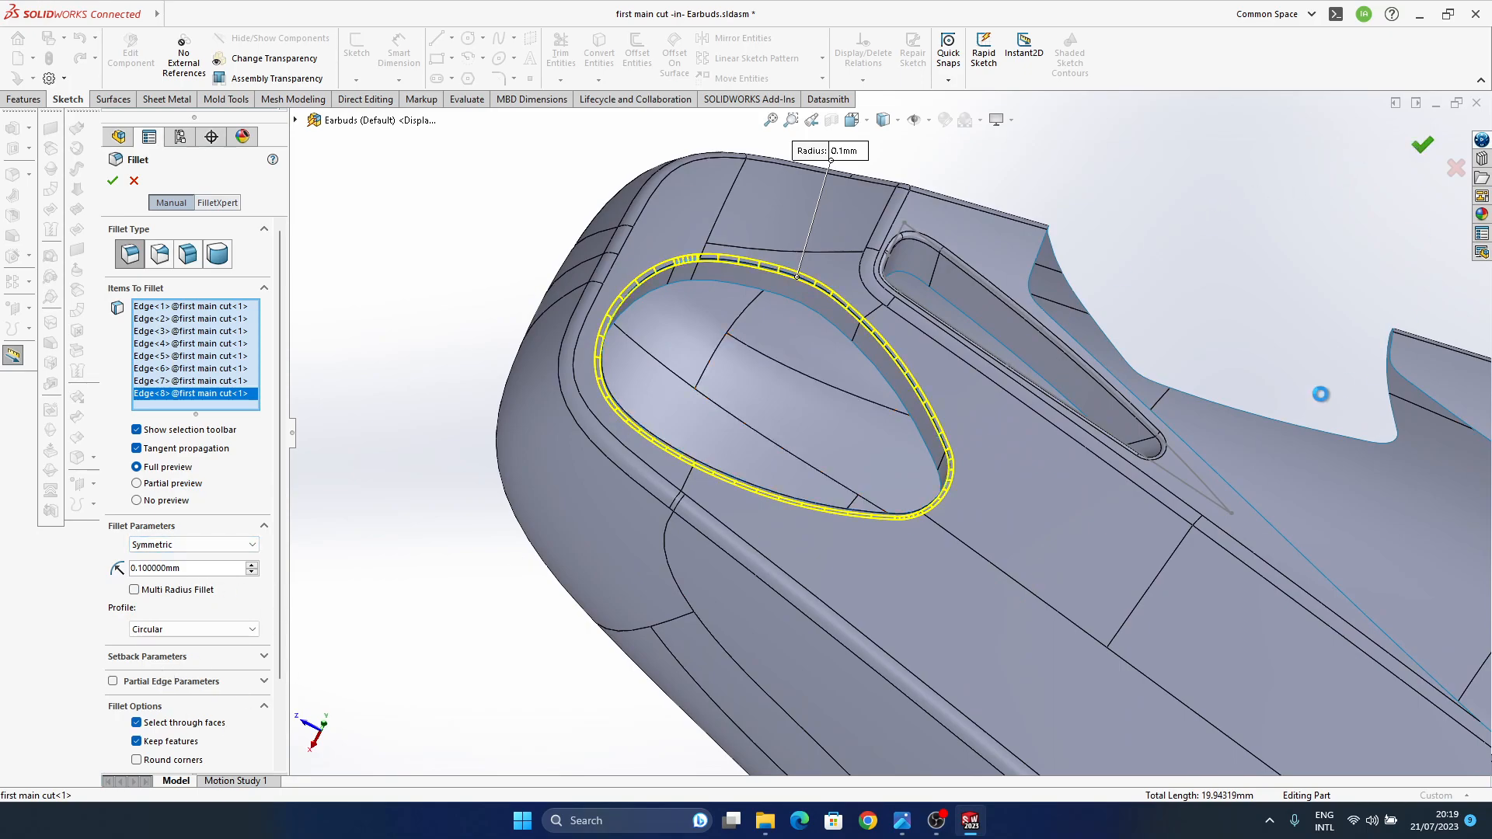
pyautogui.press('Return')
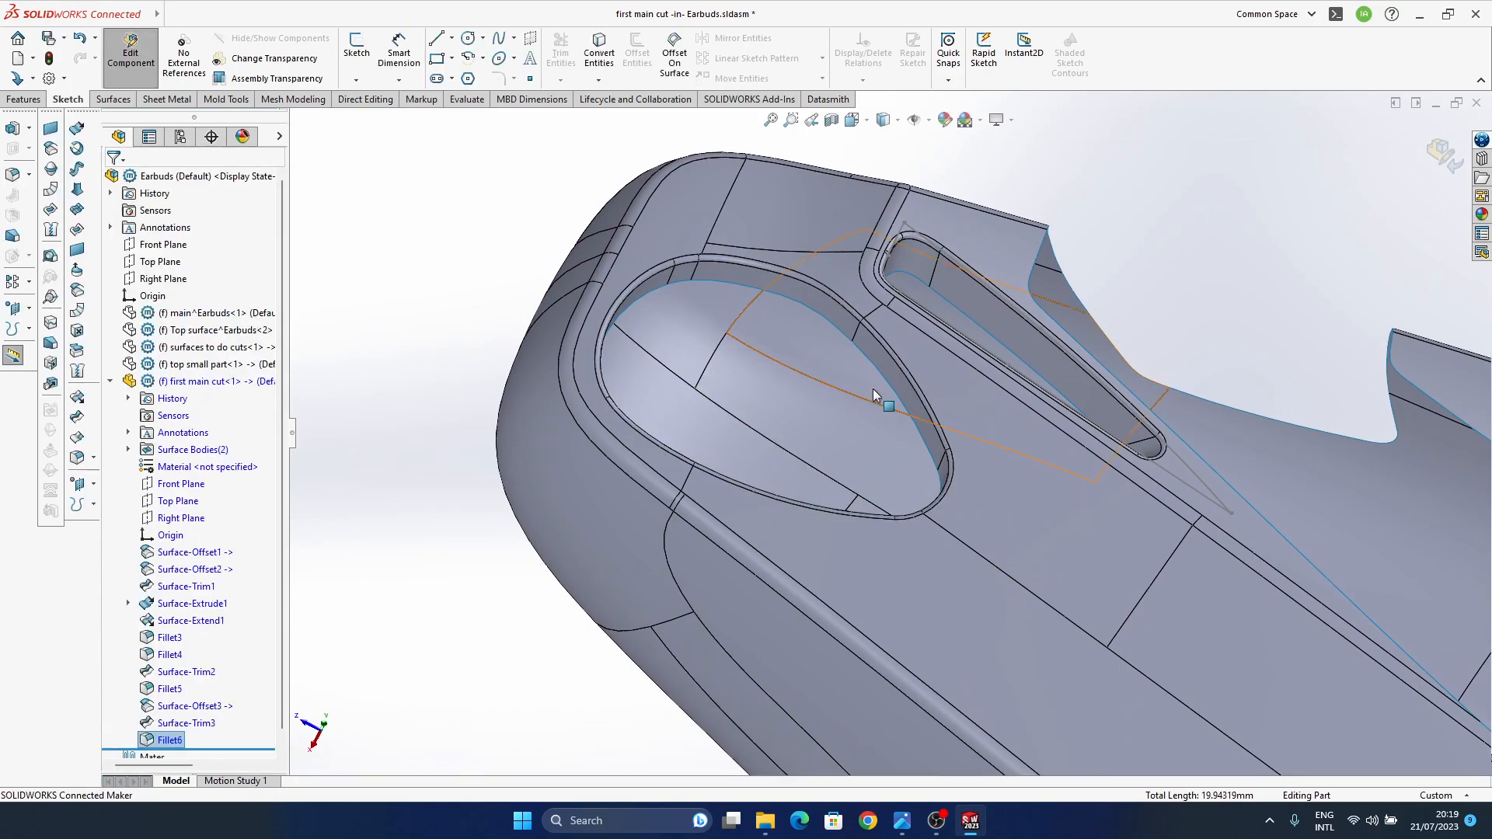
# - Display the model shaded without edges and examine the filleted rim of the teardrop opening
pyautogui.moveTo(892, 418); pyautogui.dragTo(733, 387, button='middle')
pyautogui.click(884, 162)
pyautogui.moveTo(781, 453)
pyautogui.mouseDown(button='middle')
pyautogui.moveTo(906, 515)
pyautogui.moveTo(943, 640)
pyautogui.moveTo(919, 454)
pyautogui.moveTo(910, 523)
pyautogui.moveTo(666, 393)
pyautogui.moveTo(734, 387)
pyautogui.mouseUp(button='middle')
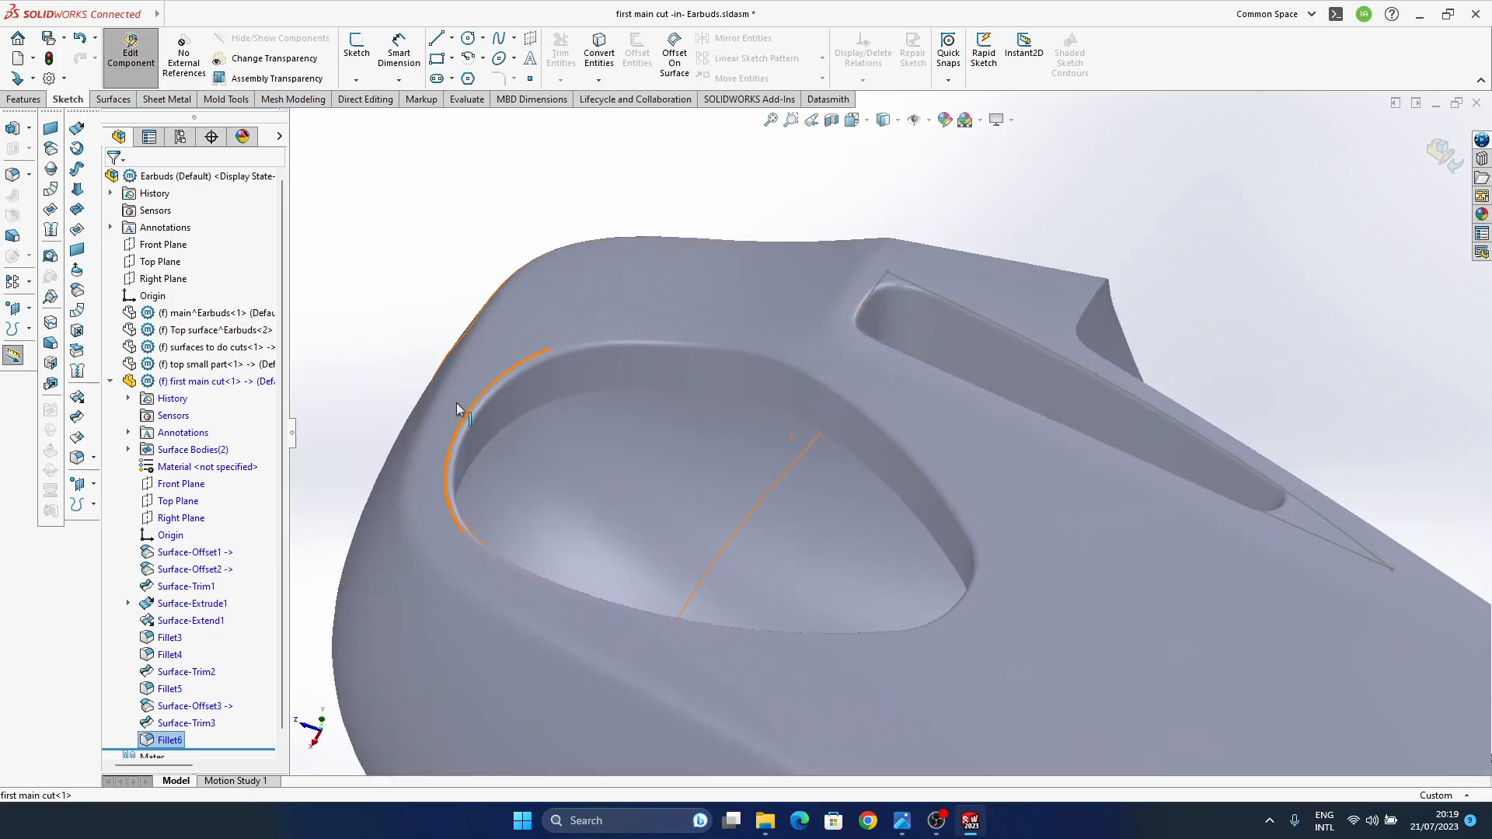
pyautogui.scroll(8, 824, 402)
pyautogui.keyDown('ctrl'); pyautogui.moveTo(878, 441); pyautogui.dragTo(733, 369, button='middle'); pyautogui.keyUp('ctrl')
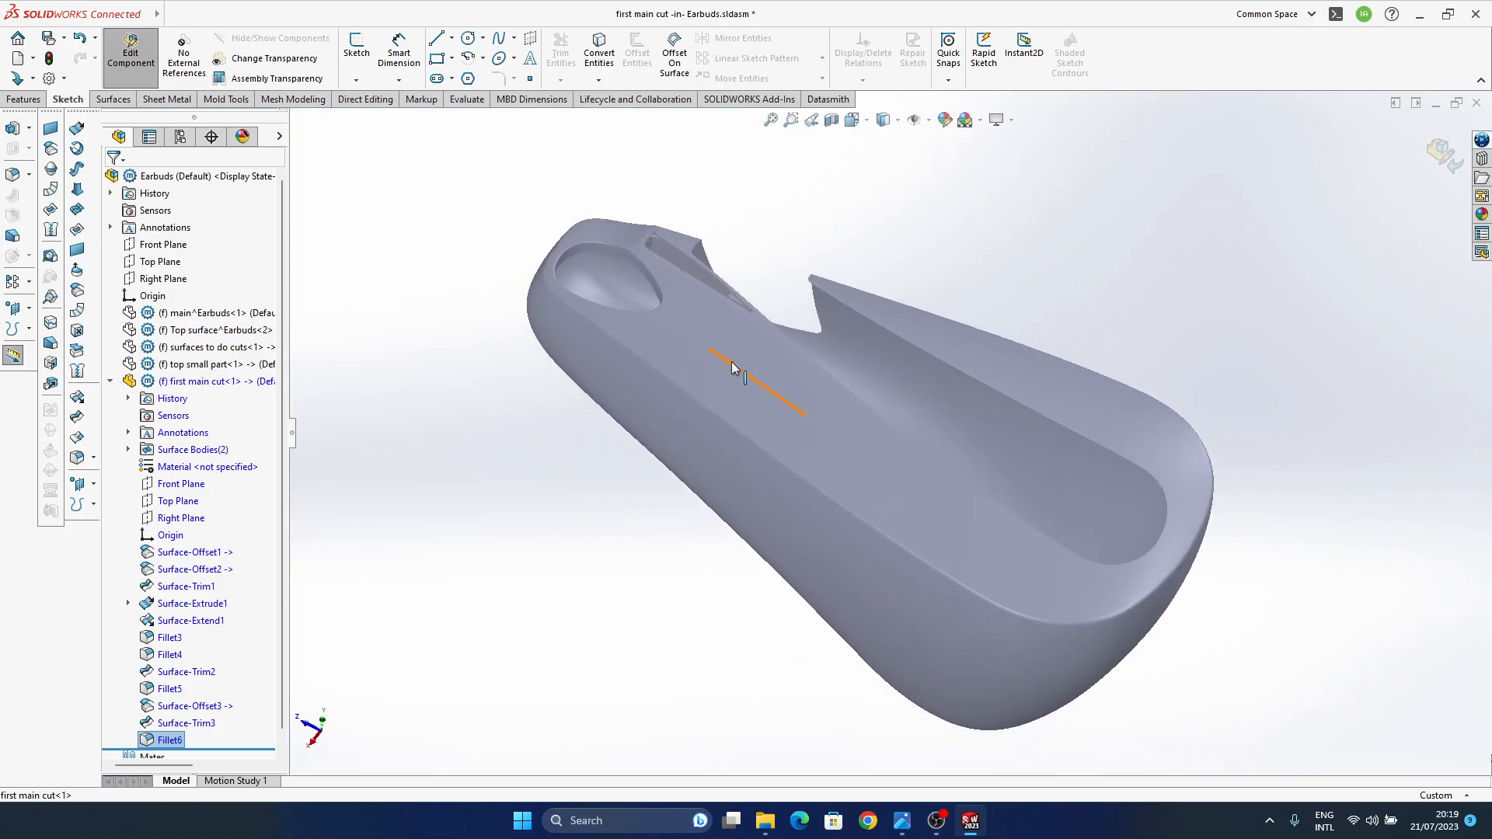
pyautogui.scroll(-10, 649, 256)
pyautogui.scroll(6, 593, 270)
pyautogui.scroll(-6, 791, 396)
pyautogui.scroll(5, 792, 397)
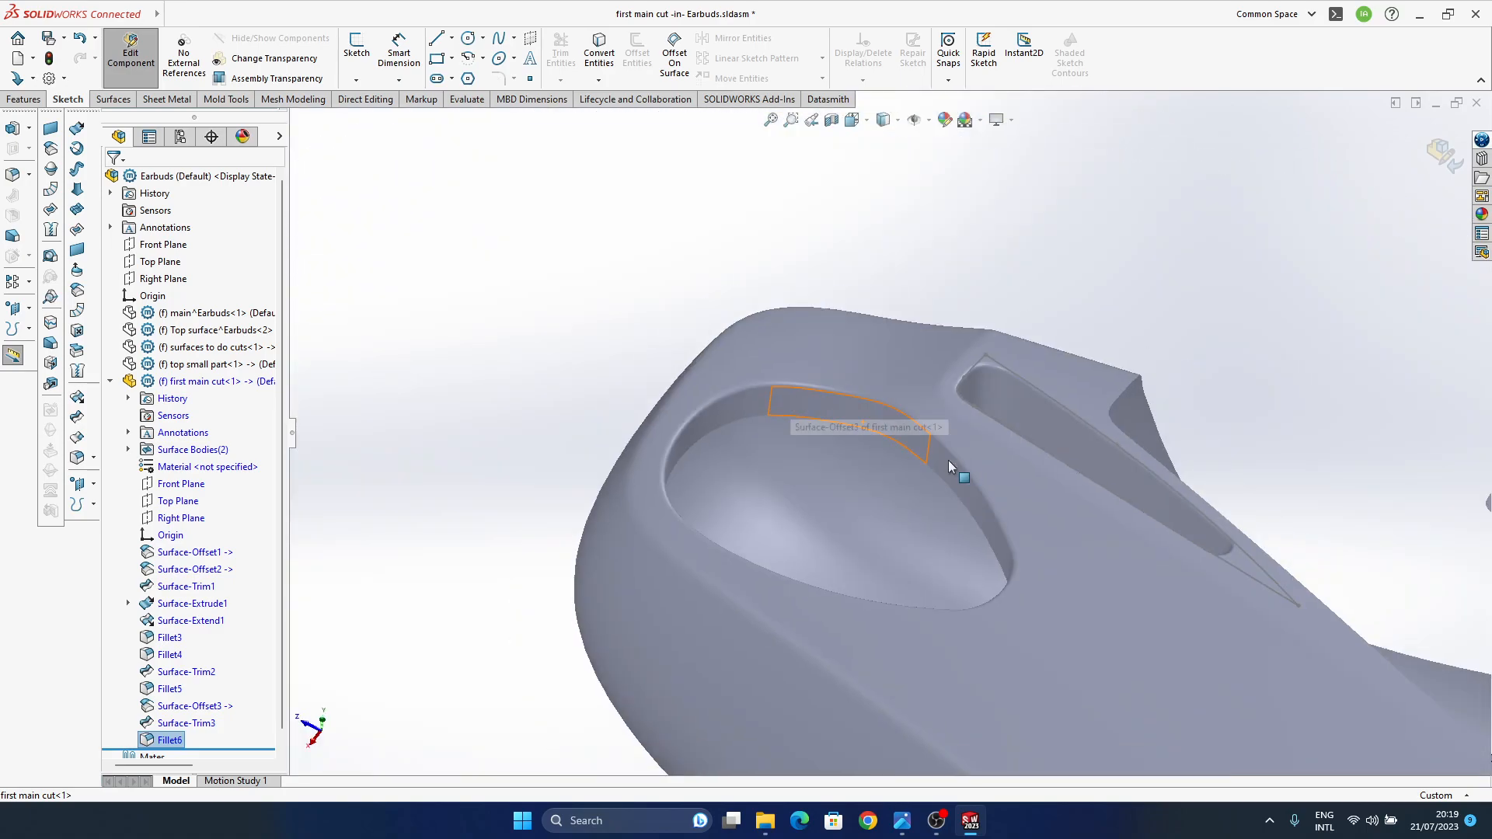
pyautogui.keyDown('ctrl'); pyautogui.moveTo(957, 462); pyautogui.dragTo(811, 362, button='middle'); pyautogui.keyUp('ctrl')
pyautogui.scroll(-1, 219, 735)
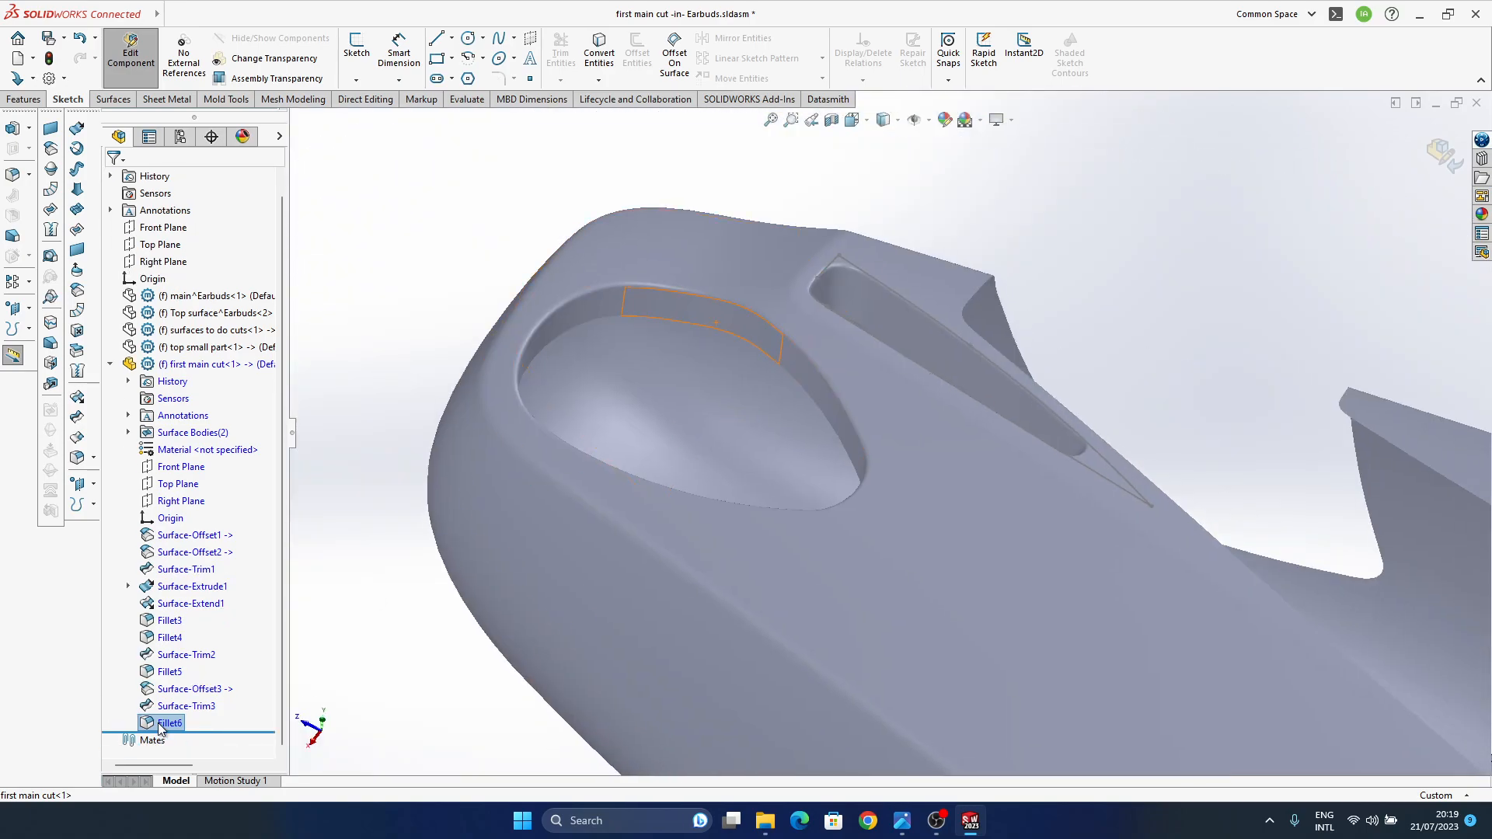
# - Edit the teardrop rim fillet and set its profile to Curvature Continuous
pyautogui.rightClick(164, 725)
pyautogui.click(172, 475)
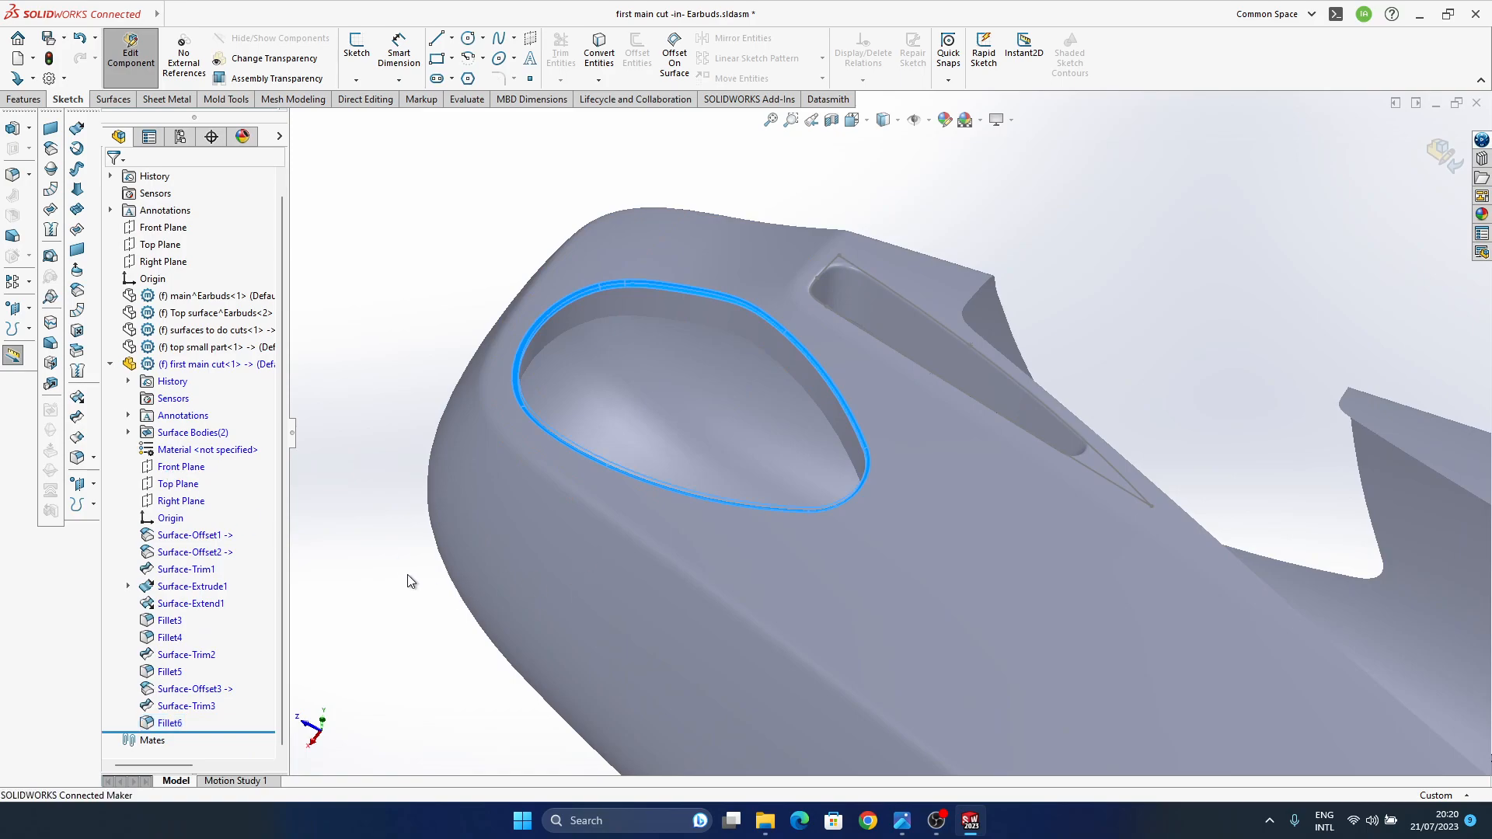
pyautogui.click(211, 601)
pyautogui.click(194, 645)
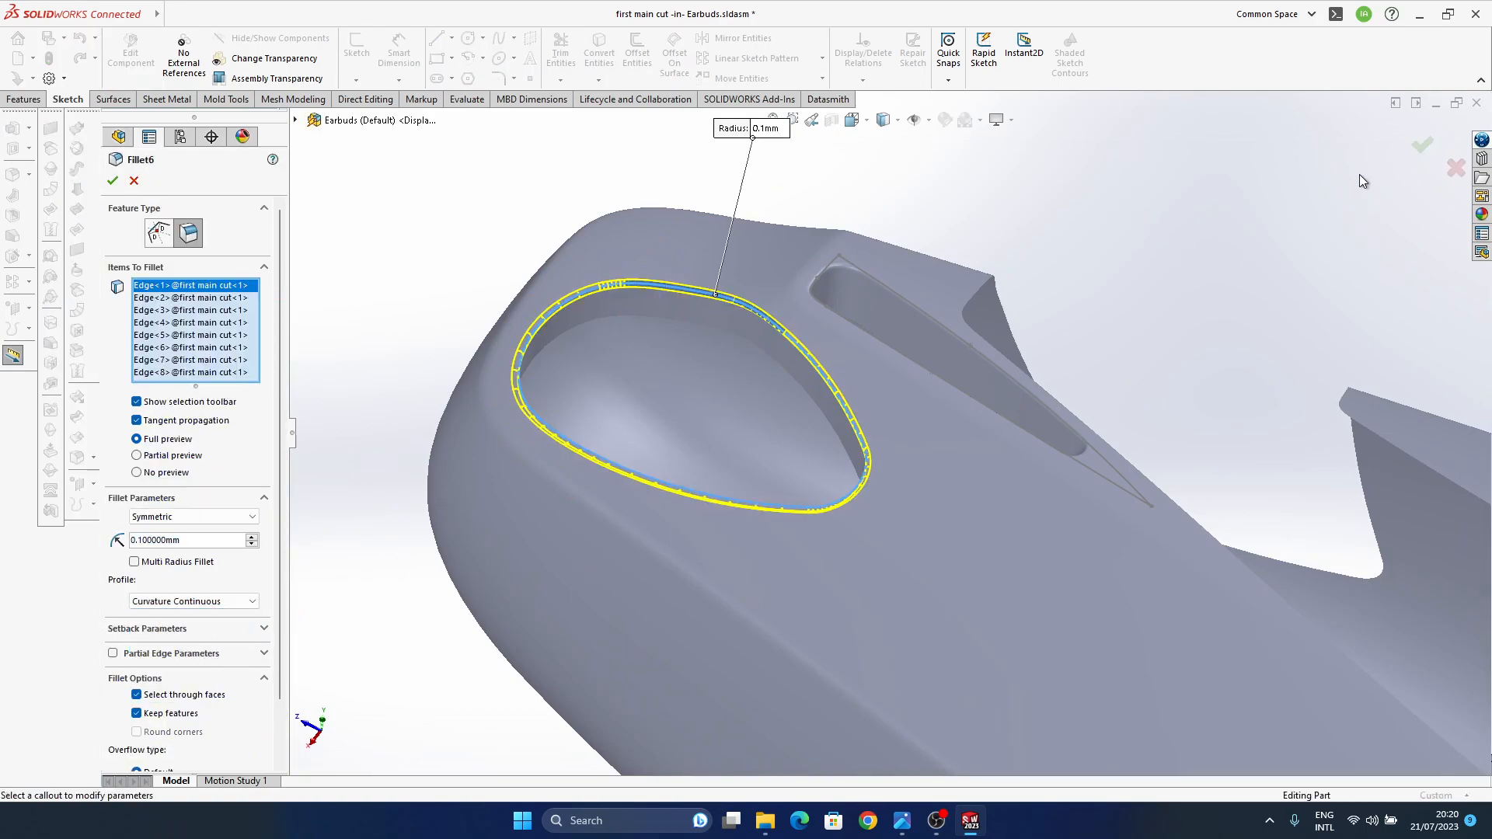
pyautogui.press('Return')
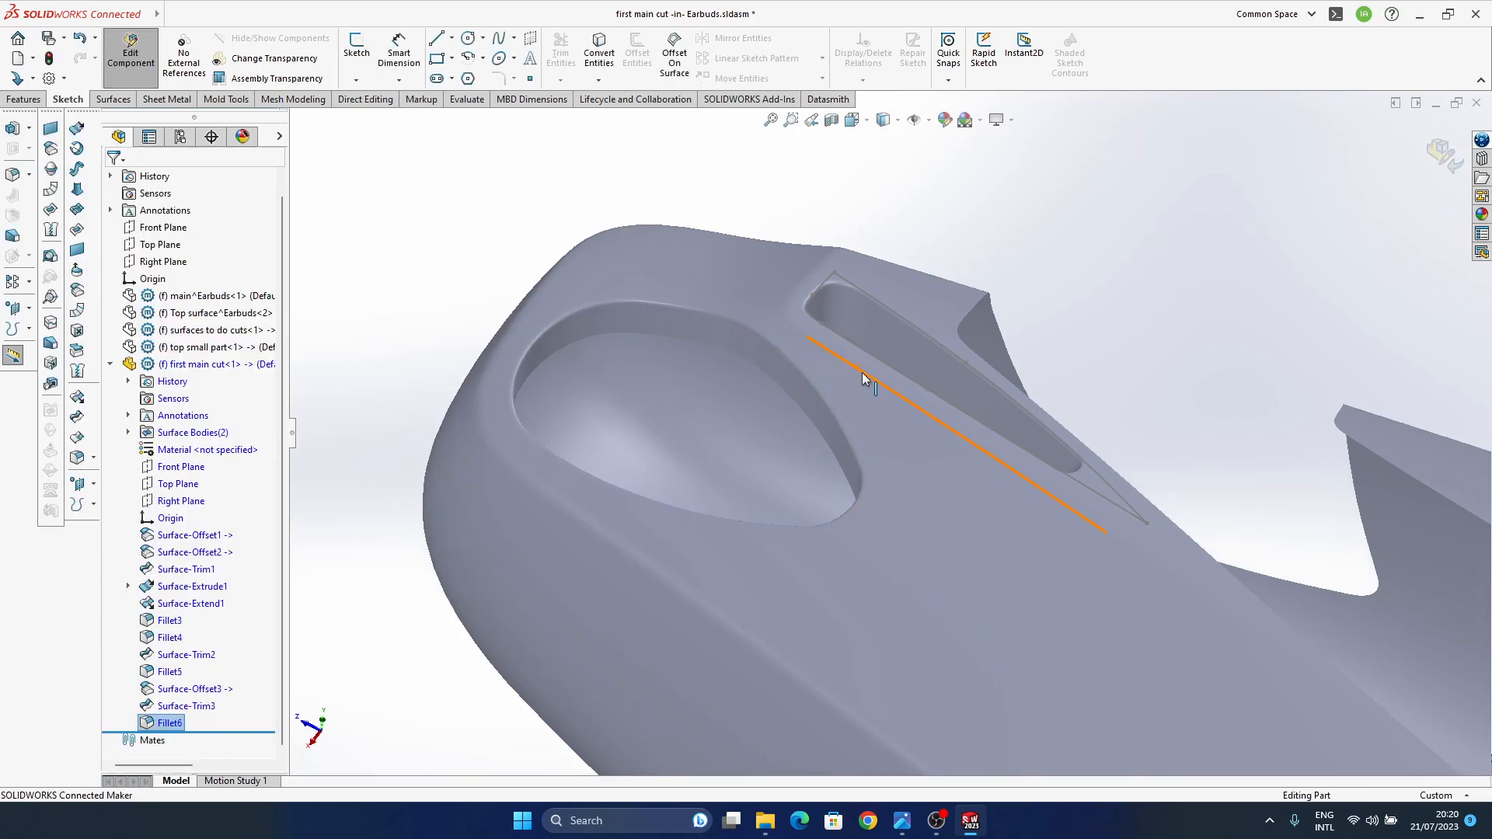
# - Show the surfaces to do cuts component and switch the display to shaded with edges
pyautogui.scroll(5, 865, 379)
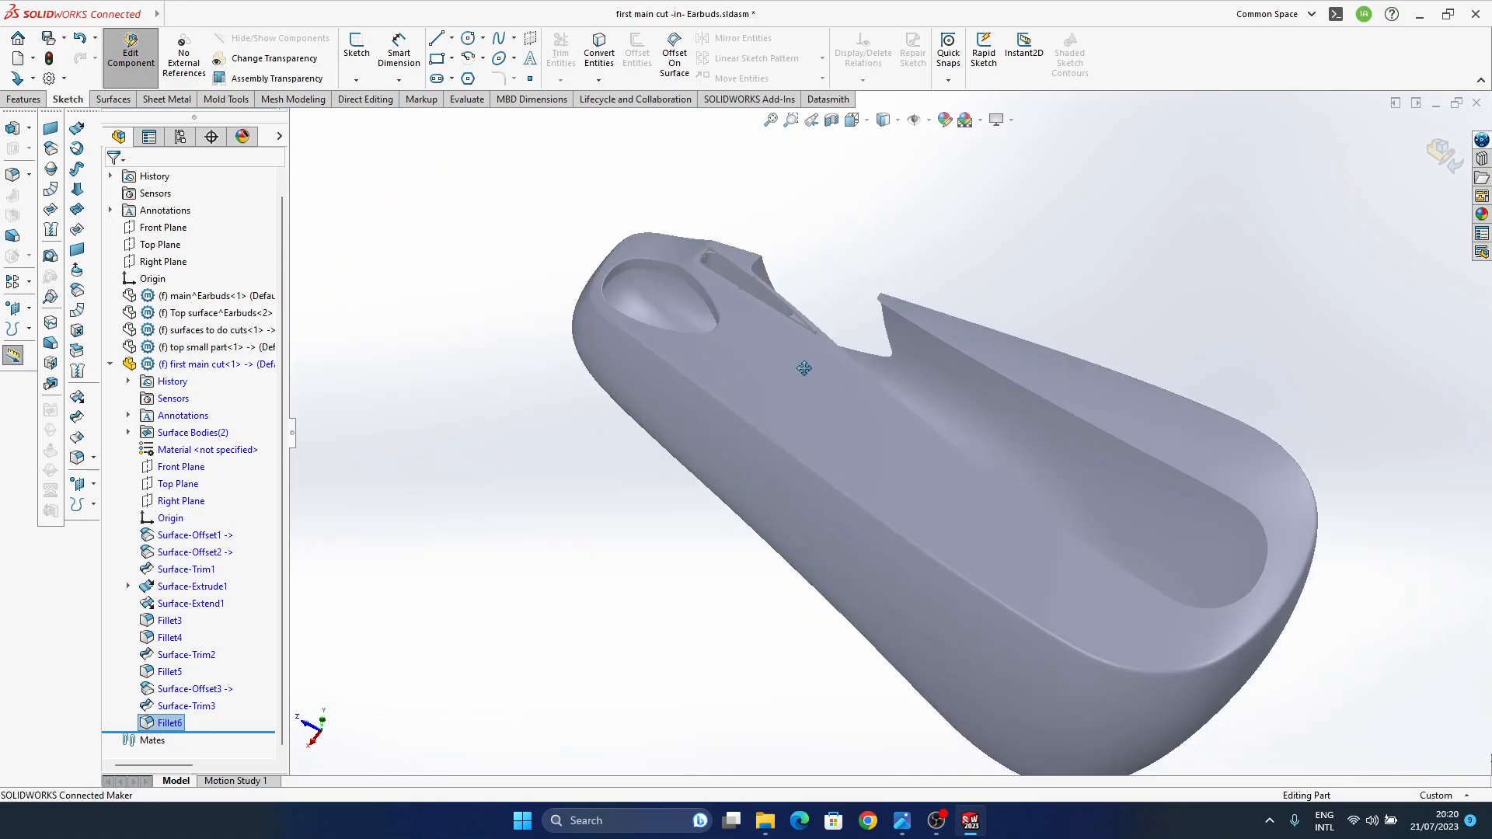
pyautogui.click(110, 365)
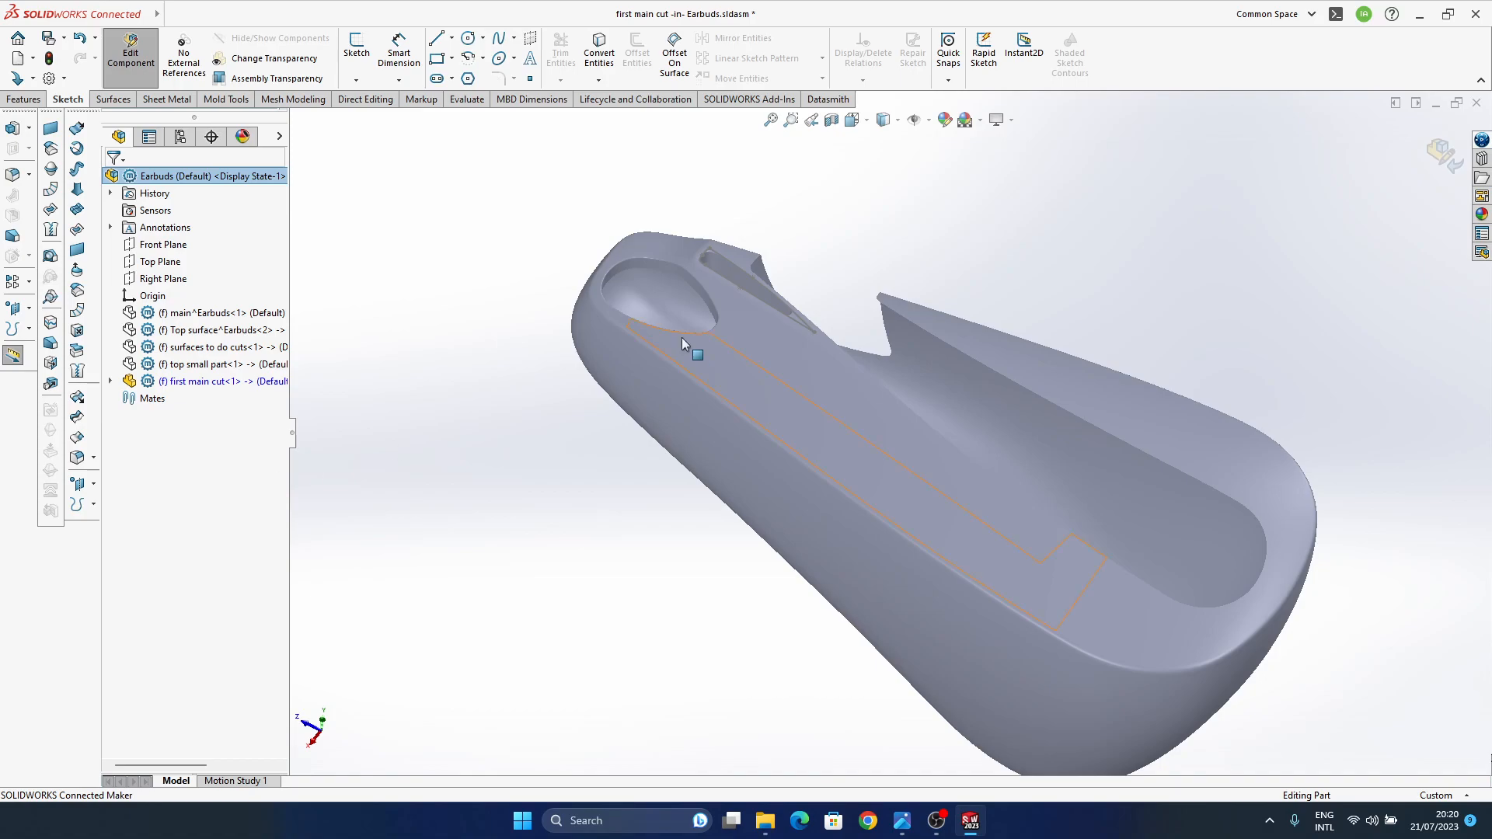
pyautogui.keyDown('ctrl'); pyautogui.moveTo(682, 337); pyautogui.dragTo(706, 390, button='middle'); pyautogui.keyUp('ctrl')
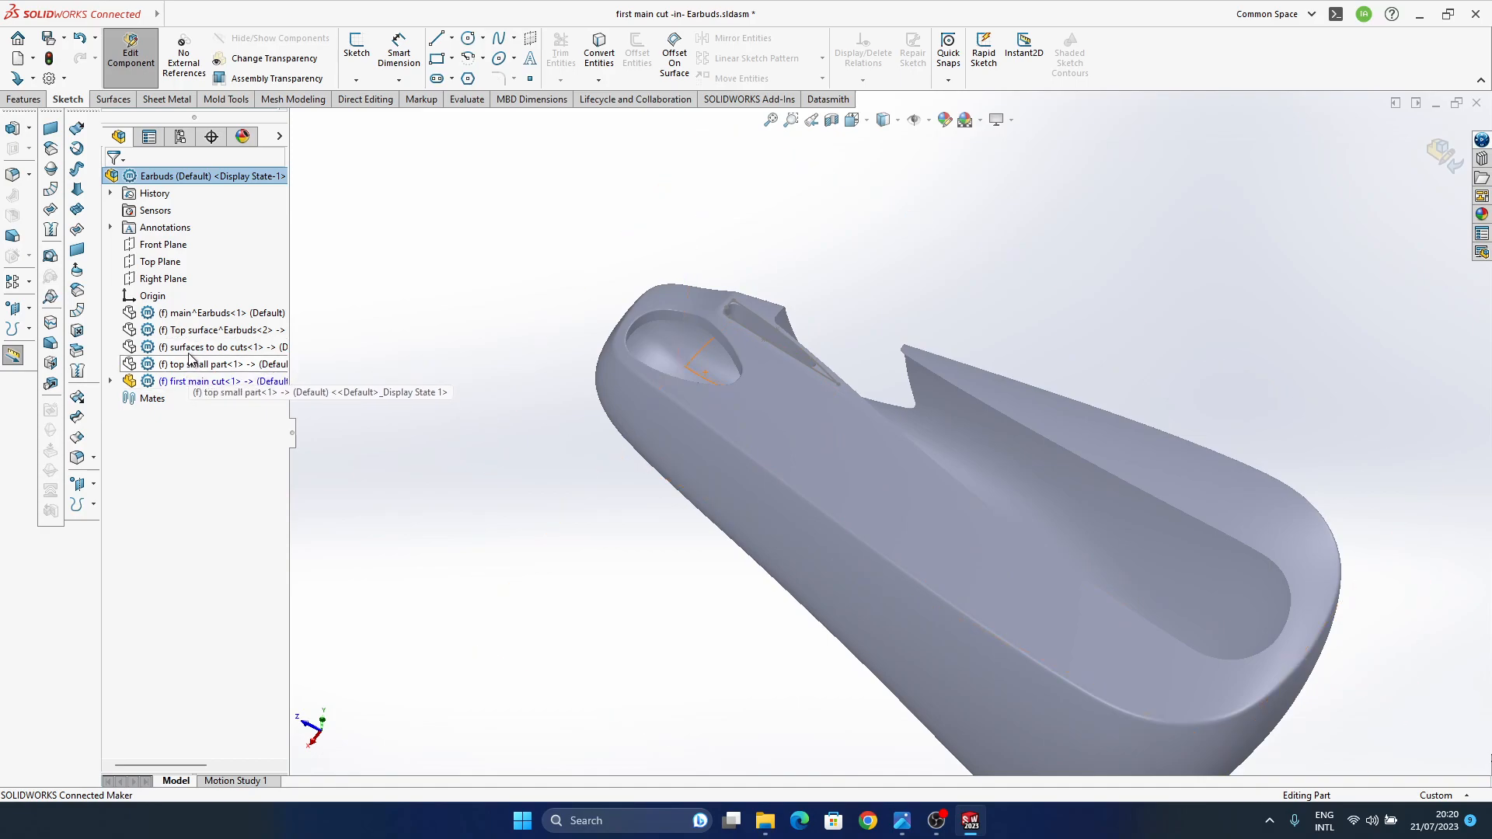
pyautogui.click(206, 348)
pyautogui.click(273, 308)
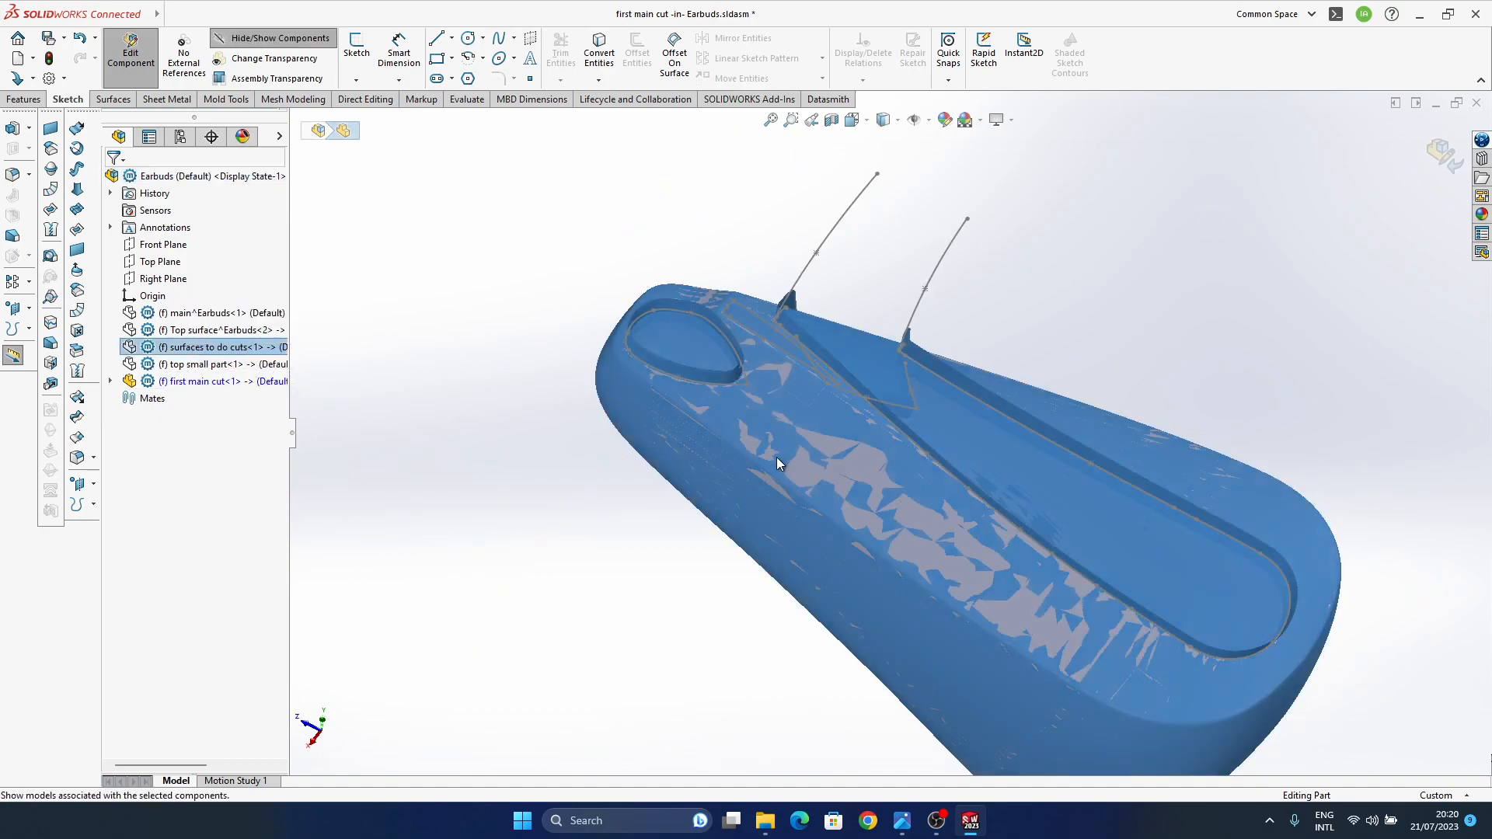
pyautogui.keyDown('ctrl'); pyautogui.moveTo(780, 379); pyautogui.dragTo(818, 412, button='middle'); pyautogui.keyUp('ctrl')
pyautogui.click(574, 476)
pyautogui.scroll(-5, 729, 395)
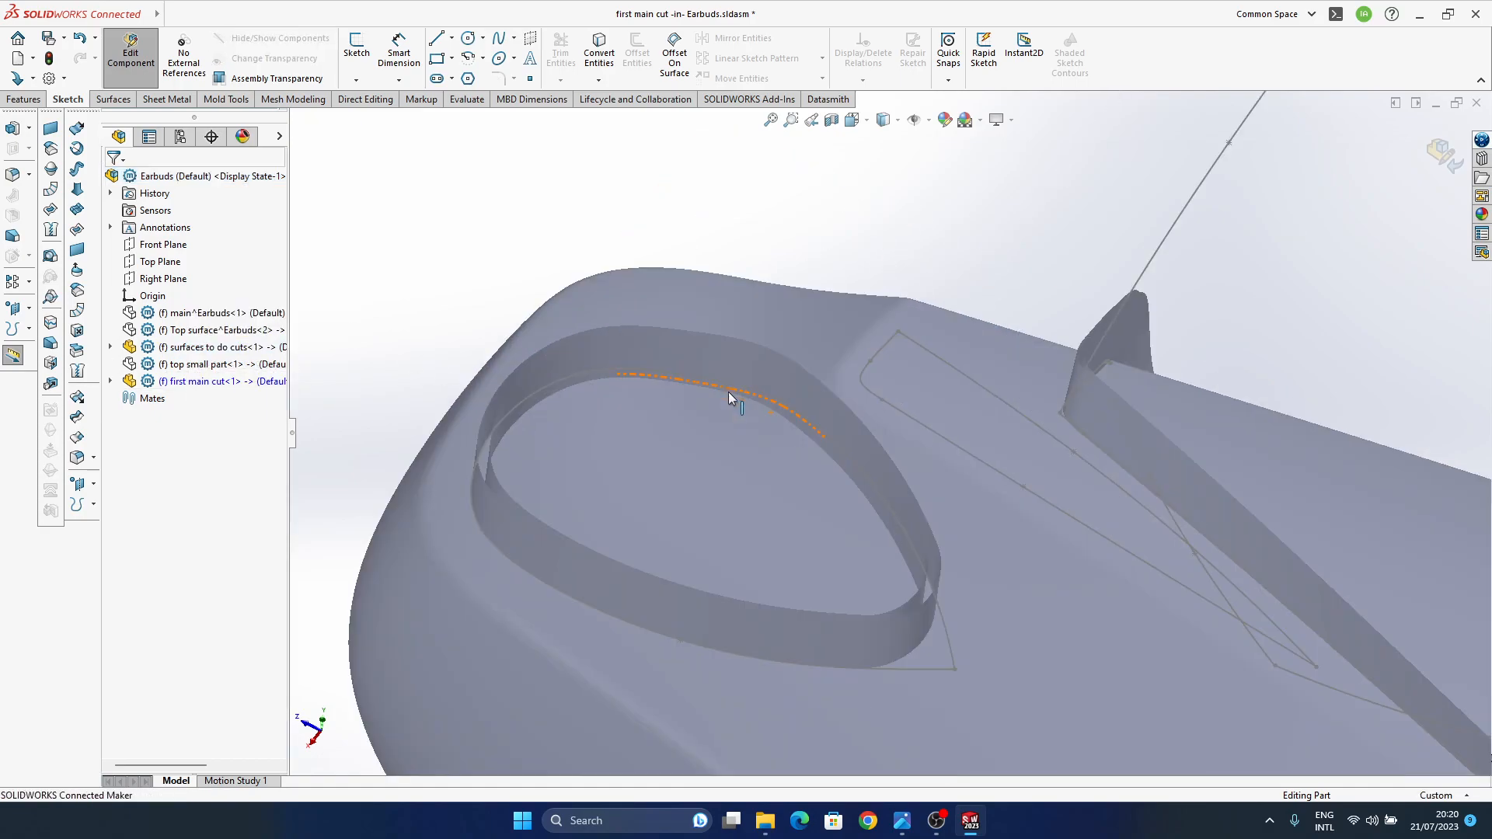
pyautogui.click(886, 120)
pyautogui.click(885, 141)
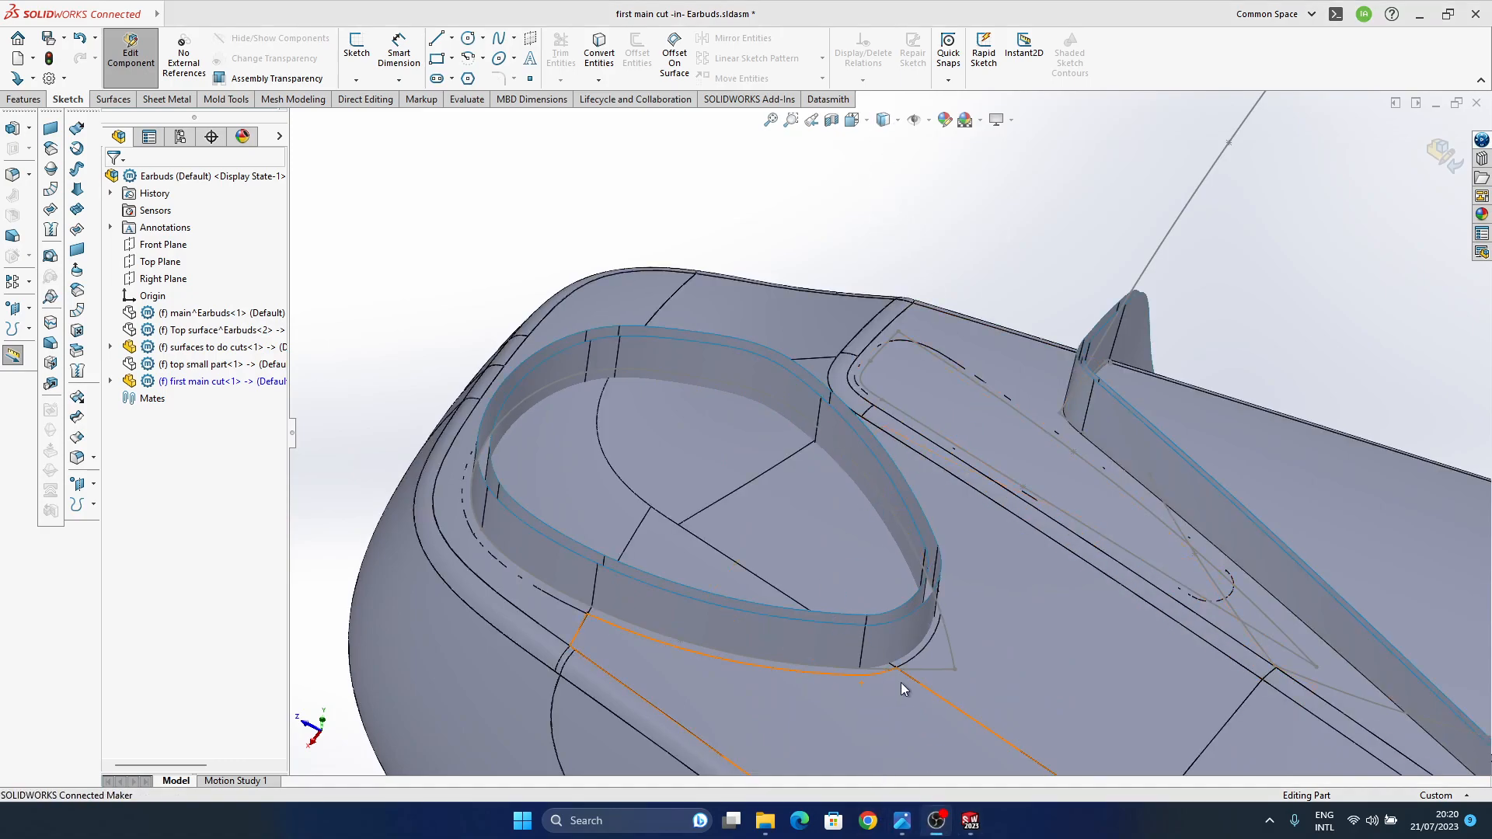
# - Examine the teardrop wall and the long cutting wall in relation to the first main cut body
pyautogui.keyDown('ctrl'); pyautogui.moveTo(690, 501); pyautogui.dragTo(743, 399, button='middle'); pyautogui.keyUp('ctrl')
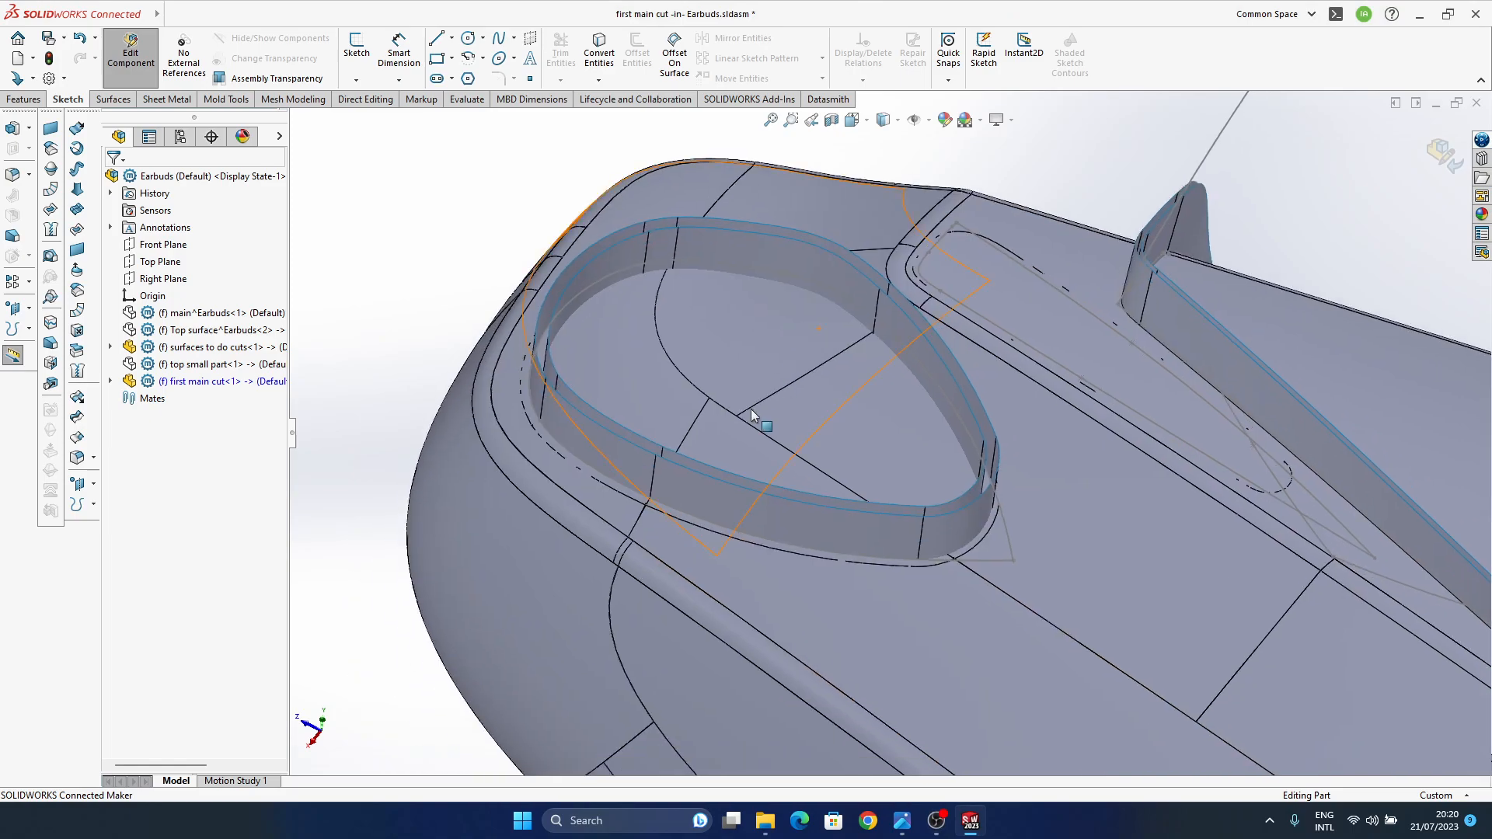
pyautogui.keyDown('ctrl'); pyautogui.moveTo(771, 540); pyautogui.dragTo(744, 398, button='middle'); pyautogui.keyUp('ctrl')
pyautogui.scroll(6, 945, 473)
pyautogui.keyDown('ctrl'); pyautogui.moveTo(945, 473); pyautogui.dragTo(659, 406, button='middle'); pyautogui.keyUp('ctrl')
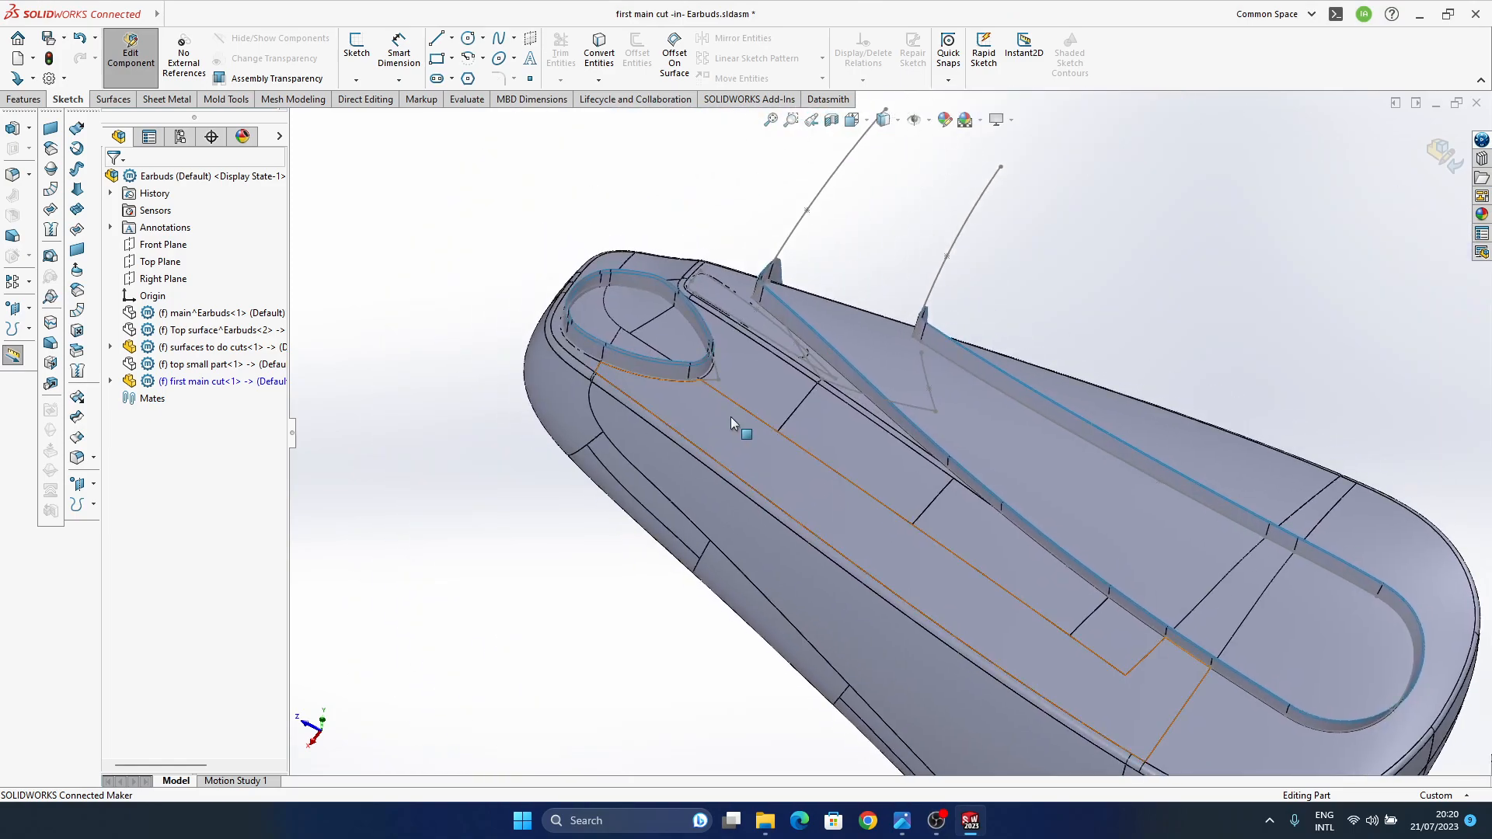
pyautogui.keyDown('ctrl'); pyautogui.moveTo(623, 320); pyautogui.dragTo(676, 373, button='middle'); pyautogui.keyUp('ctrl')
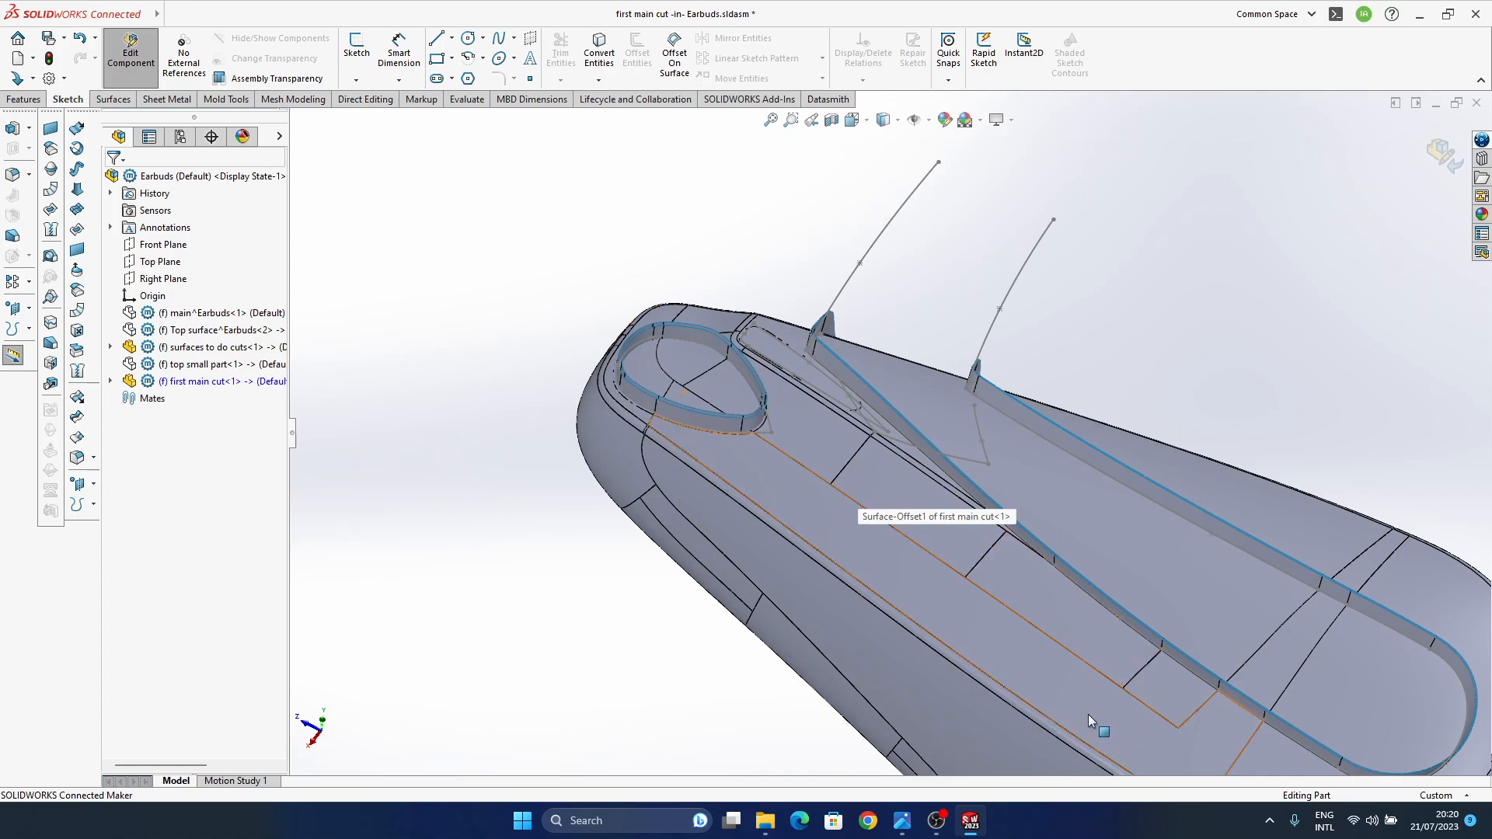
pyautogui.moveTo(723, 432); pyautogui.dragTo(736, 460, button='middle')
pyautogui.moveTo(656, 537); pyautogui.dragTo(777, 506, button='middle')
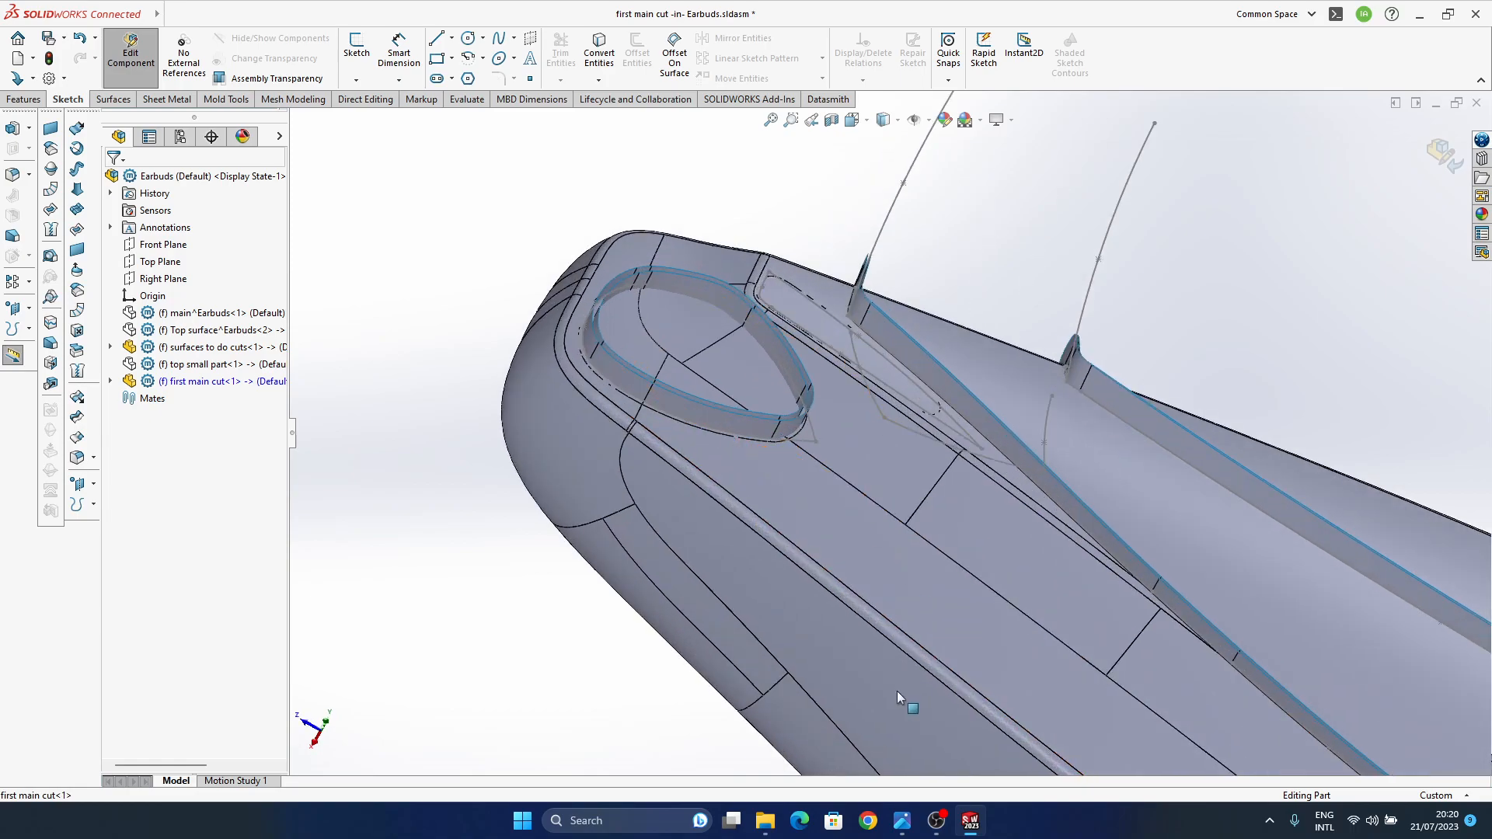
# - Switch to the image viewer and display the picture youtube advert card copy.jpg
pyautogui.moveTo(903, 821)
pyautogui.click(824, 747)
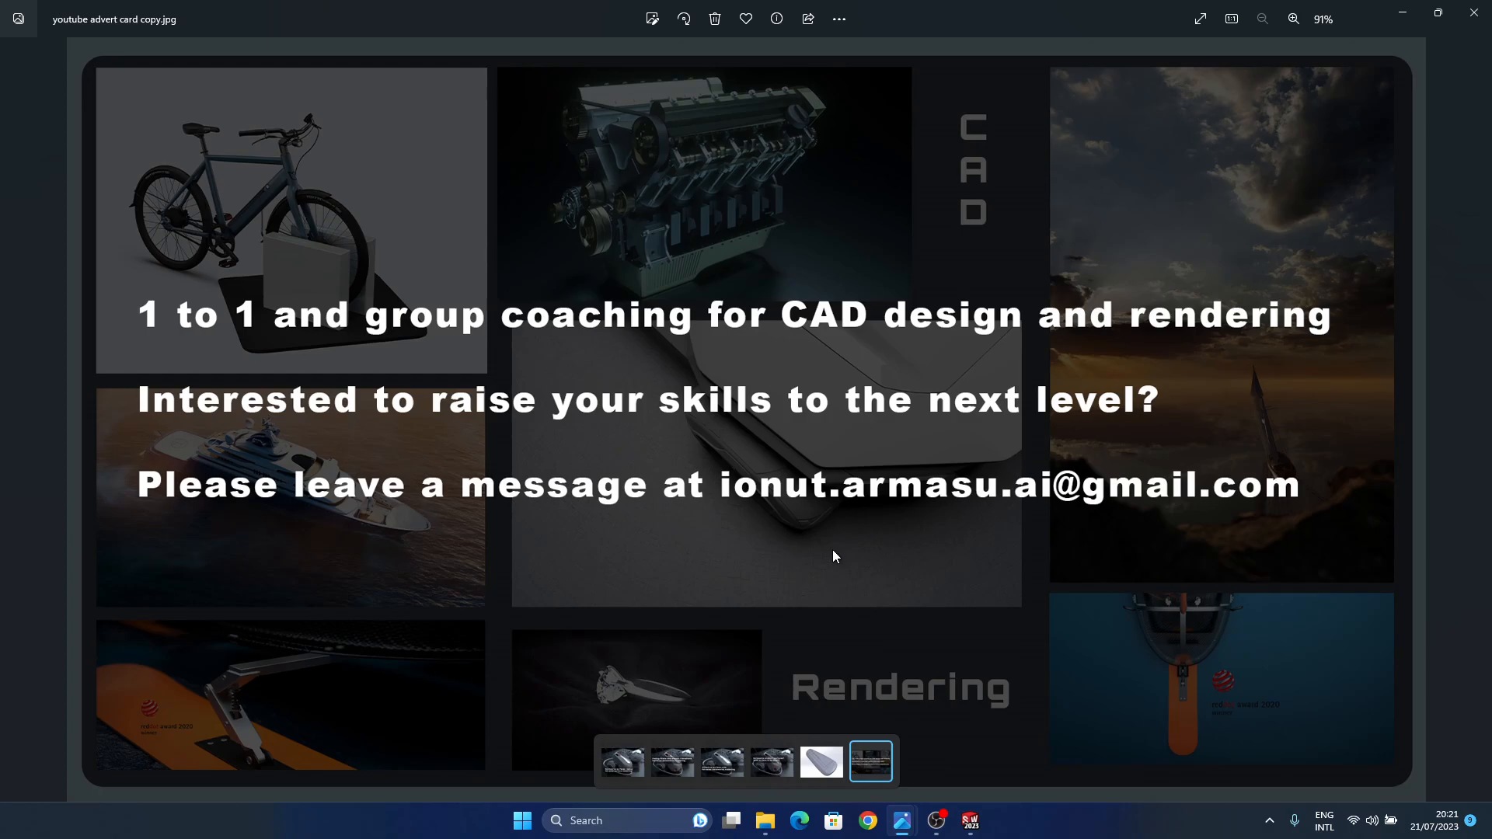
# - Switch back to SOLIDWORKS and compare the earbud's teardrop and long cutting walls with the reference earbud render
pyautogui.click(1401, 17)
pyautogui.moveTo(986, 408)
pyautogui.mouseDown(button='middle')
pyautogui.moveTo(783, 466)
pyautogui.moveTo(1078, 513)
pyautogui.moveTo(1086, 494)
pyautogui.moveTo(1014, 455)
pyautogui.moveTo(911, 489)
pyautogui.mouseUp(button='middle')
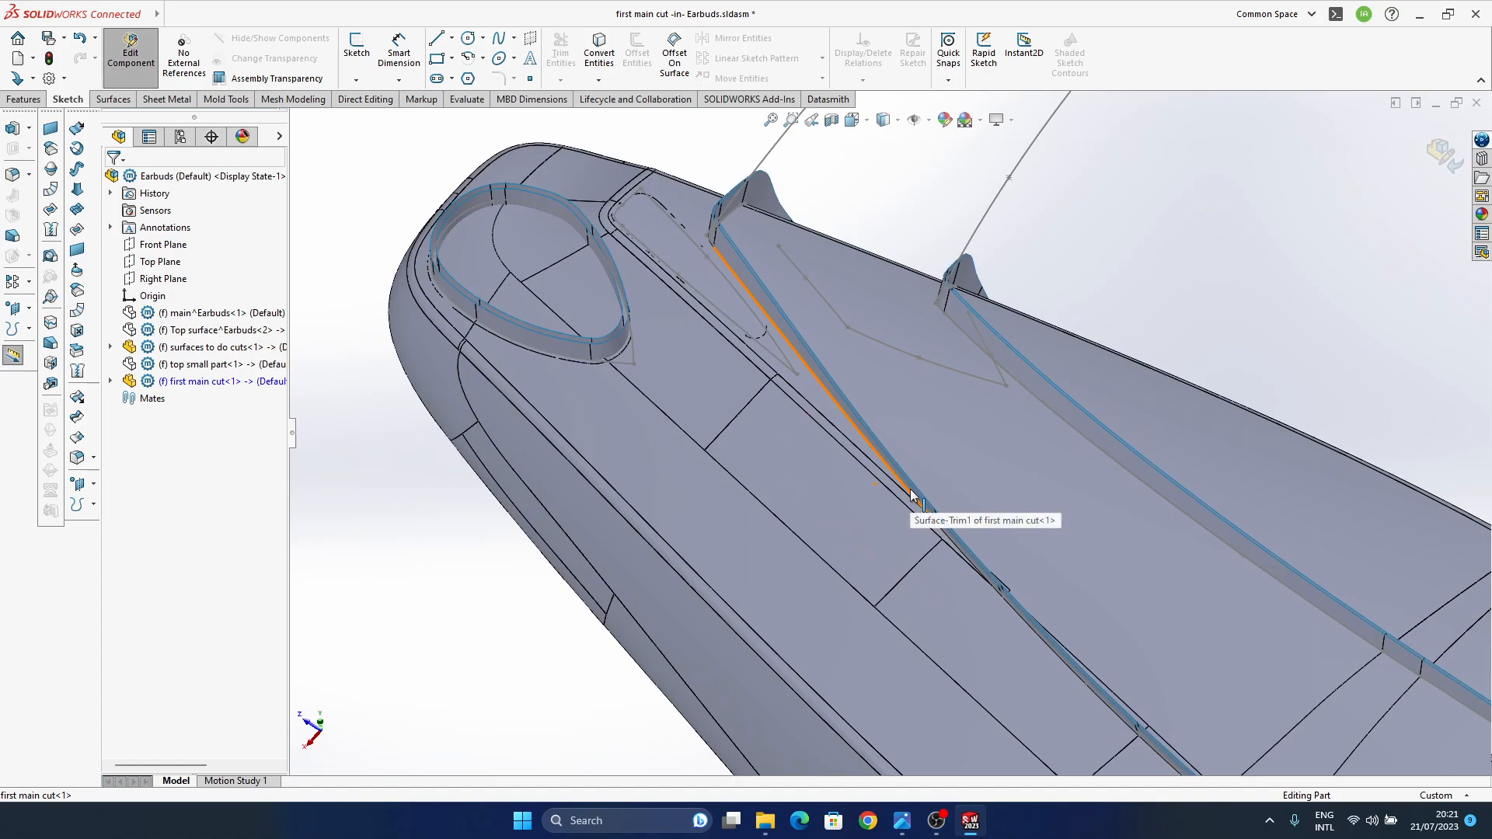
pyautogui.moveTo(651, 318)
pyautogui.keyDown('ctrl'); pyautogui.mouseDown(button='middle')
pyautogui.moveTo(684, 458)
pyautogui.moveTo(658, 426)
pyautogui.moveTo(796, 495)
pyautogui.moveTo(747, 506)
pyautogui.mouseUp(button='middle'); pyautogui.keyUp('ctrl')
pyautogui.moveTo(591, 449)
pyautogui.mouseDown(button='middle')
pyautogui.moveTo(569, 463)
pyautogui.moveTo(591, 447)
pyautogui.mouseUp(button='middle')
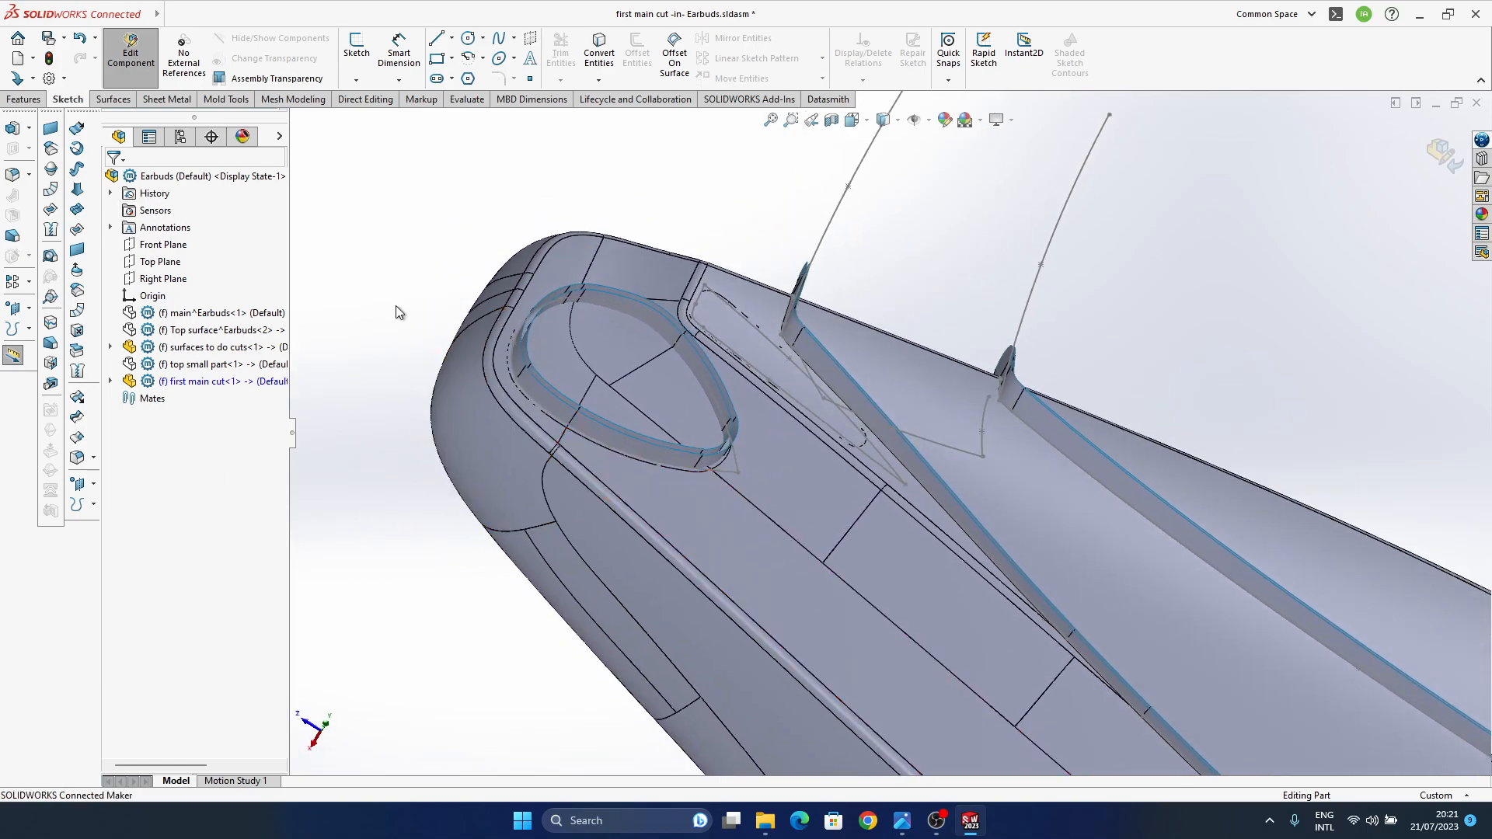
pyautogui.moveTo(598, 388); pyautogui.dragTo(646, 449, button='middle')
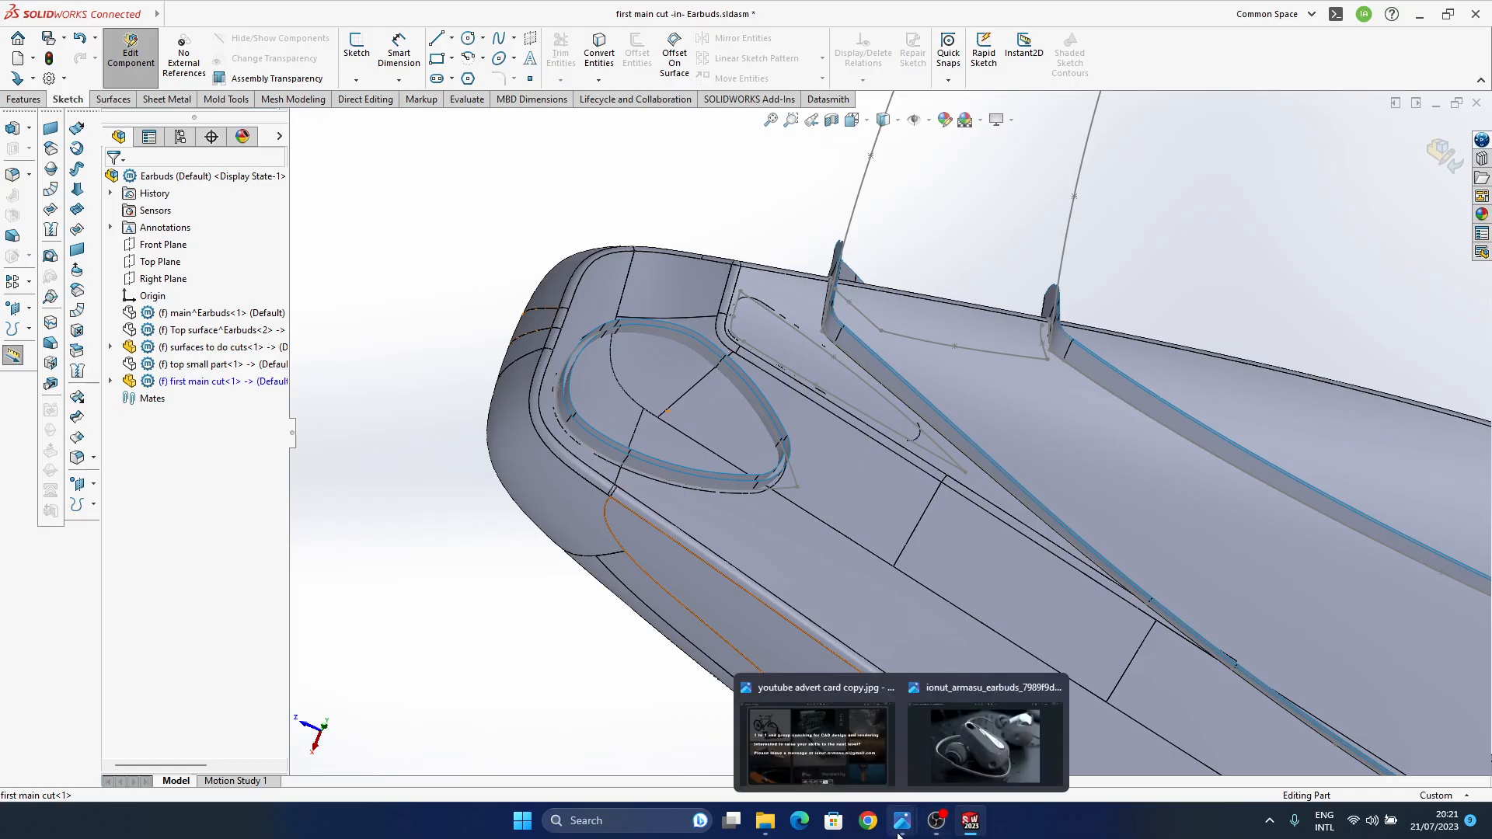
pyautogui.click(949, 757)
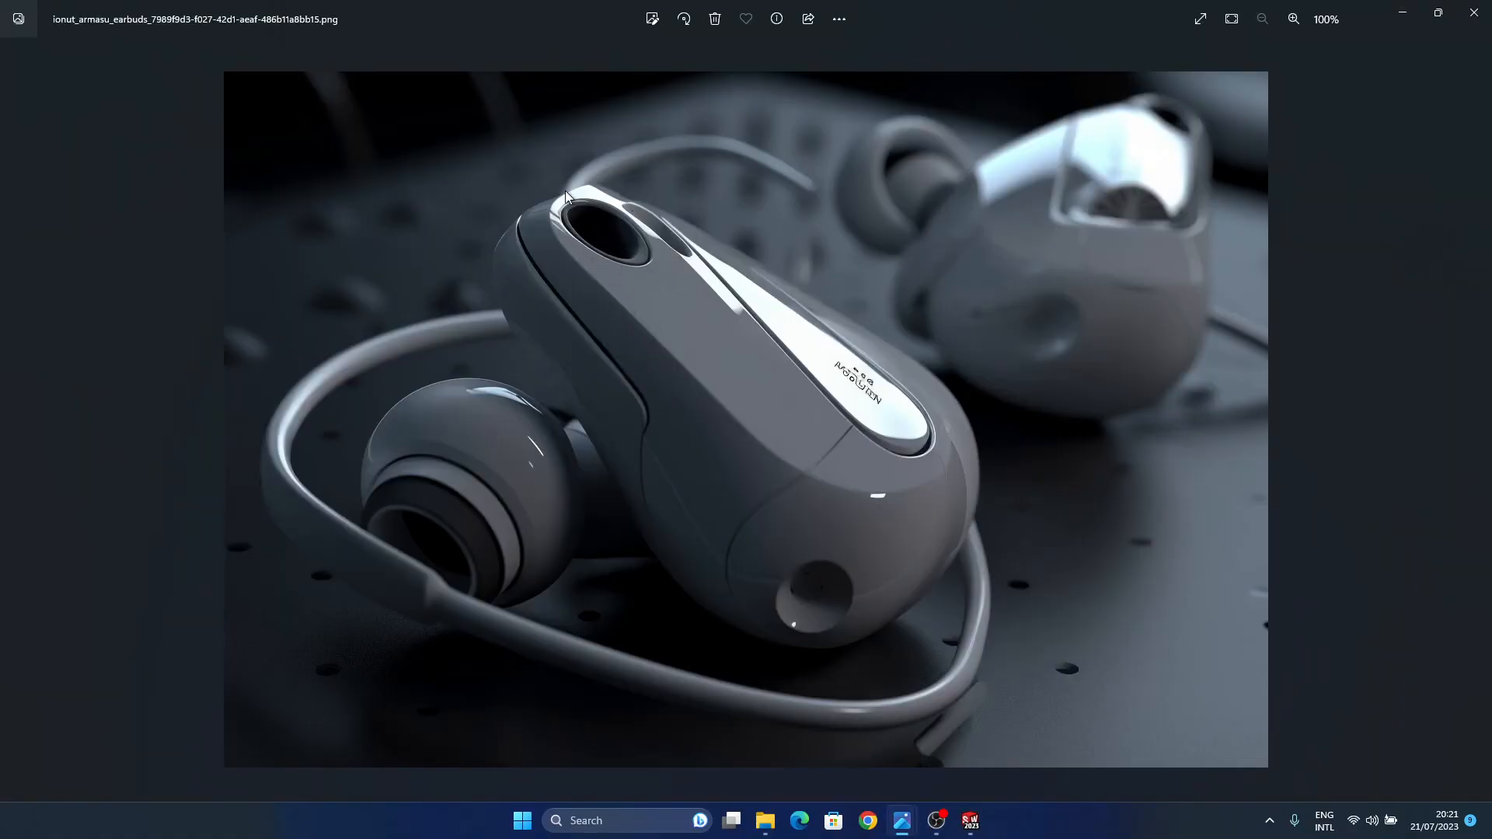
pyautogui.click(1412, 12)
pyautogui.moveTo(656, 500); pyautogui.dragTo(539, 409, button='middle')
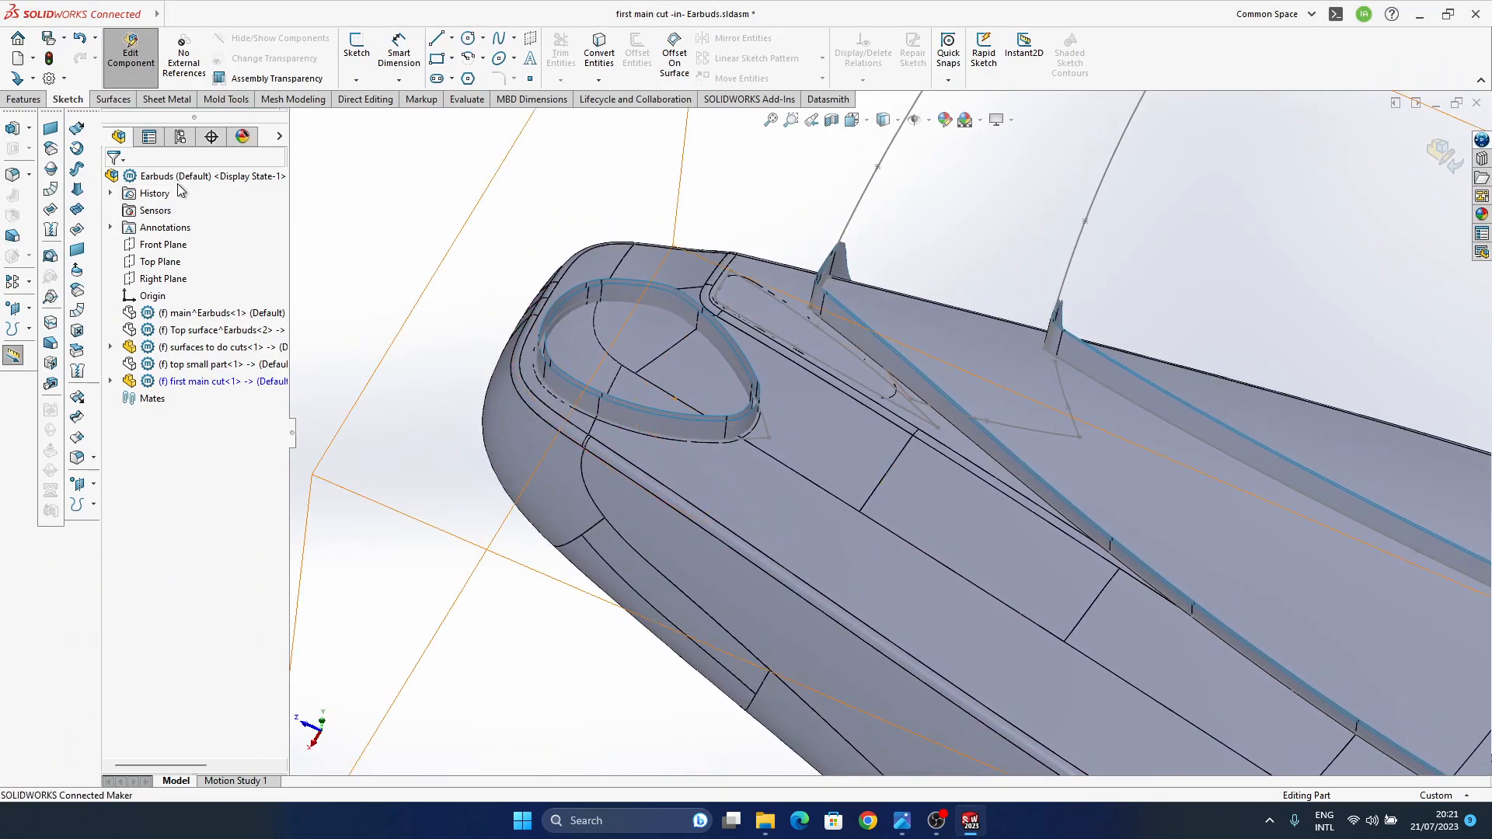
# - Finish editing the first main cut part and insert a new virtual part into the Earbuds assembly
pyautogui.click(1443, 153)
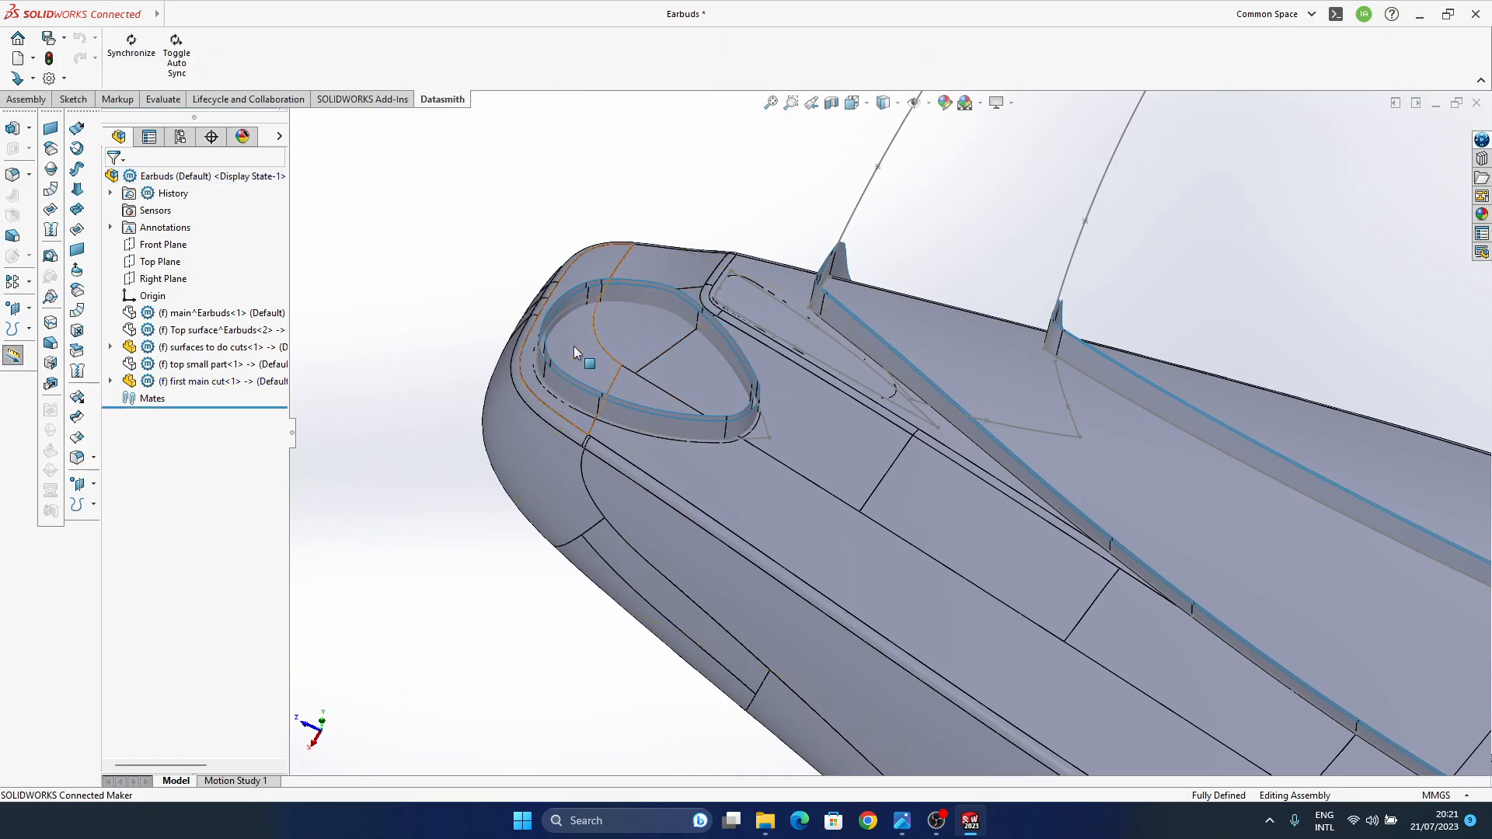
pyautogui.click(172, 176)
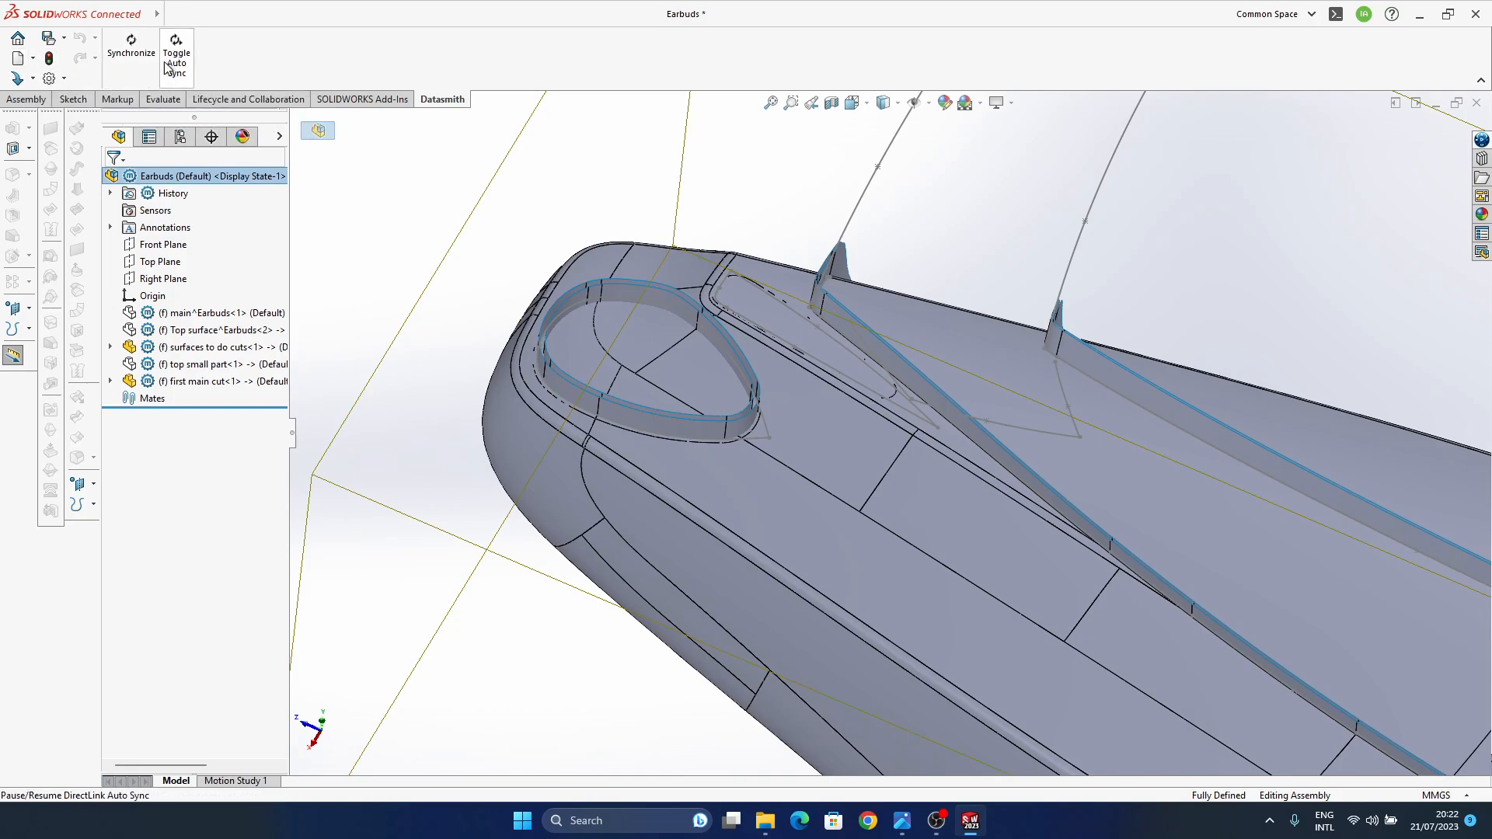
pyautogui.click(24, 99)
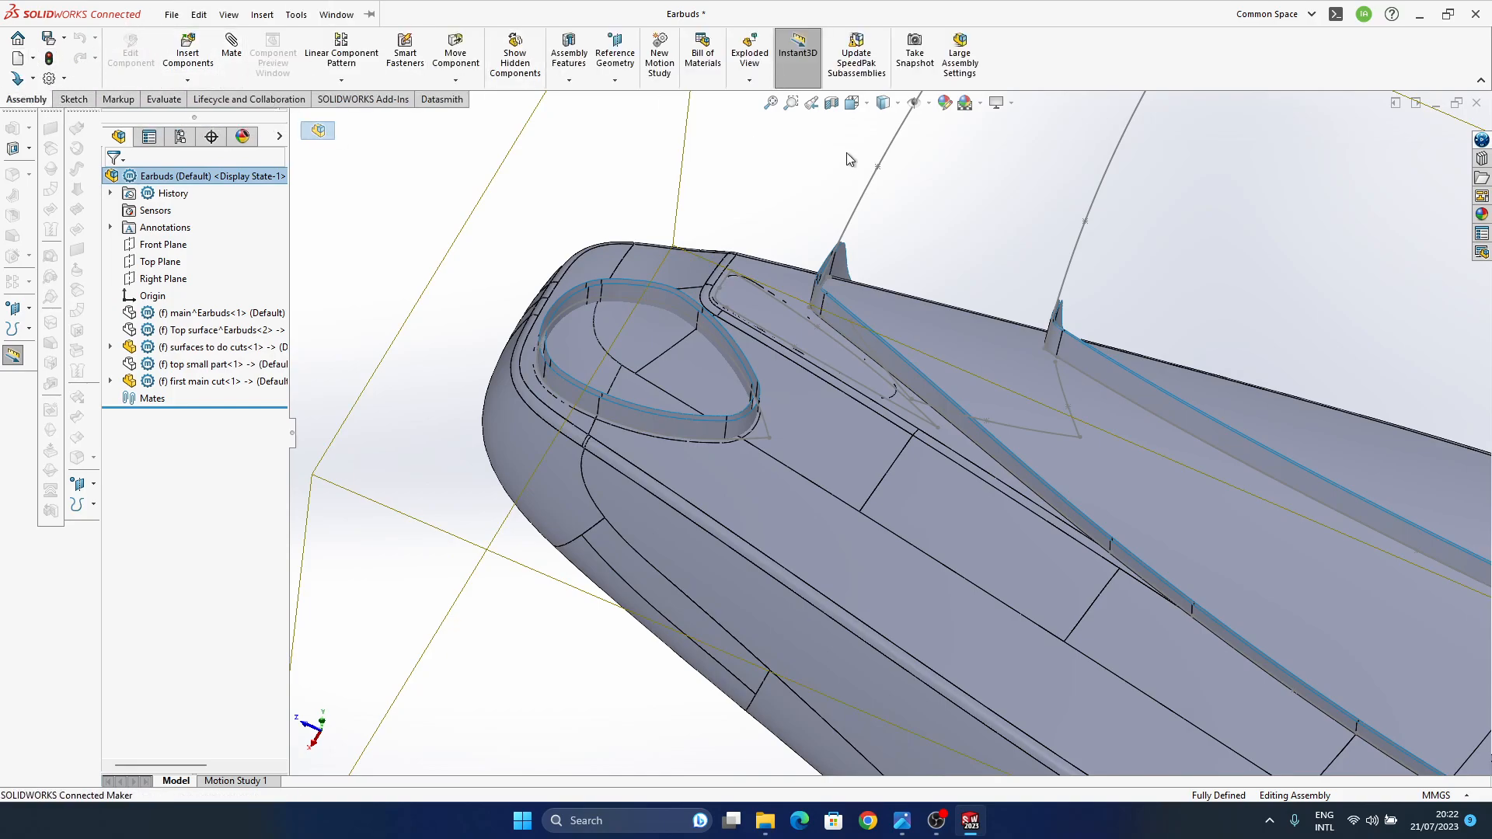
pyautogui.click(187, 80)
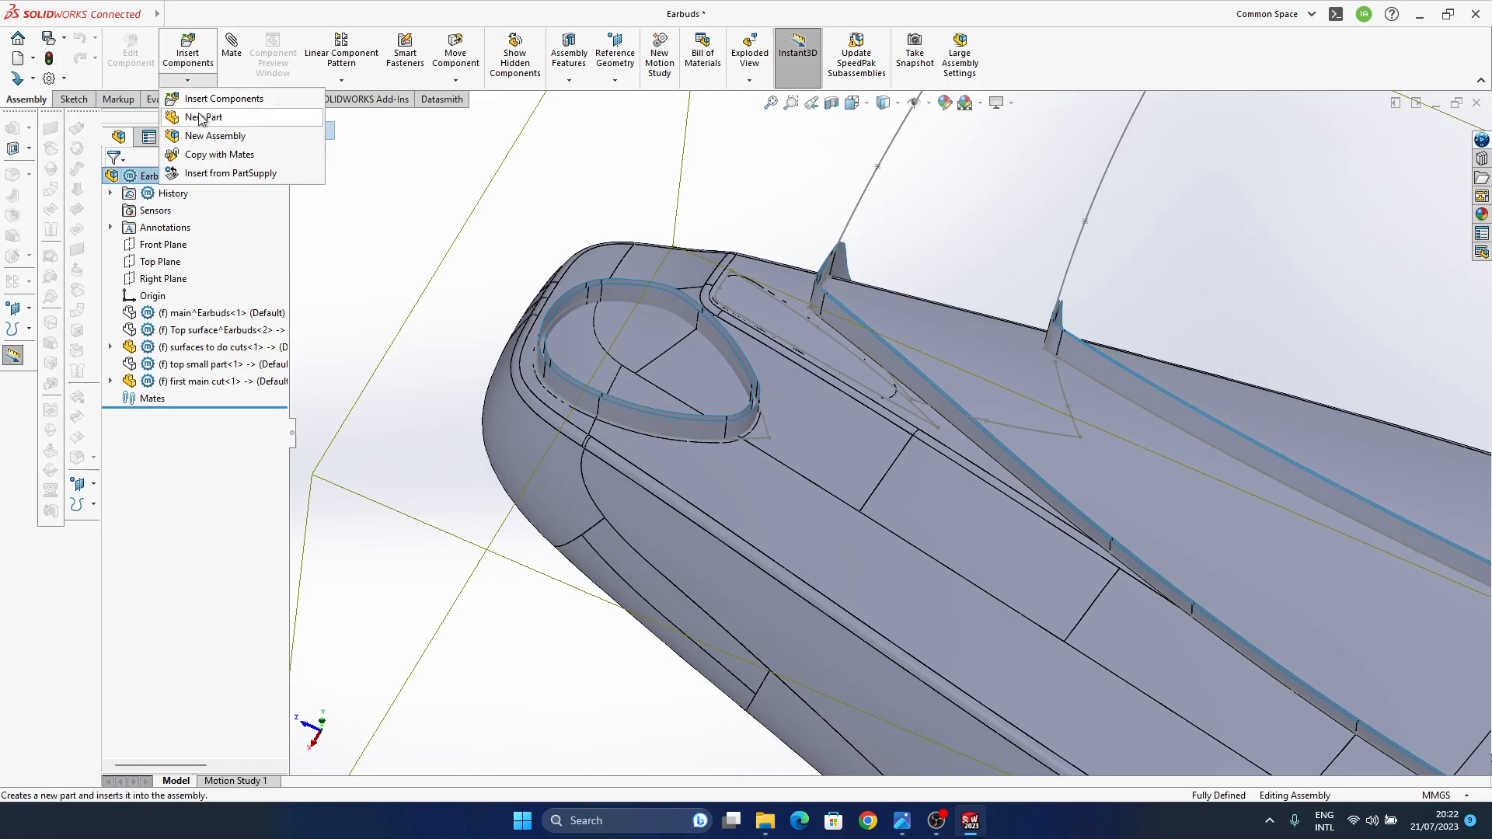
pyautogui.click(220, 123)
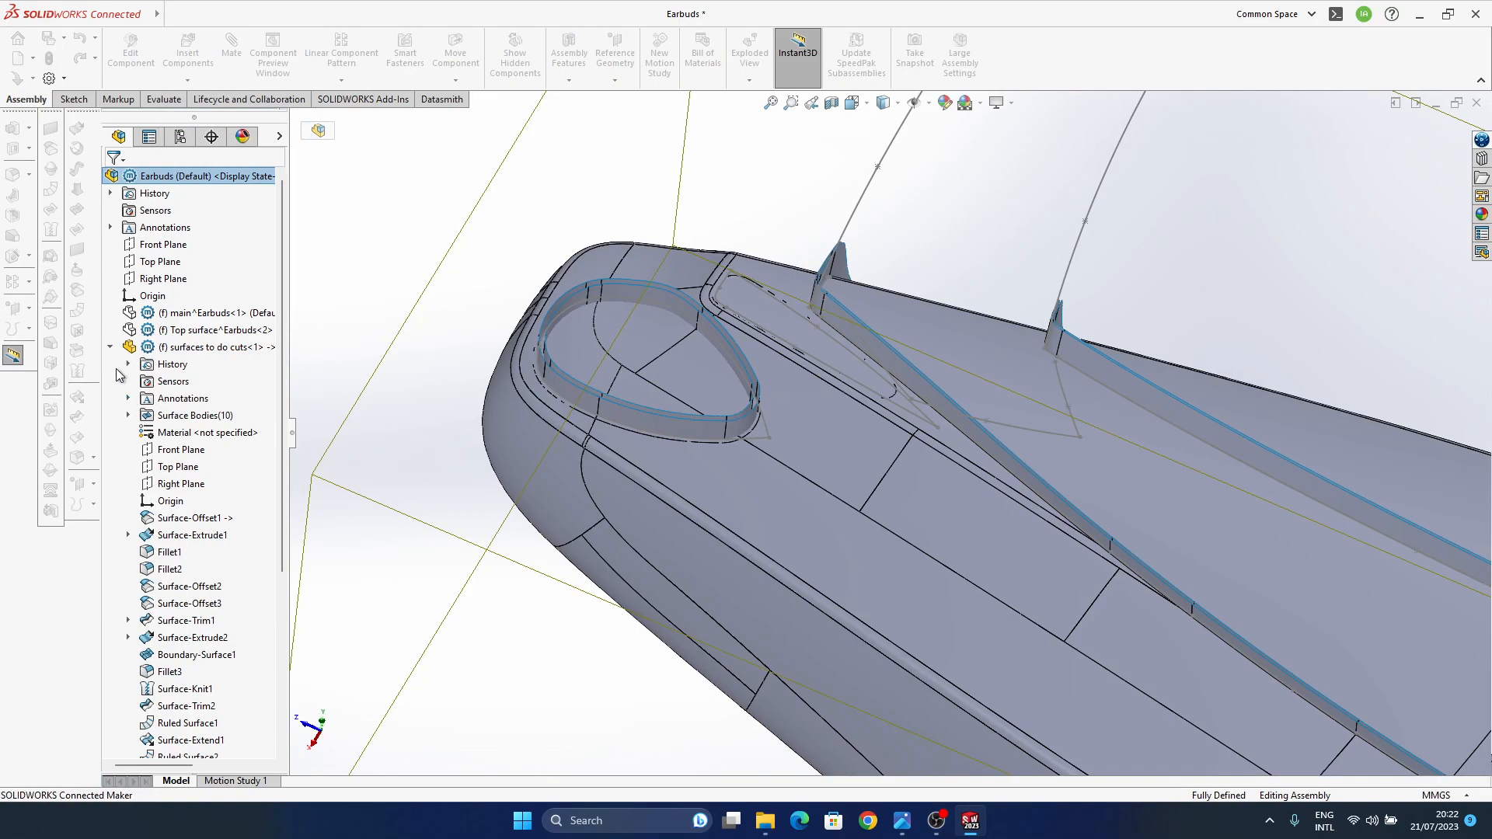
pyautogui.click(340, 277)
# - Rename the newly inserted part as small black piece
pyautogui.click(180, 403)
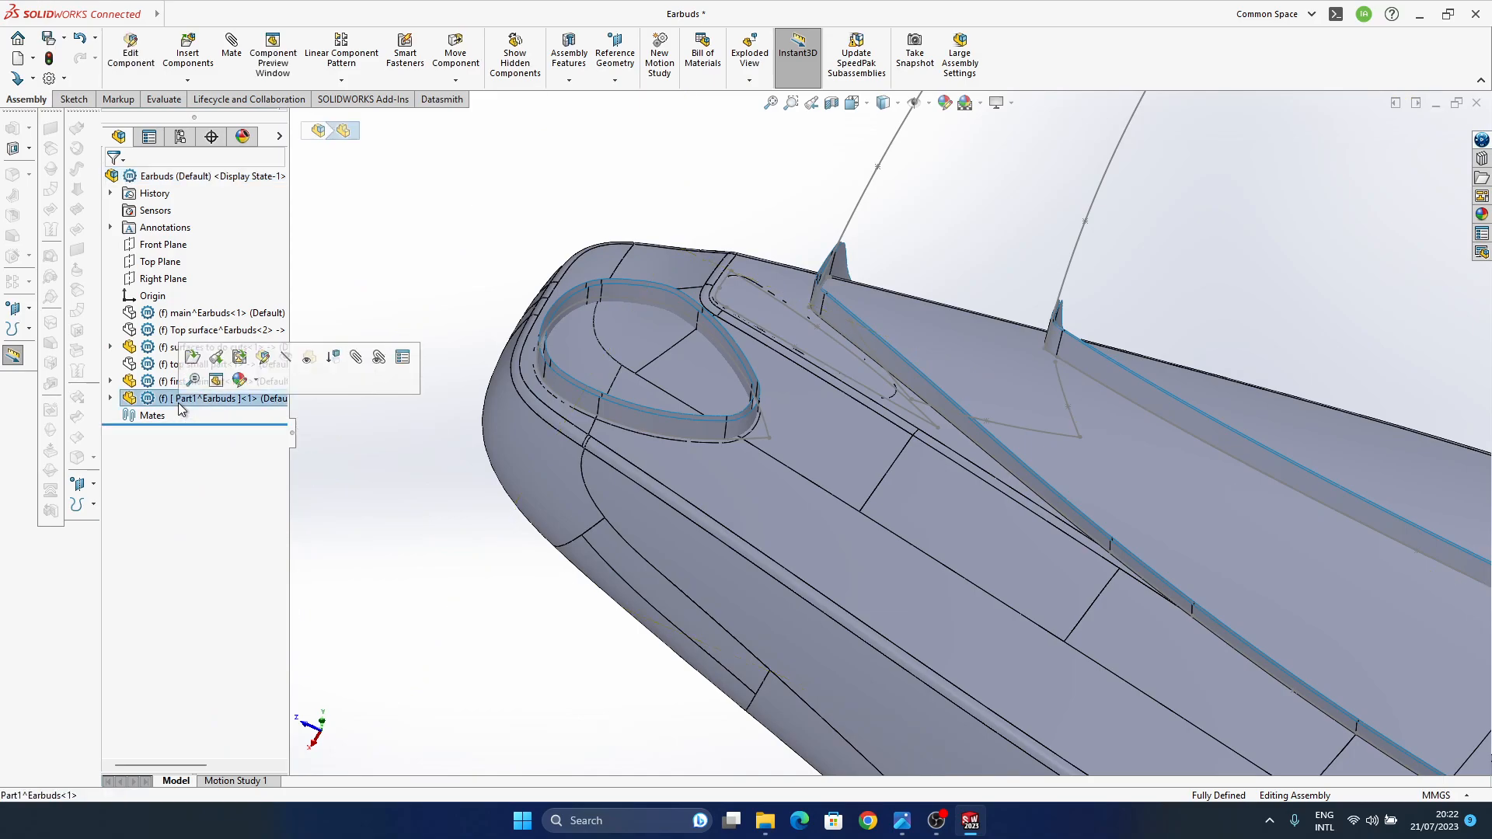
pyautogui.click(179, 402)
pyautogui.write('small black')
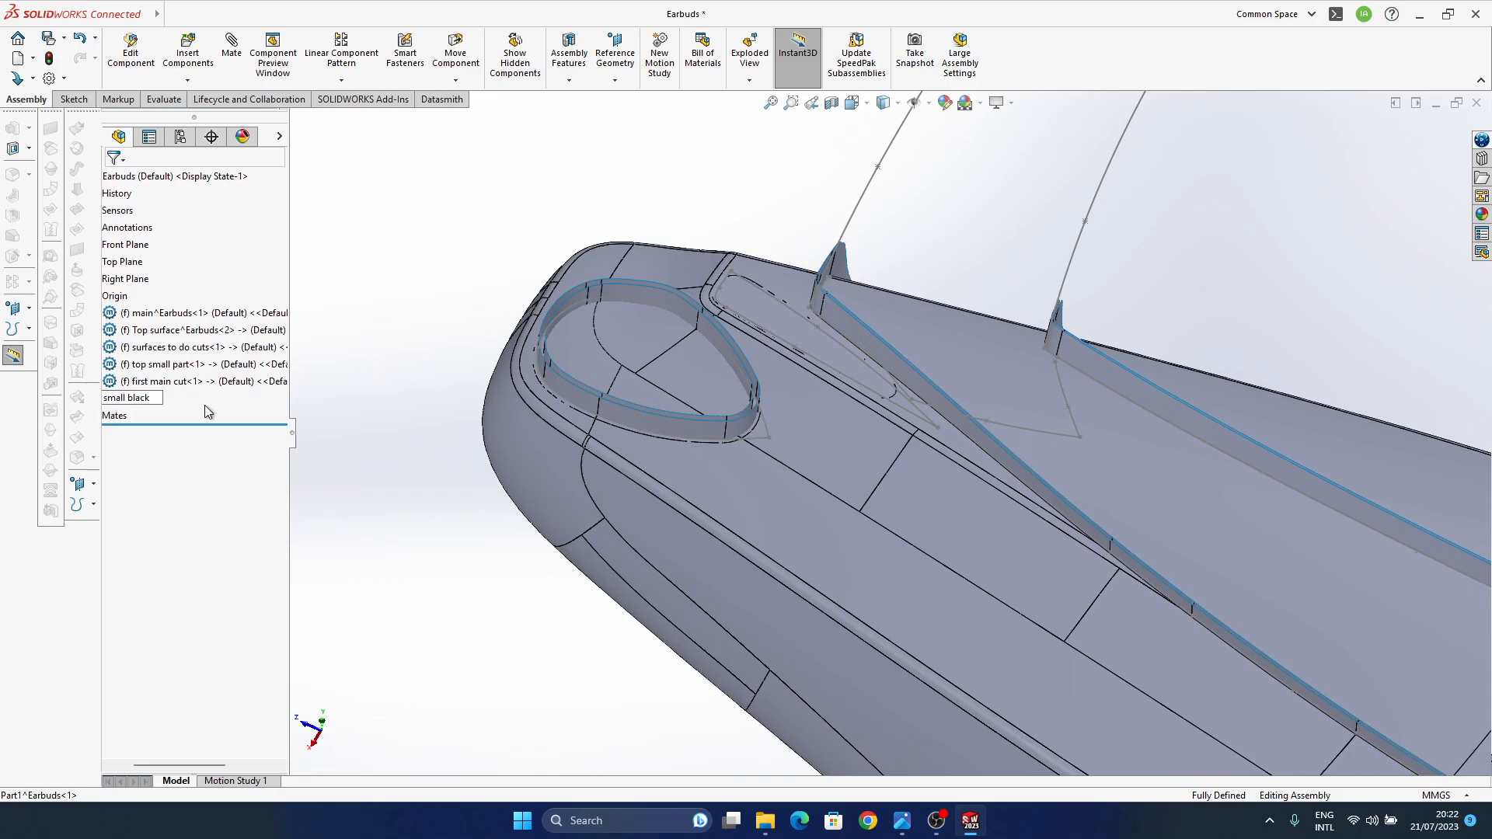
pyautogui.write(' piece')
pyautogui.press('Return')
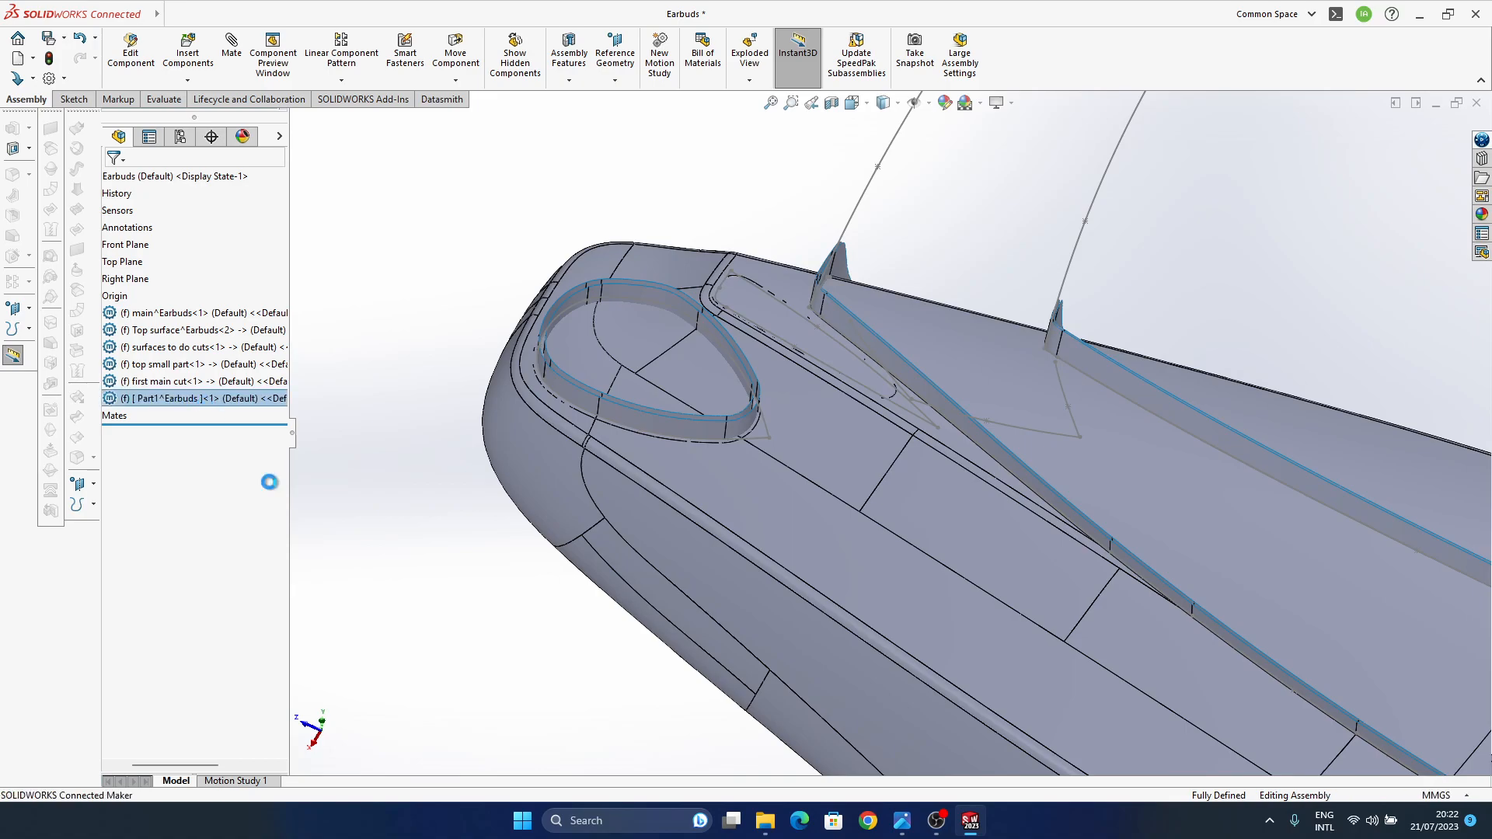
pyautogui.keyDown('ctrl'); pyautogui.moveTo(737, 470); pyautogui.dragTo(733, 496, button='middle'); pyautogui.keyUp('ctrl')
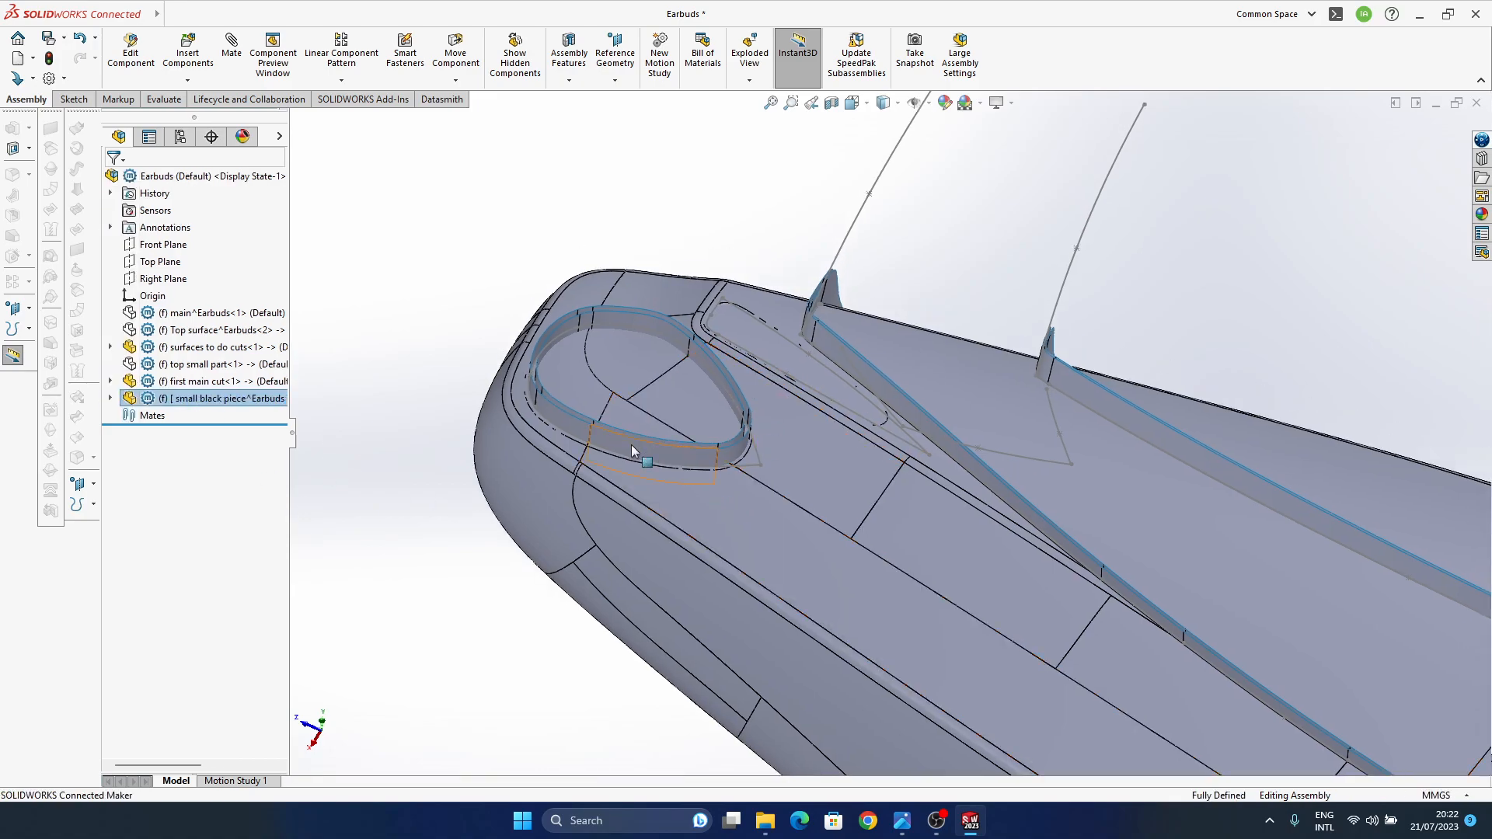
pyautogui.click(448, 327)
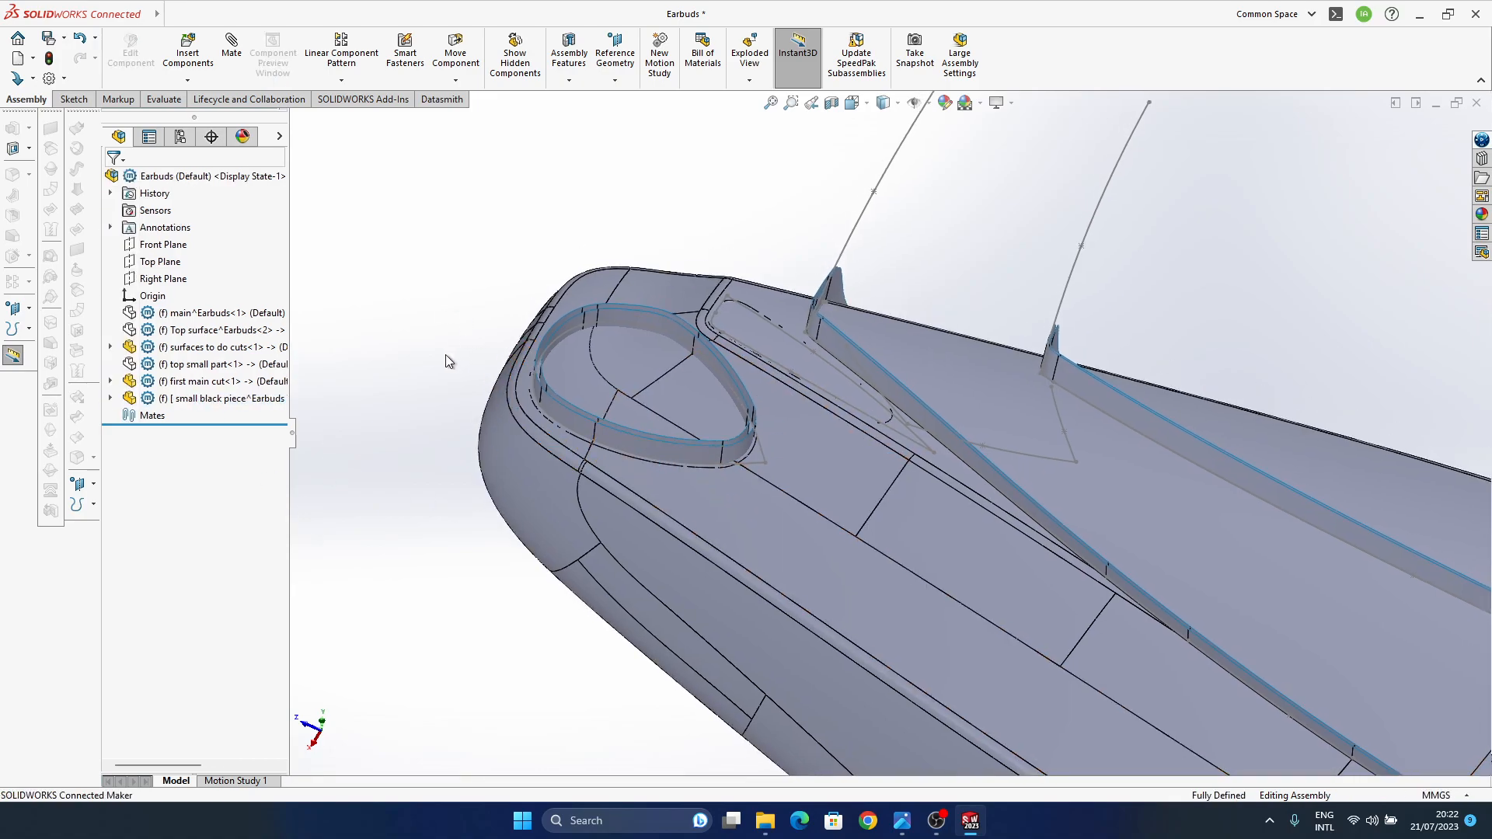
# - Hide the surfaces to do cuts component
pyautogui.click(204, 347)
pyautogui.moveTo(608, 422); pyautogui.dragTo(622, 366, button='middle')
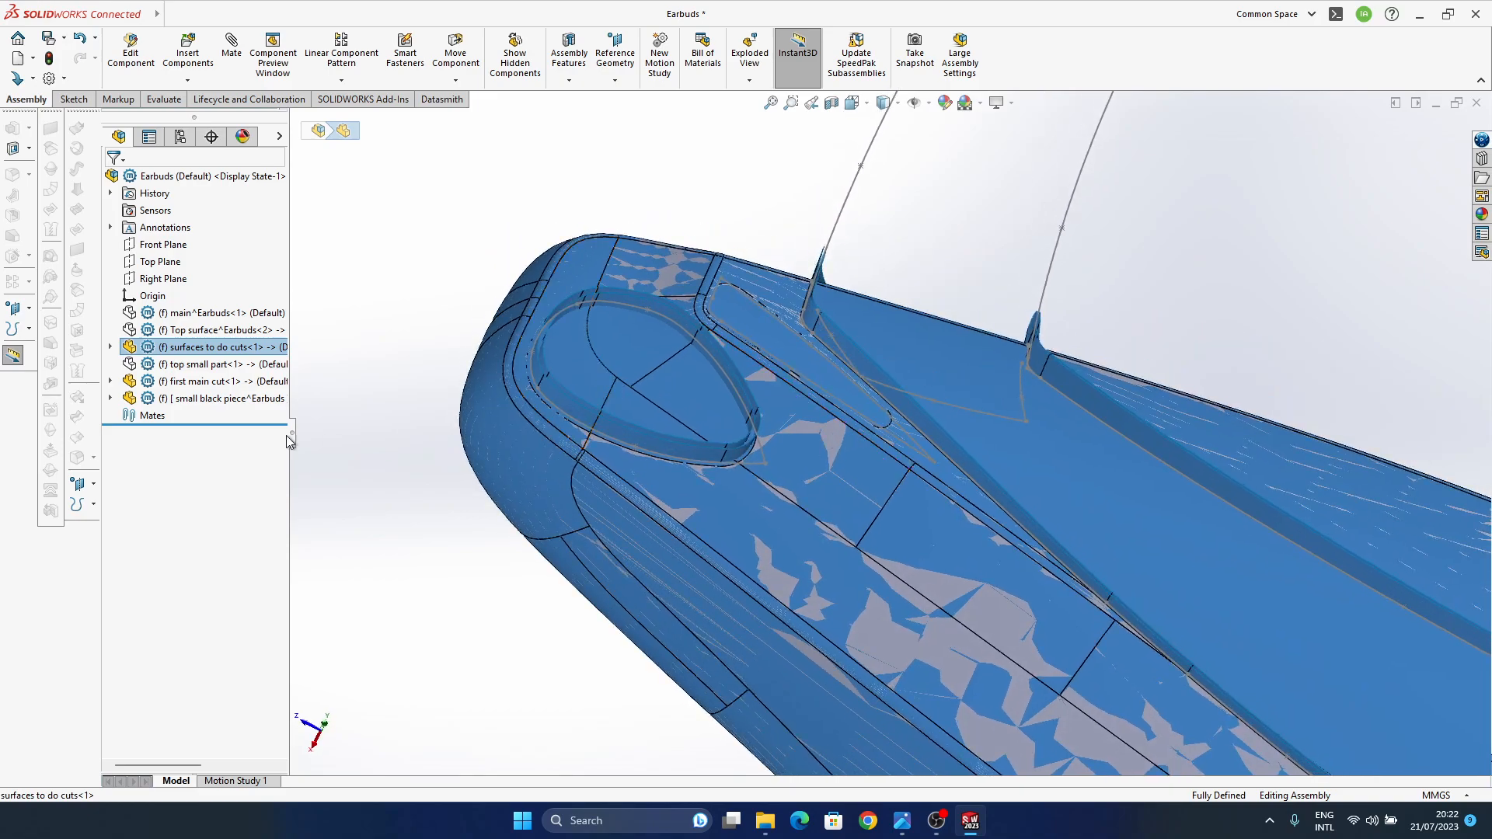
pyautogui.rightClick(203, 347)
pyautogui.click(311, 259)
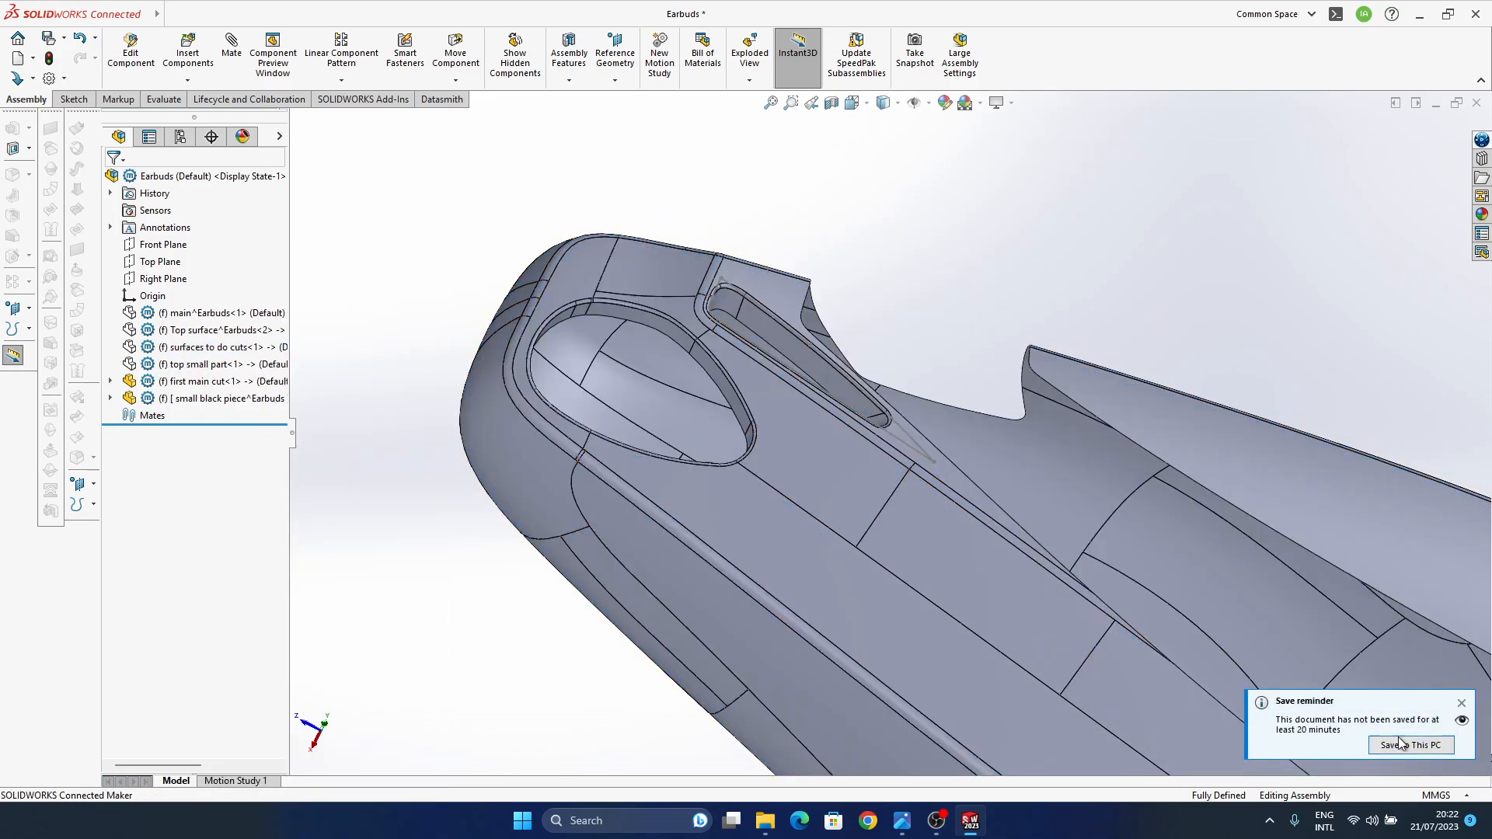
pyautogui.click(1411, 746)
pyautogui.click(313, 240)
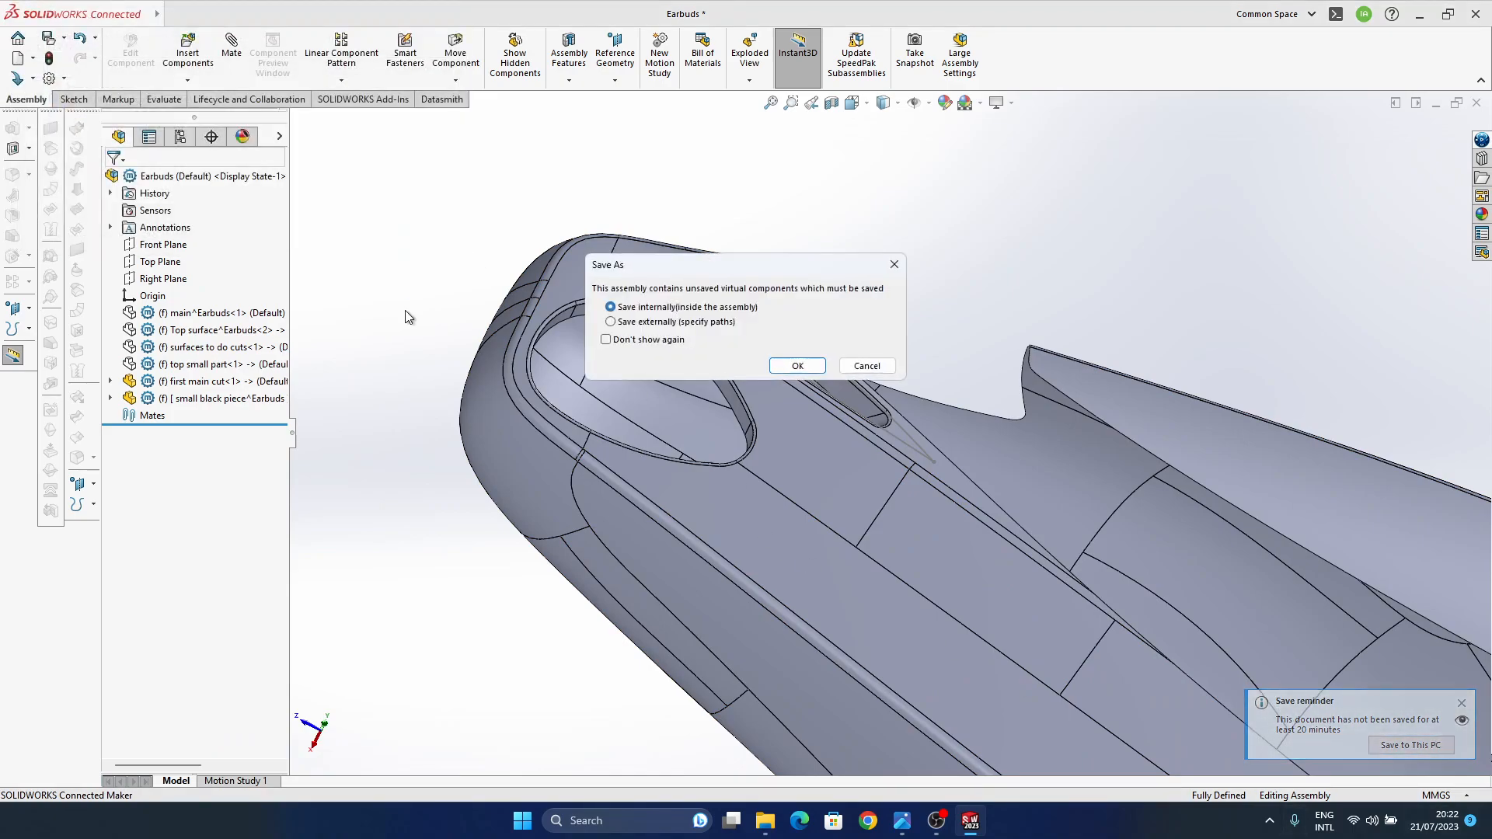
pyautogui.click(650, 322)
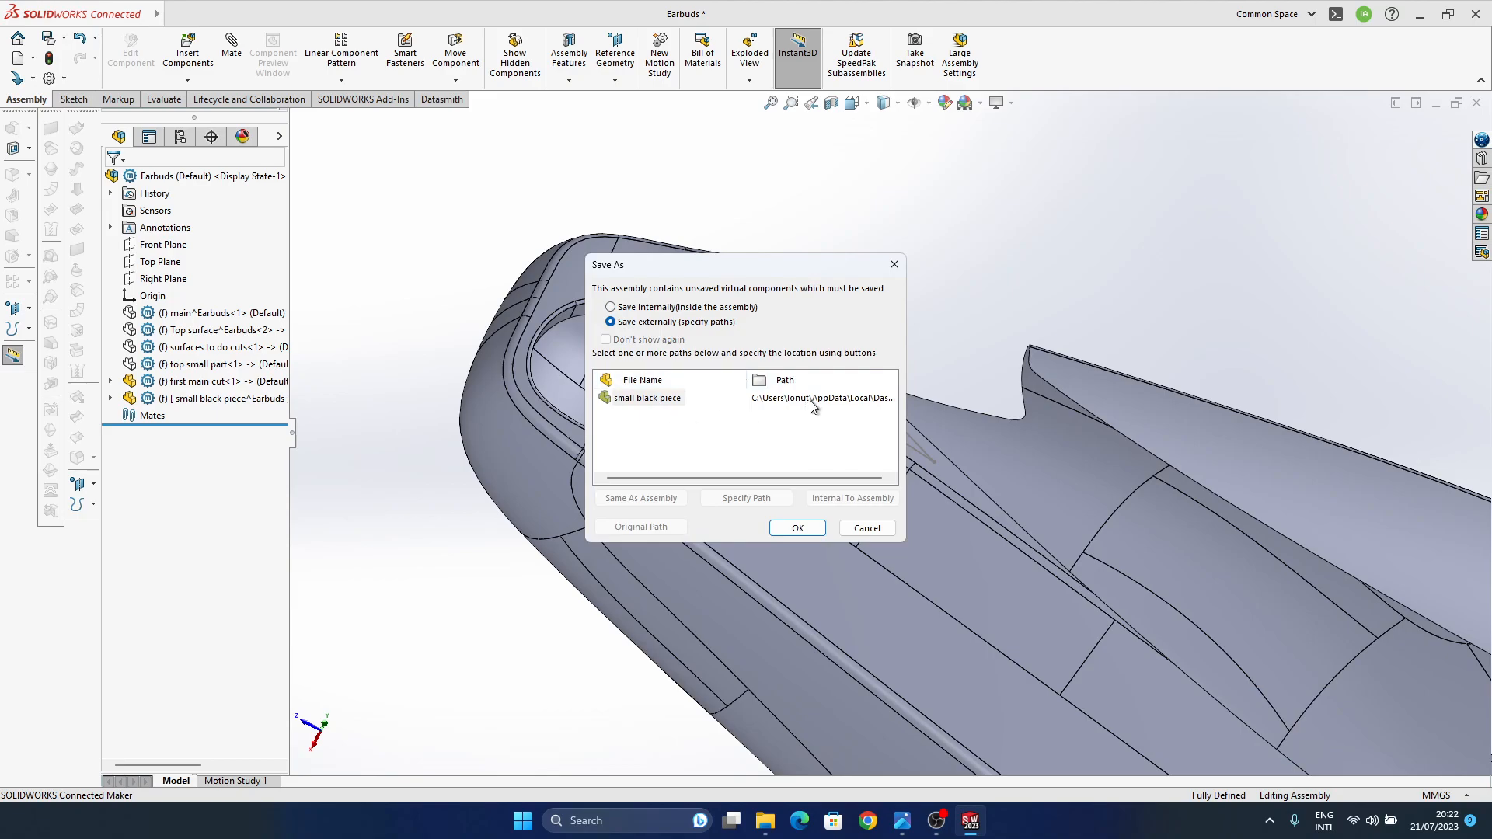
pyautogui.click(673, 398)
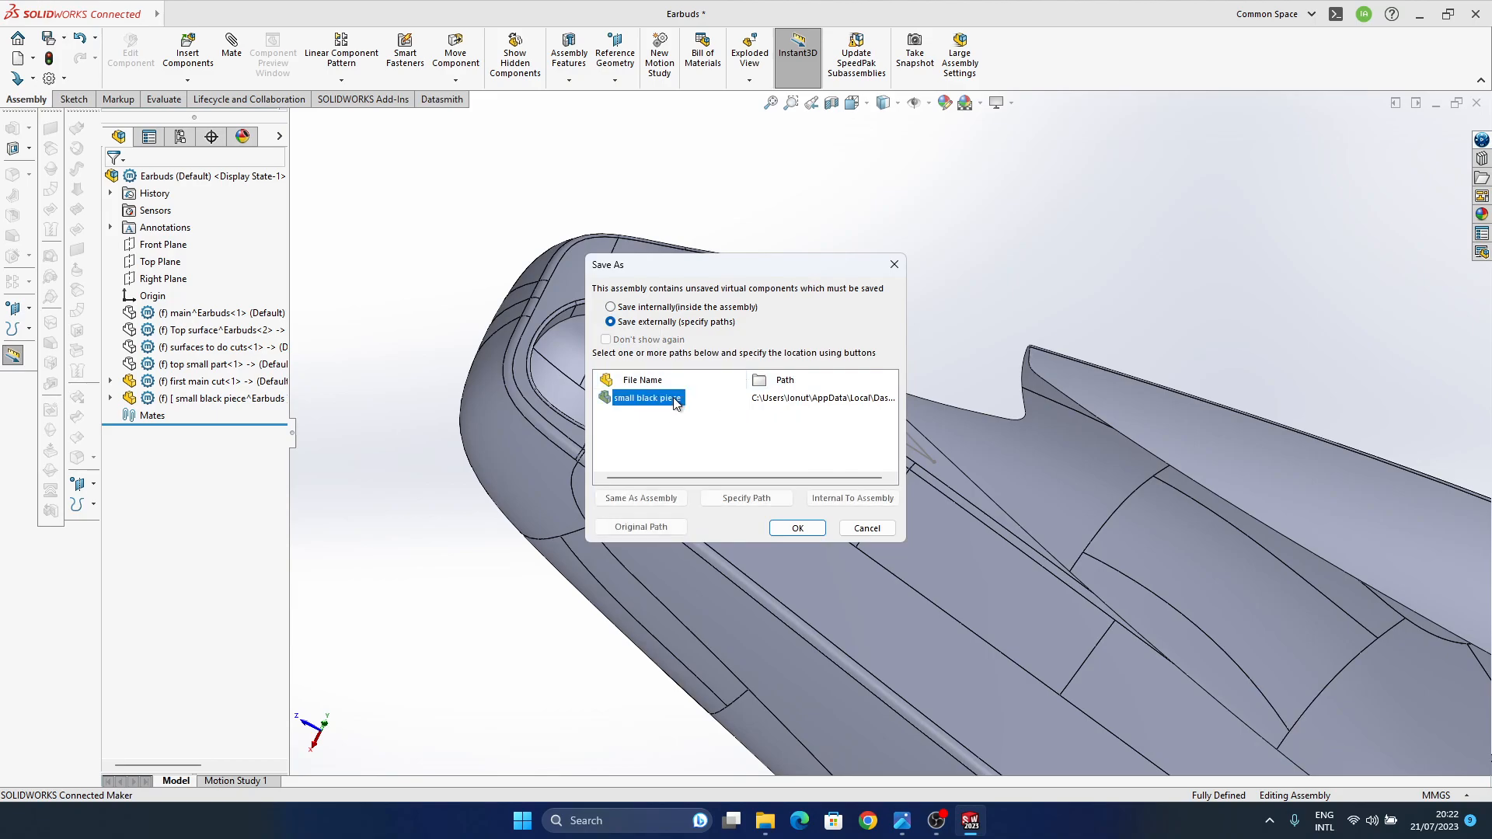
pyautogui.click(863, 528)
# - Show the Top surface component in the assembly
pyautogui.keyDown('ctrl'); pyautogui.moveTo(655, 339); pyautogui.dragTo(790, 372, button='middle'); pyautogui.keyUp('ctrl')
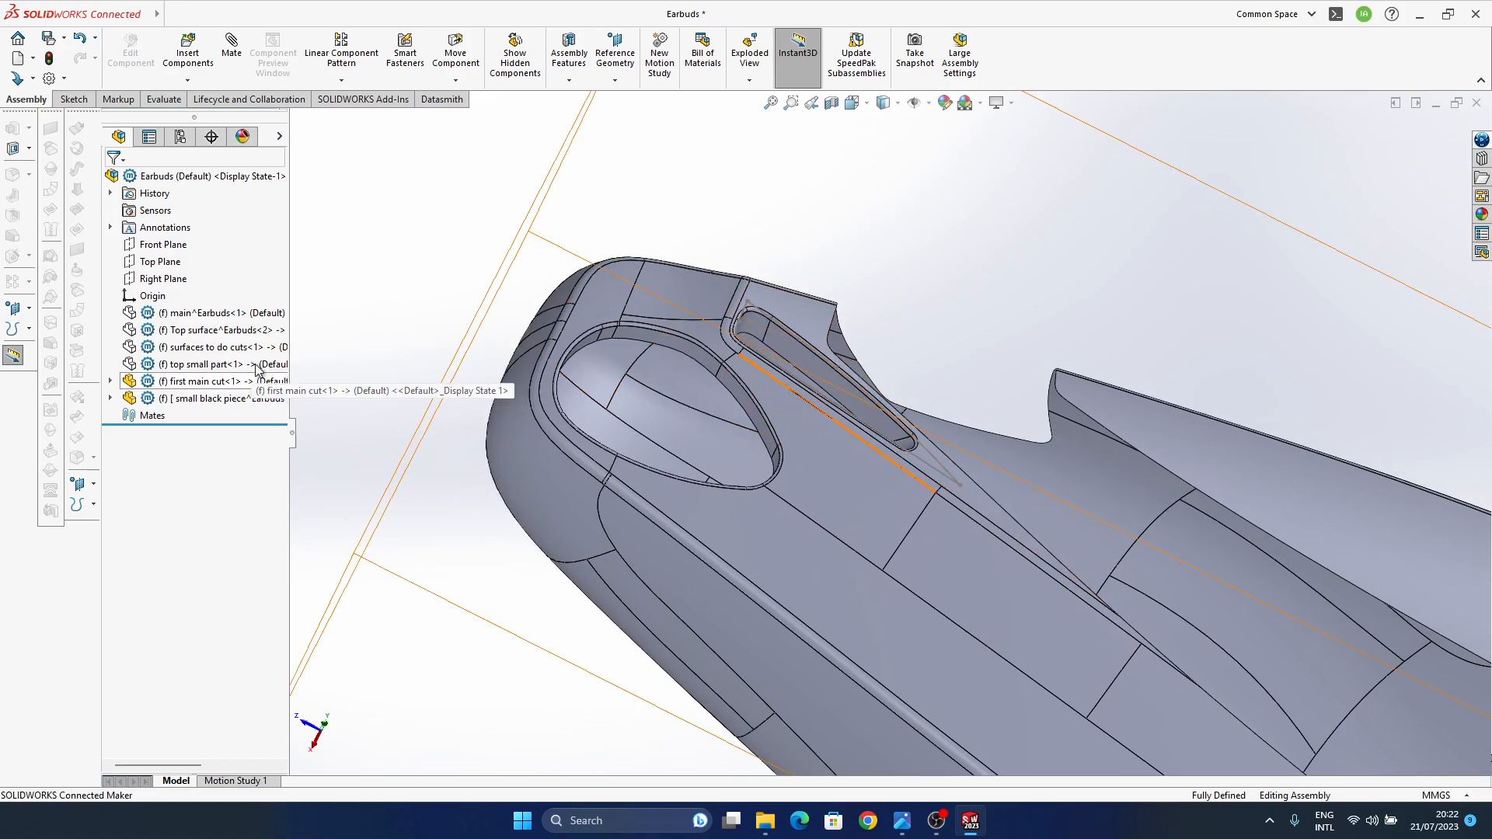
pyautogui.click(197, 336)
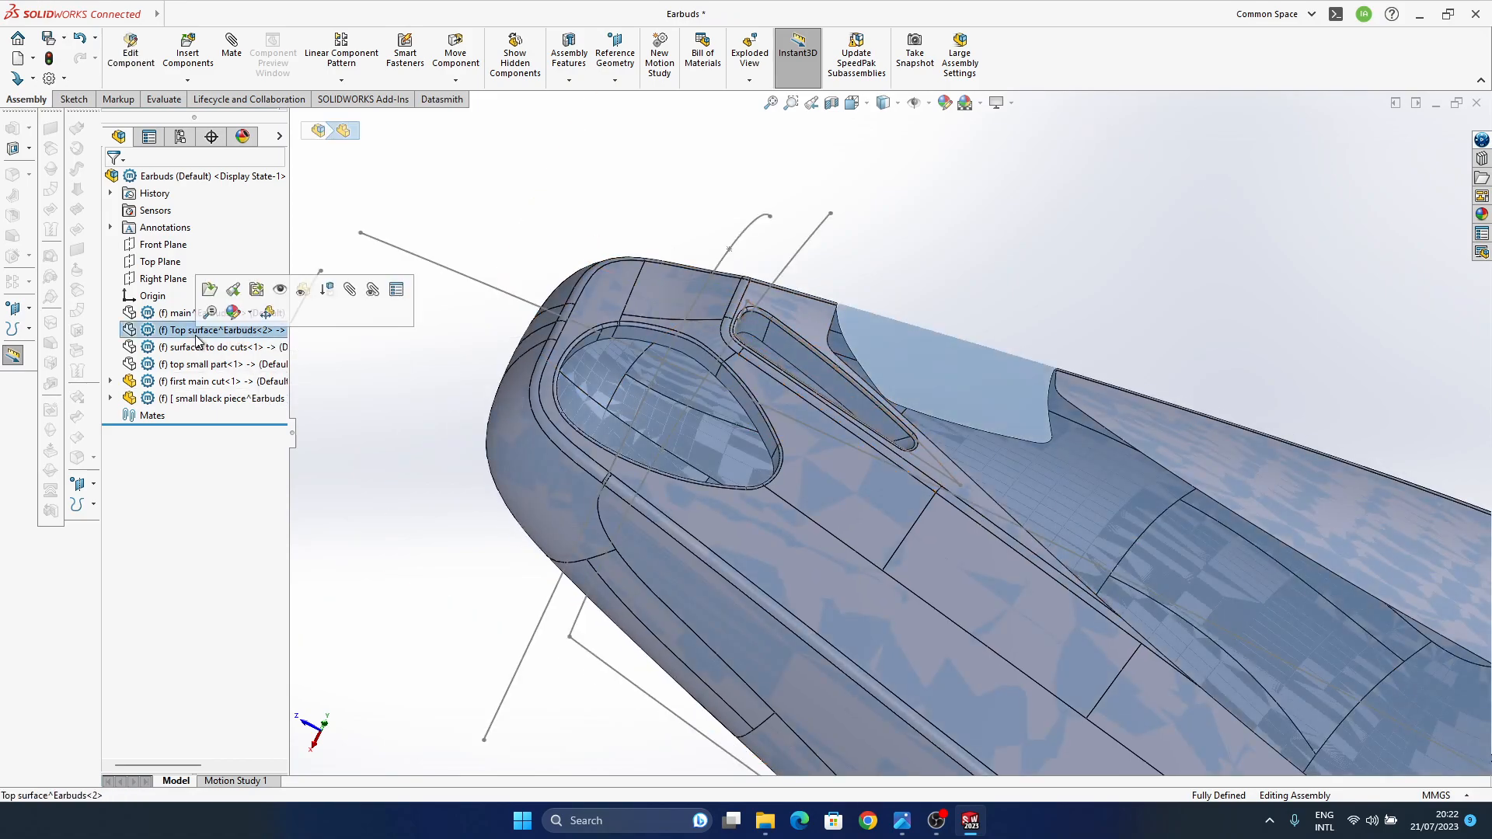
pyautogui.click(282, 298)
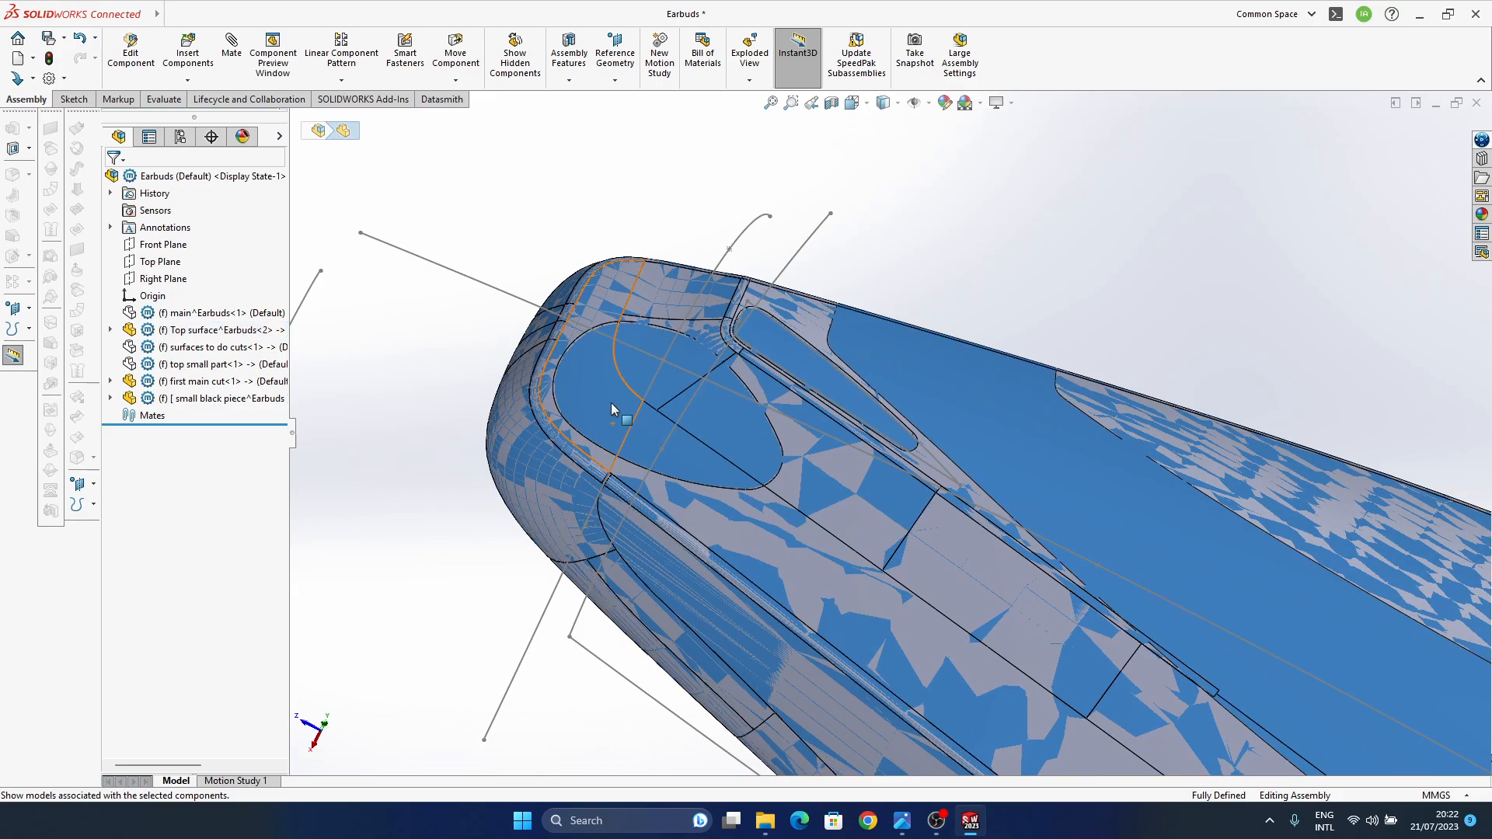
pyautogui.click(484, 201)
# - Edit the small black piece in context and copy the Top surface component's Fillet10 surface into it with a 0 mm offset
pyautogui.click(111, 330)
pyautogui.scroll(-10, 195, 529)
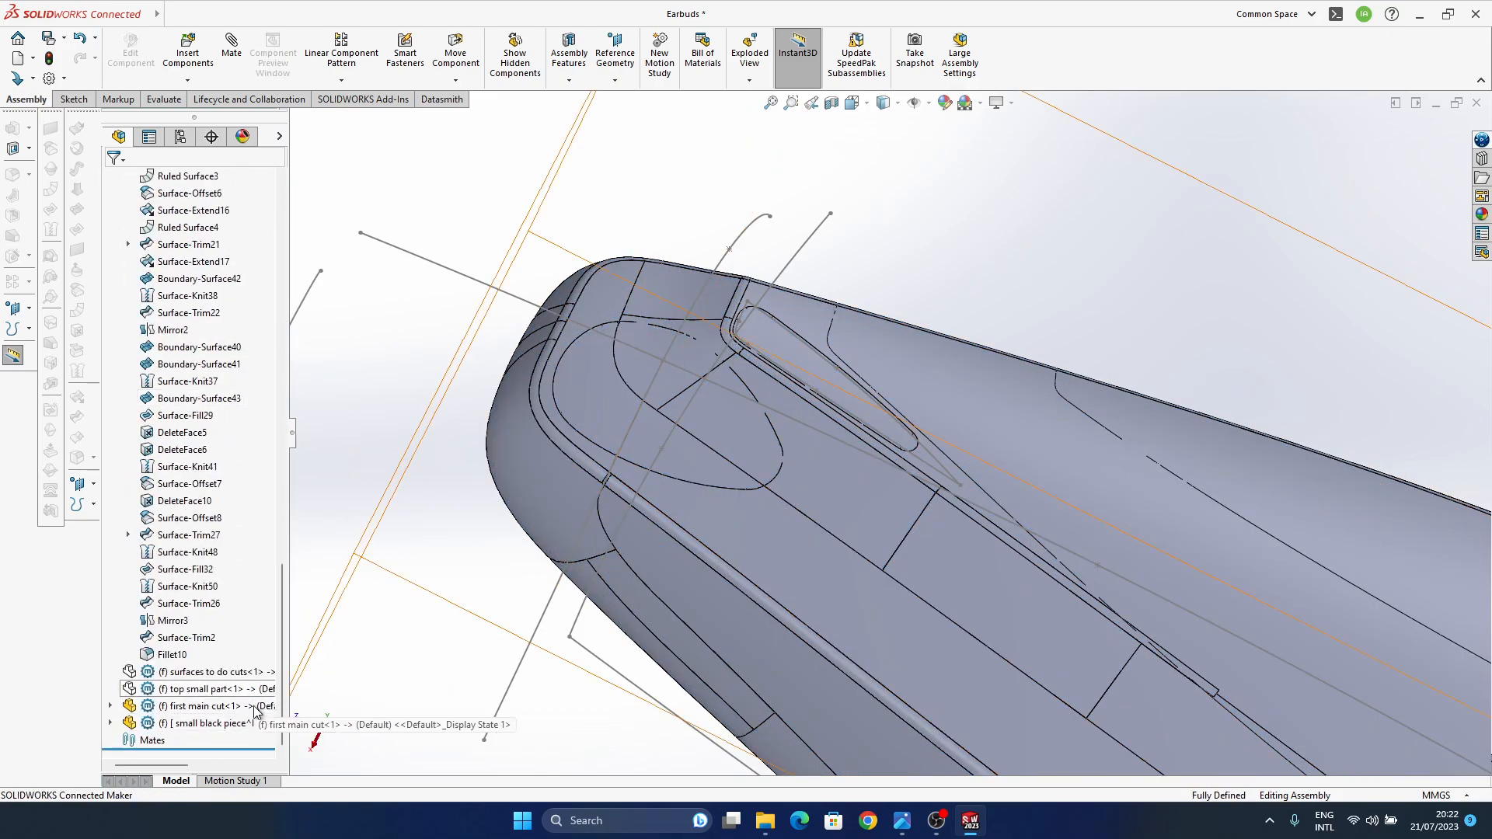
pyautogui.click(110, 723)
pyautogui.click(199, 605)
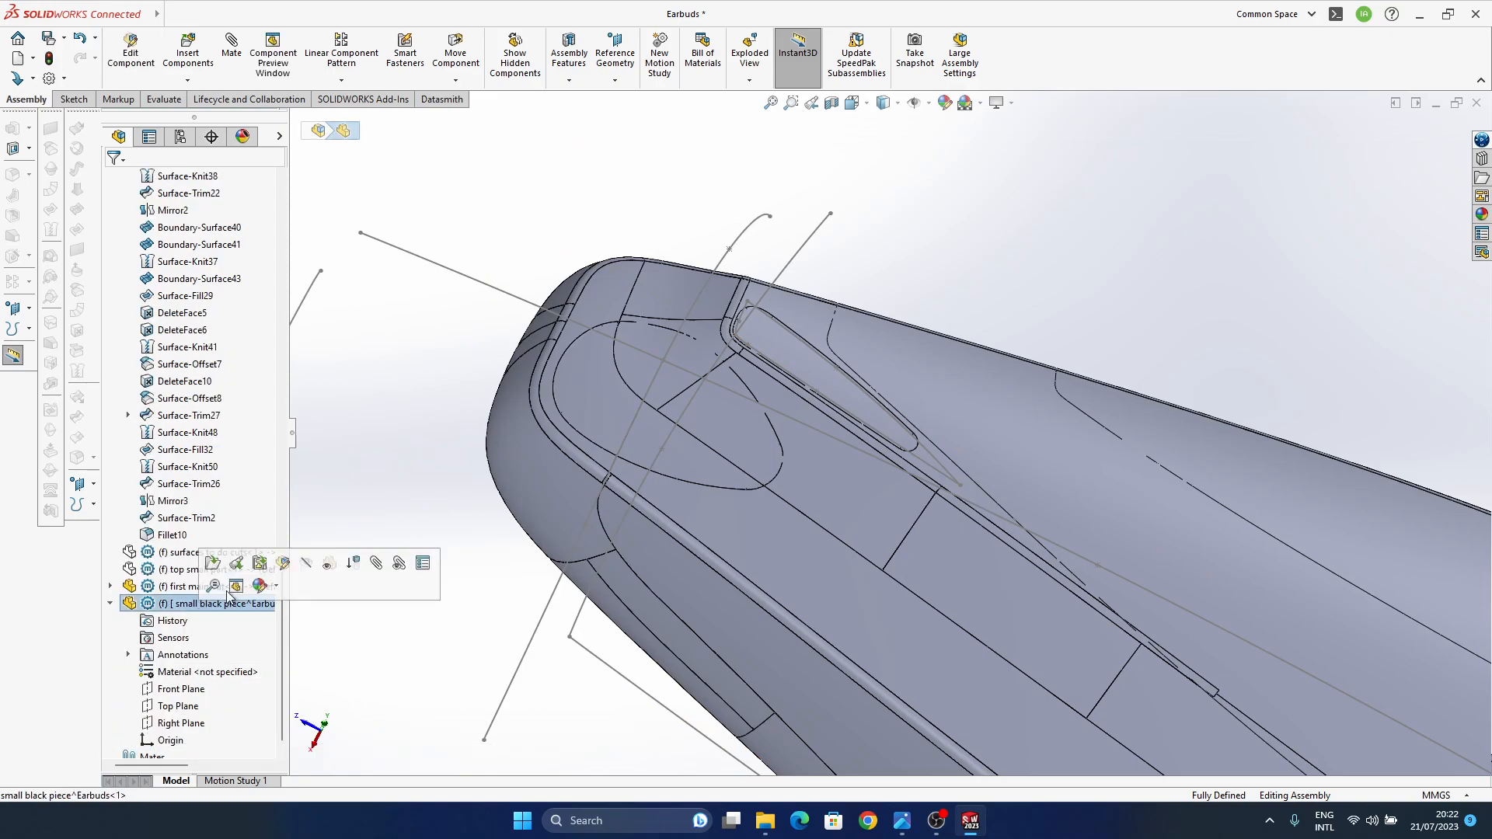
pyautogui.click(308, 564)
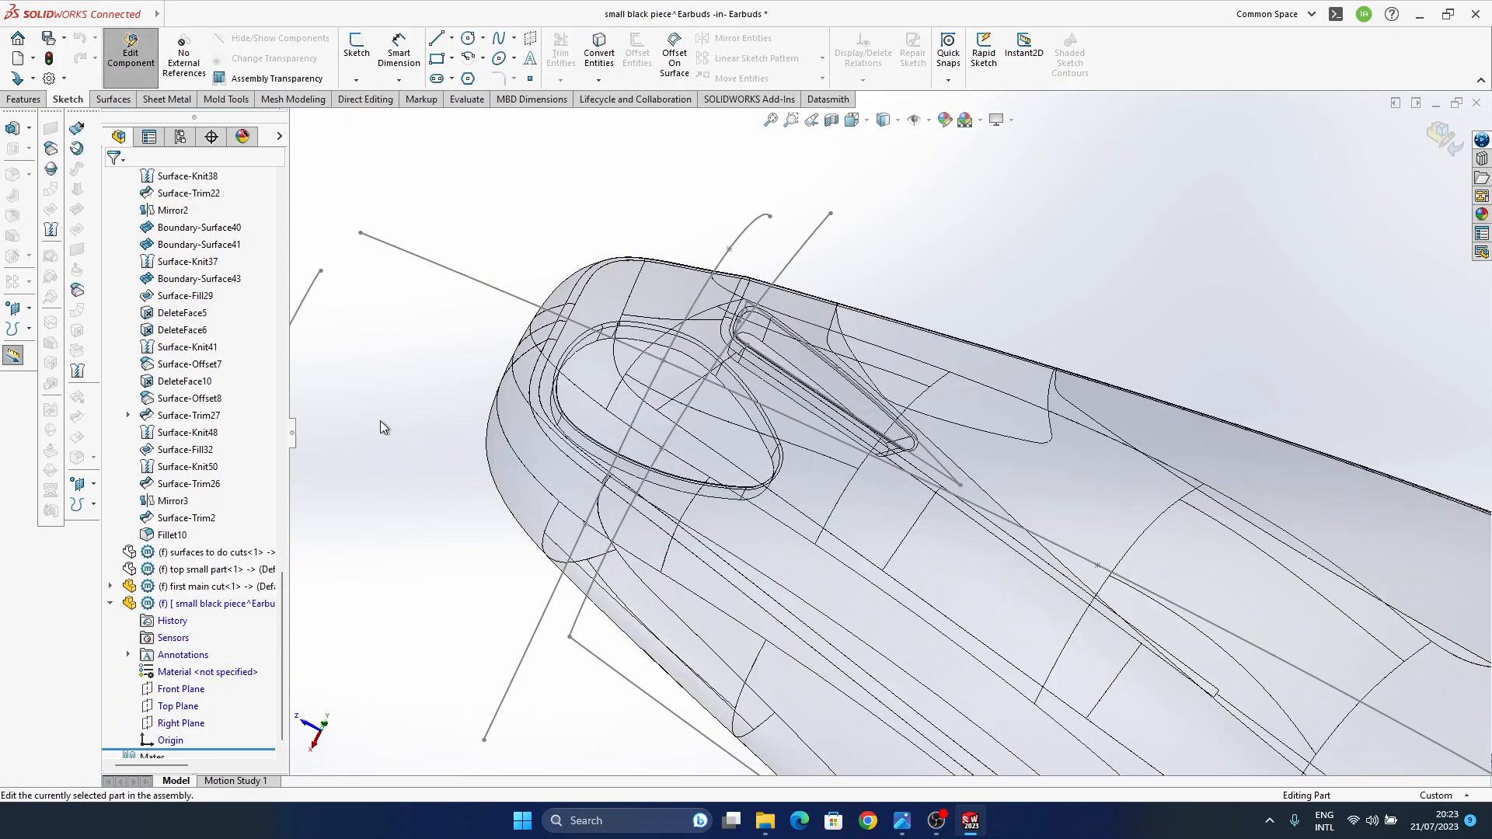
pyautogui.click(172, 535)
pyautogui.scroll(-1, 184, 614)
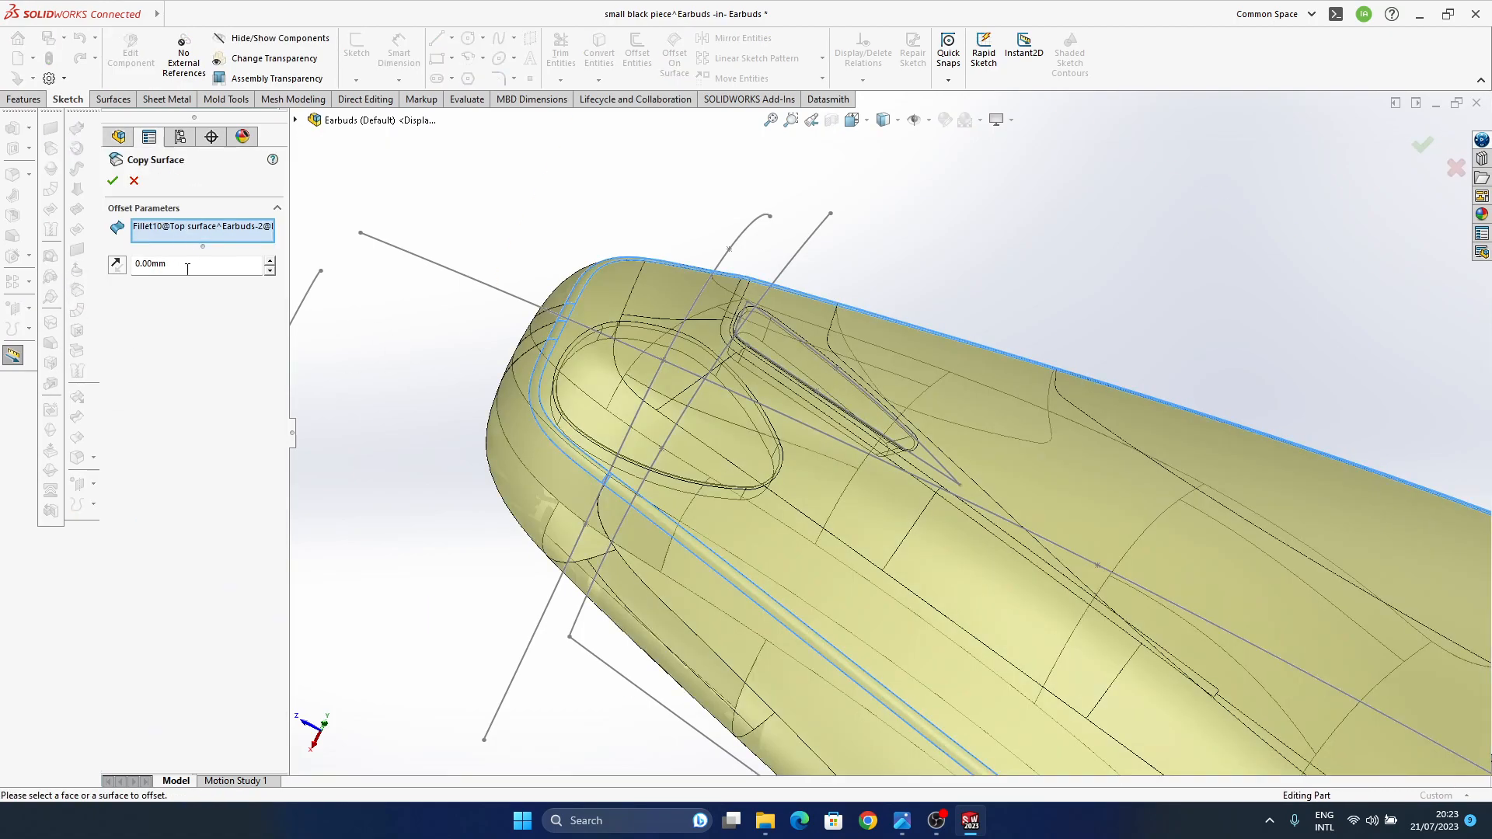
pyautogui.click(112, 180)
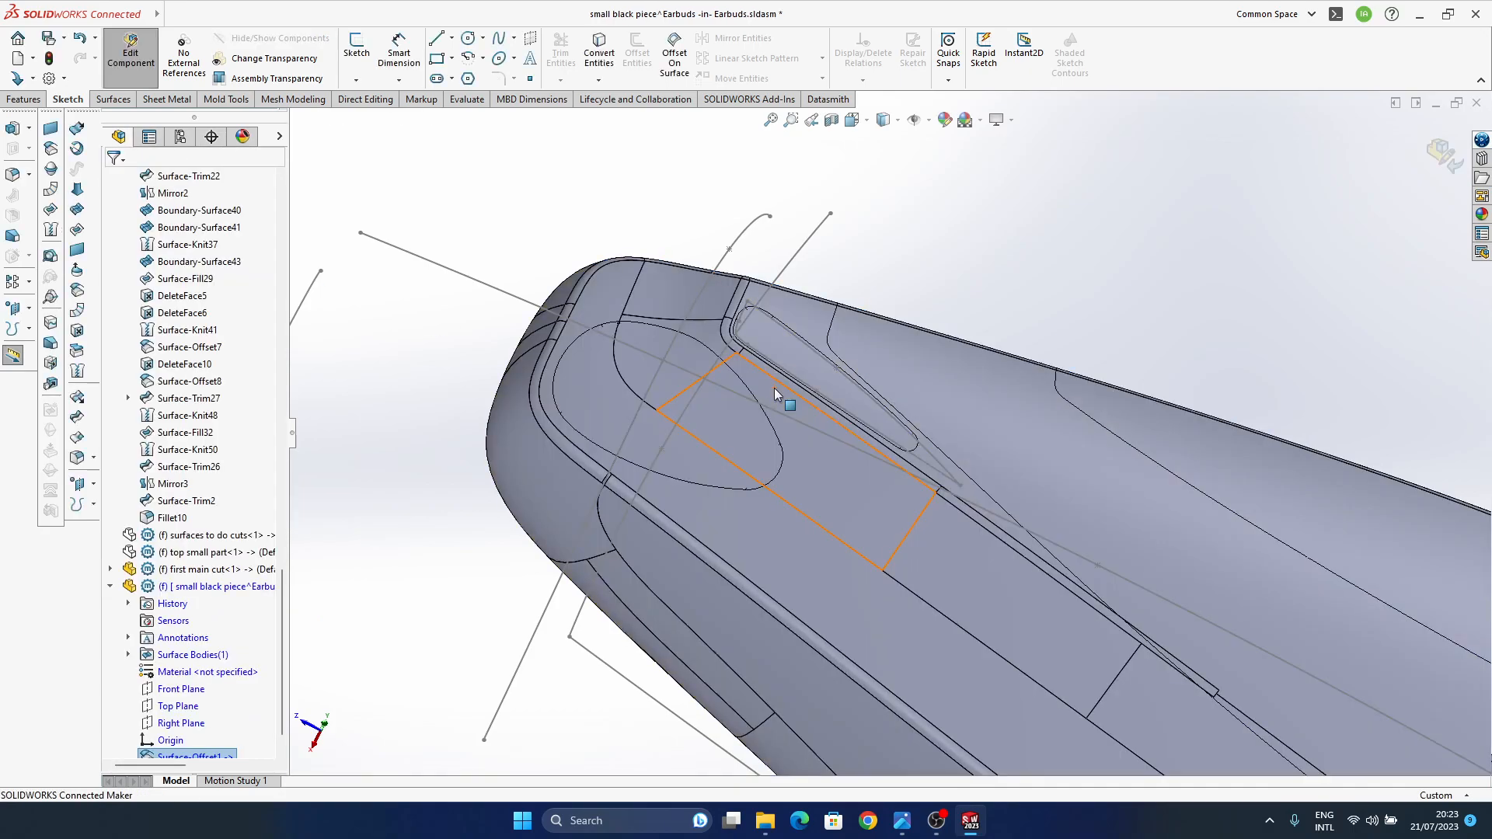
# - Collapse the Top surface component's feature list and hide that component
pyautogui.scroll(15, 199, 499)
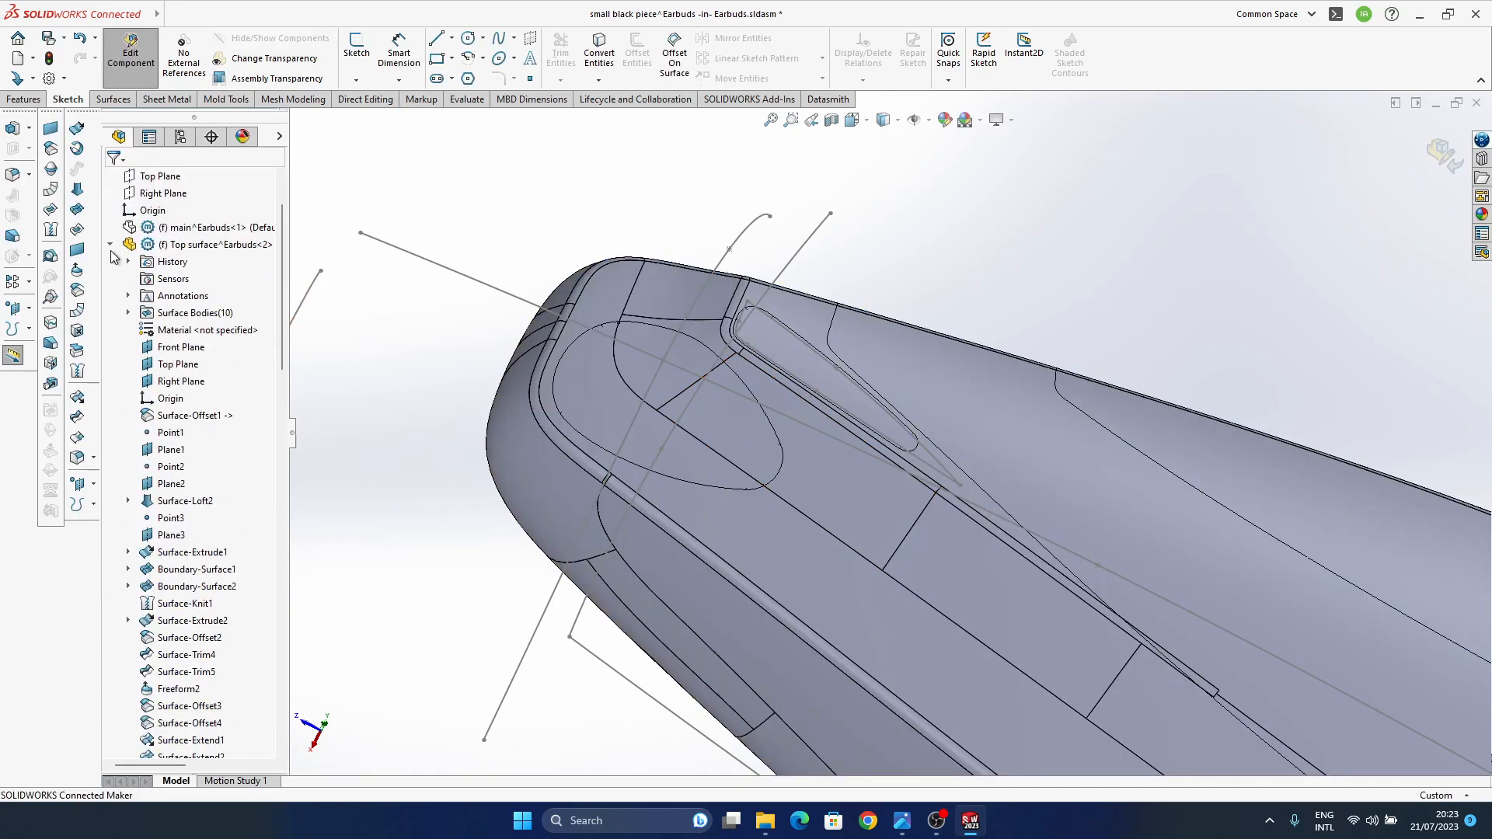
pyautogui.click(110, 245)
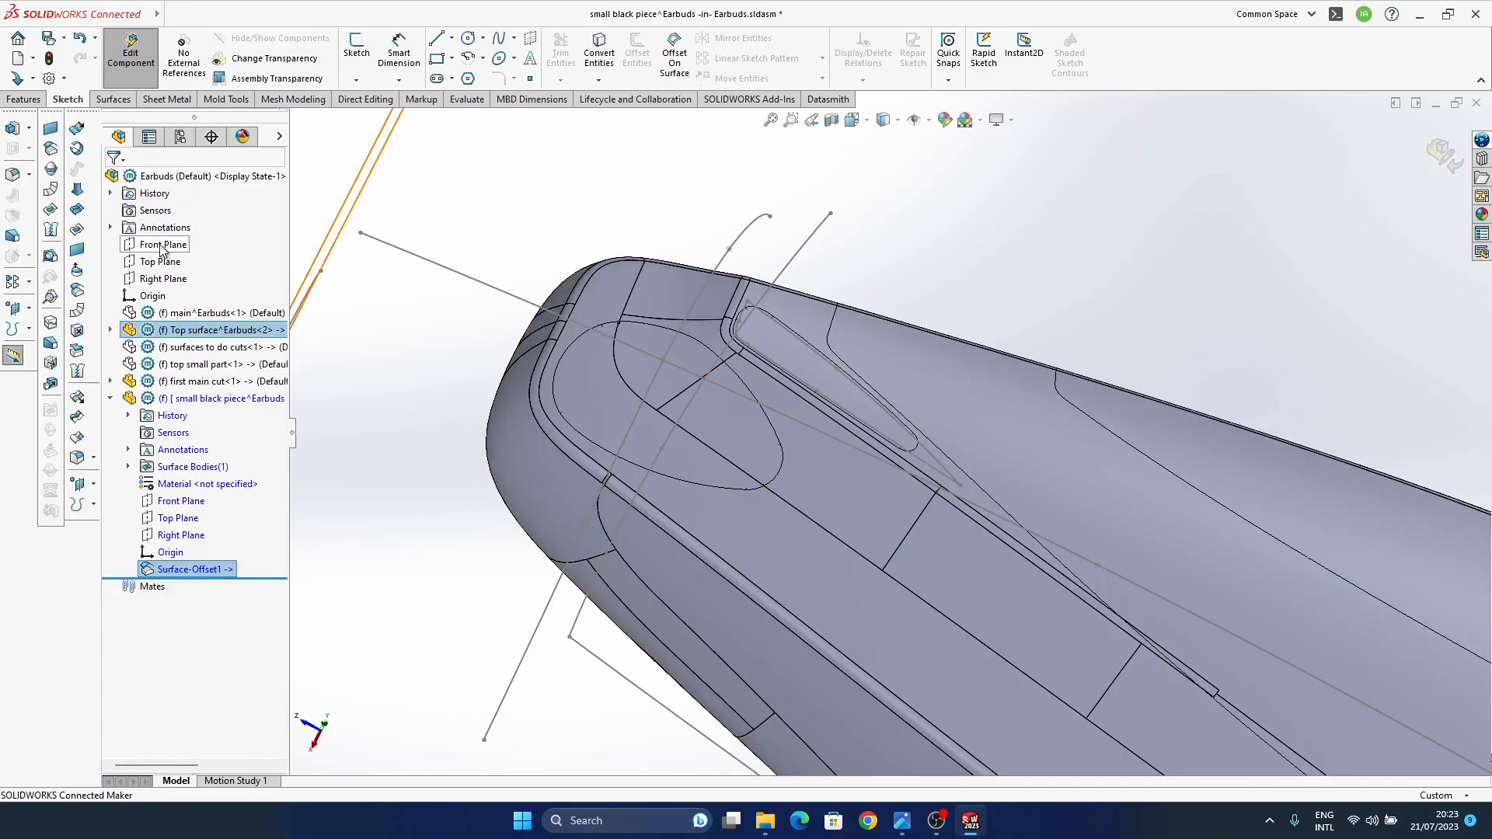
pyautogui.click(180, 333)
pyautogui.click(1074, 257)
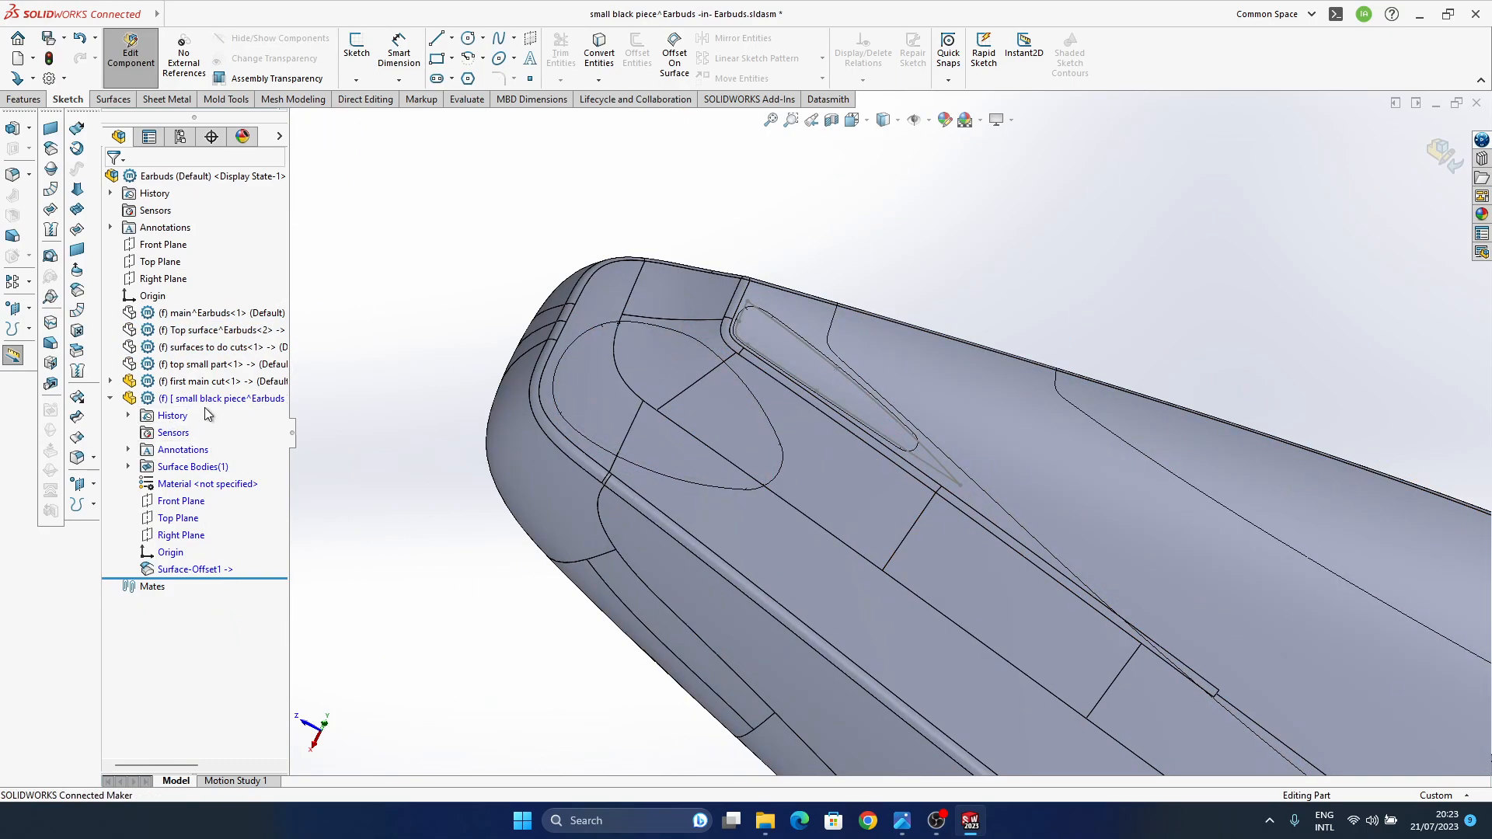
# - Show the surfaces to do cuts component and check how its teardrop wall meets the copied surface of the small black piece
pyautogui.click(206, 347)
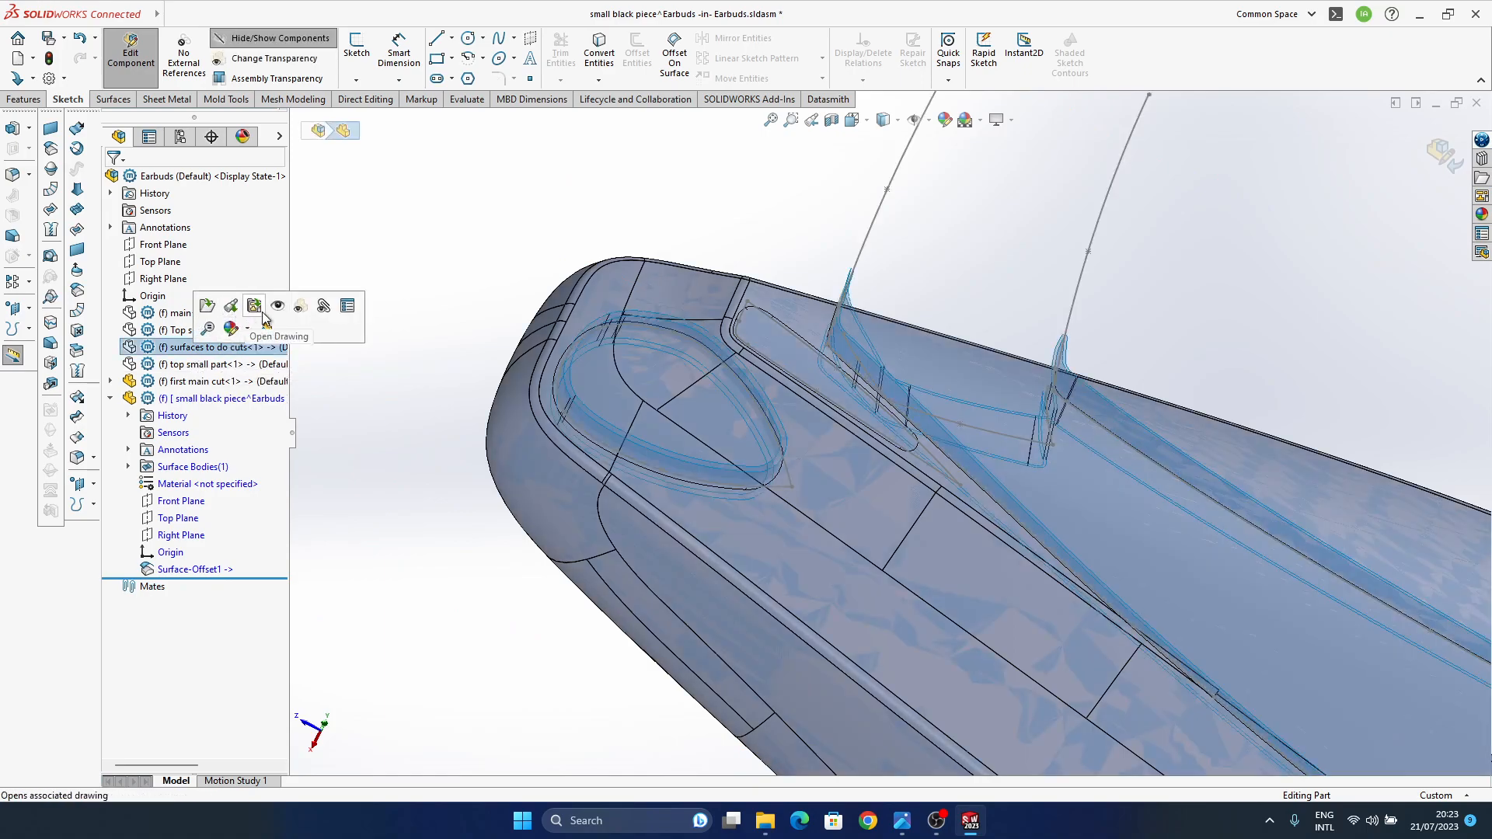
pyautogui.moveTo(704, 478); pyautogui.dragTo(594, 416, button='middle')
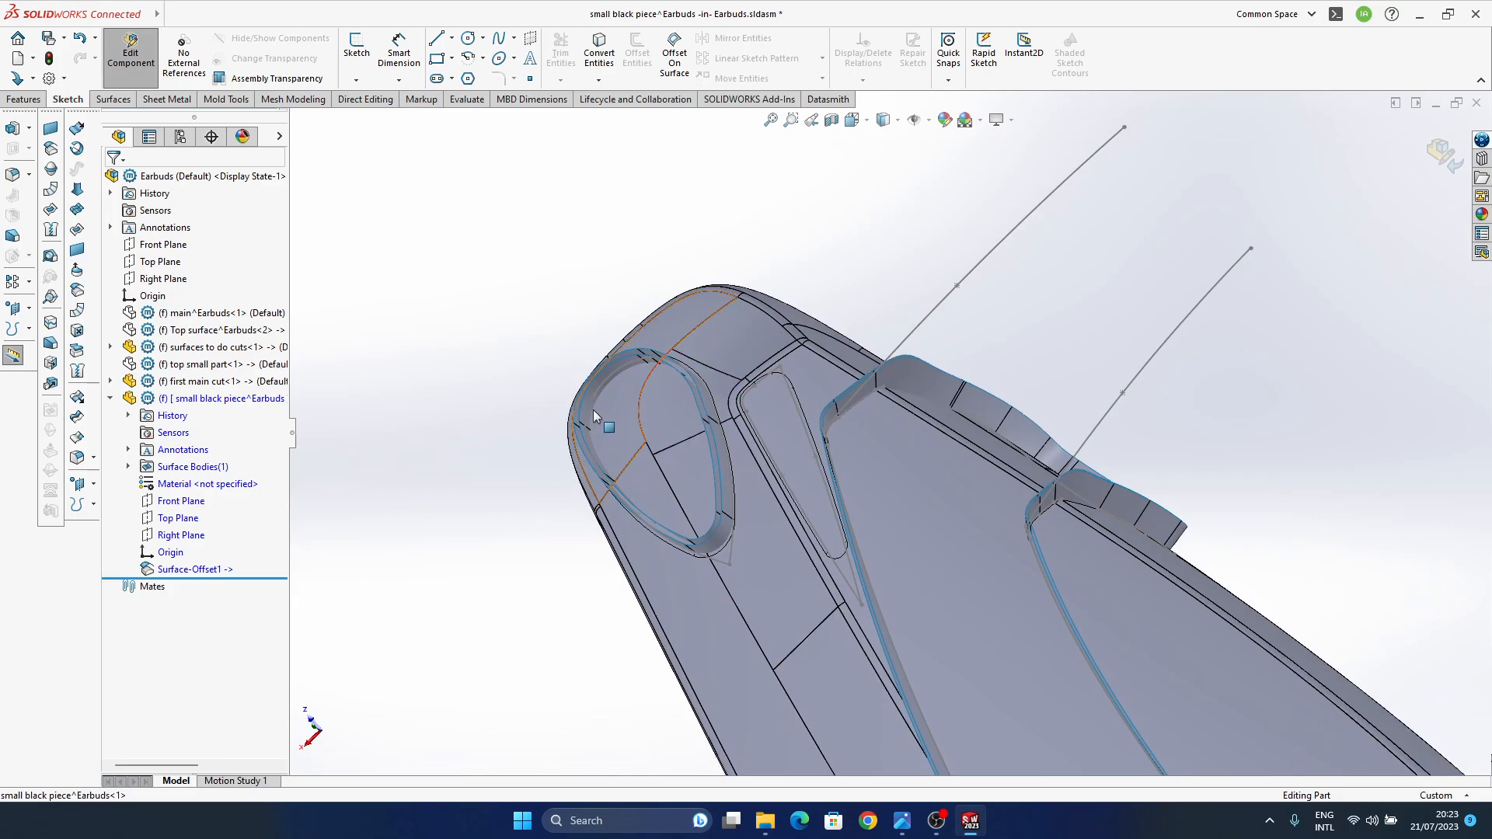
pyautogui.scroll(-4, 615, 401)
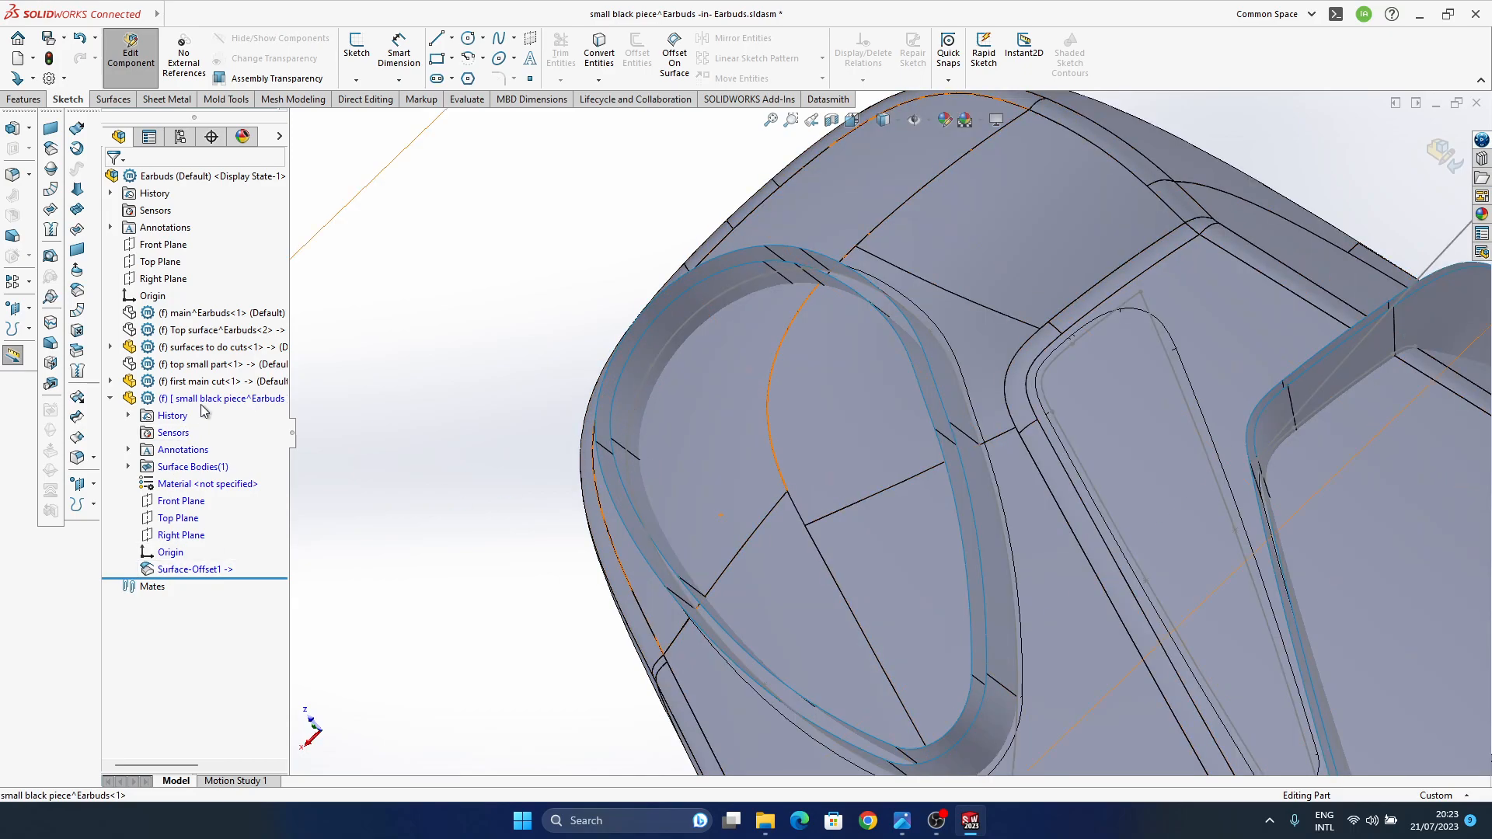
pyautogui.click(268, 400)
pyautogui.moveTo(783, 456); pyautogui.dragTo(571, 279, button='middle')
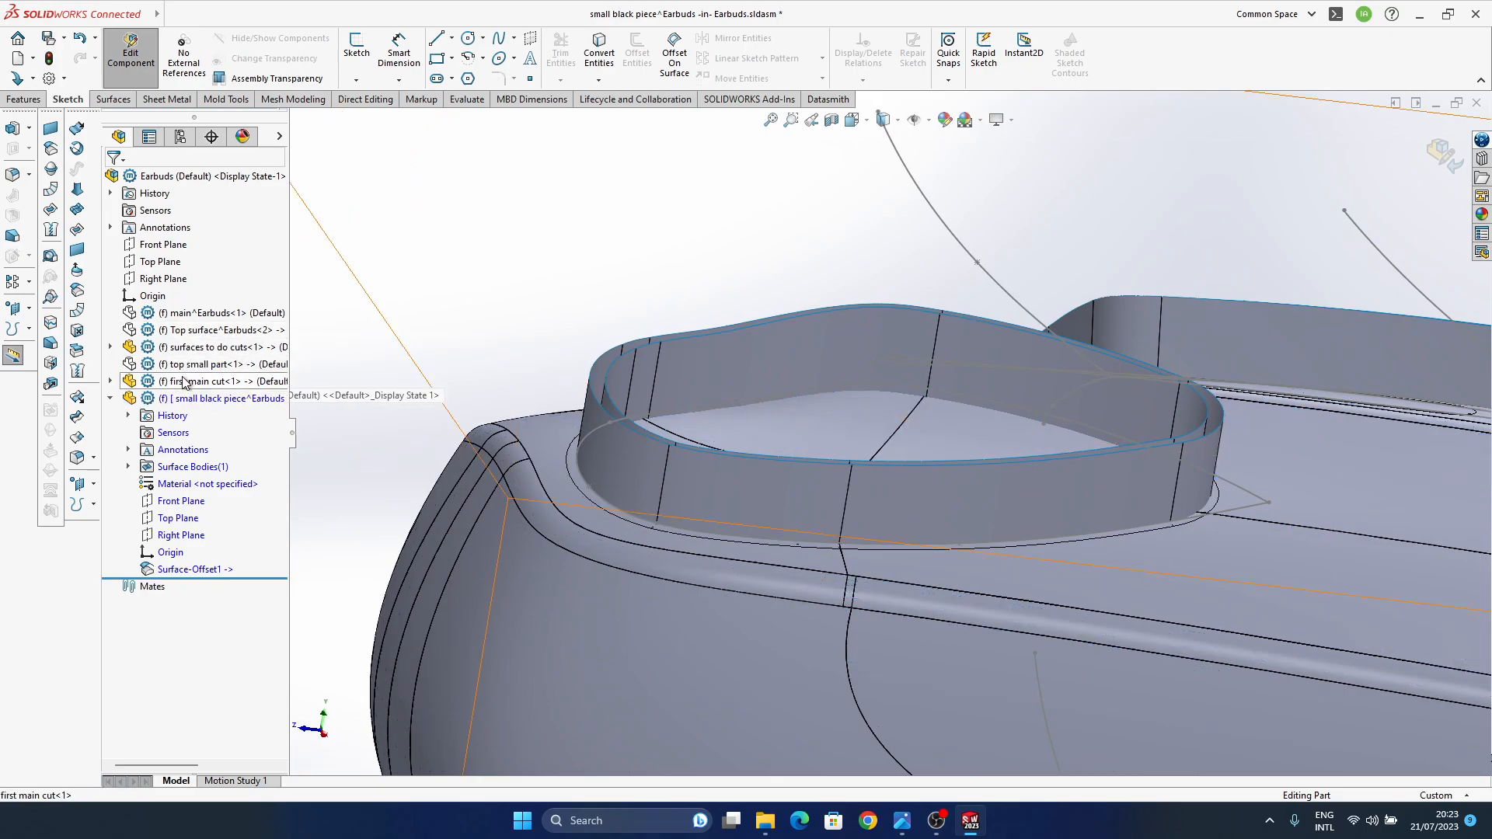
# - Hide the first main cut component and highlight the small black piece's copied top surface to check where it lies
pyautogui.click(210, 381)
pyautogui.click(300, 340)
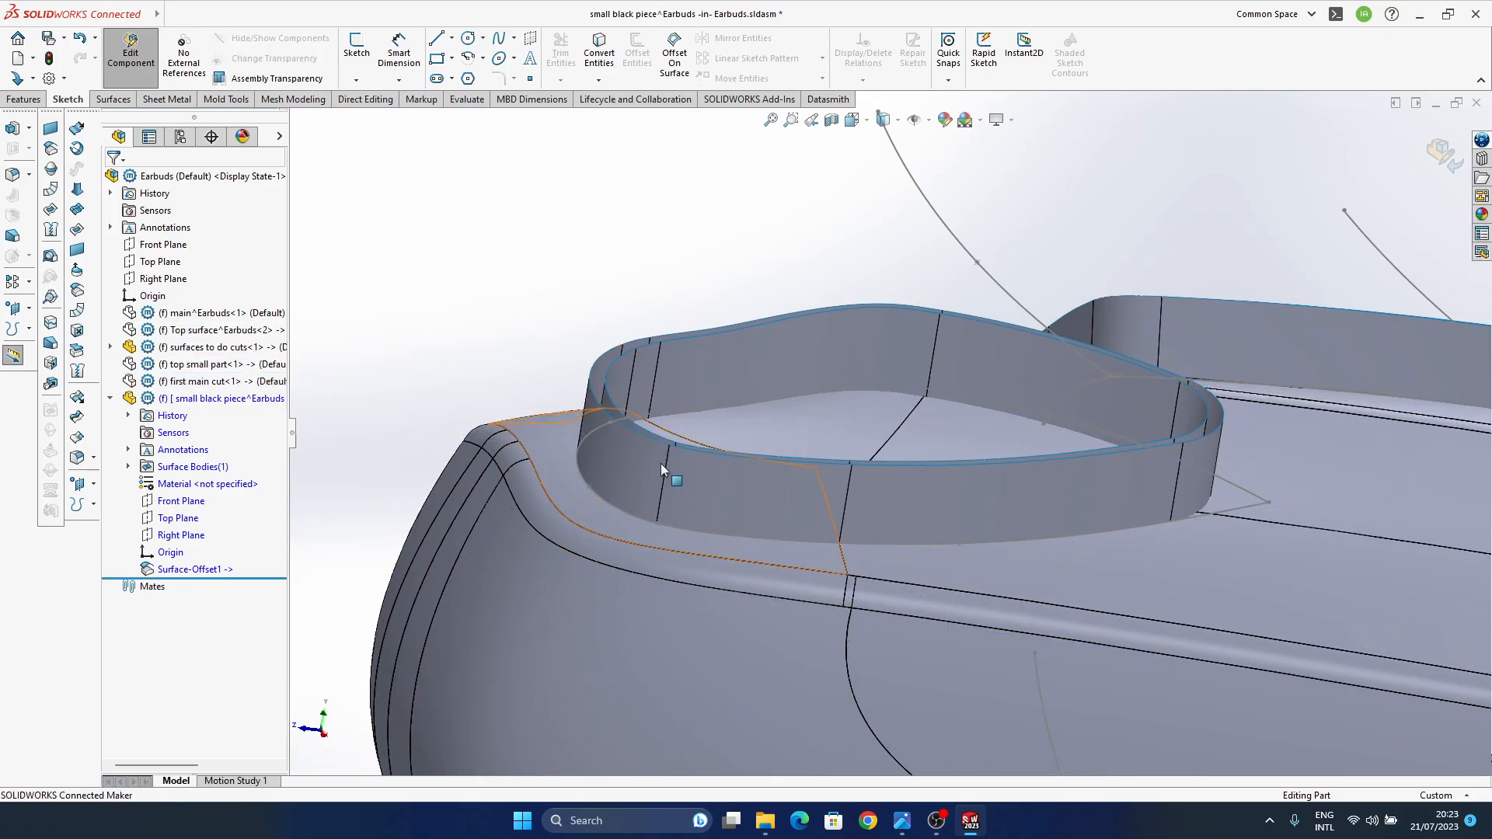
pyautogui.moveTo(656, 487); pyautogui.dragTo(738, 459, button='middle')
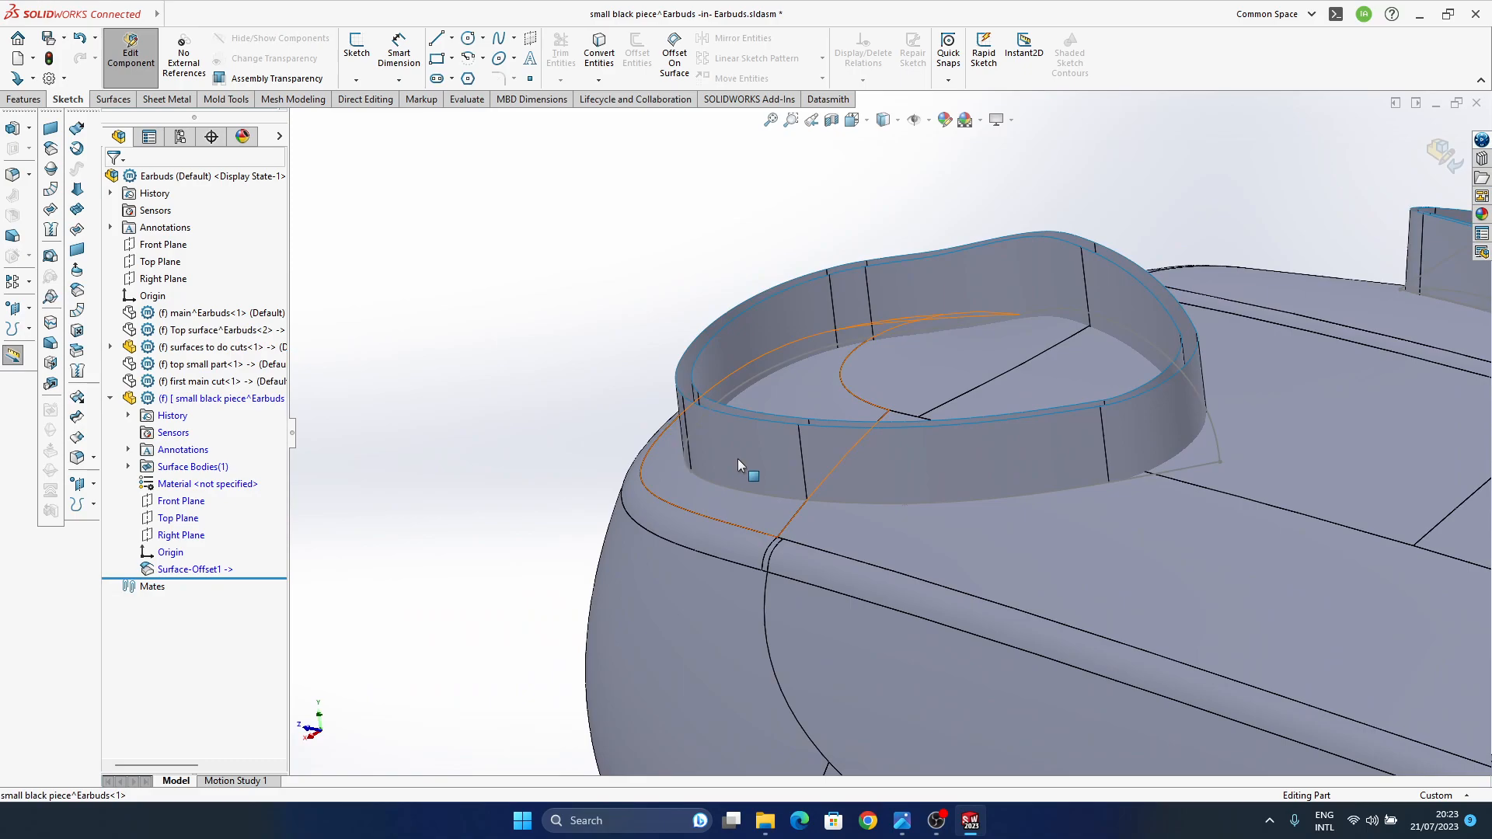
pyautogui.click(204, 569)
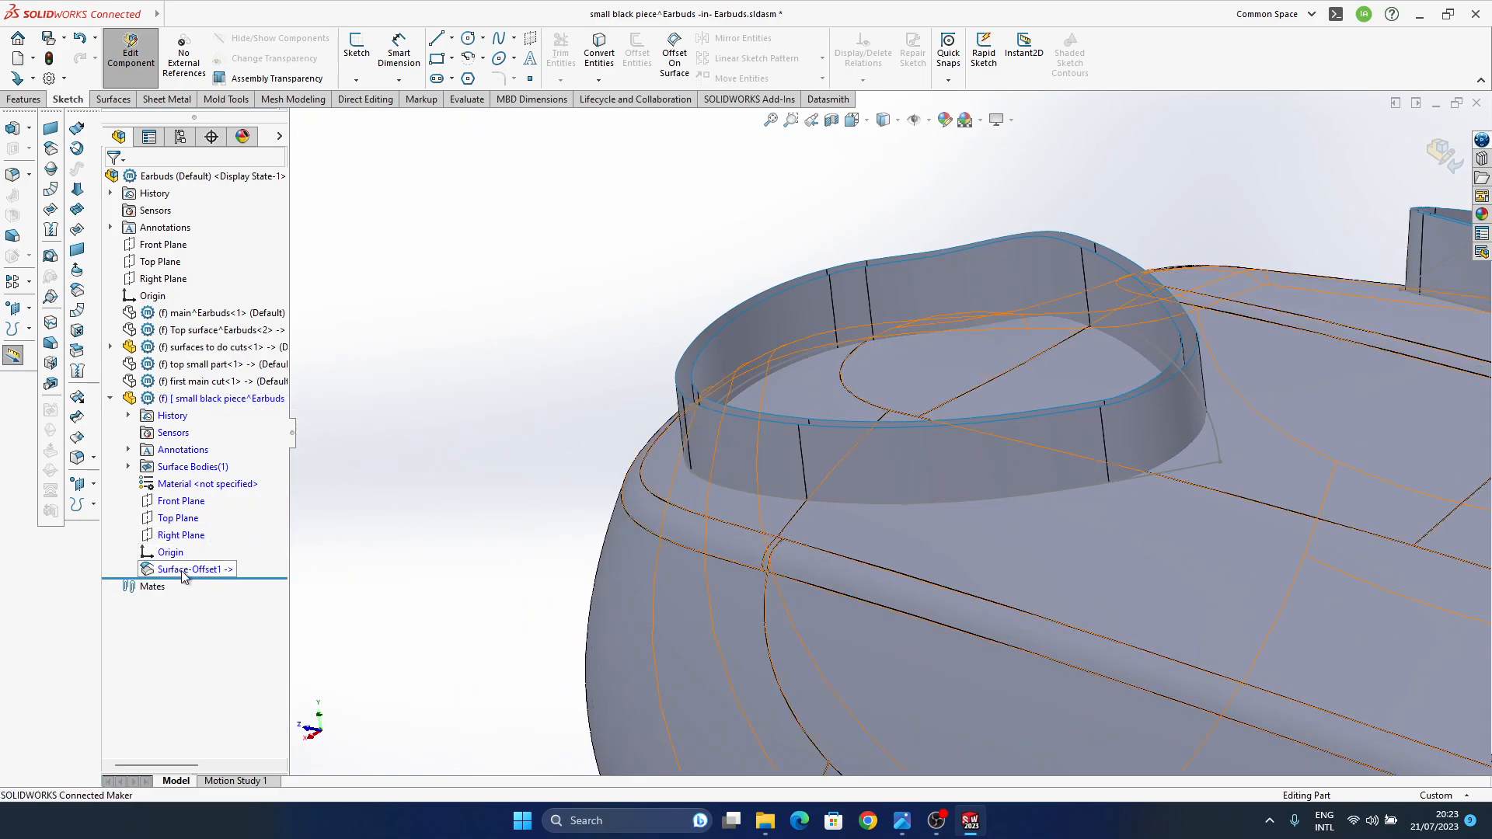
pyautogui.keyDown('ctrl'); pyautogui.moveTo(832, 402); pyautogui.dragTo(780, 439, button='middle'); pyautogui.keyUp('ctrl')
# - Copy all inner faces of the surfaces to do cuts component's teardrop wall into the small black piece with a 0 mm offset
pyautogui.click(746, 352)
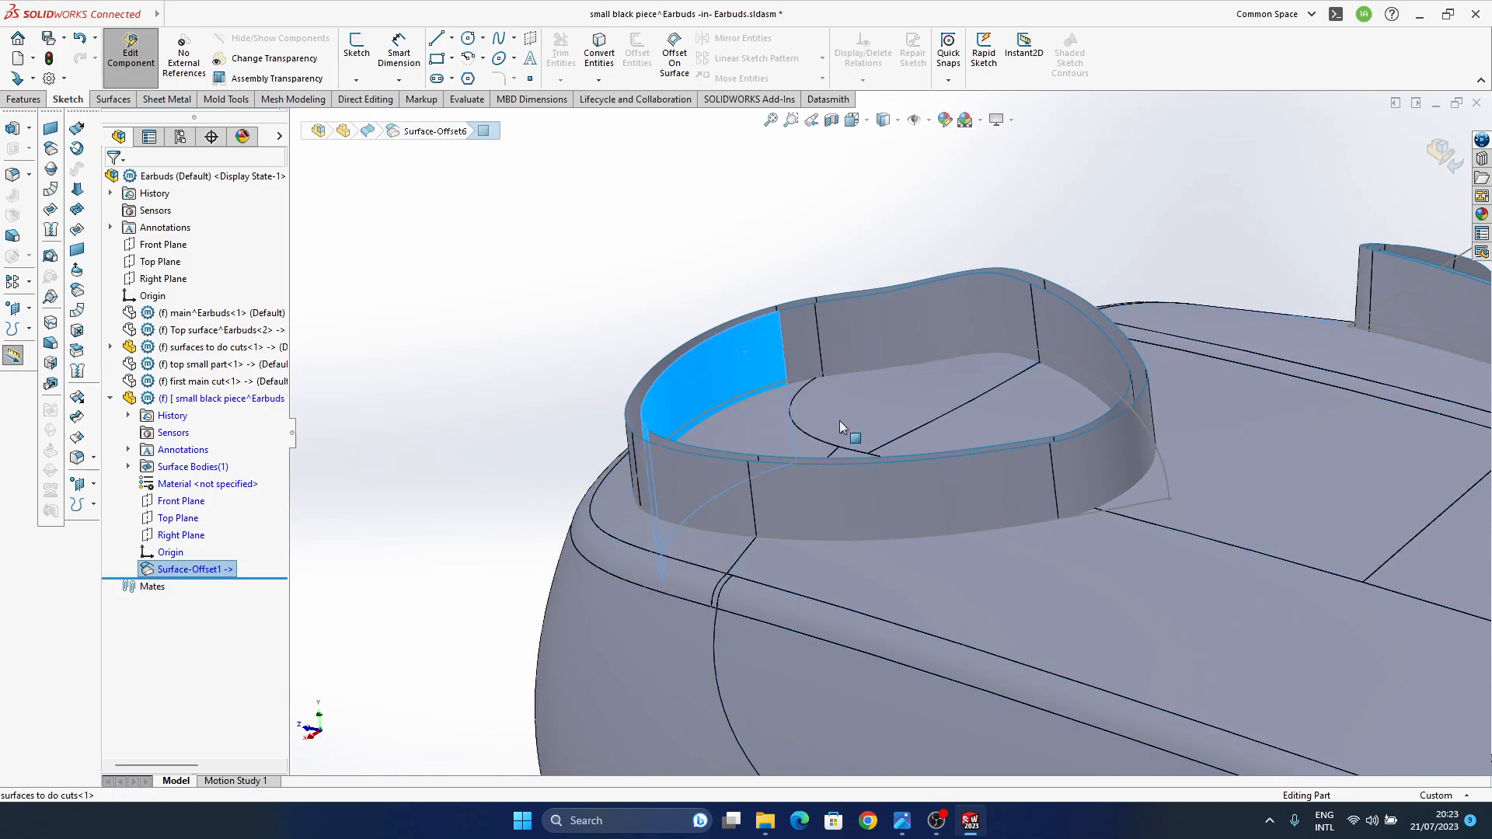
pyautogui.keyDown('ctrl'); pyautogui.click(807, 351); pyautogui.keyUp('ctrl')
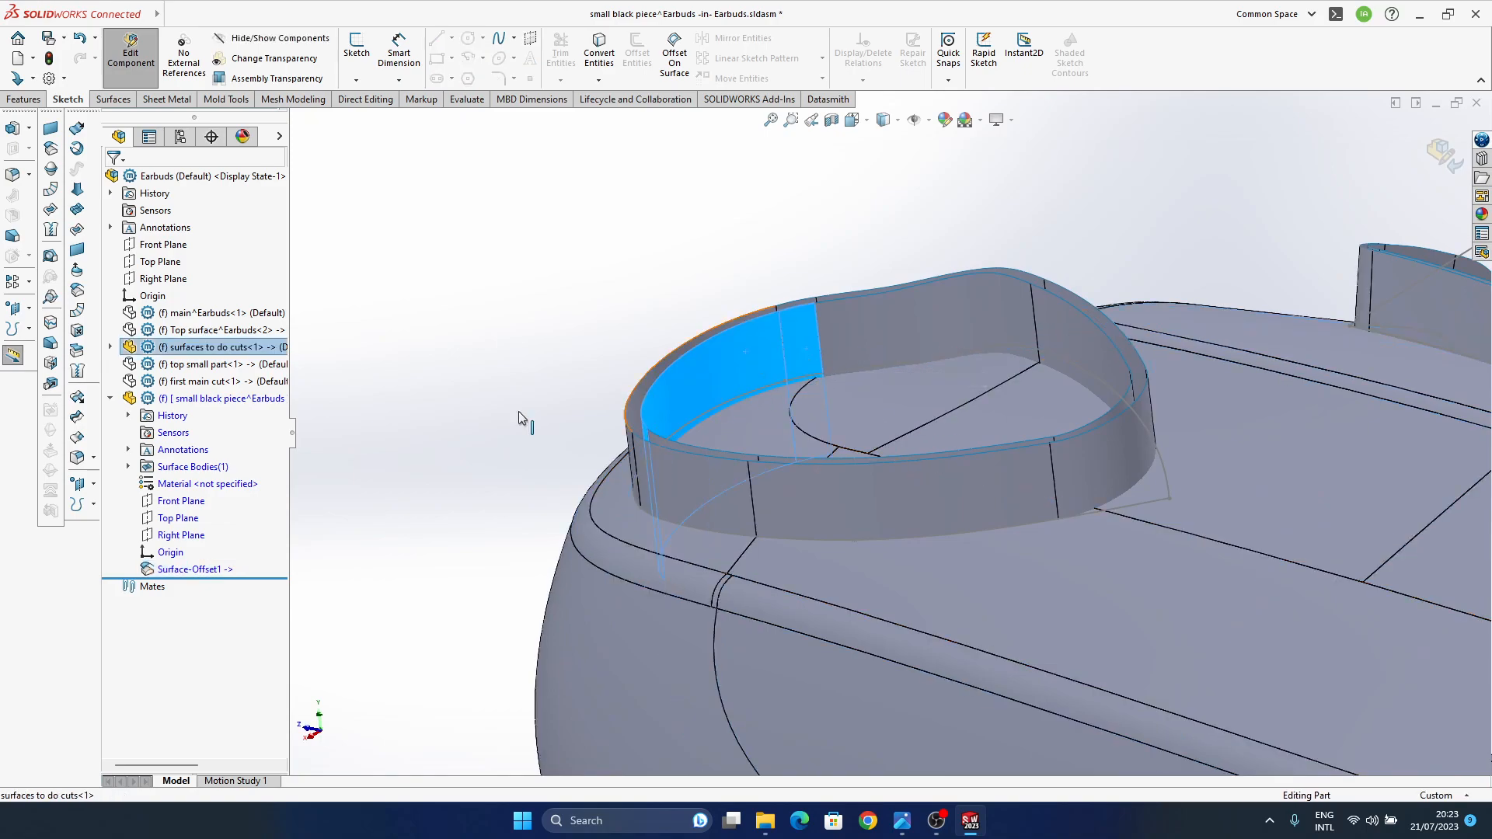
pyautogui.click(110, 347)
pyautogui.click(110, 179)
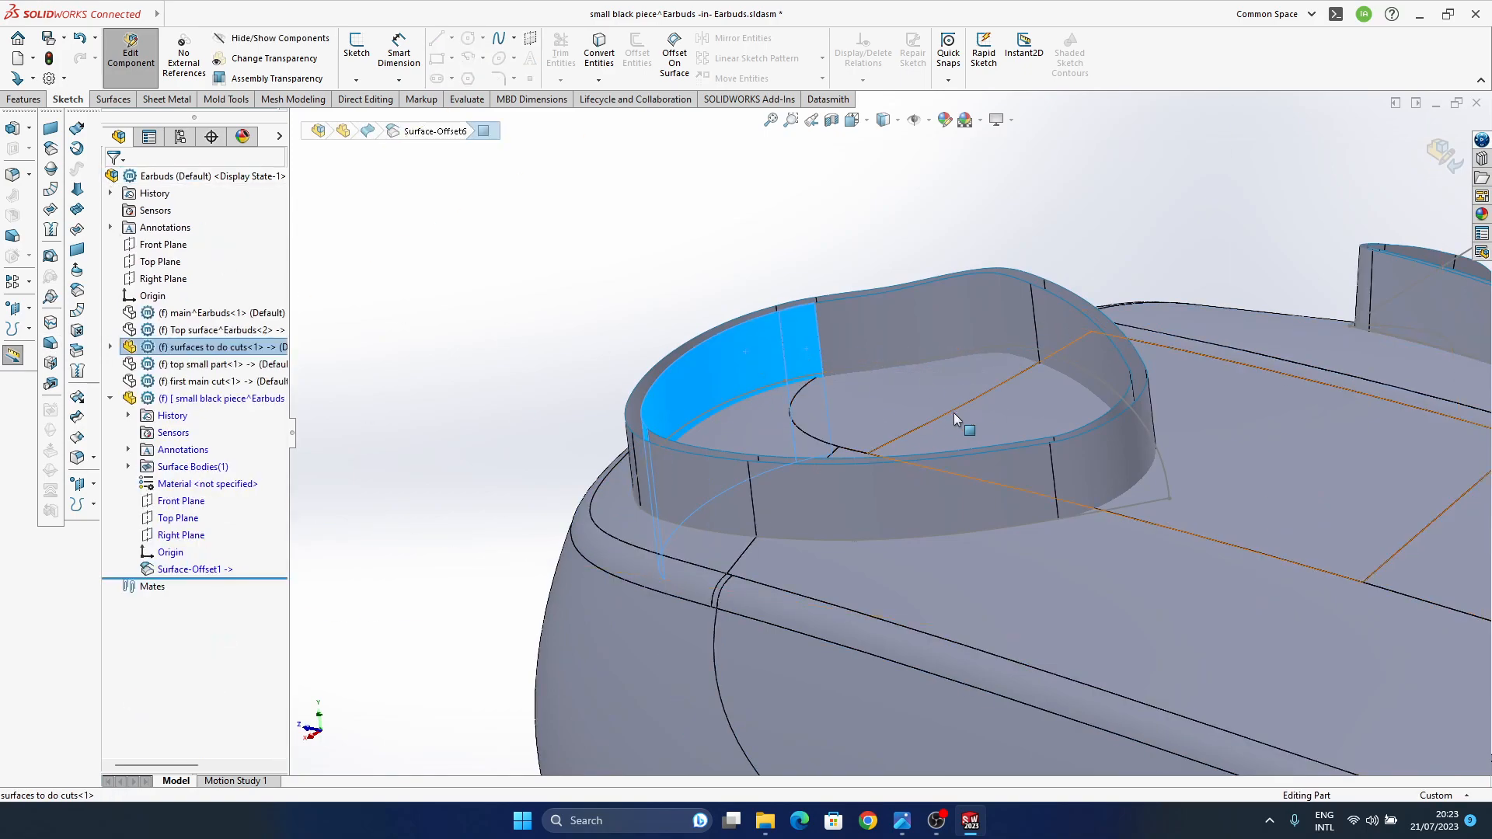
pyautogui.moveTo(1088, 454); pyautogui.dragTo(976, 424, button='middle')
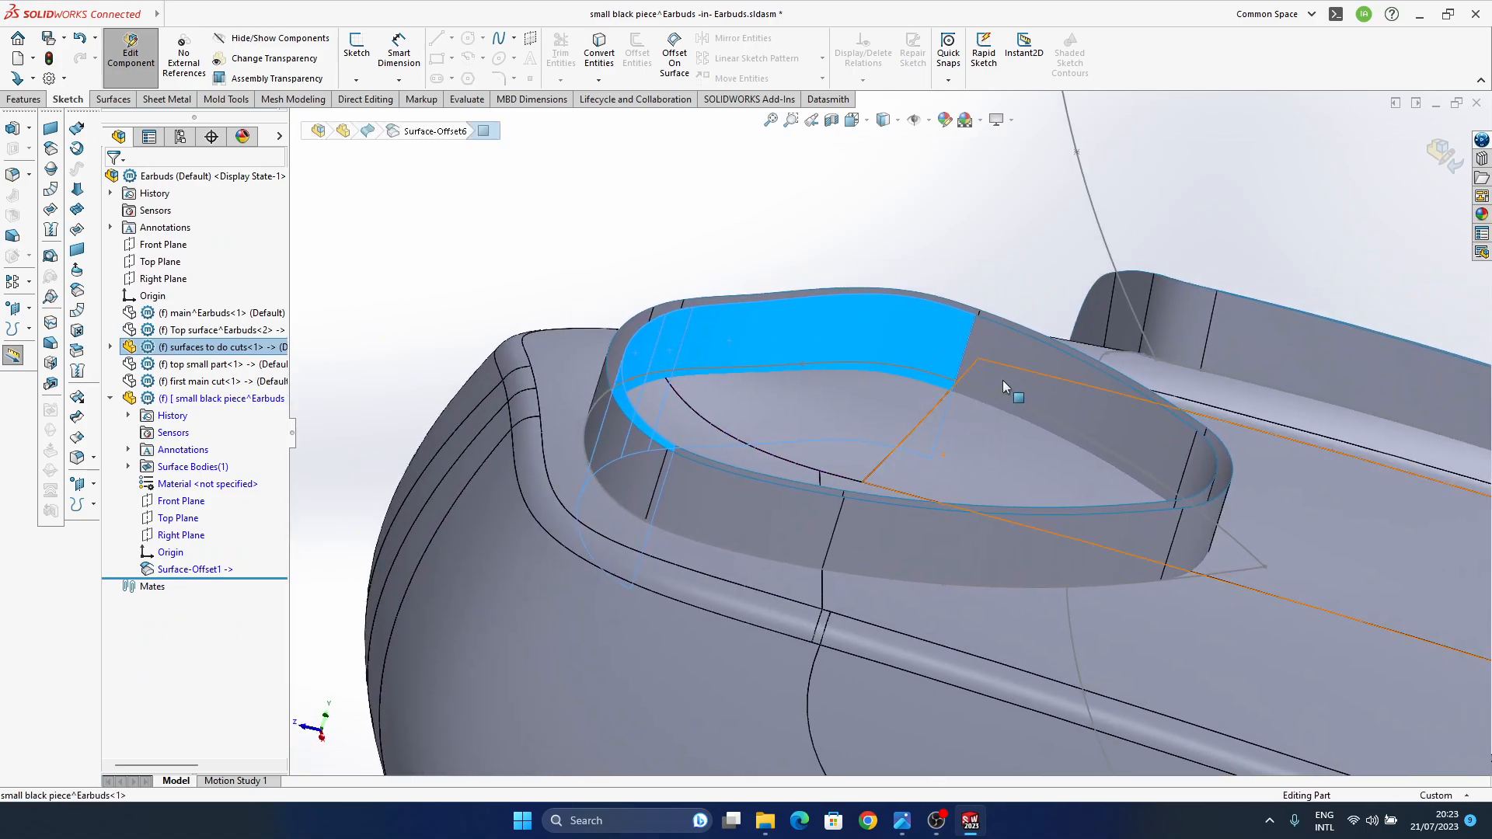
pyautogui.keyDown('ctrl'); pyautogui.click(1004, 382); pyautogui.keyUp('ctrl')
pyautogui.click(761, 239)
pyautogui.click(843, 315)
pyautogui.moveTo(925, 330)
pyautogui.mouseDown(button='middle')
pyautogui.moveTo(658, 362)
pyautogui.moveTo(590, 647)
pyautogui.moveTo(681, 382)
pyautogui.moveTo(700, 403)
pyautogui.moveTo(637, 603)
pyautogui.moveTo(590, 529)
pyautogui.moveTo(733, 289)
pyautogui.moveTo(738, 433)
pyautogui.moveTo(777, 360)
pyautogui.moveTo(816, 435)
pyautogui.moveTo(894, 517)
pyautogui.moveTo(882, 509)
pyautogui.mouseUp(button='middle')
pyautogui.click(658, 363)
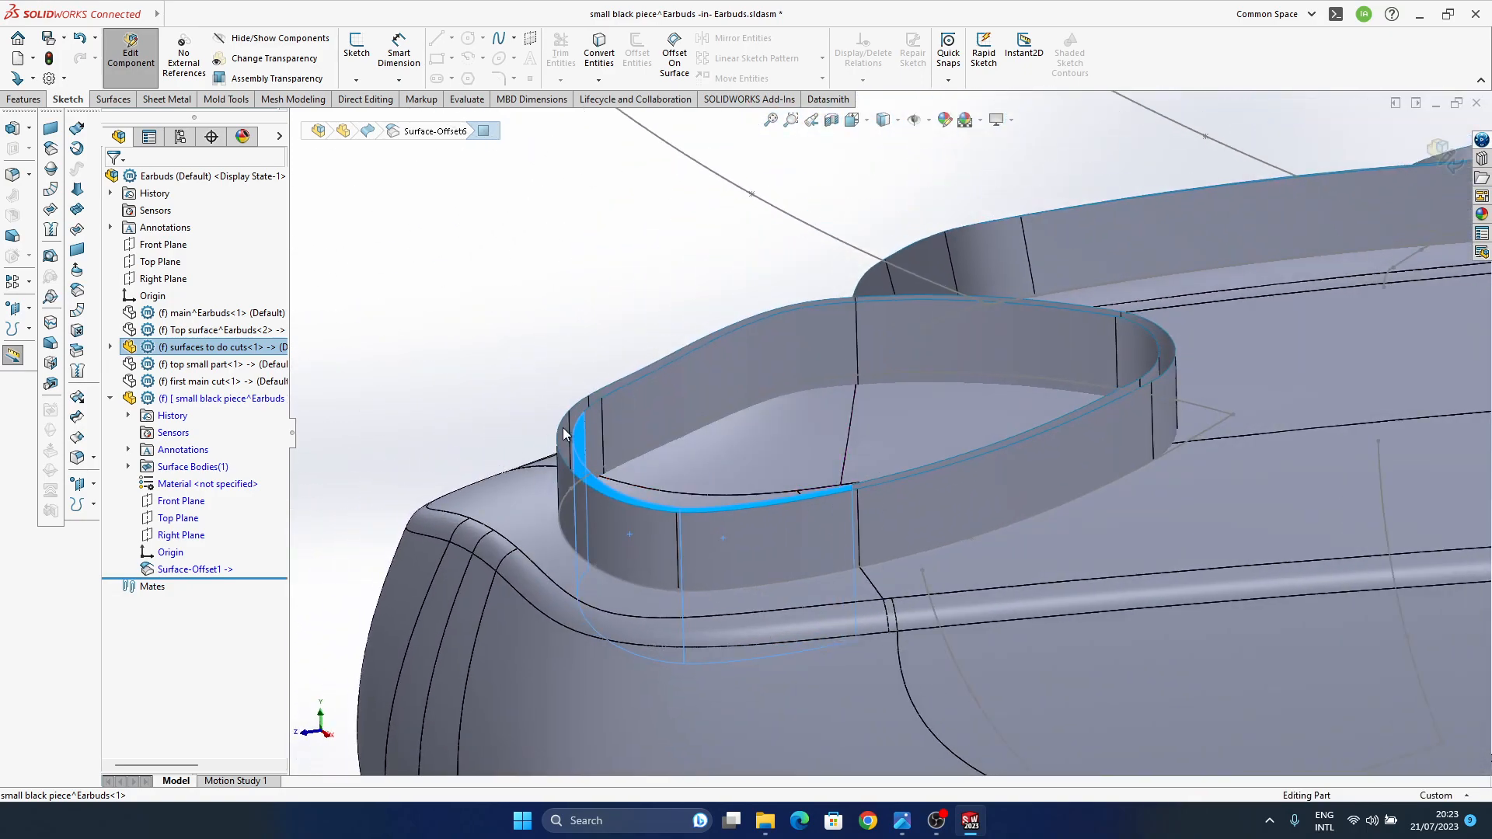
pyautogui.click(646, 391)
pyautogui.keyDown('ctrl'); pyautogui.click(868, 310); pyautogui.keyUp('ctrl')
pyautogui.moveTo(875, 405); pyautogui.dragTo(1069, 344, button='middle')
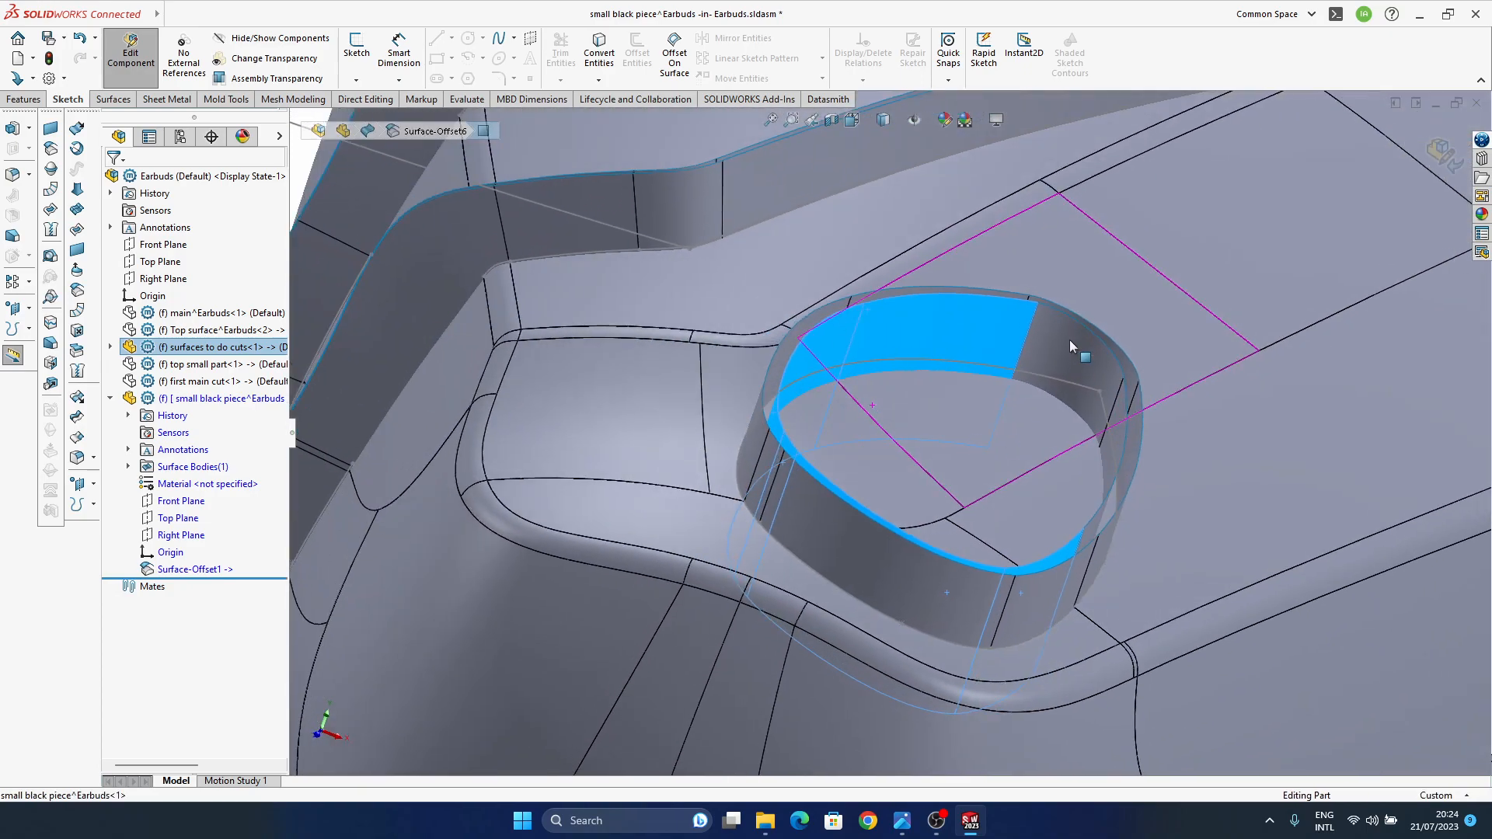
pyautogui.moveTo(1042, 457)
pyautogui.mouseDown(button='middle')
pyautogui.moveTo(1065, 463)
pyautogui.moveTo(1099, 381)
pyautogui.moveTo(1277, 687)
pyautogui.moveTo(1047, 451)
pyautogui.mouseUp(button='middle')
pyautogui.keyDown('ctrl'); pyautogui.click(1094, 533); pyautogui.keyUp('ctrl')
pyautogui.keyDown('ctrl'); pyautogui.moveTo(969, 259); pyautogui.dragTo(804, 389, button='middle'); pyautogui.keyUp('ctrl')
pyautogui.scroll(-4, 781, 323)
pyautogui.keyDown('ctrl'); pyautogui.click(794, 373); pyautogui.keyUp('ctrl')
pyautogui.moveTo(660, 370); pyautogui.dragTo(668, 491, button='middle')
pyautogui.scroll(3, 668, 491)
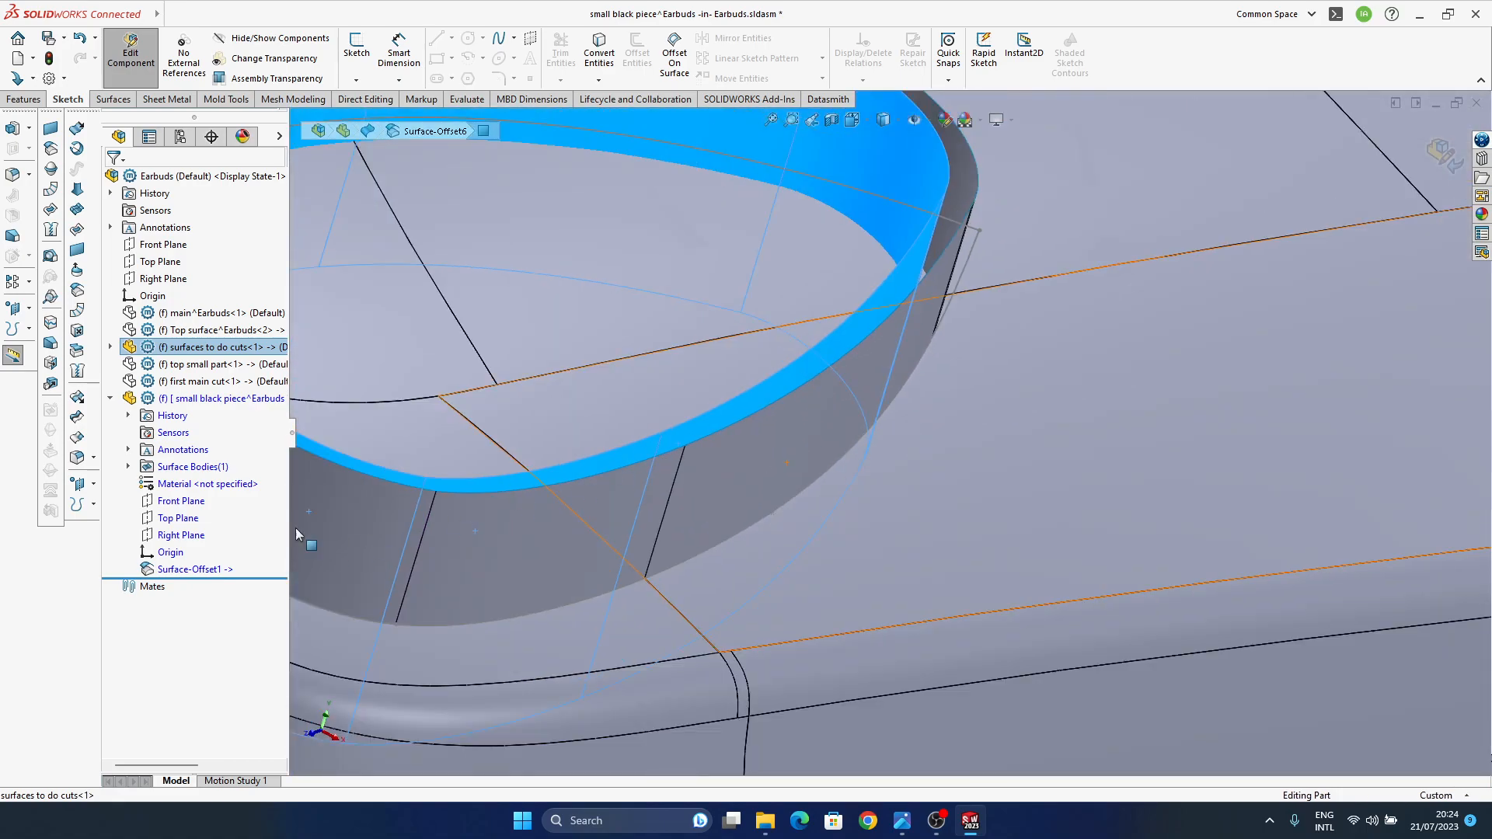
pyautogui.click(77, 290)
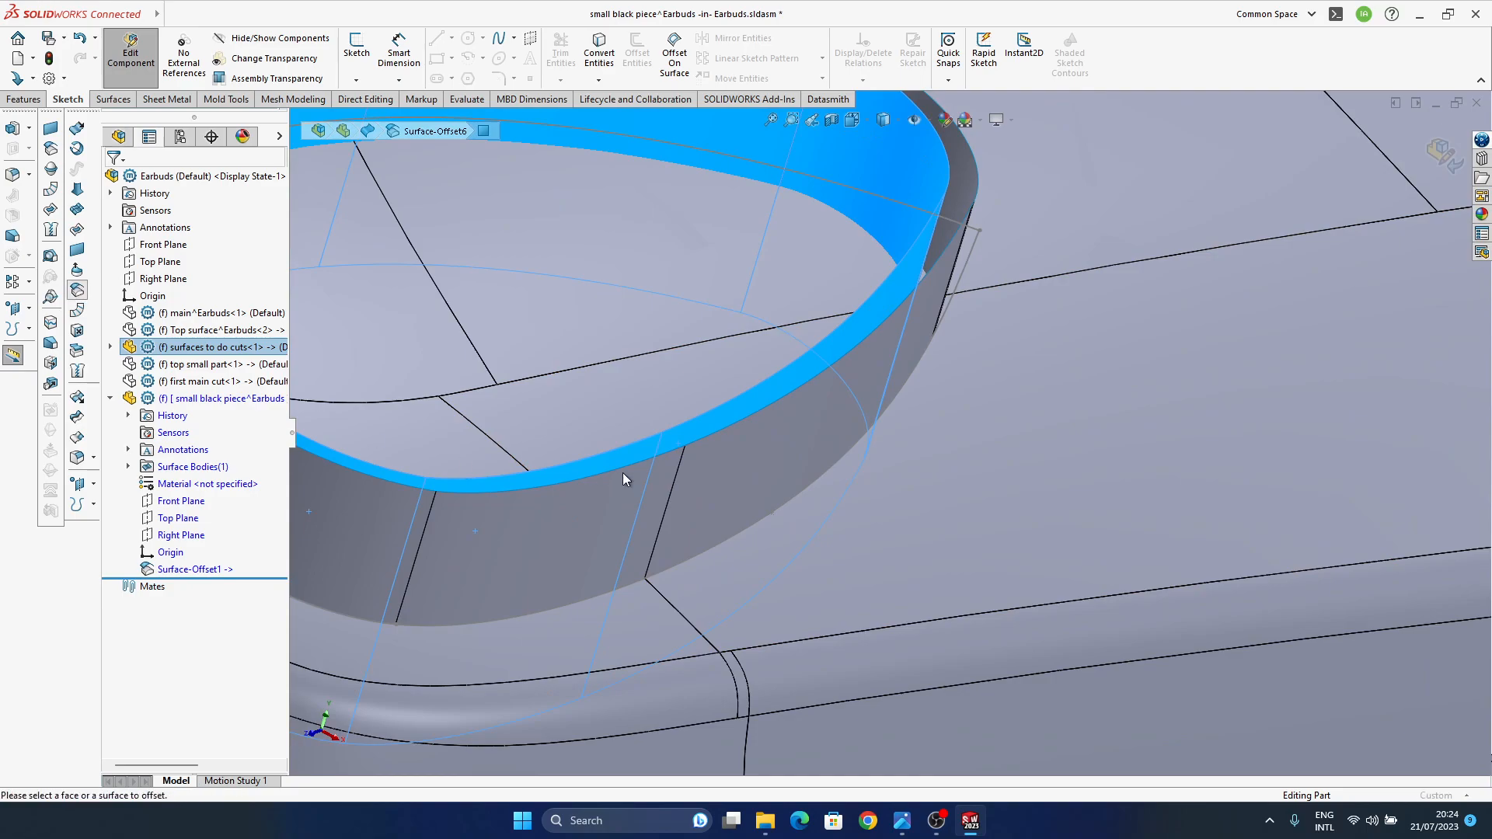
pyautogui.click(112, 180)
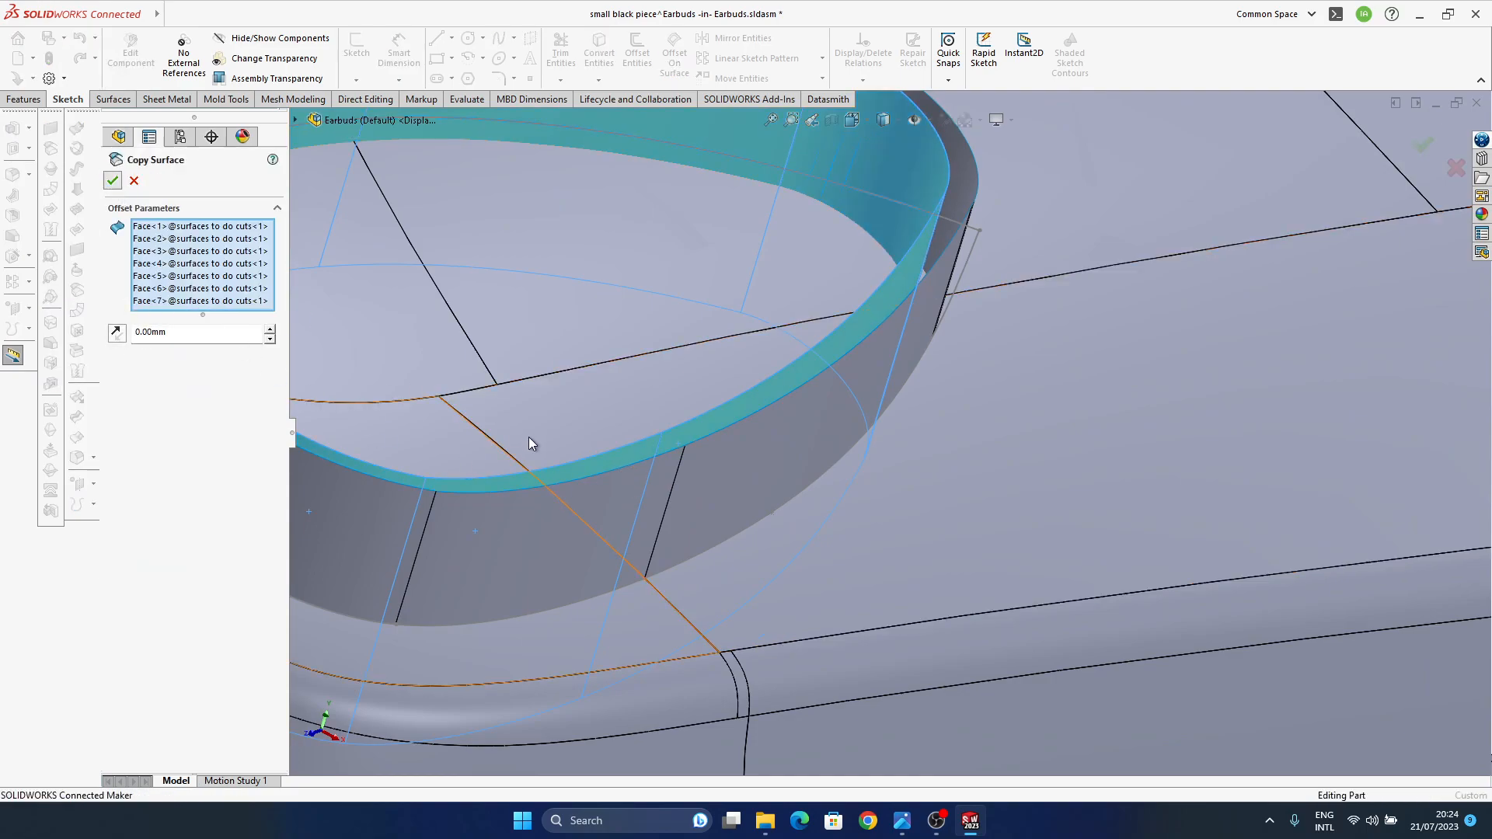
# - Hide the surfaces to do cuts component and check the teardrop opening's shape in the earbud reference photo
pyautogui.moveTo(593, 494); pyautogui.dragTo(893, 450, button='middle')
pyautogui.click(204, 350)
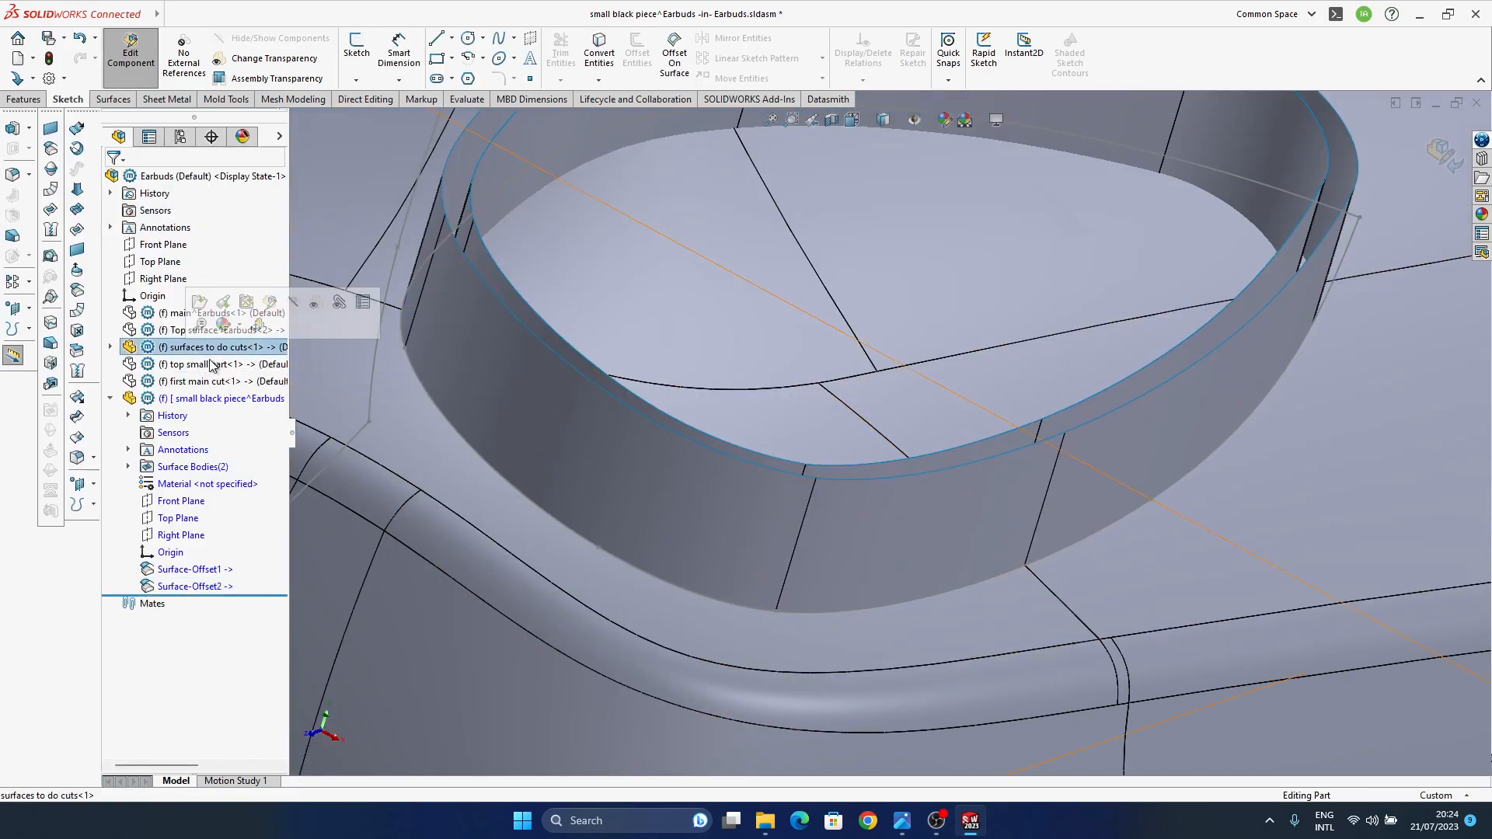
pyautogui.click(269, 303)
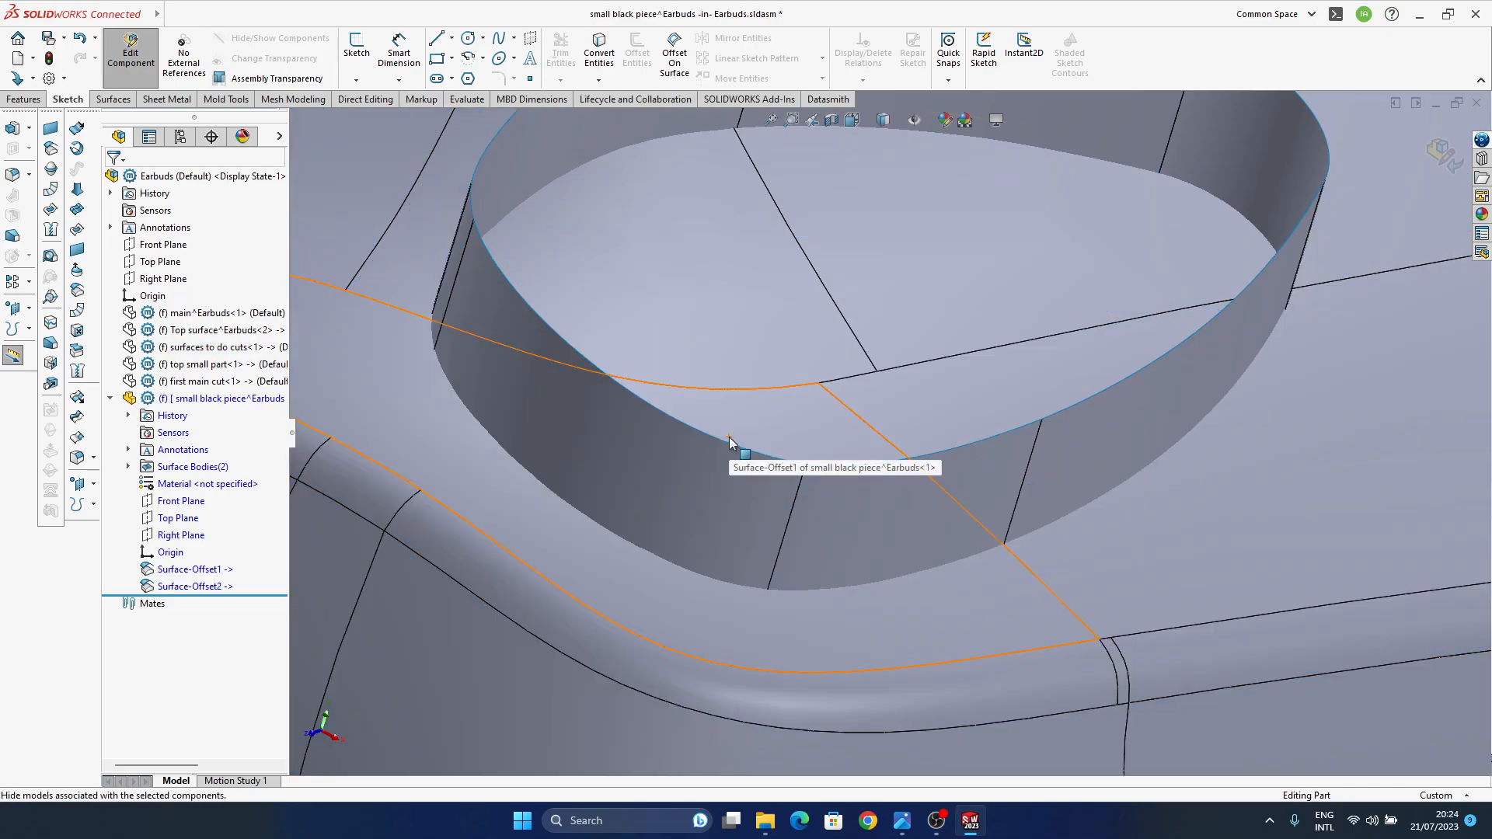
pyautogui.scroll(6, 729, 437)
pyautogui.scroll(-1, 894, 413)
pyautogui.moveTo(932, 416); pyautogui.dragTo(777, 470, button='middle')
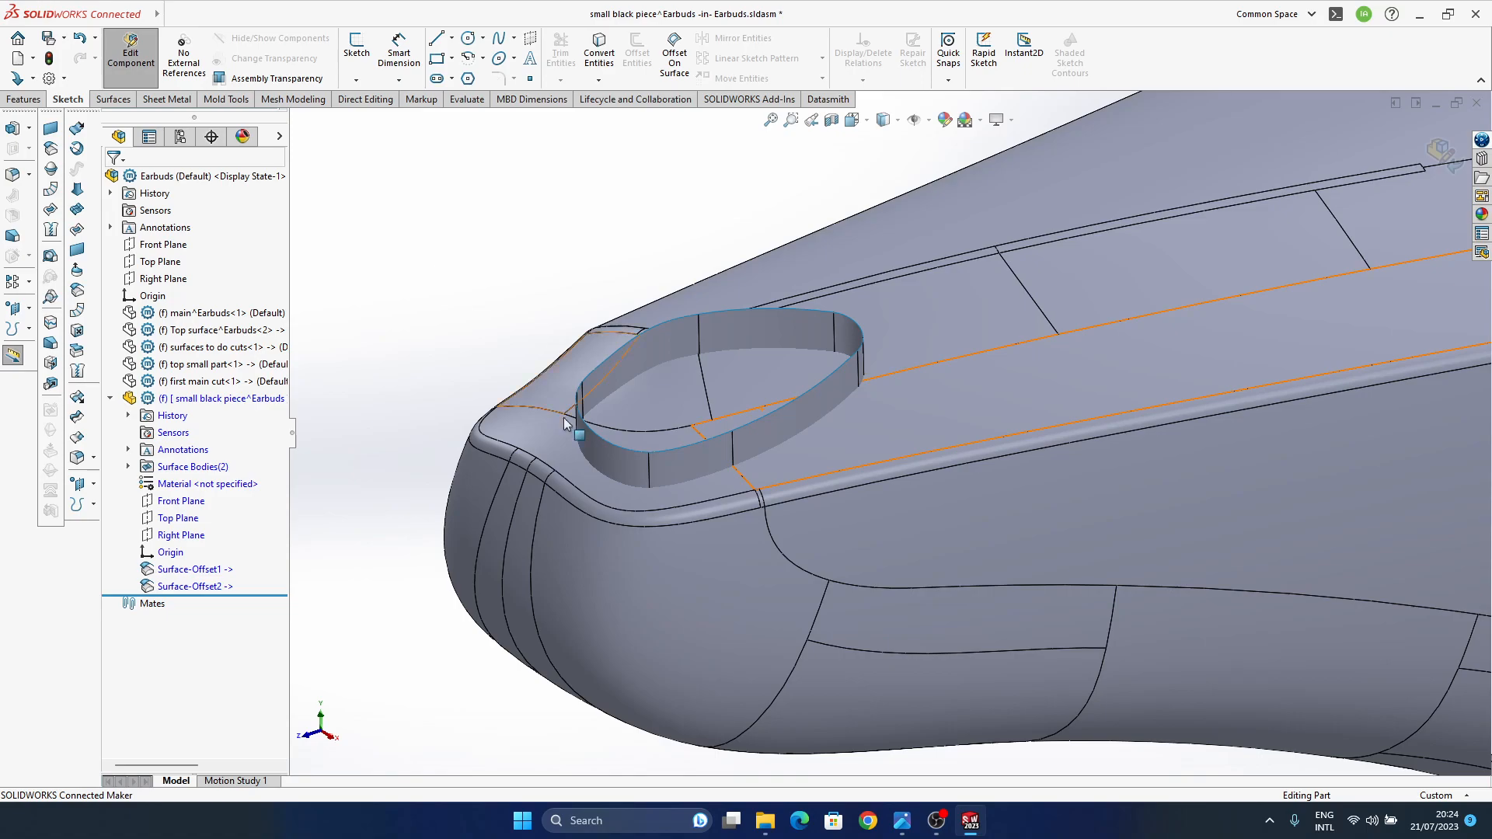
pyautogui.click(976, 753)
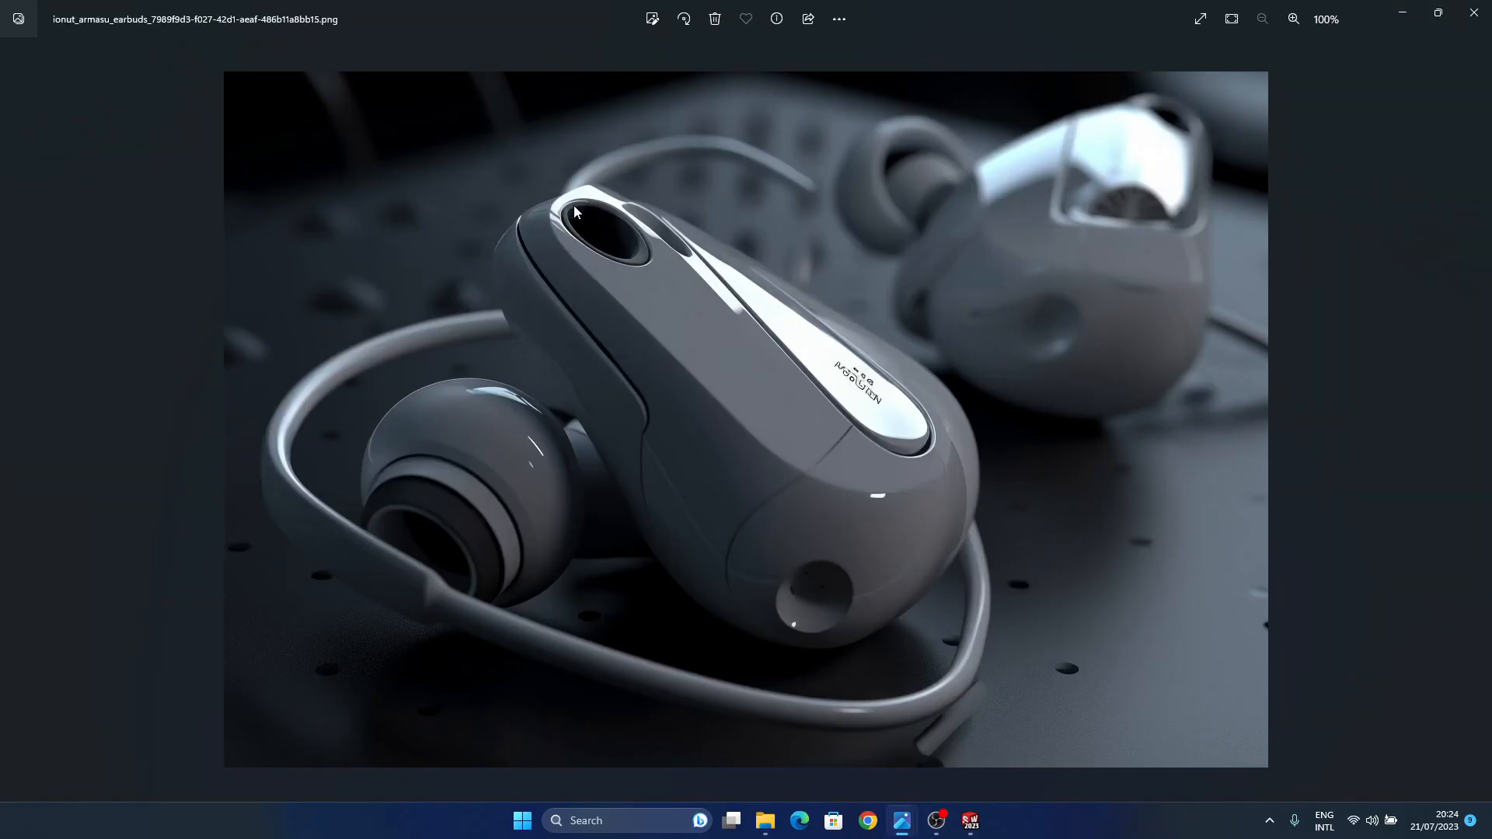
pyautogui.click(1401, 14)
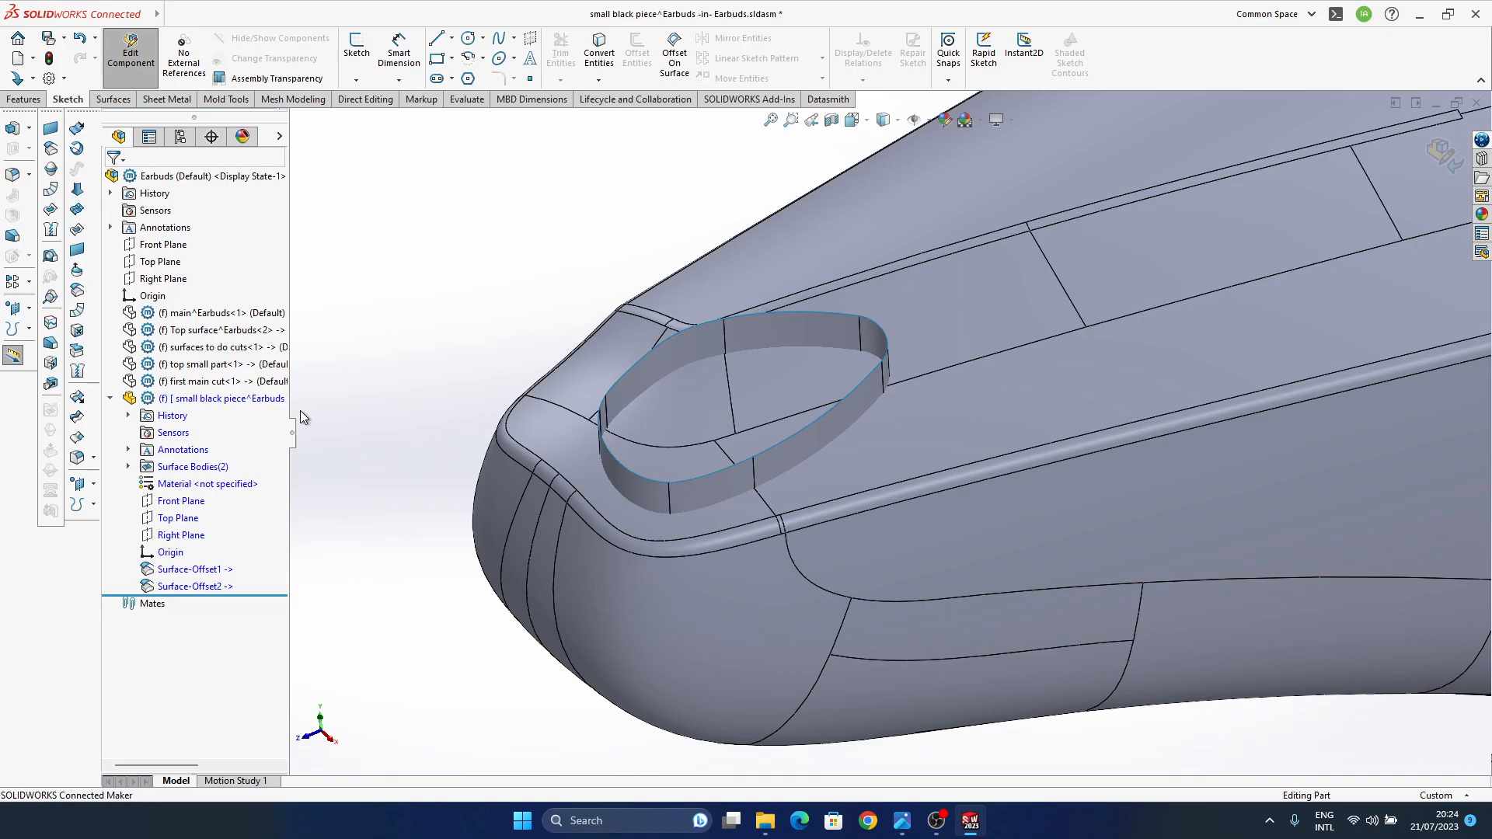
# - Mutually trim the copied wall and top surface, removing the wall above the surface and the surface outside the teardrop
pyautogui.click(78, 420)
pyautogui.click(766, 470)
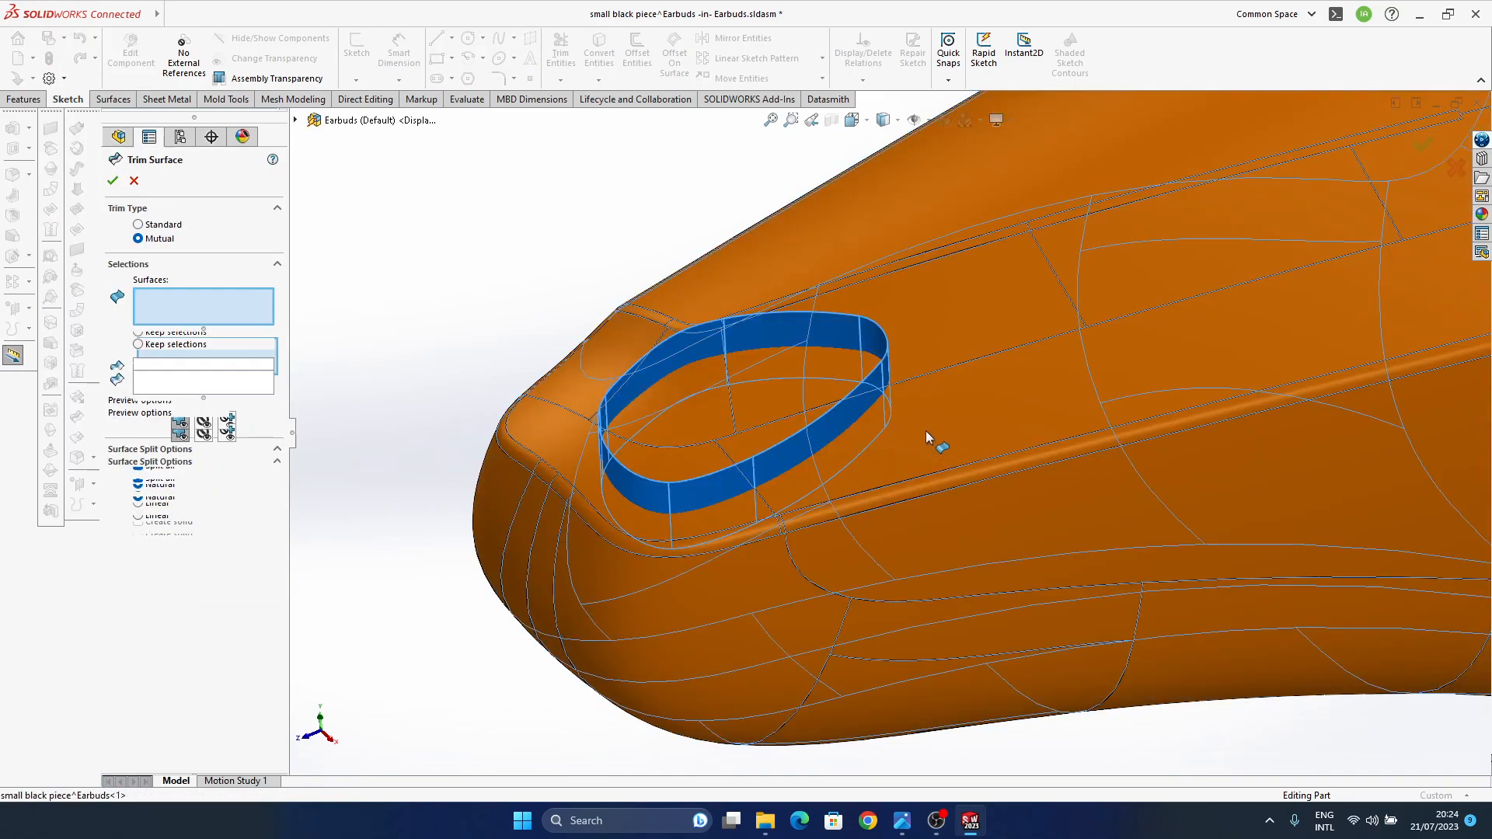
pyautogui.click(926, 430)
pyautogui.click(199, 380)
pyautogui.click(786, 456)
pyautogui.click(930, 548)
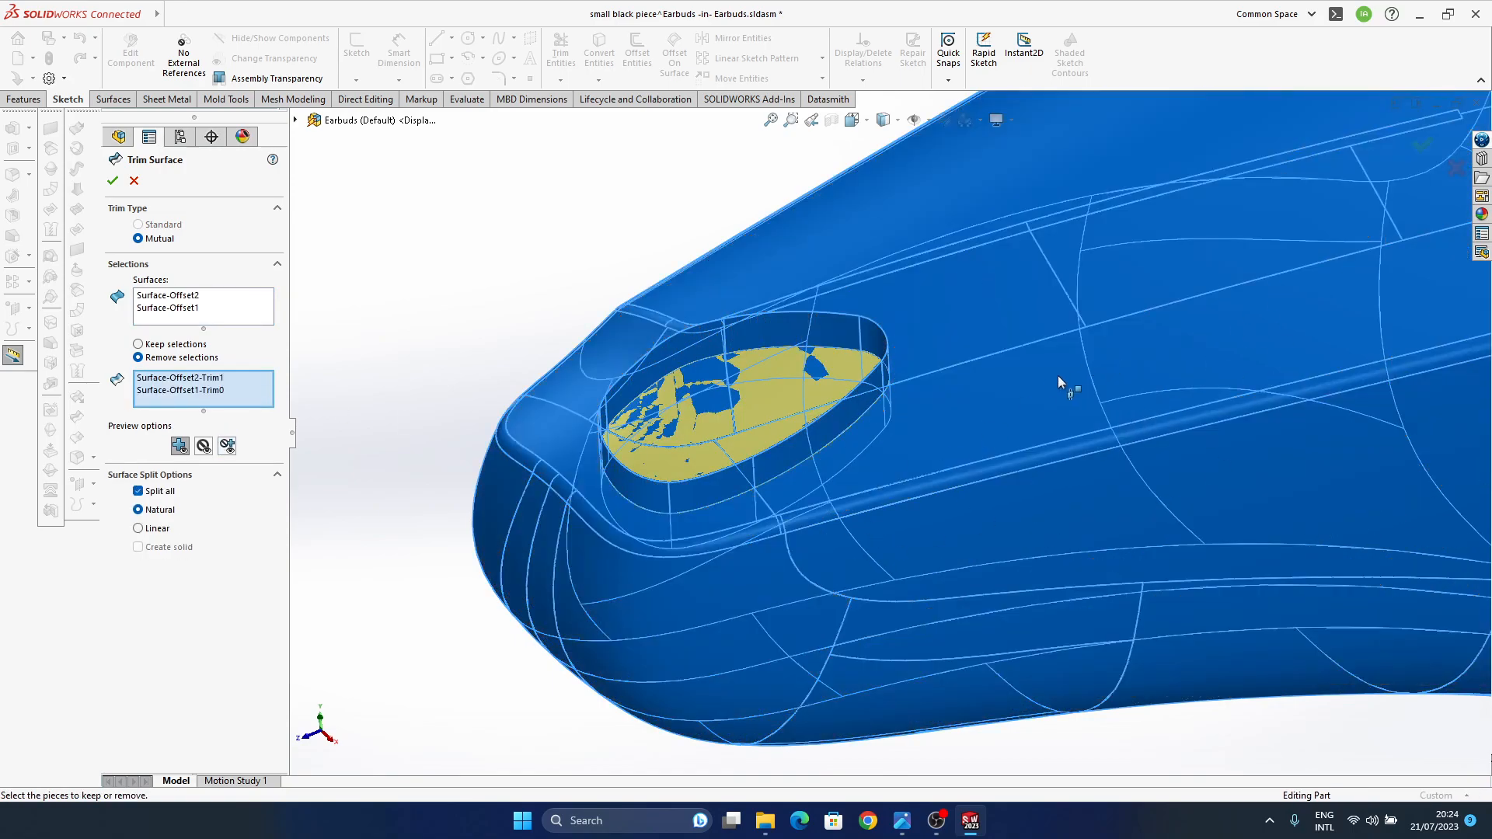
pyautogui.click(1423, 146)
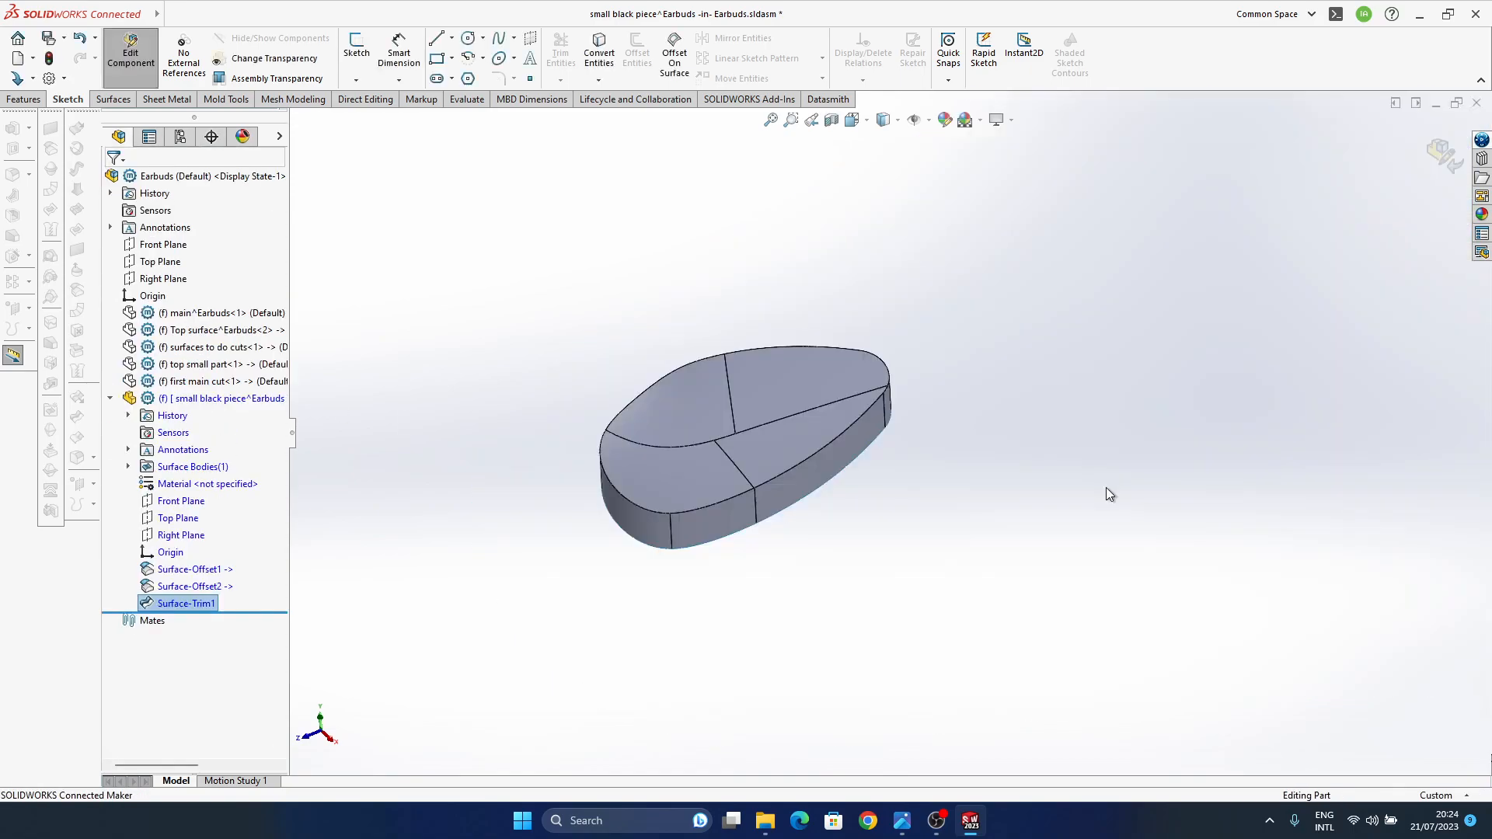
# - Set up a symmetric fillet along the trimmed piece's upper teardrop rim with a 0.2 mm radius
pyautogui.moveTo(762, 503); pyautogui.dragTo(519, 394, button='middle')
pyautogui.scroll(-2, 450, 376)
pyautogui.keyDown('ctrl'); pyautogui.moveTo(768, 423); pyautogui.dragTo(503, 423, button='middle'); pyautogui.keyUp('ctrl')
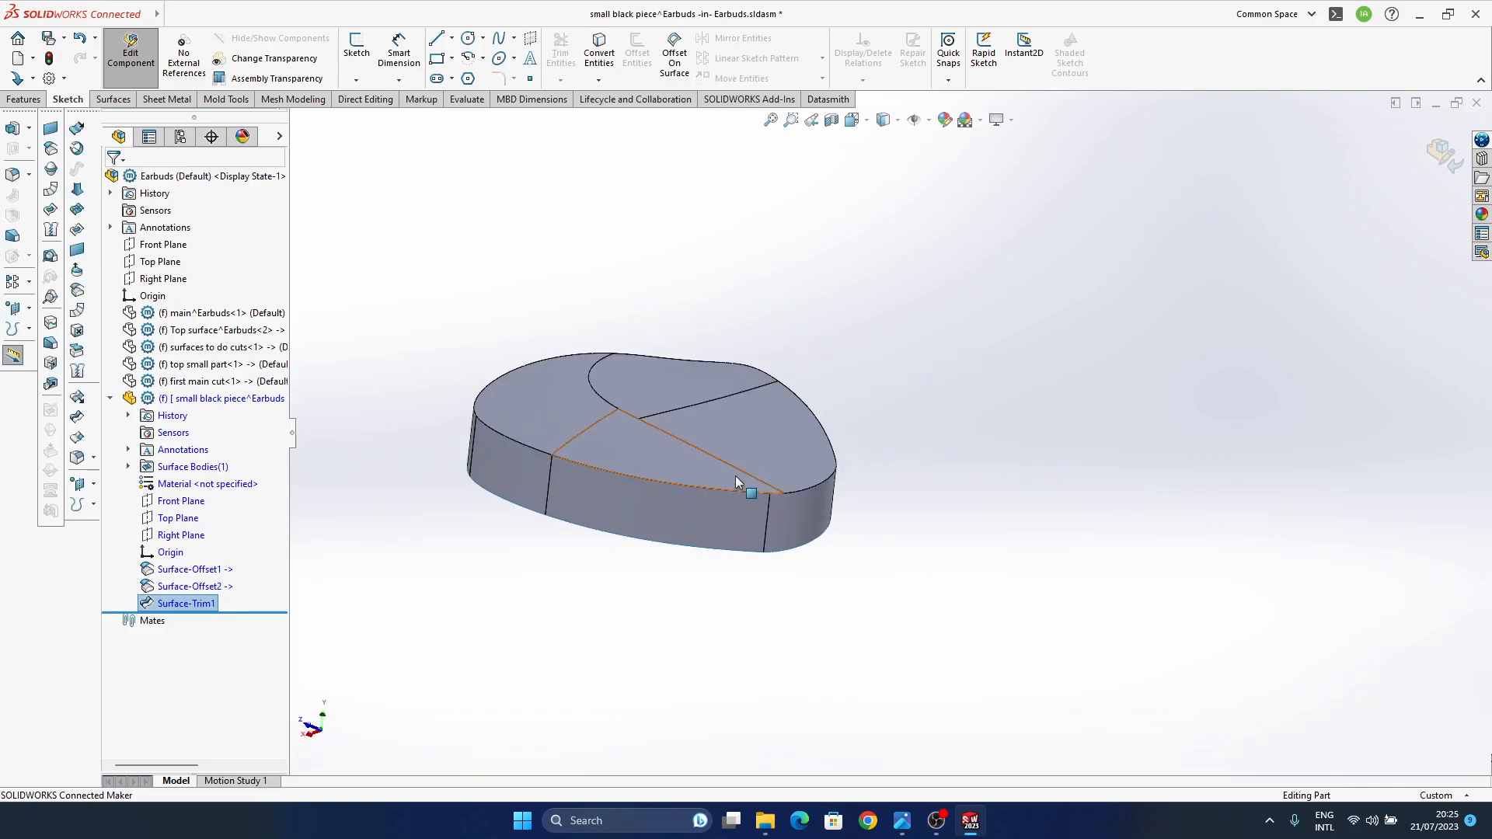
pyautogui.keyDown('ctrl'); pyautogui.moveTo(641, 514); pyautogui.dragTo(878, 555, button='middle'); pyautogui.keyUp('ctrl')
pyautogui.moveTo(806, 503); pyautogui.dragTo(806, 547, button='middle')
pyautogui.keyDown('ctrl'); pyautogui.moveTo(807, 548); pyautogui.dragTo(724, 525, button='middle'); pyautogui.keyUp('ctrl')
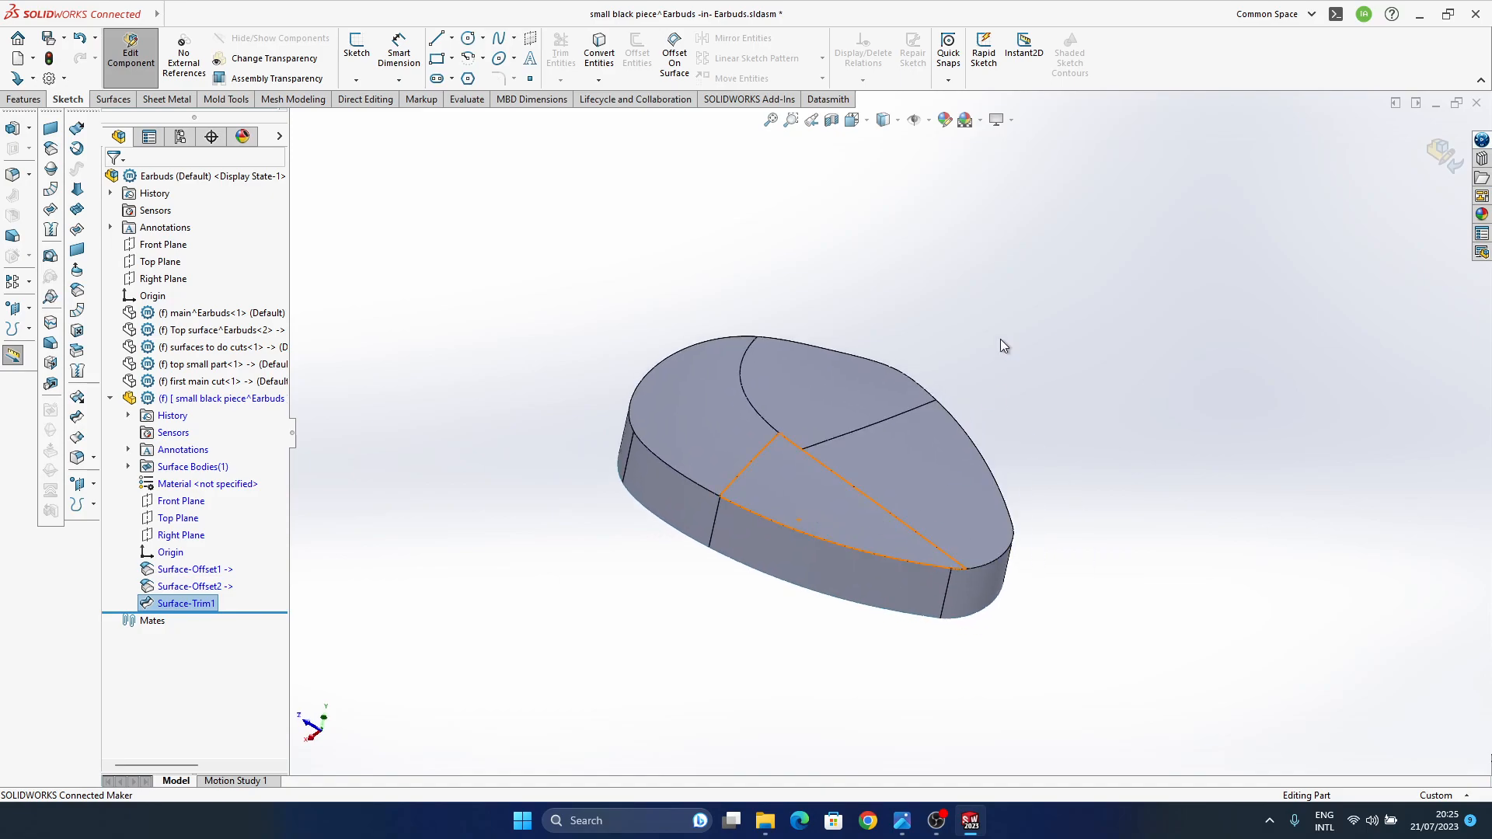
pyautogui.click(978, 380)
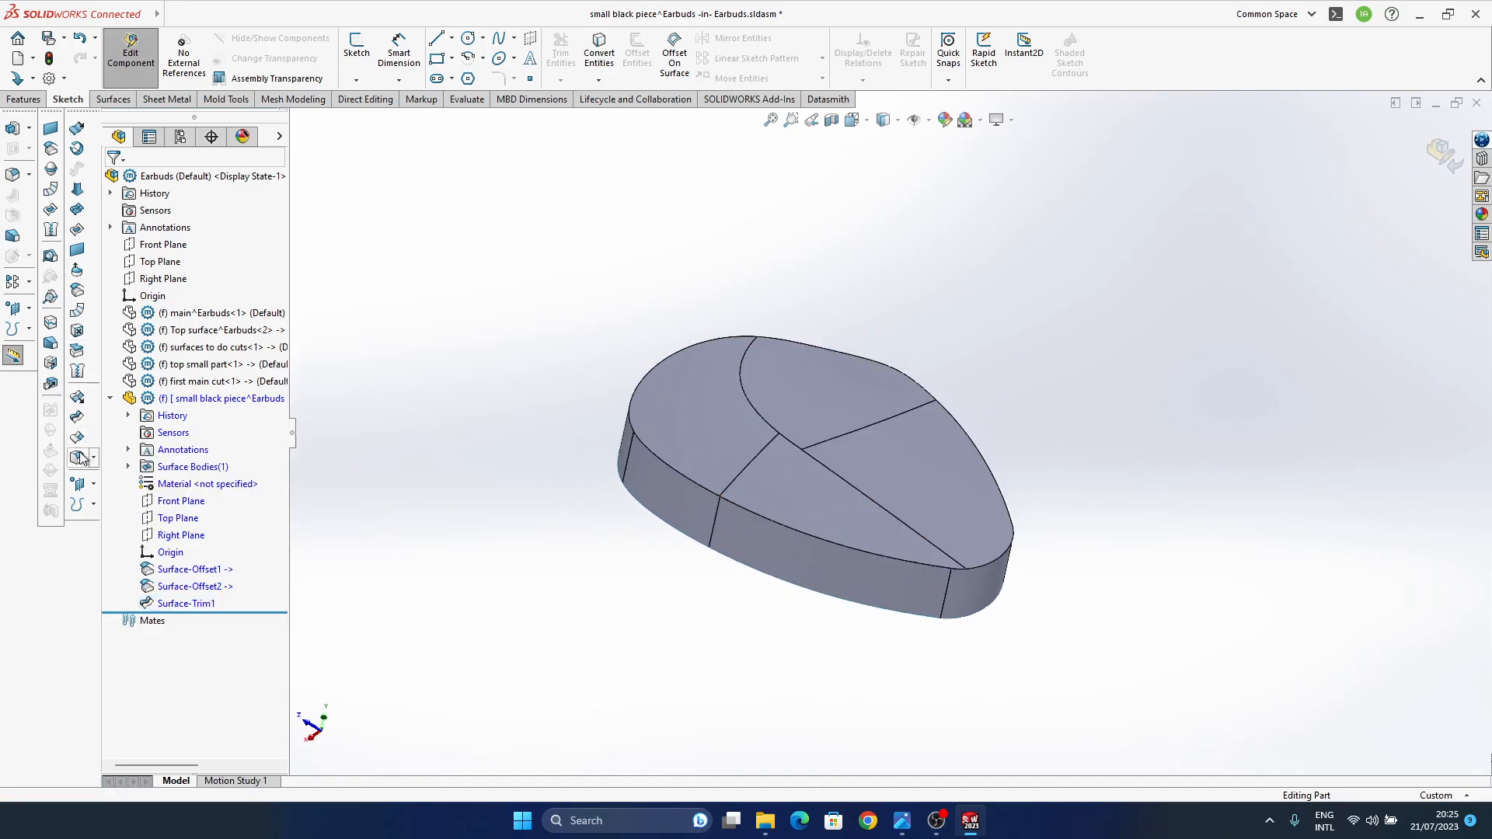
pyautogui.click(783, 527)
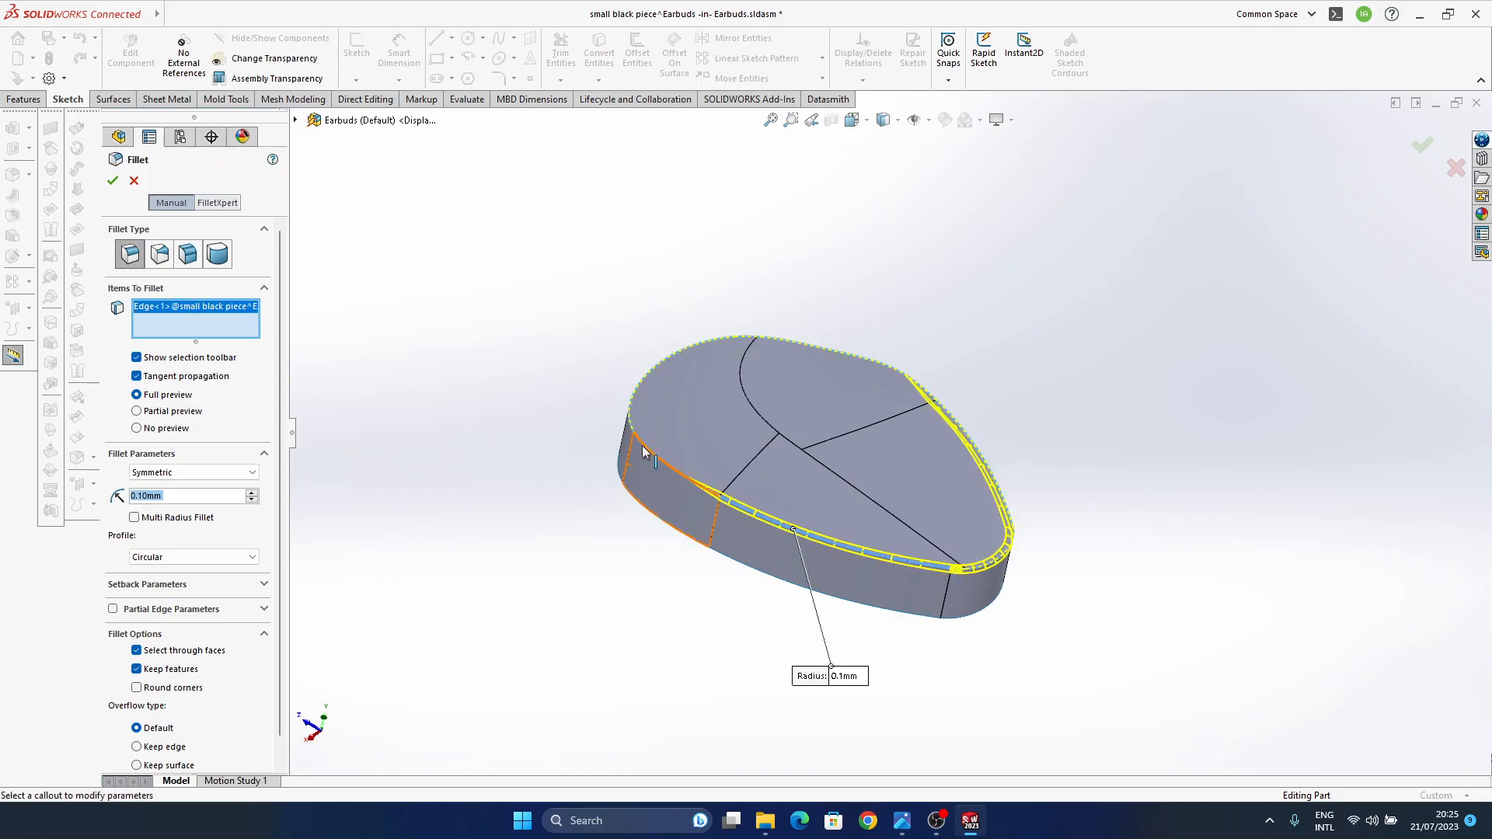
pyautogui.click(757, 482)
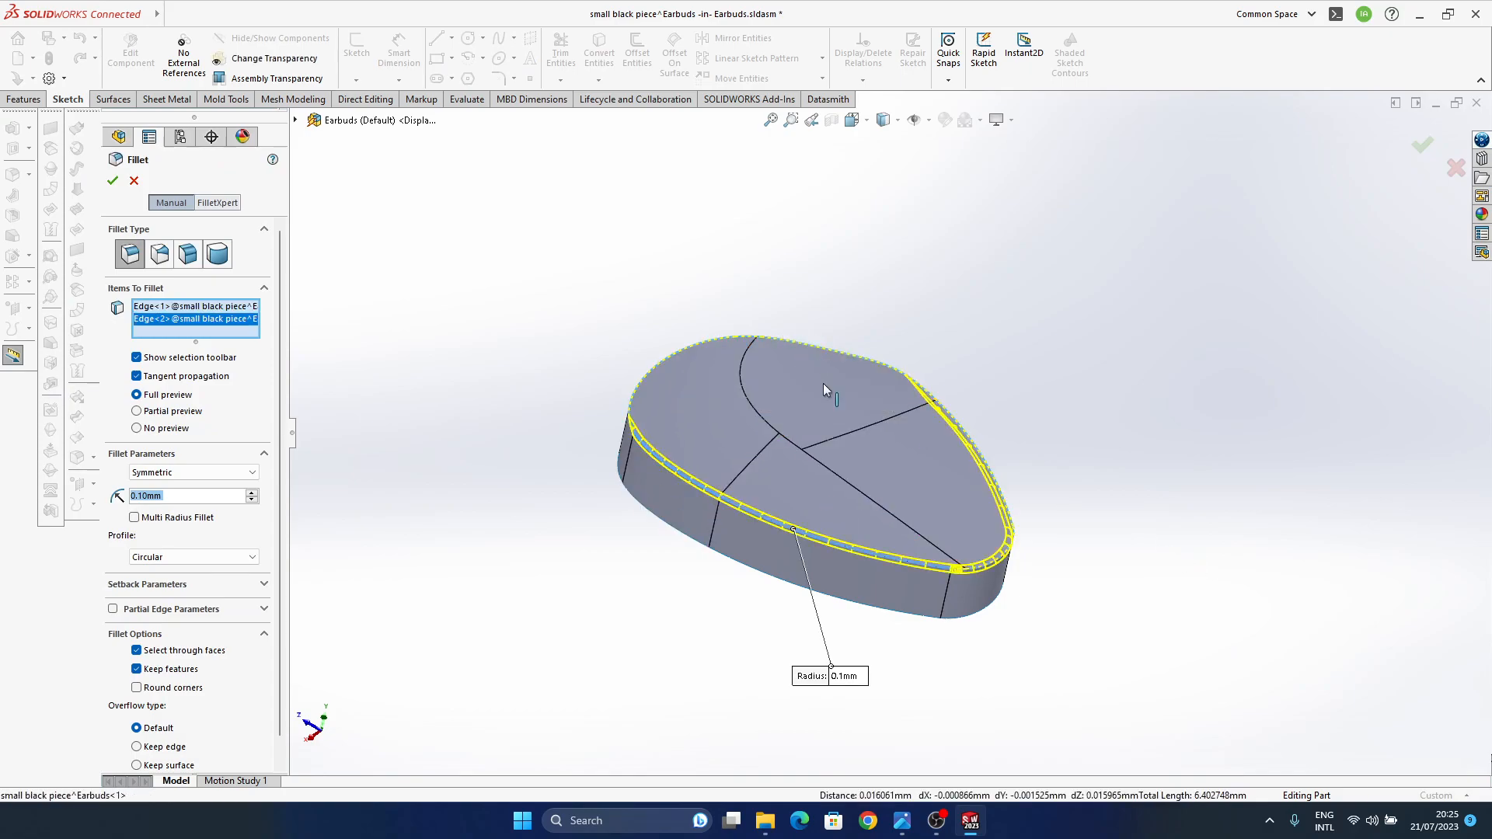
pyautogui.click(716, 342)
pyautogui.click(705, 342)
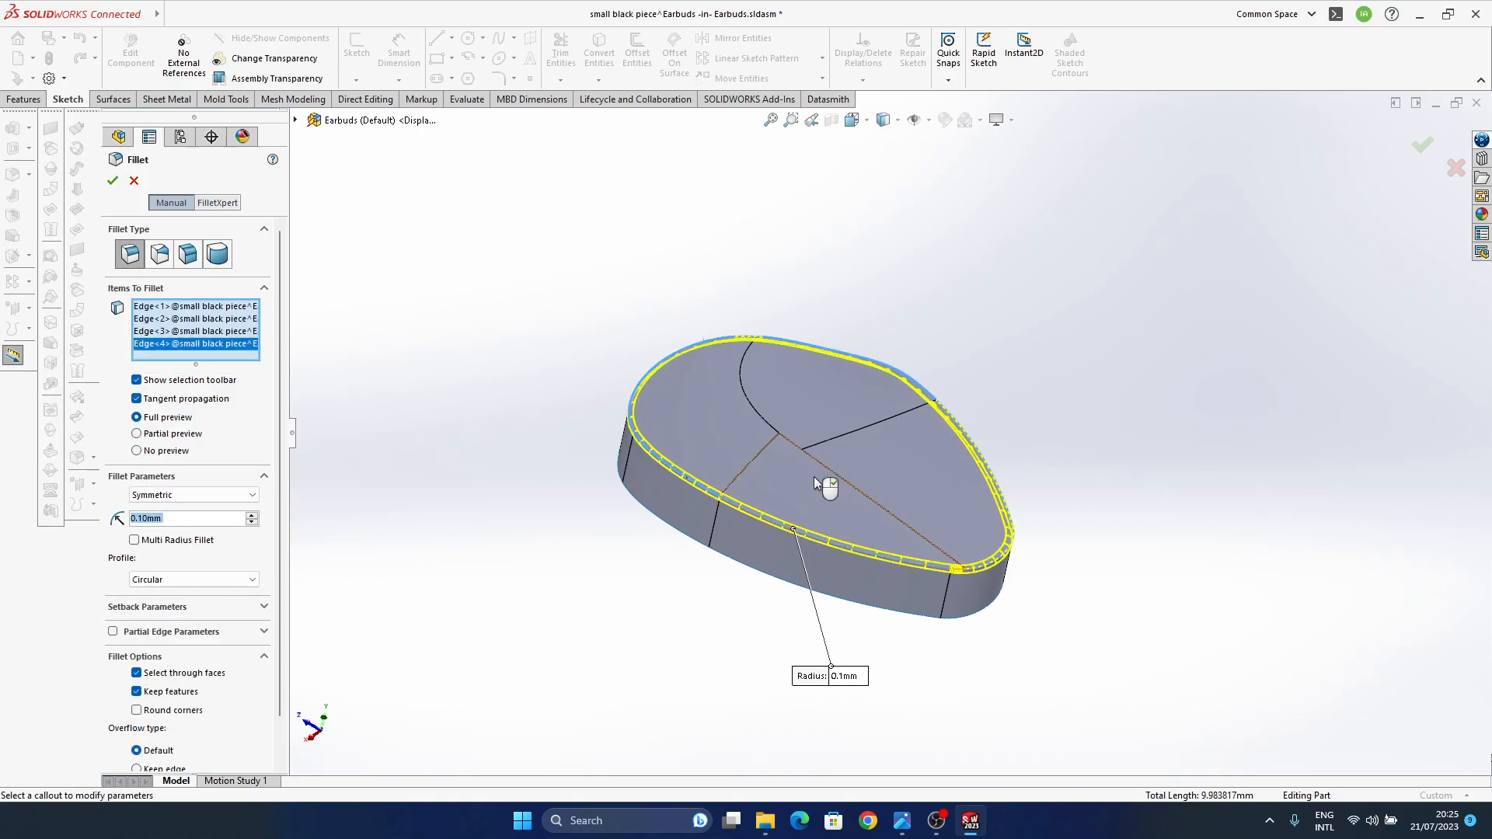
pyautogui.click(843, 677)
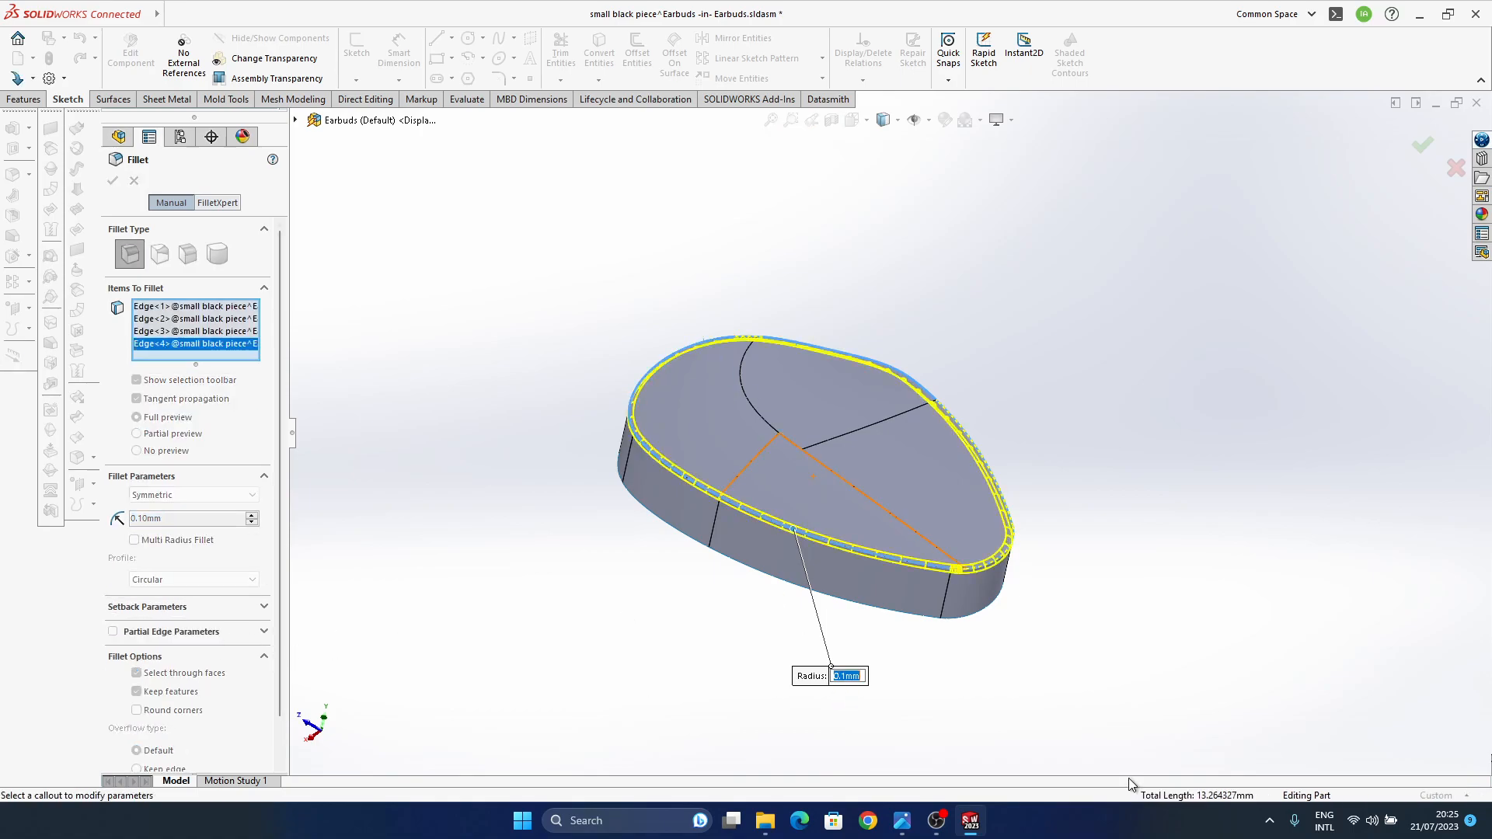
pyautogui.press('Return')
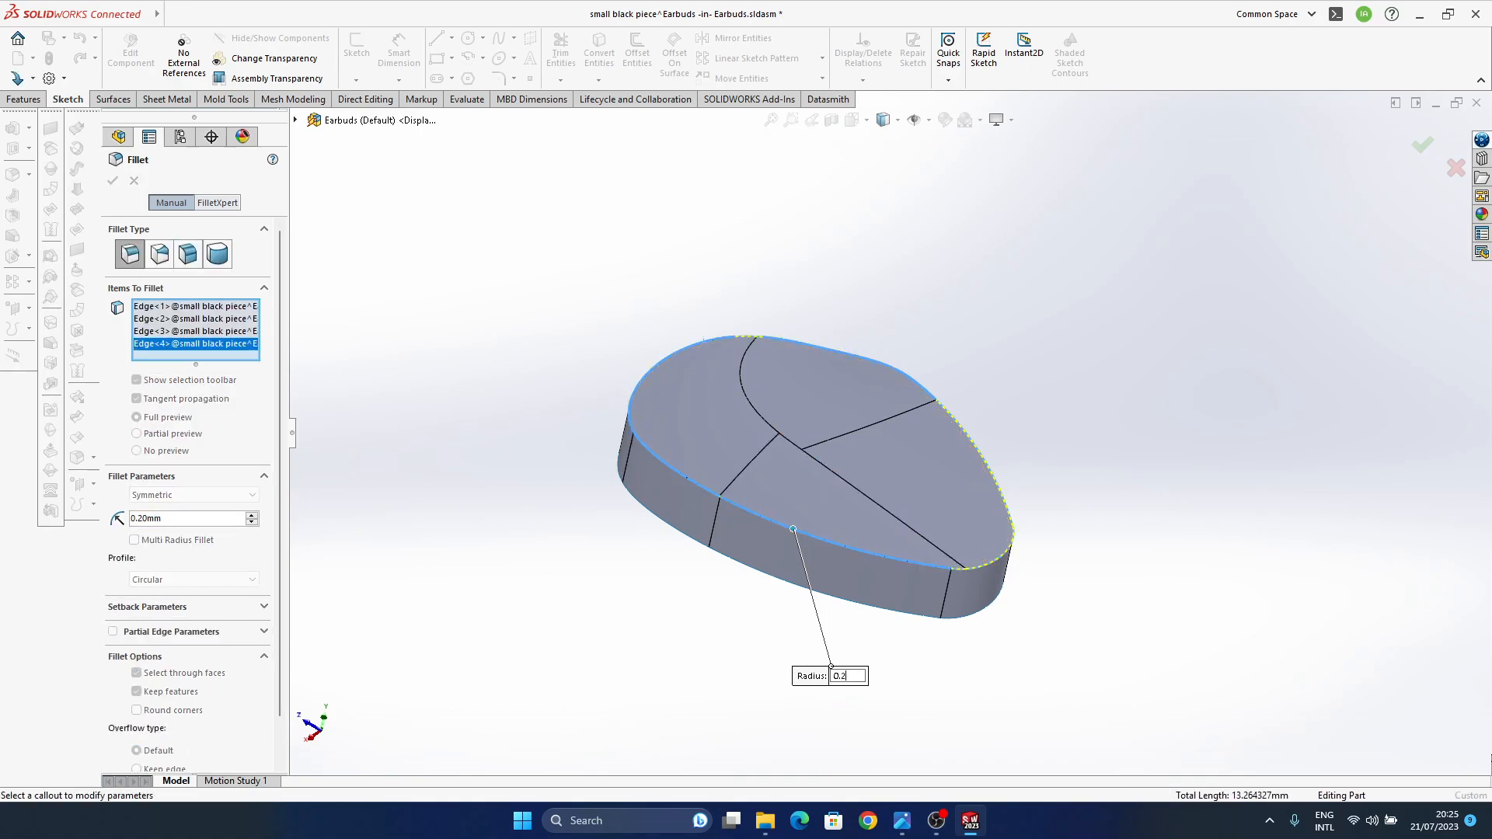
# - Add the rim edges around the narrow end to the fillet and set its profile to Curvature Continuous
pyautogui.keyDown('ctrl'); pyautogui.moveTo(843, 536); pyautogui.dragTo(809, 506, button='middle'); pyautogui.keyUp('ctrl')
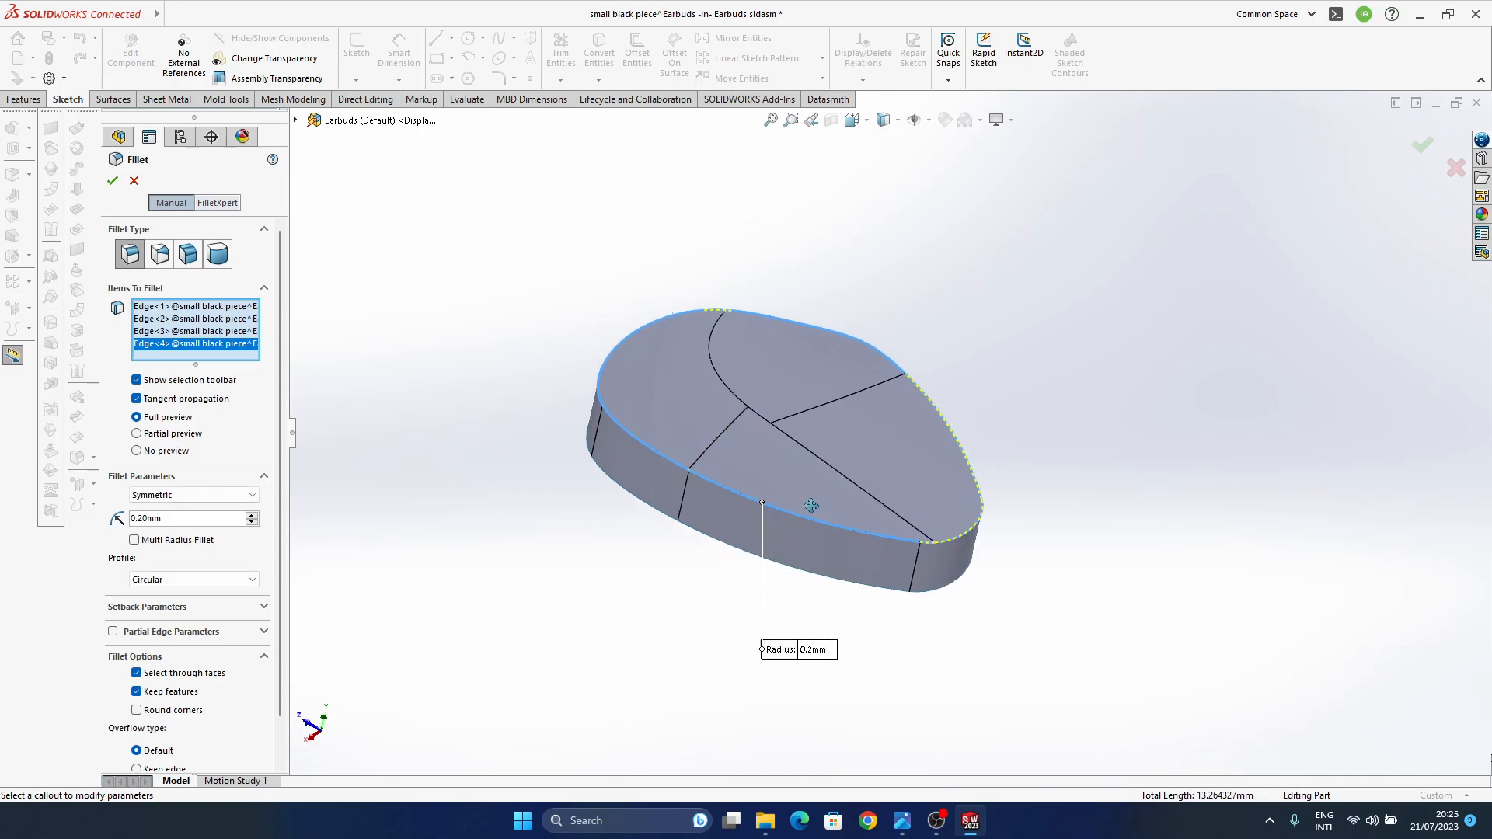
pyautogui.click(955, 534)
pyautogui.click(961, 449)
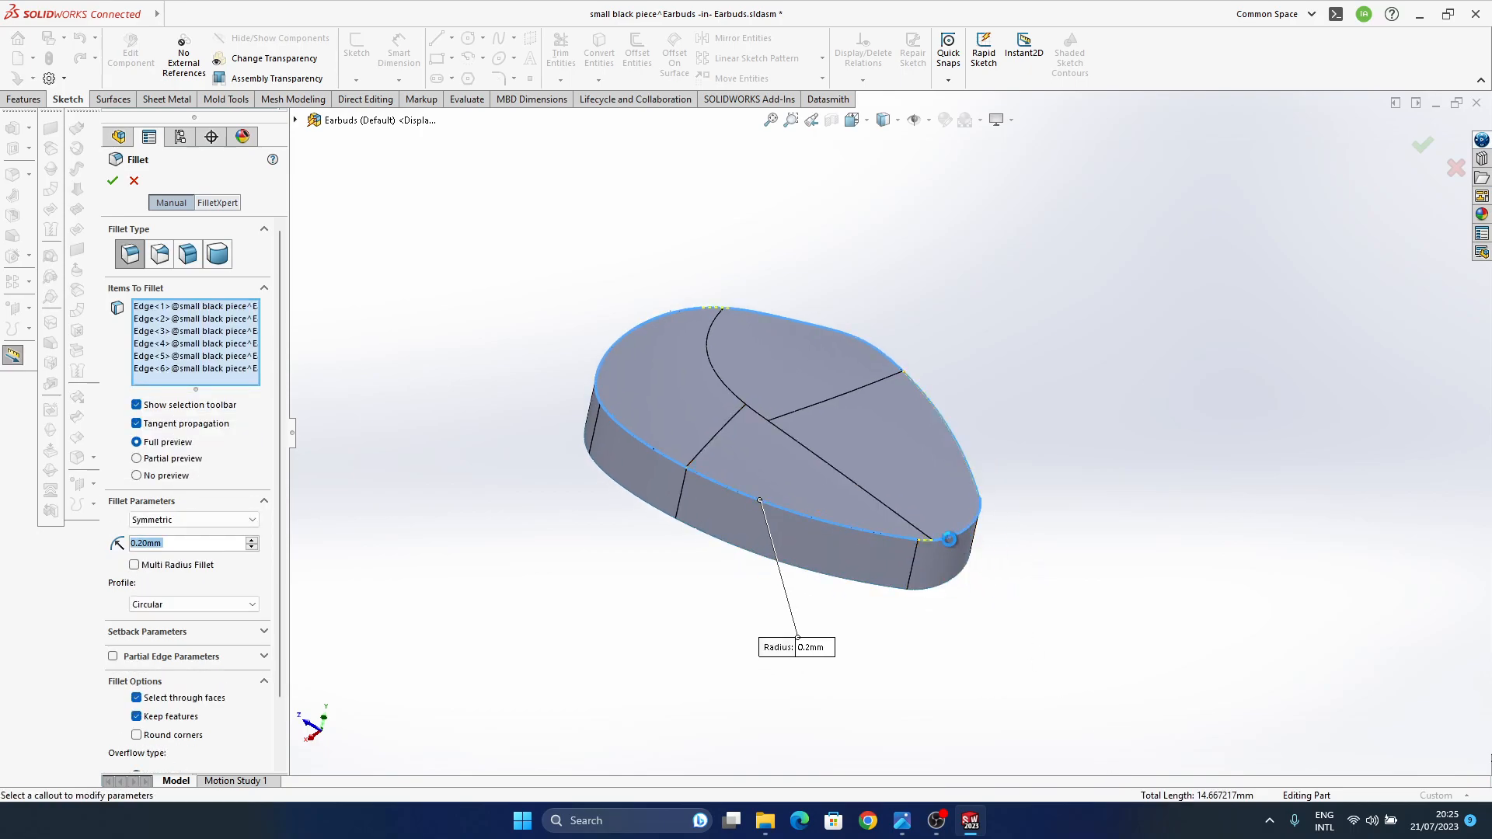
pyautogui.click(943, 548)
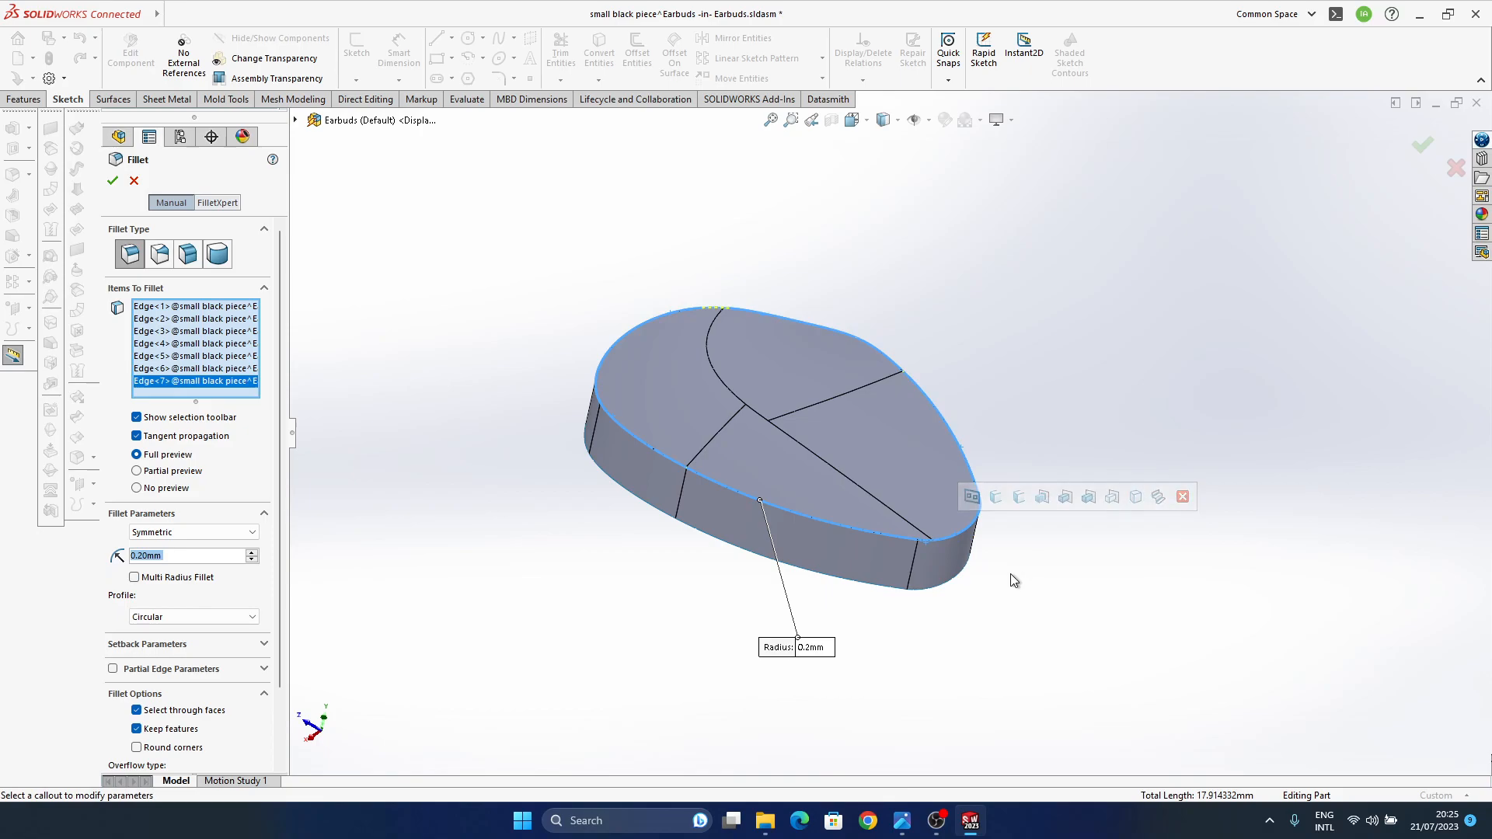
pyautogui.click(216, 614)
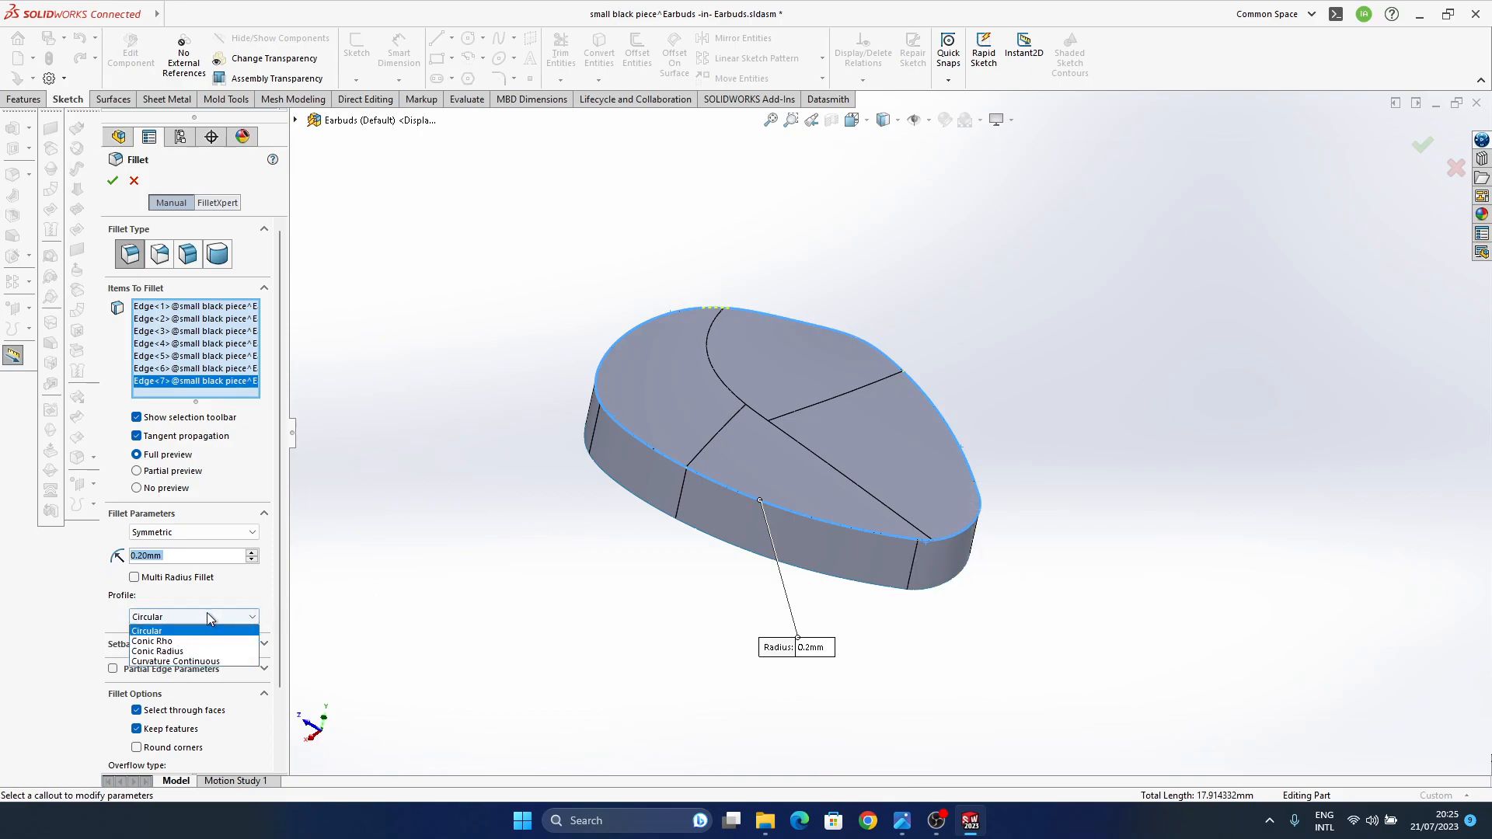
pyautogui.click(194, 660)
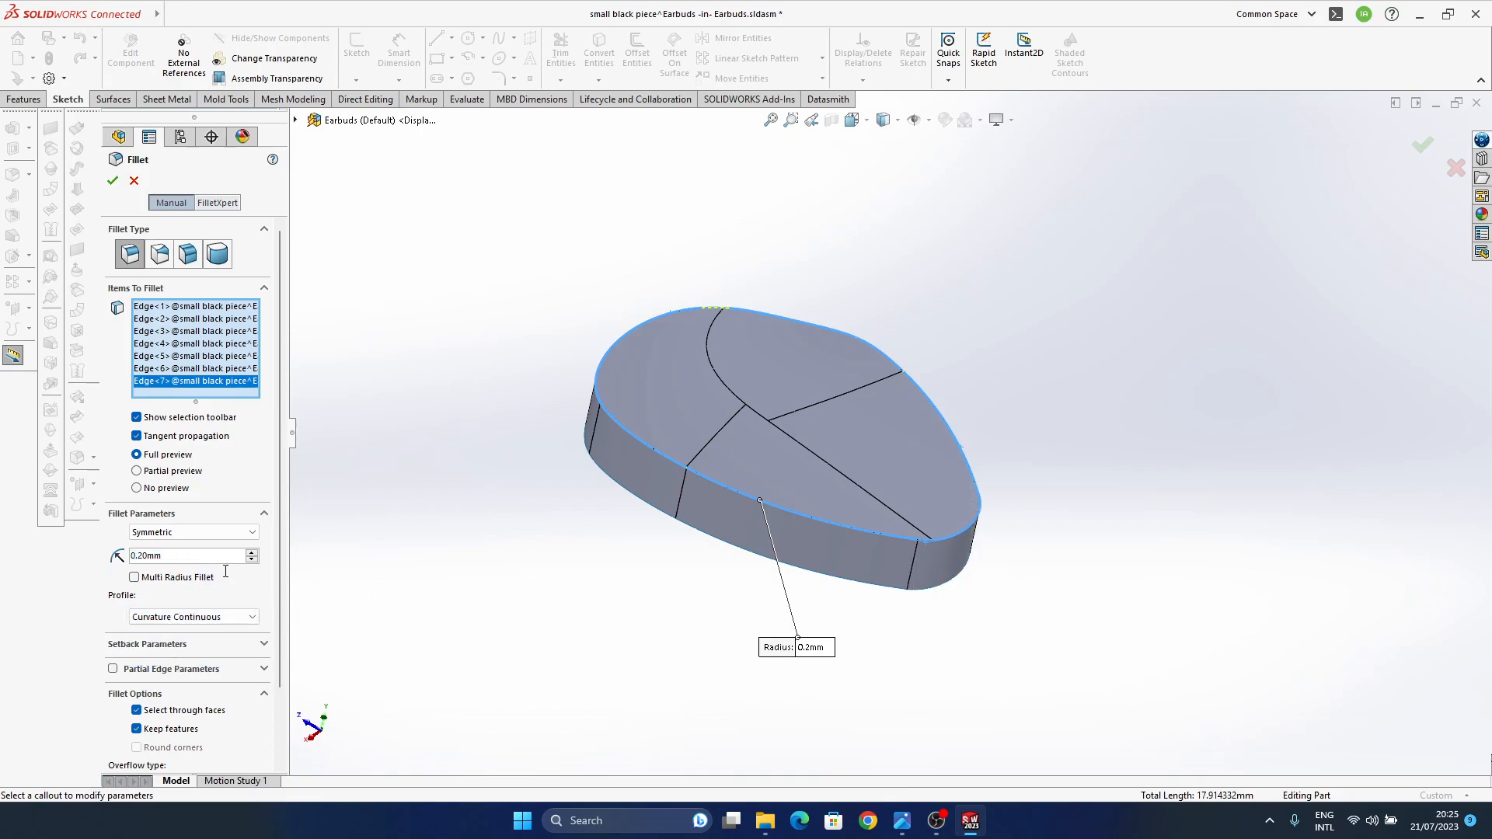
# - Add the remaining rim edges at the teardrop's wide end to the 0.2 mm curvature-continuous fillet and apply it
pyautogui.moveTo(864, 436); pyautogui.dragTo(699, 368, button='middle')
pyautogui.click(650, 317)
pyautogui.scroll(-5, 667, 317)
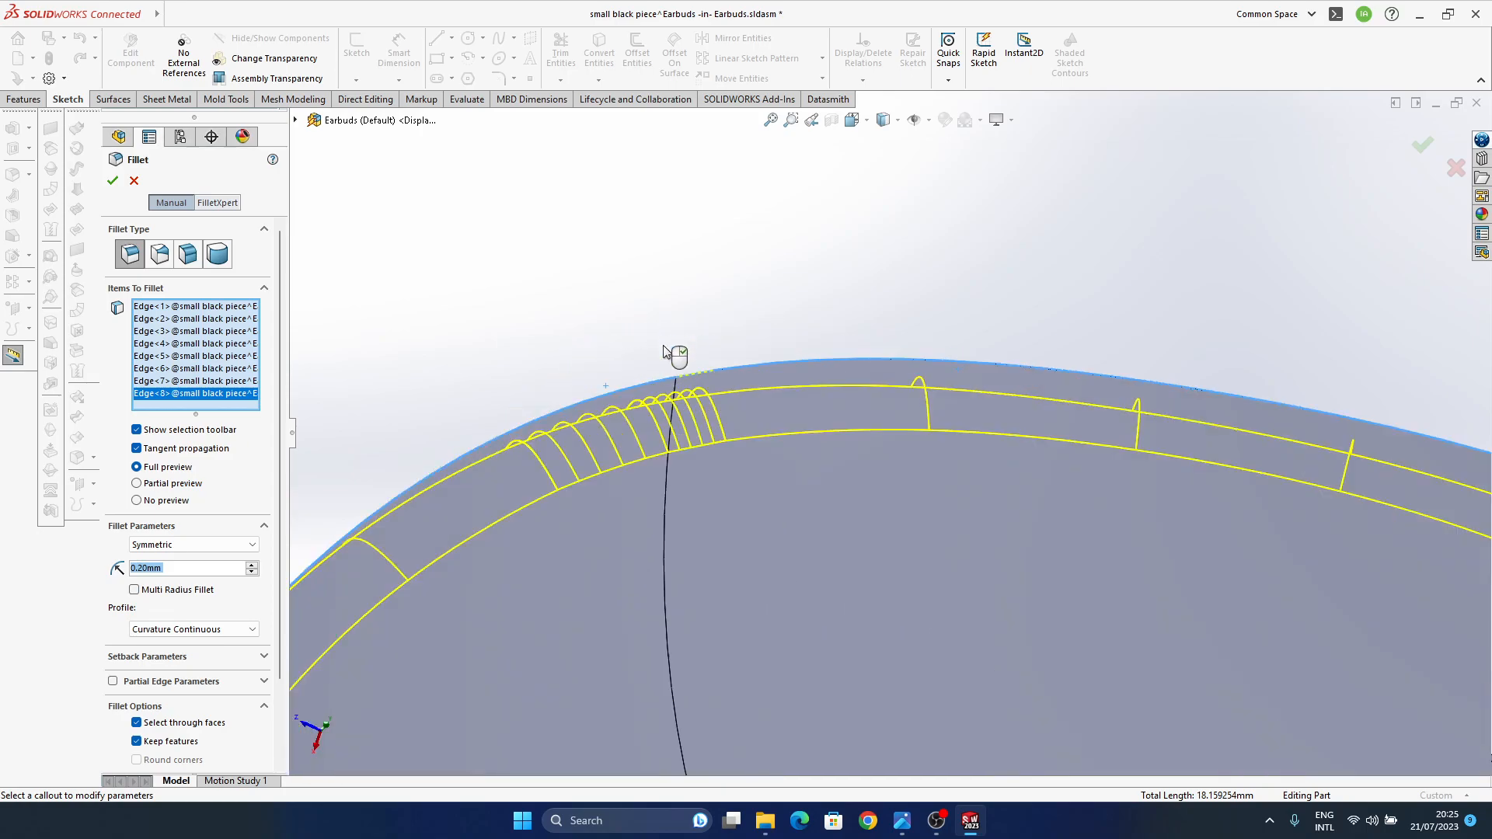
pyautogui.scroll(-3, 664, 338)
pyautogui.click(773, 406)
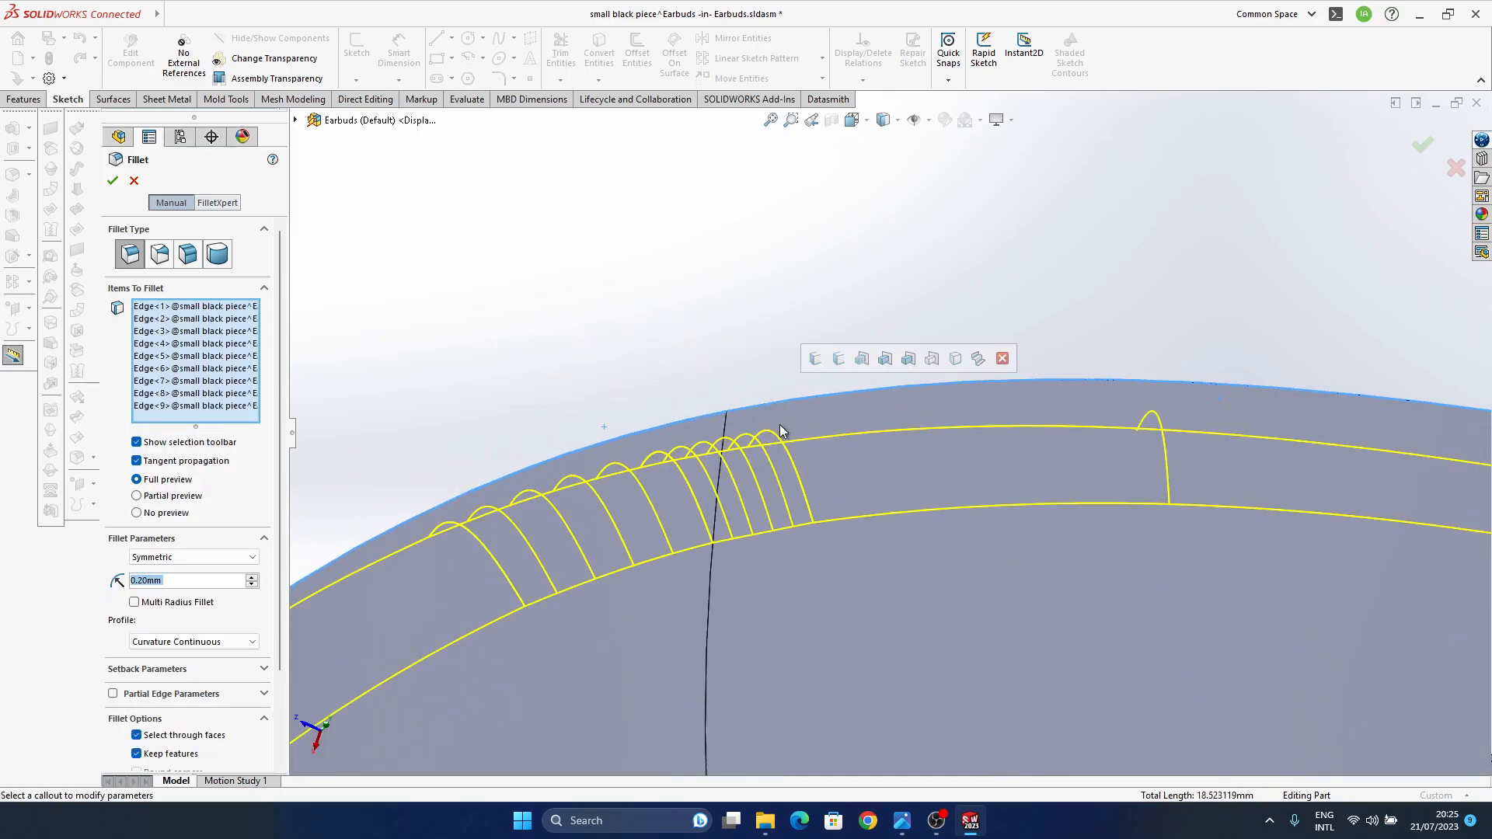
pyautogui.scroll(8, 781, 425)
pyautogui.keyDown('ctrl'); pyautogui.moveTo(1020, 568); pyautogui.dragTo(897, 412, button='middle'); pyautogui.keyUp('ctrl')
pyautogui.click(1428, 144)
pyautogui.moveTo(776, 414)
pyautogui.mouseDown(button='middle')
pyautogui.moveTo(768, 403)
pyautogui.moveTo(802, 417)
pyautogui.mouseUp(button='middle')
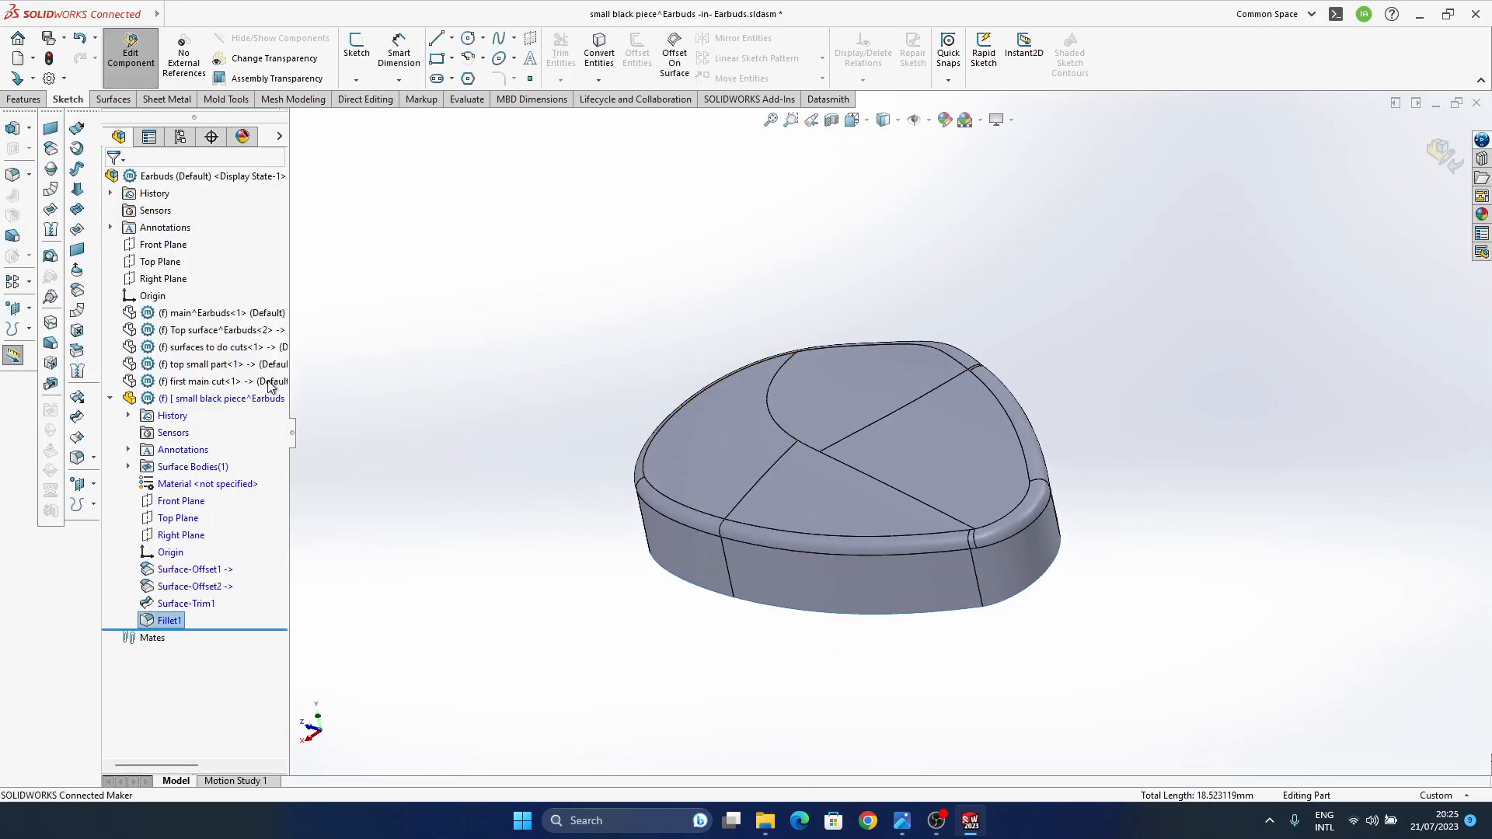
# - Finish editing the small black piece and show the first main cut component around it in the assembly
pyautogui.click(1436, 160)
pyautogui.click(198, 382)
pyautogui.click(282, 337)
pyautogui.click(281, 341)
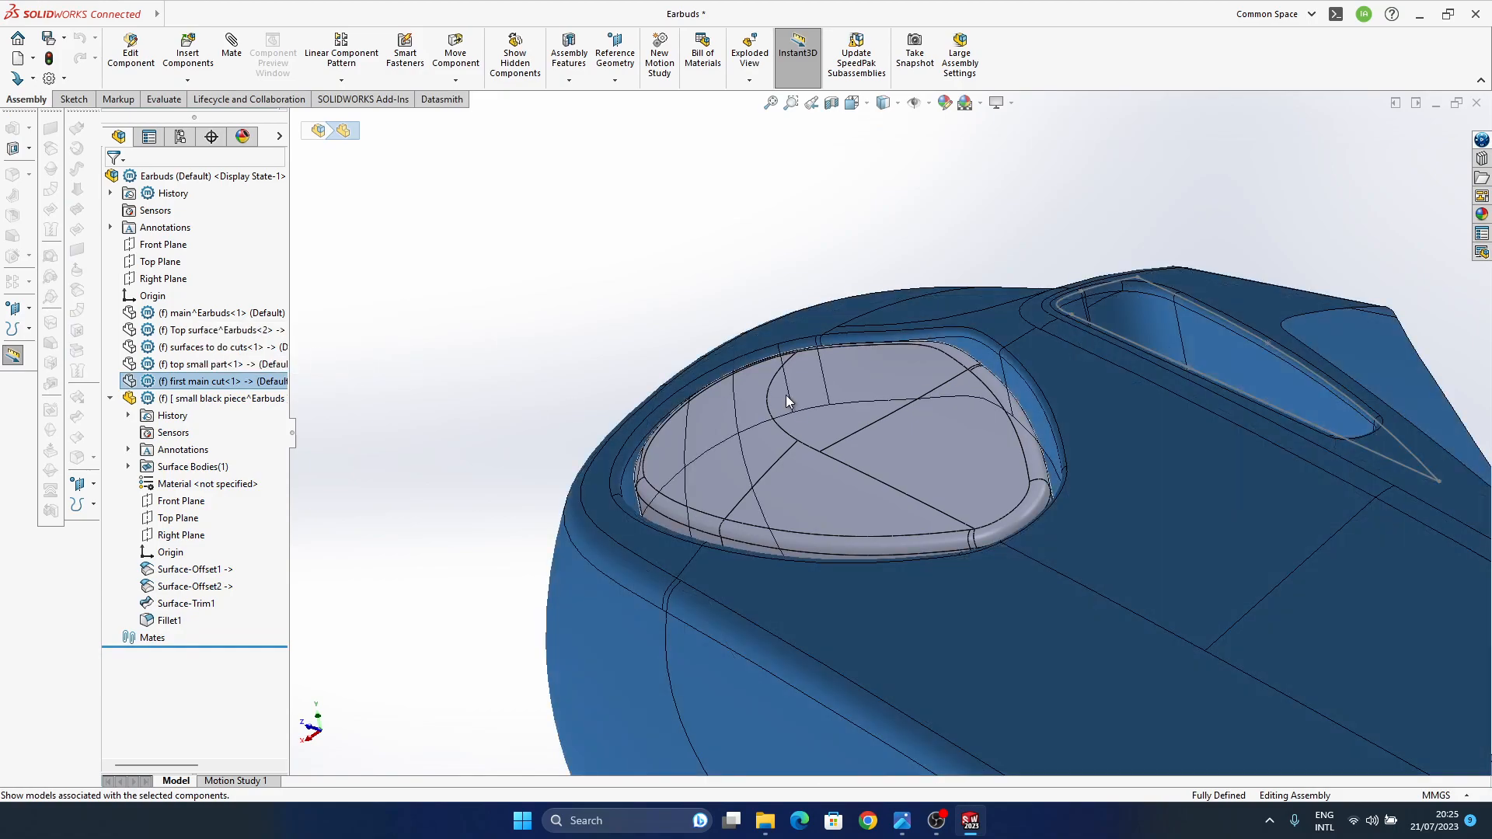
pyautogui.moveTo(826, 450)
pyautogui.keyDown('ctrl'); pyautogui.mouseDown(button='middle')
pyautogui.moveTo(738, 372)
pyautogui.moveTo(799, 465)
pyautogui.moveTo(780, 423)
pyautogui.moveTo(783, 586)
pyautogui.moveTo(809, 429)
pyautogui.moveTo(832, 433)
pyautogui.mouseUp(button='middle'); pyautogui.keyUp('ctrl')
pyautogui.keyDown('ctrl'); pyautogui.moveTo(832, 433); pyautogui.dragTo(720, 433, button='middle'); pyautogui.keyUp('ctrl')
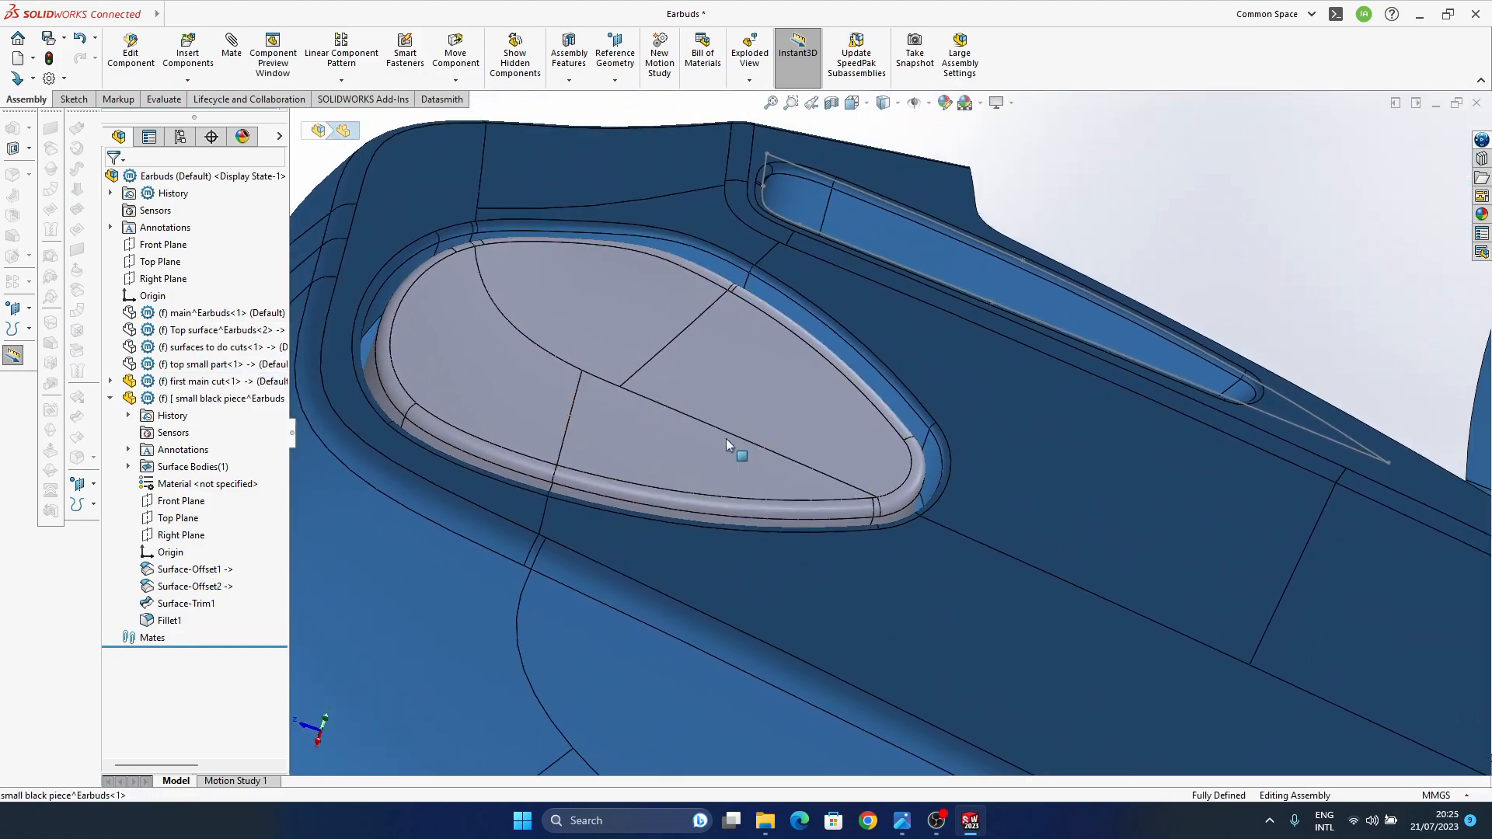
pyautogui.scroll(5, 731, 435)
pyautogui.moveTo(819, 427); pyautogui.dragTo(789, 444, button='middle')
pyautogui.click(1057, 290)
pyautogui.moveTo(813, 527)
pyautogui.mouseDown(button='middle')
pyautogui.moveTo(777, 523)
pyautogui.moveTo(792, 515)
pyautogui.mouseUp(button='middle')
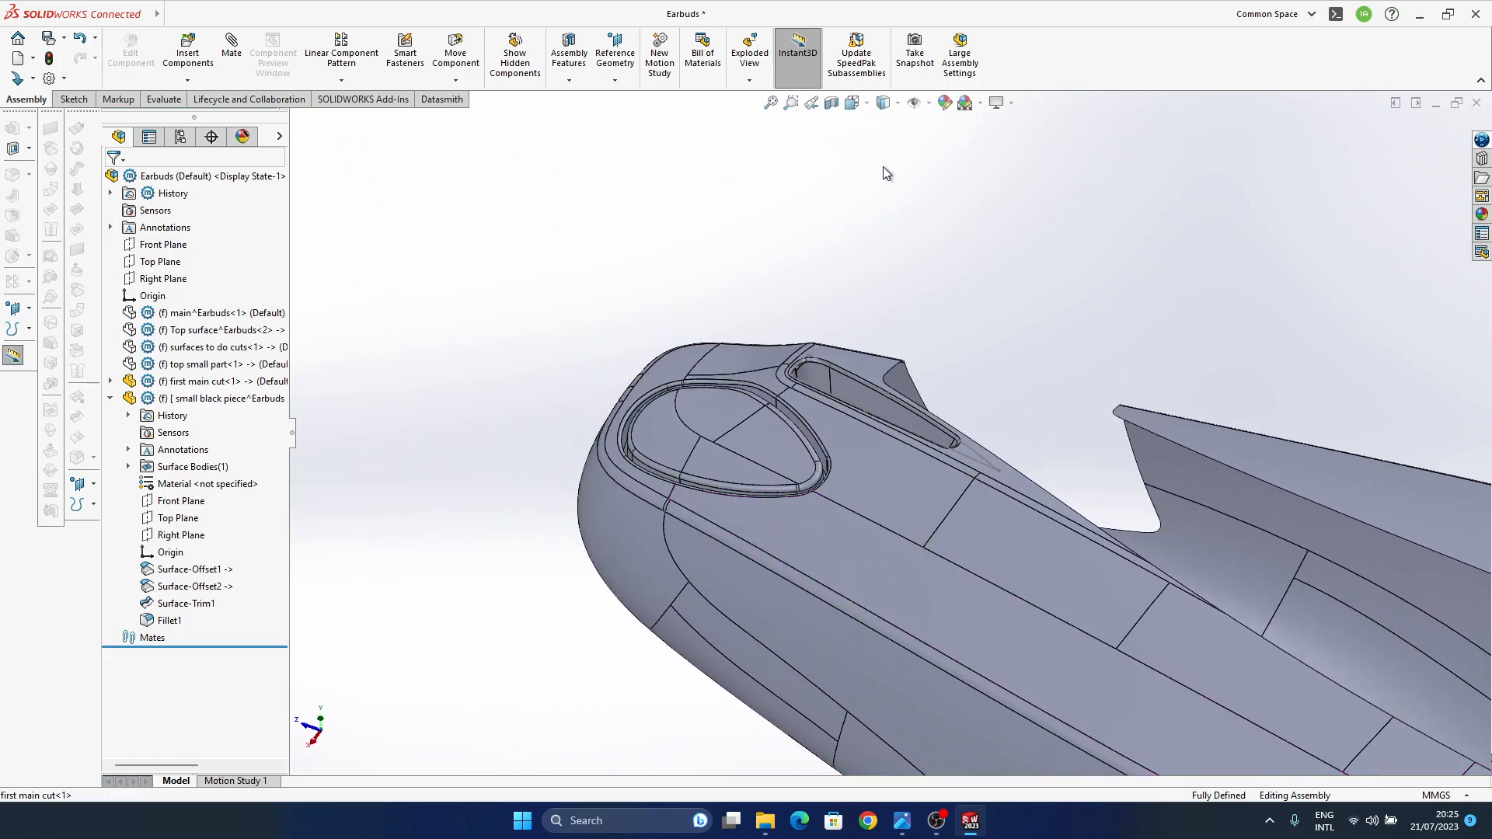
# - Display the assembly shaded without edges and compare the teardrop opening with the earbud reference photo
pyautogui.click(866, 106)
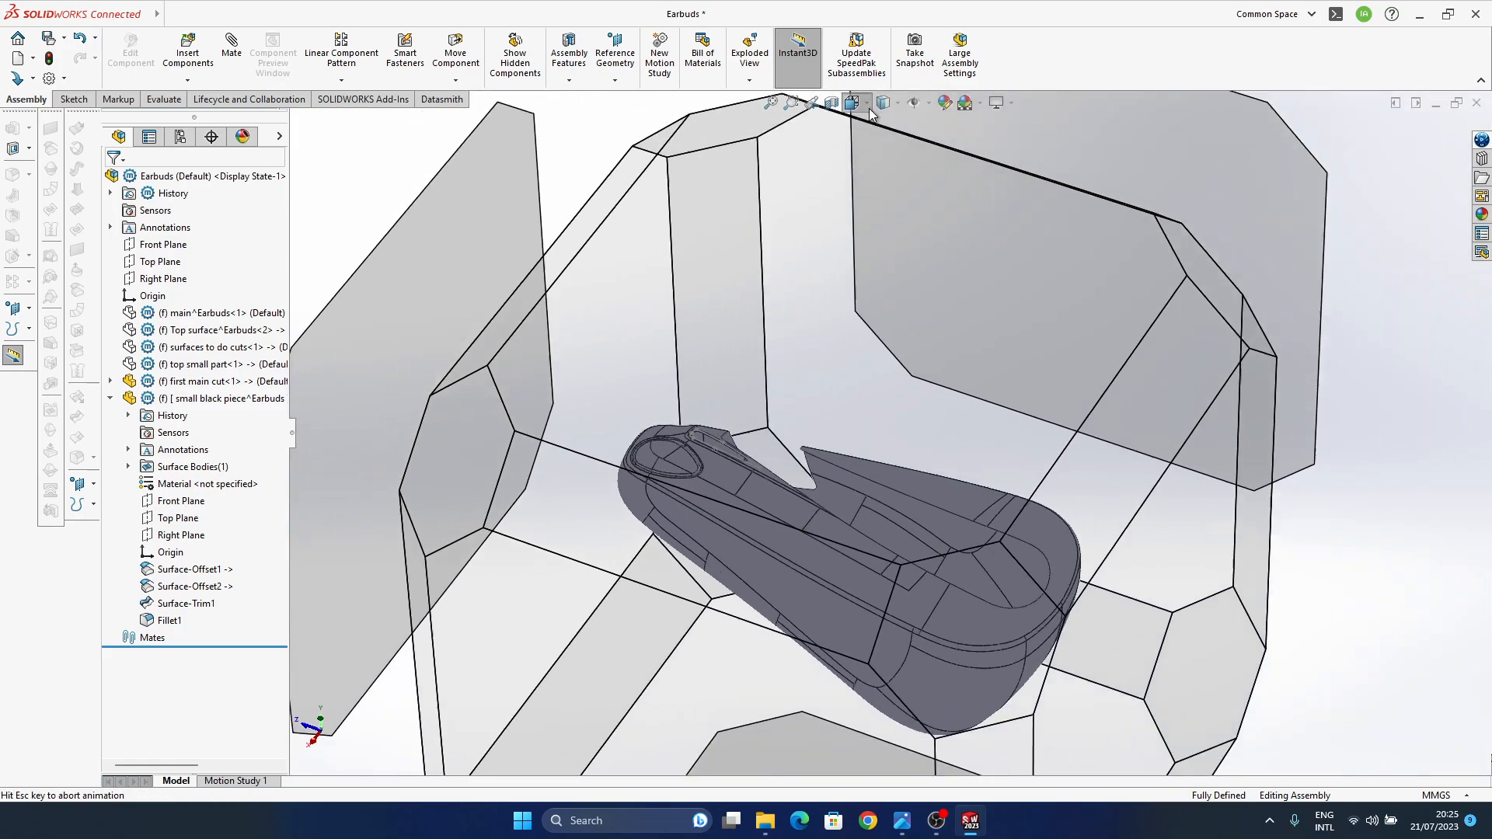
pyautogui.click(897, 108)
pyautogui.click(888, 145)
pyautogui.moveTo(898, 375)
pyautogui.keyDown('ctrl'); pyautogui.mouseDown(button='middle')
pyautogui.moveTo(776, 317)
pyautogui.moveTo(738, 358)
pyautogui.mouseUp(button='middle'); pyautogui.keyUp('ctrl')
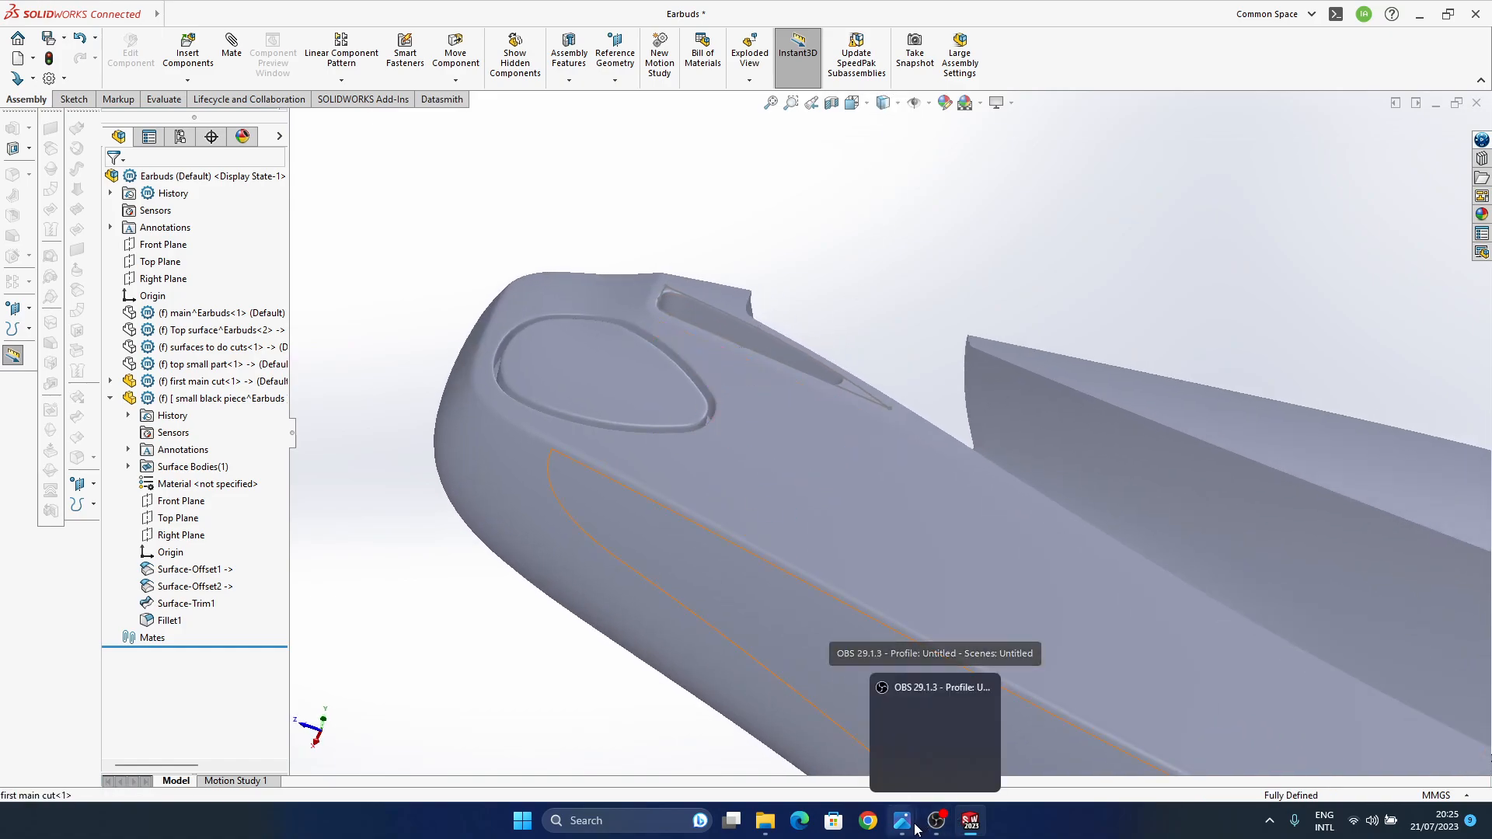
pyautogui.moveTo(903, 822)
pyautogui.click(944, 760)
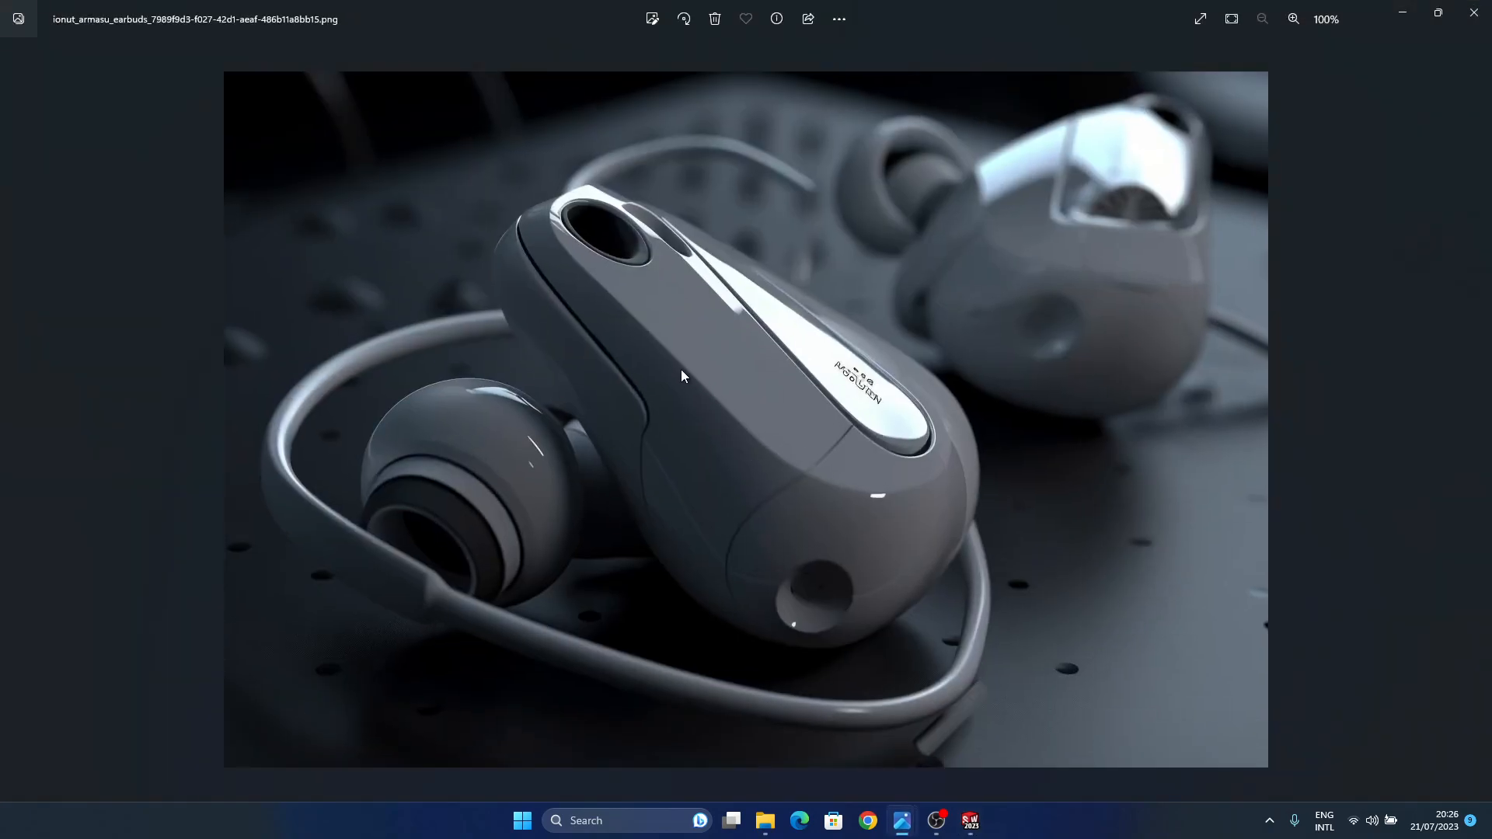
pyautogui.click(1413, 18)
# - Show the surfaces to do cuts component and open it for editing within the assembly
pyautogui.click(221, 347)
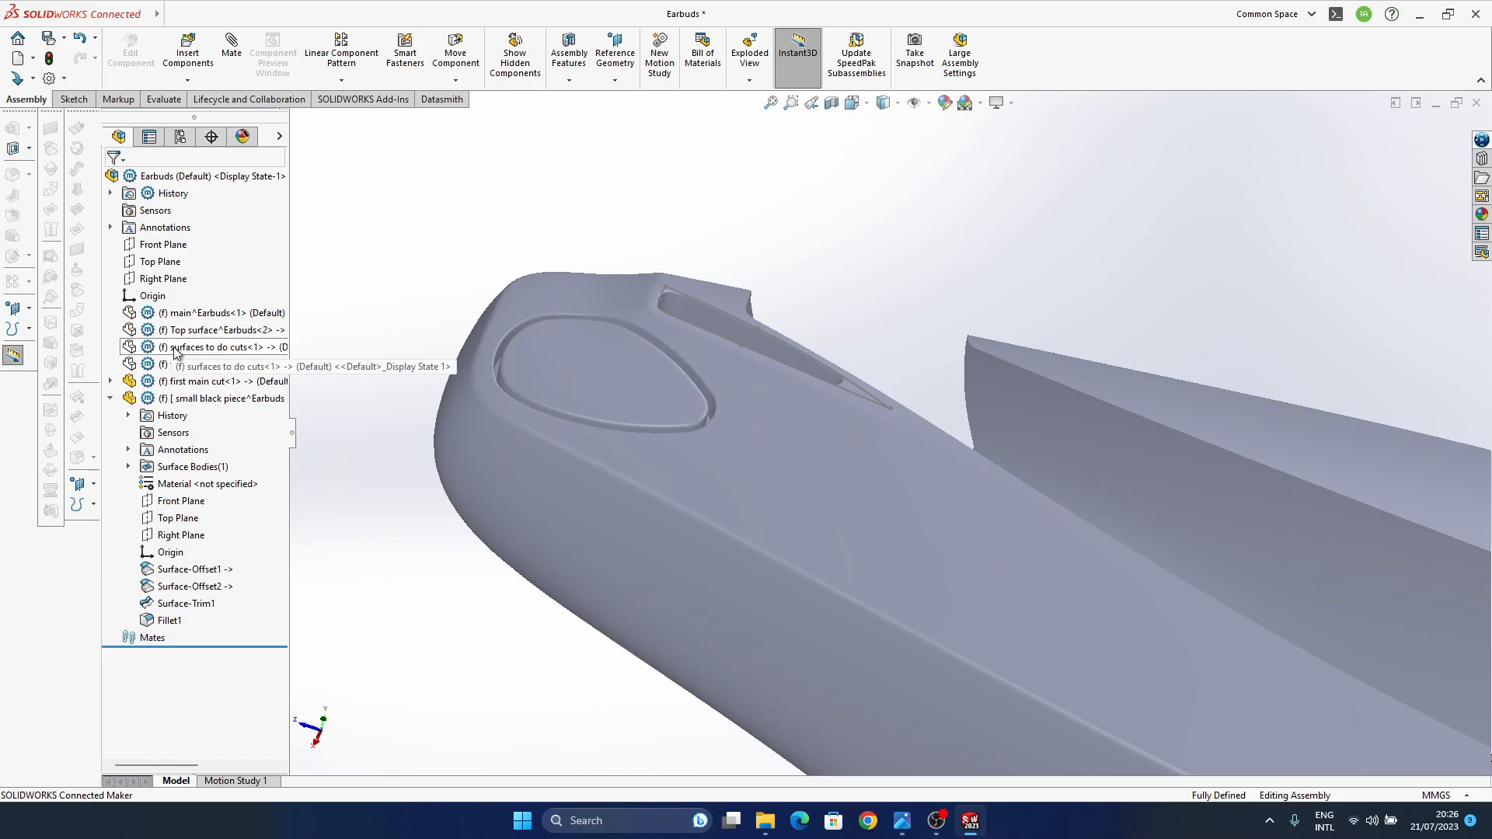
pyautogui.click(264, 305)
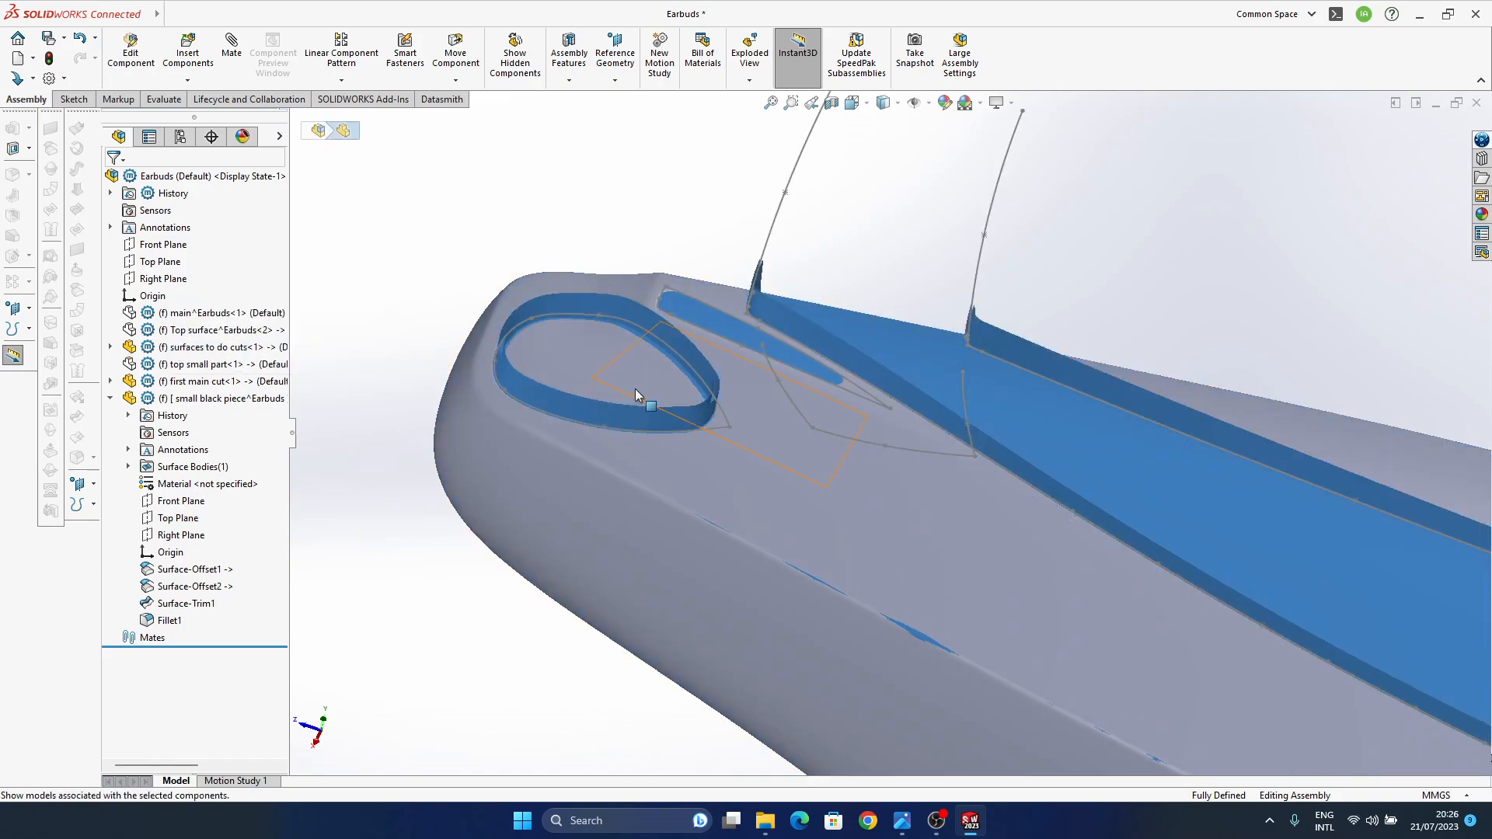
pyautogui.scroll(-5, 524, 258)
pyautogui.click(524, 258)
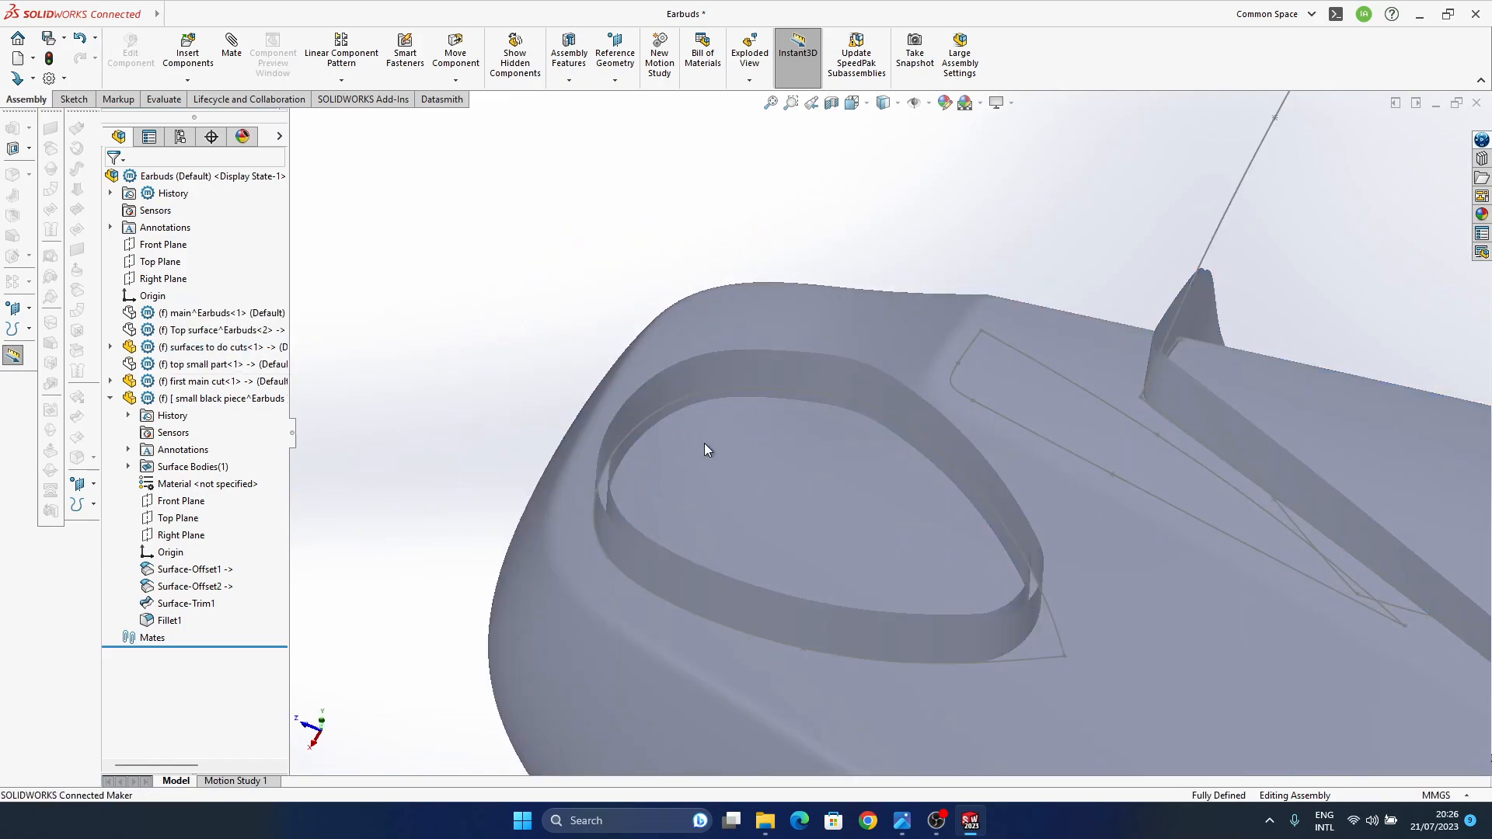
pyautogui.moveTo(704, 443); pyautogui.dragTo(699, 406, button='middle')
pyautogui.click(181, 349)
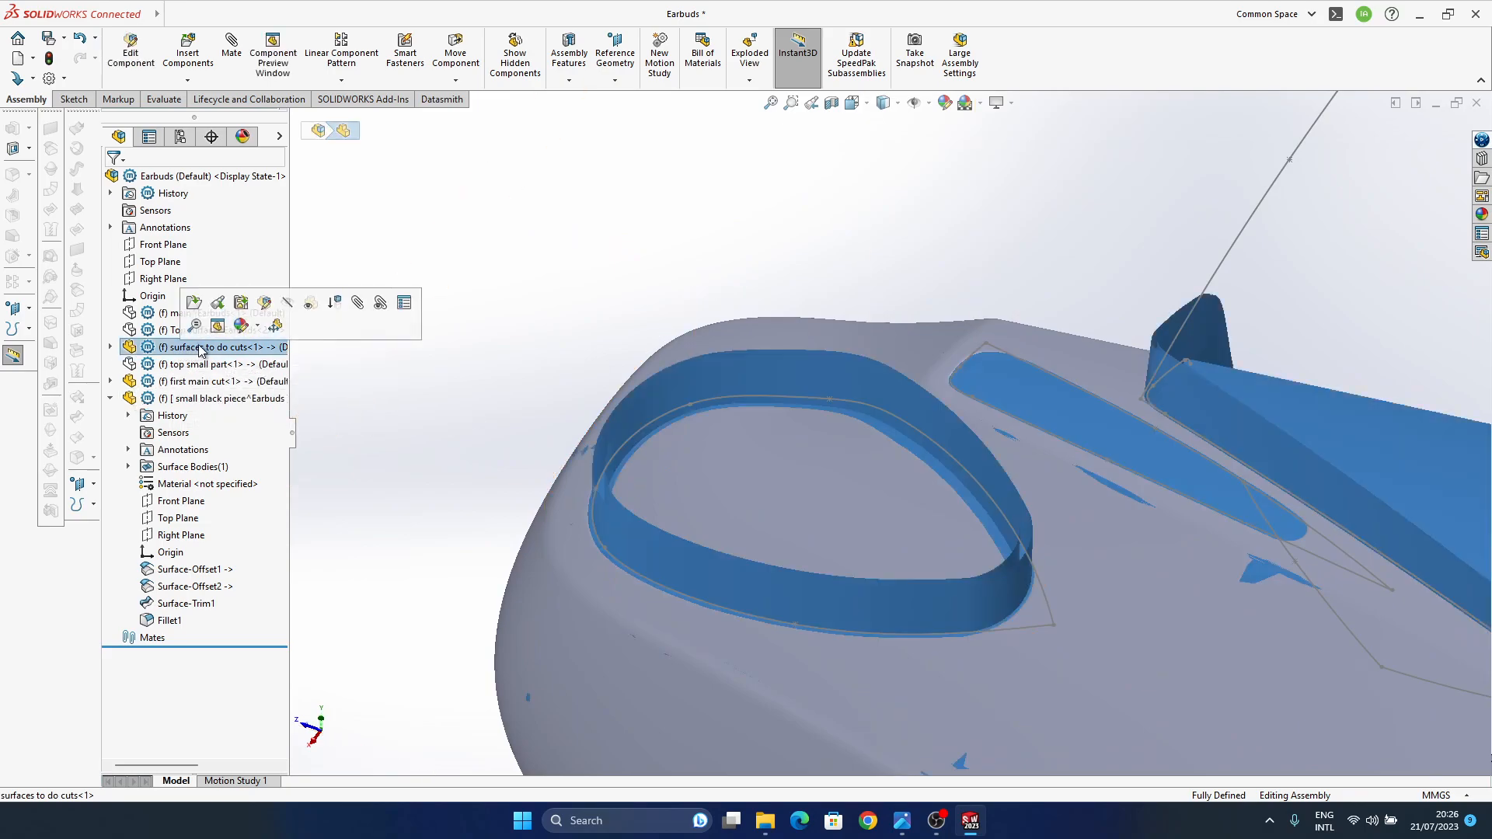
pyautogui.click(270, 300)
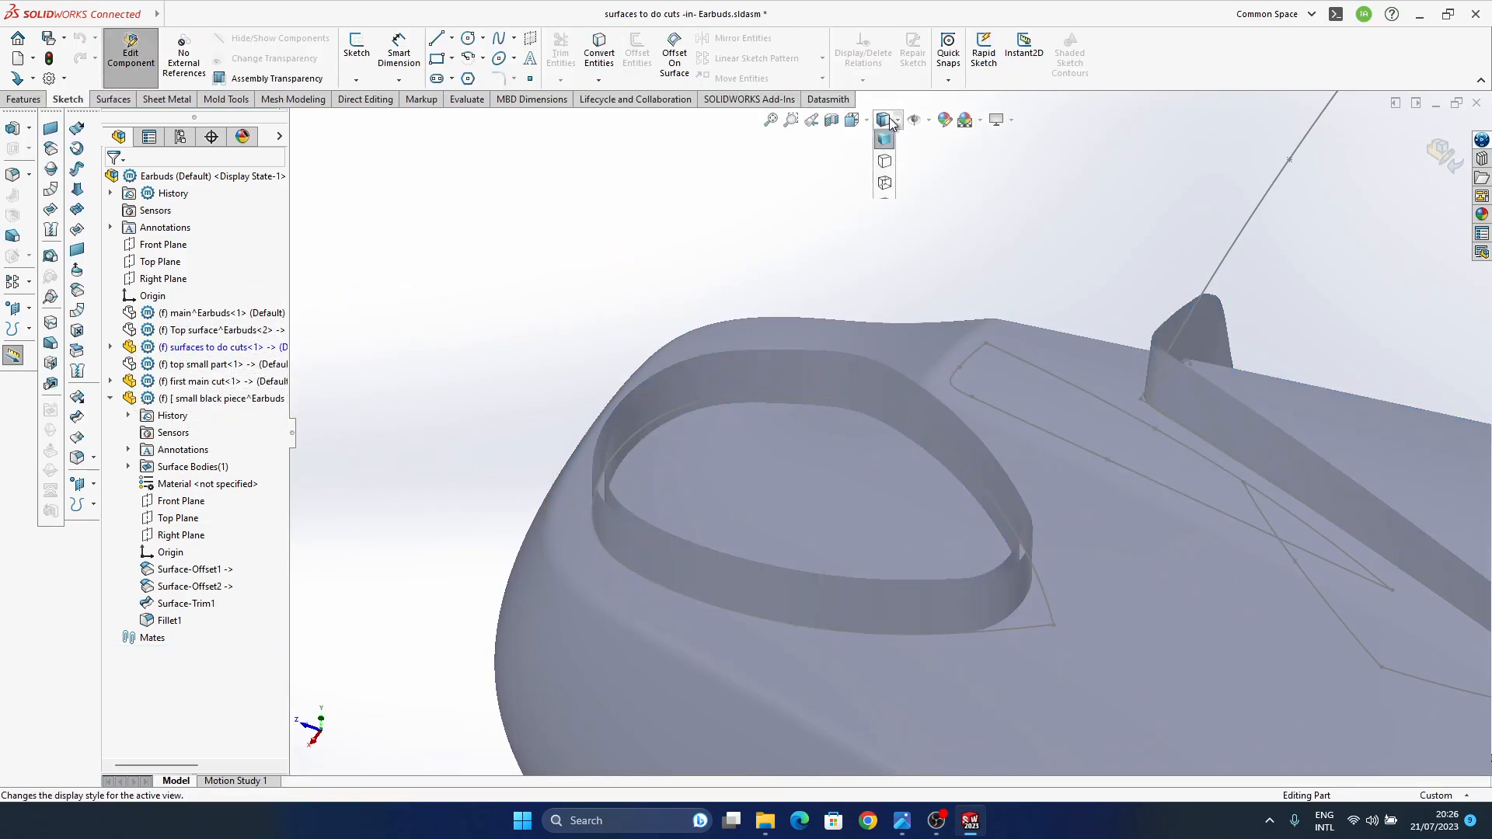
# - Restore the shaded-with-edges display and set the offset distance of the inner teardrop wall surface to 0.05 mm
pyautogui.click(884, 144)
pyautogui.click(678, 395)
pyautogui.moveTo(678, 395); pyautogui.dragTo(775, 542, button='middle')
pyautogui.scroll(-5, 690, 408)
pyautogui.click(737, 391)
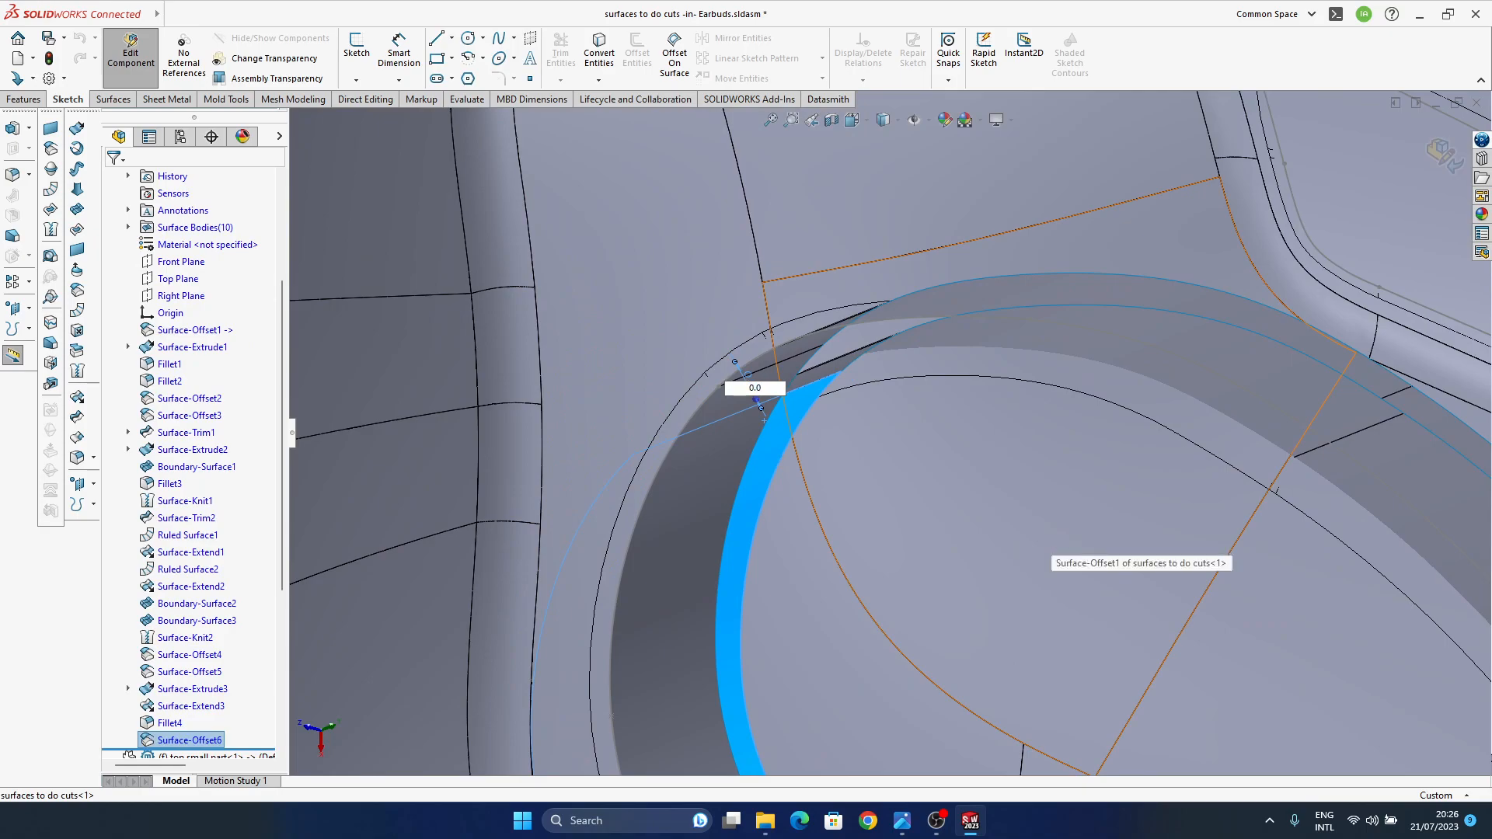
pyautogui.press('Return')
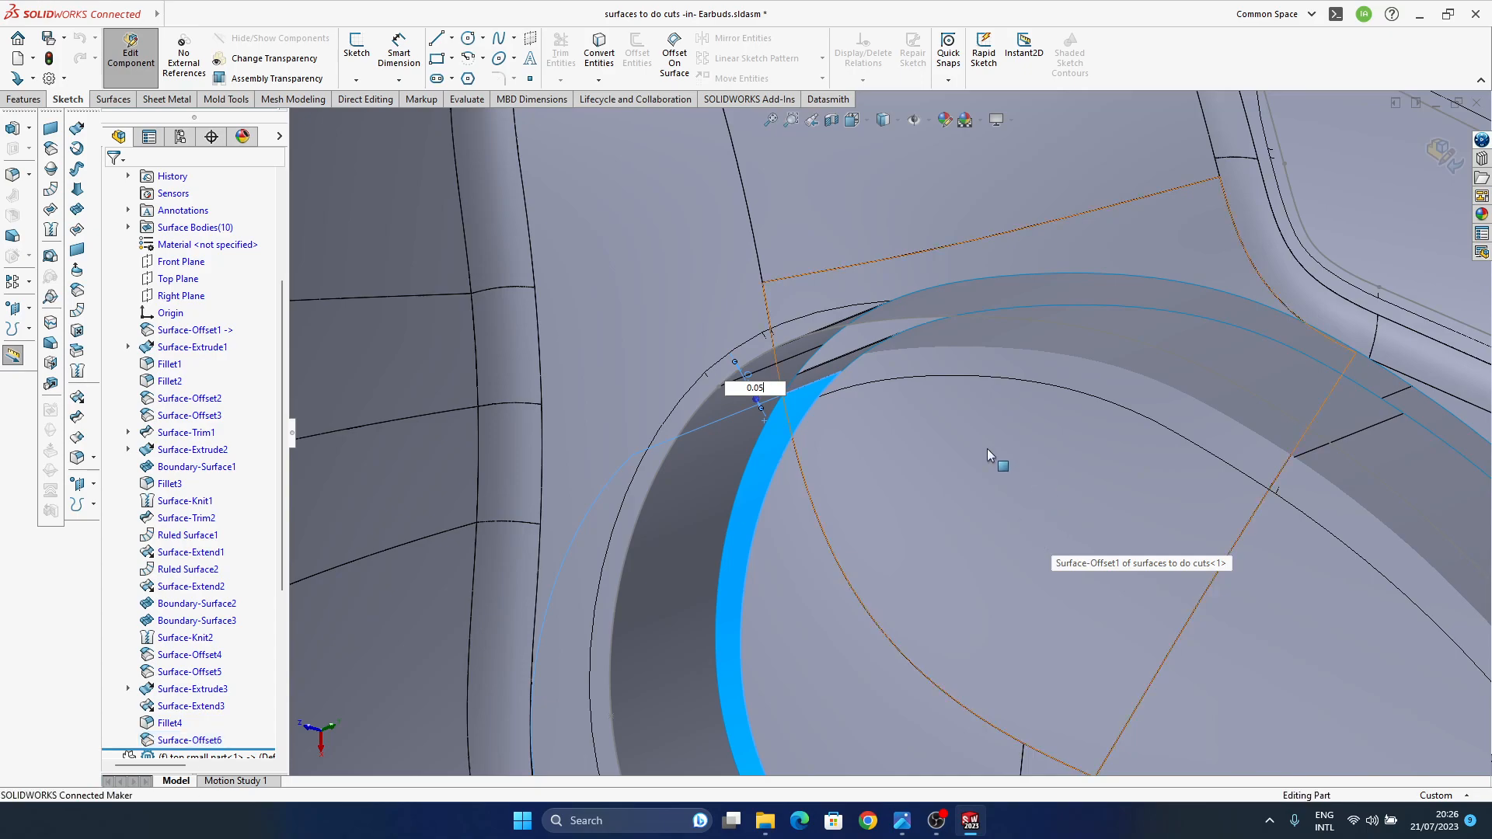
pyautogui.scroll(10, 962, 450)
pyautogui.moveTo(864, 451); pyautogui.dragTo(1076, 594, button='middle')
pyautogui.moveTo(650, 507); pyautogui.dragTo(826, 552, button='middle')
pyautogui.moveTo(716, 433); pyautogui.dragTo(880, 495, button='middle')
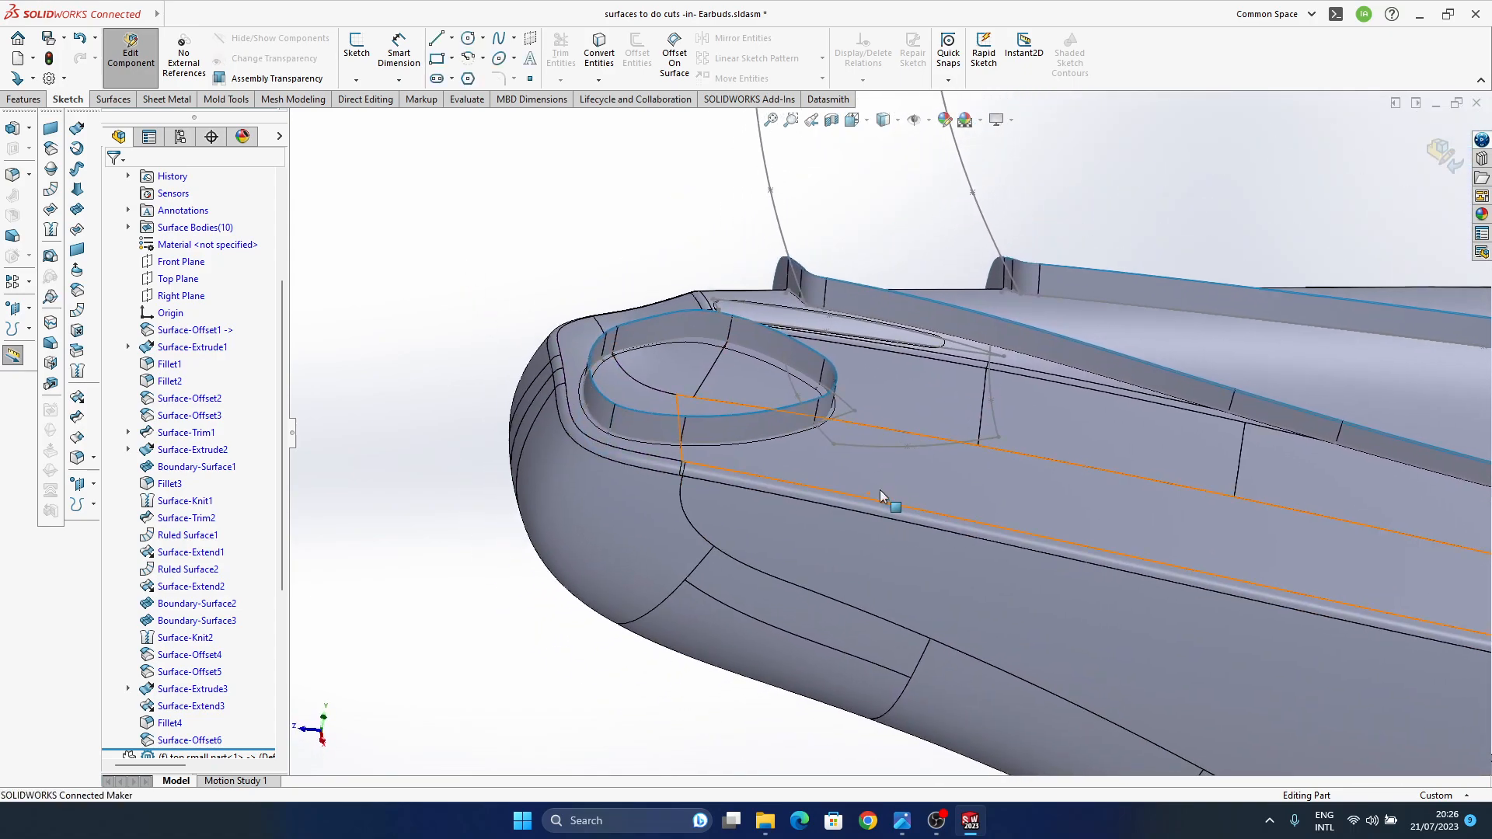
pyautogui.moveTo(830, 466); pyautogui.dragTo(828, 497, button='middle')
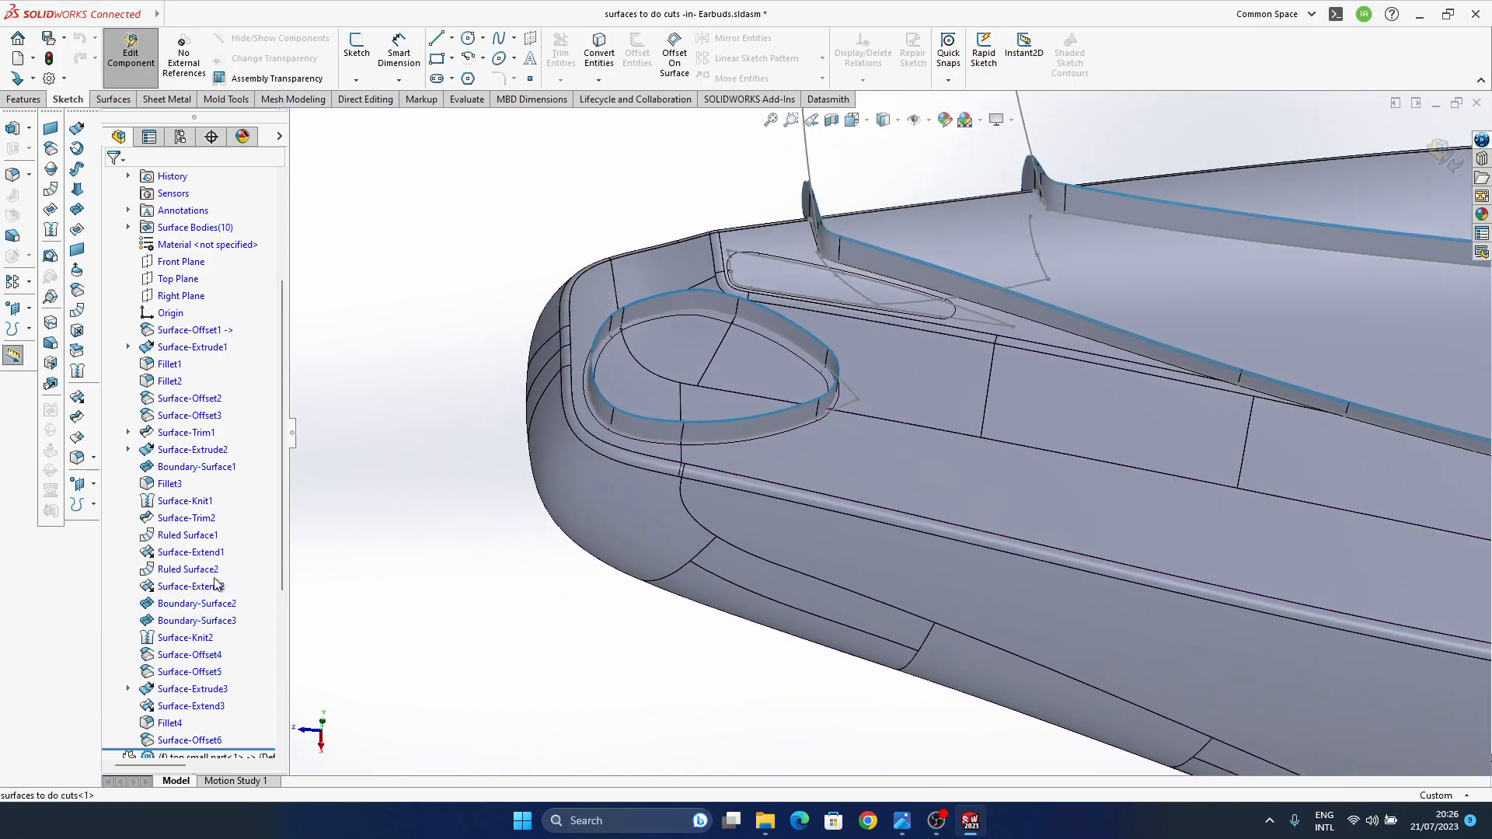
# - Finish editing the surfaces to do cuts component and hide it in the assembly
pyautogui.scroll(4, 221, 583)
pyautogui.click(111, 348)
pyautogui.click(164, 350)
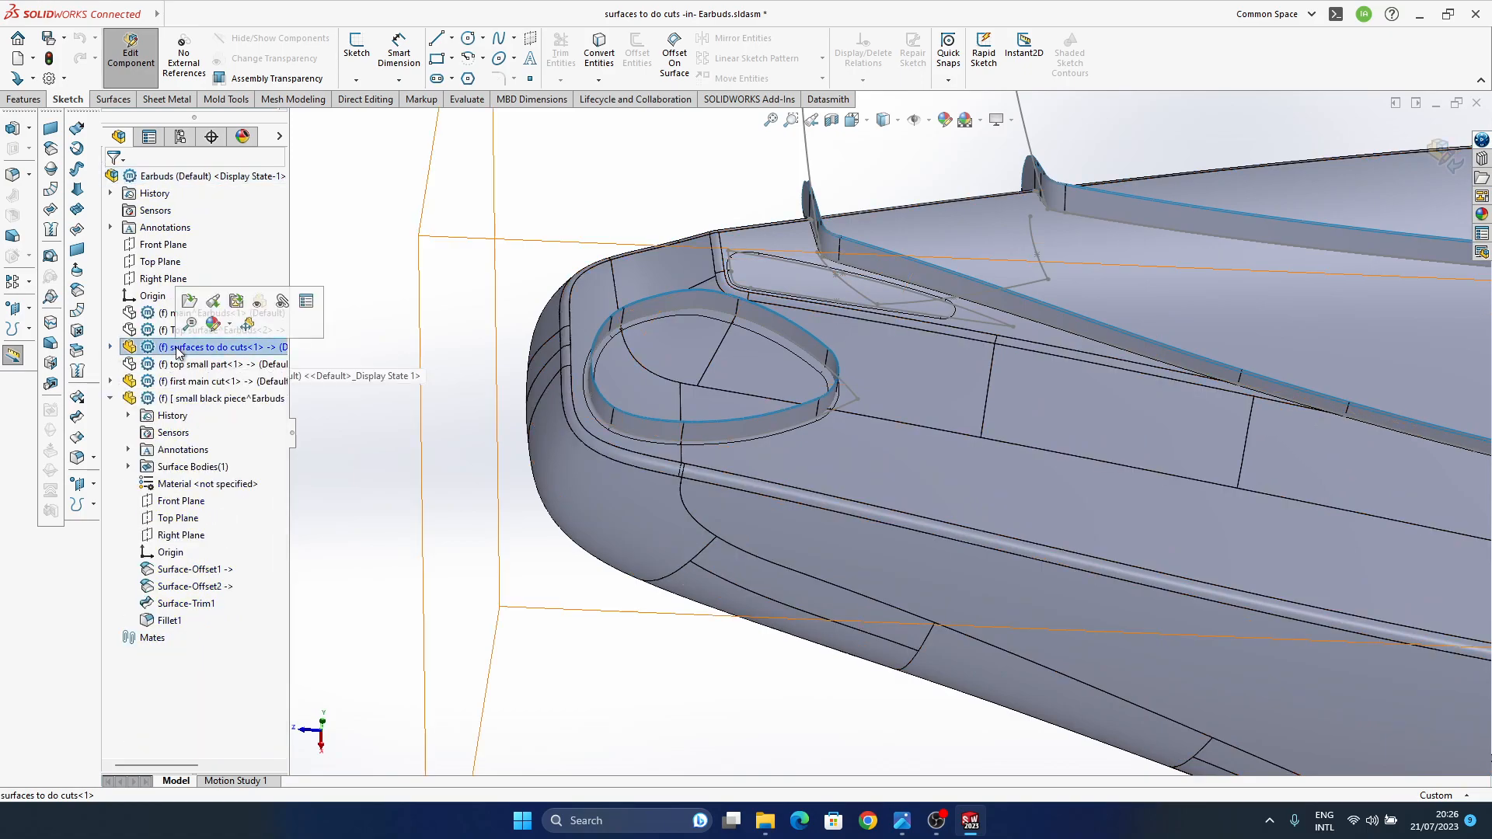
pyautogui.click(254, 306)
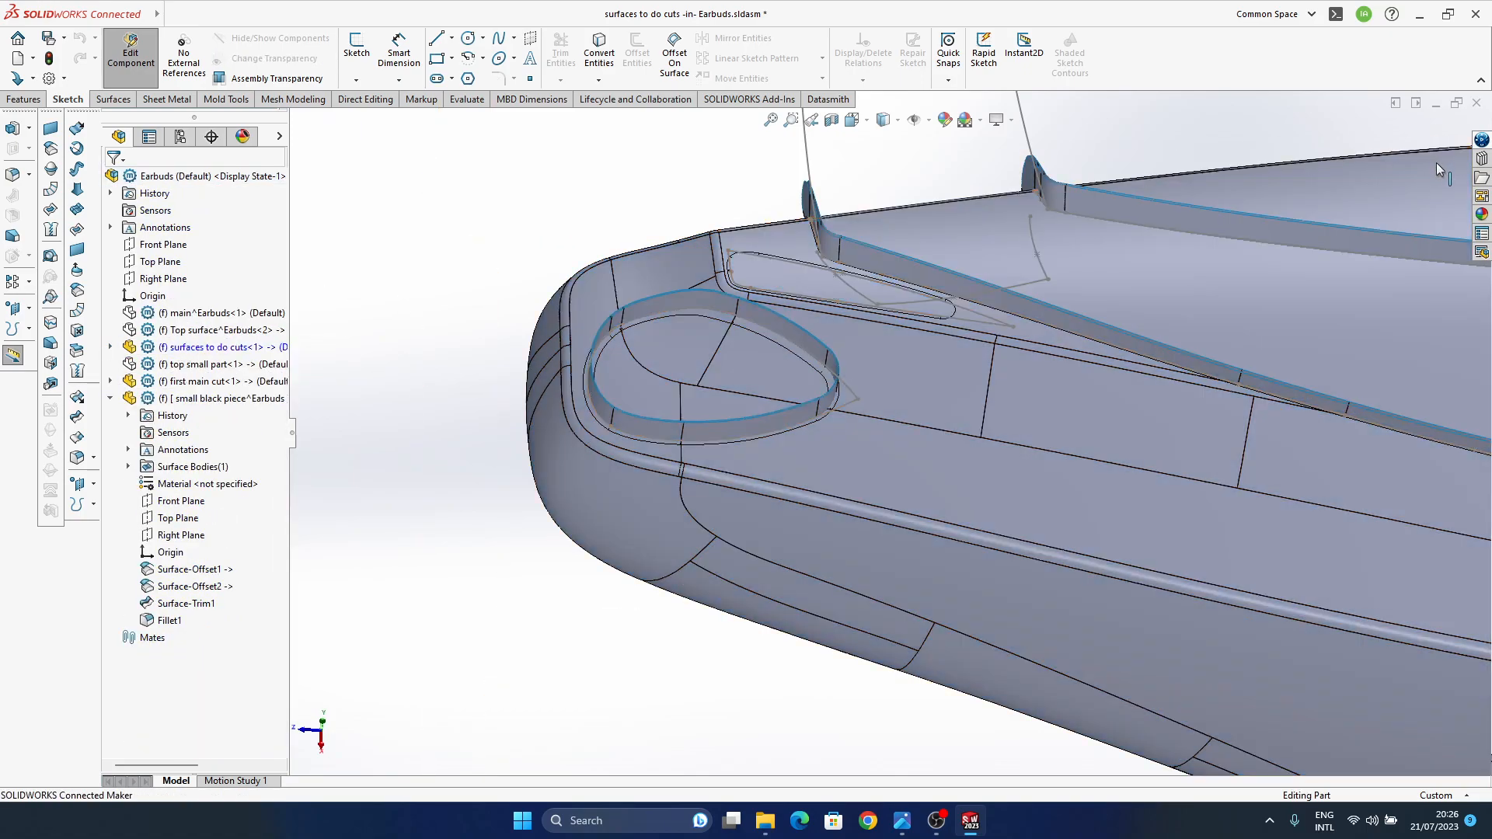
pyautogui.click(1443, 152)
pyautogui.click(254, 347)
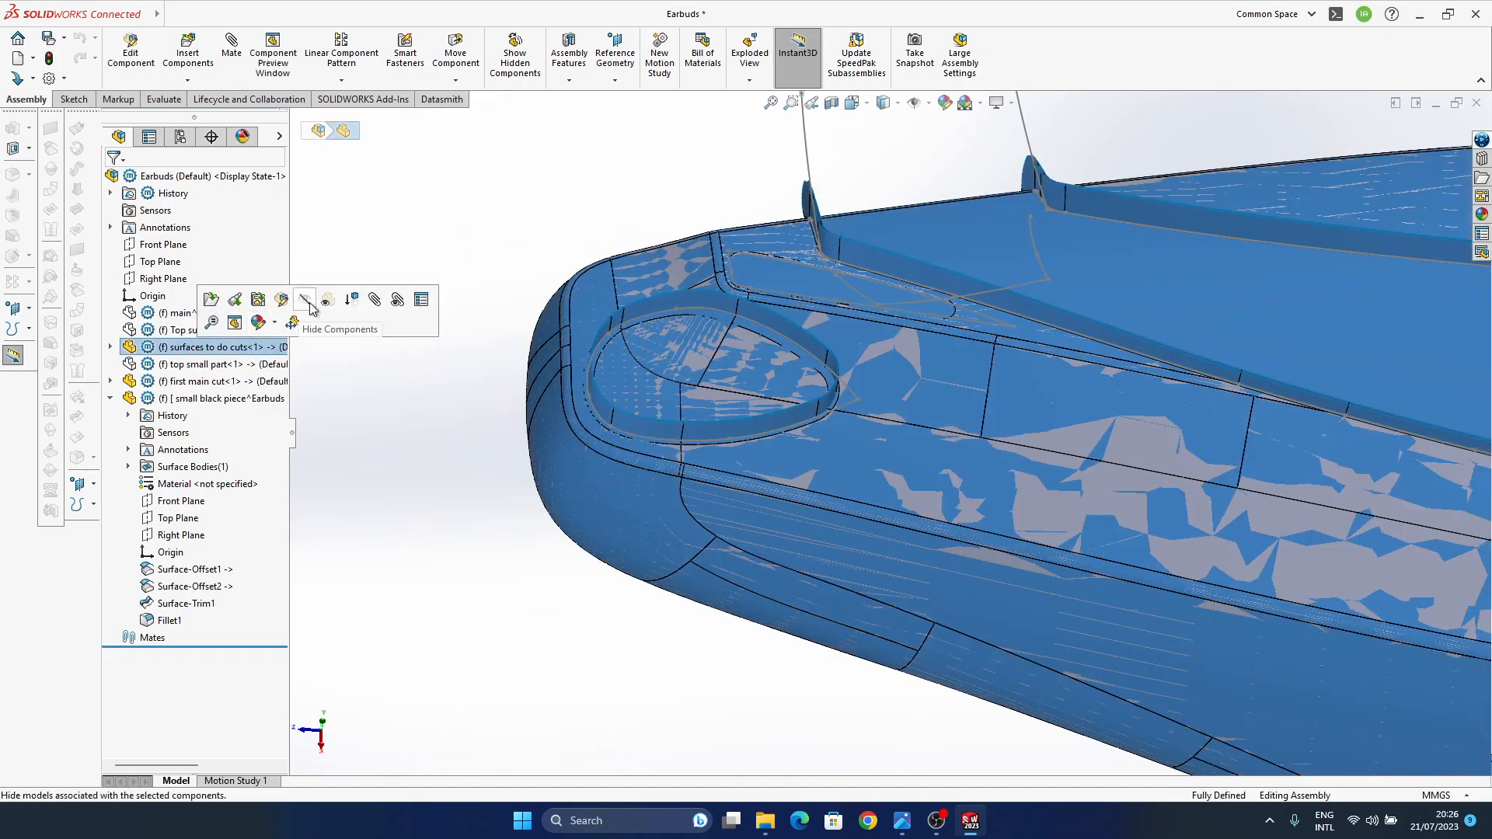
pyautogui.click(303, 306)
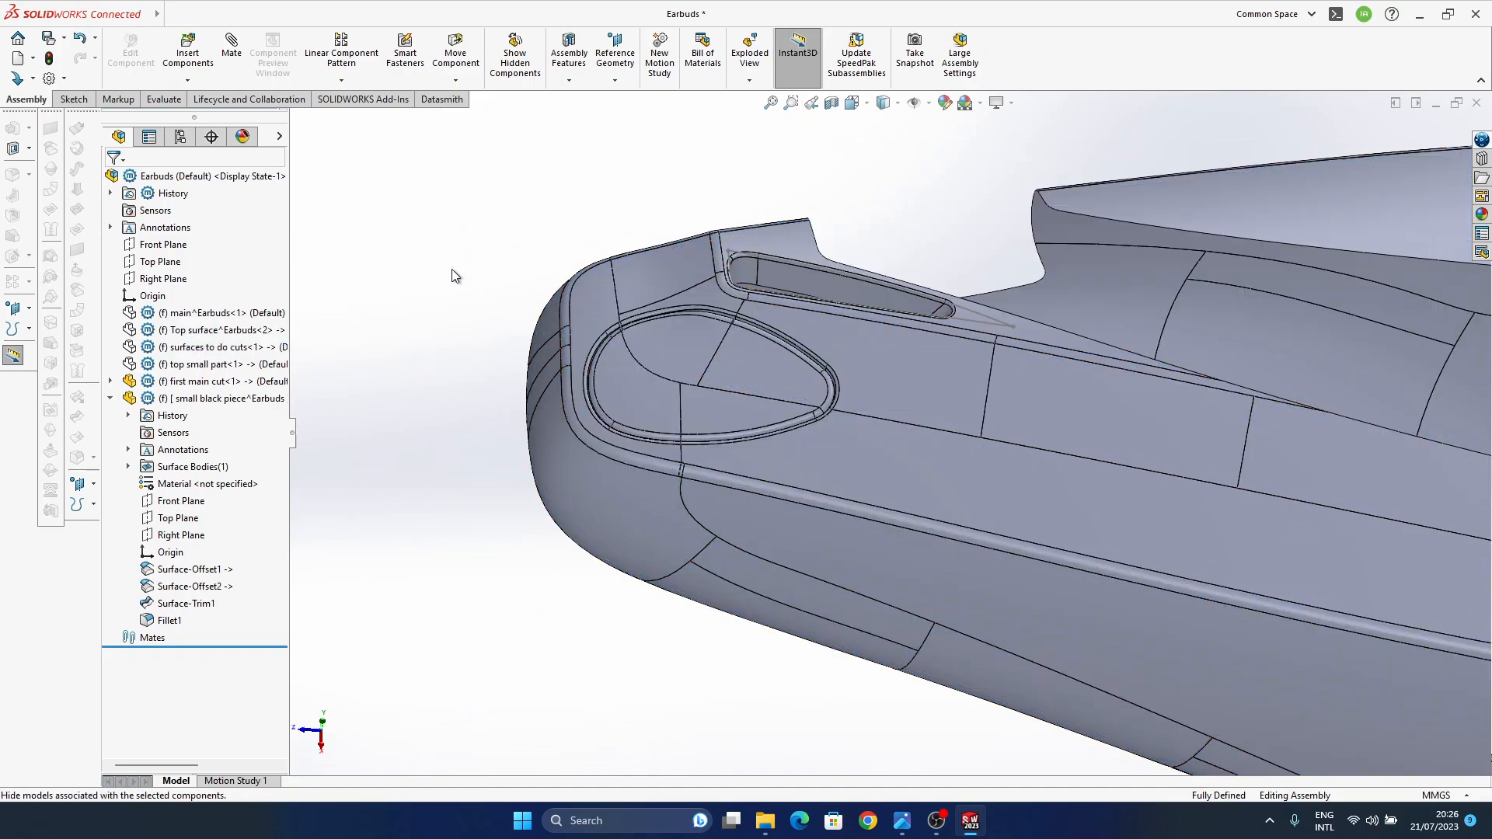
# - Switch the display to shaded without edges and inspect the gap between the small black piece and the teardrop opening
pyautogui.moveTo(633, 490)
pyautogui.mouseDown(button='middle')
pyautogui.moveTo(516, 306)
pyautogui.moveTo(544, 449)
pyautogui.moveTo(762, 493)
pyautogui.mouseUp(button='middle')
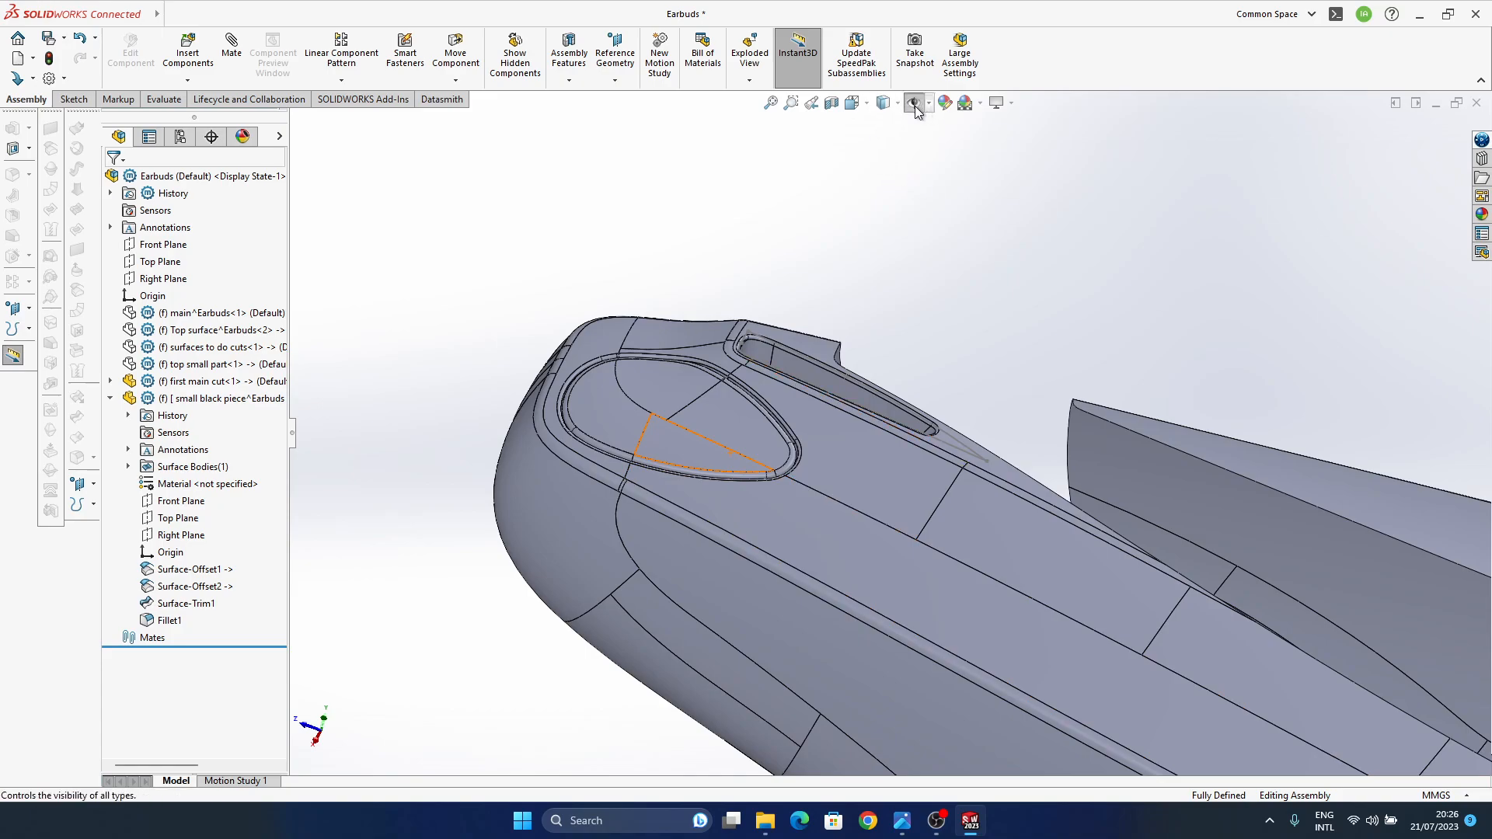
pyautogui.click(887, 108)
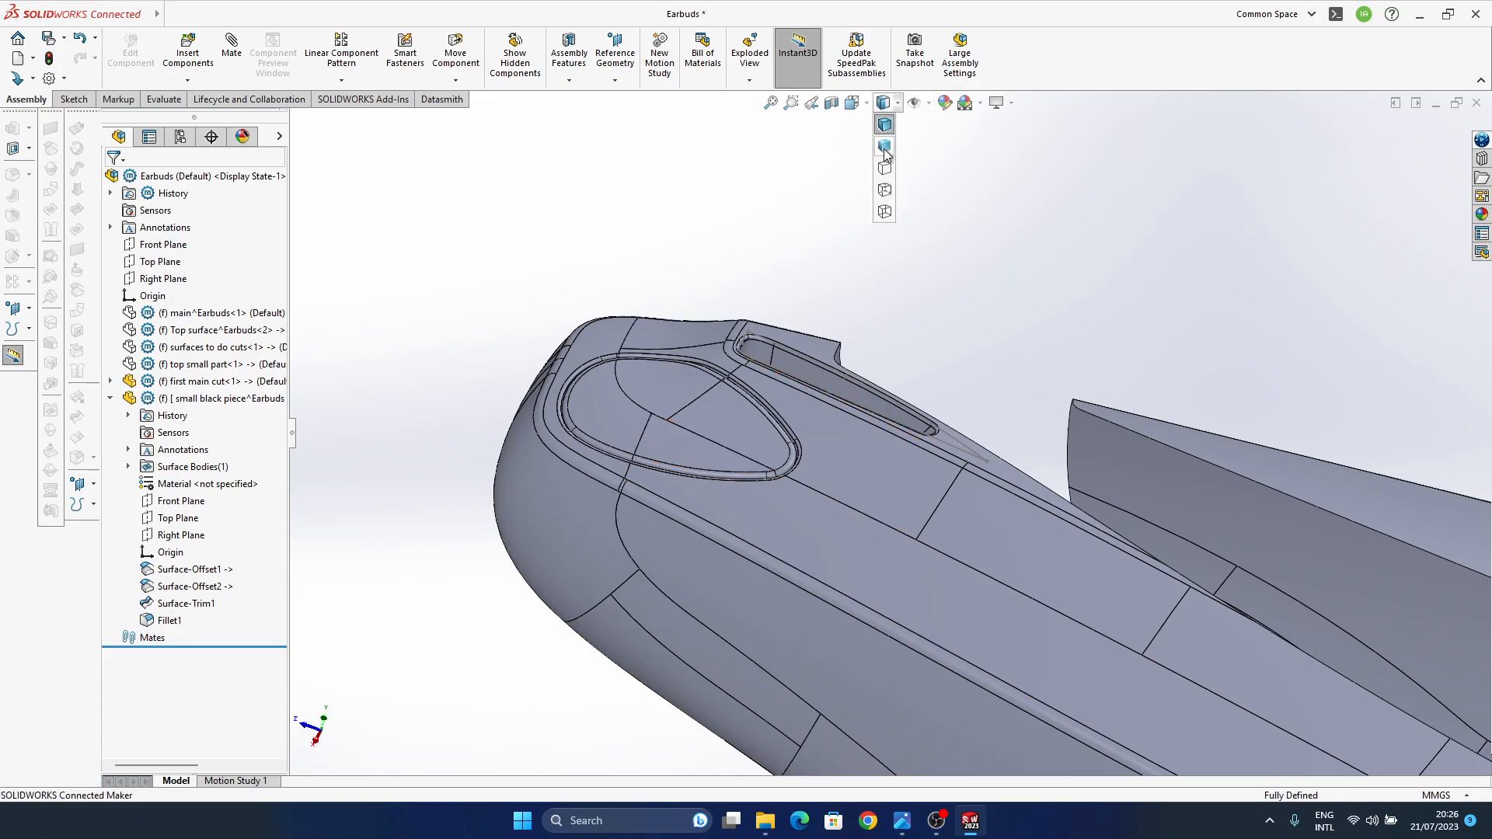
pyautogui.click(886, 150)
pyautogui.moveTo(913, 289)
pyautogui.mouseDown(button='middle')
pyautogui.moveTo(796, 429)
pyautogui.moveTo(789, 570)
pyautogui.moveTo(776, 323)
pyautogui.moveTo(777, 365)
pyautogui.mouseUp(button='middle')
pyautogui.keyDown('ctrl'); pyautogui.moveTo(727, 429); pyautogui.dragTo(762, 459, button='middle'); pyautogui.keyUp('ctrl')
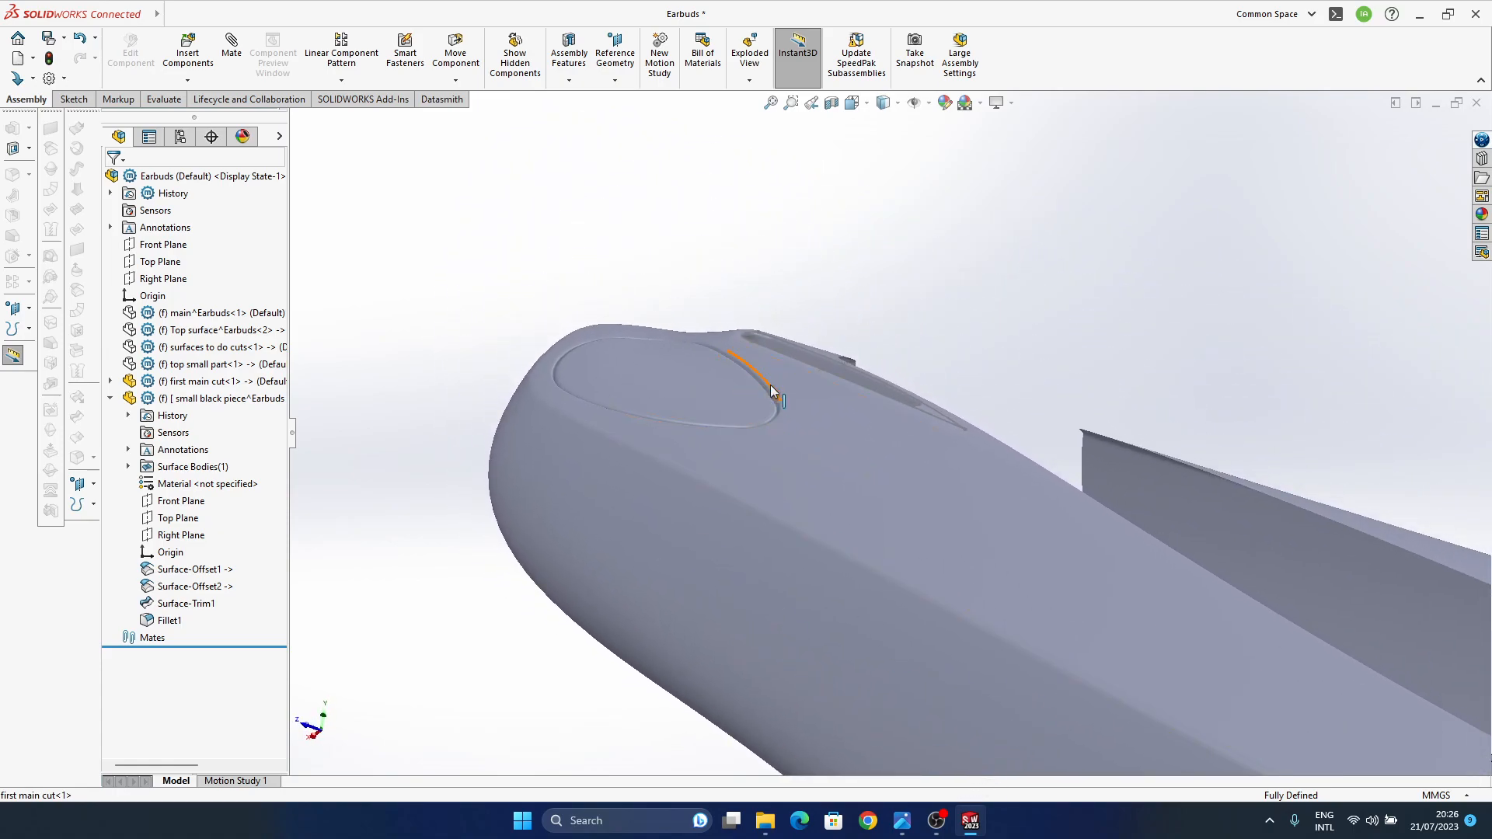
pyautogui.scroll(-5, 772, 391)
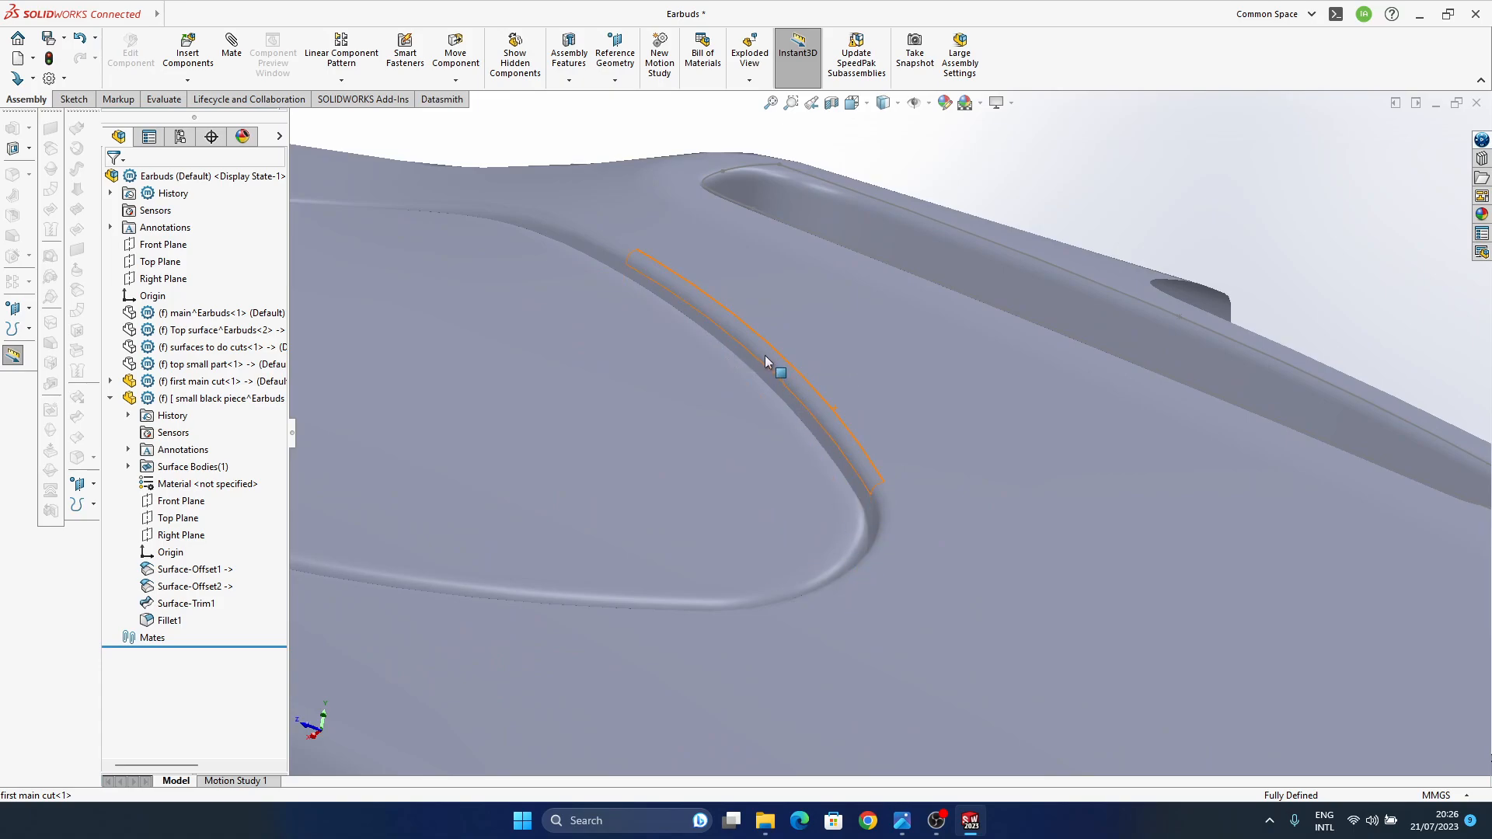
pyautogui.scroll(6, 766, 362)
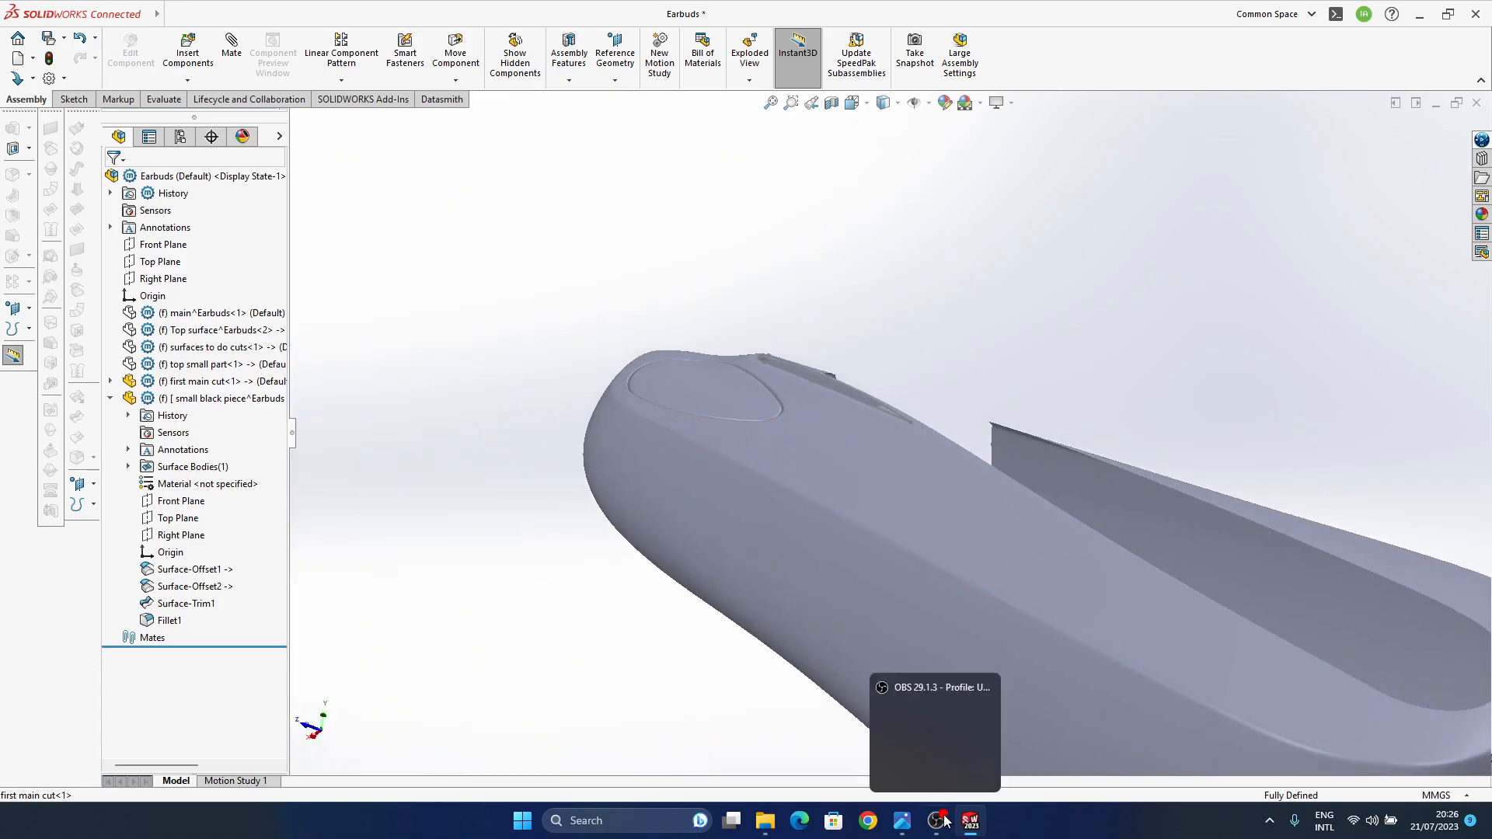
# - Examine the teardrop piece's rim and compare it with the black opening in the earbud reference photo
pyautogui.moveTo(902, 820)
pyautogui.moveTo(968, 740)
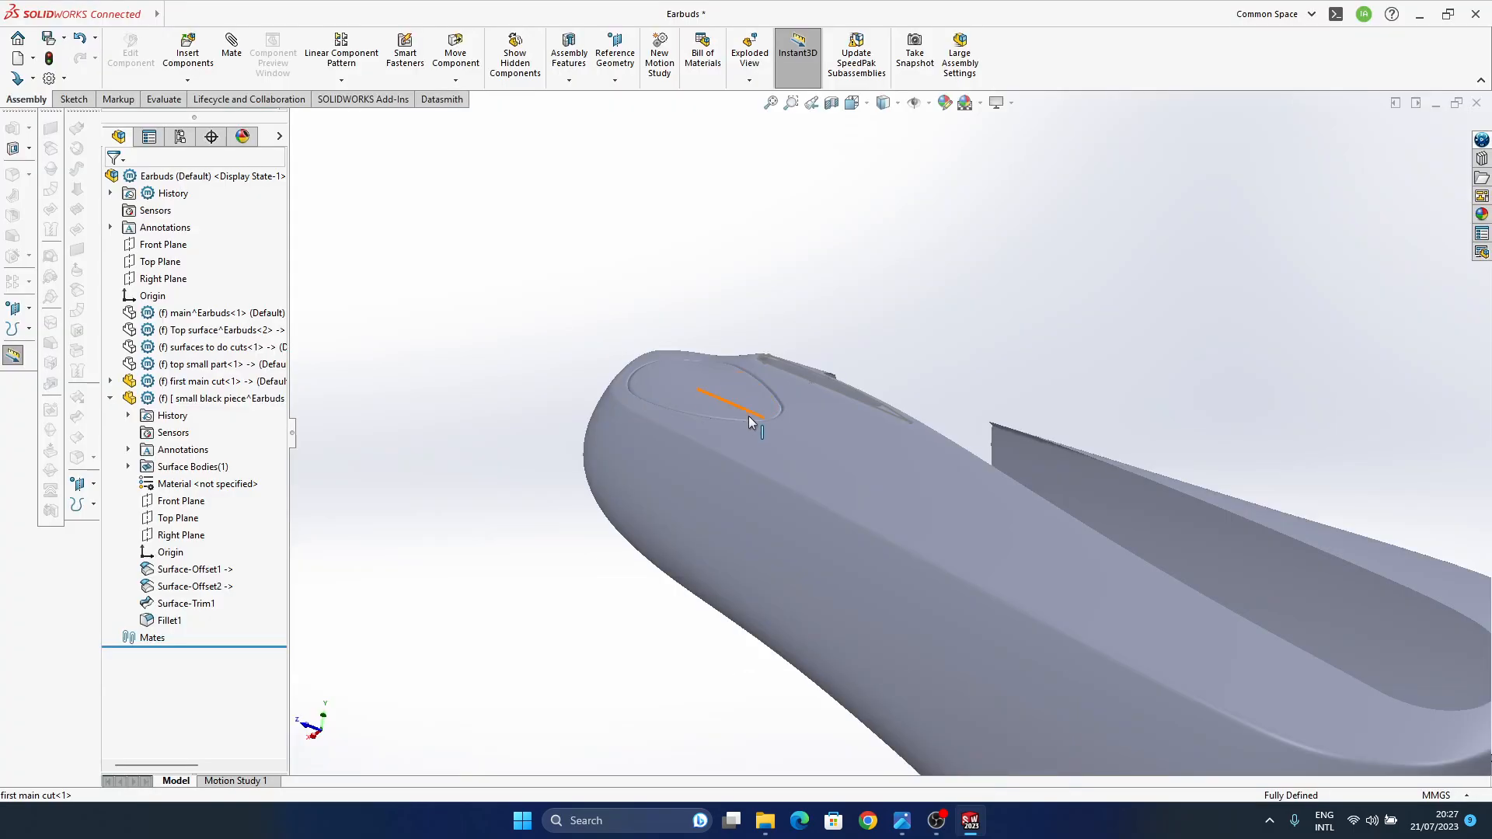
pyautogui.moveTo(748, 417); pyautogui.dragTo(942, 771, button='middle')
pyautogui.scroll(-4, 694, 446)
pyautogui.scroll(4, 803, 333)
pyautogui.scroll(-6, 770, 425)
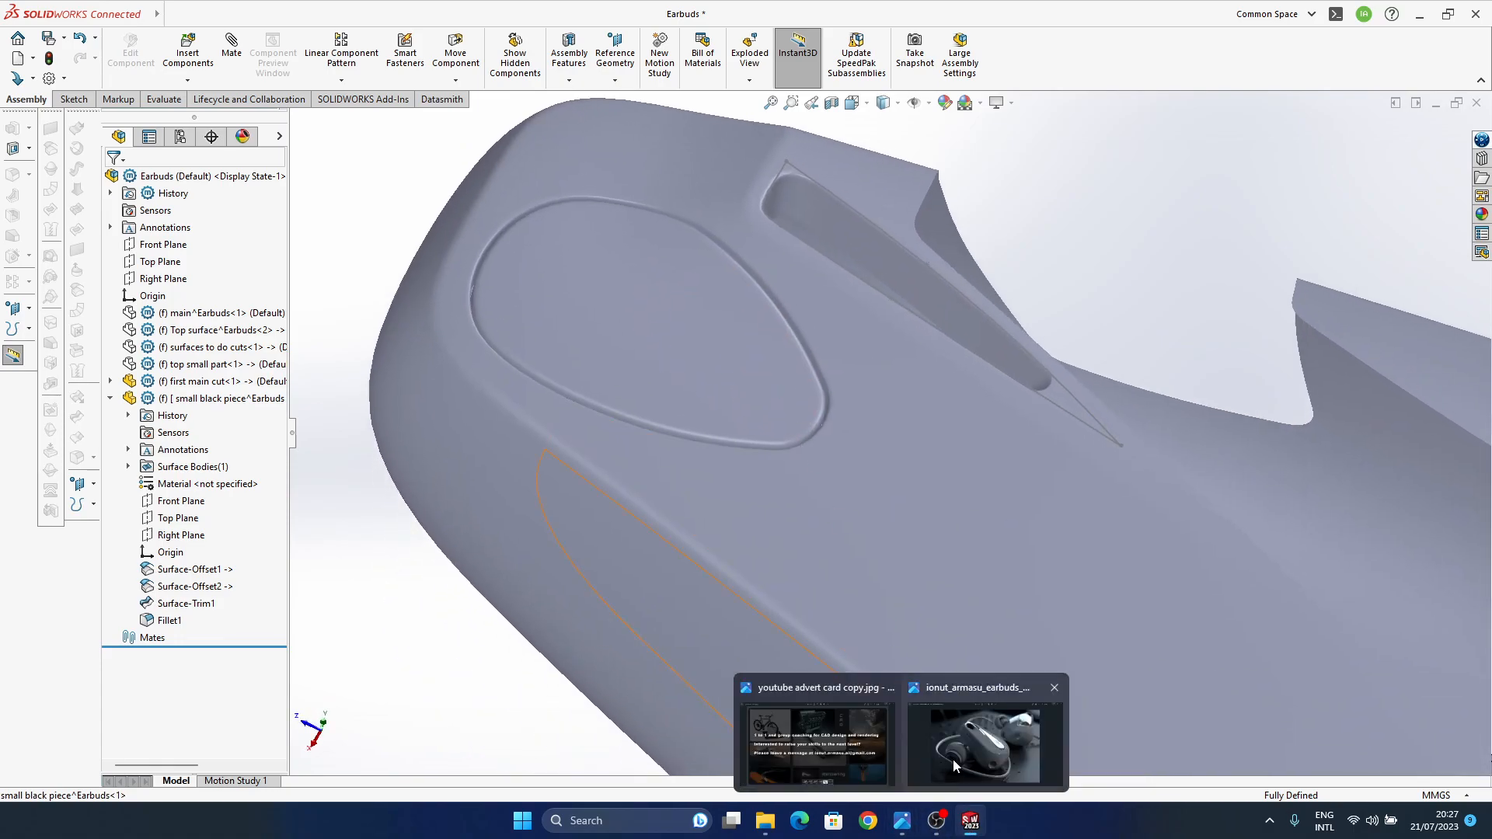
pyautogui.click(812, 727)
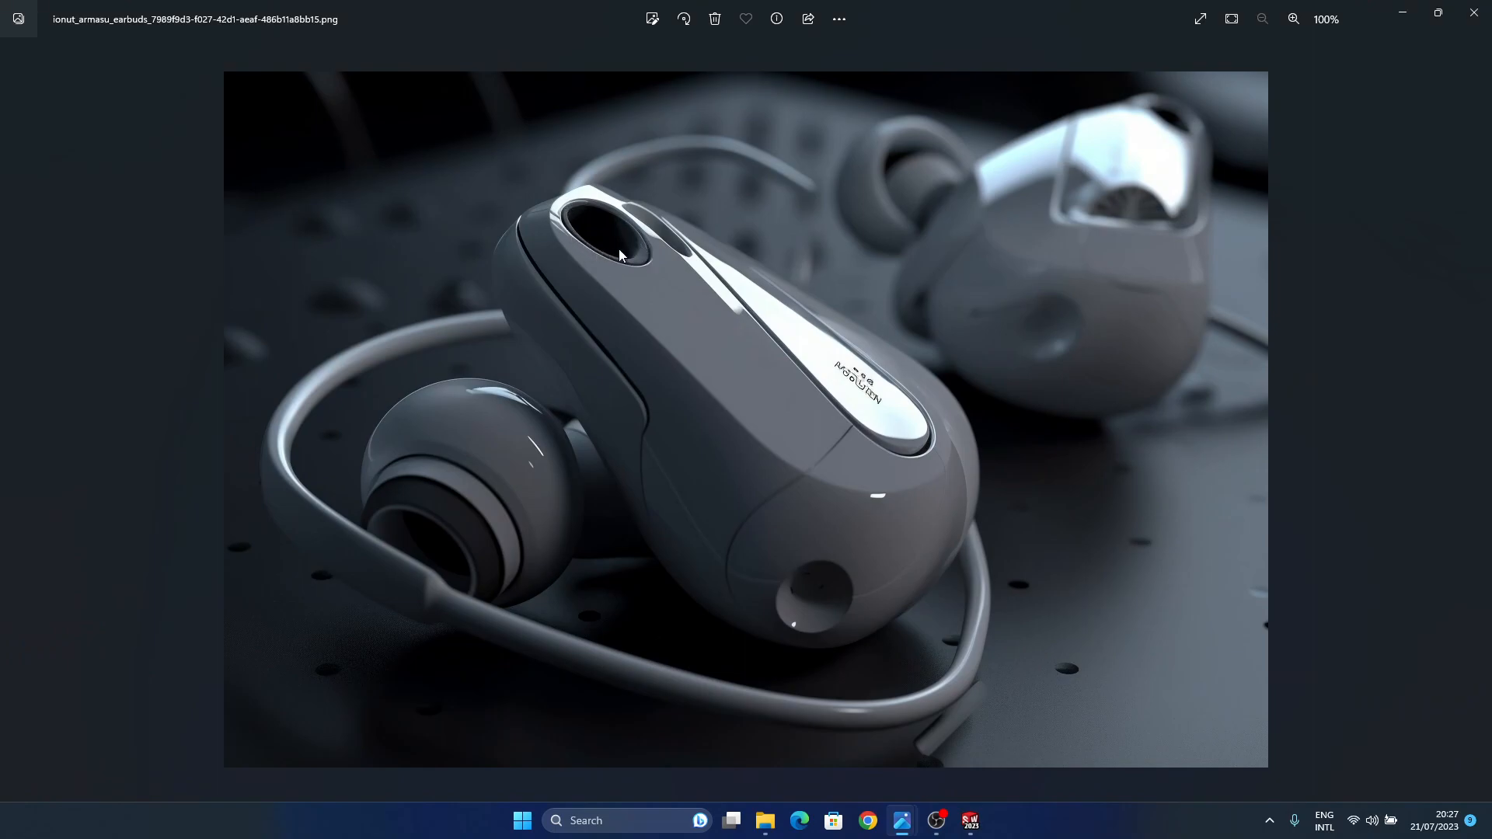
pyautogui.click(1402, 14)
# - Show the surfaces to do cuts component again, check the teardrop wall's narrow end, and reopen the component for in-context editing
pyautogui.moveTo(807, 399); pyautogui.dragTo(818, 485, button='middle')
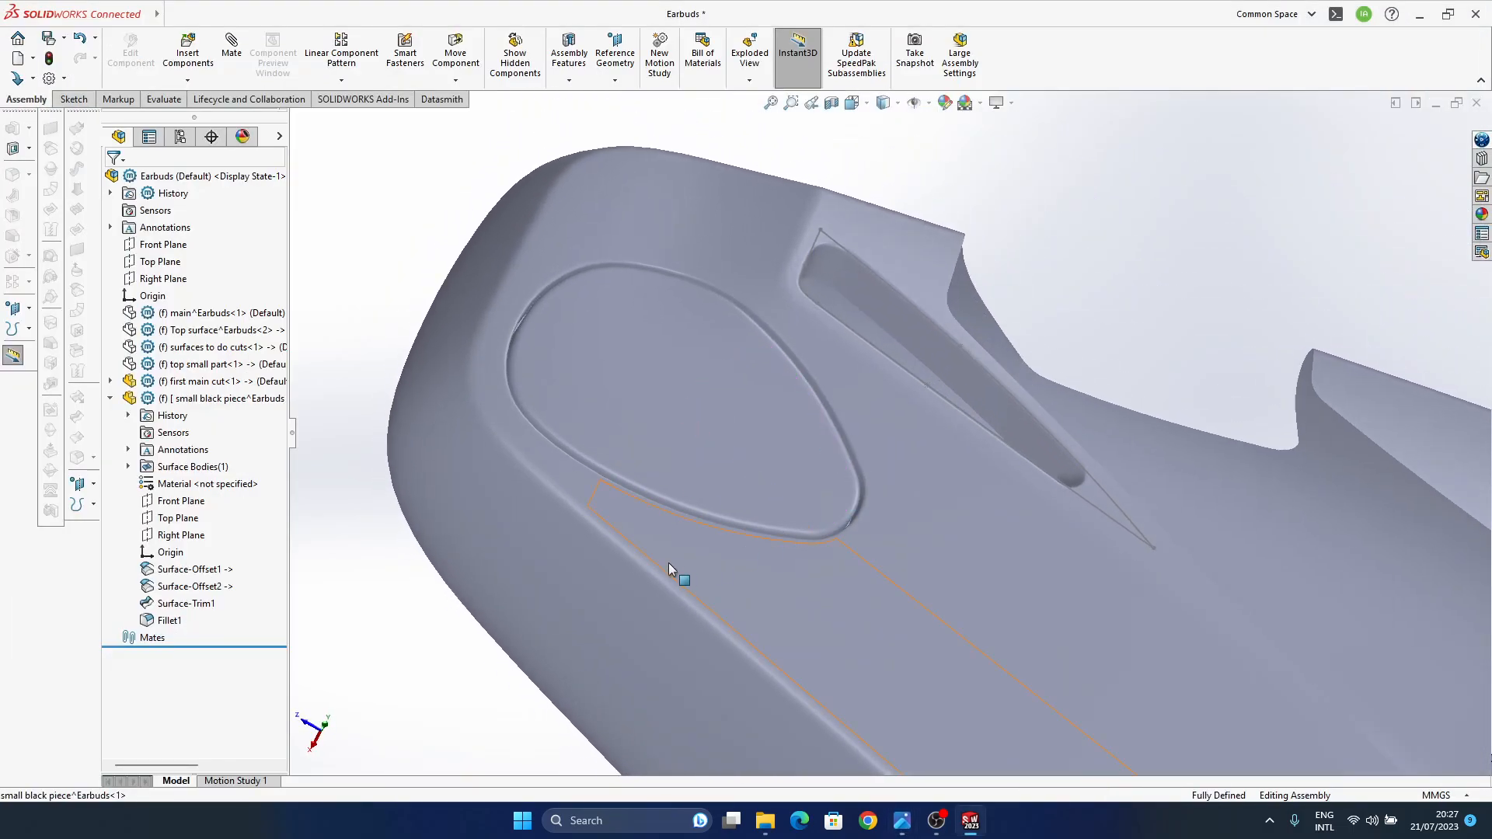
pyautogui.click(178, 351)
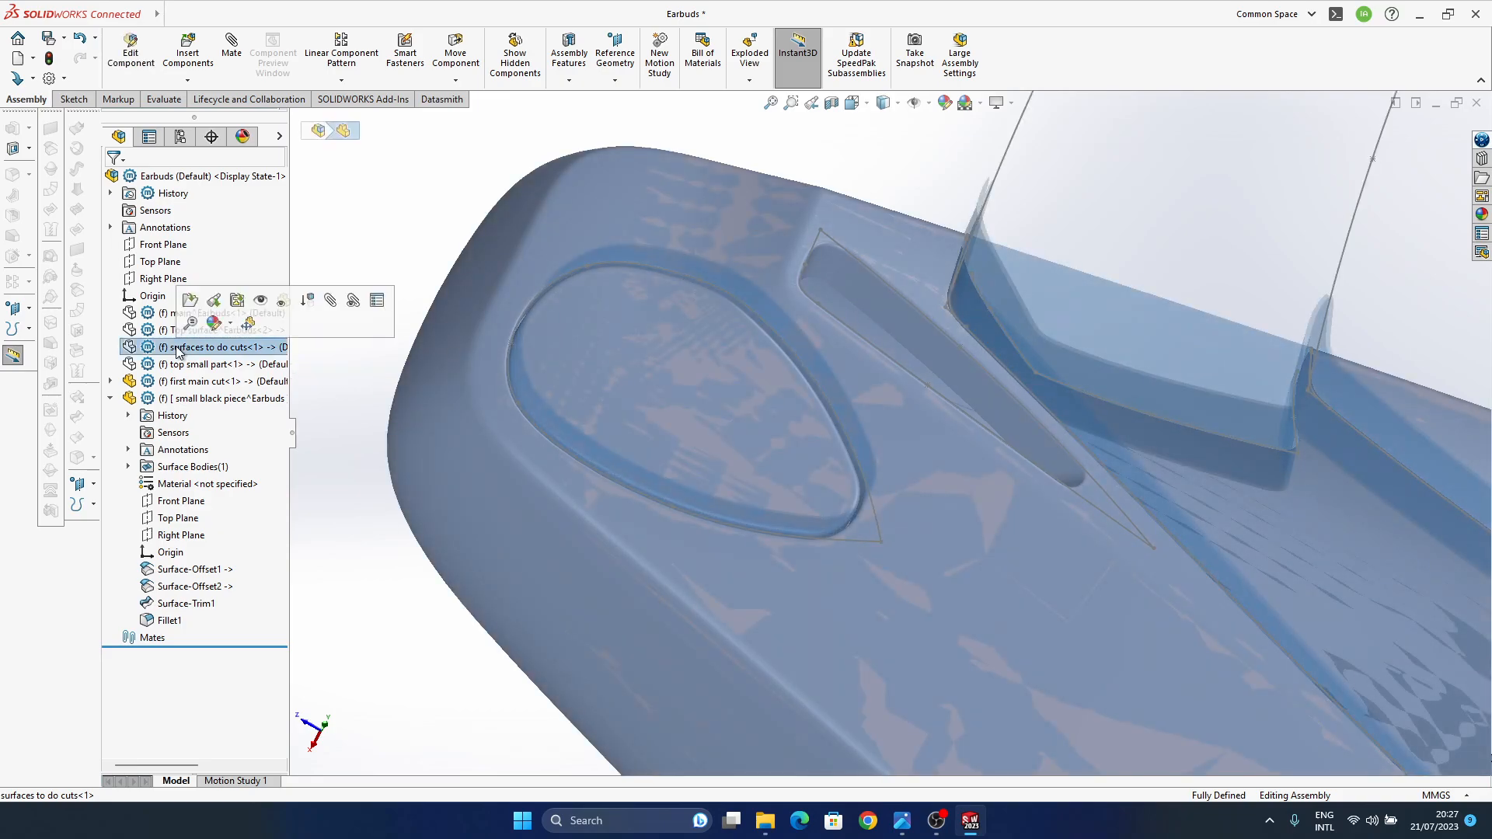
pyautogui.click(261, 300)
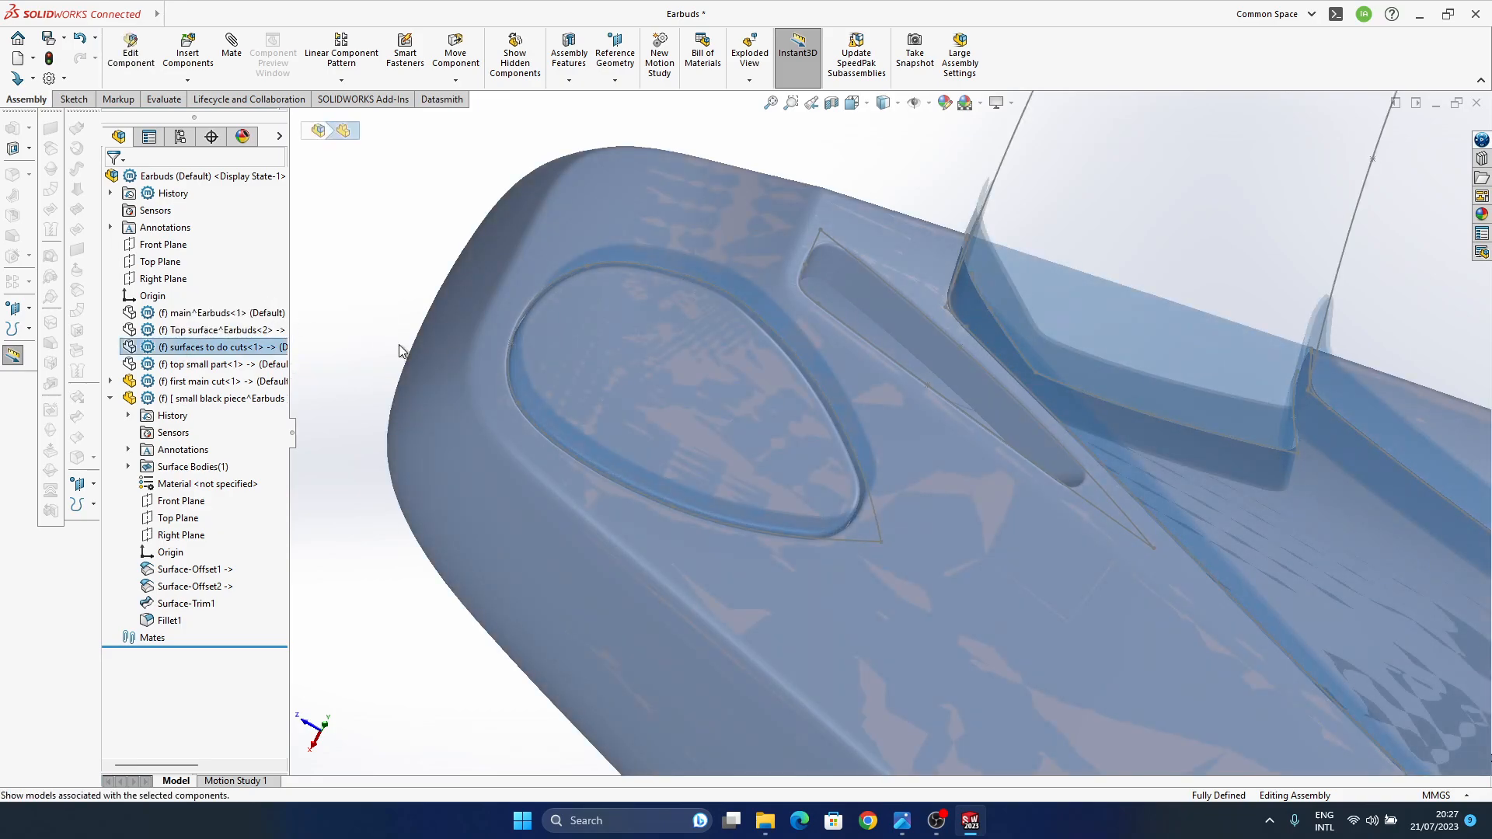
pyautogui.moveTo(800, 522)
pyautogui.mouseDown(button='middle')
pyautogui.moveTo(769, 388)
pyautogui.moveTo(820, 478)
pyautogui.mouseUp(button='middle')
pyautogui.scroll(-3, 820, 478)
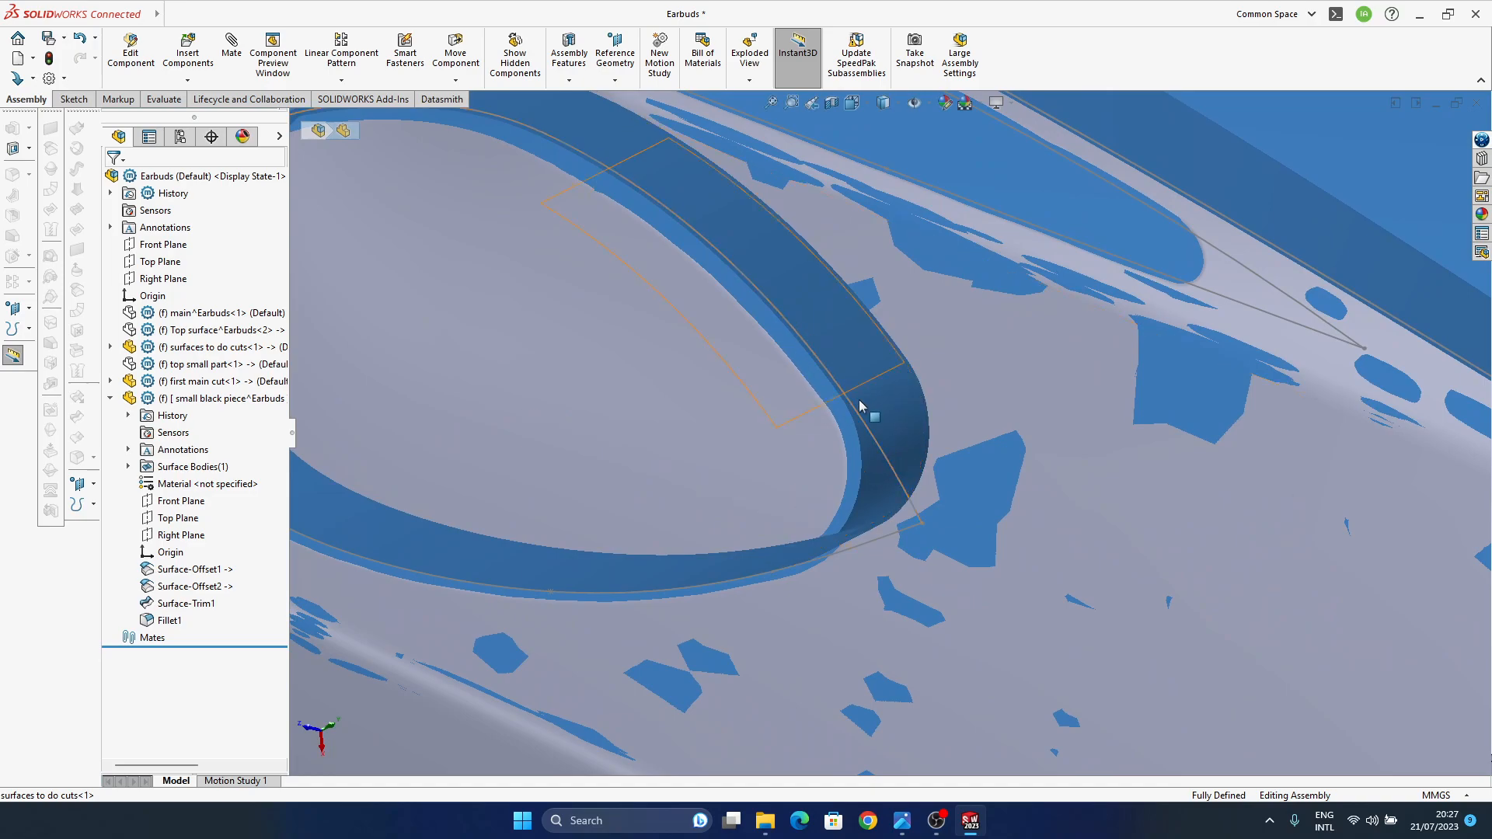
pyautogui.click(181, 348)
pyautogui.click(262, 307)
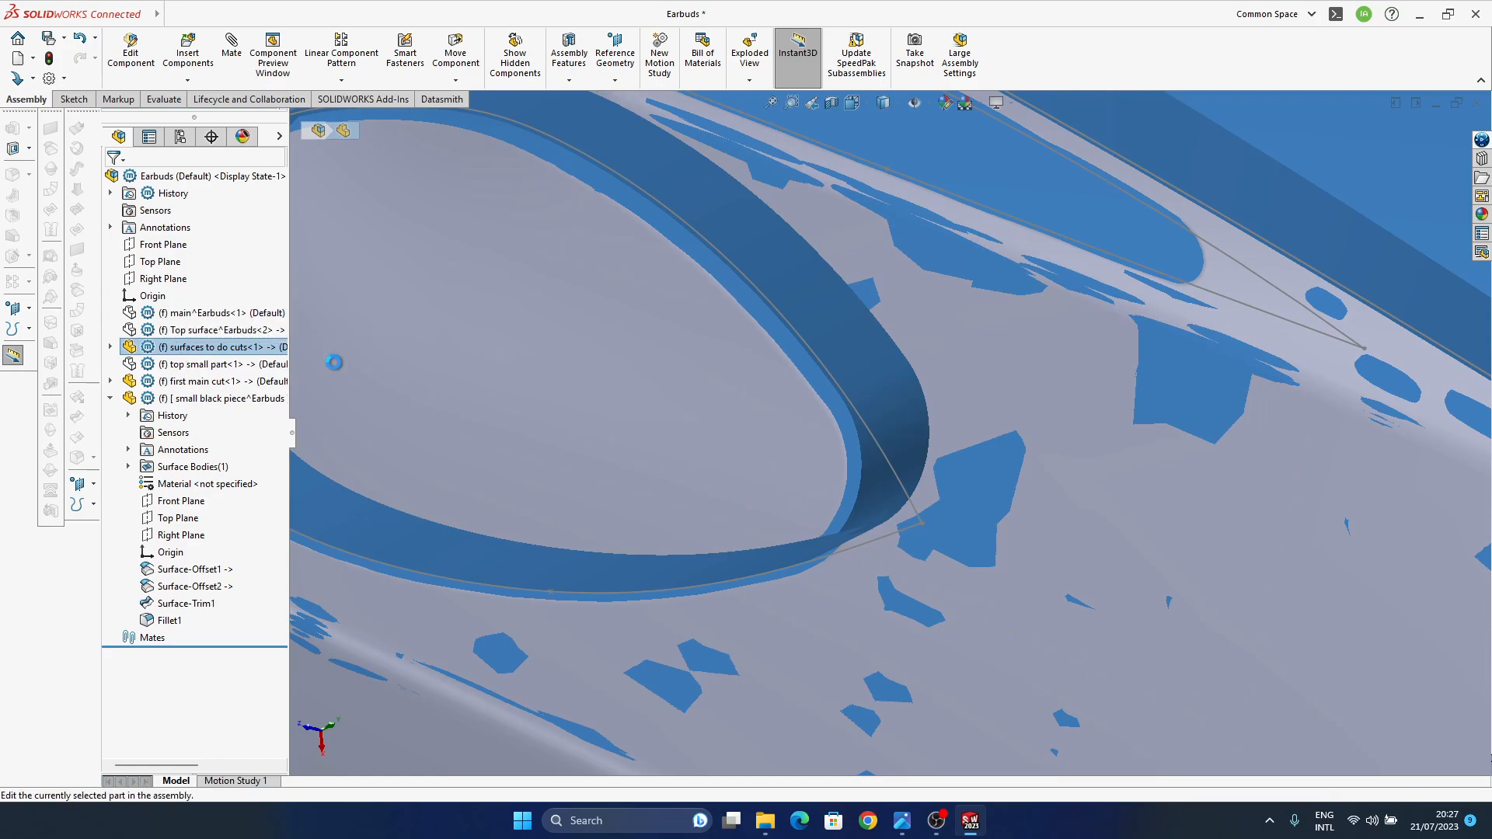
# - Switch the display to shaded with edges and find the teardrop wall's extrude in the surfaces to do cuts feature history
pyautogui.click(883, 120)
pyautogui.click(884, 141)
pyautogui.moveTo(845, 534); pyautogui.dragTo(839, 443, button='middle')
pyautogui.scroll(2, 668, 491)
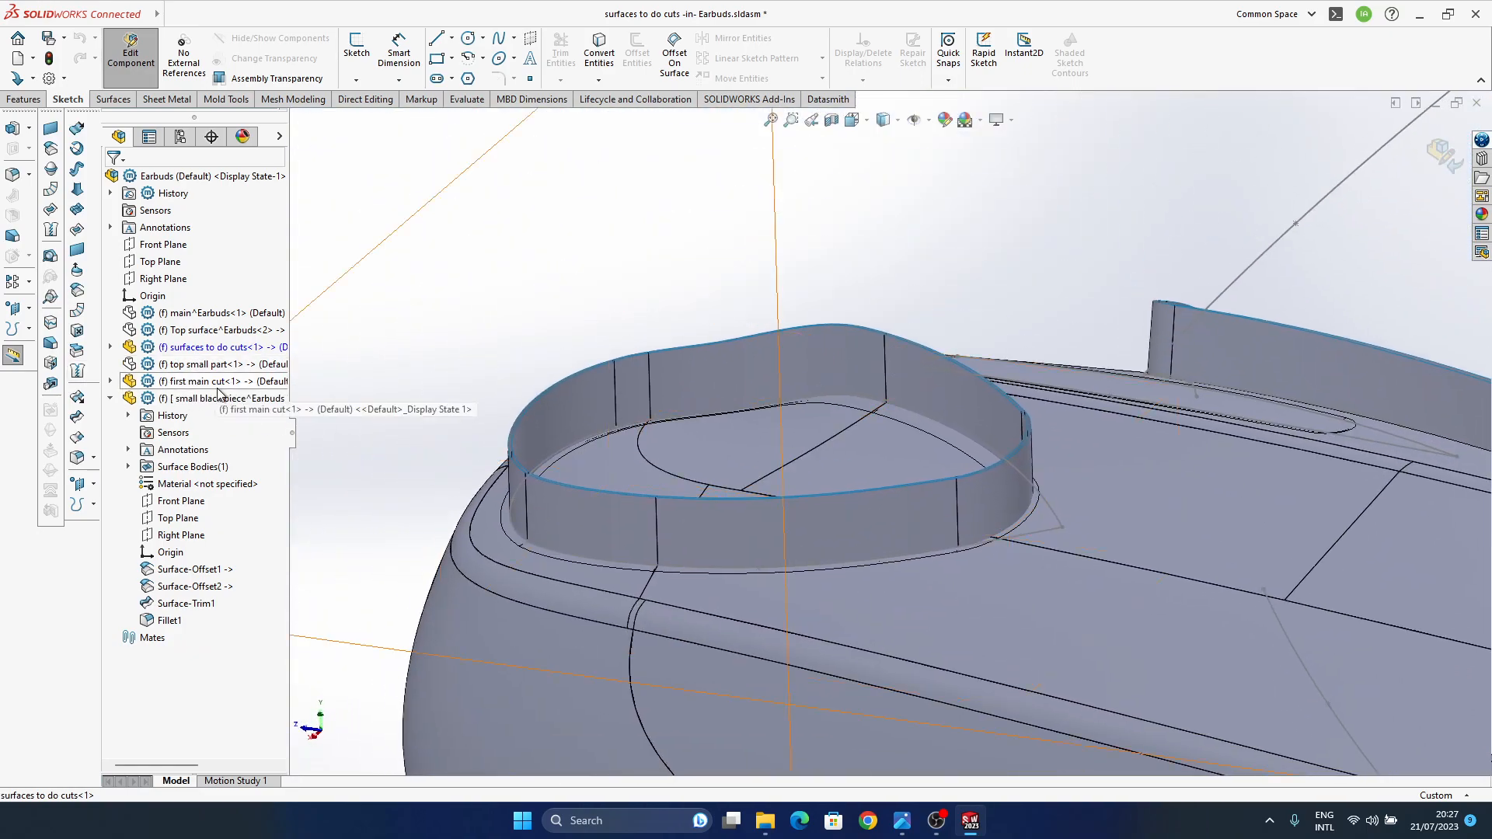
pyautogui.click(112, 350)
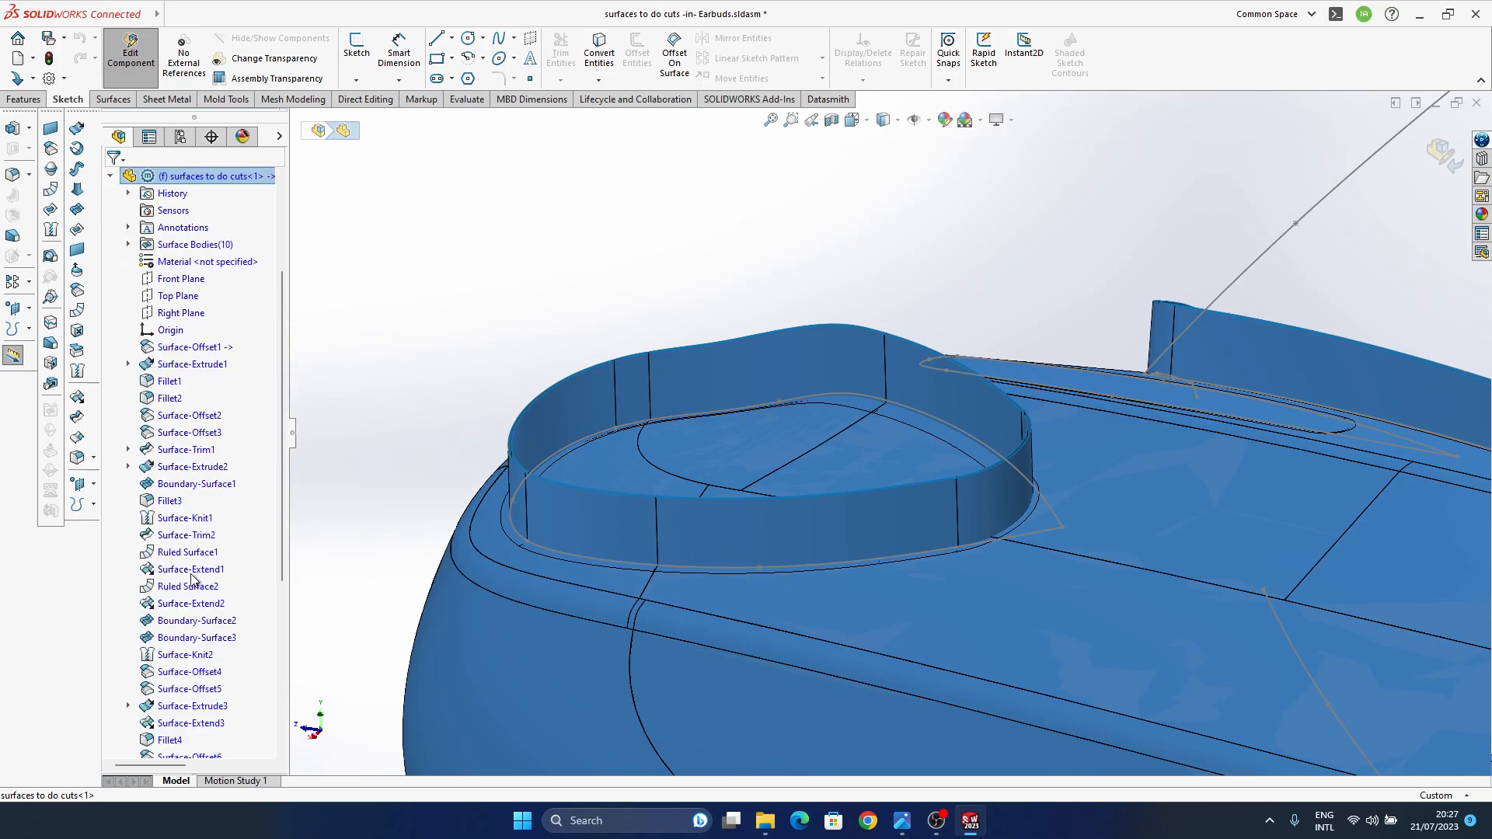
pyautogui.scroll(-6, 189, 576)
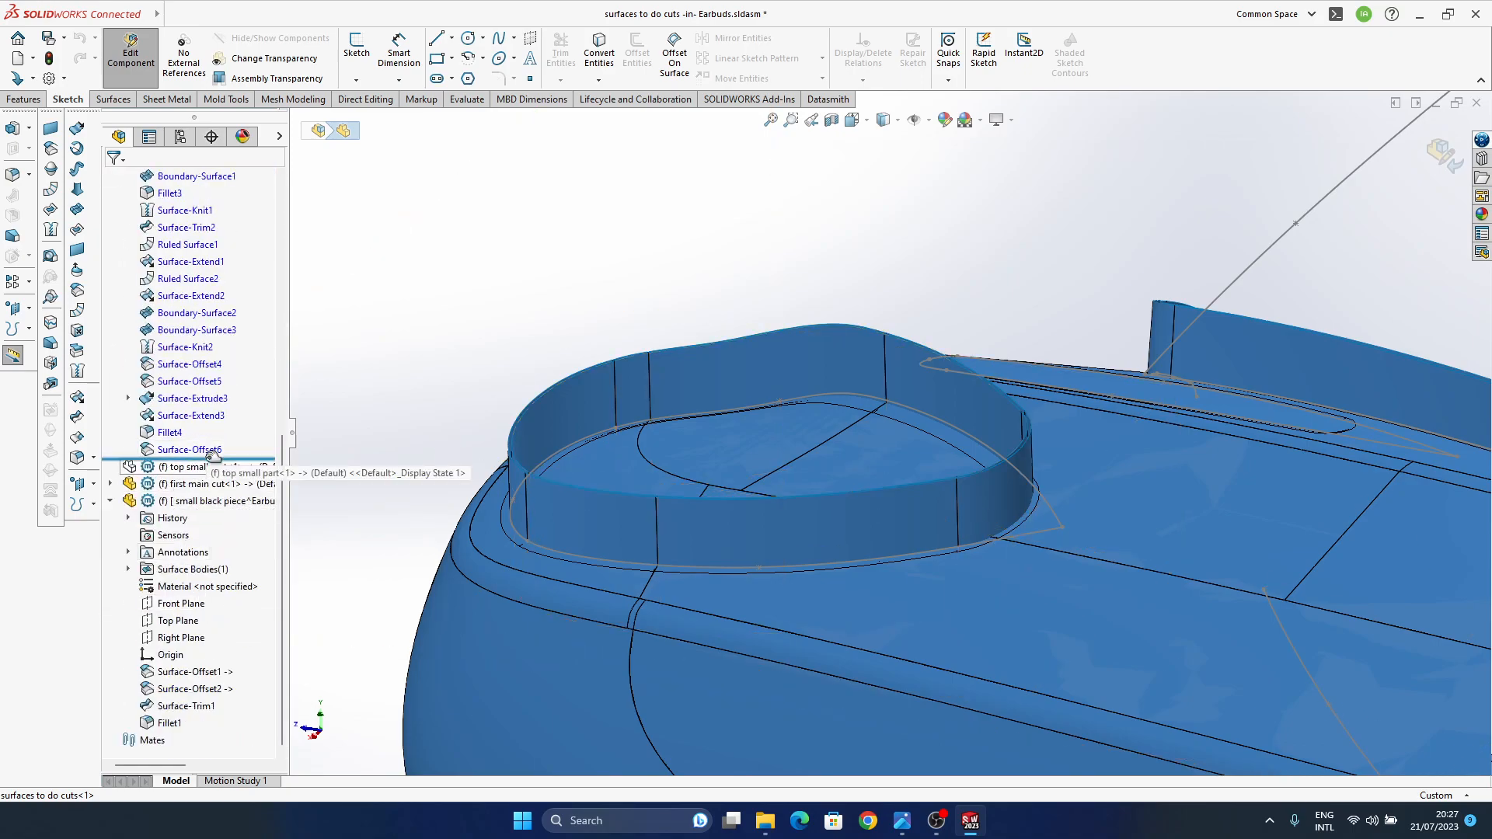
pyautogui.click(200, 400)
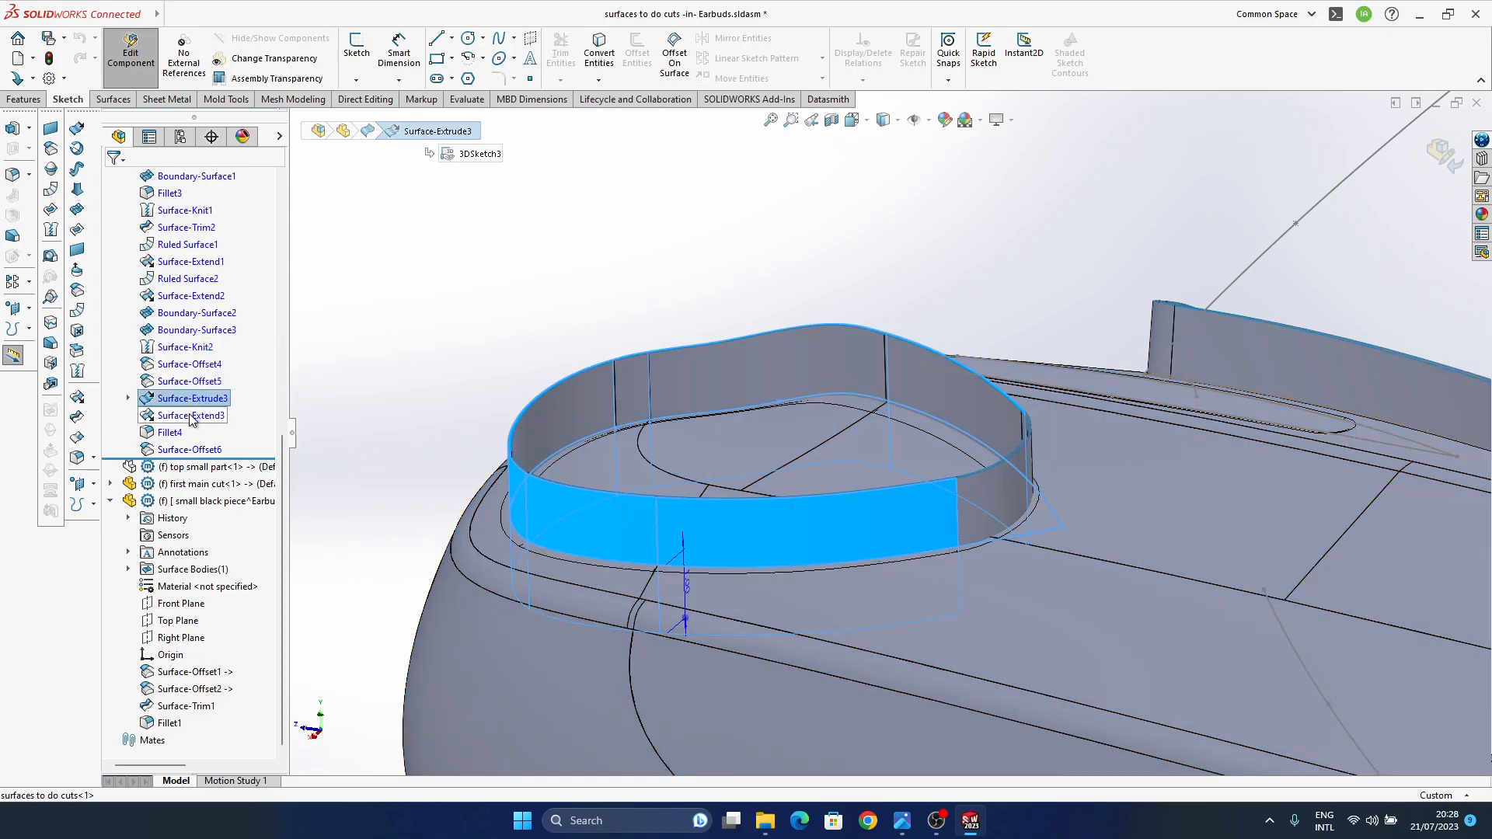
pyautogui.click(191, 417)
pyautogui.click(82, 297)
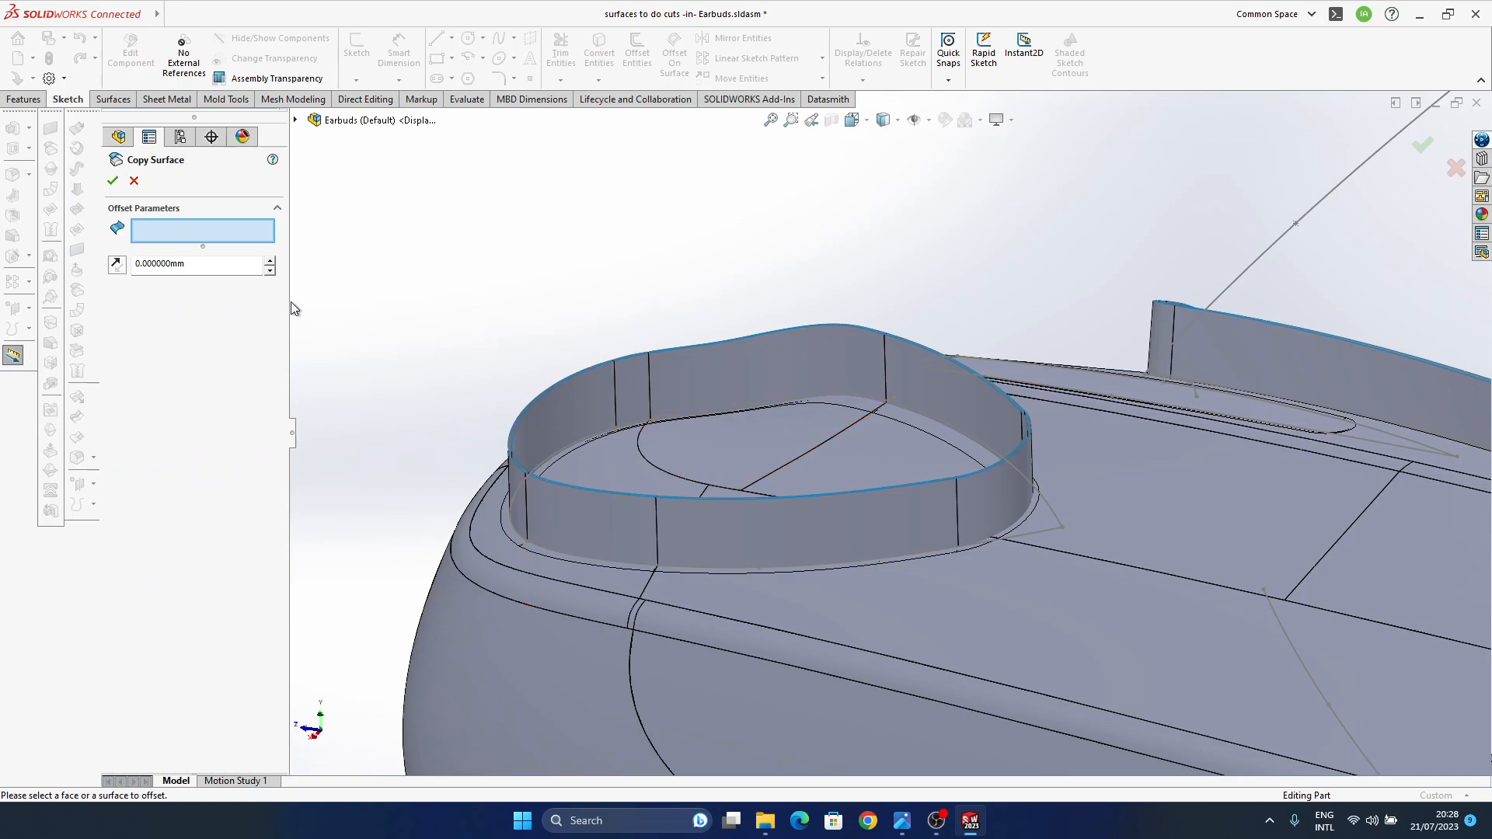
pyautogui.click(135, 182)
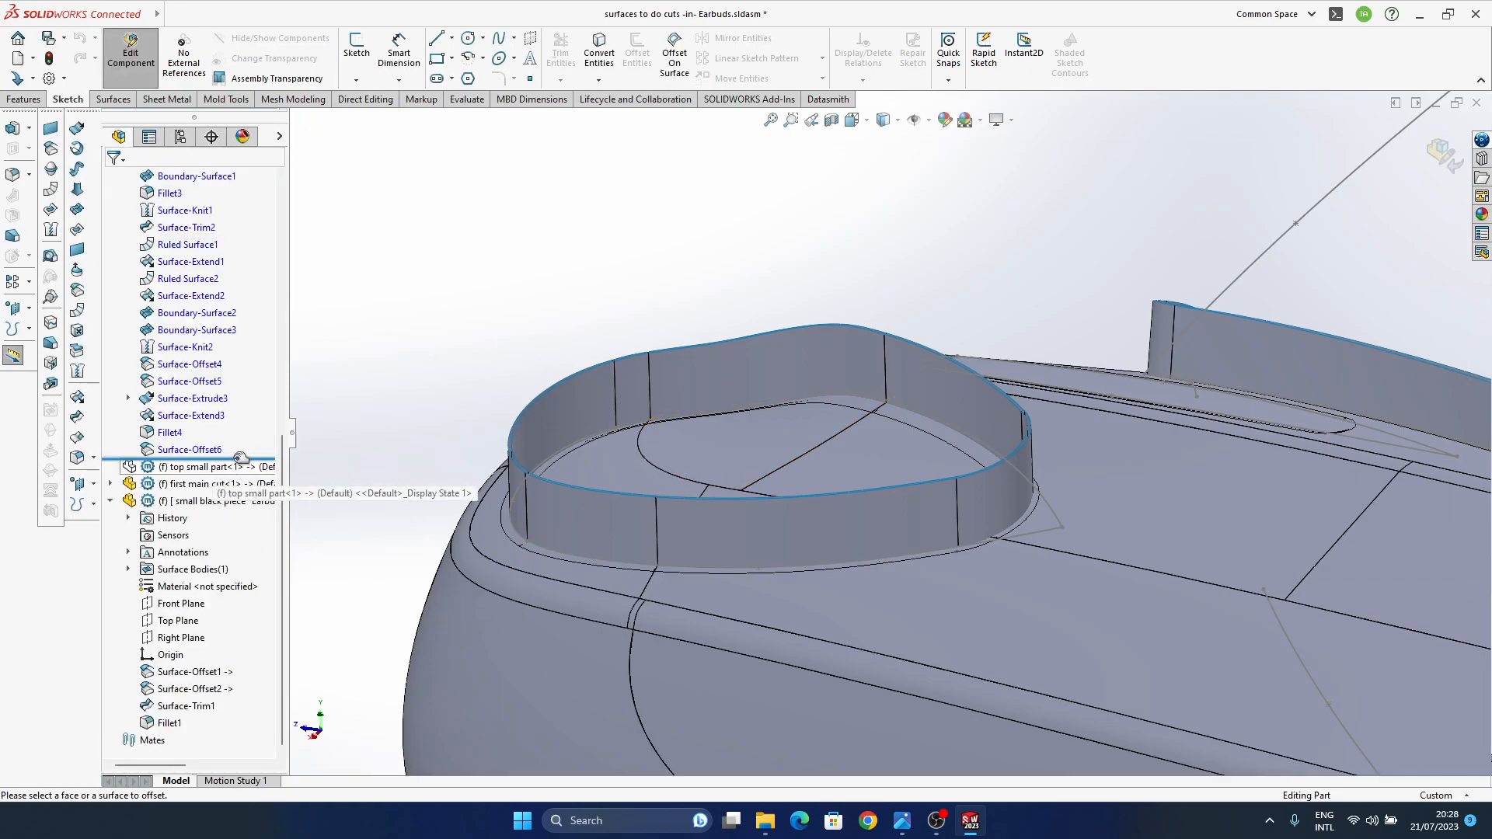
# - Copy the unfilleted Surface-Extend3 teardrop wall at 0 mm offset ahead of Fillet4, restore the rolled-back features and rebuild
pyautogui.moveTo(242, 440); pyautogui.dragTo(242, 423)
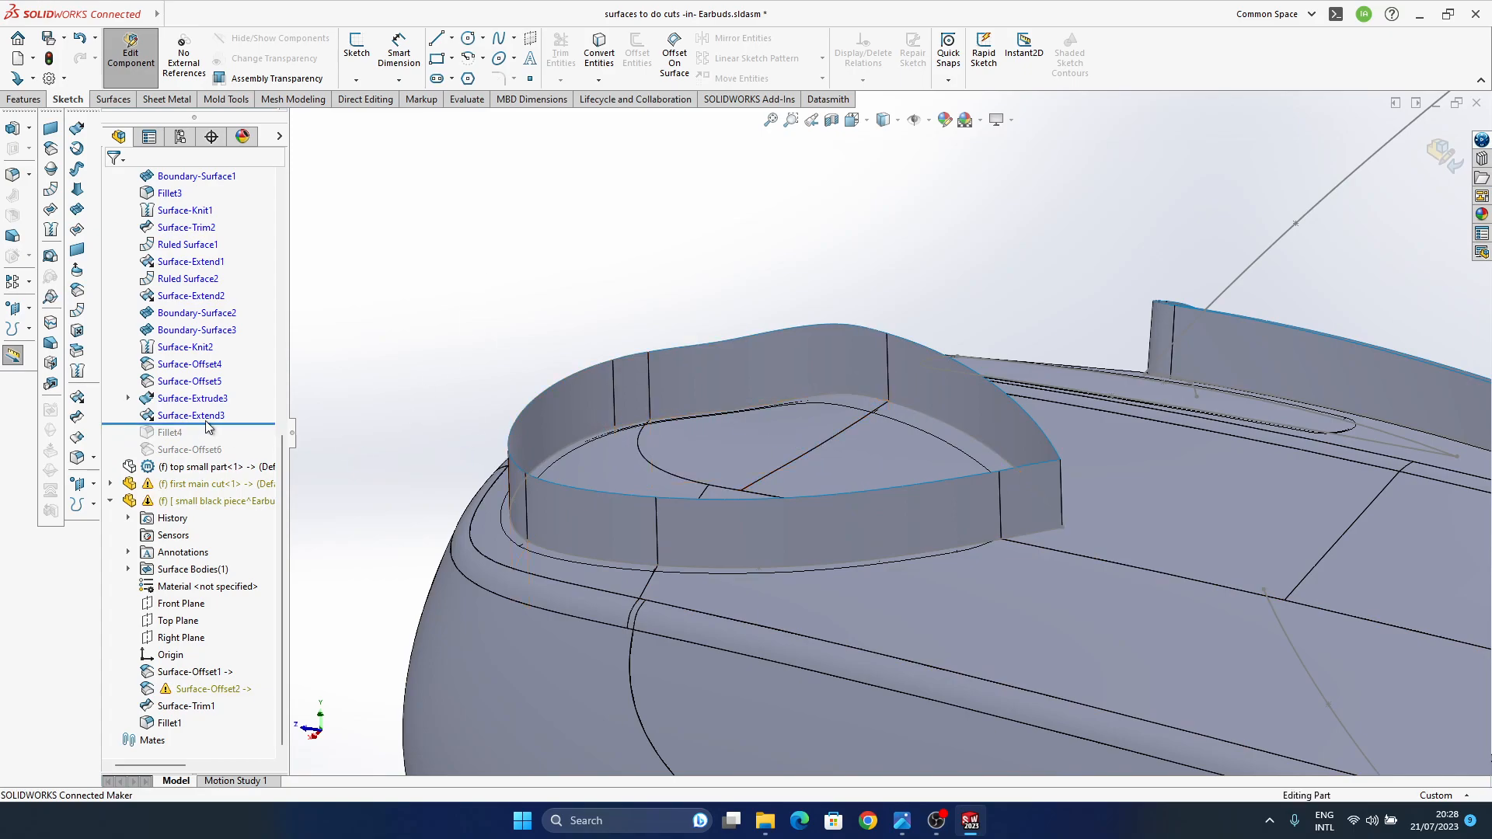
pyautogui.click(194, 416)
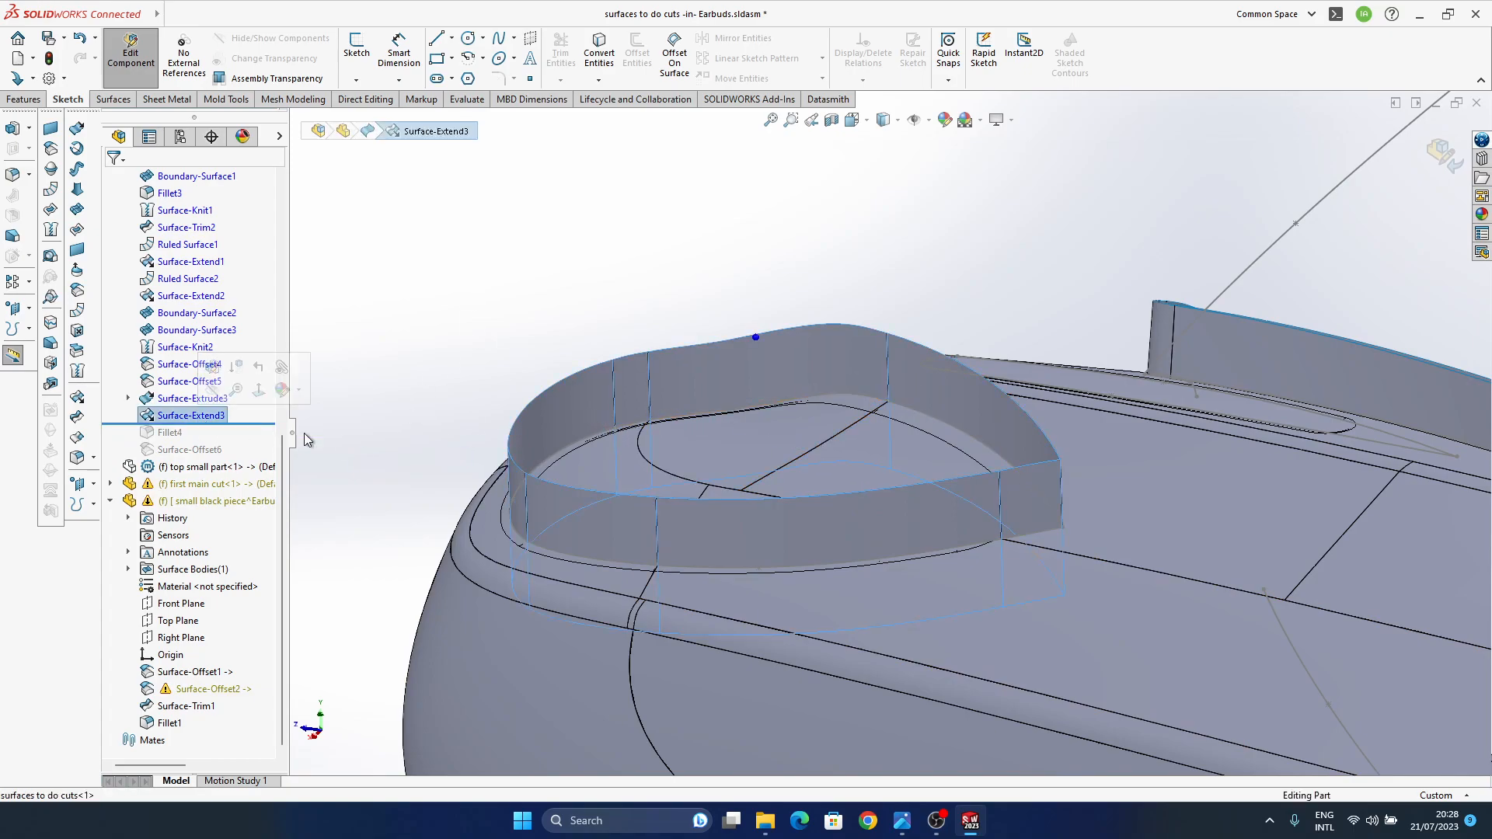
pyautogui.click(80, 315)
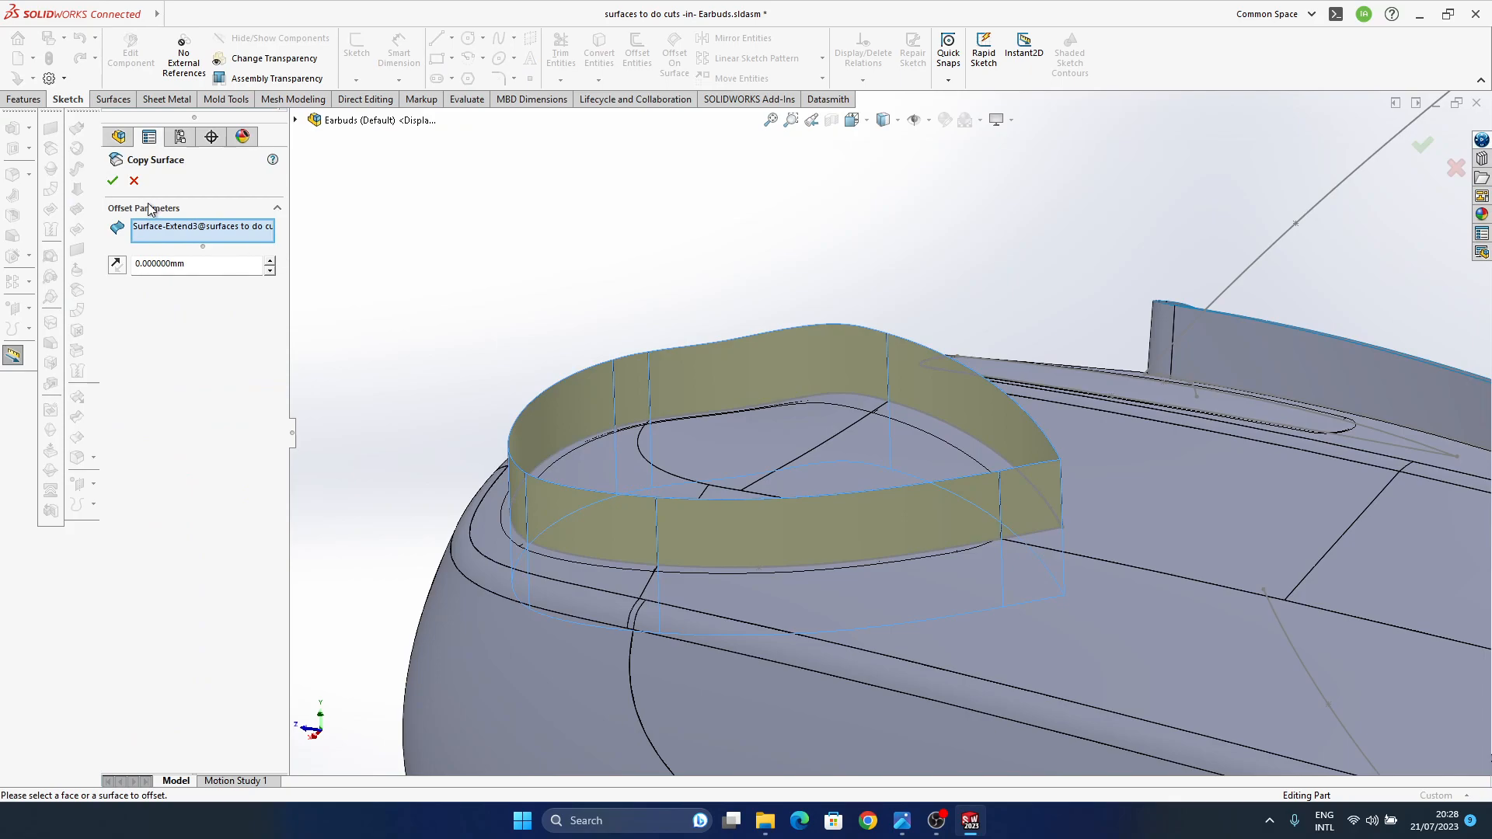
pyautogui.click(114, 177)
pyautogui.moveTo(250, 441); pyautogui.dragTo(225, 474)
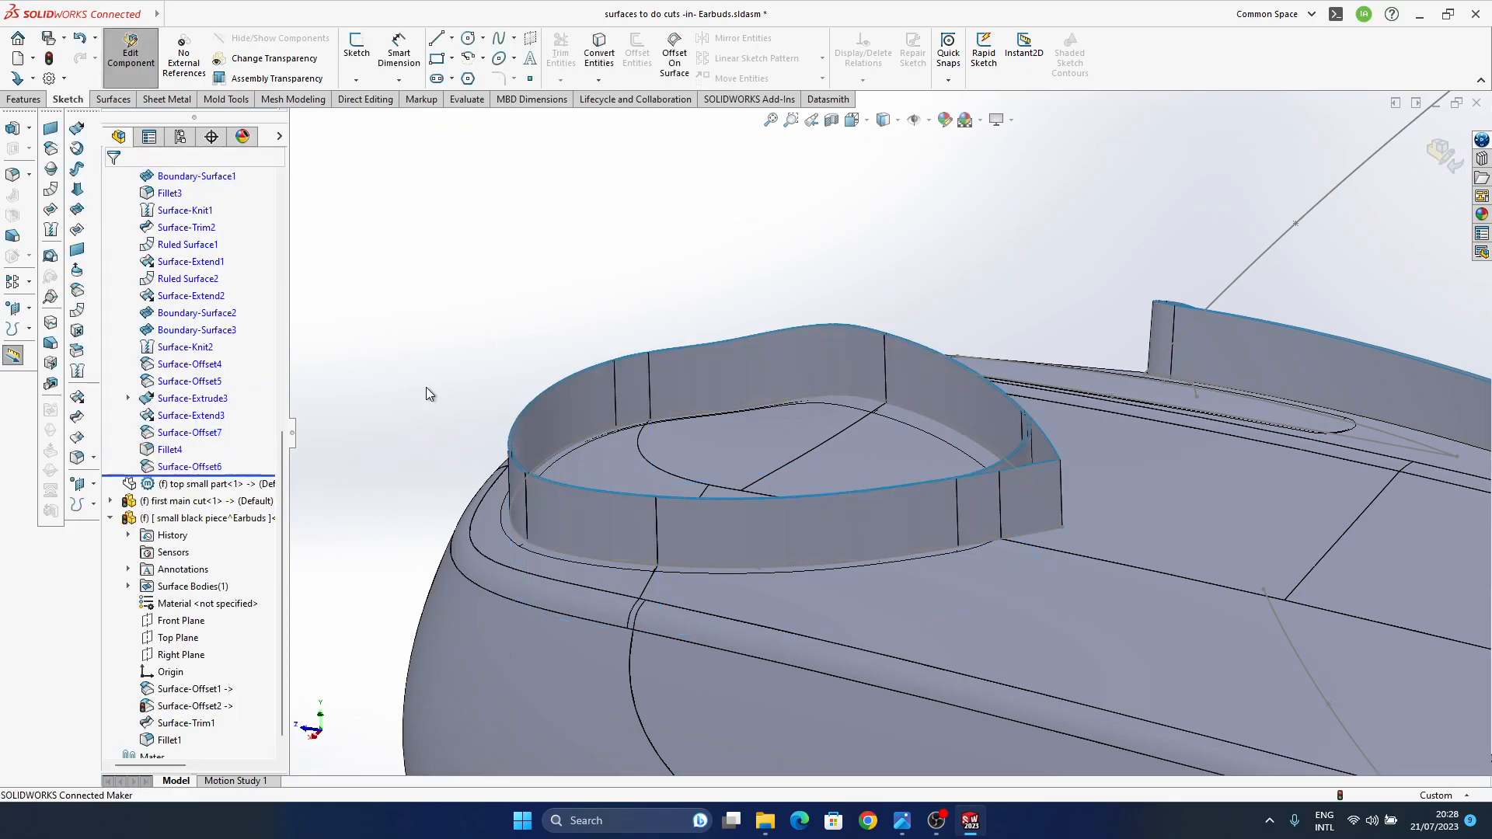
pyautogui.moveTo(867, 385); pyautogui.dragTo(890, 466, button='middle')
pyautogui.keyDown('ctrl'); pyautogui.moveTo(623, 483); pyautogui.dragTo(578, 406, button='middle'); pyautogui.keyUp('ctrl')
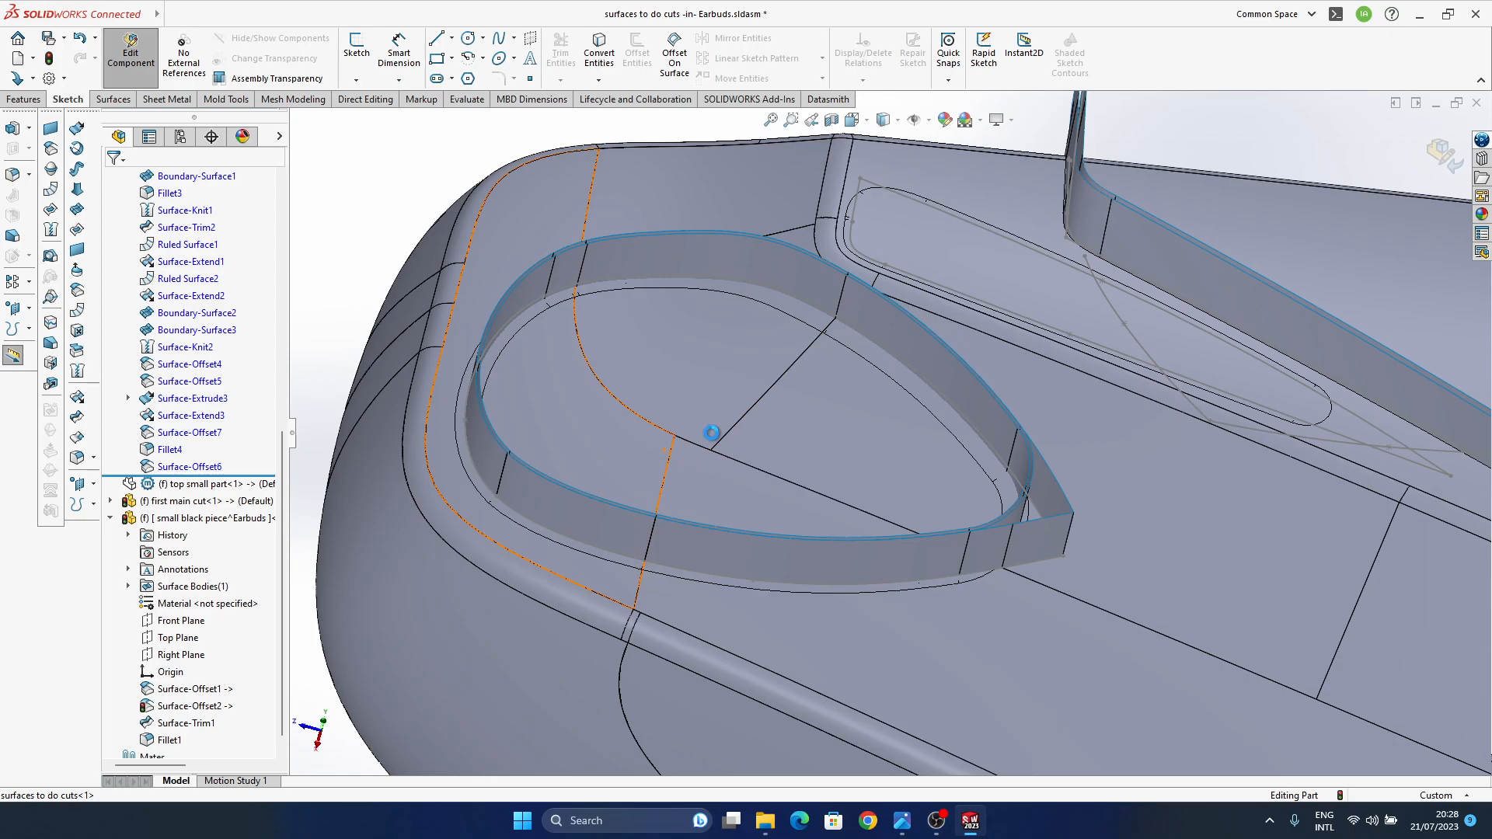
pyautogui.hotkey('ctrl', 'b')
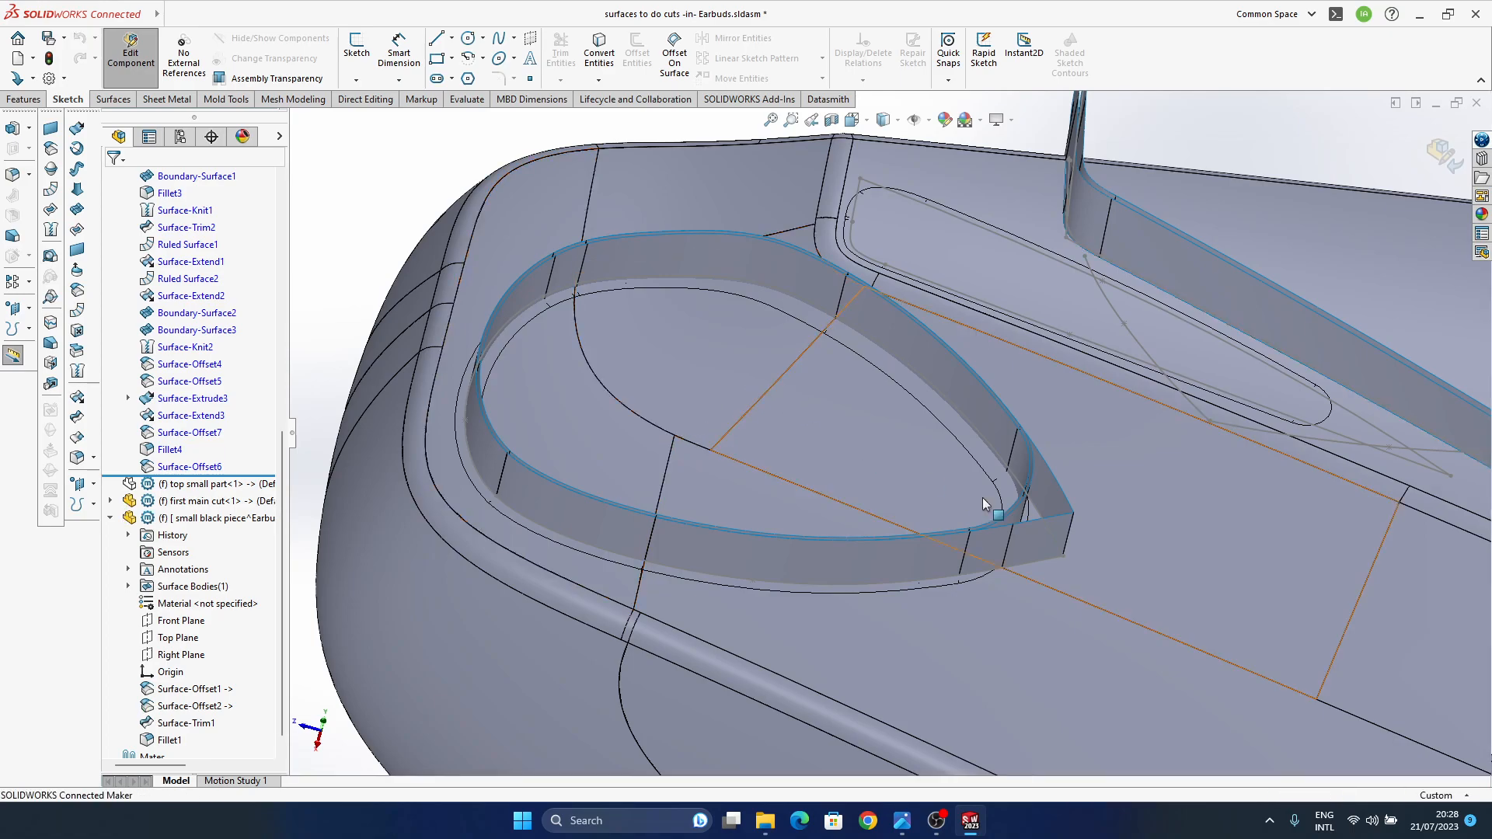
pyautogui.keyDown('ctrl'); pyautogui.moveTo(942, 519); pyautogui.dragTo(896, 439, button='middle'); pyautogui.keyUp('ctrl')
pyautogui.moveTo(1013, 514); pyautogui.dragTo(971, 490, button='middle')
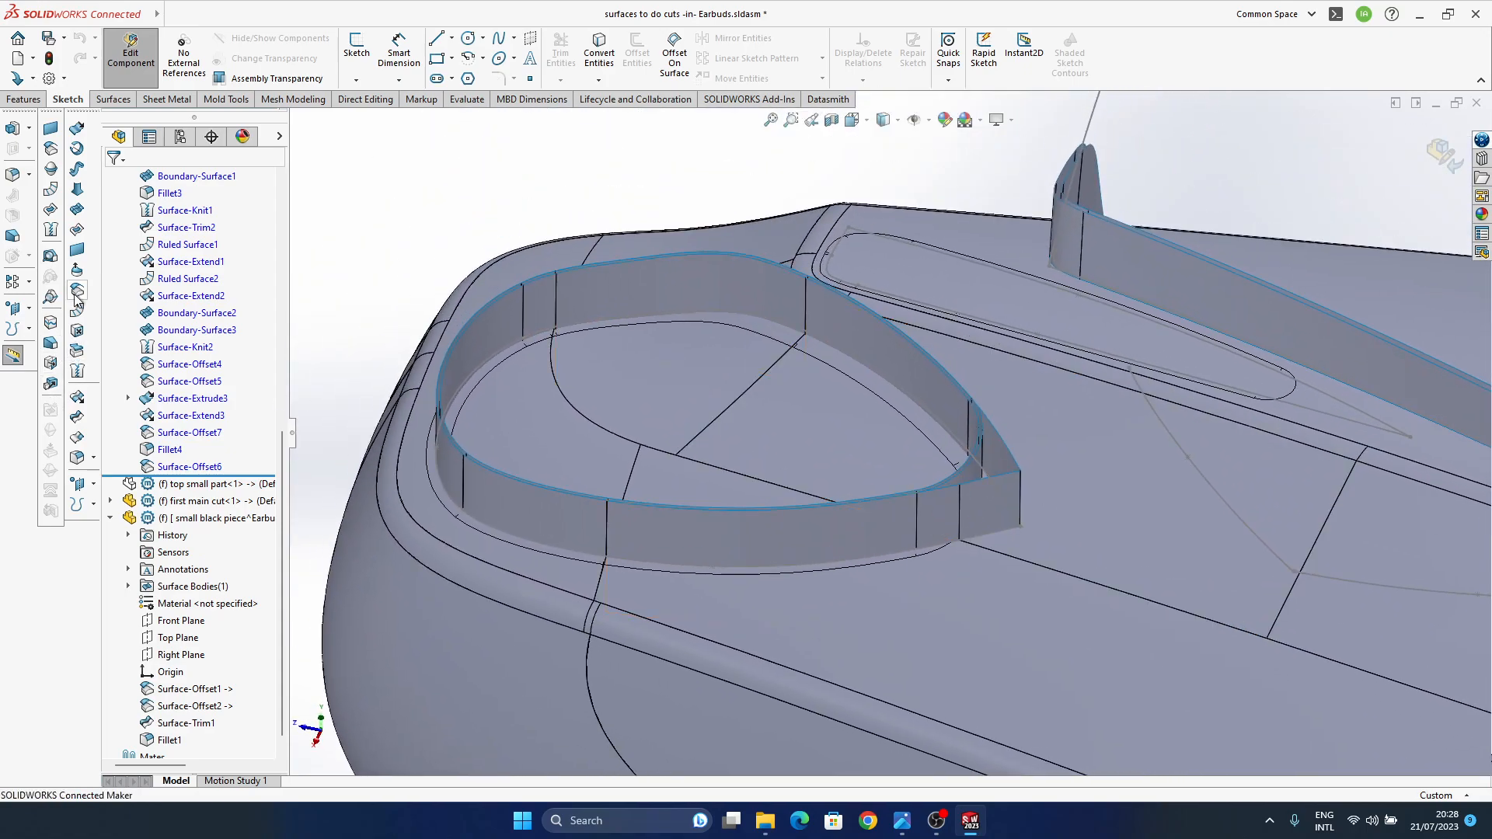
pyautogui.click(1024, 488)
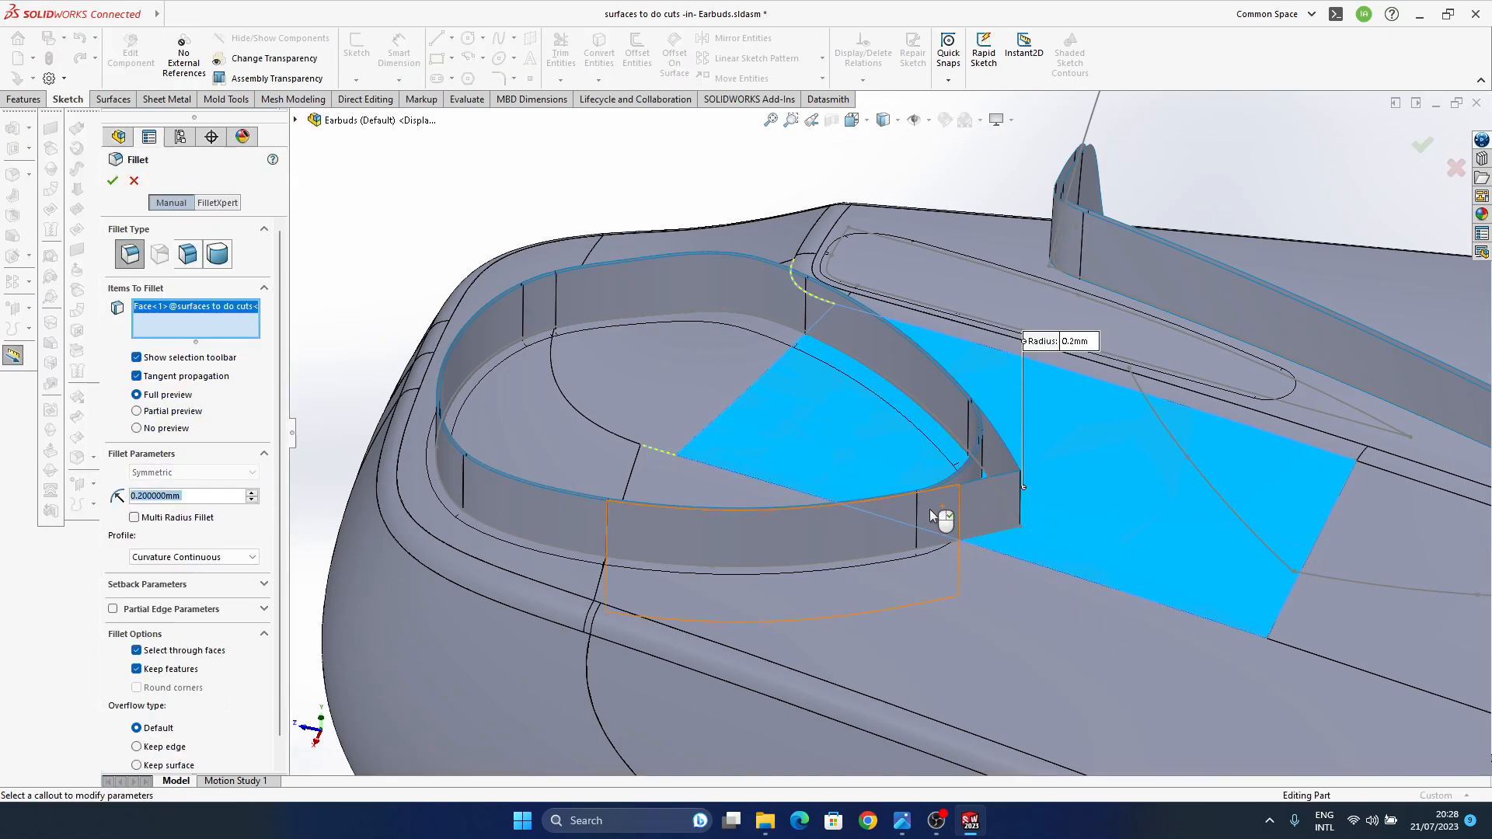
pyautogui.click(1457, 169)
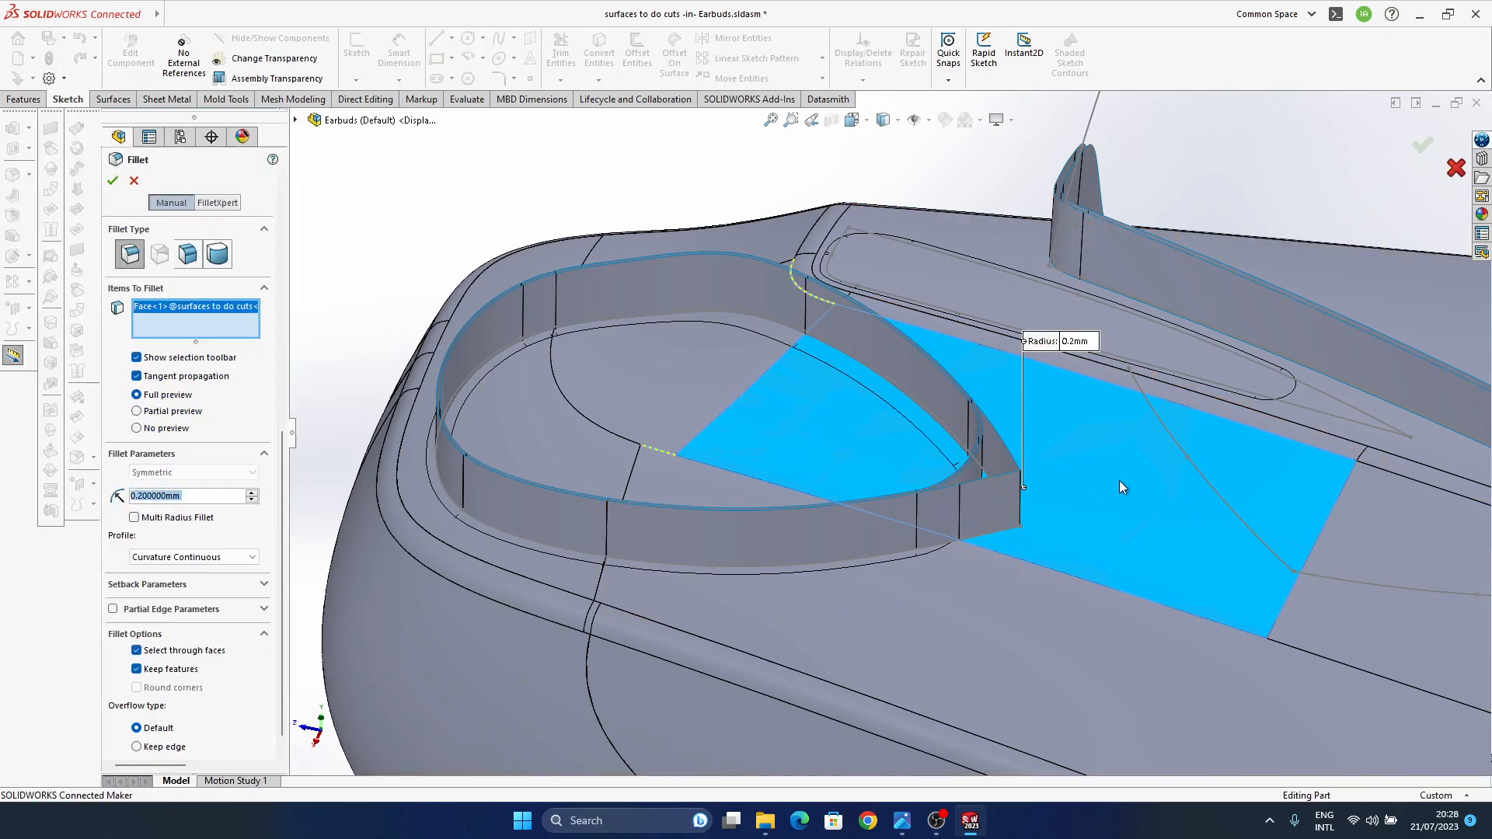
pyautogui.scroll(3, 199, 537)
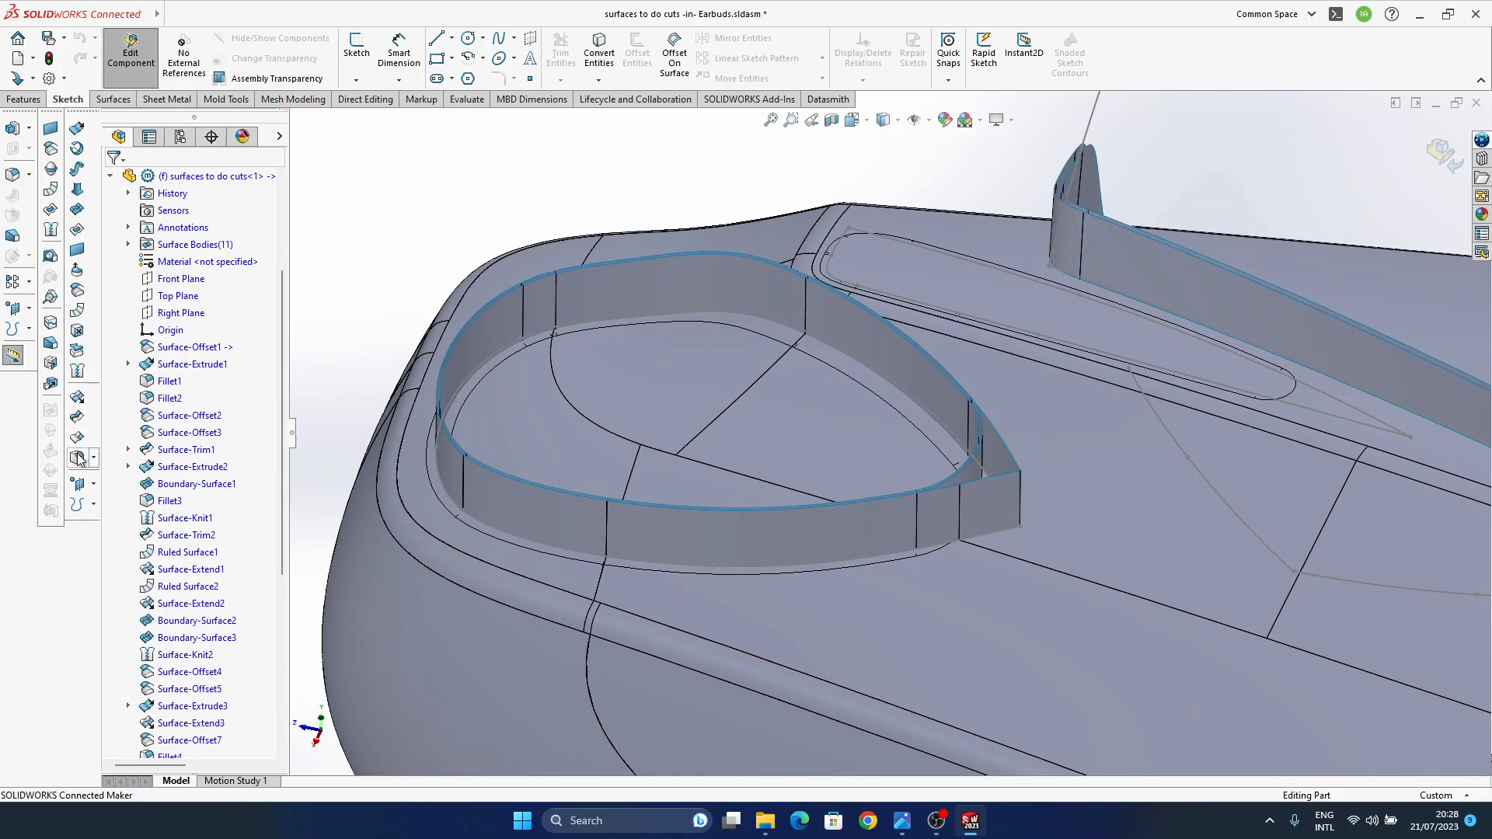
# - Start a curvature-continuous fillet on the copied teardrop wall's sharp vertical edge and try radii of 0.5 mm and 1.5 mm
pyautogui.click(1020, 493)
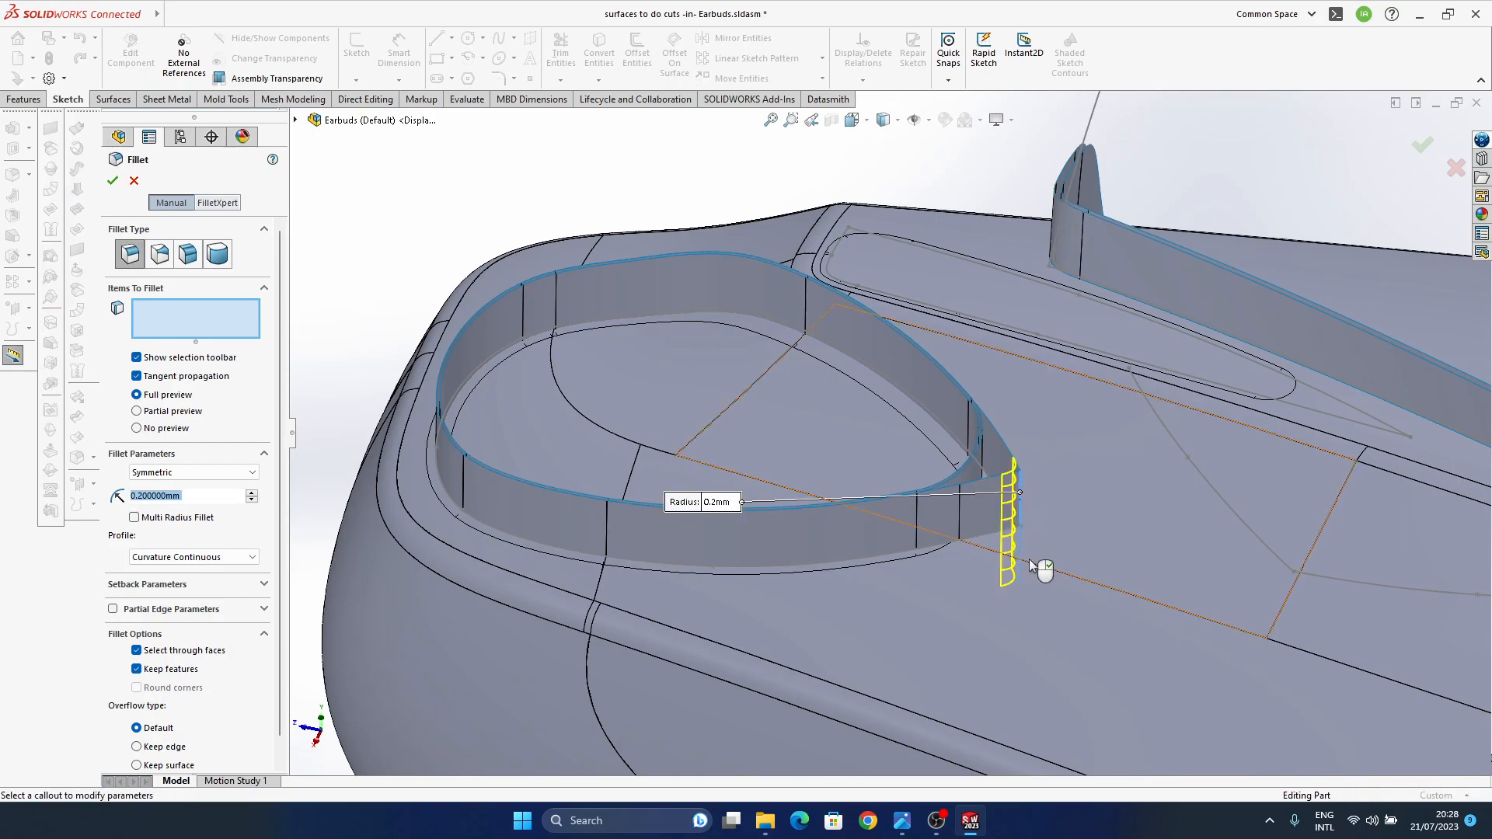
pyautogui.click(252, 492)
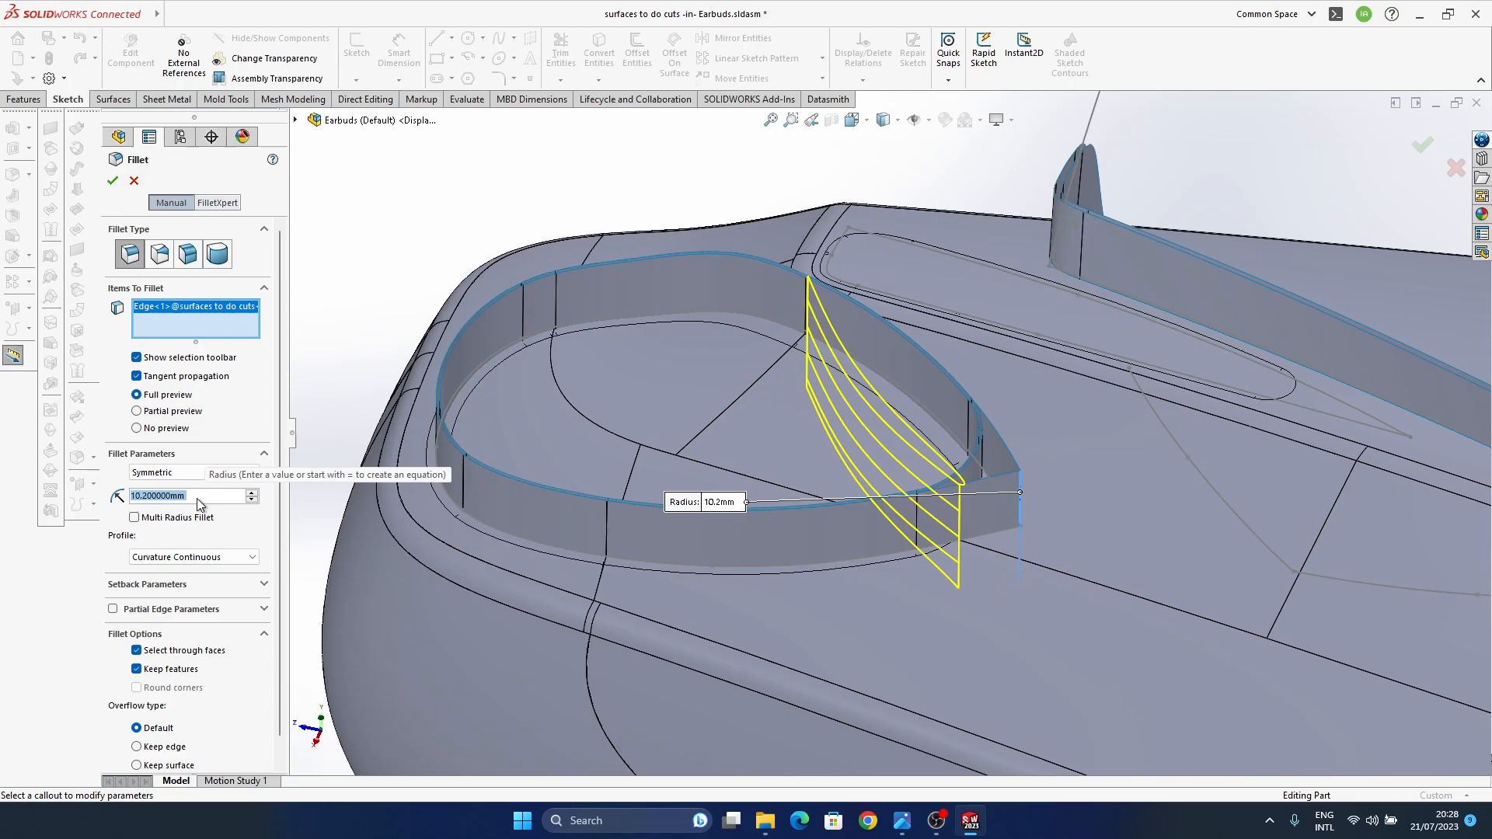
pyautogui.write('0.5')
pyautogui.press('Return')
pyautogui.write('1.5')
pyautogui.press('Return')
pyautogui.moveTo(938, 459); pyautogui.dragTo(966, 572, button='middle')
pyautogui.moveTo(900, 525)
pyautogui.keyDown('ctrl'); pyautogui.mouseDown(button='middle')
pyautogui.moveTo(894, 445)
pyautogui.moveTo(841, 481)
pyautogui.moveTo(882, 440)
pyautogui.mouseUp(button='middle'); pyautogui.keyUp('ctrl')
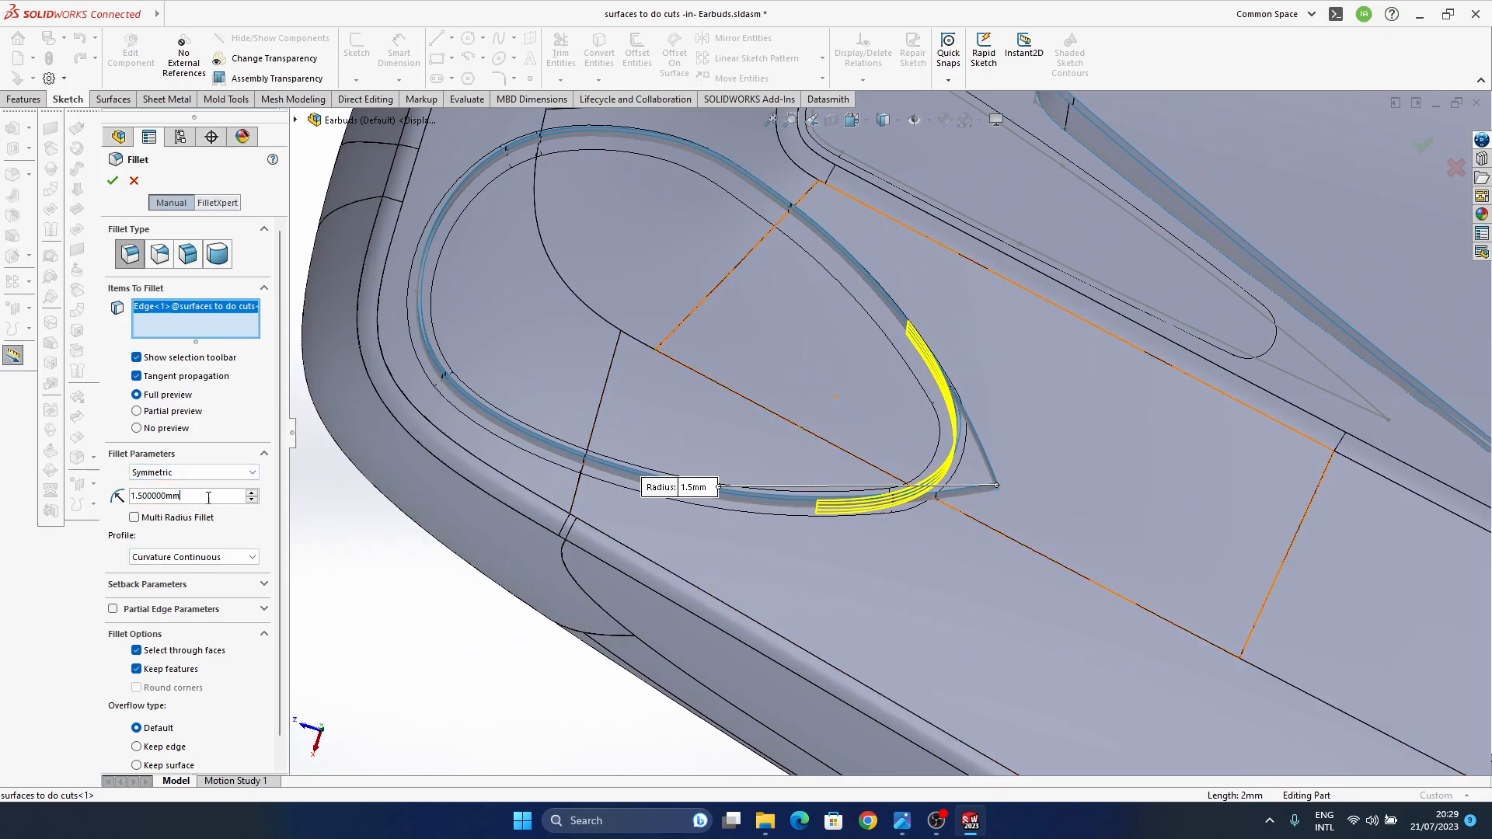
# - Try a 2 mm radius on the pointed-end fillet, switch its profile to Circular and set the radius to 1.5 mm
pyautogui.write('2')
pyautogui.press('Return')
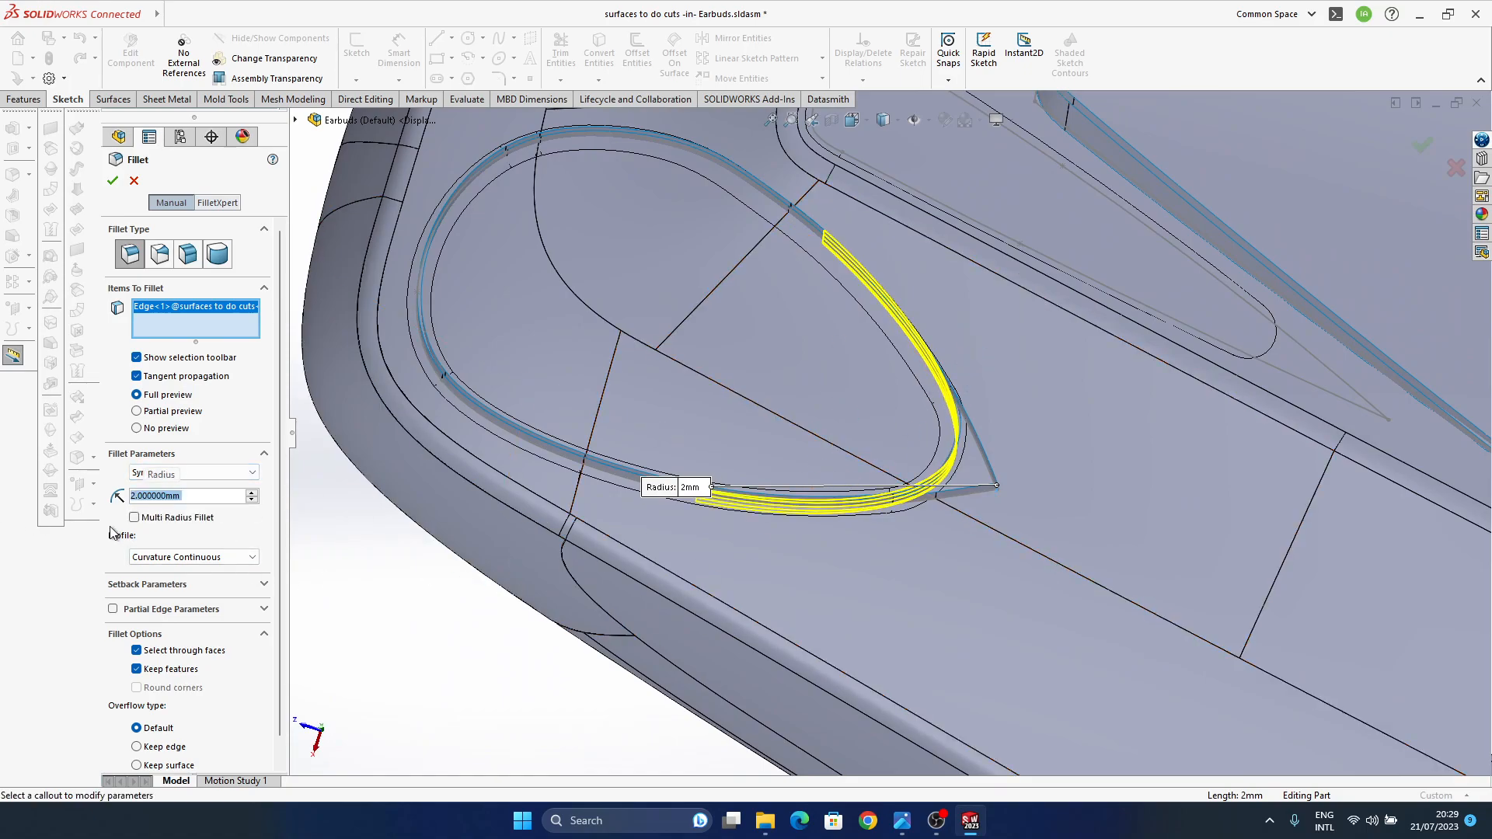
pyautogui.click(174, 558)
pyautogui.click(175, 568)
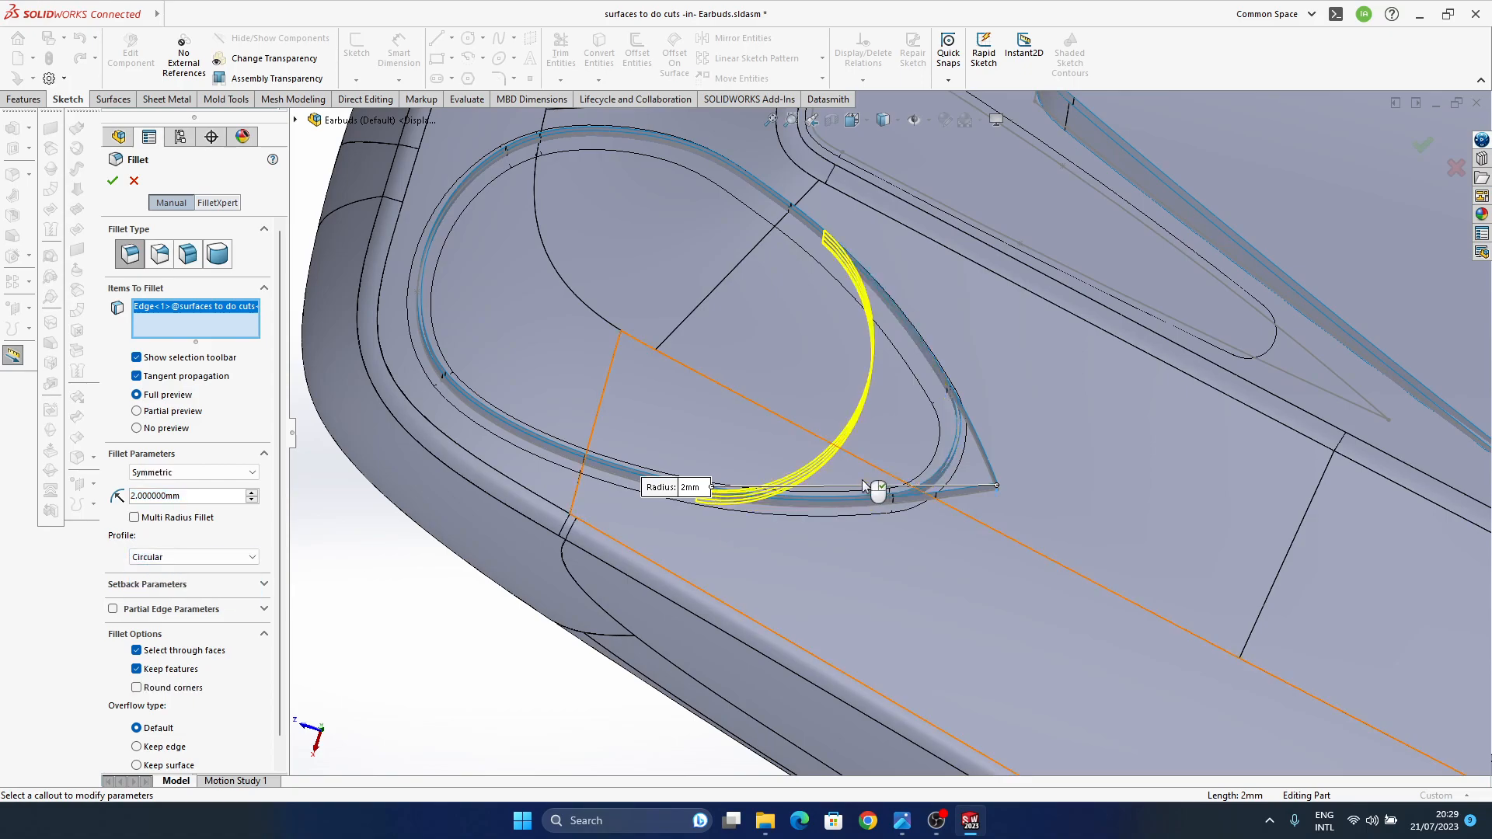
pyautogui.write('1.')
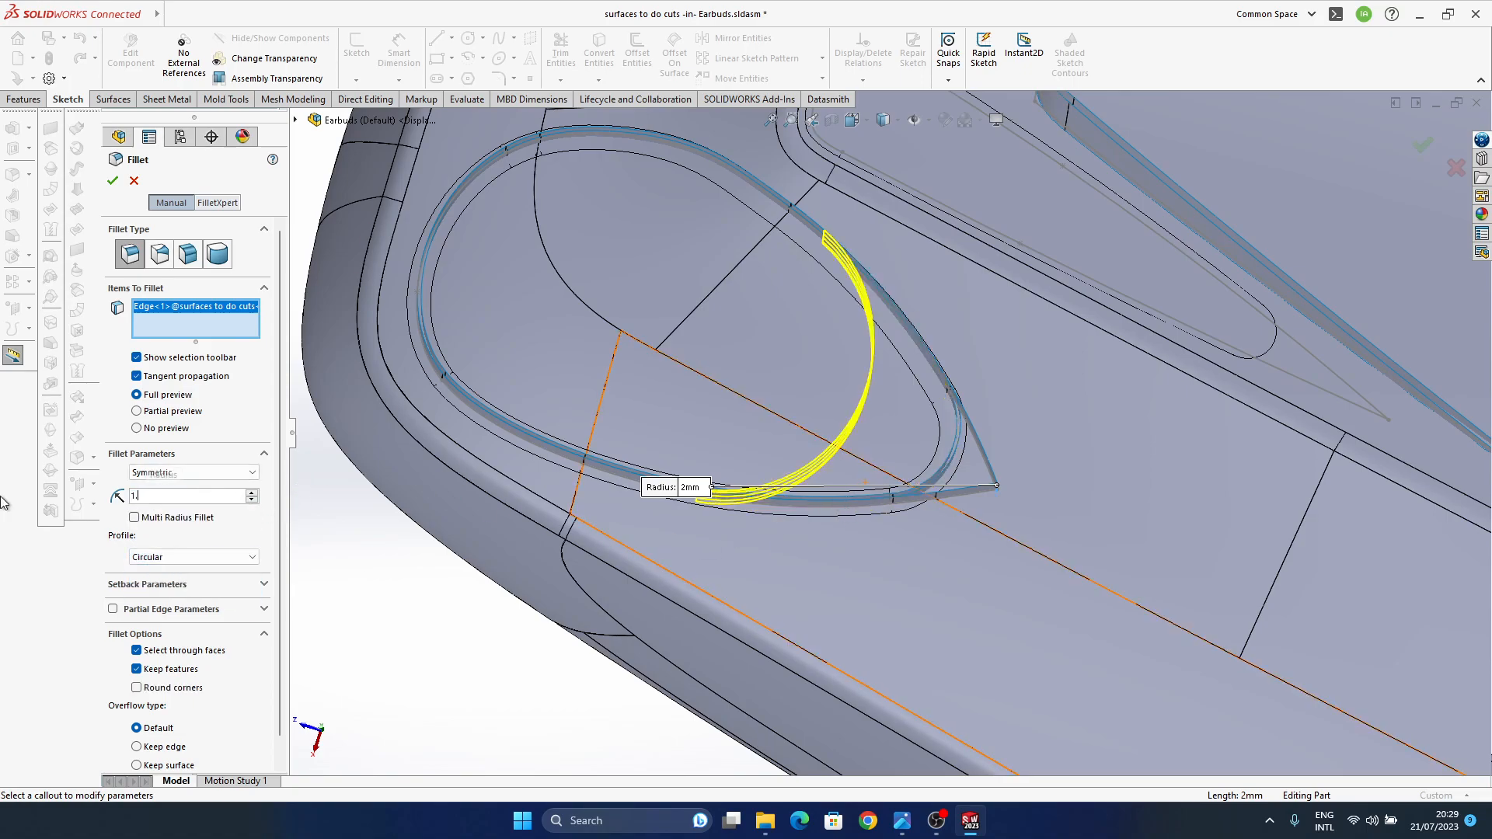
pyautogui.write('5')
pyautogui.press('Return')
pyautogui.moveTo(886, 517)
pyautogui.mouseDown(button='middle')
pyautogui.moveTo(924, 506)
pyautogui.moveTo(902, 488)
pyautogui.moveTo(905, 501)
pyautogui.mouseUp(button='middle')
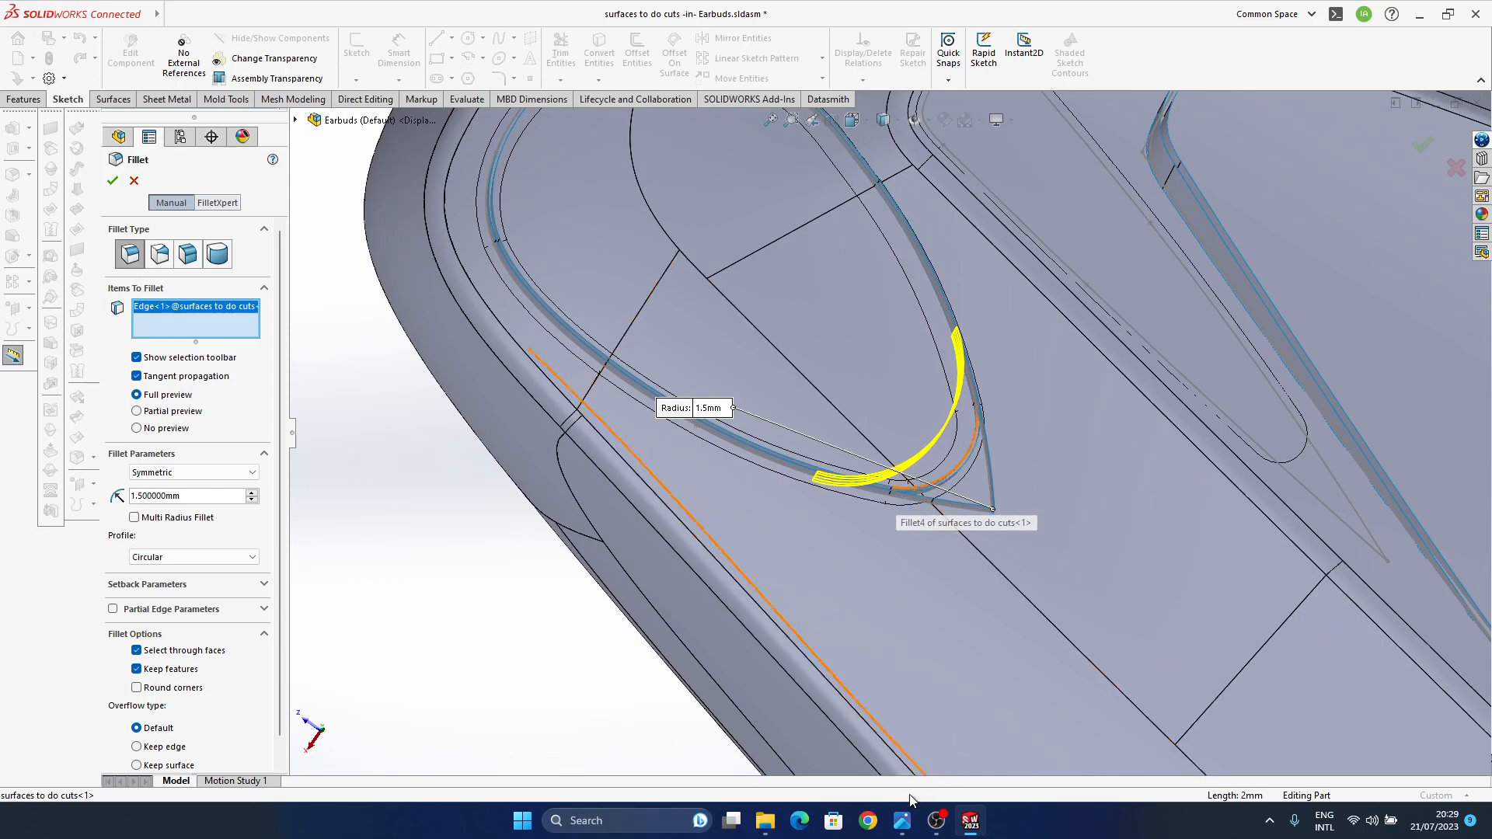
# - Set the 1.5 mm fillet's profile to Curvature Continuous and check the preview around the teardrop's pointed end
pyautogui.moveTo(901, 820)
pyautogui.moveTo(992, 731)
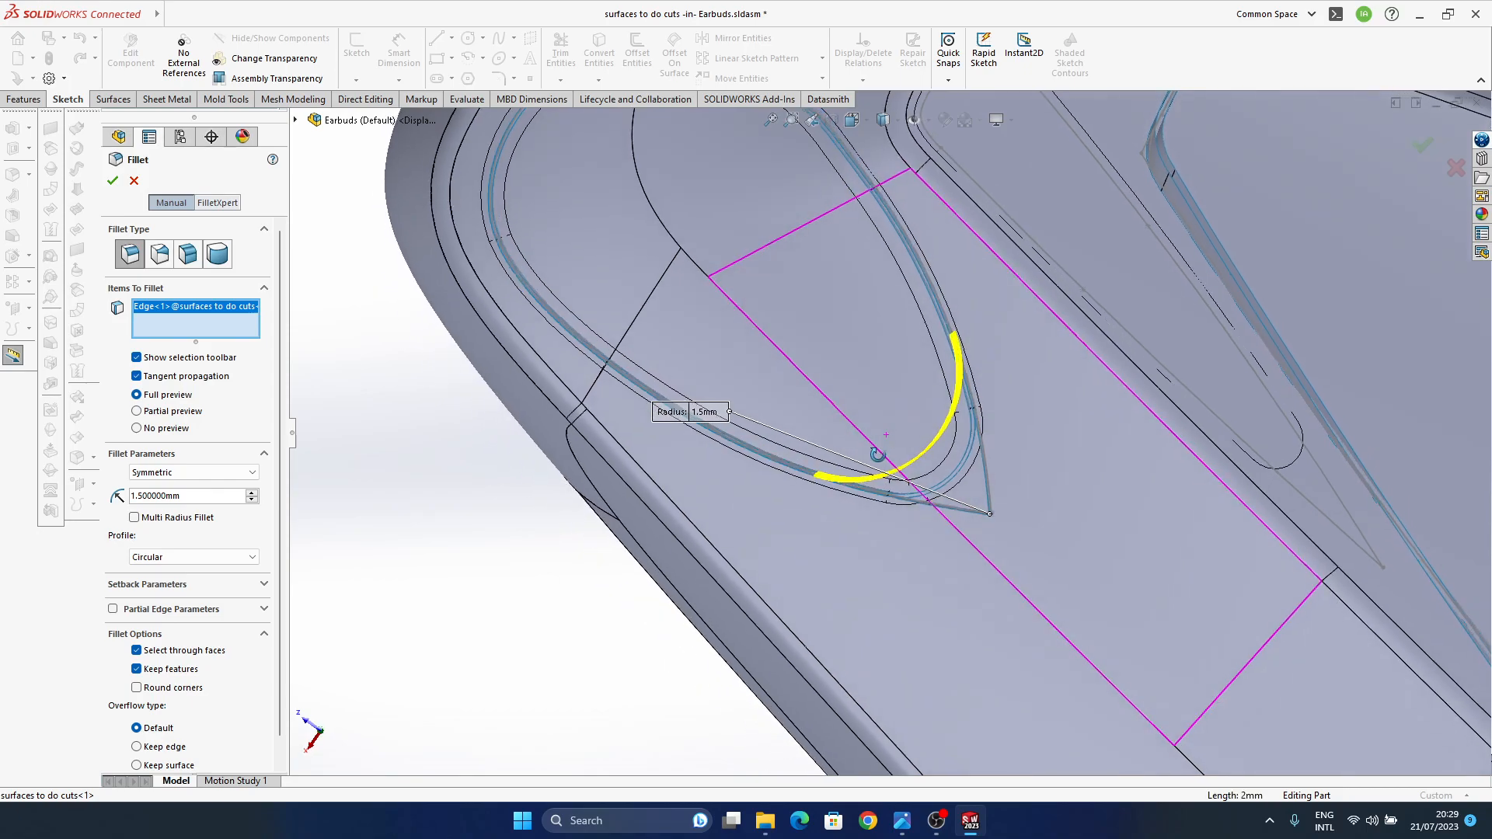
pyautogui.moveTo(878, 455); pyautogui.dragTo(893, 440, button='middle')
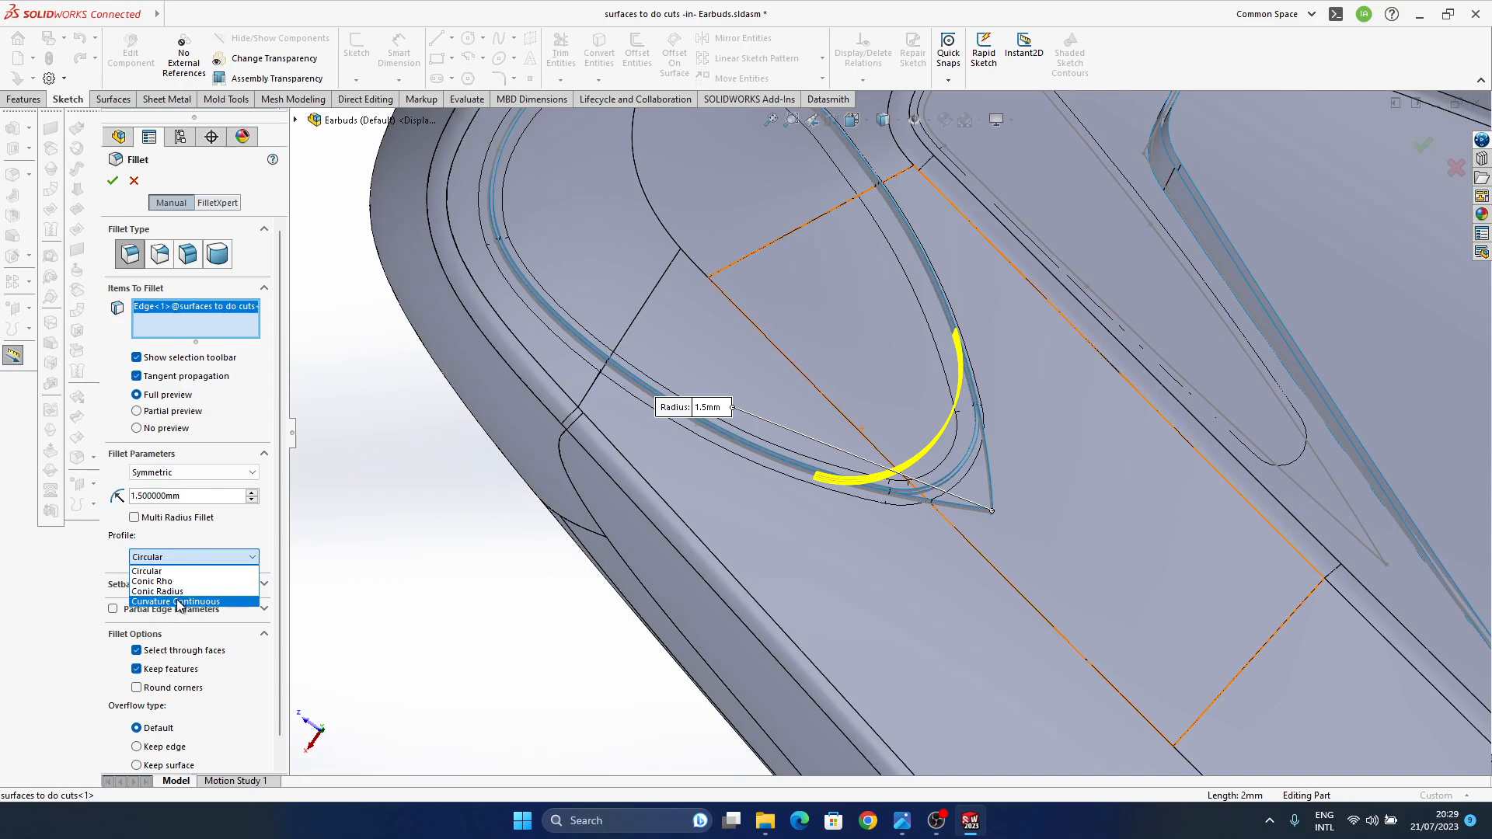
pyautogui.click(179, 602)
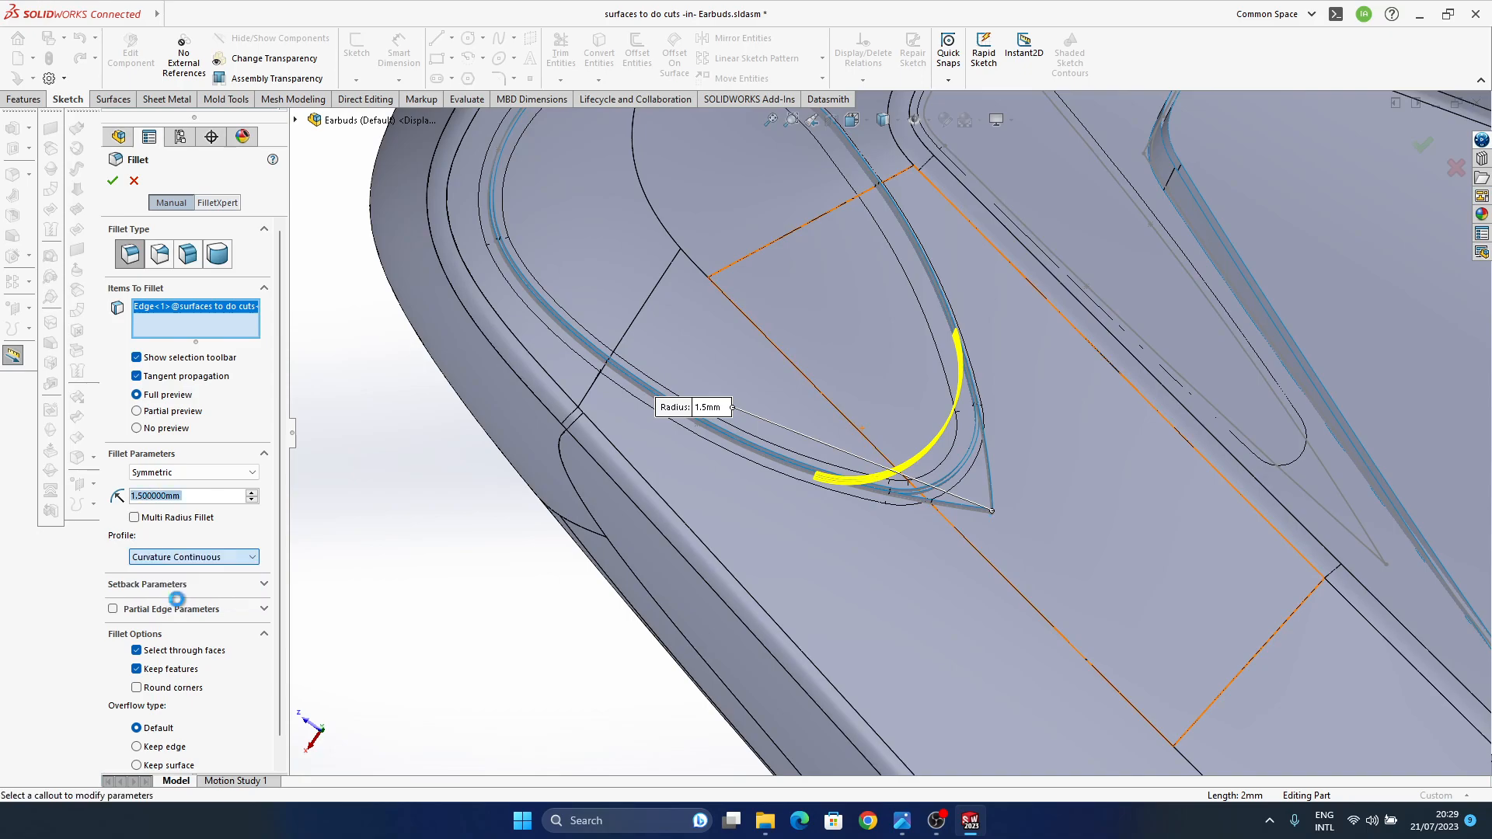
pyautogui.moveTo(894, 451)
pyautogui.mouseDown(button='middle')
pyautogui.moveTo(894, 474)
pyautogui.moveTo(893, 394)
pyautogui.moveTo(903, 480)
pyautogui.moveTo(900, 447)
pyautogui.mouseUp(button='middle')
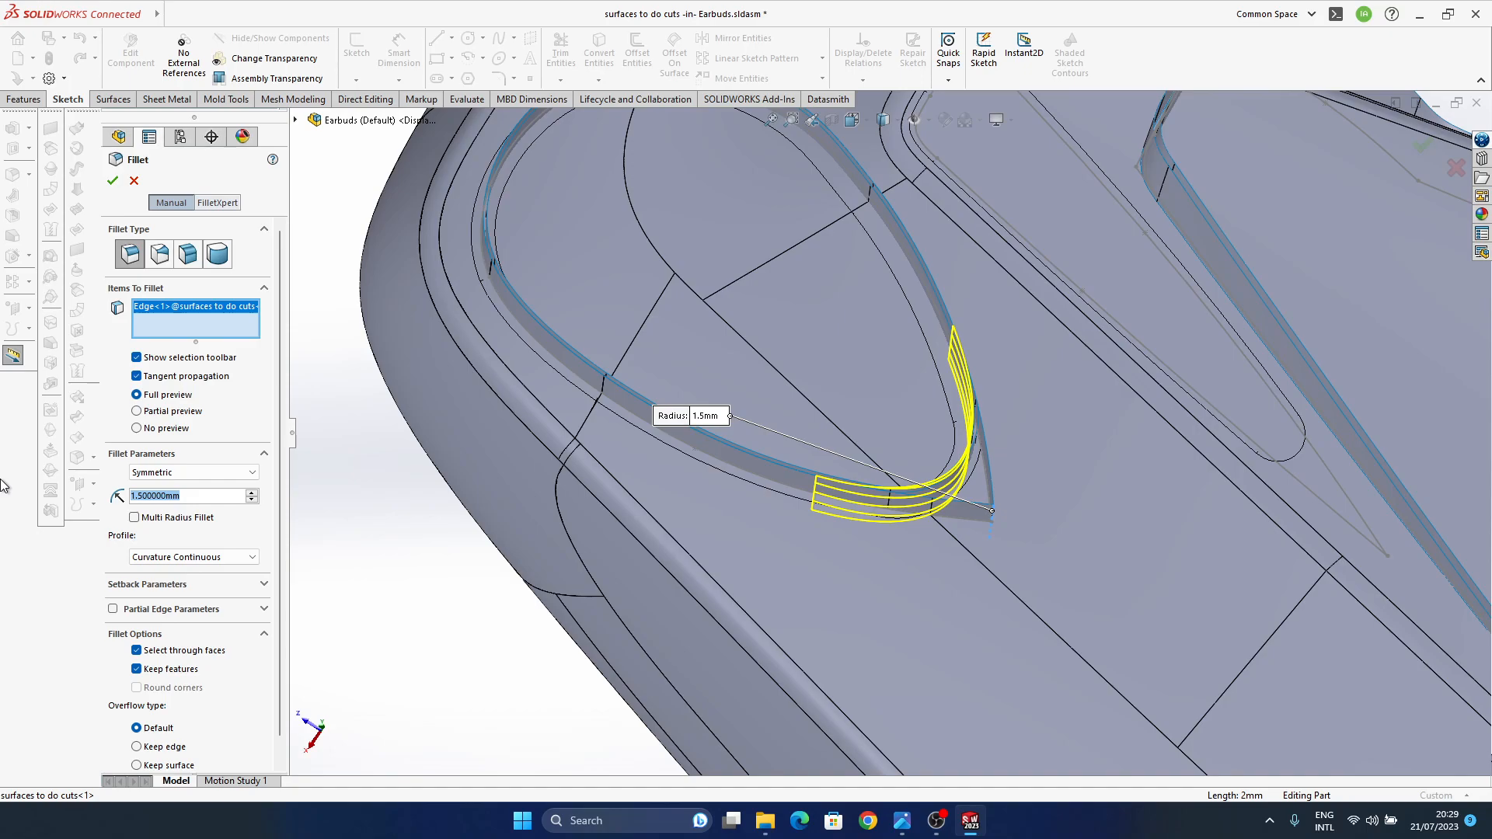
# - Fillet the copied teardrop wall's sharp edge with a 2 mm radius and a Circular profile
pyautogui.write('1')
pyautogui.write('2')
pyautogui.press('Return')
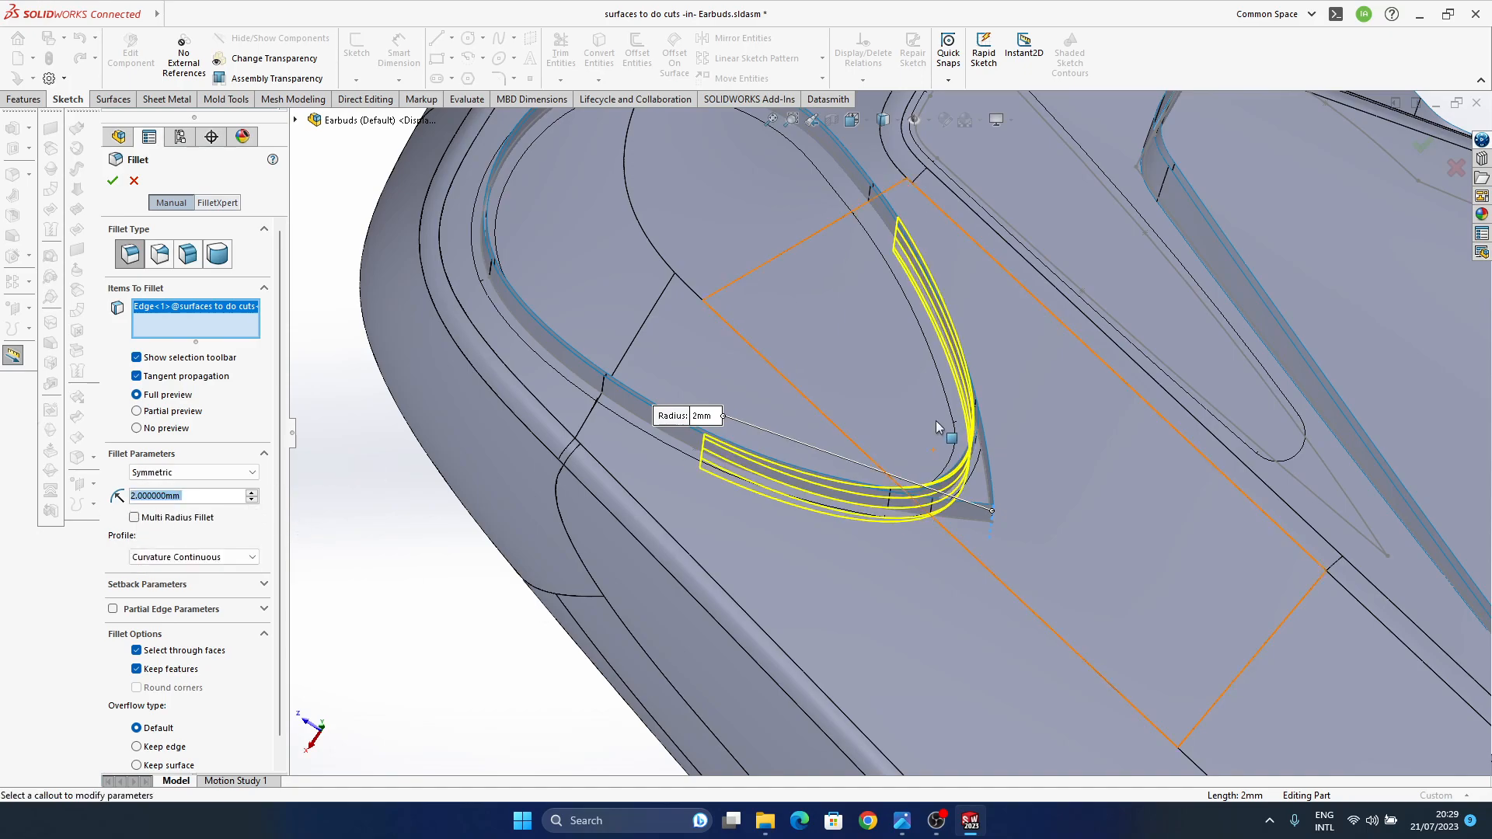
pyautogui.moveTo(935, 421); pyautogui.dragTo(929, 459, button='middle')
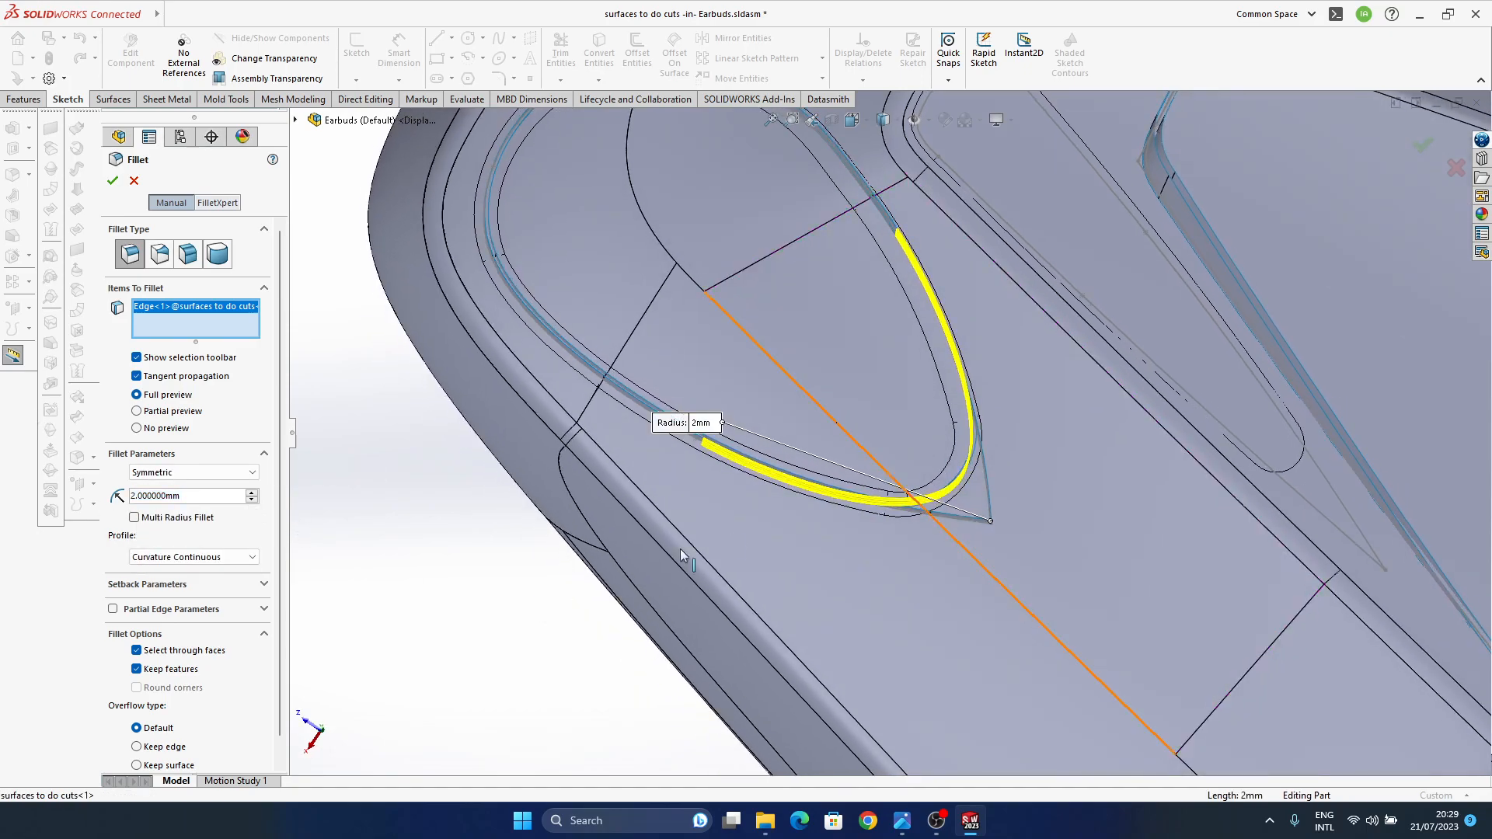
pyautogui.click(172, 565)
pyautogui.click(179, 570)
pyautogui.moveTo(846, 524); pyautogui.dragTo(861, 399, button='middle')
pyautogui.click(1421, 149)
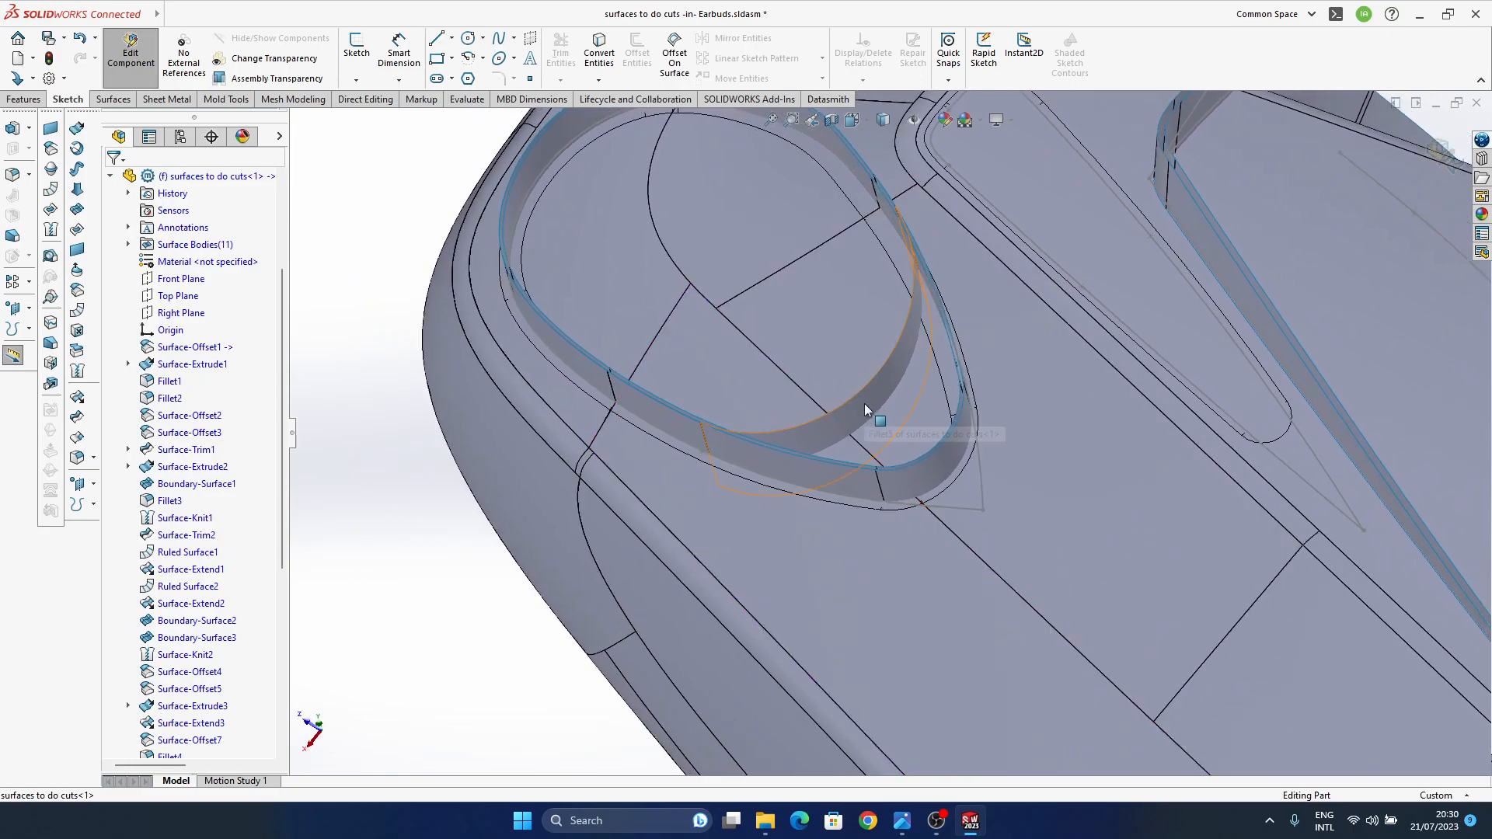
pyautogui.click(865, 404)
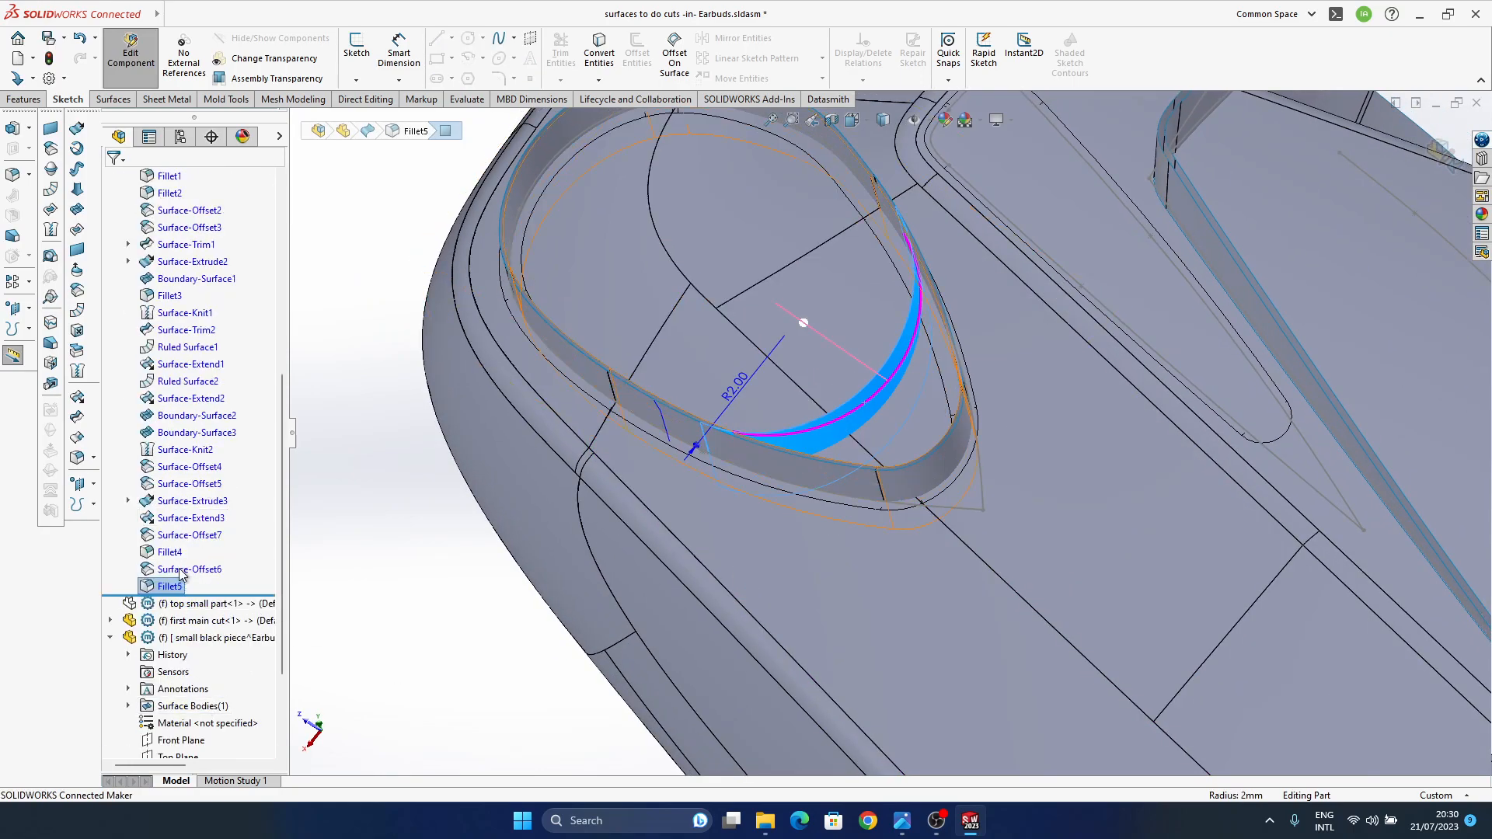
pyautogui.click(172, 587)
pyautogui.rightClick(167, 589)
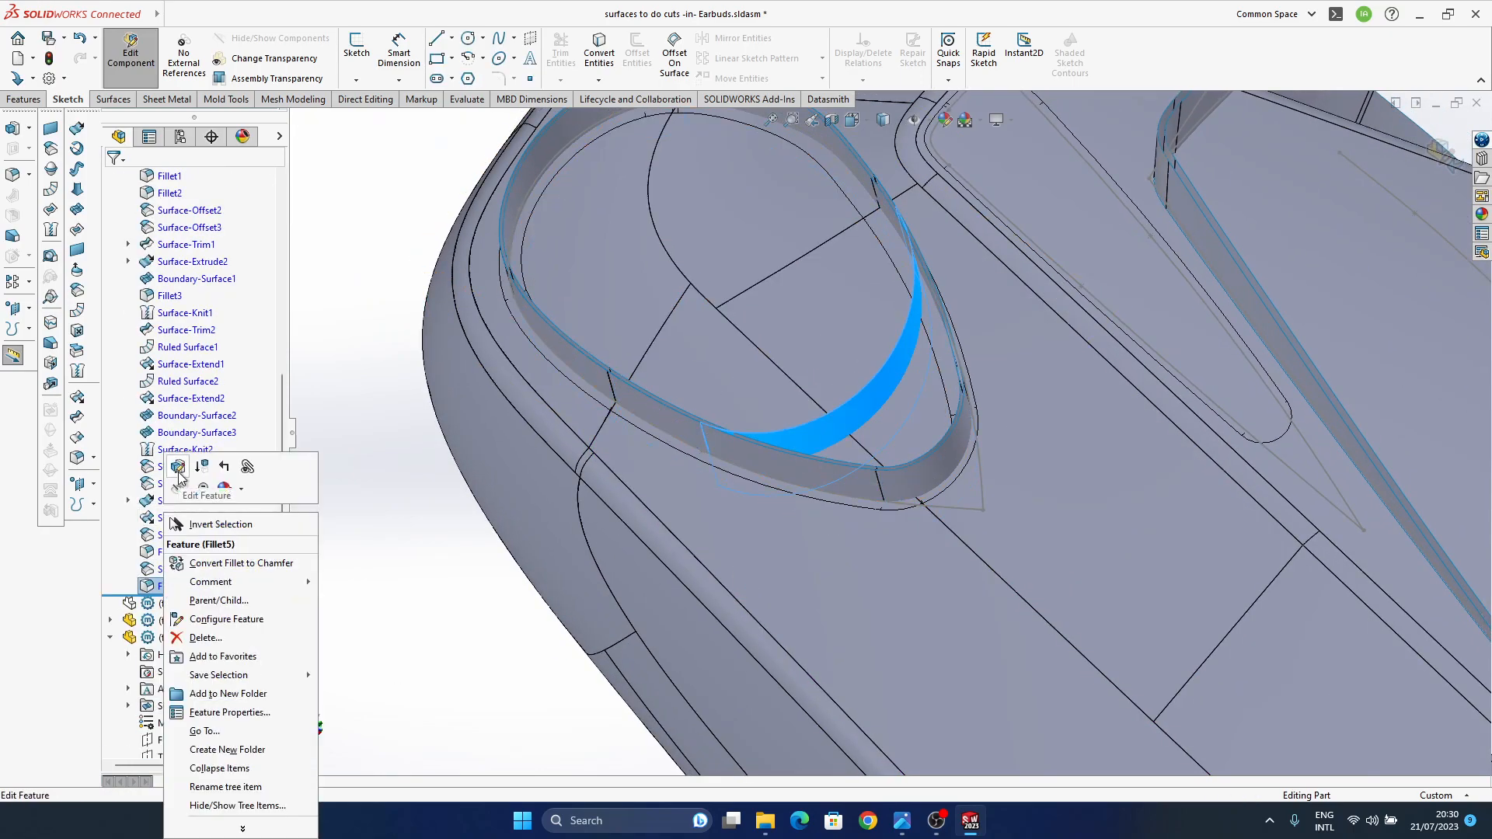
pyautogui.click(339, 194)
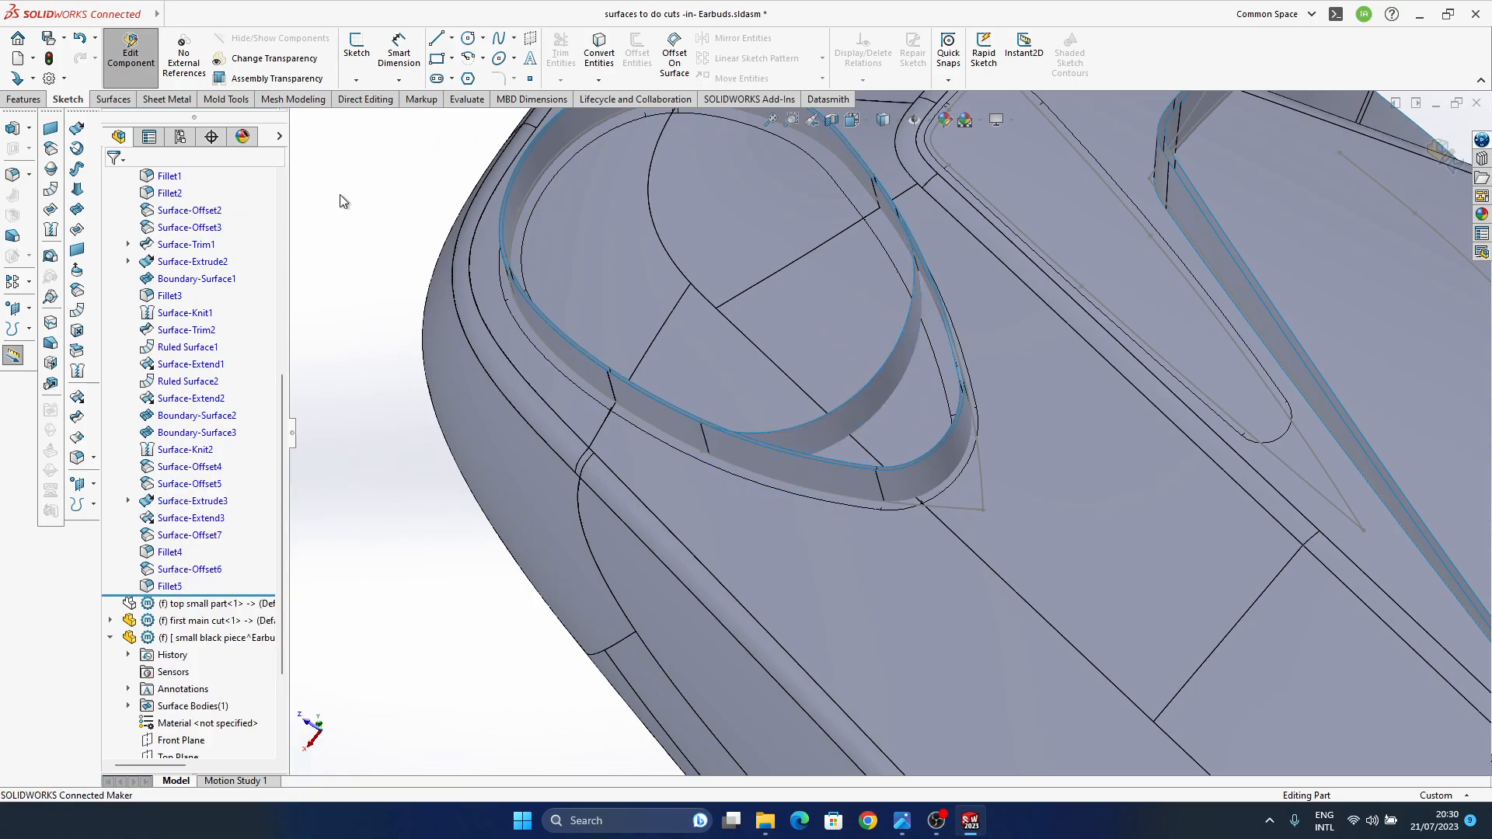
# - Start a Freeform on the copied wall's end fillet face, with curvature continuity on both side edges and moveable upper and lower edges
pyautogui.click(846, 421)
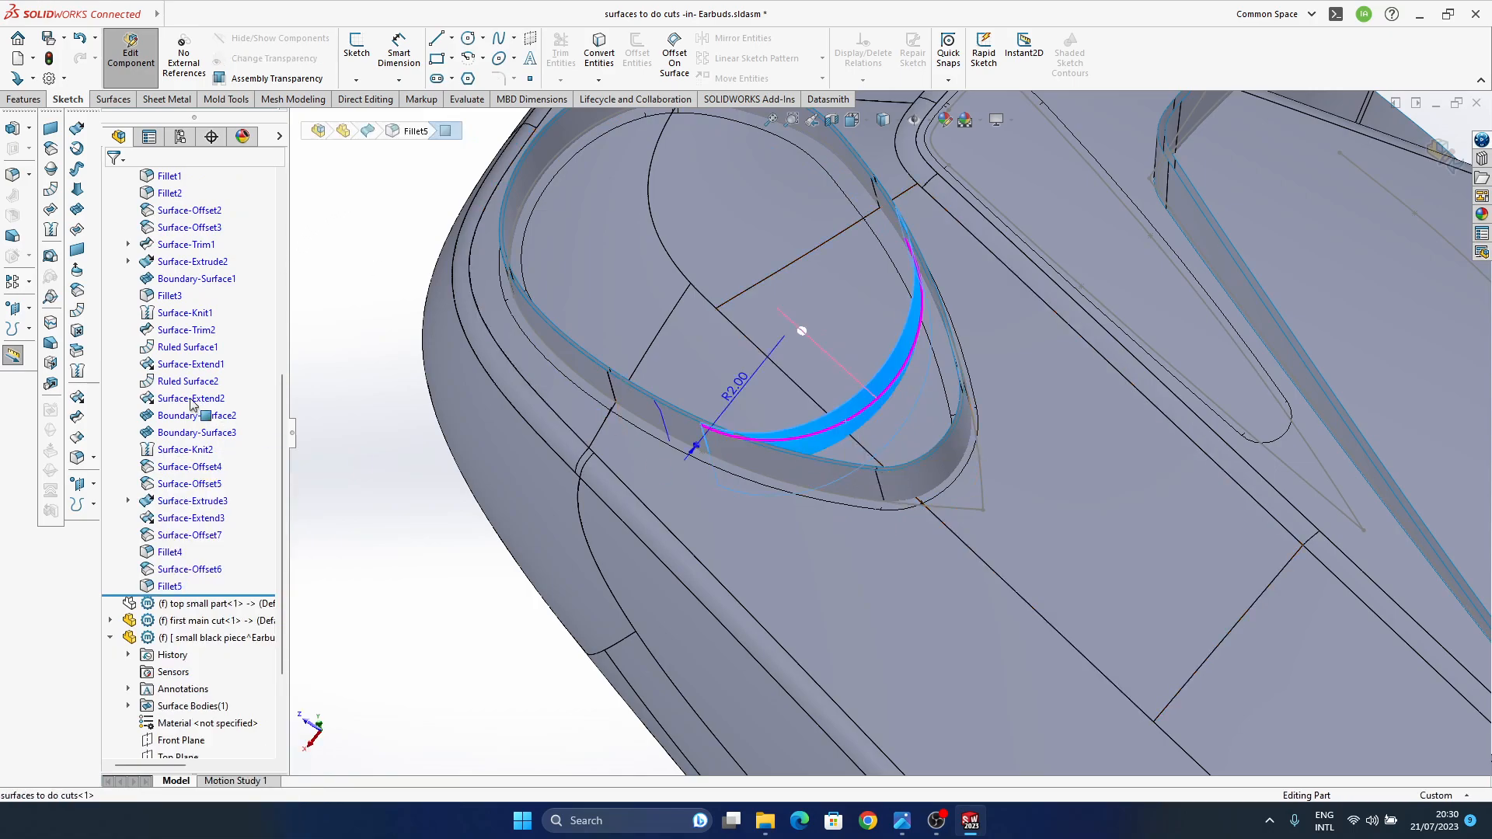
pyautogui.click(78, 272)
pyautogui.moveTo(851, 435); pyautogui.dragTo(864, 434, button='middle')
pyautogui.click(991, 155)
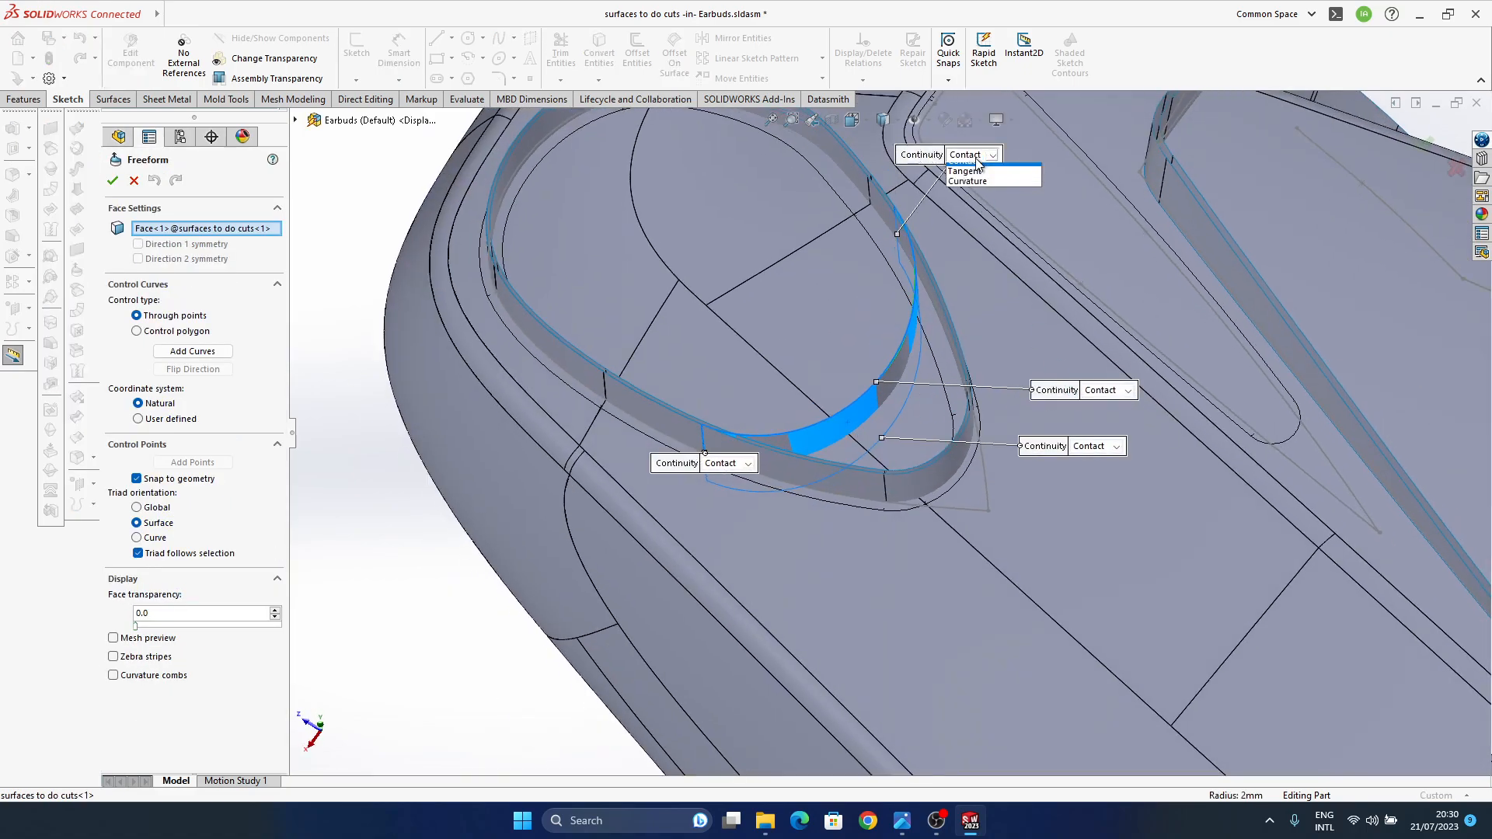
pyautogui.click(973, 190)
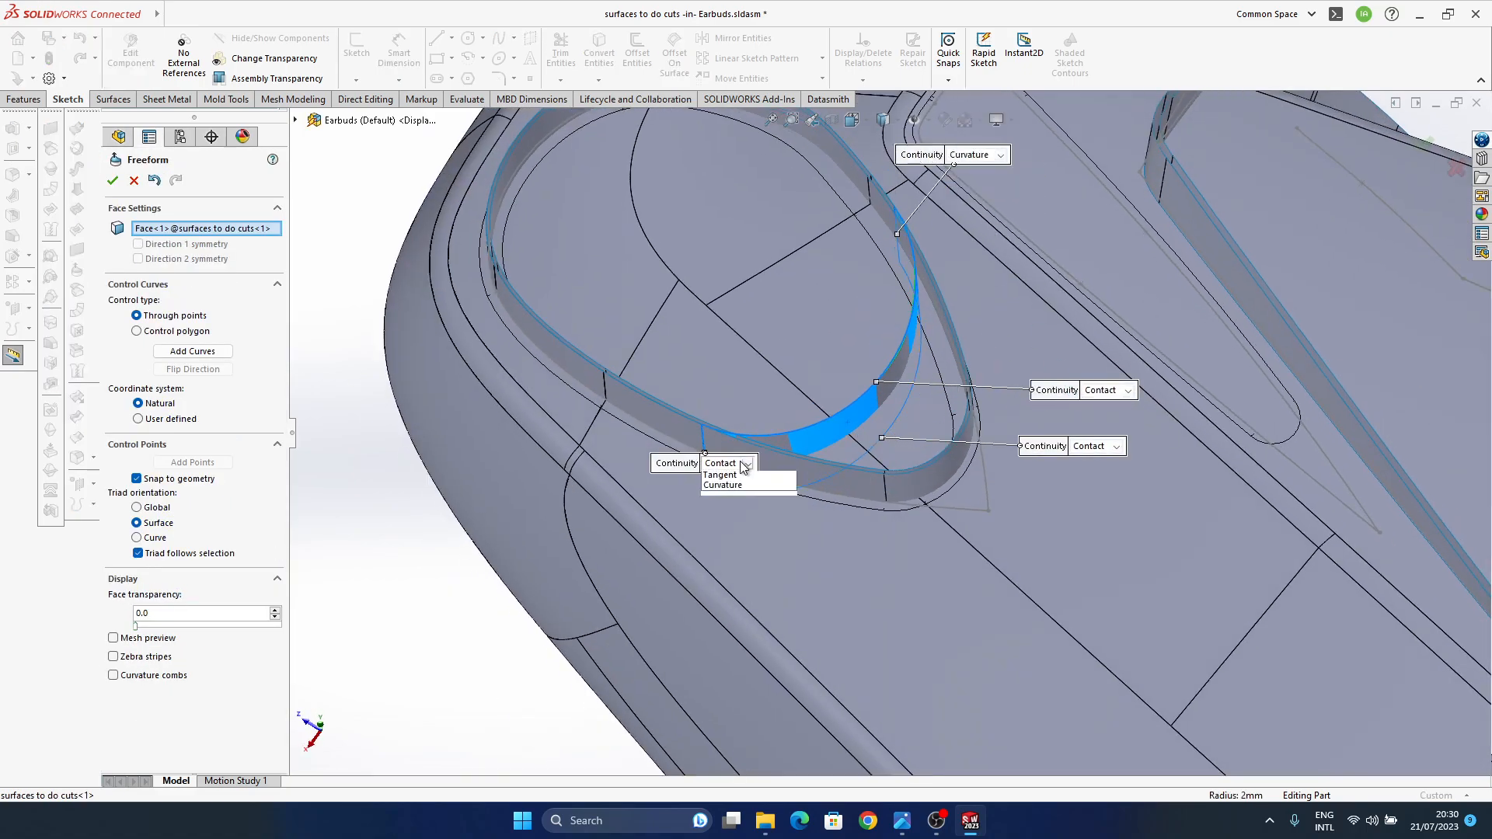
pyautogui.click(1128, 390)
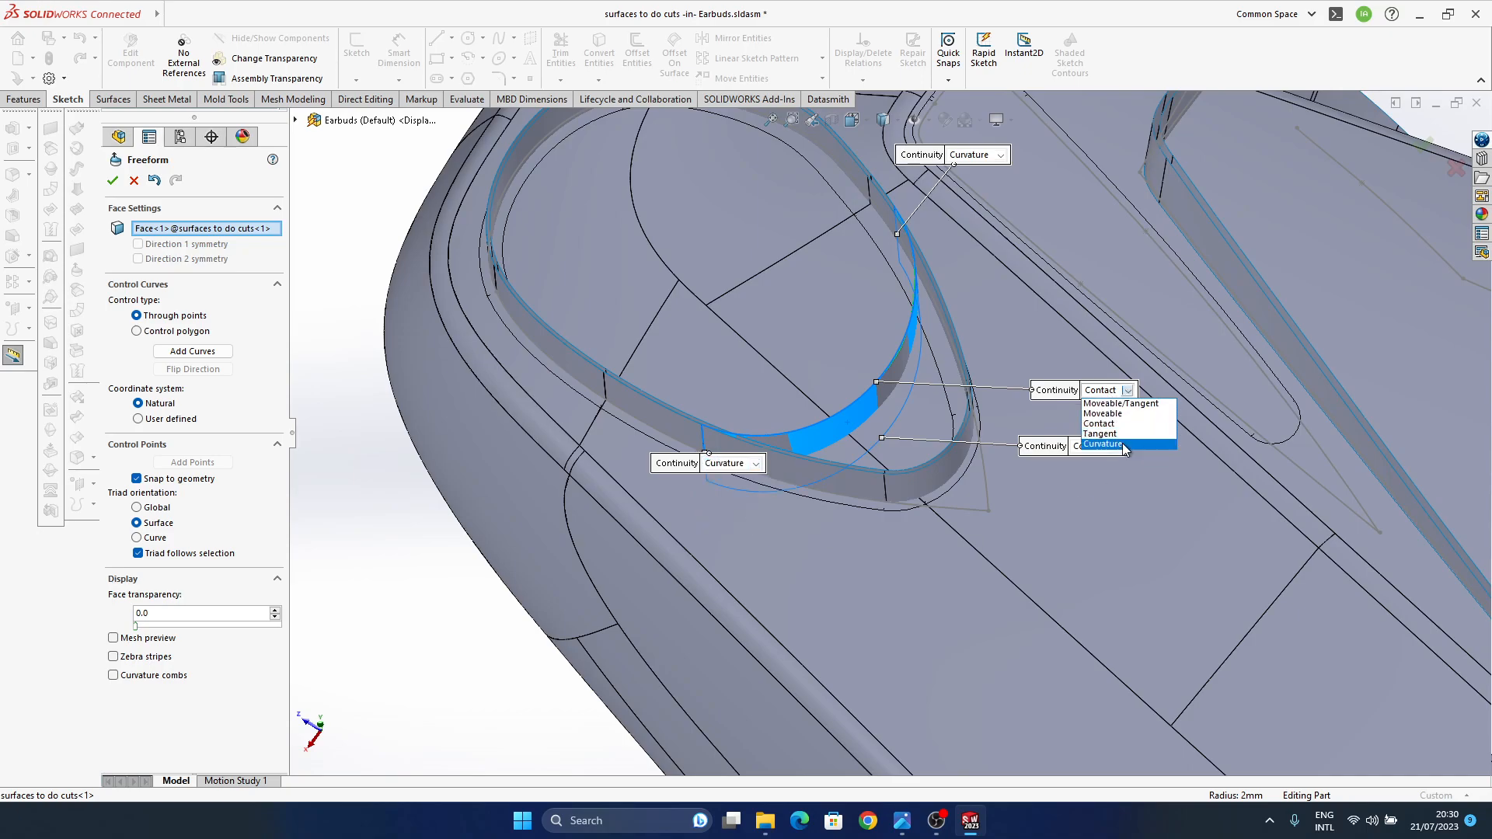
pyautogui.click(1104, 414)
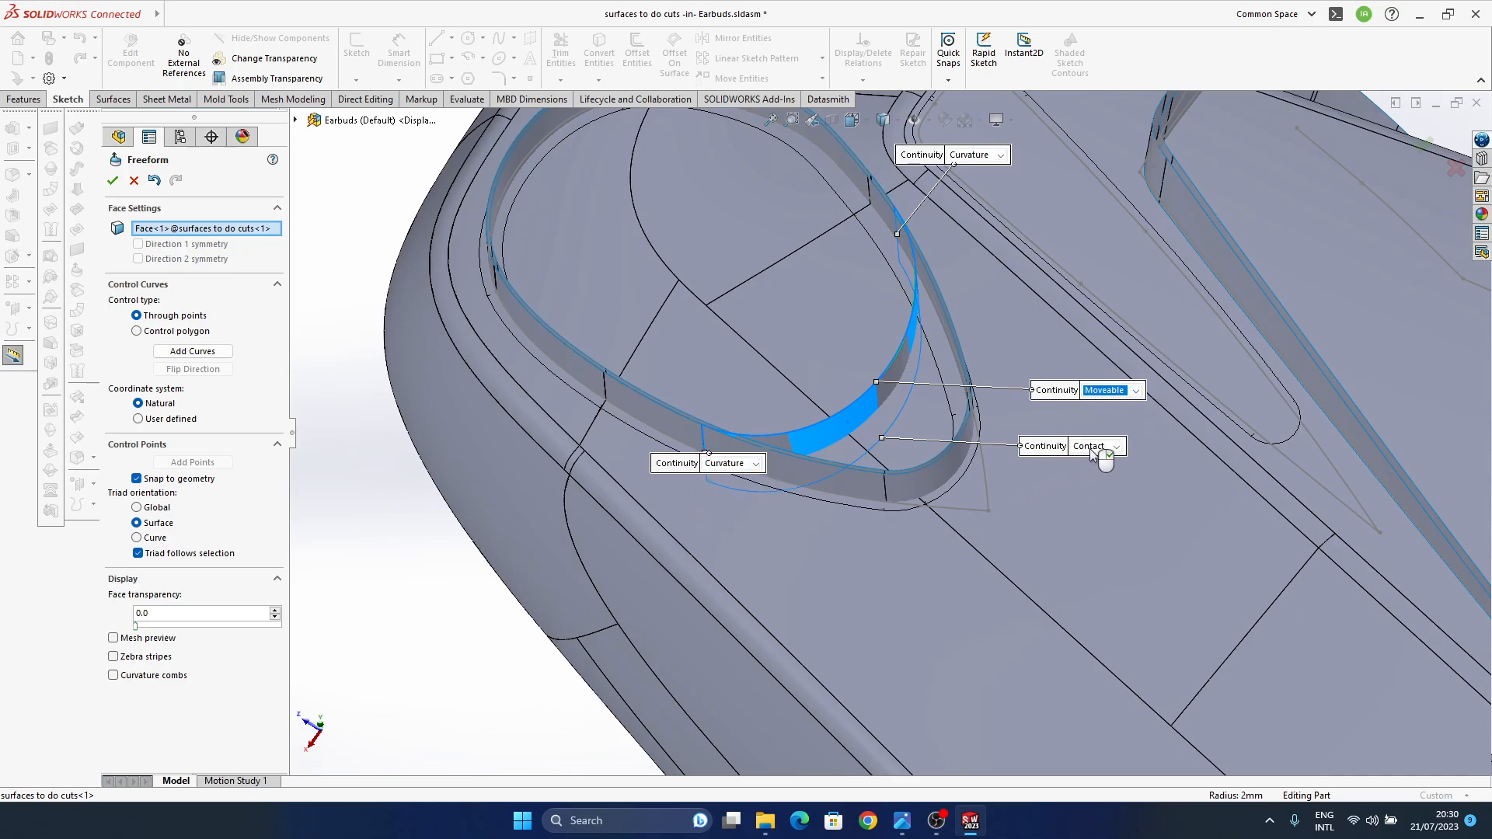
pyautogui.click(1116, 446)
pyautogui.click(1132, 471)
# - Add a vertical control curve at the middle of the Freeform face and place control points along it
pyautogui.moveTo(866, 490)
pyautogui.mouseDown(button='middle')
pyautogui.moveTo(870, 416)
pyautogui.moveTo(860, 509)
pyautogui.mouseUp(button='middle')
pyautogui.scroll(-2, 868, 416)
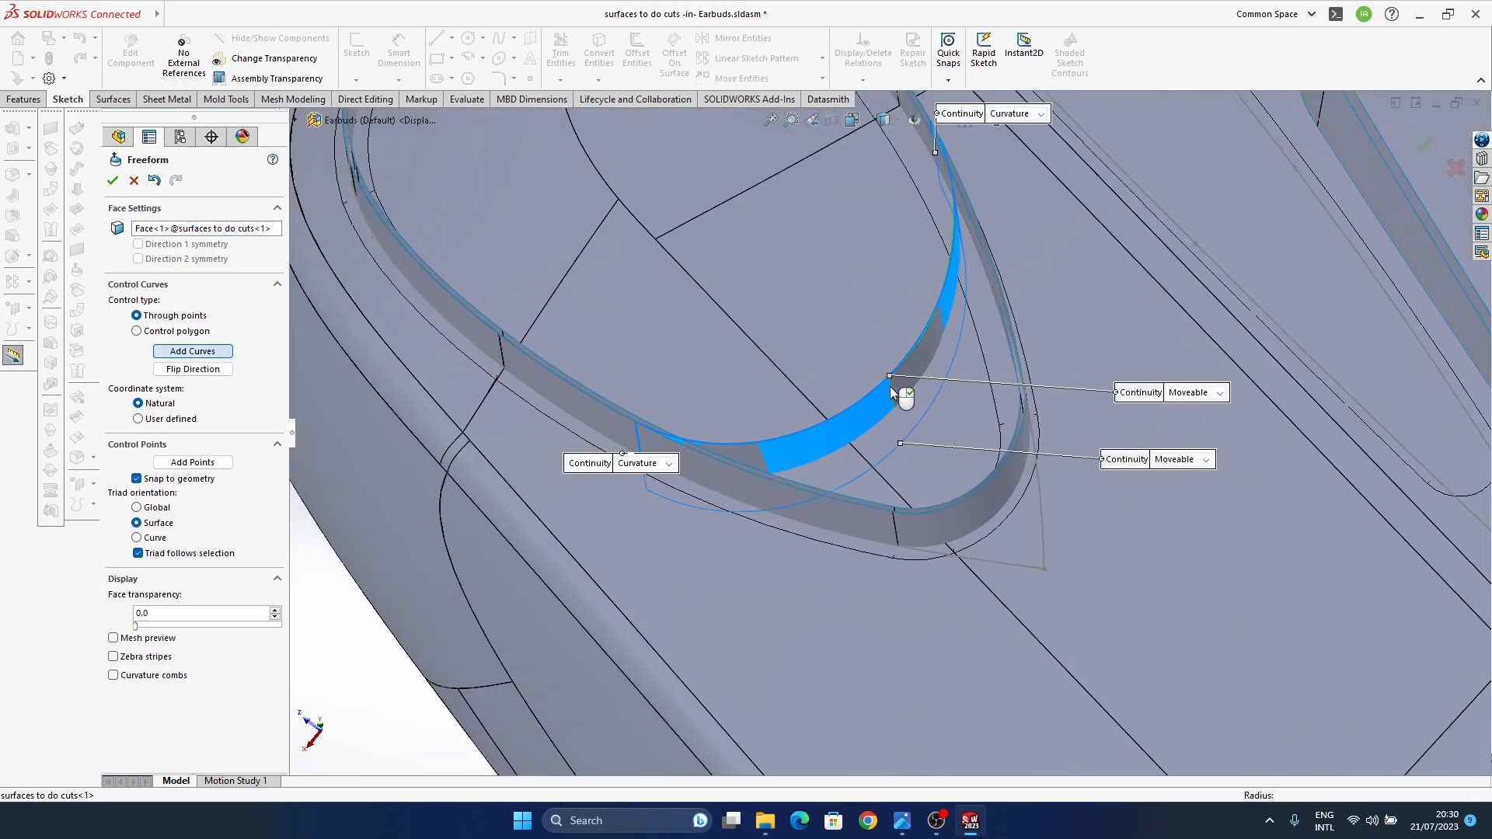
pyautogui.moveTo(943, 393); pyautogui.dragTo(937, 388, button='middle')
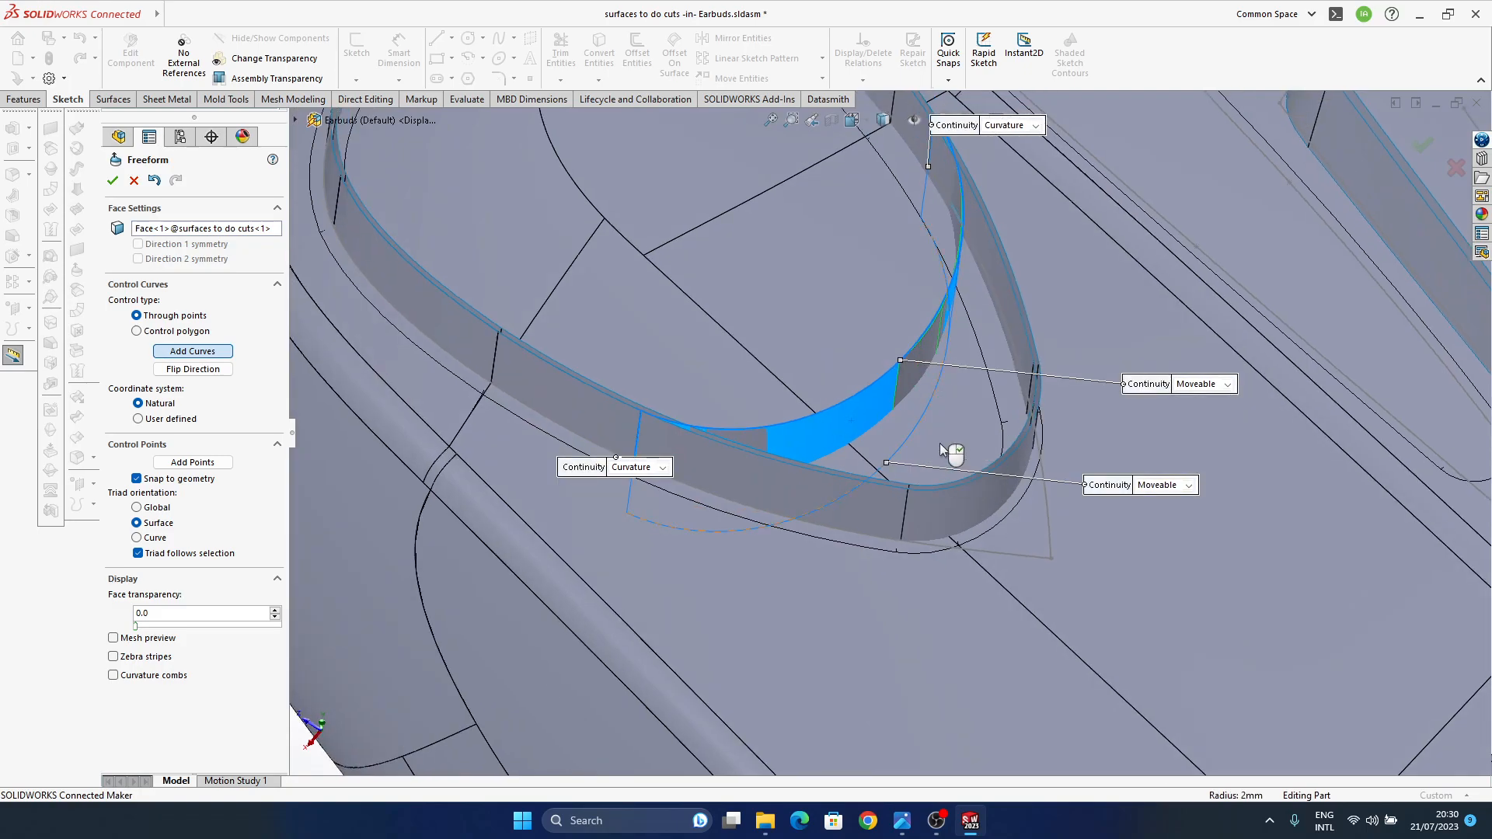
pyautogui.rightClick(903, 404)
pyautogui.moveTo(910, 440); pyautogui.dragTo(904, 412, button='middle')
pyautogui.click(895, 391)
pyautogui.moveTo(930, 471); pyautogui.dragTo(919, 474, button='middle')
# - Select all control points on the middle curve and move them together outward toward the teardrop's pointed end
pyautogui.click(891, 432)
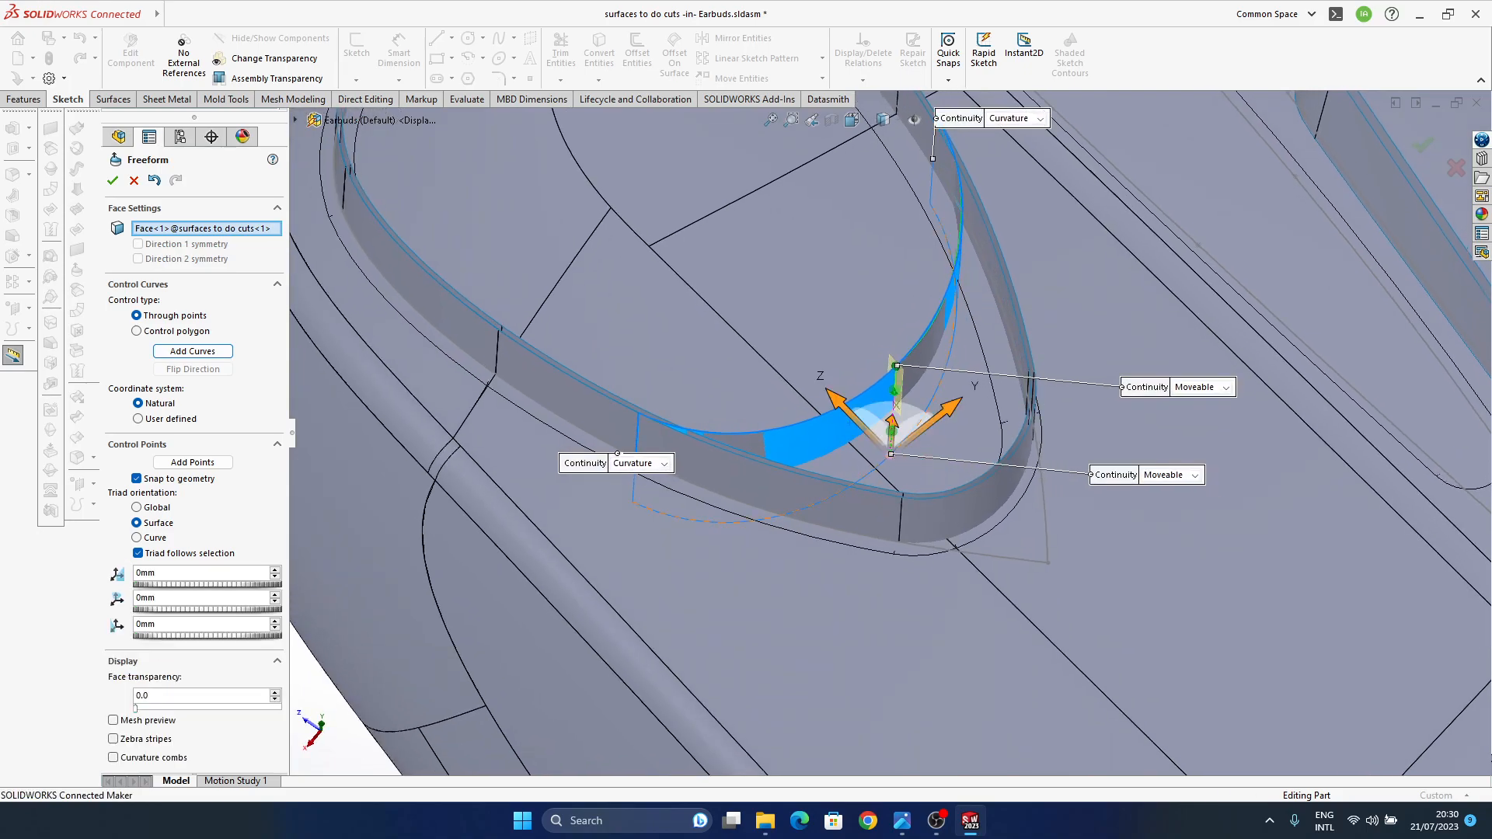
pyautogui.moveTo(894, 436); pyautogui.dragTo(894, 384)
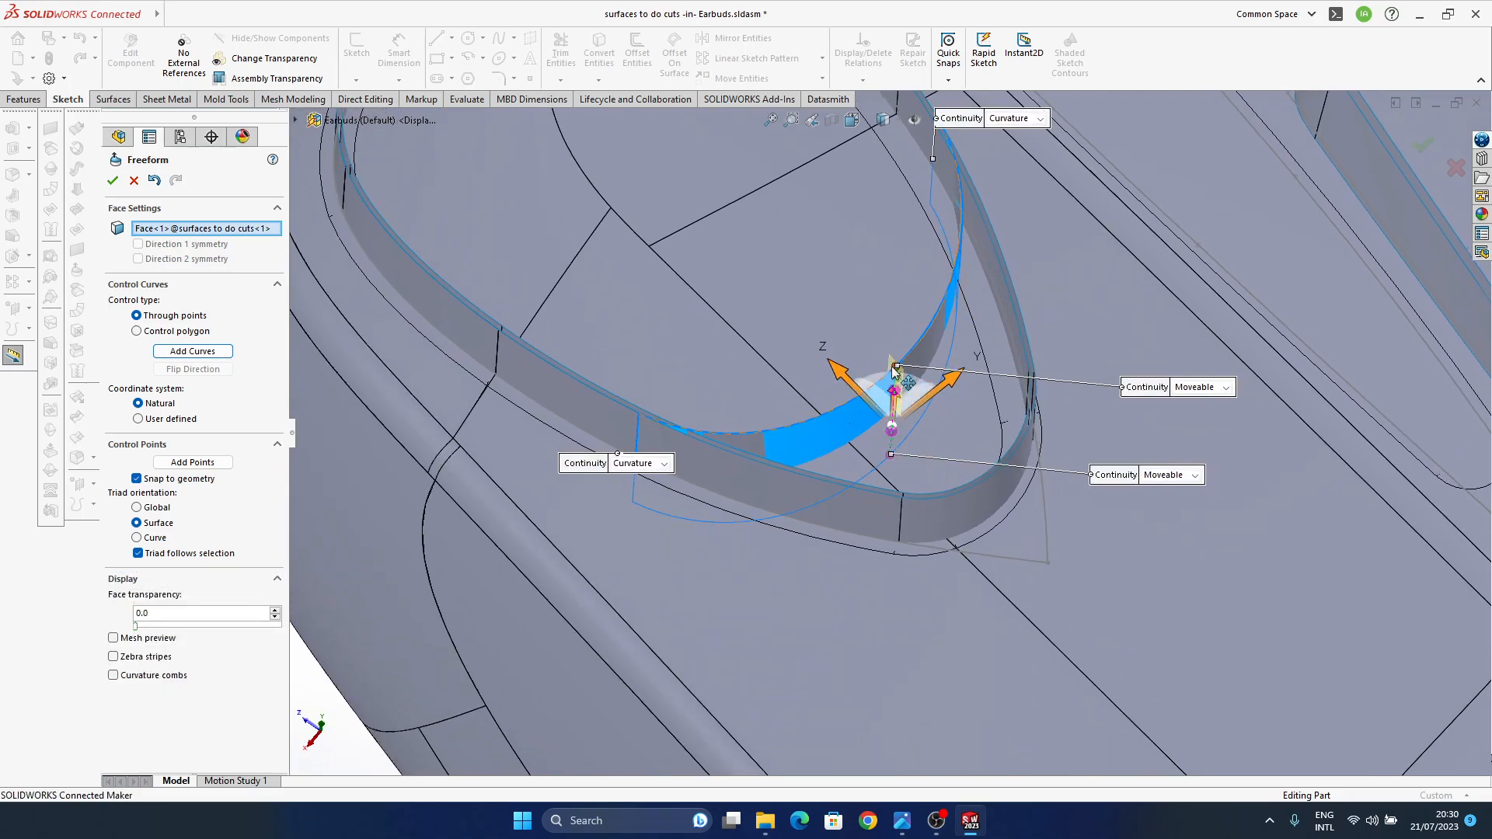
pyautogui.moveTo(892, 367); pyautogui.dragTo(892, 359, button='middle')
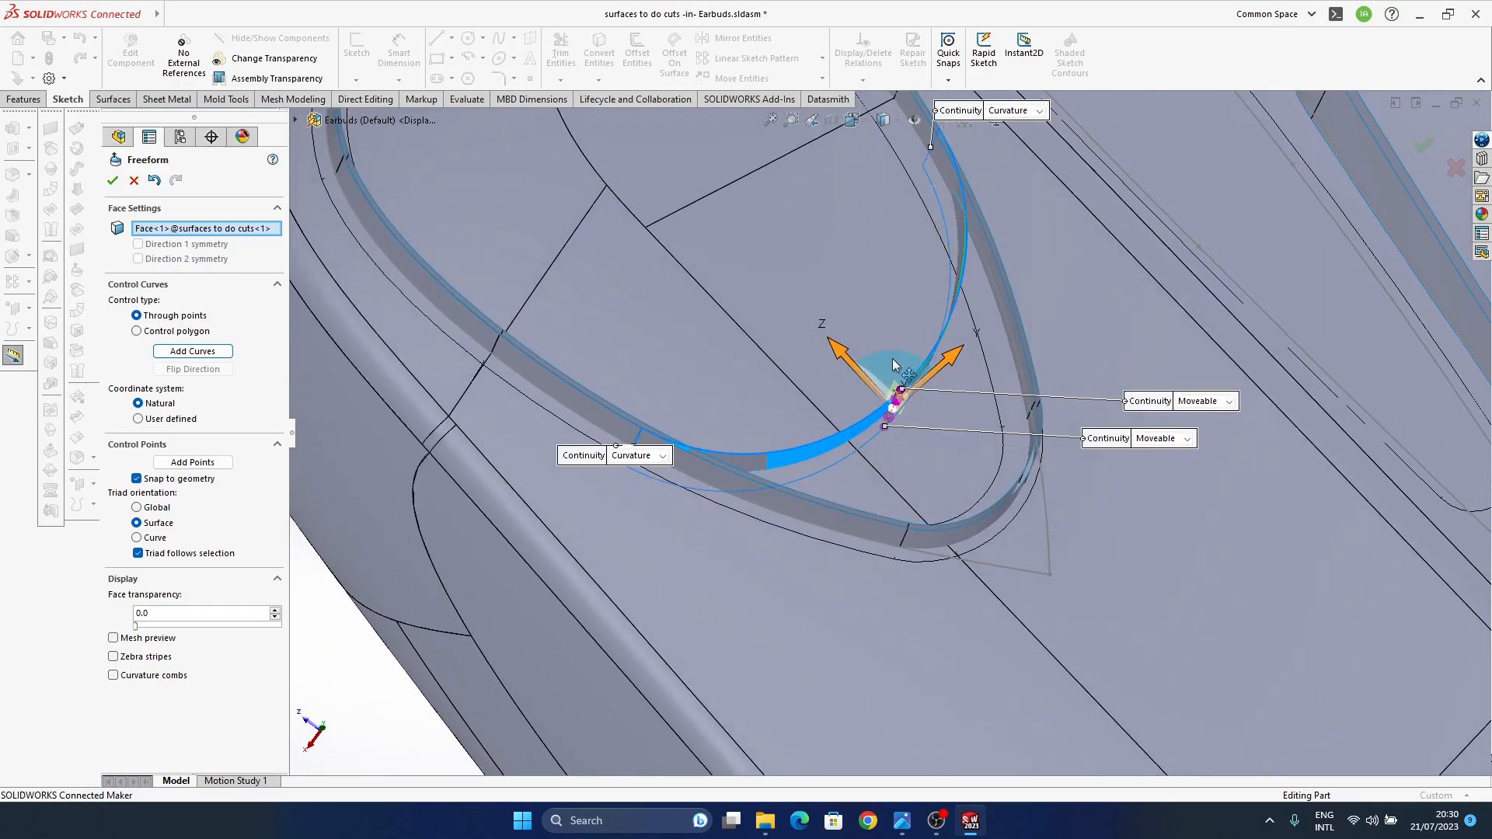
pyautogui.moveTo(897, 366); pyautogui.dragTo(947, 418)
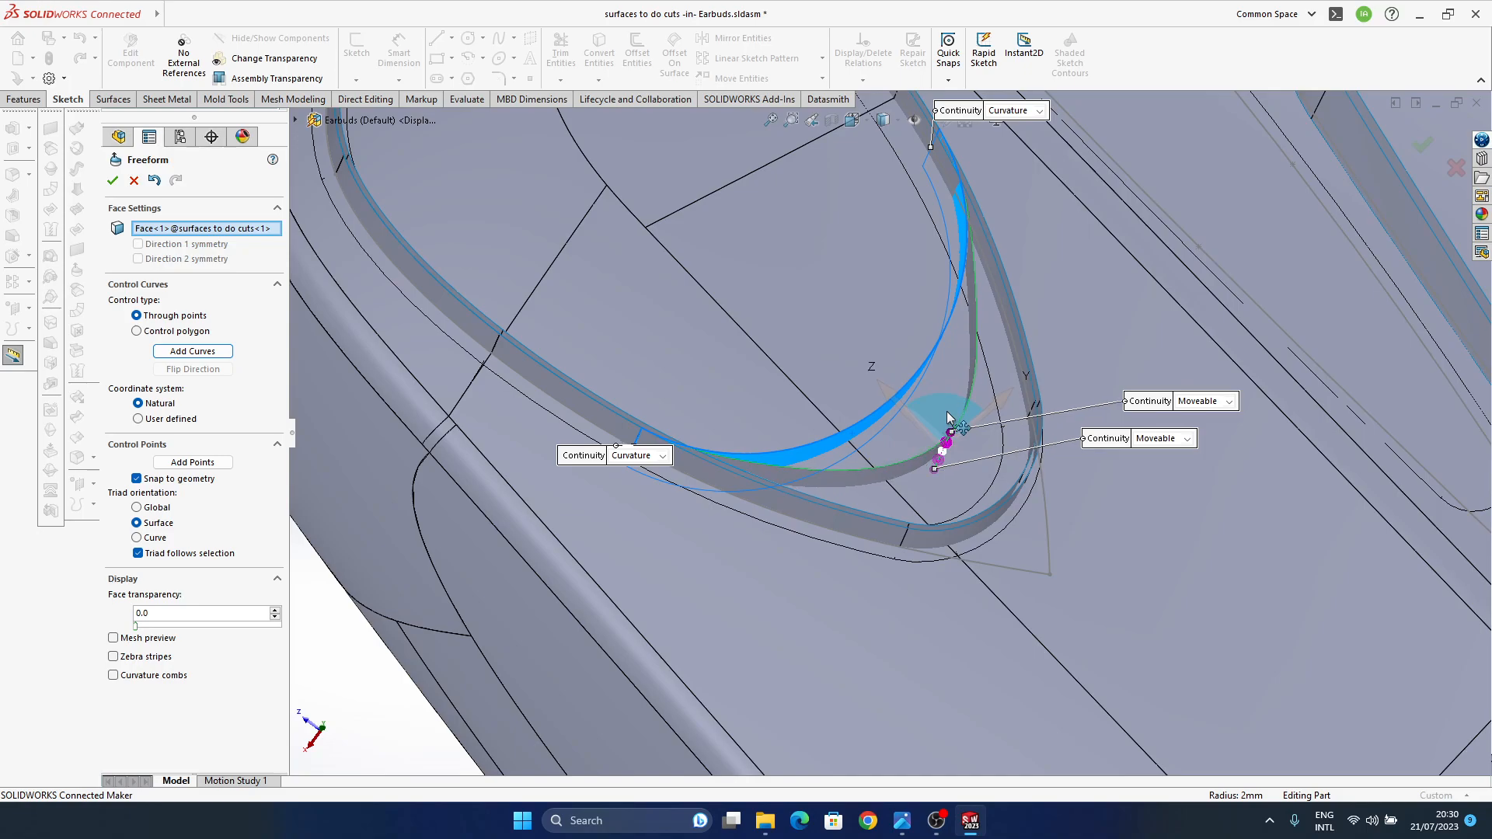
pyautogui.moveTo(939, 470); pyautogui.dragTo(901, 439, button='middle')
pyautogui.scroll(1, 923, 418)
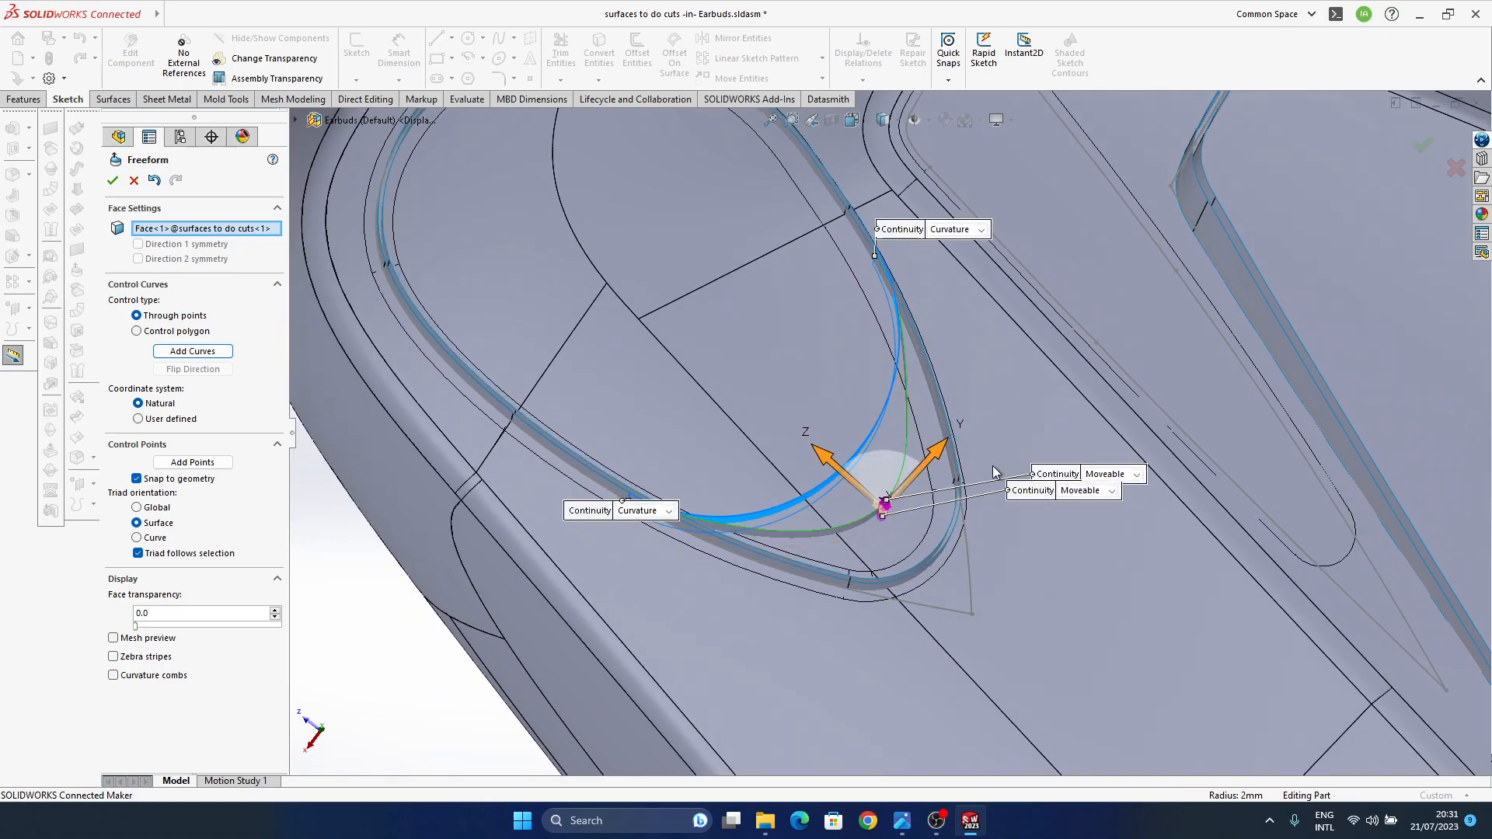
pyautogui.moveTo(885, 525); pyautogui.dragTo(869, 471, button='middle')
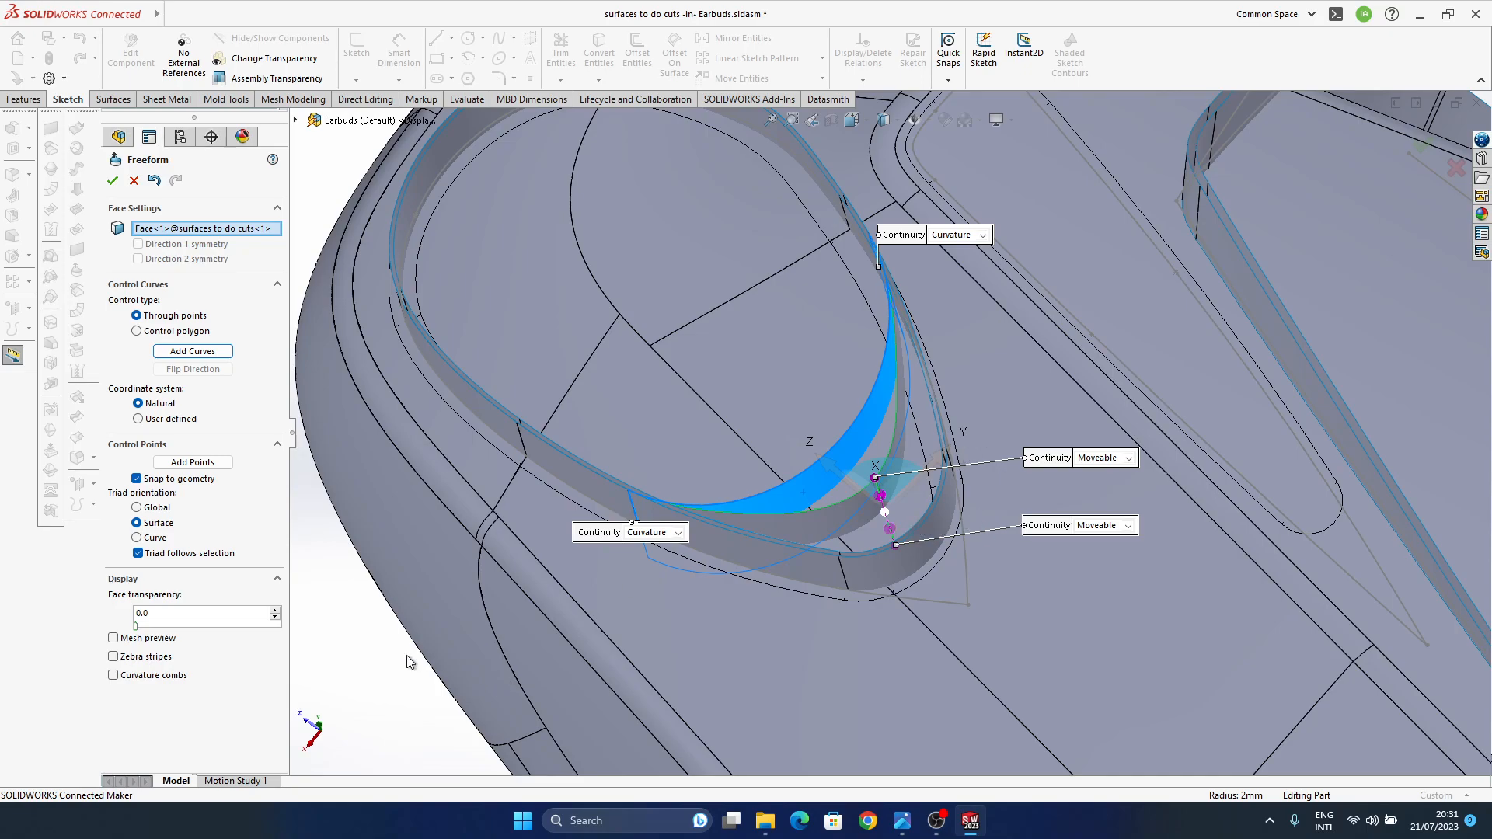
# - Add further vertical control curves on both sides of the middle curve and place control points on them
pyautogui.click(886, 469)
pyautogui.moveTo(896, 510); pyautogui.dragTo(866, 552, button='middle')
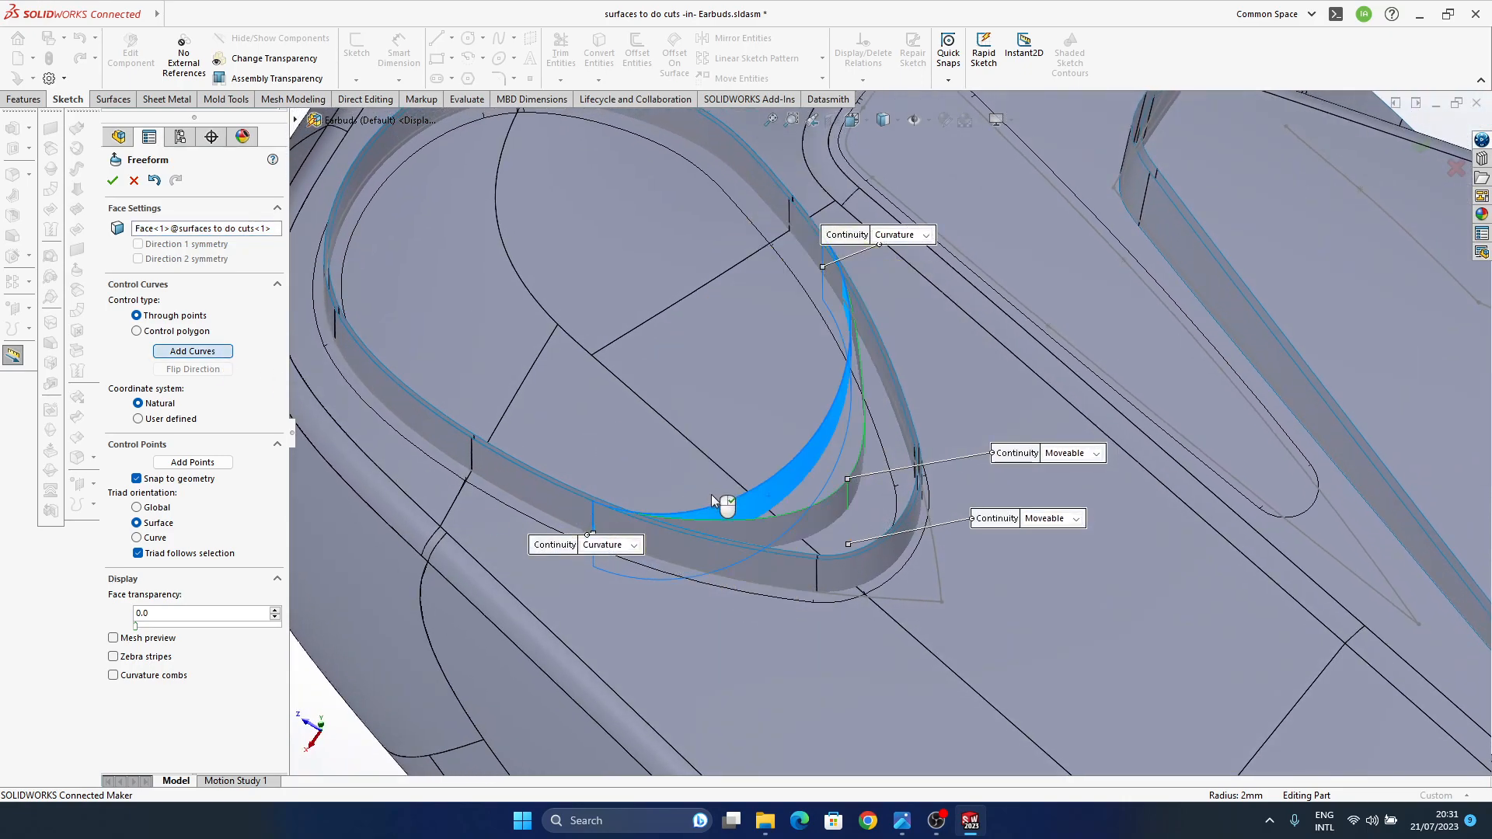
pyautogui.click(739, 530)
pyautogui.moveTo(867, 436); pyautogui.dragTo(852, 422, button='middle')
pyautogui.moveTo(886, 470); pyautogui.dragTo(870, 426, button='middle')
pyautogui.rightClick(938, 473)
pyautogui.rightClick(907, 449)
pyautogui.keyDown('ctrl'); pyautogui.moveTo(799, 473); pyautogui.dragTo(876, 479, button='middle'); pyautogui.keyUp('ctrl')
# - Select the control points on the lower side curve and shift them together to shape the bulge toward the pointed end
pyautogui.click(763, 535)
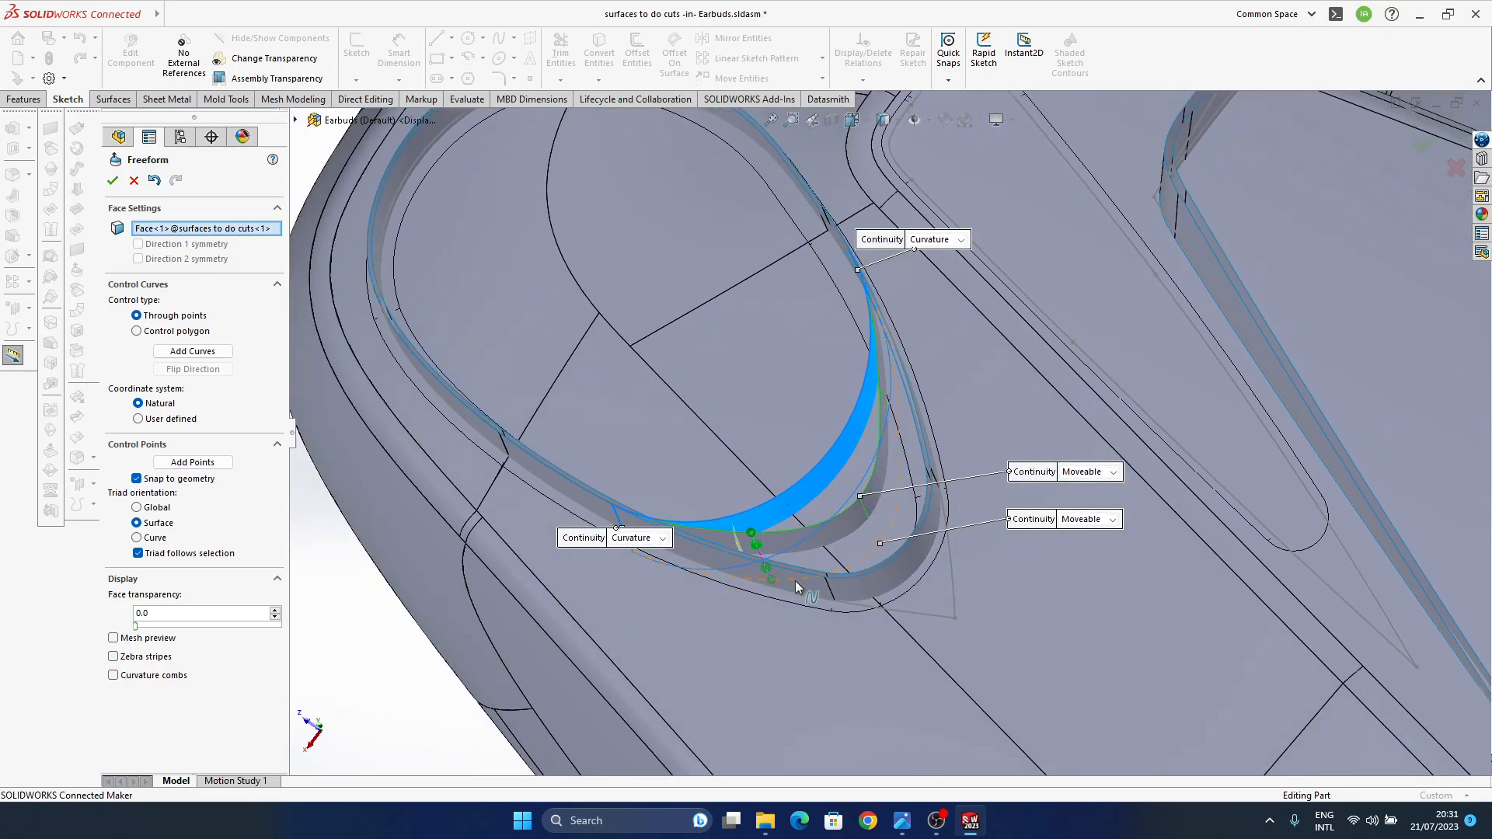
pyautogui.click(771, 578)
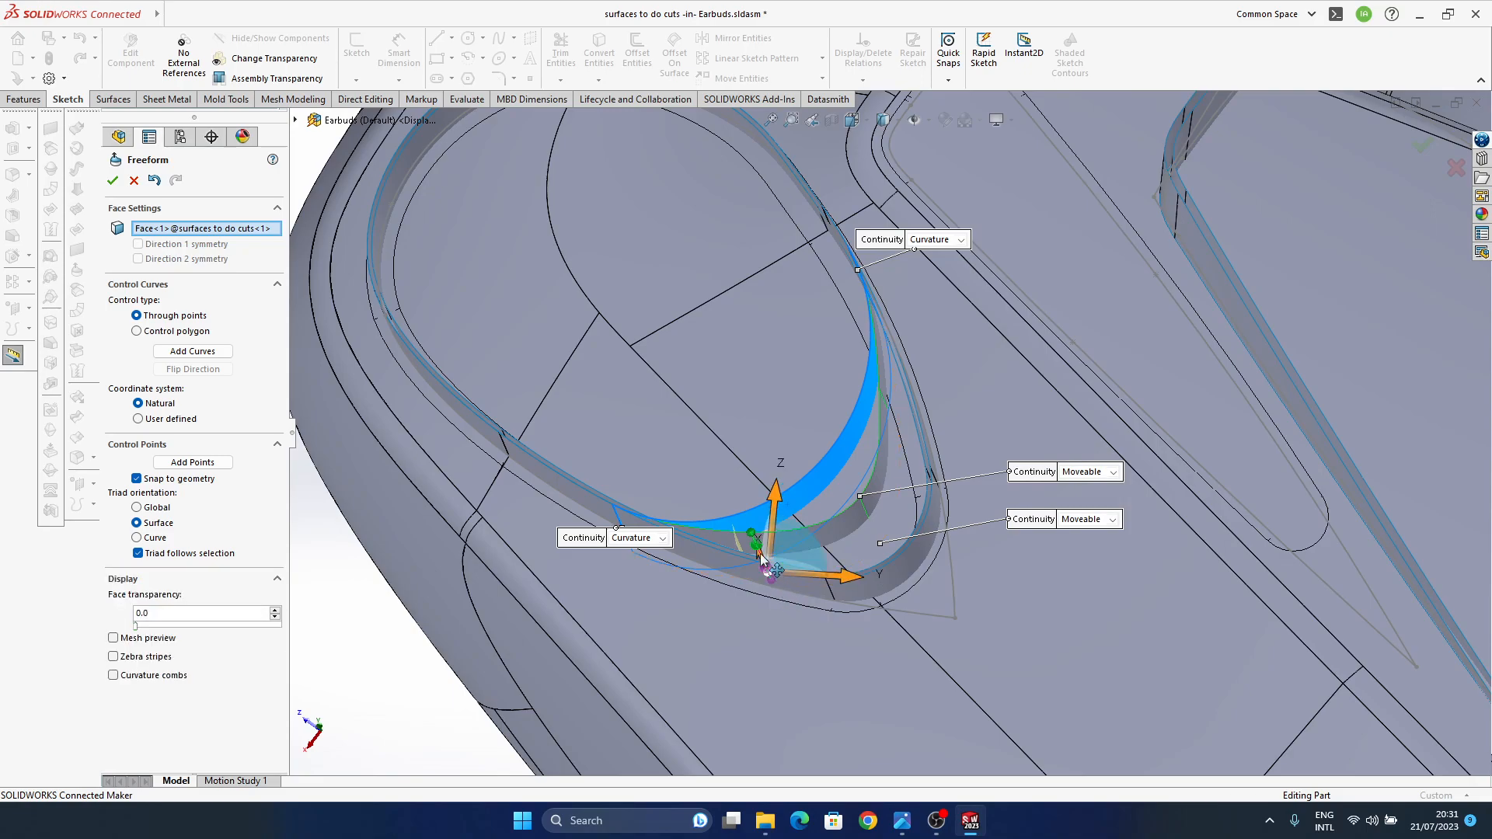
pyautogui.moveTo(759, 548); pyautogui.dragTo(792, 539, button='middle')
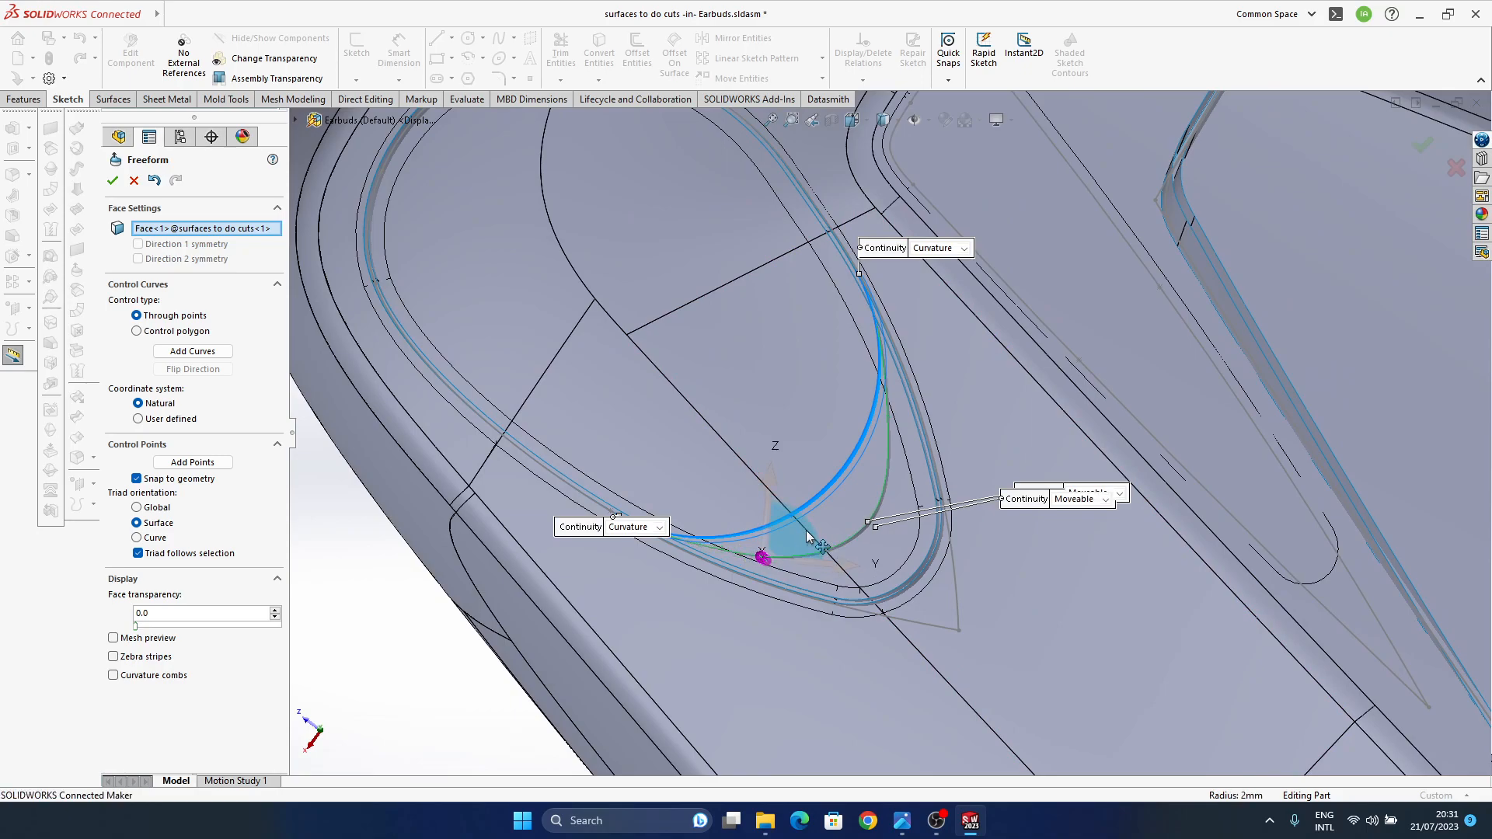
pyautogui.moveTo(869, 516); pyautogui.dragTo(813, 439, button='middle')
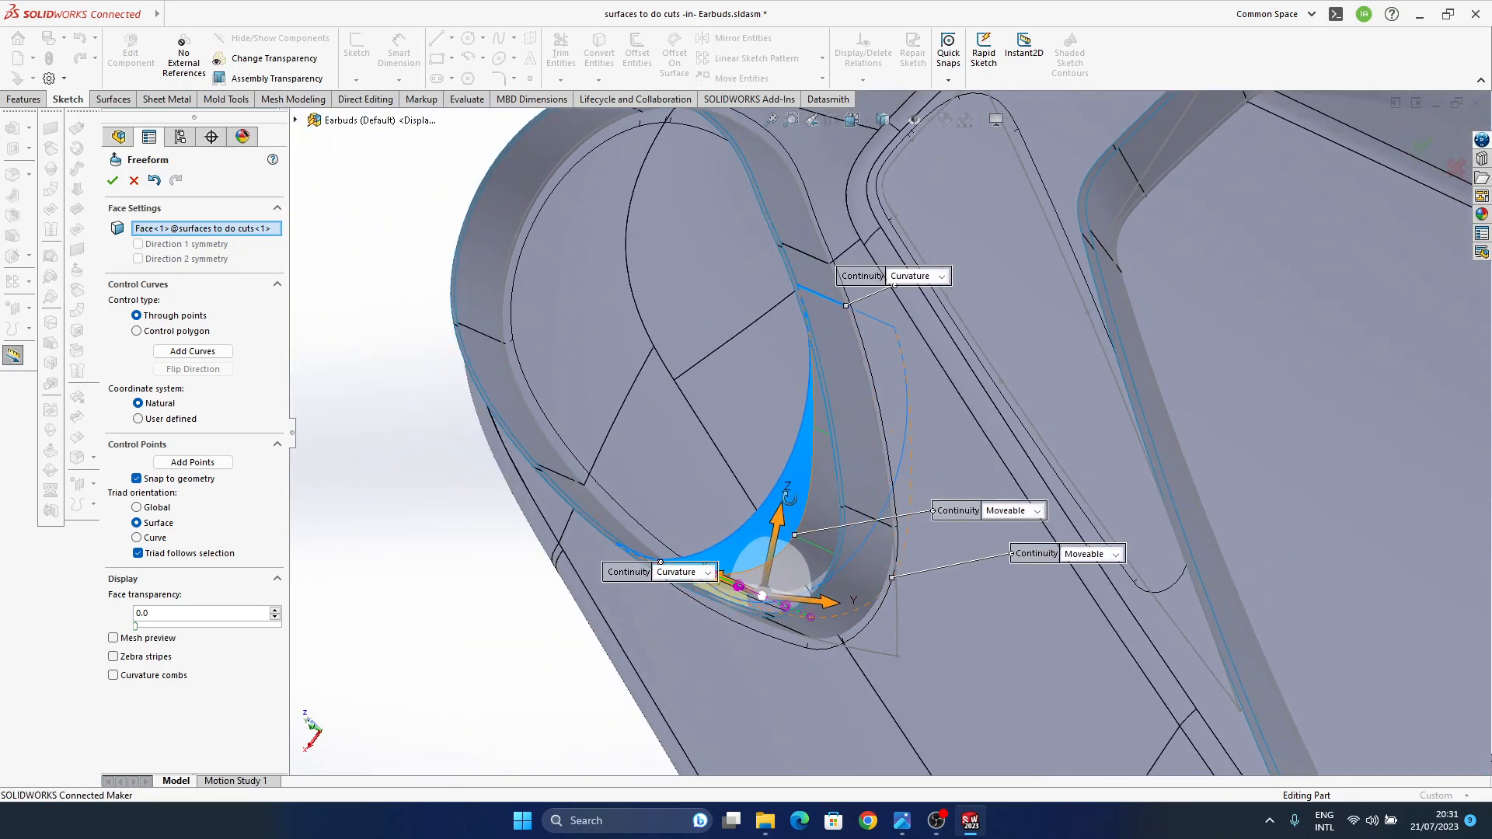
# - Select all four control points on the opposite side curve, shift them outward together and accept the Freeform
pyautogui.scroll(-2, 813, 437)
pyautogui.click(846, 440)
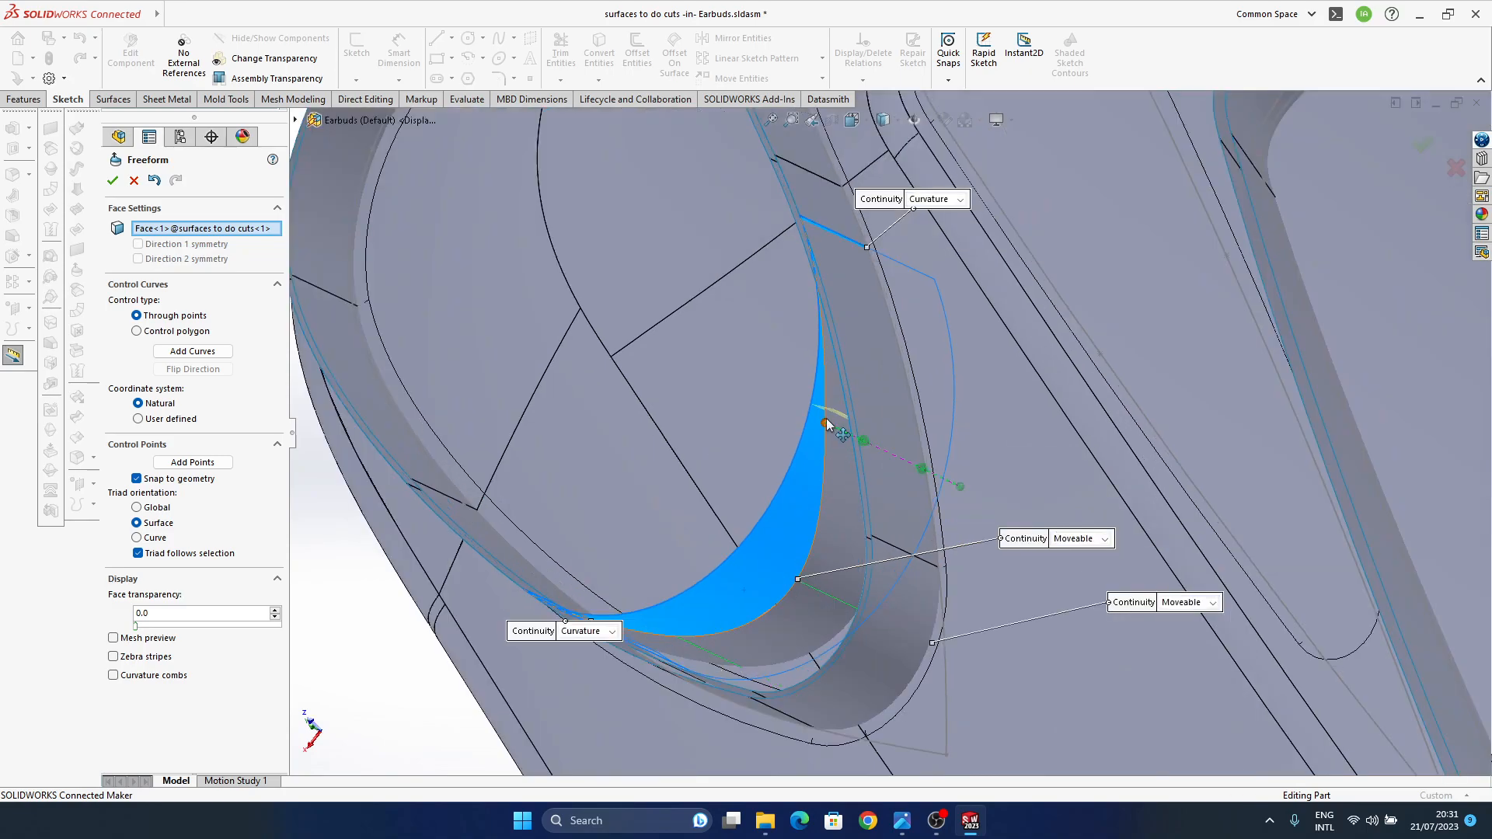
pyautogui.click(827, 424)
pyautogui.keyDown('ctrl'); pyautogui.click(863, 442); pyautogui.keyUp('ctrl')
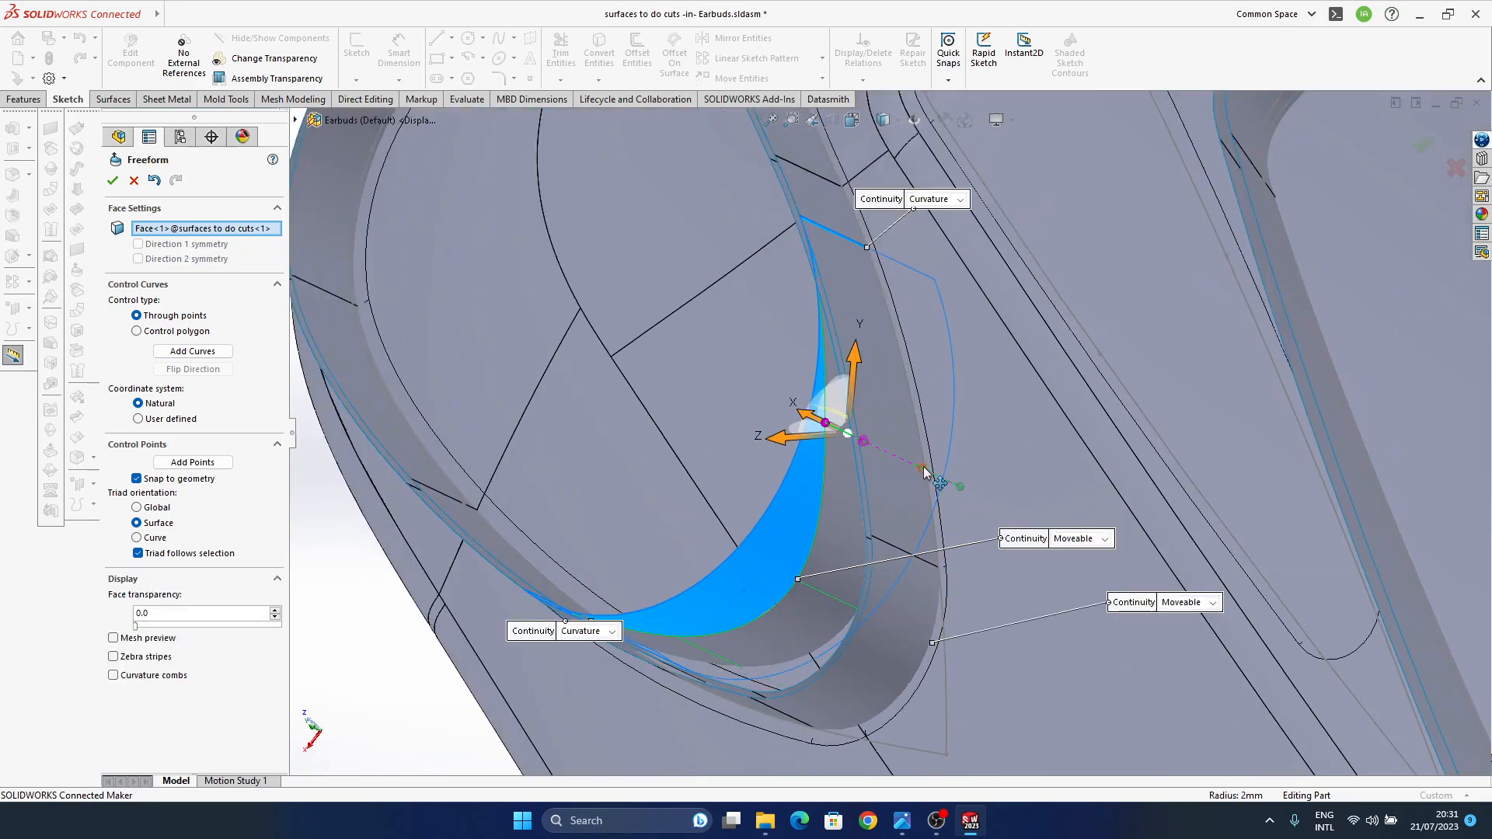
pyautogui.keyDown('ctrl'); pyautogui.click(923, 471); pyautogui.keyUp('ctrl')
pyautogui.keyDown('ctrl'); pyautogui.click(961, 489); pyautogui.keyUp('ctrl')
pyautogui.moveTo(858, 452); pyautogui.dragTo(916, 499, button='middle')
pyautogui.moveTo(800, 428)
pyautogui.mouseDown()
pyautogui.moveTo(818, 433)
pyautogui.moveTo(812, 422)
pyautogui.mouseUp()
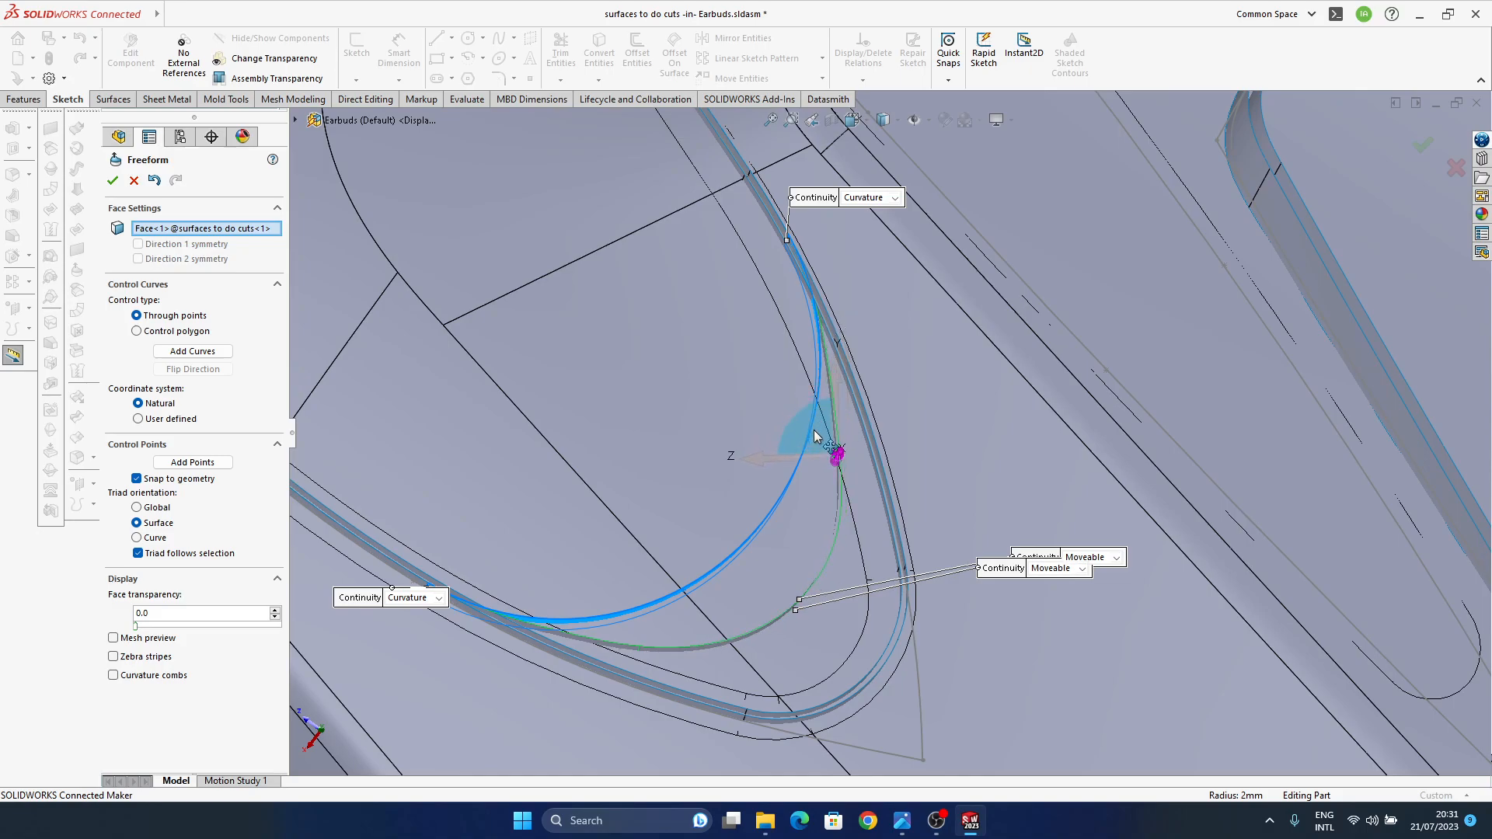
pyautogui.moveTo(883, 532); pyautogui.dragTo(841, 547, button='middle')
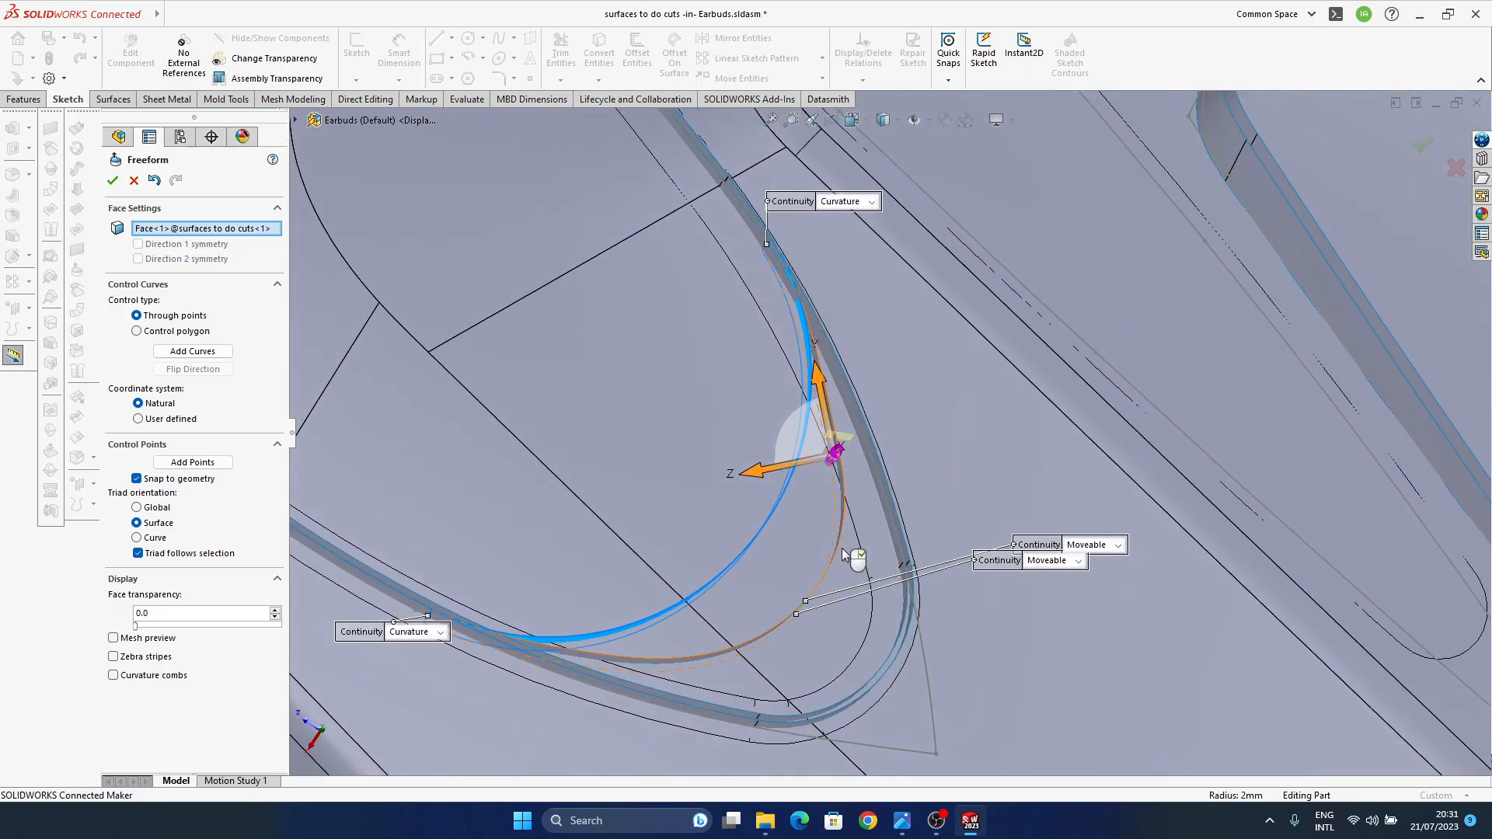
pyautogui.press('Return')
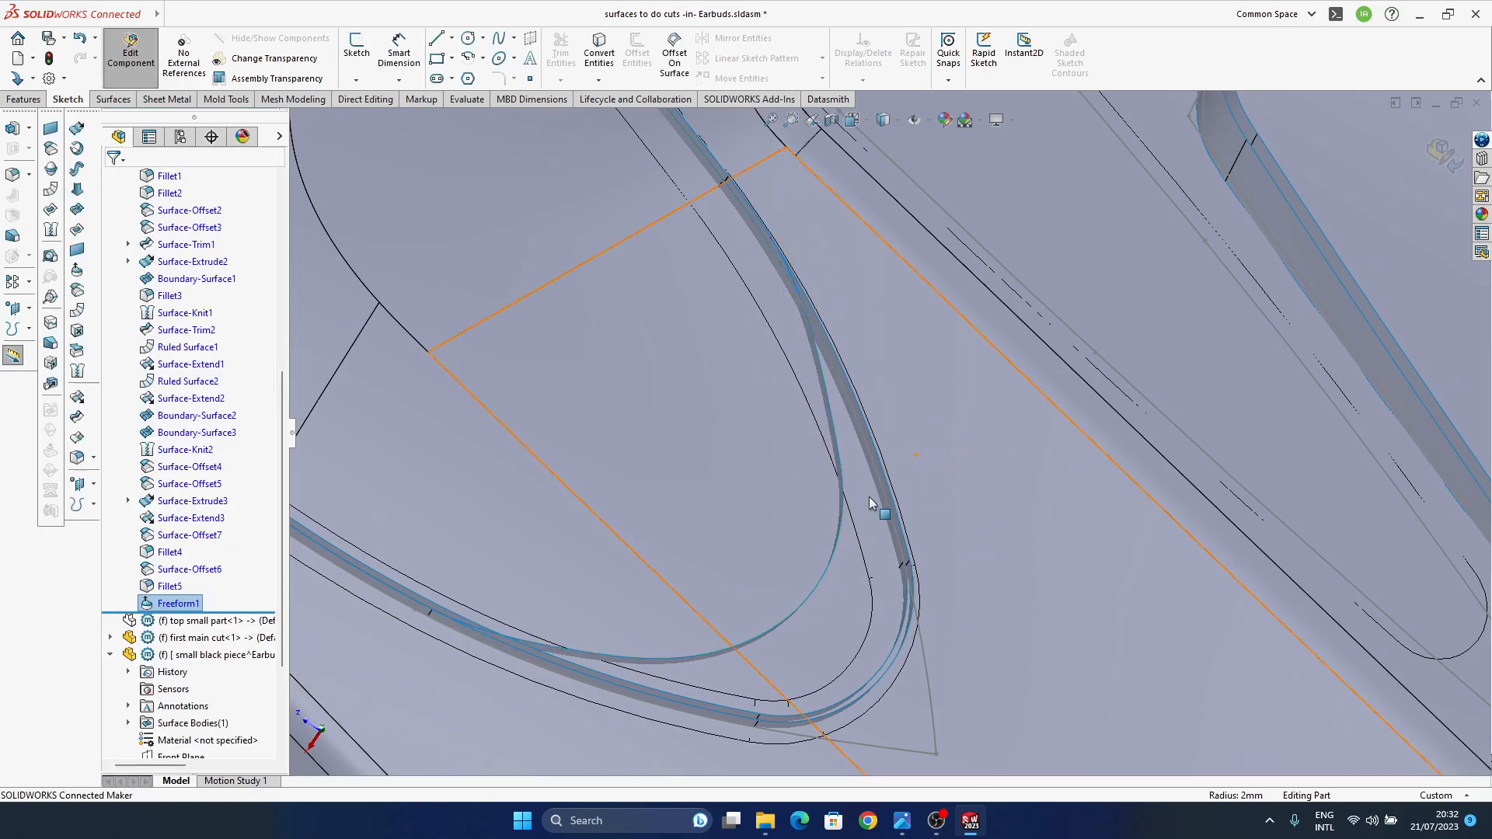
# - Hide the original filleted teardrop wall, keeping the reshaped copy shown, and inspect the copy's pointed end
pyautogui.scroll(5, 777, 576)
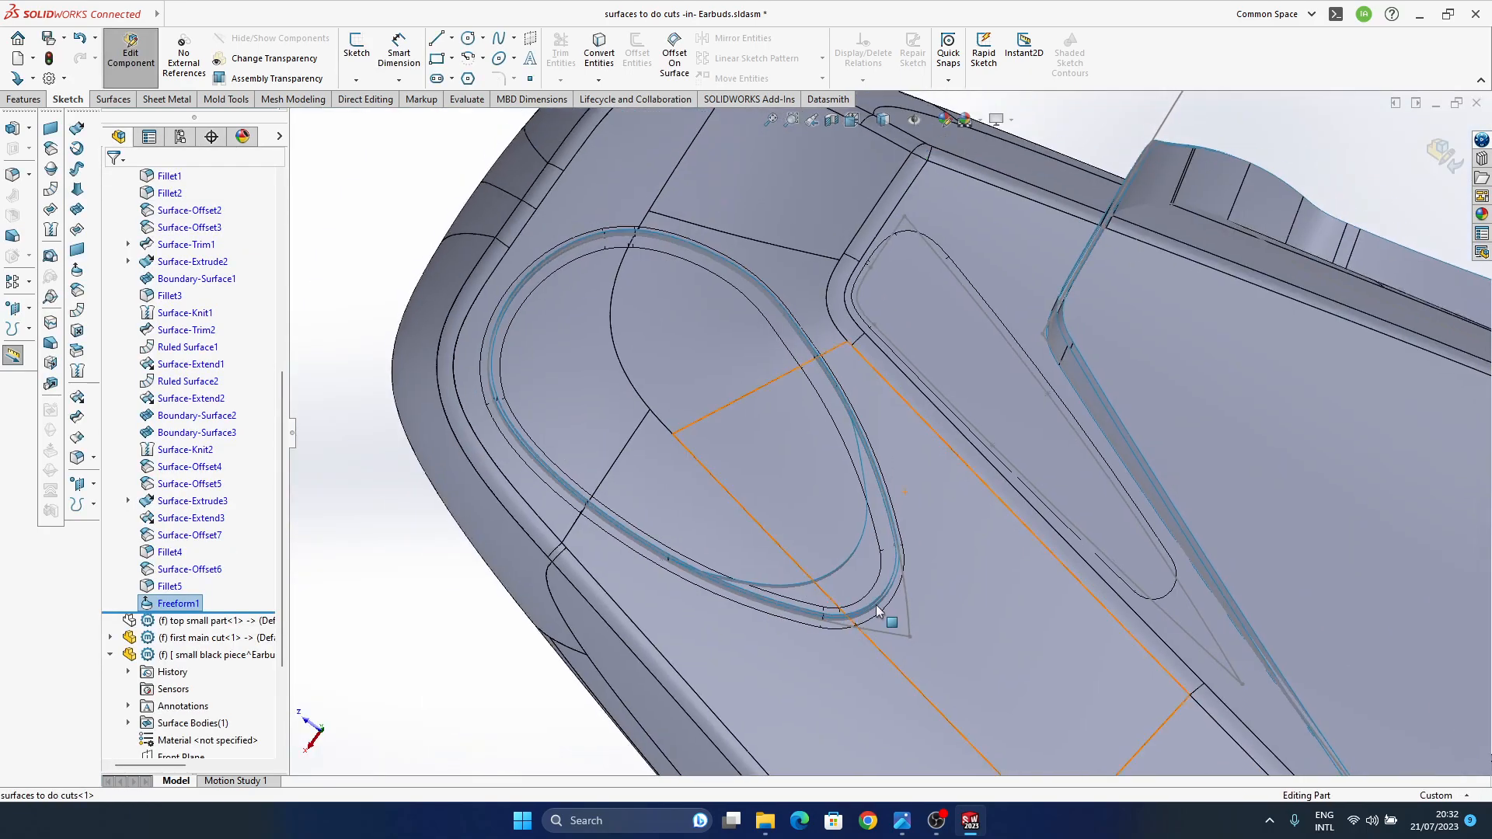
pyautogui.moveTo(877, 611)
pyautogui.mouseDown(button='middle')
pyautogui.moveTo(876, 568)
pyautogui.moveTo(864, 597)
pyautogui.moveTo(894, 614)
pyautogui.moveTo(863, 618)
pyautogui.mouseUp(button='middle')
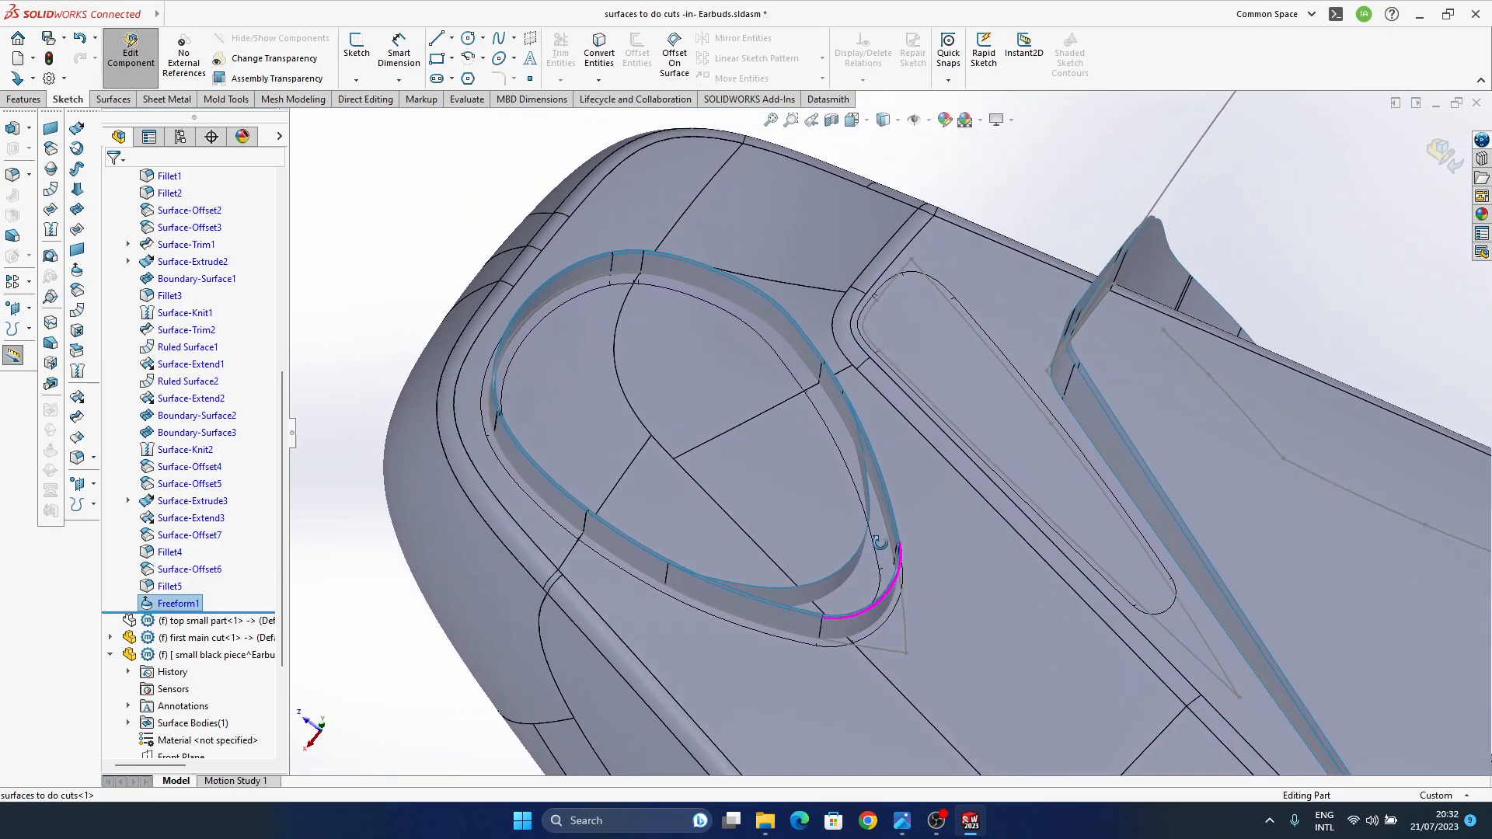
pyautogui.click(851, 622)
pyautogui.rightClick(170, 552)
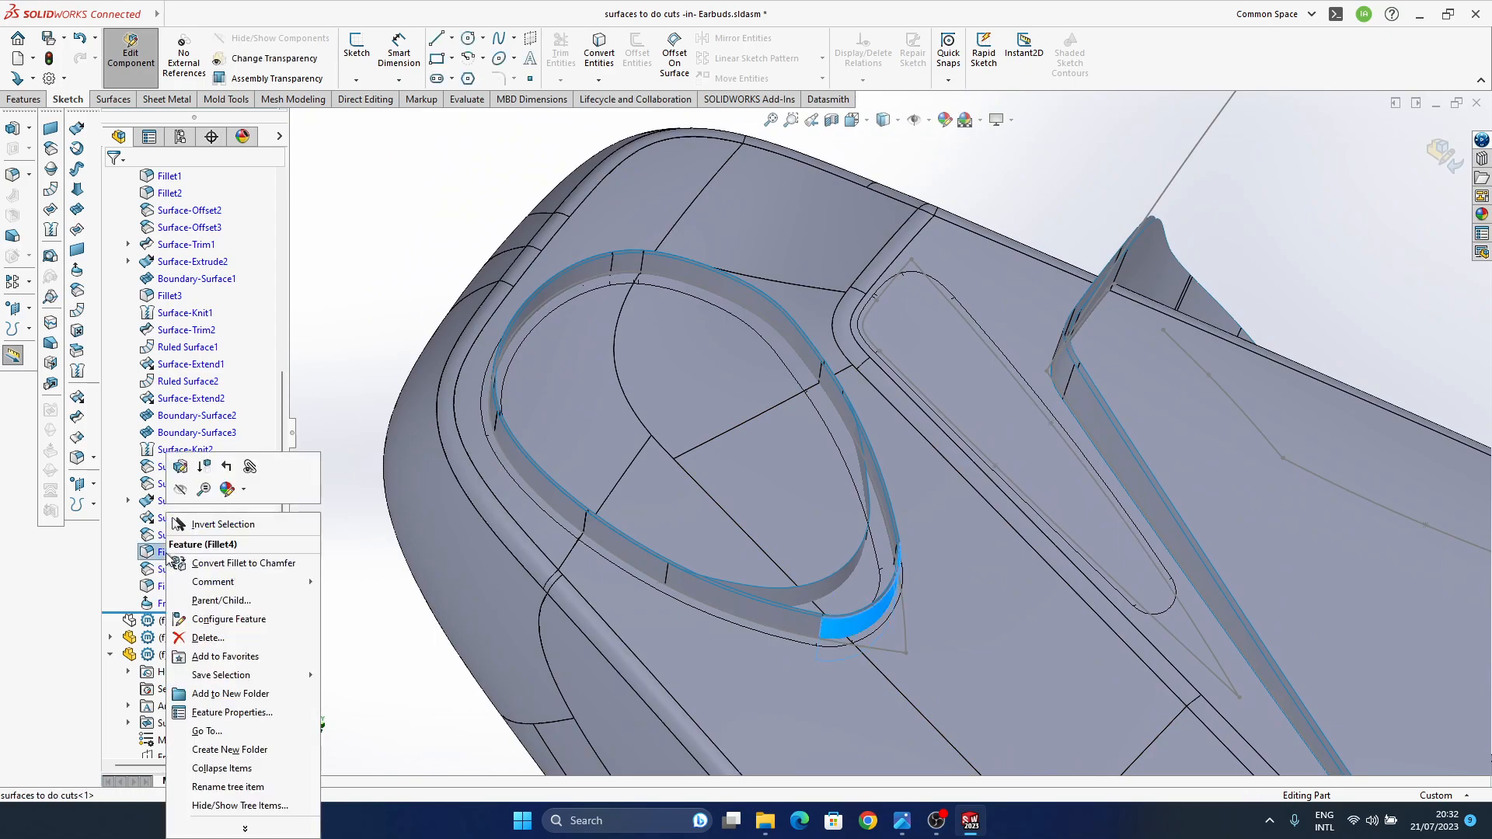
pyautogui.click(182, 489)
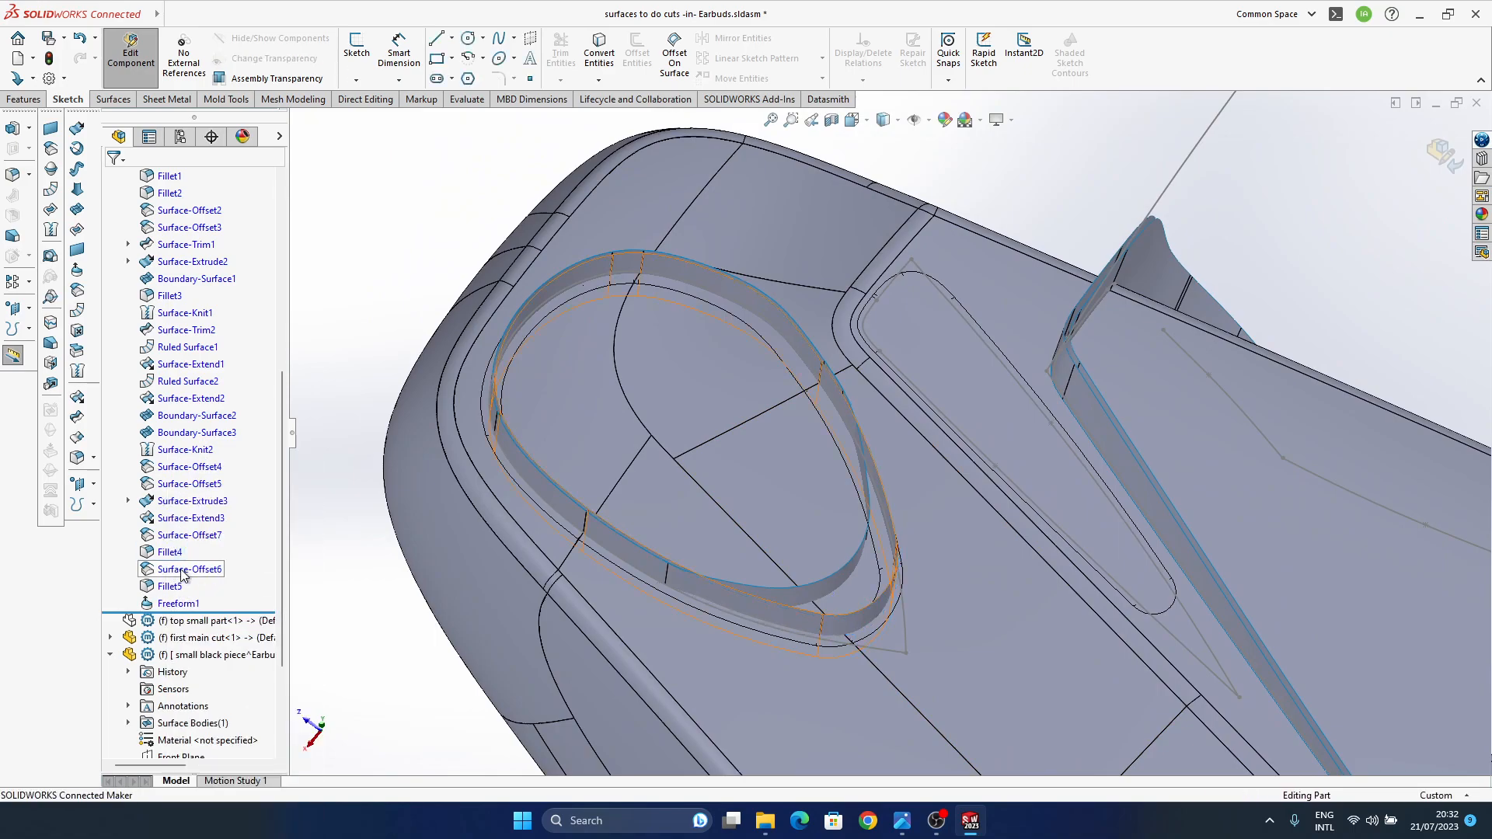
pyautogui.click(183, 573)
pyautogui.rightClick(183, 573)
pyautogui.click(564, 673)
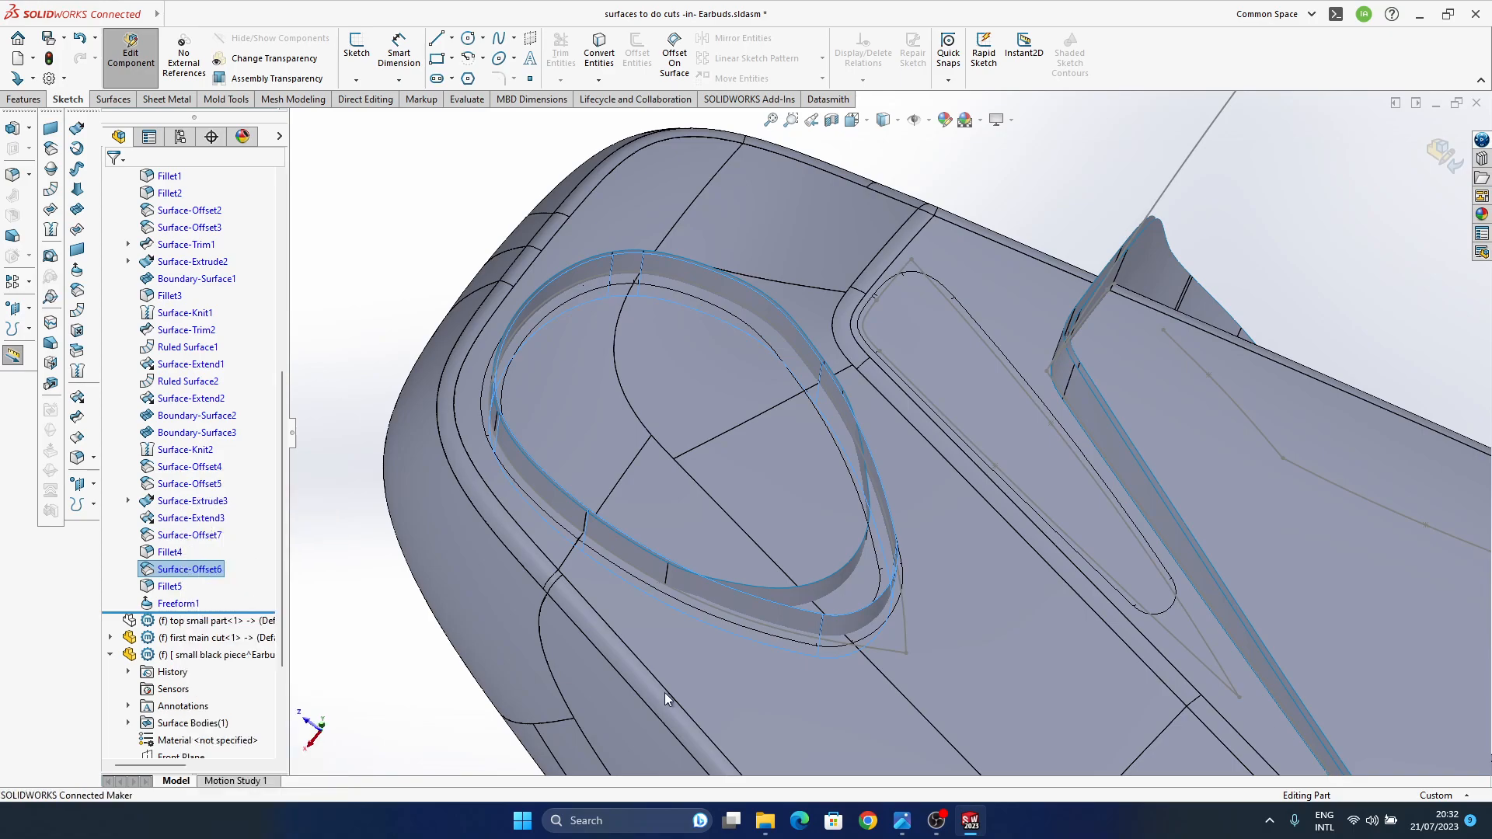
pyautogui.moveTo(873, 578); pyautogui.dragTo(839, 622, button='middle')
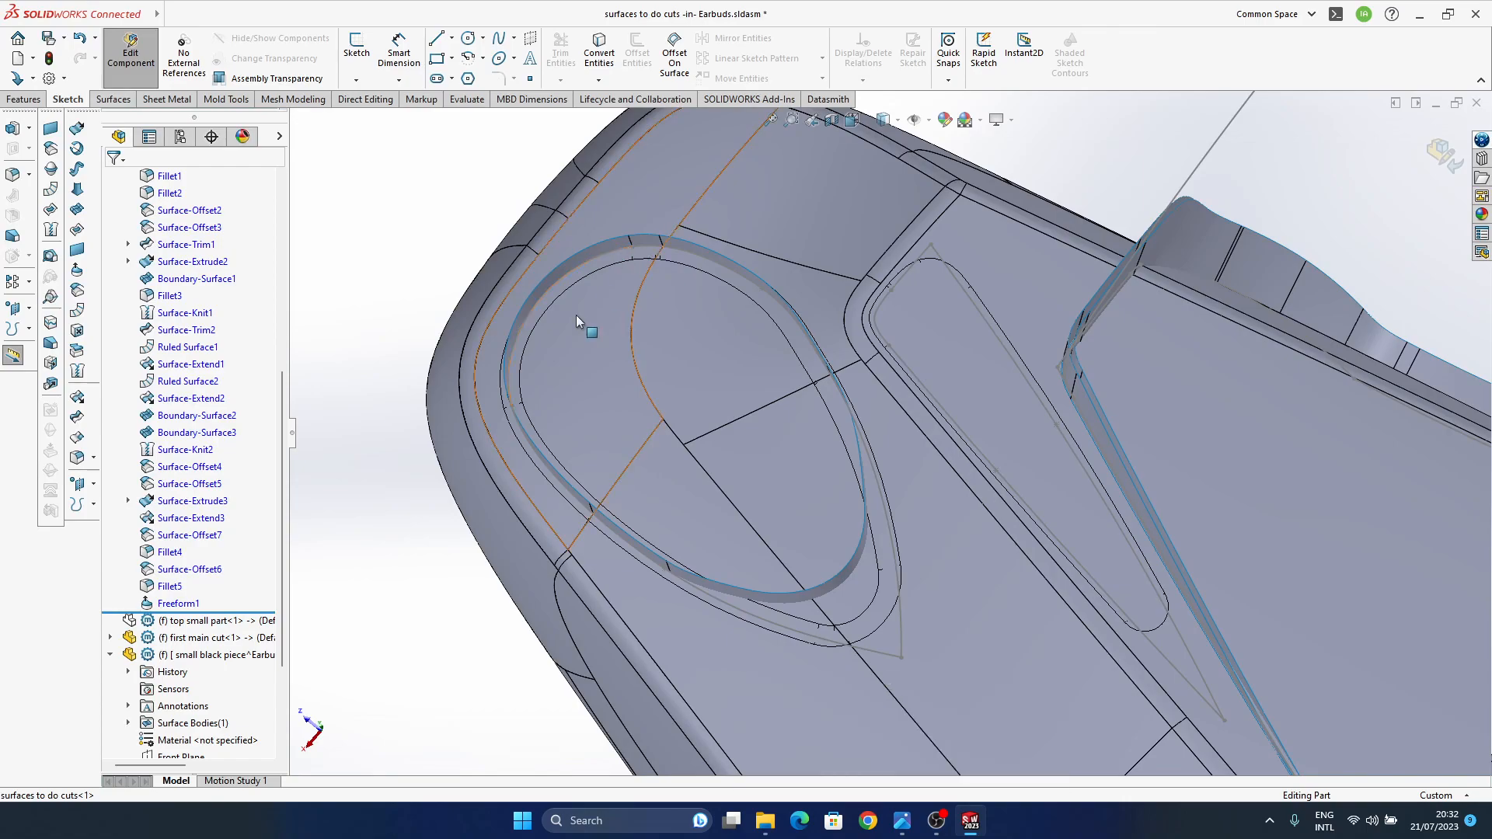
pyautogui.moveTo(943, 600)
pyautogui.mouseDown(button='middle')
pyautogui.moveTo(949, 533)
pyautogui.moveTo(932, 599)
pyautogui.mouseUp(button='middle')
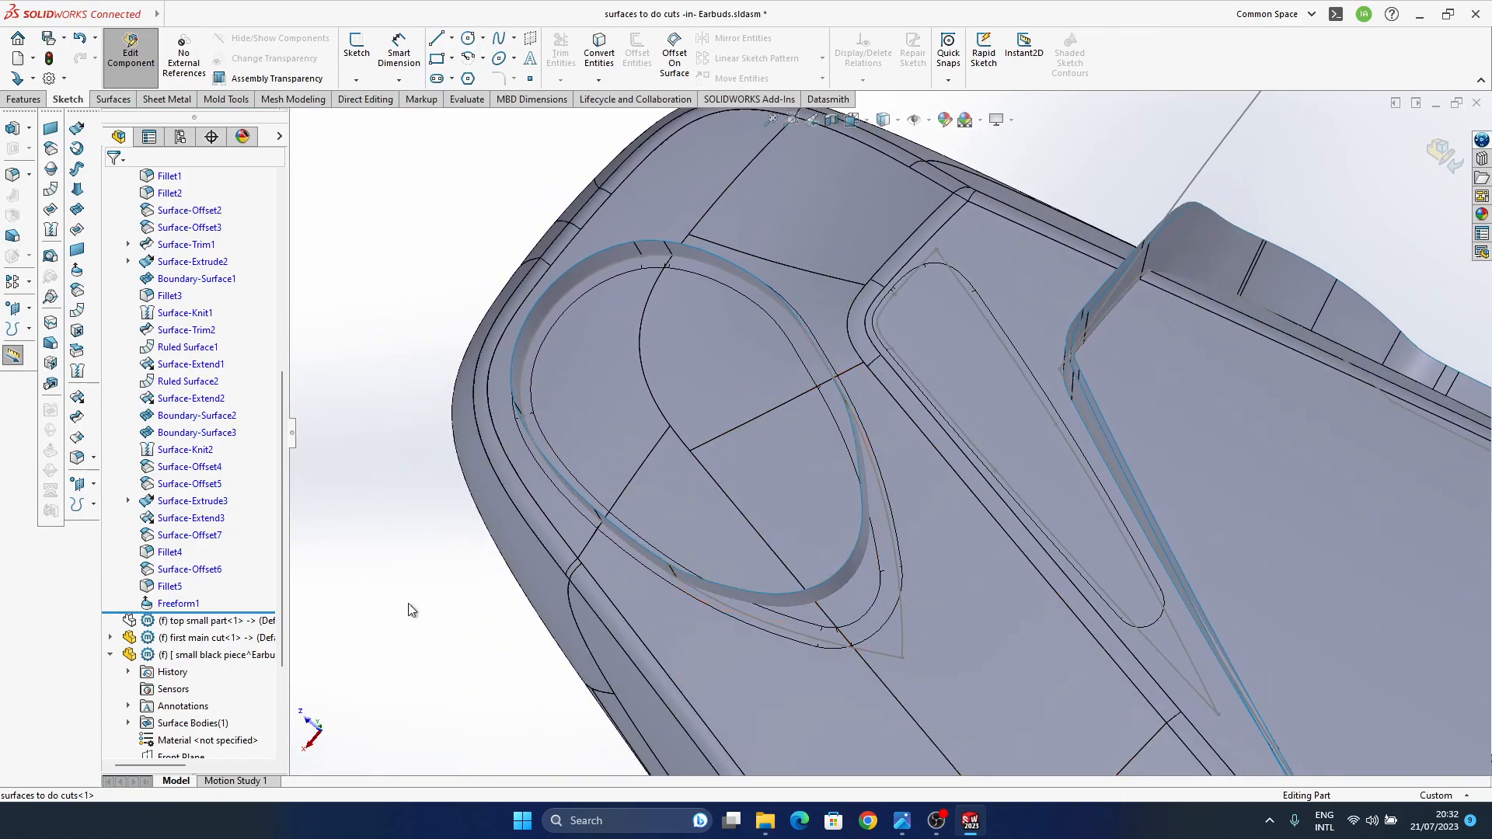
# - Reopen the Freeform on the teardrop wall copy's end and select all four control points on the side curve
pyautogui.click(178, 603)
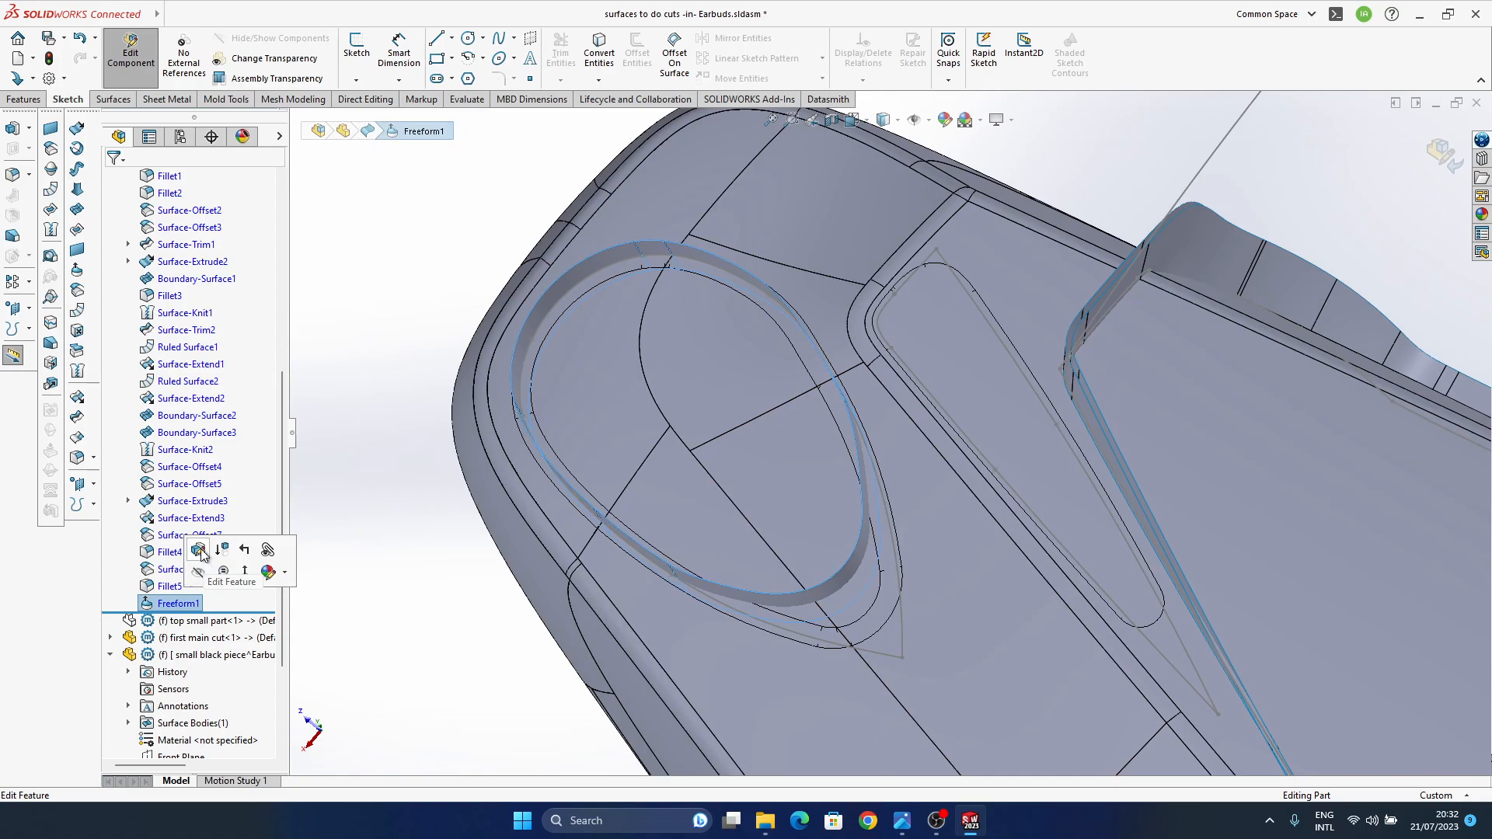
pyautogui.click(199, 551)
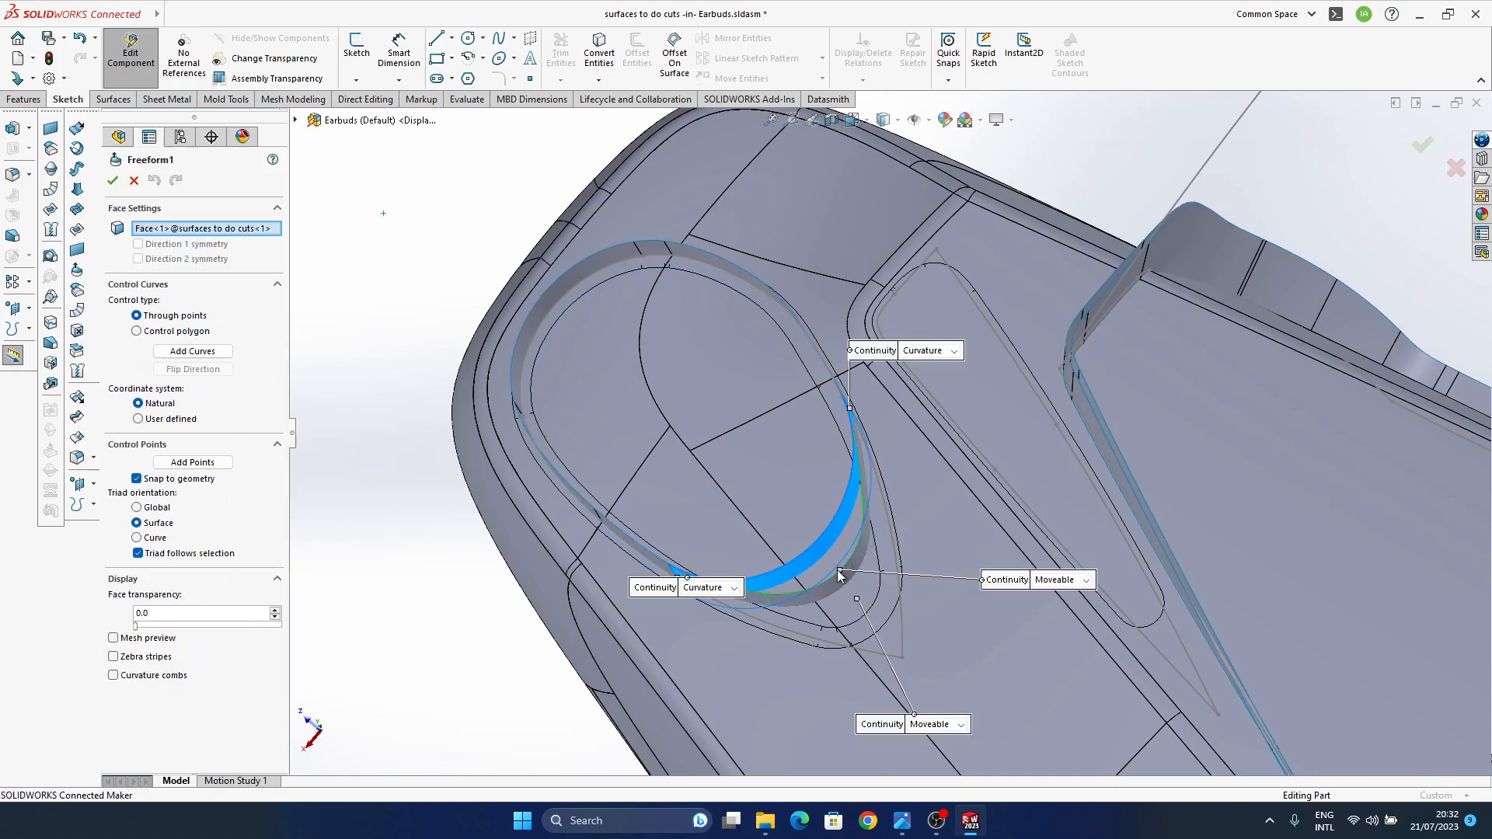
pyautogui.scroll(-5, 839, 576)
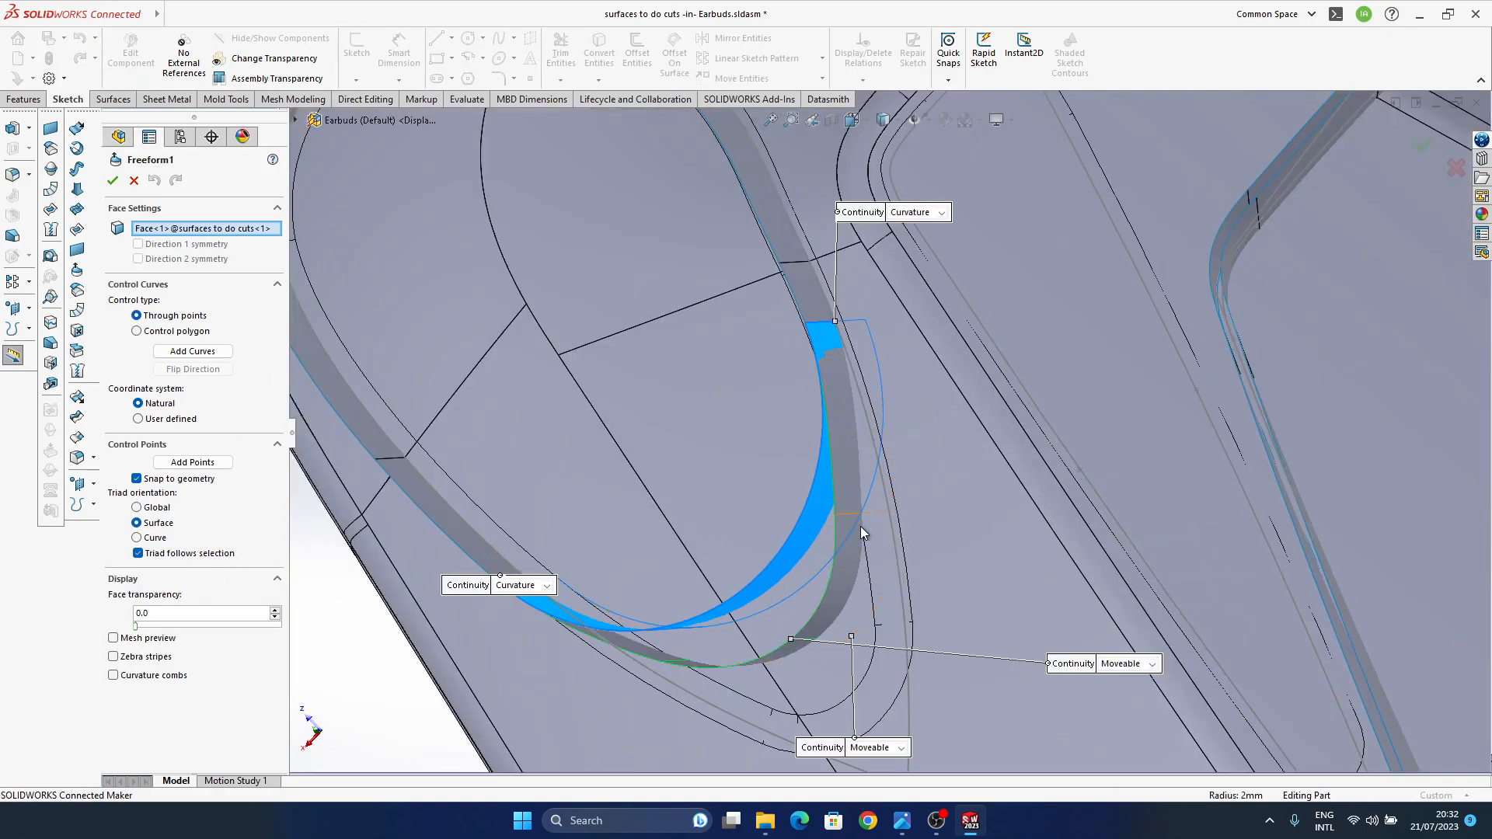
pyautogui.moveTo(879, 521)
pyautogui.mouseDown(button='middle')
pyautogui.moveTo(887, 507)
pyautogui.moveTo(875, 527)
pyautogui.mouseUp(button='middle')
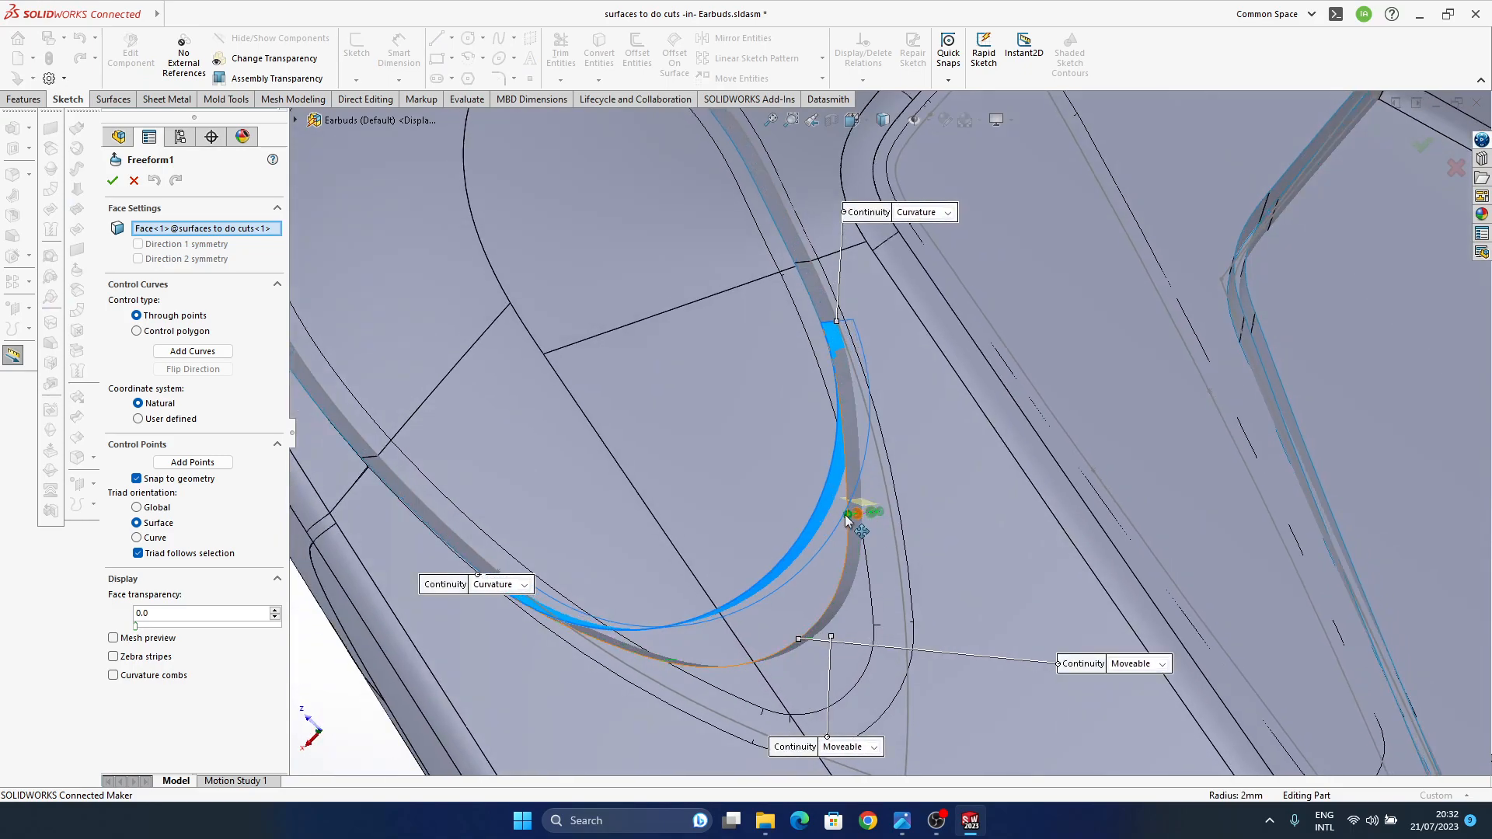
pyautogui.click(848, 515)
pyautogui.scroll(-5, 859, 536)
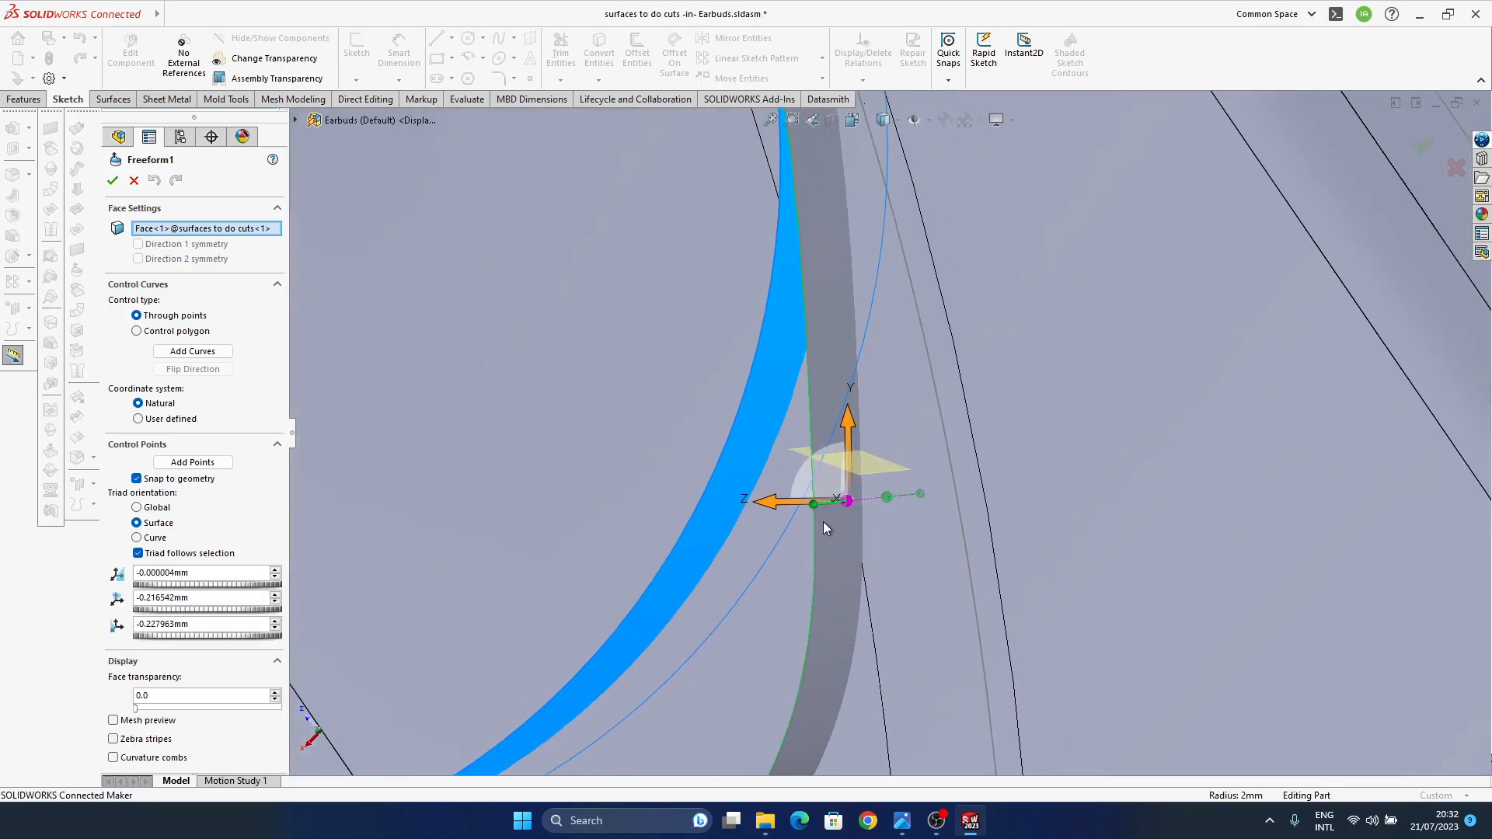
pyautogui.keyDown('ctrl'); pyautogui.click(813, 505); pyautogui.keyUp('ctrl')
pyautogui.keyDown('ctrl'); pyautogui.click(887, 499); pyautogui.keyUp('ctrl')
pyautogui.keyDown('ctrl'); pyautogui.click(922, 494); pyautogui.keyUp('ctrl')
# - Try shifting the selected Freeform control points together along the side curve, close the feature and inspect the wall
pyautogui.moveTo(856, 498); pyautogui.dragTo(866, 572, button='middle')
pyautogui.scroll(3, 875, 513)
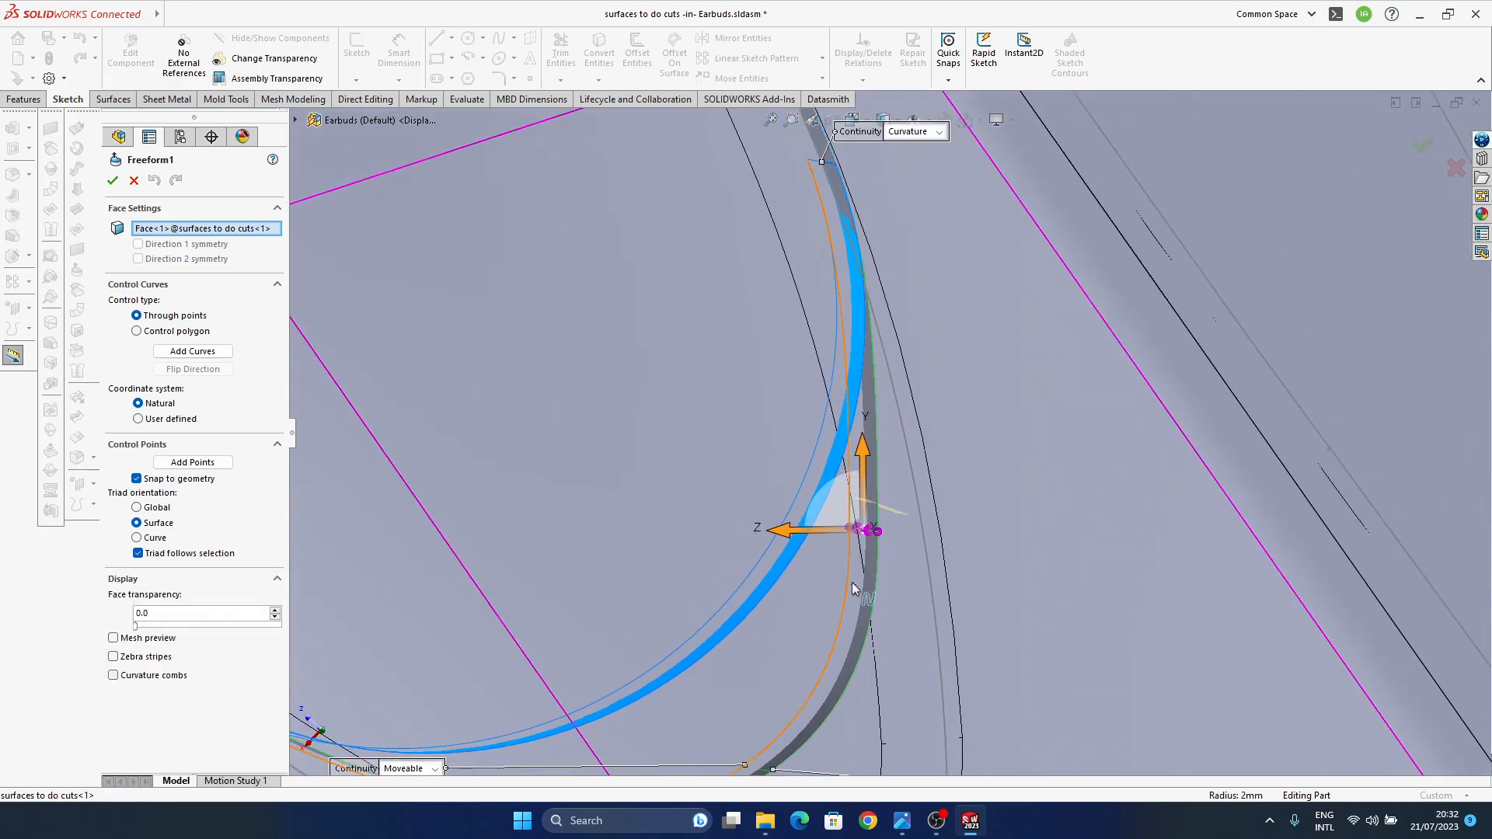
pyautogui.moveTo(849, 498); pyautogui.dragTo(840, 437)
pyautogui.scroll(5, 843, 473)
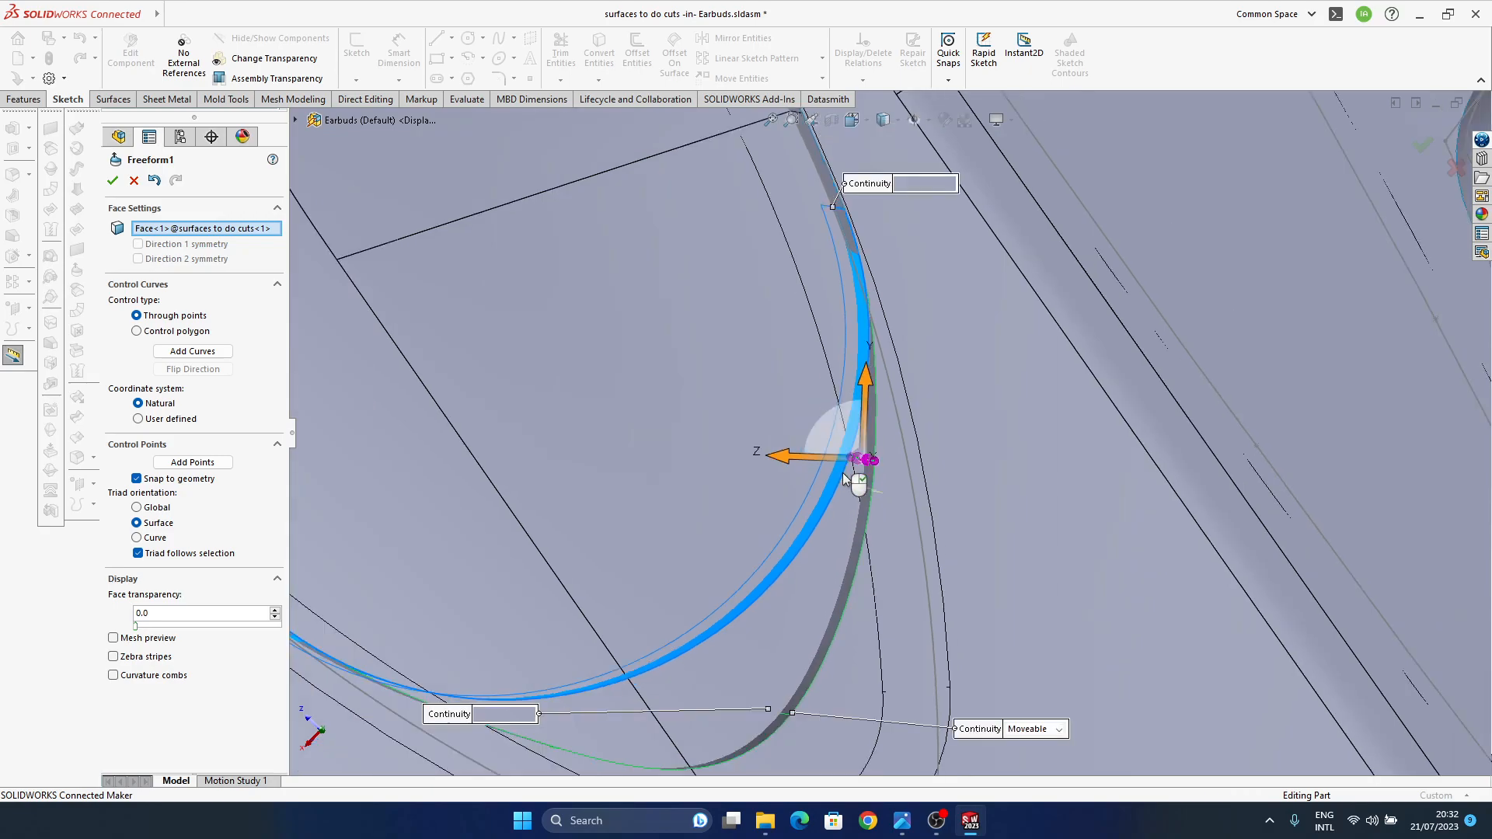
pyautogui.moveTo(819, 567); pyautogui.dragTo(824, 499, button='middle')
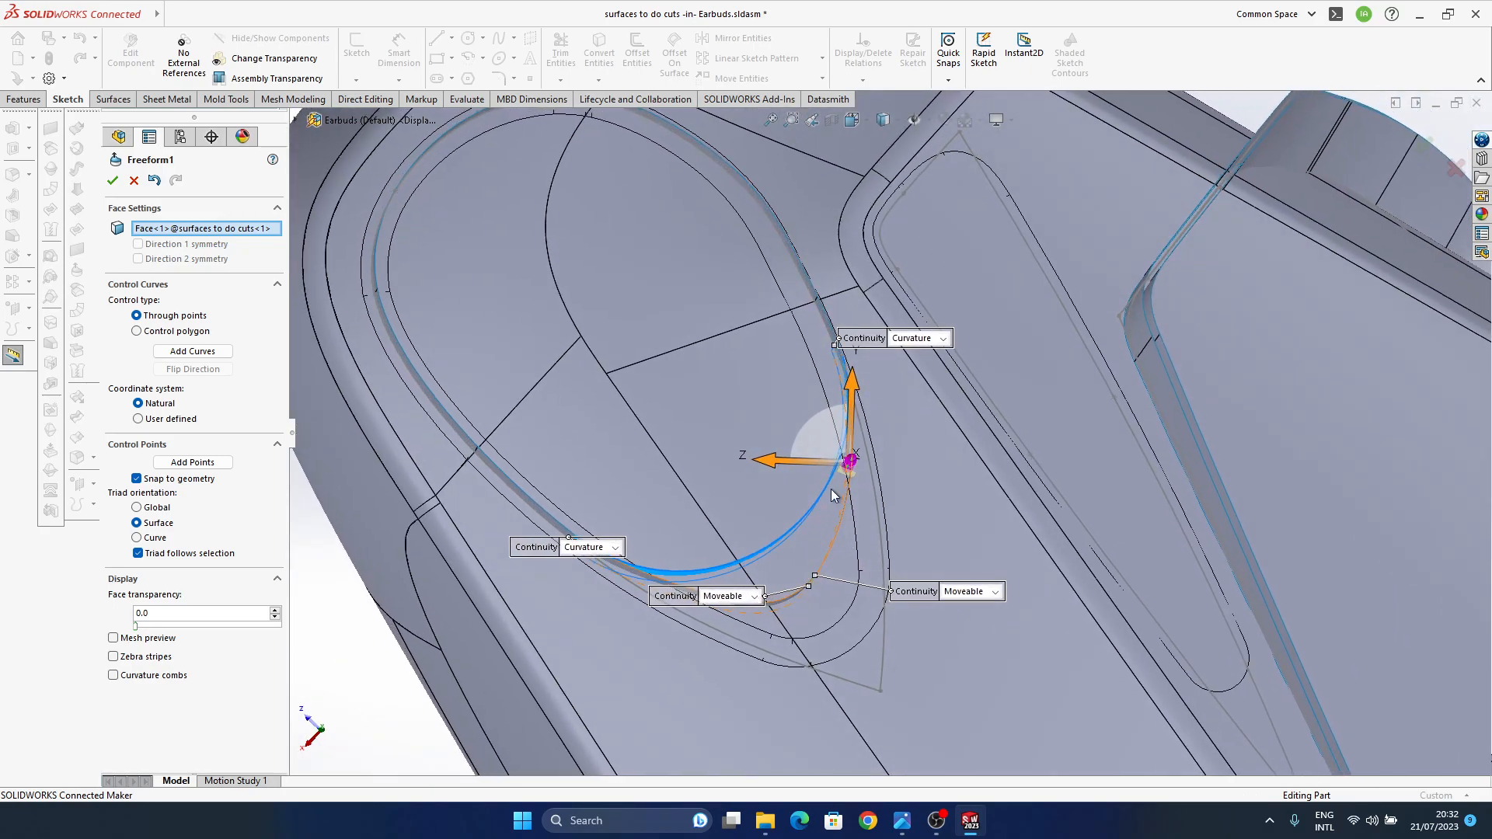
pyautogui.moveTo(819, 441); pyautogui.dragTo(820, 472)
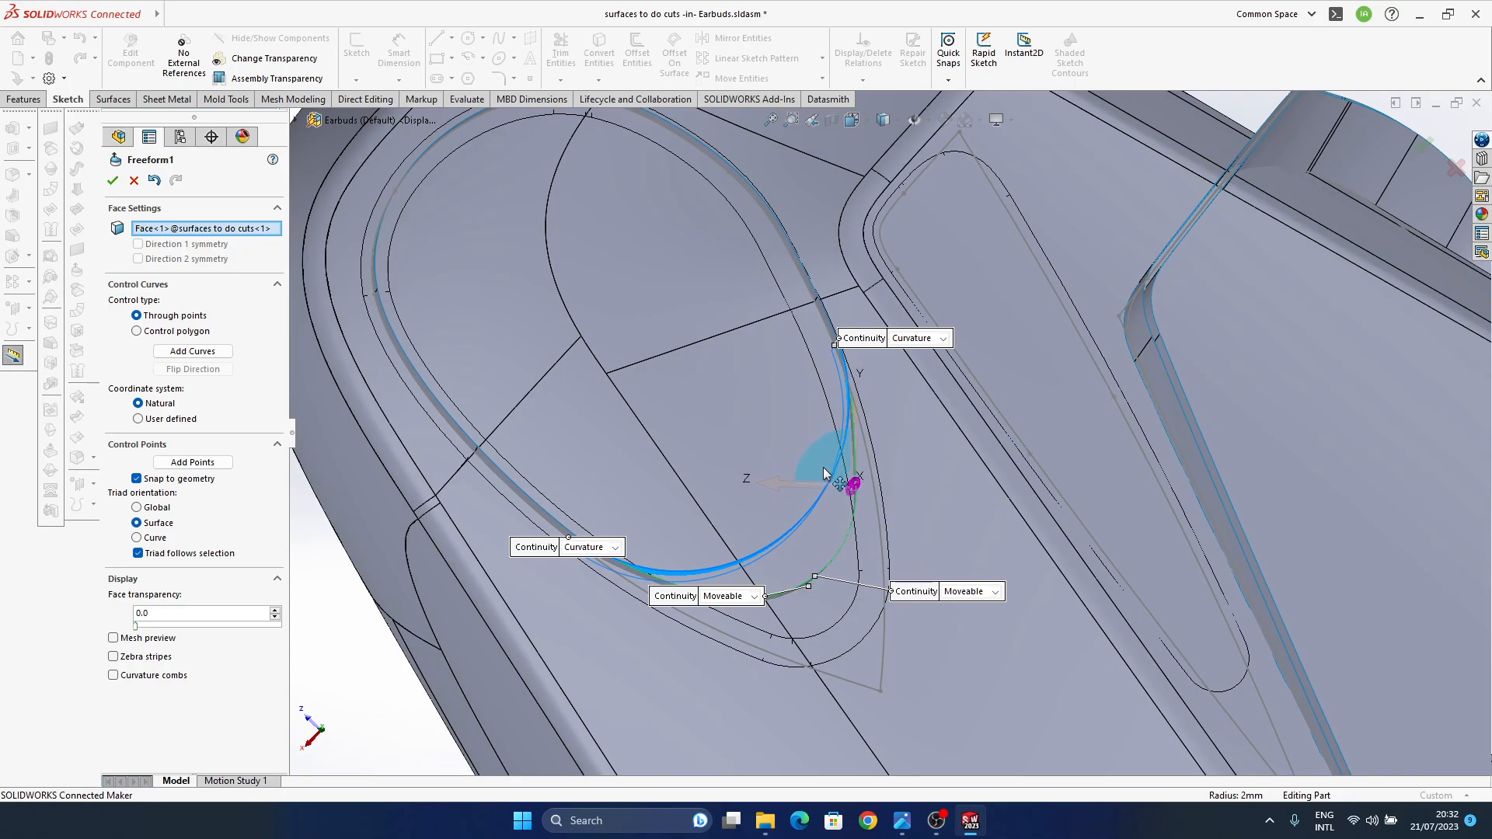
pyautogui.moveTo(824, 472); pyautogui.dragTo(824, 472)
pyautogui.moveTo(785, 546)
pyautogui.mouseDown(button='middle')
pyautogui.moveTo(796, 516)
pyautogui.moveTo(781, 536)
pyautogui.mouseUp(button='middle')
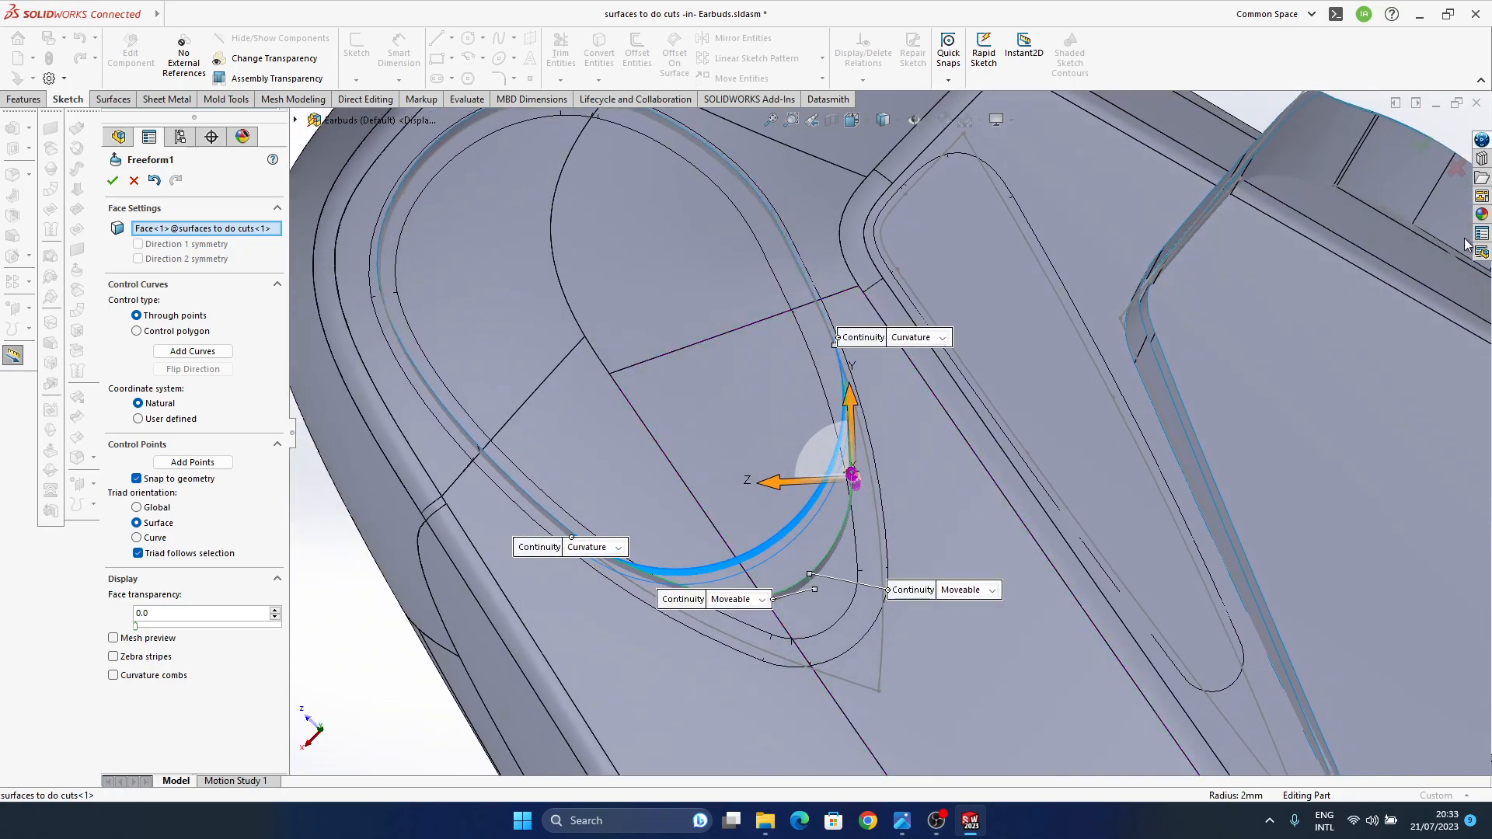
pyautogui.moveTo(898, 603); pyautogui.dragTo(909, 463, button='middle')
pyautogui.moveTo(831, 544); pyautogui.dragTo(876, 459, button='middle')
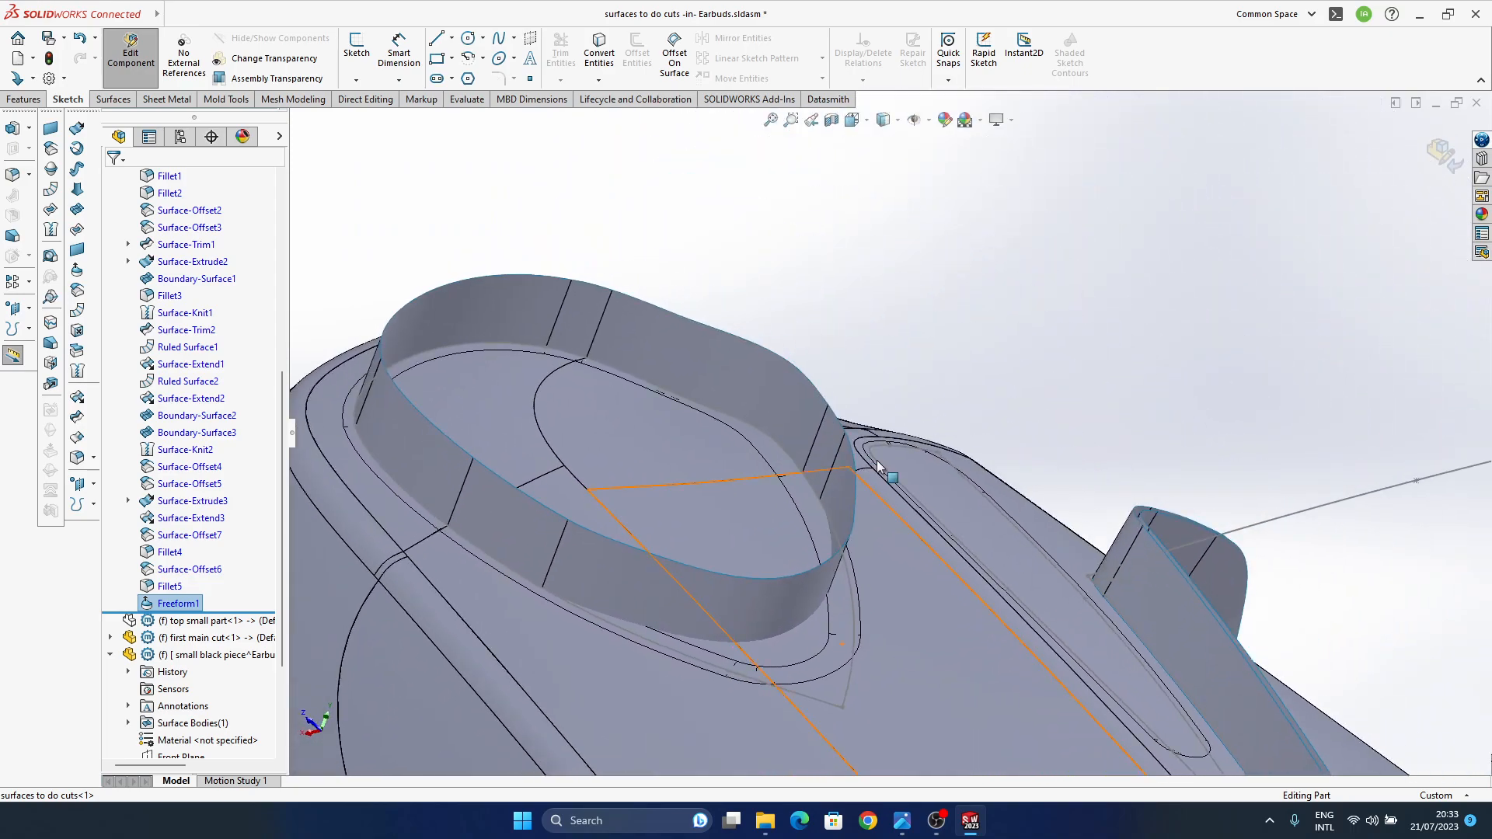
pyautogui.keyDown('ctrl'); pyautogui.moveTo(526, 642); pyautogui.dragTo(609, 623, button='middle'); pyautogui.keyUp('ctrl')
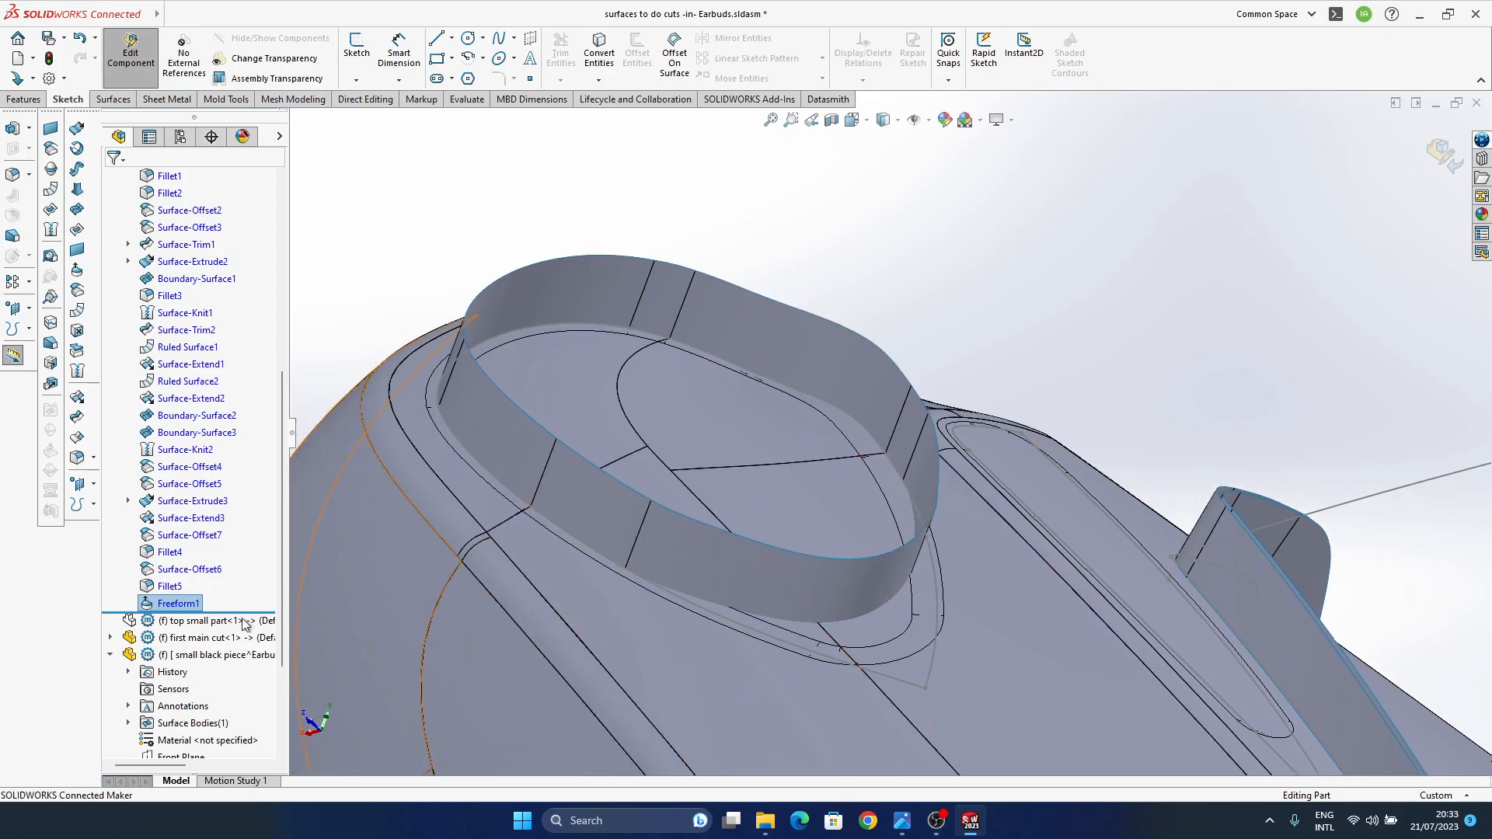
pyautogui.click(163, 588)
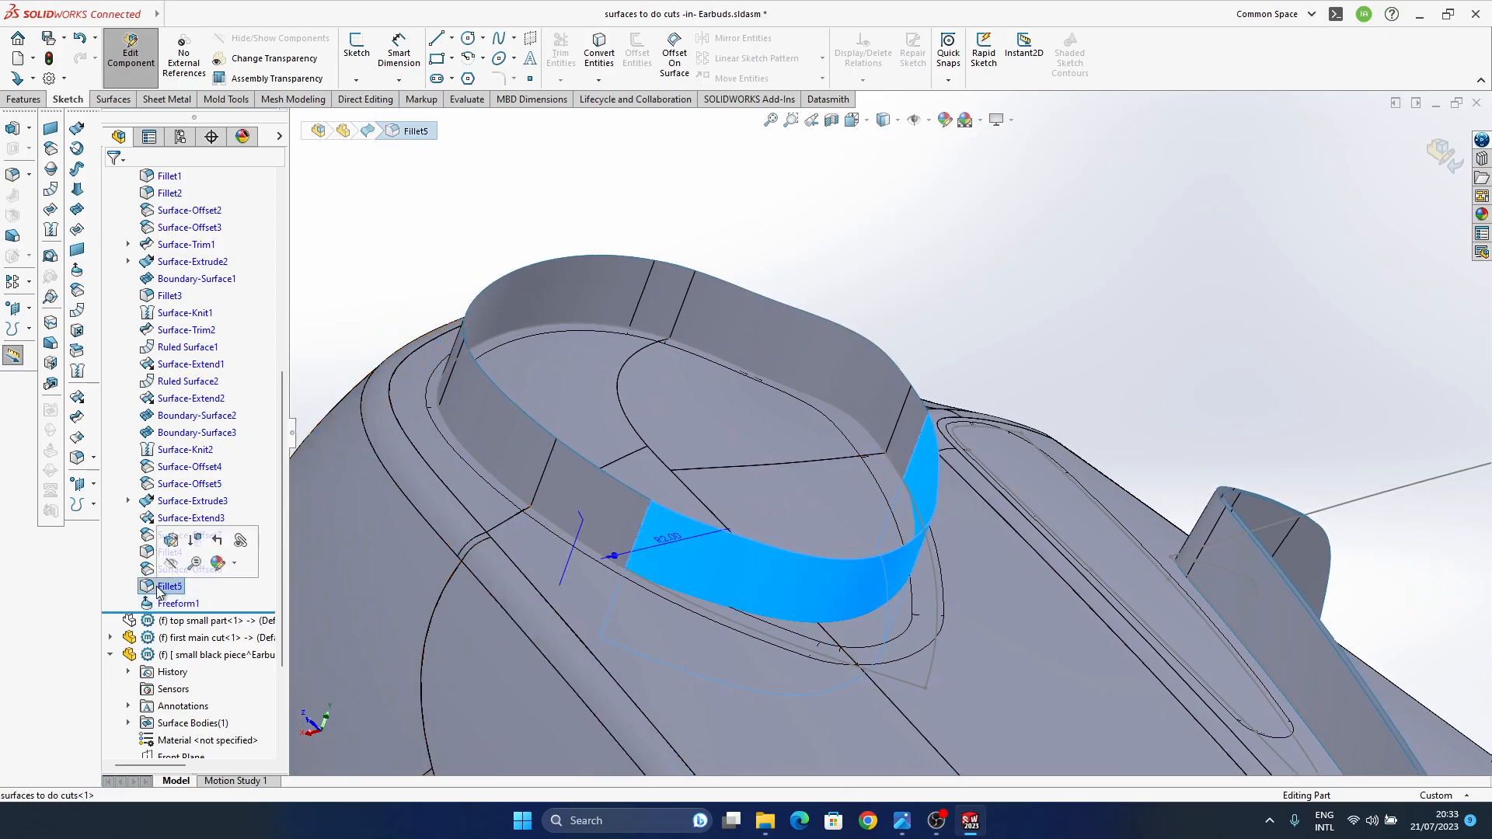
pyautogui.click(172, 542)
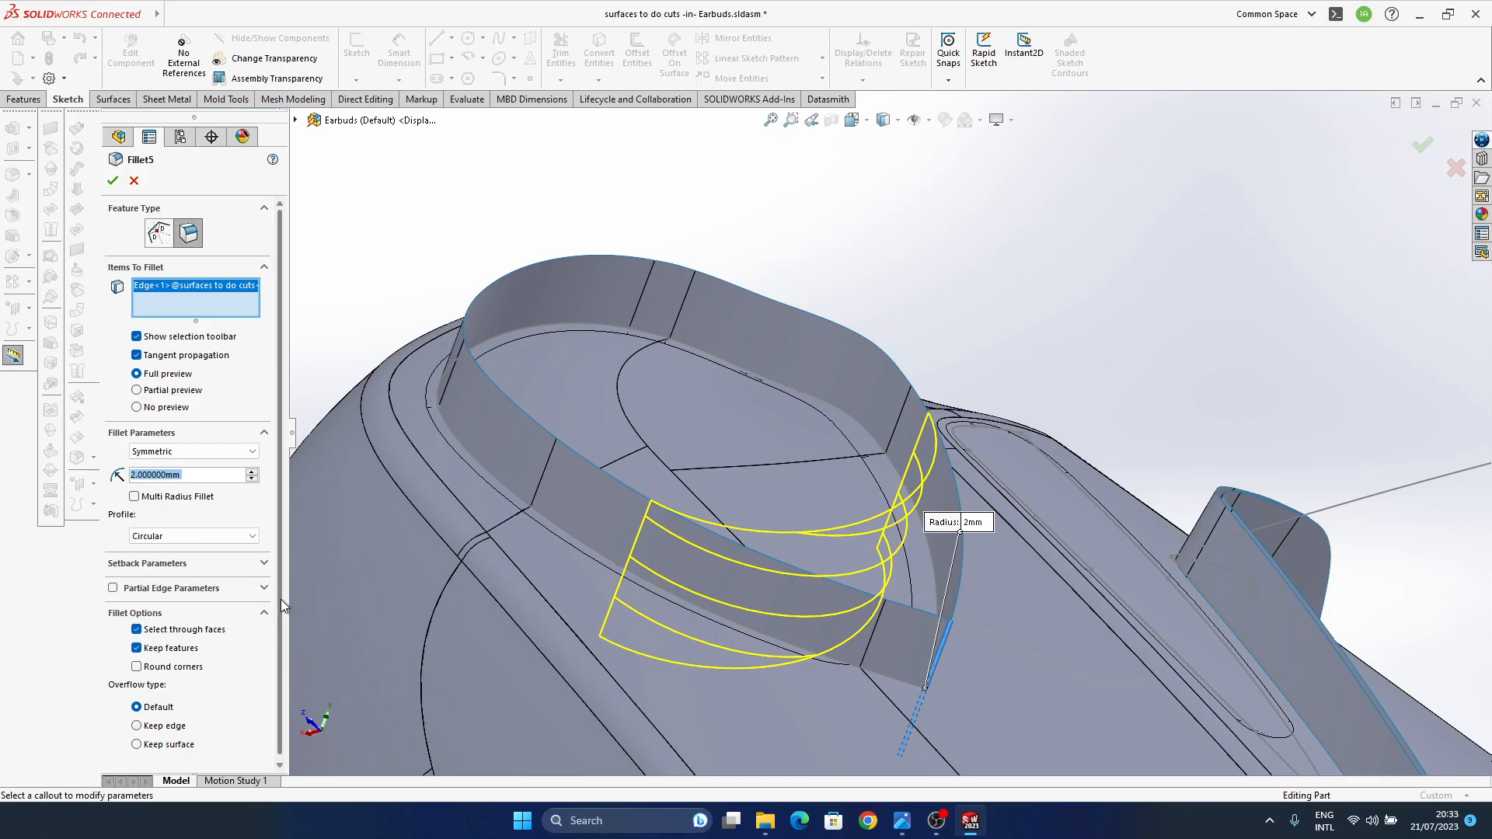
pyautogui.moveTo(279, 603)
pyautogui.mouseDown()
pyautogui.moveTo(282, 632)
pyautogui.moveTo(287, 590)
pyautogui.mouseUp()
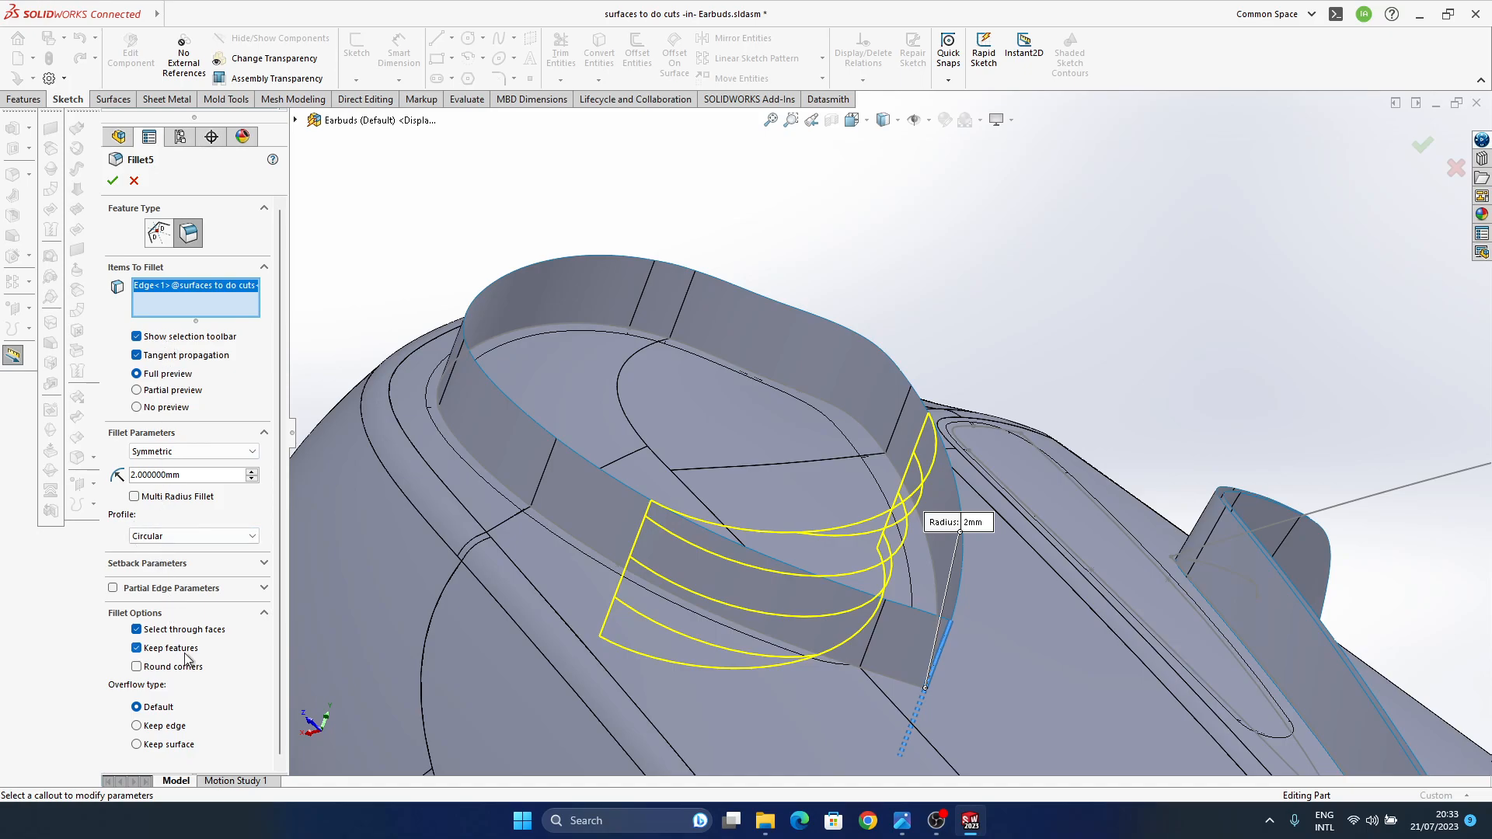
pyautogui.click(1451, 169)
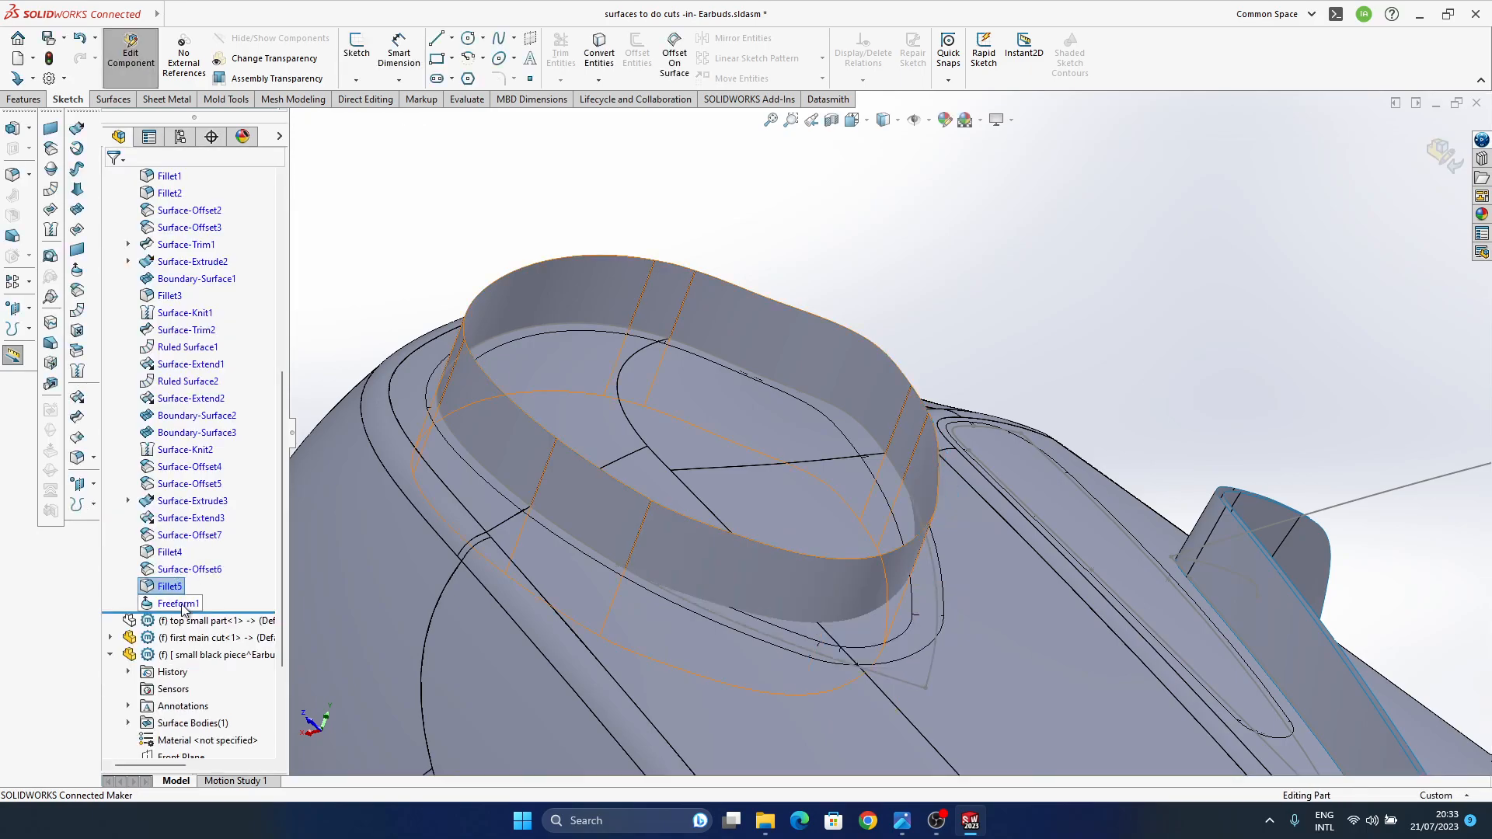
# - Delete Fillet5 from the wall copy together with its dependent Freeform1
pyautogui.click(173, 589)
pyautogui.keyDown('ctrl'); pyautogui.click(170, 604); pyautogui.keyUp('ctrl')
pyautogui.press('Delete')
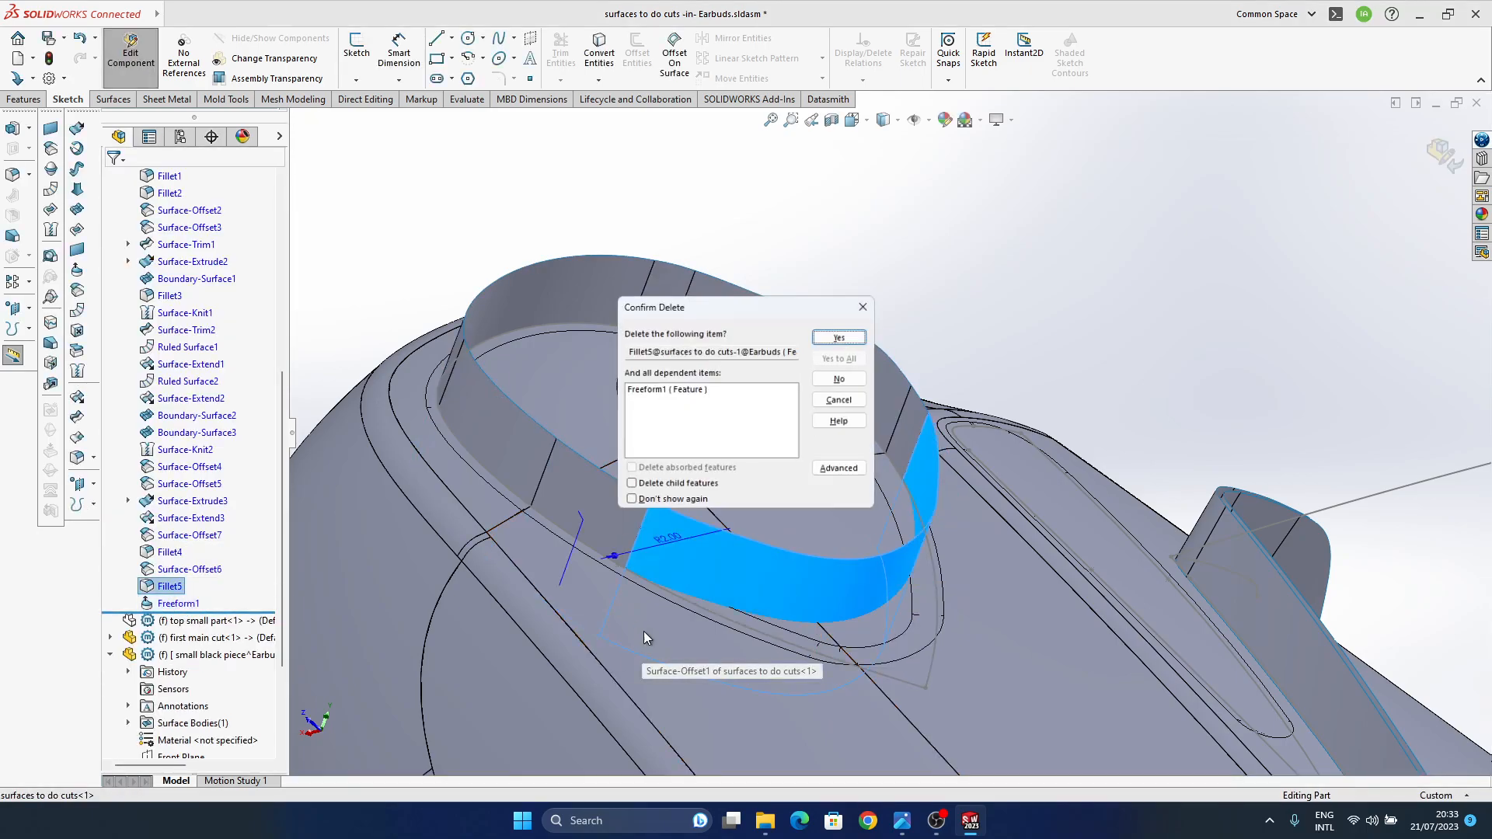
pyautogui.click(842, 332)
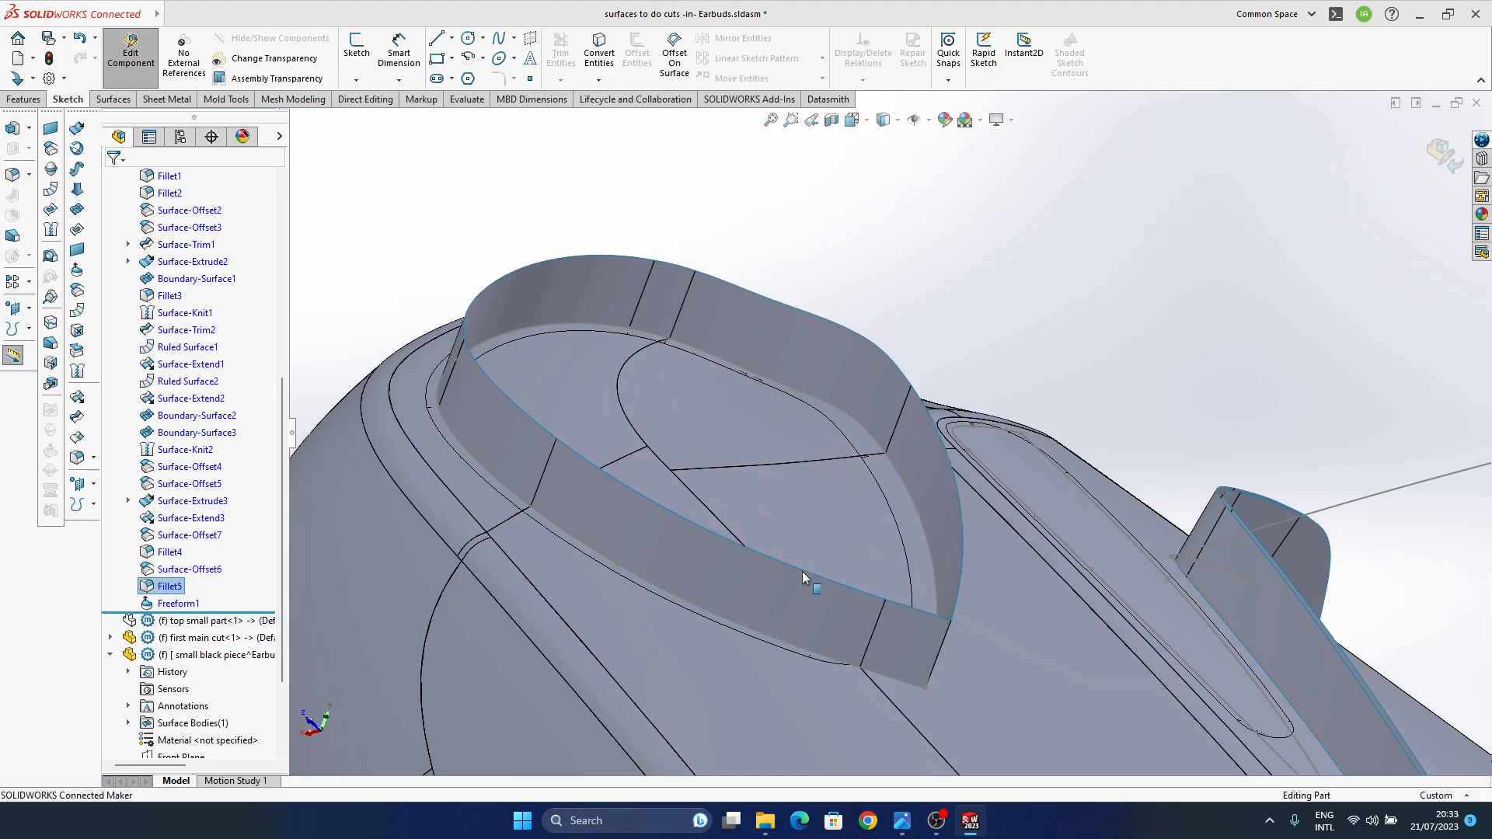
# - Start a constant-size fillet on the sharp vertical edge at the teardrop wall copy's pointed end
pyautogui.moveTo(603, 612); pyautogui.dragTo(793, 584, button='middle')
pyautogui.moveTo(905, 602); pyautogui.dragTo(896, 494, button='middle')
pyautogui.scroll(4, 896, 493)
pyautogui.keyDown('ctrl'); pyautogui.moveTo(981, 359); pyautogui.dragTo(933, 689, button='middle'); pyautogui.keyUp('ctrl')
pyautogui.moveTo(750, 373); pyautogui.dragTo(743, 540, button='middle')
pyautogui.keyDown('ctrl'); pyautogui.moveTo(966, 660); pyautogui.dragTo(881, 393, button='middle'); pyautogui.keyUp('ctrl')
pyautogui.scroll(-2, 808, 607)
pyautogui.keyDown('ctrl'); pyautogui.moveTo(800, 625); pyautogui.dragTo(788, 538, button='middle'); pyautogui.keyUp('ctrl')
pyautogui.moveTo(746, 521); pyautogui.dragTo(744, 535, button='middle')
pyautogui.moveTo(837, 623); pyautogui.dragTo(809, 506, button='middle')
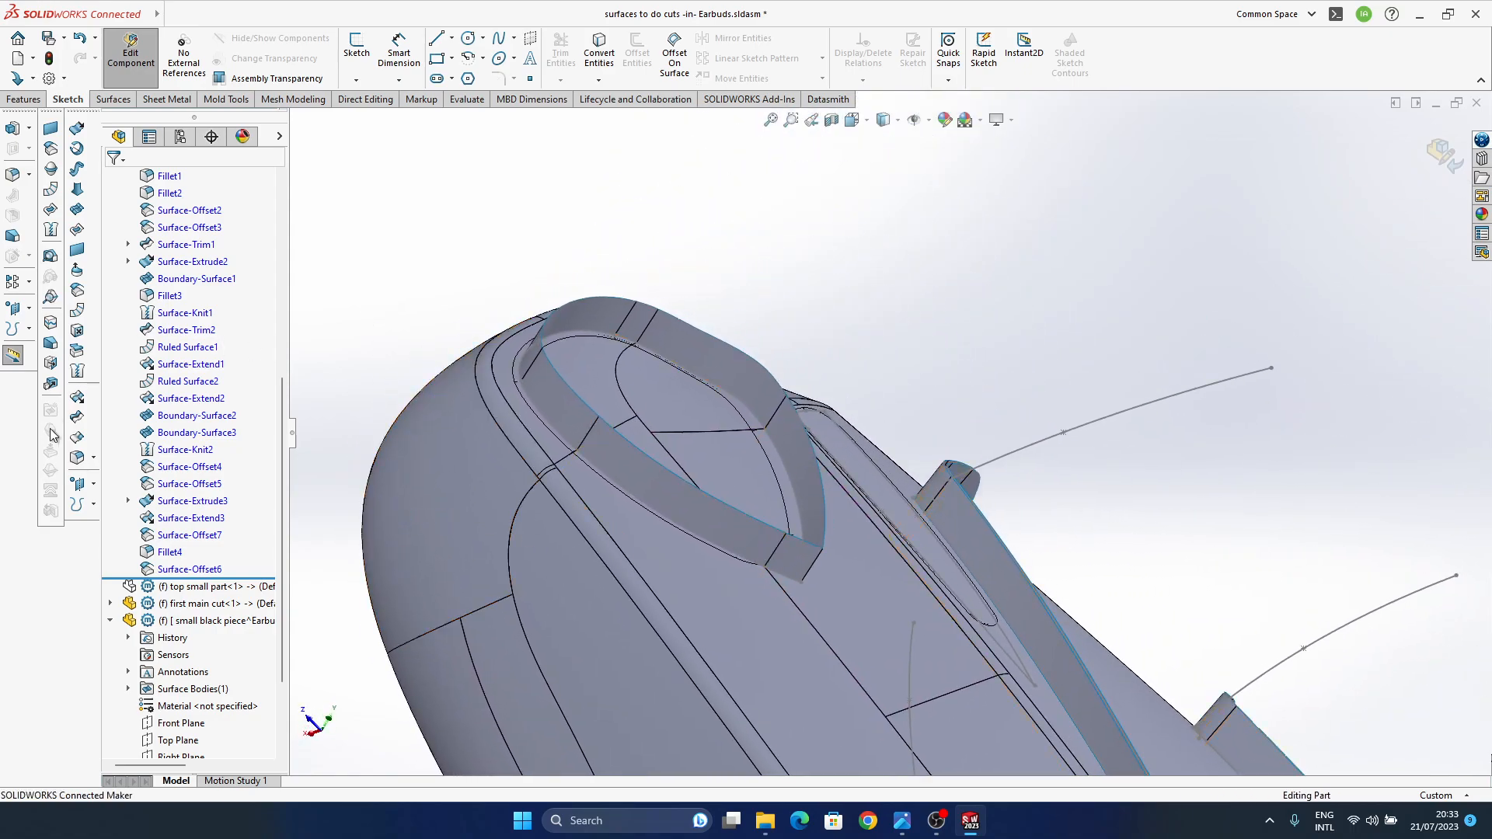
pyautogui.click(815, 564)
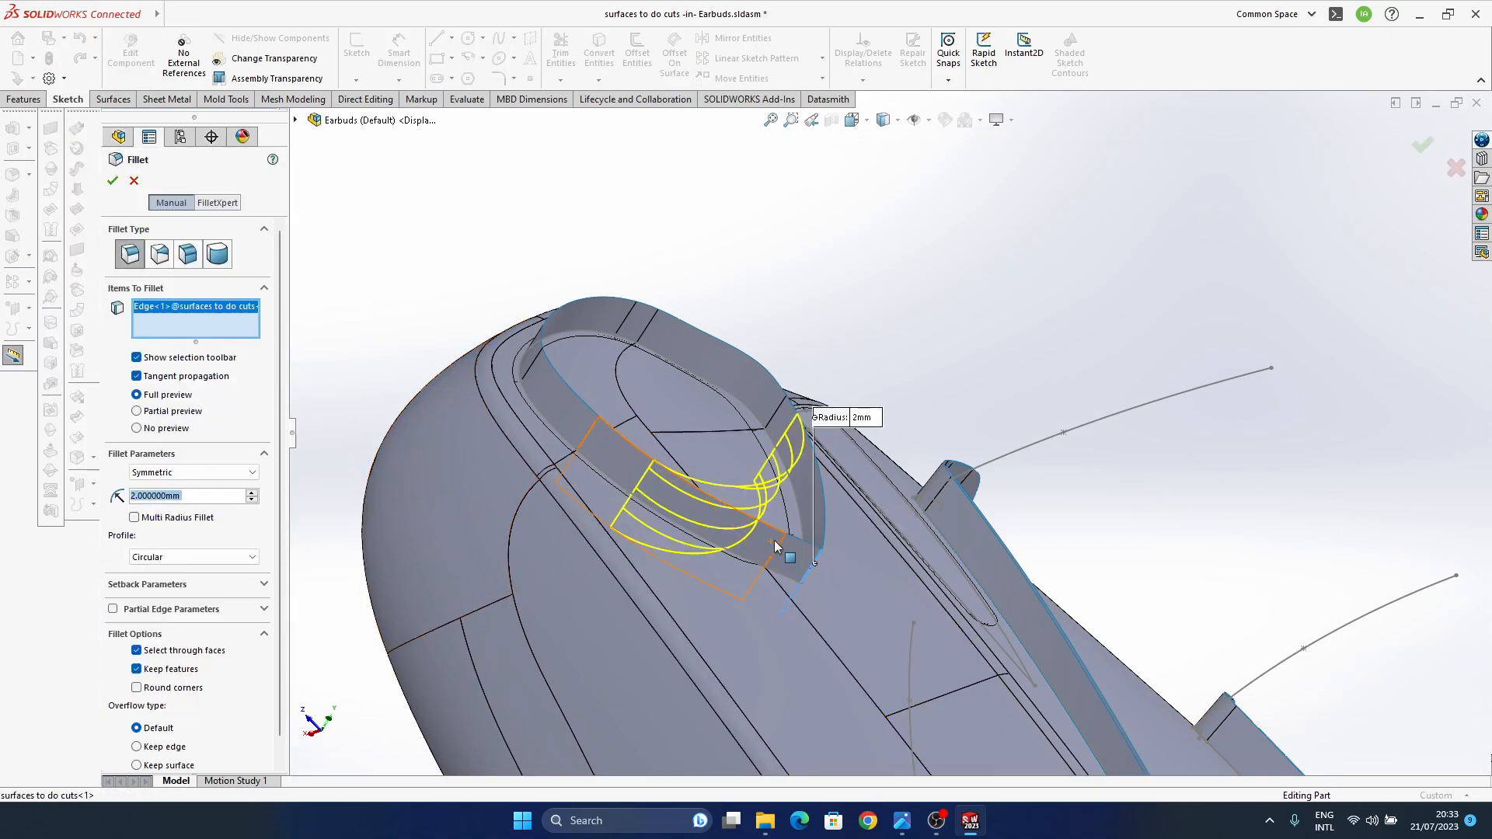
pyautogui.moveTo(774, 546); pyautogui.dragTo(736, 616, button='middle')
# - Try fillet radii of 1 mm and 1.5 mm on the pointed end, comparing each preview with the wall outline
pyautogui.moveTo(183, 495); pyautogui.dragTo(101, 496)
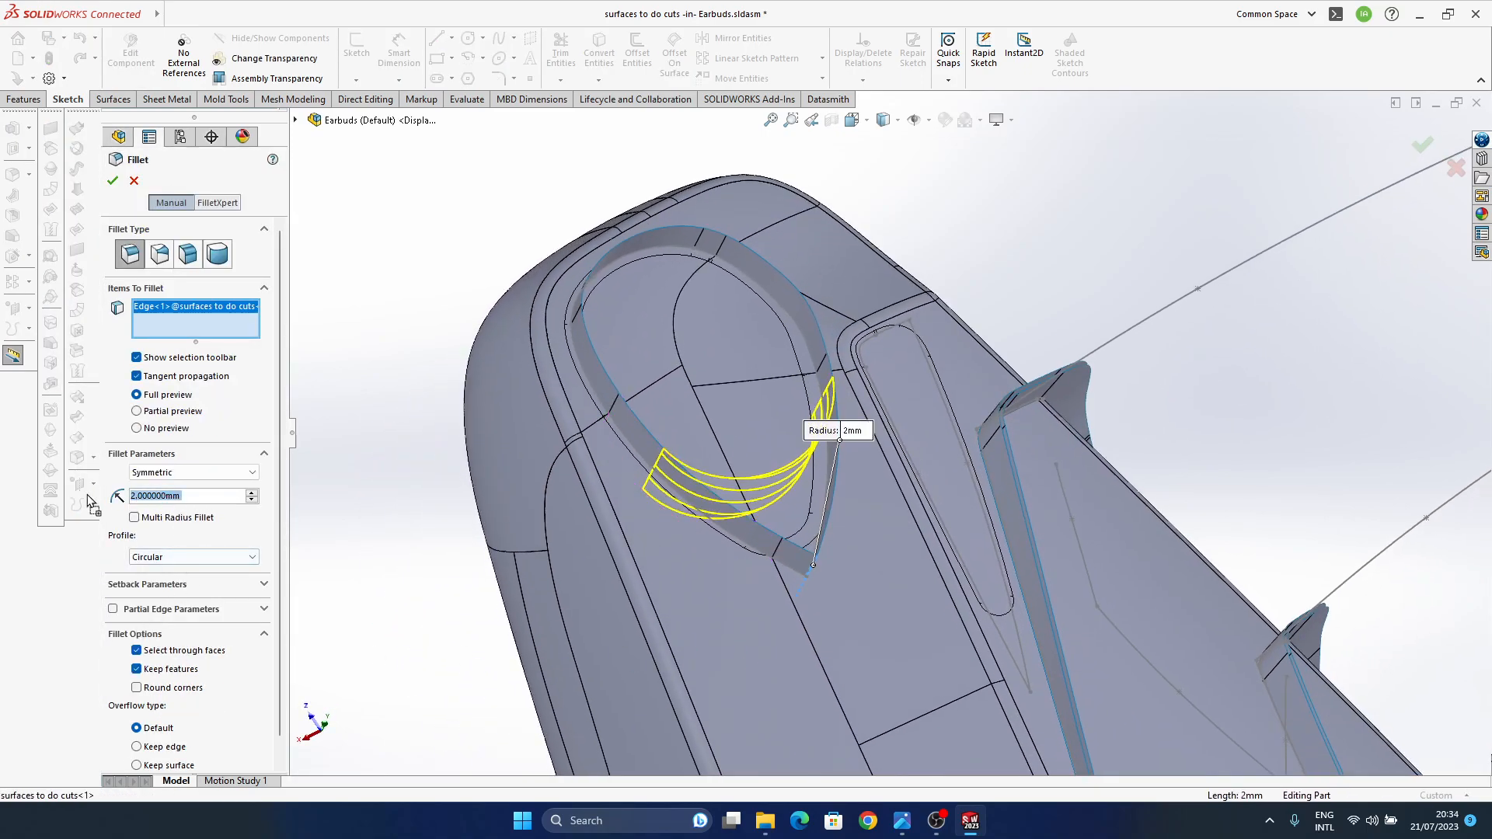
pyautogui.write('1')
pyautogui.press('Return')
pyautogui.moveTo(800, 544); pyautogui.dragTo(840, 505, button='middle')
pyautogui.moveTo(210, 500); pyautogui.dragTo(40, 496)
pyautogui.write('1.5')
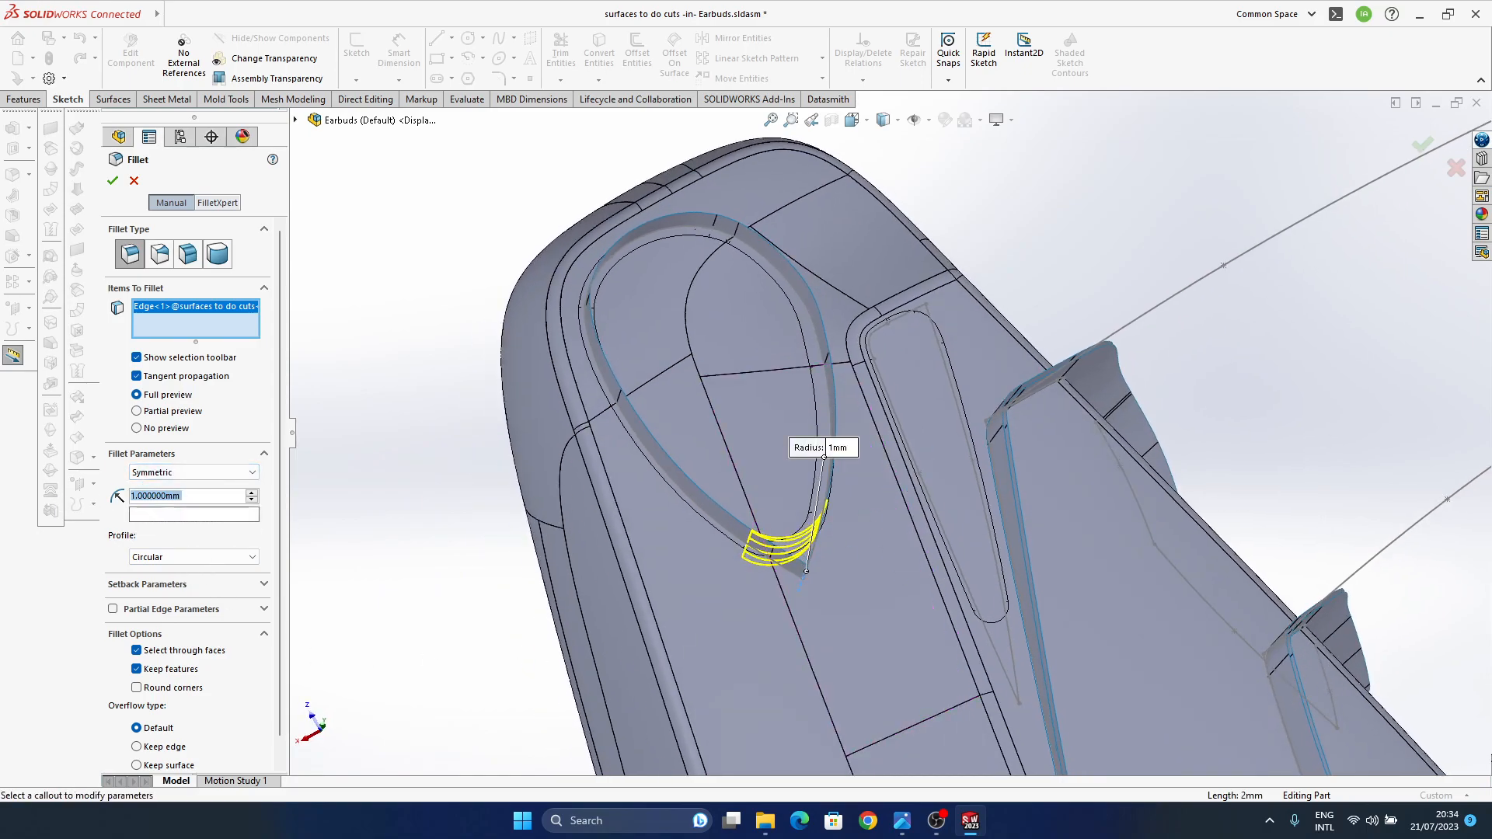
pyautogui.press('Return')
pyautogui.moveTo(791, 510); pyautogui.dragTo(801, 570, button='middle')
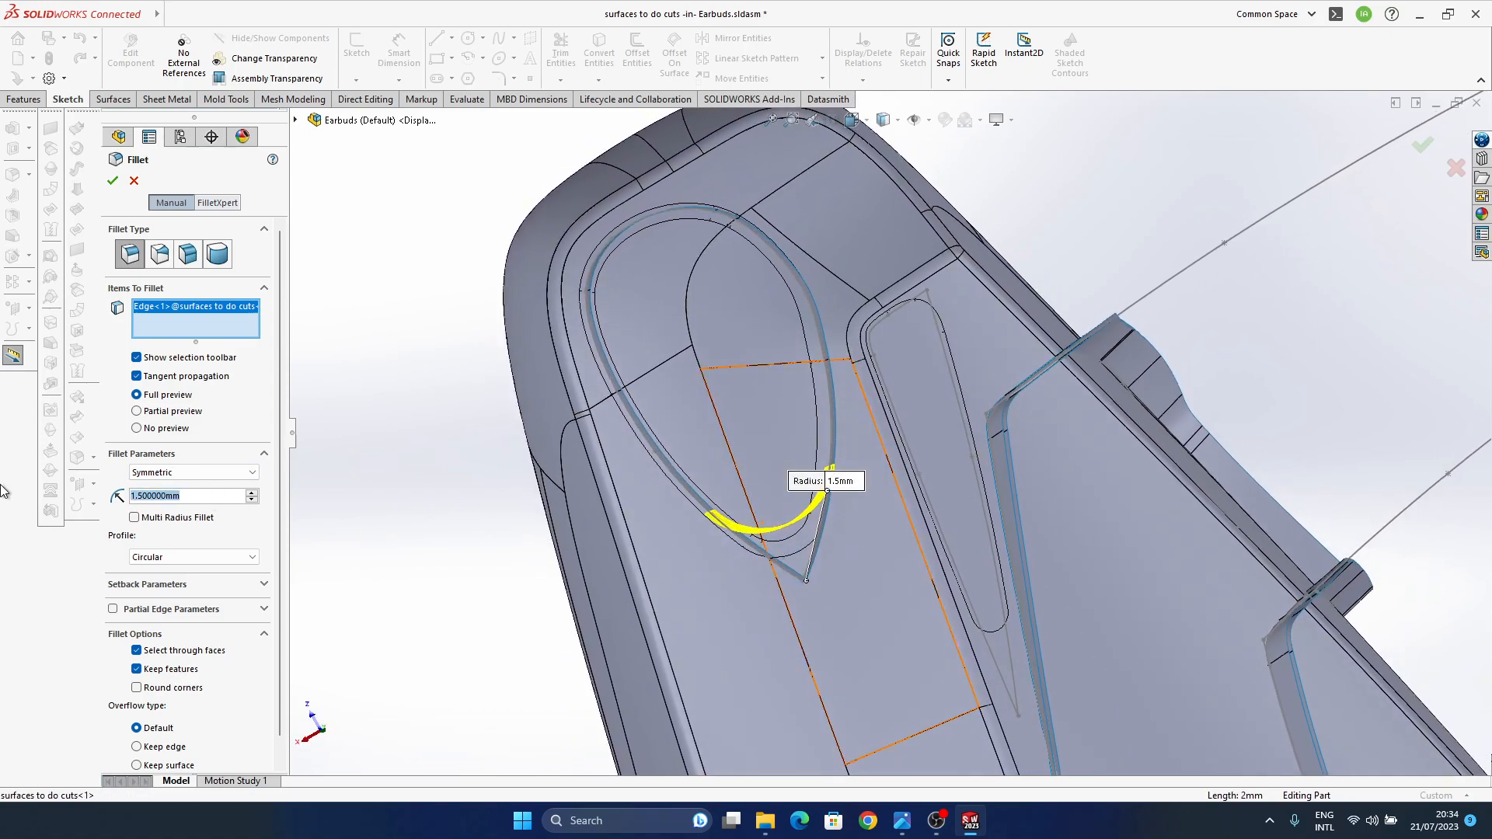
# - Set the fillet radius to 2 mm, review the fillet options and accept the symmetric circular fillet
pyautogui.write('2')
pyautogui.press('Return')
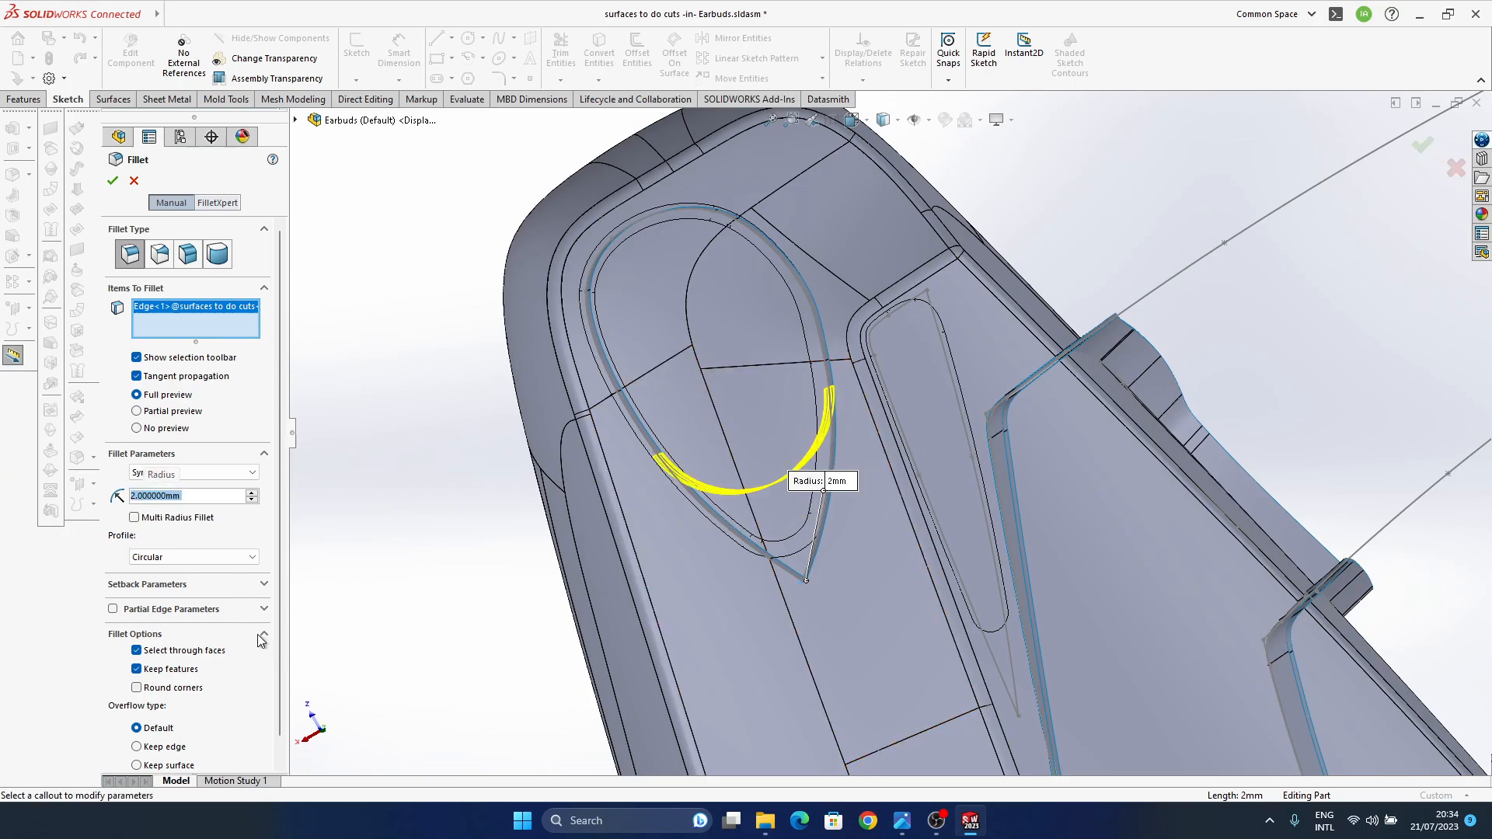
pyautogui.moveTo(276, 620); pyautogui.dragTo(277, 560)
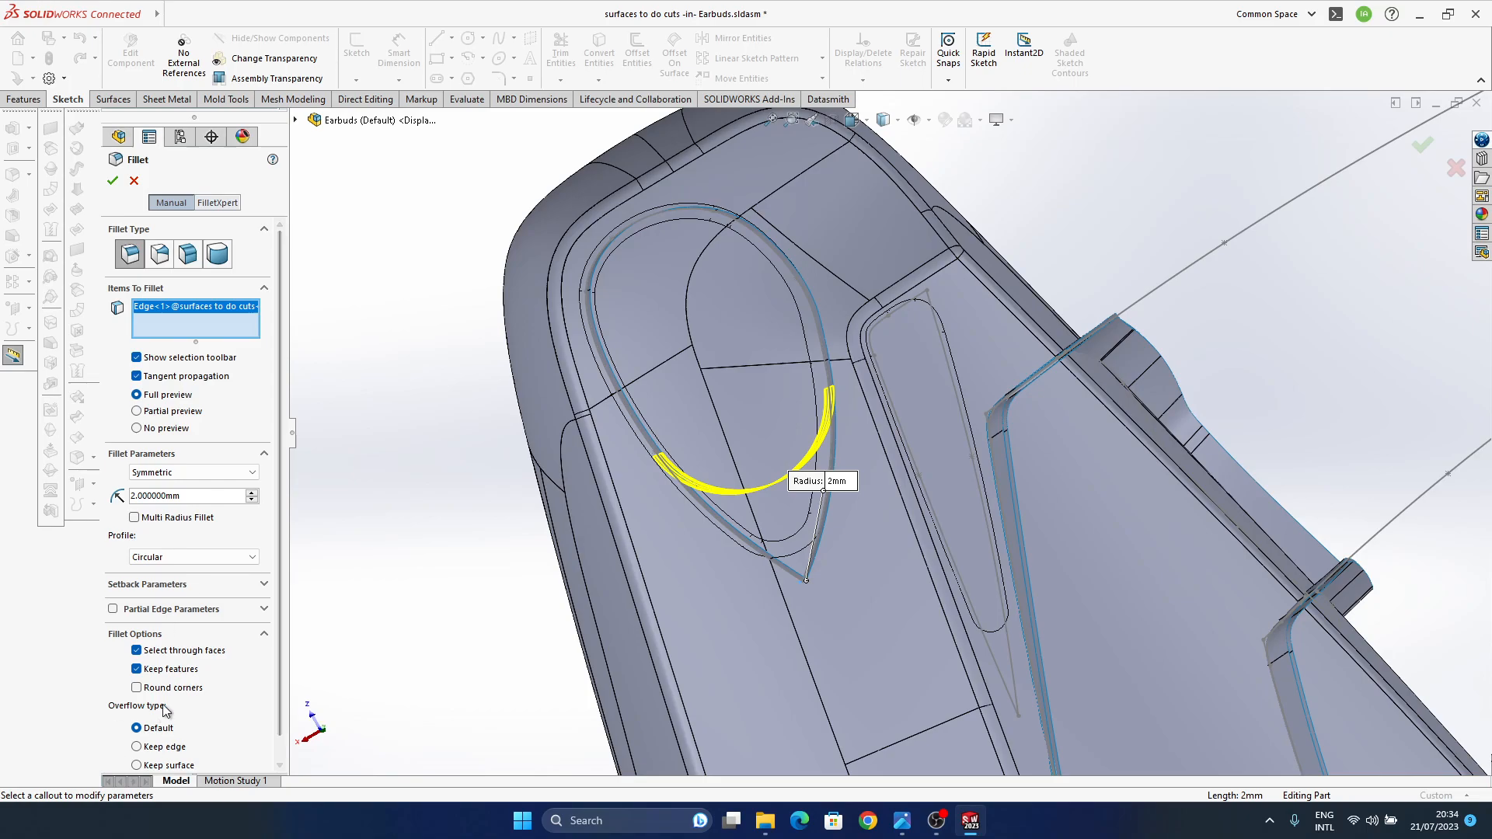
pyautogui.moveTo(277, 654); pyautogui.dragTo(278, 673)
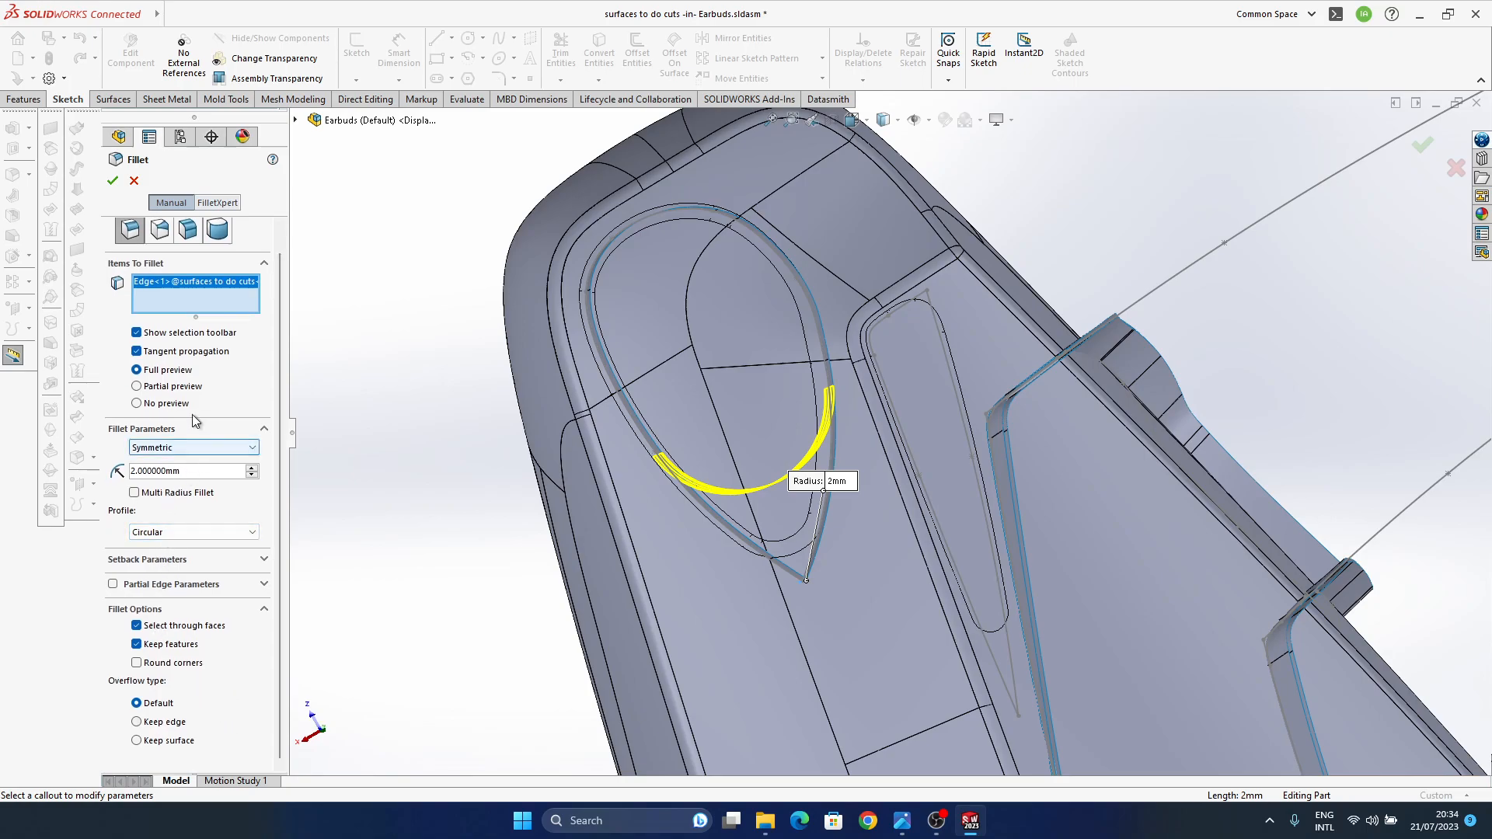
pyautogui.moveTo(280, 339); pyautogui.dragTo(281, 296)
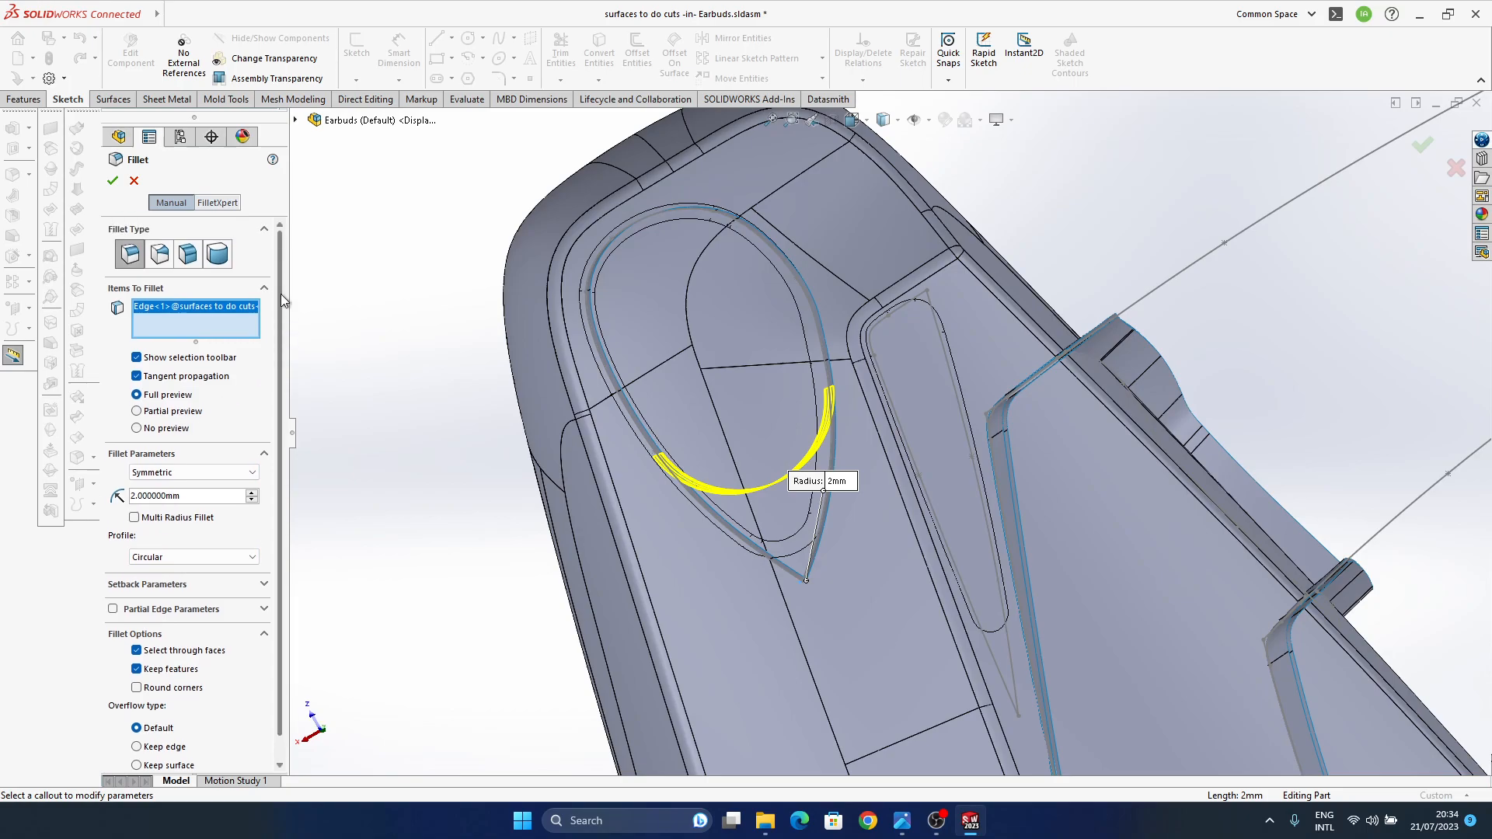
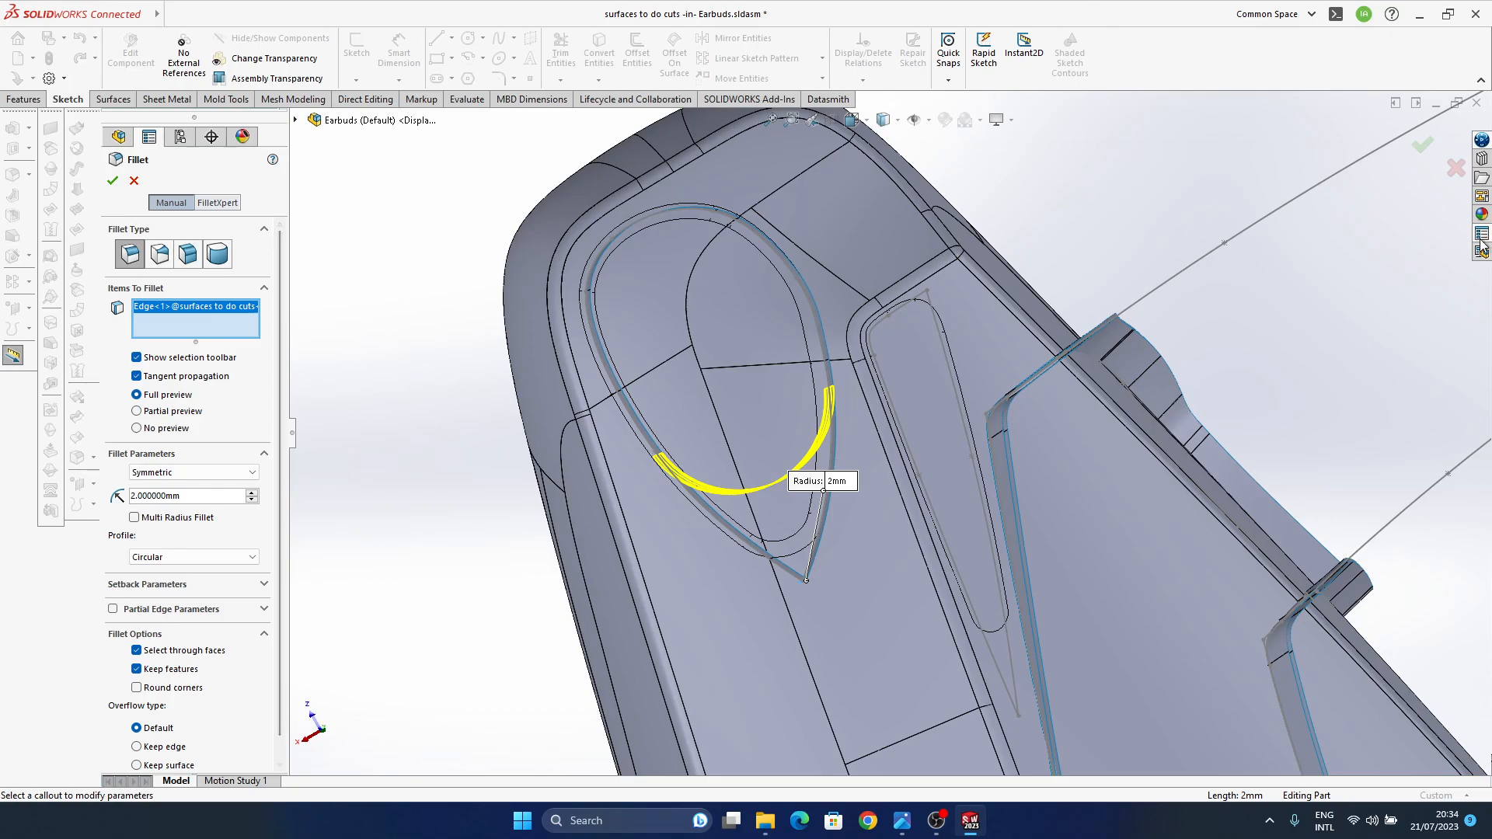
pyautogui.click(1423, 147)
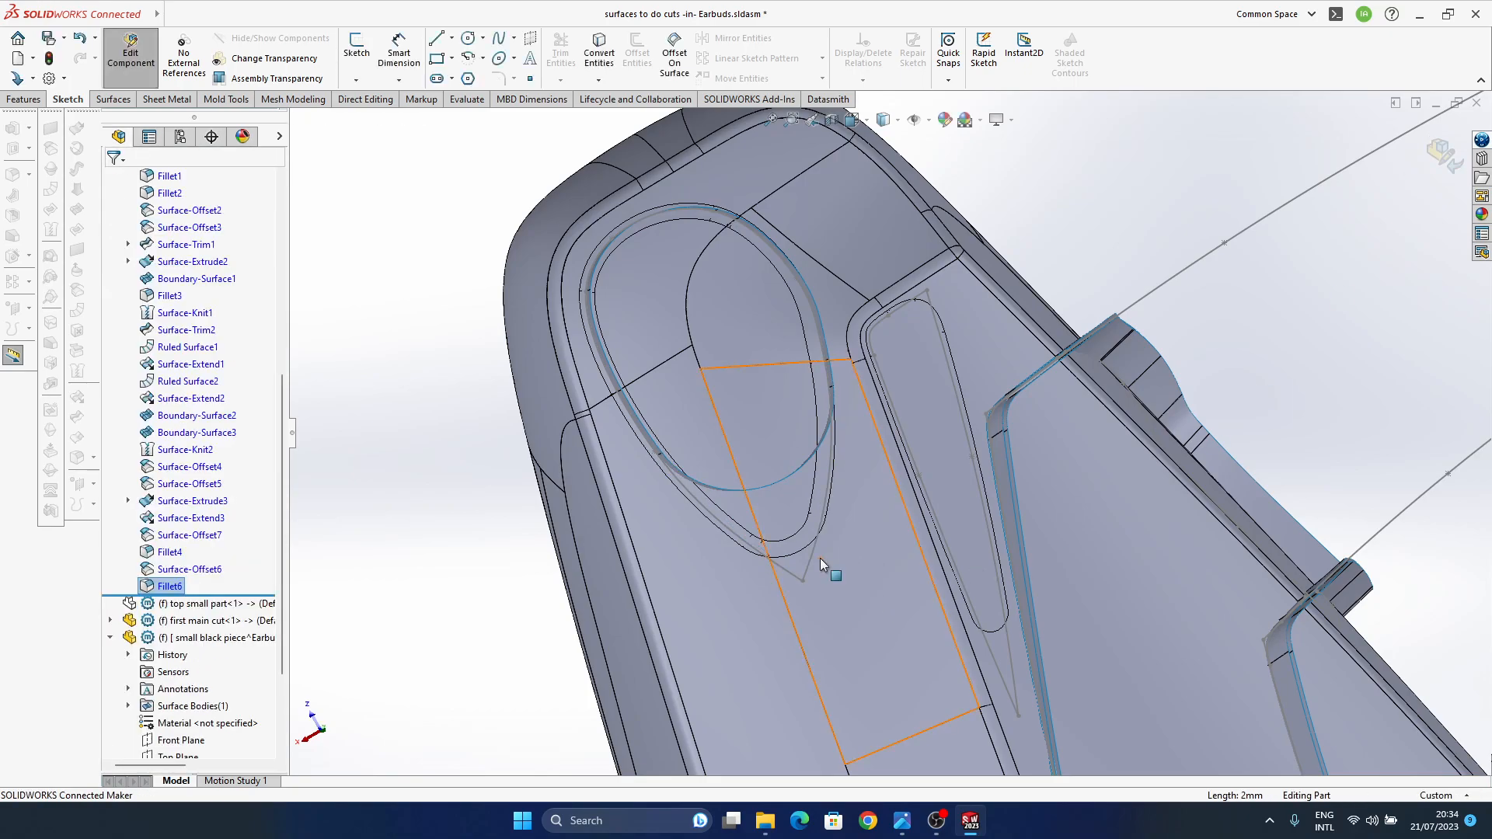
# - Copy all teardrop wall faces except the filleted end with a surface offset of 0 mm
pyautogui.moveTo(881, 569); pyautogui.dragTo(884, 389, button='middle')
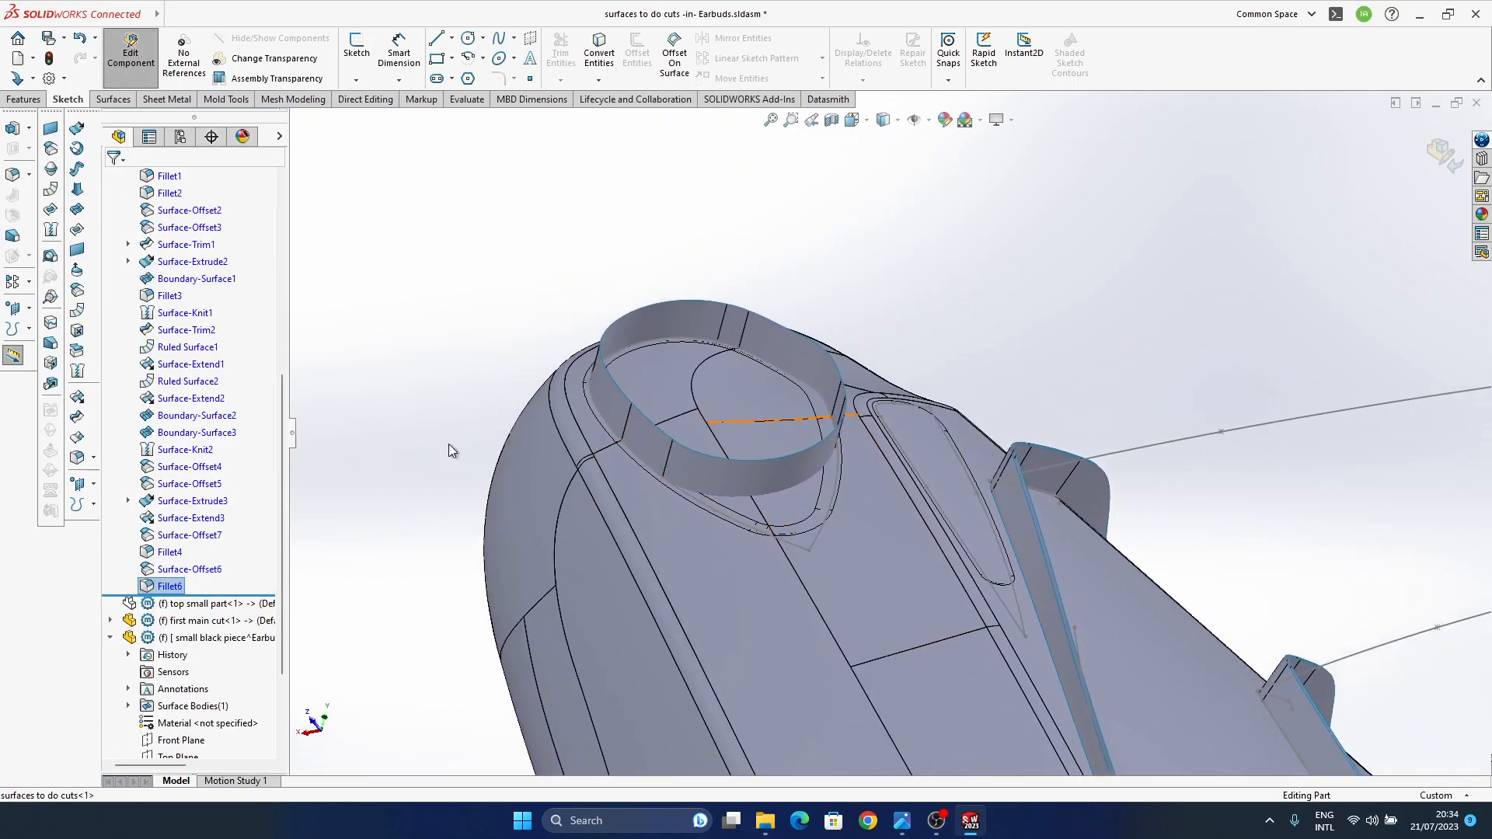
pyautogui.click(331, 376)
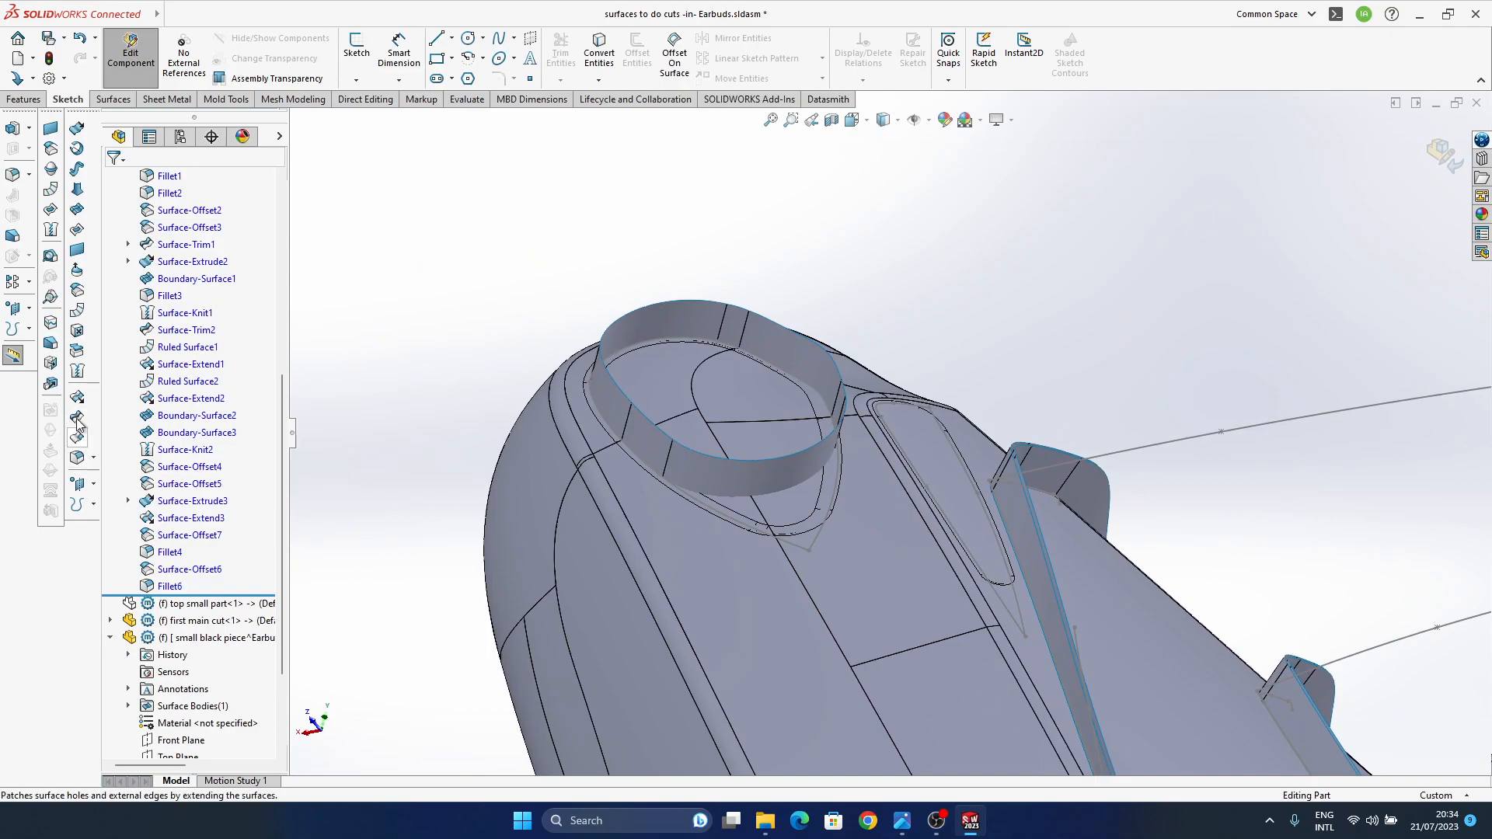
pyautogui.click(77, 290)
pyautogui.click(642, 437)
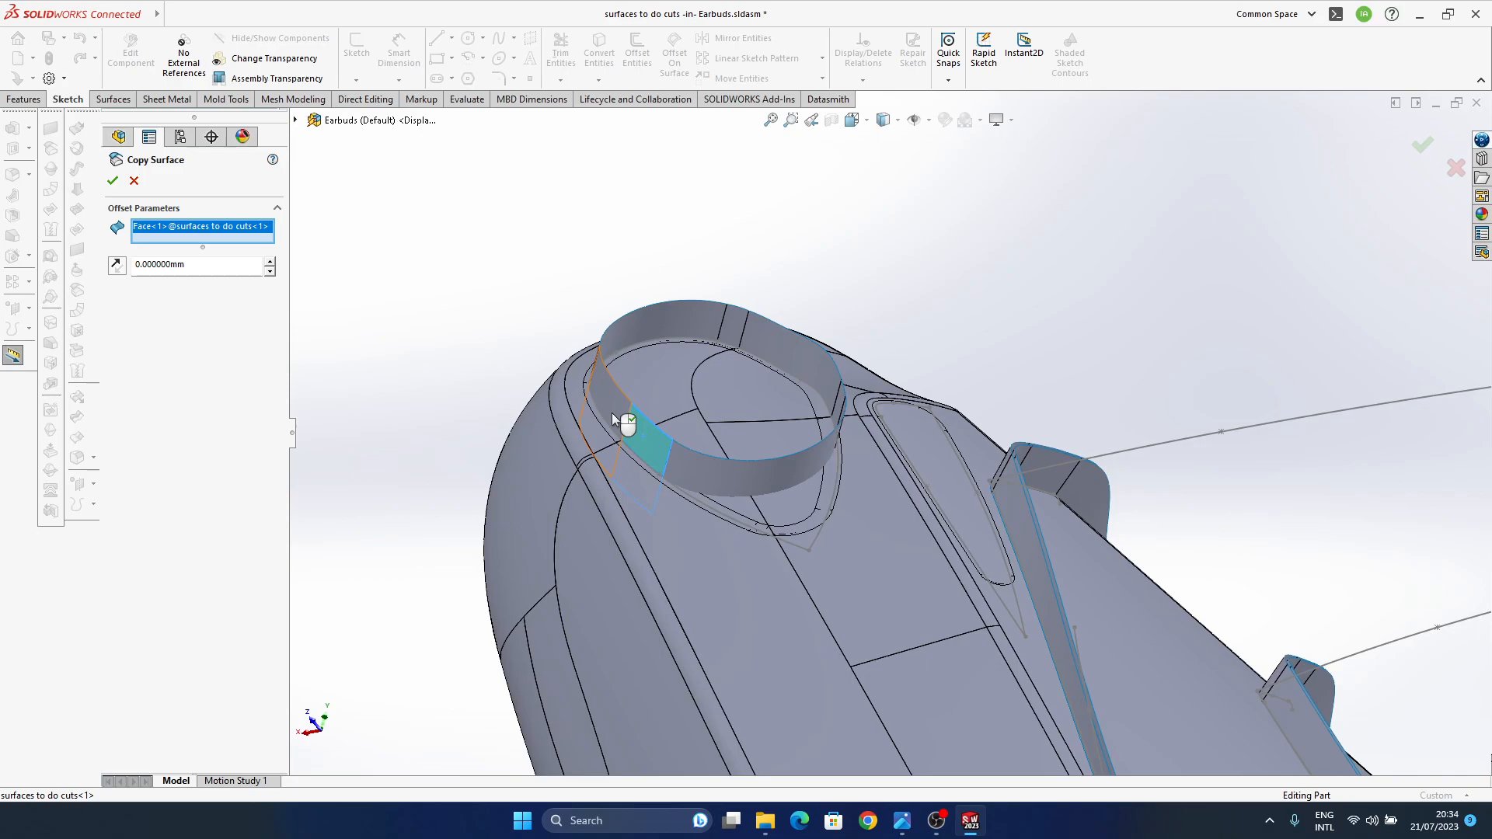
pyautogui.click(613, 413)
pyautogui.moveTo(613, 413); pyautogui.dragTo(621, 577, button='middle')
pyautogui.click(565, 380)
pyautogui.click(632, 326)
pyautogui.click(667, 328)
pyautogui.moveTo(721, 370); pyautogui.dragTo(616, 399, button='middle')
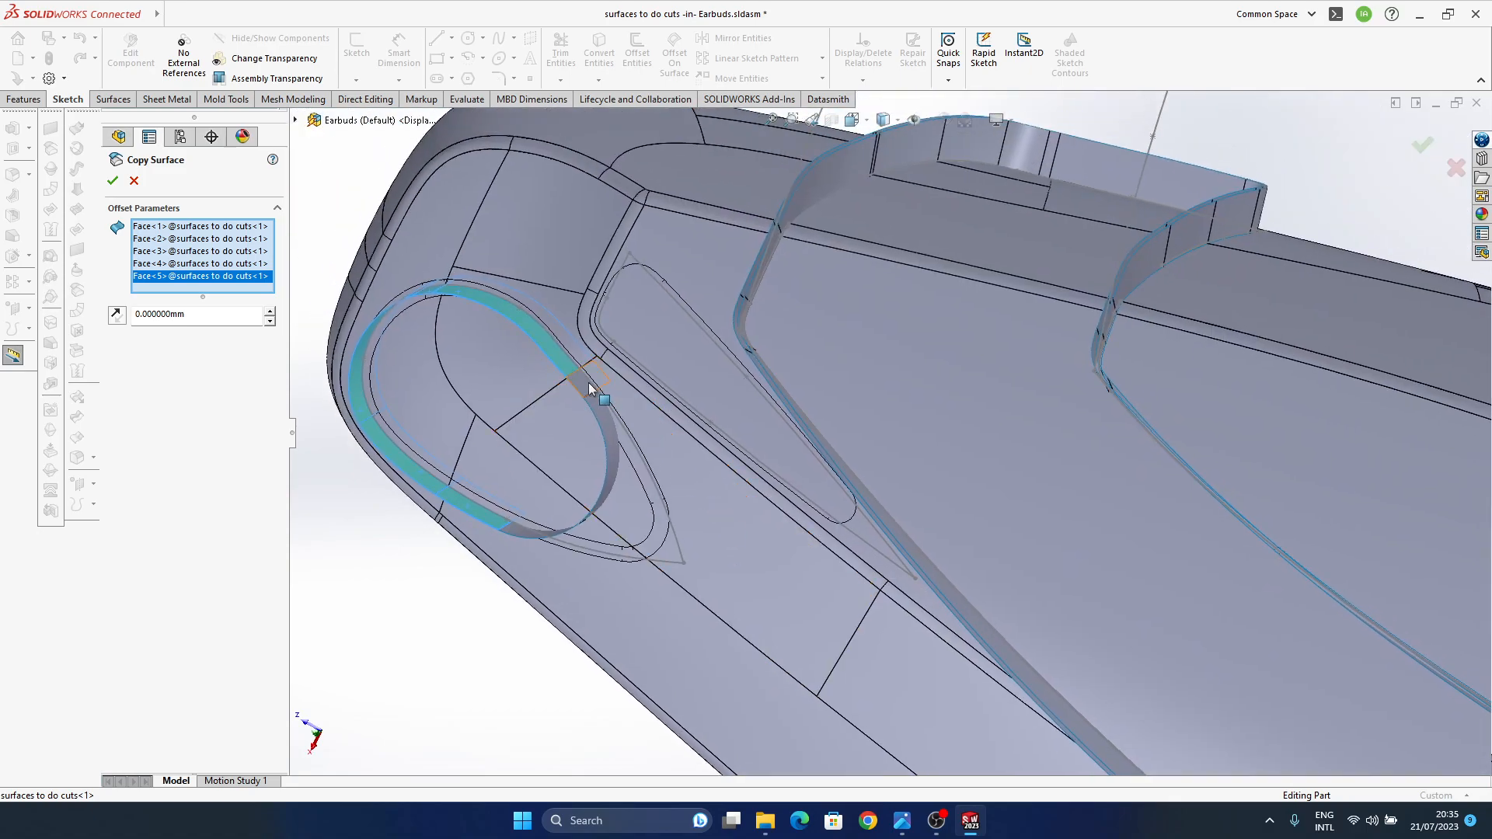
pyautogui.click(1422, 146)
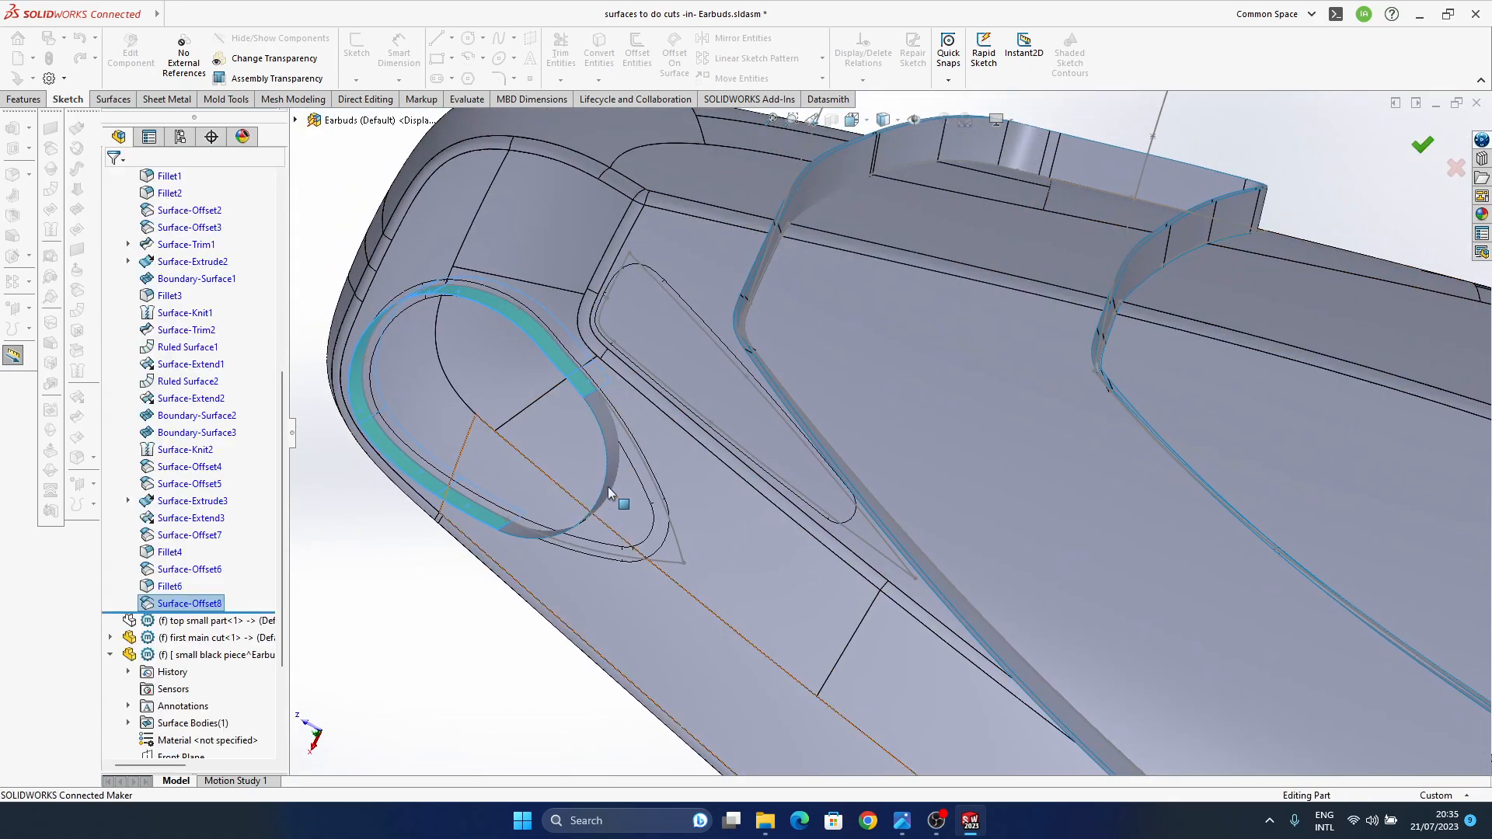
pyautogui.moveTo(596, 547); pyautogui.dragTo(375, 360, button='middle')
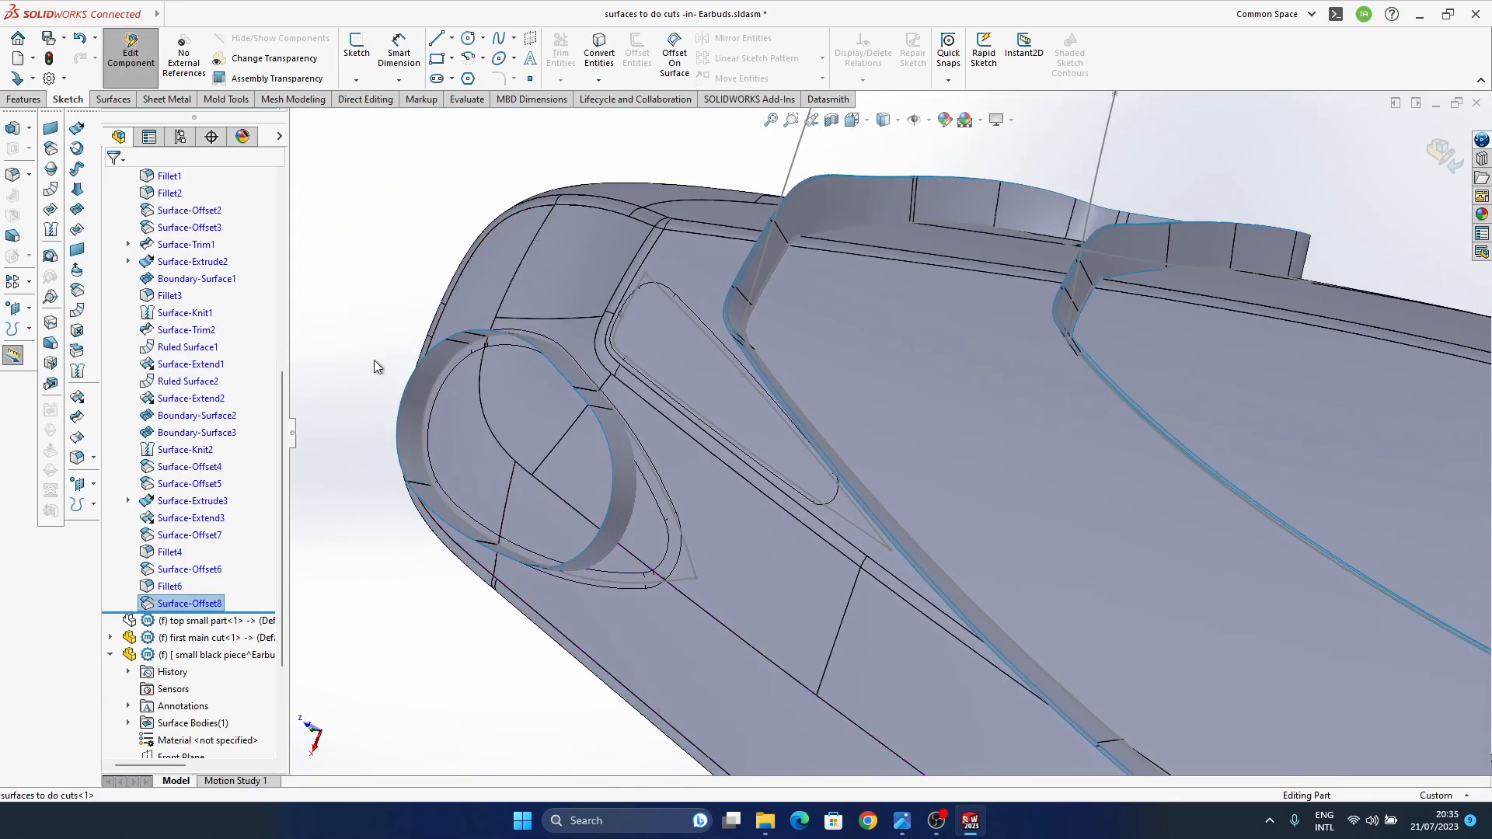
# - Copy the filleted end face of the teardrop wall with a surface offset of 0 mm and hide the original filleted wall body
pyautogui.click(301, 409)
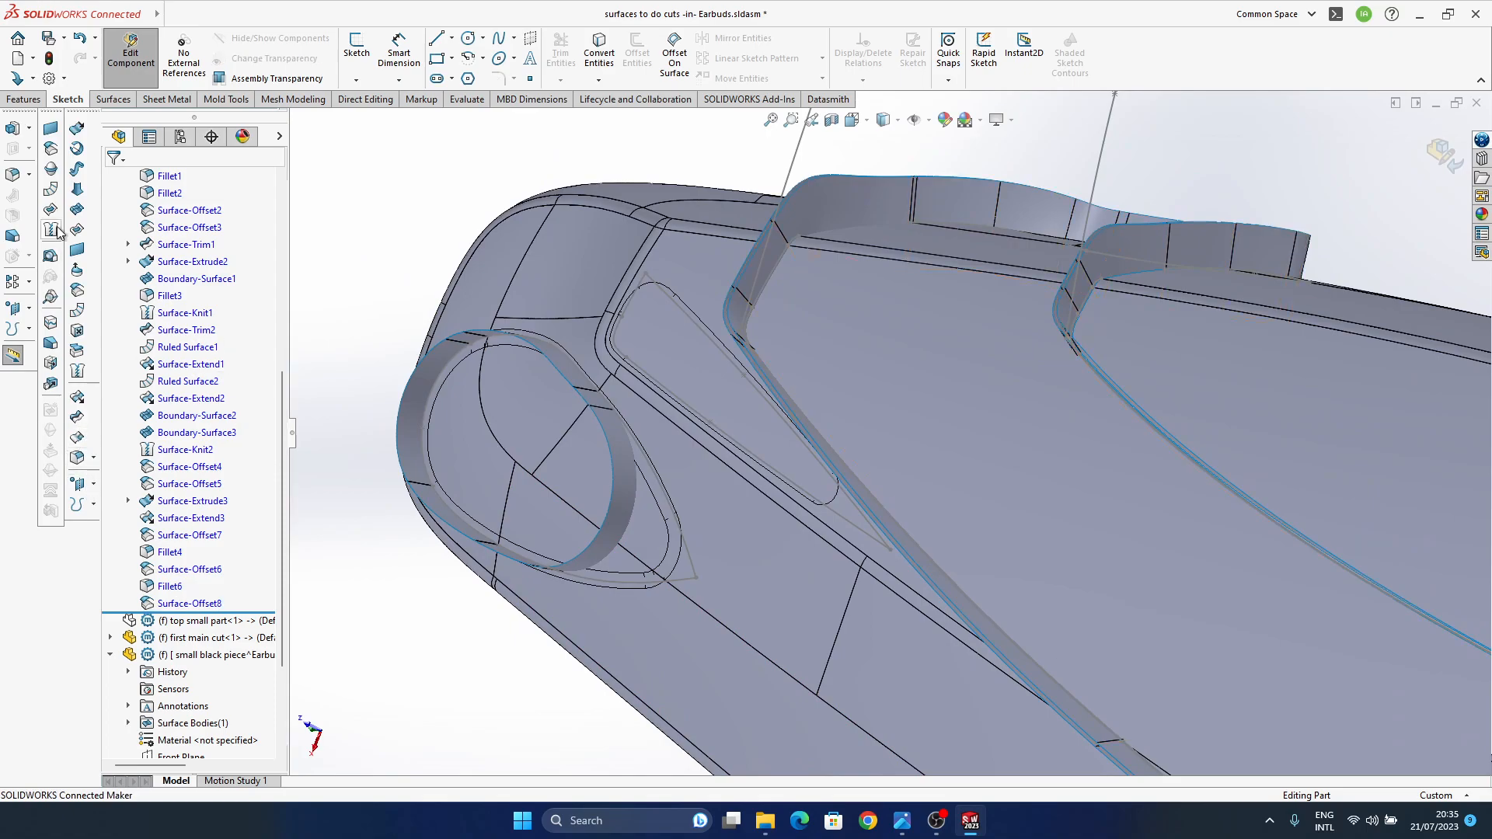
pyautogui.click(77, 291)
pyautogui.click(627, 507)
pyautogui.click(1421, 147)
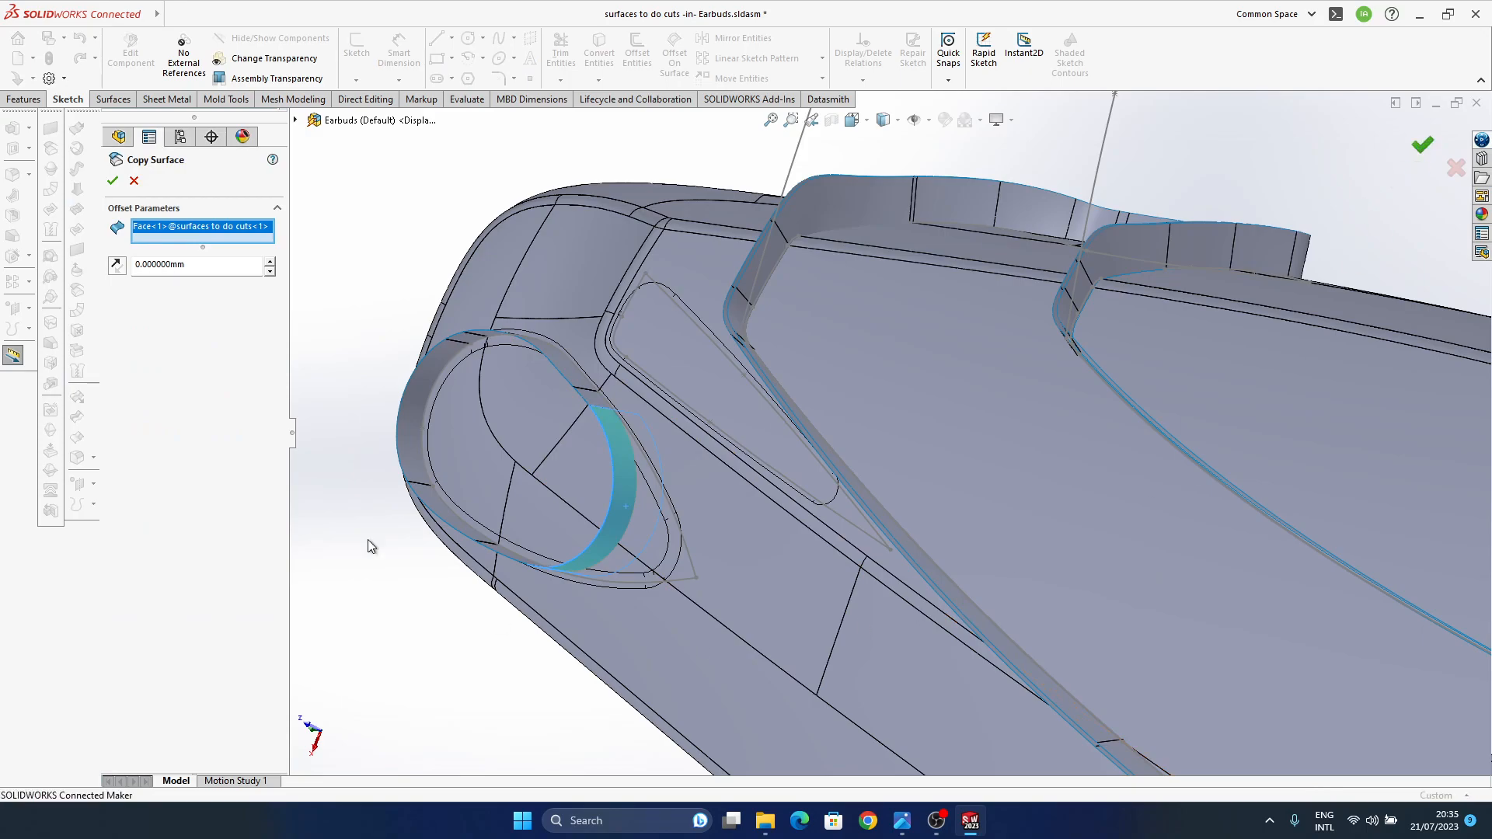
pyautogui.click(169, 586)
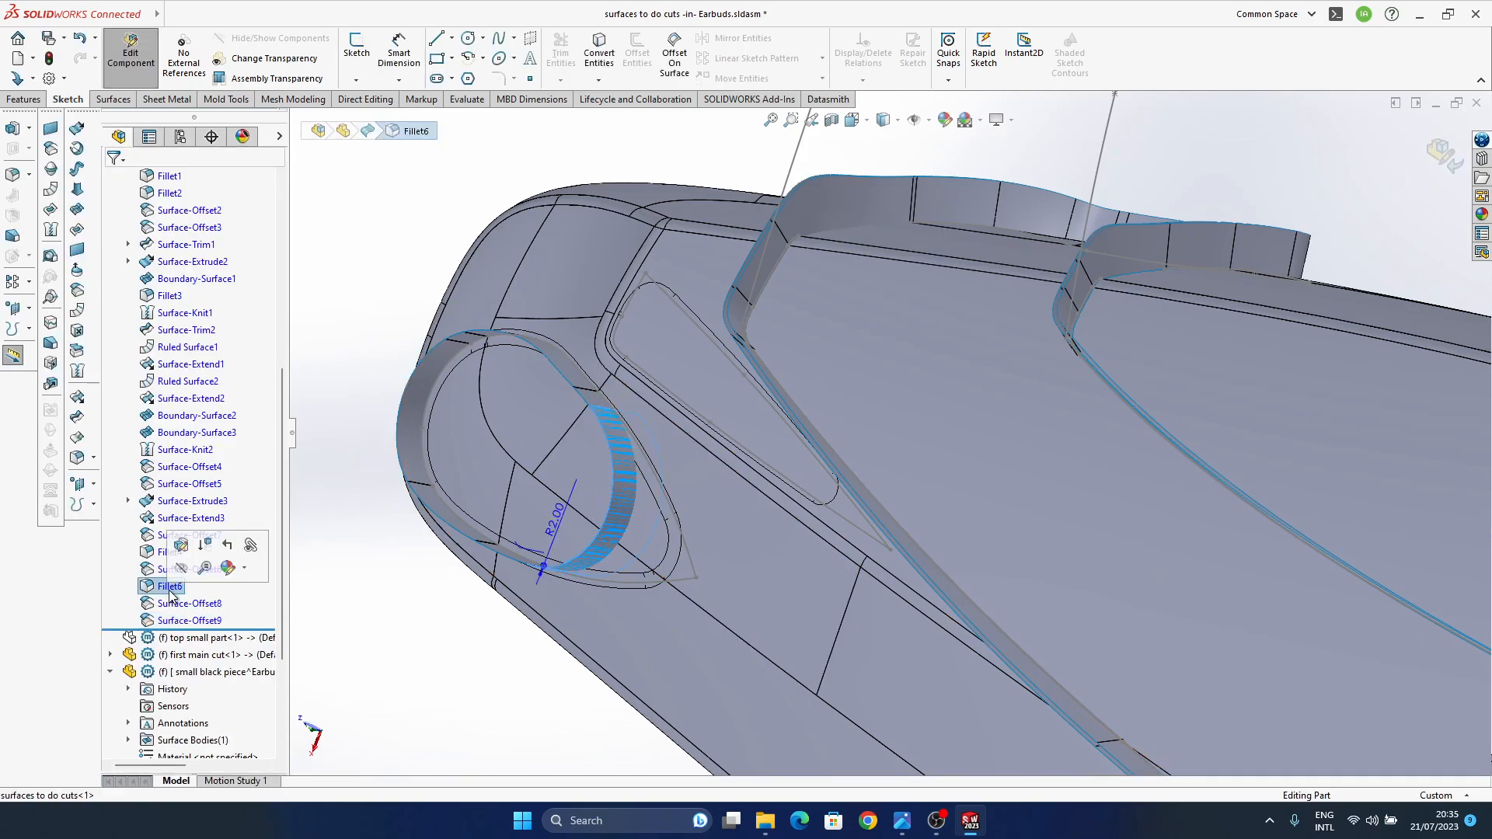
pyautogui.click(391, 361)
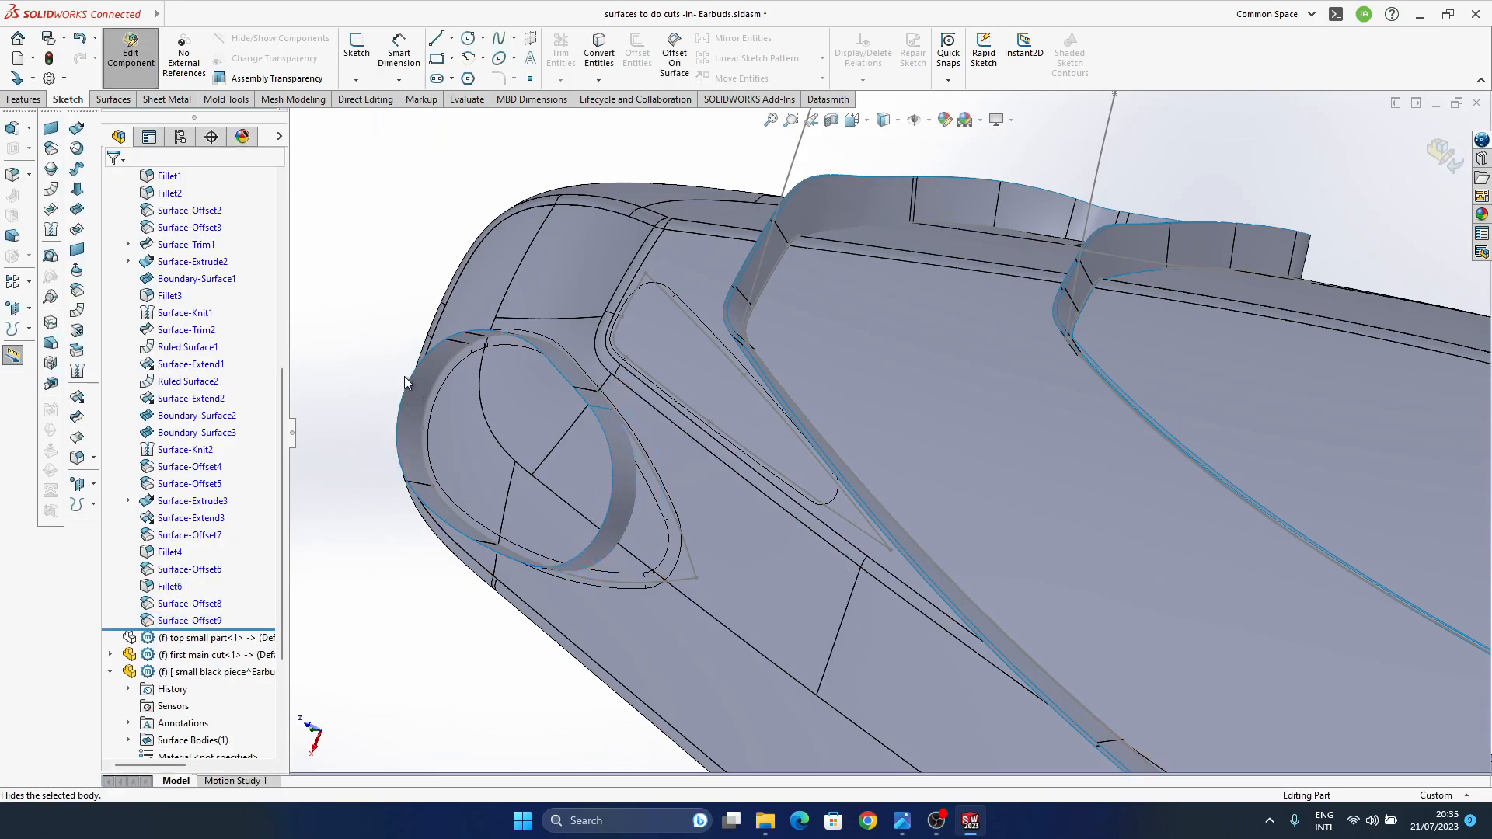
pyautogui.moveTo(558, 434); pyautogui.dragTo(829, 513, button='middle')
pyautogui.scroll(-4, 797, 510)
pyautogui.moveTo(740, 562); pyautogui.dragTo(676, 544, button='middle')
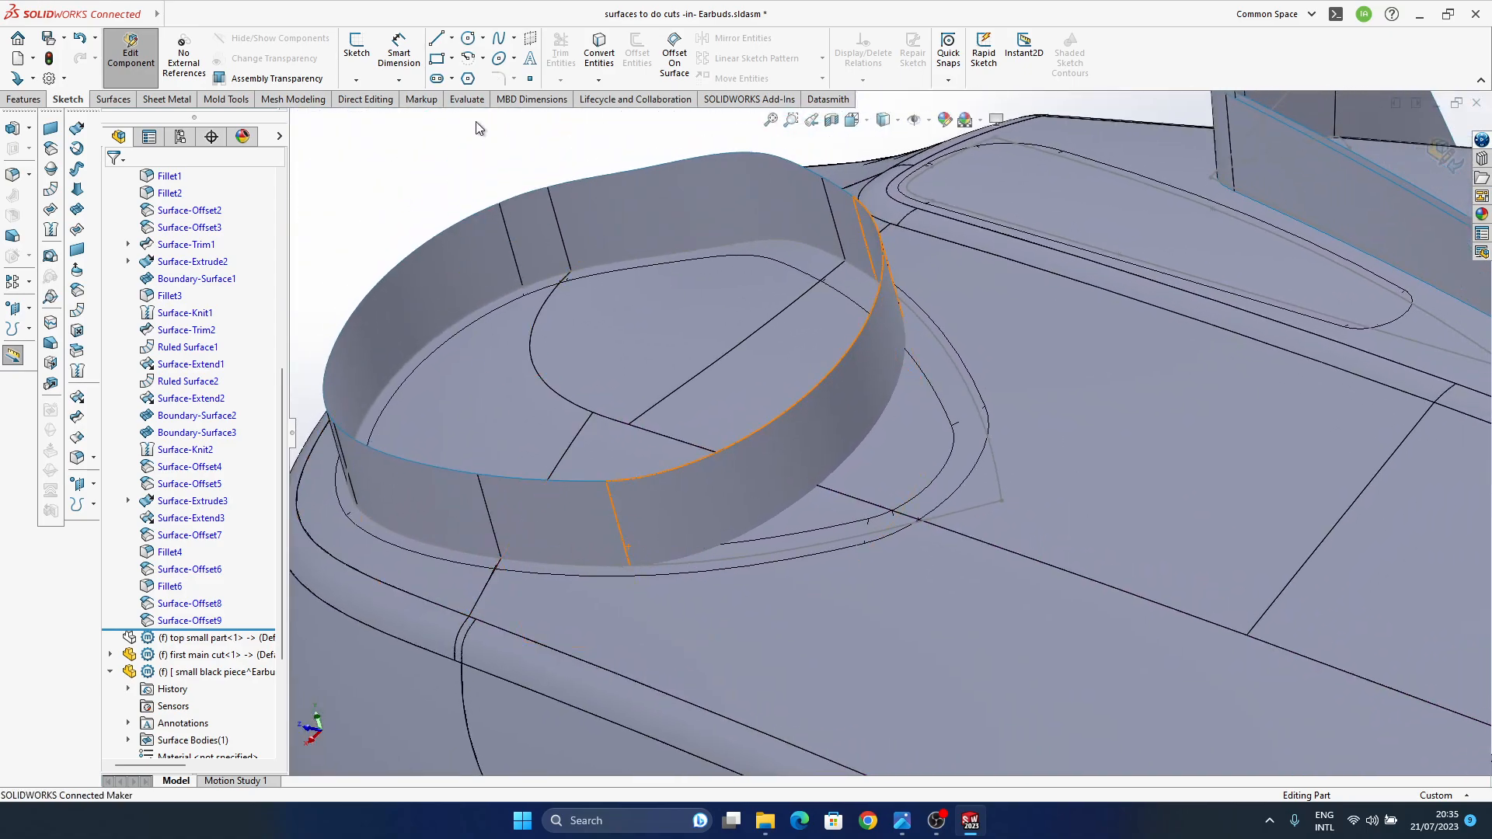
pyautogui.click(673, 53)
pyautogui.click(614, 525)
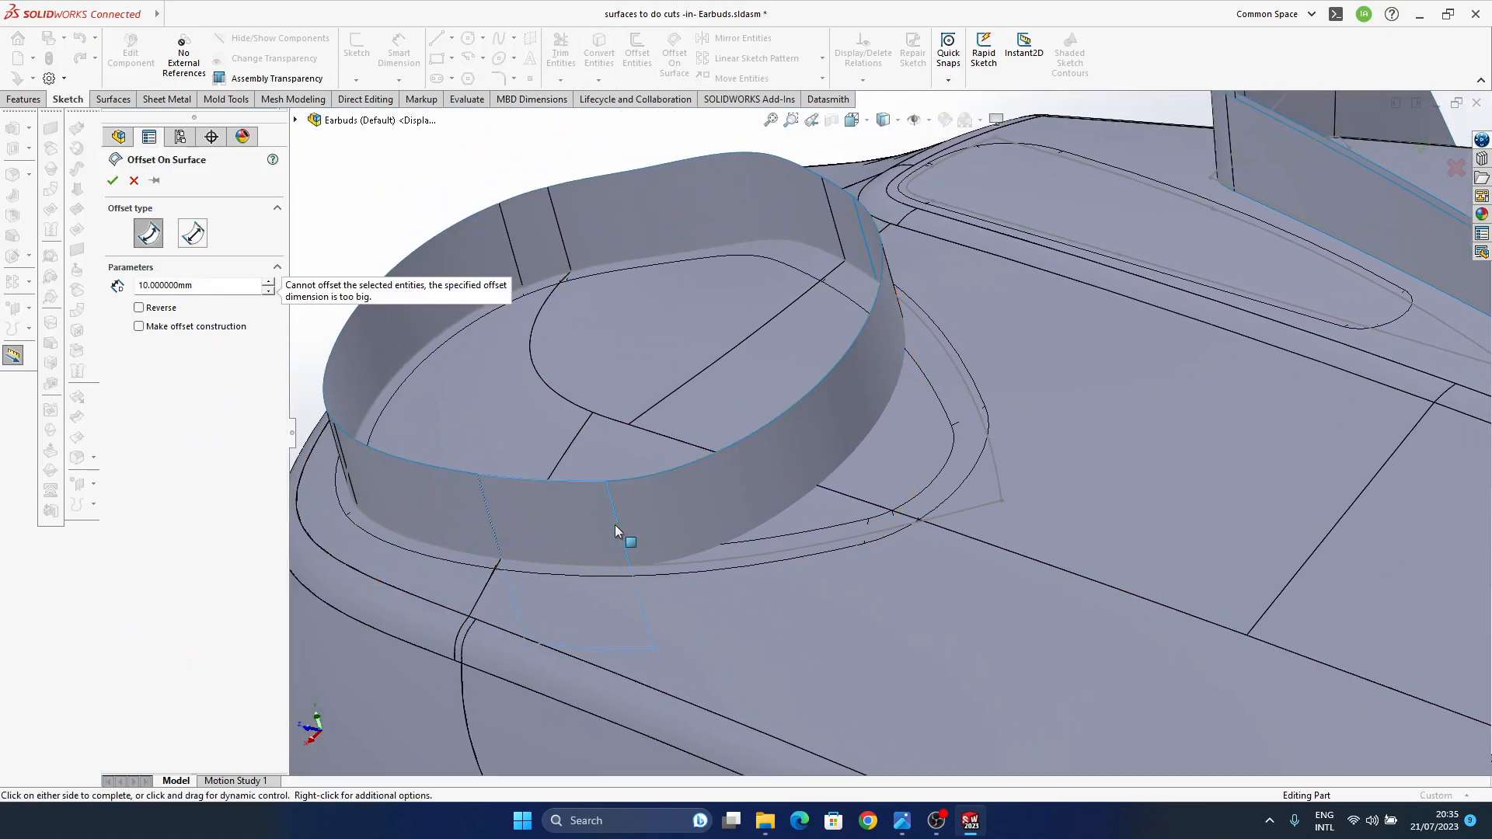
pyautogui.click(153, 182)
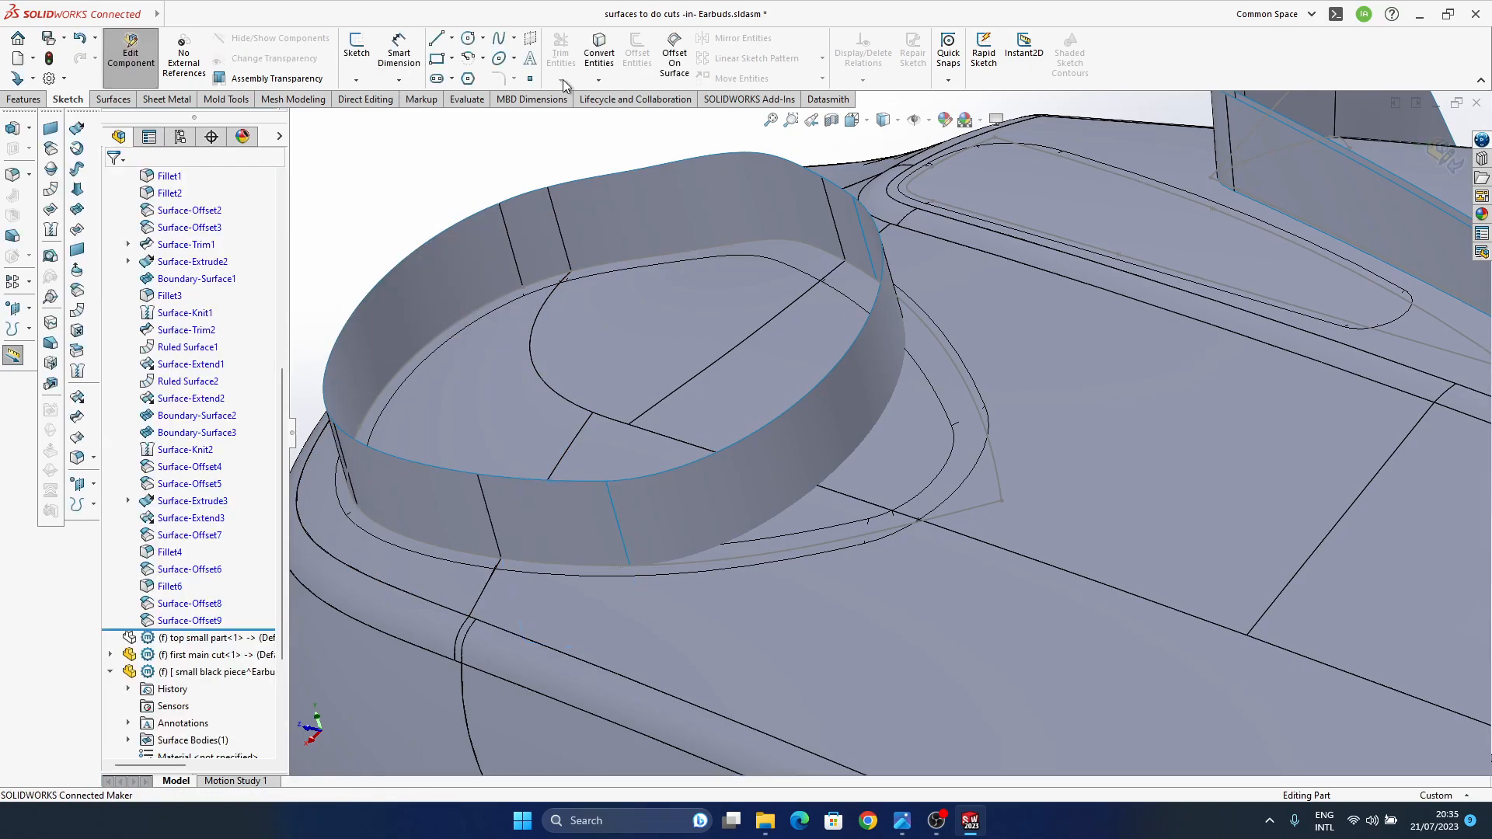
pyautogui.click(618, 519)
pyautogui.click(660, 548)
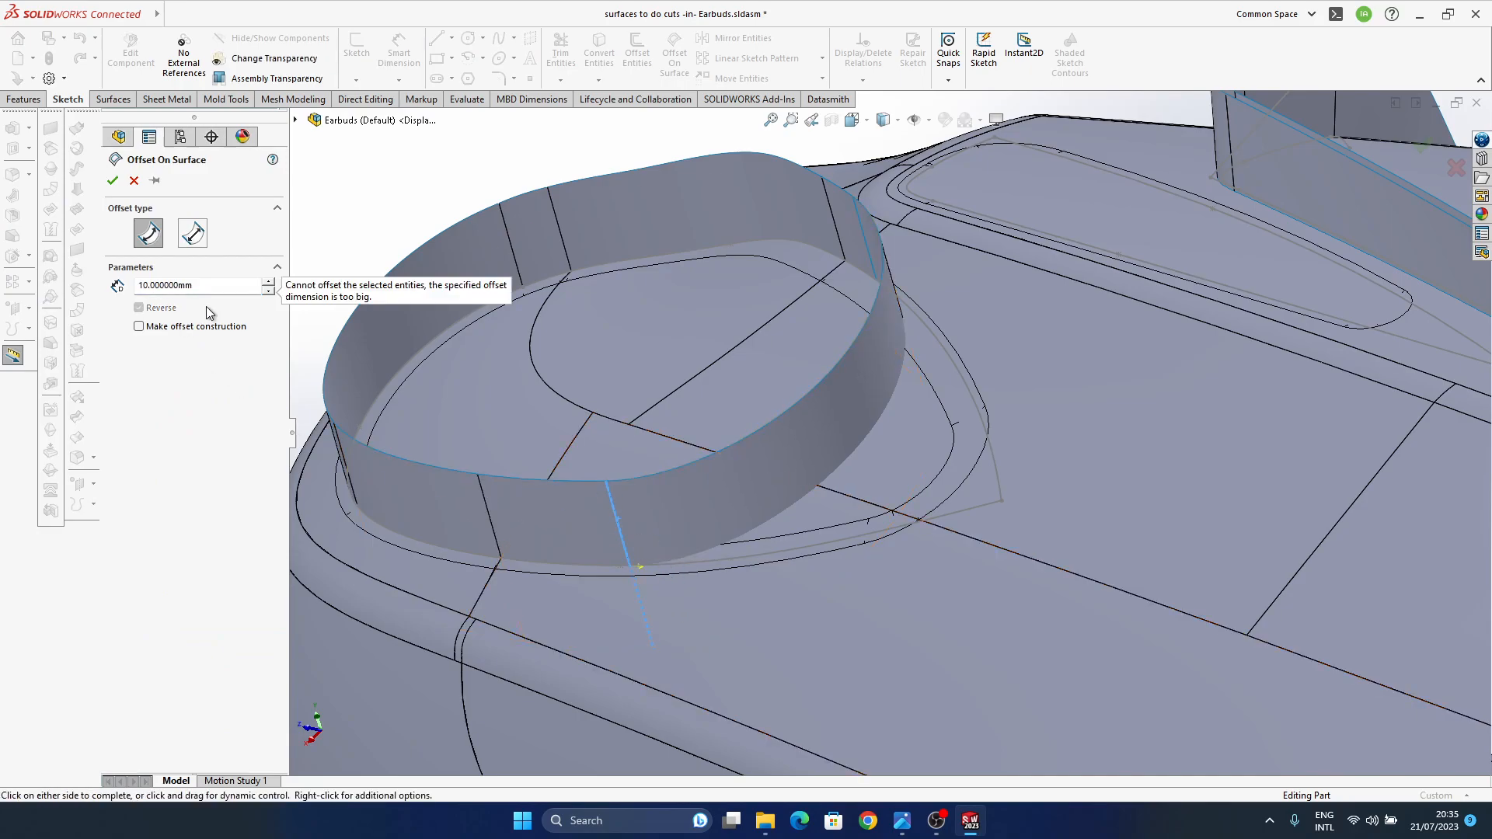
pyautogui.write('0.5')
pyautogui.press('Return')
pyautogui.moveTo(762, 389); pyautogui.dragTo(670, 572, button='middle')
pyautogui.click(1457, 168)
# - Start a Freeform on the copied rounded end face and set the continuity of all four boundaries to Moveable
pyautogui.click(673, 570)
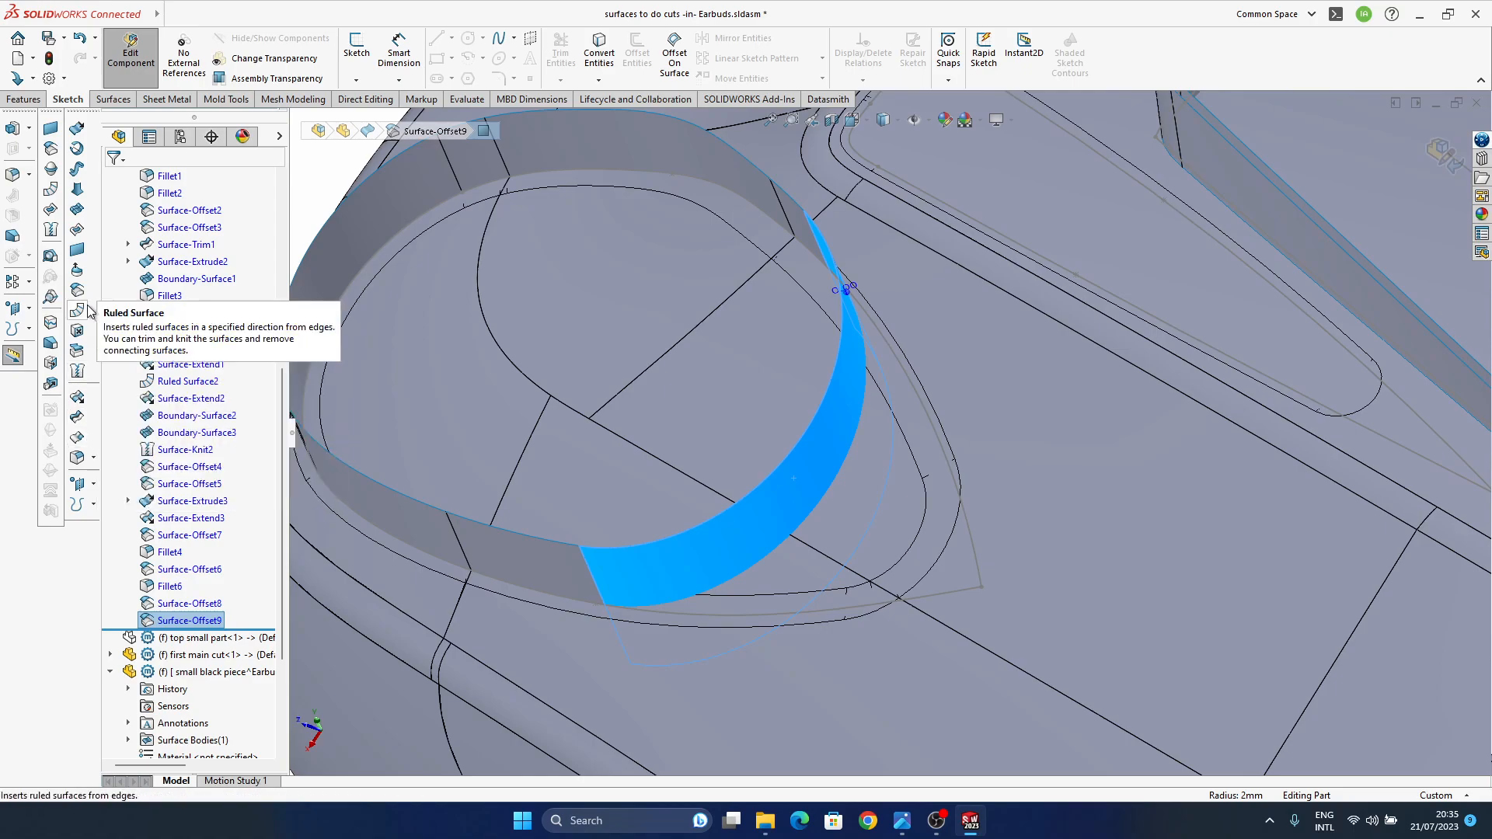
pyautogui.click(77, 269)
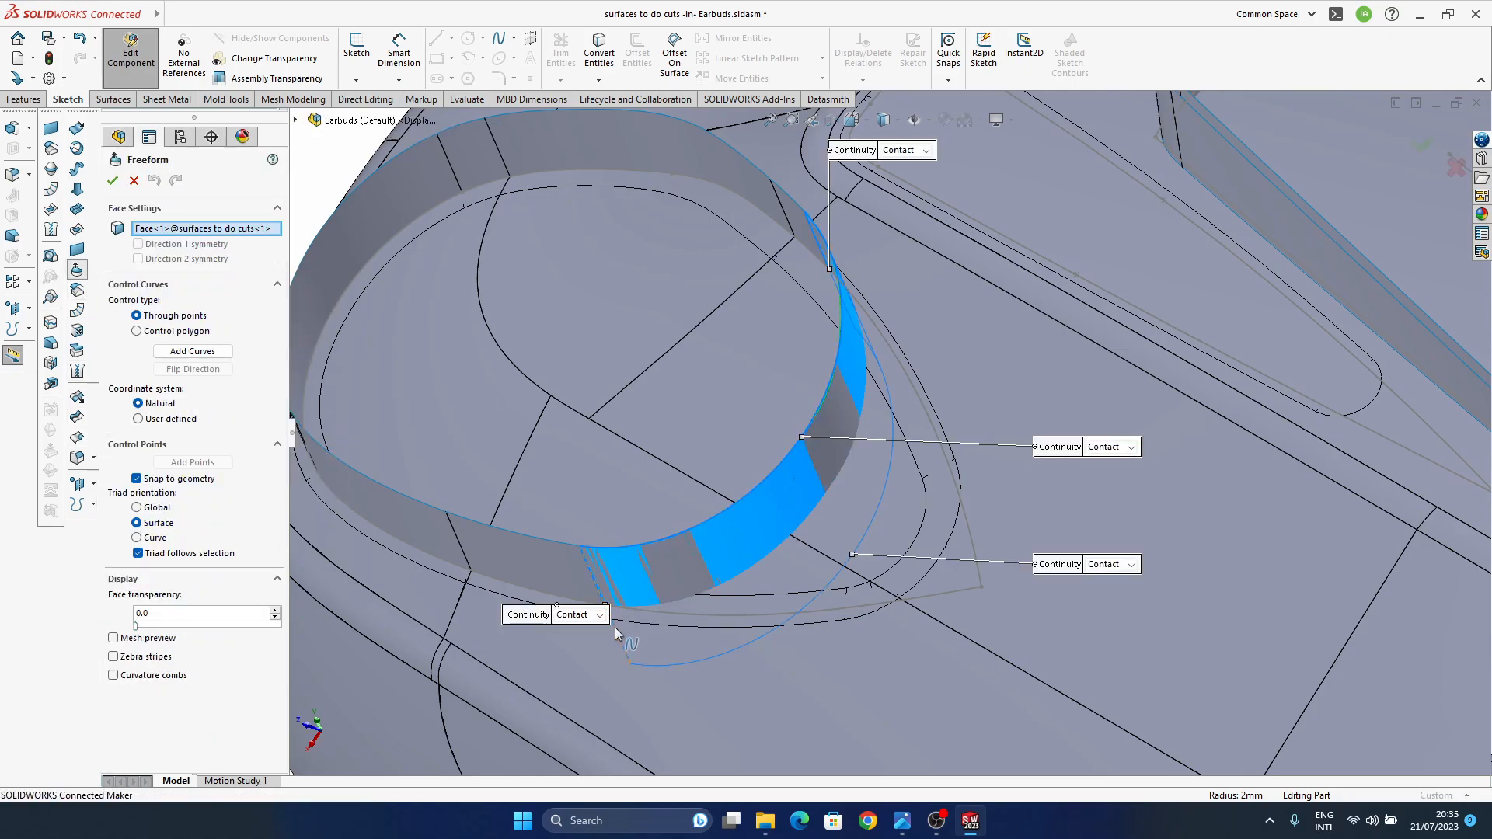
pyautogui.click(572, 615)
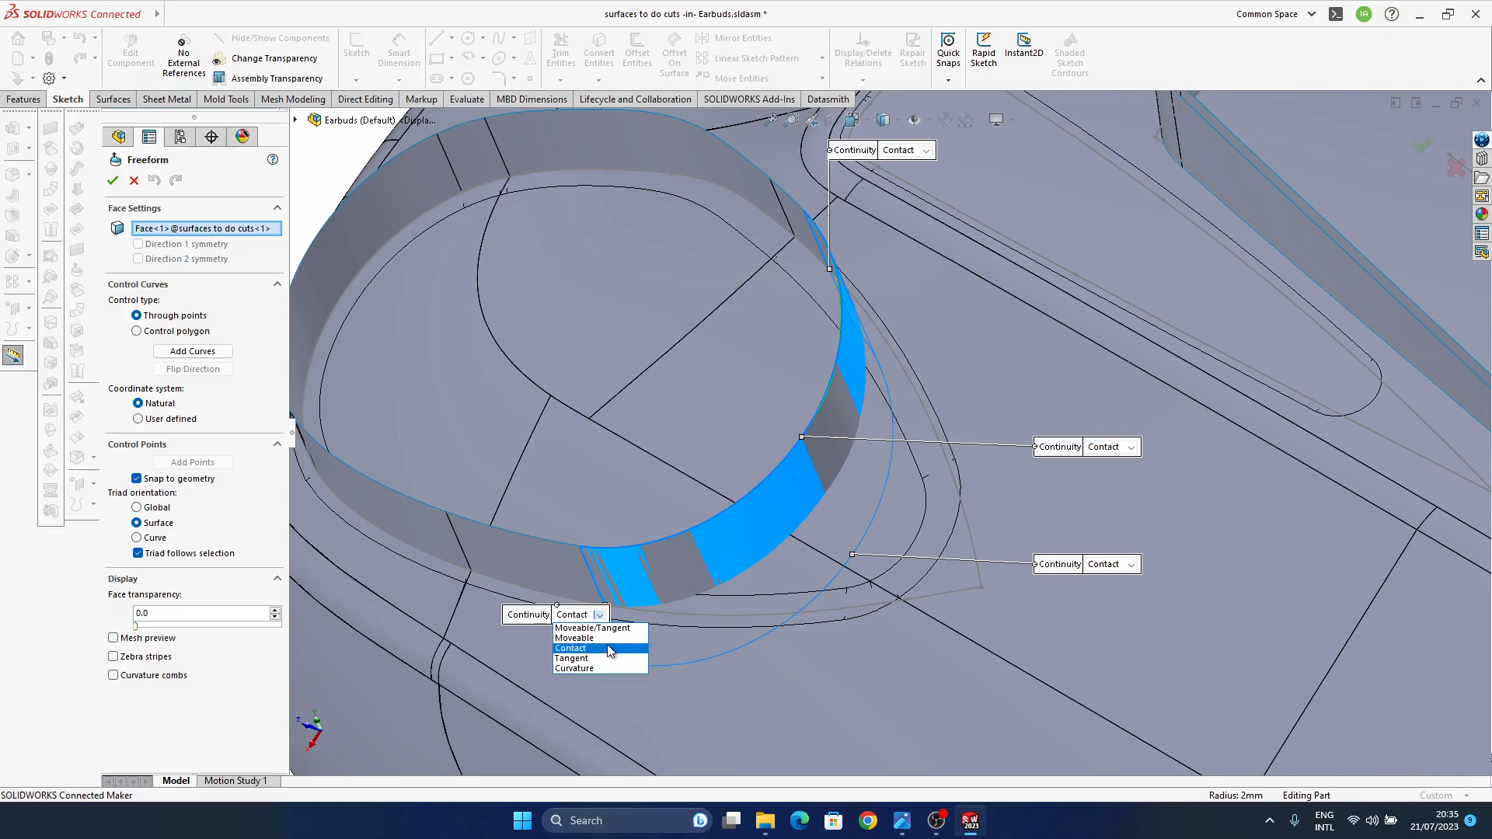
pyautogui.click(575, 639)
pyautogui.click(1112, 450)
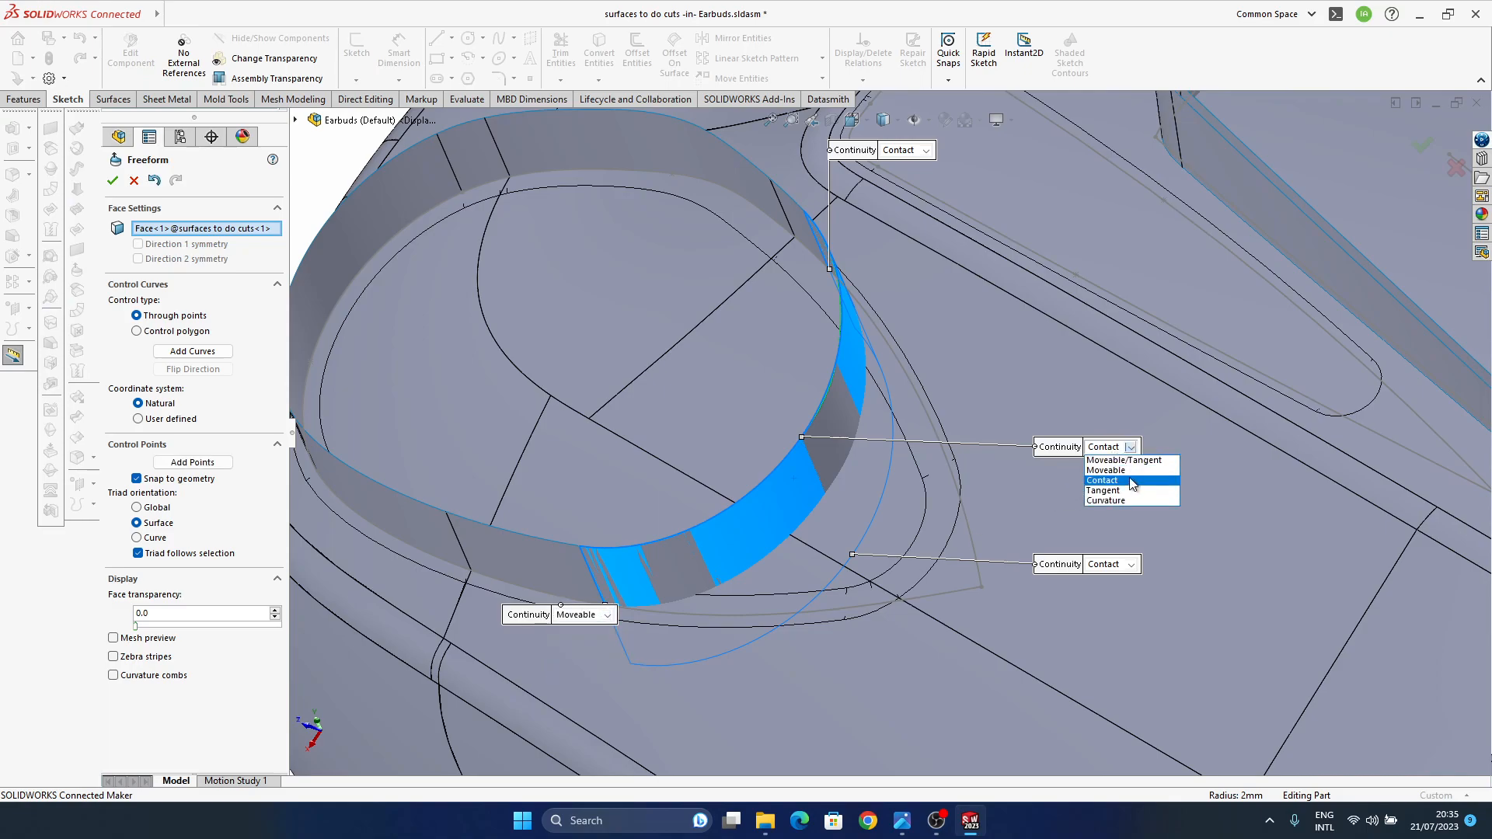
pyautogui.click(1106, 471)
pyautogui.click(1131, 565)
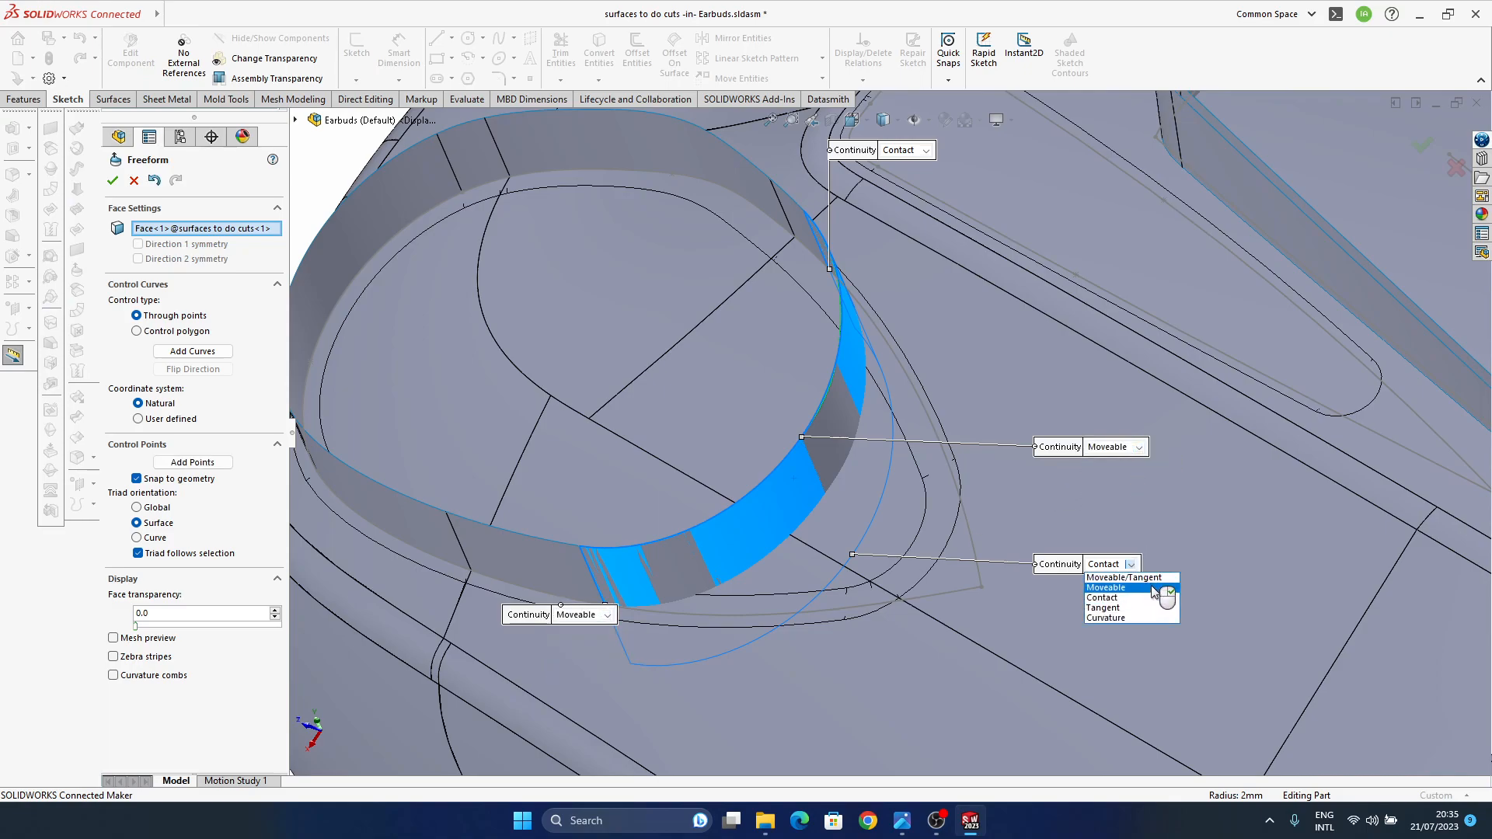
pyautogui.click(1155, 590)
pyautogui.click(902, 150)
pyautogui.click(895, 173)
# - Try pulling the upper boundary's tangent handle outward about 0.9 mm along X toward the teardrop outline, and undo the change
pyautogui.scroll(-5, 836, 424)
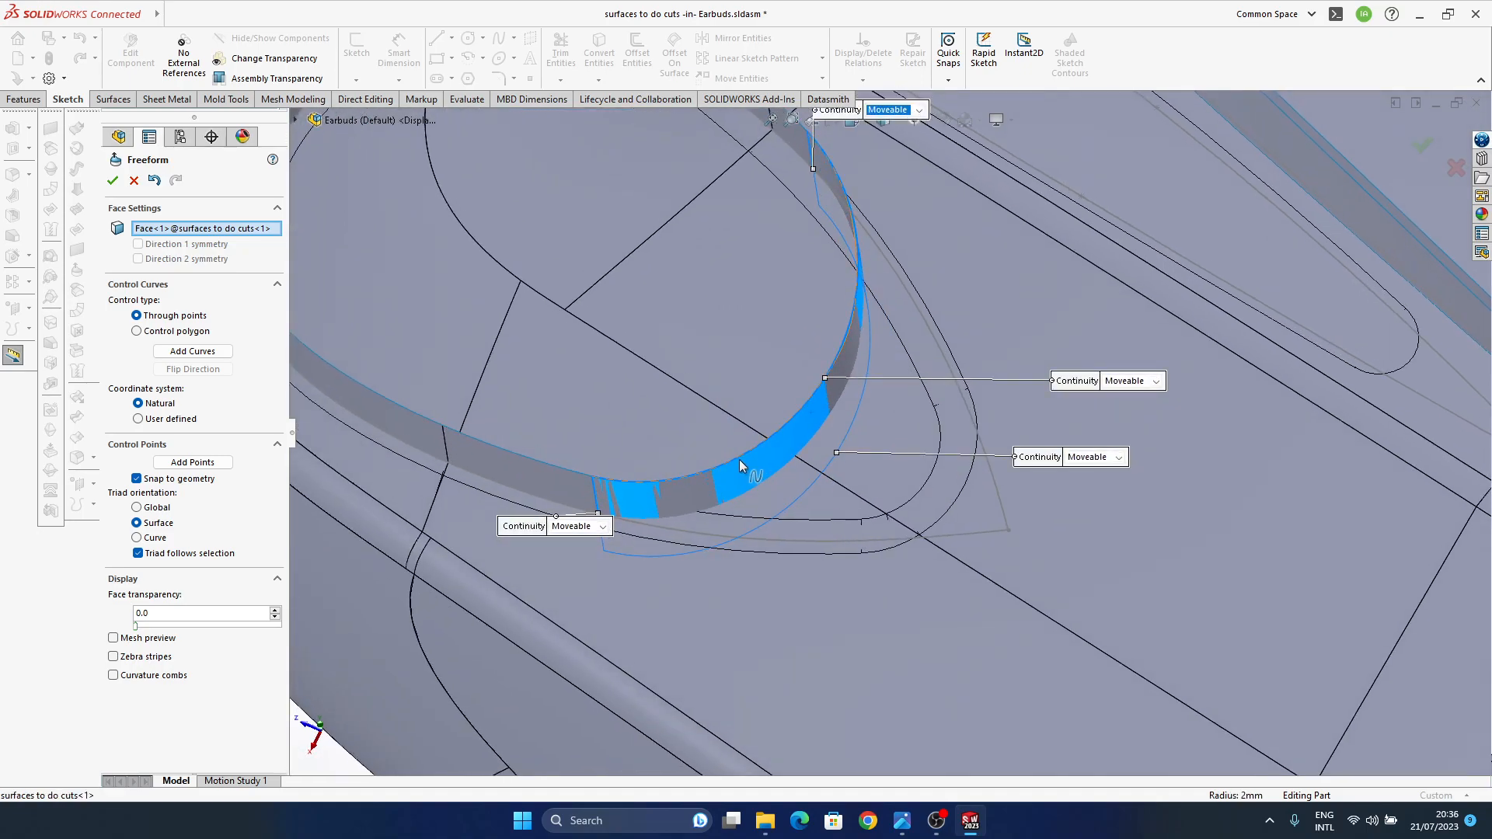
pyautogui.click(741, 533)
pyautogui.moveTo(741, 531)
pyautogui.keyDown('ctrl'); pyautogui.mouseDown(button='middle')
pyautogui.moveTo(748, 517)
pyautogui.moveTo(730, 507)
pyautogui.mouseUp(button='middle'); pyautogui.keyUp('ctrl')
pyautogui.click(719, 504)
pyautogui.moveTo(722, 509); pyautogui.dragTo(856, 446)
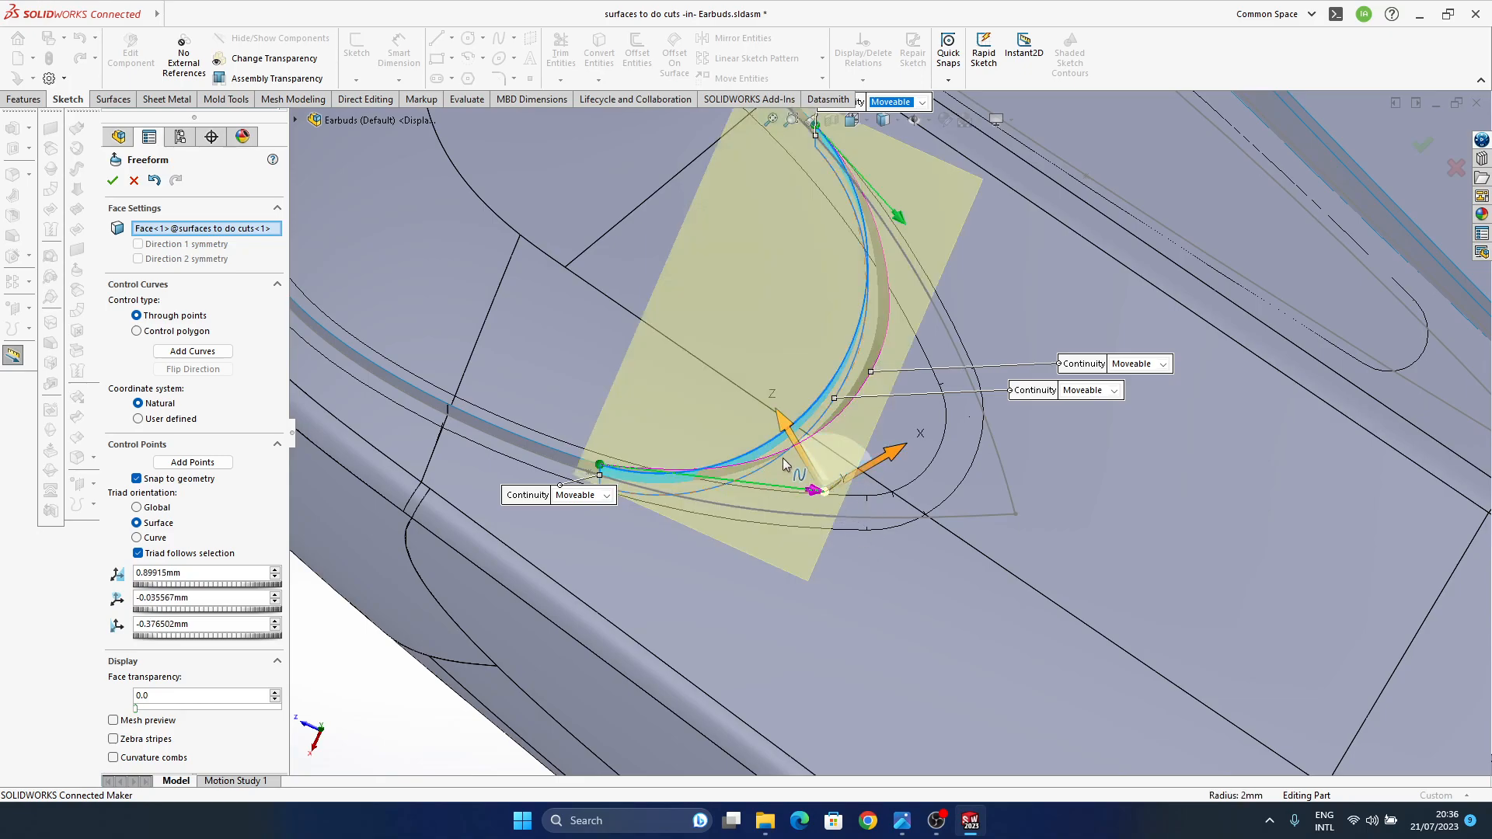
pyautogui.moveTo(782, 459); pyautogui.dragTo(779, 446, button='middle')
pyautogui.click(154, 181)
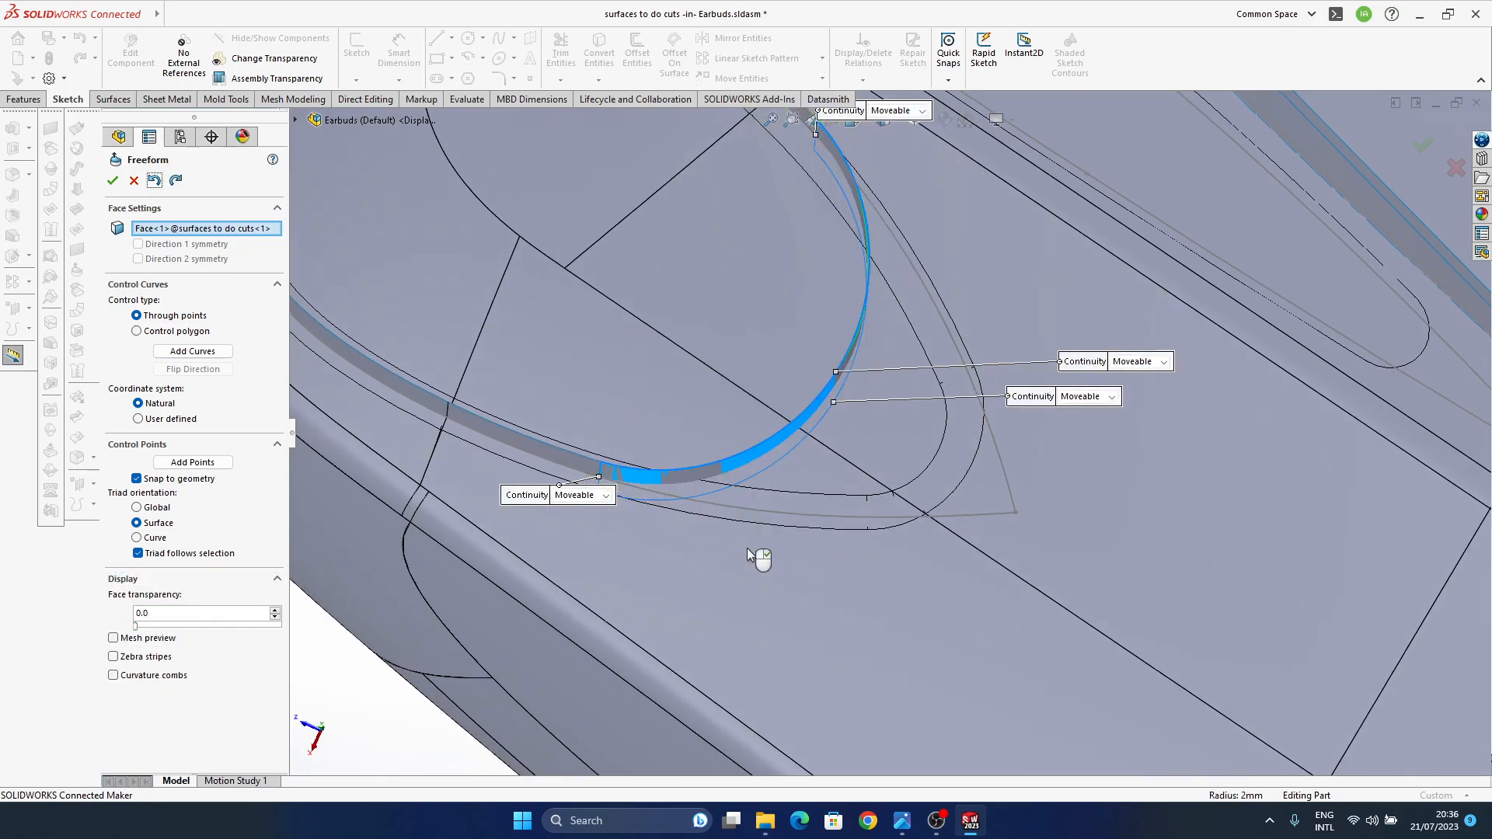
# - Try reshaping the end face again through its upper and lower boundary handles, and undo the last handle move
pyautogui.click(701, 466)
pyautogui.moveTo(727, 548); pyautogui.dragTo(705, 478, button='middle')
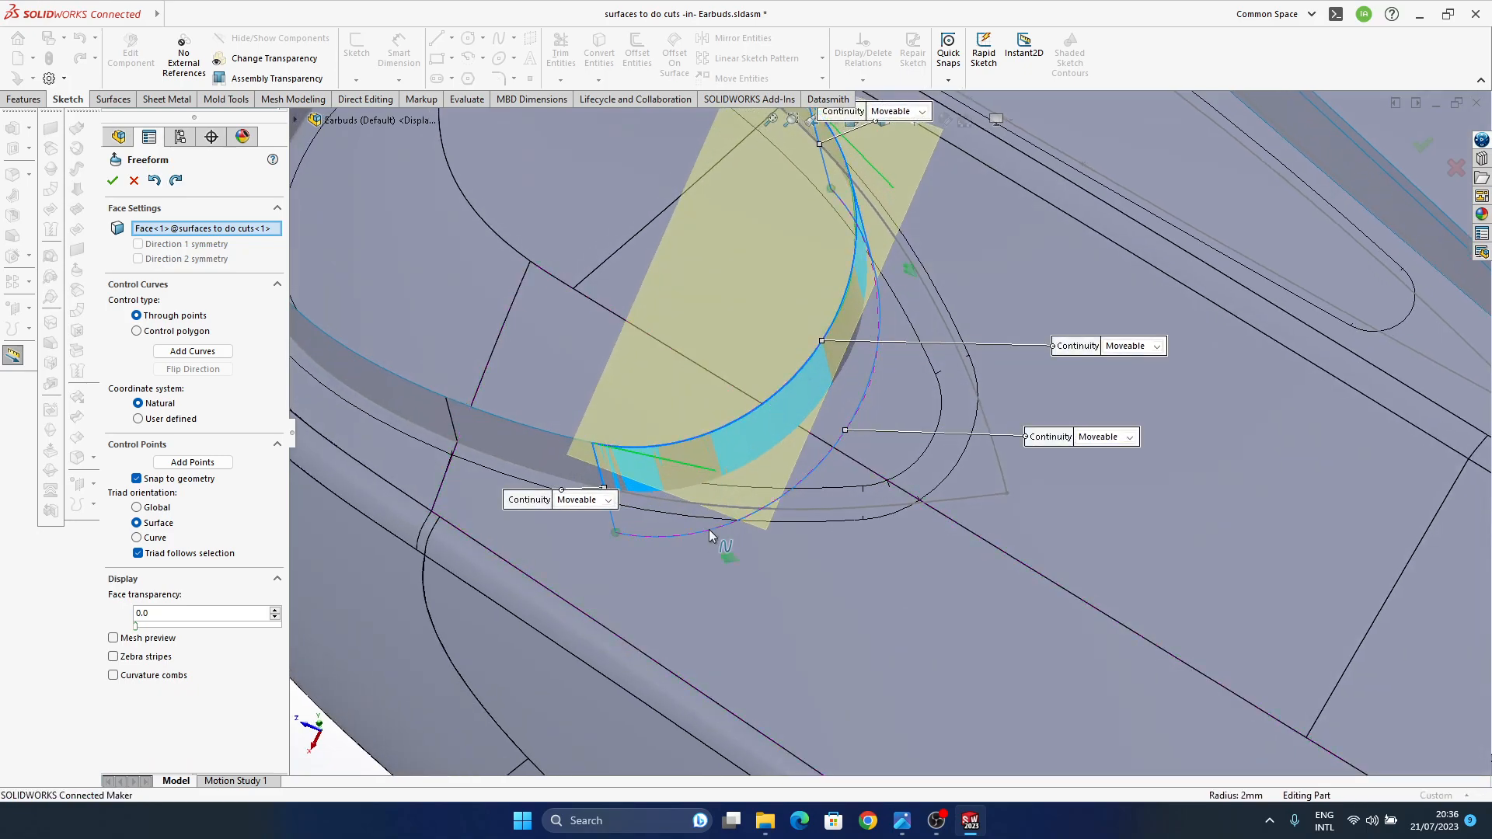
pyautogui.click(709, 532)
pyautogui.click(692, 441)
pyautogui.click(743, 444)
pyautogui.click(697, 436)
pyautogui.moveTo(777, 387); pyautogui.dragTo(772, 497, button='middle')
pyautogui.moveTo(727, 521); pyautogui.dragTo(815, 508)
pyautogui.moveTo(848, 557); pyautogui.dragTo(842, 559)
pyautogui.click(154, 180)
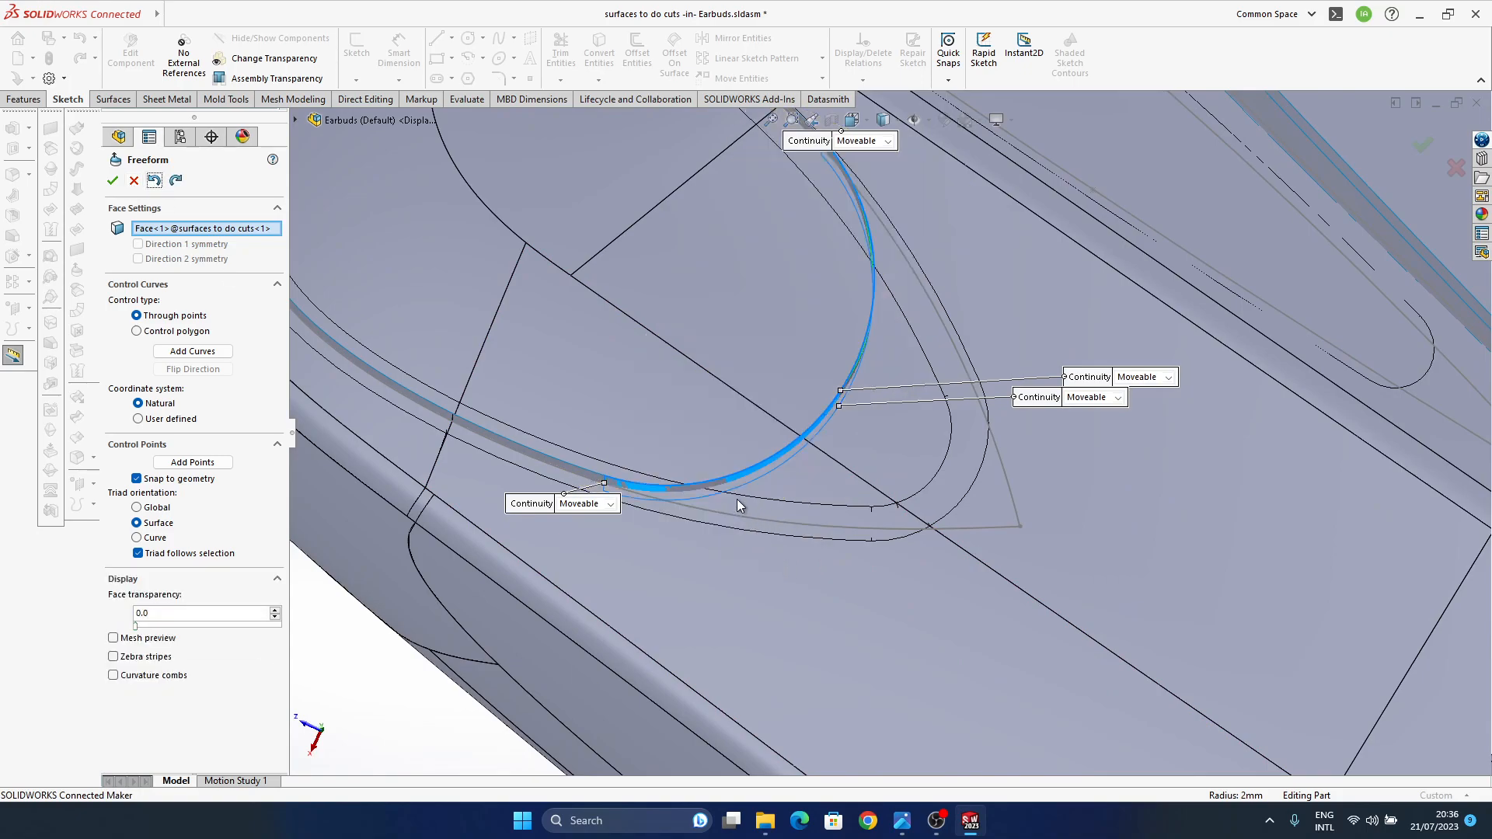
# - Stretch the upper boundary's tangent handle farther from the triangular pocket by about 1.01 mm in X and -0.70 mm in Z
pyautogui.click(743, 473)
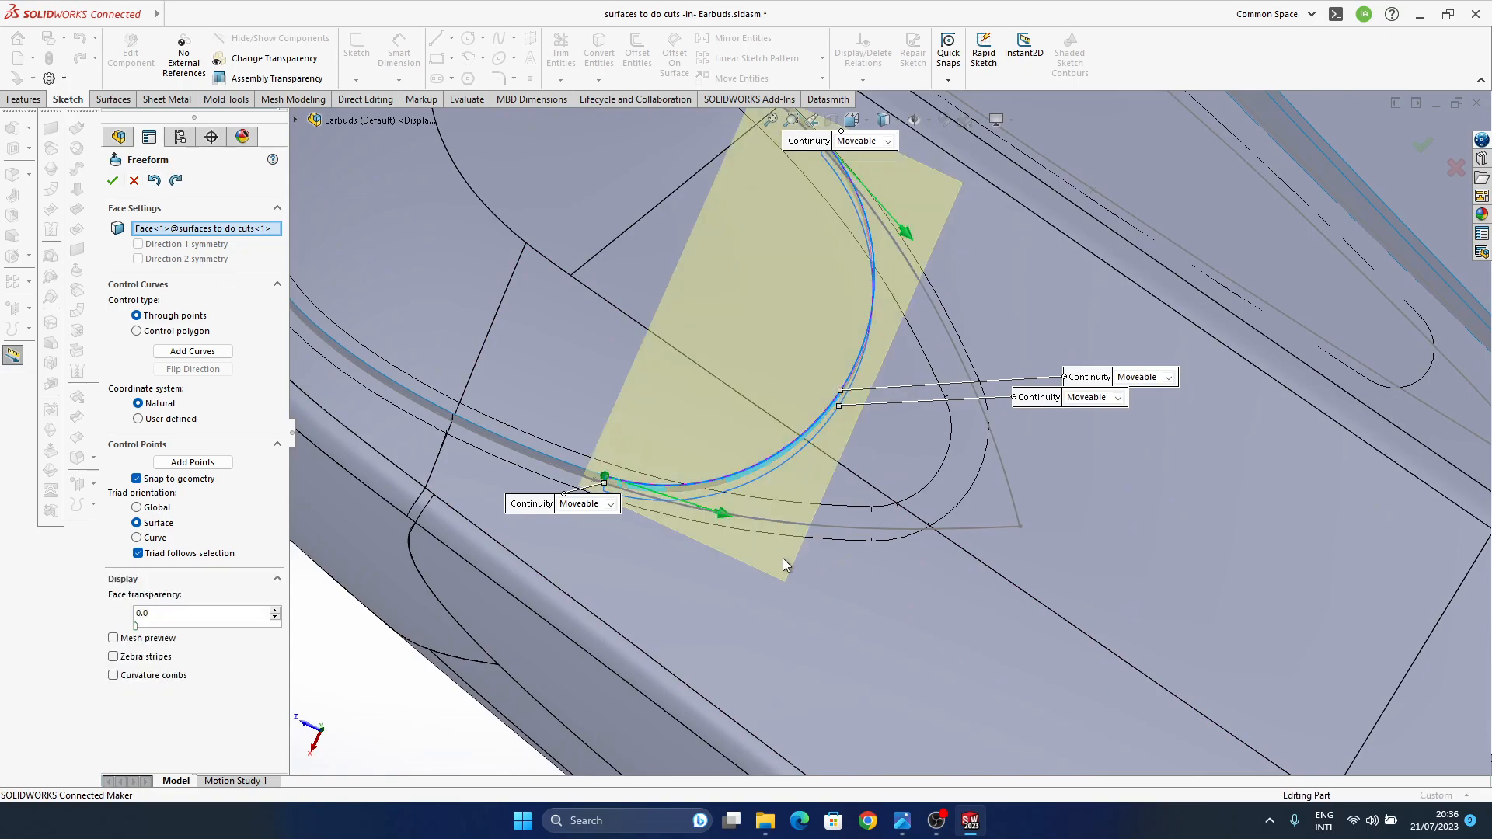
pyautogui.click(724, 514)
pyautogui.moveTo(760, 478); pyautogui.dragTo(860, 491)
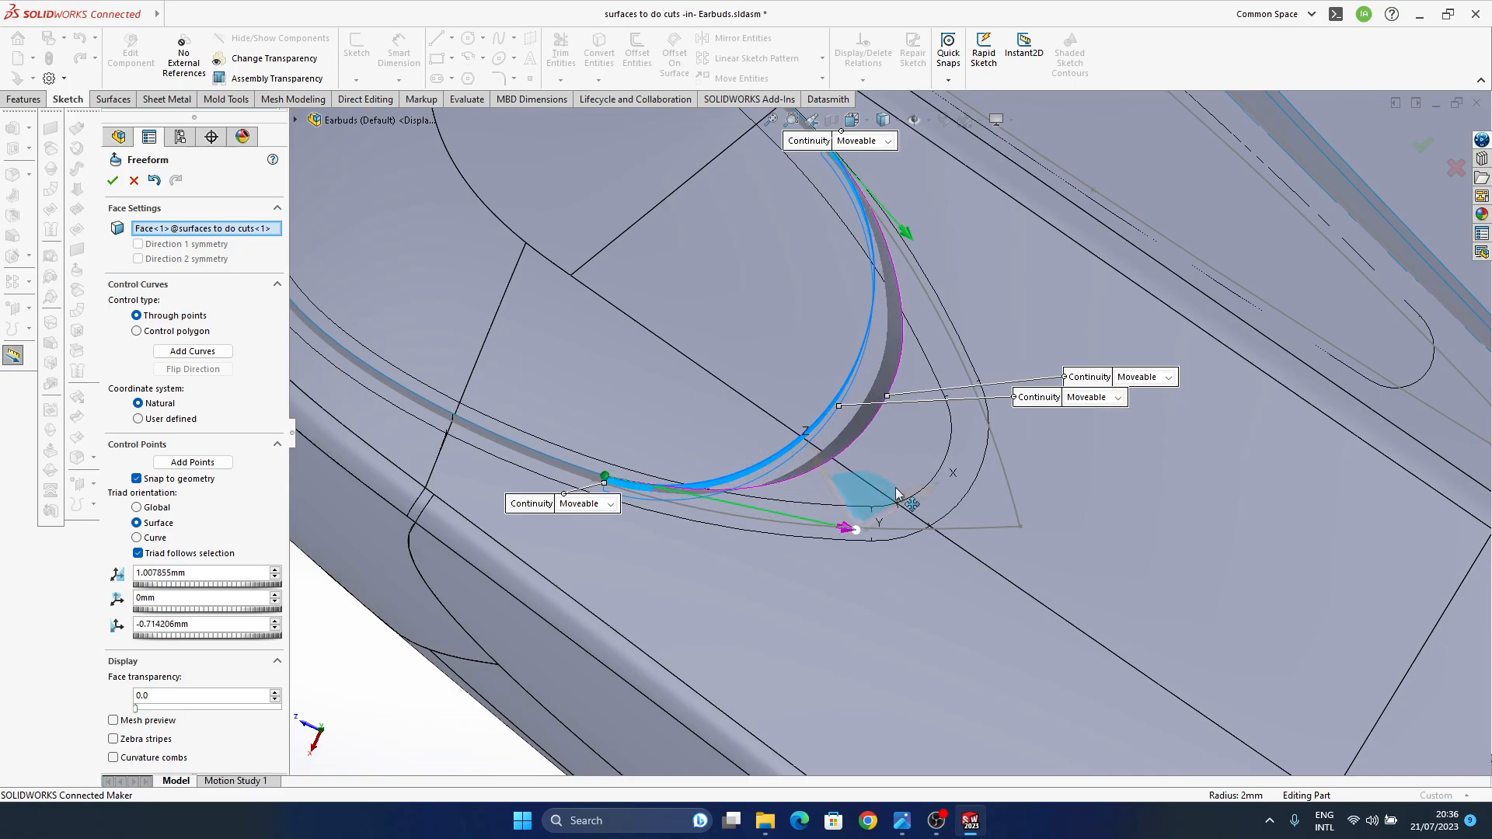
pyautogui.moveTo(765, 508); pyautogui.dragTo(746, 428, button='middle')
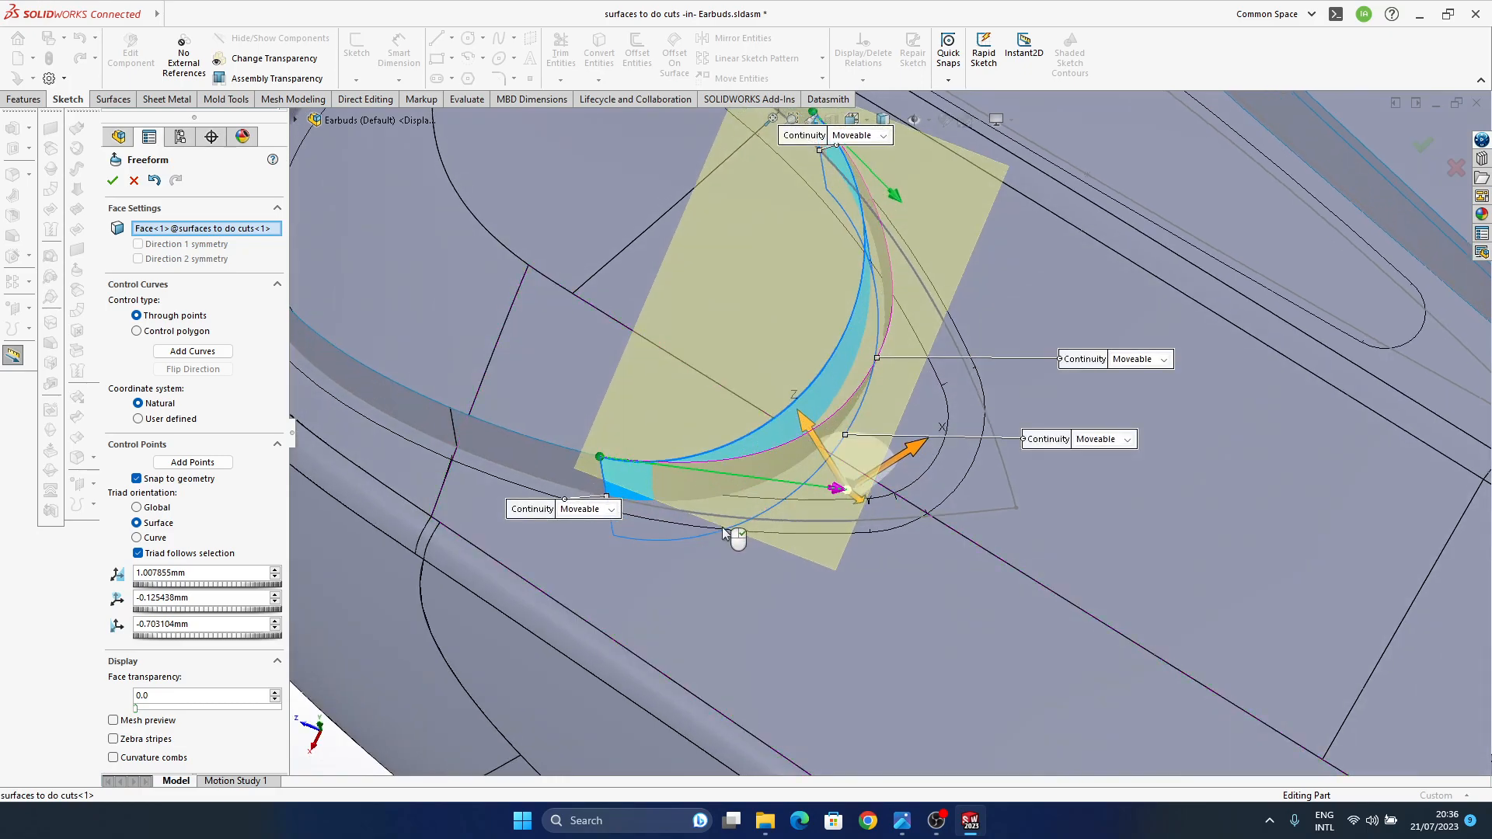
# - Stretch the lower boundary's matching tangent handle by about 0.54 mm in X and -0.47 mm in Z toward the teardrop tip
pyautogui.click(705, 535)
pyautogui.moveTo(721, 556); pyautogui.dragTo(749, 488, button='middle')
pyautogui.click(729, 540)
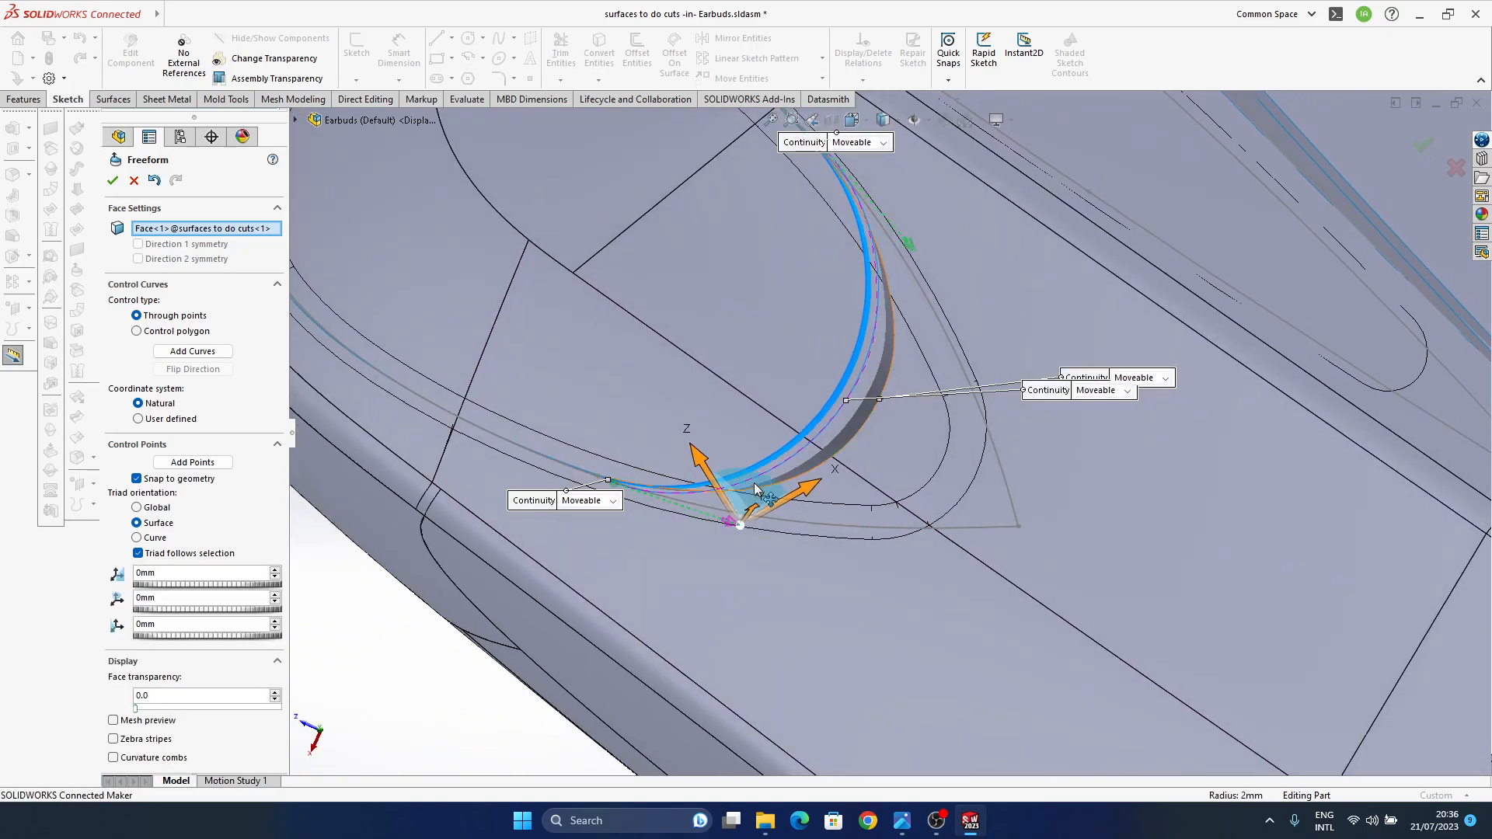
pyautogui.moveTo(810, 497); pyautogui.dragTo(829, 497)
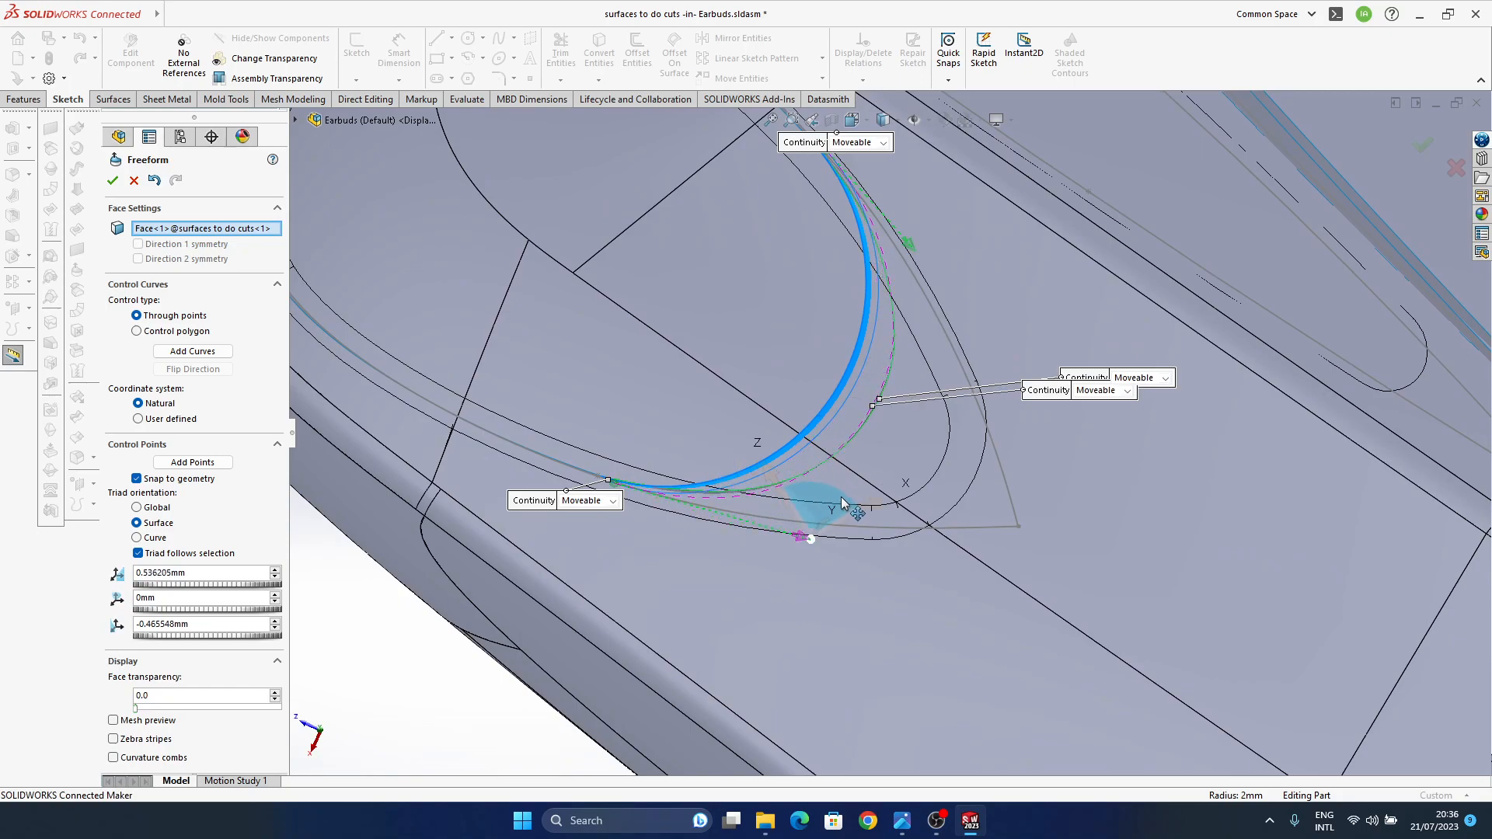
pyautogui.moveTo(743, 519); pyautogui.dragTo(782, 489, button='middle')
# - Stretch the upper boundary's tangent handle nearest the triangular pocket by about -0.44 mm in X and -0.10 mm in Z
pyautogui.click(765, 376)
pyautogui.click(770, 355)
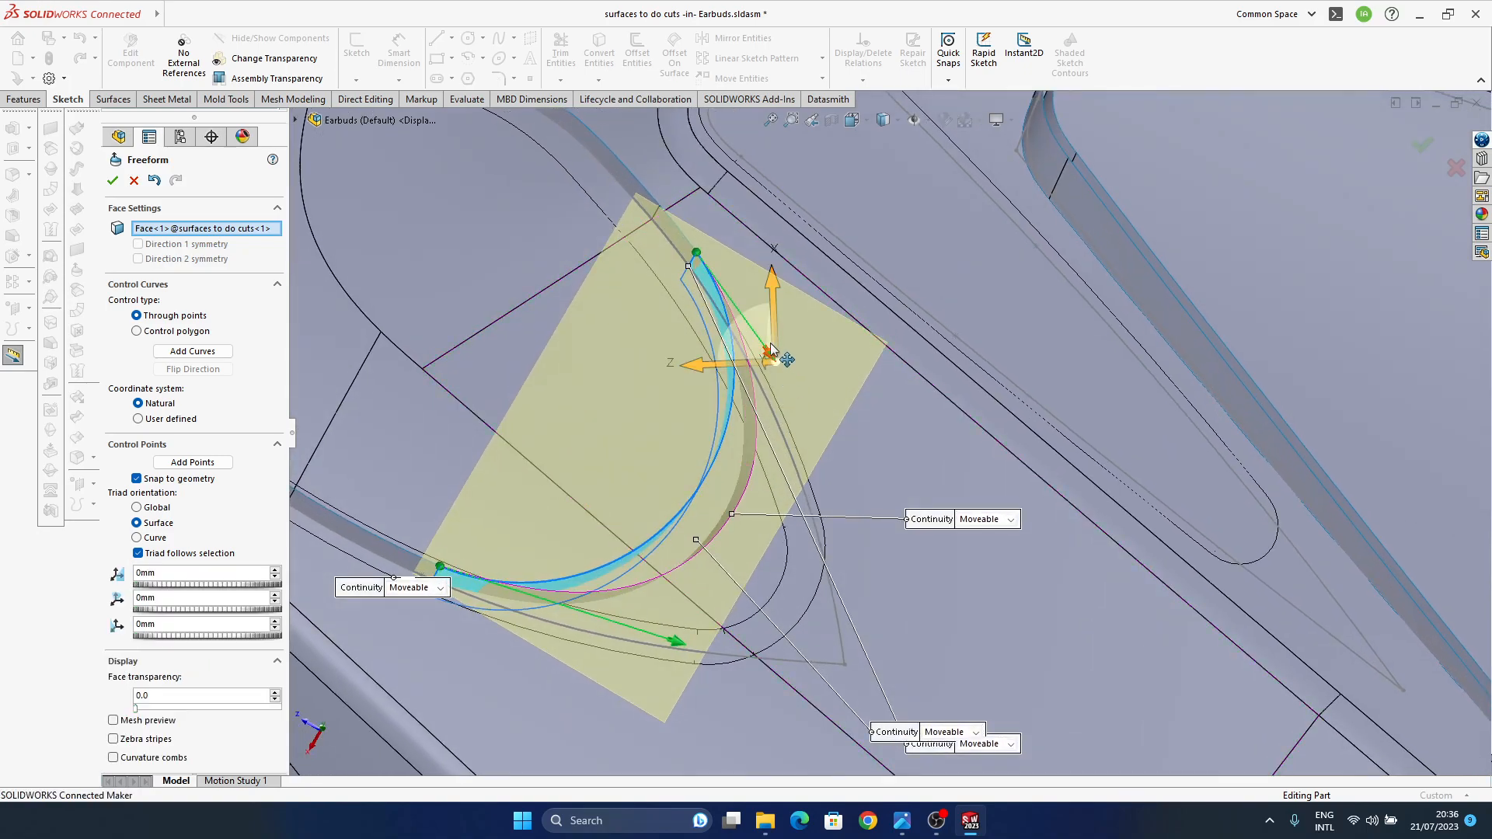
pyautogui.moveTo(751, 322); pyautogui.dragTo(771, 373)
pyautogui.moveTo(766, 381); pyautogui.dragTo(740, 465, button='middle')
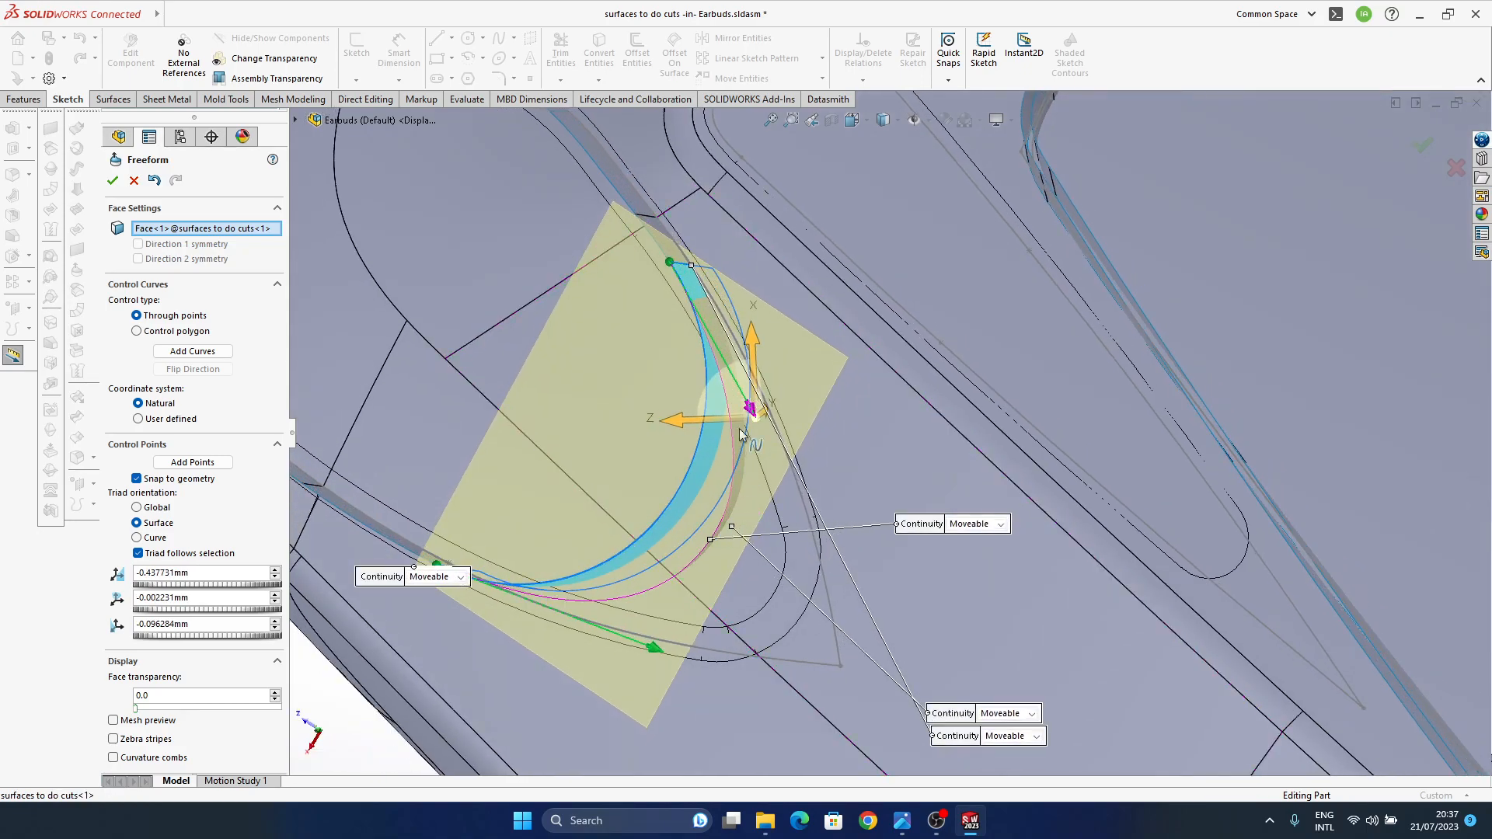
pyautogui.moveTo(707, 542); pyautogui.dragTo(754, 626, button='middle')
# - Stretch the lower boundary's pocket-side tangent handle by about -0.58 mm in X and -0.17 mm in Z, and accept the Freeform
pyautogui.click(757, 617)
pyautogui.moveTo(842, 507); pyautogui.dragTo(831, 668, button='middle')
pyautogui.moveTo(793, 472); pyautogui.dragTo(786, 500, button='middle')
pyautogui.click(799, 366)
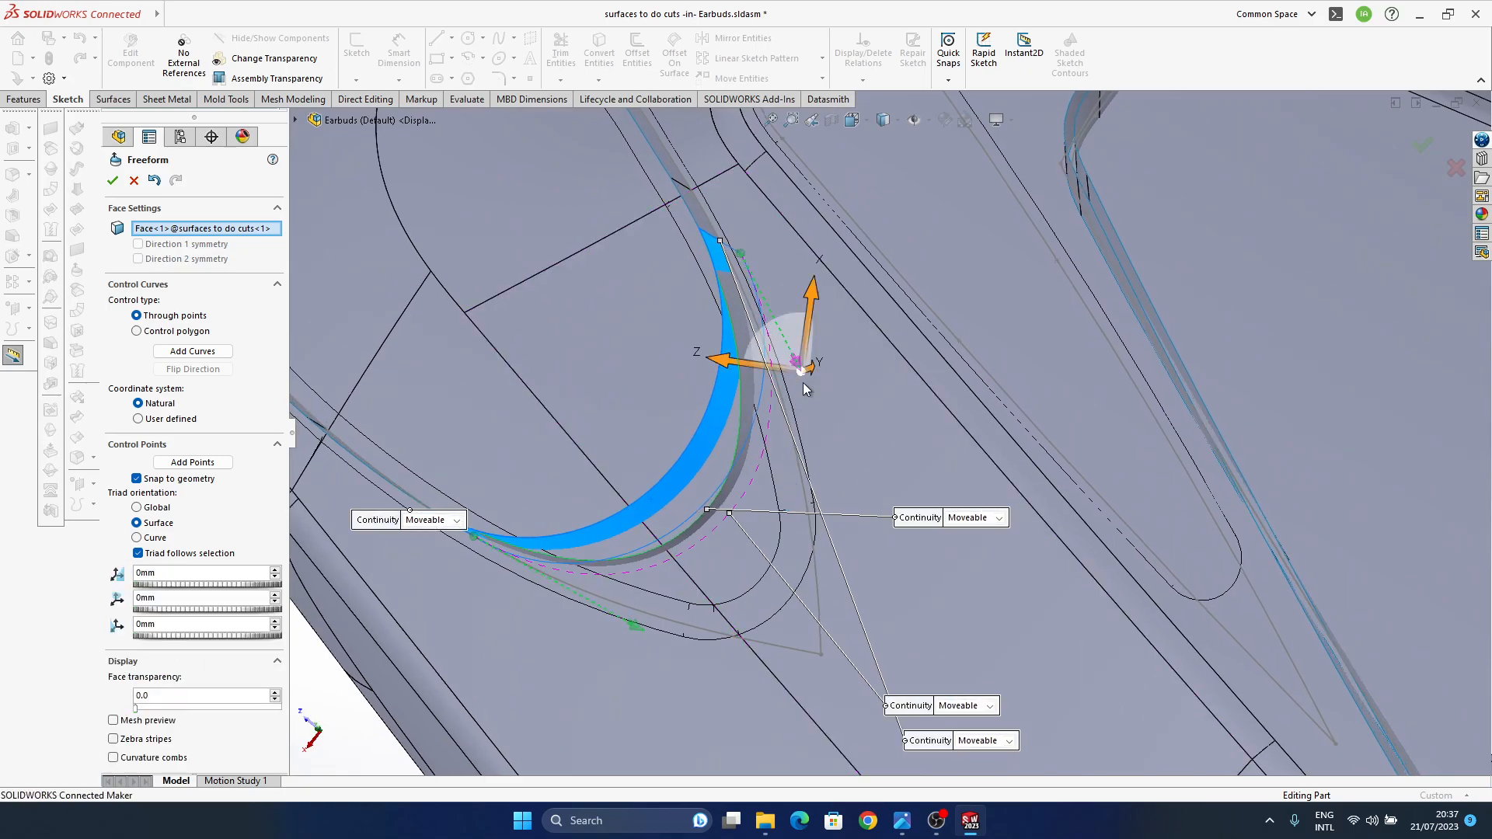
pyautogui.moveTo(813, 406); pyautogui.dragTo(817, 424)
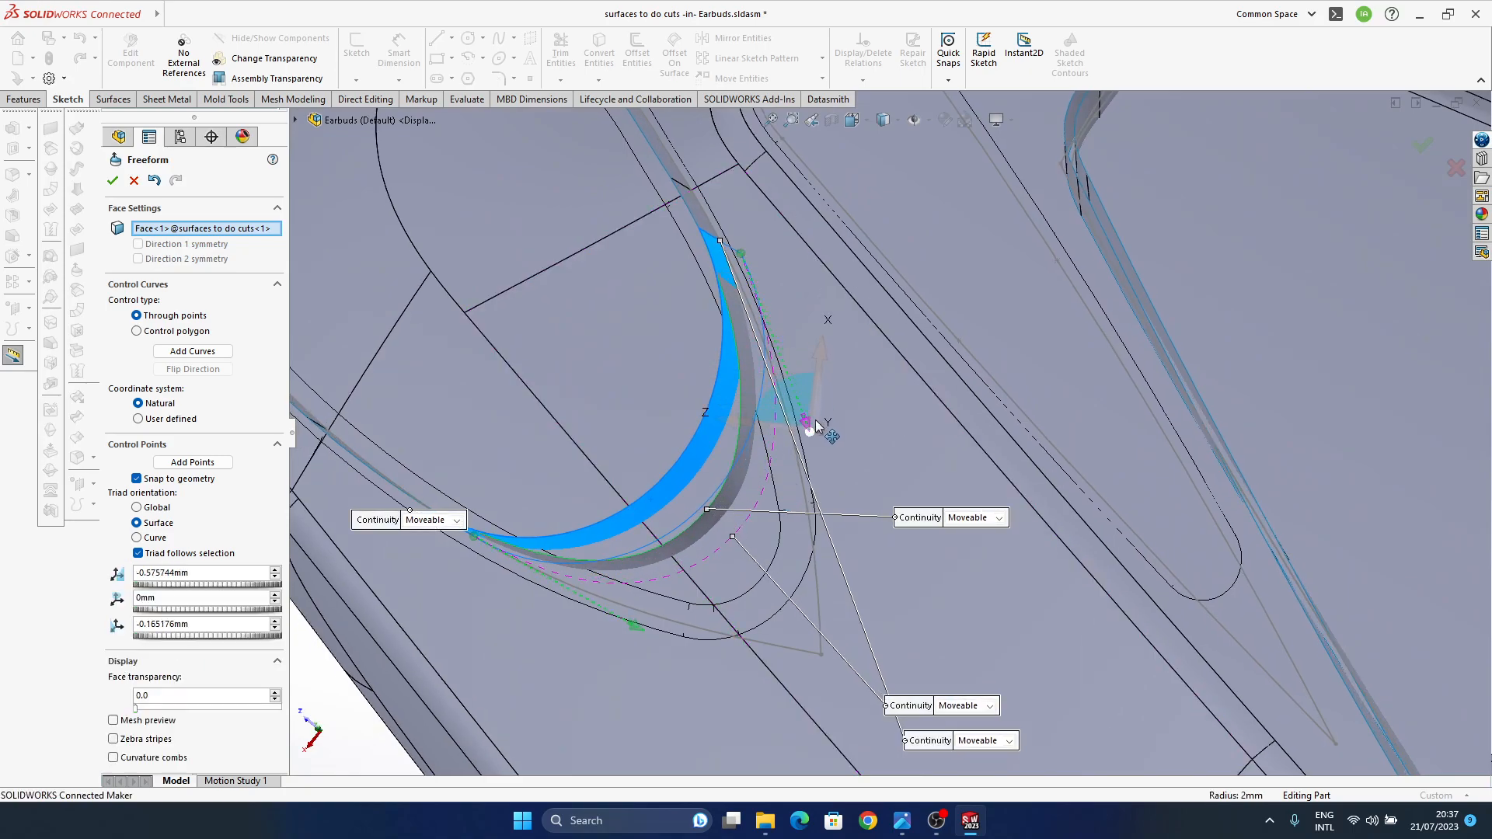
pyautogui.moveTo(743, 520); pyautogui.dragTo(859, 506, button='middle')
pyautogui.scroll(2, 787, 535)
pyautogui.click(335, 324)
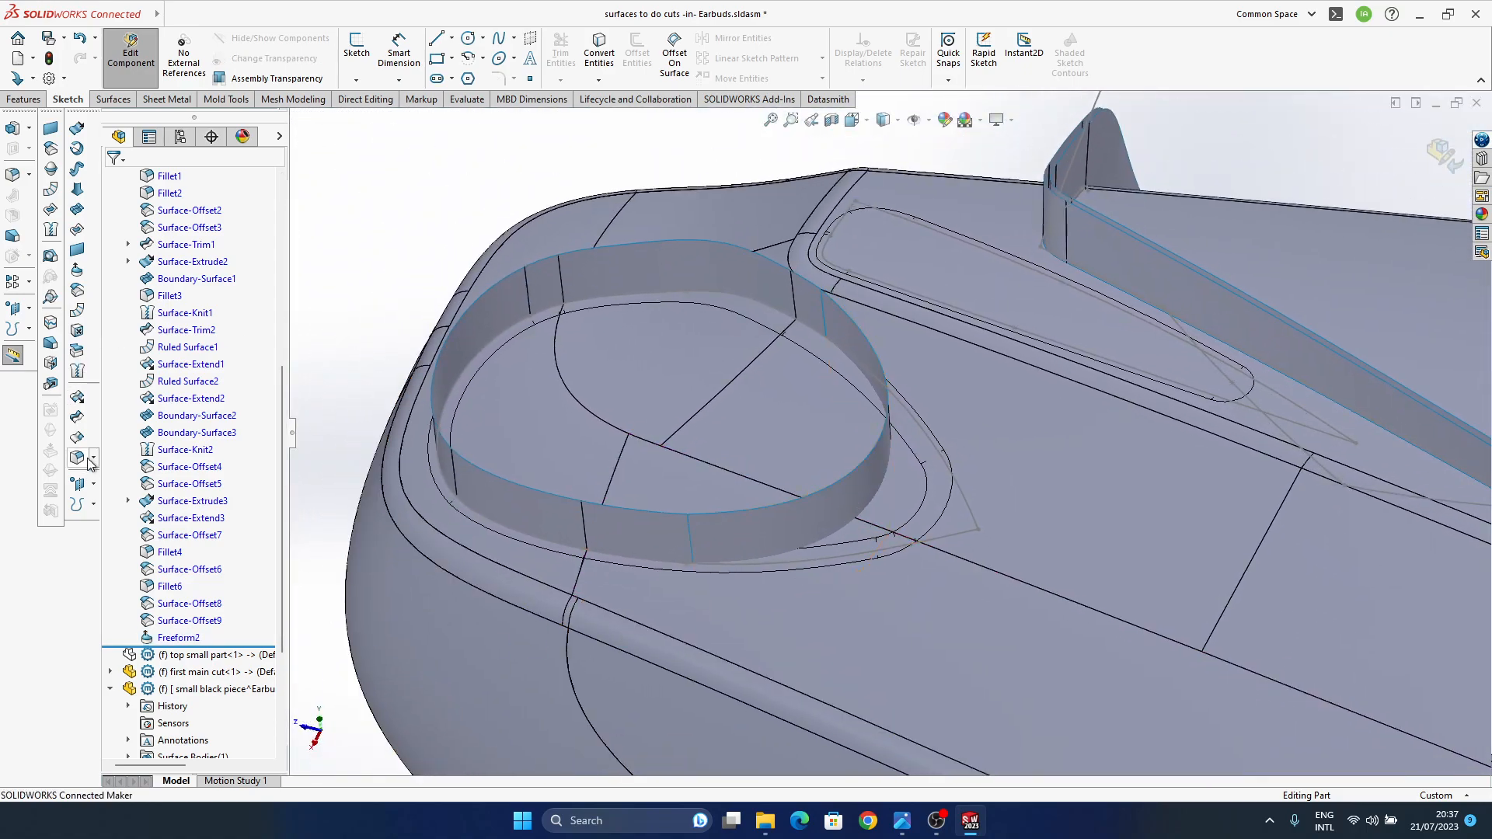
# - Offset the reshaped end face's vertical edge near the outer rim by 1 mm along the surface
pyautogui.click(695, 76)
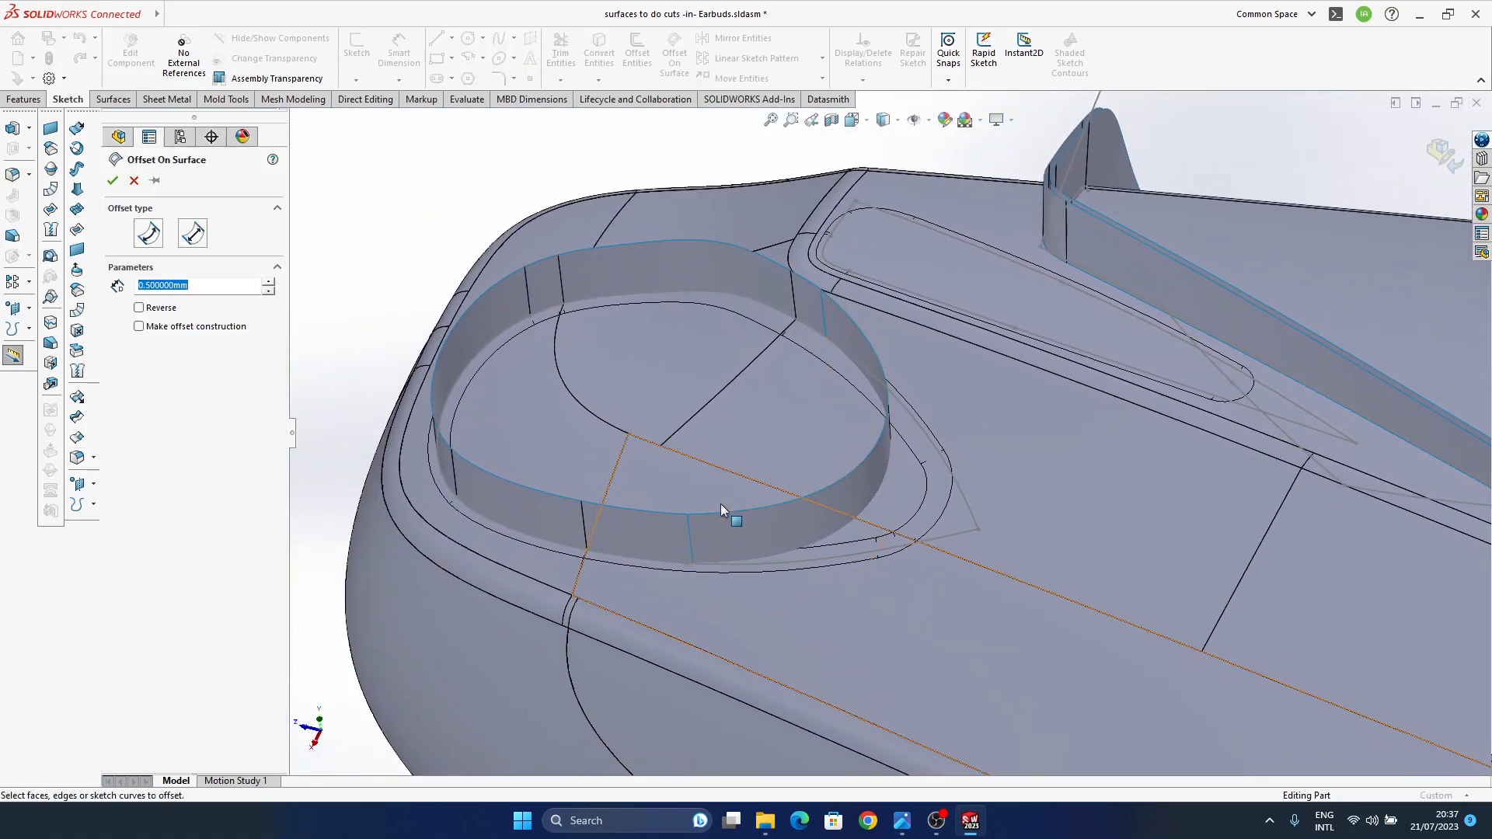
pyautogui.click(692, 547)
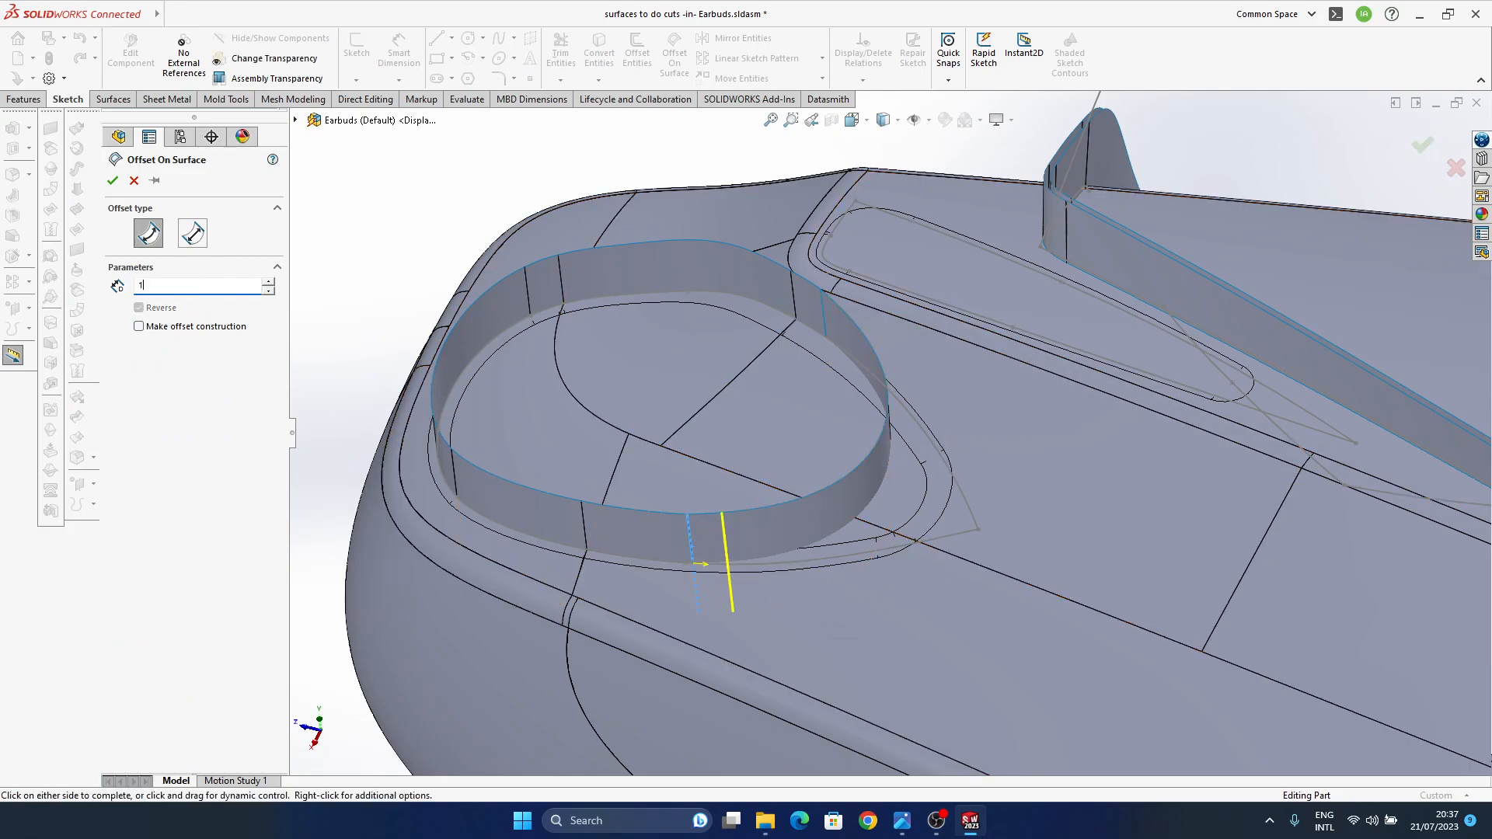
pyautogui.click(1423, 148)
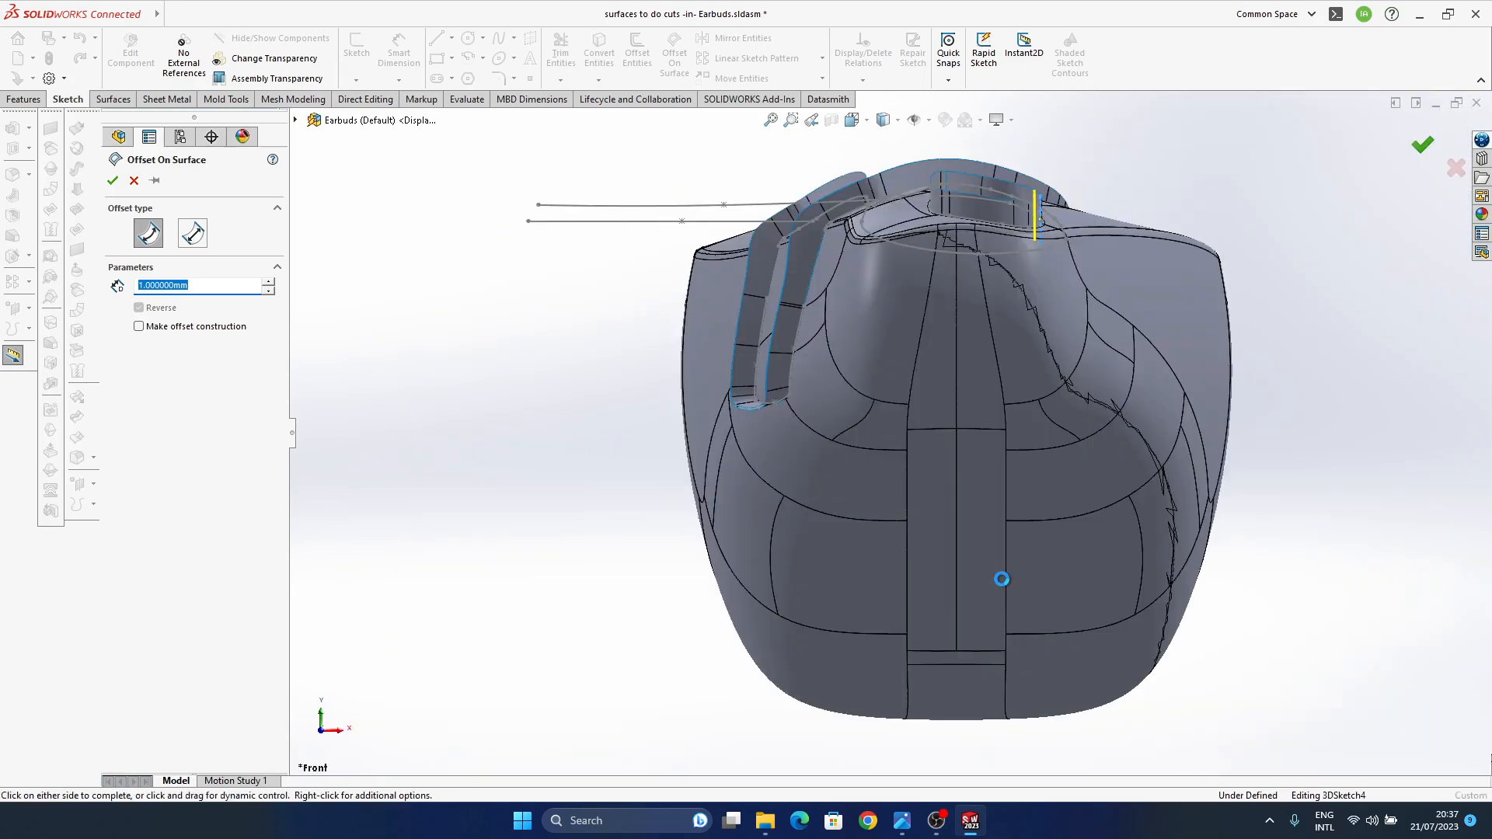
# - Offset the remaining end edge of the freeform strip 1 mm along its surface, inward, in a separate 3D sketch
pyautogui.moveTo(1025, 395); pyautogui.dragTo(758, 505, button='middle')
pyautogui.keyDown('ctrl'); pyautogui.moveTo(806, 368); pyautogui.dragTo(1018, 642, button='middle'); pyautogui.keyUp('ctrl')
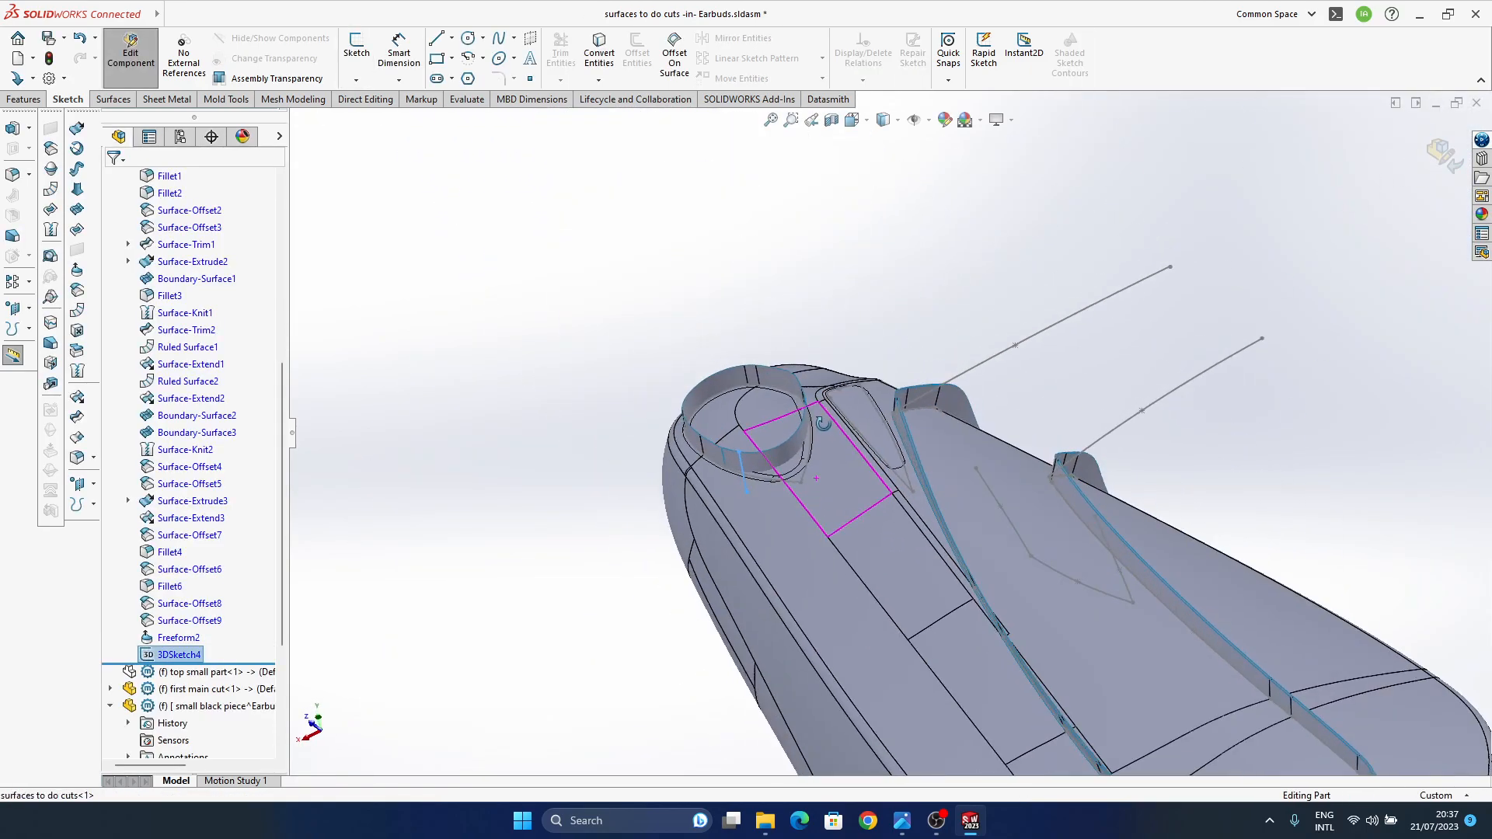
pyautogui.scroll(-5, 779, 442)
pyautogui.moveTo(956, 566); pyautogui.dragTo(800, 470, button='middle')
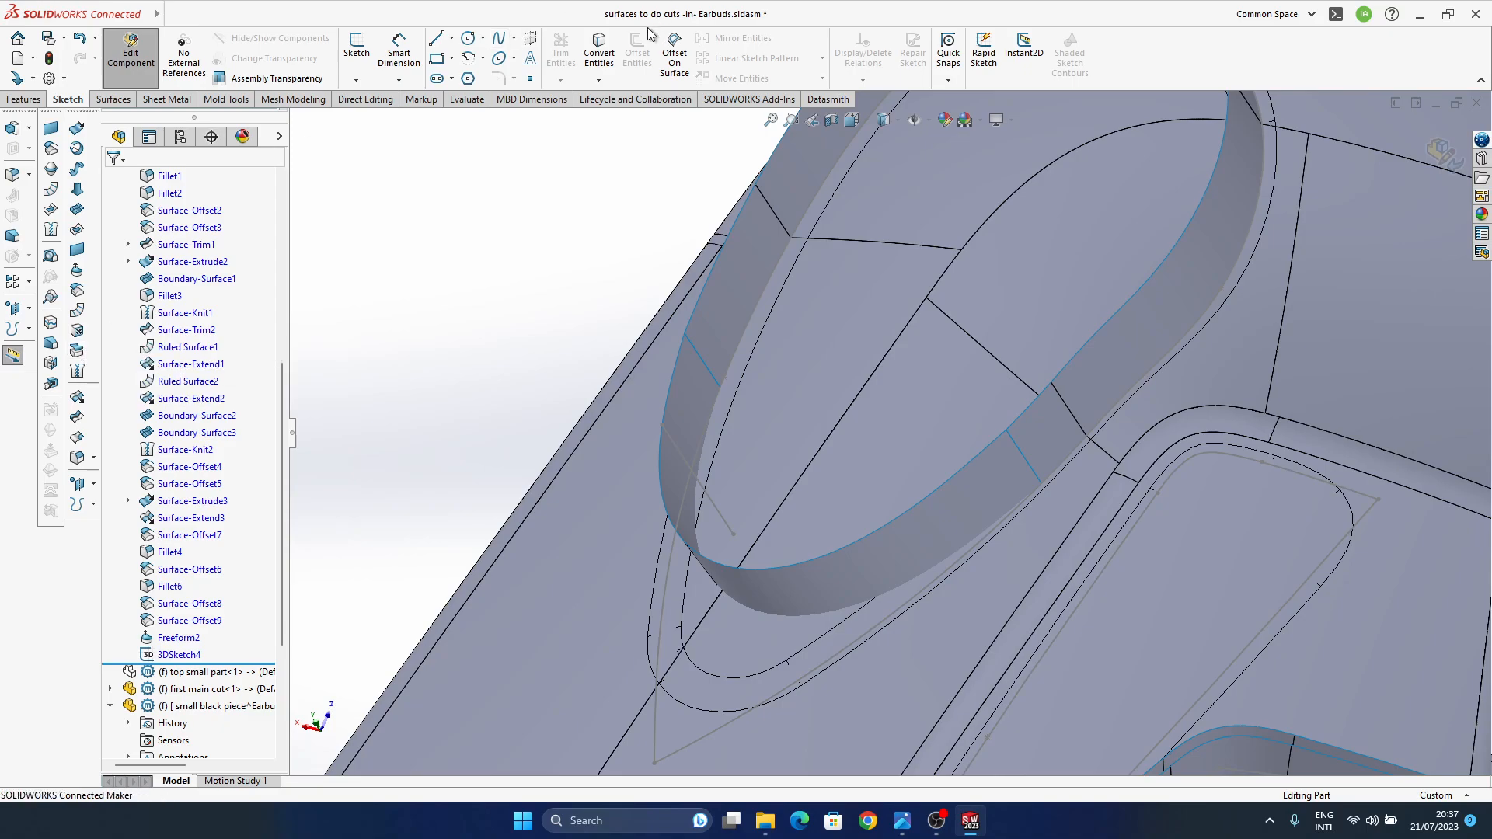
pyautogui.click(666, 69)
pyautogui.click(1024, 457)
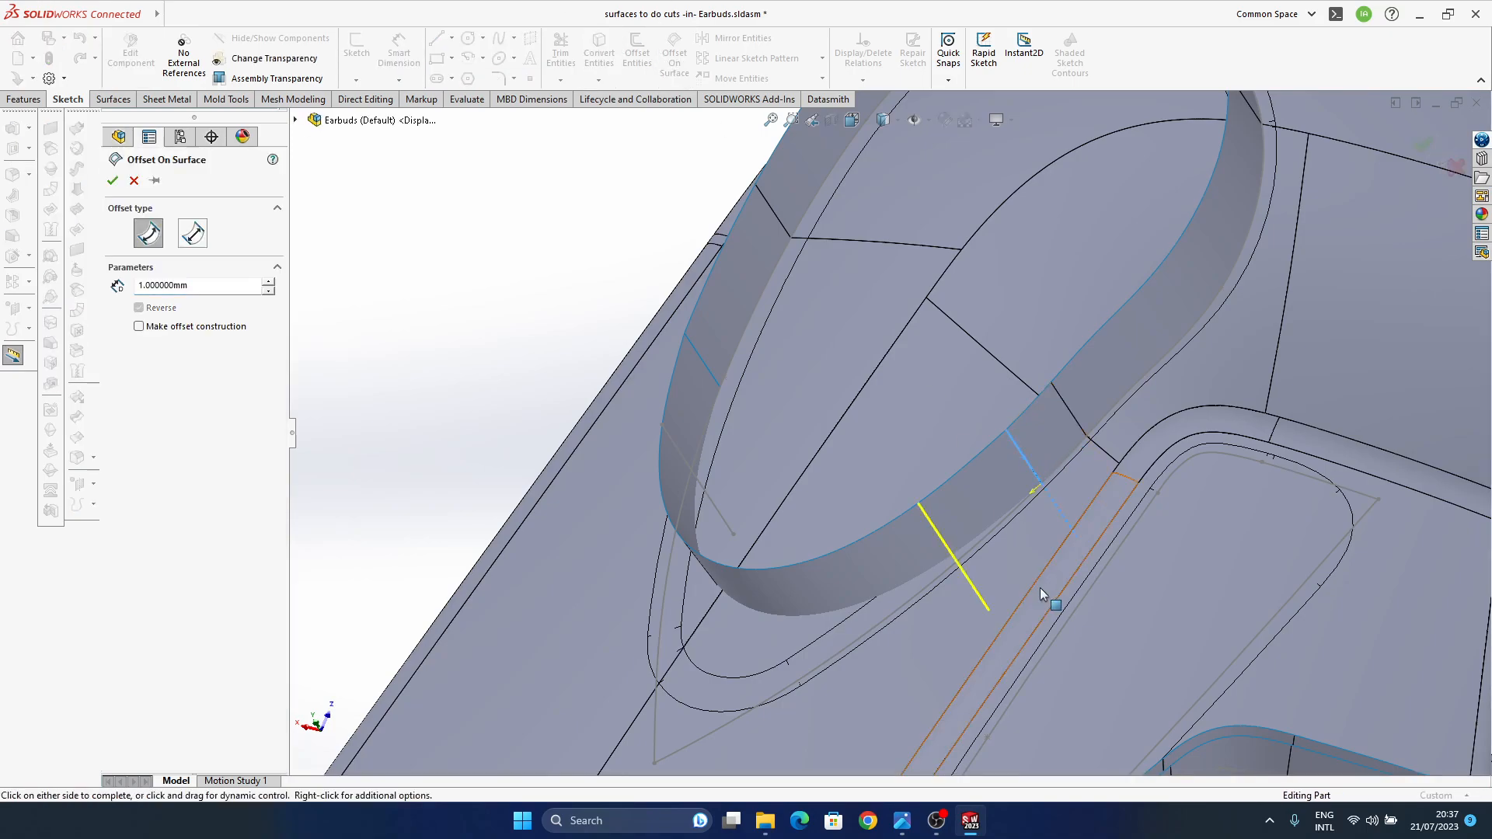
pyautogui.click(112, 182)
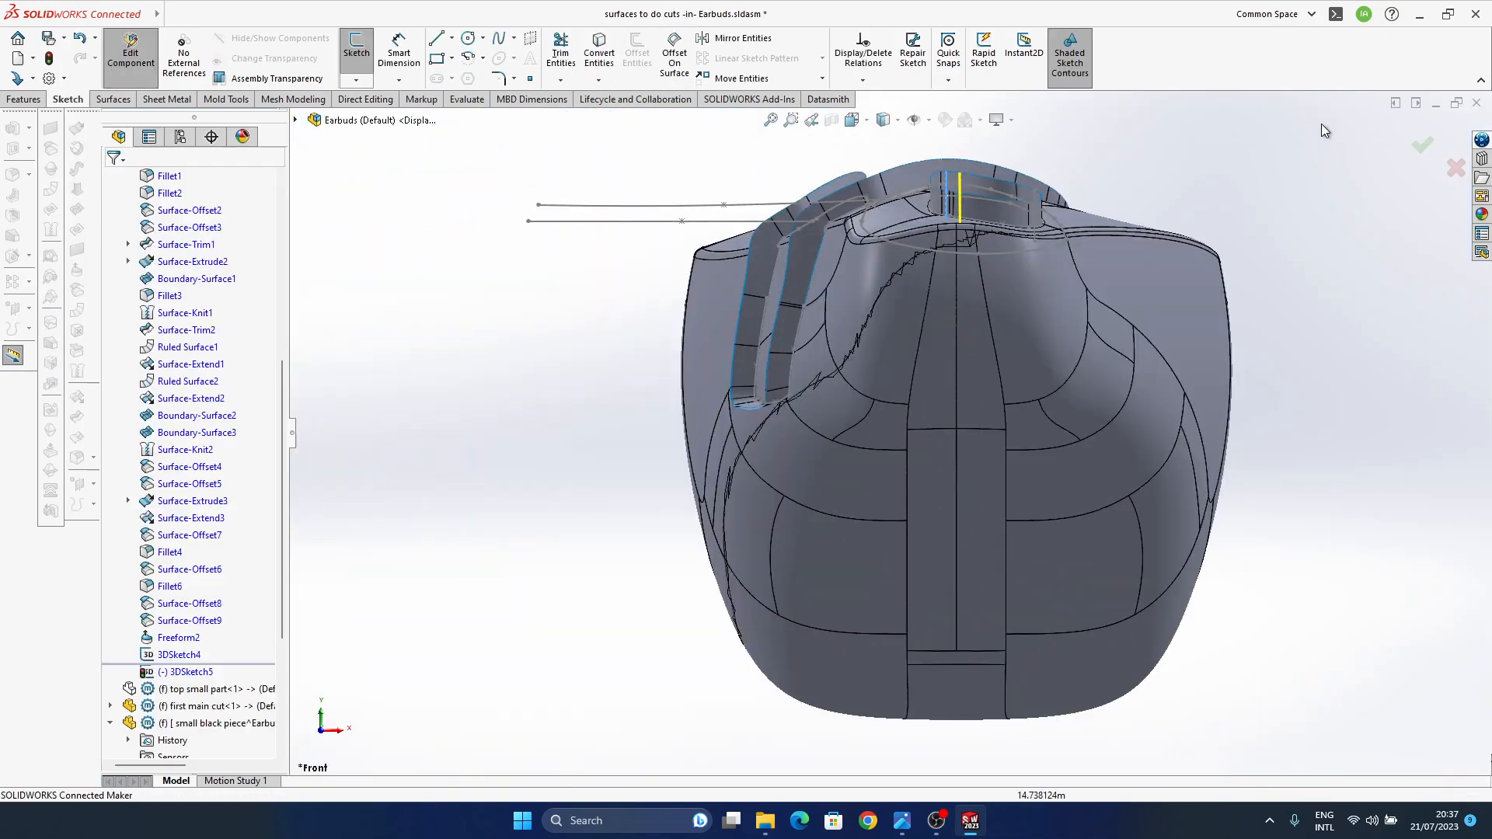
pyautogui.hotkey('ctrl', 'b')
# - Trim the freeform strip with a standard trim, using the 3DSketch4 offset curve as trim tool and removing the narrow end piece
pyautogui.moveTo(1001, 317); pyautogui.dragTo(882, 591, button='middle')
pyautogui.scroll(-6, 897, 569)
pyautogui.moveTo(994, 606); pyautogui.dragTo(981, 416, button='middle')
pyautogui.keyDown('ctrl'); pyautogui.moveTo(879, 412); pyautogui.dragTo(1040, 479, button='middle'); pyautogui.keyUp('ctrl')
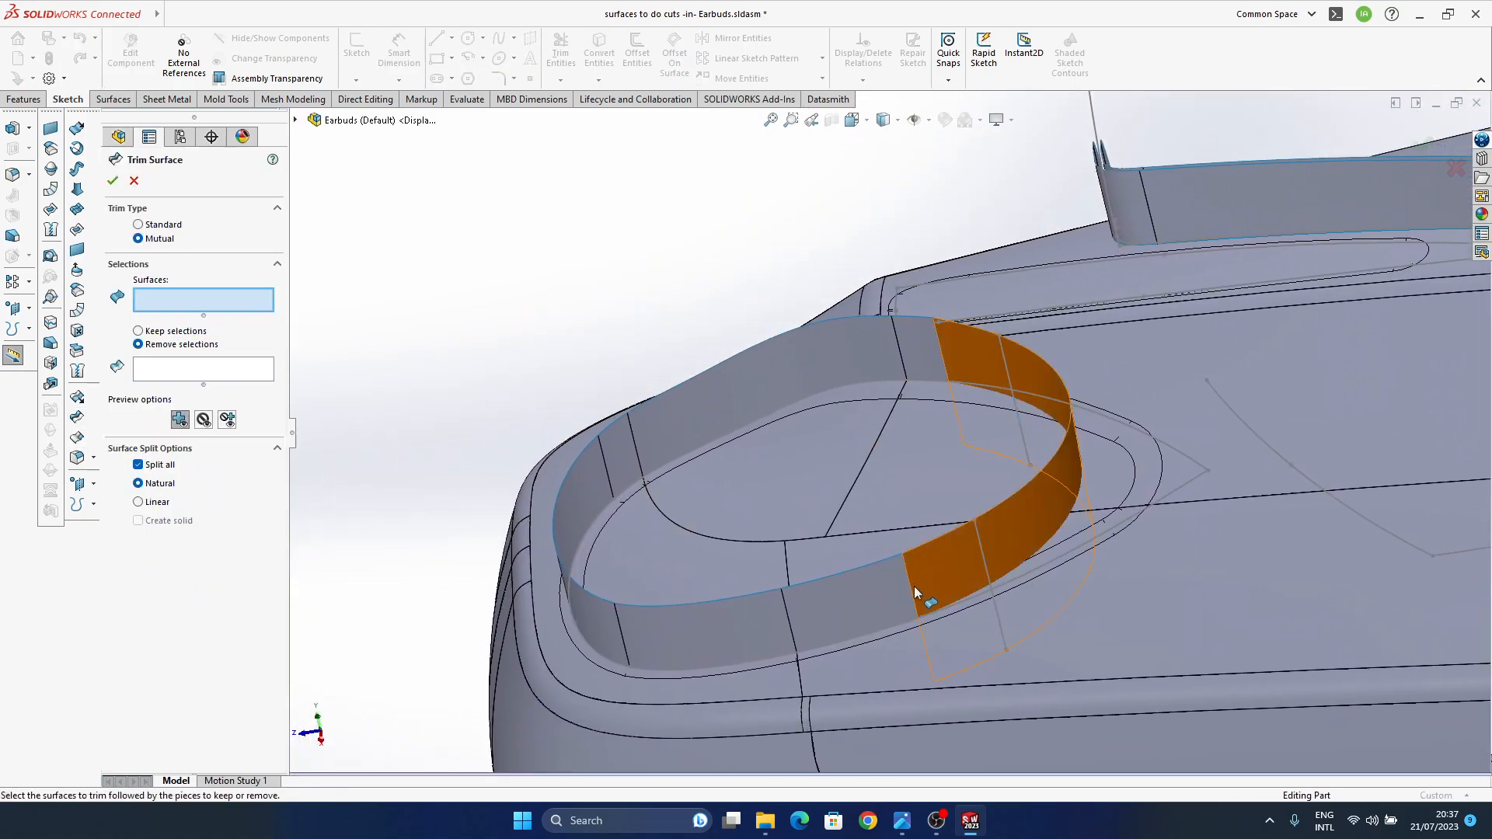
pyautogui.click(986, 563)
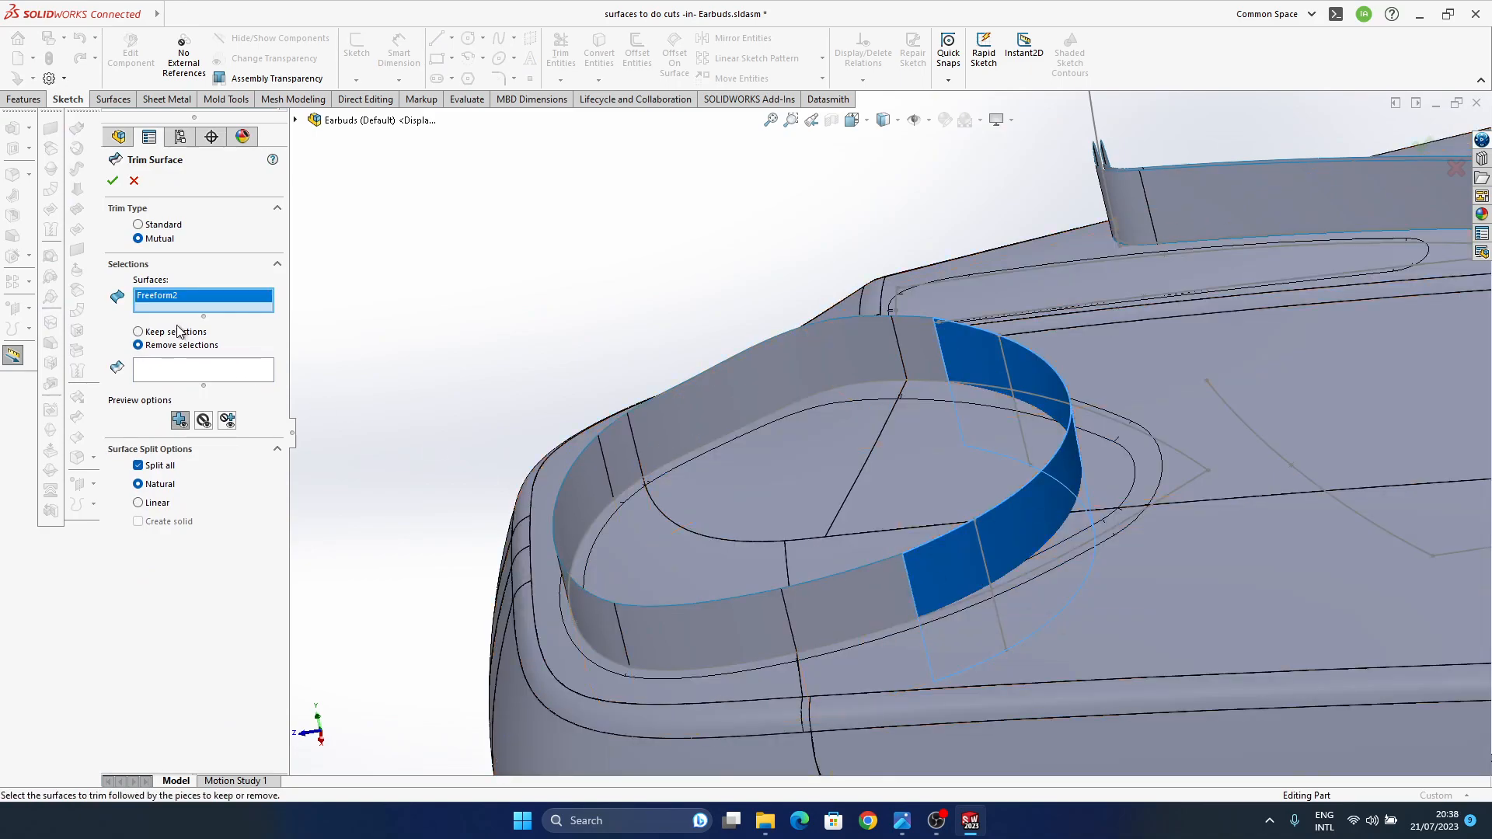
pyautogui.click(165, 225)
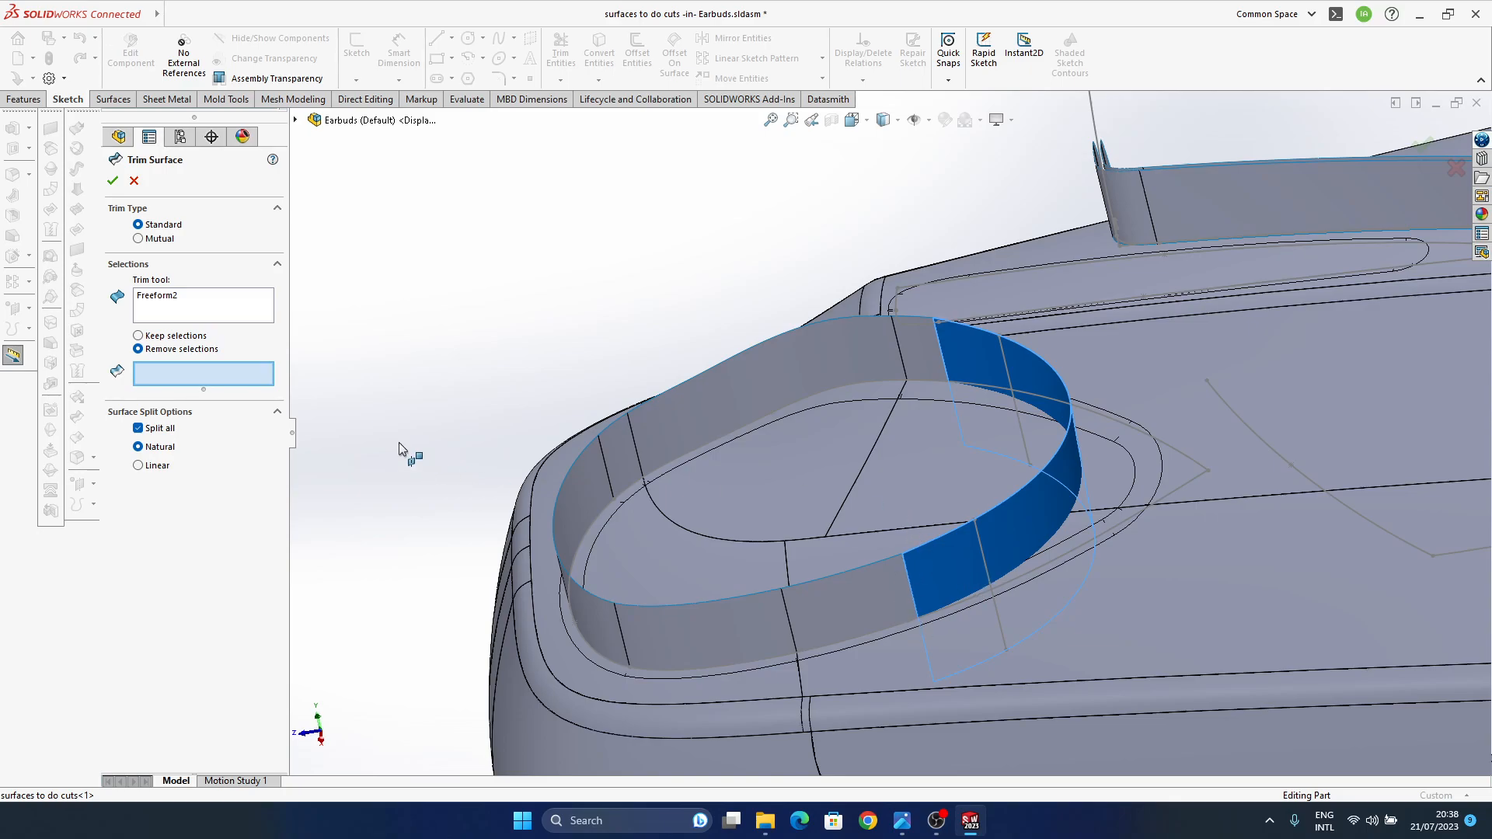
pyautogui.click(167, 299)
pyautogui.rightClick(166, 299)
pyautogui.click(226, 309)
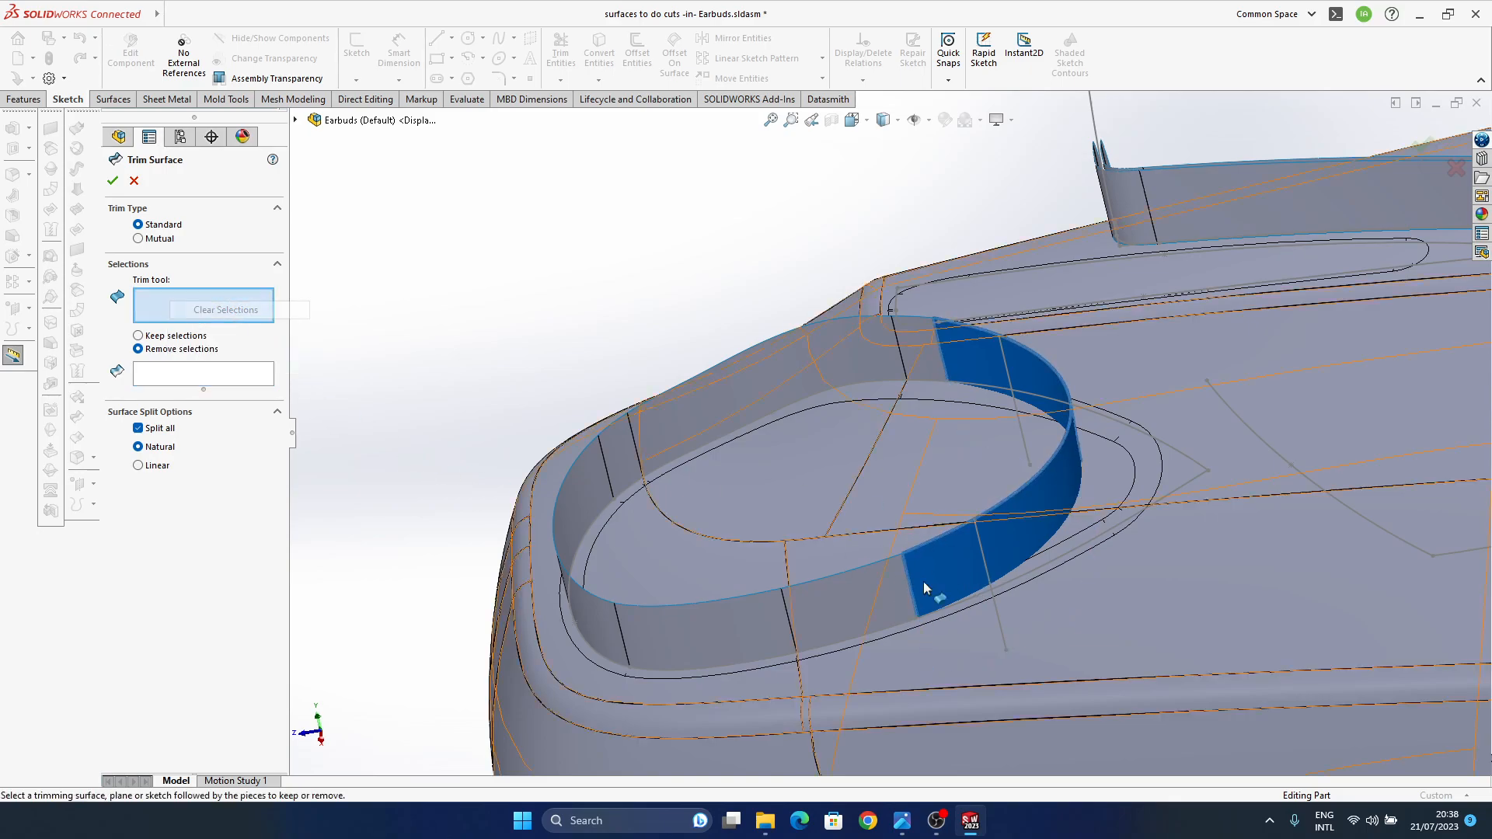
pyautogui.click(992, 574)
pyautogui.click(944, 605)
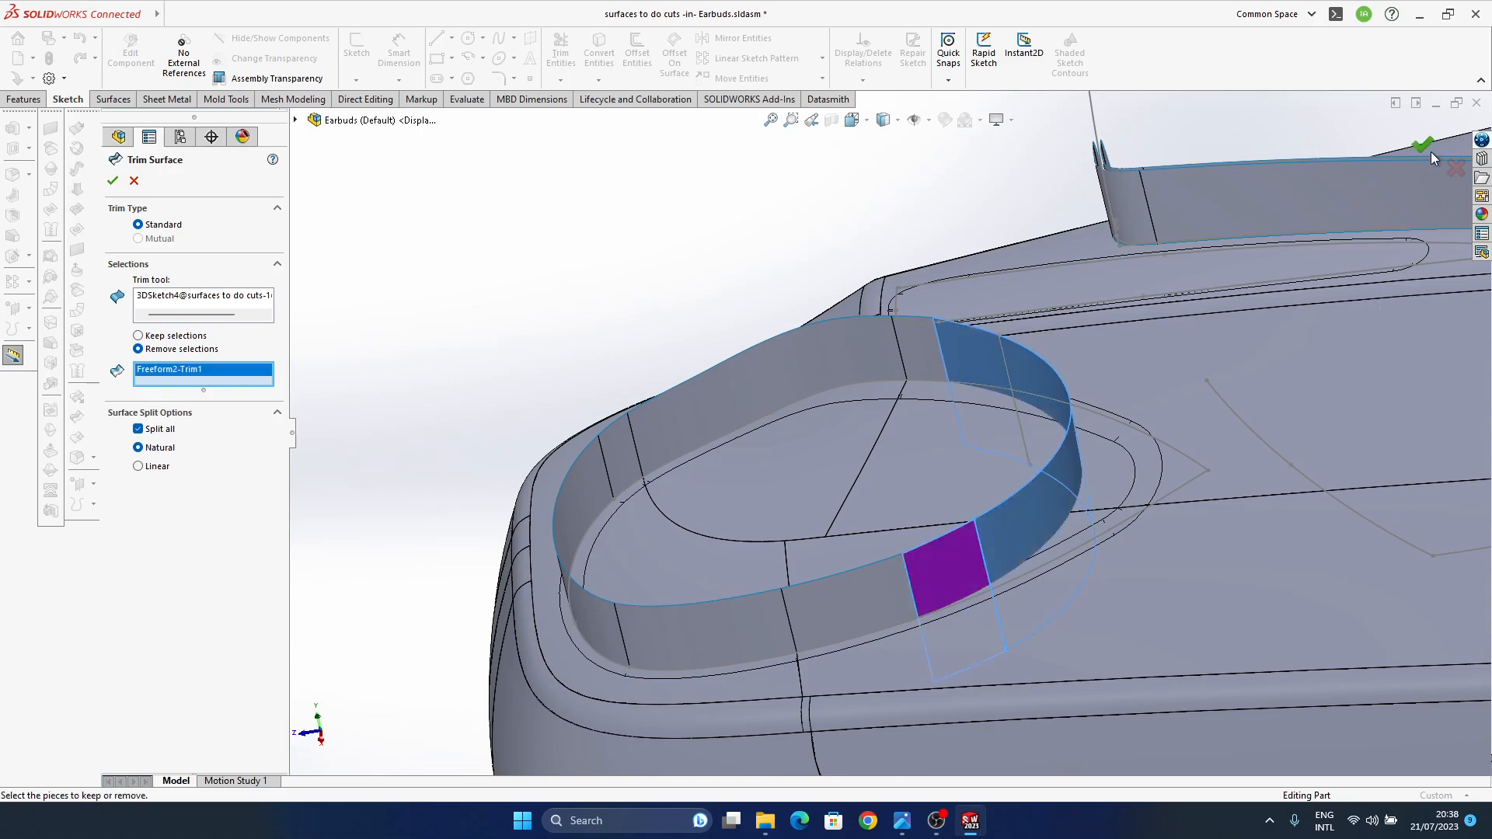
pyautogui.press('Return')
# - Trim the narrow piece off the freeform strip's opposite end, using the 3DSketch5 offset curve as trim tool
pyautogui.moveTo(1043, 478); pyautogui.dragTo(1103, 633, button='middle')
pyautogui.moveTo(1056, 441); pyautogui.dragTo(911, 417, button='middle')
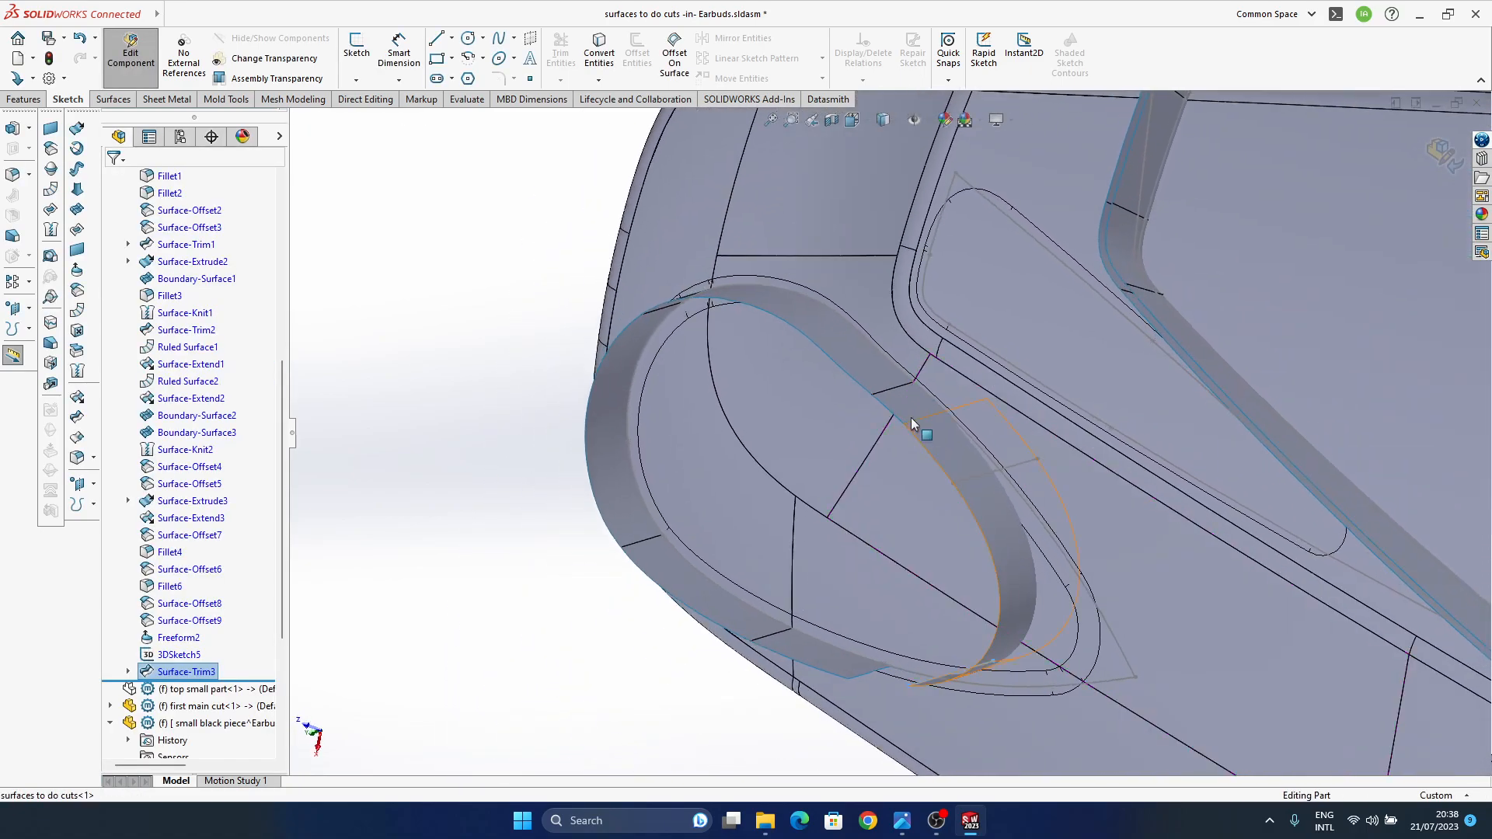
pyautogui.click(423, 435)
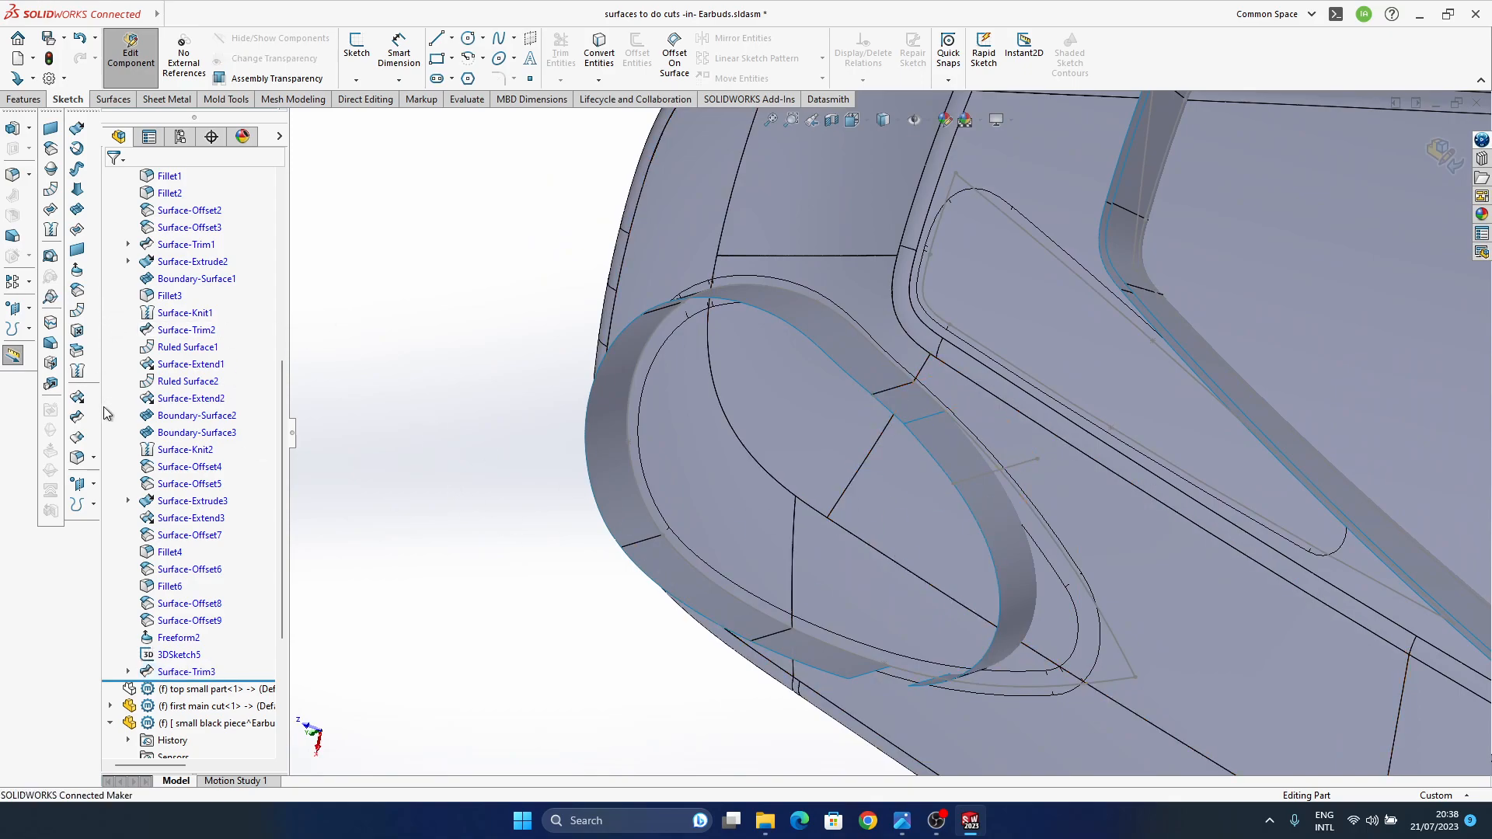
pyautogui.click(77, 416)
pyautogui.click(967, 482)
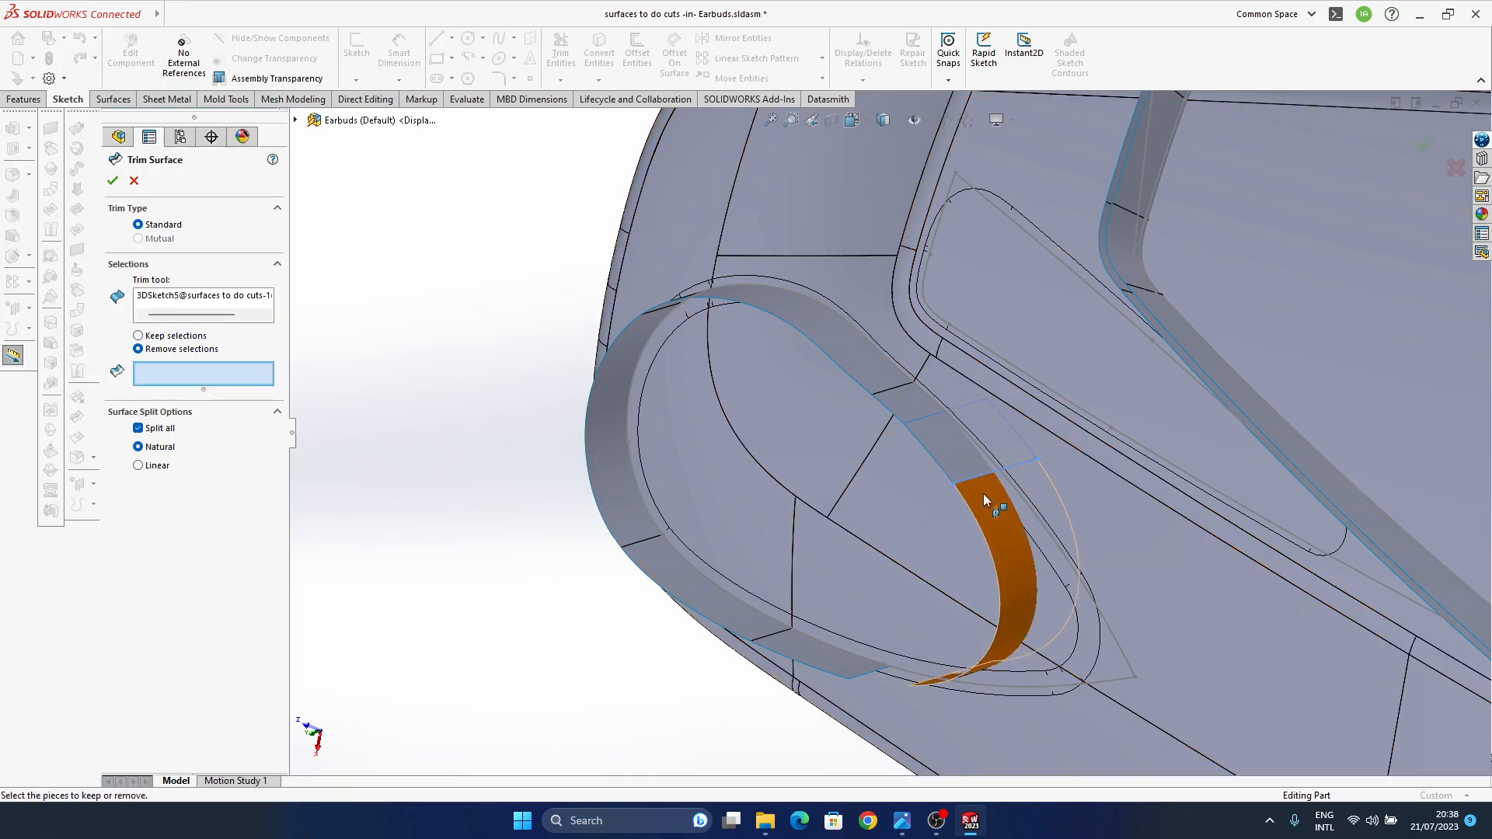
pyautogui.click(957, 450)
pyautogui.press('Return')
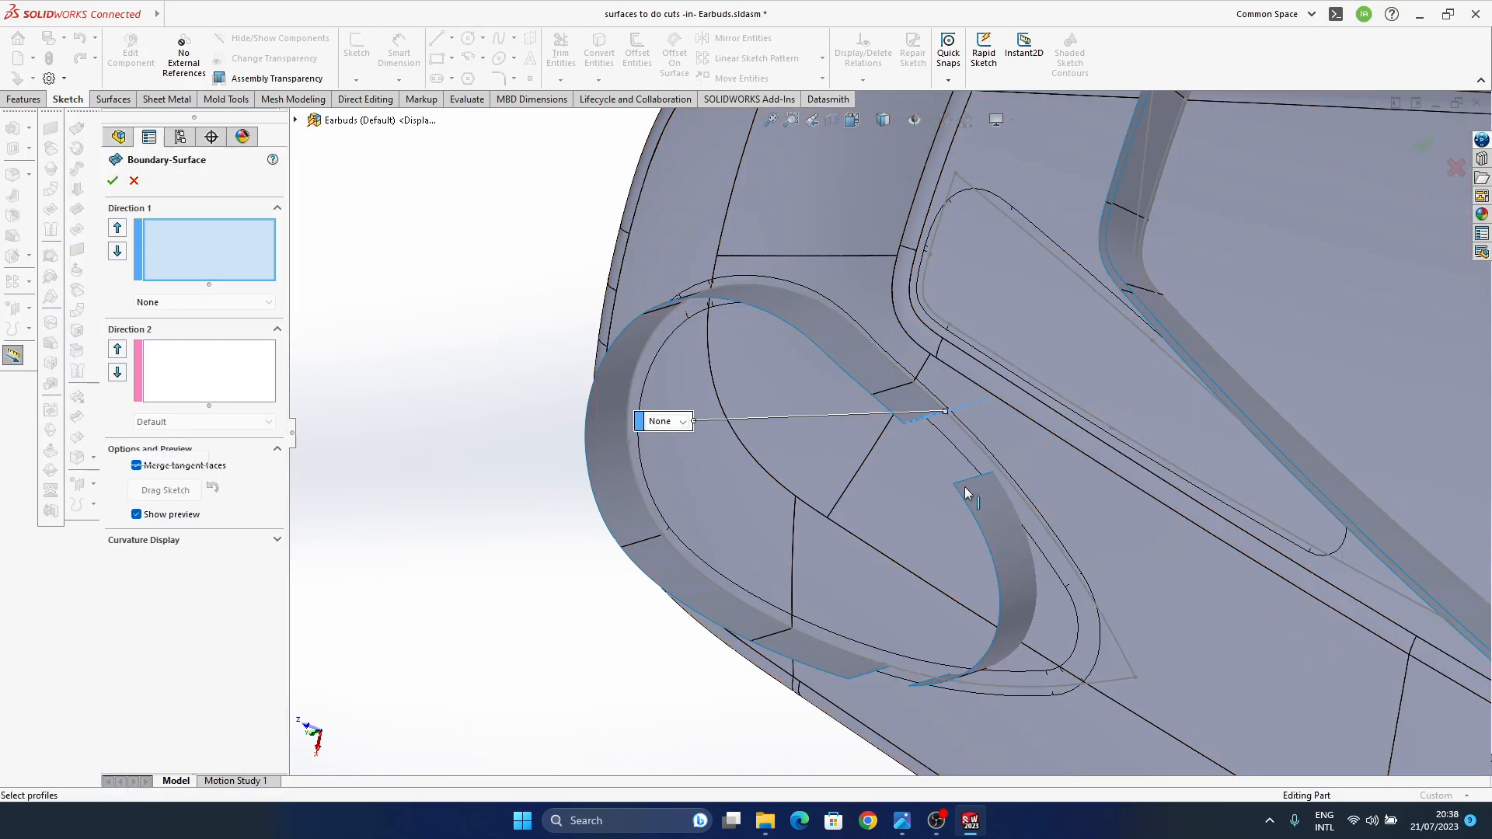
# - Bridge the gap at the 3DSketch5 end with a boundary surface between the two open edges, both set to Curvature To Face
pyautogui.click(966, 491)
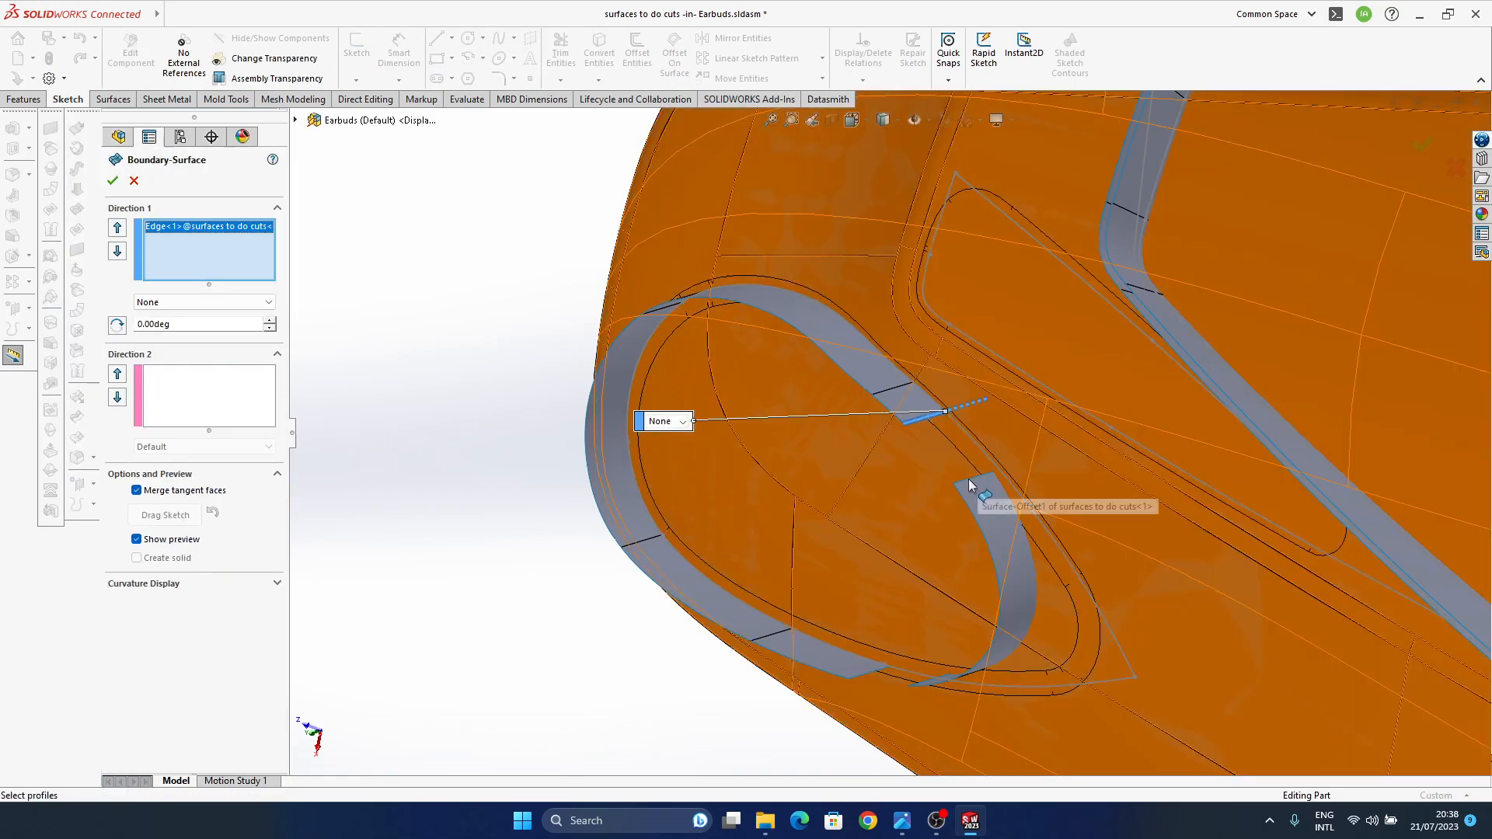
pyautogui.click(969, 482)
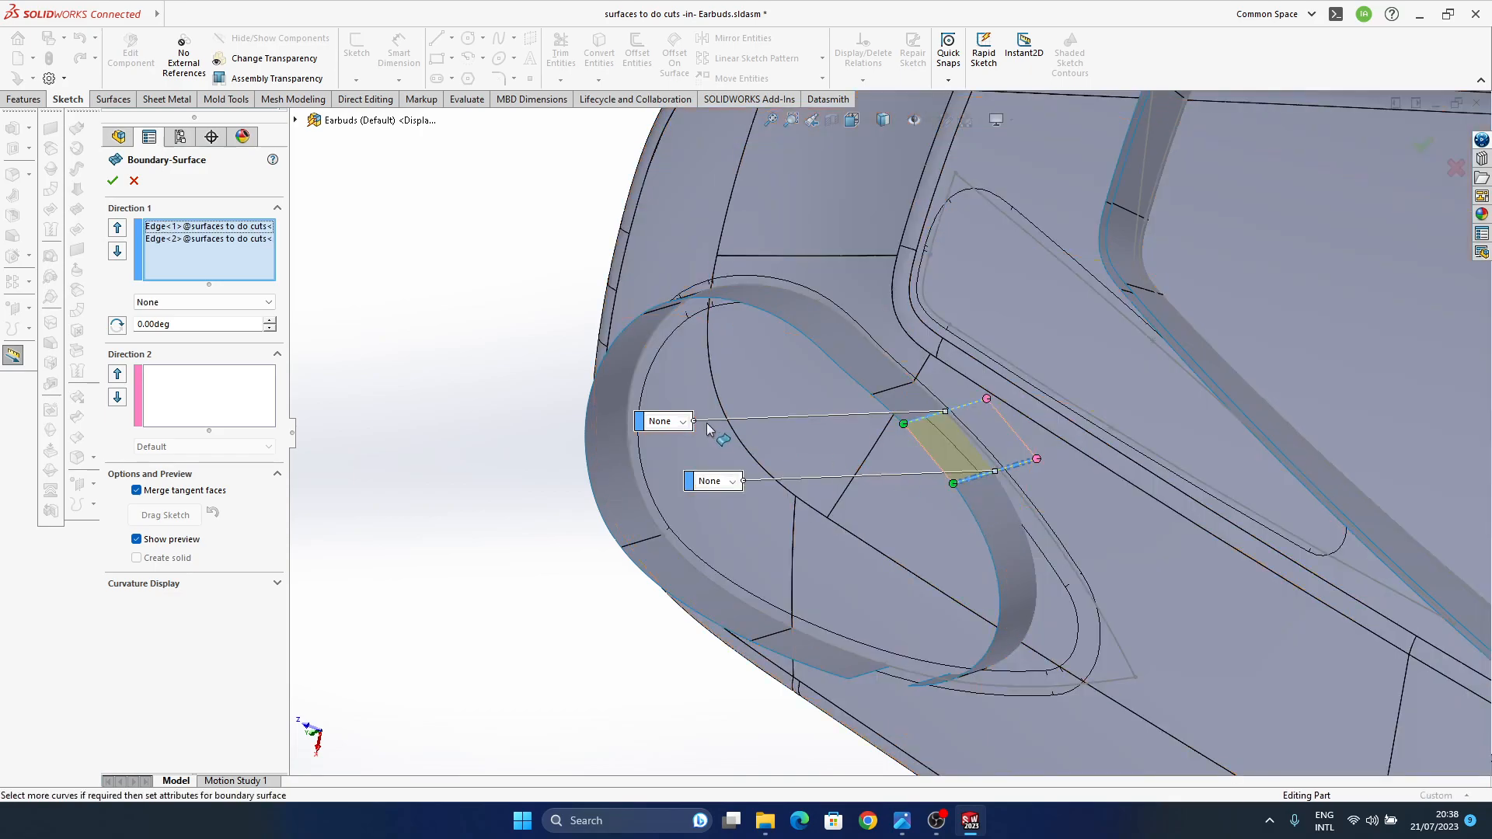
pyautogui.click(683, 421)
pyautogui.click(676, 482)
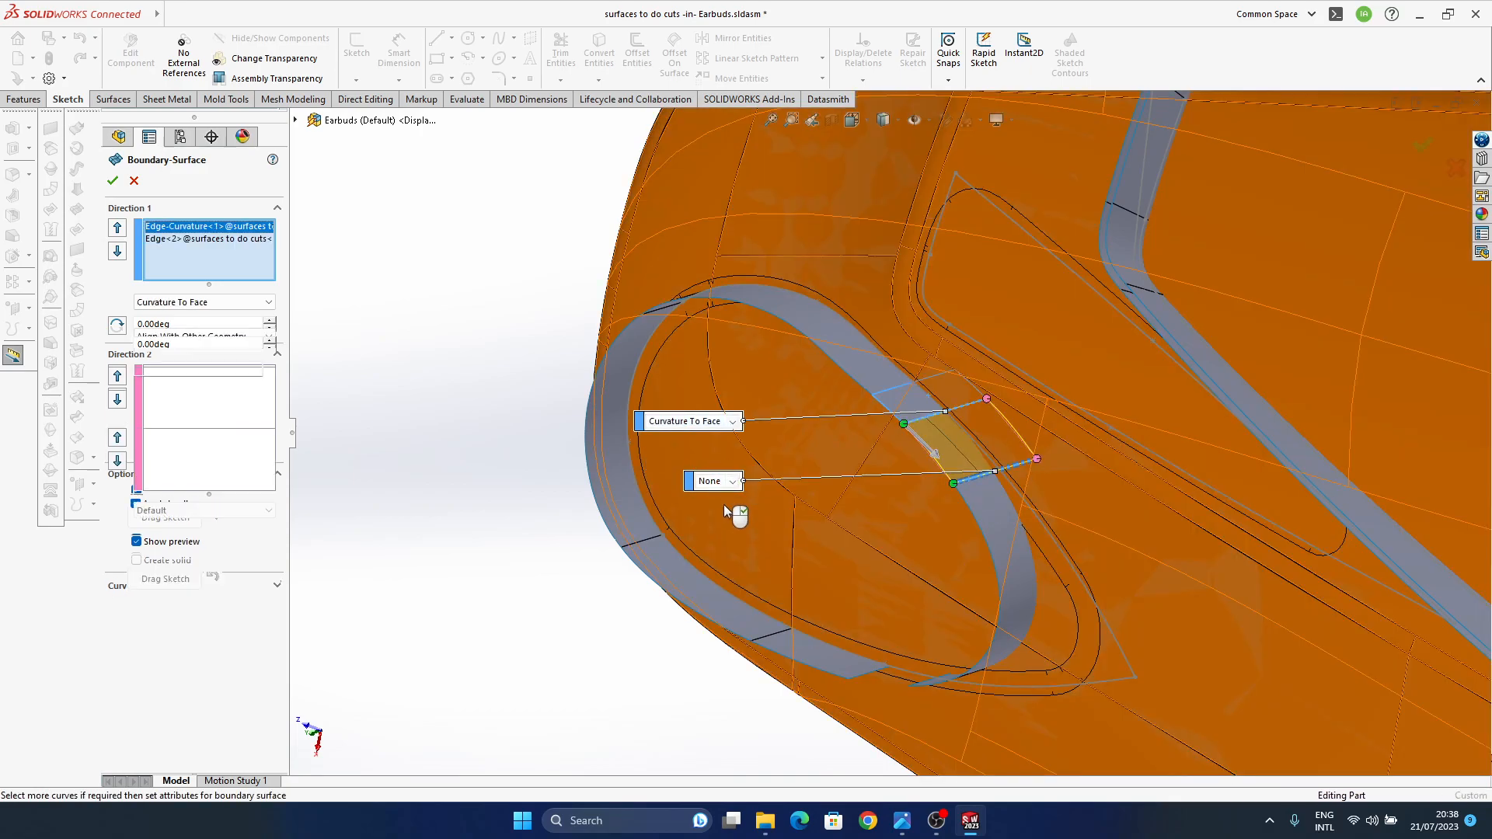
pyautogui.click(729, 482)
pyautogui.click(728, 525)
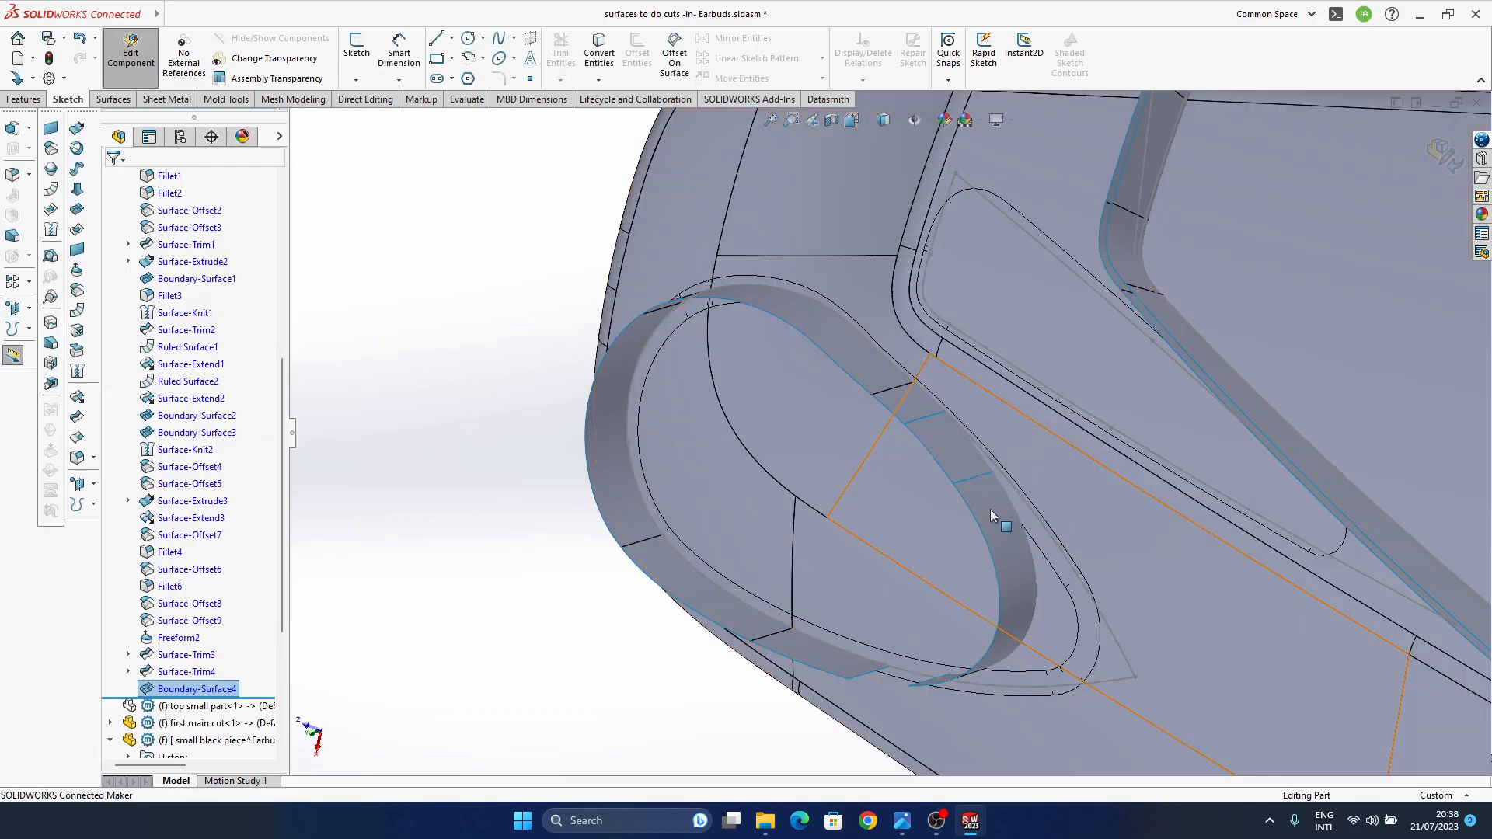
# - Set the offset distance in 3DSketch4, the sketch under the first trim of the freeform strip, to 1.5 mm
pyautogui.moveTo(953, 455); pyautogui.dragTo(1017, 410, button='middle')
pyautogui.keyDown('ctrl'); pyautogui.moveTo(525, 582); pyautogui.dragTo(574, 577, button='middle'); pyautogui.keyUp('ctrl')
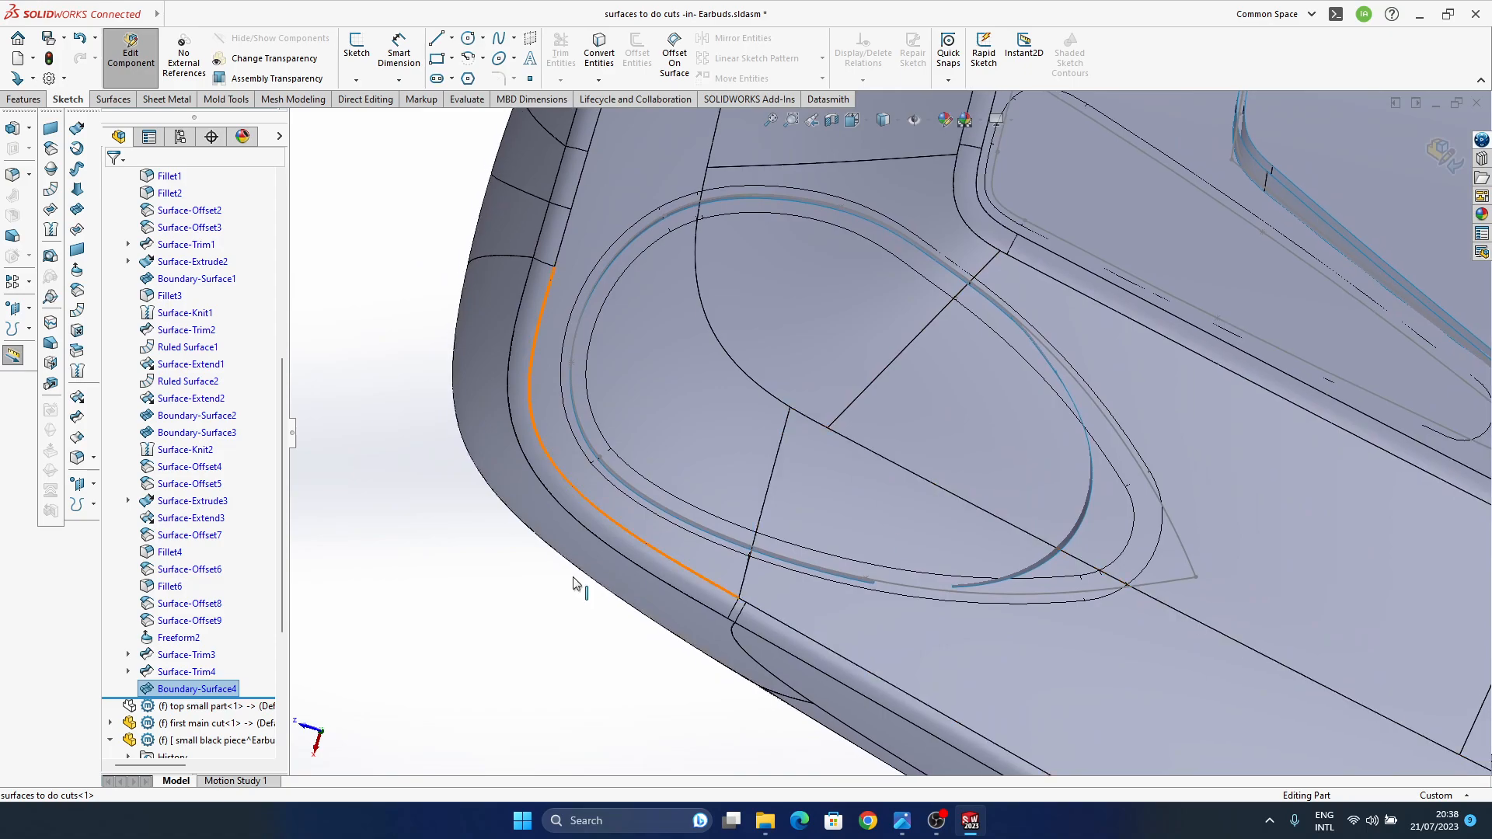
pyautogui.click(128, 656)
pyautogui.click(129, 689)
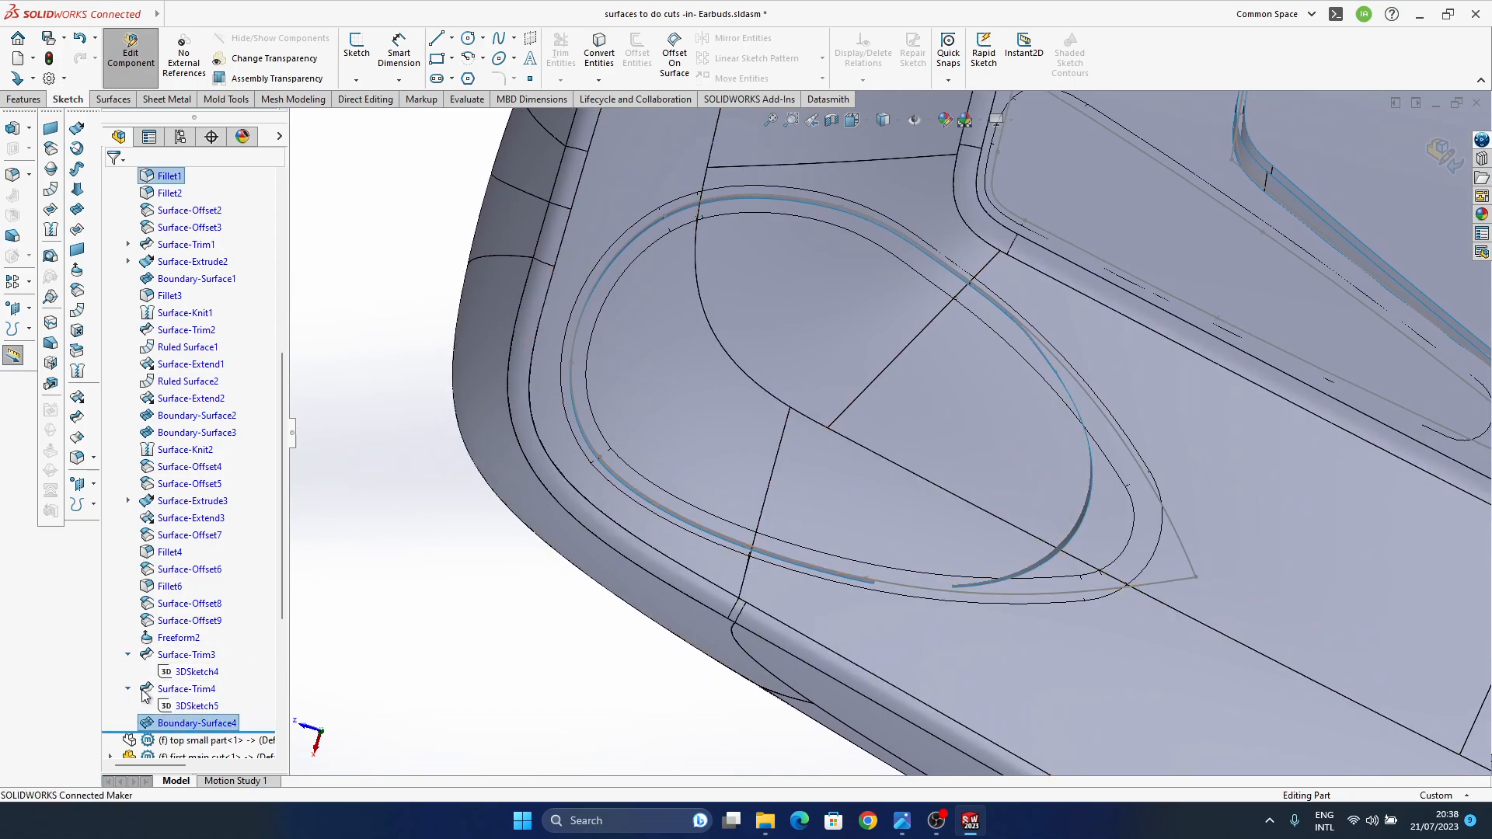
pyautogui.click(198, 672)
pyautogui.moveTo(966, 567)
pyautogui.mouseDown(button='middle')
pyautogui.moveTo(966, 400)
pyautogui.moveTo(1055, 481)
pyautogui.mouseUp(button='middle')
pyautogui.doubleClick(1052, 479)
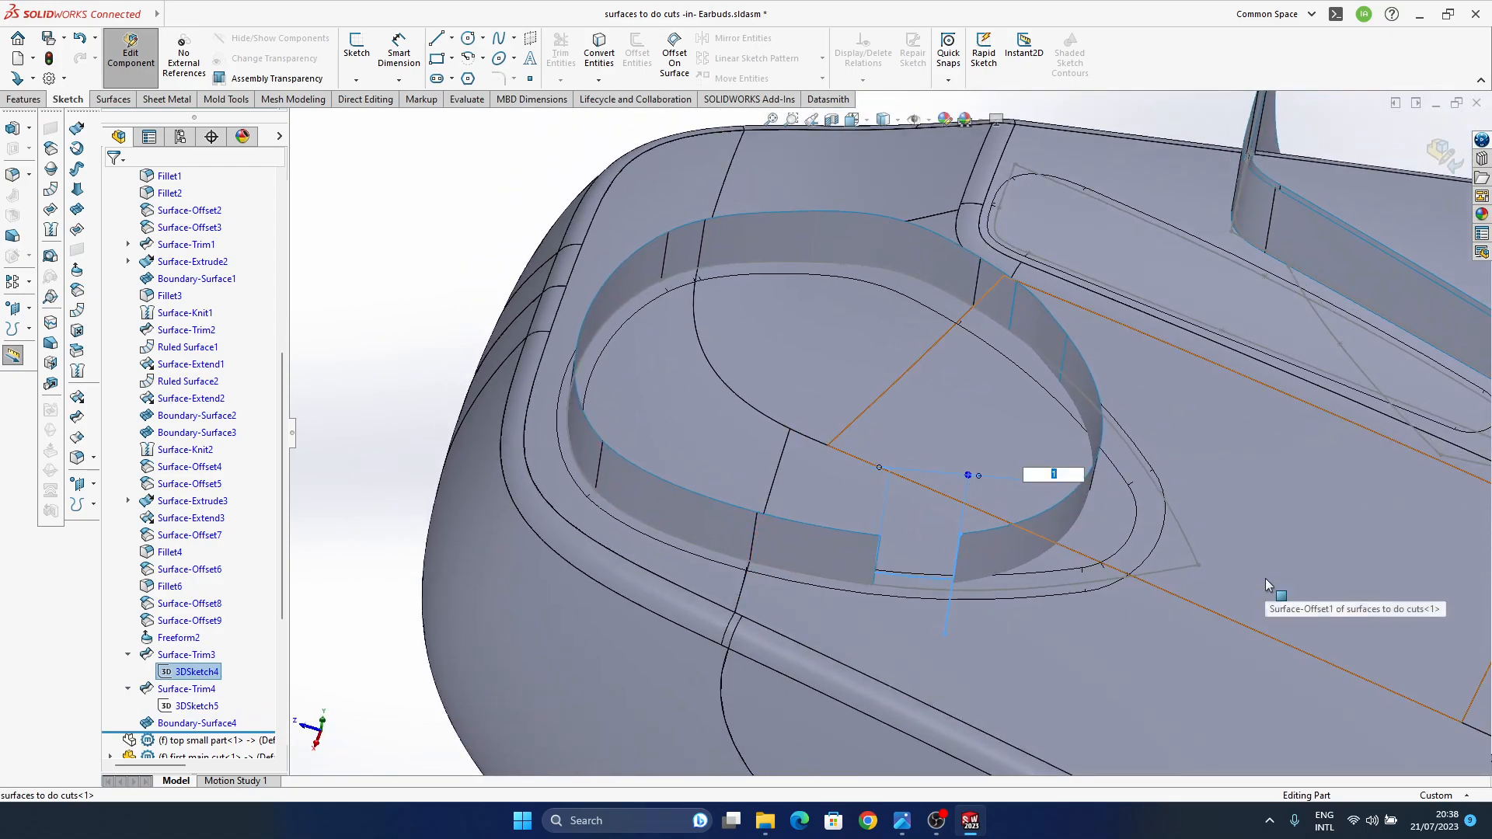
pyautogui.write('.5')
pyautogui.press('Return')
pyautogui.moveTo(1146, 595); pyautogui.dragTo(1051, 674, button='middle')
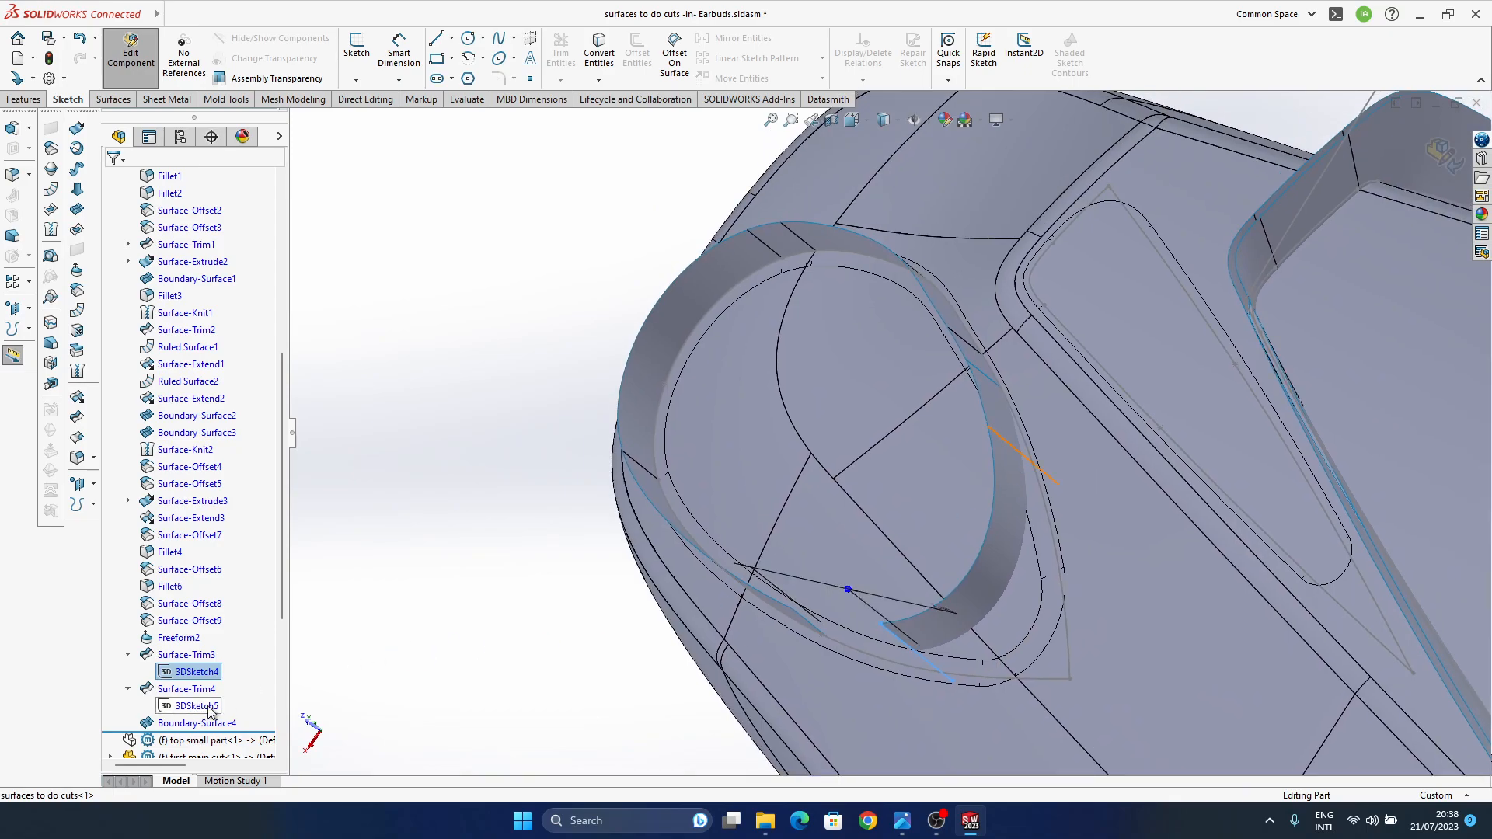
# - Change the offset distance in 3DSketch5, the sketch under the second trim, to 1.5 mm and finally to 2 mm
pyautogui.moveTo(1016, 447); pyautogui.dragTo(1173, 567, button='middle')
pyautogui.doubleClick(1127, 554)
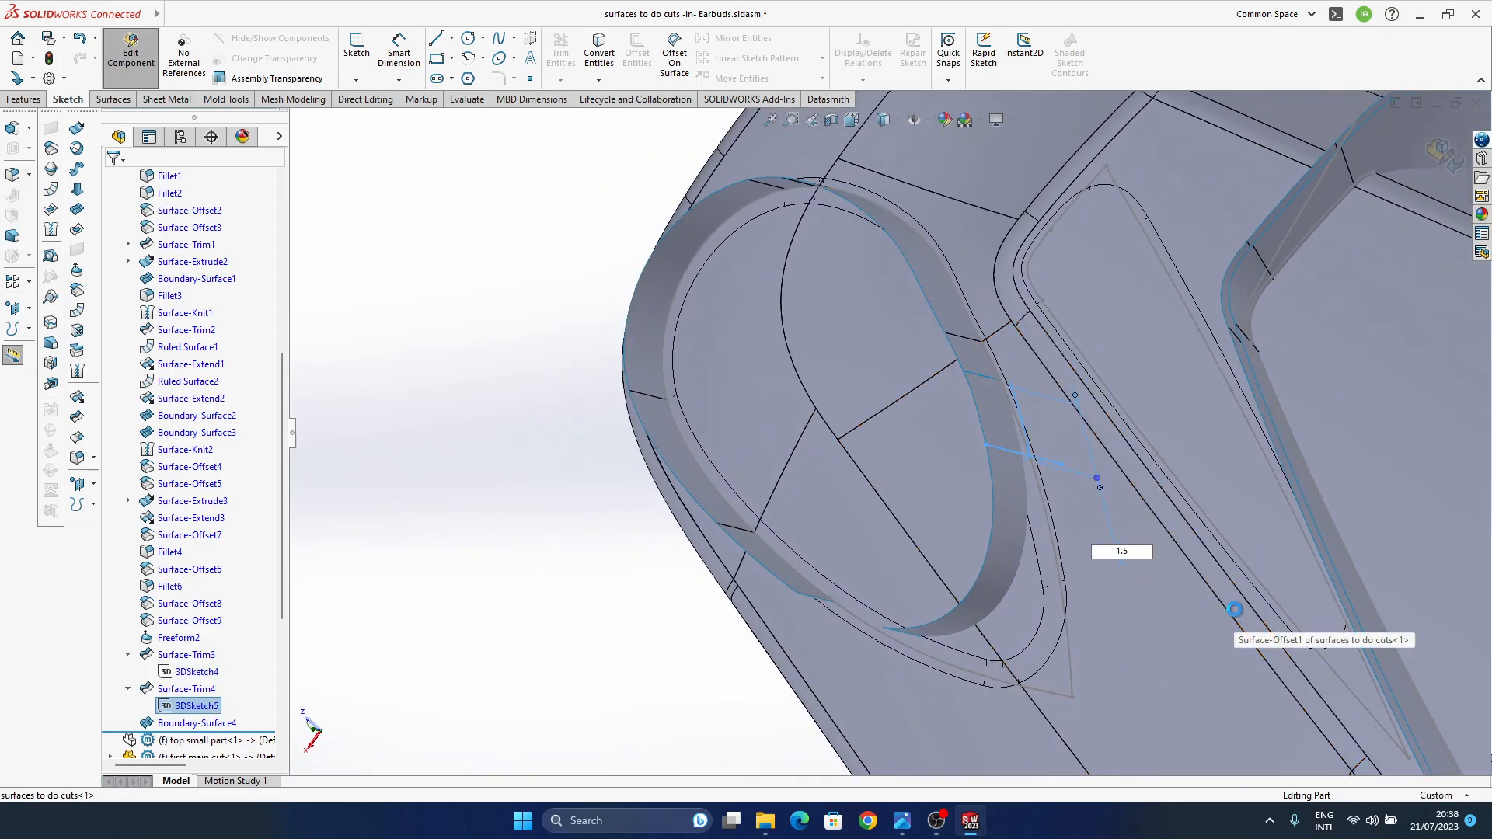
pyautogui.press('Return')
pyautogui.moveTo(1003, 536)
pyautogui.mouseDown(button='middle')
pyautogui.moveTo(1029, 559)
pyautogui.moveTo(1023, 575)
pyautogui.moveTo(990, 560)
pyautogui.mouseUp(button='middle')
pyautogui.doubleClick(1110, 627)
pyautogui.write('2')
pyautogui.press('Return')
pyautogui.moveTo(1040, 567); pyautogui.dragTo(1079, 541, button='middle')
pyautogui.click(354, 359)
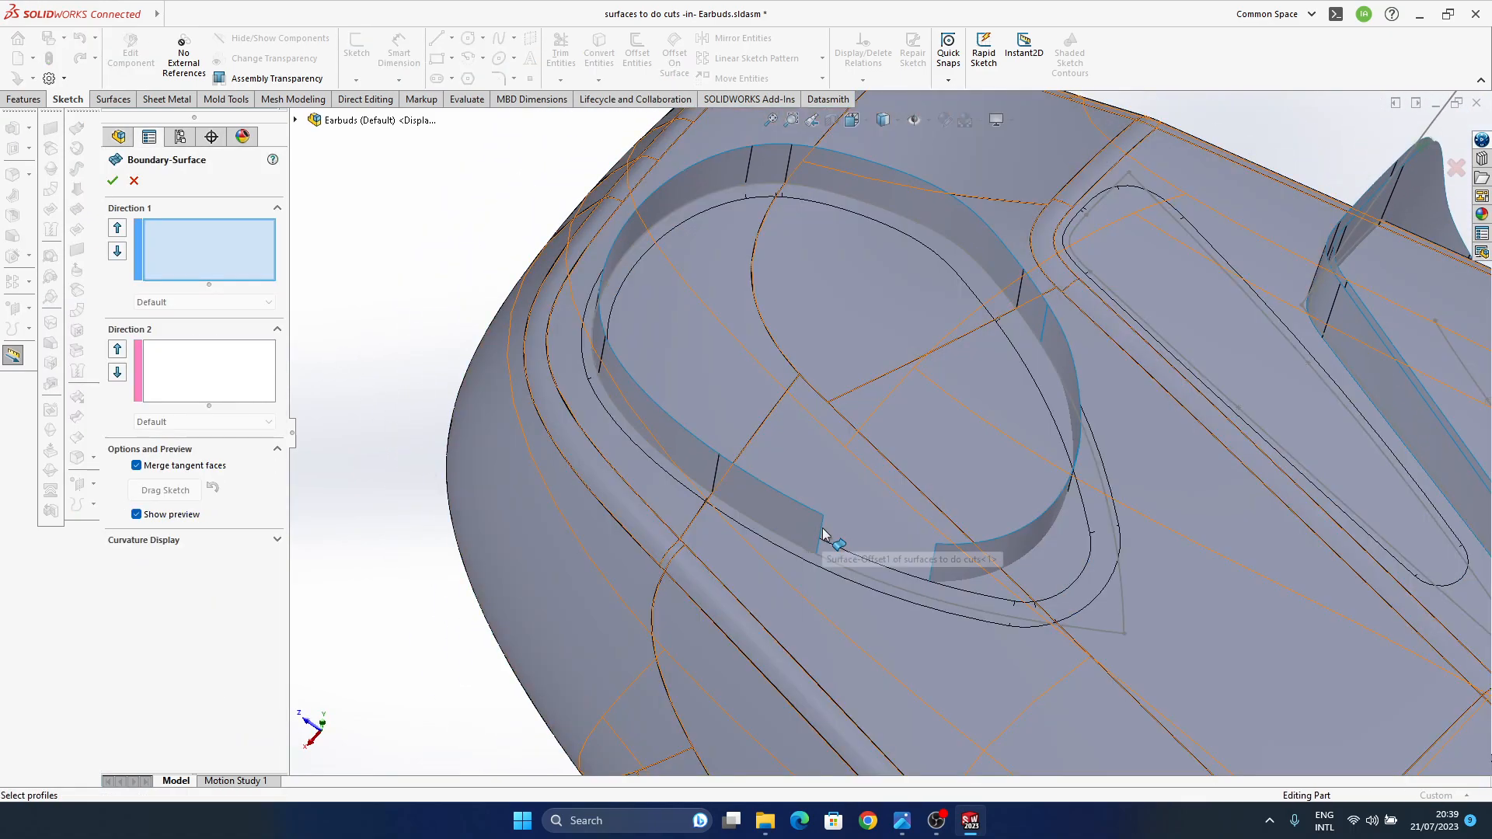
# - Close the remaining gap at the 3DSketch4 end with a boundary surface between its two edges, using Curvature To Face on both
pyautogui.click(911, 586)
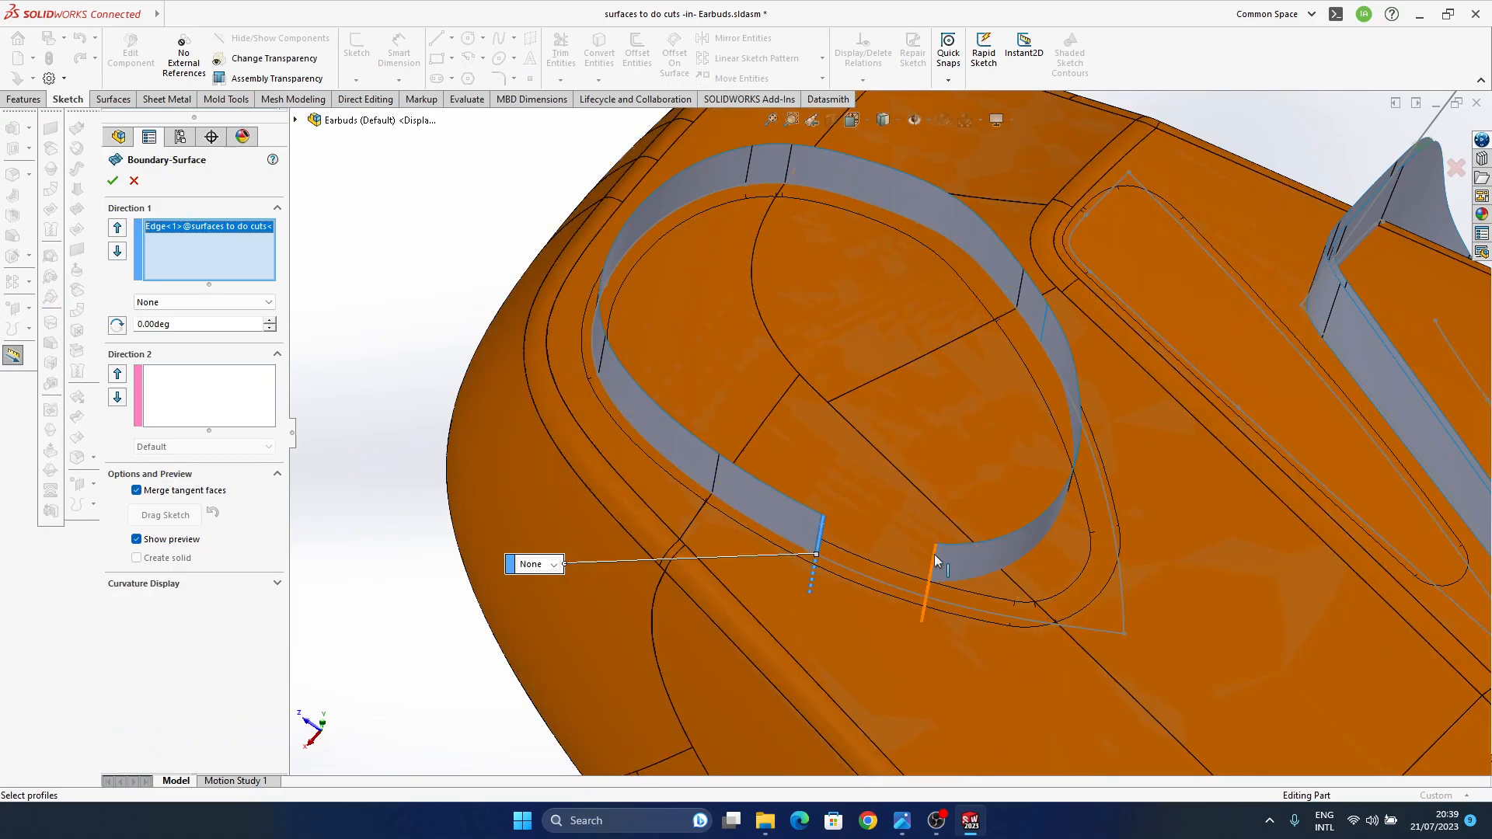
pyautogui.click(937, 561)
pyautogui.click(841, 409)
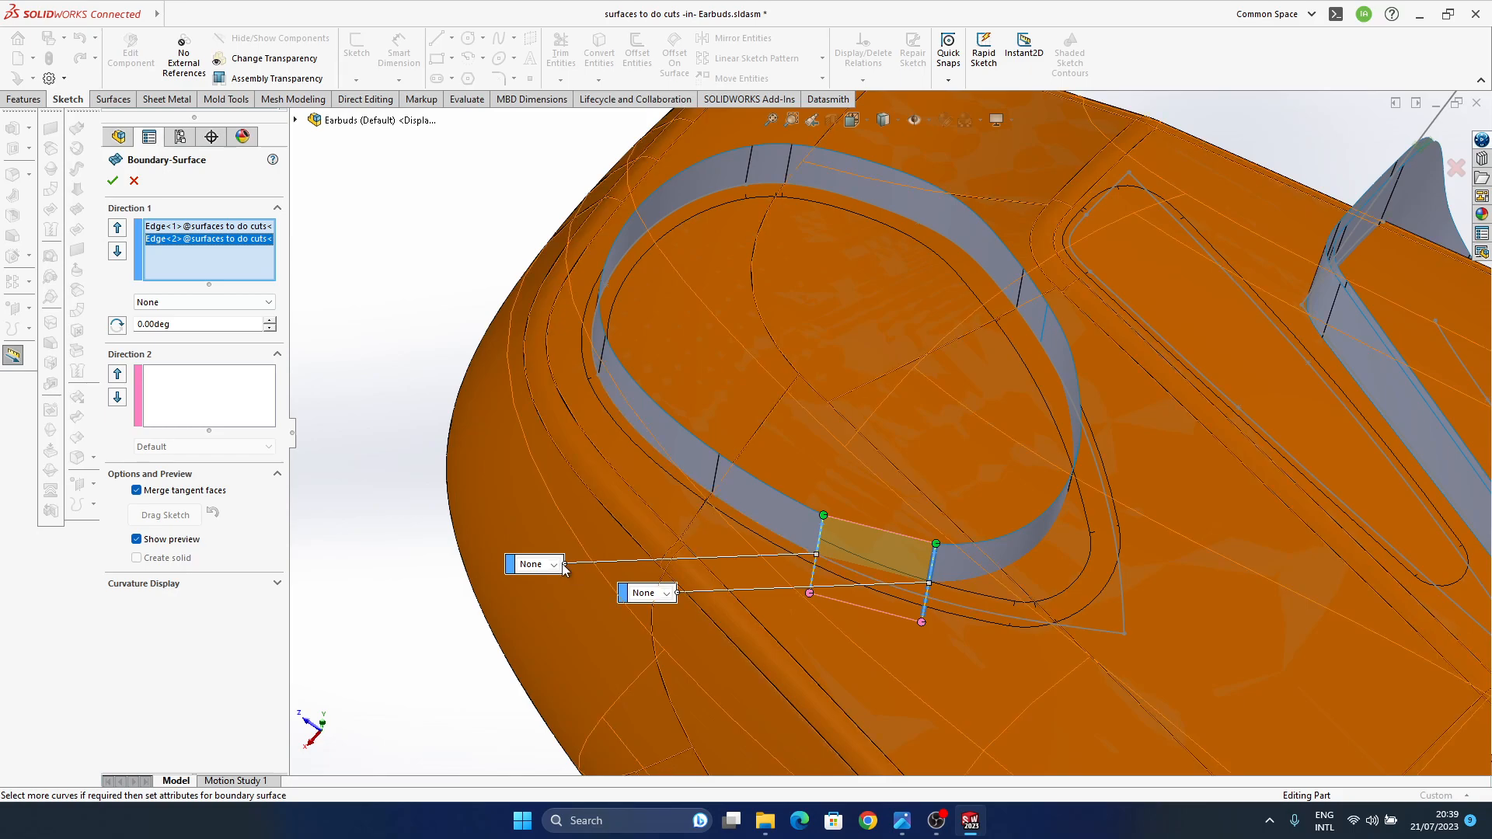
pyautogui.click(553, 564)
pyautogui.click(553, 608)
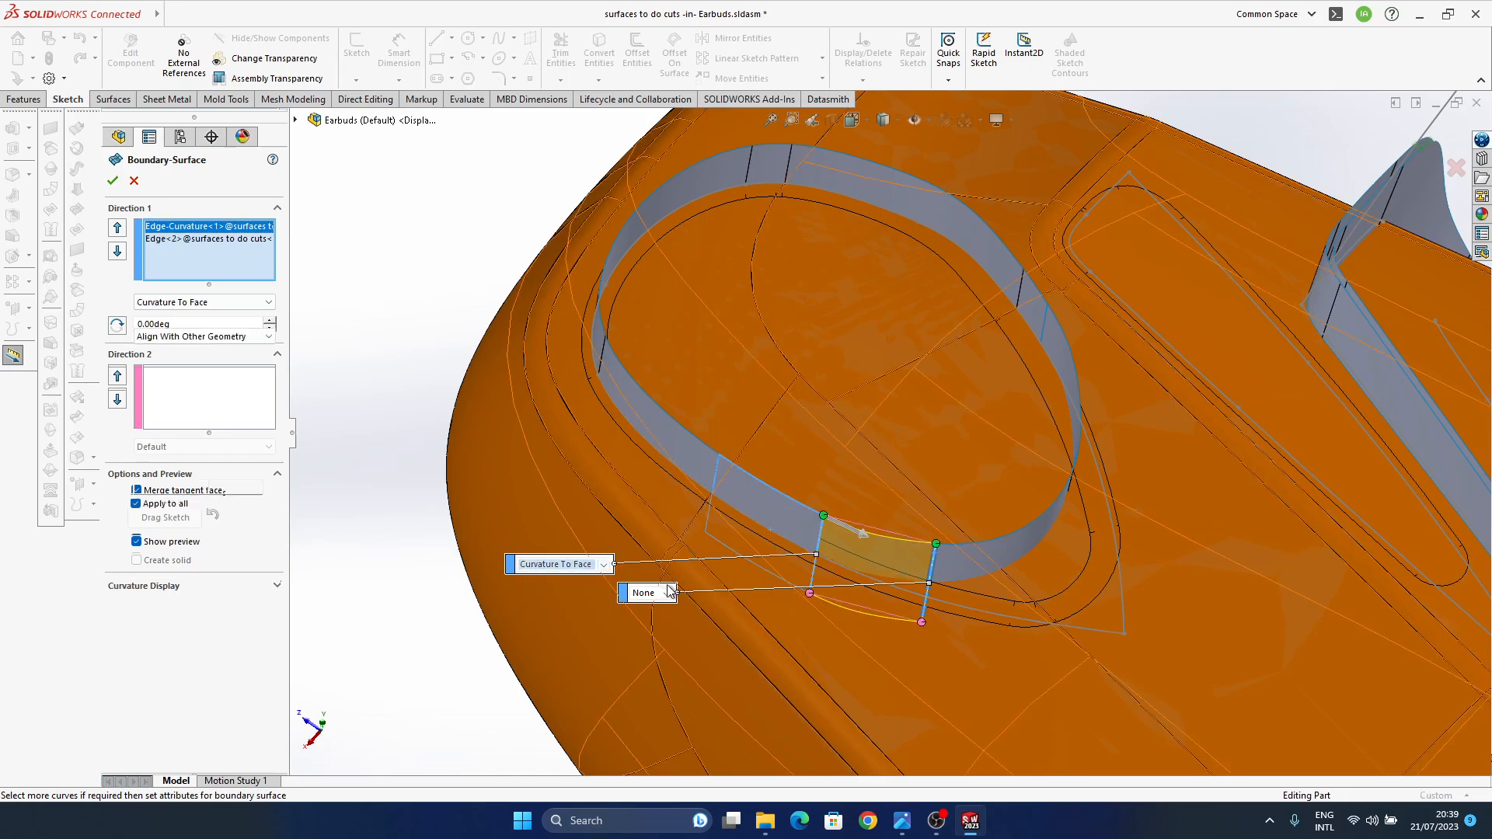
pyautogui.click(670, 593)
pyautogui.click(669, 637)
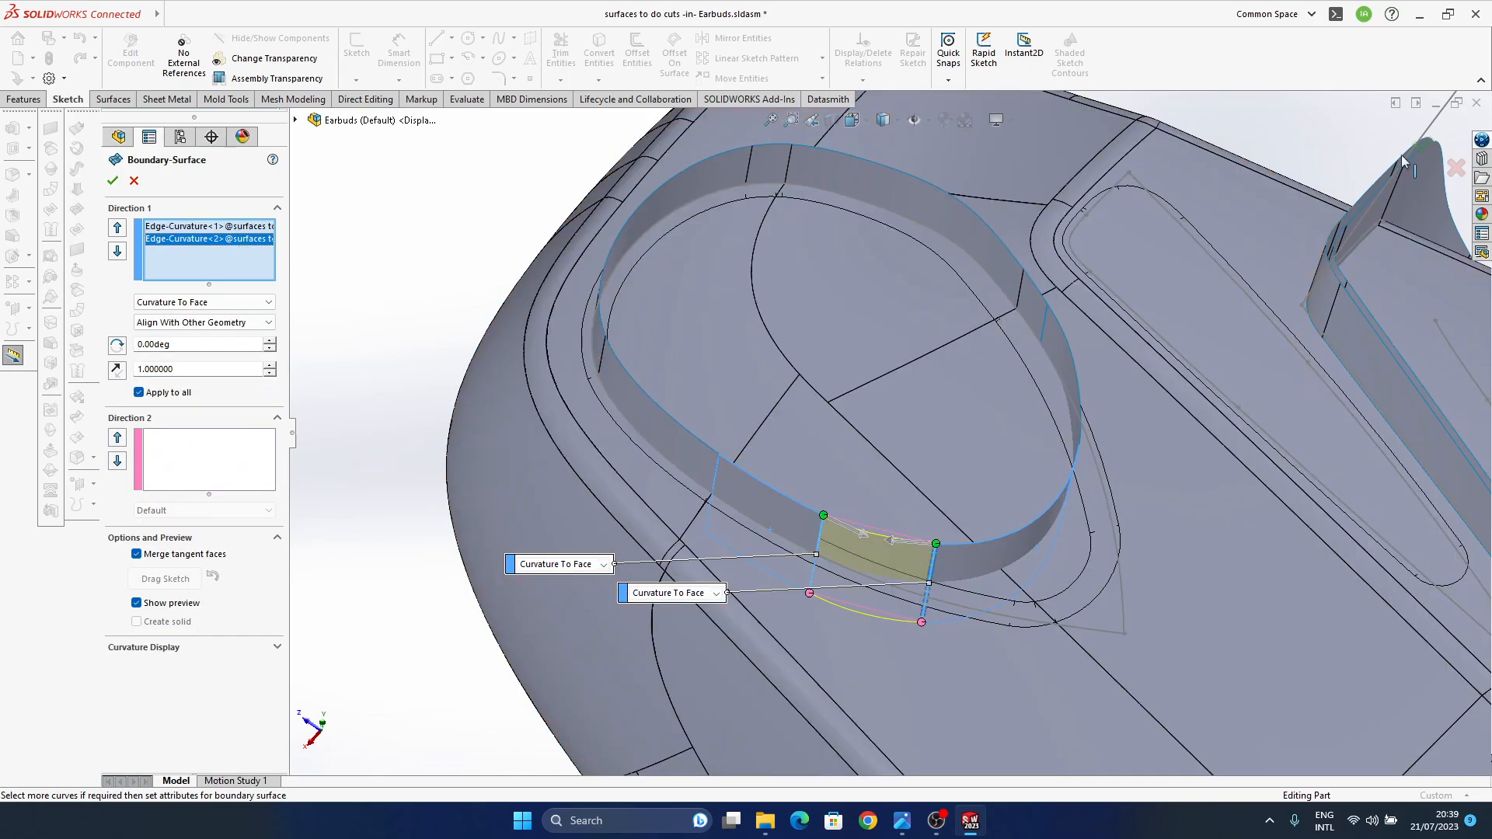
pyautogui.press('Return')
# - Knit the offset band, the trimmed freeform strip and both boundary patches into one closed loop surface
pyautogui.moveTo(888, 506)
pyautogui.mouseDown(button='middle')
pyautogui.moveTo(879, 579)
pyautogui.moveTo(914, 634)
pyautogui.moveTo(926, 433)
pyautogui.moveTo(949, 506)
pyautogui.moveTo(876, 536)
pyautogui.mouseUp(button='middle')
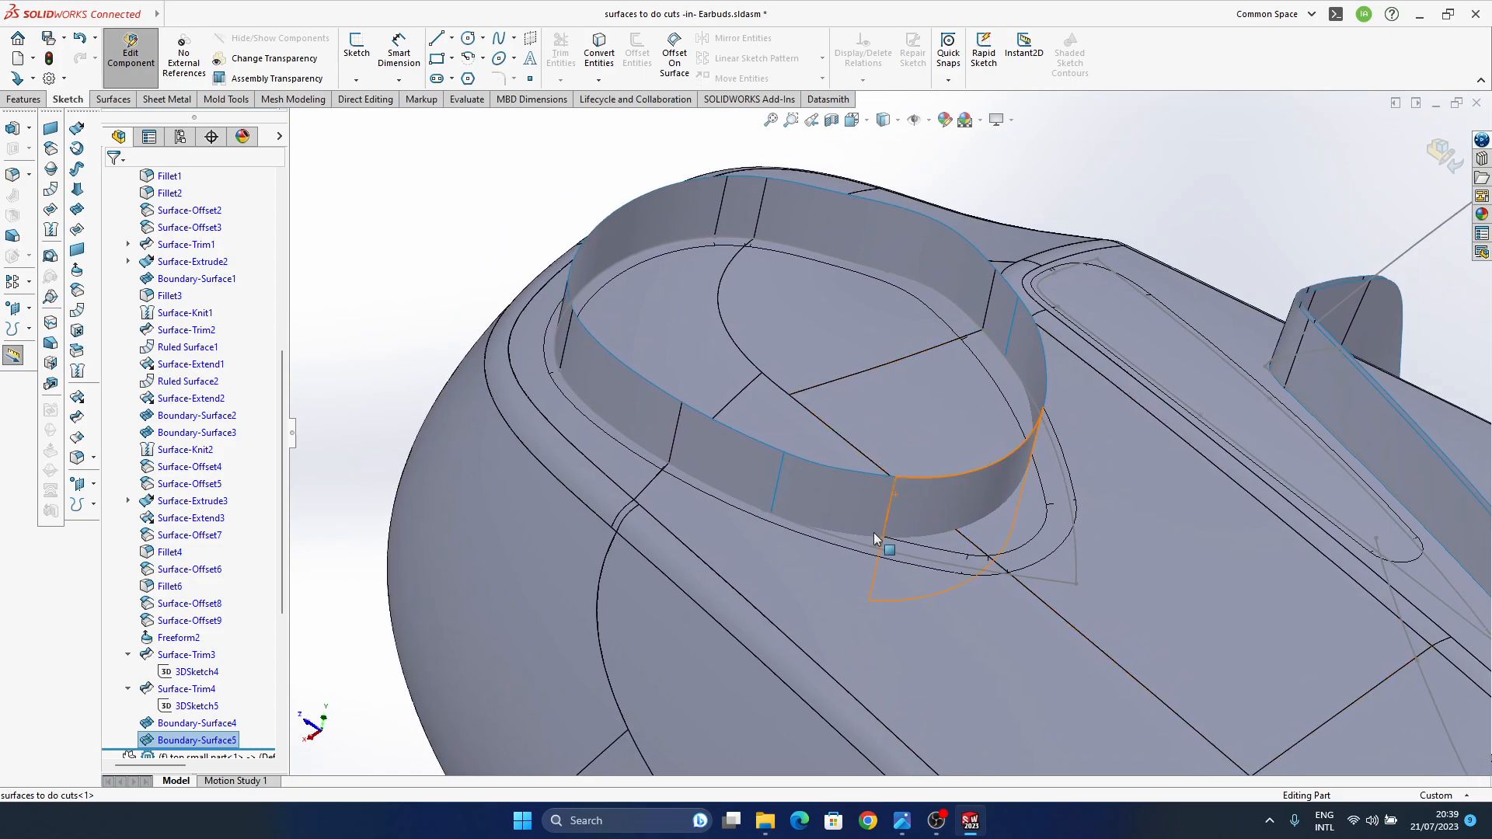
pyautogui.click(377, 269)
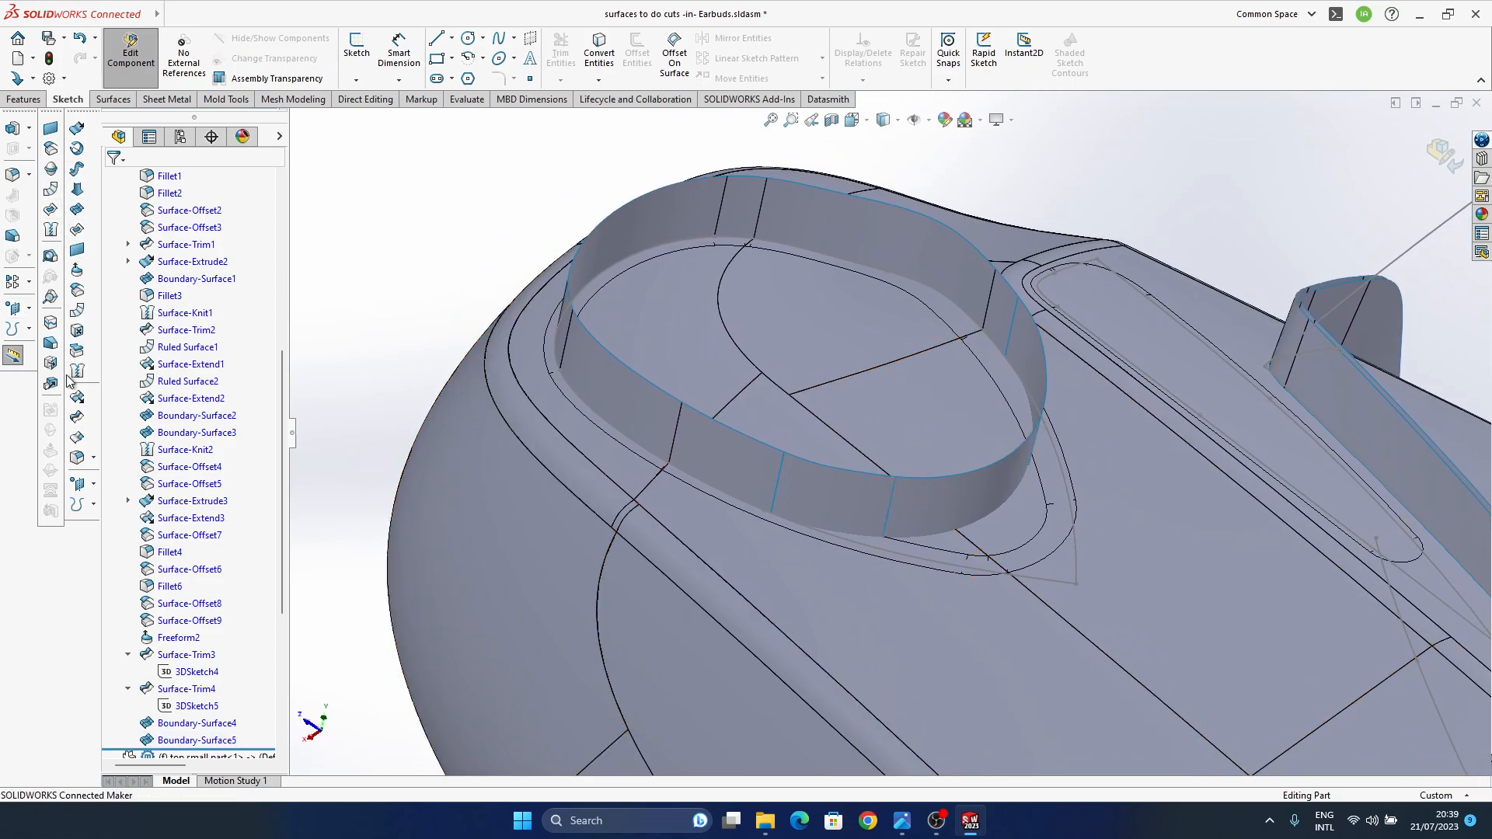
pyautogui.click(611, 381)
pyautogui.click(829, 485)
pyautogui.click(919, 507)
pyautogui.click(1024, 367)
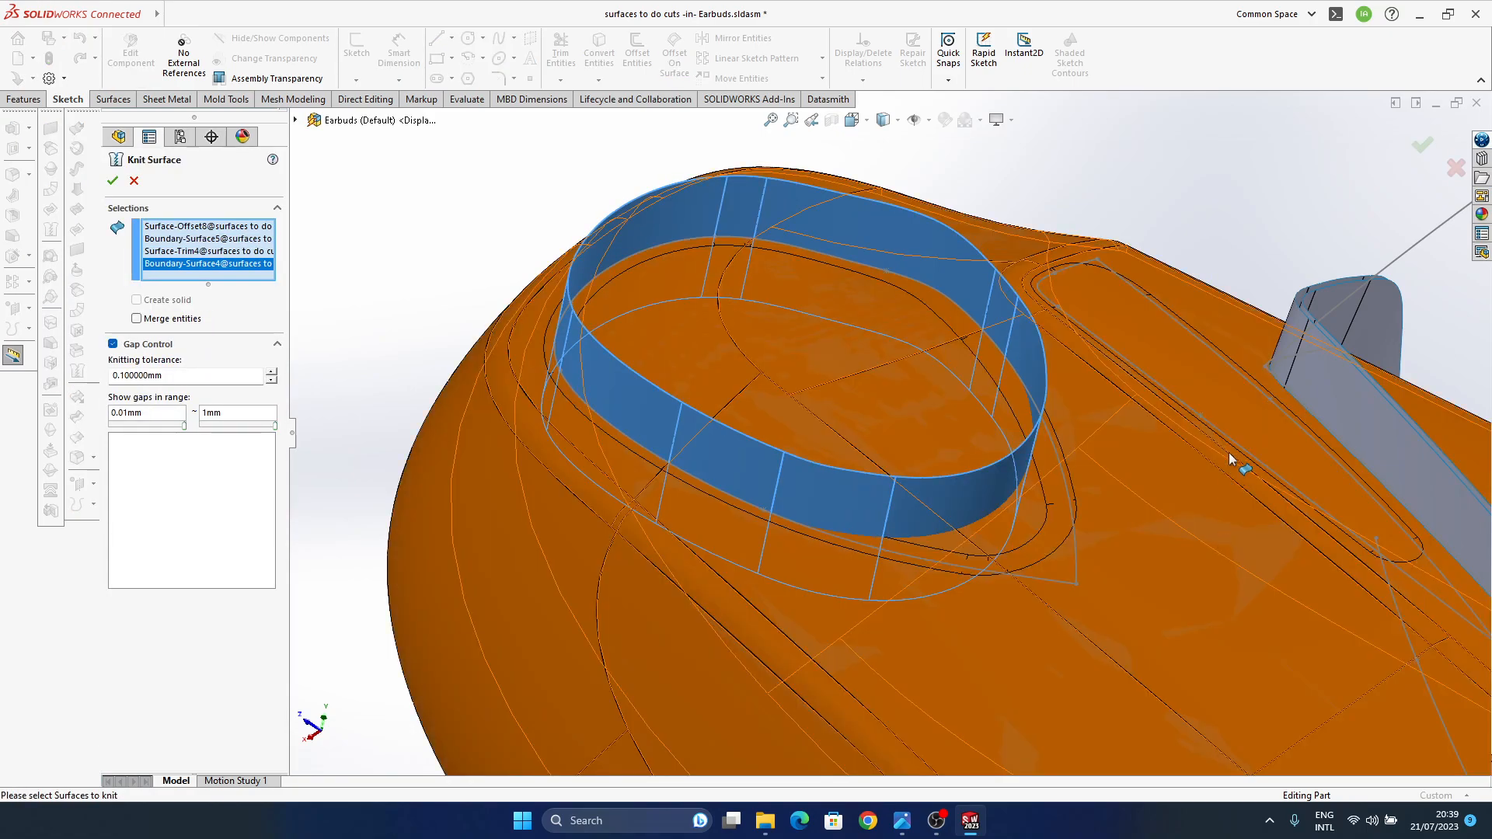
pyautogui.moveTo(850, 339); pyautogui.dragTo(828, 511, button='middle')
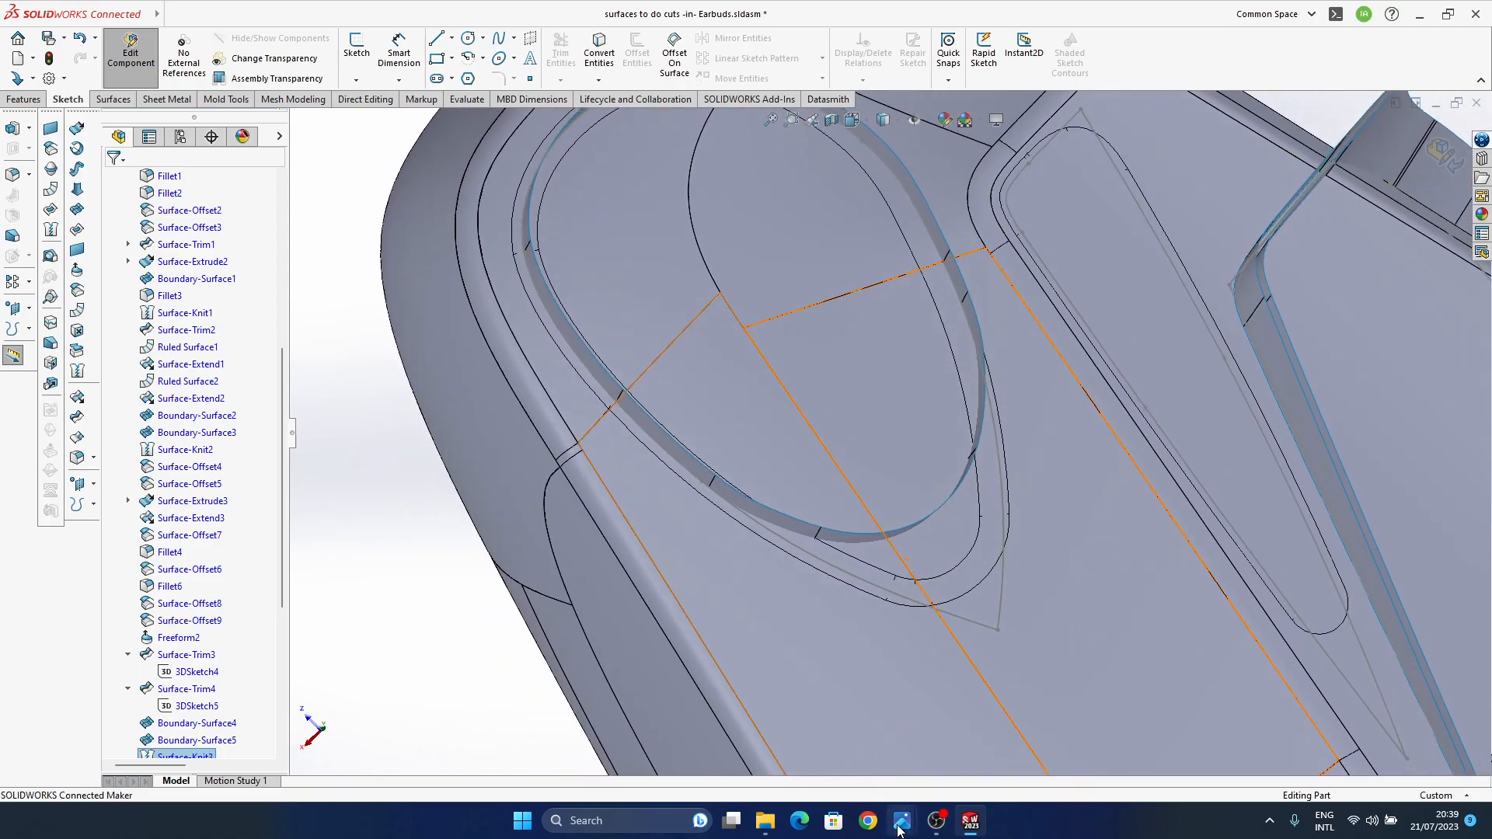
pyautogui.moveTo(900, 831)
pyautogui.moveTo(993, 757)
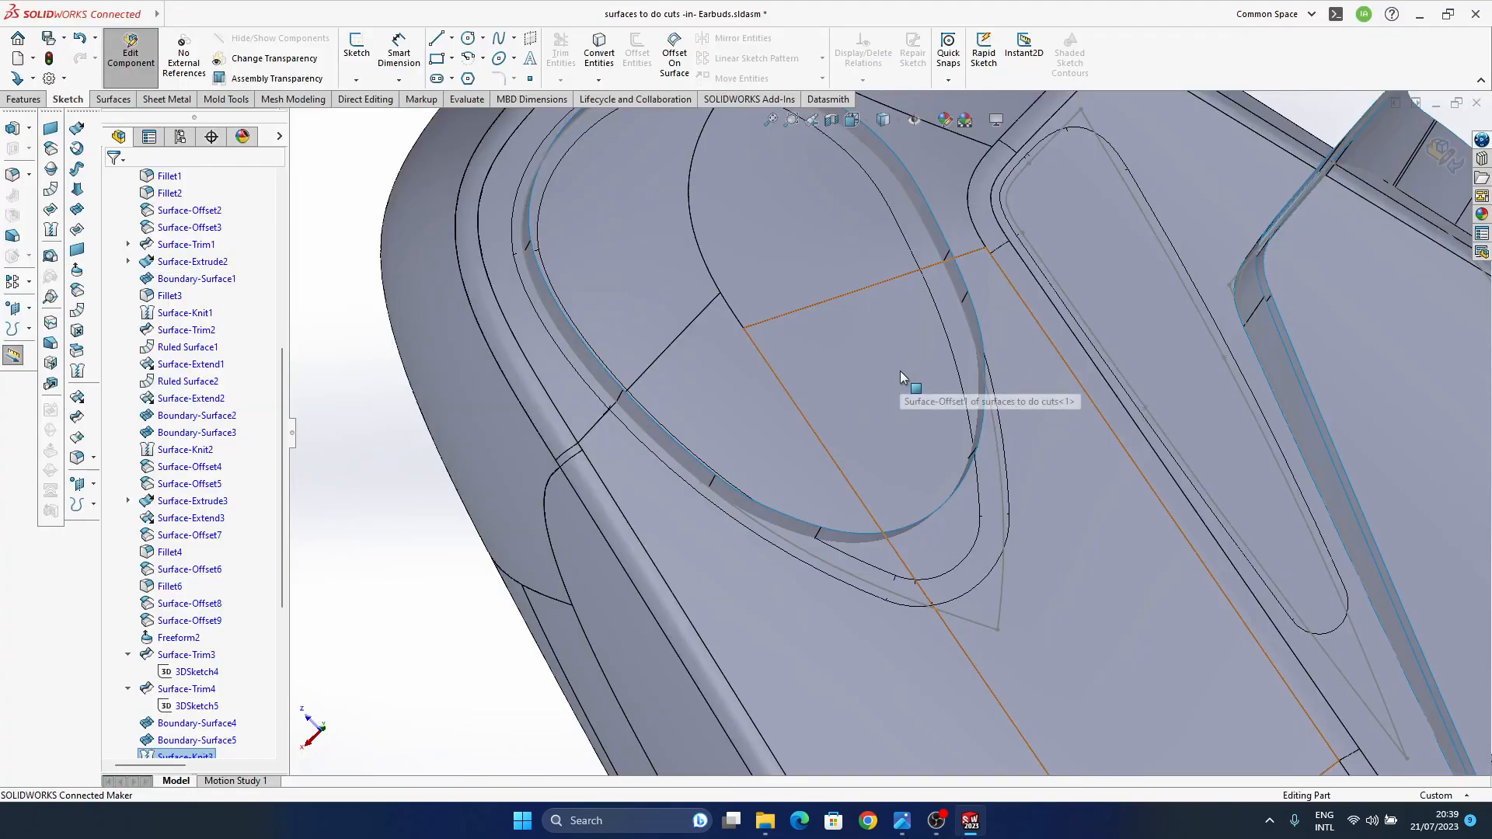
pyautogui.moveTo(901, 372); pyautogui.dragTo(920, 410, button='middle')
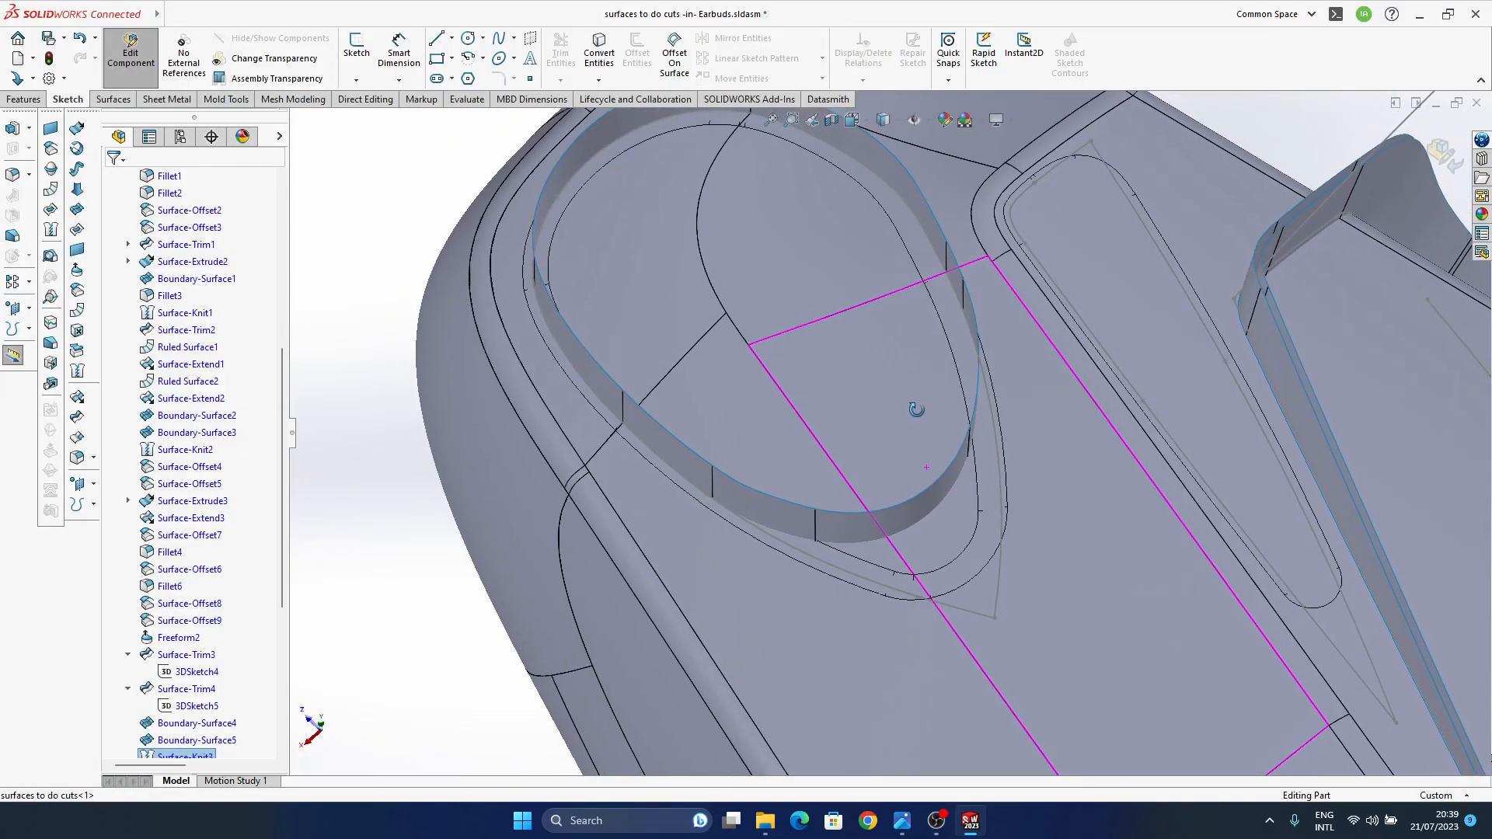
pyautogui.scroll(3, 864, 447)
pyautogui.click(358, 453)
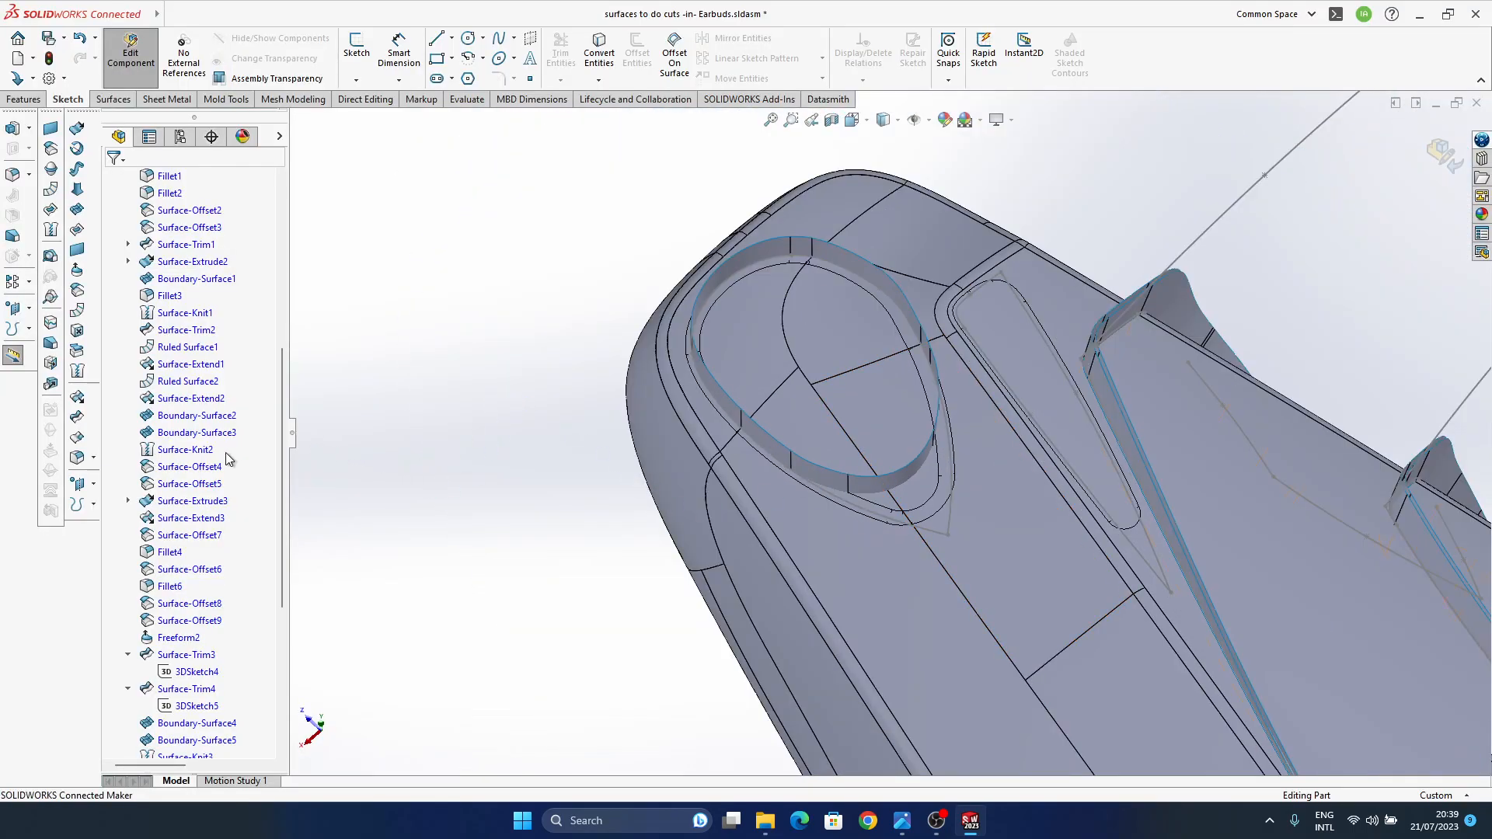
pyautogui.click(78, 286)
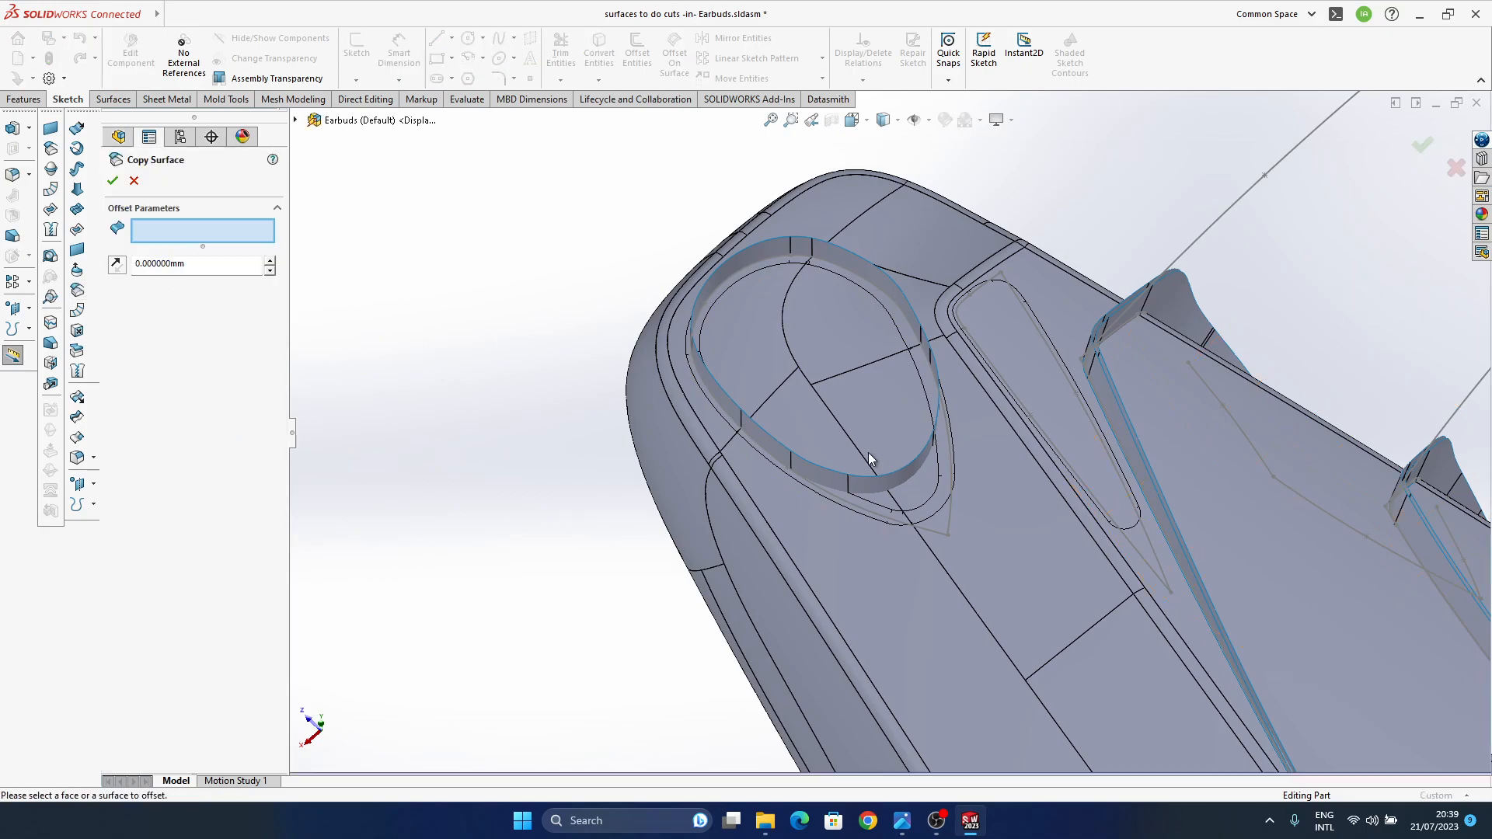
pyautogui.click(866, 281)
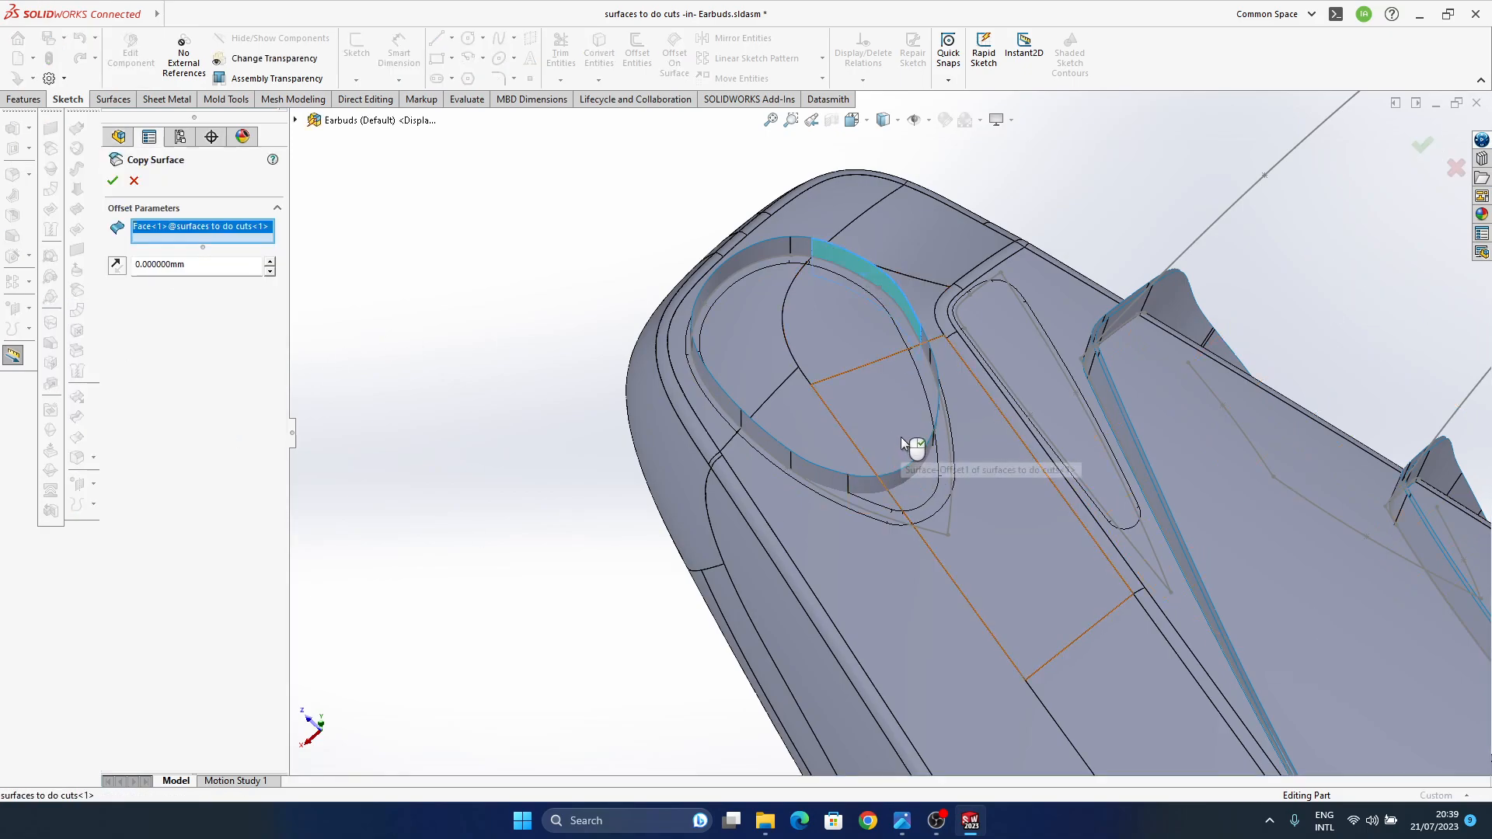
pyautogui.click(134, 180)
# - Reopen the knit feature of the teardrop loop, check its face selection and accept it
pyautogui.scroll(-10, 187, 466)
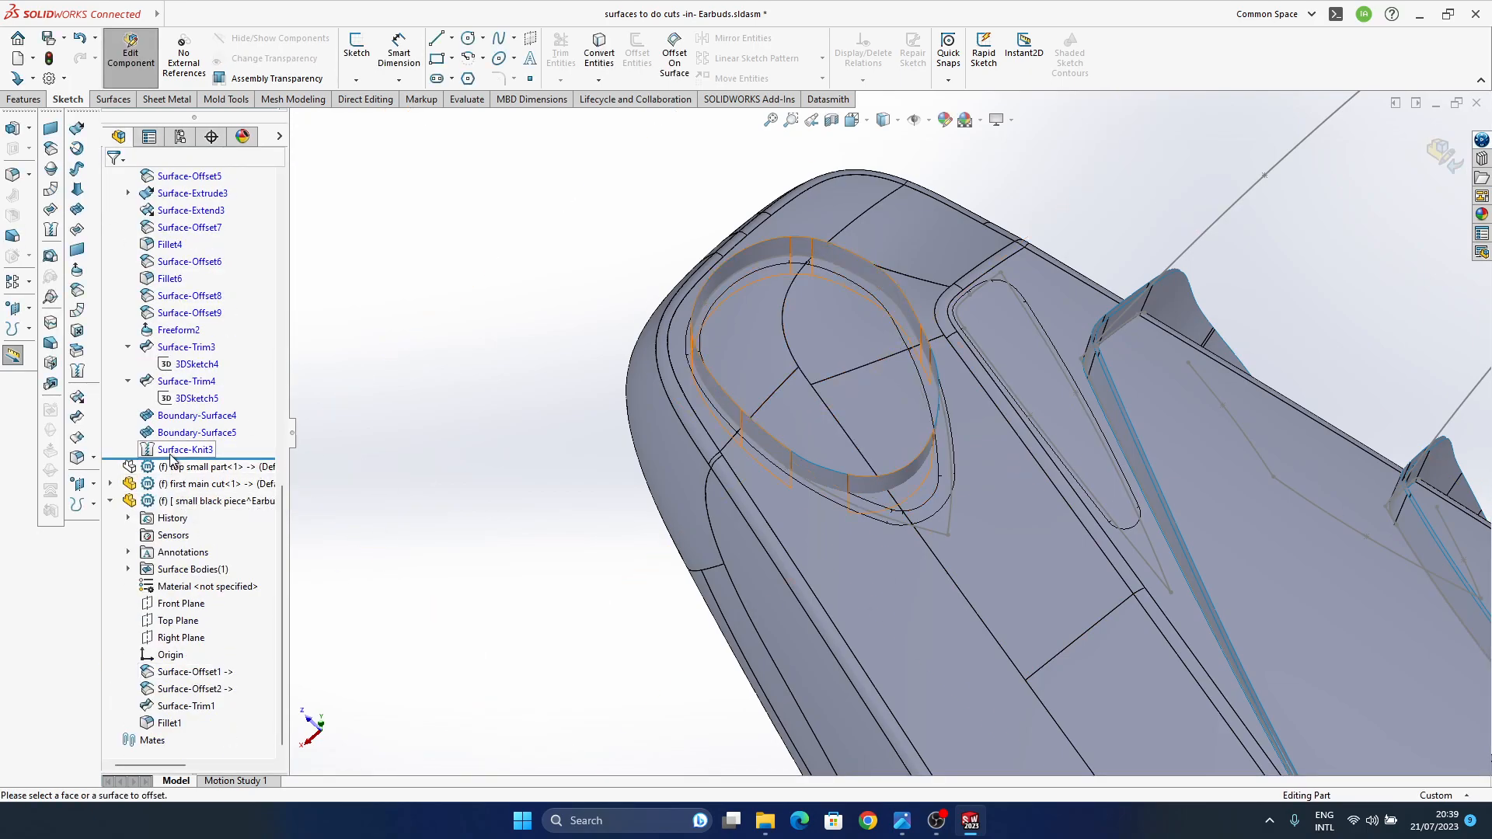
pyautogui.click(174, 451)
pyautogui.rightClick(198, 450)
pyautogui.click(206, 396)
pyautogui.click(829, 482)
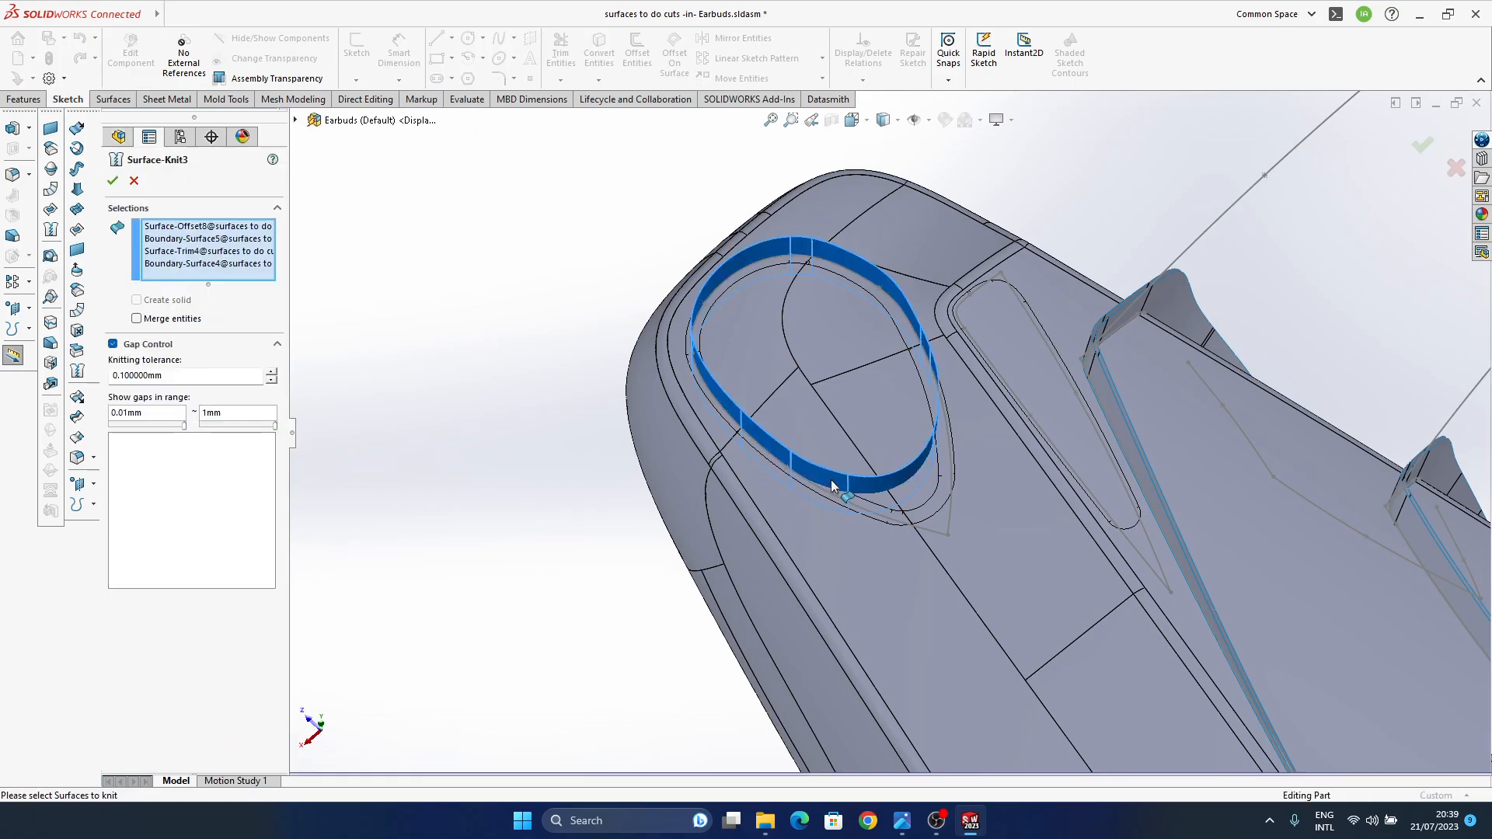
pyautogui.click(816, 481)
pyautogui.click(1419, 145)
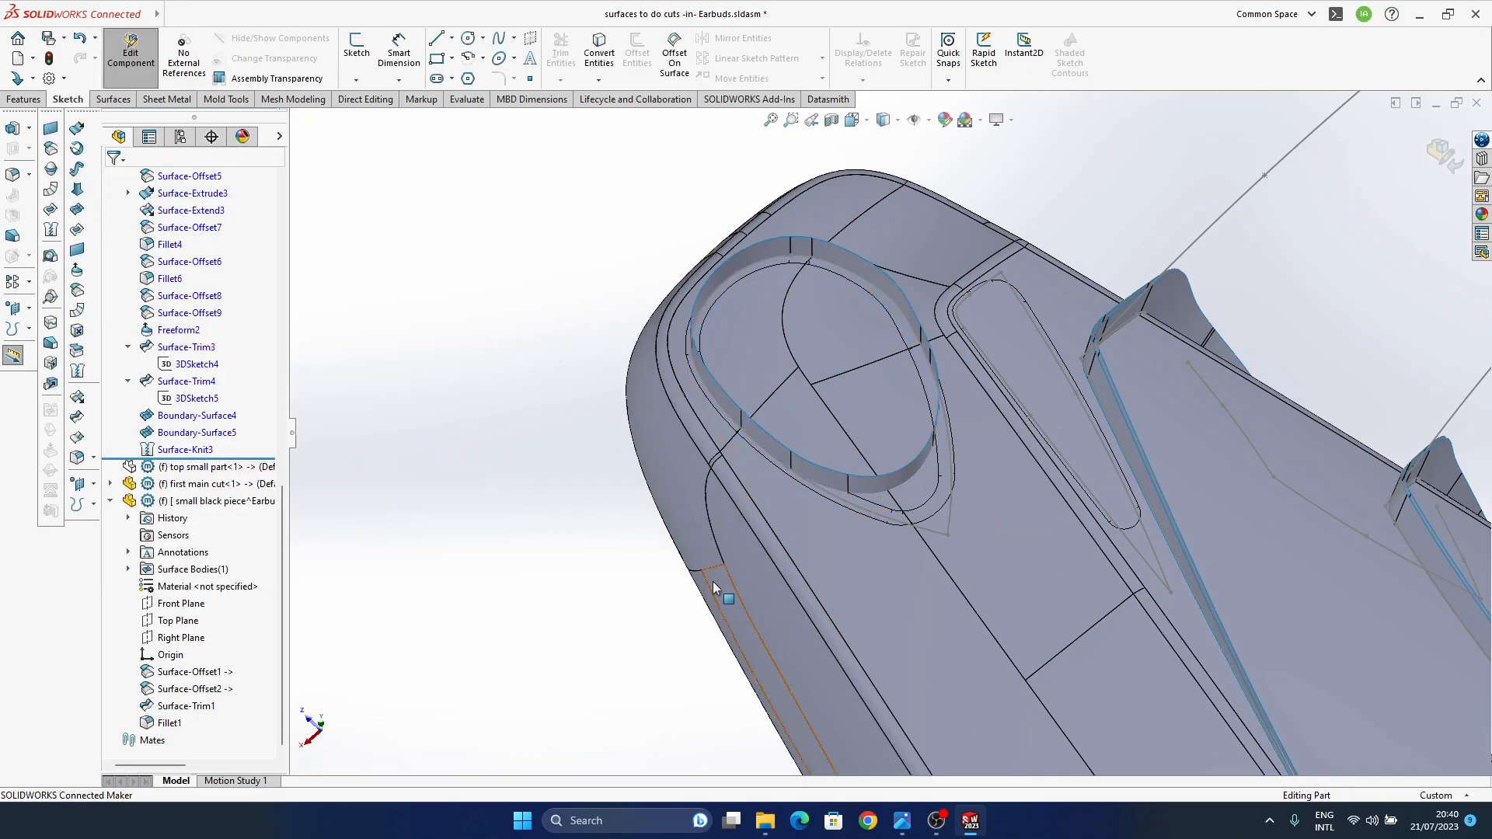
pyautogui.moveTo(777, 479); pyautogui.dragTo(775, 447, button='middle')
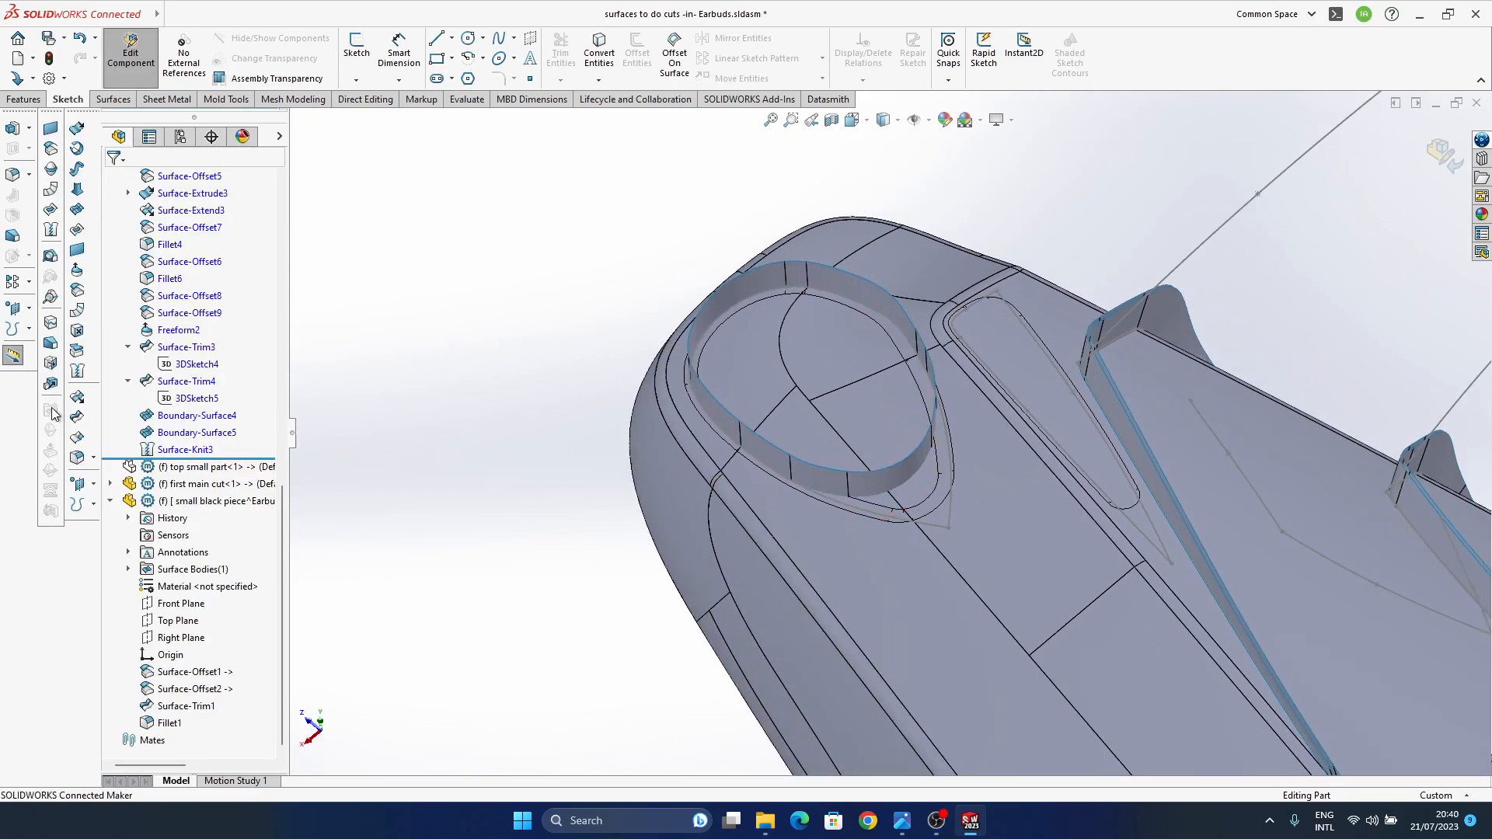
pyautogui.click(84, 337)
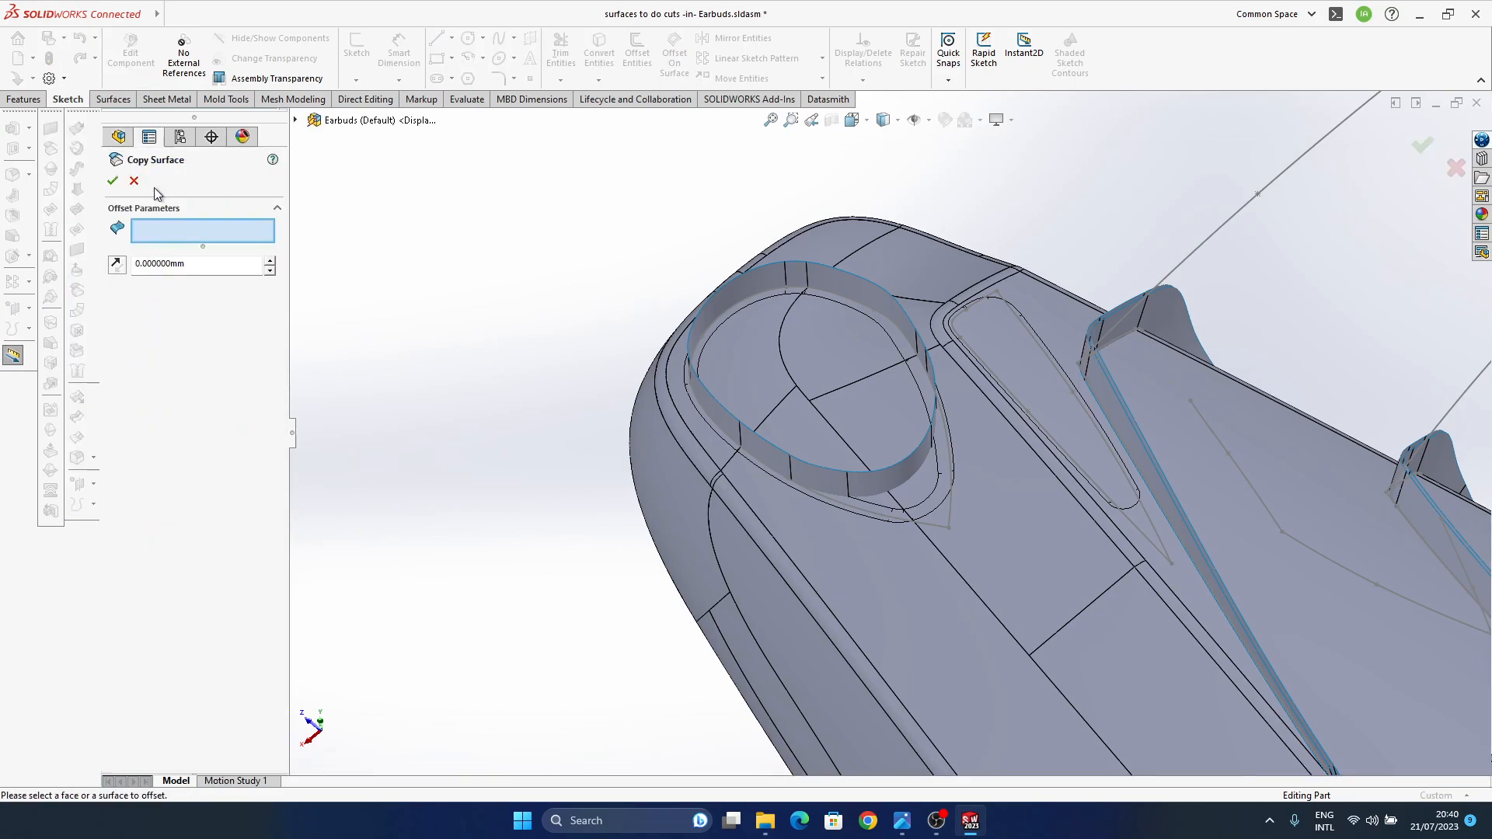
pyautogui.press('Escape')
# - Offset the whole knitted teardrop loop inward, trying 0.7 mm first and settling on 0.5 mm
pyautogui.click(185, 449)
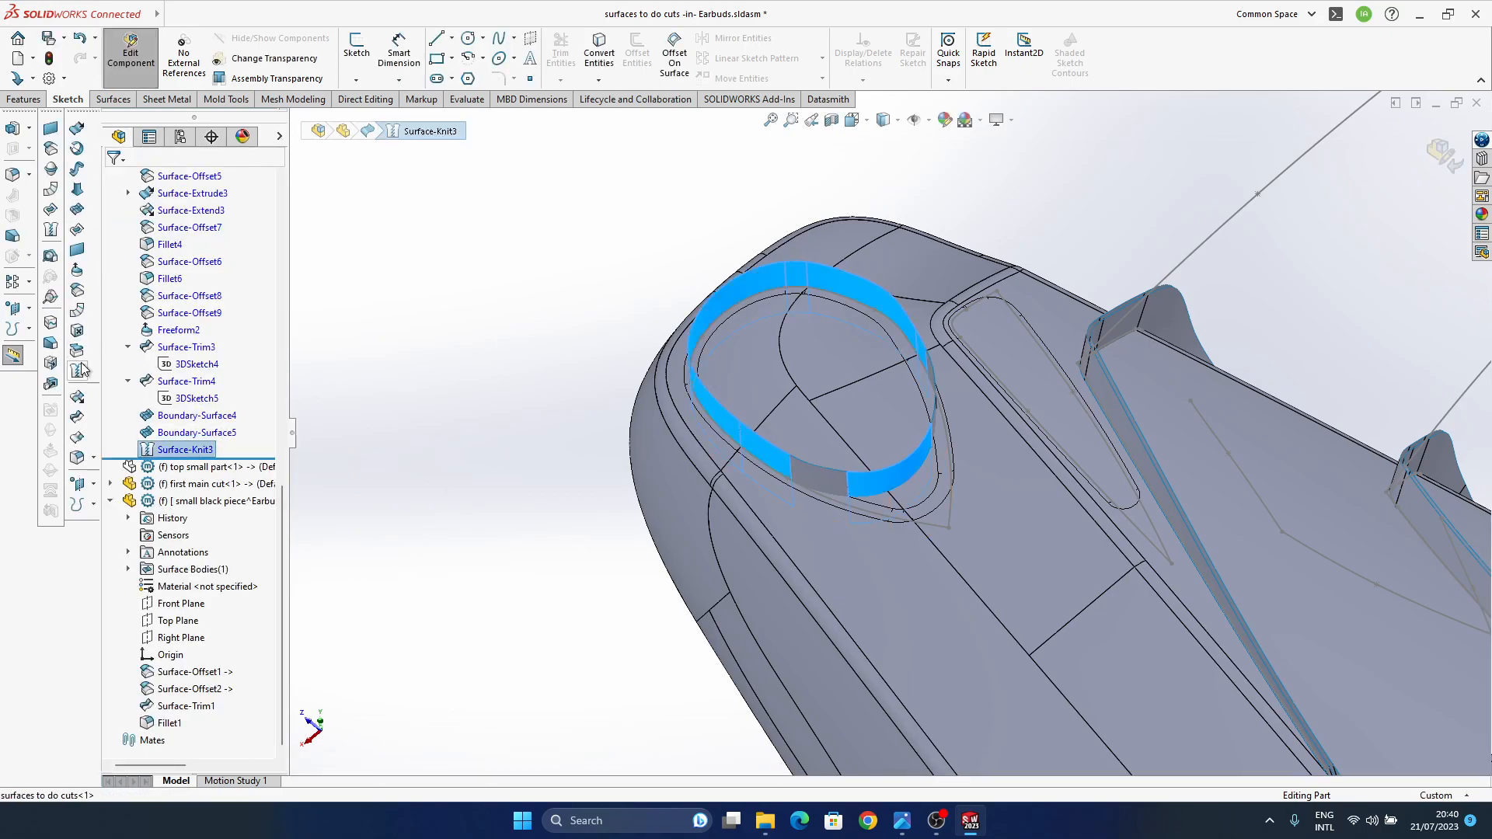
pyautogui.click(78, 311)
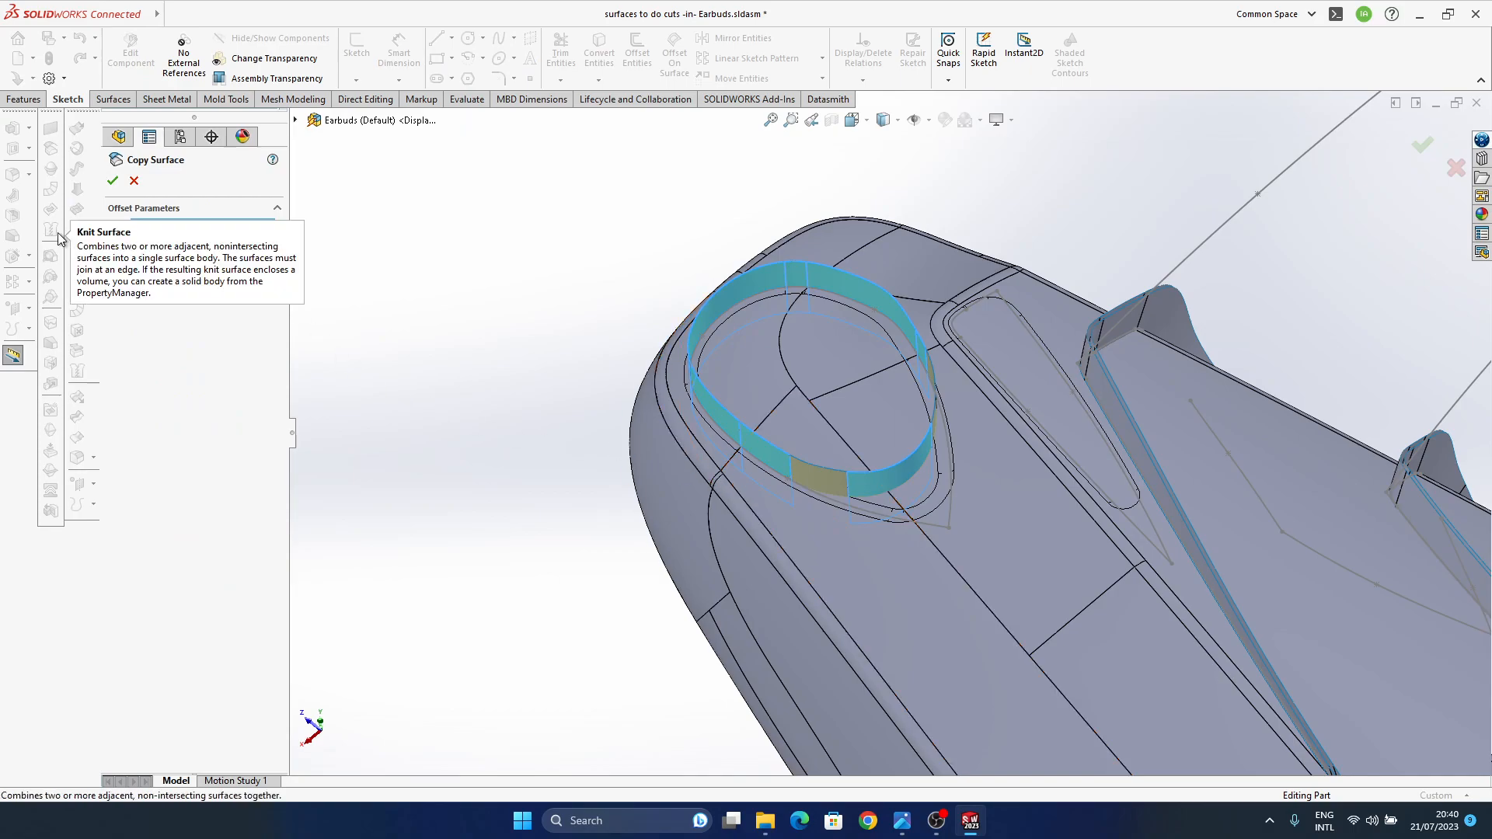
pyautogui.moveTo(829, 356)
pyautogui.mouseDown(button='middle')
pyautogui.moveTo(877, 352)
pyautogui.moveTo(822, 390)
pyautogui.moveTo(876, 450)
pyautogui.moveTo(837, 476)
pyautogui.moveTo(785, 474)
pyautogui.mouseUp(button='middle')
pyautogui.write('0.7')
pyautogui.press('Return')
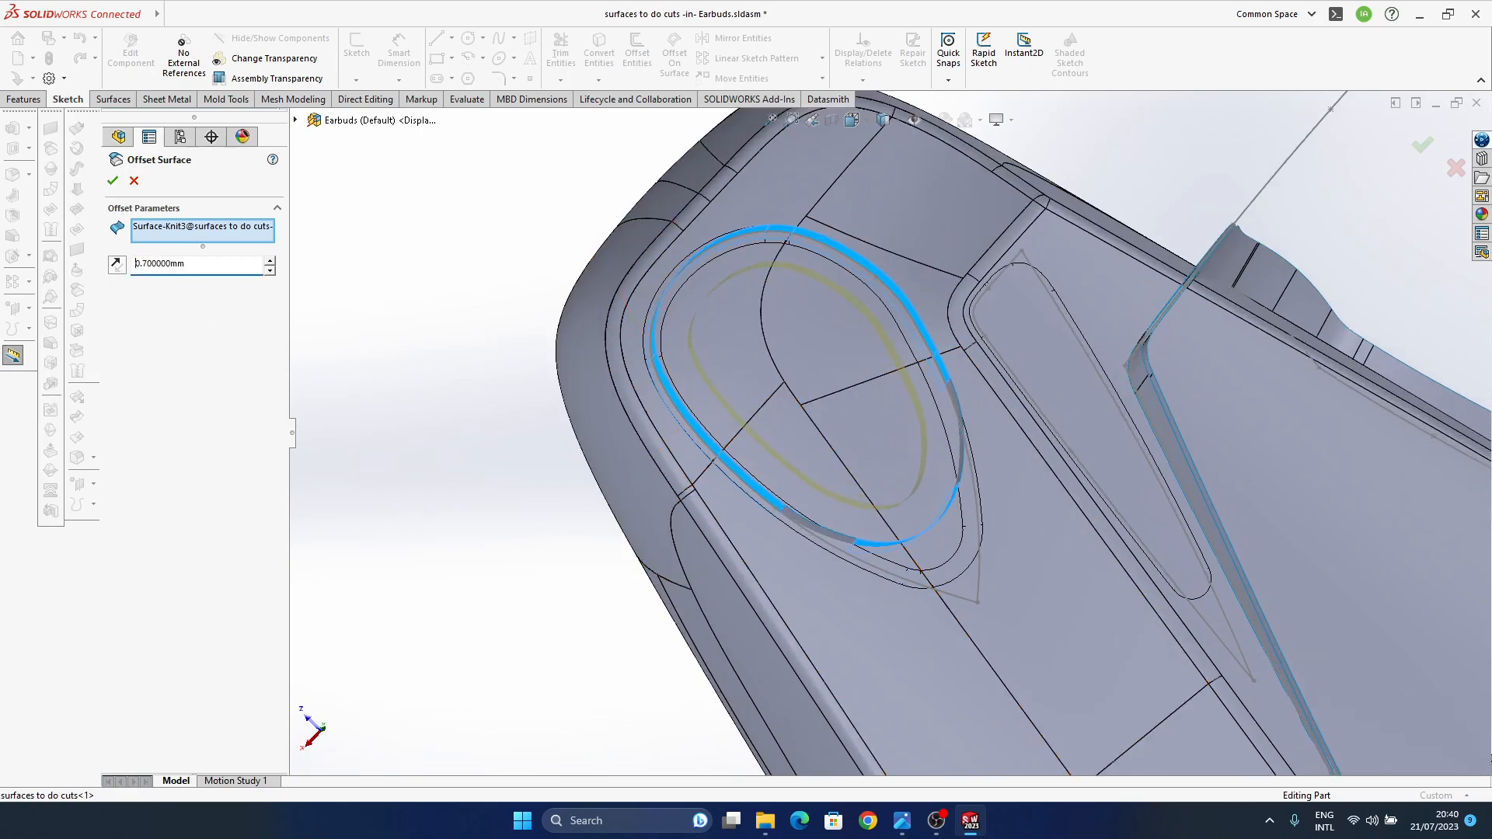
pyautogui.moveTo(906, 829)
pyautogui.moveTo(945, 765)
pyautogui.moveTo(674, 395); pyautogui.dragTo(681, 399, button='middle')
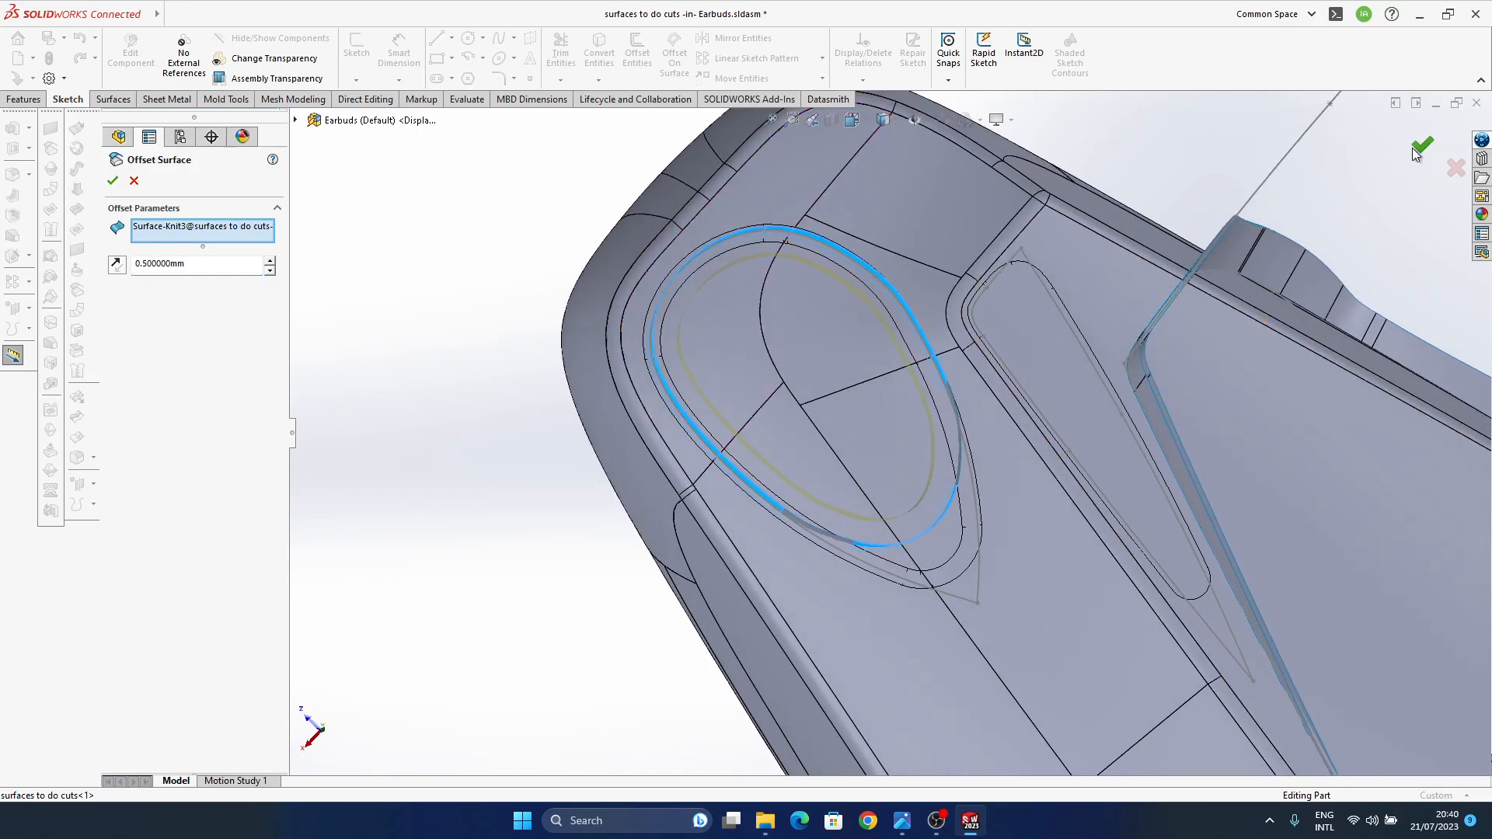
pyautogui.press('Return')
# - Hide the original outer teardrop loop surface so only its inward offset is shown
pyautogui.moveTo(884, 604); pyautogui.dragTo(892, 528, button='middle')
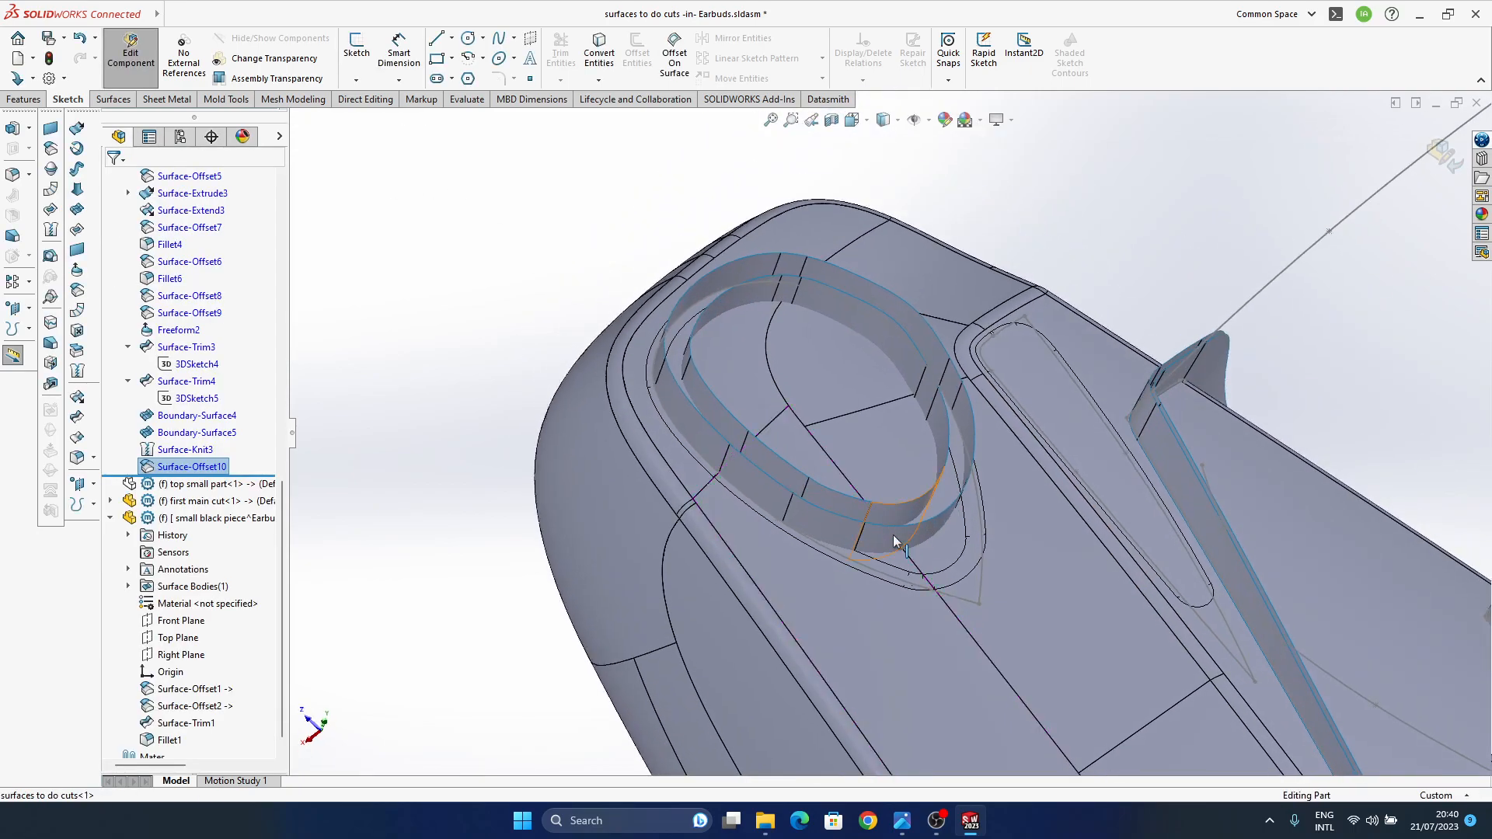
pyautogui.click(911, 538)
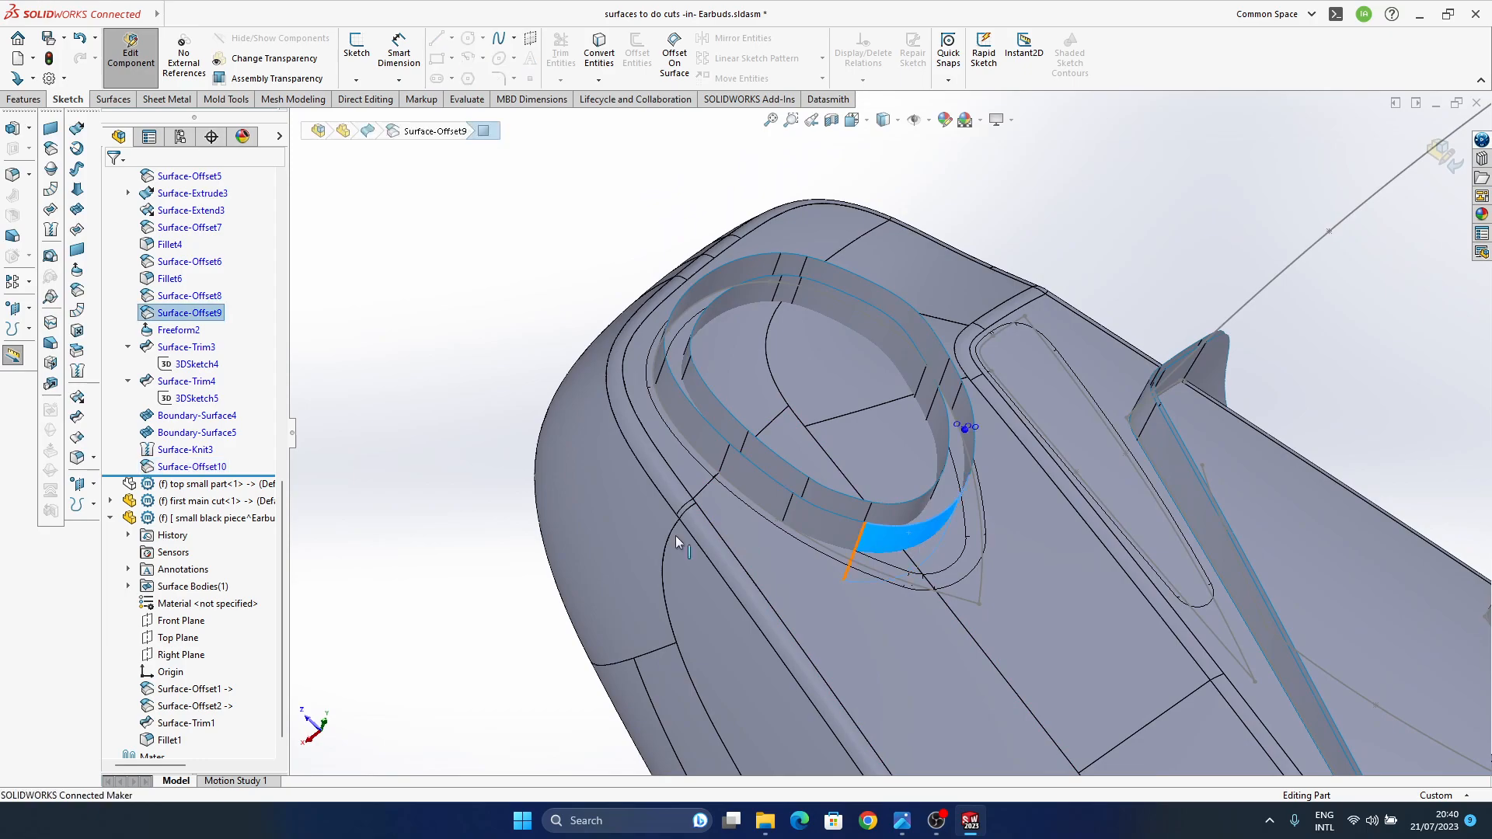
pyautogui.rightClick(920, 538)
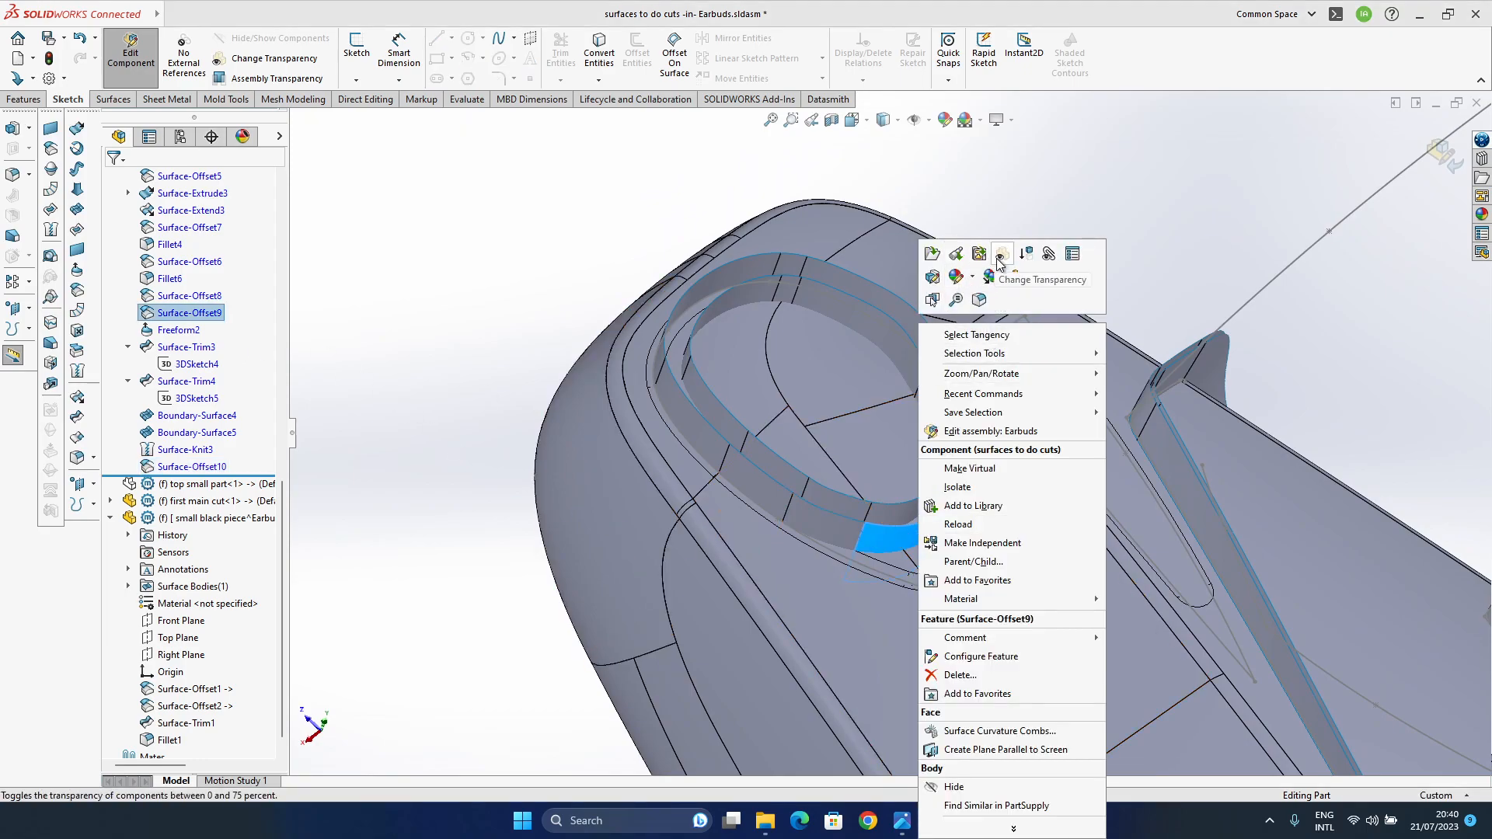
pyautogui.click(481, 296)
pyautogui.rightClick(160, 312)
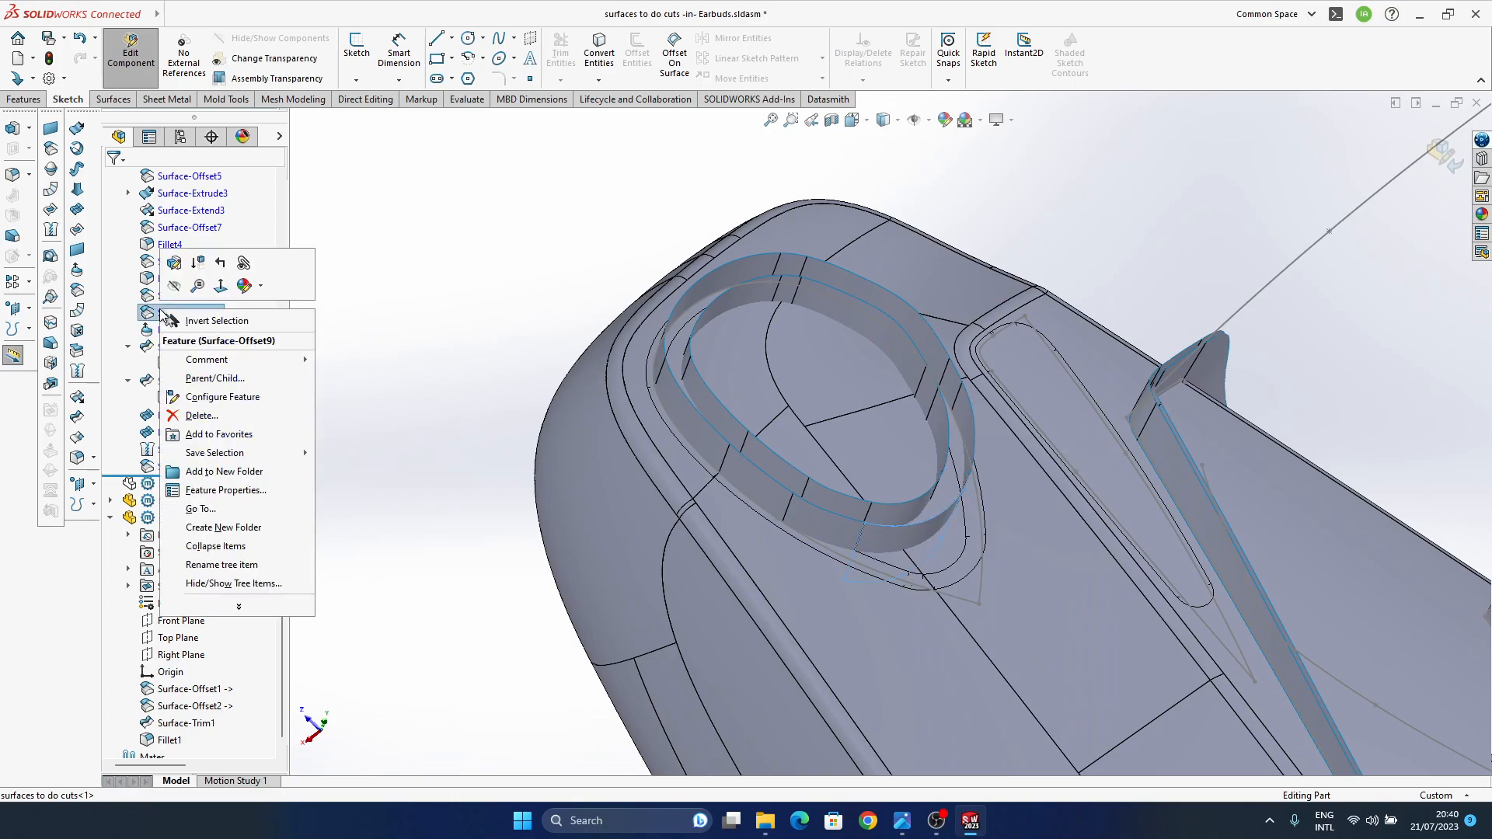
pyautogui.click(191, 286)
# - Switch in-context editing from the cutting surfaces part to the small black piece part
pyautogui.moveTo(1006, 610); pyautogui.dragTo(872, 544, button='middle')
pyautogui.scroll(-1, 151, 626)
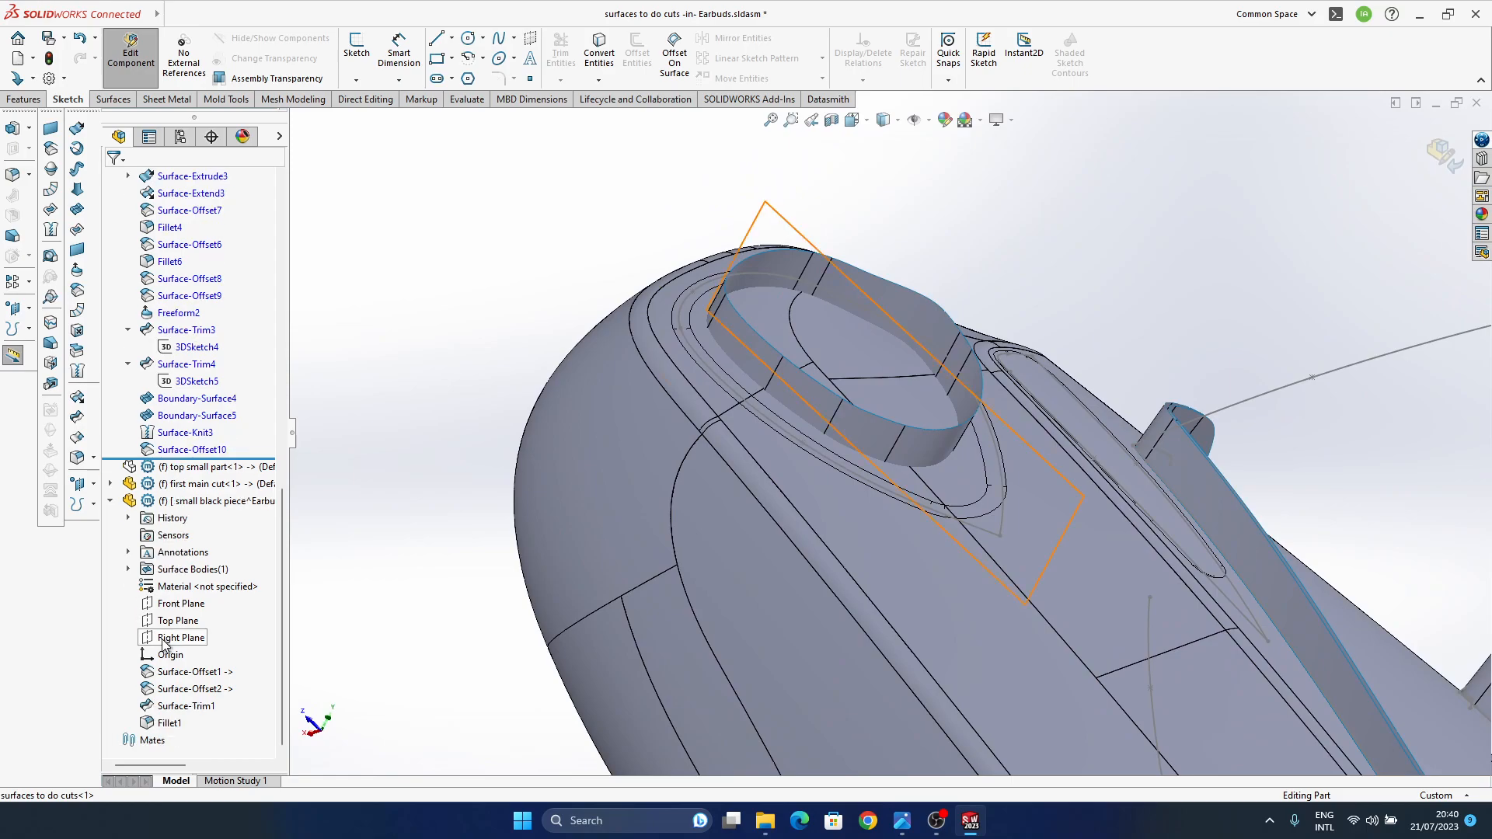
pyautogui.click(191, 501)
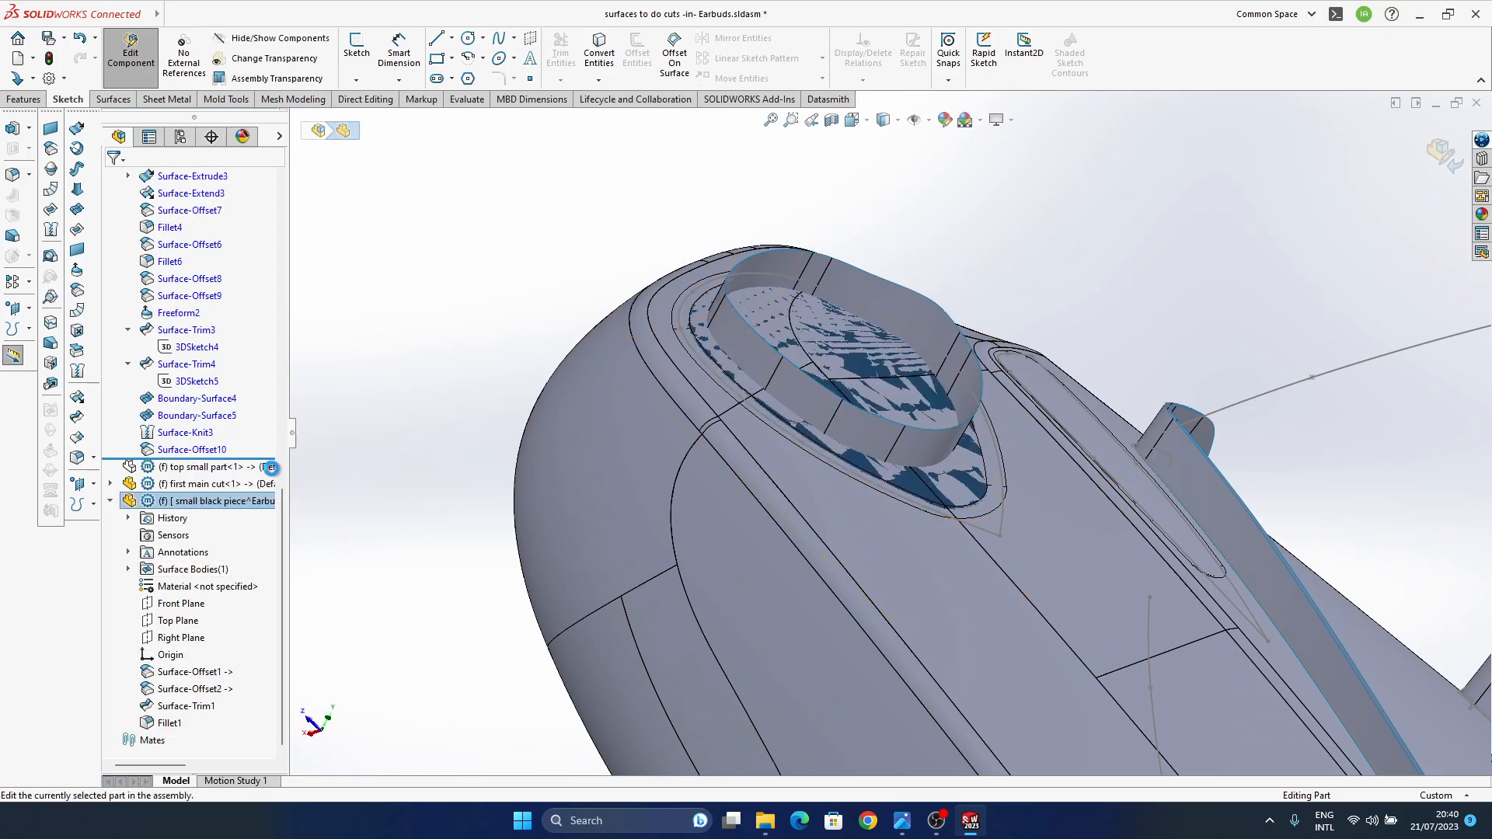
pyautogui.moveTo(809, 423); pyautogui.dragTo(913, 298, button='middle')
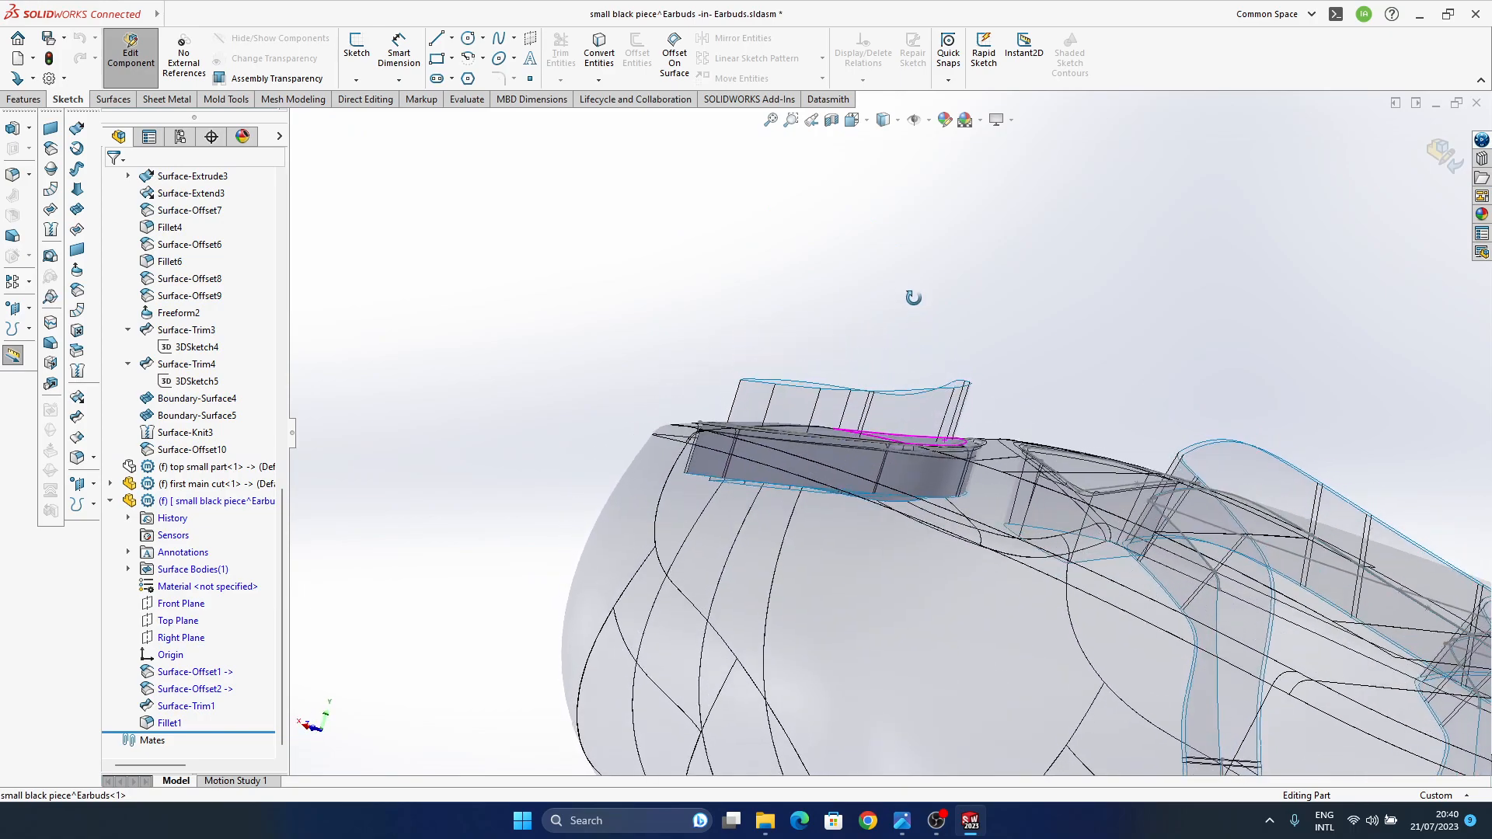
pyautogui.moveTo(684, 314); pyautogui.dragTo(642, 275)
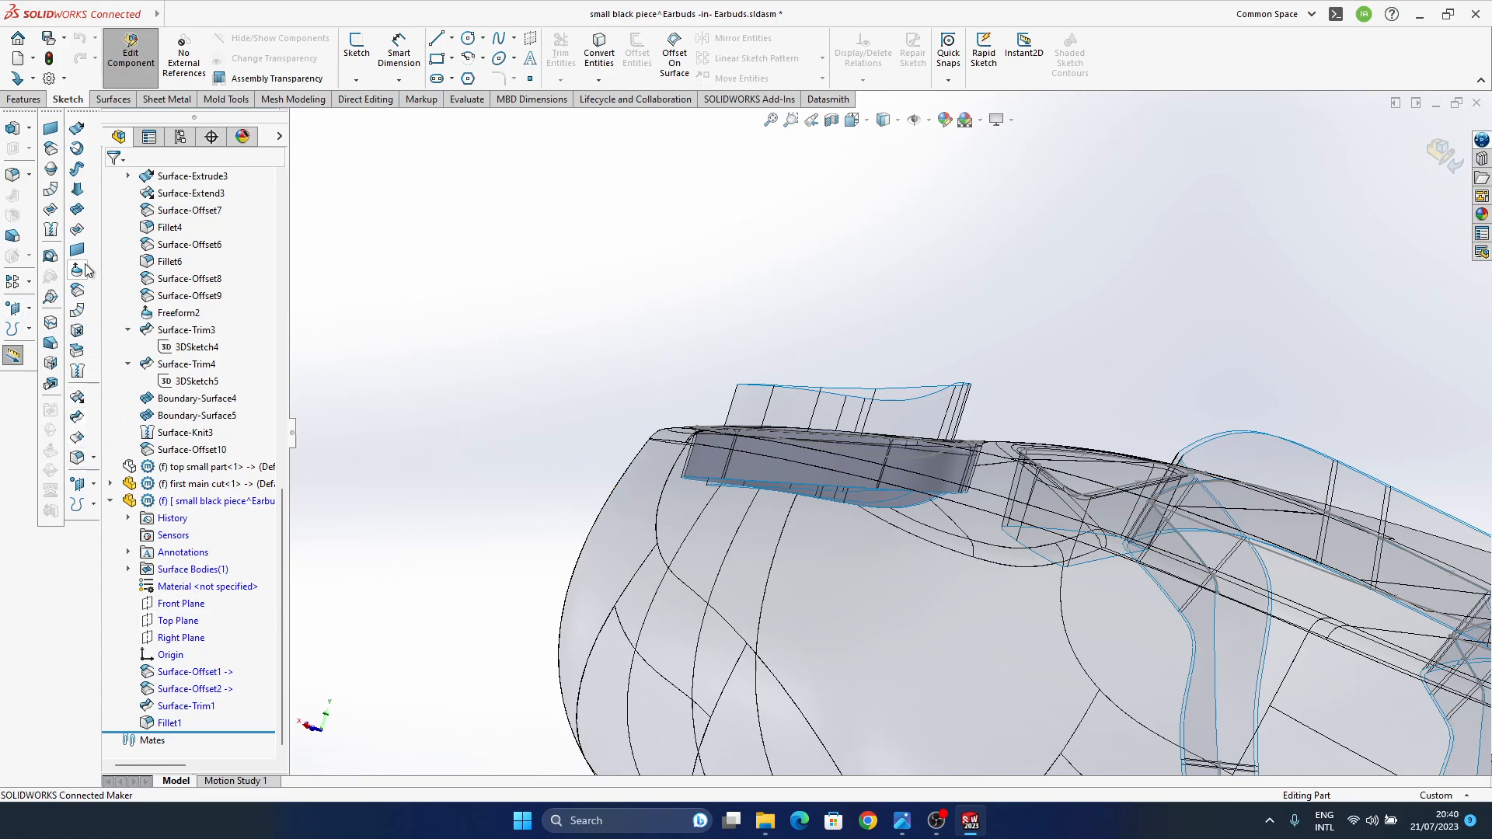
# - Copy all nine faces of the inner teardrop loop into the small black piece with a 0 mm surface offset
pyautogui.click(78, 291)
pyautogui.click(789, 411)
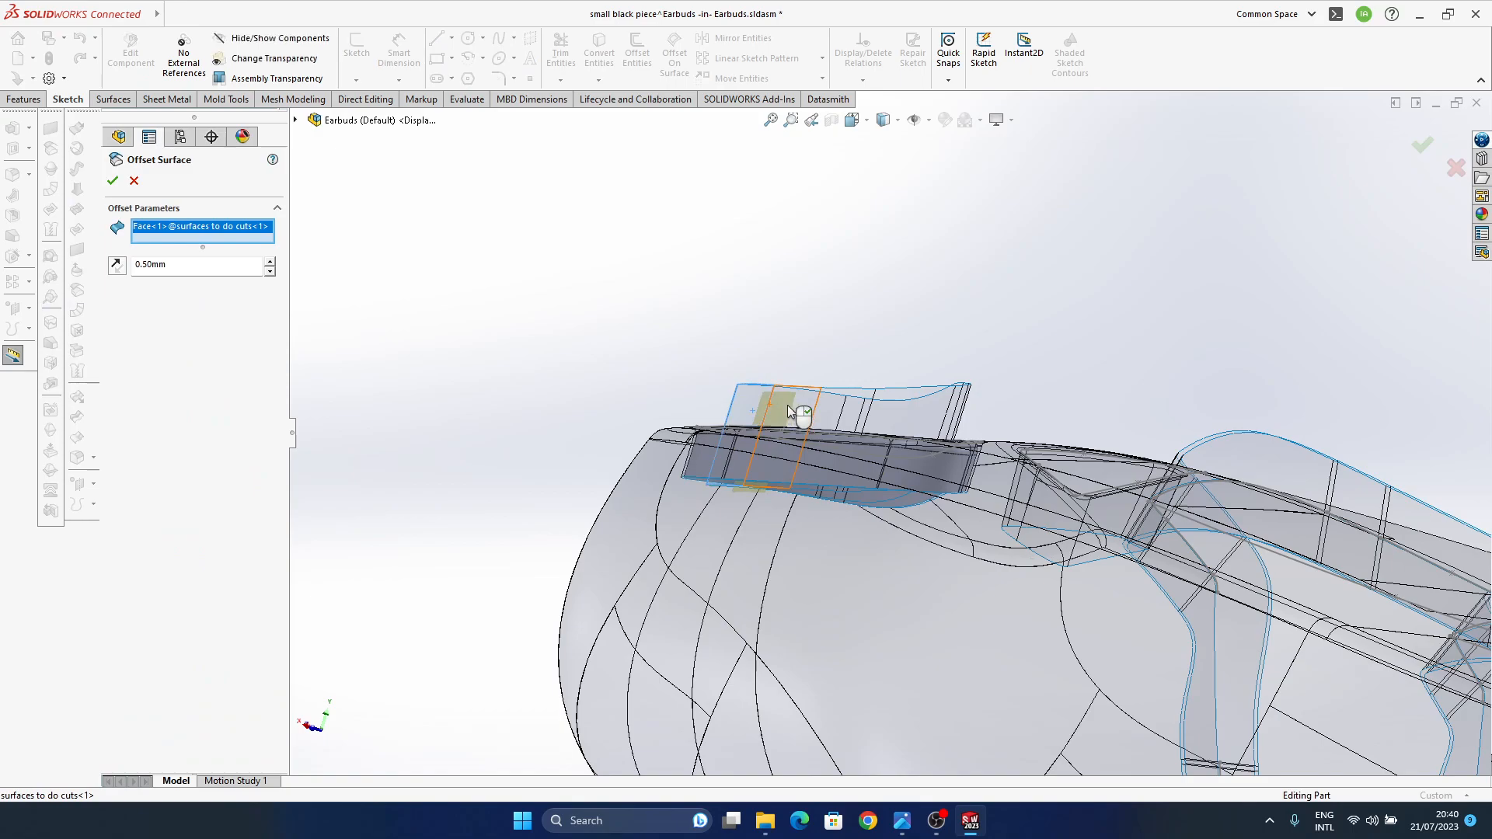
pyautogui.click(839, 417)
pyautogui.moveTo(898, 424); pyautogui.dragTo(836, 491, button='middle')
pyautogui.press('Return')
pyautogui.moveTo(731, 354); pyautogui.dragTo(871, 317, button='middle')
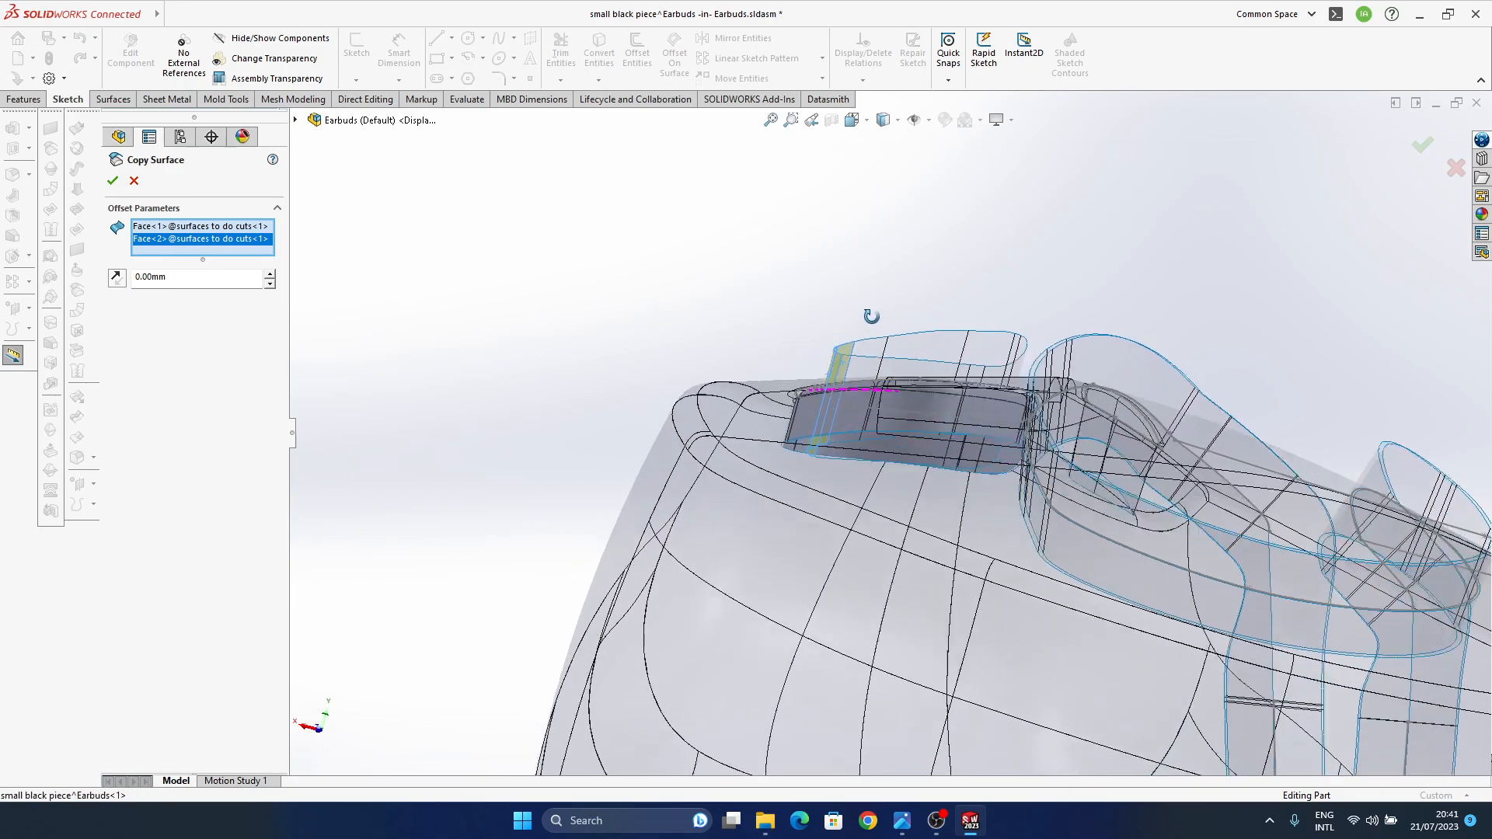
pyautogui.click(870, 359)
pyautogui.click(923, 357)
pyautogui.click(991, 354)
pyautogui.moveTo(991, 354); pyautogui.dragTo(1042, 342, button='middle')
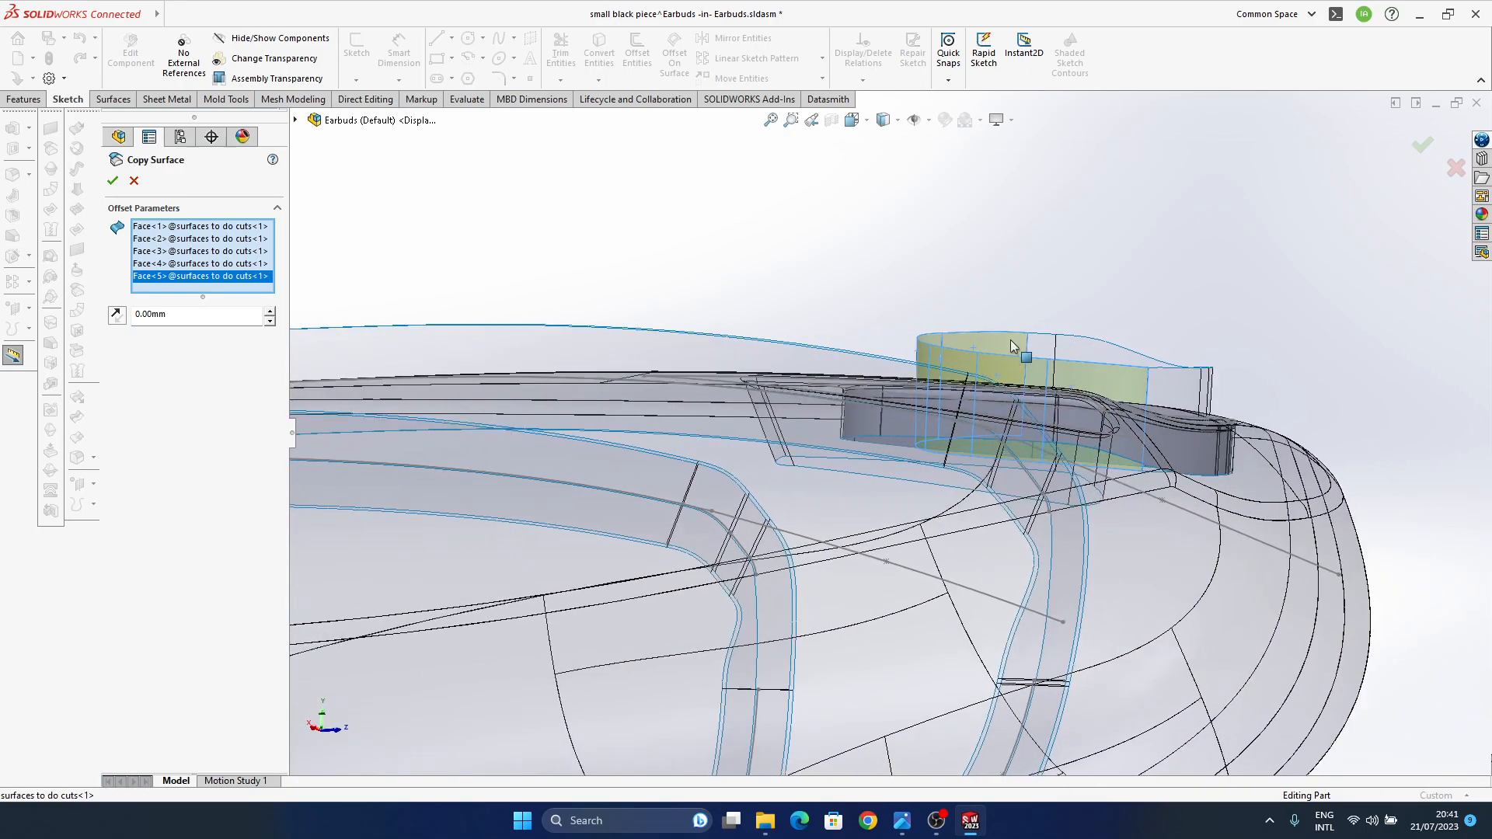
pyautogui.click(1139, 373)
pyautogui.click(1180, 379)
pyautogui.moveTo(1180, 379); pyautogui.dragTo(912, 371, button='middle')
pyautogui.click(1218, 381)
pyautogui.click(1250, 380)
pyautogui.click(1415, 162)
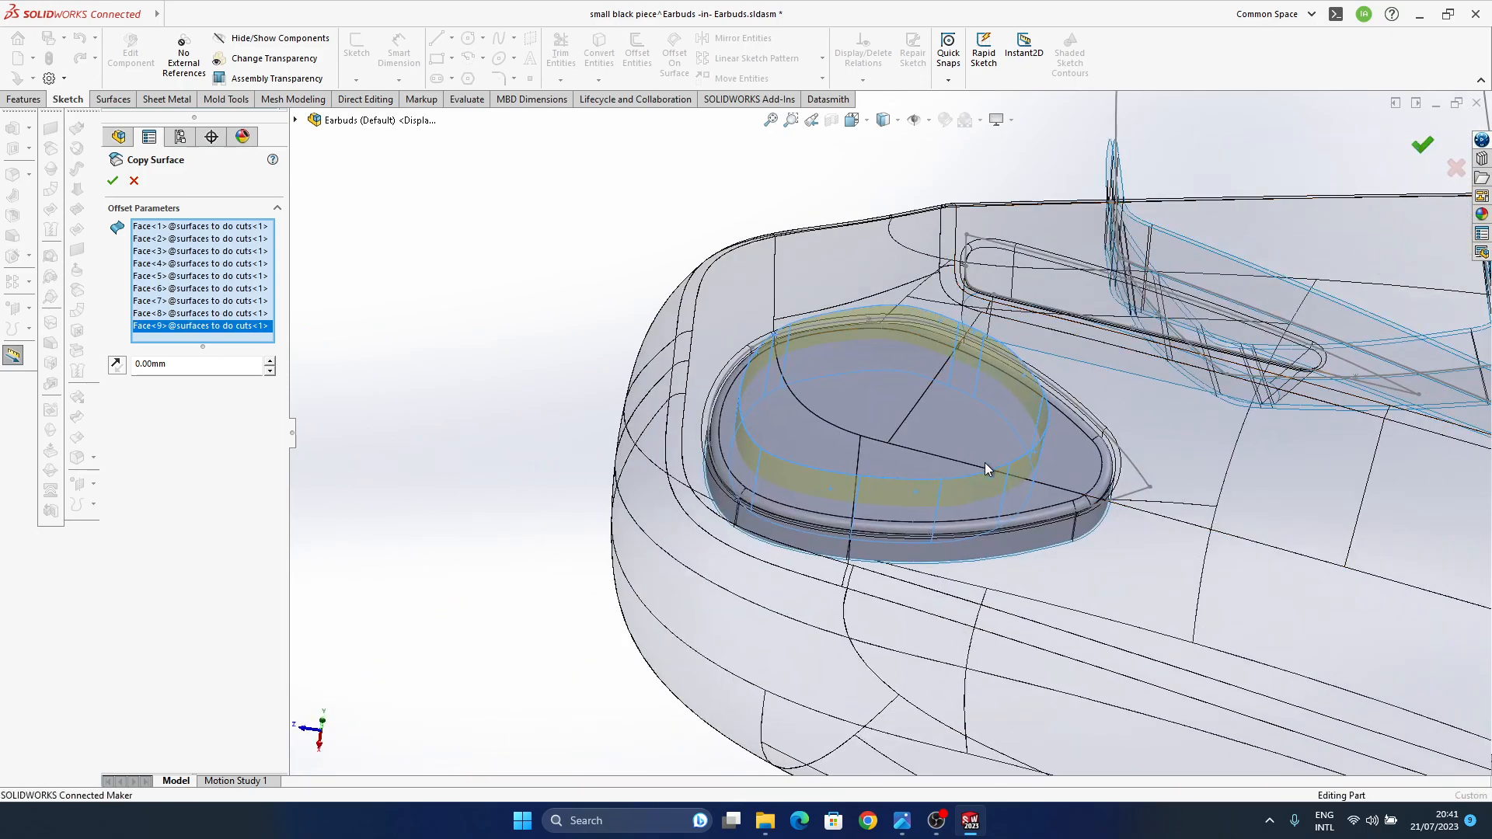
# - Mutually trim the filleted cap against the copied loop, removing the loop's upper portion and the cap area inside it
pyautogui.moveTo(968, 513); pyautogui.dragTo(840, 497, button='middle')
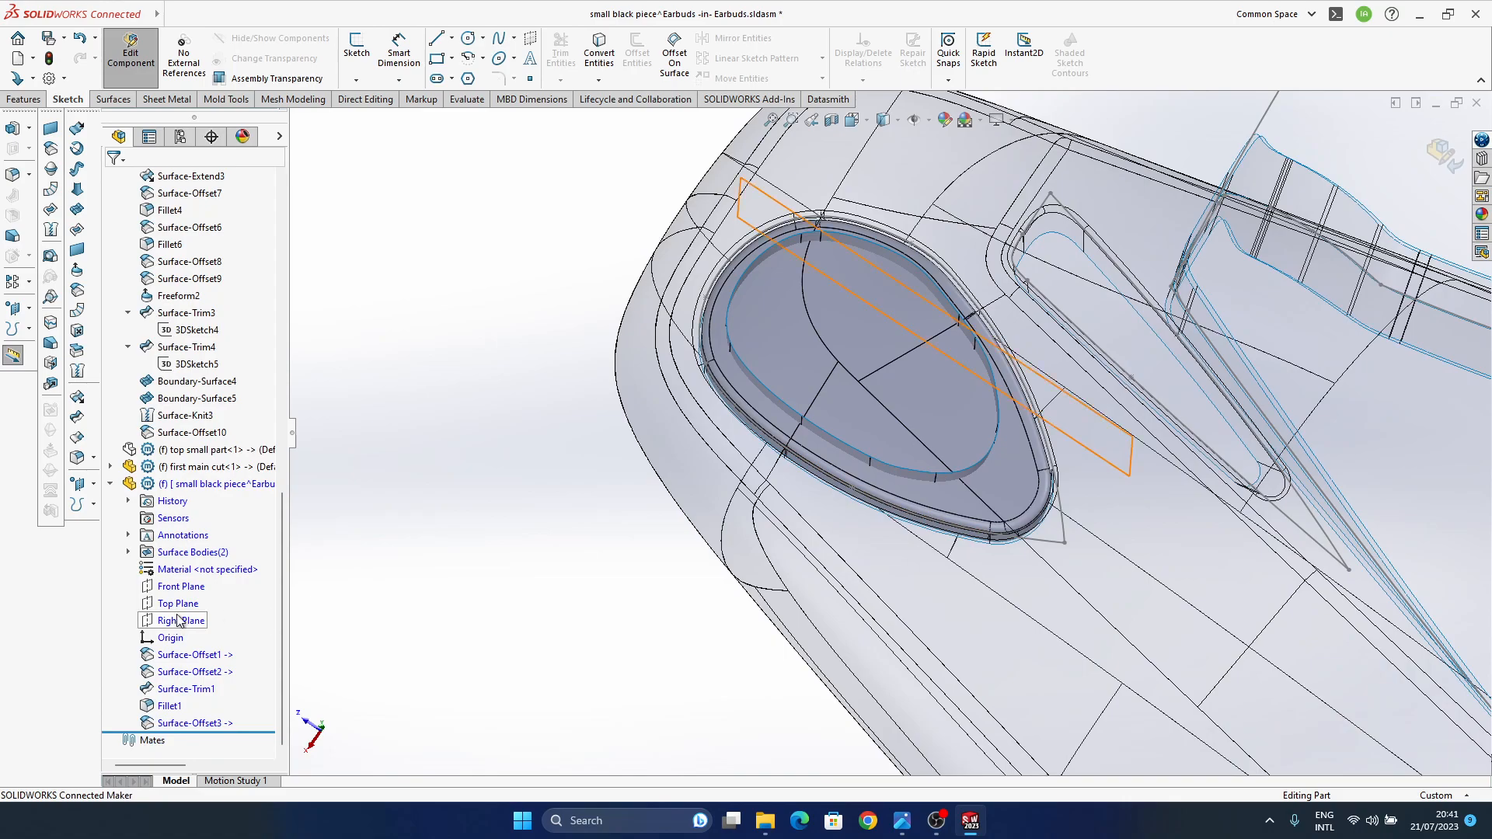
pyautogui.click(84, 435)
pyautogui.moveTo(866, 407); pyautogui.dragTo(907, 491, button='middle')
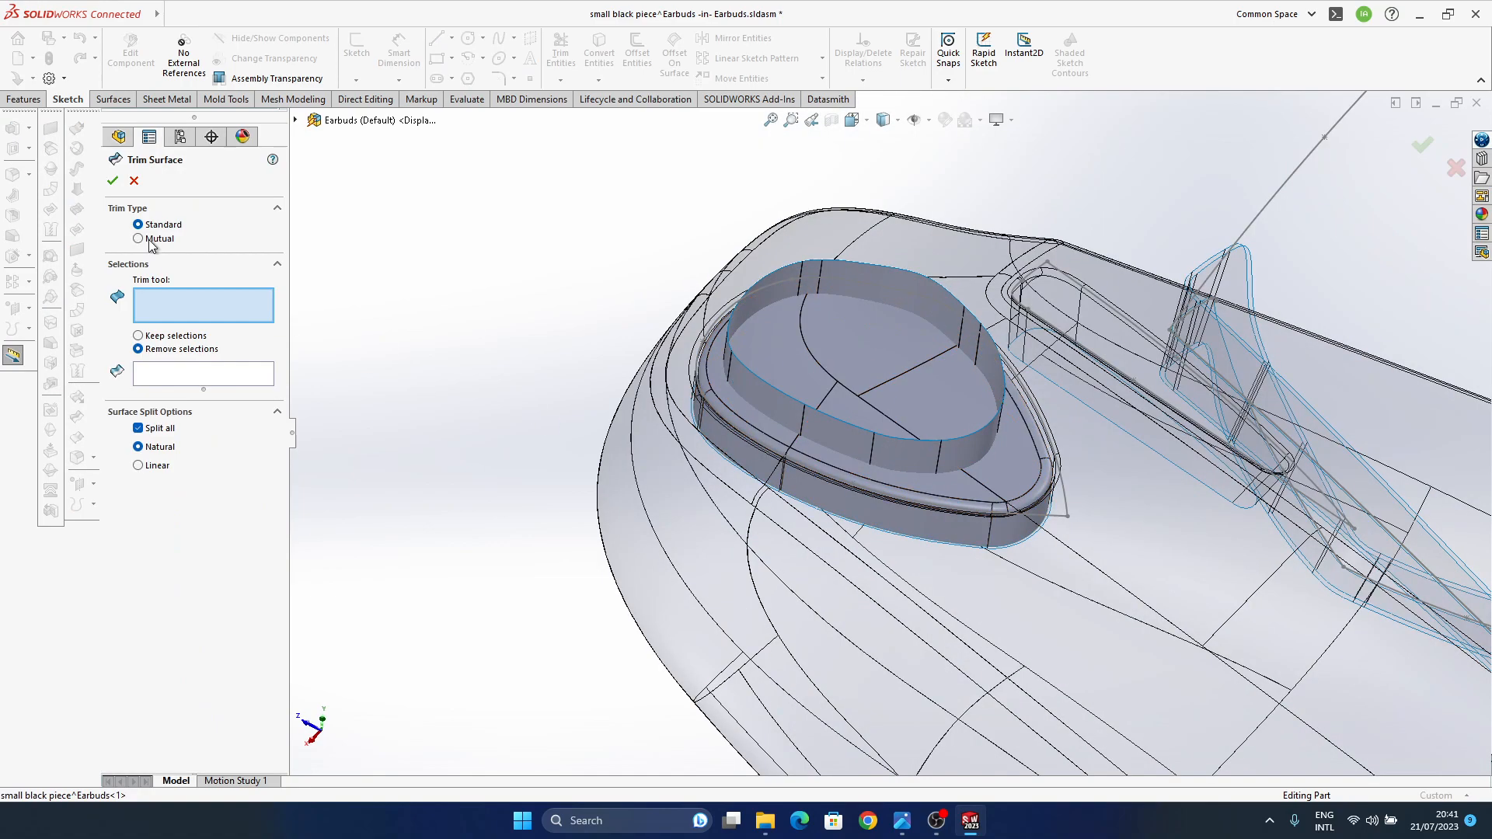
pyautogui.click(138, 239)
pyautogui.click(933, 488)
pyautogui.click(932, 466)
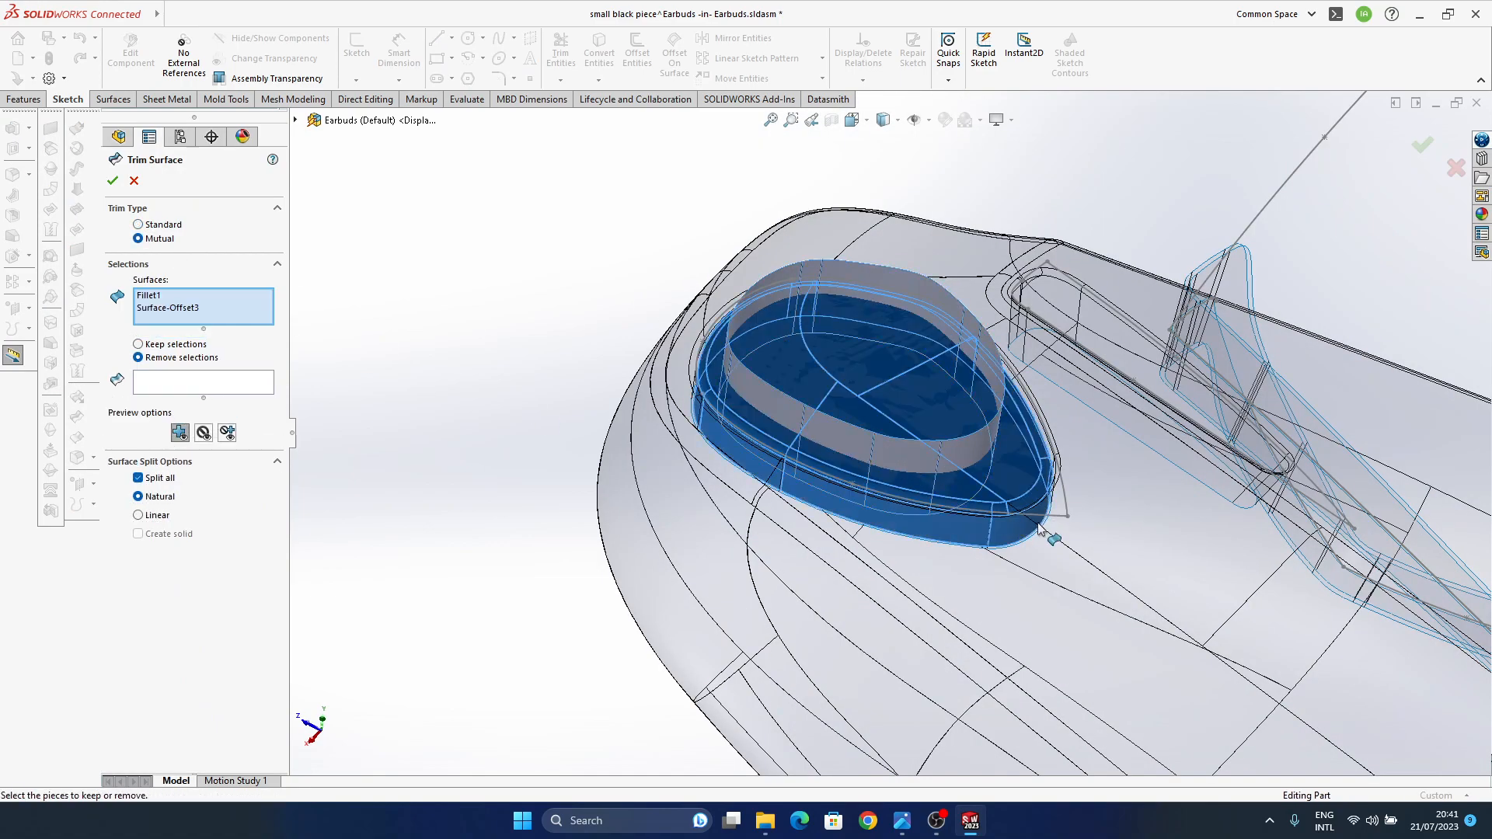
pyautogui.click(159, 380)
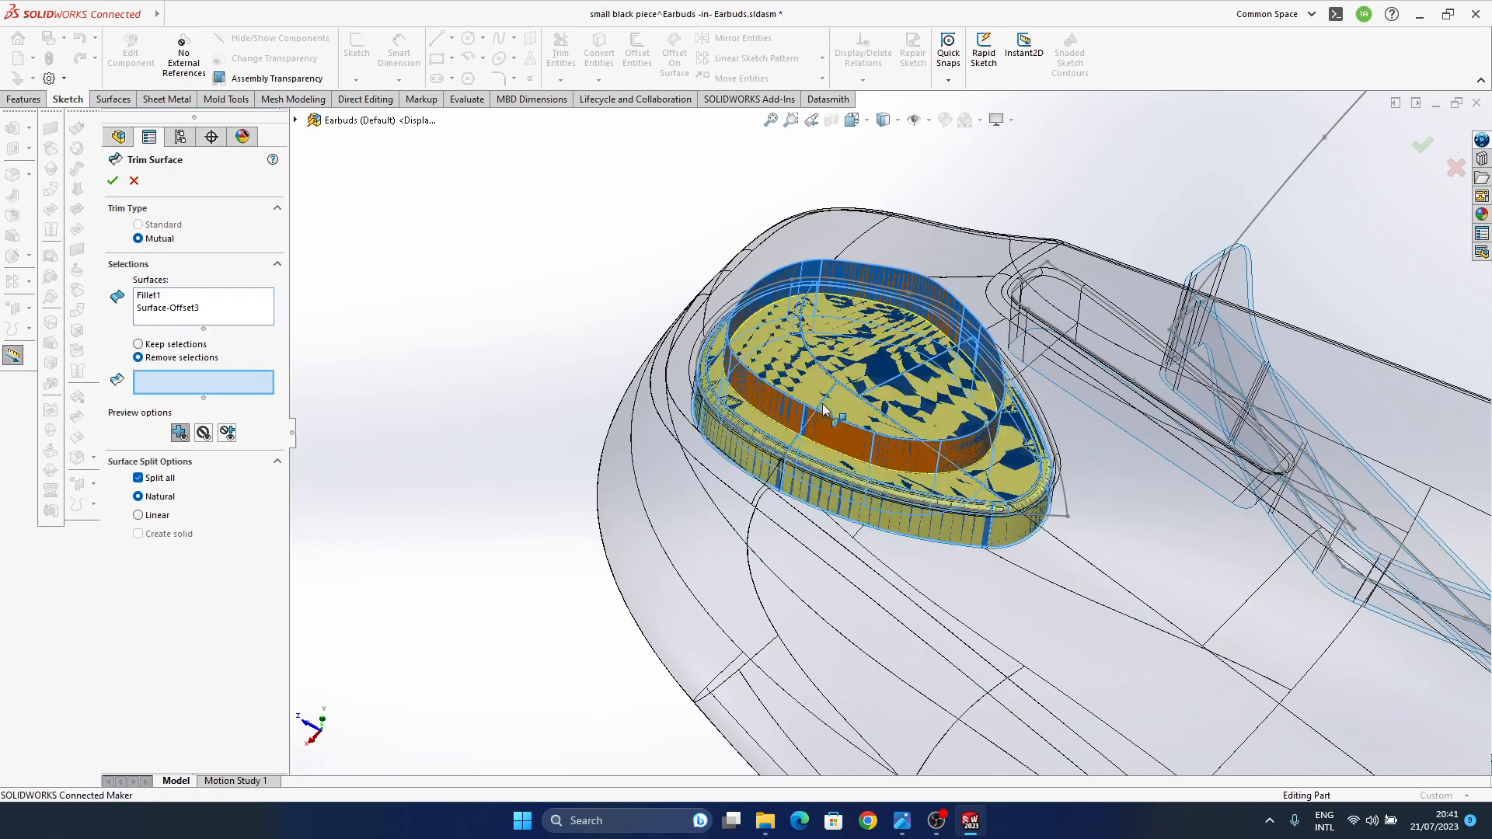
pyautogui.click(869, 449)
pyautogui.click(920, 409)
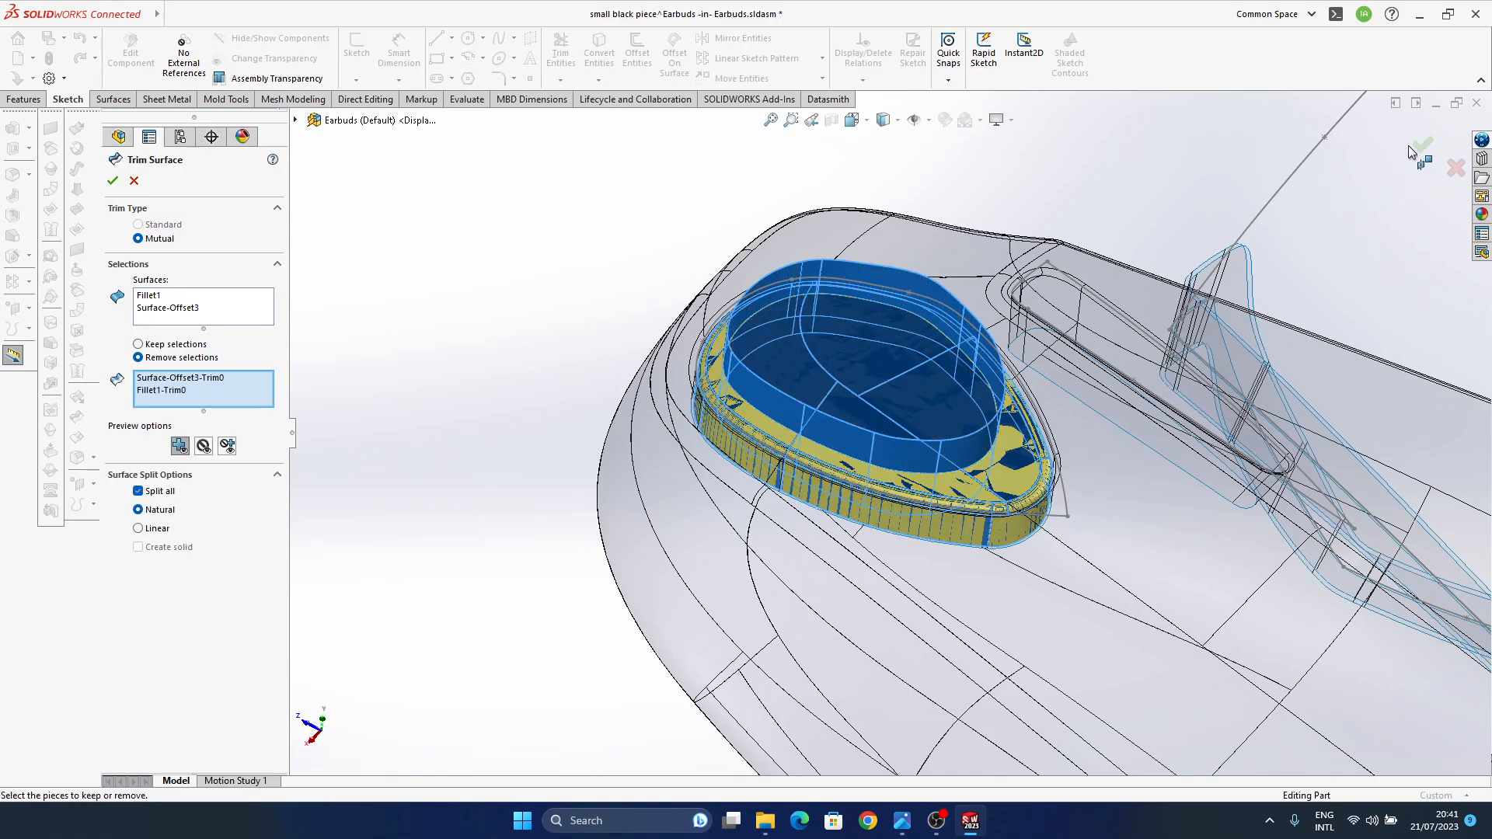
pyautogui.press('Return')
pyautogui.moveTo(1013, 440); pyautogui.dragTo(497, 327, button='middle')
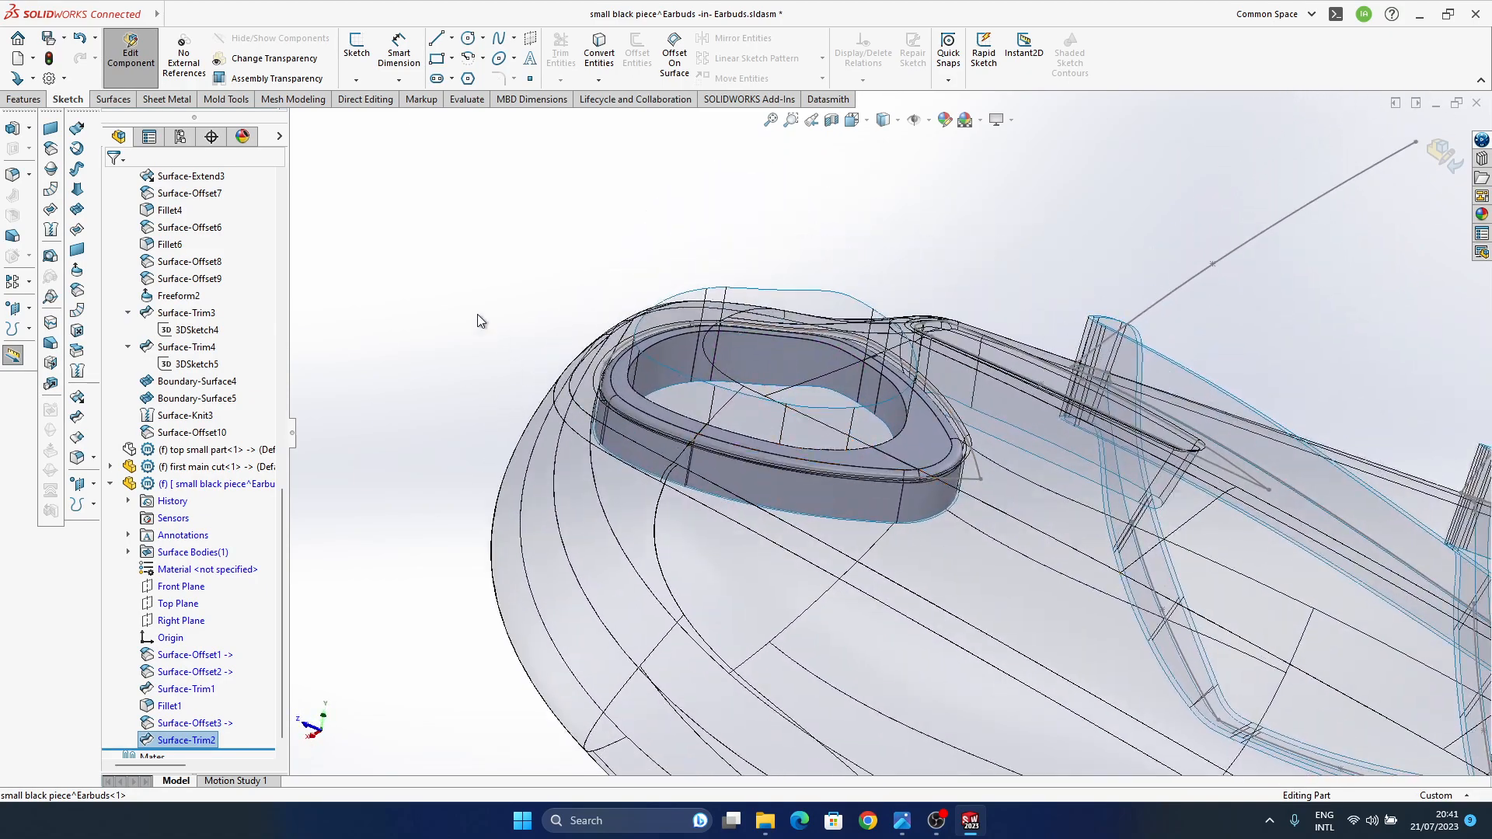
pyautogui.keyDown('ctrl'); pyautogui.moveTo(968, 386); pyautogui.dragTo(962, 389, button='middle'); pyautogui.keyUp('ctrl')
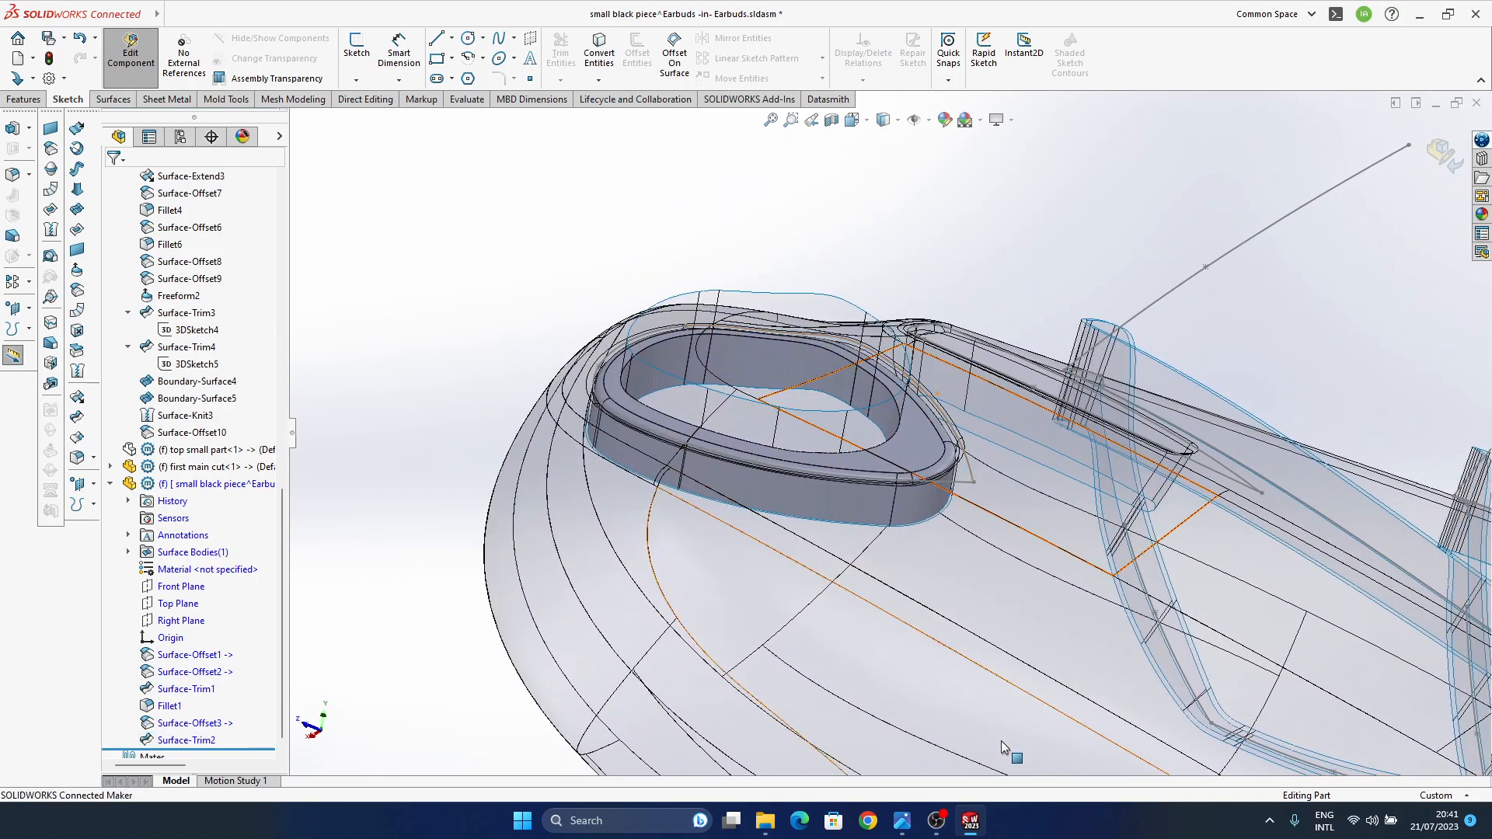
pyautogui.moveTo(903, 821)
pyautogui.moveTo(983, 740)
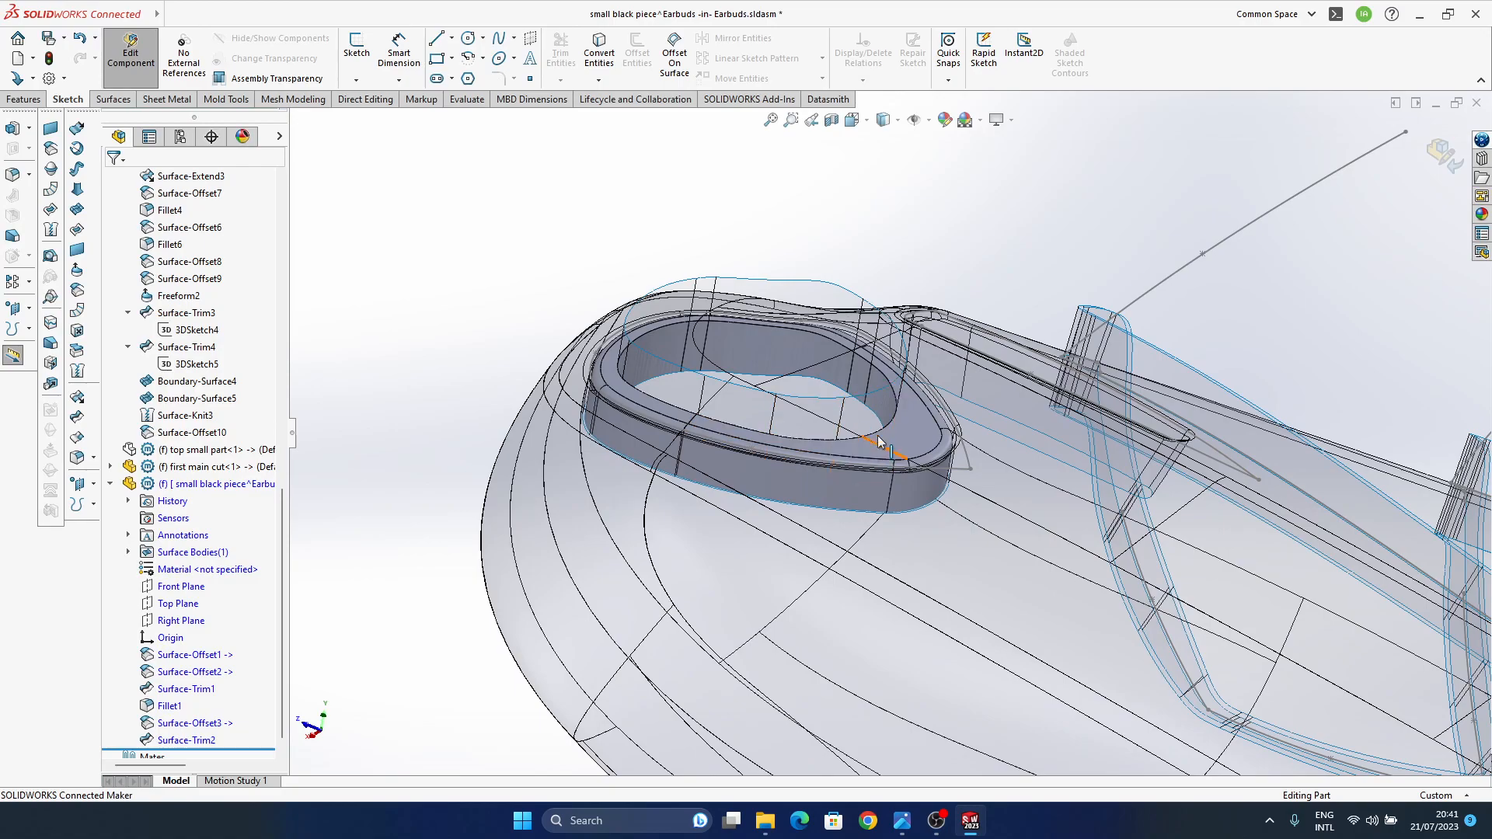
pyautogui.moveTo(880, 443); pyautogui.dragTo(599, 345, button='middle')
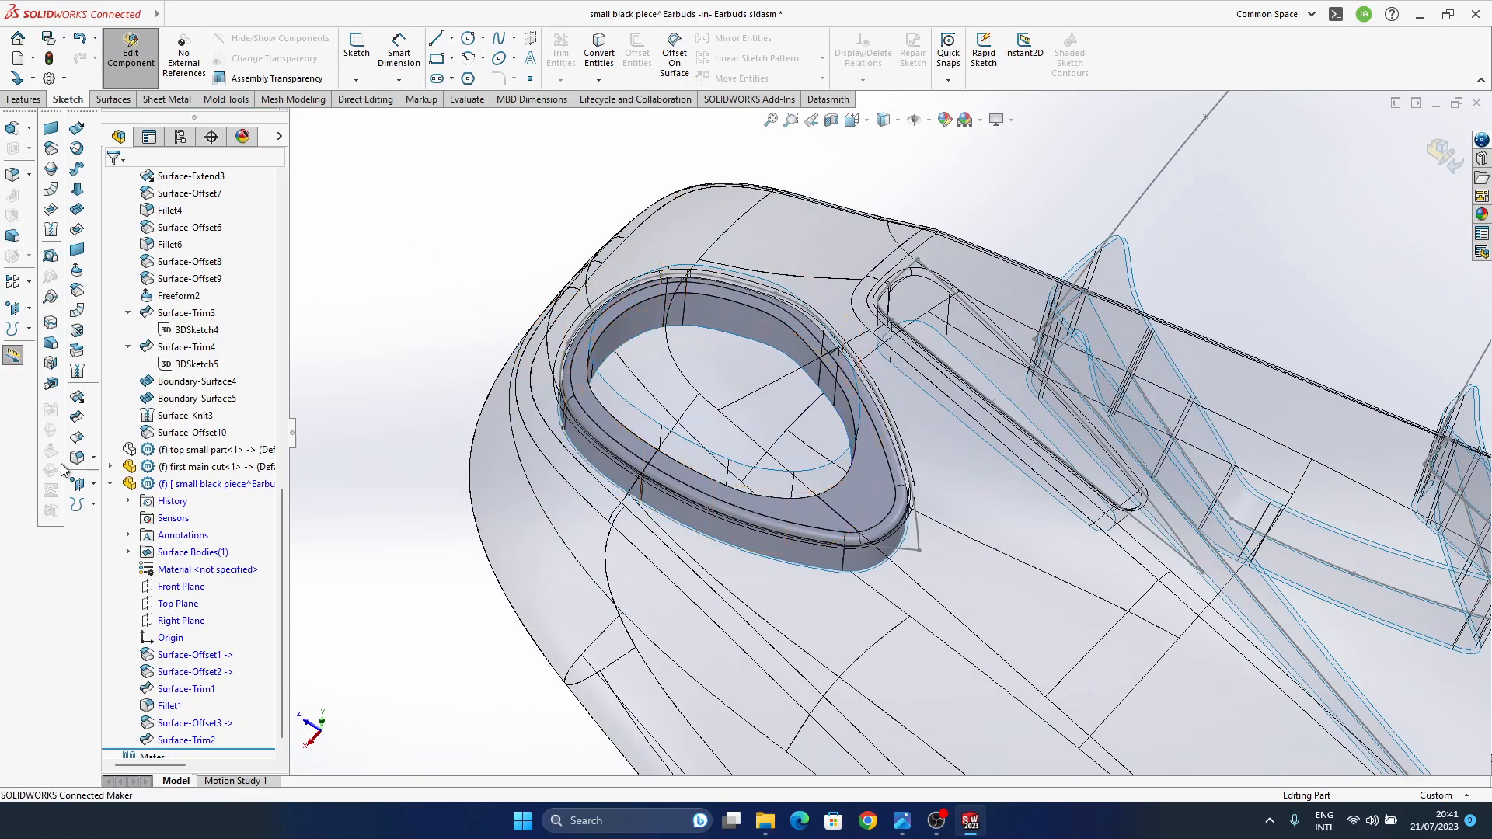
# - Start a variable size fillet on the rounded-end segment of the opening's inner rim, setting all its radii to 0.2 mm
pyautogui.keyDown('ctrl'); pyautogui.moveTo(684, 394); pyautogui.dragTo(770, 473, button='middle'); pyautogui.keyUp('ctrl')
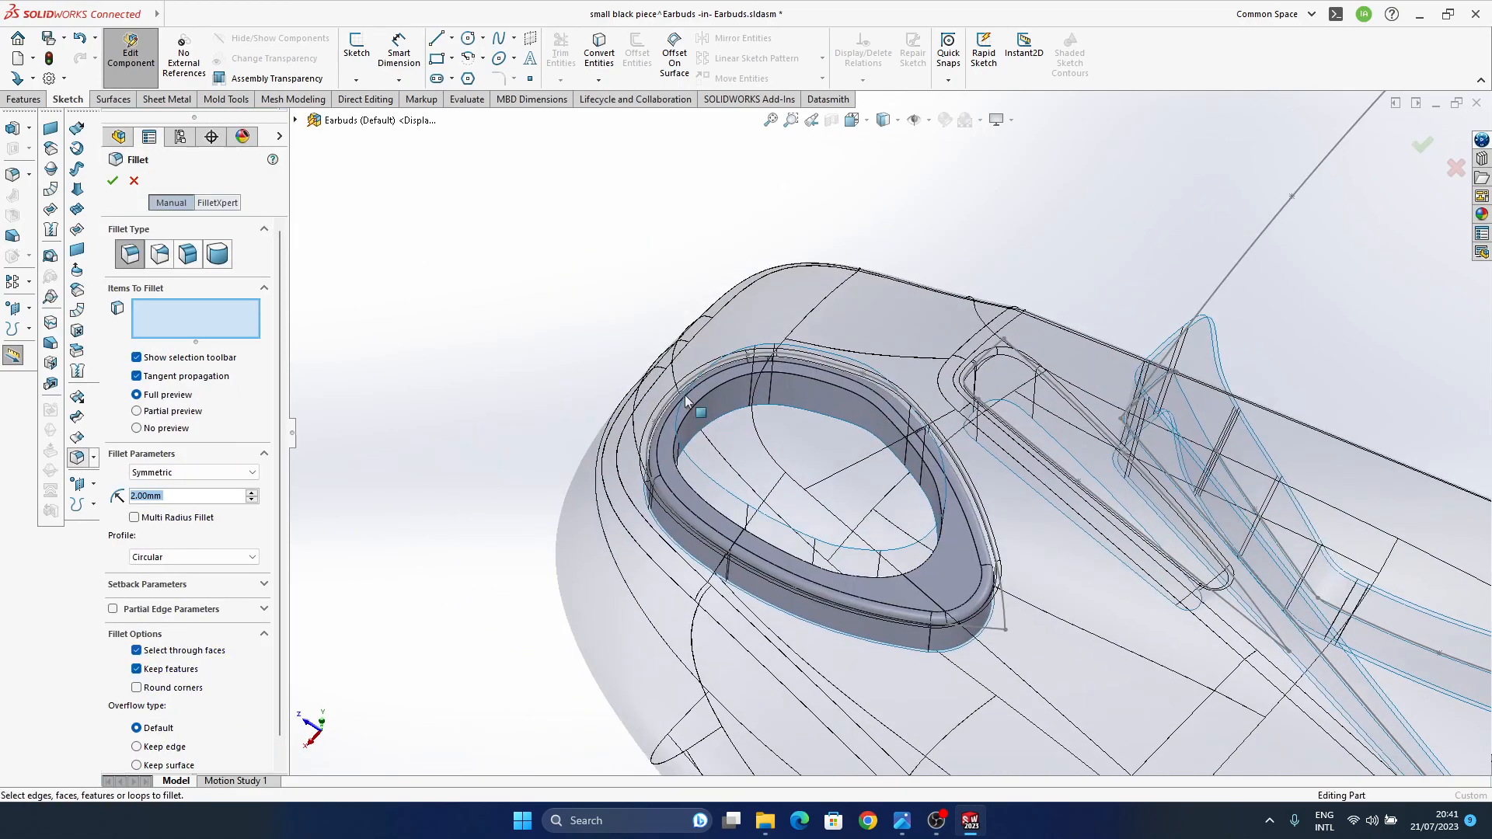
pyautogui.click(720, 385)
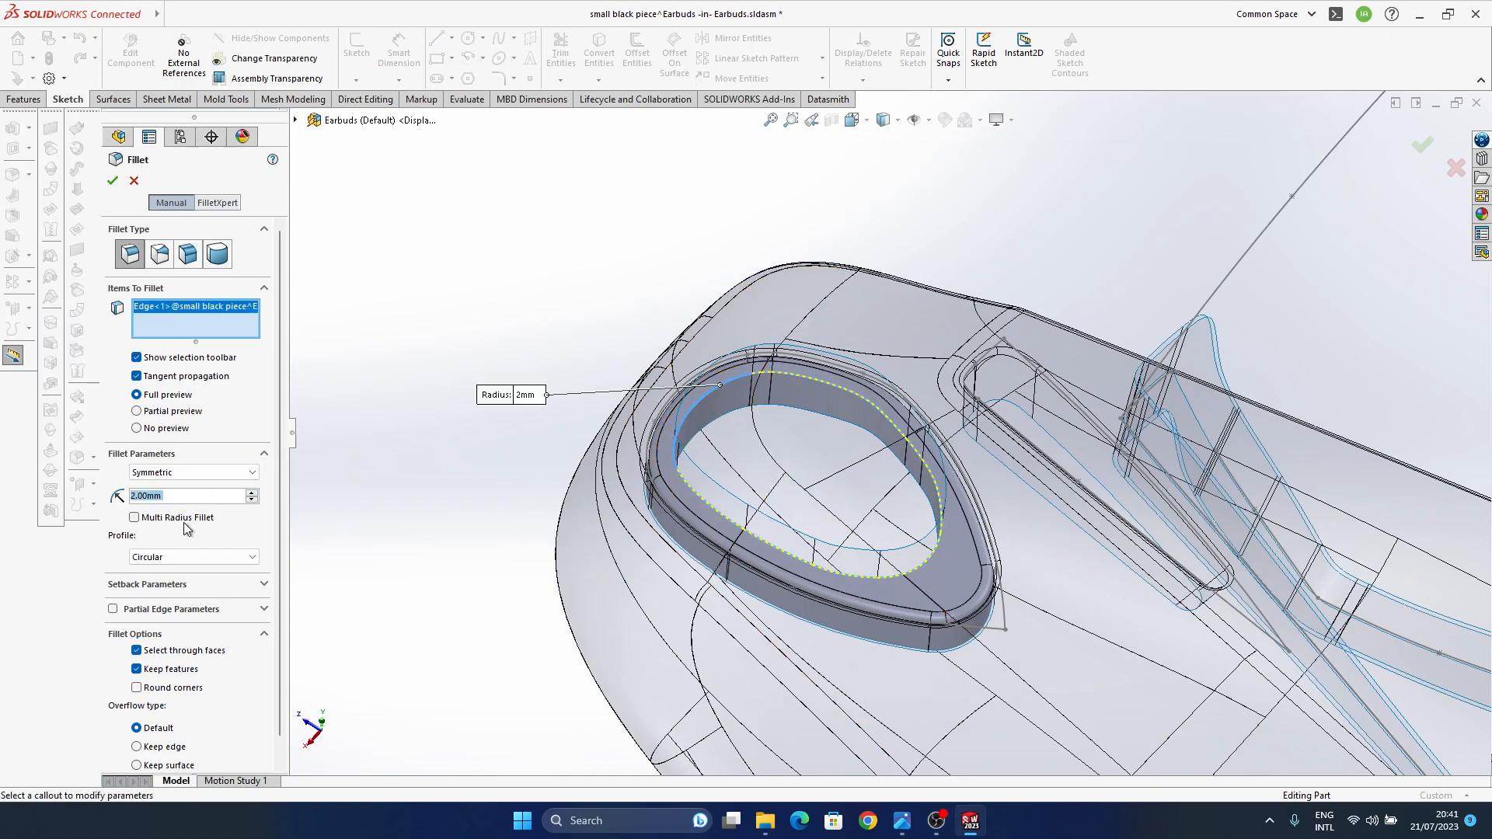
pyautogui.click(159, 253)
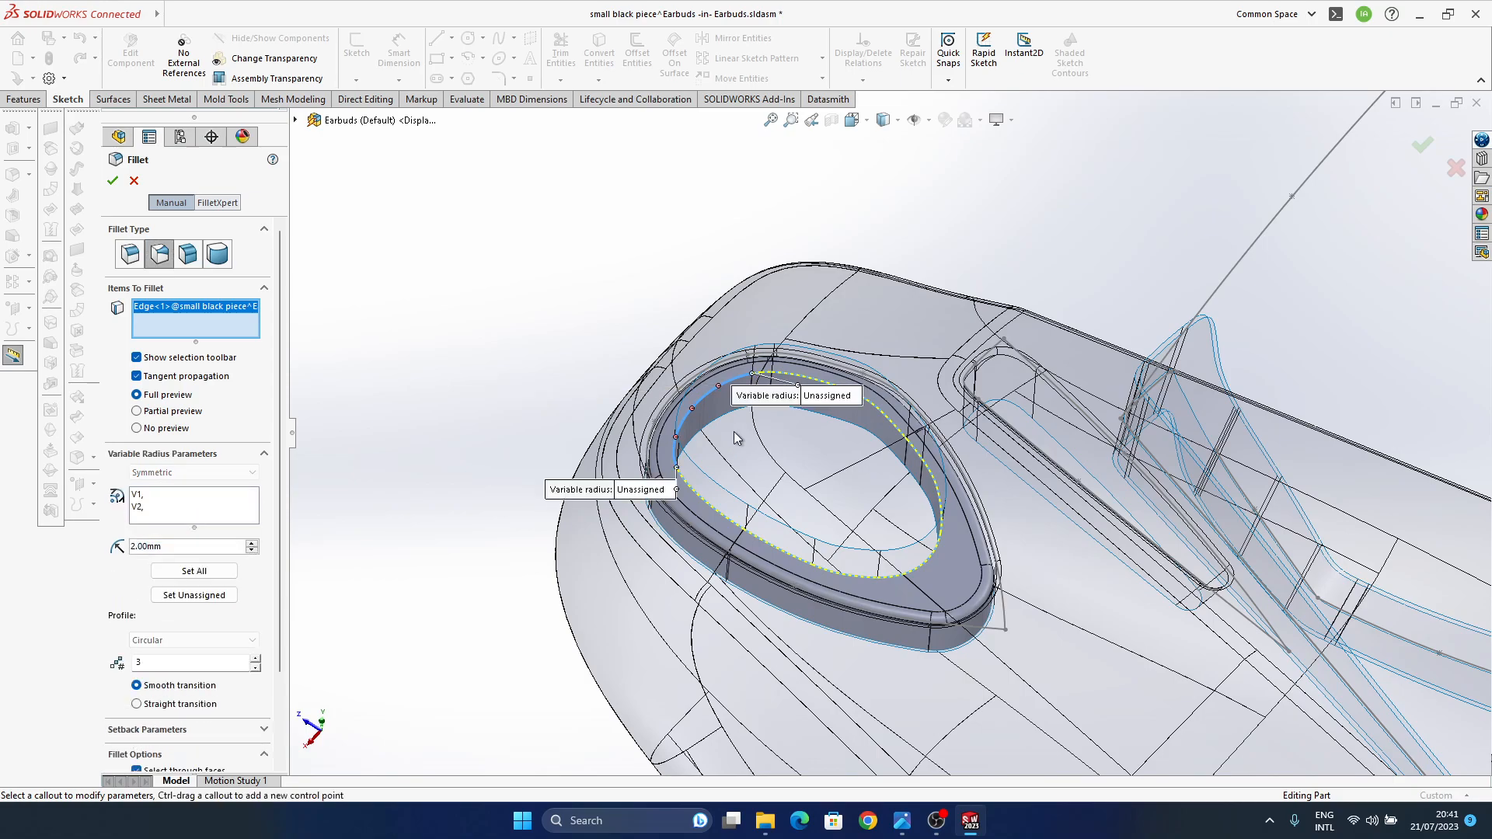
pyautogui.keyDown('ctrl'); pyautogui.moveTo(850, 501); pyautogui.dragTo(813, 493, button='middle'); pyautogui.keyUp('ctrl')
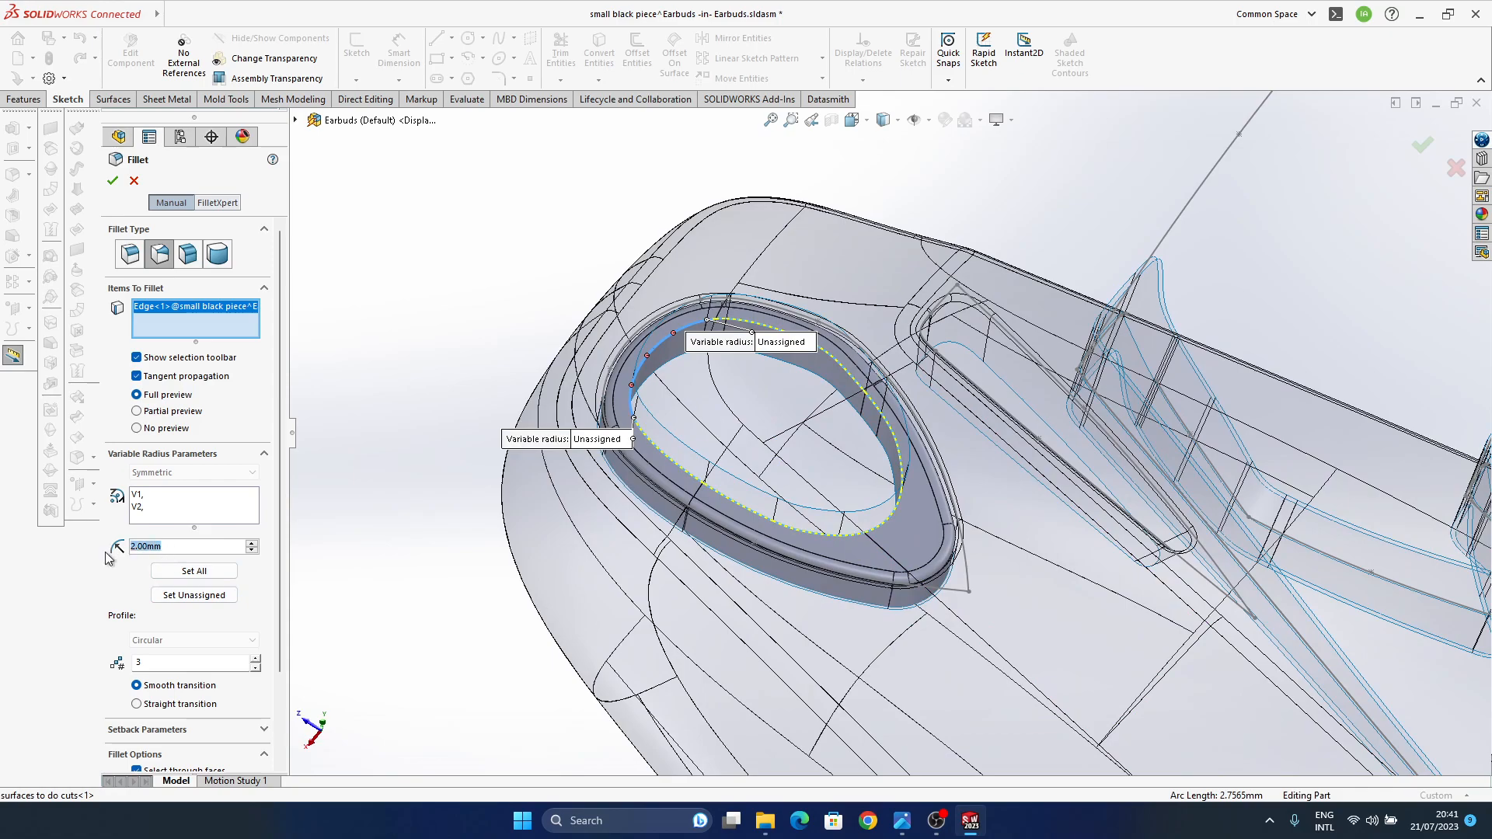
pyautogui.write('.2')
pyautogui.press('Return')
pyautogui.click(194, 571)
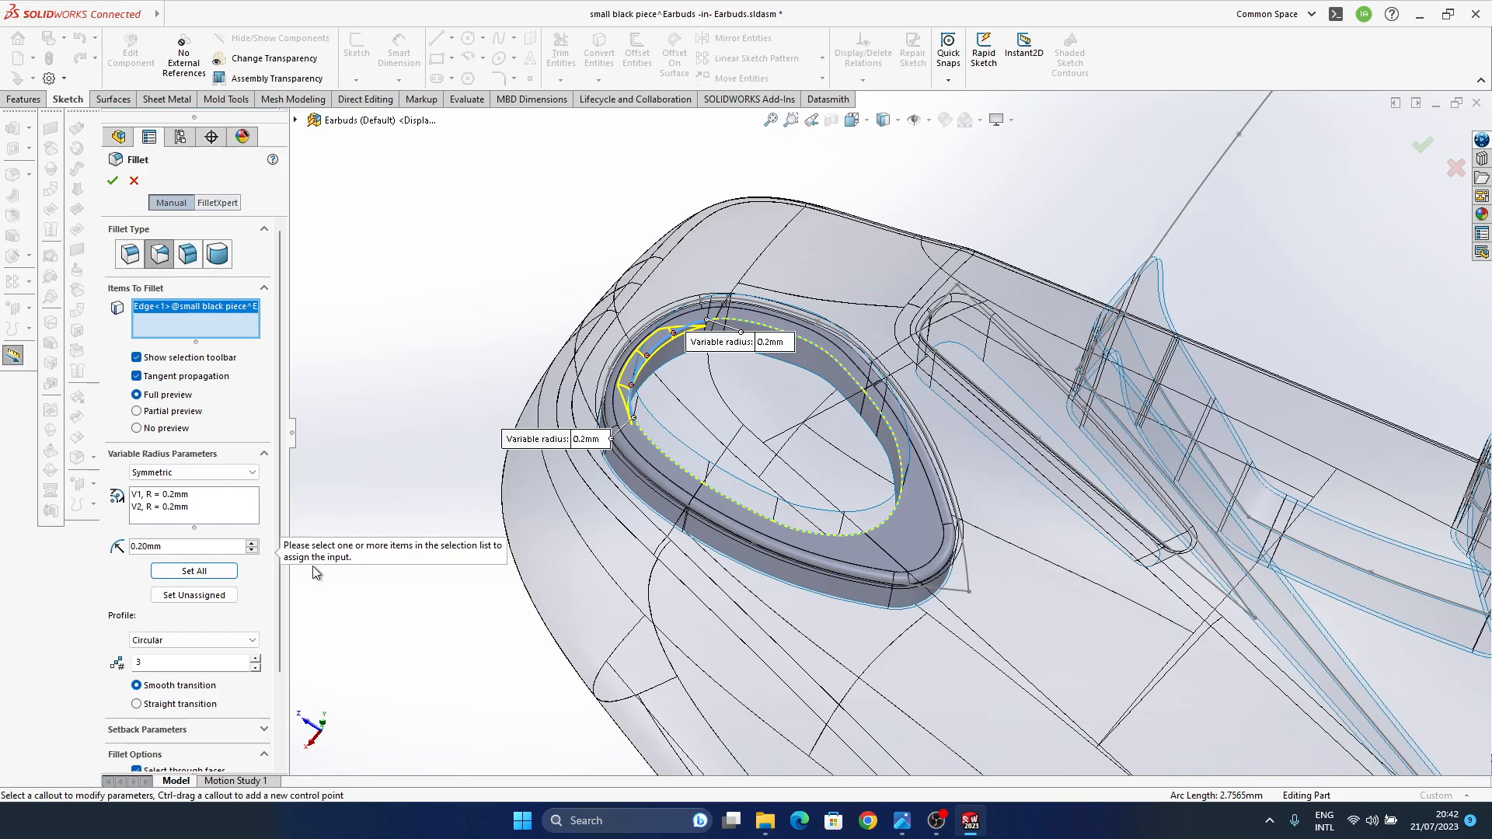
# - Set all radii of the rim's variable fillet to 0.15 mm
pyautogui.click(184, 548)
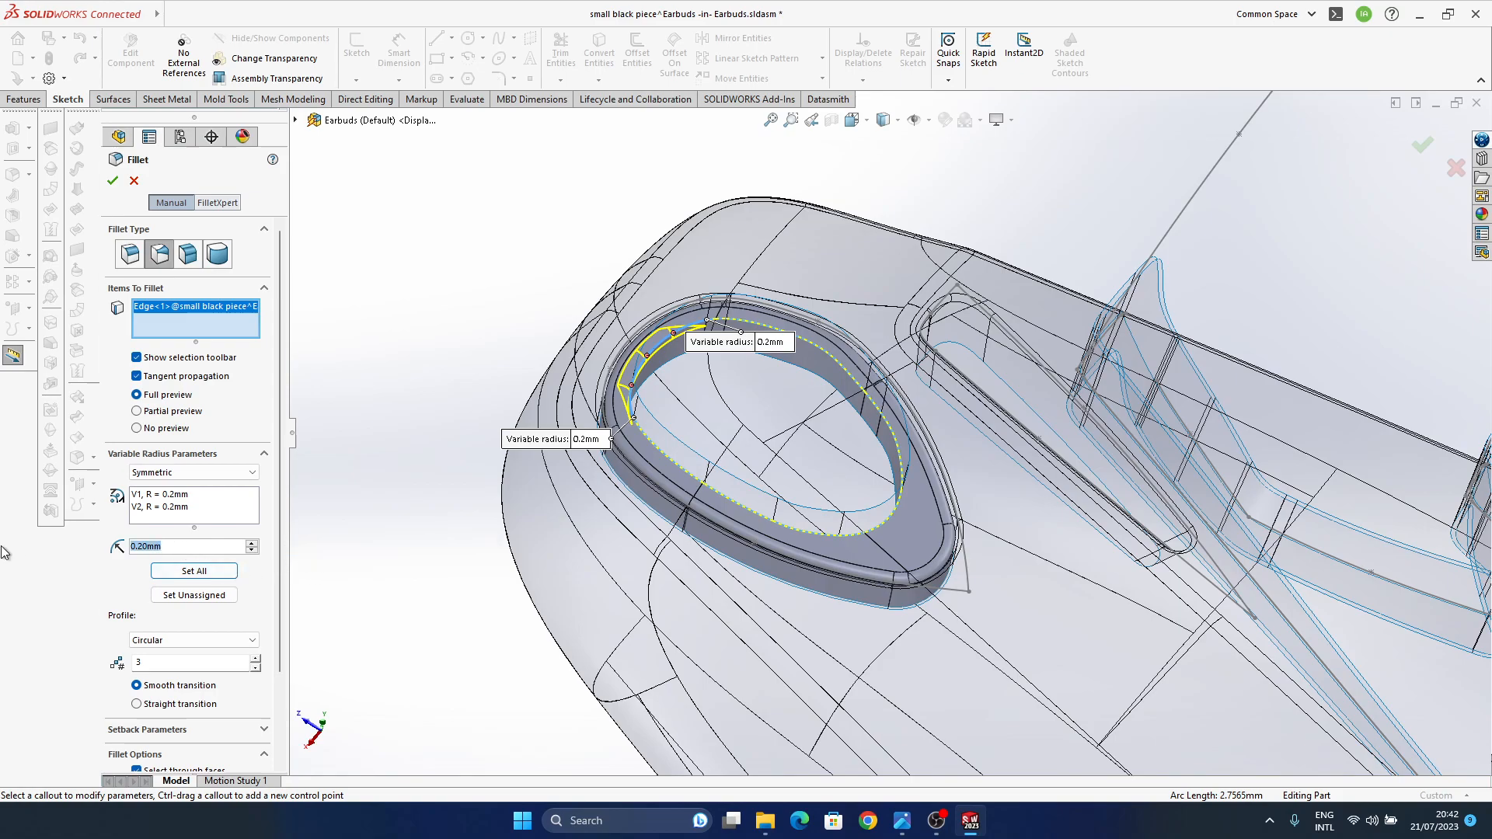
pyautogui.press('Return')
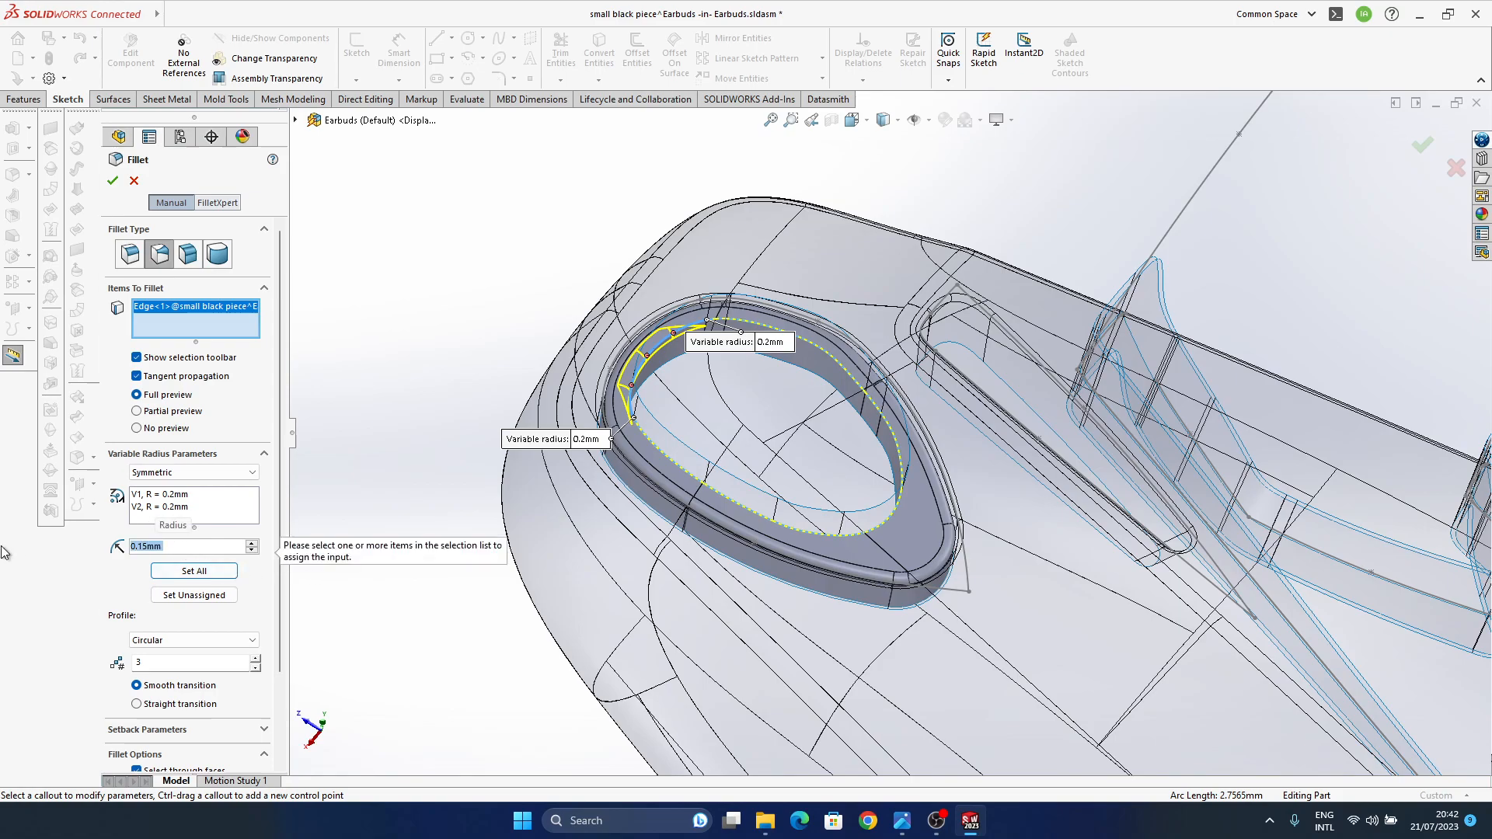
pyautogui.click(194, 571)
pyautogui.moveTo(785, 482); pyautogui.dragTo(642, 437, button='middle')
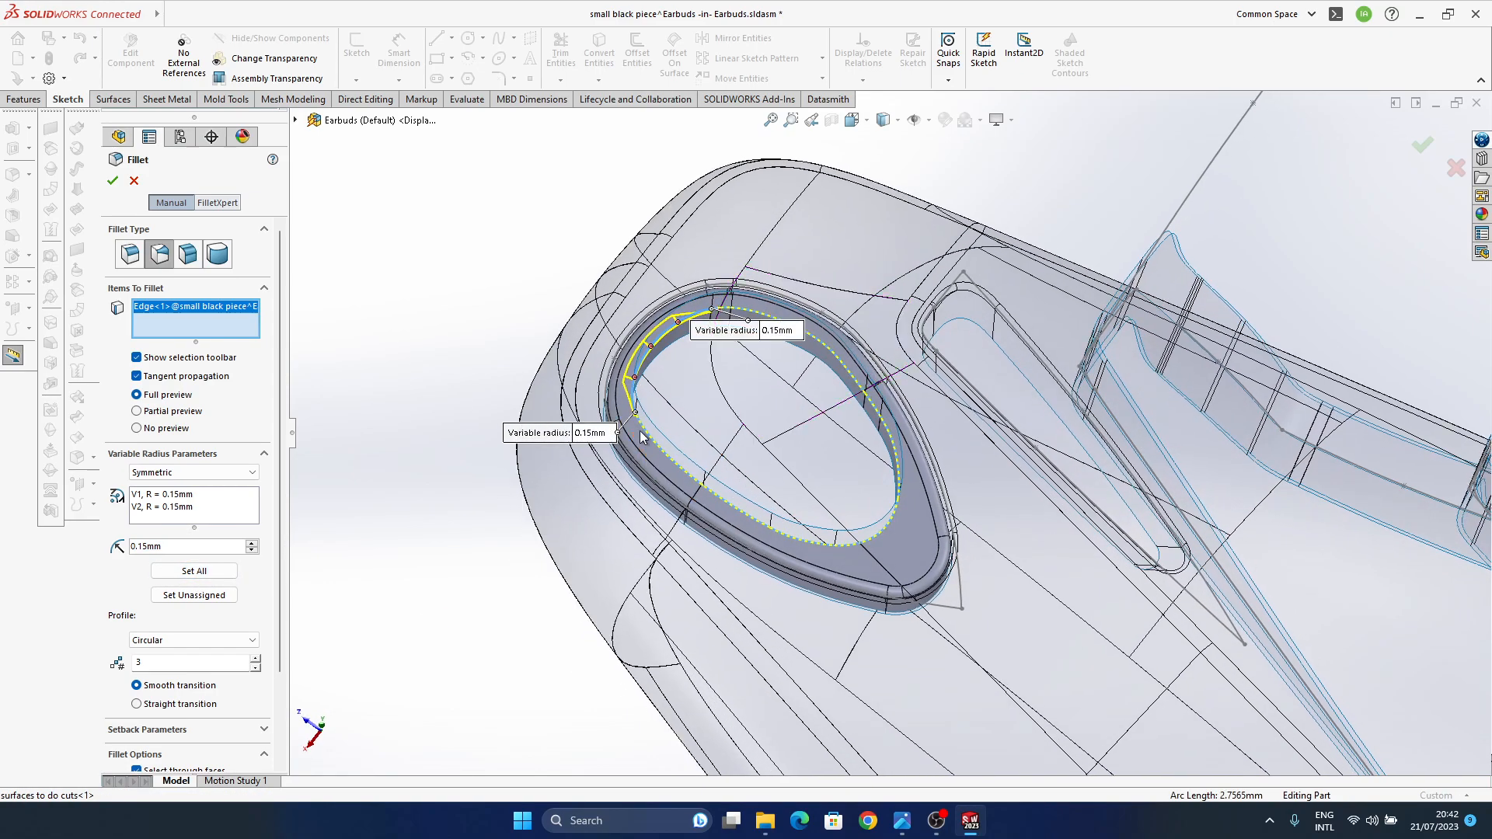
pyautogui.click(798, 544)
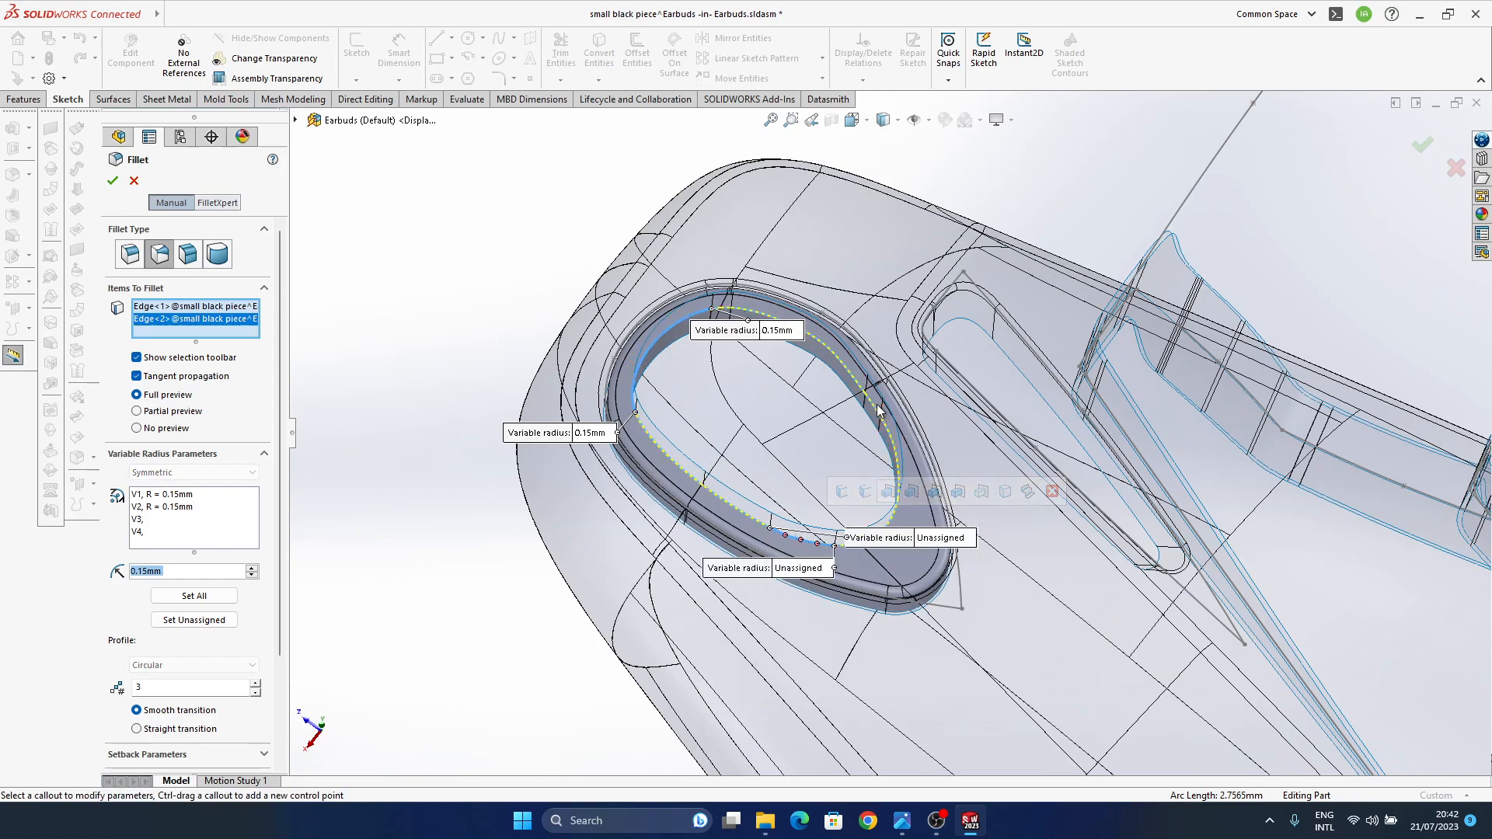
pyautogui.moveTo(914, 498); pyautogui.dragTo(904, 463, button='middle')
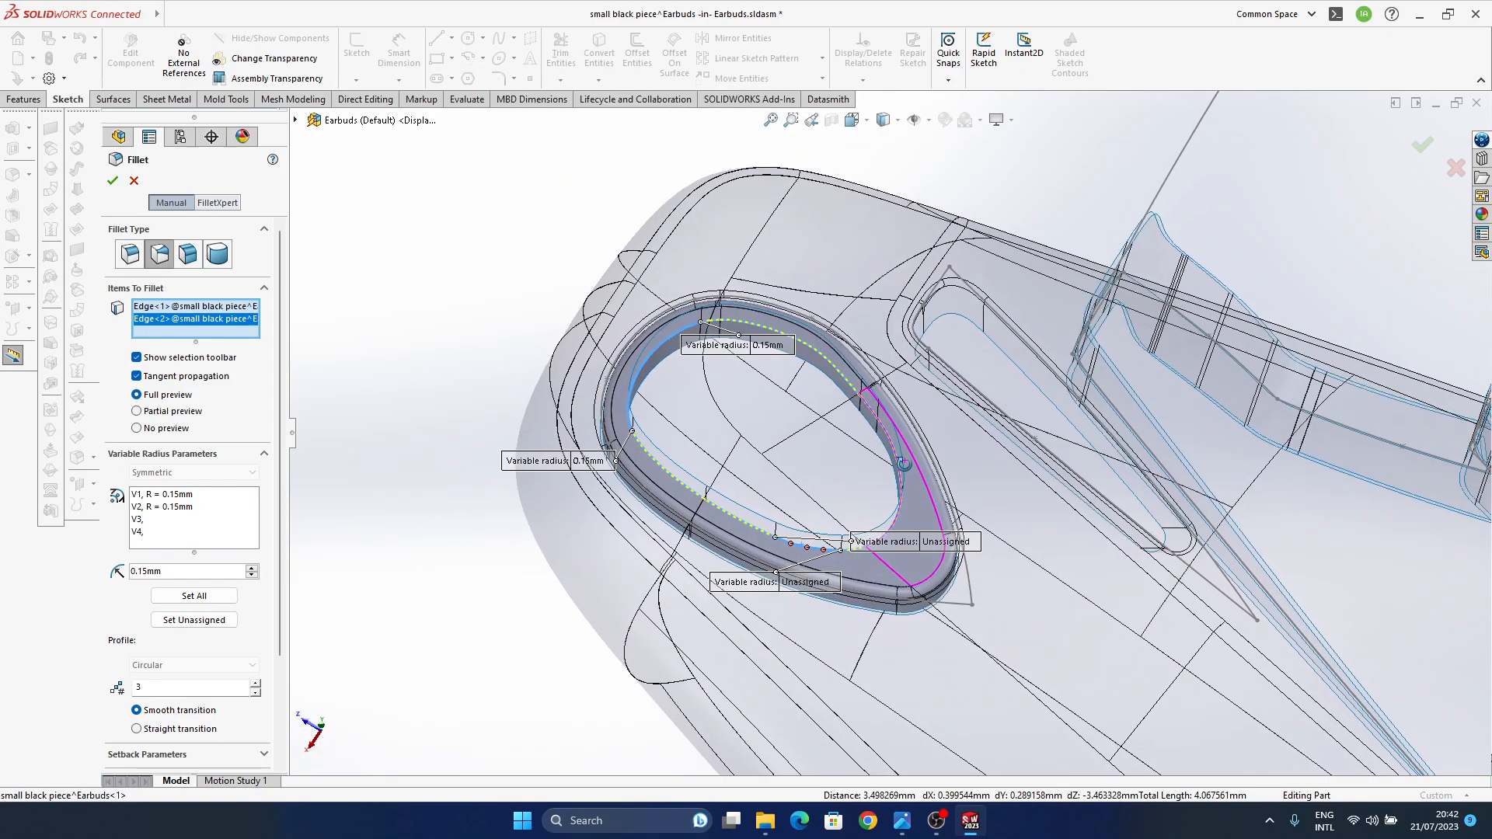
pyautogui.rightClick(208, 323)
pyautogui.click(237, 347)
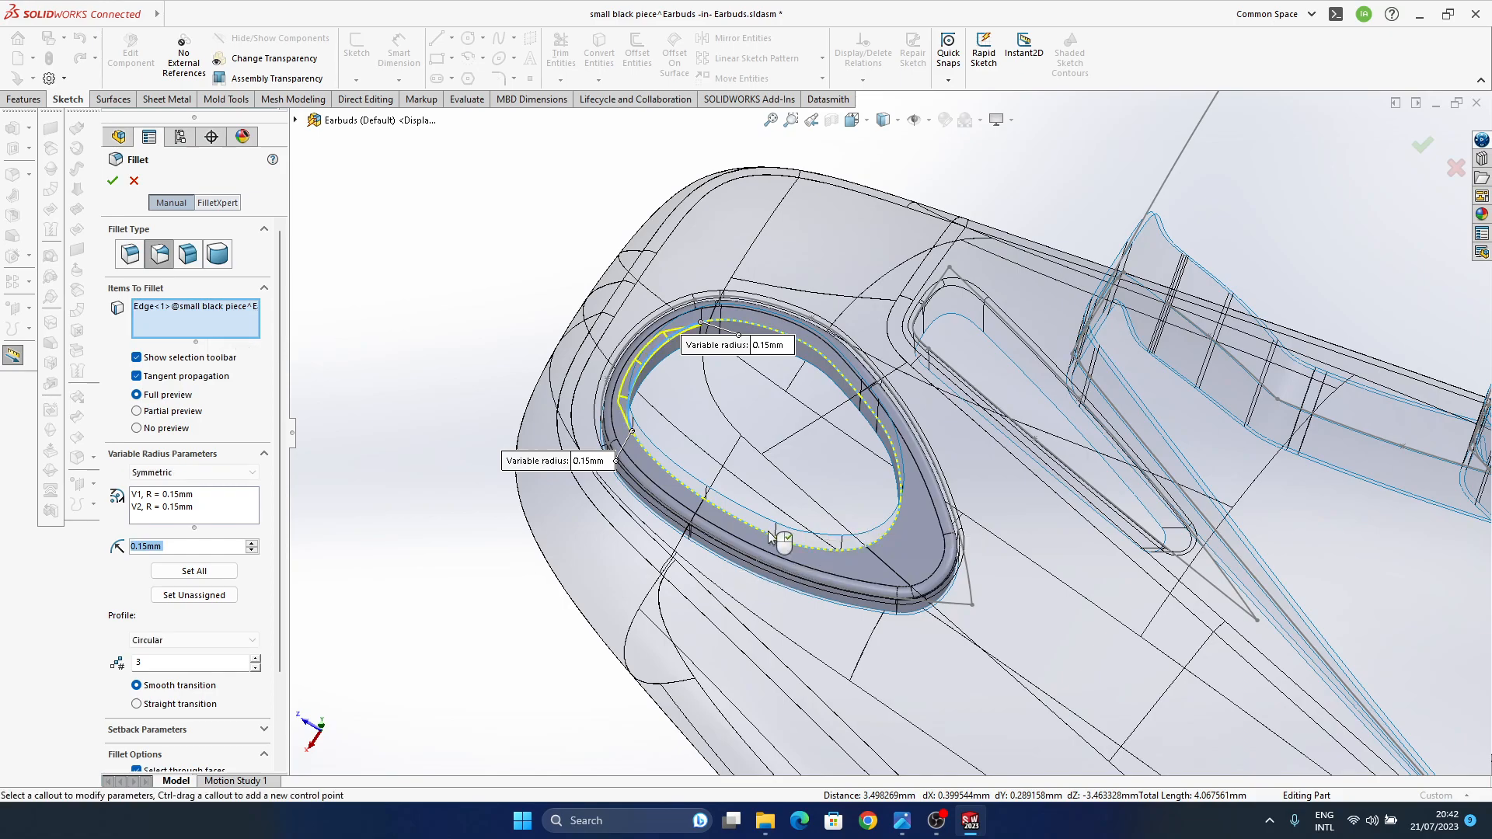
# - Add one rim edge segment on each long side of the opening to the fillet and assign 0.15 mm to all radii
pyautogui.click(752, 531)
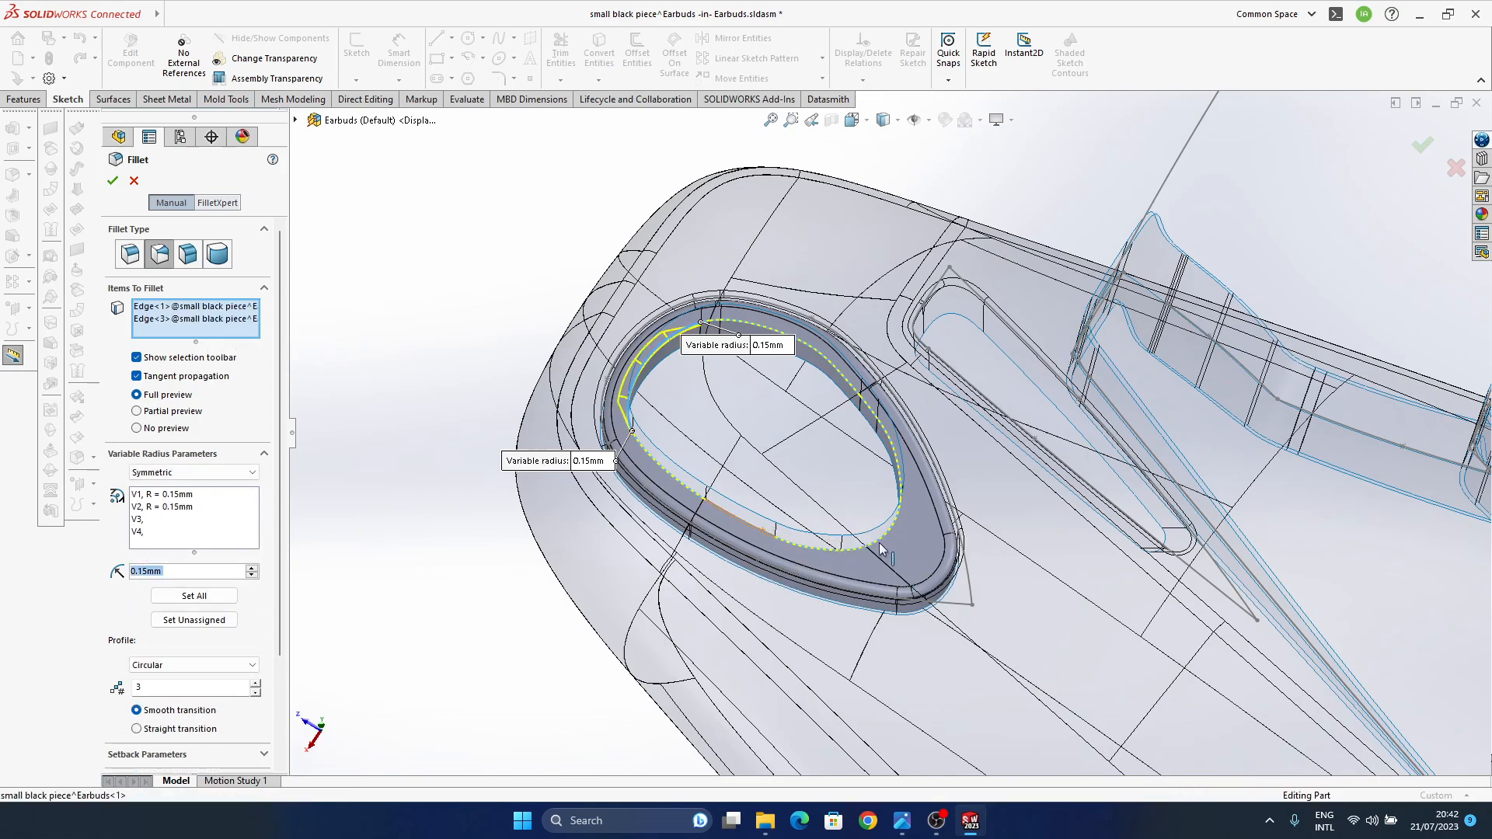
pyautogui.click(873, 412)
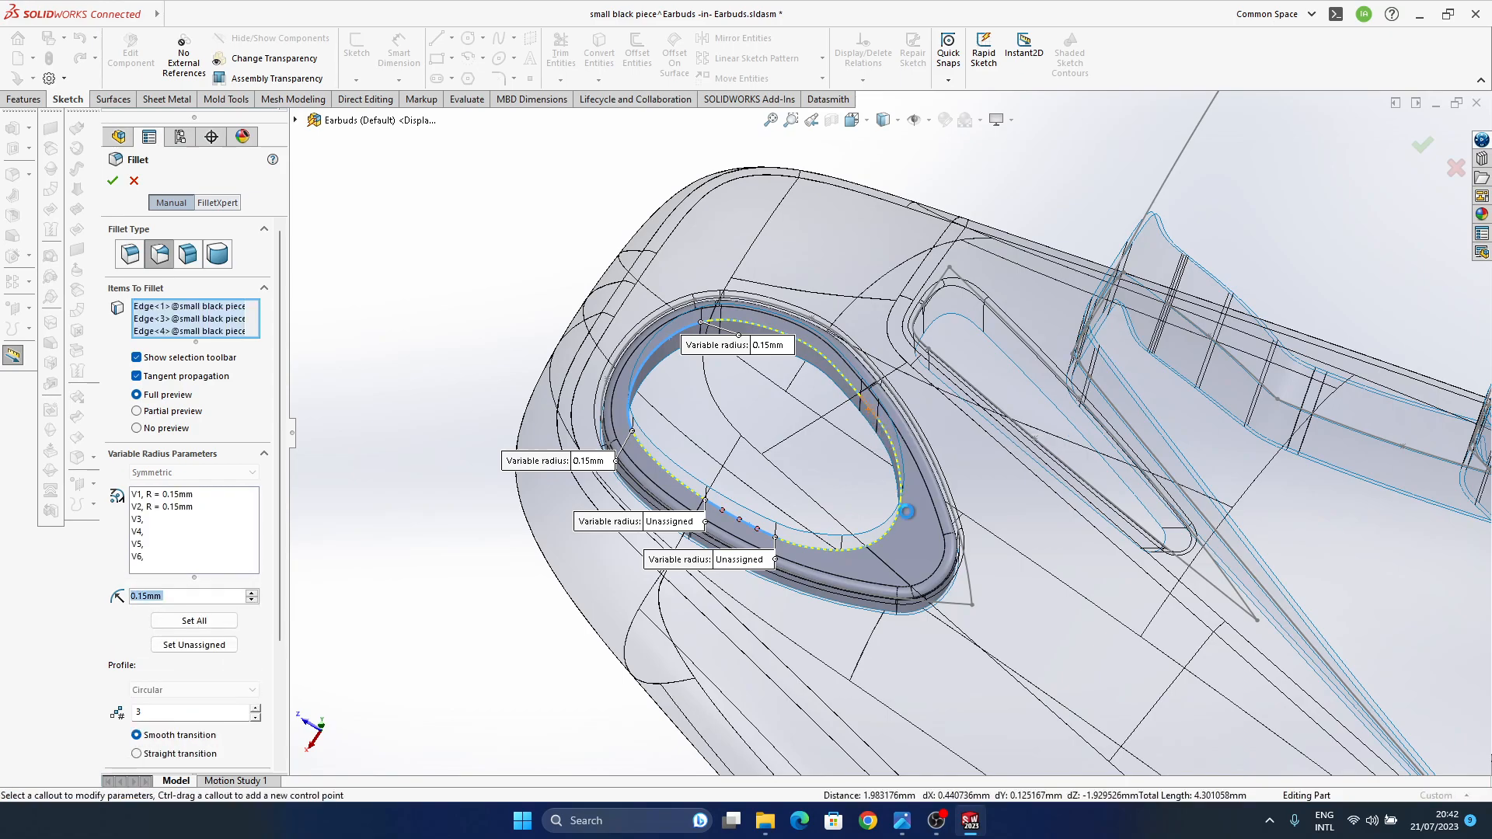
pyautogui.click(217, 619)
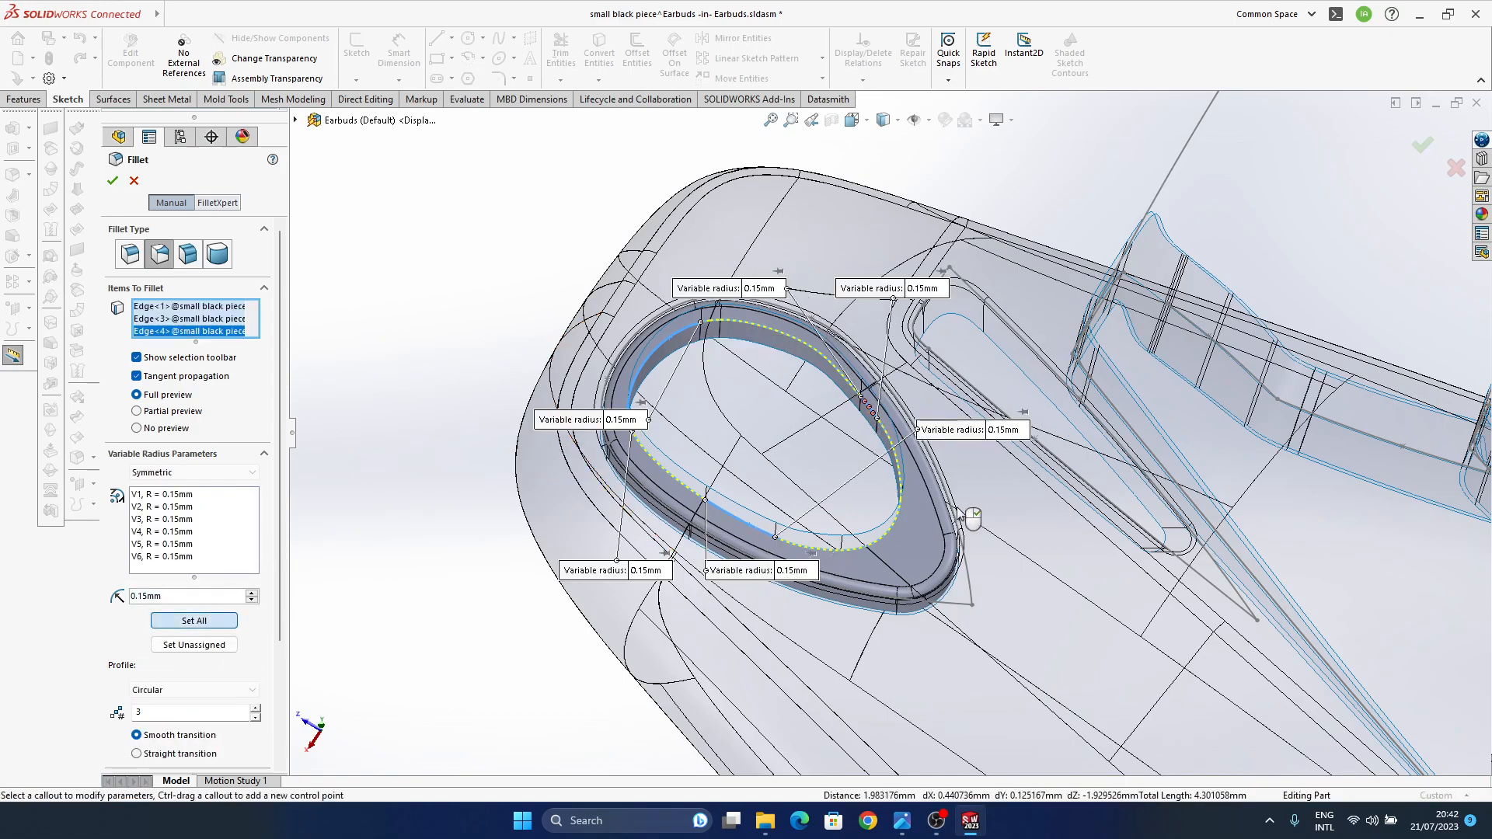
# - Add the rim edge segment at the teardrop's narrow end to the variable fillet and enter a 0.3 mm radius
pyautogui.moveTo(858, 457); pyautogui.dragTo(855, 459, button='middle')
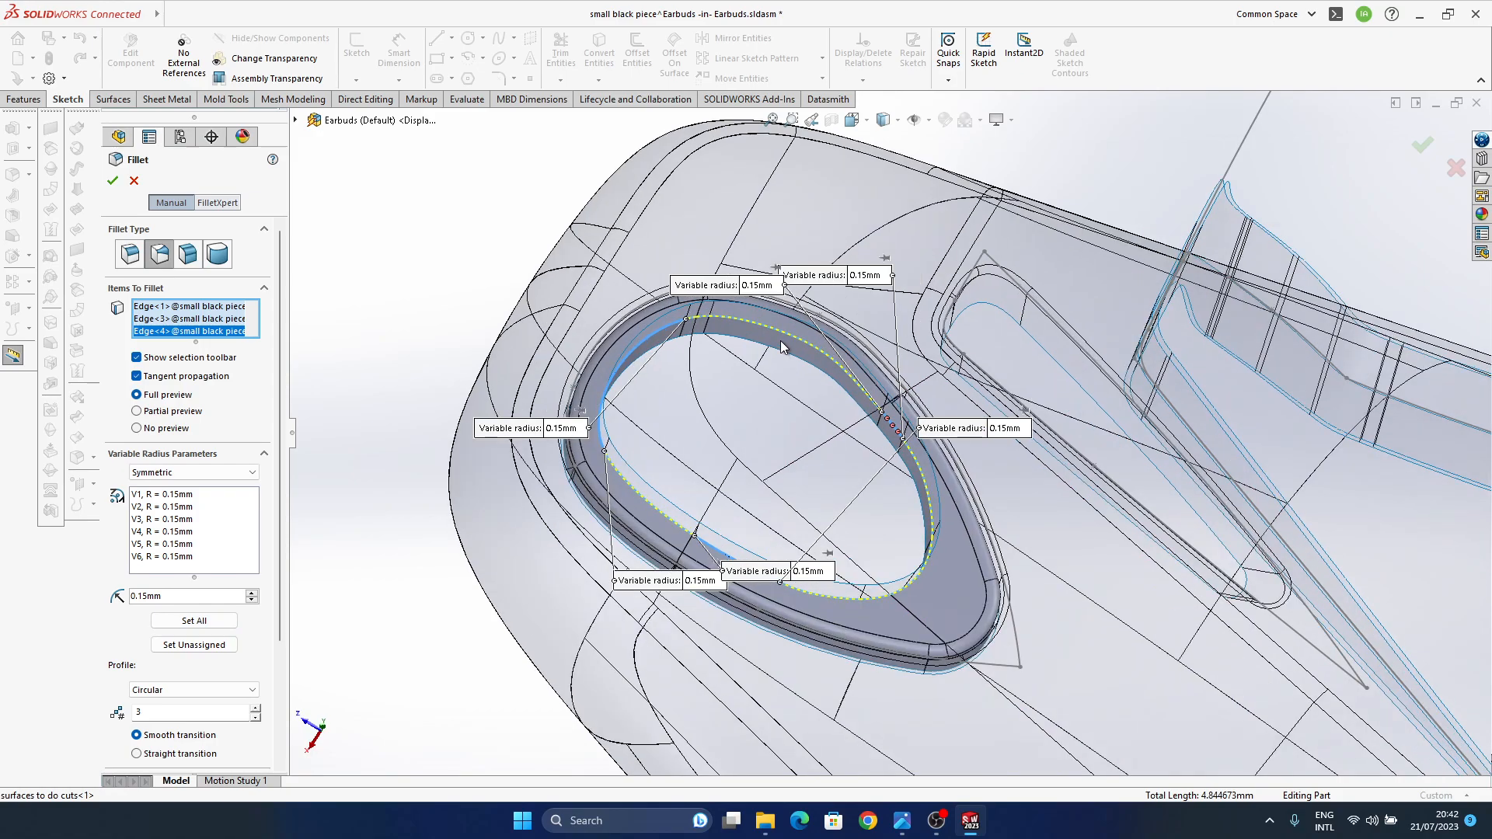
pyautogui.scroll(-2, 780, 339)
pyautogui.keyDown('ctrl'); pyautogui.moveTo(896, 531); pyautogui.dragTo(863, 487, button='middle'); pyautogui.keyUp('ctrl')
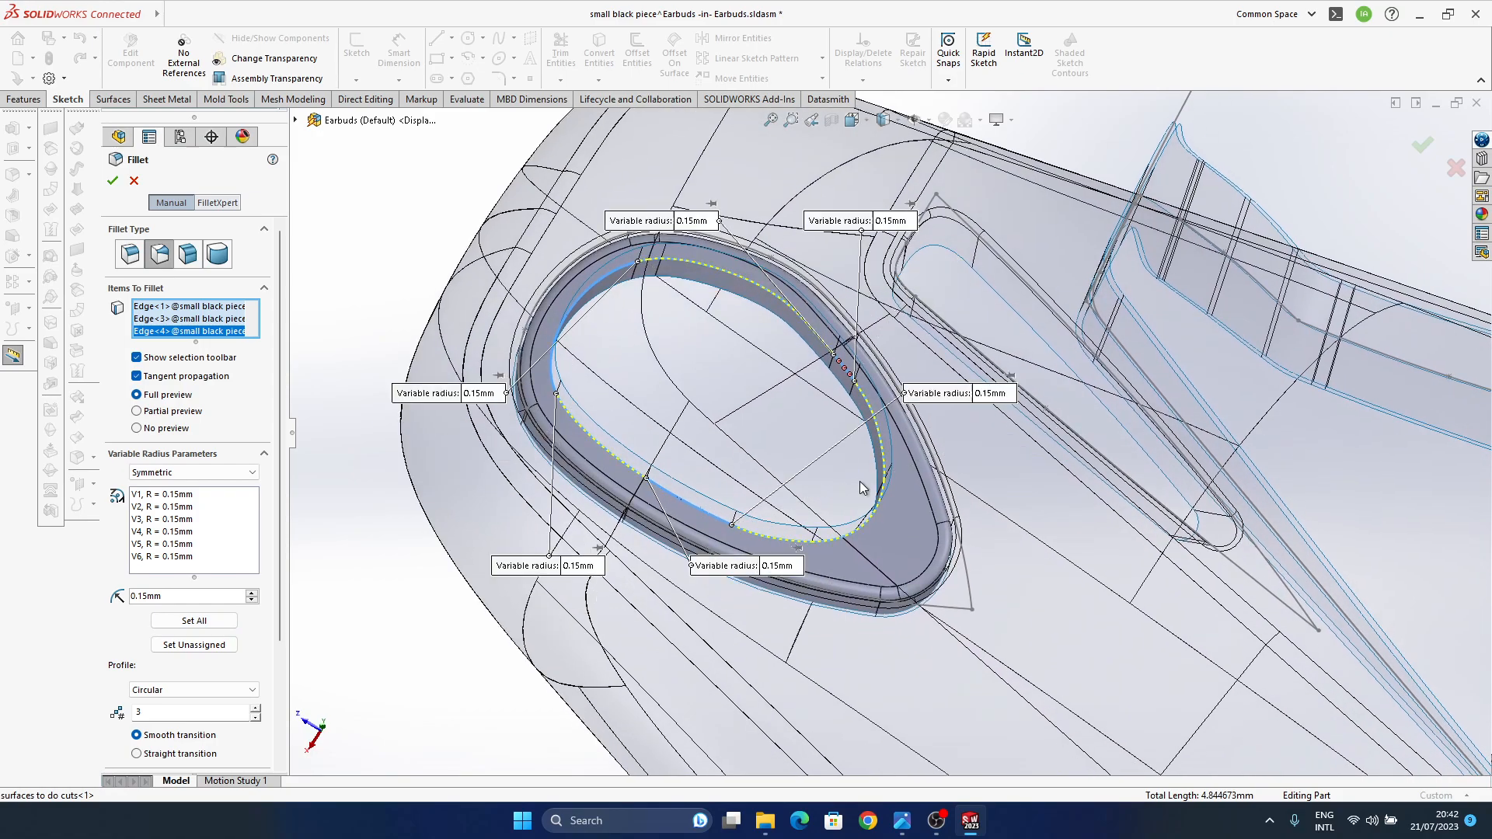
pyautogui.click(868, 526)
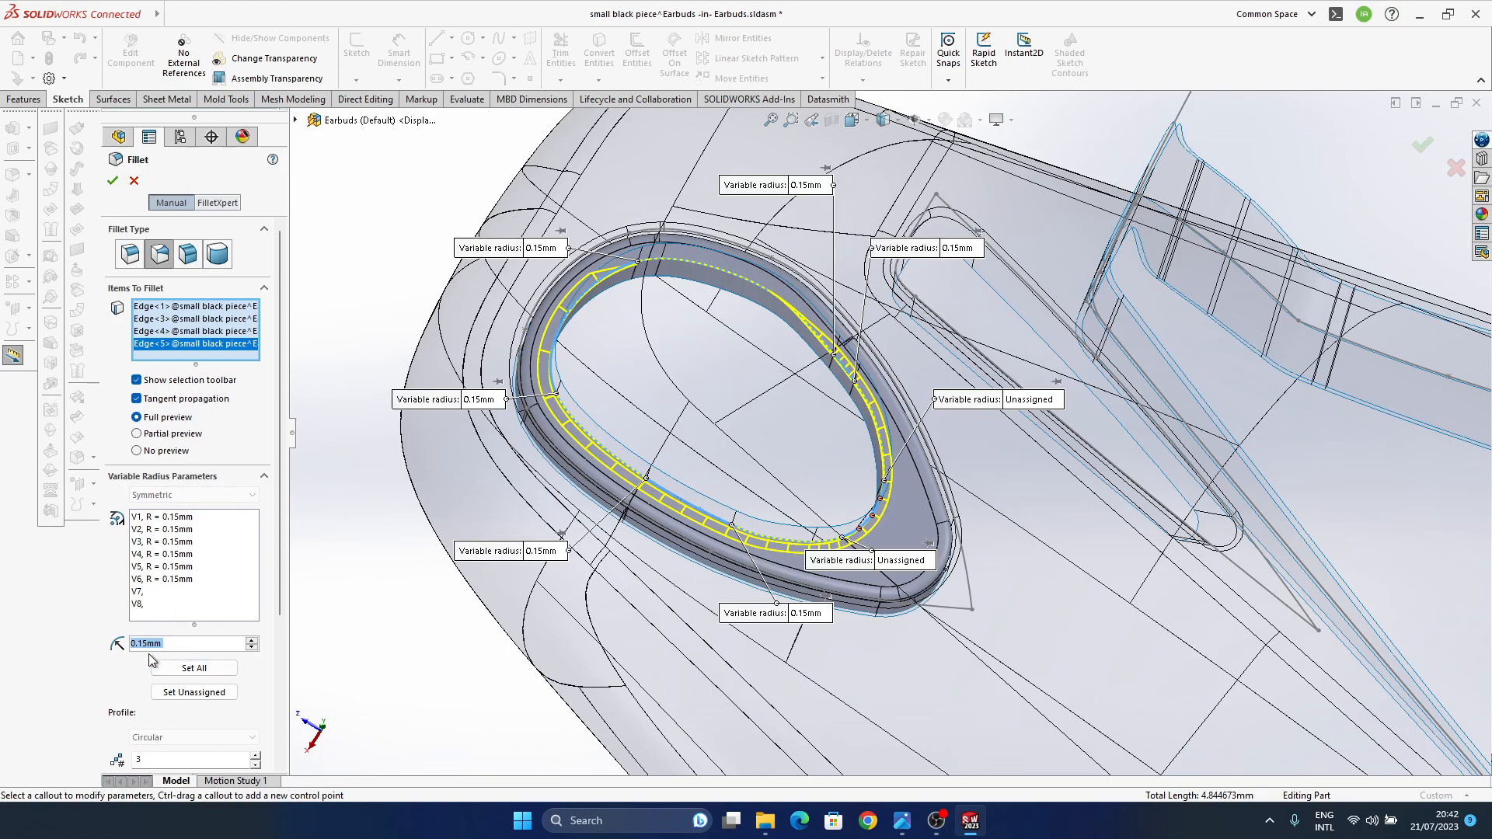
pyautogui.write('.3')
pyautogui.press('Return')
pyautogui.moveTo(899, 501); pyautogui.dragTo(874, 542, button='middle')
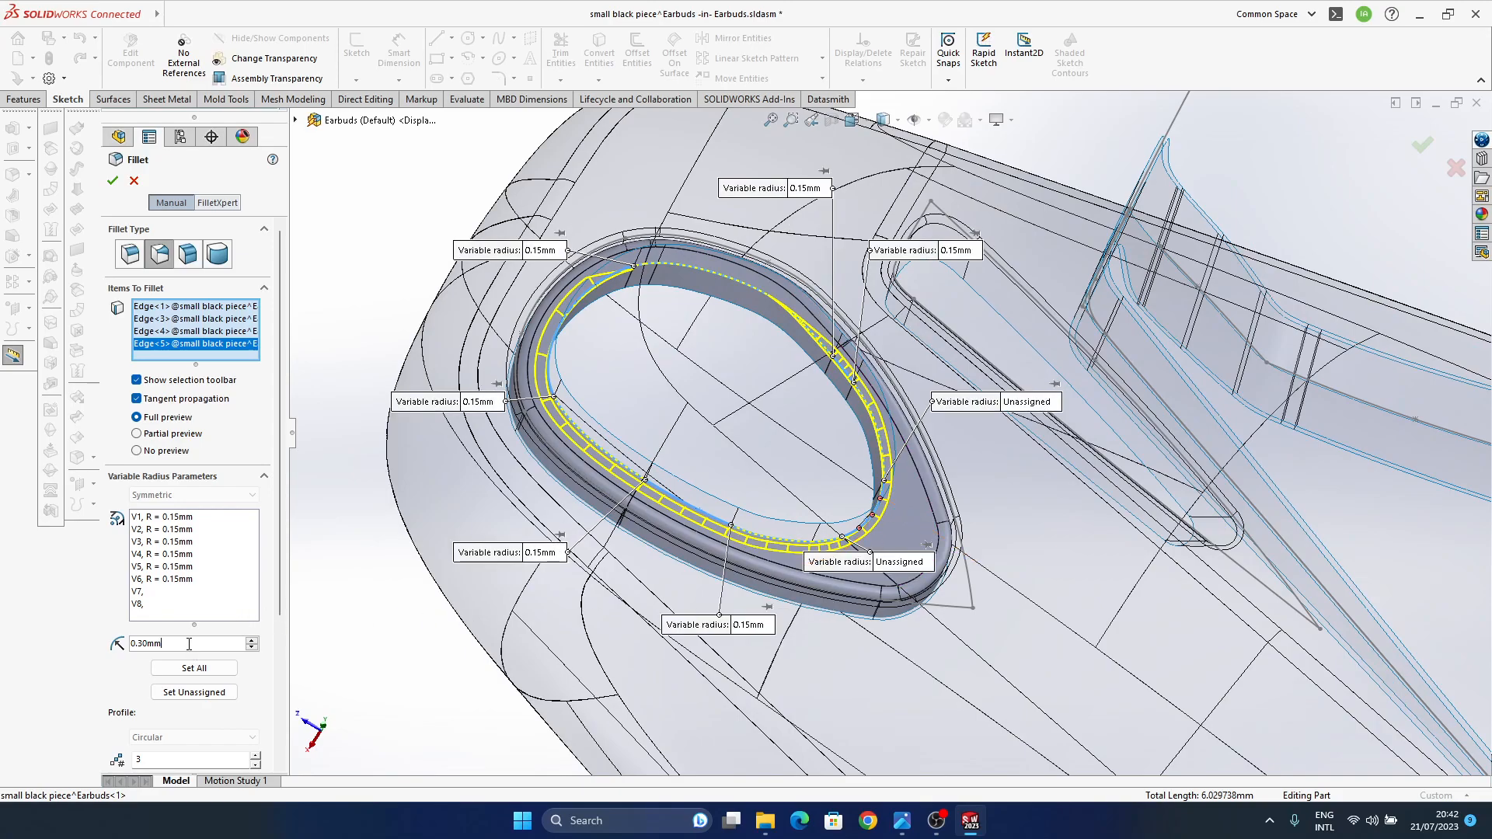
# - Set the radii at both ends of the narrow-end edge segment to 0.3 mm
pyautogui.click(909, 565)
pyautogui.write('0.3')
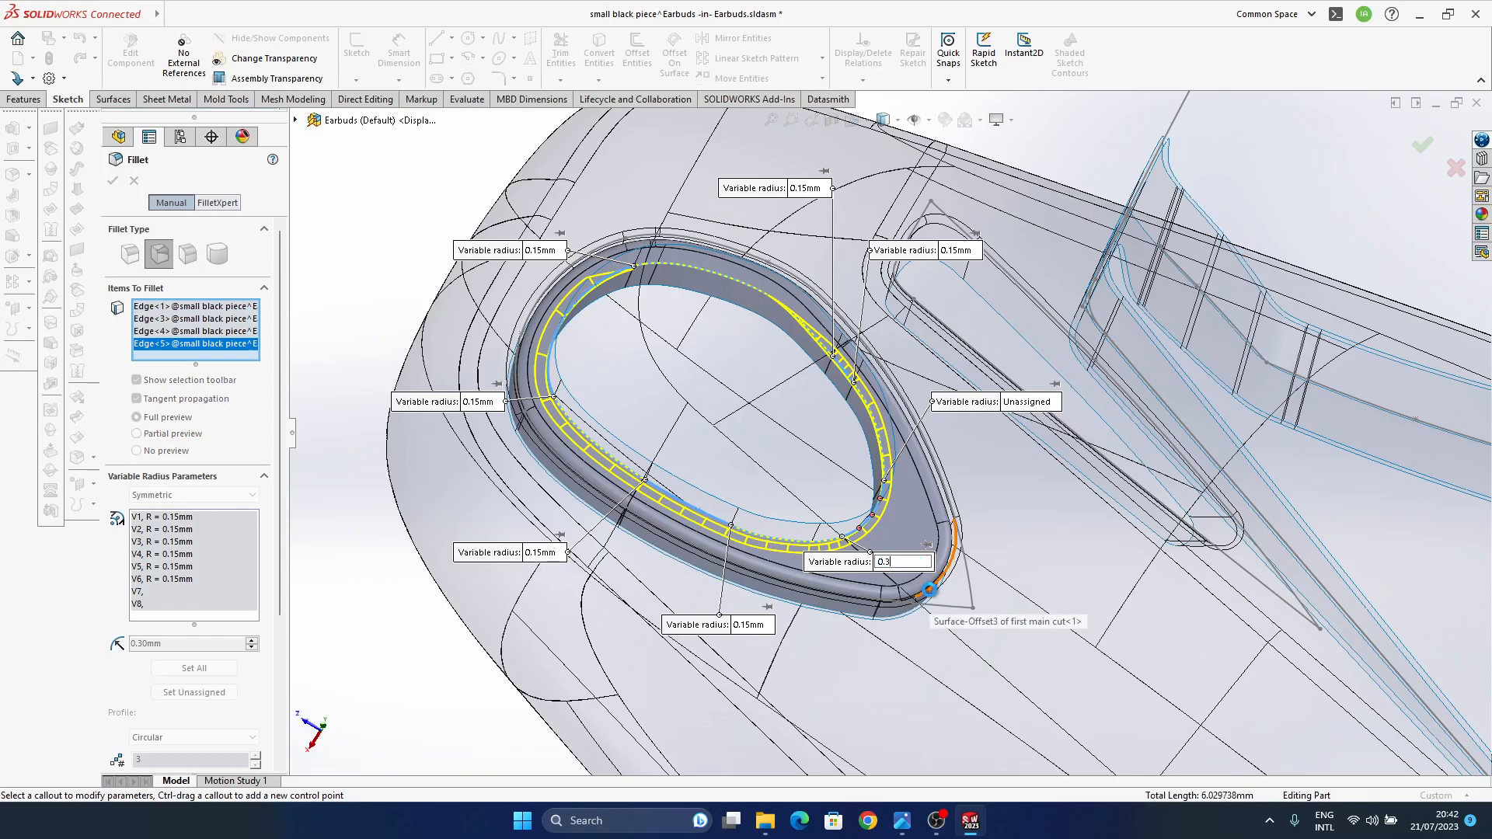
pyautogui.press('Return')
pyautogui.scroll(-4, 904, 495)
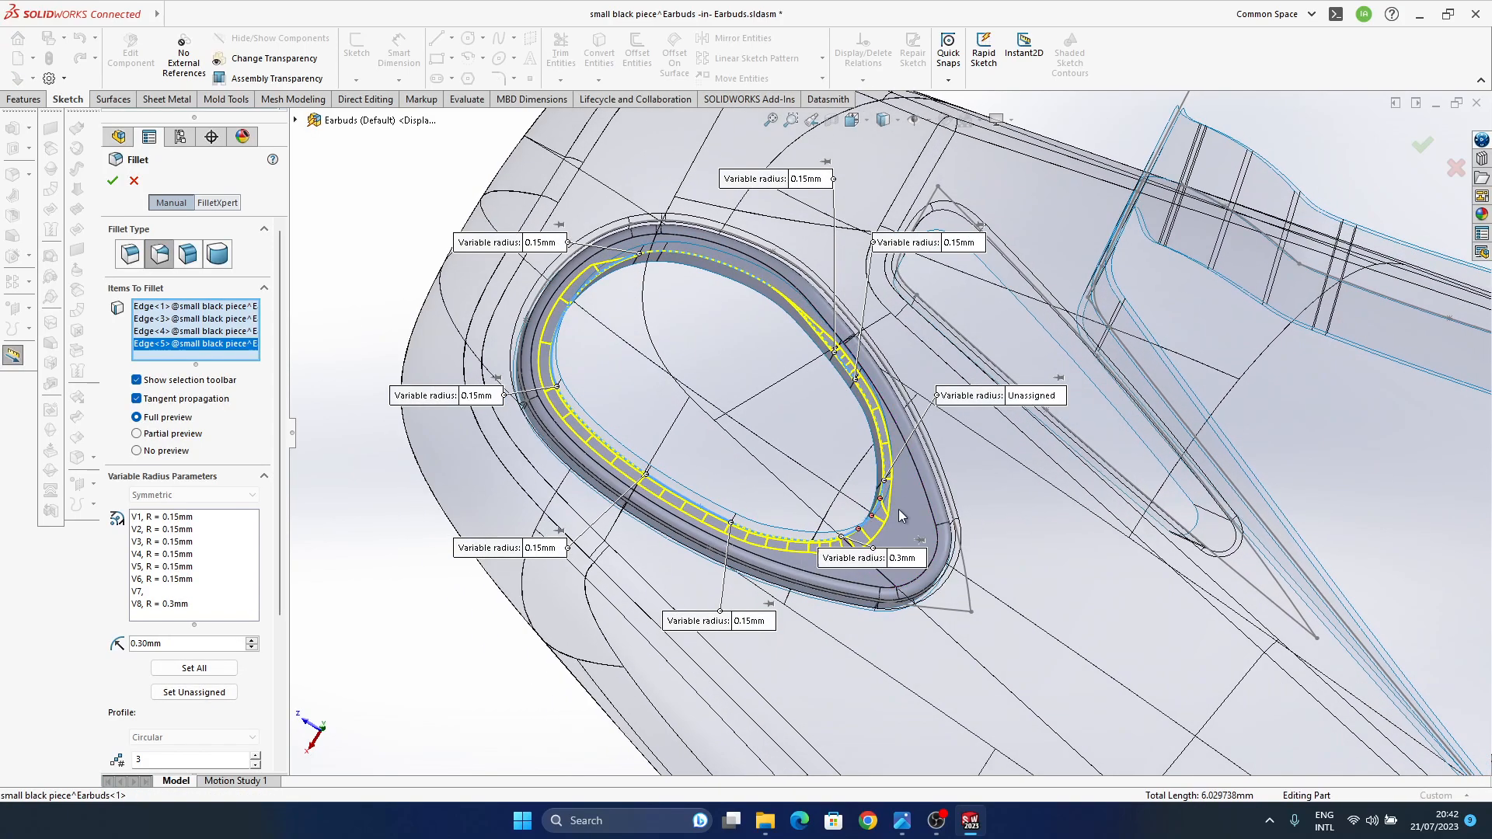
pyautogui.click(1023, 312)
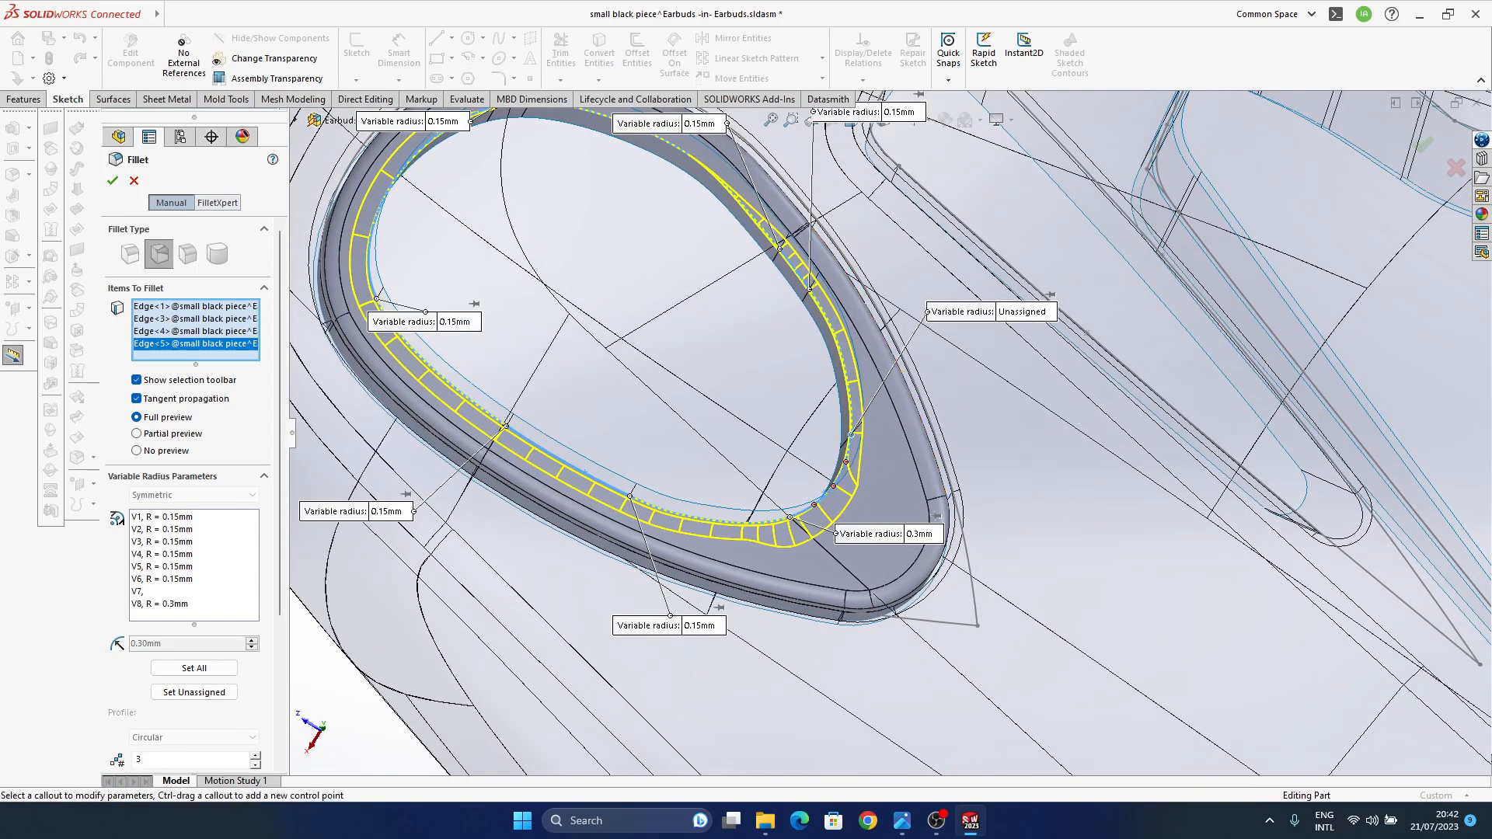
pyautogui.write('0.3')
pyautogui.press('Return')
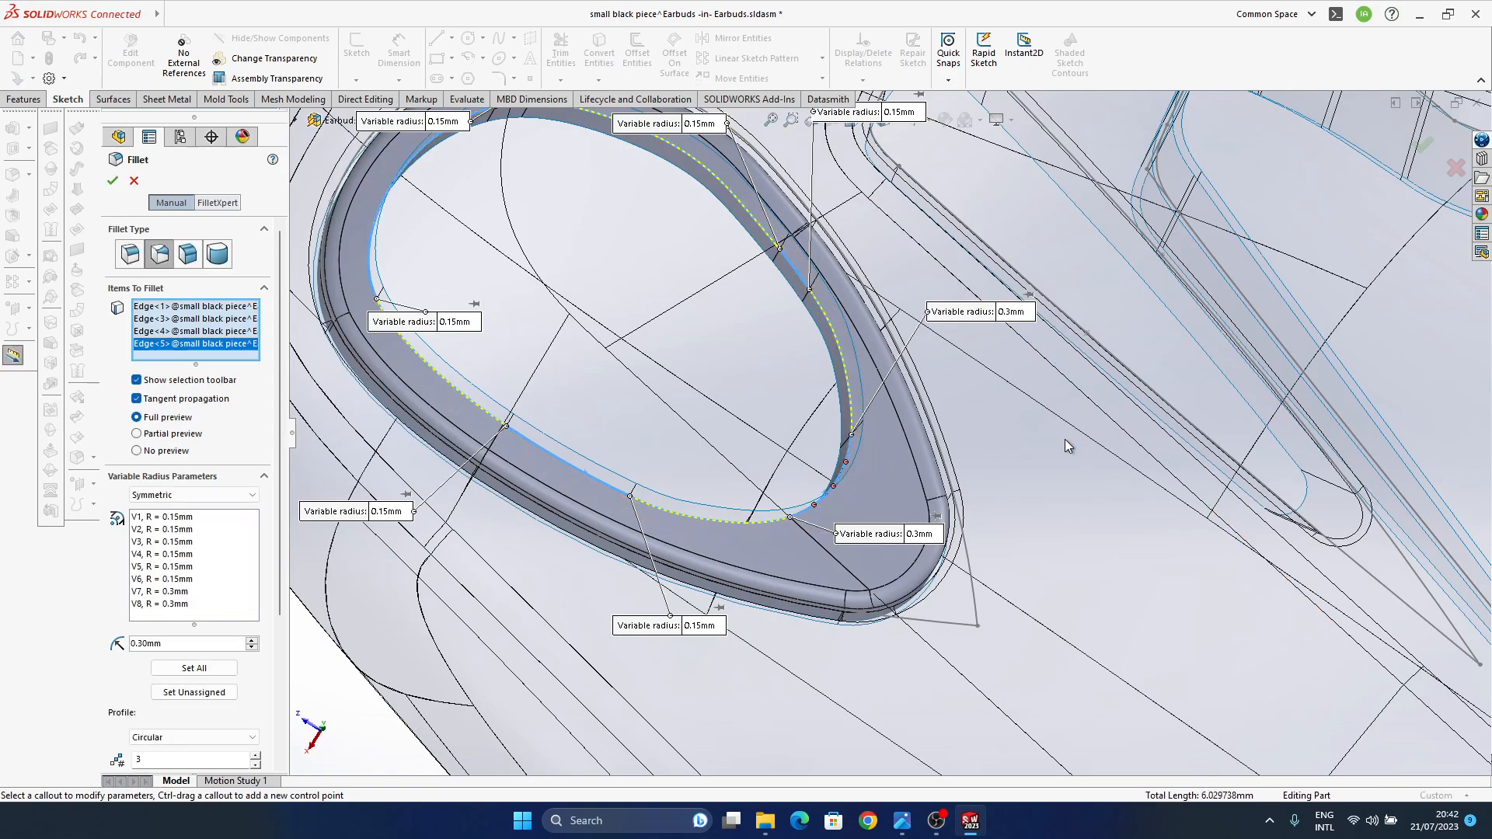
# - Set the radii at both ends of the narrow-end edge segment to 0.2 mm
pyautogui.moveTo(876, 437); pyautogui.dragTo(876, 414, button='middle')
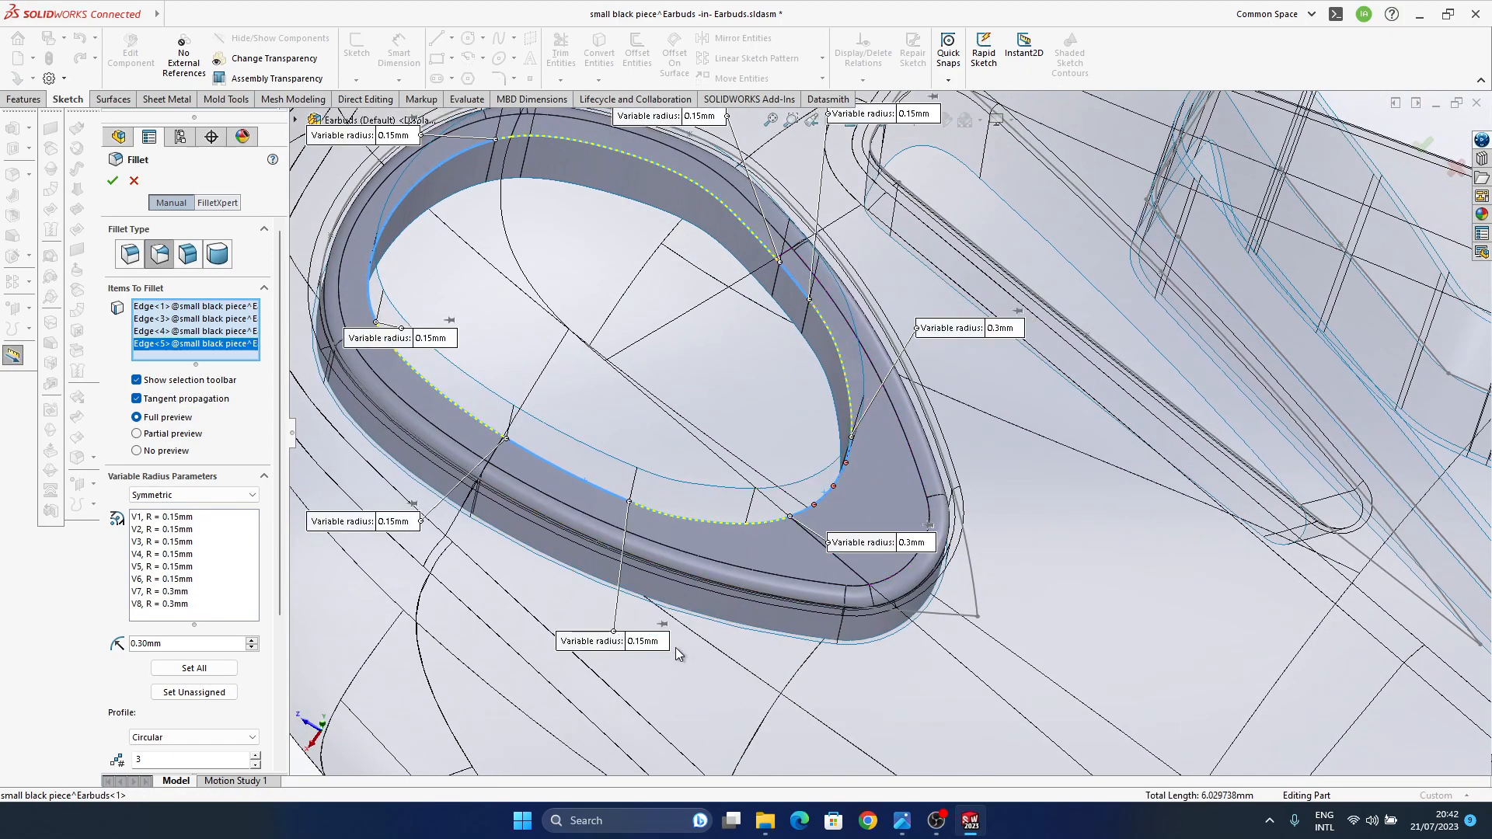
pyautogui.moveTo(645, 650); pyautogui.dragTo(751, 563, button='middle')
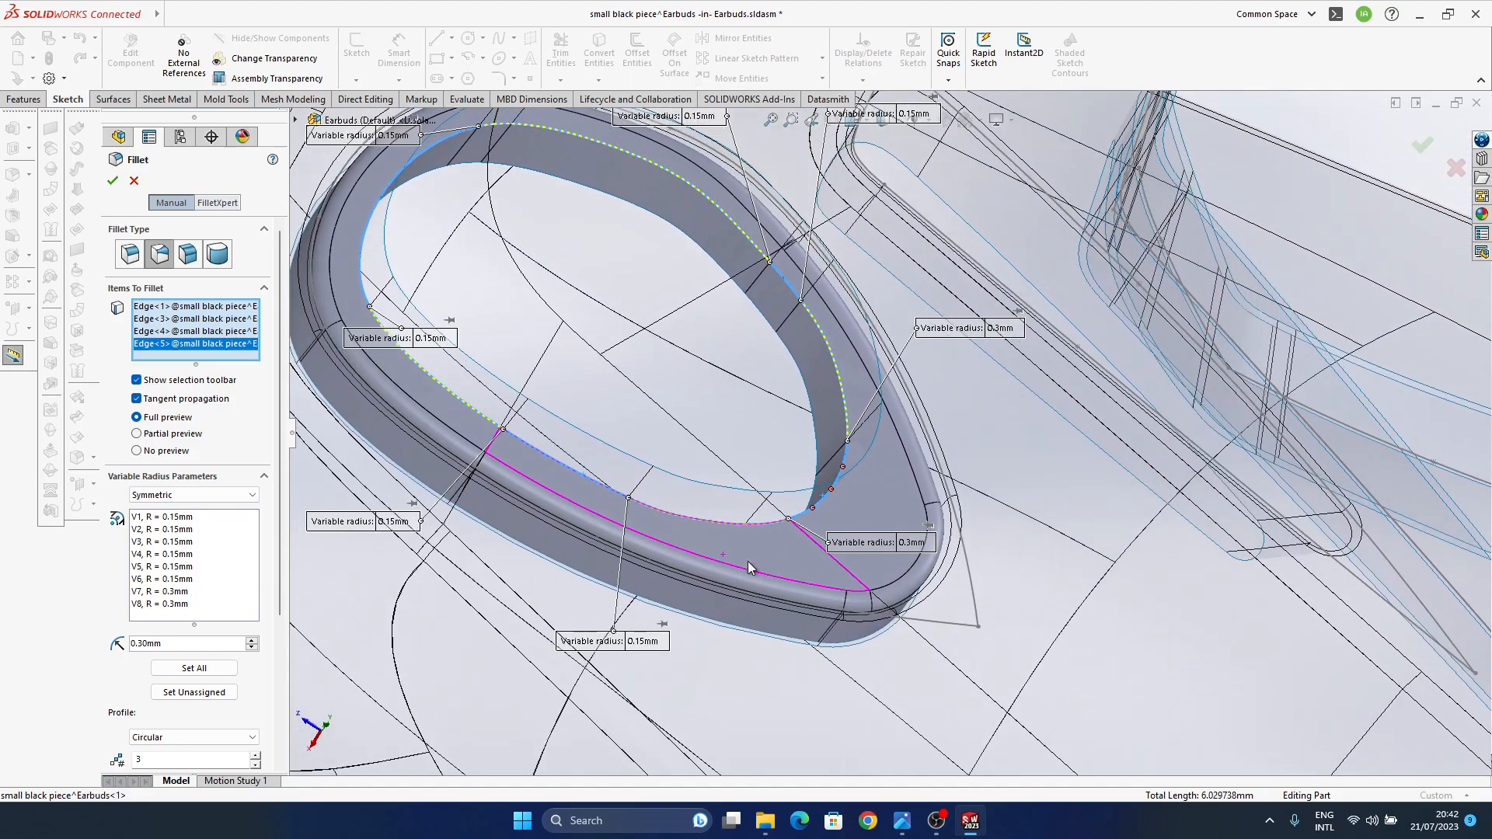
pyautogui.moveTo(861, 501); pyautogui.dragTo(789, 558, button='middle')
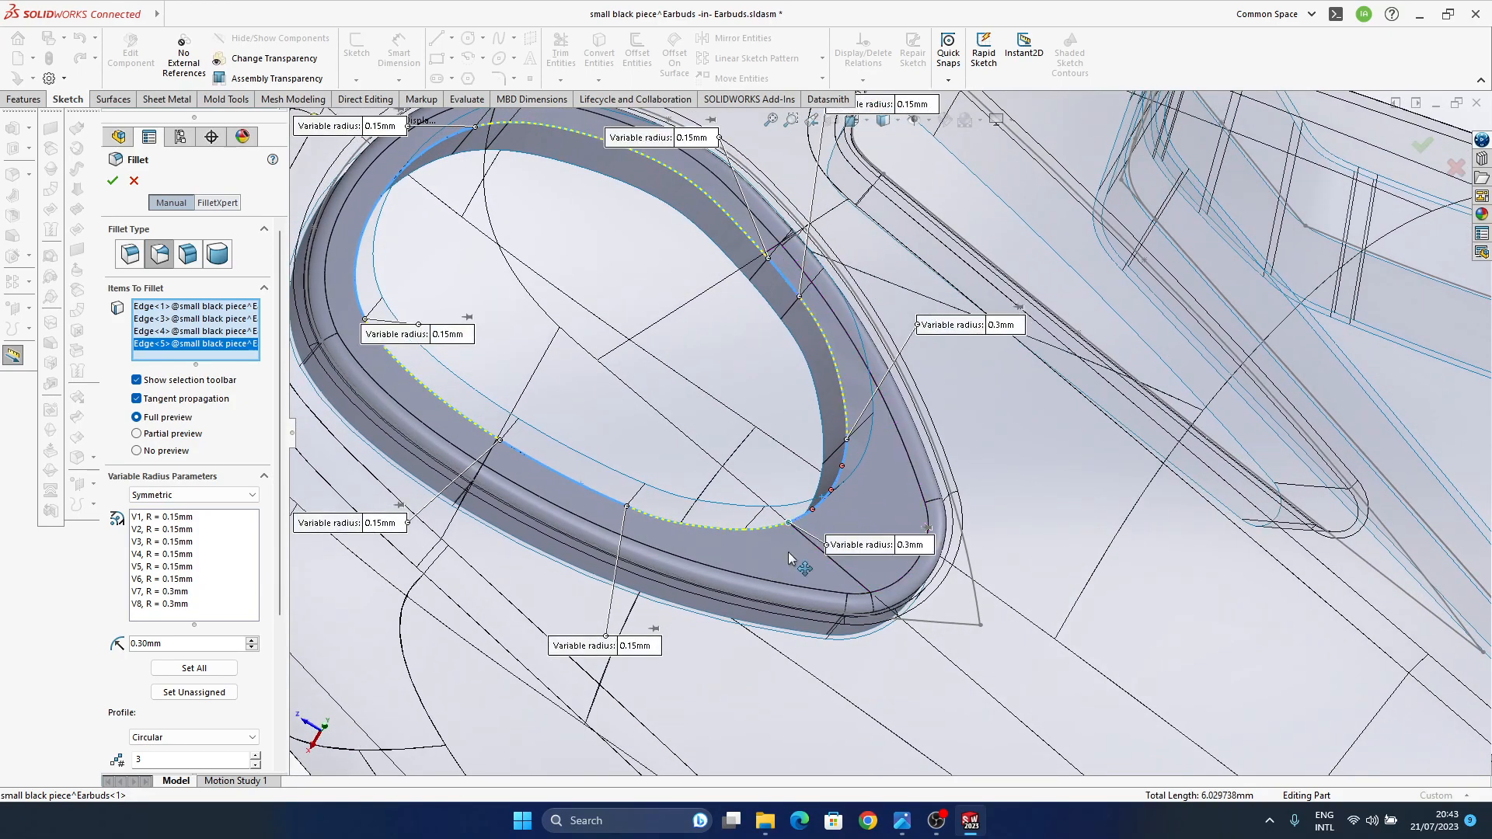
pyautogui.click(863, 545)
pyautogui.write('0.2')
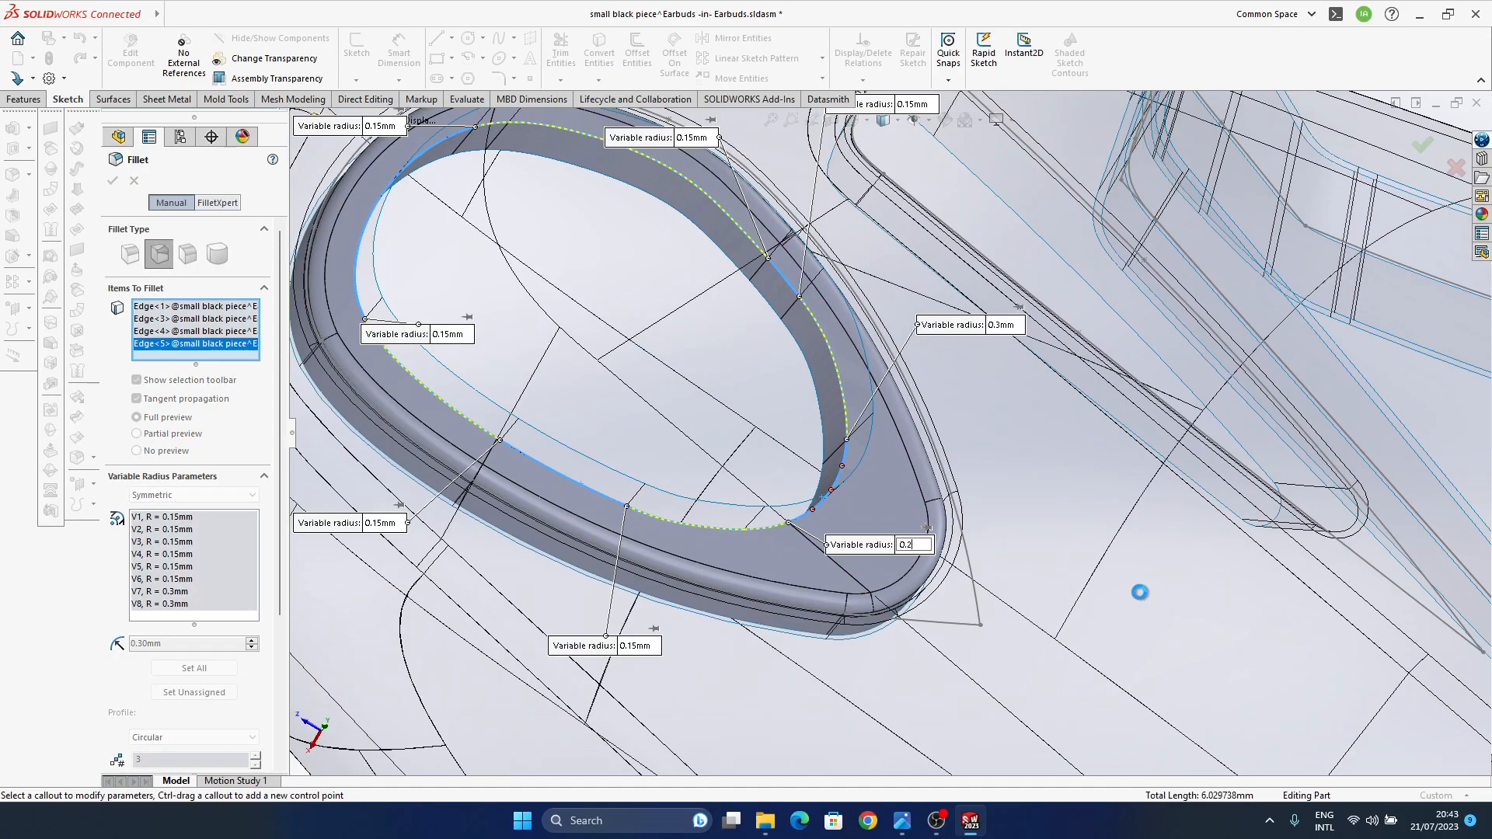
pyautogui.press('Return')
pyautogui.click(1004, 325)
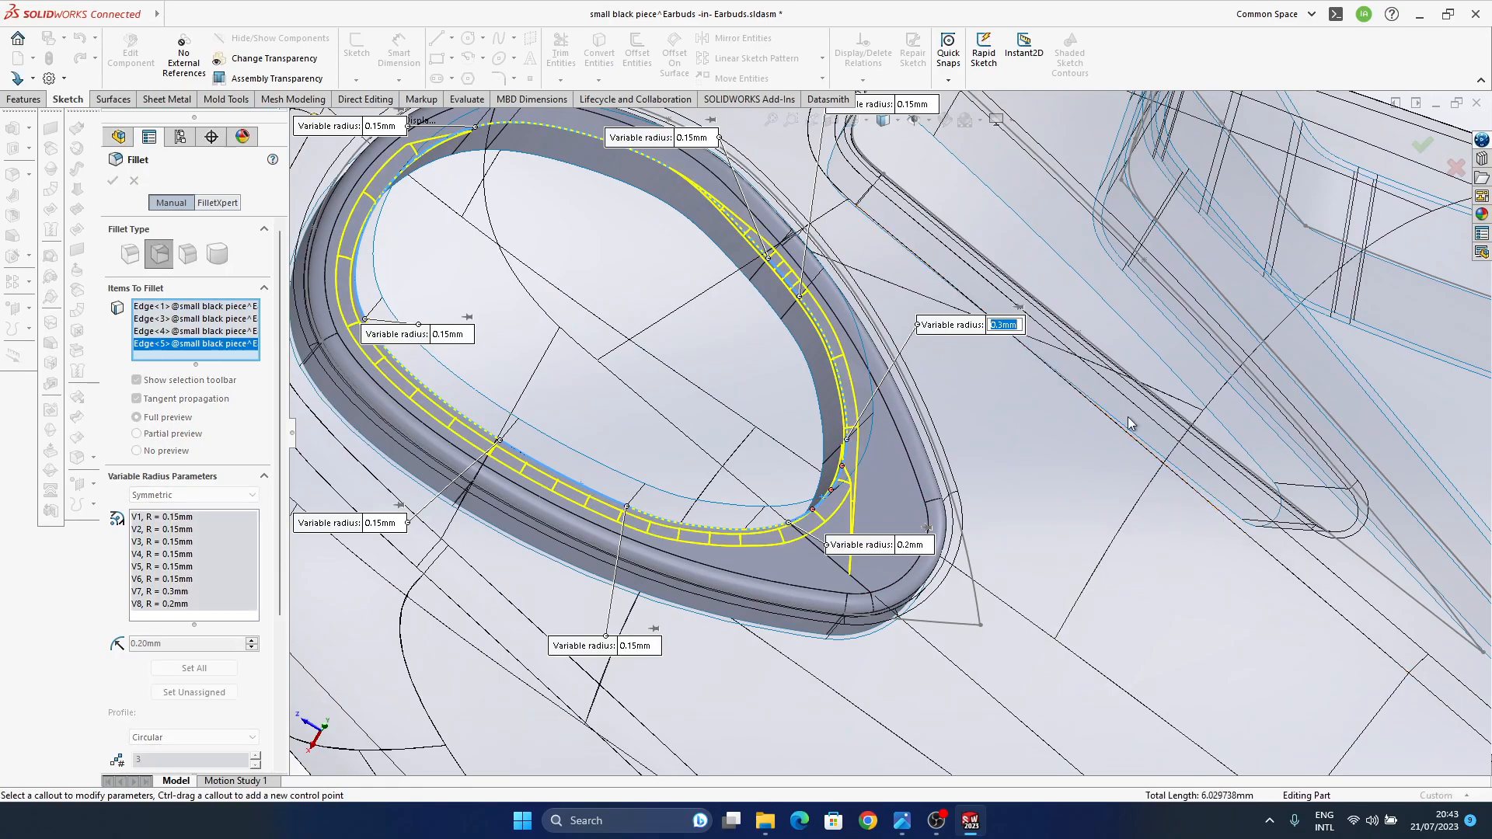
pyautogui.write('0.2')
pyautogui.press('Return')
# - Set the radius at control point V8 of the narrow-end edge segment to 0.5 mm
pyautogui.moveTo(1088, 404); pyautogui.dragTo(899, 495, button='middle')
pyautogui.moveTo(899, 475); pyautogui.dragTo(899, 459, button='middle')
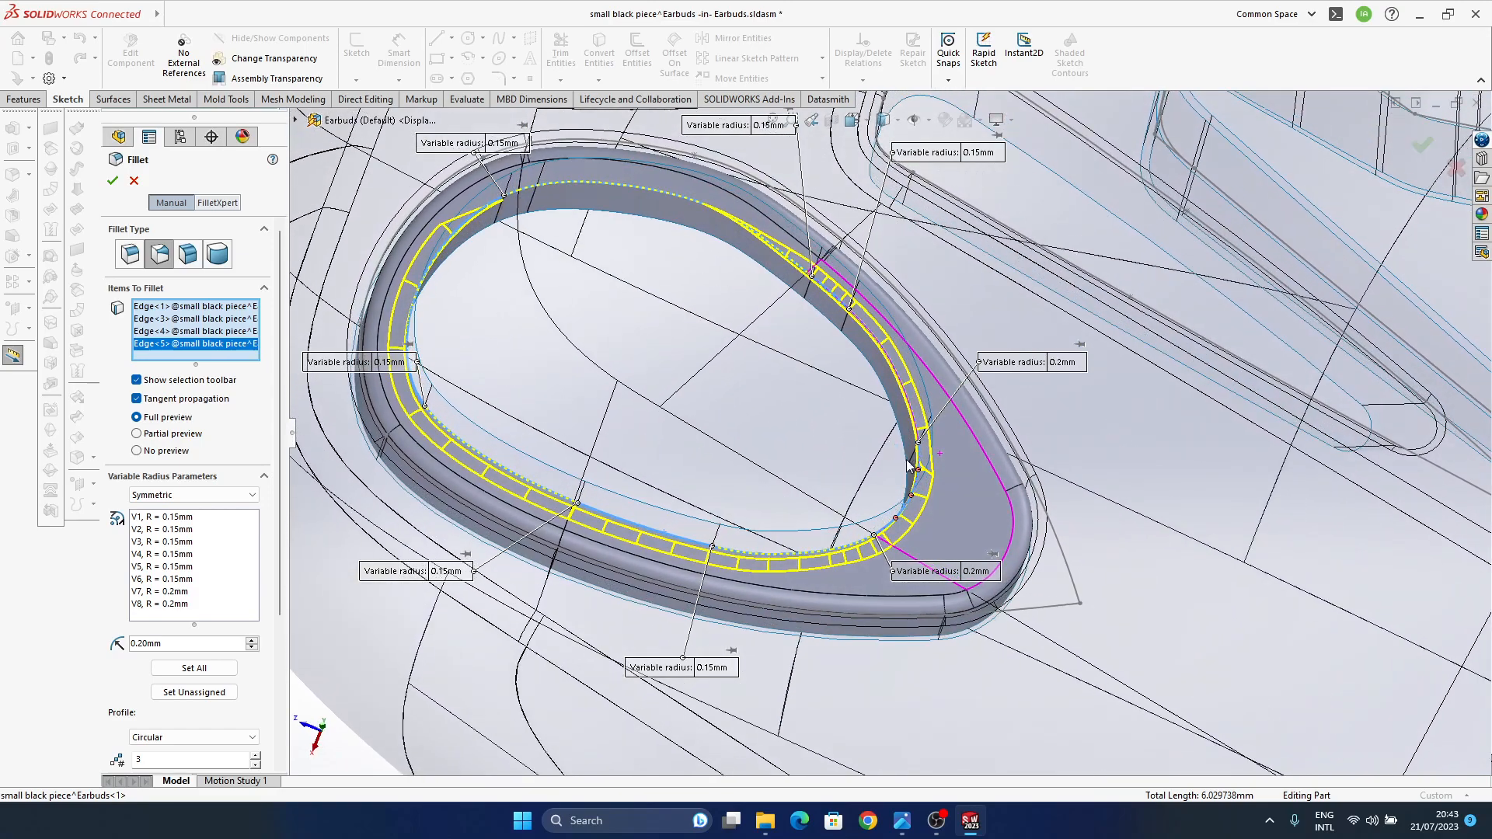
pyautogui.click(974, 588)
pyautogui.write('0.5')
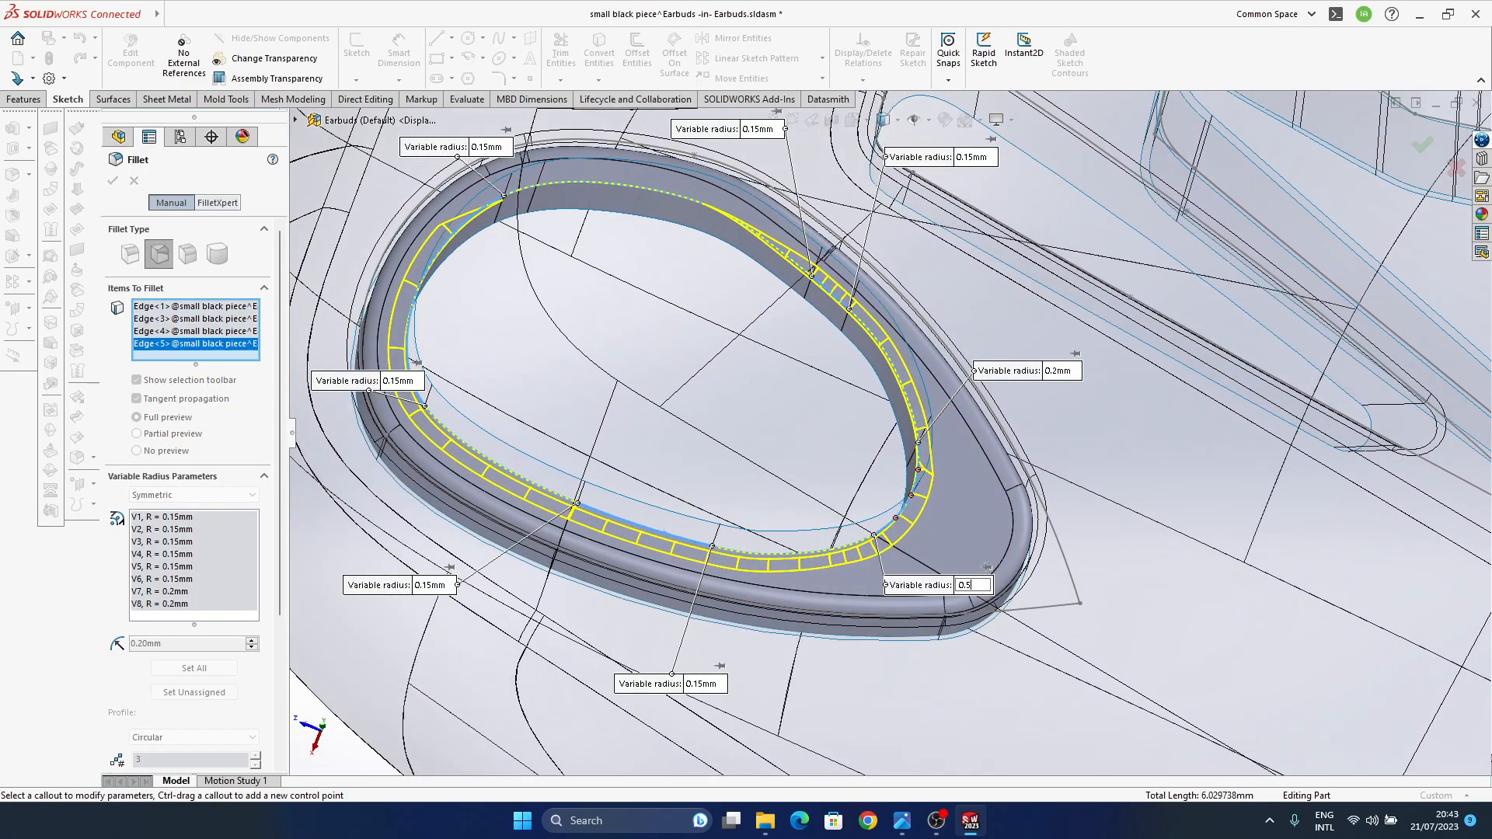
pyautogui.press('Return')
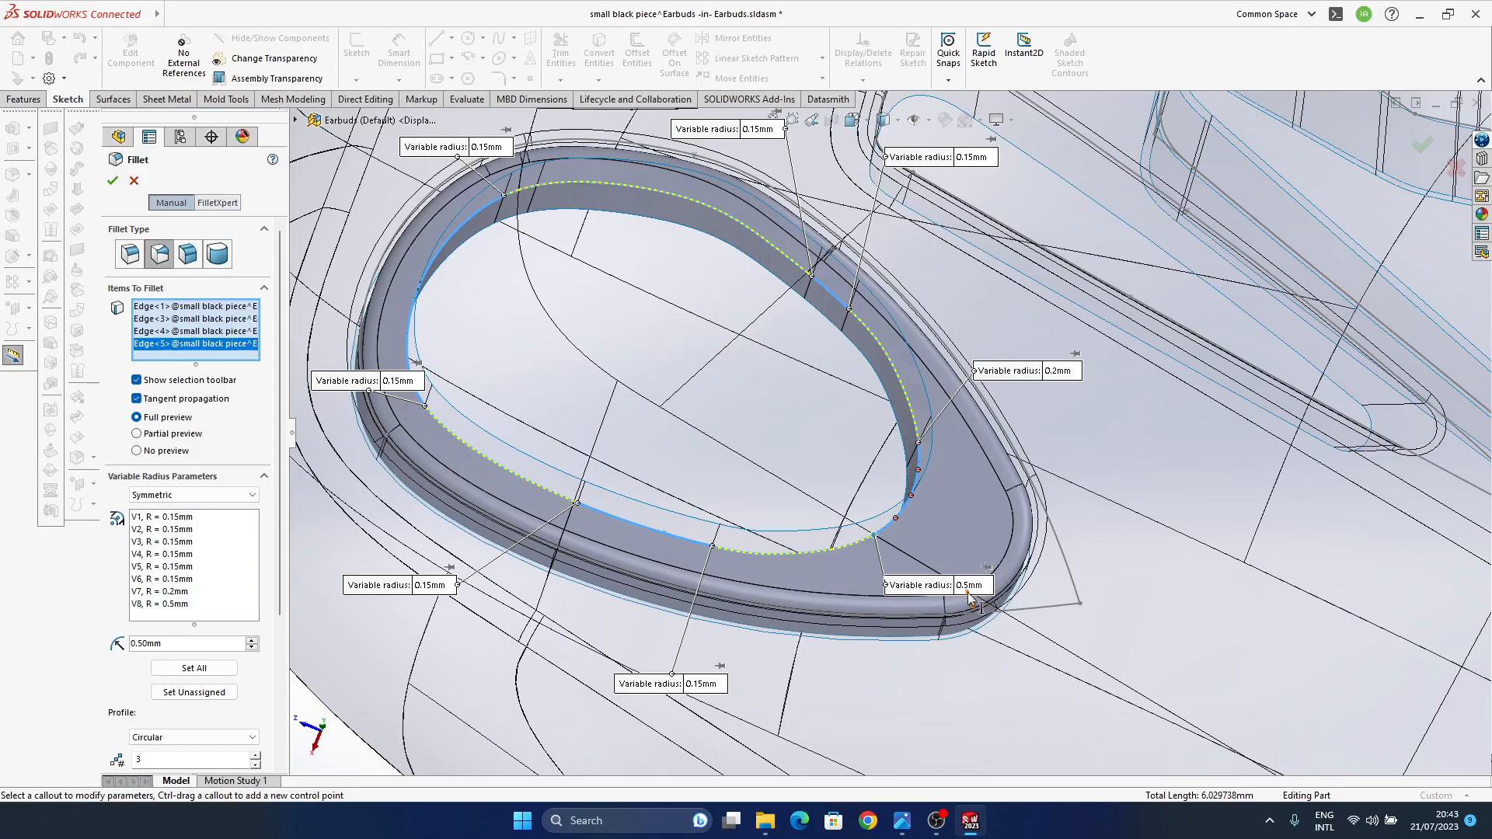
# - Set the radii at both ends of the narrow-end edge segment, V7 and V8, to 0.4 mm
pyautogui.click(970, 587)
pyautogui.write('0.4')
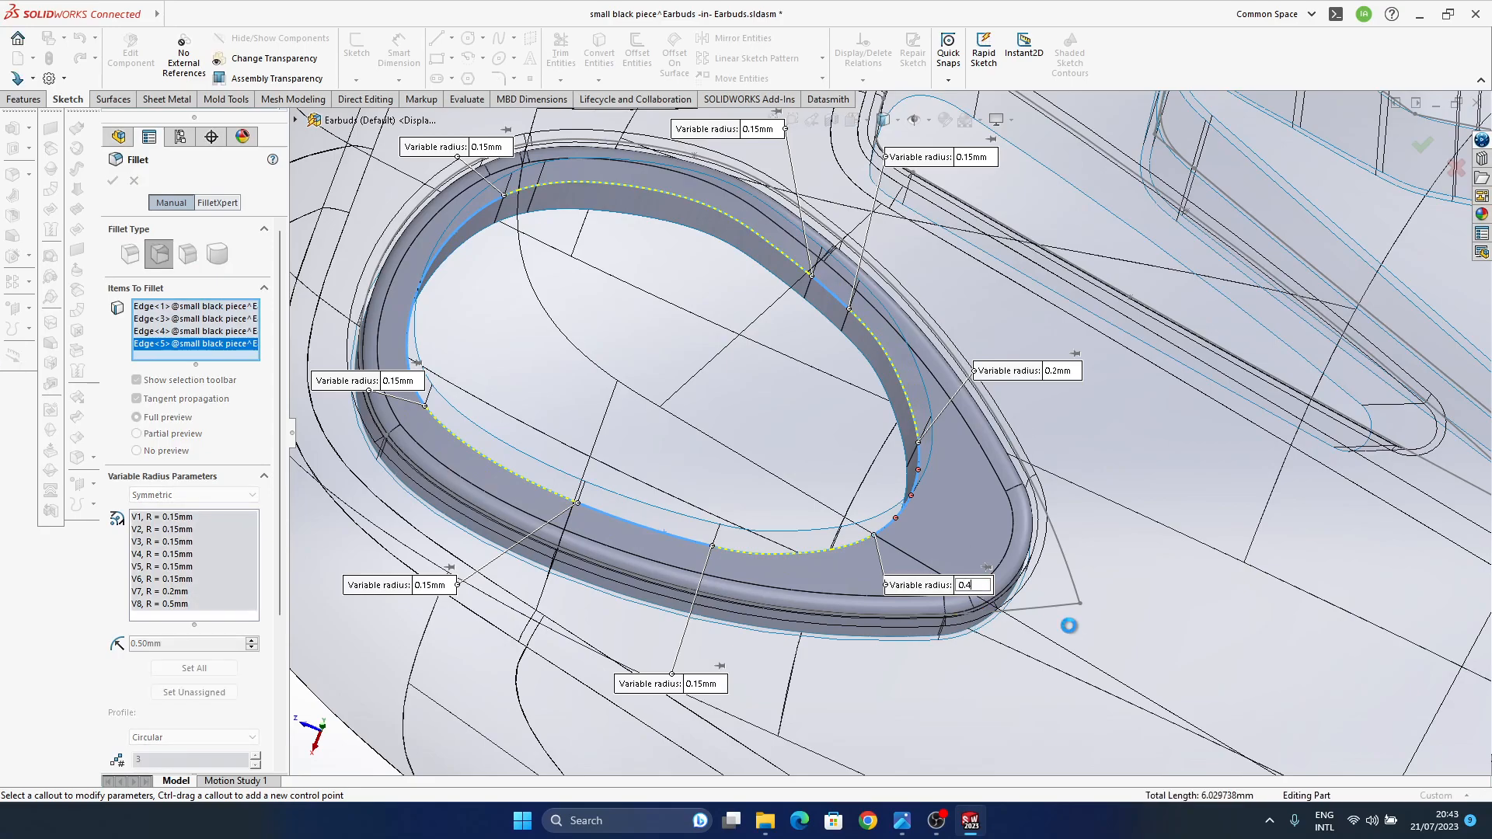
pyautogui.press('Return')
pyautogui.click(1060, 372)
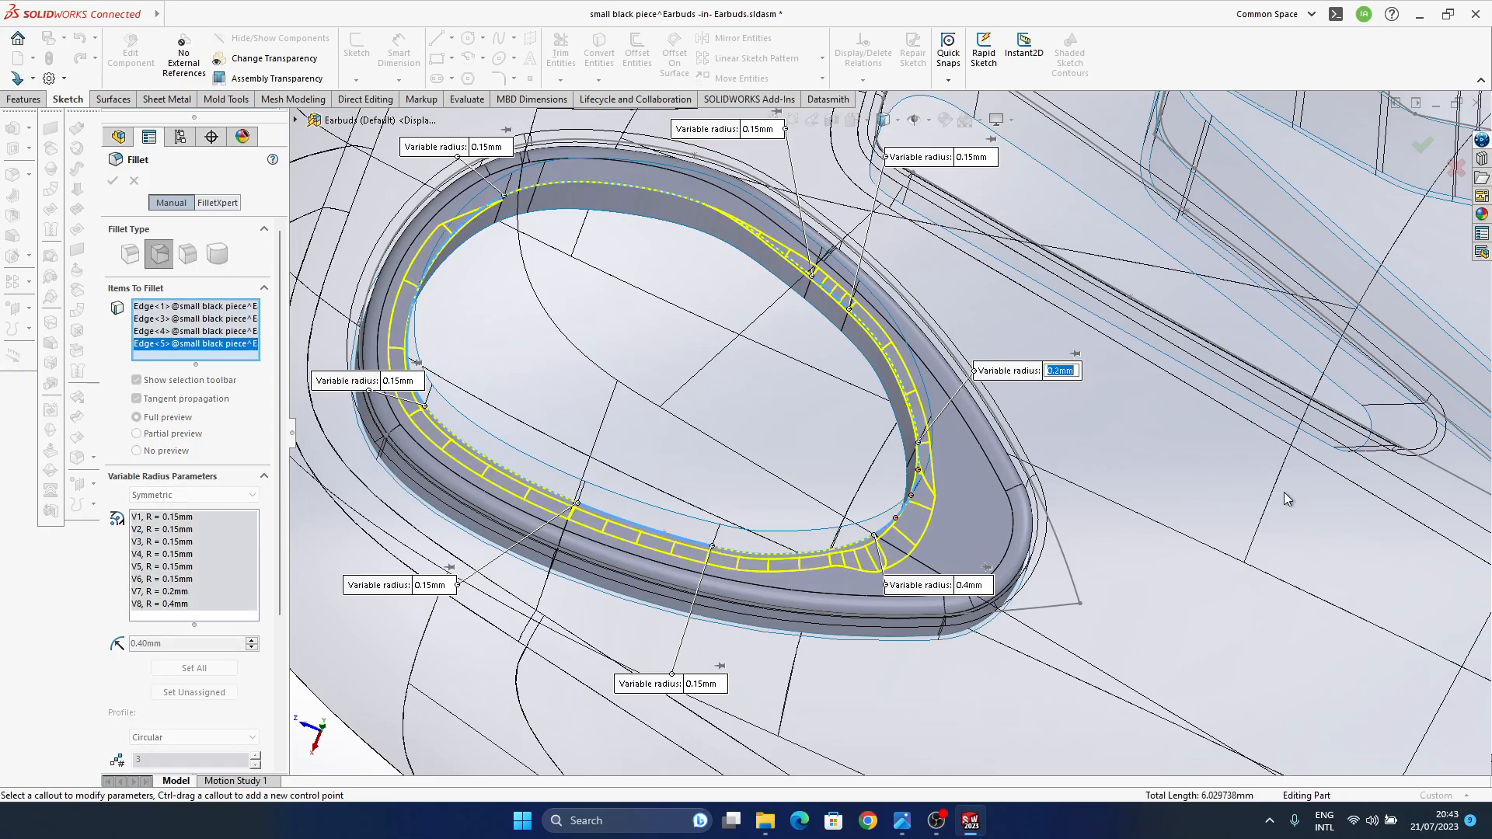
pyautogui.press('Return')
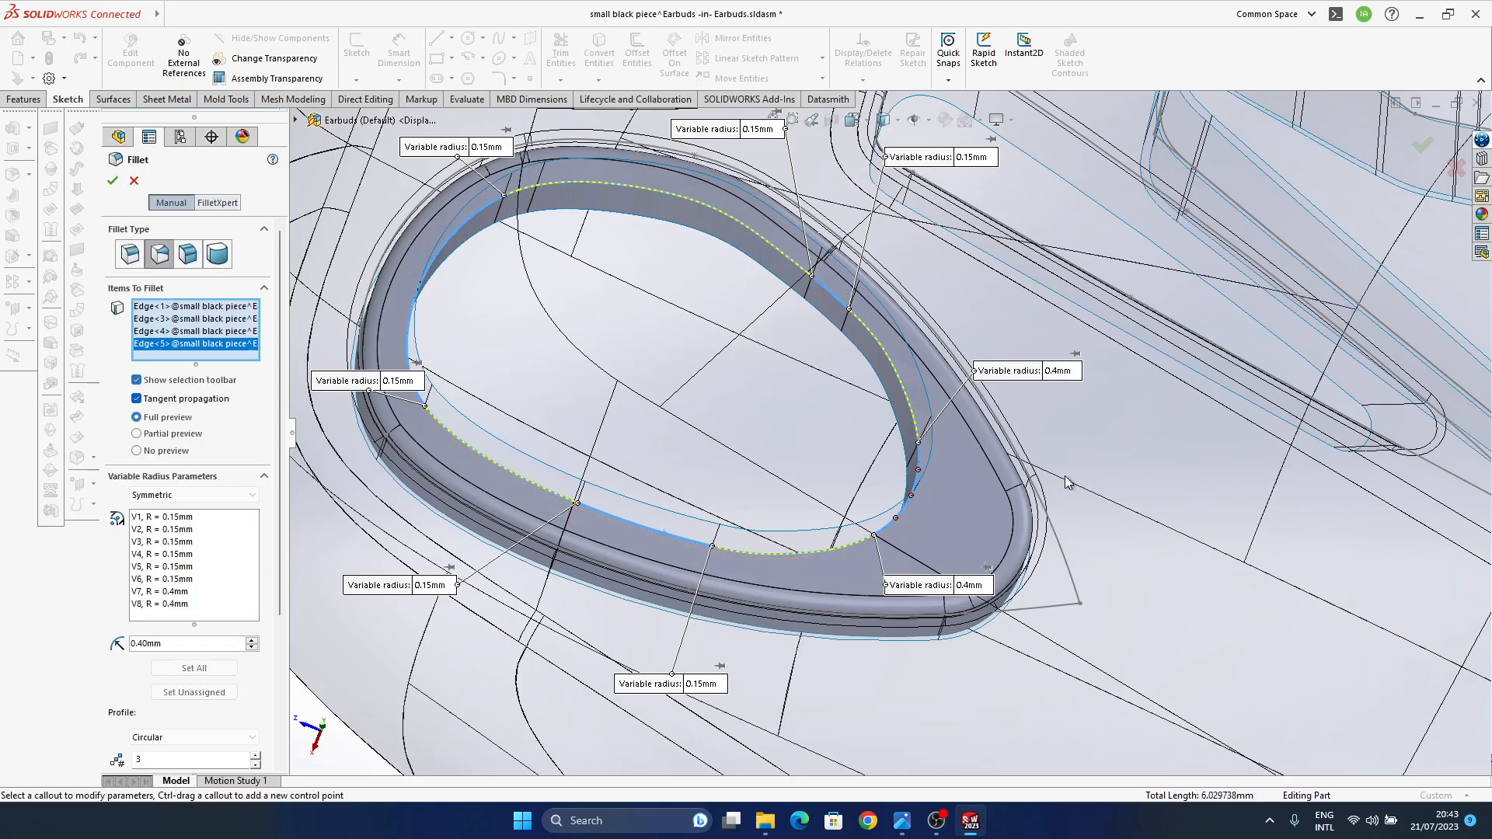
pyautogui.moveTo(939, 444)
pyautogui.mouseDown(button='middle')
pyautogui.moveTo(936, 482)
pyautogui.moveTo(949, 466)
pyautogui.moveTo(936, 439)
pyautogui.mouseUp(button='middle')
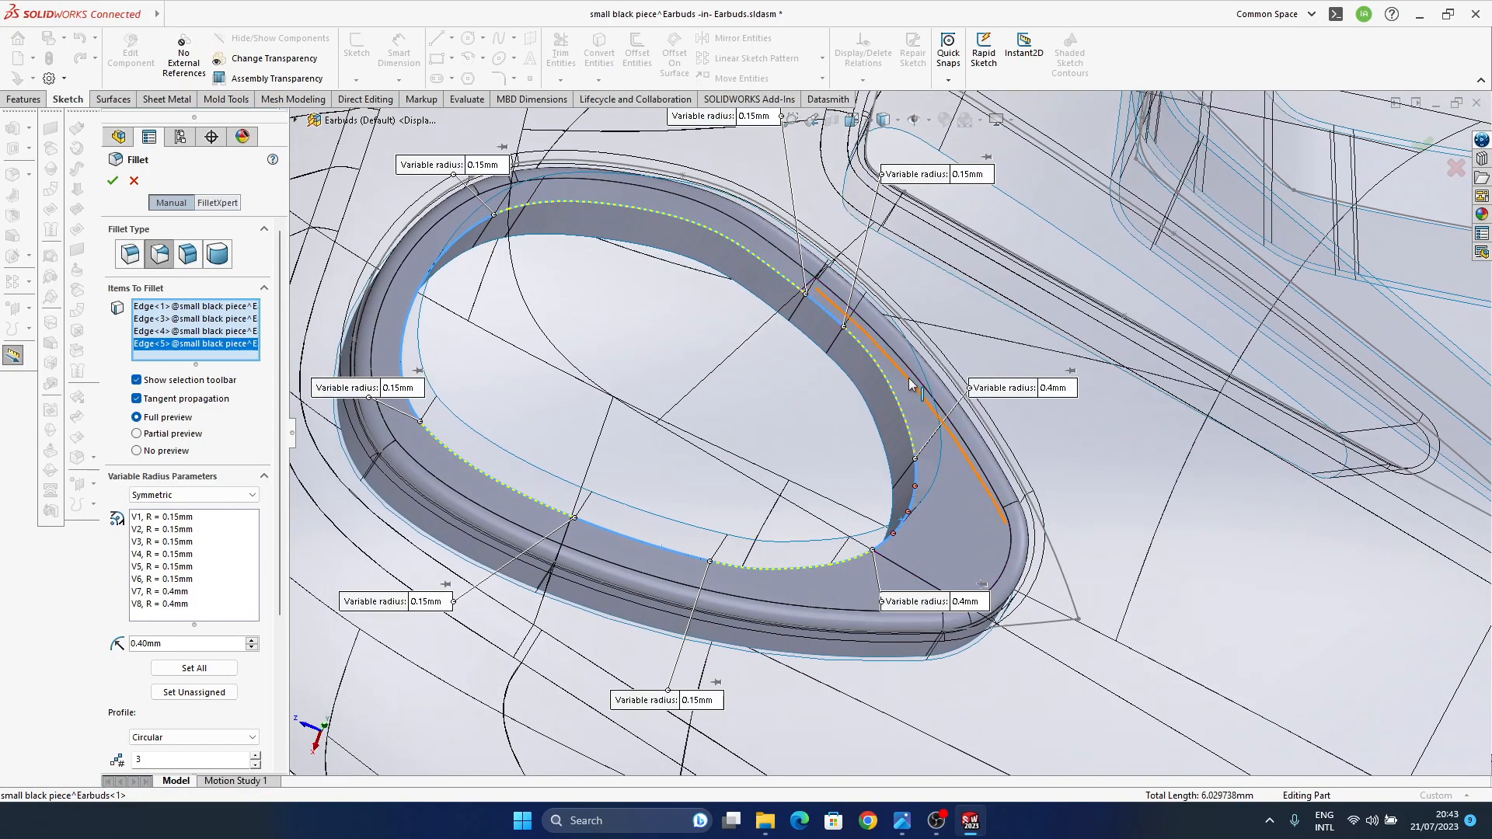
pyautogui.keyDown('ctrl'); pyautogui.moveTo(920, 268); pyautogui.dragTo(922, 329, button='middle'); pyautogui.keyUp('ctrl')
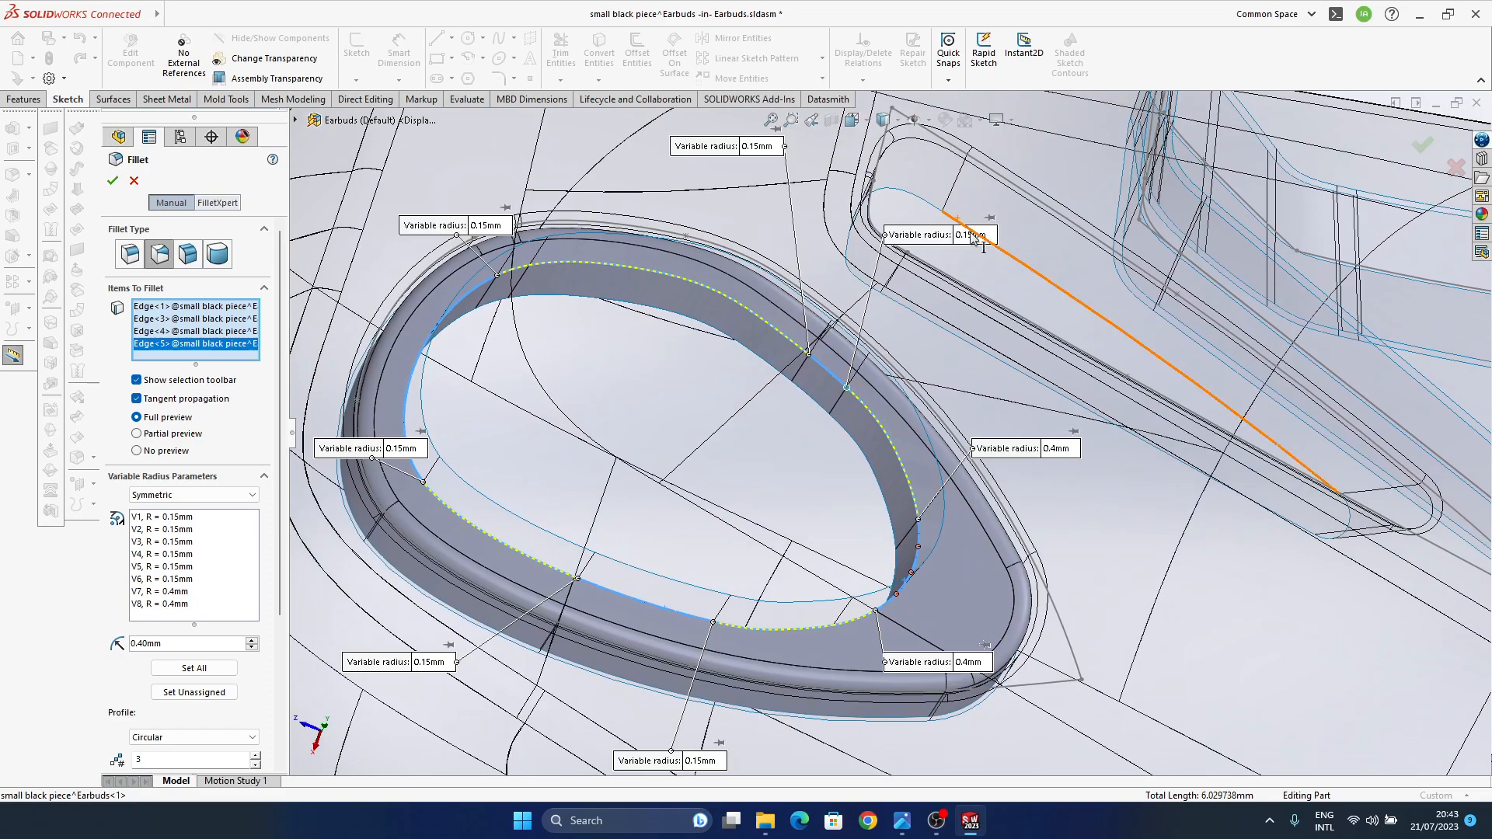
# - Set the variable fillet radius at control point V6 on the inner rim to 0.3 mm
pyautogui.moveTo(978, 246); pyautogui.dragTo(779, 504, button='middle')
pyautogui.moveTo(770, 423); pyautogui.dragTo(805, 447, button='middle')
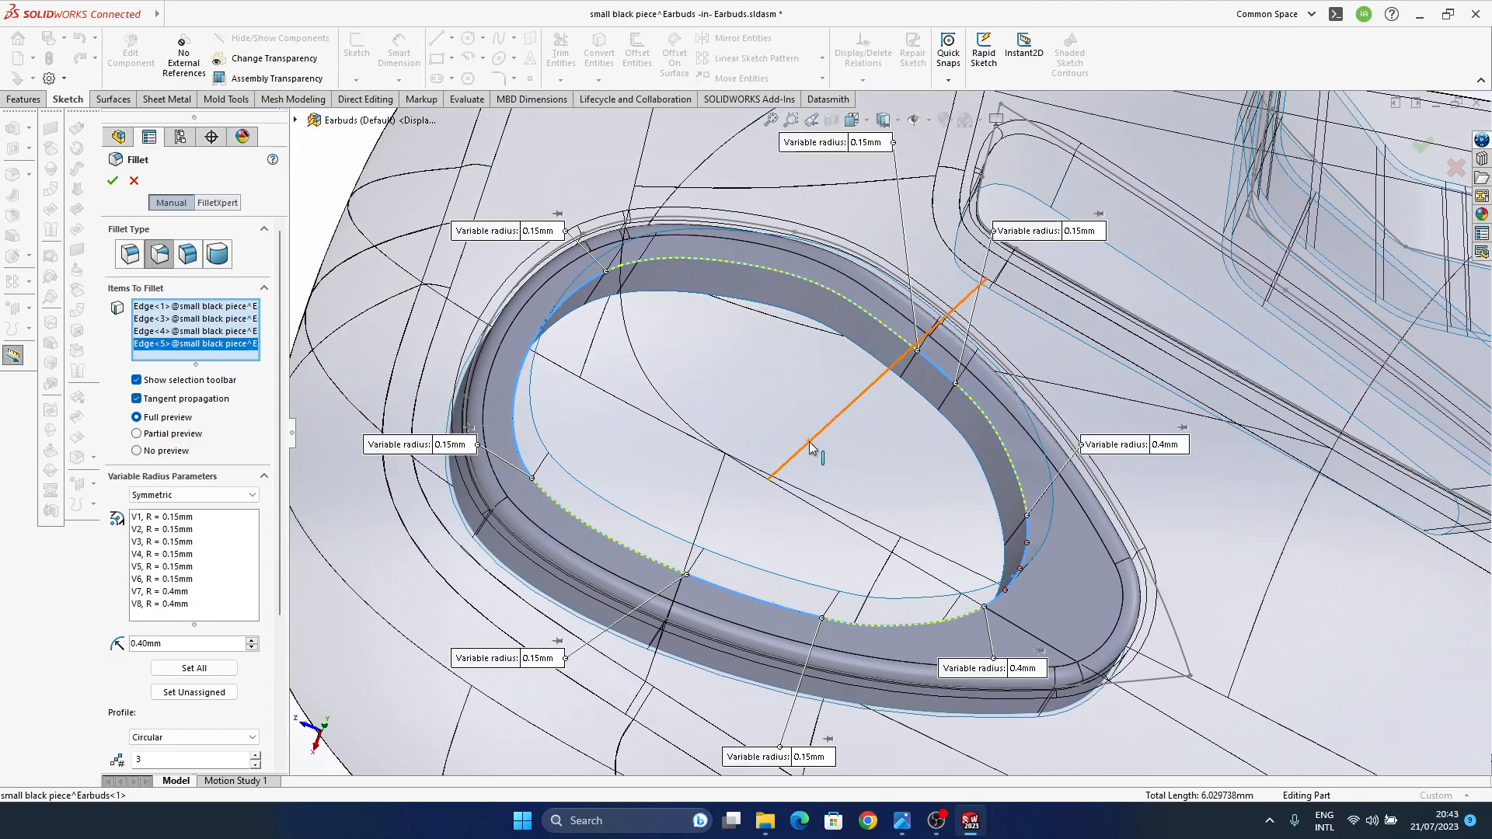
pyautogui.click(1084, 232)
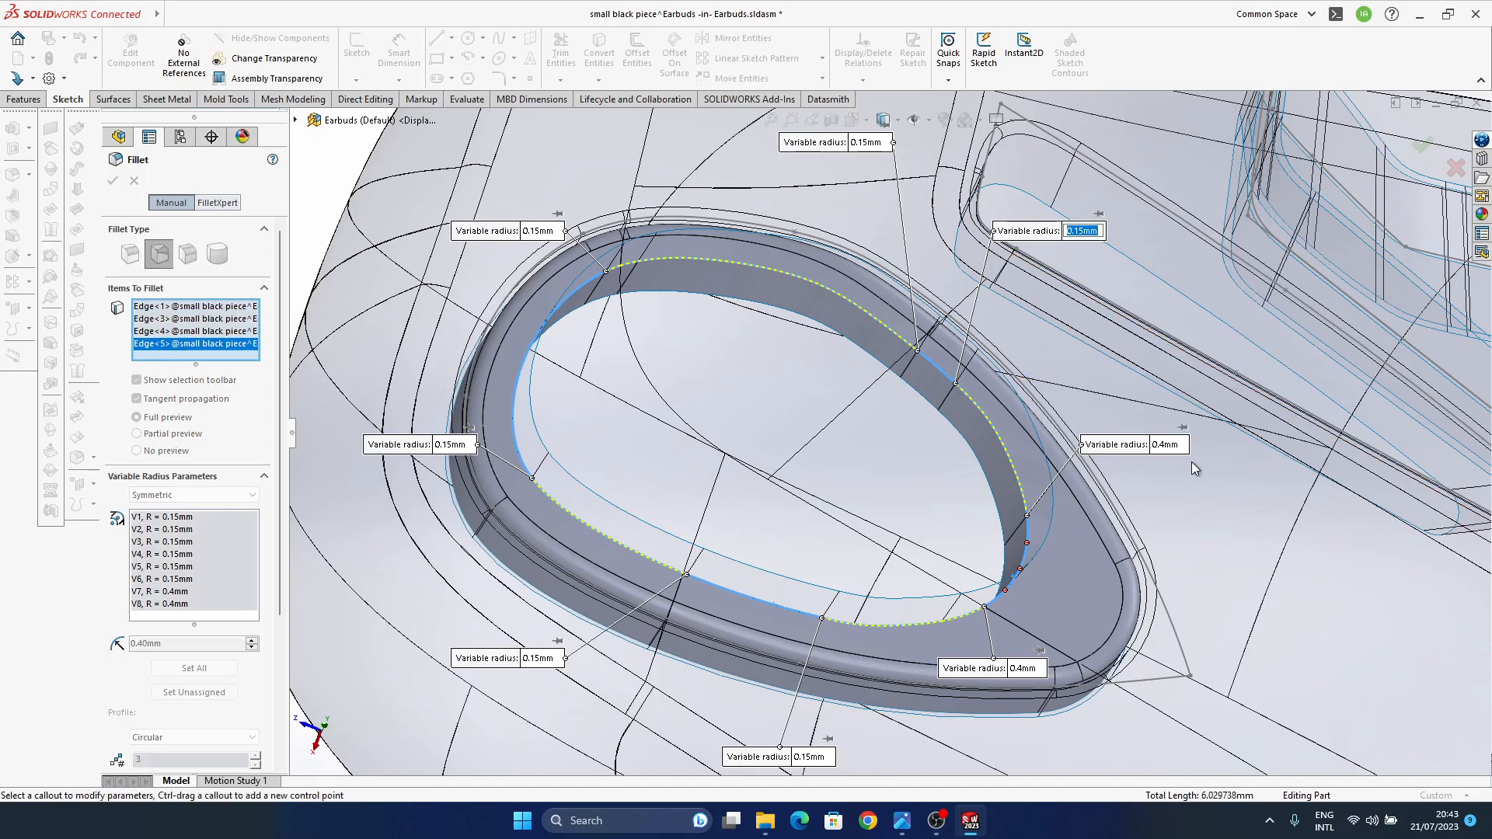
pyautogui.write('.3')
pyautogui.press('Return')
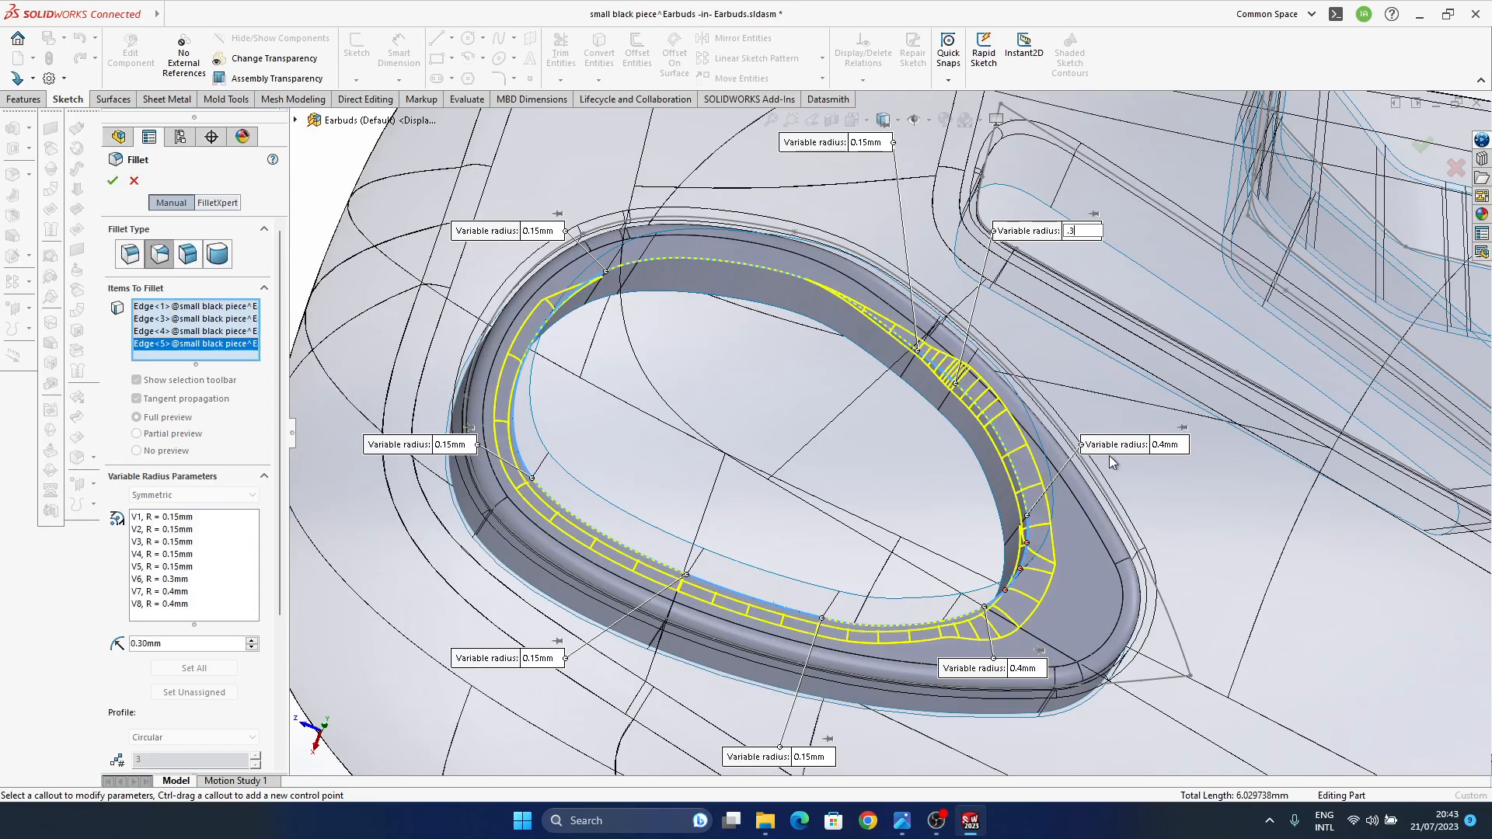
# - Set the radii at control points V6 and V3 of the rim fillet to 0.2 mm
pyautogui.click(1085, 232)
pyautogui.write('.2')
pyautogui.press('Return')
pyautogui.moveTo(987, 451); pyautogui.dragTo(1011, 408, button='middle')
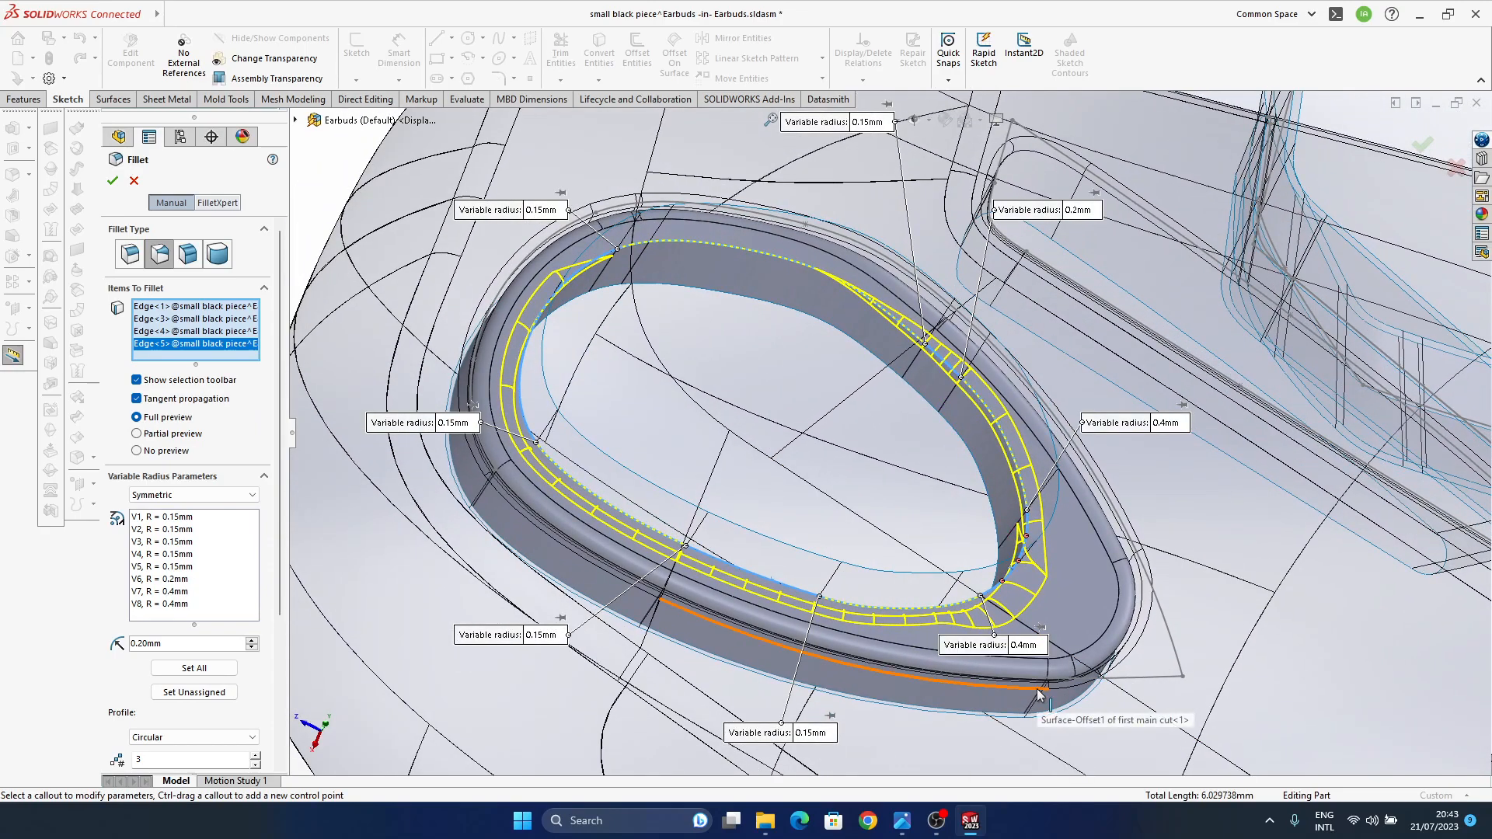
pyautogui.click(812, 733)
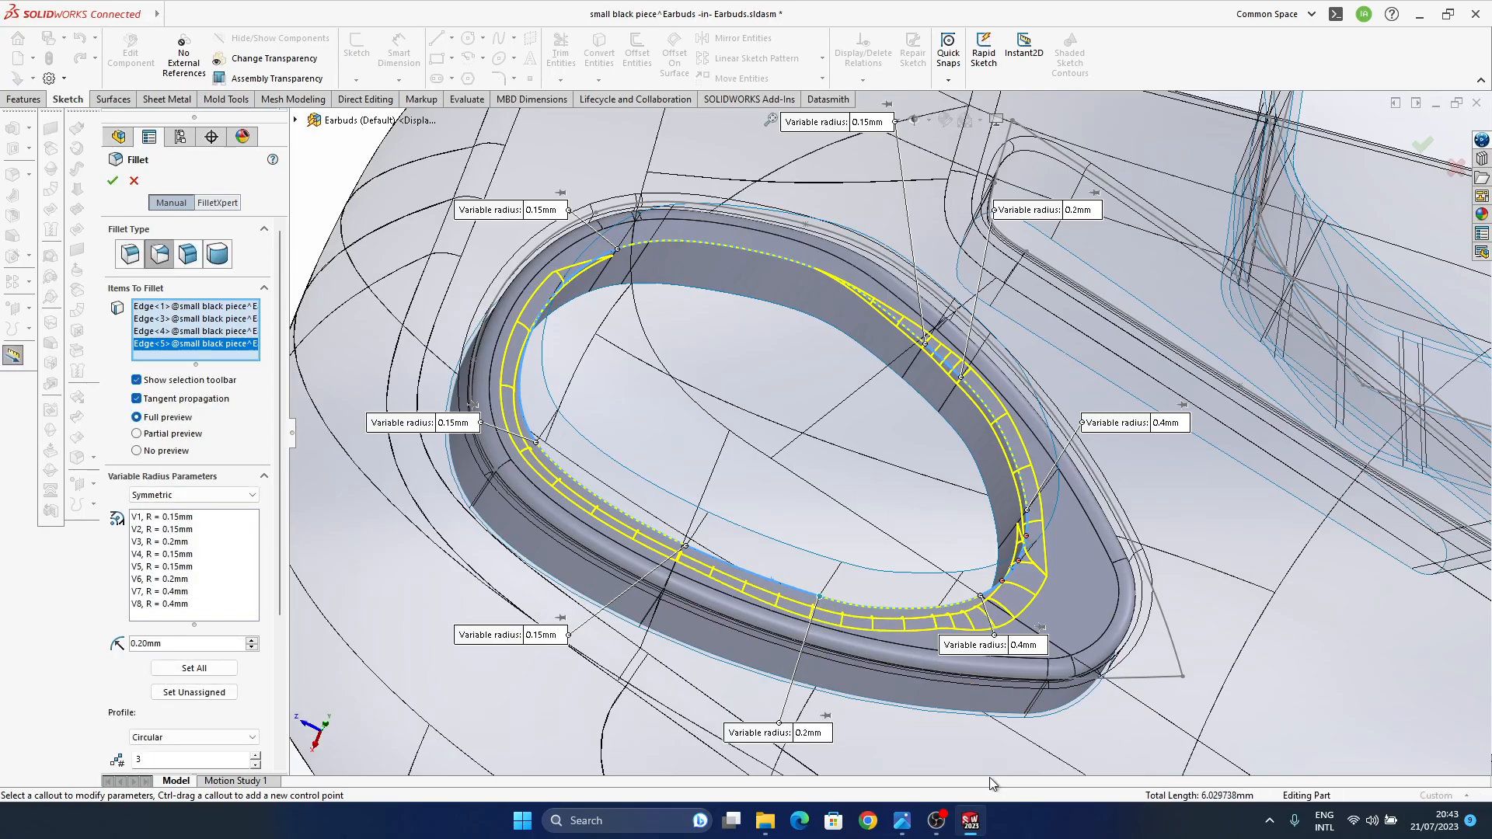
pyautogui.moveTo(1080, 529); pyautogui.dragTo(1054, 615, button='middle')
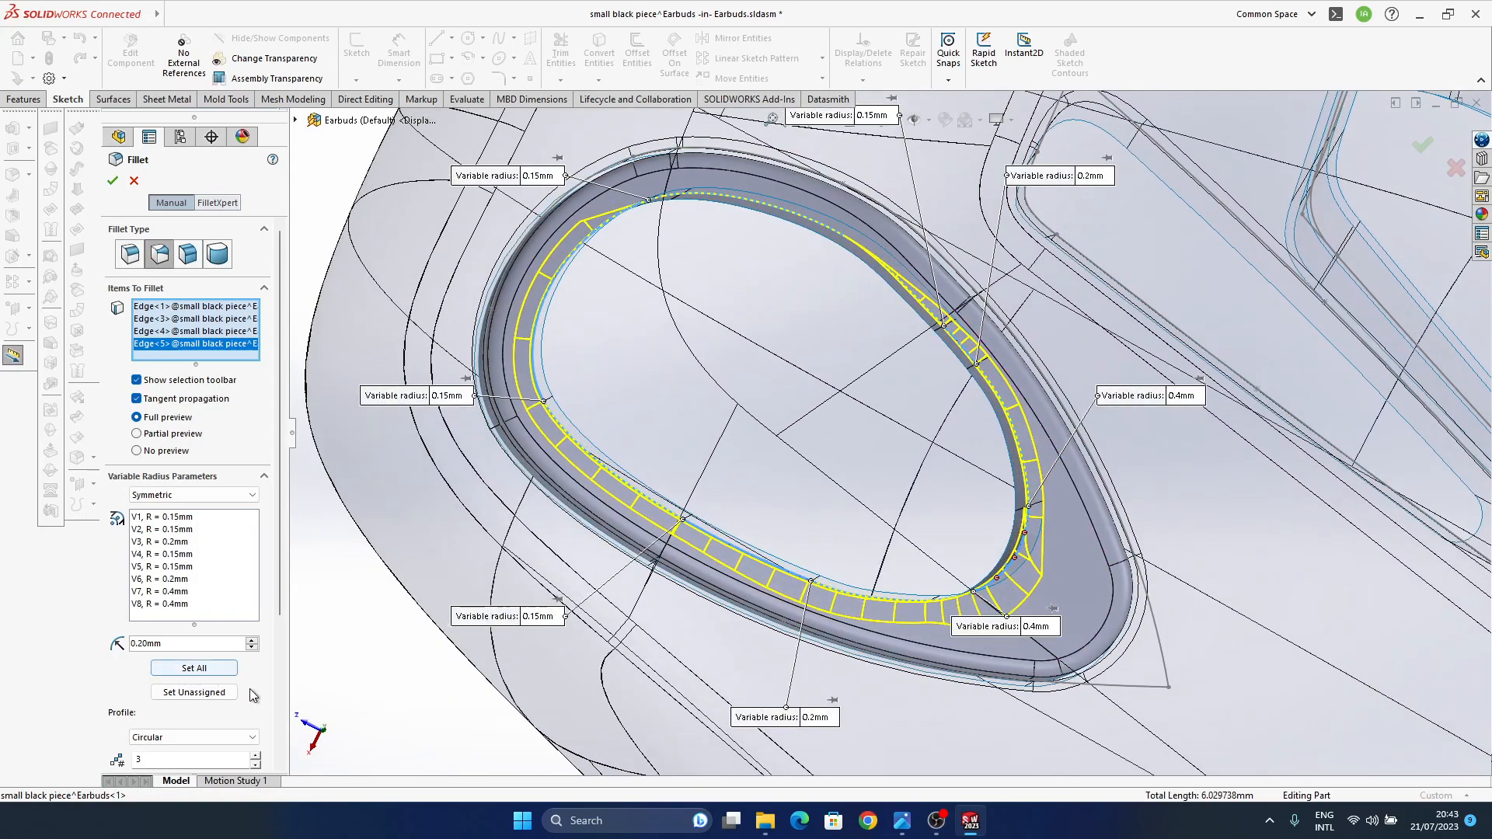
# - Try the Curvature Continuous profile for the variable radius fillet
pyautogui.scroll(-2, 283, 590)
pyautogui.click(155, 653)
pyautogui.click(183, 698)
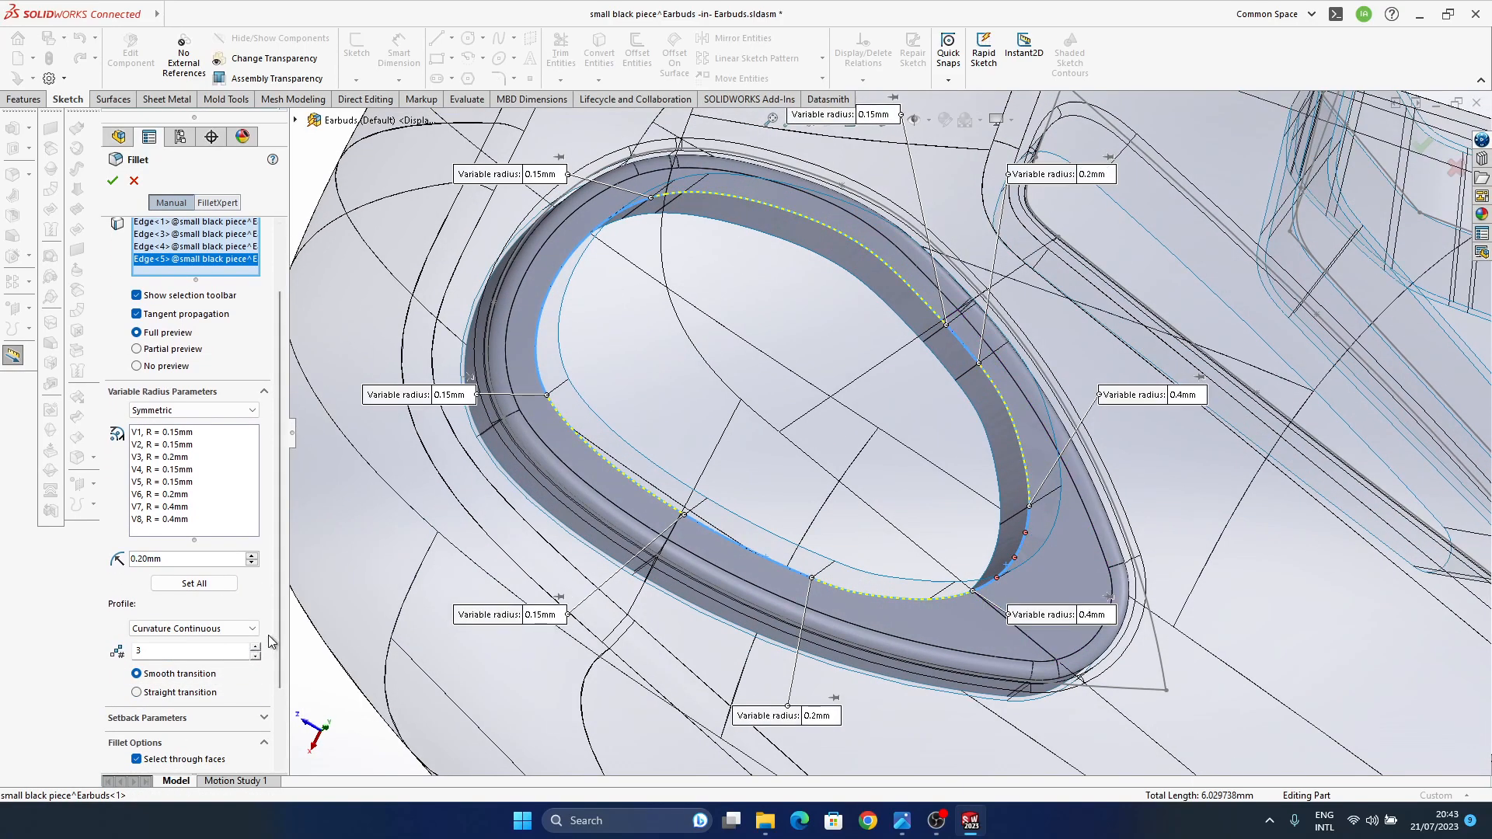
# - Switch the fillet to a straight transition with a Circular profile
pyautogui.scroll(-2, 277, 646)
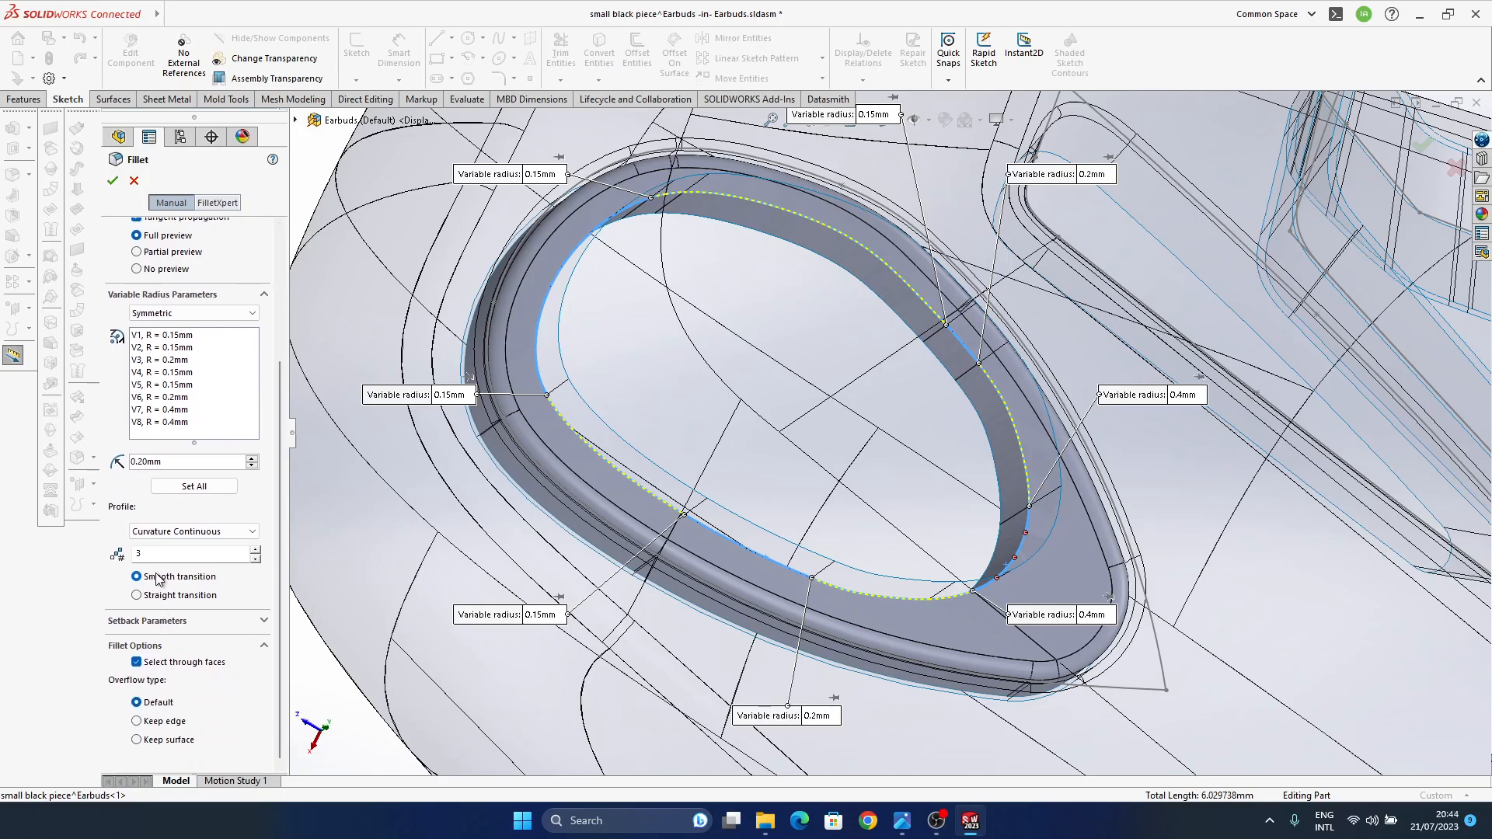
pyautogui.click(138, 595)
pyautogui.click(179, 532)
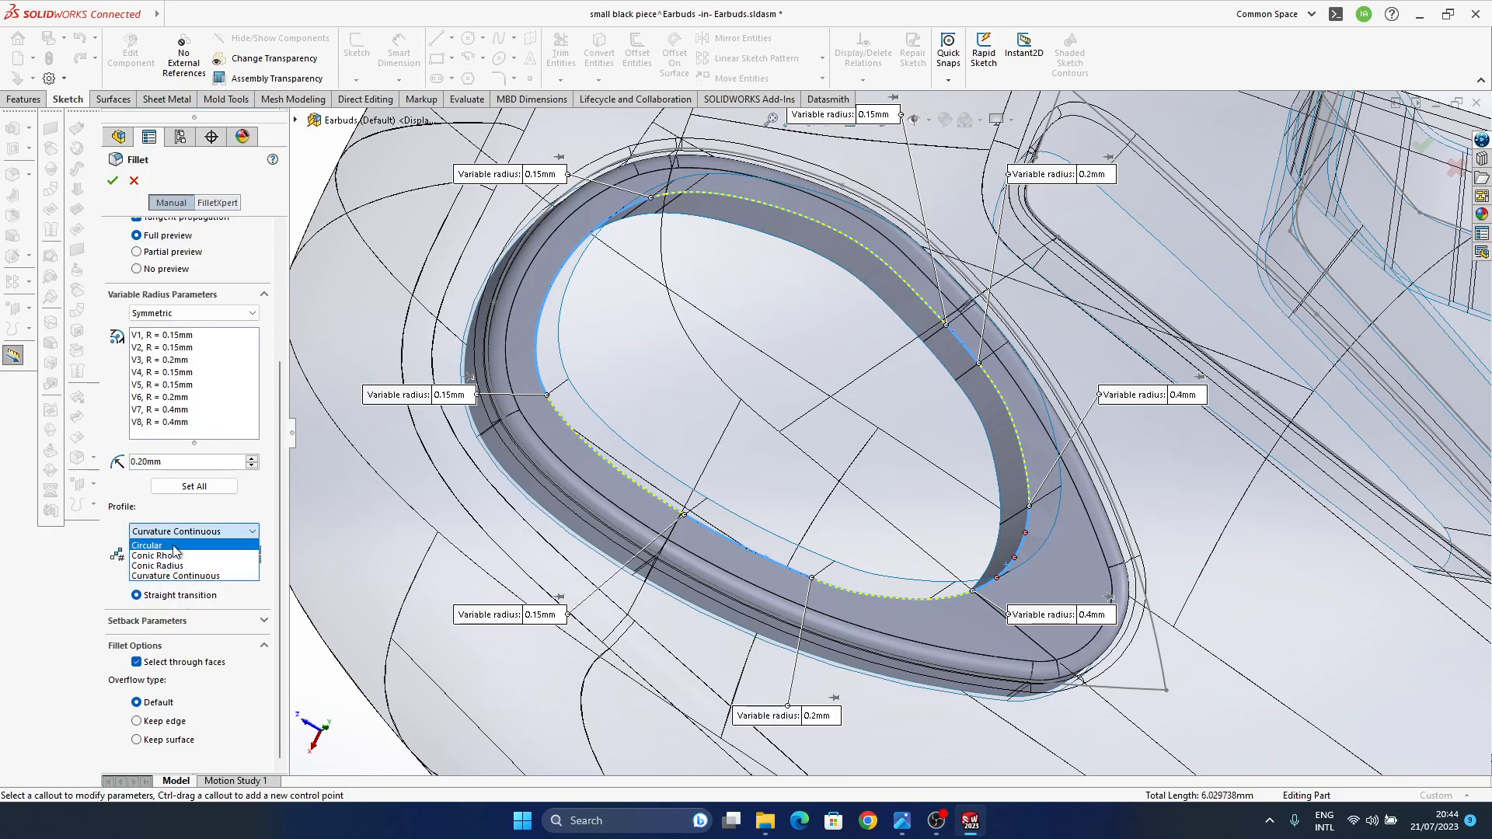
pyautogui.click(173, 543)
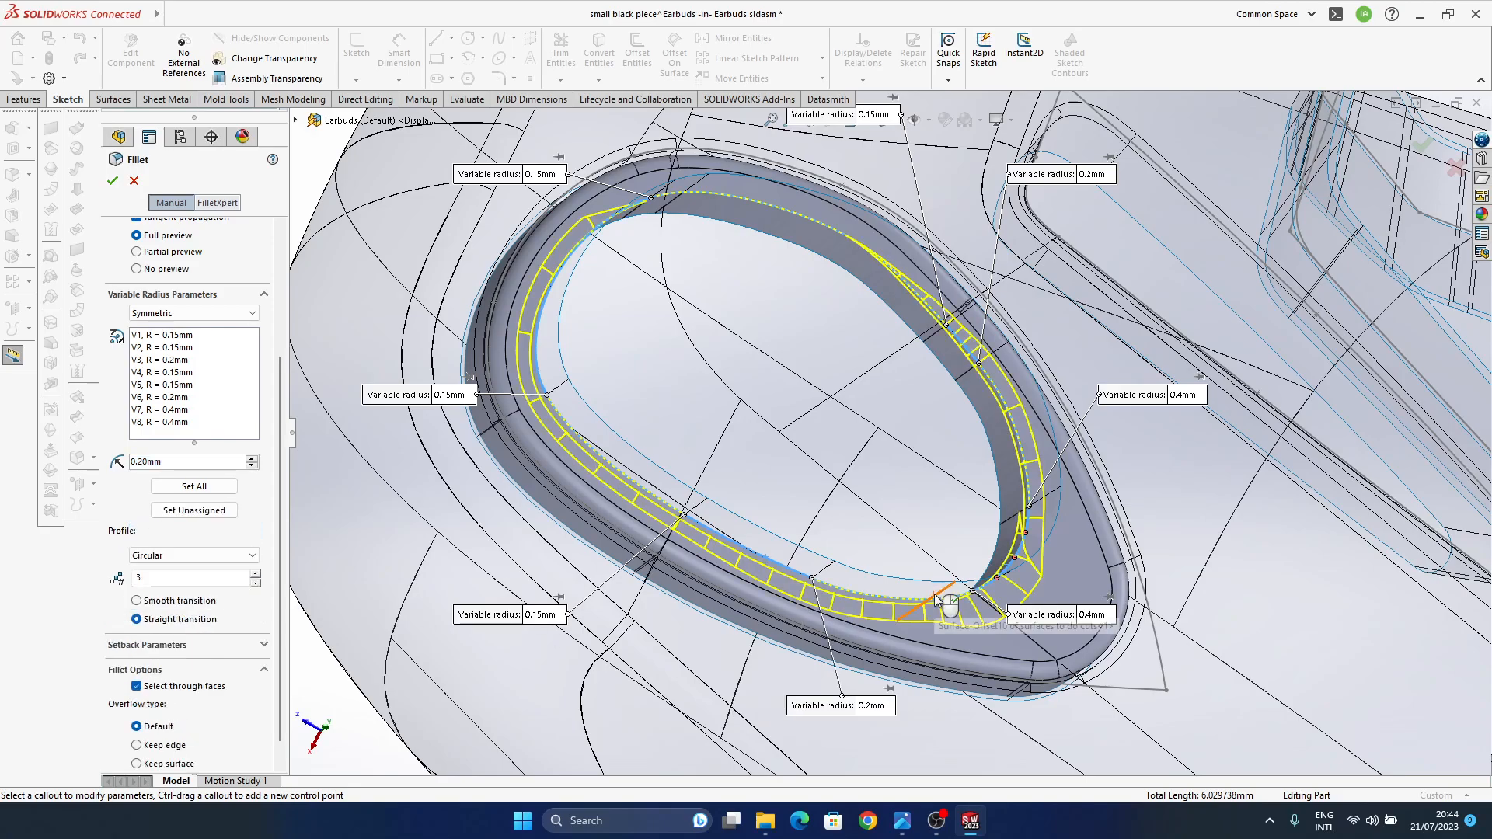
# - Add the long unfilleted upper inner rim edge to the fillet and set both its end radii, V9 and V10, to 0.15 mm
pyautogui.moveTo(952, 423); pyautogui.dragTo(812, 305, button='middle')
pyautogui.click(812, 306)
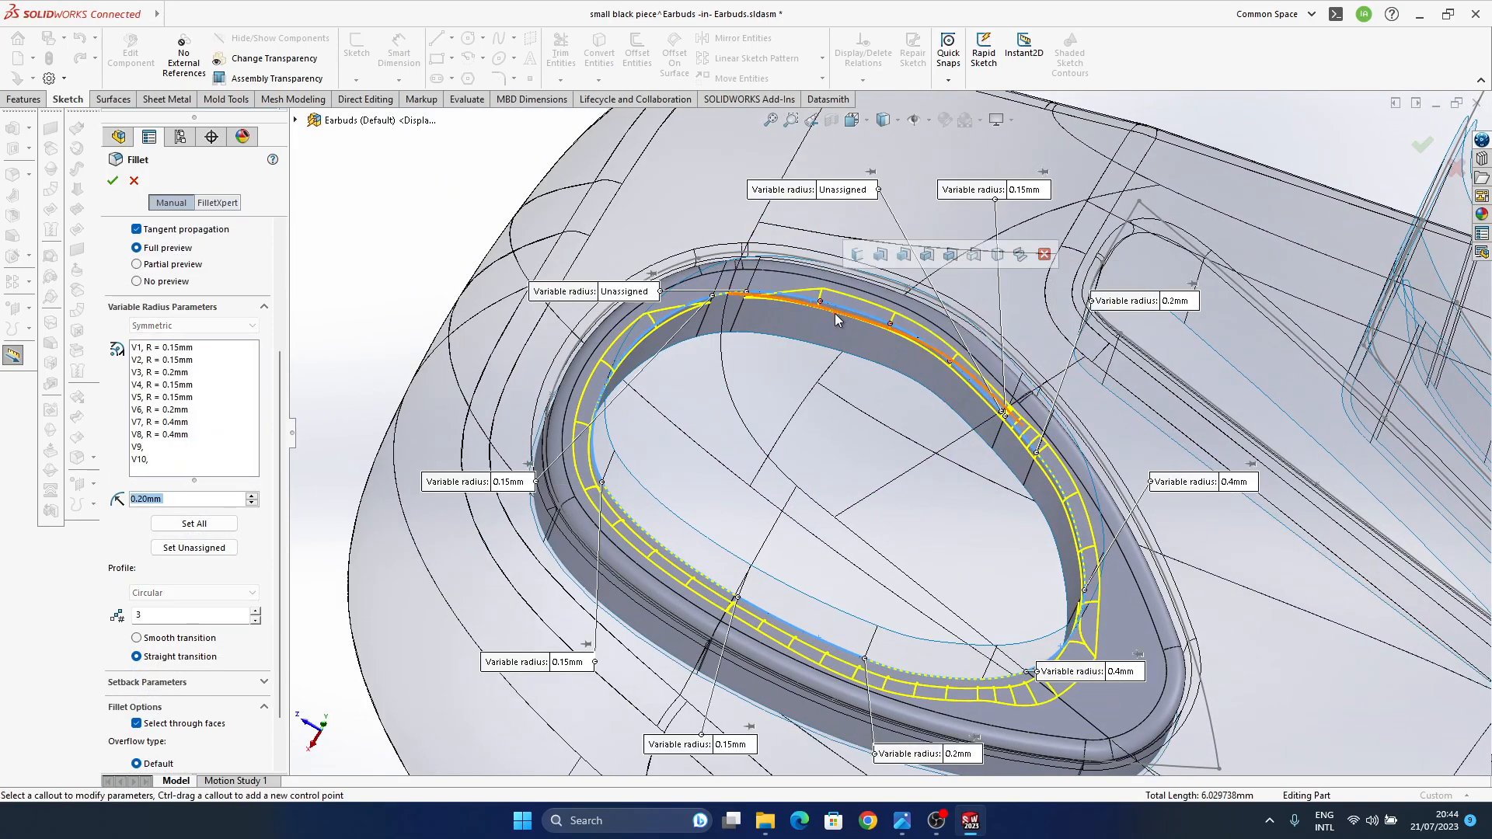
pyautogui.keyDown('ctrl'); pyautogui.moveTo(1019, 446); pyautogui.dragTo(1015, 478, button='middle'); pyautogui.keyUp('ctrl')
pyautogui.moveTo(1015, 478); pyautogui.dragTo(1040, 465, button='middle')
pyautogui.click(852, 221)
pyautogui.write('0.15')
pyautogui.press('Return')
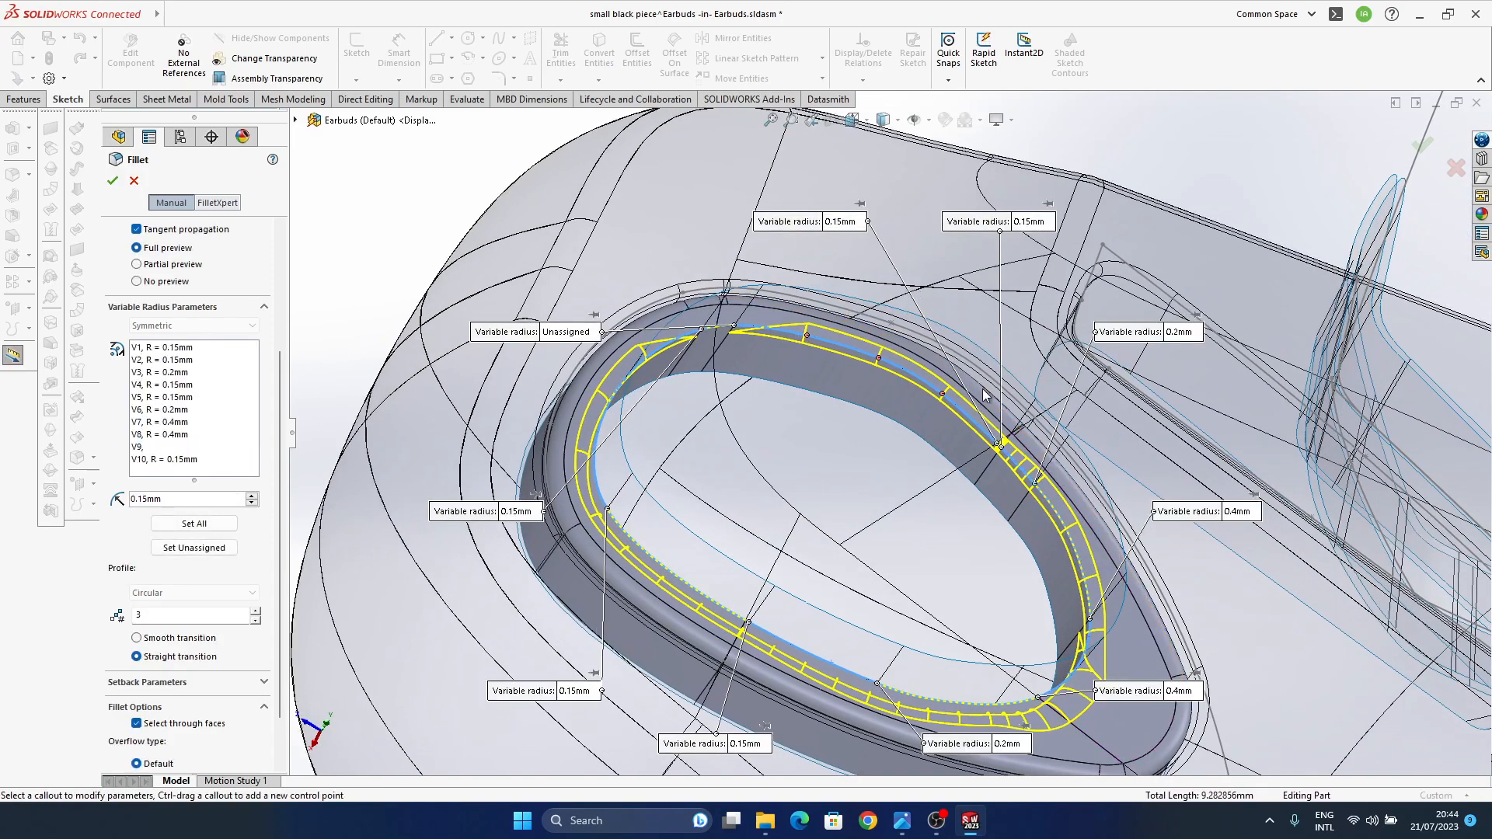
pyautogui.moveTo(849, 412); pyautogui.dragTo(821, 359, button='middle')
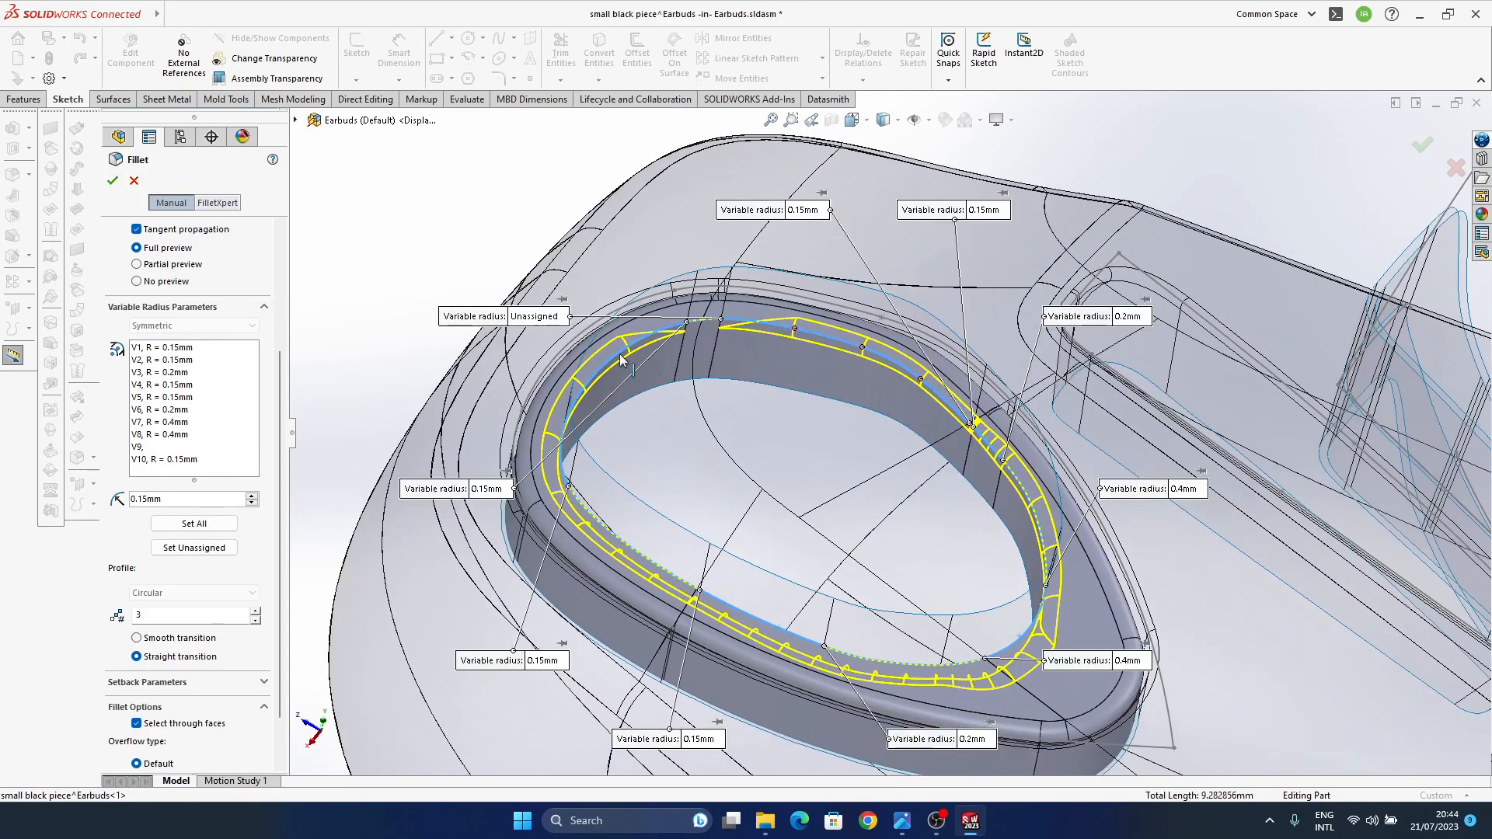
pyautogui.click(538, 317)
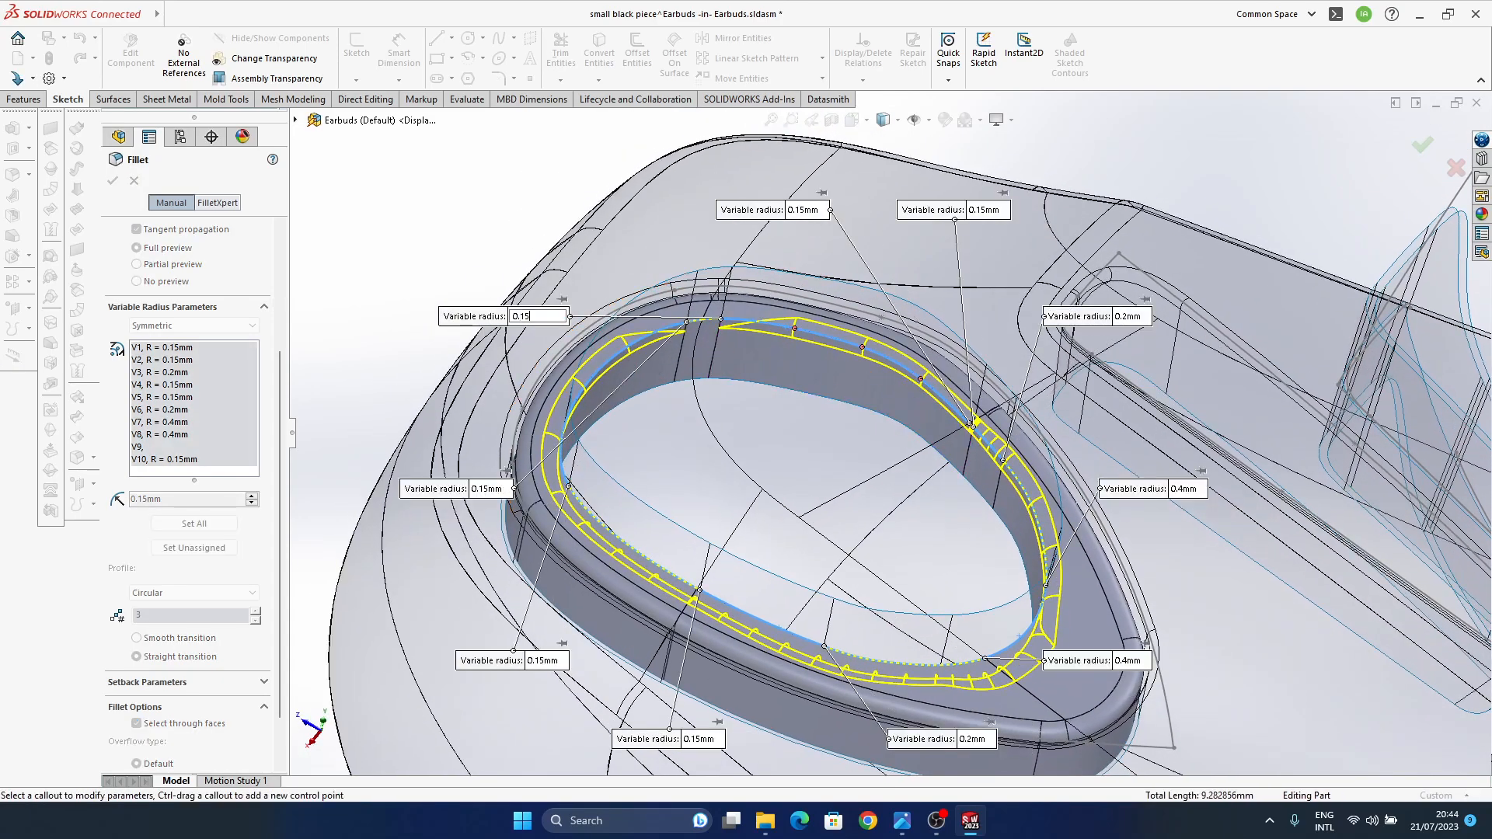
pyautogui.press('Return')
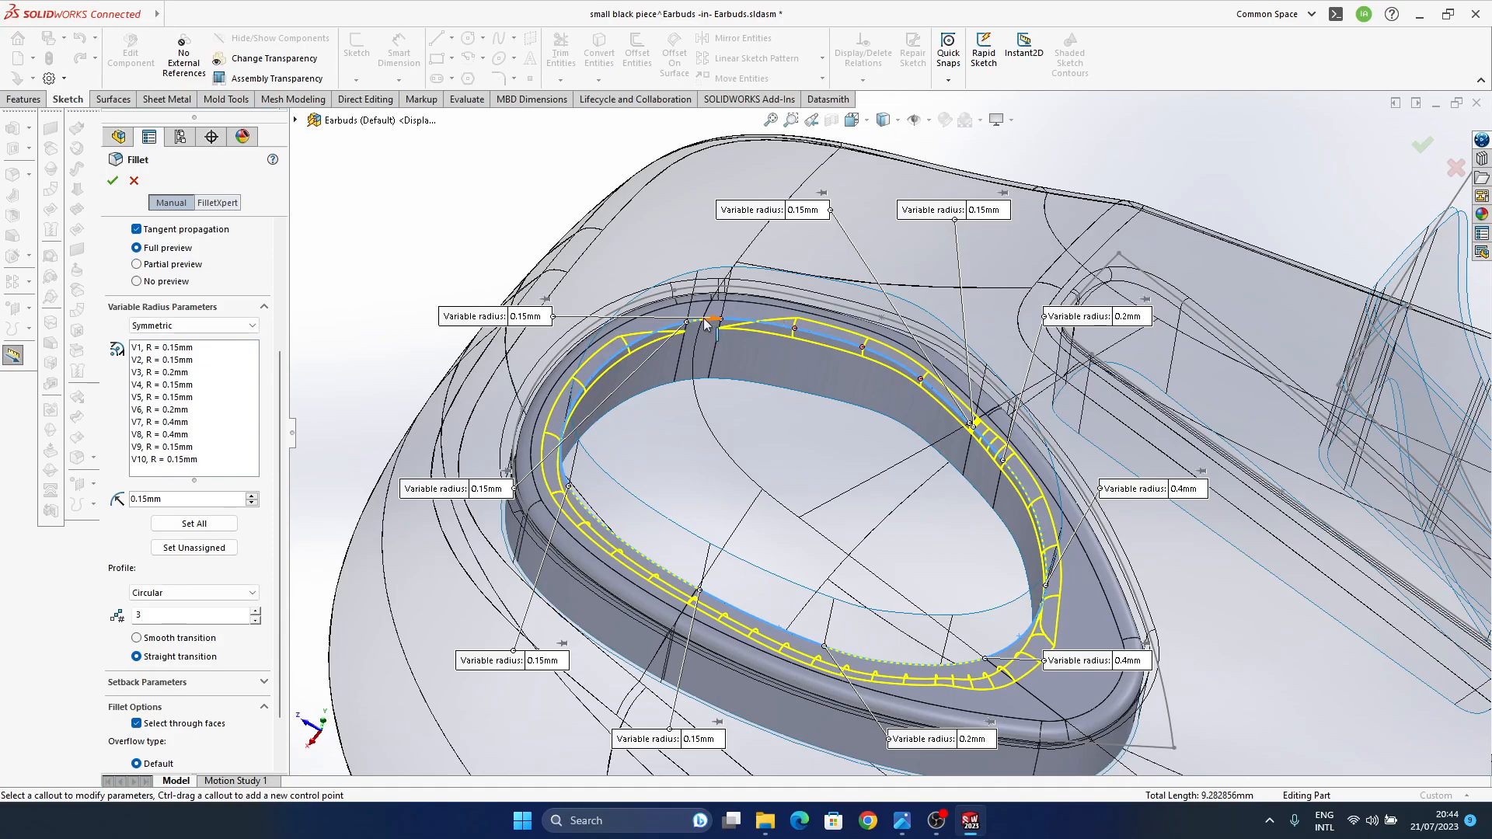
# - Add the short remaining edge segment at the wide end of the inner rim to the fillet
pyautogui.scroll(-5, 707, 325)
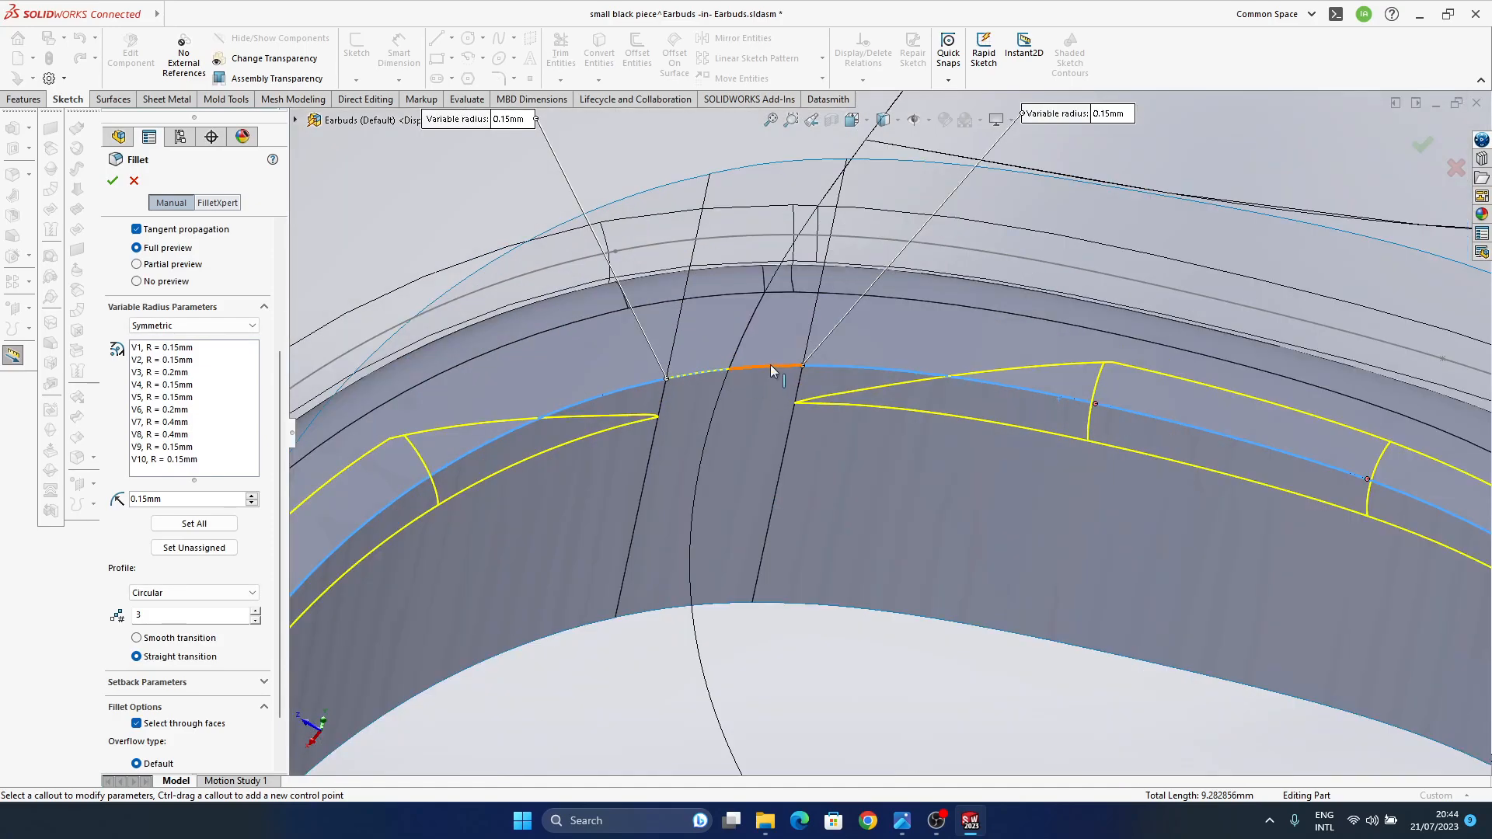
pyautogui.click(771, 366)
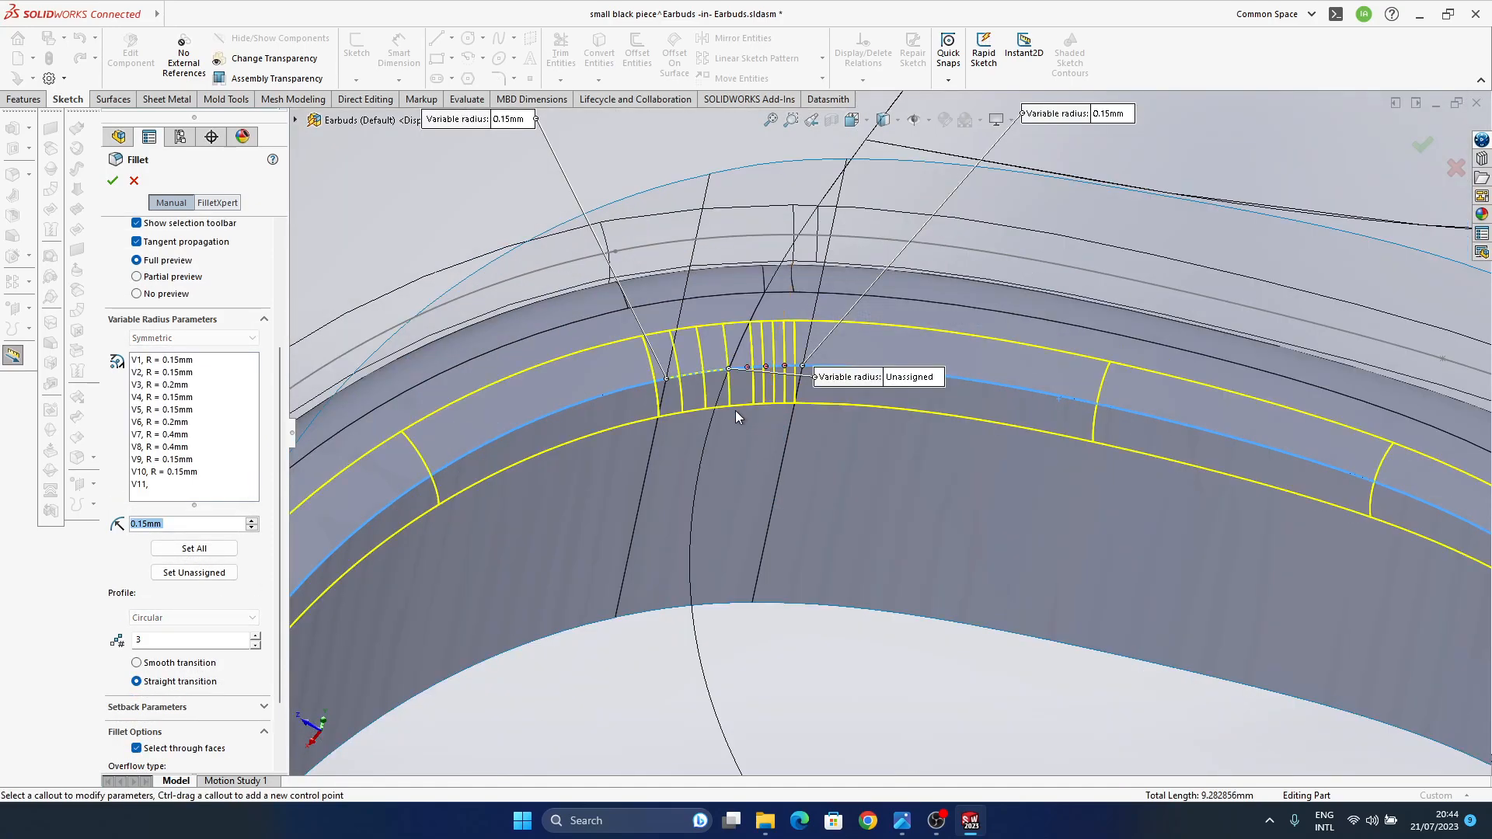
pyautogui.scroll(5, 739, 408)
pyautogui.scroll(-2, 891, 466)
pyautogui.moveTo(813, 370); pyautogui.dragTo(1017, 450, button='middle')
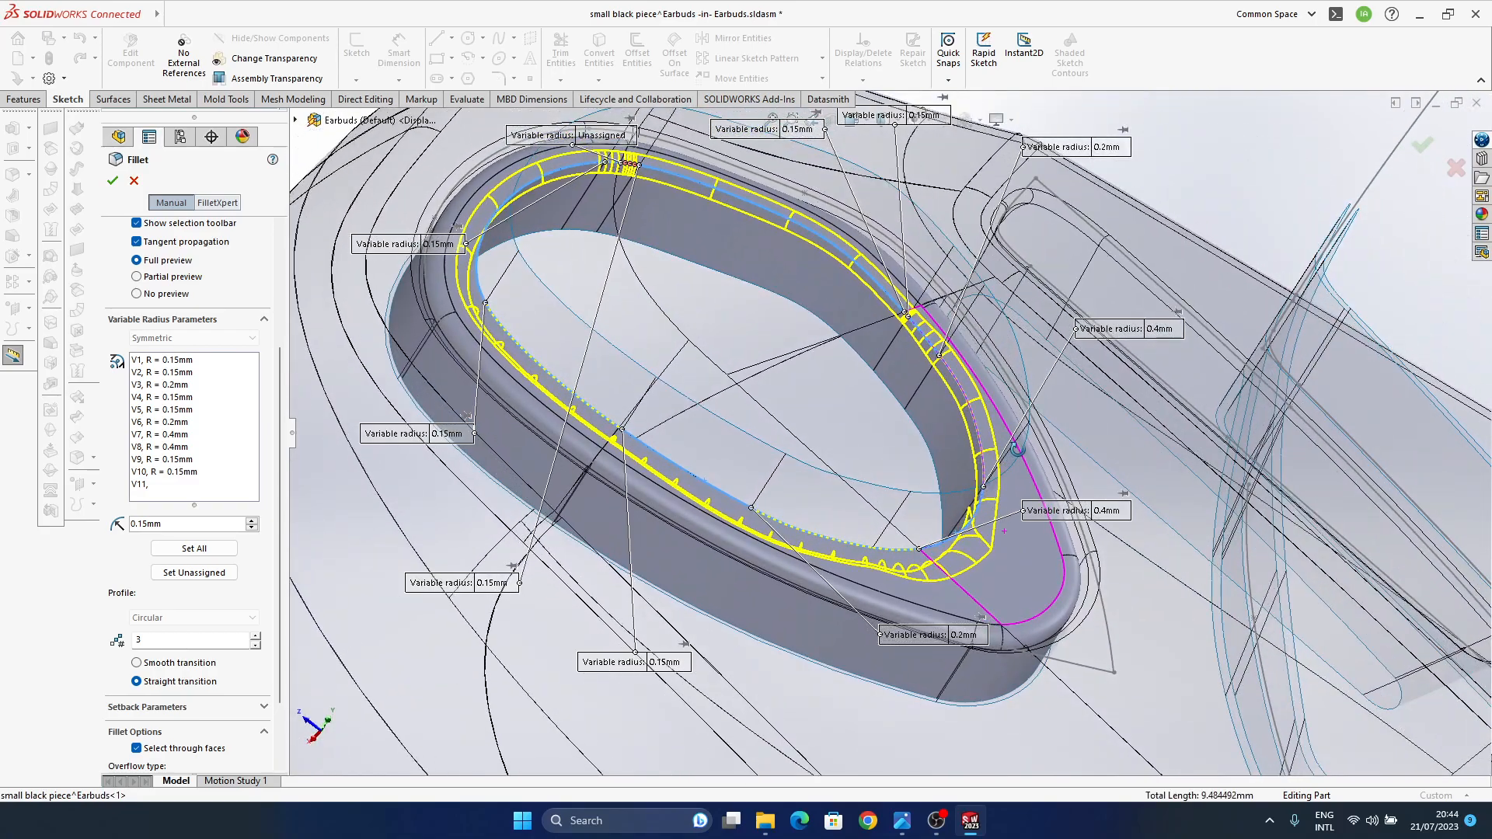
# - Set the radius at control point V3 on the lower rim to 0.25 mm
pyautogui.moveTo(1018, 502); pyautogui.dragTo(923, 547, button='middle')
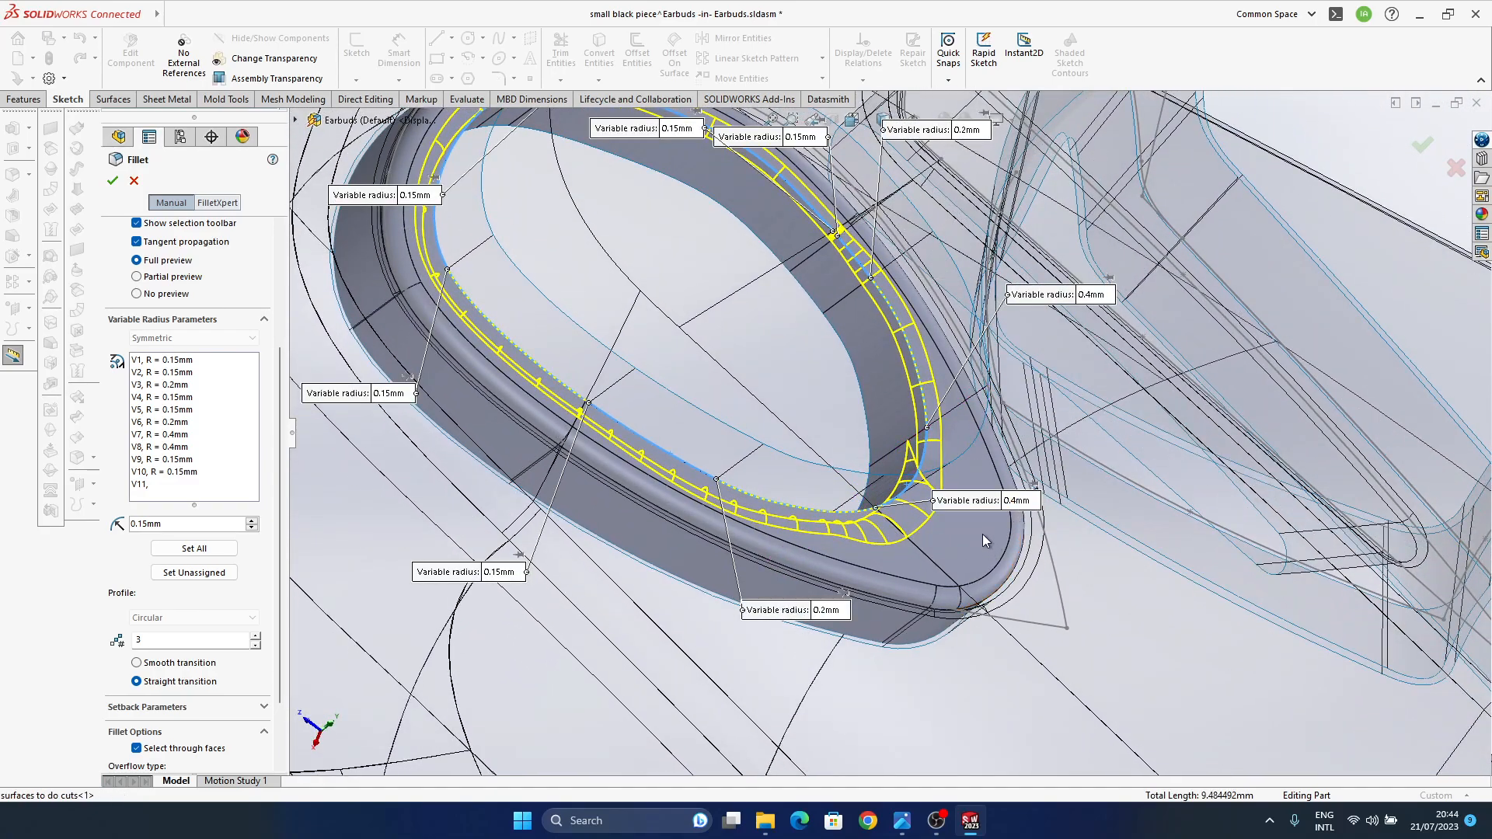
pyautogui.keyDown('ctrl'); pyautogui.moveTo(949, 552); pyautogui.dragTo(959, 587, button='middle'); pyautogui.keyUp('ctrl')
pyautogui.moveTo(949, 534)
pyautogui.mouseDown(button='middle')
pyautogui.moveTo(894, 555)
pyautogui.moveTo(1003, 587)
pyautogui.moveTo(846, 384)
pyautogui.moveTo(863, 334)
pyautogui.moveTo(977, 325)
pyautogui.moveTo(953, 388)
pyautogui.moveTo(912, 434)
pyautogui.moveTo(930, 524)
pyautogui.mouseUp(button='middle')
pyautogui.scroll(-3, 948, 498)
pyautogui.scroll(2, 932, 528)
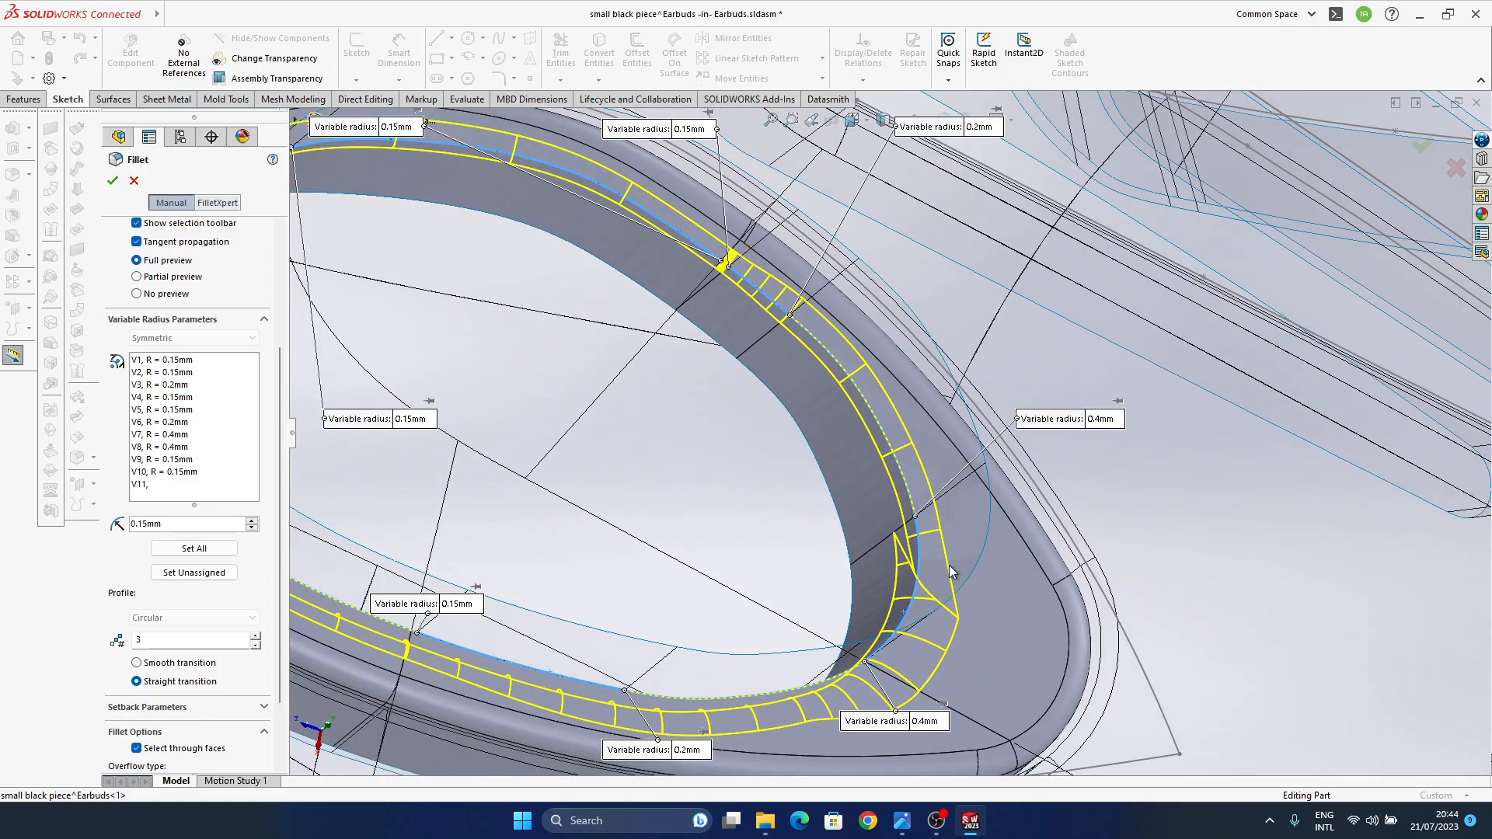
pyautogui.scroll(5, 952, 573)
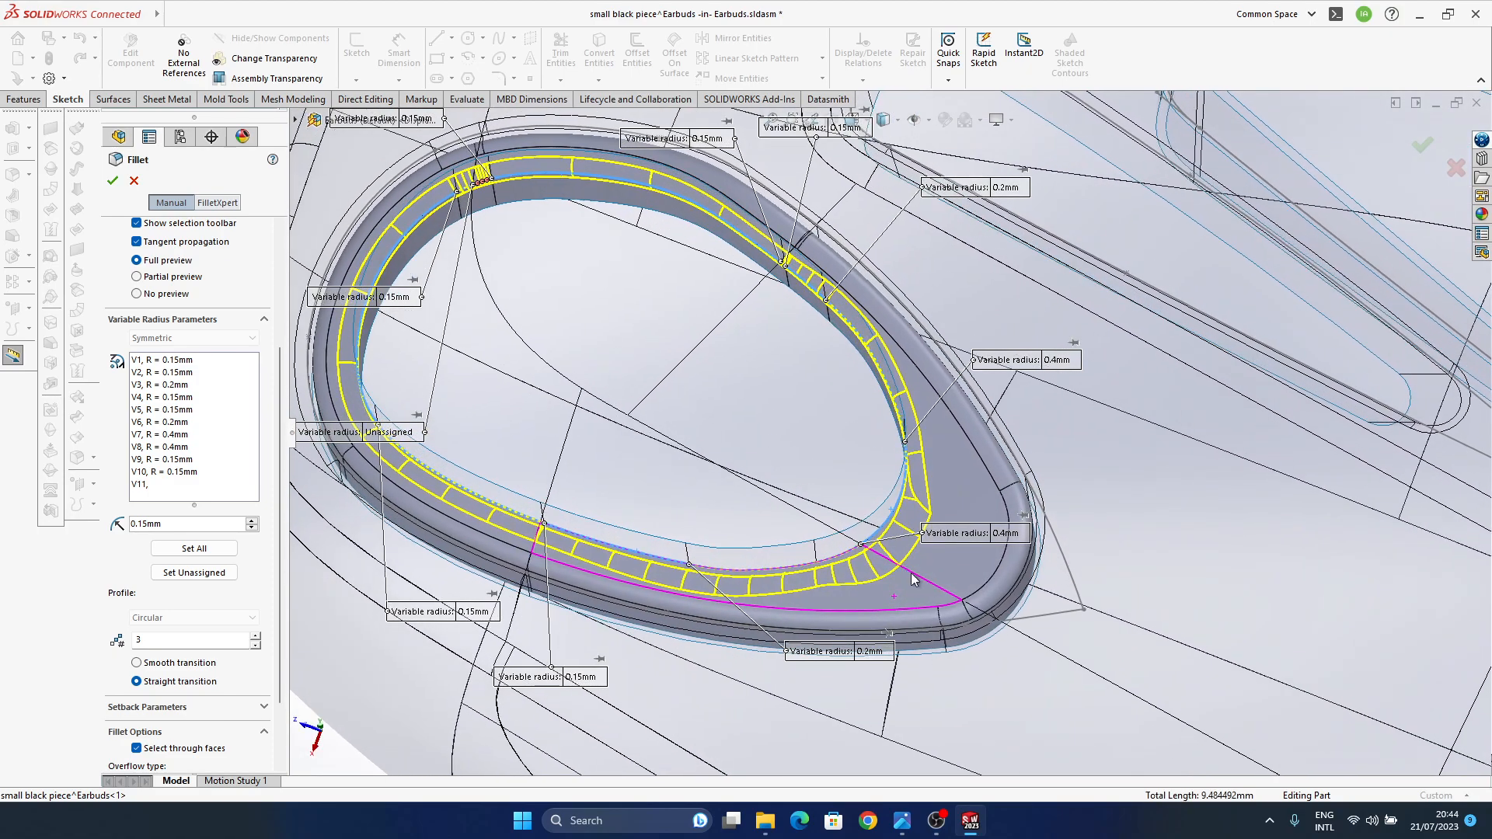
pyautogui.click(863, 668)
pyautogui.write('0.25')
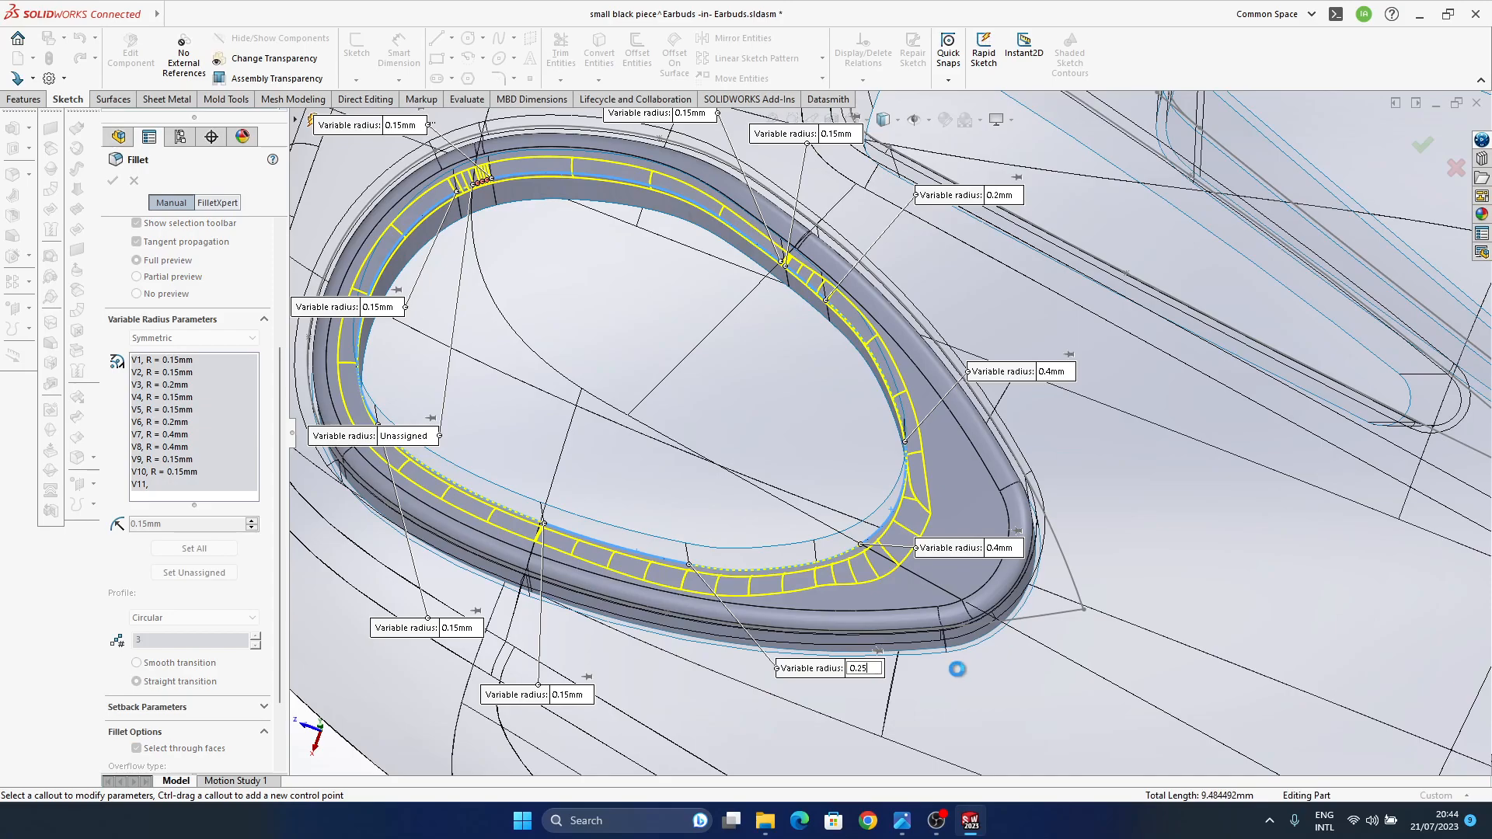
# - Set the radius at control point V3 on the lower rim to 0.15 mm
pyautogui.click(871, 670)
pyautogui.write('.15')
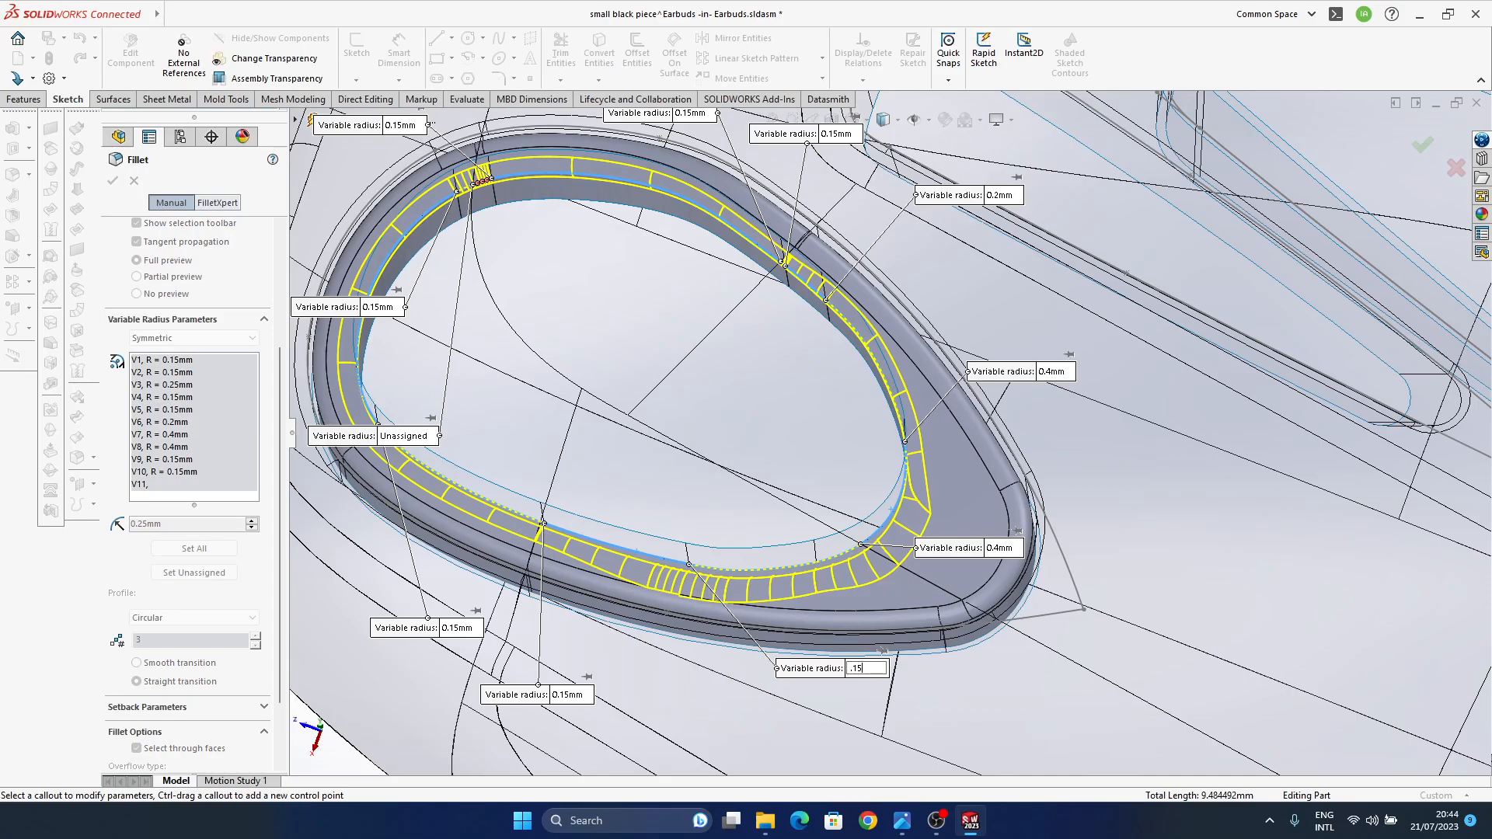
pyautogui.press('Return')
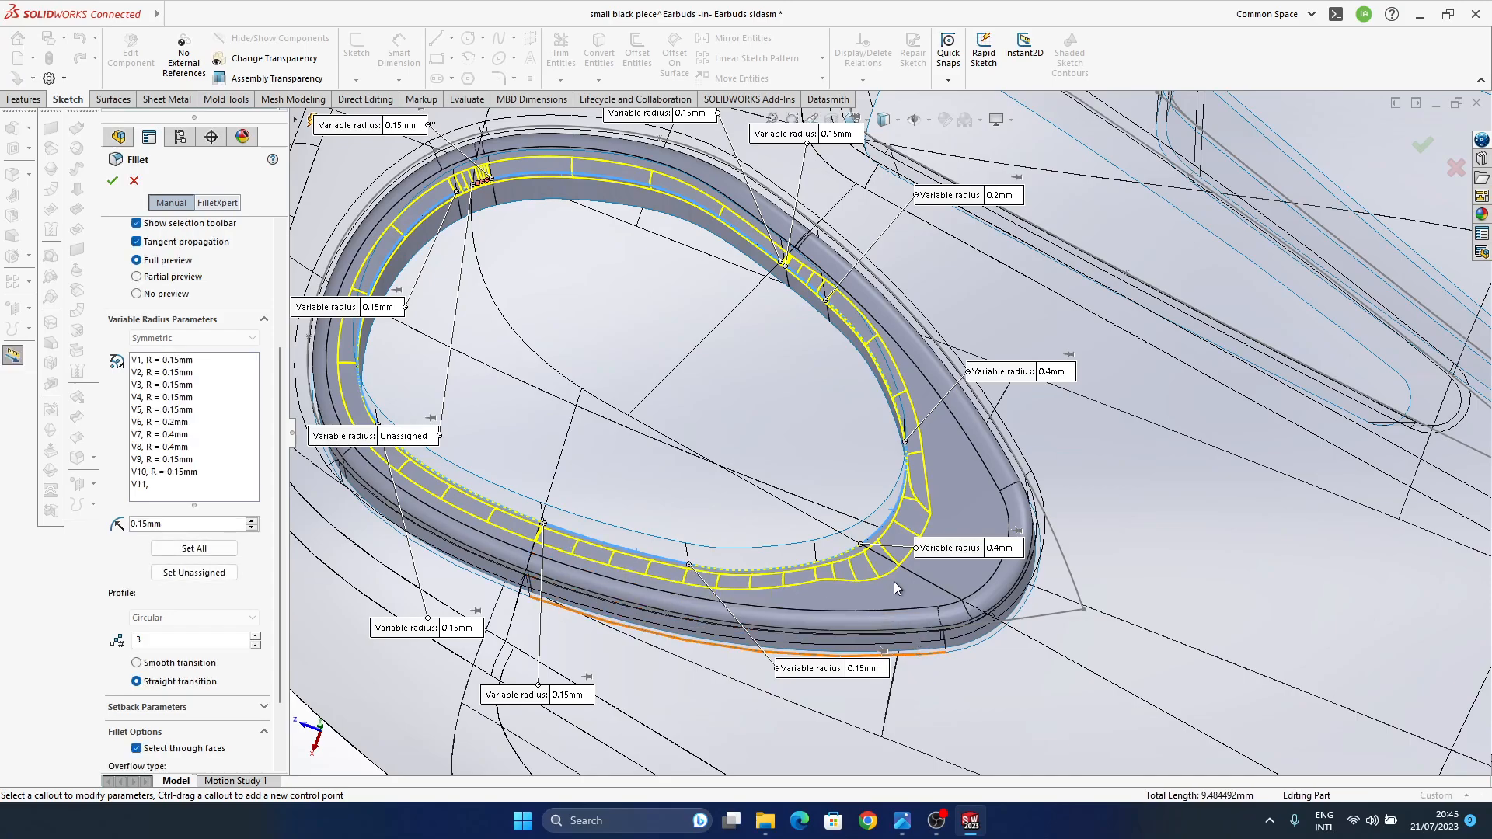
# - Add the short lower edge segment beside the narrow end to the fillet and set its new control point, V12, to 0.3 mm
pyautogui.moveTo(925, 588); pyautogui.dragTo(832, 568, button='middle')
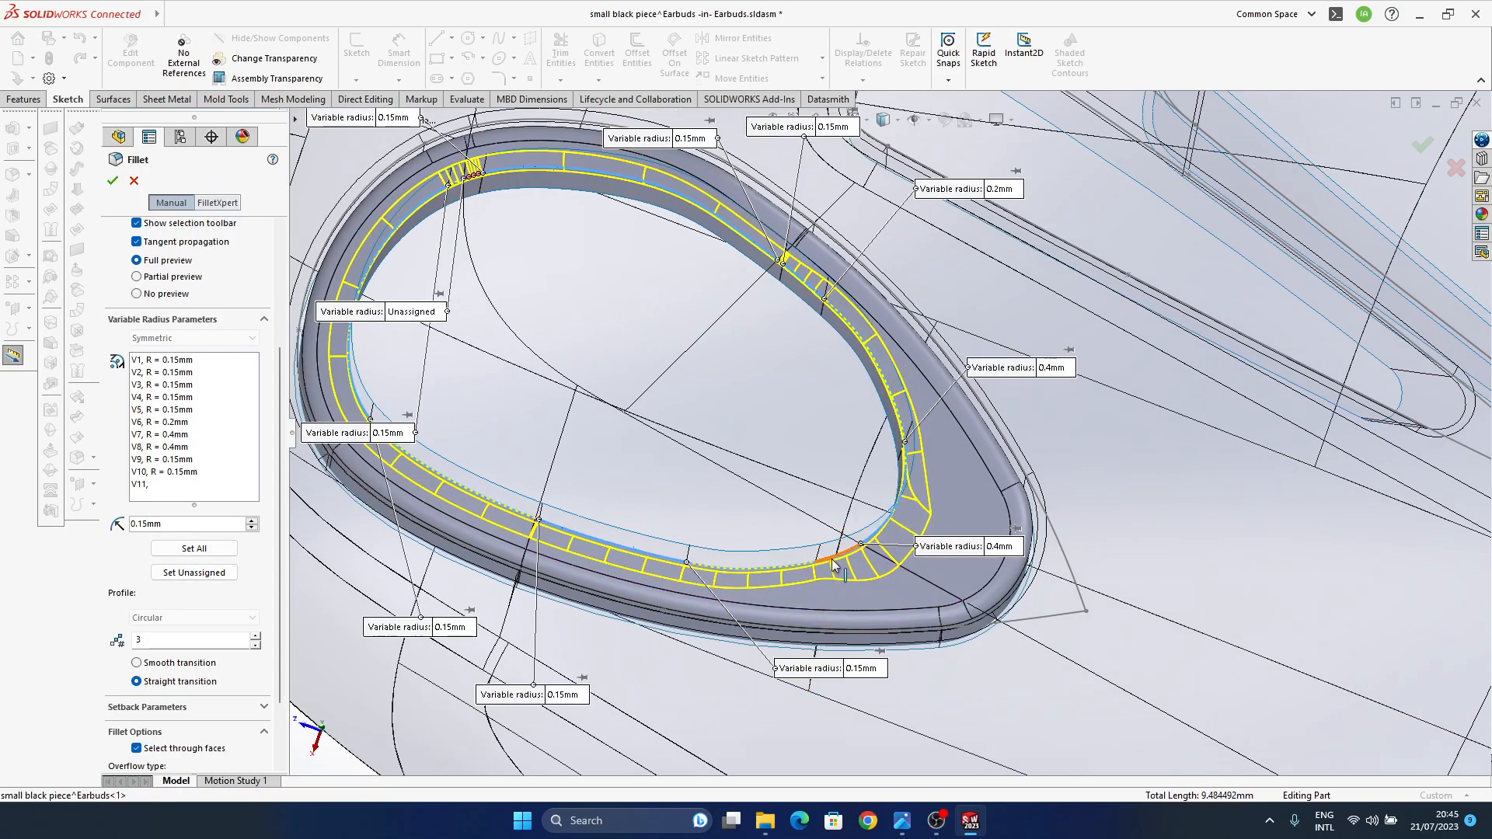
pyautogui.click(833, 565)
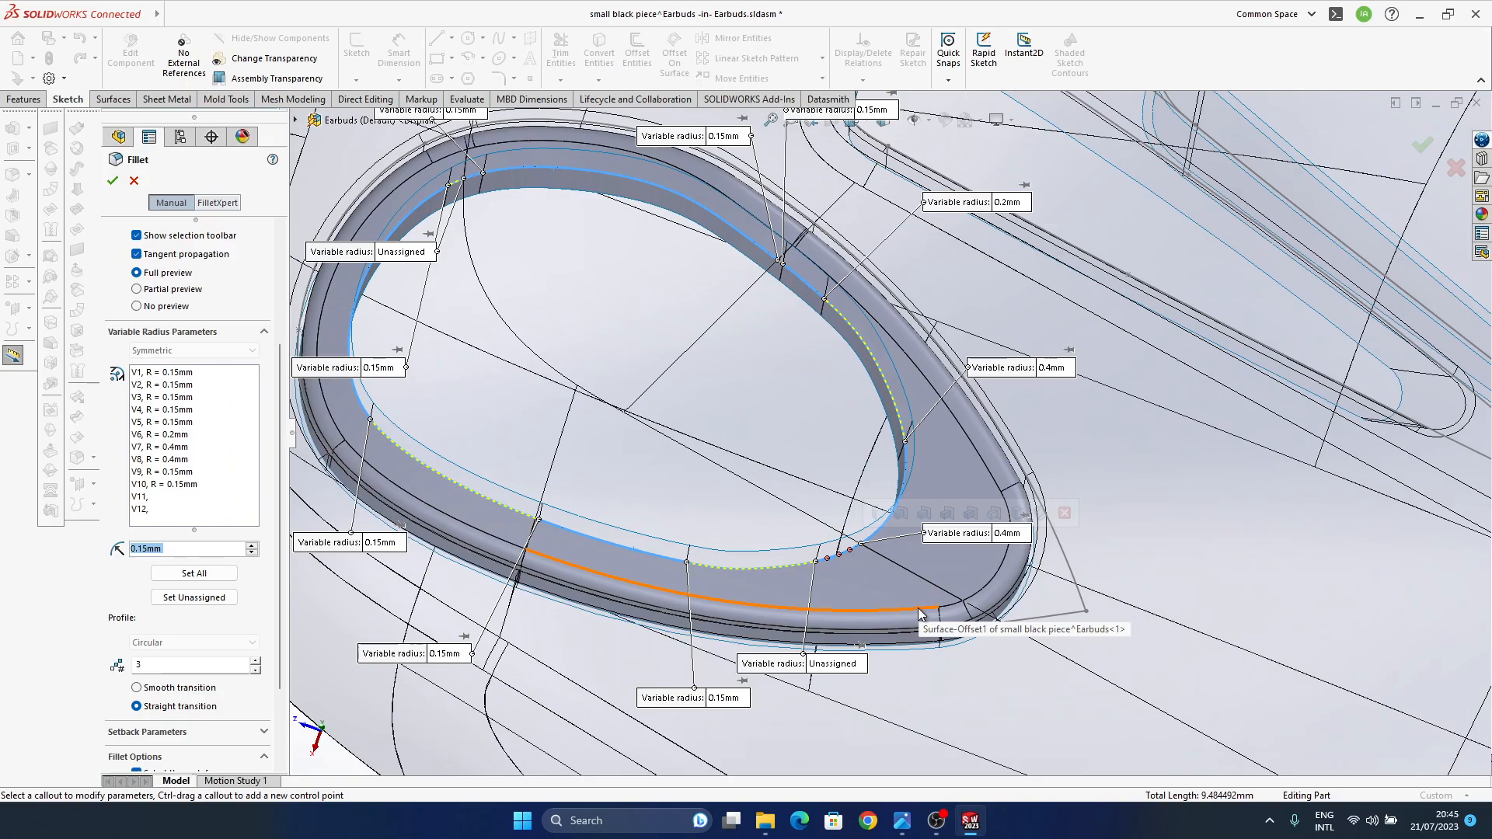
pyautogui.click(832, 664)
pyautogui.write('0.3')
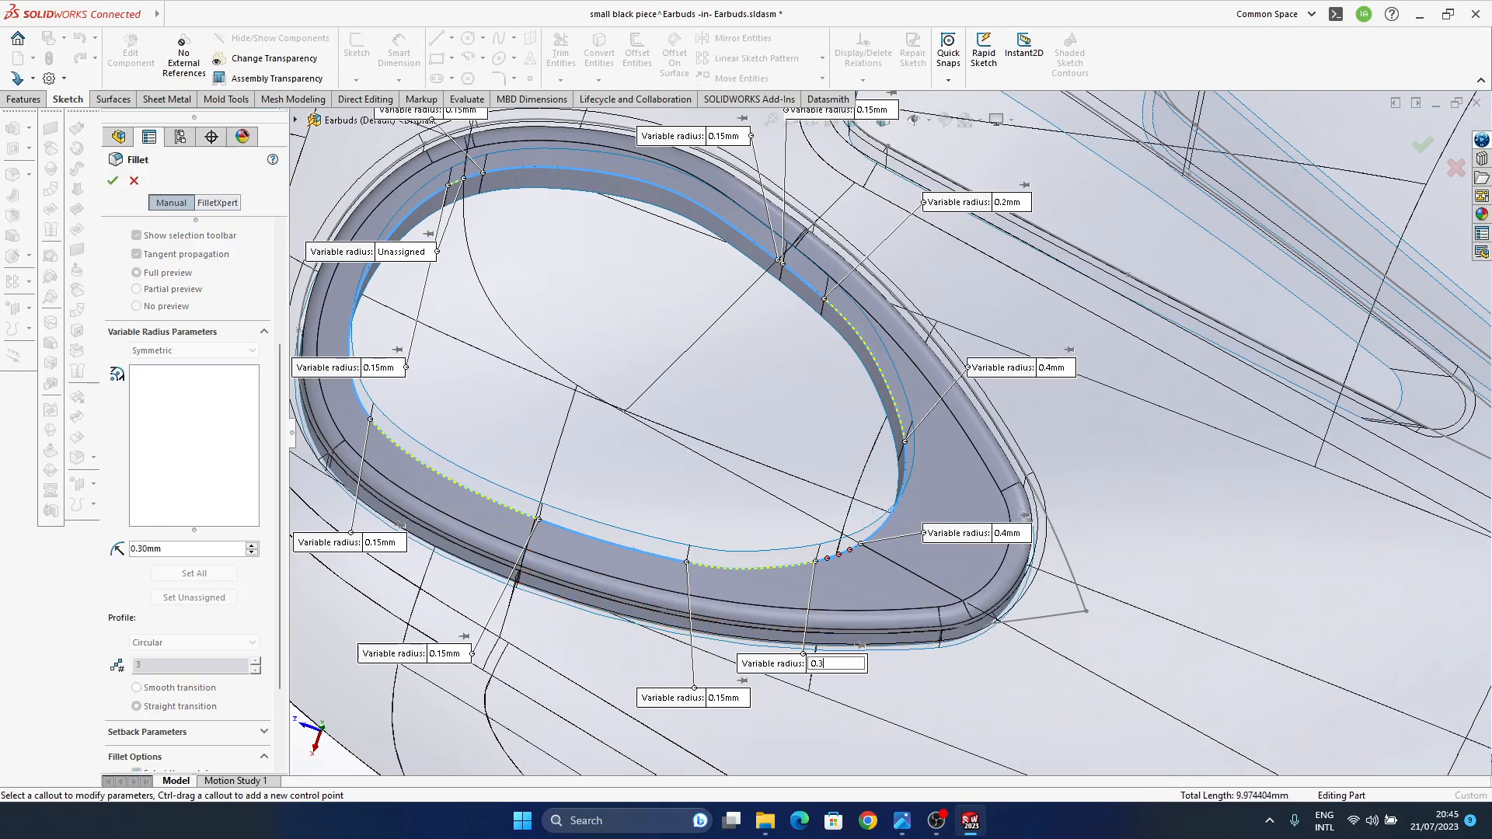
pyautogui.press('Return')
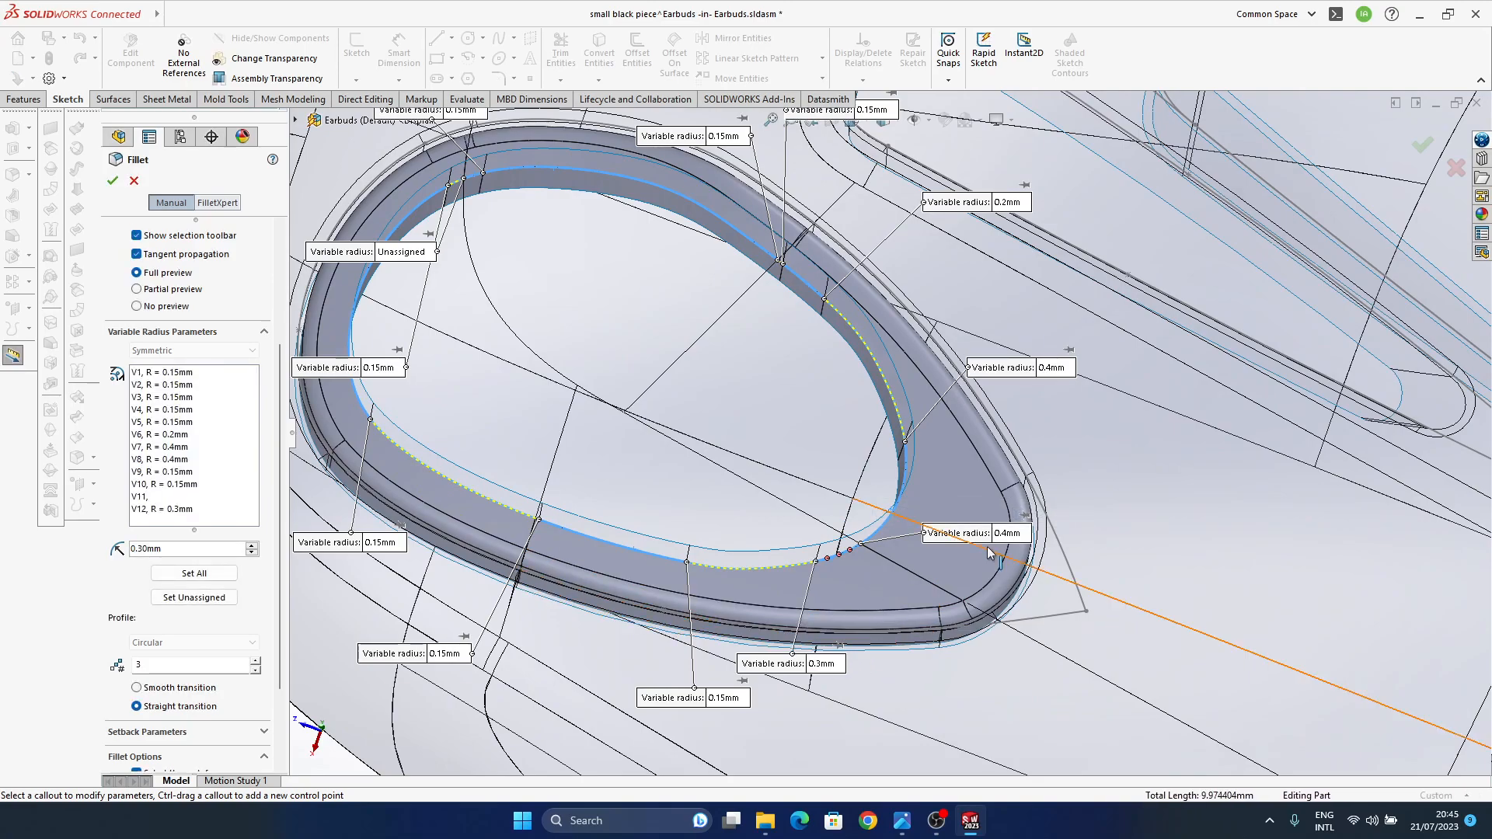
# - Add the lower rim edge between V3 and V12 to the fillet and set the radius at V12 to 0.4 mm
pyautogui.scroll(-5, 855, 568)
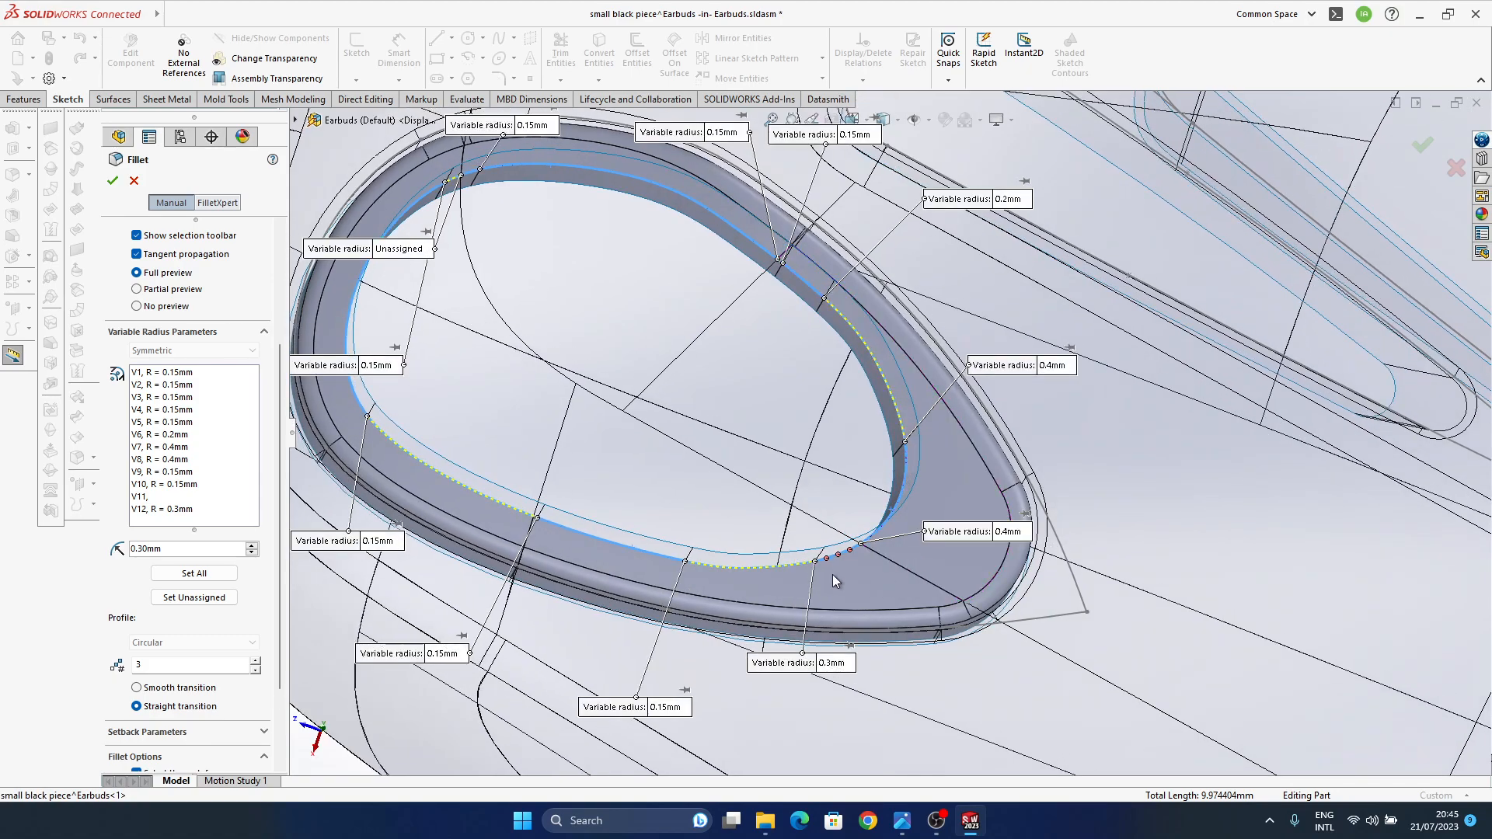
pyautogui.click(778, 558)
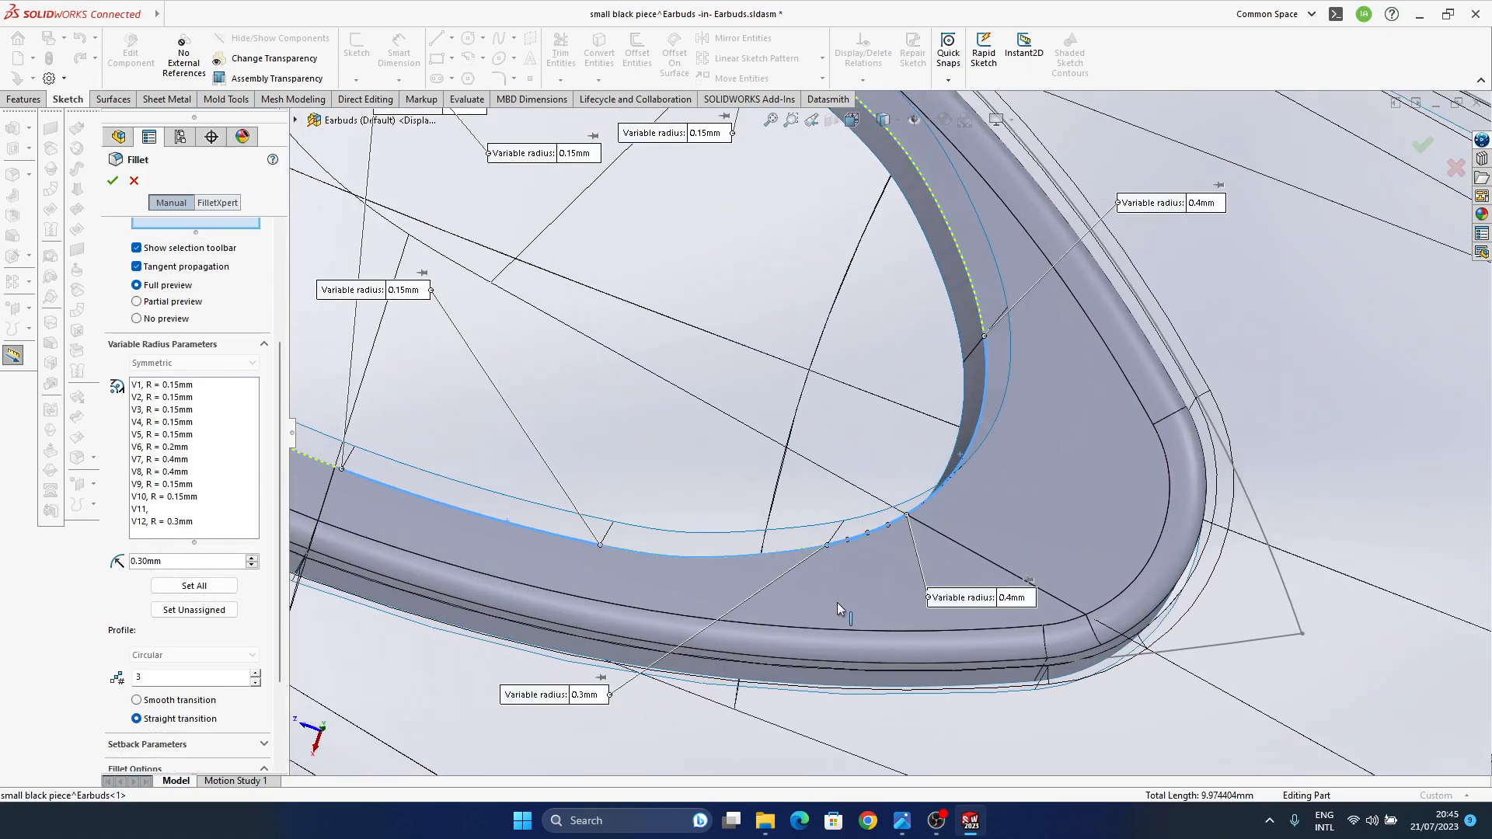
pyautogui.moveTo(833, 608); pyautogui.dragTo(811, 582, button='middle')
pyautogui.click(804, 636)
pyautogui.write('0.4')
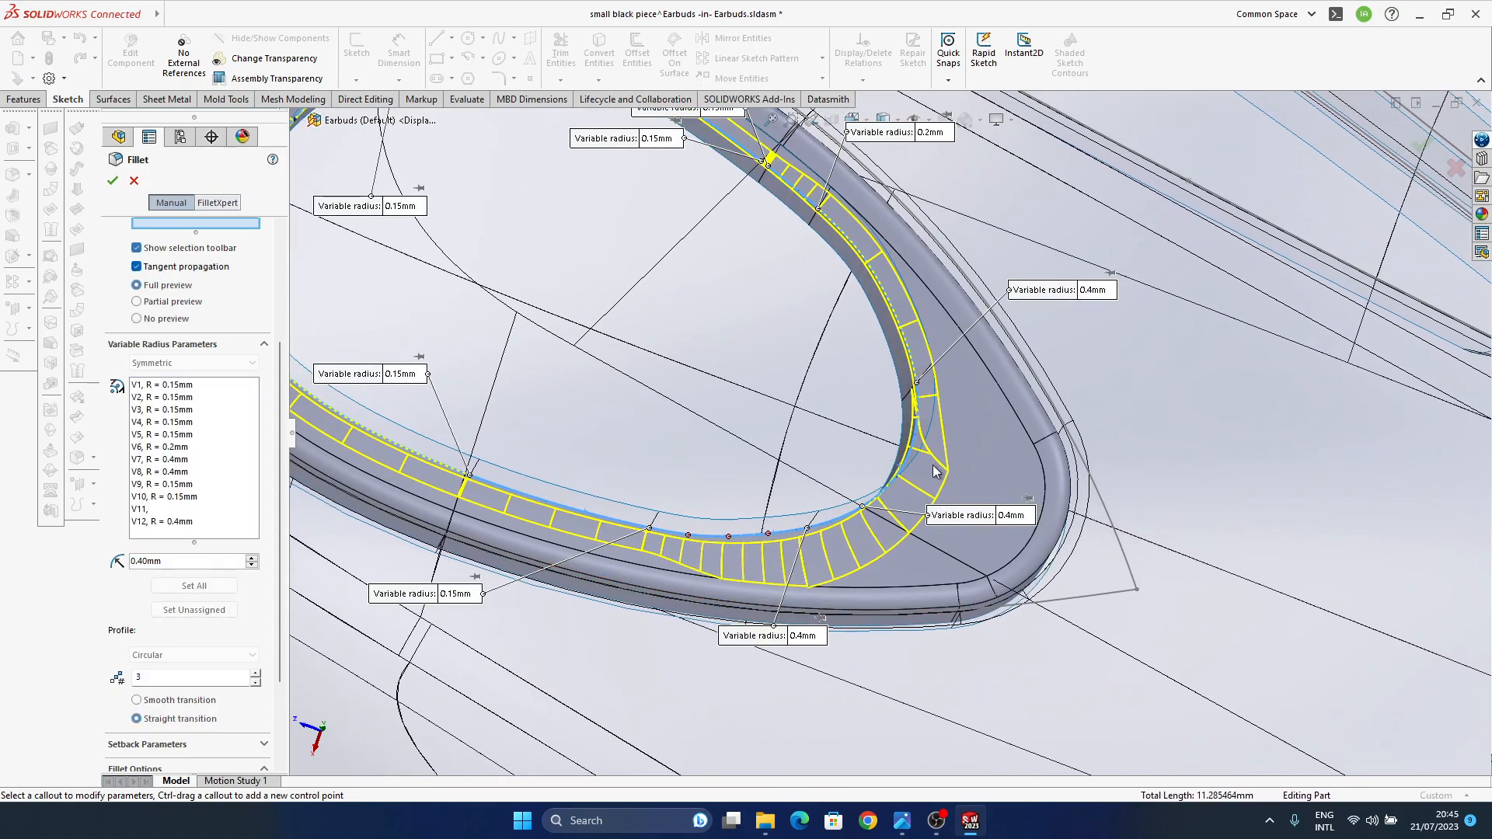
# - Add the rim edge between V6 and V7 to the fillet and set the radius at V6 to 0.15 mm
pyautogui.moveTo(848, 568); pyautogui.dragTo(926, 464, button='middle')
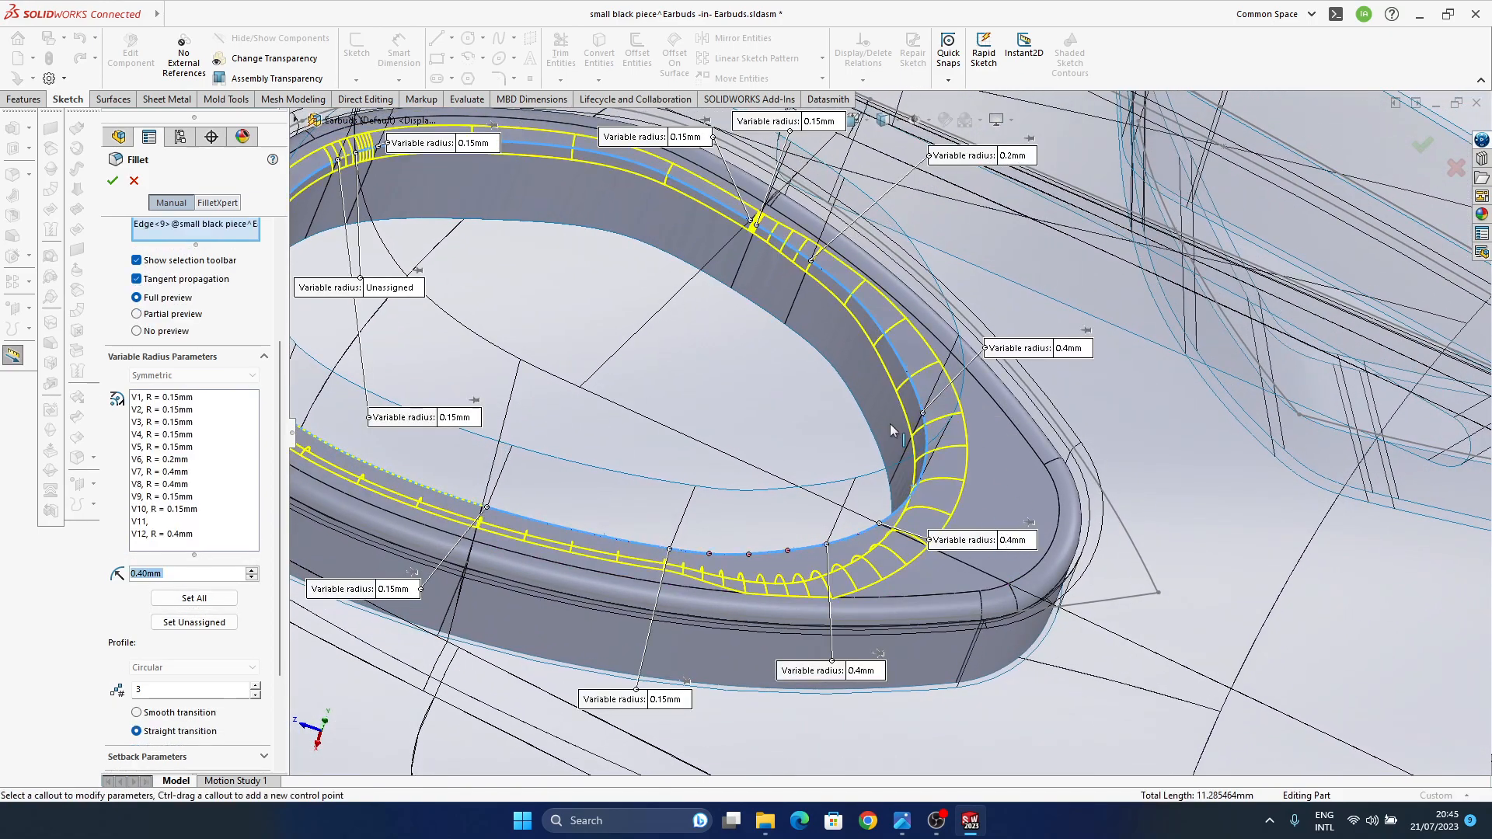
pyautogui.moveTo(939, 428); pyautogui.dragTo(985, 203, button='middle')
pyautogui.click(1016, 202)
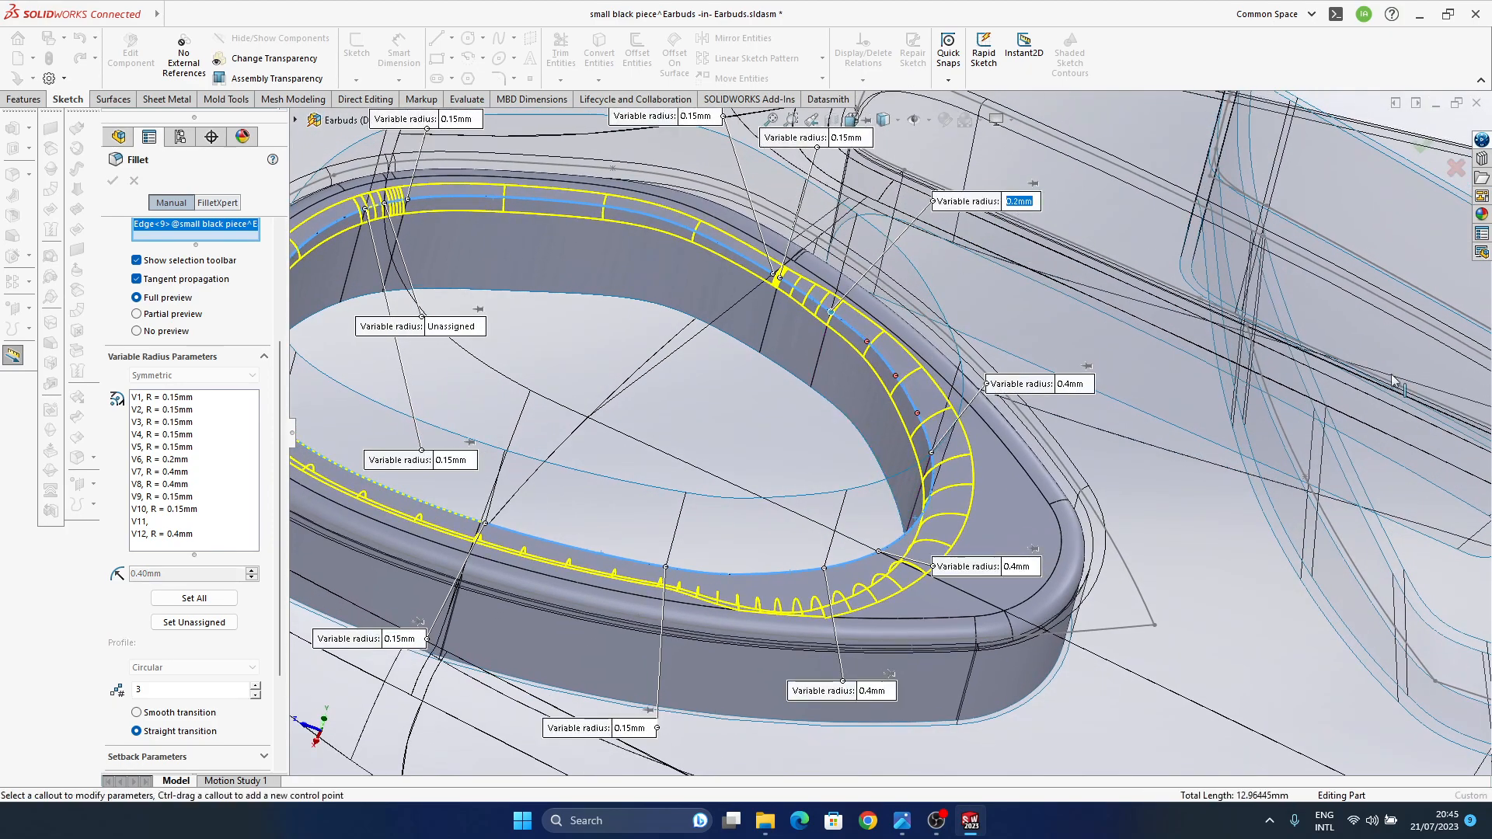
pyautogui.write('0.15')
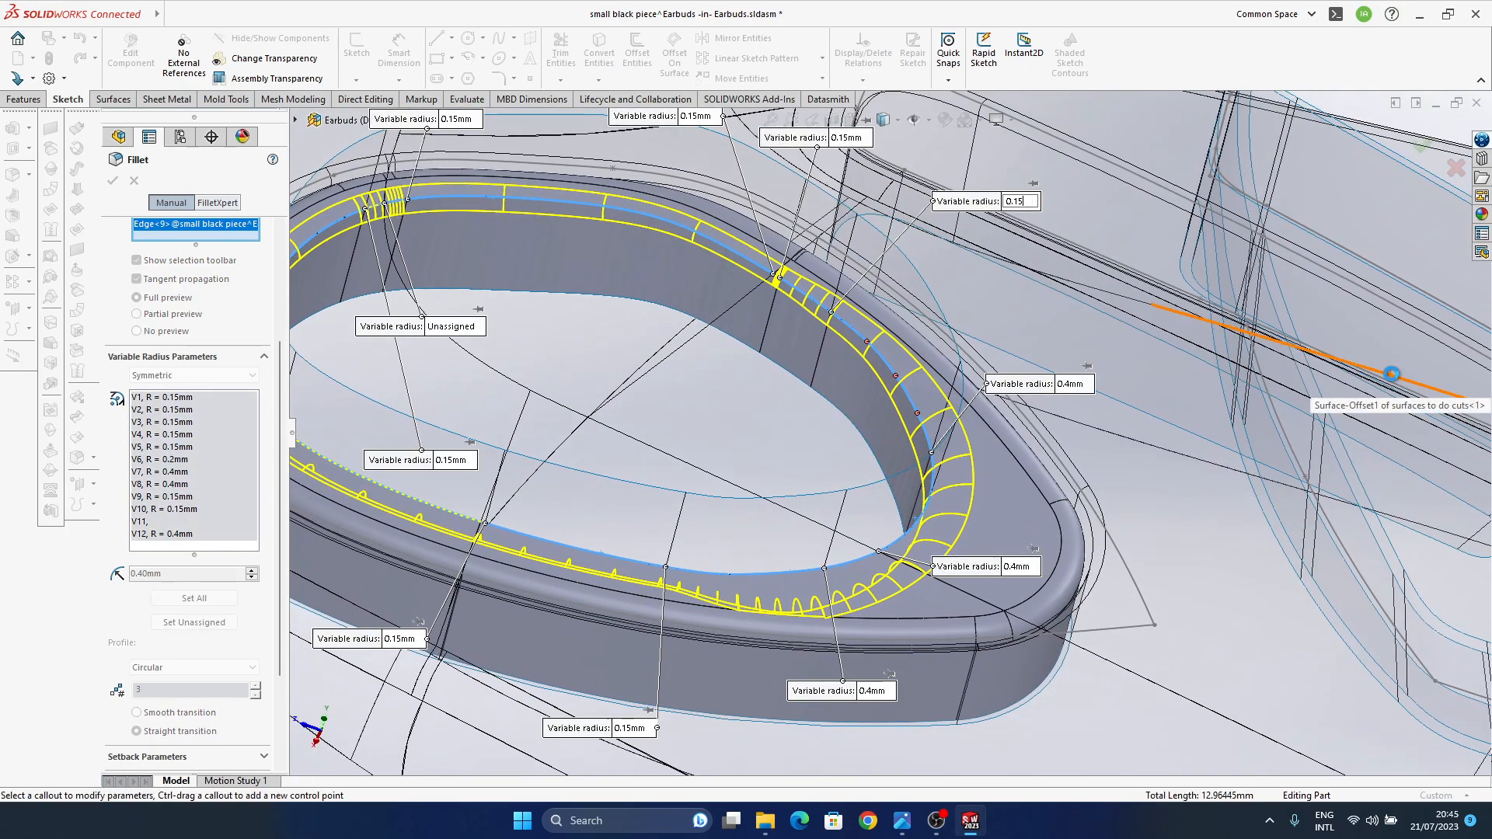
pyautogui.moveTo(846, 299); pyautogui.dragTo(850, 342, button='middle')
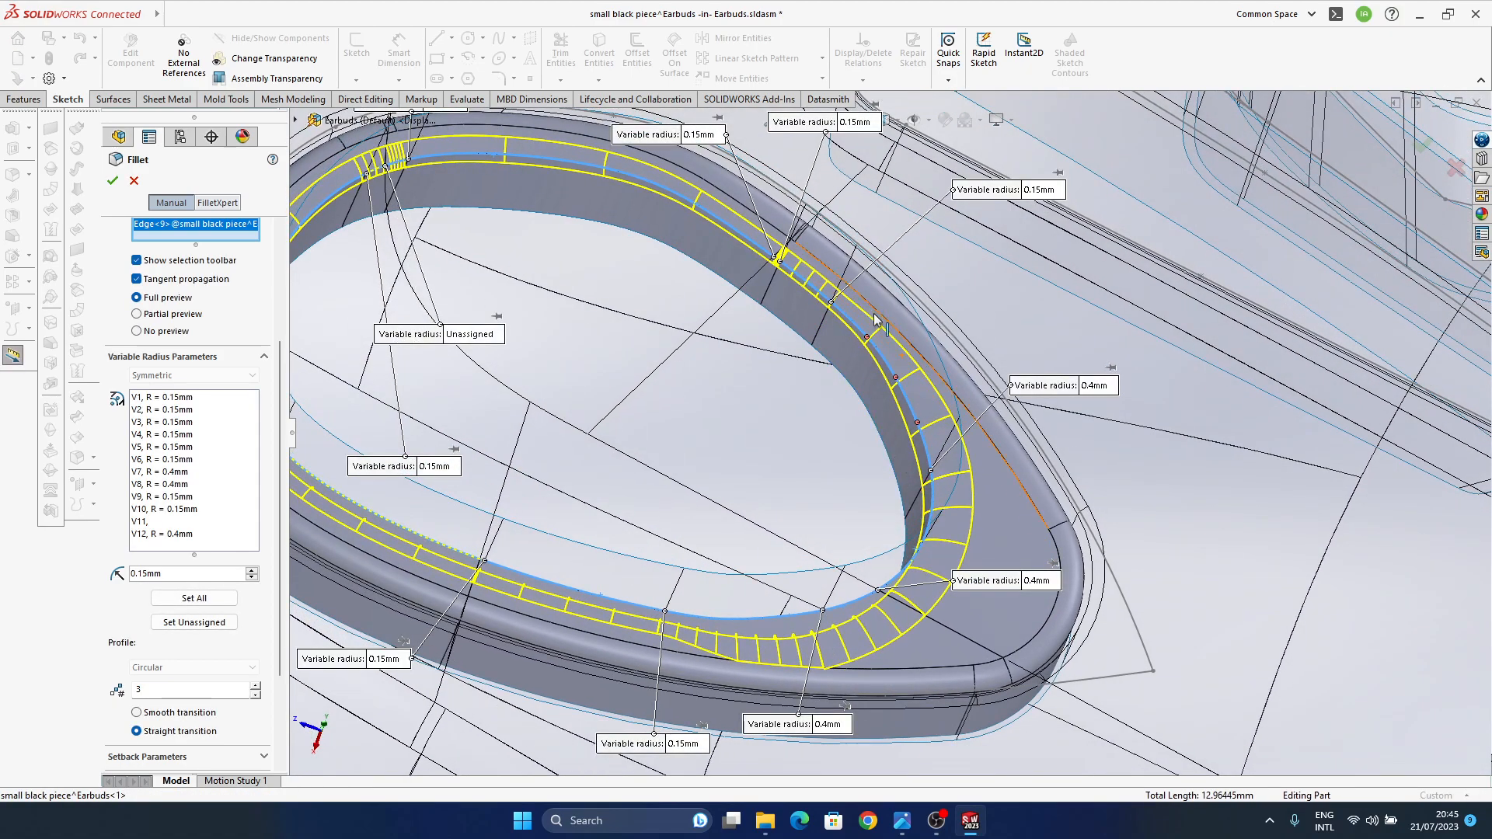
# - Try radii of 0.35 mm and 0.3 mm at control point V12 on the lower rim
pyautogui.moveTo(940, 571); pyautogui.dragTo(868, 572, button='middle')
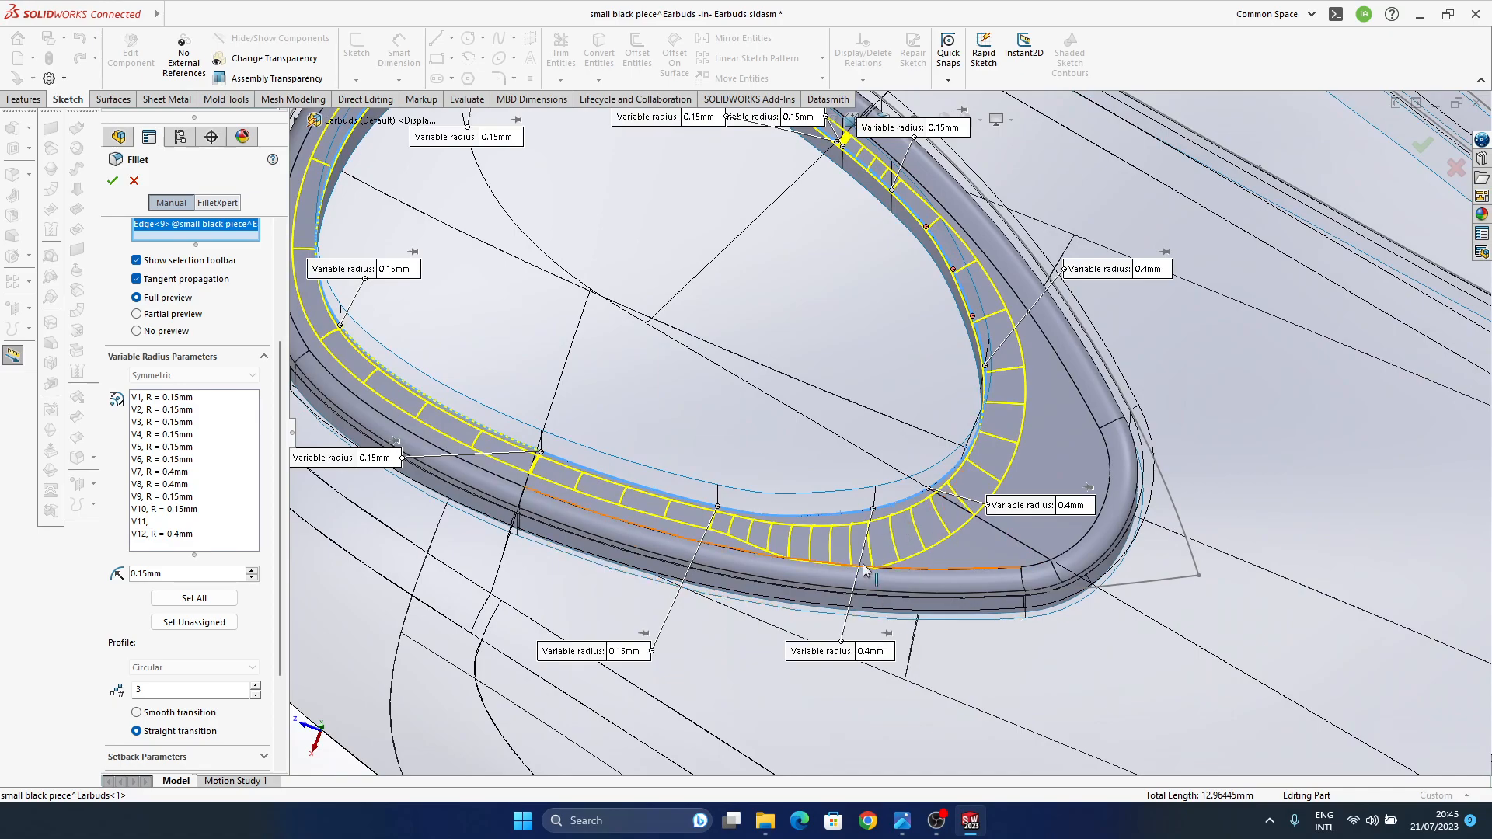
pyautogui.click(872, 652)
pyautogui.write('0')
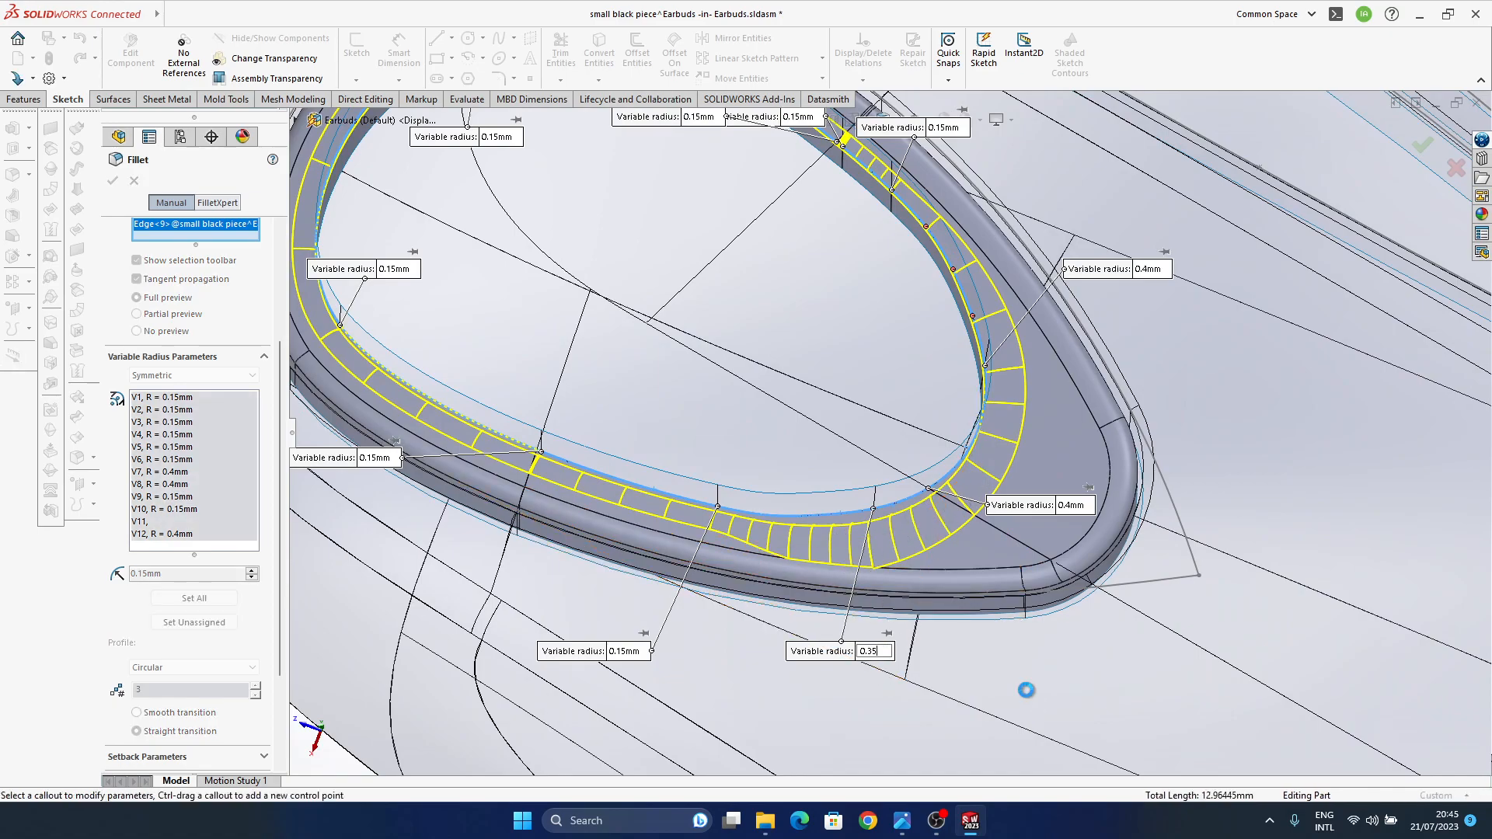
pyautogui.write('.35')
pyautogui.press('Return')
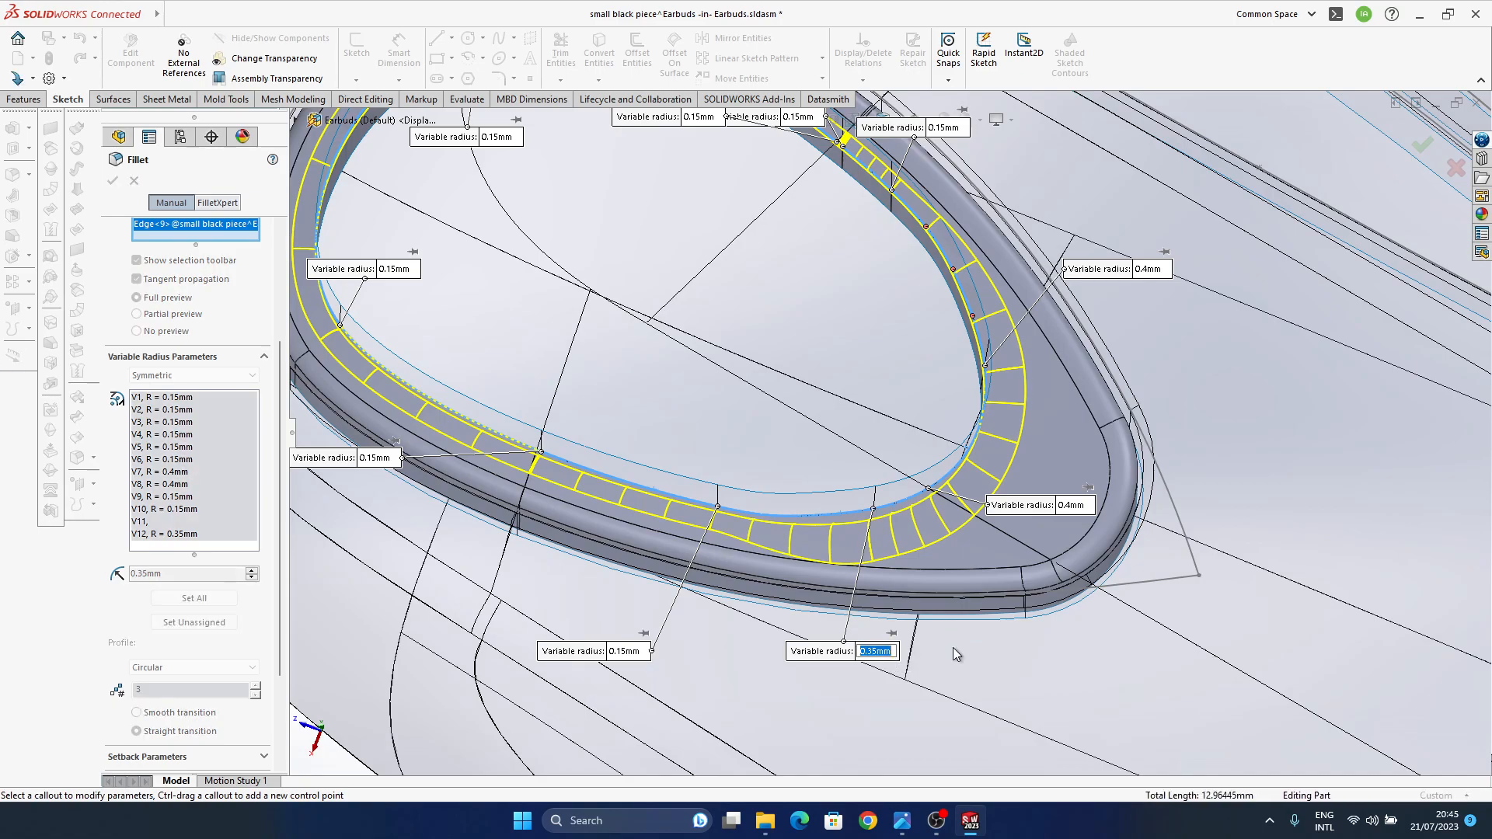
pyautogui.write('0.3')
pyautogui.press('Return')
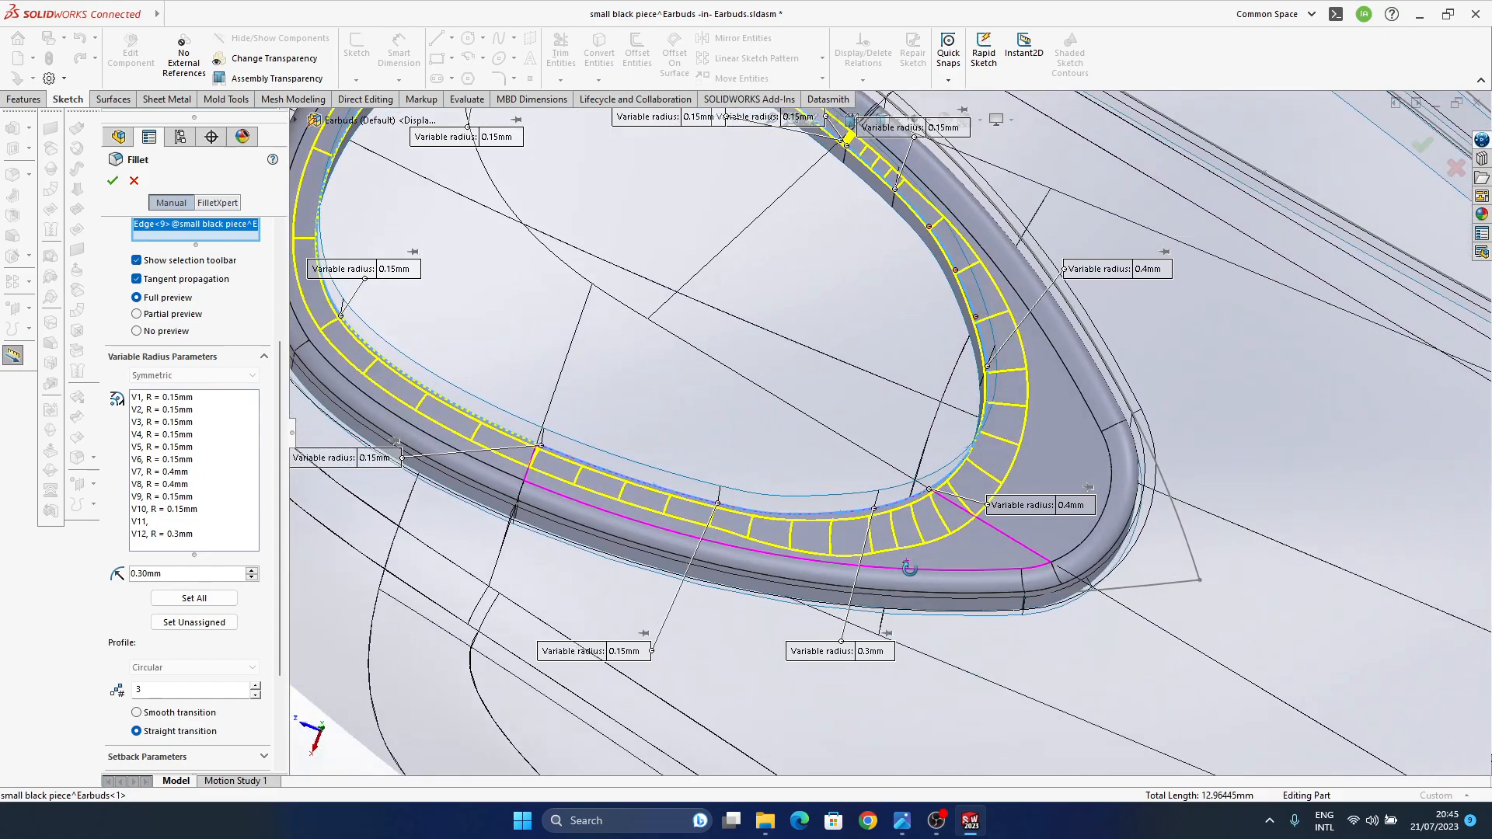
# - Try a radius of 0.2 mm at control point V12, then set it to 0.25 mm and check the preview
pyautogui.click(874, 651)
pyautogui.write('0.2')
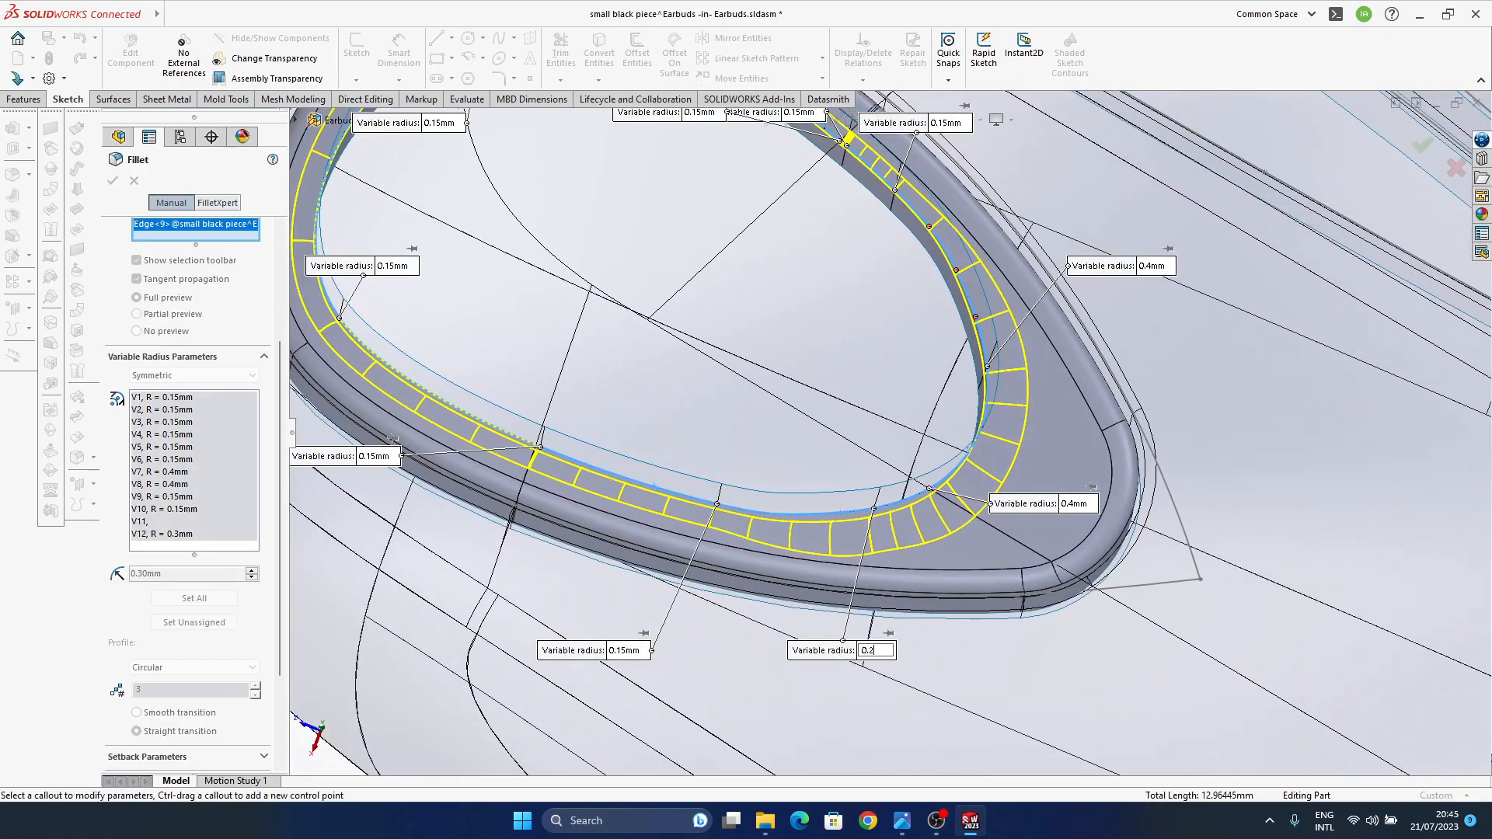
pyautogui.press('Return')
pyautogui.click(872, 651)
pyautogui.write('0.25')
pyautogui.press('Return')
pyautogui.moveTo(925, 566)
pyautogui.mouseDown(button='middle')
pyautogui.moveTo(925, 581)
pyautogui.moveTo(895, 571)
pyautogui.moveTo(794, 599)
pyautogui.moveTo(797, 570)
pyautogui.moveTo(812, 571)
pyautogui.mouseUp(button='middle')
pyautogui.scroll(-2, 892, 554)
pyautogui.scroll(3, 874, 611)
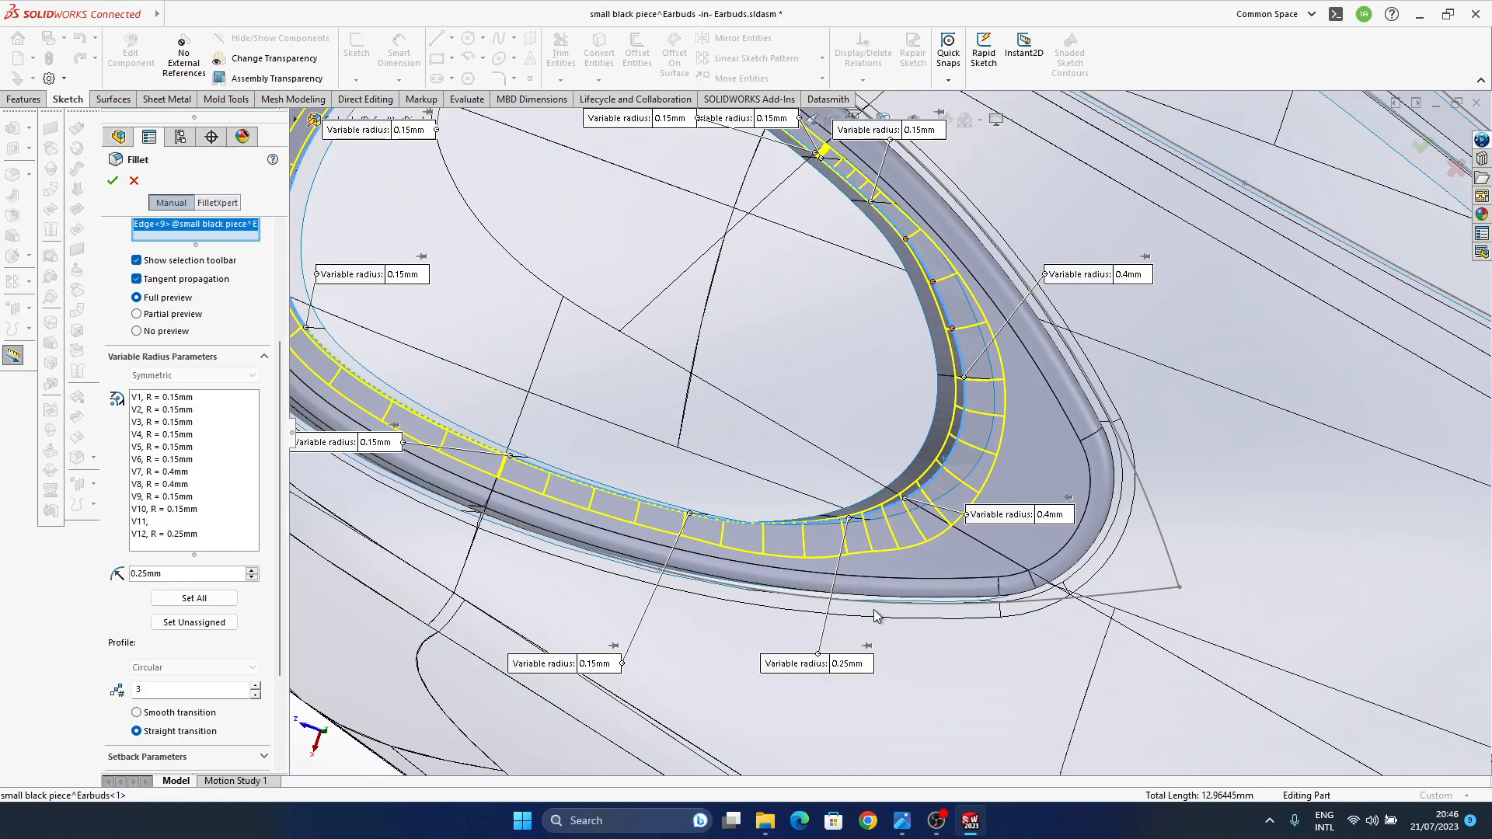
pyautogui.moveTo(900, 646); pyautogui.dragTo(890, 568, button='middle')
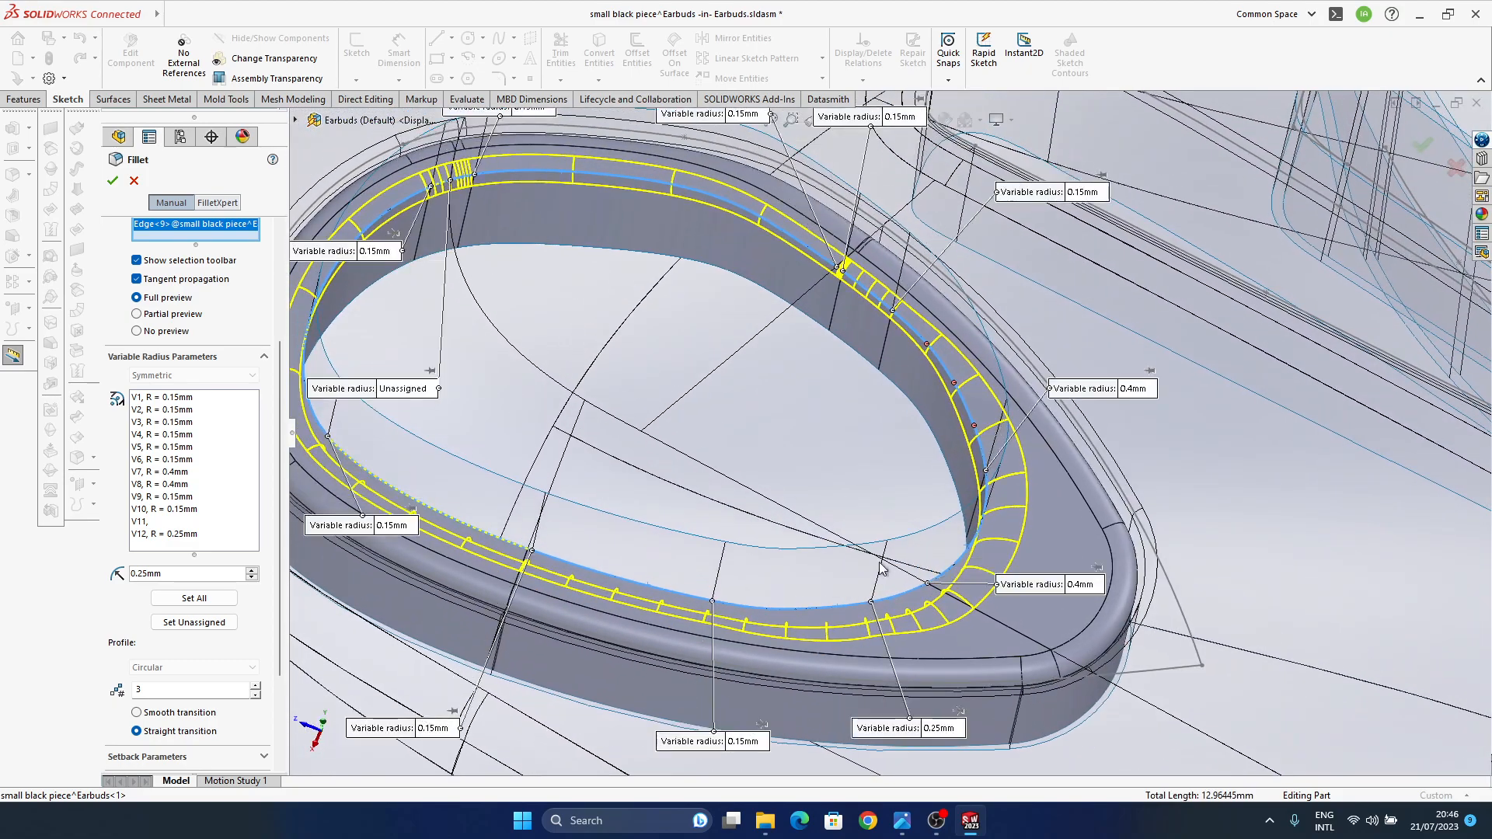
# - Switch the variable radius fillet to a smooth transition and raise its number of instances to 6
pyautogui.click(188, 719)
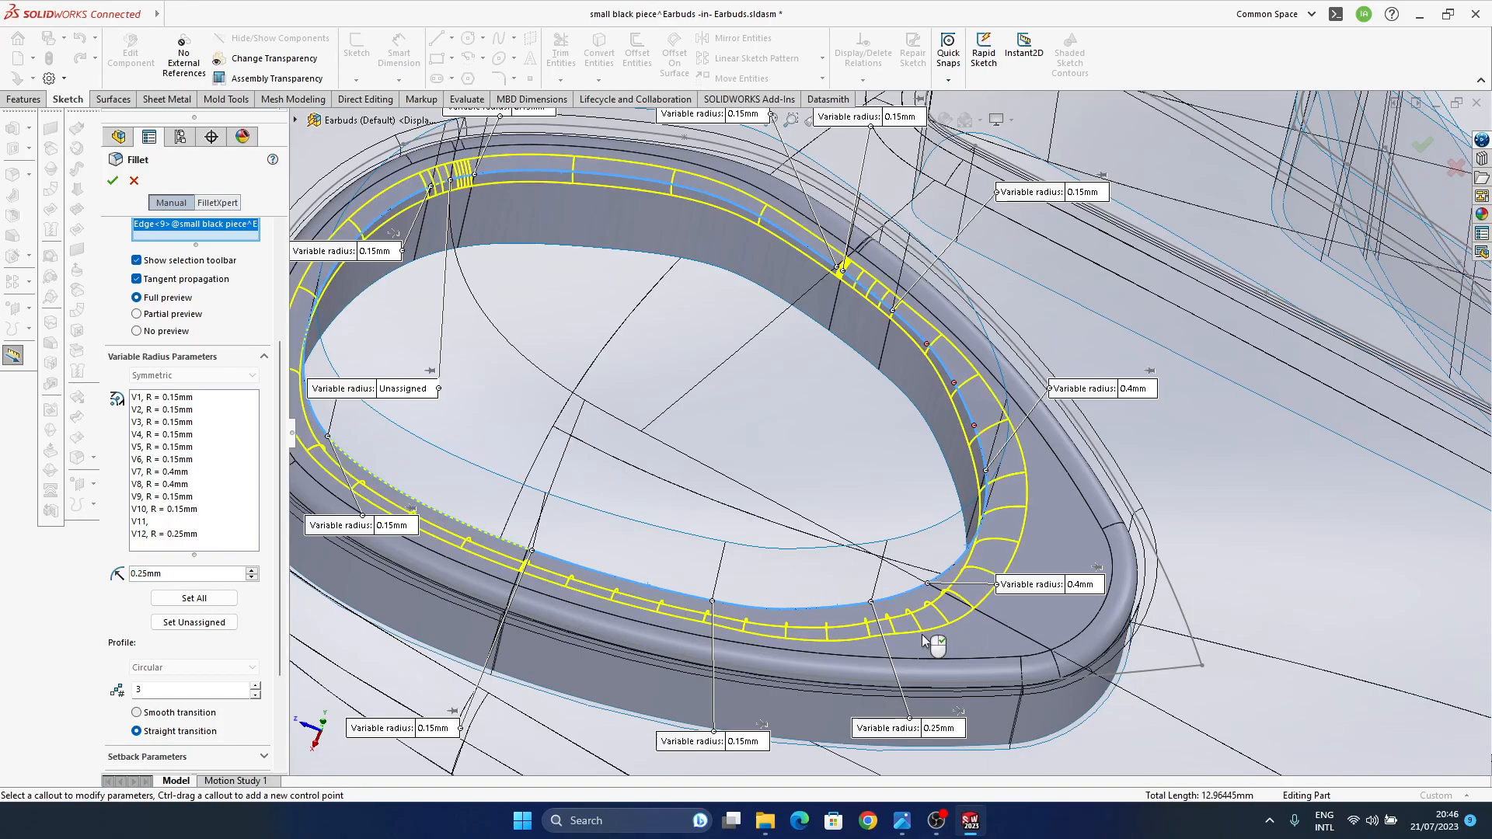
pyautogui.moveTo(905, 629); pyautogui.dragTo(902, 731, button='middle')
pyautogui.click(253, 687)
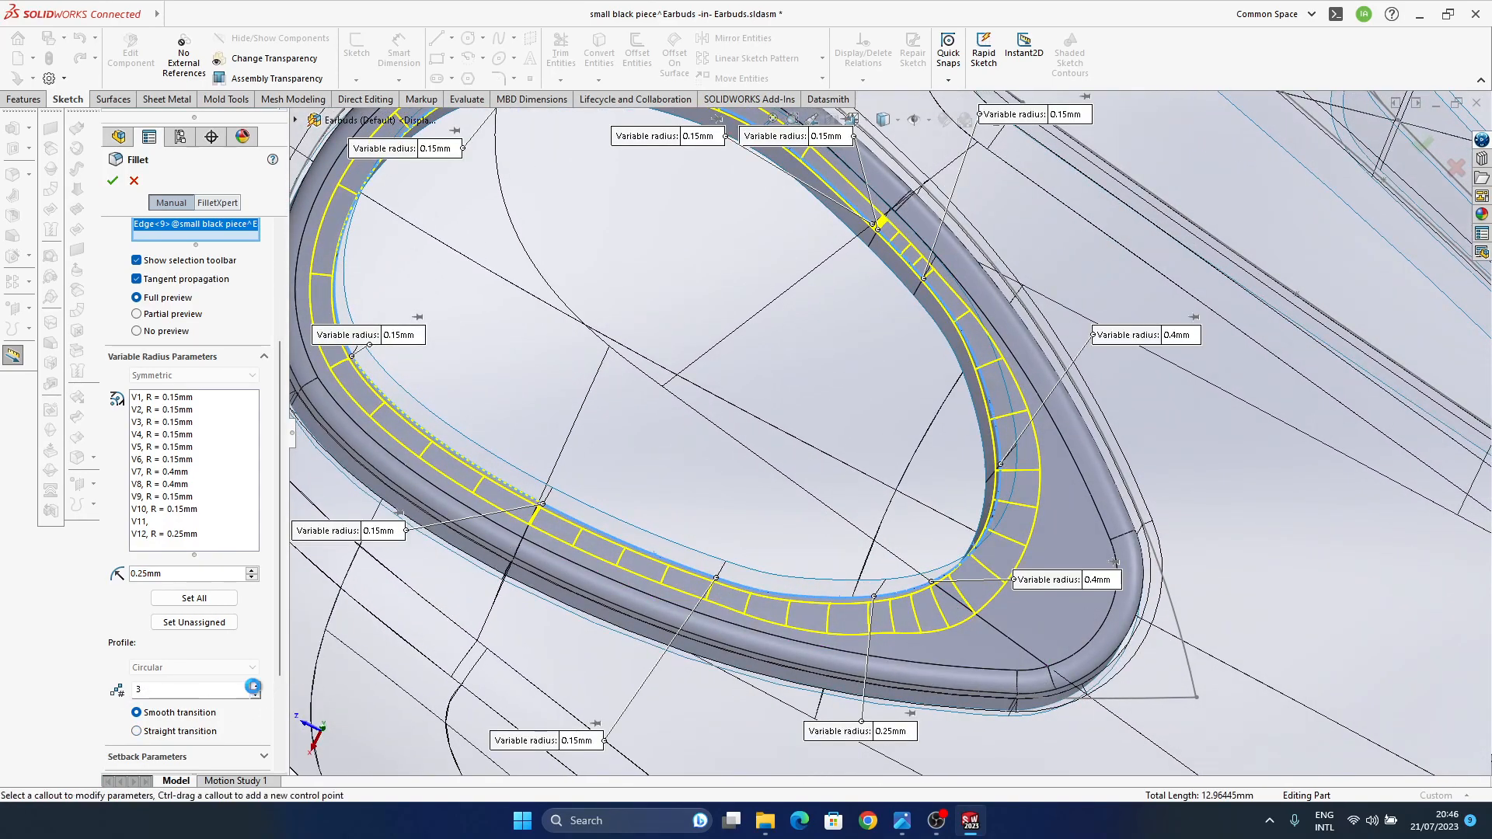
pyautogui.click(253, 686)
pyautogui.click(253, 685)
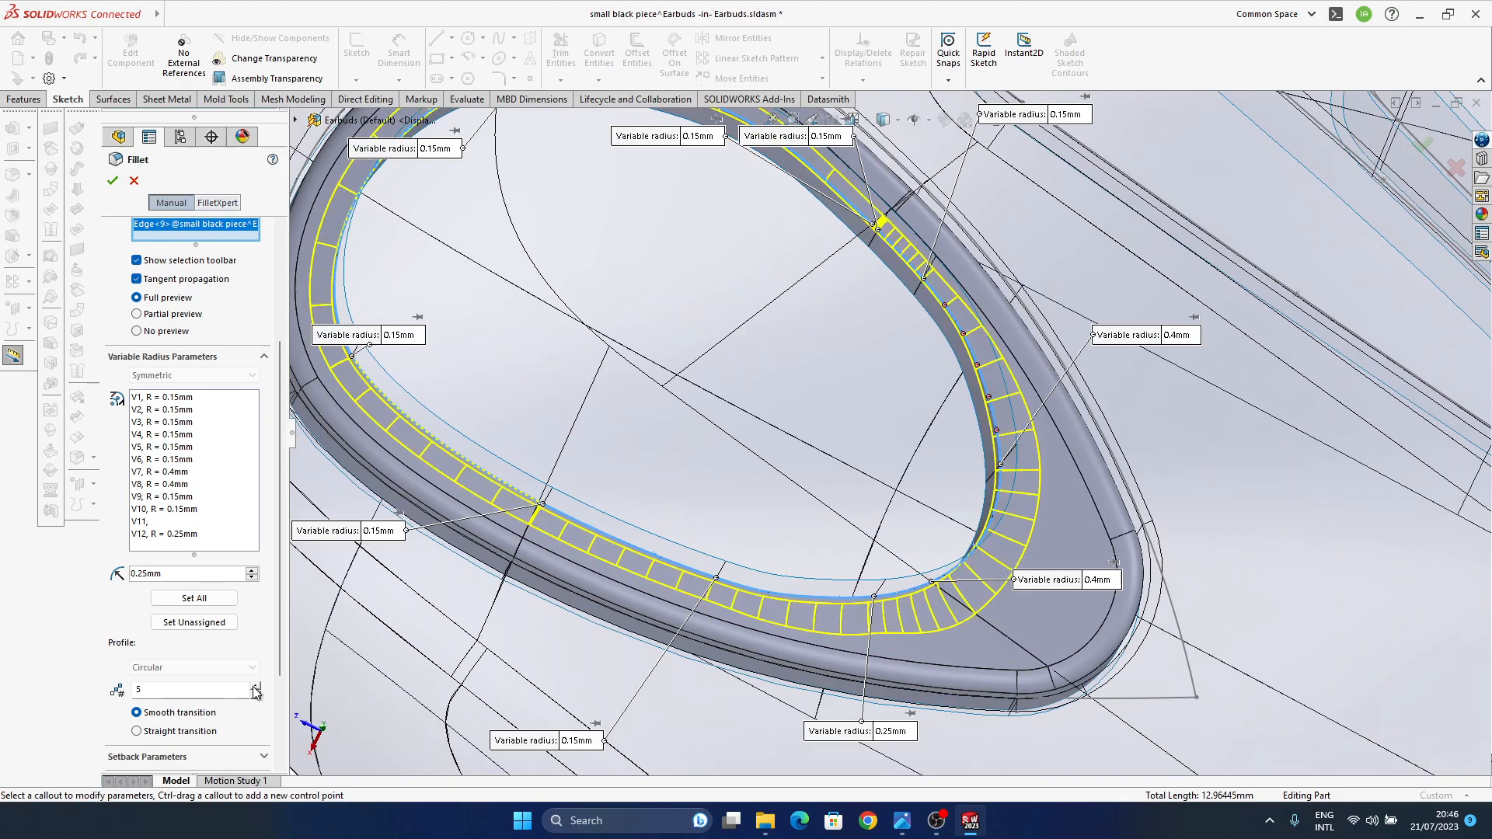
pyautogui.click(253, 685)
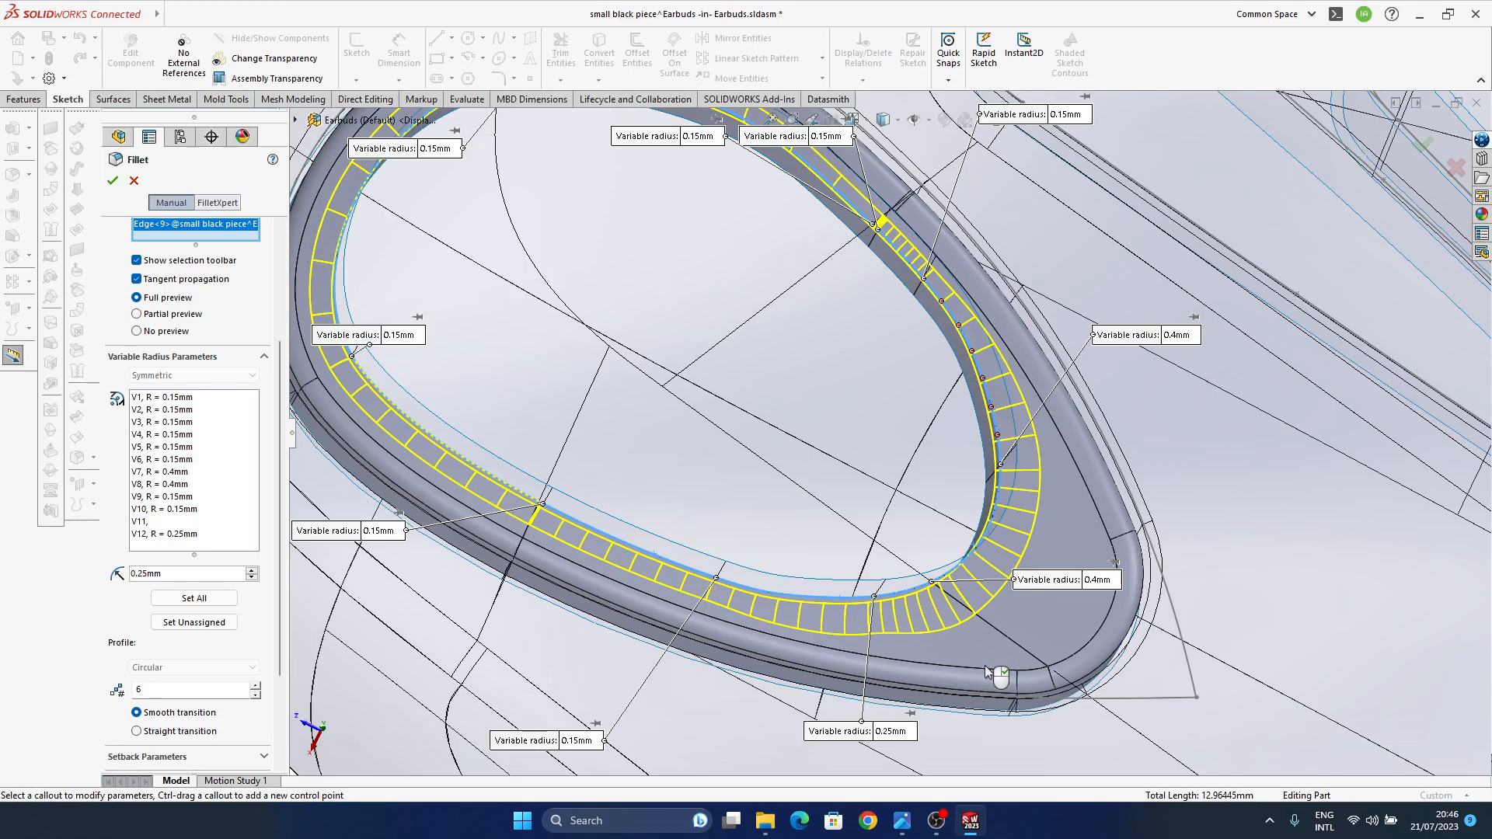
# - Set the radius at control point V8 on the narrow end of the rim to 0.3 mm
pyautogui.moveTo(892, 628); pyautogui.dragTo(917, 668, button='middle')
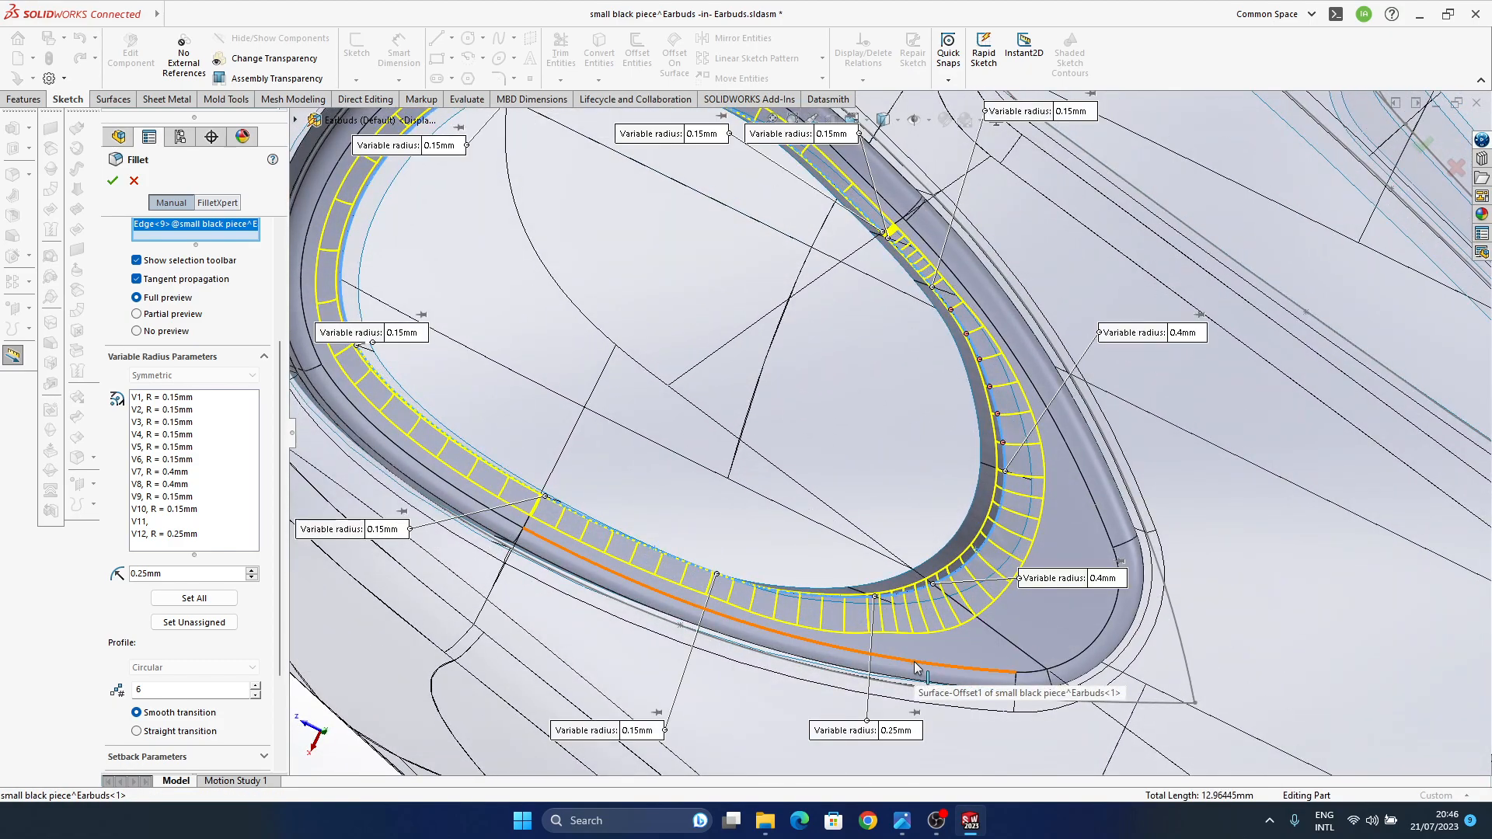
pyautogui.moveTo(925, 649)
pyautogui.mouseDown(button='middle')
pyautogui.moveTo(908, 659)
pyautogui.moveTo(922, 628)
pyautogui.mouseUp(button='middle')
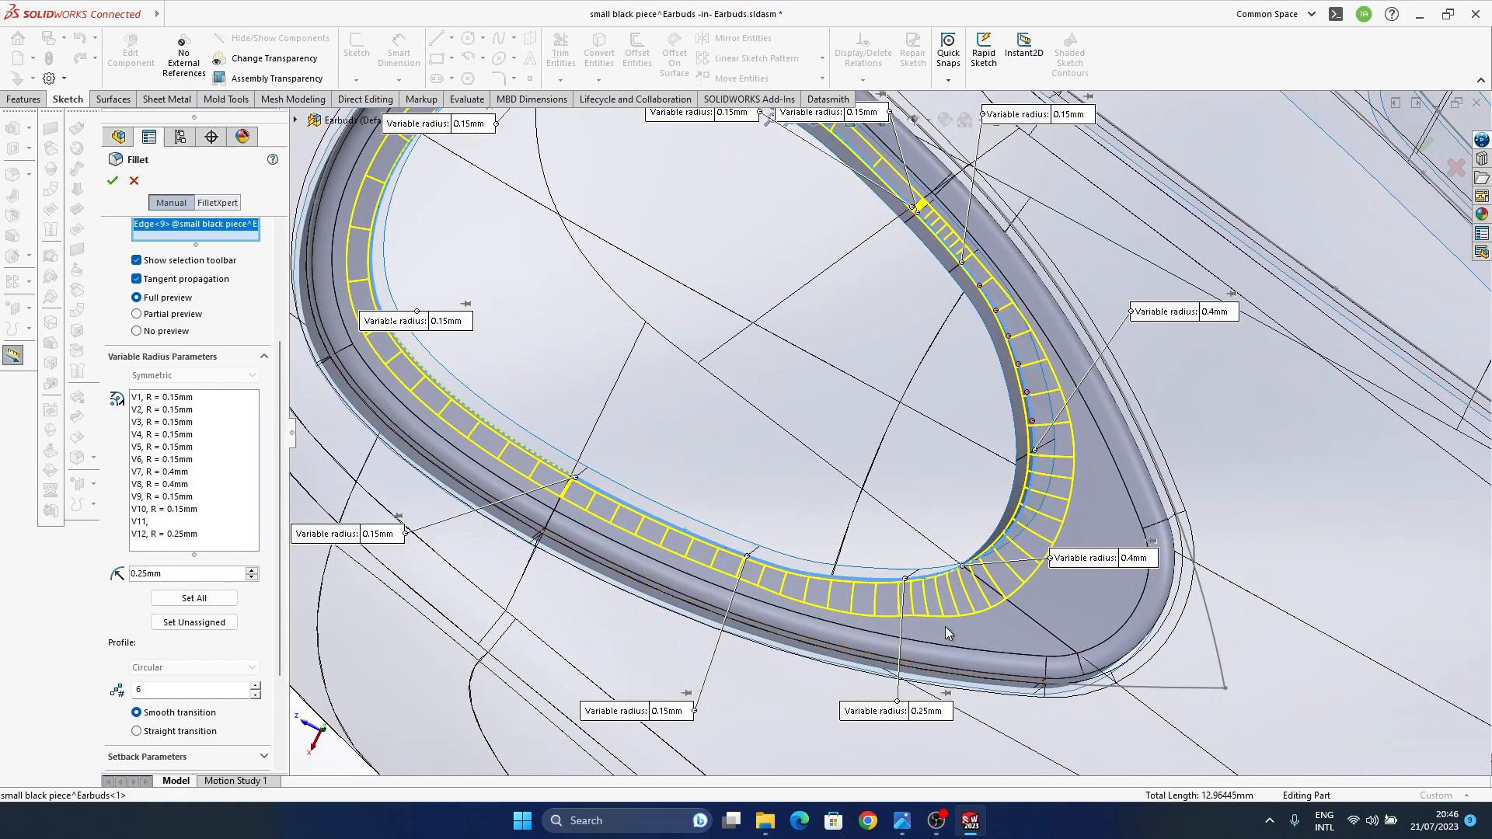
pyautogui.moveTo(945, 626); pyautogui.dragTo(888, 641, button='middle')
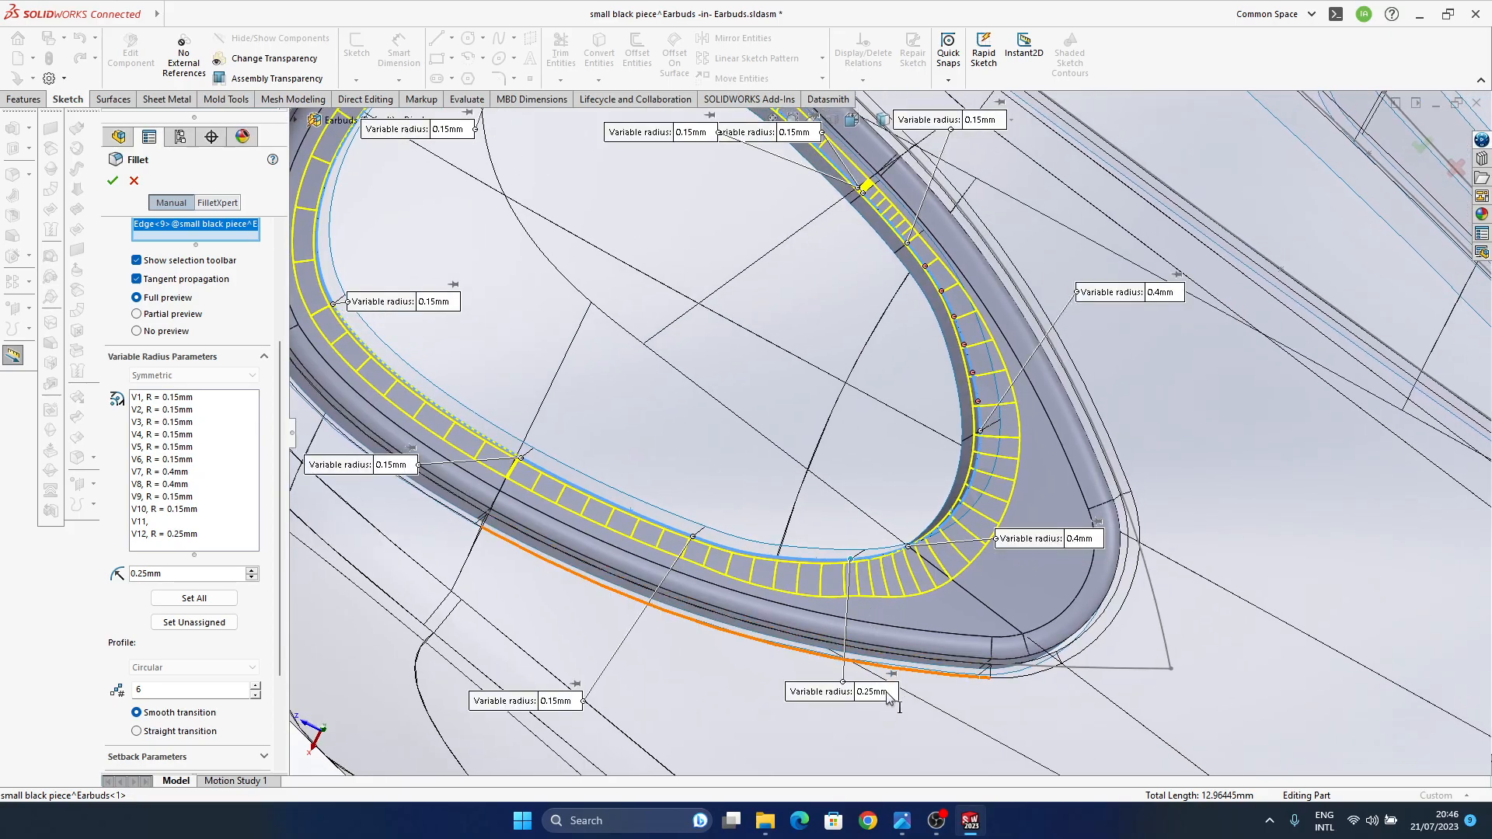
pyautogui.moveTo(921, 579); pyautogui.dragTo(931, 565, button='middle')
pyautogui.moveTo(925, 639); pyautogui.dragTo(934, 526, button='middle')
pyautogui.click(931, 827)
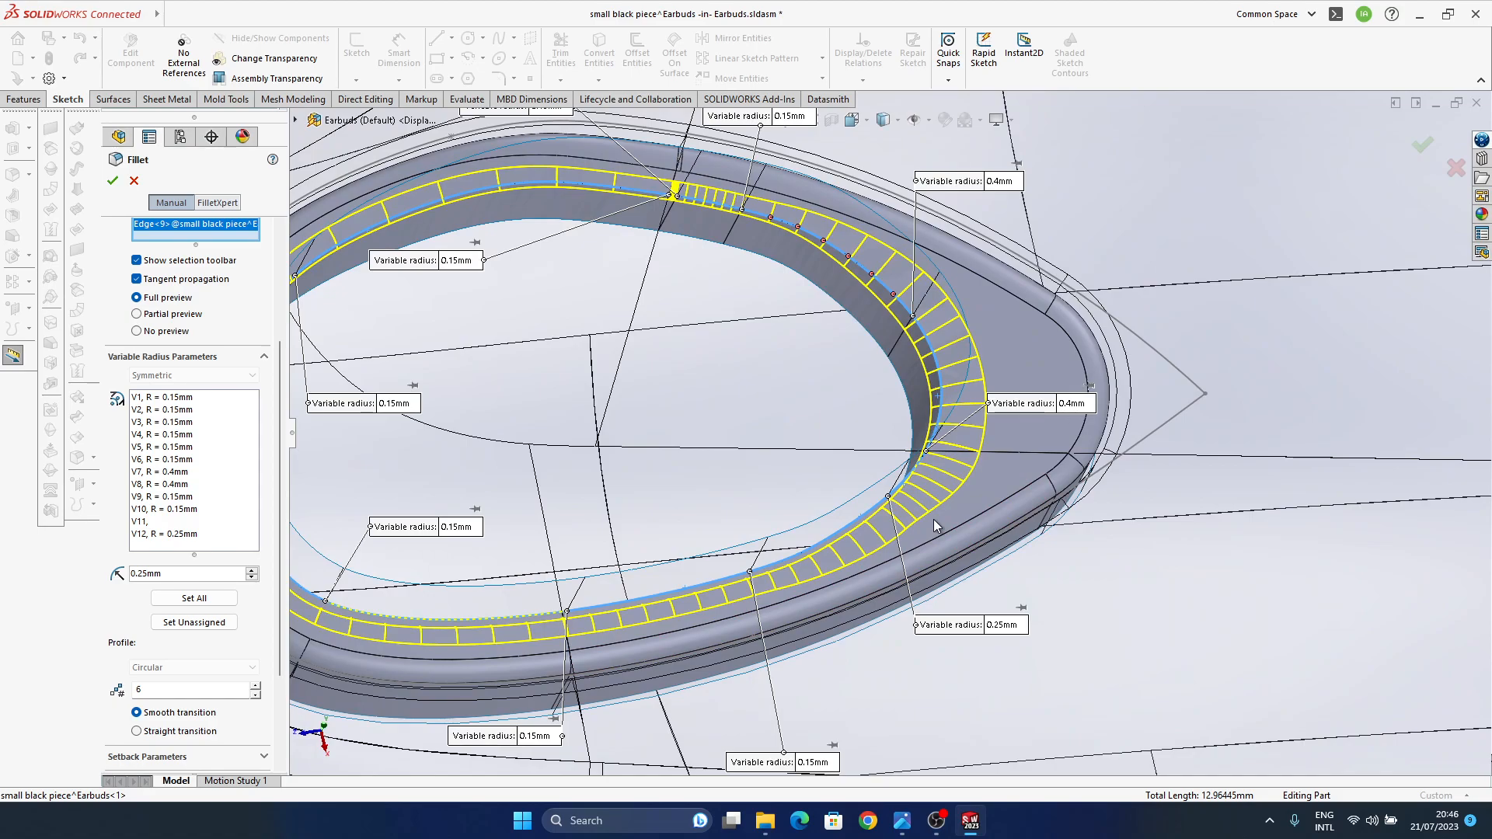
pyautogui.moveTo(934, 525); pyautogui.dragTo(959, 418, button='middle')
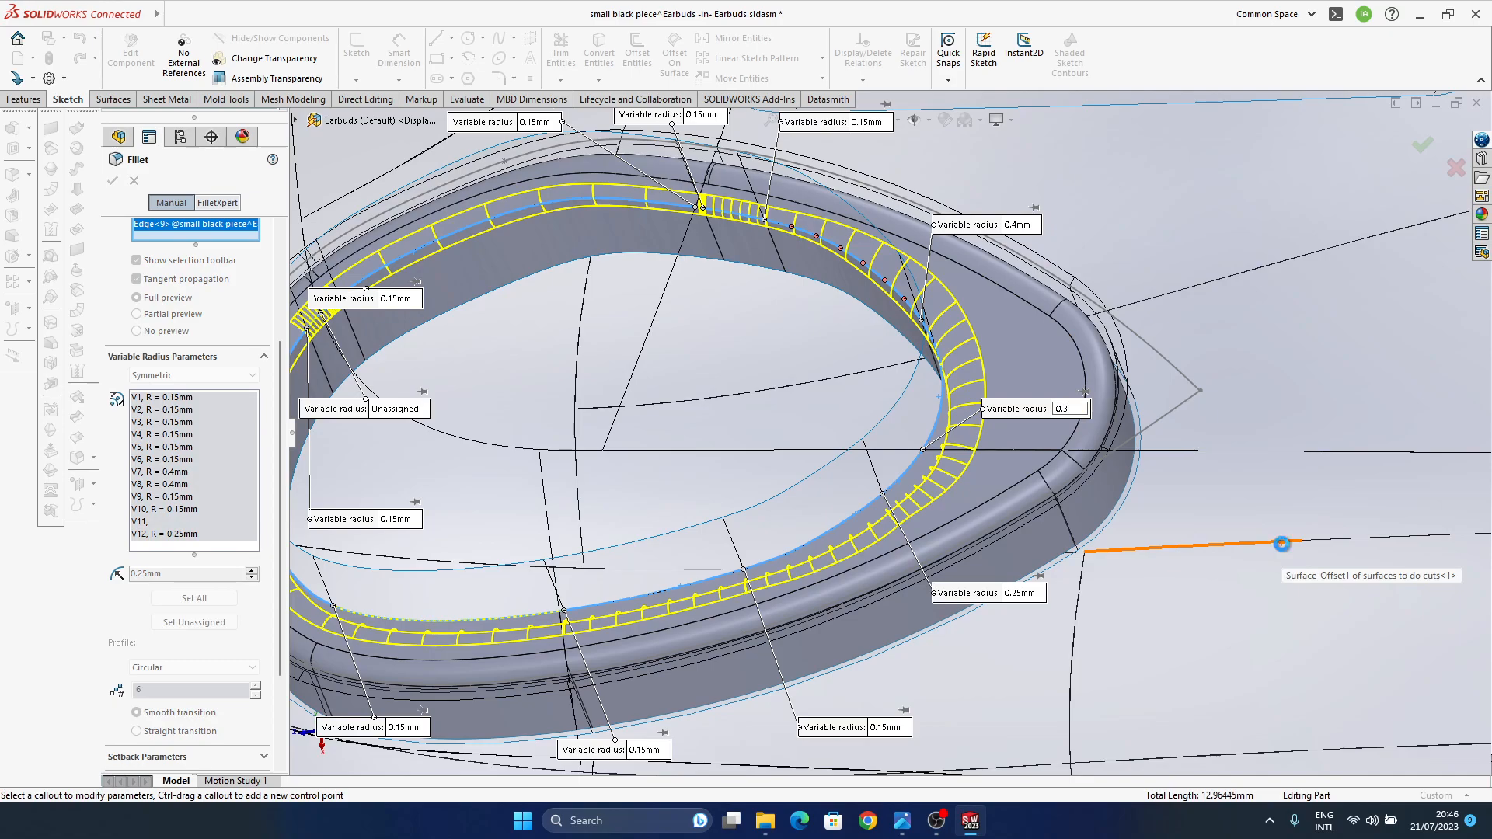
pyautogui.moveTo(993, 464); pyautogui.dragTo(890, 620, button='middle')
# - Set the radius at control point V7 on the upper rim beside the narrow end to 0.35 mm
pyautogui.keyDown('ctrl'); pyautogui.moveTo(942, 504); pyautogui.dragTo(991, 267, button='middle'); pyautogui.keyUp('ctrl')
pyautogui.click(986, 234)
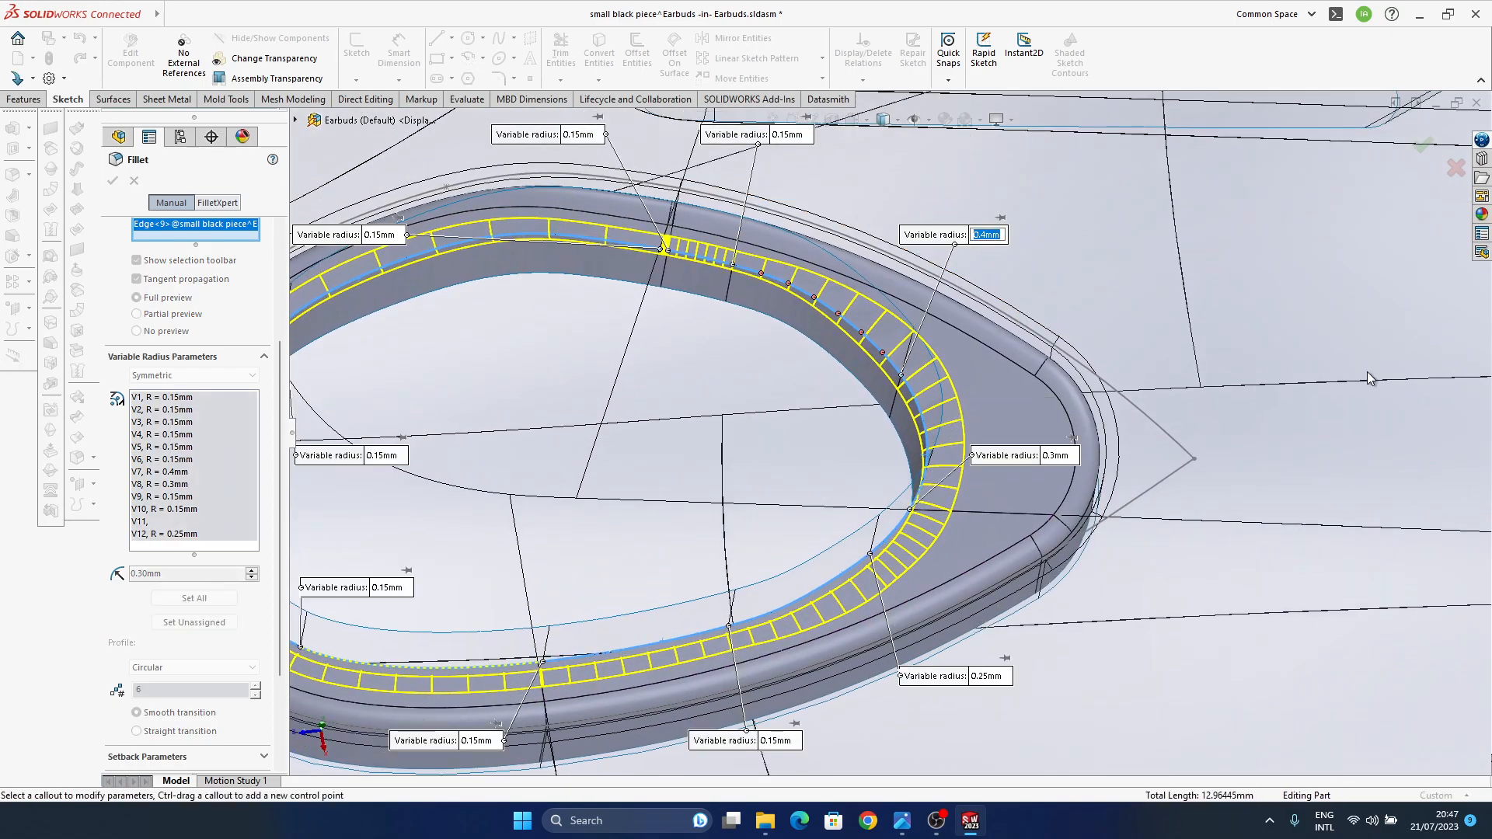
pyautogui.press('Return')
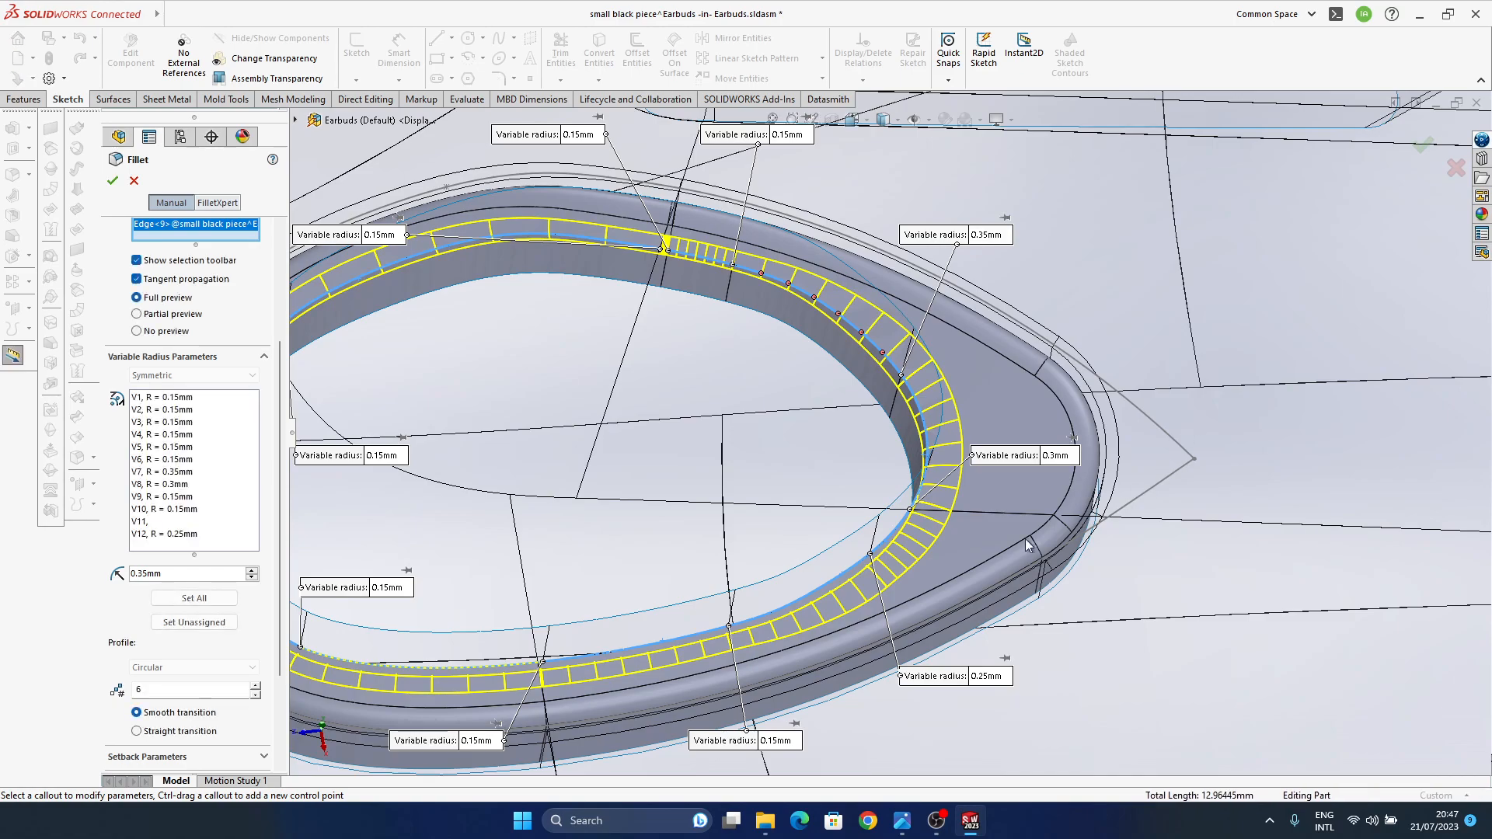
pyautogui.moveTo(984, 552); pyautogui.dragTo(954, 550, button='middle')
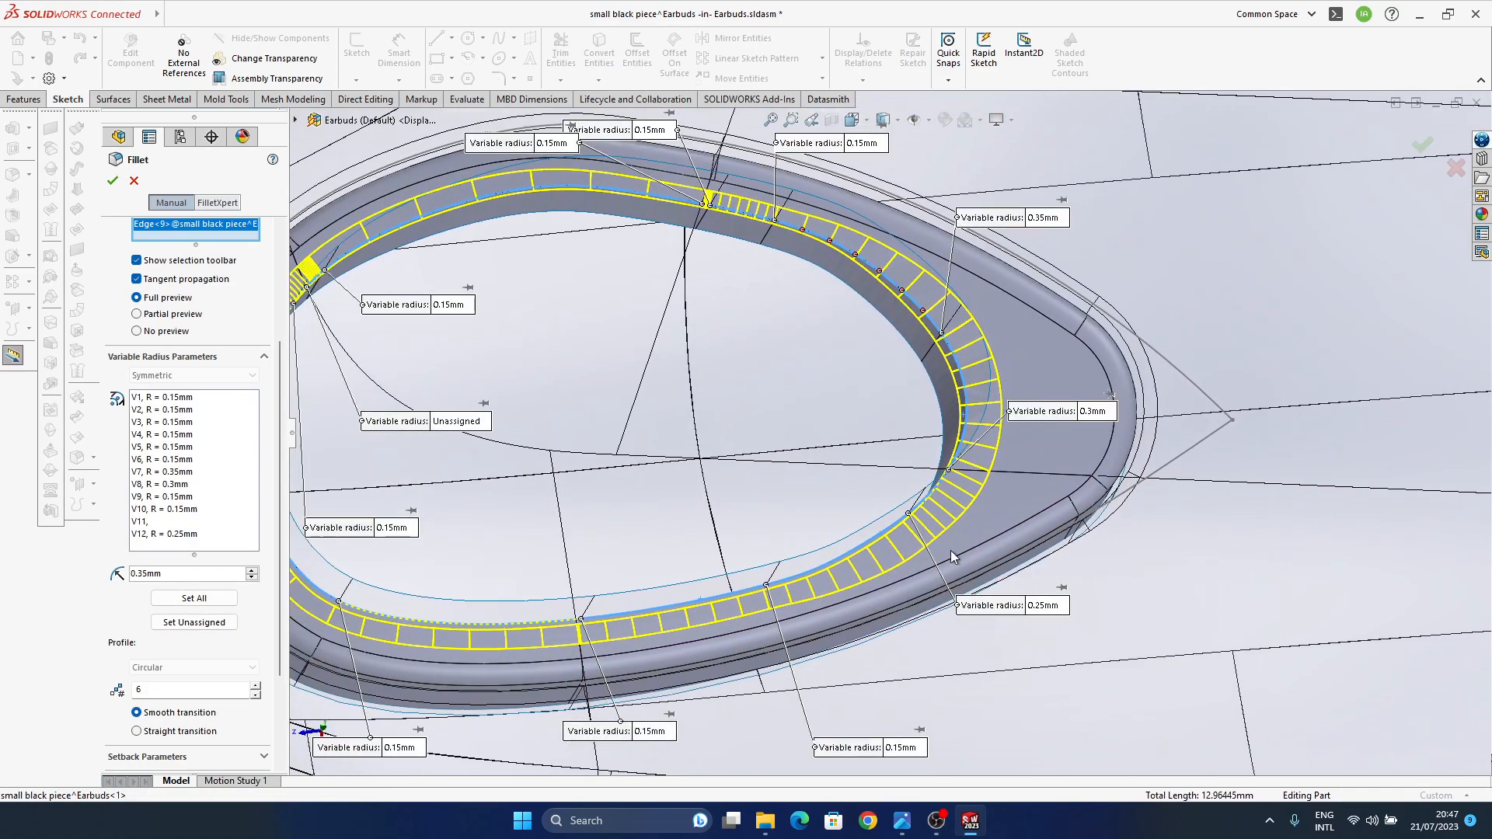
# - Try radii of 0.3 mm and 0.2 mm at control point V12 on the lower rim
pyautogui.click(1046, 606)
pyautogui.write('0.3')
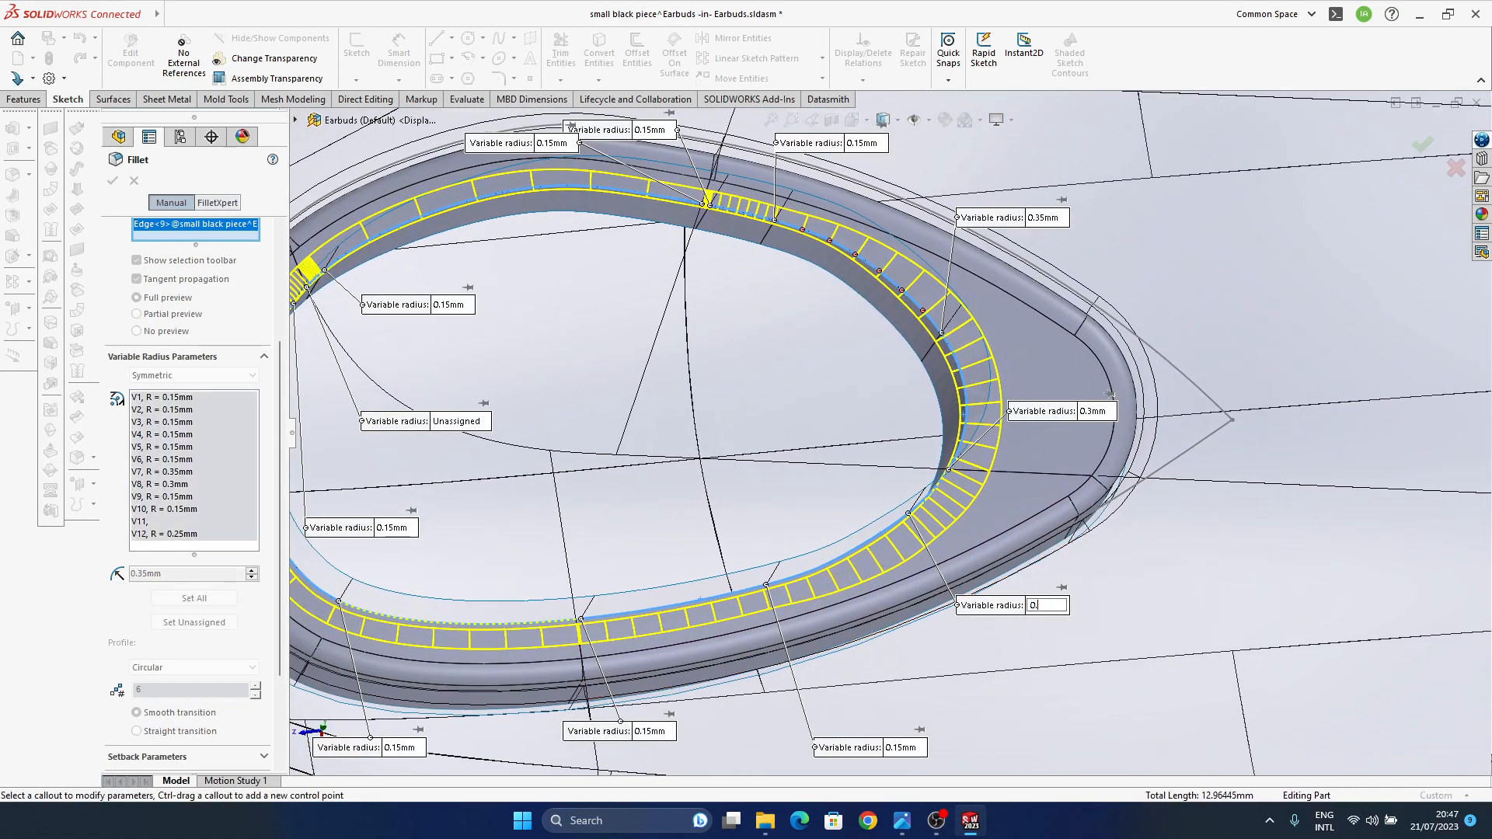
pyautogui.press('Return')
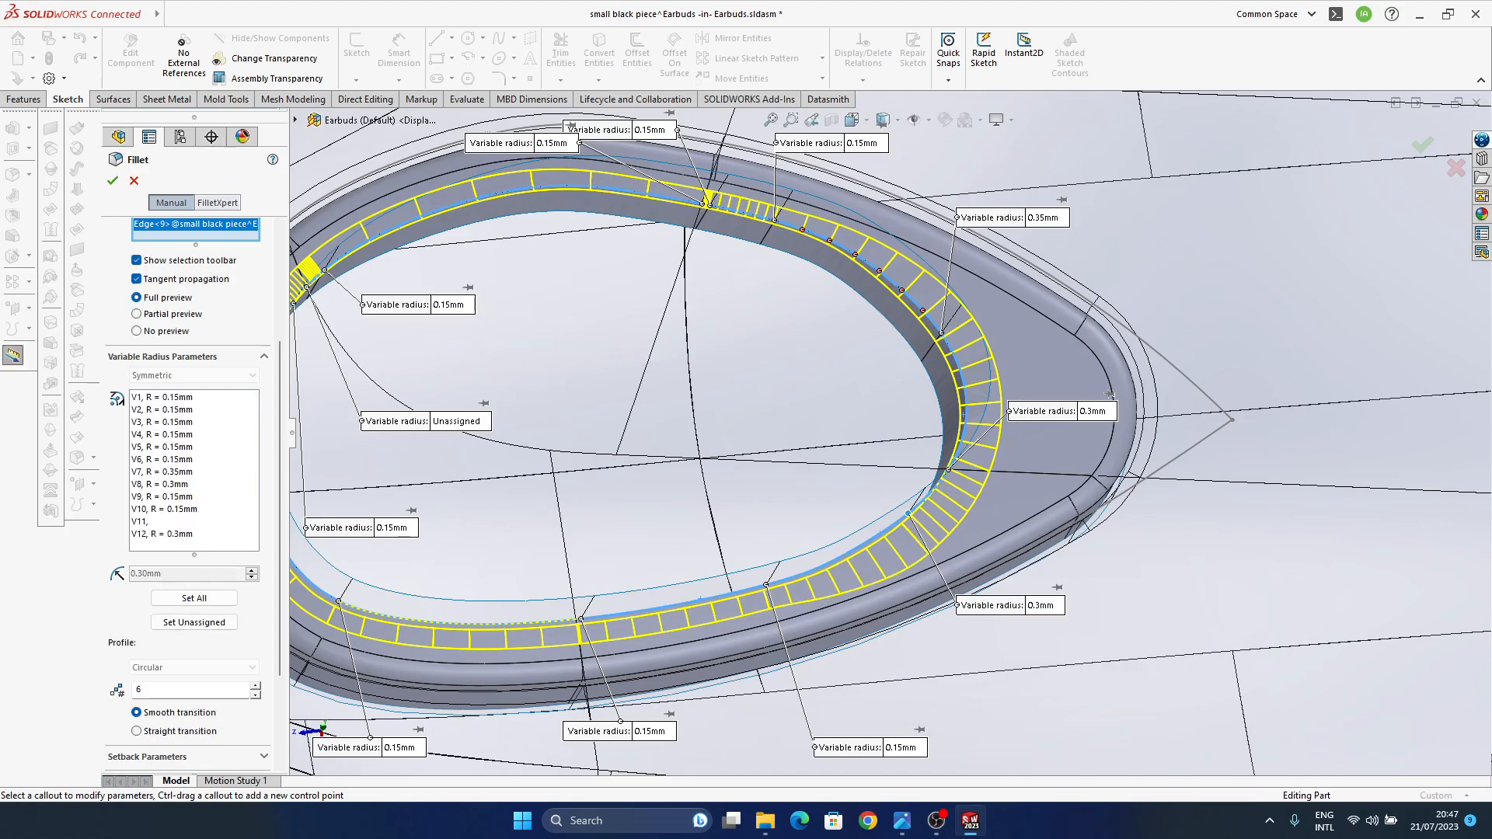
pyautogui.click(1046, 606)
pyautogui.write('0.2')
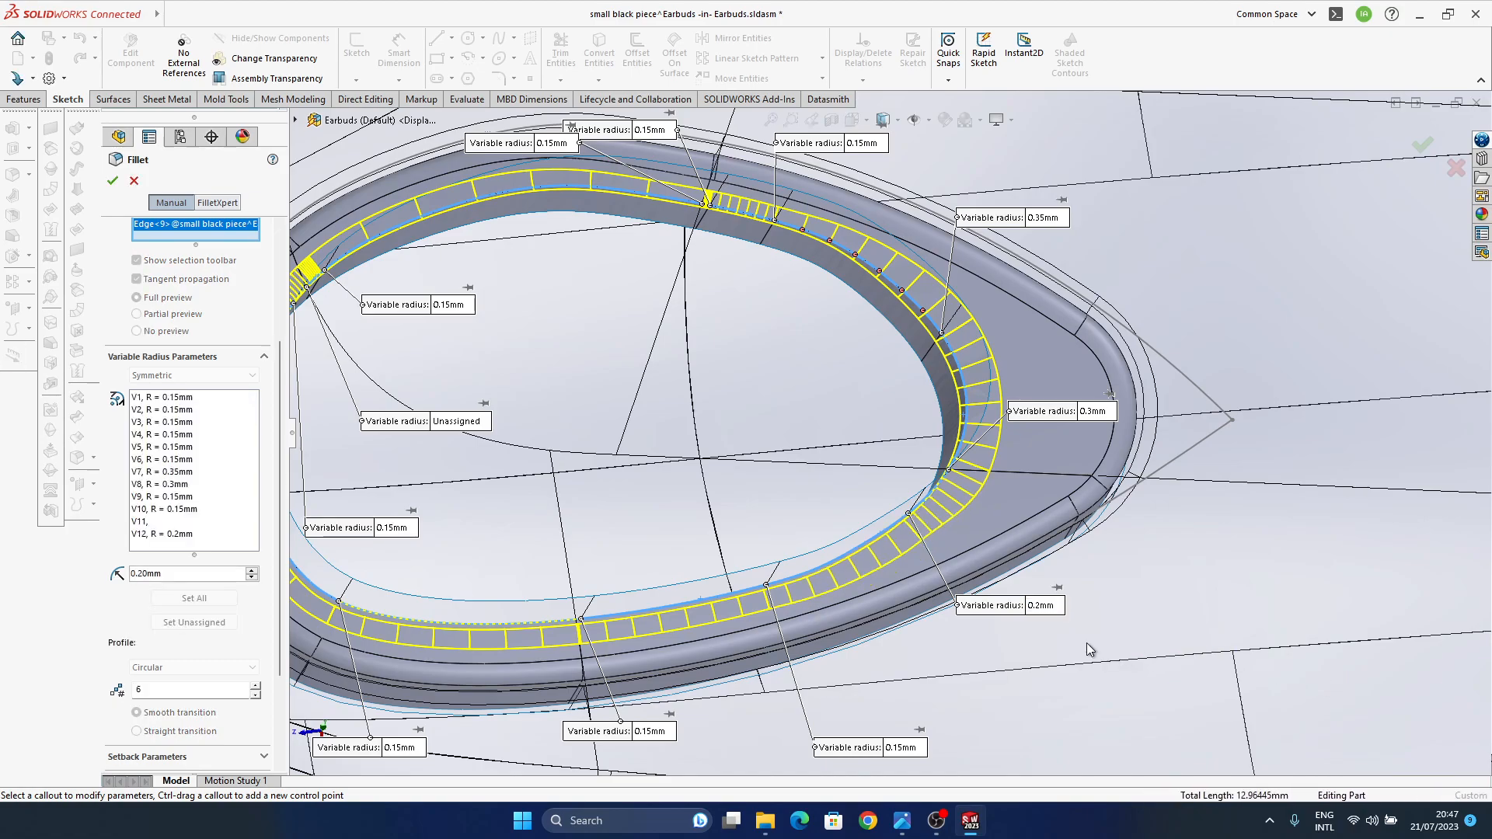
pyautogui.press('Return')
# - Try 0.22 mm at control point V12, set it to 0.23 mm, and accept the variable radius fillet
pyautogui.click(1046, 605)
pyautogui.write('0.22')
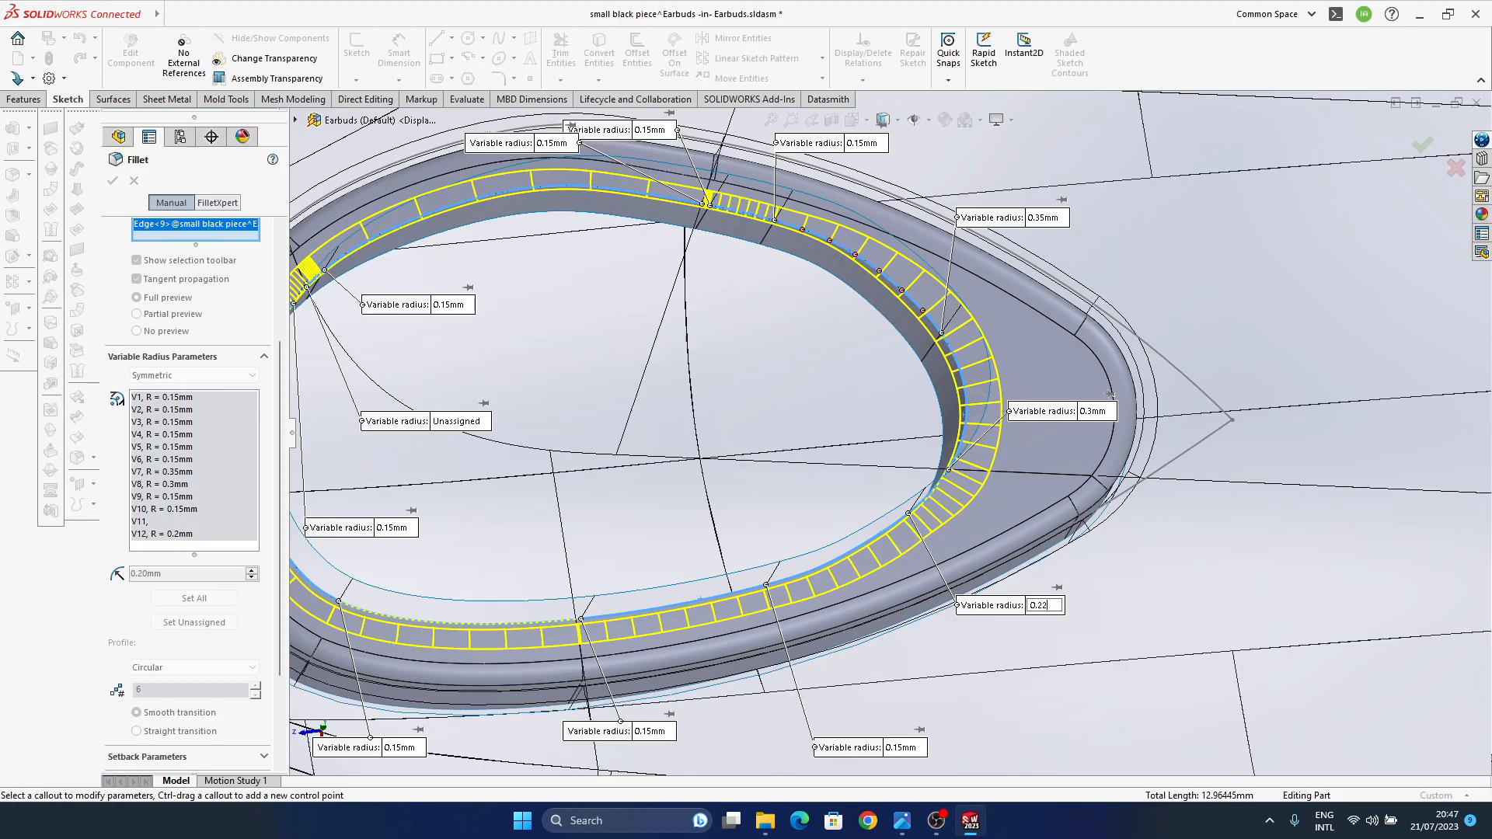
pyautogui.press('Return')
pyautogui.moveTo(1002, 536); pyautogui.dragTo(1006, 500, button='middle')
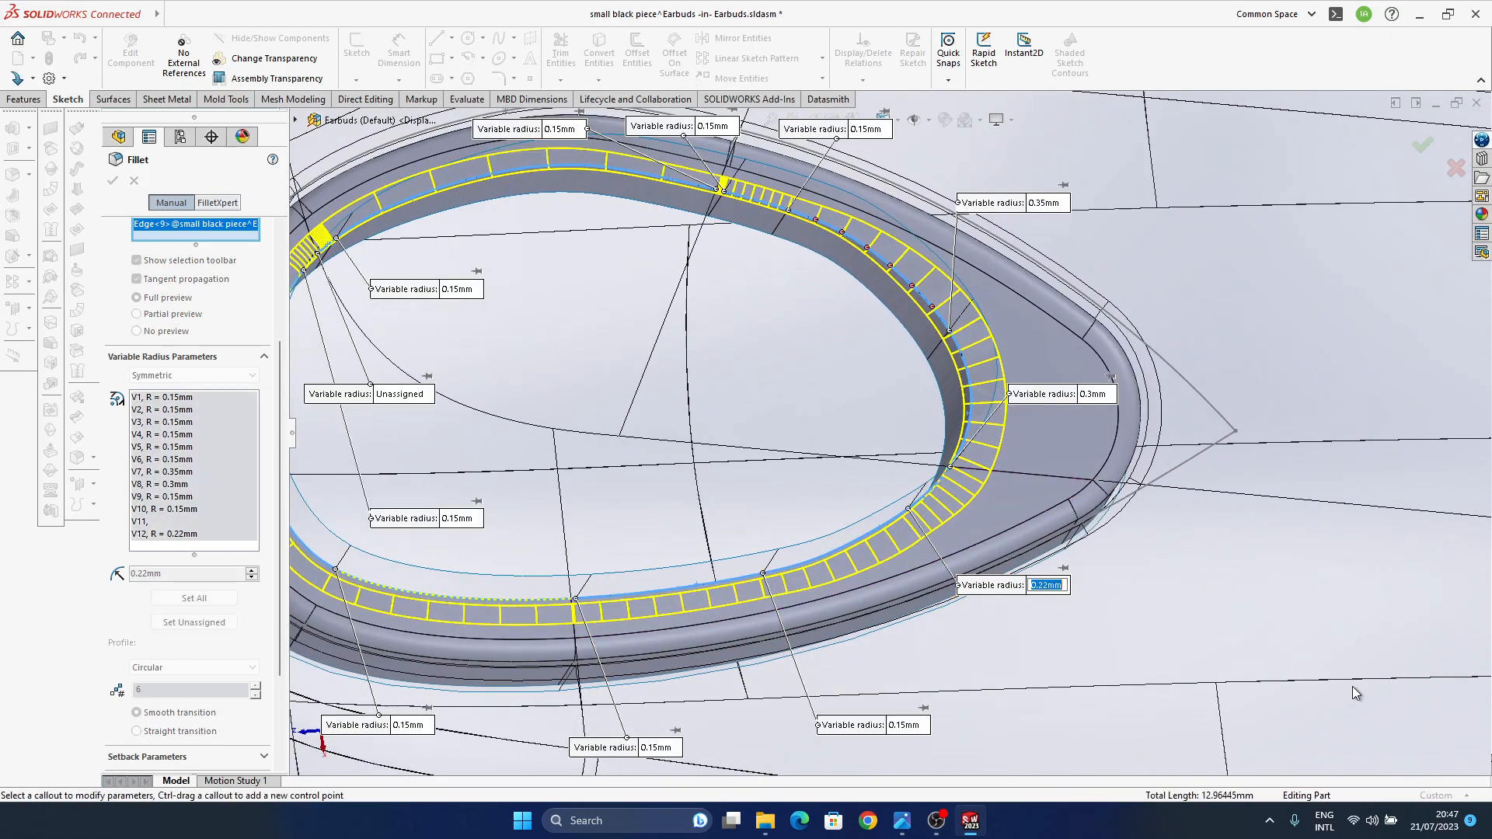
pyautogui.press('Return')
pyautogui.moveTo(990, 478); pyautogui.dragTo(989, 507, button='middle')
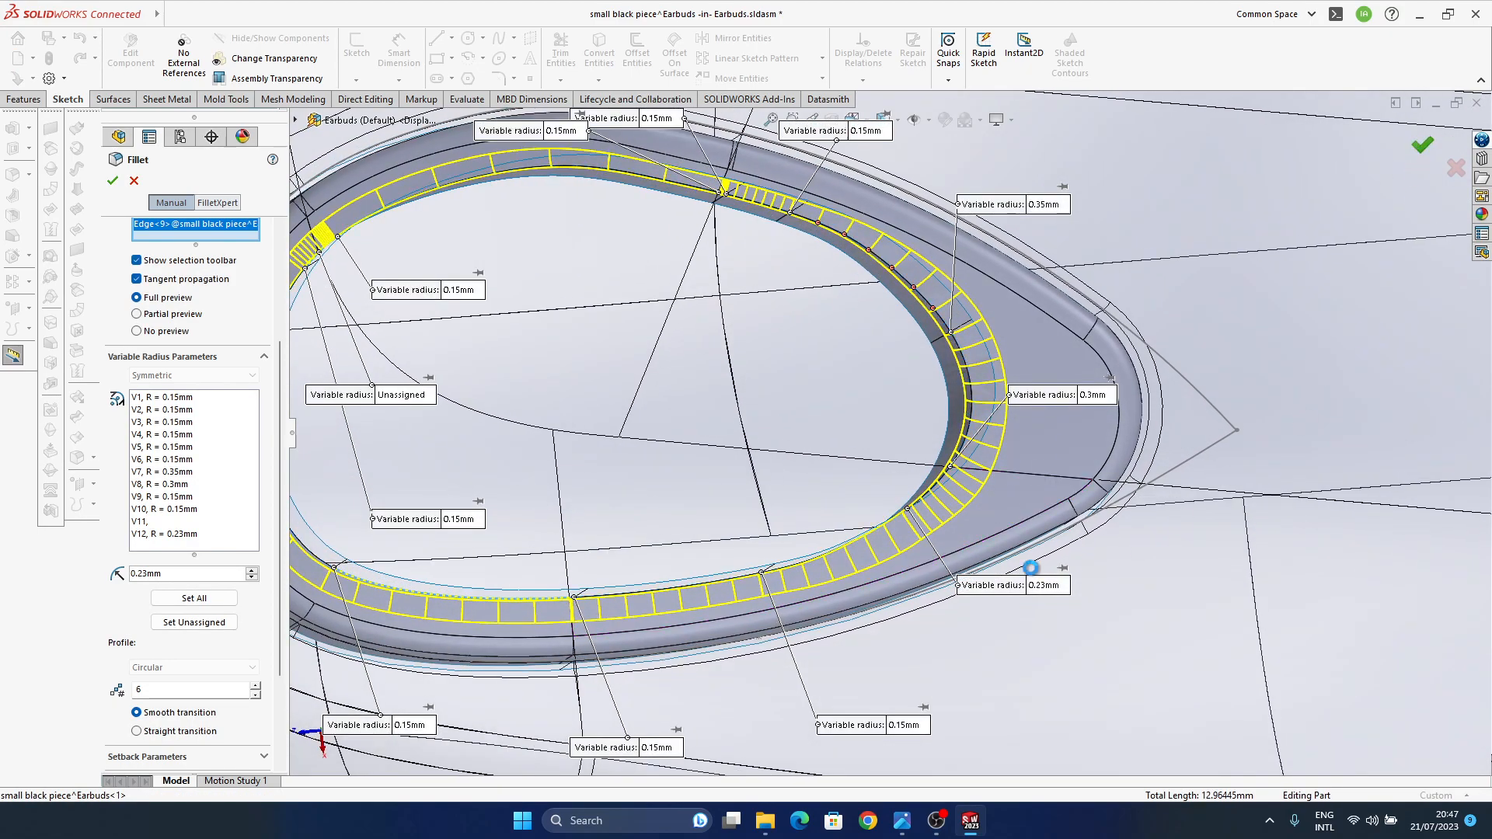
pyautogui.press('Return')
pyautogui.moveTo(1016, 582); pyautogui.dragTo(935, 241, button='middle')
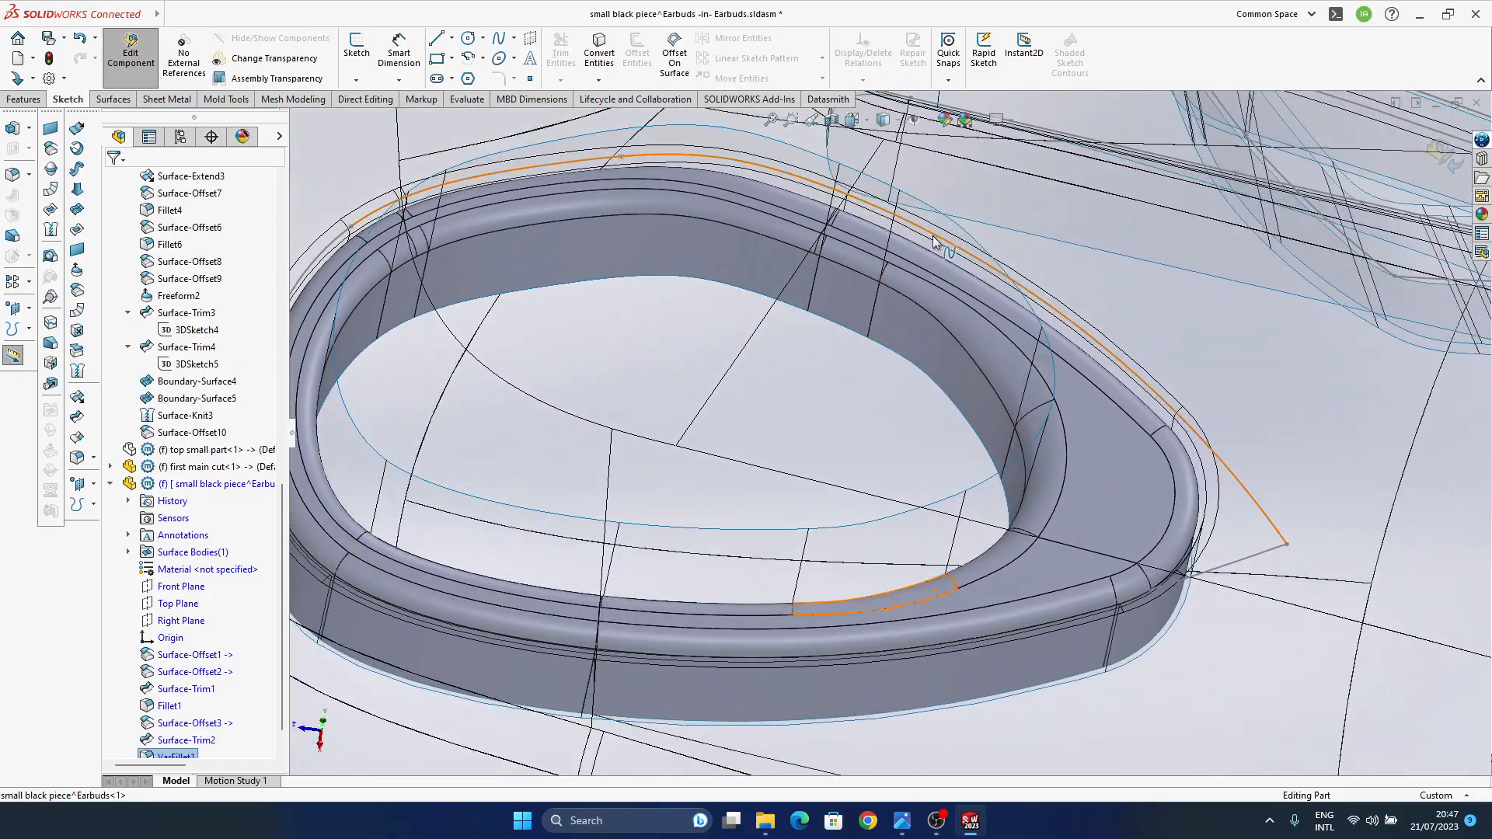
# - Turn on RealView reflective rendering to inspect the finished fillet along the inner rim
pyautogui.click(1005, 123)
pyautogui.click(1026, 142)
pyautogui.moveTo(1085, 560)
pyautogui.mouseDown(button='middle')
pyautogui.moveTo(1089, 663)
pyautogui.moveTo(1110, 397)
pyautogui.moveTo(1085, 710)
pyautogui.moveTo(993, 666)
pyautogui.mouseUp(button='middle')
pyautogui.moveTo(992, 548); pyautogui.dragTo(807, 671, button='middle')
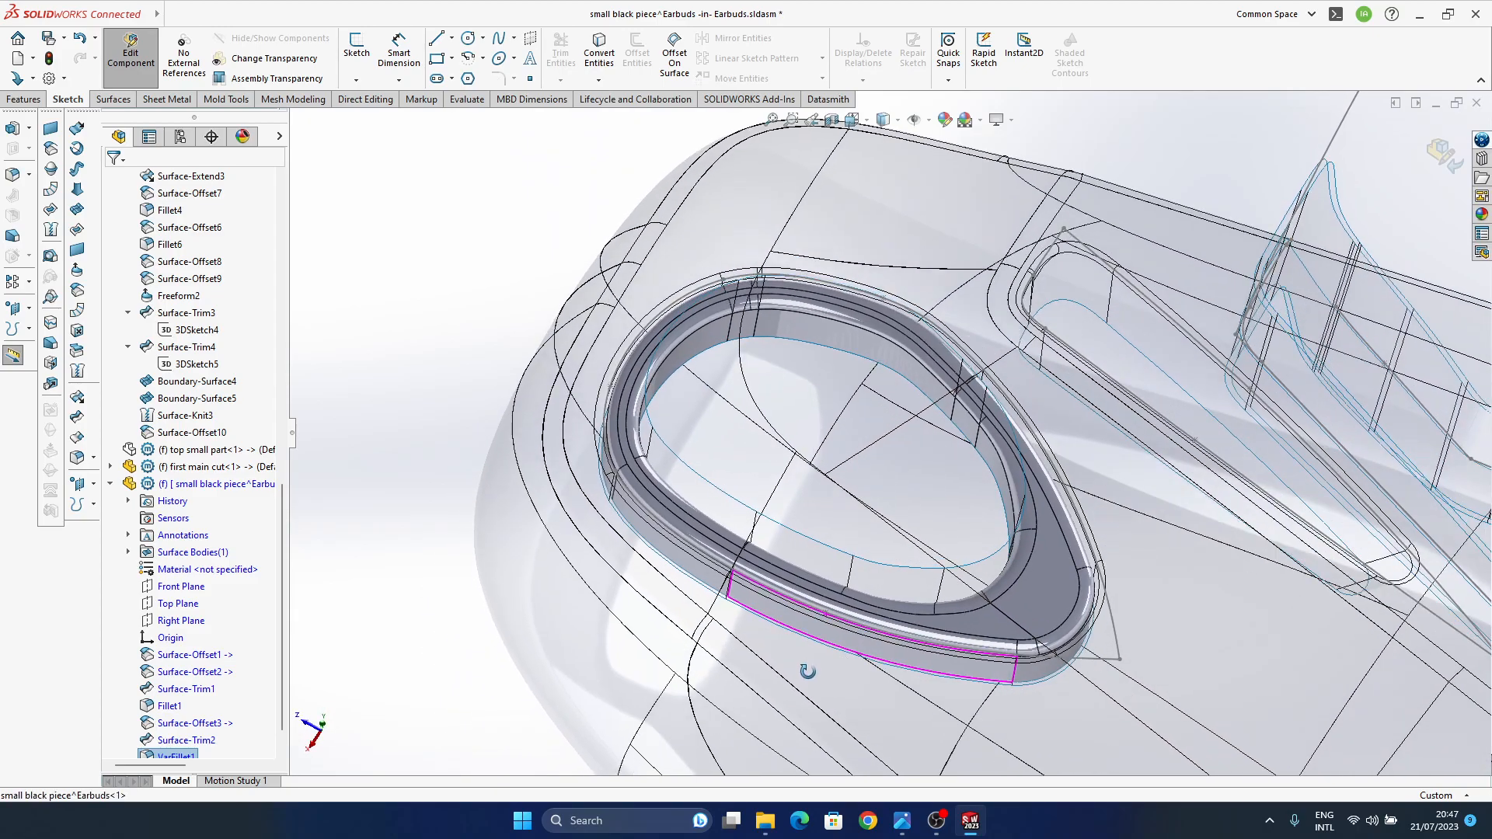
pyautogui.scroll(-6, 923, 642)
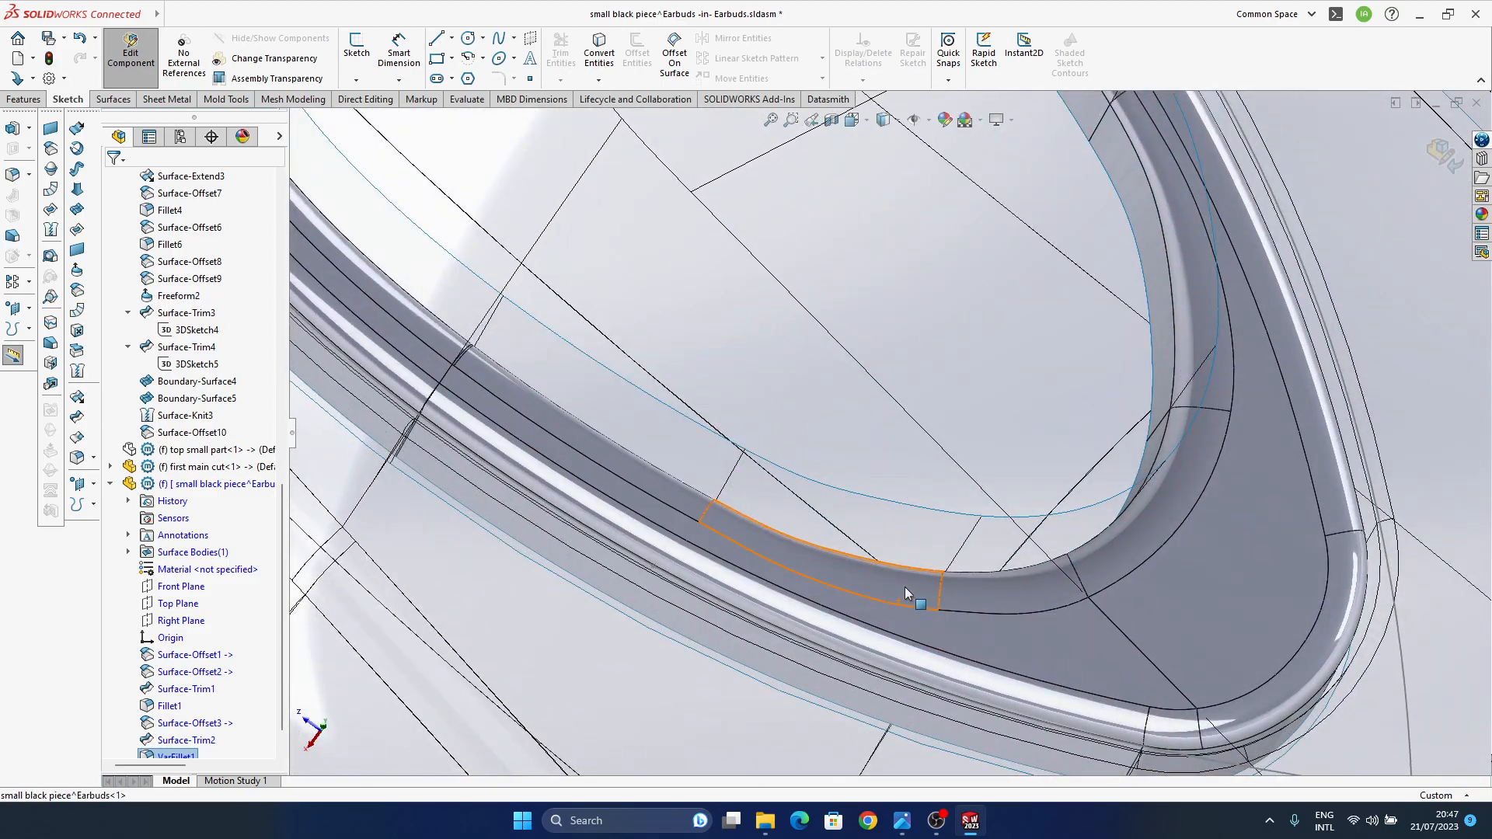
# - Set the radius dimension of the lower fillet face at its end nearest the narrow tip to 0.25 mm
pyautogui.click(908, 594)
pyautogui.moveTo(964, 619); pyautogui.dragTo(1024, 630, button='middle')
pyautogui.scroll(-3, 980, 595)
pyautogui.moveTo(1029, 569); pyautogui.dragTo(979, 561, button='middle')
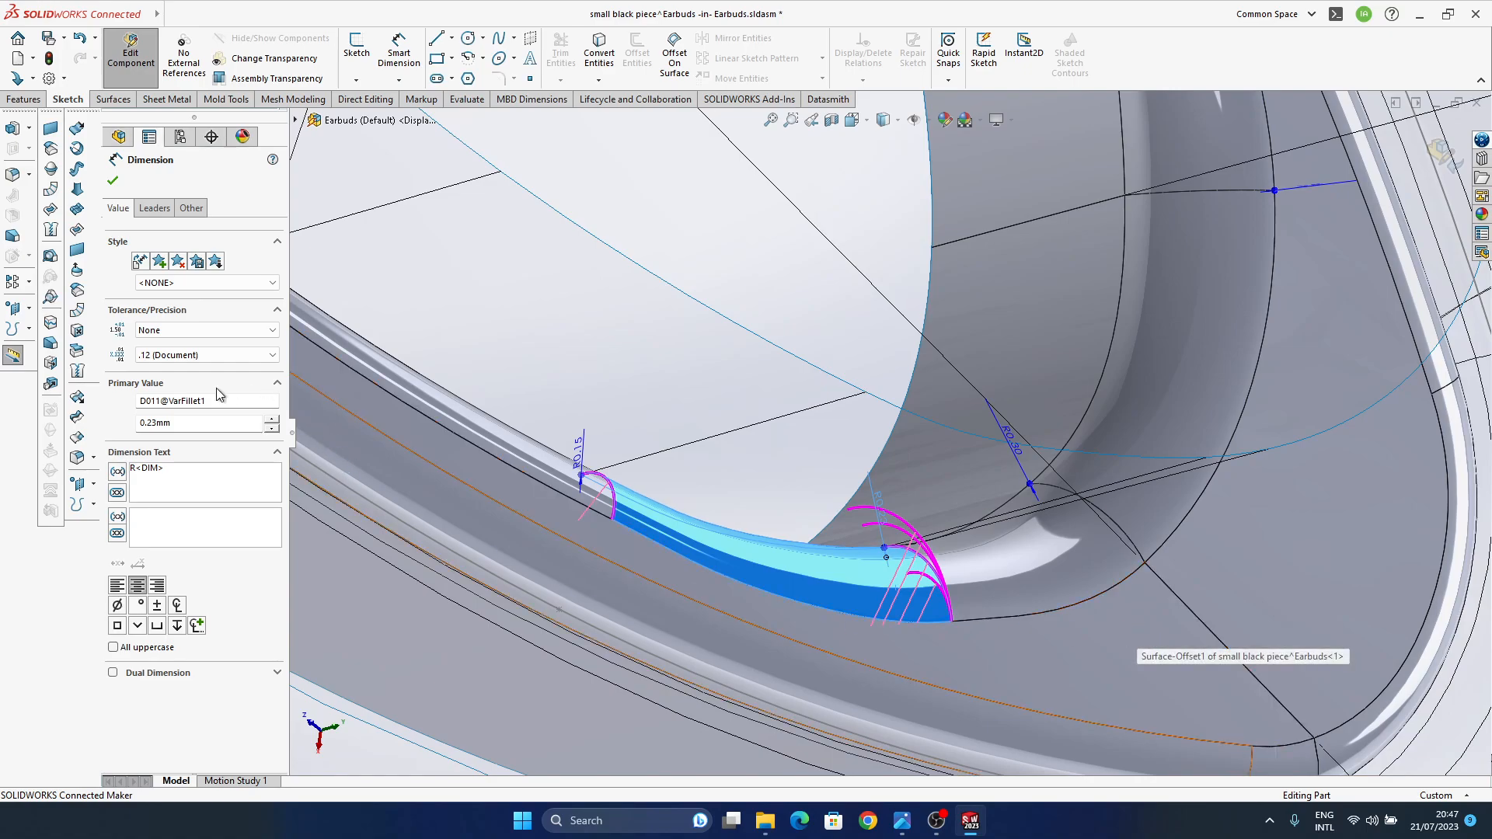
pyautogui.doubleClick(167, 423)
pyautogui.write('0.25')
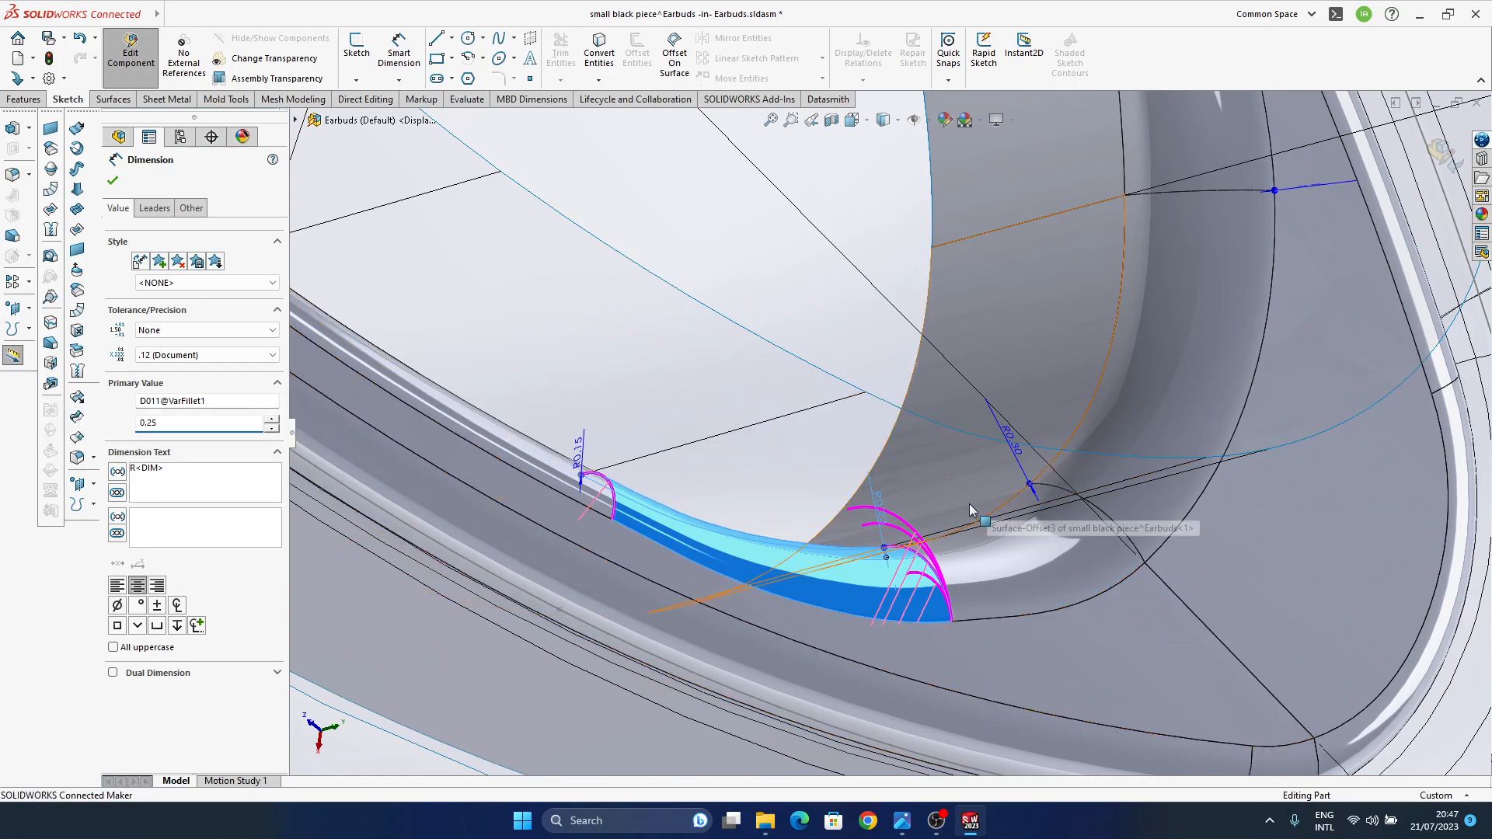
pyautogui.press('Return')
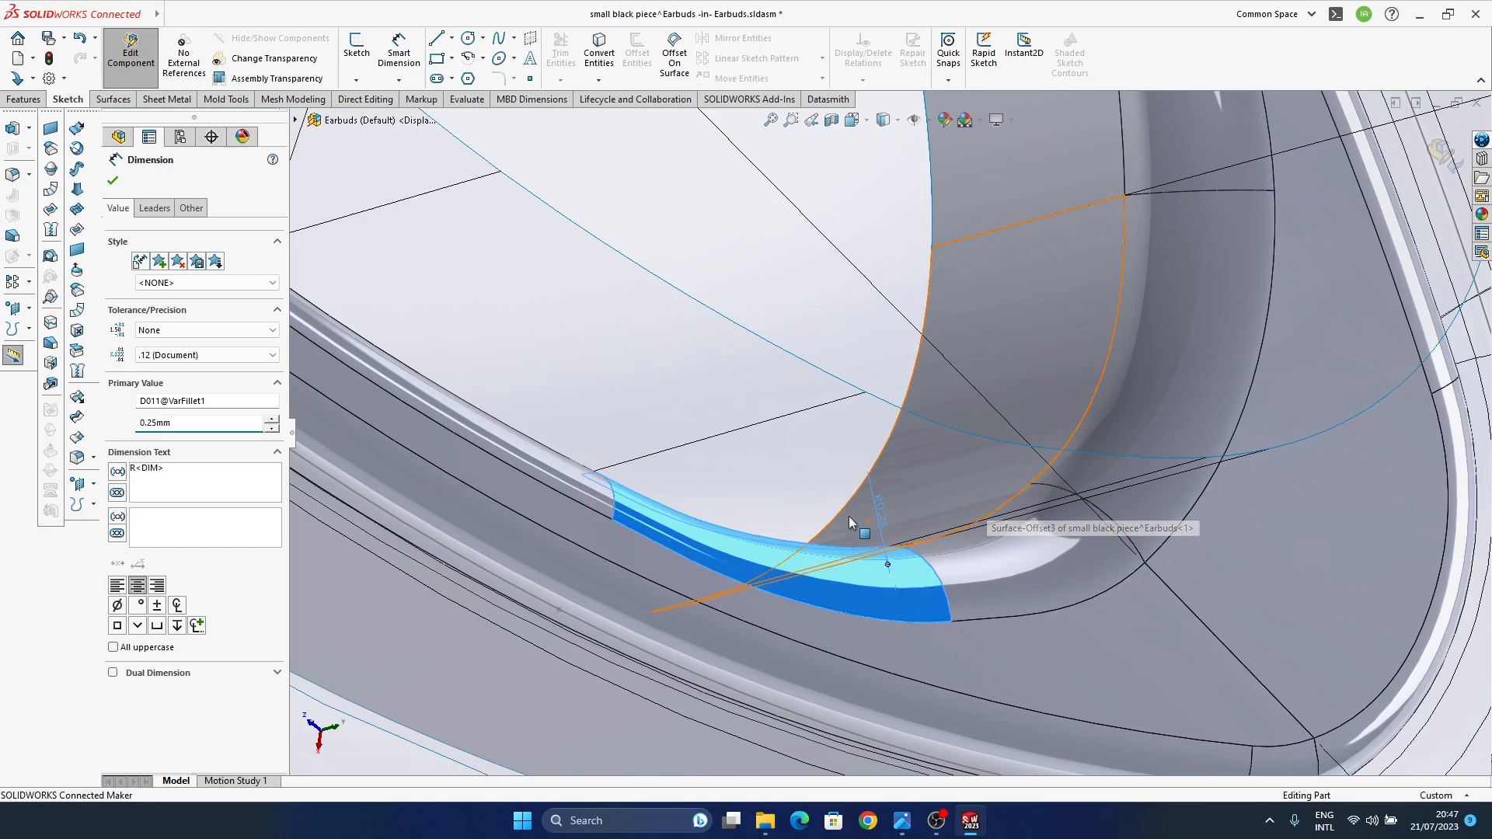
pyautogui.scroll(-5, 817, 537)
pyautogui.scroll(6, 801, 548)
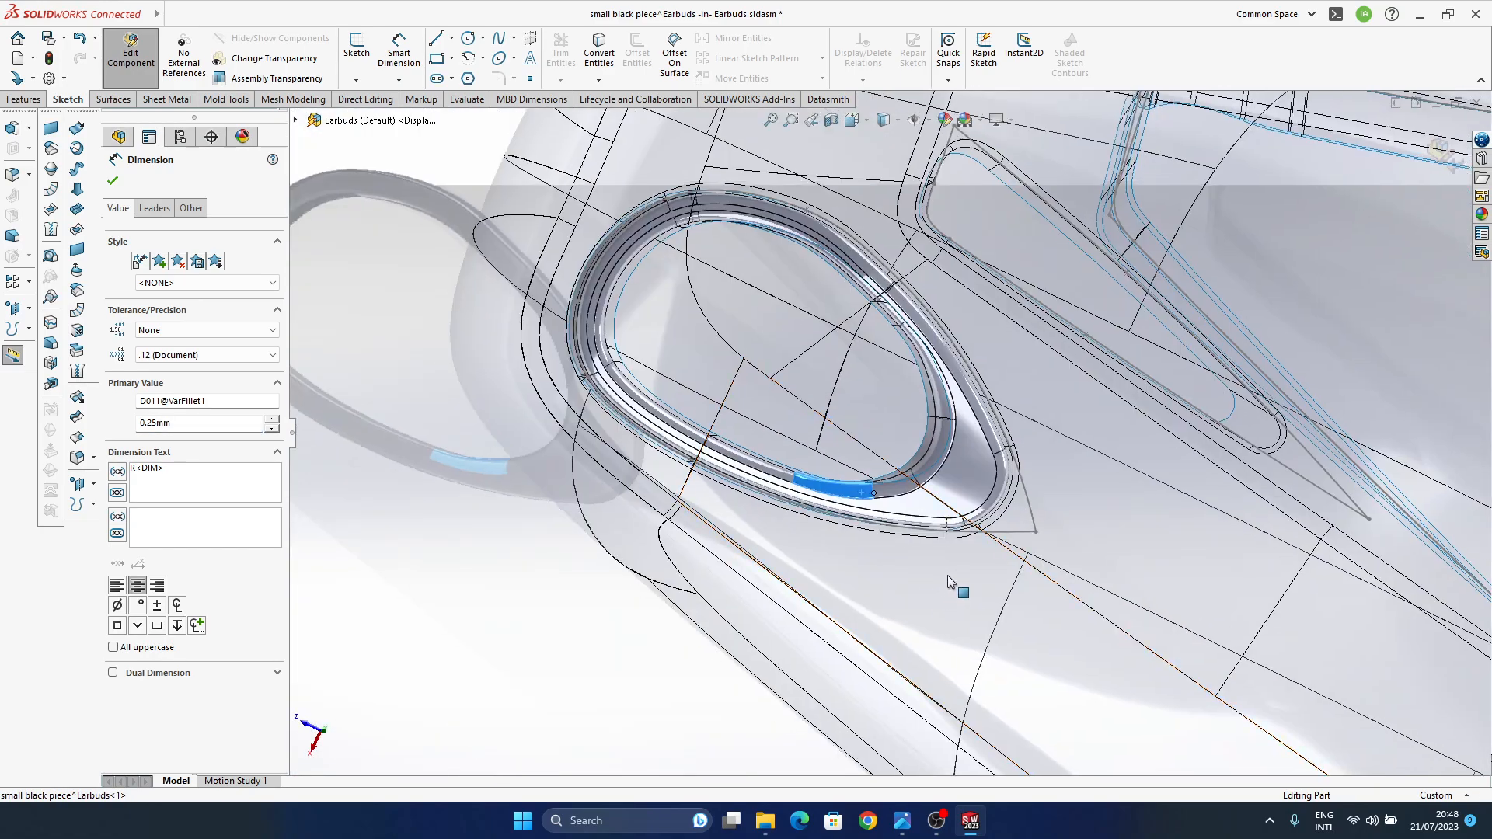
pyautogui.click(505, 685)
# - Examine the rounded rim in shaded display without edges, then restore the edge display
pyautogui.moveTo(1018, 537); pyautogui.dragTo(858, 626, button='middle')
pyautogui.moveTo(952, 416); pyautogui.dragTo(918, 252, button='middle')
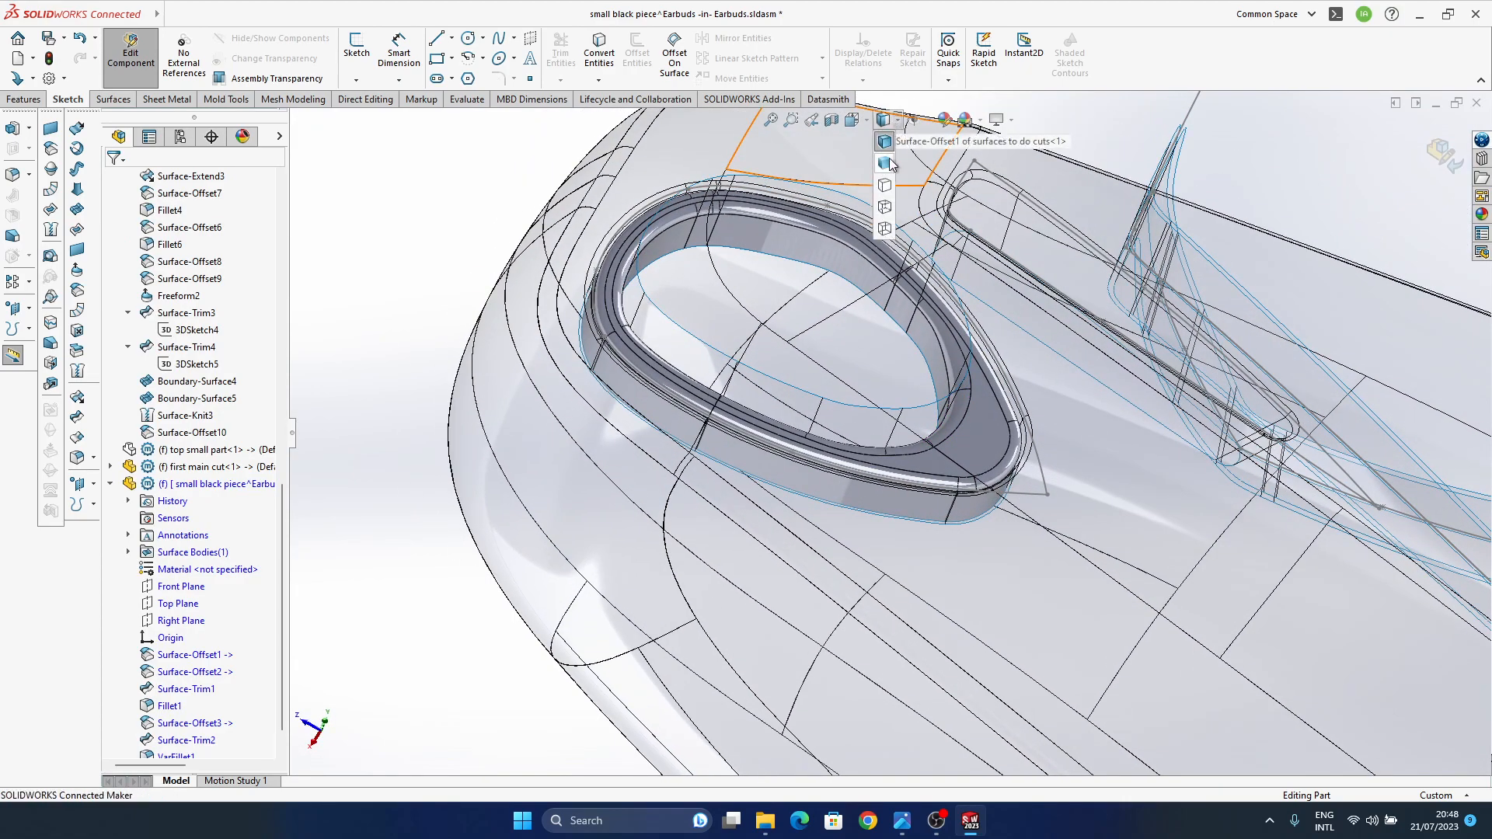
pyautogui.click(891, 163)
pyautogui.moveTo(855, 435)
pyautogui.mouseDown(button='middle')
pyautogui.moveTo(839, 499)
pyautogui.moveTo(730, 635)
pyautogui.moveTo(767, 554)
pyautogui.moveTo(749, 593)
pyautogui.moveTo(761, 660)
pyautogui.moveTo(768, 623)
pyautogui.mouseUp(button='middle')
pyautogui.scroll(-4, 801, 498)
pyautogui.moveTo(993, 498)
pyautogui.keyDown('ctrl'); pyautogui.mouseDown(button='middle')
pyautogui.moveTo(998, 619)
pyautogui.moveTo(979, 484)
pyautogui.mouseUp(button='middle'); pyautogui.keyUp('ctrl')
pyautogui.click(885, 162)
# - Delete the two adjacent variable fillet faces along the inner rim beside the narrow tip
pyautogui.scroll(-6, 894, 540)
pyautogui.moveTo(855, 489); pyautogui.dragTo(869, 571, button='middle')
pyautogui.keyDown('ctrl'); pyautogui.moveTo(869, 571); pyautogui.dragTo(874, 591, button='middle'); pyautogui.keyUp('ctrl')
pyautogui.moveTo(911, 414); pyautogui.dragTo(897, 303, button='middle')
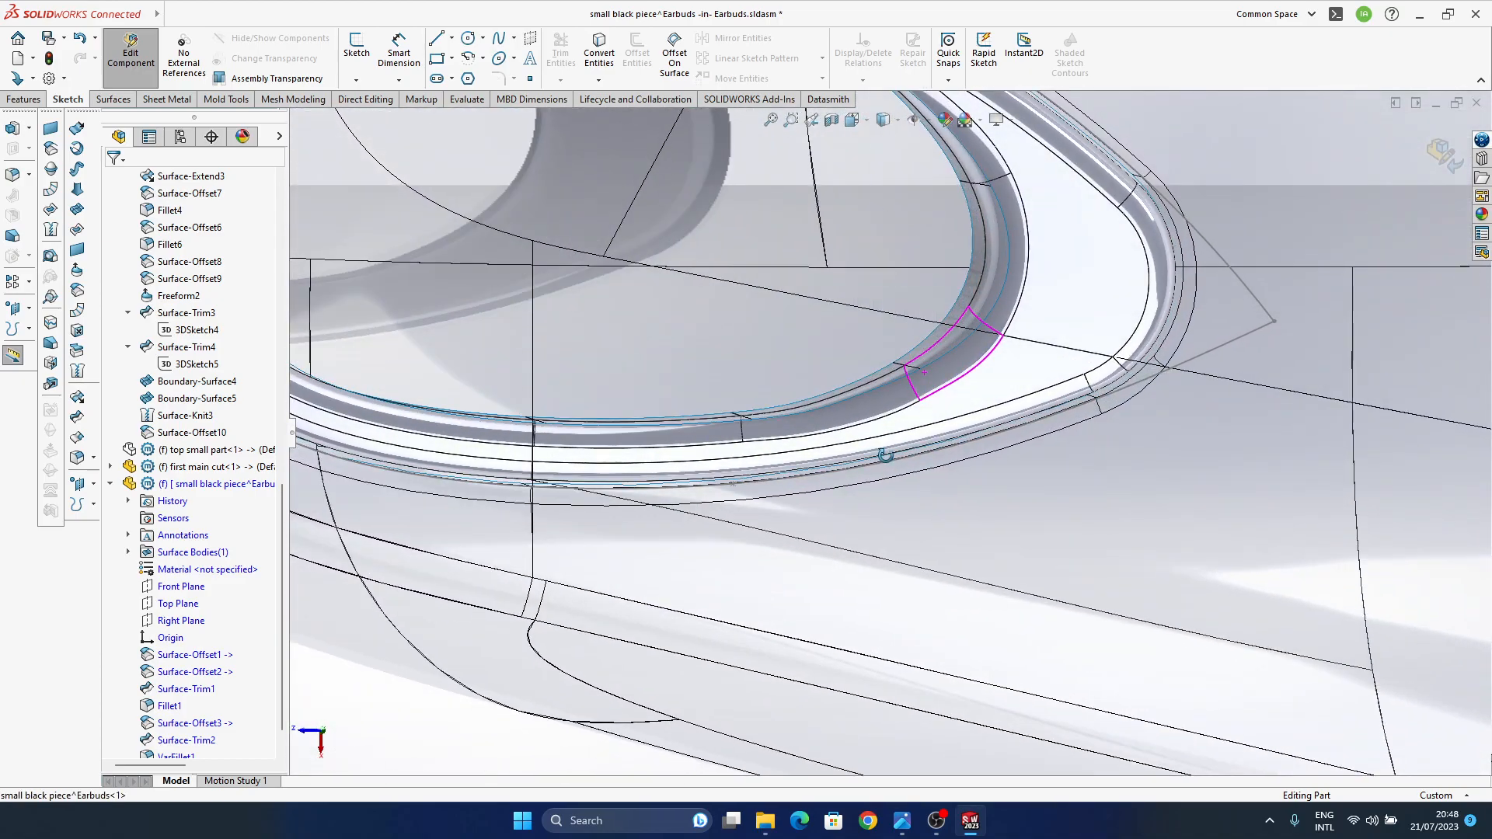
pyautogui.moveTo(887, 469)
pyautogui.mouseDown(button='middle')
pyautogui.moveTo(885, 425)
pyautogui.moveTo(886, 476)
pyautogui.moveTo(900, 455)
pyautogui.moveTo(883, 436)
pyautogui.moveTo(903, 473)
pyautogui.moveTo(942, 400)
pyautogui.moveTo(946, 430)
pyautogui.moveTo(948, 382)
pyautogui.moveTo(963, 417)
pyautogui.moveTo(890, 429)
pyautogui.mouseUp(button='middle')
pyautogui.click(902, 464)
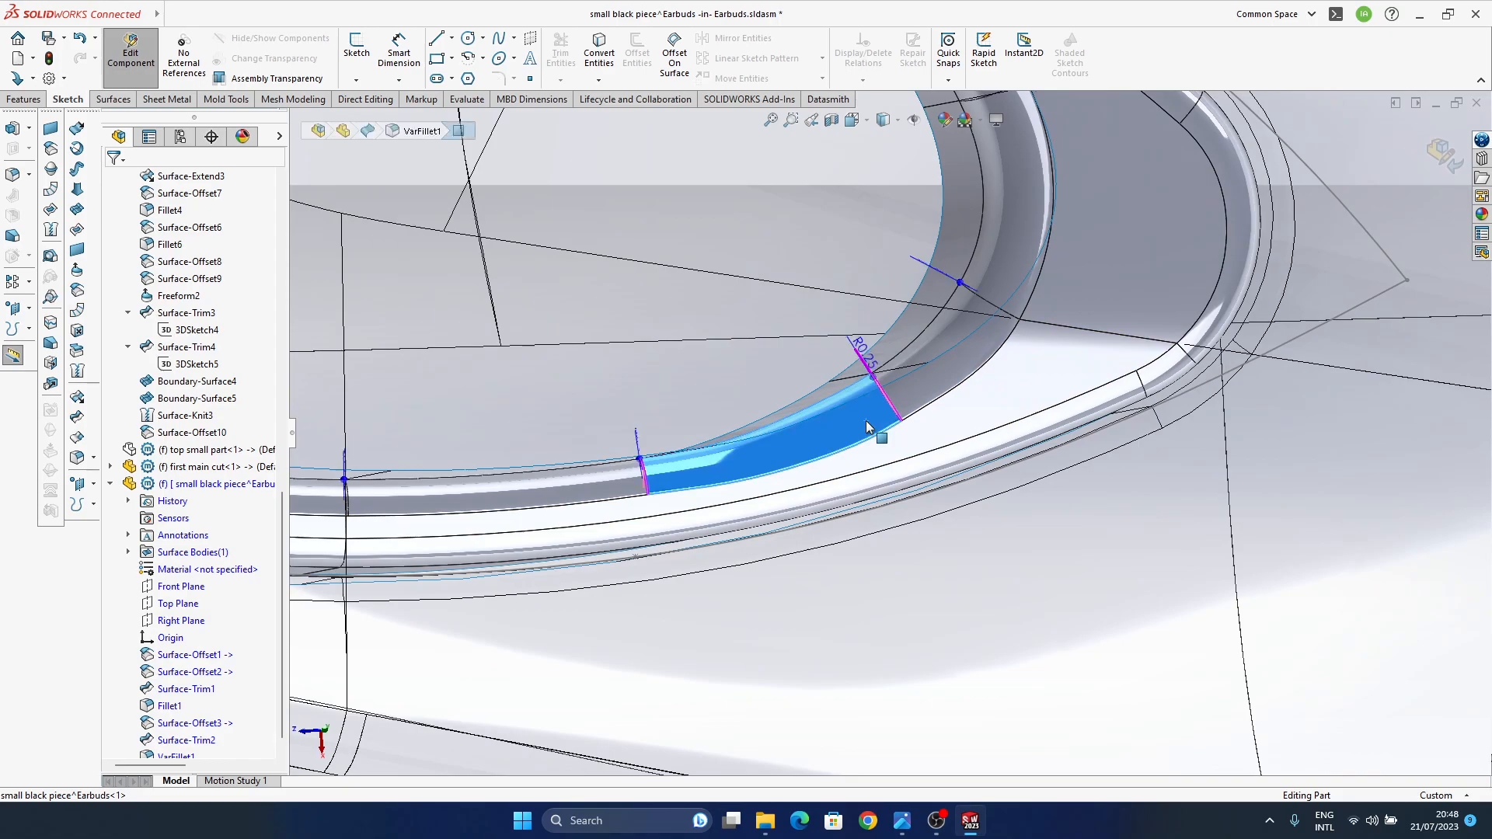
pyautogui.click(868, 427)
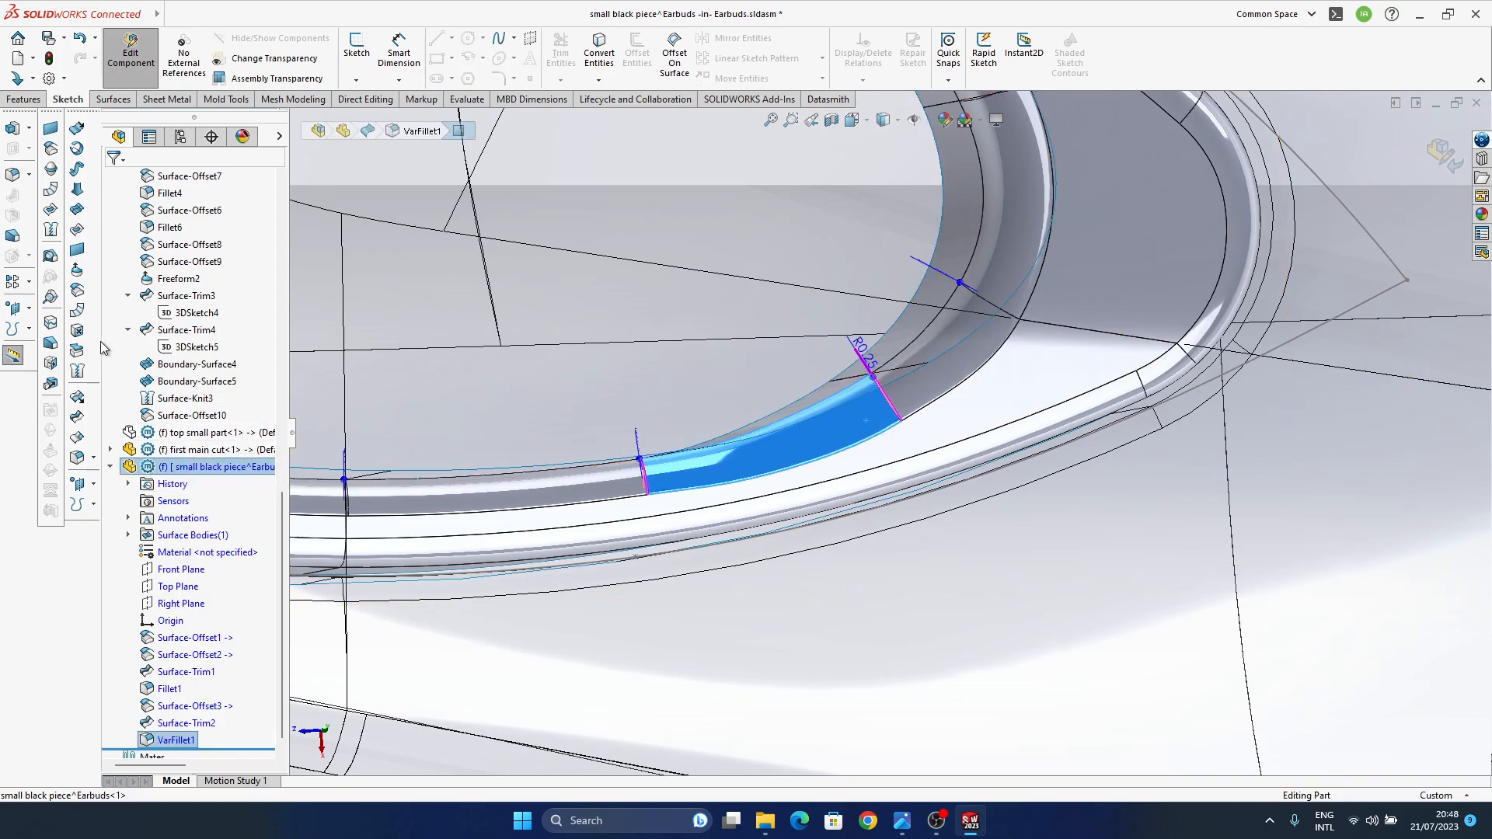
pyautogui.press('Delete')
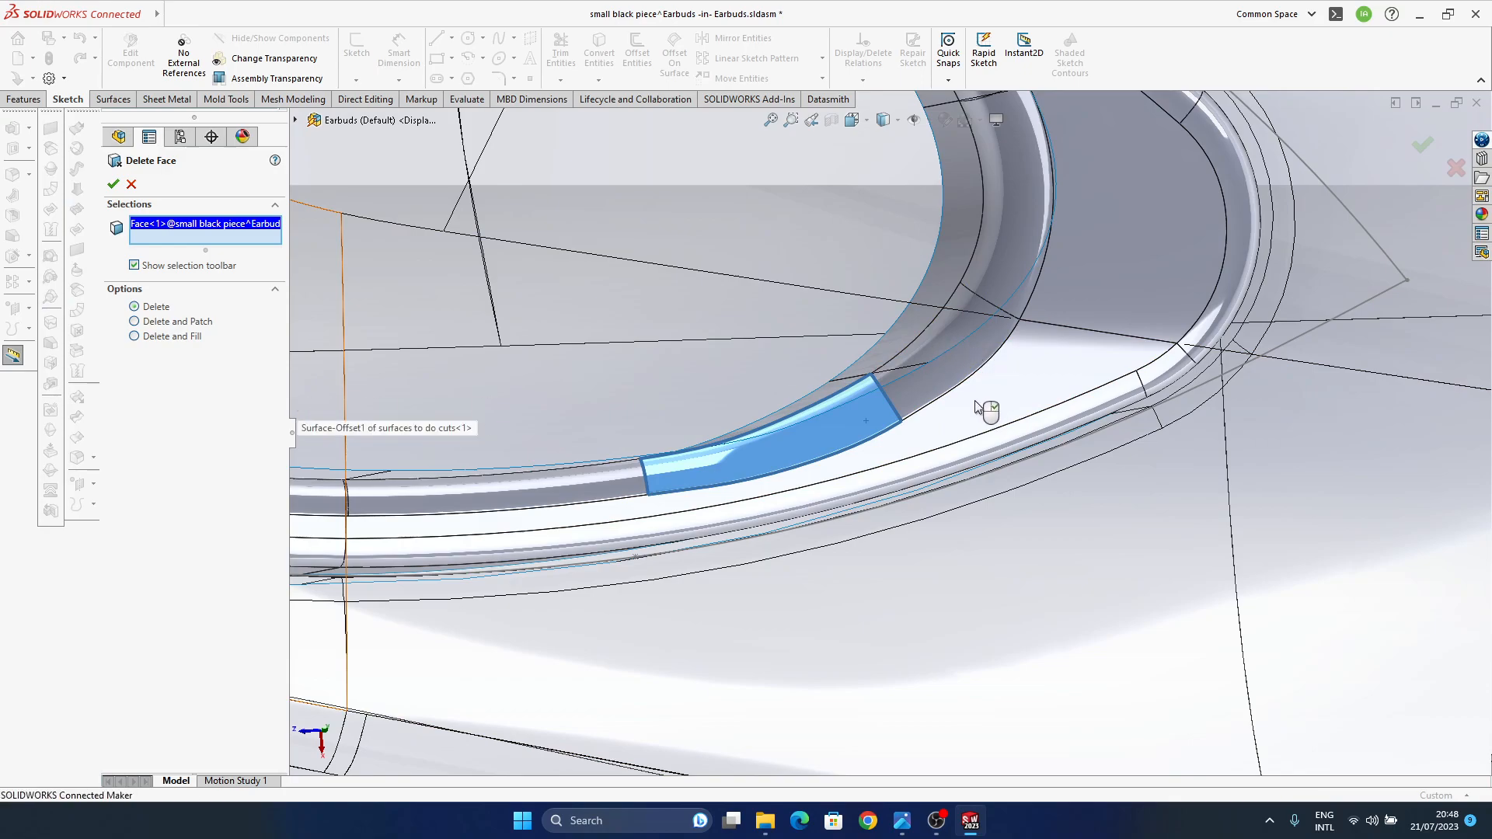
pyautogui.rightClick(1372, 298)
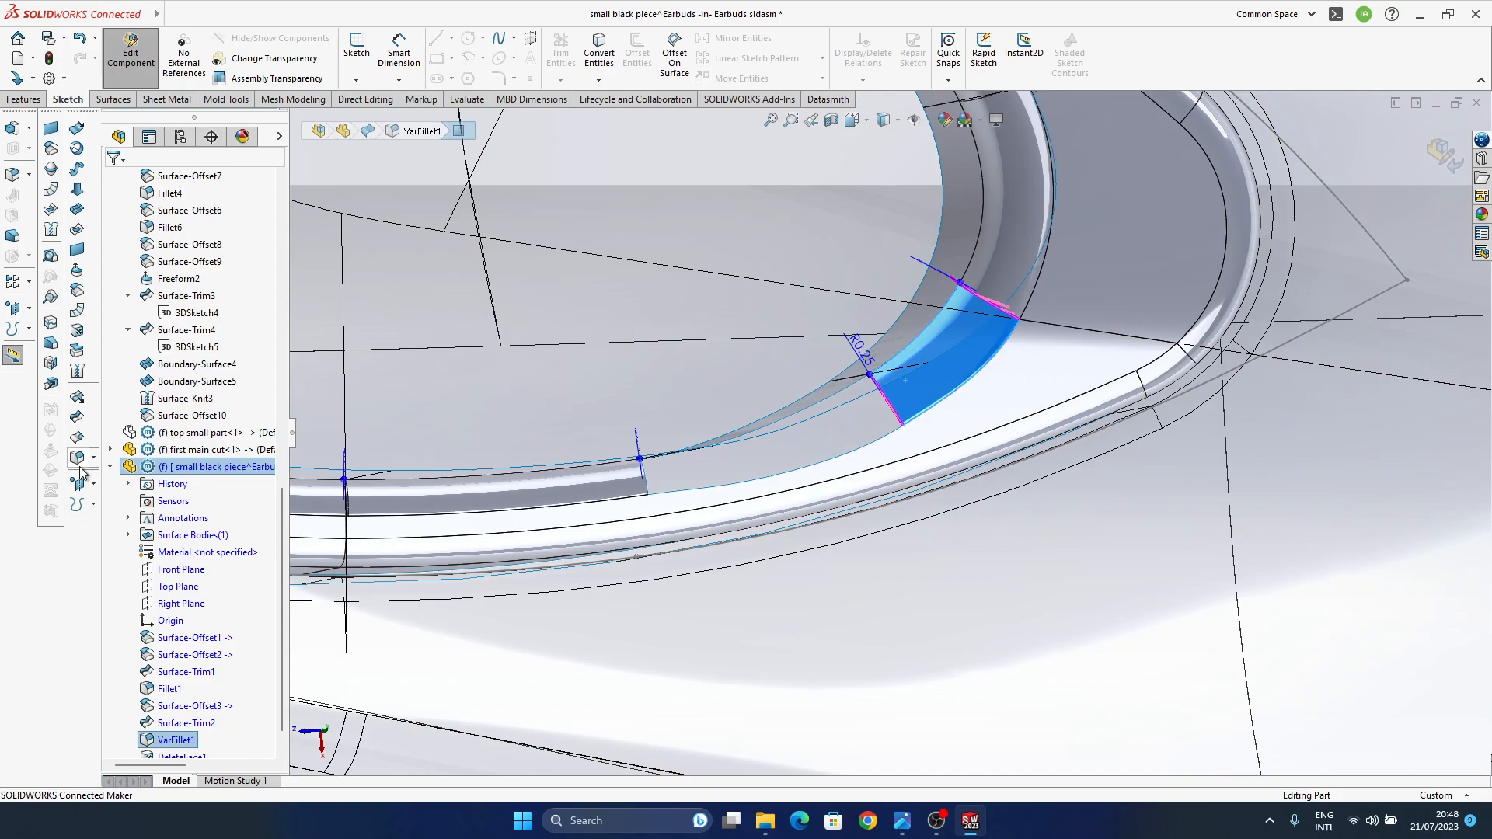
pyautogui.click(79, 334)
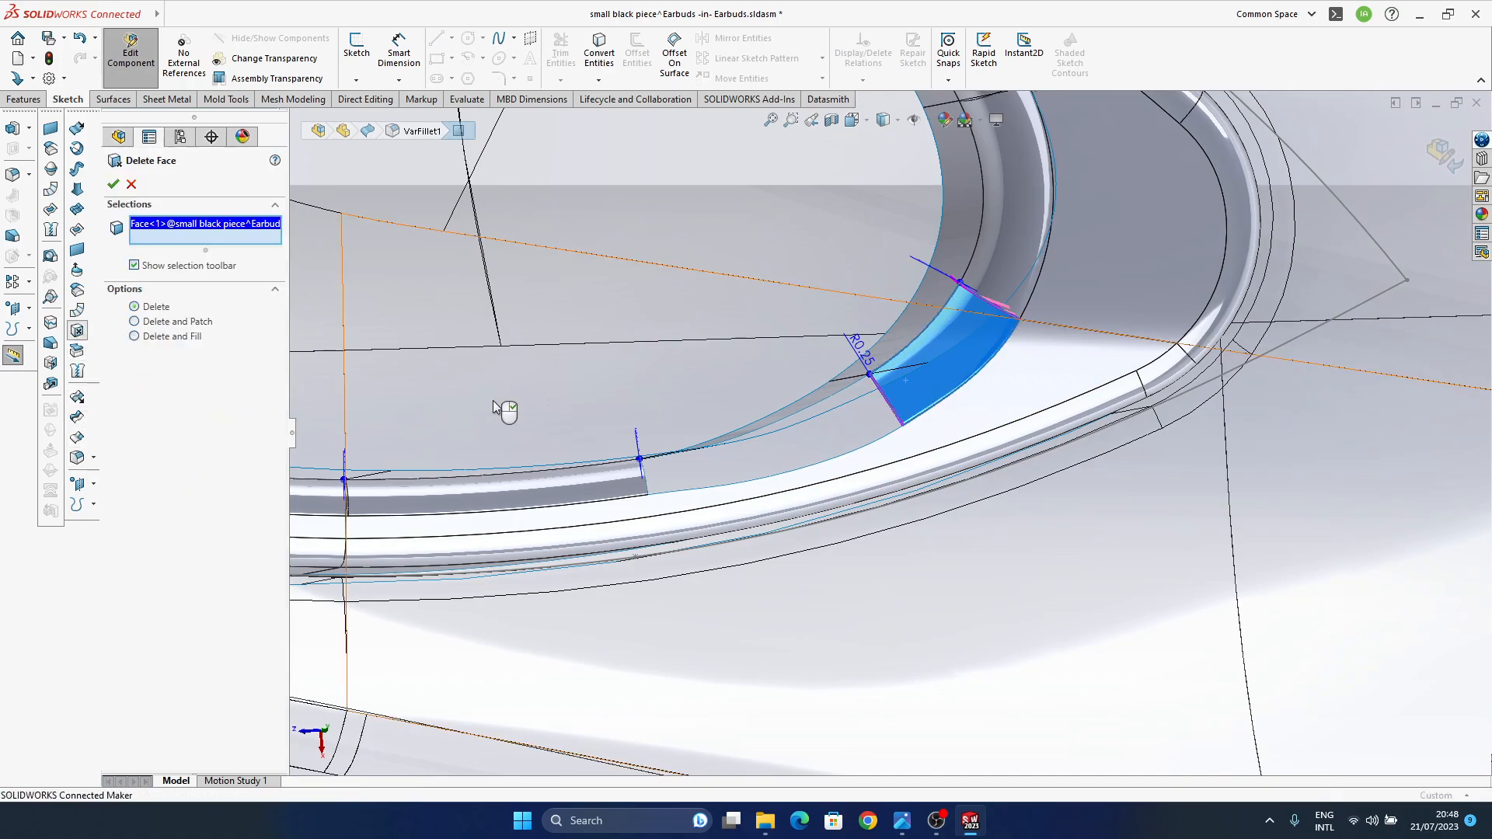
pyautogui.rightClick(1307, 550)
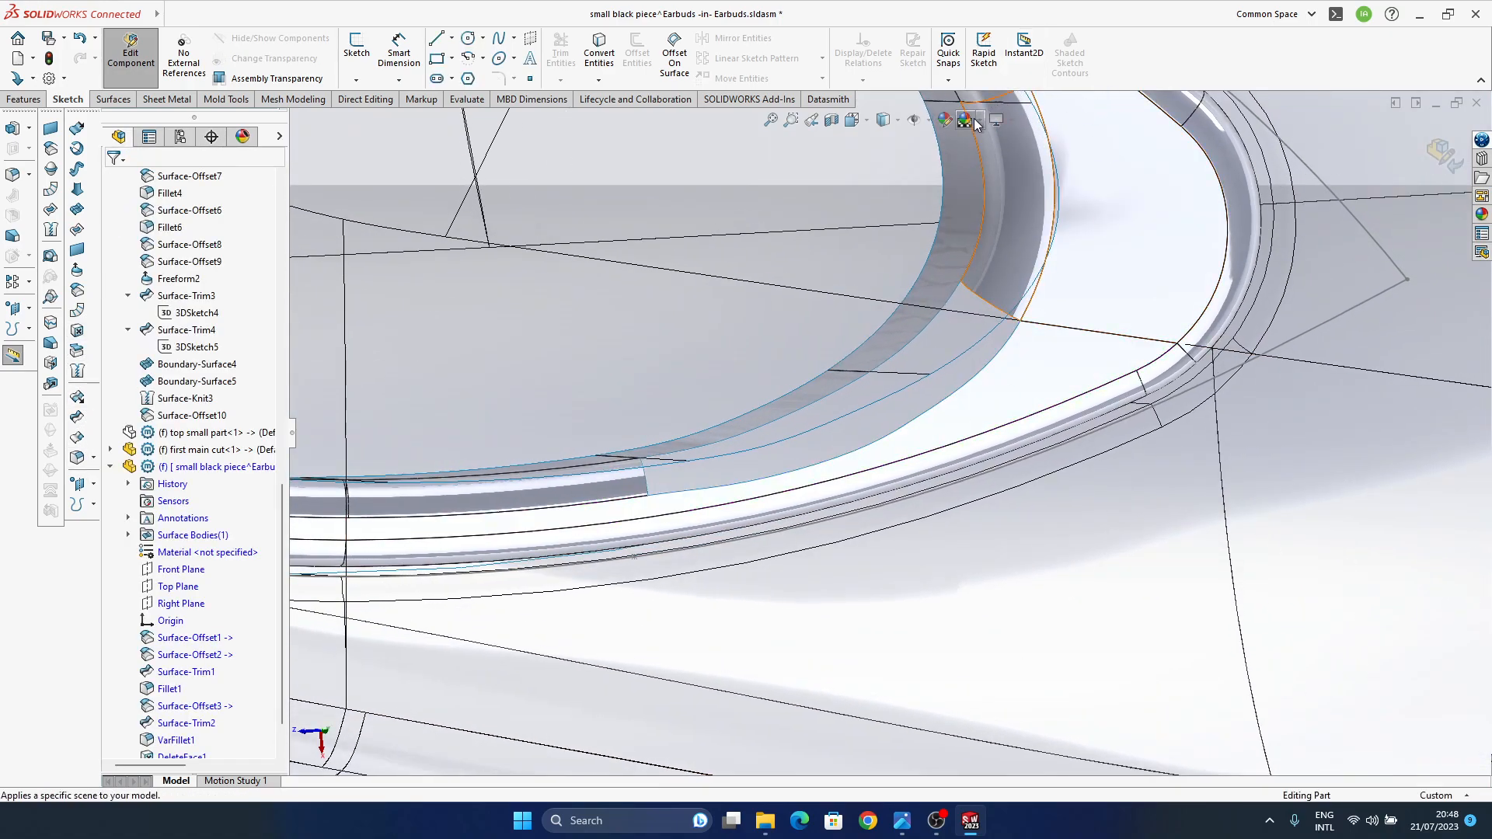
# - Turn off RealView rendering and inspect the opened gap in the inner rim
pyautogui.click(999, 123)
pyautogui.click(1026, 143)
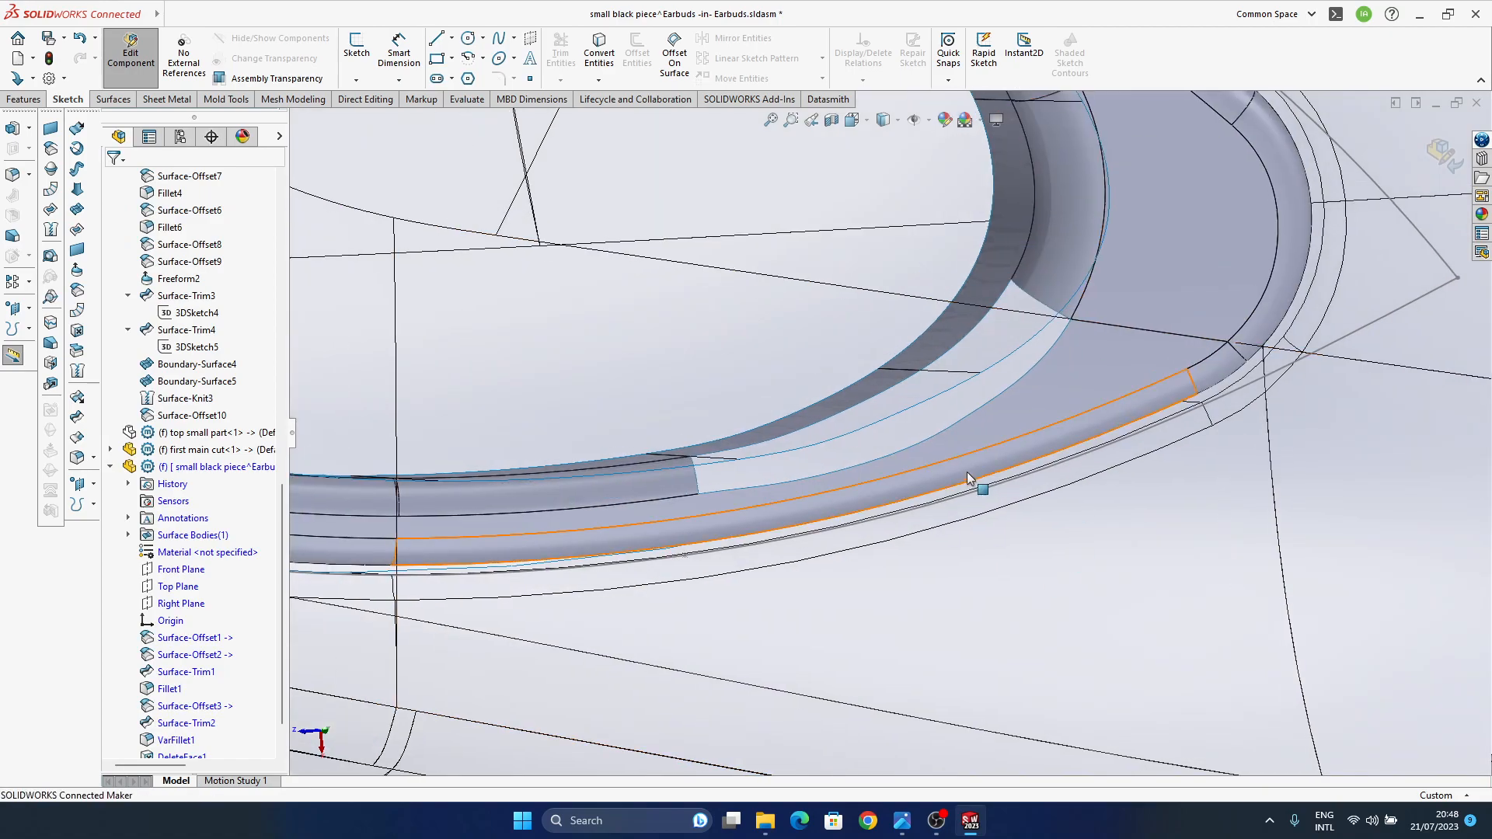
pyautogui.click(1026, 422)
pyautogui.moveTo(1026, 424); pyautogui.dragTo(978, 425, button='middle')
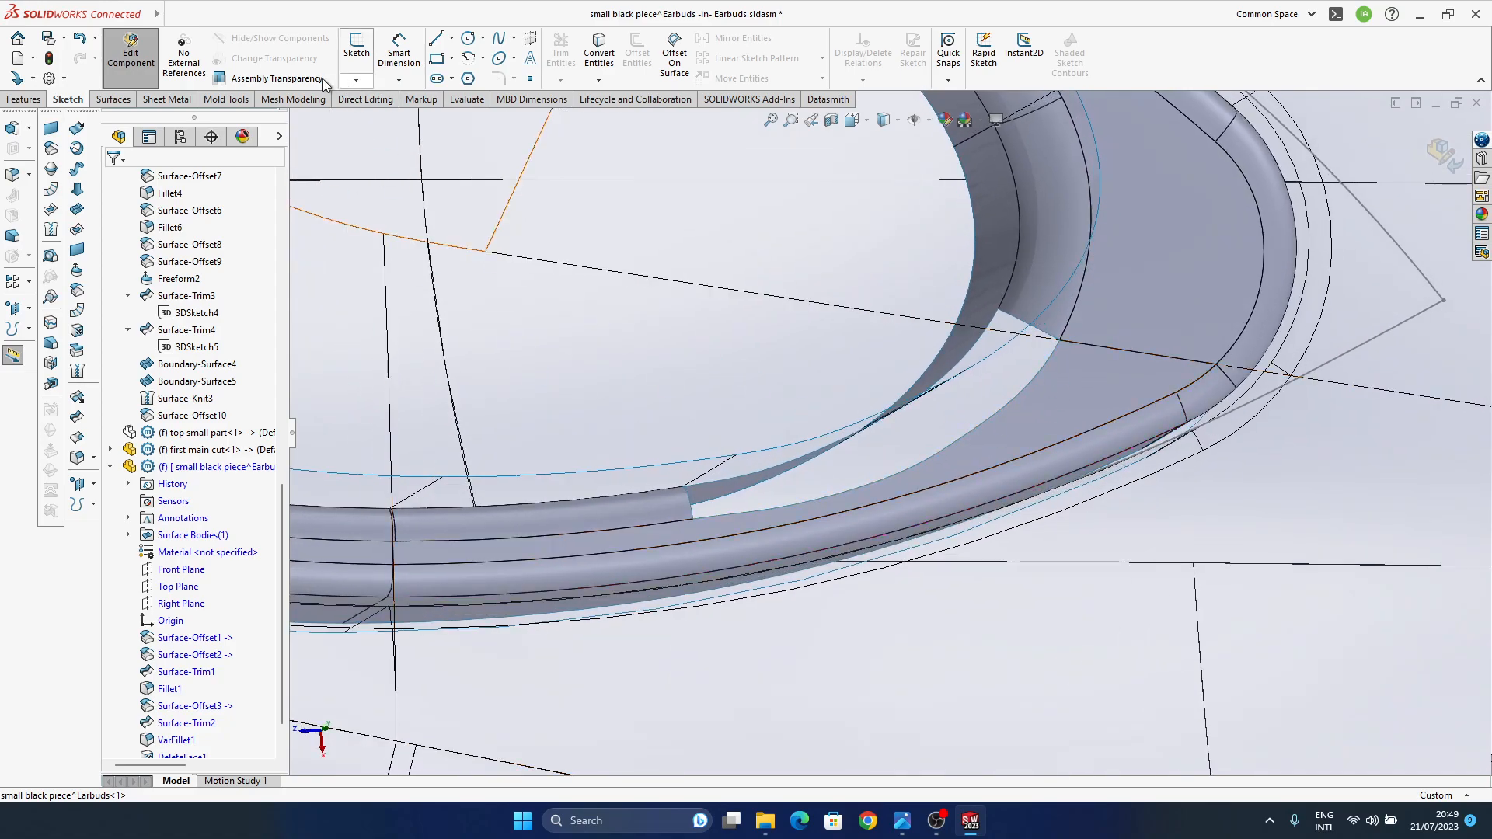
pyautogui.click(357, 81)
pyautogui.click(389, 132)
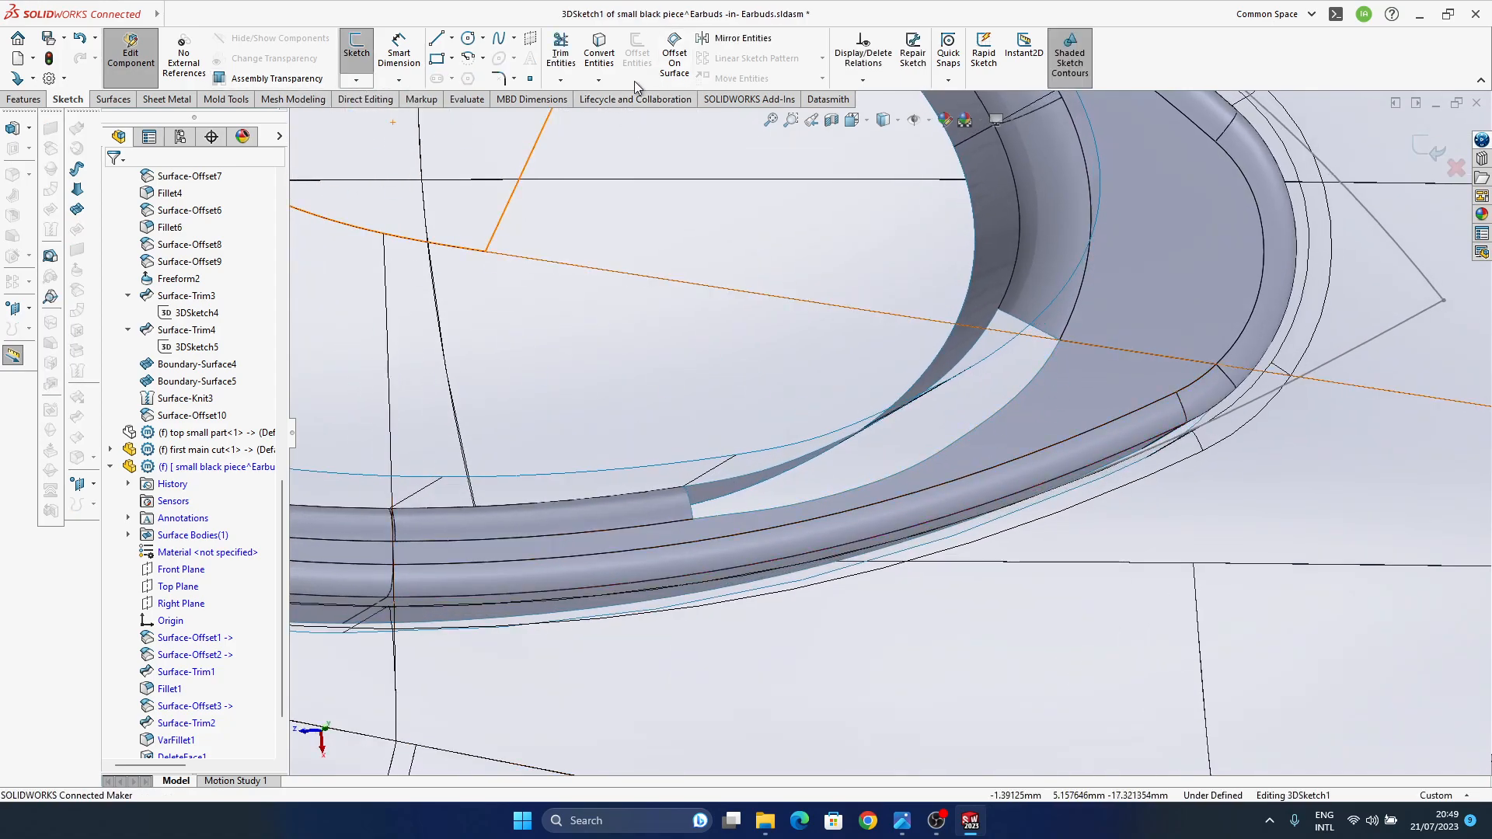
pyautogui.click(513, 39)
pyautogui.click(531, 96)
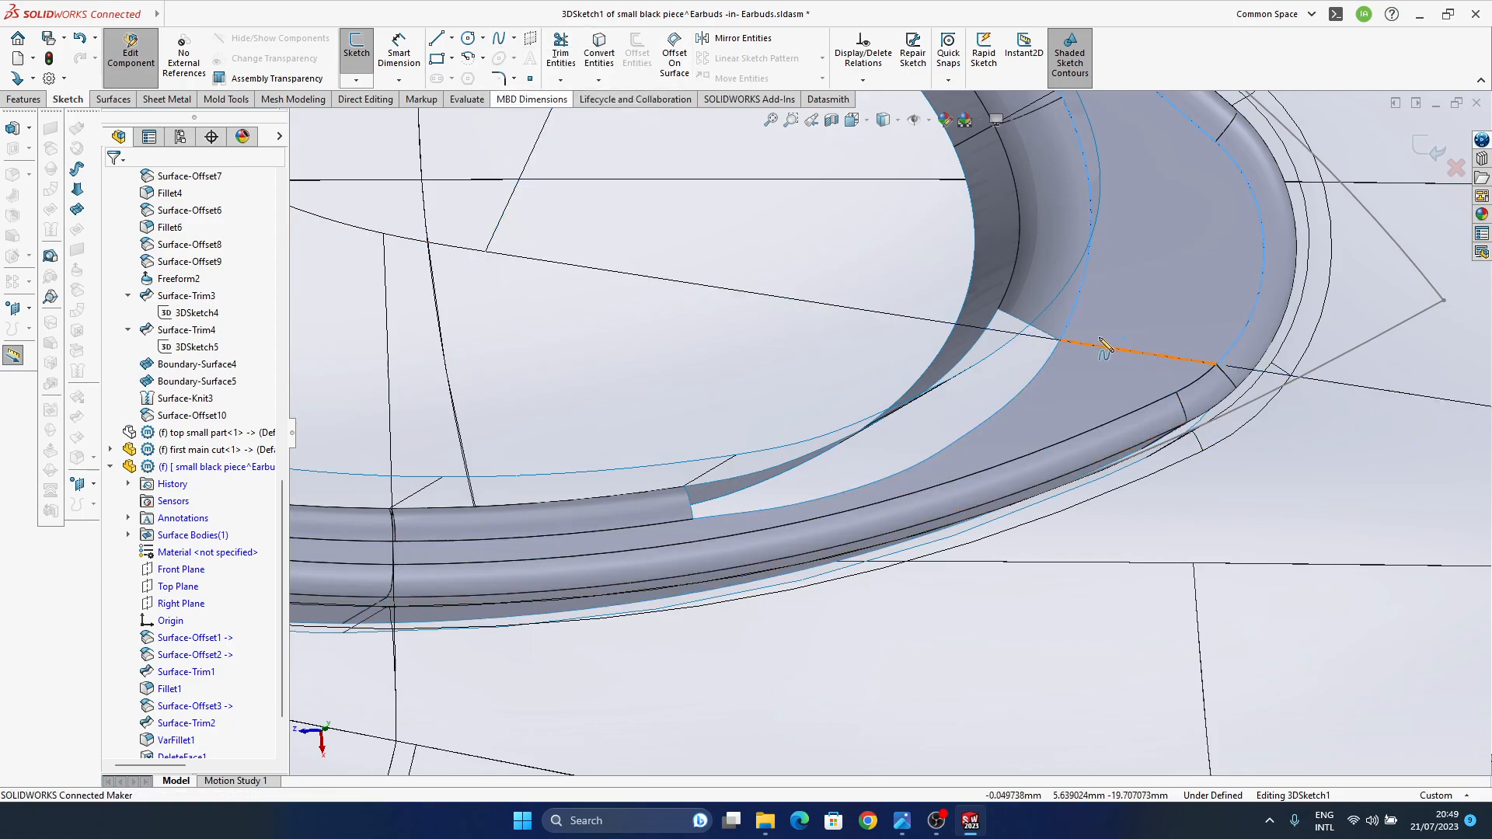
pyautogui.moveTo(999, 412)
pyautogui.mouseDown(button='middle')
pyautogui.moveTo(1012, 395)
pyautogui.moveTo(1011, 454)
pyautogui.moveTo(942, 475)
pyautogui.mouseUp(button='middle')
pyautogui.click(1058, 342)
pyautogui.moveTo(1011, 513); pyautogui.dragTo(1088, 385, button='middle')
pyautogui.moveTo(970, 460); pyautogui.dragTo(993, 510, button='middle')
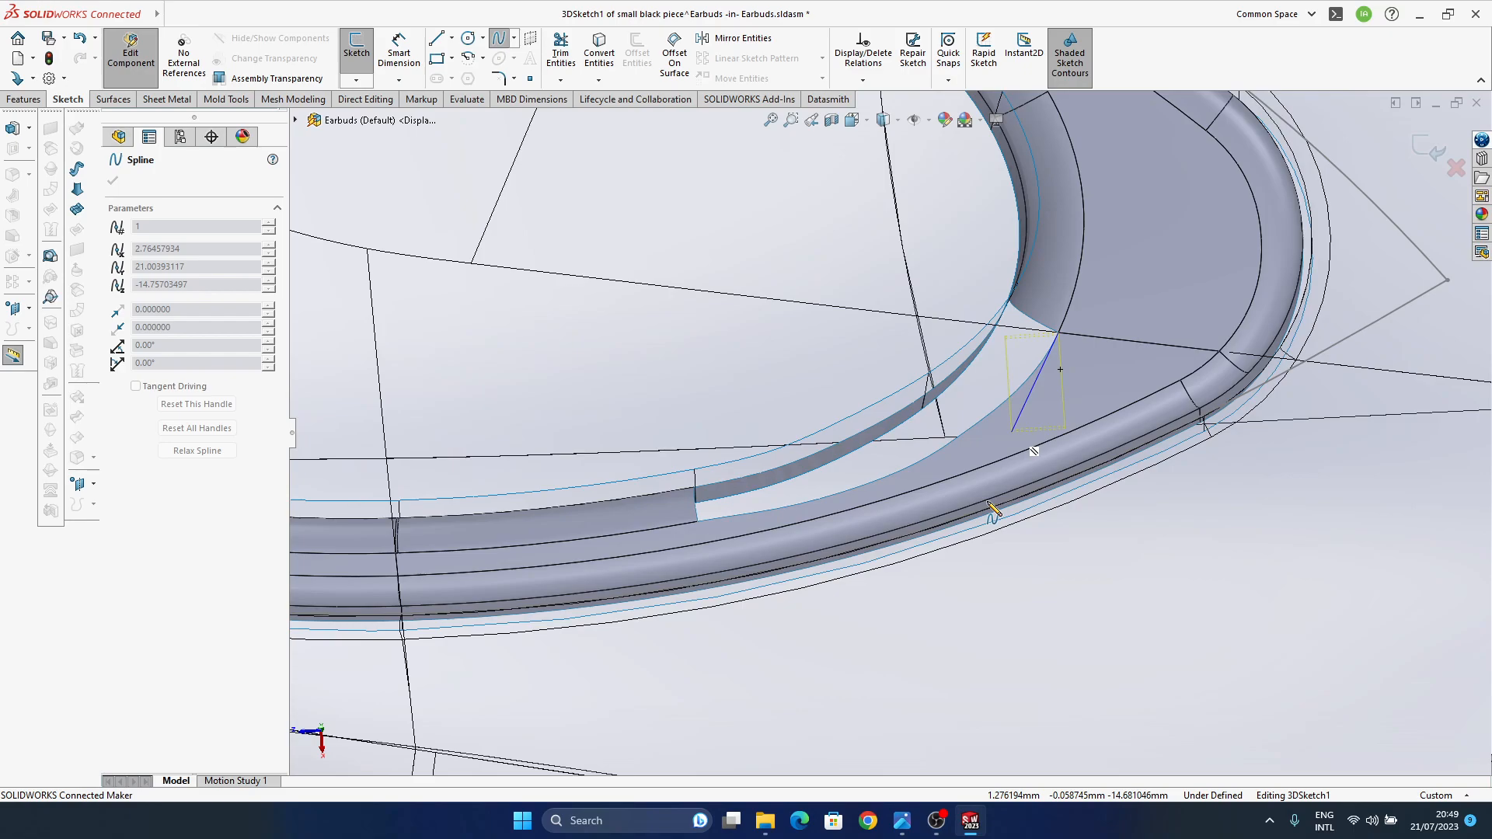
pyautogui.click(1456, 168)
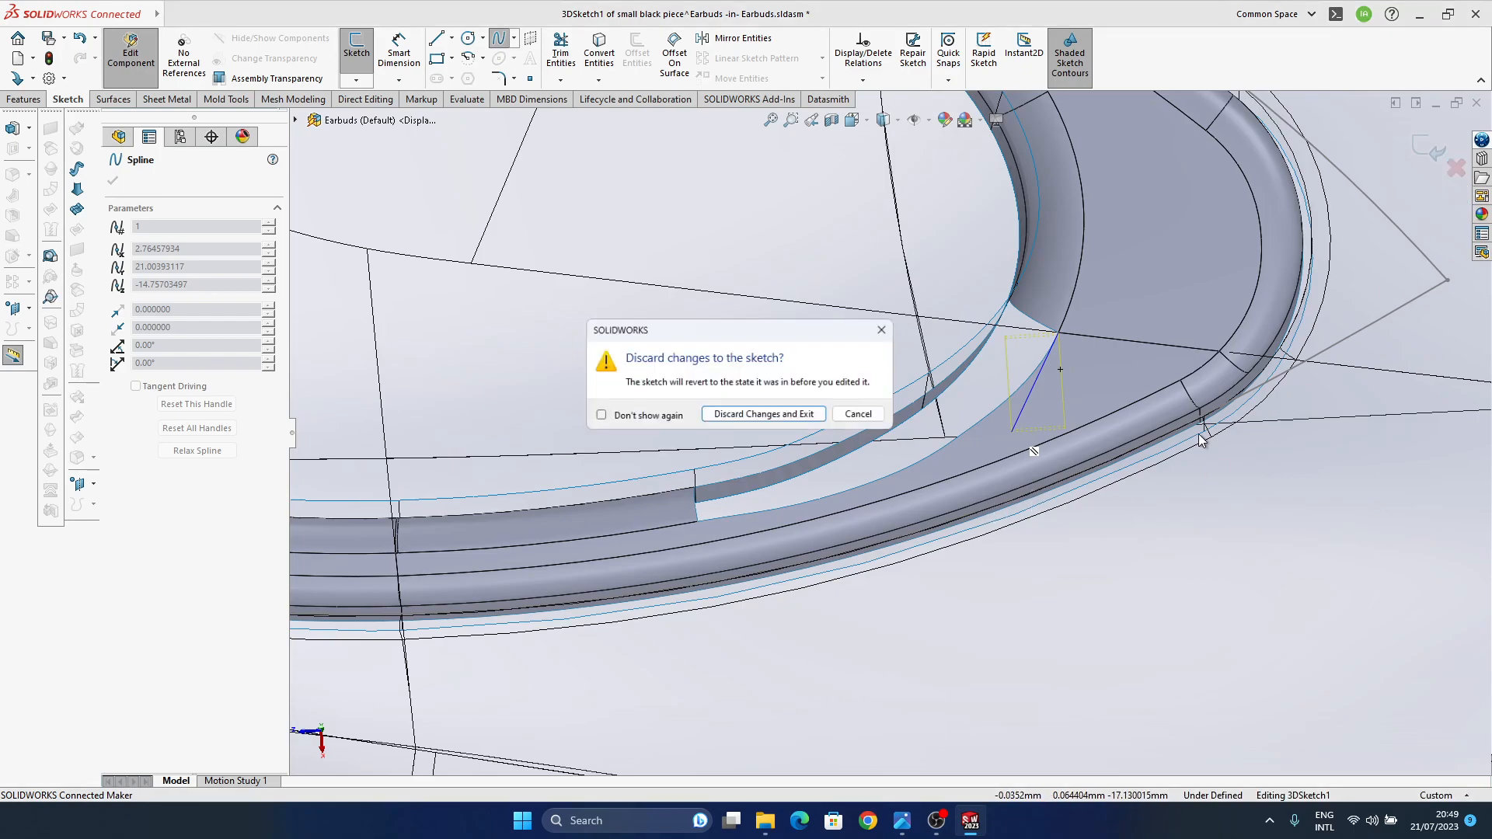
pyautogui.click(770, 424)
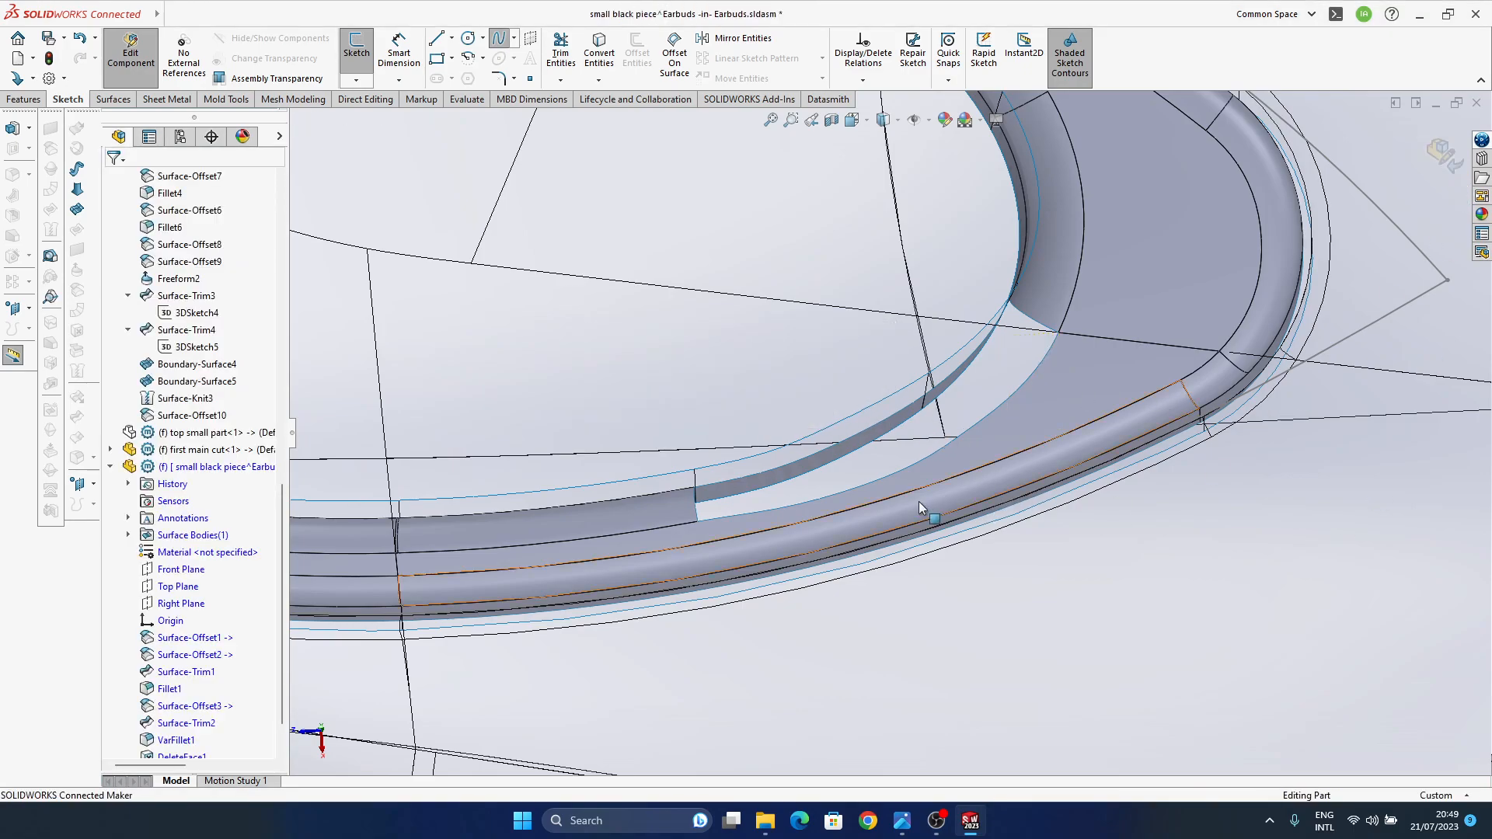
# - Create a 1 mm ruled surface normal to the surface along the two outer edges of the fillet gap
pyautogui.moveTo(986, 458); pyautogui.dragTo(962, 439, button='middle')
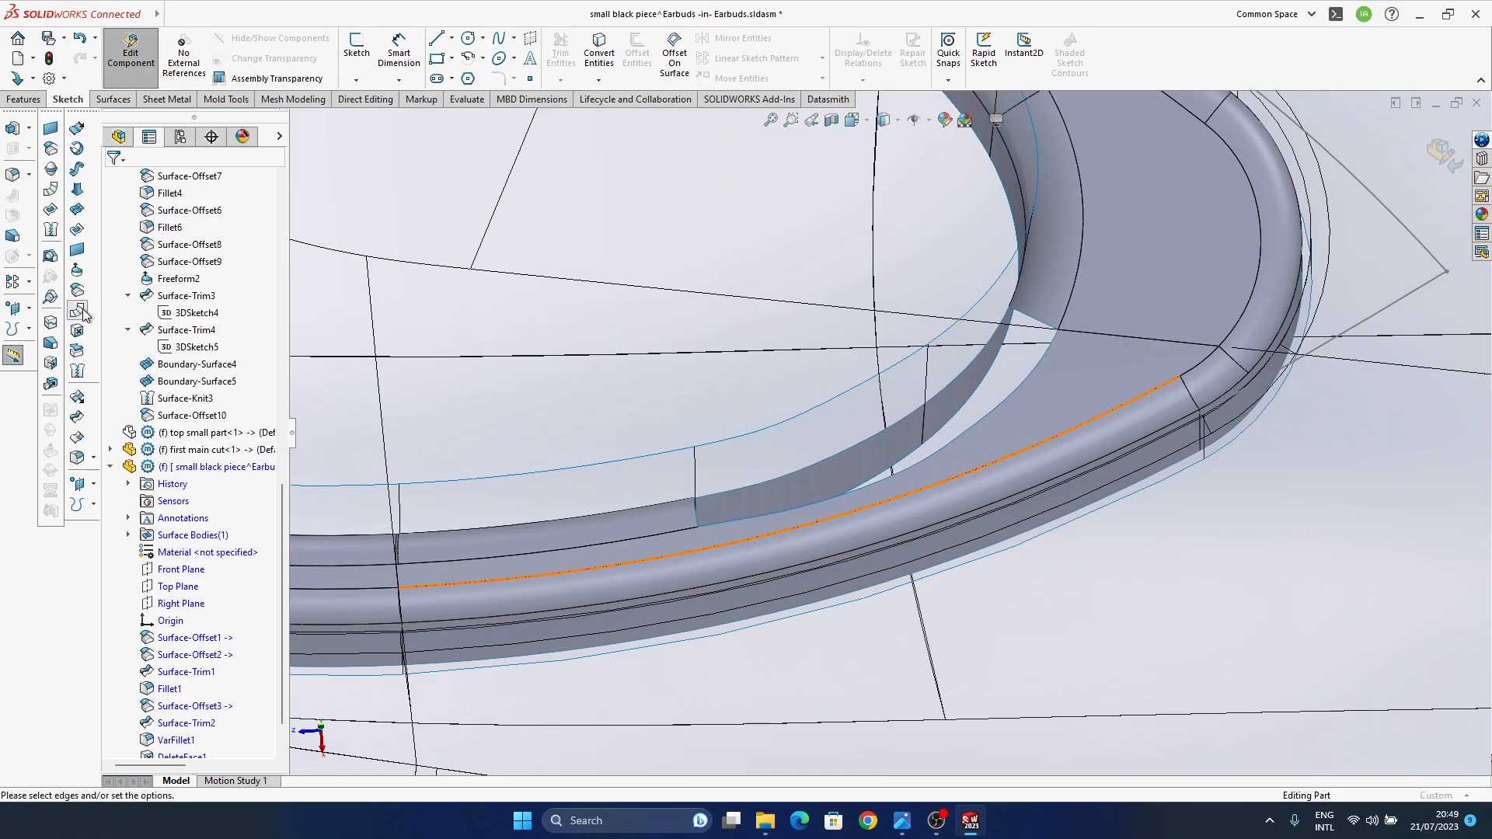
pyautogui.click(78, 311)
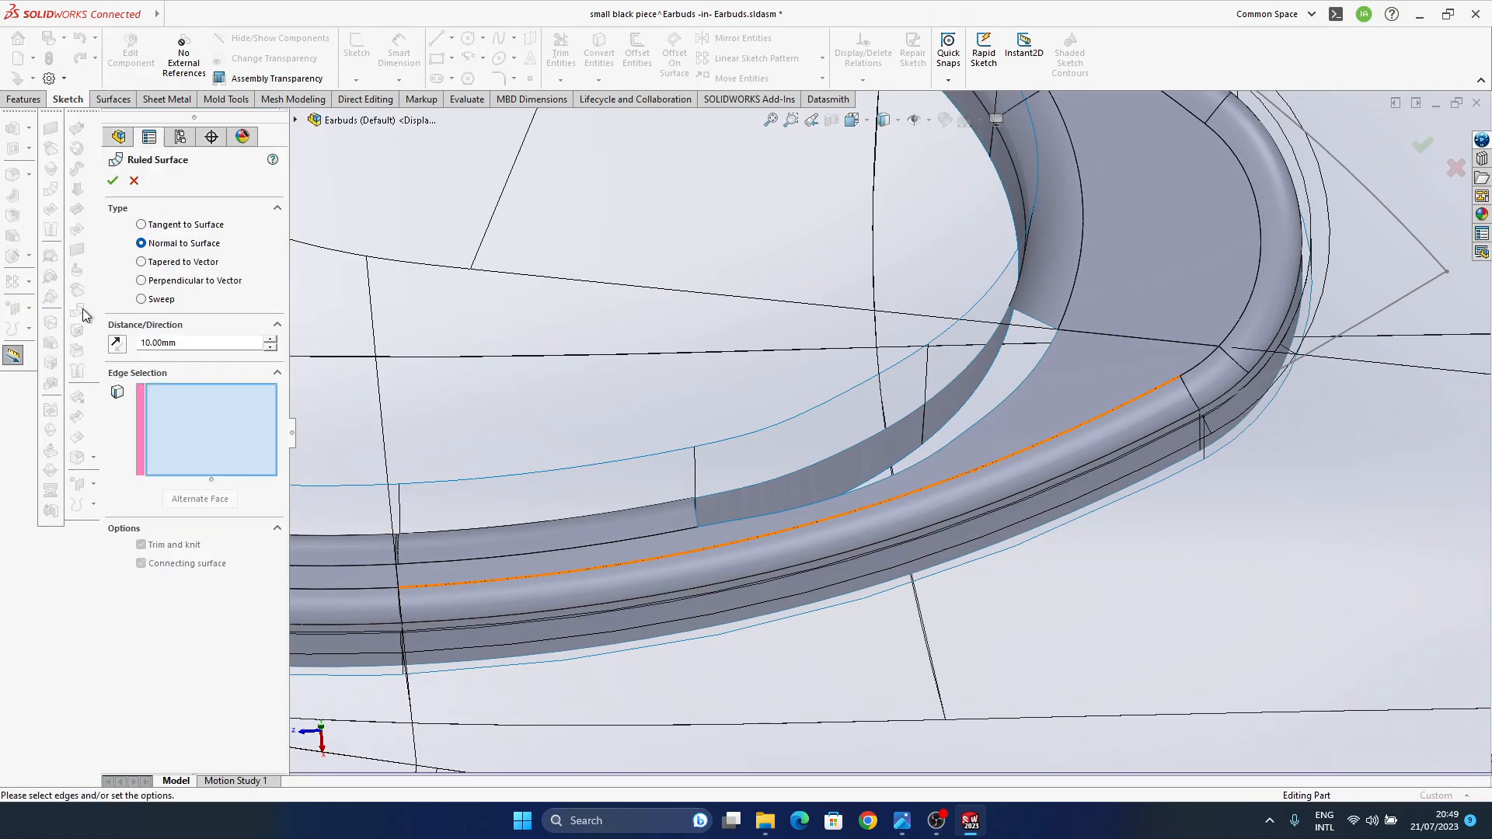
pyautogui.click(968, 431)
pyautogui.click(925, 525)
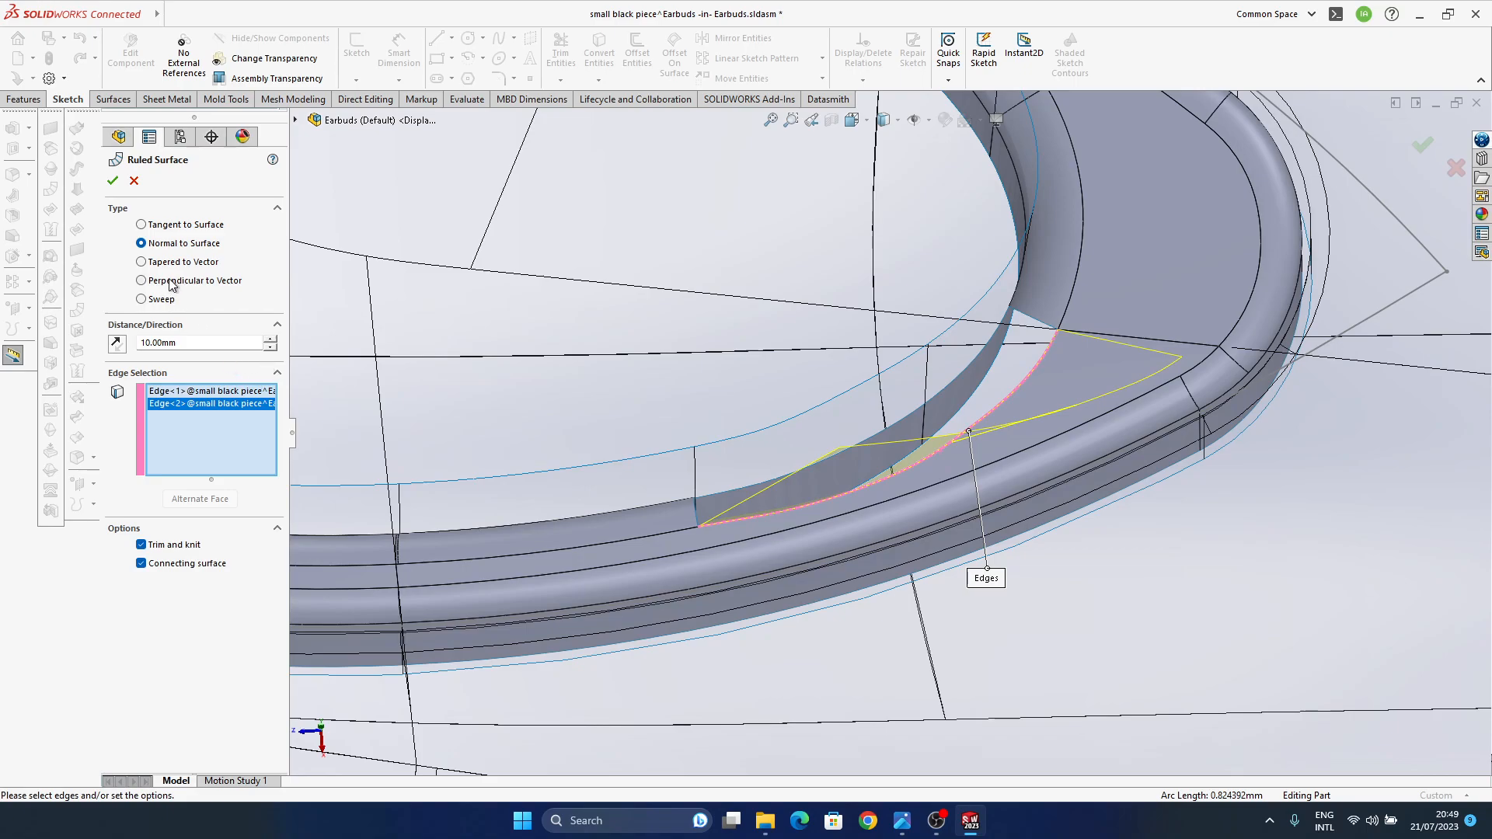
pyautogui.moveTo(1005, 452); pyautogui.dragTo(1009, 394, button='middle')
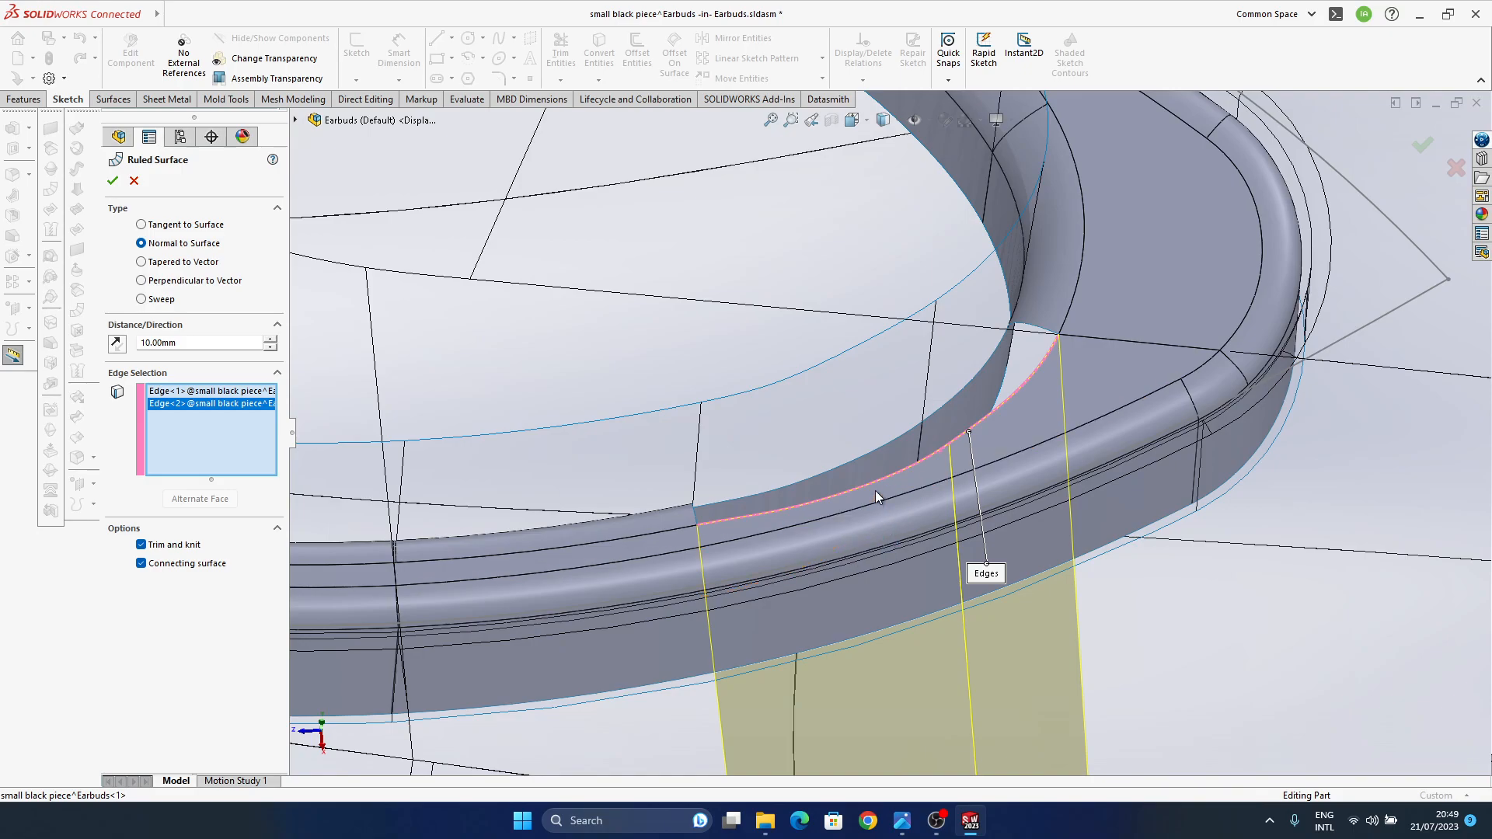
pyautogui.moveTo(873, 492); pyautogui.dragTo(865, 486, button='middle')
pyautogui.write('1')
pyautogui.press('Return')
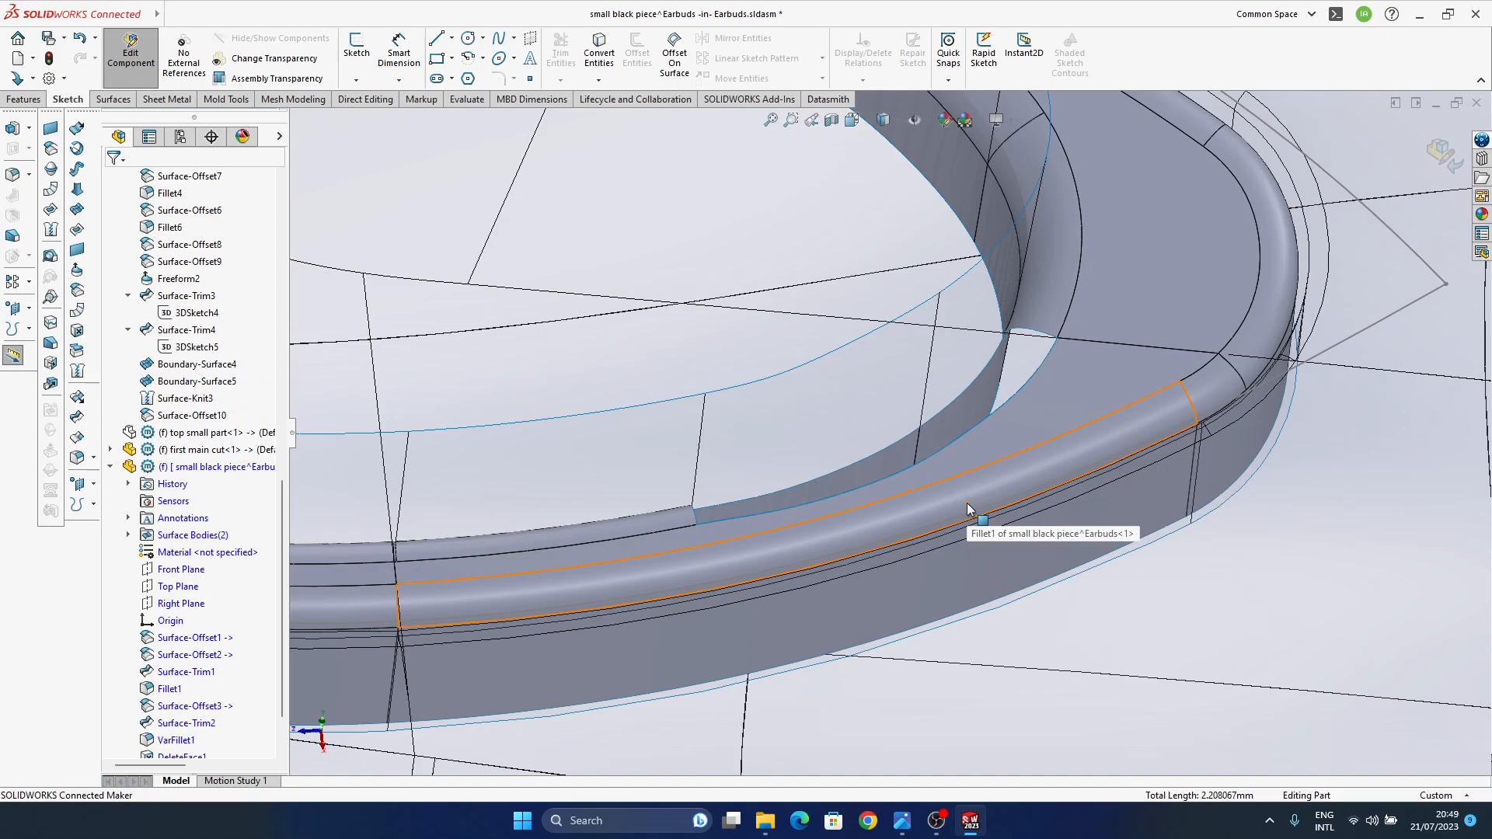
# - Hide the main rim body, try Freeform on the longer ruled surface face, and show the body again
pyautogui.moveTo(963, 496); pyautogui.dragTo(1059, 412, button='middle')
pyautogui.click(1065, 398)
pyautogui.scroll(-2, 149, 628)
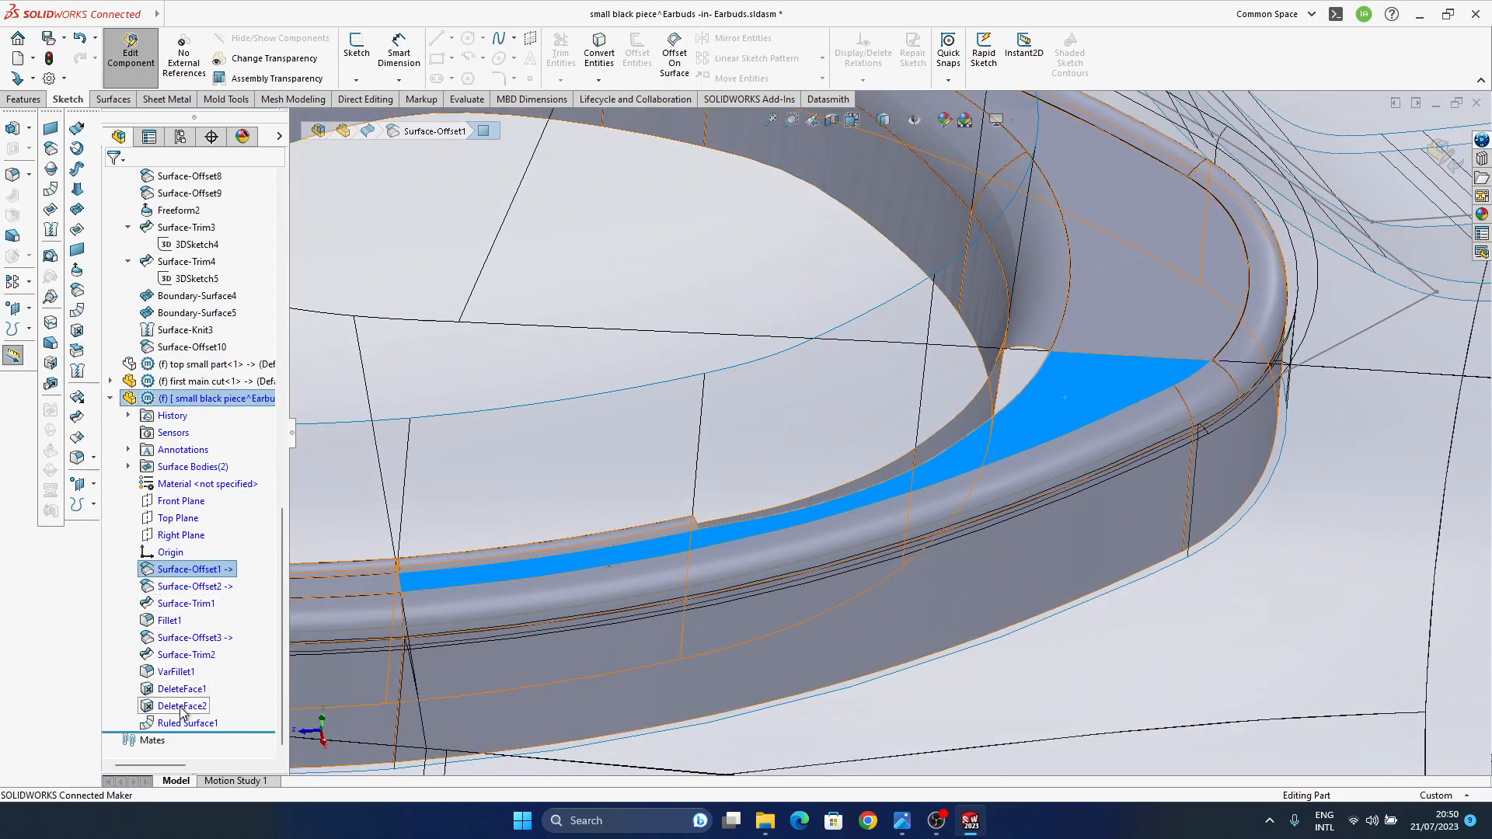
pyautogui.click(176, 672)
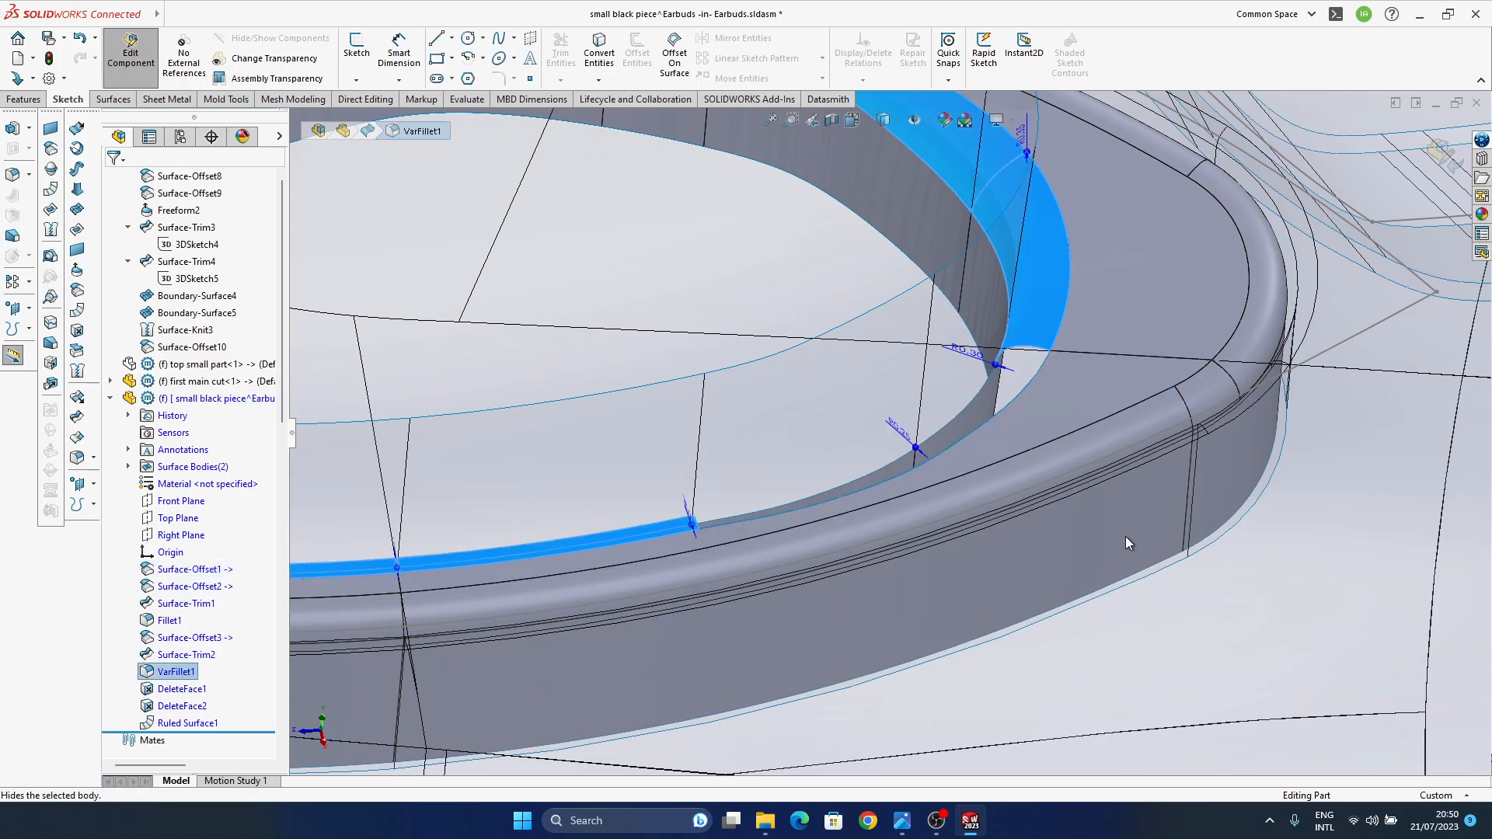
pyautogui.keyDown('ctrl'); pyautogui.moveTo(944, 478); pyautogui.dragTo(925, 485, button='middle'); pyautogui.keyUp('ctrl')
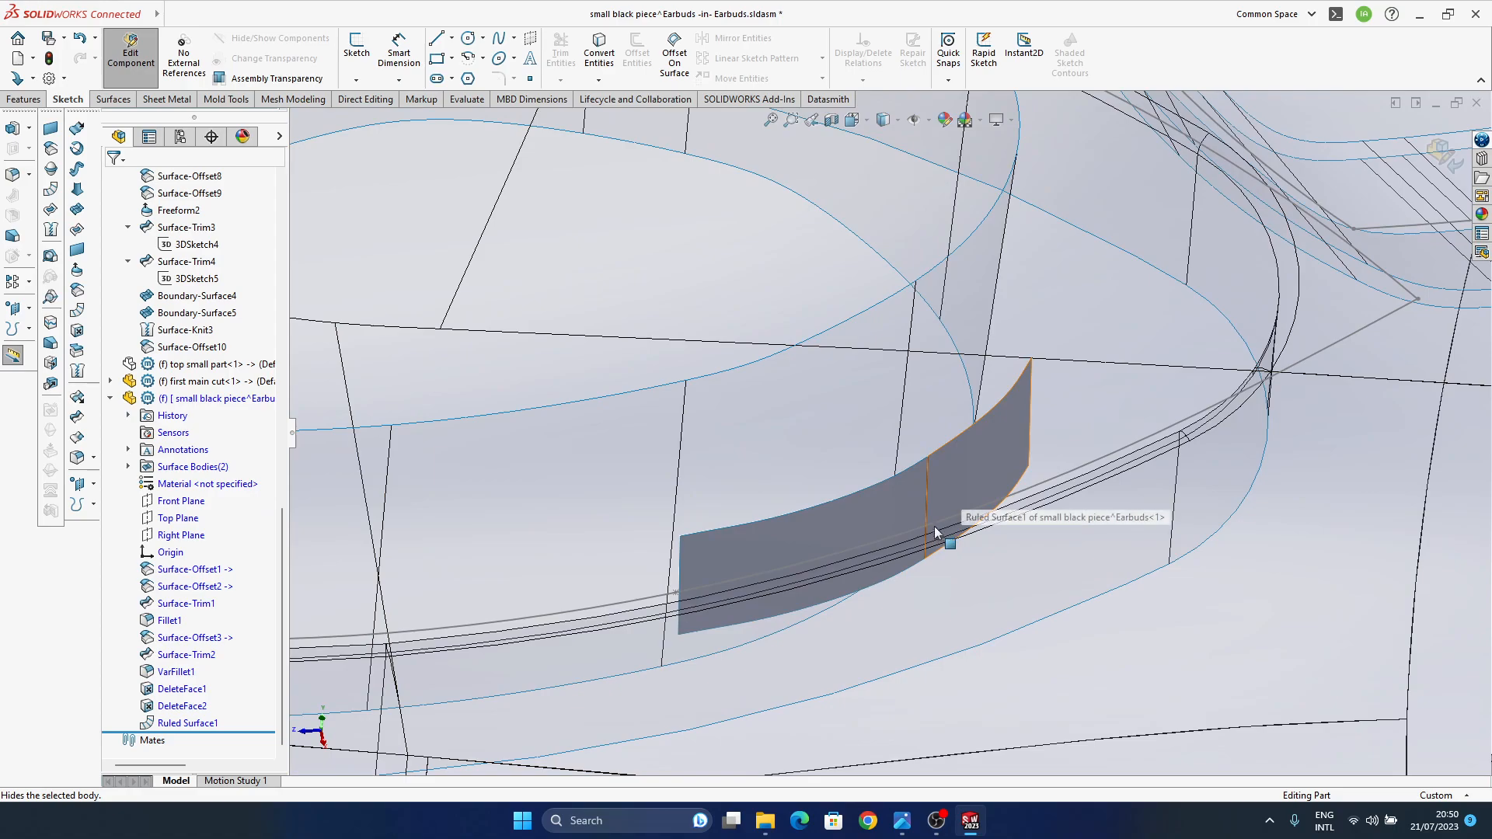
pyautogui.click(916, 492)
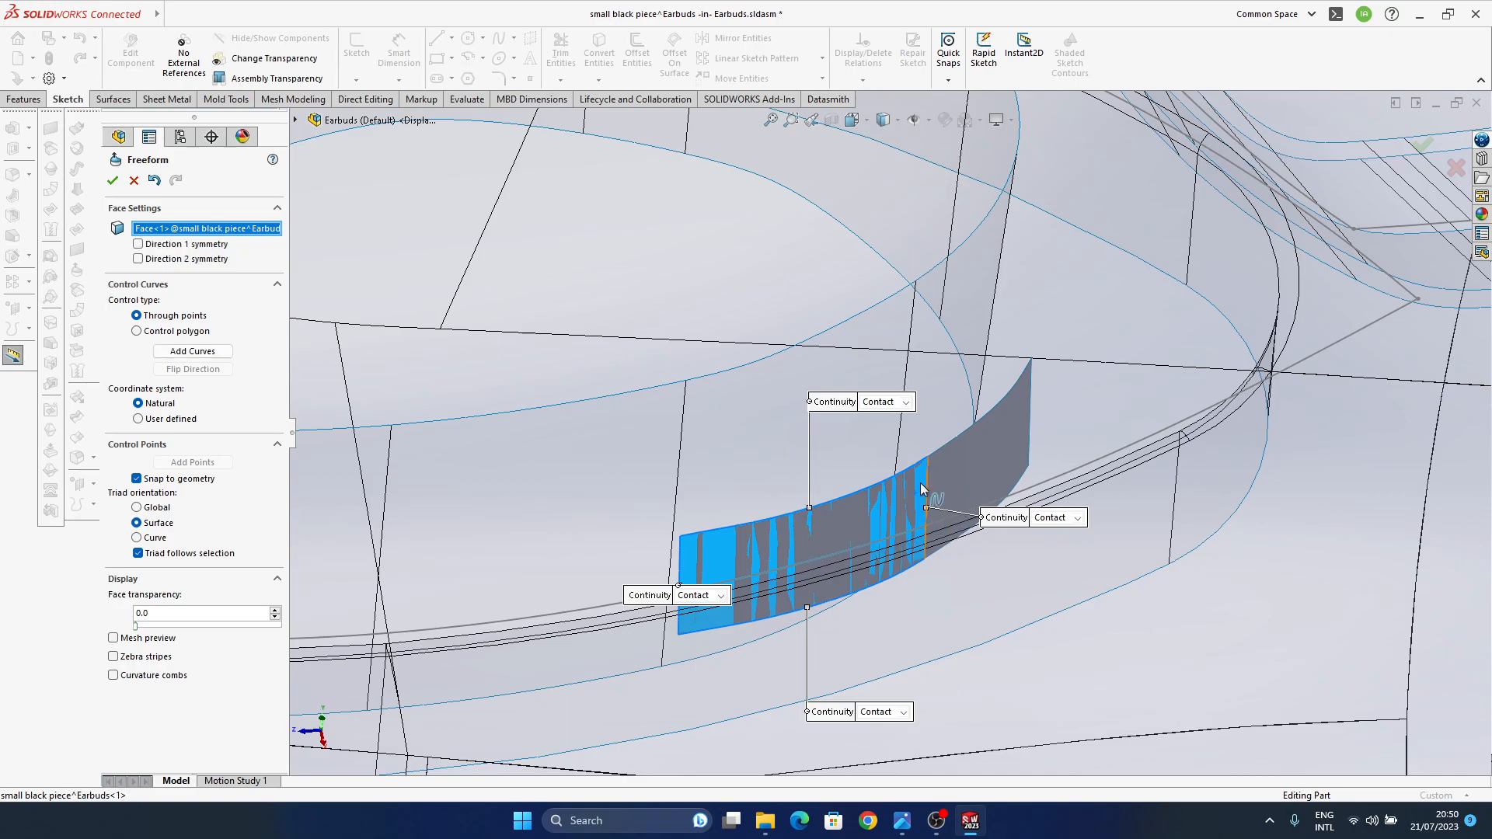
pyautogui.click(132, 182)
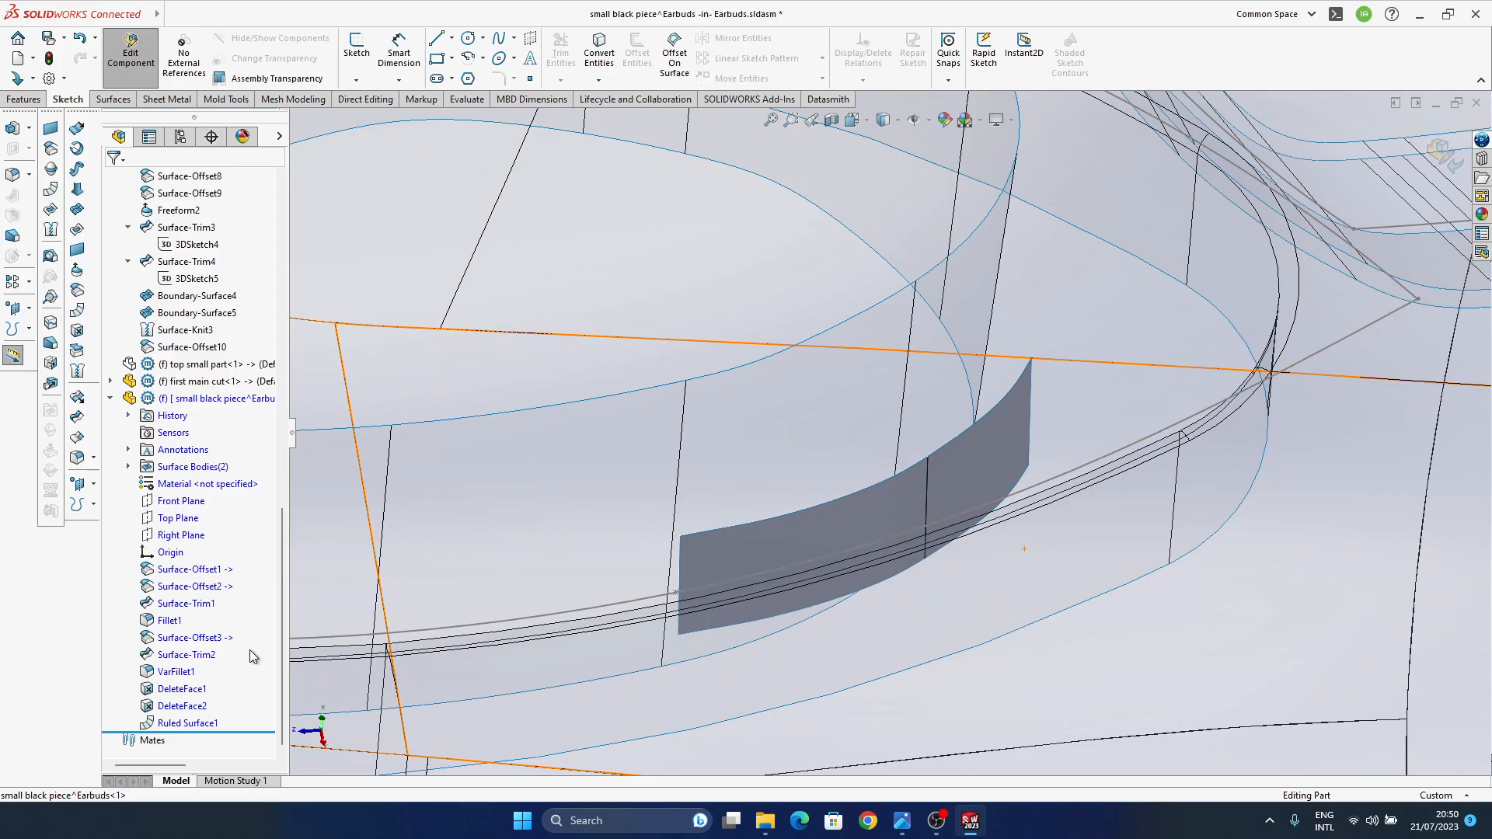
pyautogui.click(171, 672)
pyautogui.click(192, 646)
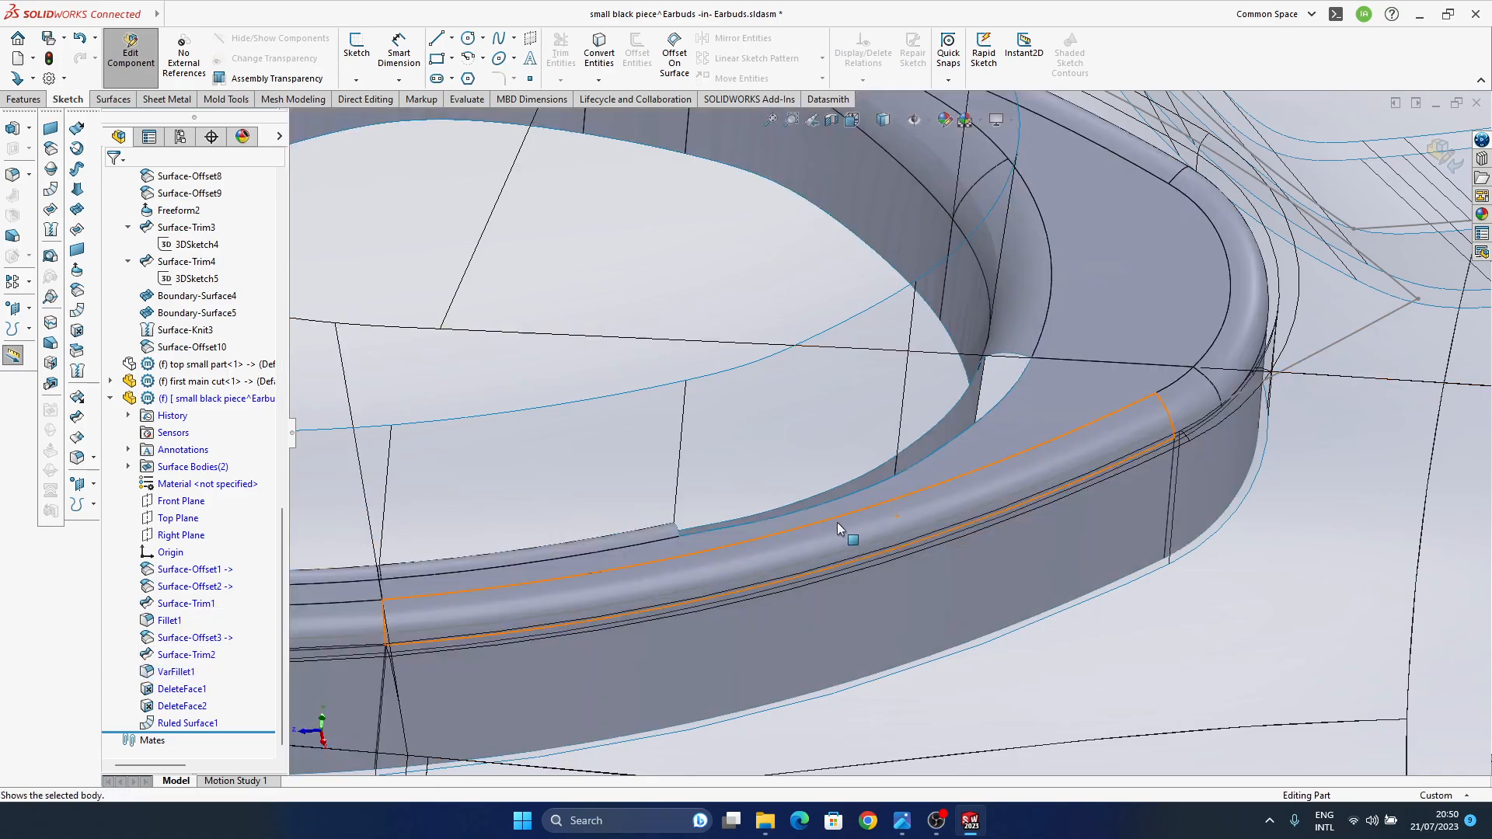
# - Delete the ruled surface beneath the fillet gap
pyautogui.moveTo(810, 534); pyautogui.dragTo(874, 589, button='middle')
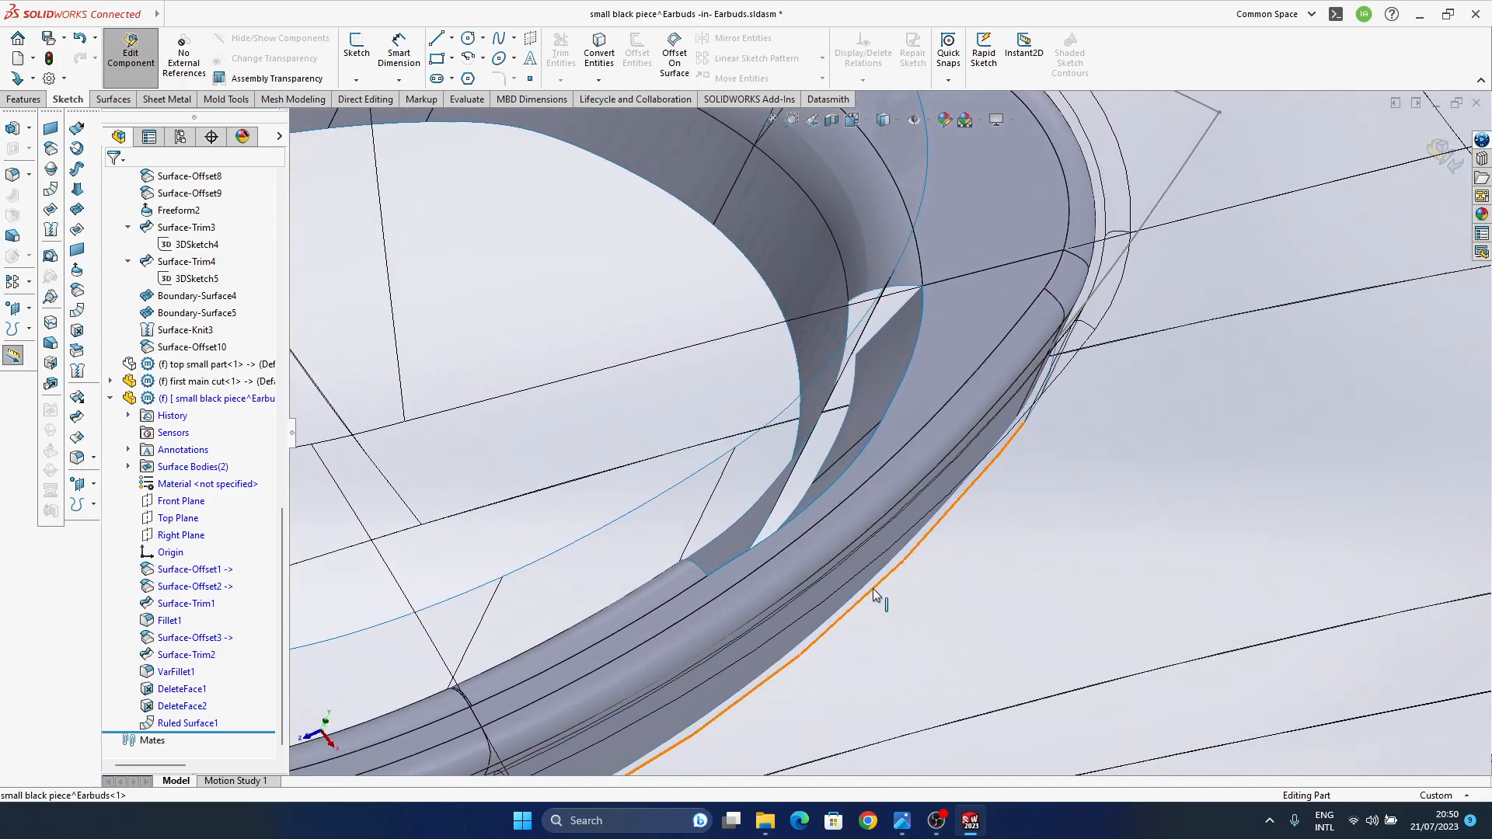
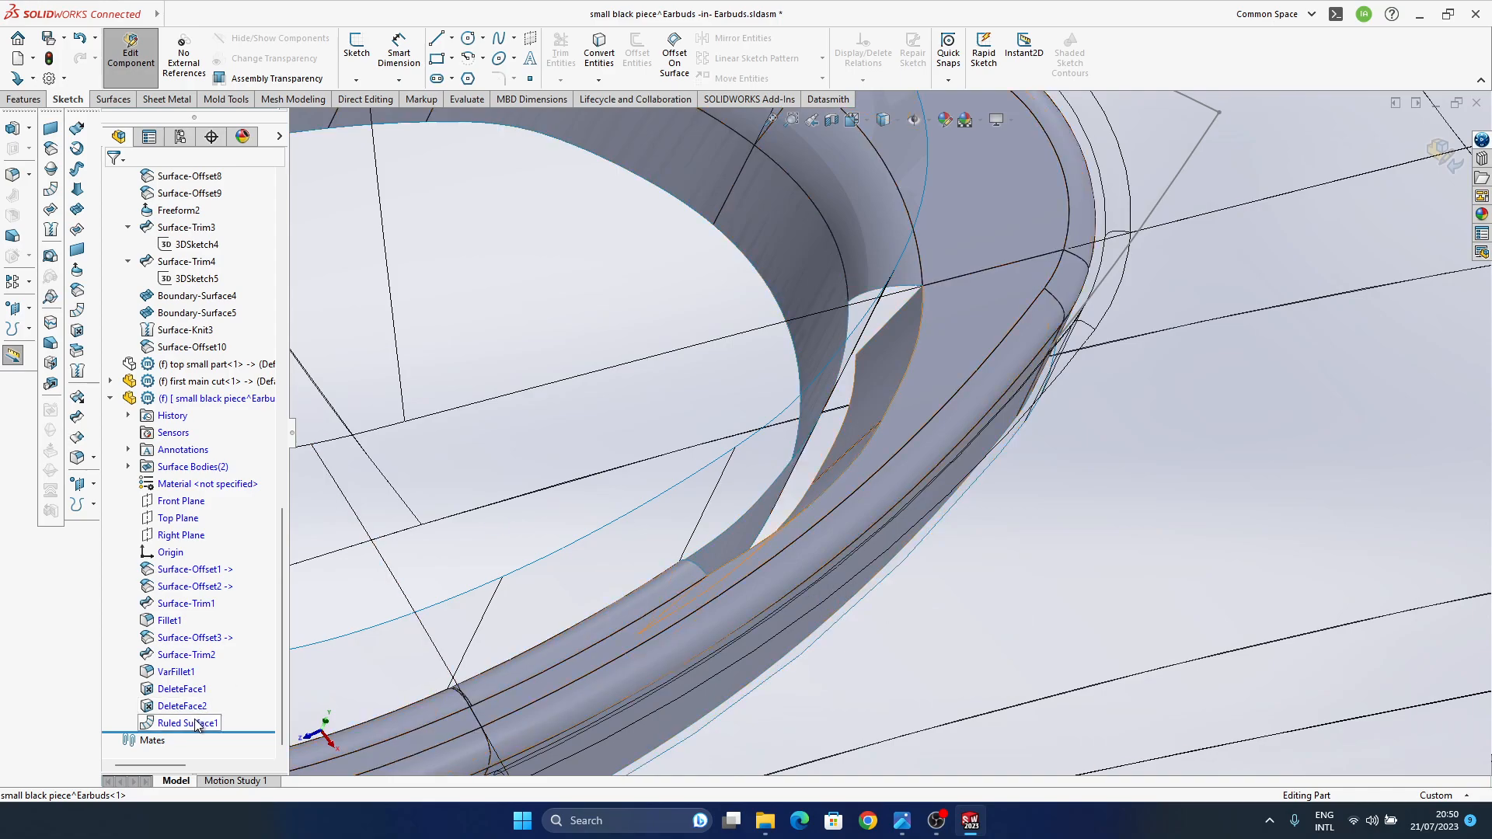
pyautogui.click(342, 760)
pyautogui.press('Delete')
pyautogui.press('Return')
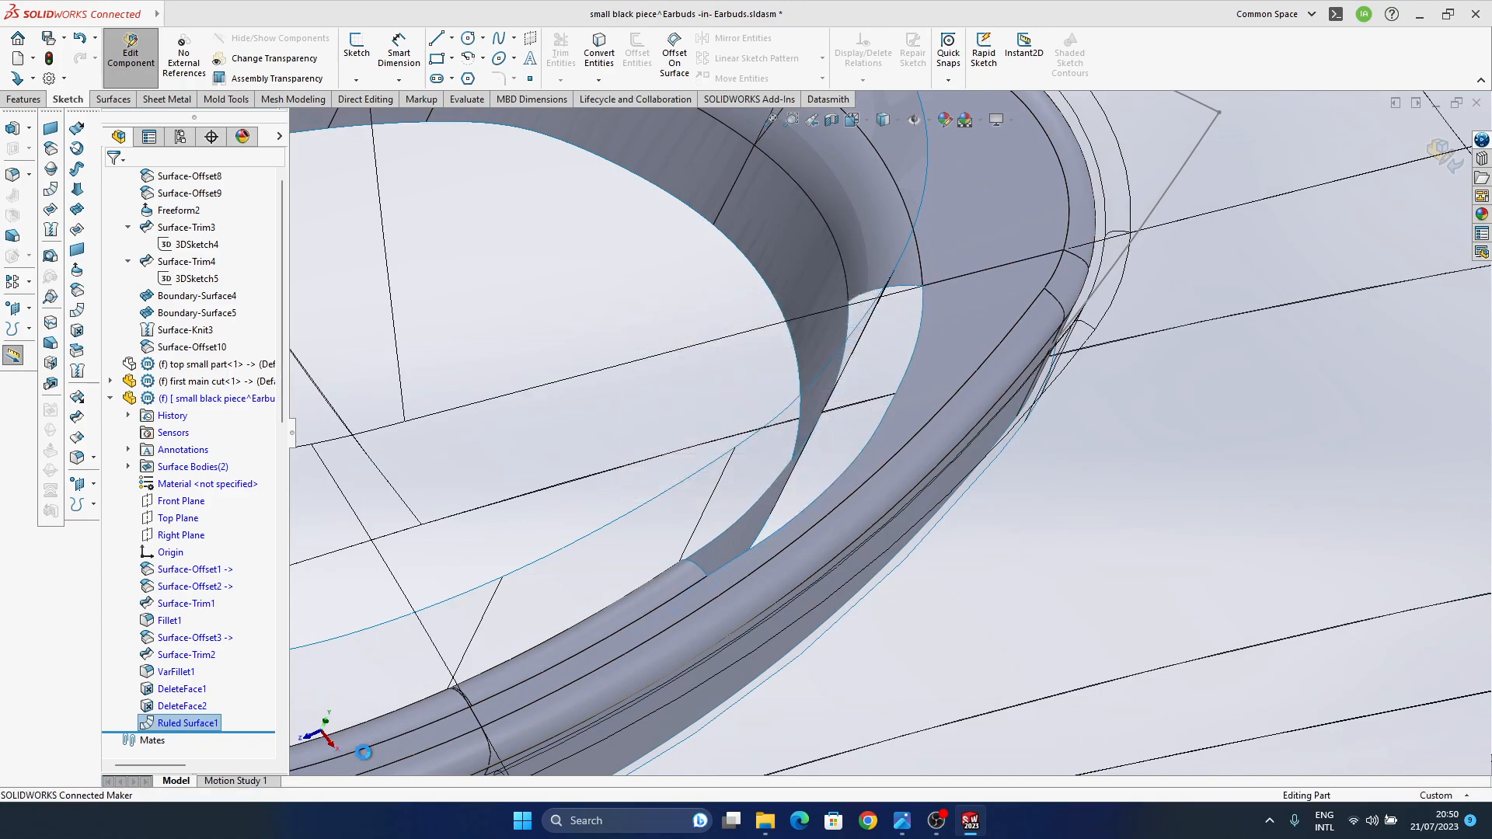
pyautogui.click(514, 37)
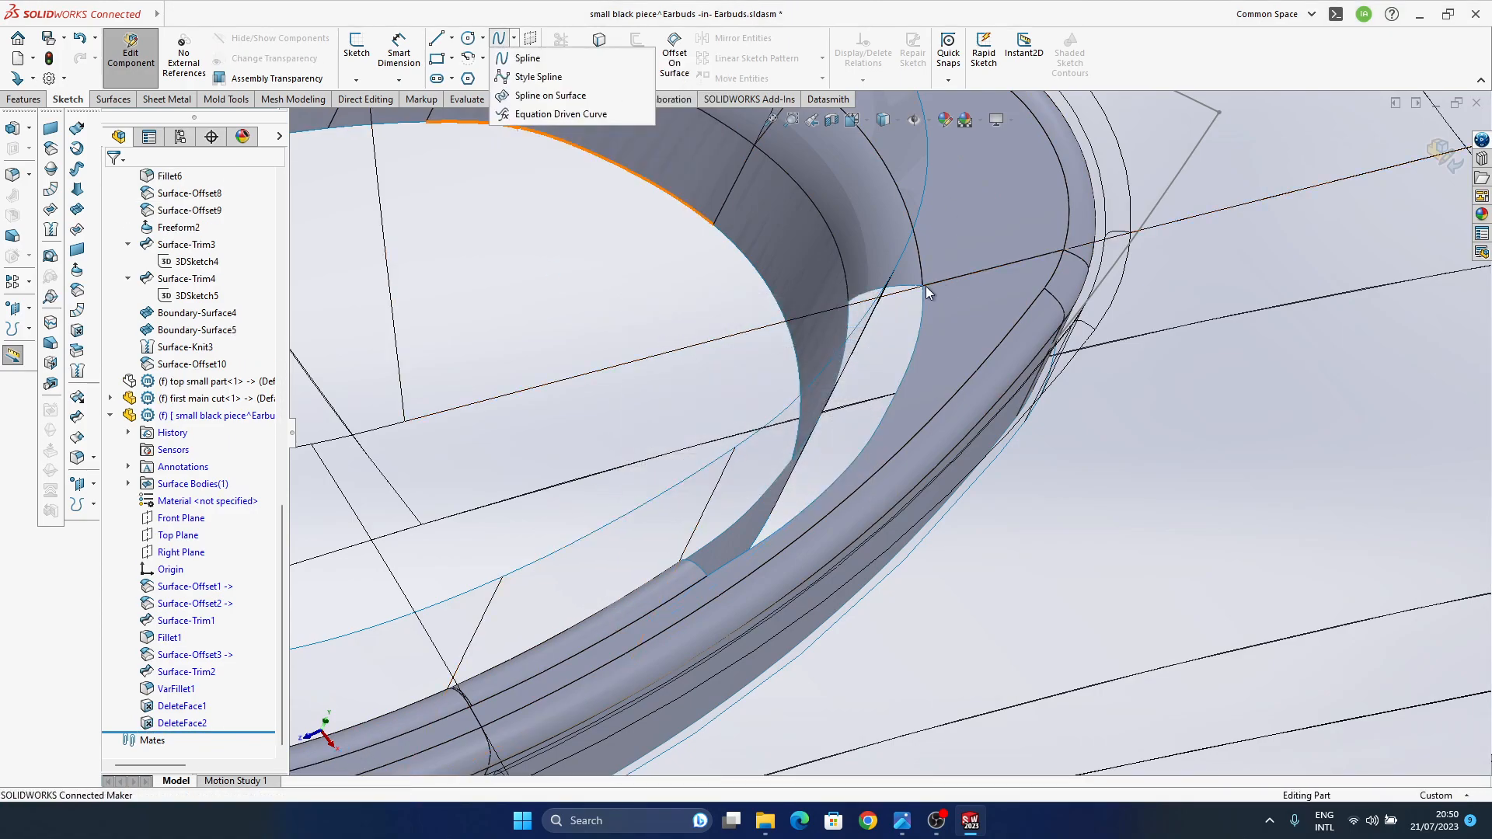
pyautogui.click(532, 59)
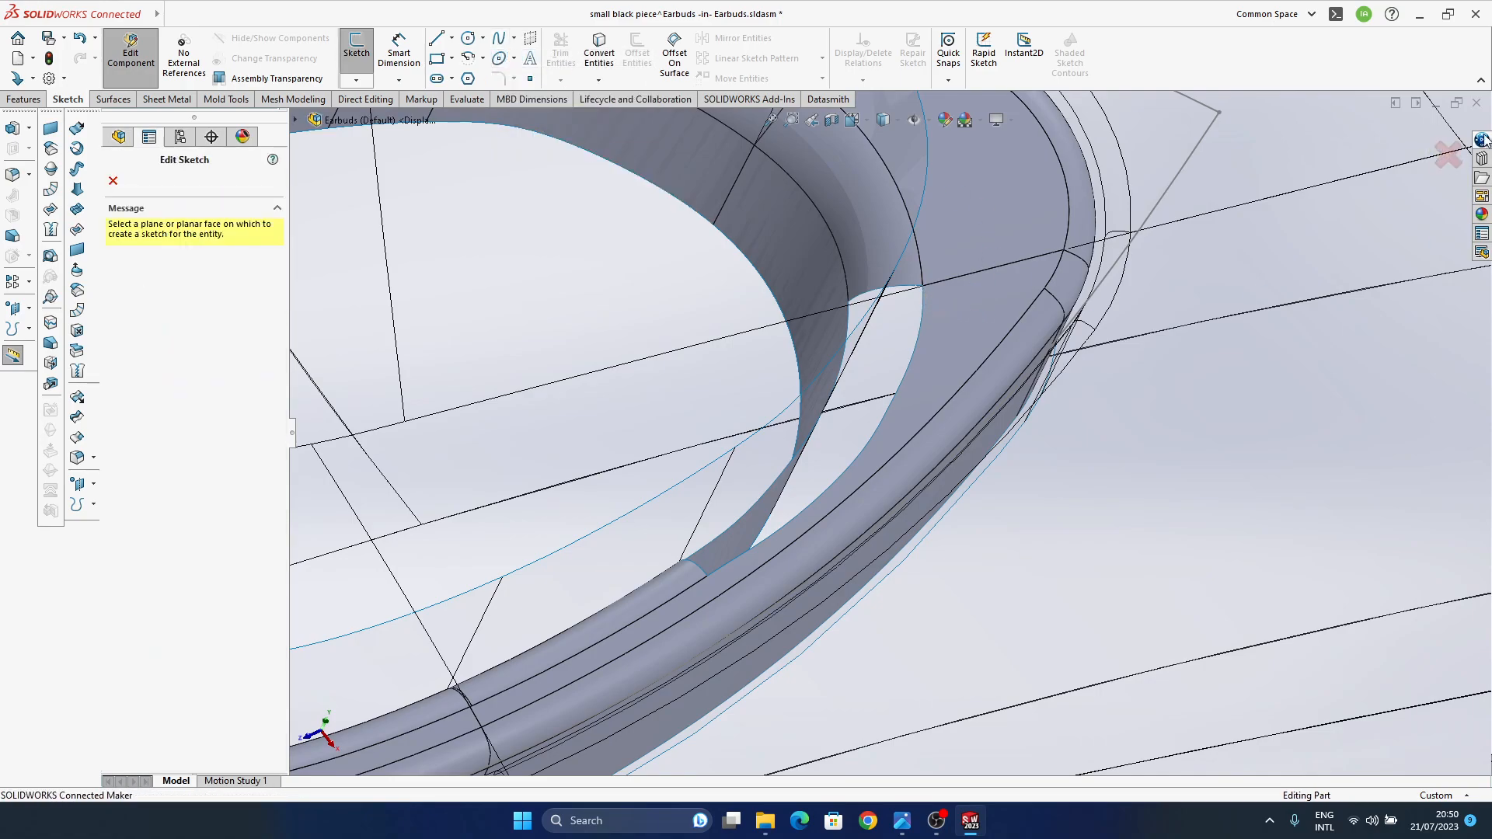
pyautogui.click(1448, 156)
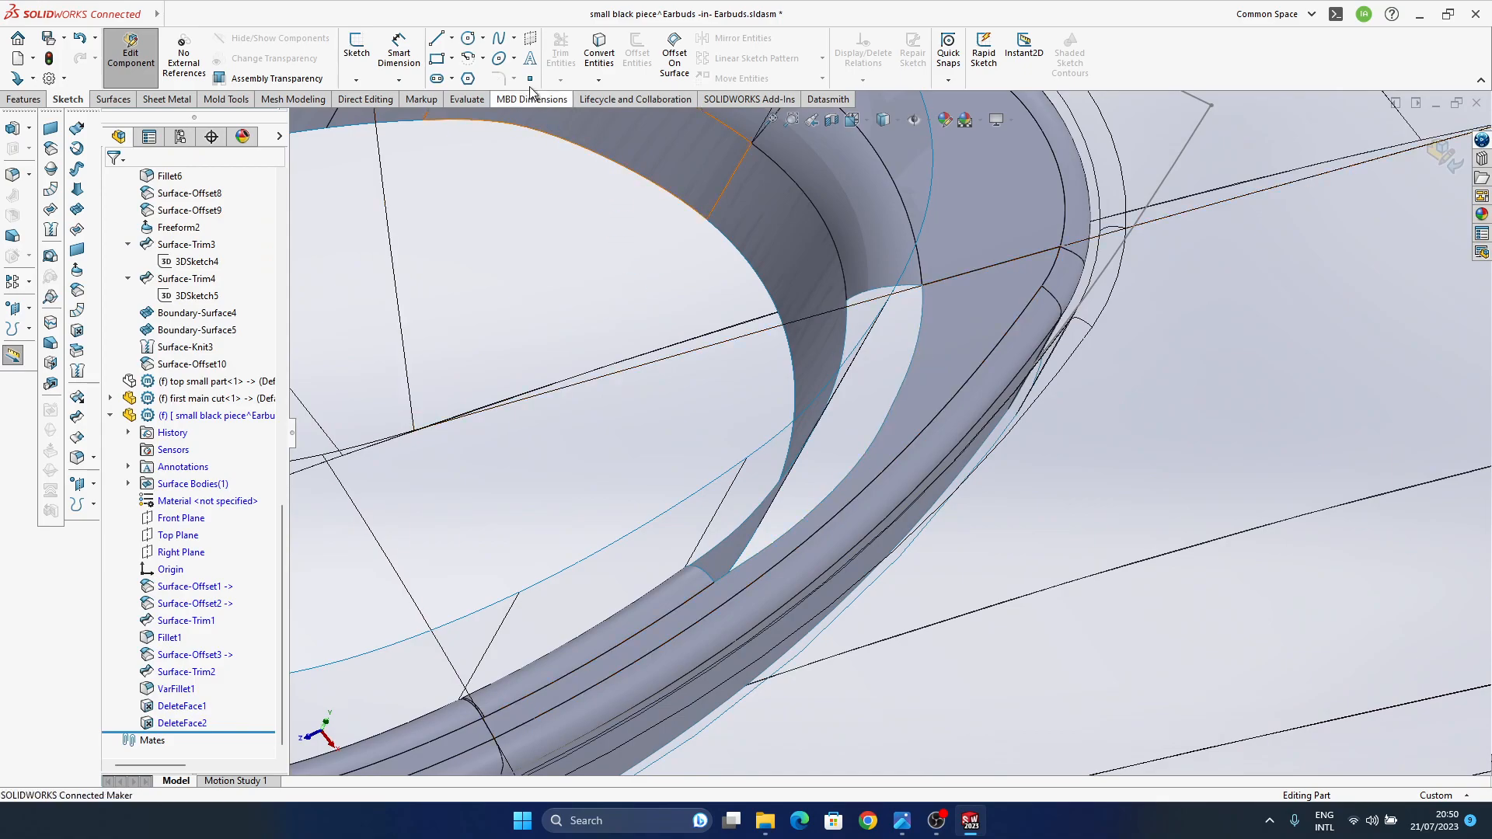
# - Sketch a two-point spline in a new 3D sketch, joining the outer corners at both ends of the fillet gap
pyautogui.click(357, 80)
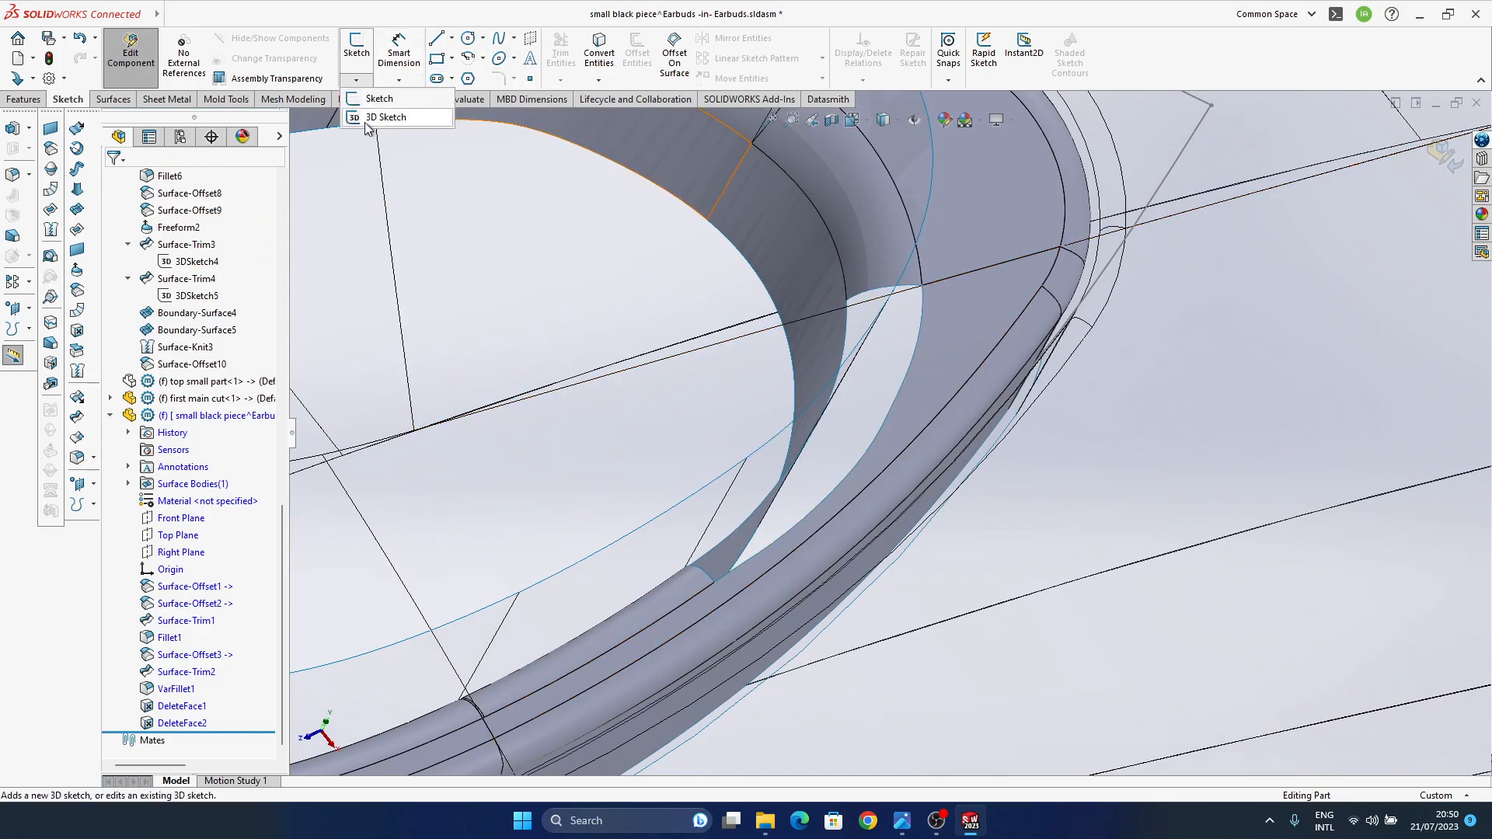
pyautogui.click(389, 117)
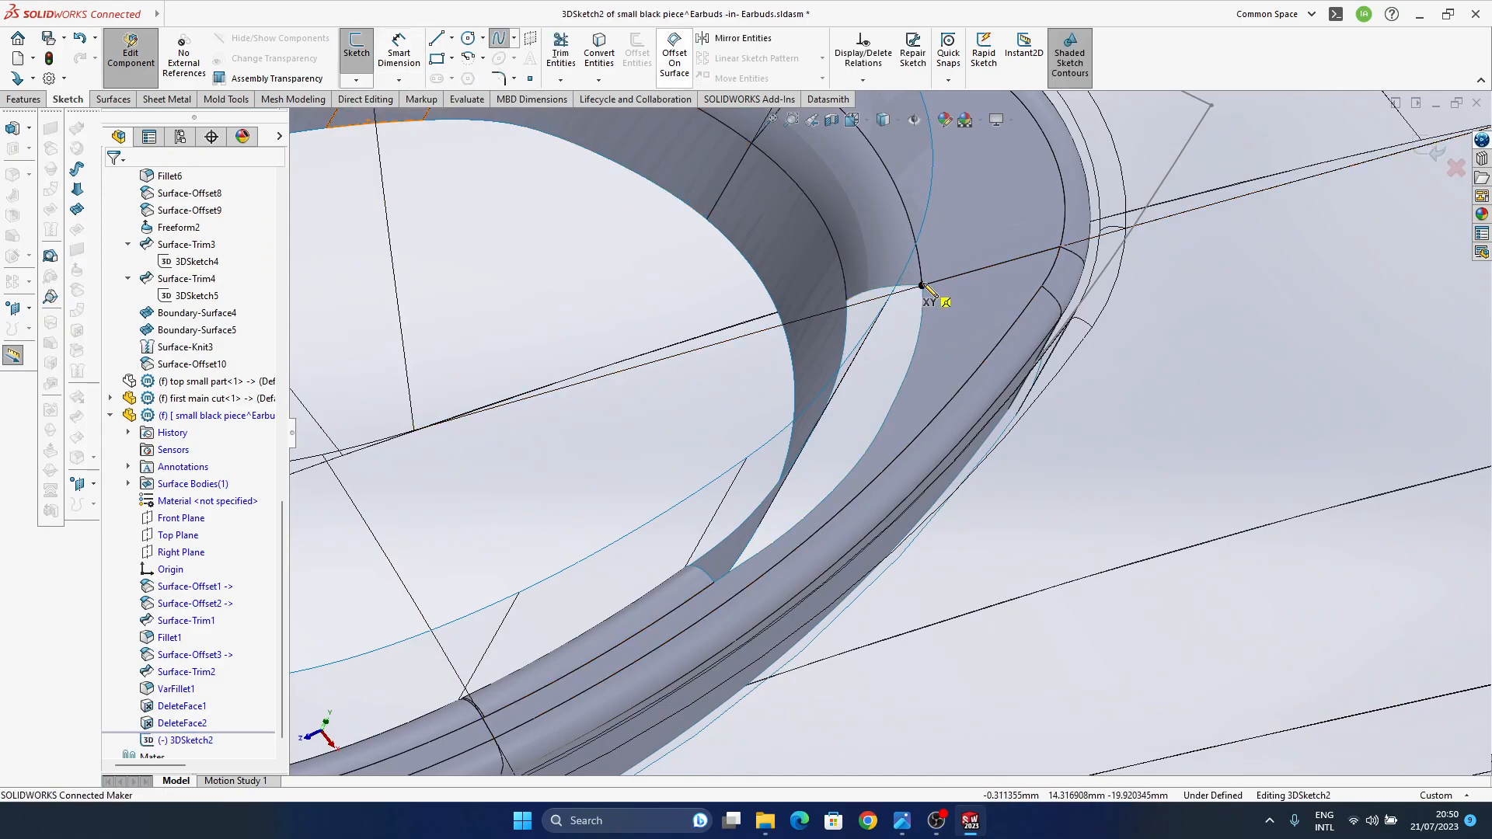
pyautogui.click(713, 582)
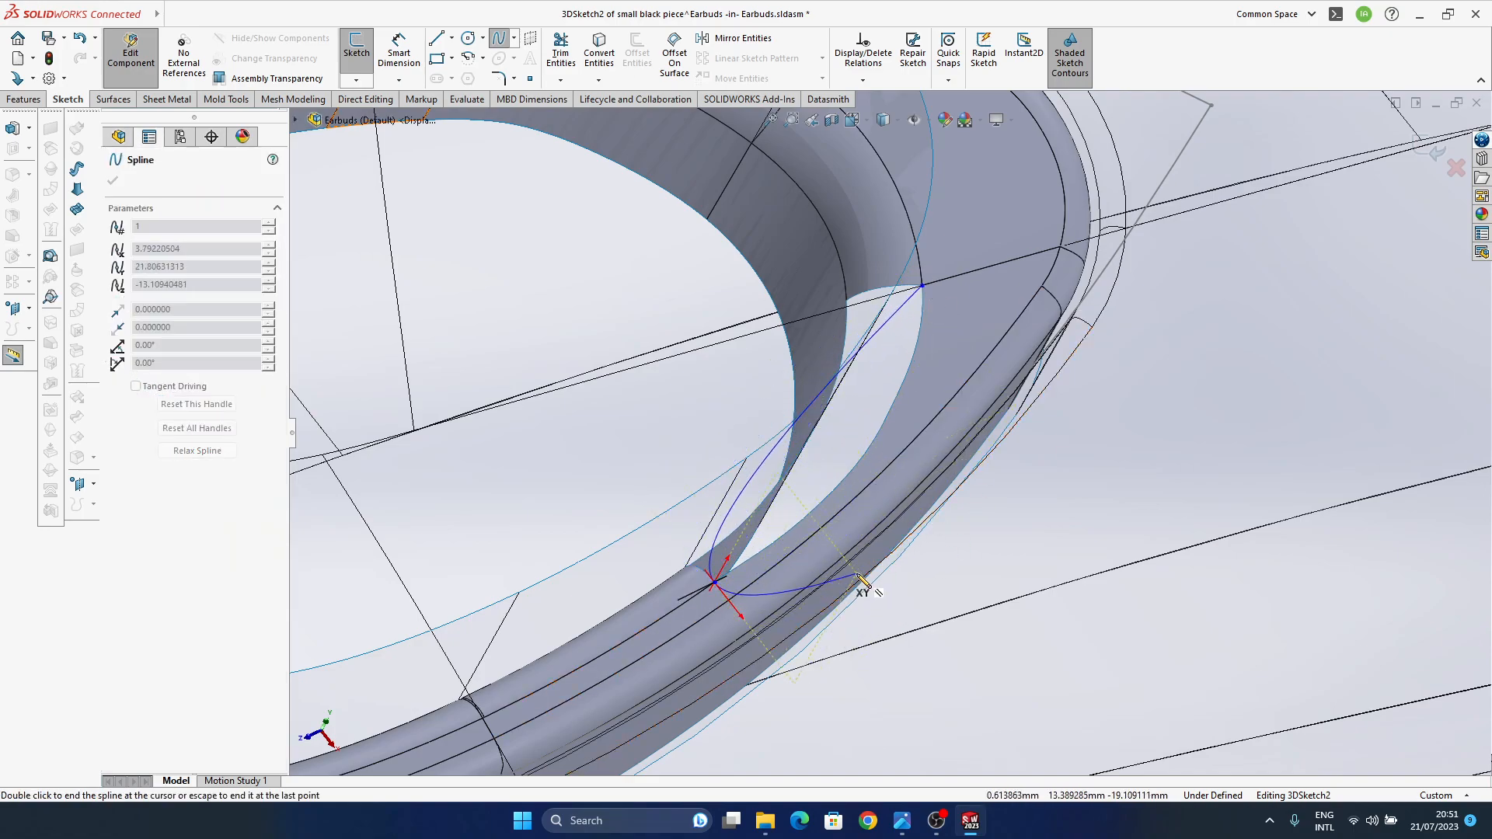
pyautogui.press('Escape')
pyautogui.click(894, 325)
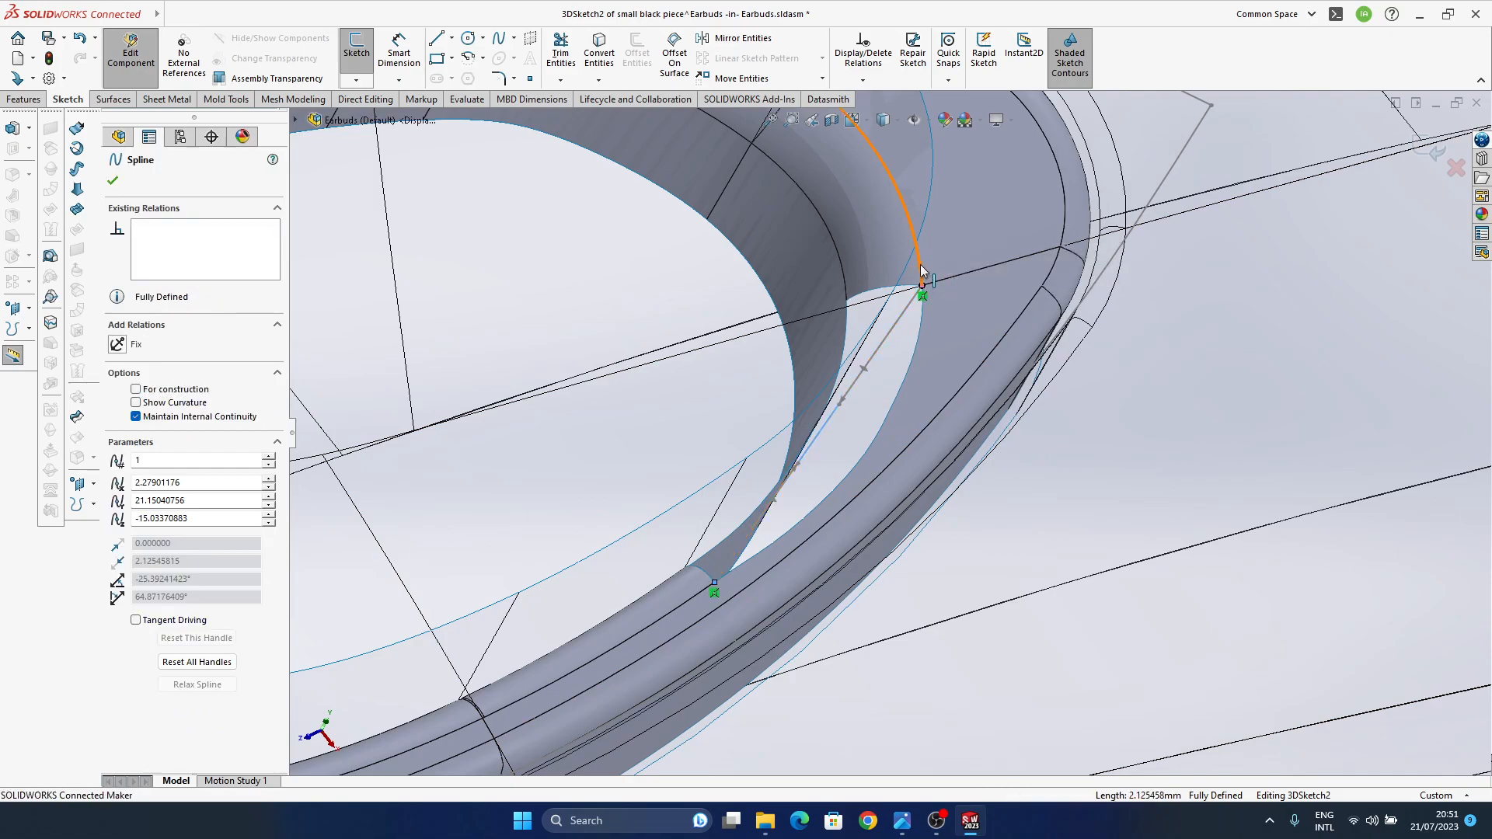
# - Make the spline tangent to the adjoining fillet edge at the gap's end nearest the narrow tip
pyautogui.keyDown('ctrl'); pyautogui.click(954, 277); pyautogui.keyUp('ctrl')
pyautogui.click(965, 195)
pyautogui.moveTo(943, 329); pyautogui.dragTo(784, 593, button='middle')
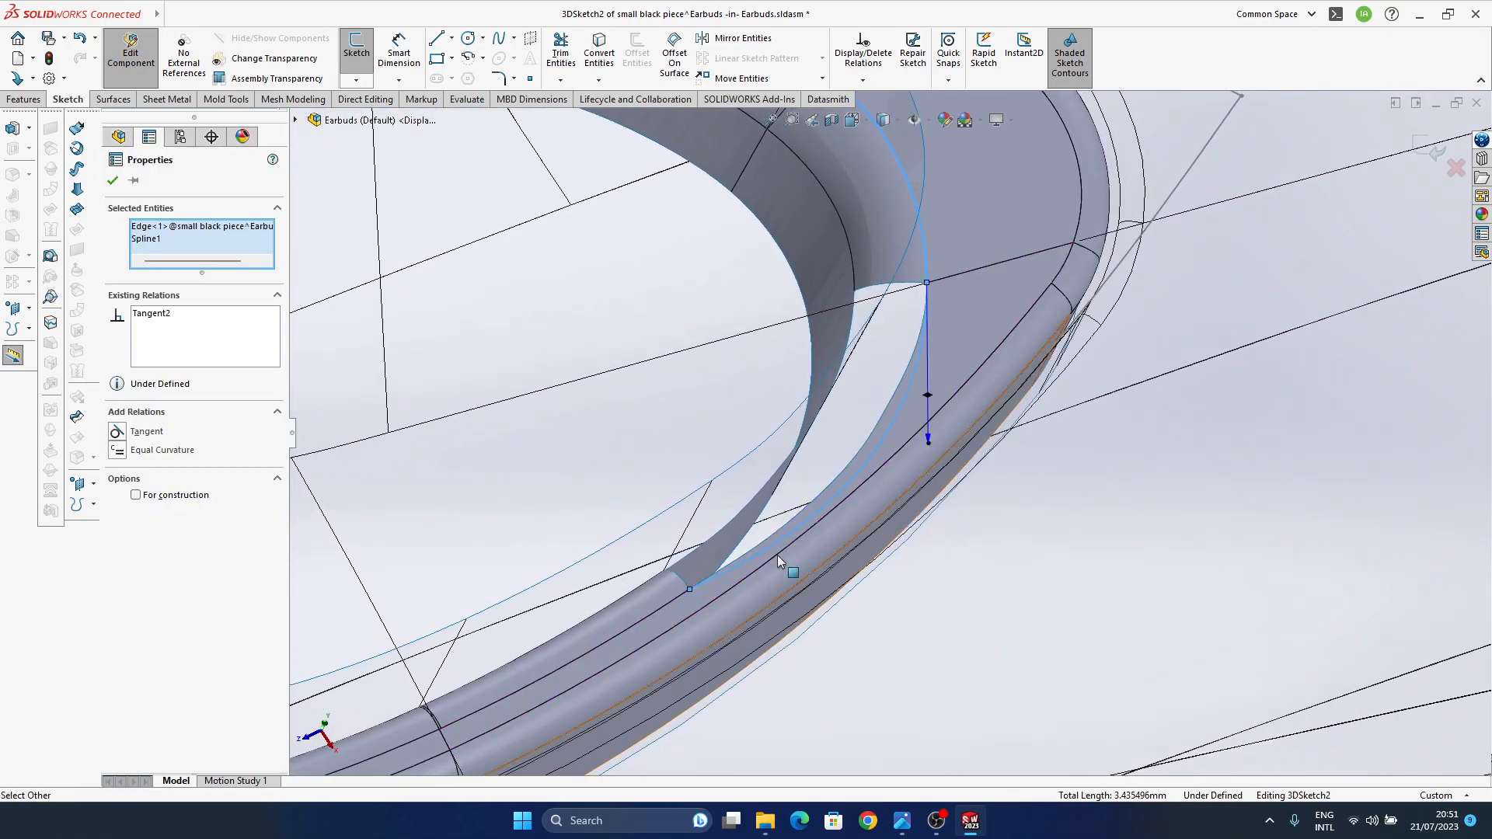
pyautogui.press('Escape')
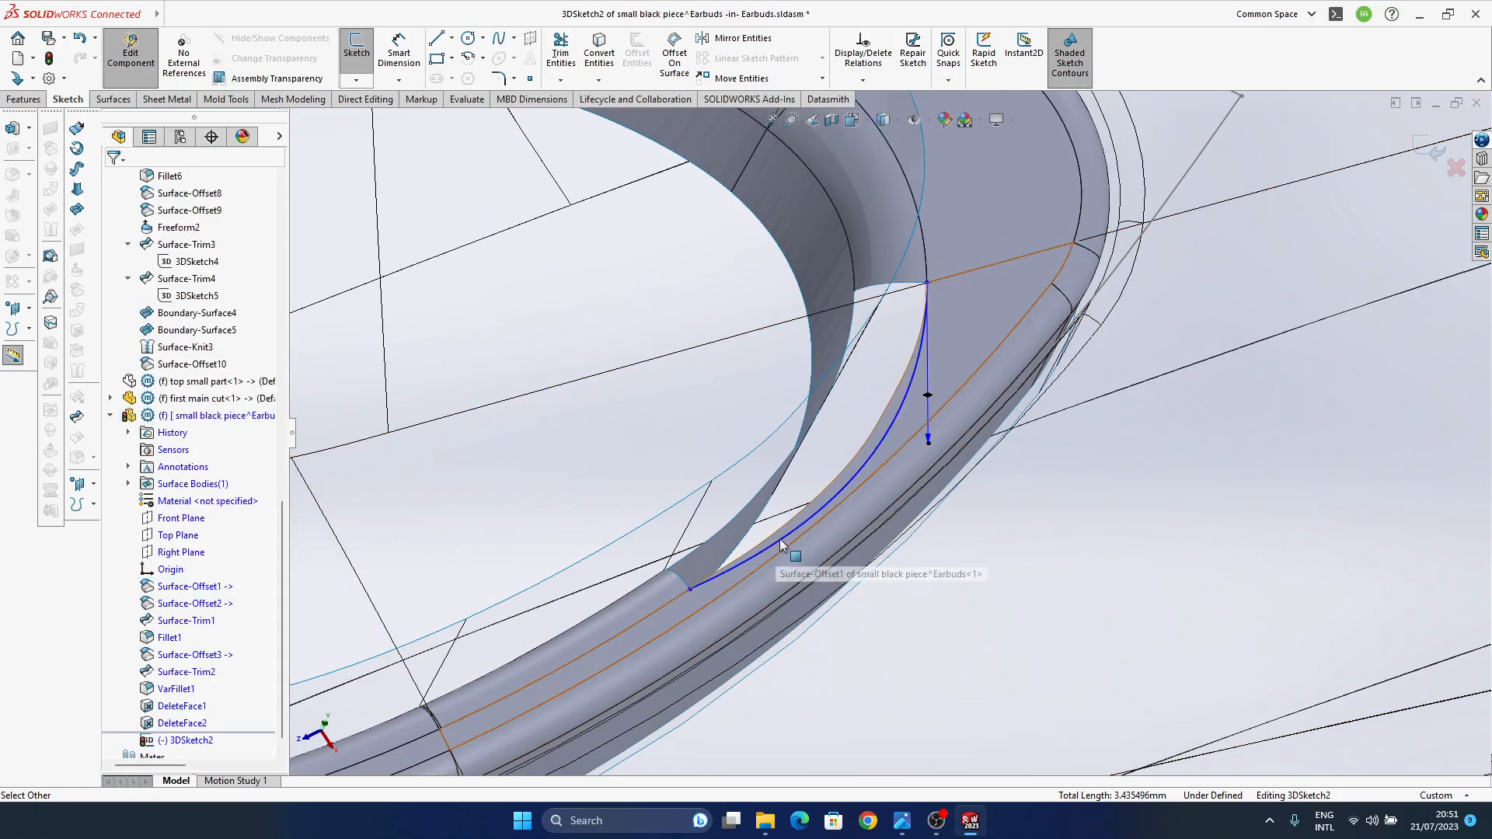
# - Make the spline's other end tangent to the adjoining outer fillet edge
pyautogui.click(800, 524)
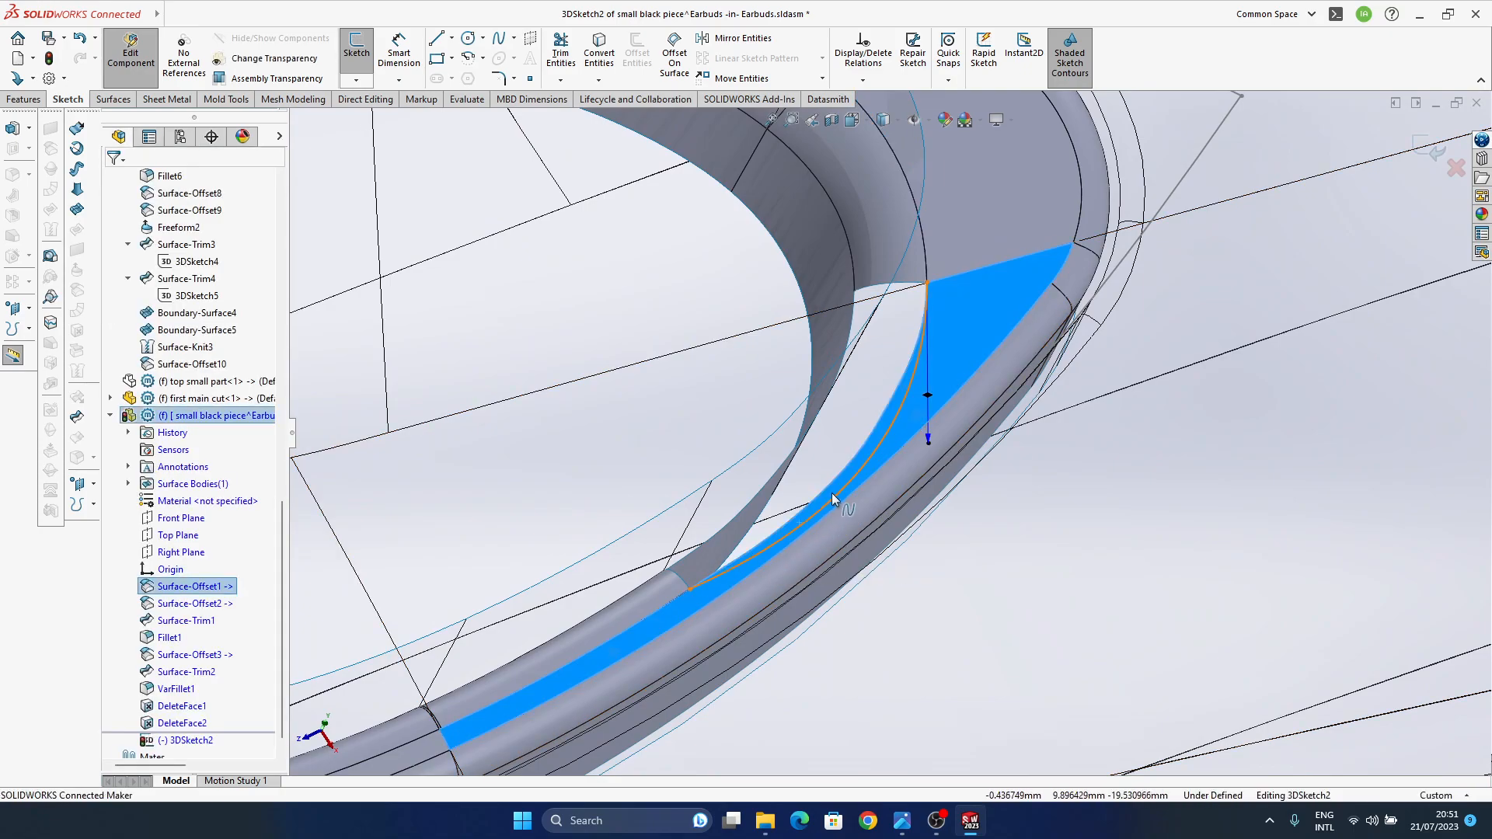
pyautogui.click(834, 499)
pyautogui.keyDown('ctrl'); pyautogui.click(665, 604); pyautogui.keyUp('ctrl')
pyautogui.click(710, 536)
pyautogui.moveTo(723, 553)
pyautogui.mouseDown(button='middle')
pyautogui.moveTo(873, 548)
pyautogui.moveTo(873, 447)
pyautogui.moveTo(900, 477)
pyautogui.mouseUp(button='middle')
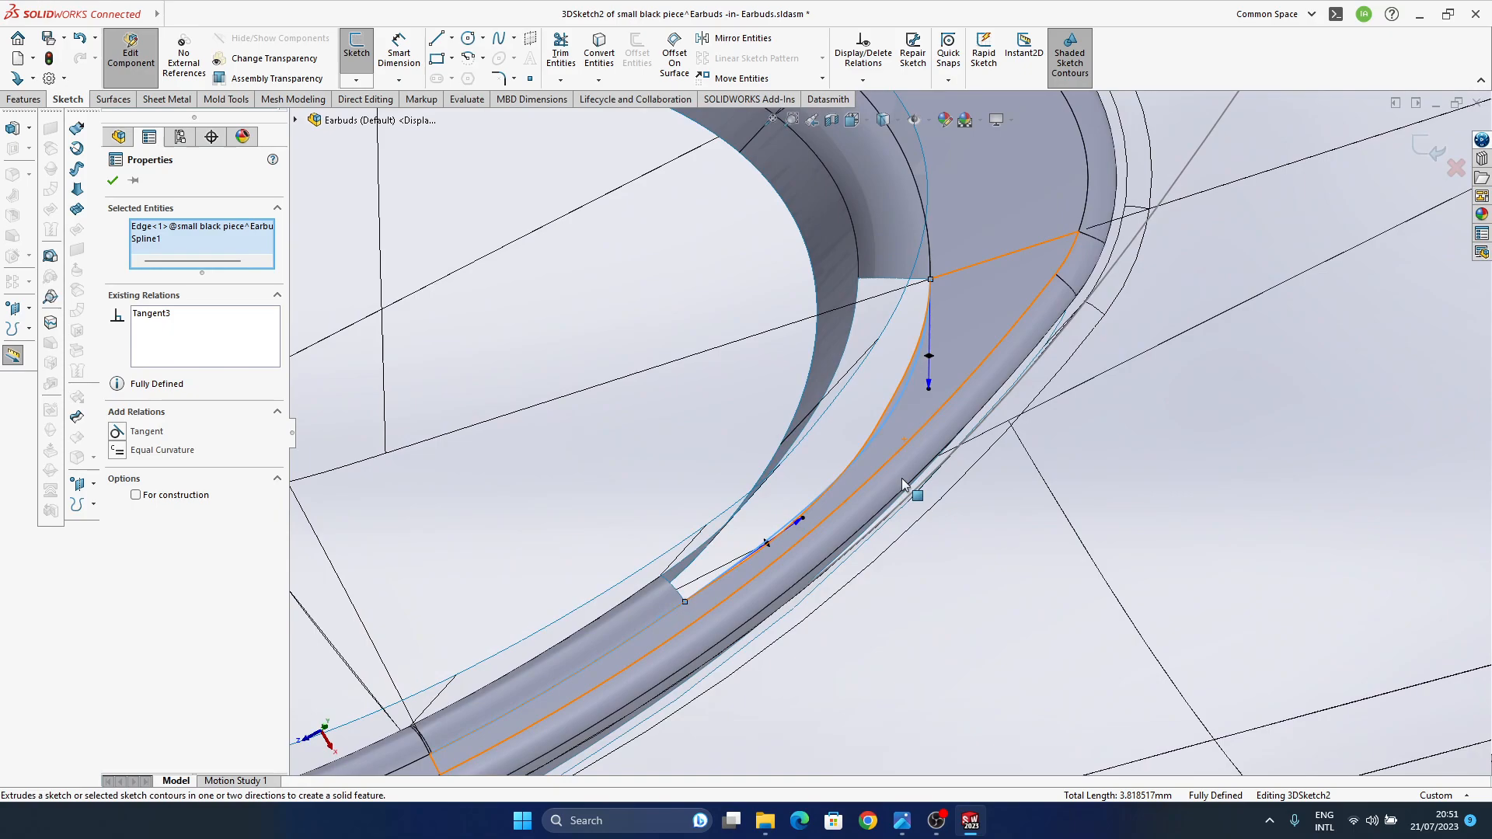
pyautogui.moveTo(894, 488); pyautogui.dragTo(781, 533, button='middle')
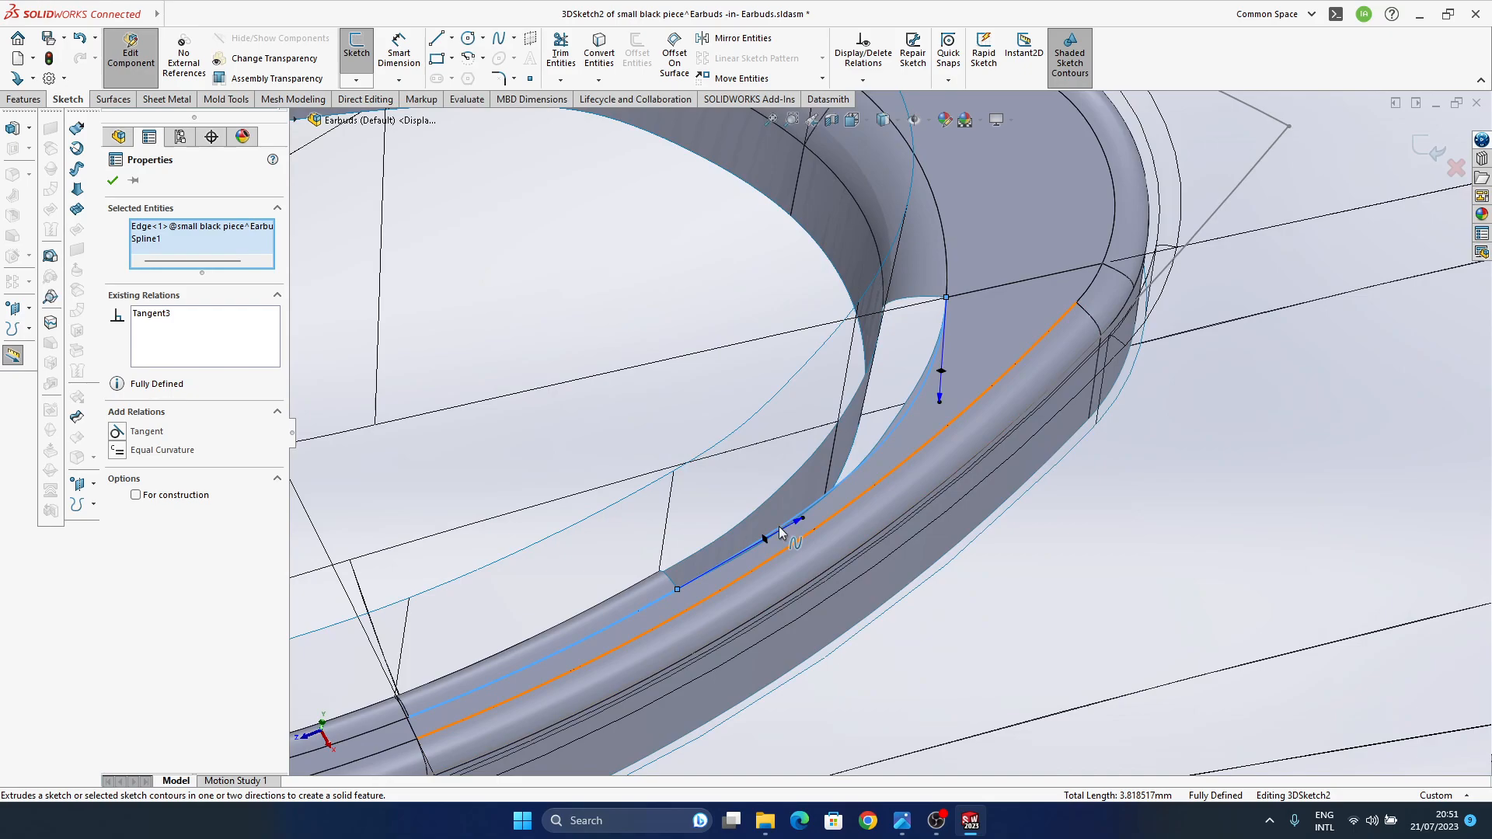
pyautogui.scroll(-5, 781, 533)
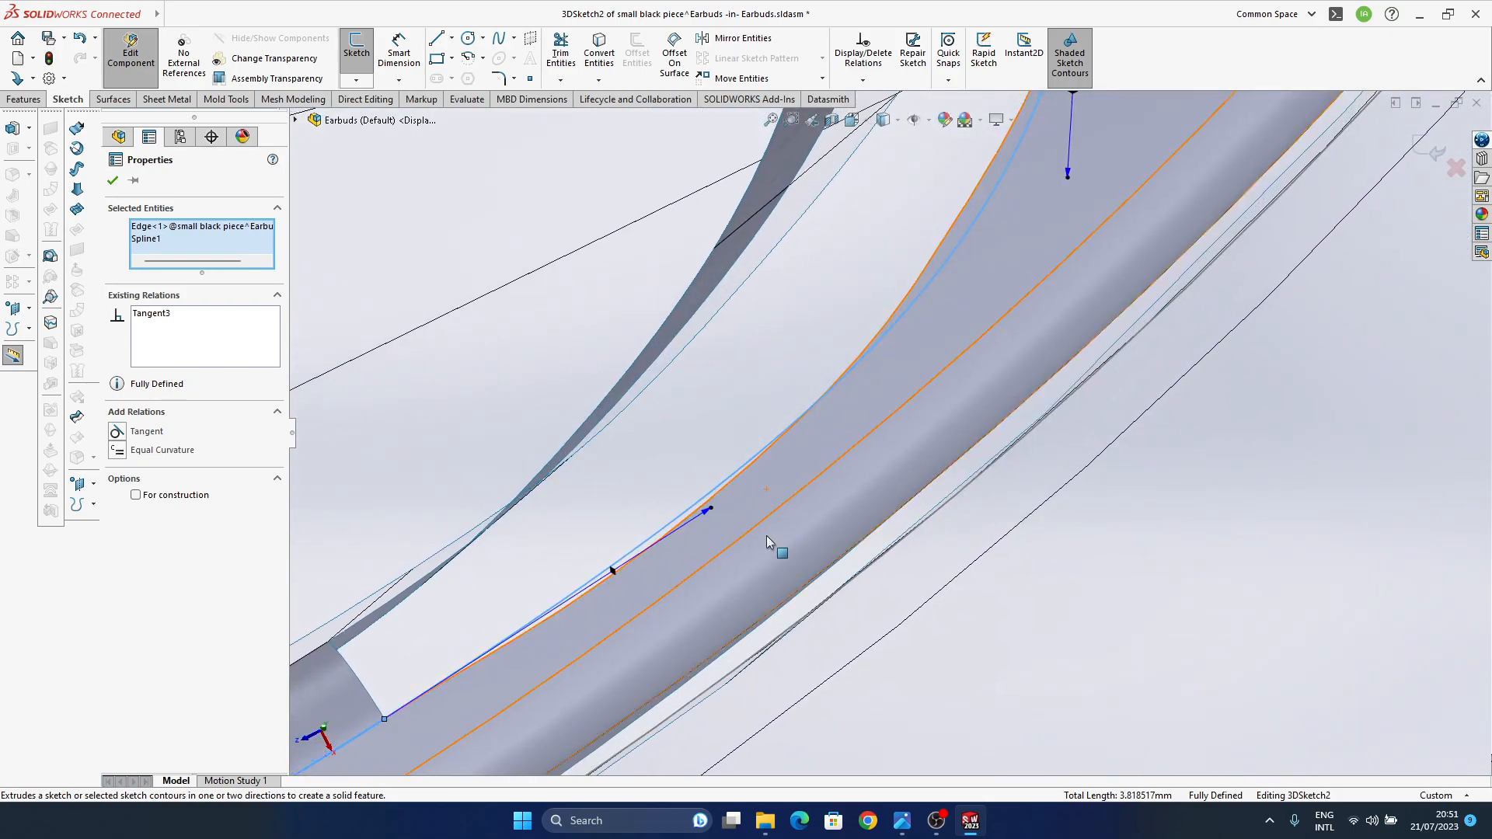
pyautogui.scroll(3, 766, 537)
pyautogui.moveTo(813, 518); pyautogui.dragTo(771, 528, button='middle')
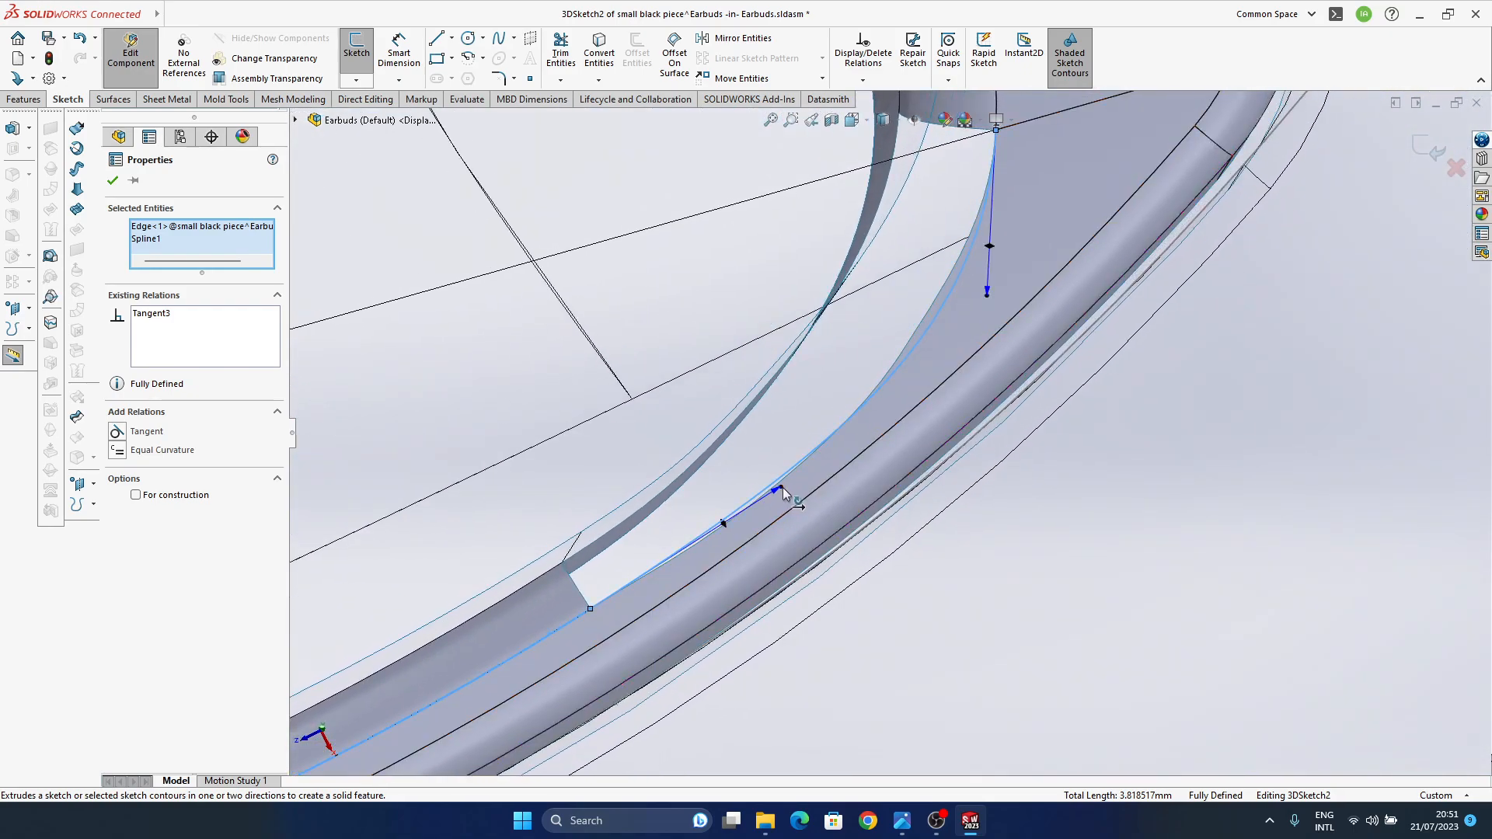
# - Try lengthening the spline's tangent handle at the far end, undo that change, and close the 3D sketch
pyautogui.moveTo(782, 488); pyautogui.dragTo(800, 476)
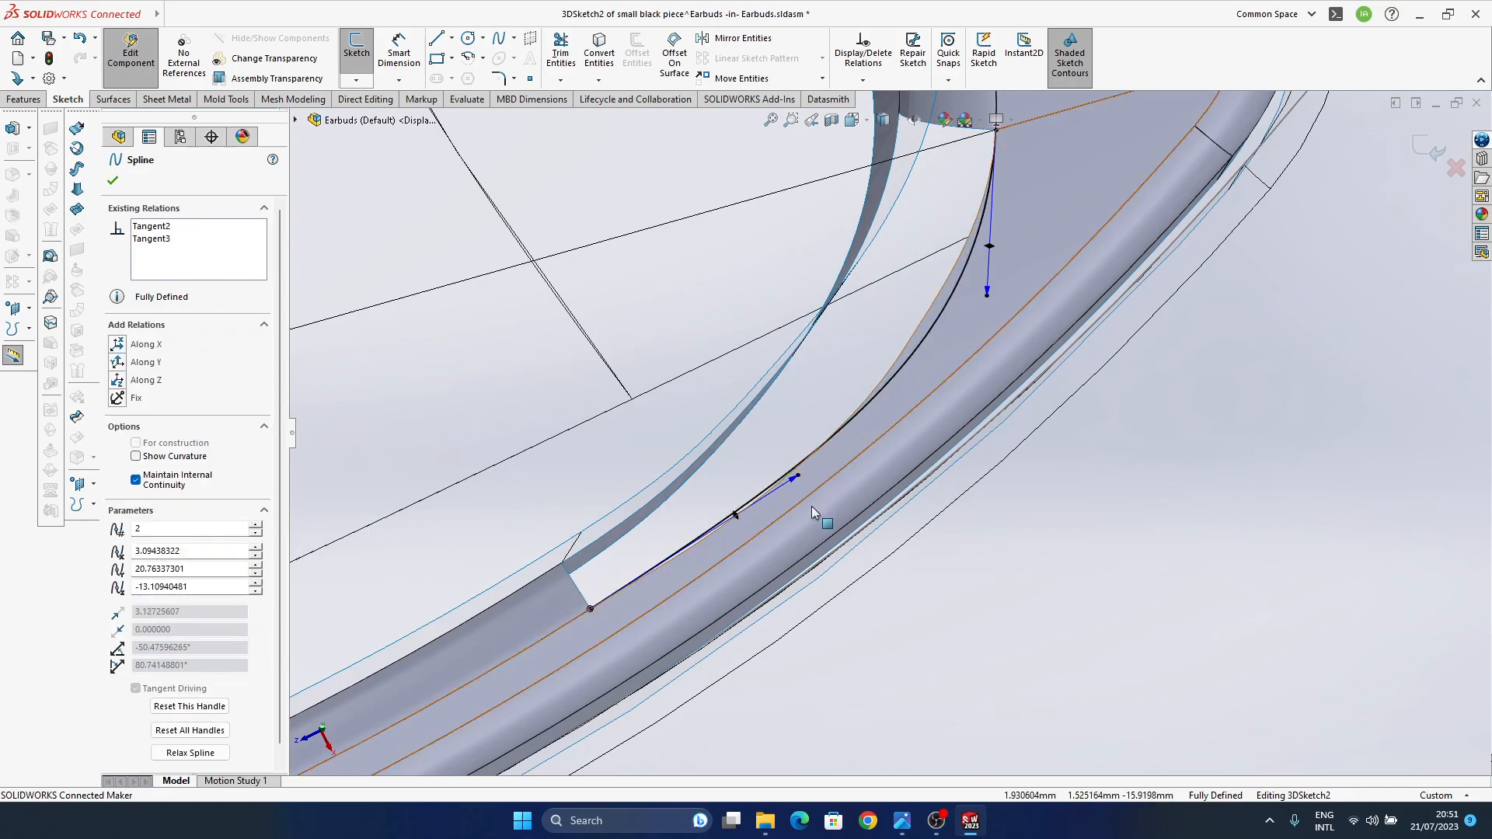
pyautogui.hotkey('ctrl', 'z')
pyautogui.moveTo(810, 511)
pyautogui.mouseDown(button='middle')
pyautogui.moveTo(816, 475)
pyautogui.moveTo(824, 487)
pyautogui.mouseUp(button='middle')
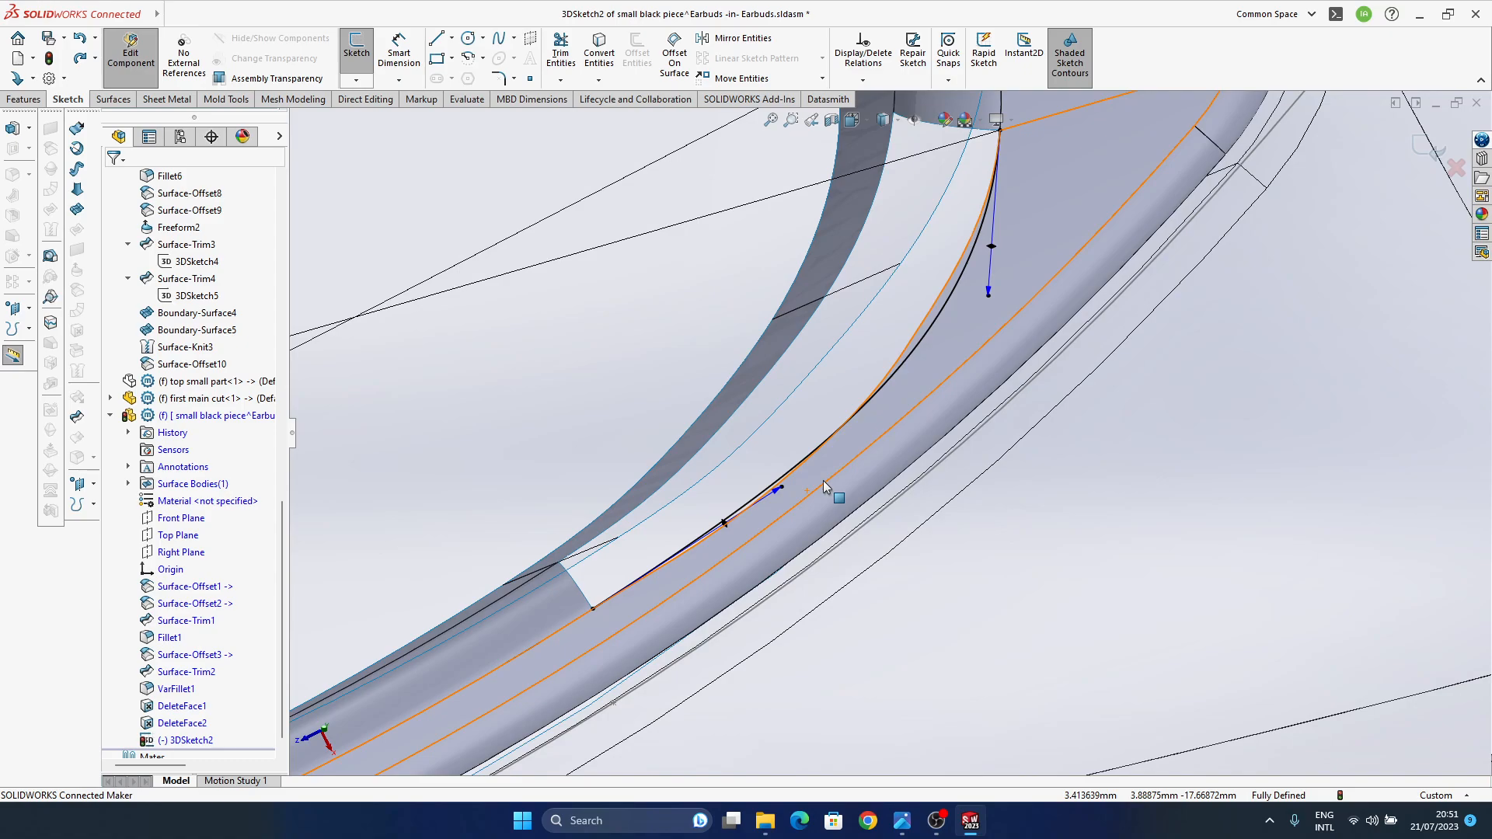
pyautogui.moveTo(814, 497)
pyautogui.mouseDown(button='middle')
pyautogui.moveTo(793, 507)
pyautogui.moveTo(779, 453)
pyautogui.moveTo(776, 481)
pyautogui.moveTo(758, 467)
pyautogui.moveTo(750, 542)
pyautogui.moveTo(767, 513)
pyautogui.mouseUp(button='middle')
pyautogui.click(1429, 148)
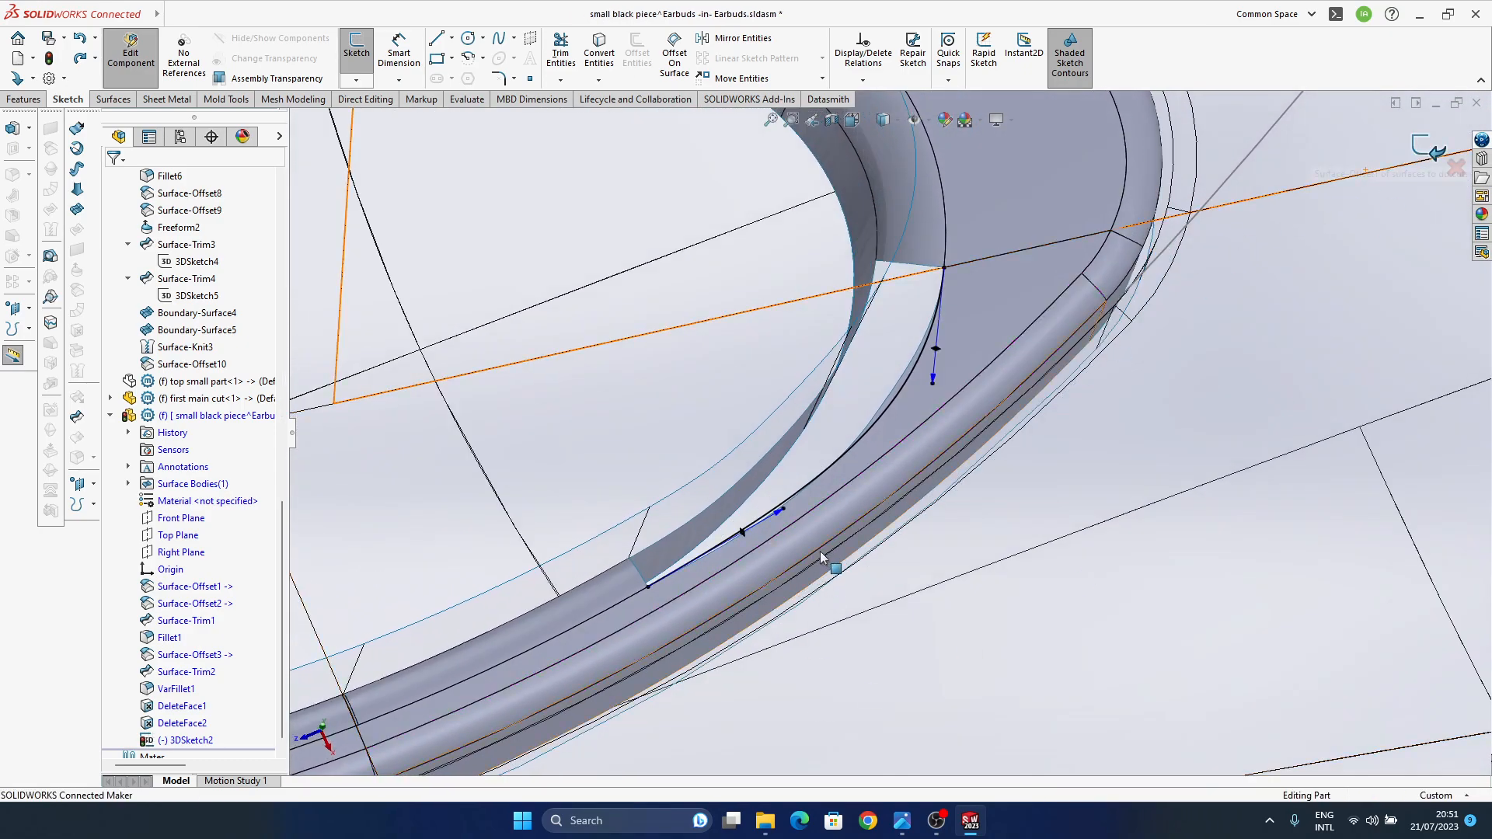
# - Trim the rim's upper surface with a Standard surface trim, using the spline sketch as trim tool and removing the sliver beside the gap
pyautogui.moveTo(852, 358)
pyautogui.mouseDown(button='middle')
pyautogui.moveTo(864, 307)
pyautogui.moveTo(872, 367)
pyautogui.mouseUp(button='middle')
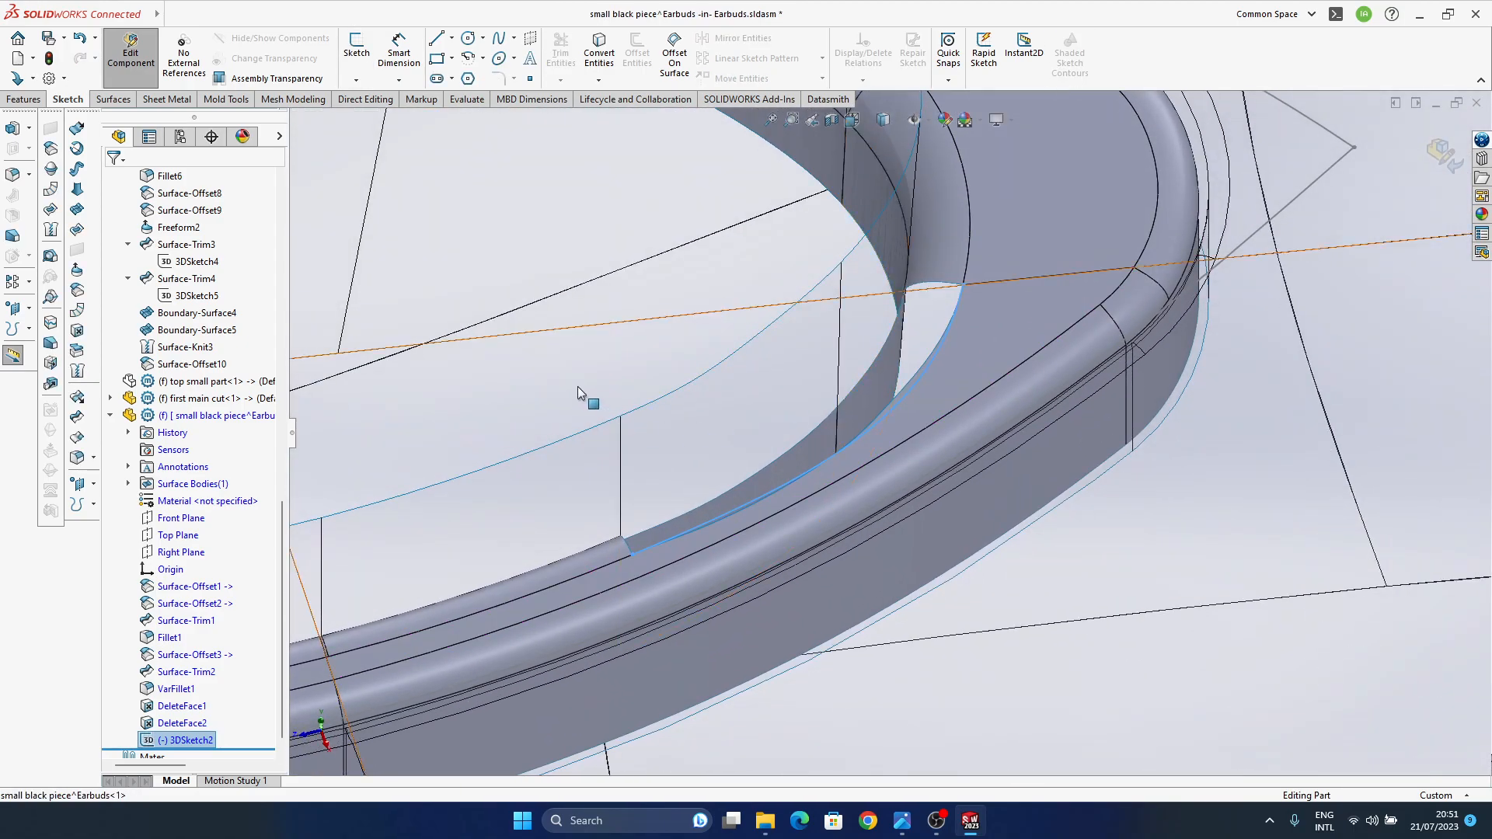
pyautogui.click(81, 423)
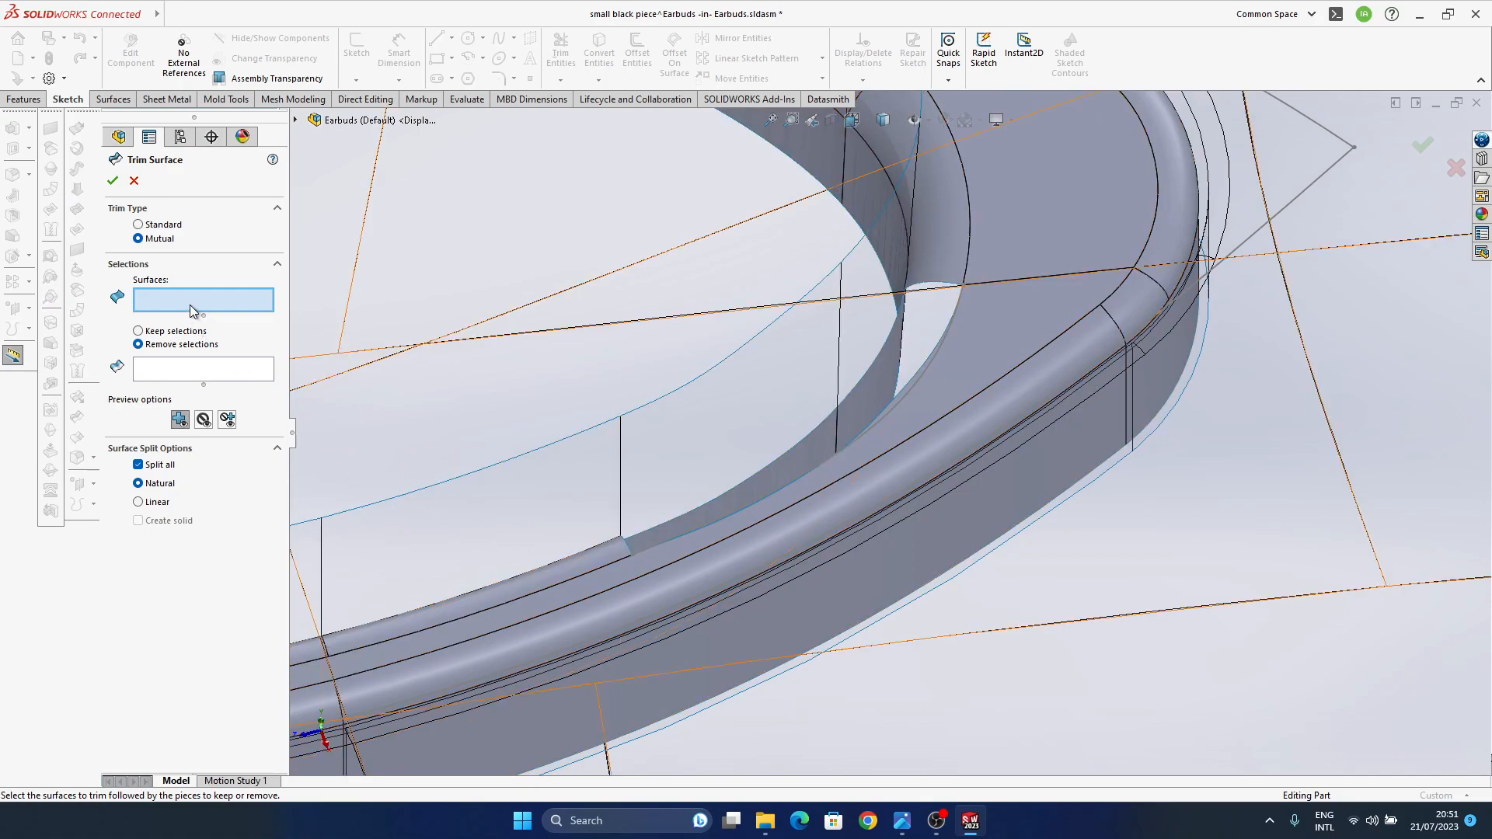
pyautogui.click(161, 225)
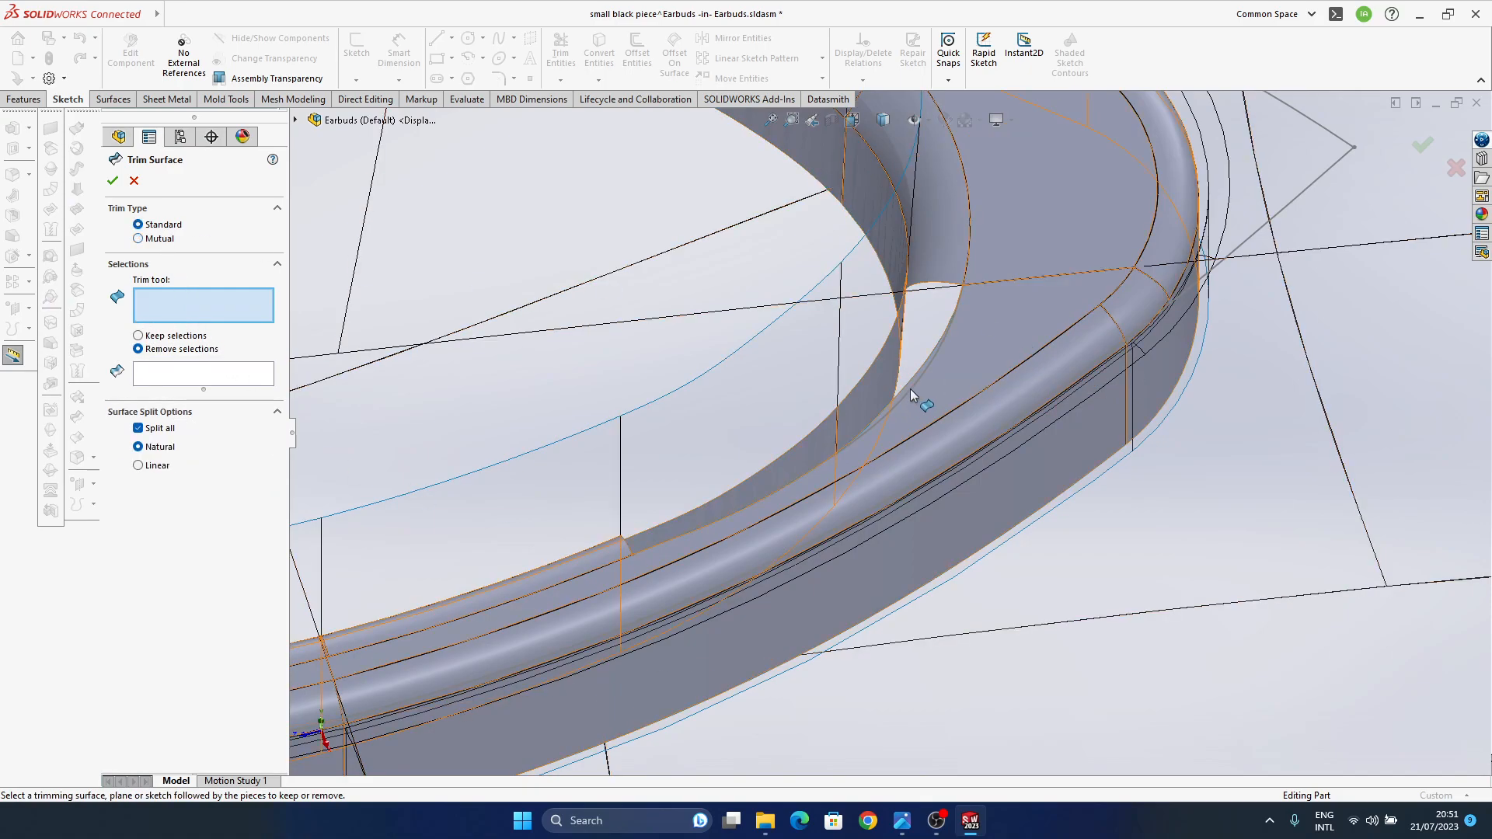
pyautogui.moveTo(964, 404); pyautogui.dragTo(908, 401, button='middle')
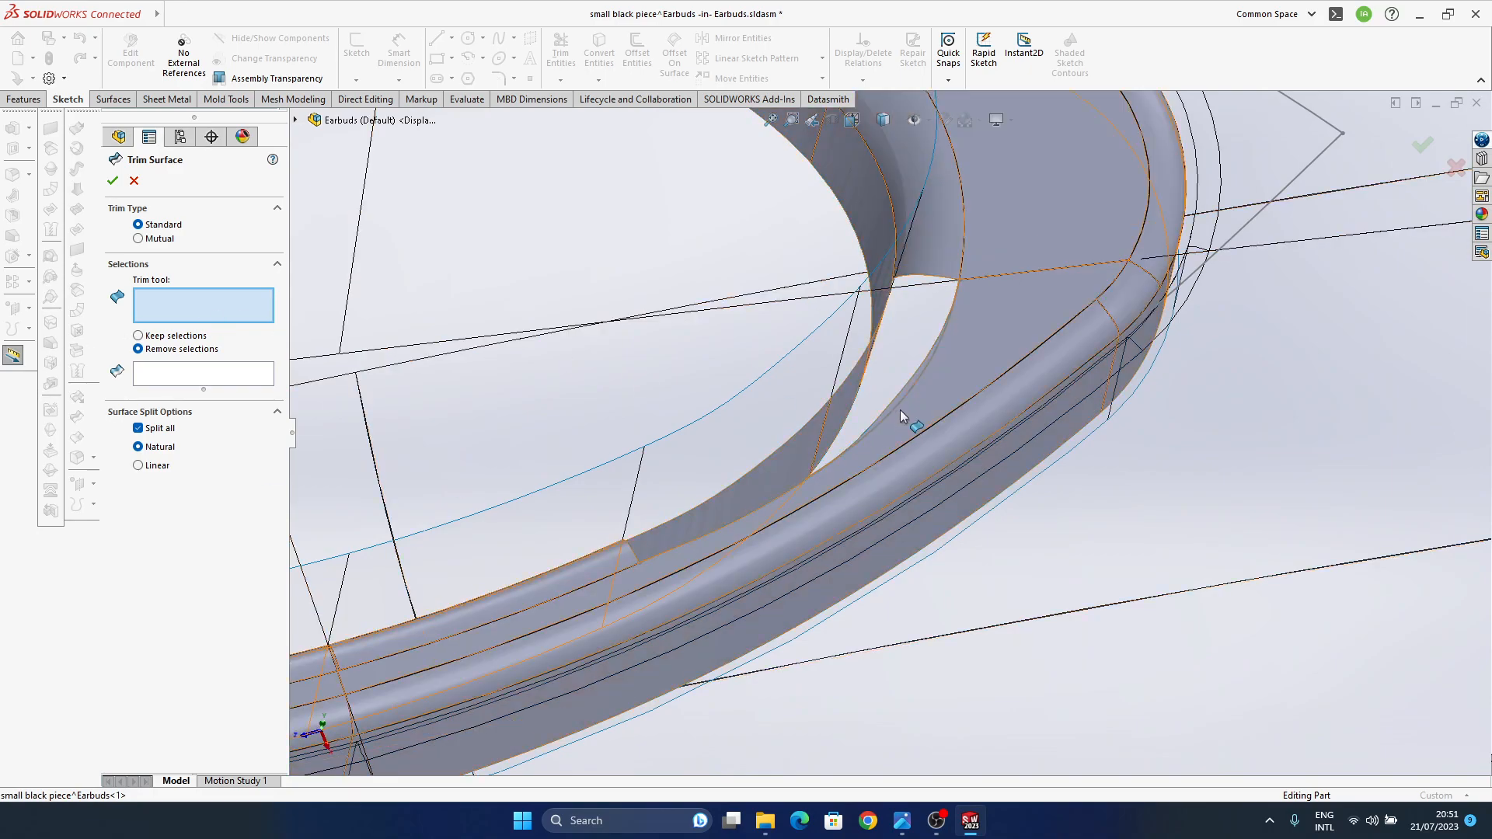
pyautogui.moveTo(870, 433); pyautogui.dragTo(900, 403, button='middle')
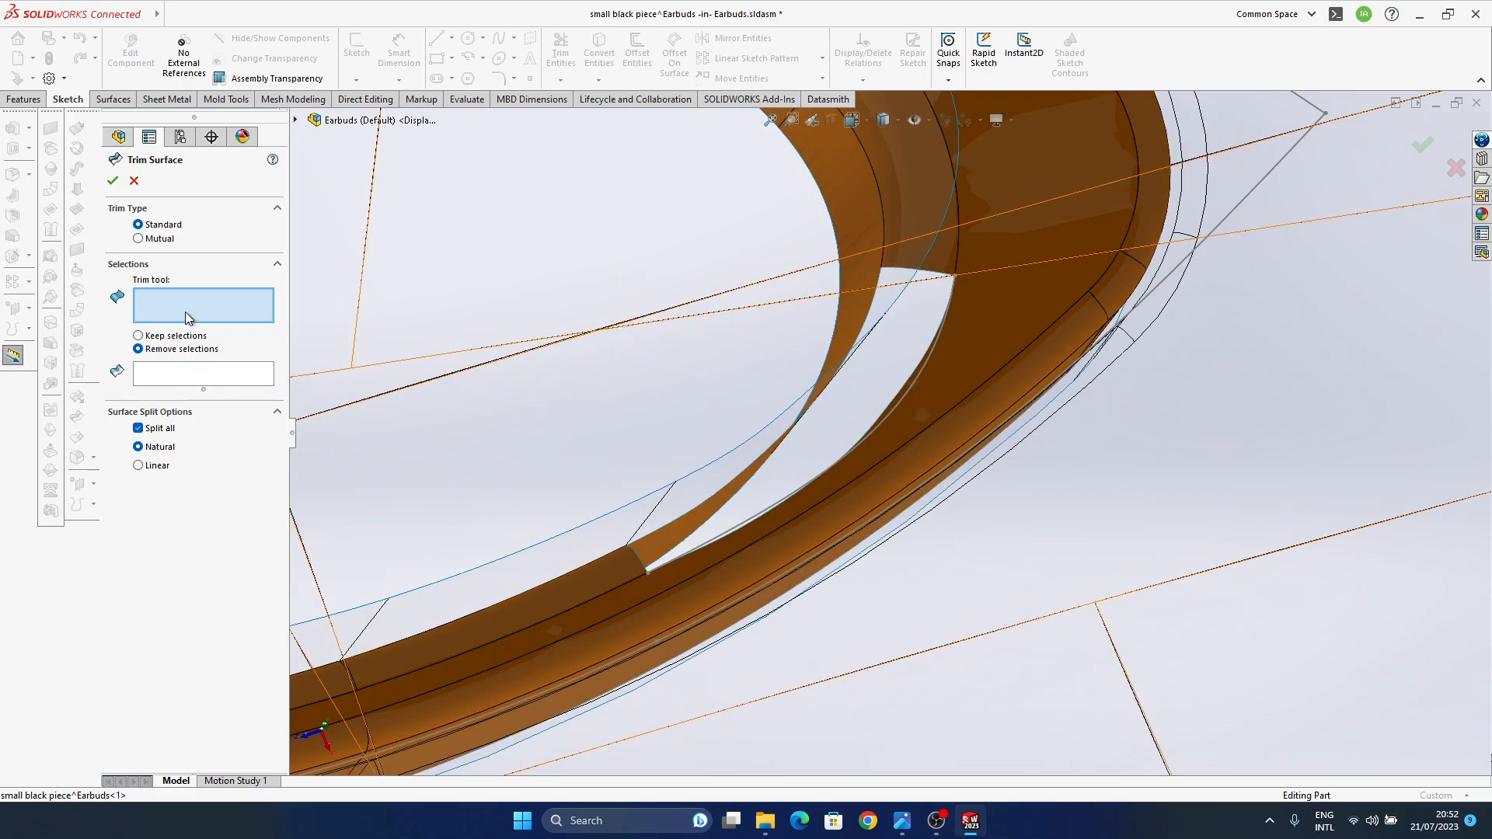
pyautogui.moveTo(881, 463); pyautogui.dragTo(795, 277, button='middle')
pyautogui.click(746, 455)
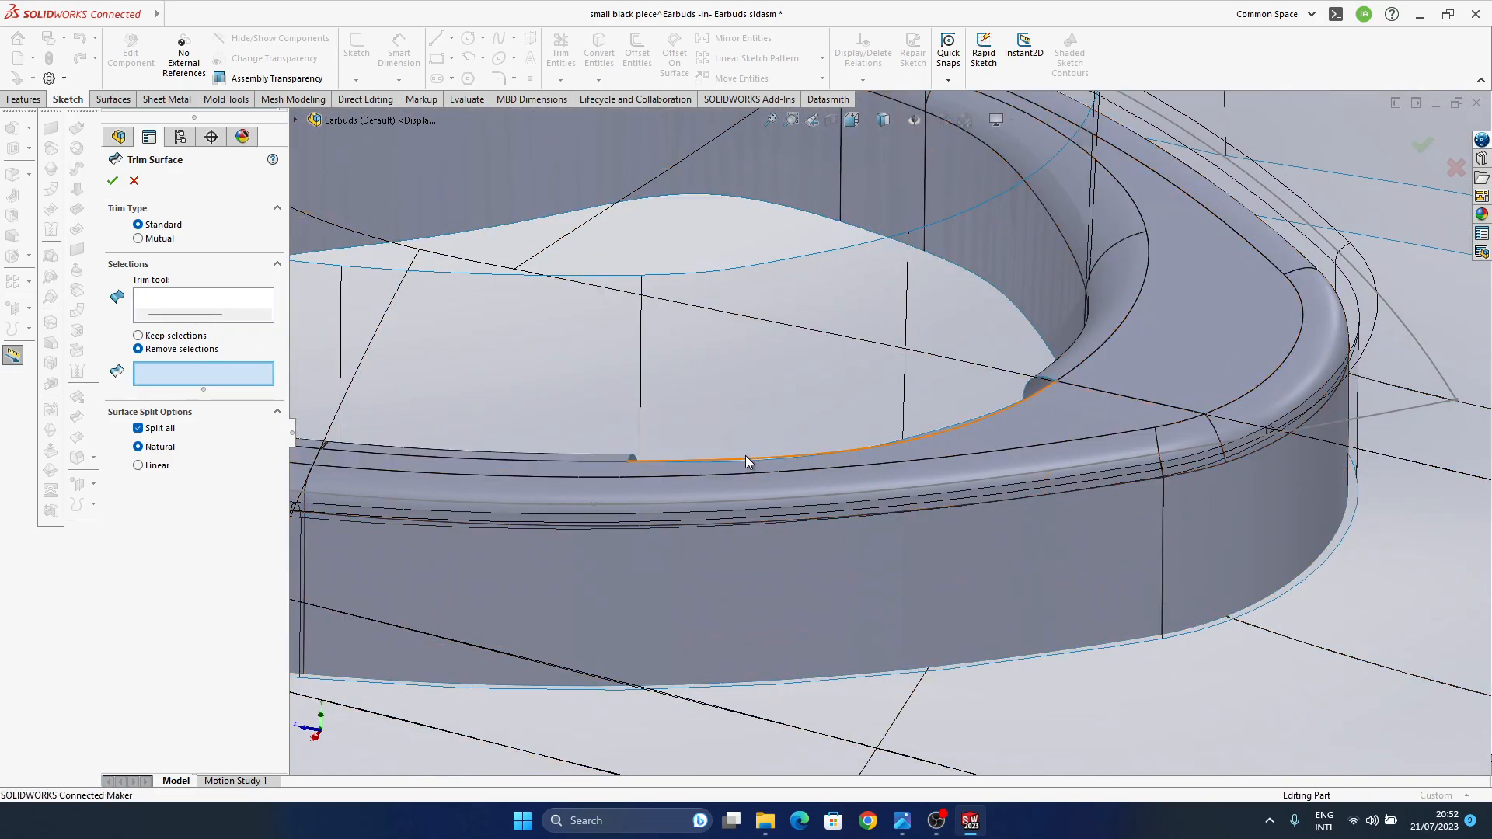
pyautogui.click(745, 456)
pyautogui.moveTo(791, 482); pyautogui.dragTo(809, 636, button='middle')
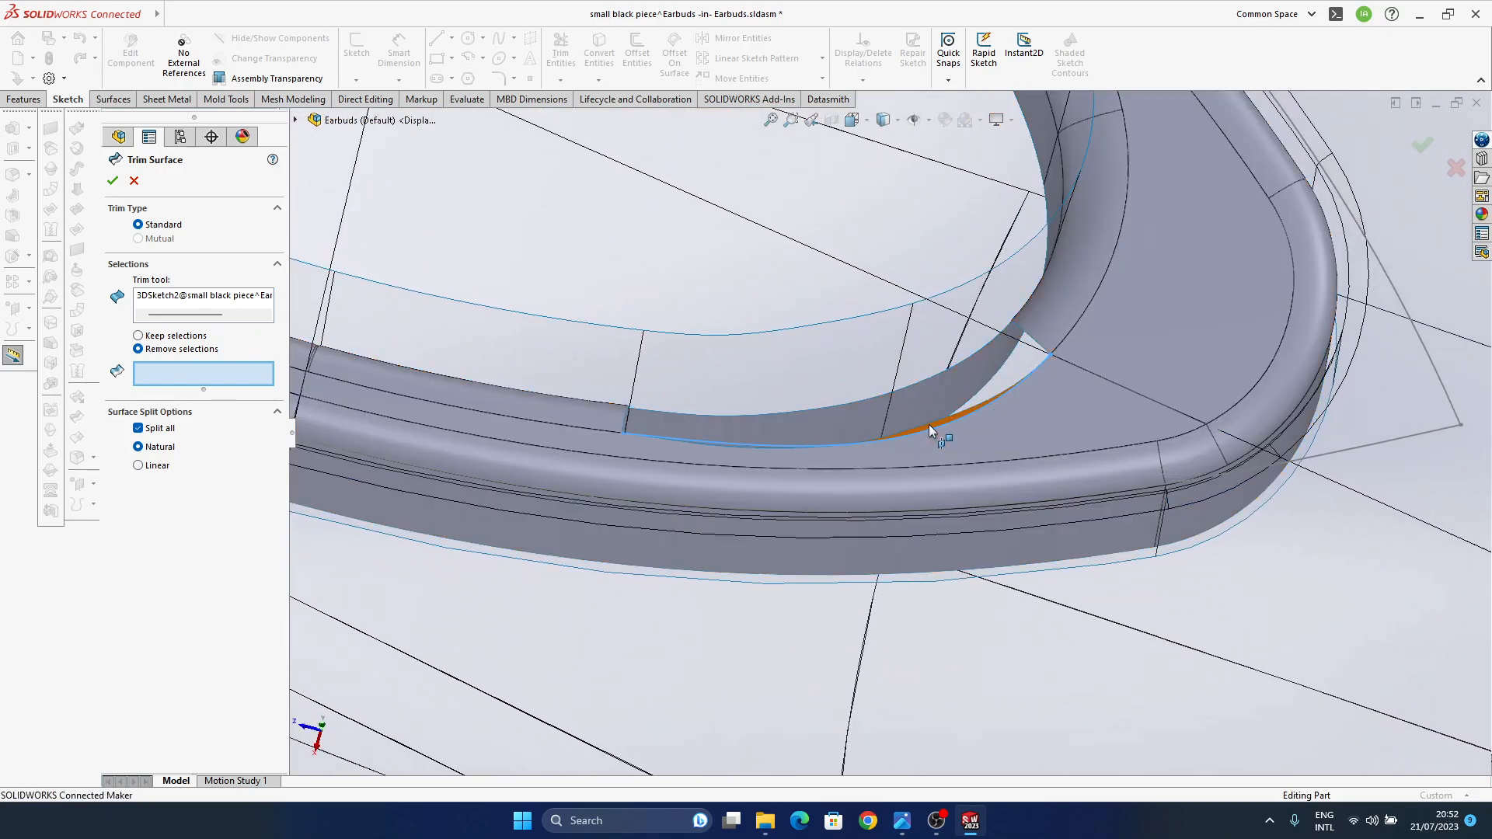
pyautogui.click(930, 425)
pyautogui.click(1435, 150)
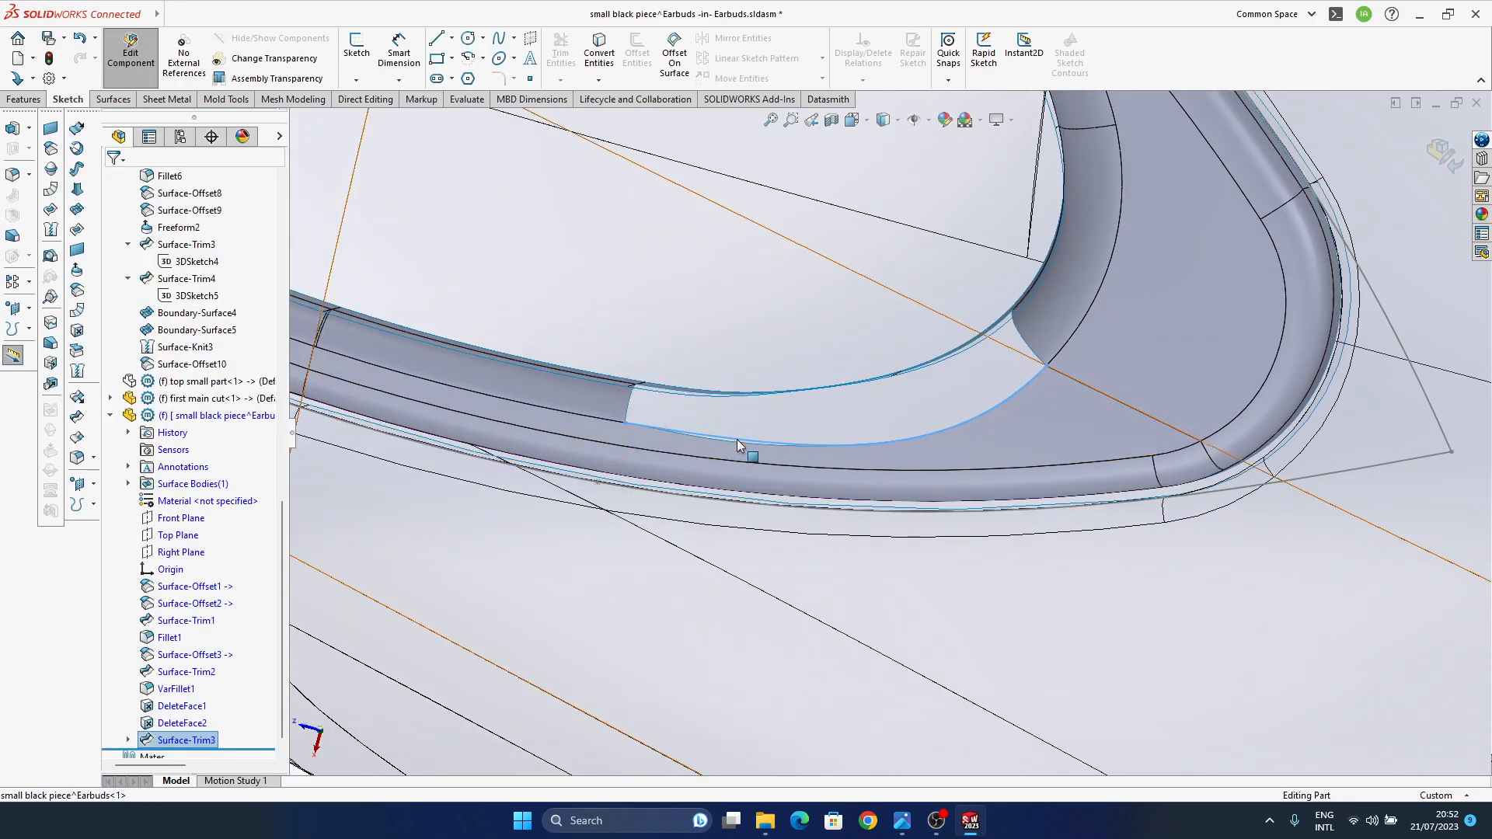
pyautogui.press('Escape')
# - Start a Fill Surface and pick the edges around the fillet gap as its patch boundary
pyautogui.moveTo(1063, 589); pyautogui.dragTo(1085, 404, button='middle')
pyautogui.moveTo(758, 542); pyautogui.dragTo(964, 451, button='middle')
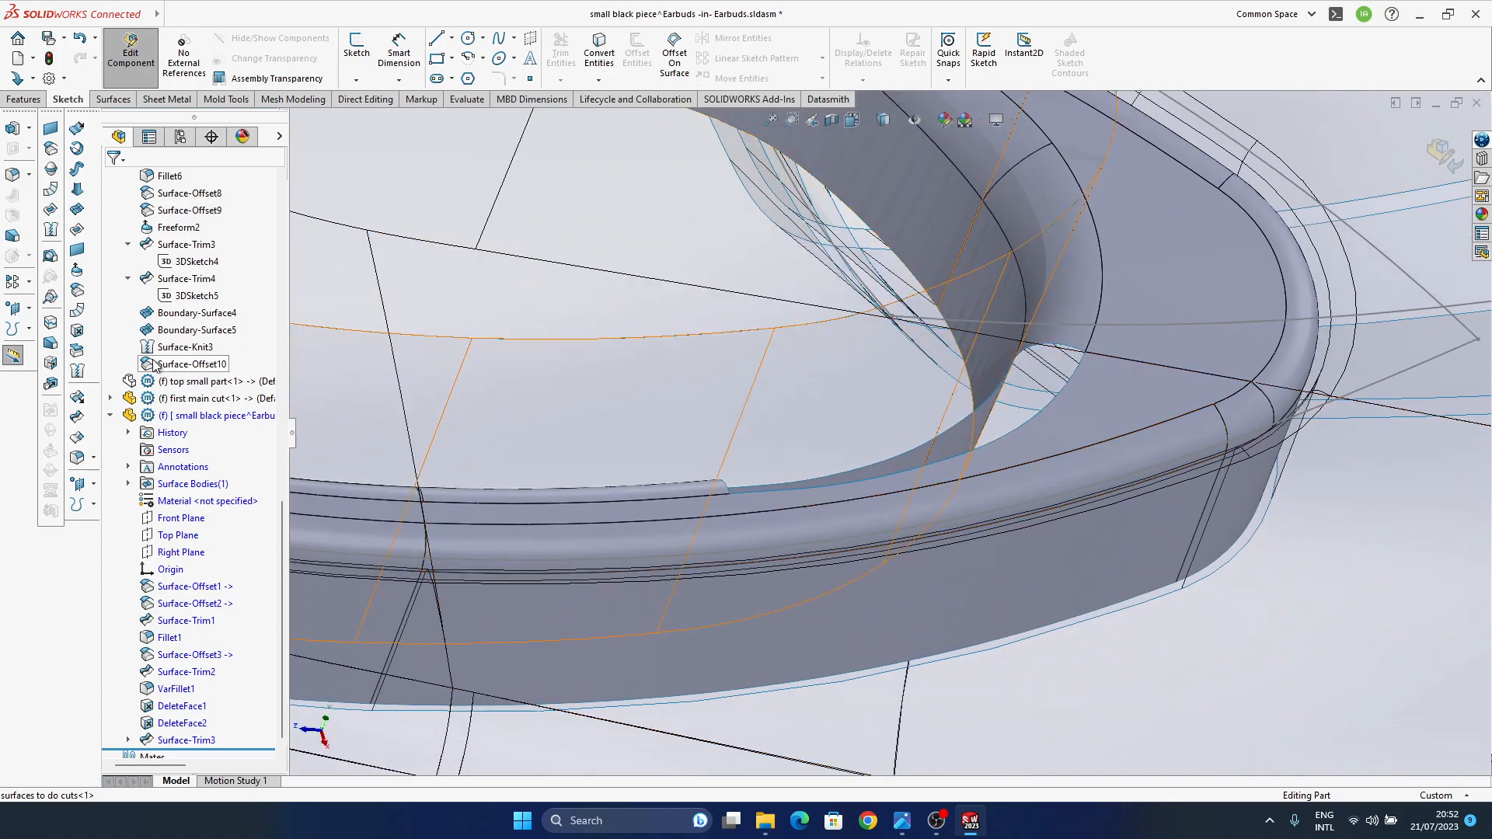
pyautogui.click(77, 230)
pyautogui.click(1063, 348)
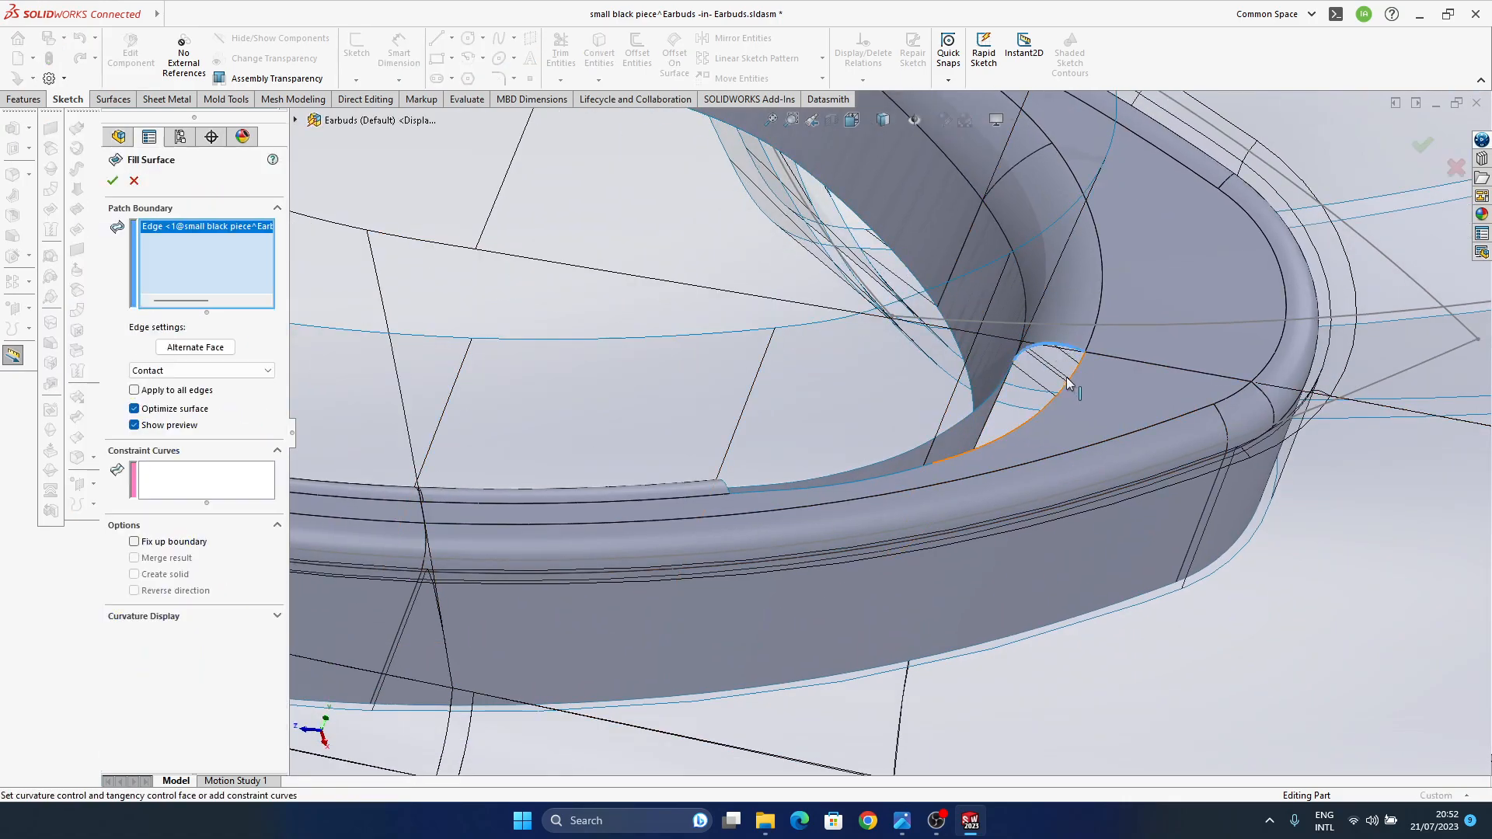
pyautogui.click(919, 469)
pyautogui.click(917, 469)
pyautogui.moveTo(791, 551); pyautogui.dragTo(758, 526, button='middle')
pyautogui.click(721, 484)
pyautogui.click(730, 482)
pyautogui.click(960, 373)
pyautogui.moveTo(986, 466); pyautogui.dragTo(1007, 357, button='middle')
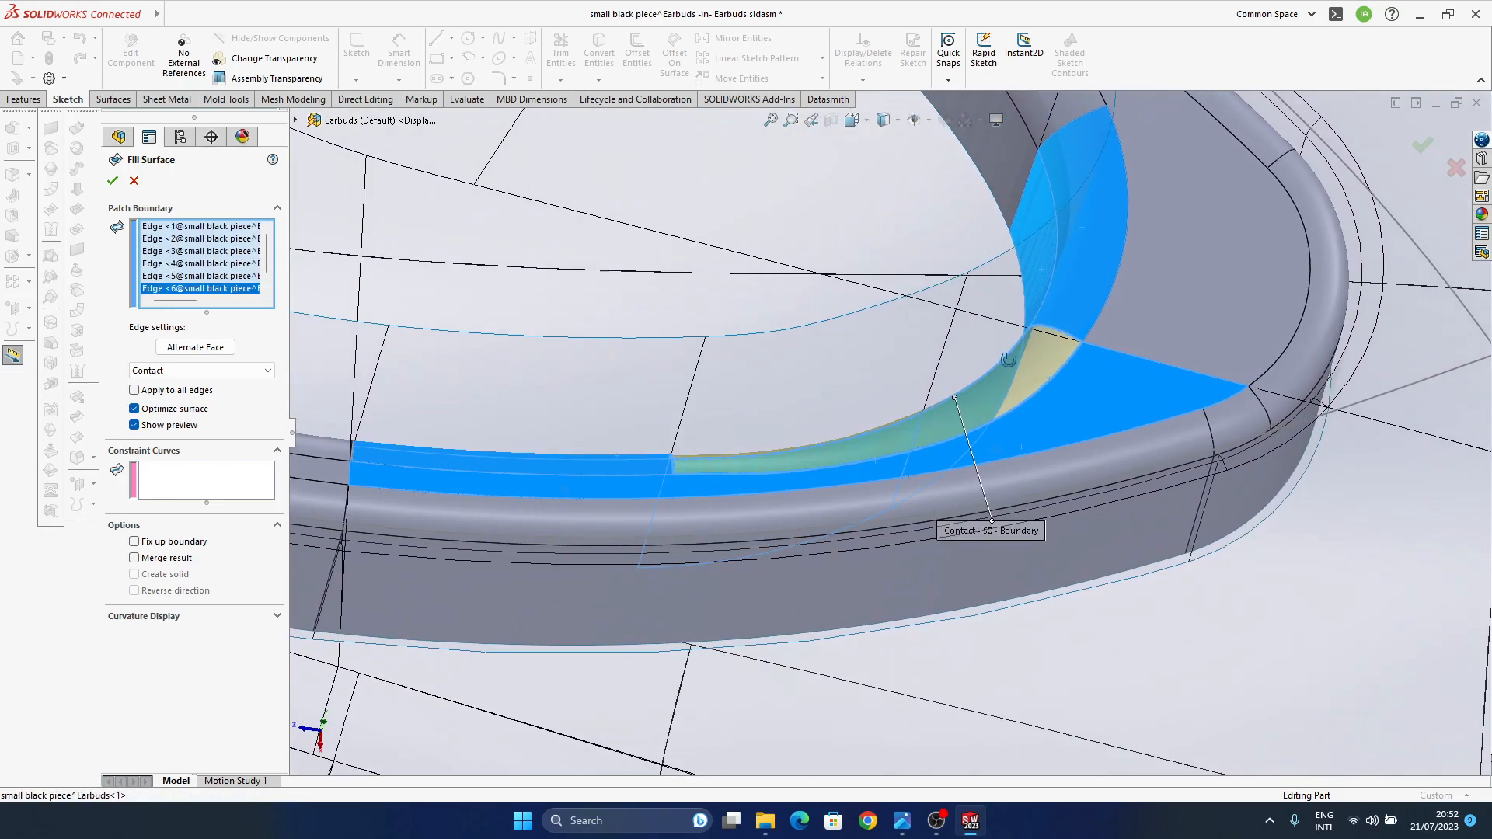
# - Set the last picked boundary edge to Curvature and create the filled surface
pyautogui.click(180, 371)
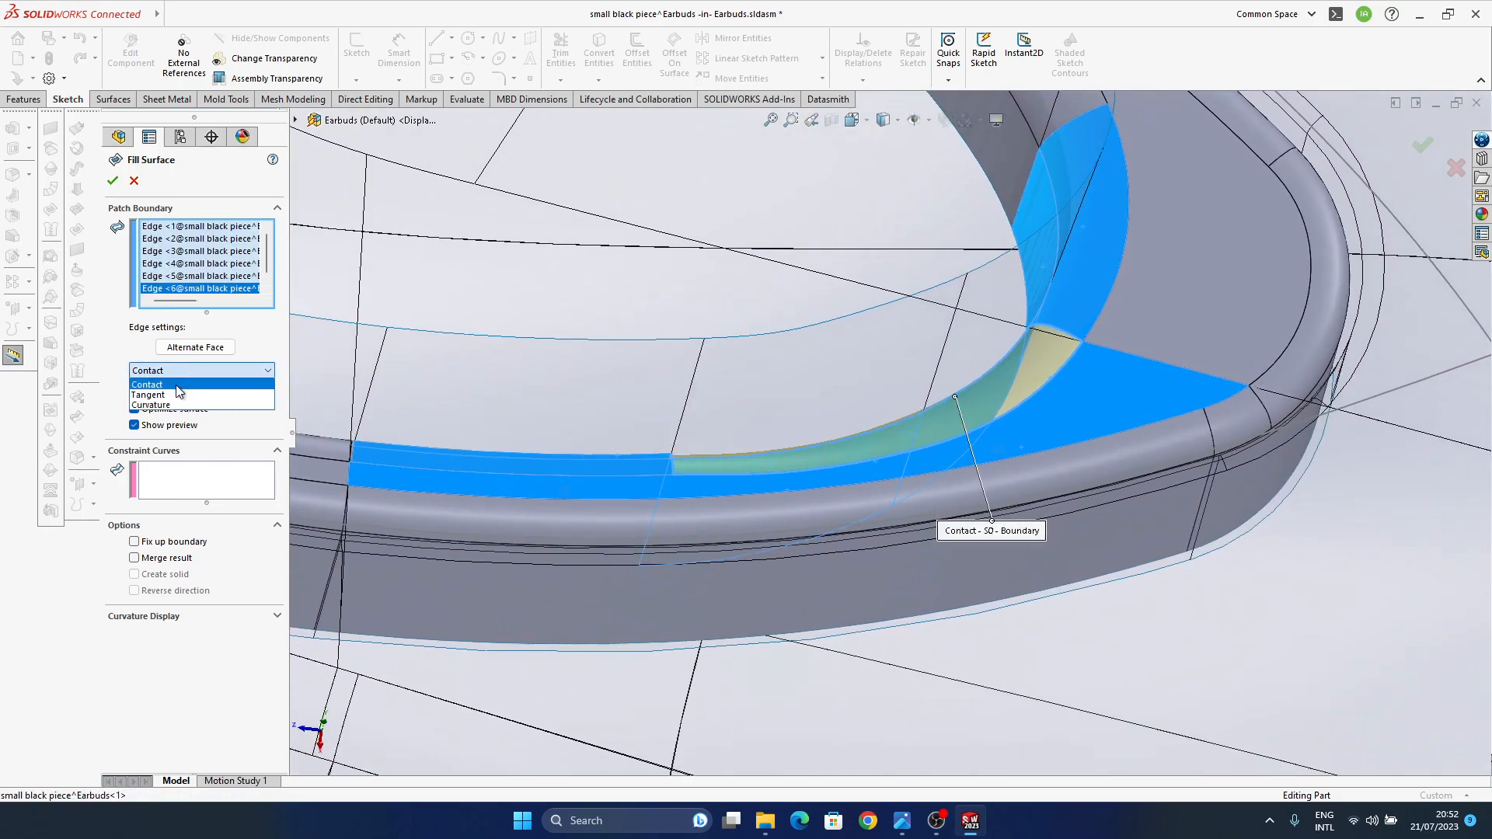
pyautogui.click(183, 400)
pyautogui.moveTo(1051, 504); pyautogui.dragTo(842, 319, button='middle')
pyautogui.click(187, 372)
pyautogui.click(176, 405)
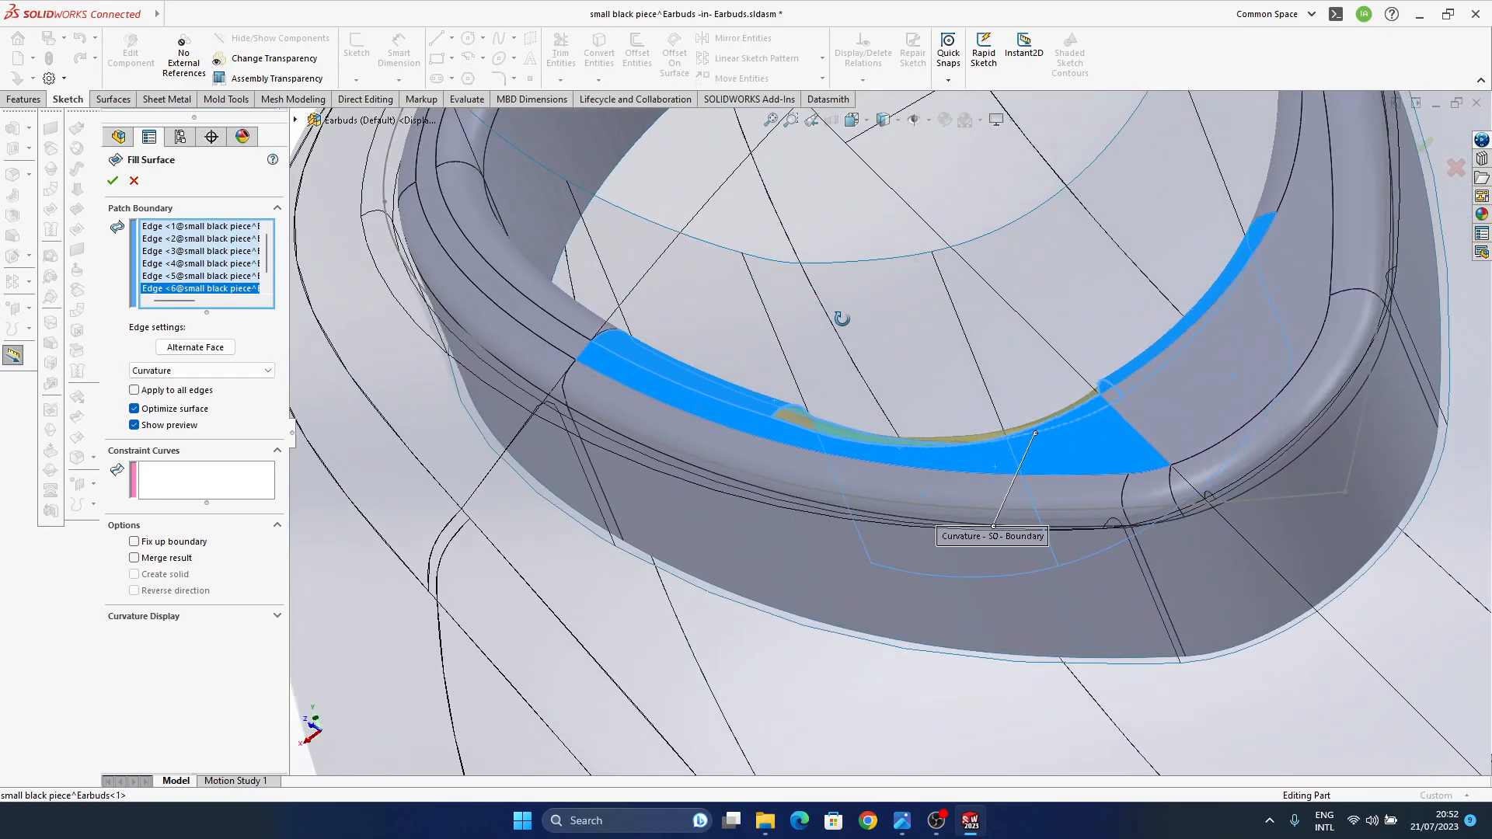
pyautogui.click(1423, 147)
# - Edit the filled surface to apply the Contact setting to all edges
pyautogui.moveTo(889, 474); pyautogui.dragTo(785, 468, button='middle')
pyautogui.click(768, 457)
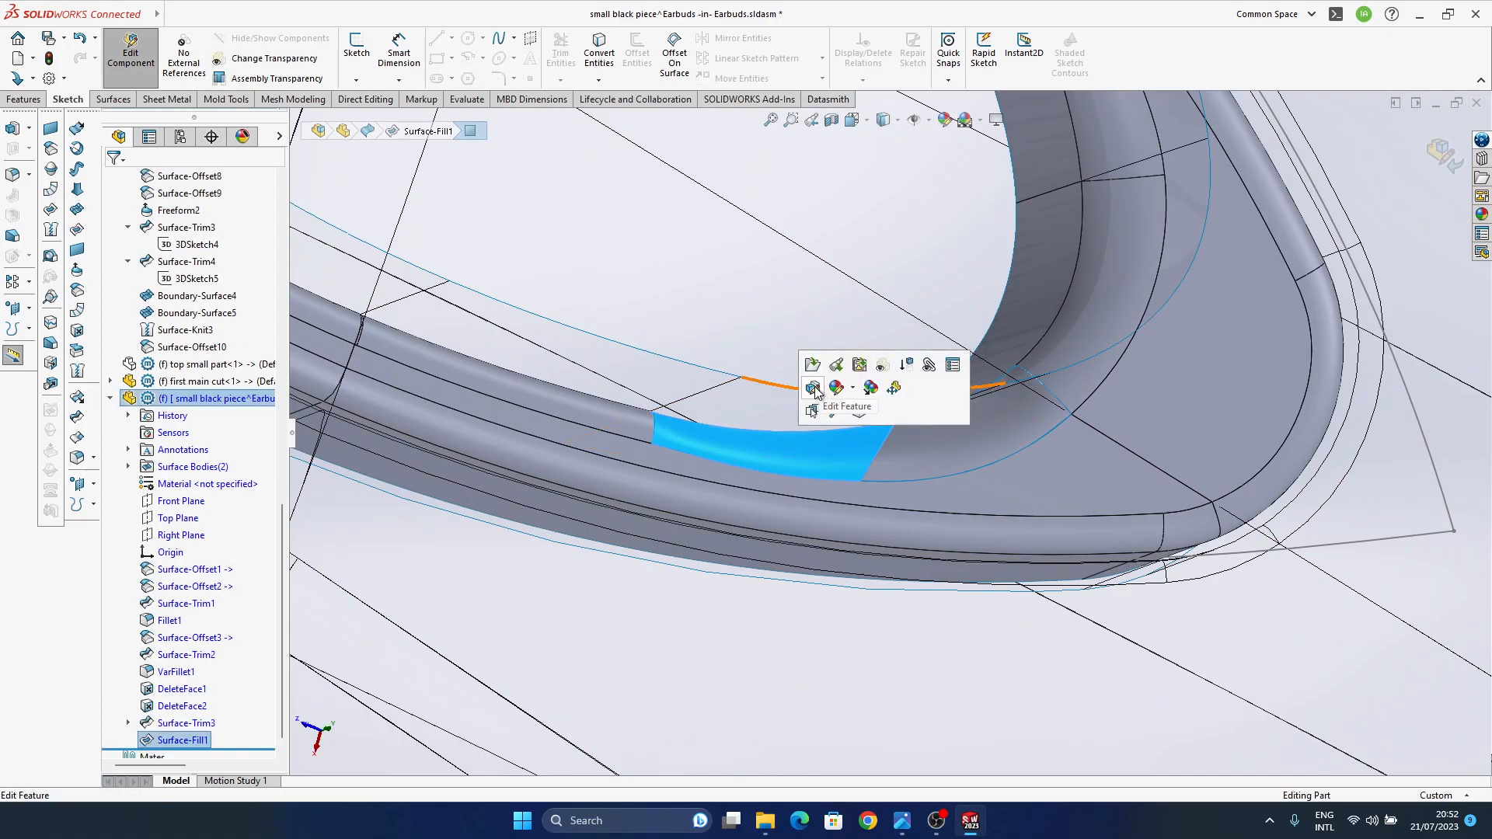
pyautogui.click(813, 389)
pyautogui.click(173, 391)
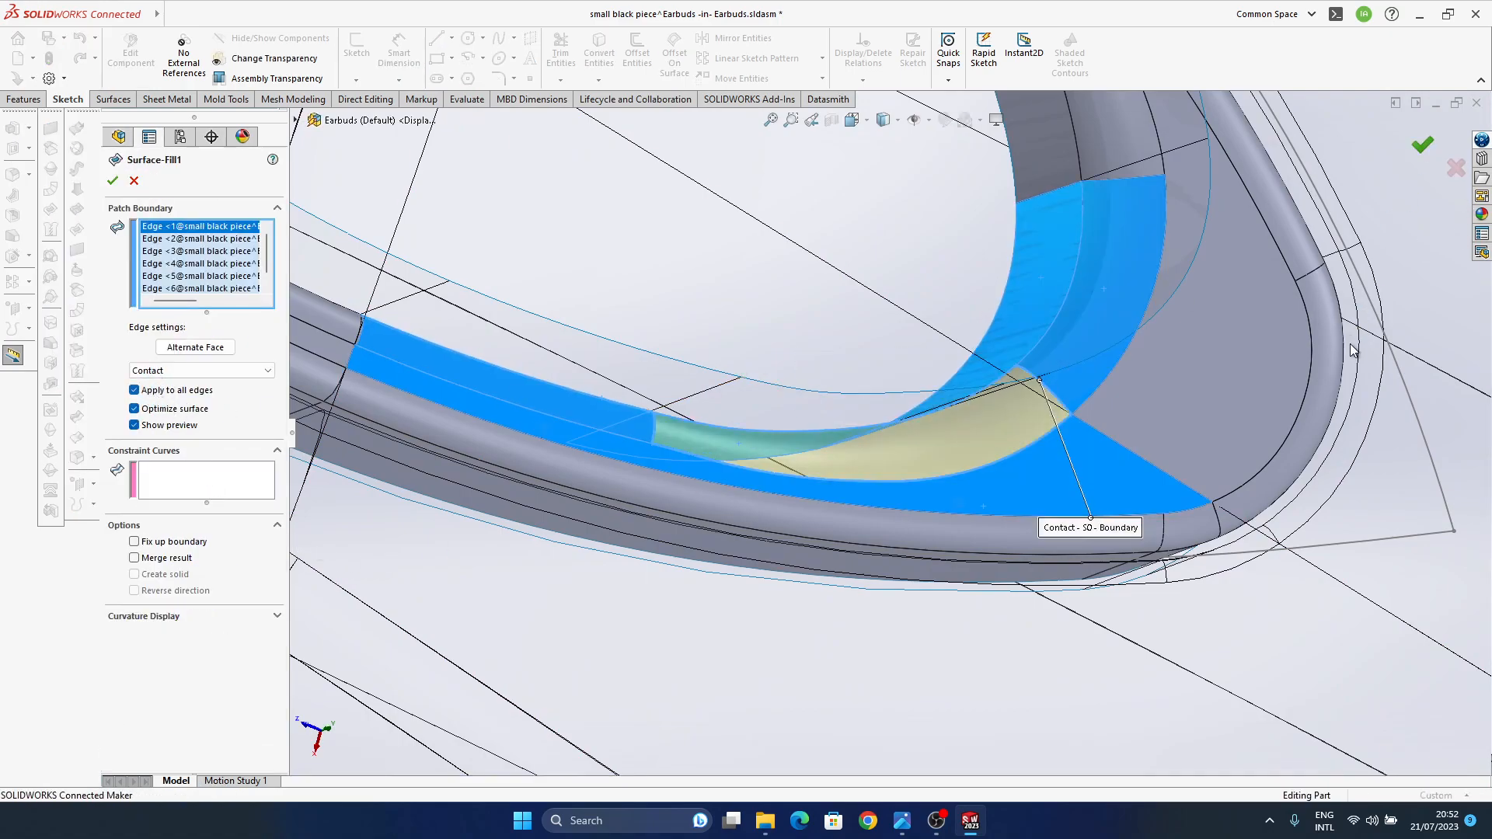
pyautogui.press('Return')
# - Delete the filled surface covering the fillet gap
pyautogui.moveTo(893, 450); pyautogui.dragTo(966, 527, button='middle')
pyautogui.click(966, 522)
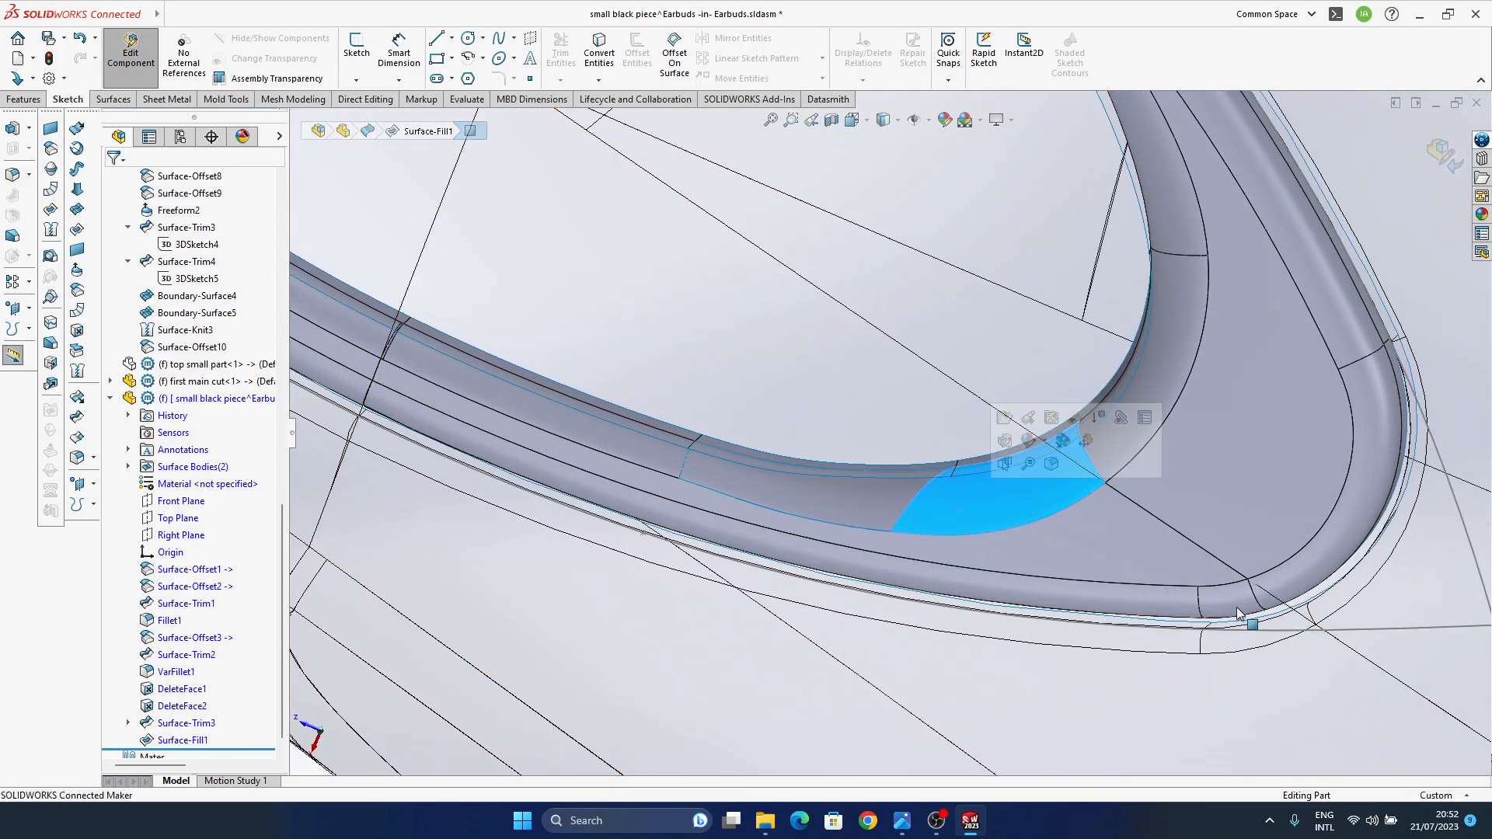
pyautogui.press('Delete')
pyautogui.press('Return')
# - Start a Boundary Surface between the gap's inner and outer edges, pulling its near ends inward so it spans only the middle
pyautogui.moveTo(982, 542); pyautogui.dragTo(917, 513, button='middle')
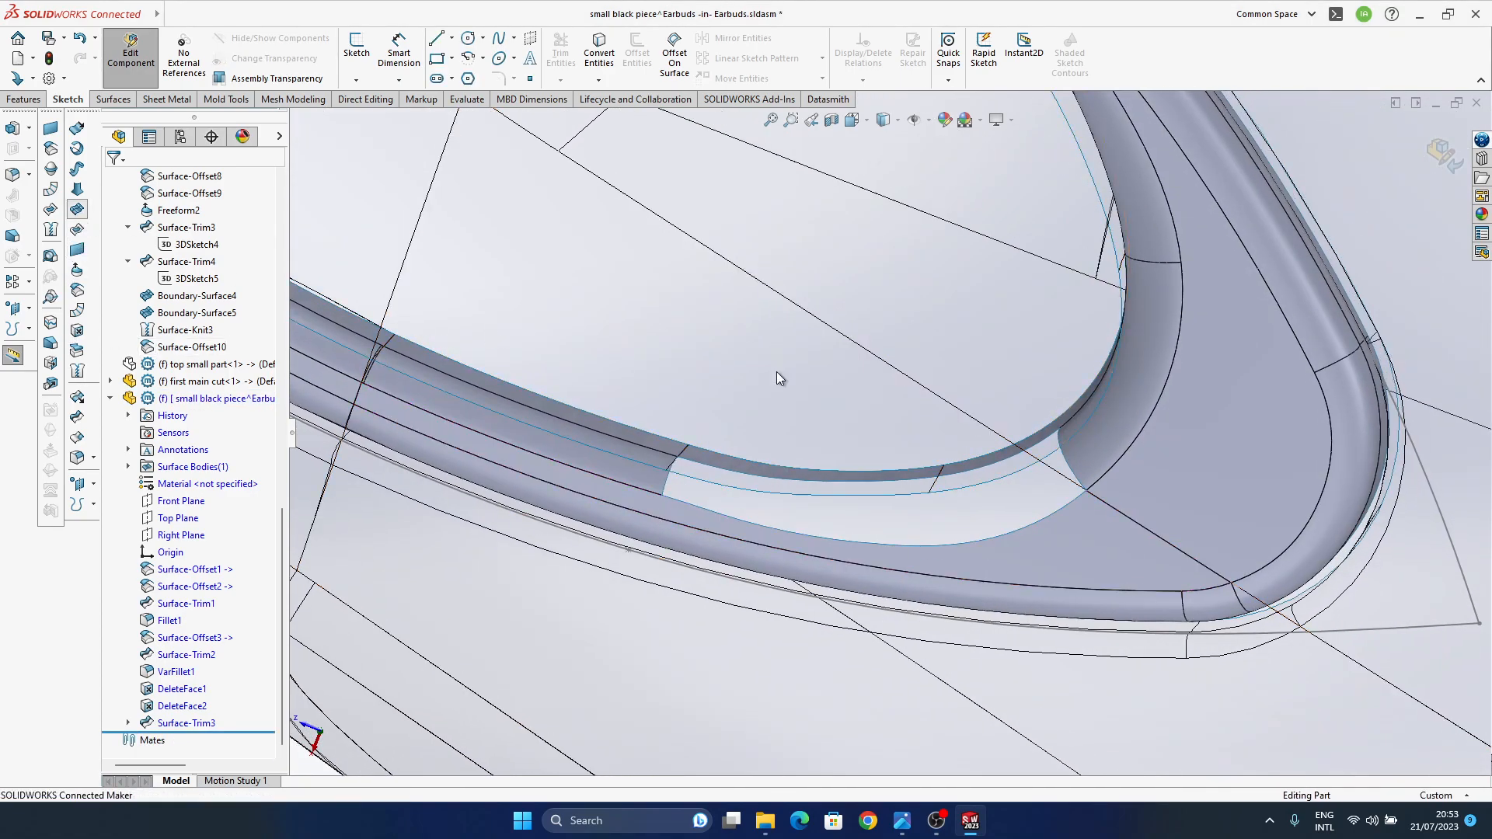
pyautogui.click(877, 483)
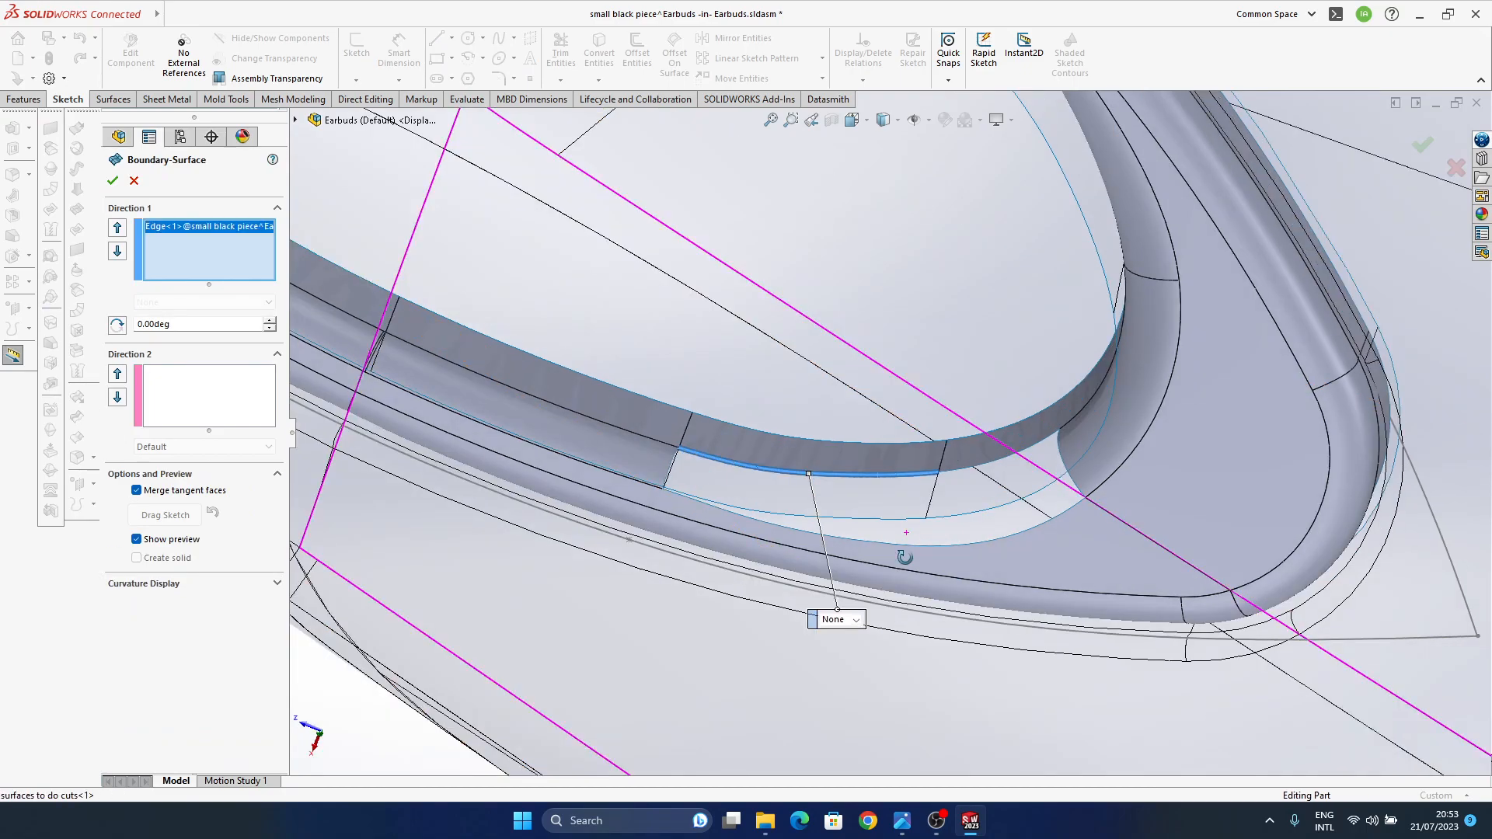
pyautogui.click(864, 540)
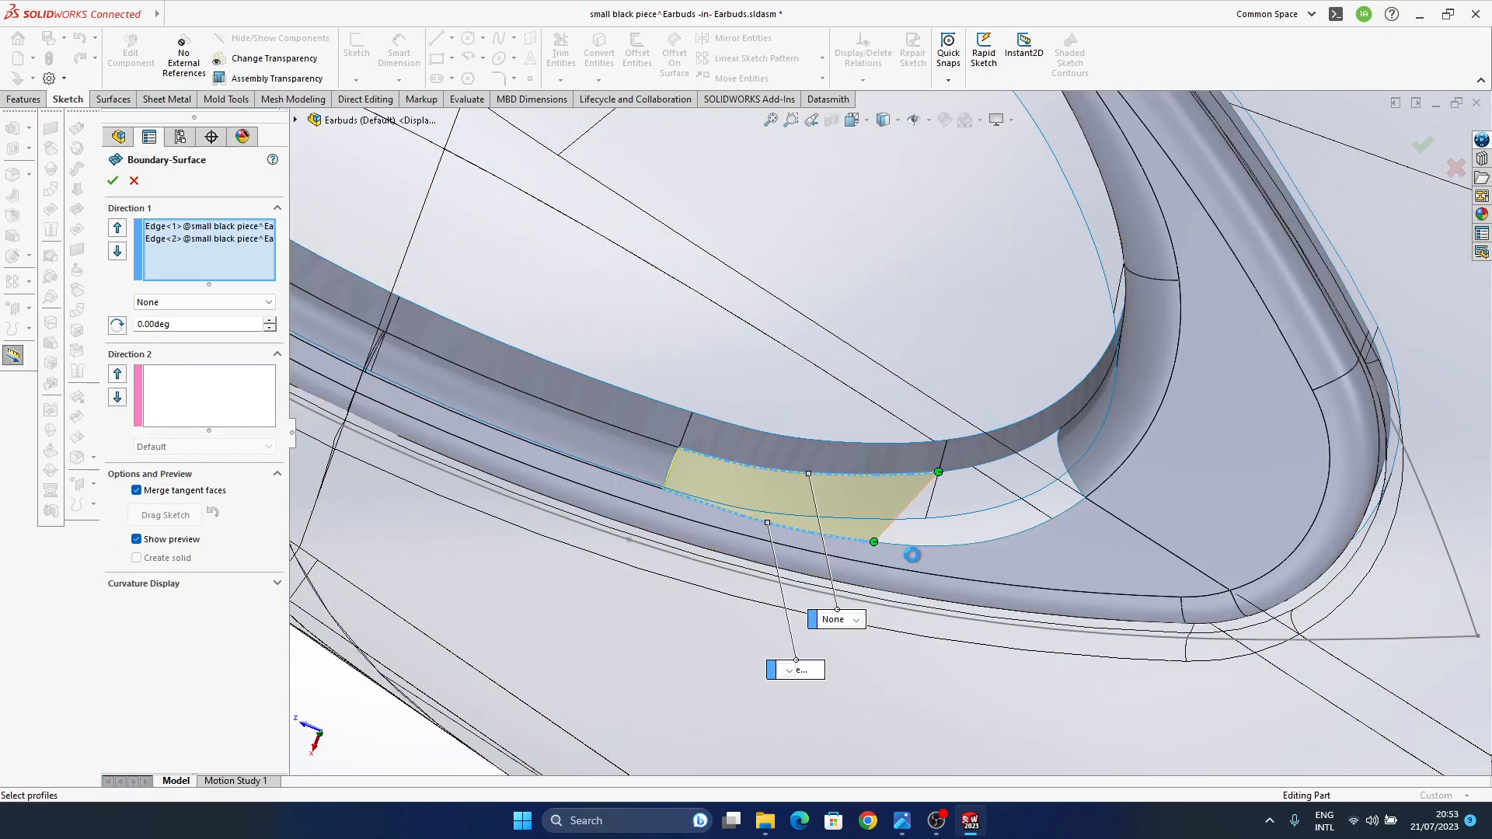
pyautogui.moveTo(661, 489); pyautogui.dragTo(796, 529)
pyautogui.moveTo(682, 450); pyautogui.dragTo(813, 486)
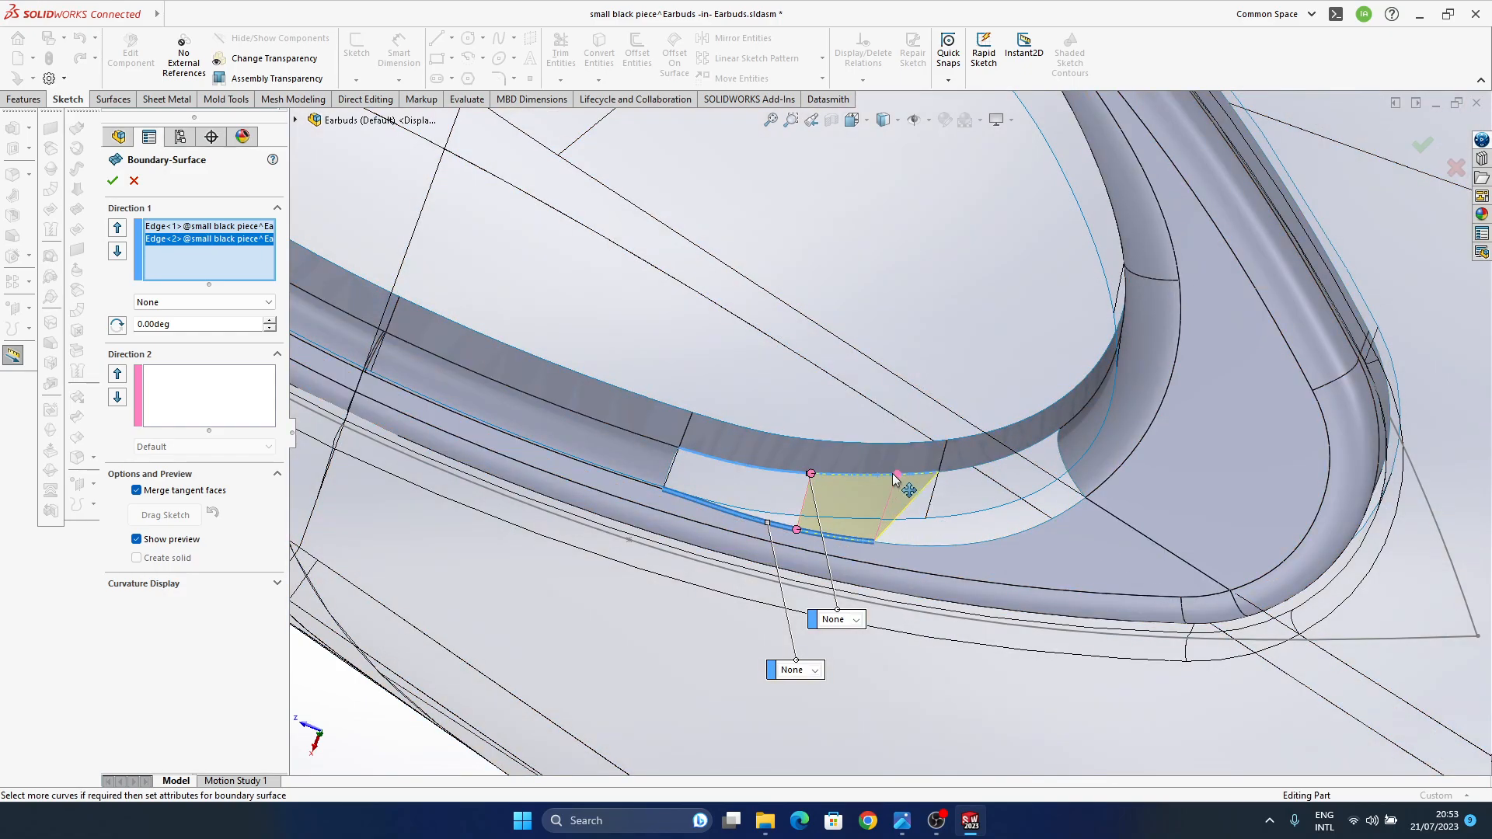
# - Set both Direction 1 edges of the boundary surface to Curvature To Face
pyautogui.moveTo(901, 501); pyautogui.dragTo(886, 578, button='middle')
pyautogui.click(848, 622)
pyautogui.click(853, 666)
pyautogui.click(800, 668)
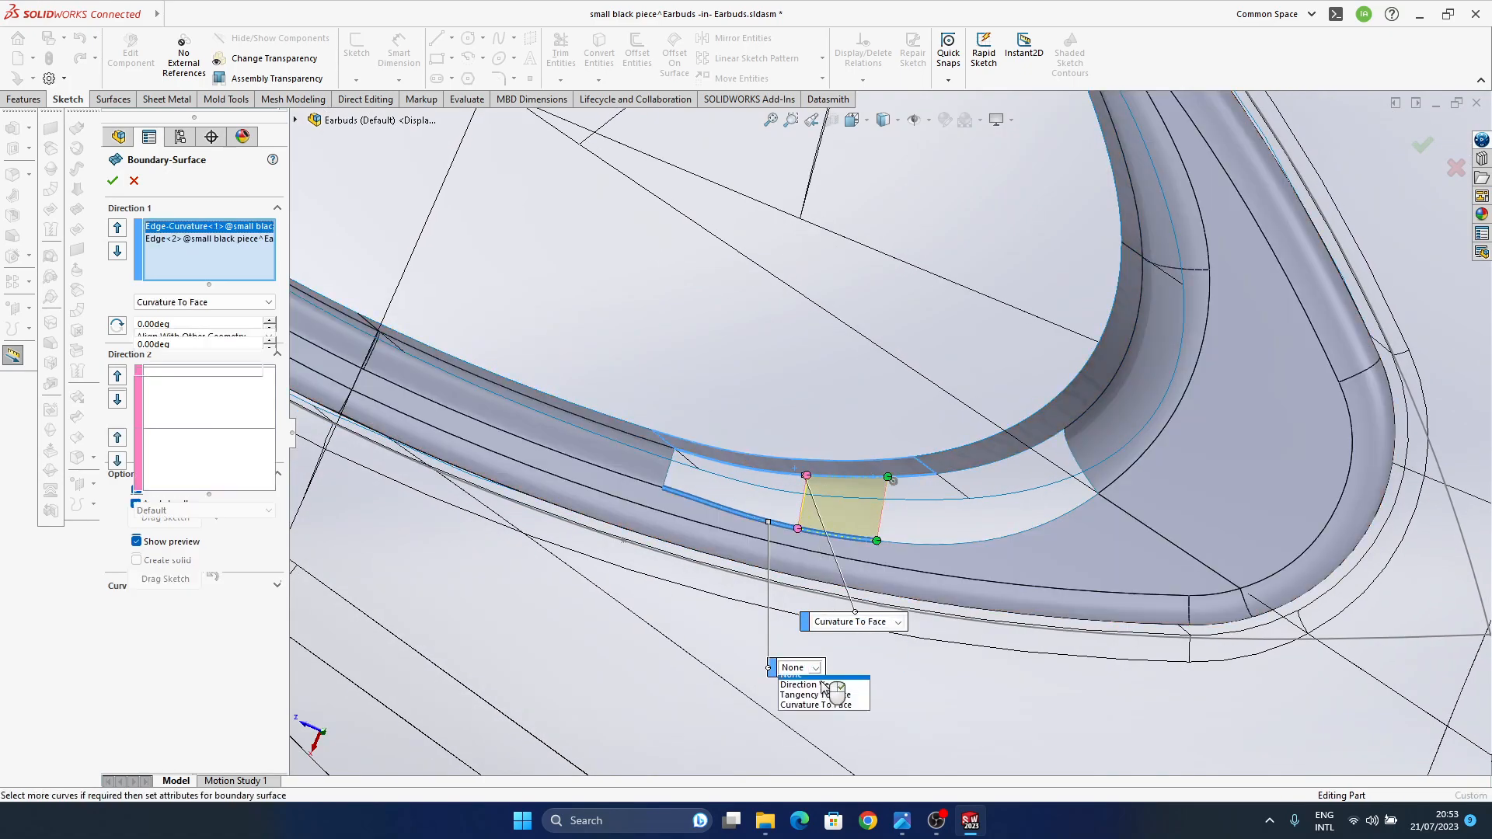
pyautogui.click(833, 712)
pyautogui.moveTo(860, 572); pyautogui.dragTo(847, 513, button='middle')
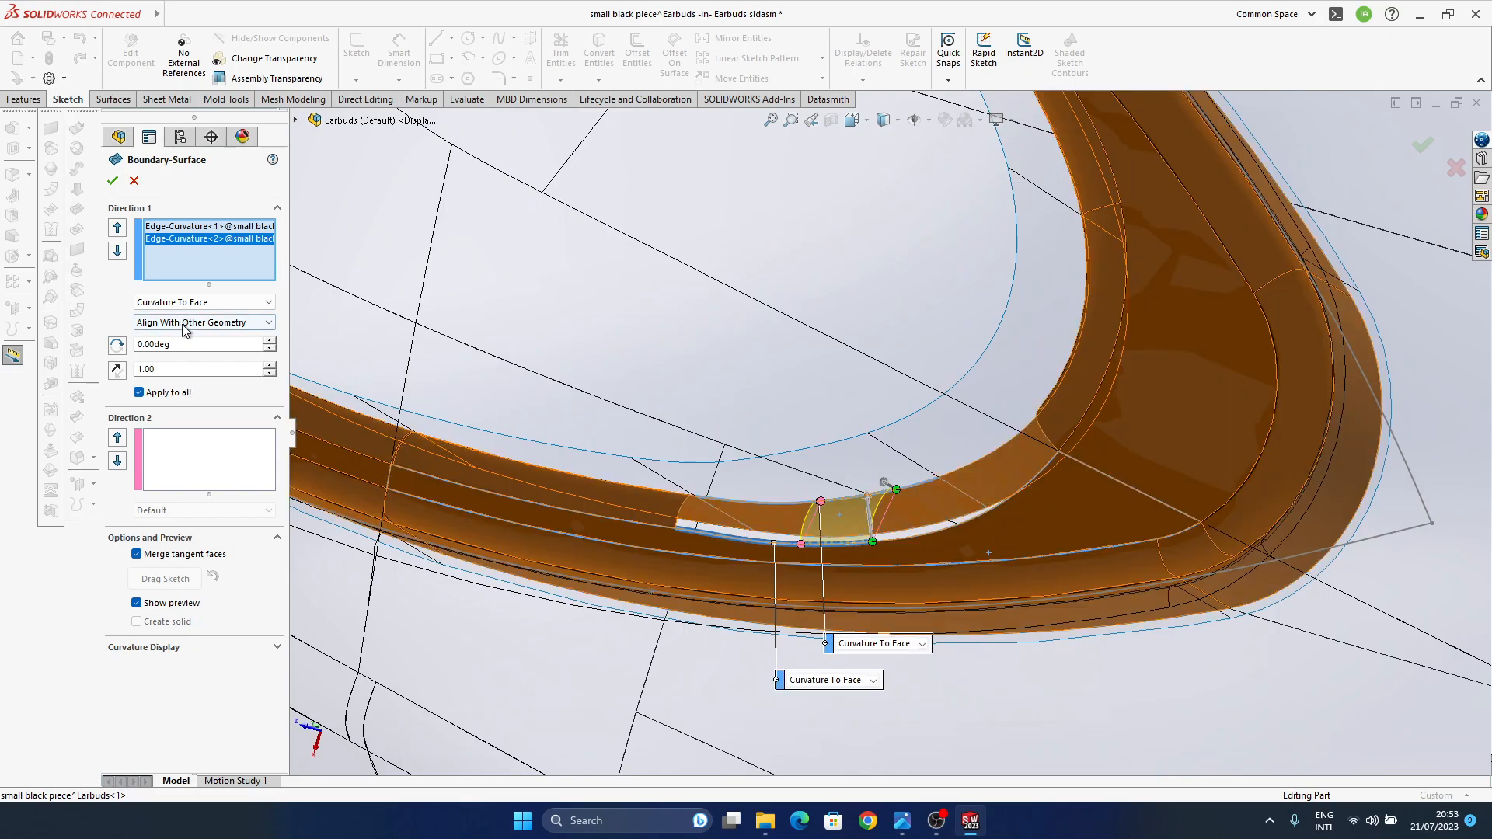
# - Keep Curvature To Face and set the alignment of both Direction 1 edges to Align With Next Section
pyautogui.click(172, 303)
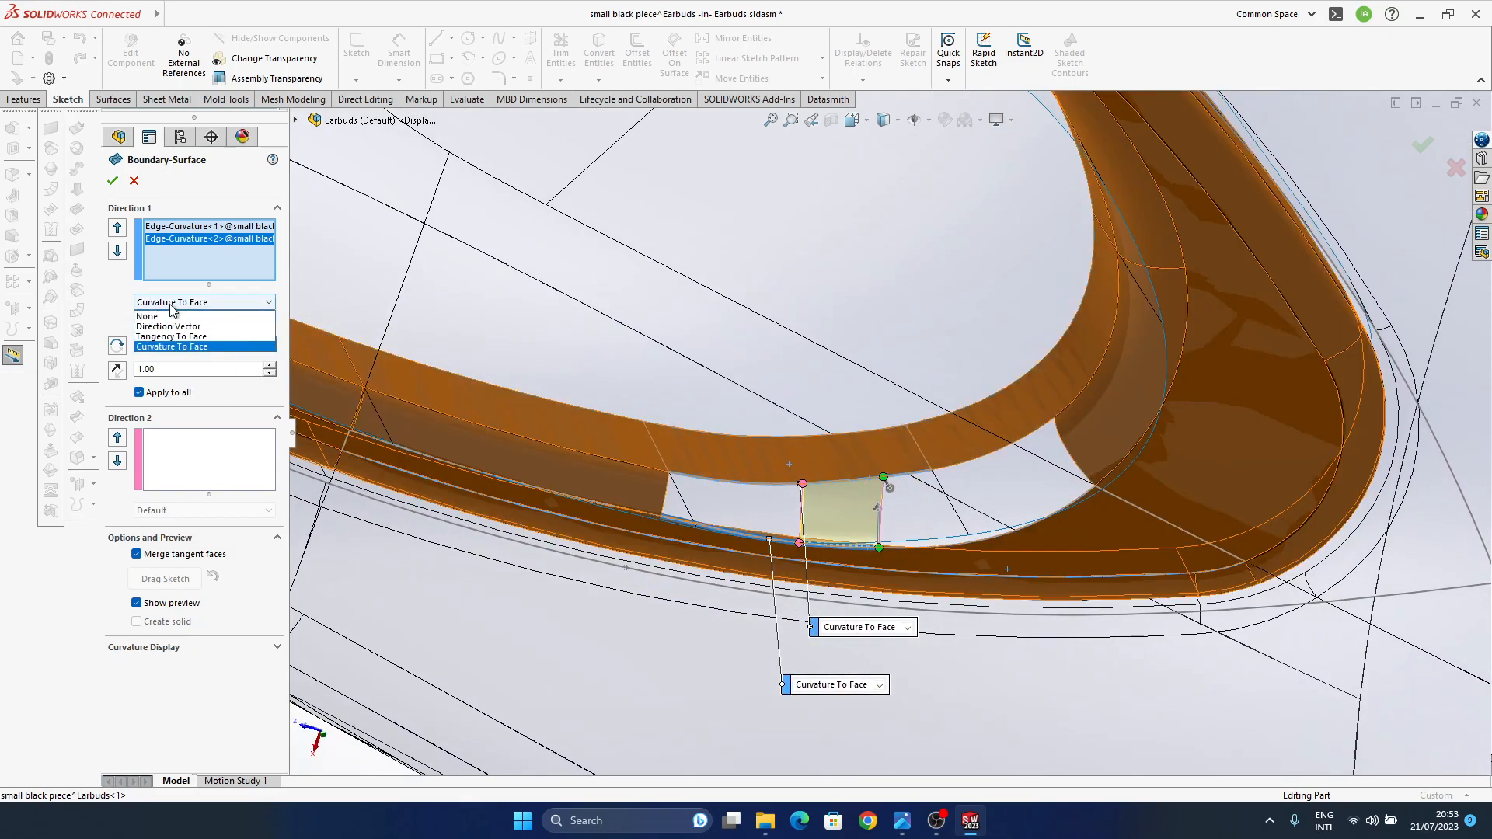
pyautogui.click(171, 345)
pyautogui.click(203, 321)
pyautogui.click(178, 334)
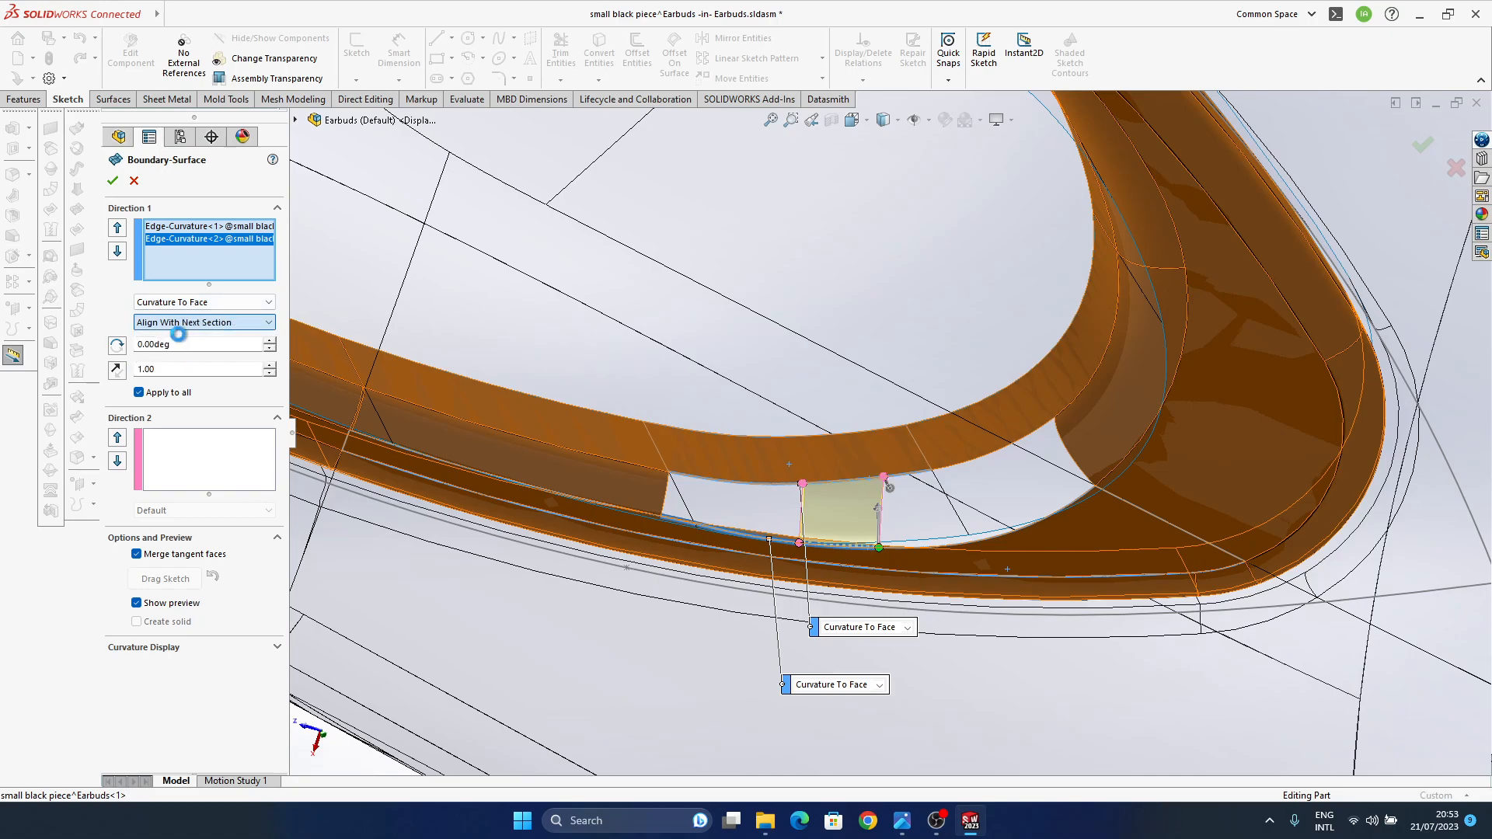
pyautogui.click(187, 227)
pyautogui.click(199, 322)
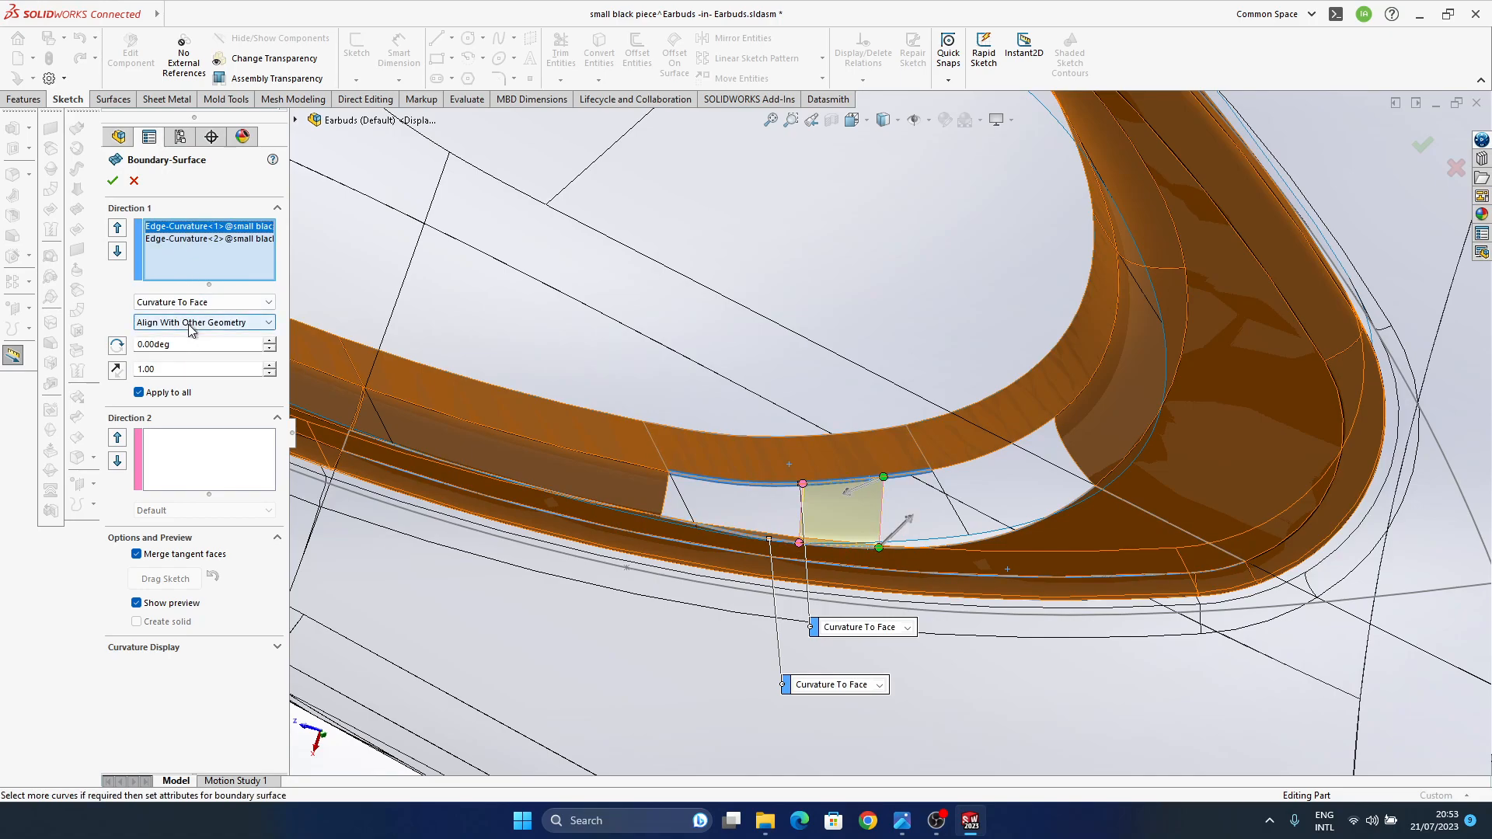
pyautogui.click(192, 336)
pyautogui.scroll(-5, 879, 550)
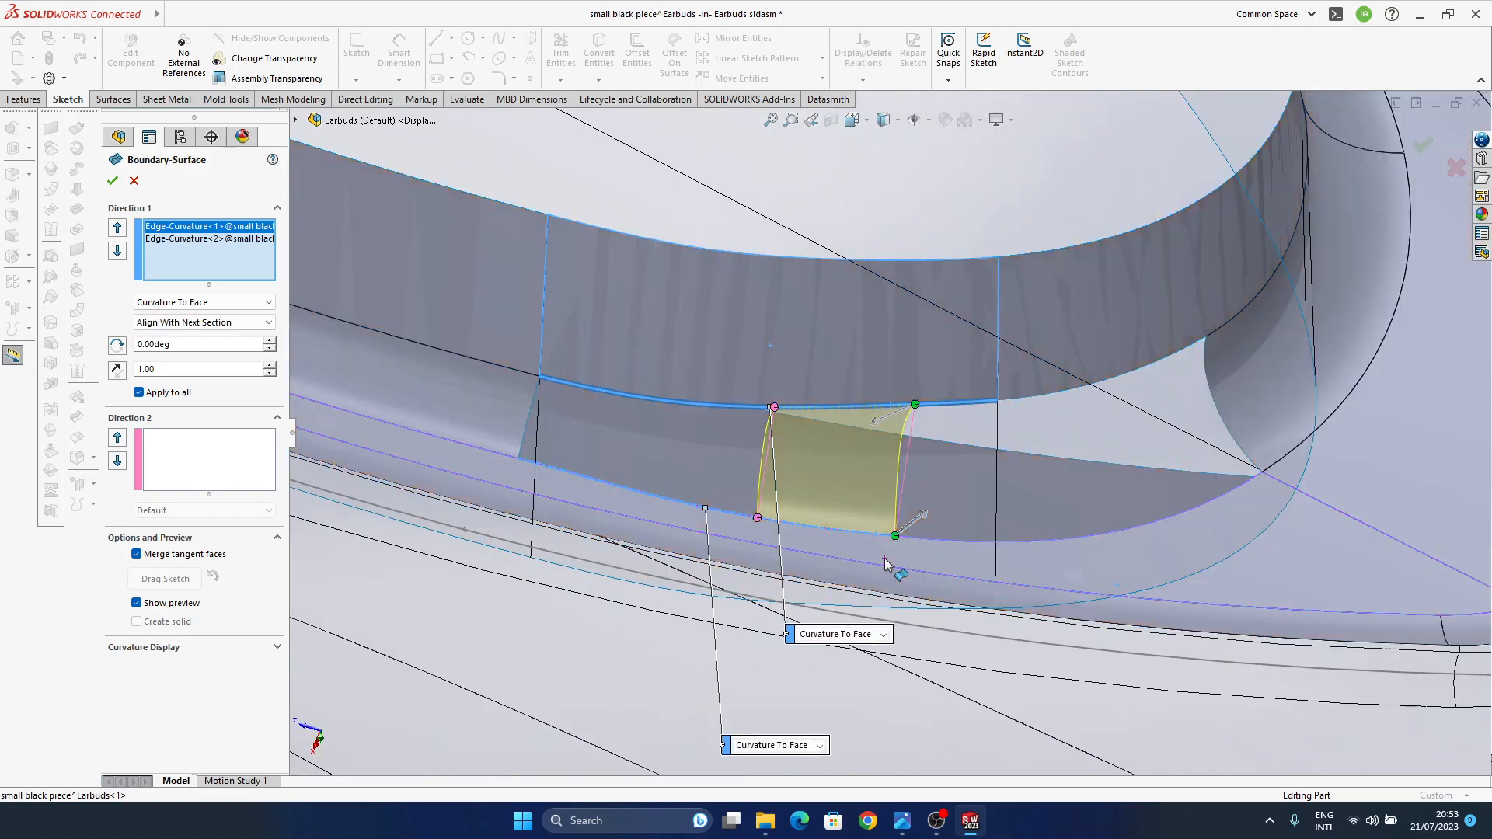
pyautogui.moveTo(888, 565)
pyautogui.mouseDown(button='middle')
pyautogui.moveTo(908, 534)
pyautogui.moveTo(909, 457)
pyautogui.moveTo(883, 556)
pyautogui.moveTo(898, 539)
pyautogui.mouseUp(button='middle')
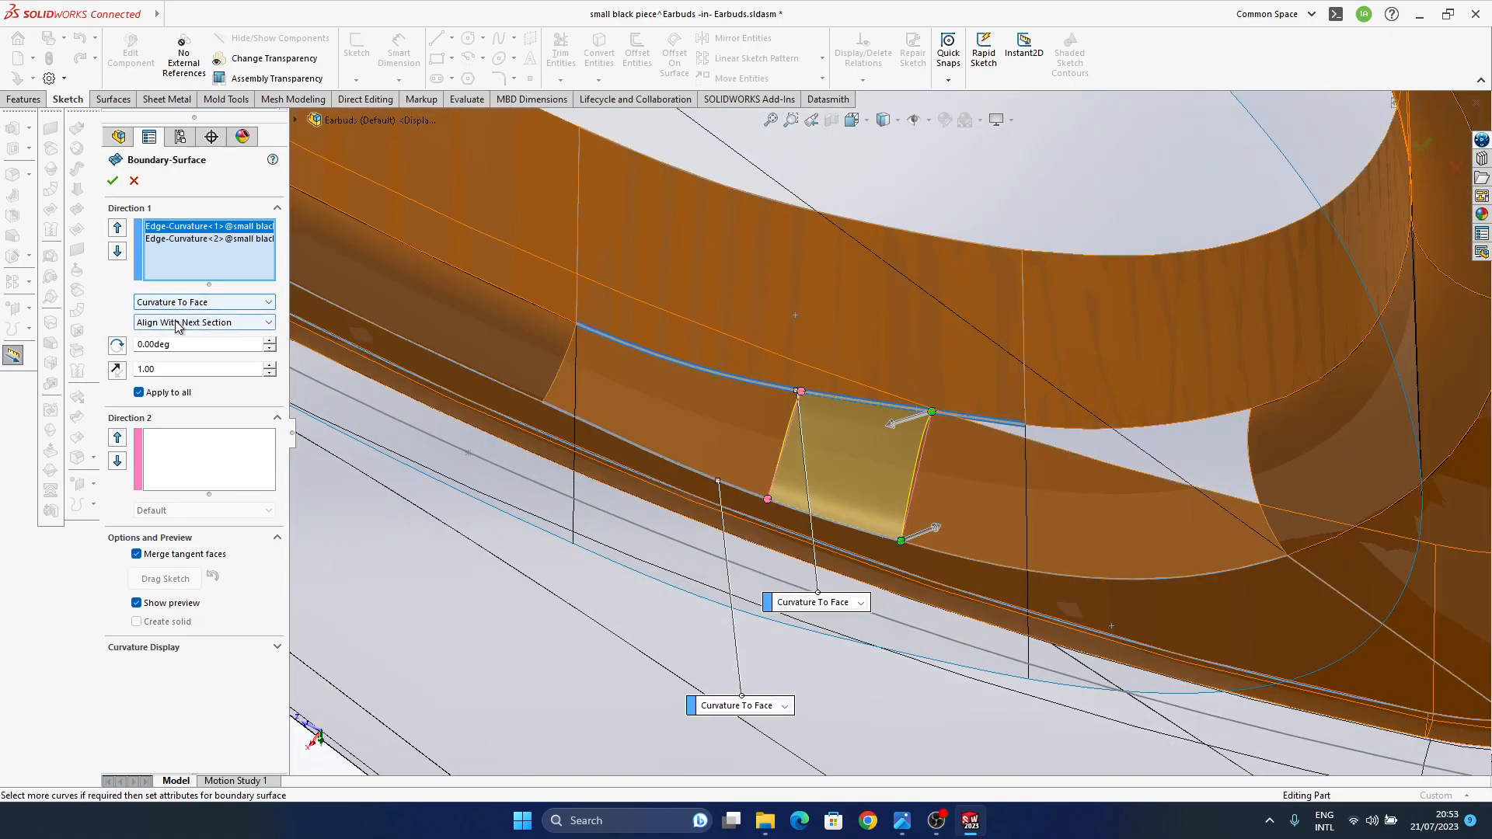
# - Try Align With Section Normal on the inner edge and Align With Other Geometry on the outer edge, and cancel the boundary surface
pyautogui.click(179, 325)
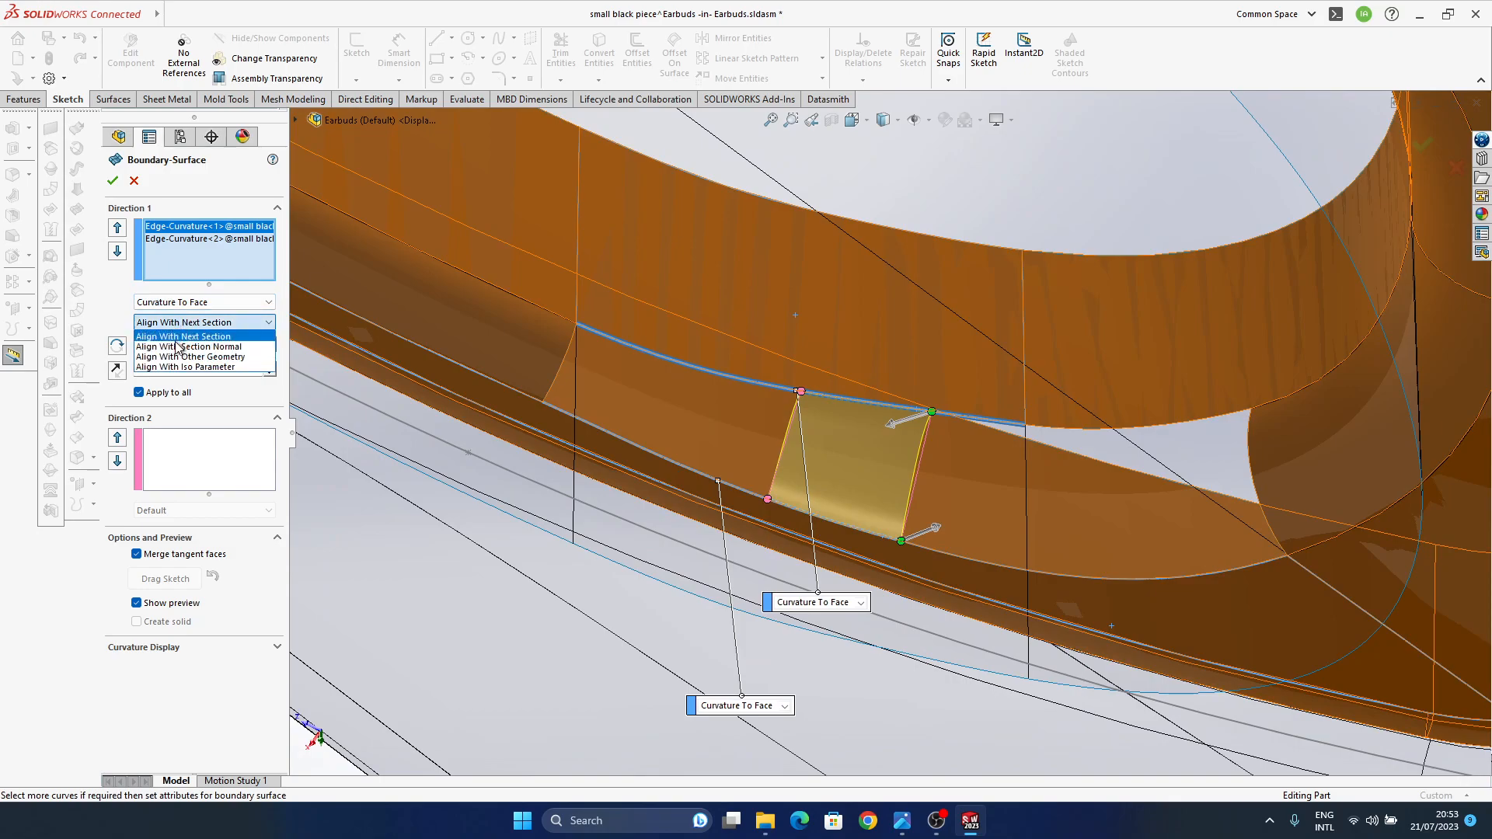
pyautogui.click(183, 346)
pyautogui.click(183, 240)
pyautogui.click(192, 322)
pyautogui.click(194, 360)
pyautogui.moveTo(914, 450); pyautogui.dragTo(944, 469, button='middle')
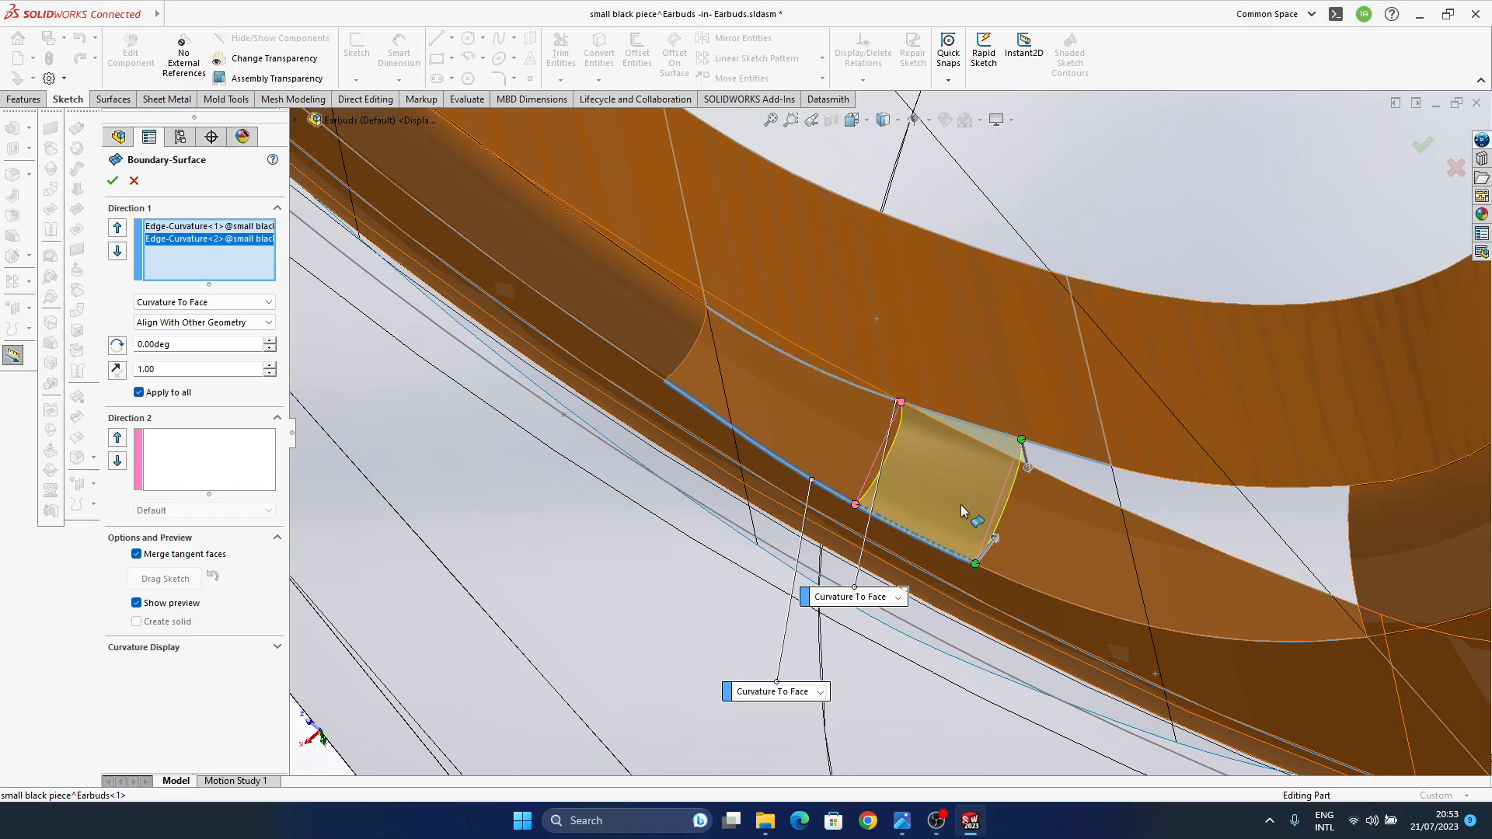
pyautogui.moveTo(941, 476); pyautogui.dragTo(922, 478, button='middle')
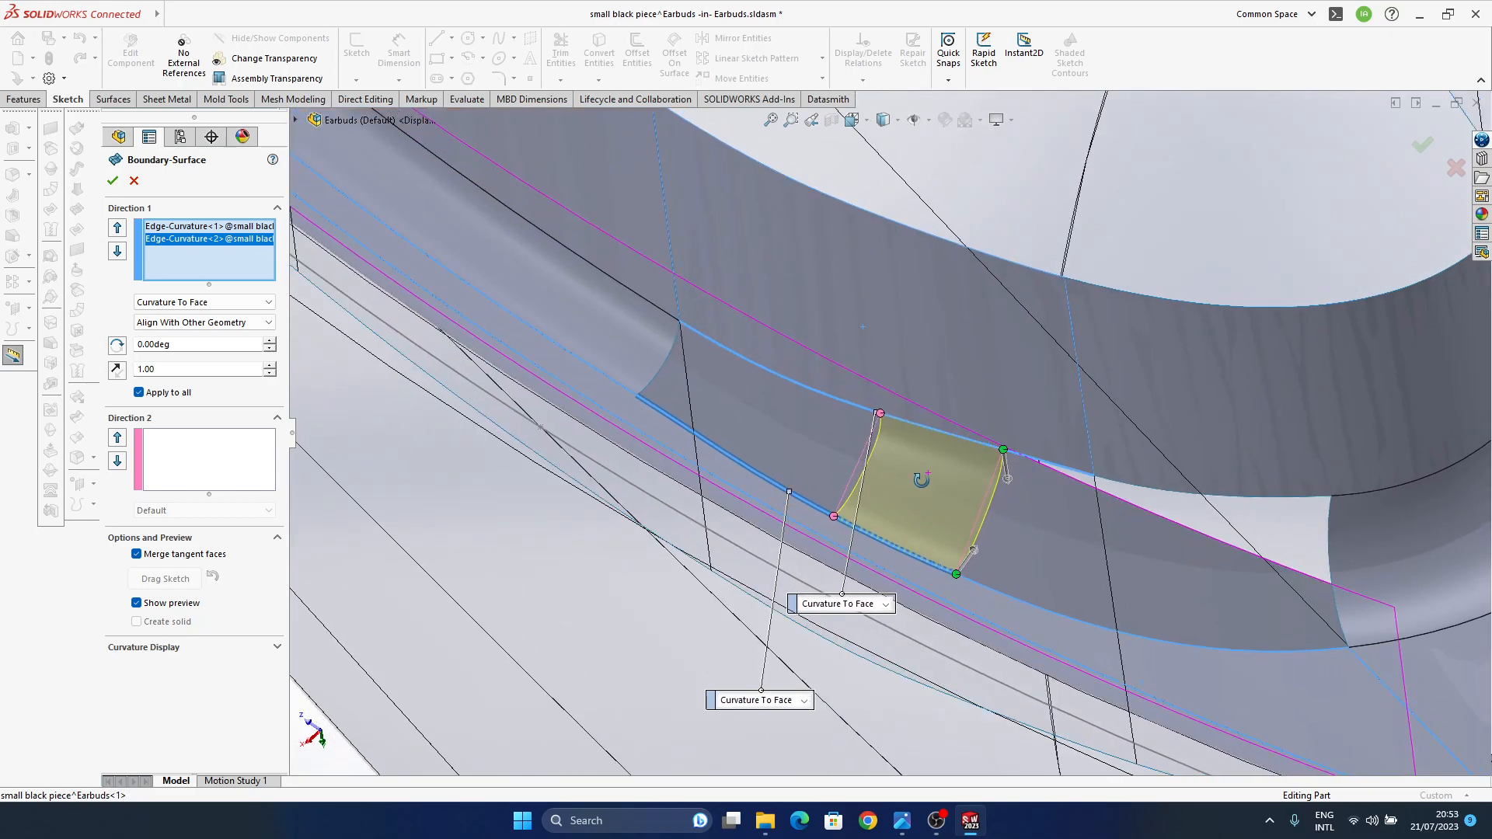
pyautogui.click(941, 821)
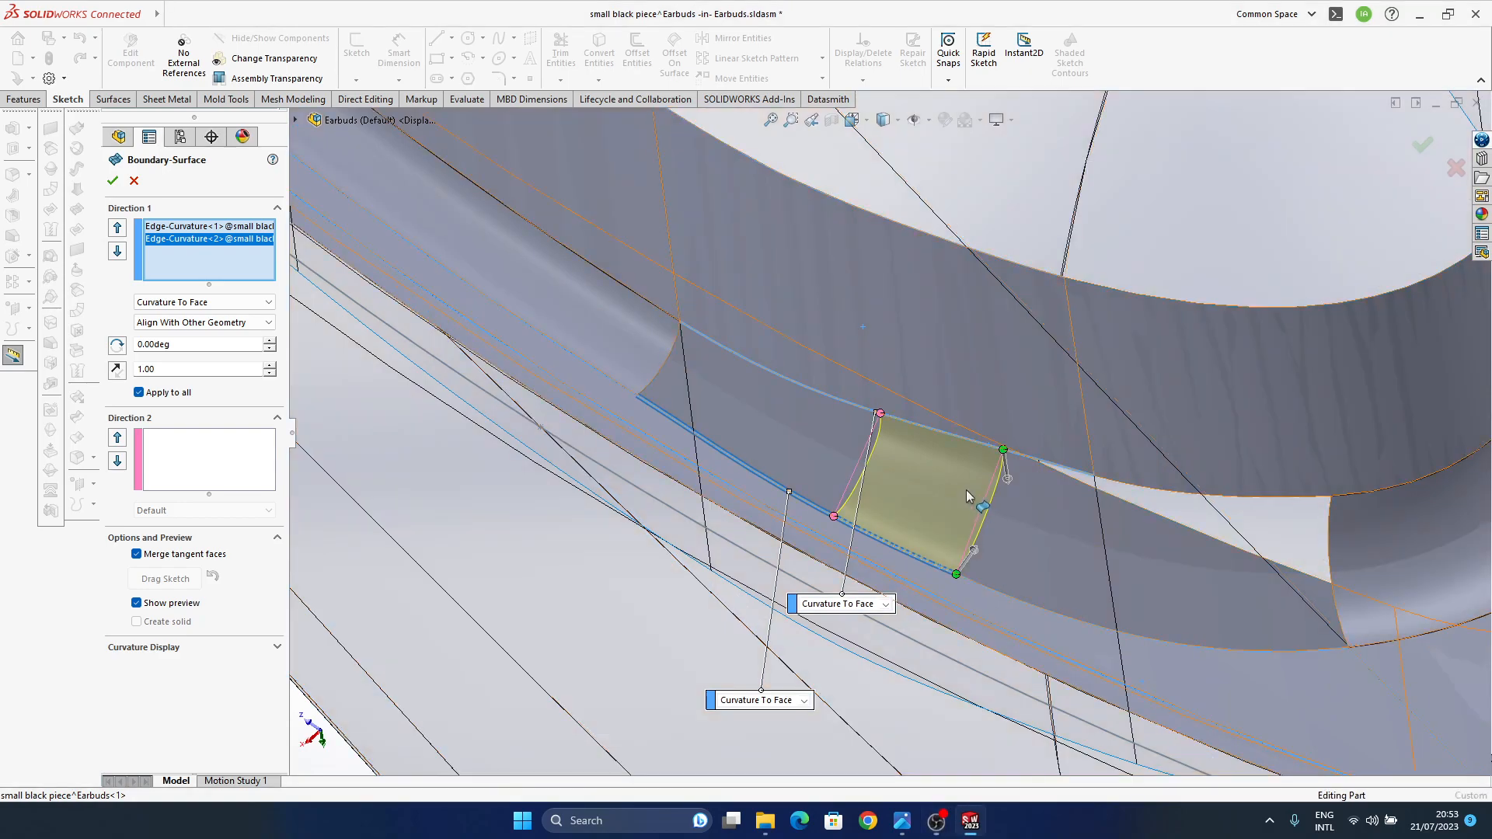
pyautogui.moveTo(969, 494); pyautogui.dragTo(950, 478, button='middle')
pyautogui.click(135, 183)
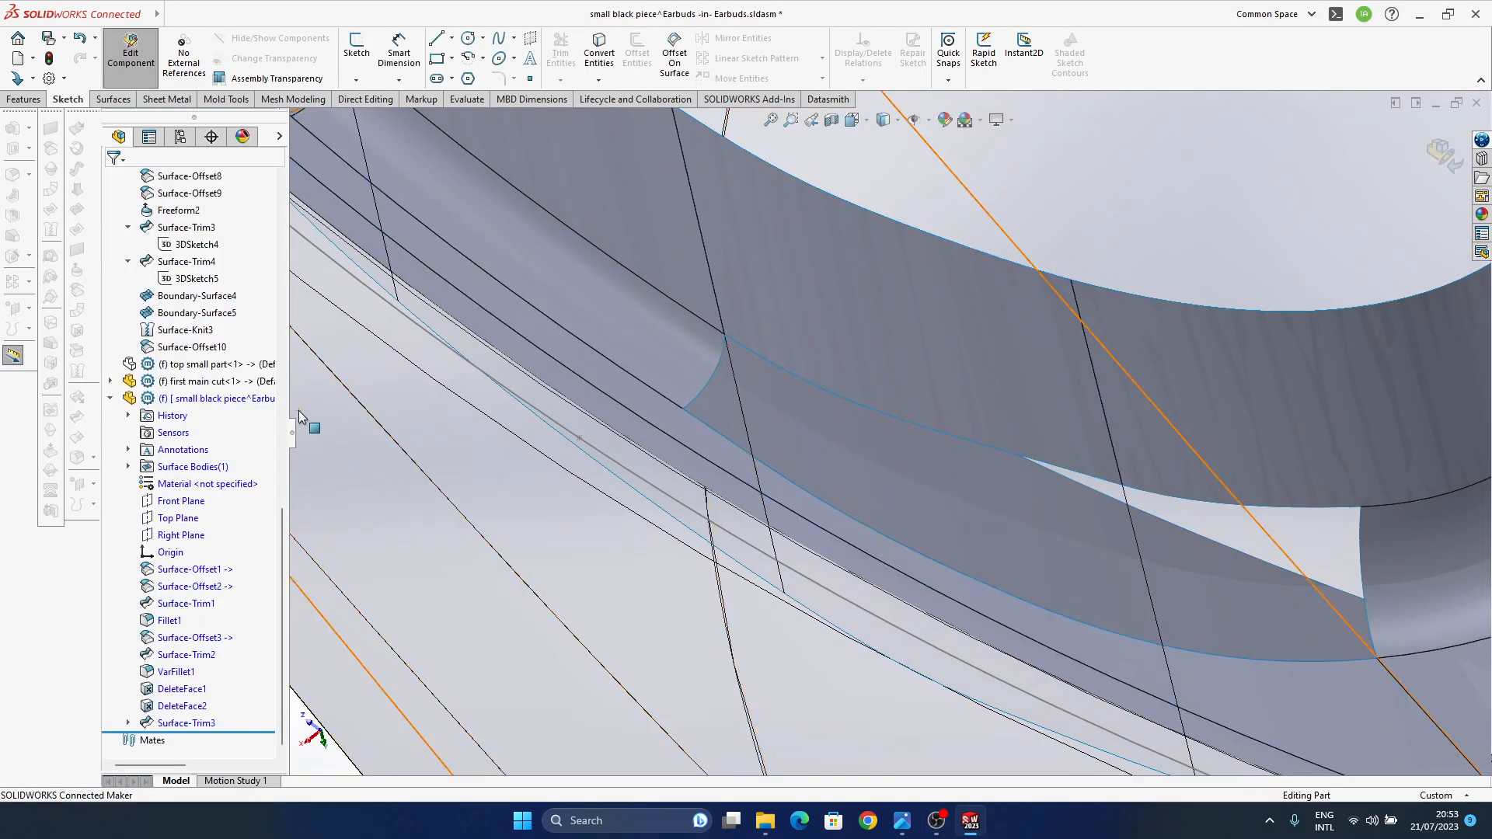
# - Check the document's image quality settings and leave the options without changes
pyautogui.moveTo(1042, 632); pyautogui.dragTo(920, 552, button='middle')
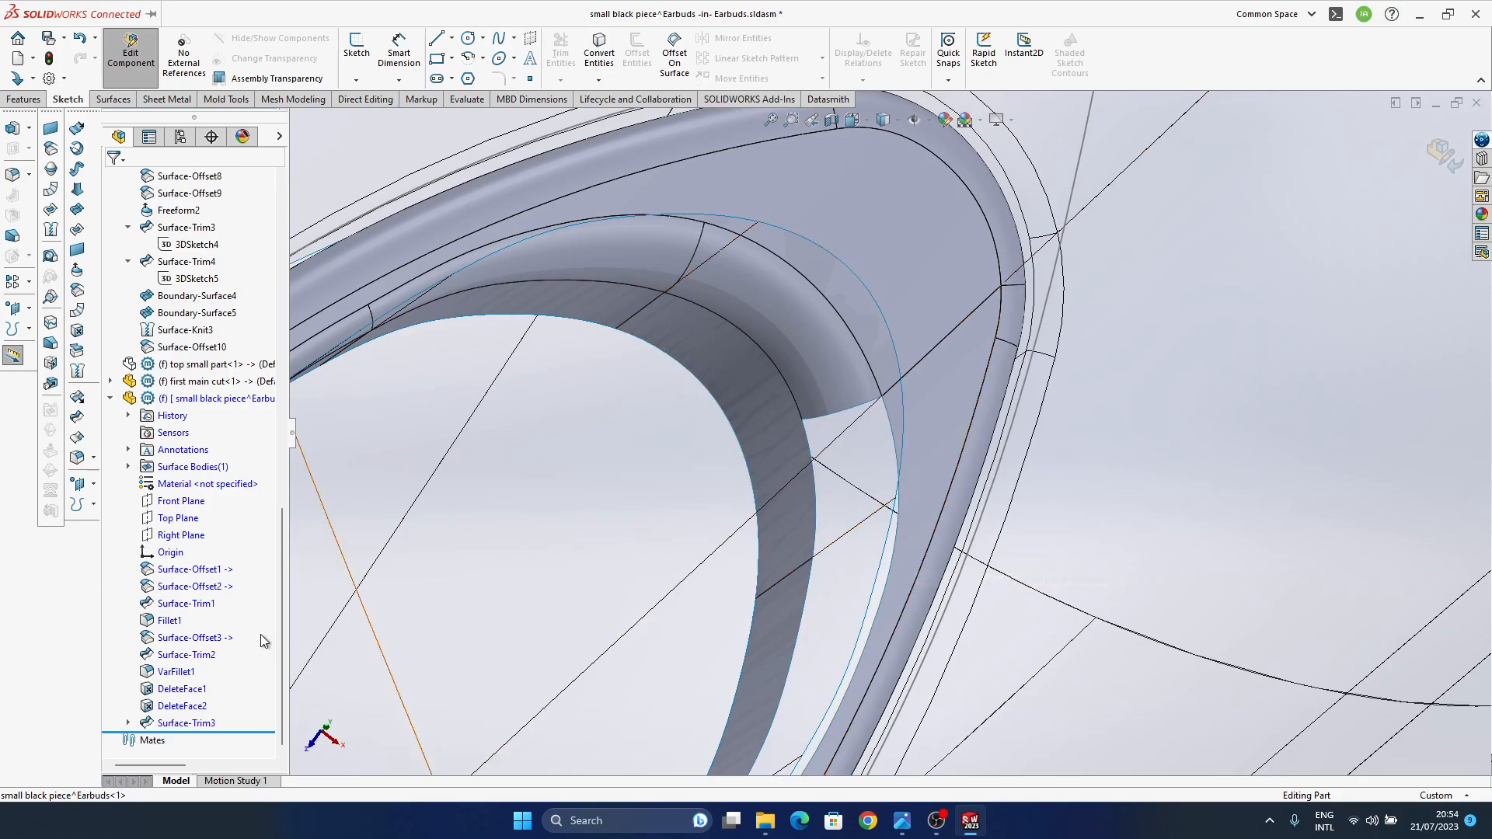
pyautogui.click(191, 723)
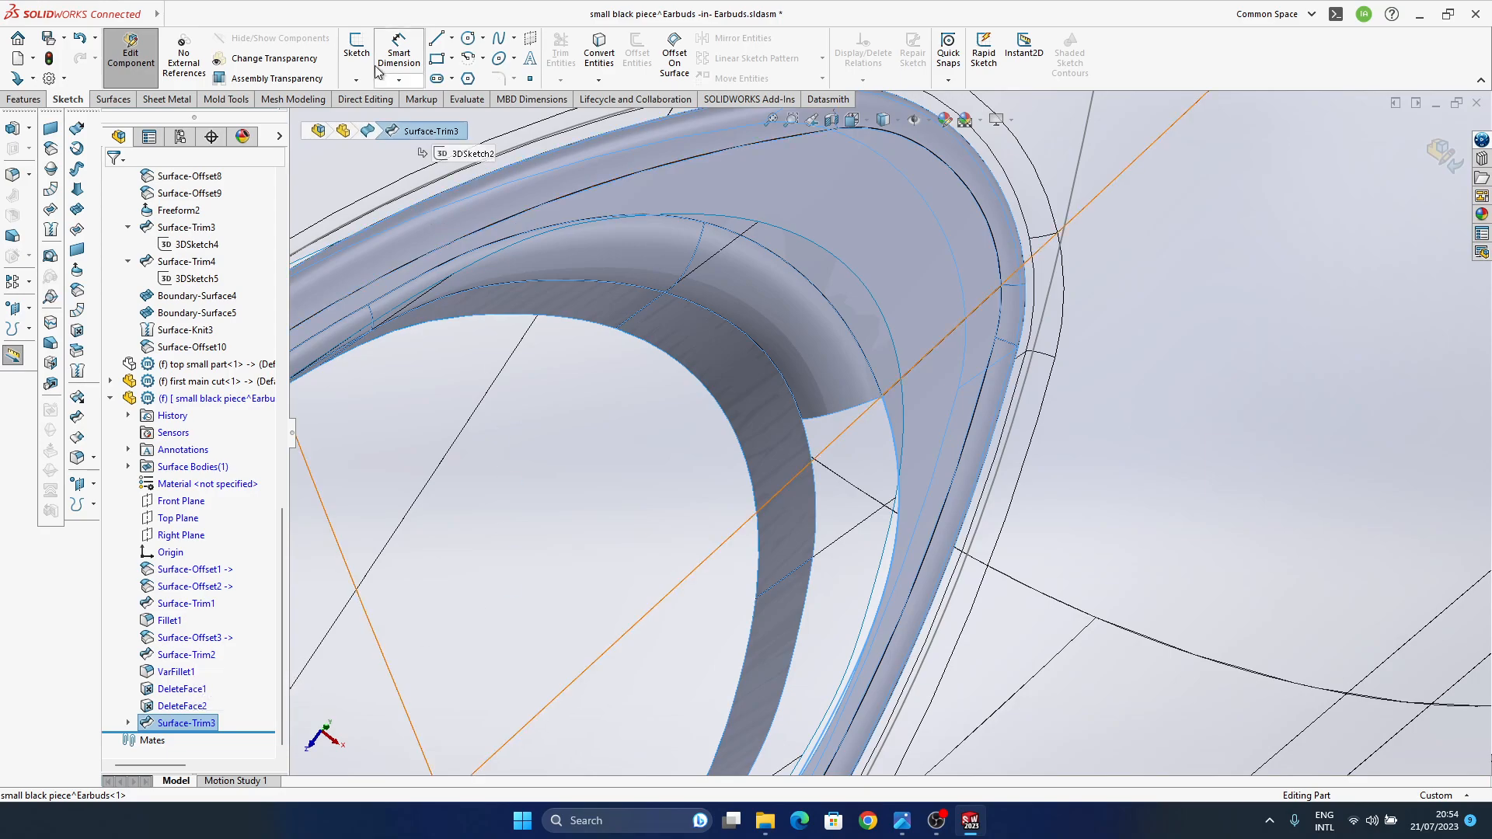
pyautogui.click(296, 15)
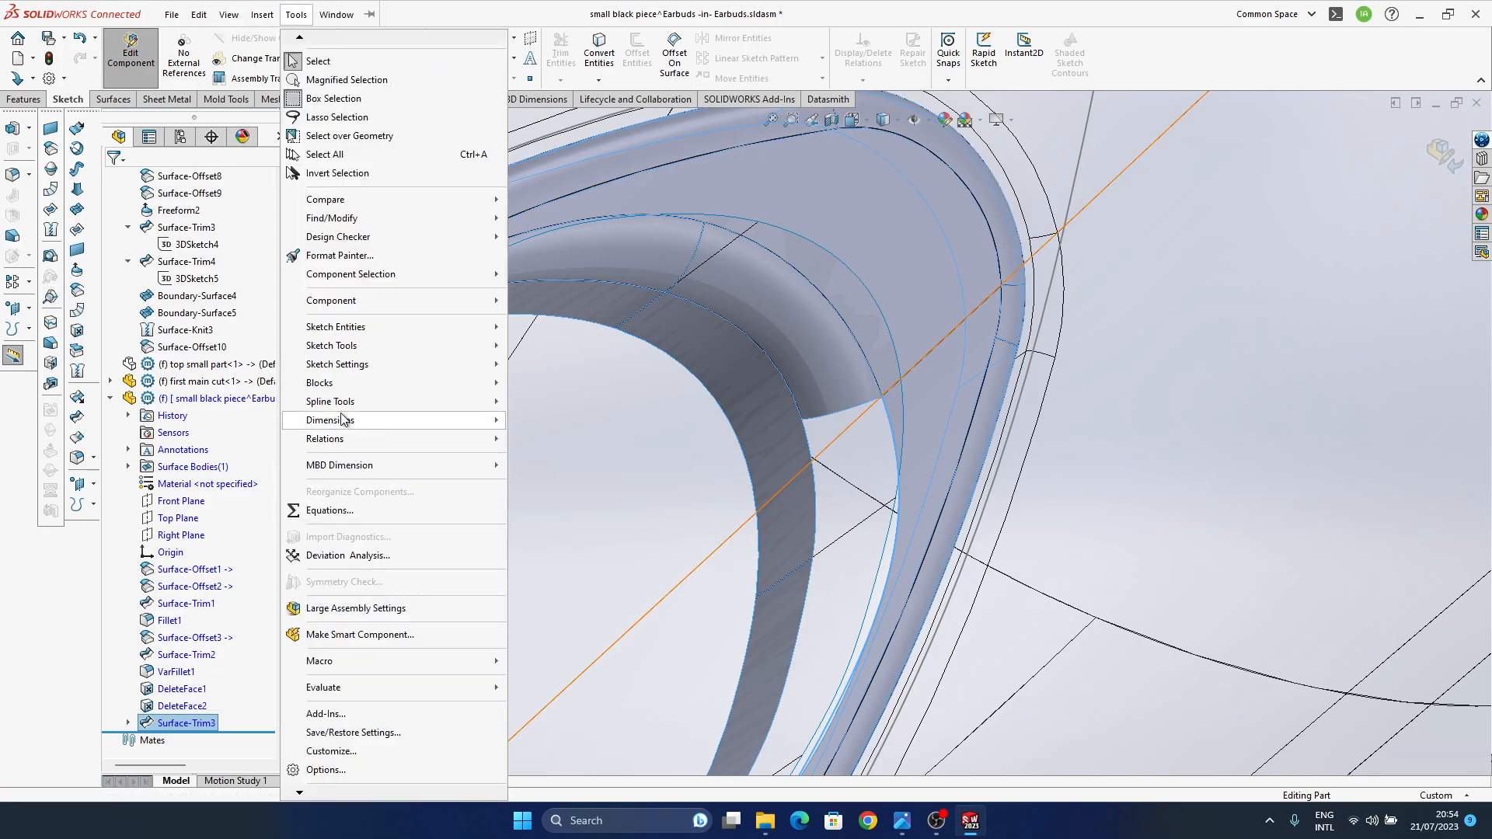
pyautogui.click(443, 770)
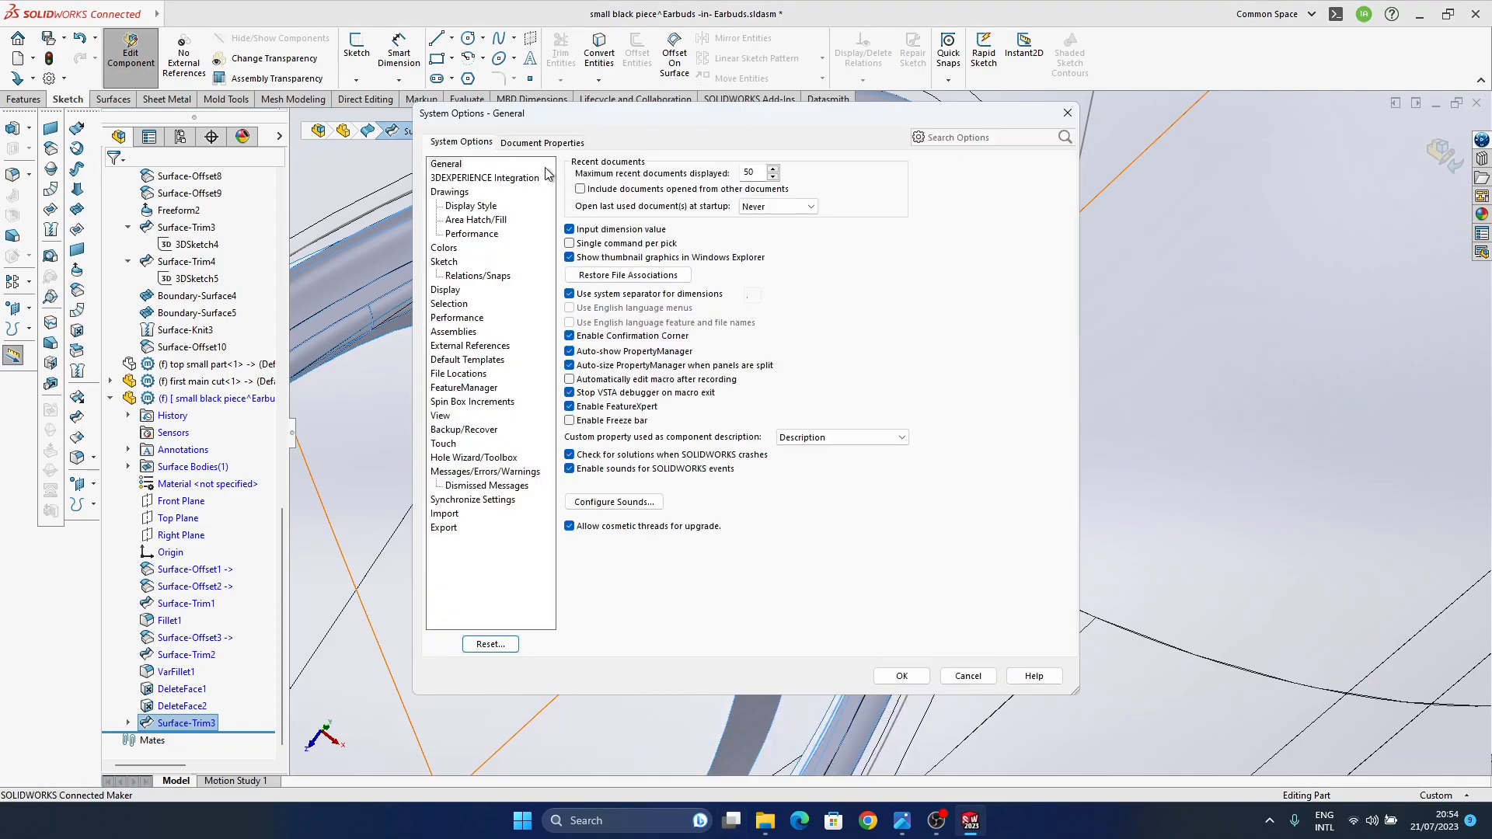
pyautogui.click(527, 145)
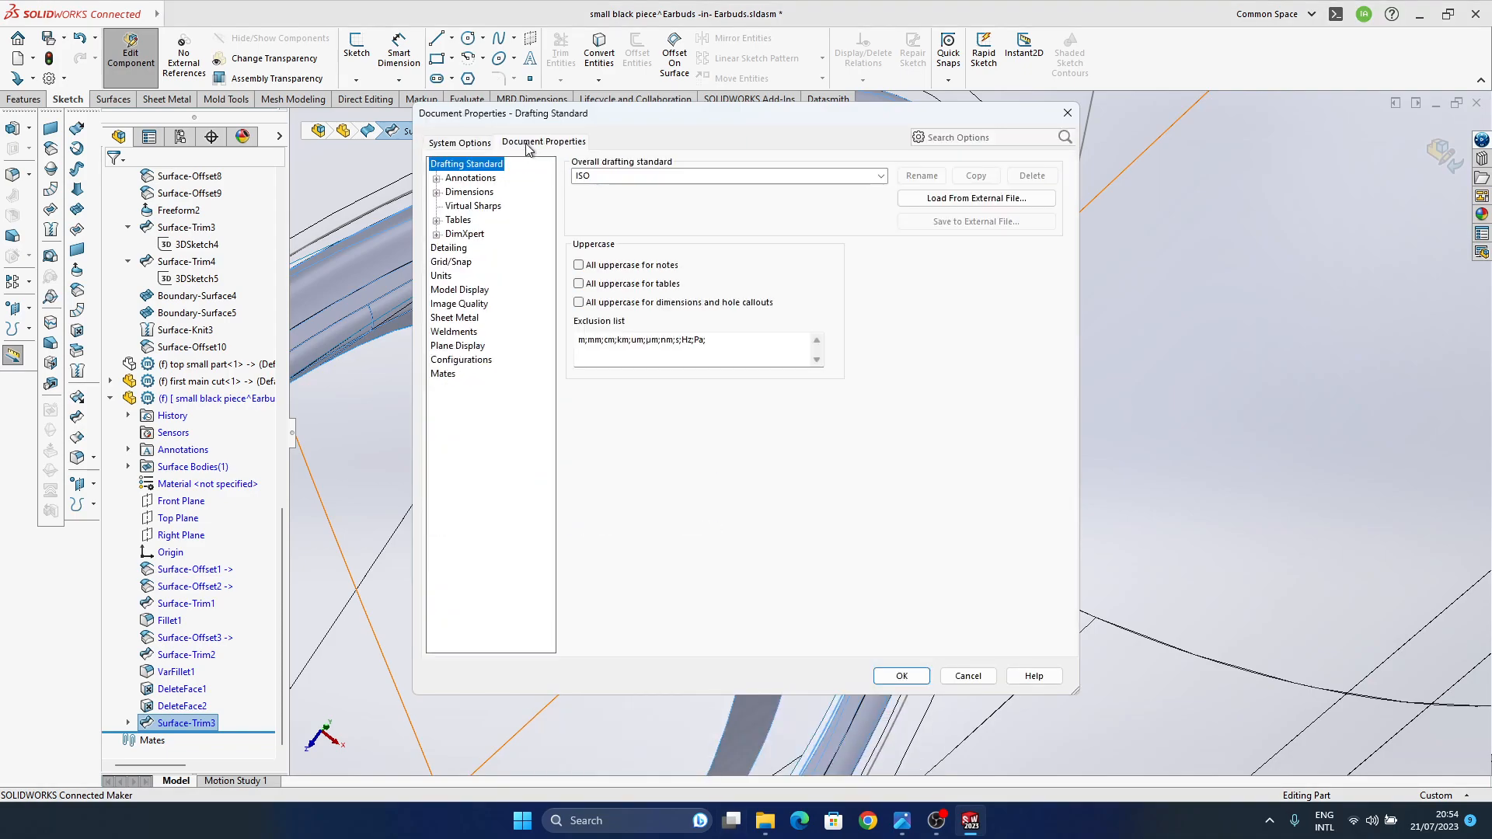
pyautogui.click(460, 305)
pyautogui.click(971, 682)
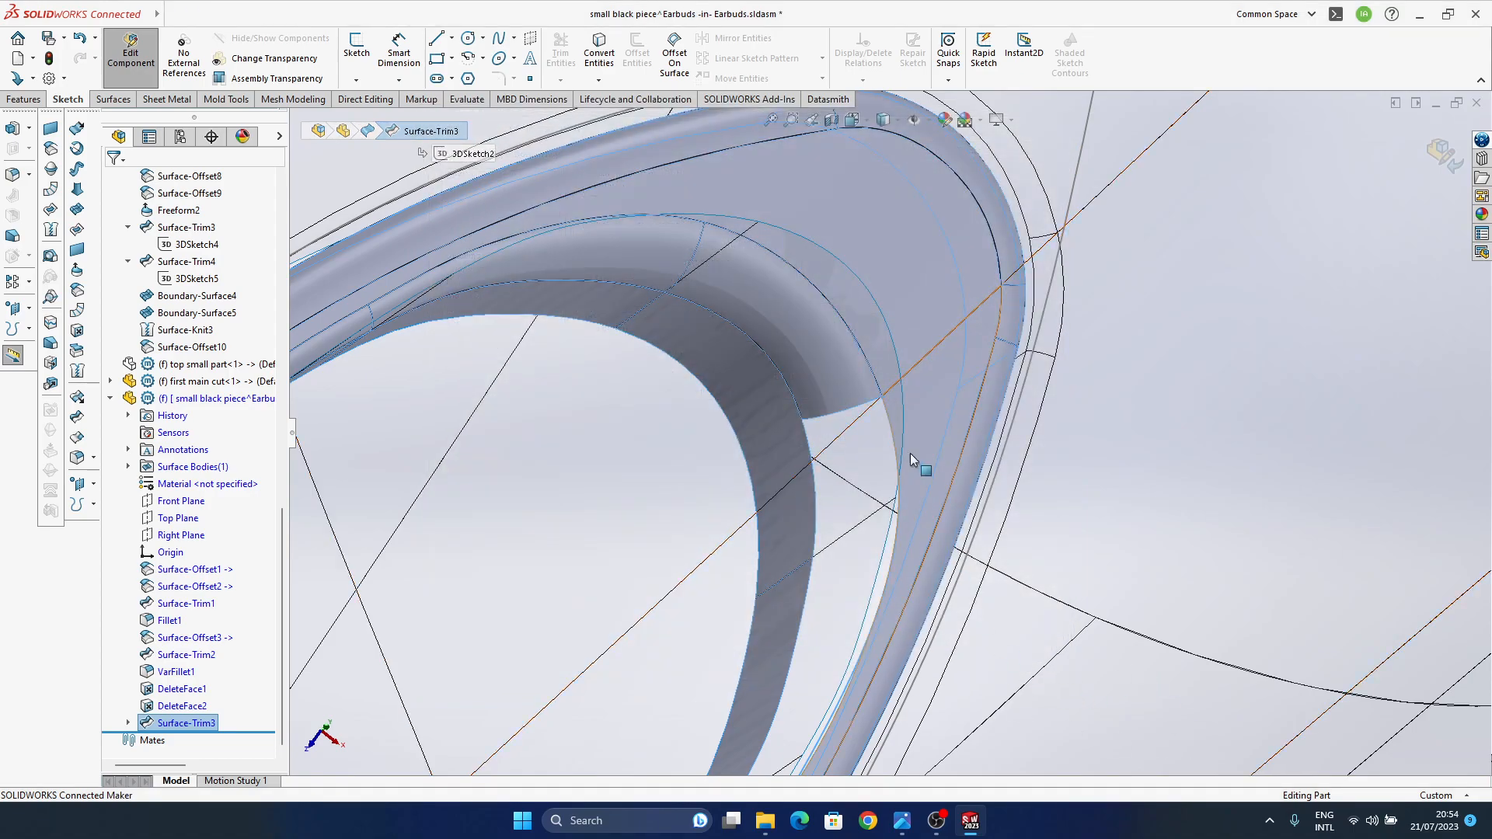
# - Start a Boundary Surface between the gap's inner and outer edges near the narrow tip, flipping the connectors to untwist it
pyautogui.moveTo(921, 481); pyautogui.dragTo(893, 292, button='middle')
pyautogui.scroll(3, 909, 439)
pyautogui.moveTo(886, 535); pyautogui.dragTo(865, 620, button='middle')
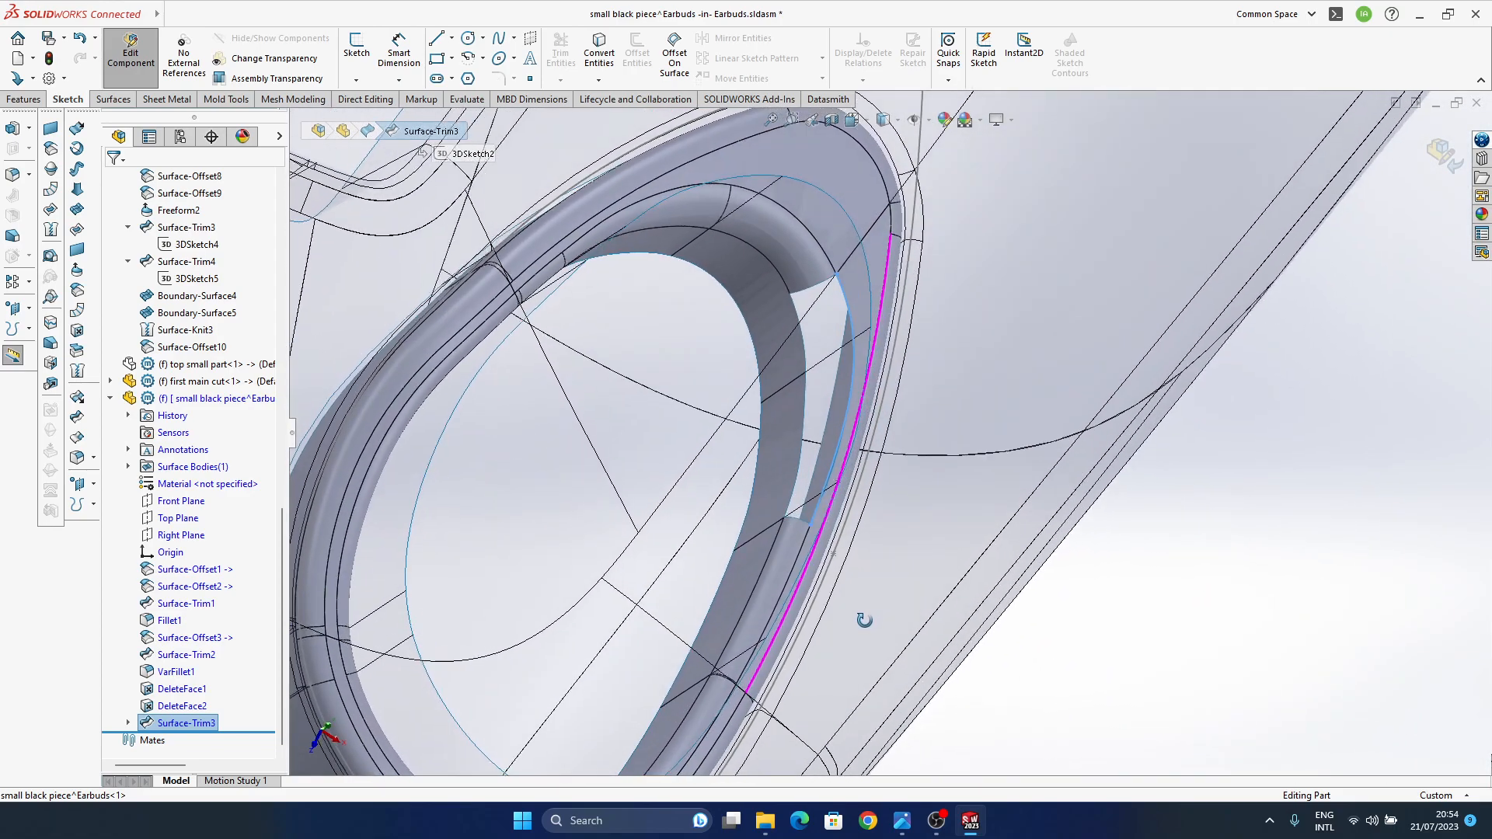
pyautogui.moveTo(826, 436); pyautogui.dragTo(847, 389, button='middle')
pyautogui.scroll(-2, 841, 447)
pyautogui.moveTo(799, 505); pyautogui.dragTo(834, 280, button='middle')
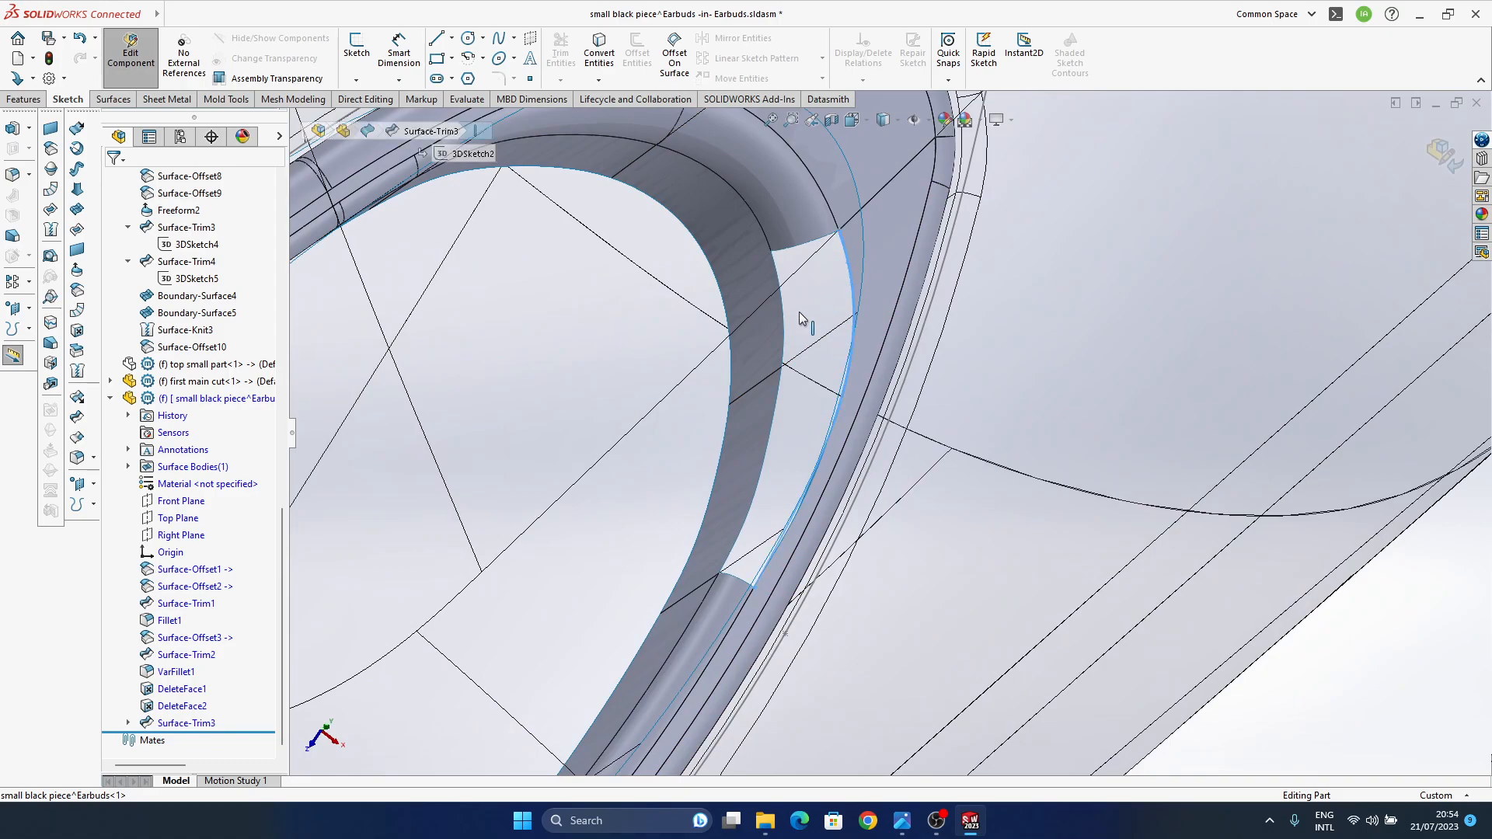
pyautogui.click(854, 326)
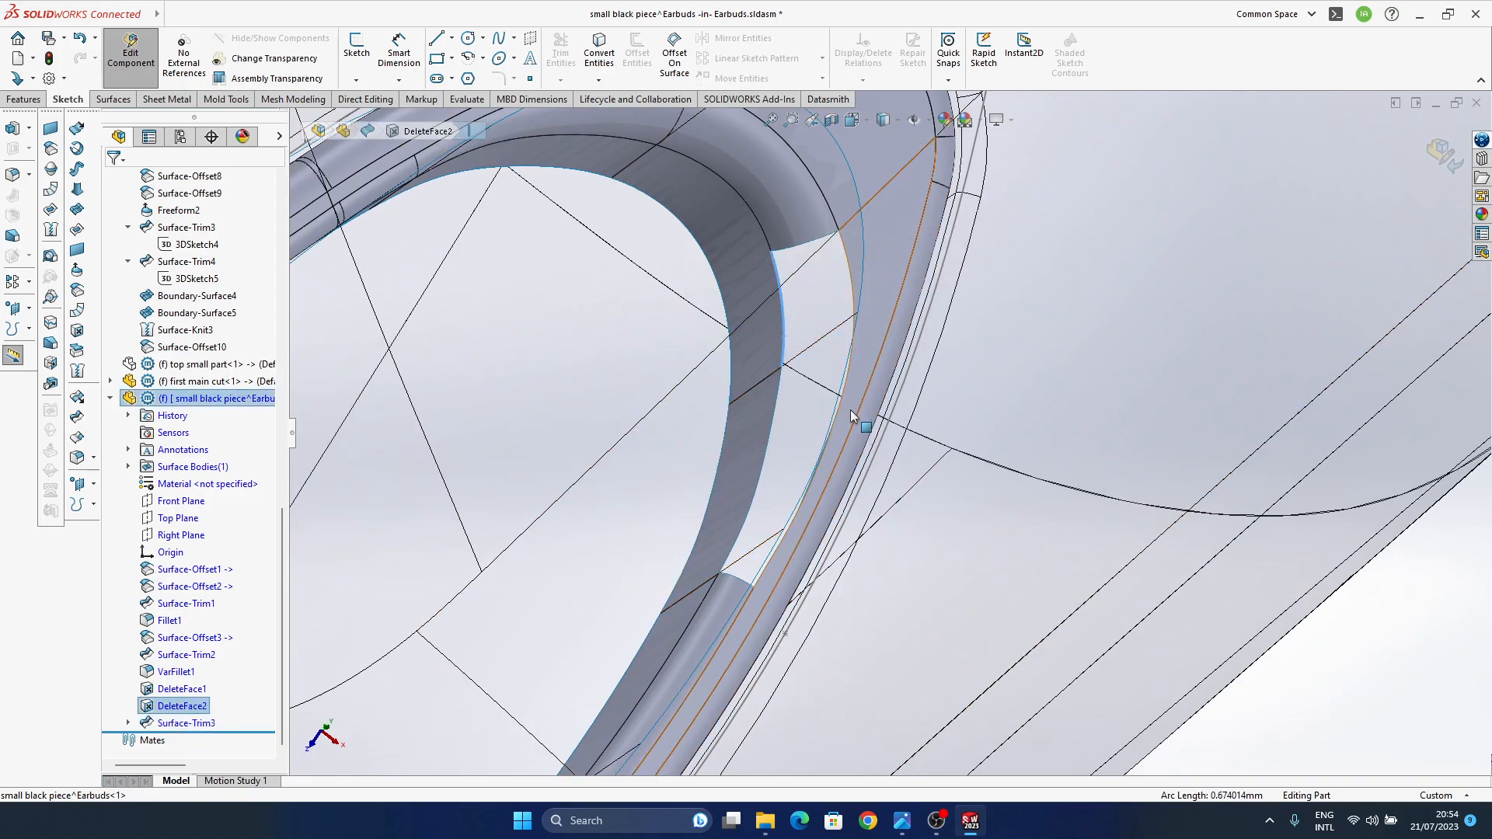
pyautogui.press('Escape')
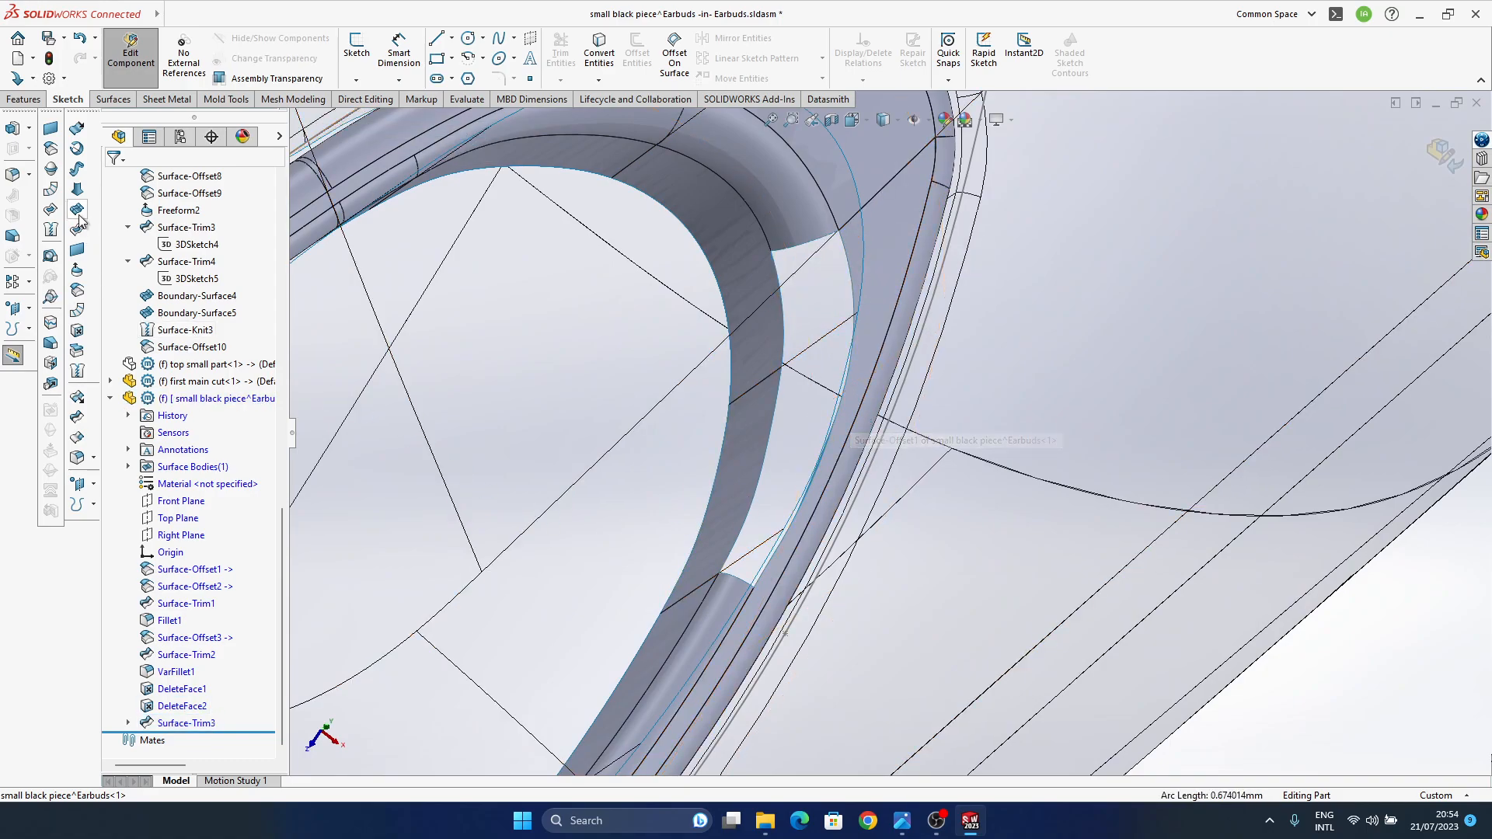
pyautogui.click(787, 327)
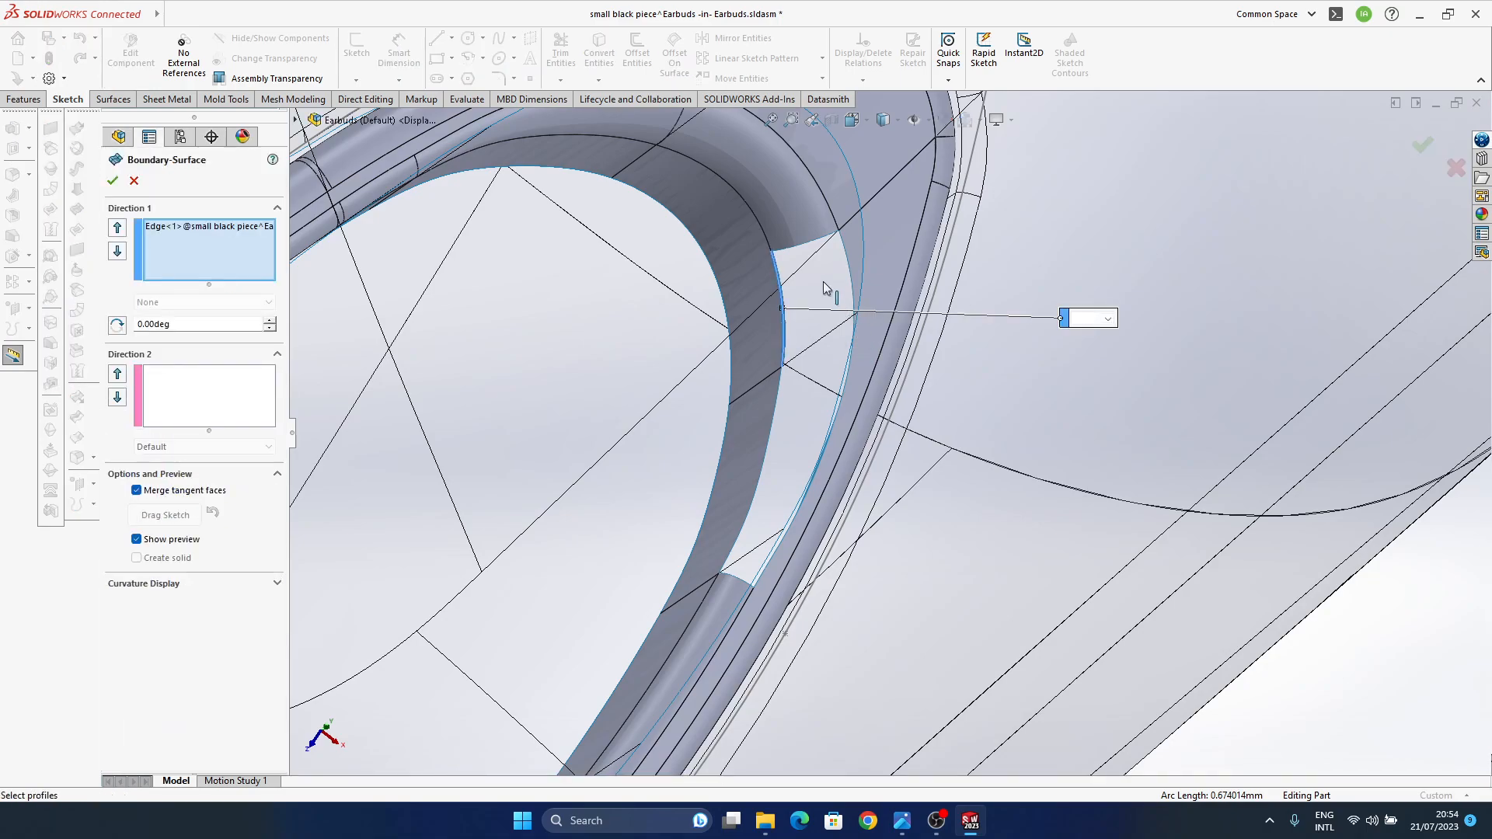
pyautogui.click(850, 253)
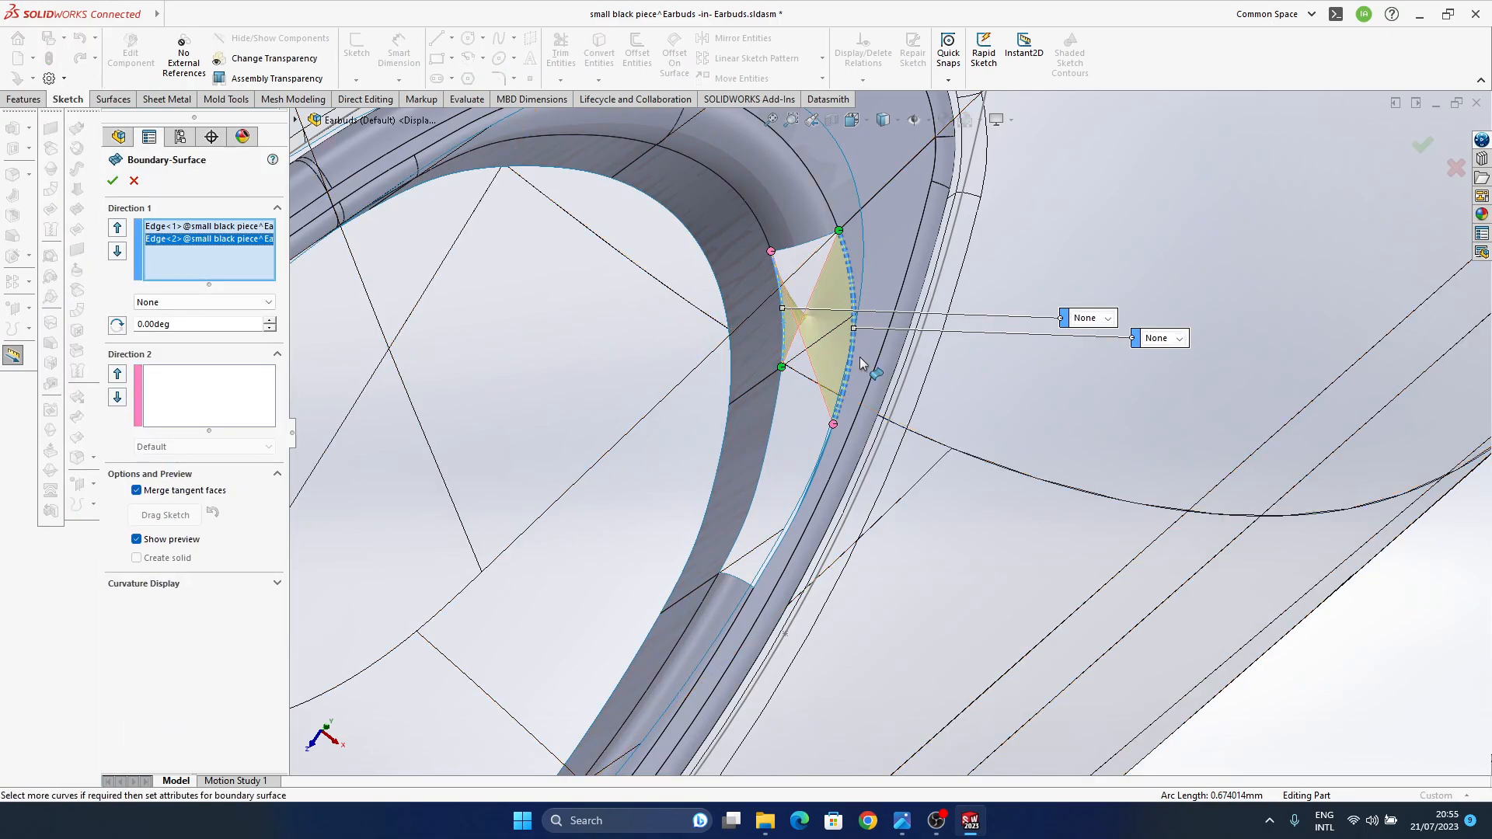
pyautogui.rightClick(834, 425)
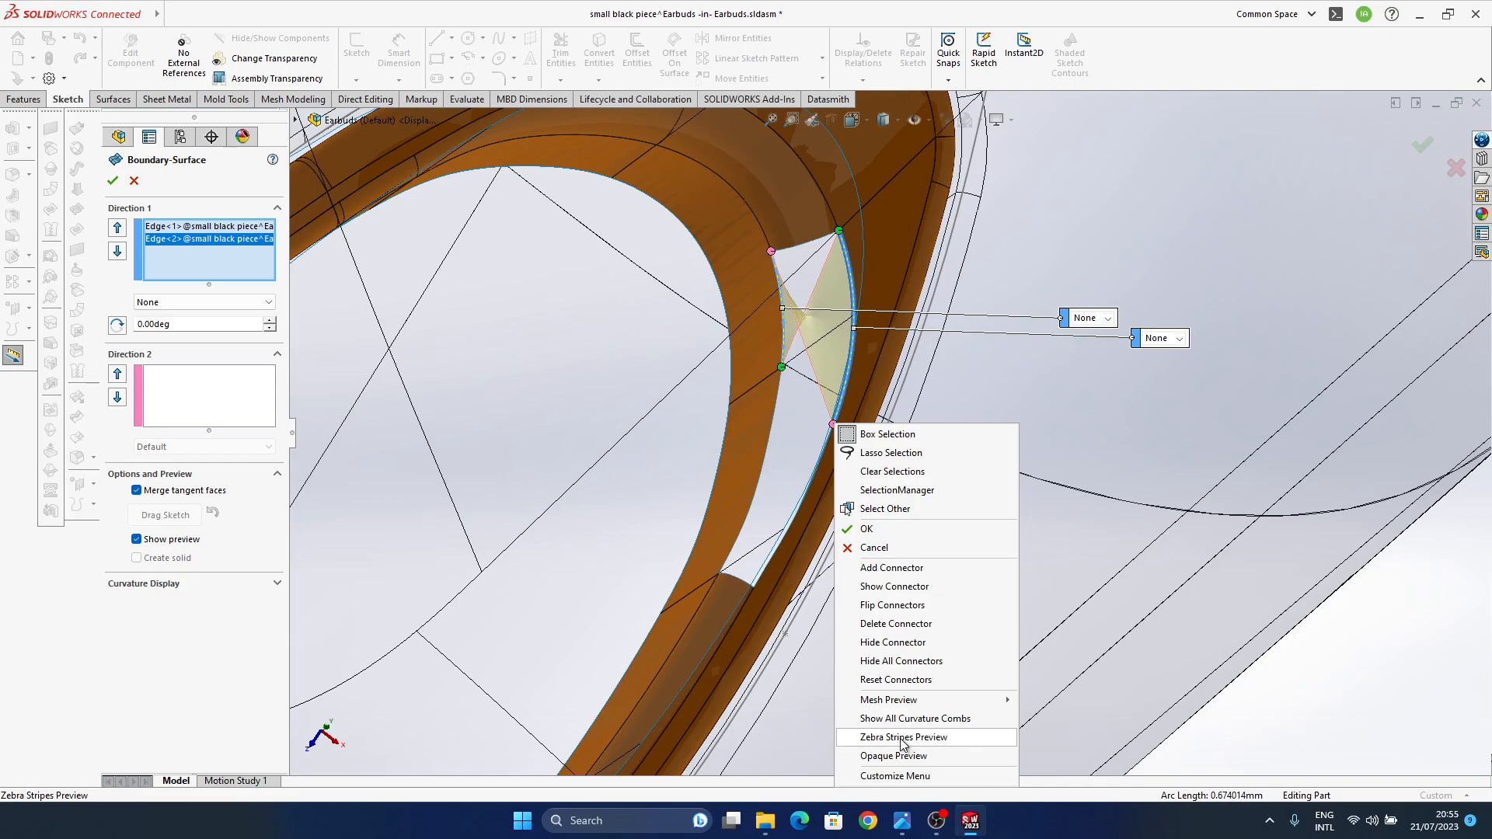
pyautogui.click(898, 611)
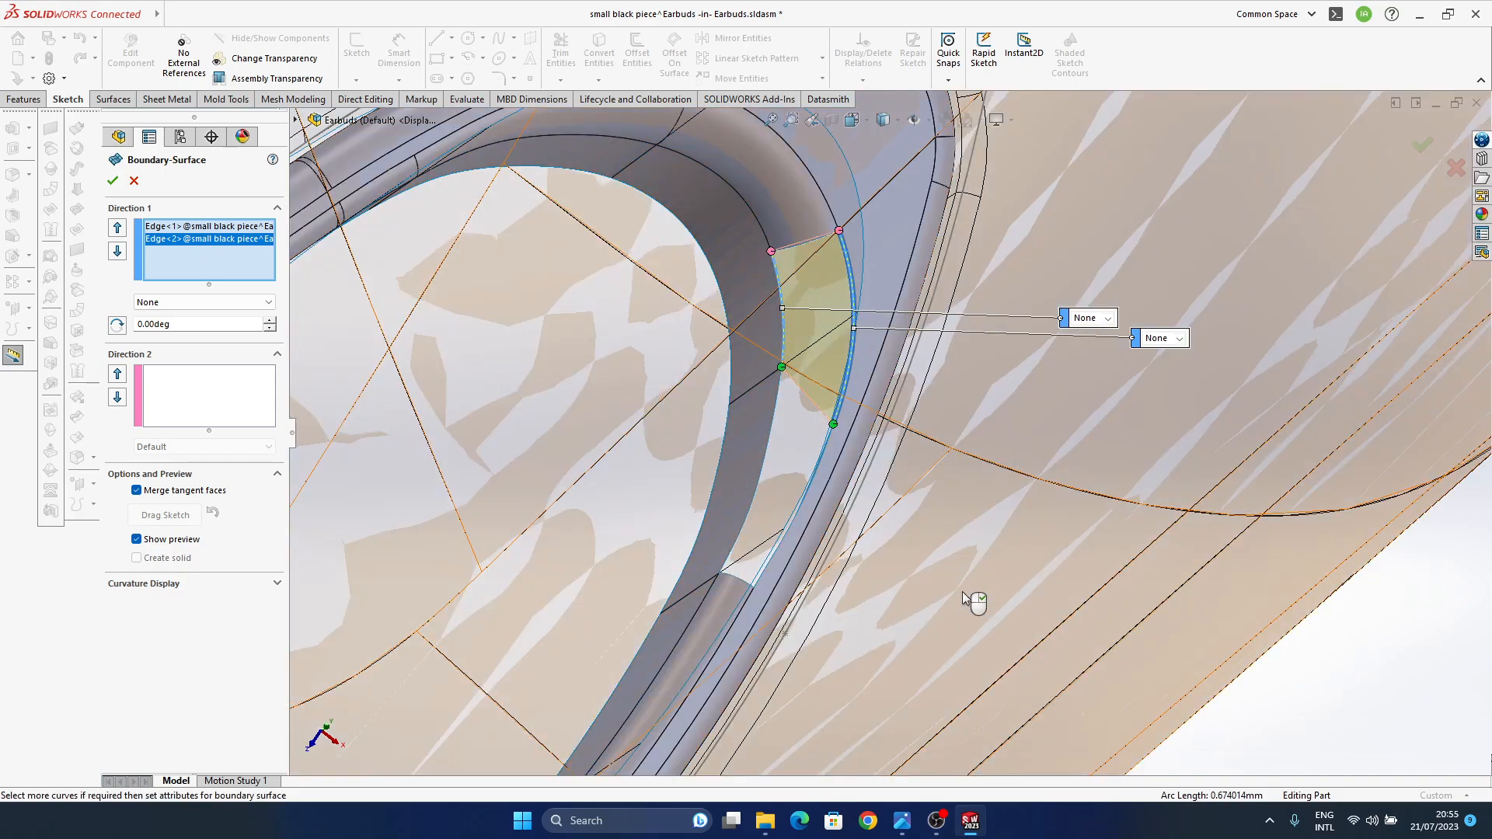
# - Apply Curvature To Face to both the inner and outer Direction 1 edges of the new boundary surface
pyautogui.click(1158, 339)
pyautogui.click(1176, 381)
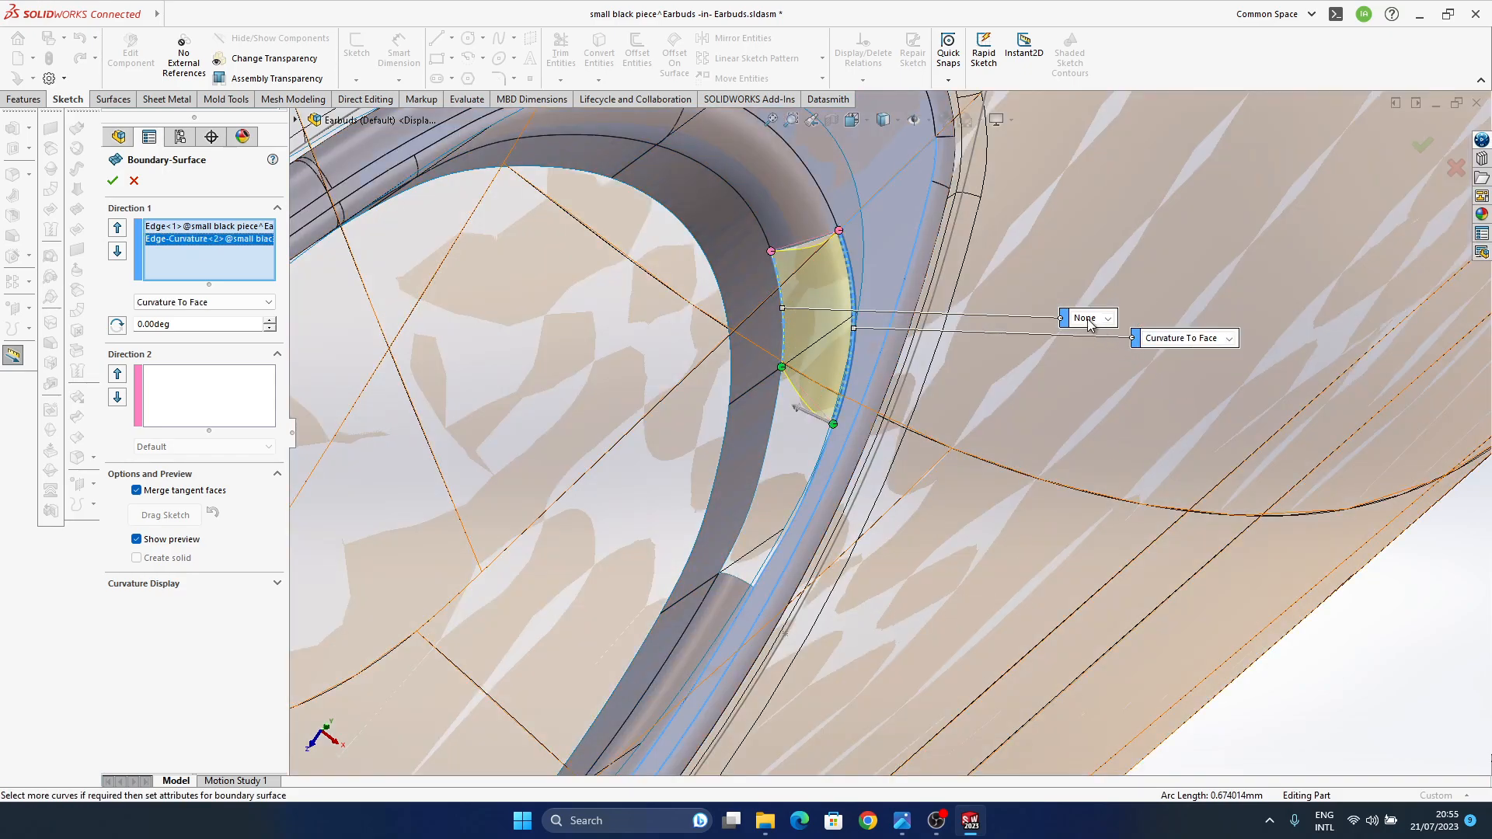
pyautogui.click(1104, 318)
pyautogui.click(1094, 359)
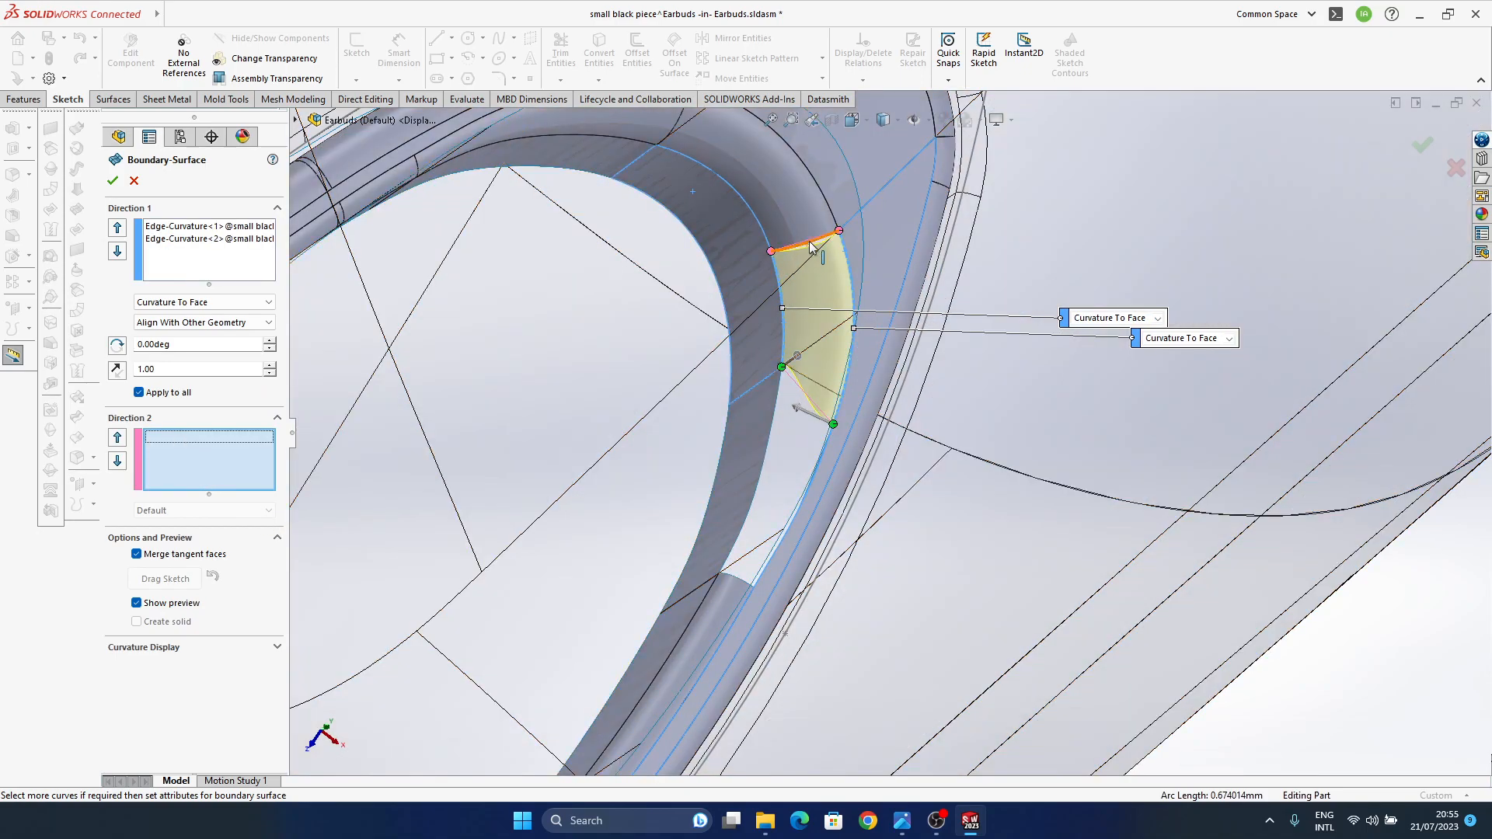
# - Add the fillet's end edge at the gap as a Direction 2 curve with Curvature To Face
pyautogui.click(811, 247)
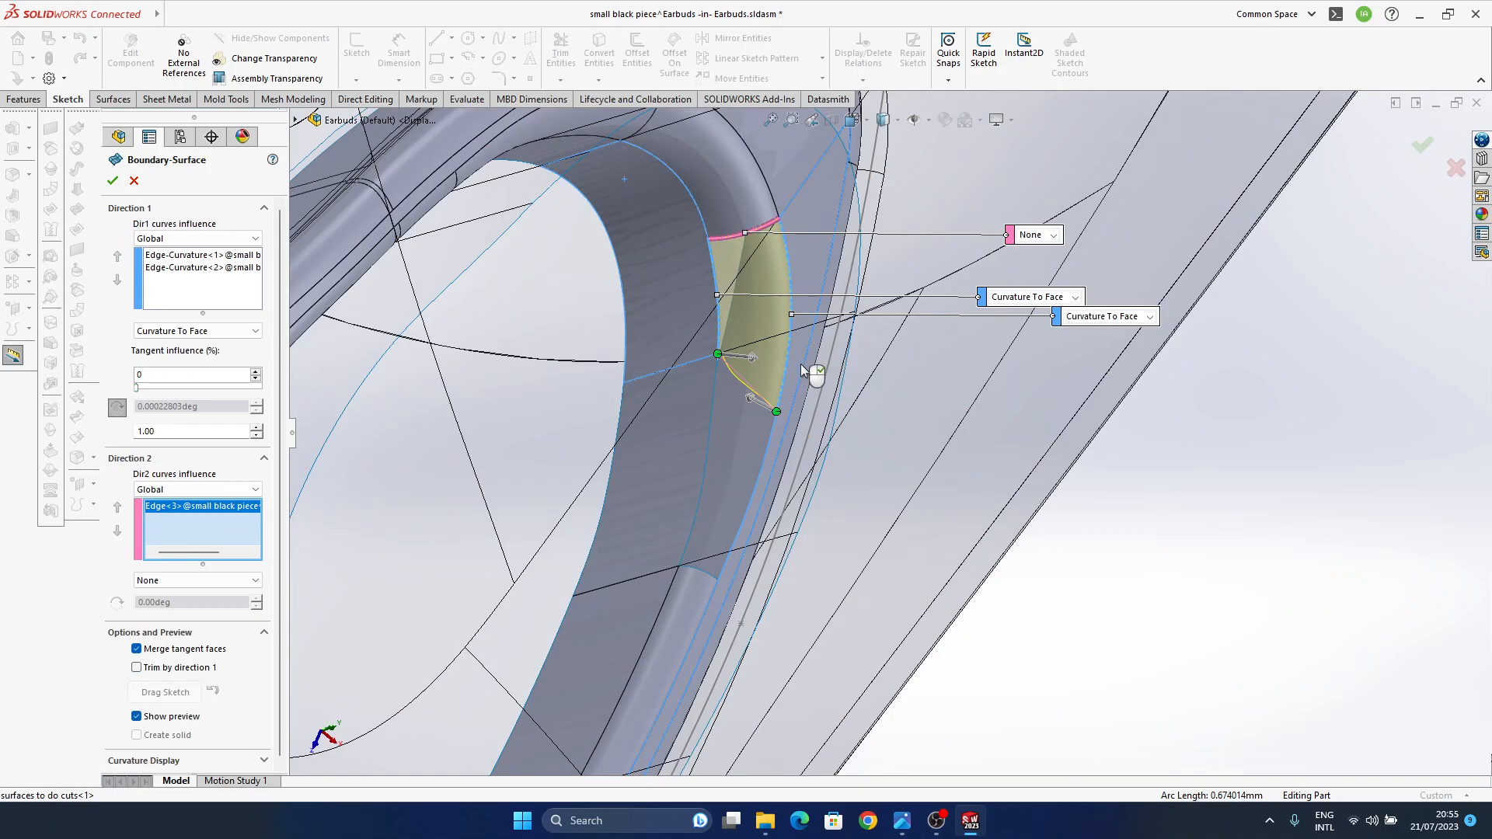
pyautogui.click(1053, 235)
pyautogui.click(1053, 278)
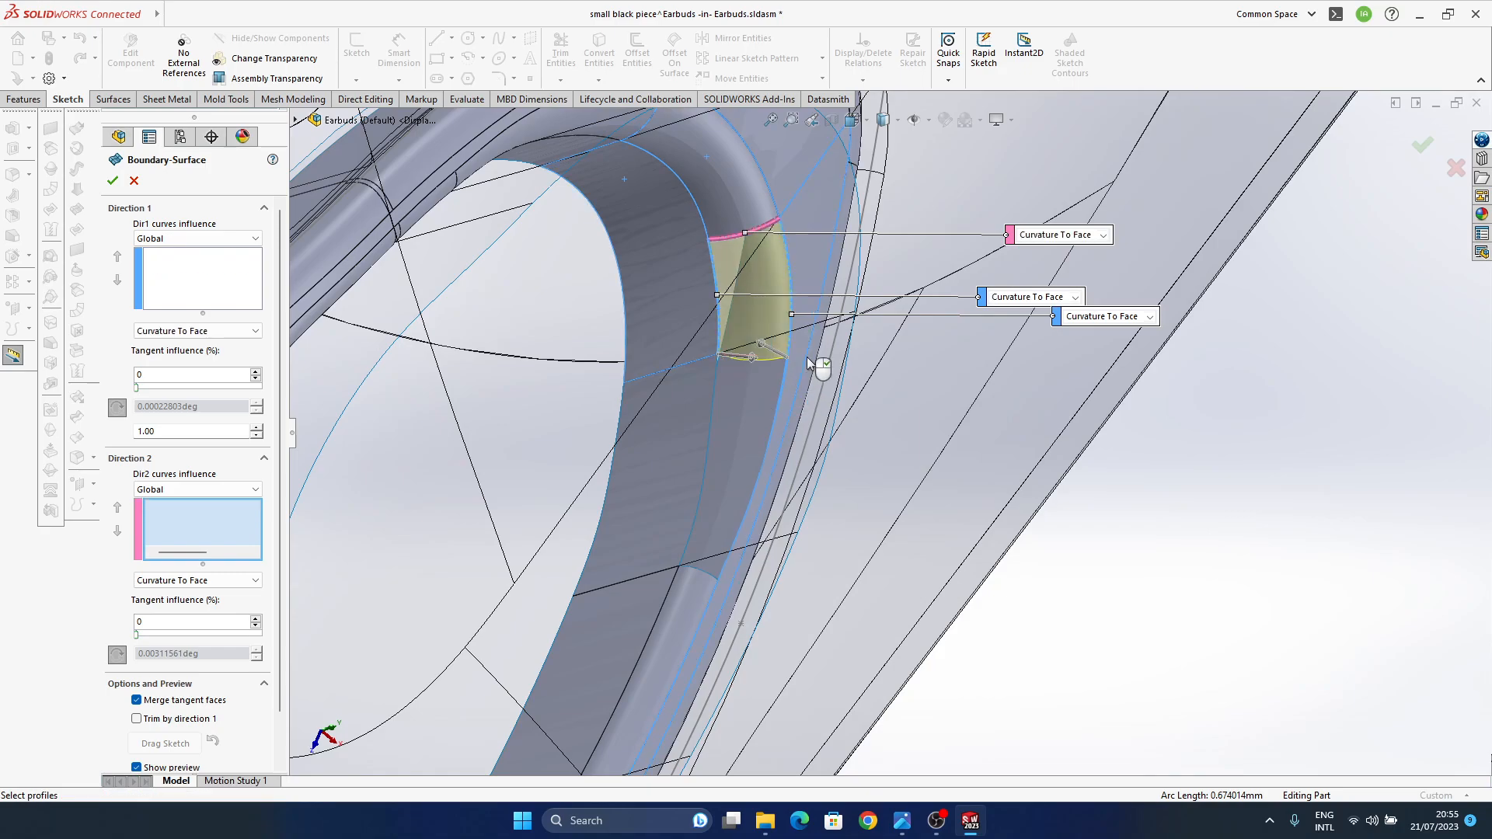
# - Move the boundary surface's open-end connectors up along the gap's inner and outer edges to shorten the patch
pyautogui.scroll(-5, 813, 369)
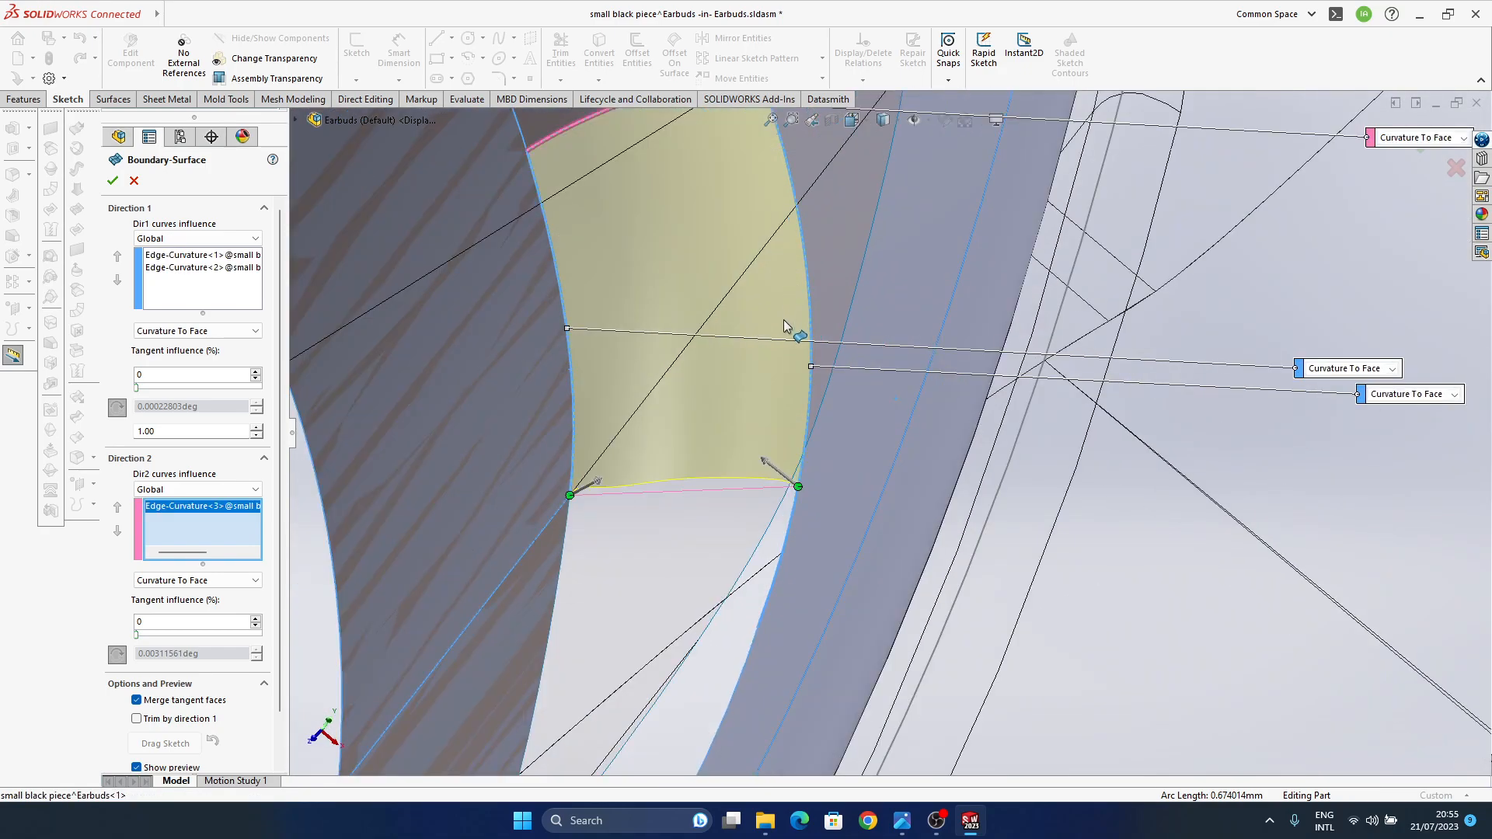
pyautogui.moveTo(785, 326); pyautogui.dragTo(663, 458, button='middle')
pyautogui.moveTo(665, 404); pyautogui.dragTo(663, 406)
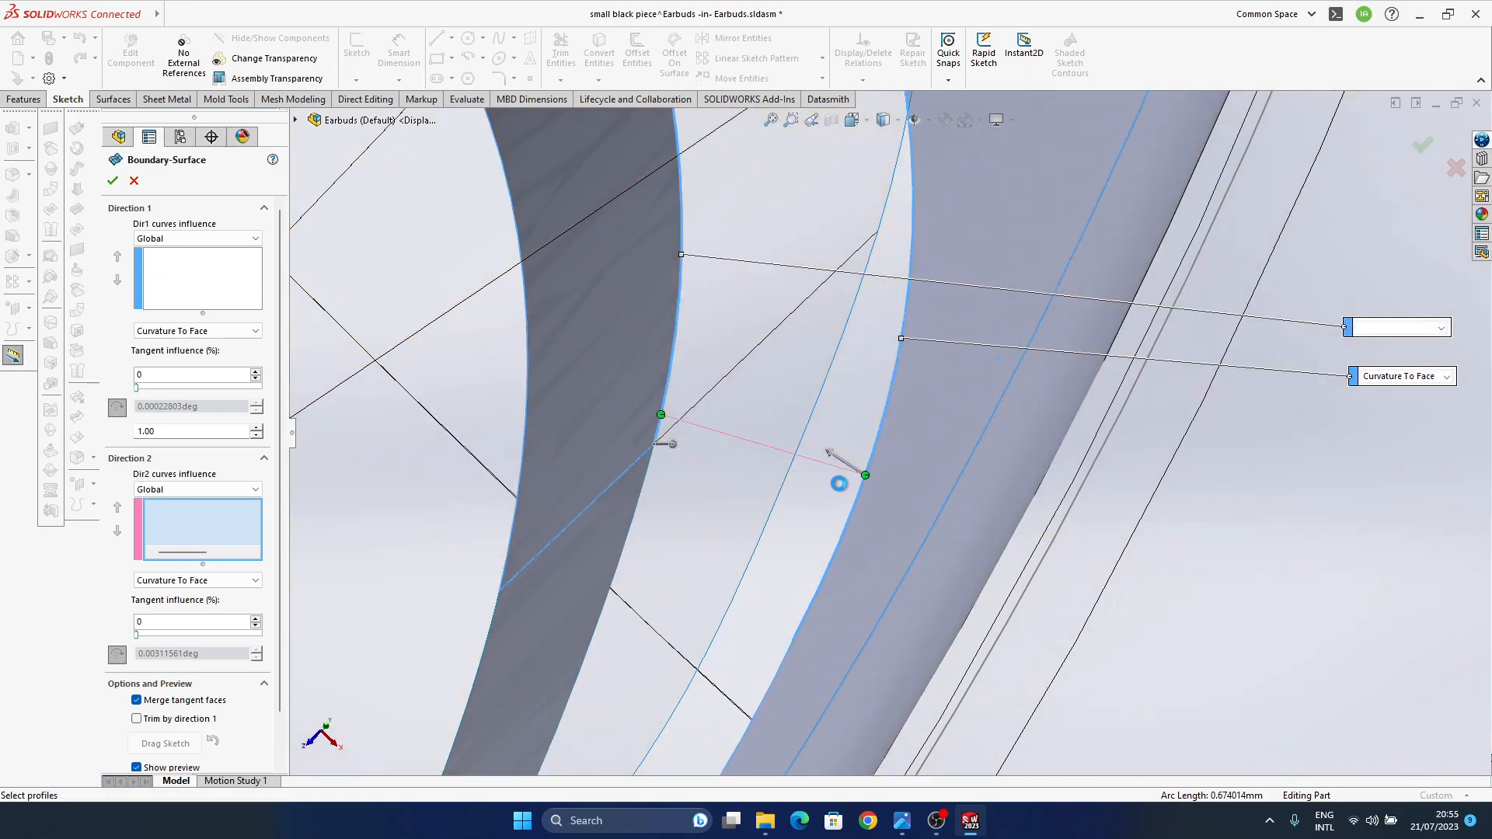
pyautogui.moveTo(885, 408); pyautogui.dragTo(887, 403)
pyautogui.moveTo(660, 383); pyautogui.dragTo(677, 341)
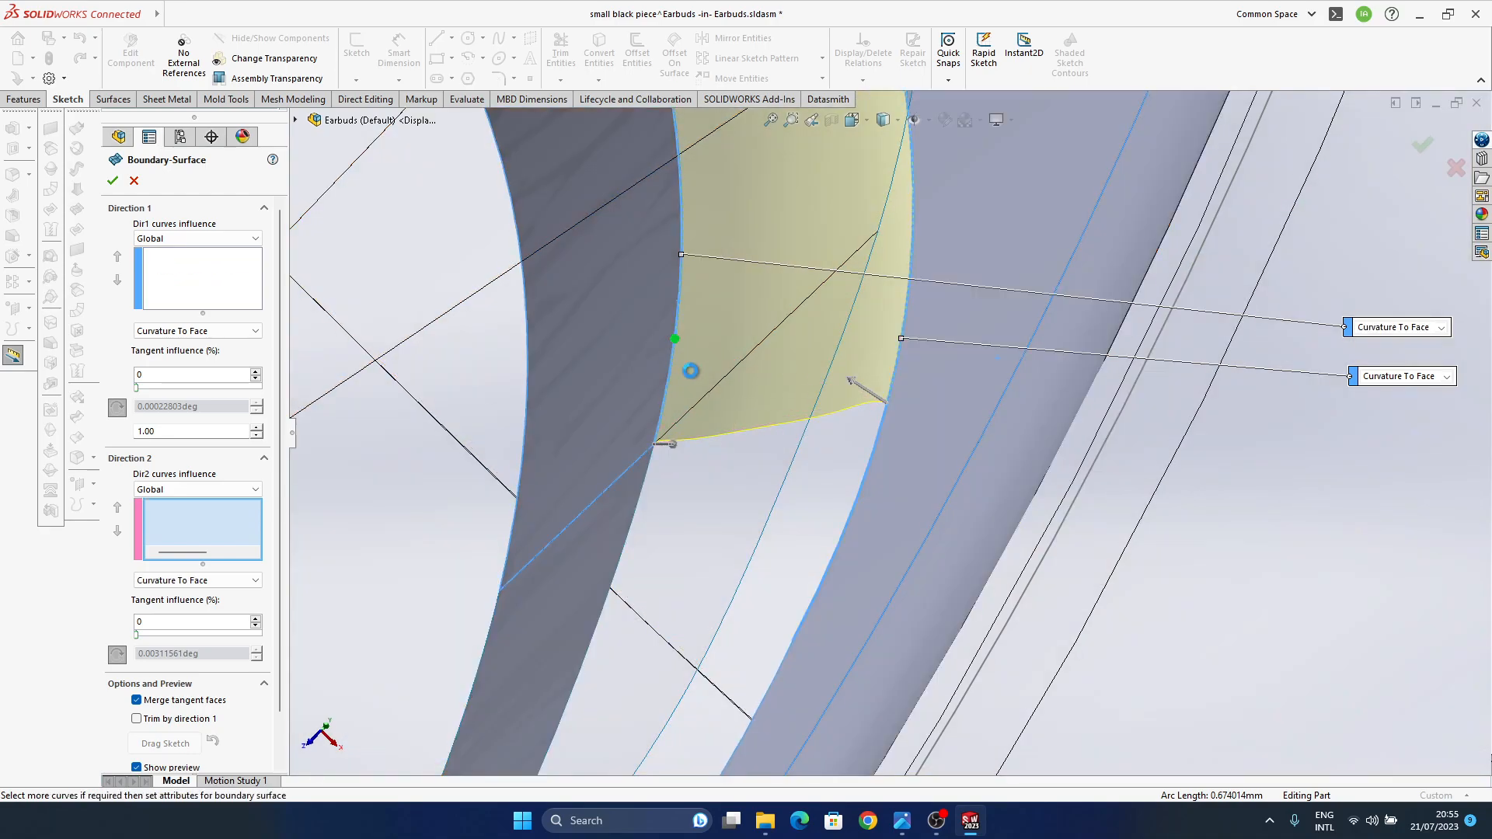
pyautogui.moveTo(895, 381); pyautogui.dragTo(896, 367)
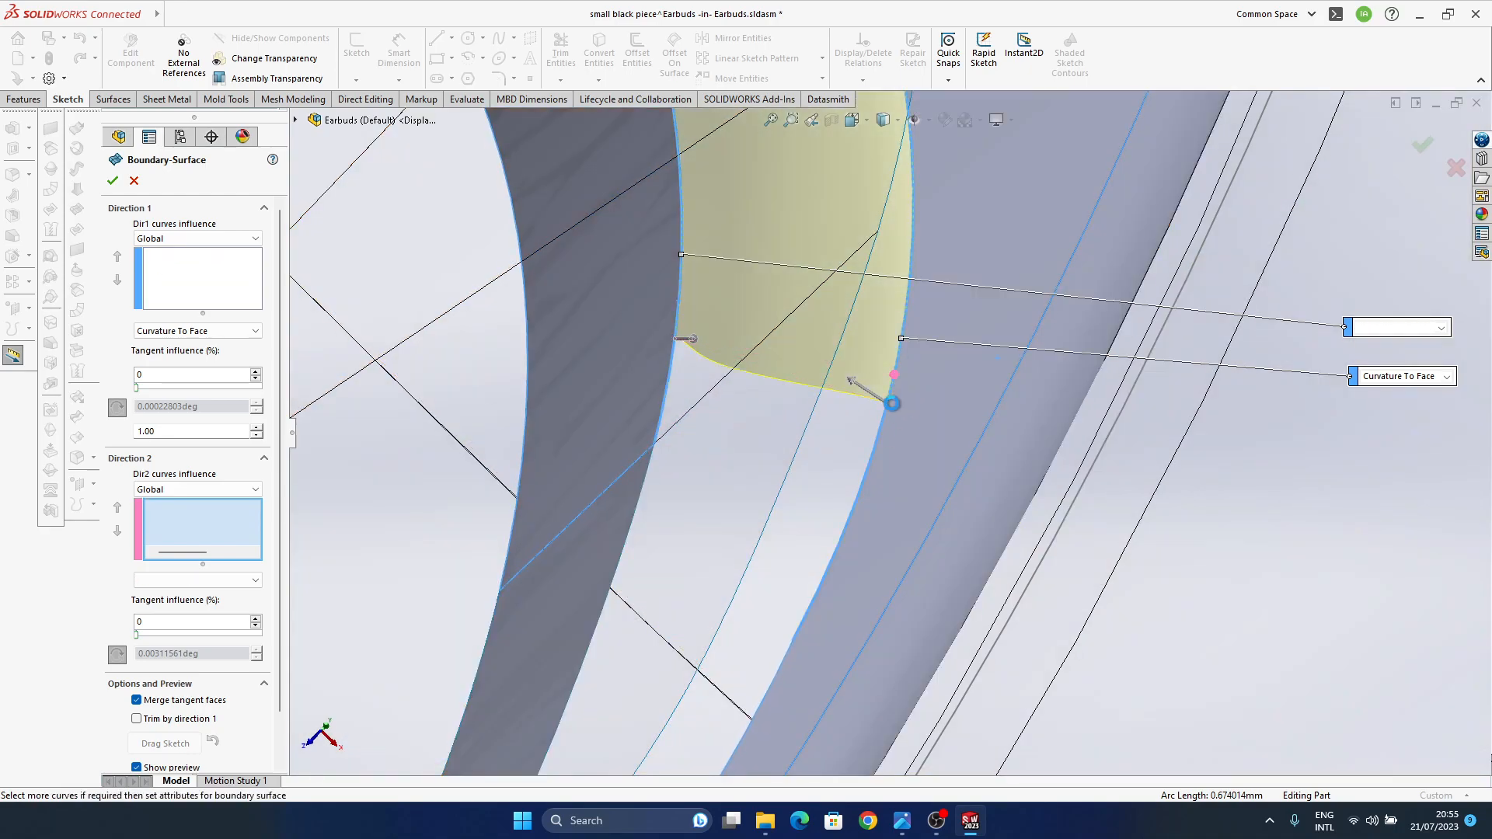
pyautogui.moveTo(903, 393); pyautogui.dragTo(964, 373, button='middle')
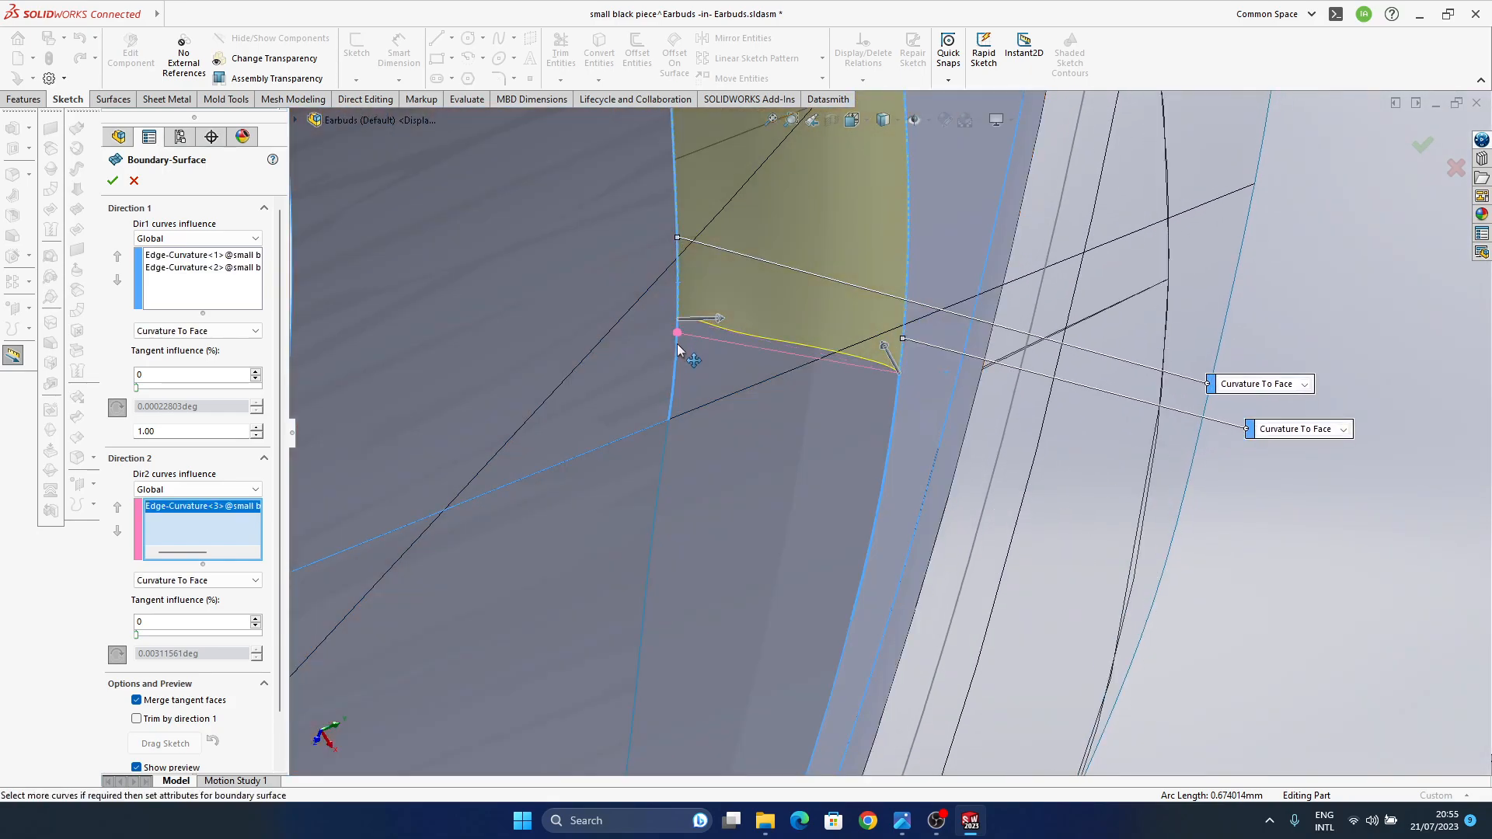
# - Extend the inner connector down to the vertex on the inner edge, readjust the outer connector, and accept the Boundary Surface
pyautogui.moveTo(677, 344); pyautogui.dragTo(687, 389)
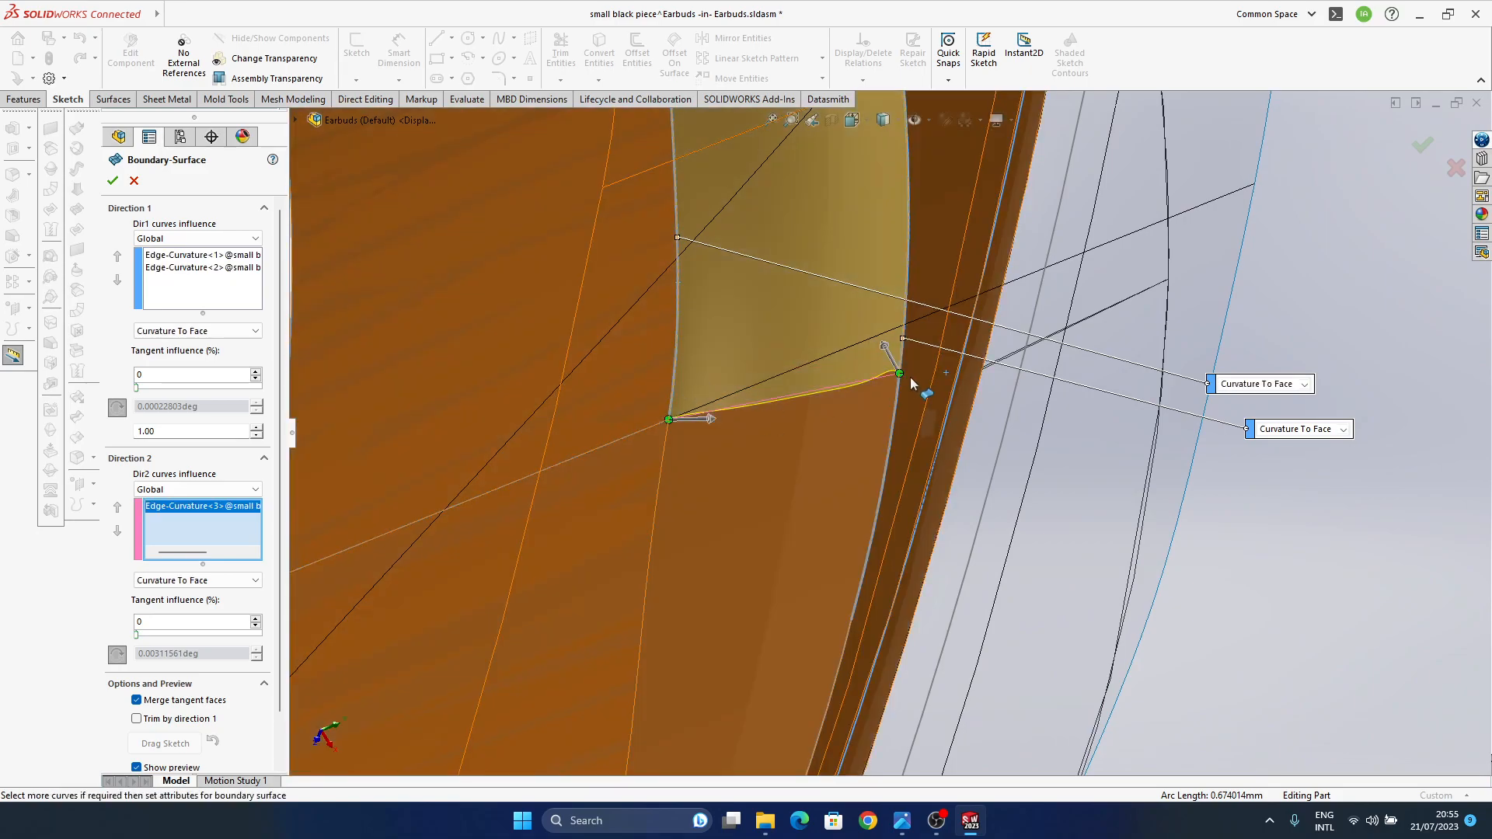
pyautogui.moveTo(901, 379); pyautogui.dragTo(883, 564)
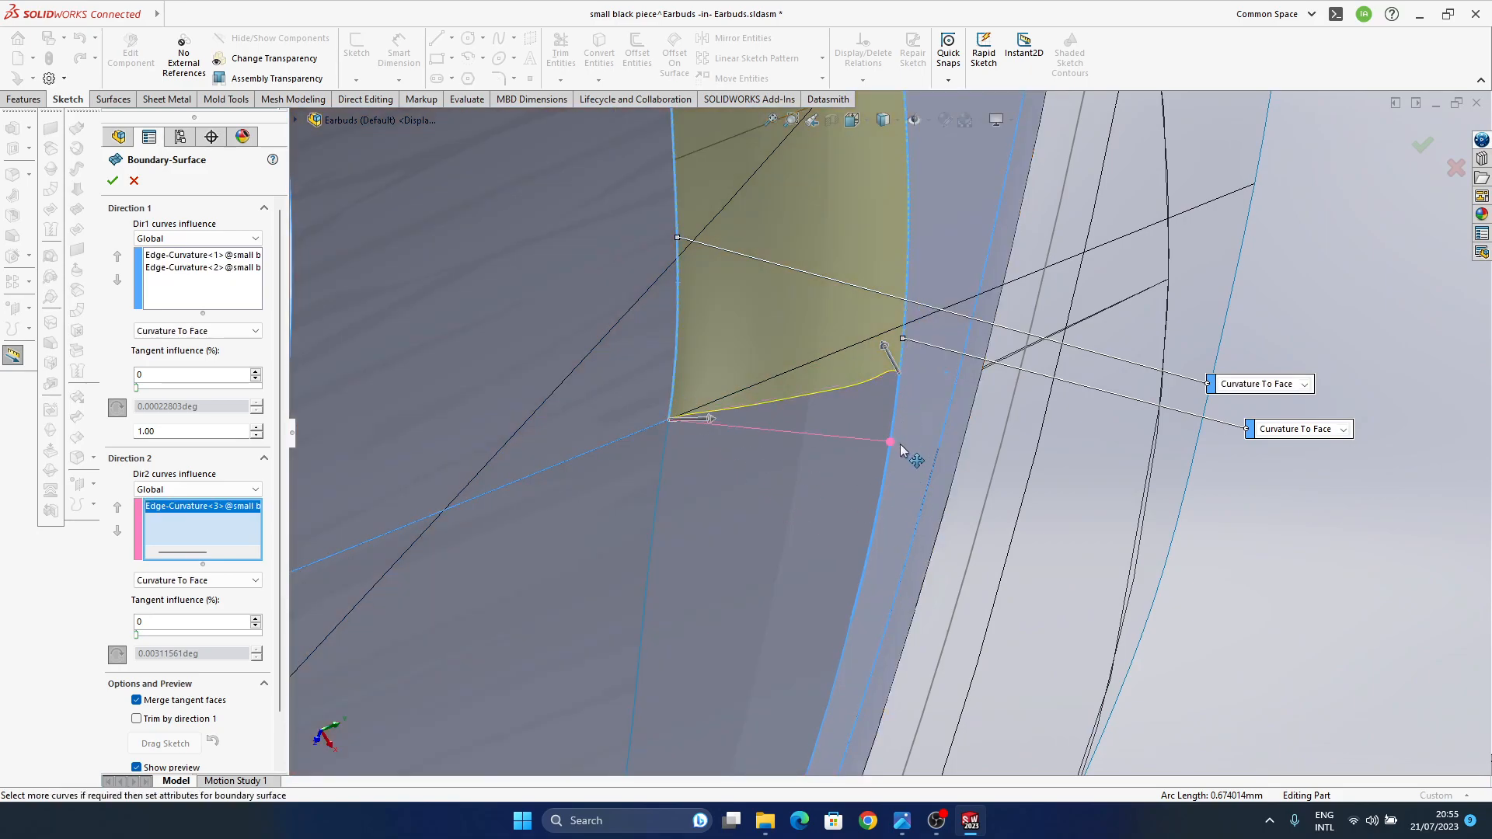
pyautogui.moveTo(900, 444); pyautogui.dragTo(900, 443)
pyautogui.moveTo(899, 444); pyautogui.dragTo(808, 443, button='middle')
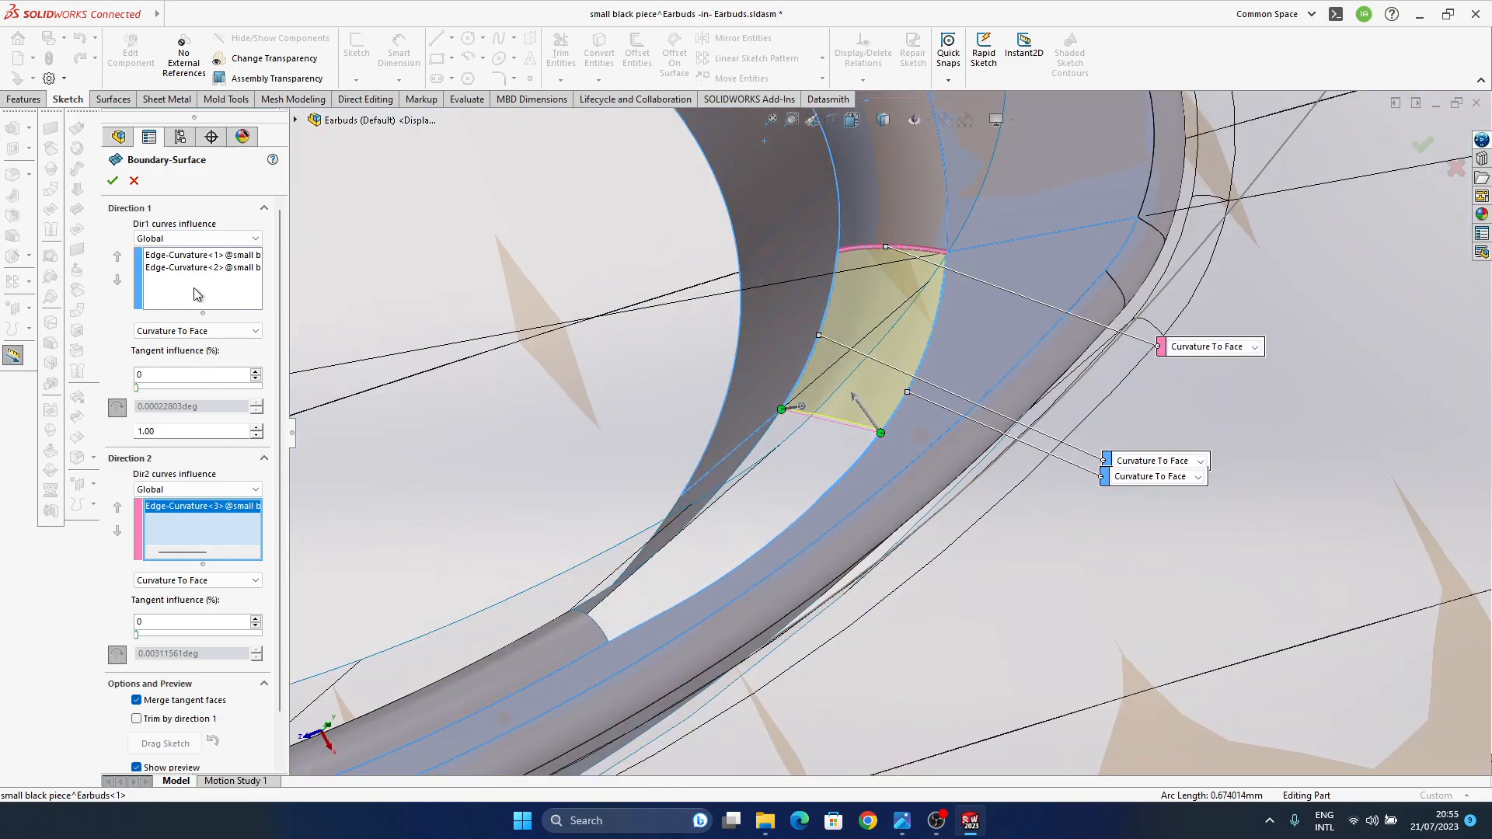
pyautogui.click(193, 260)
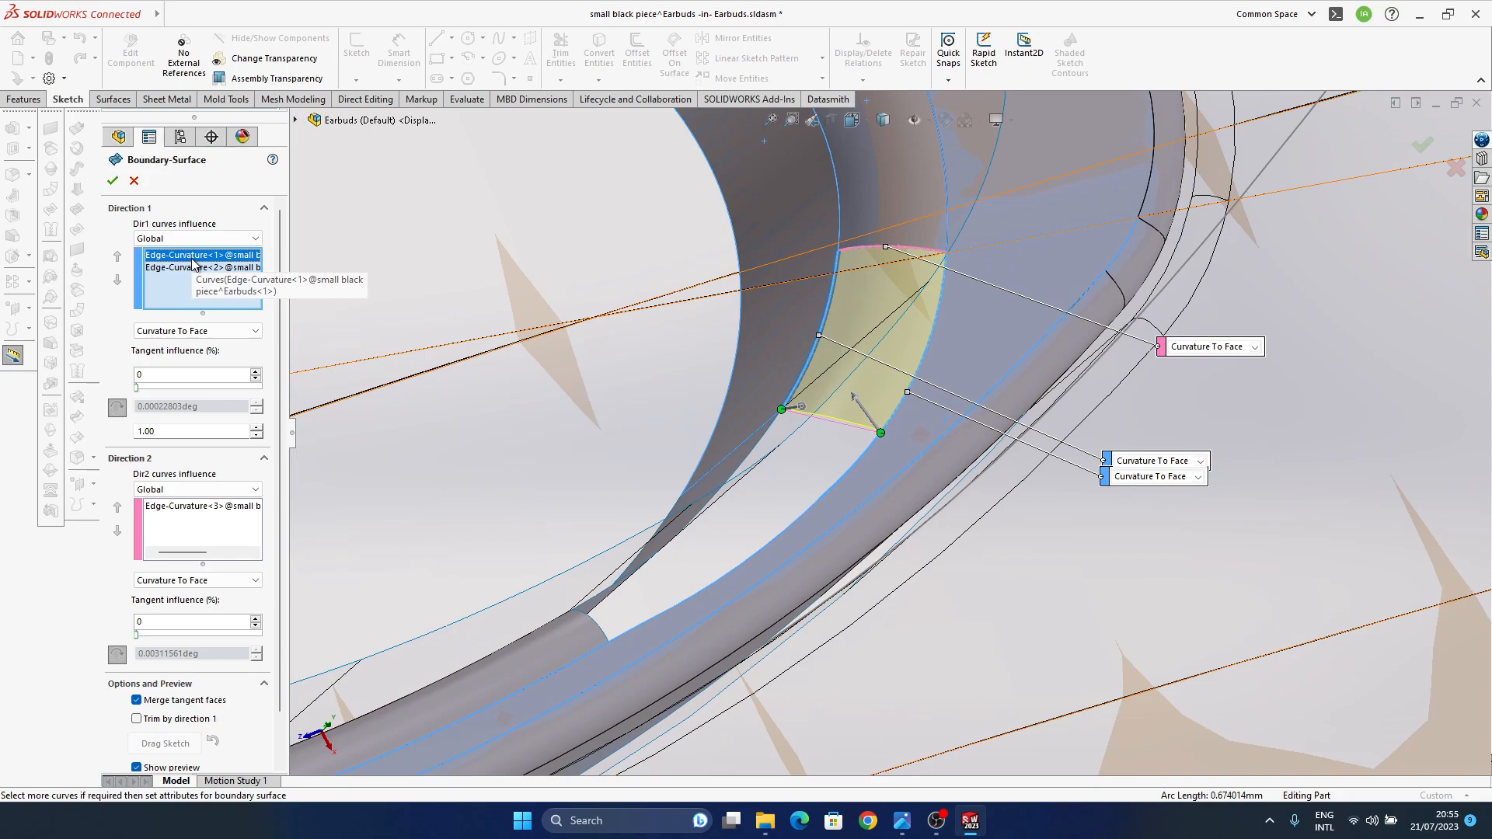
pyautogui.scroll(3, 966, 360)
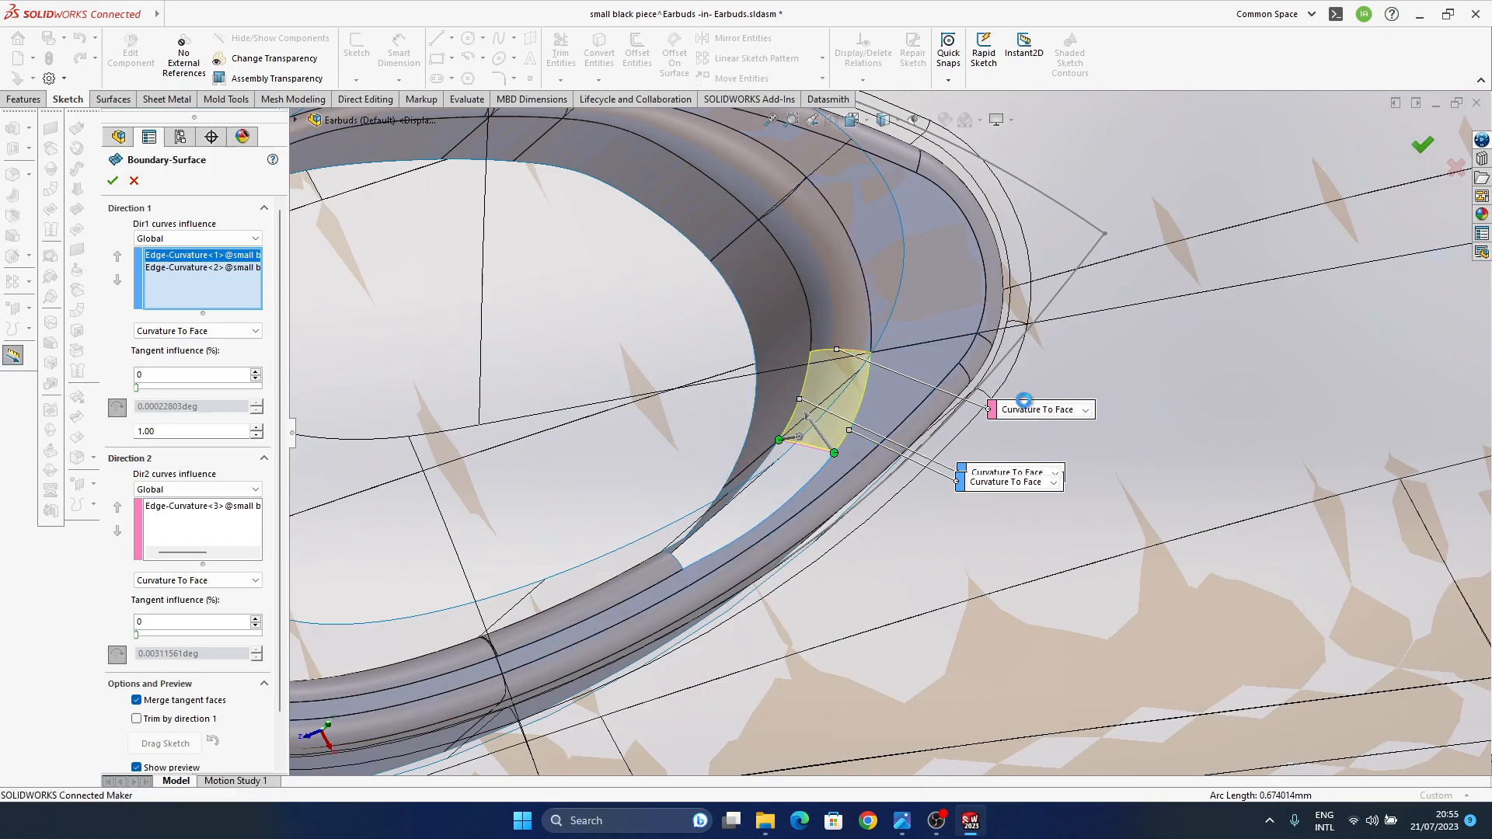
pyautogui.press('Return')
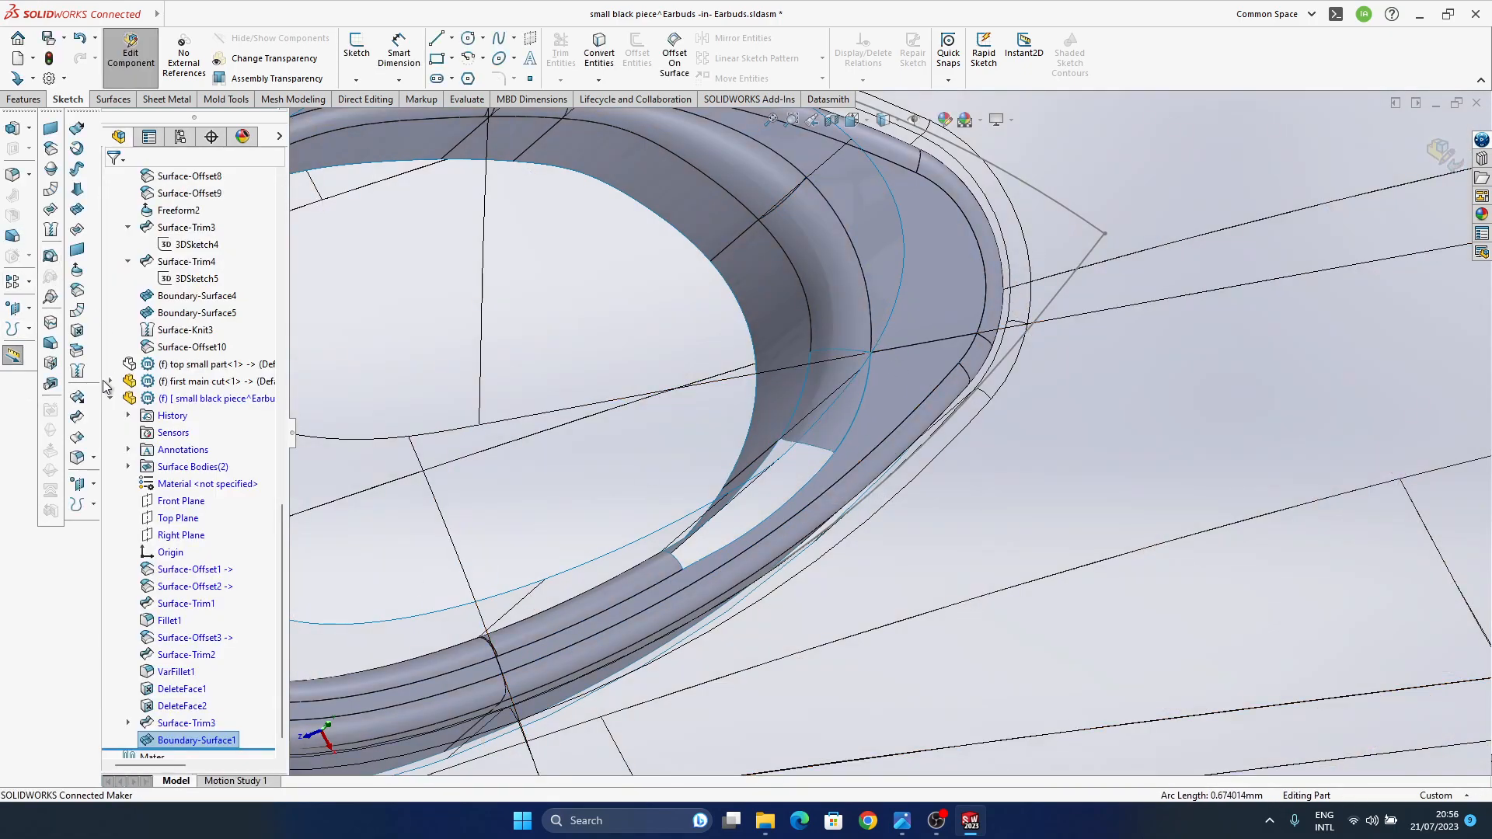
# - Try to knit Boundary-Surface1 to the Surface-Trim3 body with a 0.10 mm knitting tolerance
pyautogui.click(893, 392)
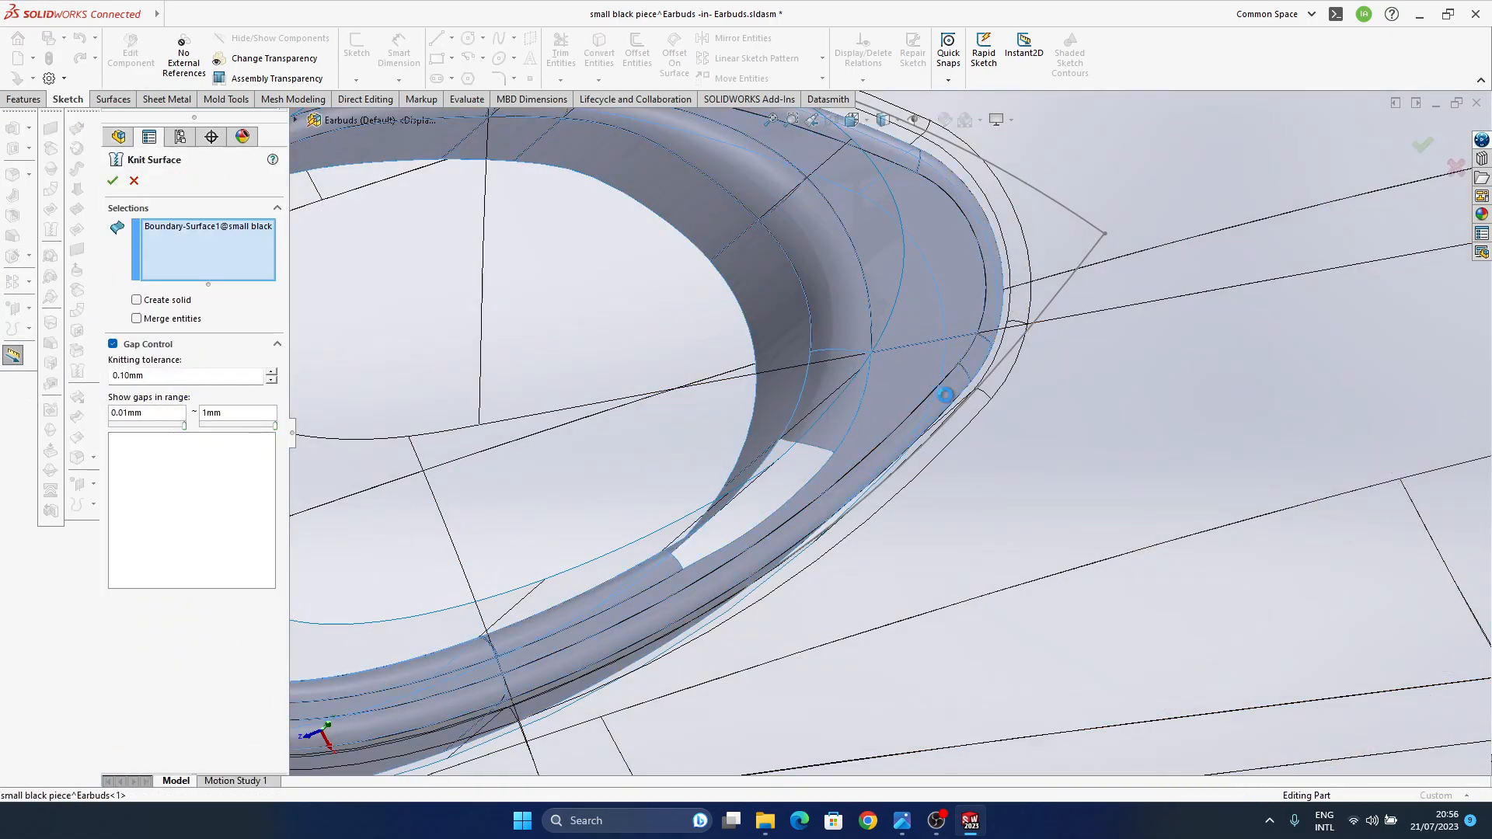
pyautogui.click(1423, 146)
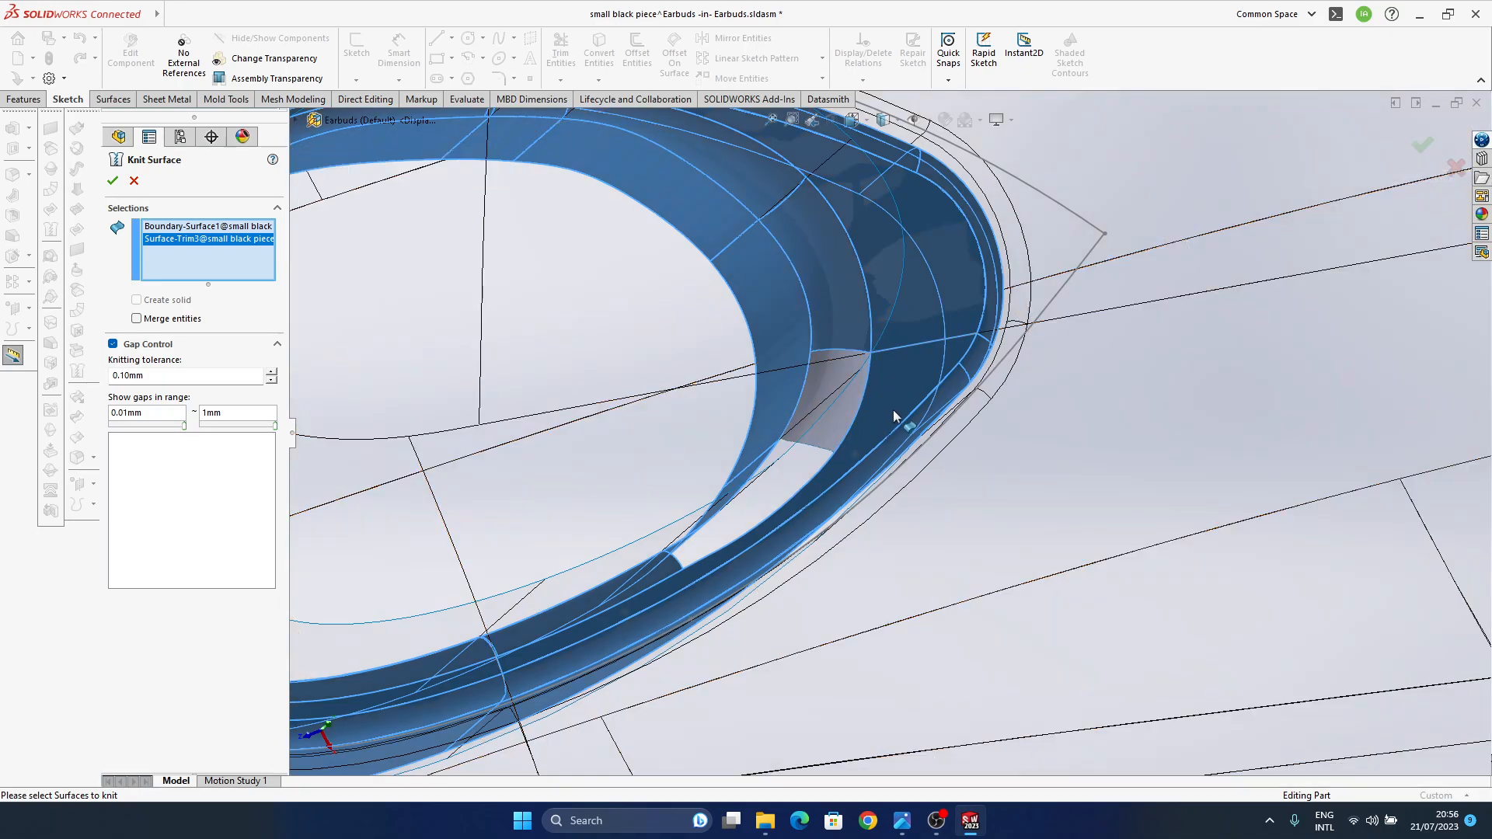
pyautogui.keyDown('ctrl'); pyautogui.moveTo(865, 427); pyautogui.dragTo(893, 410, button='middle'); pyautogui.keyUp('ctrl')
pyautogui.click(1421, 147)
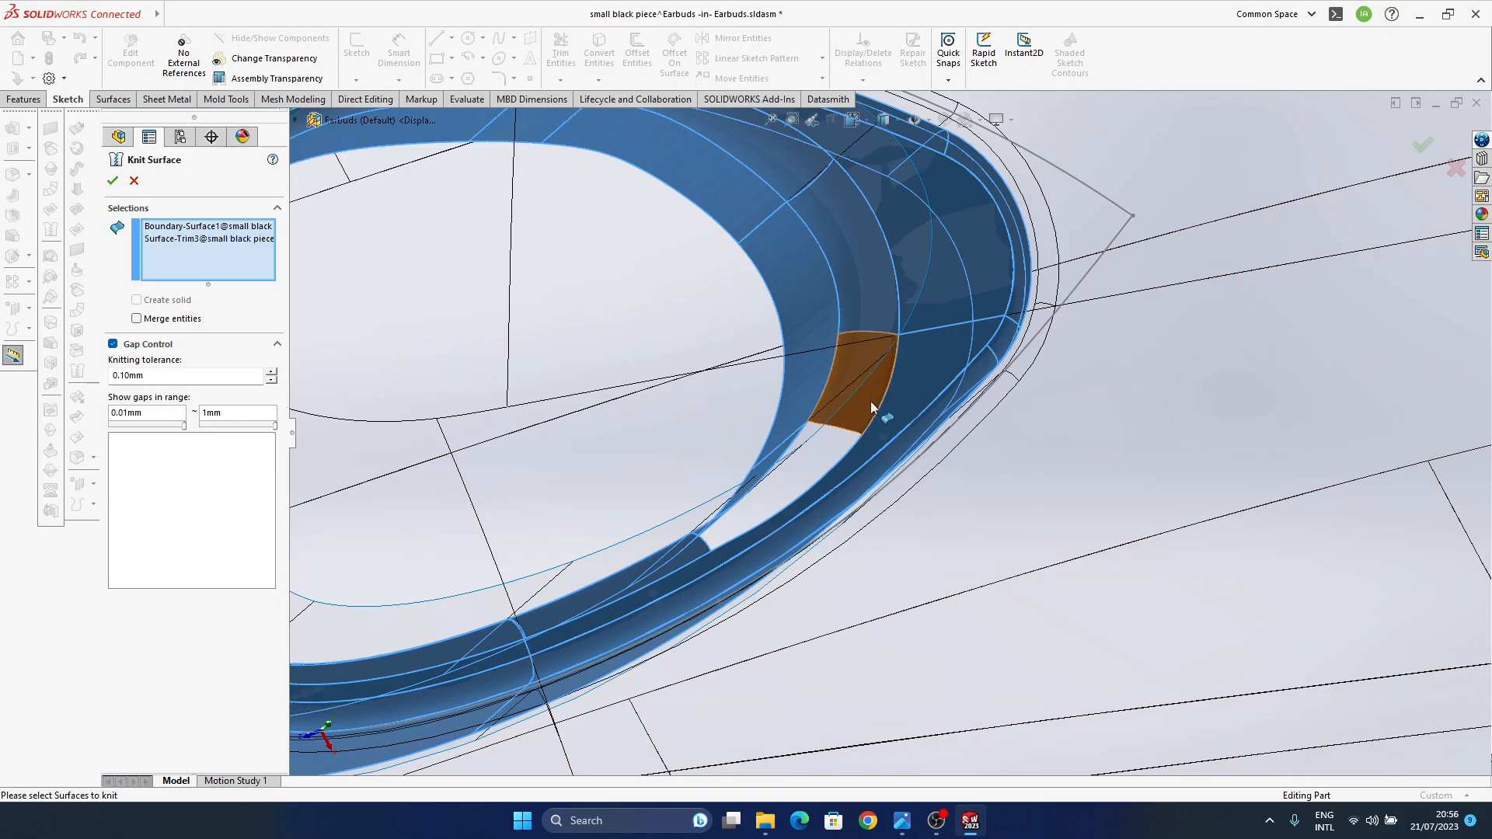
# - Clear the knit selections and retry the knit with Surface-Trim3 selected first, followed by Boundary-Surface1
pyautogui.rightClick(176, 240)
pyautogui.click(226, 249)
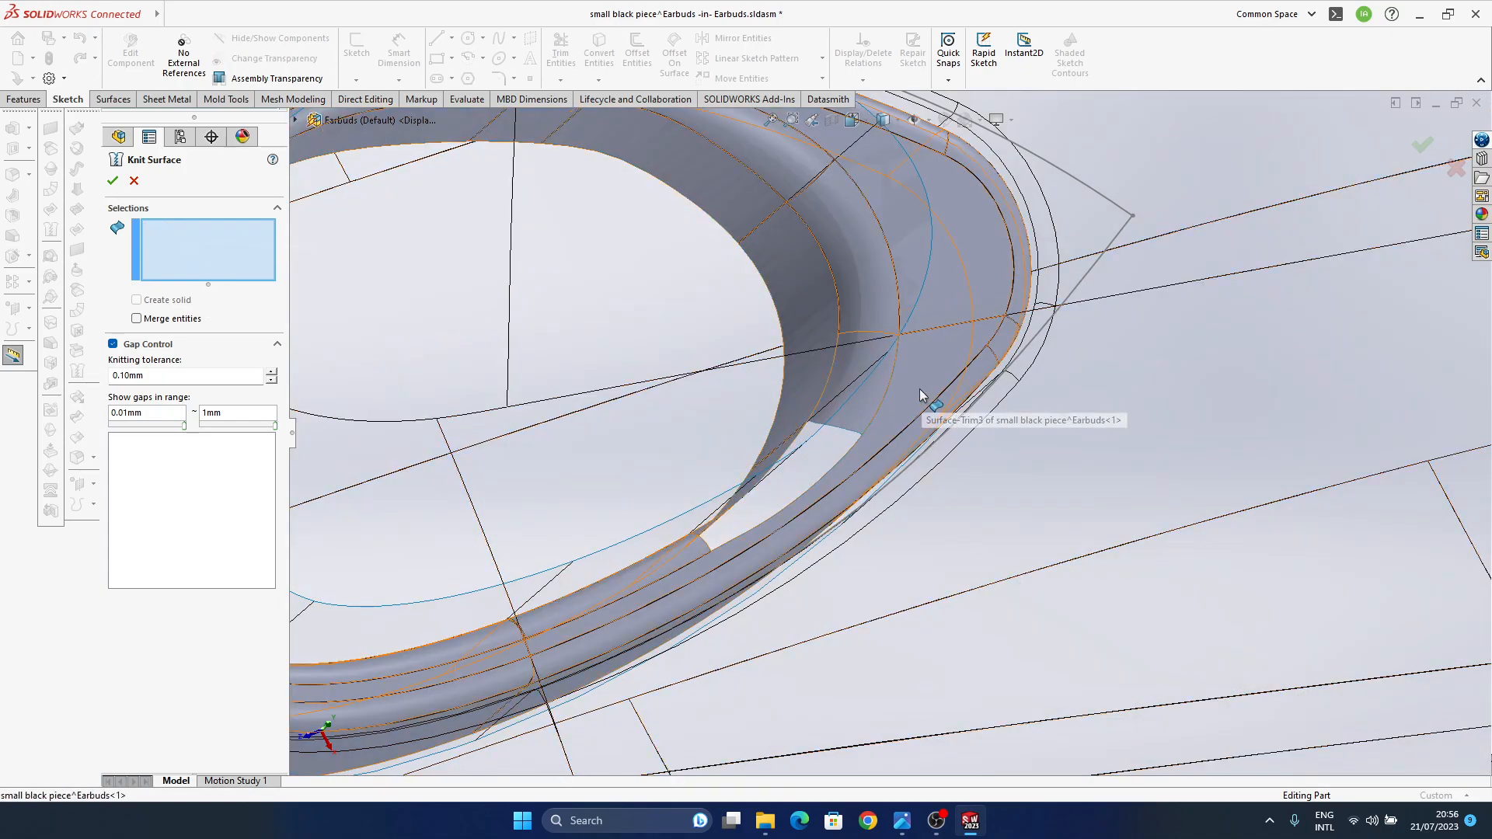
pyautogui.click(920, 389)
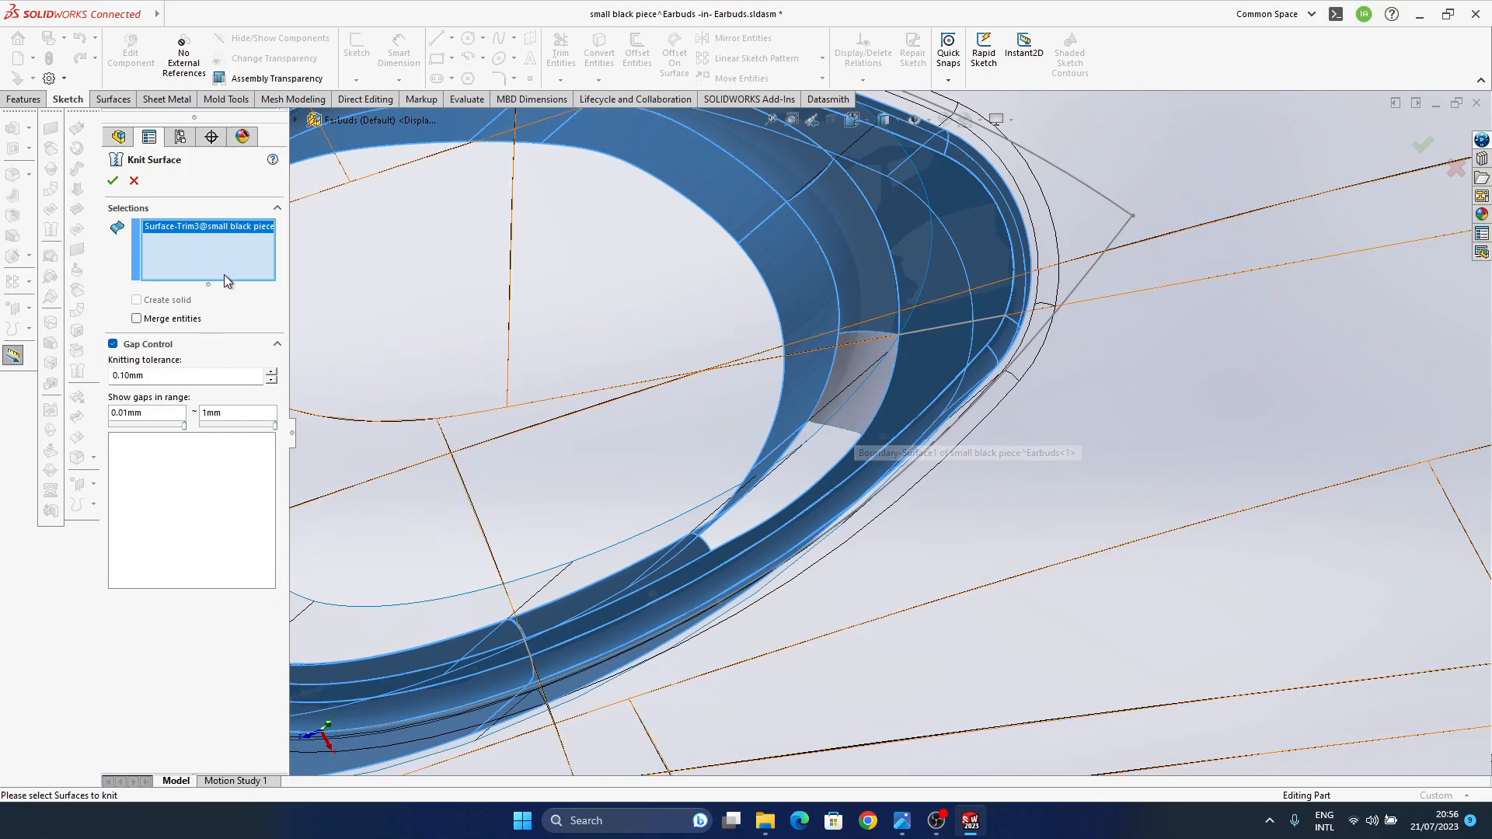
pyautogui.click(851, 418)
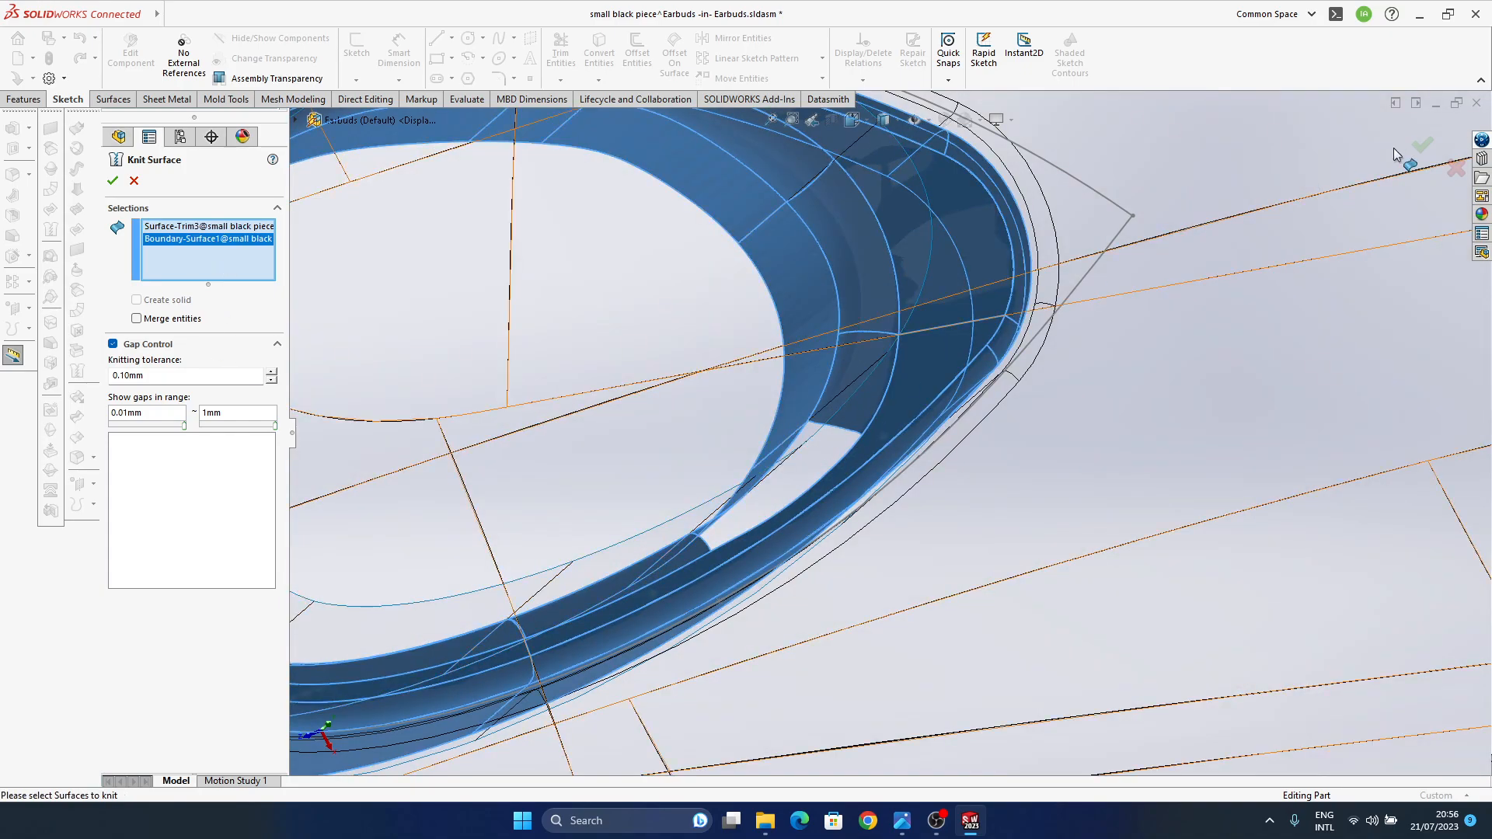
pyautogui.click(1422, 148)
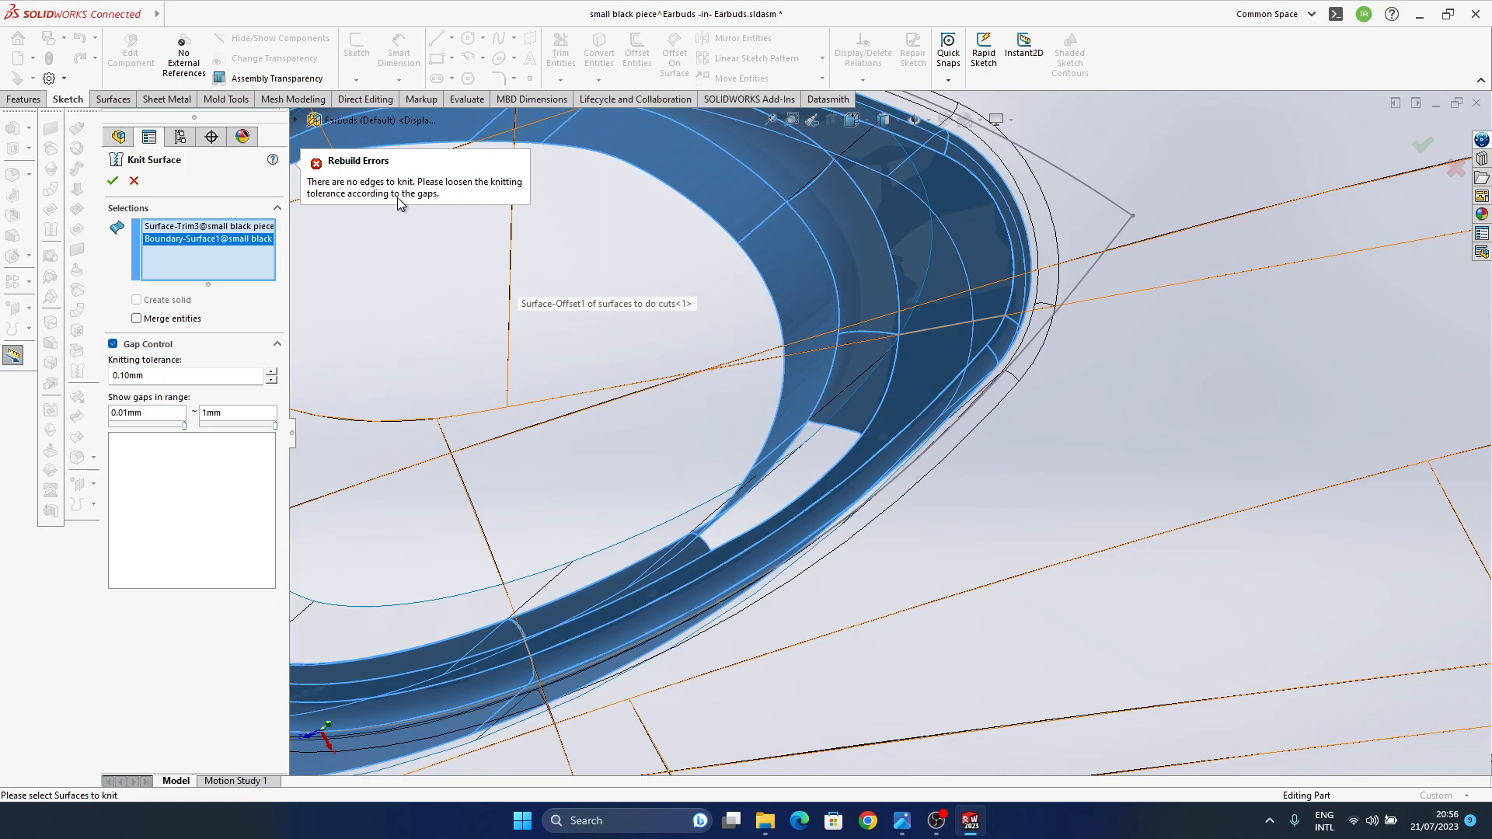
# - Retry the knit with a tolerance of 0.04 mm and again with 0.10 mm, and cancel Knit Surface
pyautogui.click(272, 380)
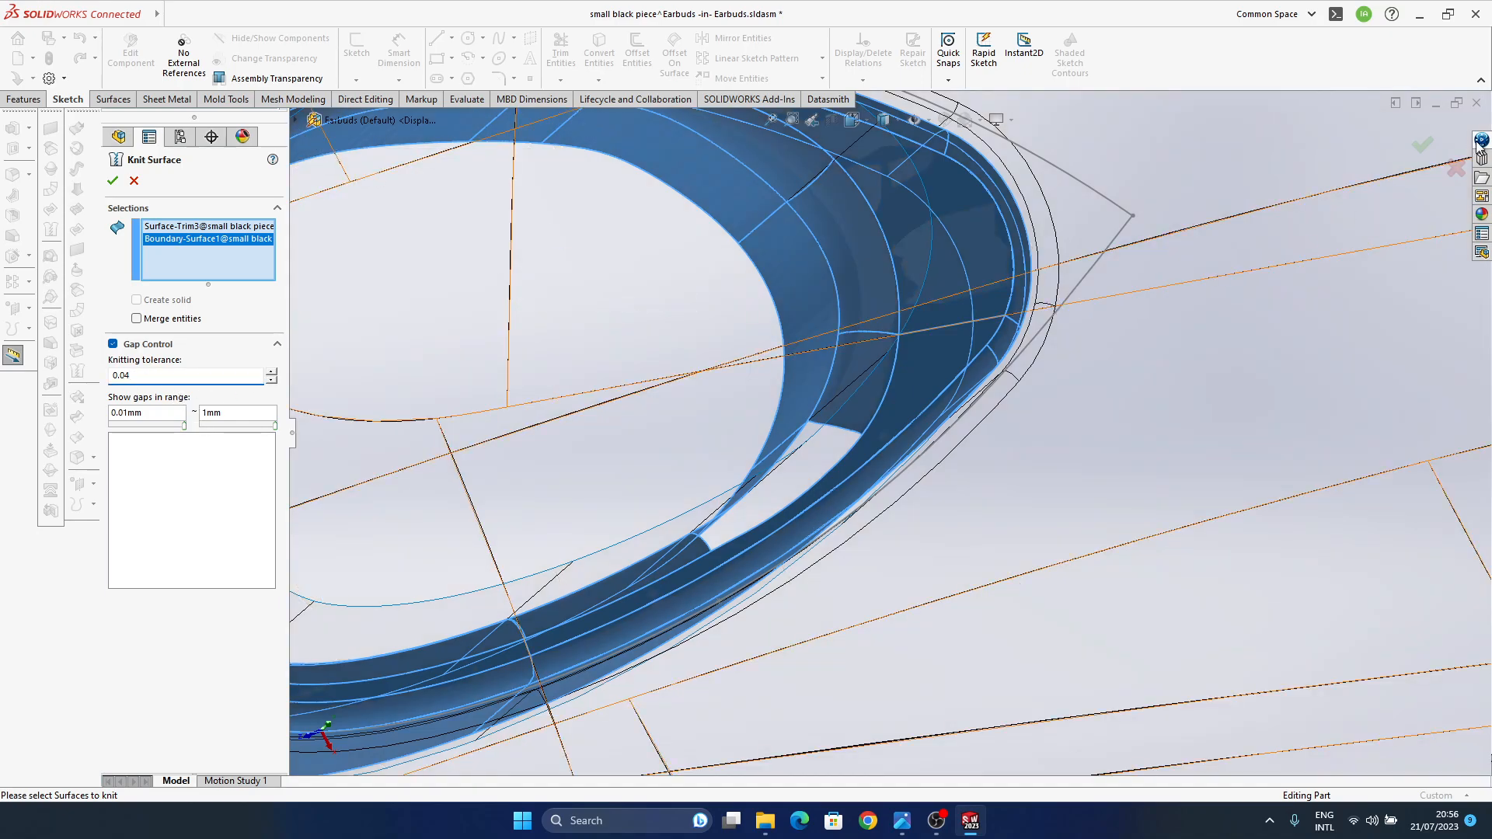
pyautogui.click(1422, 148)
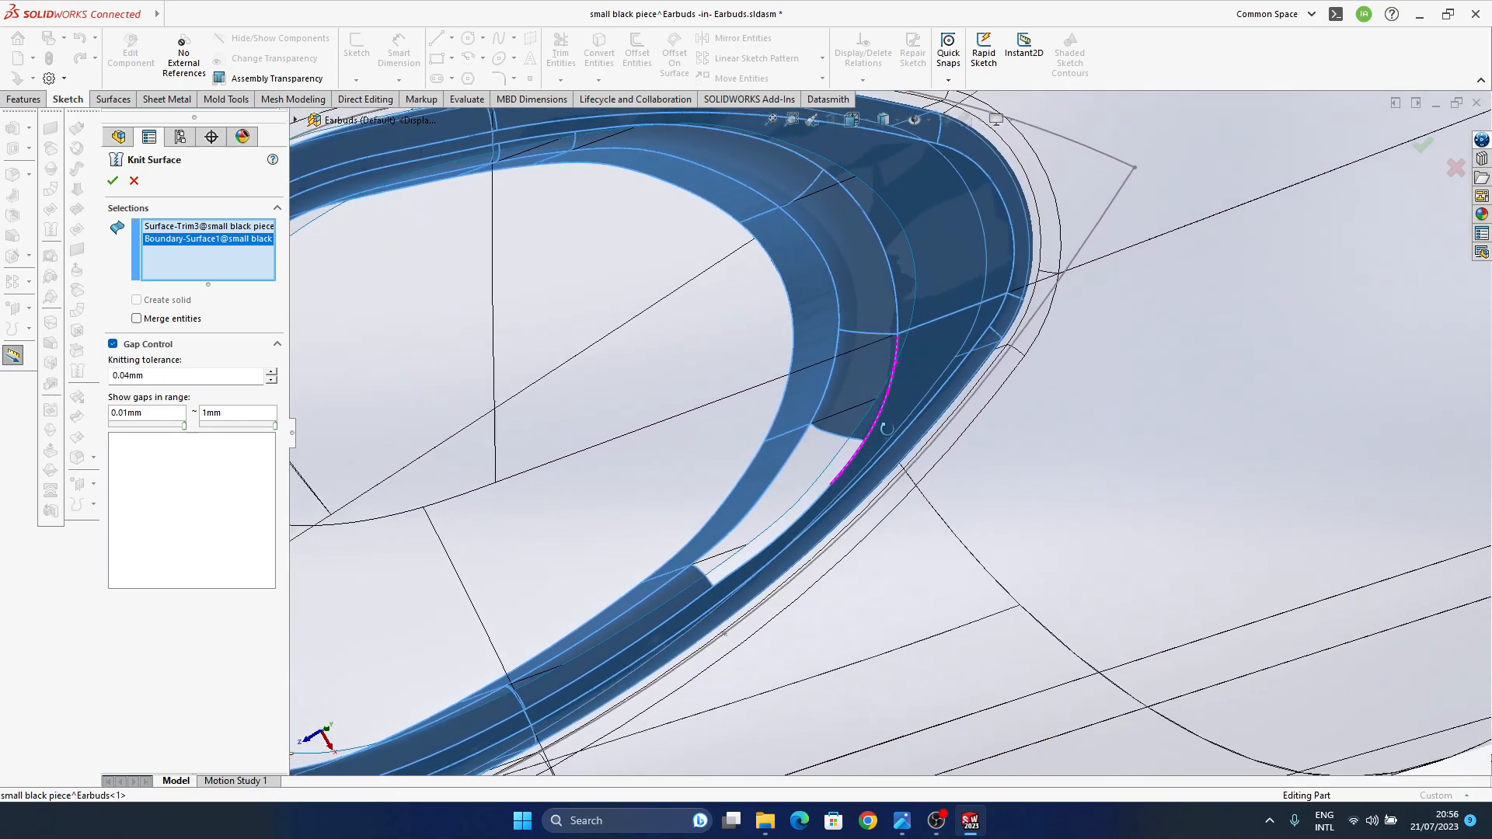
pyautogui.scroll(-3, 892, 420)
pyautogui.moveTo(869, 438); pyautogui.dragTo(640, 506, button='middle')
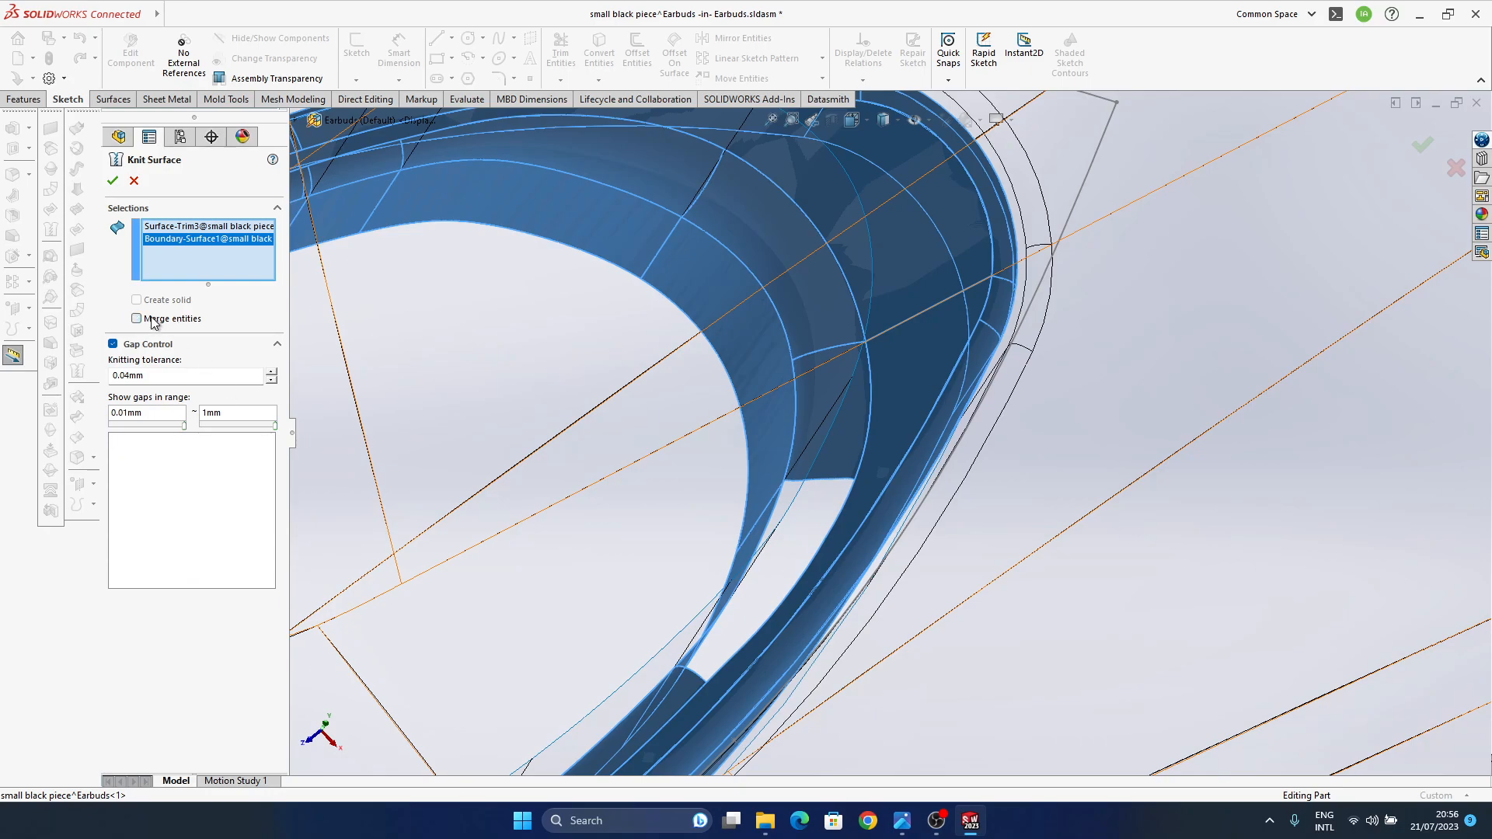
pyautogui.click(272, 373)
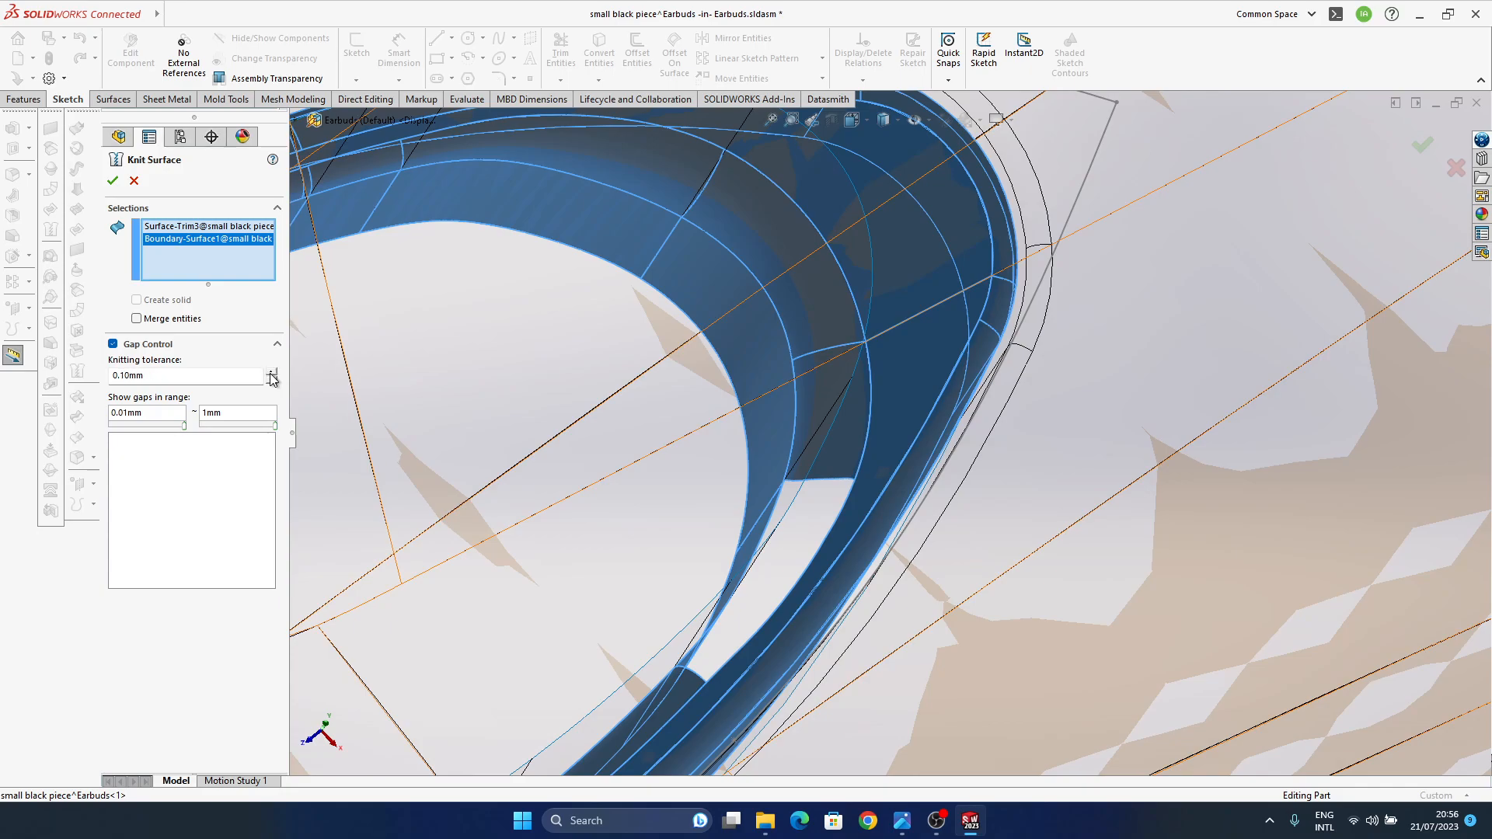
pyautogui.click(112, 181)
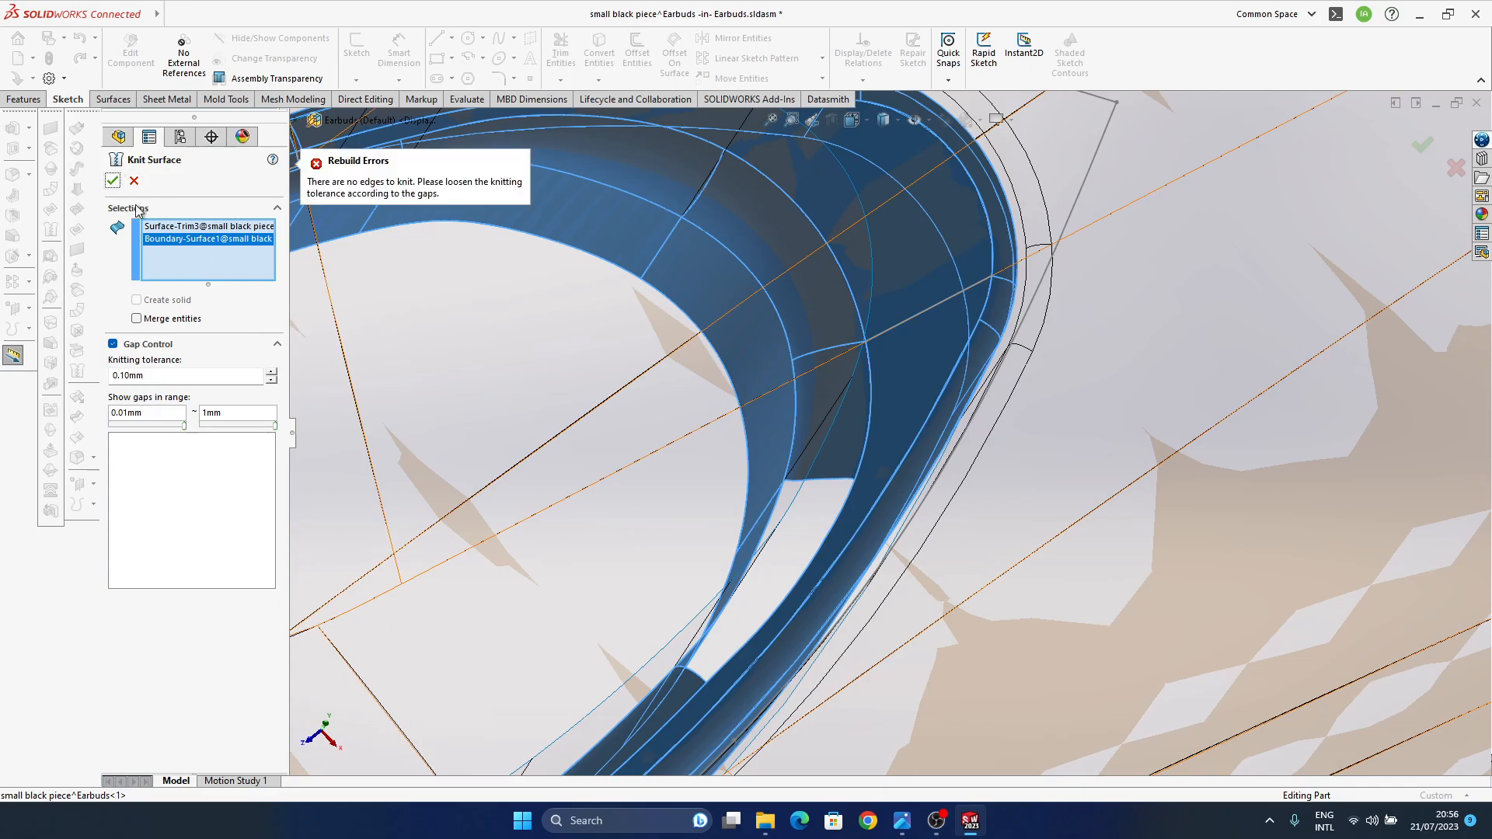
pyautogui.click(1456, 168)
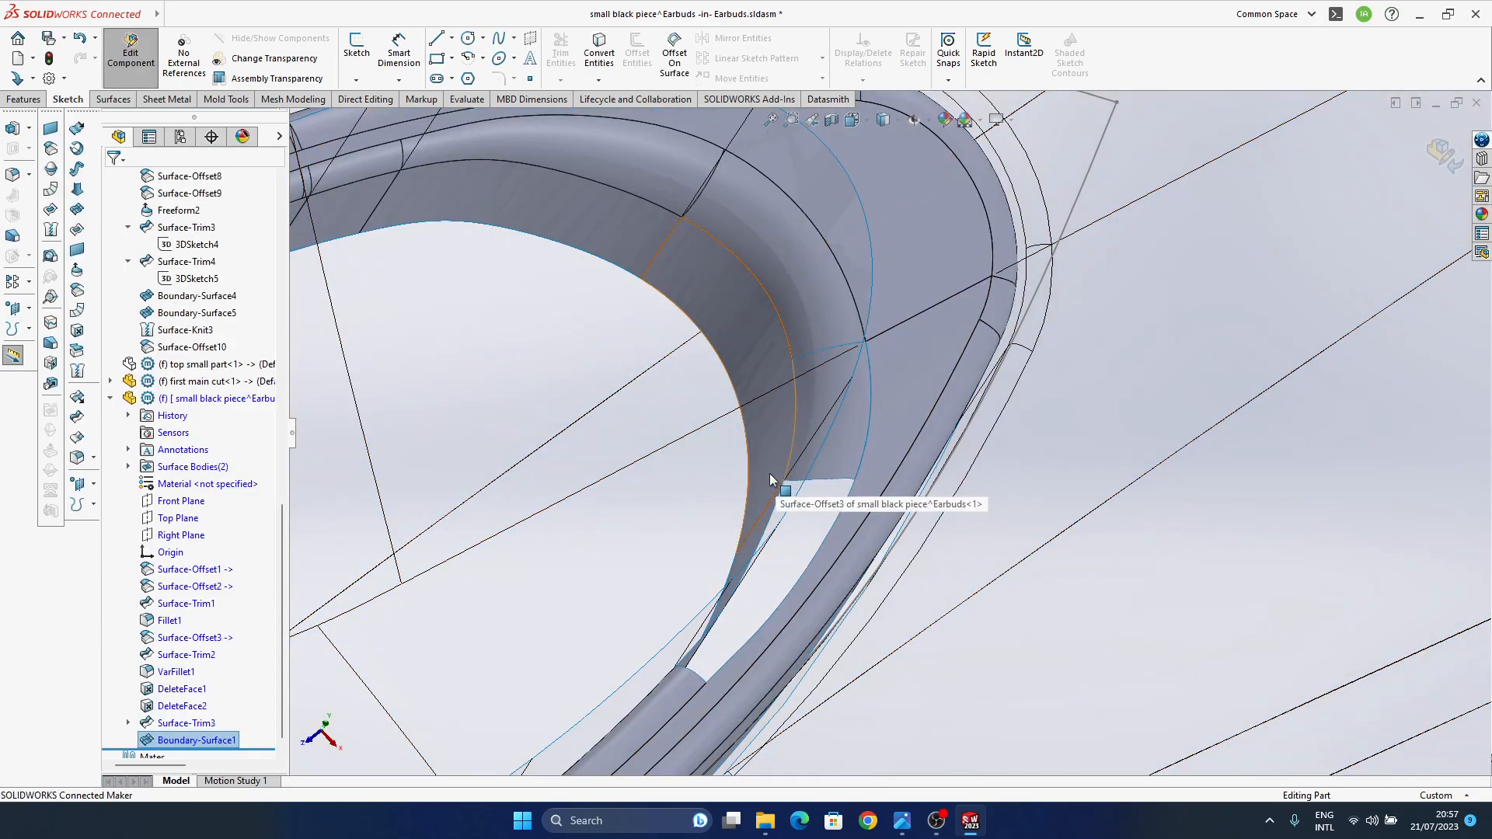
# - Try to patch the remaining gap below the boundary surface with a Fill Surface bounded by its five surrounding edges
pyautogui.moveTo(754, 482); pyautogui.dragTo(673, 501, button='middle')
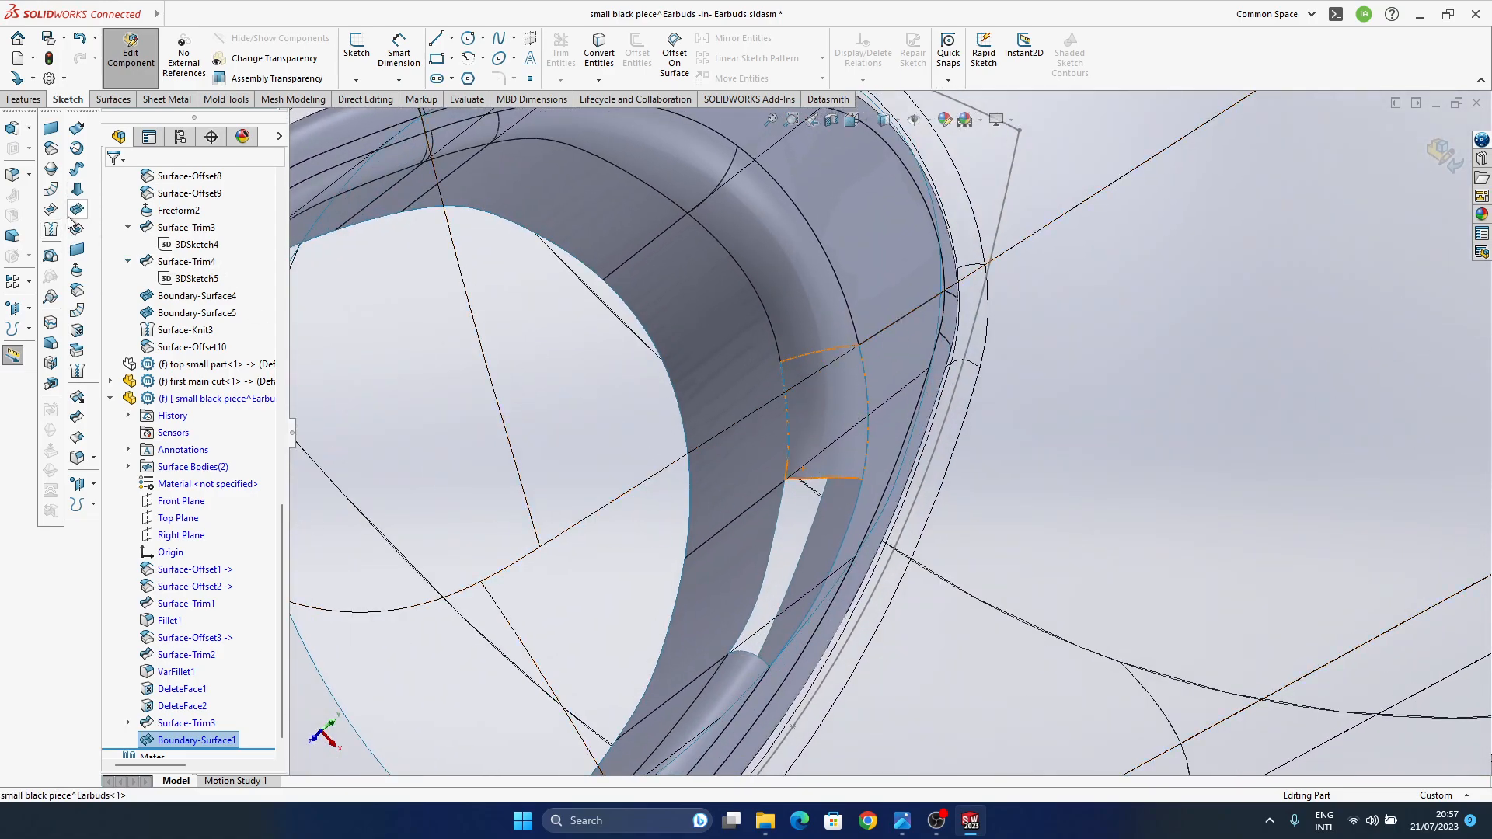
pyautogui.click(782, 516)
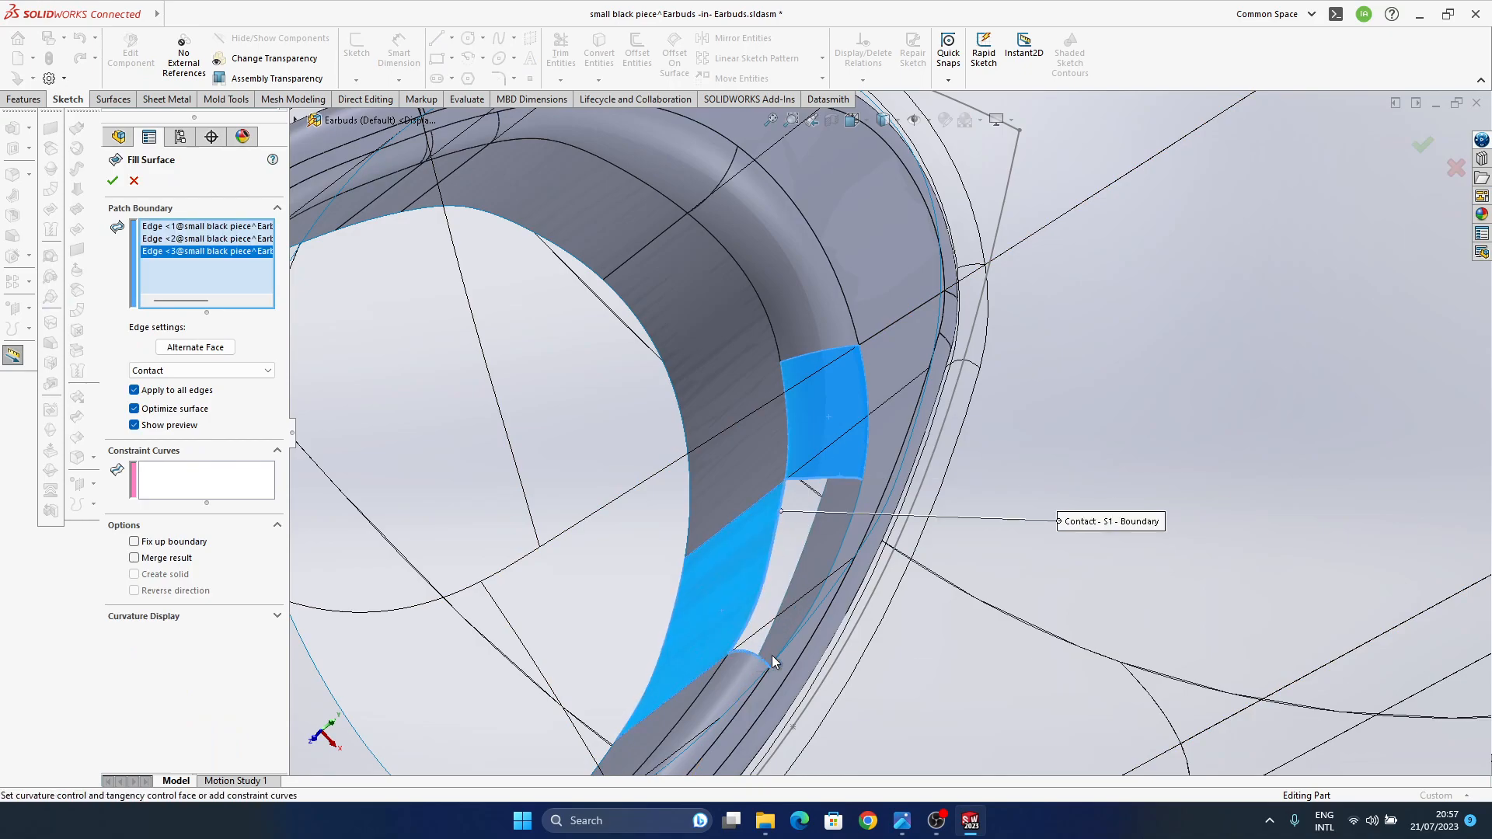
pyautogui.click(769, 662)
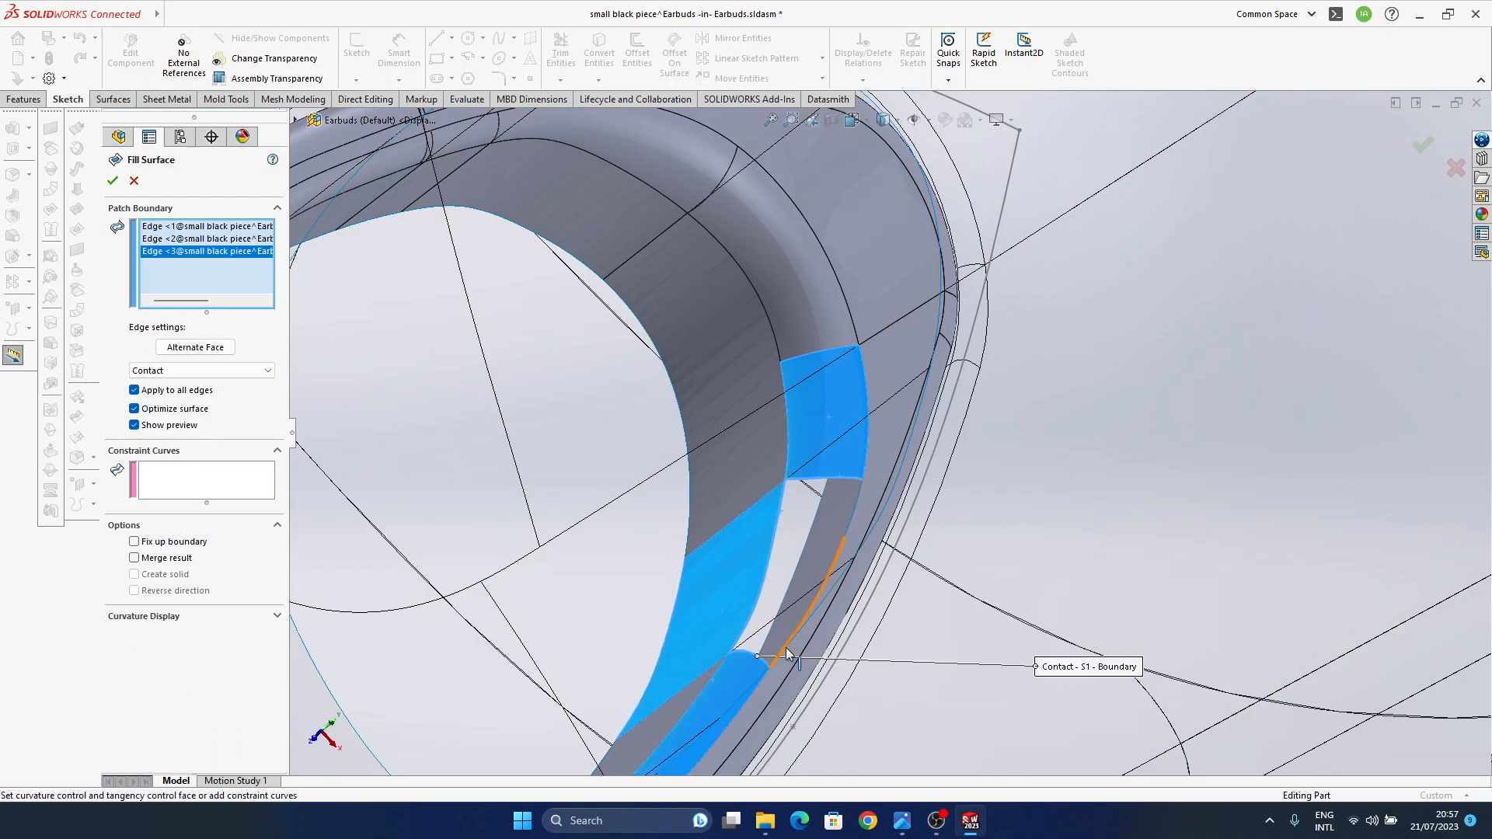
pyautogui.click(859, 515)
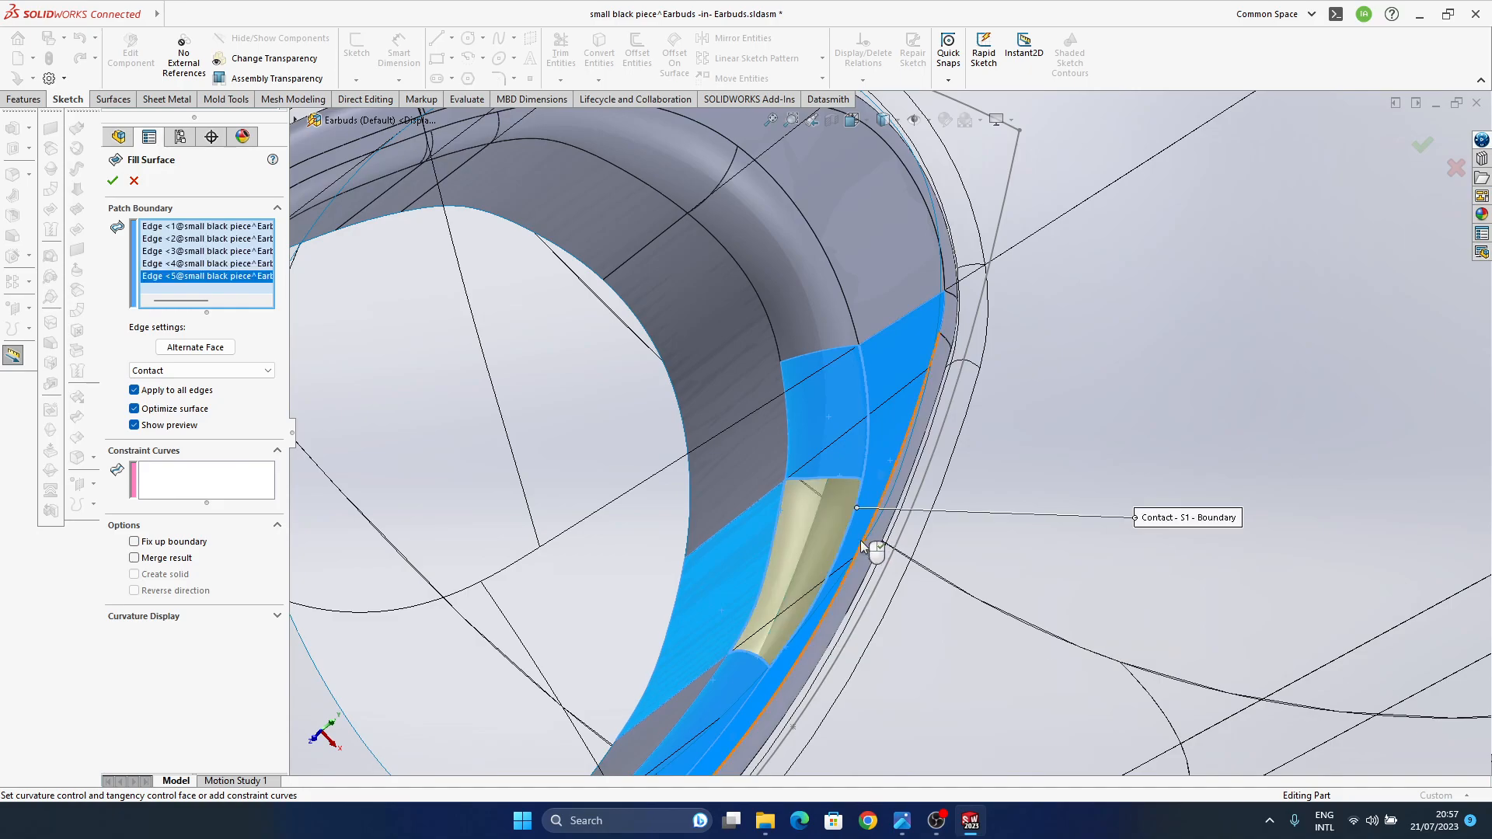
pyautogui.moveTo(833, 523); pyautogui.dragTo(781, 529, button='middle')
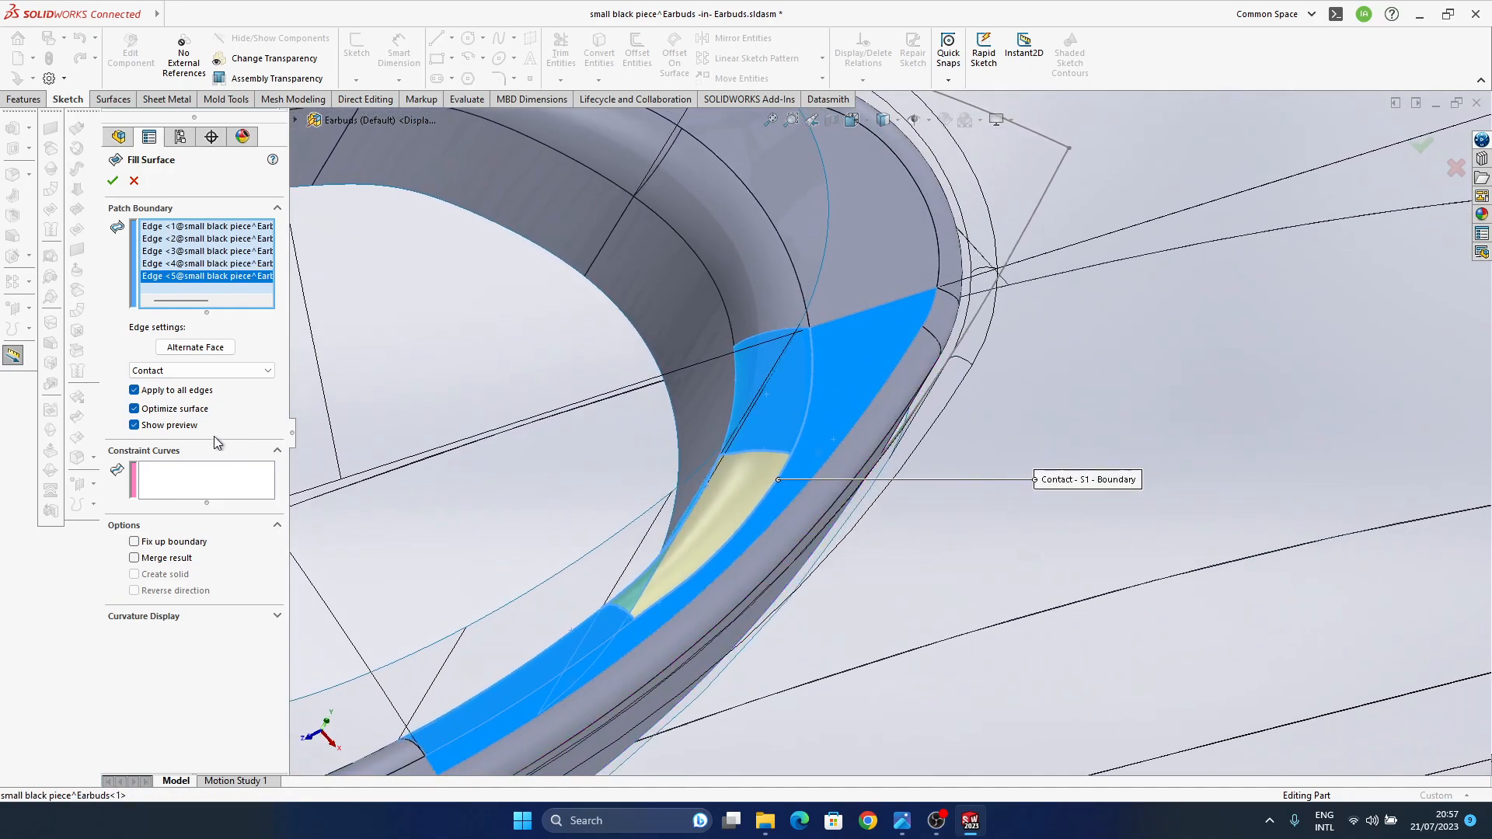
# - Try Curvature and Tangent edge settings on all edges of the fill patch, and cancel the Fill Surface
pyautogui.click(185, 373)
pyautogui.click(173, 405)
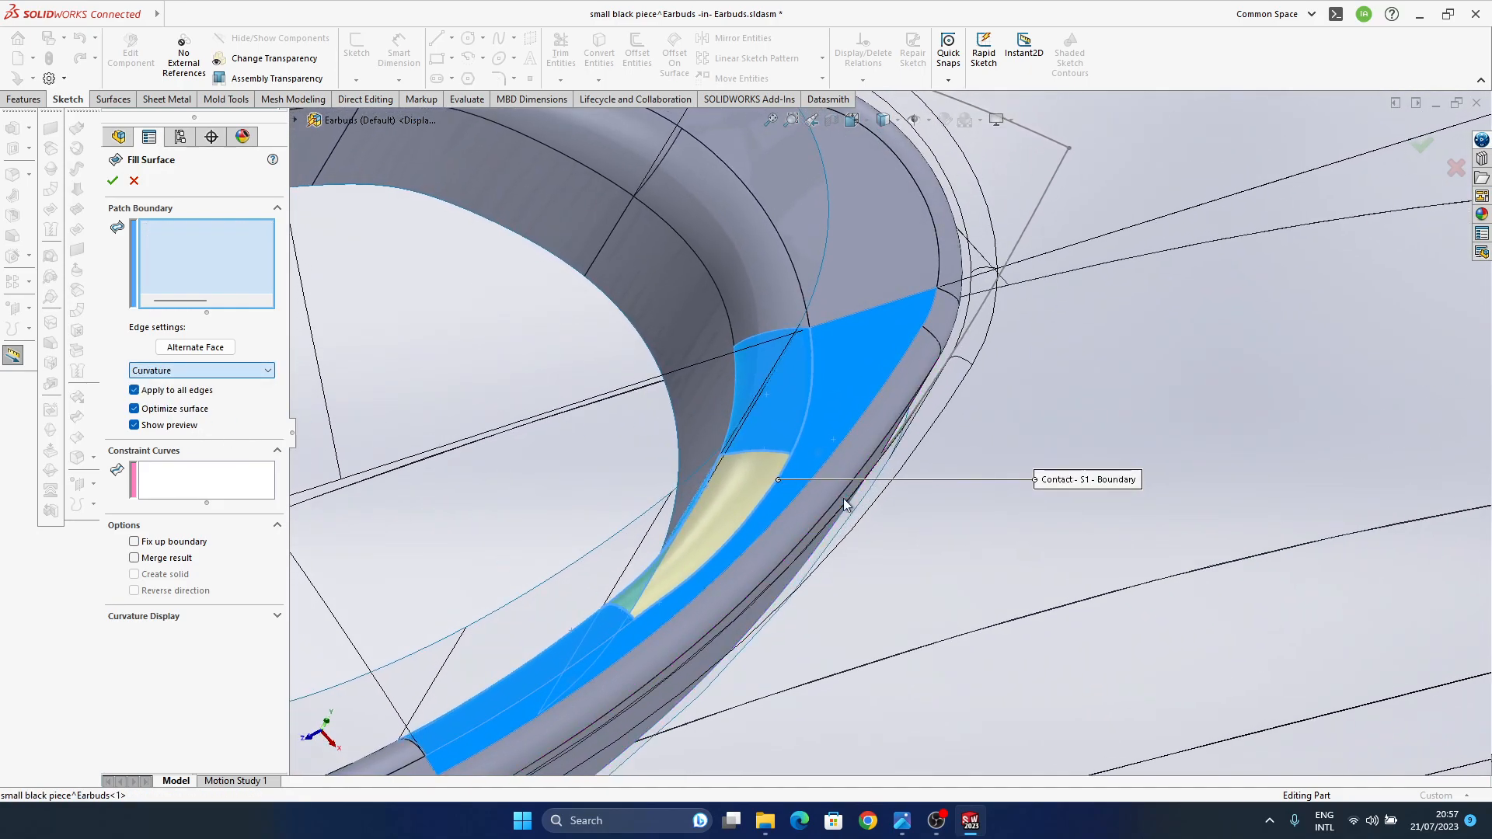
pyautogui.moveTo(758, 462)
pyautogui.mouseDown(button='middle')
pyautogui.moveTo(736, 500)
pyautogui.moveTo(741, 604)
pyautogui.moveTo(745, 591)
pyautogui.mouseUp(button='middle')
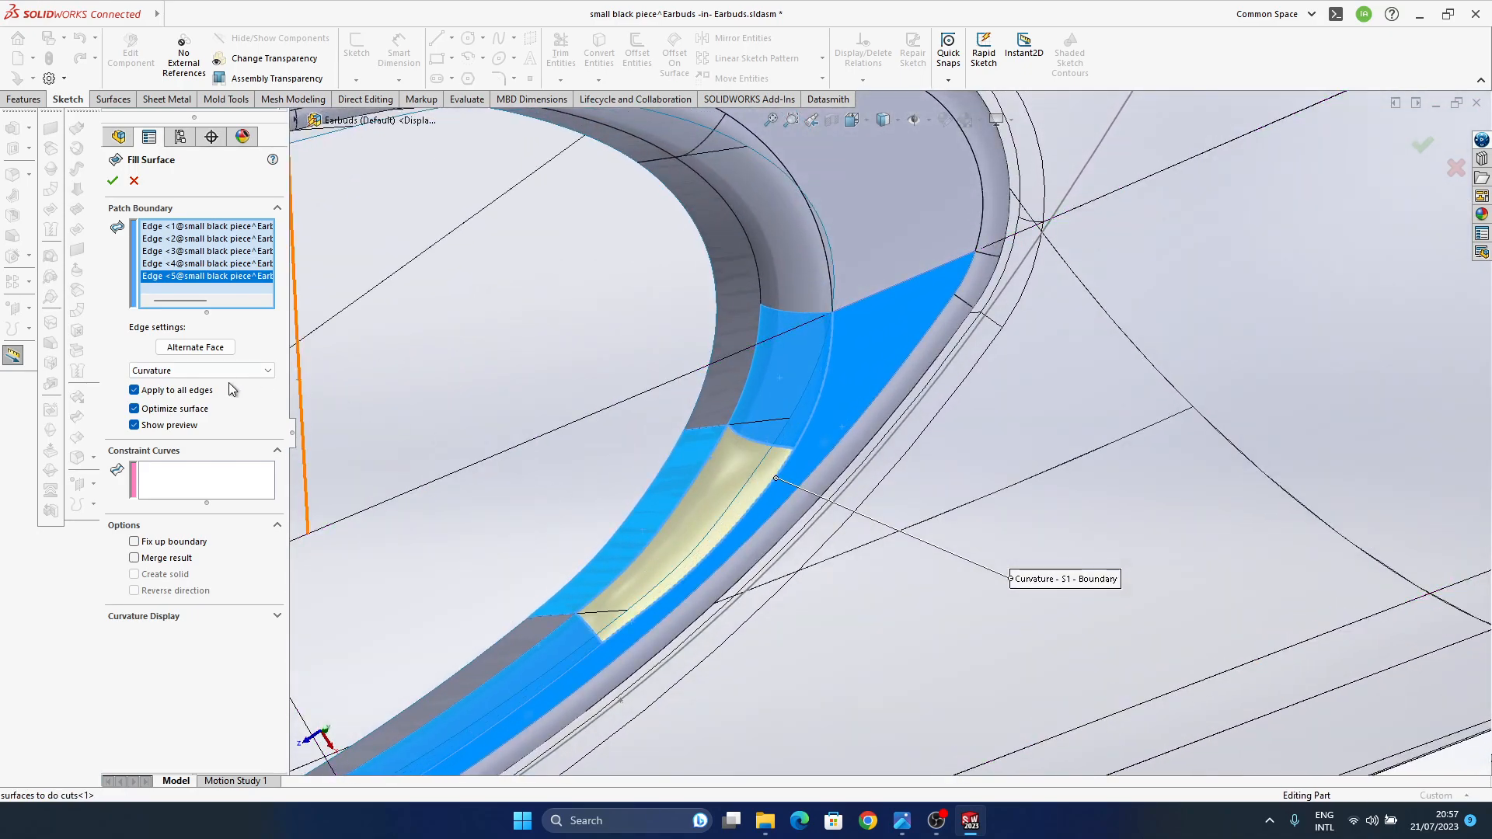
pyautogui.click(214, 372)
pyautogui.click(168, 398)
pyautogui.moveTo(823, 474); pyautogui.dragTo(736, 321, button='middle')
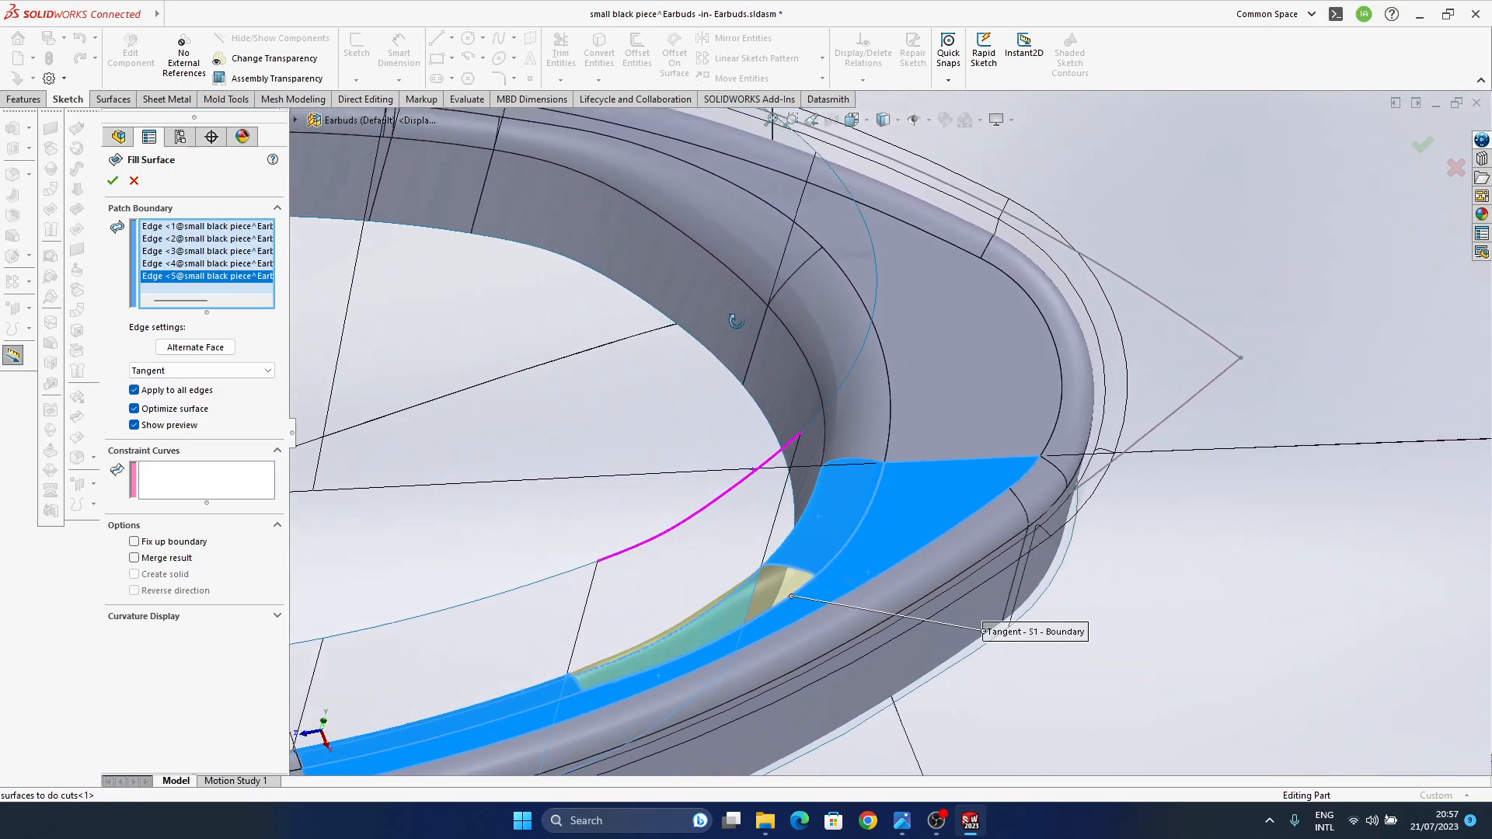
pyautogui.click(1457, 181)
# - Delete the DeleteFace1, DeleteFace2, Surface-Trim3 and Boundary-Surface1 features from the small black piece
pyautogui.moveTo(830, 536); pyautogui.dragTo(842, 457, button='middle')
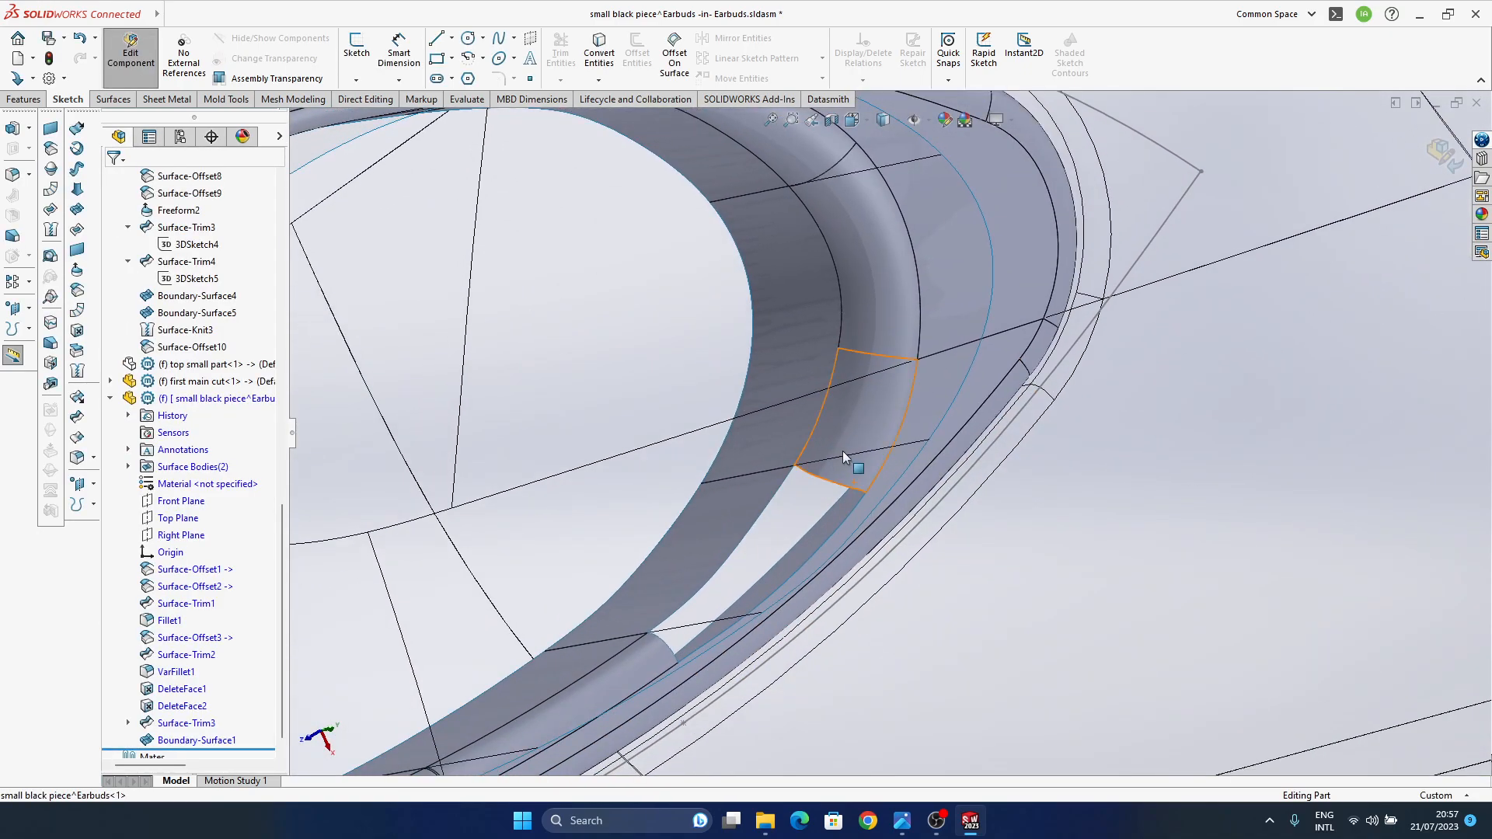
pyautogui.scroll(-1, 214, 704)
pyautogui.click(190, 723)
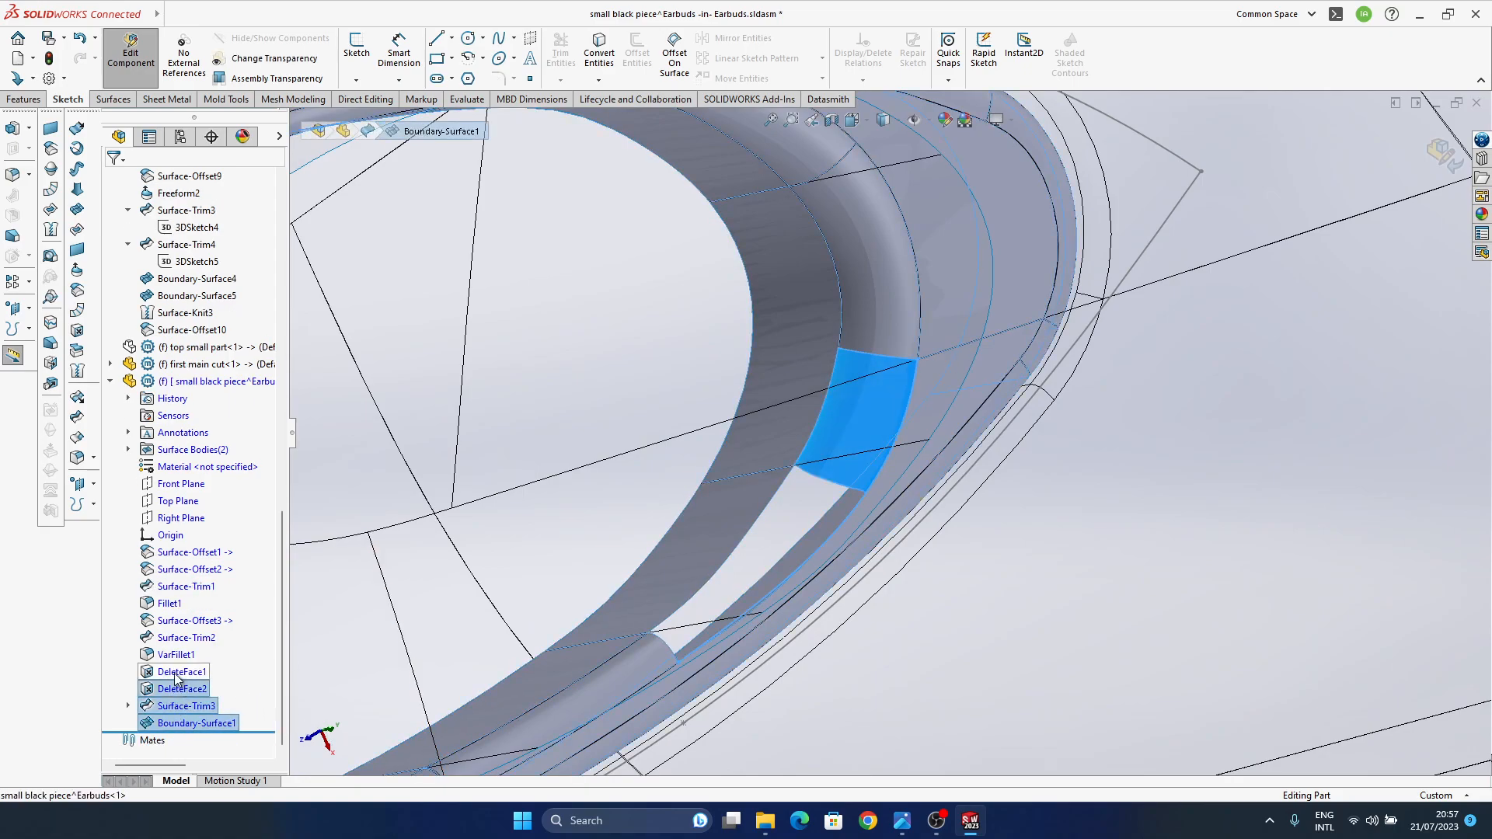
pyautogui.press('Delete')
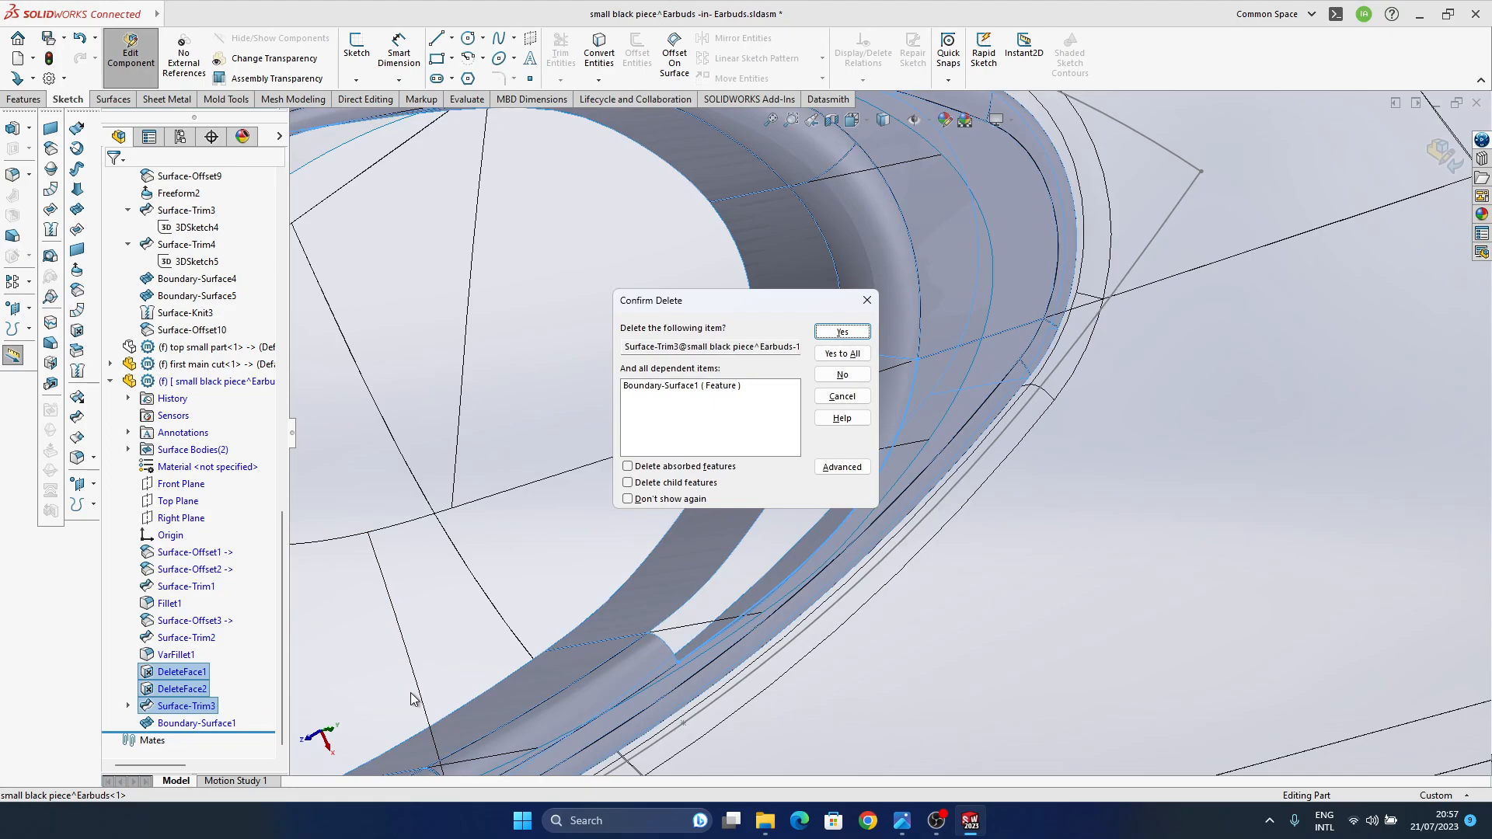
pyautogui.click(856, 357)
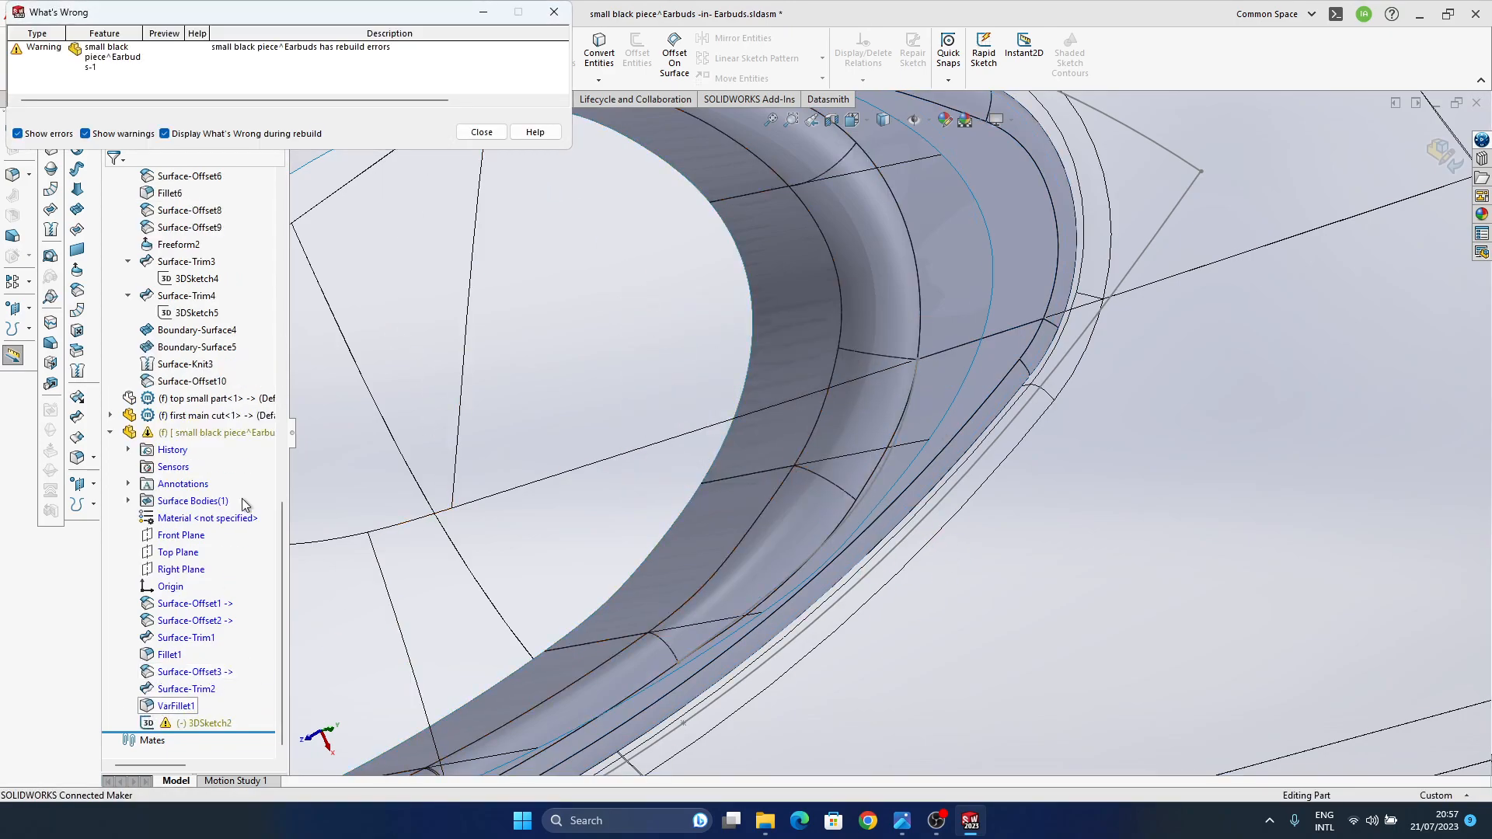
# - Dismiss the rebuild error report and delete the leftover 3DSketch2 after VarFillet1
pyautogui.click(479, 134)
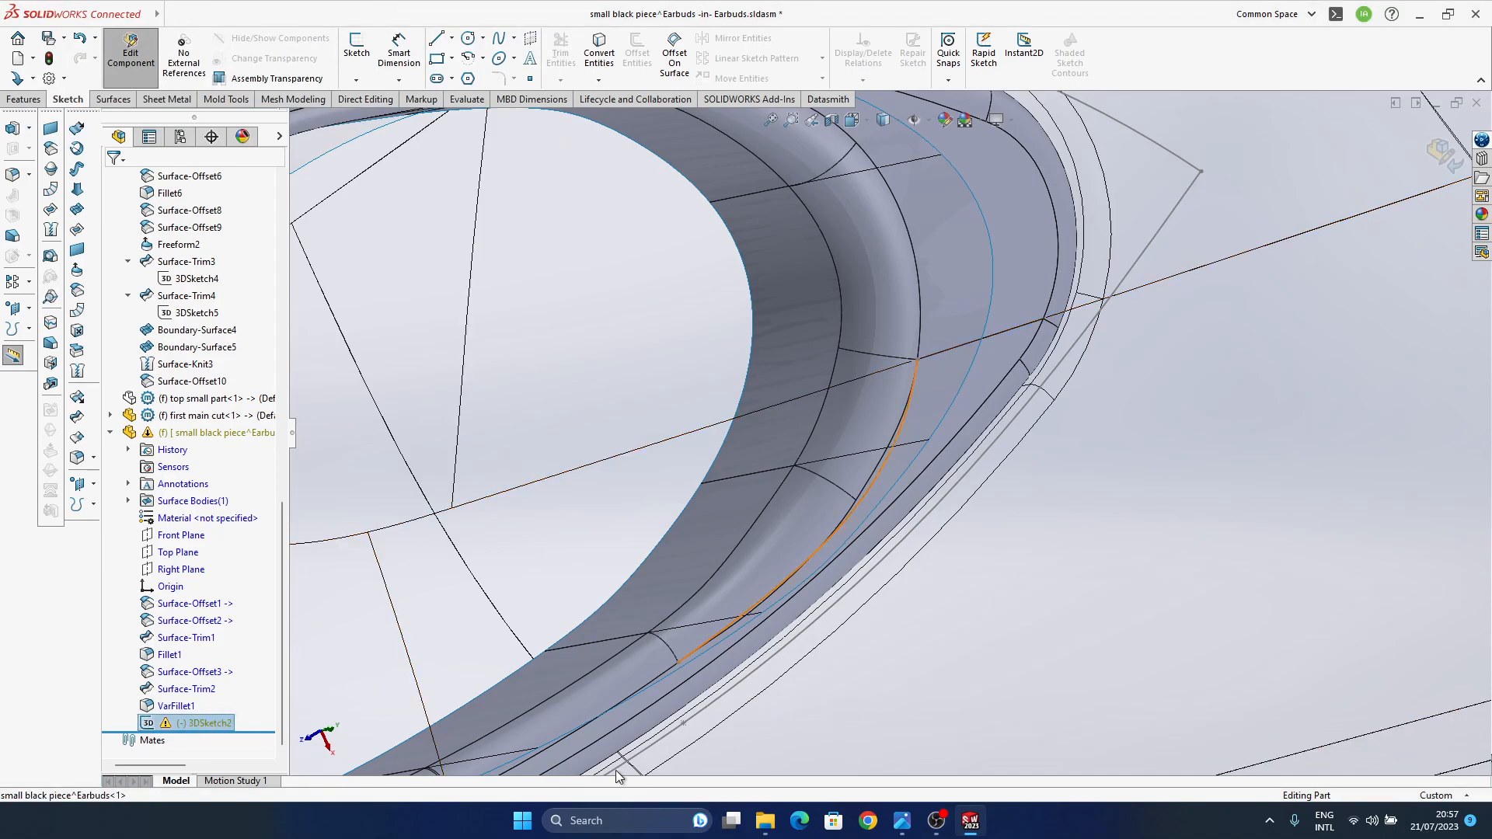
pyautogui.press('Delete')
pyautogui.press('Return')
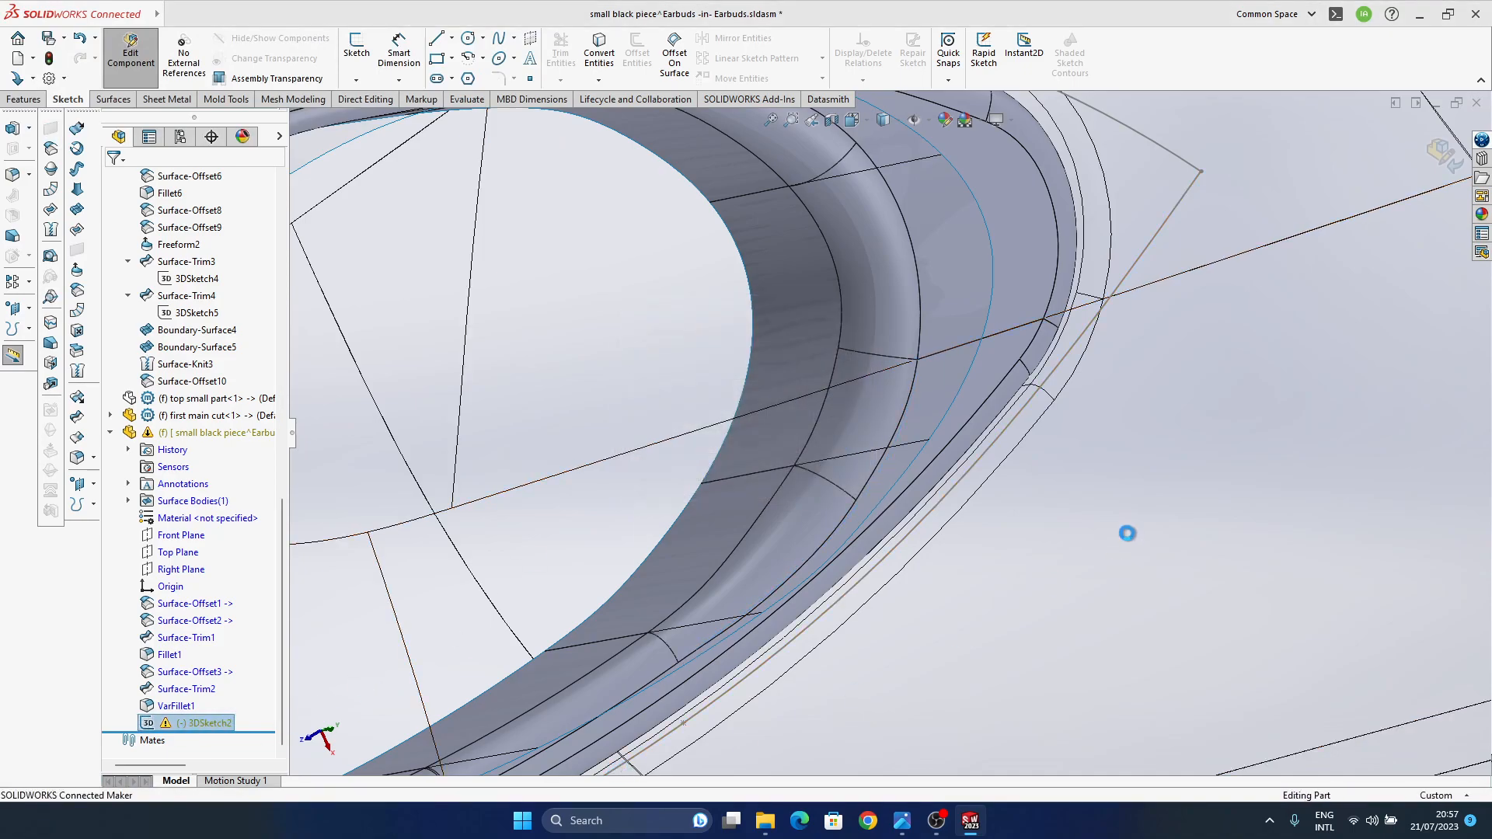
# - Examine the inner rim's variable fillet near the pointed end, shaded without edges and again with edges
pyautogui.scroll(10, 677, 469)
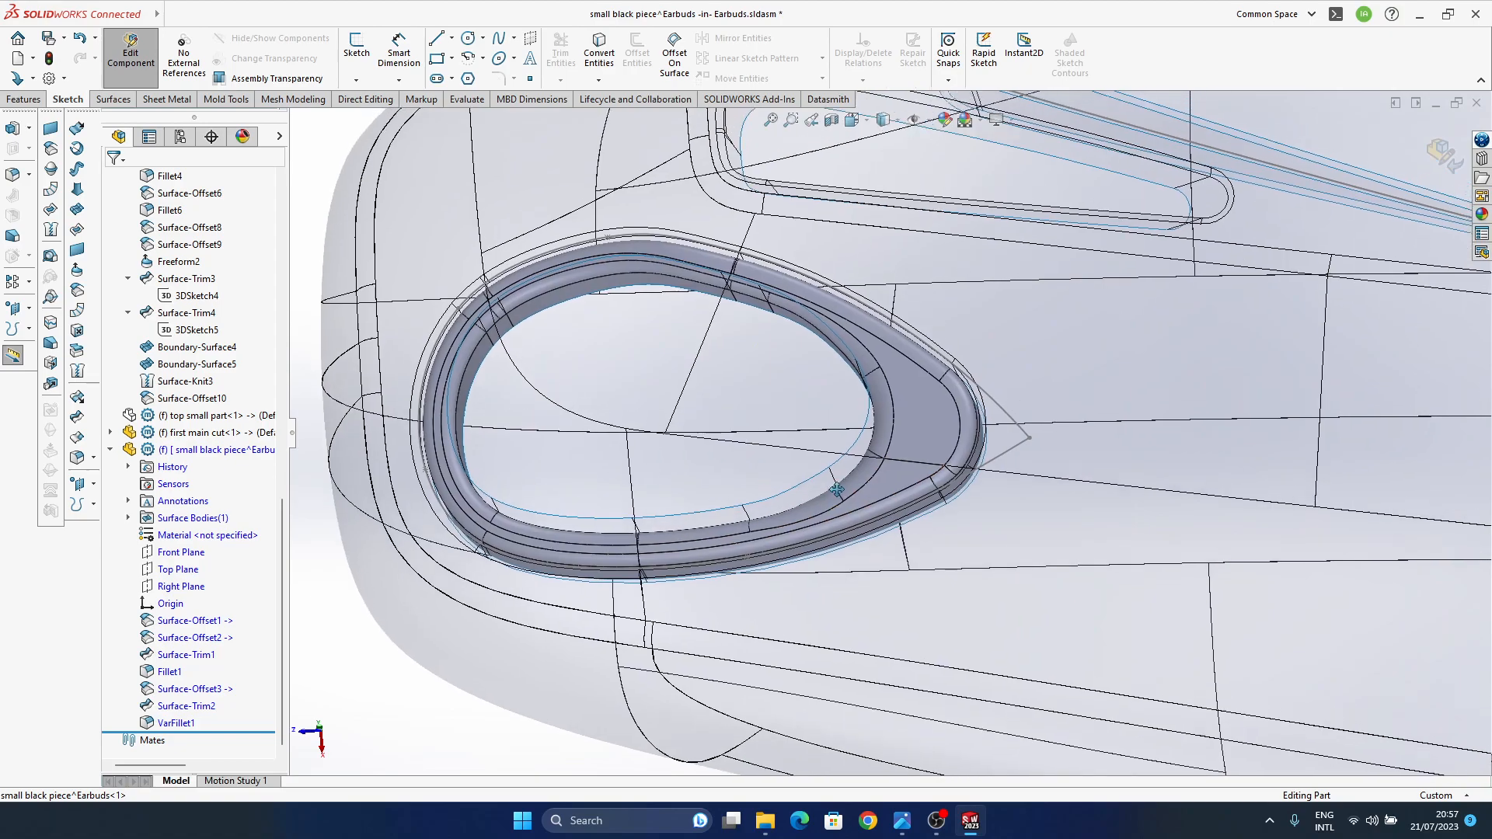
pyautogui.moveTo(837, 490); pyautogui.dragTo(893, 393, button='middle')
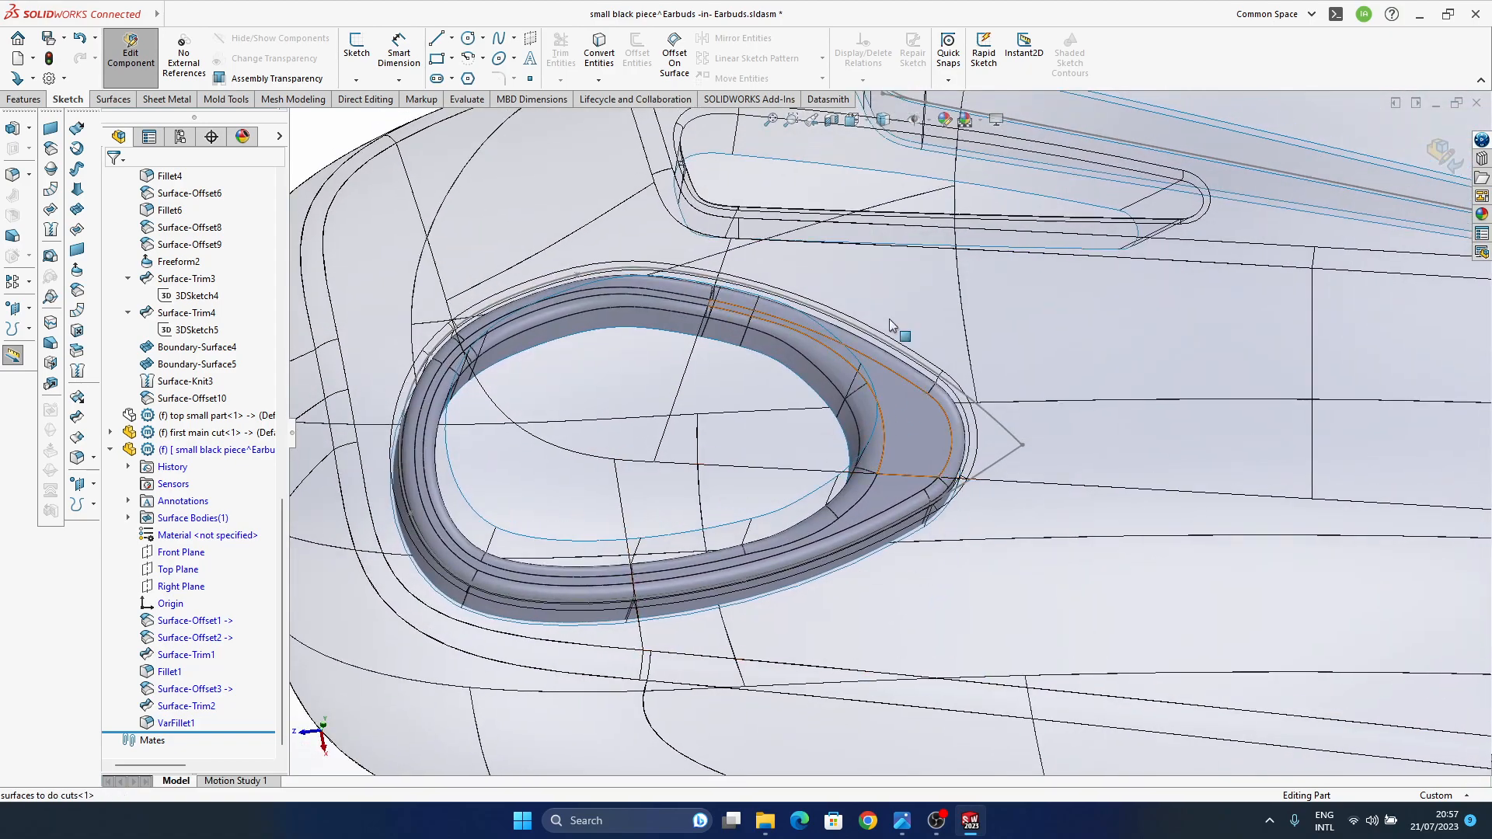
pyautogui.click(904, 129)
pyautogui.click(885, 163)
pyautogui.moveTo(906, 516)
pyautogui.mouseDown(button='middle')
pyautogui.moveTo(982, 593)
pyautogui.moveTo(1003, 669)
pyautogui.moveTo(906, 554)
pyautogui.moveTo(986, 553)
pyautogui.moveTo(916, 444)
pyautogui.moveTo(977, 544)
pyautogui.moveTo(876, 570)
pyautogui.moveTo(766, 555)
pyautogui.moveTo(828, 423)
pyautogui.moveTo(894, 537)
pyautogui.moveTo(866, 573)
pyautogui.moveTo(1033, 683)
pyautogui.moveTo(879, 567)
pyautogui.moveTo(856, 463)
pyautogui.moveTo(870, 576)
pyautogui.moveTo(854, 593)
pyautogui.moveTo(840, 541)
pyautogui.mouseUp(button='middle')
pyautogui.scroll(-6, 803, 506)
pyautogui.click(896, 125)
pyautogui.click(885, 143)
# - Set the VarFillet1 radius to 0.23 at the control point joining the long rim segment and the short segment near the tip
pyautogui.moveTo(812, 597)
pyautogui.keyDown('ctrl'); pyautogui.mouseDown(button='middle')
pyautogui.moveTo(792, 534)
pyautogui.moveTo(830, 469)
pyautogui.moveTo(879, 467)
pyautogui.moveTo(890, 432)
pyautogui.mouseUp(button='middle'); pyautogui.keyUp('ctrl')
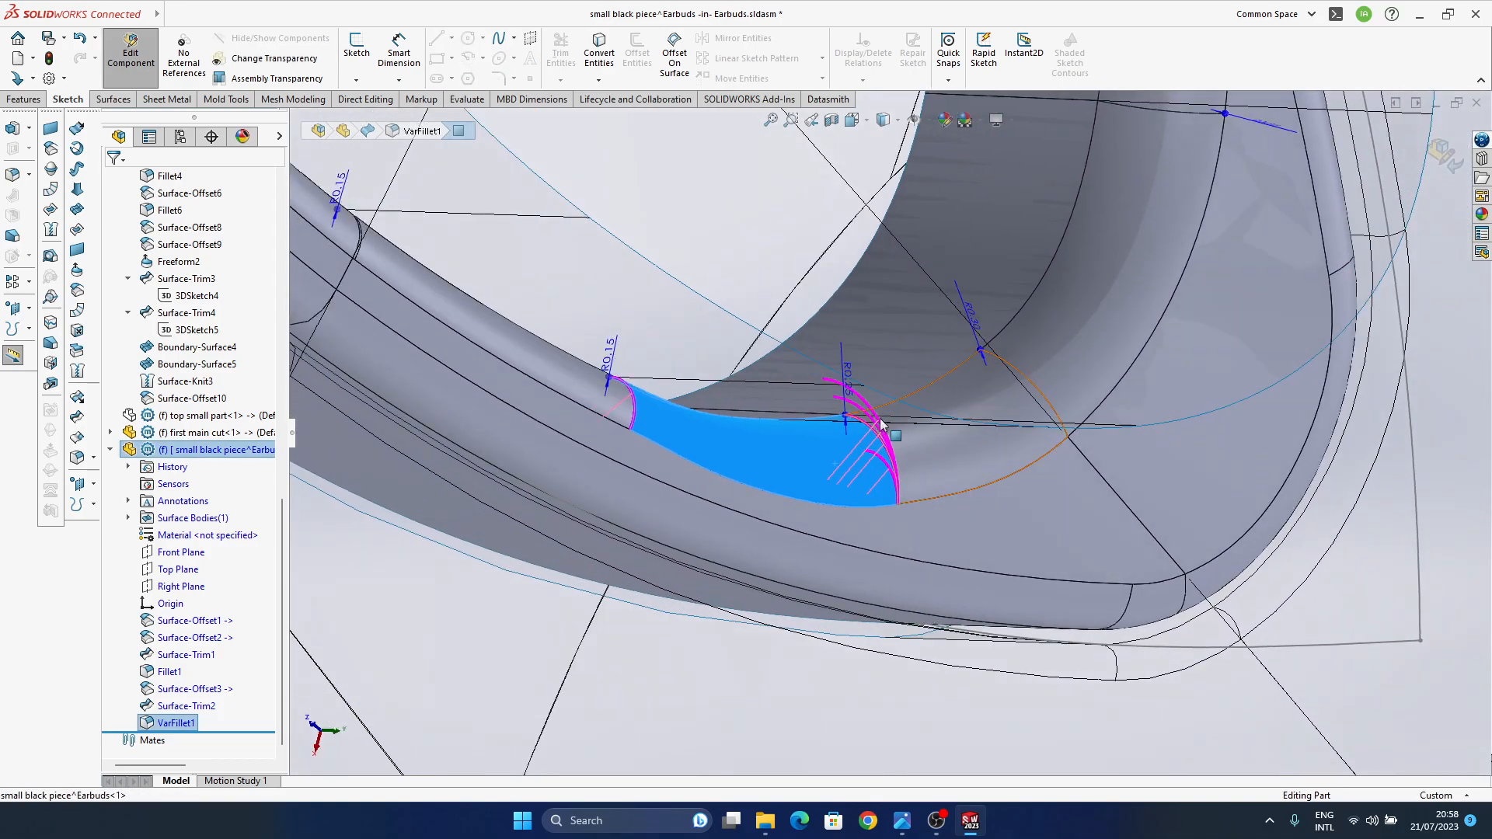
pyautogui.click(847, 379)
pyautogui.moveTo(949, 555); pyautogui.dragTo(898, 506, button='middle')
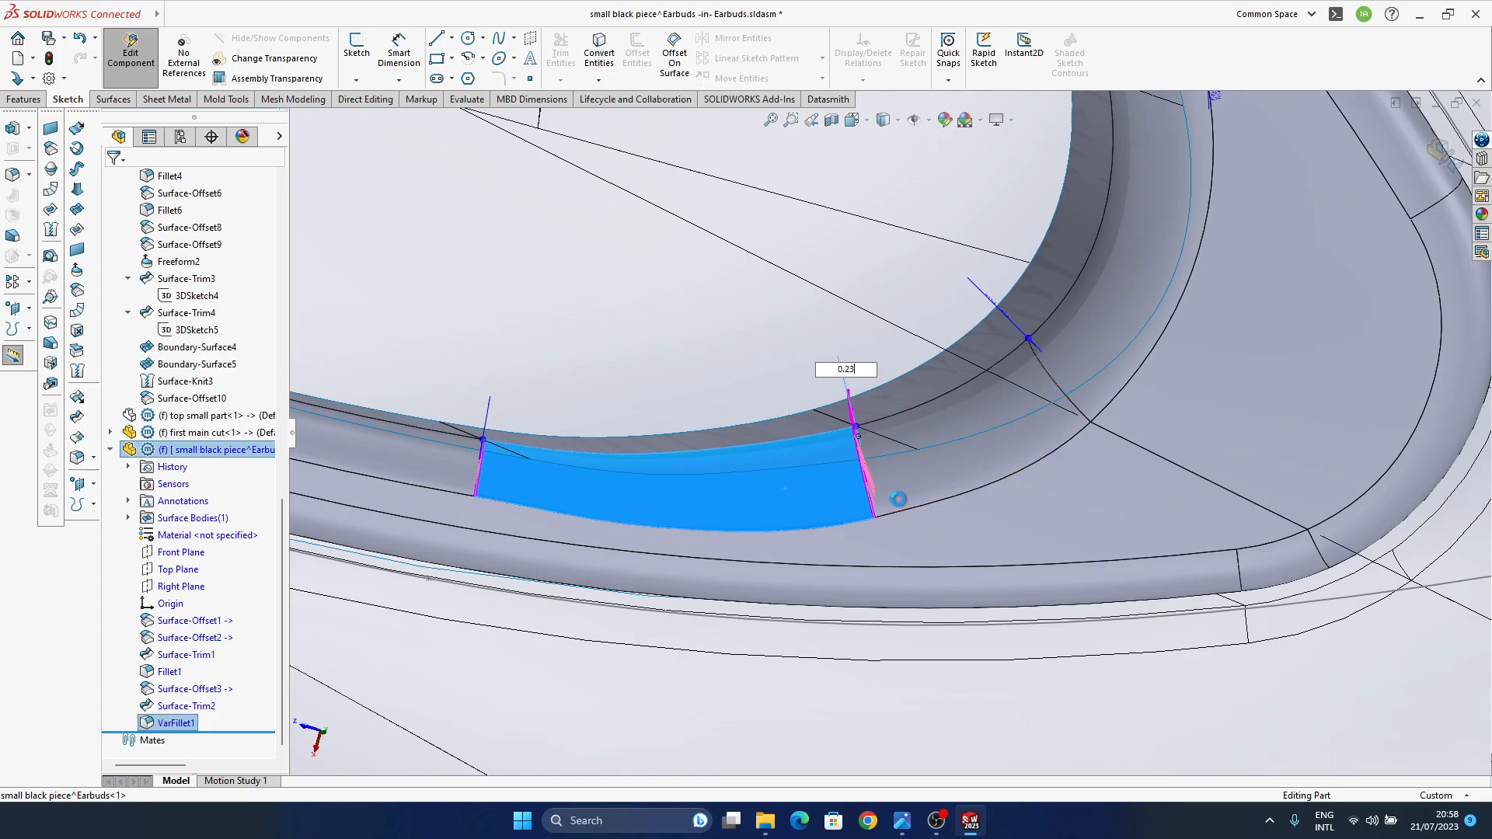
pyautogui.moveTo(878, 503); pyautogui.dragTo(862, 453, button='middle')
pyautogui.scroll(8, 840, 368)
pyautogui.click(608, 634)
# - Set the VarFillet1 radius to 0.25 at the tip-side end of the short fillet segment
pyautogui.moveTo(949, 506); pyautogui.dragTo(893, 510, button='middle')
pyautogui.scroll(-5, 937, 441)
pyautogui.click(889, 495)
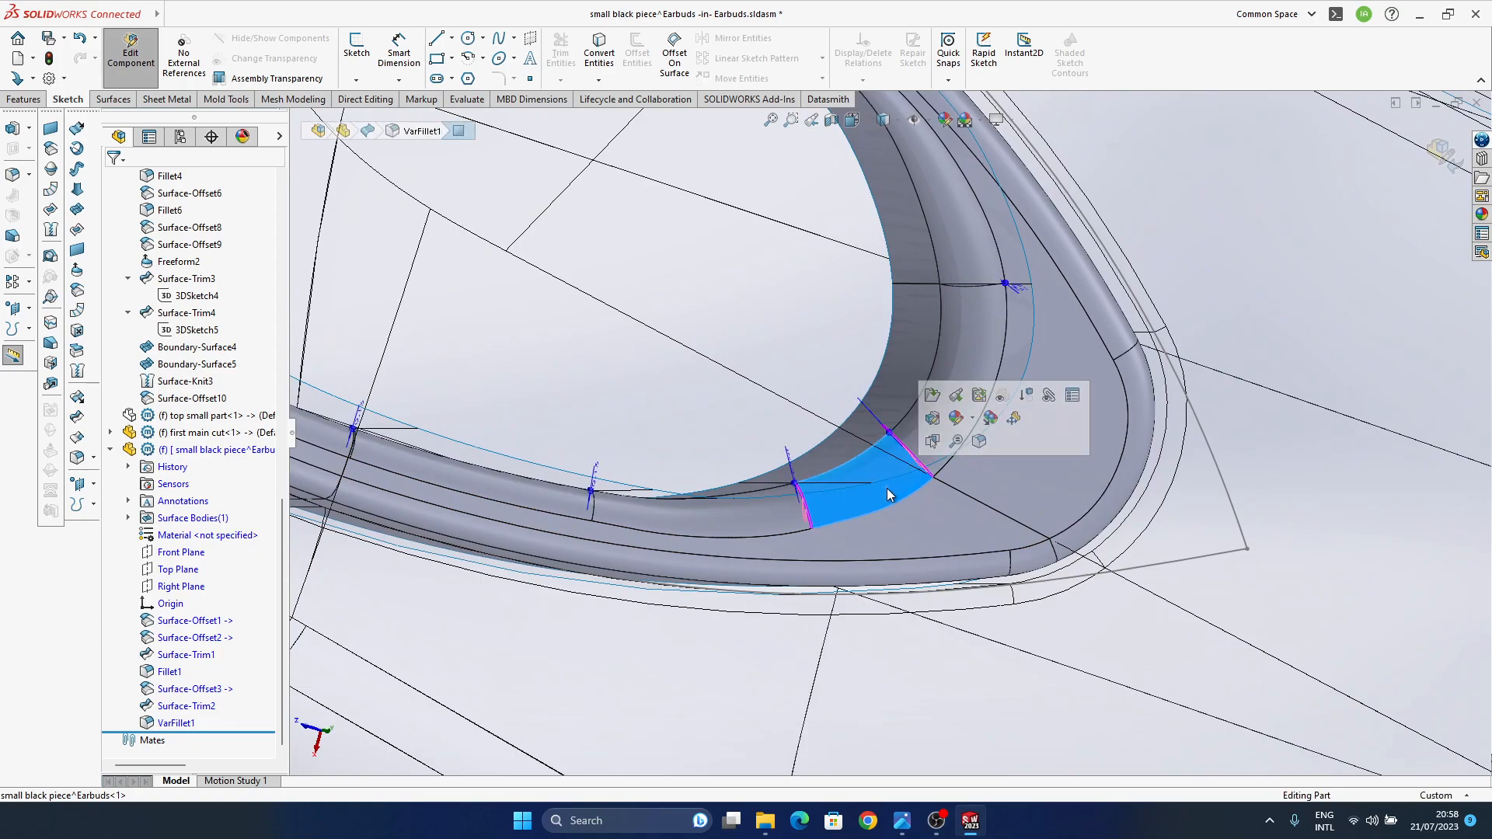
pyautogui.scroll(-5, 905, 474)
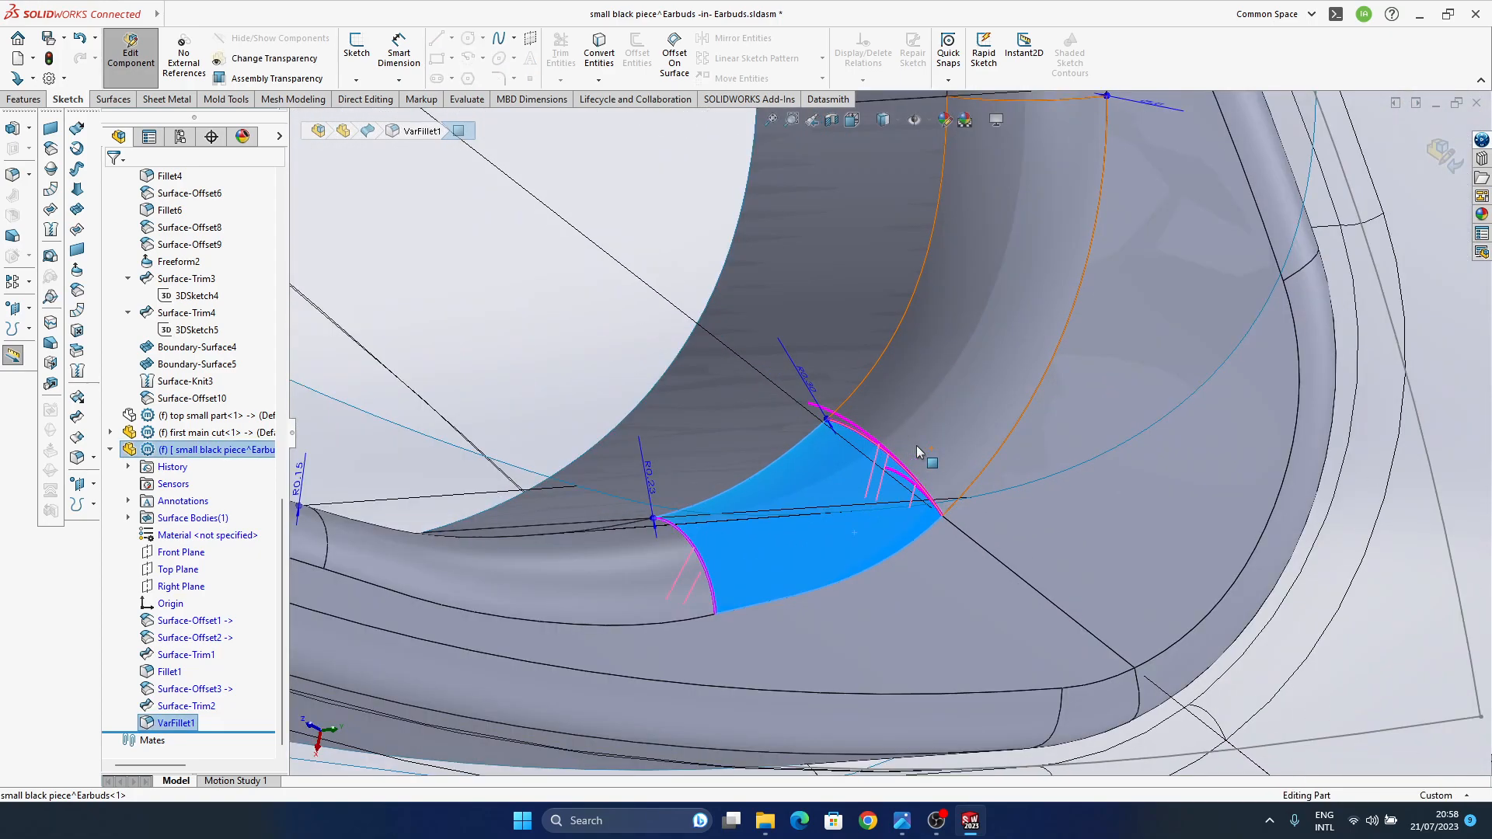
pyautogui.moveTo(918, 453); pyautogui.dragTo(818, 410, button='middle')
pyautogui.doubleClick(816, 407)
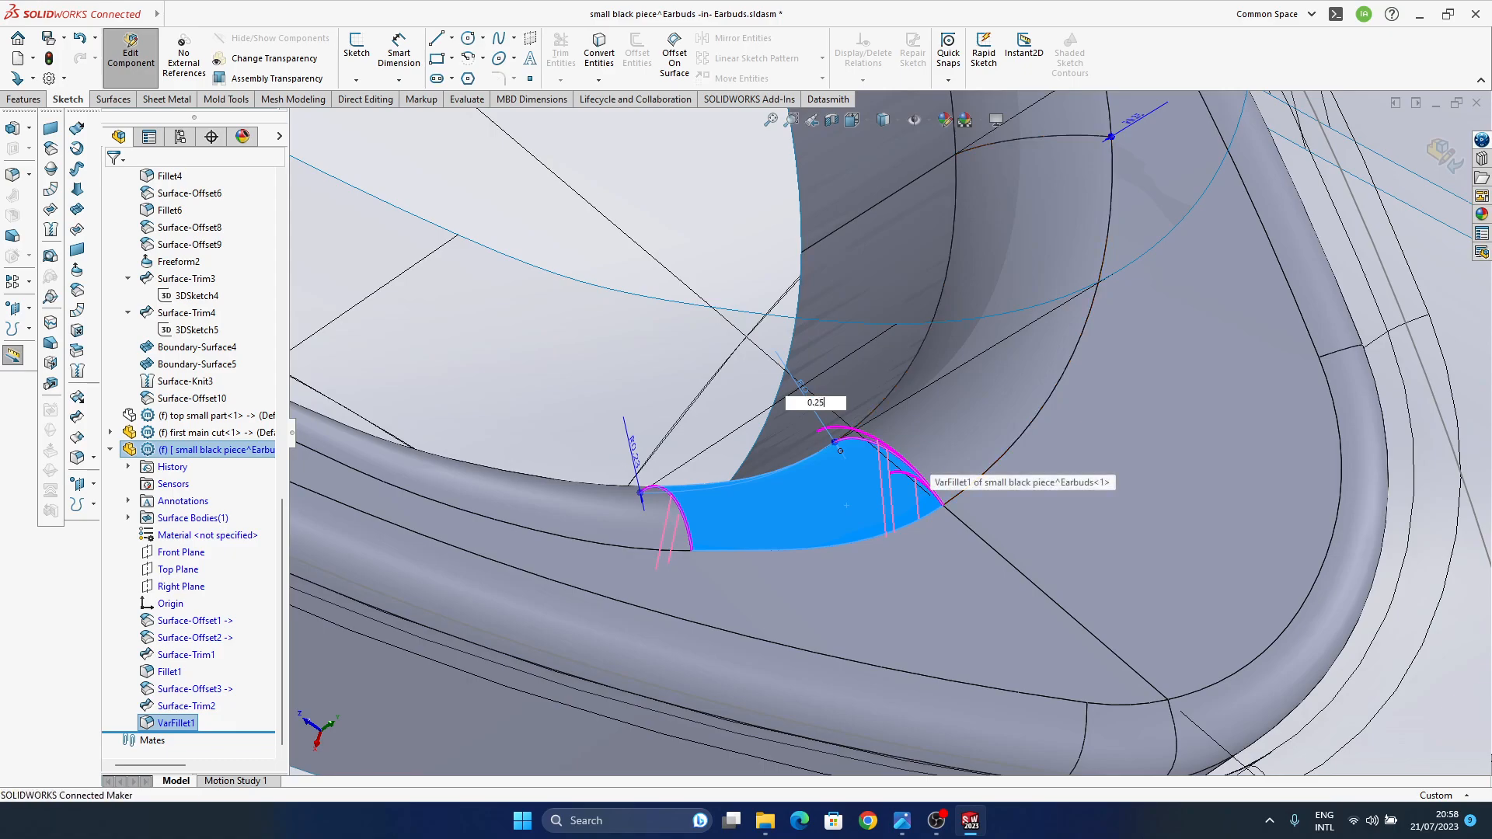
pyautogui.moveTo(999, 446); pyautogui.dragTo(780, 404, button='middle')
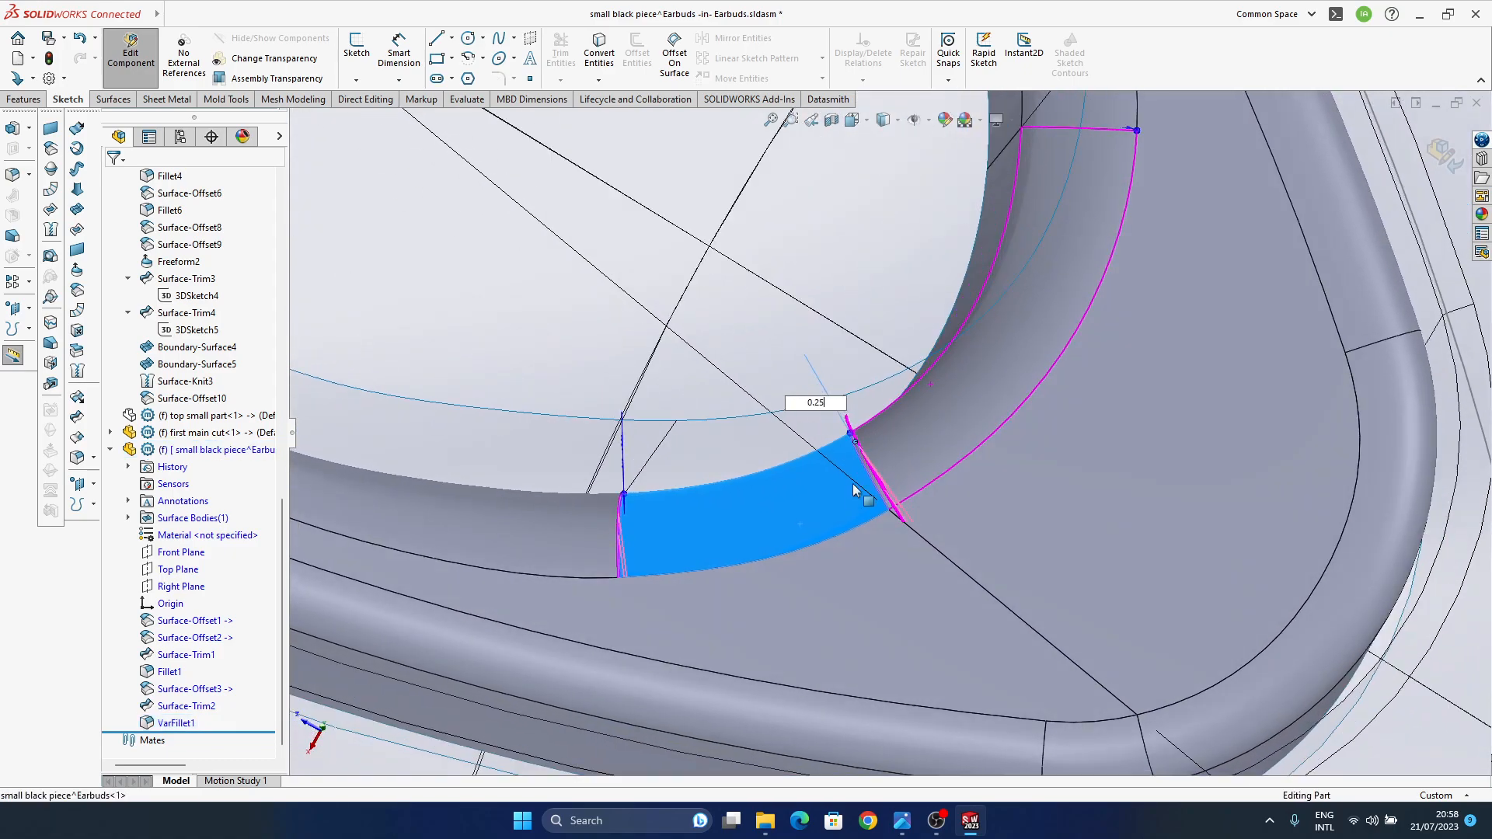
pyautogui.scroll(4, 798, 509)
pyautogui.scroll(3, 798, 509)
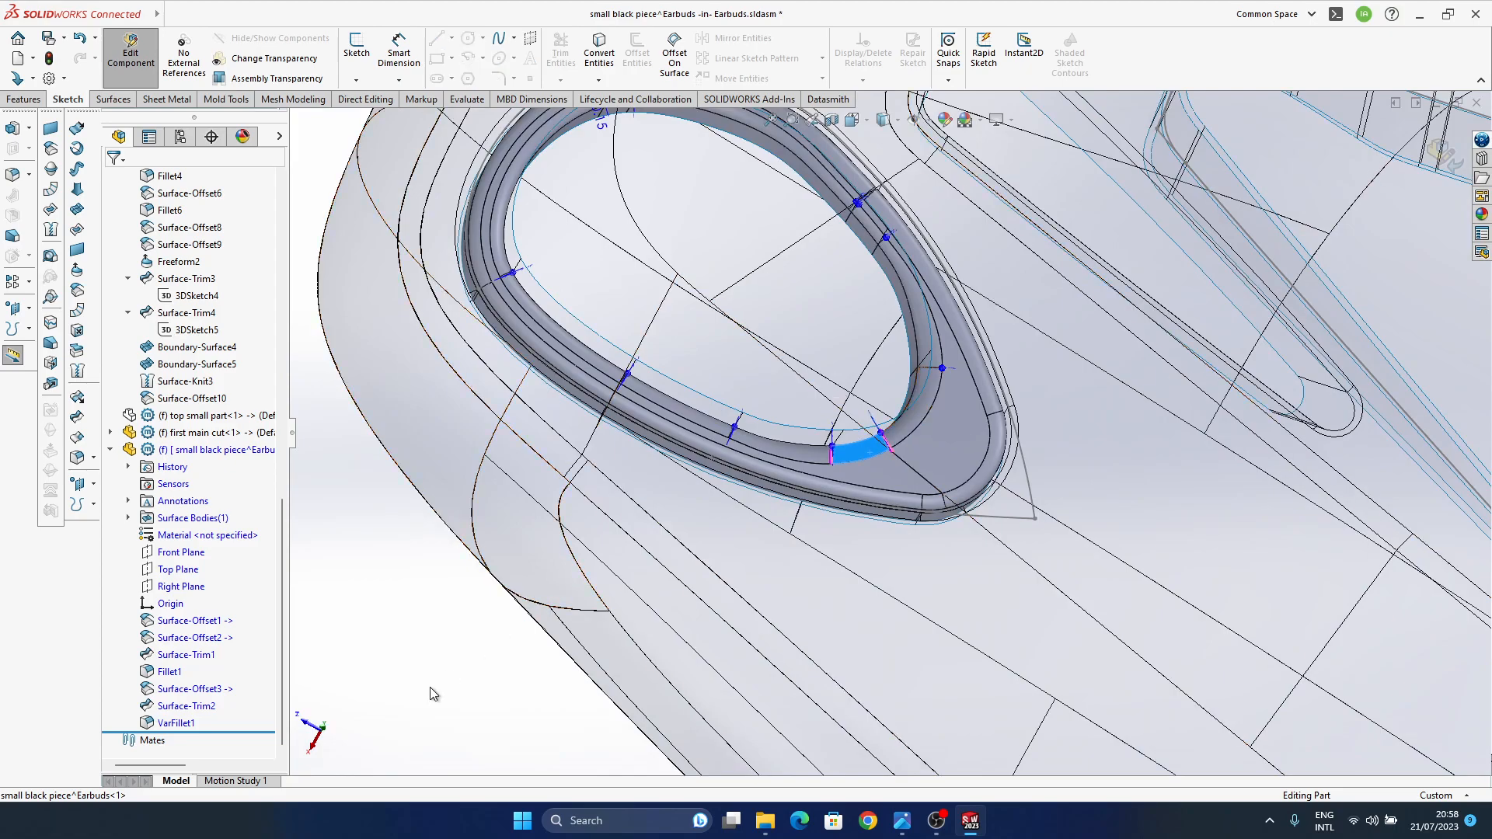
# - Display the model shaded without edges with RealView graphics and examine the reflections along the inner rim fillet
pyautogui.scroll(-3, 831, 485)
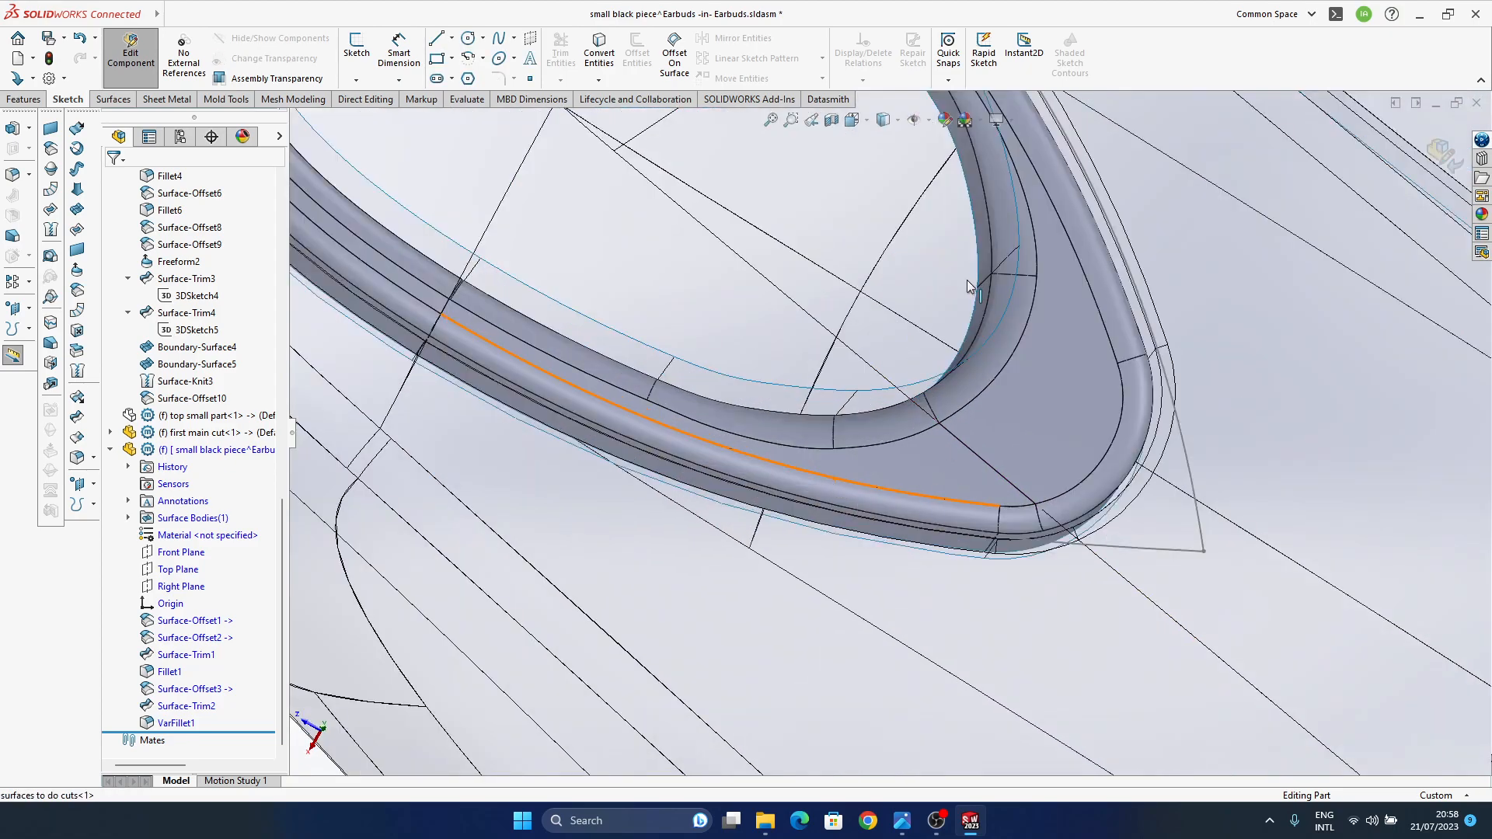
pyautogui.click(886, 162)
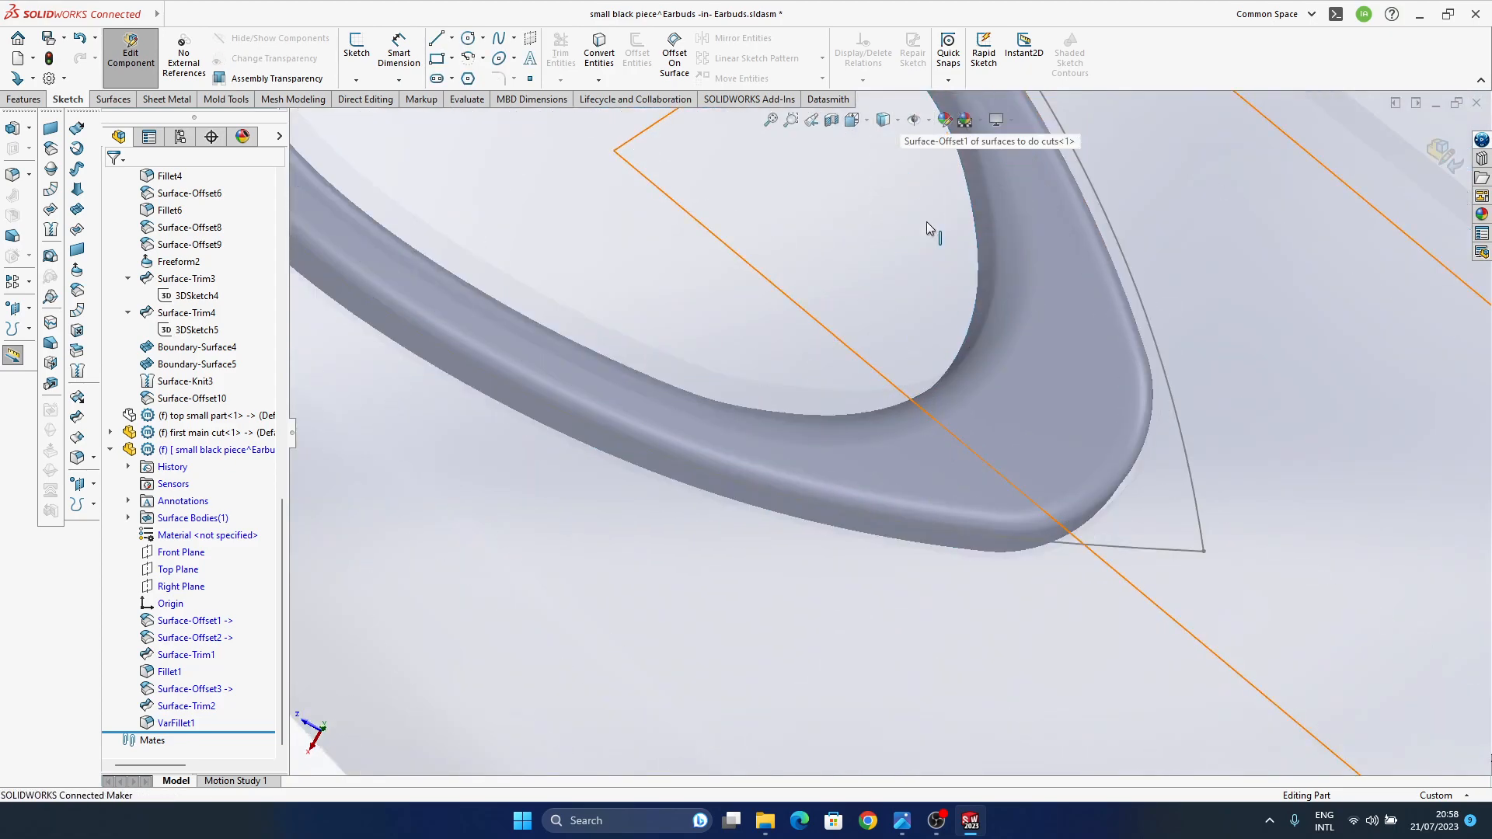
pyautogui.moveTo(931, 468); pyautogui.dragTo(1001, 221, button='middle')
pyautogui.click(998, 121)
pyautogui.click(1030, 141)
pyautogui.moveTo(934, 396)
pyautogui.mouseDown(button='middle')
pyautogui.moveTo(900, 532)
pyautogui.moveTo(876, 503)
pyautogui.moveTo(895, 440)
pyautogui.mouseUp(button='middle')
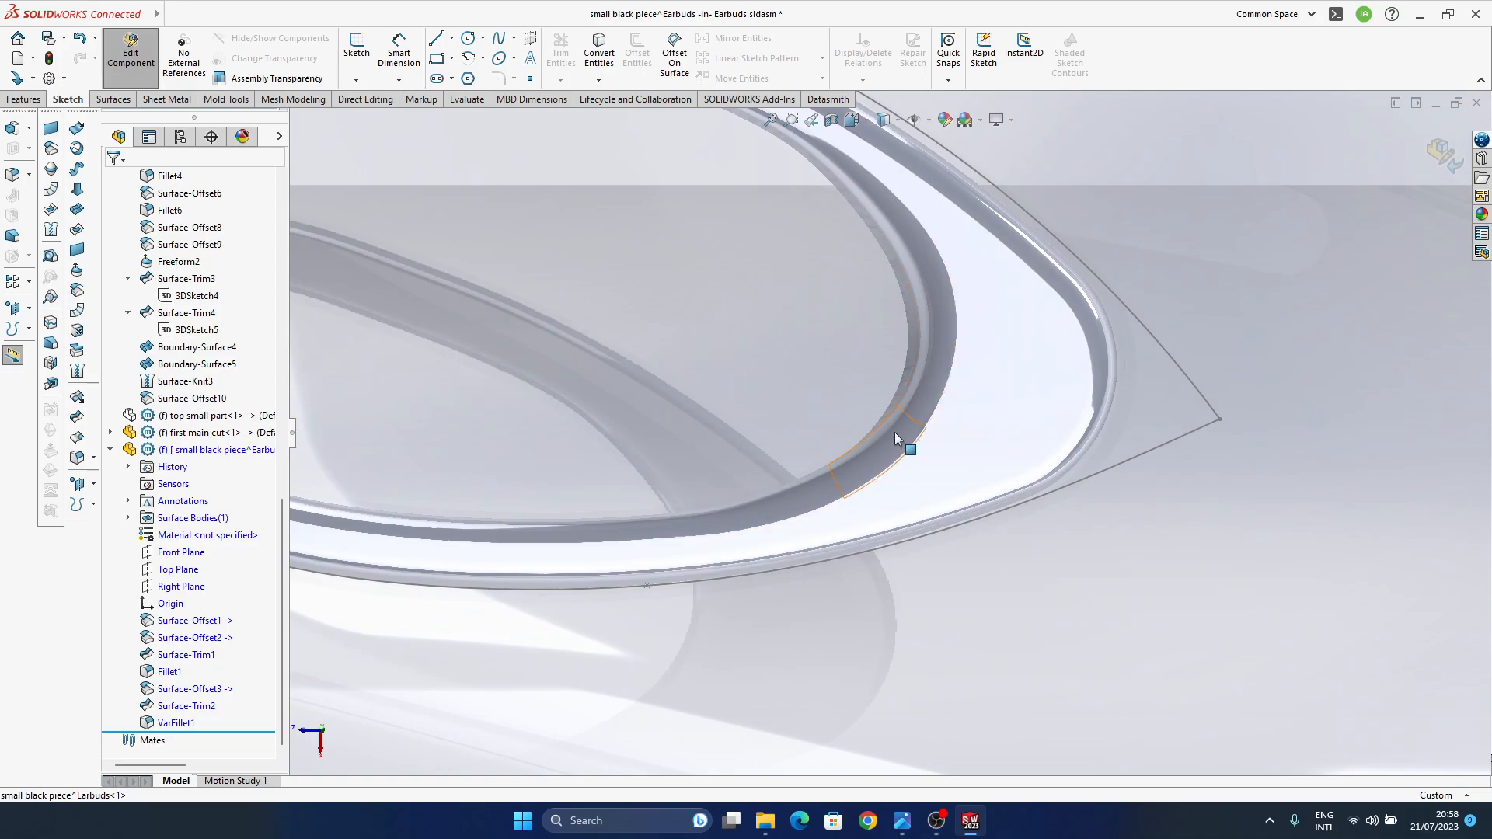
pyautogui.scroll(-2, 786, 510)
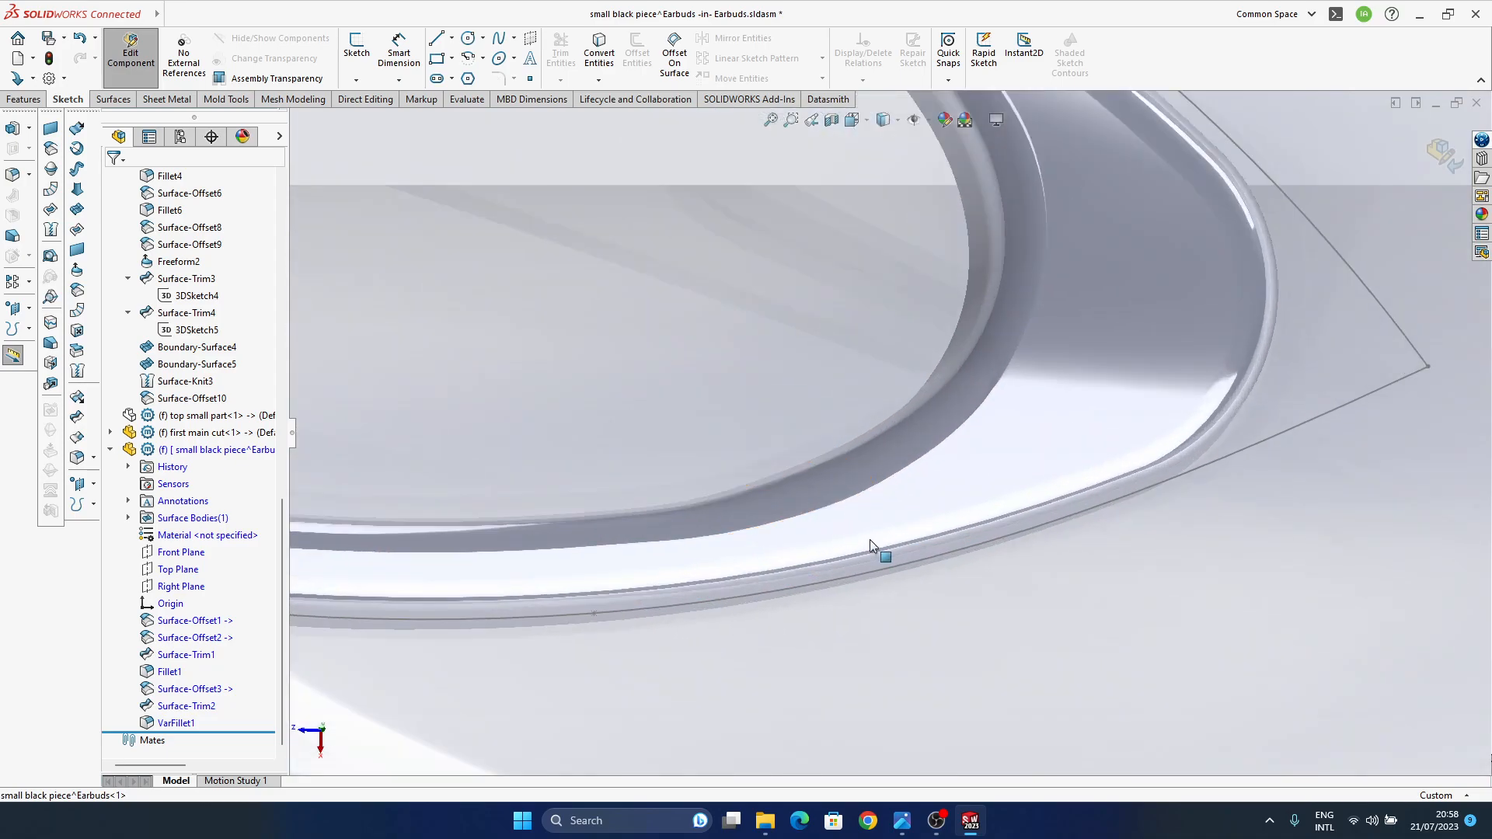
# - Set the VarFillet1 radius to 0.22 at the tip-side end of the long fillet segment
pyautogui.click(819, 510)
pyautogui.moveTo(913, 581); pyautogui.dragTo(938, 474, button='middle')
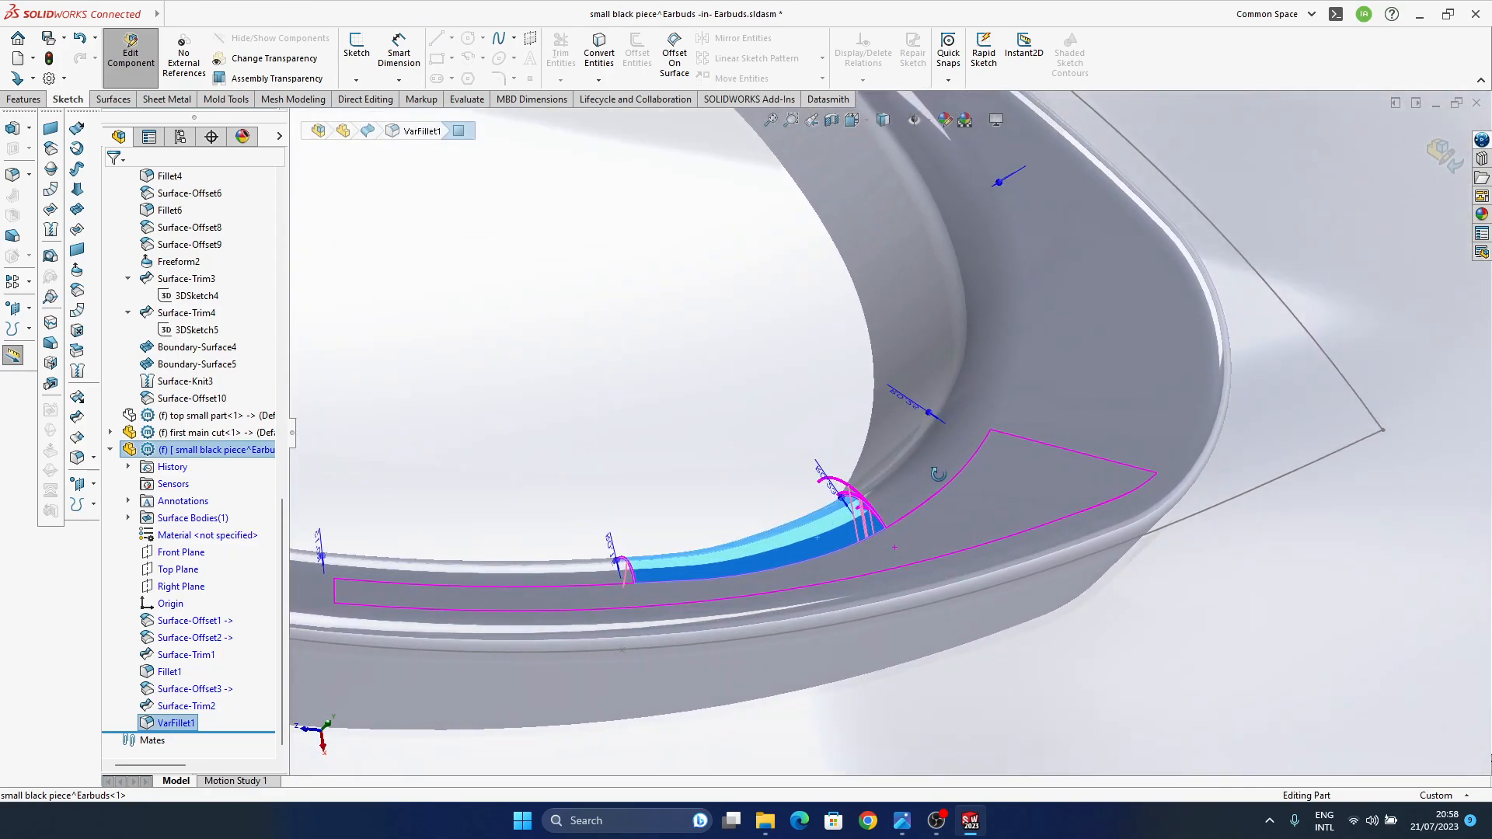
pyautogui.click(836, 488)
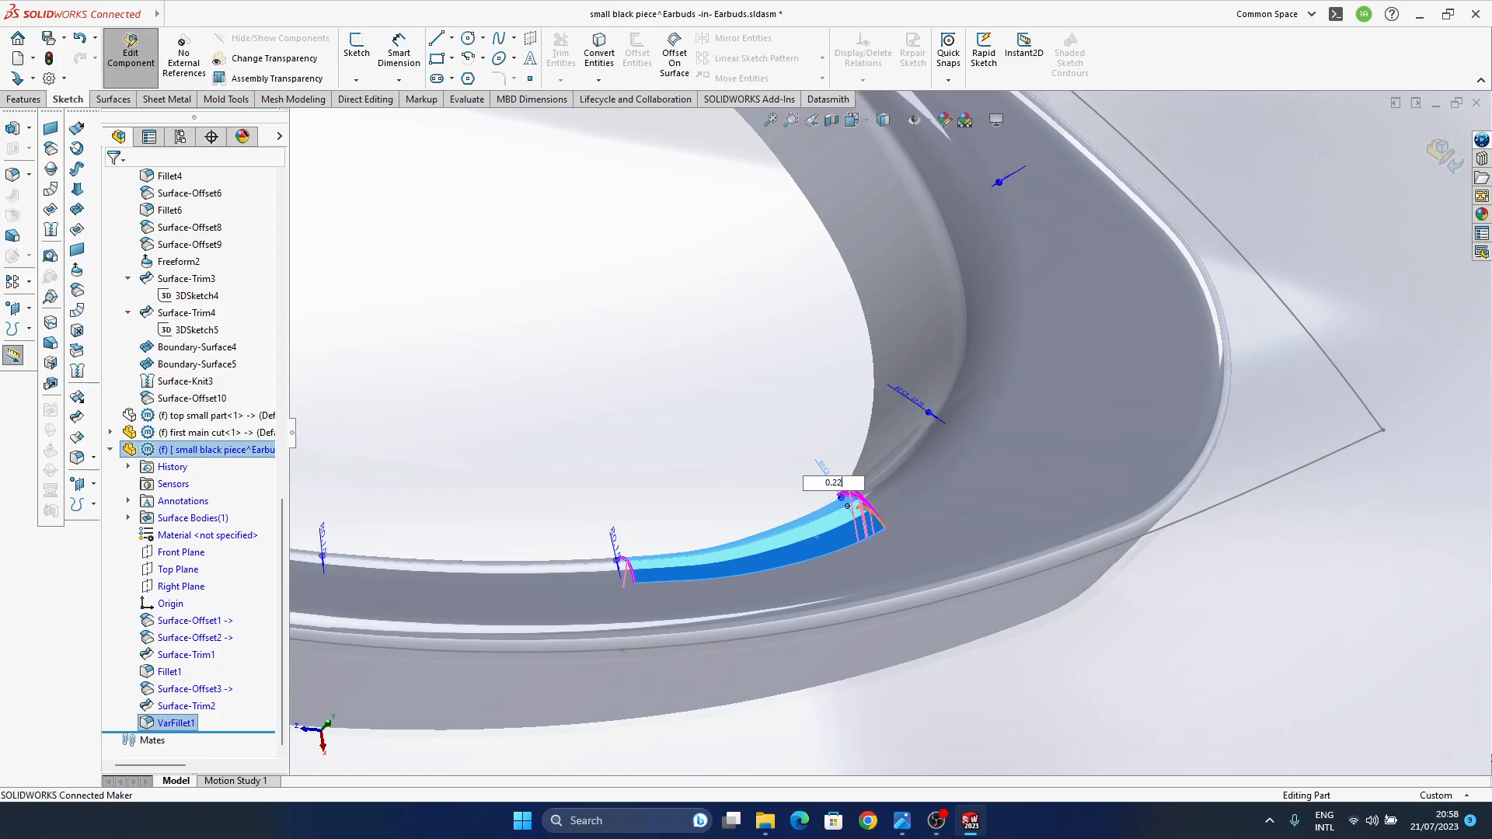
pyautogui.scroll(5, 902, 583)
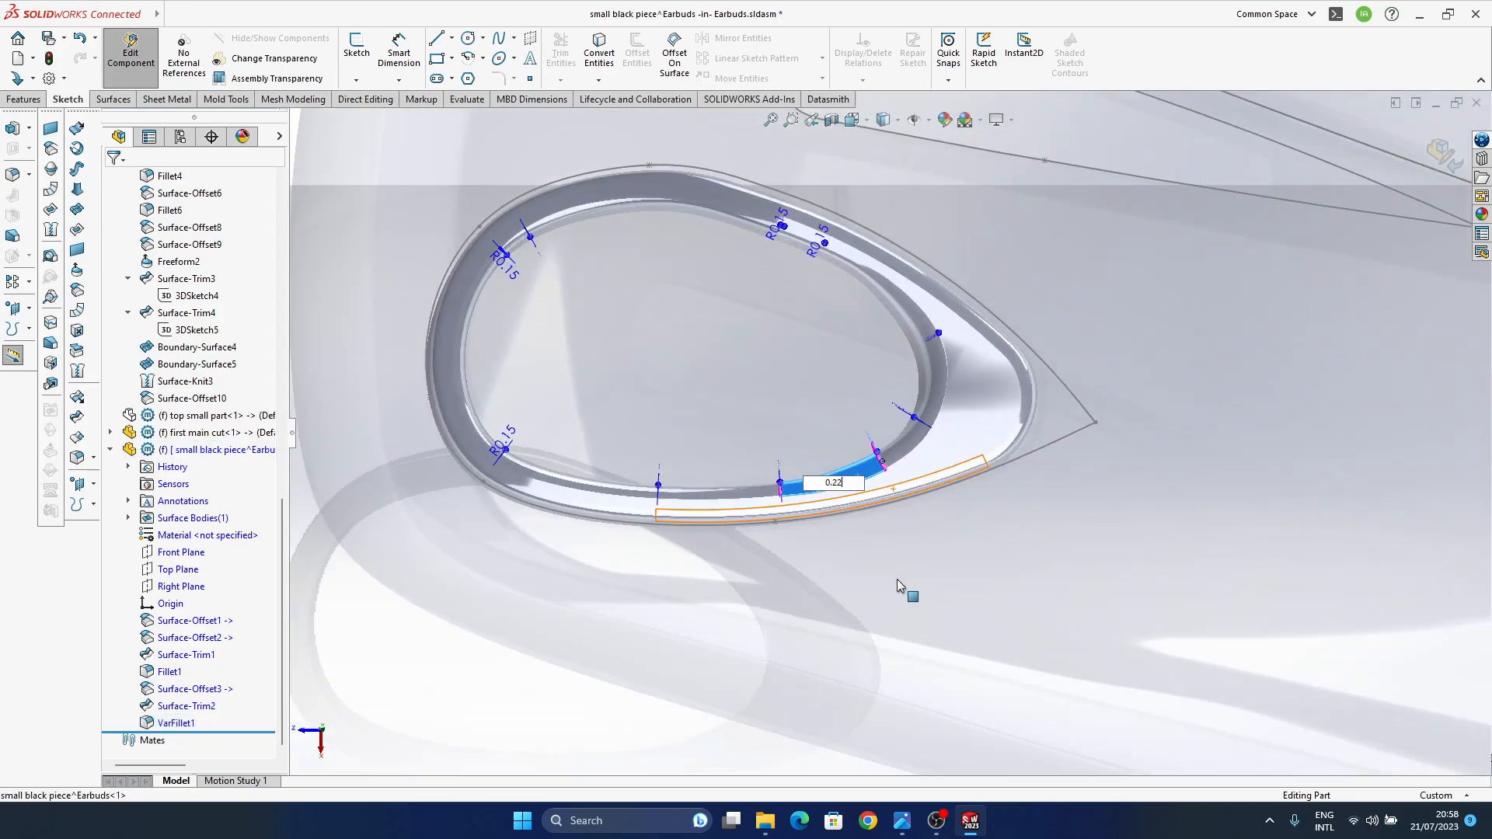
pyautogui.keyDown('ctrl'); pyautogui.moveTo(705, 418); pyautogui.dragTo(969, 413, button='middle'); pyautogui.keyUp('ctrl')
pyautogui.click(599, 523)
# - Turn off RealView graphics and leave component editing to return to the Earbuds assembly
pyautogui.middleClick(972, 510)
pyautogui.moveTo(972, 510); pyautogui.dragTo(949, 383, button='middle')
pyautogui.keyDown('ctrl'); pyautogui.moveTo(1321, 505); pyautogui.dragTo(963, 559, button='middle'); pyautogui.keyUp('ctrl')
pyautogui.keyDown('ctrl'); pyautogui.moveTo(964, 528); pyautogui.dragTo(1317, 351, button='middle'); pyautogui.keyUp('ctrl')
pyautogui.middleClick(813, 601)
pyautogui.moveTo(814, 600); pyautogui.dragTo(894, 607, button='middle')
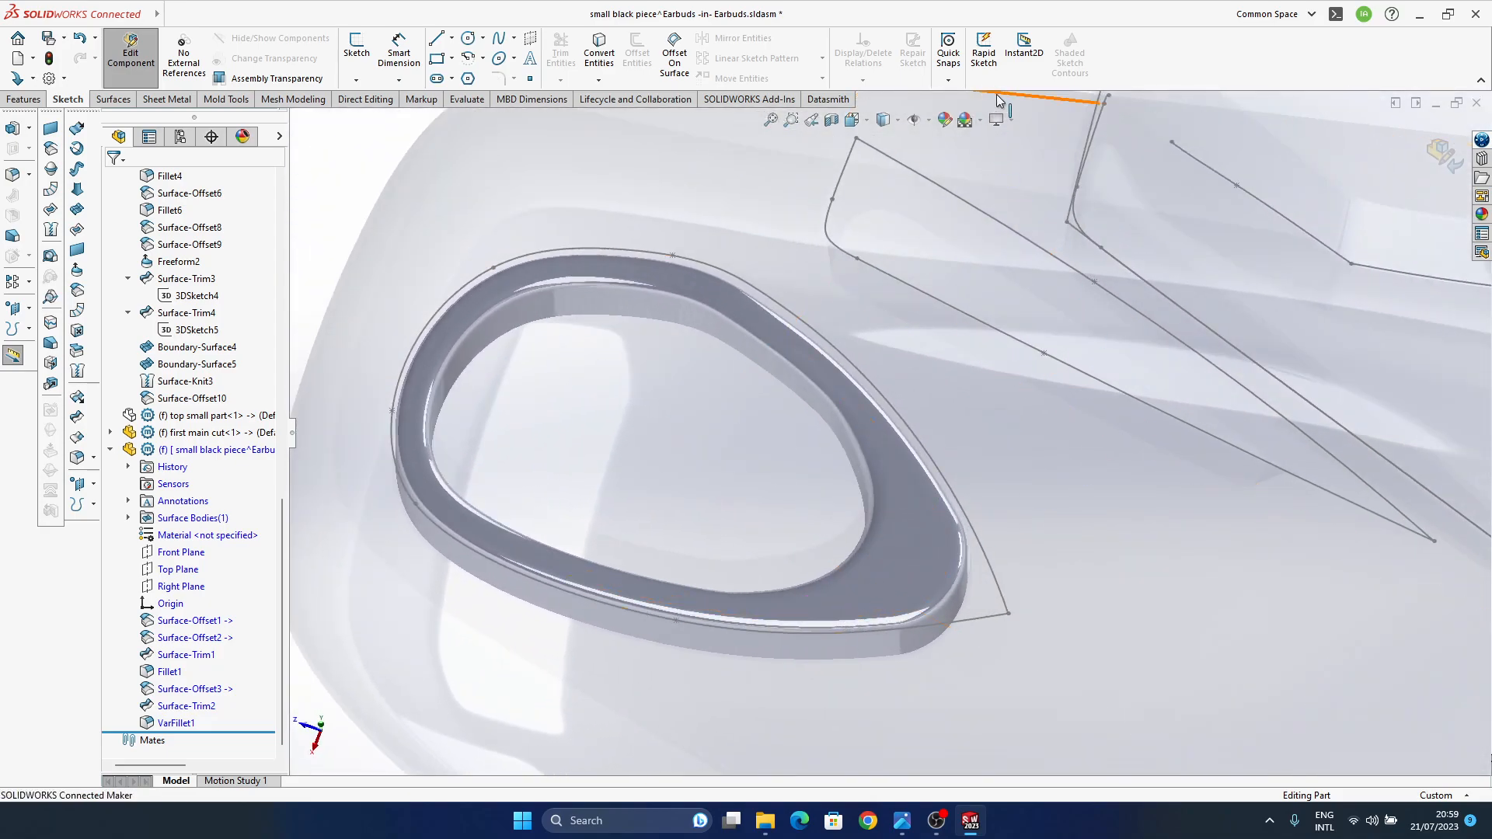
pyautogui.click(1005, 123)
pyautogui.click(1020, 142)
pyautogui.moveTo(983, 560); pyautogui.dragTo(943, 549, button='middle')
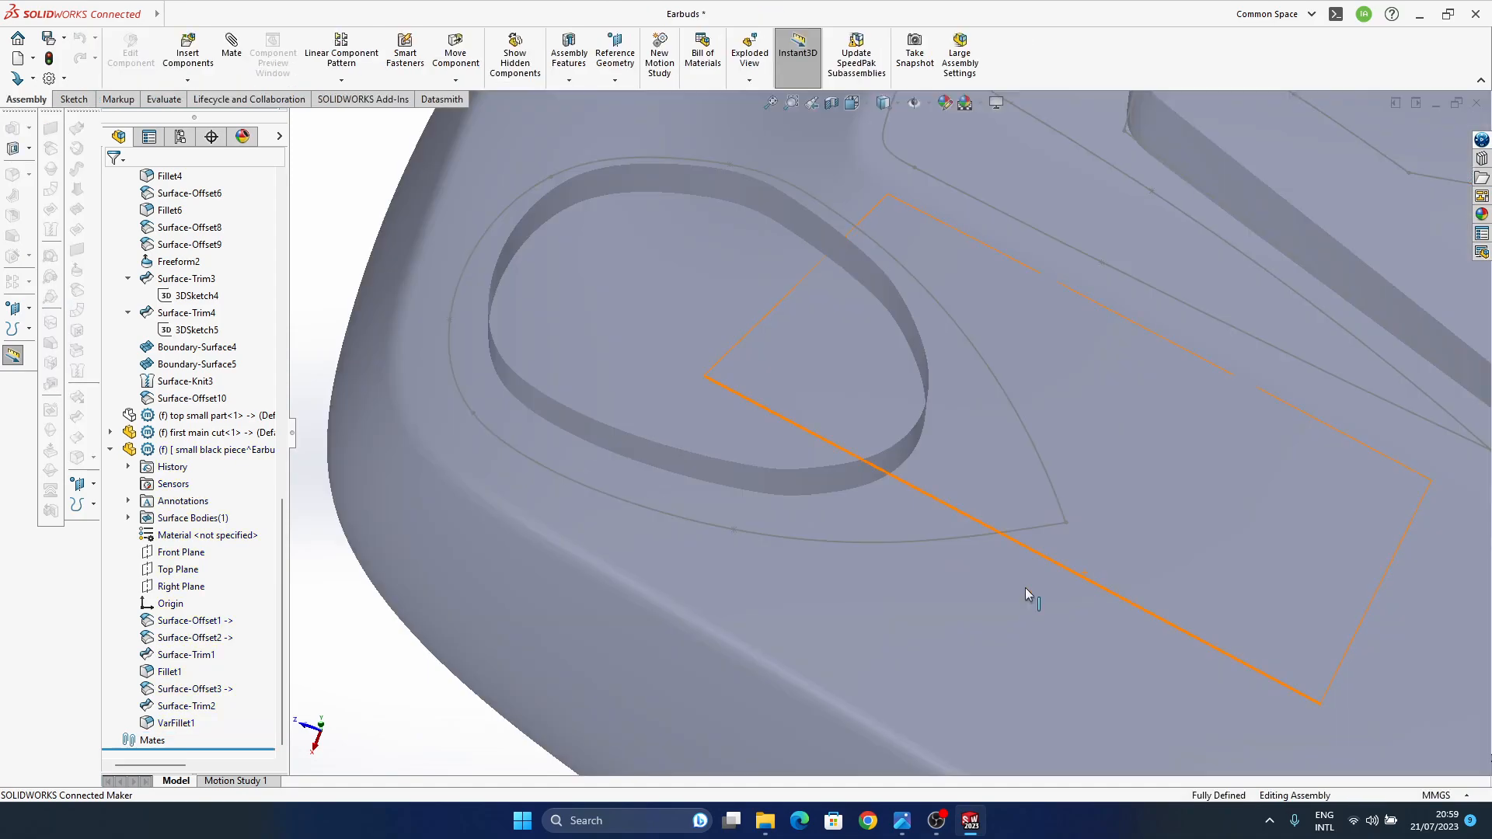
pyautogui.moveTo(832, 520); pyautogui.dragTo(789, 539, button='middle')
pyautogui.middleClick(852, 603)
# - Hide the "surfaces to do cuts" component in the assembly
pyautogui.scroll(10, 208, 505)
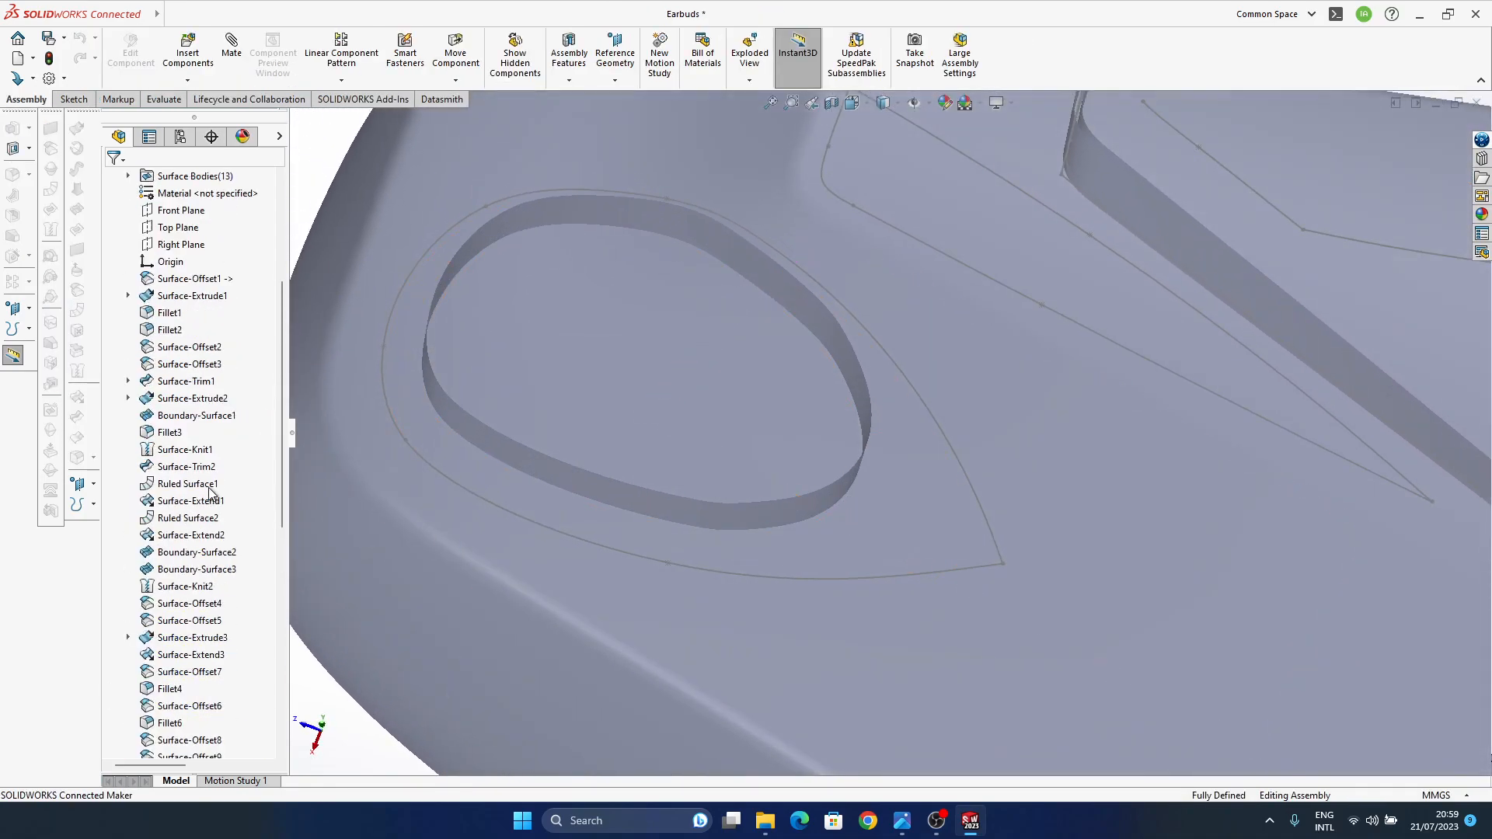
pyautogui.click(164, 350)
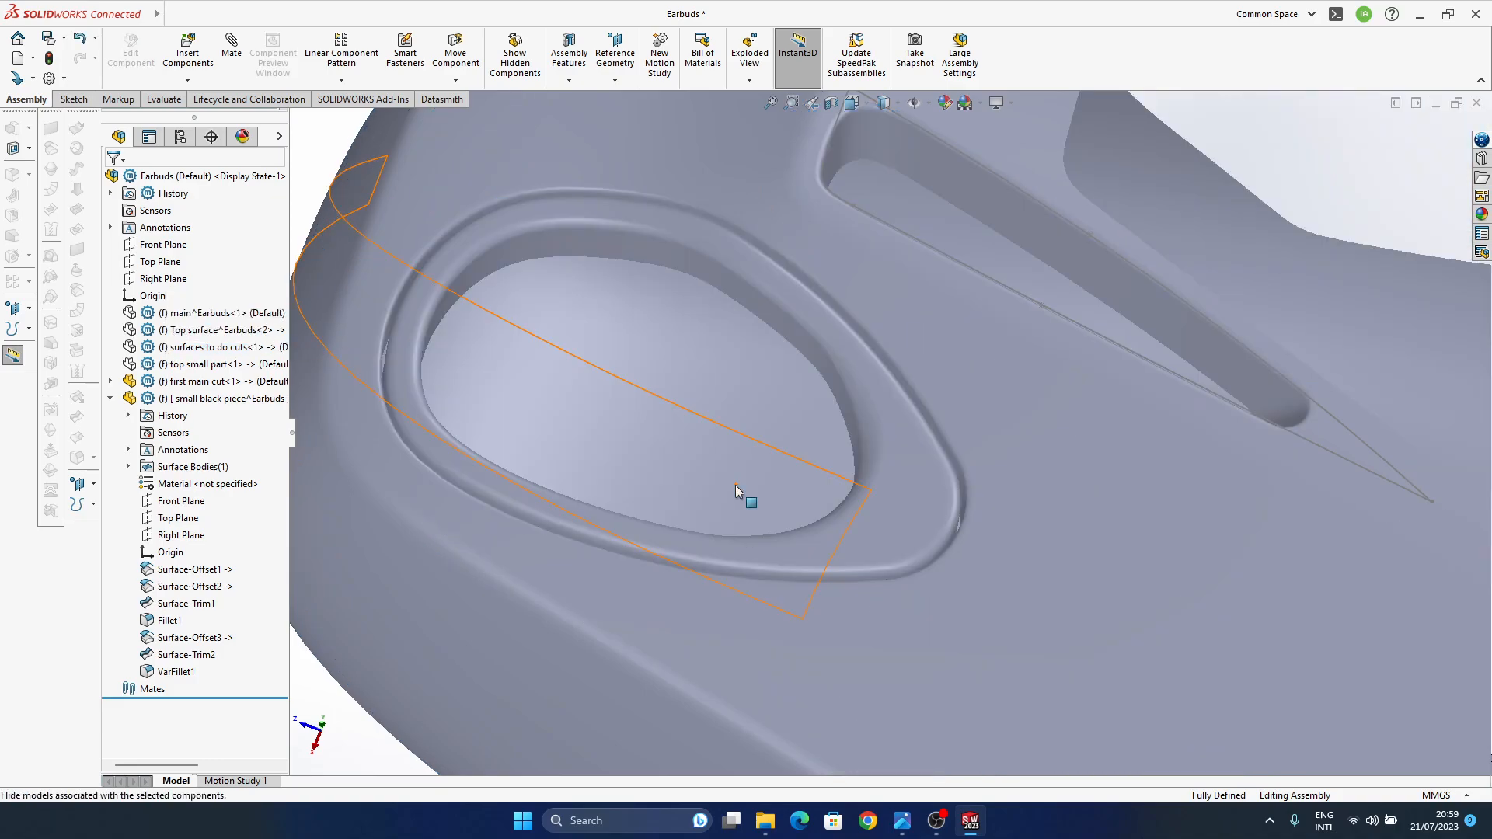
pyautogui.moveTo(741, 493); pyautogui.dragTo(834, 395, button='middle')
pyautogui.scroll(3, 880, 435)
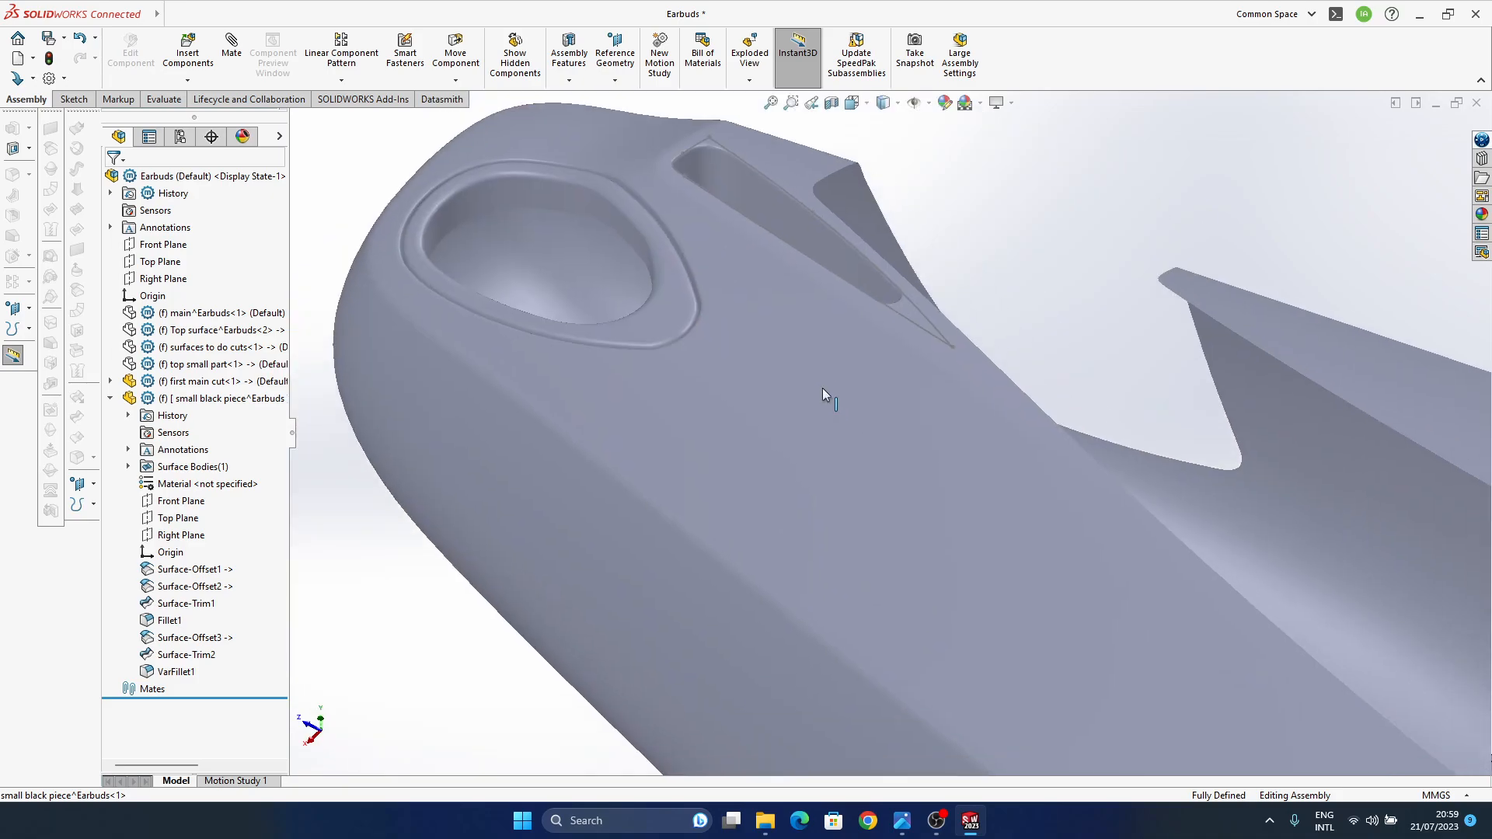
# - Show the top small part component in the assembly and clear the selection
pyautogui.click(180, 364)
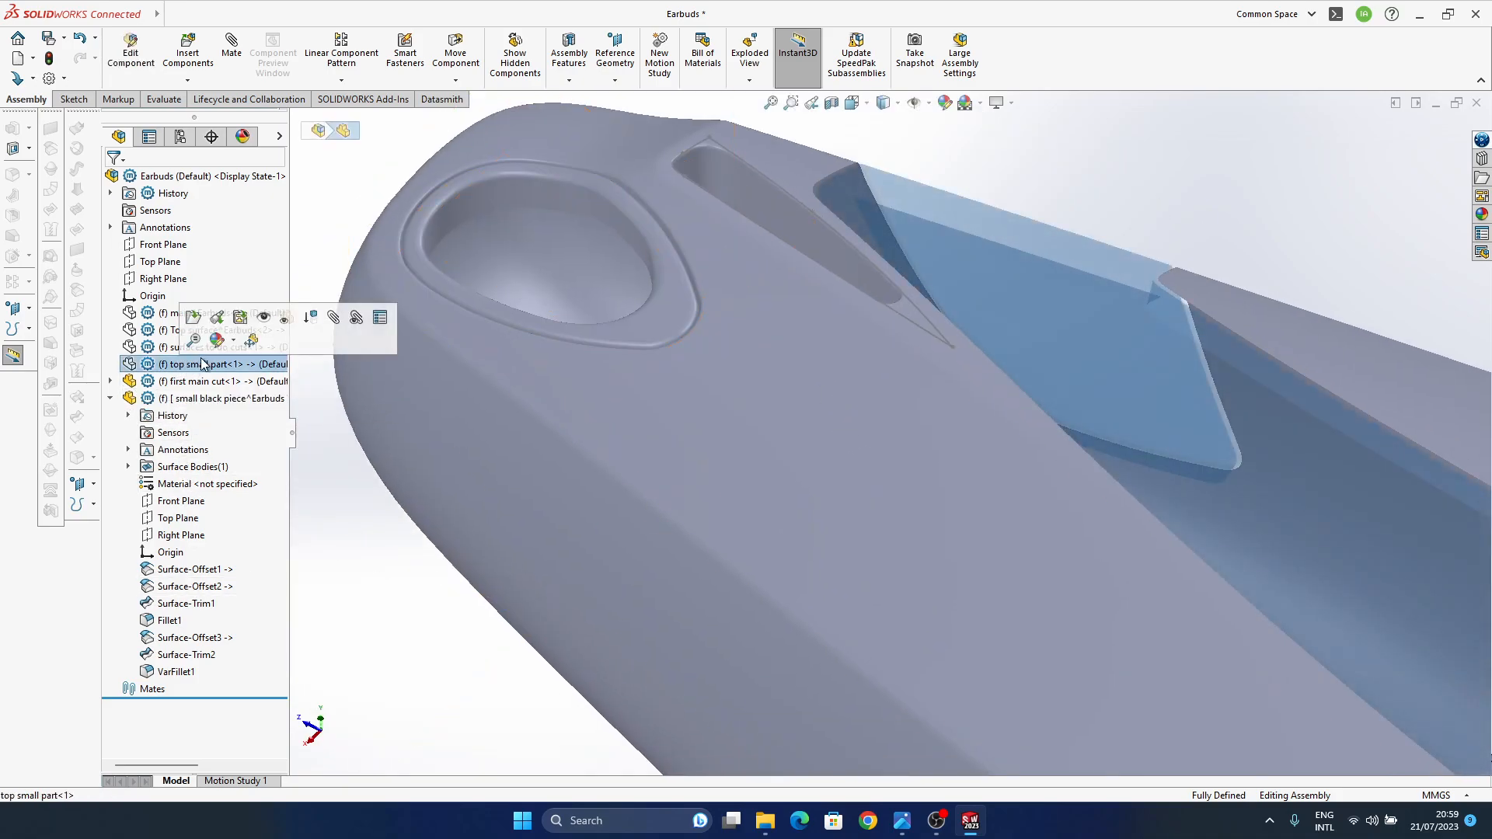
pyautogui.click(254, 331)
pyautogui.scroll(-3, 898, 453)
pyautogui.scroll(5, 898, 451)
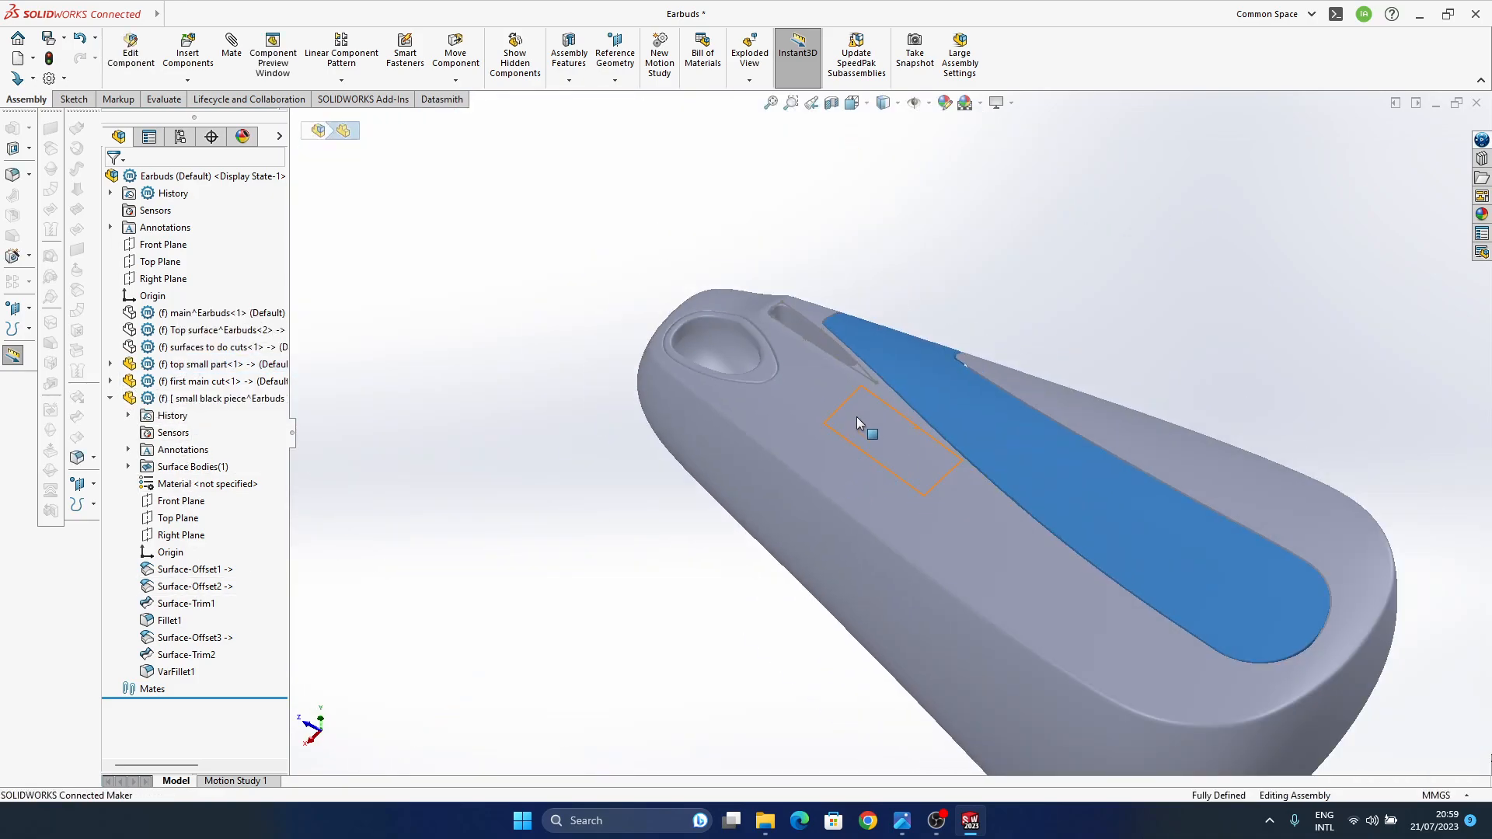
pyautogui.moveTo(857, 417); pyautogui.dragTo(853, 430, button='middle')
pyautogui.press('Escape')
pyautogui.keyDown('ctrl'); pyautogui.moveTo(1028, 488); pyautogui.dragTo(958, 414, button='middle'); pyautogui.keyUp('ctrl')
pyautogui.moveTo(958, 415)
pyautogui.mouseDown(button='middle')
pyautogui.moveTo(960, 605)
pyautogui.moveTo(947, 436)
pyautogui.mouseUp(button='middle')
pyautogui.scroll(-5, 798, 402)
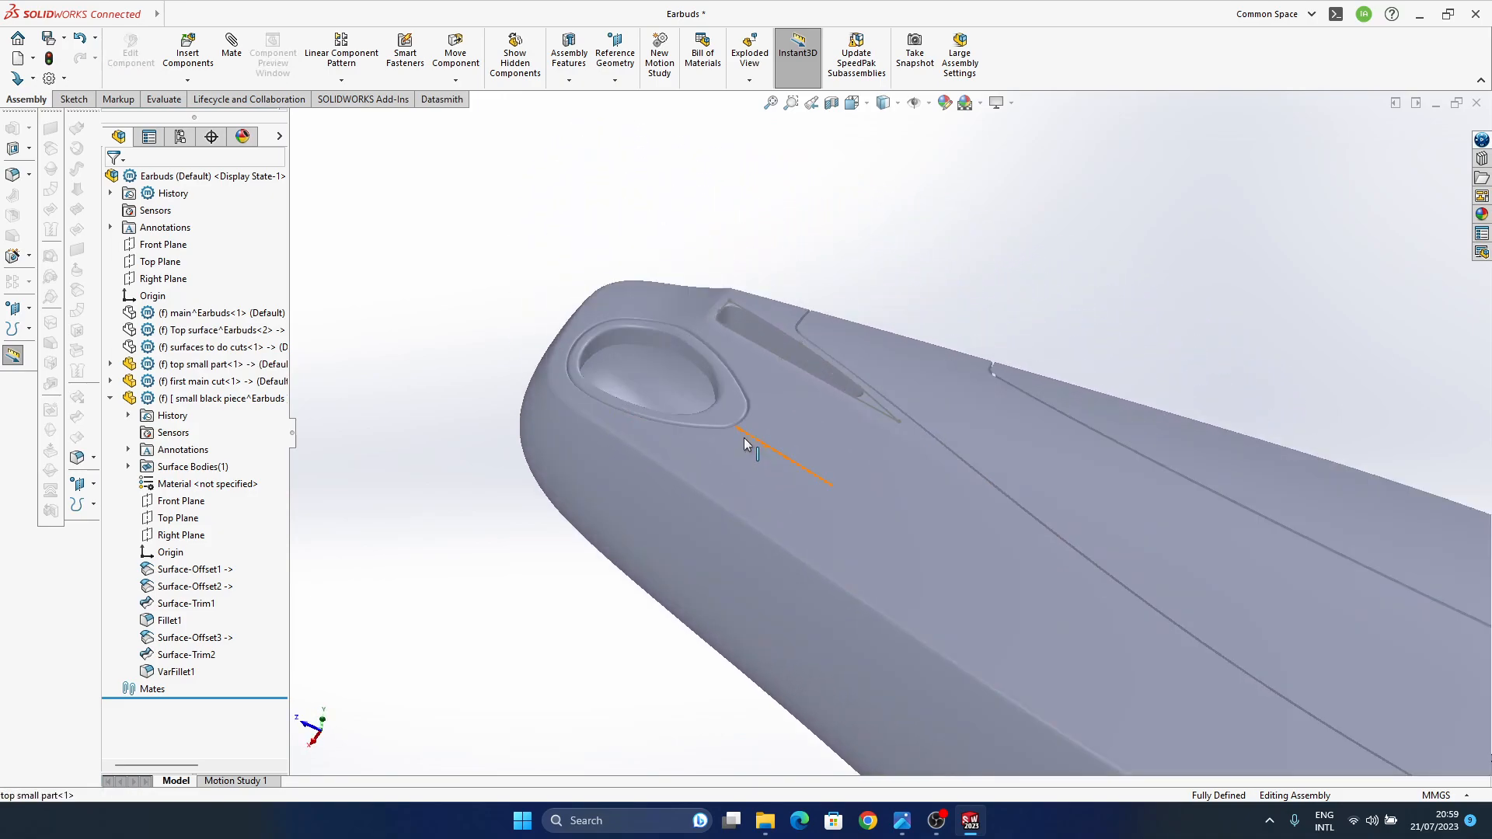
# - Turn on RealView graphics for the assembly and inspect the reflections across the earbud body
pyautogui.click(998, 104)
pyautogui.click(1004, 125)
pyautogui.scroll(-2, 945, 377)
pyautogui.scroll(4, 940, 381)
pyautogui.moveTo(939, 381); pyautogui.dragTo(888, 692, button='middle')
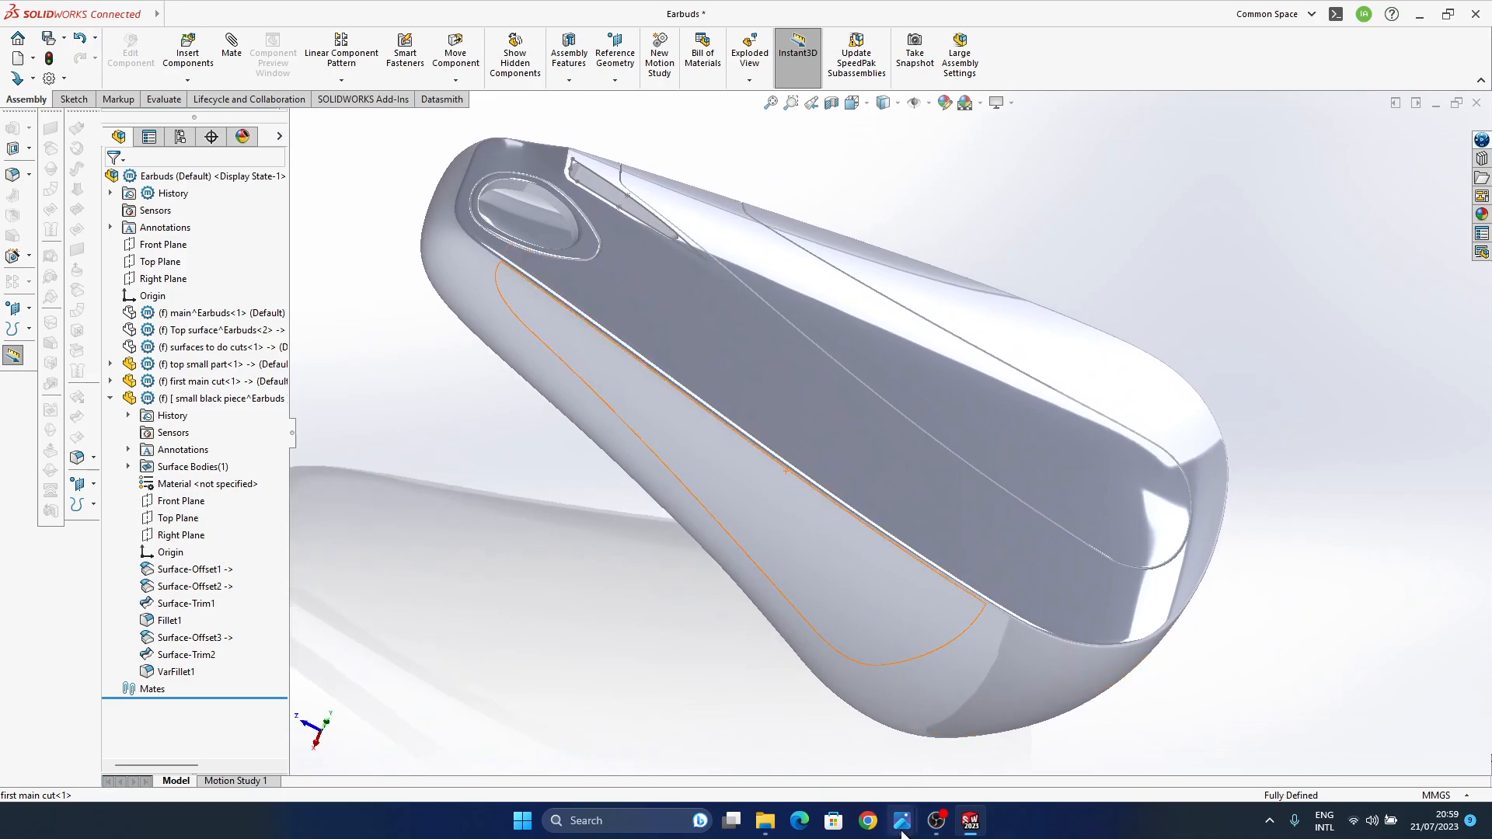
# - Switch to the earbuds reference image in Photos, study it, and return to SOLIDWORKS to compare the assembly's shape
pyautogui.moveTo(903, 830)
pyautogui.click(976, 736)
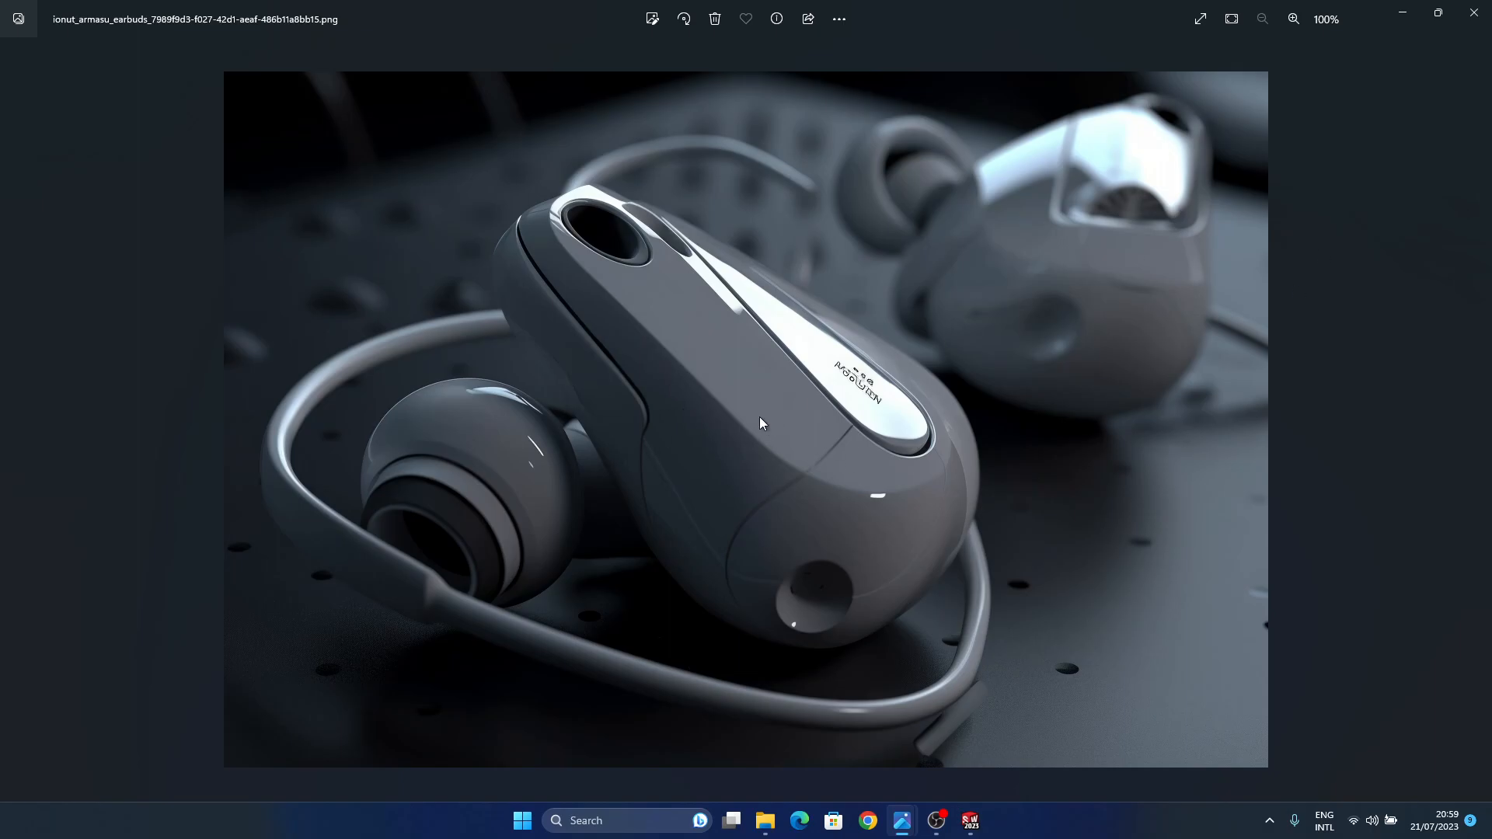
pyautogui.click(1403, 12)
pyautogui.moveTo(796, 403)
pyautogui.mouseDown(button='middle')
pyautogui.moveTo(813, 491)
pyautogui.moveTo(716, 327)
pyautogui.moveTo(763, 361)
pyautogui.moveTo(765, 433)
pyautogui.moveTo(846, 616)
pyautogui.moveTo(855, 526)
pyautogui.moveTo(908, 459)
pyautogui.moveTo(944, 484)
pyautogui.moveTo(805, 420)
pyautogui.mouseUp(button='middle')
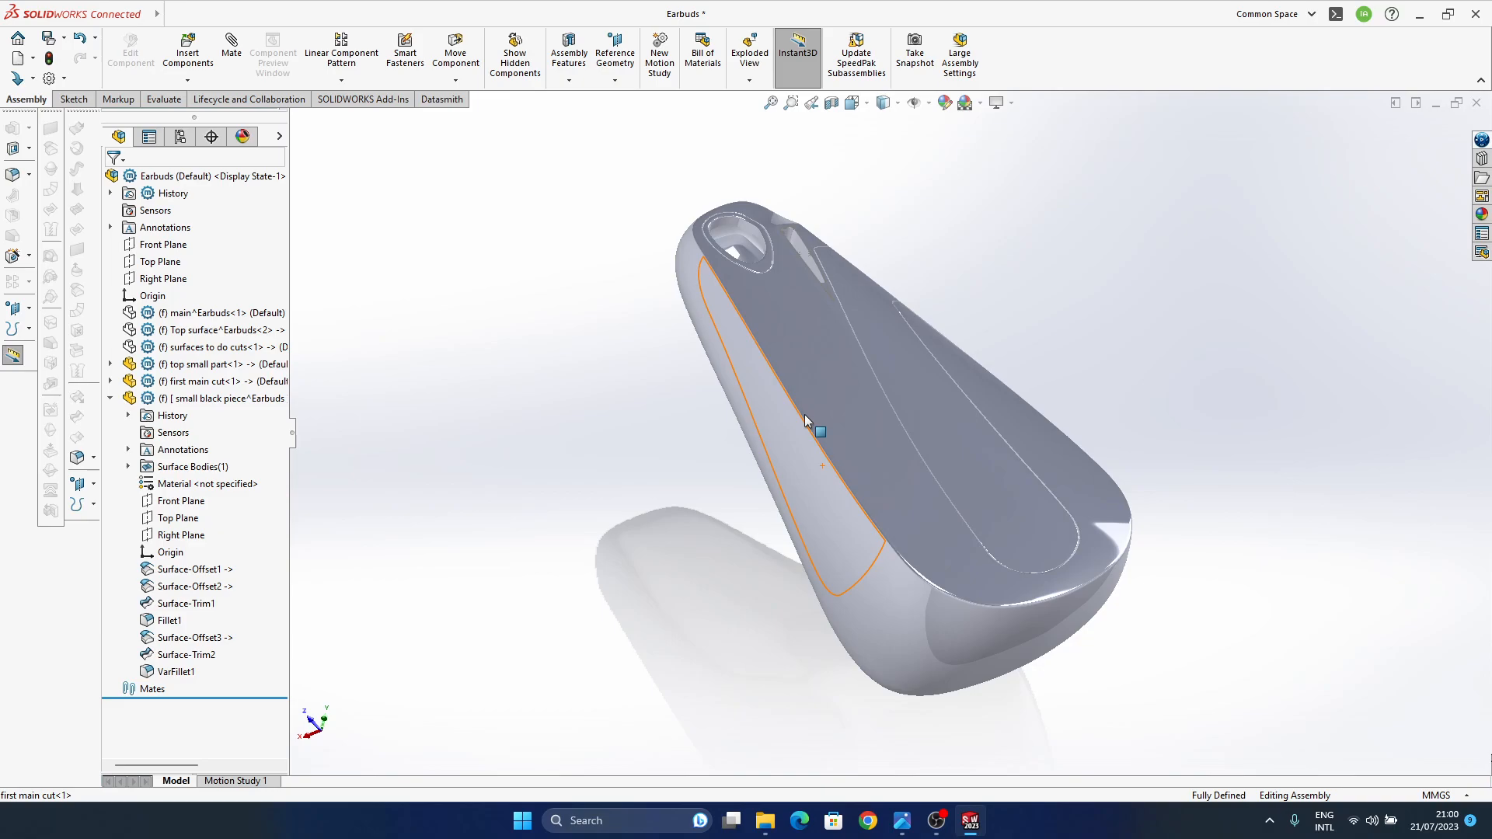
pyautogui.moveTo(956, 440)
pyautogui.mouseDown(button='middle')
pyautogui.moveTo(893, 490)
pyautogui.moveTo(898, 625)
pyautogui.moveTo(934, 450)
pyautogui.mouseUp(button='middle')
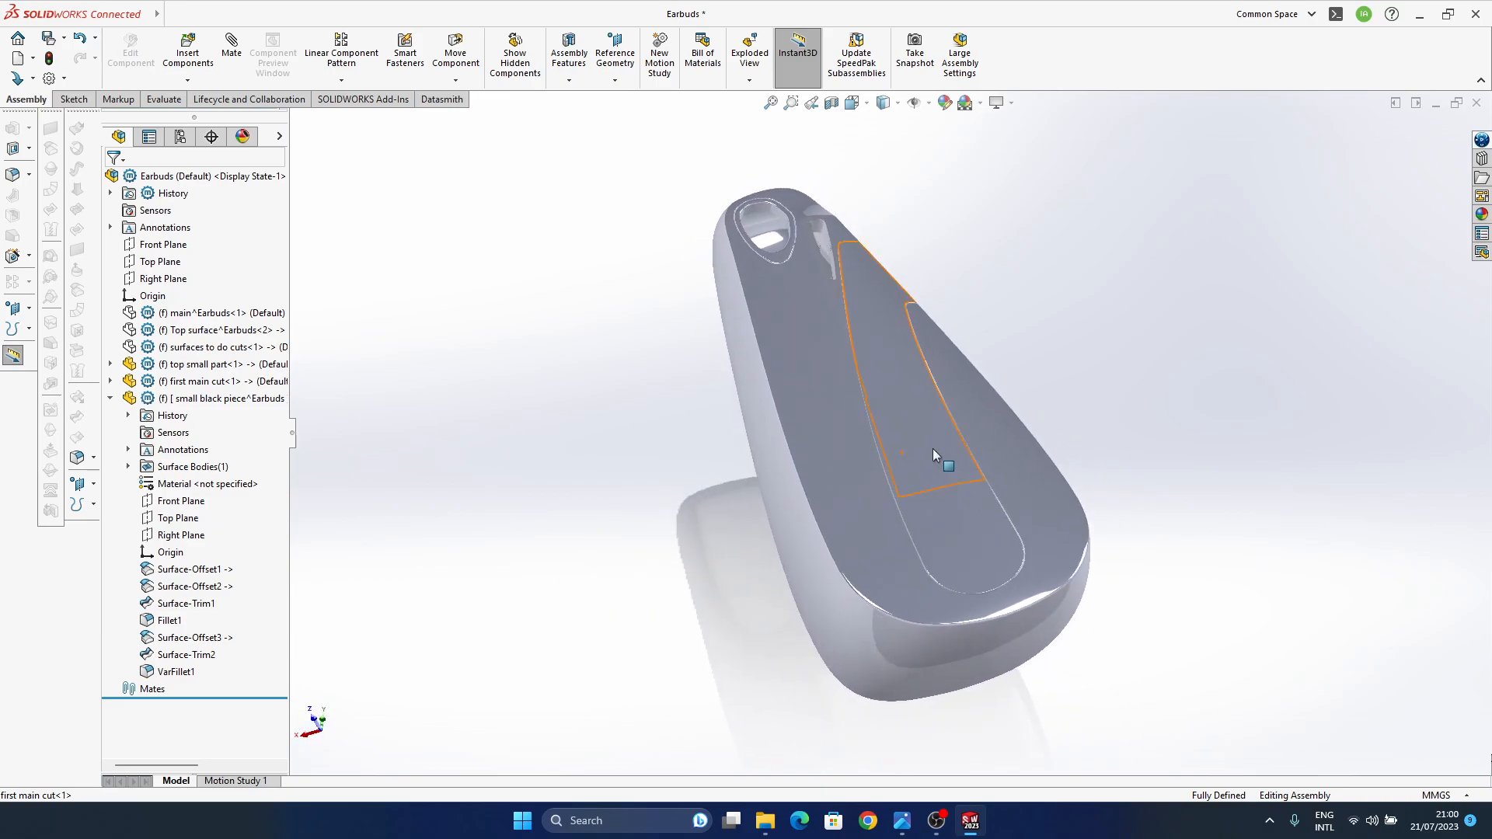
pyautogui.scroll(-8, 841, 266)
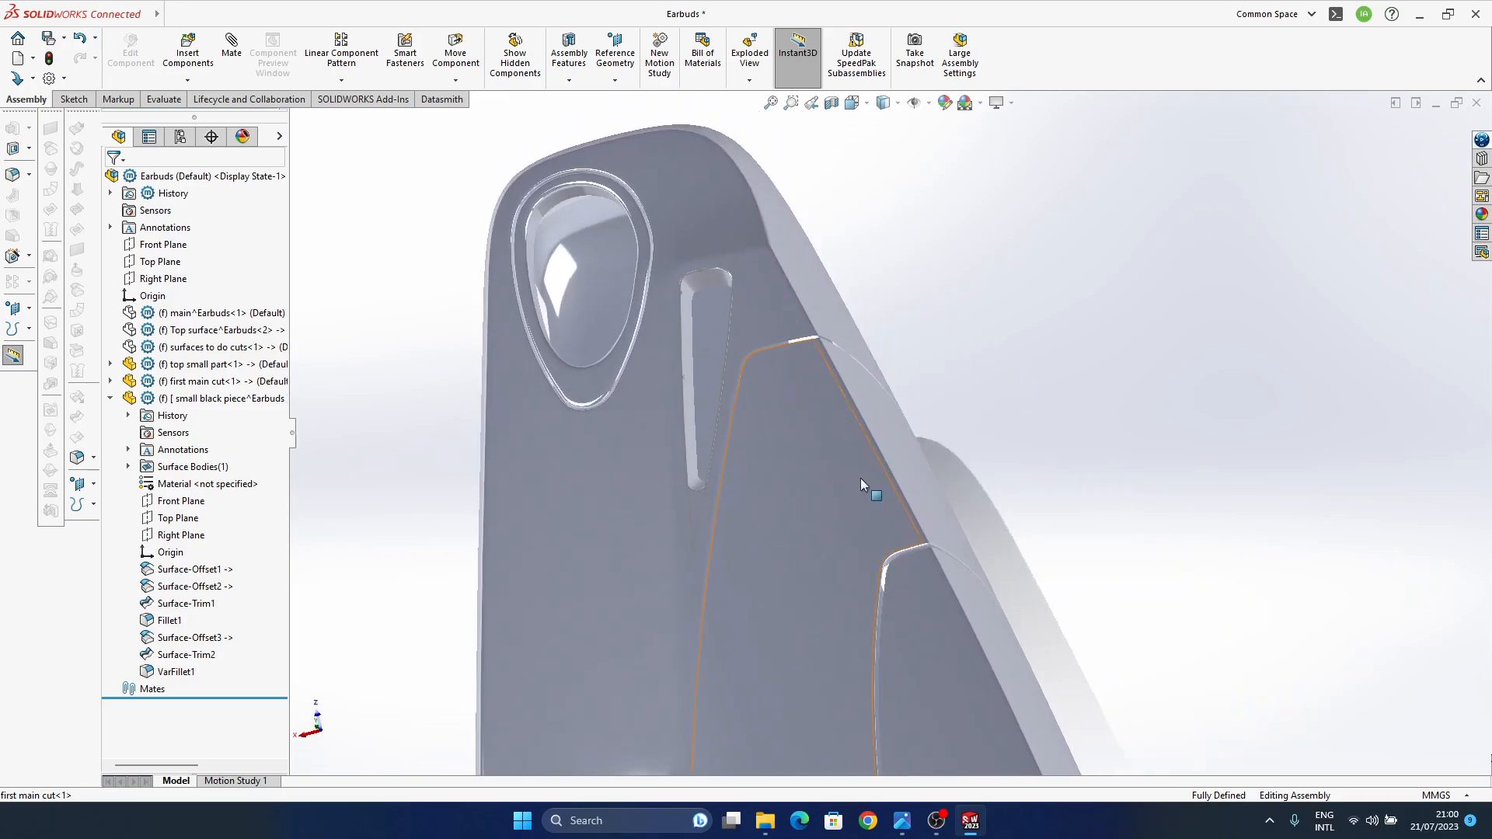
pyautogui.scroll(5, 842, 512)
pyautogui.moveTo(843, 512); pyautogui.dragTo(804, 371, button='middle')
# - Display the assembly shaded with edges and inspect its top and rounded end
pyautogui.click(889, 109)
pyautogui.click(884, 125)
pyautogui.moveTo(856, 289); pyautogui.dragTo(819, 510, button='middle')
pyautogui.keyDown('ctrl'); pyautogui.moveTo(833, 350); pyautogui.dragTo(838, 485, button='middle'); pyautogui.keyUp('ctrl')
pyautogui.keyDown('ctrl'); pyautogui.moveTo(867, 433); pyautogui.dragTo(827, 369, button='middle'); pyautogui.keyUp('ctrl')
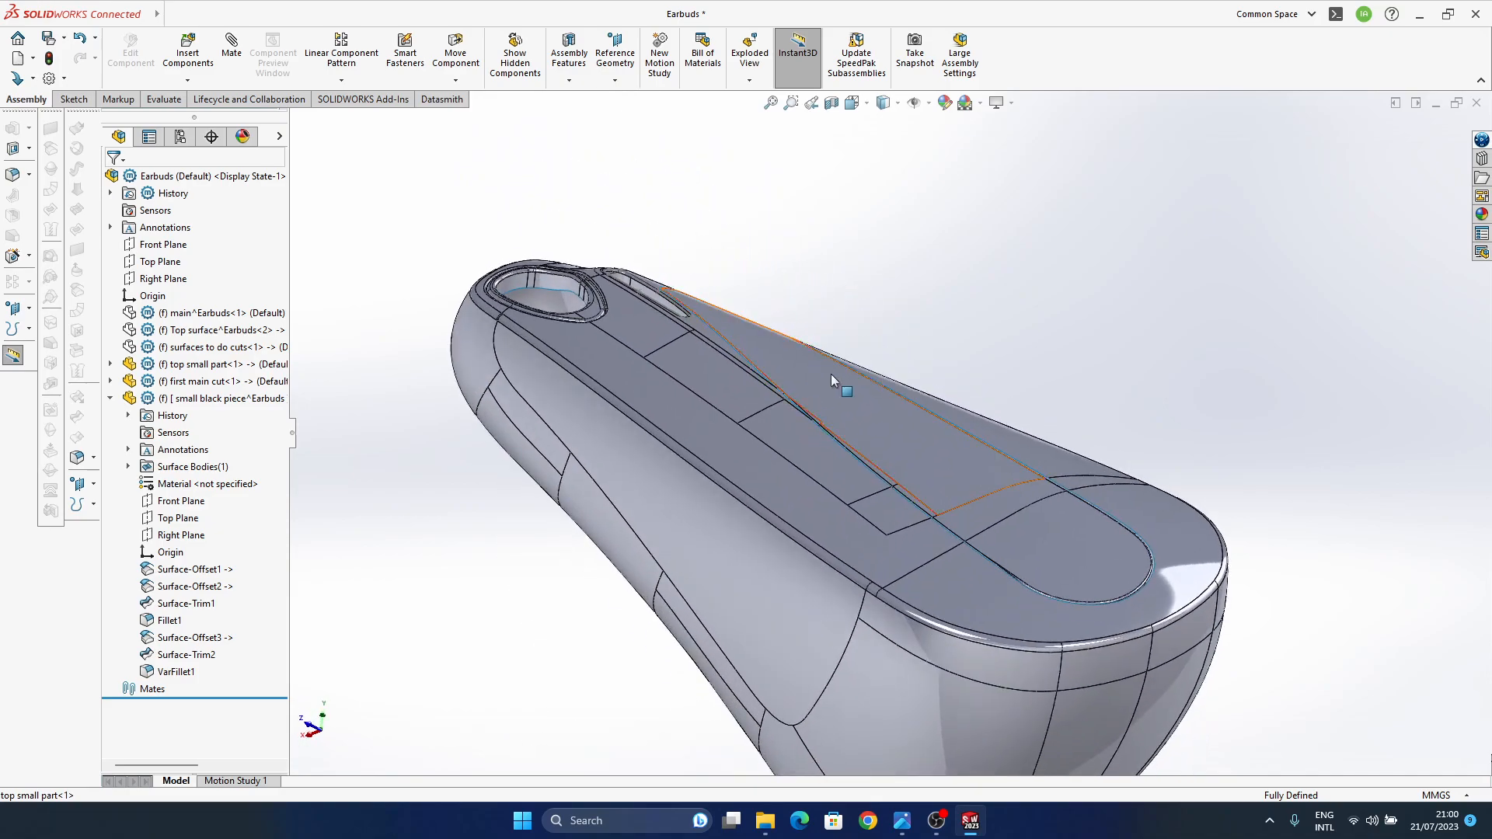
pyautogui.keyDown('ctrl'); pyautogui.moveTo(885, 459); pyautogui.dragTo(911, 378, button='middle'); pyautogui.keyUp('ctrl')
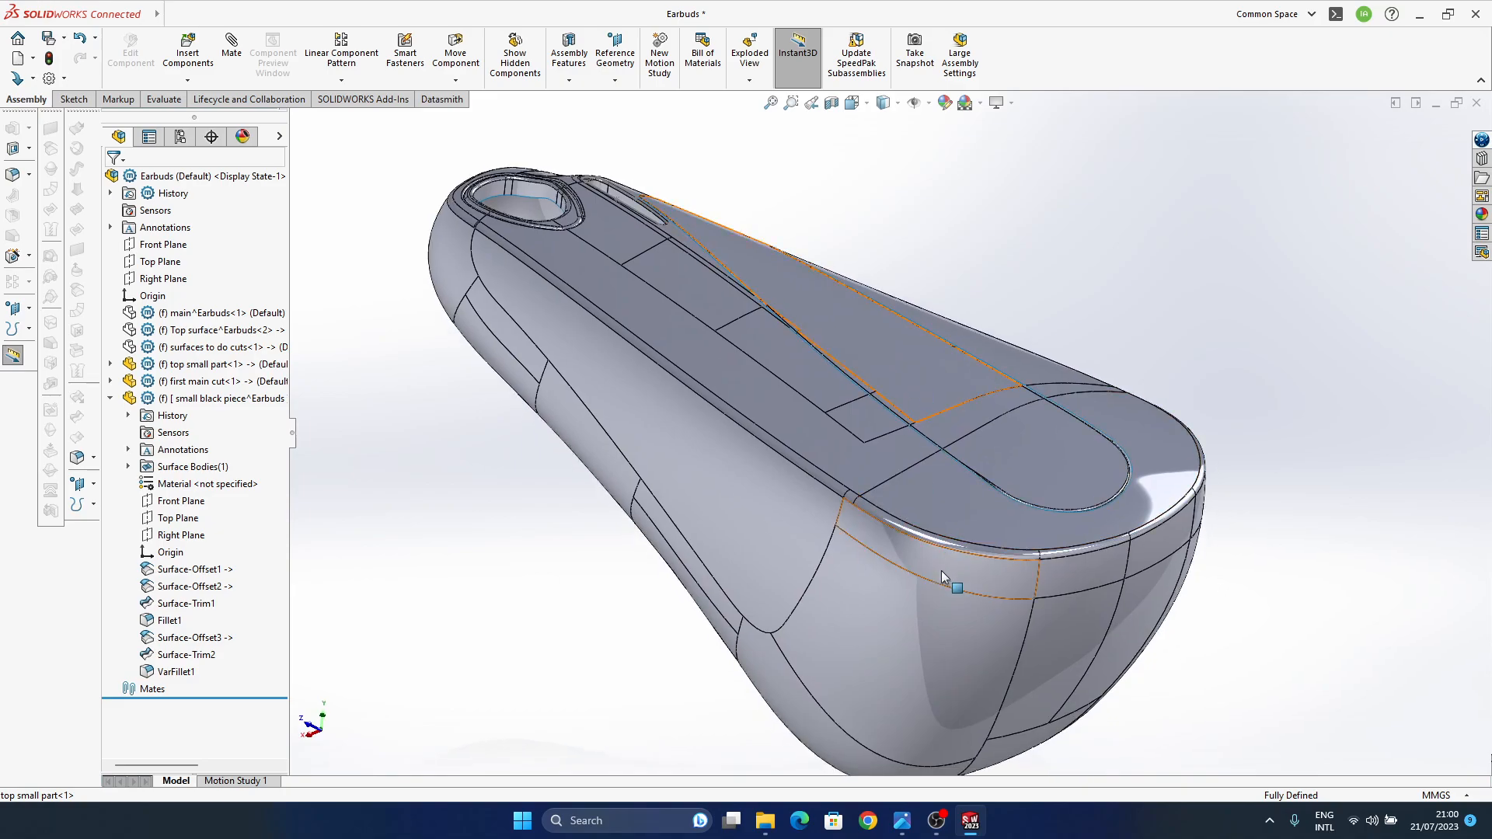